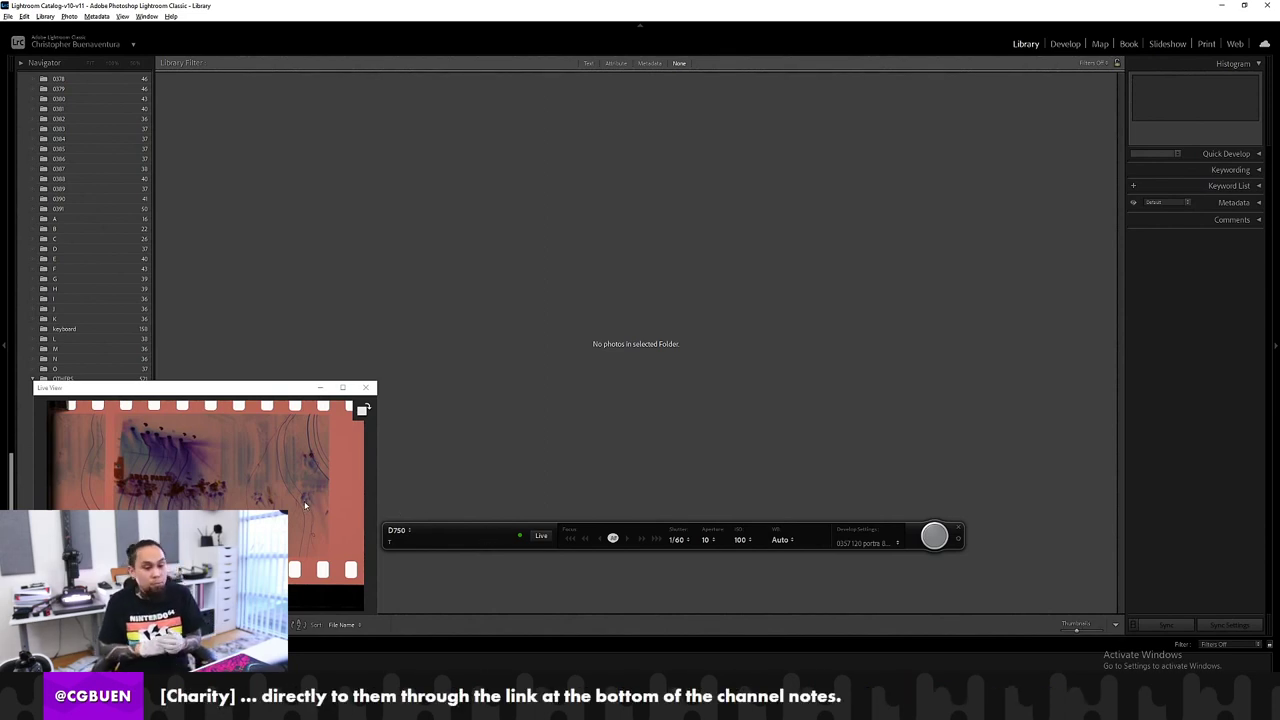
# Step: Set the tethered capture's develop settings to the user preset "0358 35mm gc400 f10-1/60-100"
pyautogui.click(887, 543)
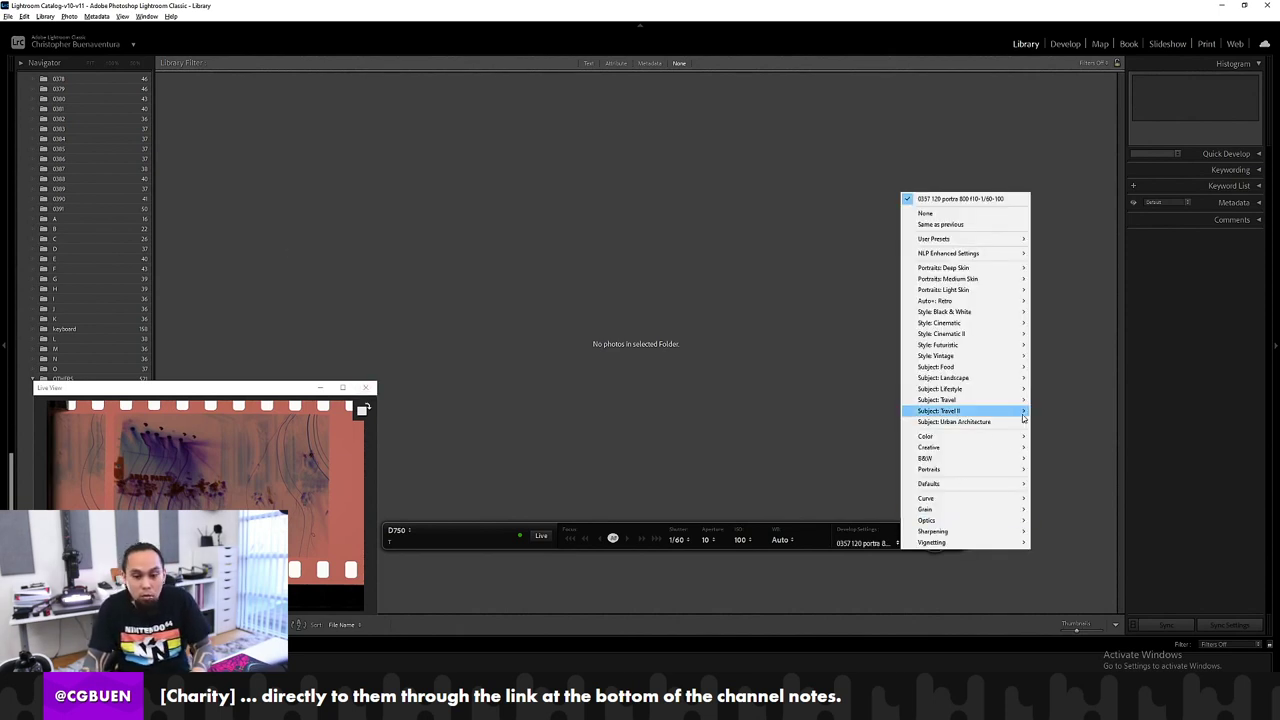
pyautogui.moveTo(985, 486)
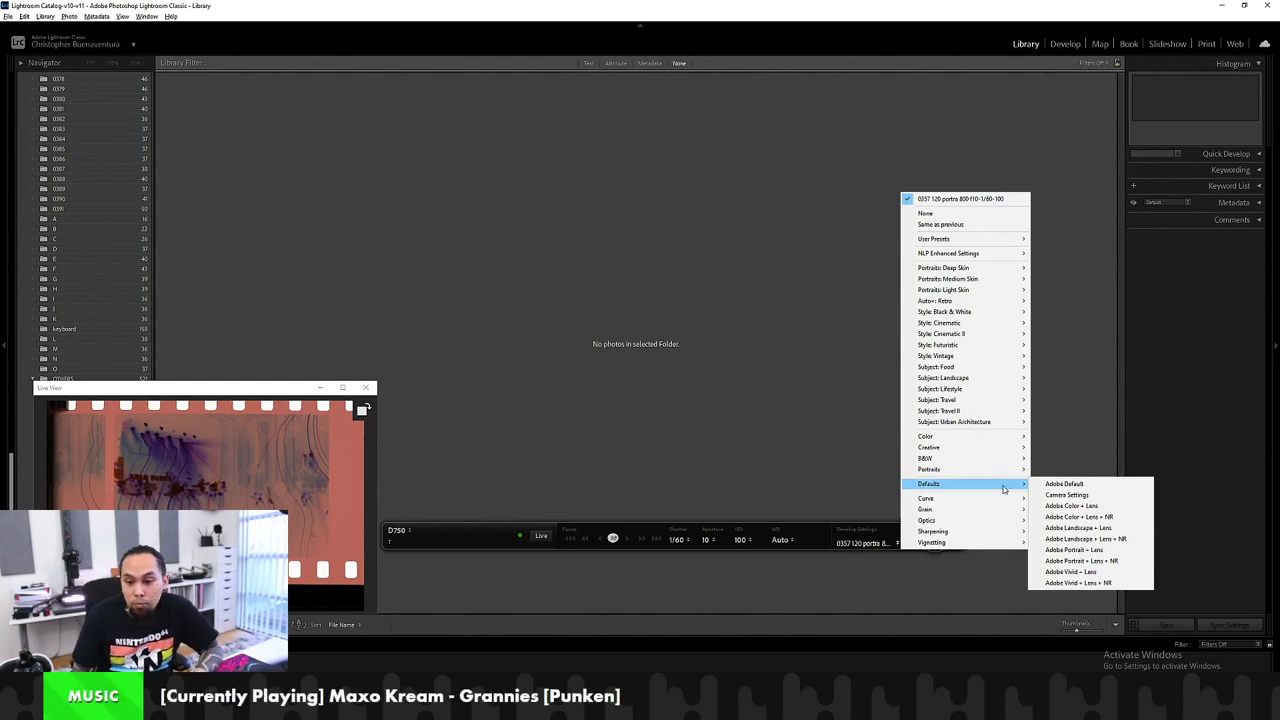
pyautogui.moveTo(965, 239)
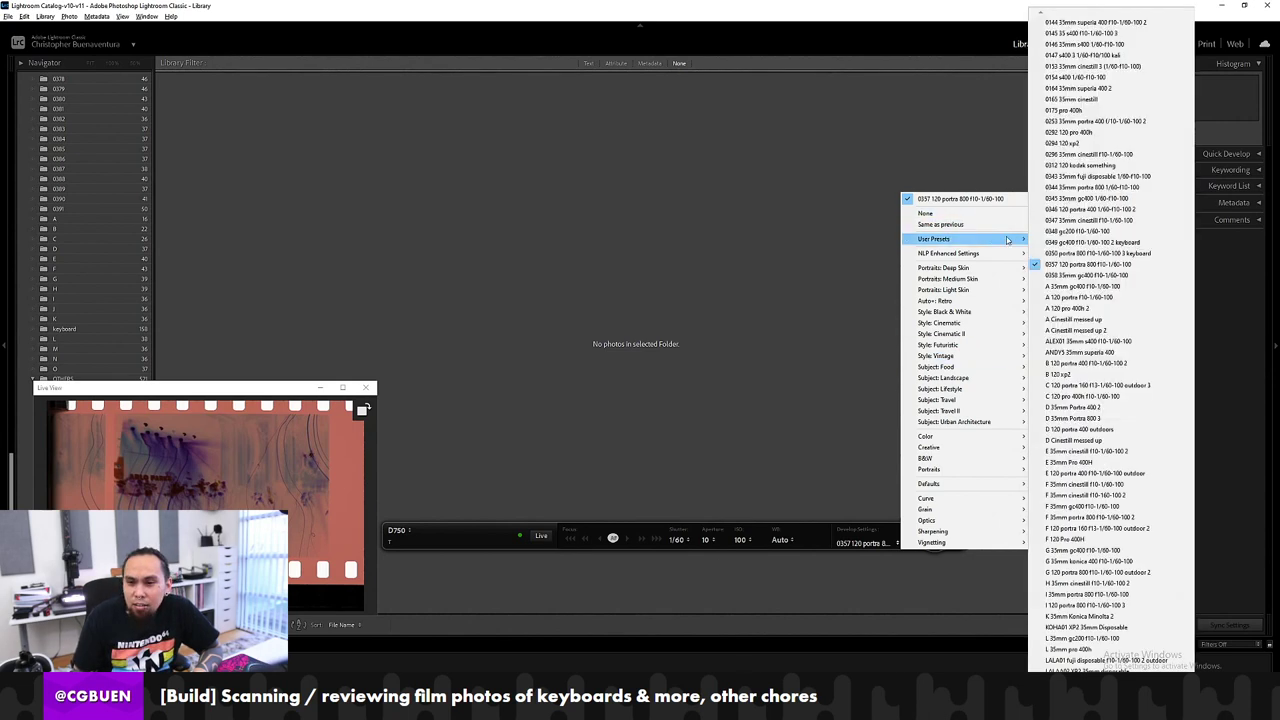
pyautogui.click(1080, 276)
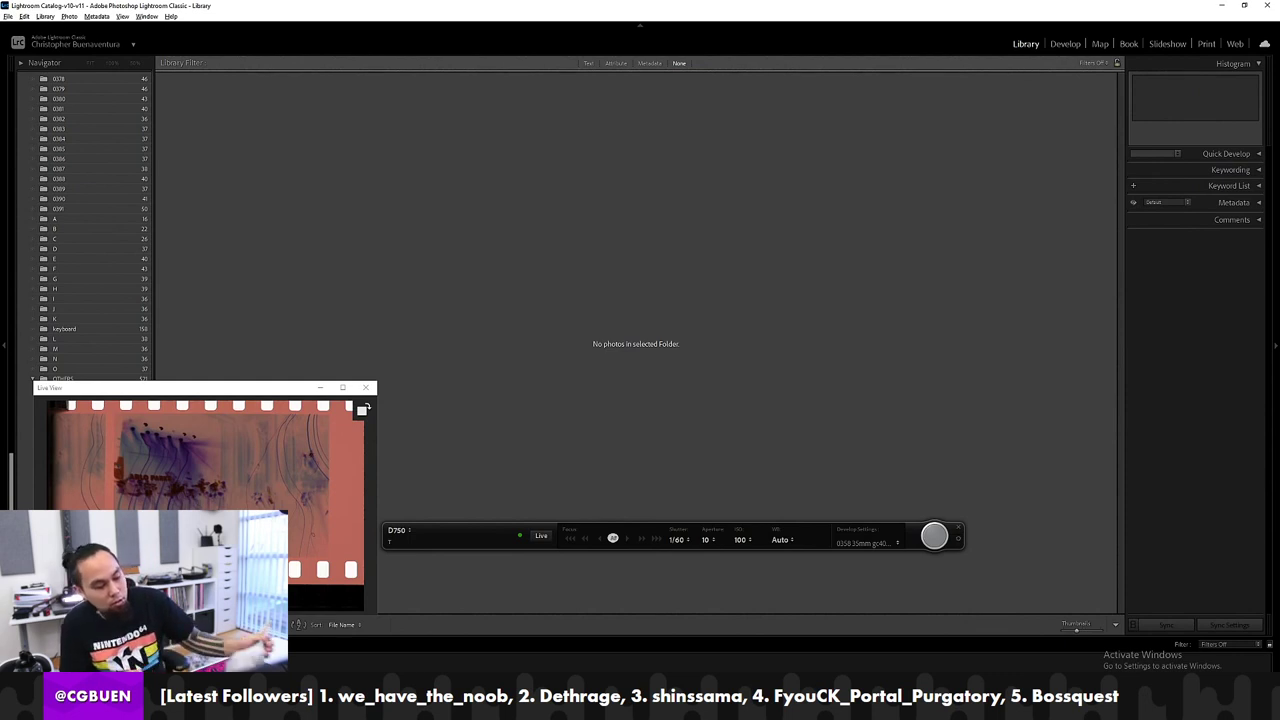
# Step: Close the live view, capture a test frame of the negative and open it in the Develop module
pyautogui.click(366, 387)
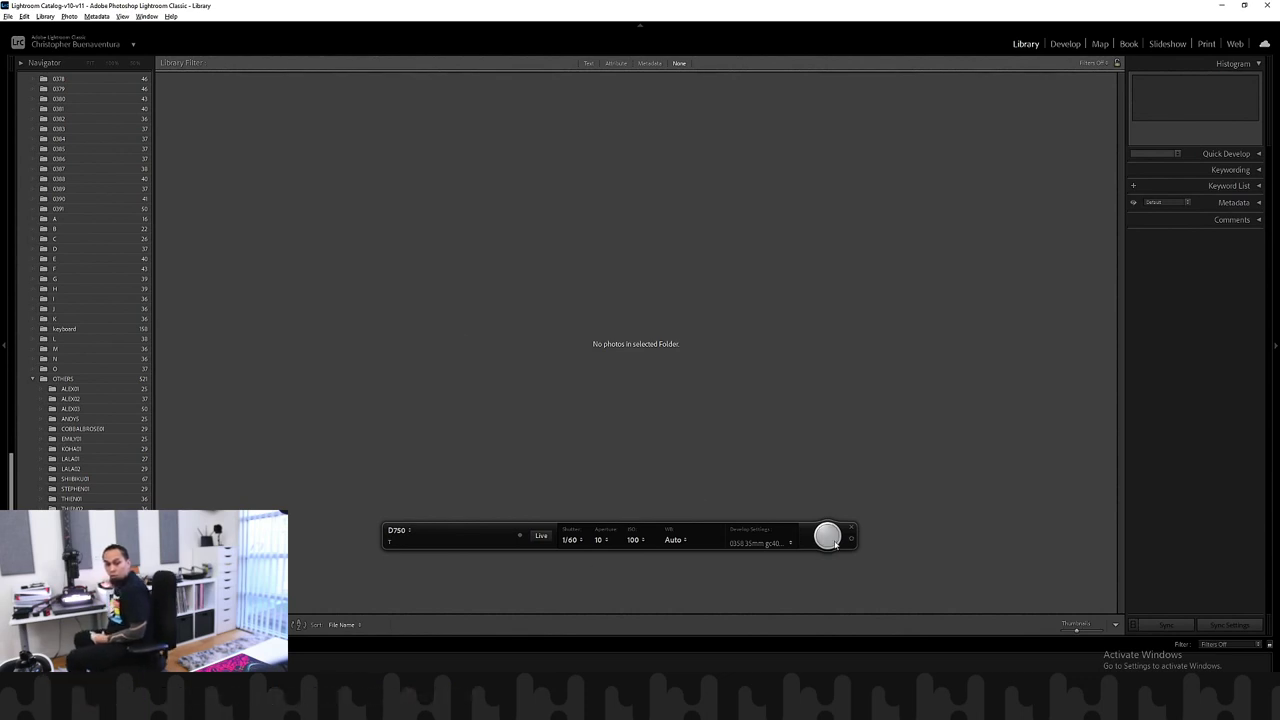
pyautogui.click(828, 537)
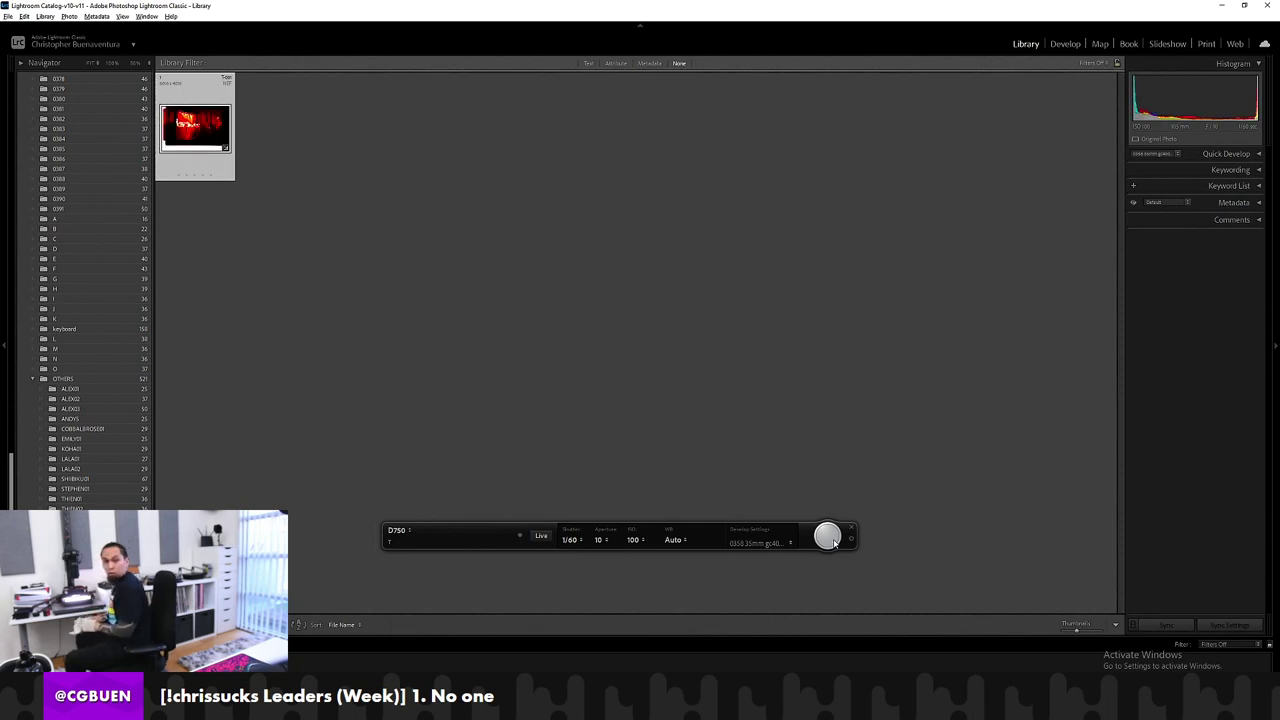
pyautogui.click(1065, 44)
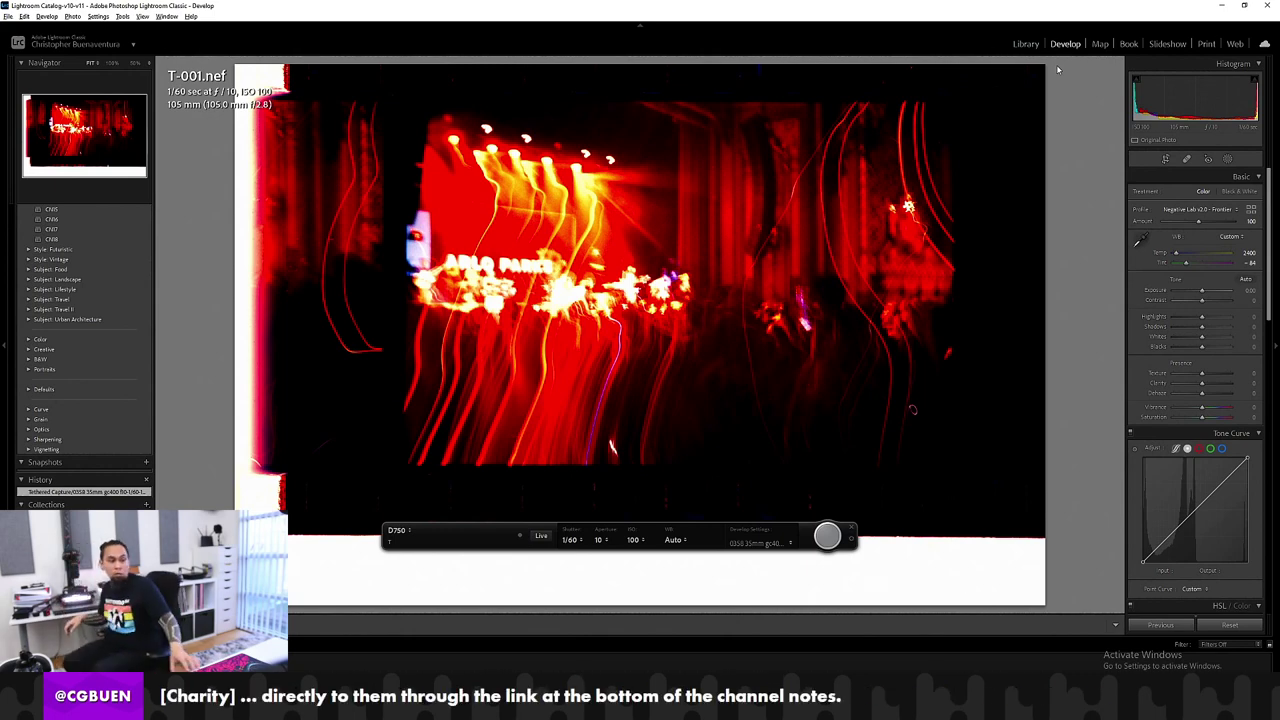
# Step: Reopen the camera's live view and move its window clear of the webcam area to check the negative's framing
pyautogui.click(540, 538)
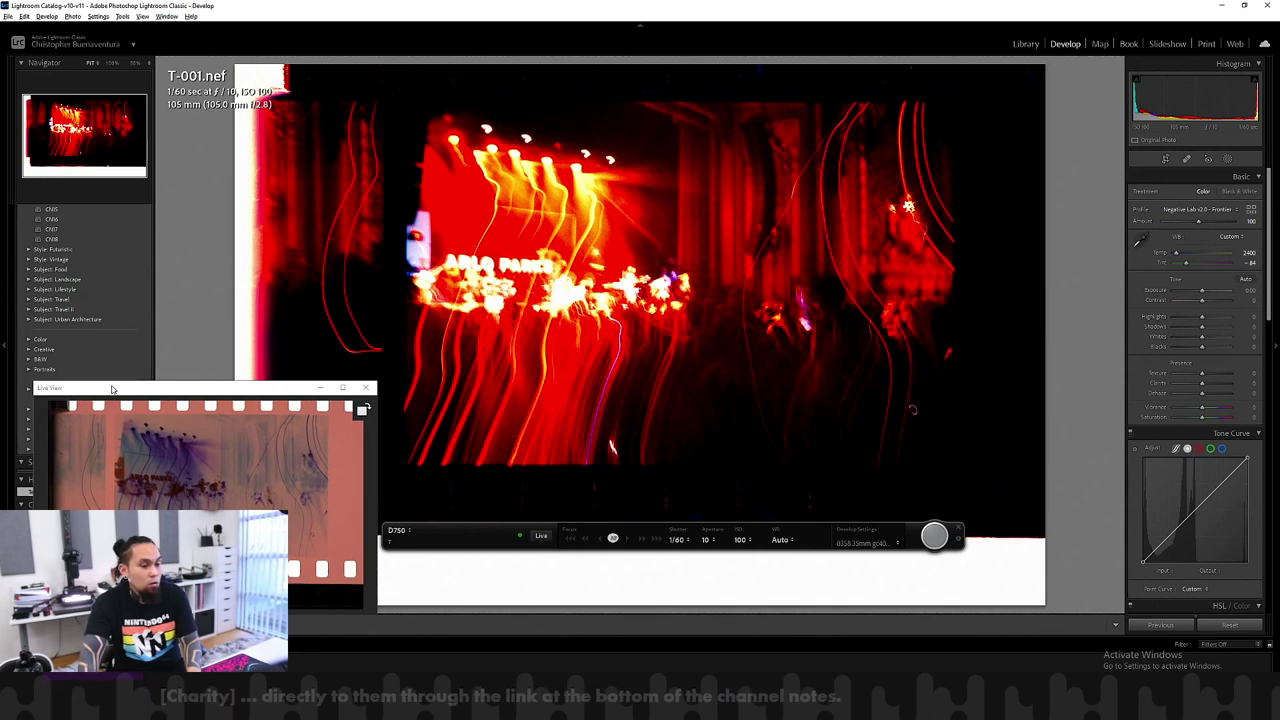
pyautogui.moveTo(200, 387); pyautogui.dragTo(280, 349)
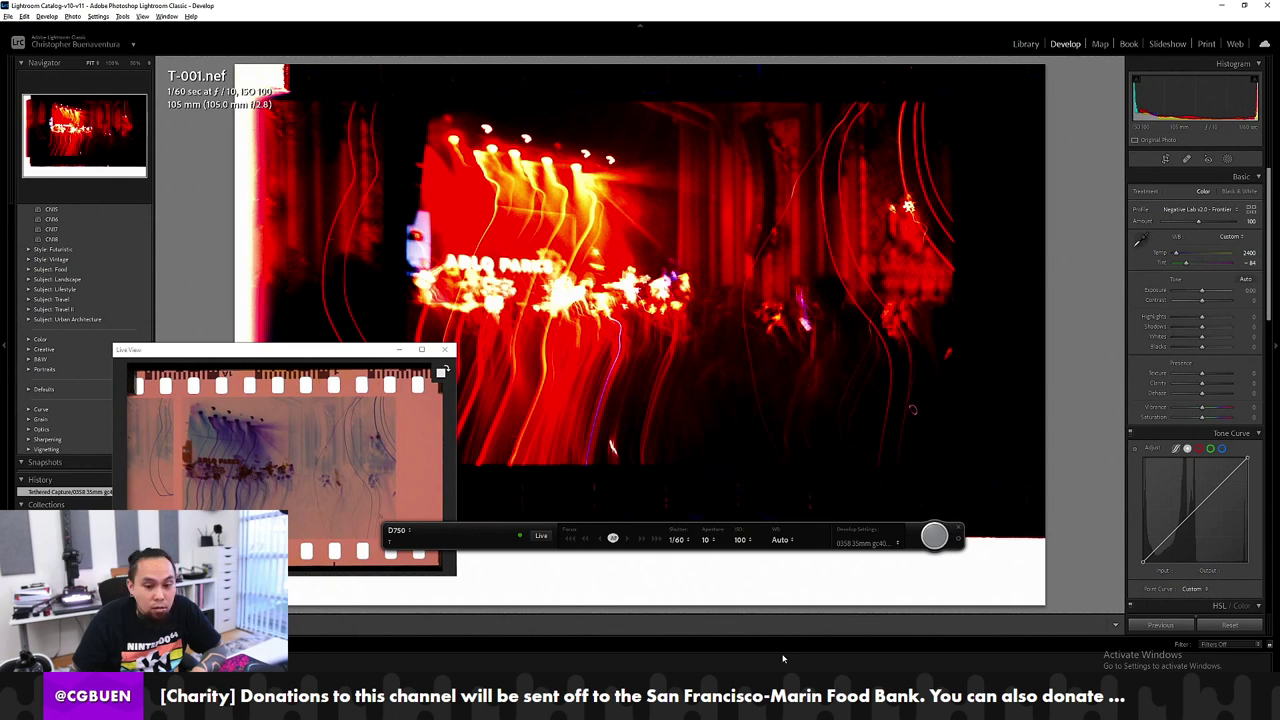
pyautogui.click(888, 543)
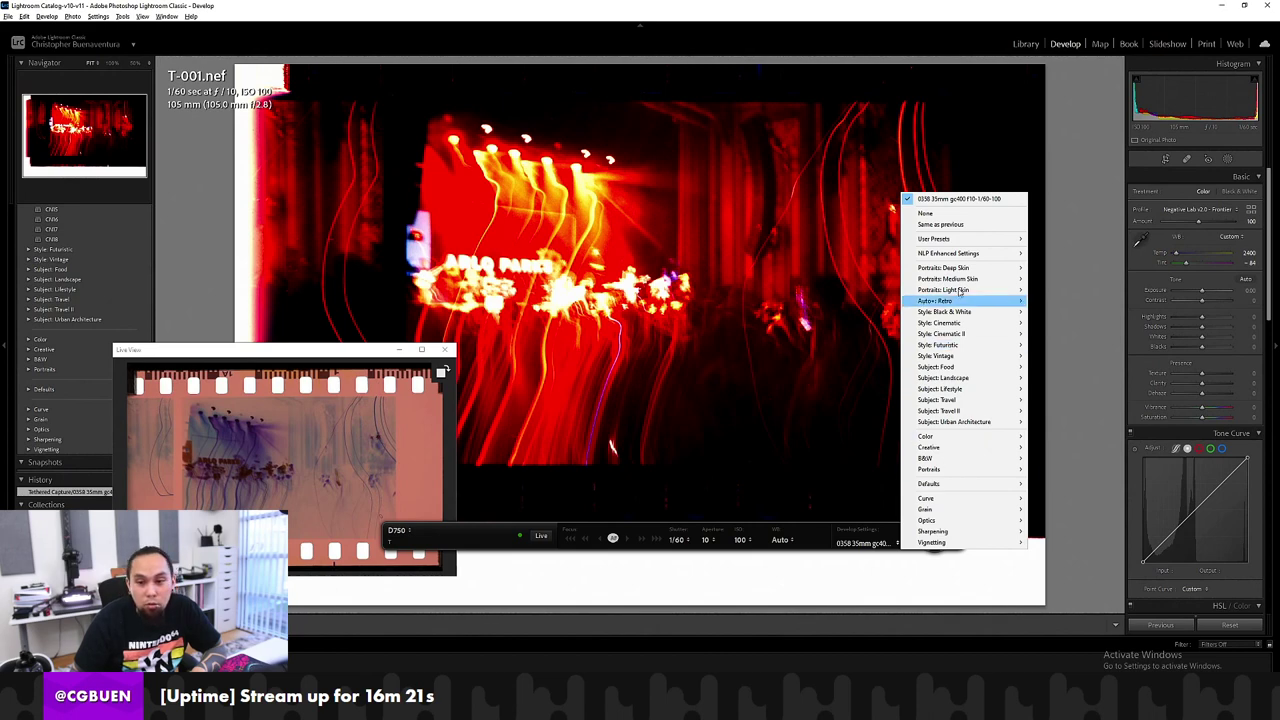
pyautogui.moveTo(993, 243)
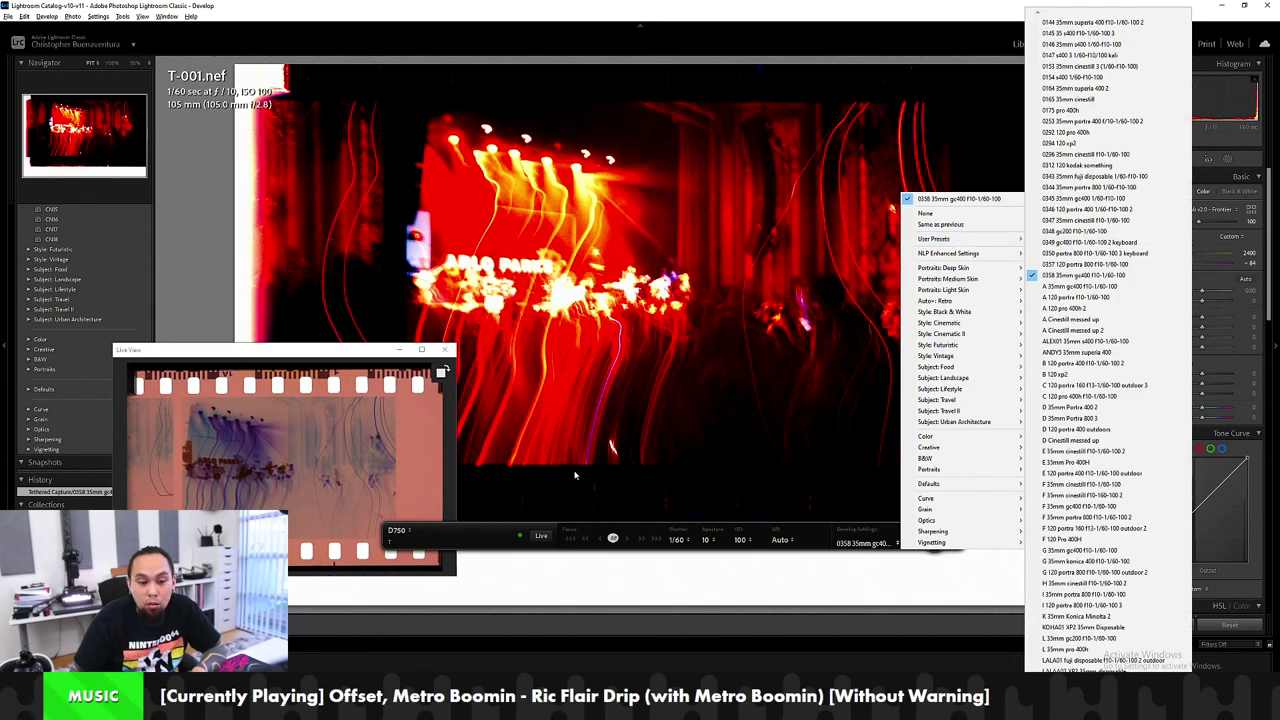
pyautogui.click(863, 529)
# Step: Delete the test photo T-001 from the catalog and from disk
pyautogui.rightClick(11, 650)
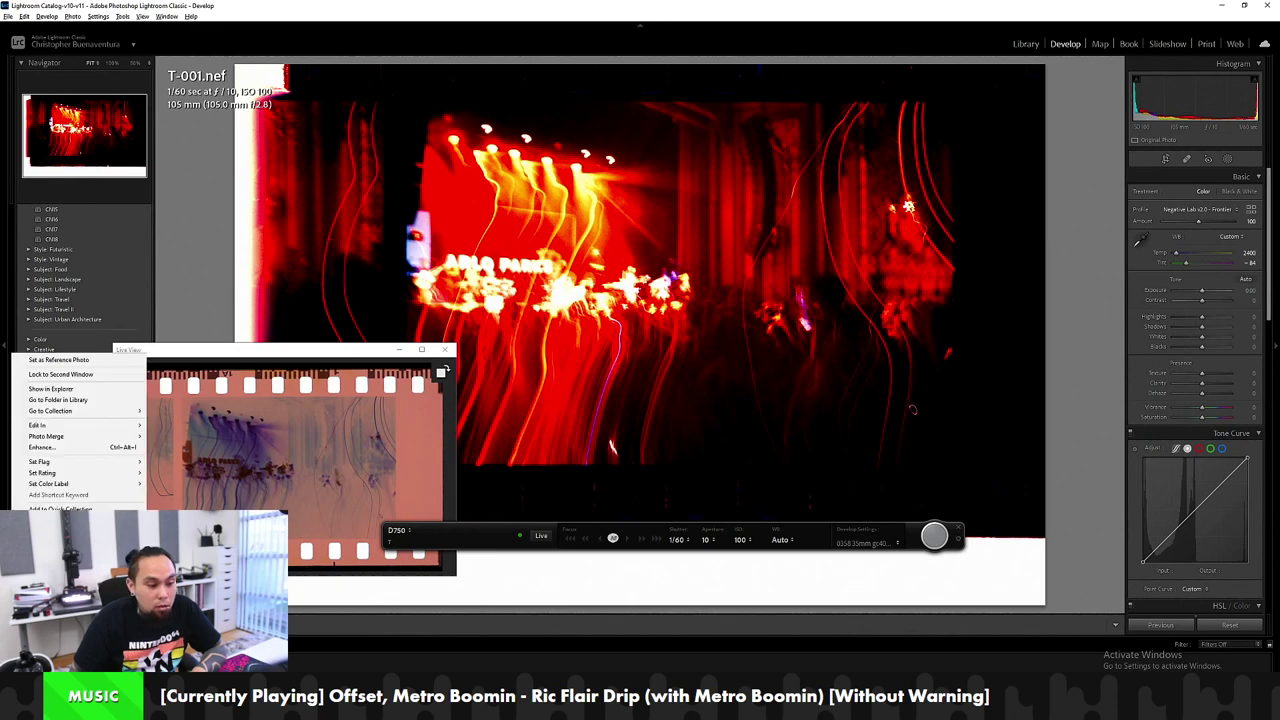
pyautogui.click(50, 620)
pyautogui.click(578, 374)
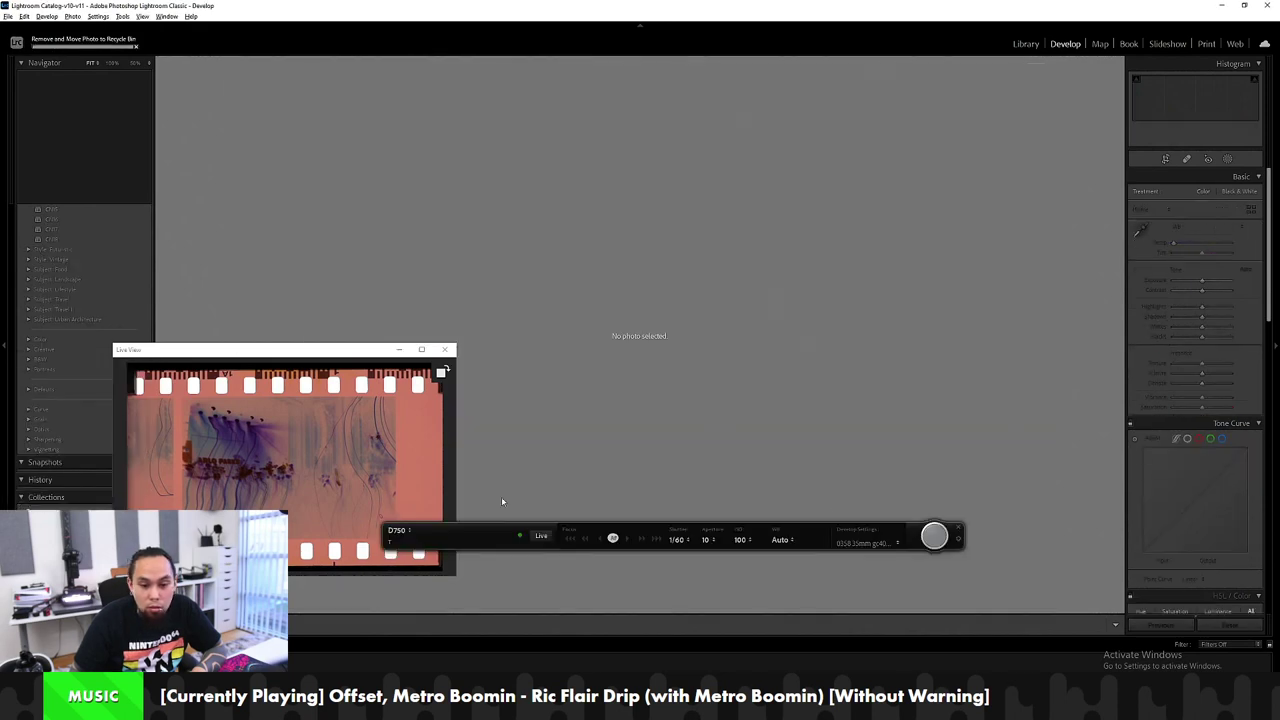
# Step: Reset the start number to 1 in the tethered capture settings for session T
pyautogui.click(959, 537)
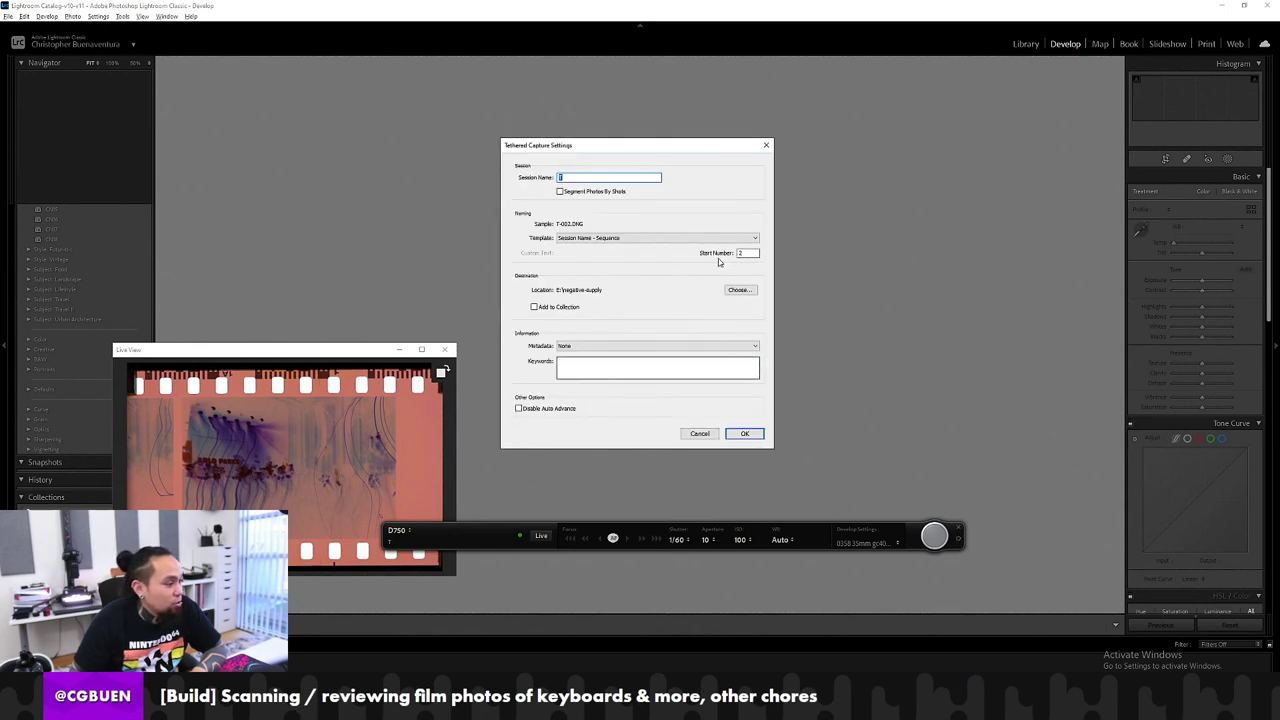
pyautogui.click(737, 253)
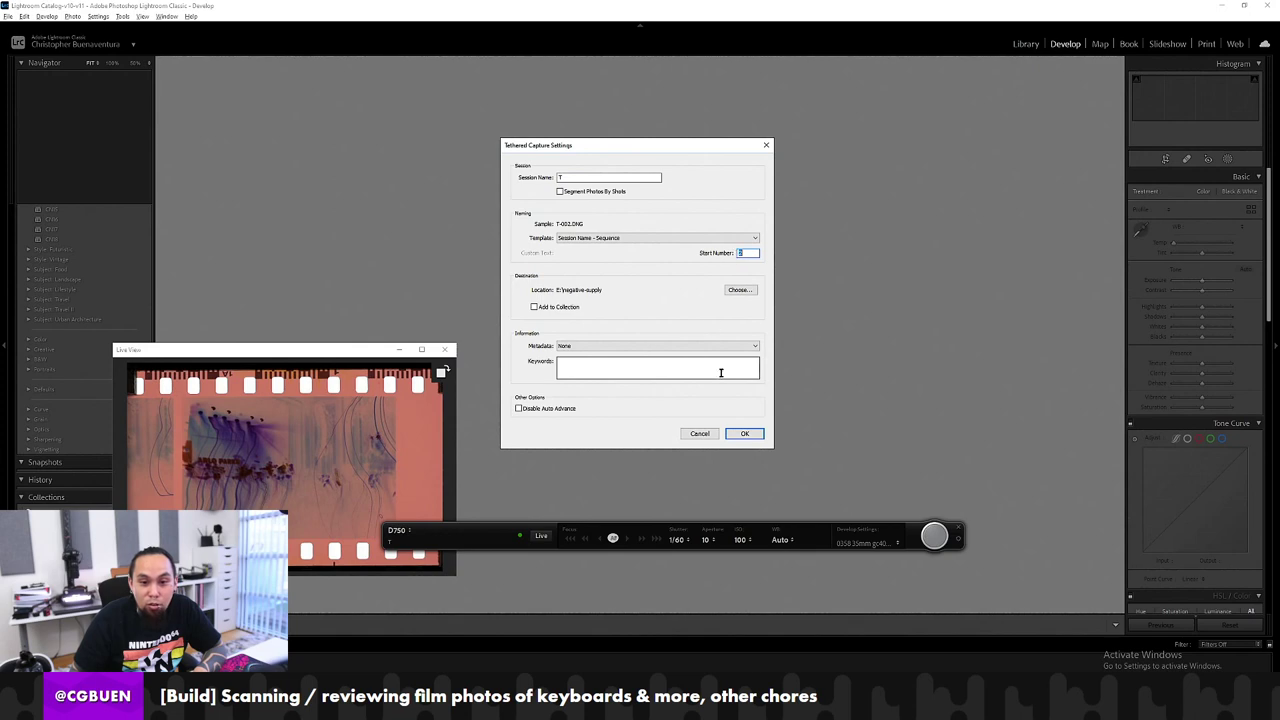
pyautogui.click(747, 437)
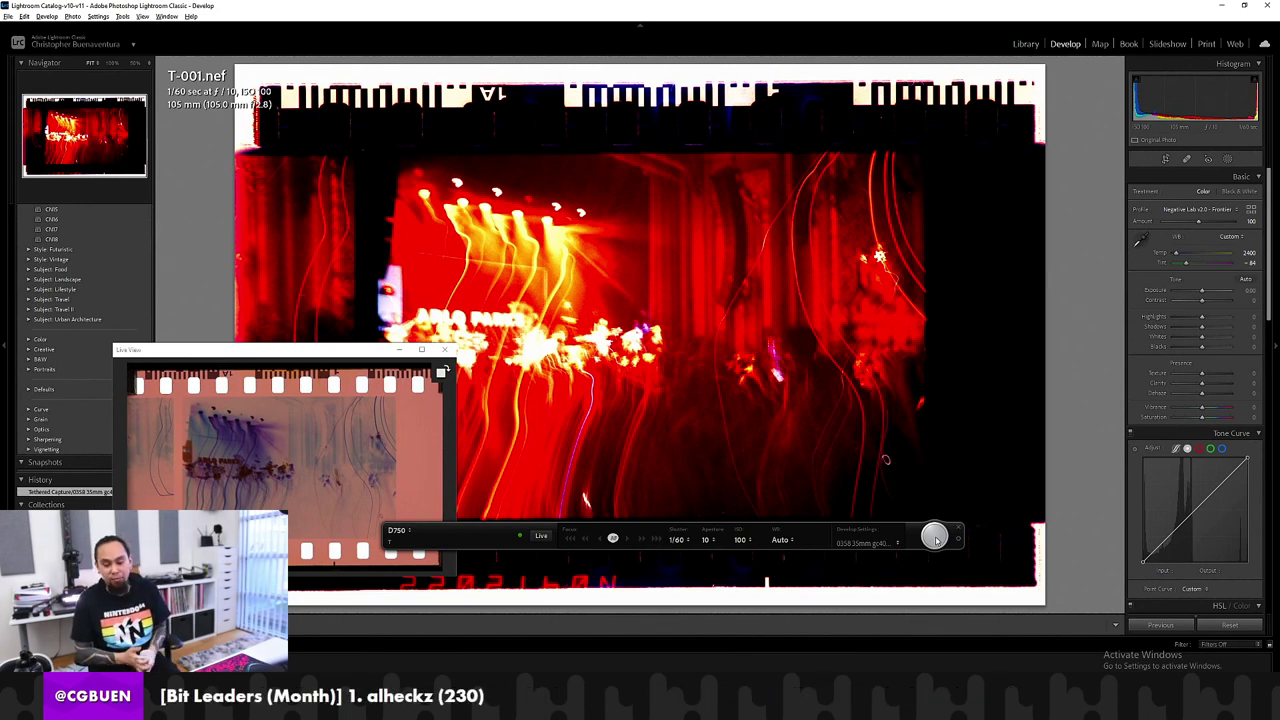
# Step: Close the live view and capture the film roll frame by frame with the tethered camera, through T-037
pyautogui.click(935, 540)
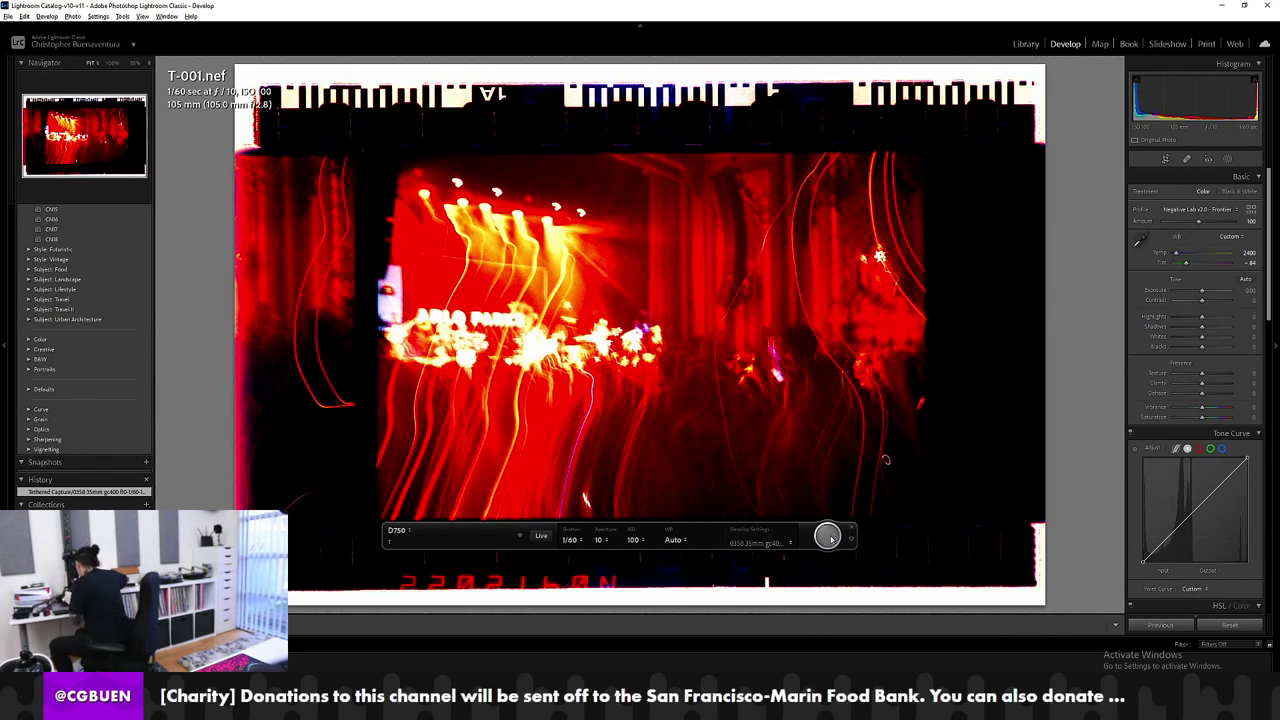
pyautogui.click(830, 538)
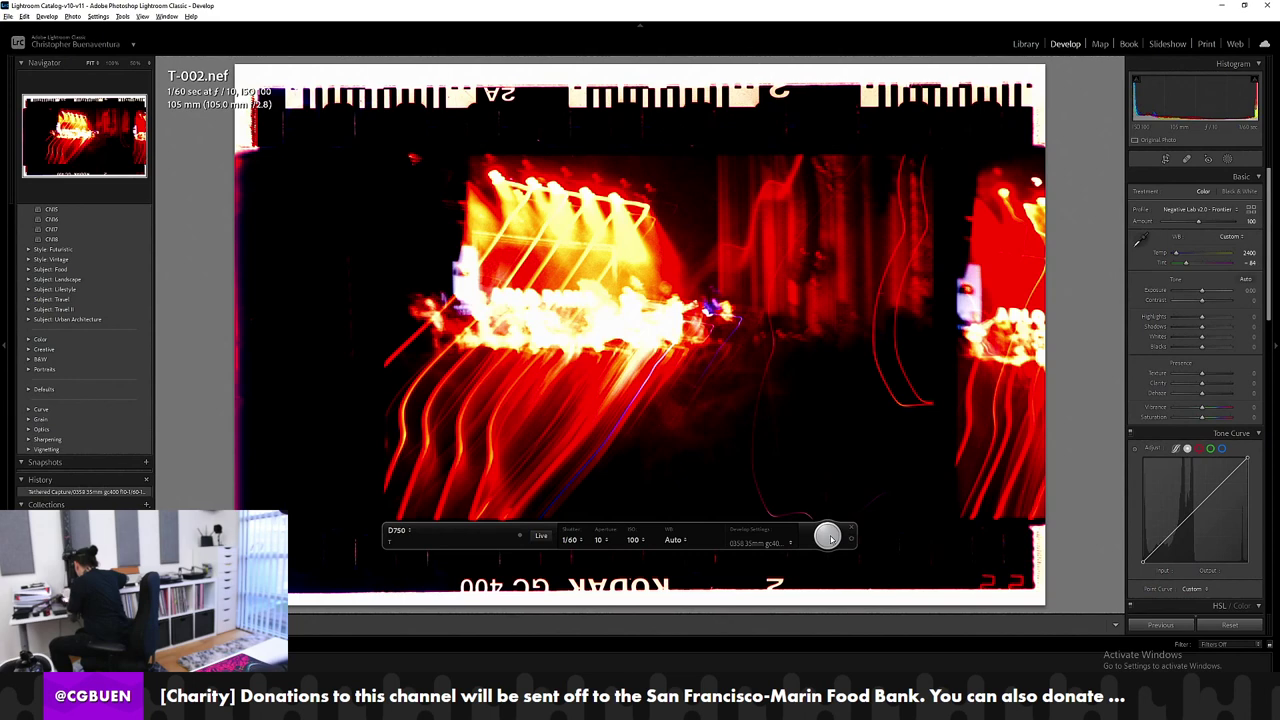
pyautogui.click(830, 538)
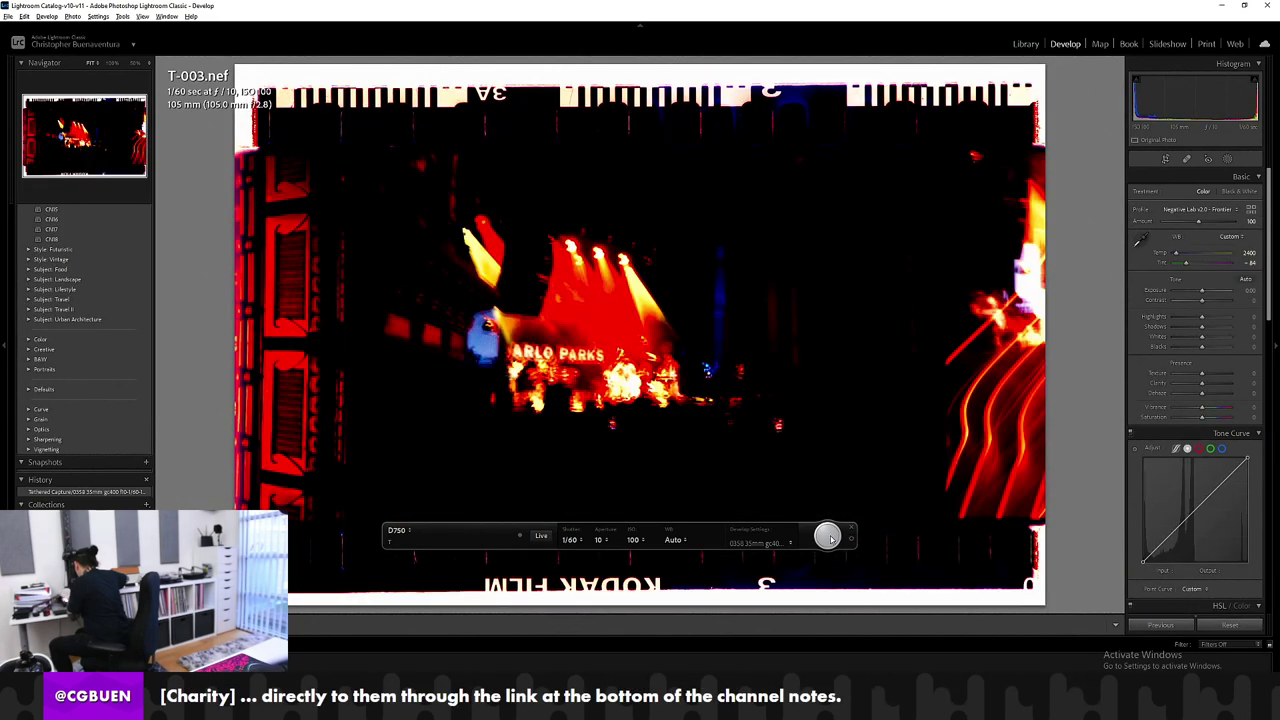
pyautogui.click(830, 538)
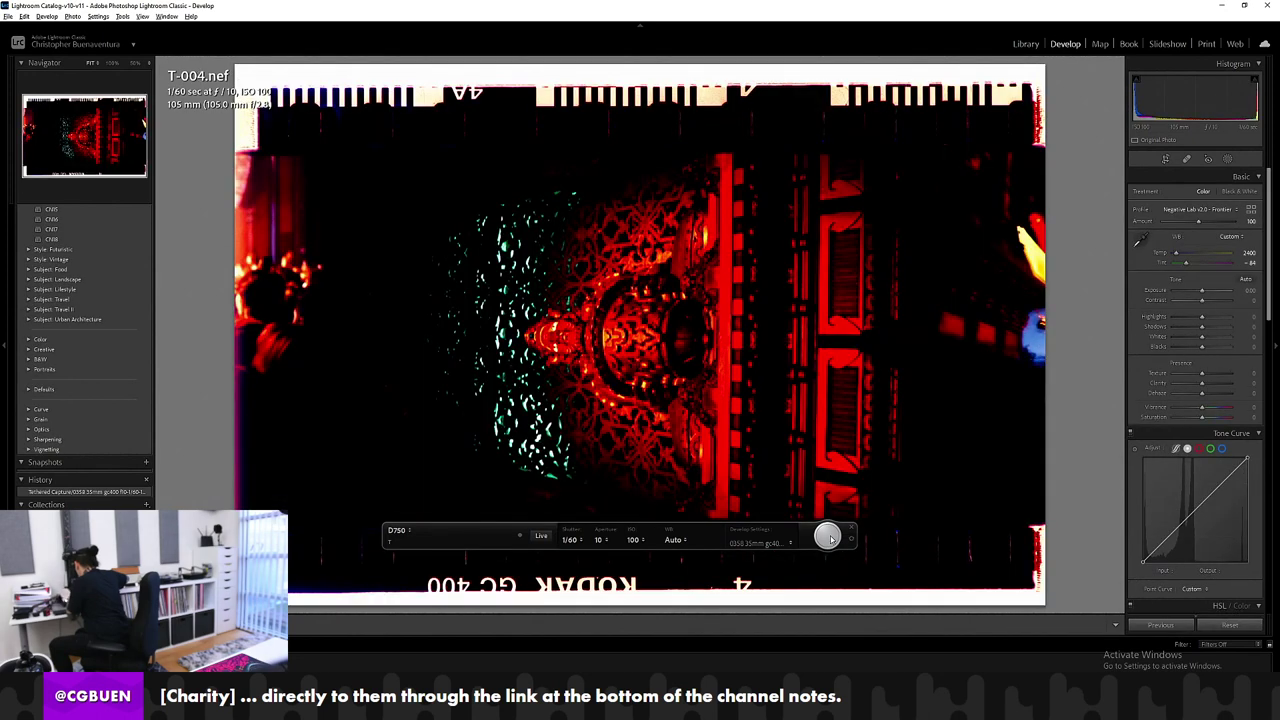
pyautogui.click(830, 538)
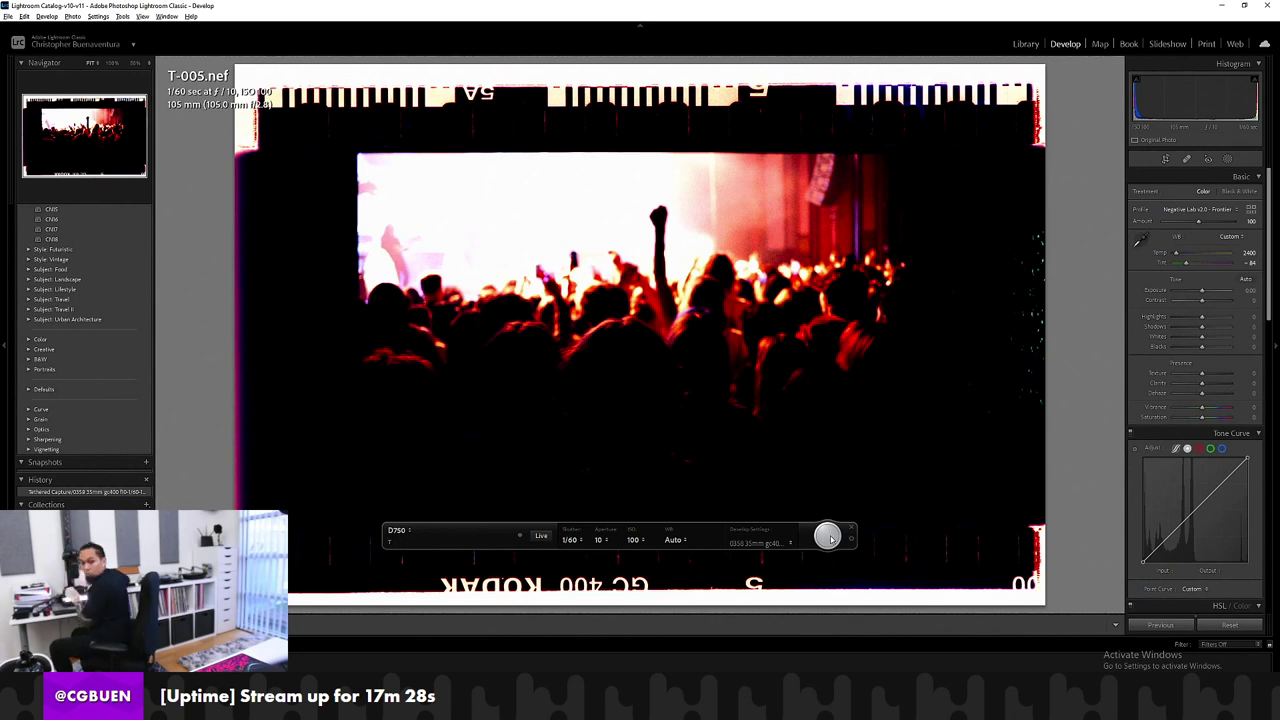
pyautogui.click(830, 538)
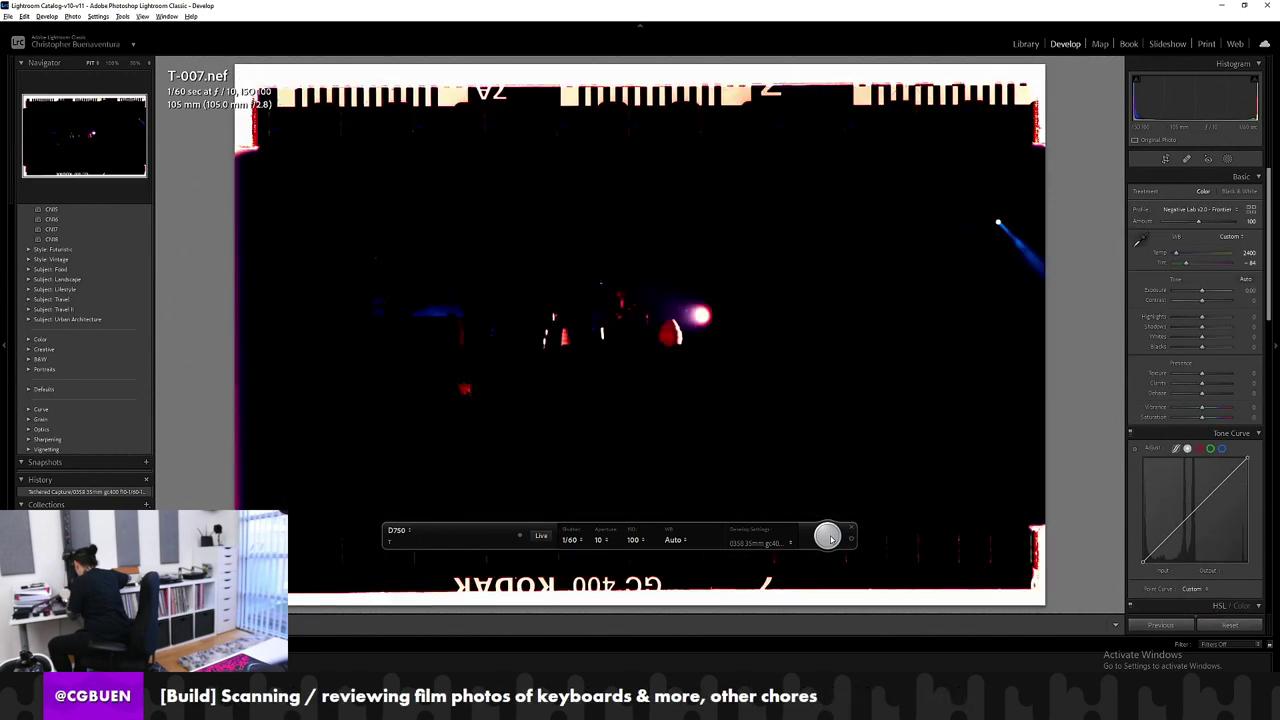
pyautogui.click(828, 538)
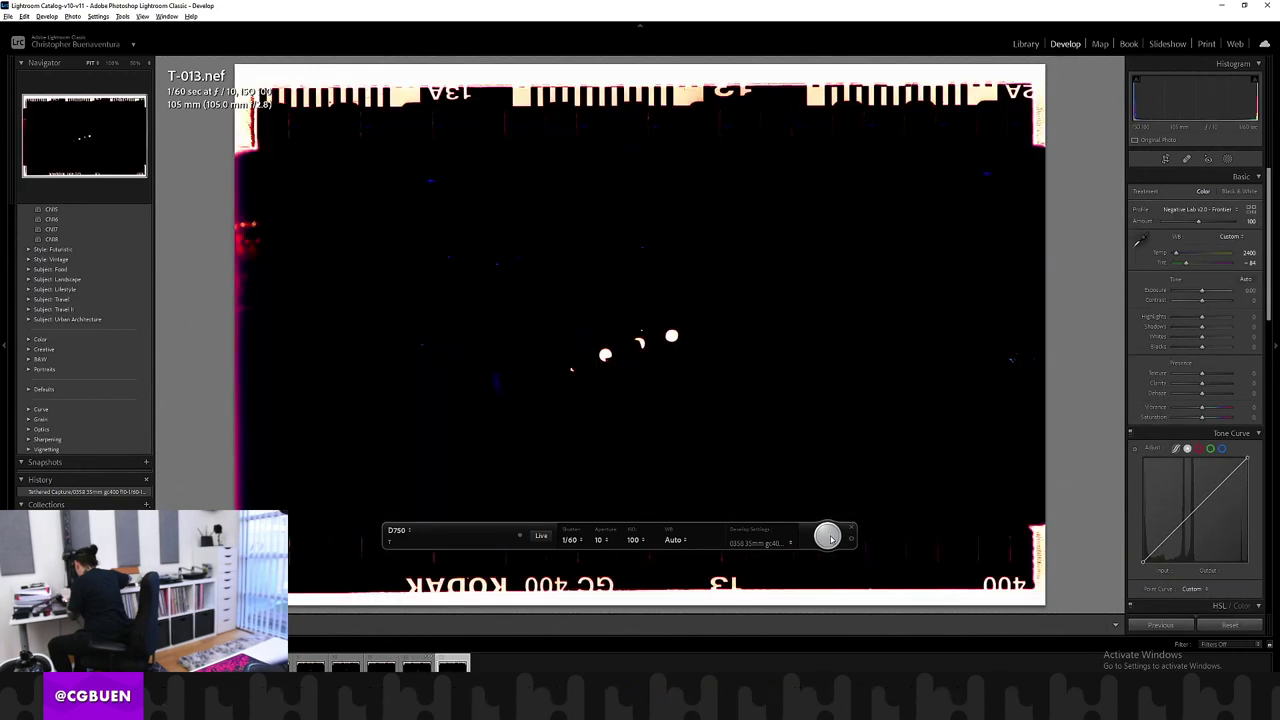
pyautogui.click(831, 540)
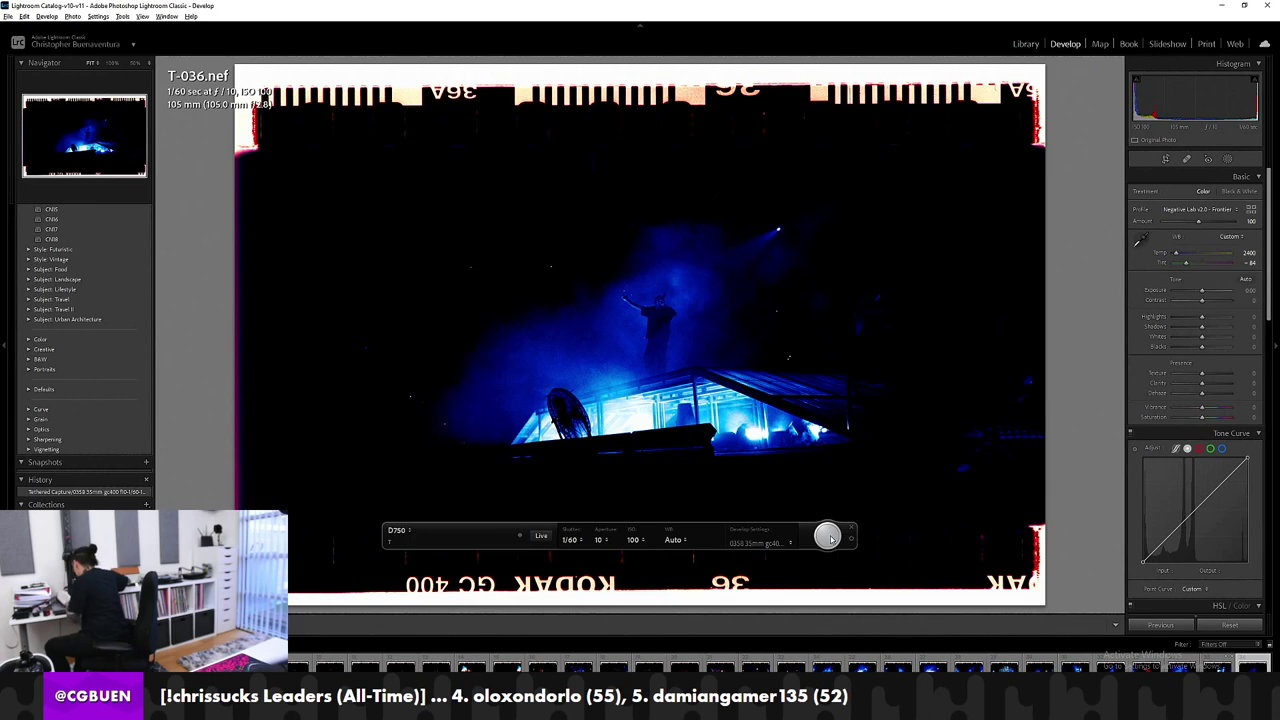
pyautogui.click(828, 537)
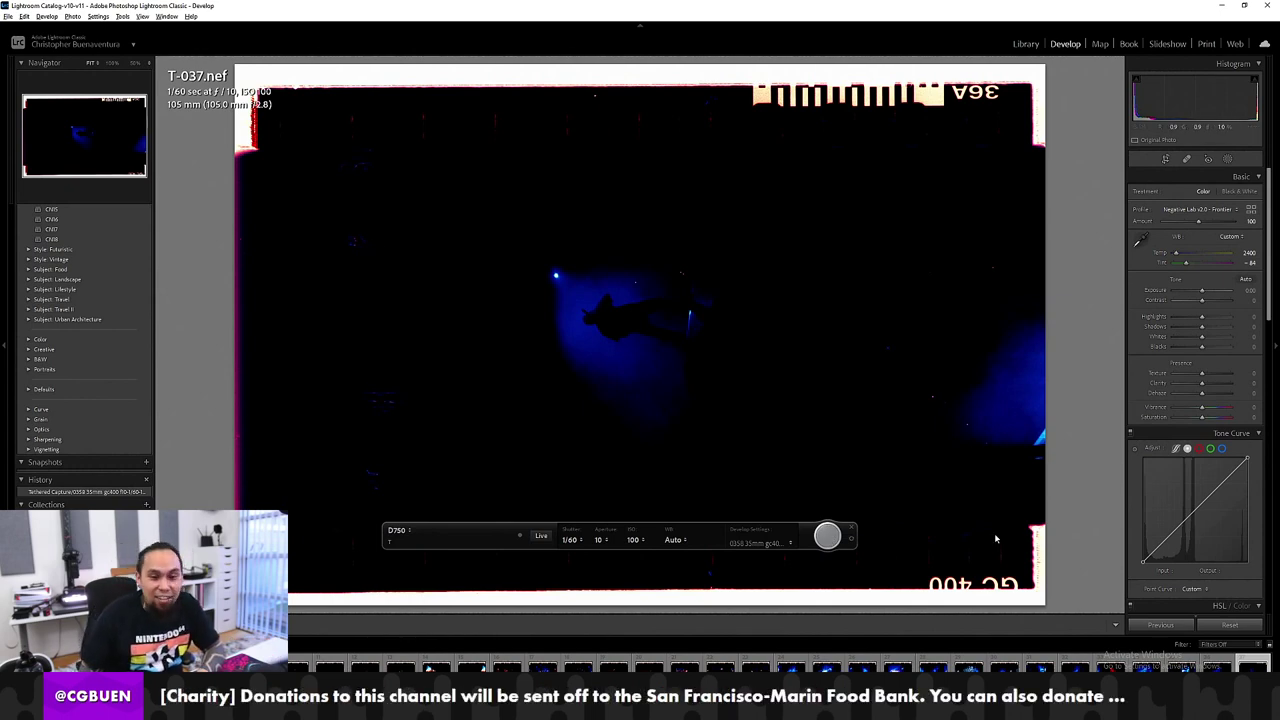
# Step: Rotate the captured frames T-037 and T-033 clockwise into portrait orientation
pyautogui.hotkey('ctrl', ']')
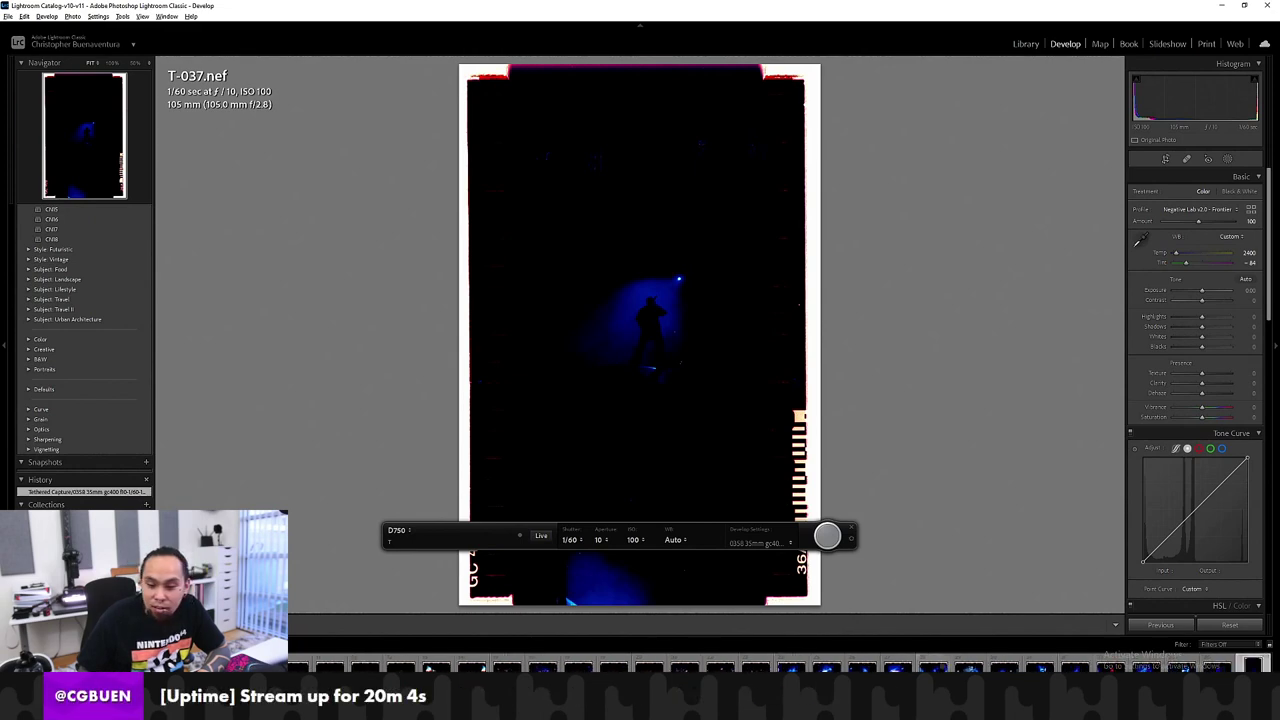
pyautogui.click(1110, 663)
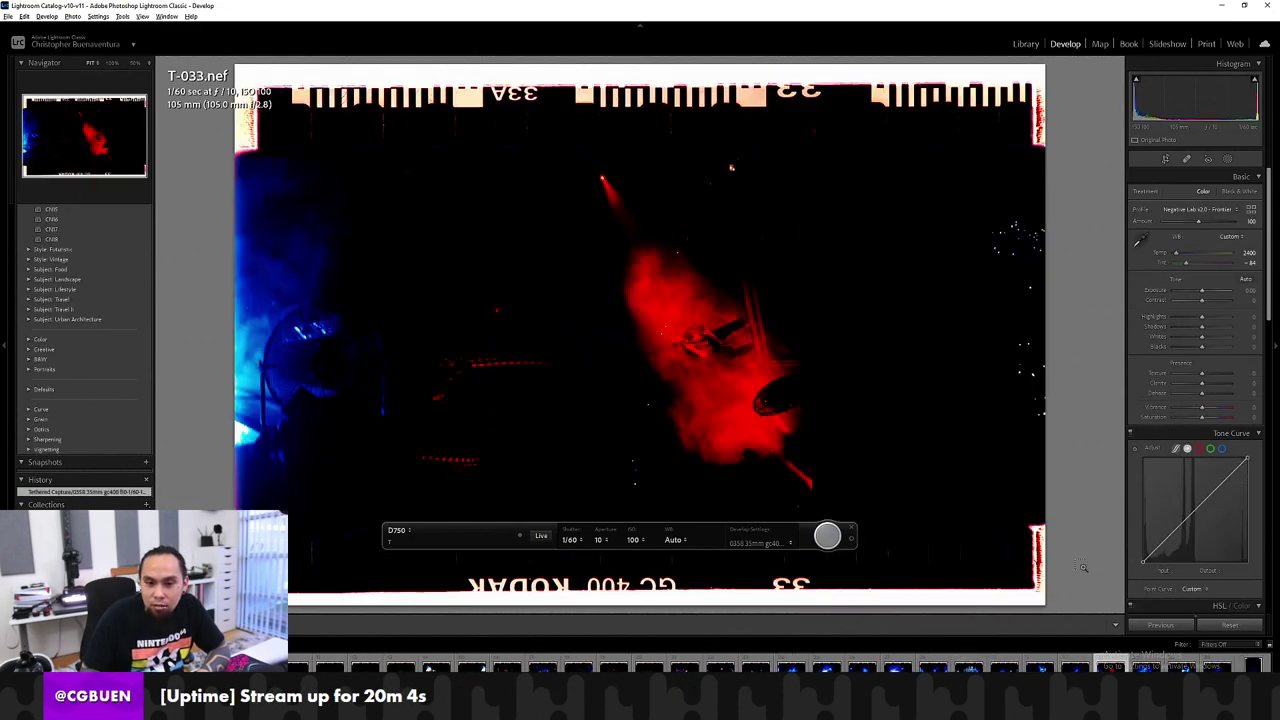
pyautogui.hotkey('ctrl', ']')
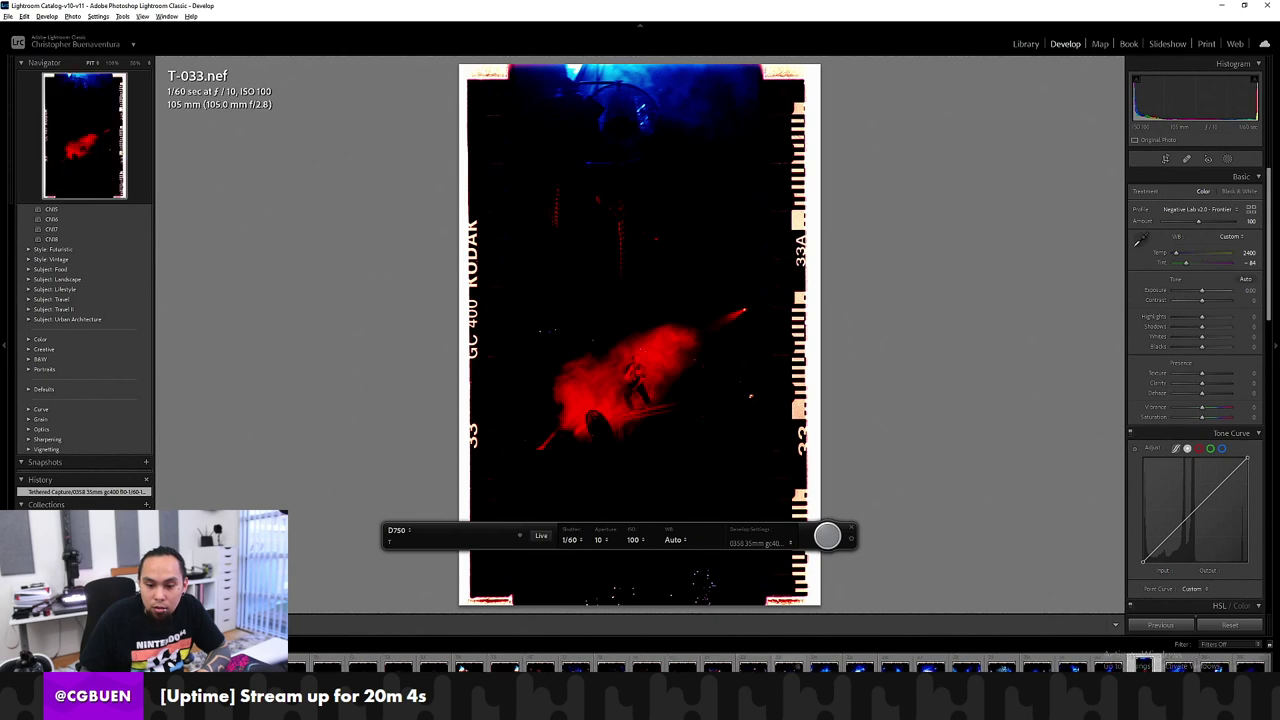
pyautogui.hotkey('ctrl', '[')
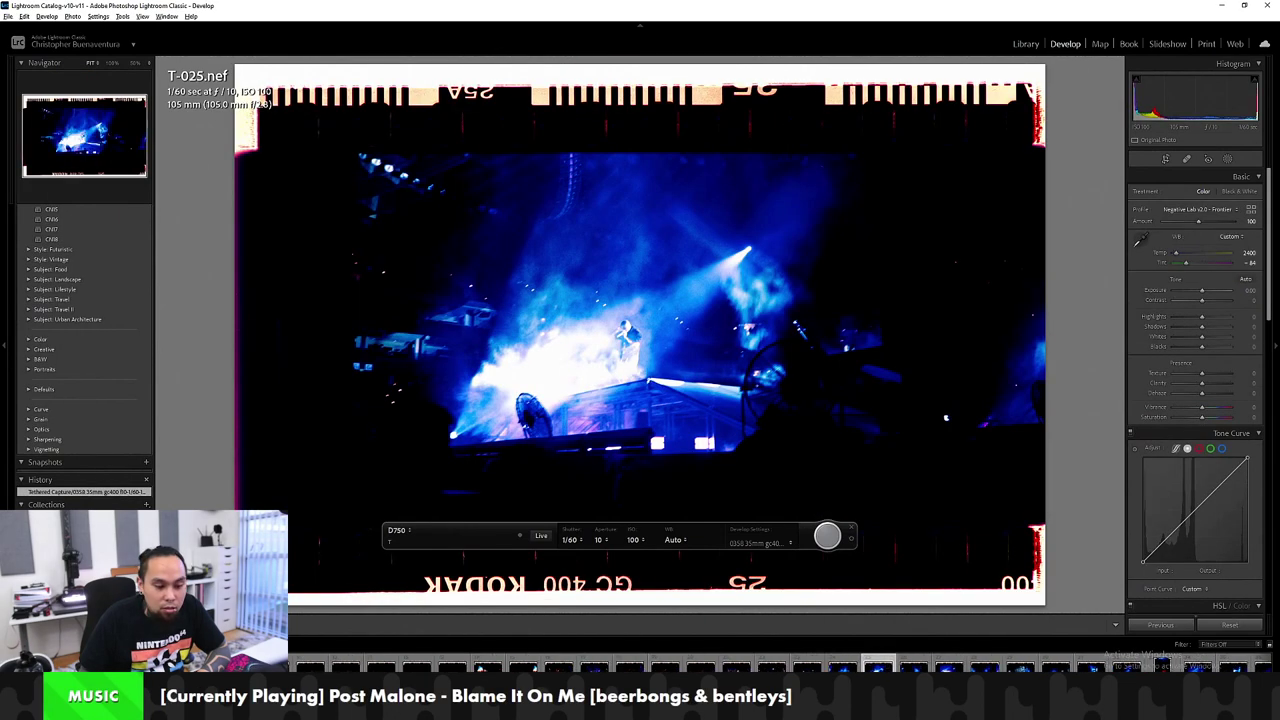
# Step: Review the captured concert frames one by one, including T-009, T-024, T-034, T-029, T-028 and T-027, checking their orientation
pyautogui.click(310, 664)
pyautogui.click(878, 665)
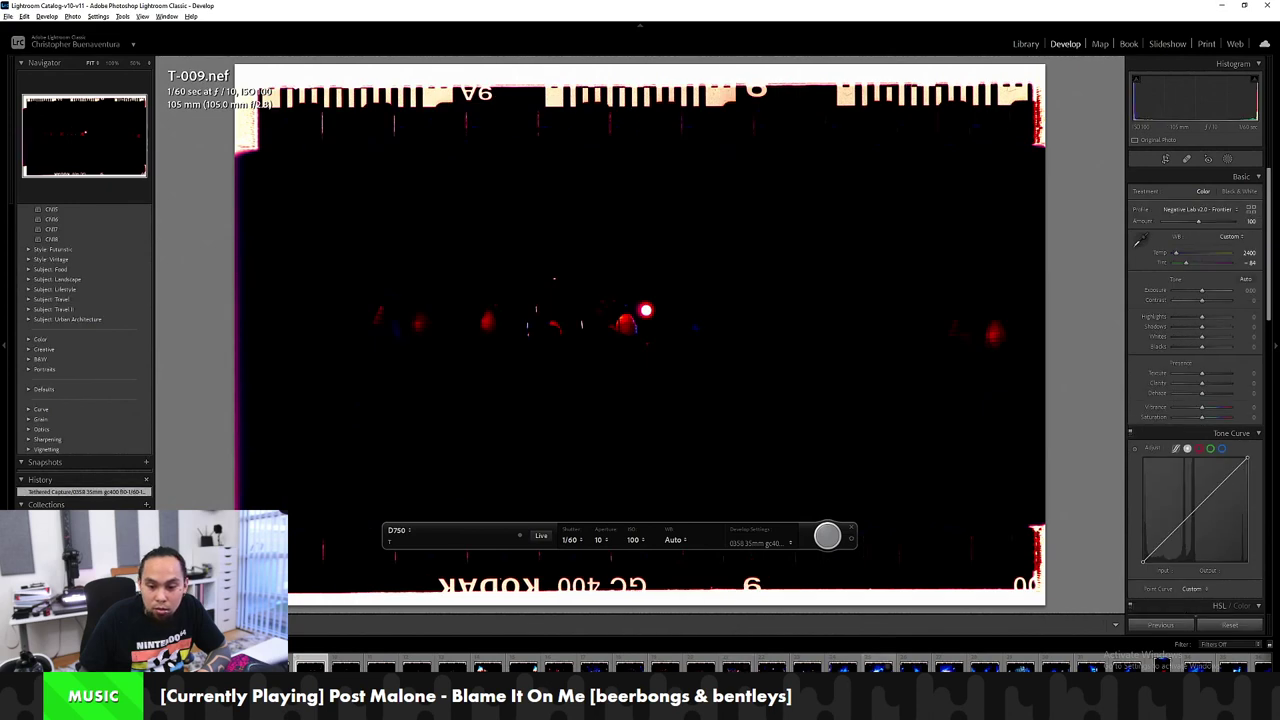
pyautogui.press('Left')
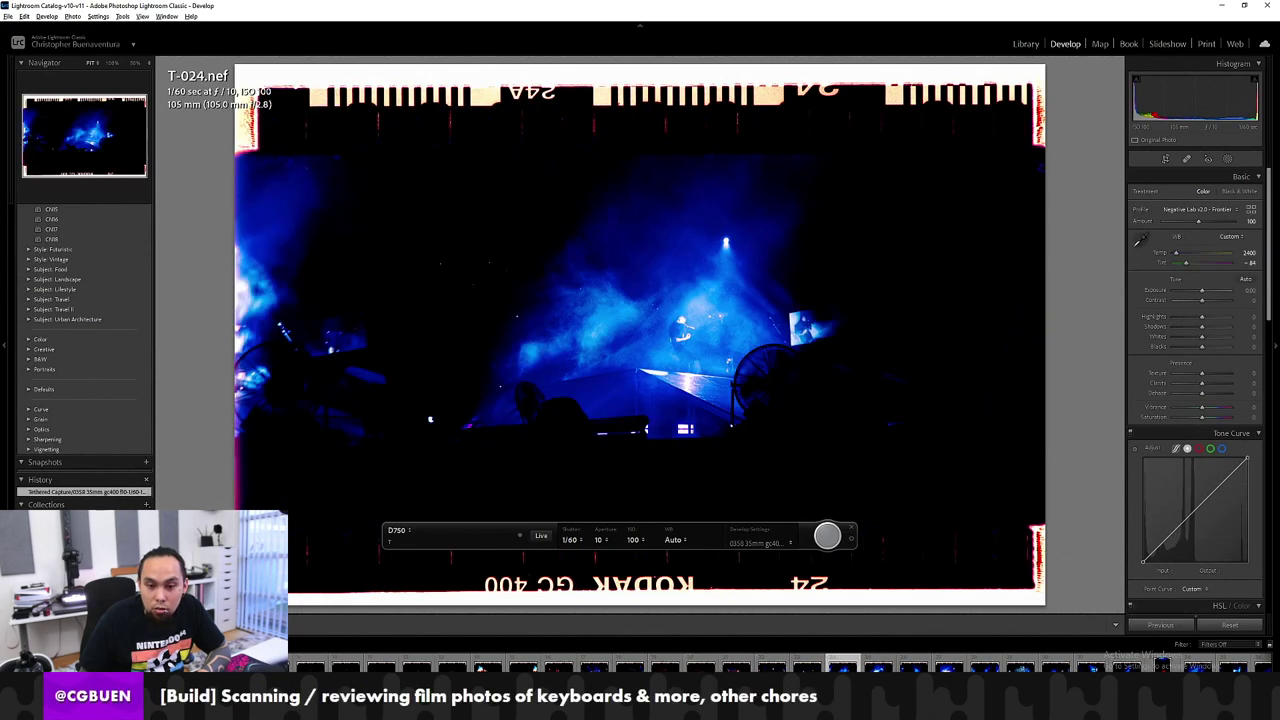
pyautogui.press('Left')
pyautogui.press('Left')
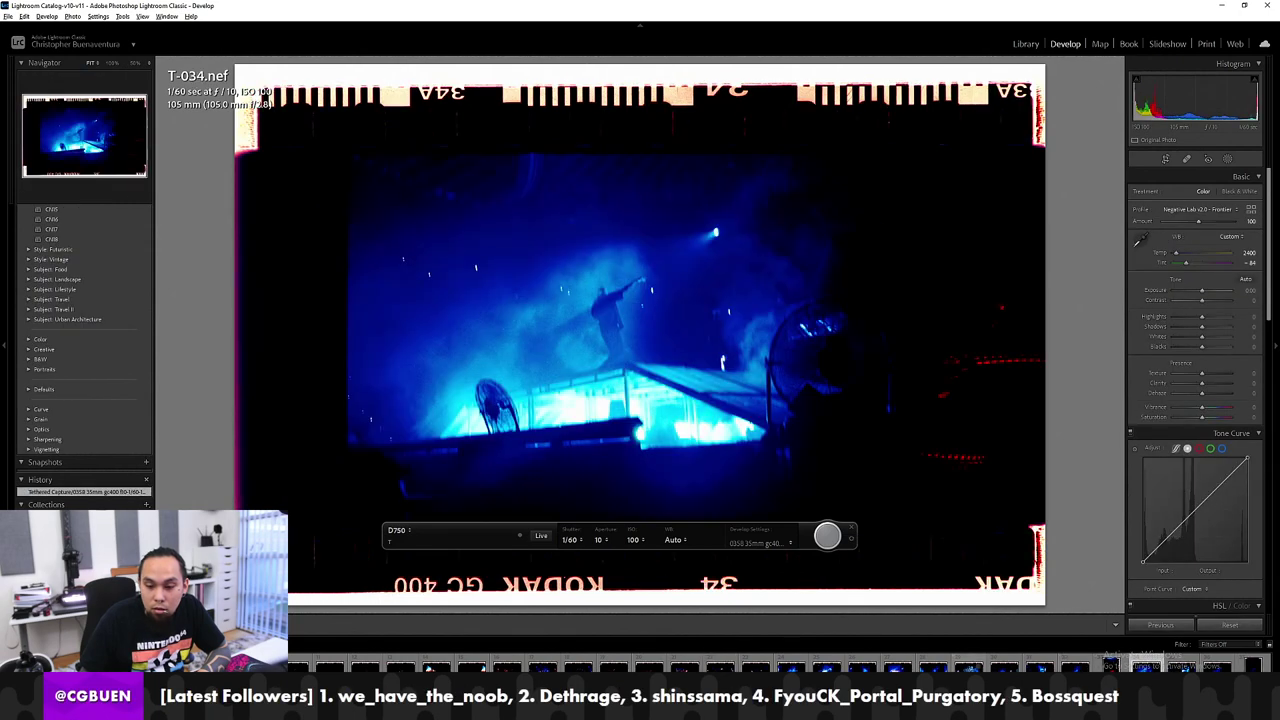
pyautogui.press('Left')
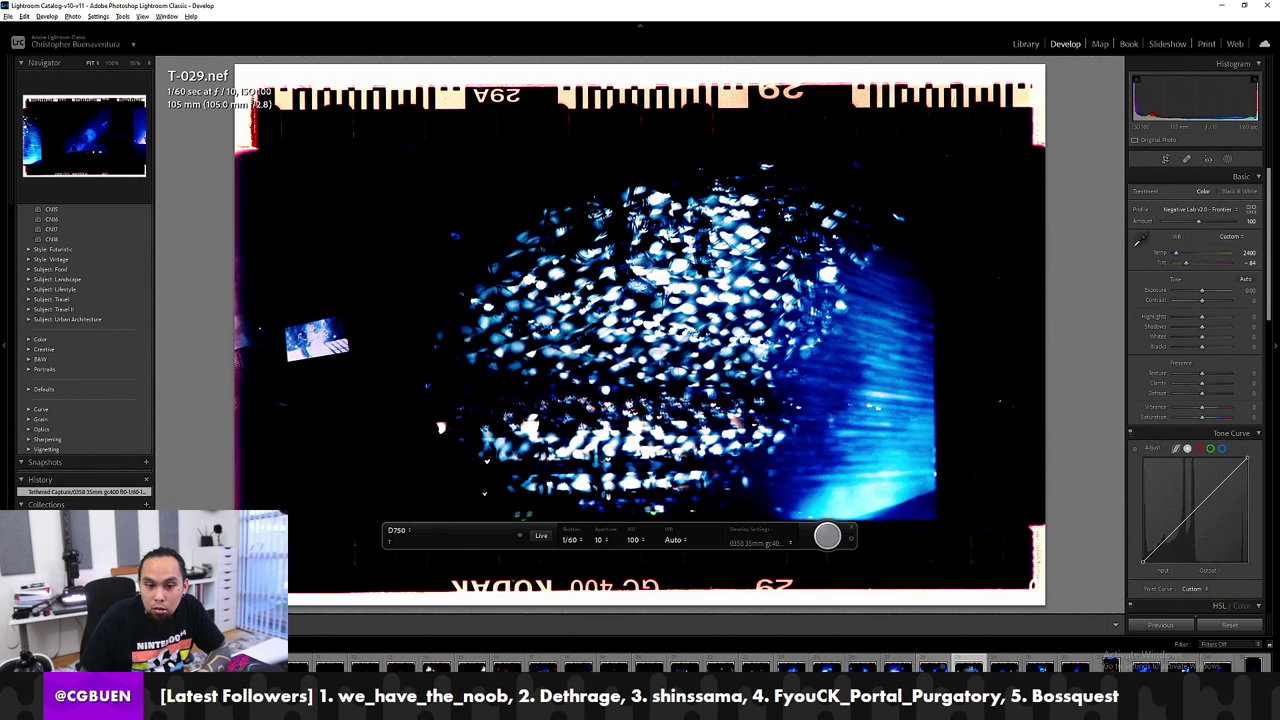
pyautogui.click(906, 666)
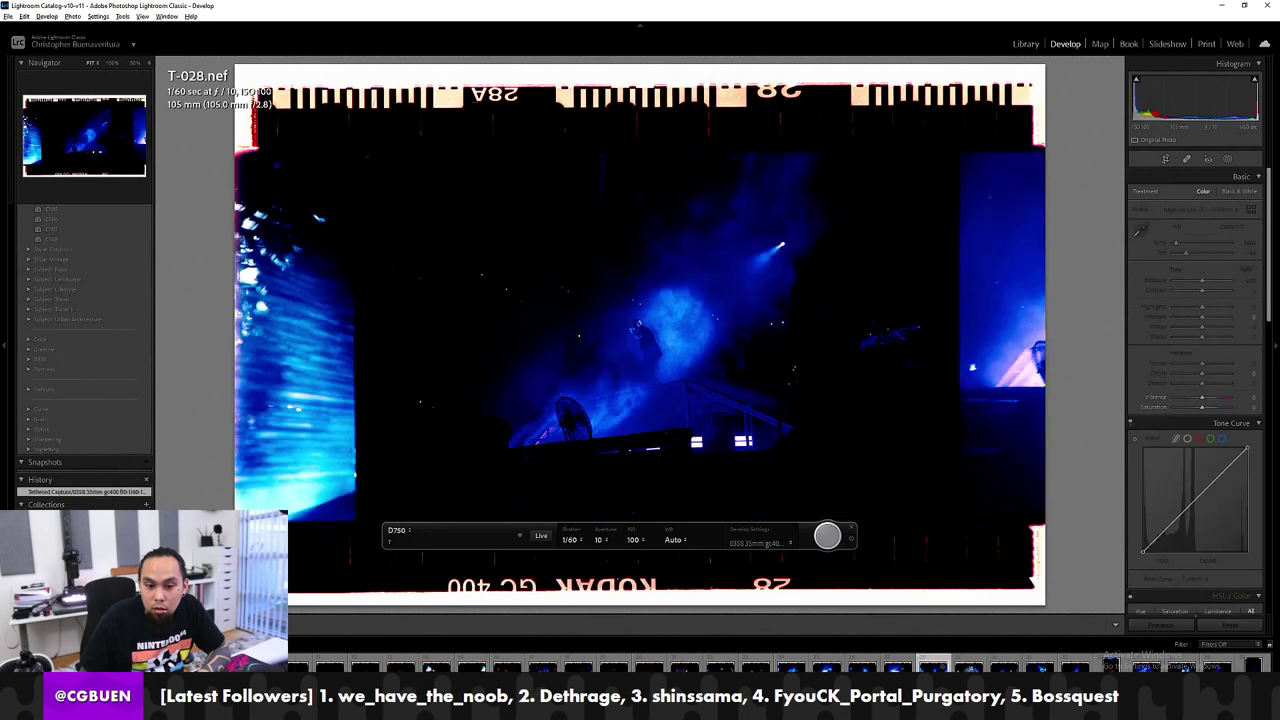
pyautogui.press('Left')
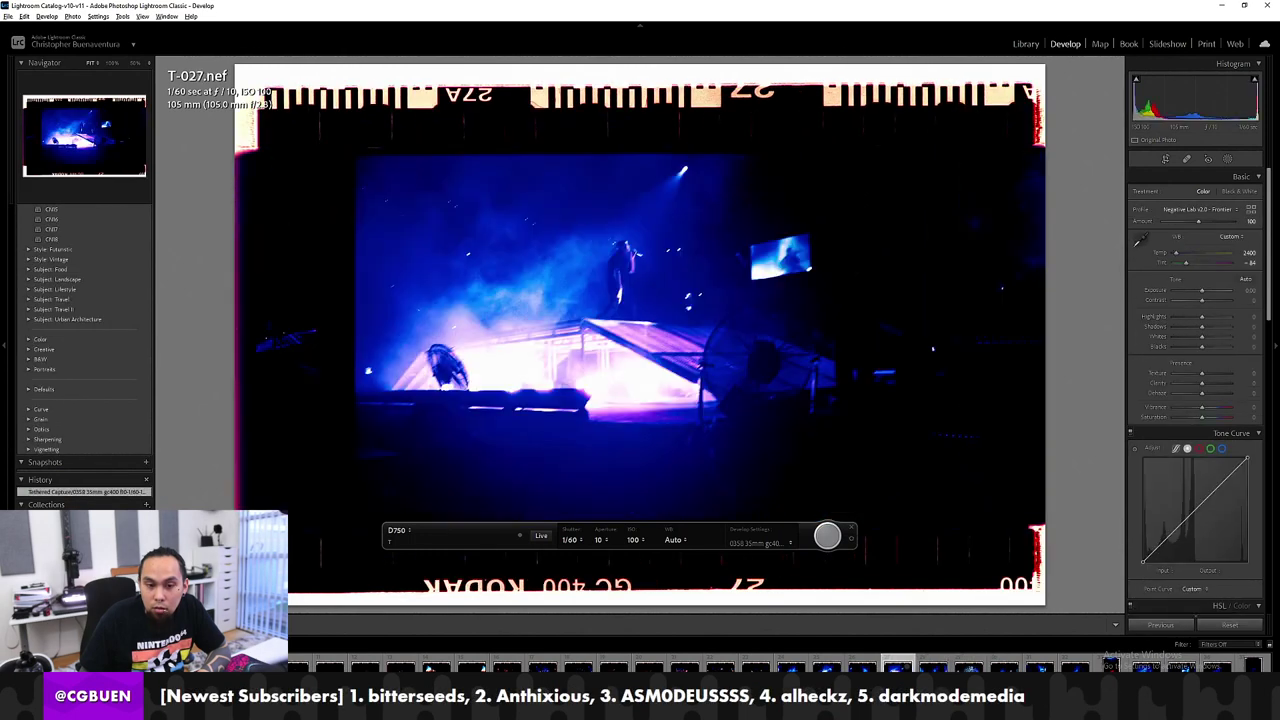
# Step: Reset the develop settings of frame T-026 and set its white balance by sampling the orange film base
pyautogui.press('Left')
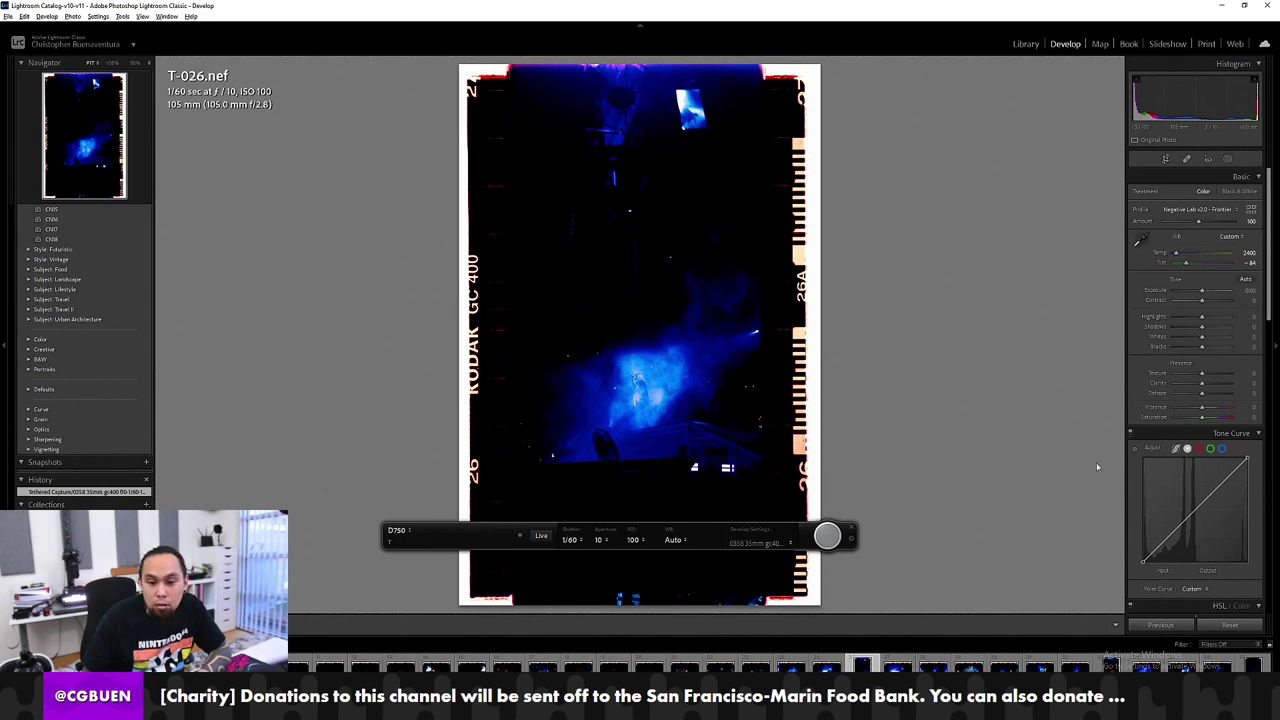
pyautogui.click(1228, 622)
pyautogui.click(1141, 228)
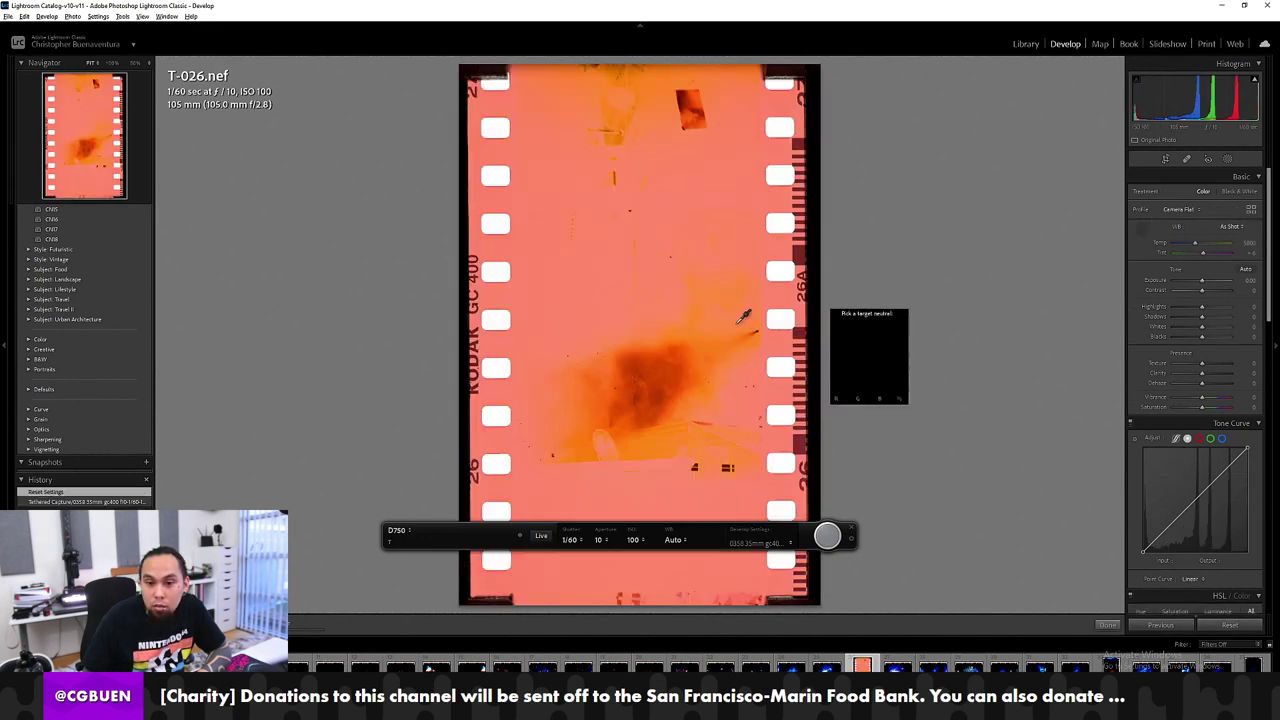
pyautogui.click(768, 295)
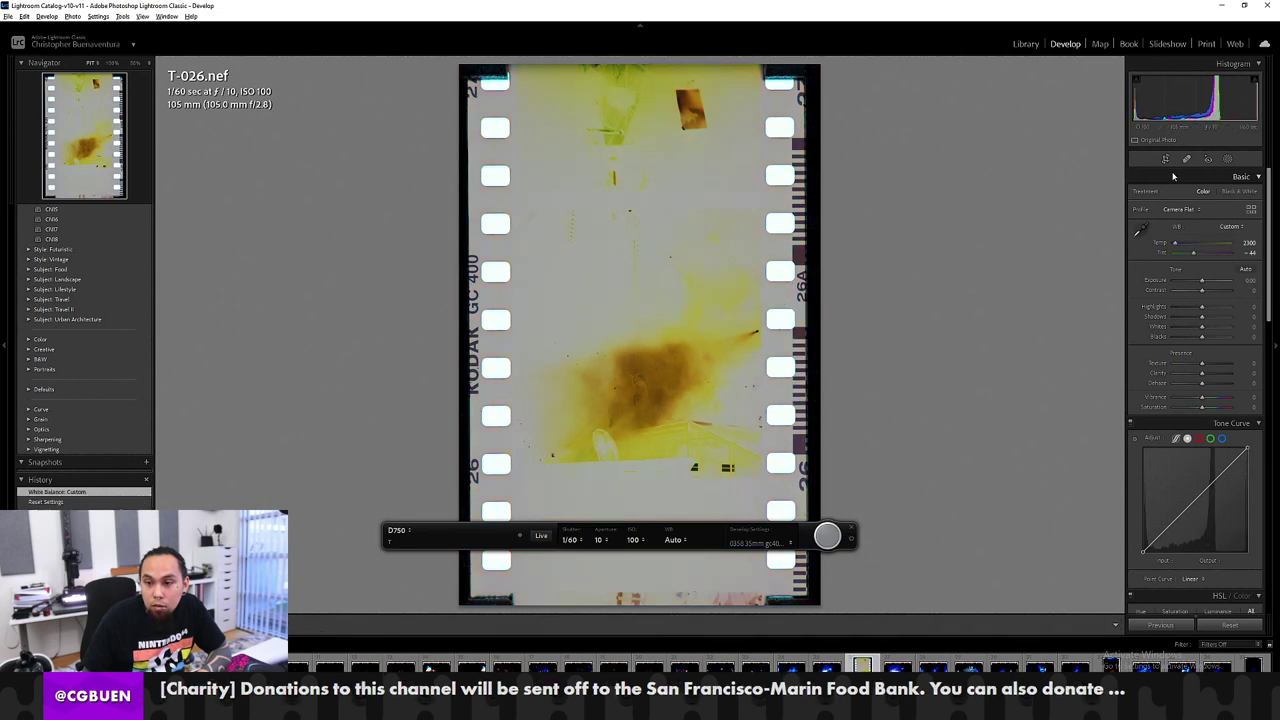
# Step: Crop T-026 to an area inside the exposed image, excluding the film borders and sprocket holes
pyautogui.press('r')
pyautogui.moveTo(640, 67); pyautogui.dragTo(640, 143)
pyautogui.click(471, 538)
pyautogui.moveTo(514, 547); pyautogui.dragTo(530, 597)
pyautogui.moveTo(681, 143); pyautogui.dragTo(680, 249)
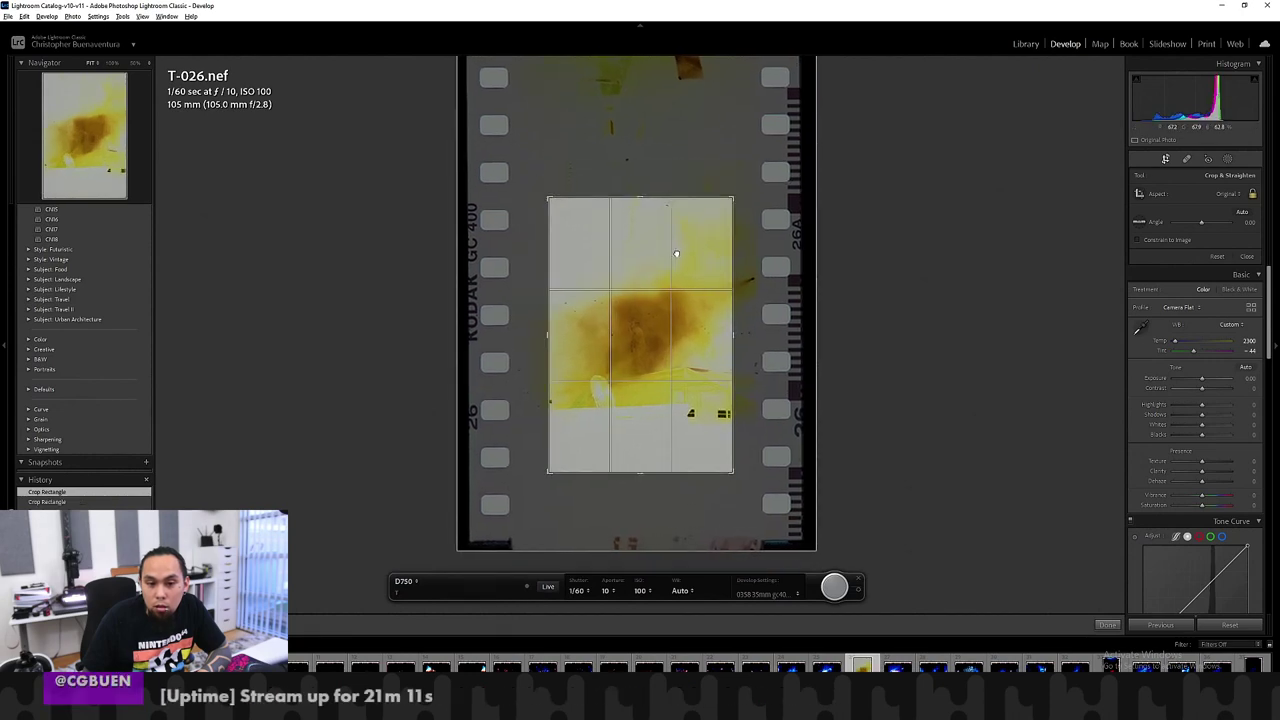
pyautogui.press('Return')
# Step: Convert T-026 with Negative Lab Pro, set its white balance to Auto-Warm and apply the conversion
pyautogui.hotkey('ctrl', 'n')
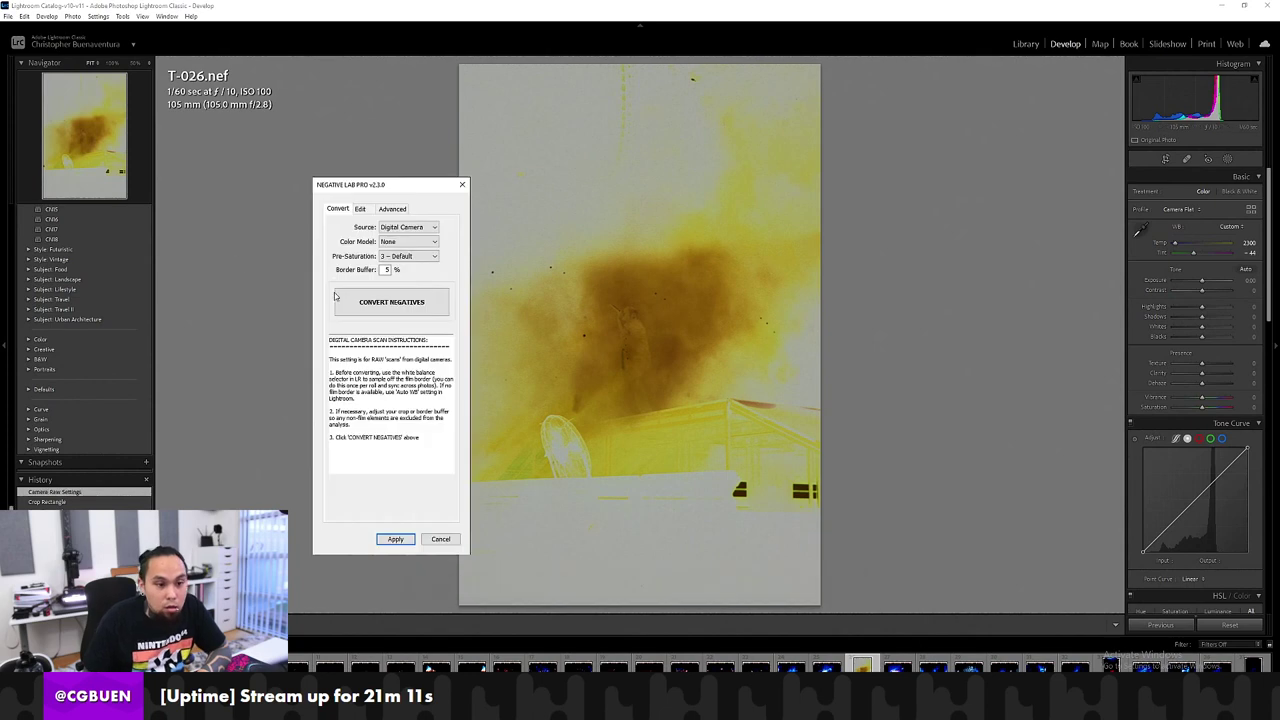
pyautogui.click(352, 304)
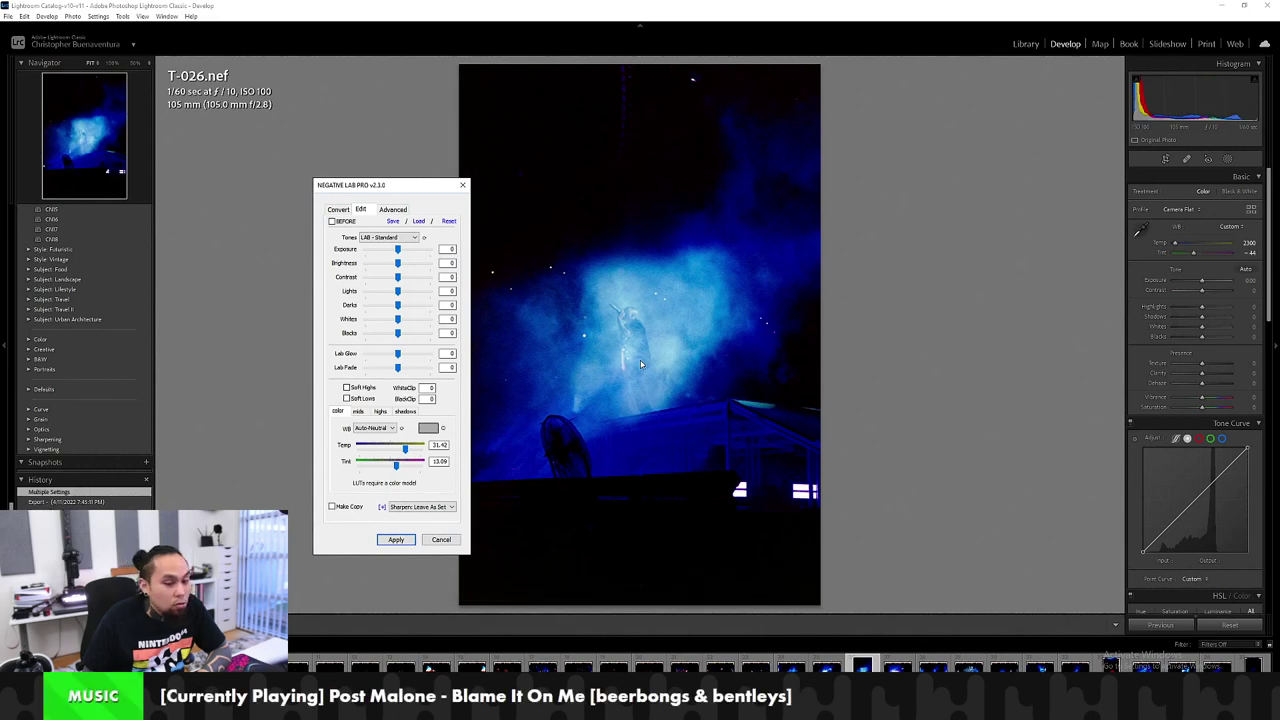
pyautogui.click(386, 432)
pyautogui.click(373, 460)
pyautogui.click(384, 432)
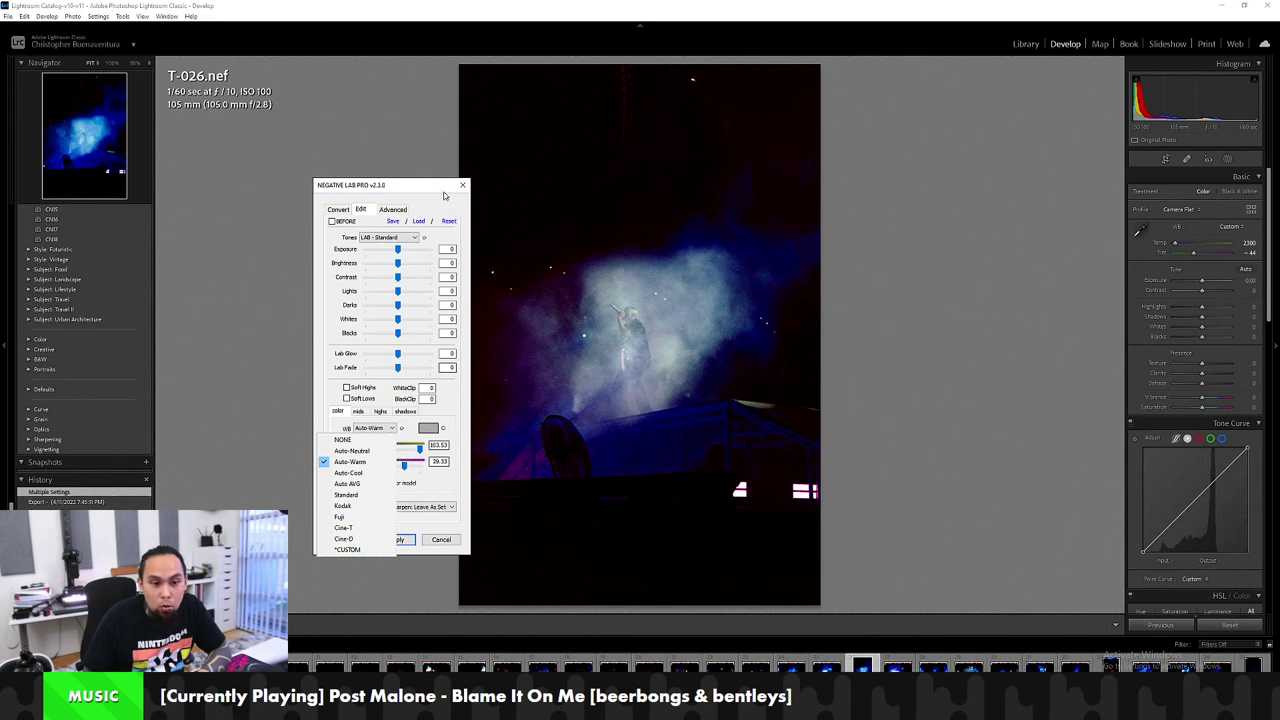
pyautogui.click(445, 196)
pyautogui.click(399, 539)
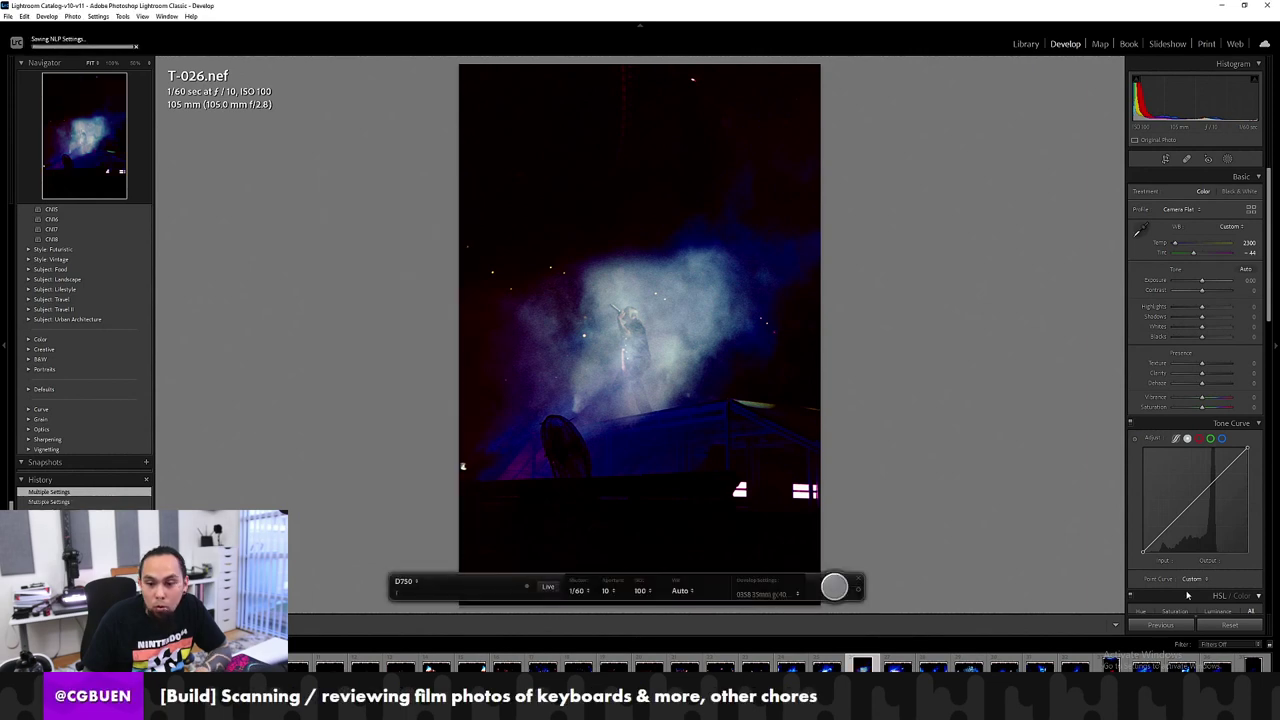
# Step: Restore T-026's crop to the full frame with the Original aspect ratio
pyautogui.click(1165, 159)
pyautogui.click(1228, 194)
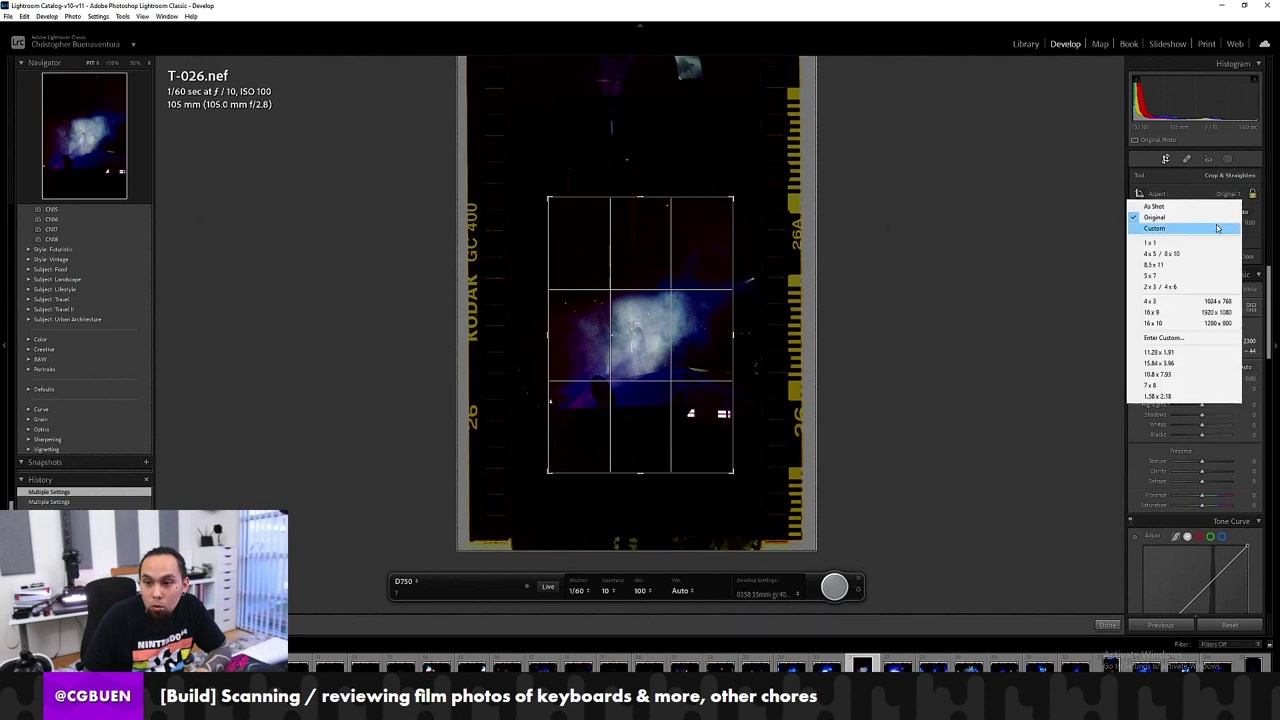
pyautogui.click(1212, 217)
pyautogui.press('Return')
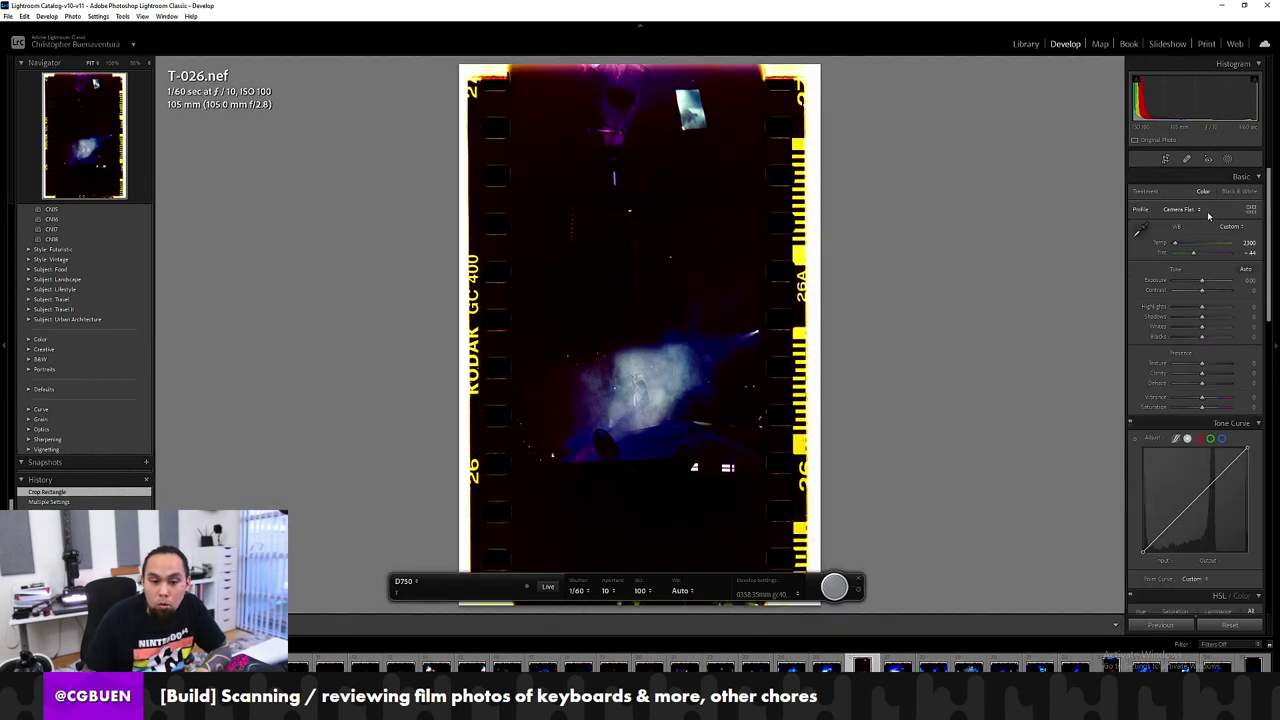
# Step: Synchronize T-026's develop settings, leaving out the crop, to all captured frames
pyautogui.hotkey('ctrl', 'a')
pyautogui.hotkey('ctrl', 'shift', 's')
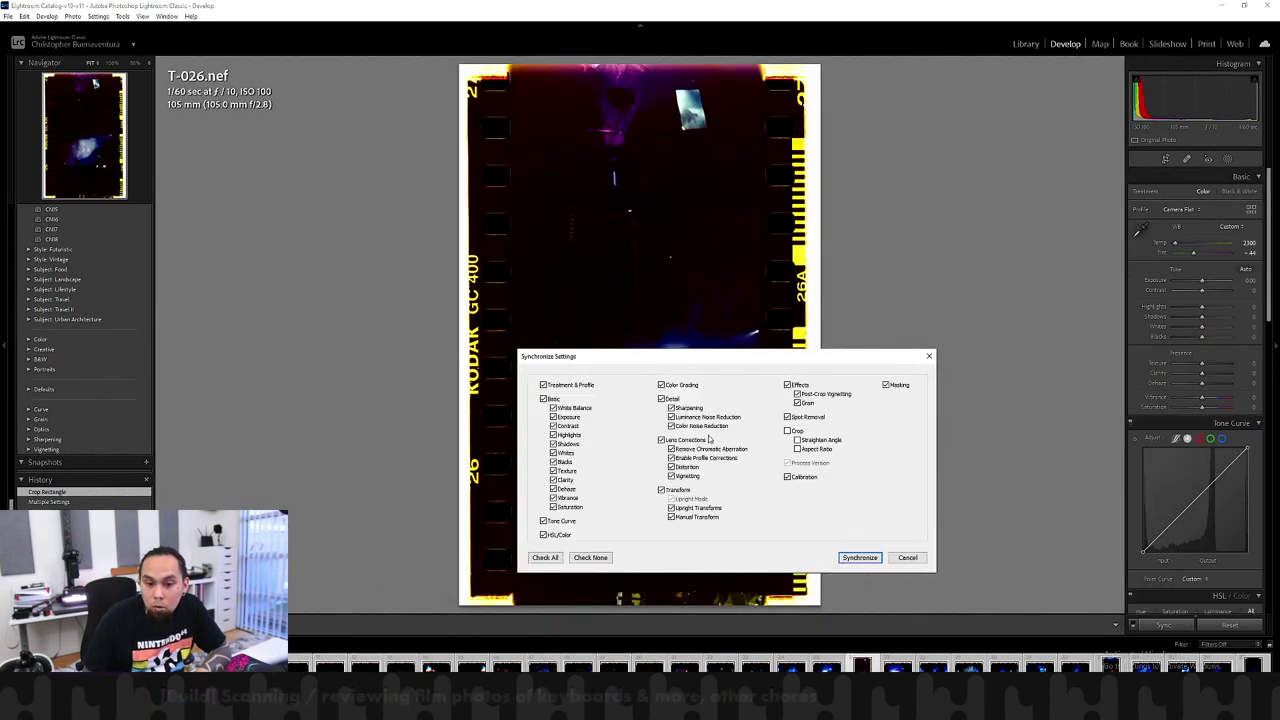
pyautogui.click(858, 557)
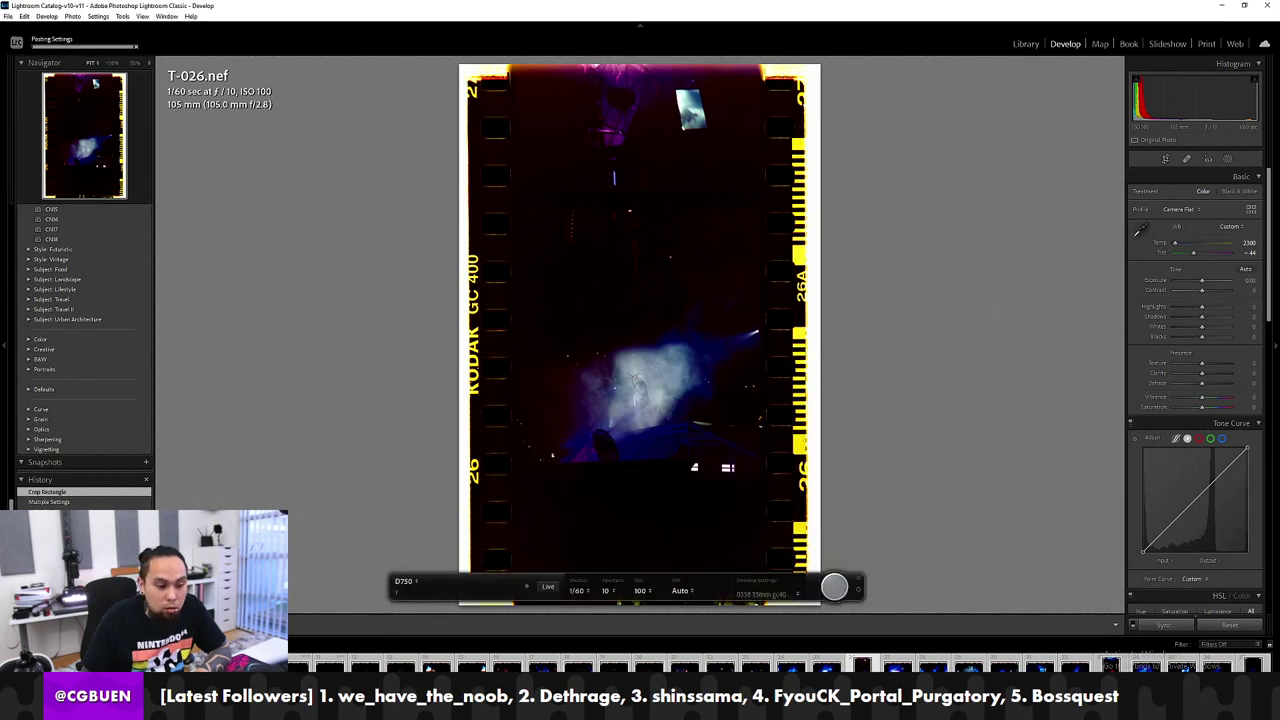
# Step: Review the synchronized conversion frame by frame from T-001 through T-022, checking colour and exposure
pyautogui.press('Home')
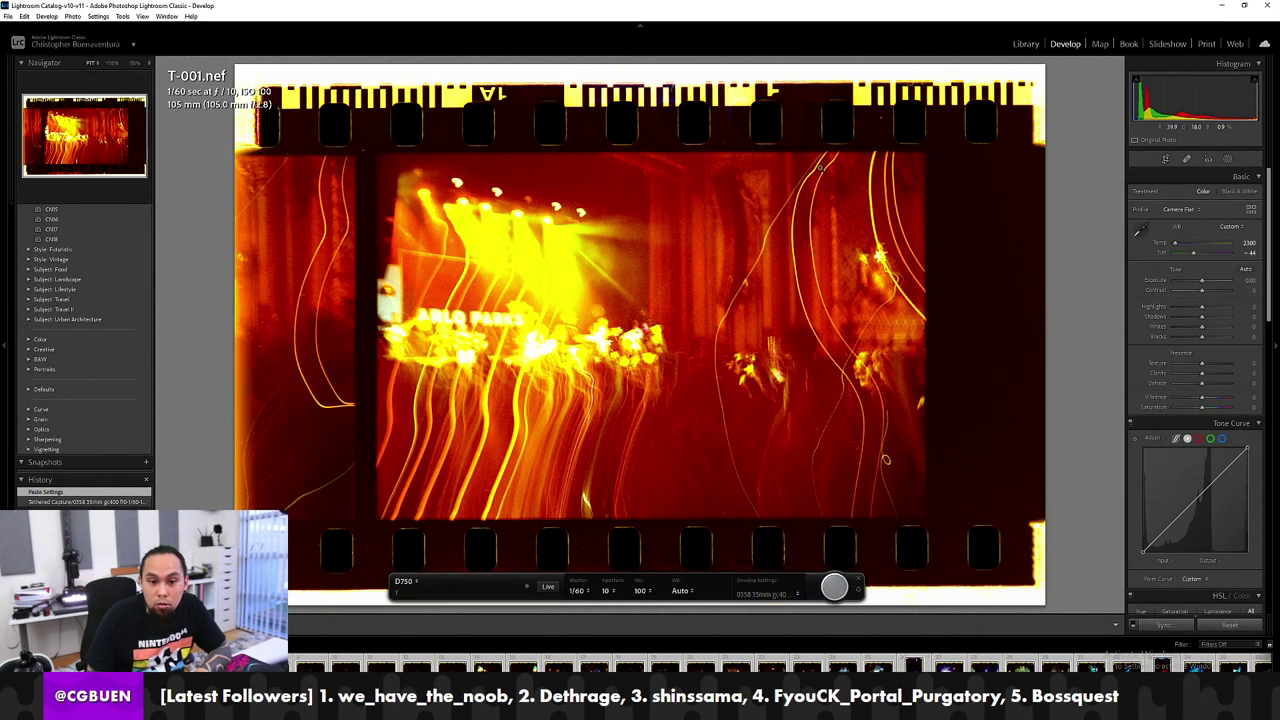
pyautogui.press('Right')
pyautogui.press('Right')
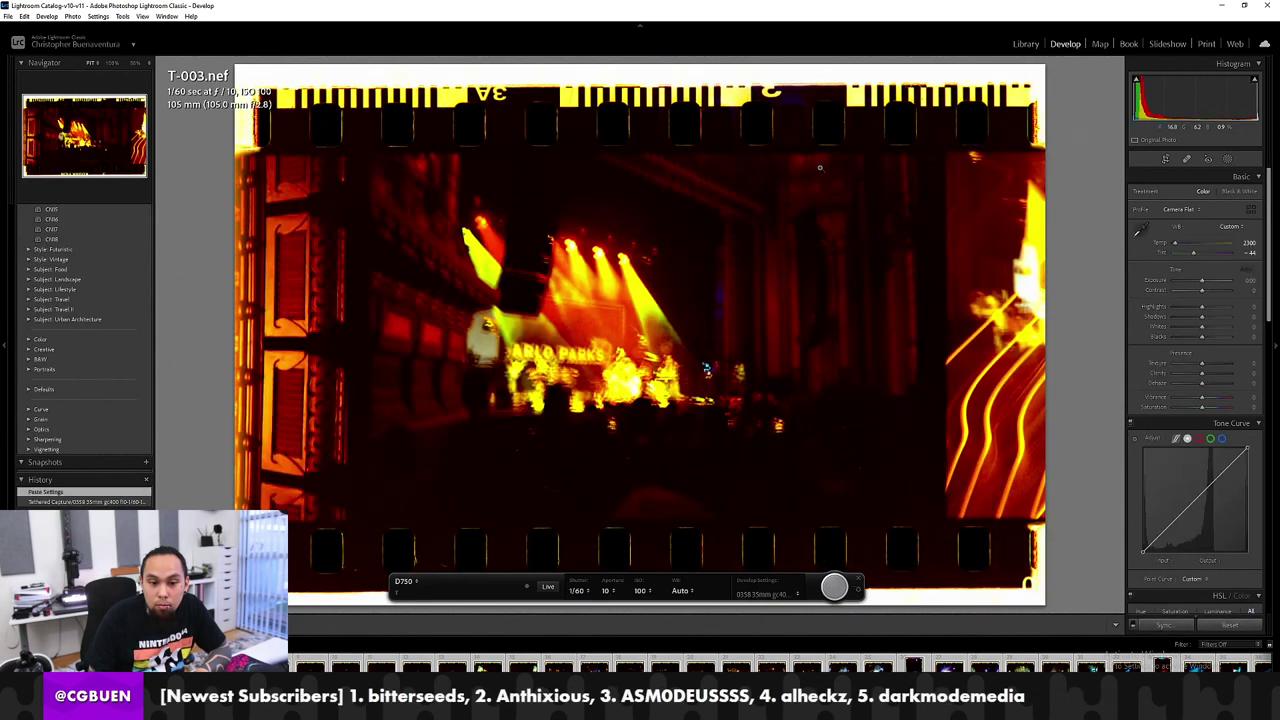
pyautogui.press('Right')
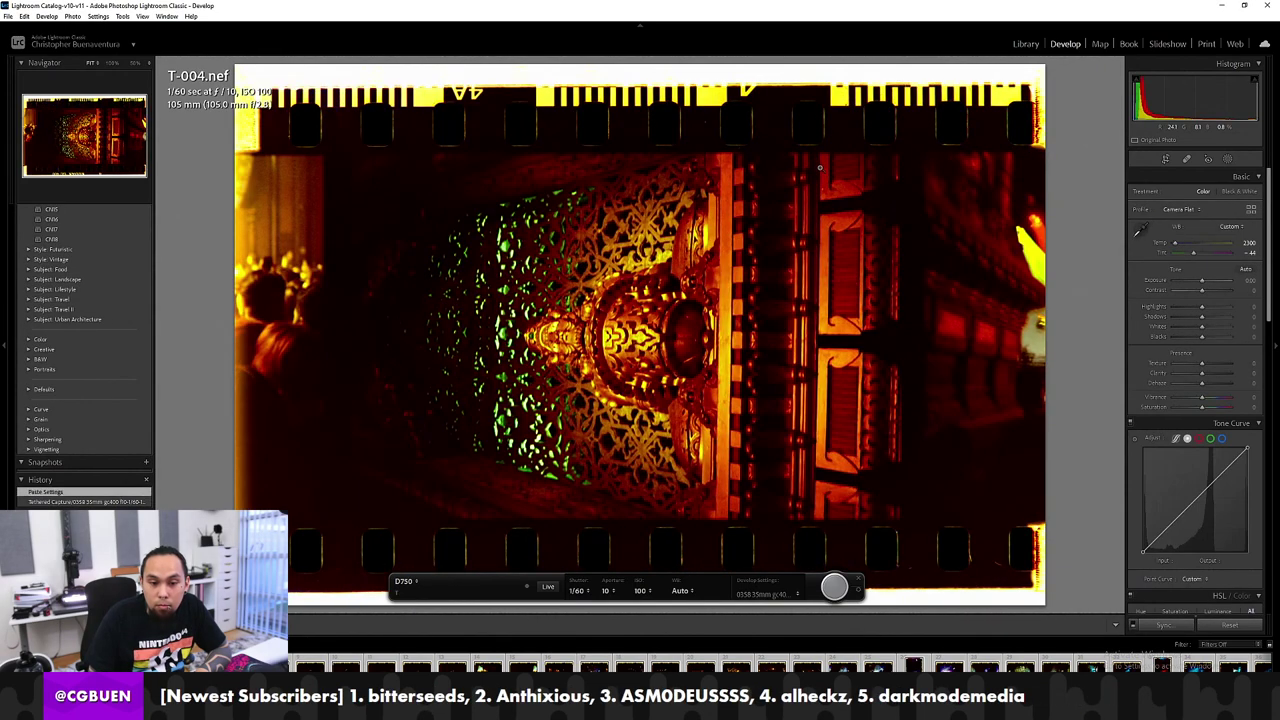
pyautogui.press('Right')
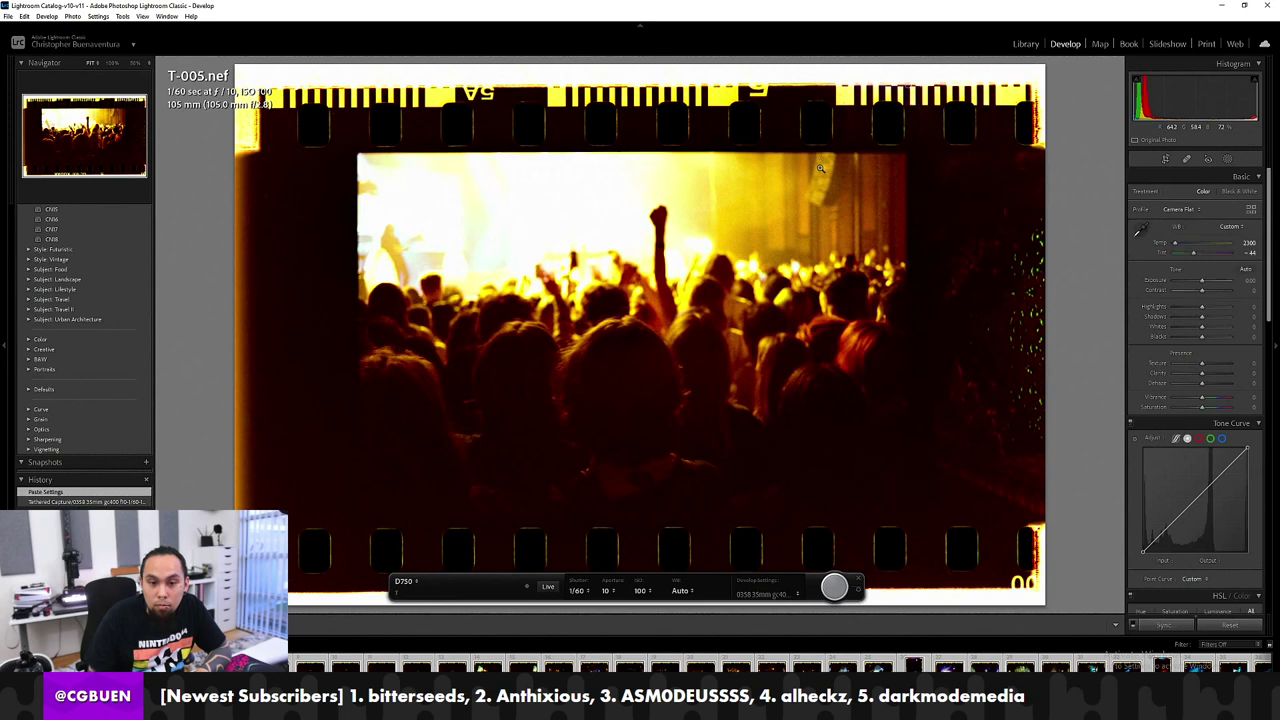
pyautogui.press('Right')
pyautogui.press('Right')
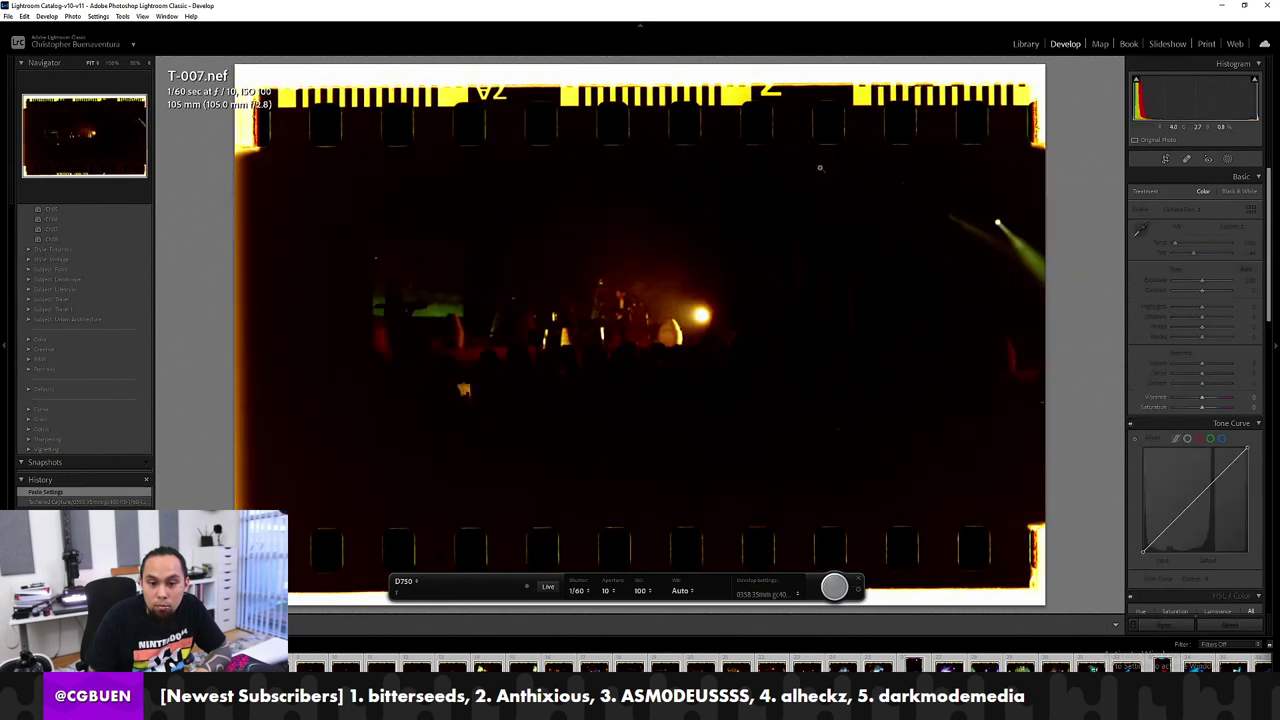
pyautogui.press('Right')
pyautogui.press('Right')
pyautogui.press('Right')
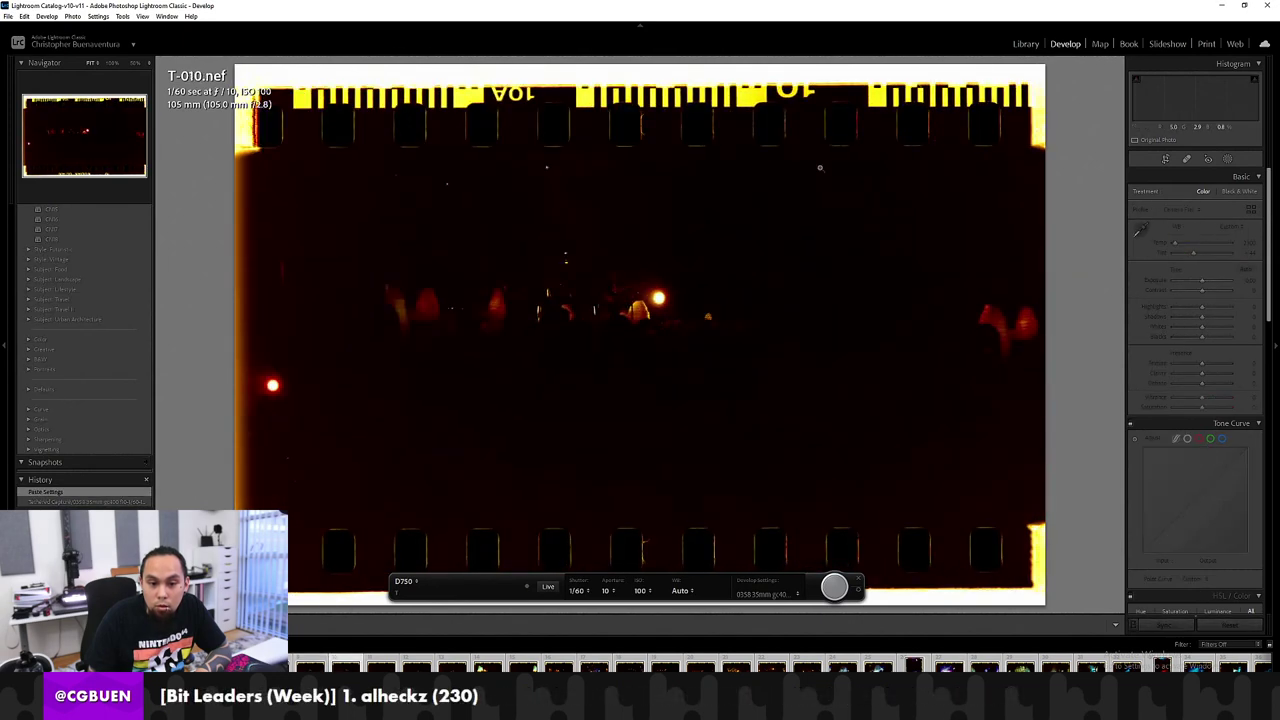
pyautogui.press('Right')
pyautogui.press('Right')
pyautogui.press('Right')
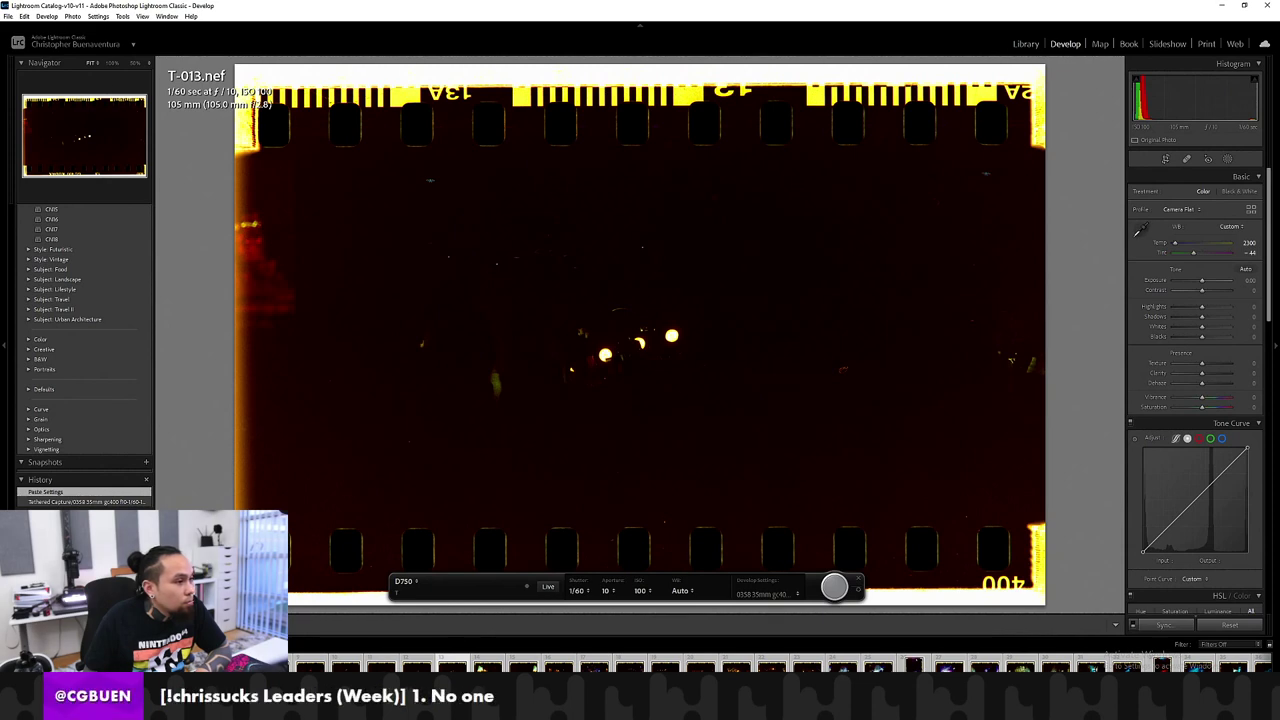
pyautogui.press('Right')
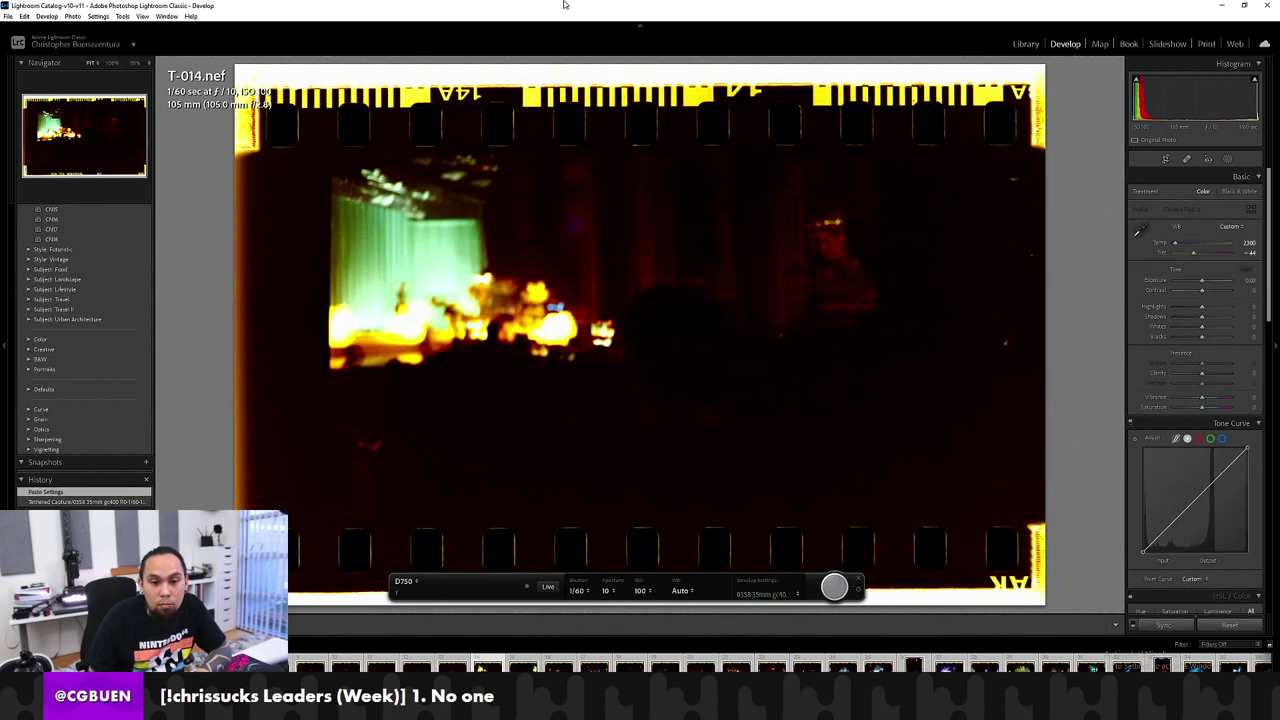
pyautogui.press('Right')
pyautogui.press('Right')
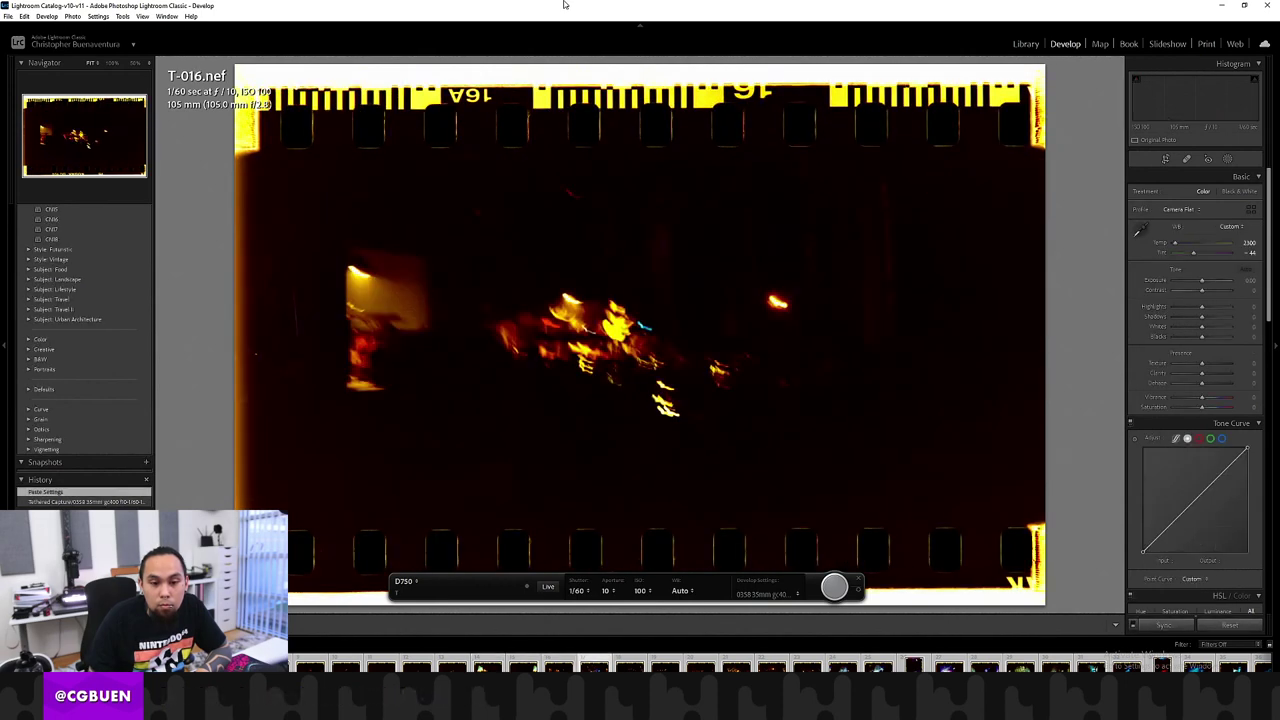
pyautogui.press('Right')
pyautogui.press('Right')
pyautogui.press('Left')
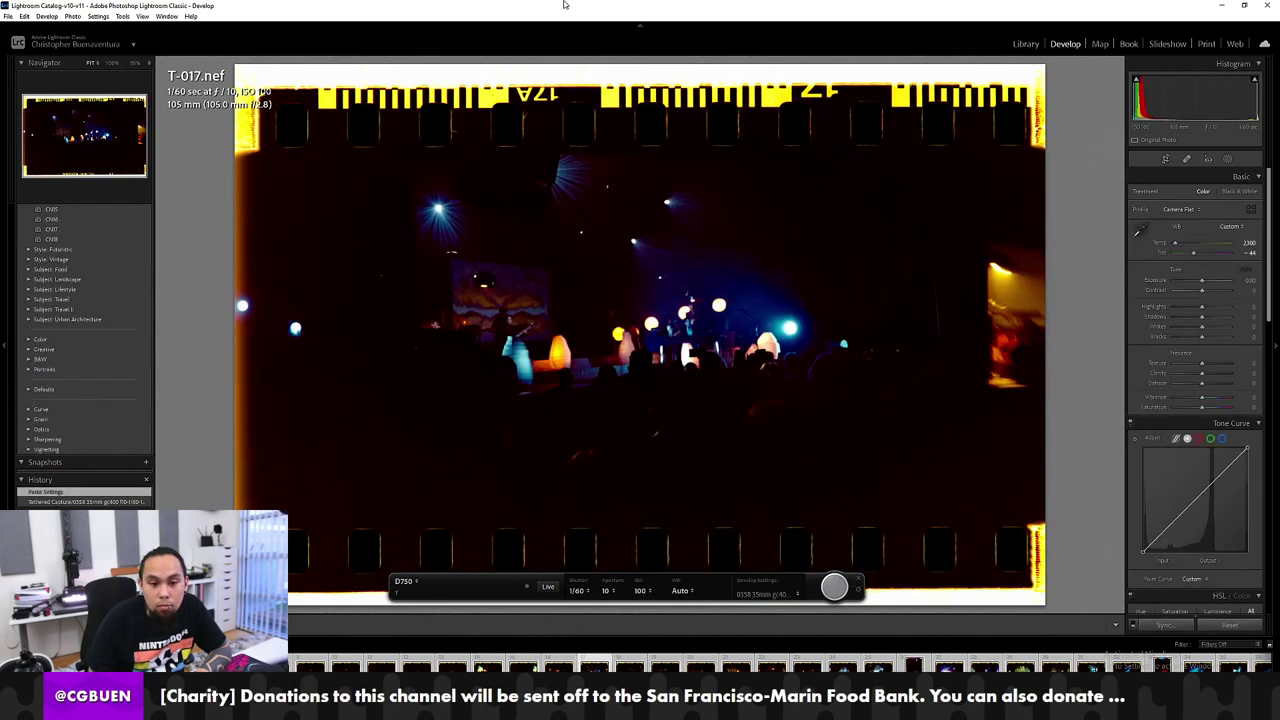
pyautogui.press('Right')
pyautogui.press('Right')
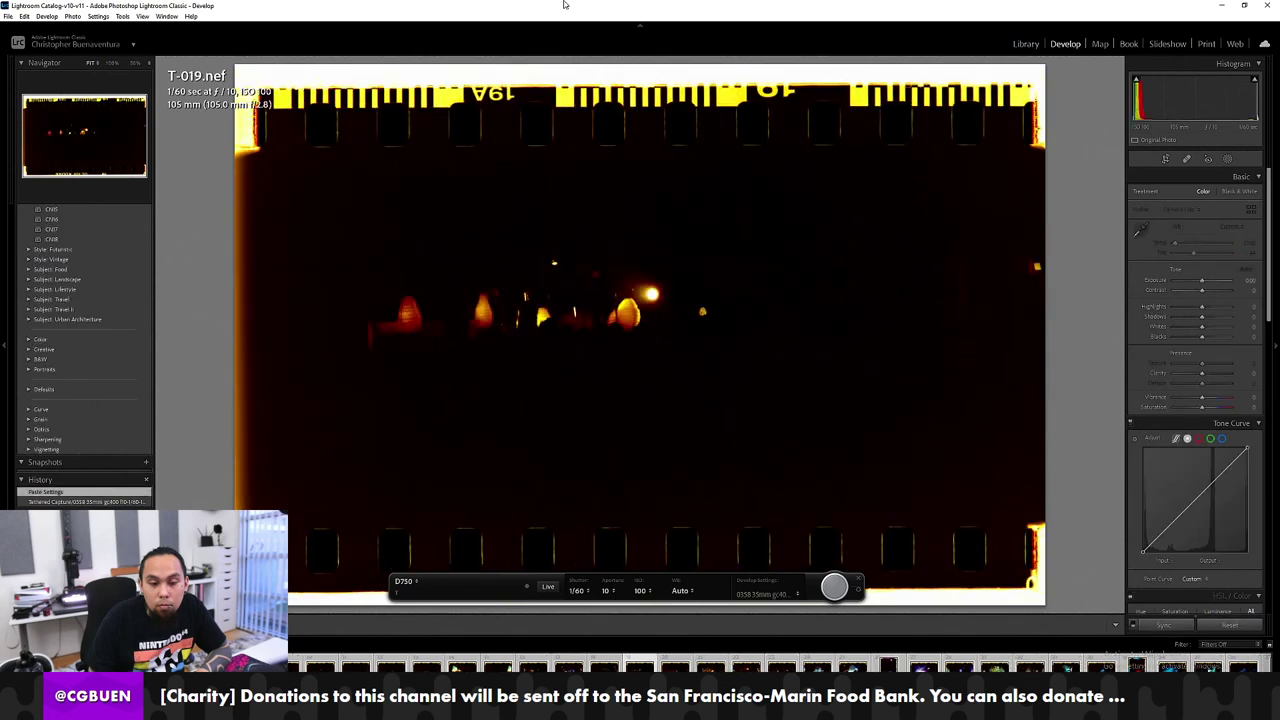
pyautogui.press('Right')
pyautogui.press('Right')
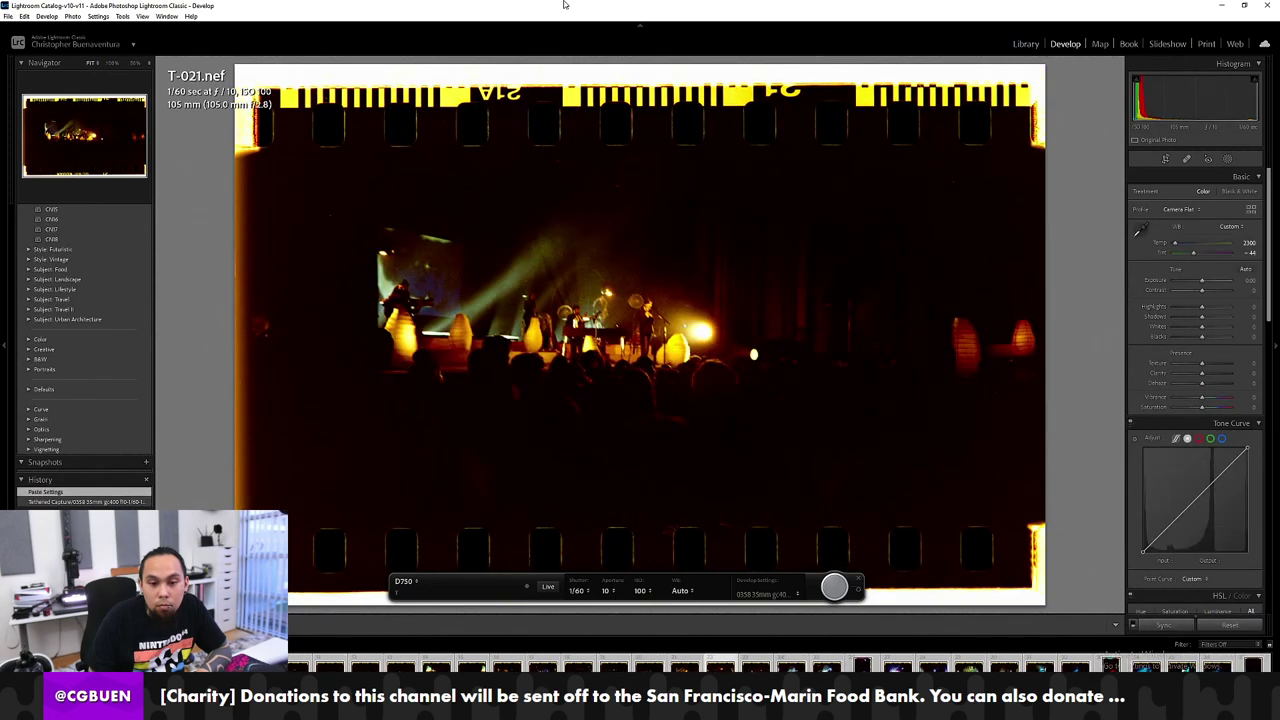
pyautogui.press('Right')
pyautogui.press('Left')
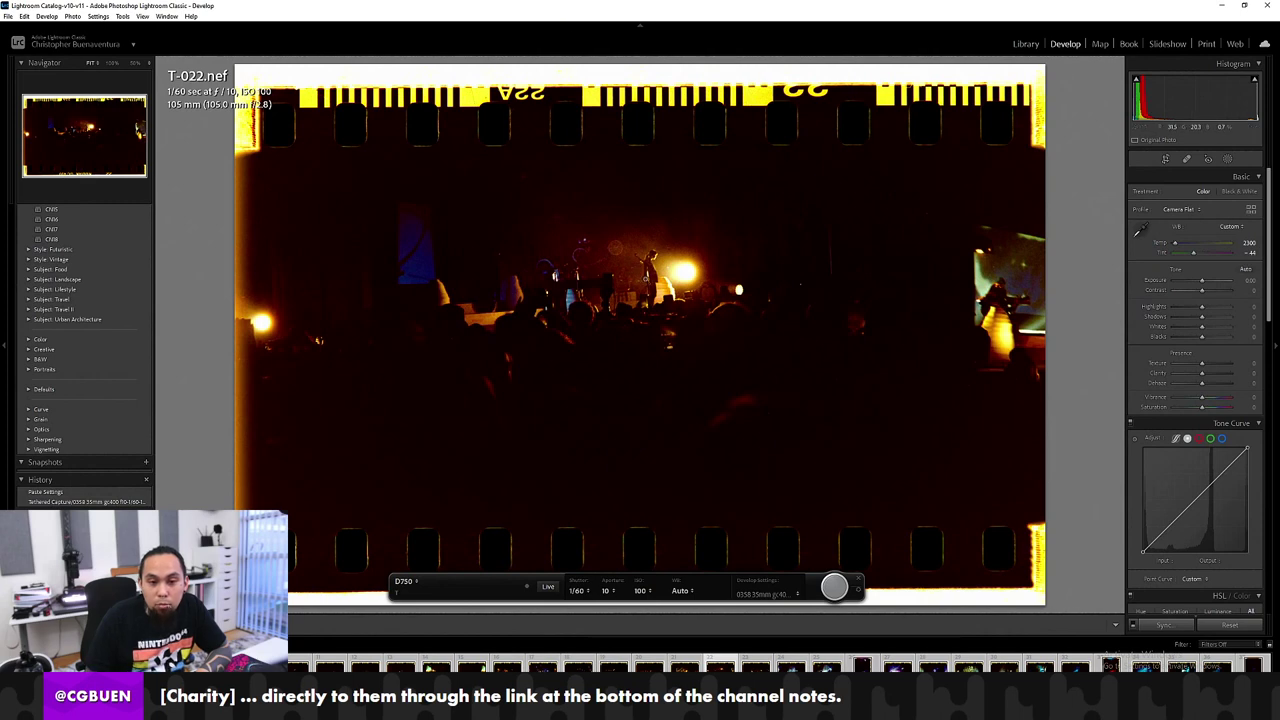
# Step: Examine the remaining frames from T-022 to T-037, zooming in on the performers in T-022, T-024, T-033 and T-035
pyautogui.press('z')
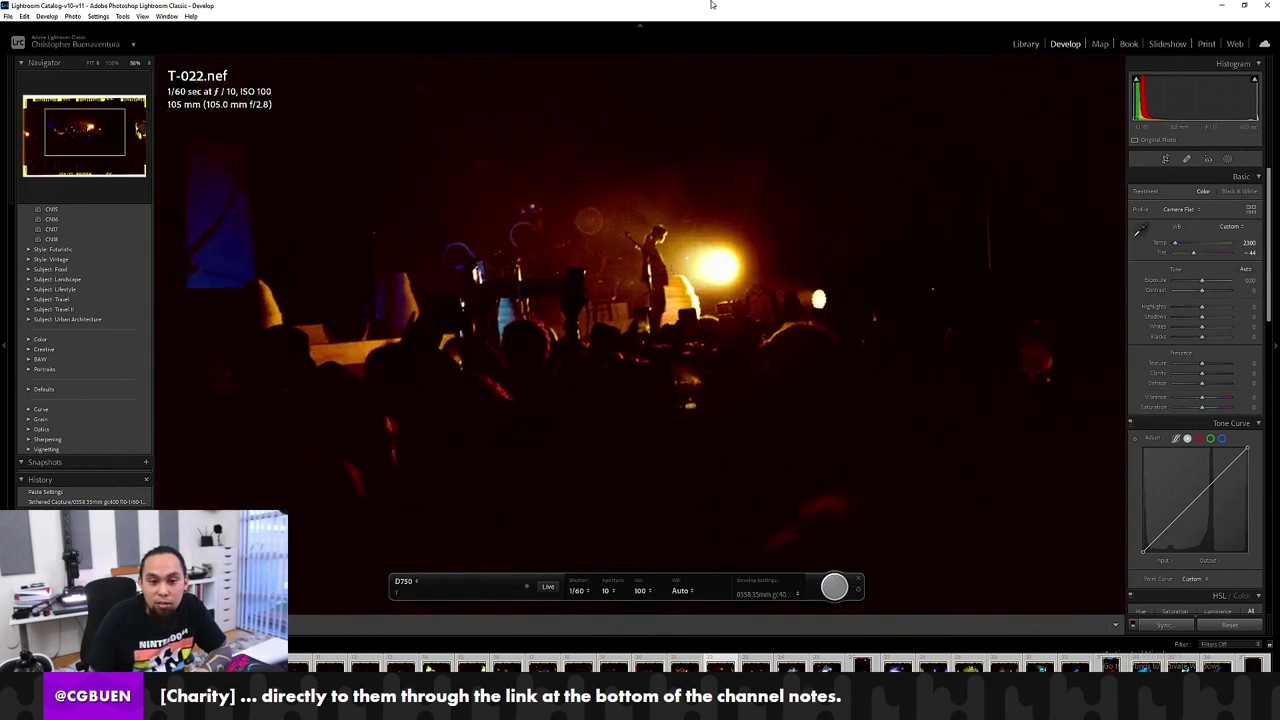
pyautogui.press('Right')
pyautogui.press('Right')
pyautogui.press('Right')
pyautogui.press('Right')
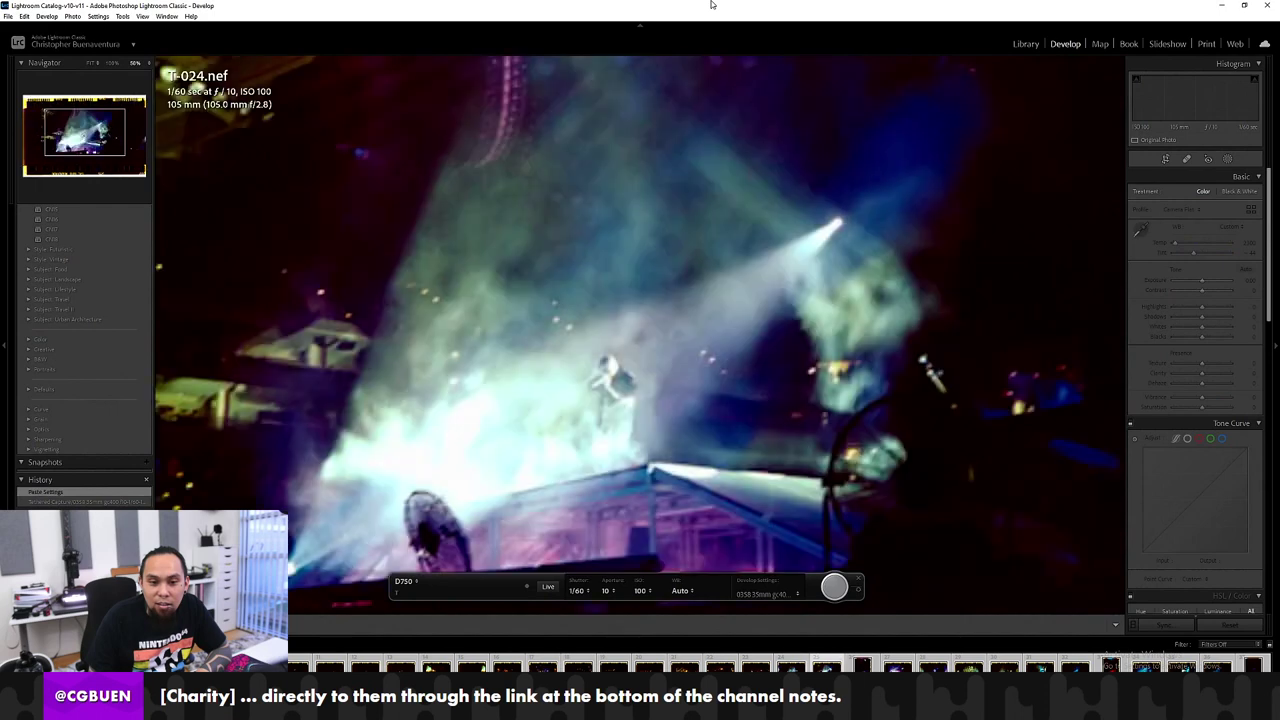
pyautogui.press('Right')
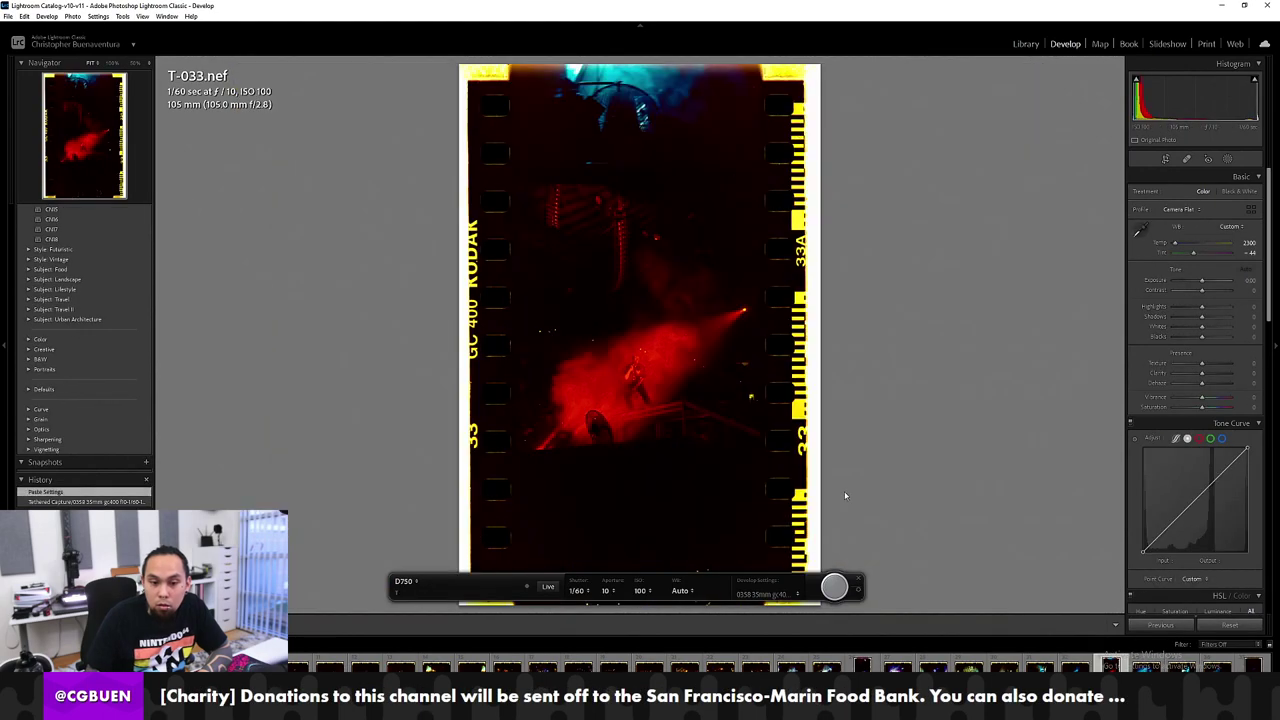
pyautogui.click(623, 404)
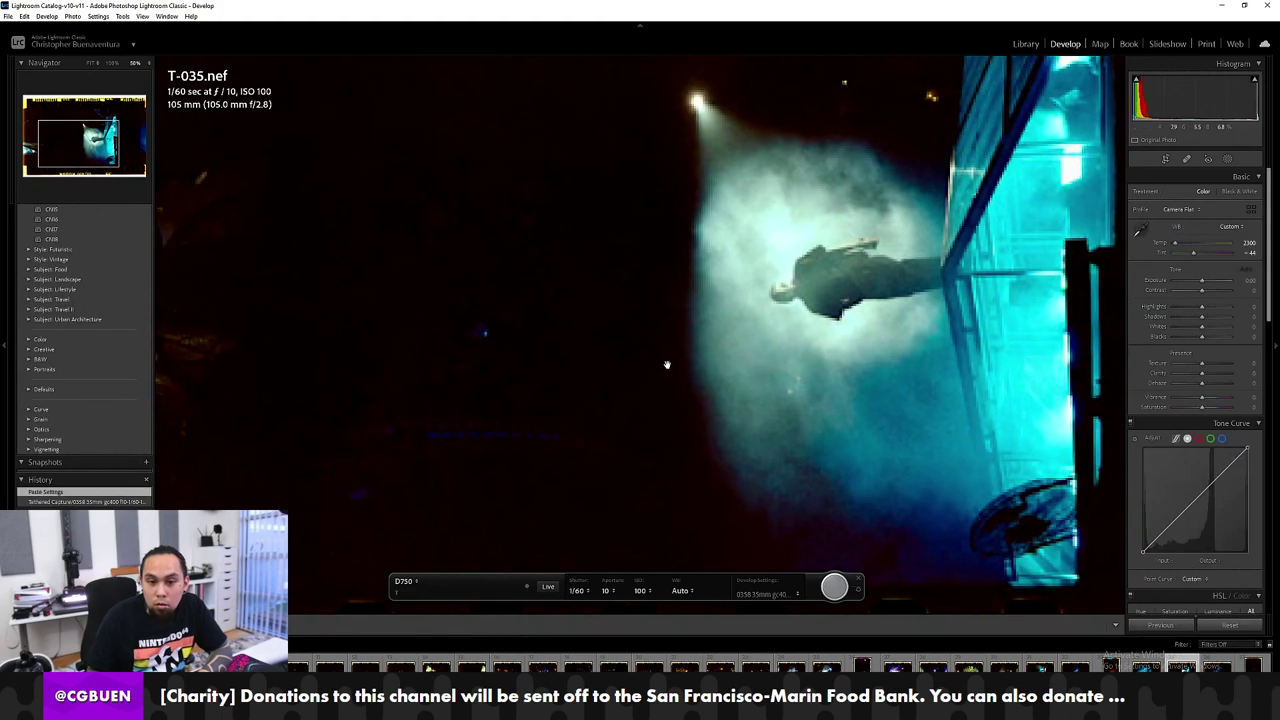
pyautogui.click(667, 364)
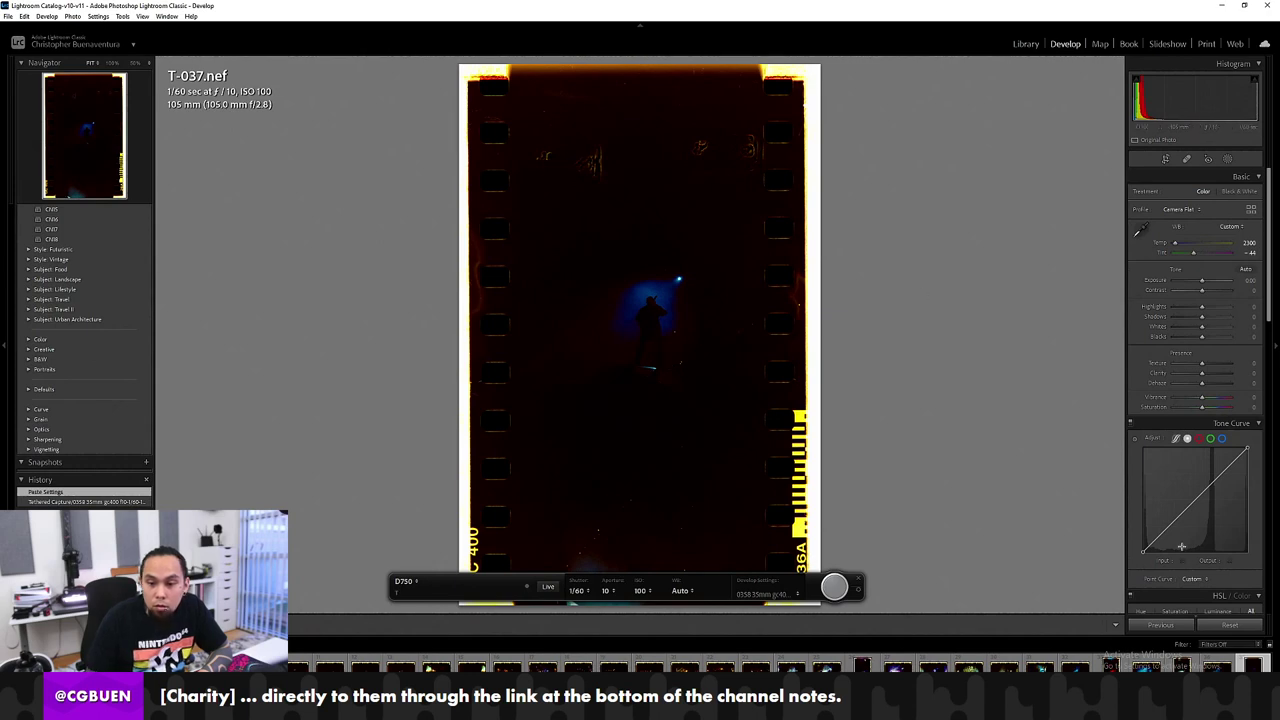
pyautogui.click(1230, 625)
pyautogui.hotkey('ctrl', 'z')
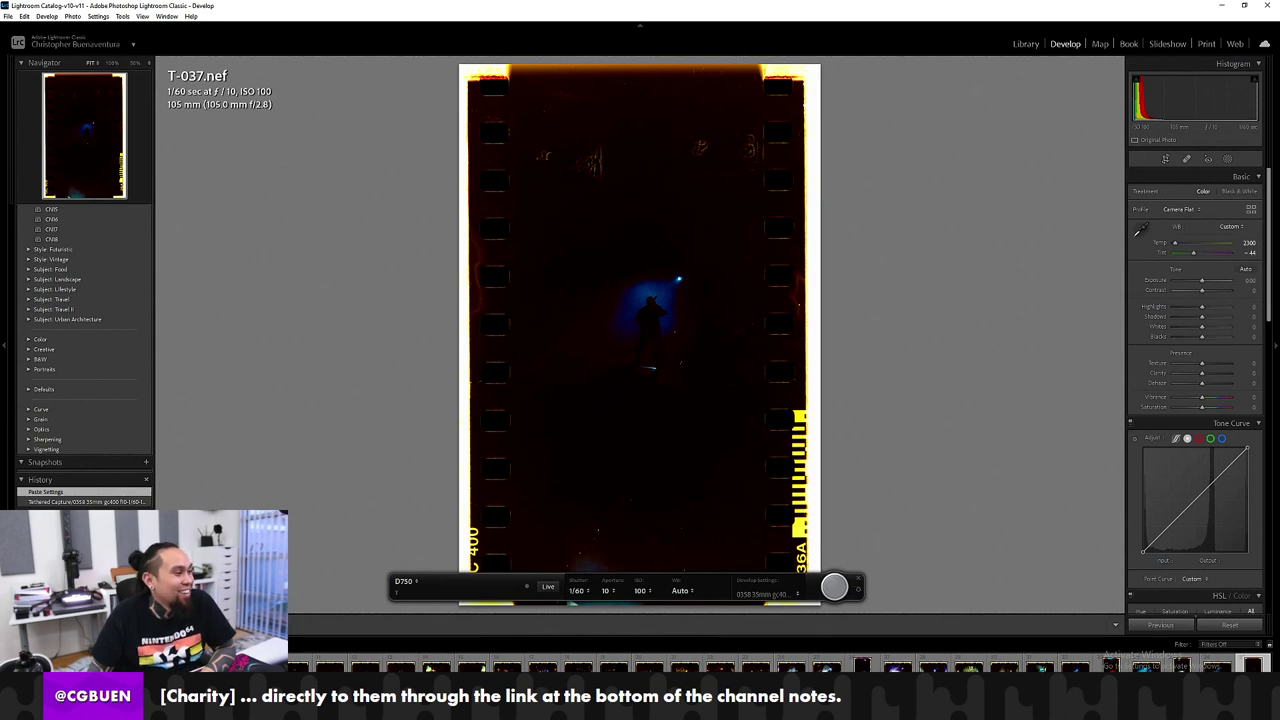
# Step: Start a new tethered capture session named U, numbered from 1, and capture its first two frames
pyautogui.click(859, 591)
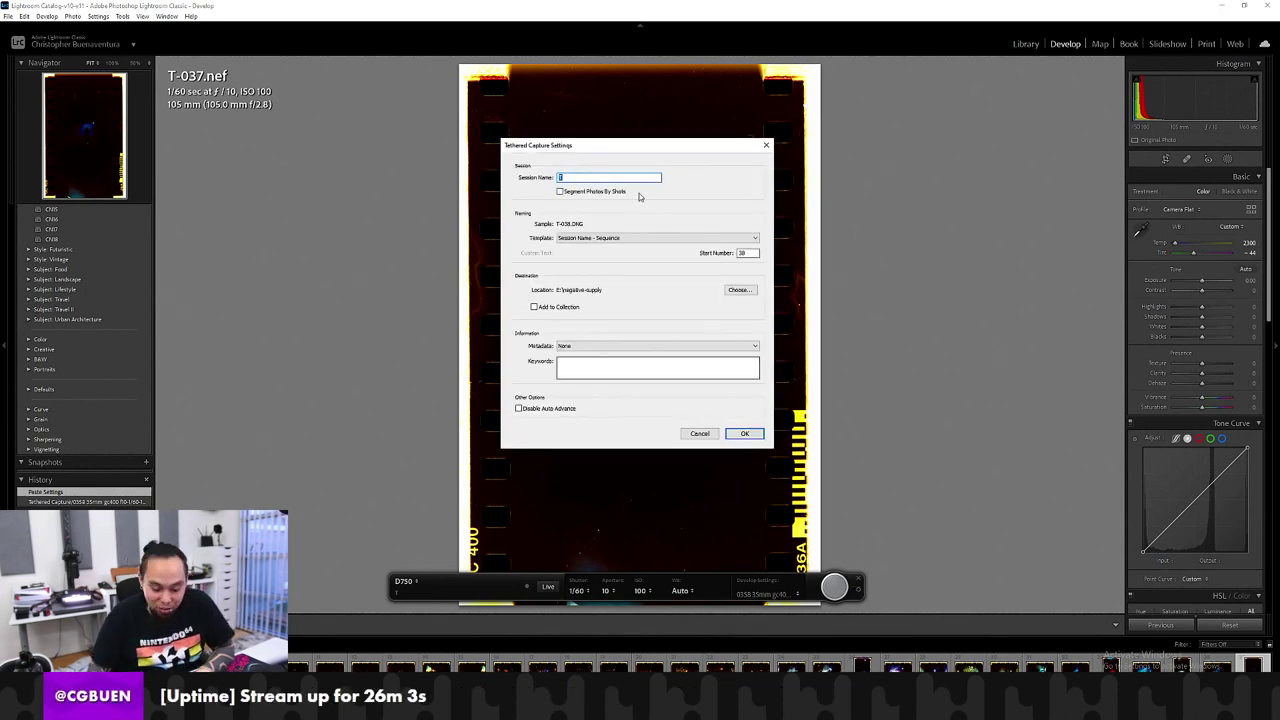
pyautogui.click(744, 433)
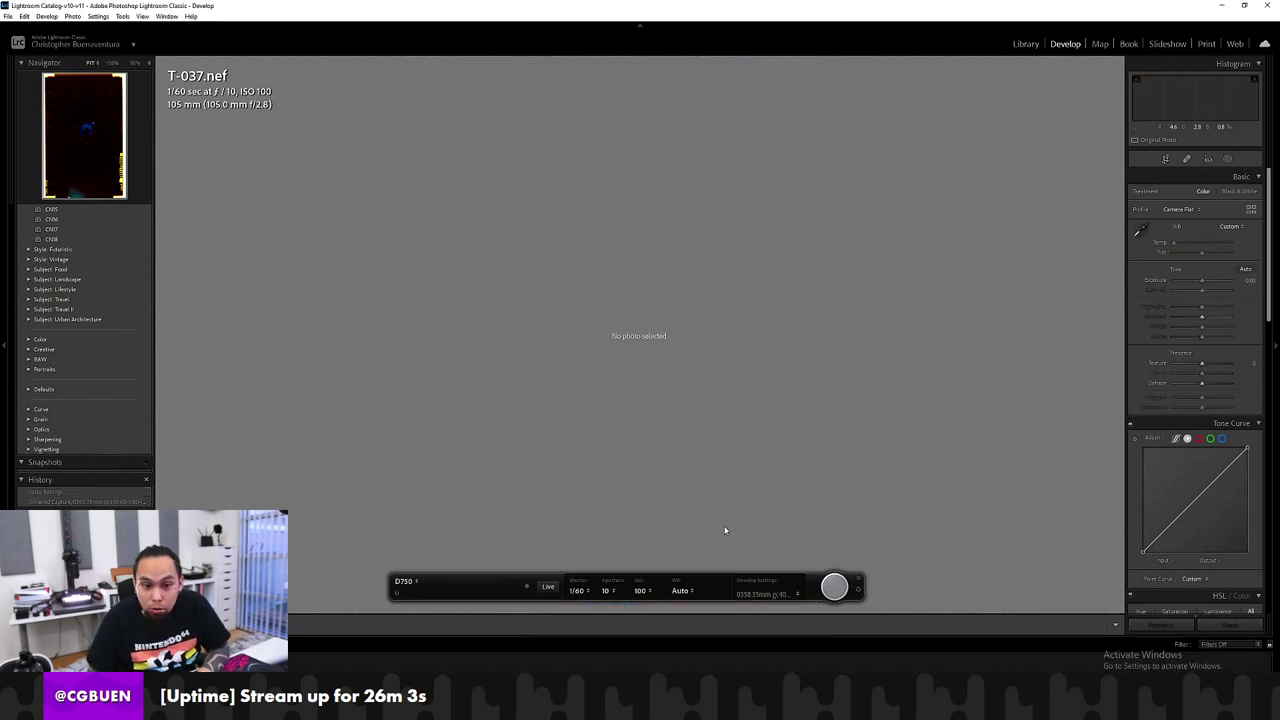
pyautogui.click(833, 587)
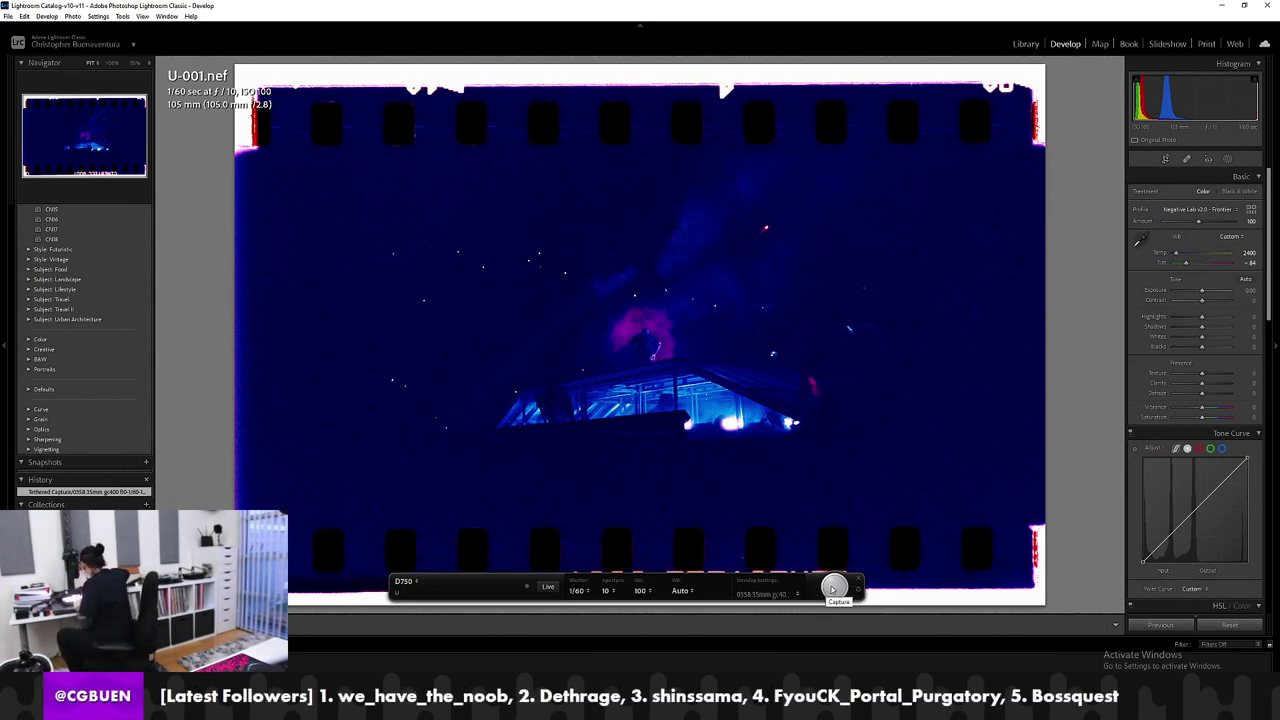
pyautogui.click(832, 589)
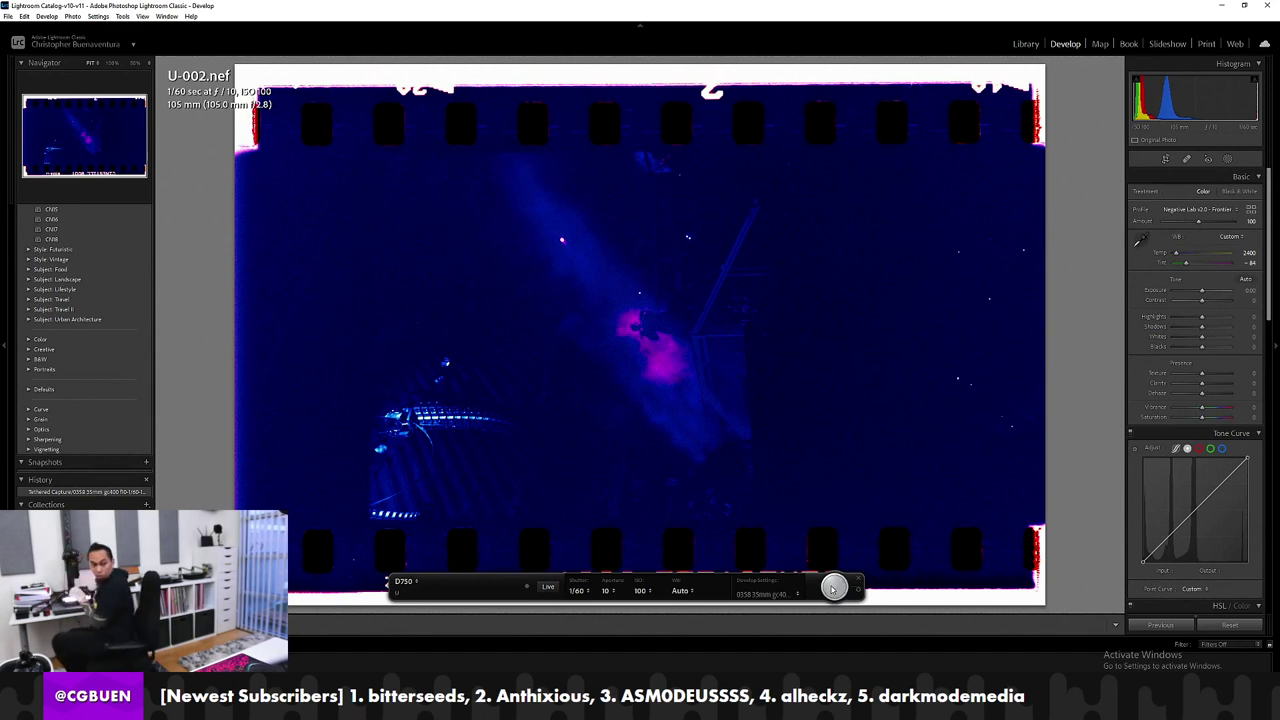
# Step: Capture the rest of the roll as tethered frames U-003 through U-037
pyautogui.hotkey('alt', 'Tab')
pyautogui.hotkey('alt', 'Tab')
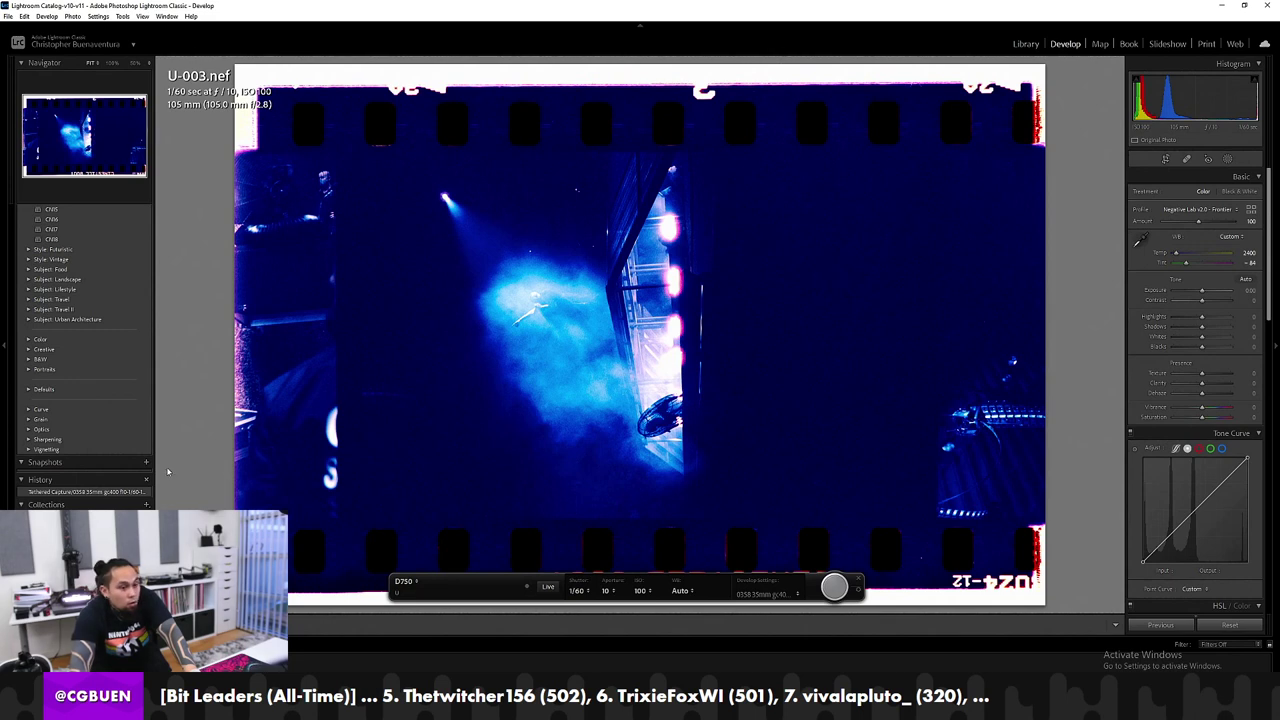
pyautogui.click(835, 587)
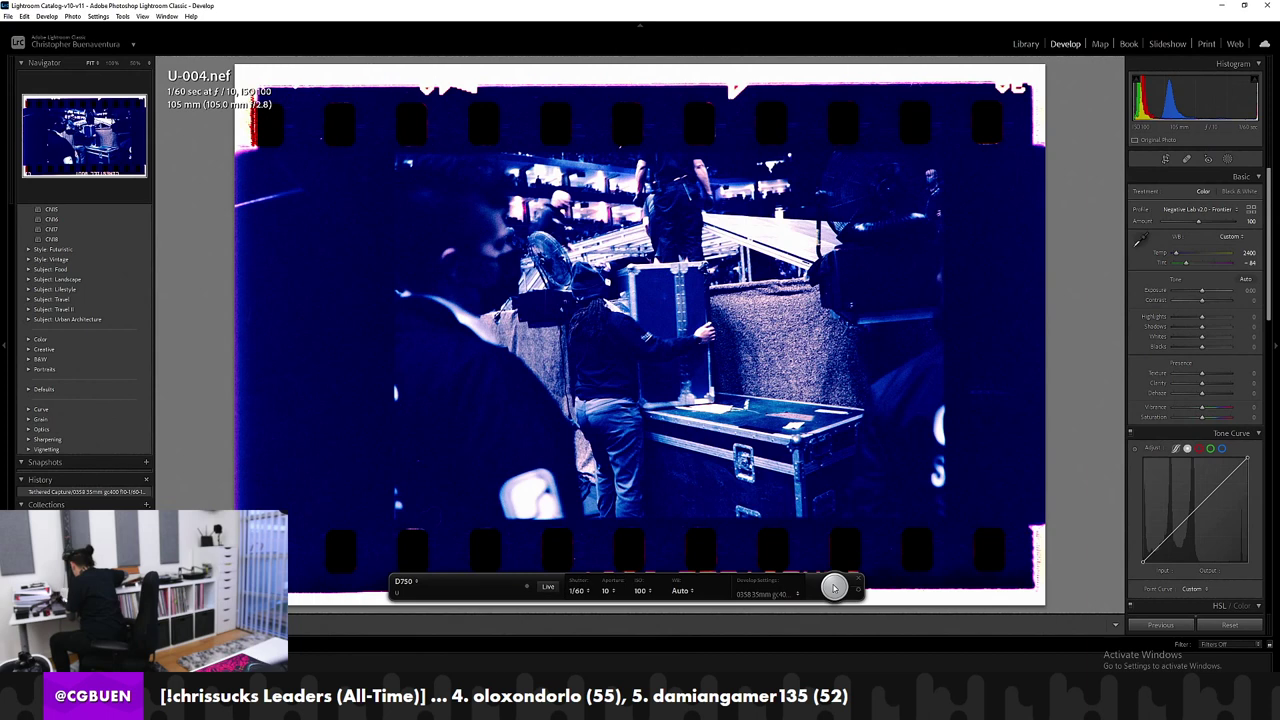
pyautogui.click(834, 587)
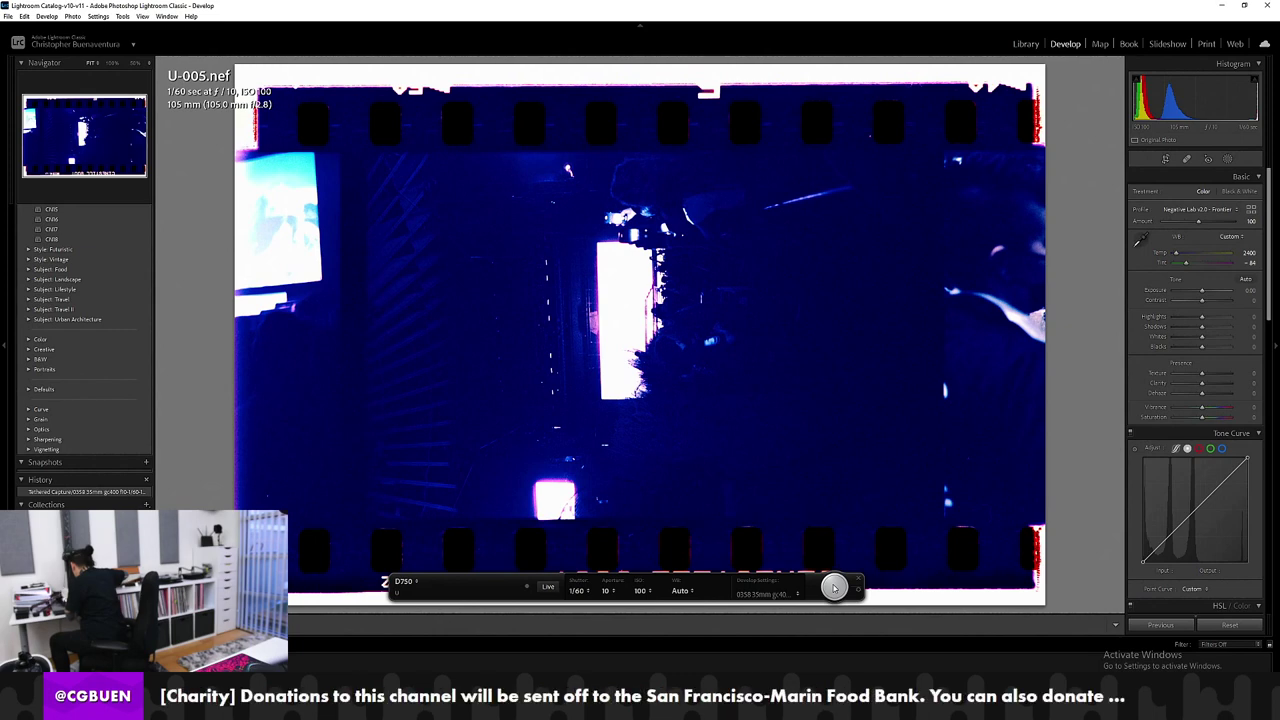
pyautogui.click(834, 587)
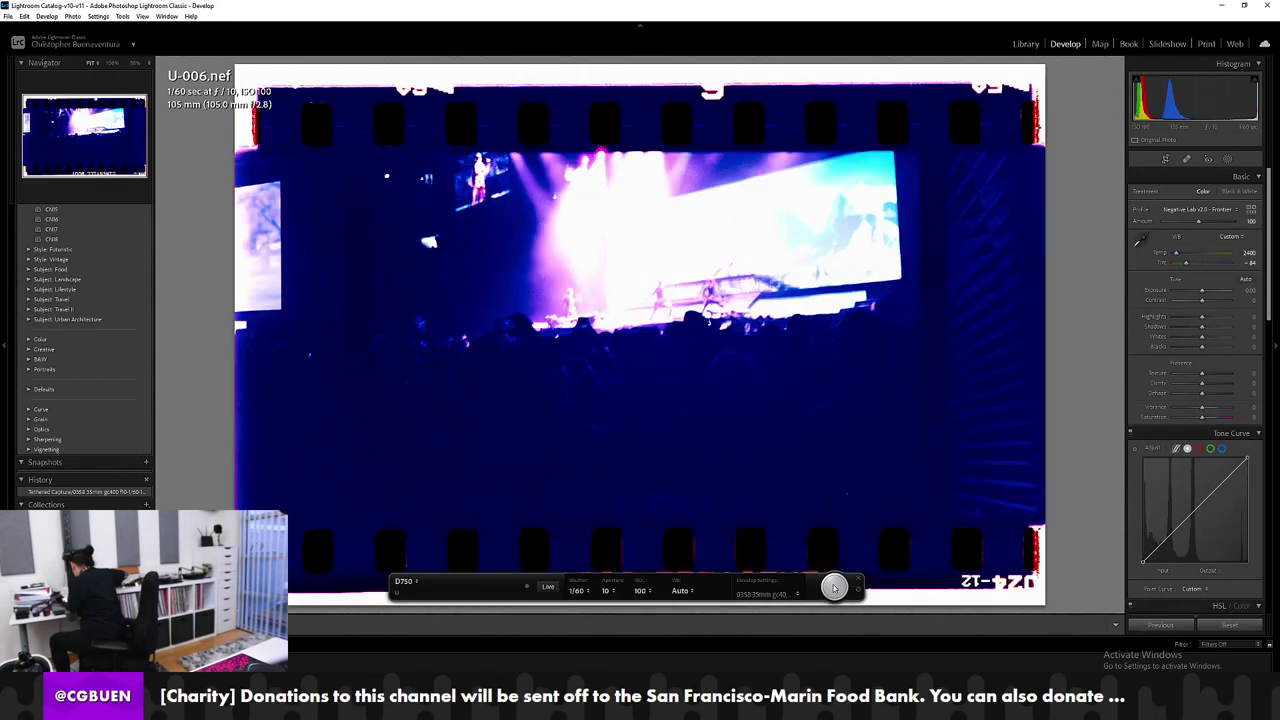
pyautogui.click(833, 588)
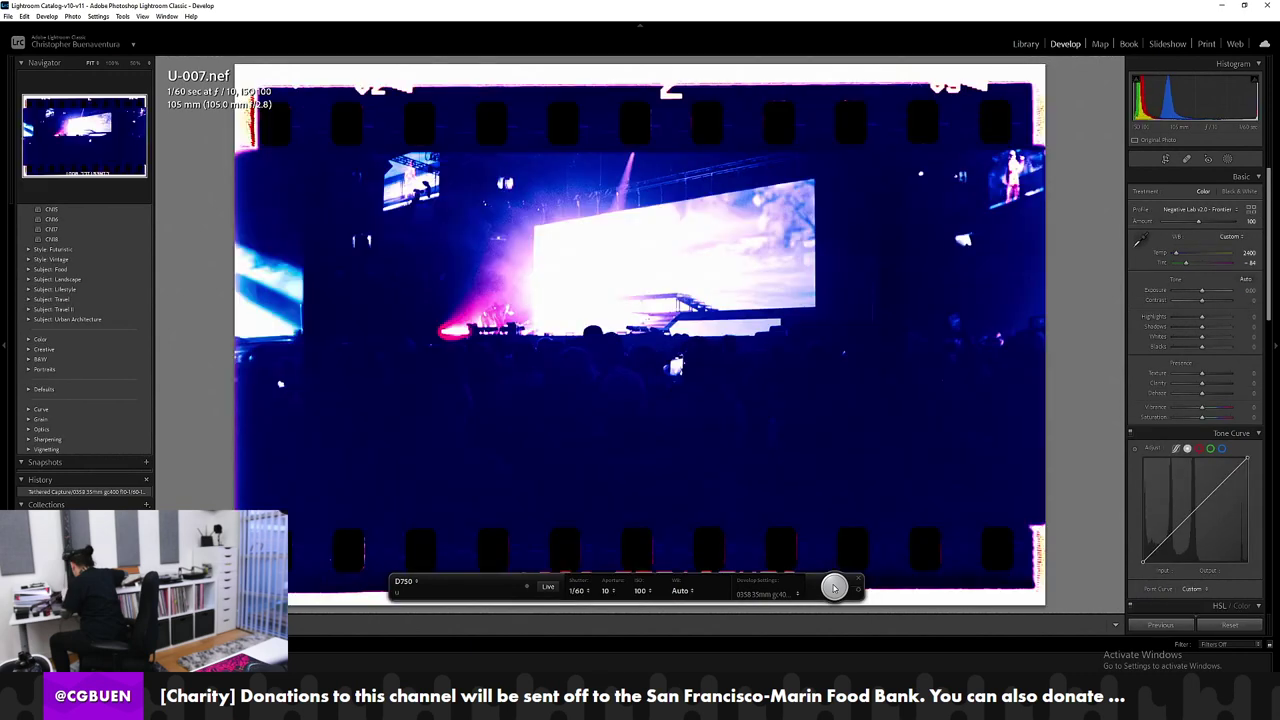
pyautogui.click(833, 588)
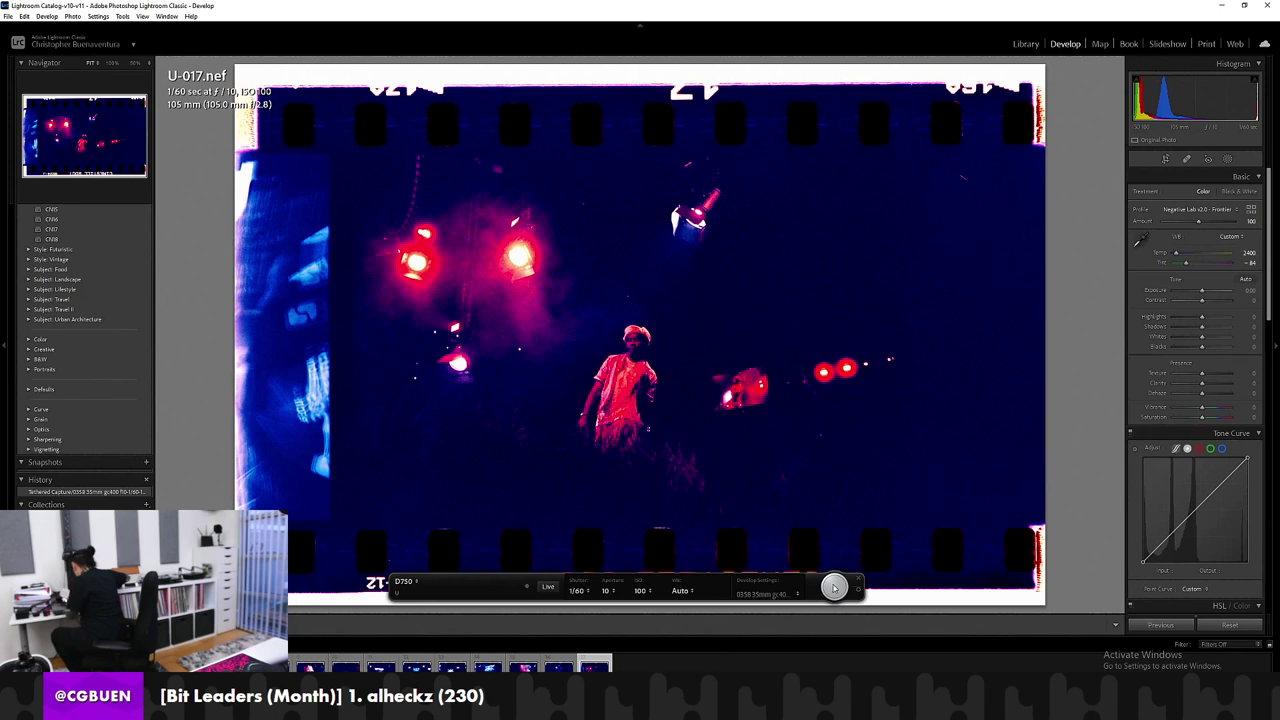
pyautogui.click(834, 587)
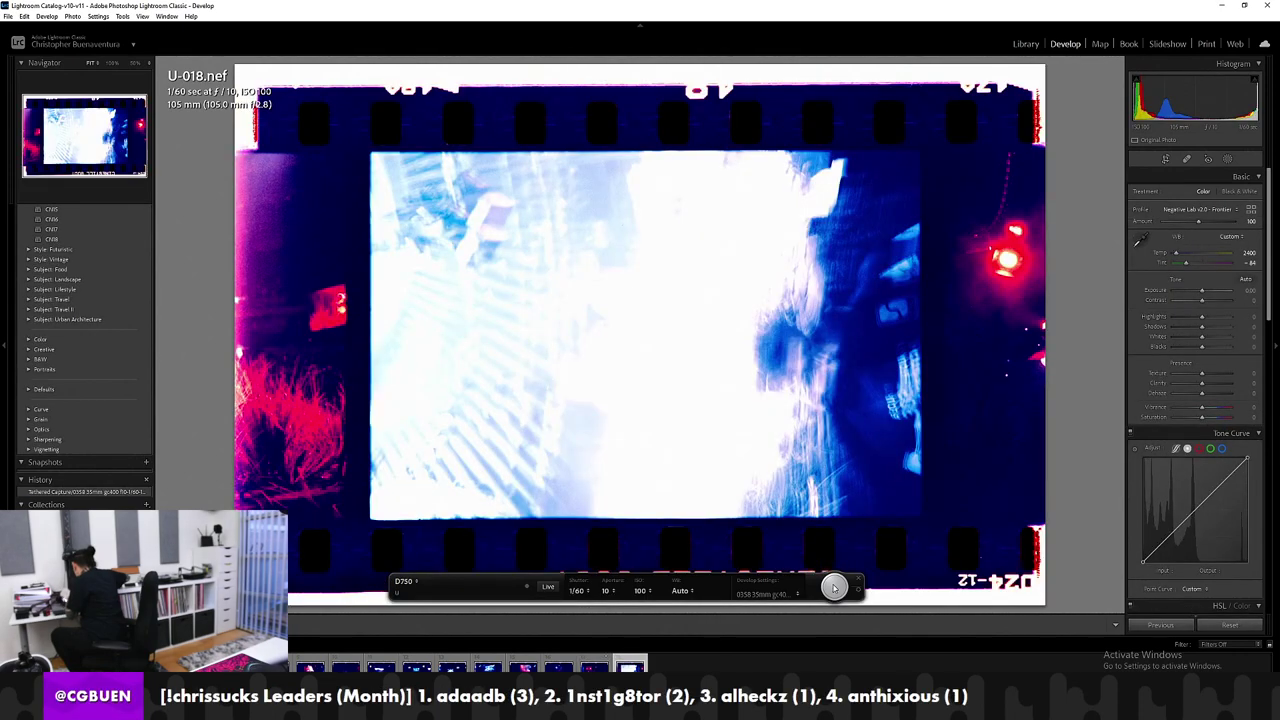
pyautogui.click(834, 587)
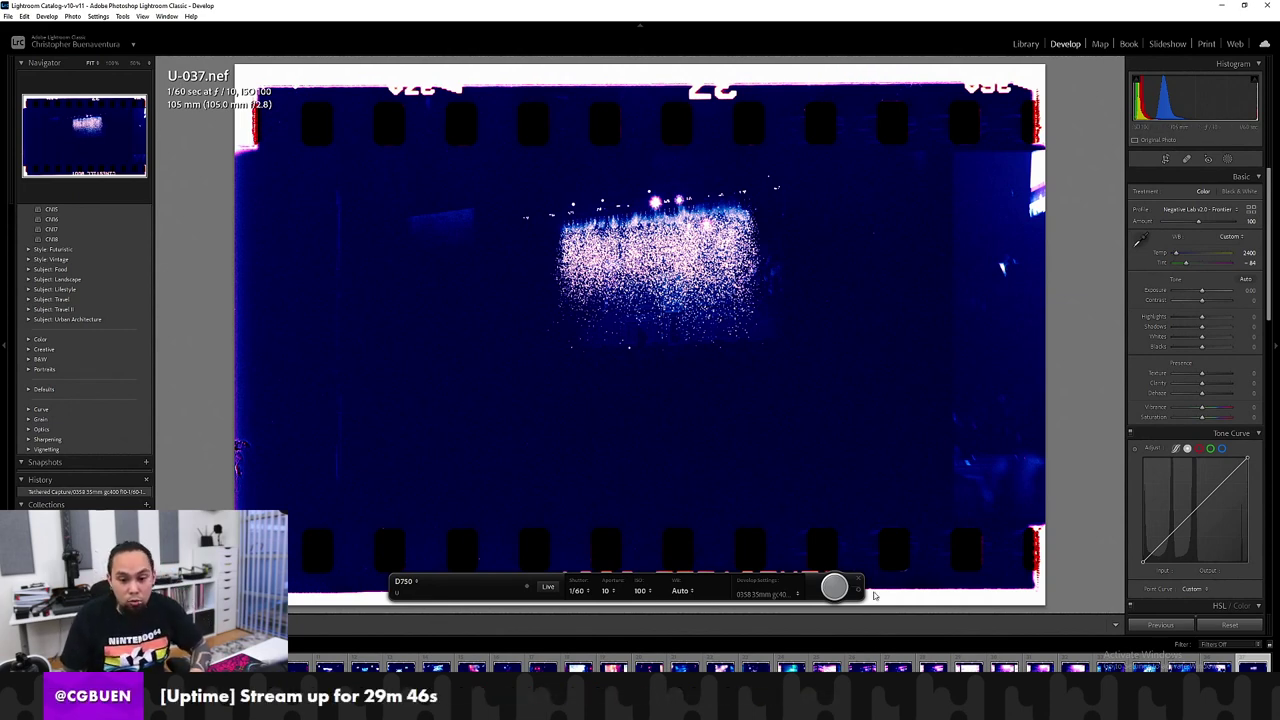
# Step: Find frame U-022, reset its develop settings and sample its white balance from the unexposed film strip beside the picture
pyautogui.click(614, 664)
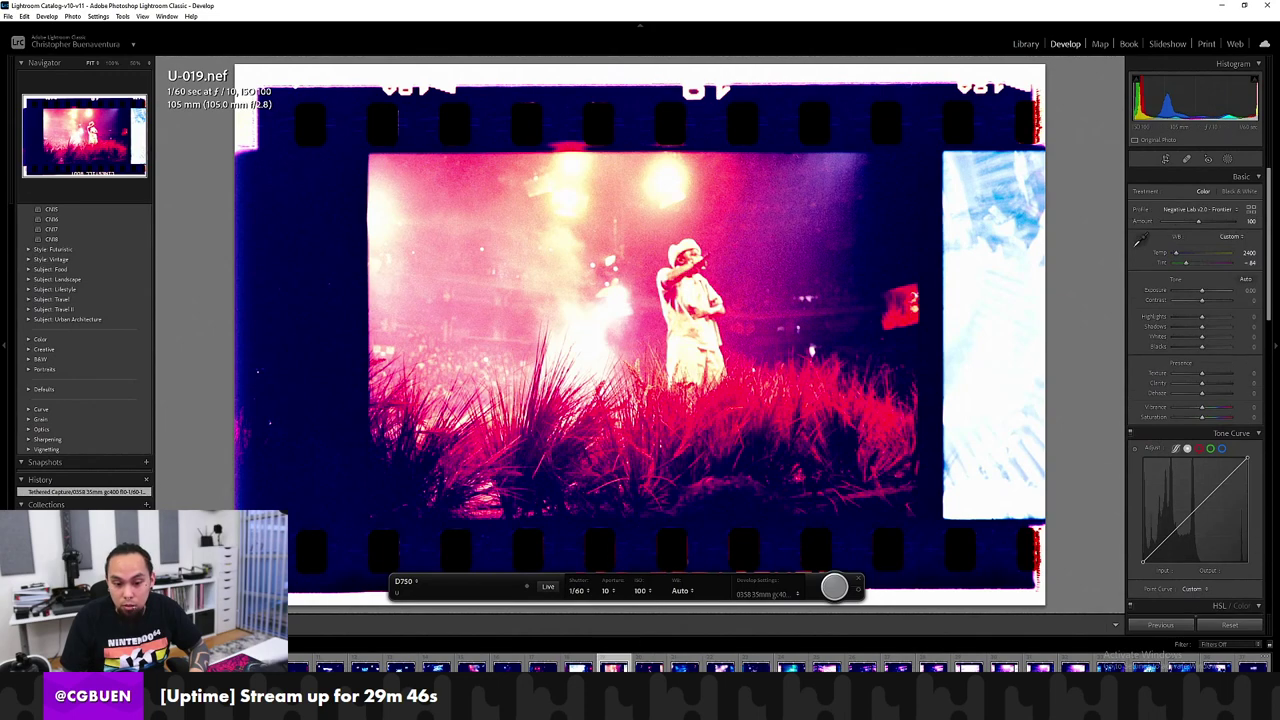
pyautogui.click(645, 667)
pyautogui.press('Right')
pyautogui.press('Right')
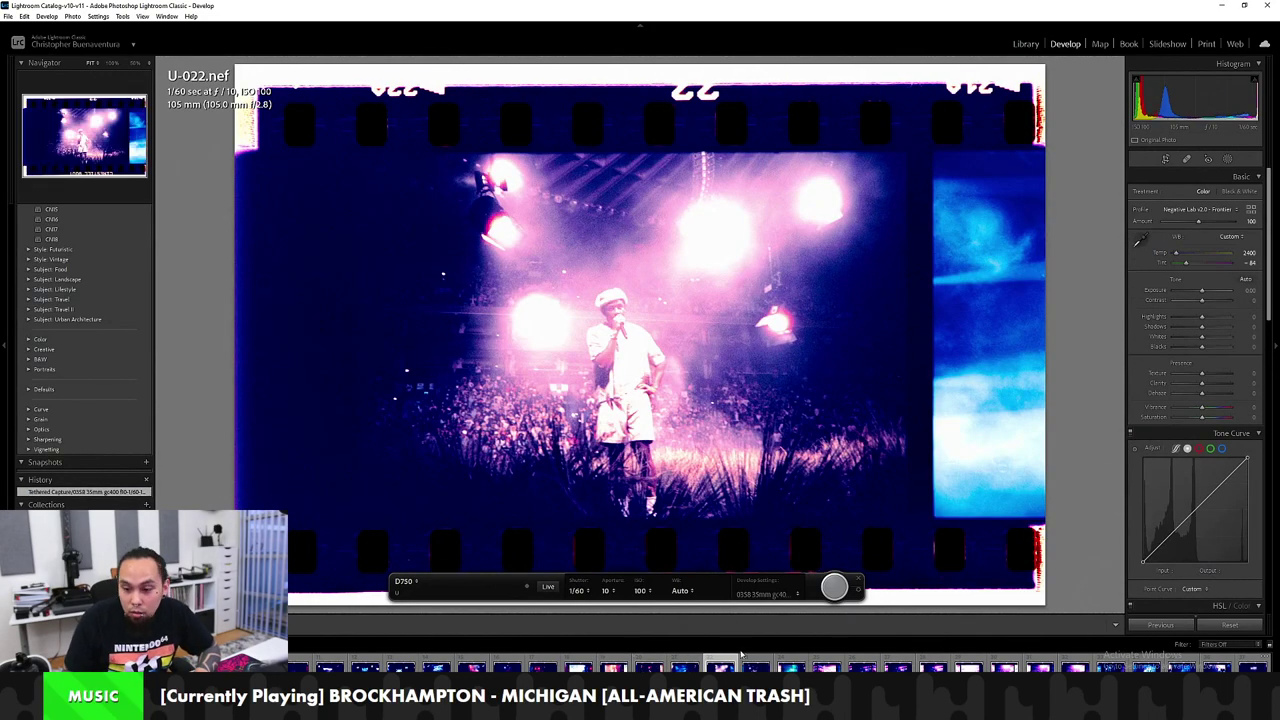
pyautogui.hotkey('ctrl', 'shift', 'r')
pyautogui.press('w')
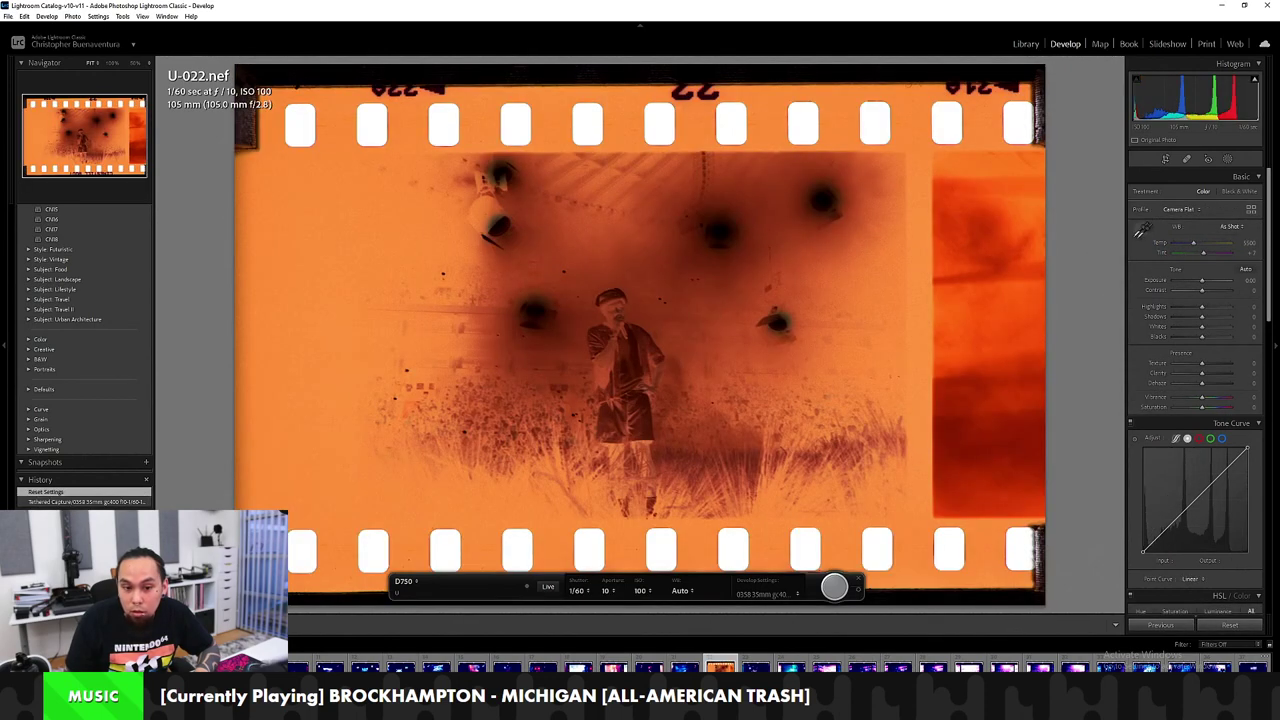
pyautogui.click(924, 273)
# Step: Crop U-022 to the picture area inside the film border and convert it with Negative Lab Pro using the Digital Camera source
pyautogui.press('r')
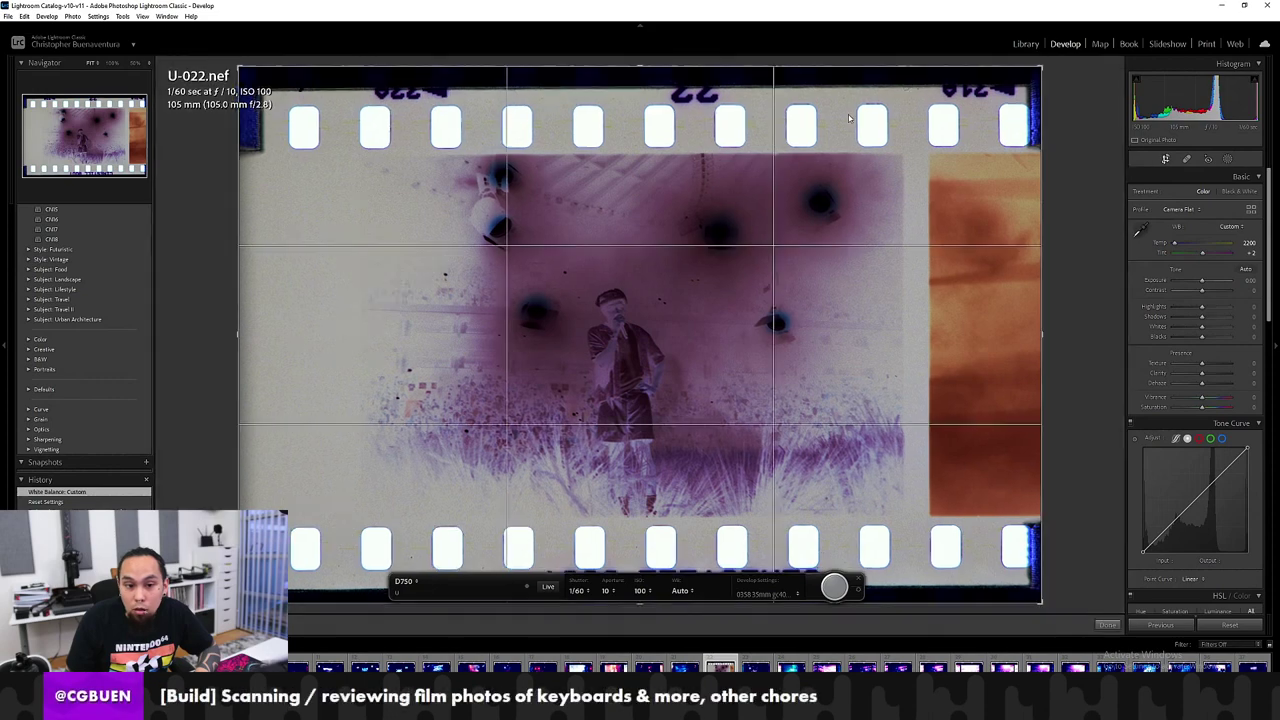
pyautogui.moveTo(655, 90); pyautogui.dragTo(655, 167)
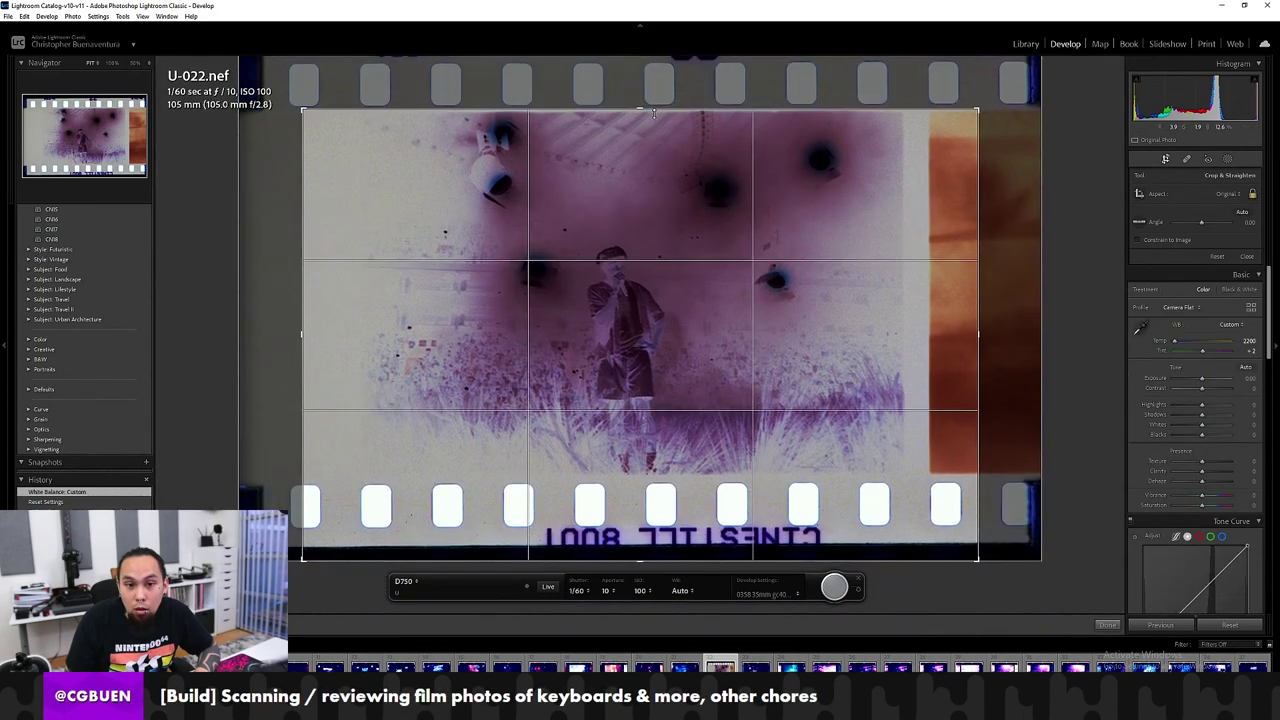
pyautogui.moveTo(427, 548); pyautogui.dragTo(440, 471)
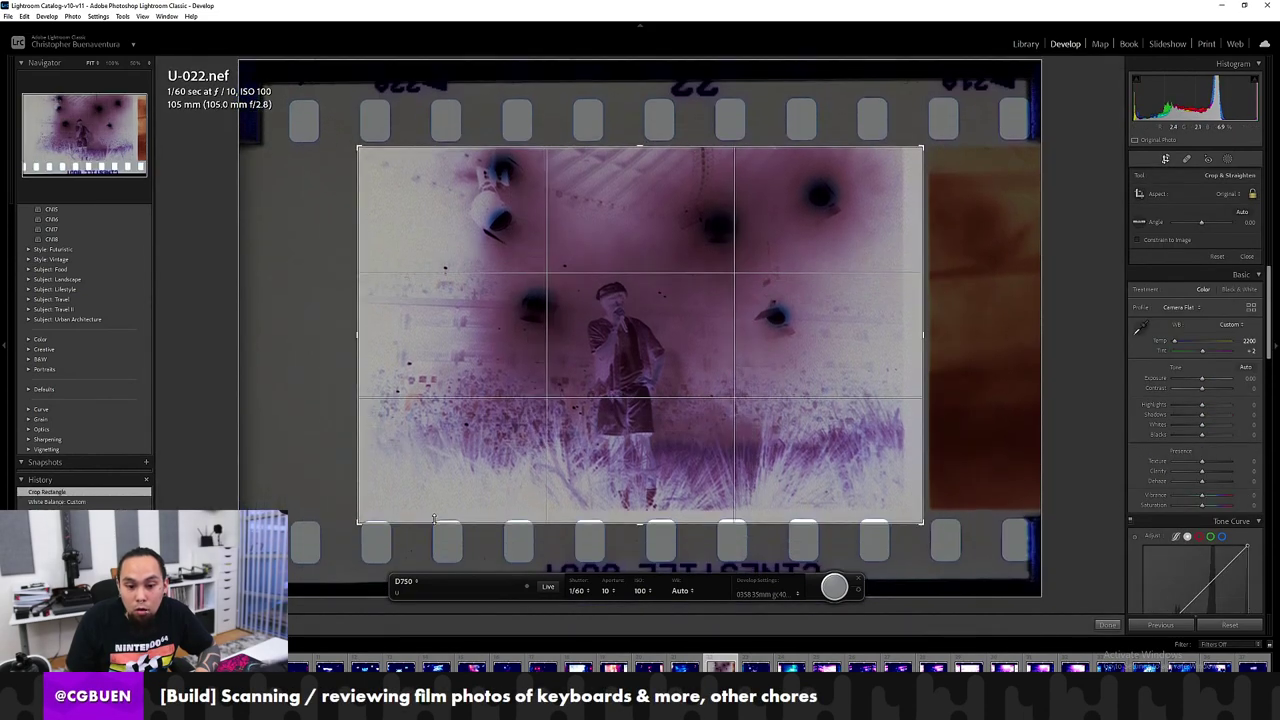
pyautogui.moveTo(521, 448); pyautogui.dragTo(533, 447)
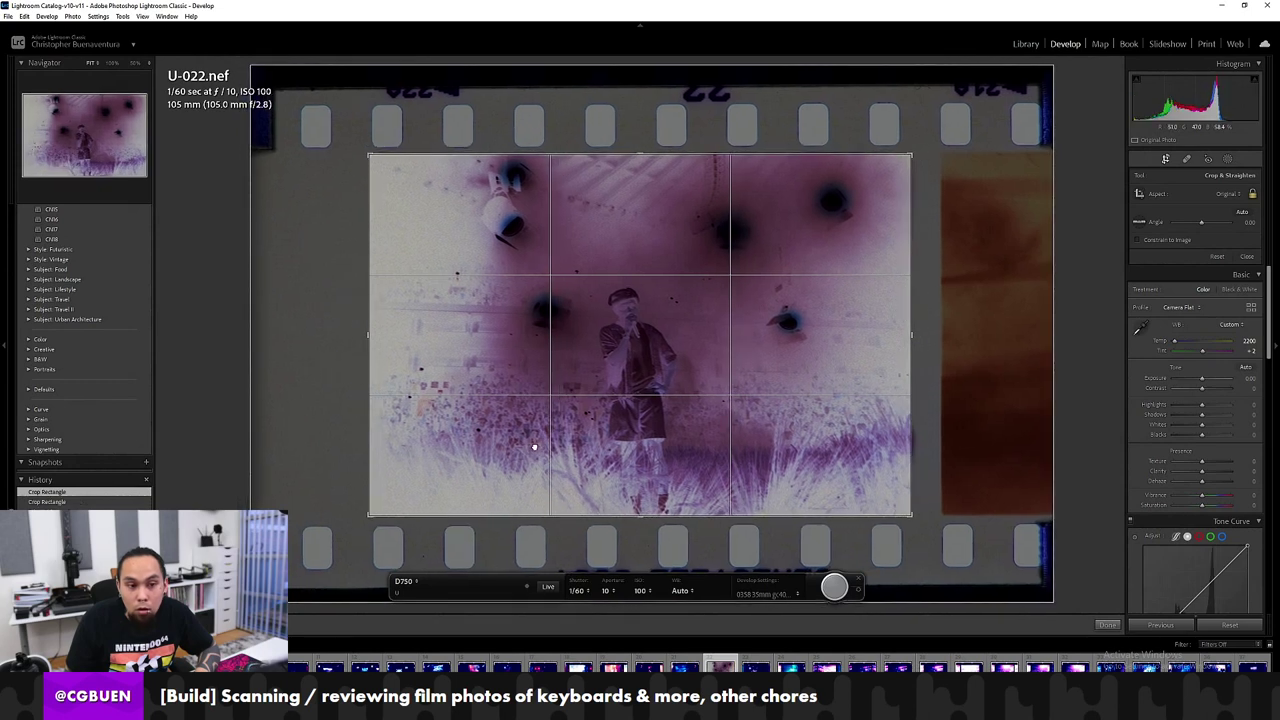
pyautogui.press('Return')
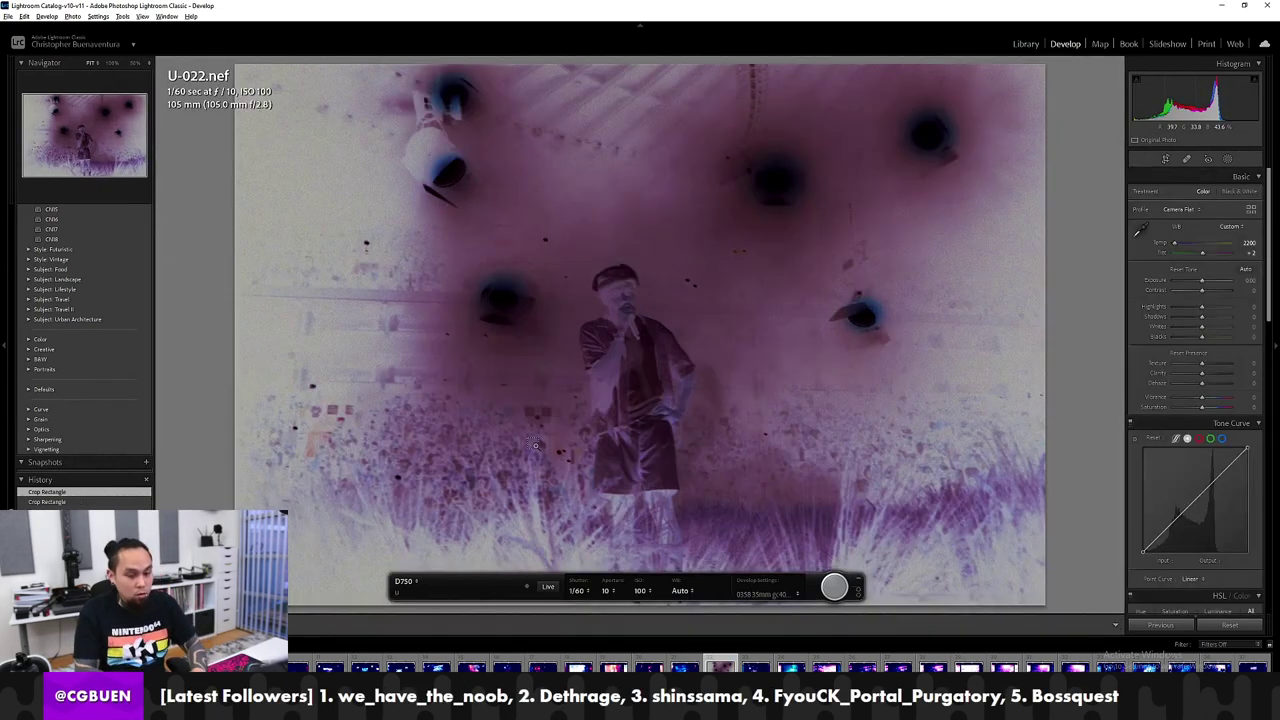
pyautogui.hotkey('ctrl', 'n')
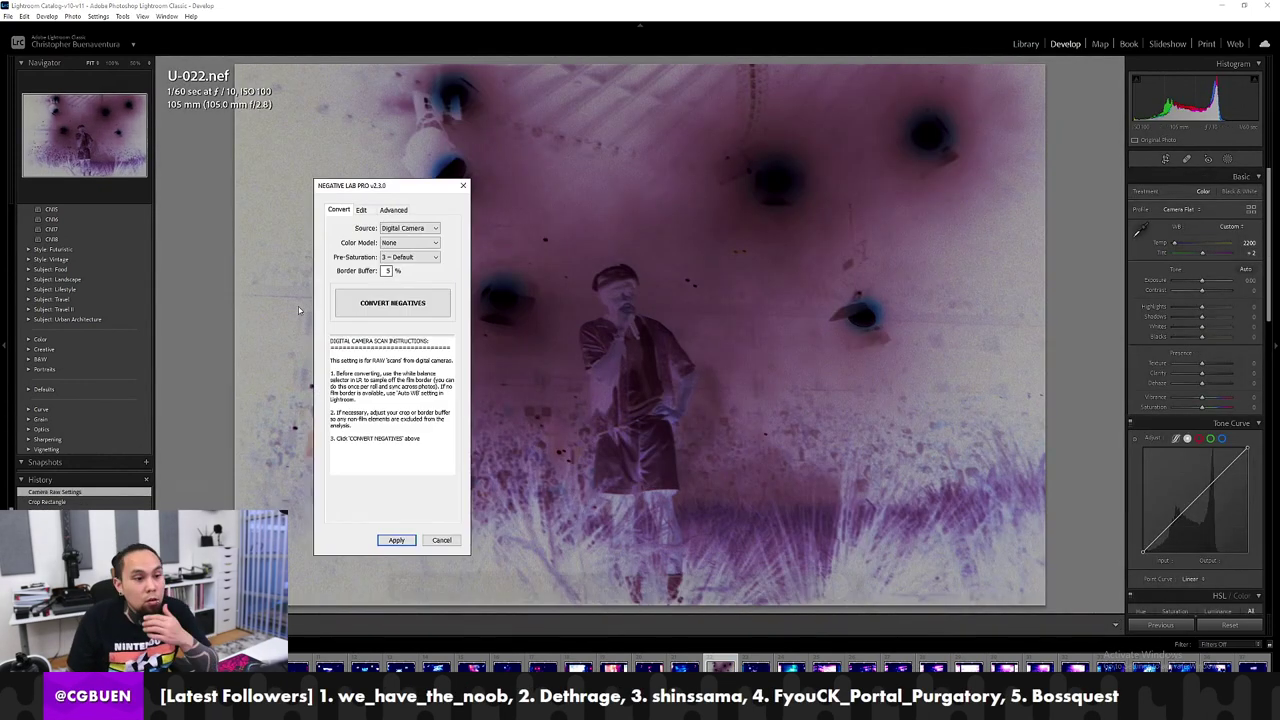
pyautogui.click(416, 310)
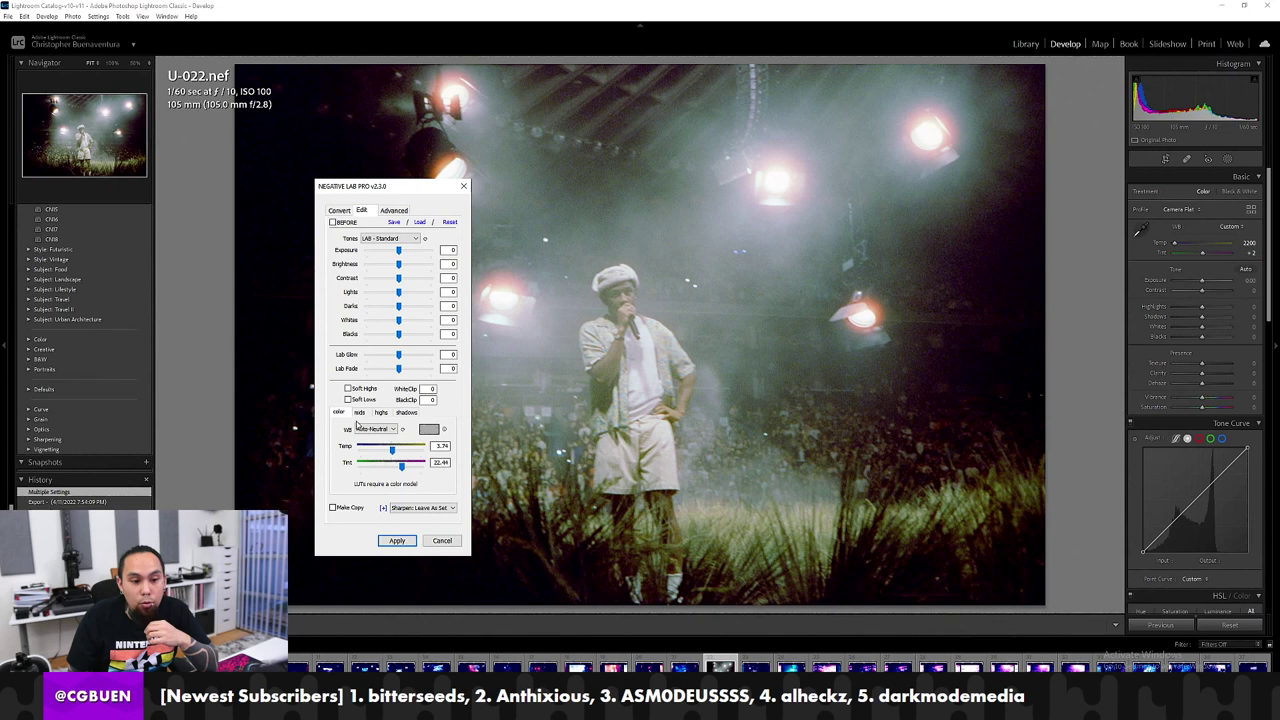
# Step: Try the Auto-Warm and Auto-Cool white balances on the U-022 conversion and return to Auto-Neutral
pyautogui.click(362, 428)
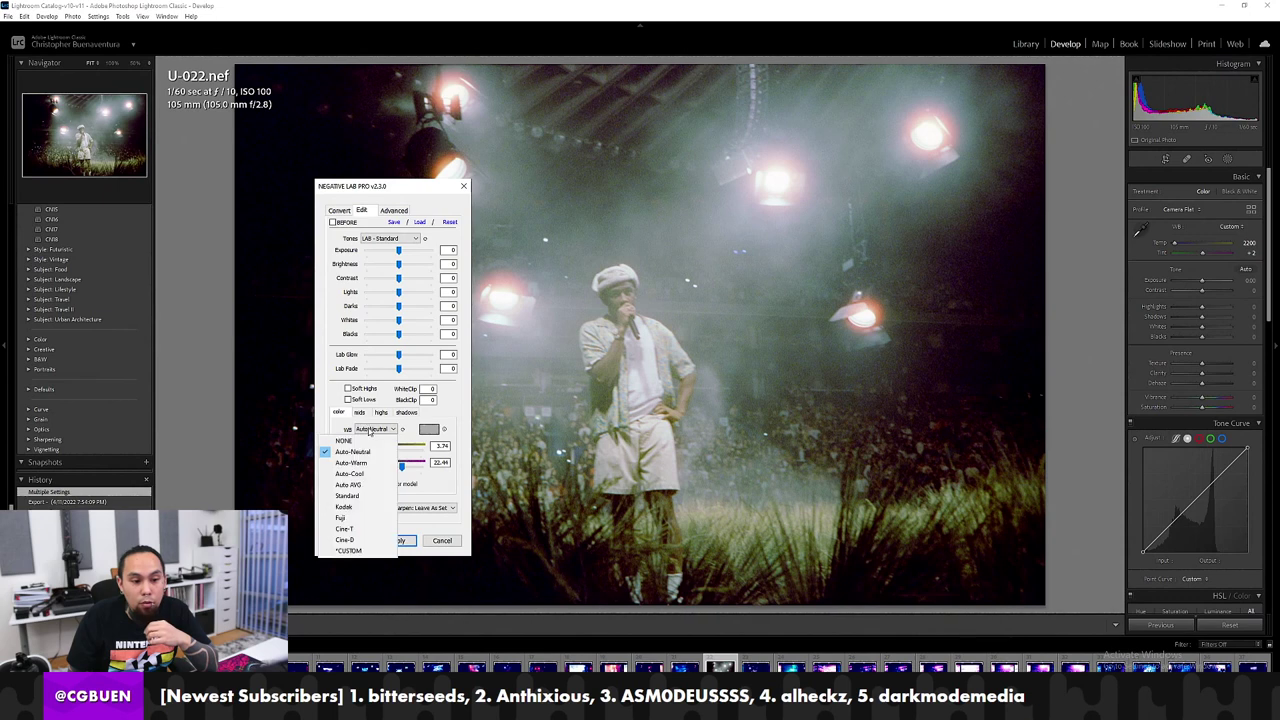
pyautogui.click(368, 465)
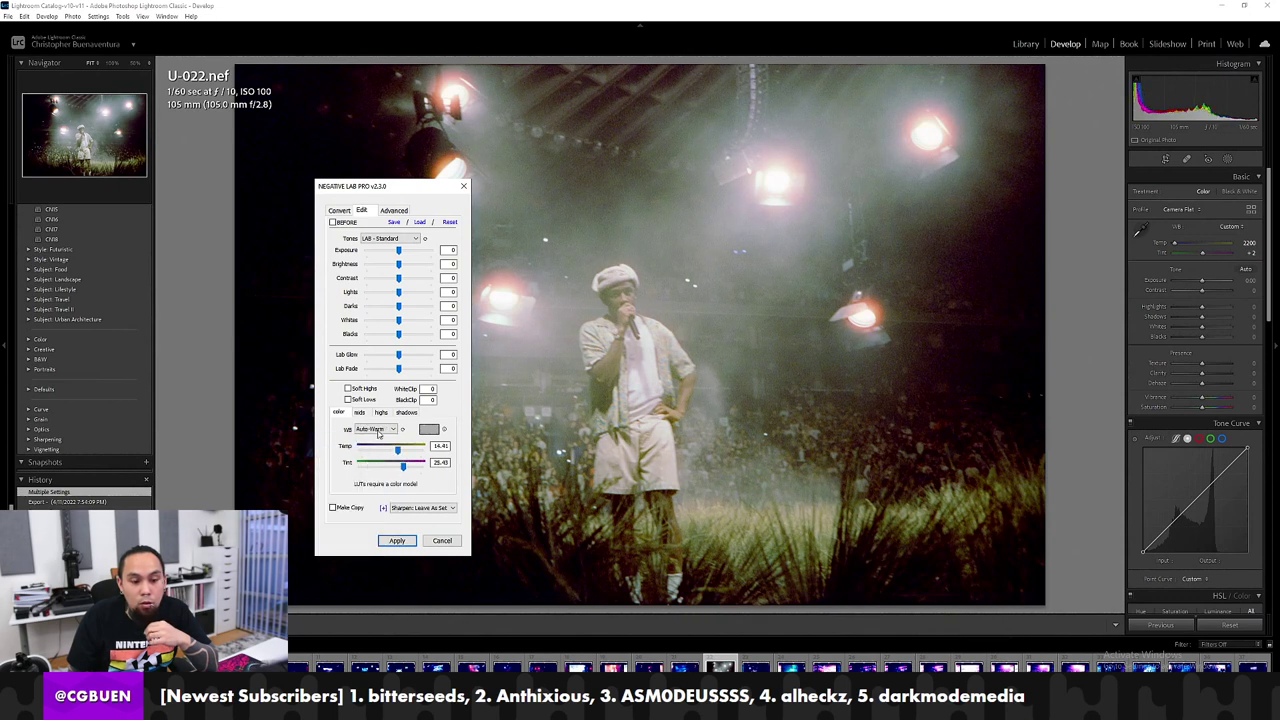
pyautogui.click(375, 429)
pyautogui.click(368, 475)
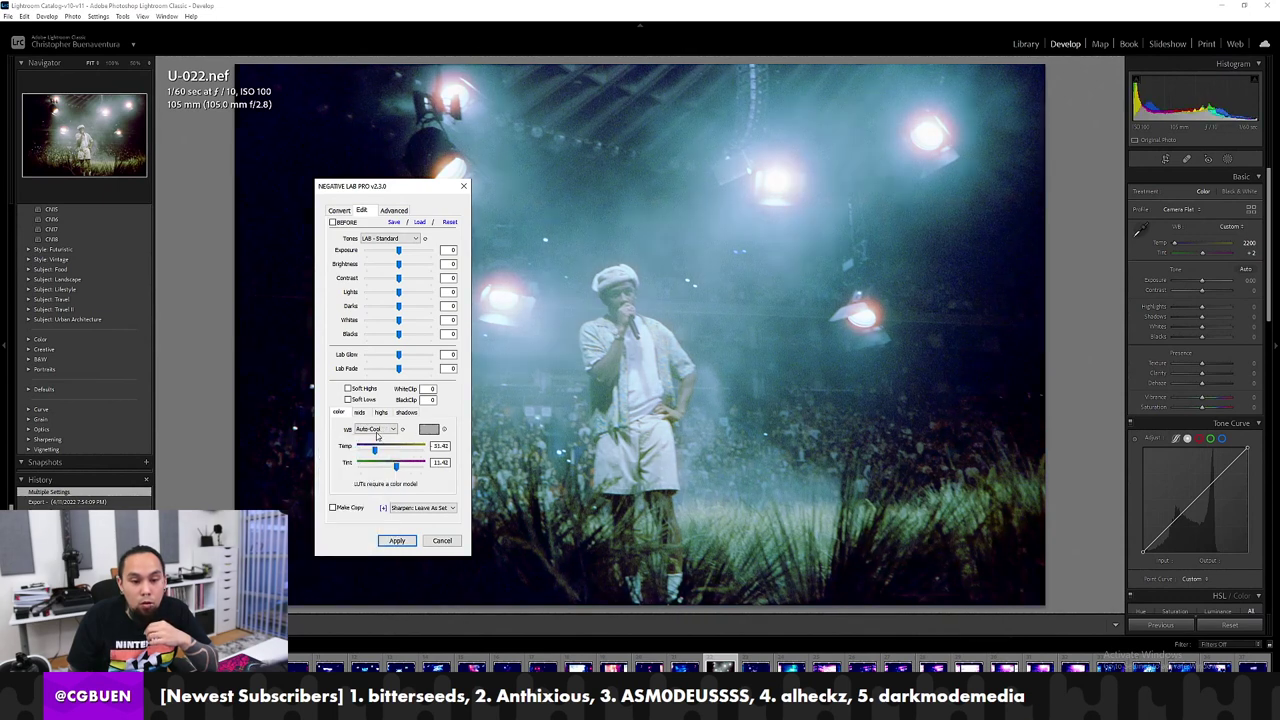
pyautogui.click(376, 429)
pyautogui.click(355, 463)
pyautogui.click(376, 429)
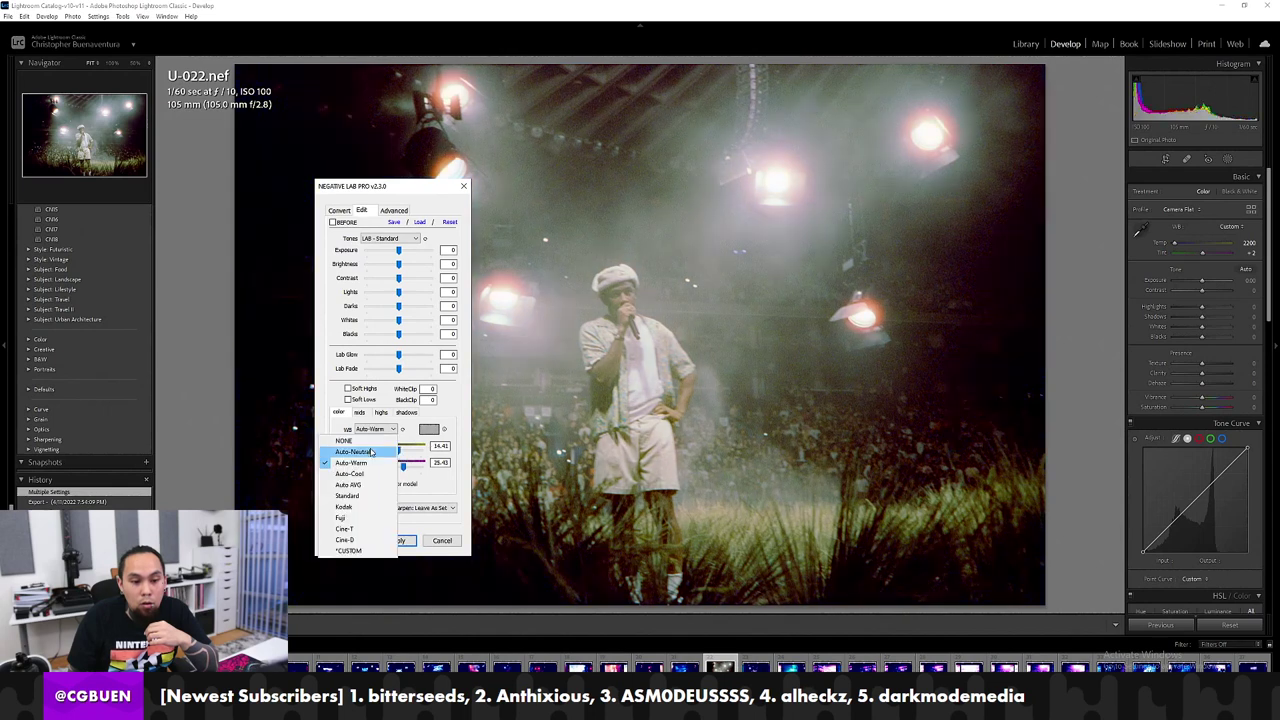
pyautogui.click(370, 452)
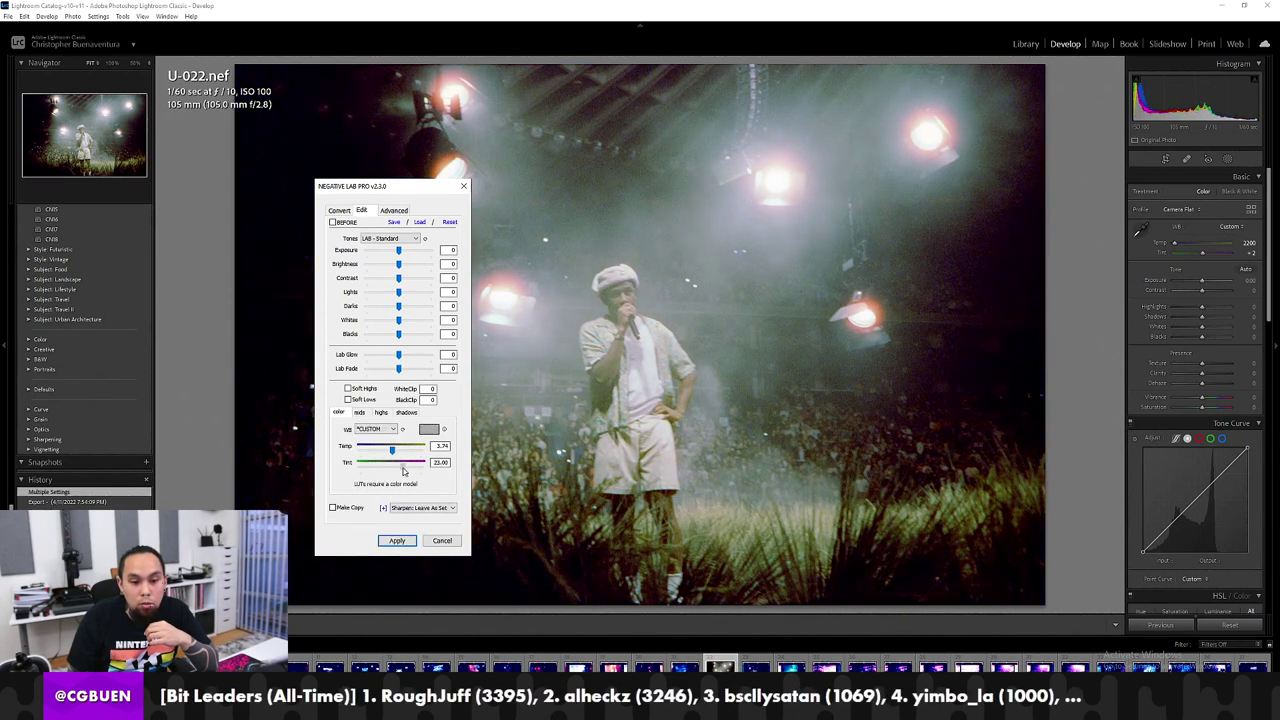
# Step: Customise the U-022 conversion's white balance to tint 28 and temp 0, and apply the conversion
pyautogui.moveTo(404, 470); pyautogui.dragTo(406, 470)
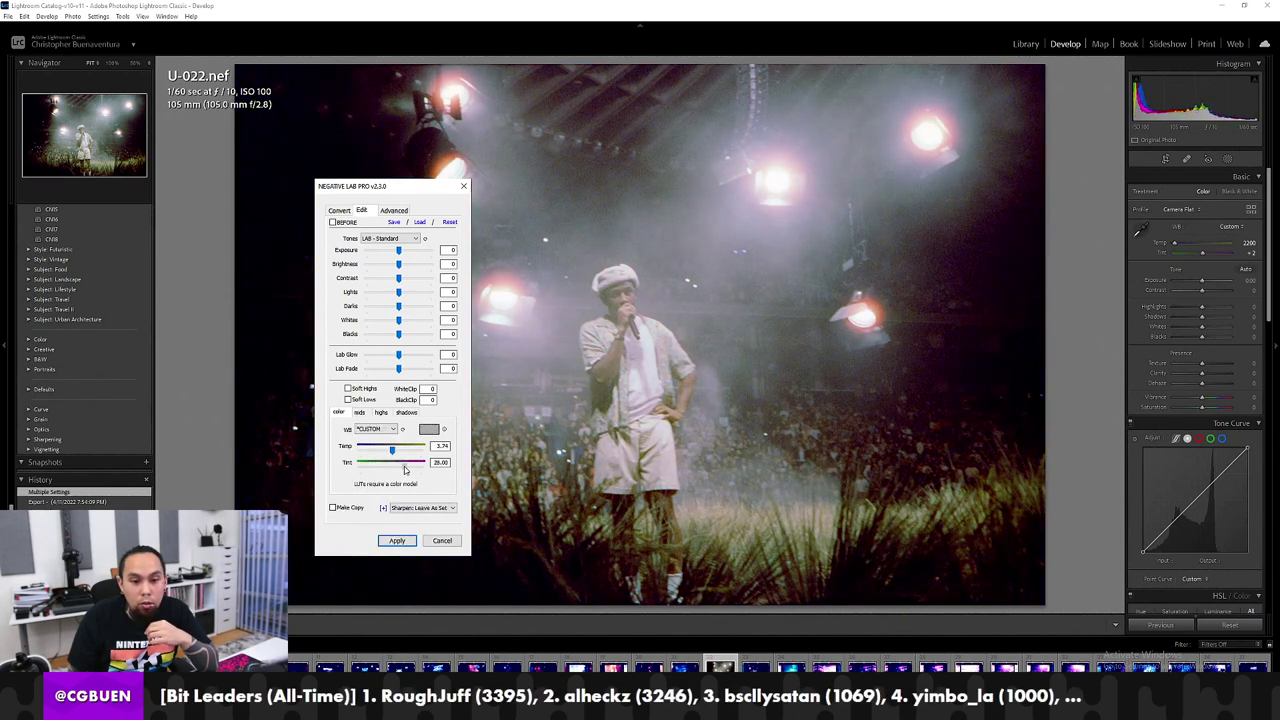
pyautogui.click(380, 429)
pyautogui.click(377, 428)
pyautogui.moveTo(390, 453); pyautogui.dragTo(389, 454)
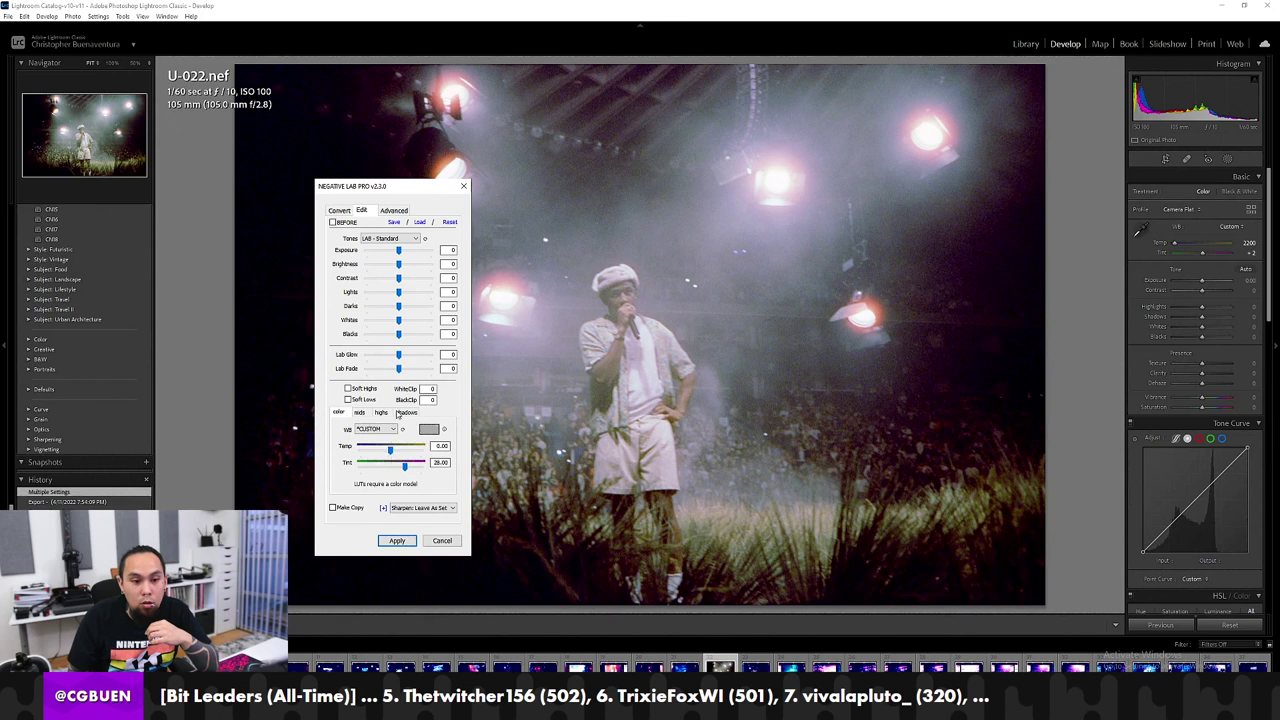
pyautogui.click(397, 540)
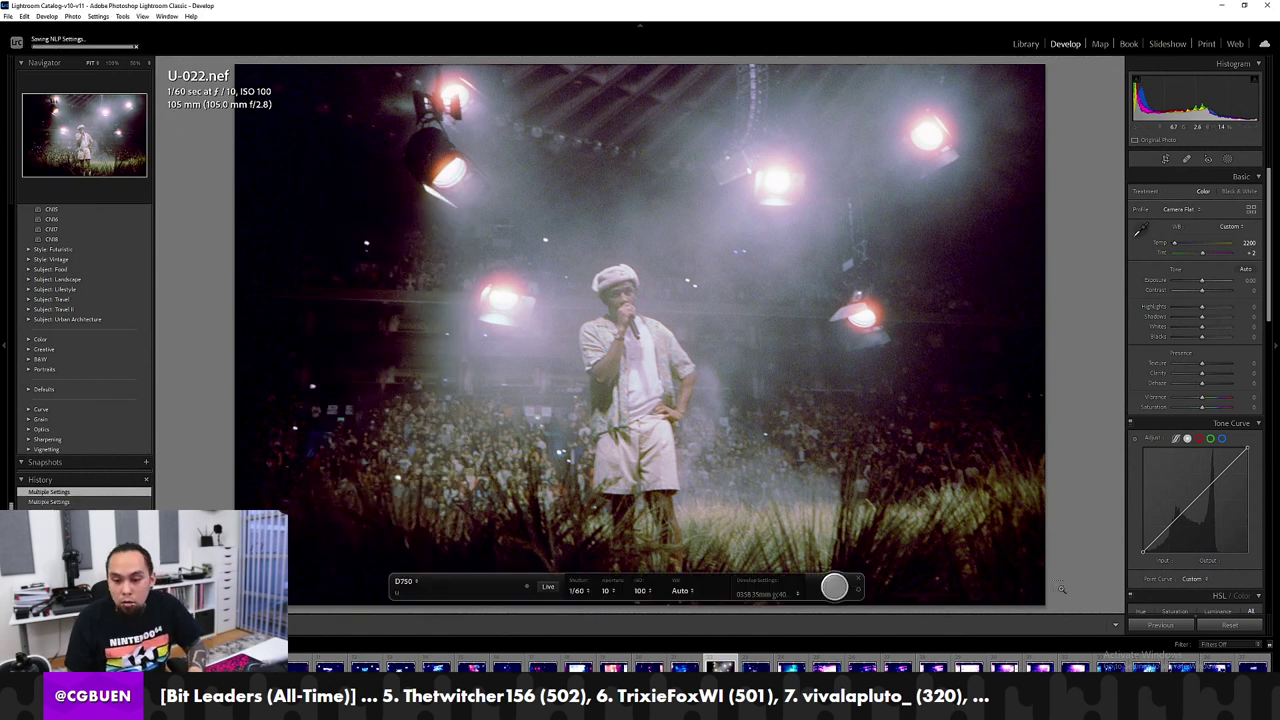
# Step: Synchronize U-022's develop settings, leaving out the crop, to all captured frames of the roll
pyautogui.hotkey('ctrl', 'a')
pyautogui.click(1162, 625)
pyautogui.click(861, 560)
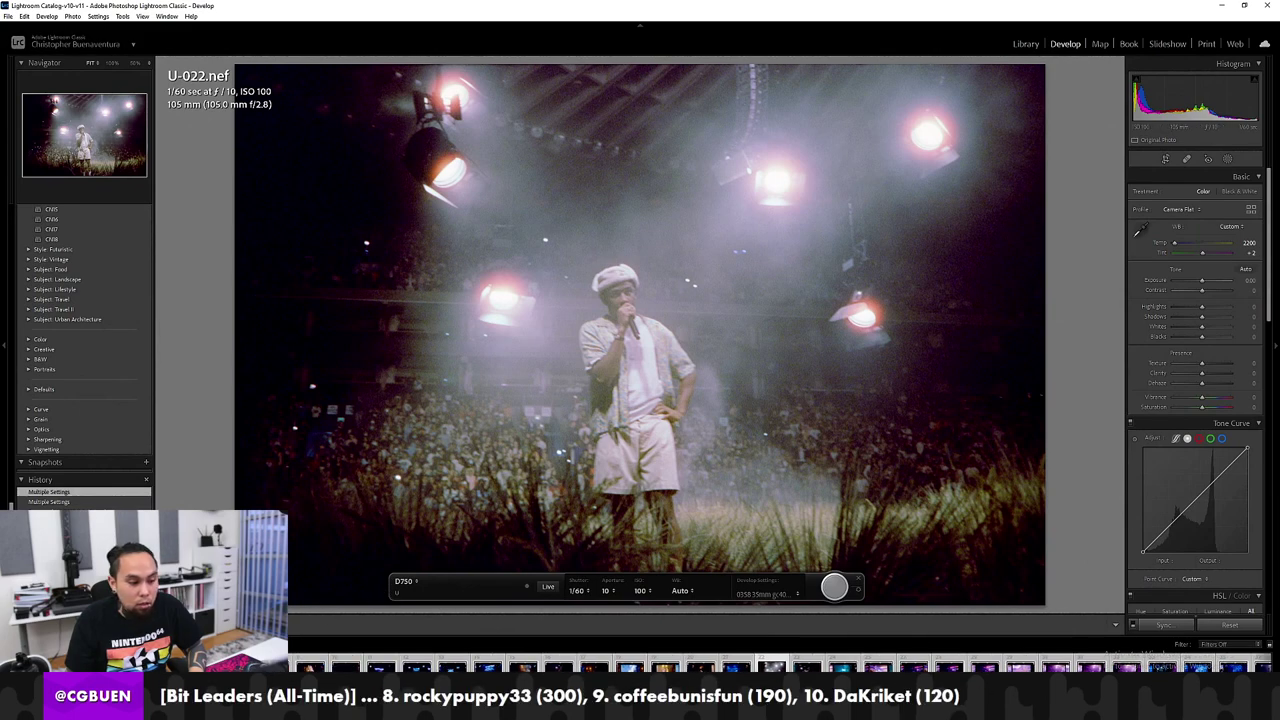
# Step: Review the converted frames from U-001 to U-016, rotating the sideways shots clockwise so they stand upright
pyautogui.press('Home')
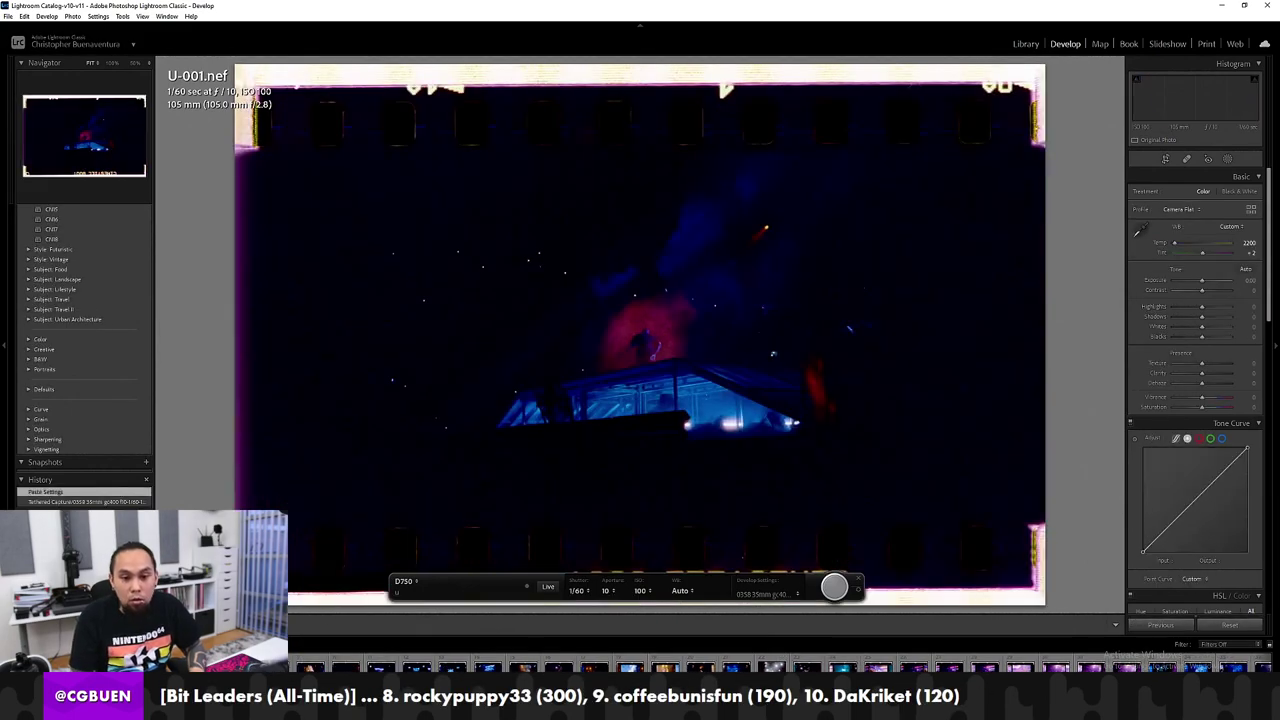
pyautogui.press('Right')
pyautogui.press('Right')
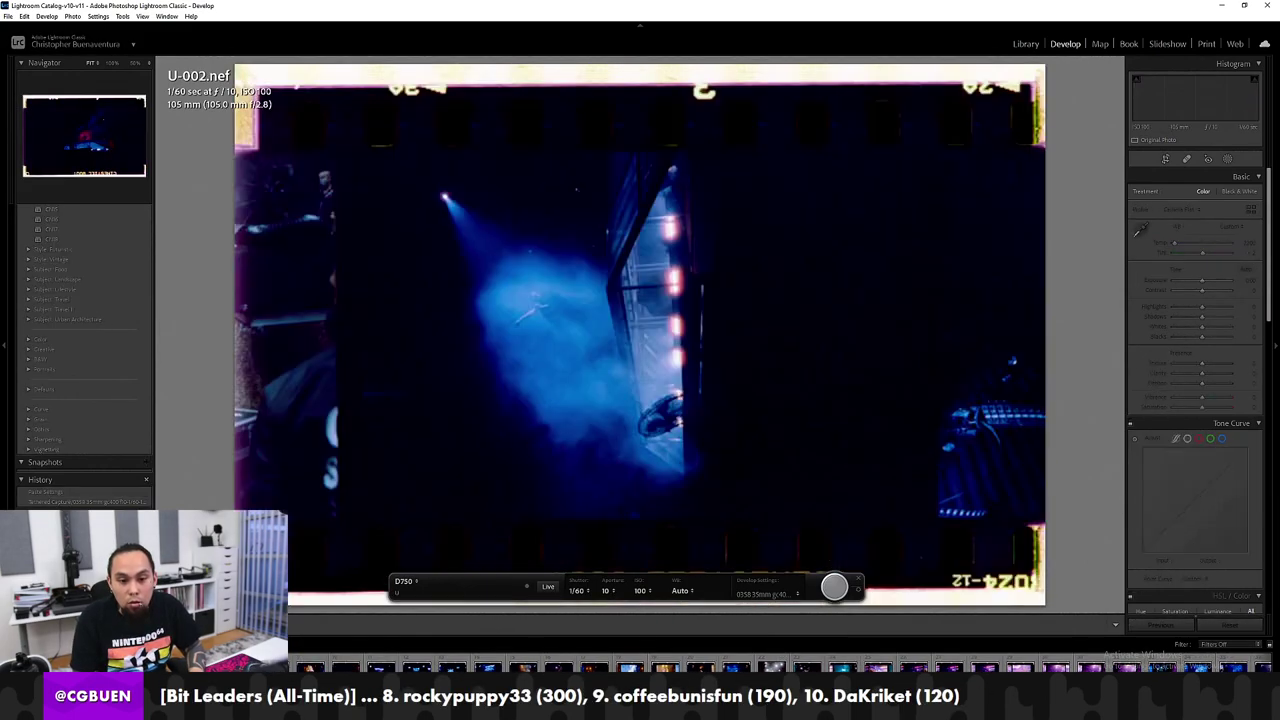
pyautogui.hotkey('ctrl', ']')
pyautogui.press('Right')
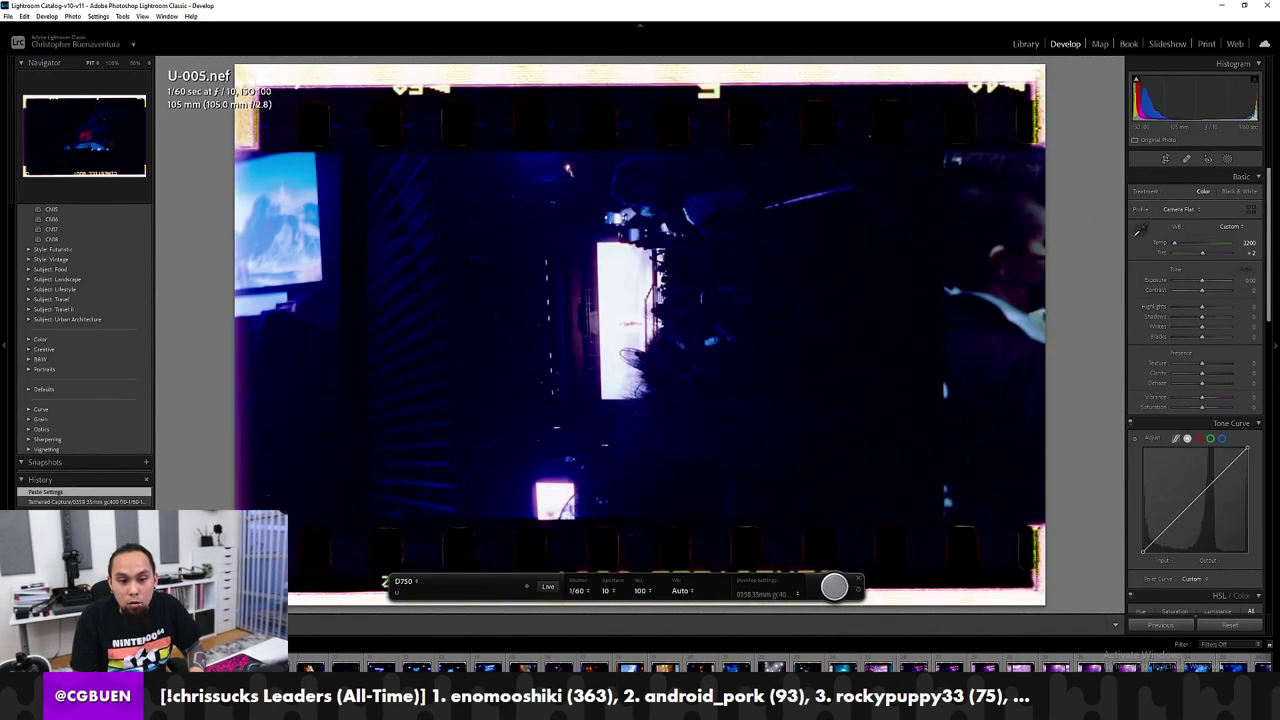
pyautogui.hotkey('ctrl', ']')
pyautogui.press('Right')
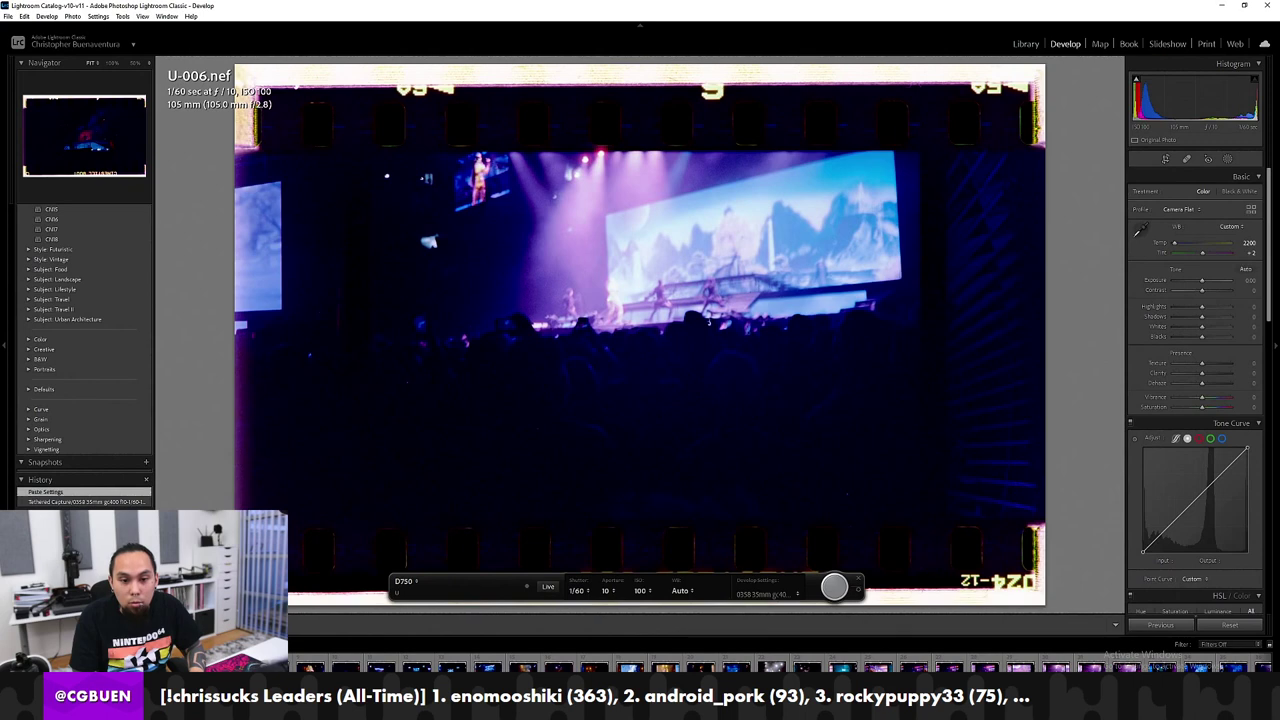
pyautogui.press('Right')
pyautogui.press('Right')
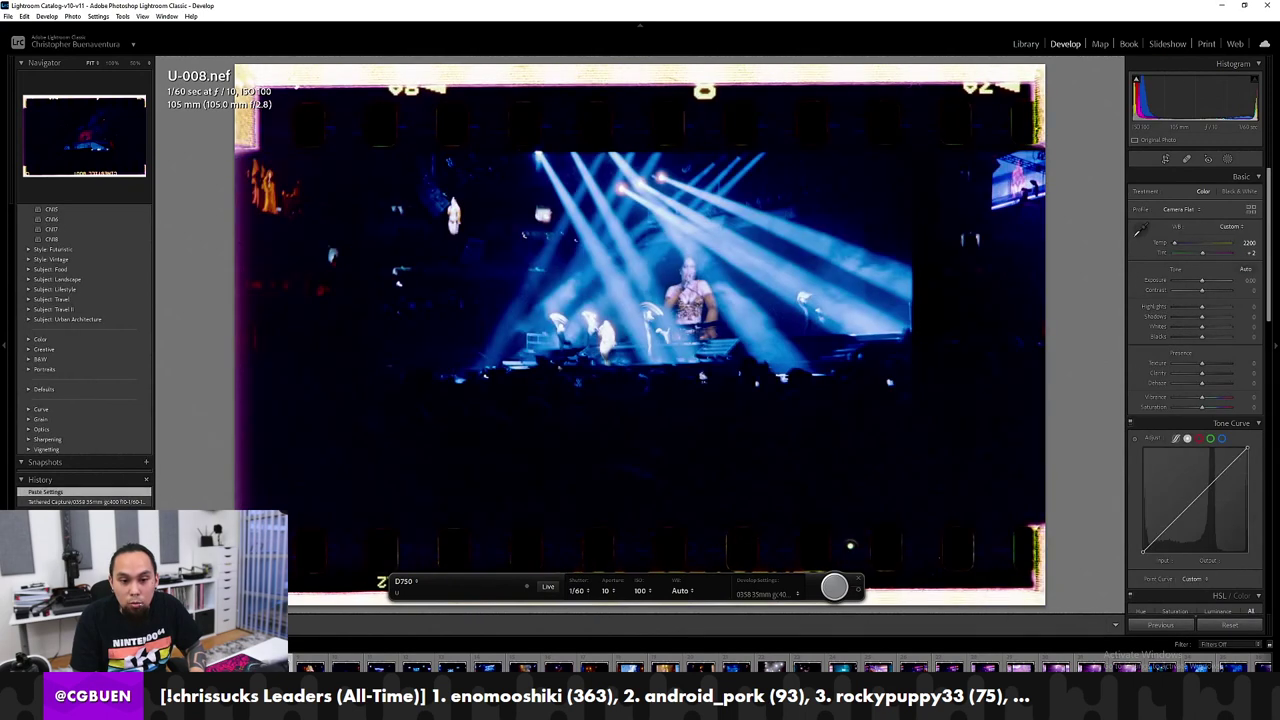
pyautogui.press('Right')
pyautogui.press('Right')
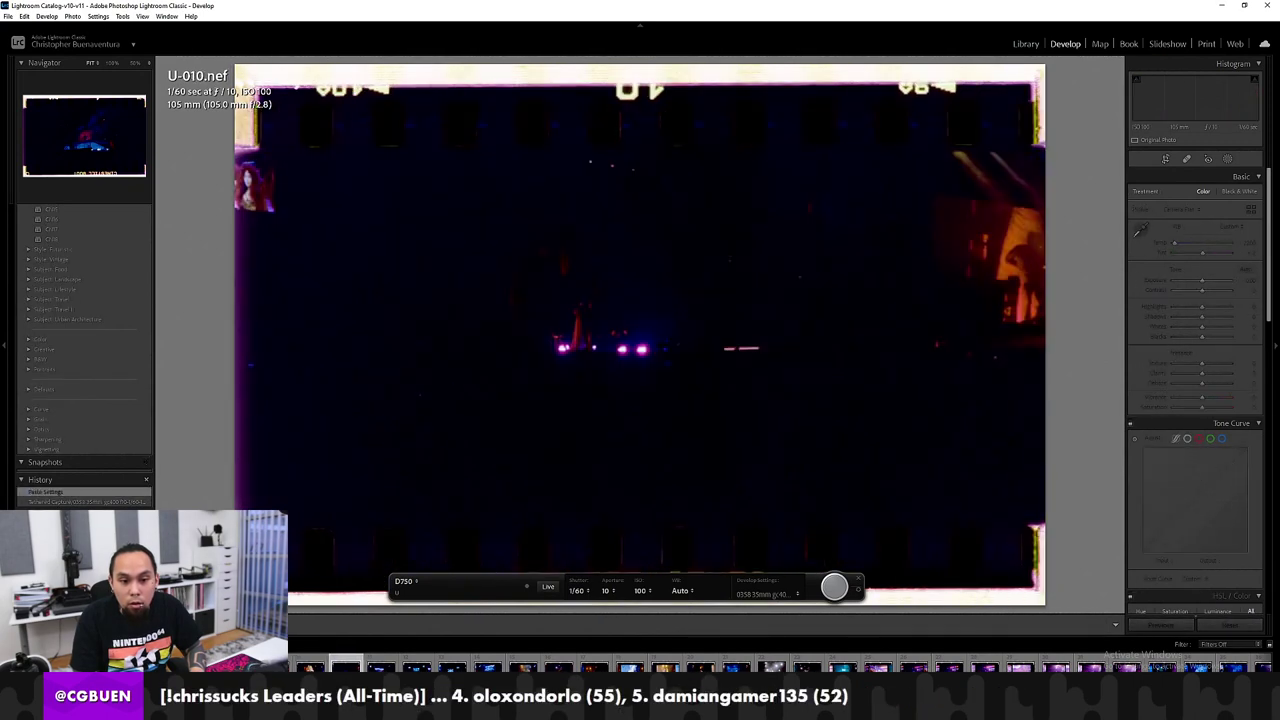
pyautogui.press('Right')
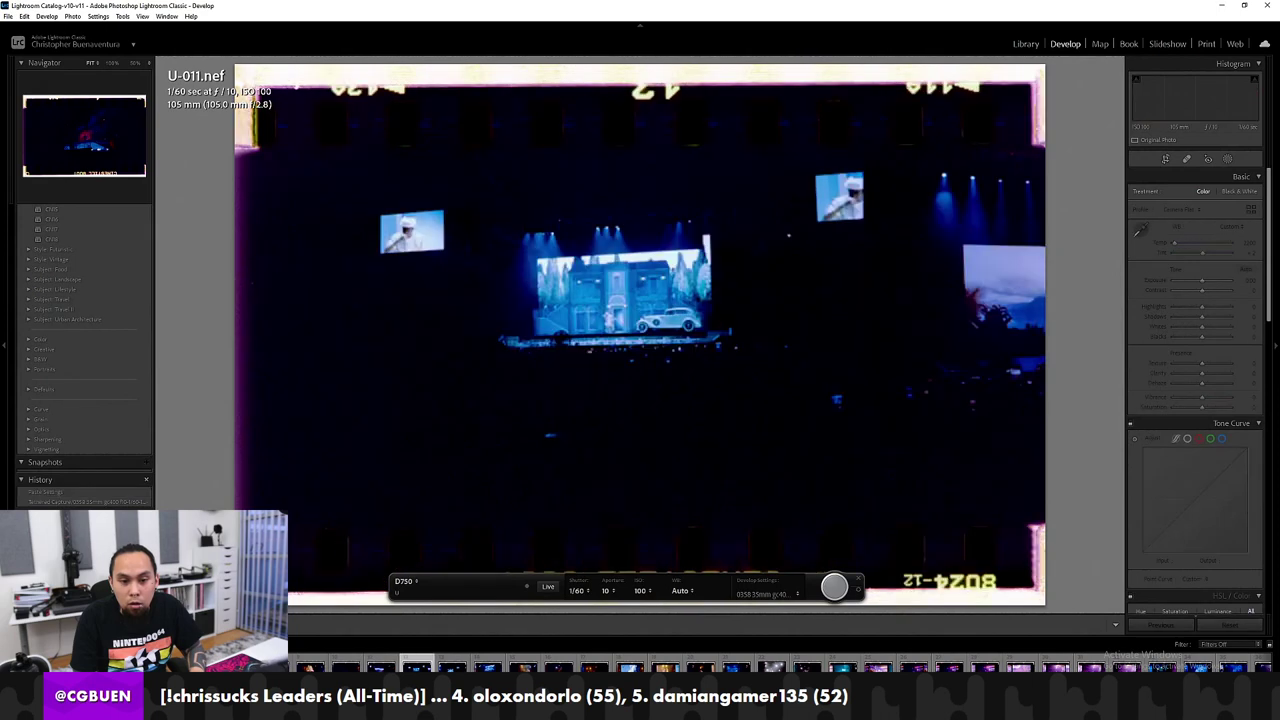
pyautogui.press('Right')
pyautogui.press('Right')
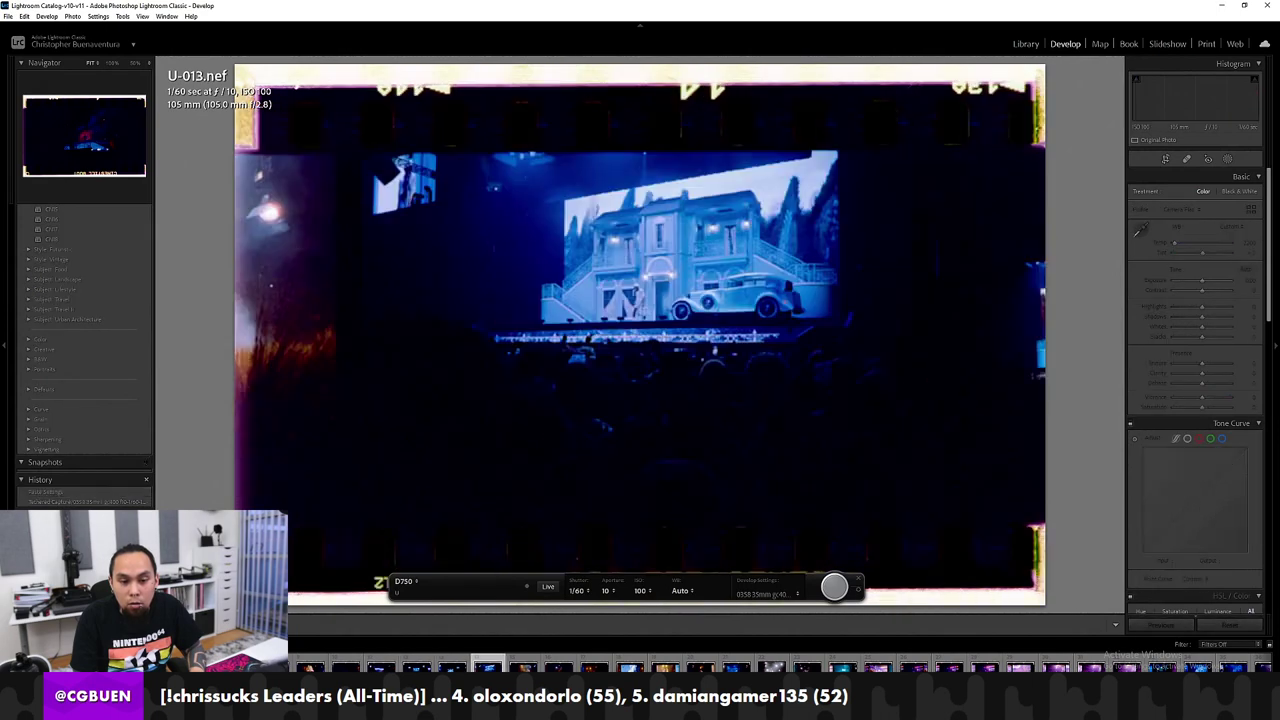
pyautogui.press('Right')
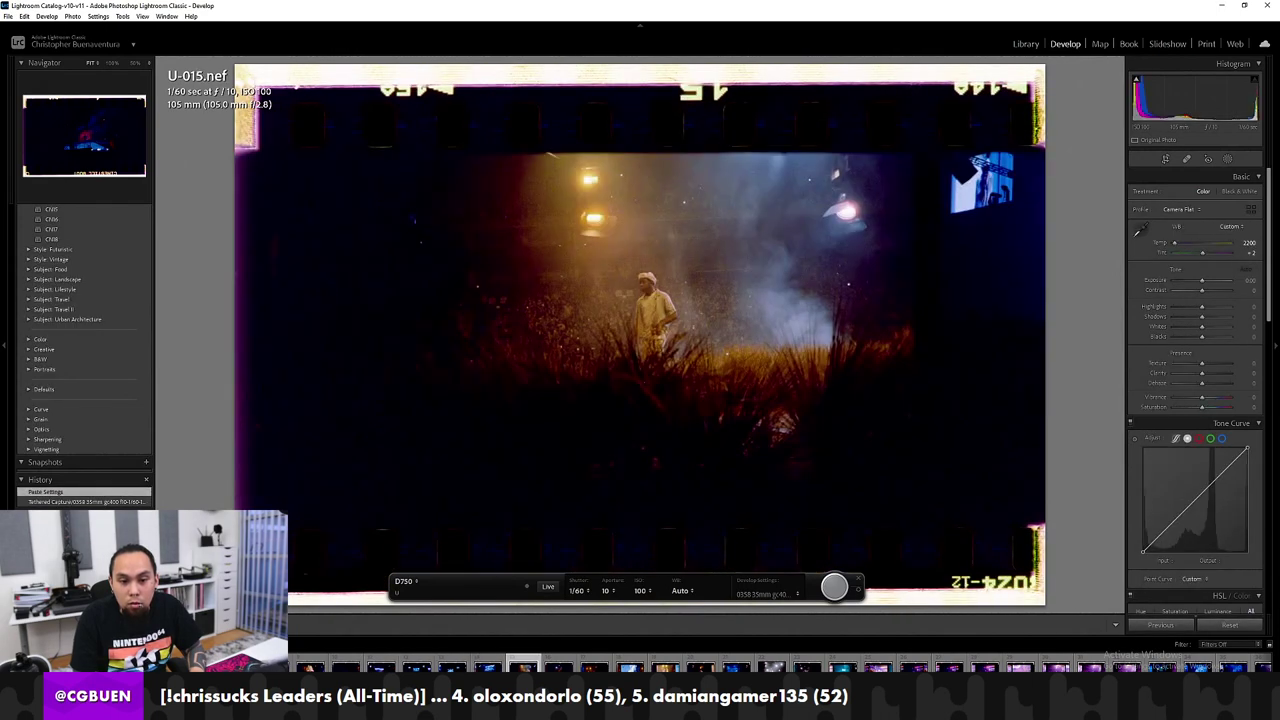
pyautogui.press('Right')
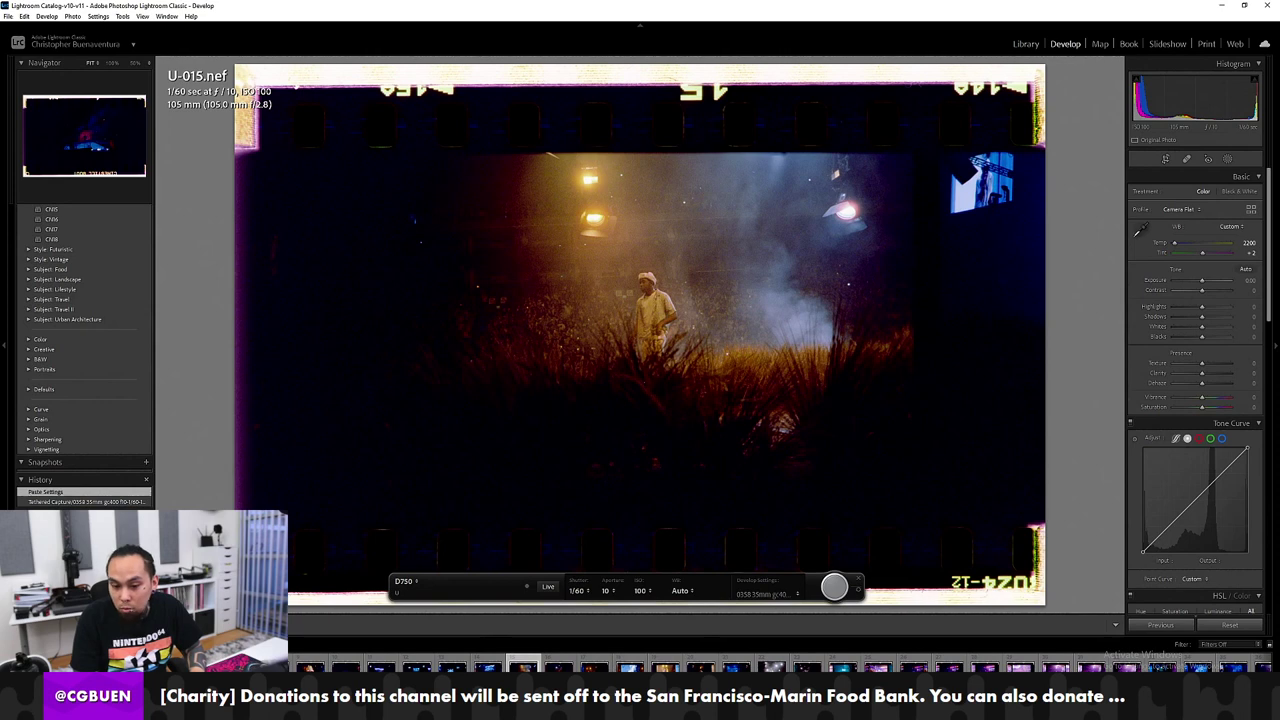
pyautogui.press('Right')
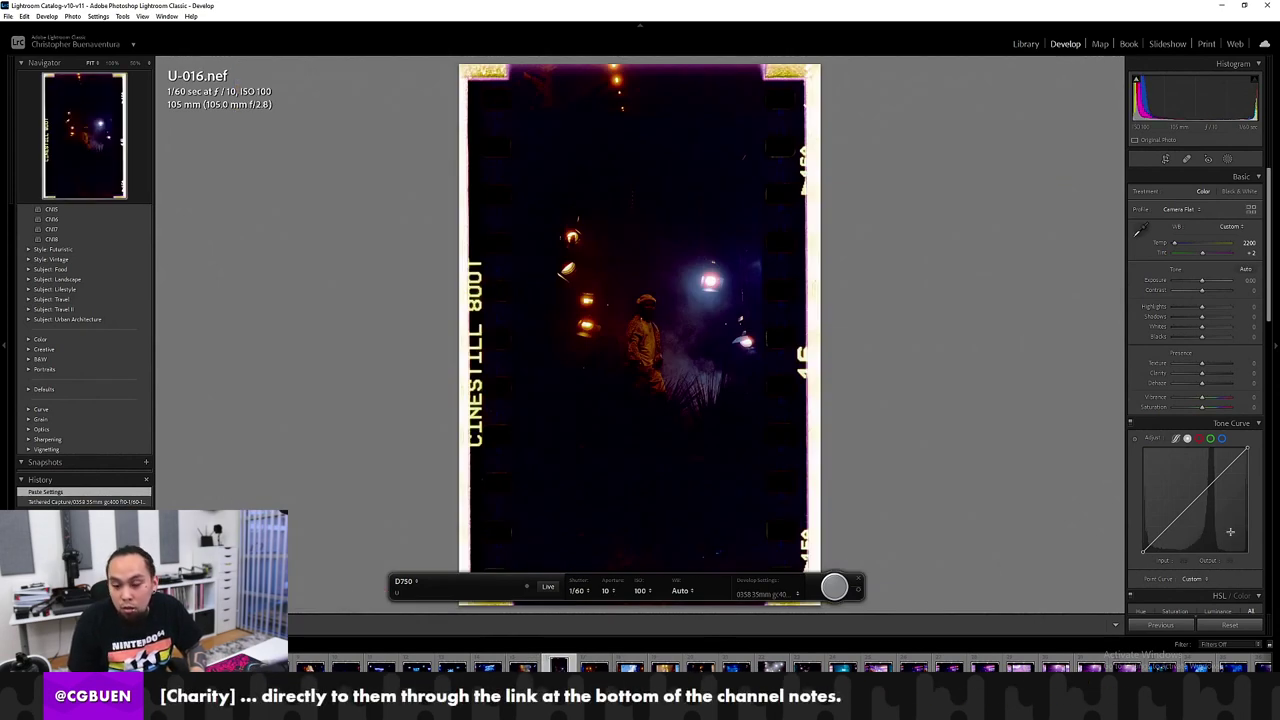
# Step: Reset U-016's develop settings and sample its white balance from the clear orange area of the negative
pyautogui.click(1230, 625)
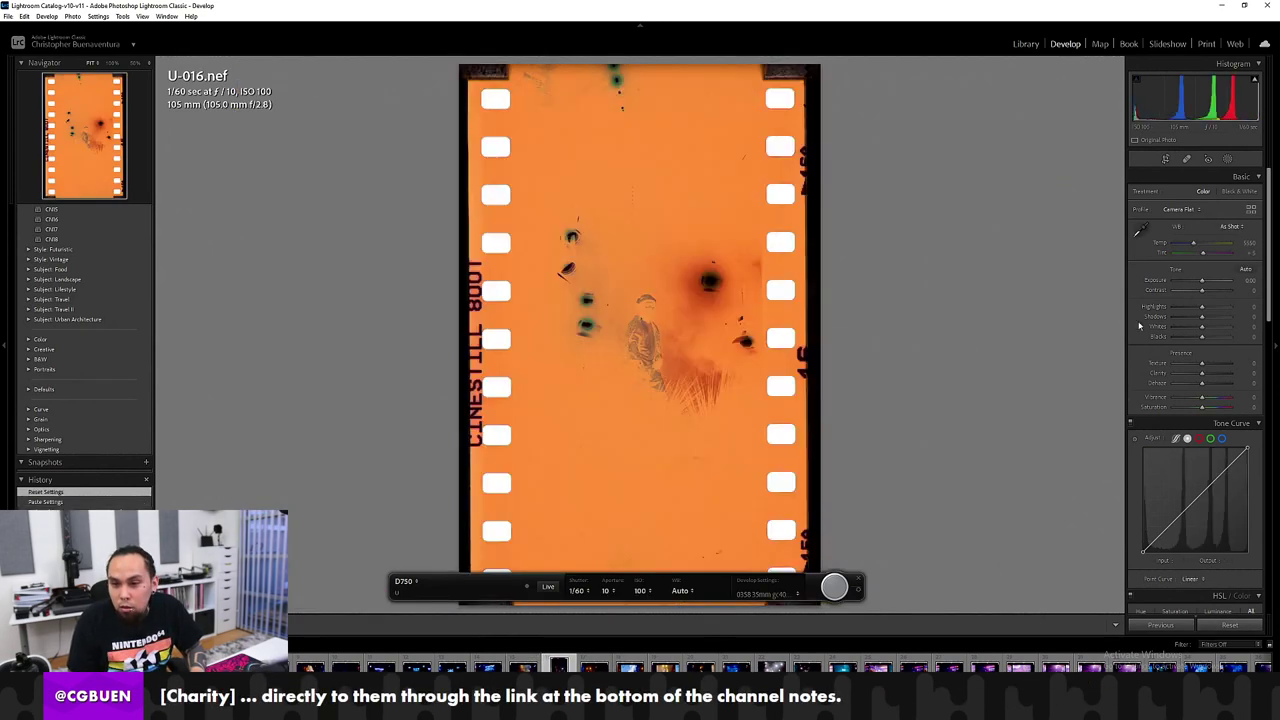
pyautogui.click(1140, 228)
pyautogui.click(541, 303)
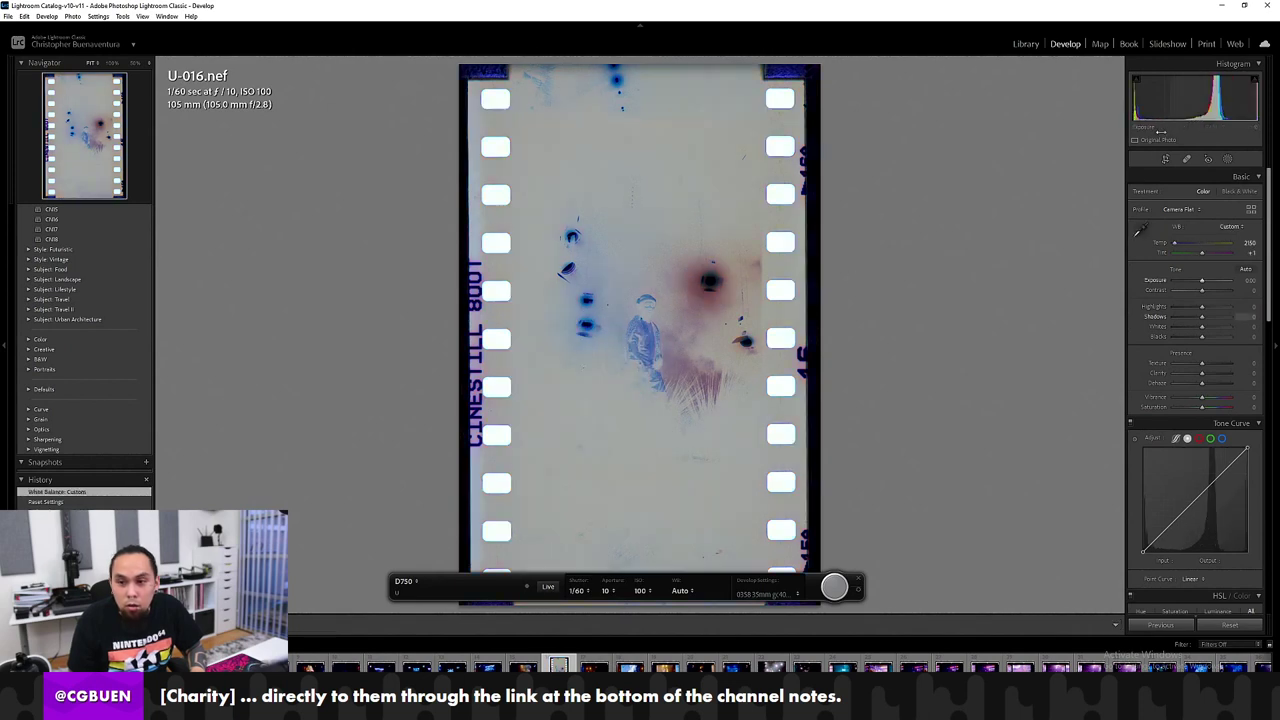
# Step: Crop U-016 to the picture area inside the sprocket holes and convert it with Negative Lab Pro
pyautogui.press('r')
pyautogui.moveTo(692, 71); pyautogui.dragTo(692, 114)
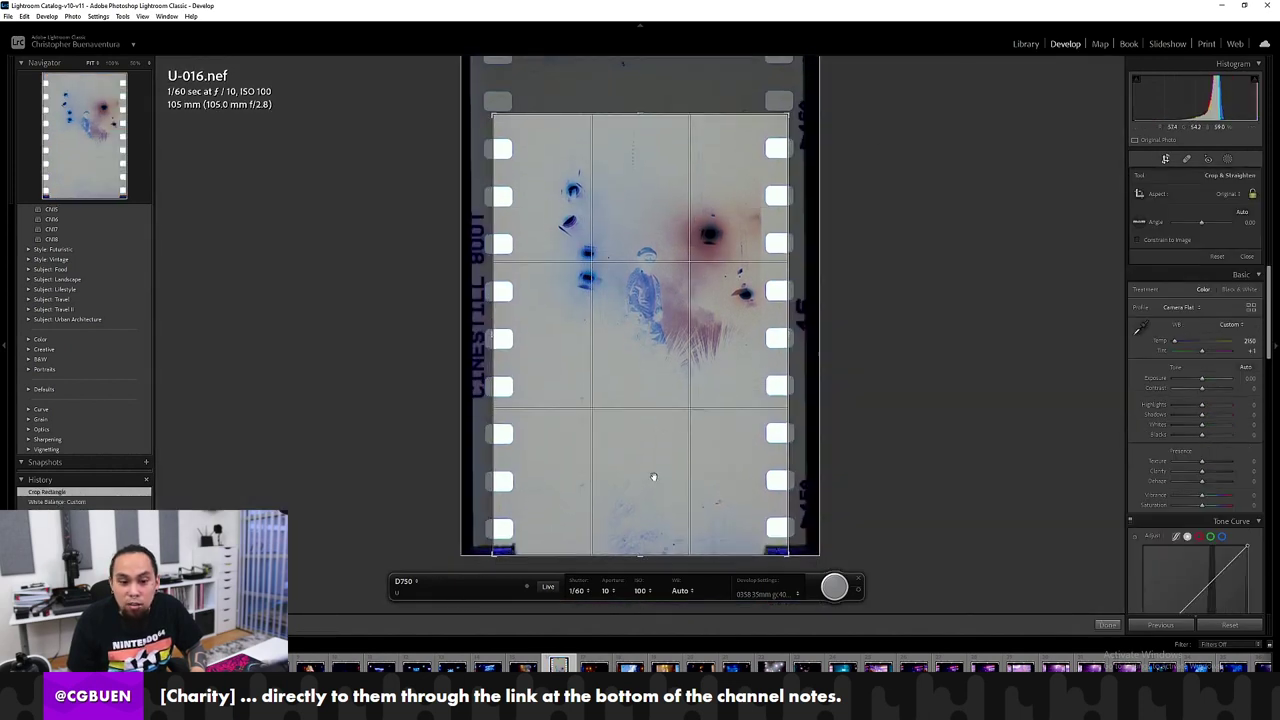
pyautogui.moveTo(643, 553); pyautogui.dragTo(656, 499)
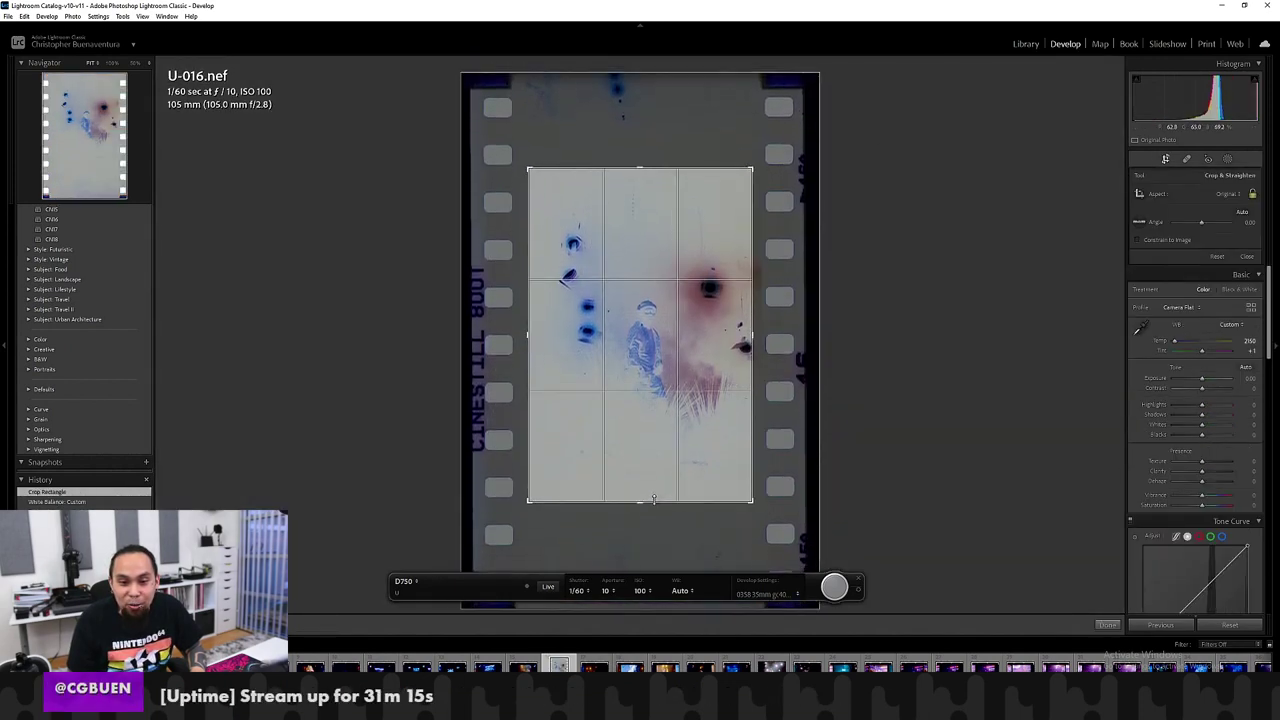
pyautogui.press('Return')
pyautogui.hotkey('ctrl', 'n')
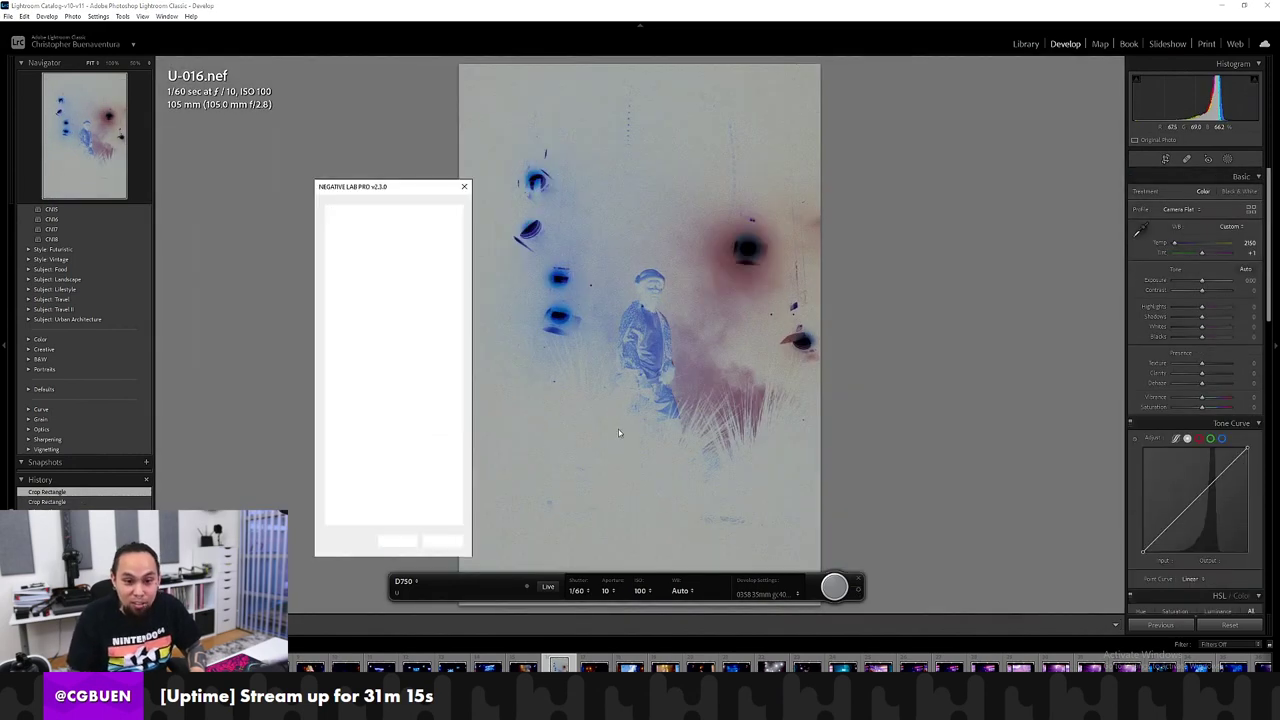
pyautogui.click(403, 304)
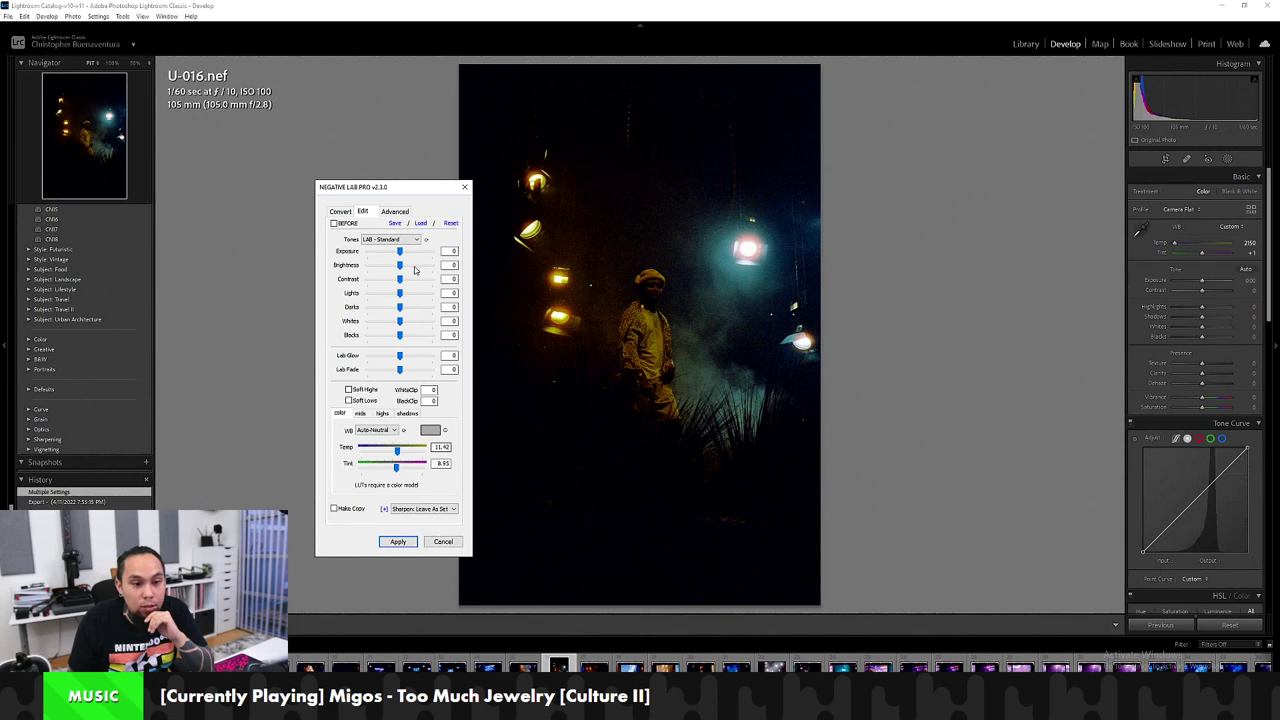
# Step: Brighten the U-016 conversion with exposure 12, brightness 12, lights 11 and darks 15, keeping Lab Glow at 0
pyautogui.click(414, 266)
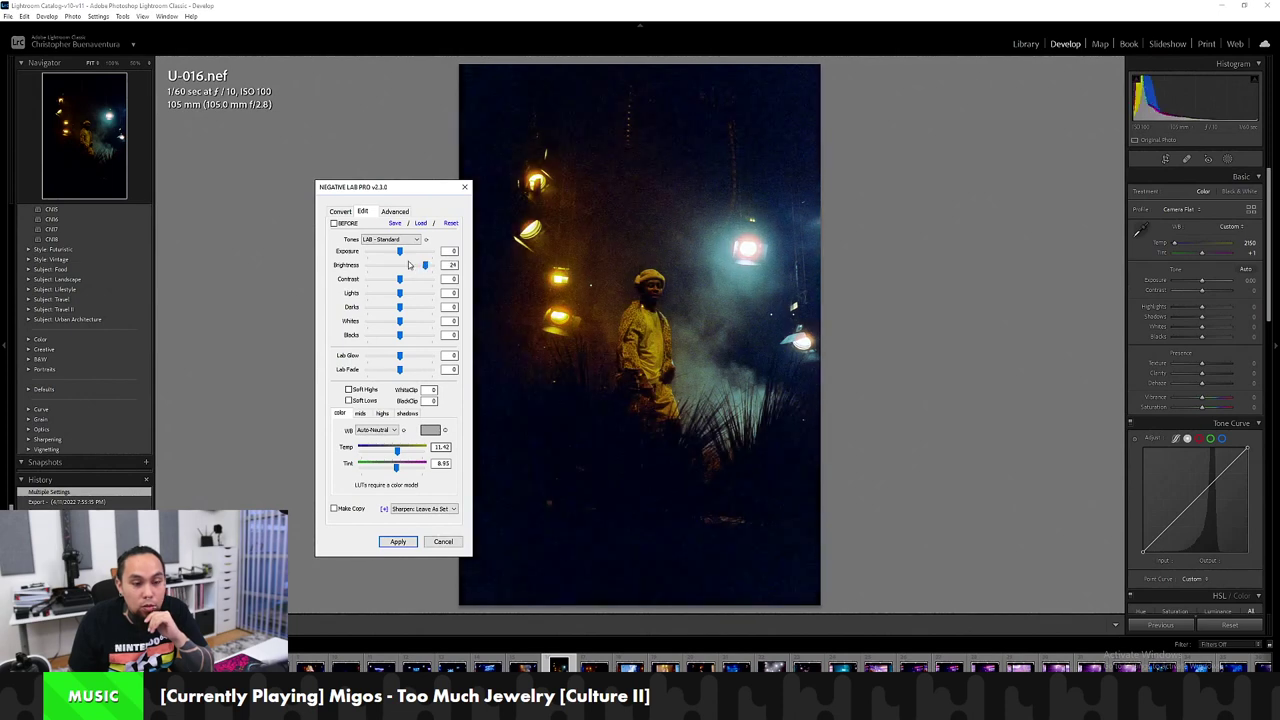
pyautogui.click(413, 252)
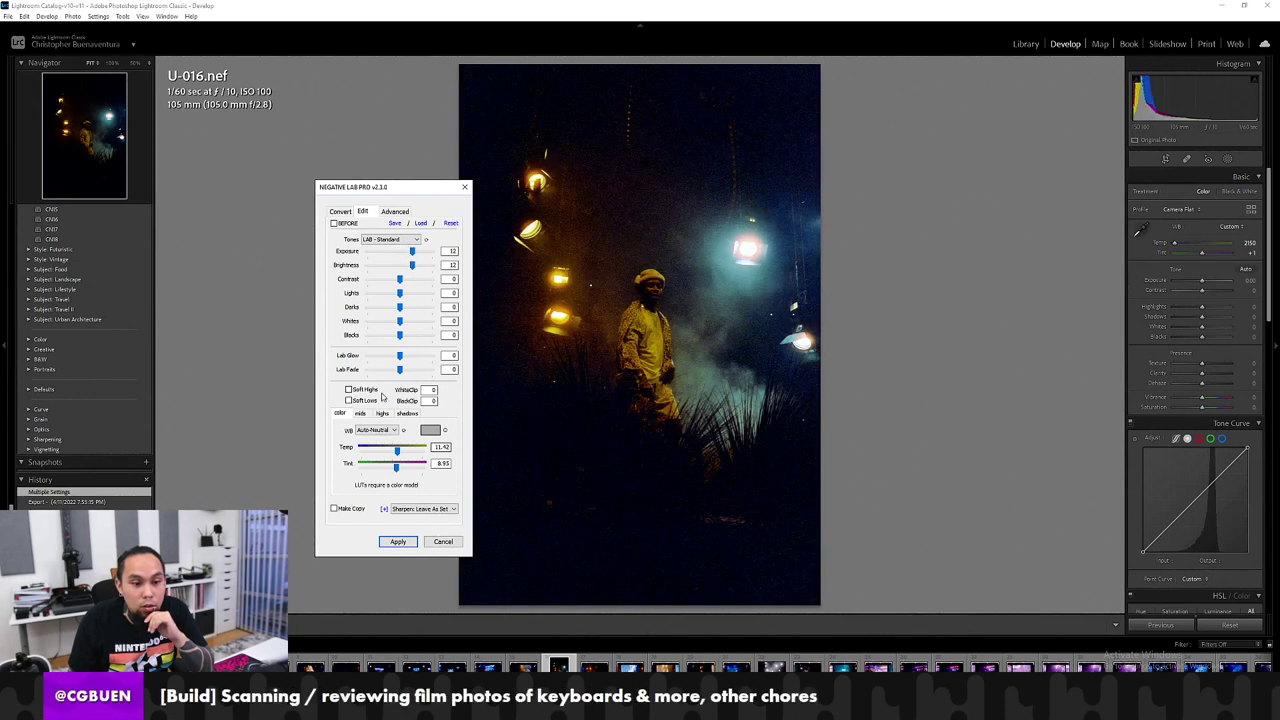
pyautogui.click(387, 357)
pyautogui.click(402, 357)
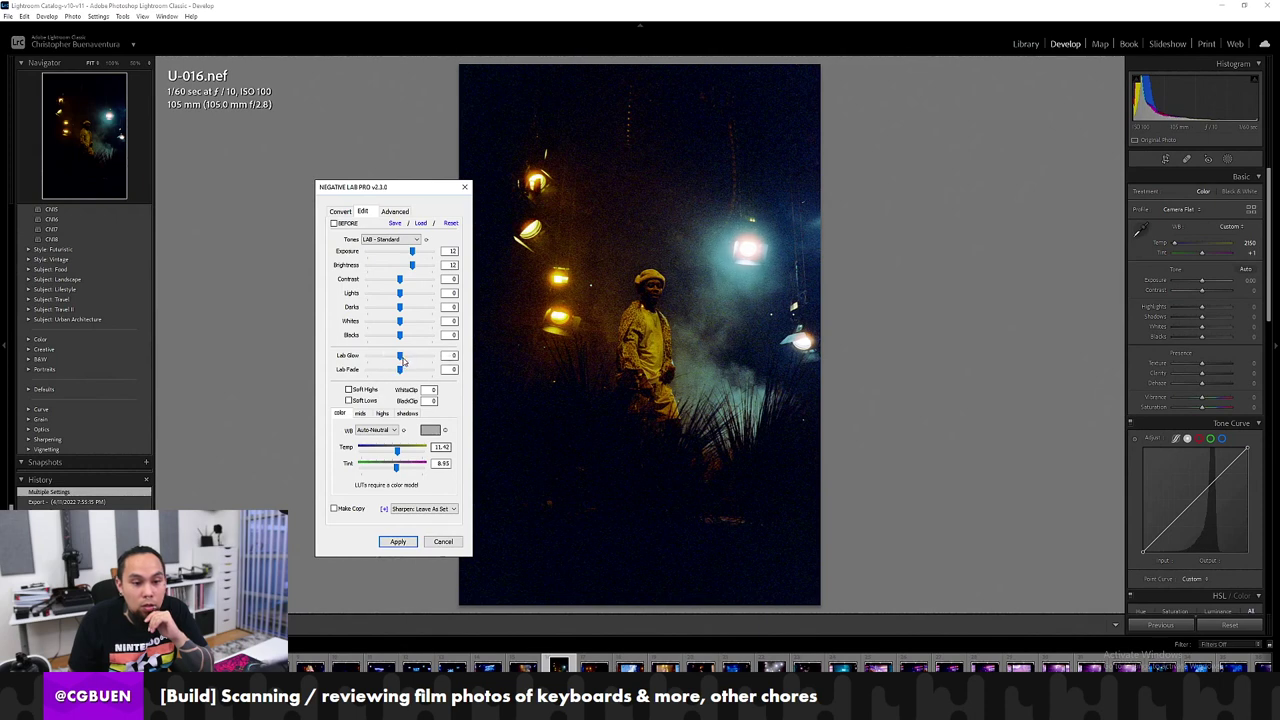
pyautogui.click(417, 307)
pyautogui.click(401, 307)
pyautogui.click(409, 307)
pyautogui.click(388, 293)
pyautogui.click(403, 294)
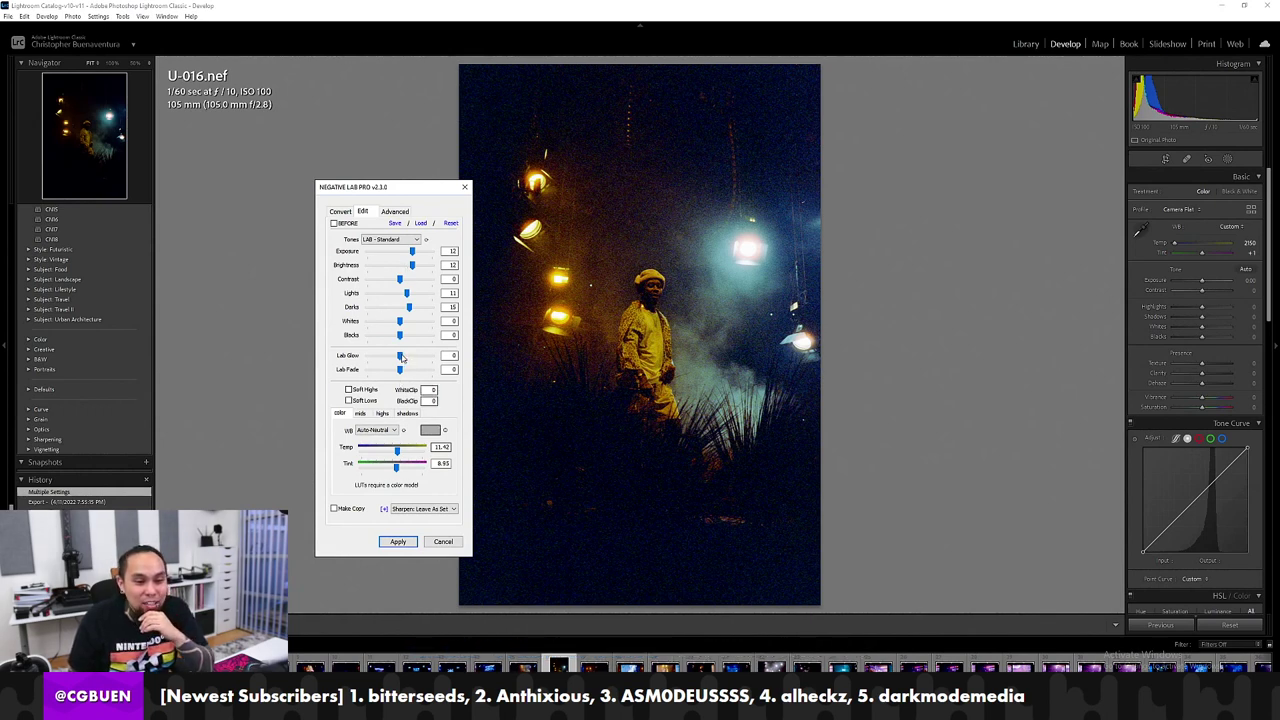
# Step: Try different Lab Glow strengths on the U-016 conversion, settle on 6 and apply the edits
pyautogui.moveTo(401, 358); pyautogui.dragTo(396, 355)
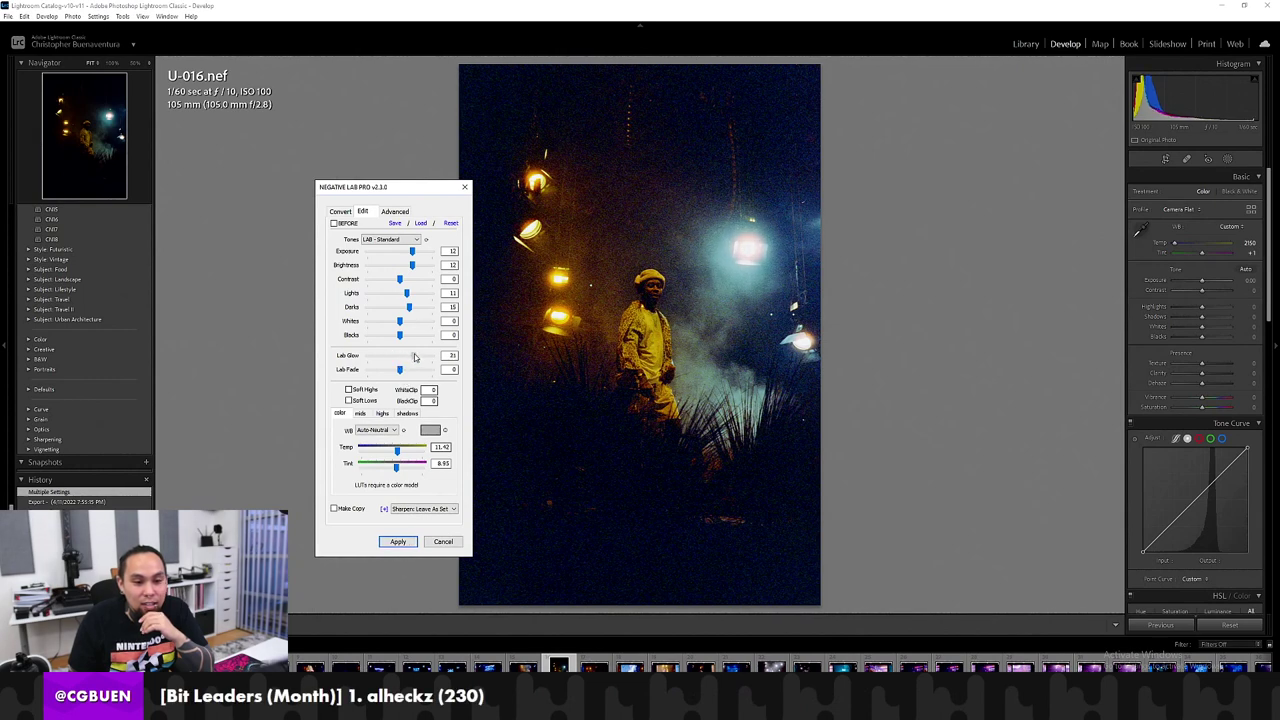
pyautogui.moveTo(415, 357); pyautogui.dragTo(402, 357)
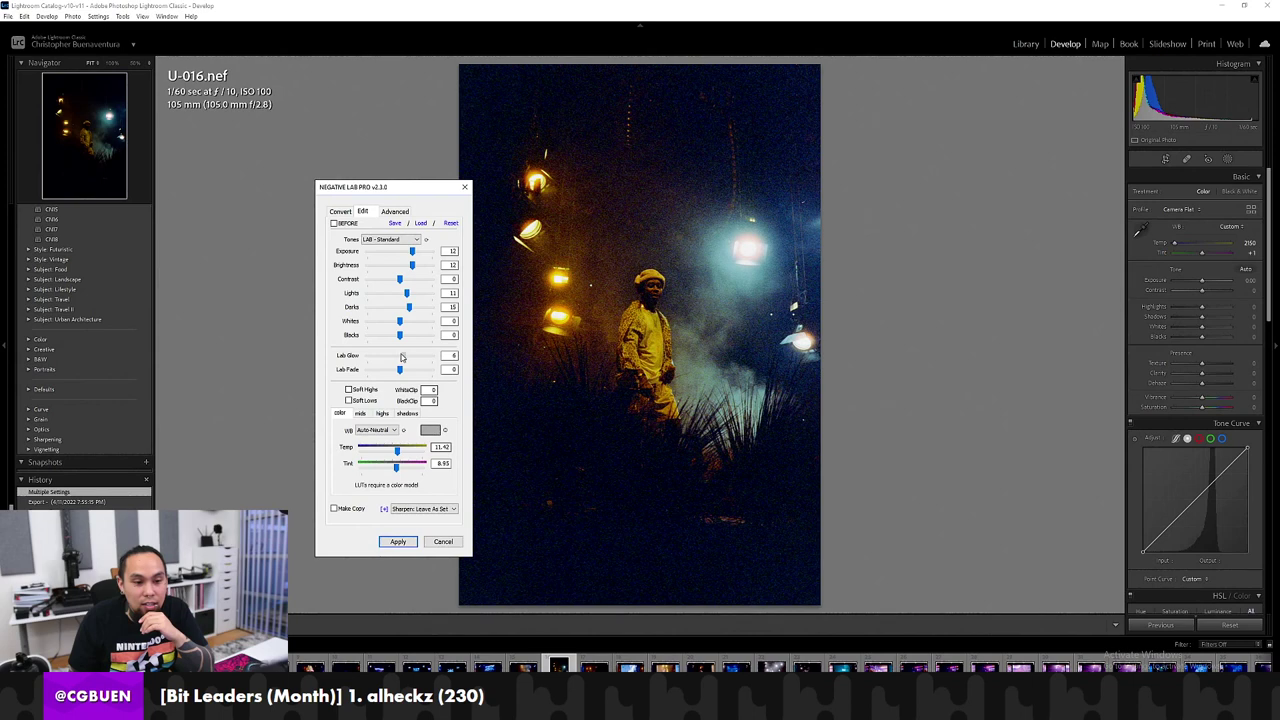
pyautogui.click(396, 542)
# Step: Review the converted frames from U-017 to U-023, rotating the sideways shots U-018 and U-021 clockwise
pyautogui.press('Right')
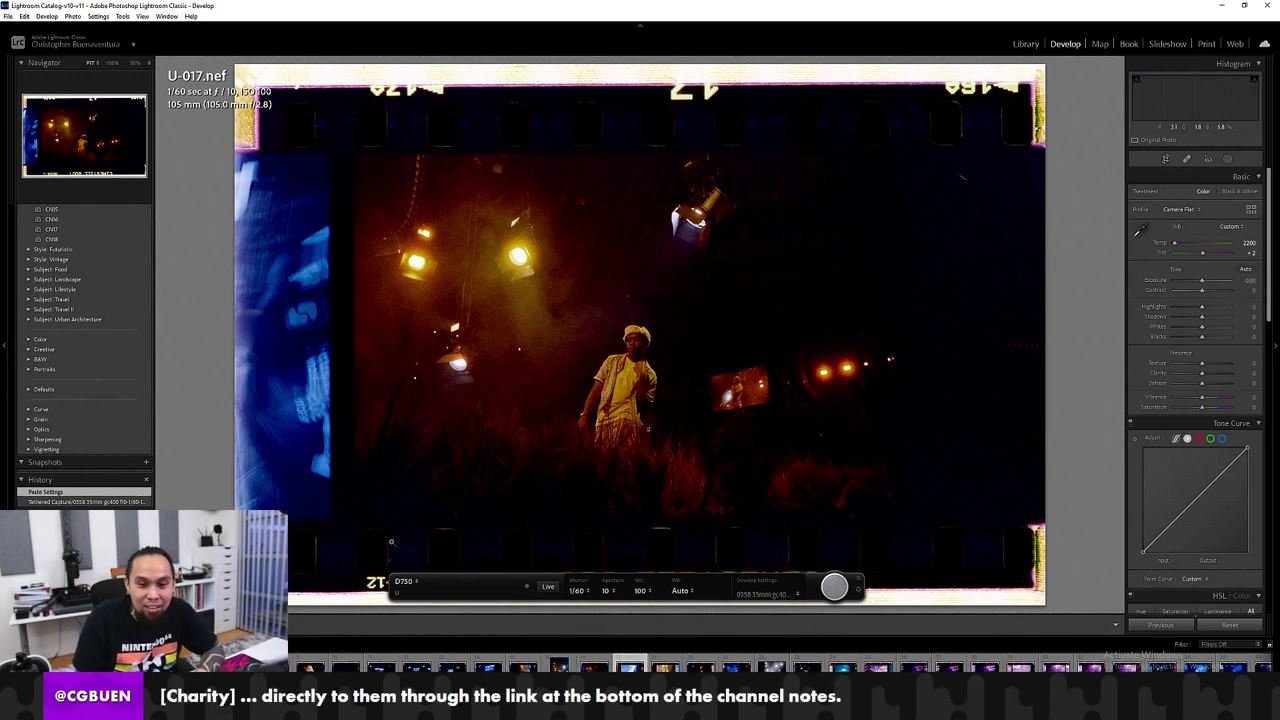
pyautogui.press('Right')
pyautogui.hotkey('ctrl', ']')
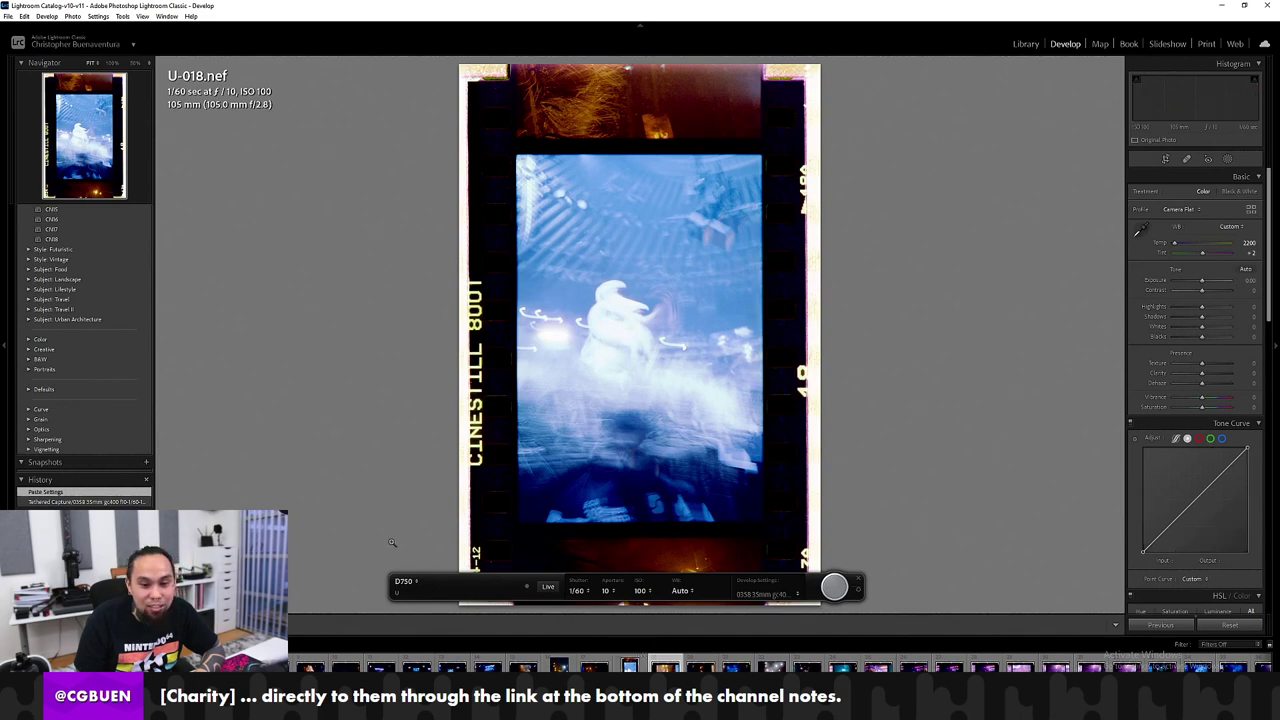
pyautogui.press('Right')
pyautogui.press('Right')
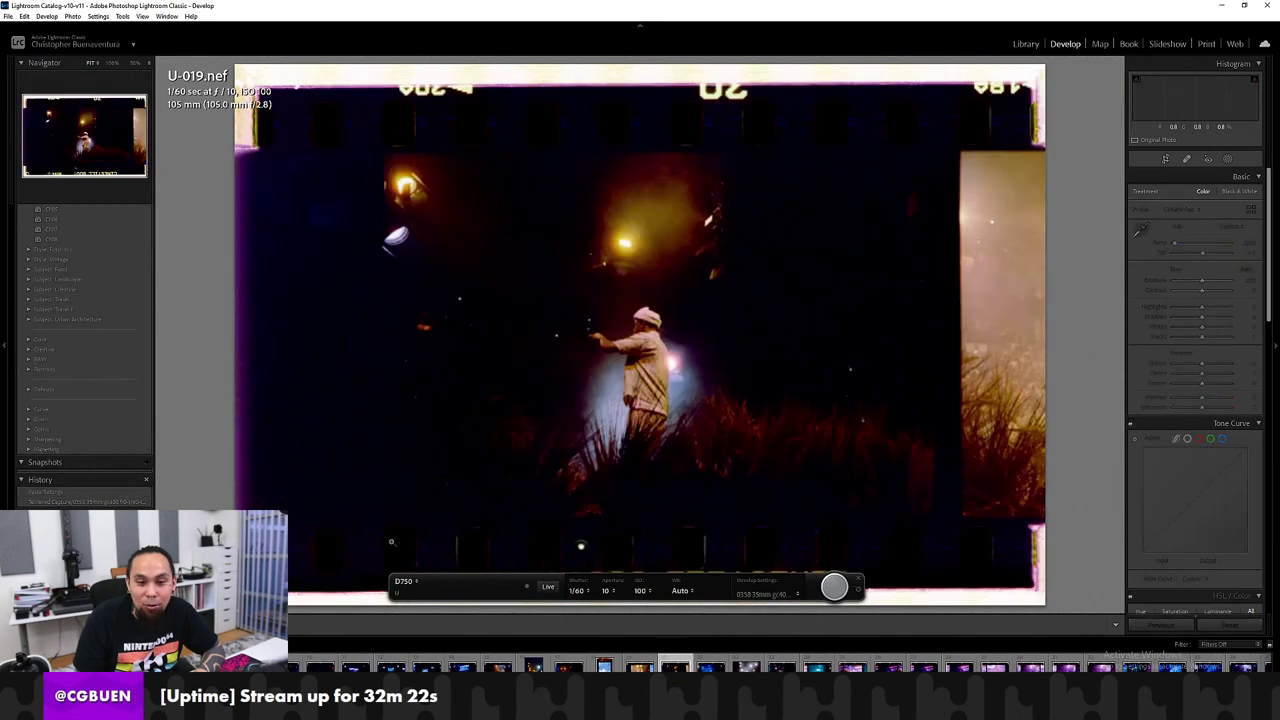
pyautogui.press('Right')
pyautogui.press('Right')
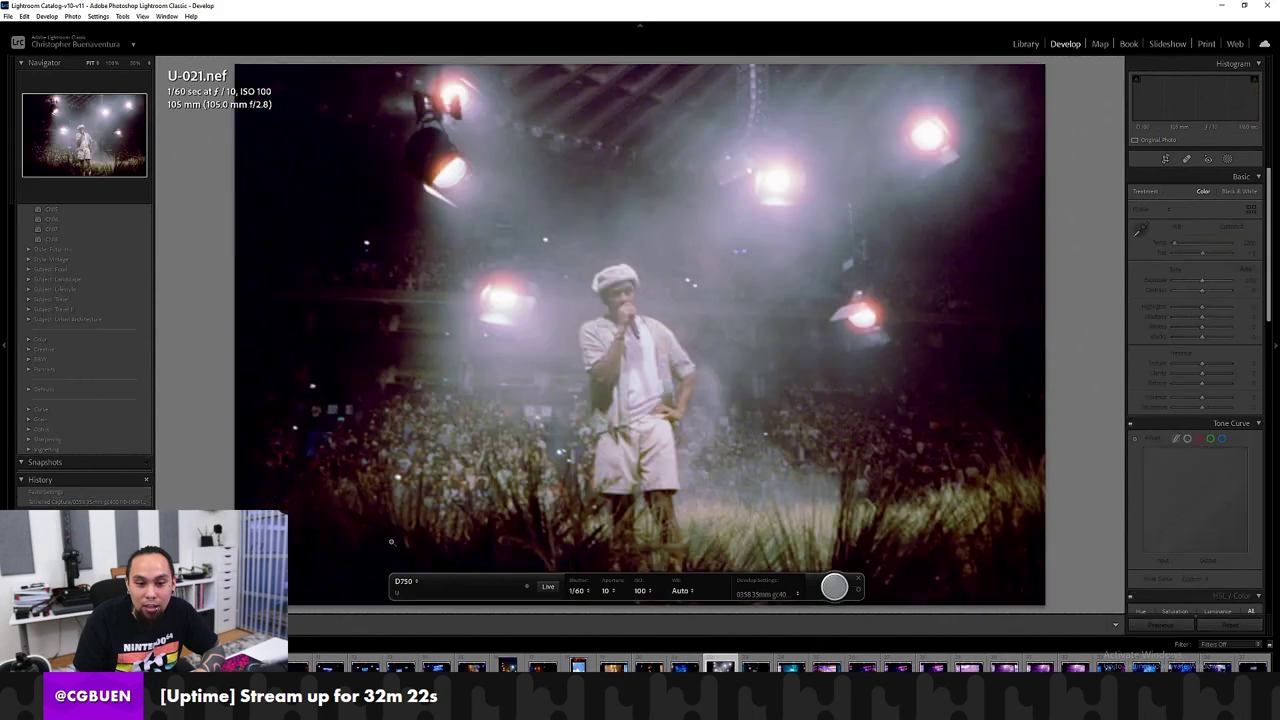
pyautogui.press('Left')
pyautogui.hotkey('ctrl', ']')
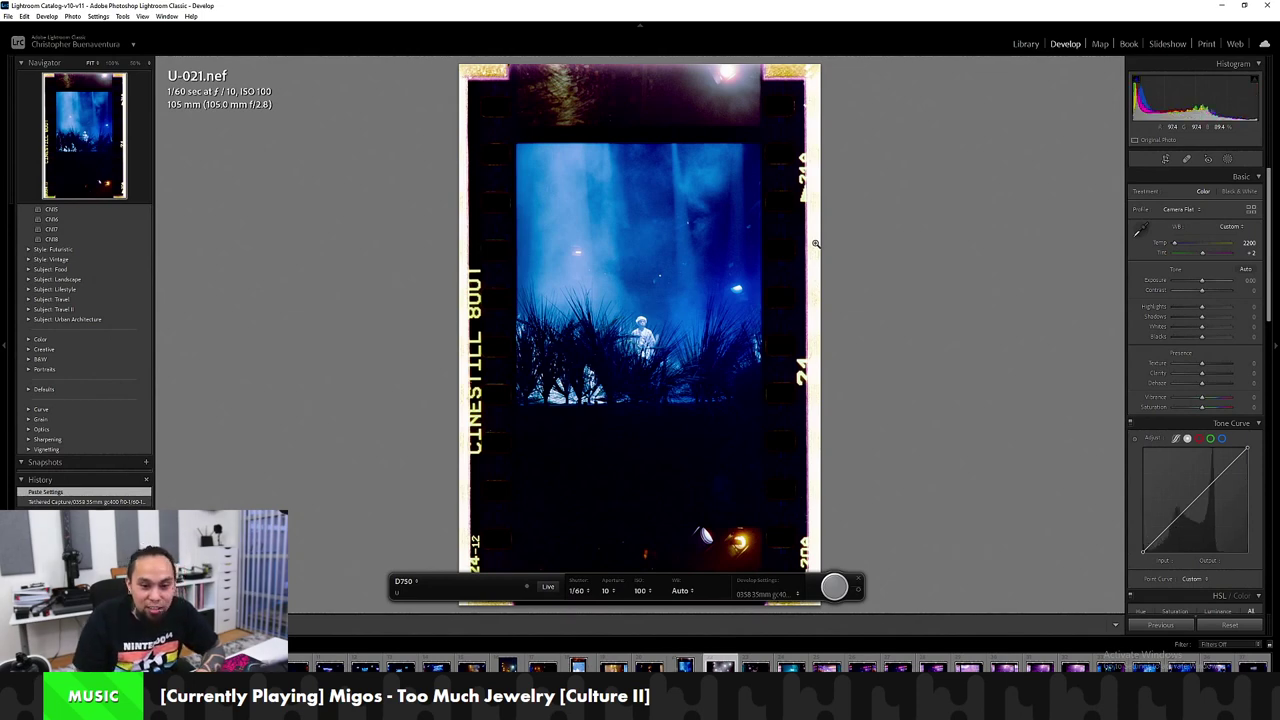
pyautogui.press('Right')
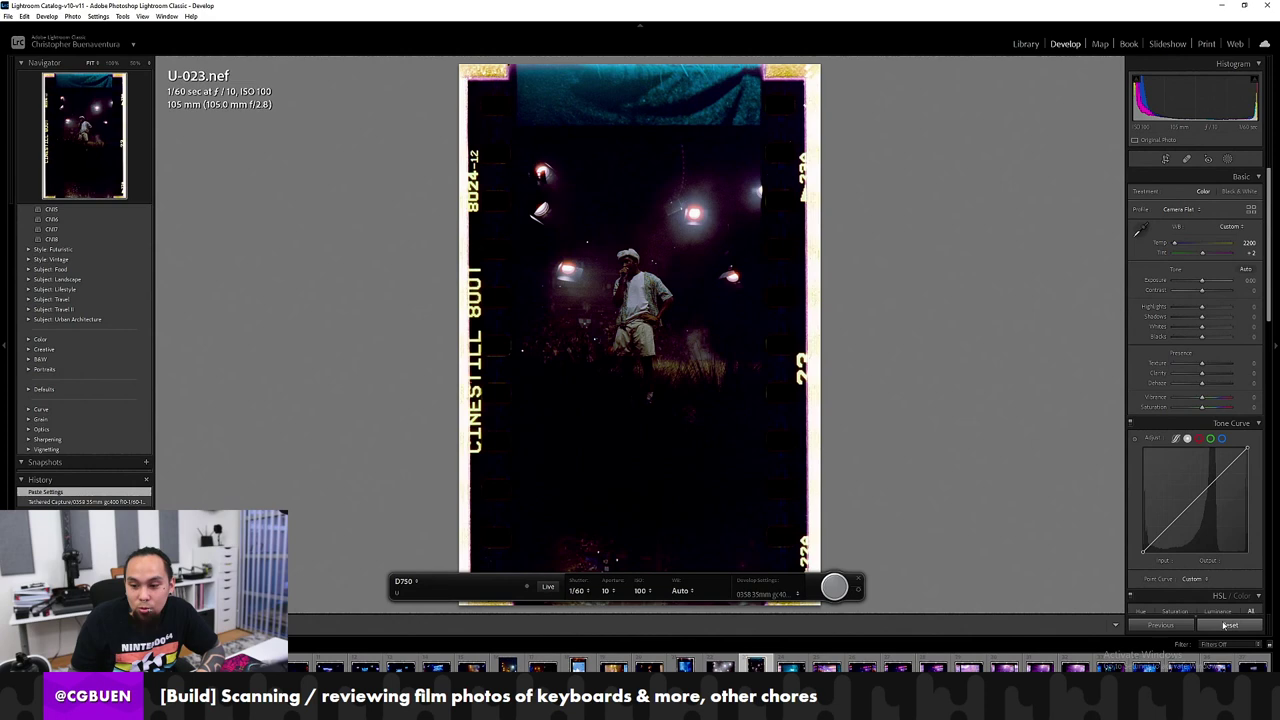
# Step: Reset U-023's develop settings and sample its white balance from the clear orange area above the performer
pyautogui.click(1230, 625)
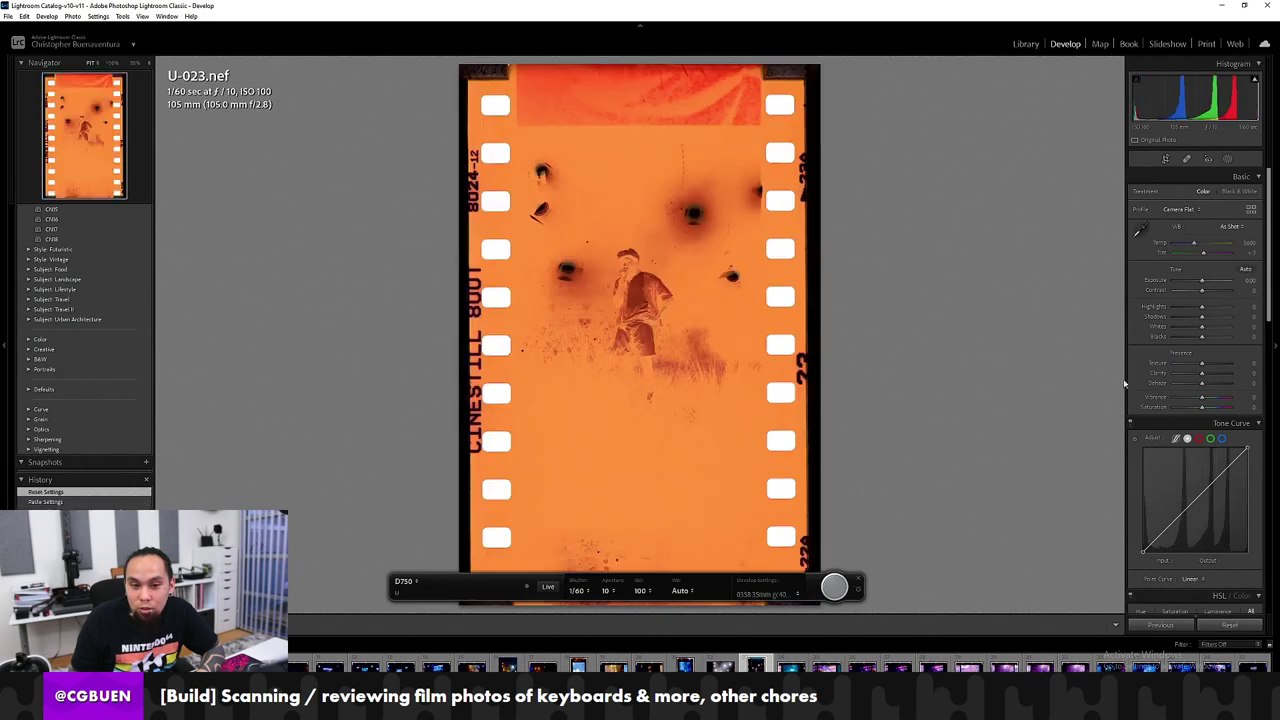
pyautogui.press('w')
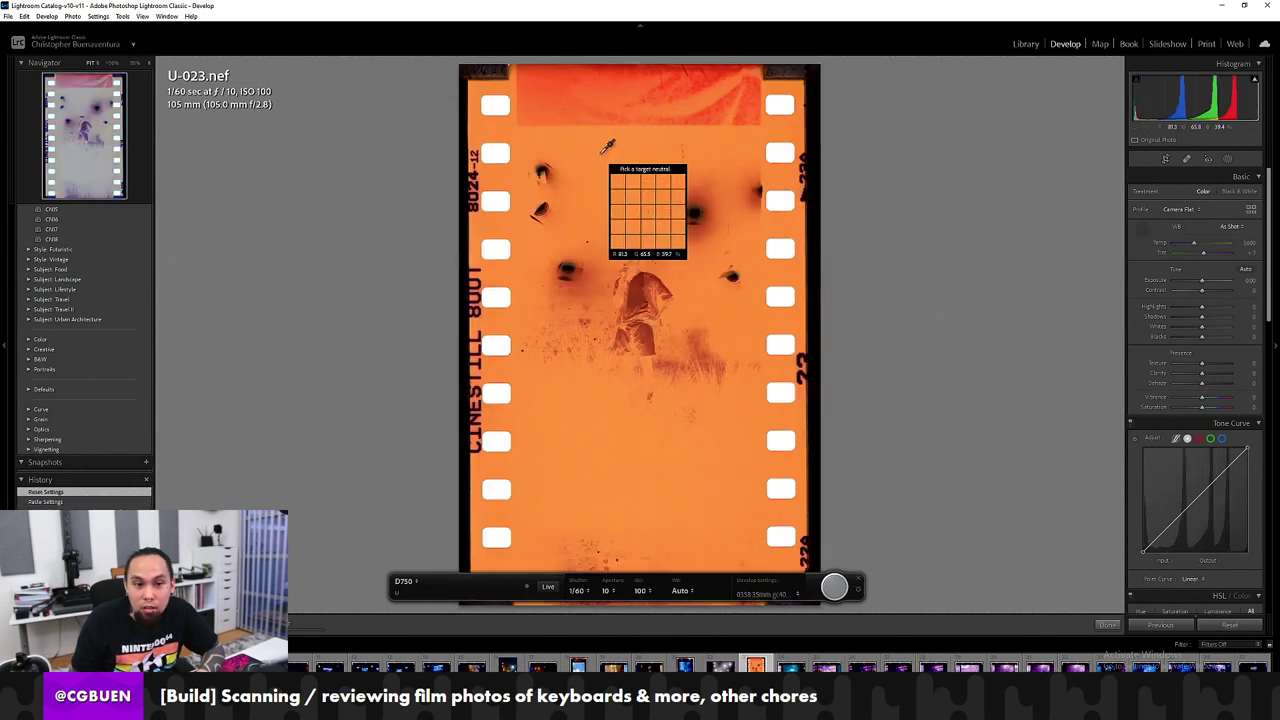
pyautogui.click(607, 134)
# Step: Crop U-023 to the performer's frame without borders or sprocket holes and convert the negative with a Digital Camera source and no color model
pyautogui.click(1165, 158)
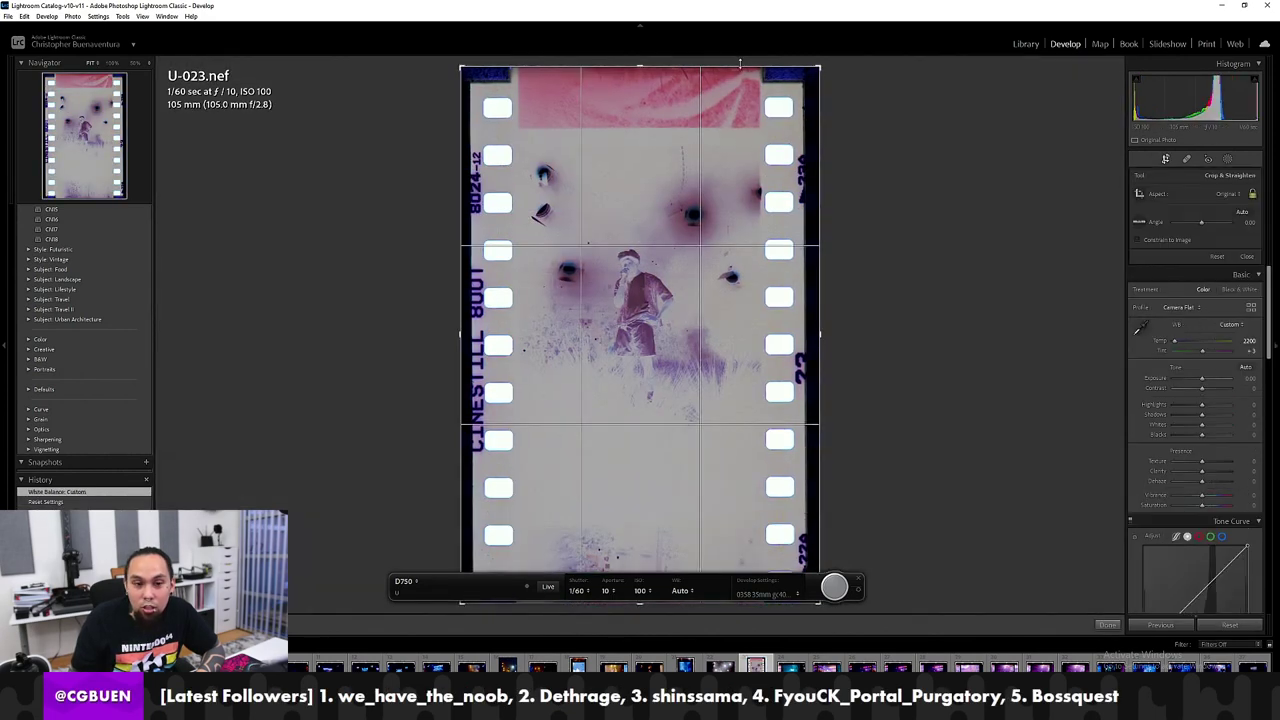
pyautogui.moveTo(735, 66); pyautogui.dragTo(736, 107)
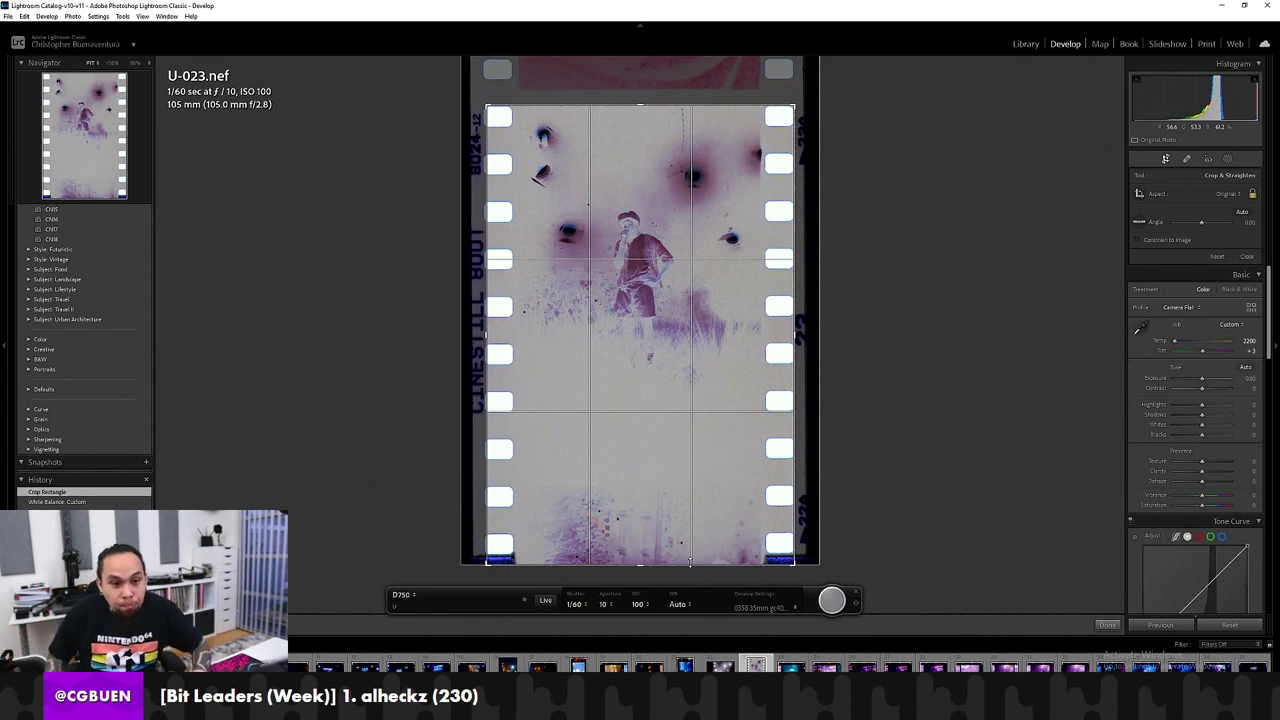
pyautogui.moveTo(648, 565); pyautogui.dragTo(655, 512)
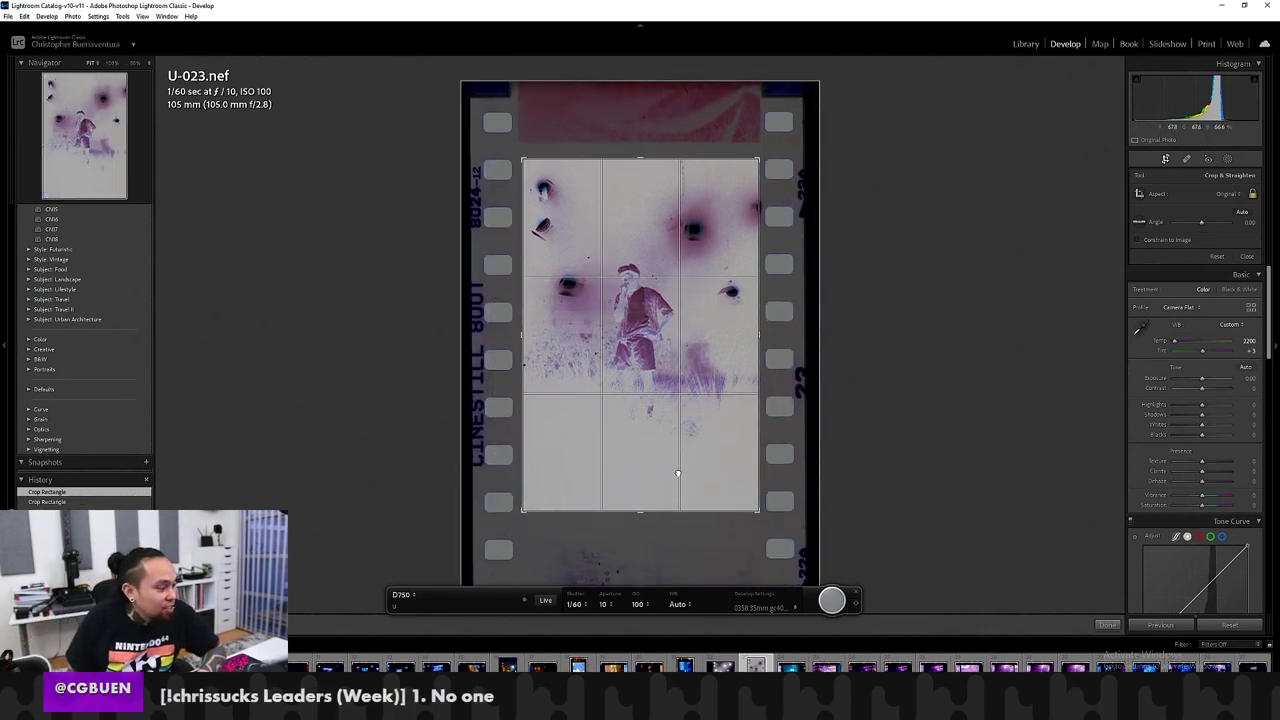
pyautogui.moveTo(680, 470); pyautogui.dragTo(675, 471)
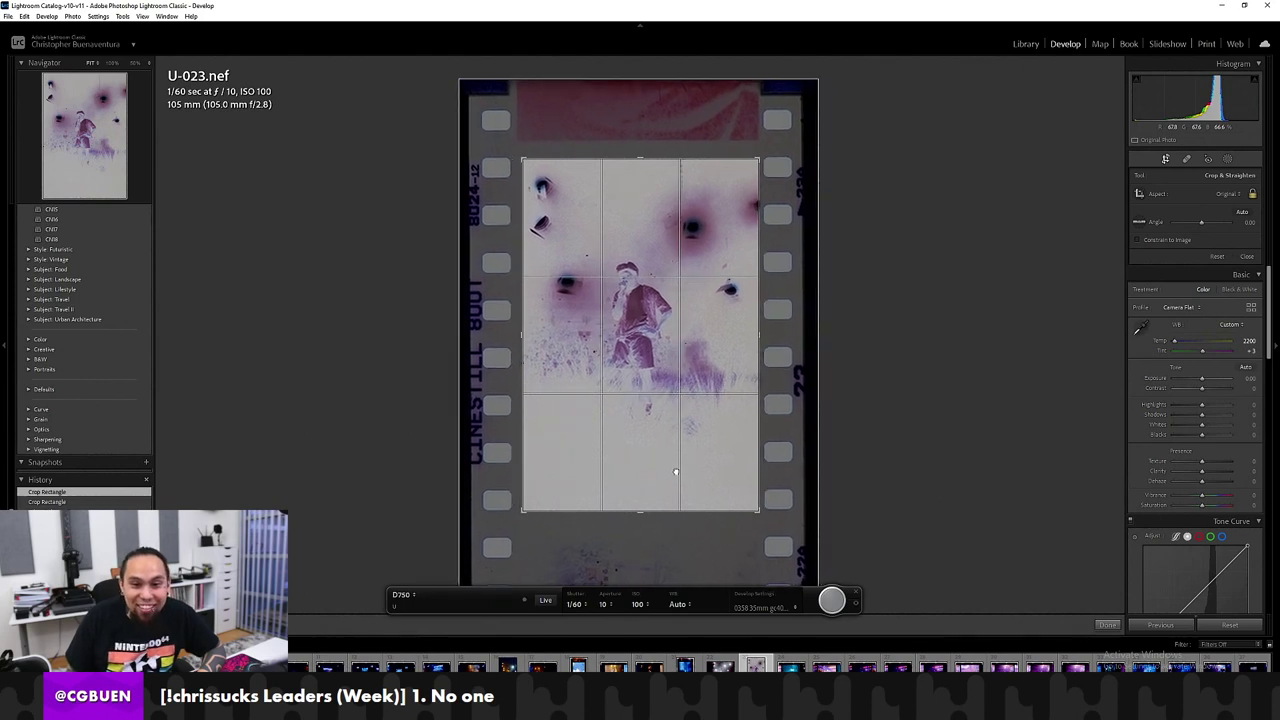
pyautogui.press('Return')
pyautogui.hotkey('ctrl', 'n')
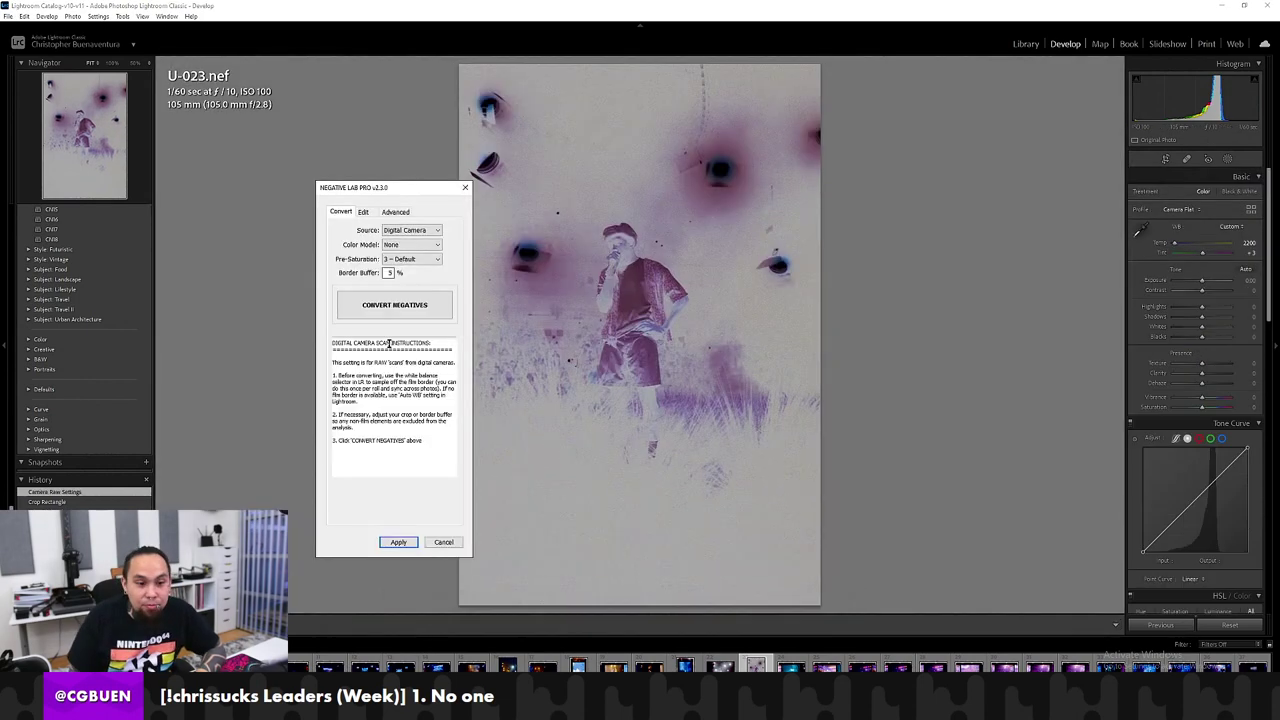
pyautogui.click(403, 313)
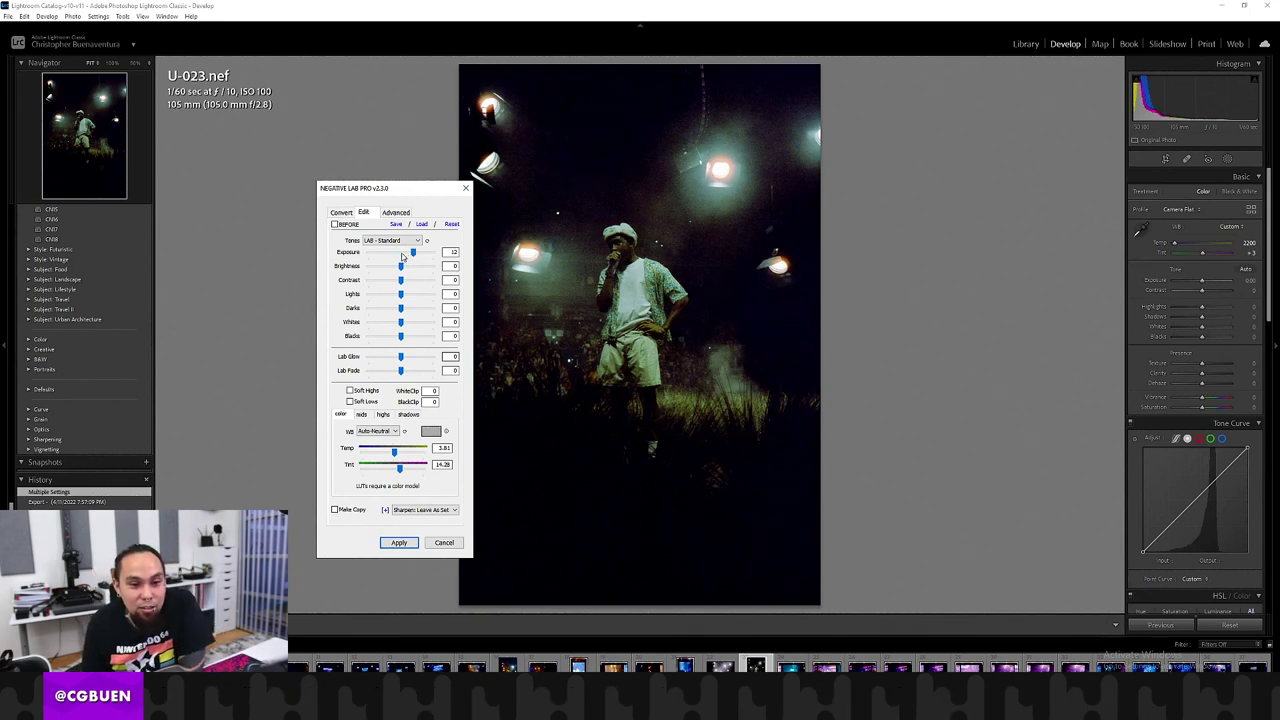
# Step: Brighten the U-023 conversion with exposure 12, brightness 12, darks 11 and blacks 3
pyautogui.click(410, 254)
pyautogui.click(411, 266)
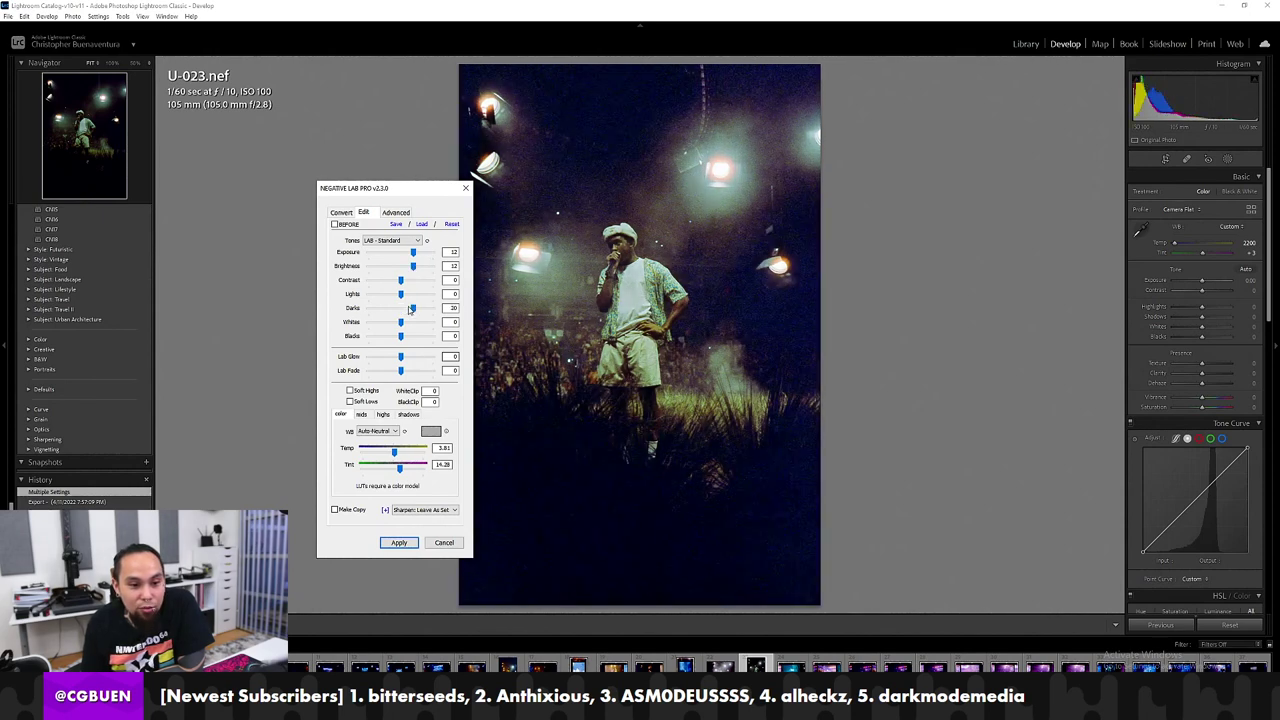
pyautogui.moveTo(400, 310); pyautogui.dragTo(408, 312)
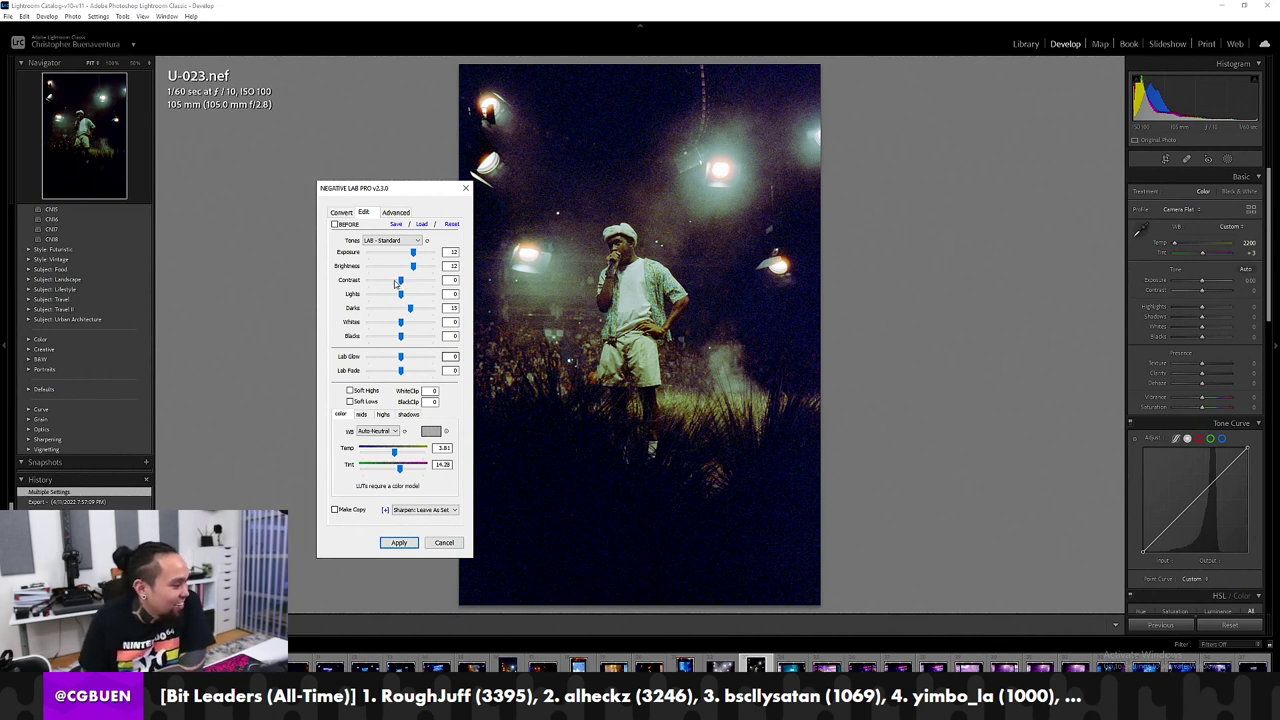
pyautogui.moveTo(400, 281); pyautogui.dragTo(408, 307)
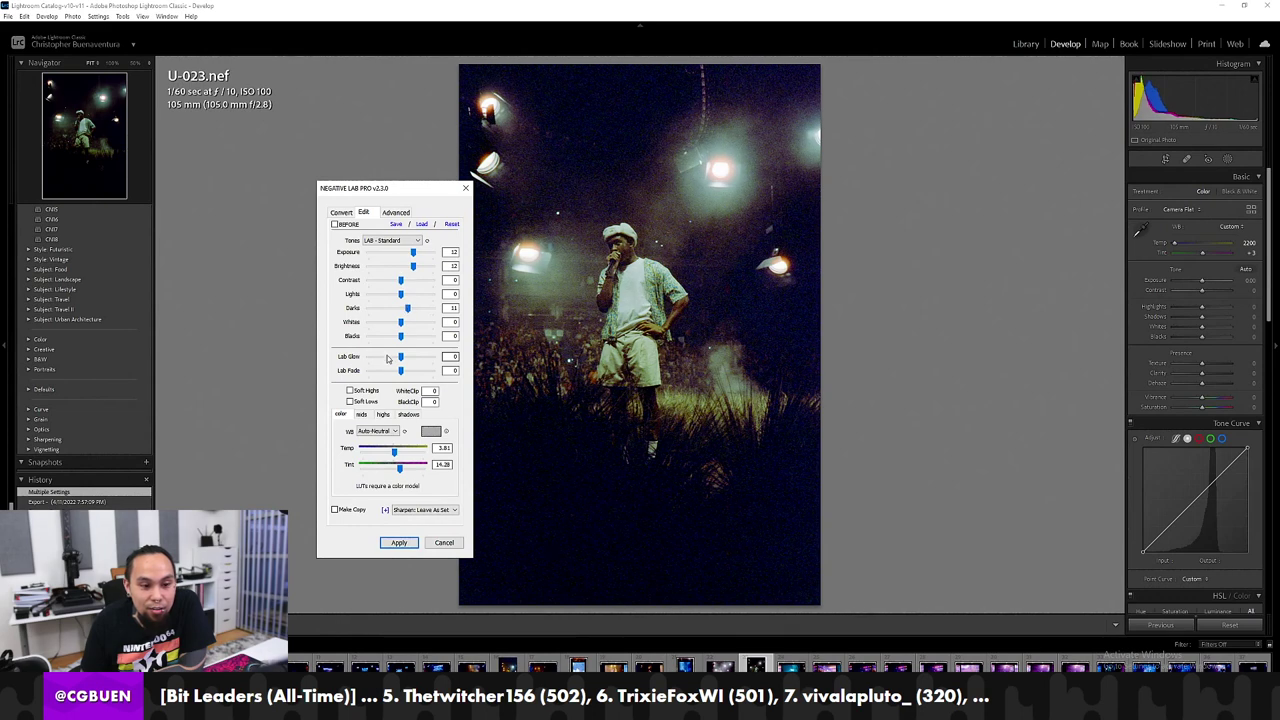
pyautogui.click(404, 341)
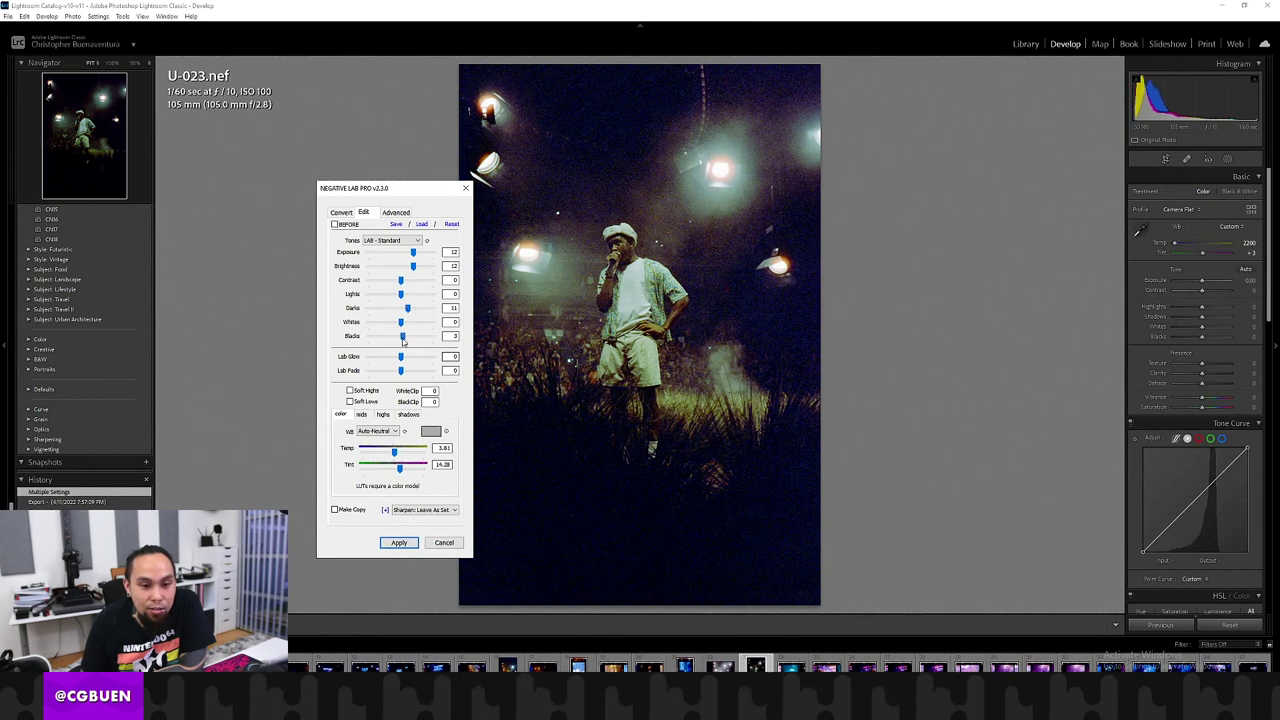
# Step: Try Auto-Warm and Auto-Neutral white balance on U-023, plus a custom balance with temp 2 and tint 17
pyautogui.click(378, 431)
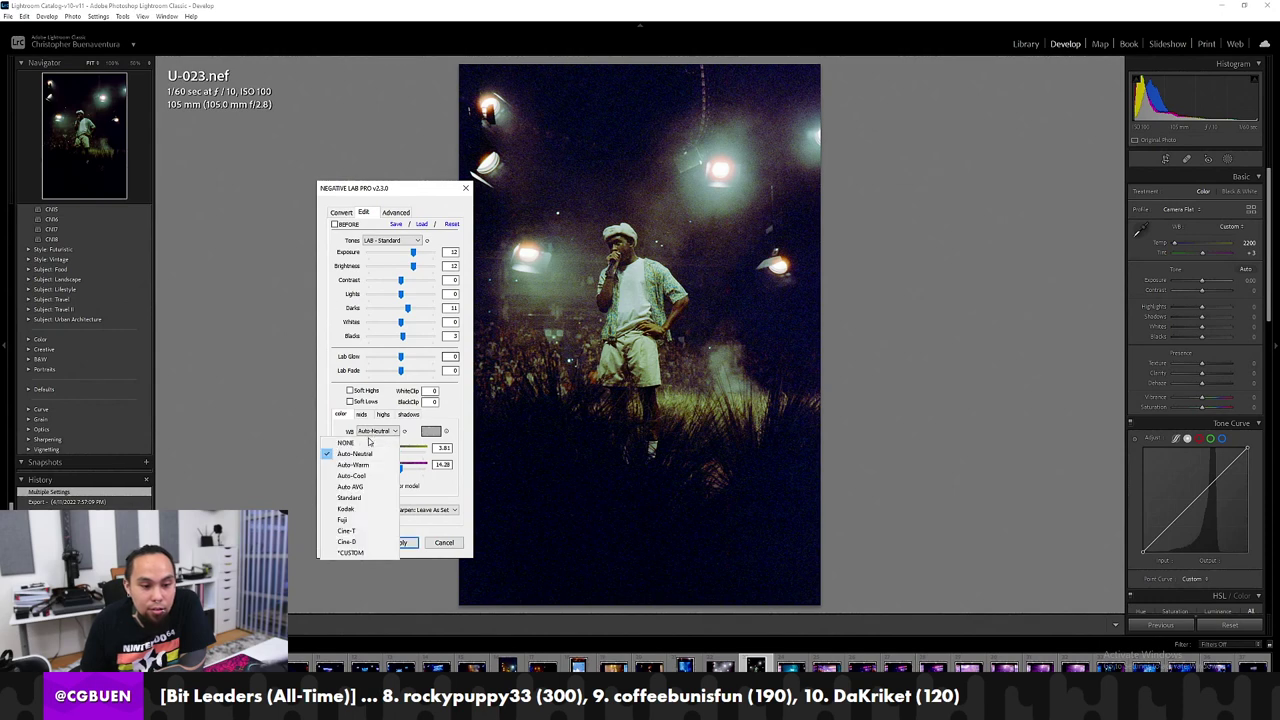
pyautogui.click(372, 447)
pyautogui.click(376, 431)
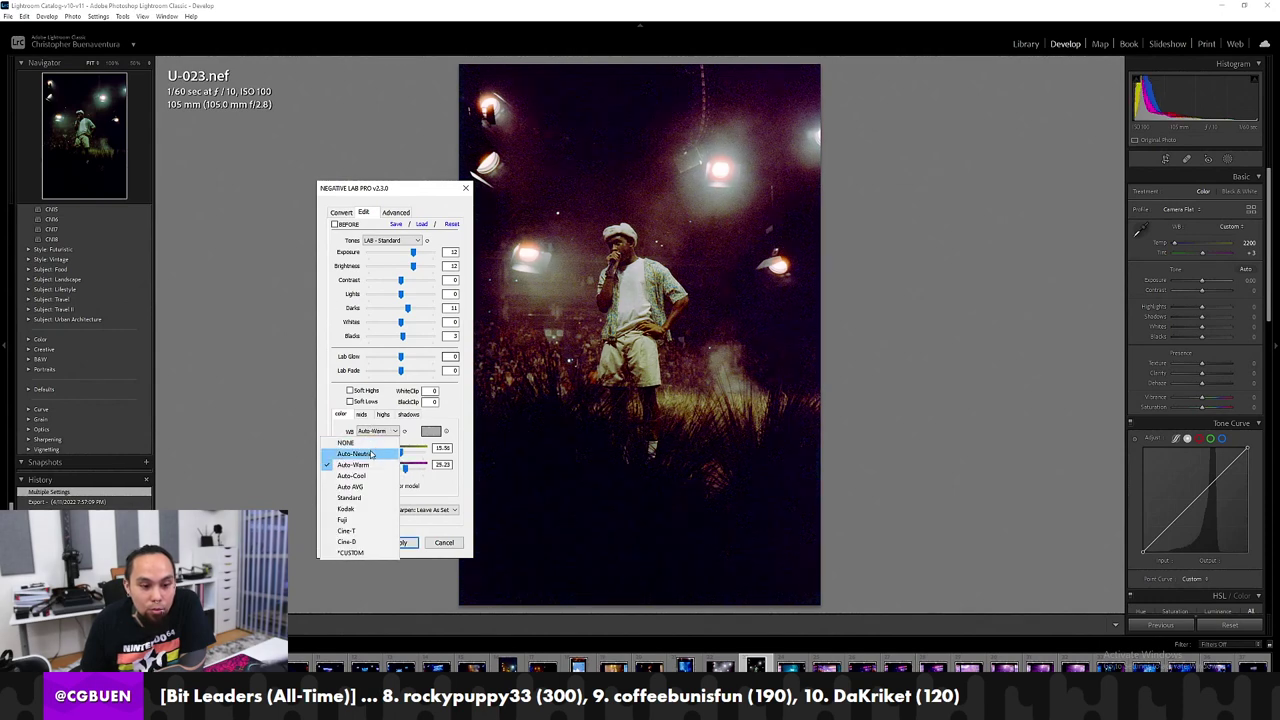
pyautogui.click(371, 454)
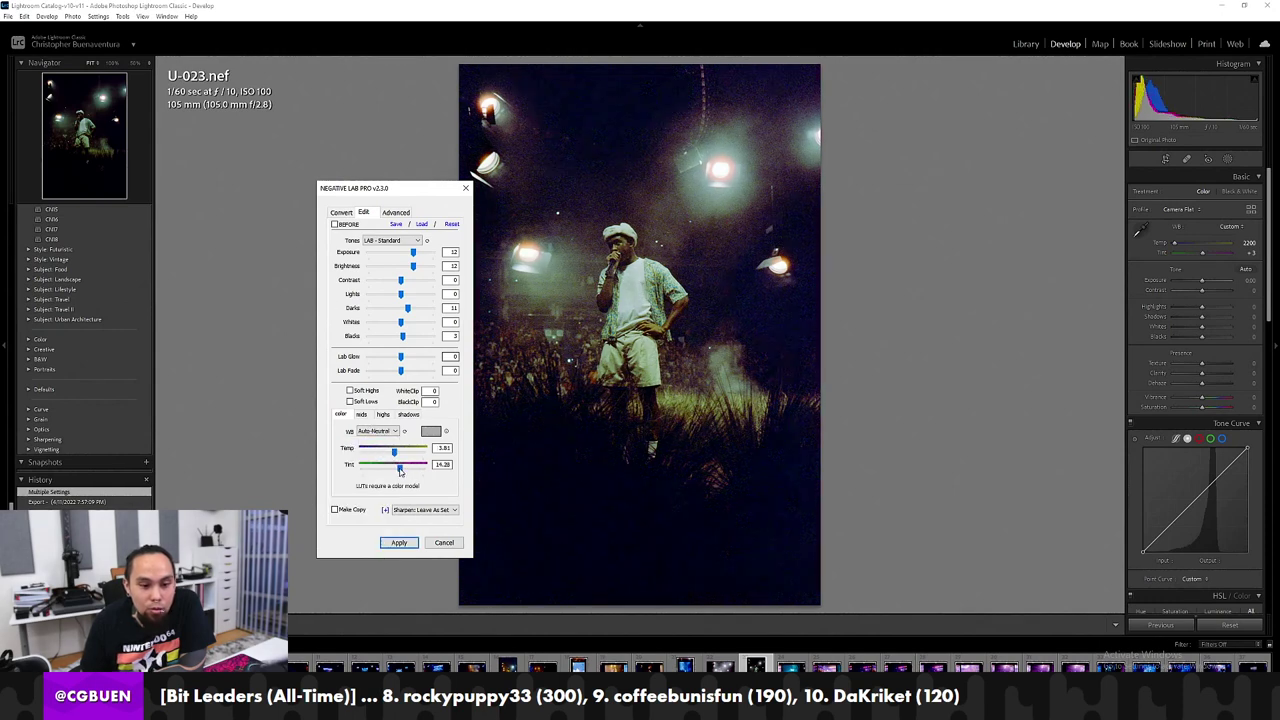
pyautogui.moveTo(394, 452); pyautogui.dragTo(403, 470)
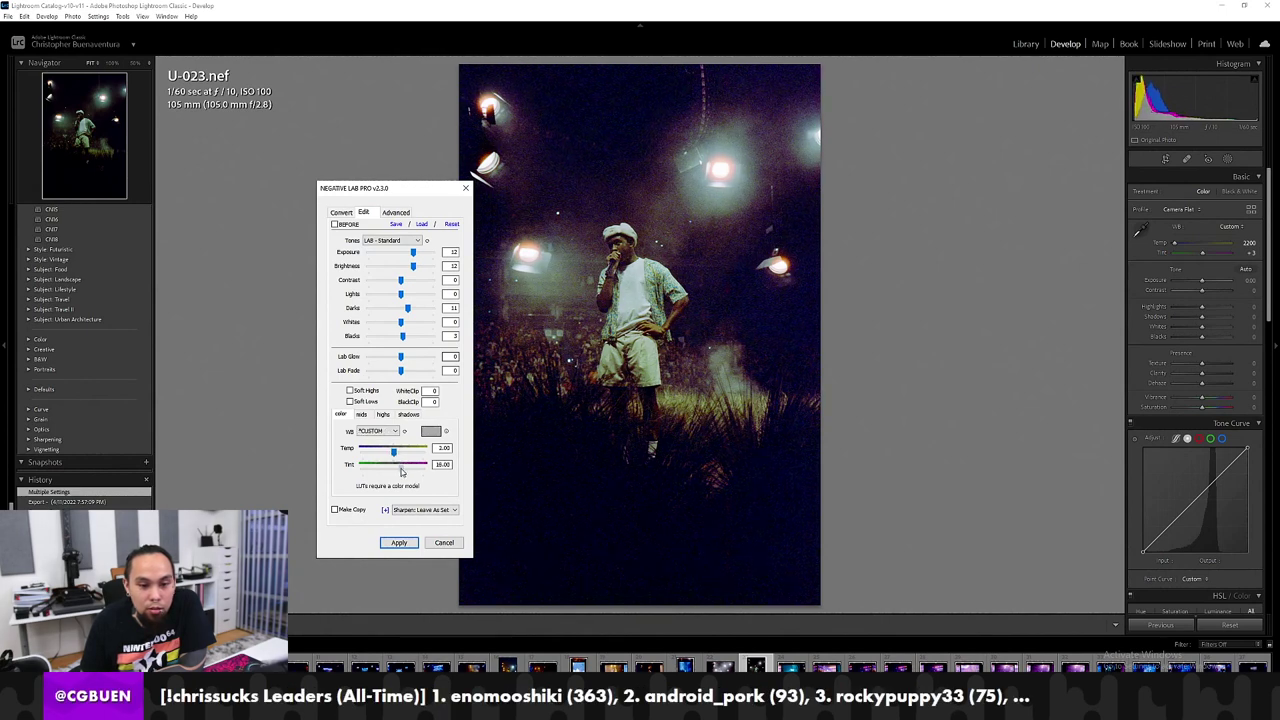
# Step: Compare the Auto-Warm, Auto-Cool, Auto AVG, Cine-T and Standard white balance presets on the U-023 conversion
pyautogui.click(381, 431)
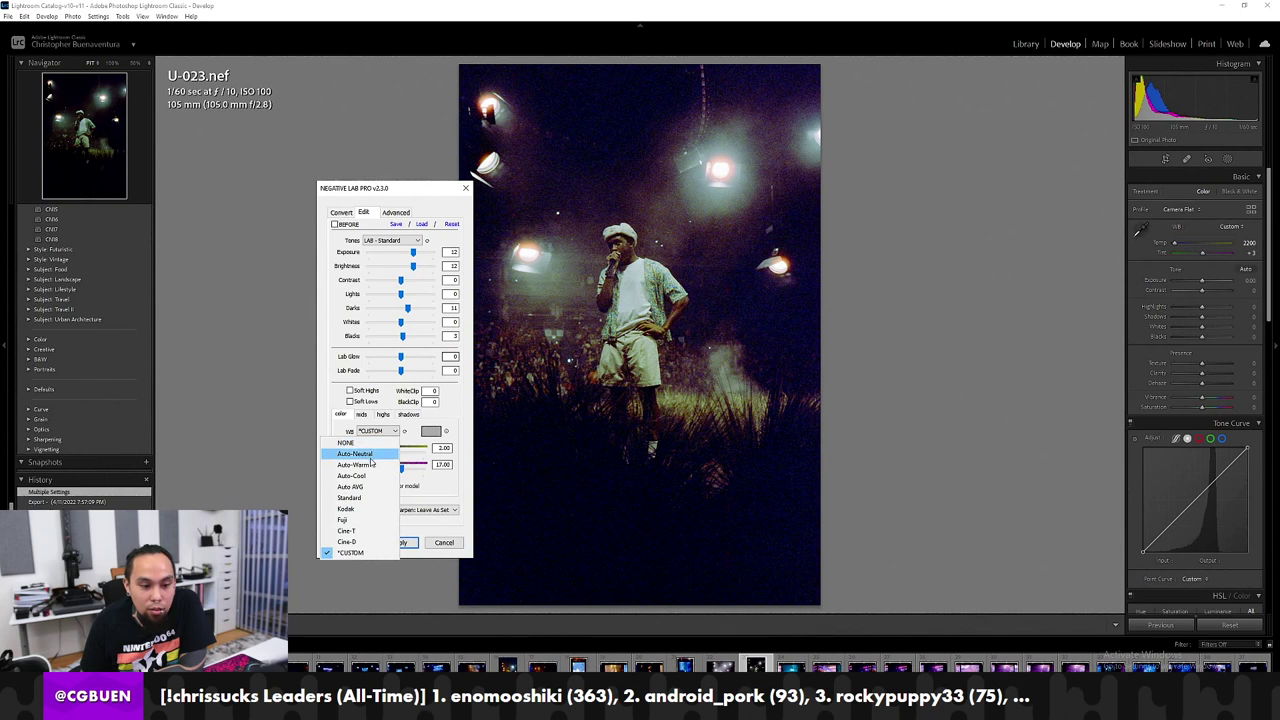
pyautogui.click(354, 464)
pyautogui.click(378, 431)
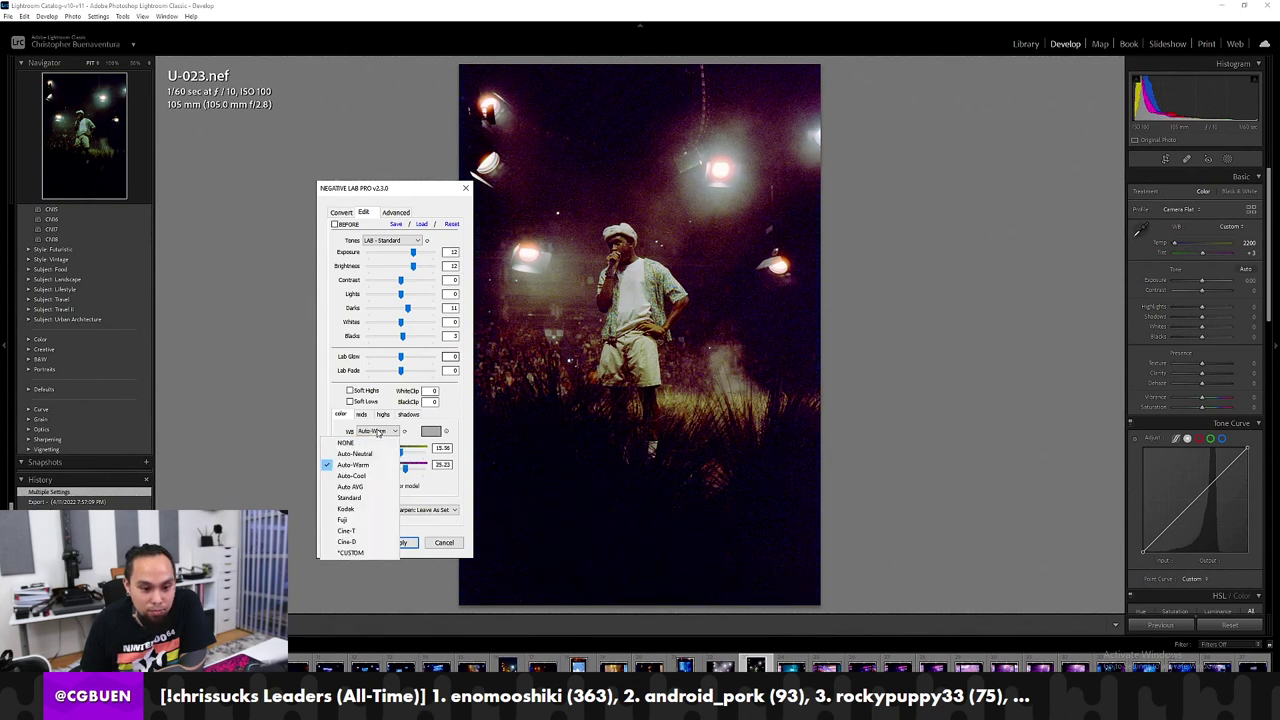
pyautogui.click(368, 476)
pyautogui.click(378, 431)
pyautogui.click(370, 453)
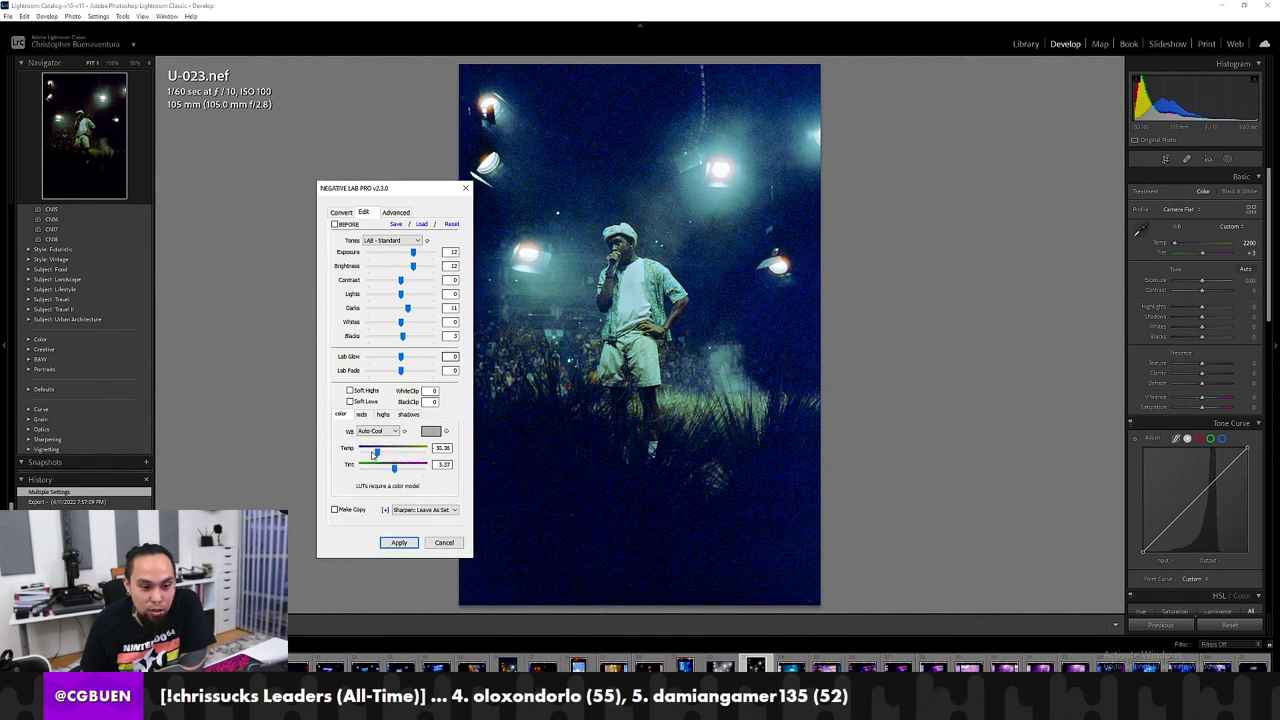
pyautogui.click(378, 431)
pyautogui.click(365, 488)
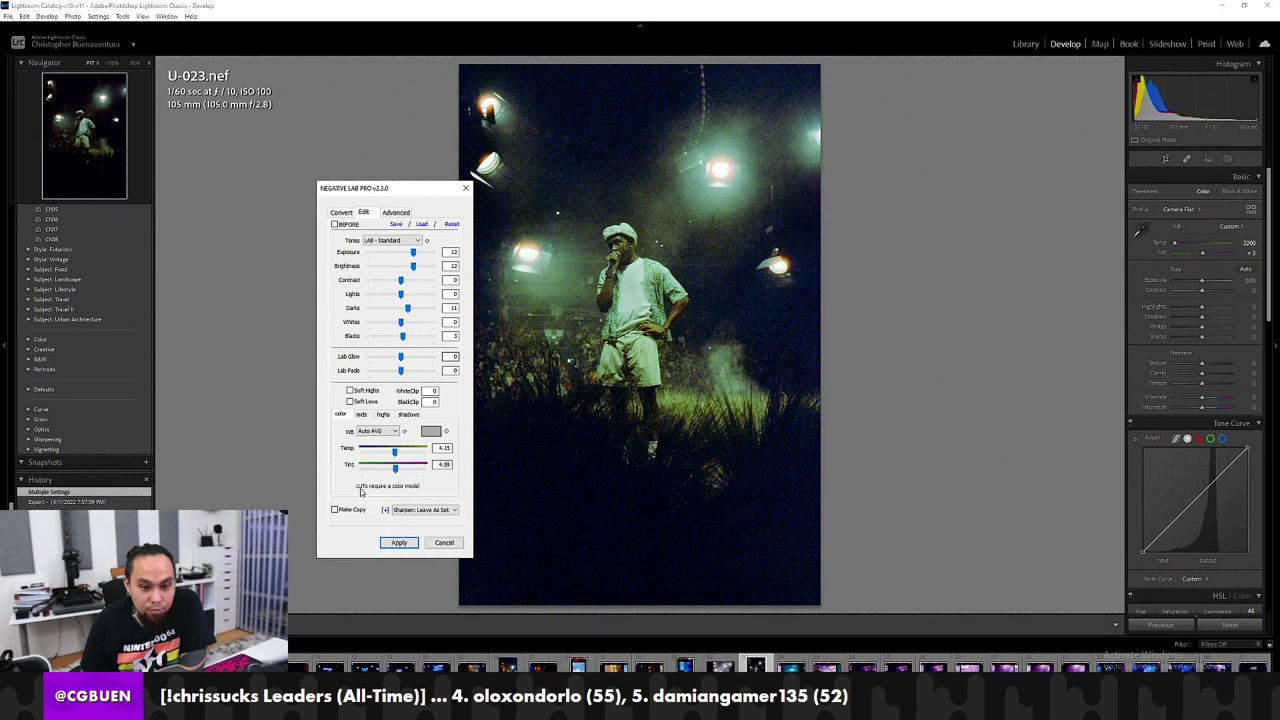
pyautogui.click(379, 432)
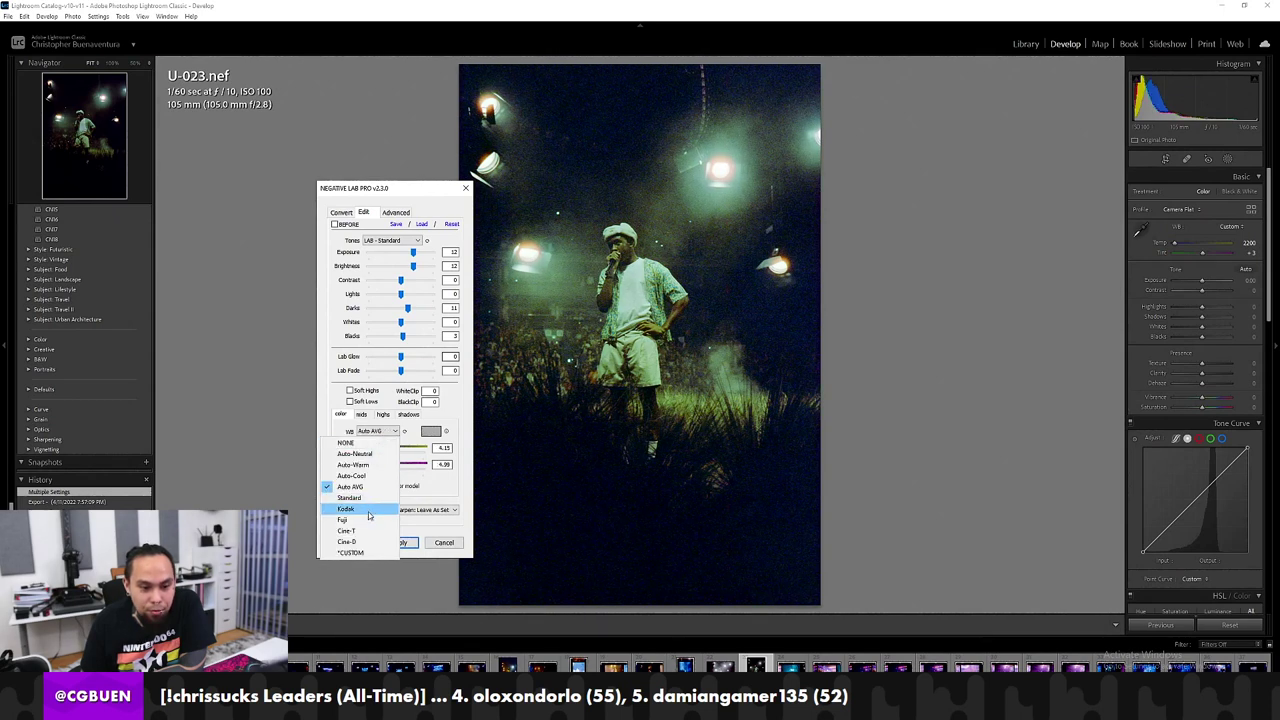
pyautogui.click(366, 532)
pyautogui.click(378, 431)
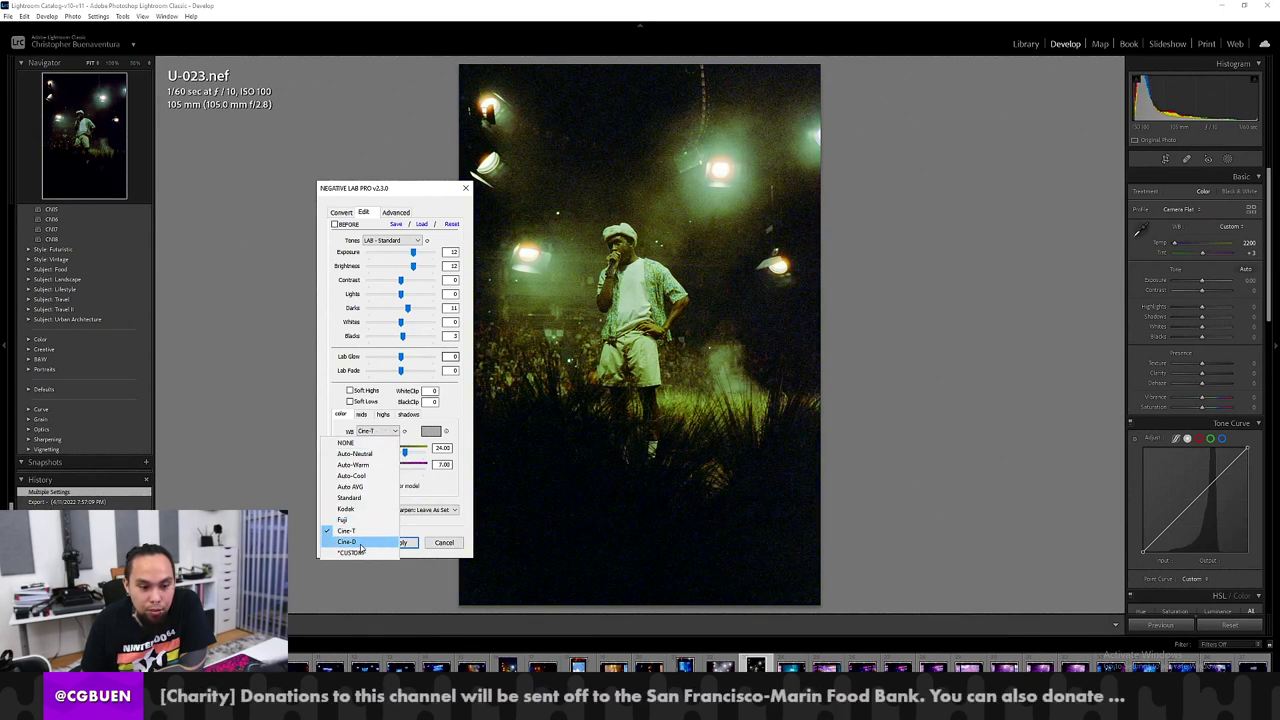
pyautogui.click(362, 497)
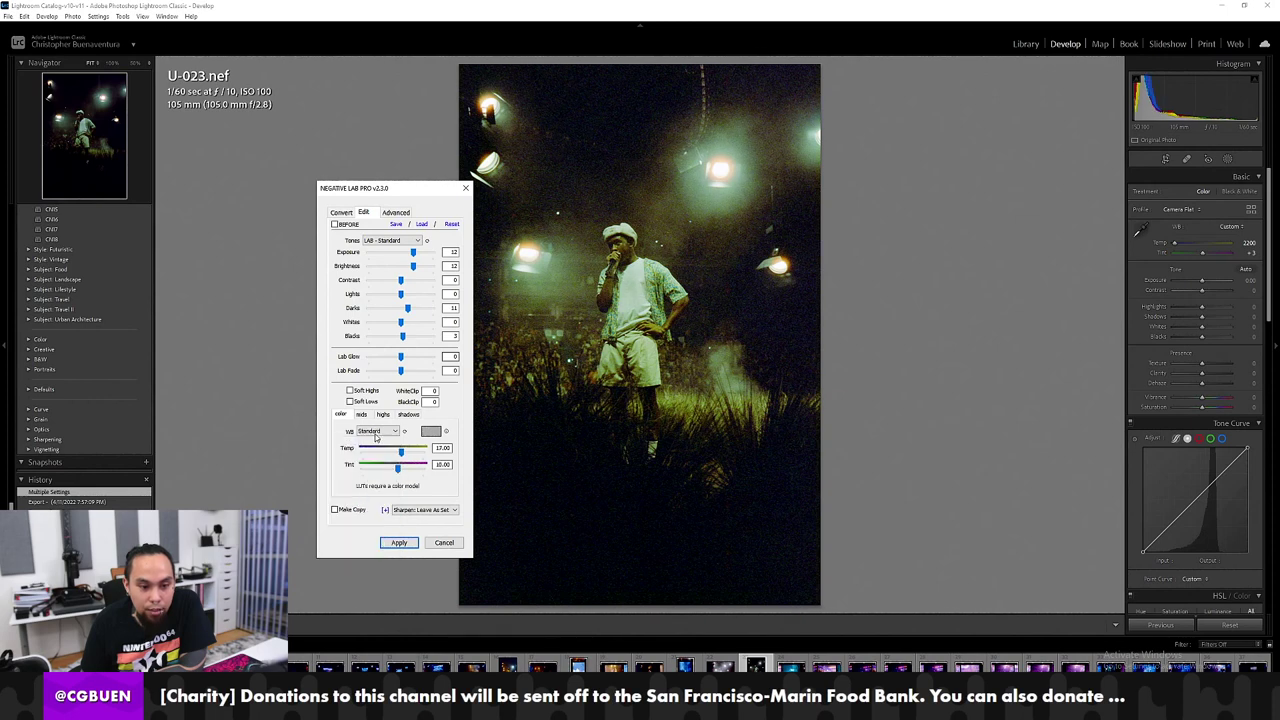
# Step: Set U-023's white balance to Auto-Neutral and apply the conversion edits
pyautogui.click(378, 434)
pyautogui.click(356, 454)
pyautogui.click(405, 542)
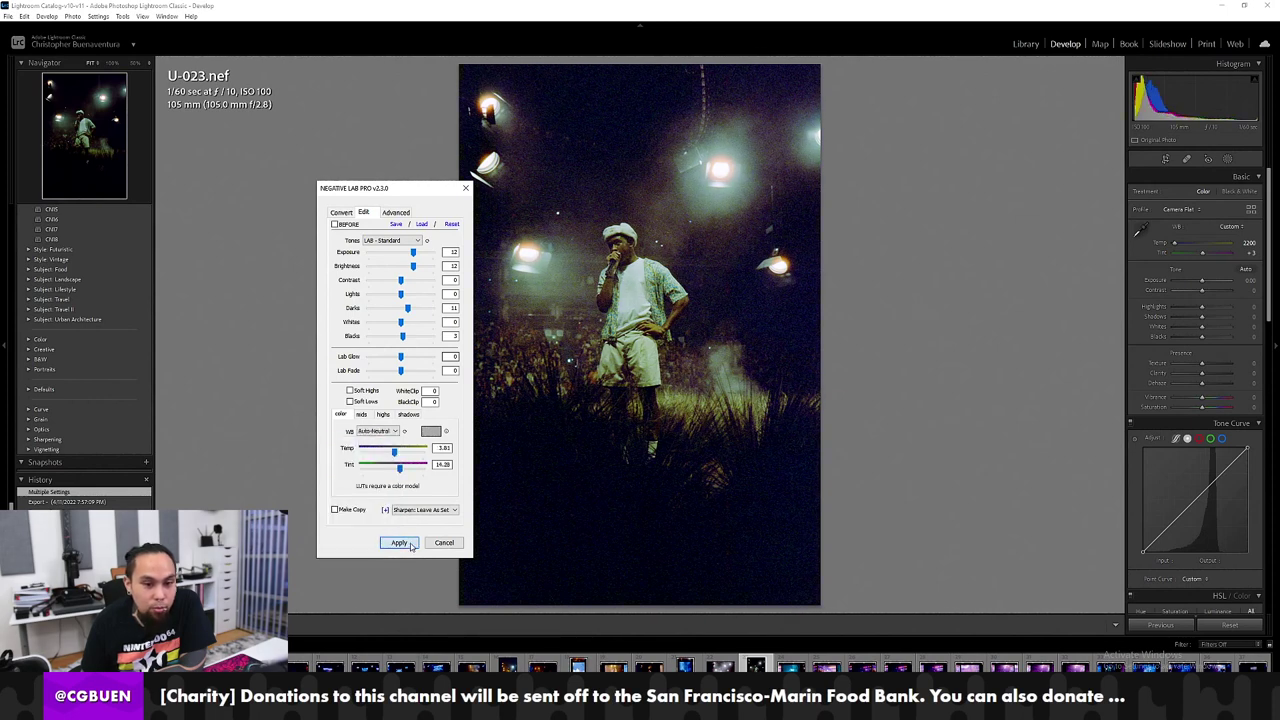
# Step: Rotate the sideways U-024 shot clockwise and go on to U-025
pyautogui.press('Right')
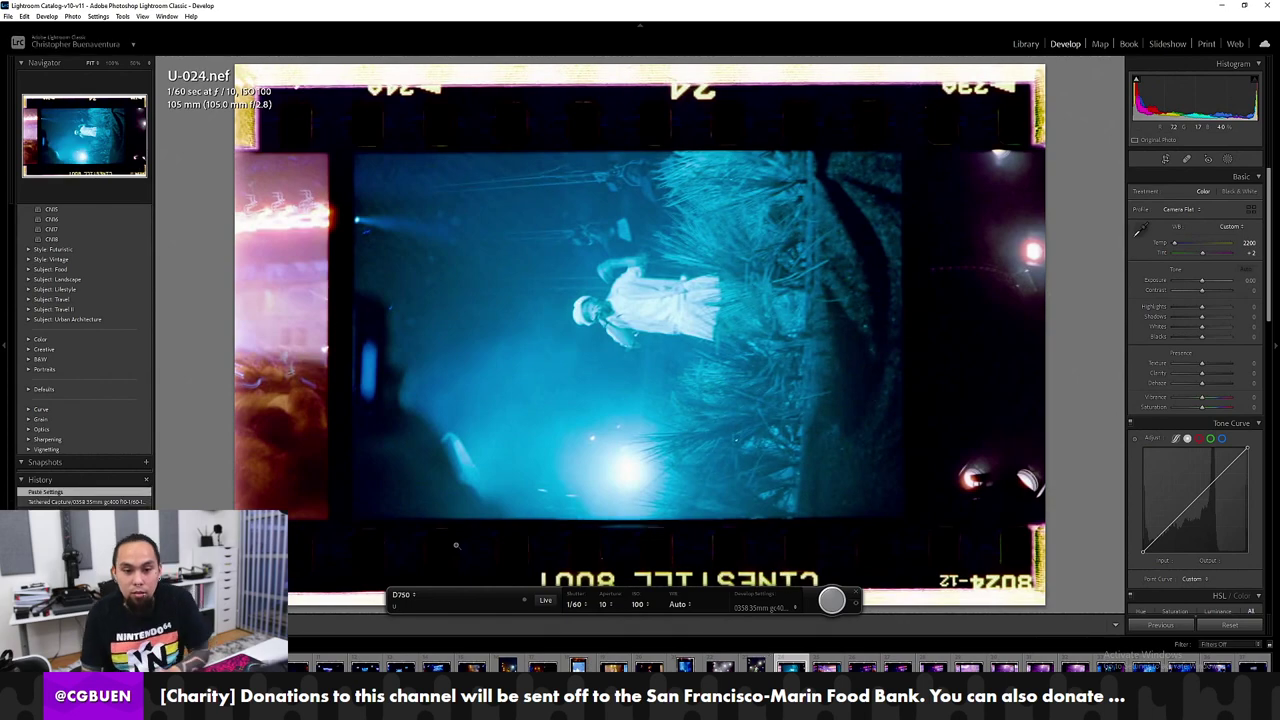
pyautogui.hotkey('ctrl', ']')
pyautogui.press('Right')
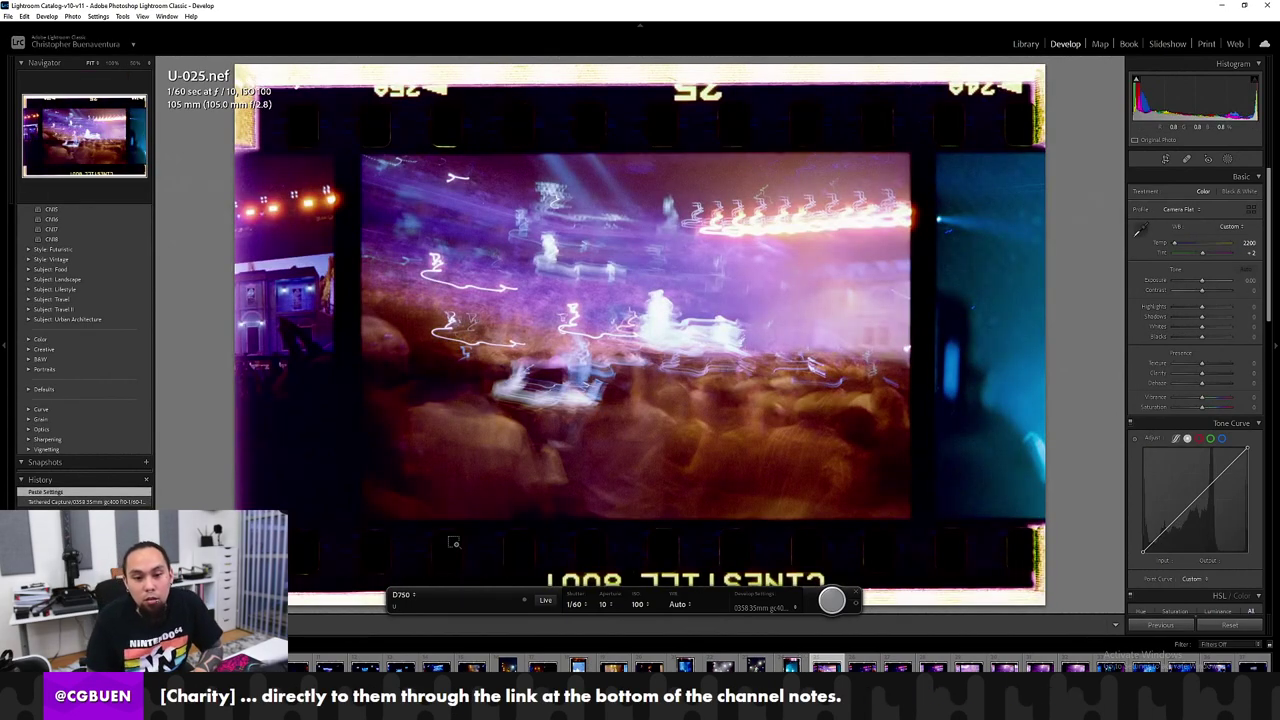
# Step: Review the remaining converted frames of roll U from U-026 to U-037
pyautogui.press('Right')
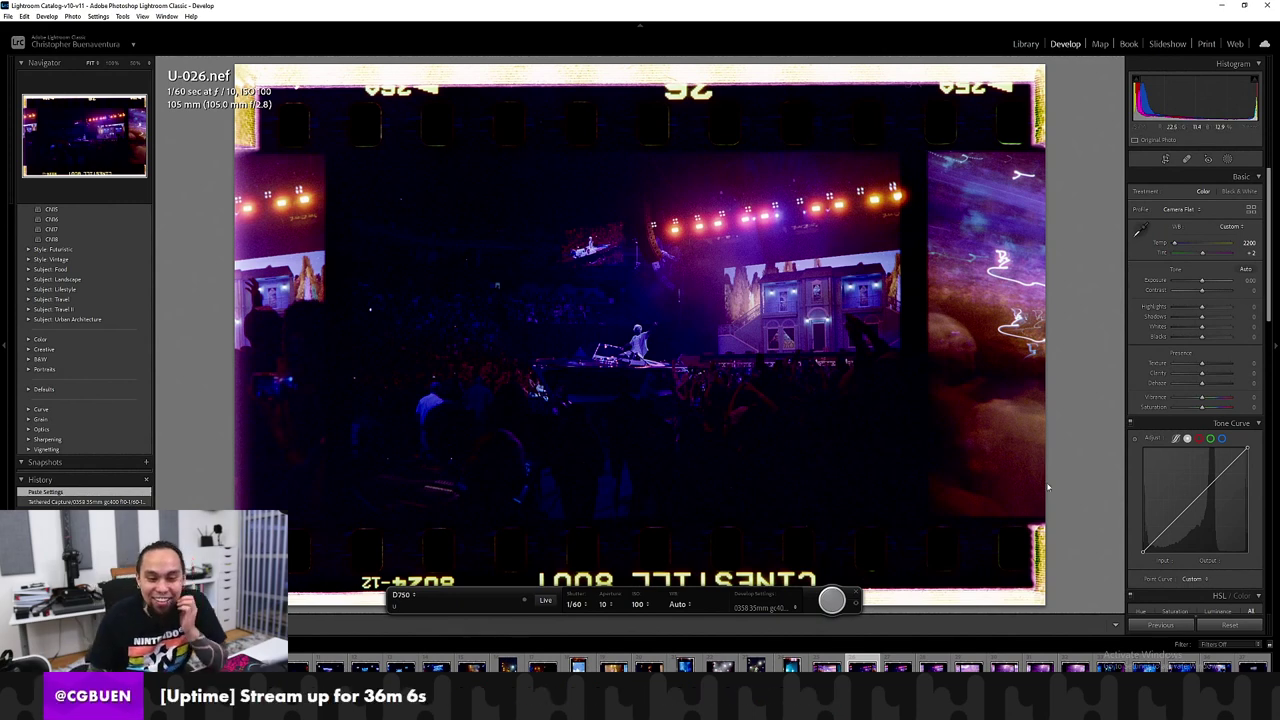
pyautogui.press('Right')
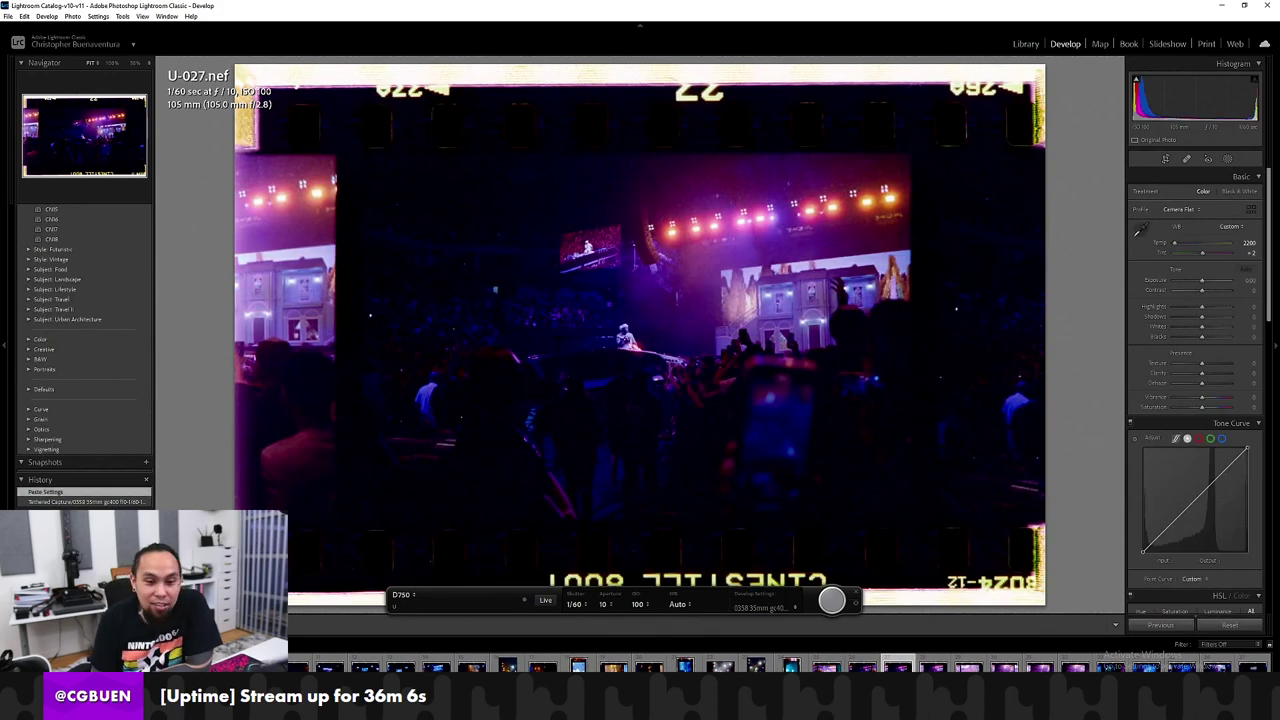
pyautogui.press('Right')
pyautogui.press('Right')
pyautogui.press('Right')
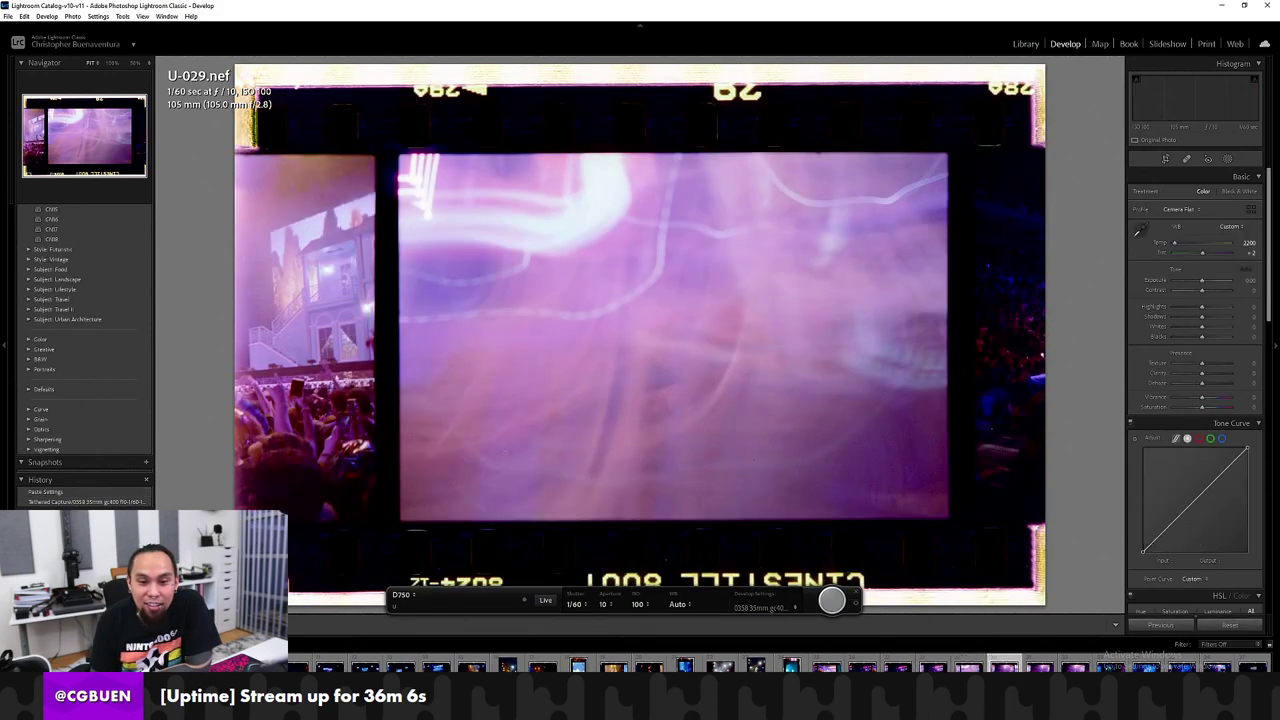
pyautogui.press('Right')
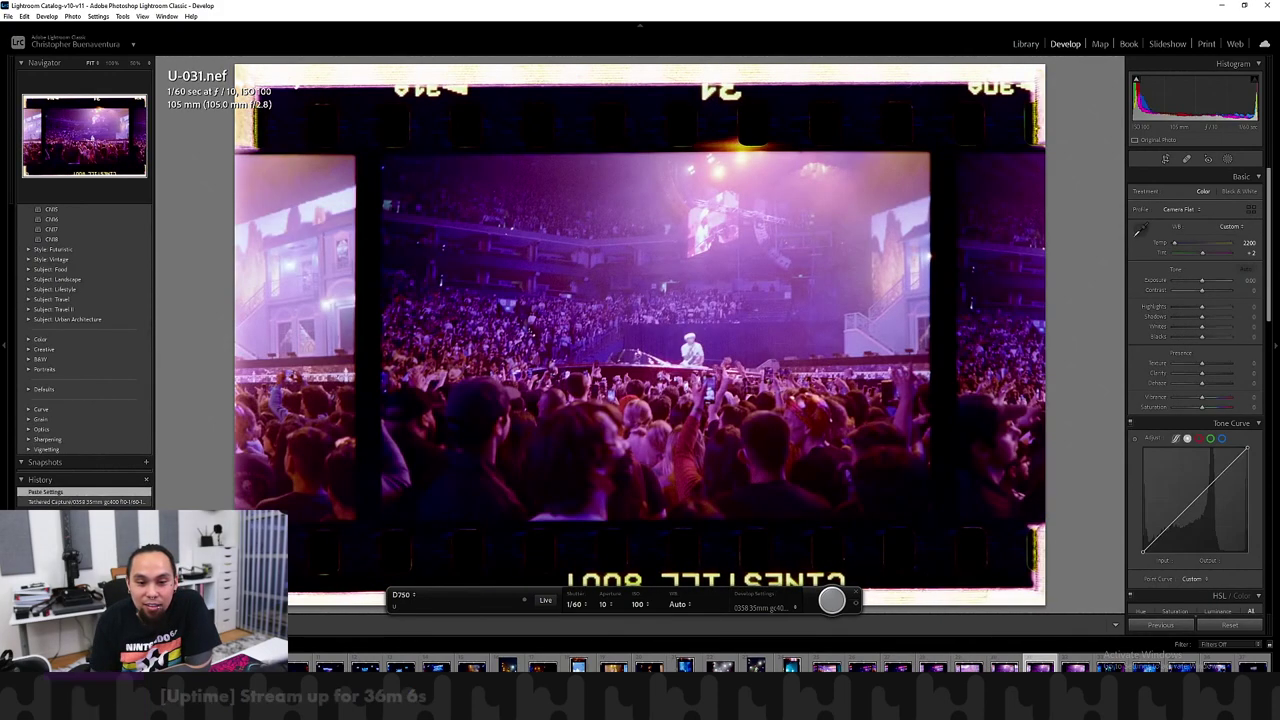
pyautogui.press('Right')
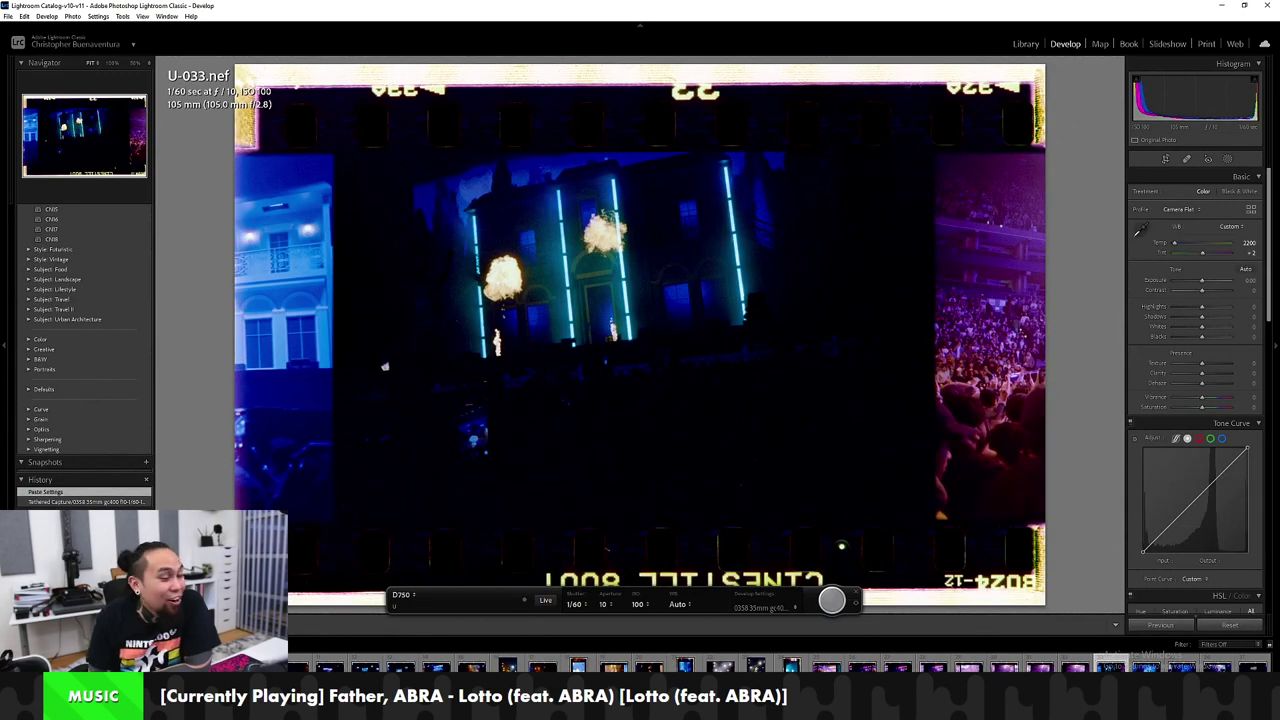
pyautogui.press('Right')
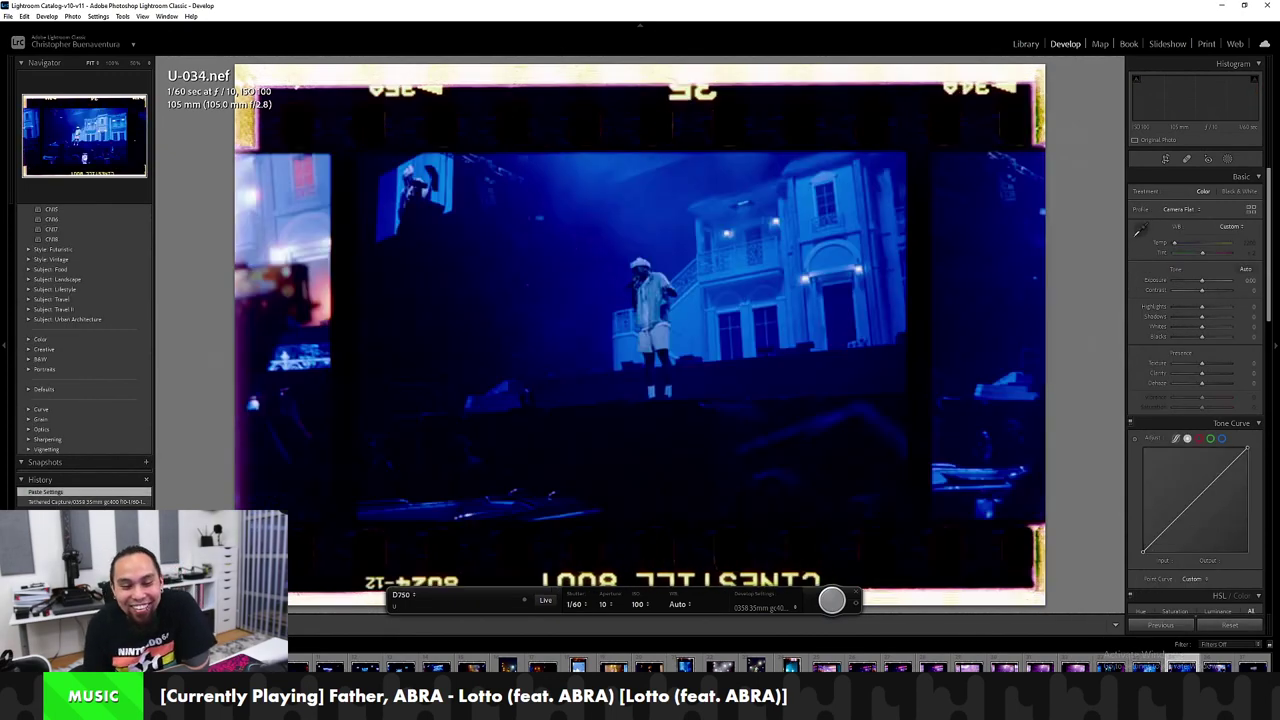
pyautogui.press('Right')
pyautogui.press('Right')
pyautogui.press('Right')
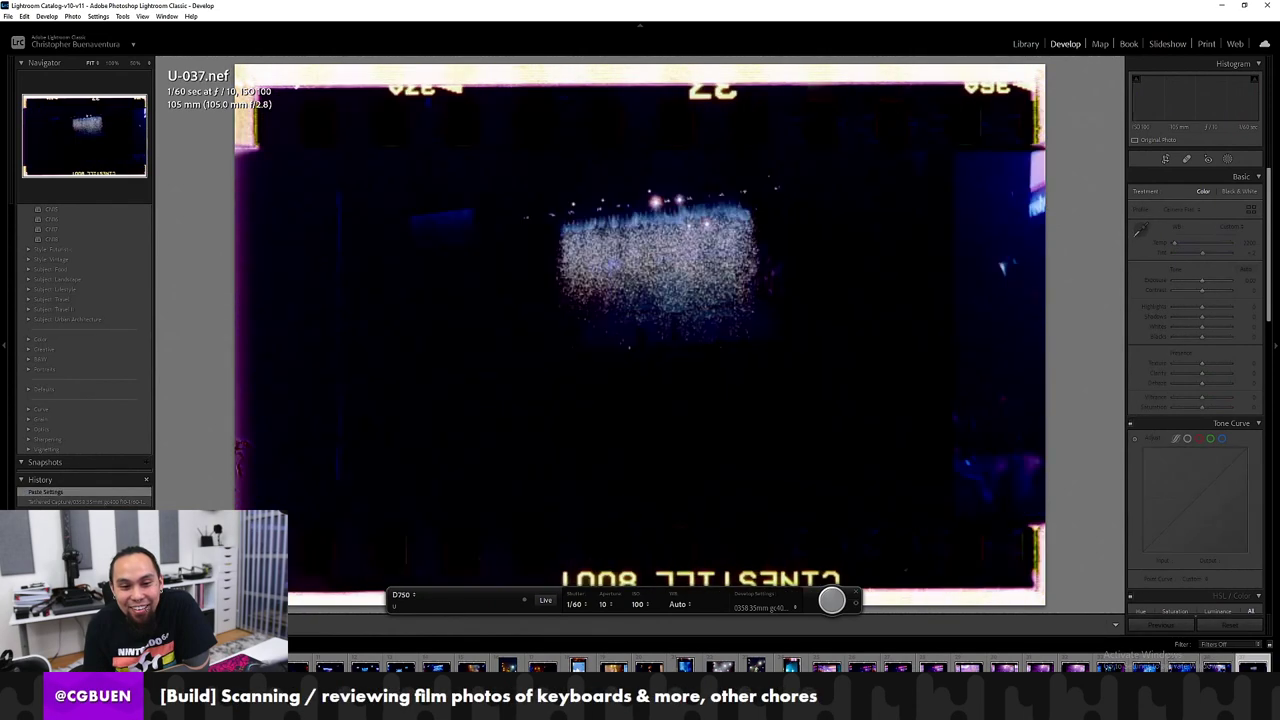
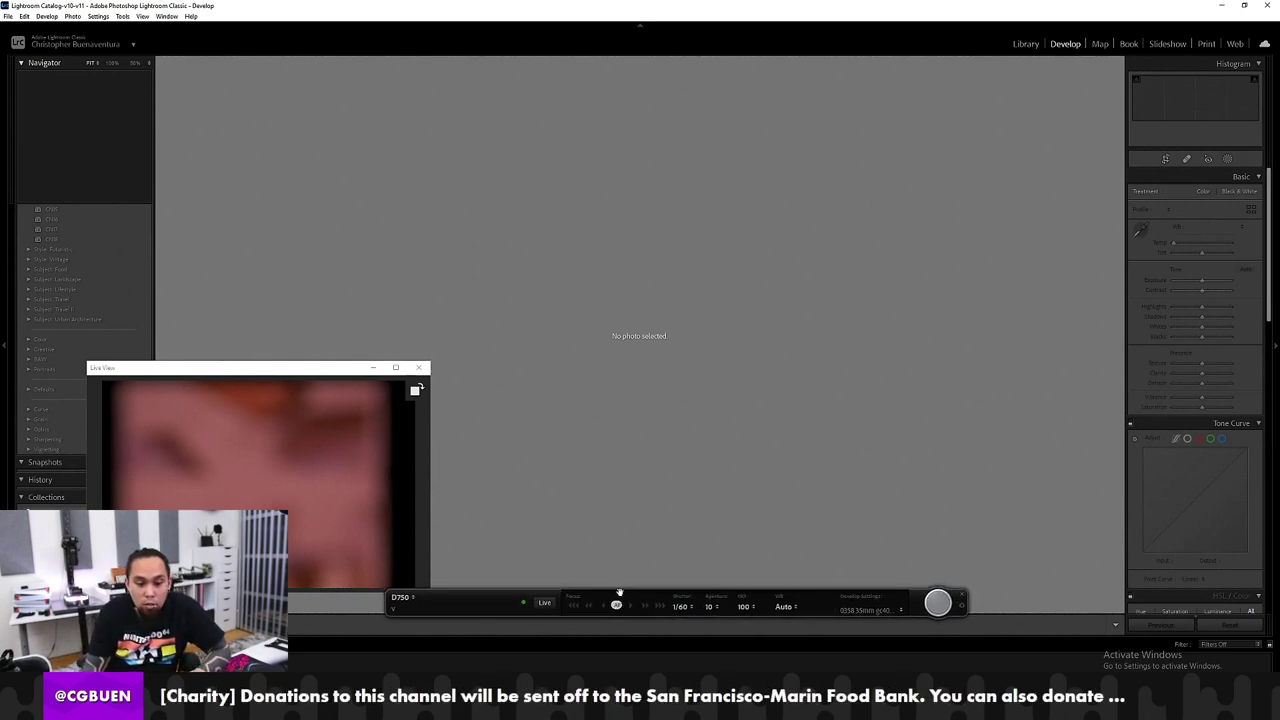
# Step: Raise the tethered capture bar slightly and autofocus the D750 on the negative in Live View
pyautogui.moveTo(619, 591); pyautogui.dragTo(612, 557)
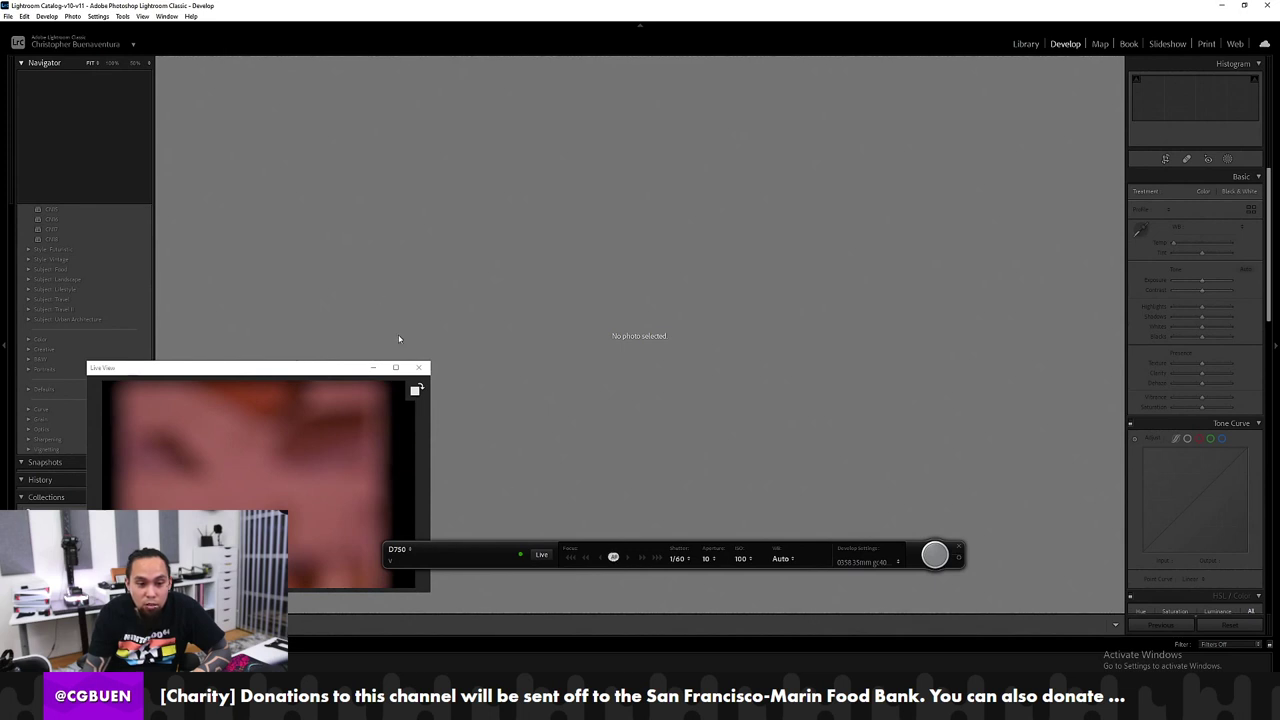
pyautogui.click(419, 367)
pyautogui.click(541, 554)
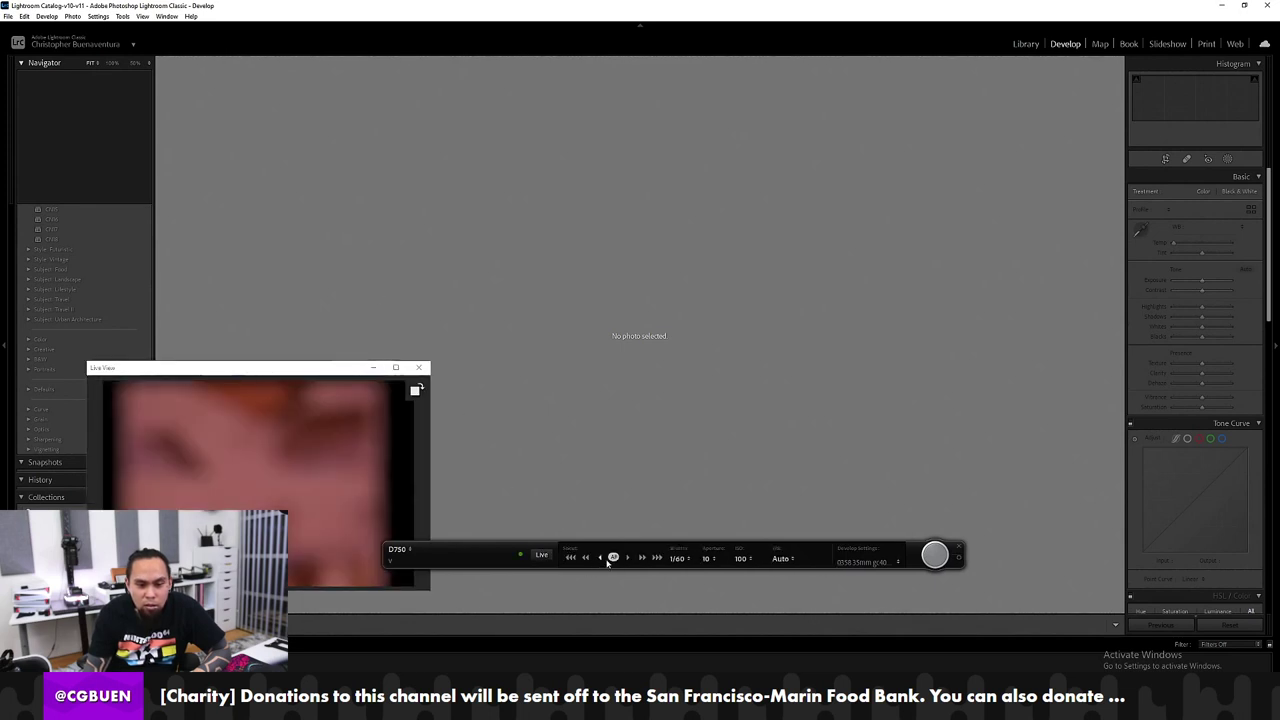
pyautogui.click(613, 557)
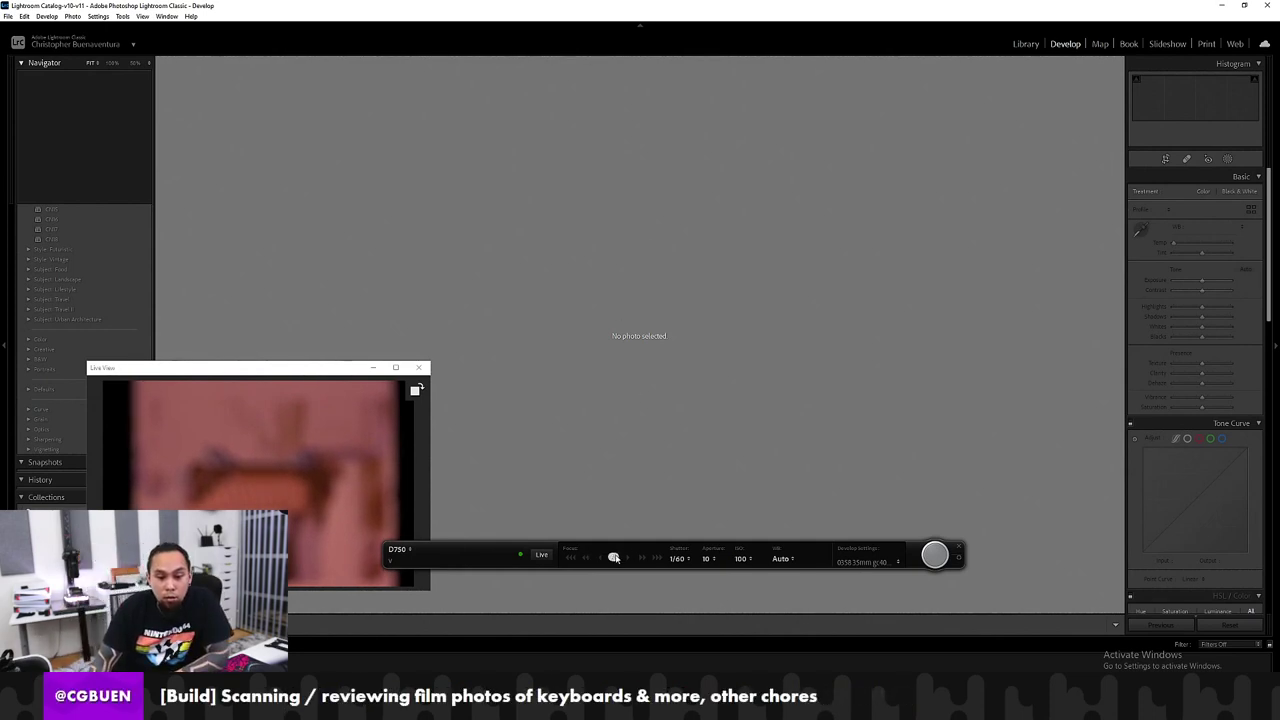
# Step: Repeat the D750's autofocus on the repositioned keyboard negative until it looks sharp in Live View
pyautogui.click(615, 557)
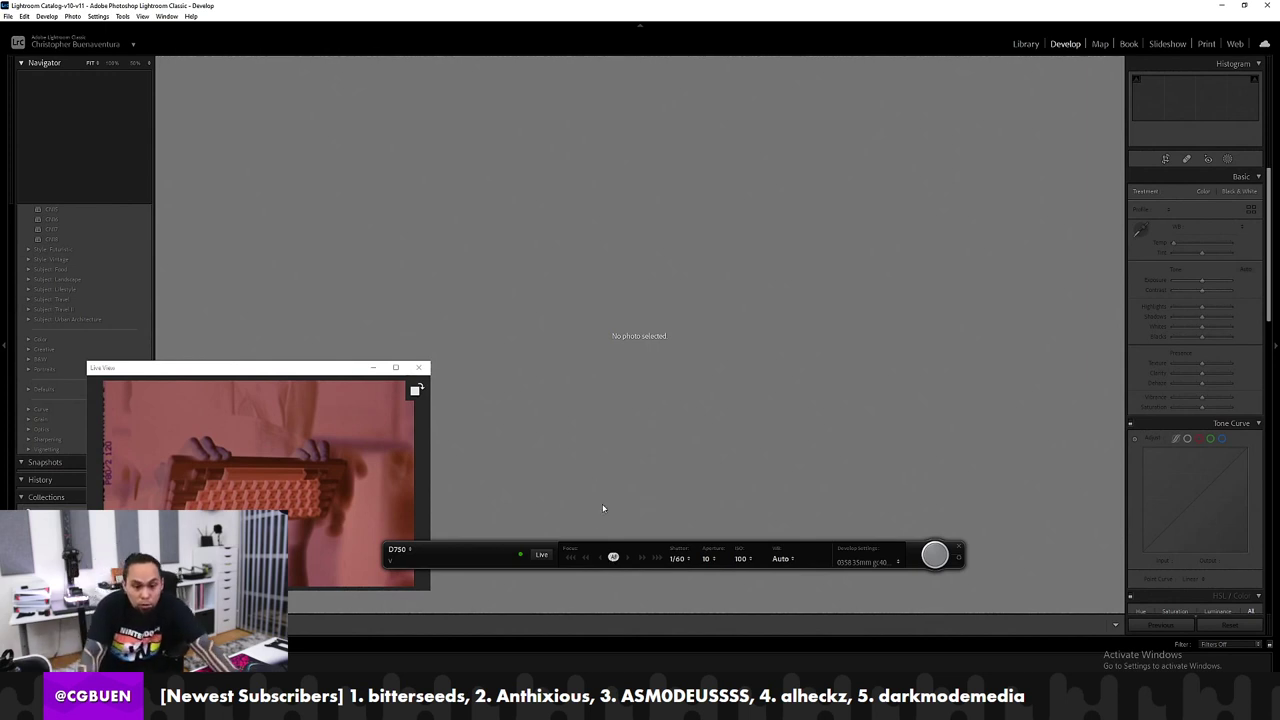
pyautogui.click(613, 558)
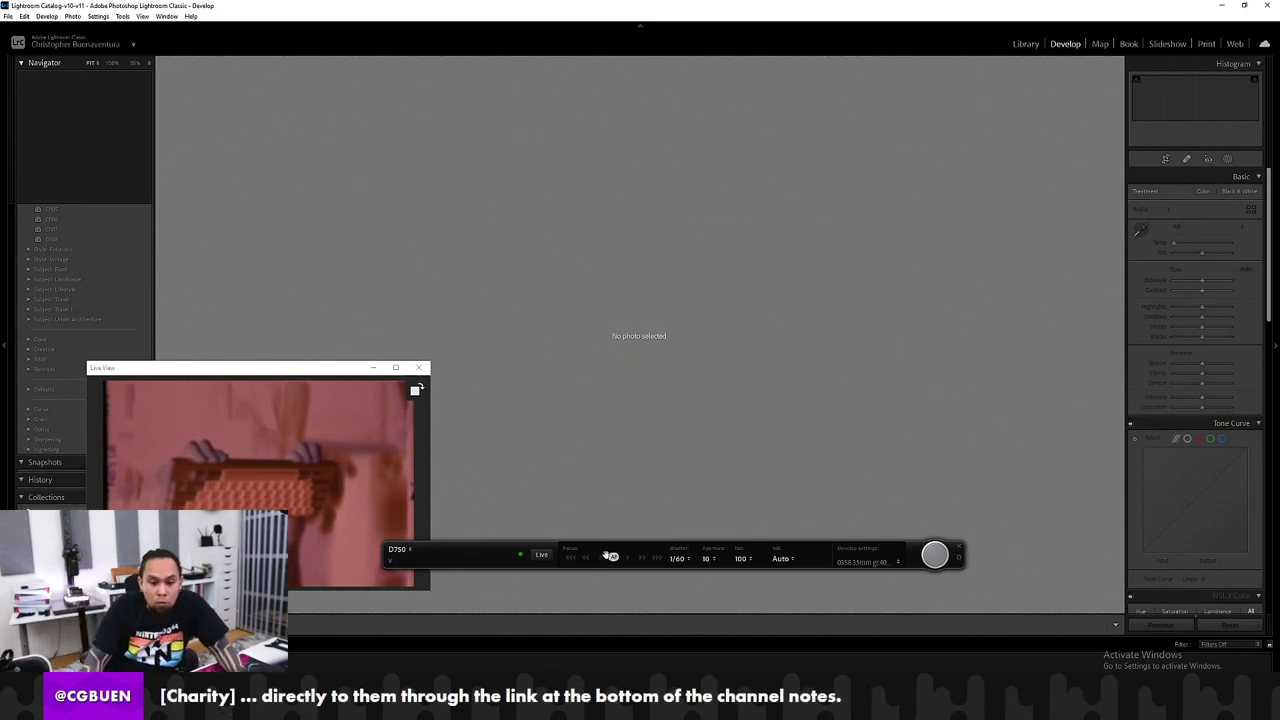
pyautogui.click(612, 556)
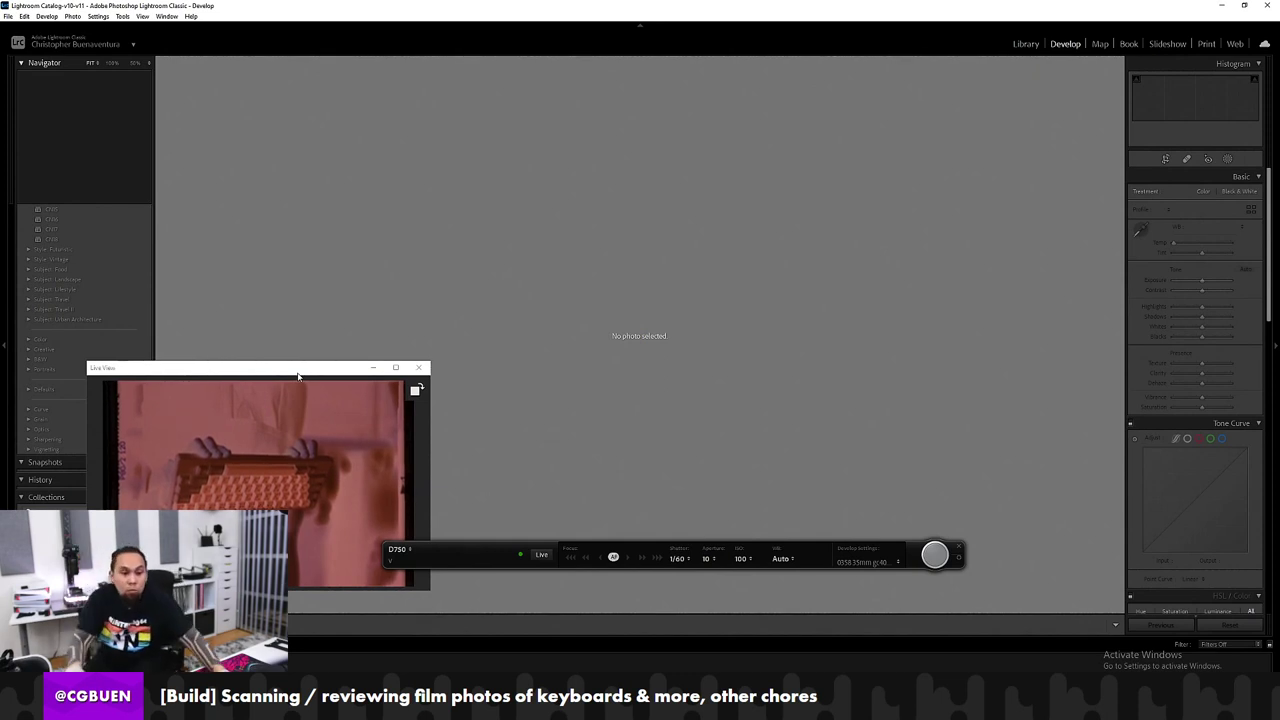
pyautogui.click(613, 558)
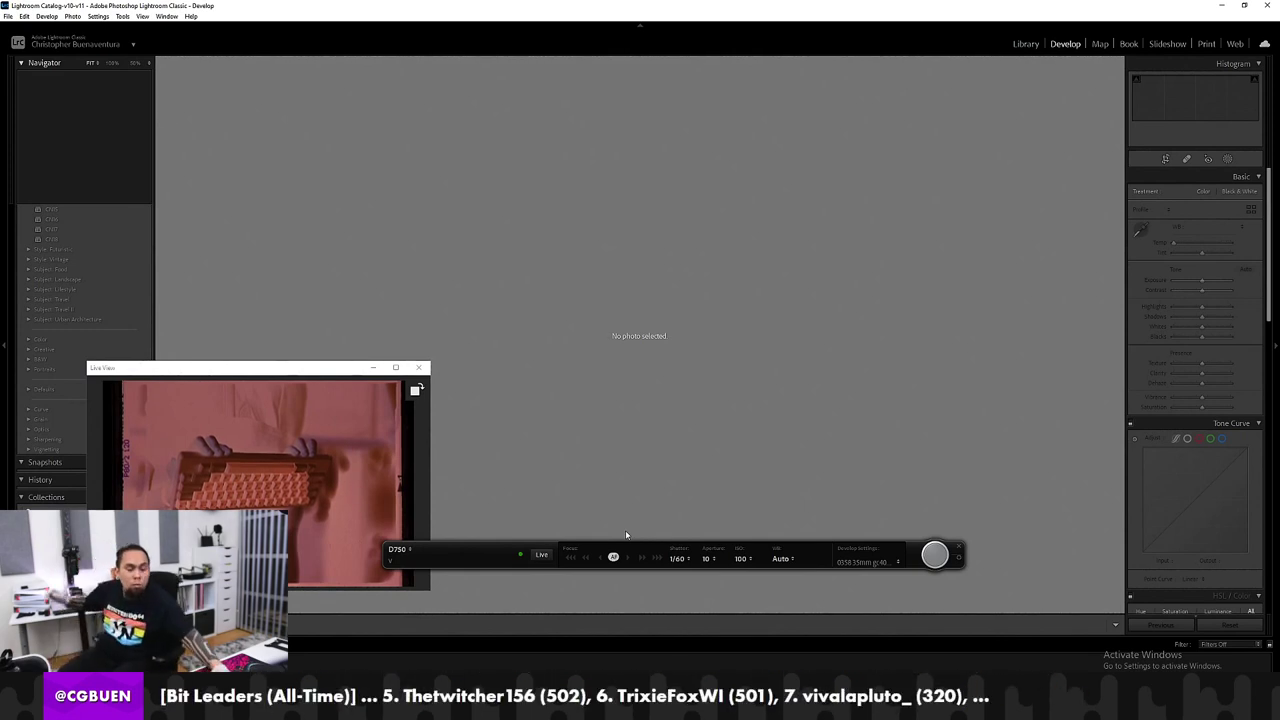
# Step: Set the tethered capture's develop settings to the user preset 0357 120 portra 800 f10-1/60-100
pyautogui.click(857, 562)
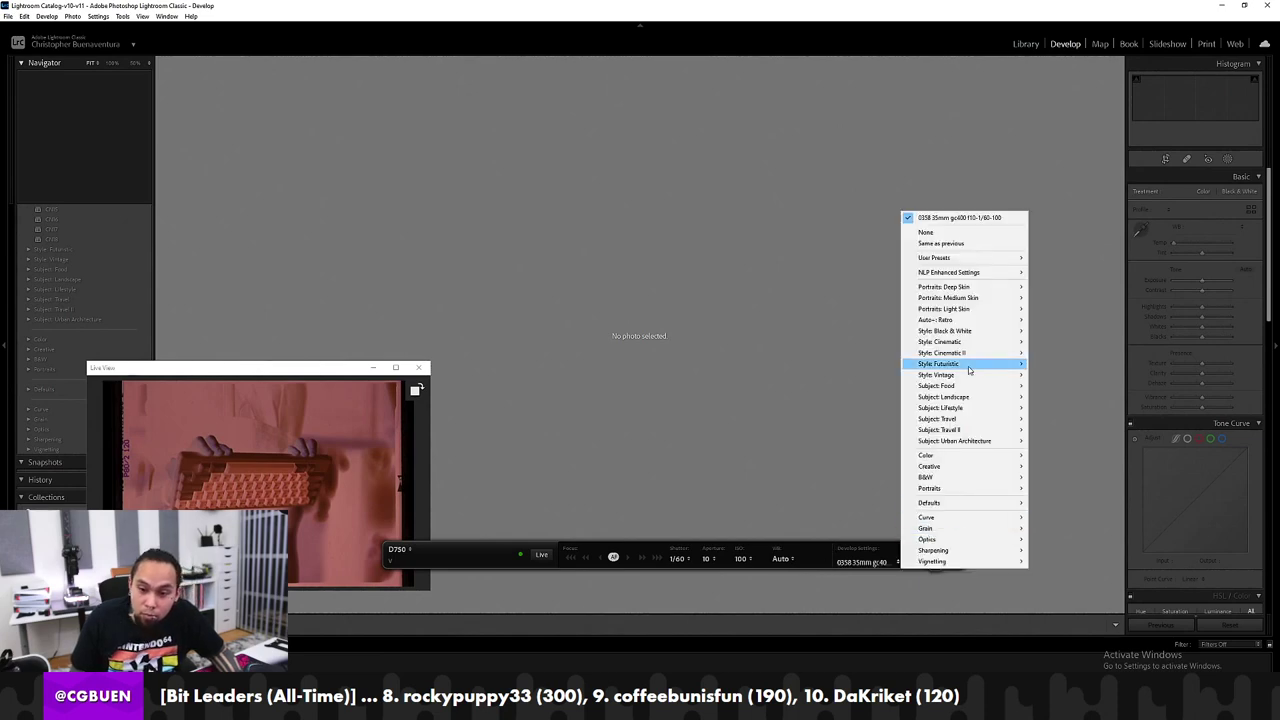
pyautogui.moveTo(1000, 258)
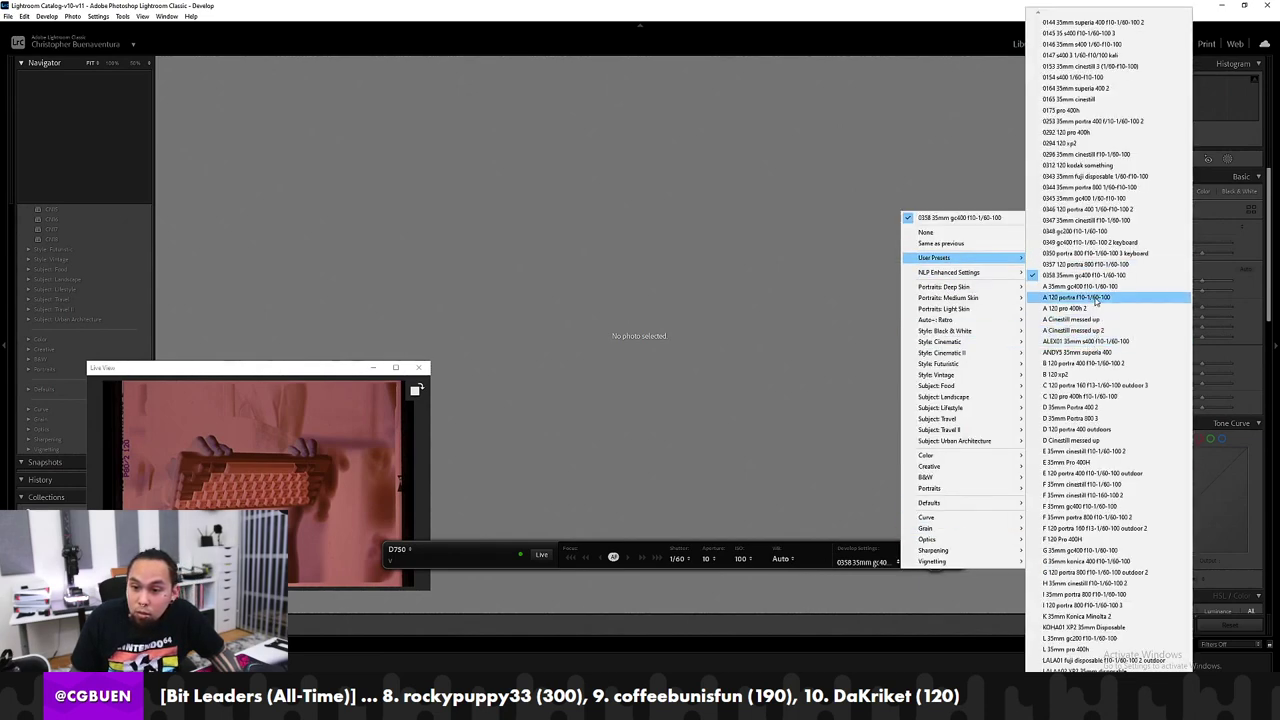
pyautogui.click(1097, 265)
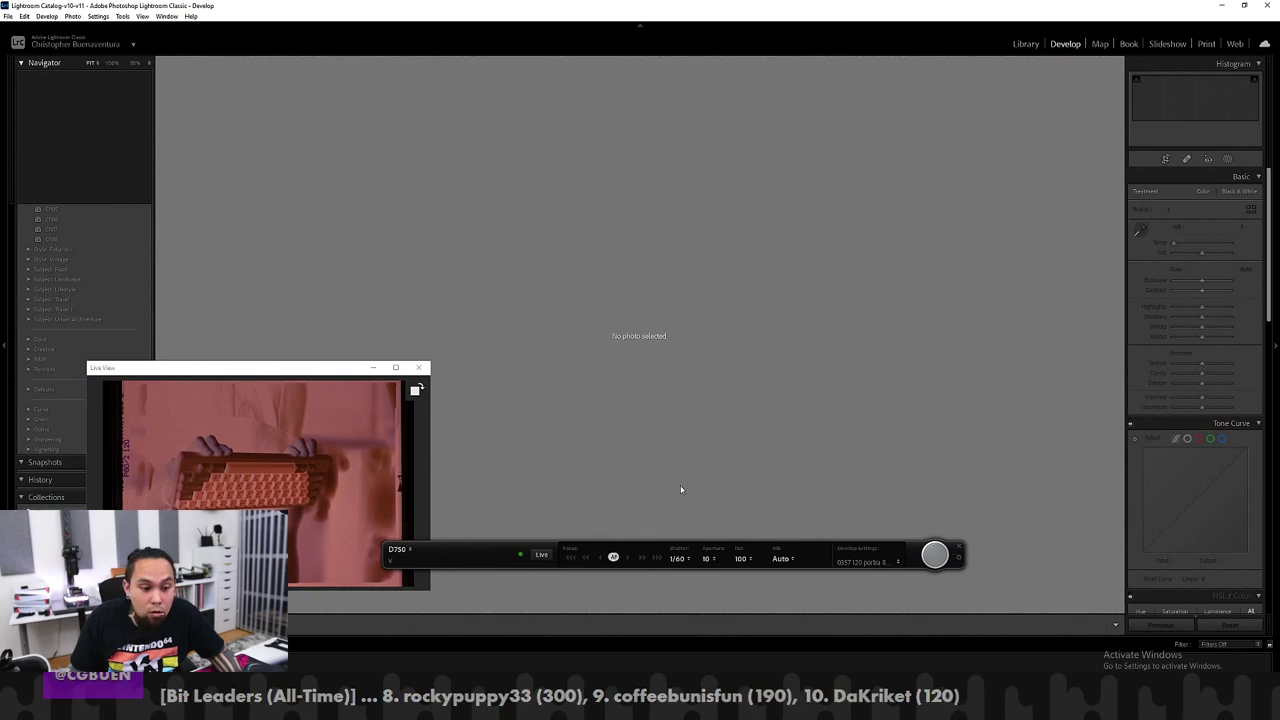
pyautogui.click(862, 562)
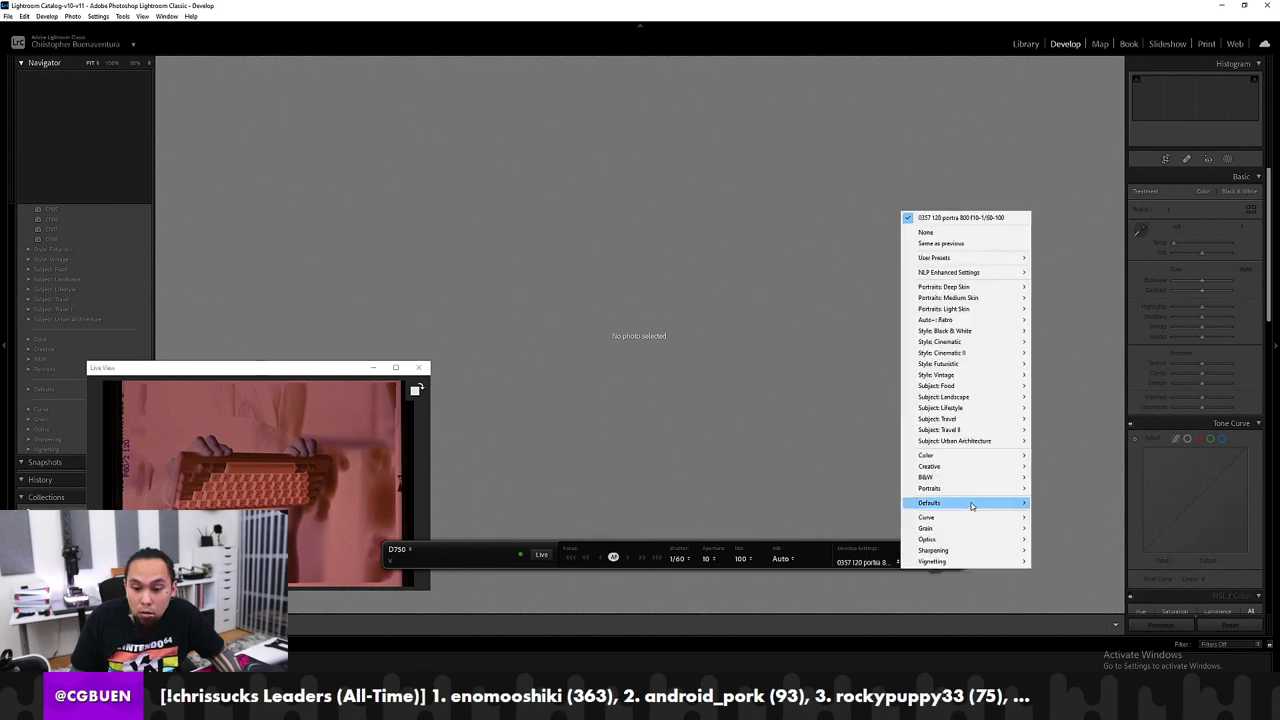
pyautogui.click(838, 553)
# Step: Capture the first keyboard negative as V-001 and rotate the shot upright
pyautogui.click(928, 561)
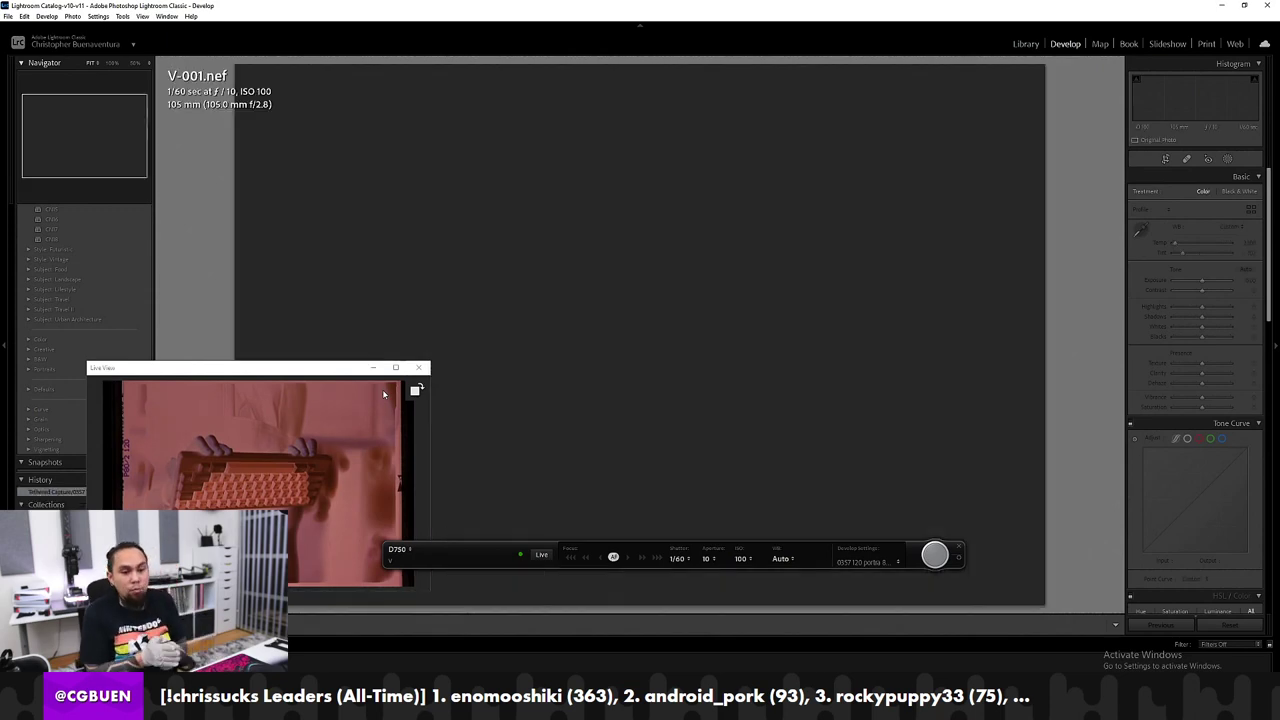
pyautogui.hotkey('ctrl', ']')
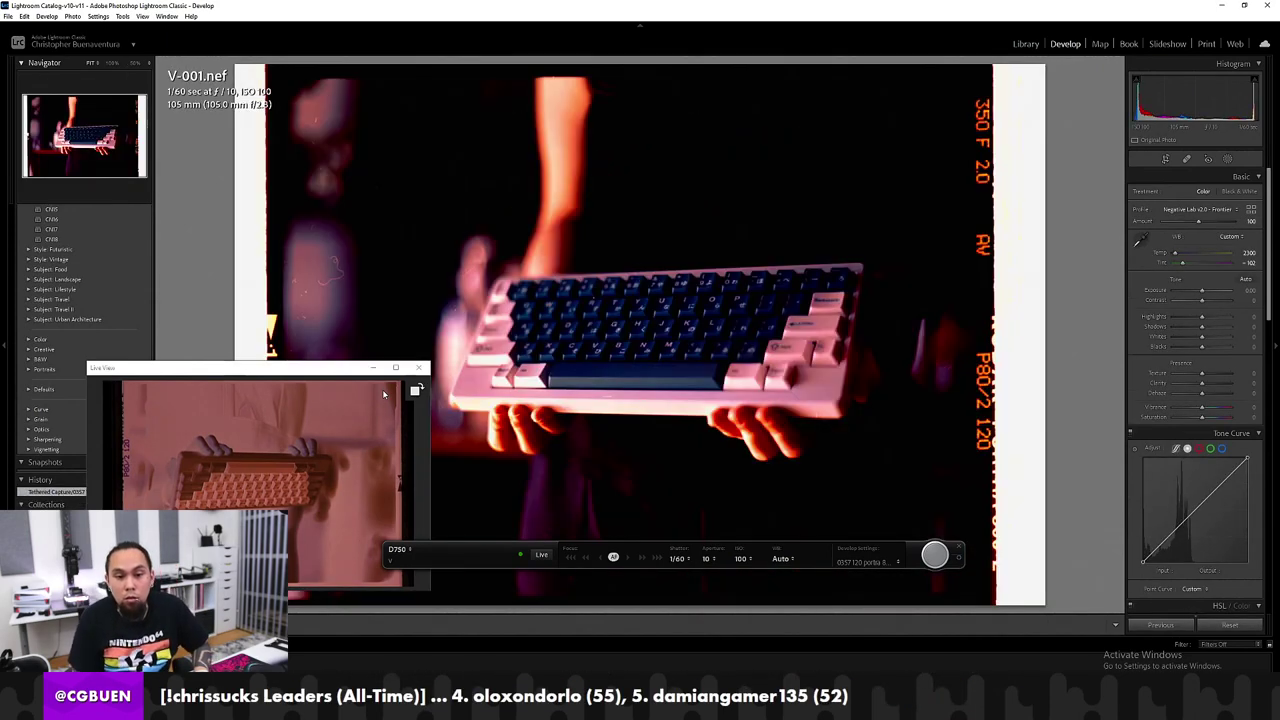
# Step: Move the Live View window clear of the capture bar with its full preview in sight, and make it slightly smaller
pyautogui.moveTo(334, 376); pyautogui.dragTo(270, 423)
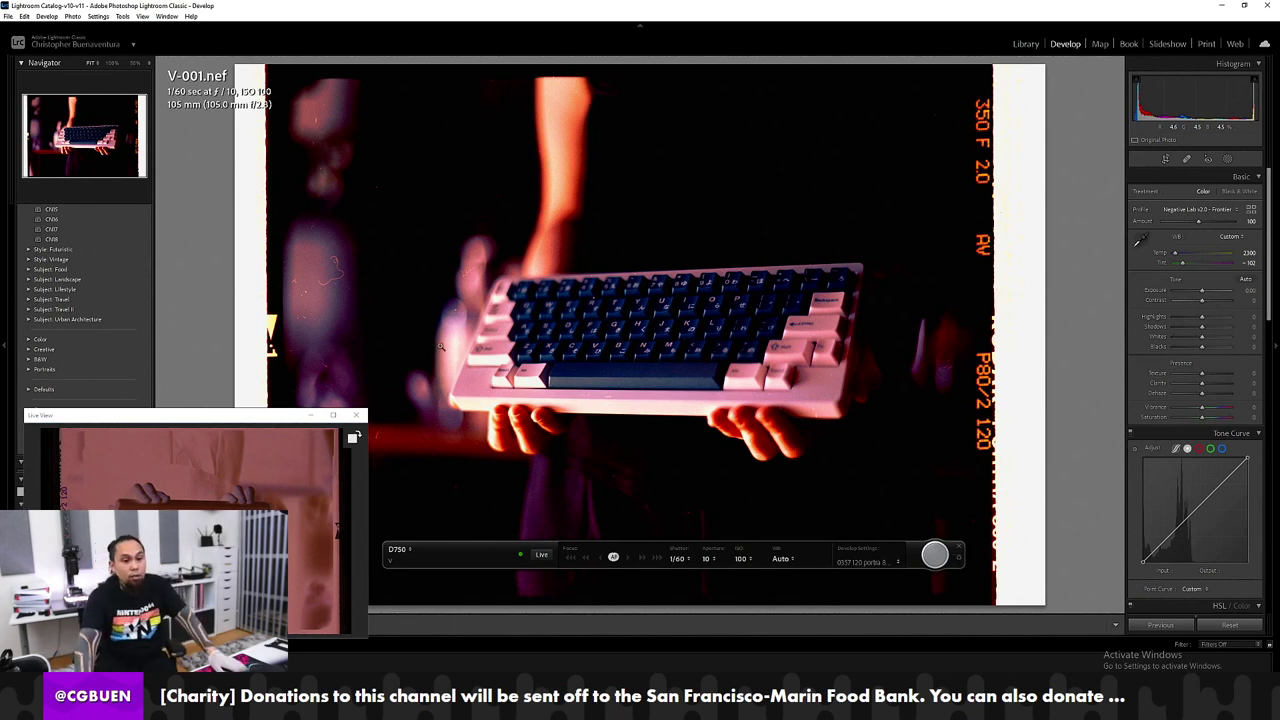
pyautogui.moveTo(268, 420); pyautogui.dragTo(234, 279)
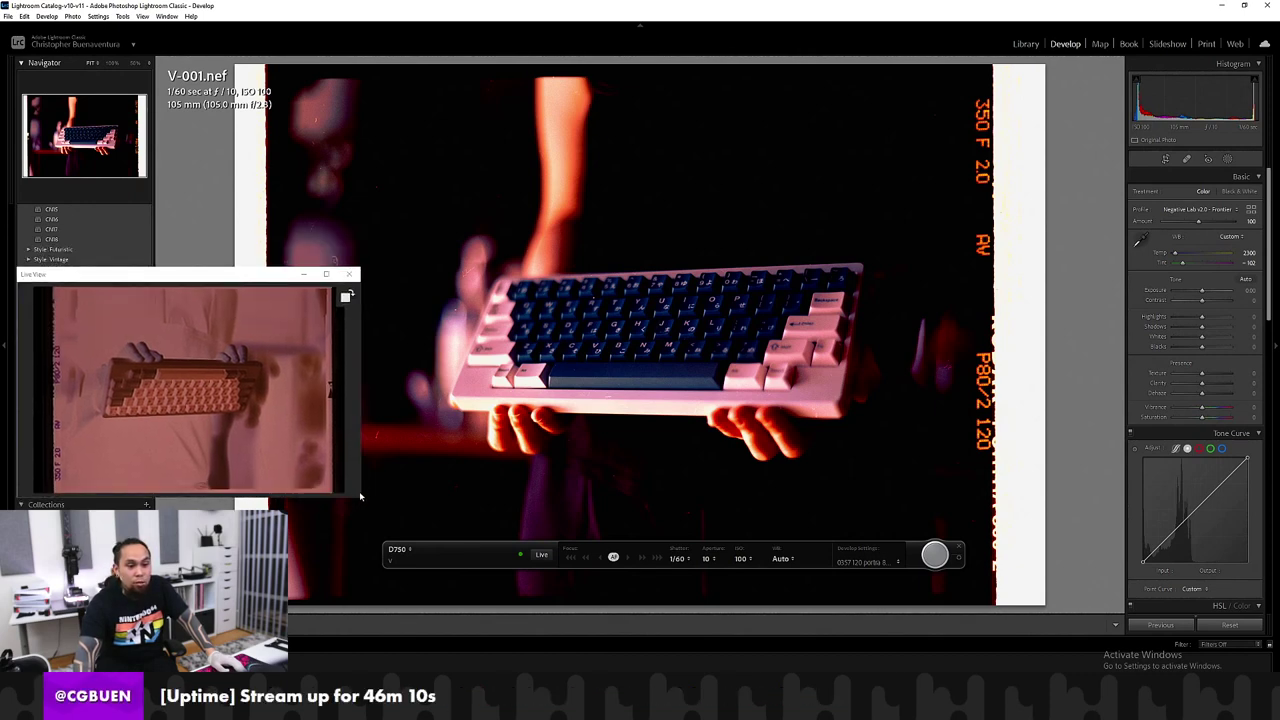
pyautogui.moveTo(363, 477); pyautogui.dragTo(343, 468)
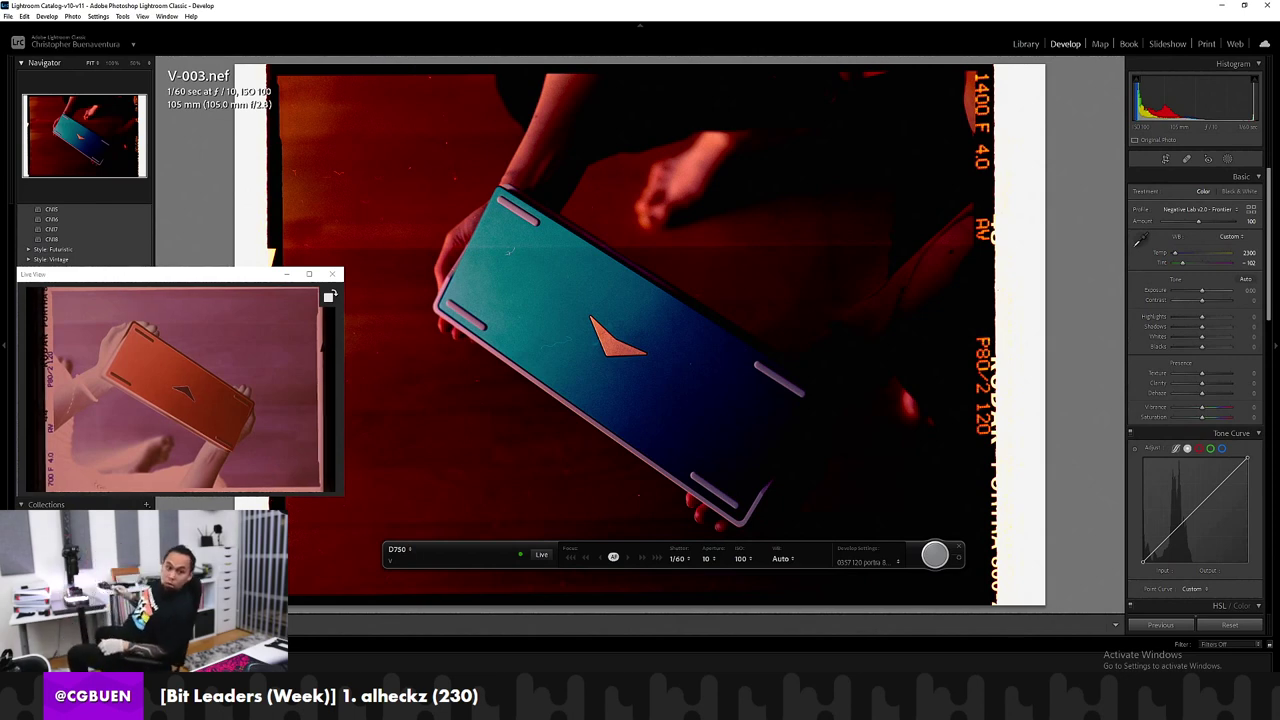
# Step: Capture frames V-004 and V-005 of the keyboard, rotating V-005 by 180 degrees
pyautogui.click(936, 555)
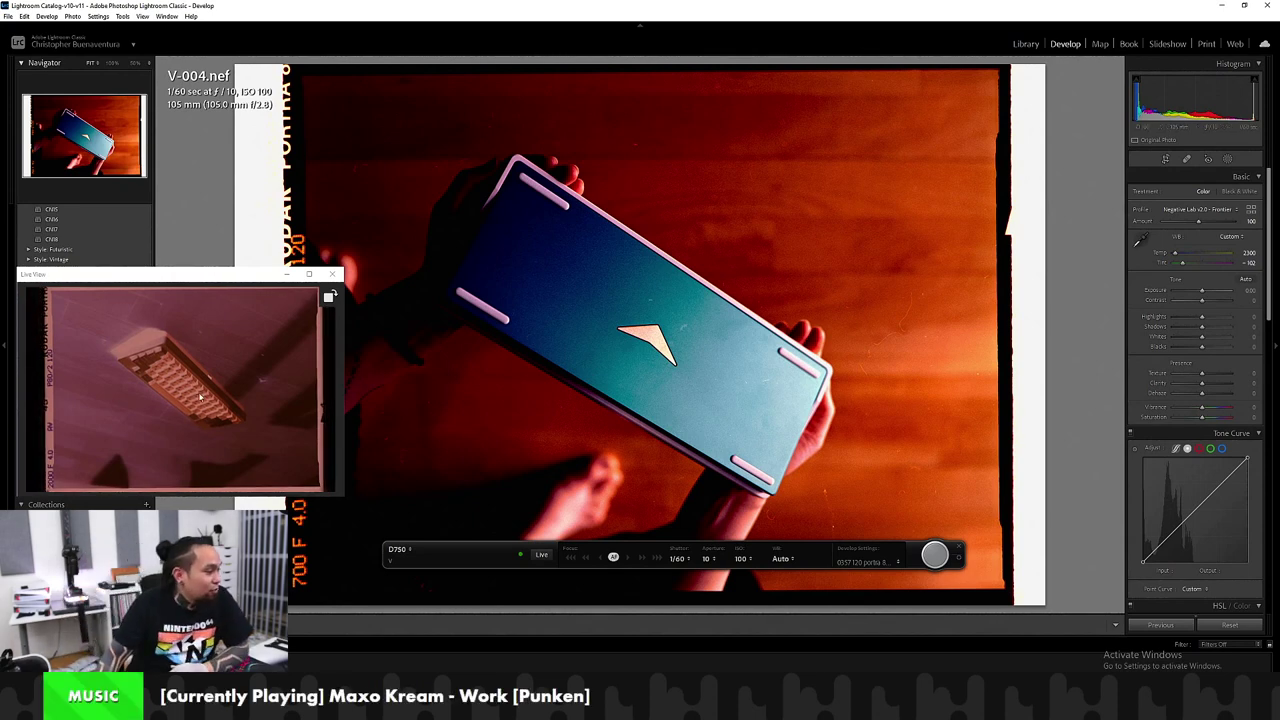
pyautogui.click(933, 560)
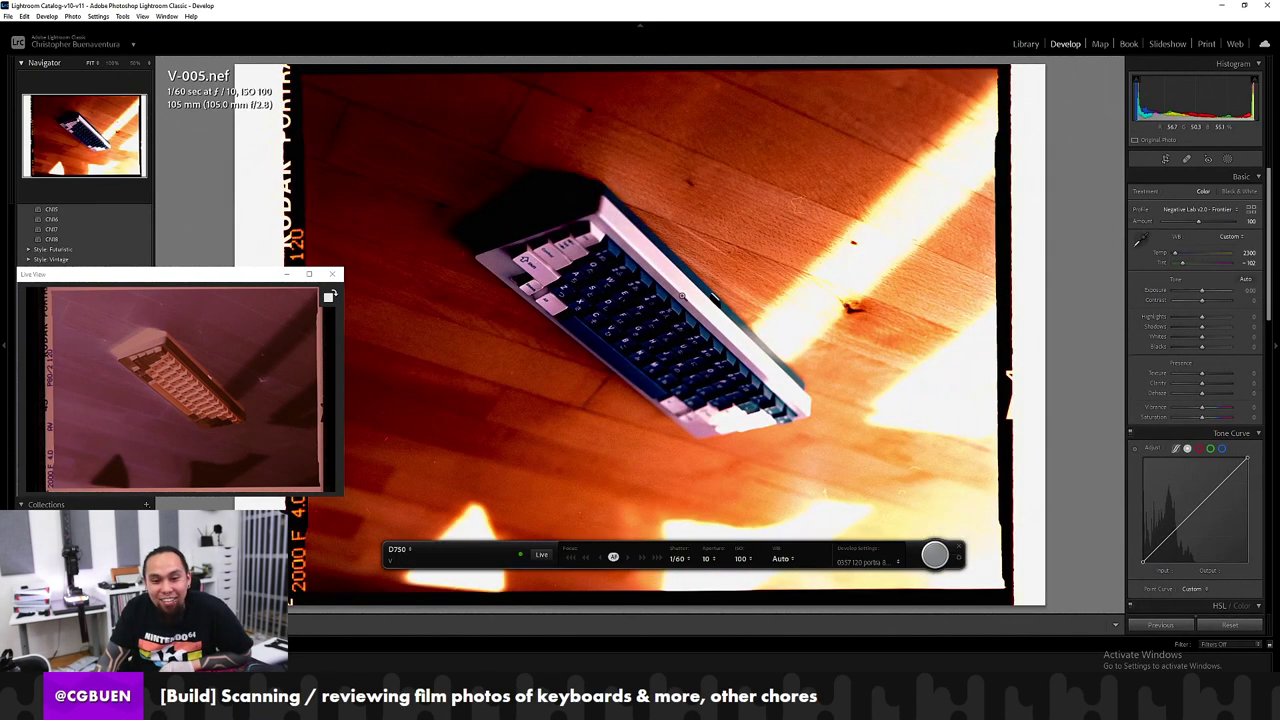
pyautogui.hotkey('ctrl', ']')
pyautogui.hotkey('ctrl', ']')
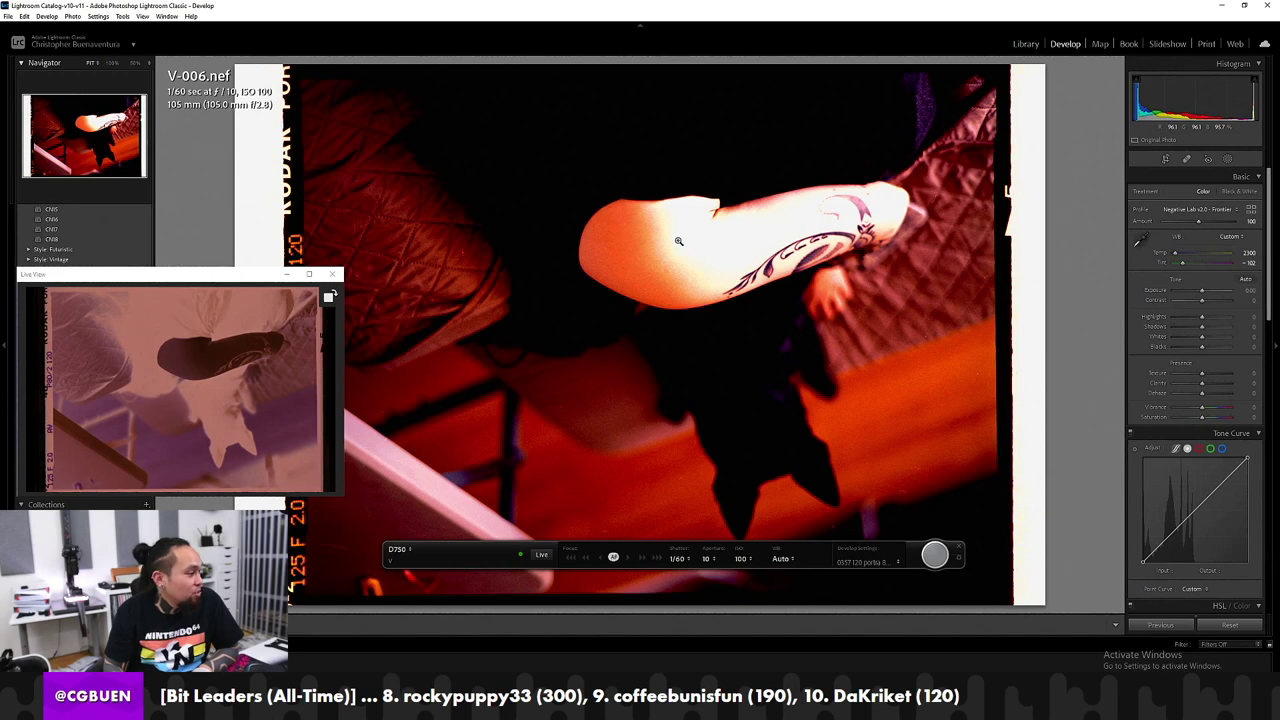
# Step: Rotate the dog shot V-006 by 180 degrees and capture the following negative as V-007
pyautogui.hotkey('ctrl', '[')
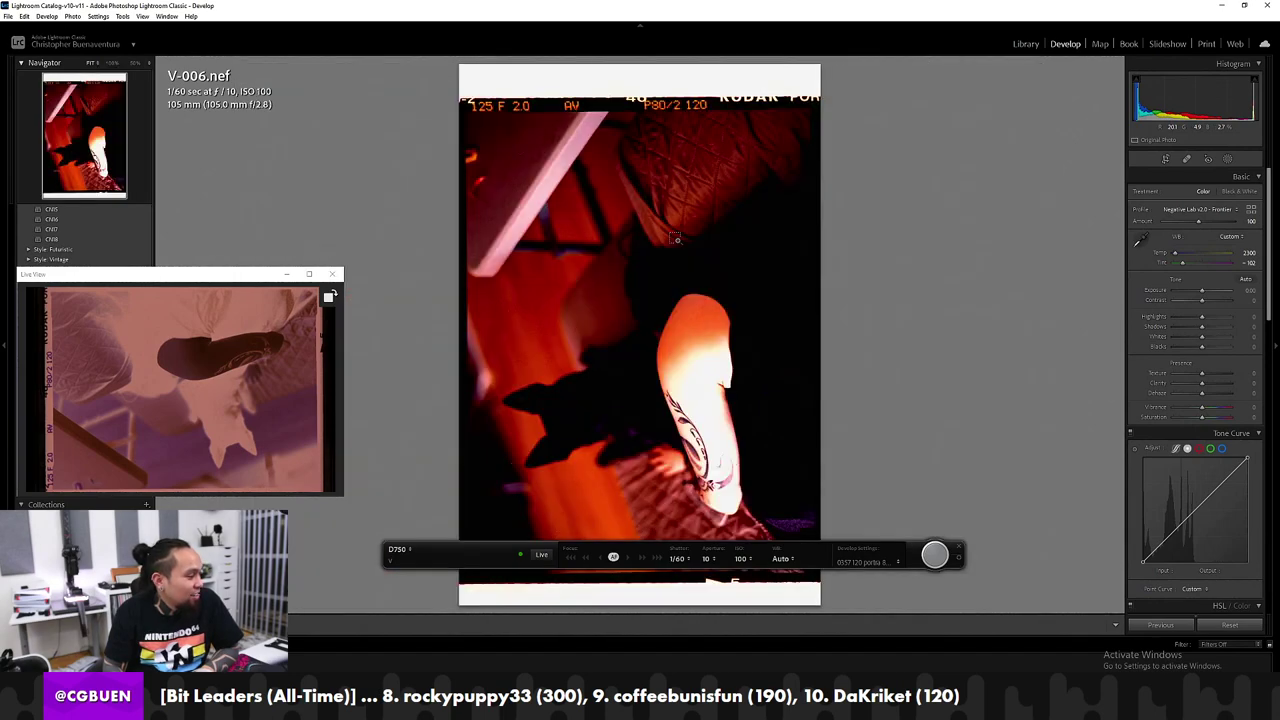
pyautogui.hotkey('ctrl', '[')
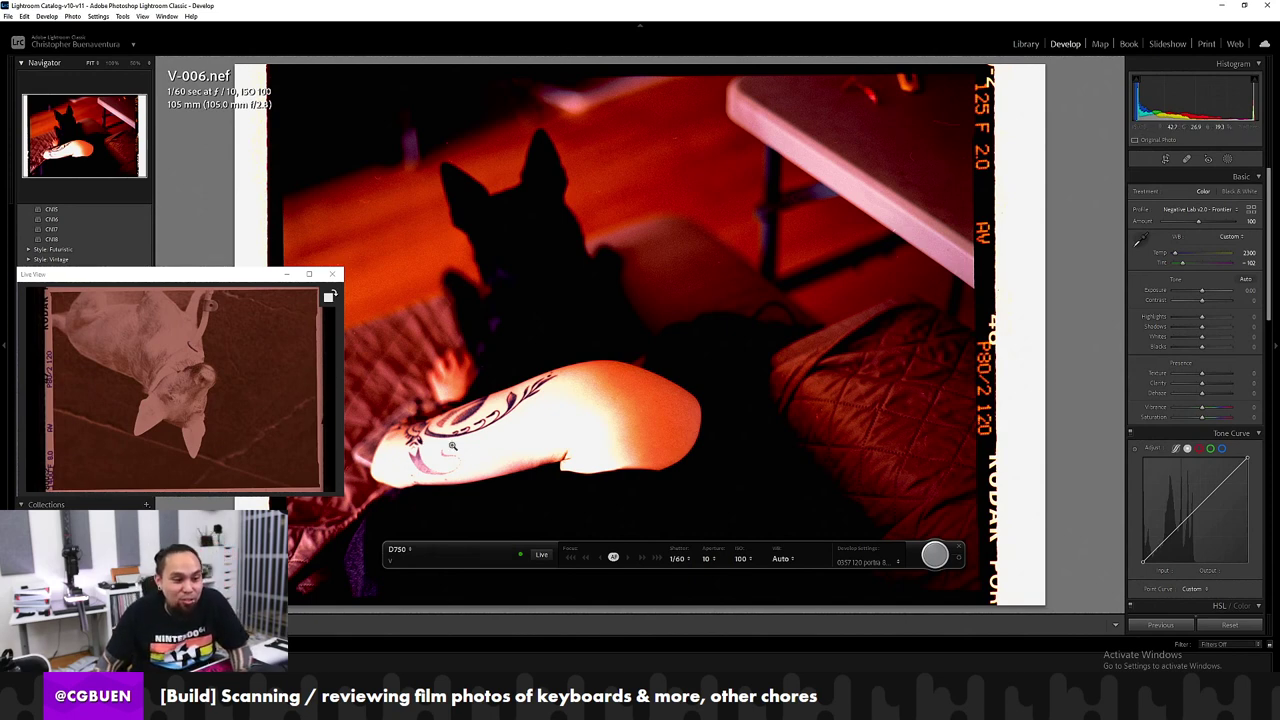
pyautogui.click(932, 556)
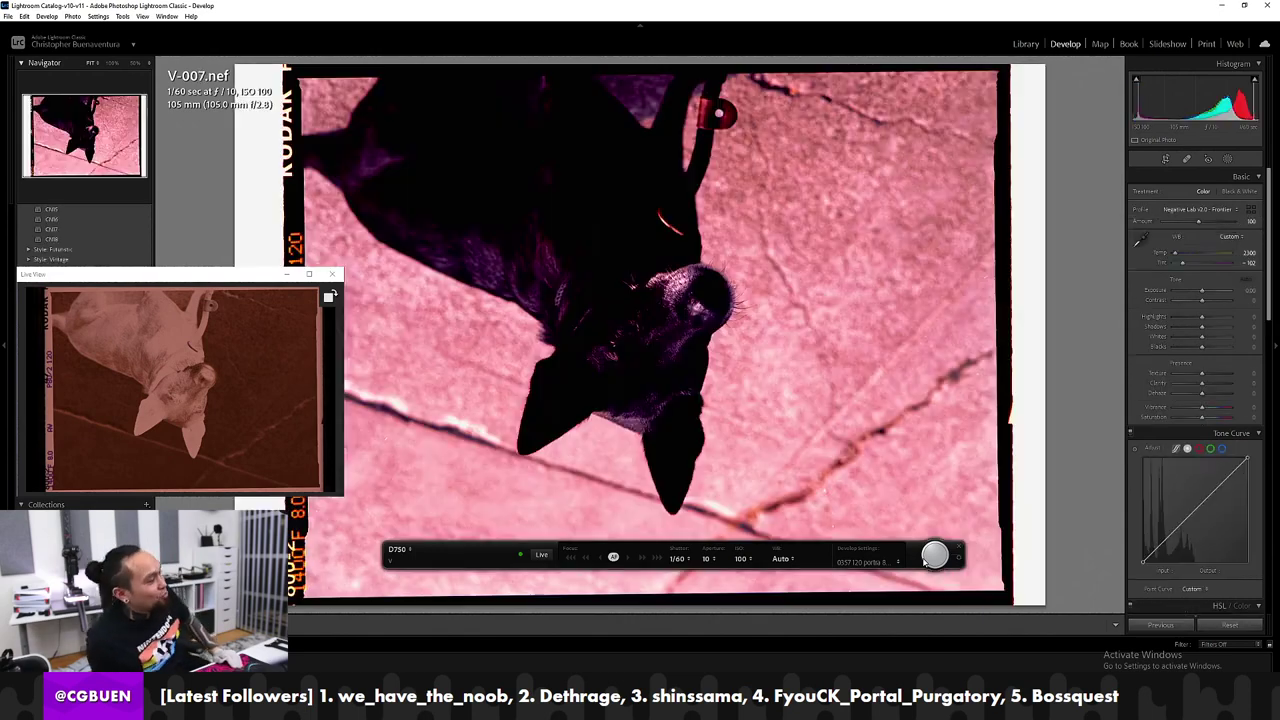
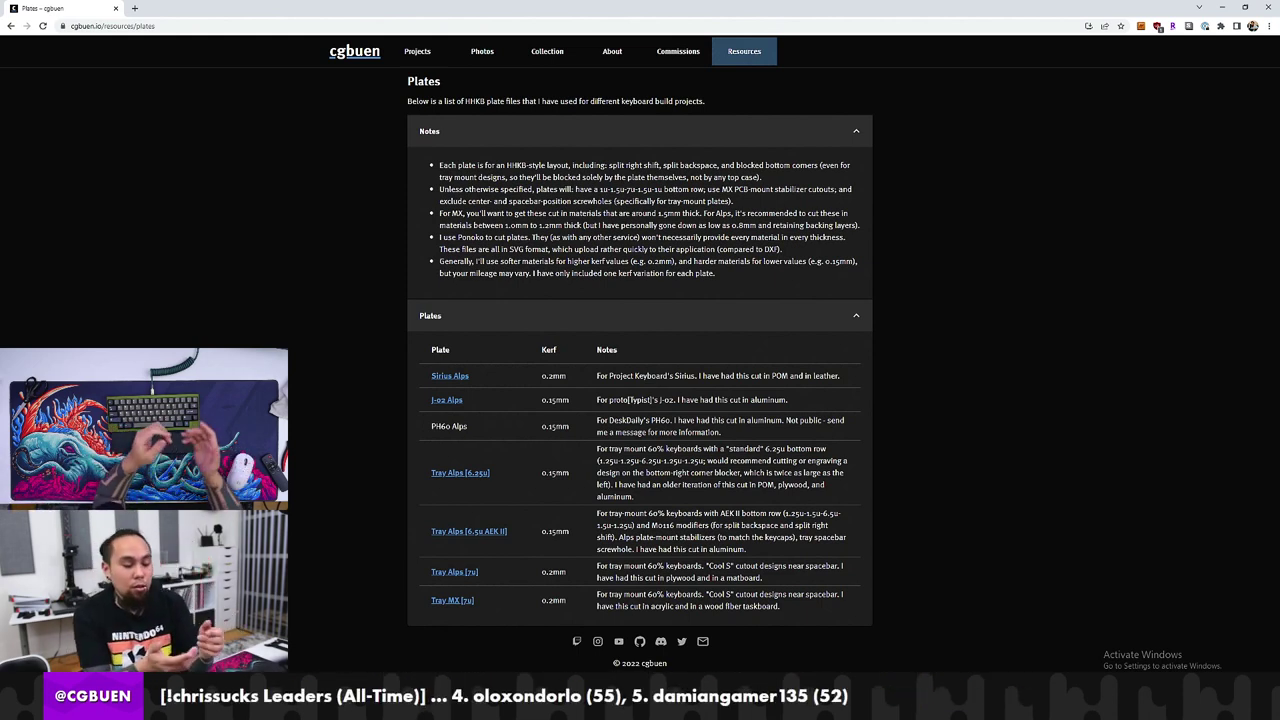
# Step: Switch to the browser's cgbuen plates page and examine the kerf and material notes for the Tray Alps [7u] and Tray MX [7u] plates
pyautogui.moveTo(783, 607); pyautogui.dragTo(428, 571)
pyautogui.click(422, 577)
pyautogui.moveTo(428, 349); pyautogui.dragTo(431, 571)
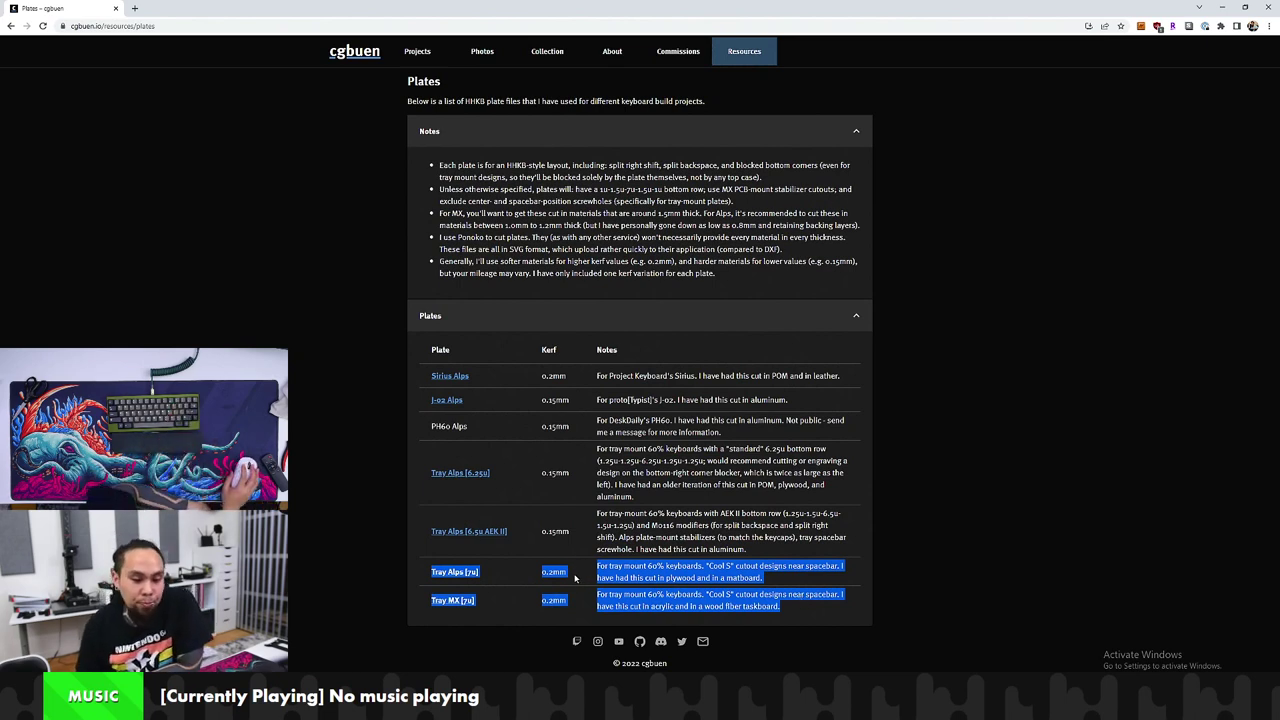
pyautogui.moveTo(578, 597); pyautogui.dragTo(540, 601)
pyautogui.doubleClick(663, 606)
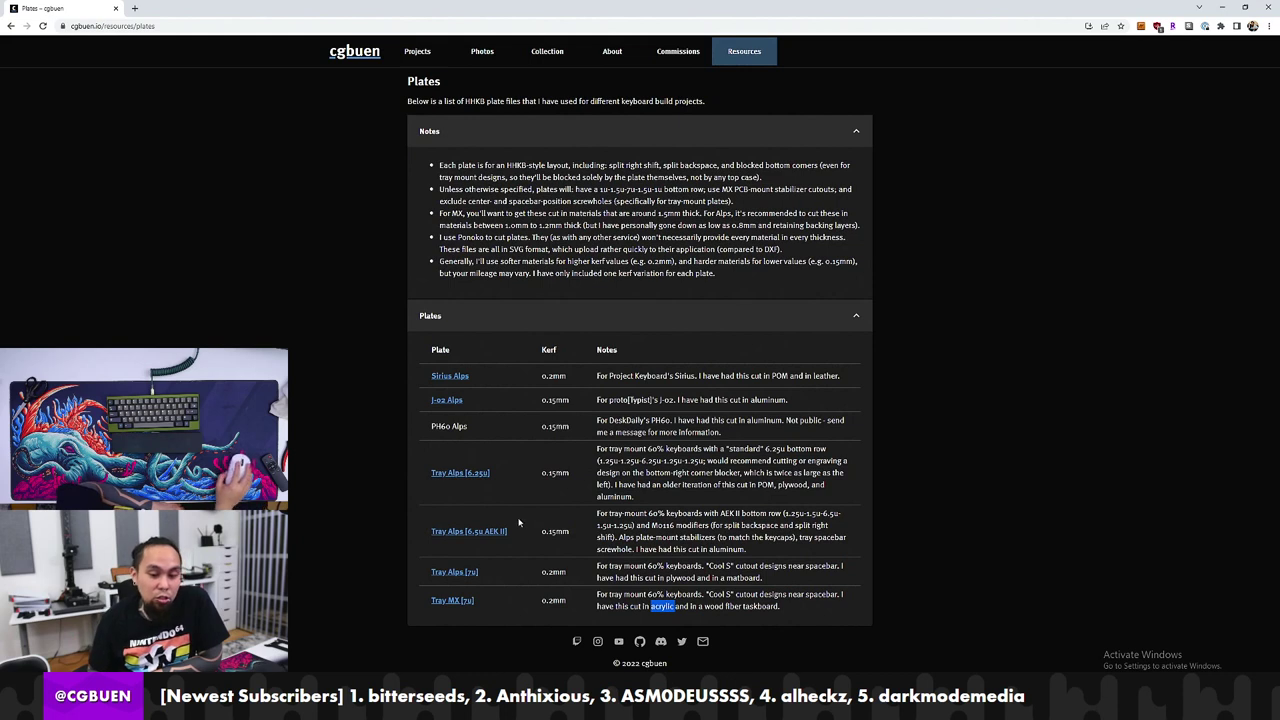
pyautogui.moveTo(805, 603); pyautogui.dragTo(656, 578)
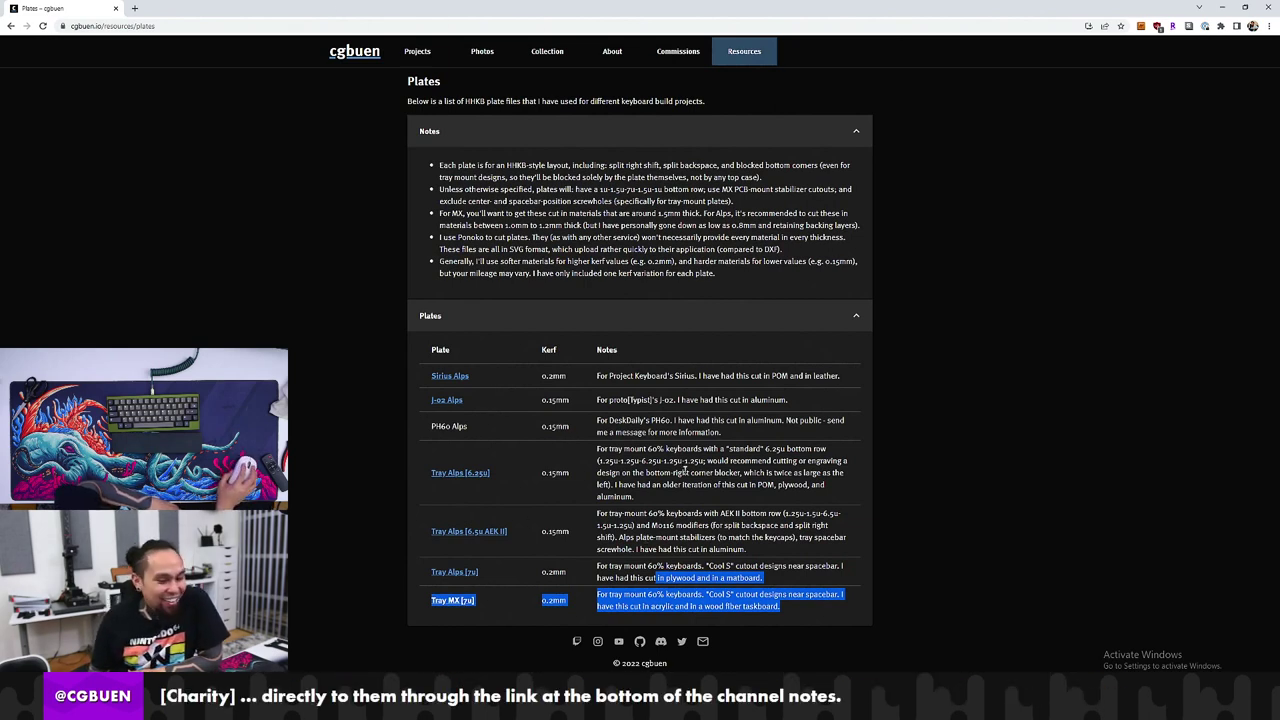
pyautogui.click(529, 489)
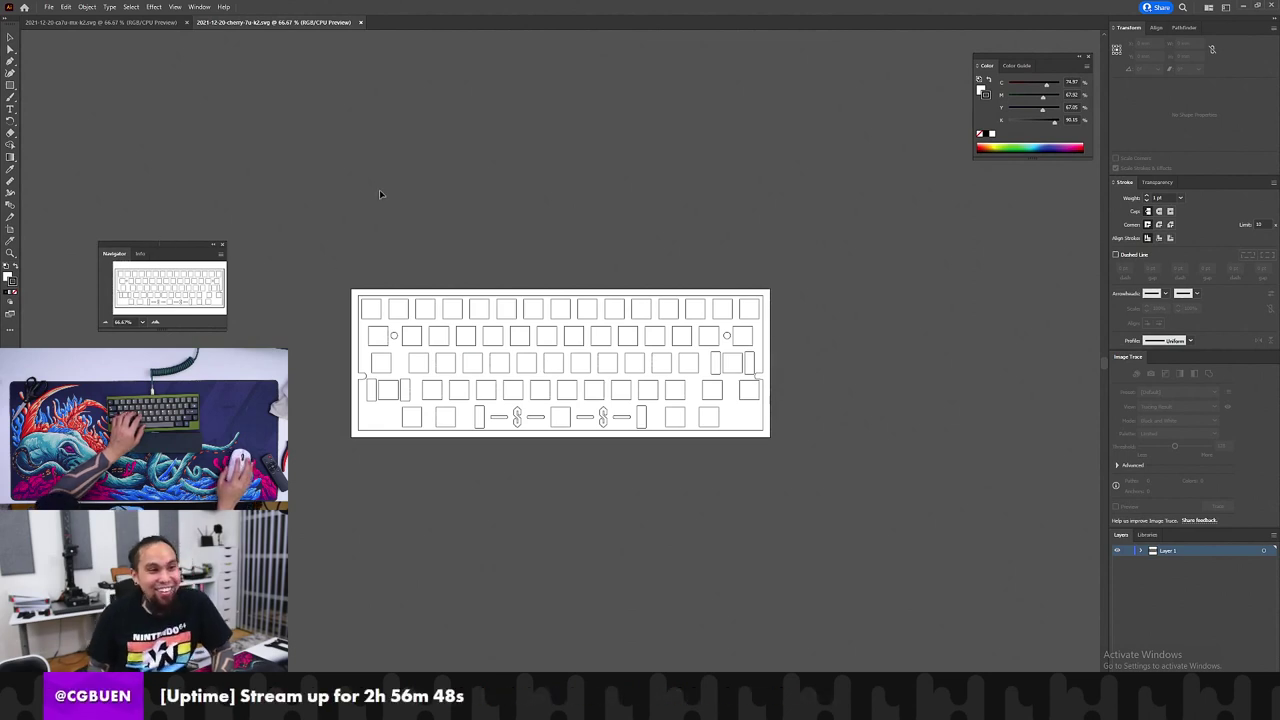
# Step: Switch to Illustrator and examine the Cool S cutouts in the spacebar area of the cherry-7u plate drawing at up to 400%
pyautogui.click(580, 400)
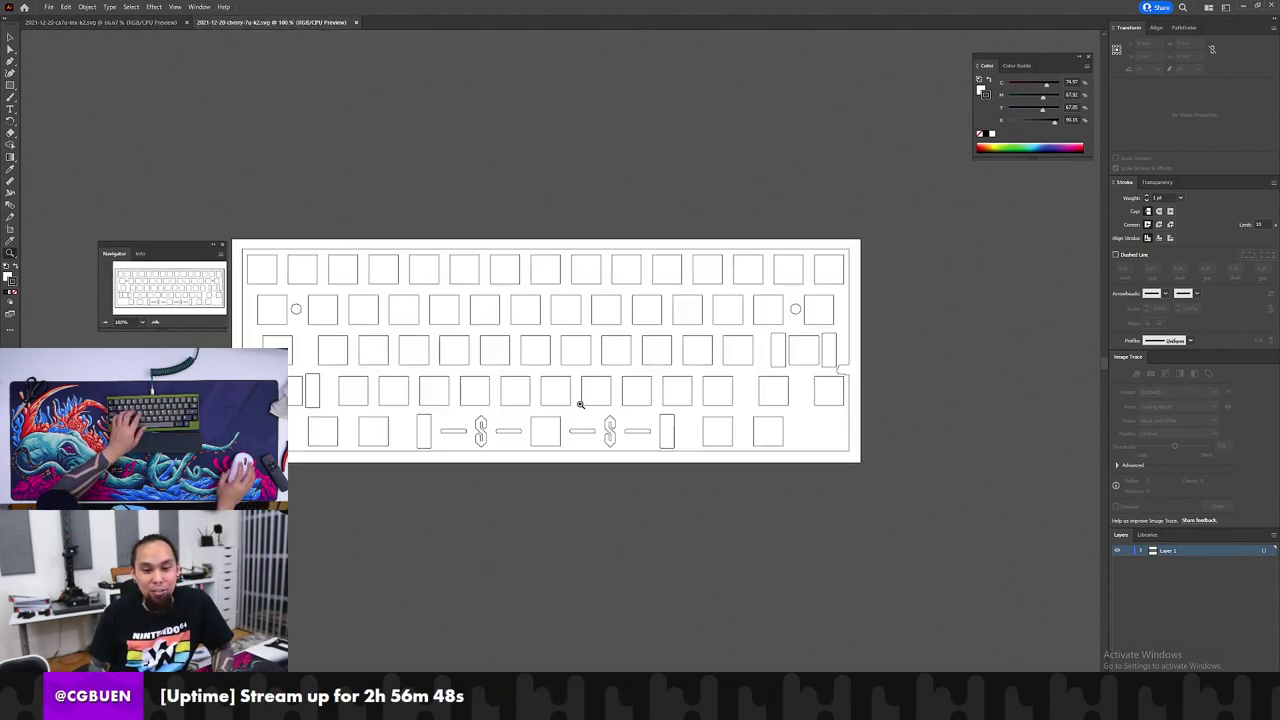
pyautogui.click(490, 365)
pyautogui.click(490, 351)
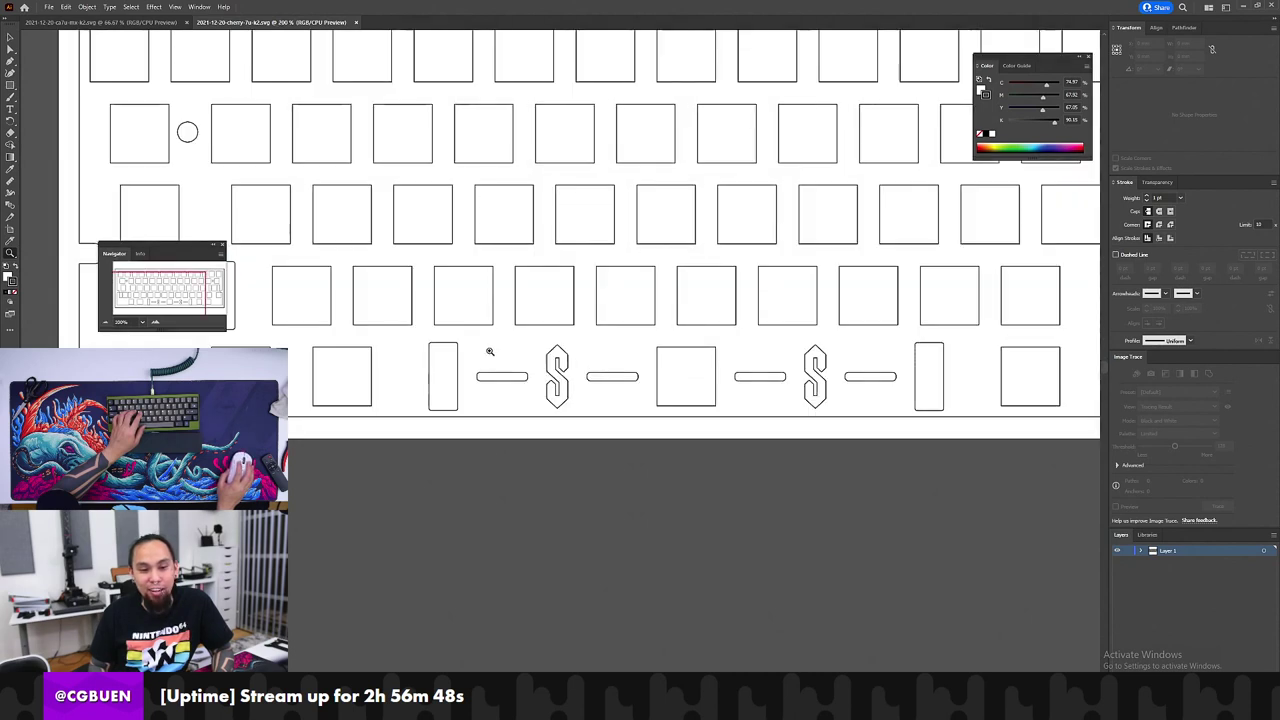
pyautogui.click(535, 377)
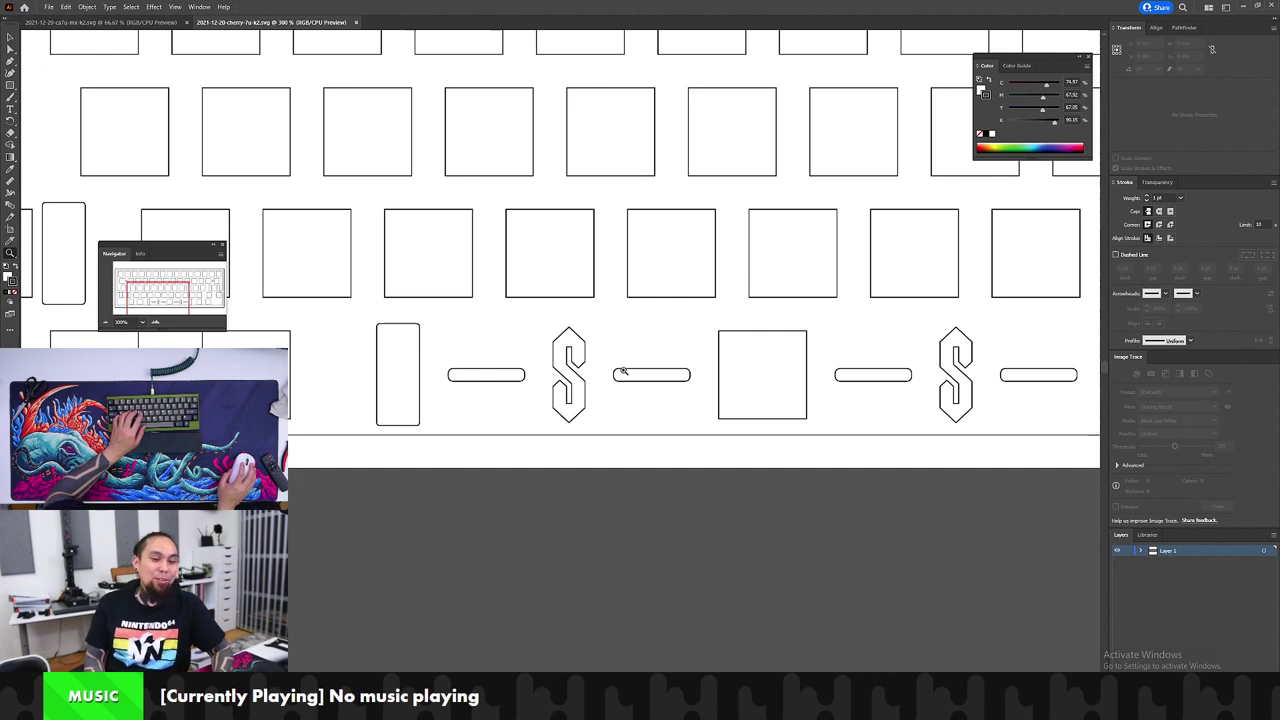
pyautogui.keyDown('alt'); pyautogui.click(604, 378); pyautogui.keyUp('alt')
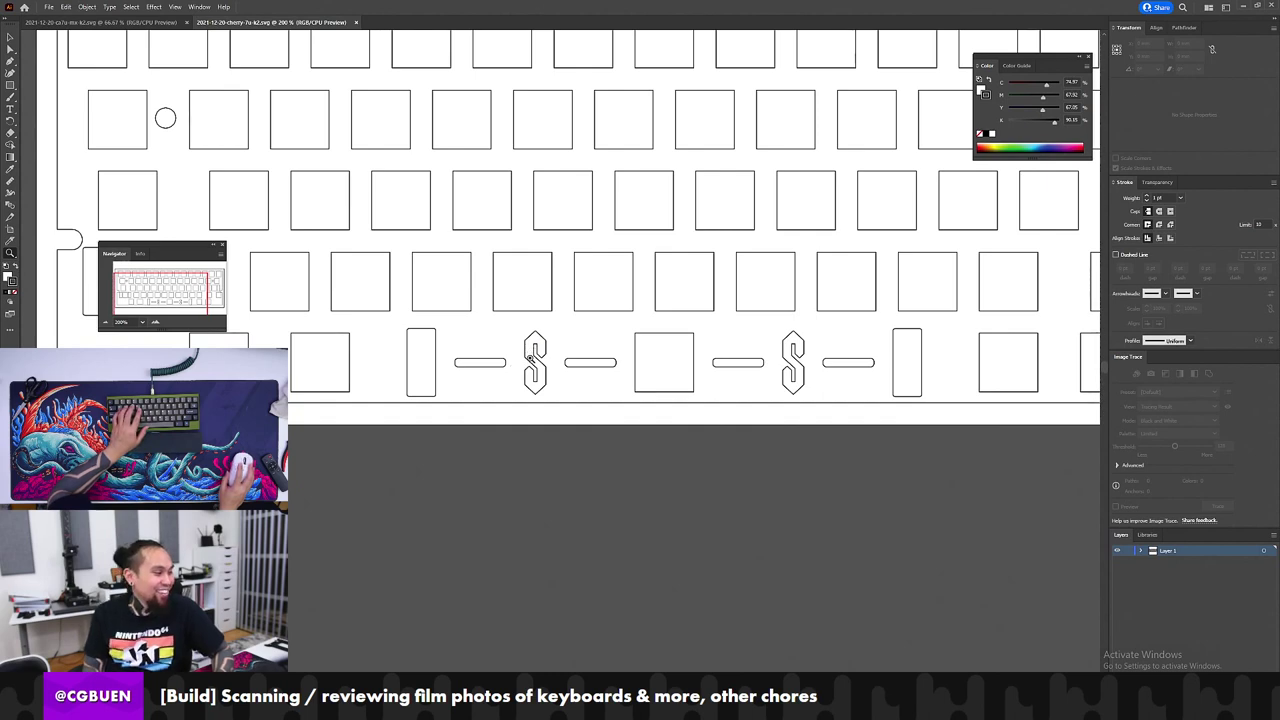
pyautogui.click(537, 357)
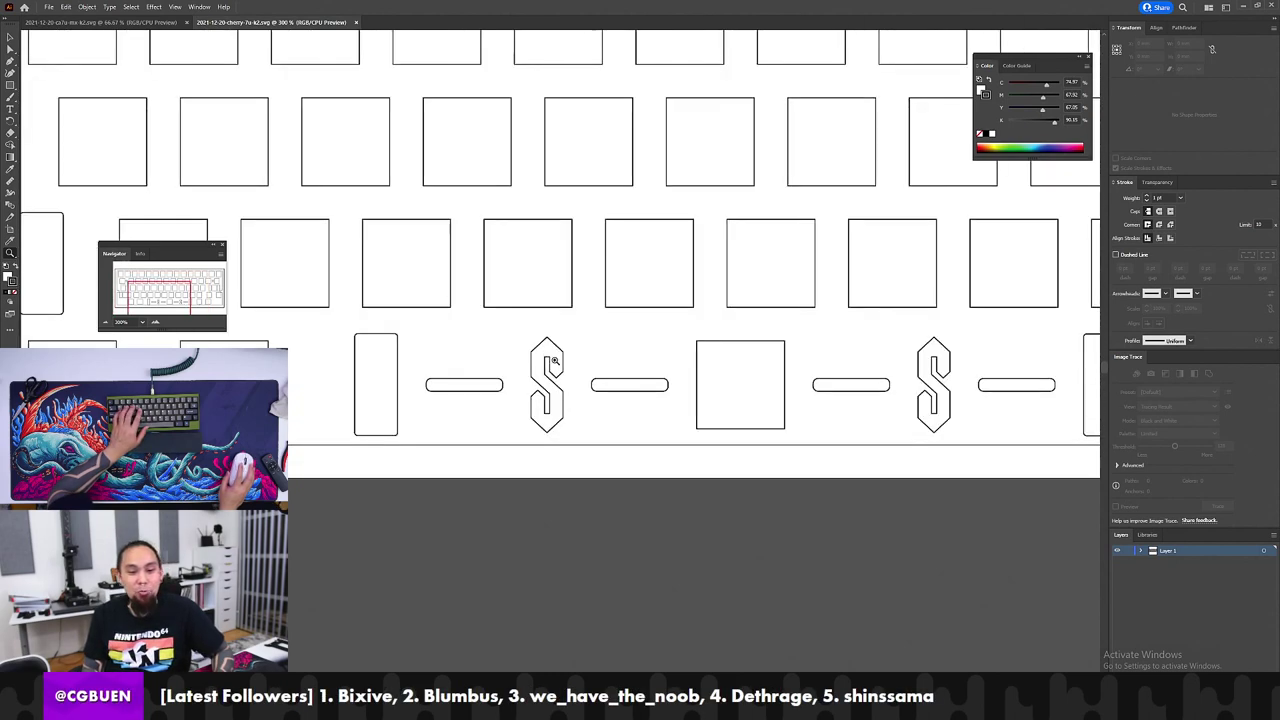
pyautogui.click(603, 371)
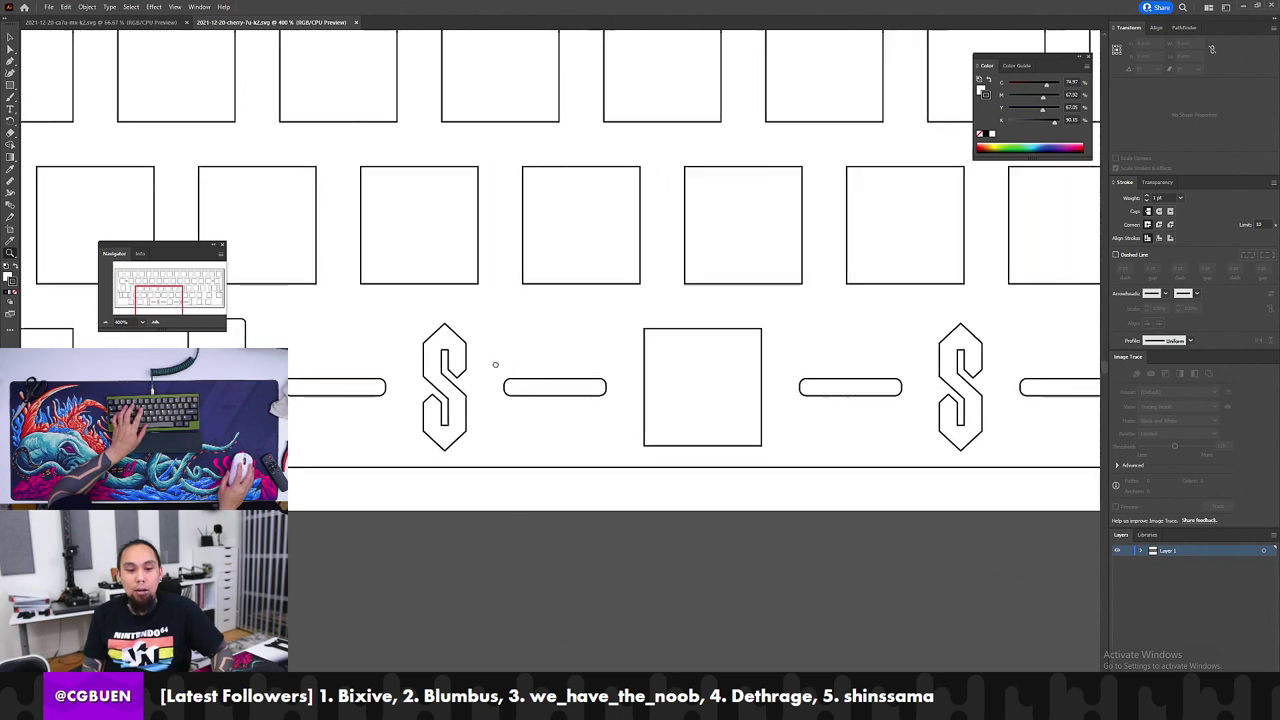
# Step: Select the spacebar's square switch cutout and the neighbouring Cool S cutout in turn to inspect them, and clear the selection
pyautogui.moveTo(497, 363); pyautogui.dragTo(464, 449)
pyautogui.press('v')
pyautogui.moveTo(860, 314); pyautogui.dragTo(685, 453)
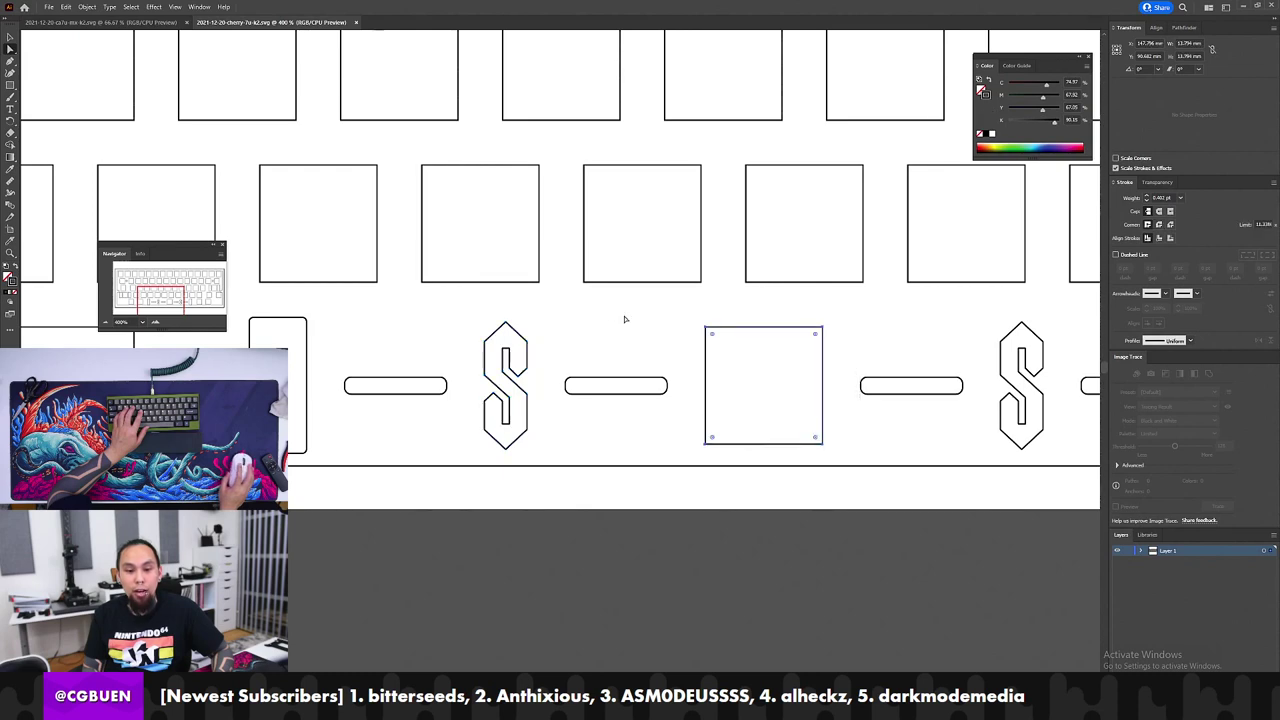
pyautogui.moveTo(500, 370); pyautogui.dragTo(464, 452)
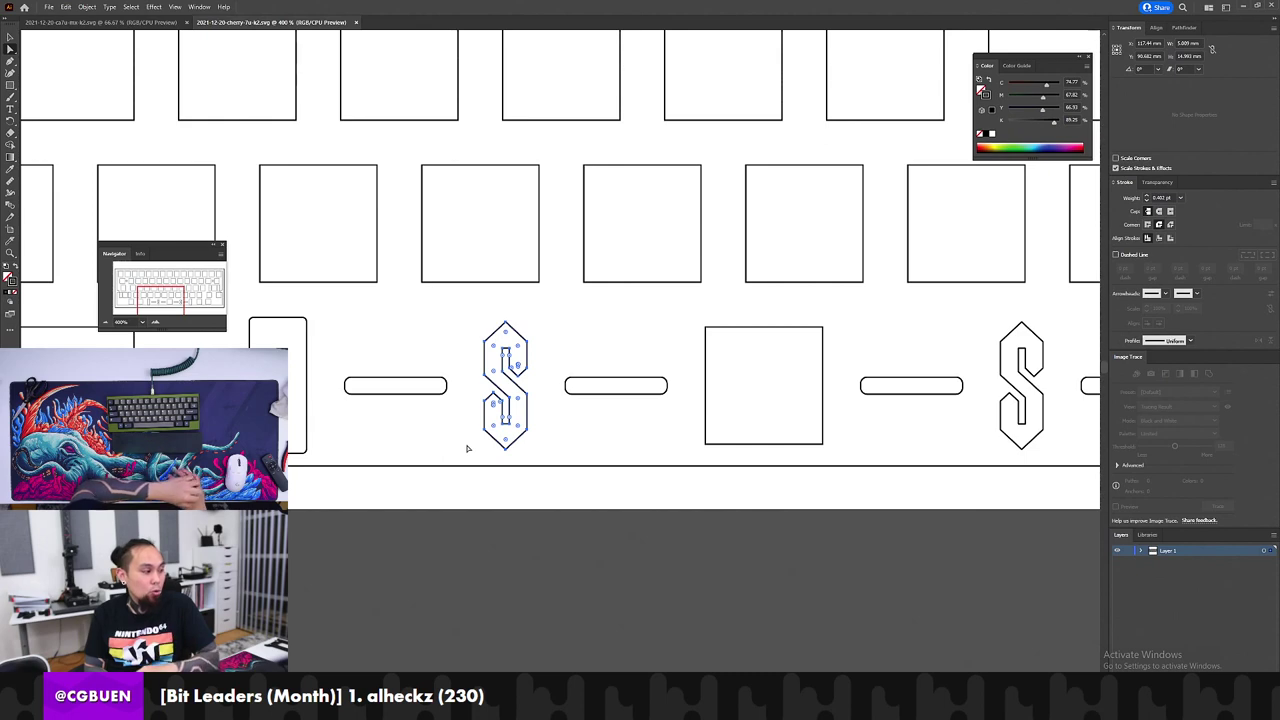
pyautogui.click(466, 448)
pyautogui.click(521, 386)
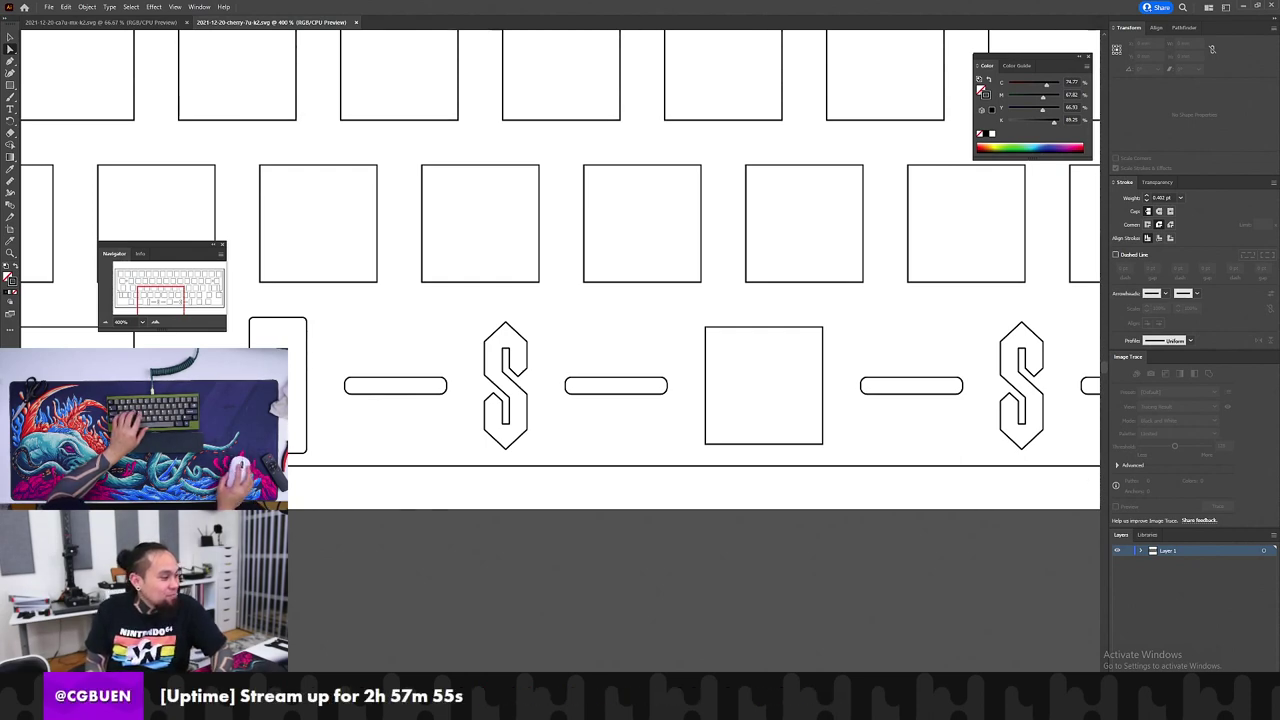
# Step: Select the tall rounded stabilizer cutout at the left end of the spacebar row to inspect it
pyautogui.moveTo(292, 501); pyautogui.dragTo(519, 556)
pyautogui.hscroll(3, 371, 406)
pyautogui.scroll(-1, 371, 406)
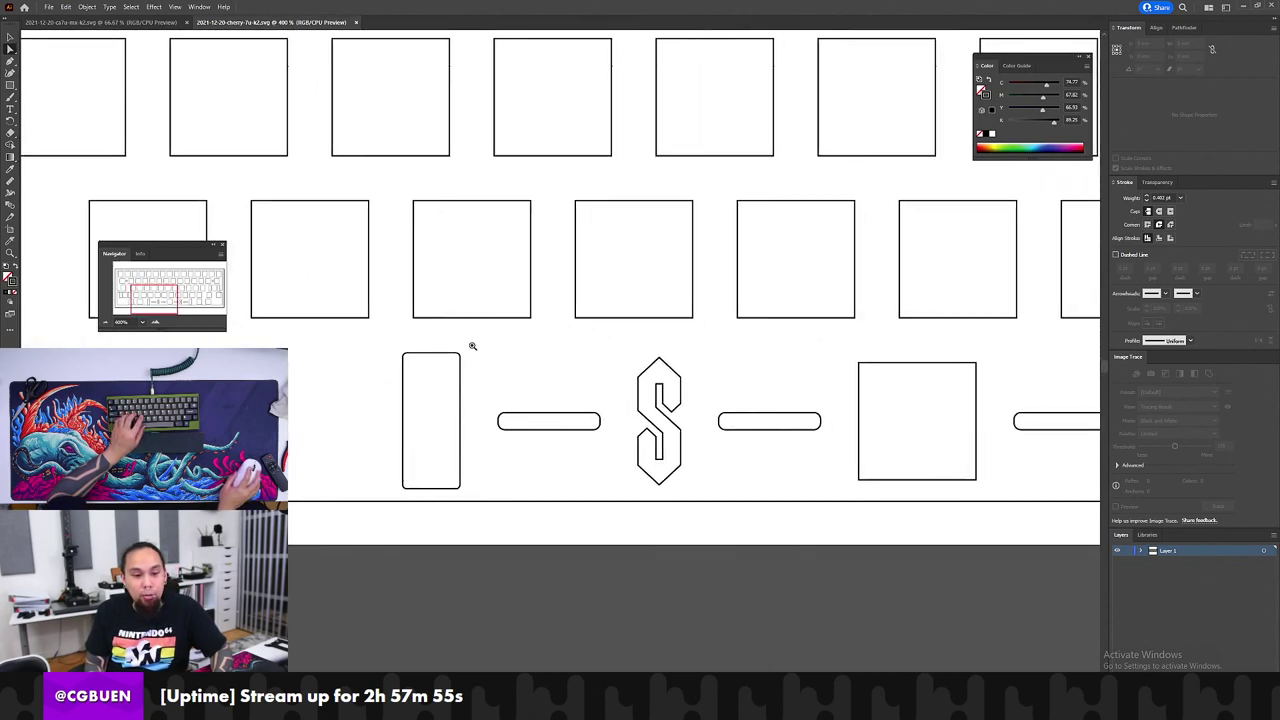
pyautogui.moveTo(474, 348); pyautogui.dragTo(372, 498)
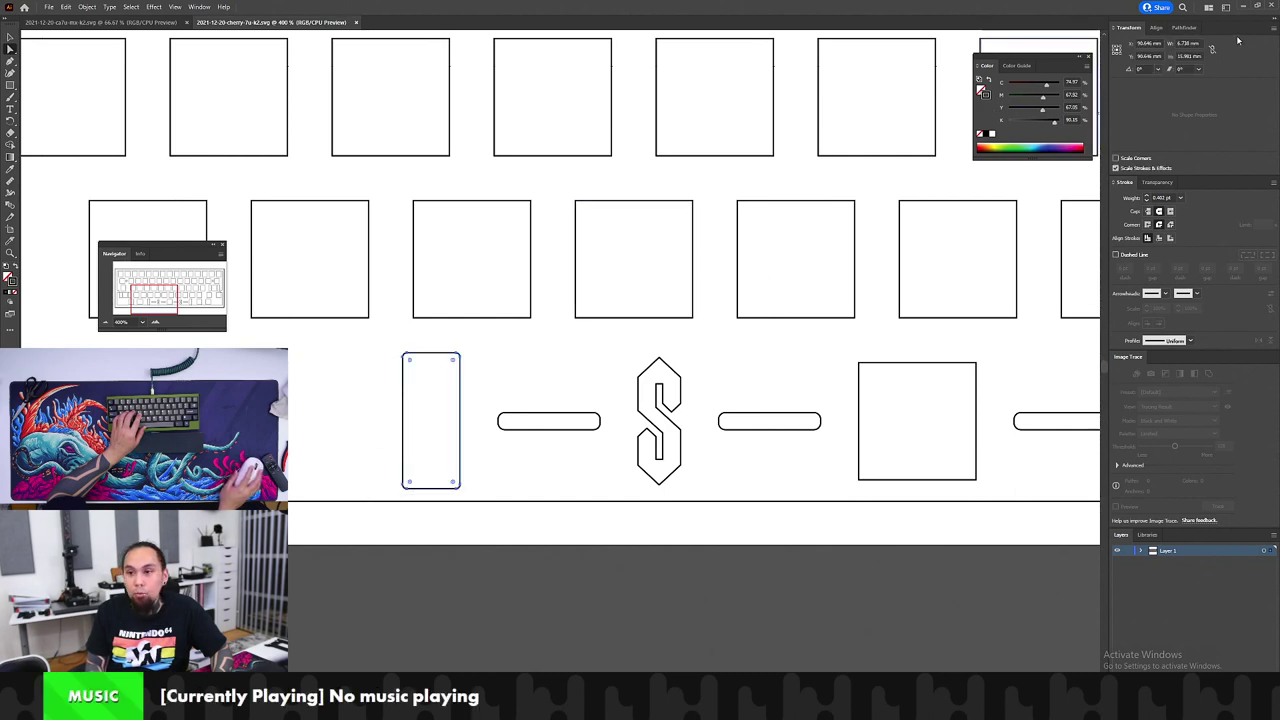
# Step: Select the tall rounded stabilizer cutout and the plate's bottom outline in turn to compare their transform values
pyautogui.moveTo(489, 346); pyautogui.dragTo(378, 496)
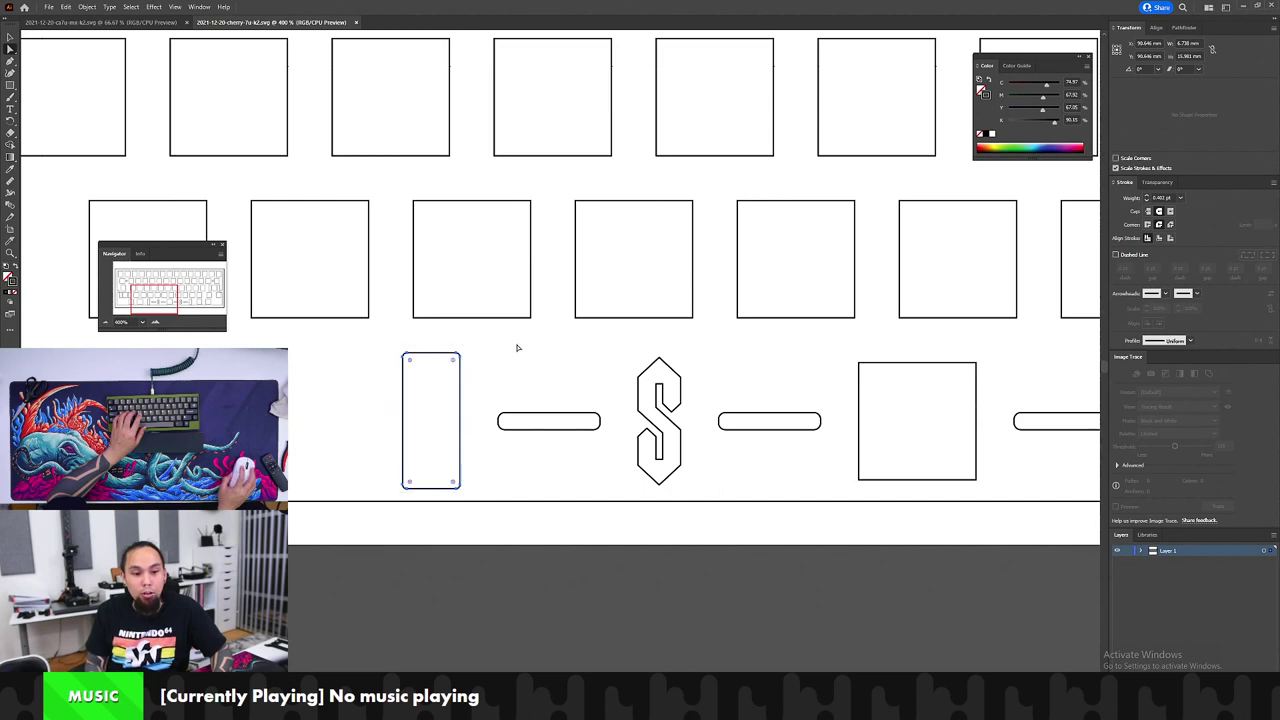
pyautogui.moveTo(491, 347); pyautogui.dragTo(362, 496)
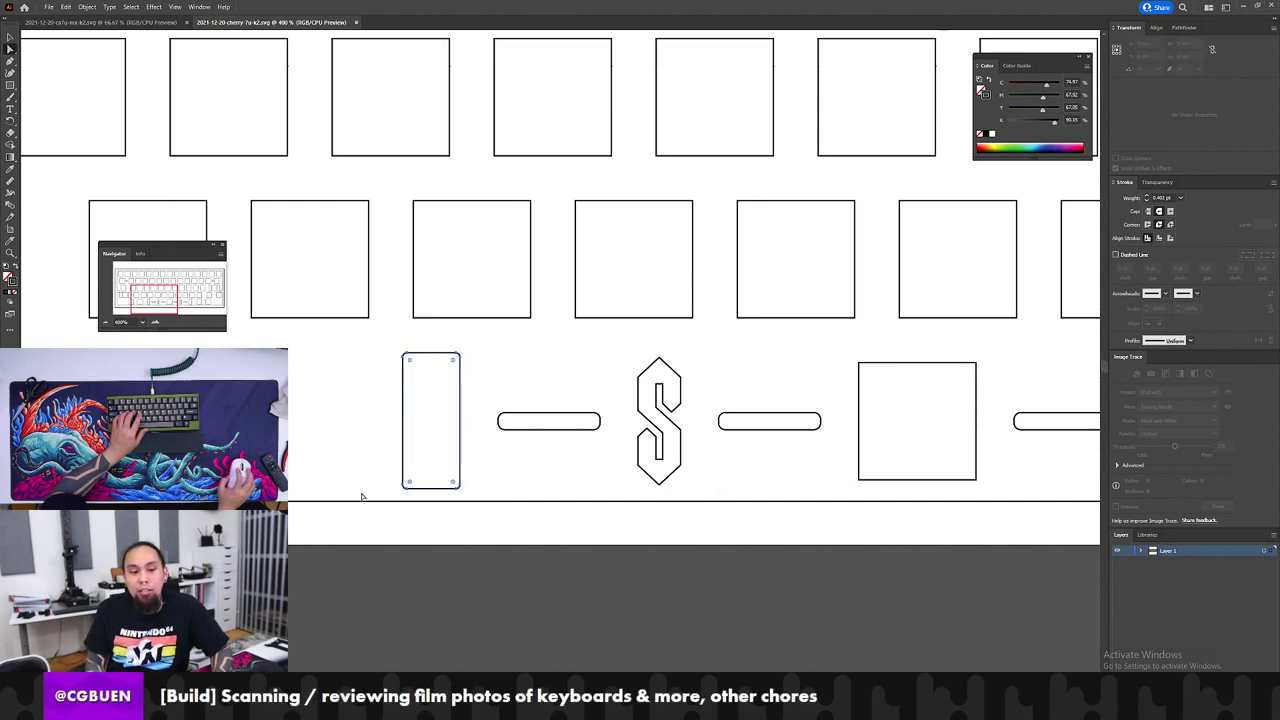
pyautogui.click(432, 501)
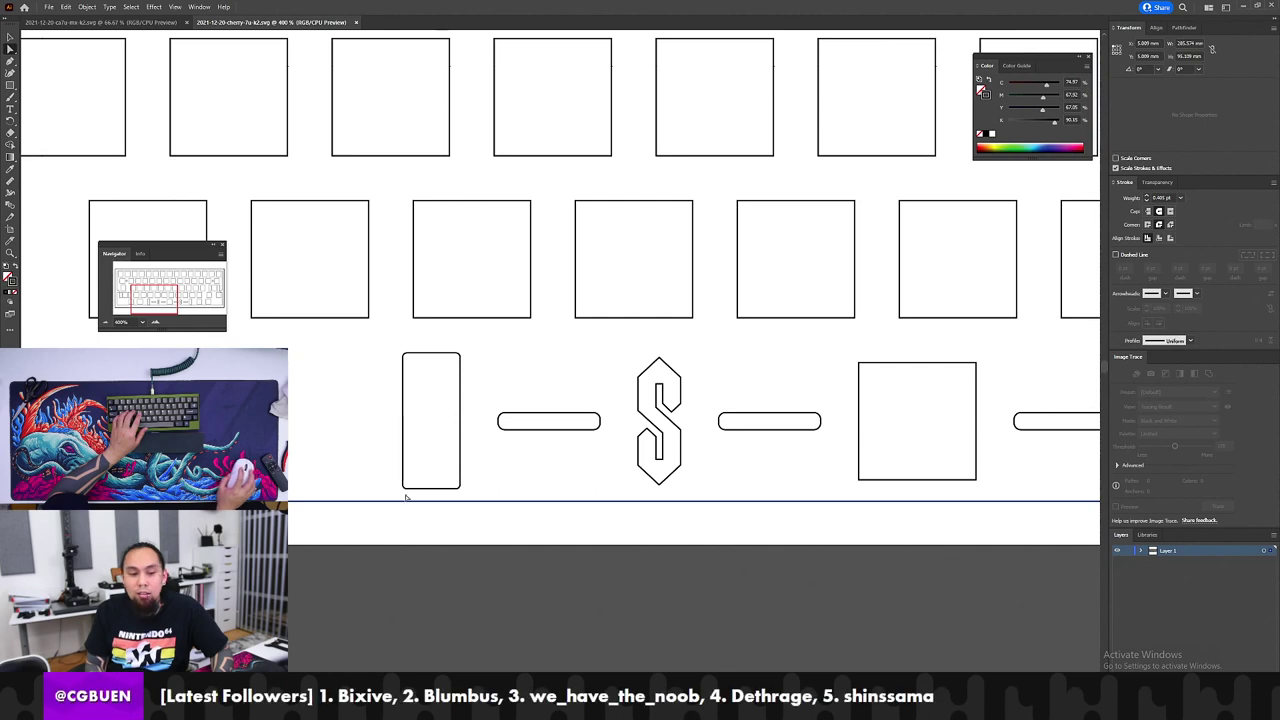
pyautogui.click(434, 487)
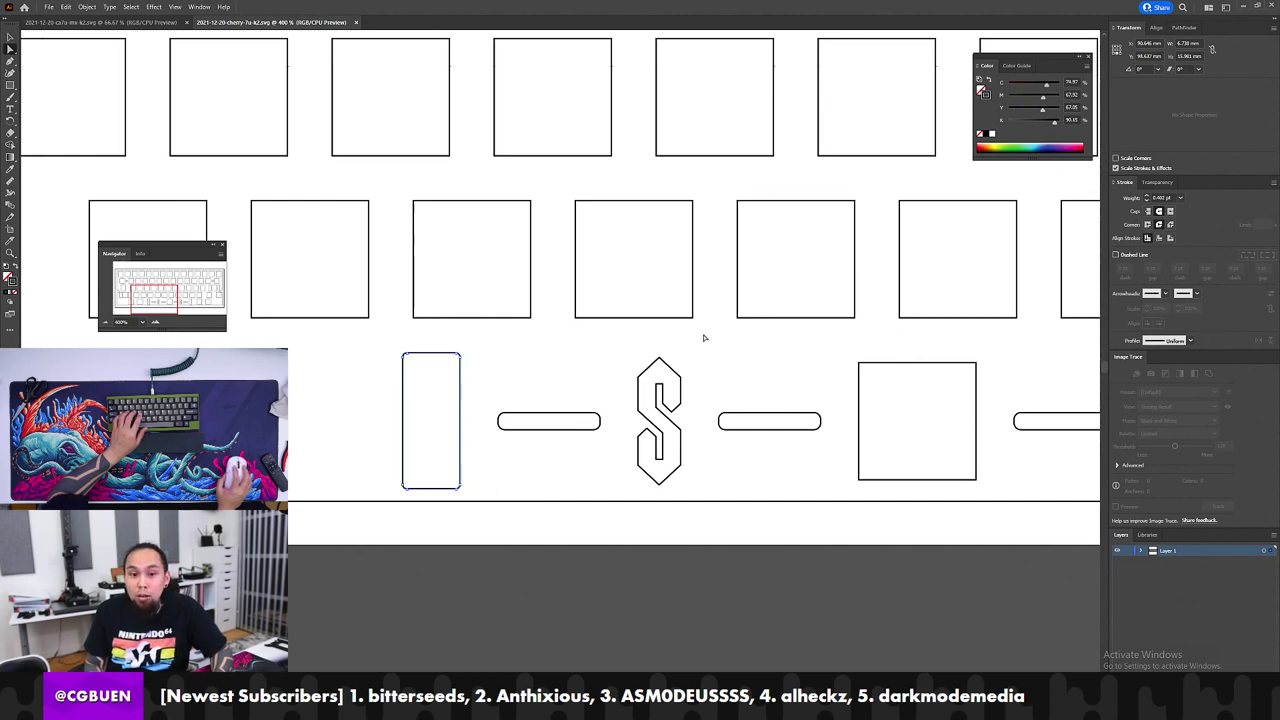
# Step: Reselect all anchor points of the left stabilizer cutout in the spacebar row to examine its dimensions and rounded corners
pyautogui.moveTo(704, 338); pyautogui.dragTo(643, 336)
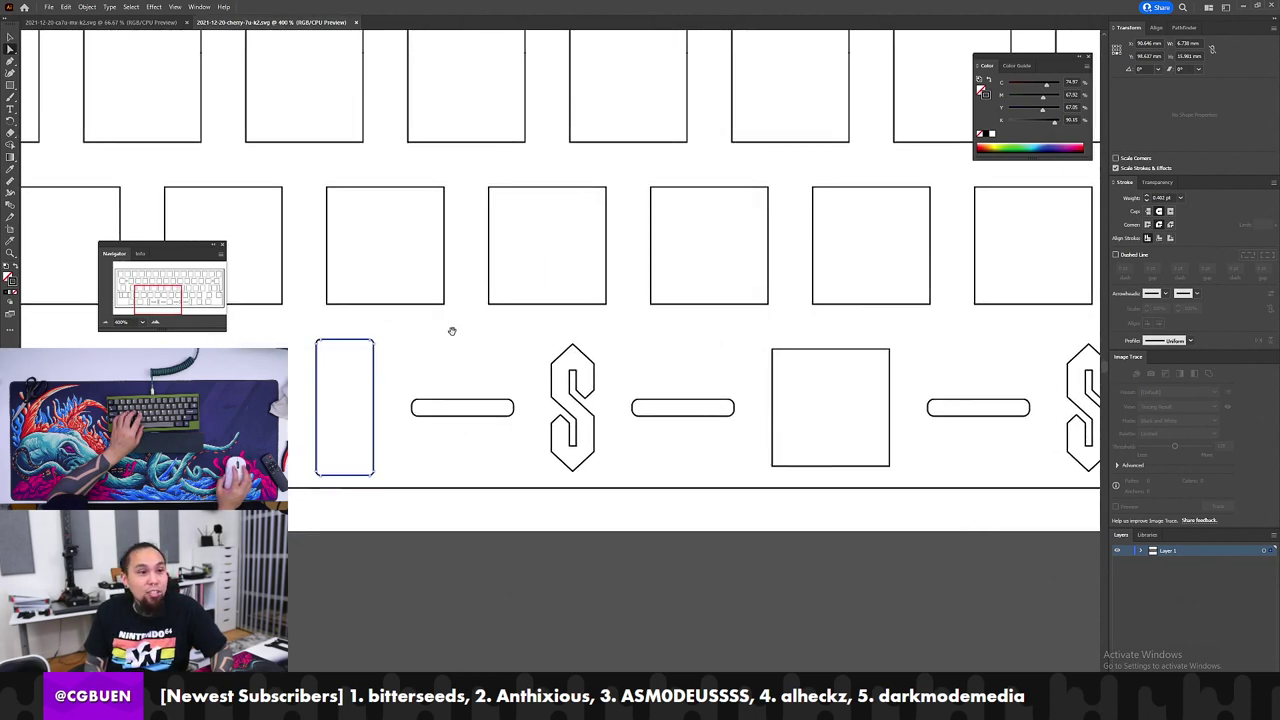
pyautogui.moveTo(400, 334); pyautogui.dragTo(537, 357)
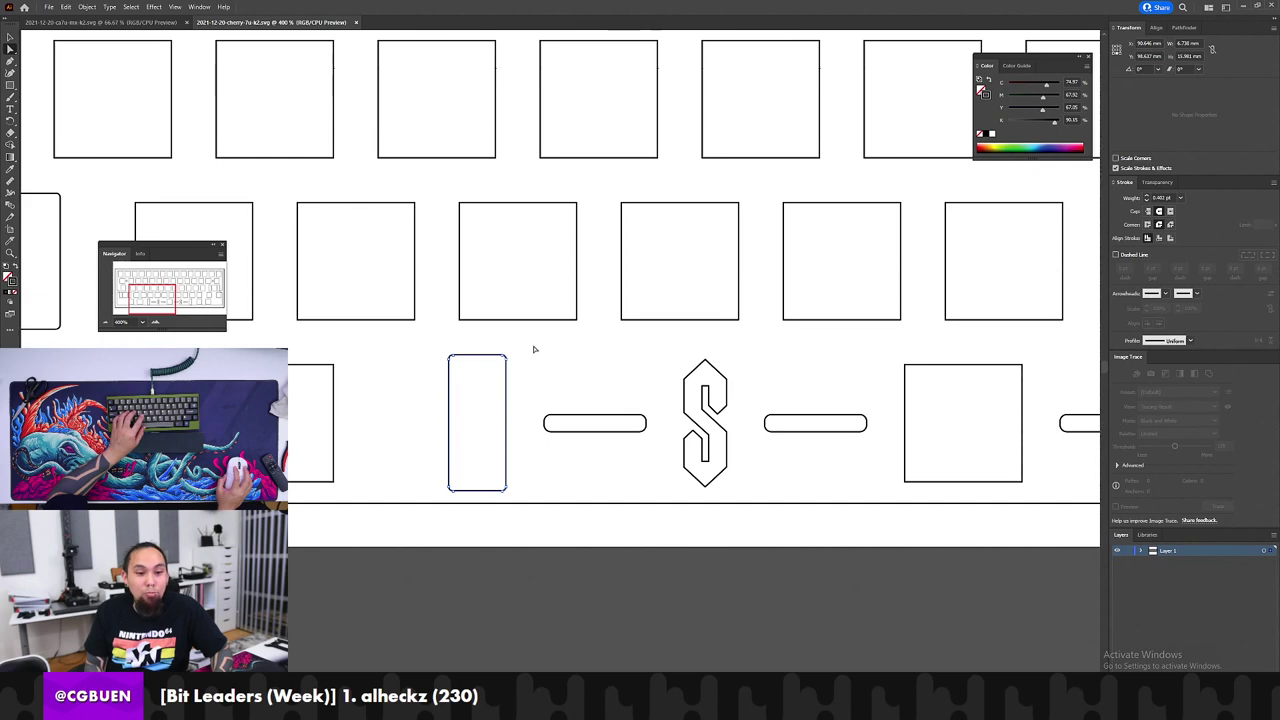
pyautogui.moveTo(463, 398); pyautogui.dragTo(431, 502)
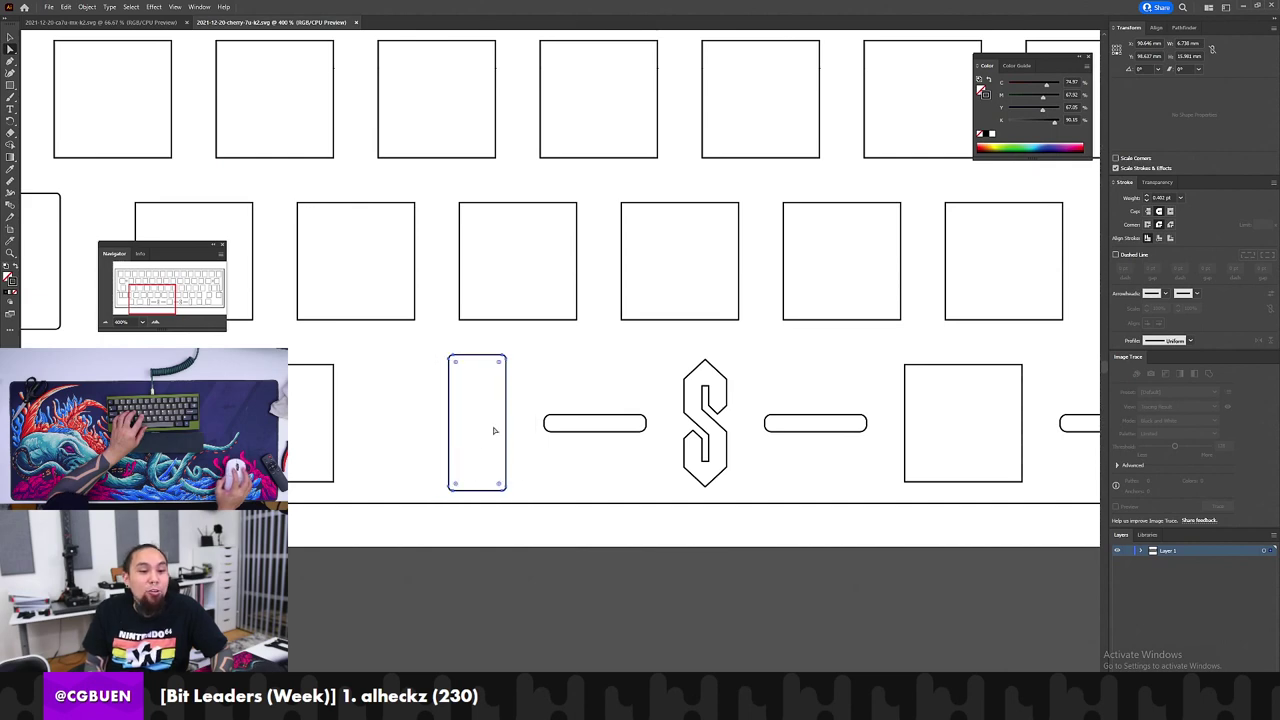
pyautogui.moveTo(521, 347); pyautogui.dragTo(426, 494)
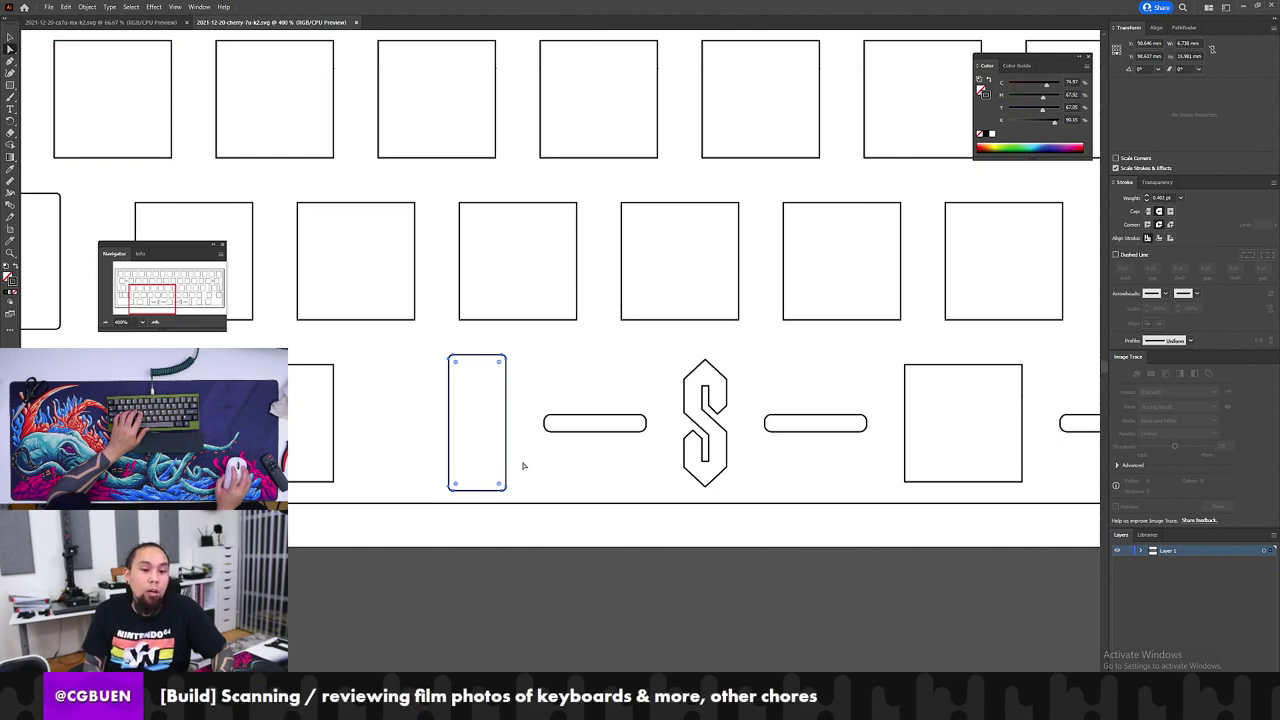
pyautogui.click(478, 428)
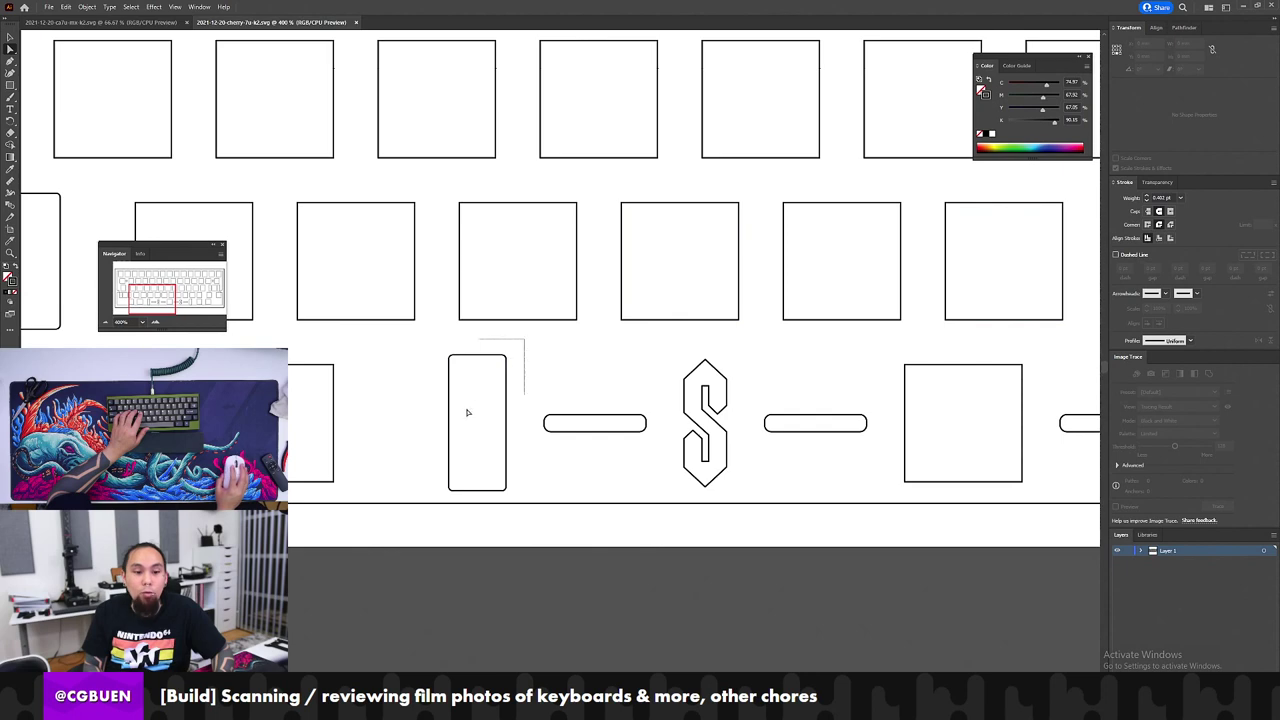
pyautogui.moveTo(466, 412); pyautogui.dragTo(428, 494)
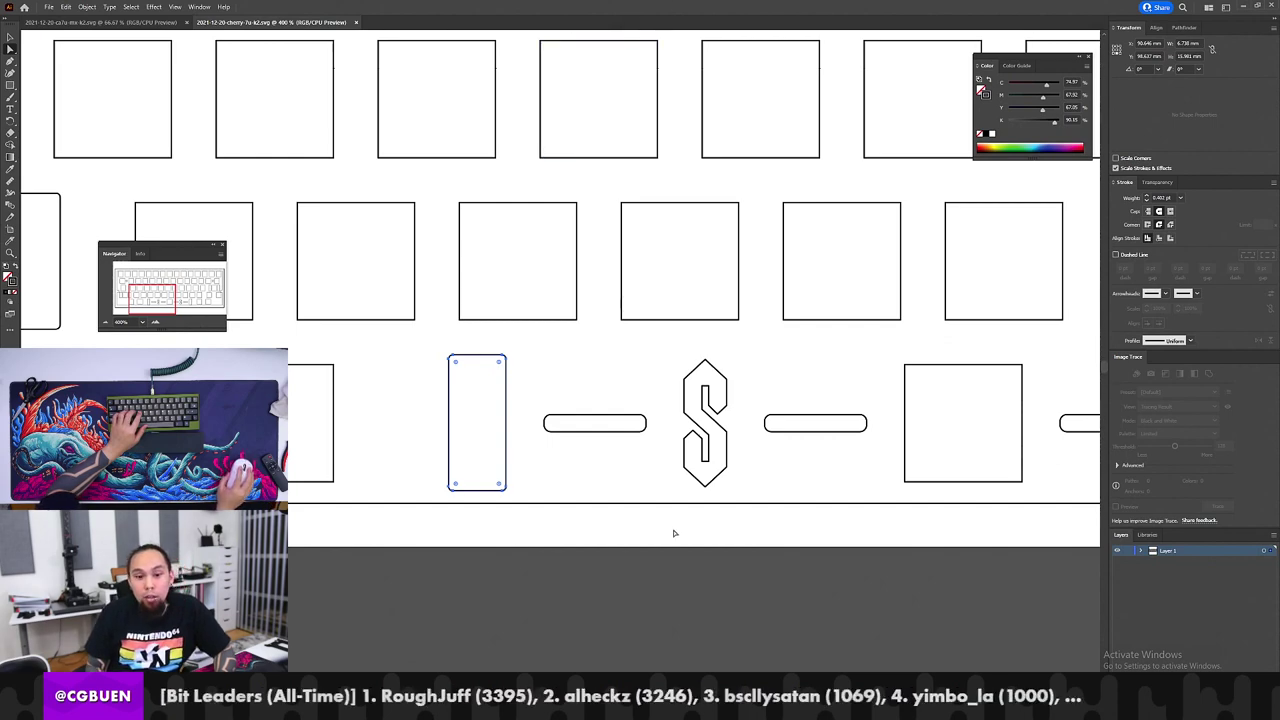
# Step: Examine the layout of the cherry-7u plate from end to end at 200%
pyautogui.moveTo(674, 533); pyautogui.dragTo(554, 573)
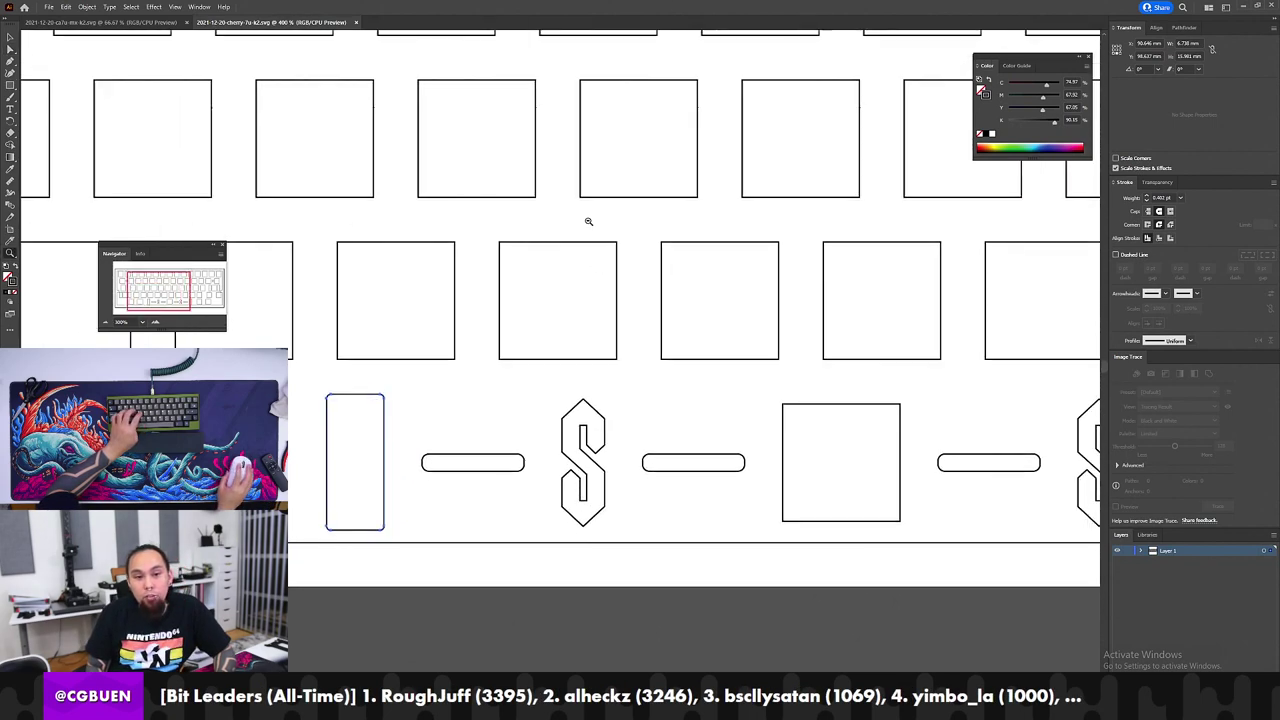
pyautogui.keyDown('alt'); pyautogui.click(589, 221); pyautogui.keyUp('alt')
pyautogui.keyDown('alt'); pyautogui.click(558, 268); pyautogui.keyUp('alt')
pyautogui.moveTo(688, 297)
pyautogui.mouseDown()
pyautogui.moveTo(649, 290)
pyautogui.moveTo(680, 308)
pyautogui.moveTo(670, 304)
pyautogui.mouseUp()
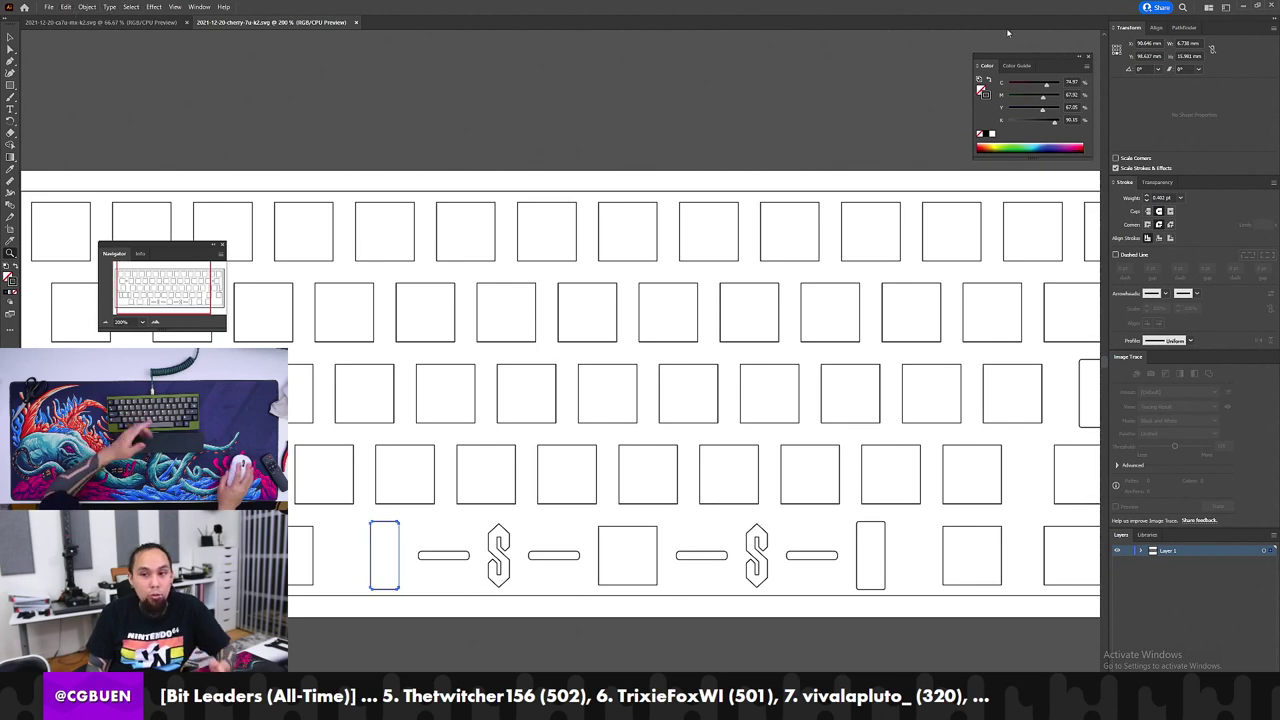
pyautogui.moveTo(810, 139); pyautogui.dragTo(652, 139)
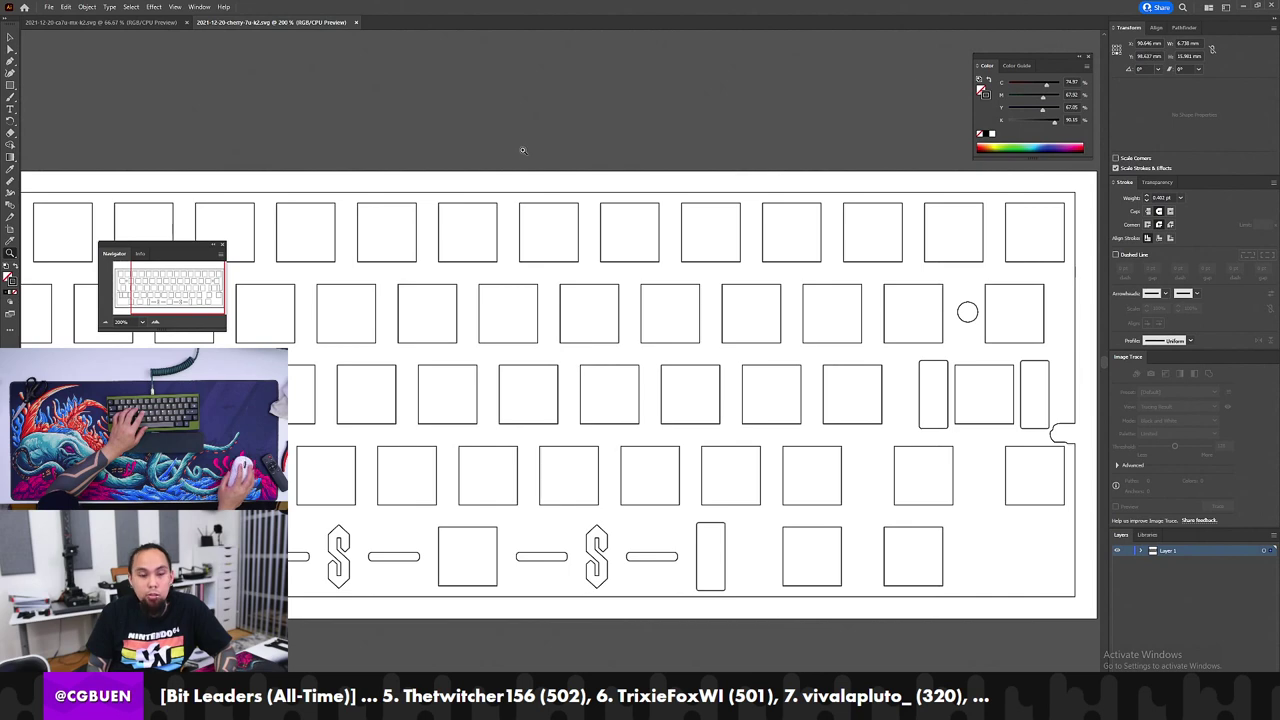
pyautogui.moveTo(446, 171); pyautogui.dragTo(707, 150)
pyautogui.moveTo(614, 150); pyautogui.dragTo(352, 154)
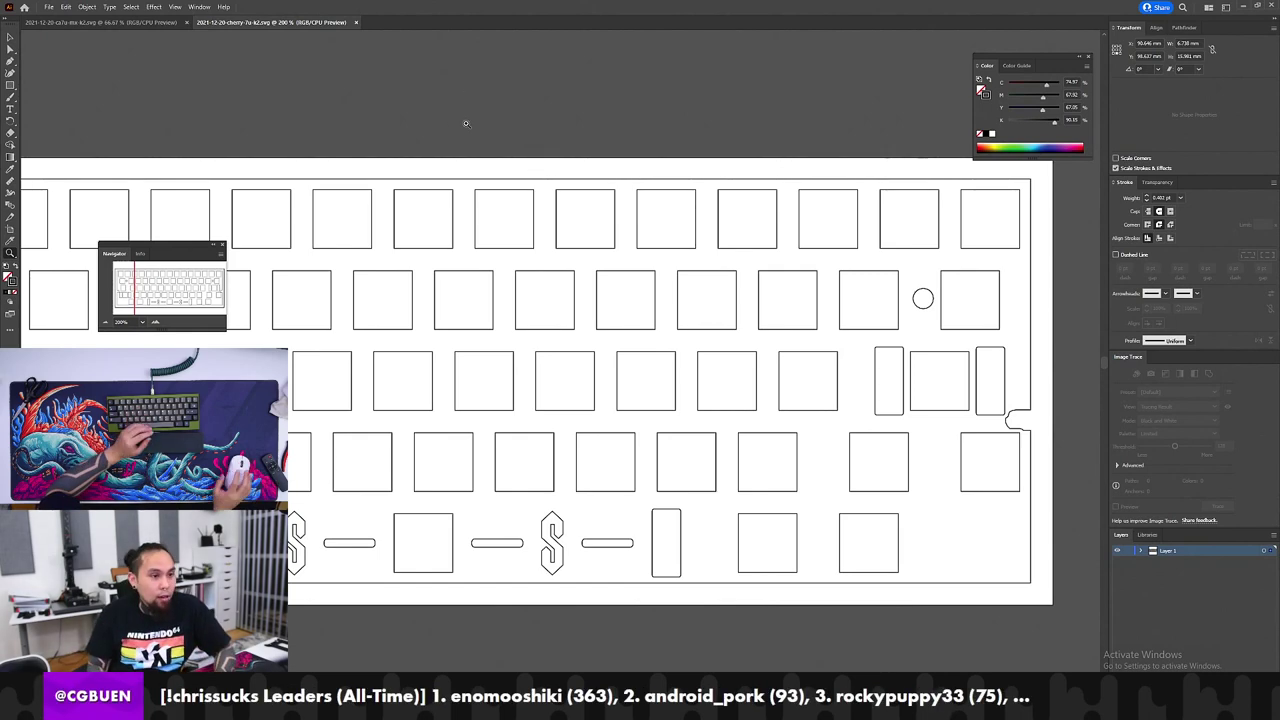
# Step: Switch to File Explorer, go from the finished folder back to PLATES to look over the plate files, and return to Illustrator
pyautogui.hotkey('alt', 'Tab')
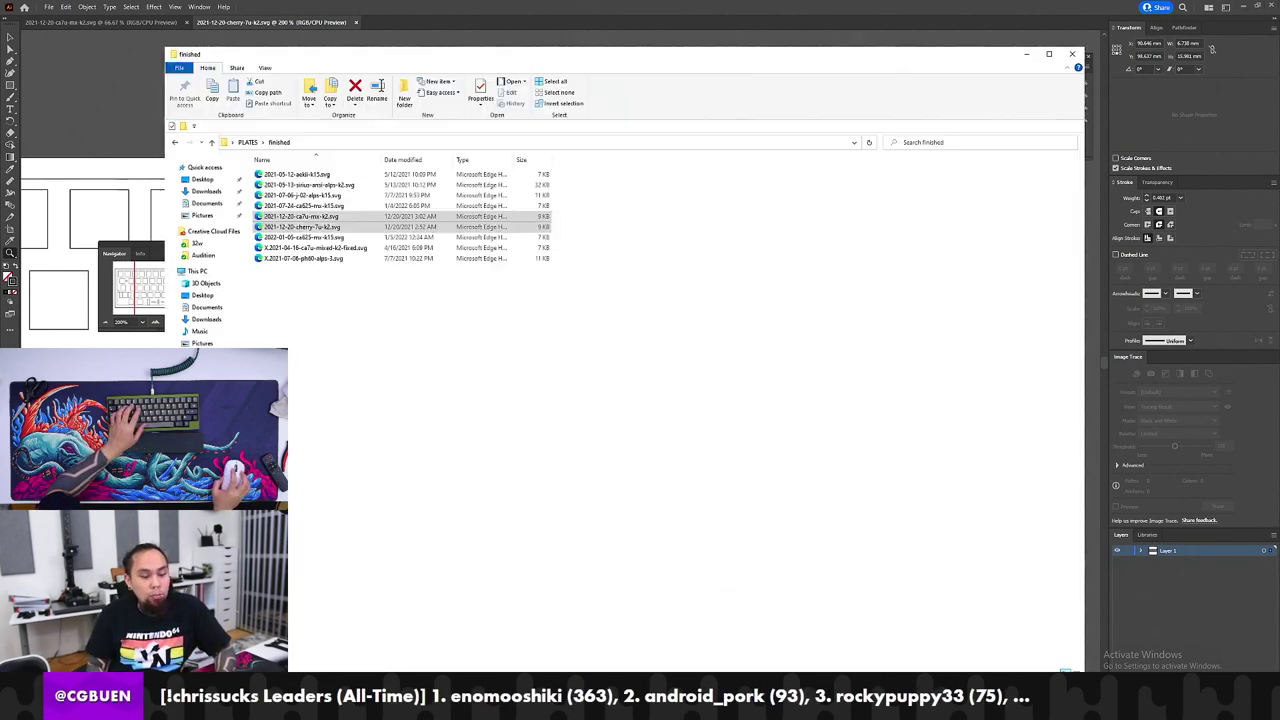
pyautogui.click(586, 283)
pyautogui.hotkey('alt', 'Left')
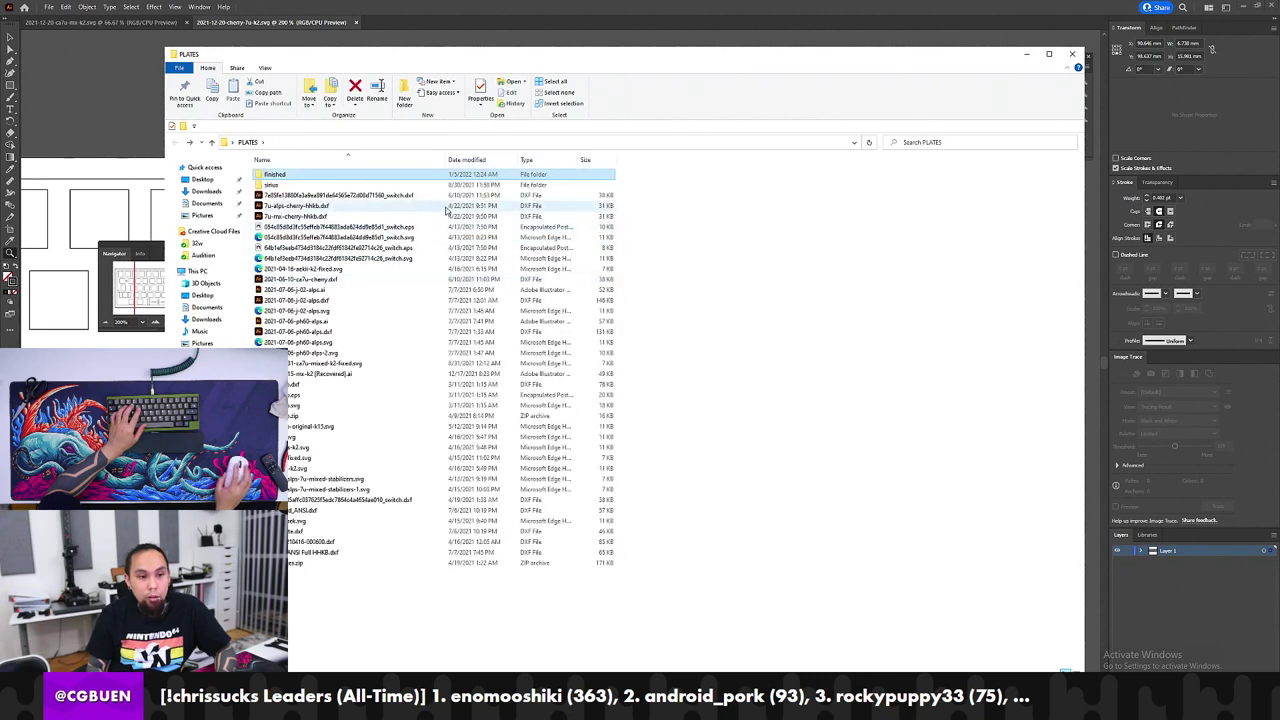
pyautogui.click(467, 5)
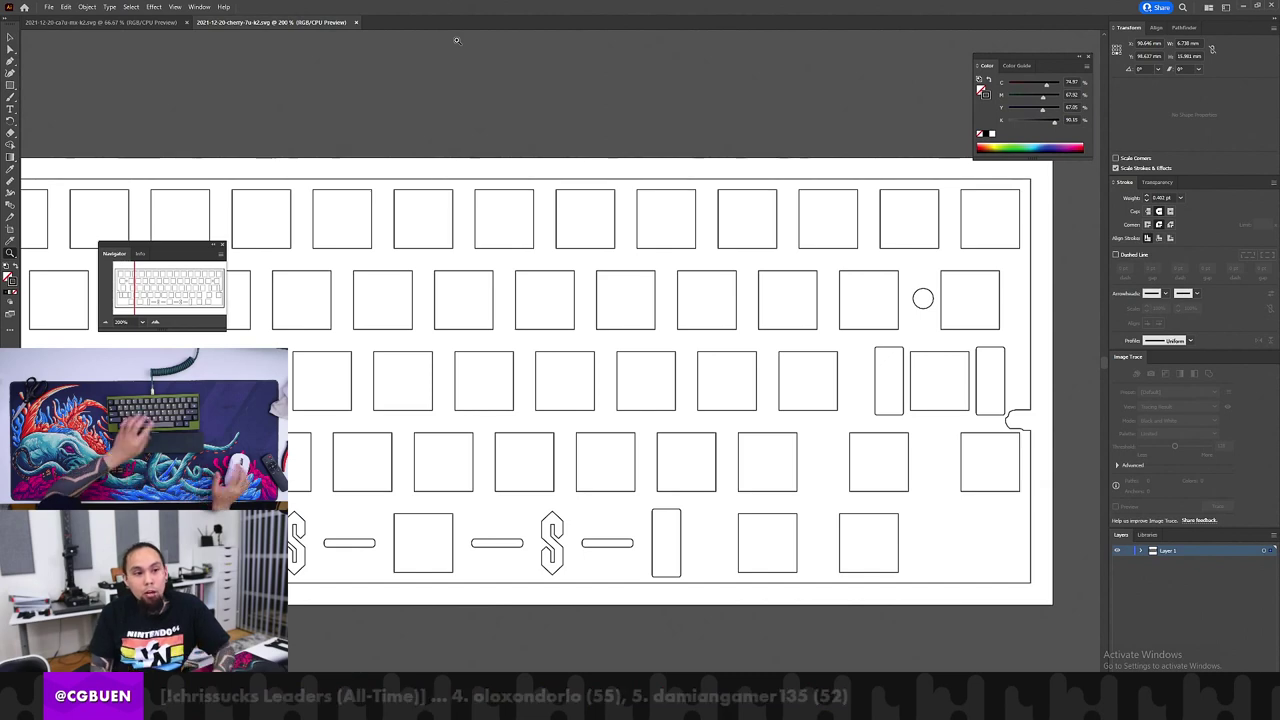
# Step: Start importing 7u-mx-cherry-hhkb.dxf into Illustrator to review the DXF/DWG artwork scale options, and cancel the import
pyautogui.hotkey('alt', 'Tab')
pyautogui.moveTo(312, 216); pyautogui.dragTo(409, 30)
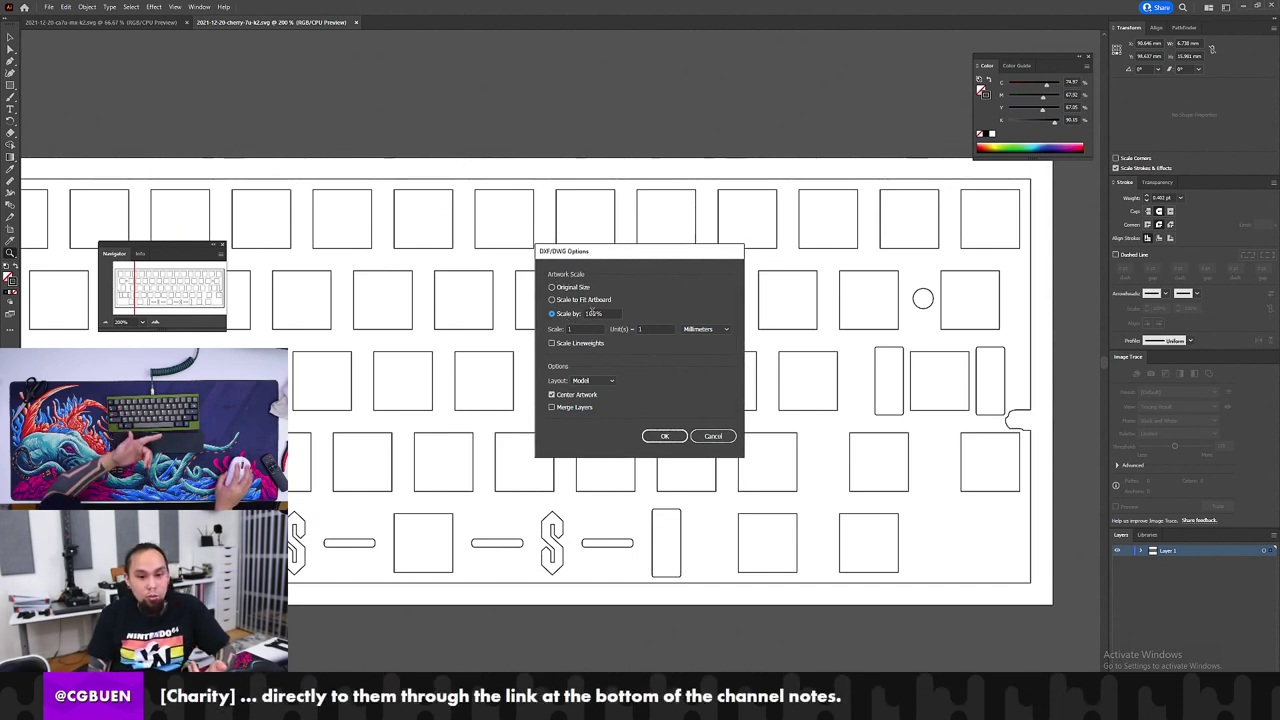
pyautogui.moveTo(605, 328); pyautogui.dragTo(540, 329)
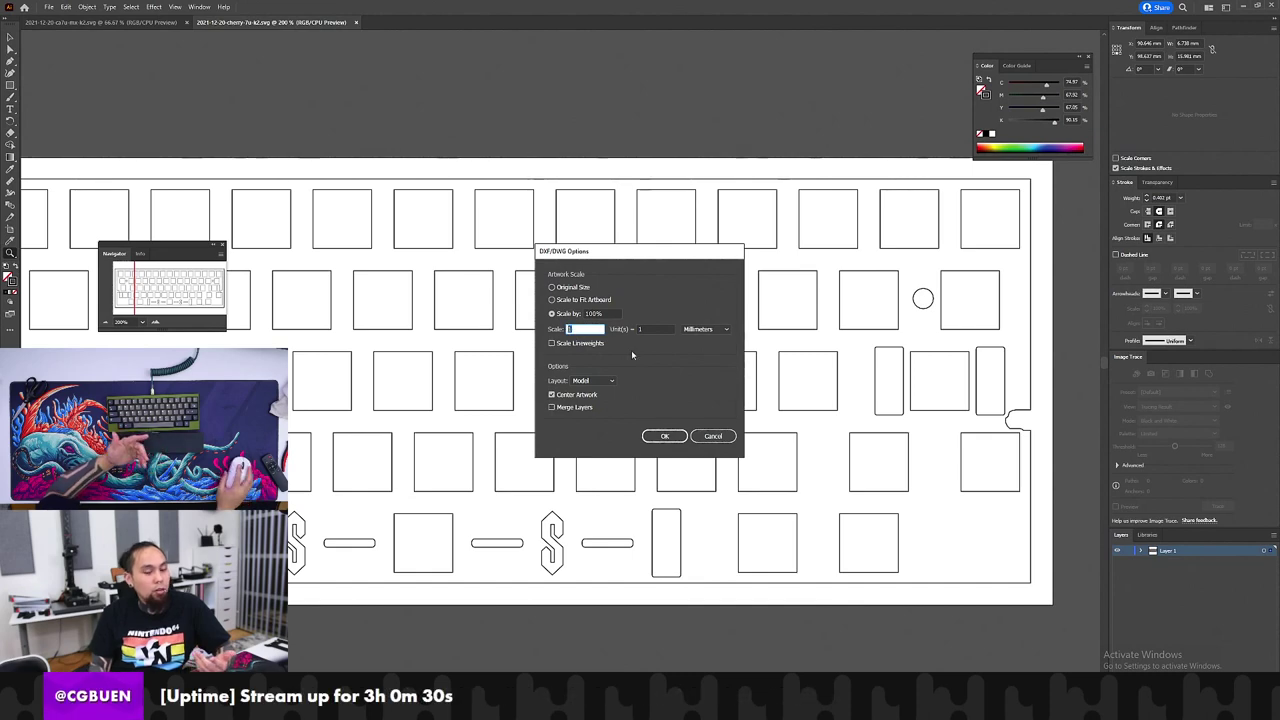
pyautogui.click(715, 441)
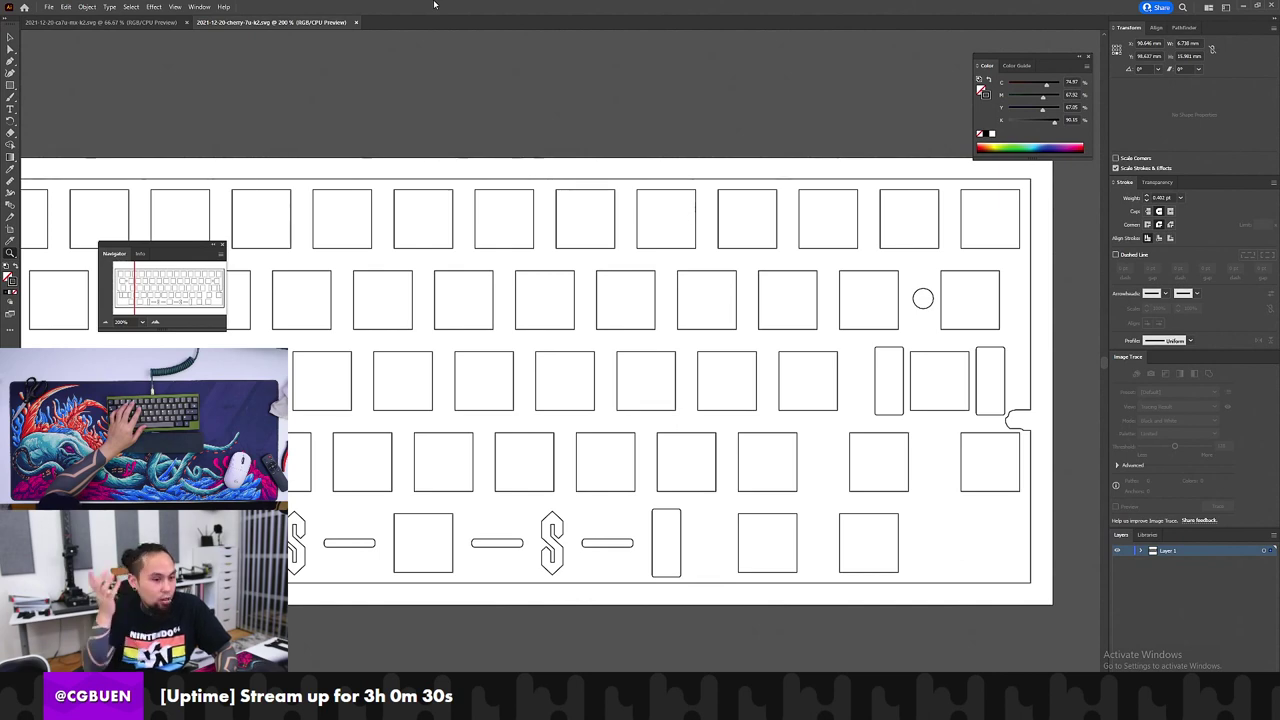
# Step: Review the Units preferences and close them without changes
pyautogui.moveTo(330, 349); pyautogui.dragTo(584, 299)
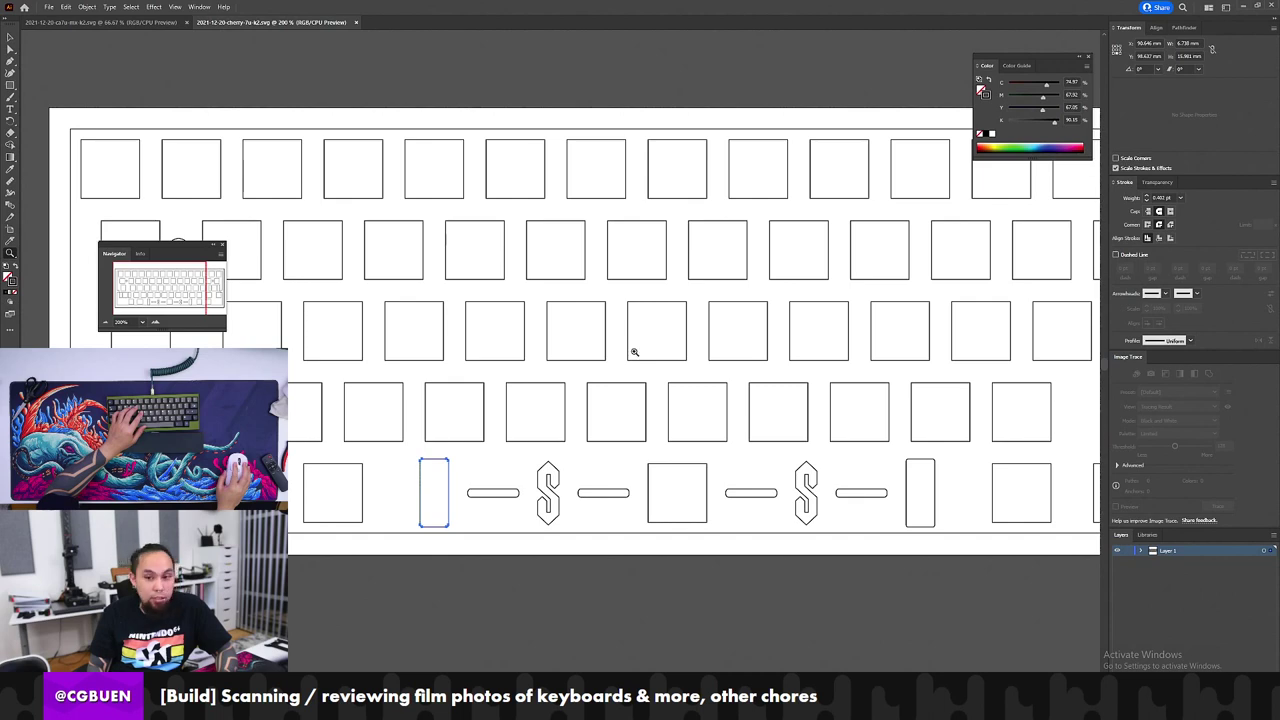
pyautogui.click(65, 7)
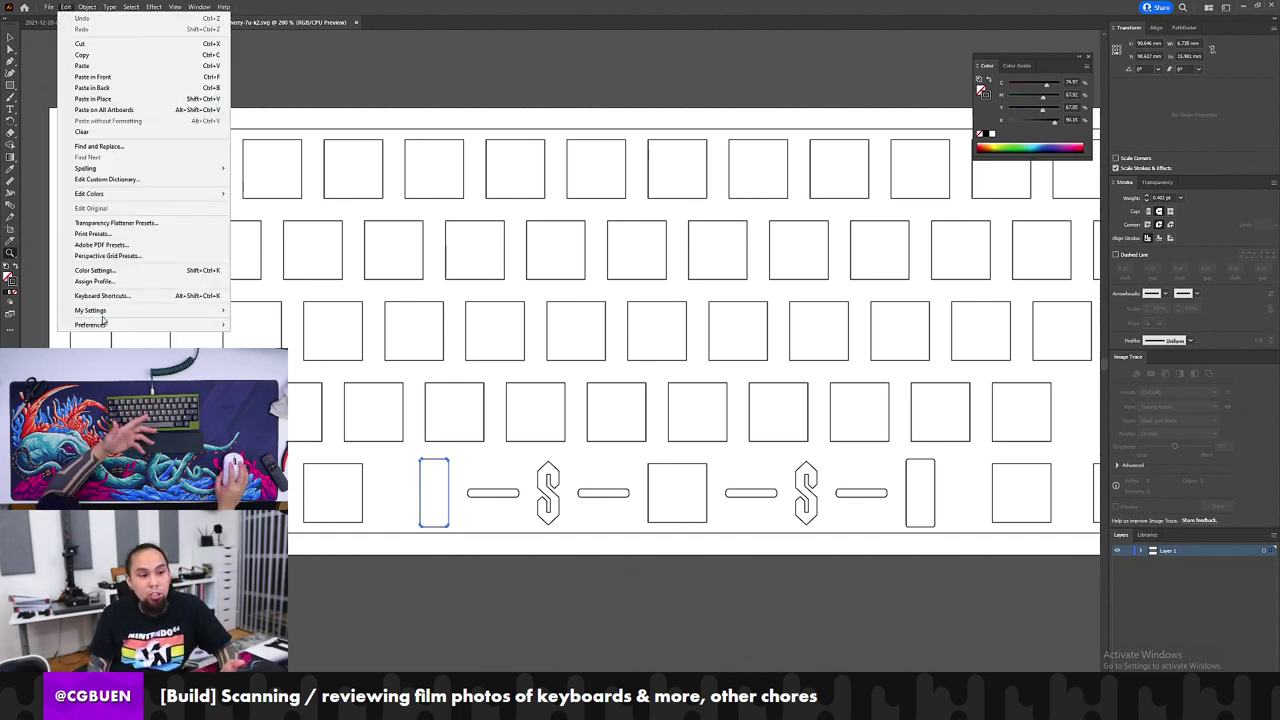
pyautogui.moveTo(105, 325)
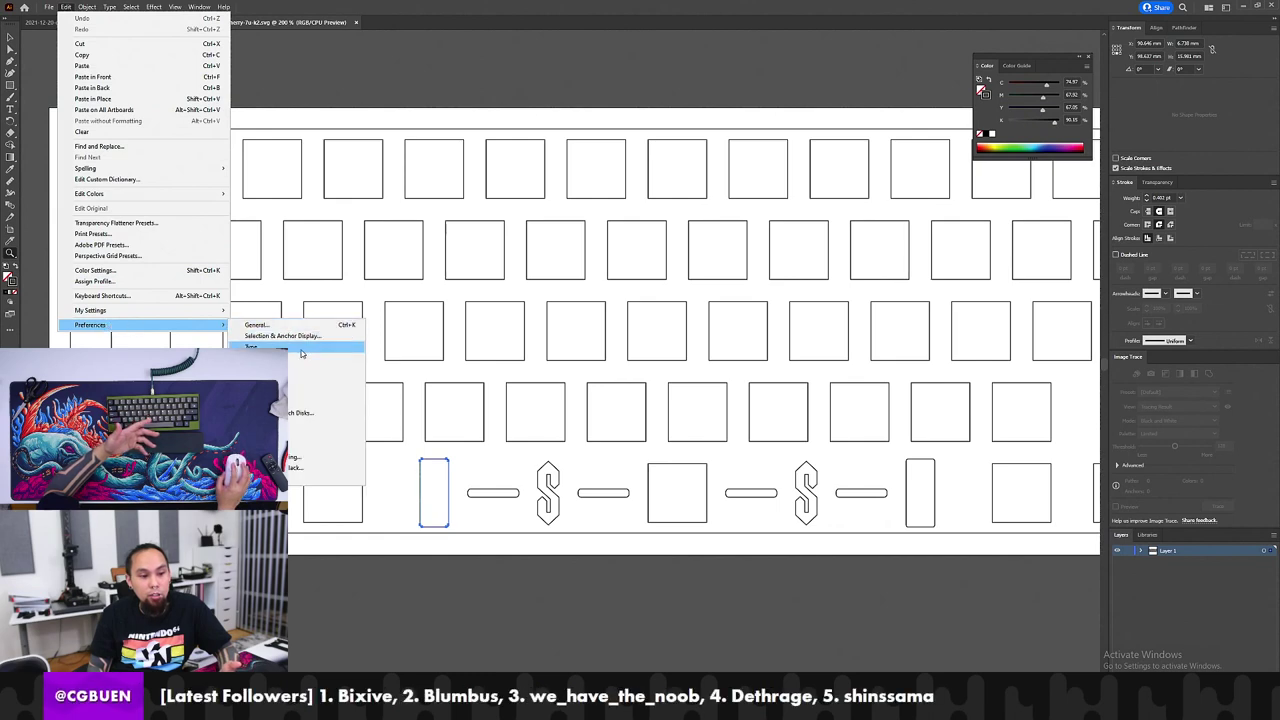
pyautogui.click(295, 360)
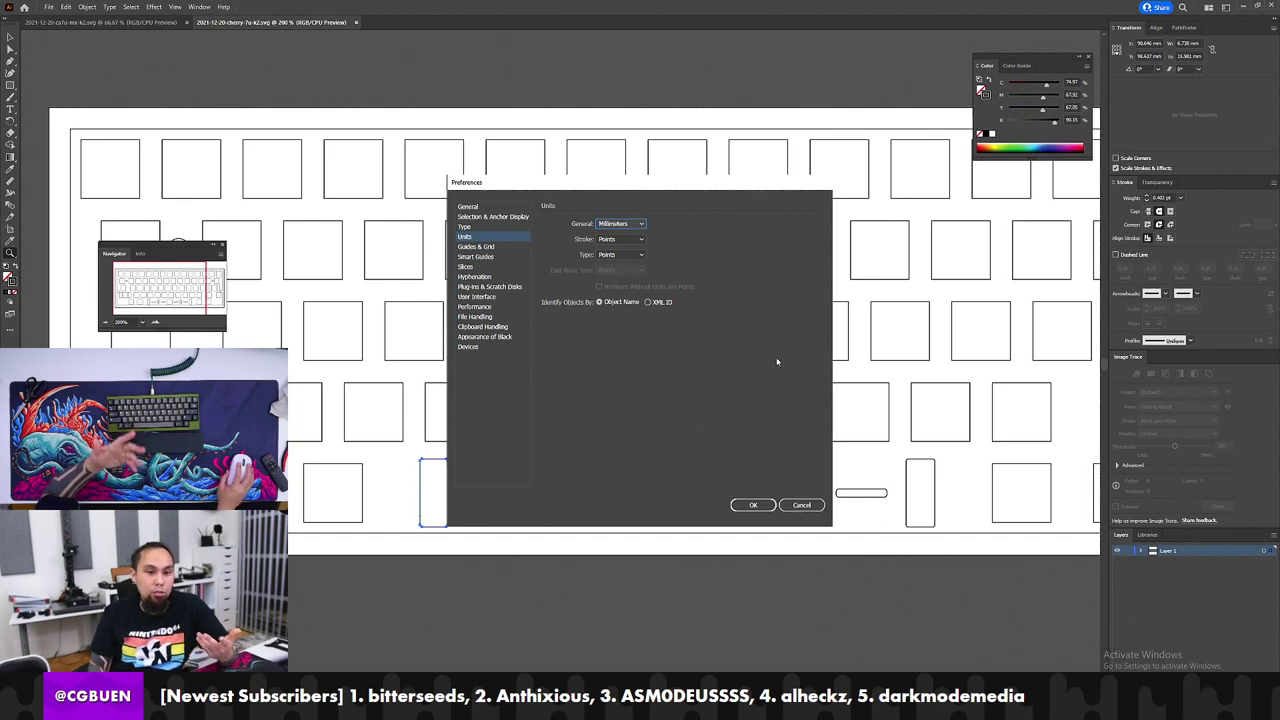
pyautogui.click(803, 505)
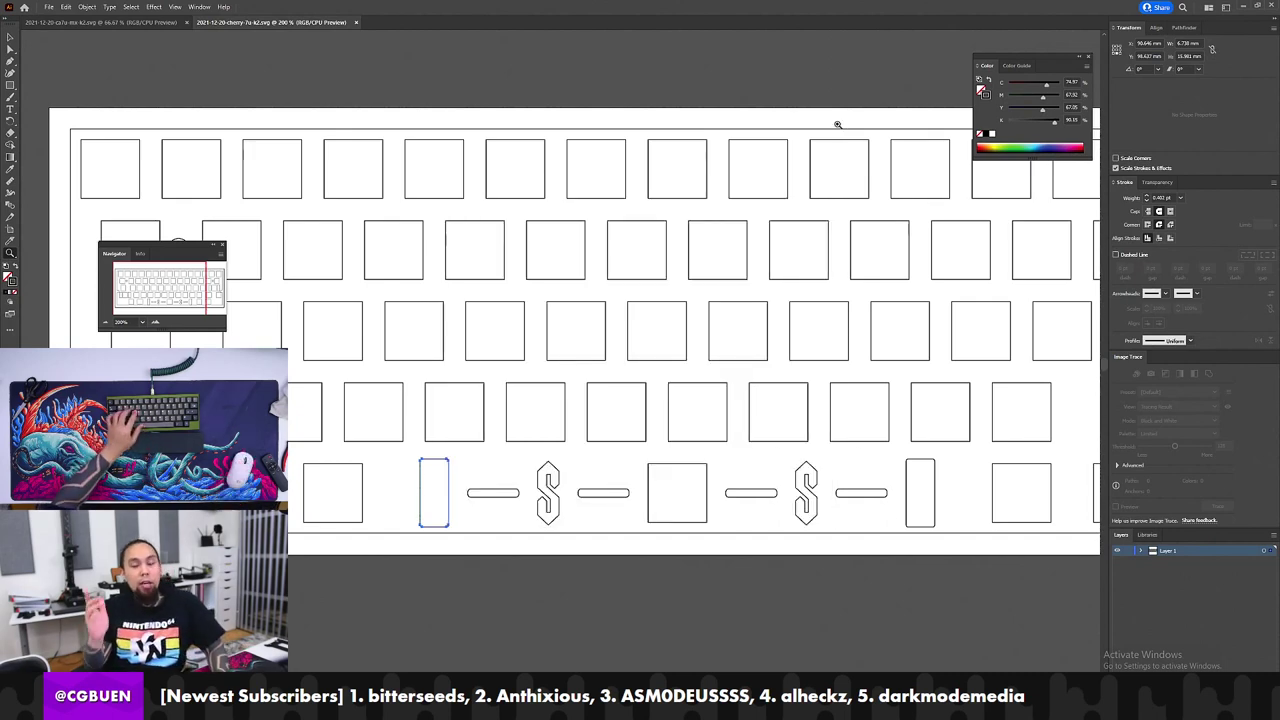
# Step: Review the choices for the General measurement unit in the Units preferences, and cancel
pyautogui.click(65, 7)
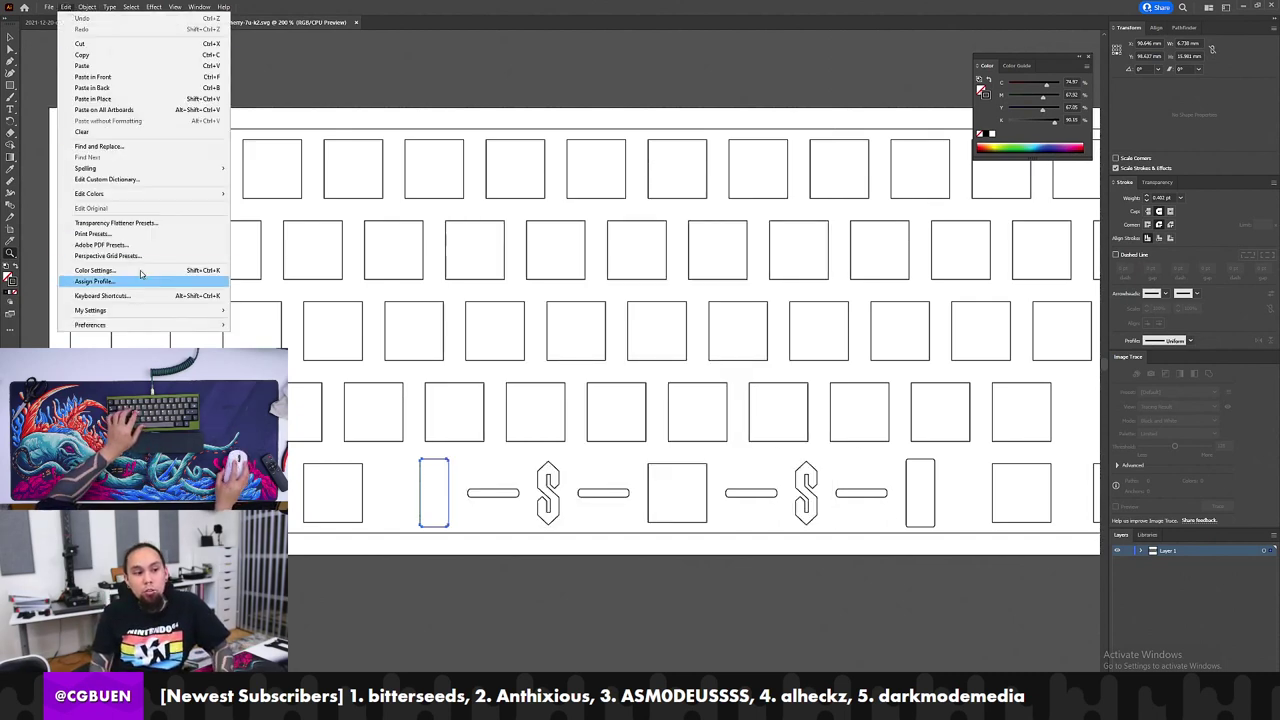
pyautogui.moveTo(150, 324)
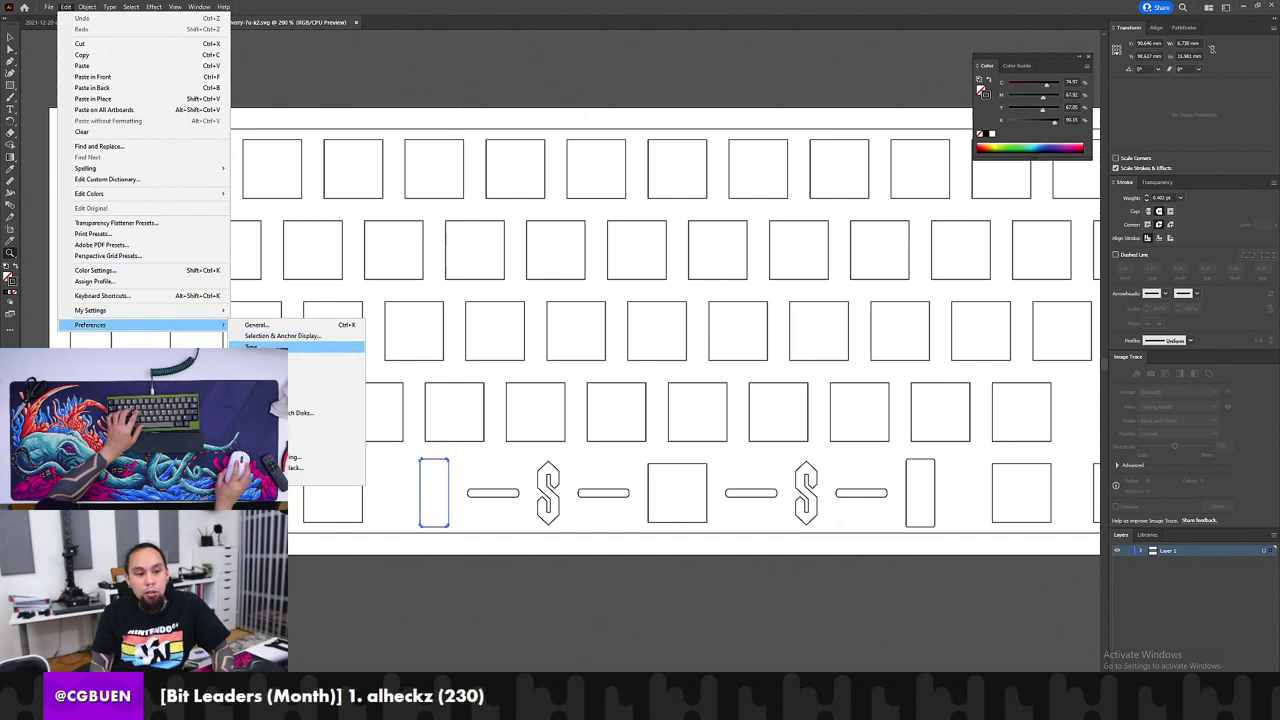
pyautogui.click(270, 340)
pyautogui.click(620, 223)
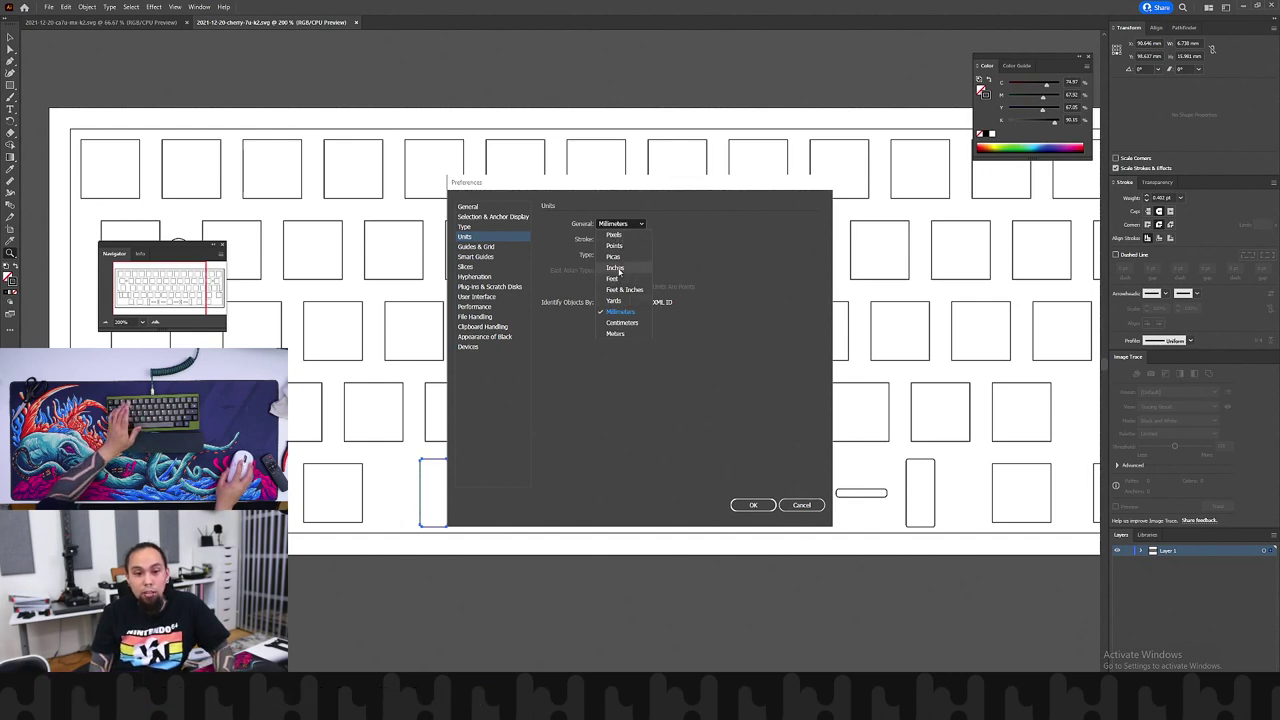
pyautogui.press('Escape')
pyautogui.press('Escape')
# Step: Magnify the left stabilizer cutout to 600% and select its bottom-left corner anchor point to inspect its coordinates
pyautogui.click(1148, 44)
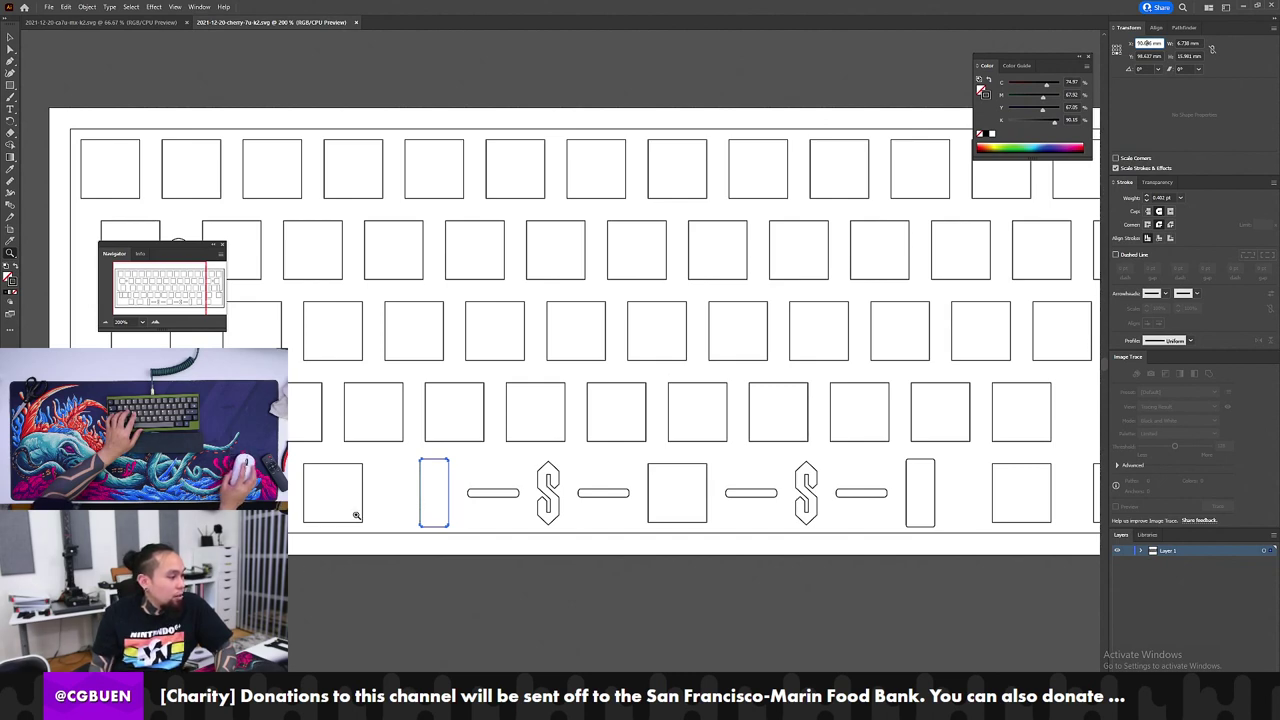
pyautogui.click(453, 460)
pyautogui.click(545, 472)
pyautogui.click(551, 402)
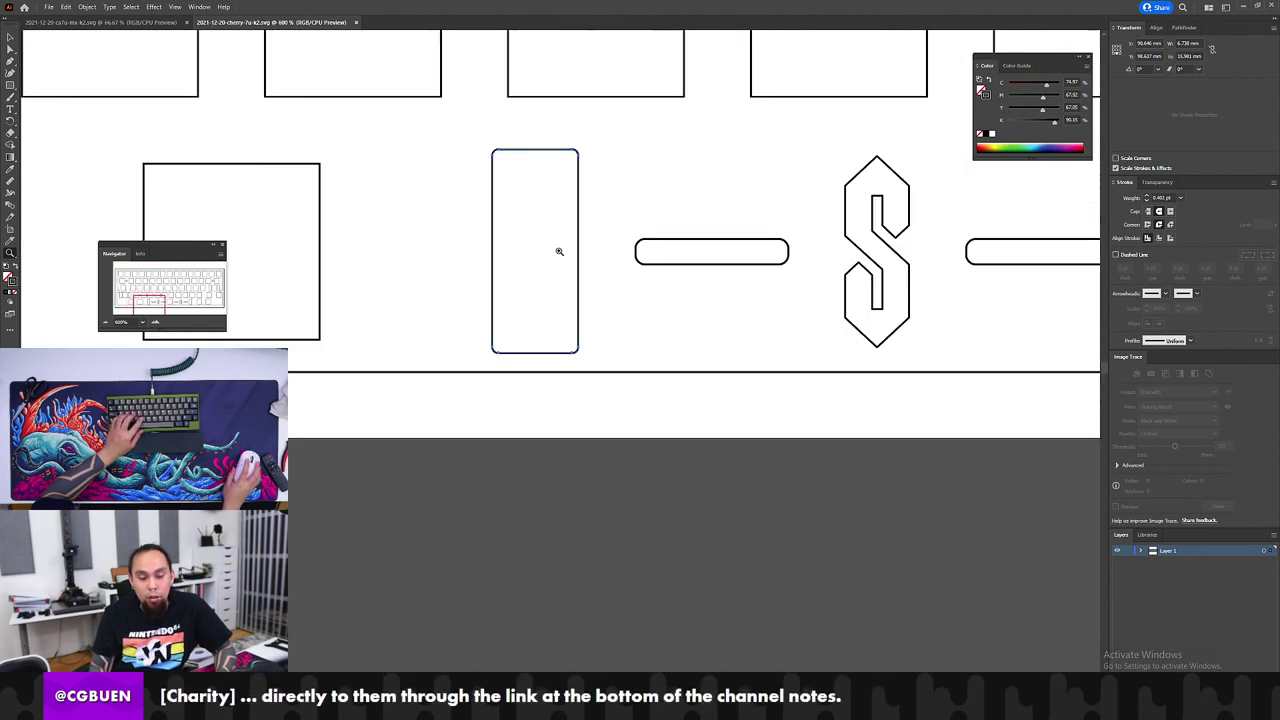
pyautogui.press('v')
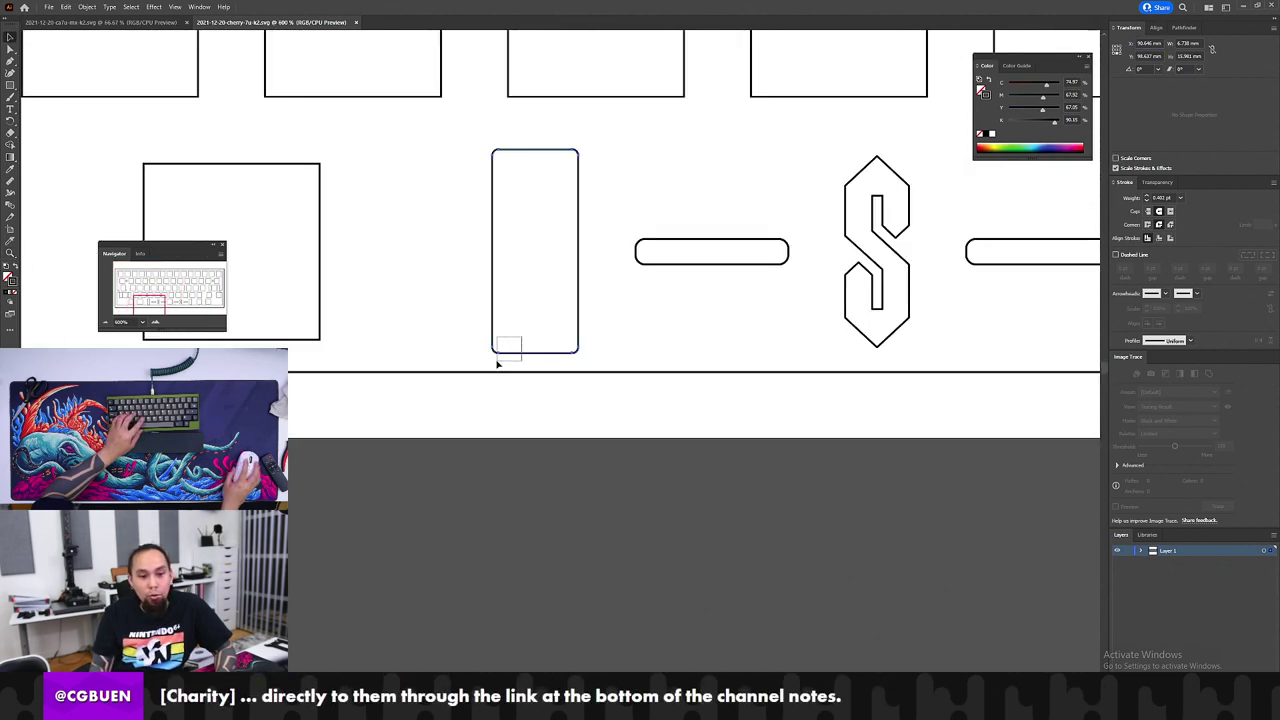
pyautogui.click(499, 362)
pyautogui.press('a')
pyautogui.click(502, 346)
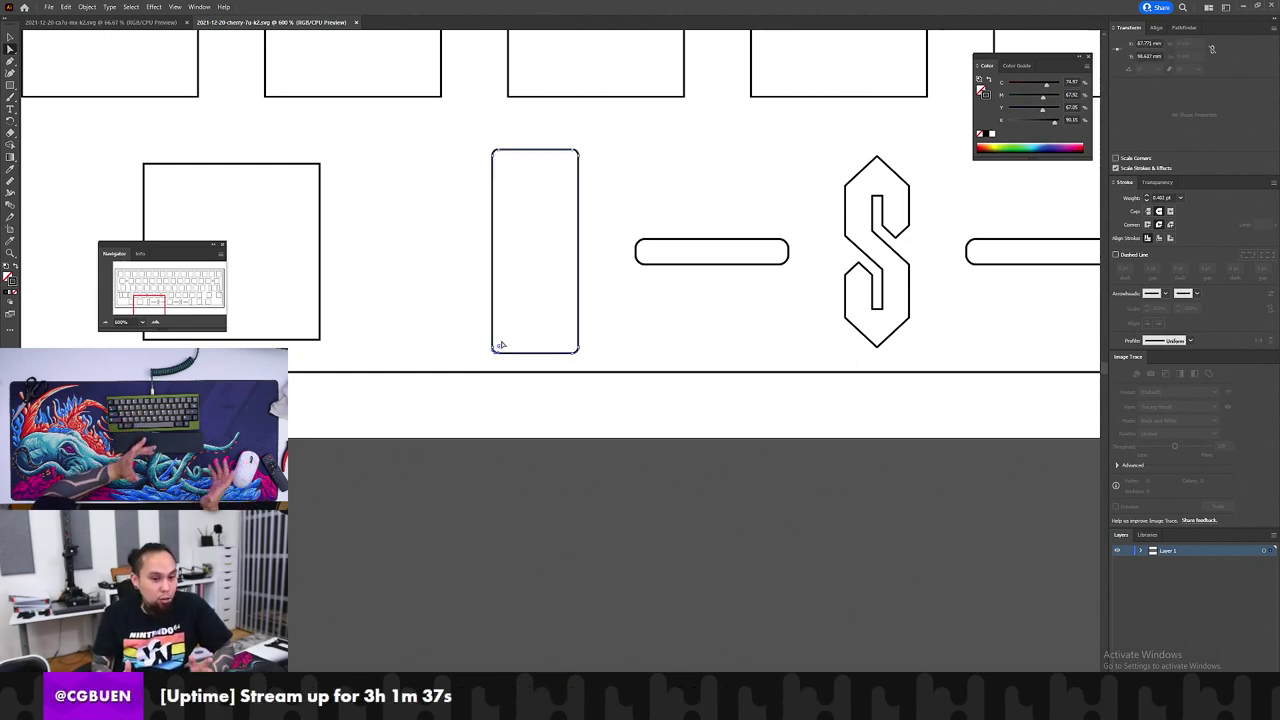
# Step: Select the plate outline and the stabilizer cutout's bottom-left anchor point in turn to compare their position values
pyautogui.click(572, 371)
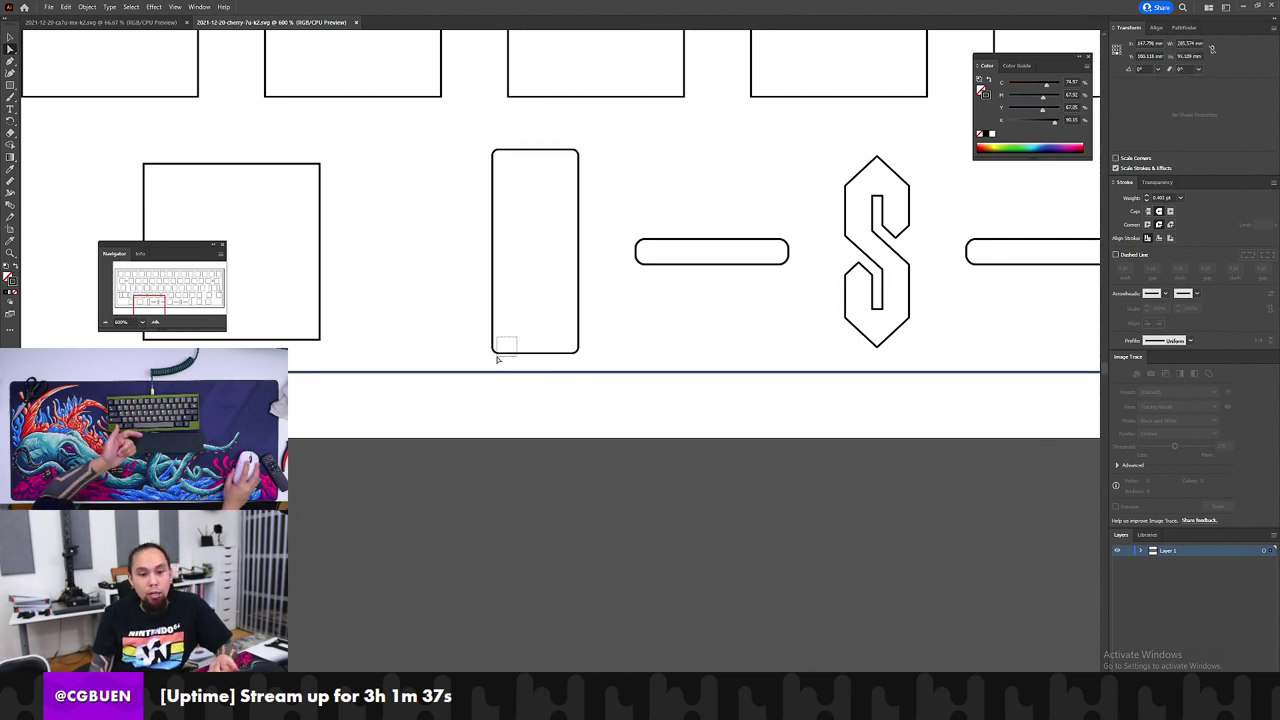
pyautogui.click(497, 355)
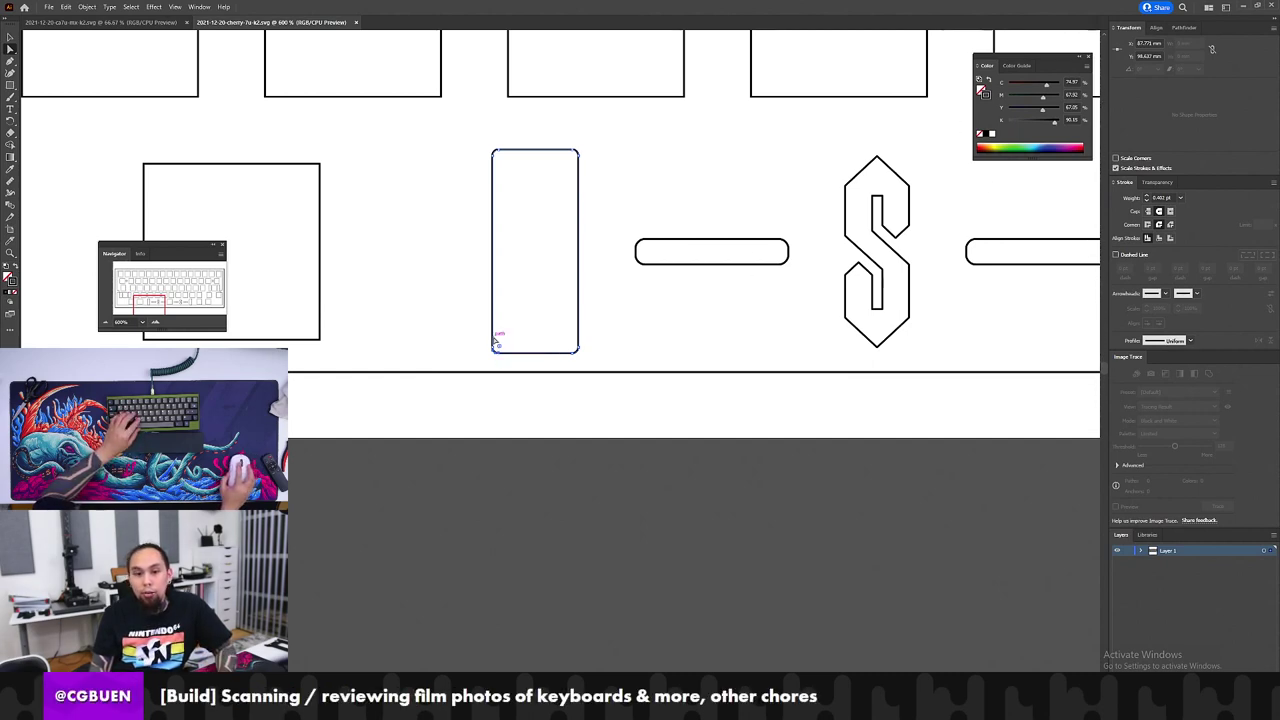
pyautogui.moveTo(412, 357); pyautogui.dragTo(583, 341)
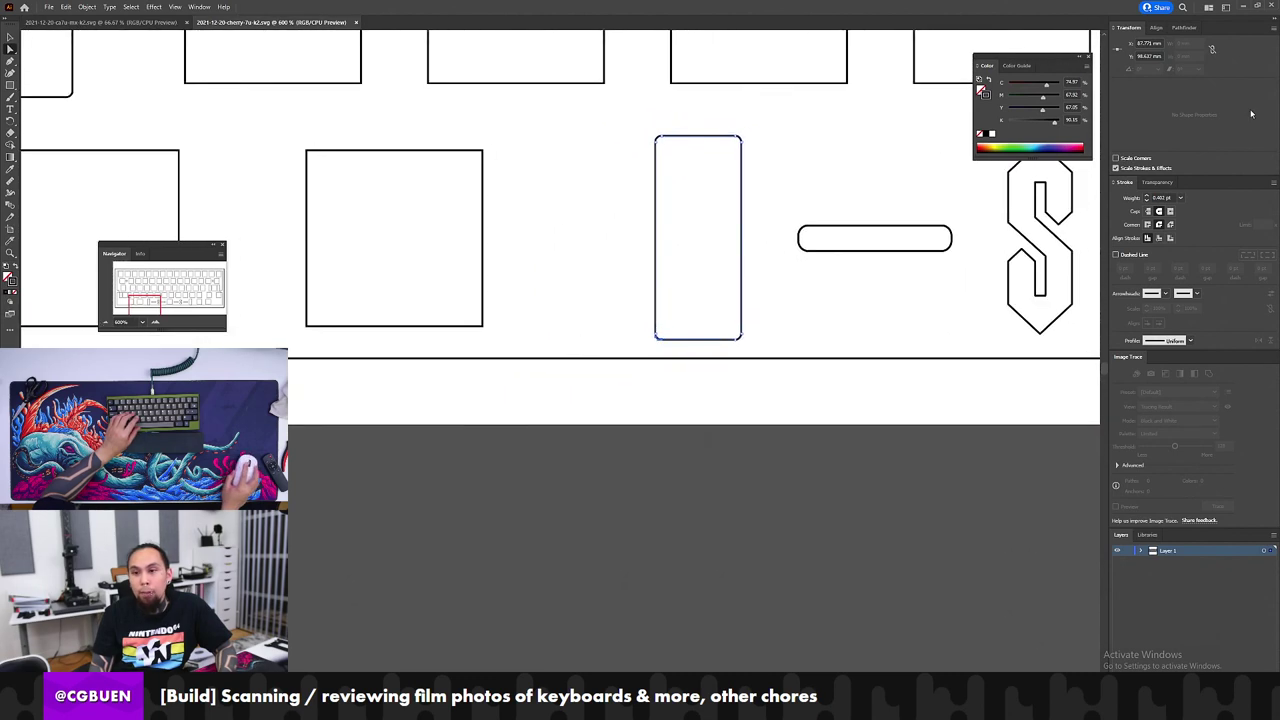
# Step: Magnify the left stabilizer cutout's bottom-left corner to 1200% and inspect its vertical position value
pyautogui.press('z')
pyautogui.click(685, 349)
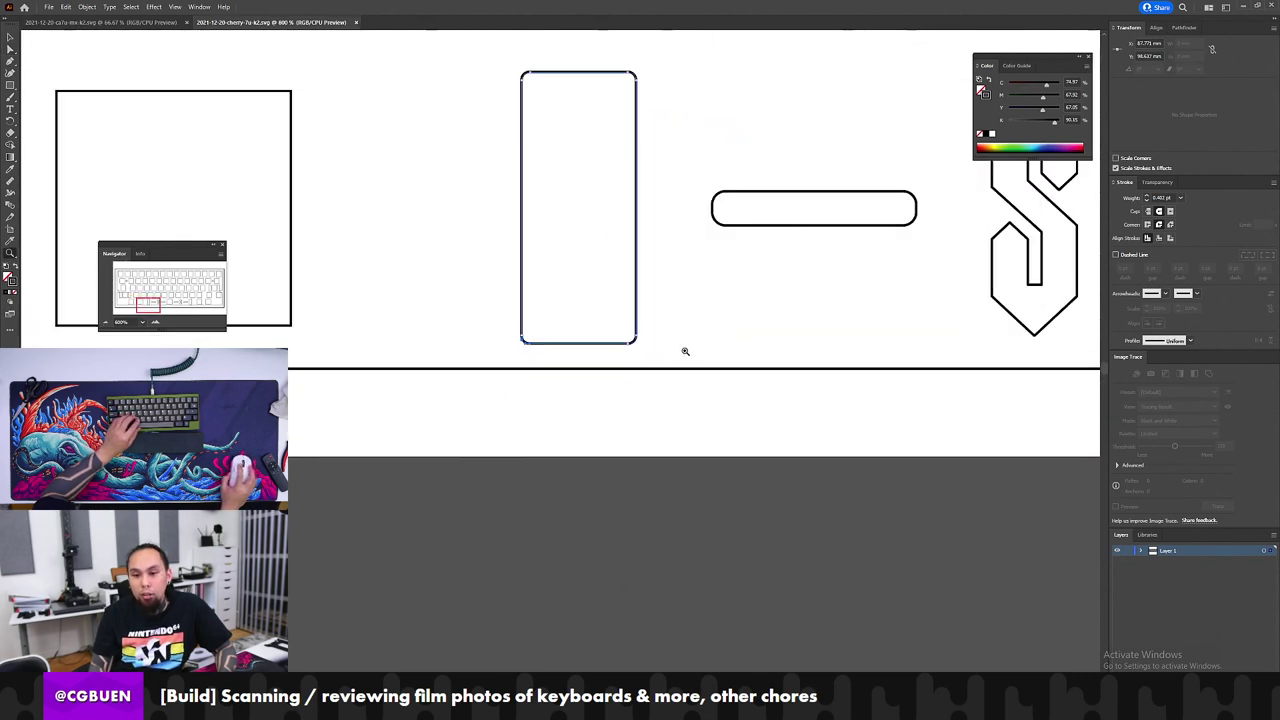
pyautogui.click(559, 343)
pyautogui.press('a')
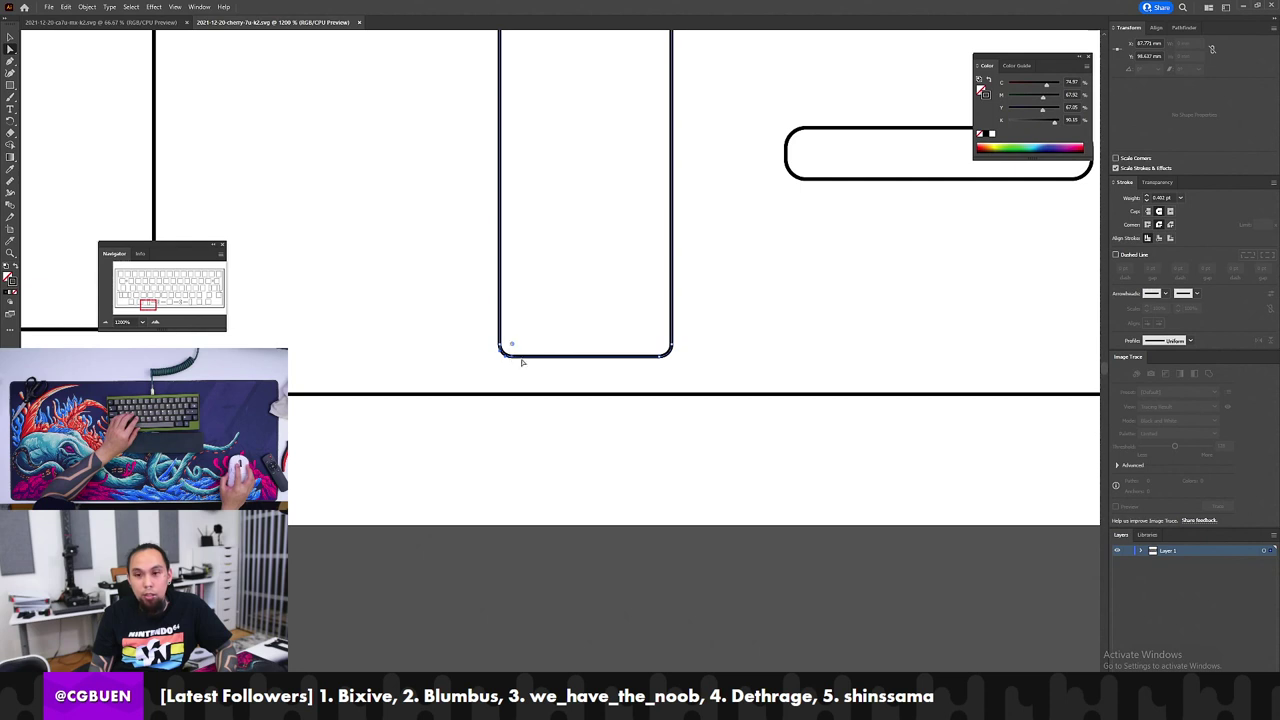
pyautogui.click(1145, 56)
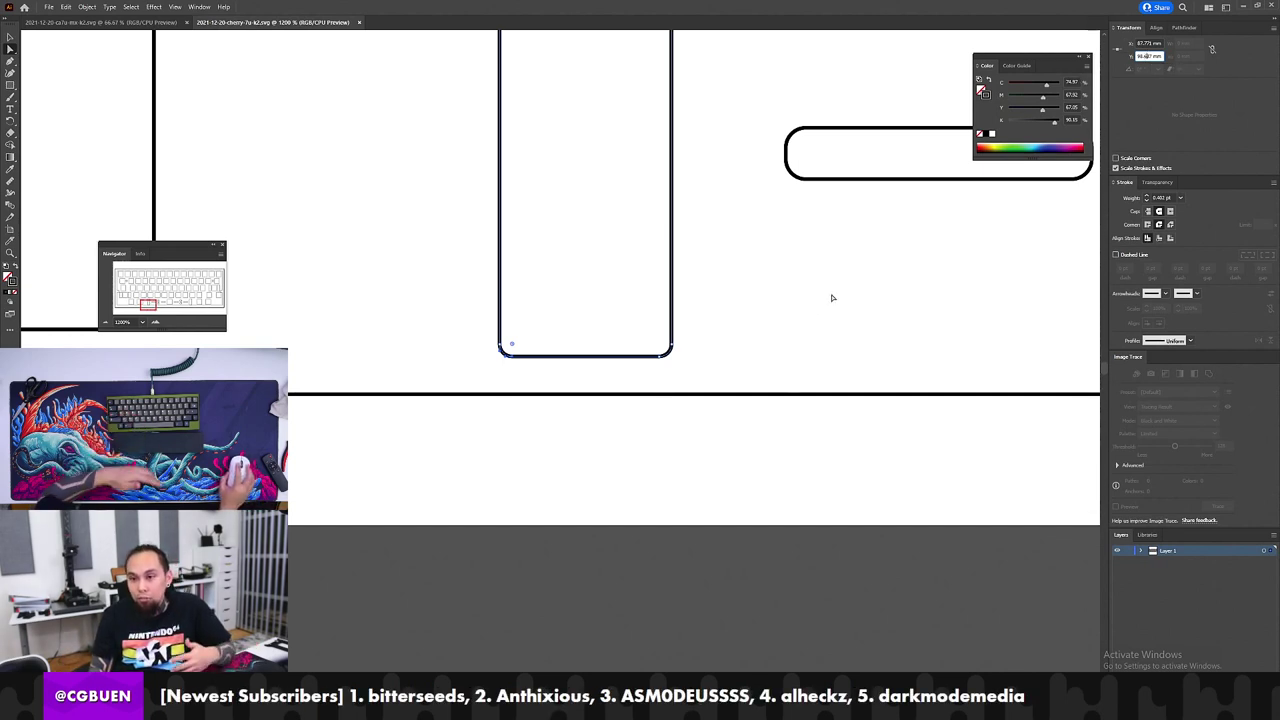
pyautogui.click(750, 319)
# Step: Select the plate outline's bottom-left corner anchor point to read its position values
pyautogui.moveTo(430, 375); pyautogui.dragTo(781, 345)
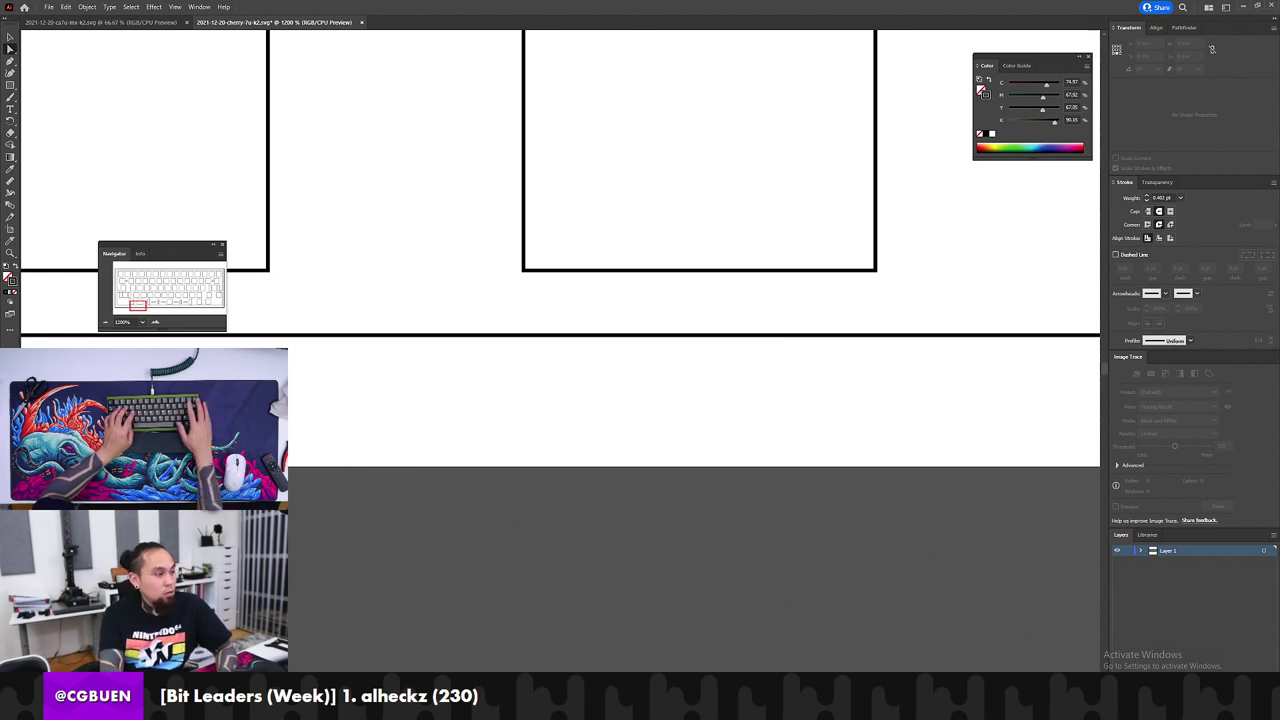
pyautogui.scroll(-3, 374, 380)
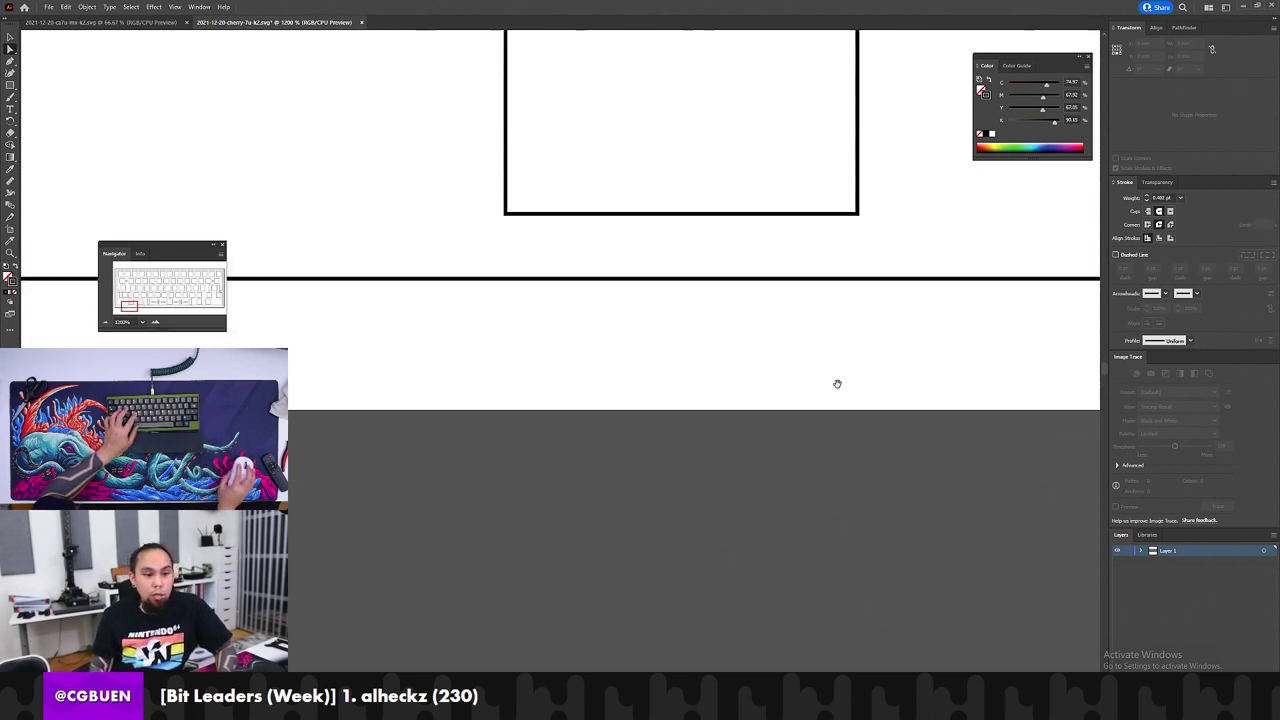
pyautogui.hscroll(-5, 834, 380)
pyautogui.moveTo(537, 229); pyautogui.dragTo(445, 308)
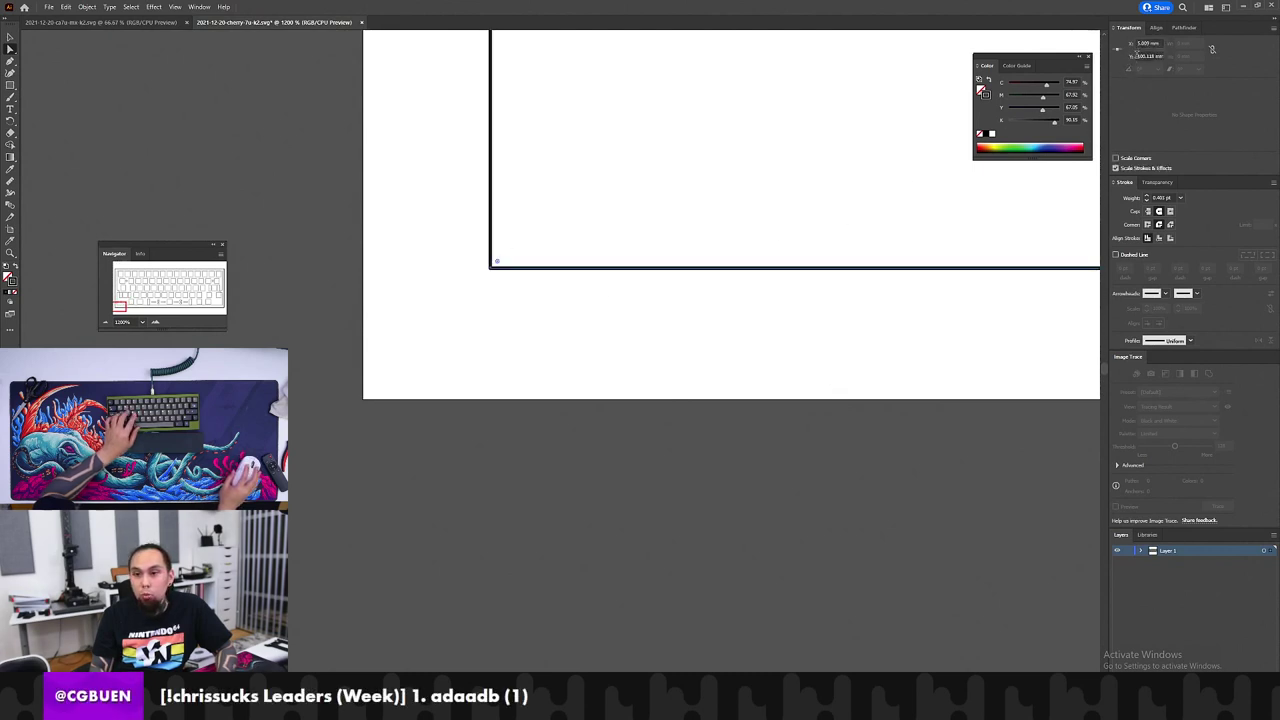
# Step: Select the left stabilizer cutout's bottom-left anchor point again to compare its position with the plate edge
pyautogui.hscroll(-5, 771, 223)
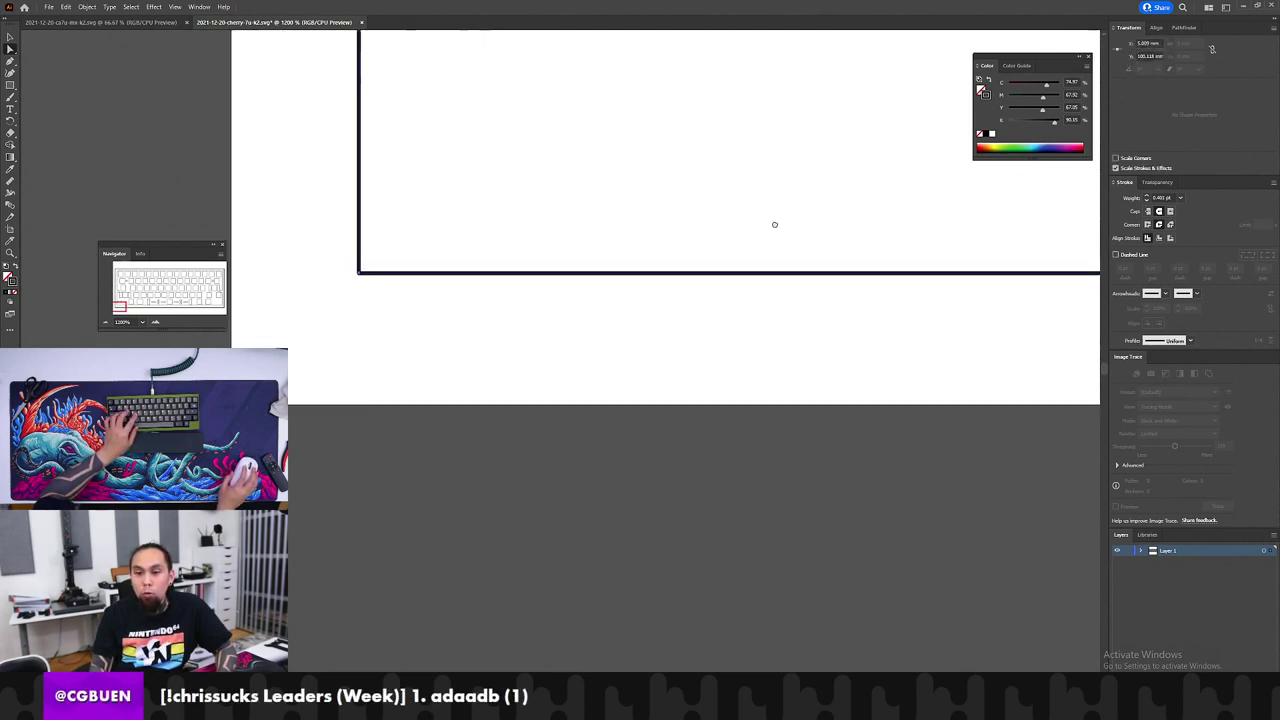
pyautogui.scroll(3, 960, 237)
pyautogui.hscroll(5, 812, 238)
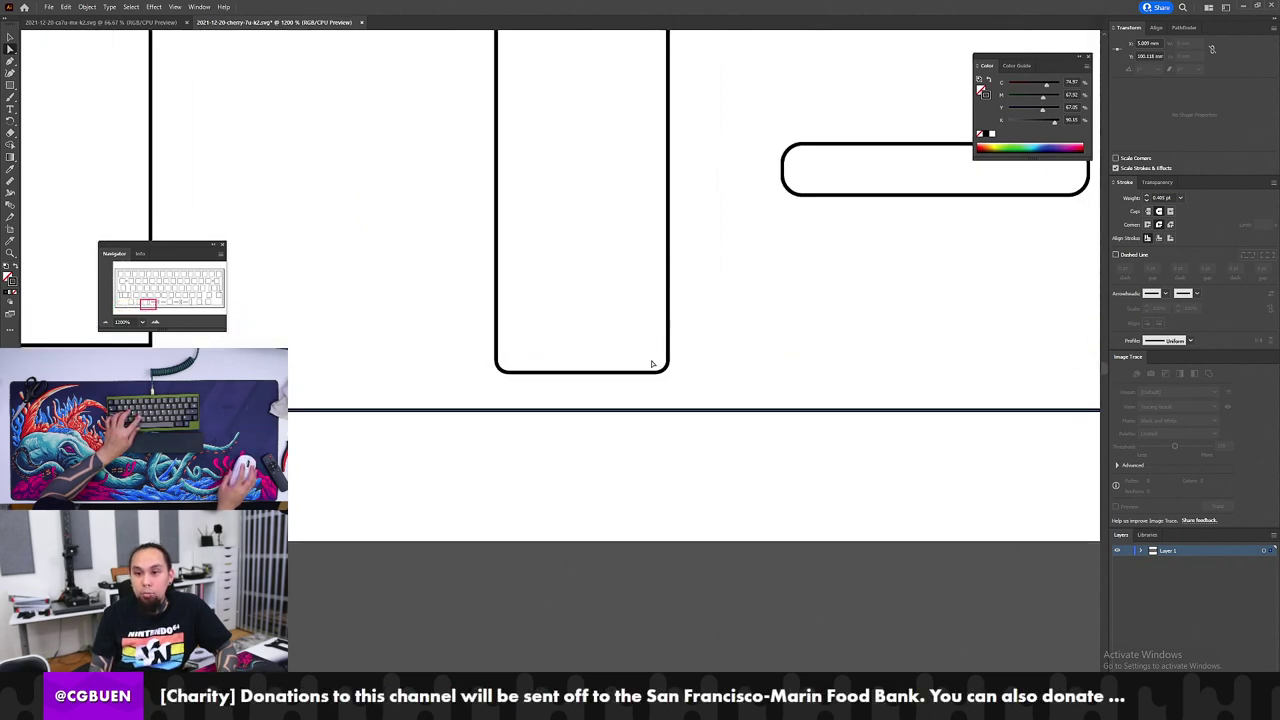
pyautogui.moveTo(553, 343); pyautogui.dragTo(502, 386)
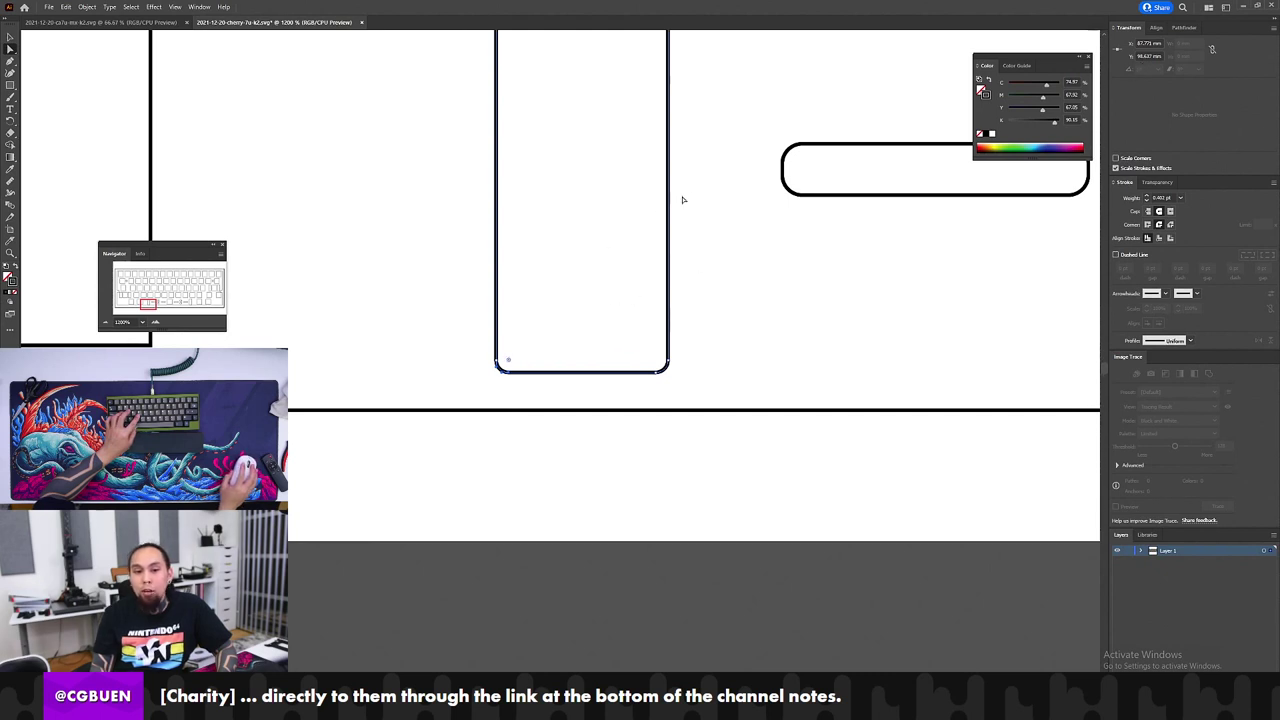
# Step: Select the entire left stabilizer cutout and constrain its width and height proportions
pyautogui.moveTo(704, 184); pyautogui.dragTo(720, 294)
pyautogui.moveTo(703, 72); pyautogui.dragTo(458, 378)
pyautogui.moveTo(706, 64); pyautogui.dragTo(452, 504)
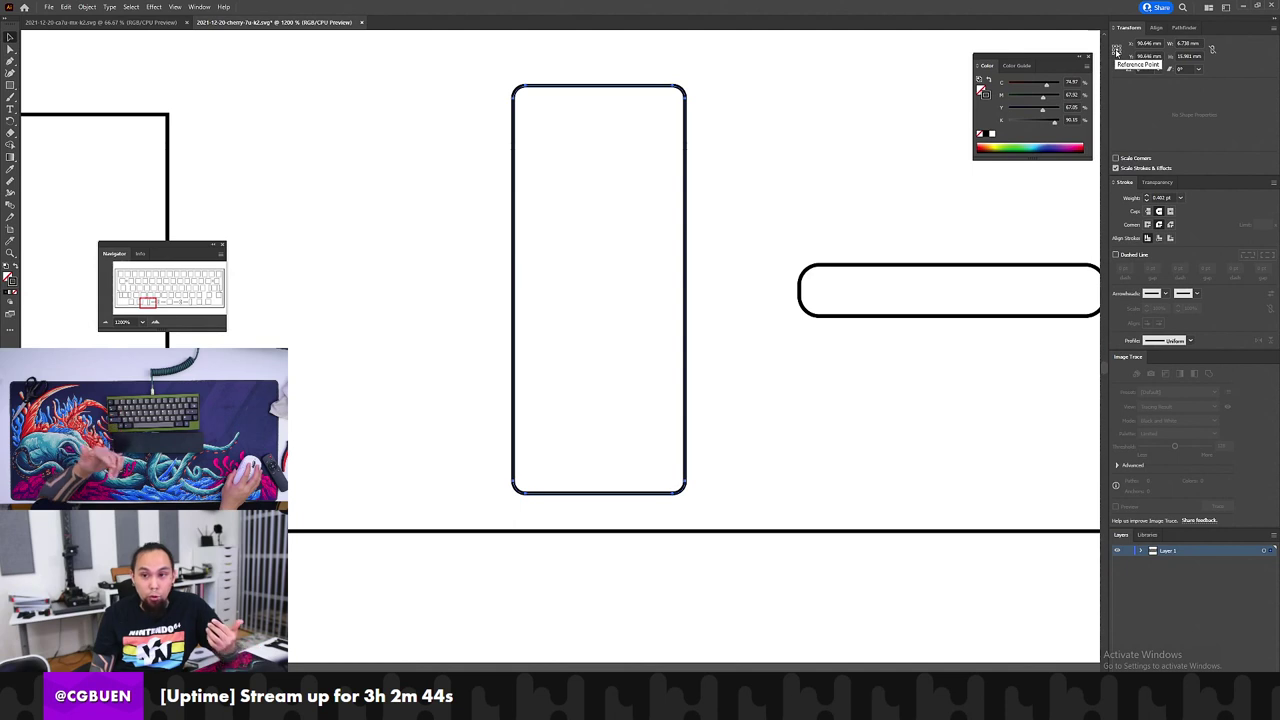
pyautogui.click(1212, 51)
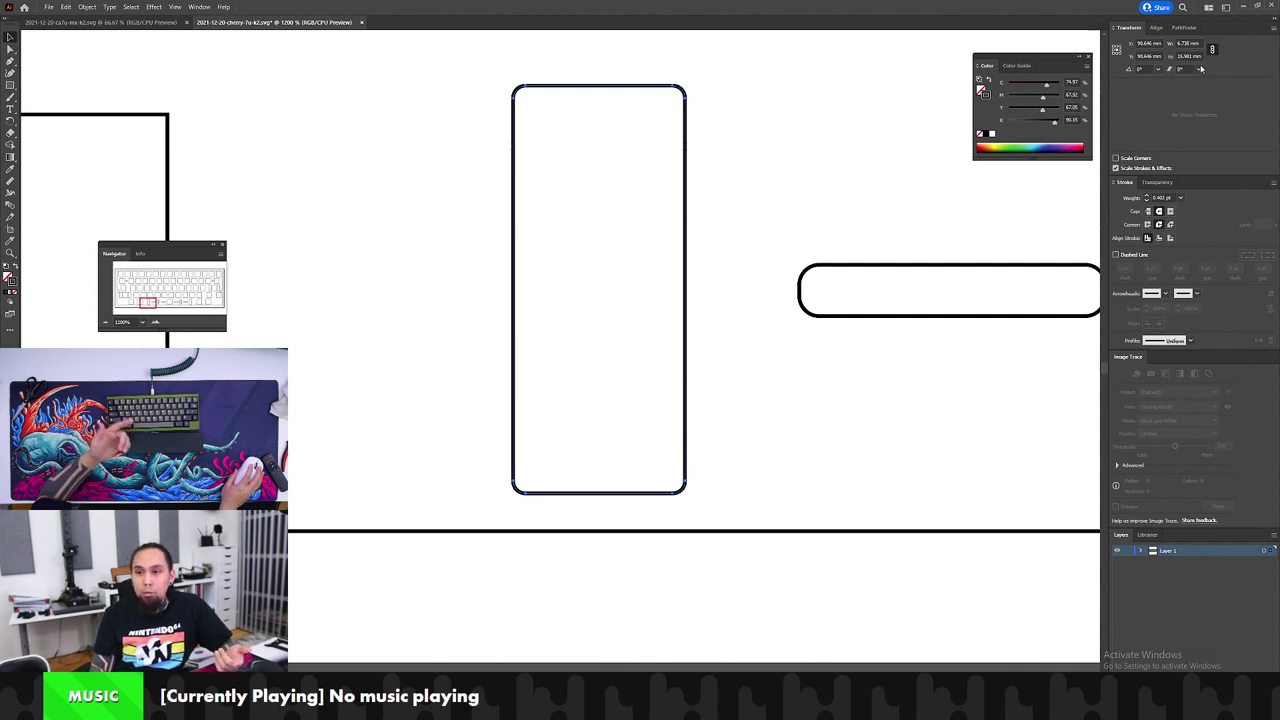
# Step: Try a proportional height of 17 mm on the left stabilizer cutout, check its bottom edge position, and undo the resize
pyautogui.click(1184, 56)
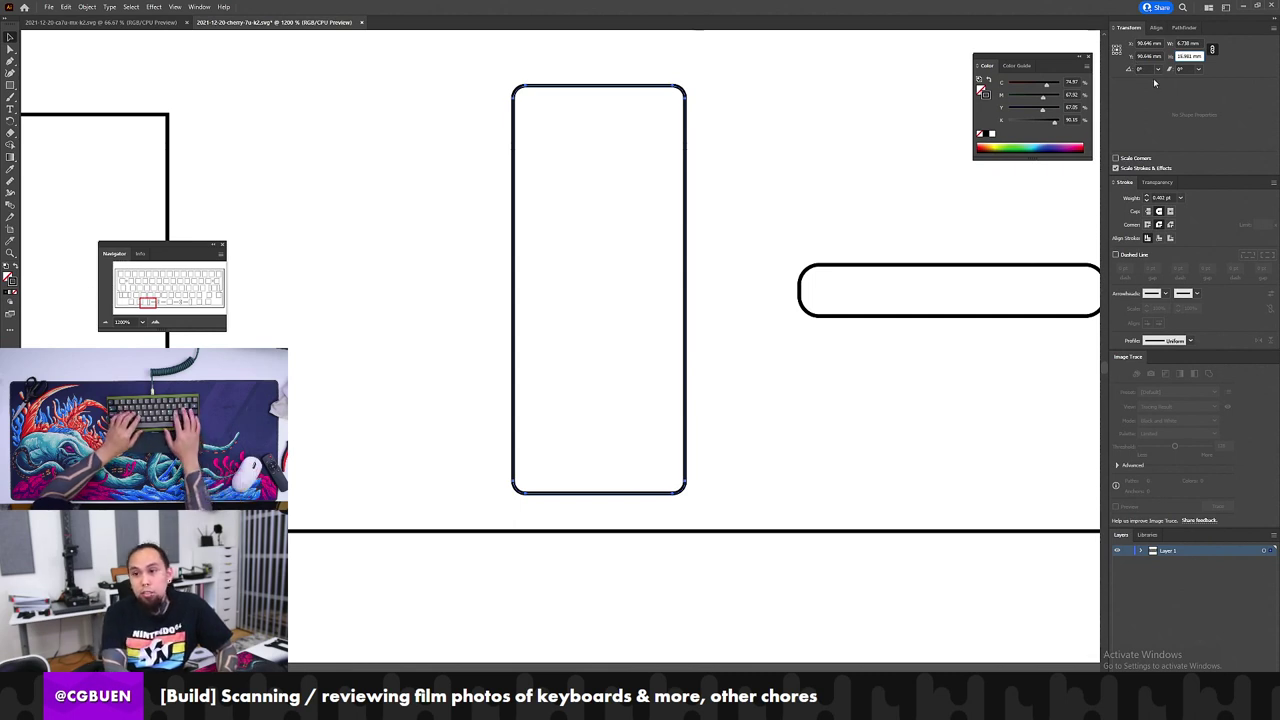
pyautogui.press('Right')
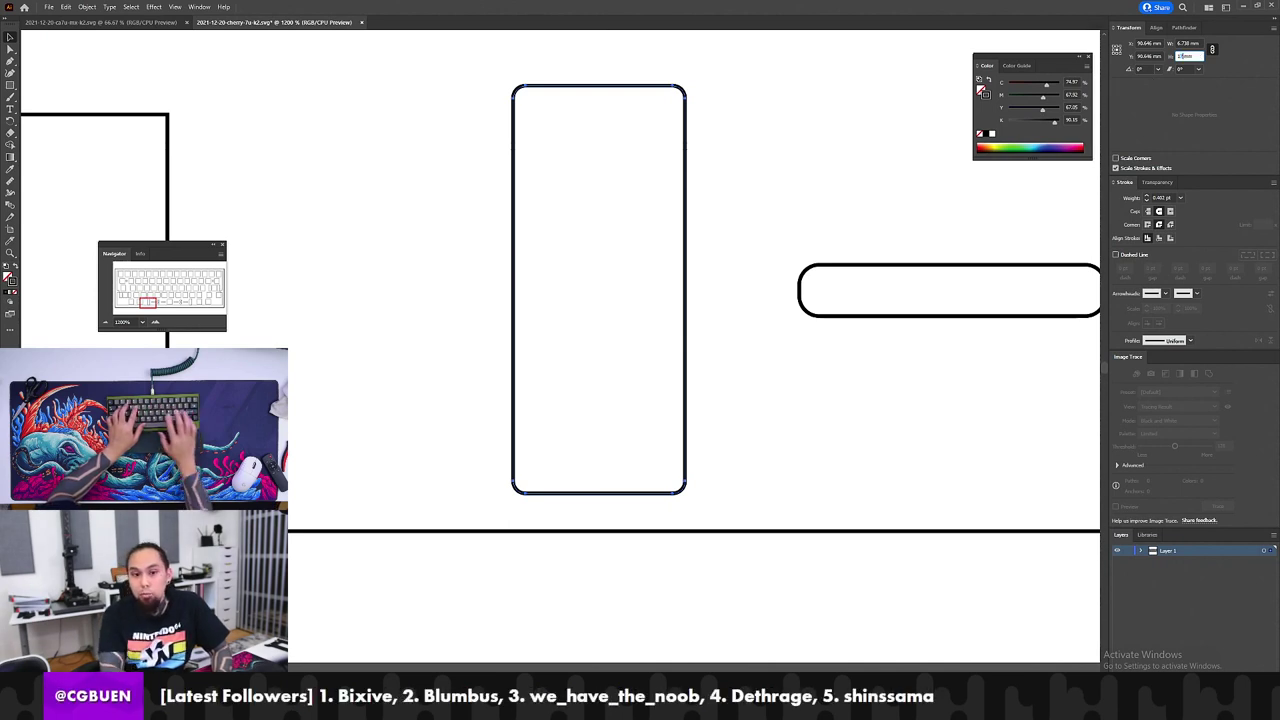
pyautogui.write('17')
pyautogui.press('Tab')
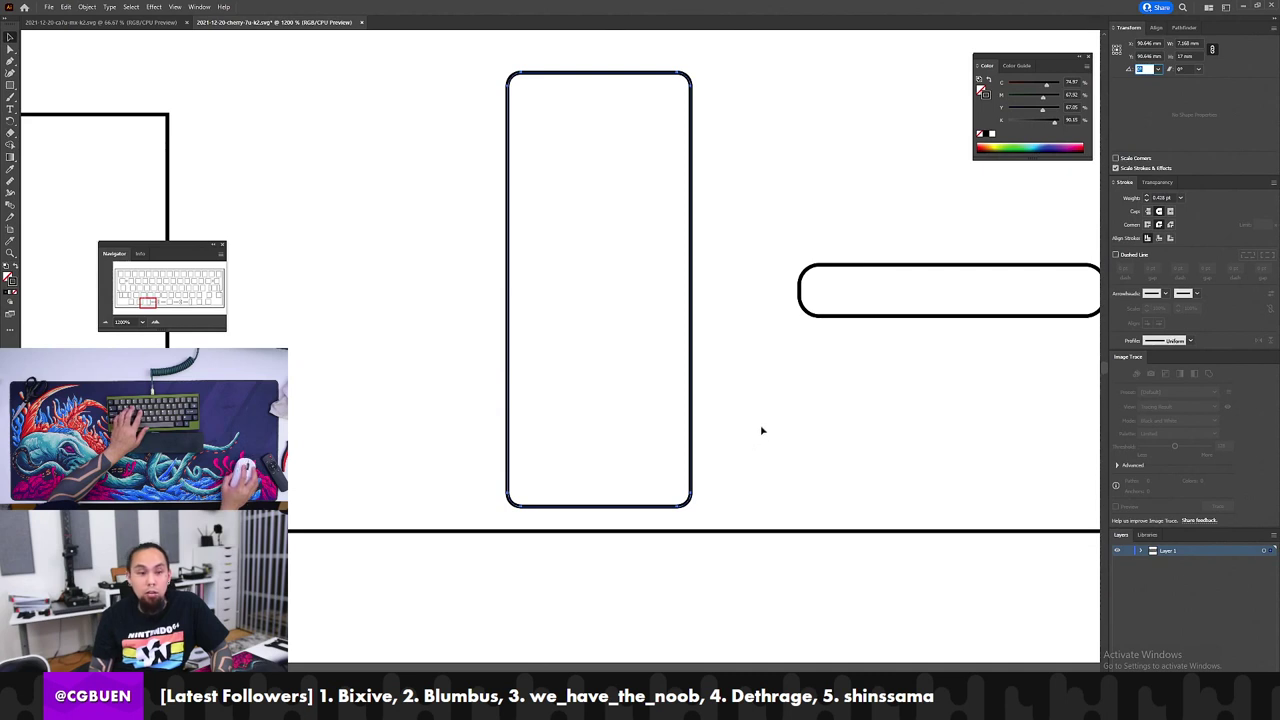
pyautogui.click(710, 458)
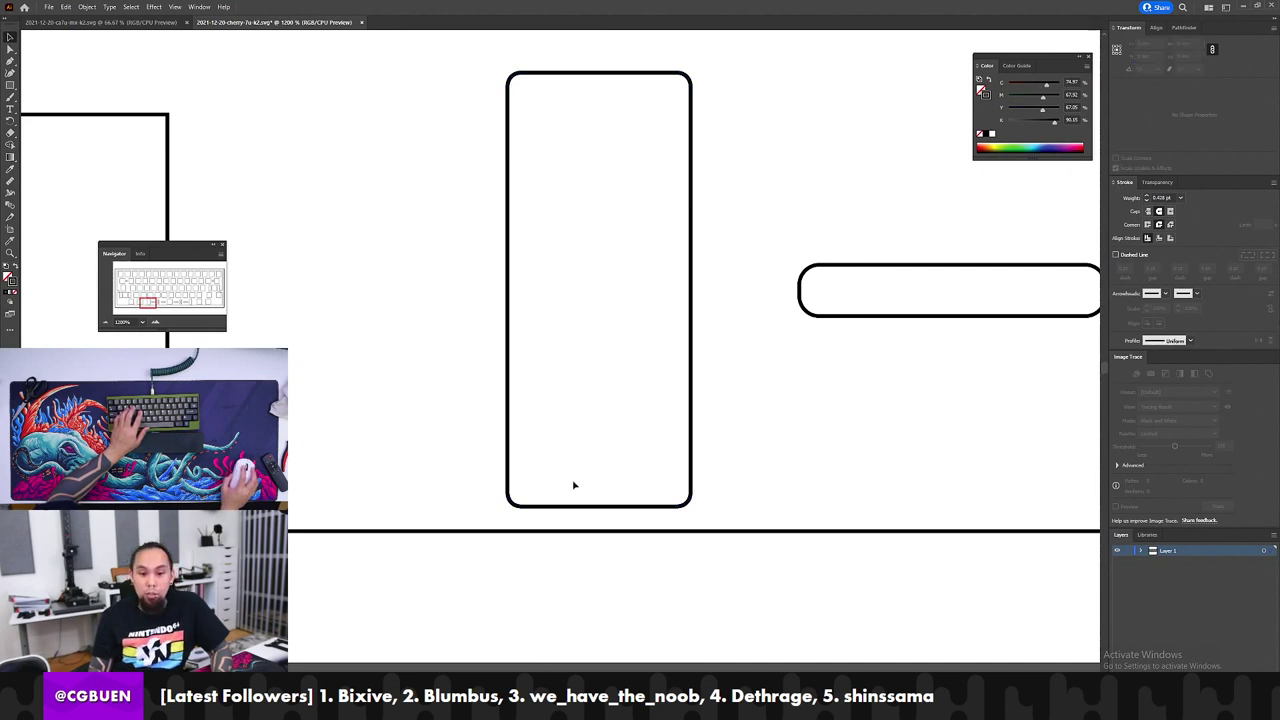
pyautogui.click(531, 506)
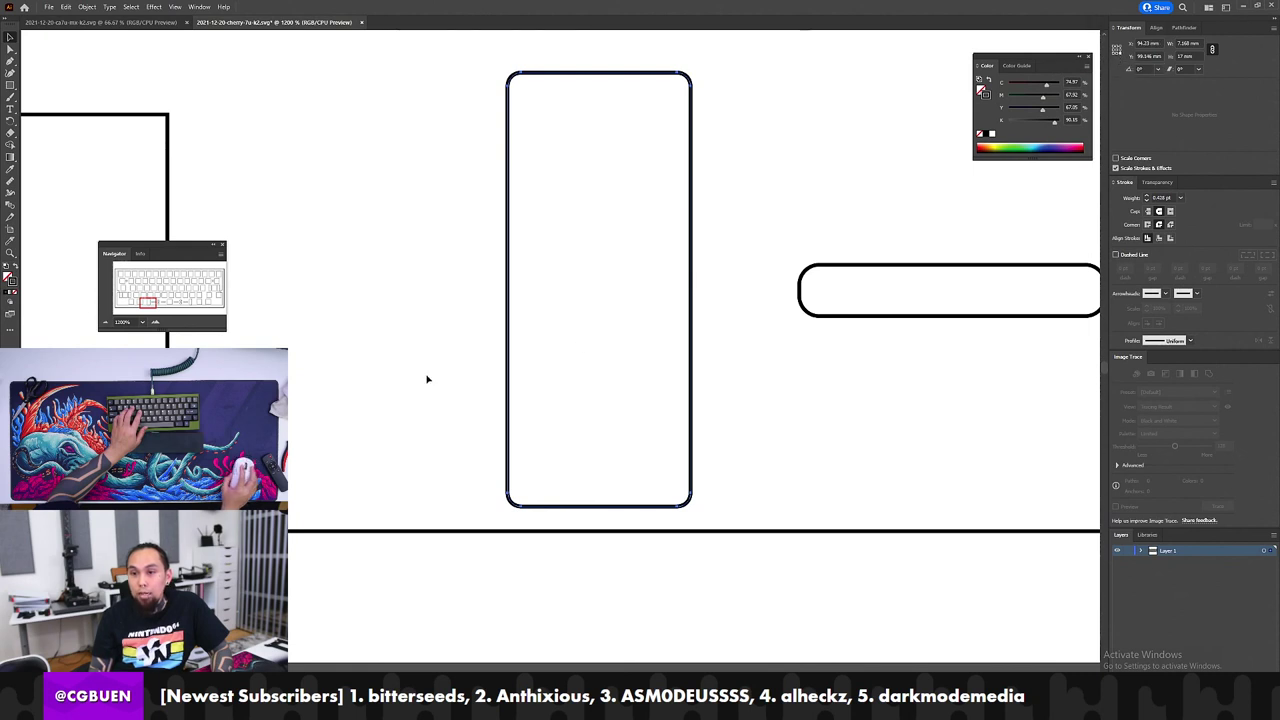
pyautogui.click(720, 363)
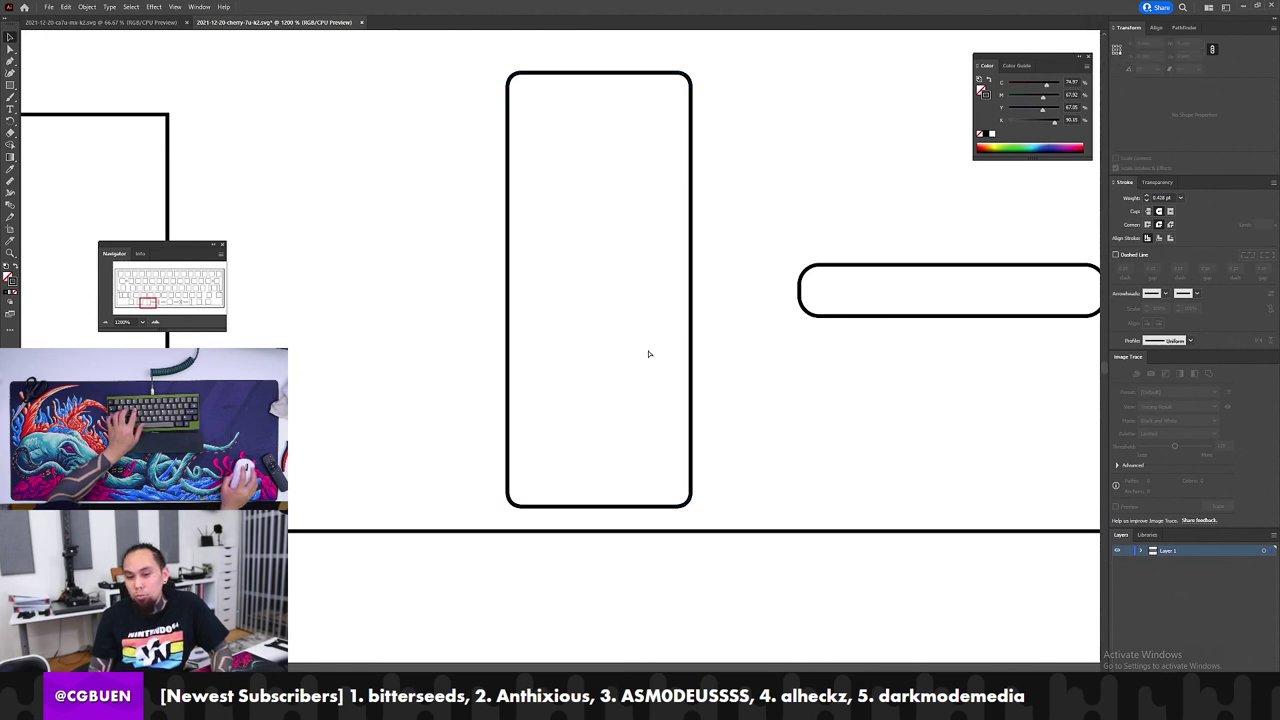
pyautogui.hotkey('ctrl', 'z')
# Step: Try scaling the left stabilizer cutout to a height of 16.8 mm from its bottom-right reference point, and undo it
pyautogui.moveTo(730, 333); pyautogui.dragTo(636, 510)
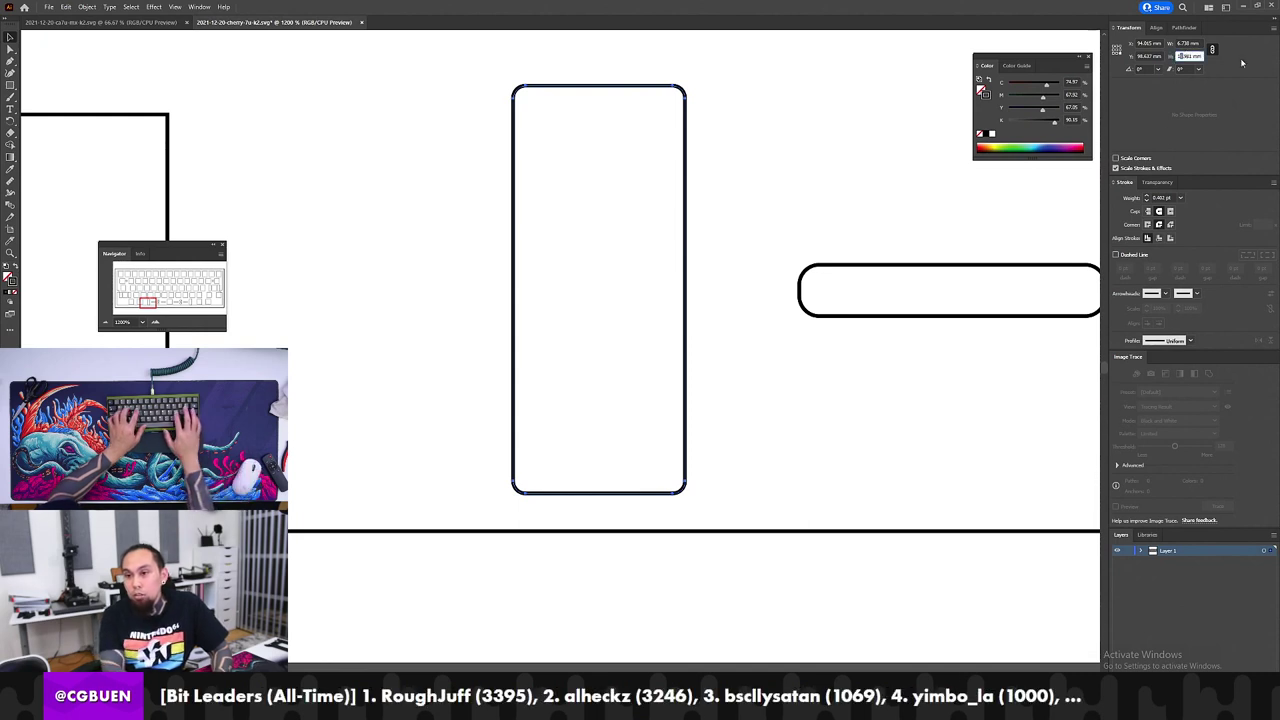
pyautogui.press('BackSpace')
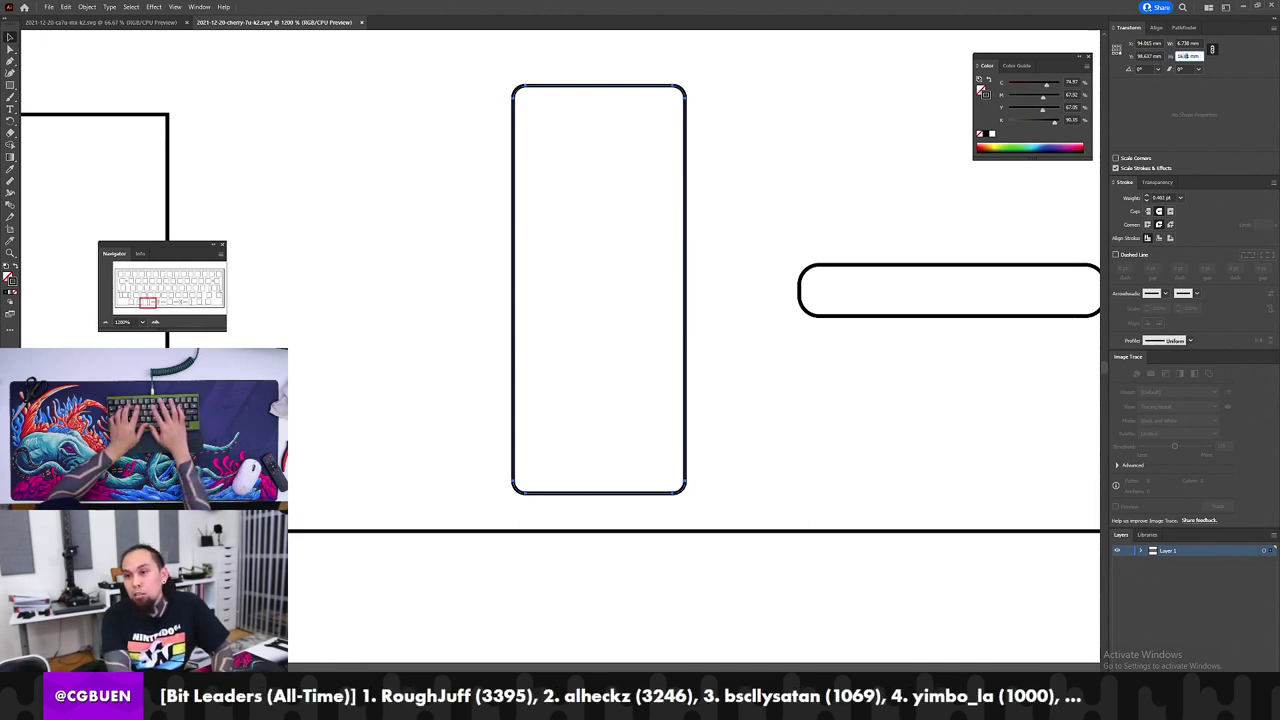
pyautogui.press('BackSpace')
pyautogui.press('Tab')
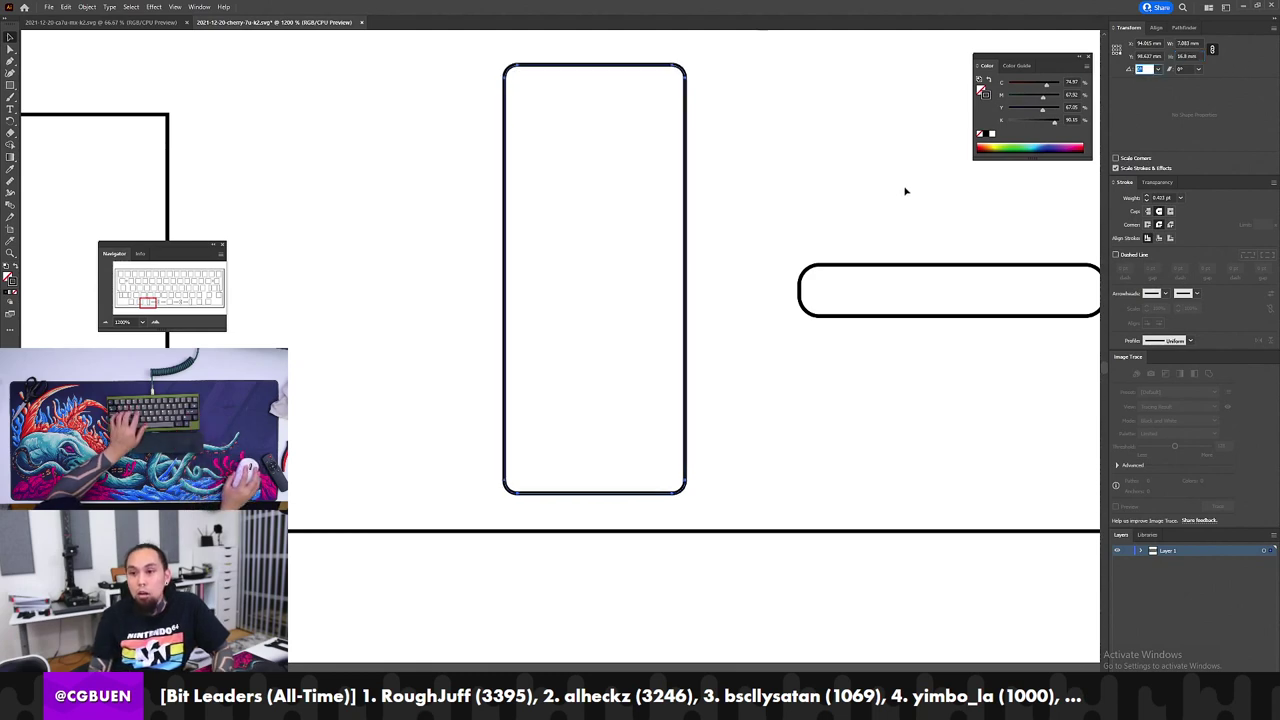
pyautogui.click(862, 199)
pyautogui.hotkey('ctrl', 'z')
# Step: Scale the left stabilizer cutout proportionally from its centre reference point to a height of 16.8 mm
pyautogui.click(1113, 49)
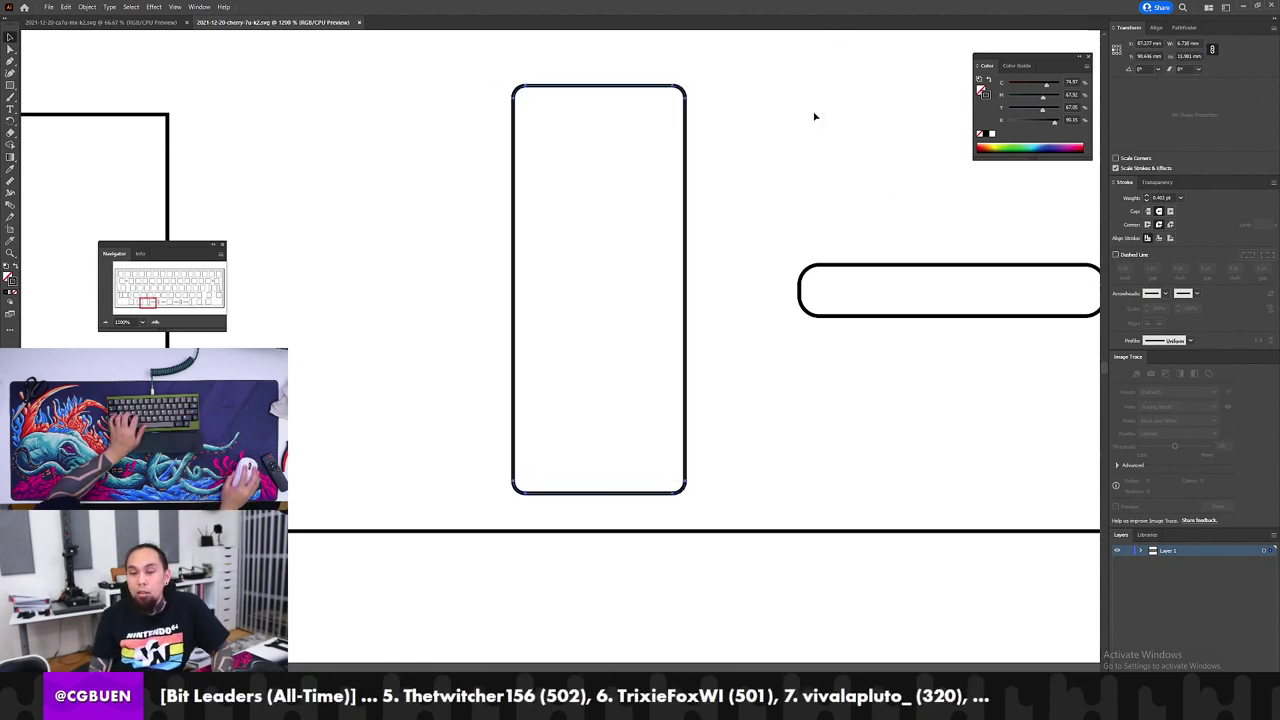
pyautogui.moveTo(802, 106); pyautogui.dragTo(460, 366)
pyautogui.moveTo(766, 116); pyautogui.dragTo(405, 342)
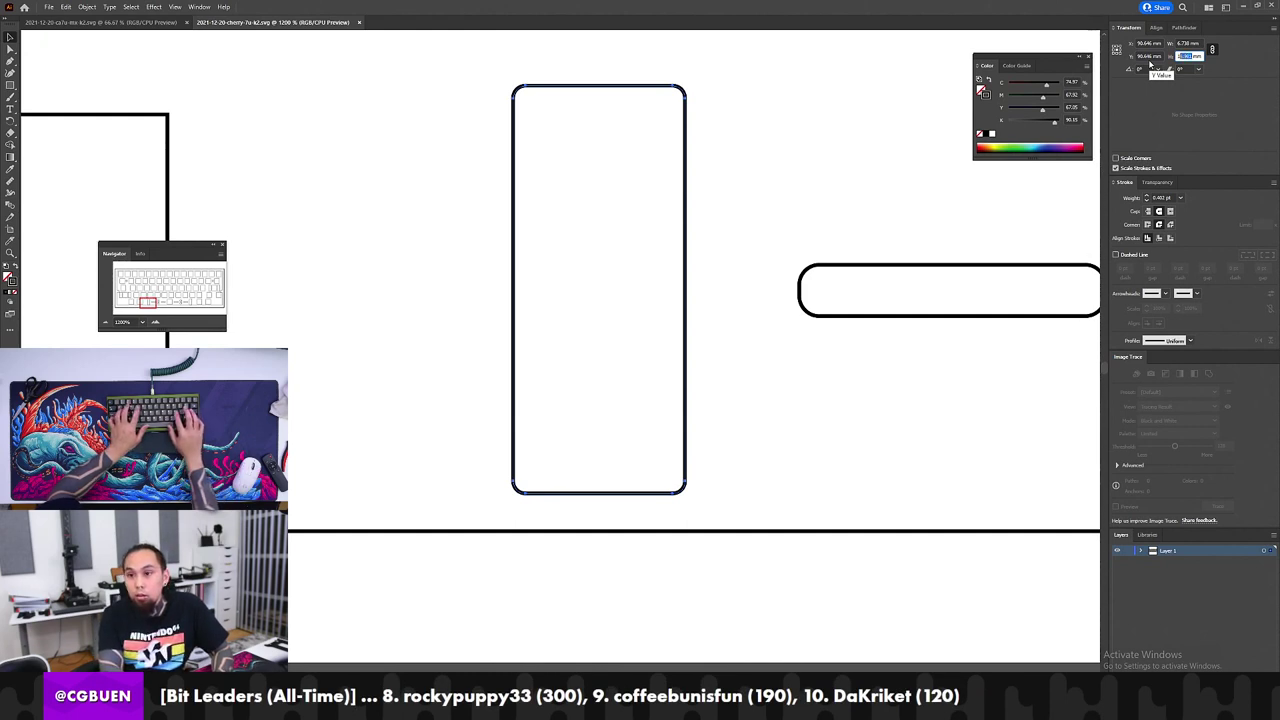
pyautogui.write('16.8')
pyautogui.press('Tab')
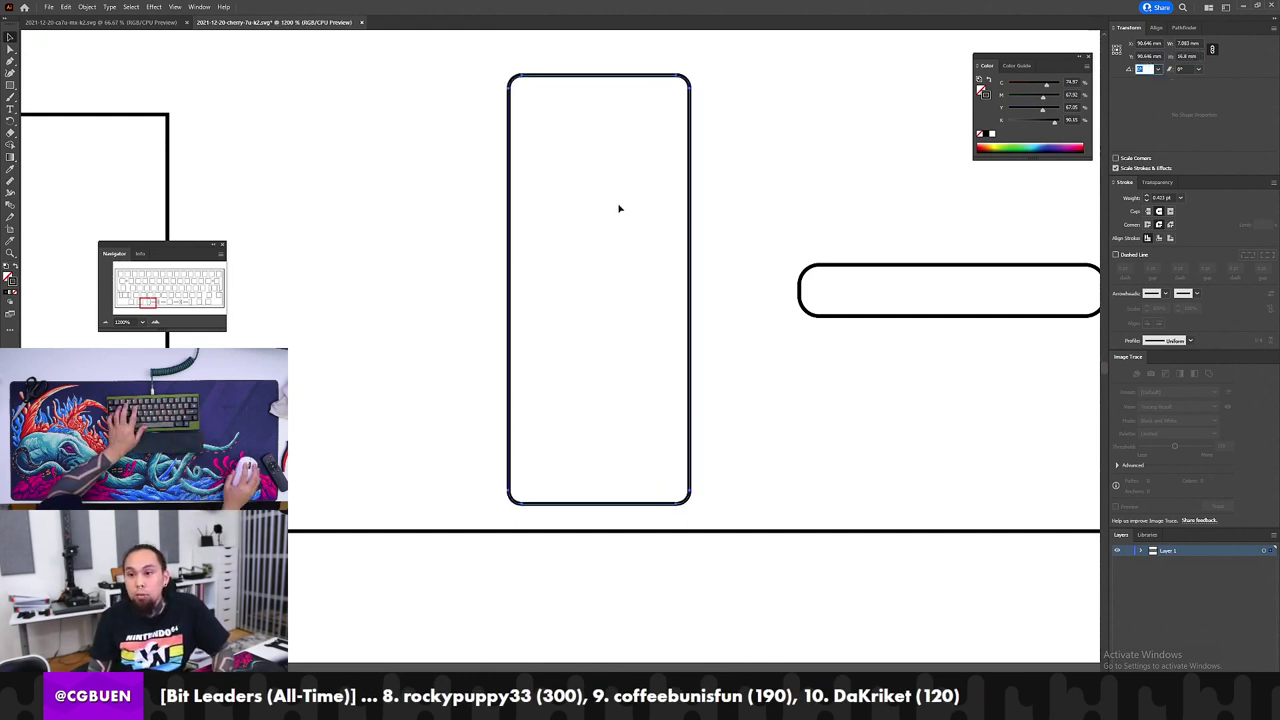
pyautogui.click(721, 235)
# Step: Compare the position values of the resized left cutout's bottom-left corner and the plate outline's bottom-left corner anchor
pyautogui.moveTo(522, 513); pyautogui.dragTo(523, 514)
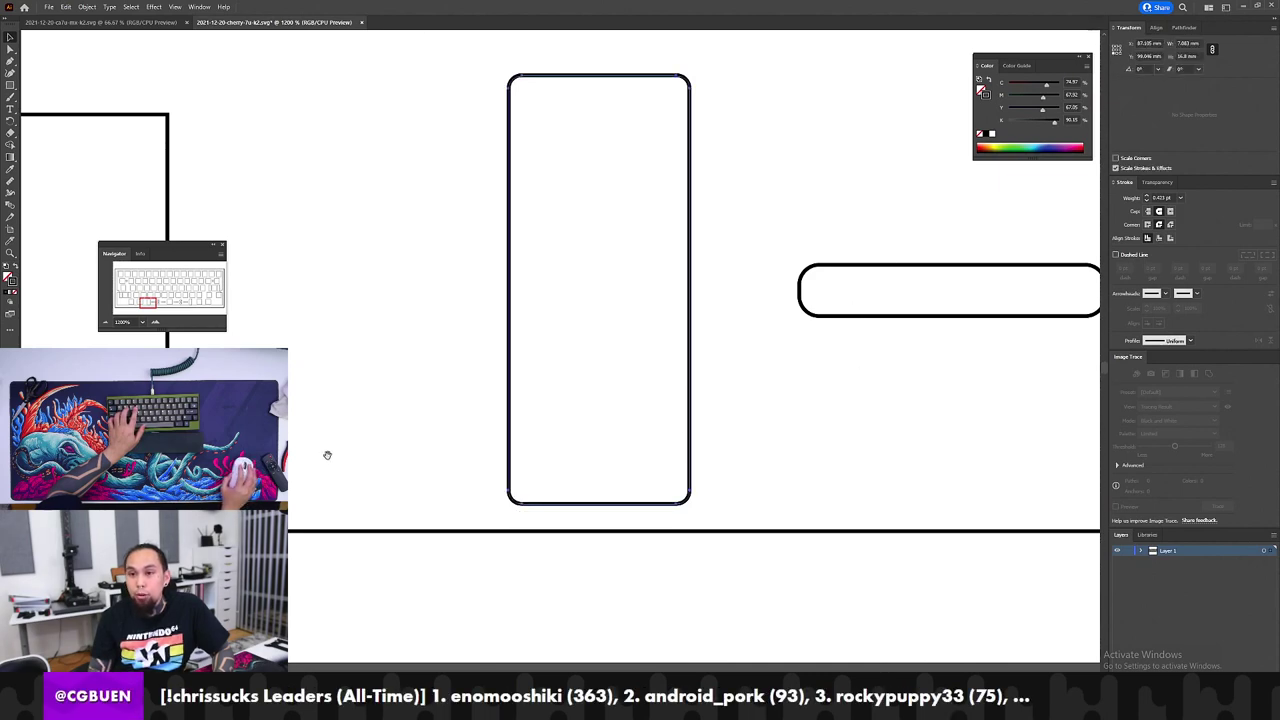
pyautogui.moveTo(327, 455); pyautogui.dragTo(701, 358)
pyautogui.moveTo(440, 406); pyautogui.dragTo(824, 366)
pyautogui.moveTo(474, 394); pyautogui.dragTo(878, 379)
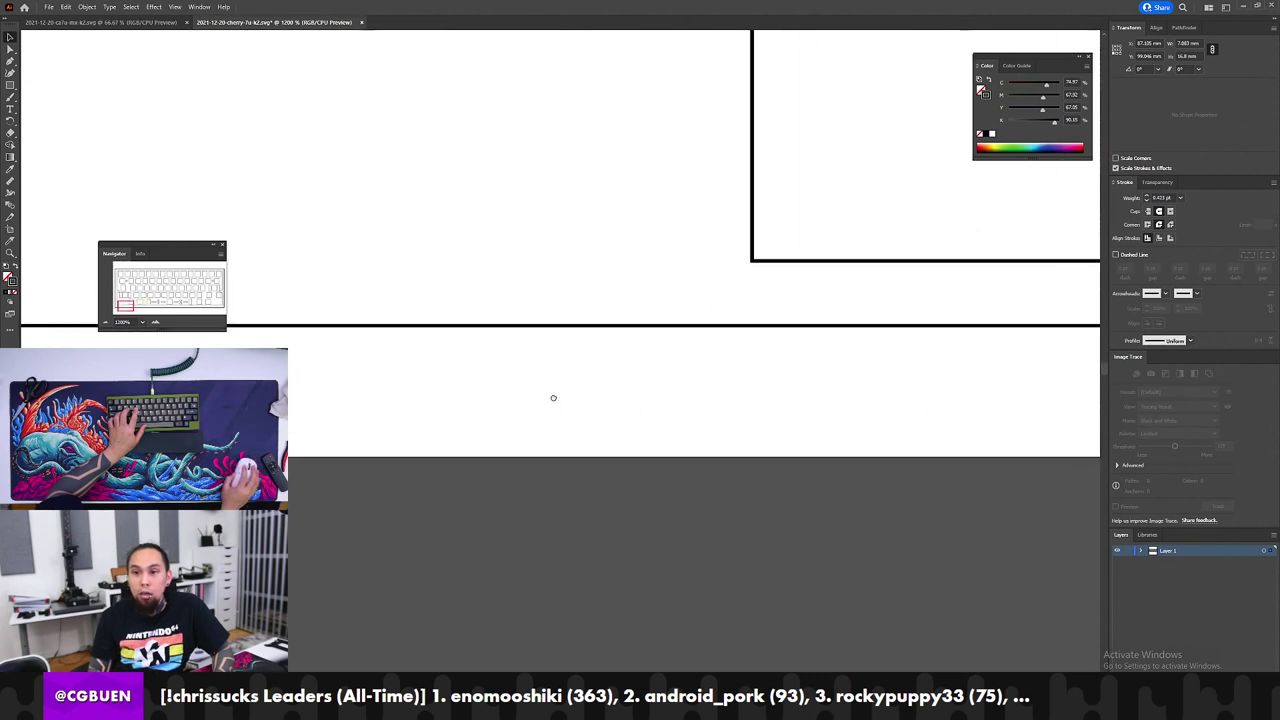
pyautogui.moveTo(553, 398); pyautogui.dragTo(883, 359)
pyautogui.moveTo(542, 357); pyautogui.dragTo(611, 351)
pyautogui.press('a')
pyautogui.moveTo(447, 263); pyautogui.dragTo(423, 346)
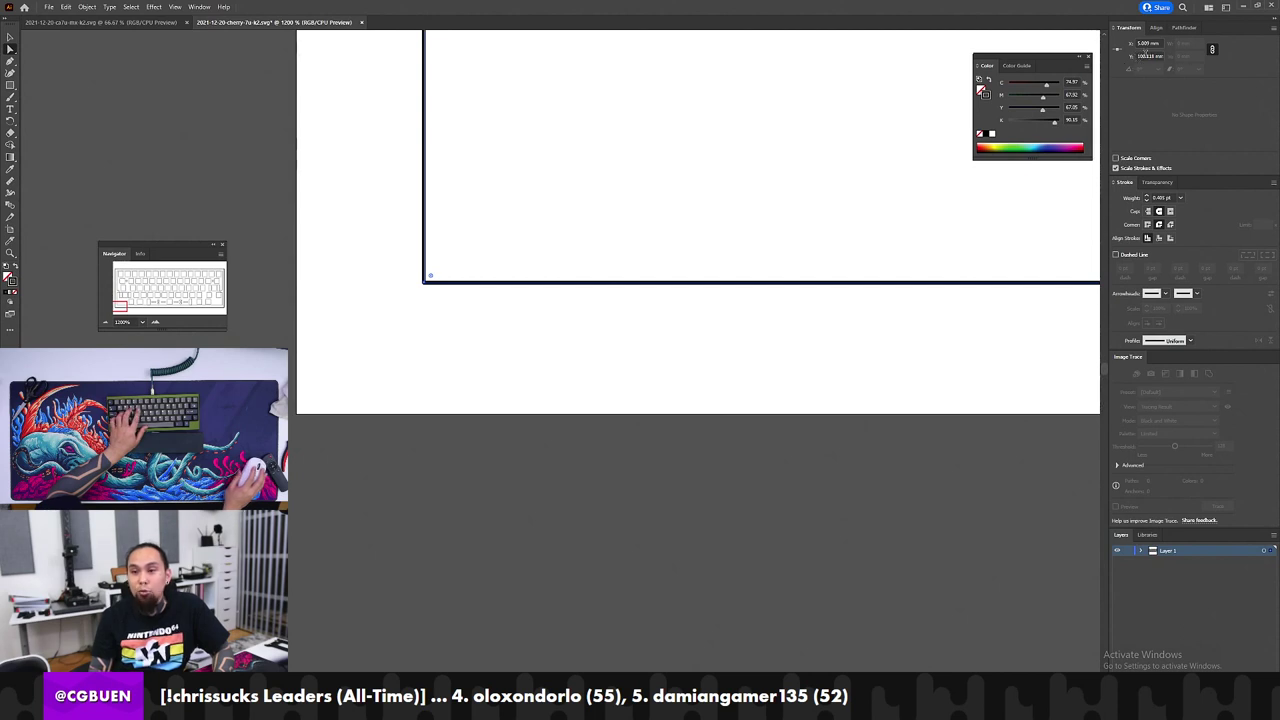
pyautogui.moveTo(888, 245); pyautogui.dragTo(697, 331)
pyautogui.moveTo(620, 236); pyautogui.dragTo(771, 309)
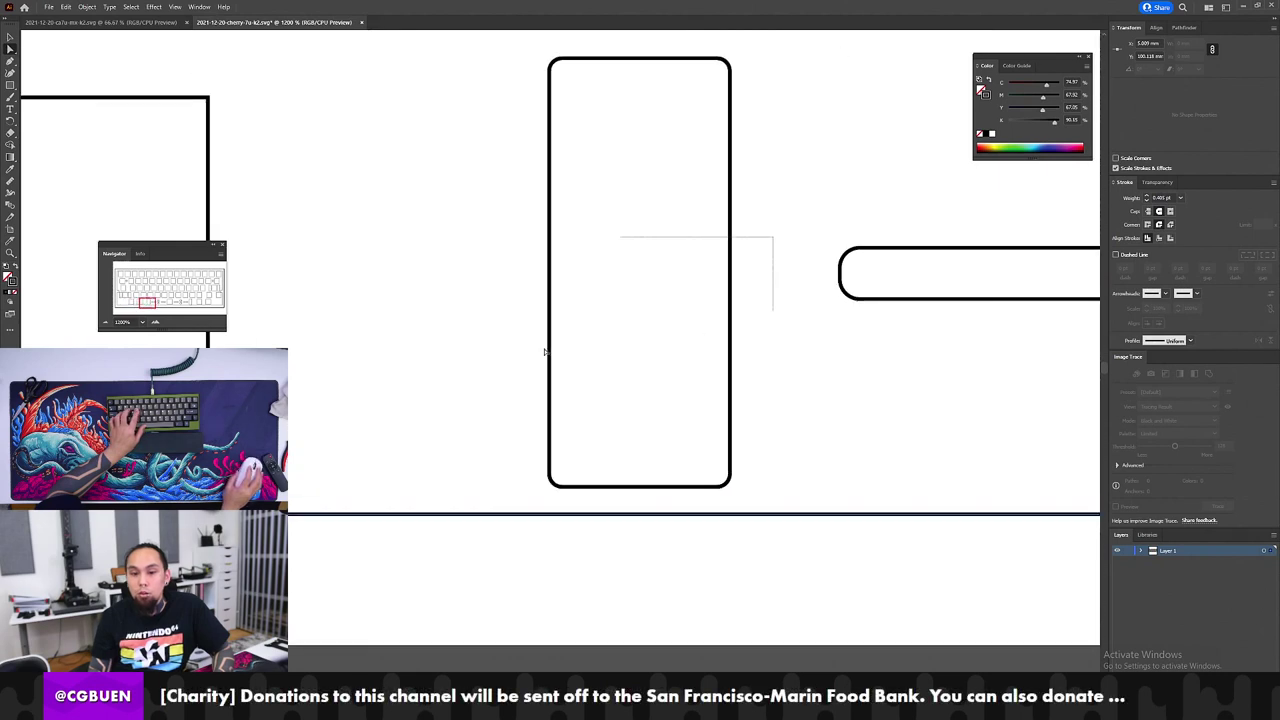
# Step: Scale the right stabilizer cutout in the bottom row proportionally from its centre to a height of 16.8 mm, and deselect it
pyautogui.keyDown('alt'); pyautogui.click(848, 226); pyautogui.keyUp('alt')
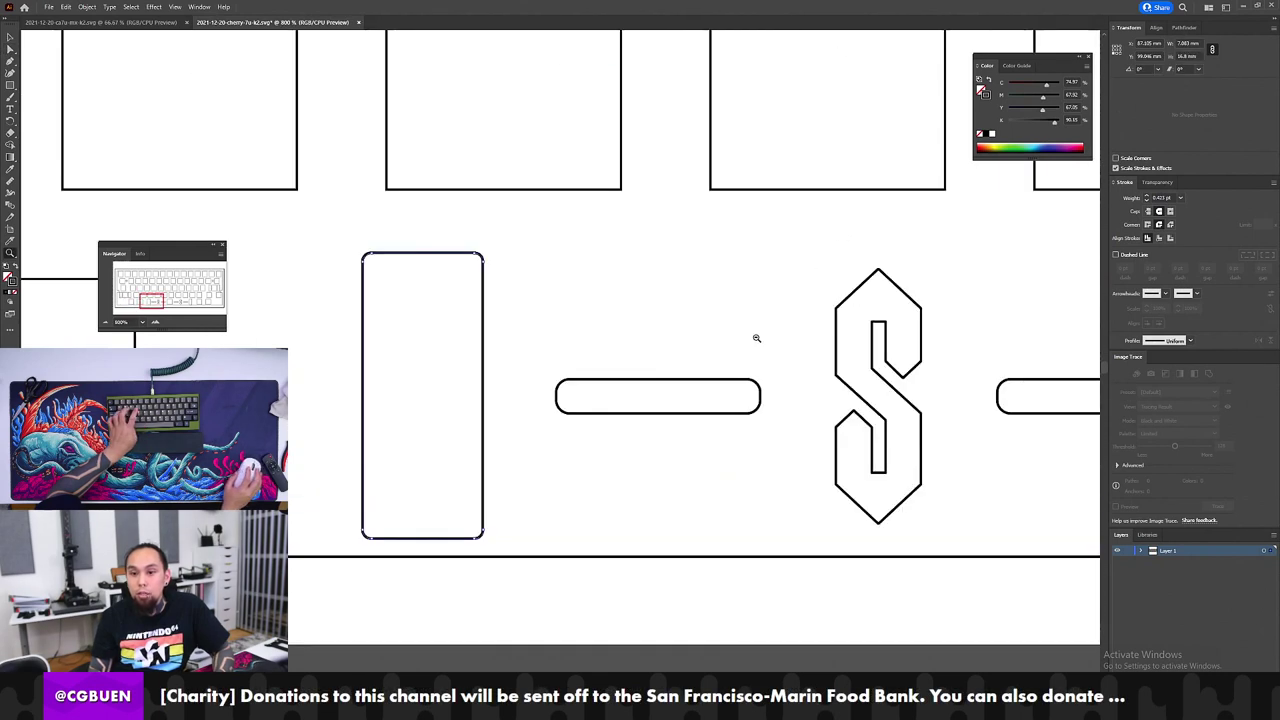
pyautogui.keyDown('alt'); pyautogui.click(757, 340); pyautogui.keyUp('alt')
pyautogui.moveTo(1085, 344); pyautogui.dragTo(788, 387)
pyautogui.moveTo(966, 384); pyautogui.dragTo(240, 408)
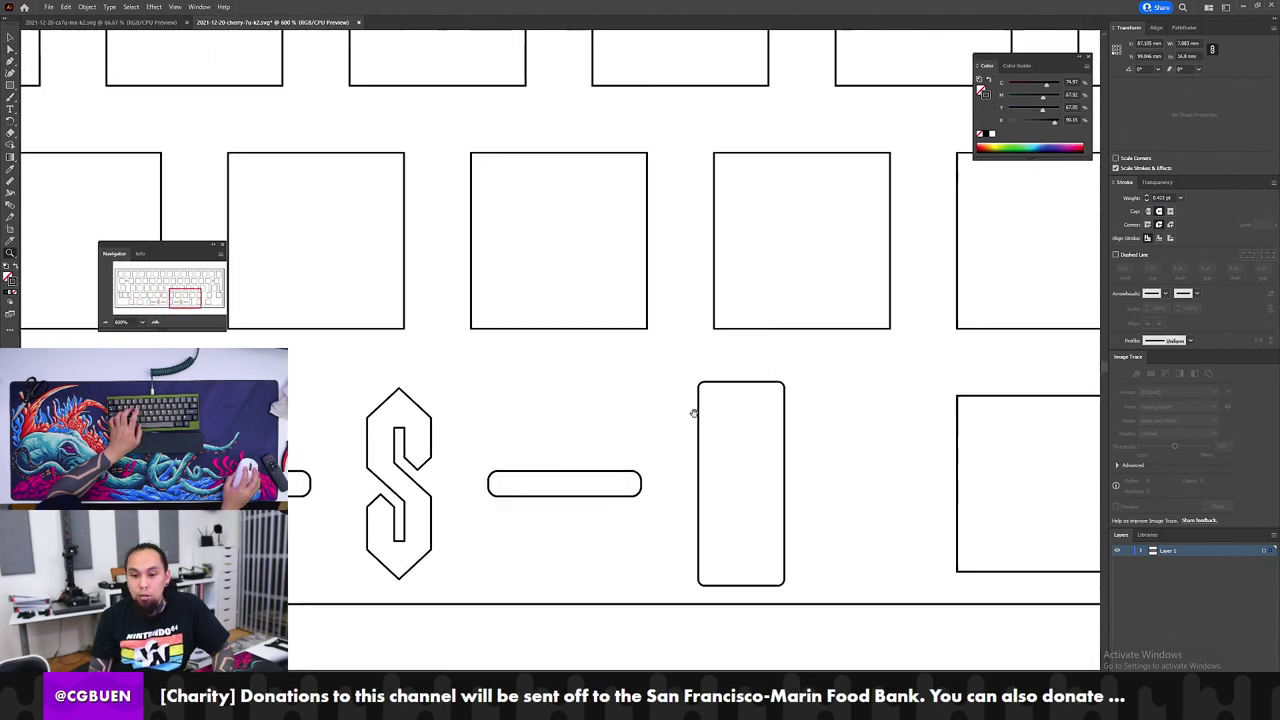
pyautogui.moveTo(814, 366); pyautogui.dragTo(623, 449)
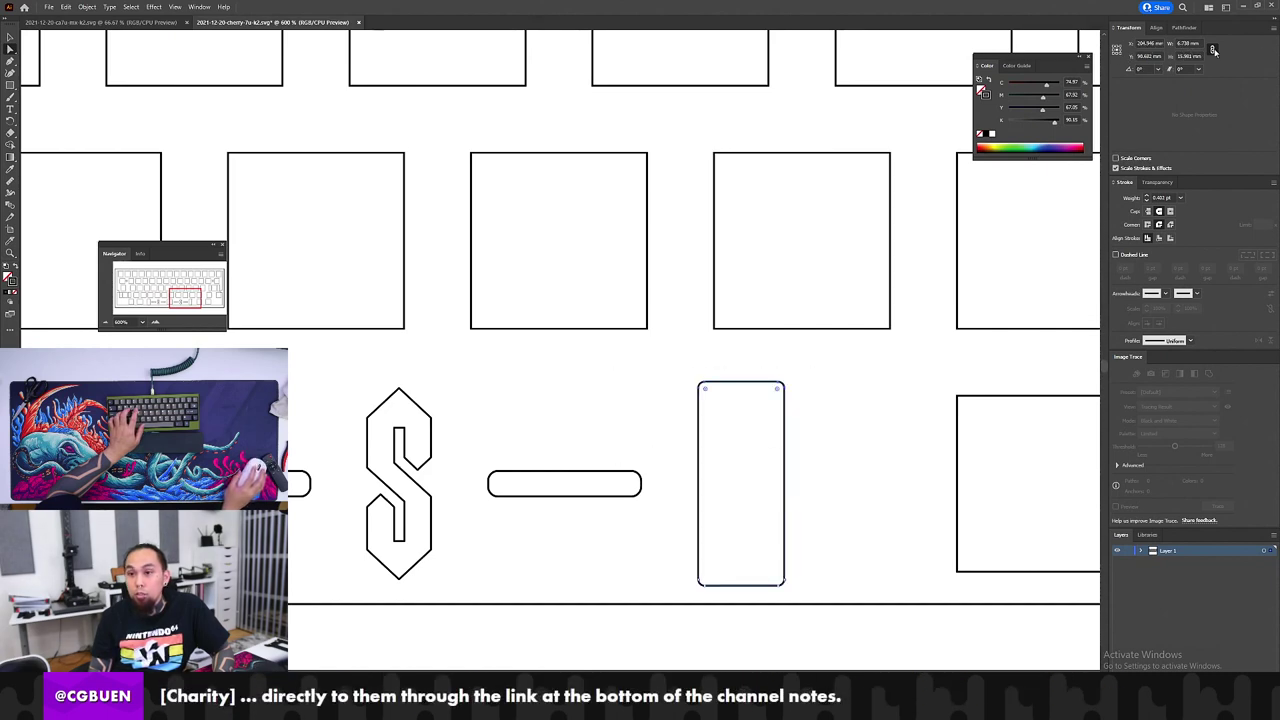
pyautogui.write('16.8')
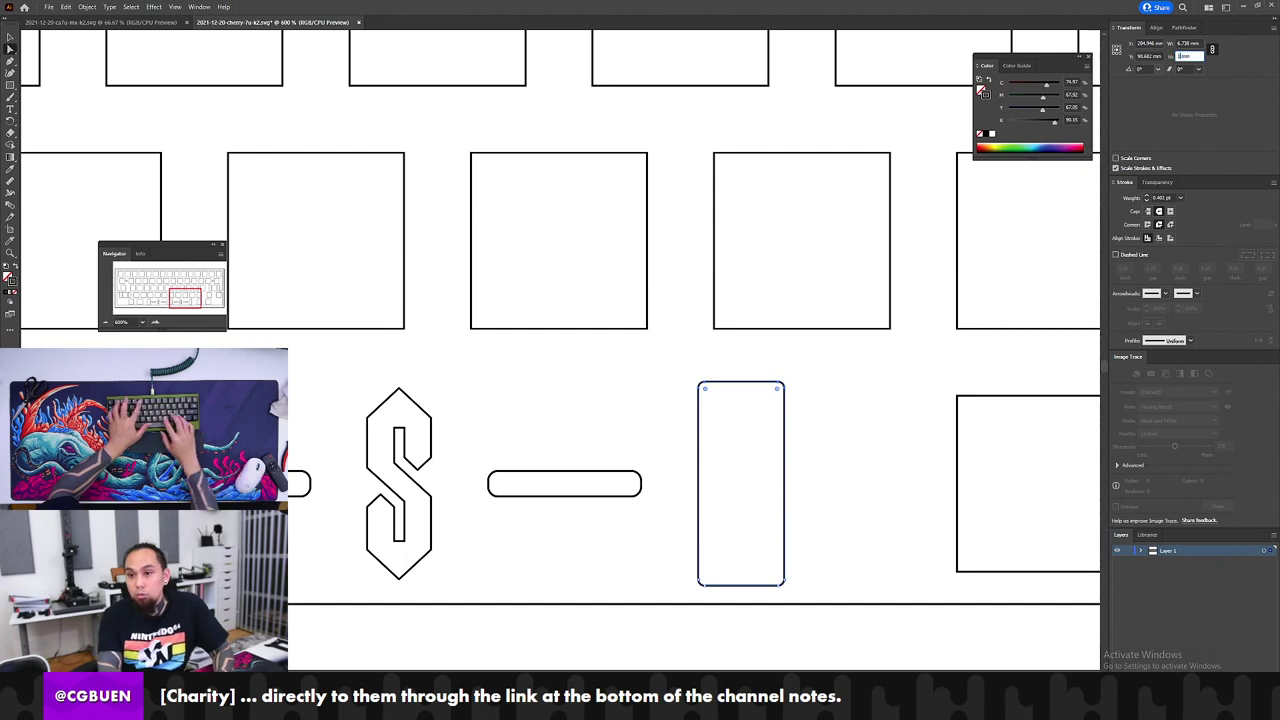
pyautogui.press('Tab')
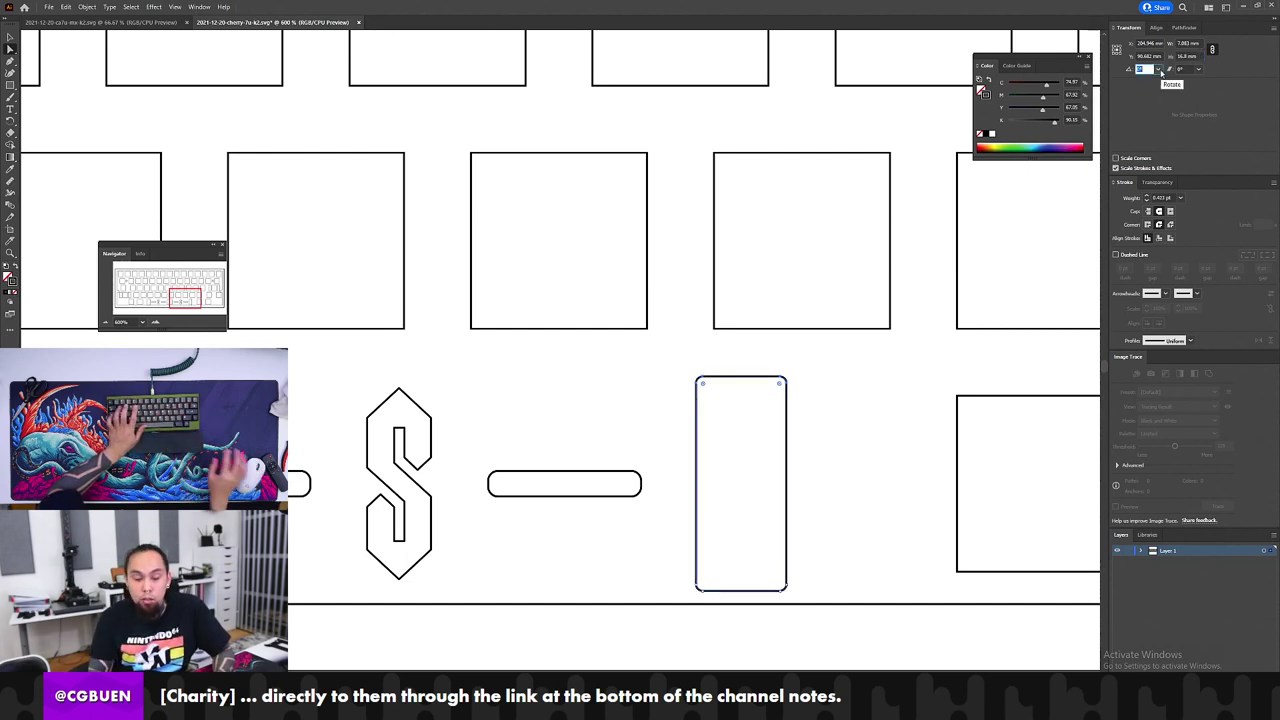
pyautogui.hotkey('ctrl', 'shift', 'a')
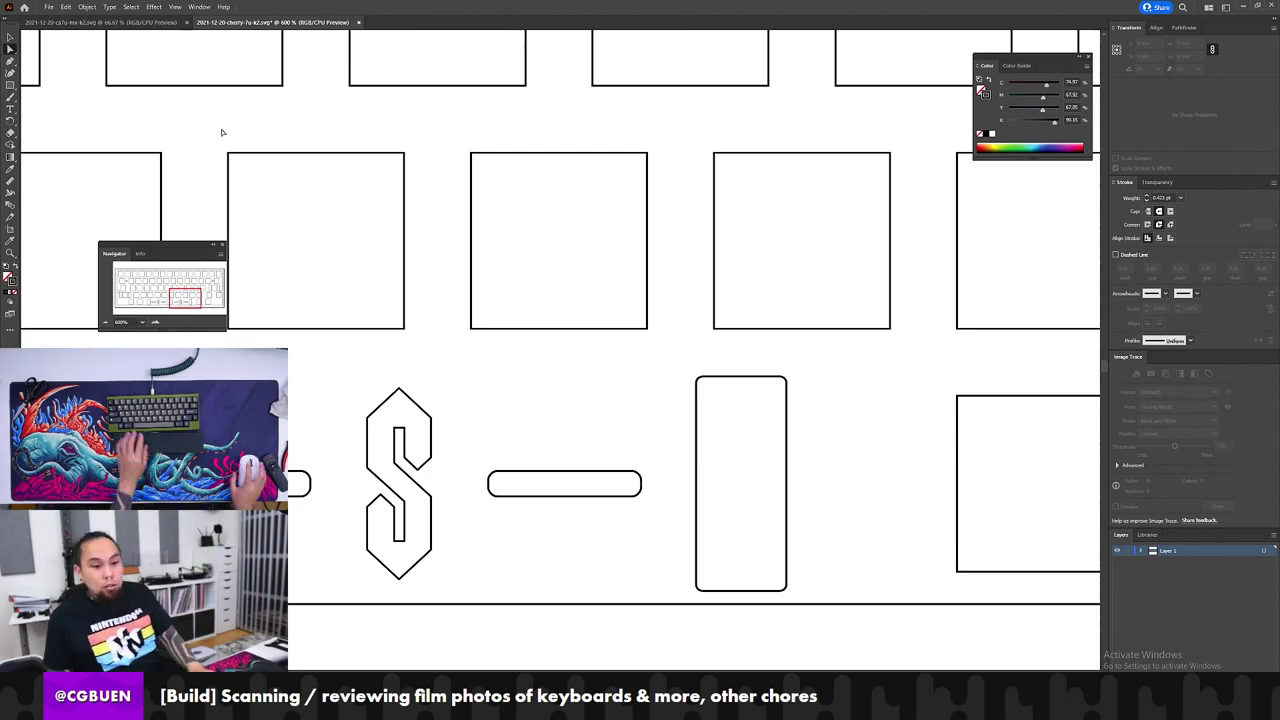
# Step: Examine the stabilizer cutouts and the edge notch on the right side of the plate
pyautogui.press('z')
pyautogui.keyDown('alt'); pyautogui.click(630, 414); pyautogui.keyUp('alt')
pyautogui.keyDown('alt'); pyautogui.click(625, 399); pyautogui.keyUp('alt')
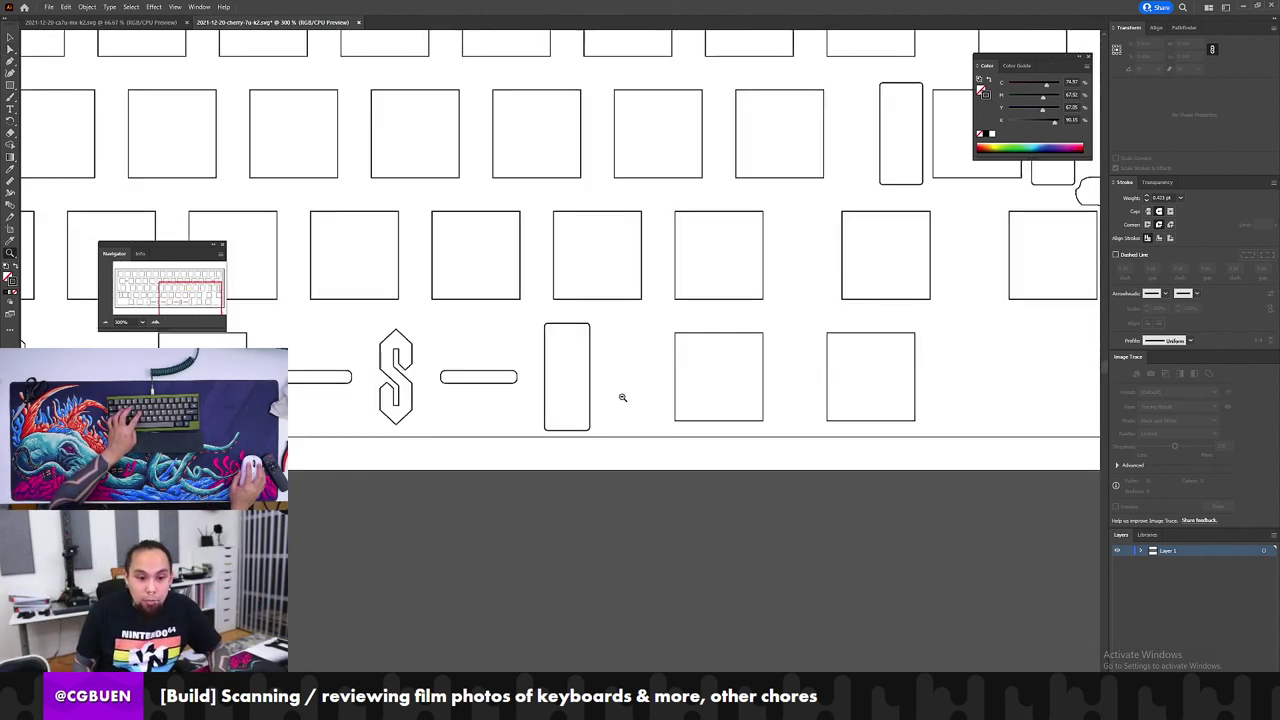
pyautogui.keyDown('alt'); pyautogui.click(451, 340); pyautogui.keyUp('alt')
pyautogui.keyDown('alt'); pyautogui.click(510, 339); pyautogui.keyUp('alt')
pyautogui.click(874, 295)
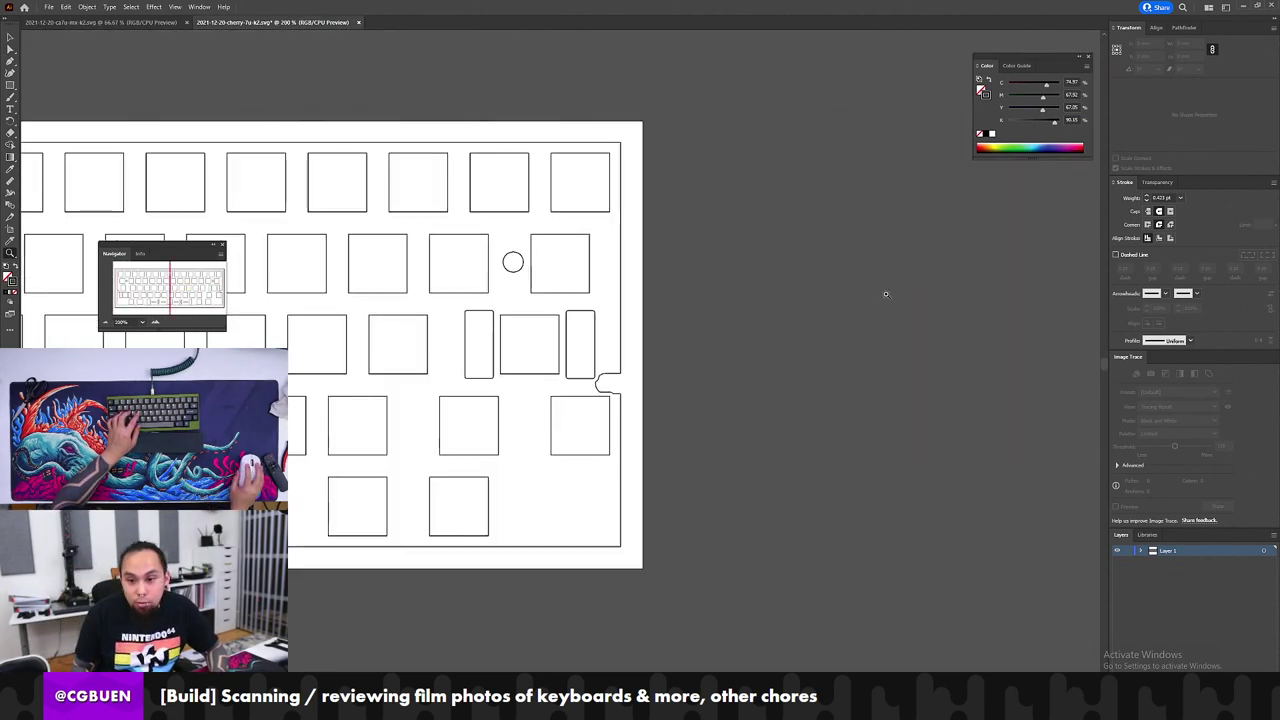
pyautogui.click(883, 289)
pyautogui.click(188, 429)
pyautogui.moveTo(263, 443); pyautogui.dragTo(597, 426)
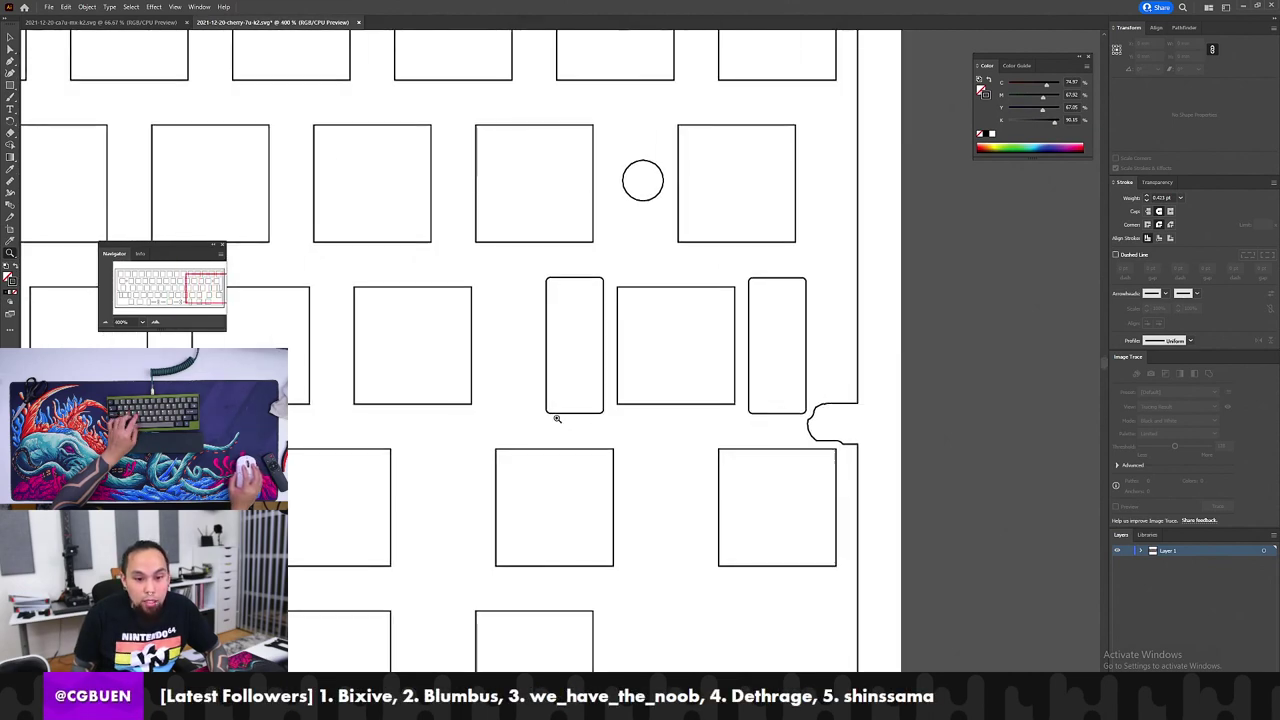
pyautogui.keyDown('alt'); pyautogui.click(554, 408); pyautogui.keyUp('alt')
pyautogui.keyDown('alt'); pyautogui.click(555, 399); pyautogui.keyUp('alt')
# Step: Scale the stabilizer cutout beside the plate's left edge notch proportionally from its centre to a height of 16.8 mm
pyautogui.moveTo(526, 351); pyautogui.dragTo(1007, 323)
pyautogui.moveTo(379, 369); pyautogui.dragTo(685, 369)
pyautogui.click(457, 332)
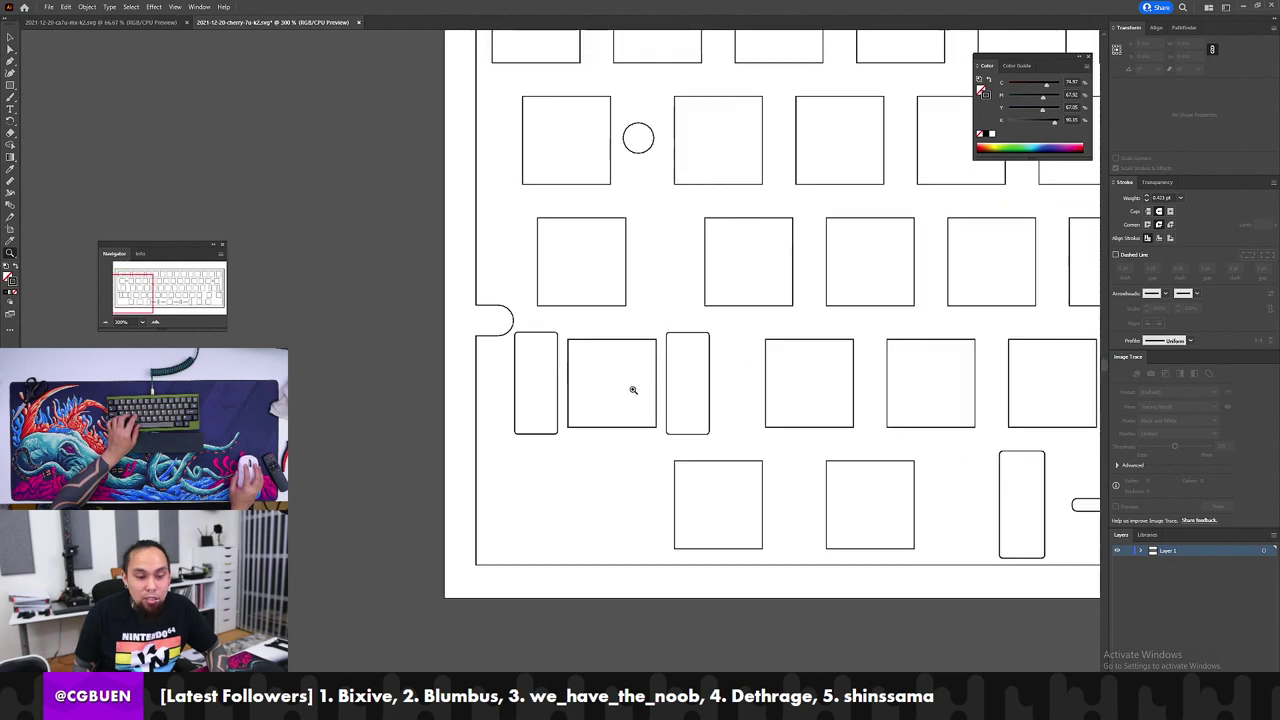
pyautogui.click(633, 390)
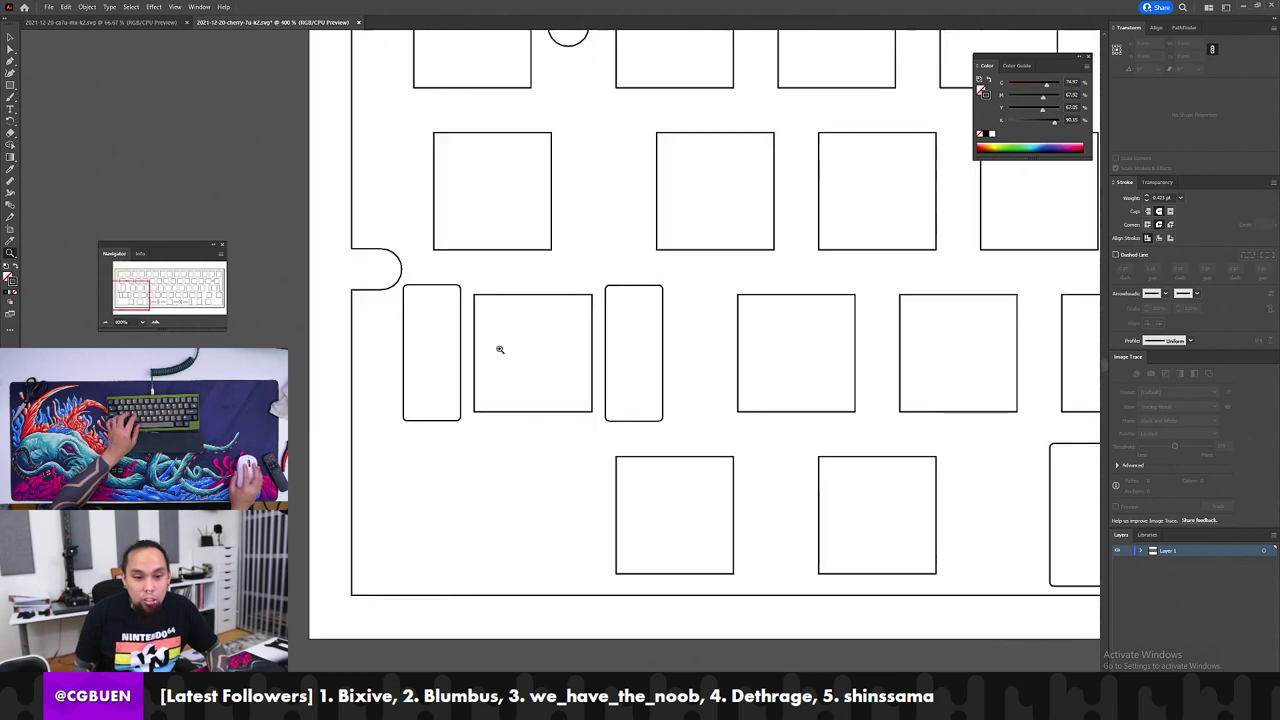
pyautogui.press('v')
pyautogui.click(441, 395)
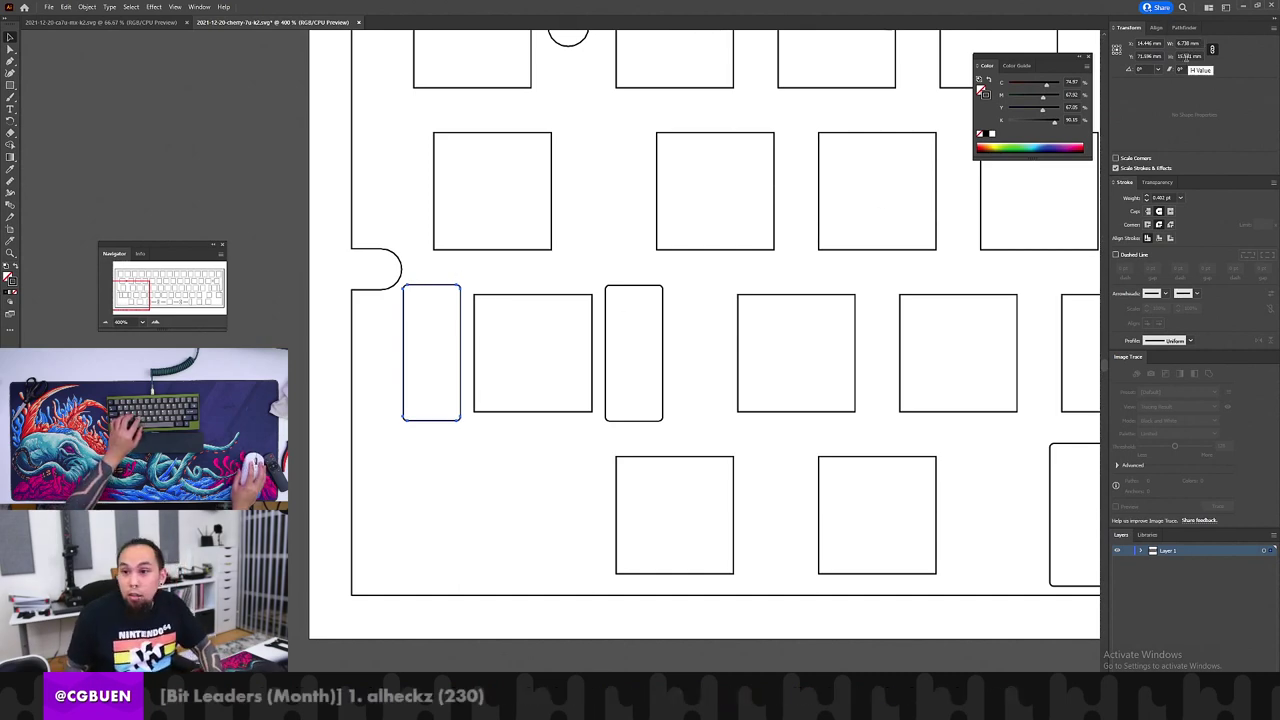
pyautogui.write('16.8')
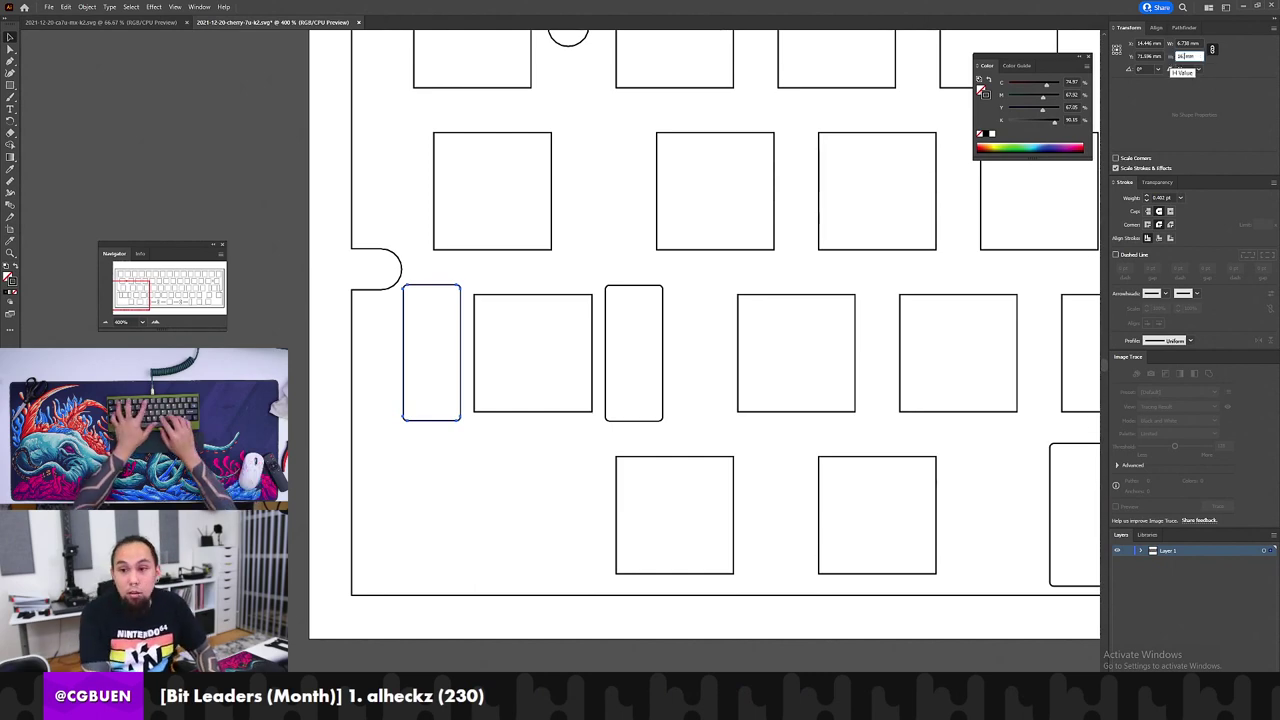
pyautogui.press('Tab')
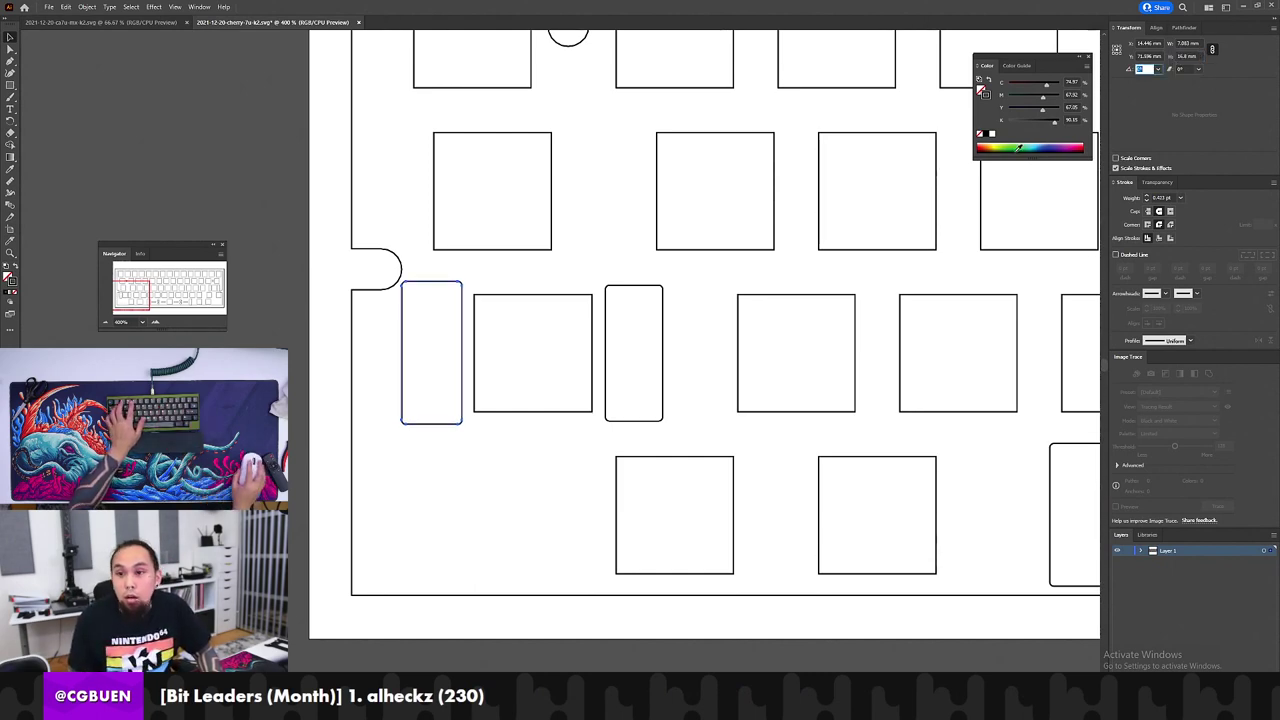
# Step: Scale the matching stabilizer cutout on the other side of that key opening to a height of 16.8 mm, and deselect it
pyautogui.click(624, 332)
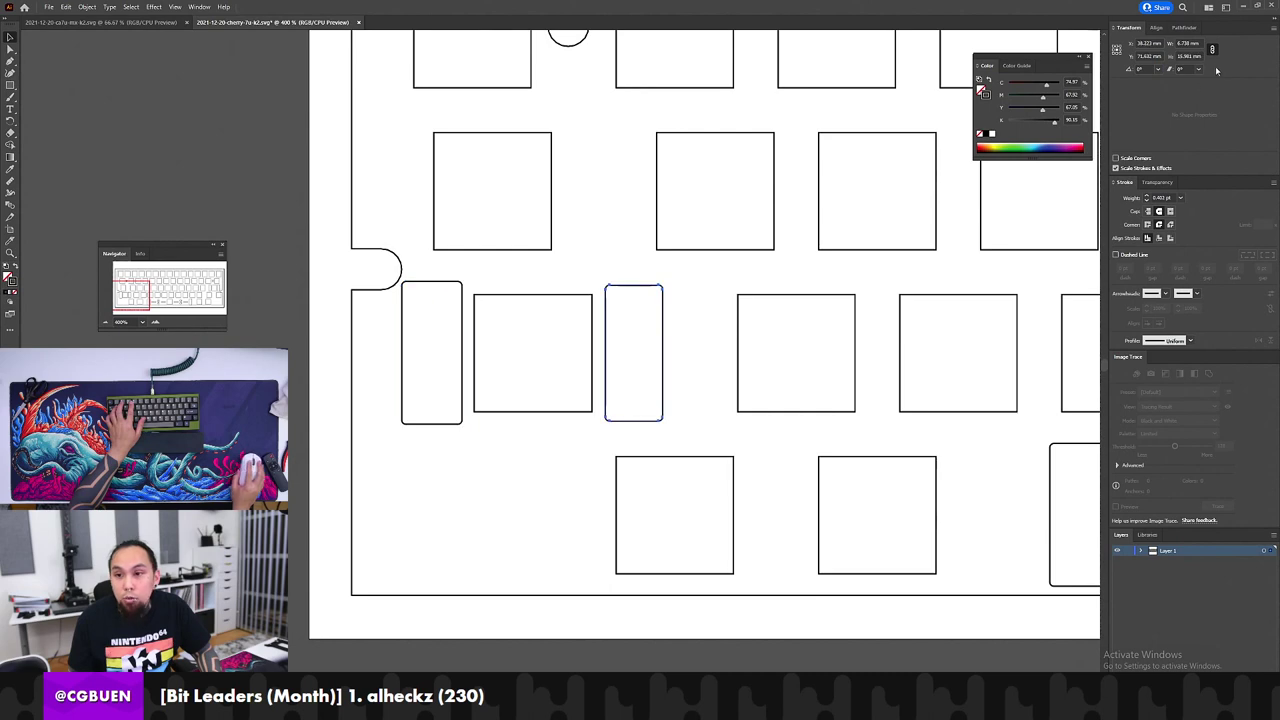
pyautogui.moveTo(1191, 56); pyautogui.dragTo(1137, 58)
pyautogui.write('16.8')
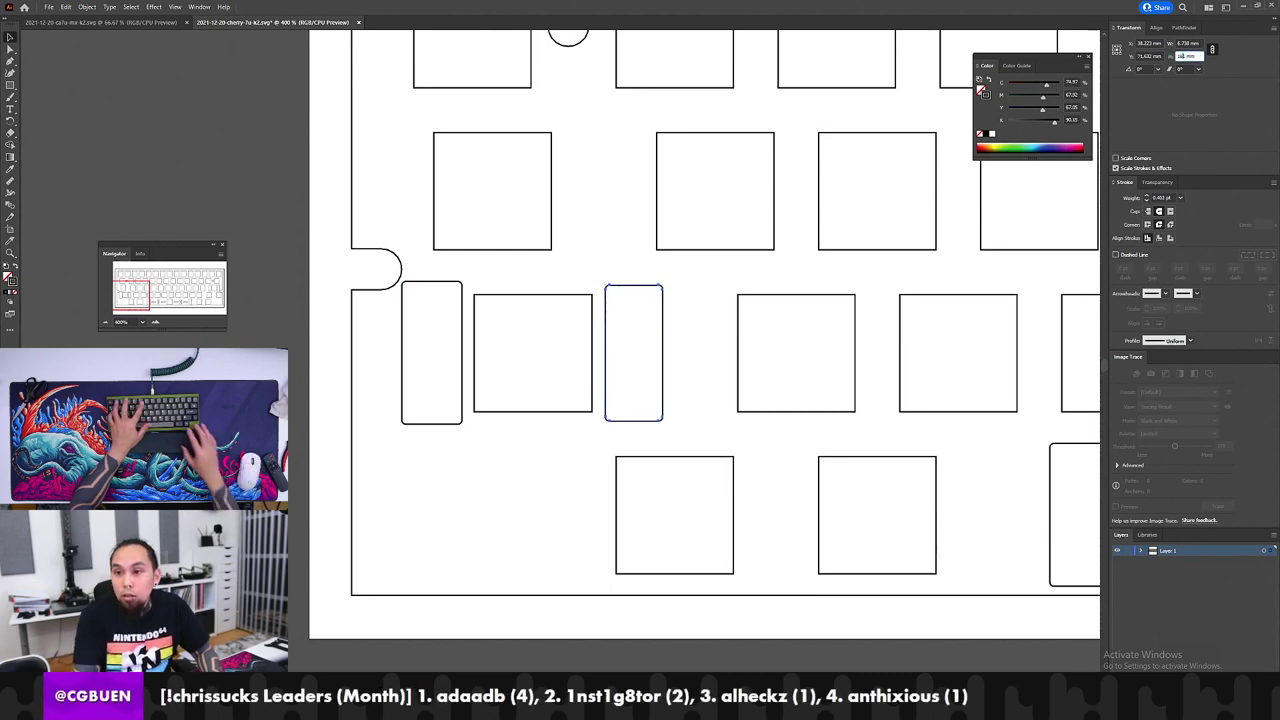
pyautogui.press('Tab')
pyautogui.hotkey('shift', 'Tab')
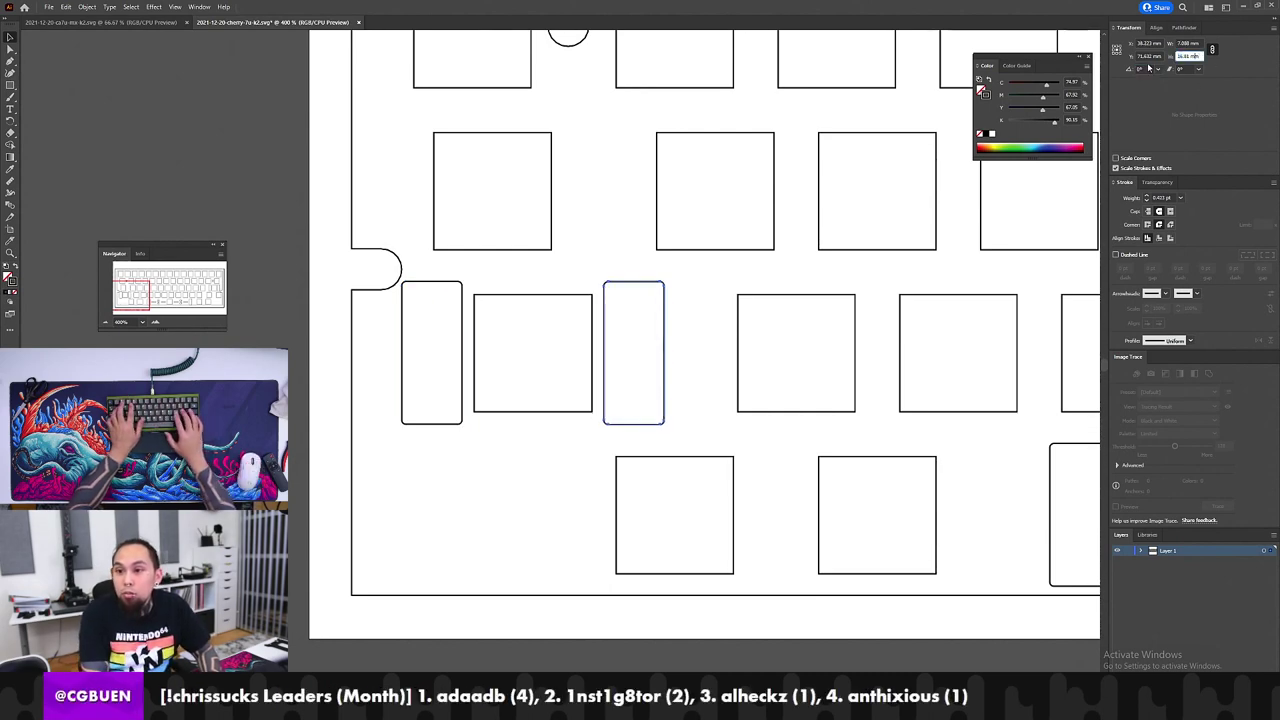
pyautogui.press('Tab')
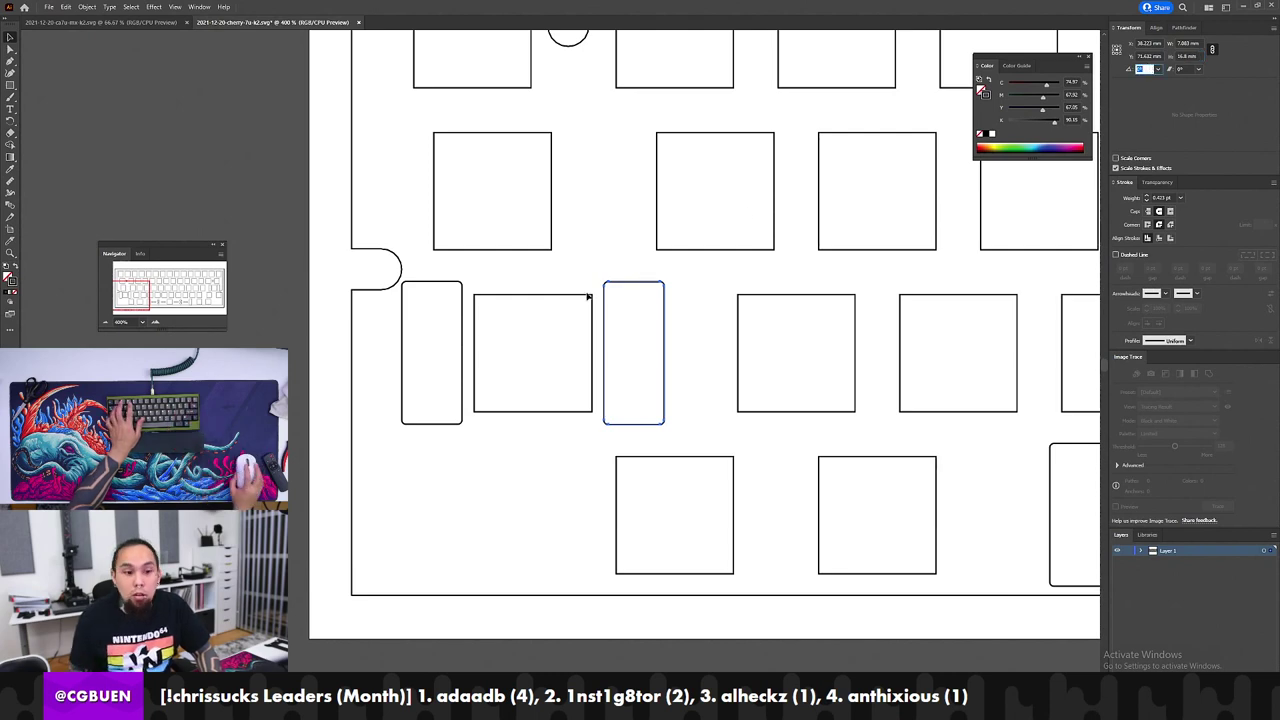
pyautogui.click(368, 344)
# Step: Inspect the clearance between the left edge notch and the corner of the enlarged stabilizer cutout
pyautogui.press('z')
pyautogui.click(409, 294)
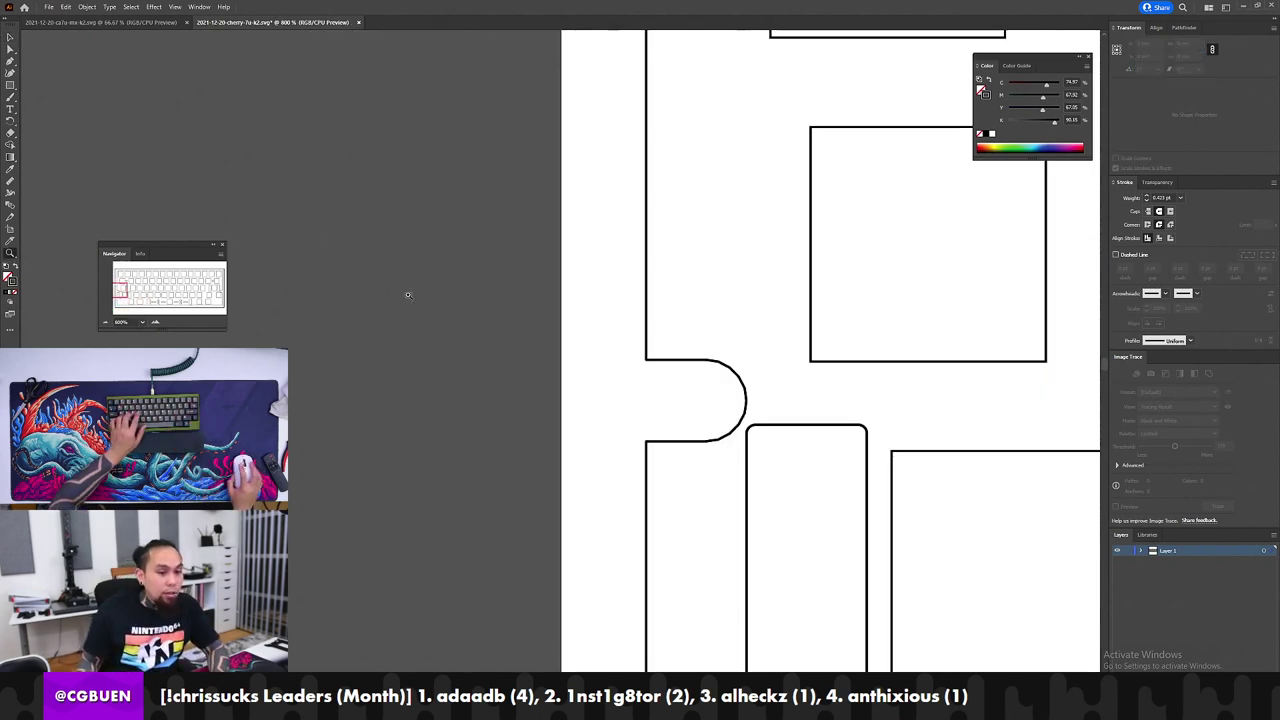
pyautogui.click(930, 500)
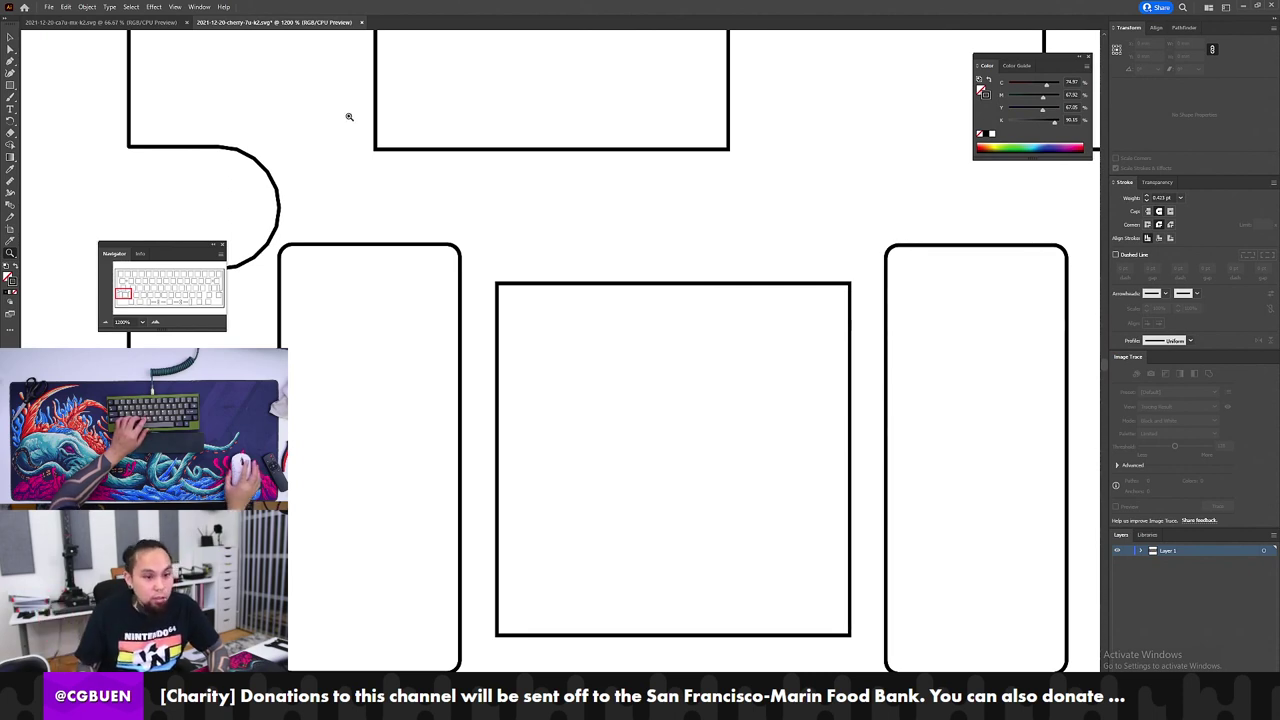
pyautogui.press('a')
pyautogui.moveTo(270, 270); pyautogui.dragTo(346, 279)
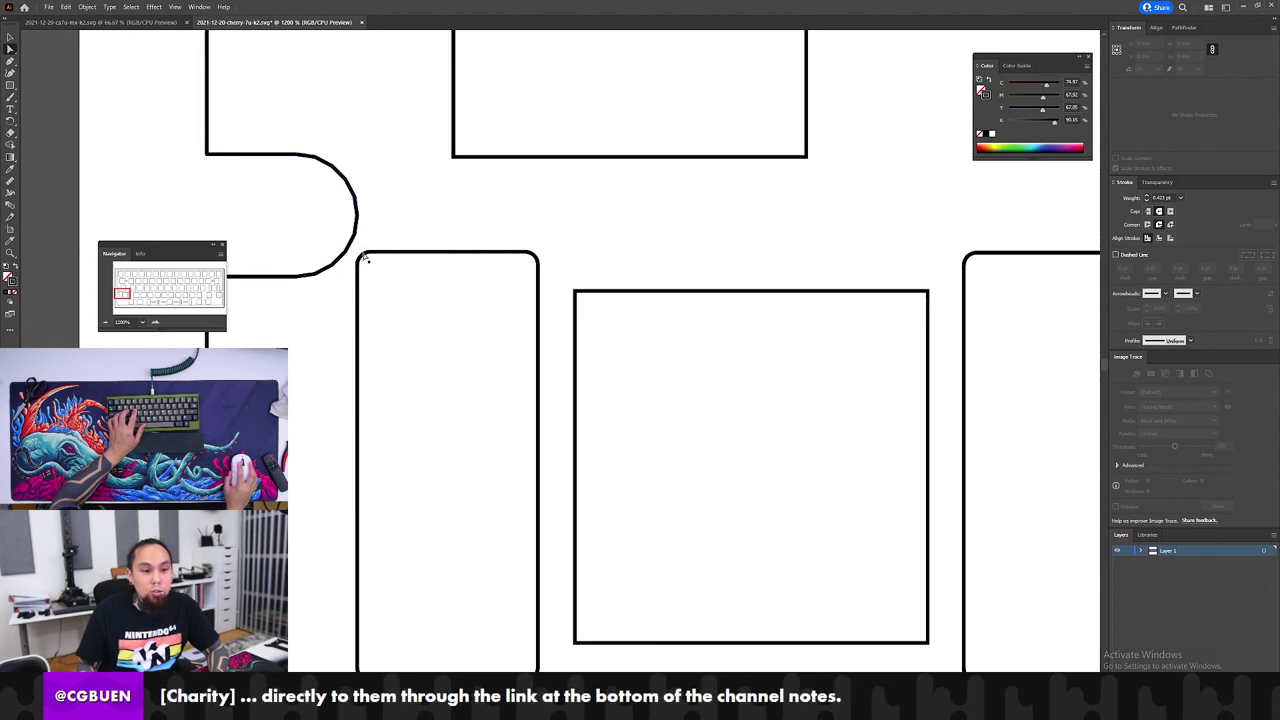
pyautogui.click(364, 259)
pyautogui.click(332, 354)
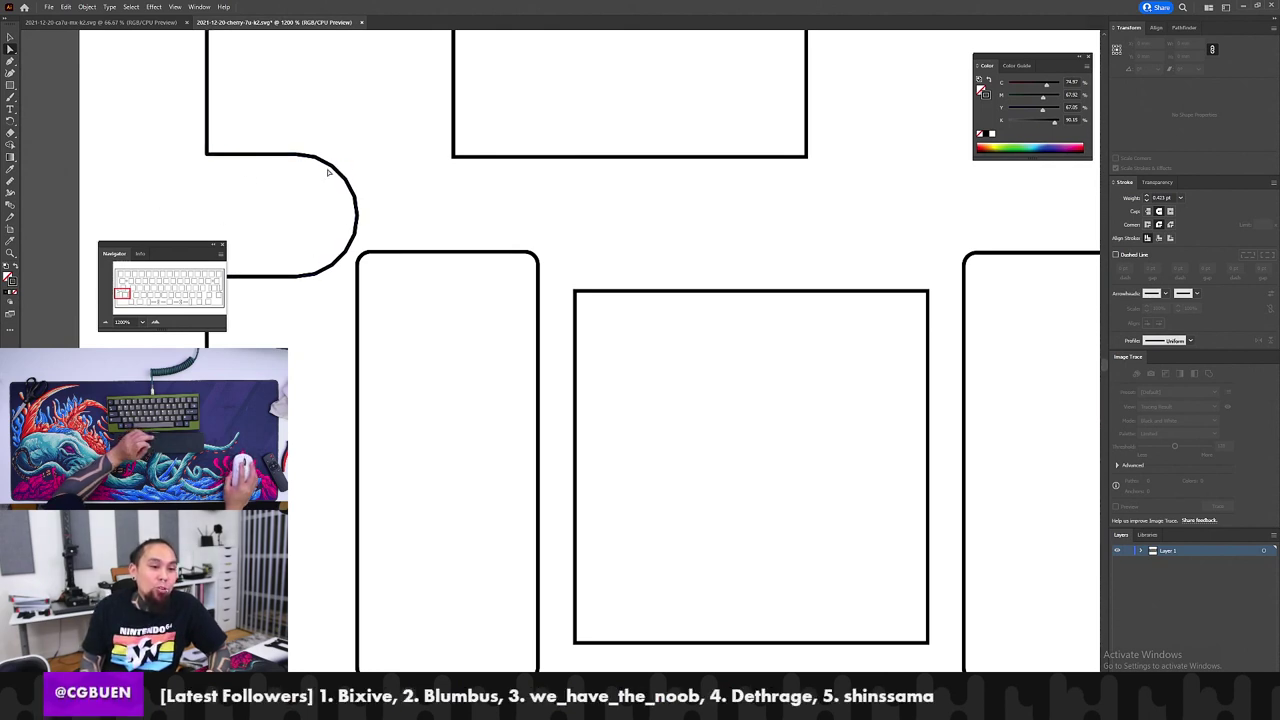
# Step: Inspect the irregular outline of the right edge notch and its distance from the neighbouring stabilizer cutout
pyautogui.hscroll(15, 640, 350)
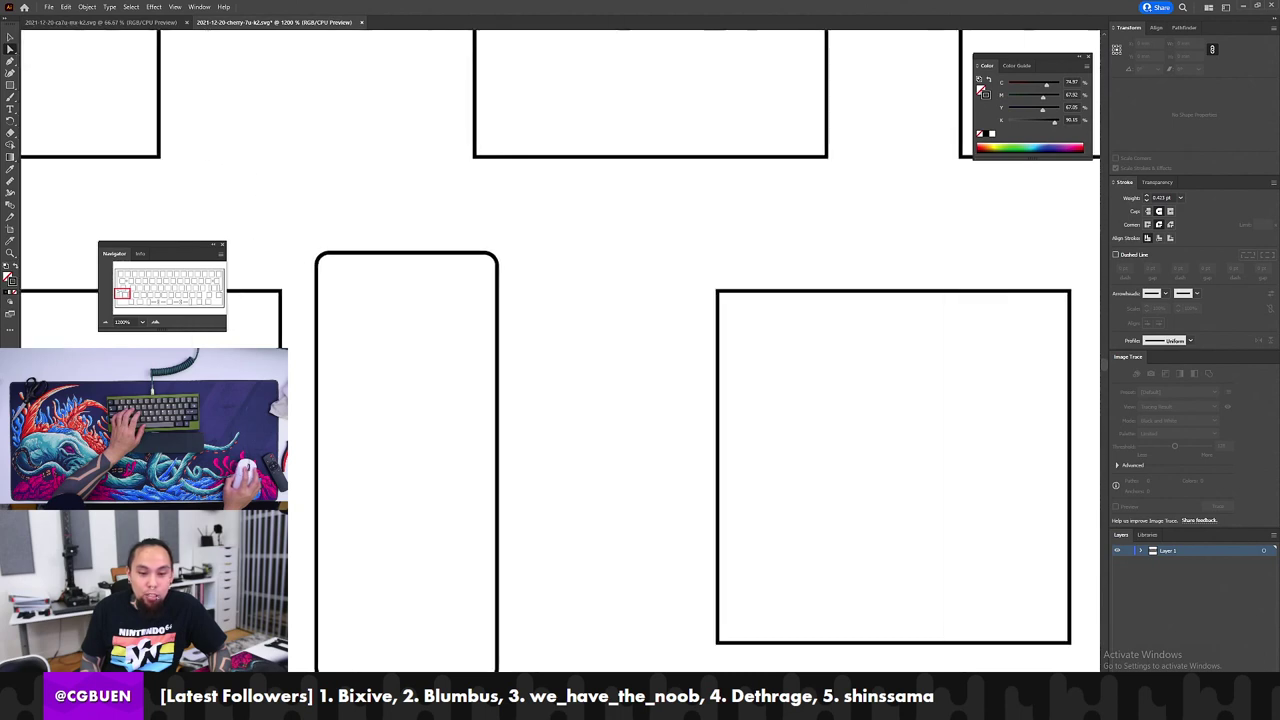
pyautogui.hscroll(-15, 640, 350)
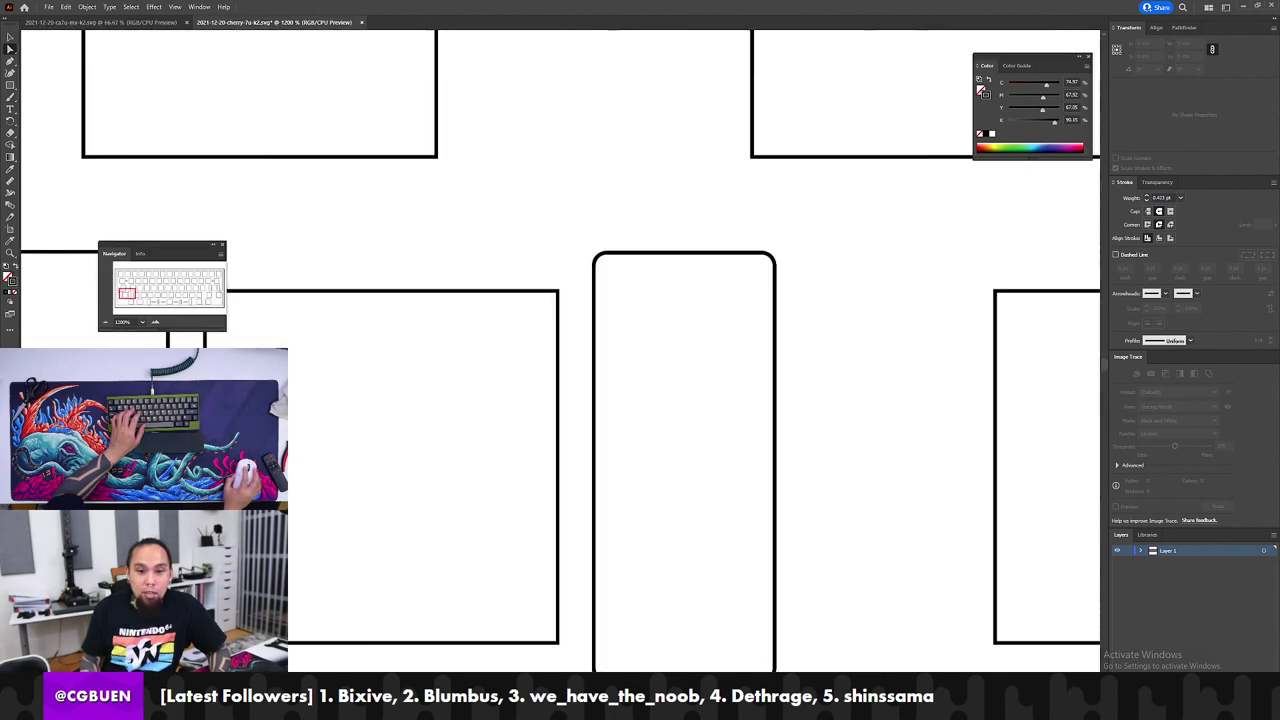
pyautogui.hscroll(10, 640, 350)
pyautogui.hscroll(10, 560, 350)
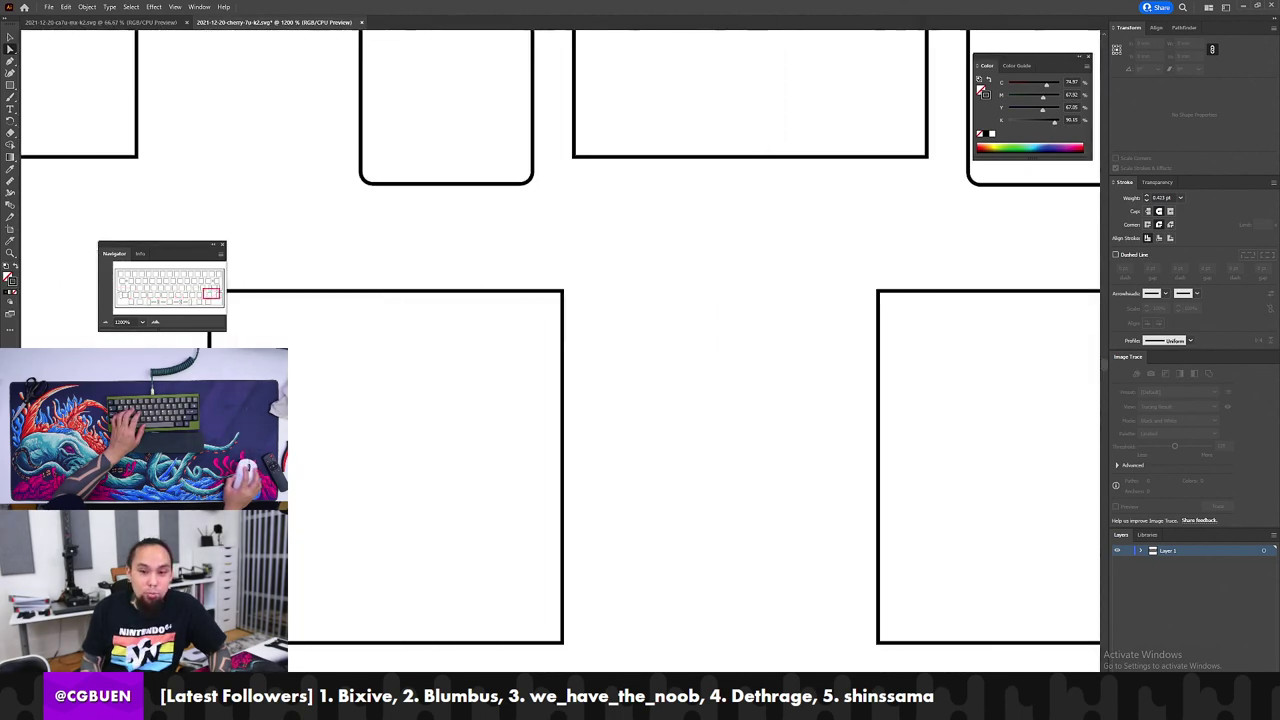
pyautogui.scroll(4, 595, 214)
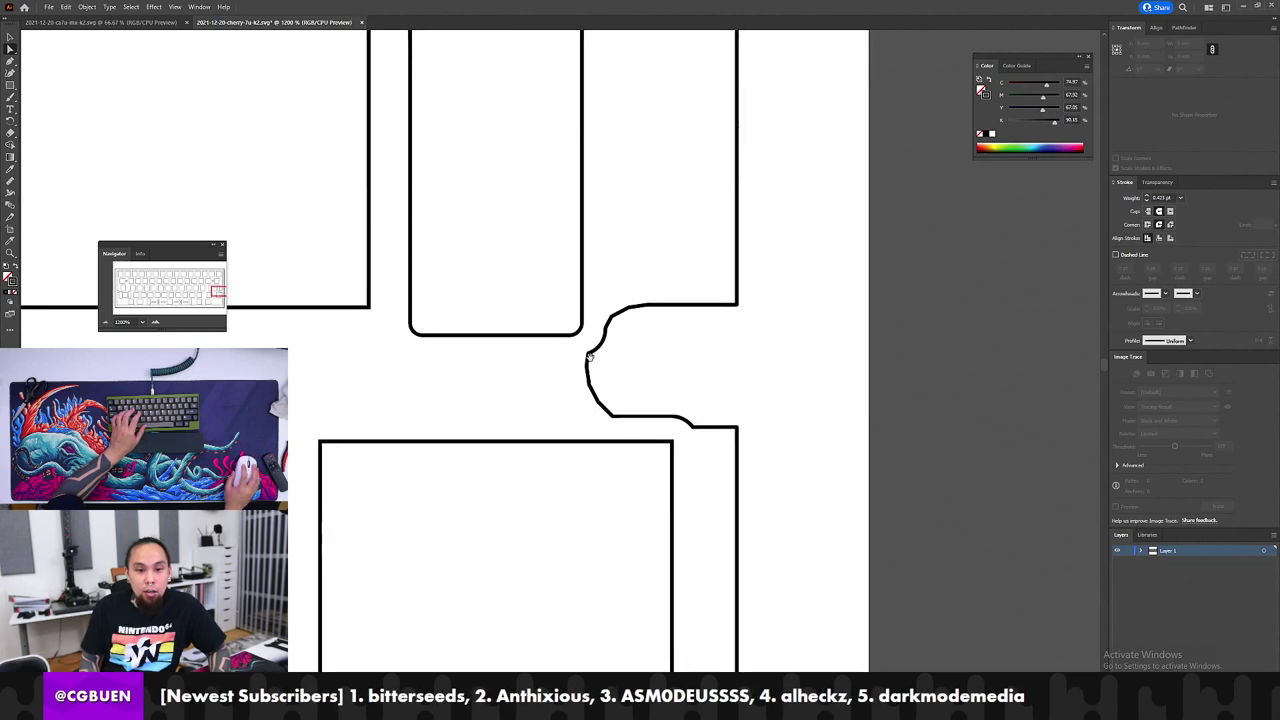
pyautogui.scroll(-3, 662, 478)
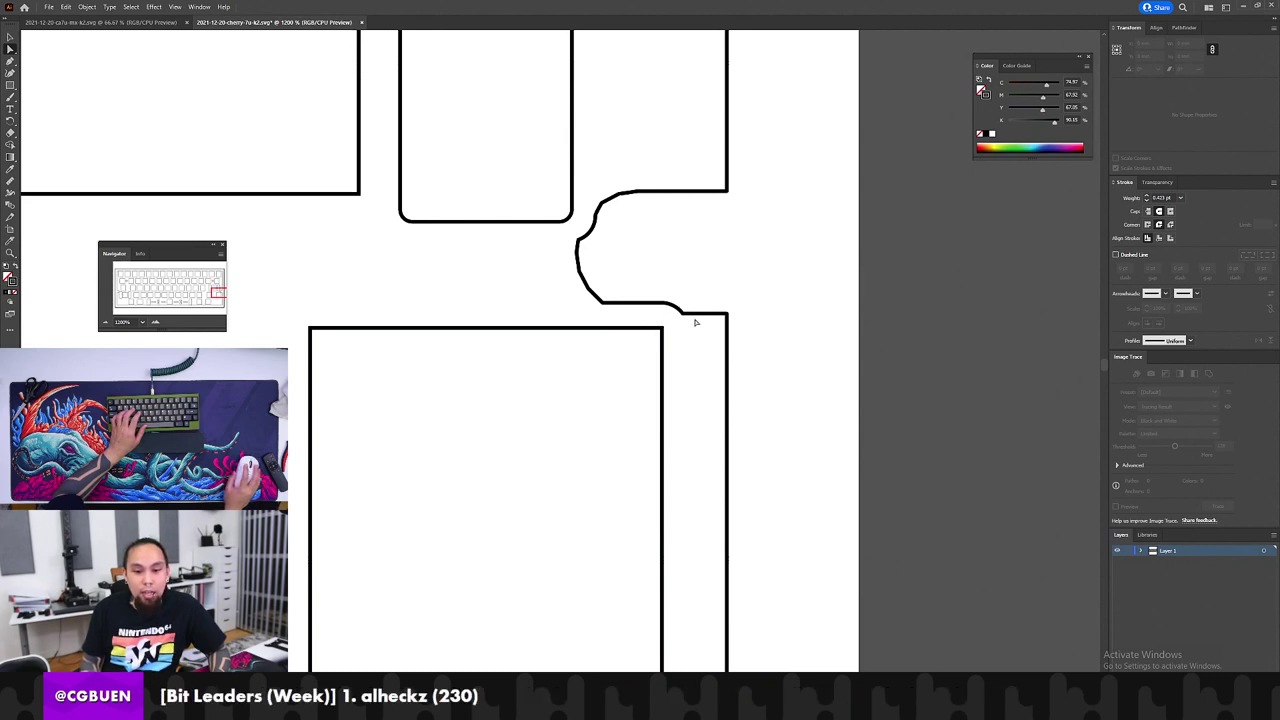
pyautogui.click(651, 303)
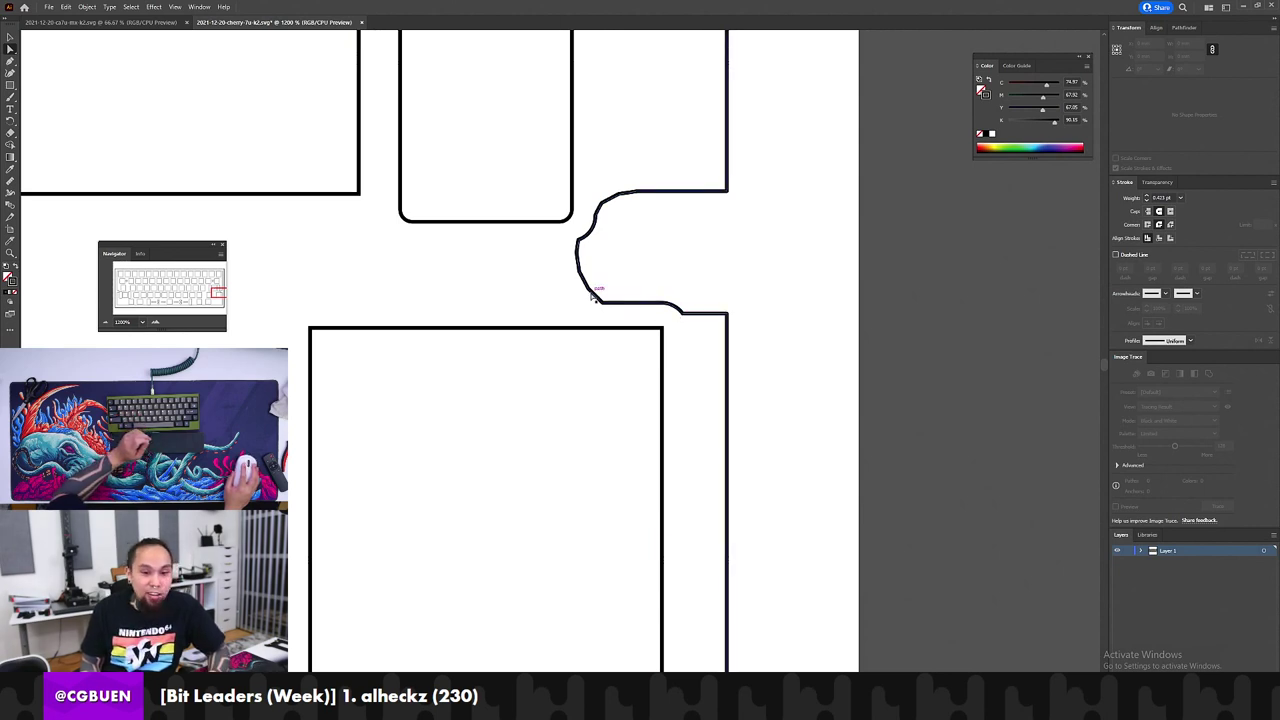
pyautogui.scroll(1, 597, 180)
pyautogui.moveTo(597, 180); pyautogui.dragTo(616, 223)
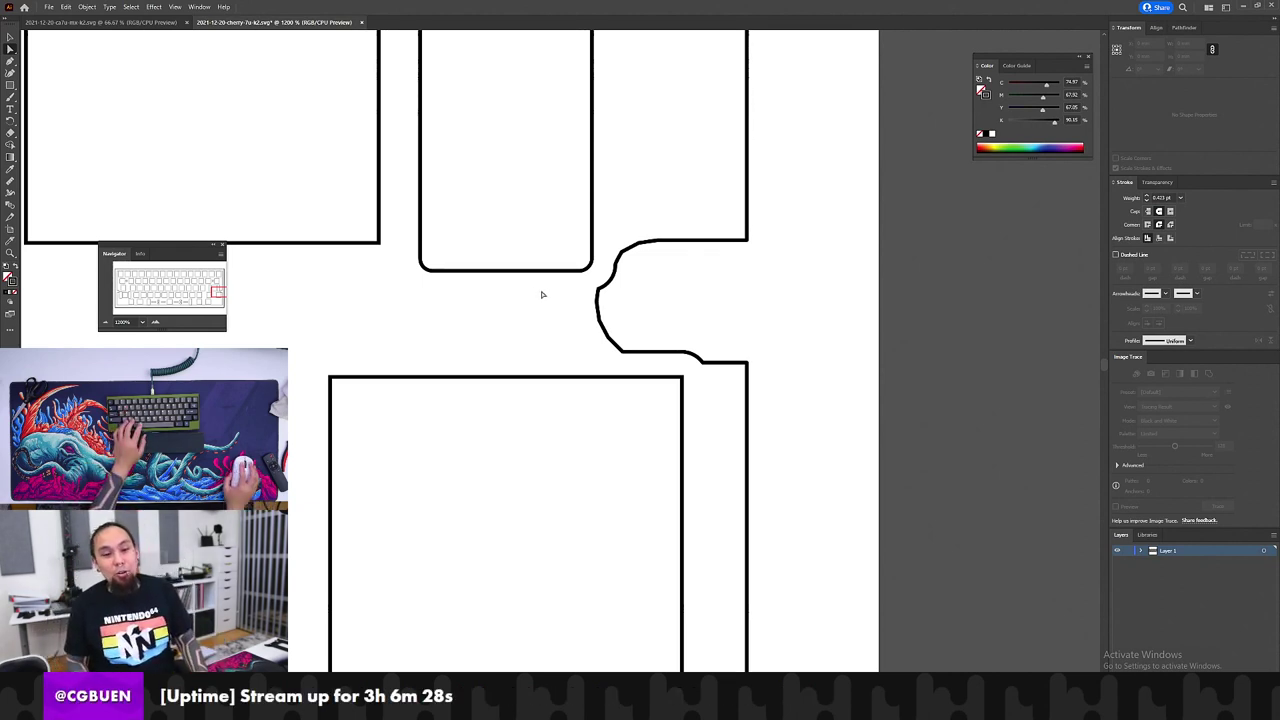
# Step: Scale the stabilizer cutout next to the right edge notch proportionally to a height of 16.8 mm, and deselect it
pyautogui.scroll(-3, 527, 267)
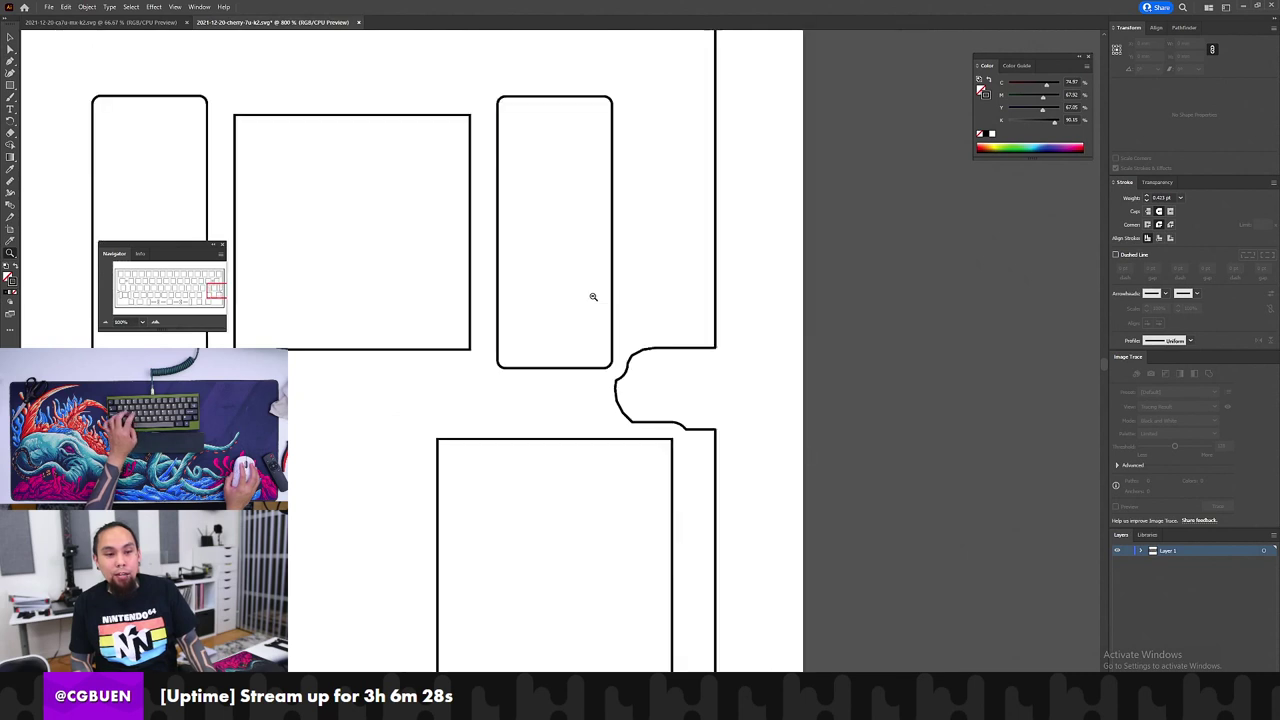
pyautogui.moveTo(580, 246); pyautogui.dragTo(478, 305)
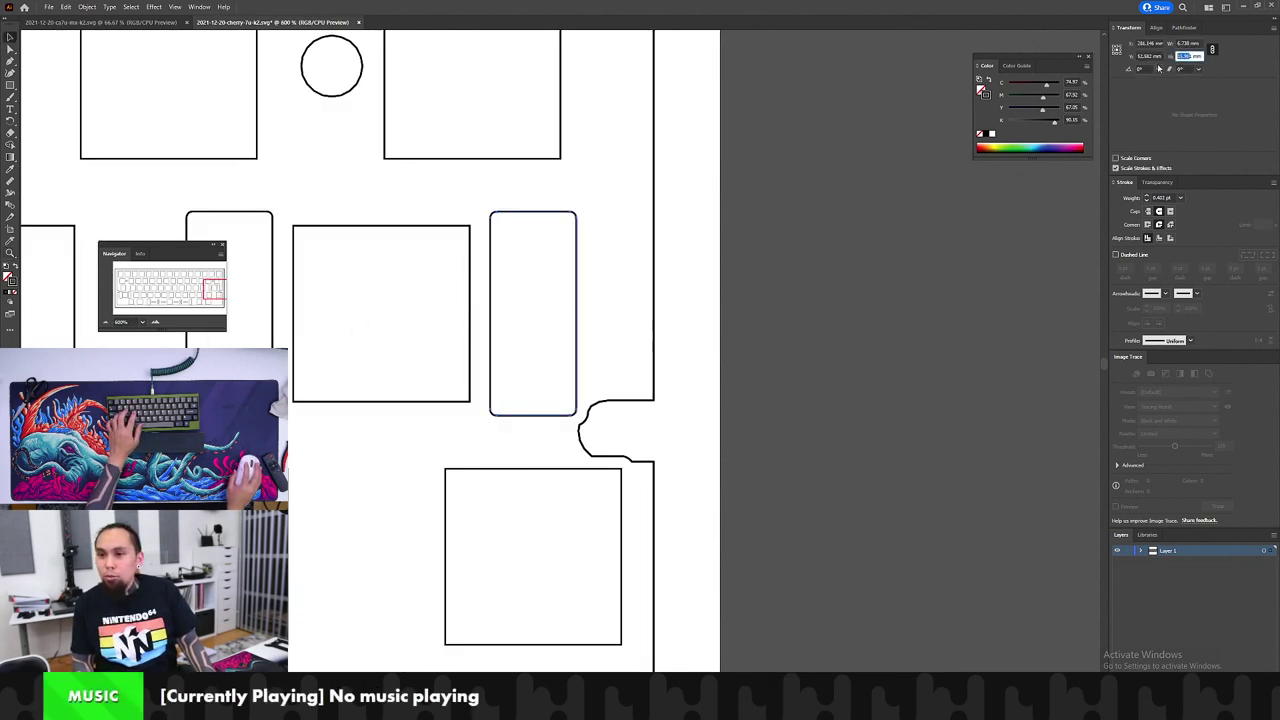
pyautogui.write('16.8')
pyautogui.press('Tab')
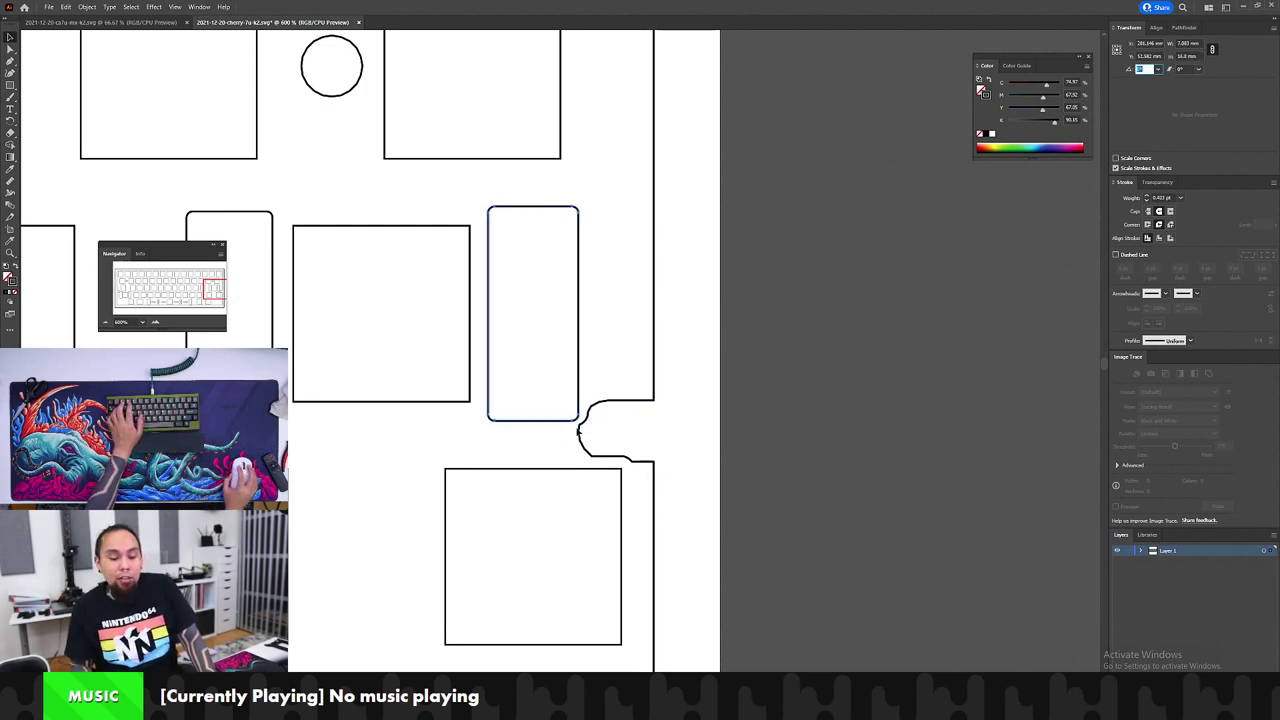
pyautogui.click(474, 446)
# Step: Scale the other stabilizer cutout of the same right-side key to a height of 16.8 mm, and deselect it
pyautogui.hscroll(-2, 363, 423)
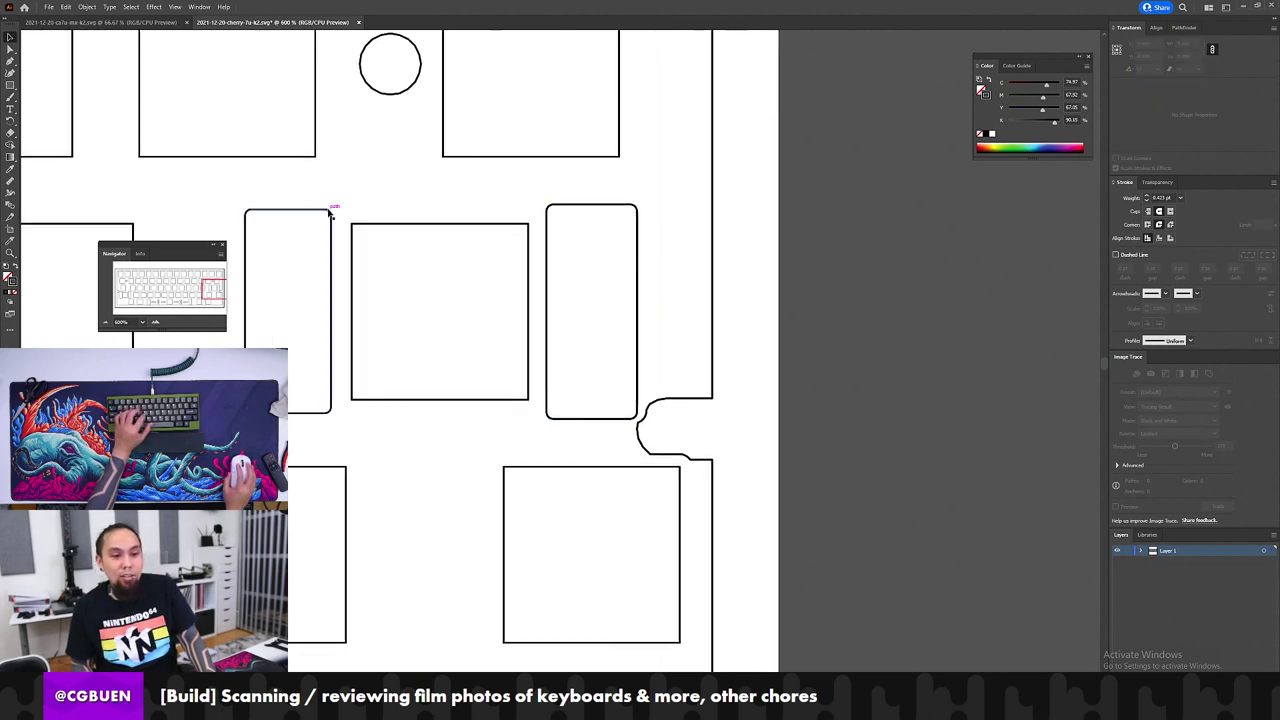
pyautogui.click(263, 252)
pyautogui.click(1187, 56)
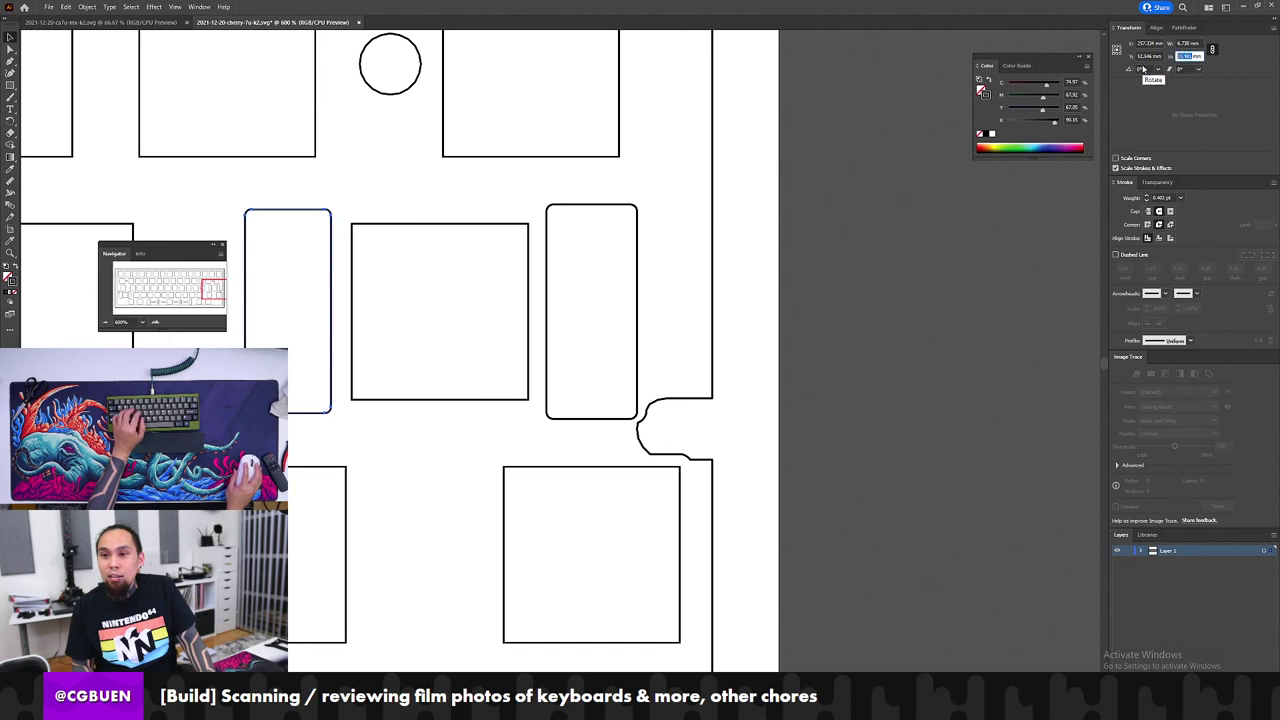
pyautogui.write('16.8')
pyautogui.press('Tab')
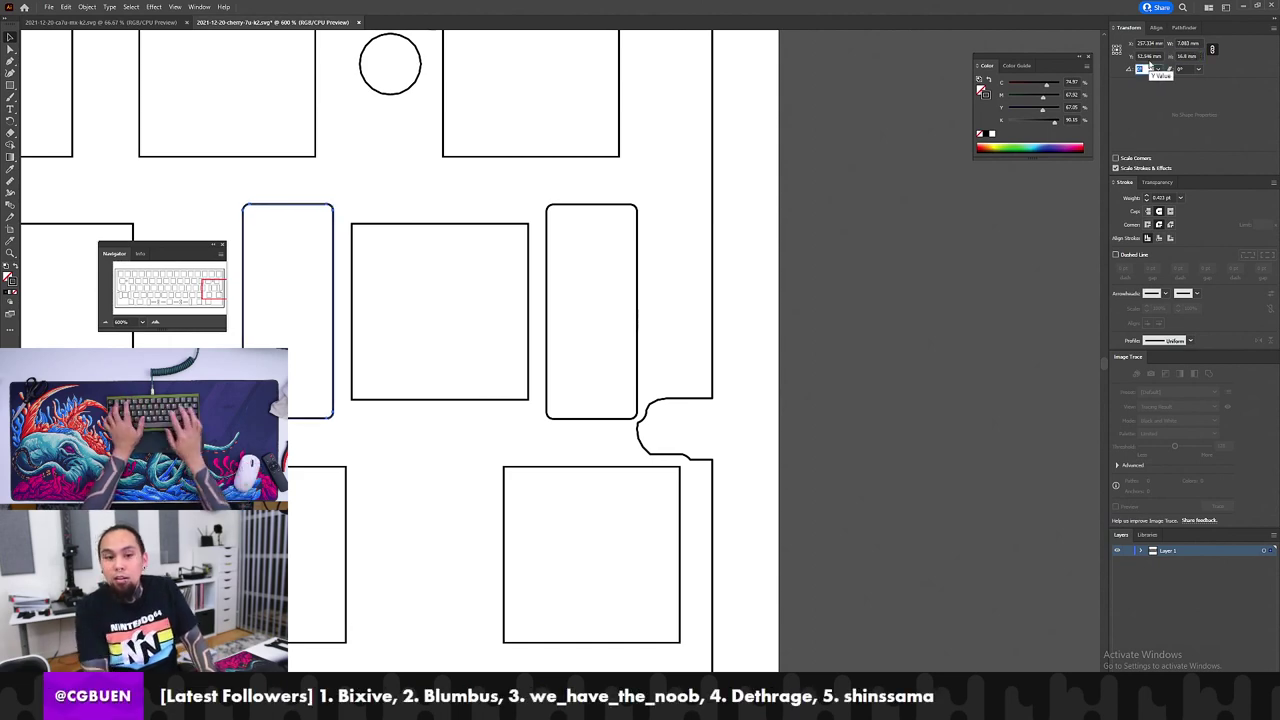
pyautogui.click(652, 444)
# Step: Inspect the gap between the enlarged cutout's lower corner and the right edge notch up close
pyautogui.press('z')
pyautogui.click(649, 443)
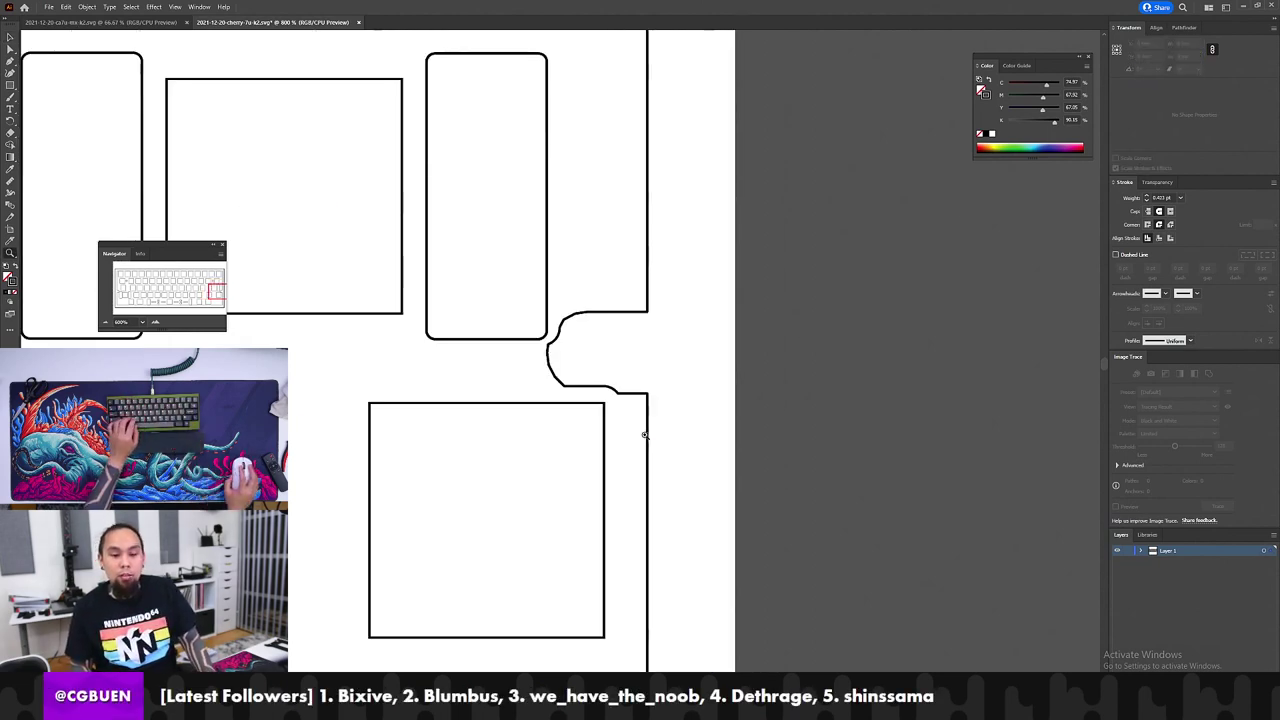
pyautogui.click(644, 438)
pyautogui.moveTo(389, 274); pyautogui.dragTo(545, 337)
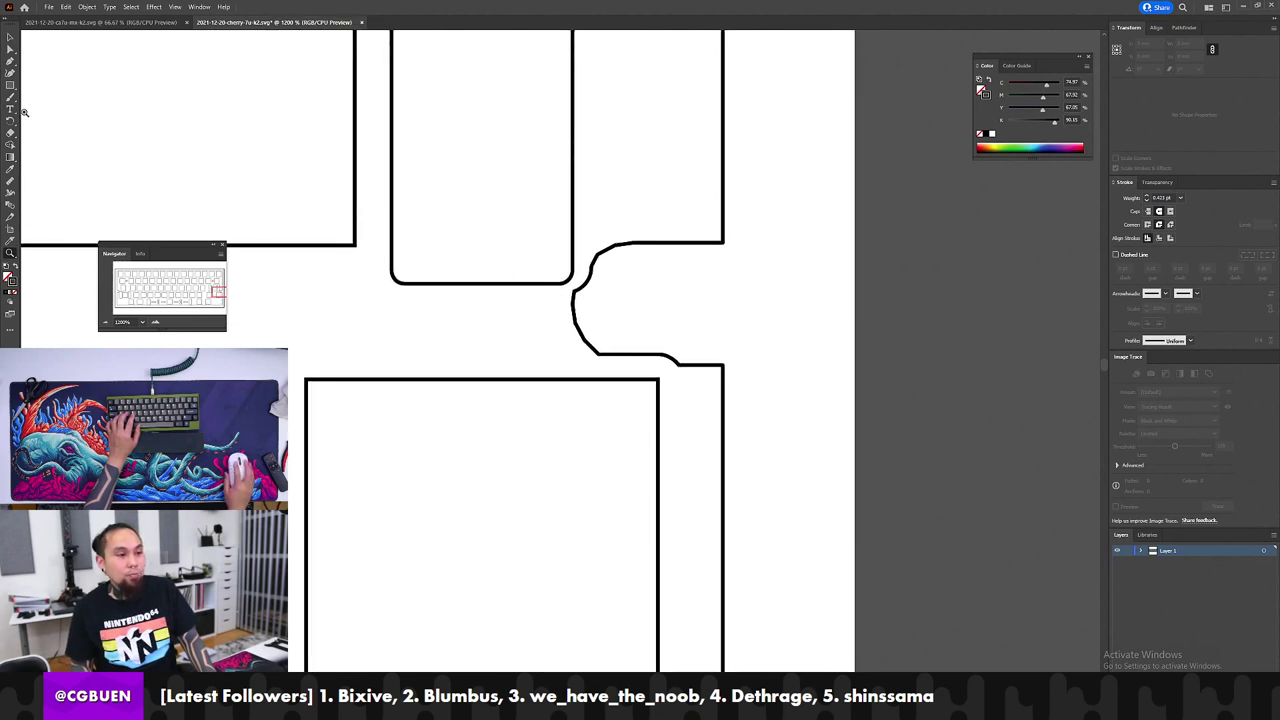
pyautogui.click(559, 298)
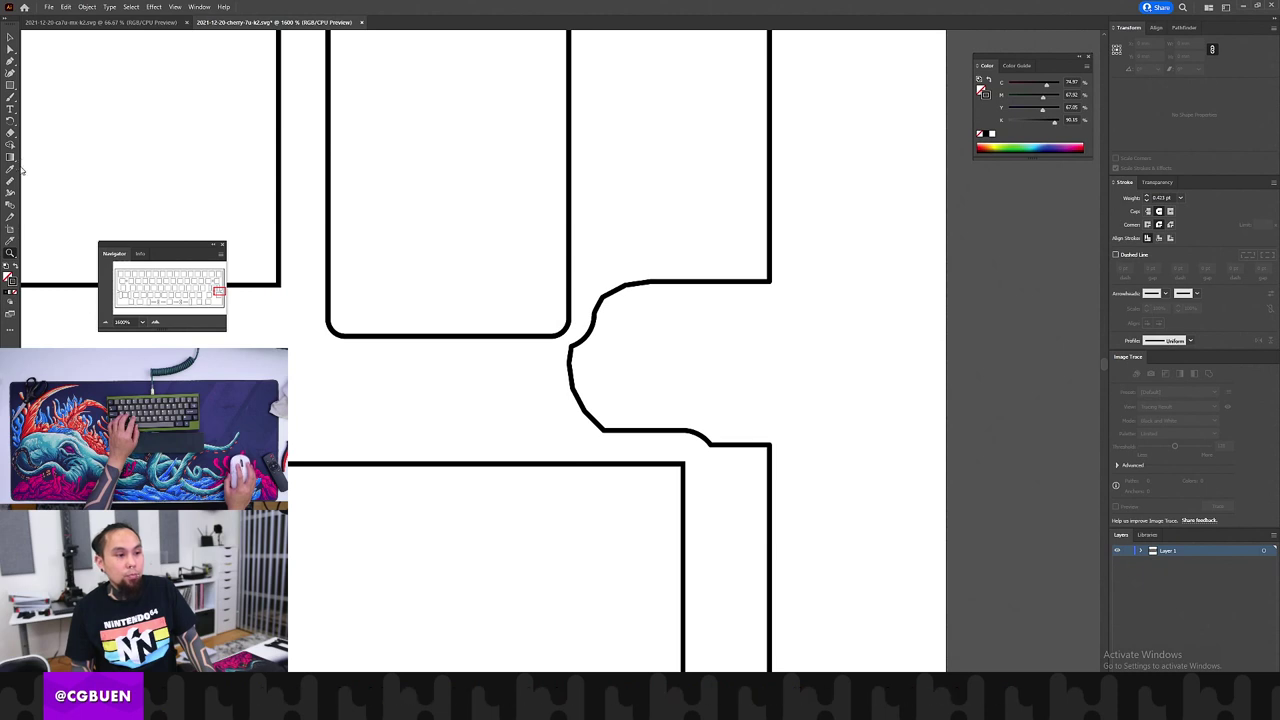
pyautogui.moveTo(10, 85); pyautogui.dragTo(44, 99)
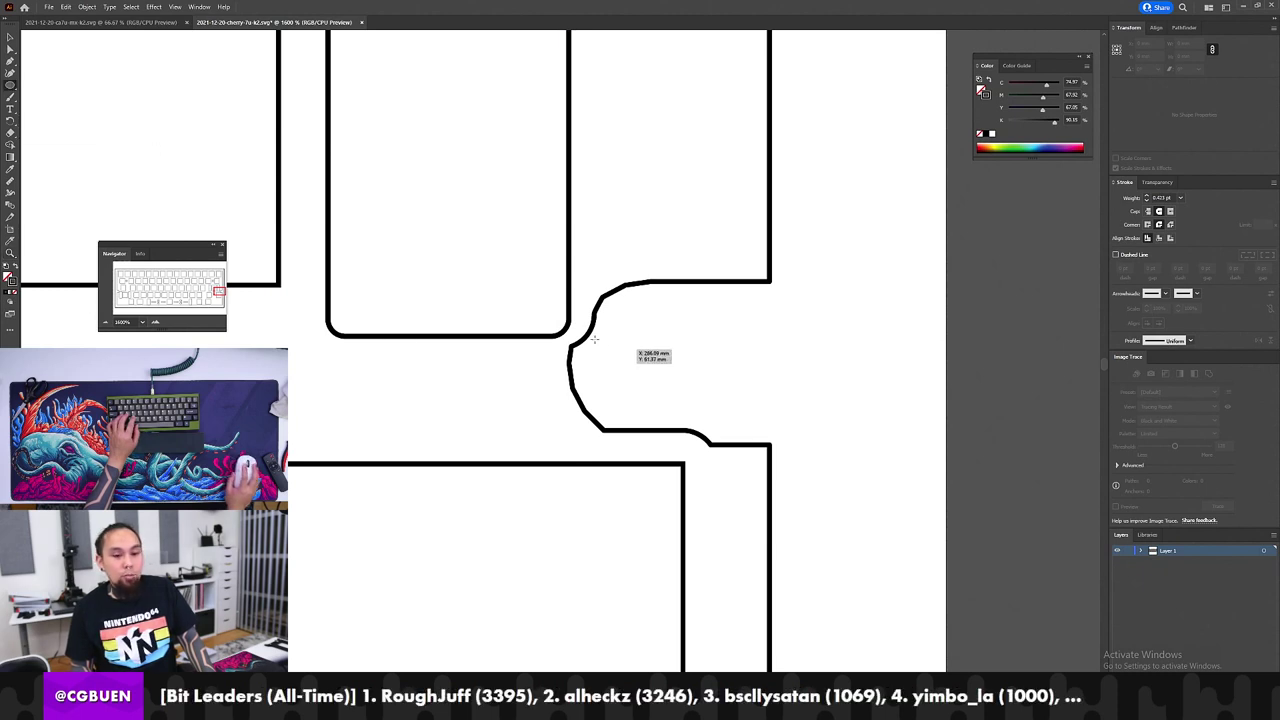
pyautogui.click(500, 295)
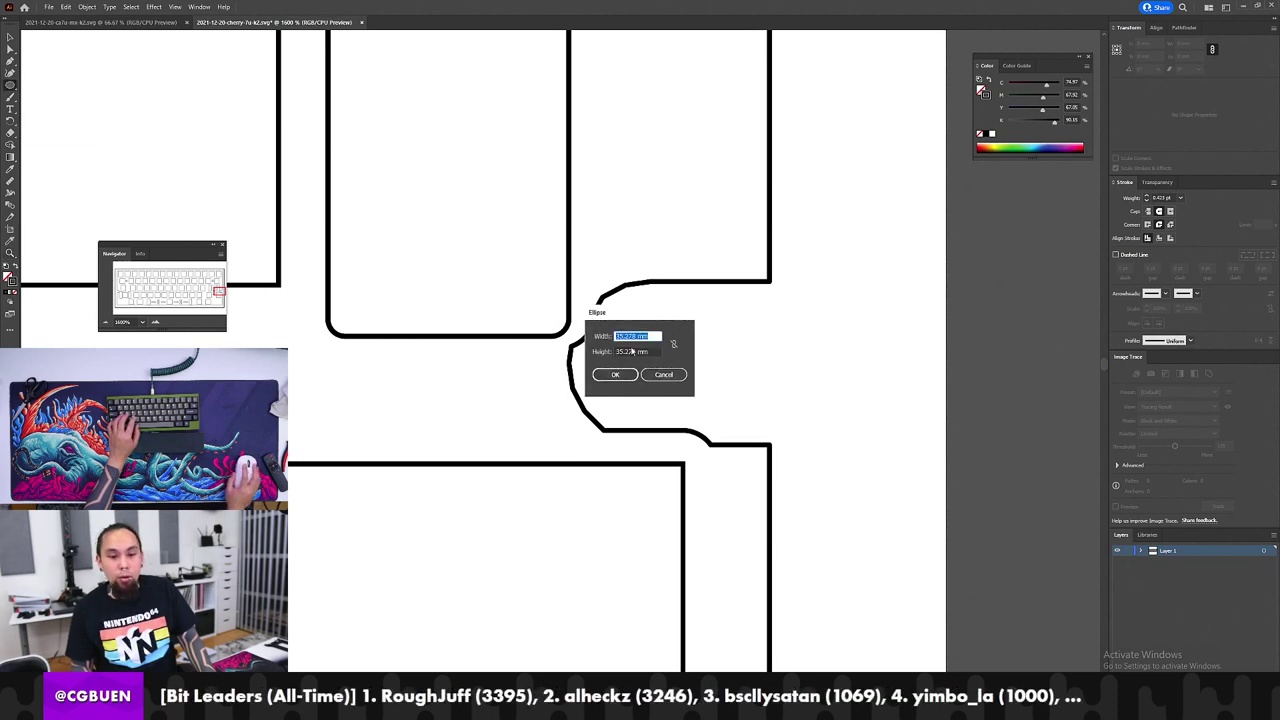
pyautogui.press('Escape')
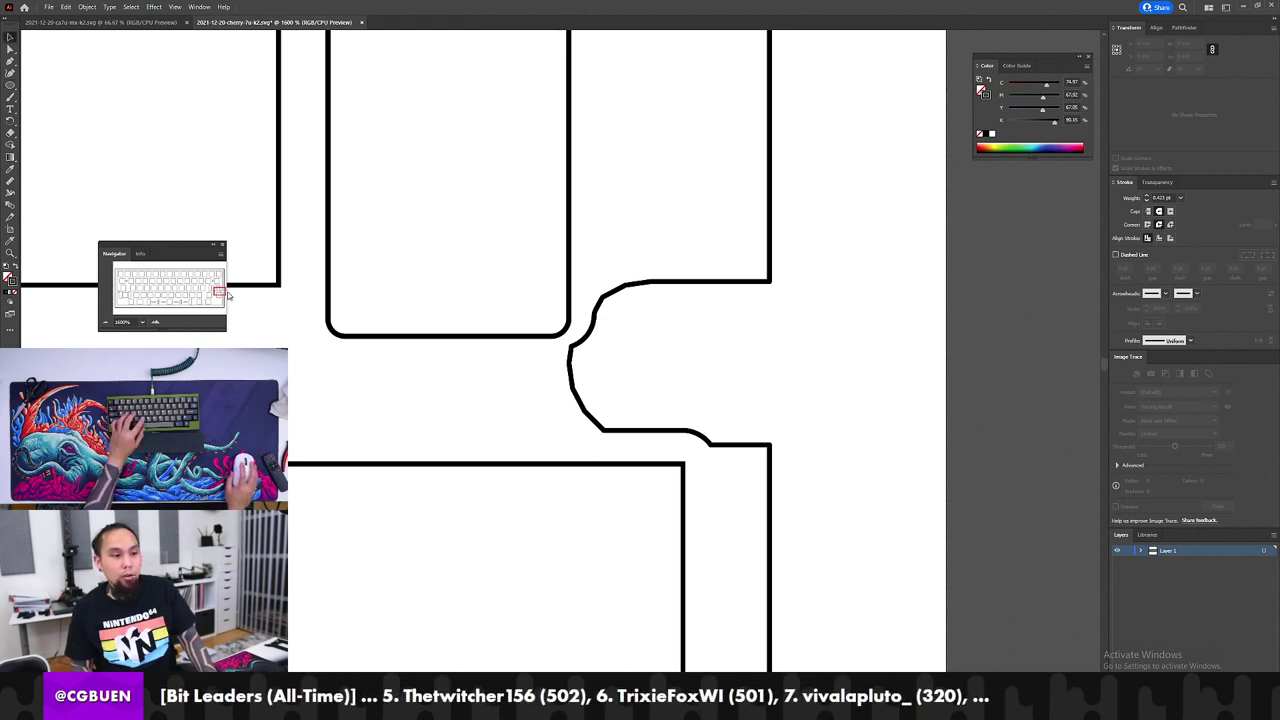
# Step: Draw a helper rectangle about 3.2 × 3.8 mm inside the stabilizer cutout, ending at its squared-off lower corner beside the edge notch
pyautogui.moveTo(11, 86); pyautogui.dragTo(12, 88)
pyautogui.click(59, 85)
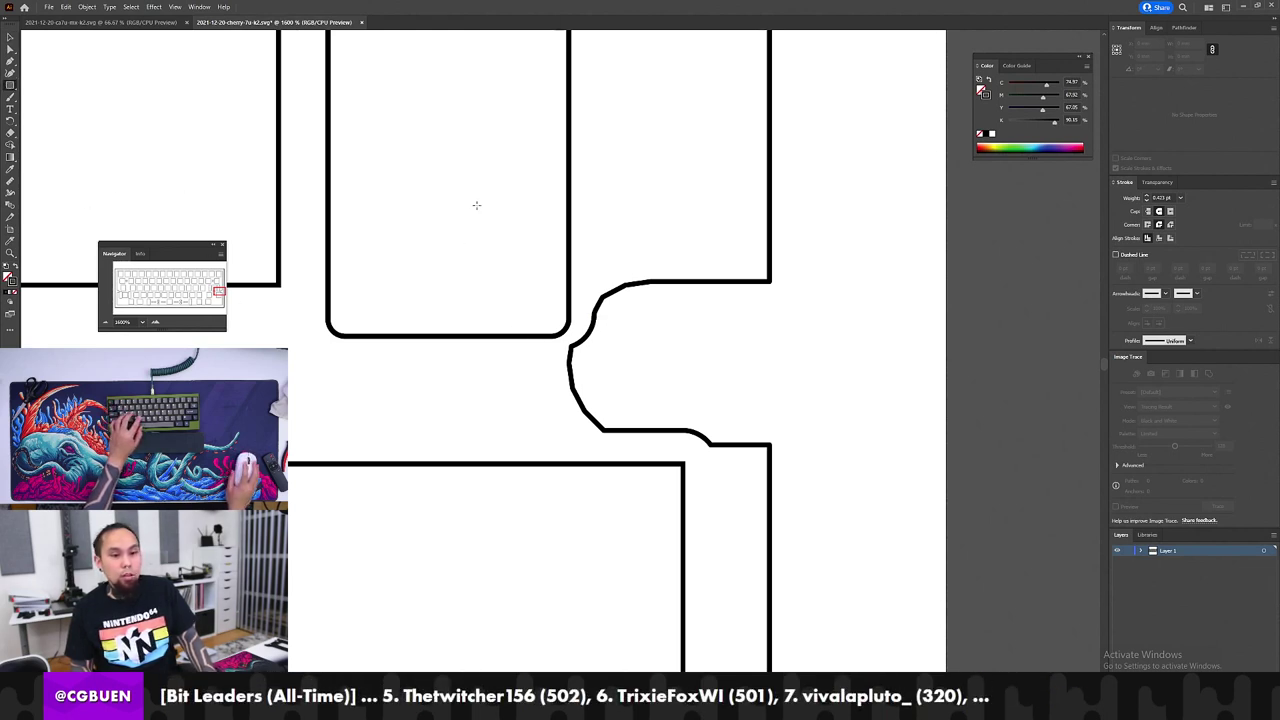
pyautogui.moveTo(459, 208); pyautogui.dragTo(568, 334)
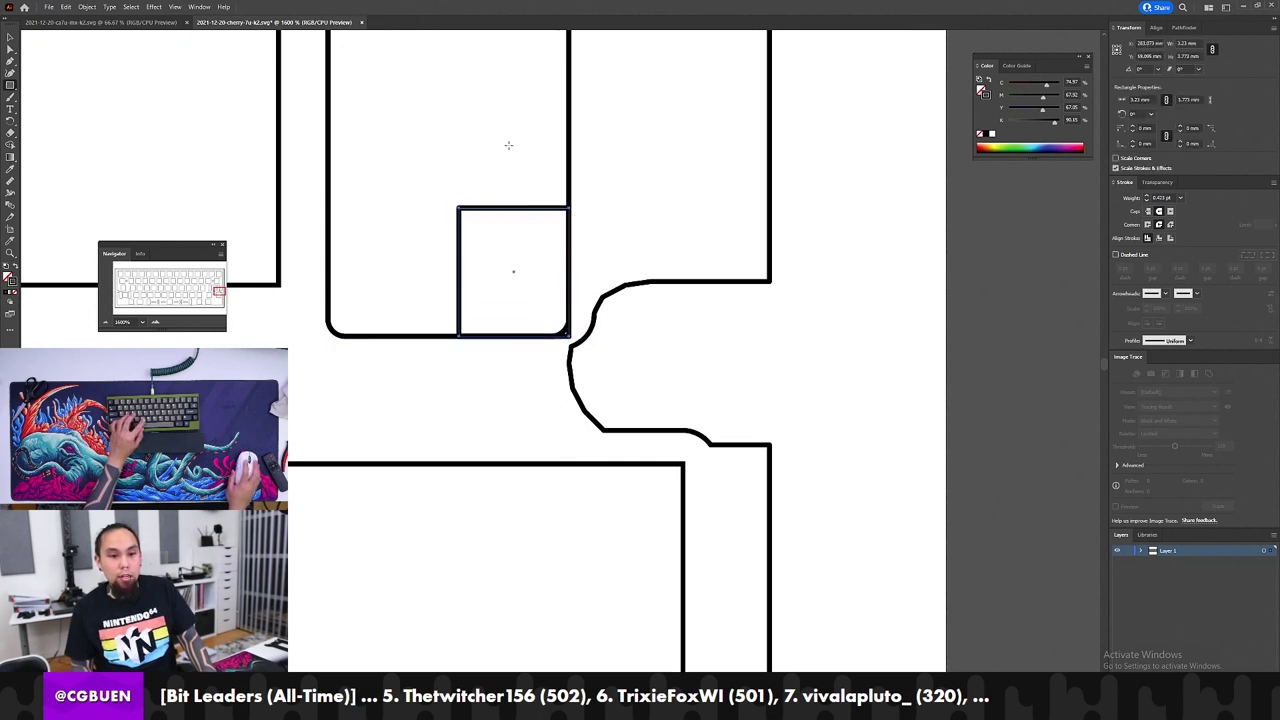
pyautogui.press('v')
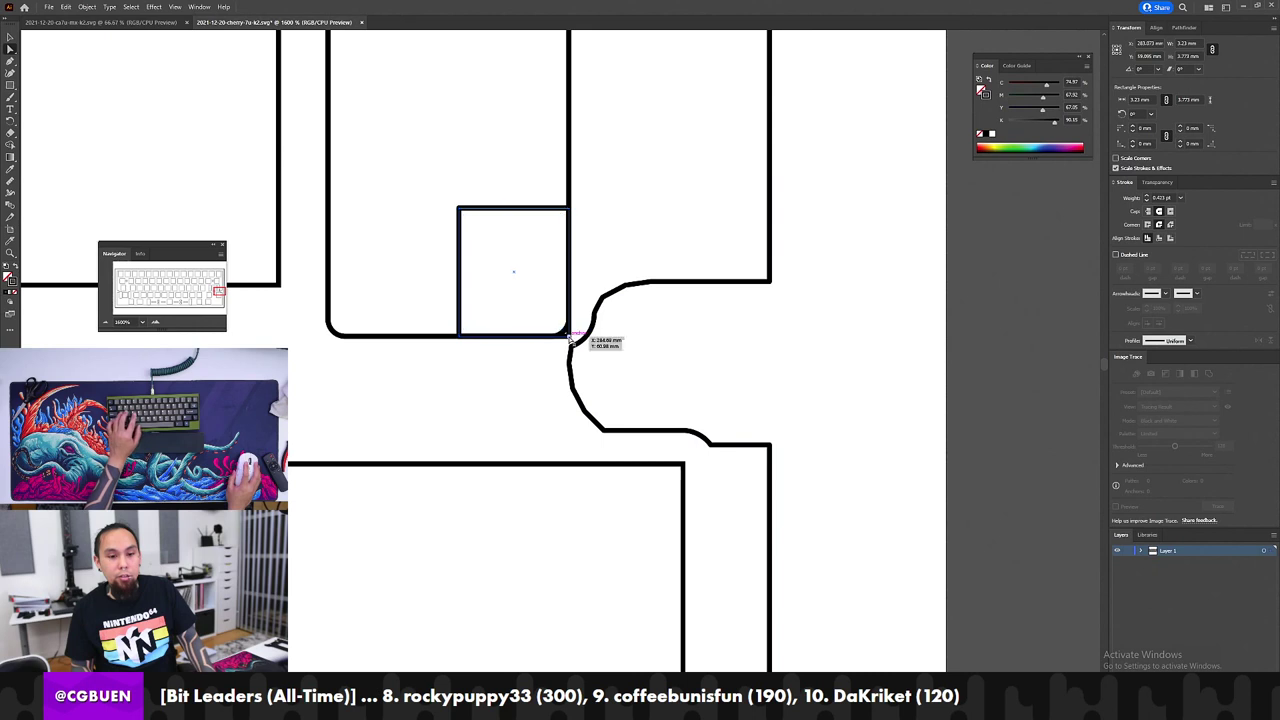
pyautogui.click(569, 338)
pyautogui.click(660, 352)
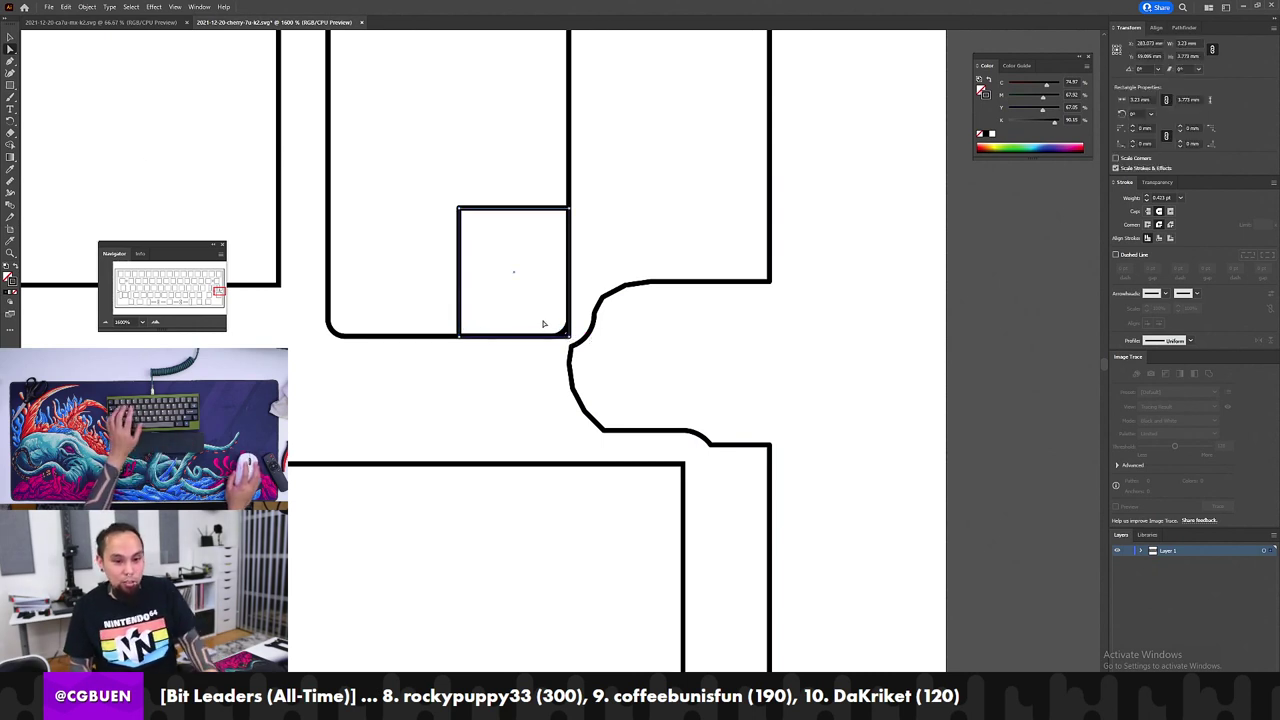
pyautogui.click(566, 328)
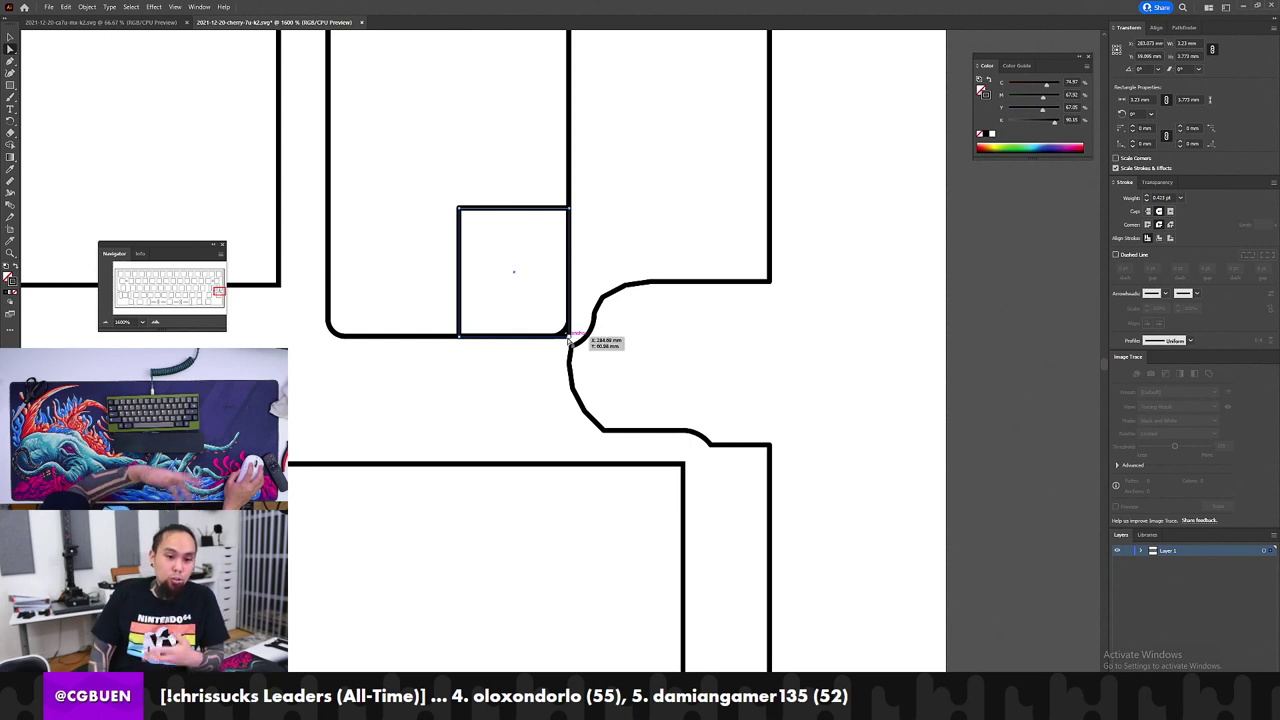
# Step: Create a circle 2 mm wide and 2 mm high above the edge notch
pyautogui.moveTo(14, 87); pyautogui.dragTo(60, 98)
pyautogui.click(673, 217)
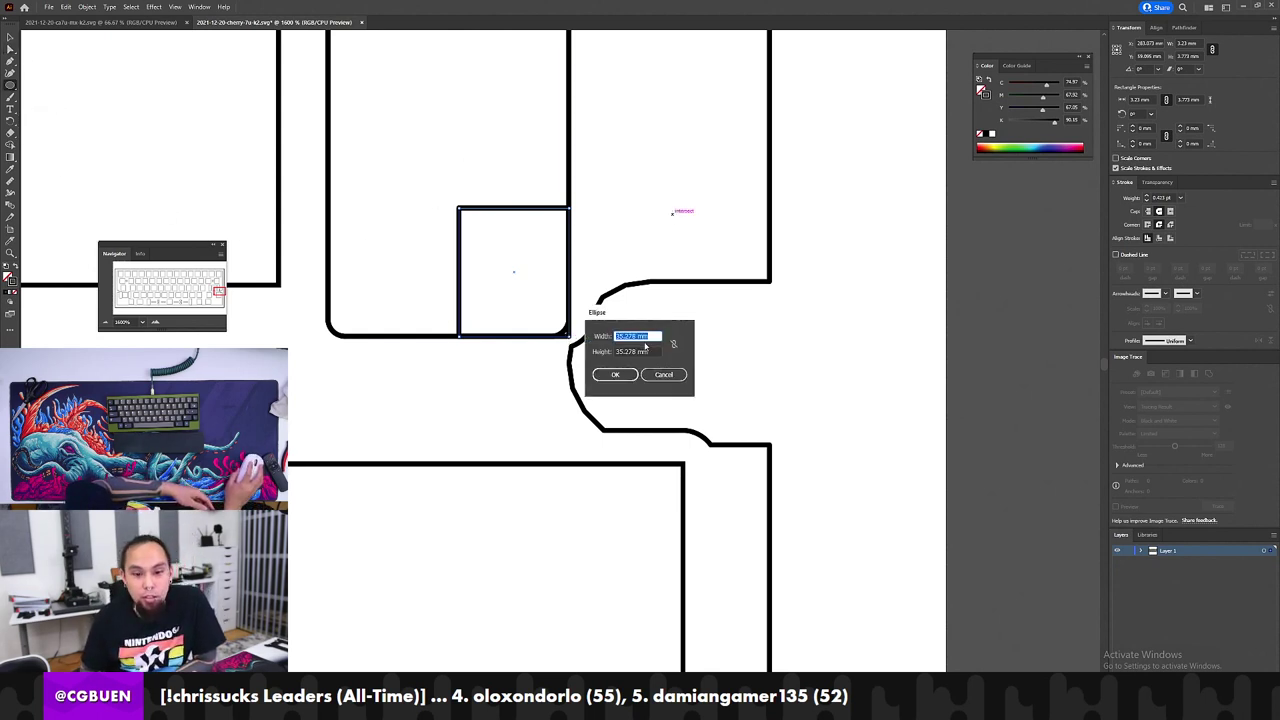
pyautogui.doubleClick(642, 336)
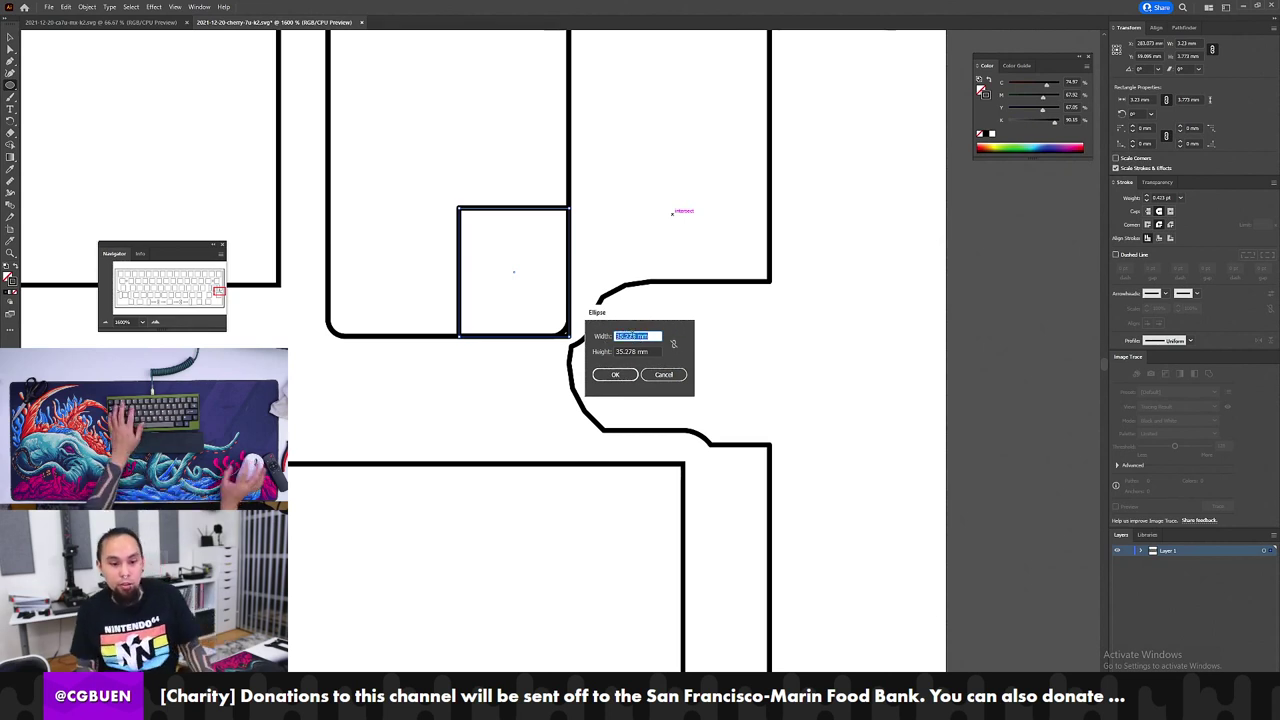
pyautogui.write('1mm')
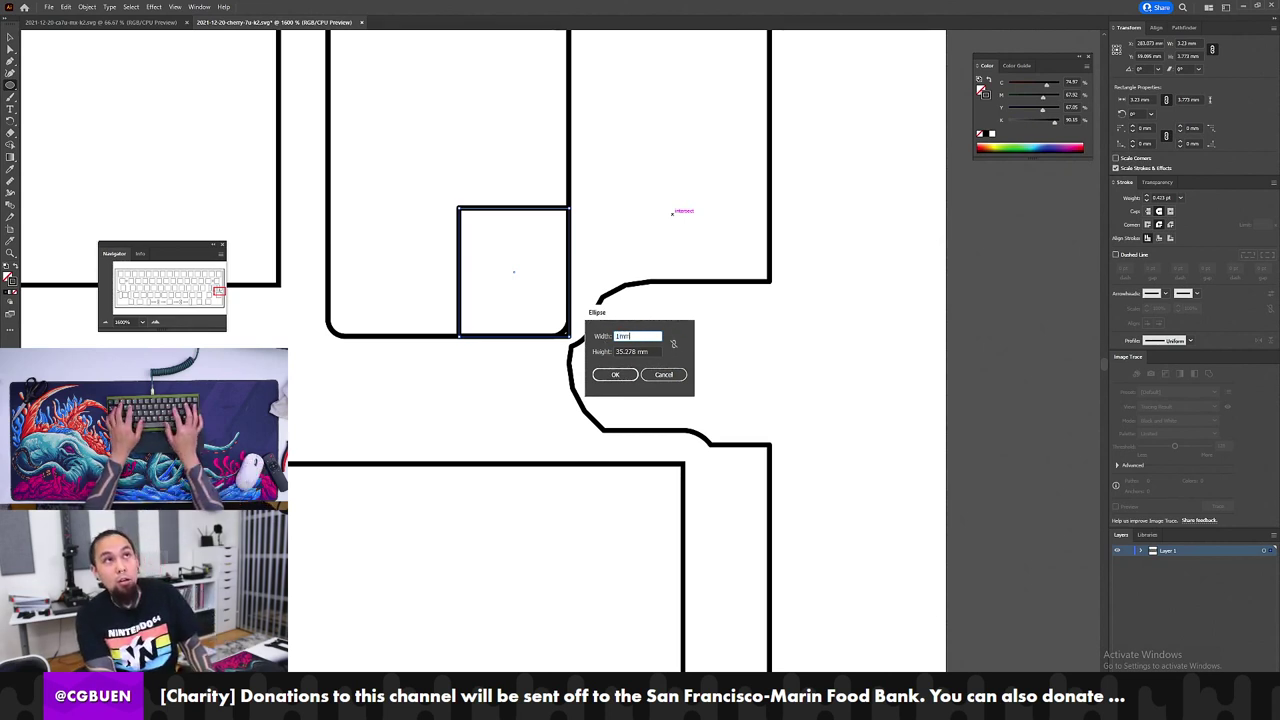
pyautogui.press('BackSpace')
pyautogui.press('BackSpace')
pyautogui.write('2mm')
pyautogui.press('Tab')
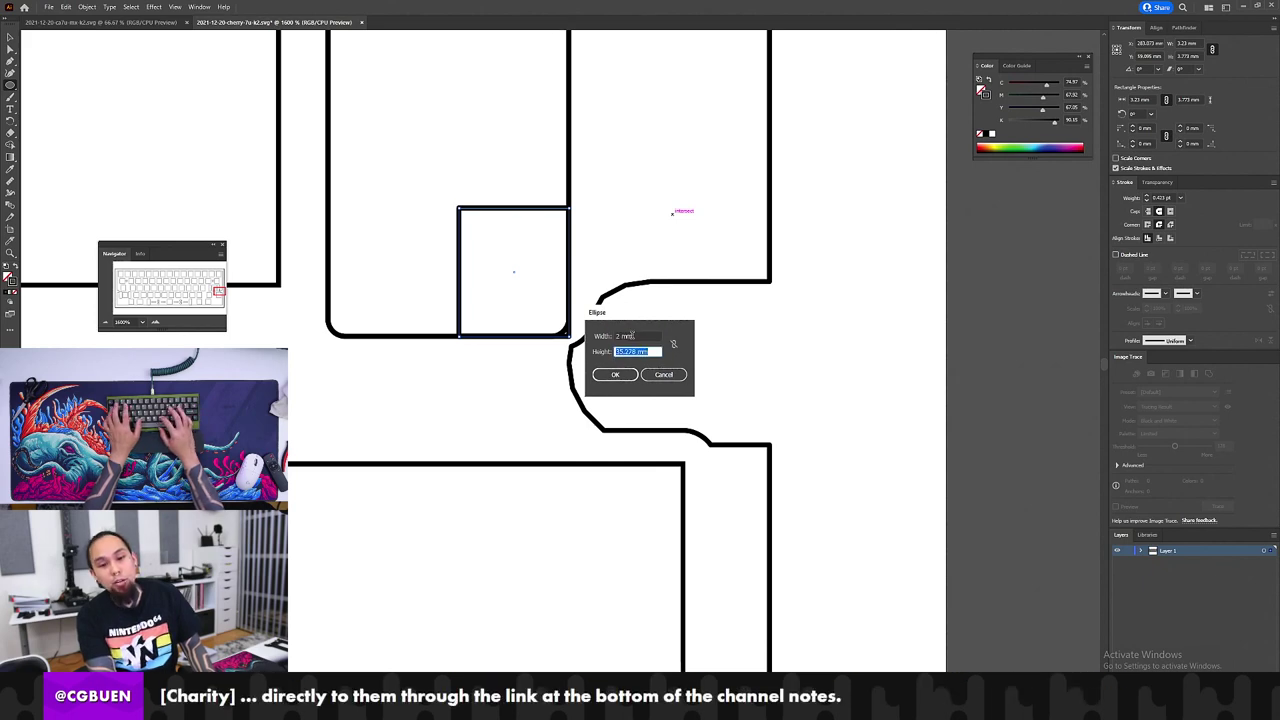
pyautogui.write('2')
pyautogui.press('Tab')
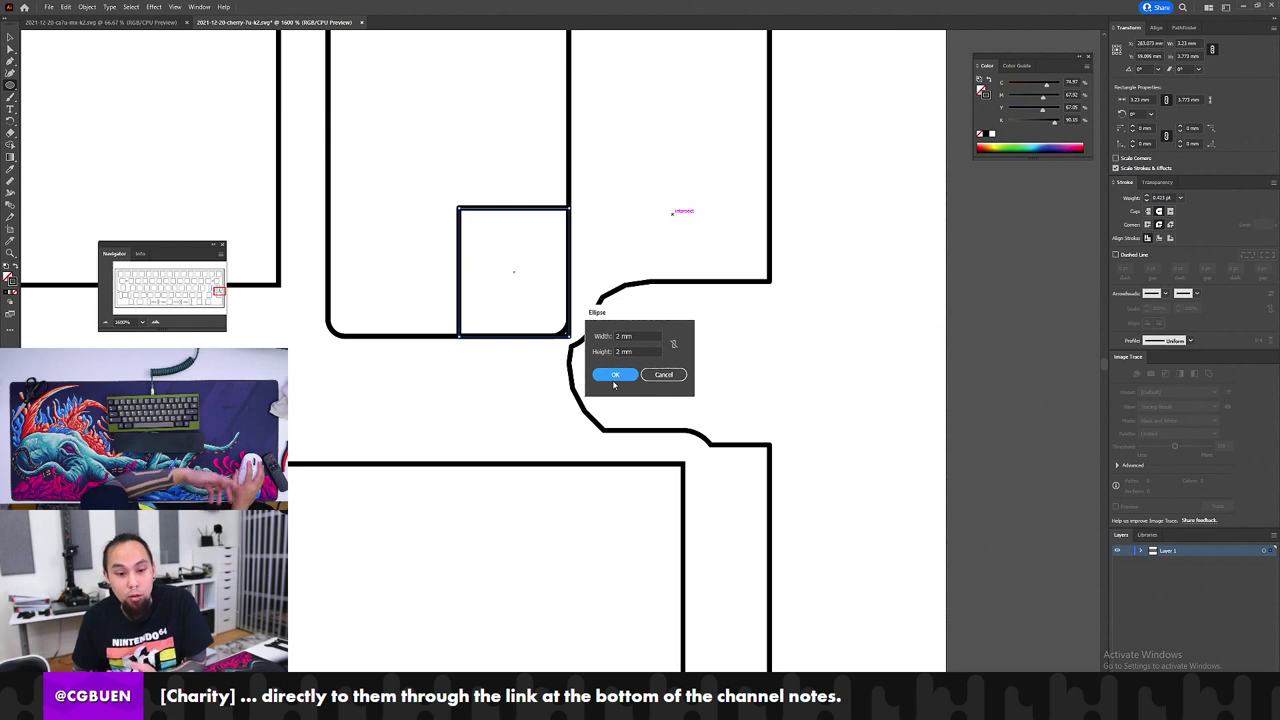
pyautogui.click(615, 377)
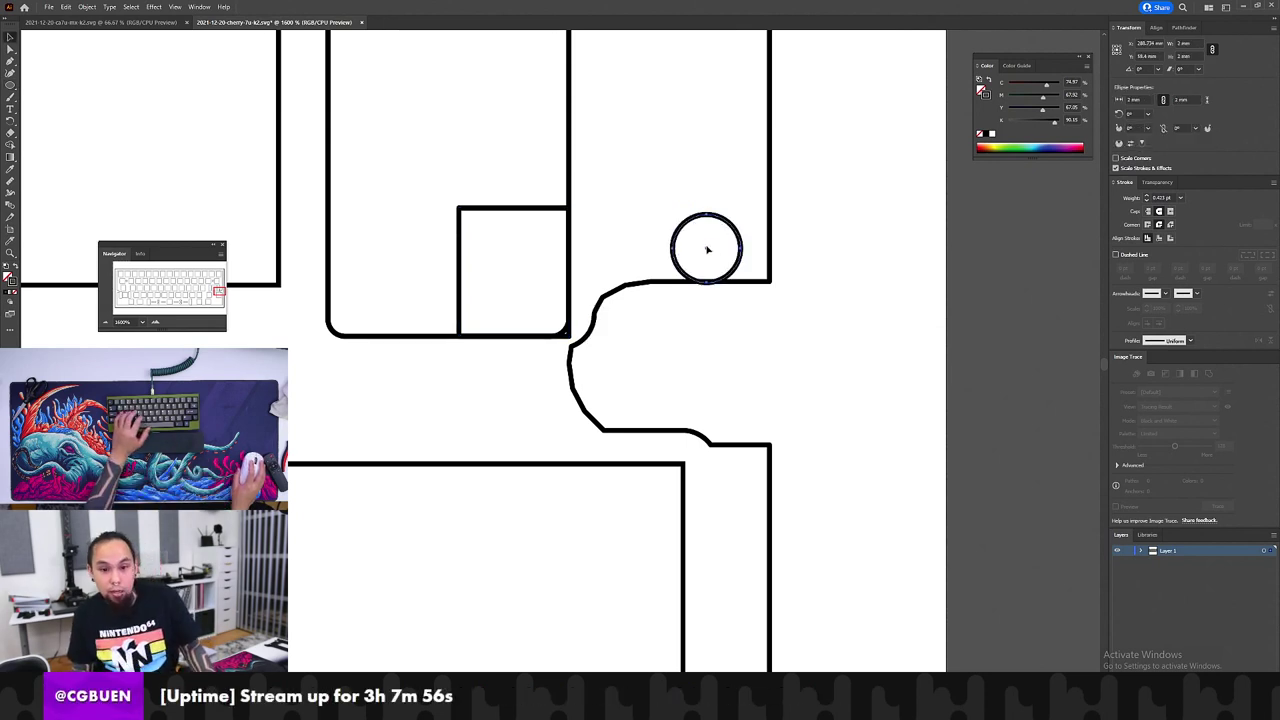
# Step: Centre the 2 mm circle on the helper rectangle's corner next to the notch, and delete the helper rectangle
pyautogui.moveTo(707, 249); pyautogui.dragTo(573, 343)
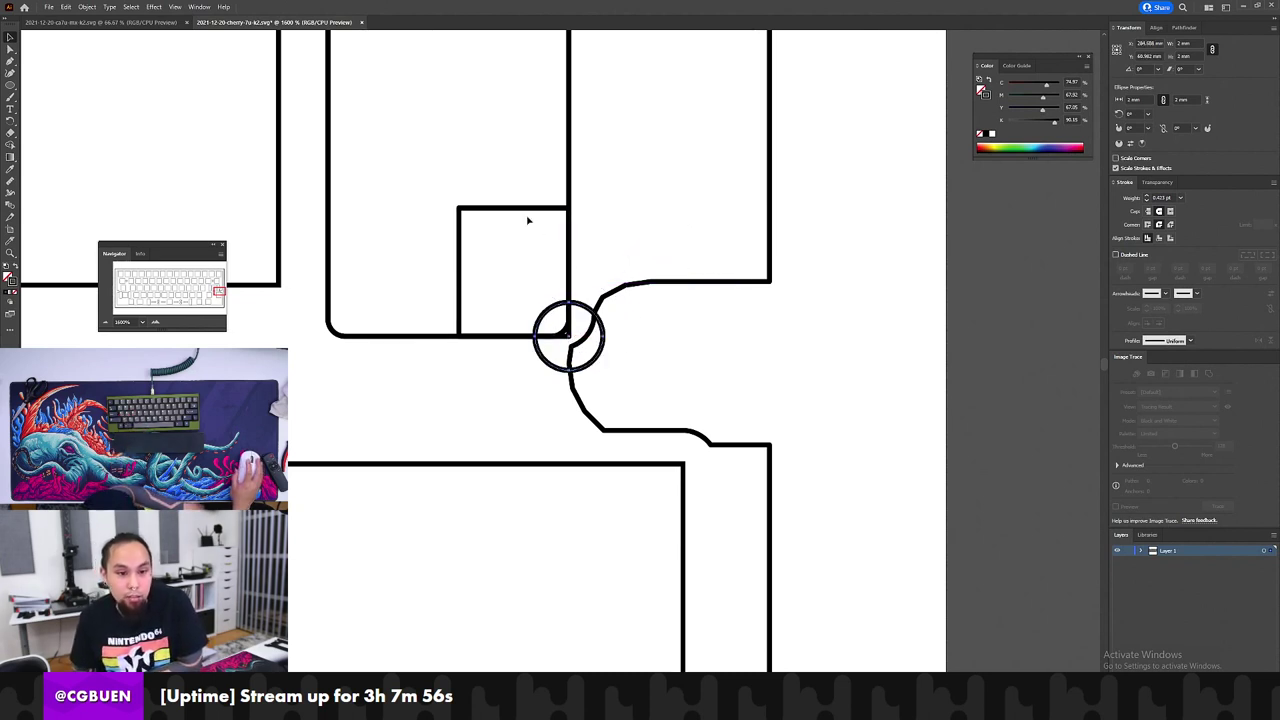
pyautogui.moveTo(510, 184); pyautogui.dragTo(462, 232)
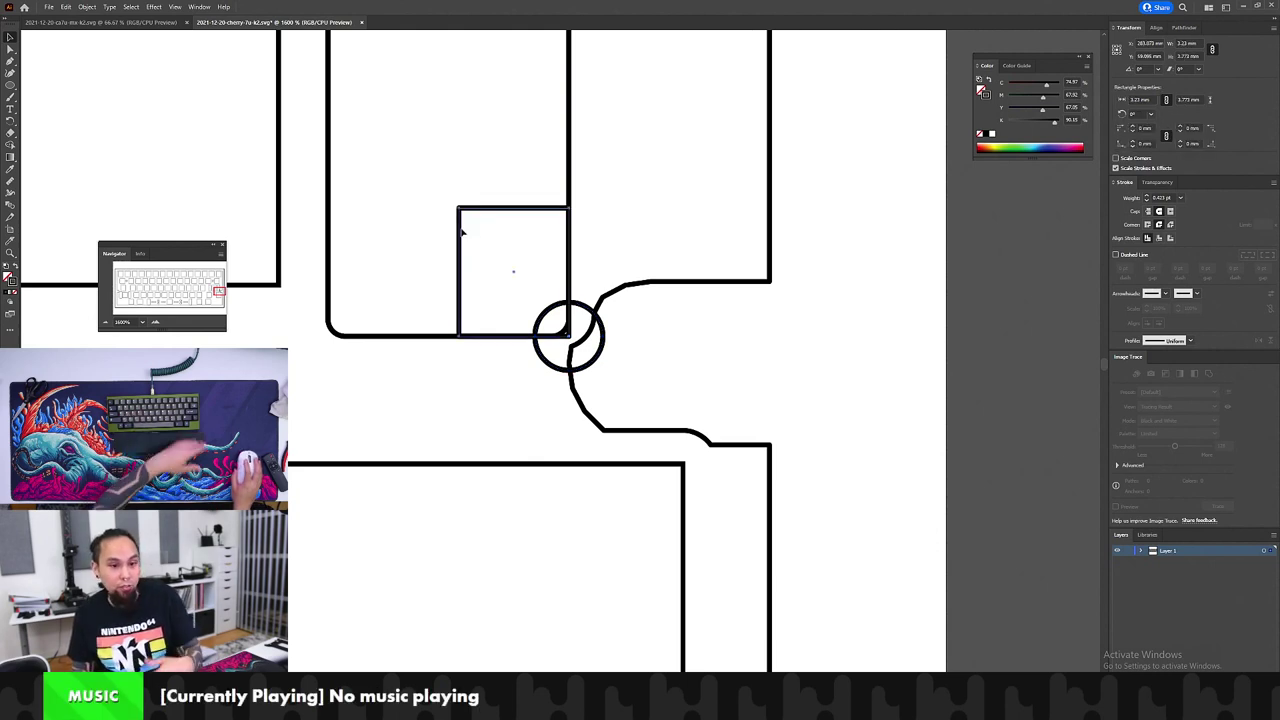
pyautogui.press('Delete')
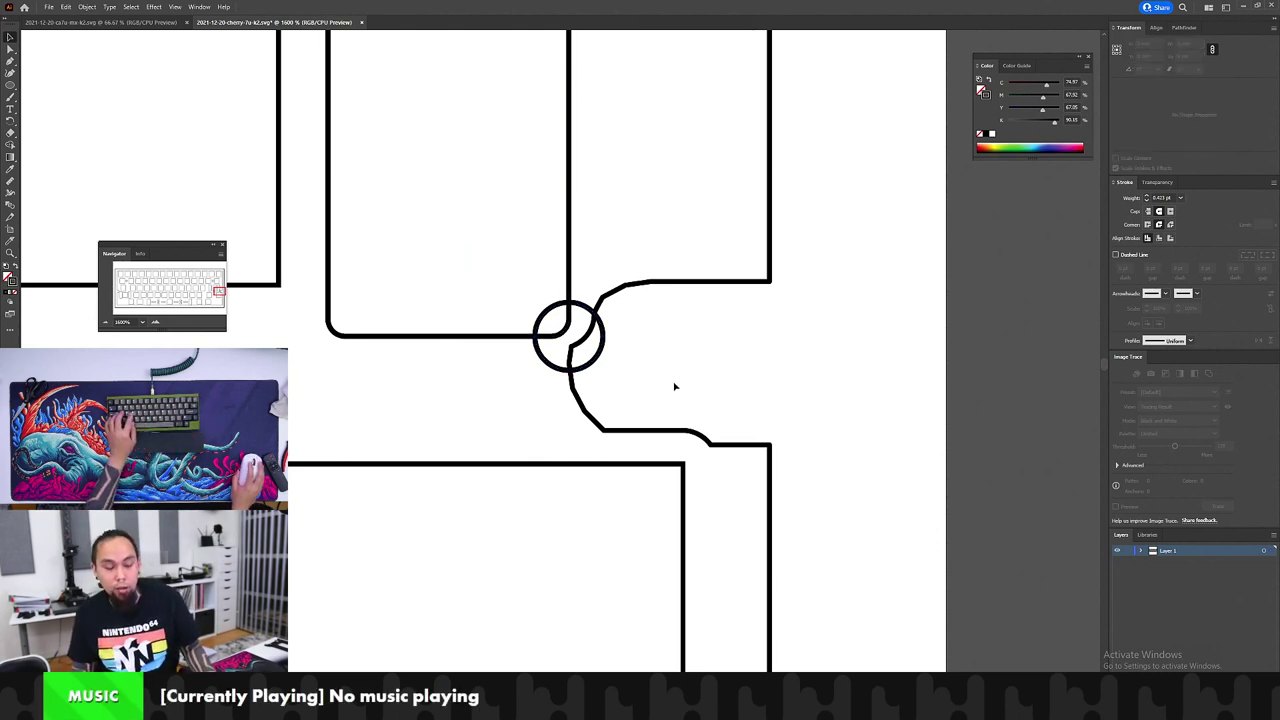
# Step: Unite the 2 mm circle with the plate outline to add material around the cutout's corner, and deselect the result
pyautogui.moveTo(614, 316); pyautogui.dragTo(586, 363)
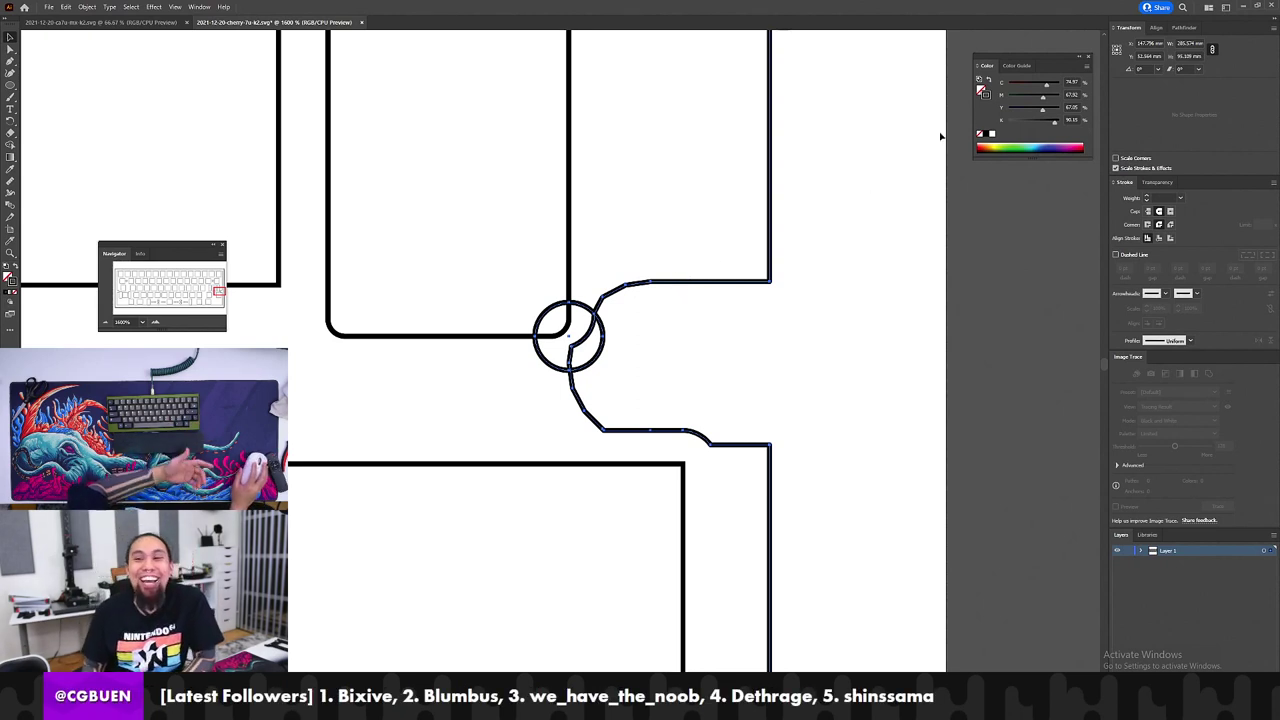
pyautogui.click(1175, 28)
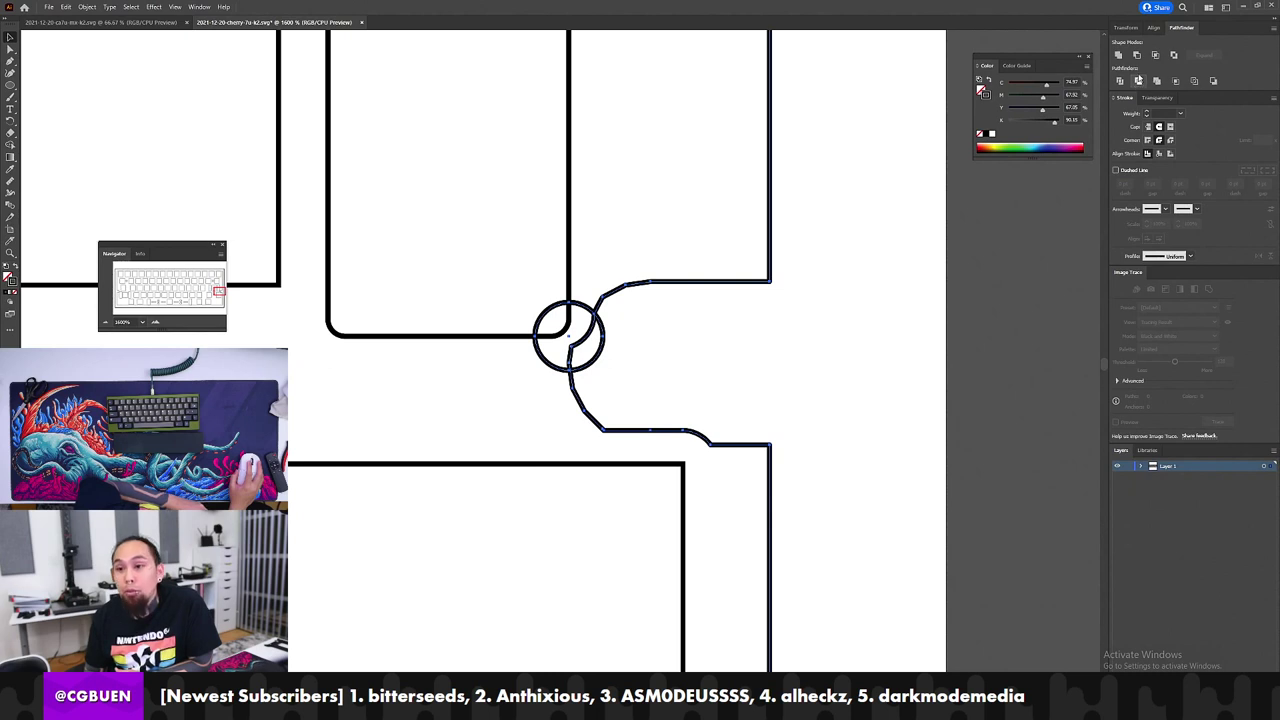
pyautogui.click(1119, 56)
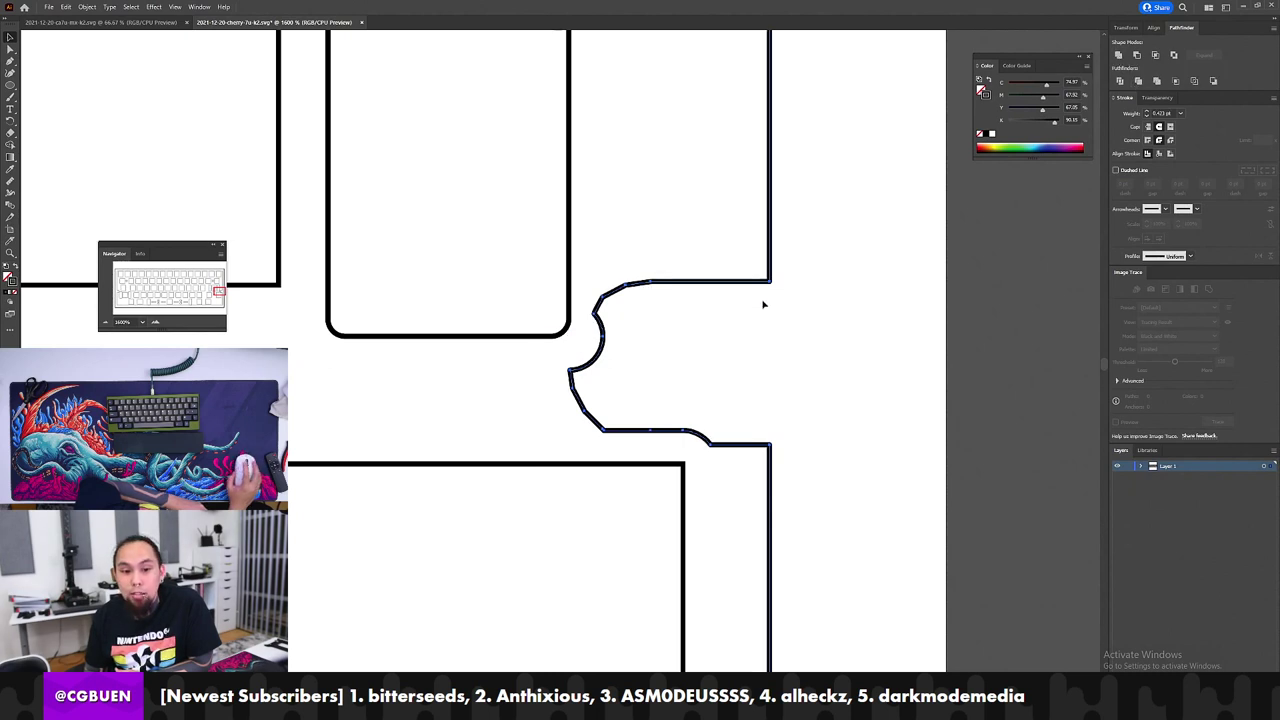
pyautogui.click(690, 331)
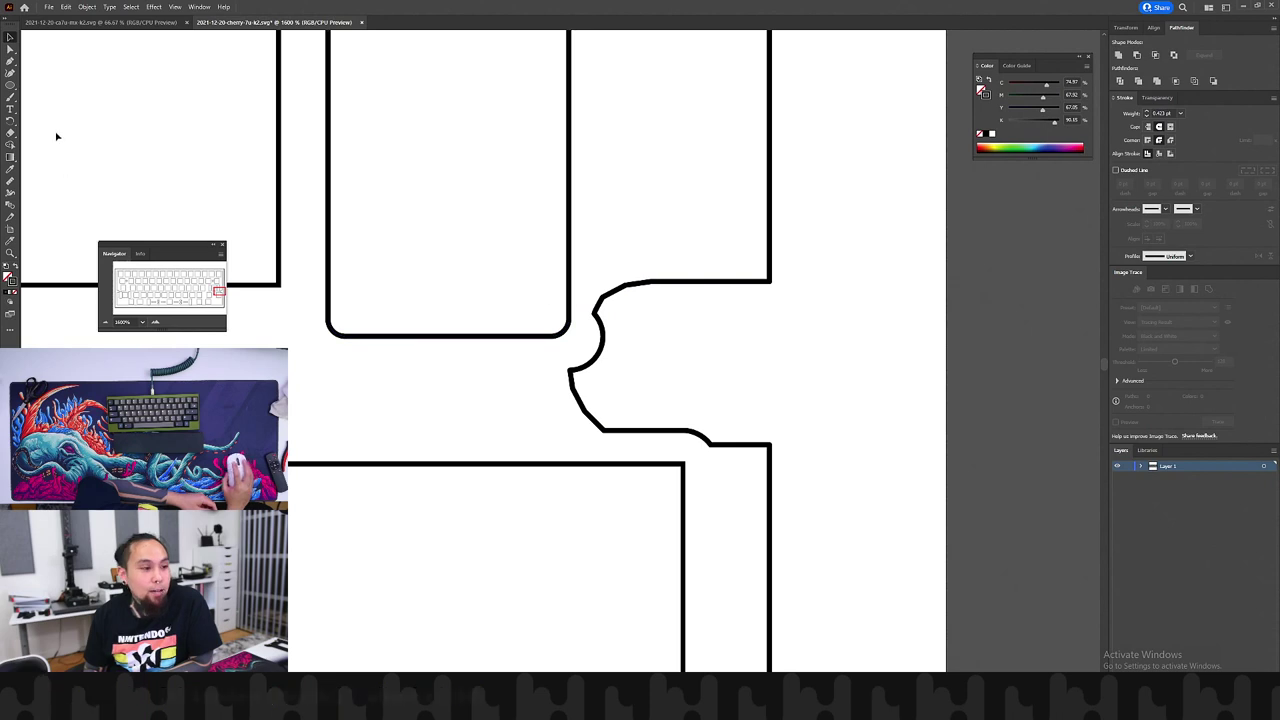
# Step: Create a 1 mm wide, 2 mm high rectangle and place it against the stabilizer cutout's notch-side edge
pyautogui.moveTo(12, 86); pyautogui.dragTo(60, 84)
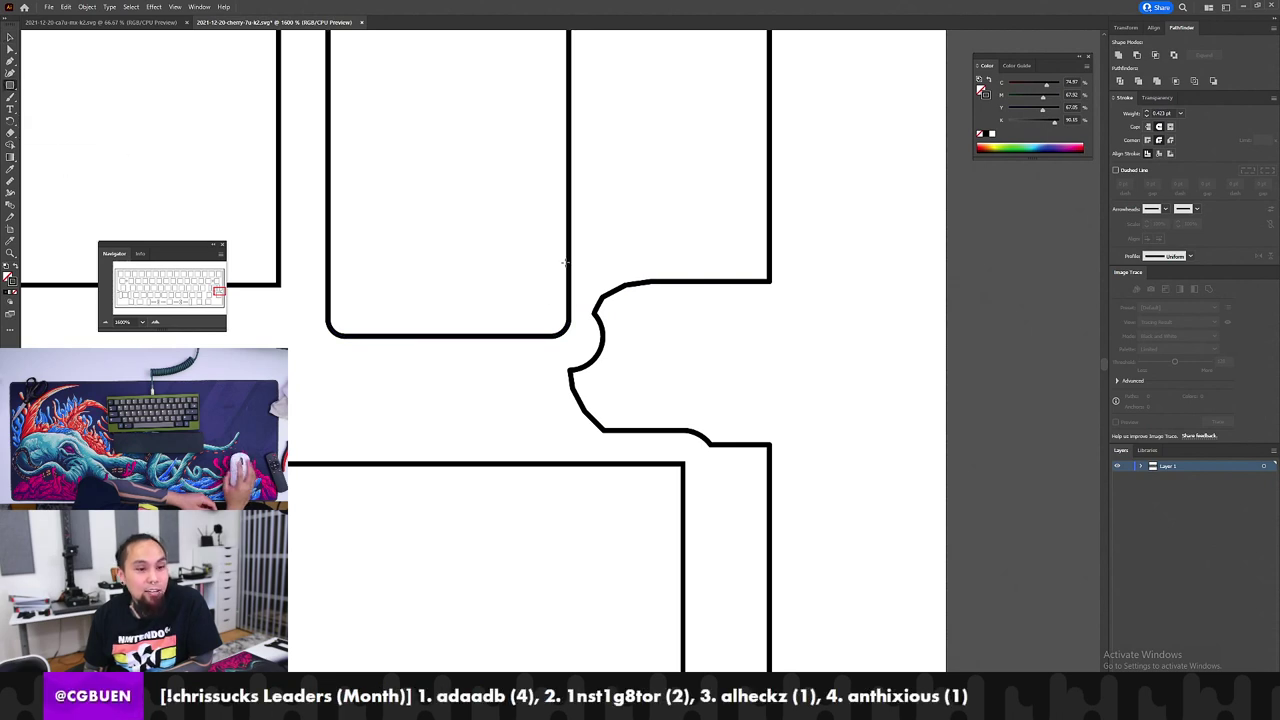
pyautogui.moveTo(569, 256)
pyautogui.mouseDown()
pyautogui.moveTo(606, 298)
pyautogui.moveTo(606, 268)
pyautogui.mouseUp()
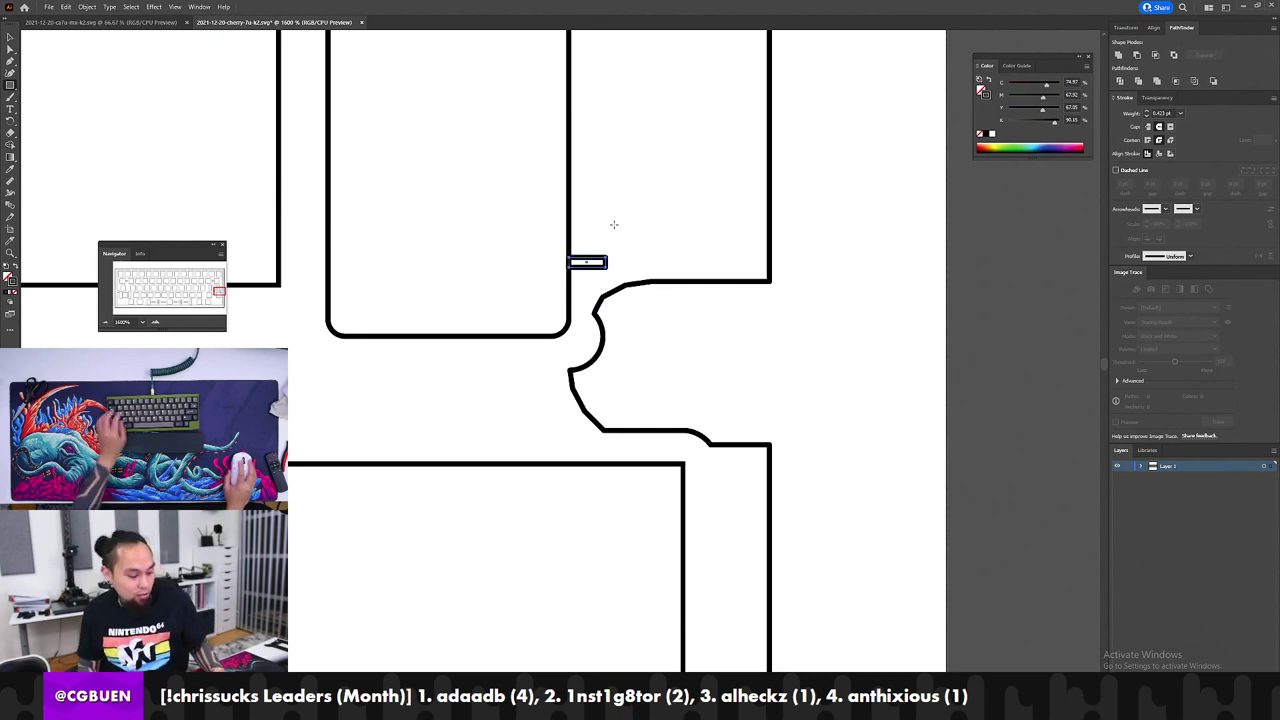
pyautogui.hotkey('ctrl', 'z')
pyautogui.click(590, 241)
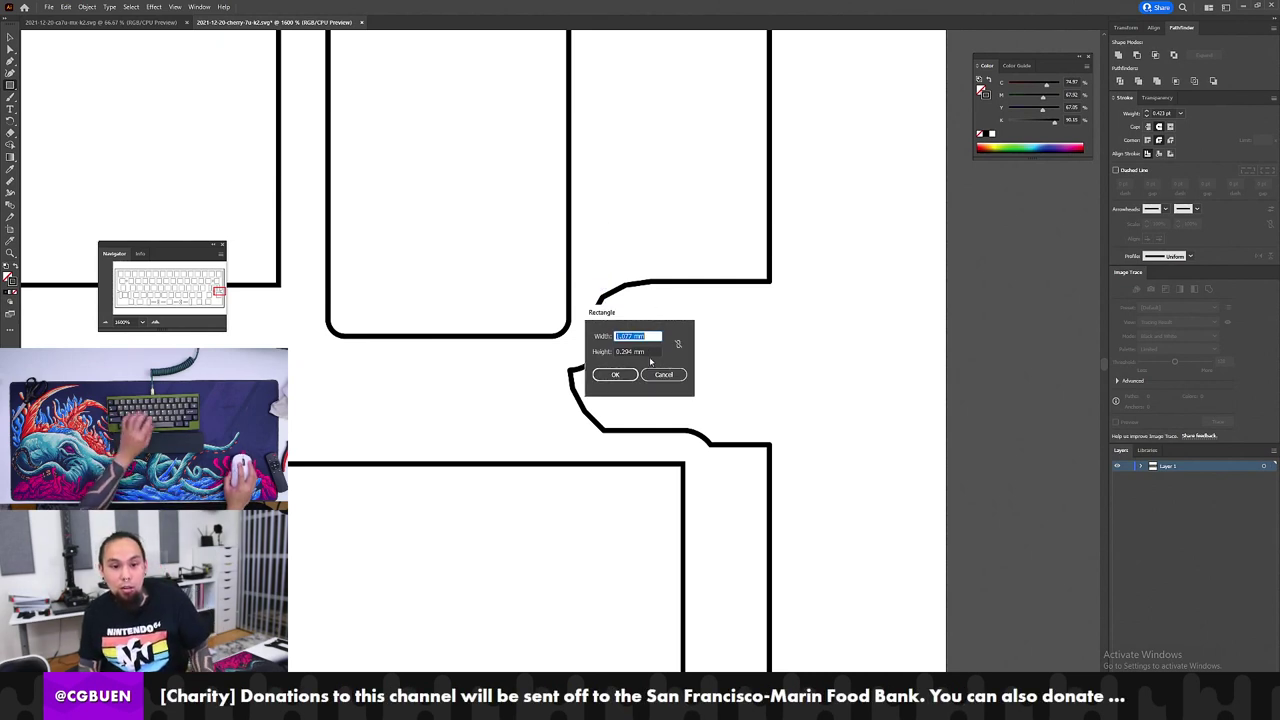
pyautogui.write('1mm')
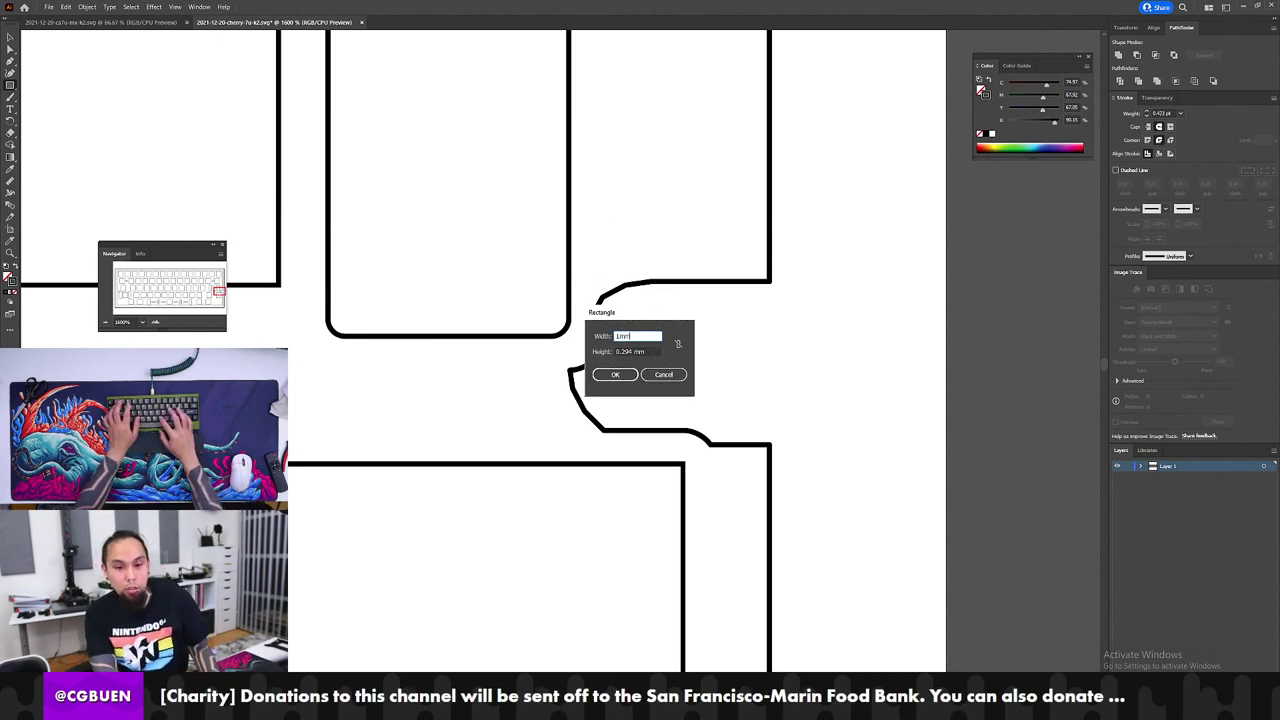
pyautogui.press('Tab')
pyautogui.write('2mm')
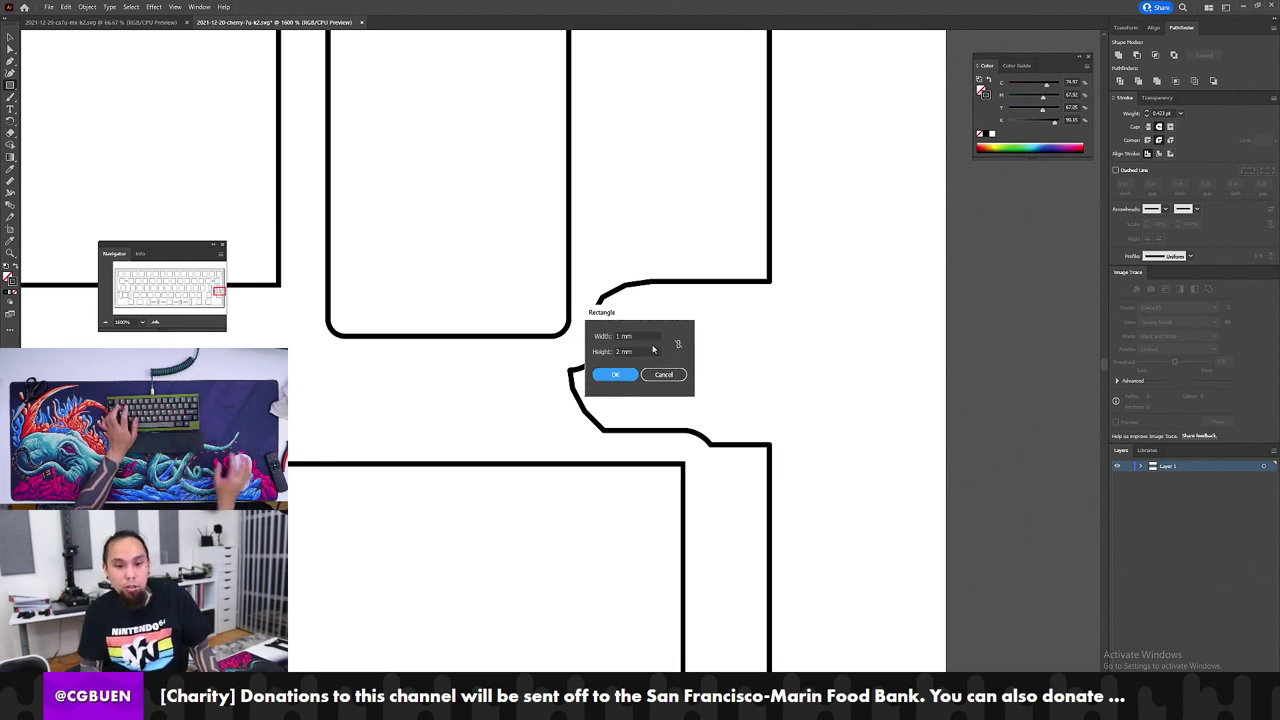
pyautogui.press('Return')
pyautogui.press('v')
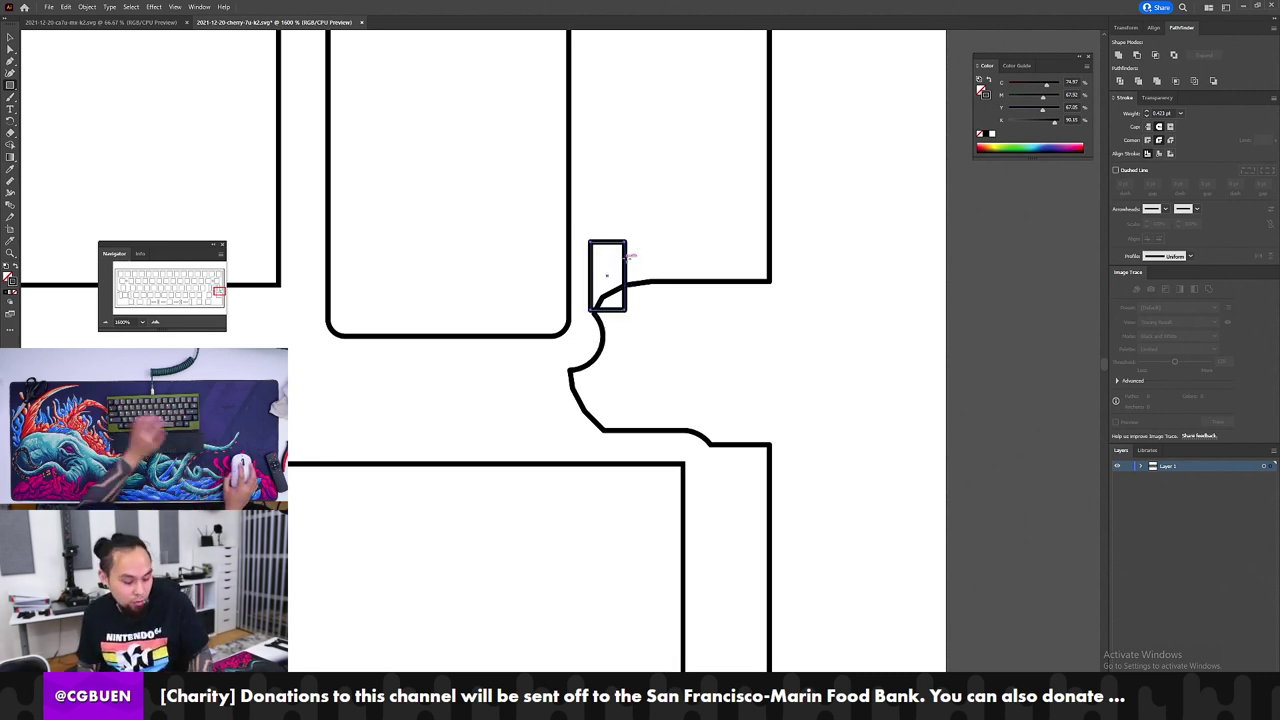
pyautogui.moveTo(623, 267); pyautogui.dragTo(585, 316)
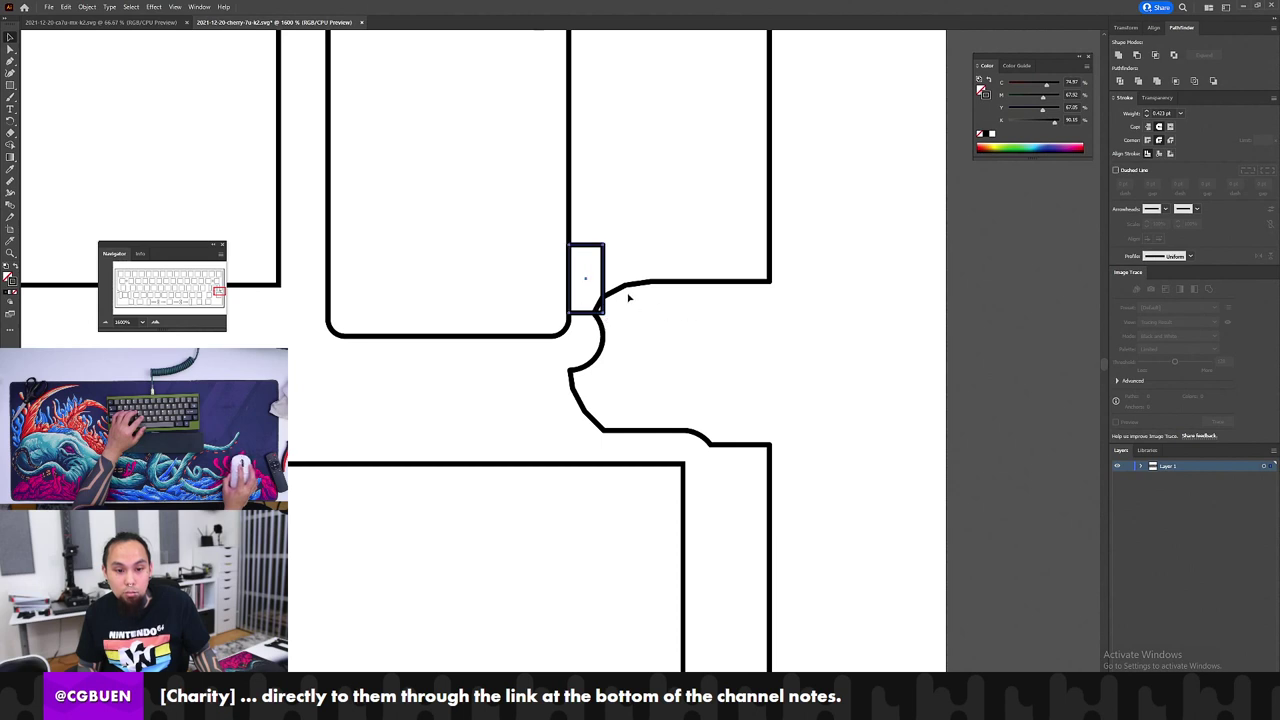
# Step: Try to divide and unite the 1 × 2 mm rectangle with the plate outline at its current height
pyautogui.press('a')
pyautogui.moveTo(657, 233); pyautogui.dragTo(586, 329)
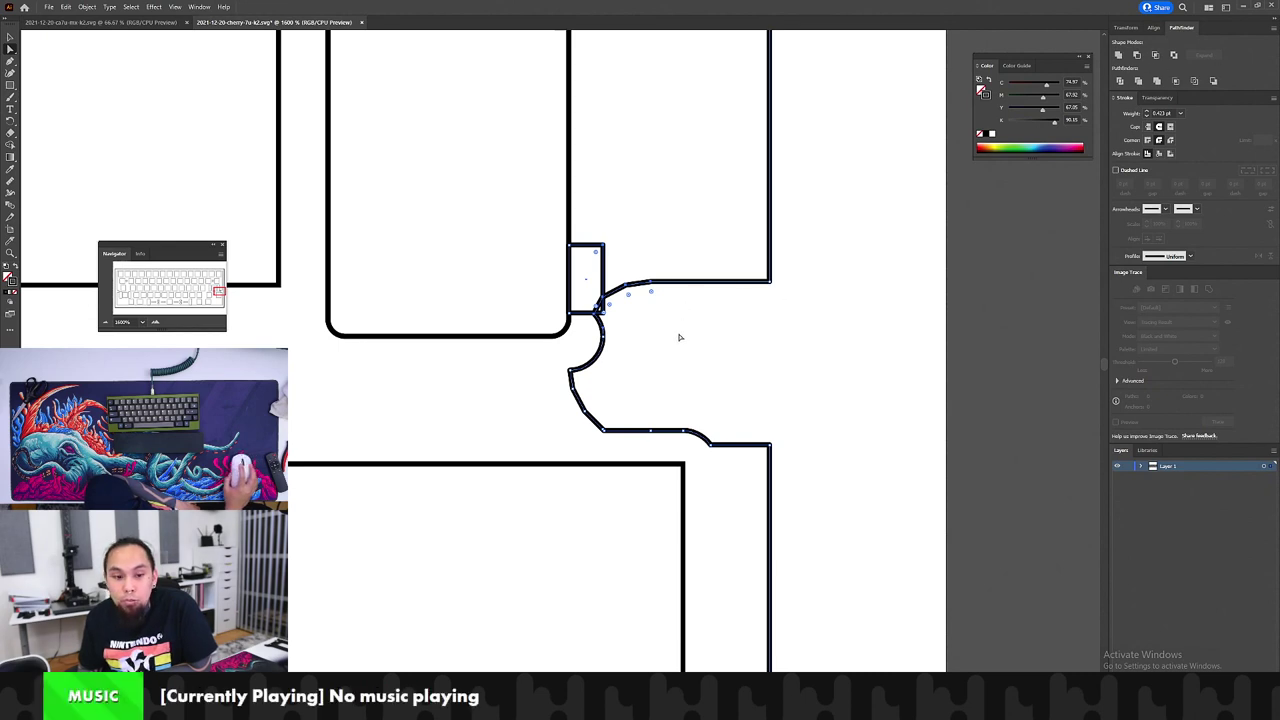
pyautogui.click(1119, 82)
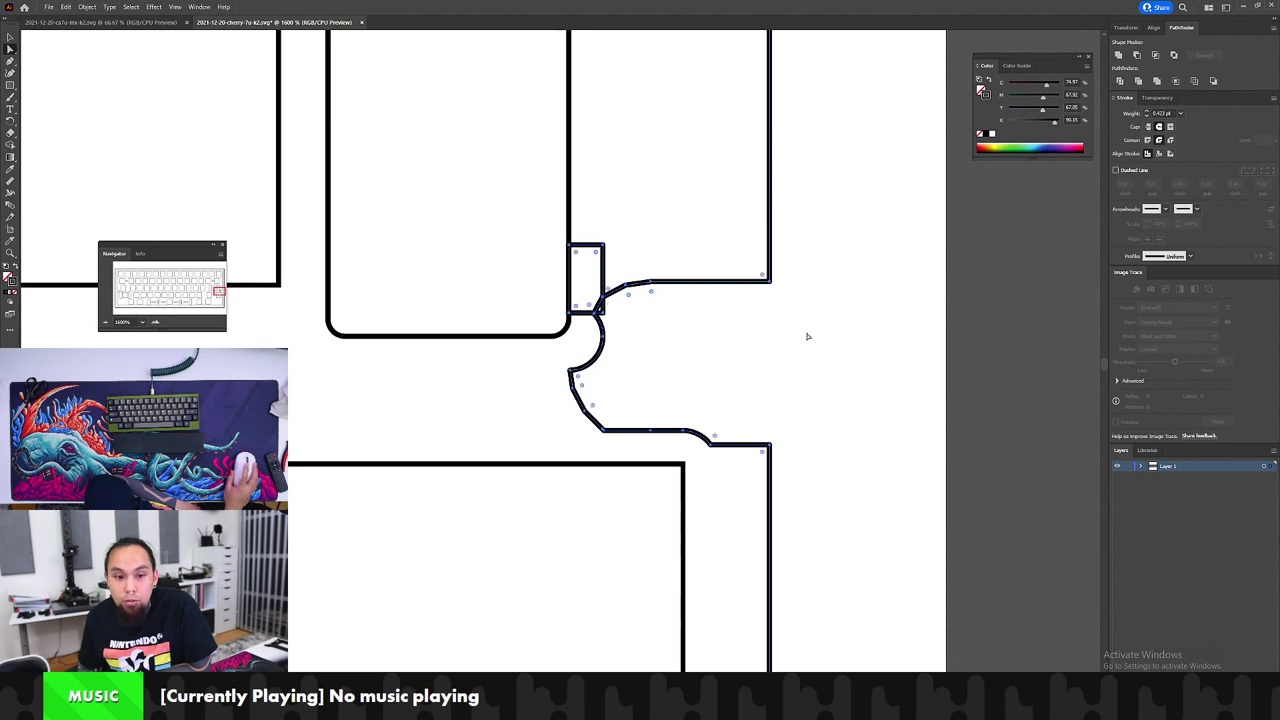
pyautogui.hotkey('ctrl', 'z')
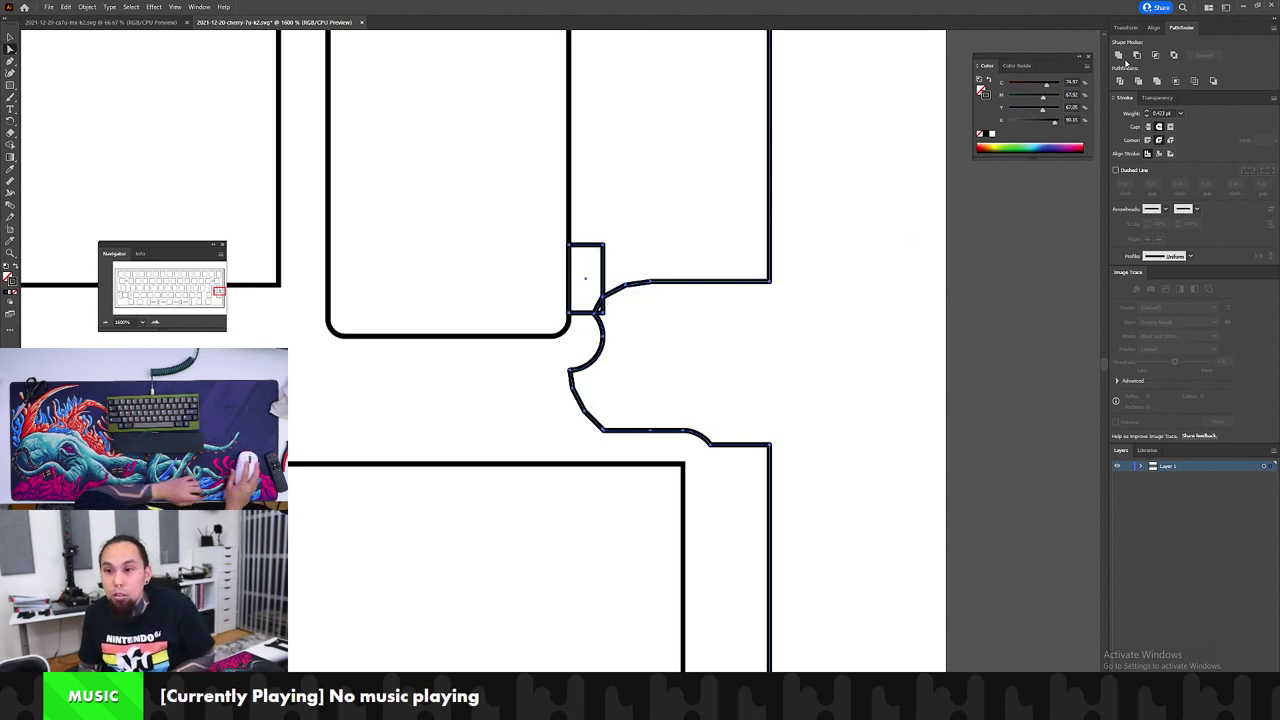
pyautogui.click(1119, 56)
pyautogui.click(812, 309)
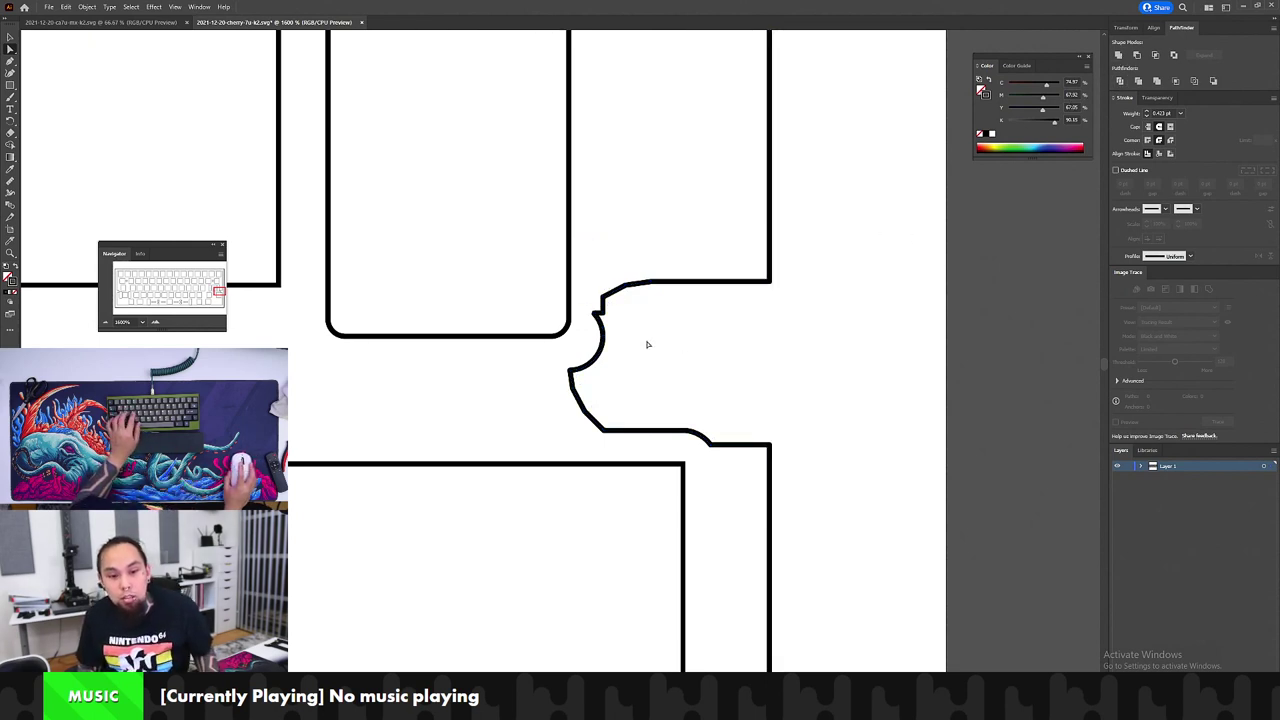
pyautogui.hotkey('ctrl', 'z')
pyautogui.hotkey('ctrl', 'z')
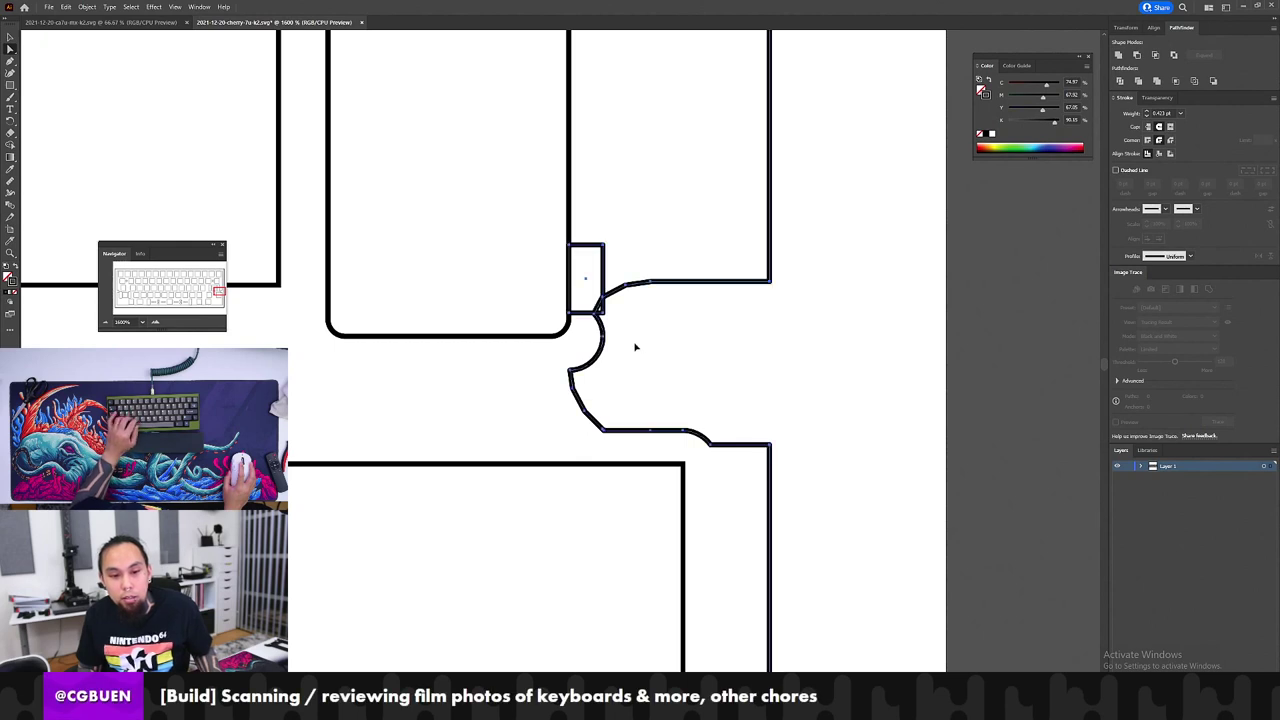
# Step: Lower the 1 × 2 mm rectangle level with the cutout's bottom edge, and unite it with the plate outline
pyautogui.moveTo(590, 318); pyautogui.dragTo(590, 342)
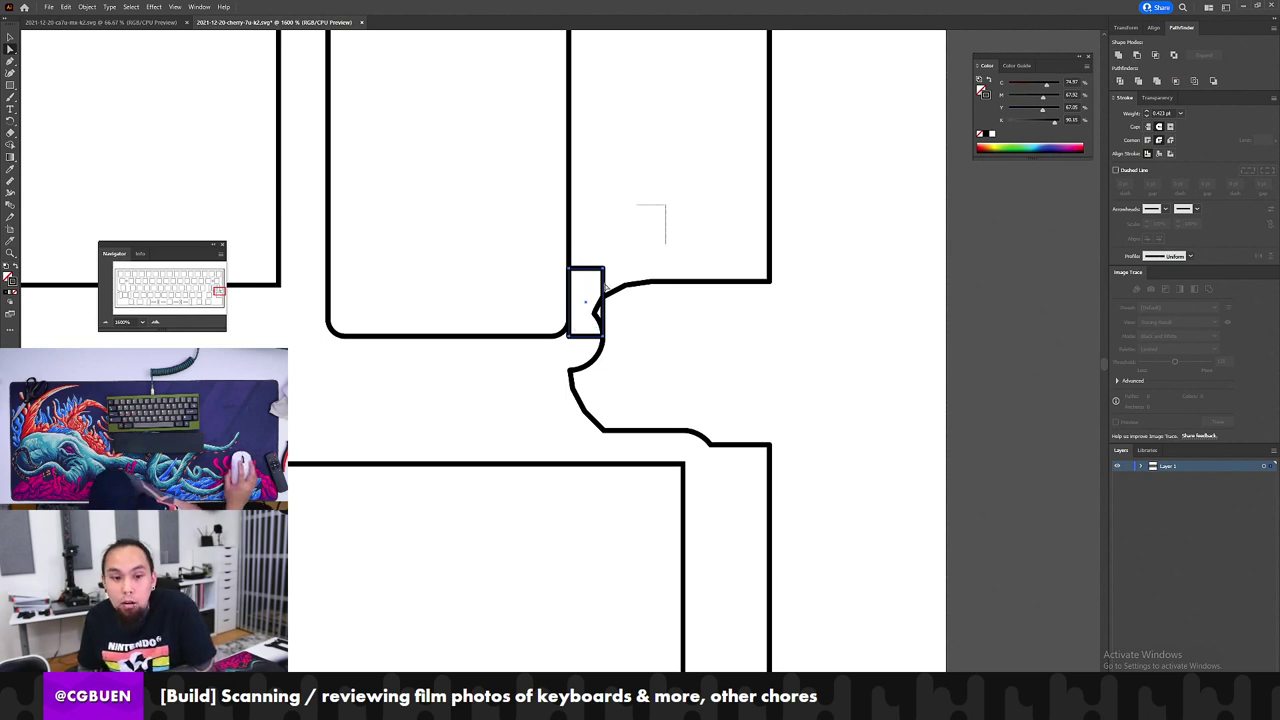
pyautogui.moveTo(604, 285); pyautogui.dragTo(594, 308)
pyautogui.click(1118, 55)
pyautogui.click(781, 340)
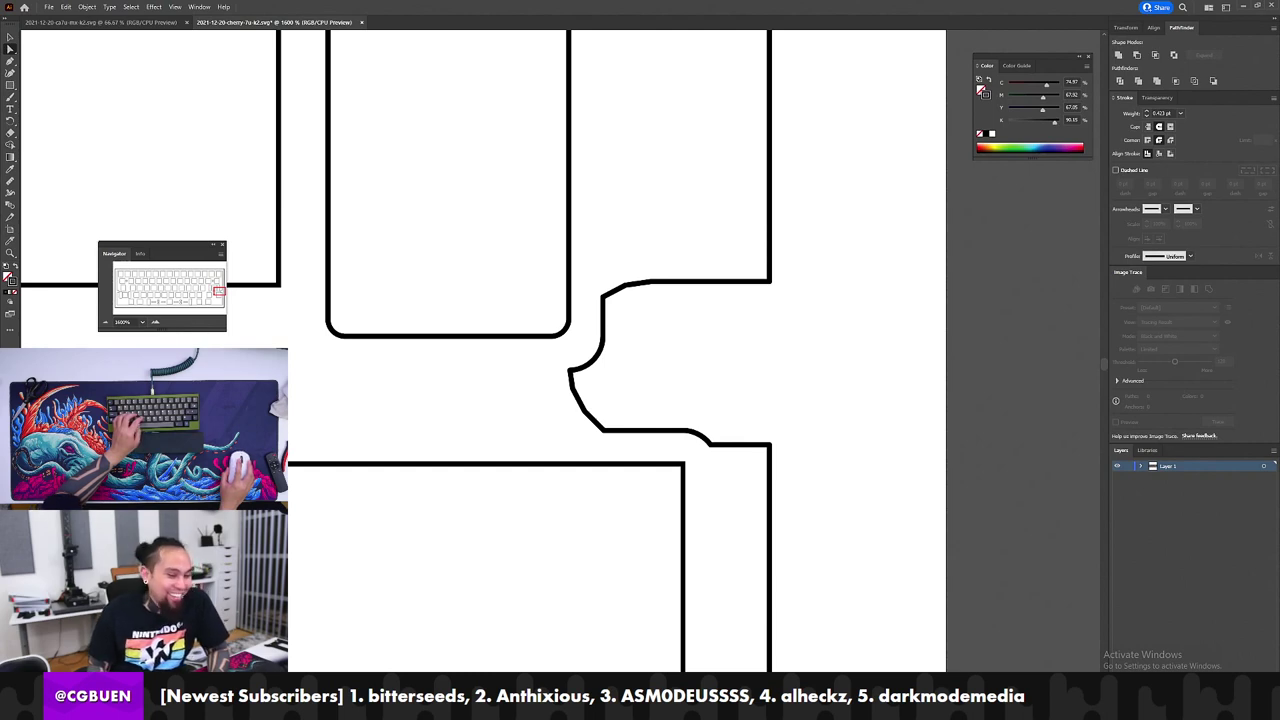
# Step: Inspect the reshaped edge notch and its clearance to the neighbouring stabilizer cutout, both up close and in the context of the plate
pyautogui.scroll(2, 455, 395)
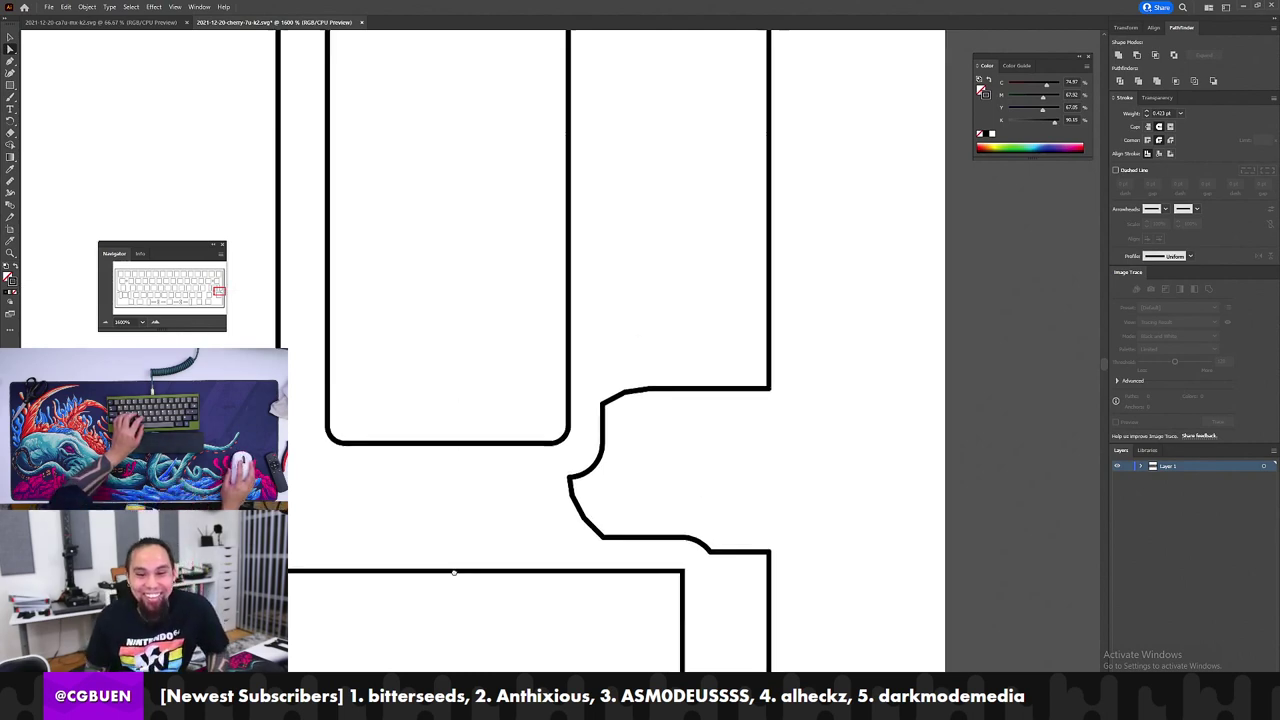
pyautogui.moveTo(615, 209); pyautogui.dragTo(580, 377)
pyautogui.moveTo(639, 237); pyautogui.dragTo(611, 371)
pyautogui.moveTo(448, 460); pyautogui.dragTo(551, 380)
pyautogui.moveTo(465, 424); pyautogui.dragTo(537, 258)
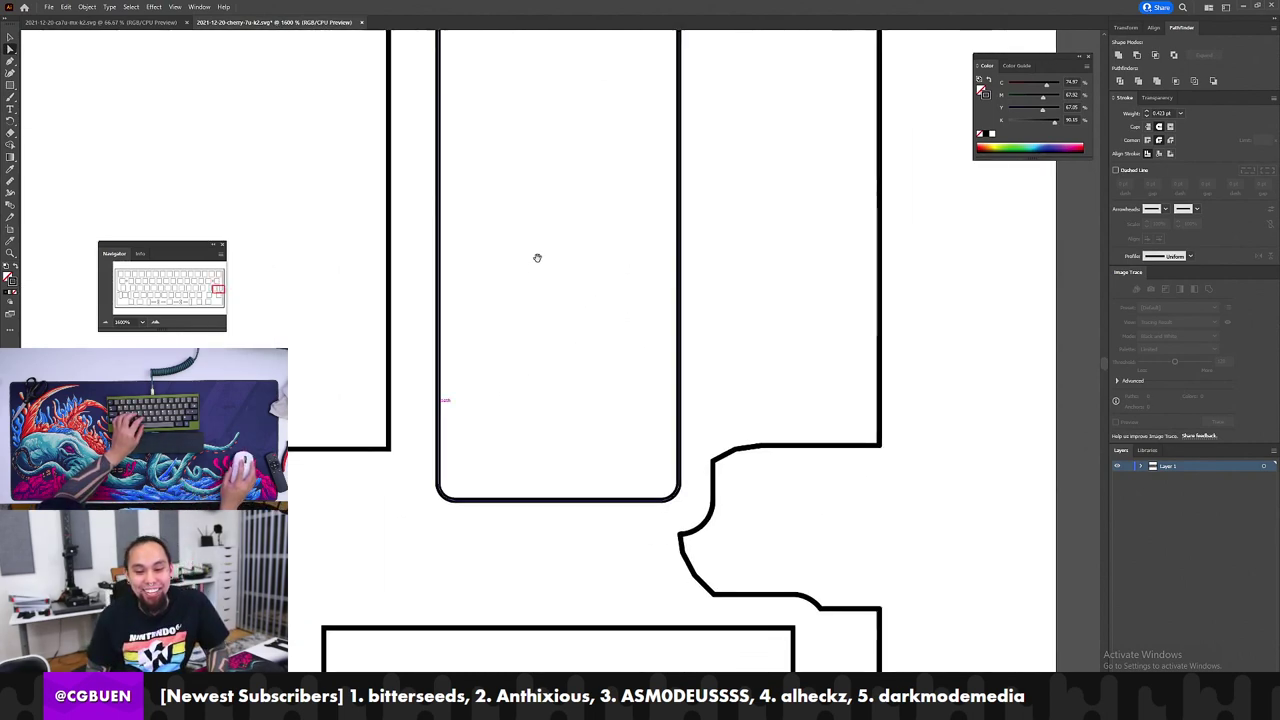
pyautogui.press('z')
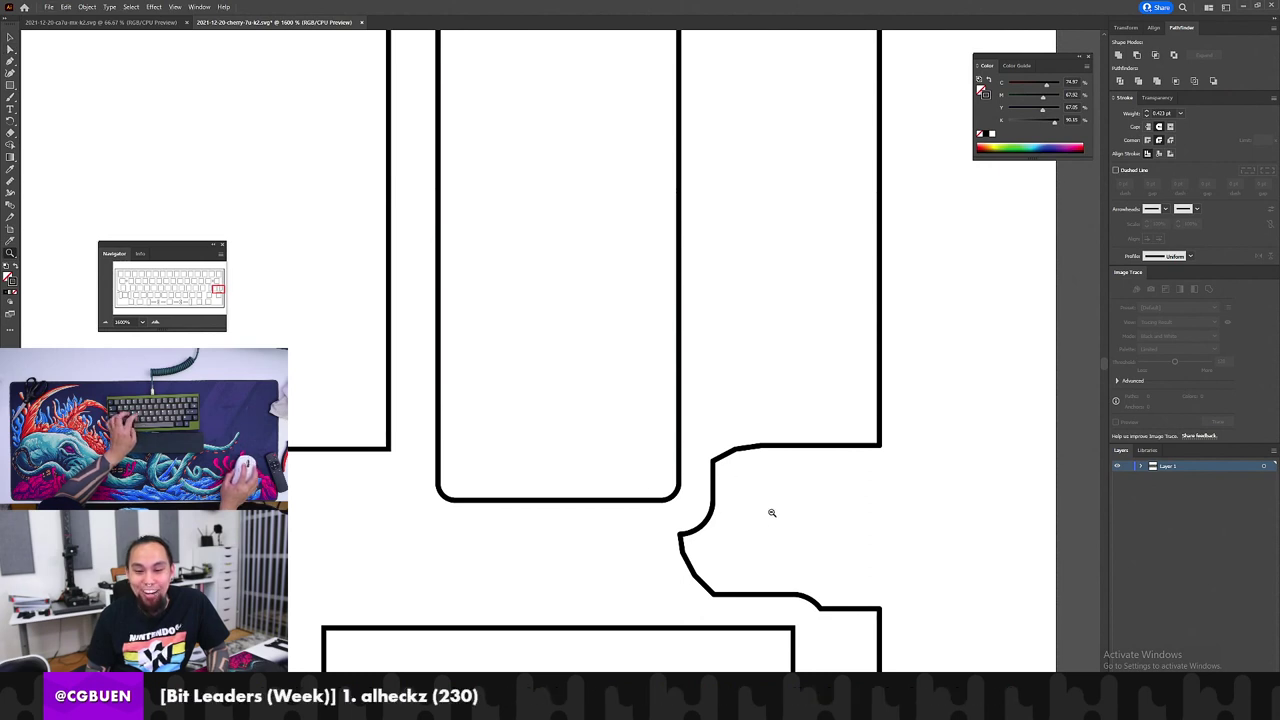
pyautogui.scroll(-7, 771, 512)
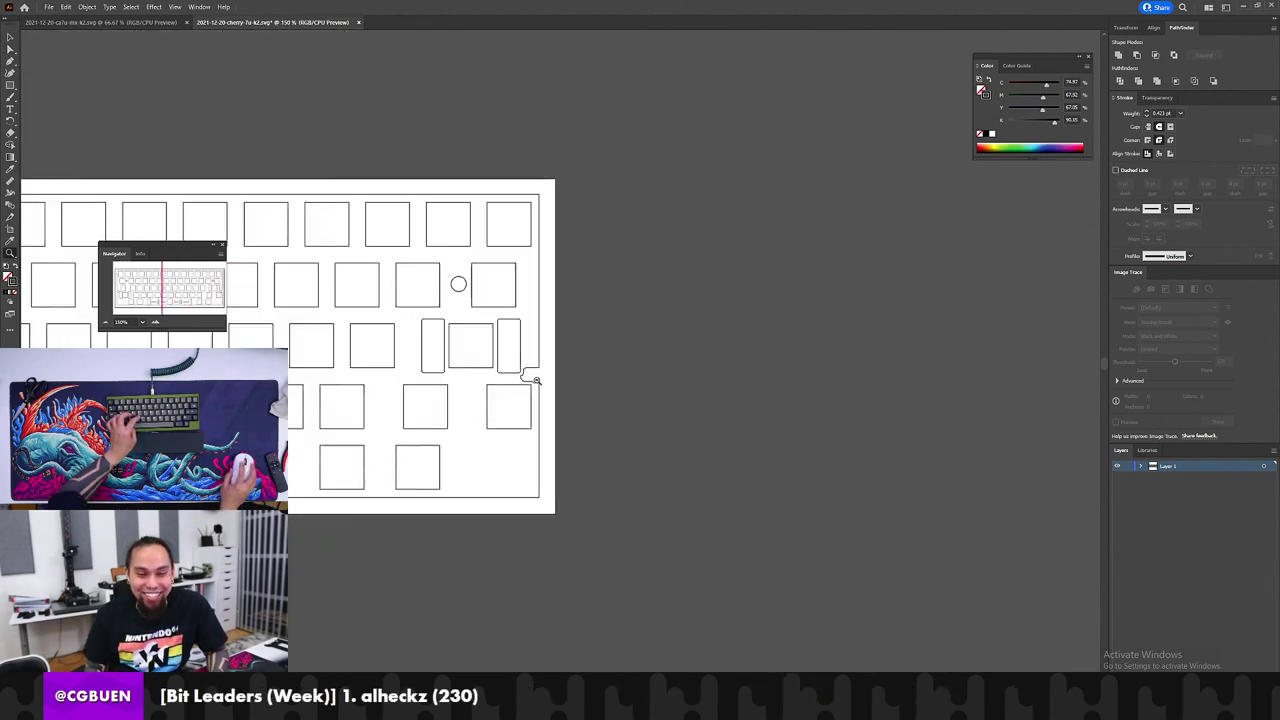
pyautogui.scroll(-1, 540, 385)
pyautogui.scroll(4, 553, 382)
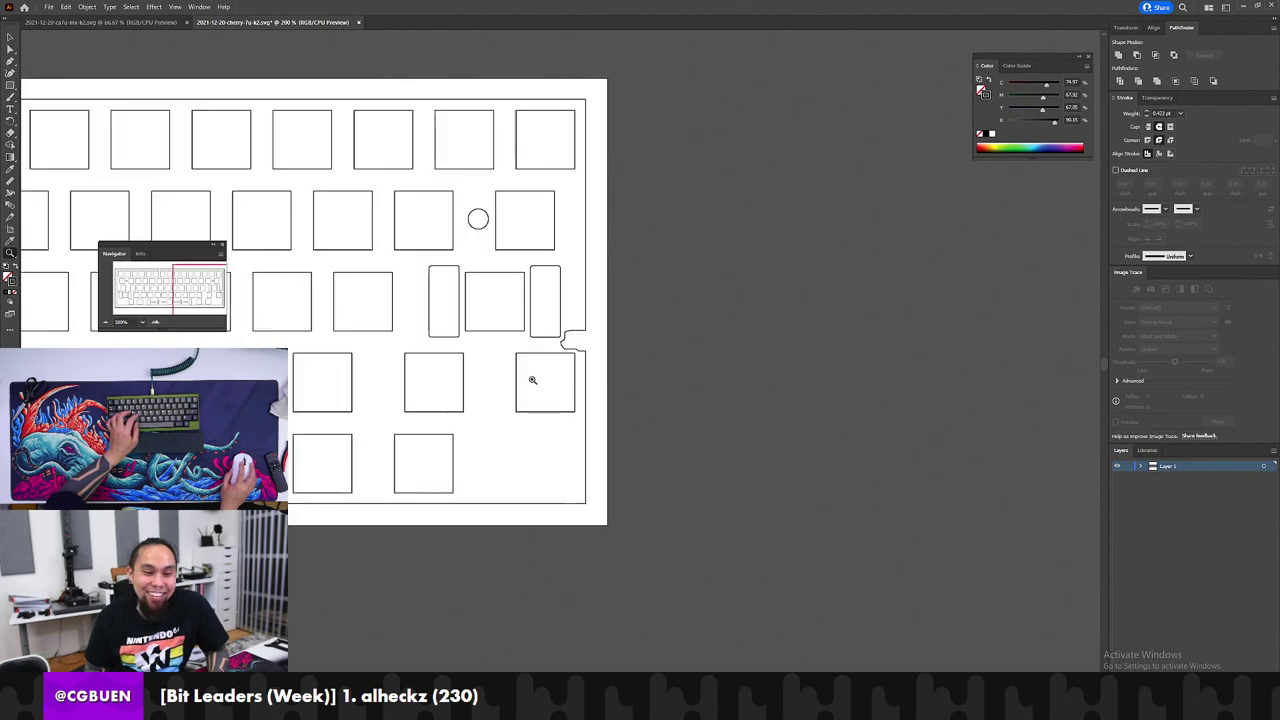
pyautogui.scroll(1, 537, 357)
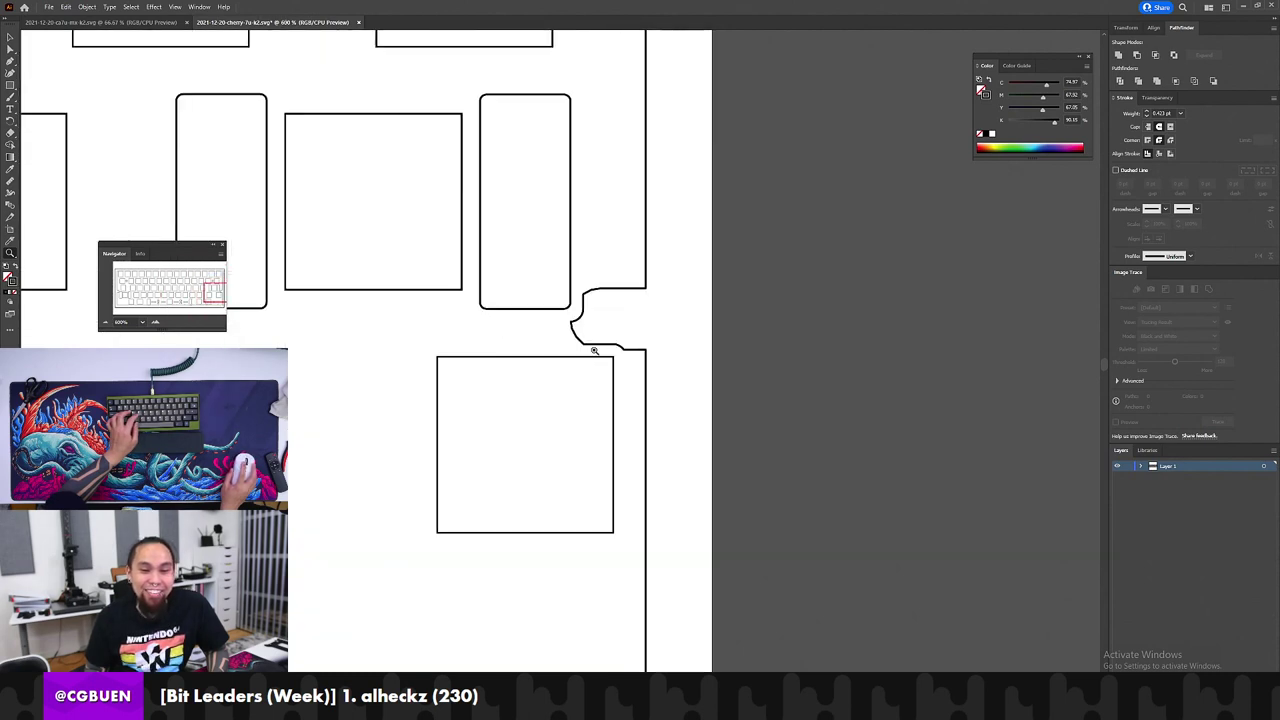
pyautogui.scroll(1, 594, 351)
pyautogui.scroll(1, 558, 330)
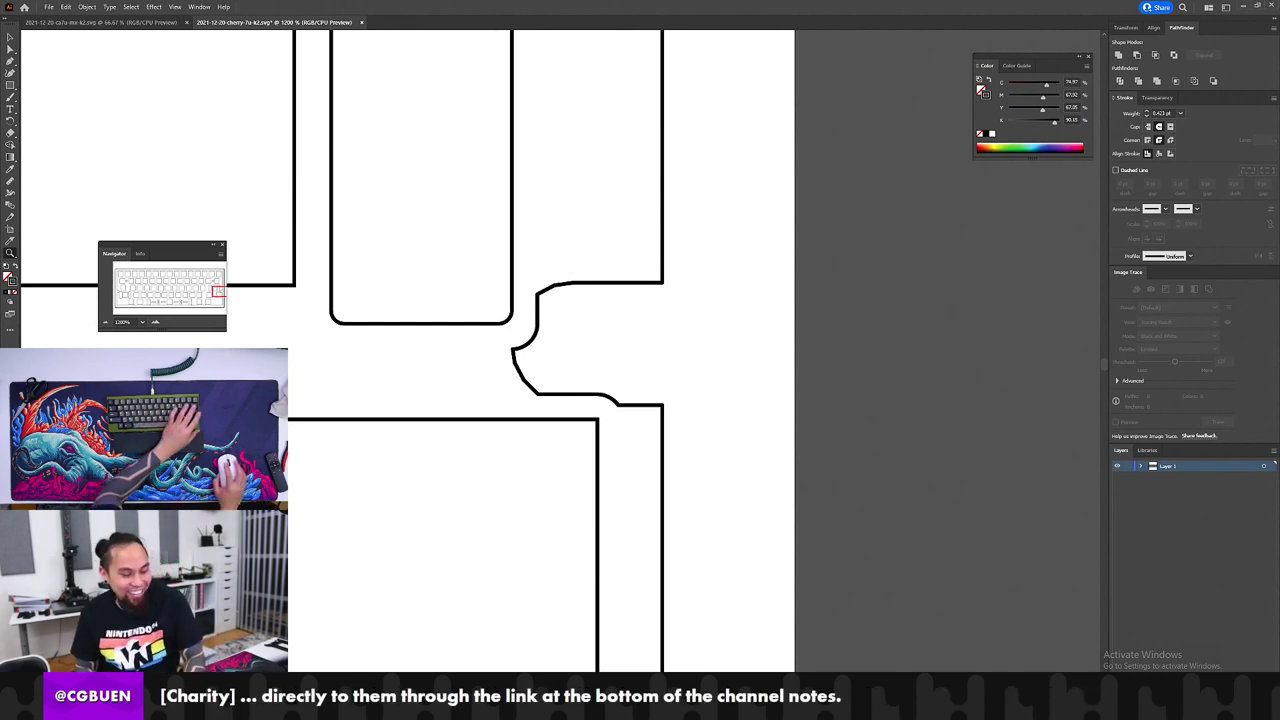
# Step: Review the overall plate layout, from the switch cutouts near the notch out to the full set of rows
pyautogui.click(170, 568)
pyautogui.keyDown('alt'); pyautogui.click(325, 481); pyautogui.keyUp('alt')
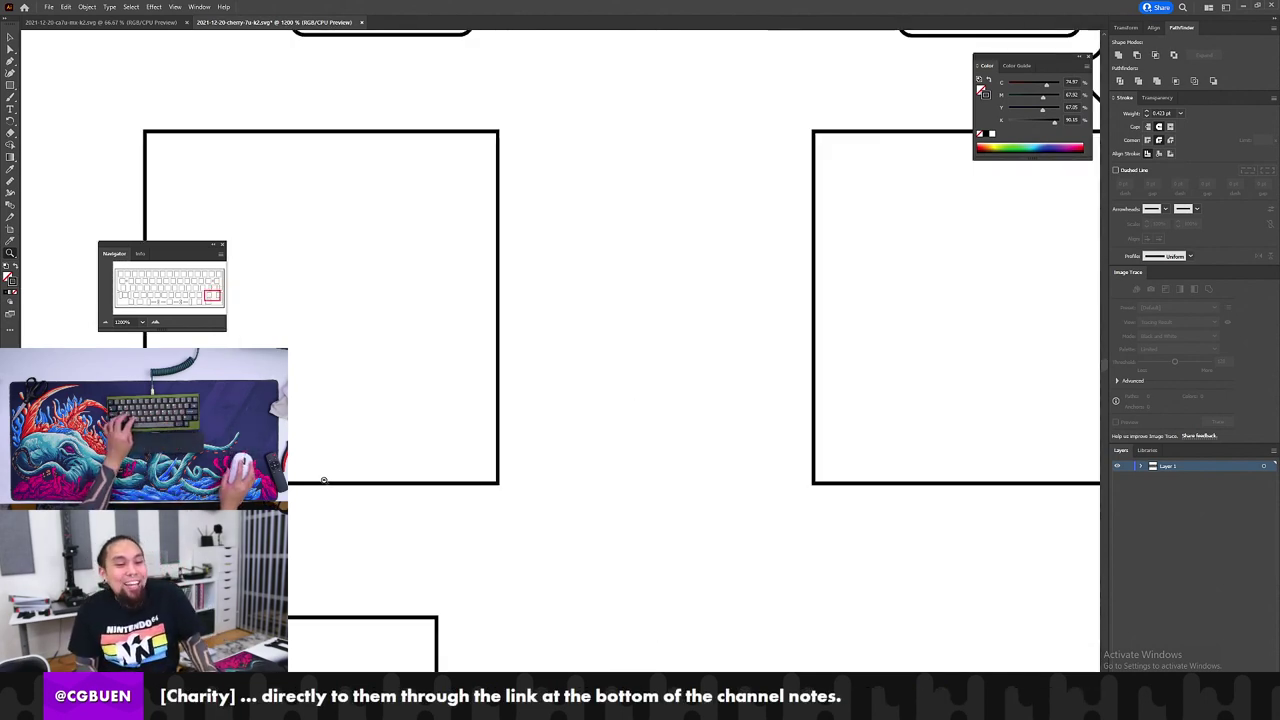
pyautogui.keyDown('alt'); pyautogui.click(325, 481); pyautogui.keyUp('alt')
pyautogui.keyDown('alt'); pyautogui.click(325, 481); pyautogui.keyUp('alt')
pyautogui.scroll(-2, 330, 470)
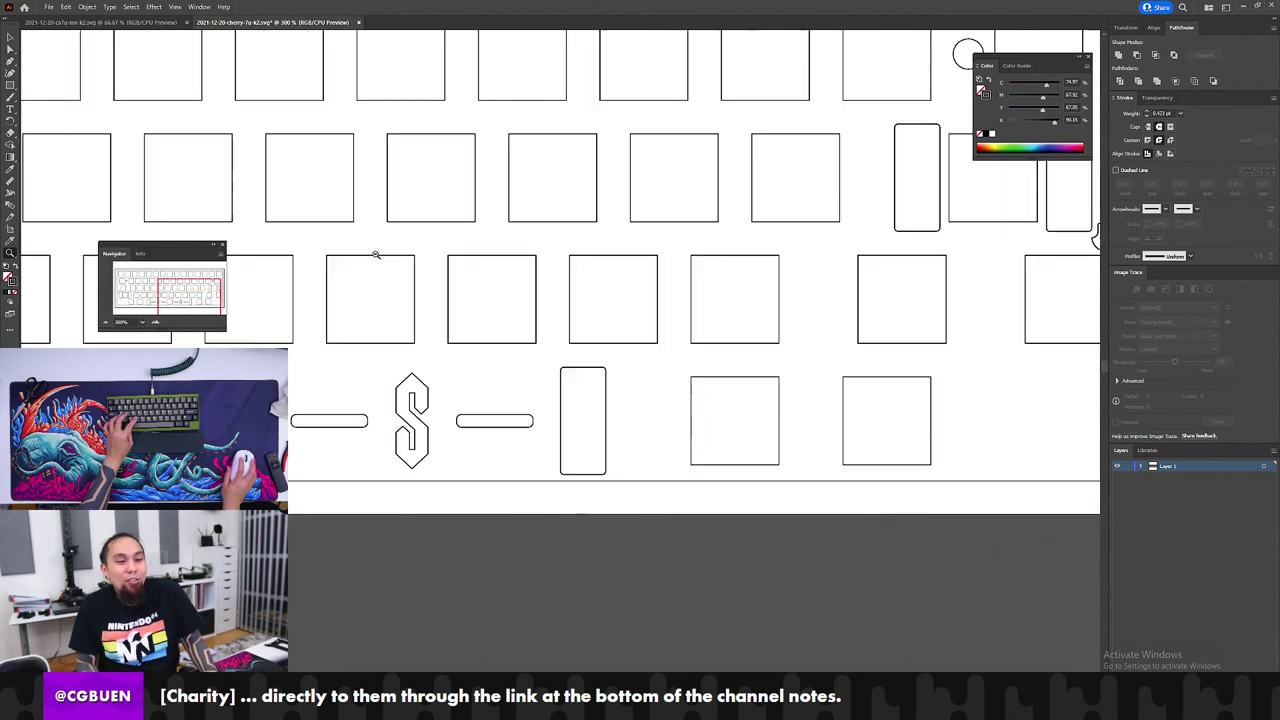
pyautogui.scroll(-2, 360, 265)
pyautogui.scroll(-1, 346, 317)
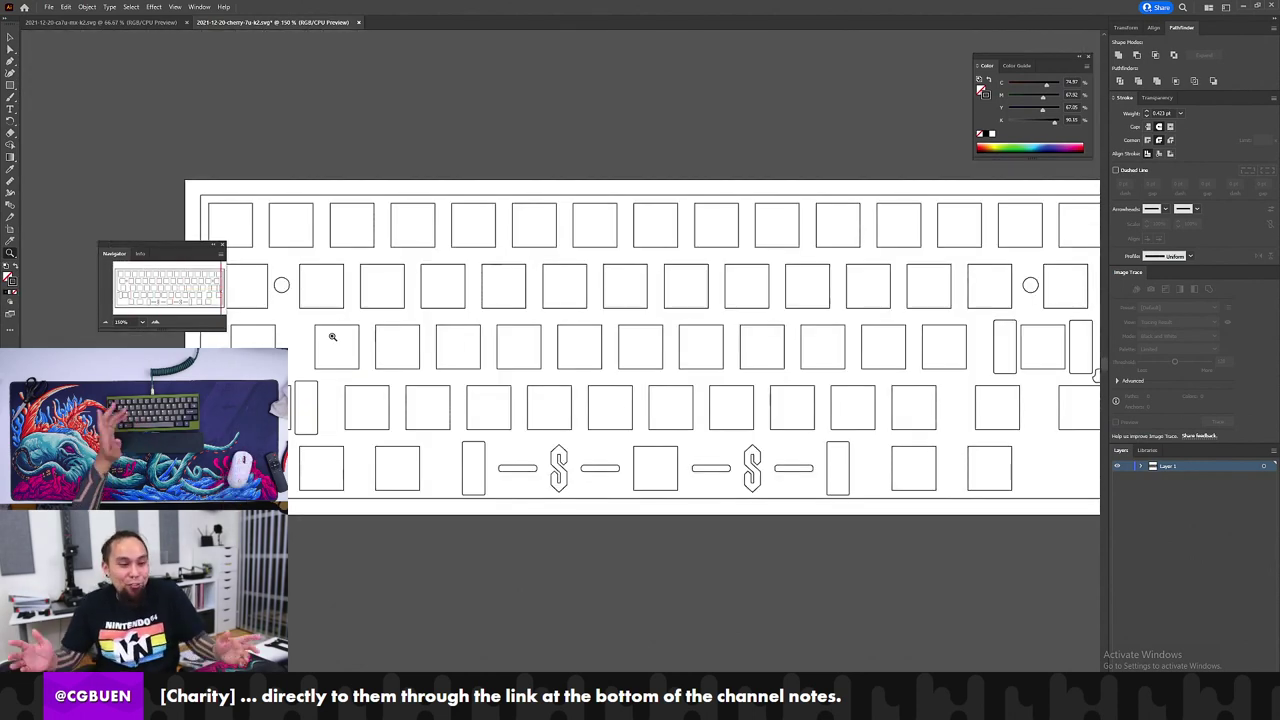
# Step: Draw a guide rectangle about 3 mm wide and 4.9 mm high inside the leftmost rounded slot, snapped to the slot's upper-left corner
pyautogui.click(224, 382)
pyautogui.click(559, 349)
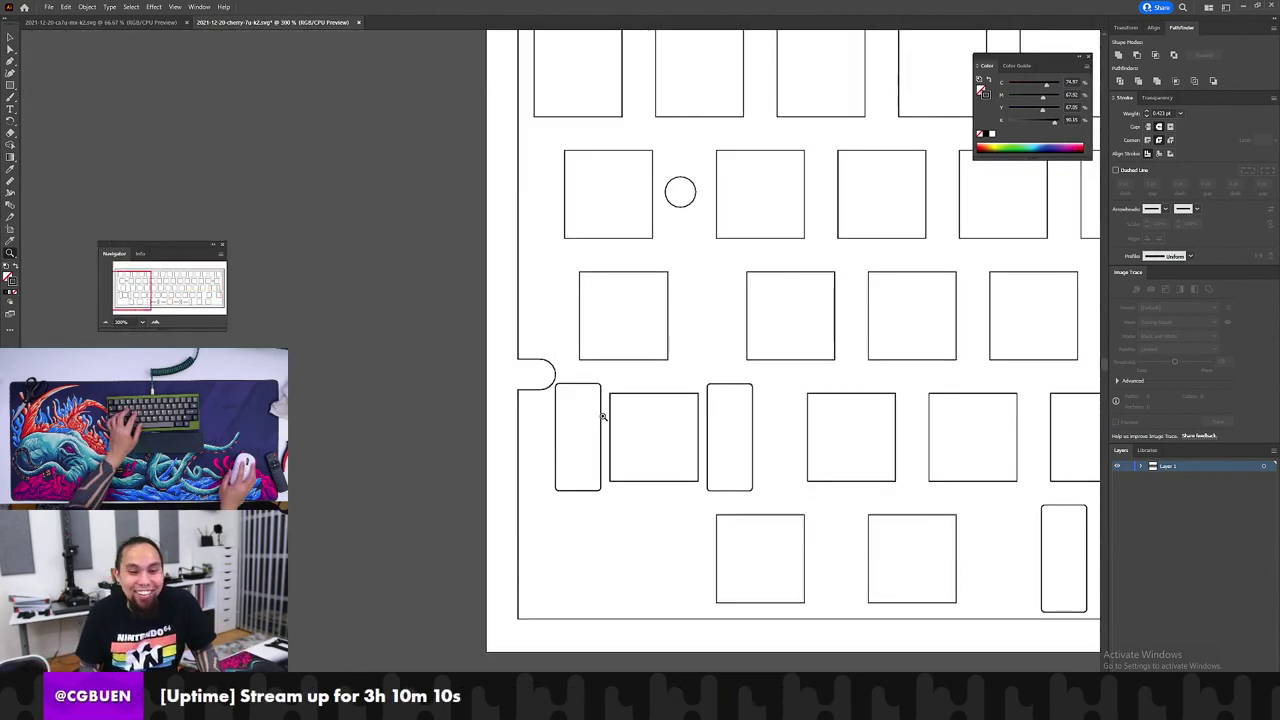
pyautogui.click(603, 417)
pyautogui.click(503, 377)
pyautogui.scroll(1, 544, 326)
pyautogui.scroll(2, 670, 197)
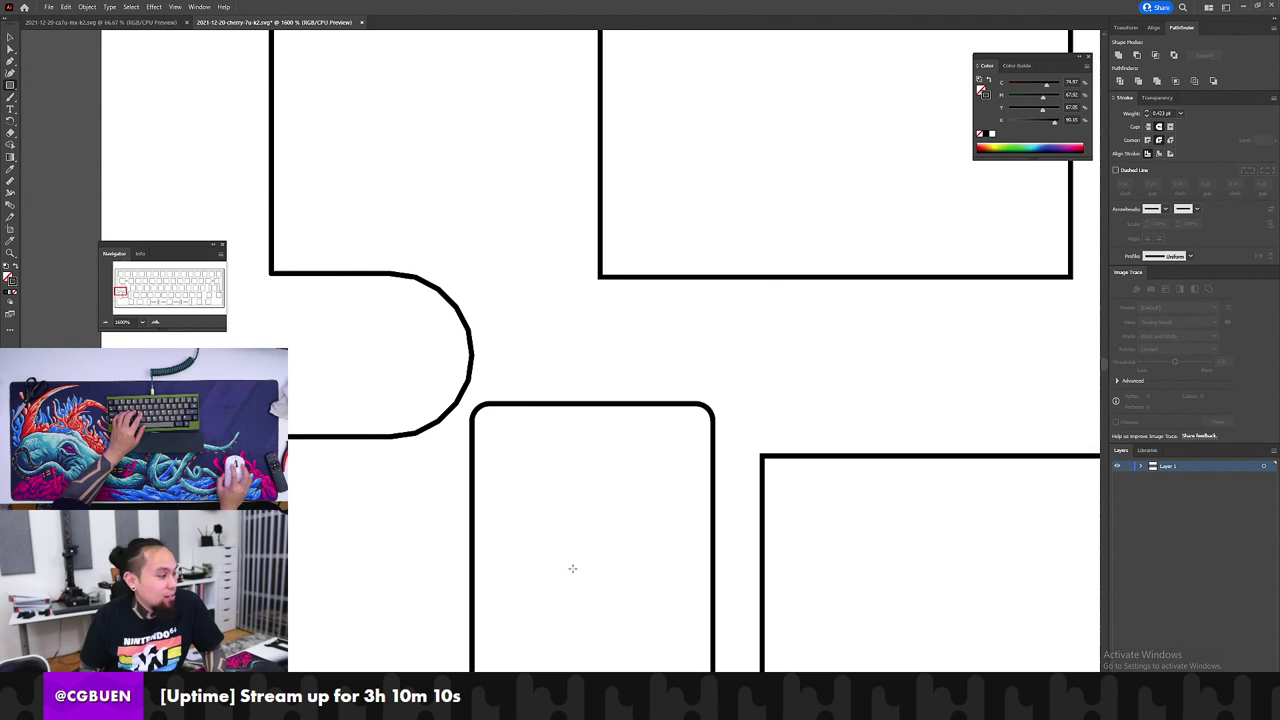
pyautogui.moveTo(572, 568); pyautogui.dragTo(474, 404)
pyautogui.press('v')
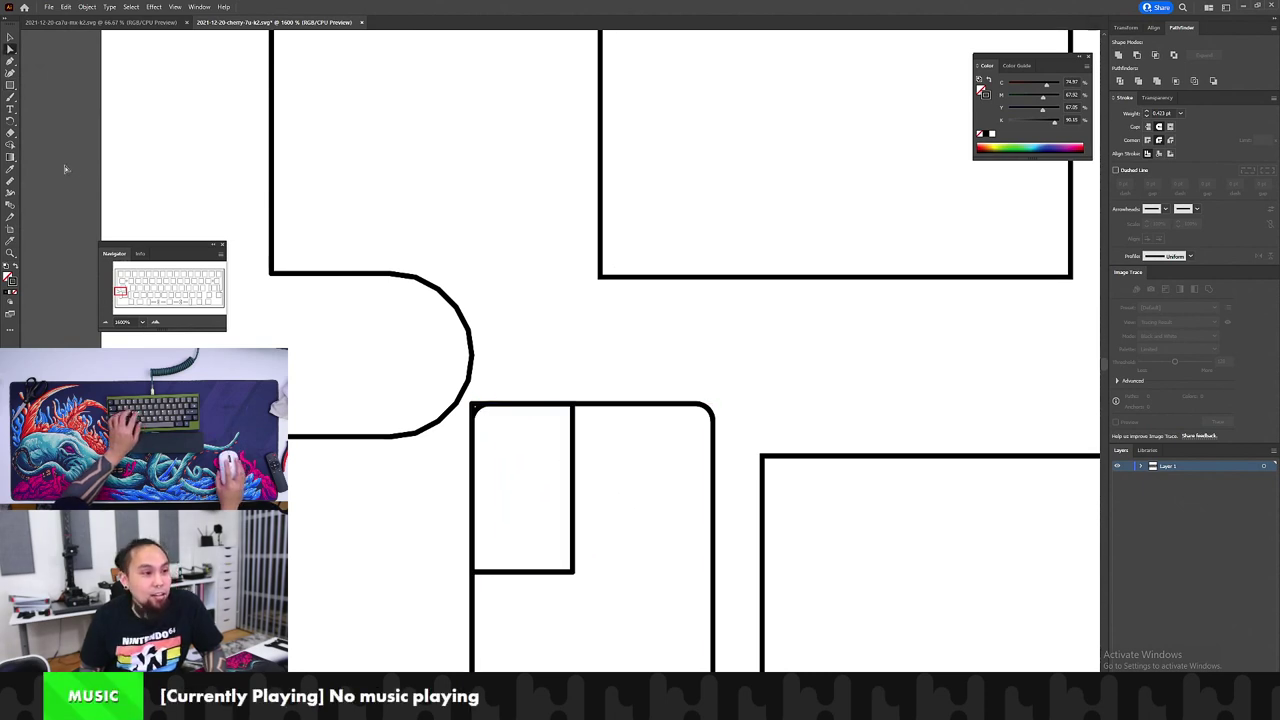
# Step: Add a small circle with the Ellipse tool and centre it on the guide rectangle's upper-left corner, overlapping the plate's edge notch
pyautogui.moveTo(15, 90); pyautogui.dragTo(45, 104)
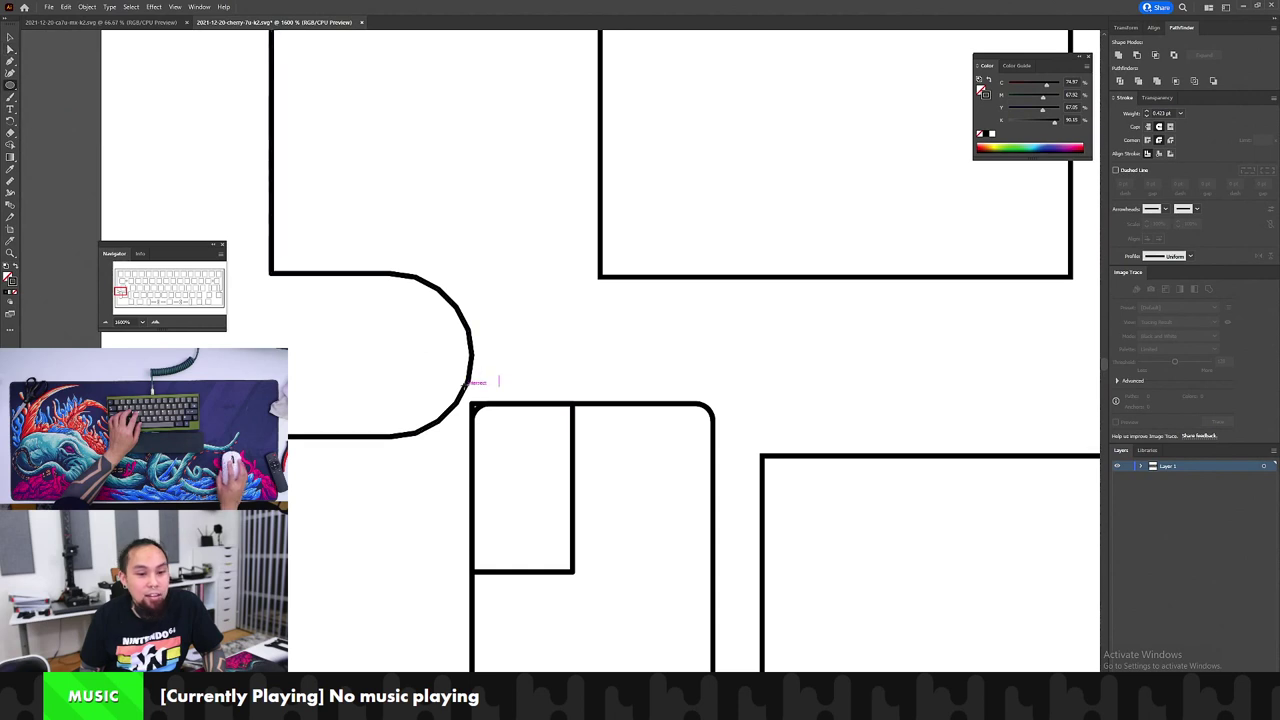
pyautogui.keyDown('alt'); pyautogui.click(550, 385); pyautogui.keyUp('alt')
pyautogui.press('Return')
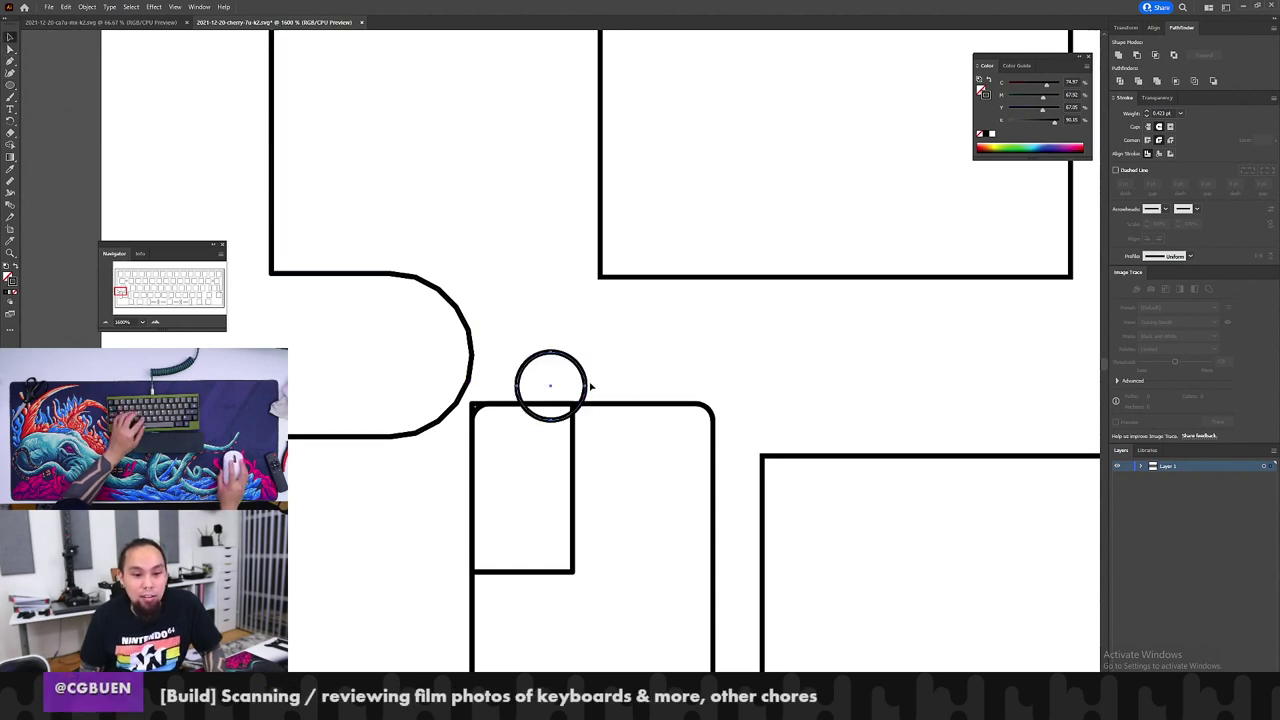
pyautogui.moveTo(548, 389); pyautogui.dragTo(472, 405)
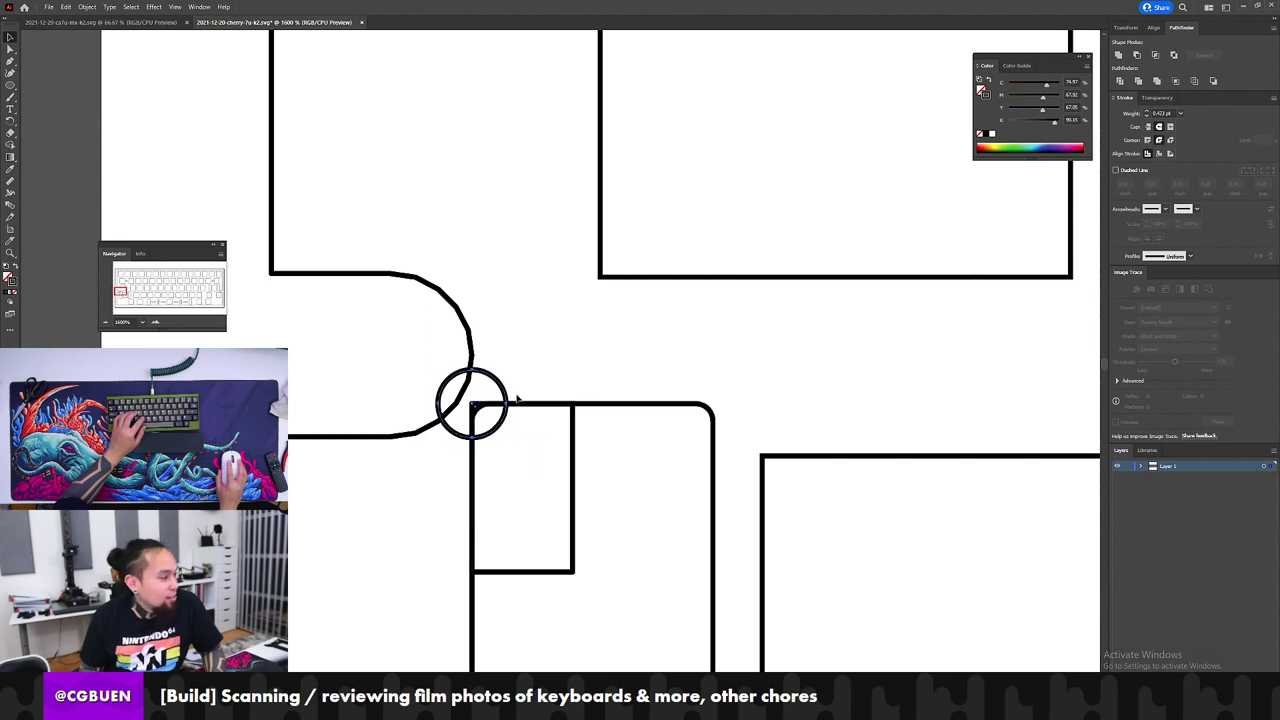
pyautogui.click(599, 372)
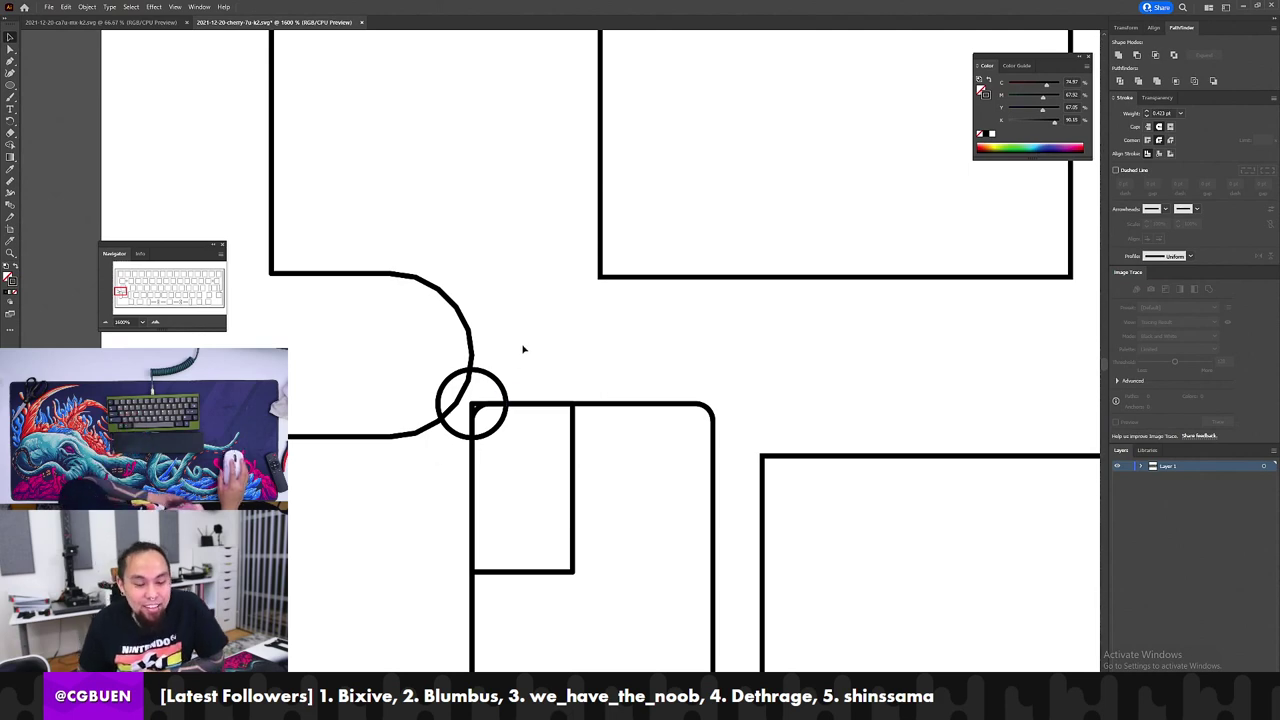
# Step: Unite the circle with the plate outline at the edge notch and delete the guide rectangle
pyautogui.moveTo(530, 310); pyautogui.dragTo(412, 396)
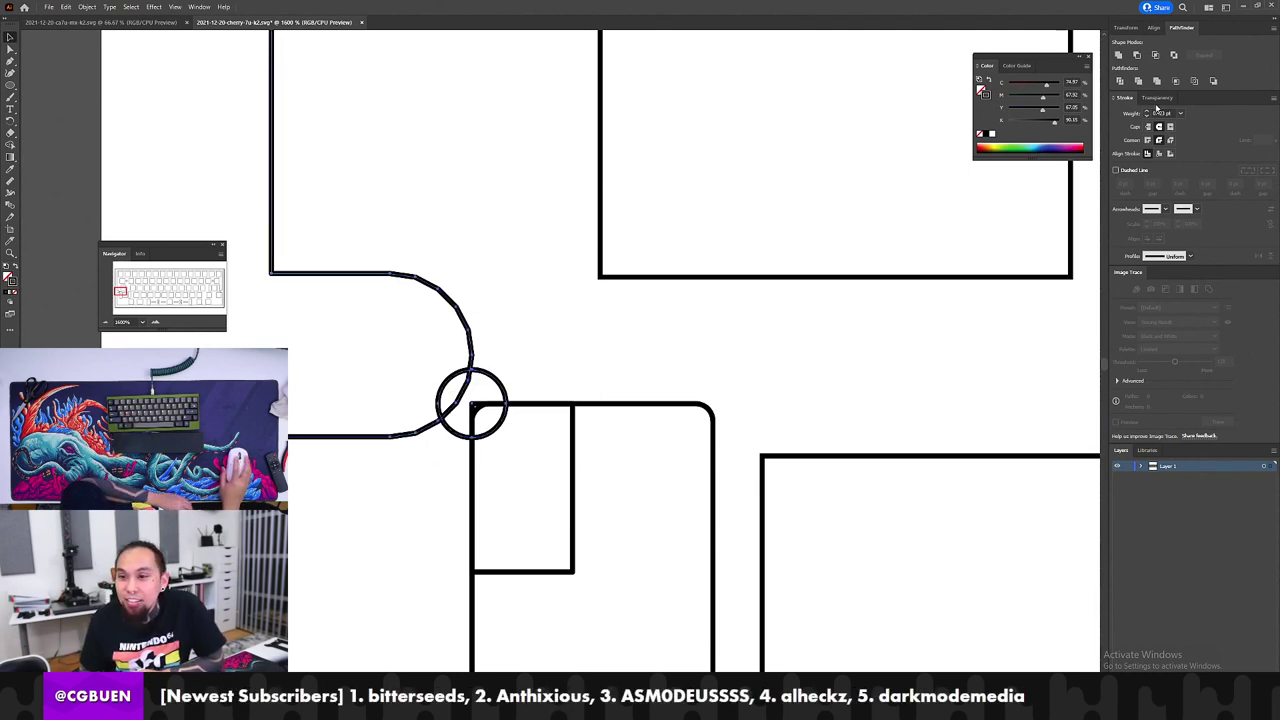
pyautogui.click(471, 403)
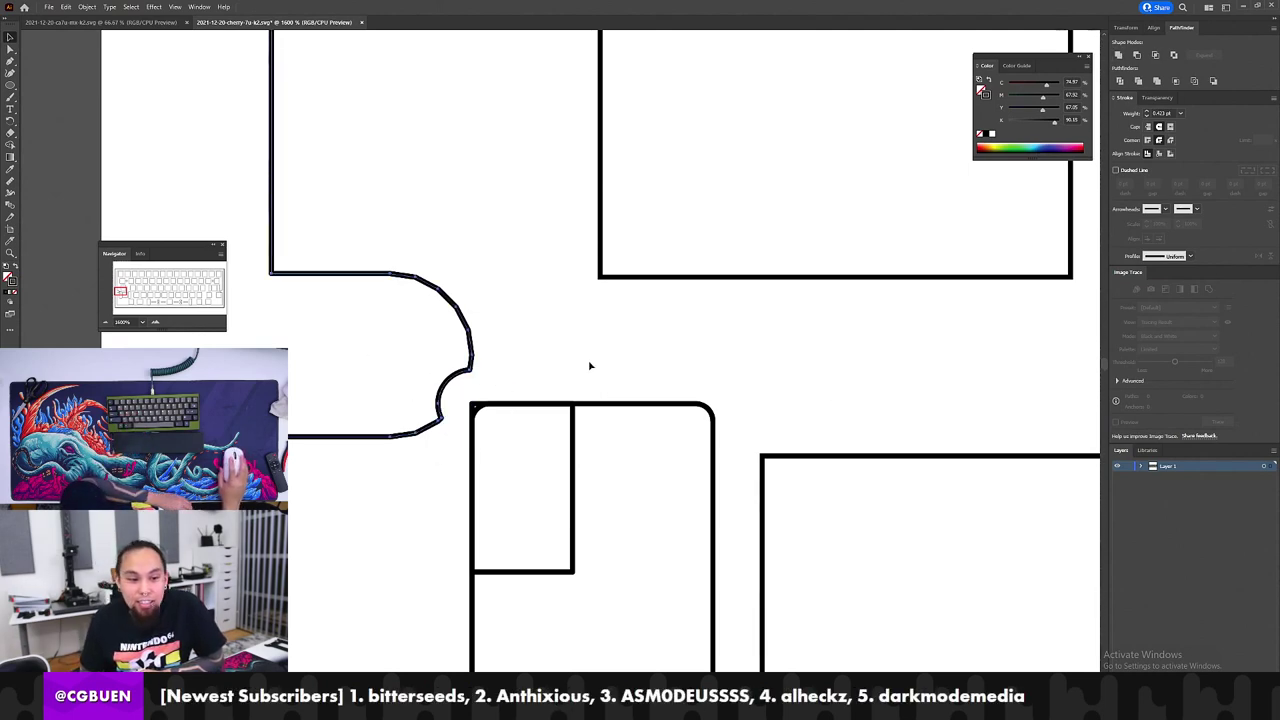
pyautogui.click(577, 516)
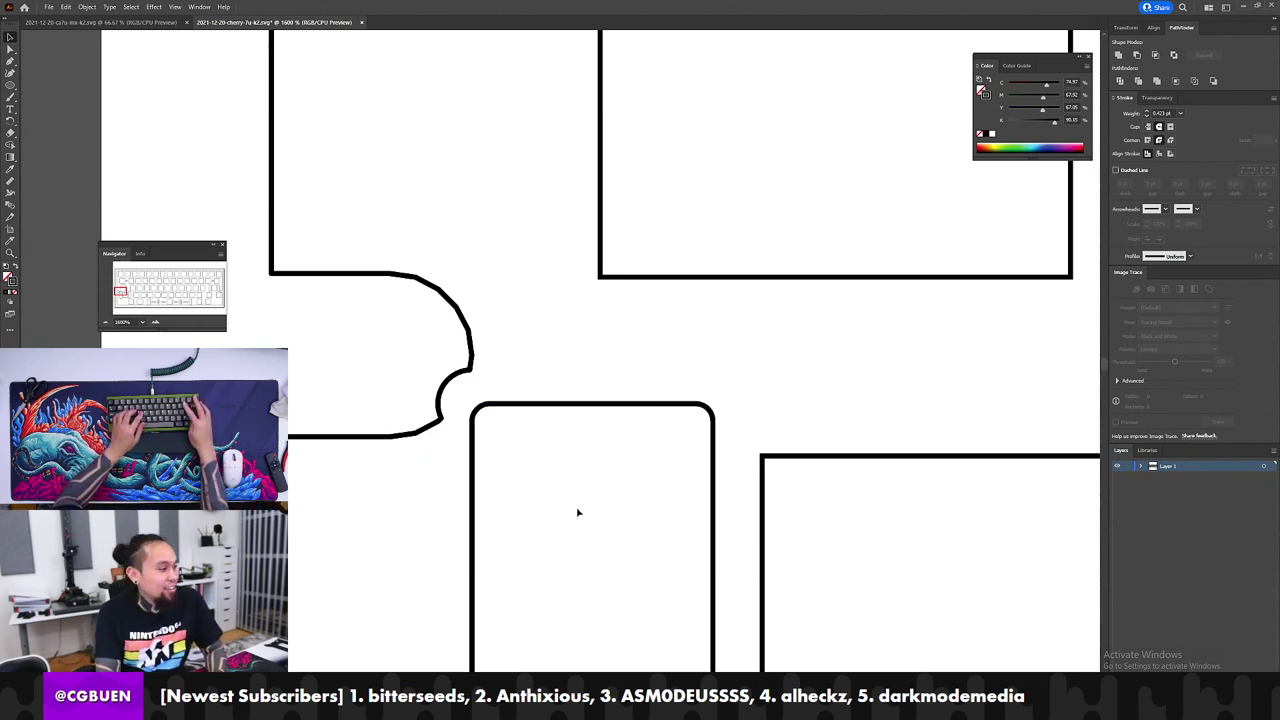
# Step: Create a rectangle 1 mm wide and 4.949 mm high and place it flush against the rounded slot's left edge, overlapping the notch
pyautogui.press('m')
pyautogui.click(553, 421)
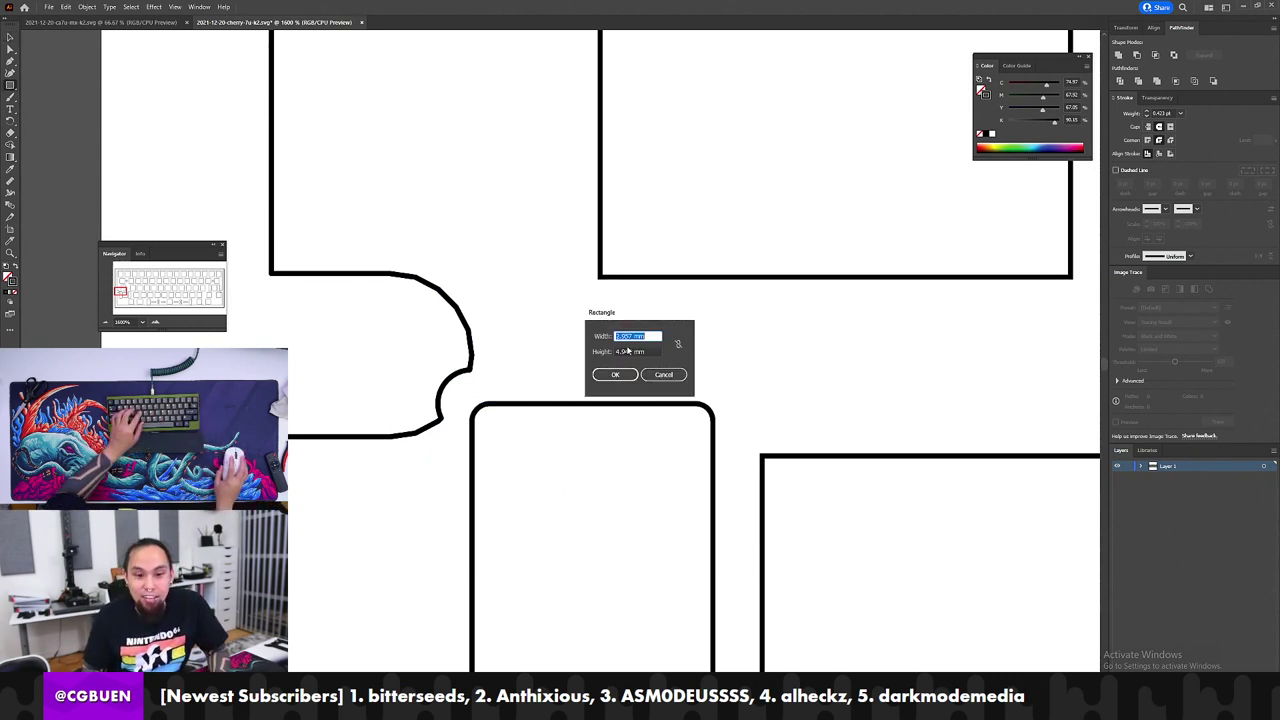
pyautogui.write('1')
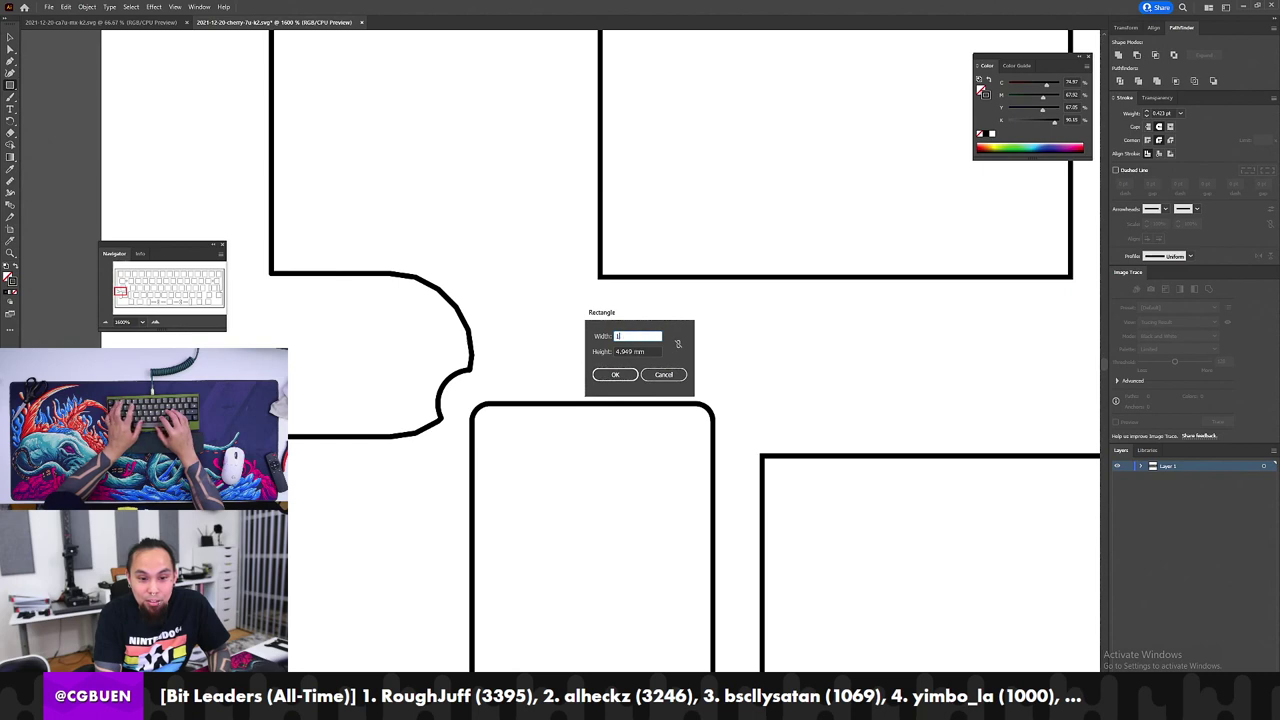
pyautogui.press('Tab')
pyautogui.press('Return')
pyautogui.press('v')
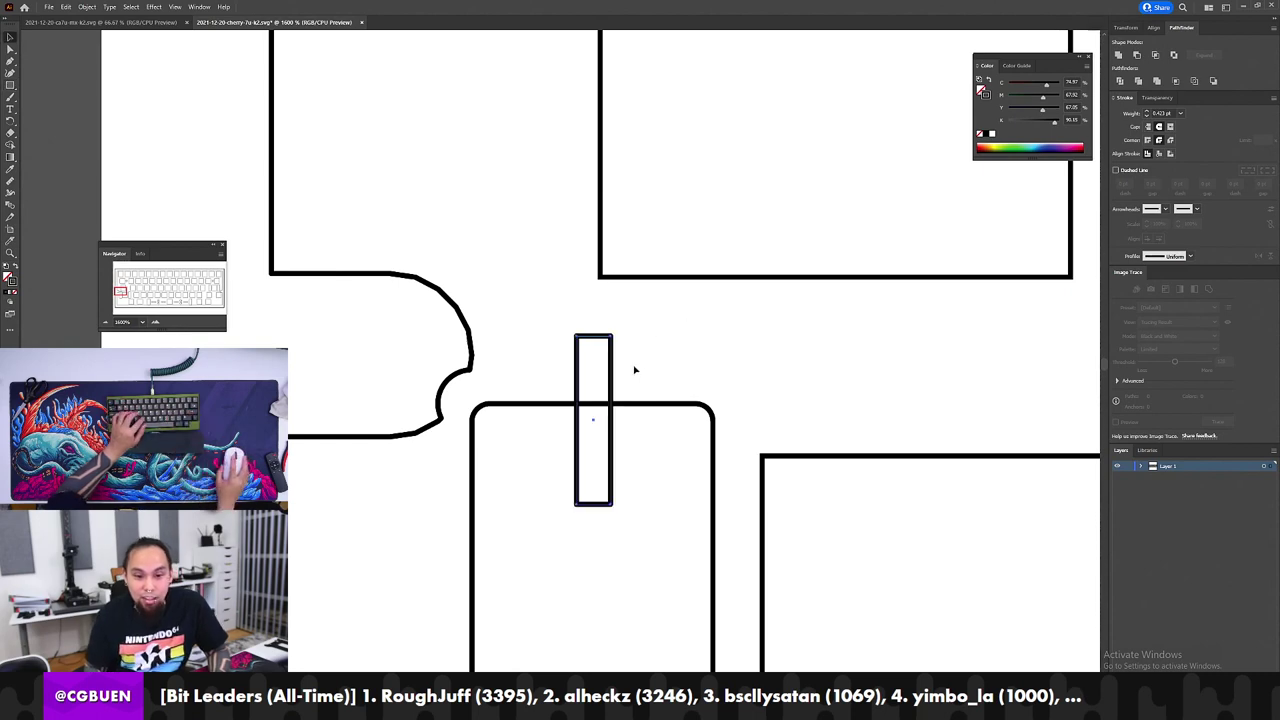
pyautogui.moveTo(613, 372); pyautogui.dragTo(528, 443)
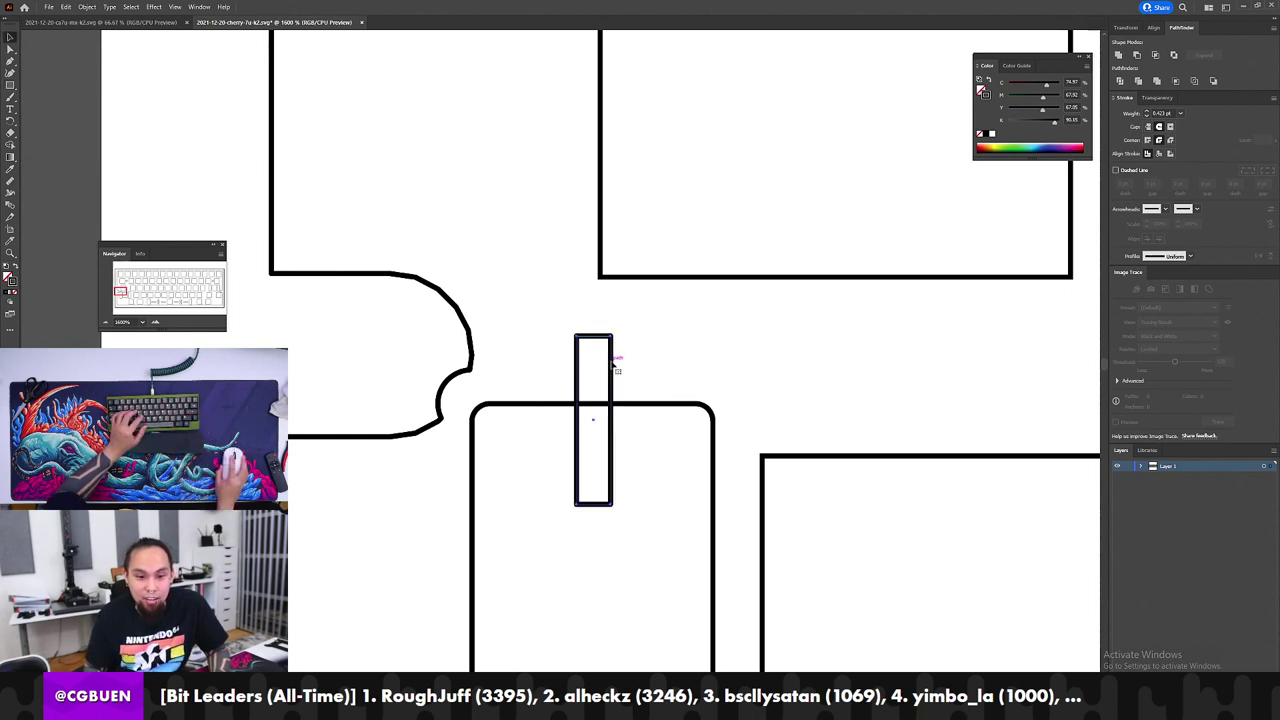
pyautogui.moveTo(613, 367); pyautogui.dragTo(473, 420)
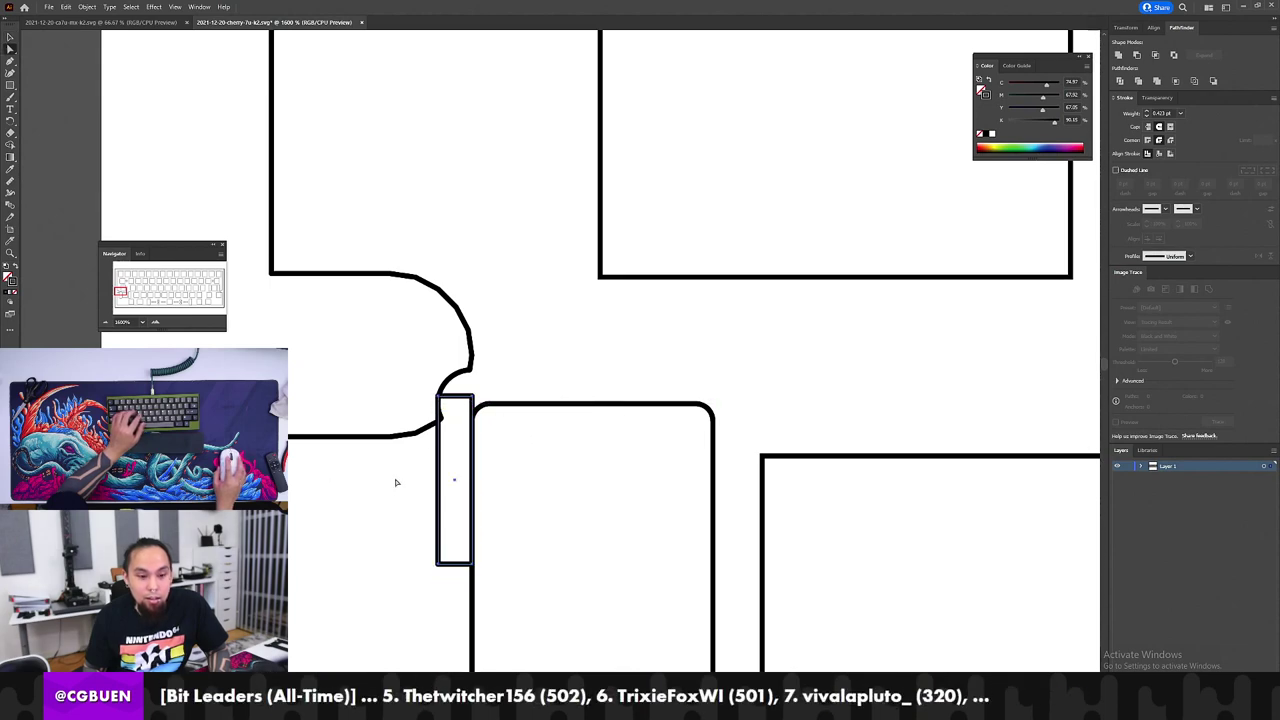
# Step: Try to unite the narrow rectangle with the plate outline at the notch, and undo the merge
pyautogui.click(395, 482)
pyautogui.moveTo(443, 343); pyautogui.dragTo(418, 455)
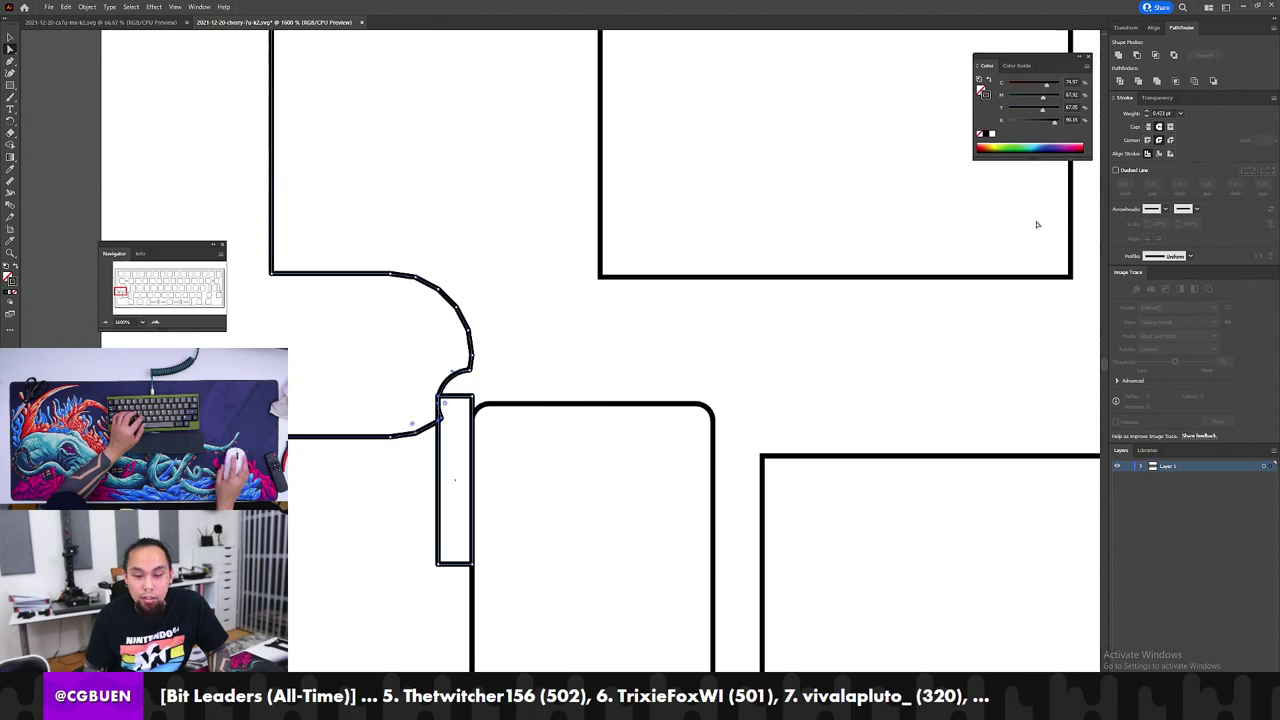
pyautogui.click(1118, 55)
pyautogui.click(547, 391)
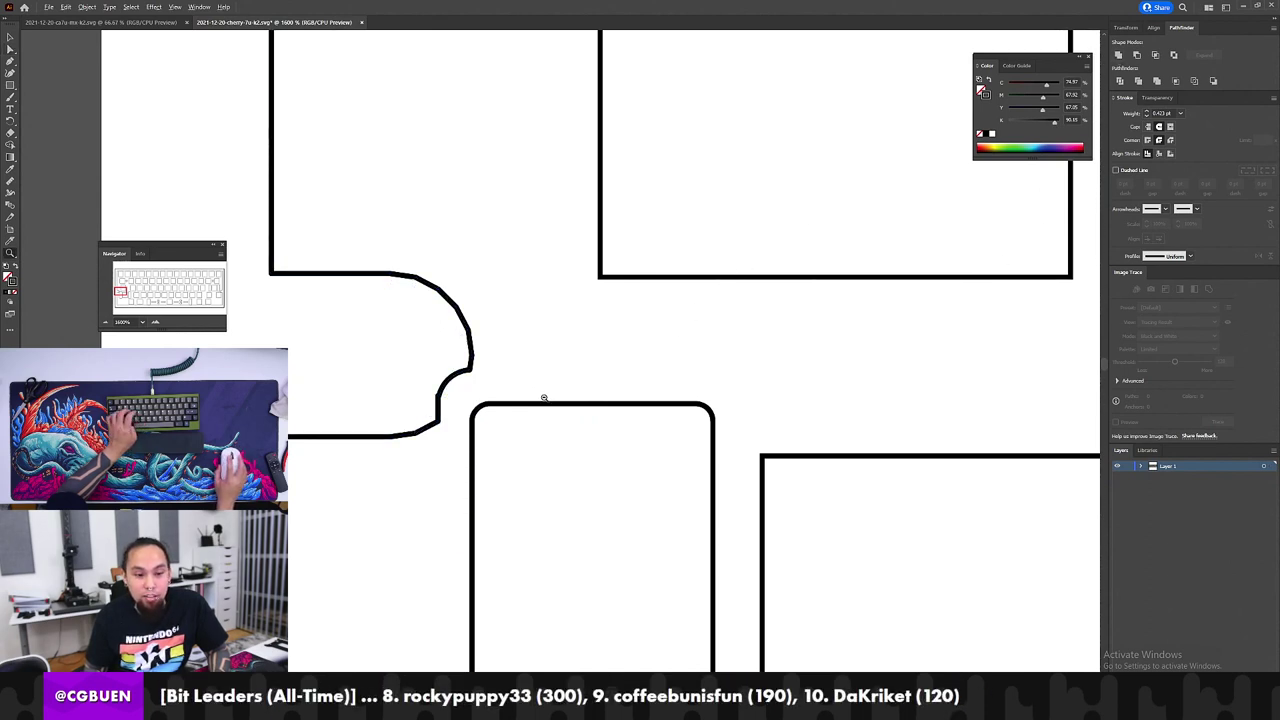
pyautogui.click(448, 412)
pyautogui.hotkey('ctrl', 'z')
pyautogui.hotkey('ctrl', 'z')
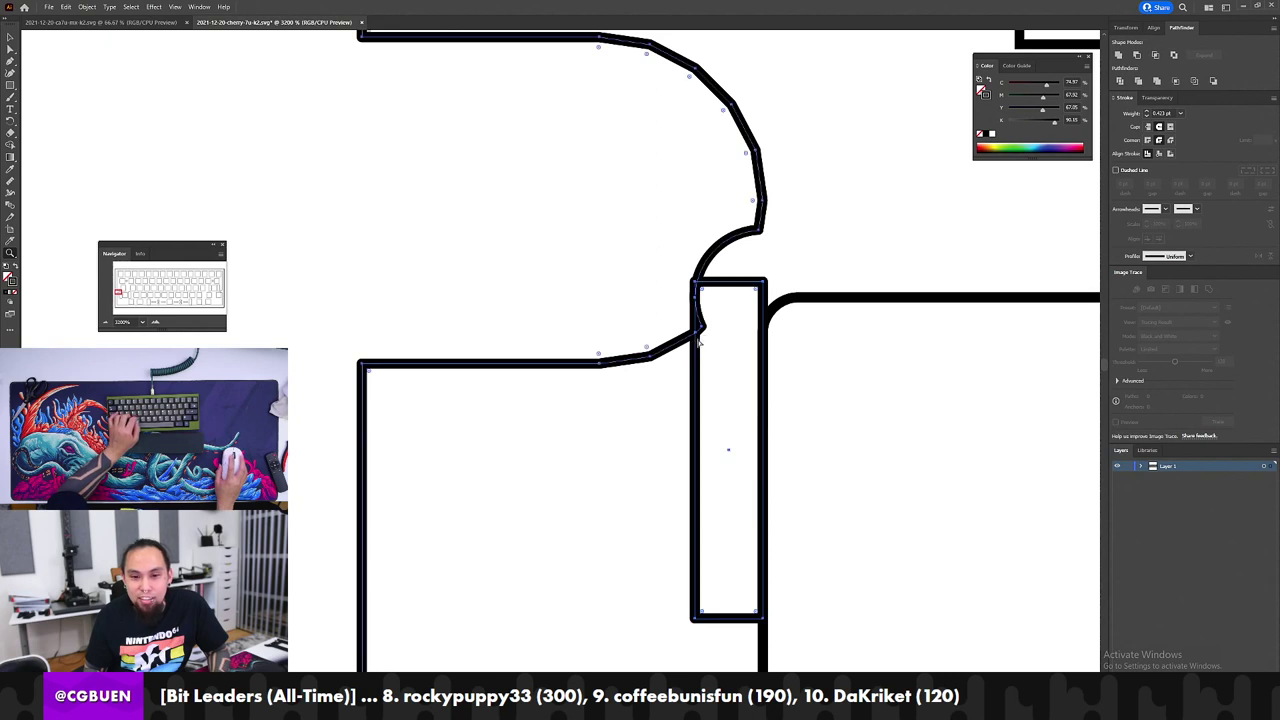
pyautogui.hotkey('ctrl', 'shift', 'z')
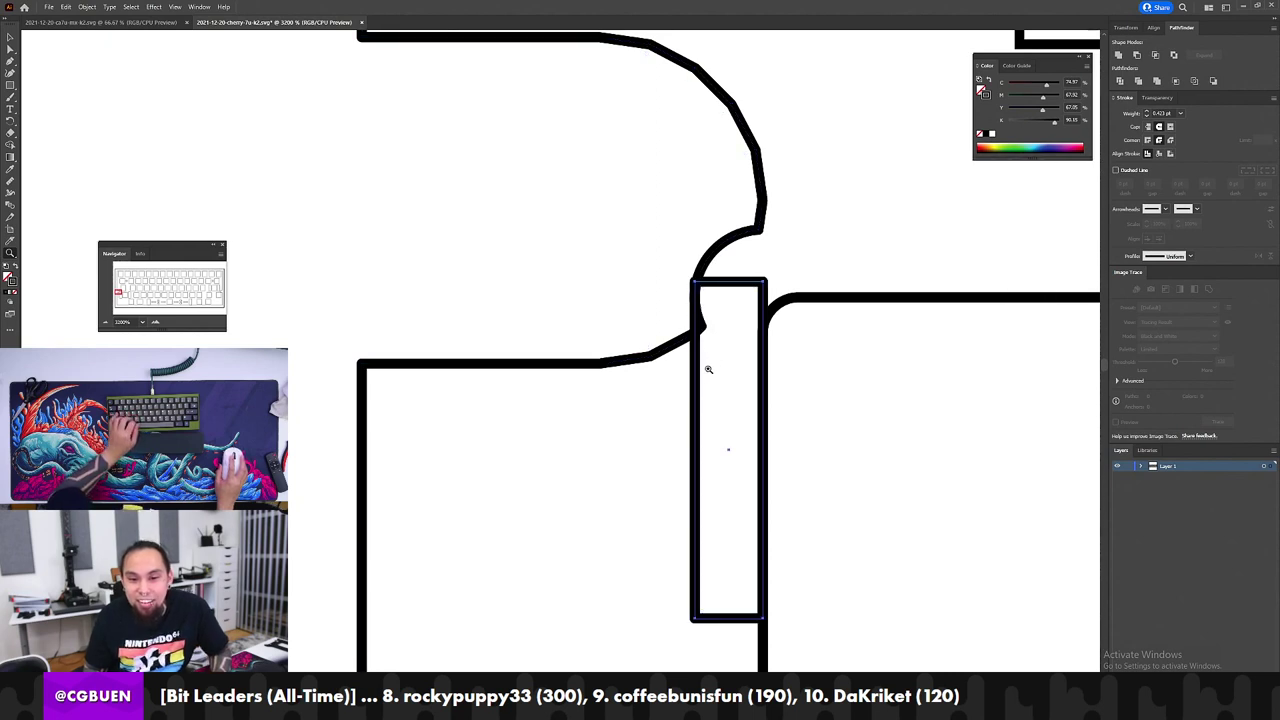
# Step: Move the narrow rectangle slightly down along the slot's left edge and unite it with the plate outline
pyautogui.moveTo(697, 388); pyautogui.dragTo(698, 406)
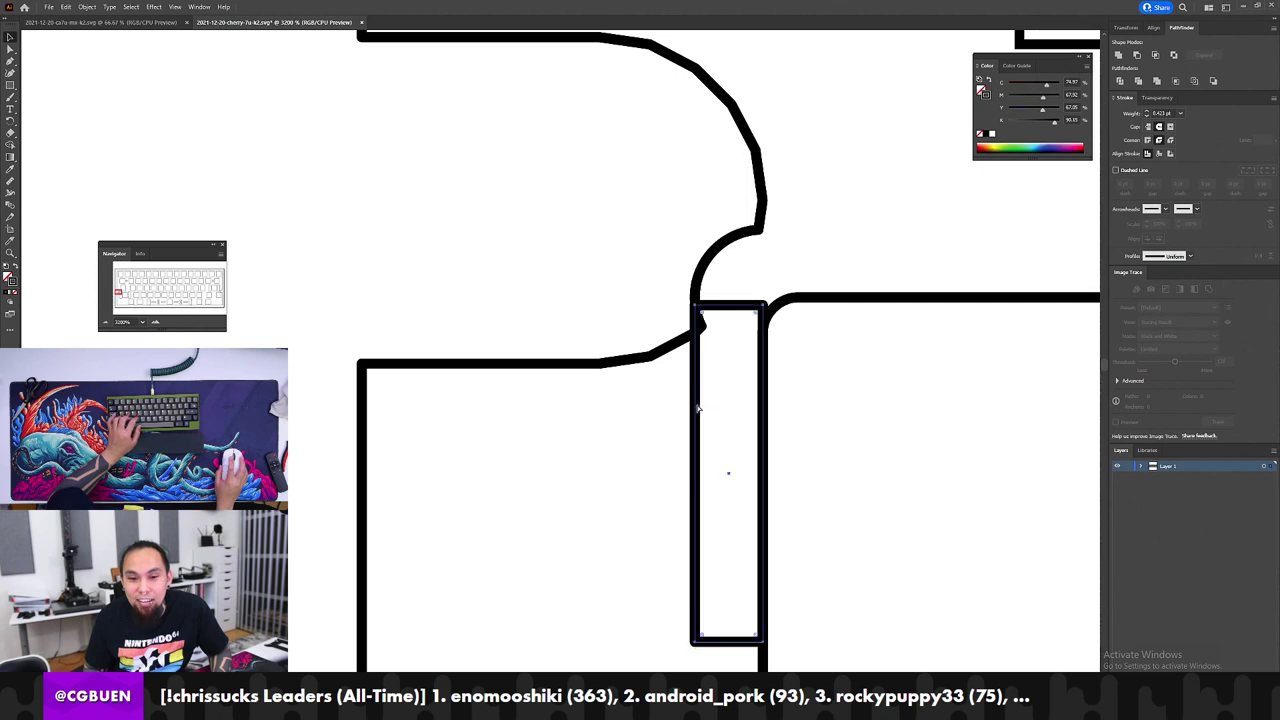
pyautogui.moveTo(674, 253); pyautogui.dragTo(748, 408)
pyautogui.click(1118, 56)
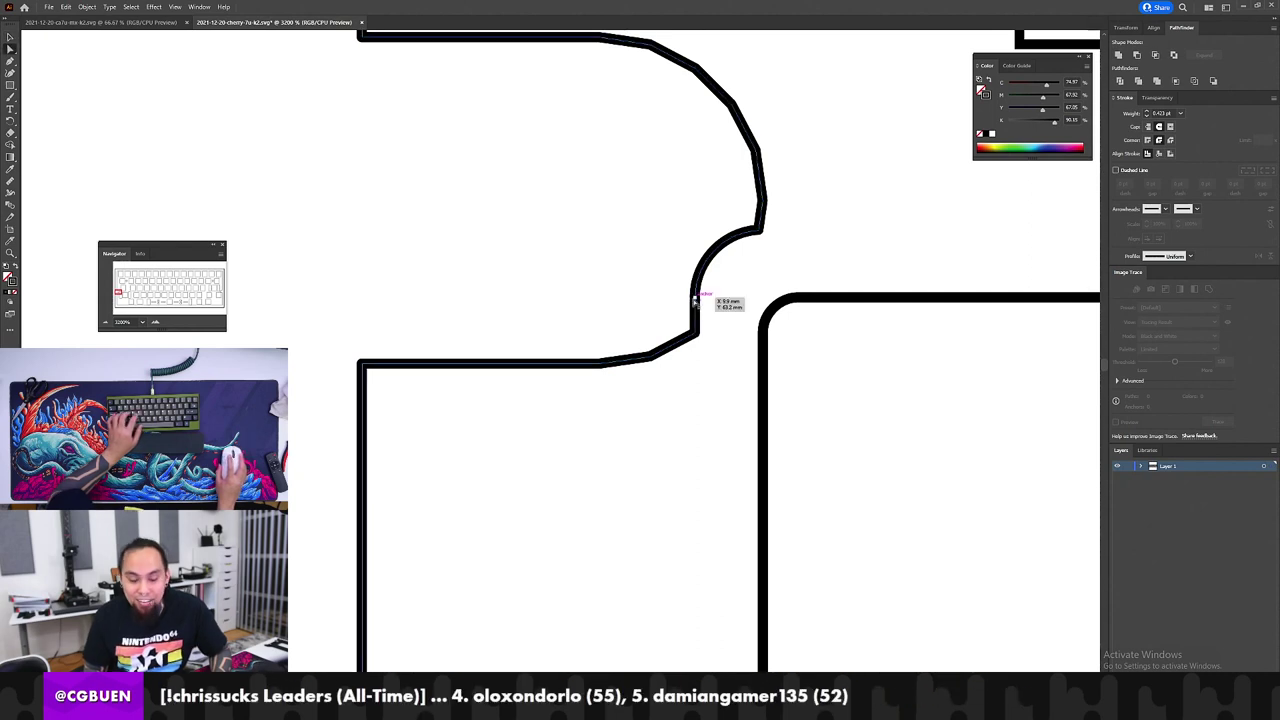
# Step: Try deleting the anchor point where the notch's arc meets the short vertical edge, and undo the deletion
pyautogui.press('z')
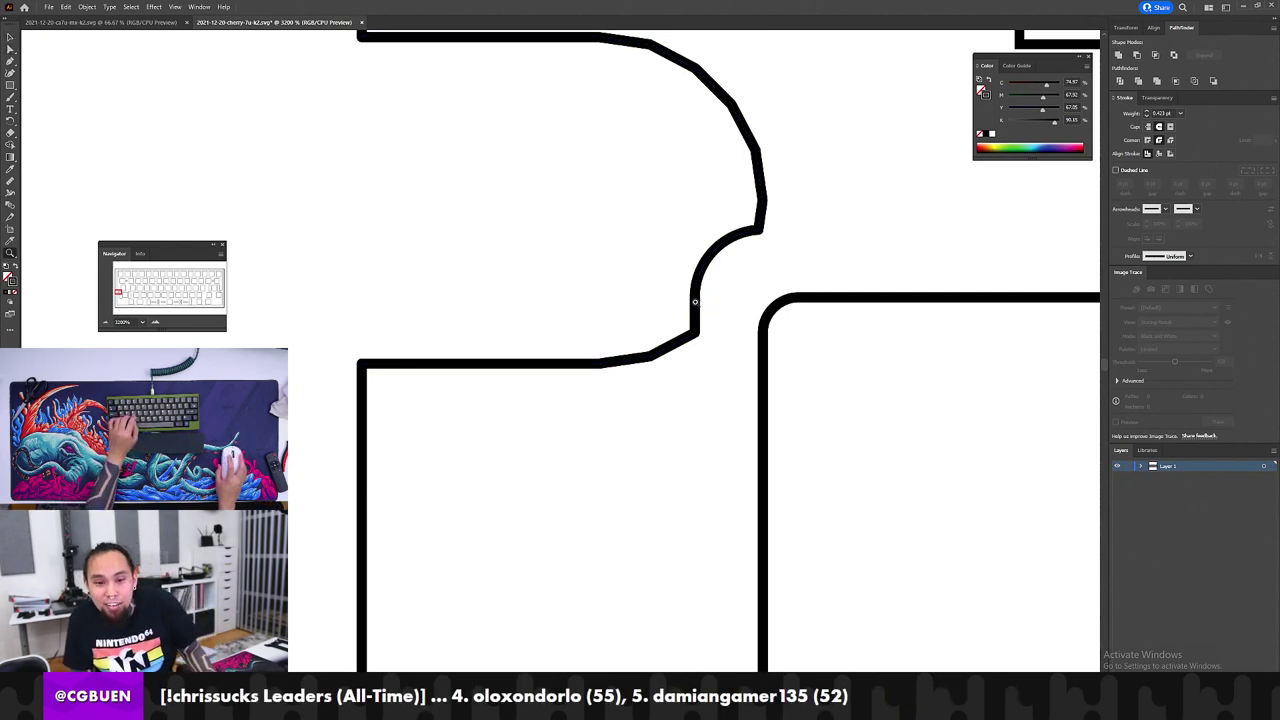
pyautogui.click(703, 300)
pyautogui.click(490, 339)
pyautogui.press('a')
pyautogui.moveTo(569, 380); pyautogui.dragTo(497, 420)
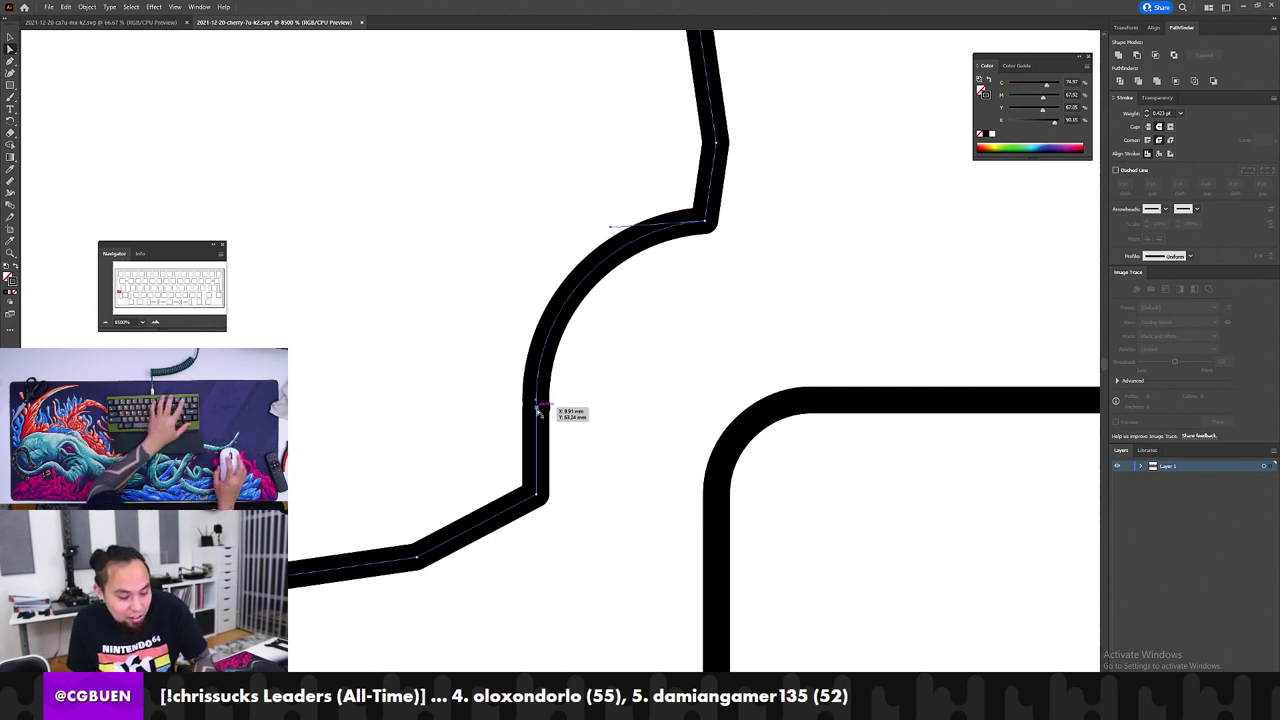
pyautogui.press('-')
pyautogui.click(536, 405)
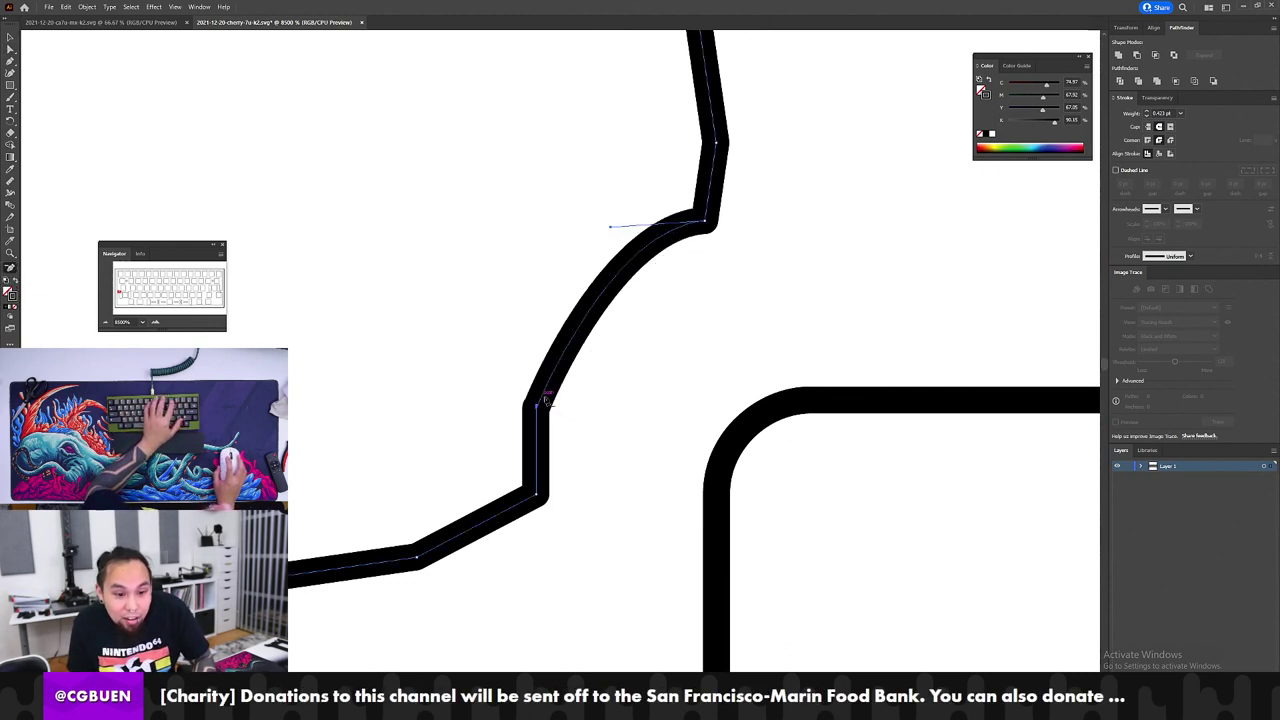
pyautogui.hotkey('ctrl', 'z')
pyautogui.press('v')
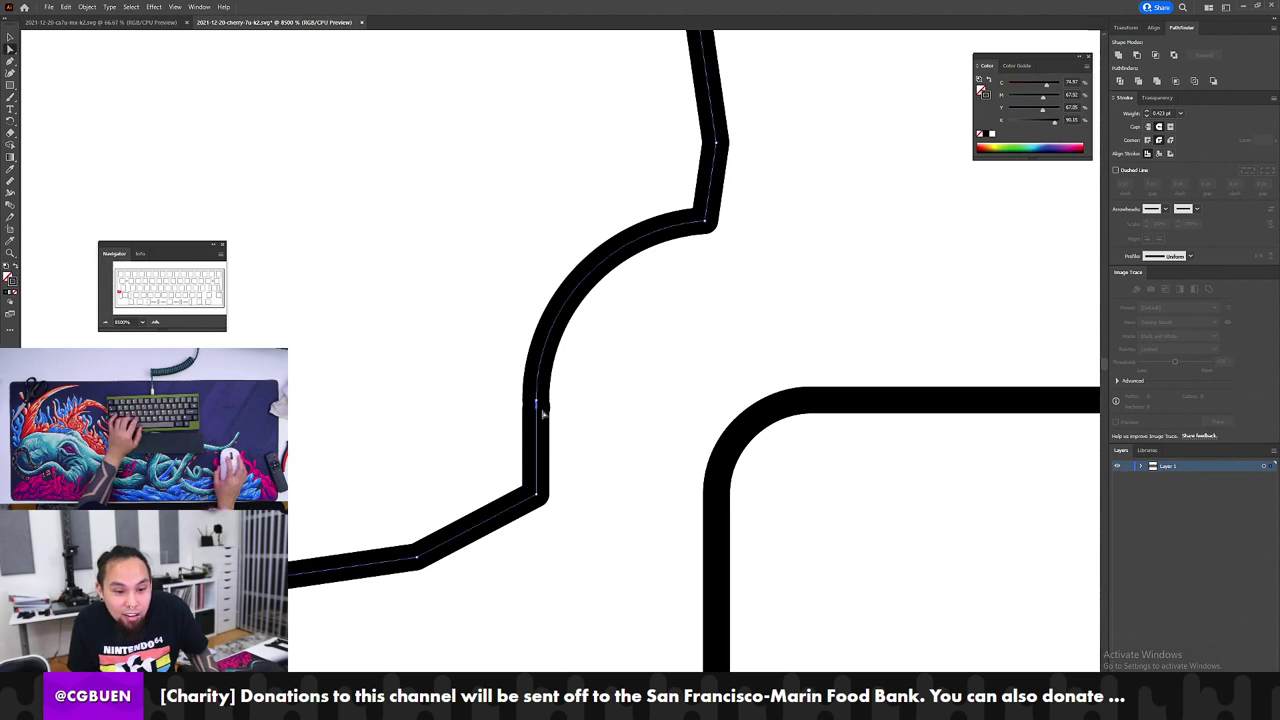
# Step: Undo the union of the narrow rectangle with the plate outline
pyautogui.hotkey('ctrl', 'z')
pyautogui.hotkey('ctrl', 'z')
pyautogui.hotkey('ctrl', 'z')
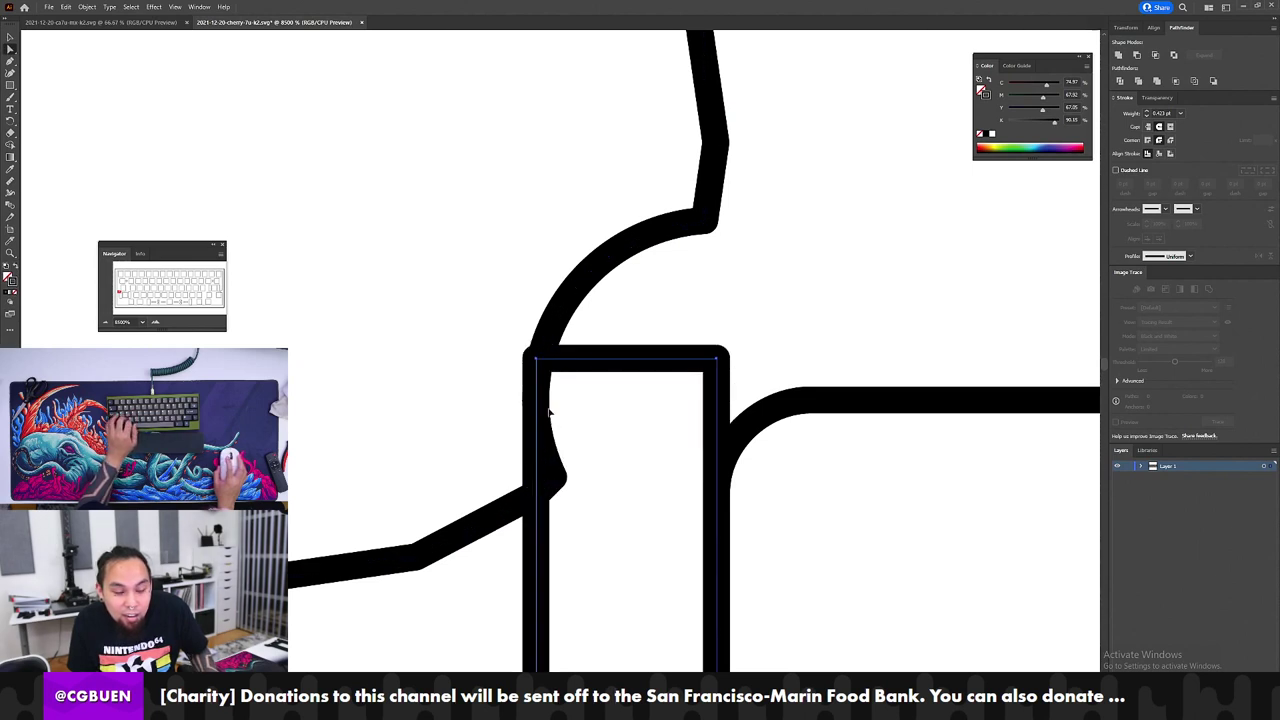
pyautogui.hotkey('ctrl', 'shift', 'z')
pyautogui.hotkey('ctrl', 'shift', 'z')
pyautogui.hotkey('ctrl', 'z')
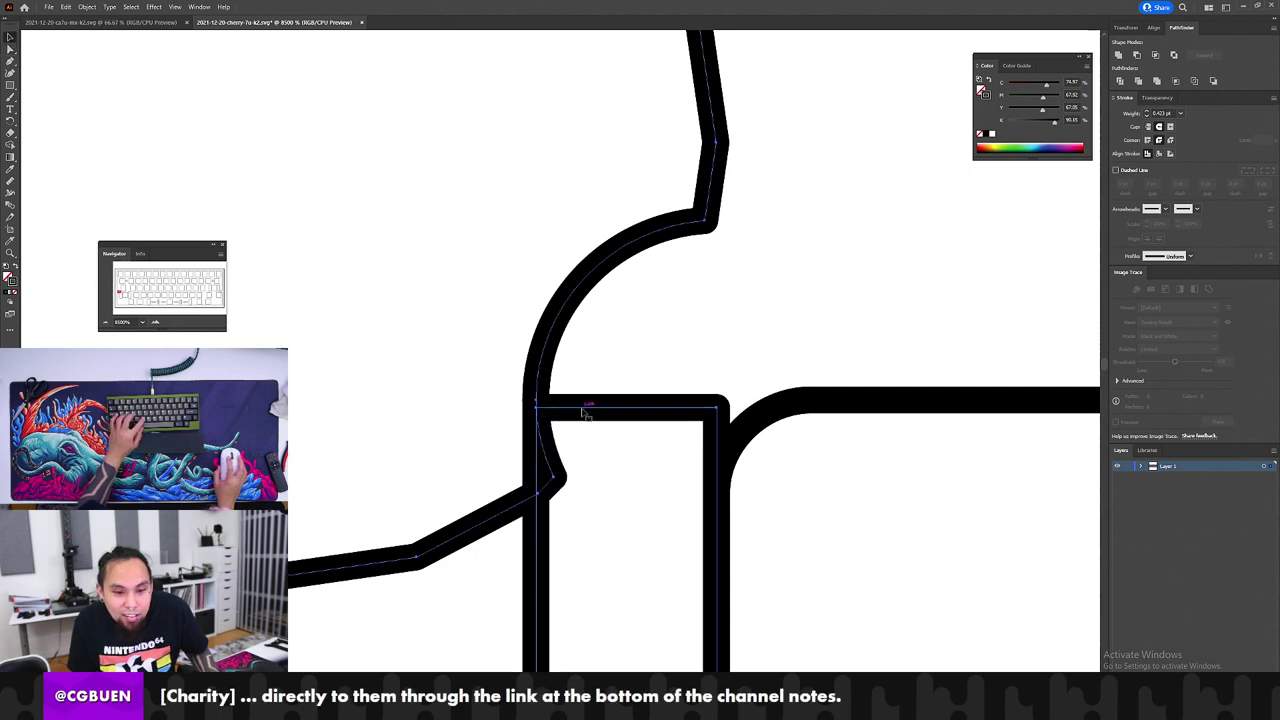
# Step: Try adjusting the narrow rectangle at the arc's lower end, and undo its last downward move
pyautogui.moveTo(582, 409); pyautogui.dragTo(586, 405)
pyautogui.hotkey('ctrl', 'z')
pyautogui.click(616, 366)
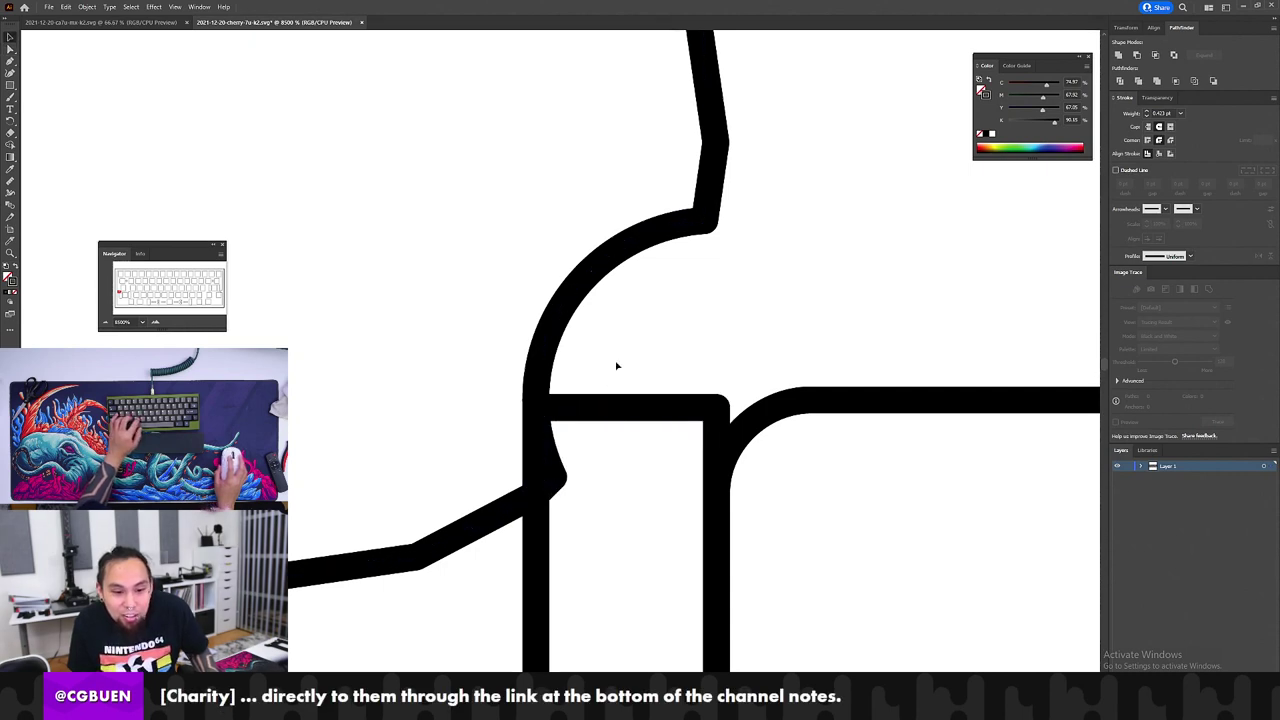
pyautogui.hotkey('ctrl', 'z')
pyautogui.hotkey('ctrl', 'shift', 'z')
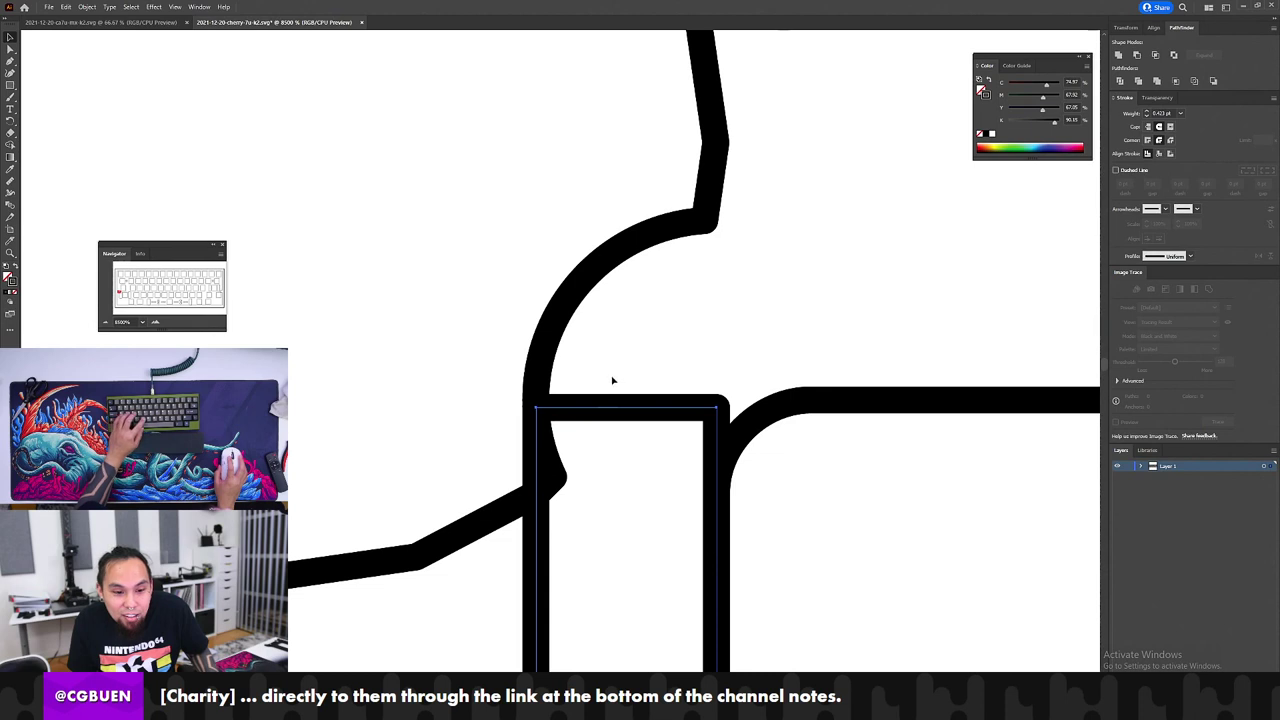
pyautogui.click(613, 385)
pyautogui.doubleClick(604, 406)
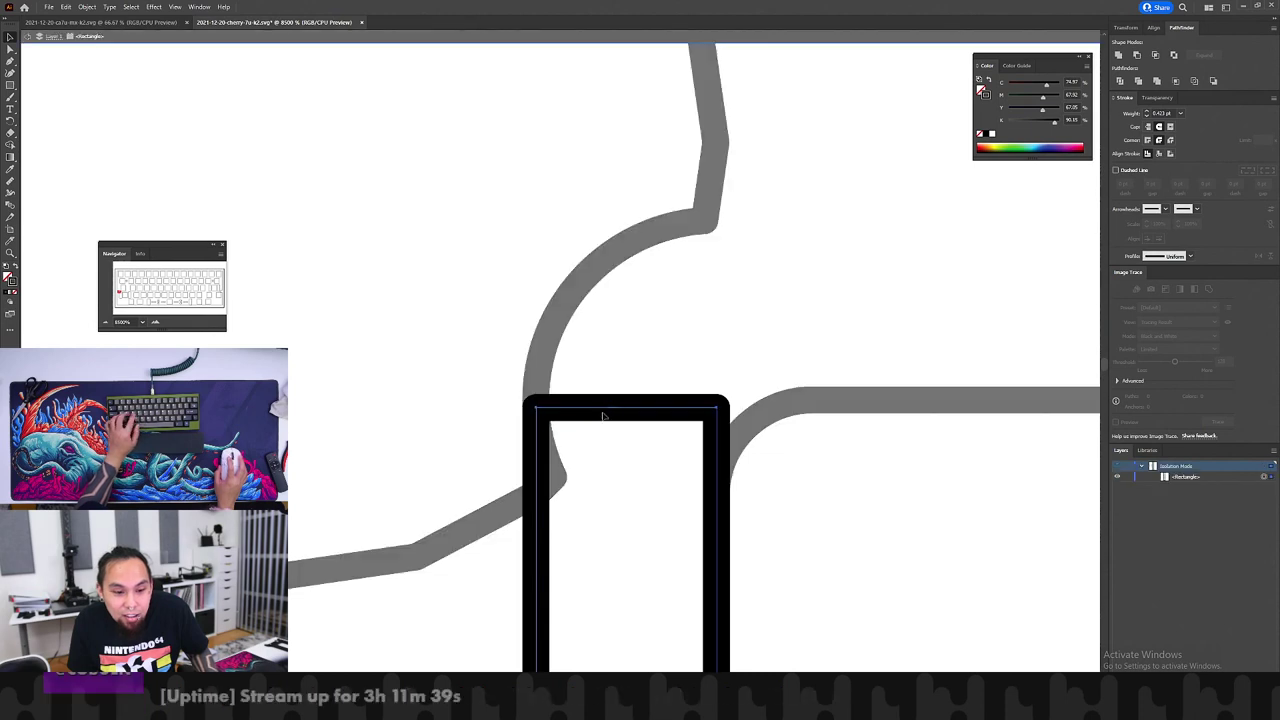
pyautogui.click(611, 363)
pyautogui.hotkey('ctrl', 'z')
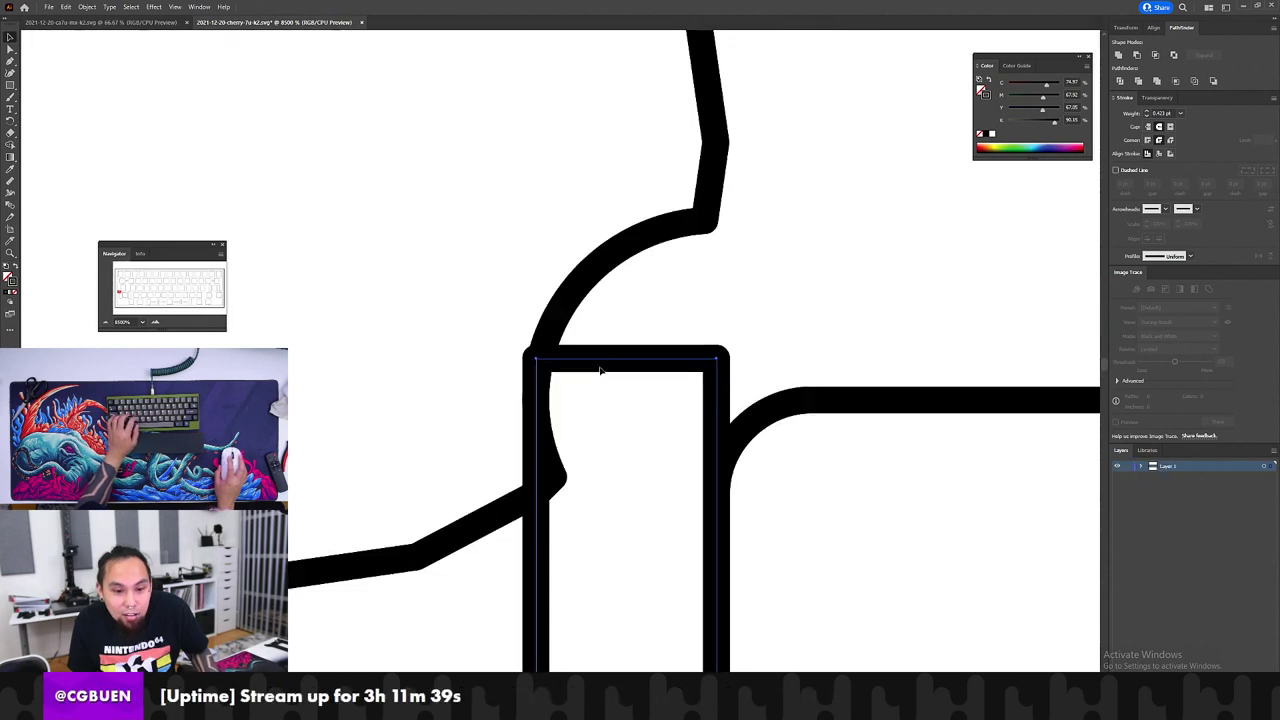
# Step: Move the narrow rectangle down until its top edge lines up with the top edge of the adjacent rounded slot
pyautogui.moveTo(598, 363); pyautogui.dragTo(606, 400)
pyautogui.press('z')
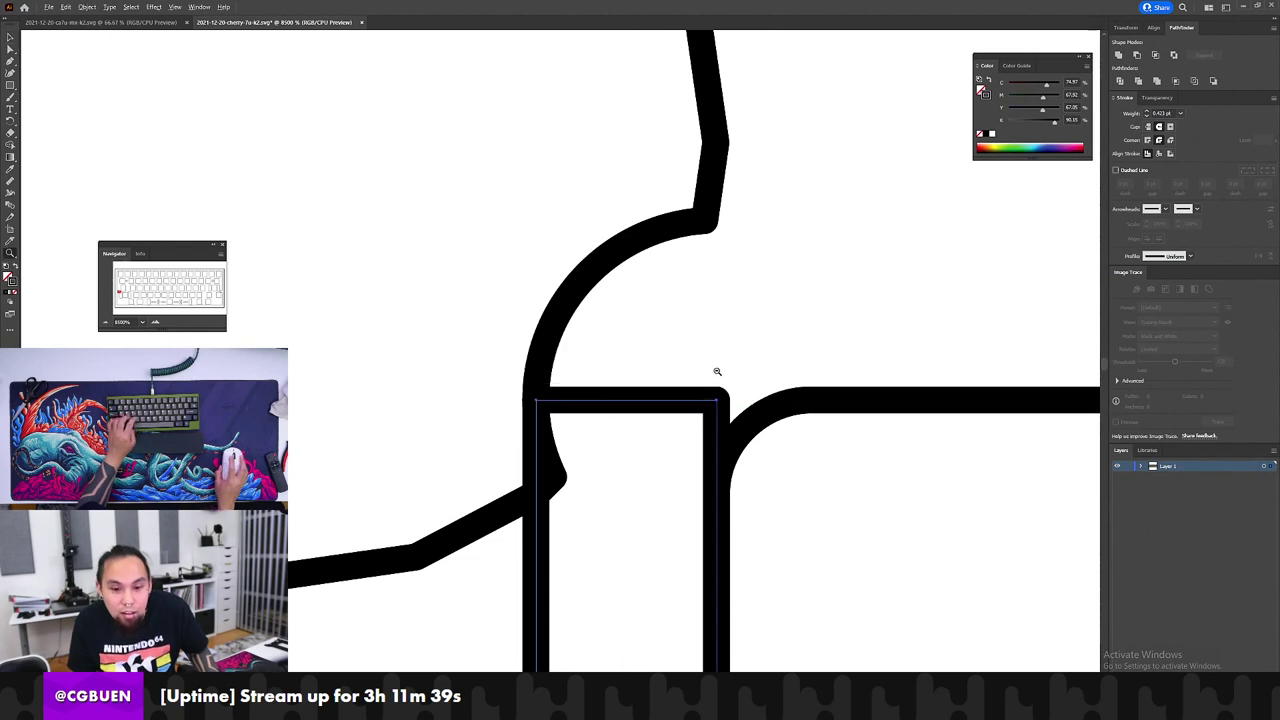
pyautogui.keyDown('alt'); pyautogui.click(716, 374); pyautogui.keyUp('alt')
pyautogui.keyDown('alt'); pyautogui.click(713, 380); pyautogui.keyUp('alt')
pyautogui.keyDown('alt'); pyautogui.click(530, 428); pyautogui.keyUp('alt')
pyautogui.keyDown('alt'); pyautogui.click(467, 414); pyautogui.keyUp('alt')
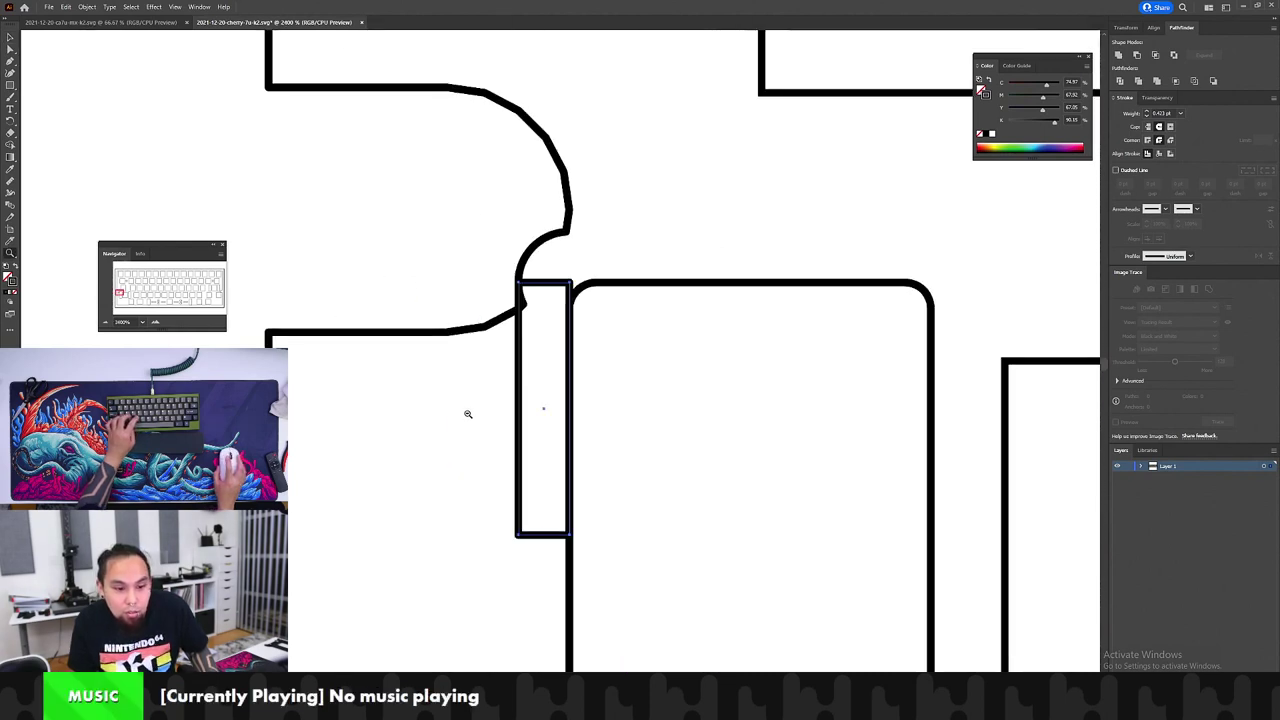
pyautogui.press('v')
pyautogui.moveTo(517, 408); pyautogui.dragTo(521, 406)
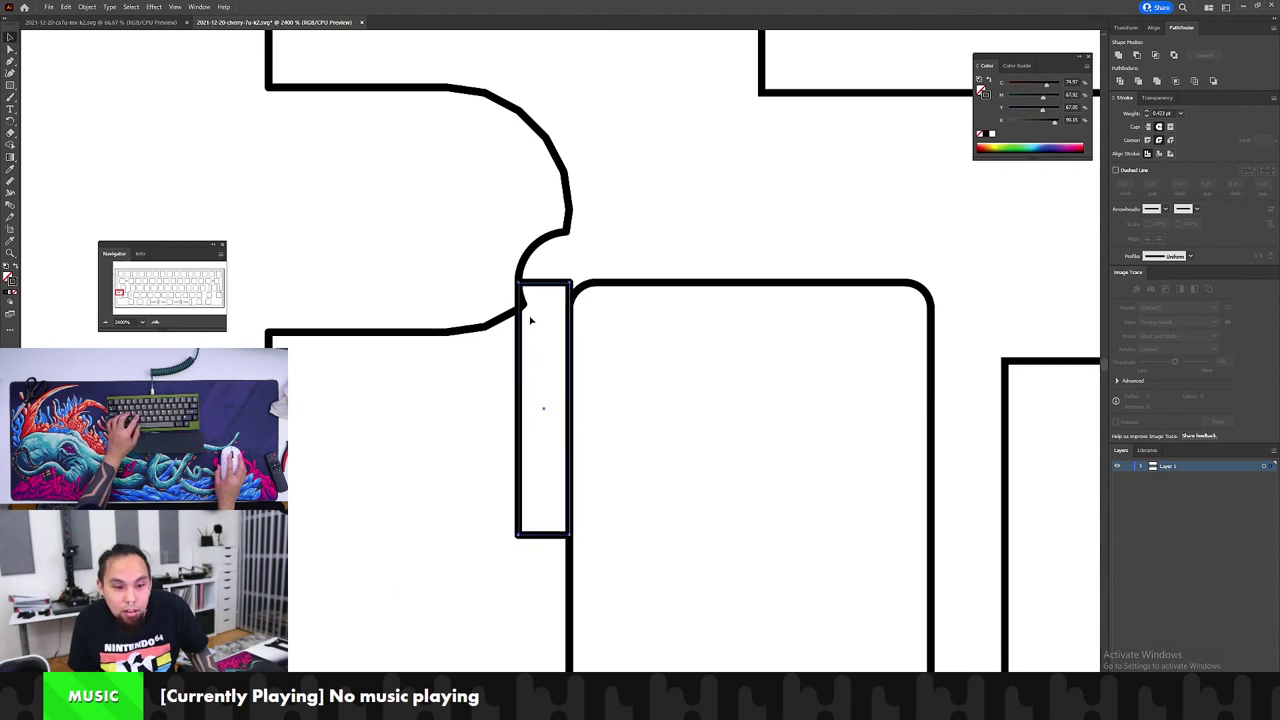
pyautogui.moveTo(536, 285); pyautogui.dragTo(537, 287)
pyautogui.scroll(3, 540, 300)
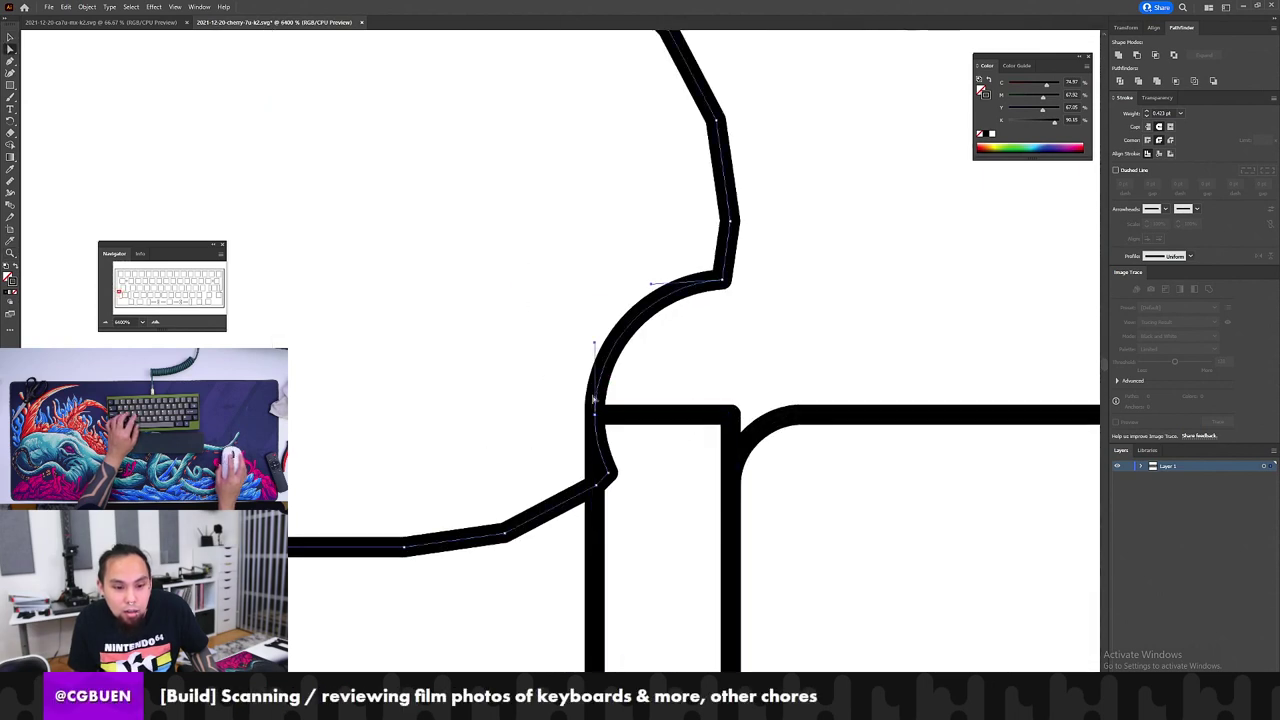
# Step: Select the narrow rectangle together with the plate outline and unite them into one shape at the notch
pyautogui.click(611, 419)
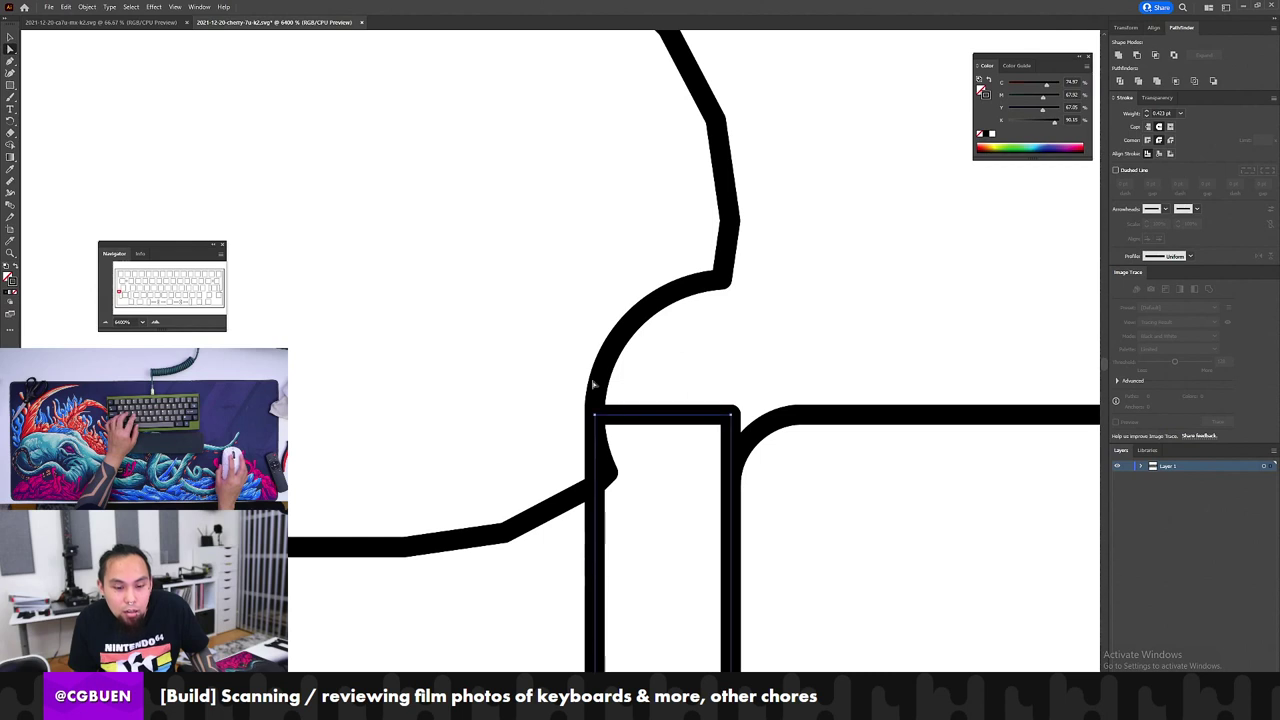
pyautogui.click(598, 391)
pyautogui.moveTo(600, 417); pyautogui.dragTo(595, 414)
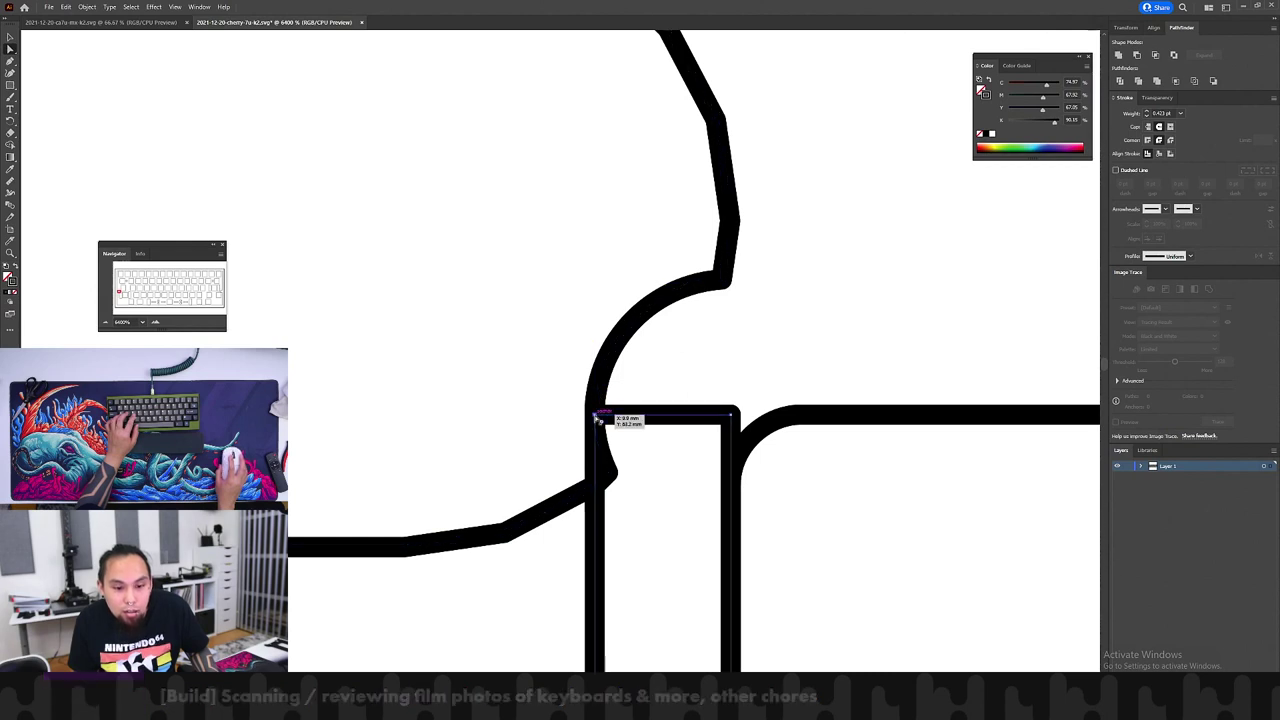
pyautogui.moveTo(665, 388); pyautogui.dragTo(568, 498)
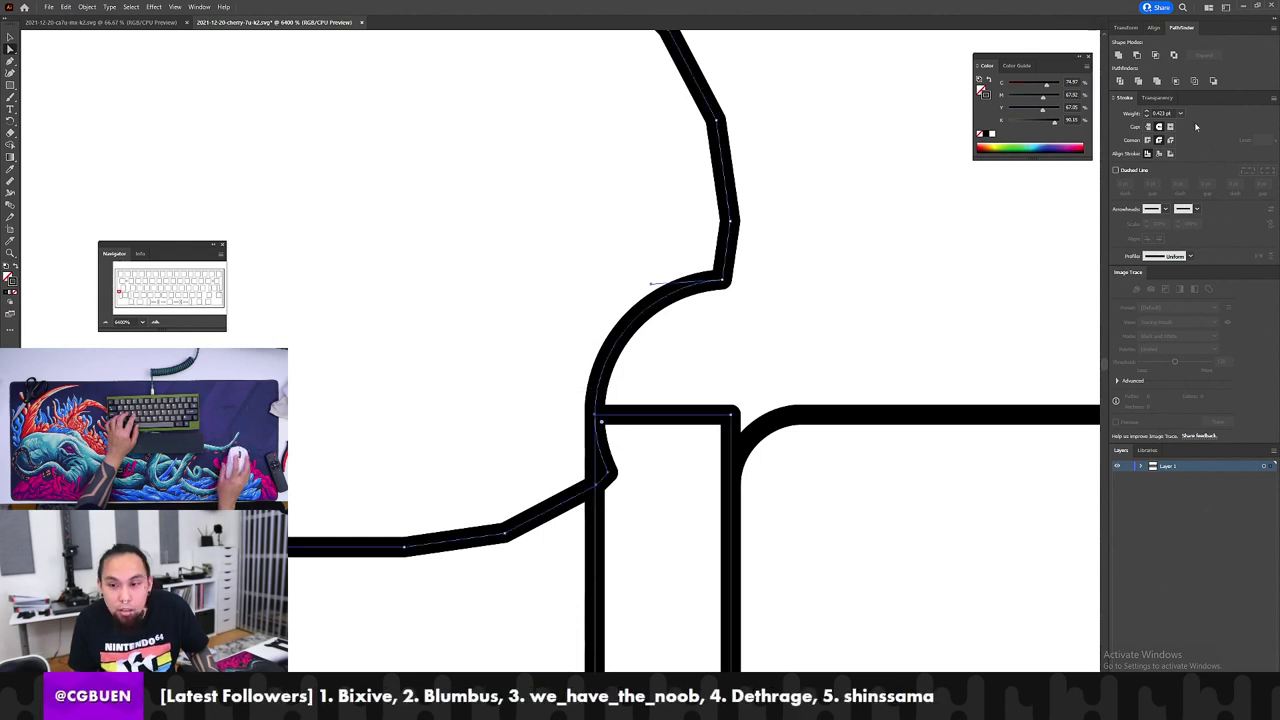
pyautogui.click(1118, 55)
pyautogui.click(844, 304)
pyautogui.press('z')
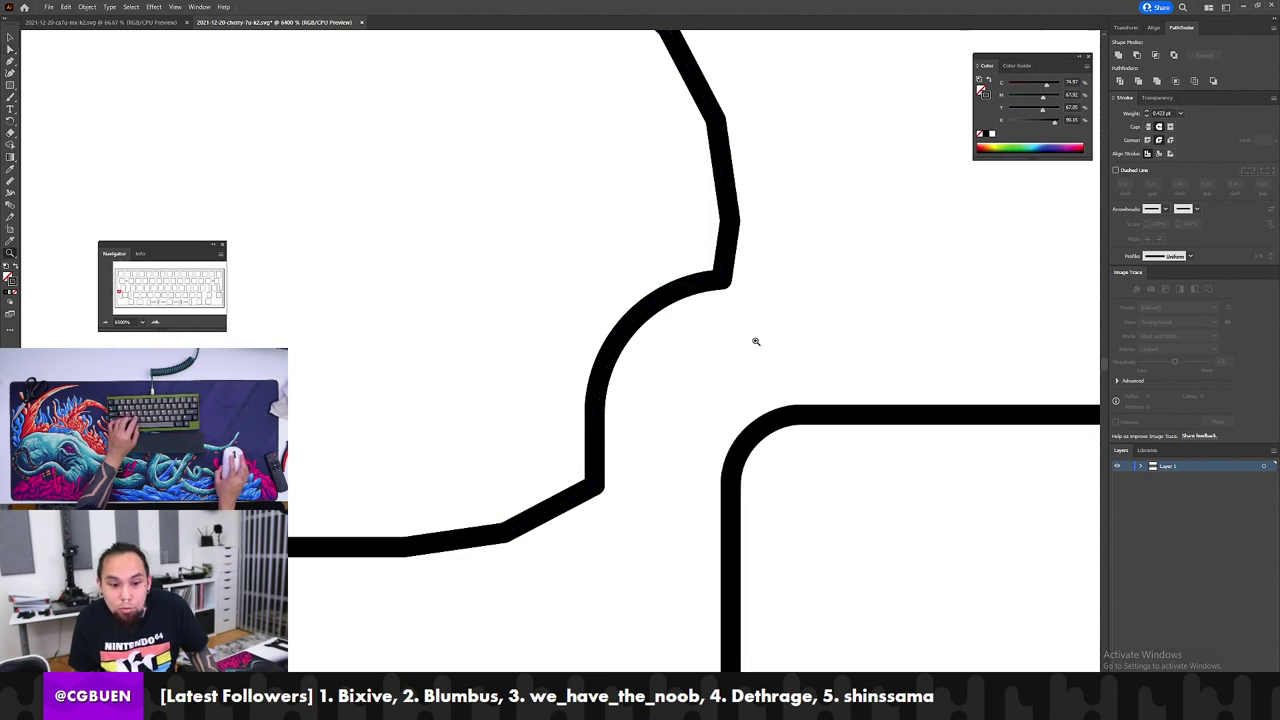
# Step: Examine the reshaped edge notch in relation to the neighbouring rounded slot and key cutouts
pyautogui.click(732, 330)
pyautogui.keyDown('alt'); pyautogui.click(554, 414); pyautogui.keyUp('alt')
pyautogui.keyDown('alt'); pyautogui.click(554, 414); pyautogui.keyUp('alt')
pyautogui.keyDown('alt'); pyautogui.click(554, 414); pyautogui.keyUp('alt')
pyautogui.keyDown('alt'); pyautogui.click(554, 414); pyautogui.keyUp('alt')
pyautogui.keyDown('alt'); pyautogui.click(556, 411); pyautogui.keyUp('alt')
pyautogui.keyDown('alt'); pyautogui.click(557, 410); pyautogui.keyUp('alt')
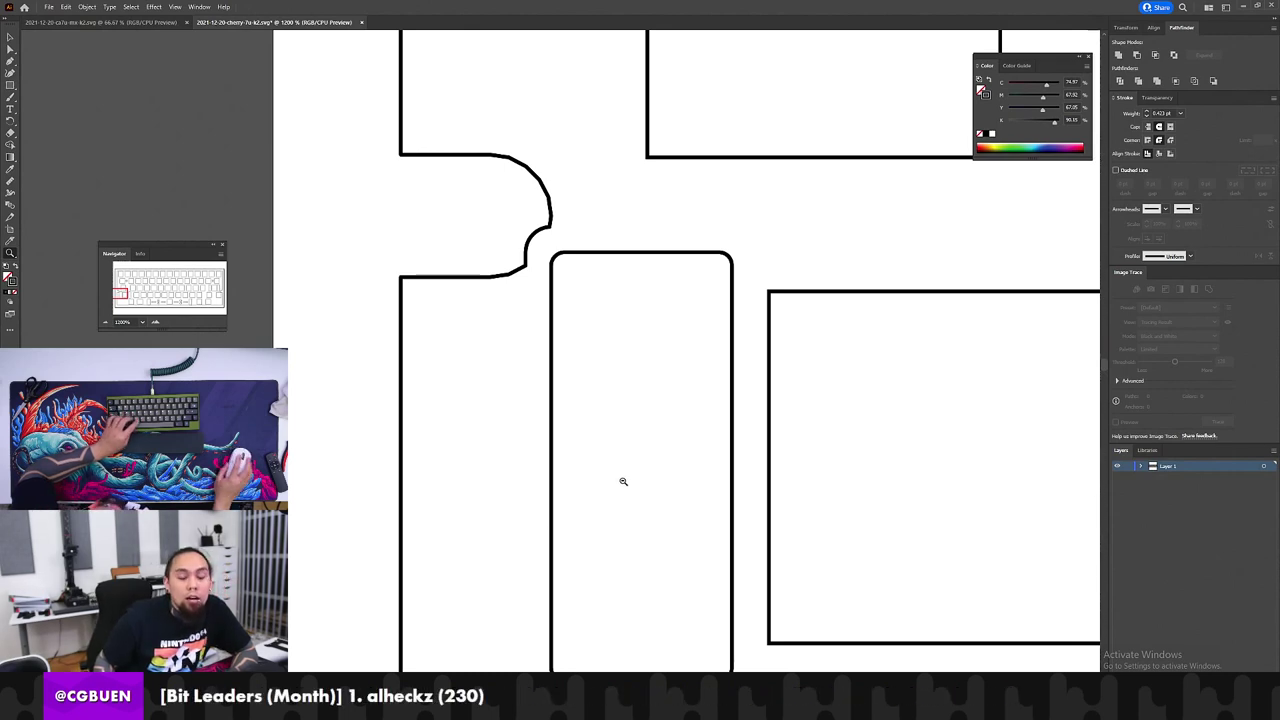
pyautogui.keyDown('alt'); pyautogui.click(623, 480); pyautogui.keyUp('alt')
pyautogui.keyDown('alt'); pyautogui.click(623, 480); pyautogui.keyUp('alt')
pyautogui.keyDown('alt'); pyautogui.click(623, 480); pyautogui.keyUp('alt')
pyautogui.keyDown('alt'); pyautogui.click(789, 480); pyautogui.keyUp('alt')
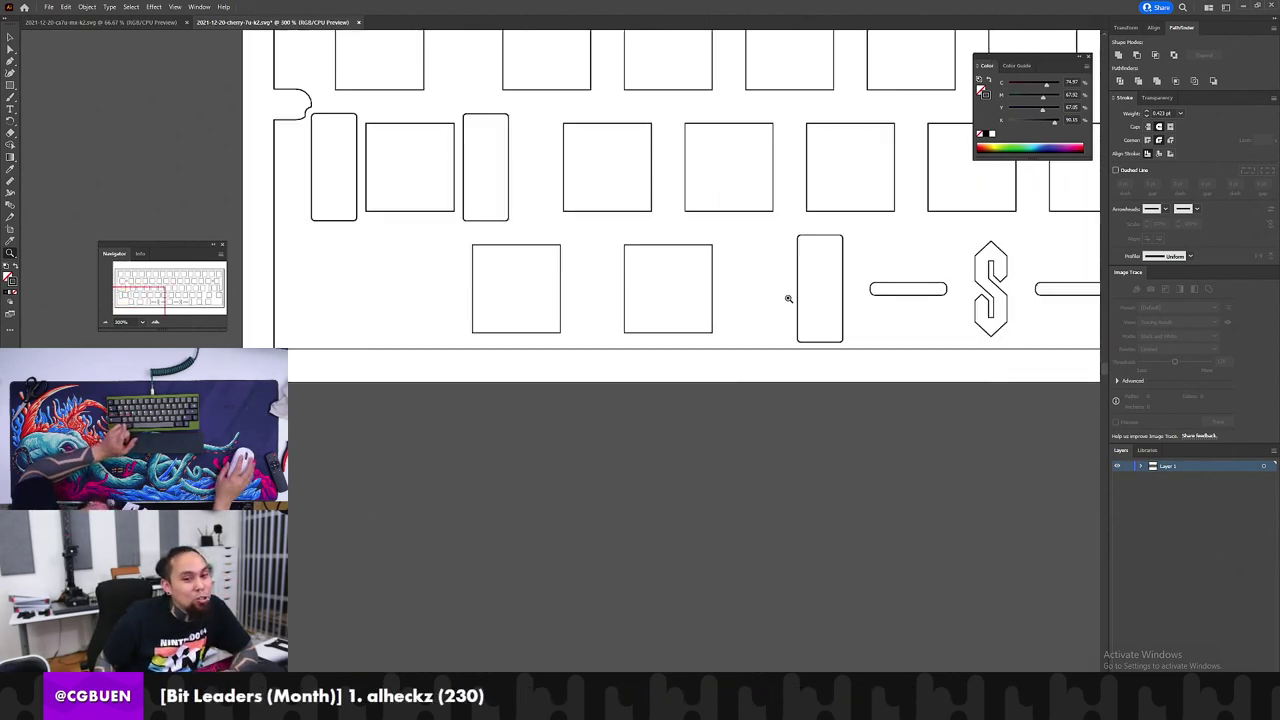
# Step: Examine the gap between the bottom-row rounded slot and the plate's lower edge, selecting that slot for comparison
pyautogui.click(828, 340)
pyautogui.click(549, 362)
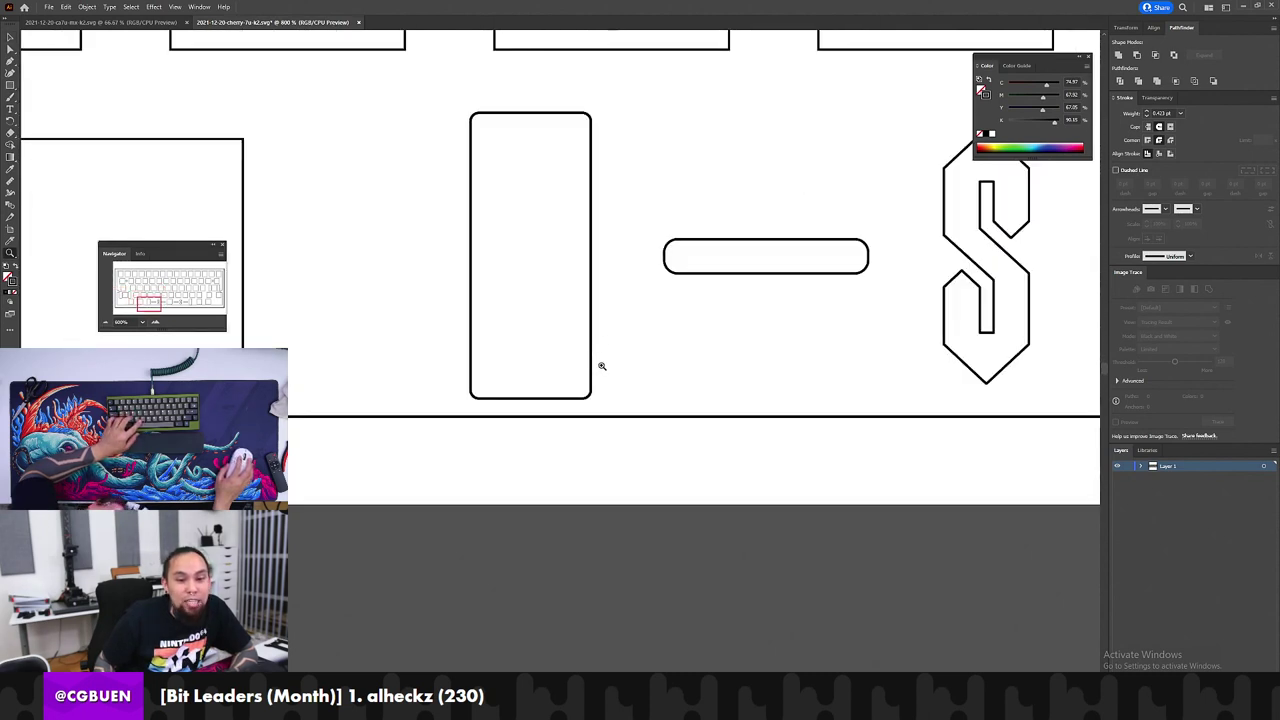
pyautogui.click(600, 363)
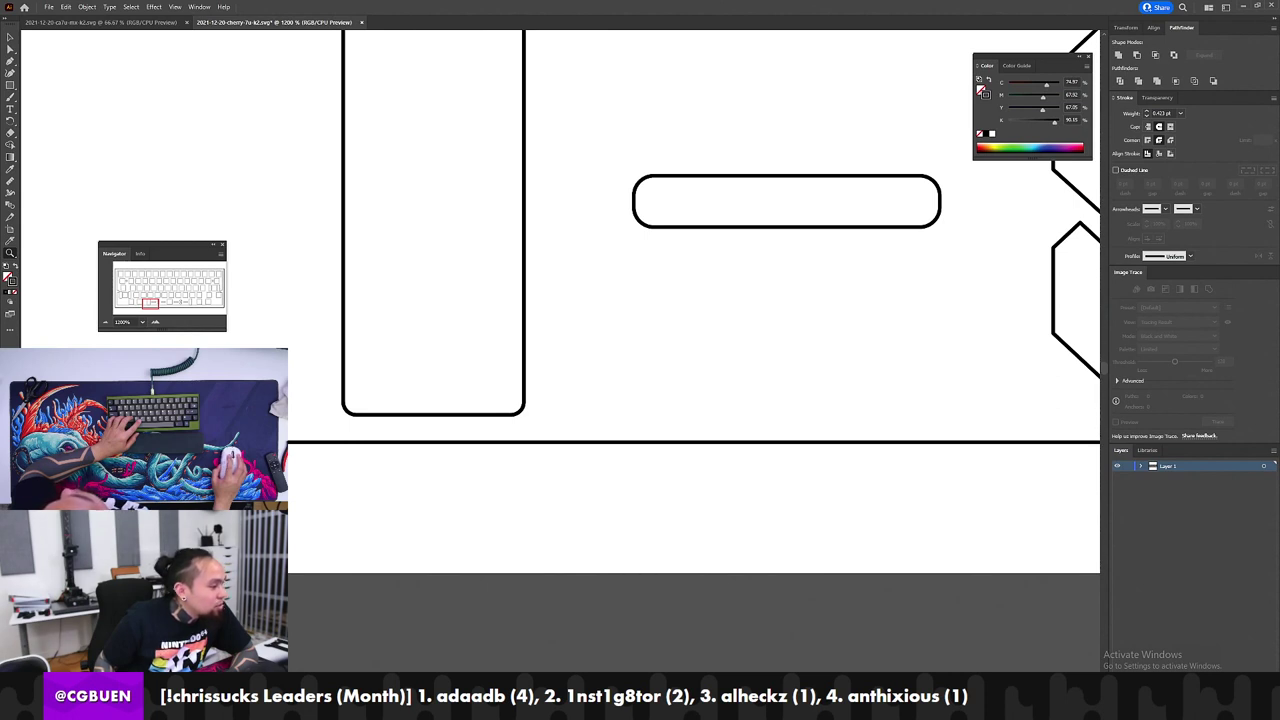
pyautogui.click(613, 302)
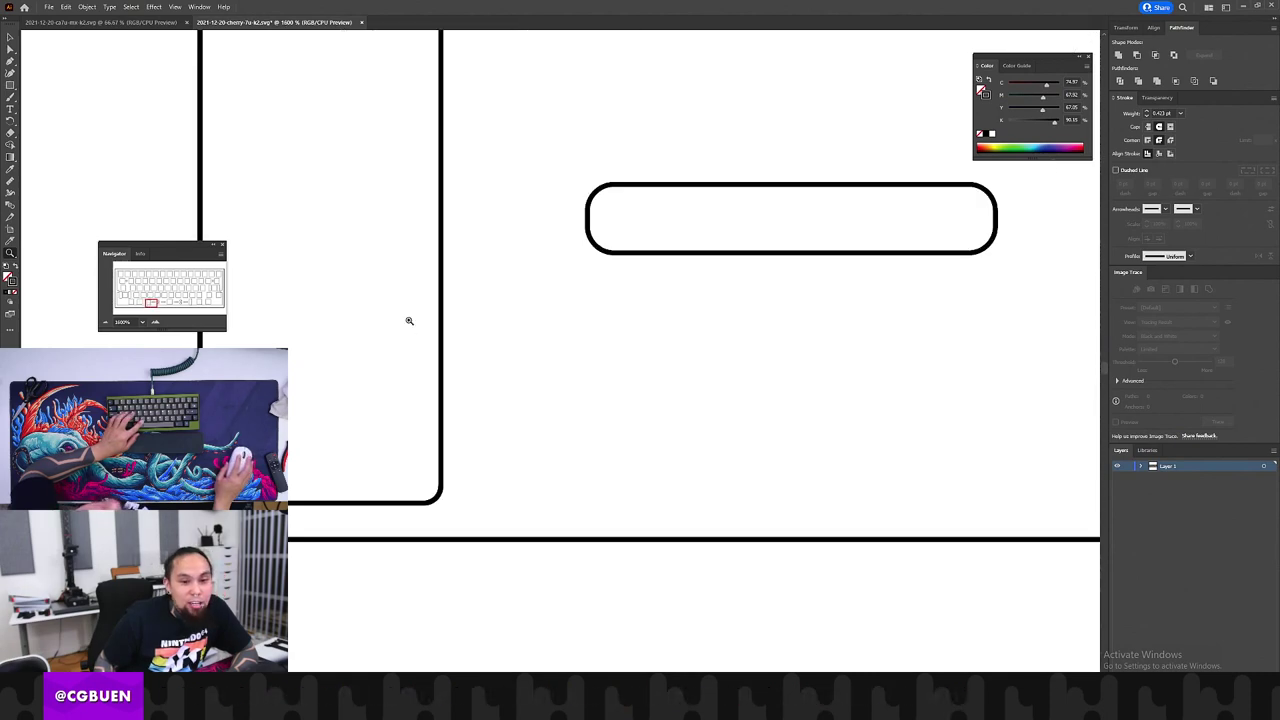
pyautogui.keyDown('alt'); pyautogui.click(508, 419); pyautogui.keyUp('alt')
pyautogui.keyDown('alt'); pyautogui.click(508, 419); pyautogui.keyUp('alt')
pyautogui.press('v')
pyautogui.moveTo(604, 268); pyautogui.dragTo(370, 342)
pyautogui.press('z')
pyautogui.keyDown('alt'); pyautogui.click(560, 329); pyautogui.keyUp('alt')
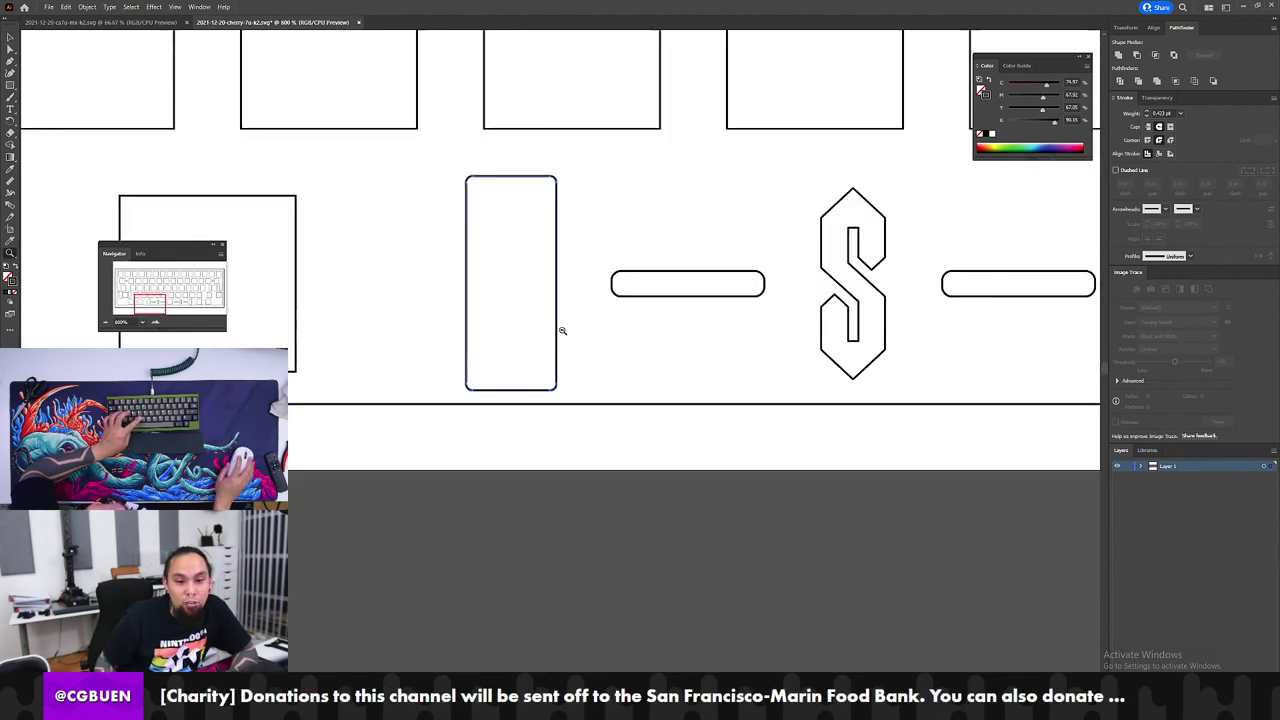
pyautogui.keyDown('alt'); pyautogui.click(526, 330); pyautogui.keyUp('alt')
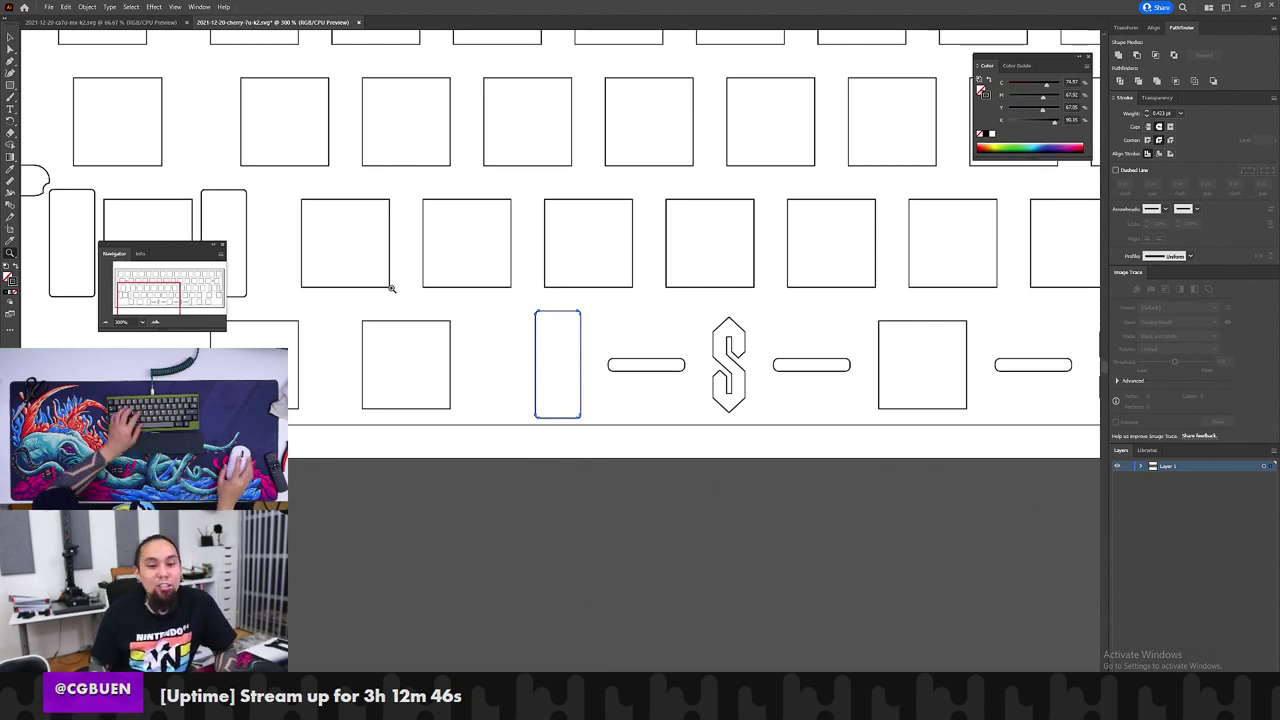
# Step: Undo the union with the plate outline and delete the narrow rectangle beside the notch
pyautogui.hotkey('ctrl', 'z')
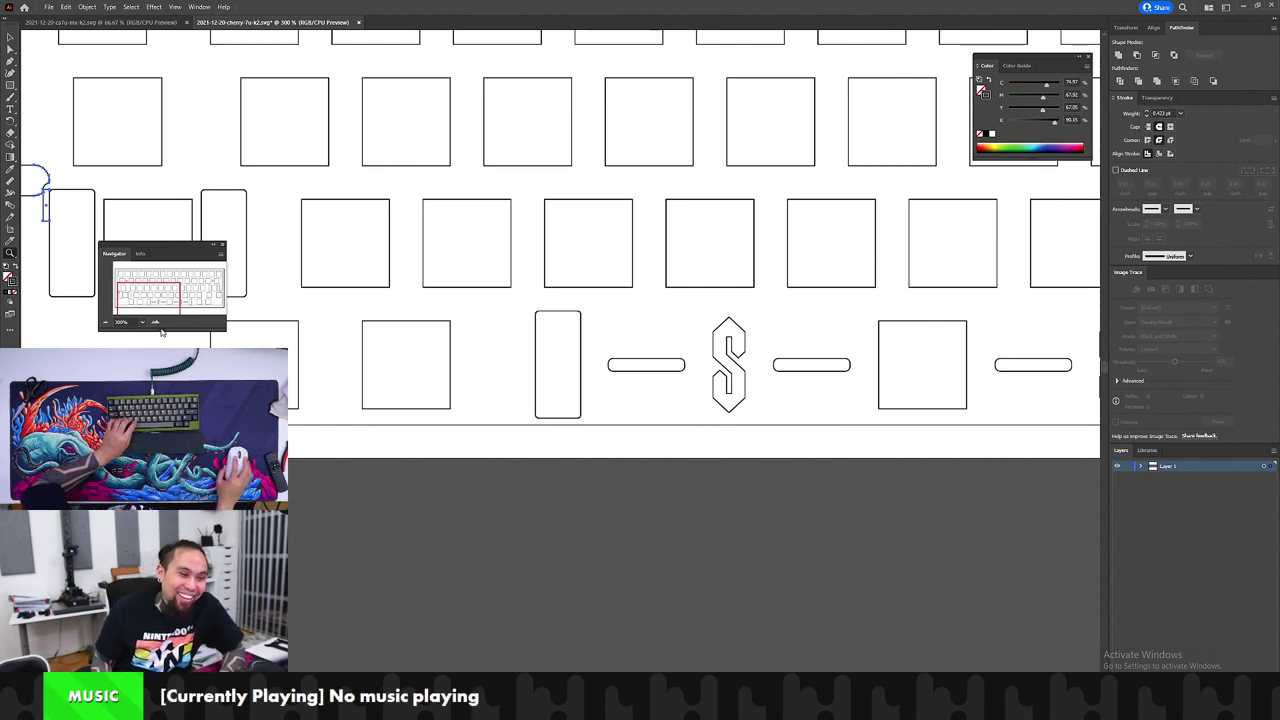
pyautogui.click(73, 343)
pyautogui.hotkey('ctrl', '=')
pyautogui.hotkey('ctrl', '=')
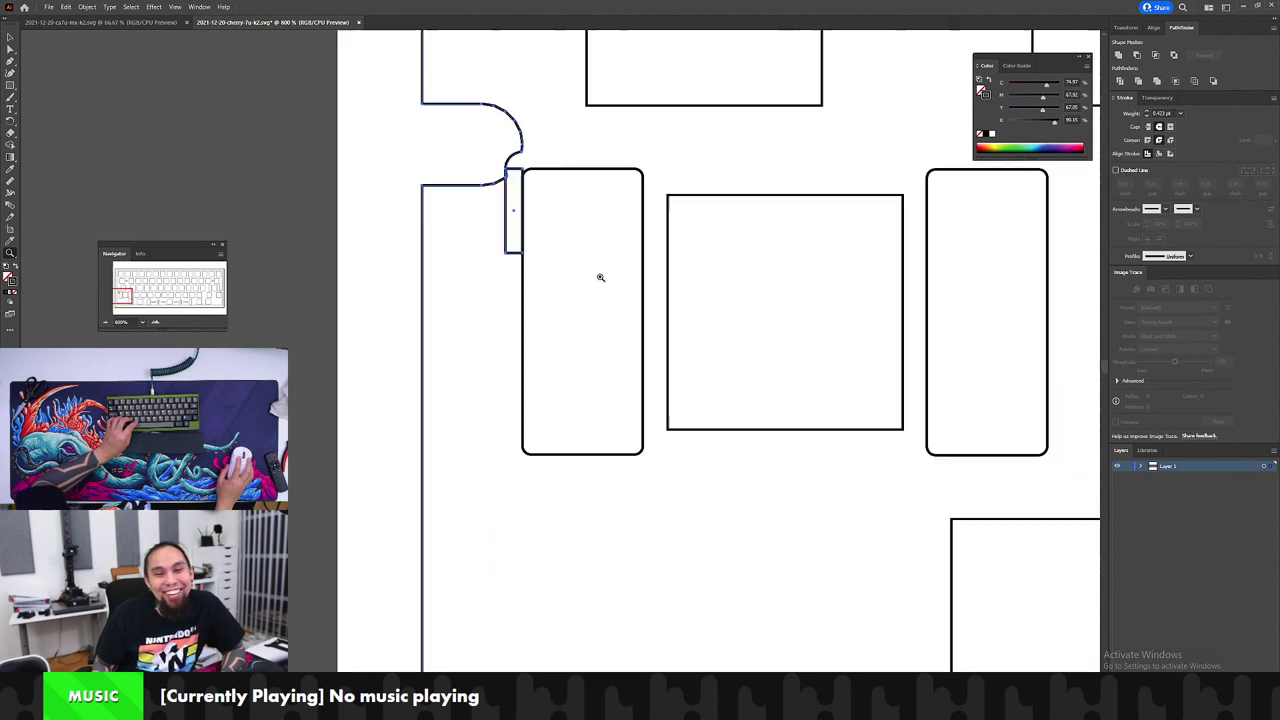
pyautogui.hotkey('ctrl', '=')
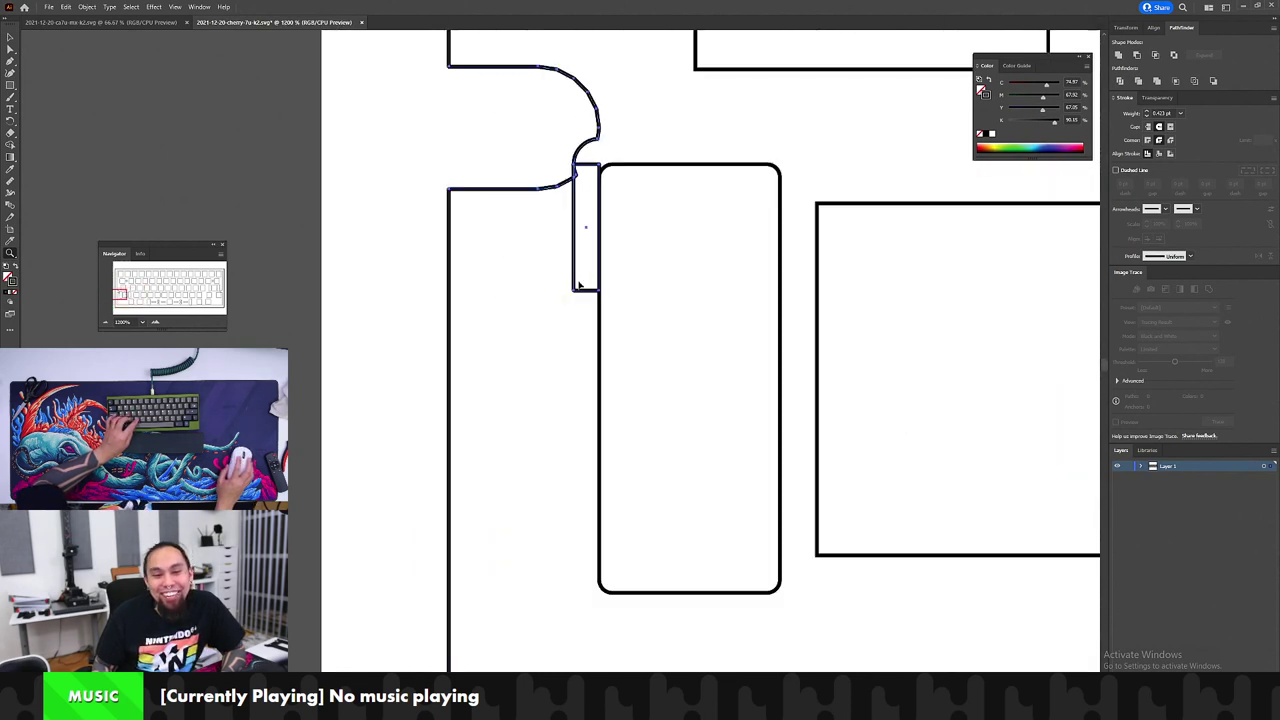
pyautogui.click(578, 285)
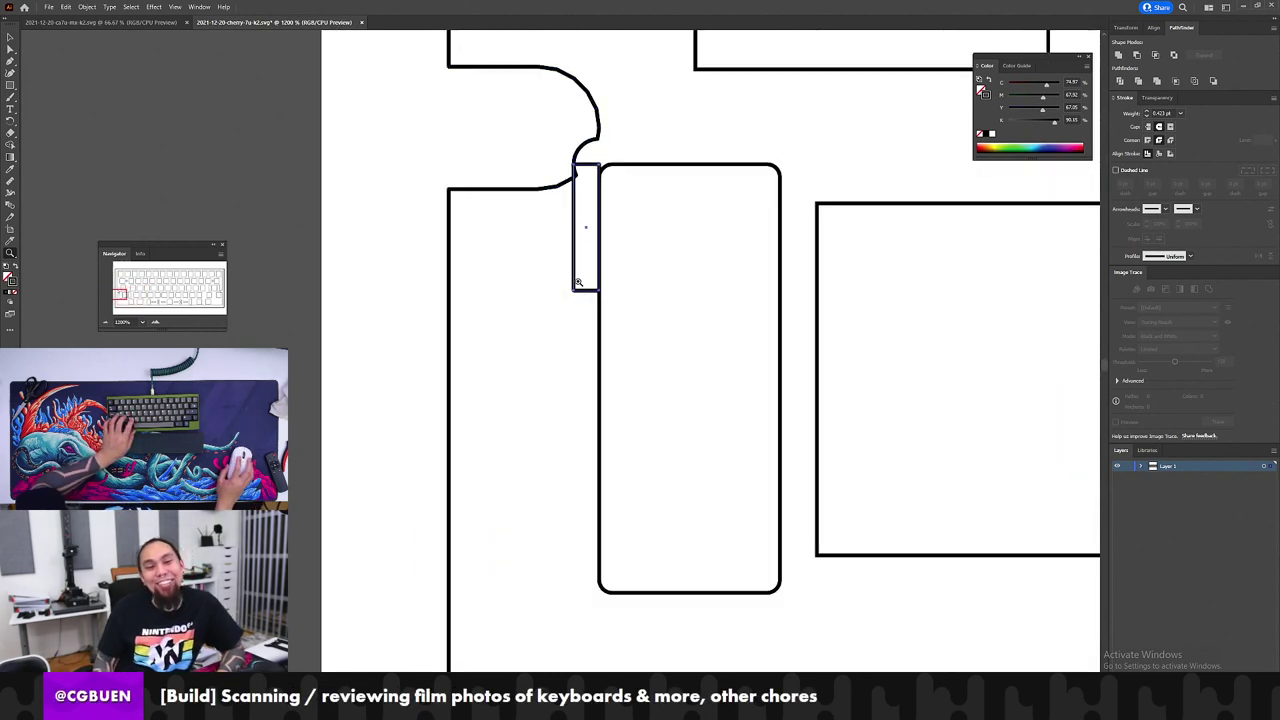
pyautogui.press('Delete')
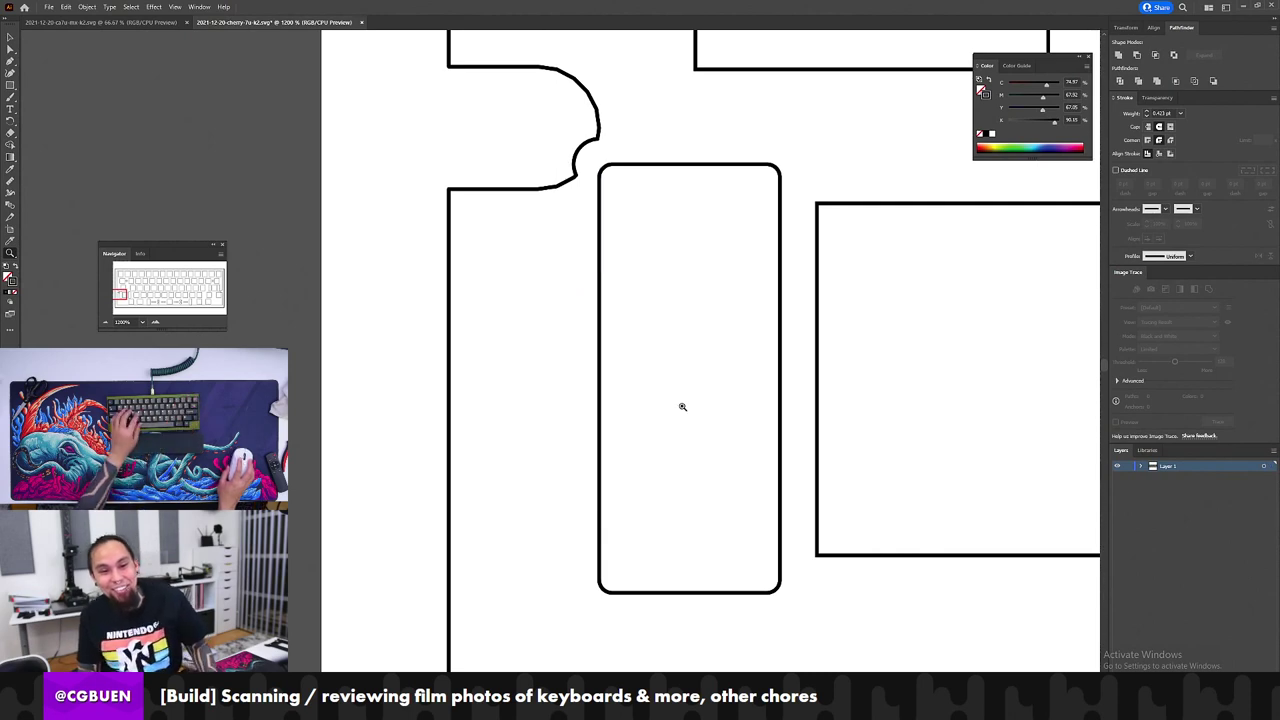
# Step: Undo the notch edits back to the original semicircle and remove the small helper rectangle from the rounded slot's upper corner
pyautogui.hotkey('ctrl', 'z')
pyautogui.hotkey('ctrl', 'z')
pyautogui.hotkey('ctrl', 'z')
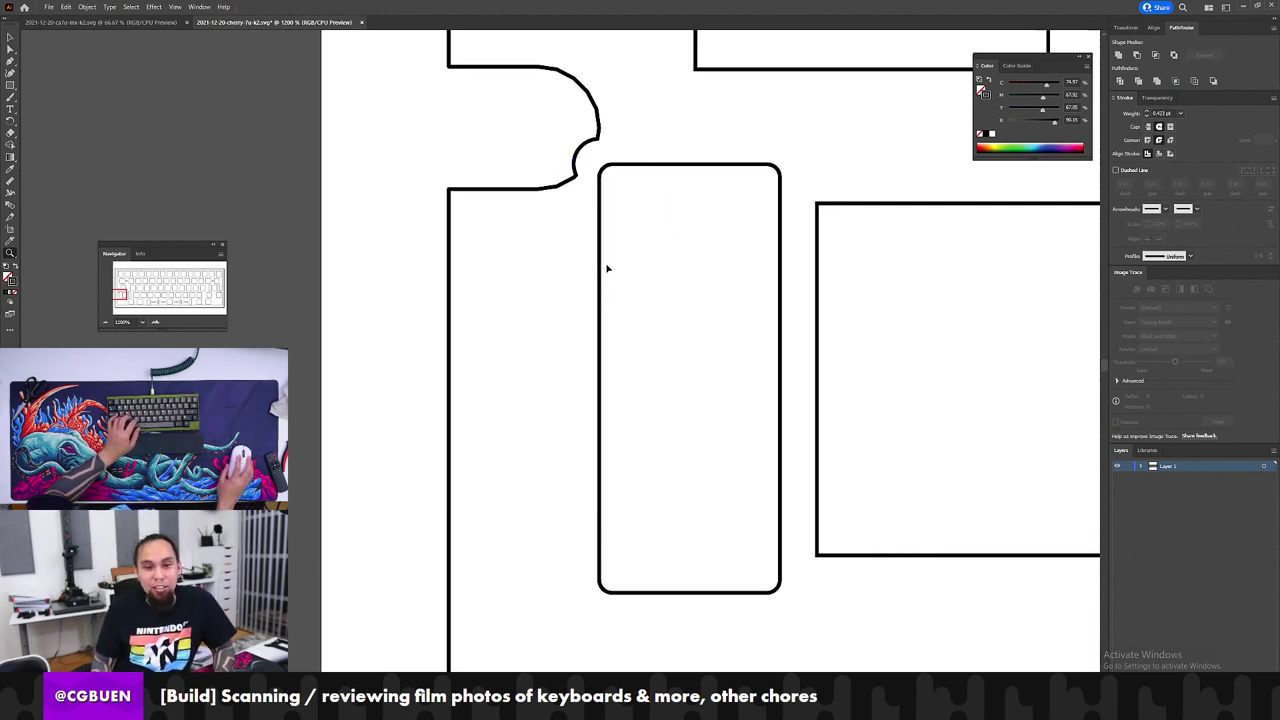
pyautogui.hotkey('ctrl', 'z')
pyautogui.hotkey('ctrl', 'z')
pyautogui.hotkey('ctrl', 'z')
pyautogui.hotkey('ctrl', 'z')
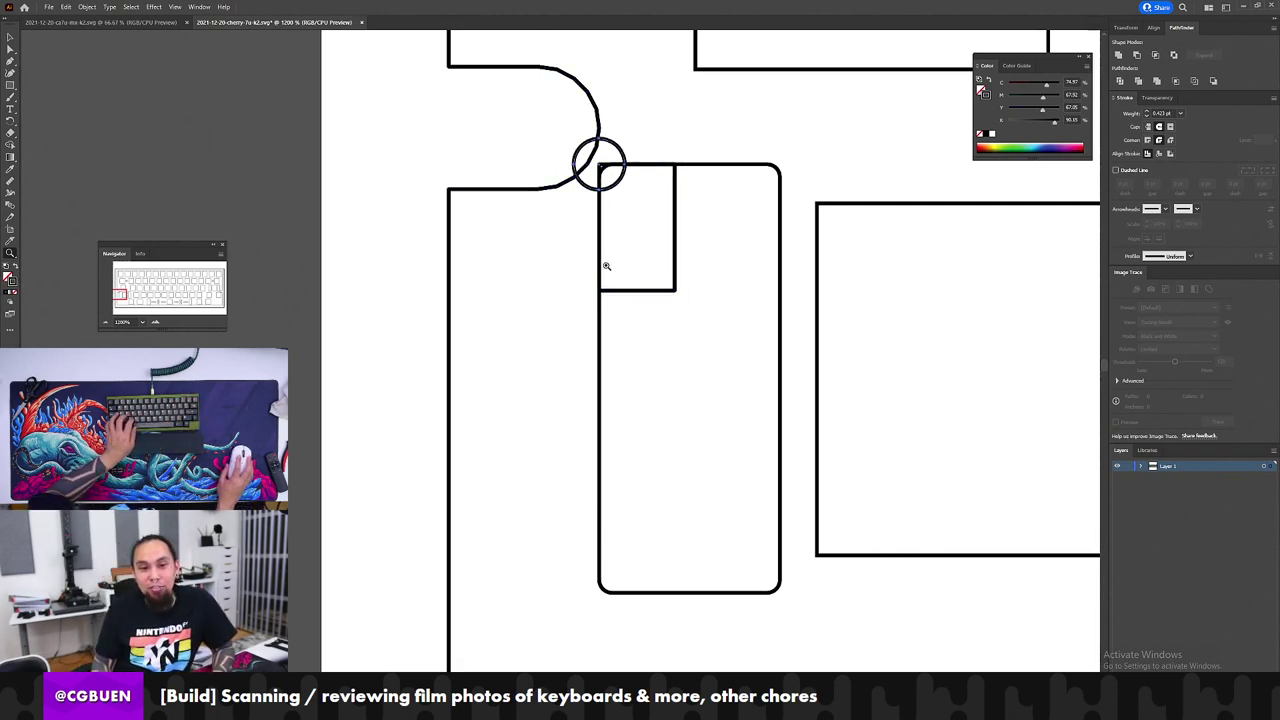
pyautogui.hotkey('ctrl', 'z')
pyautogui.hotkey('ctrl', 'shift', 'z')
pyautogui.hotkey('ctrl', 'z')
pyautogui.hotkey('ctrl', 'z')
pyautogui.hotkey('ctrl', 'z')
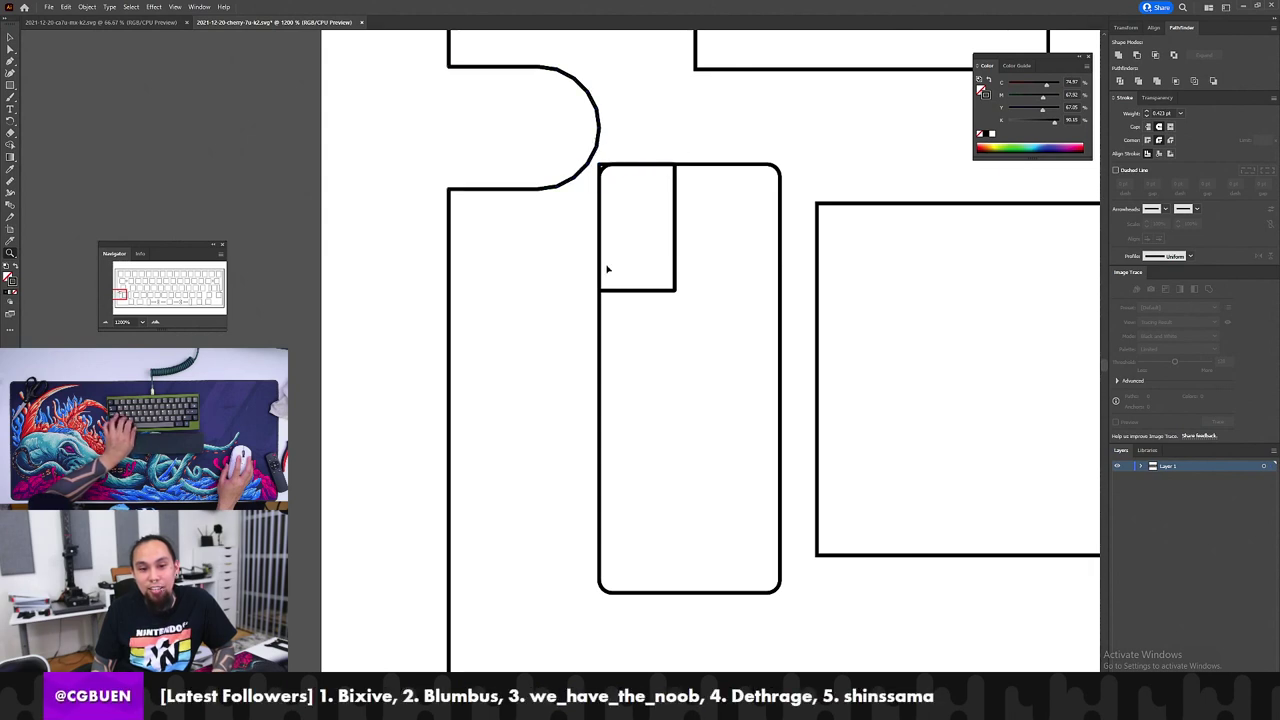
pyautogui.press('v')
pyautogui.moveTo(722, 133); pyautogui.dragTo(668, 259)
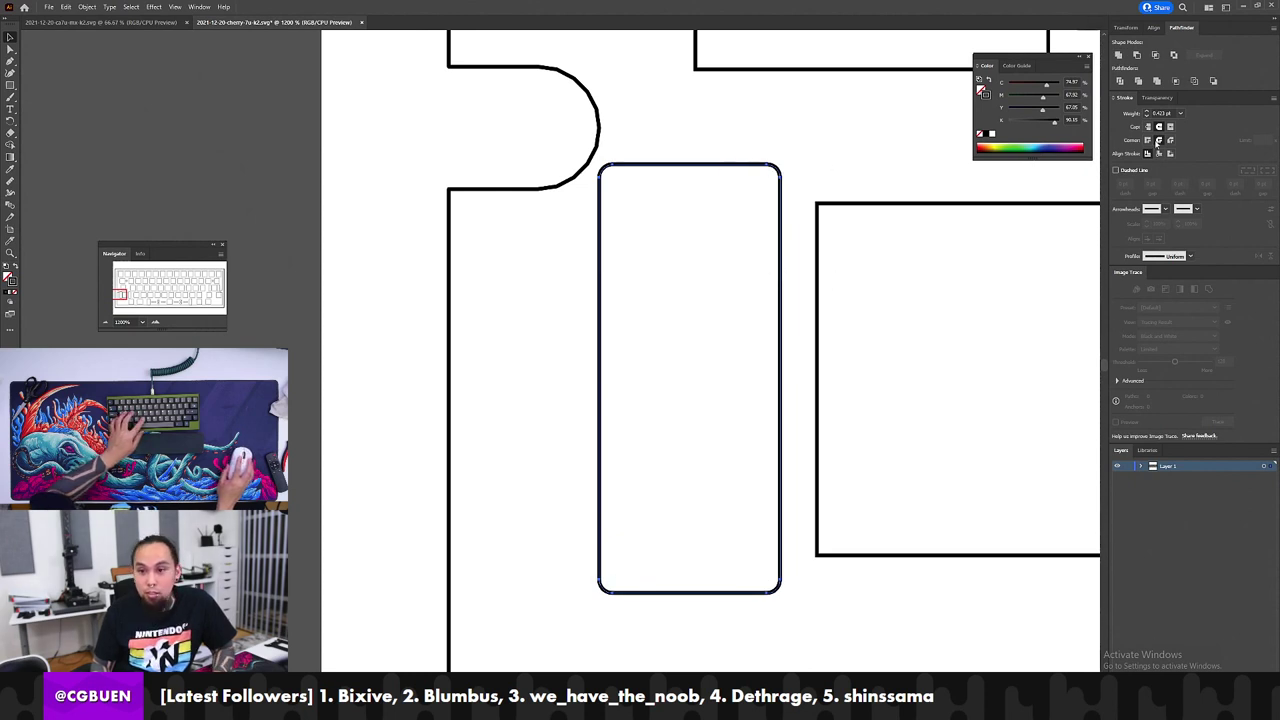
# Step: Try setting the width of a copy of the rounded slot to 2.083 mm with proportions constrained, and undo the resize
pyautogui.click(1128, 28)
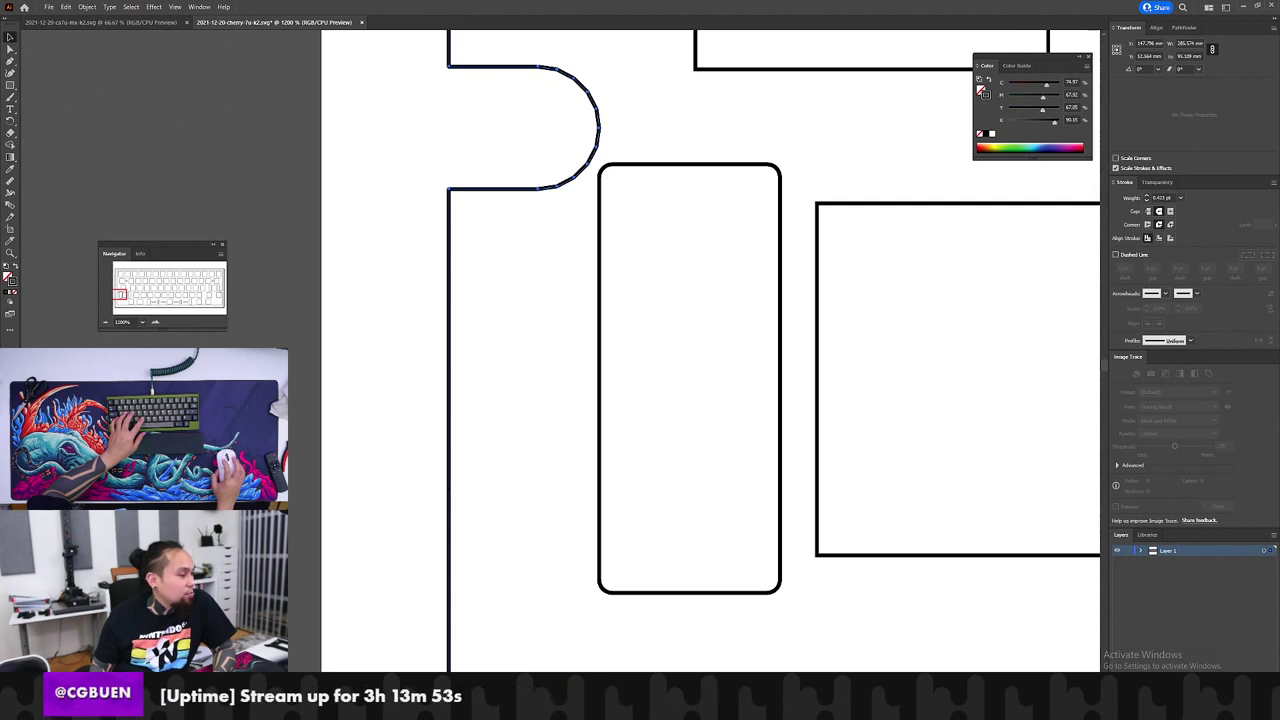
pyautogui.click(716, 164)
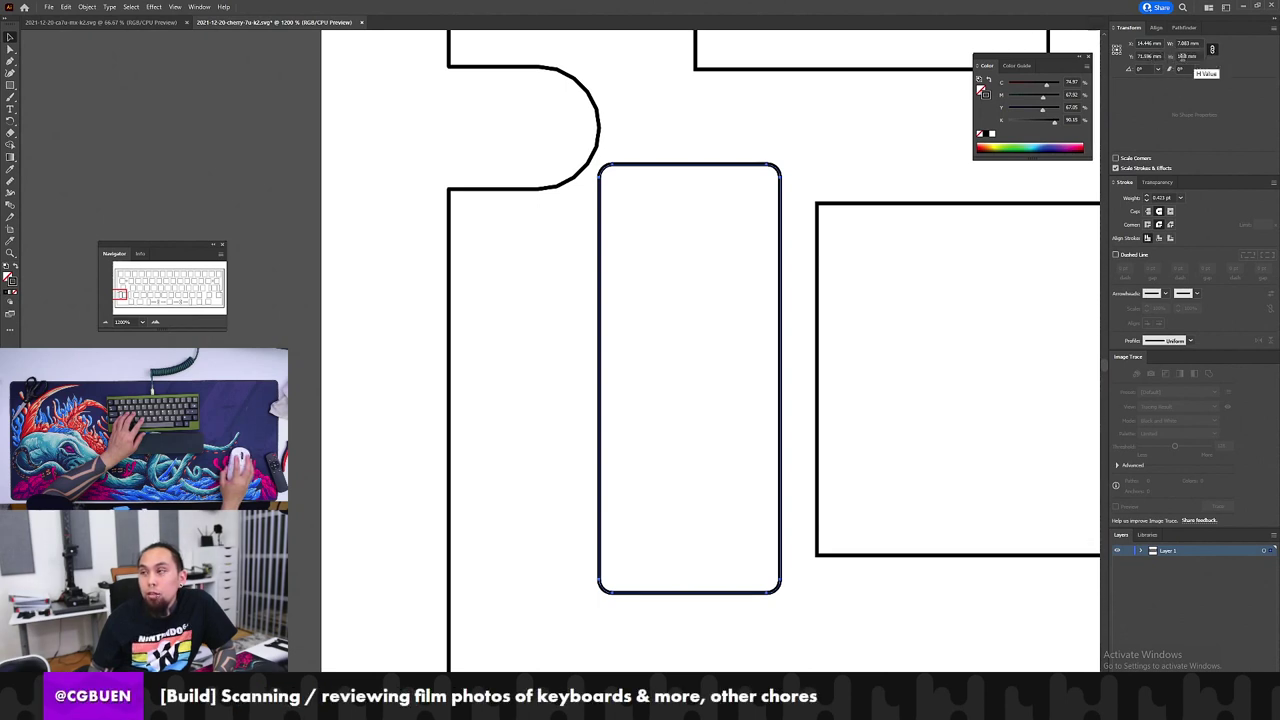
pyautogui.click(1182, 56)
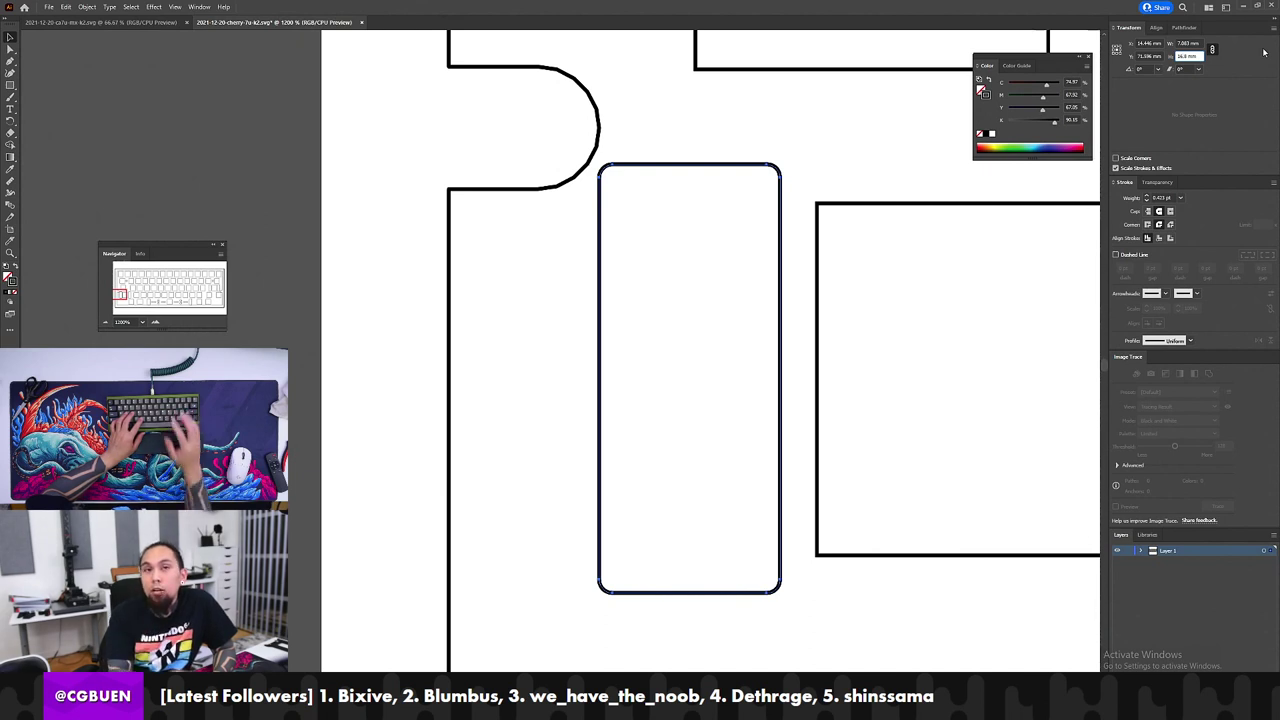
pyautogui.hotkey('shift', 'Tab')
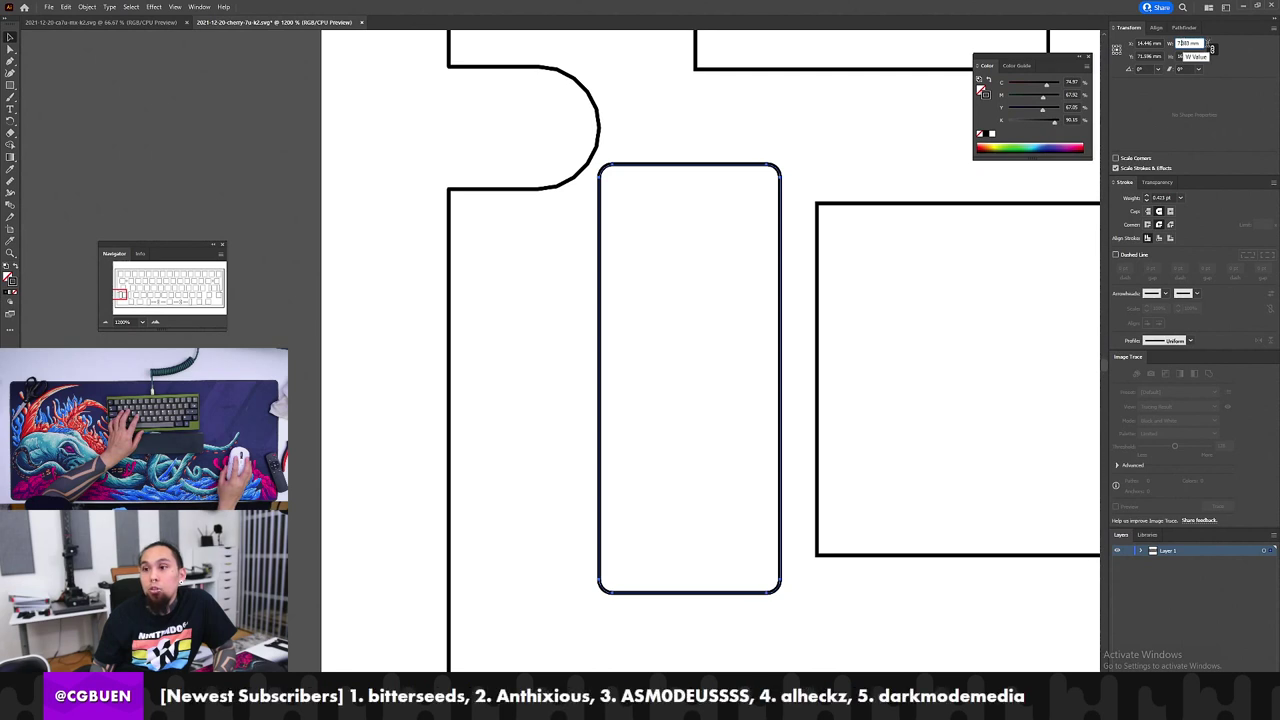
pyautogui.press('BackSpace')
pyautogui.write('2')
pyautogui.press('Tab')
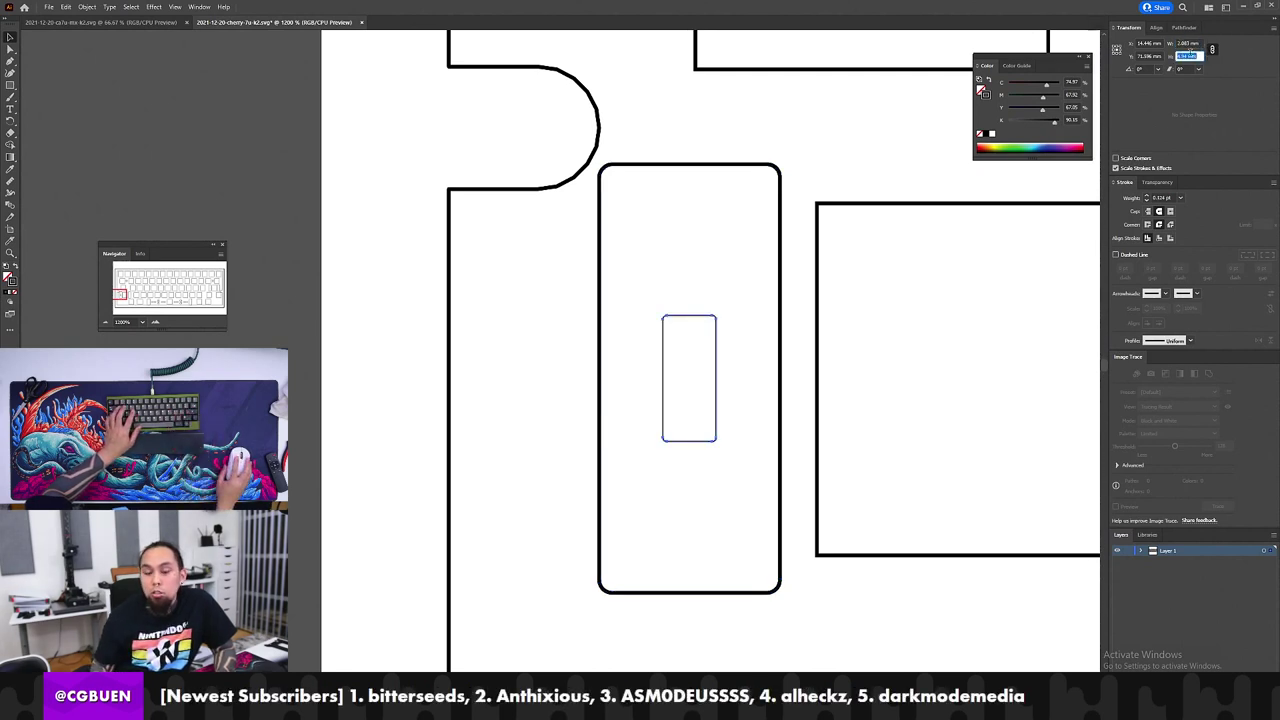
pyautogui.press('Escape')
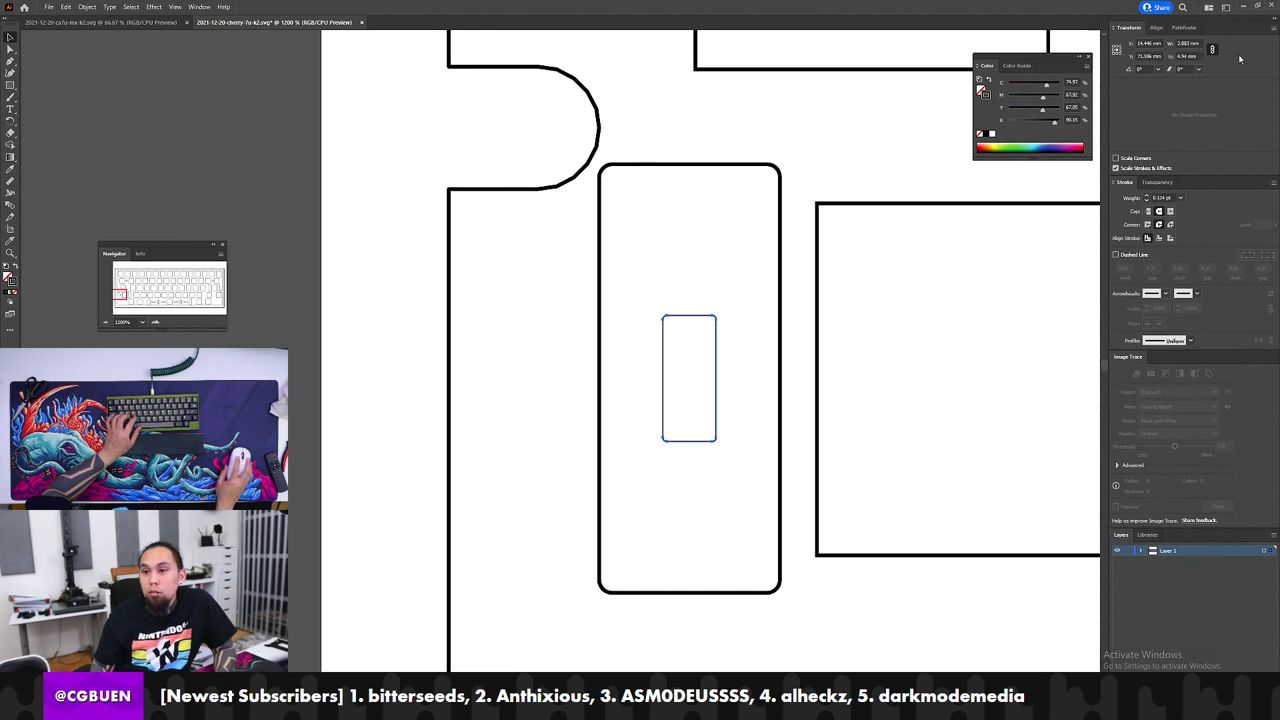
pyautogui.hotkey('ctrl', 'z')
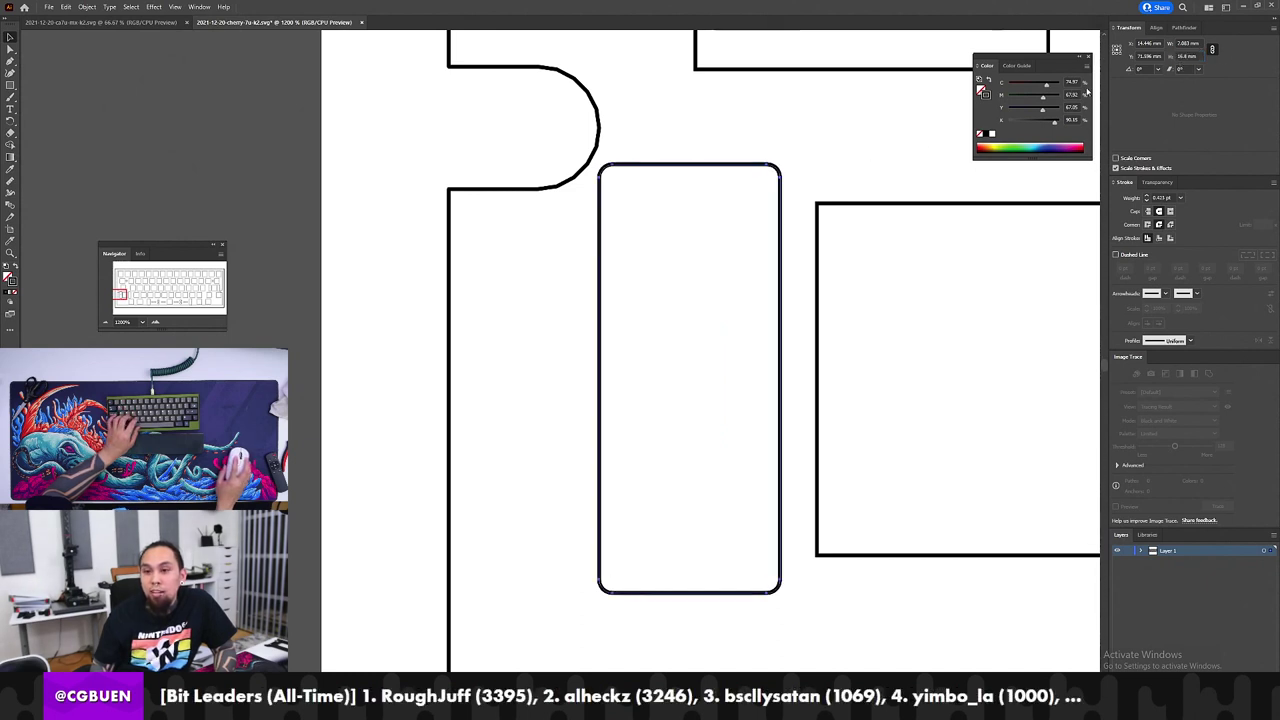
# Step: Try setting the slot copy's width to 9.083 mm with proportions constrained, and undo the resize
pyautogui.press('BackSpace')
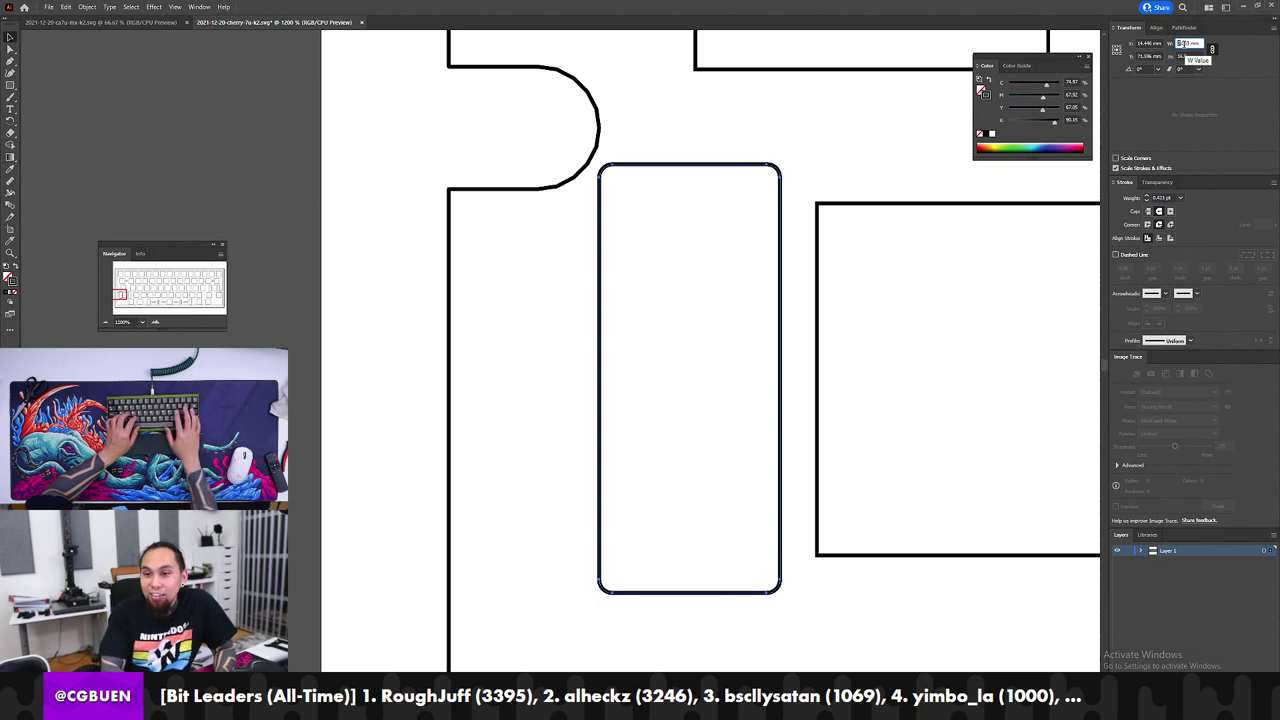
pyautogui.write('9')
pyautogui.press('Tab')
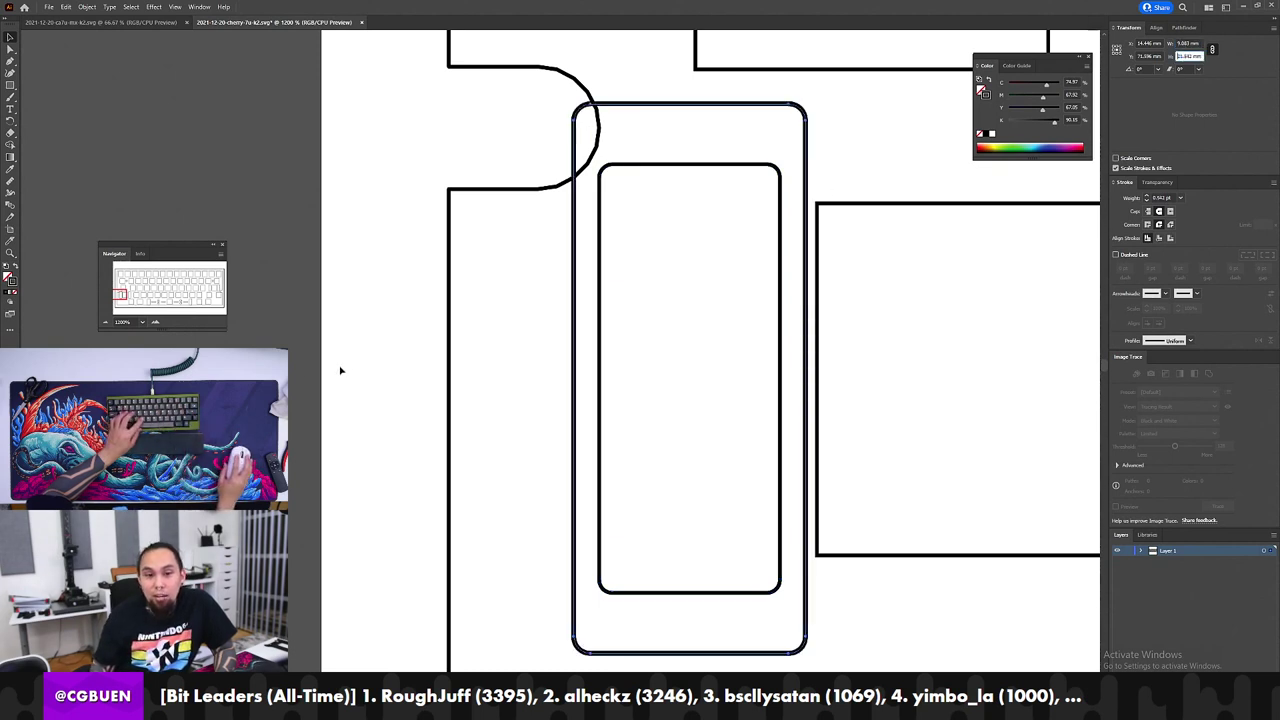
pyautogui.click(349, 326)
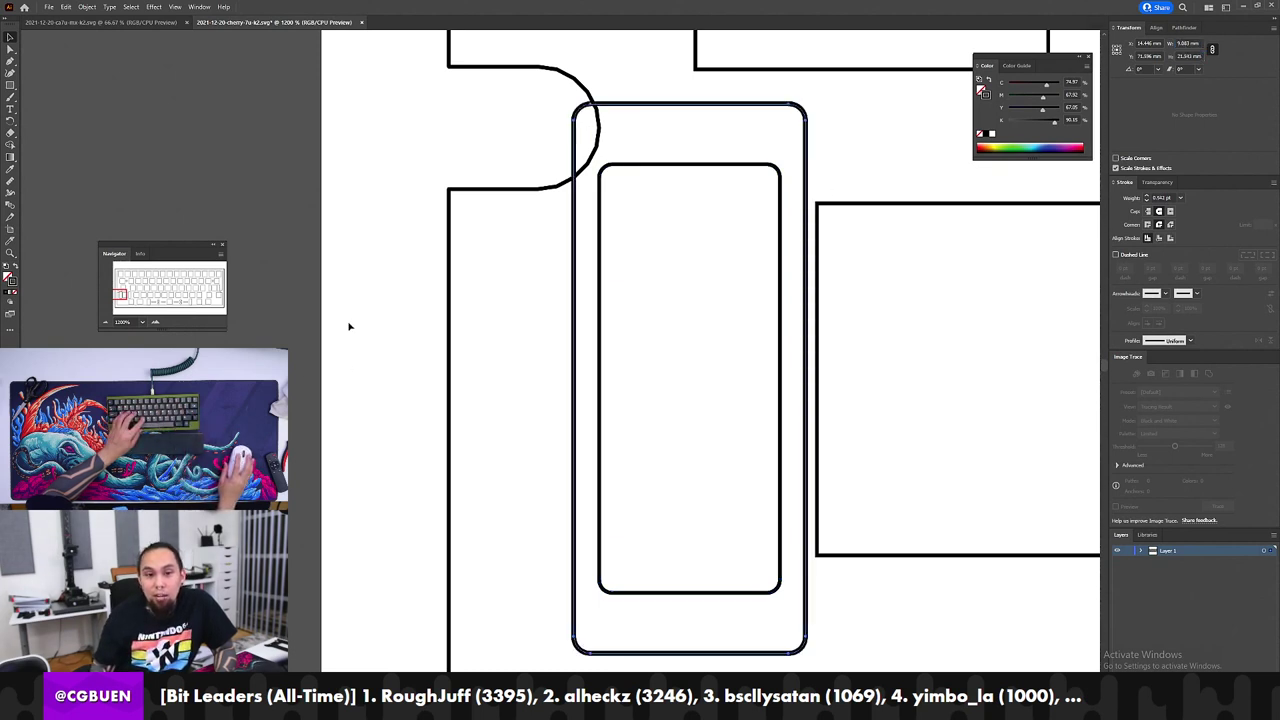
pyautogui.click(637, 105)
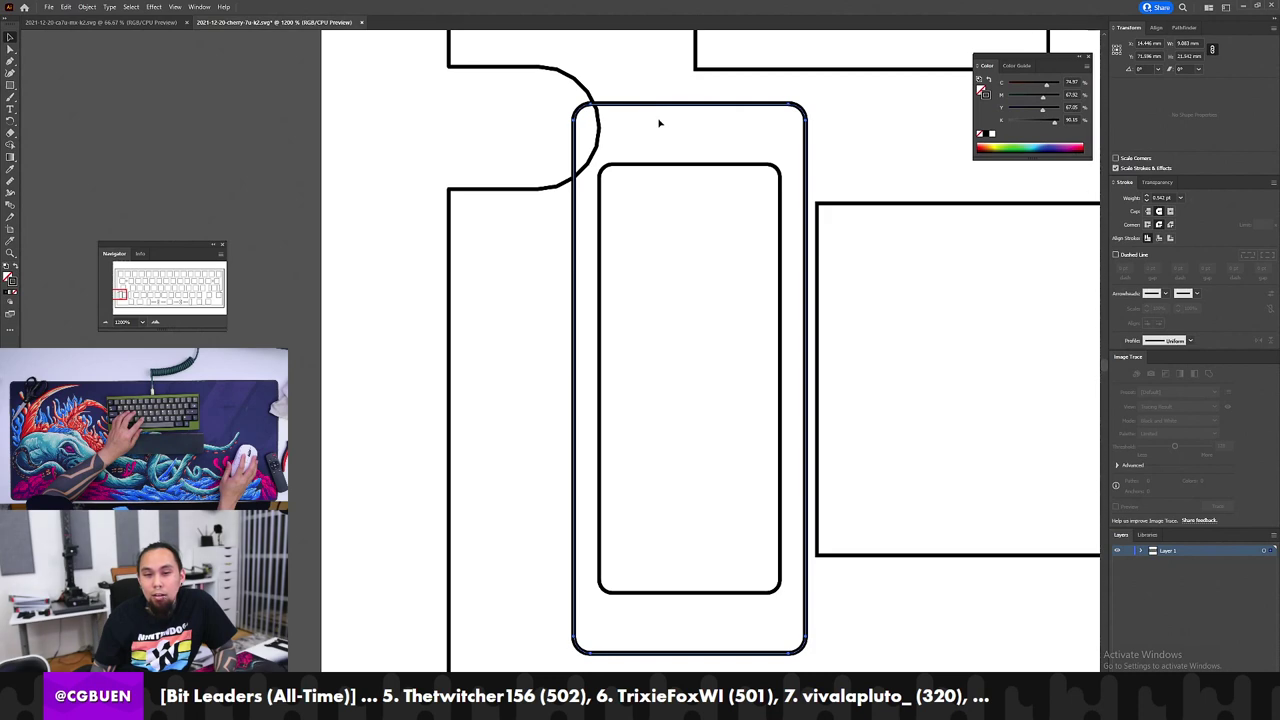
pyautogui.hotkey('ctrl', 'z')
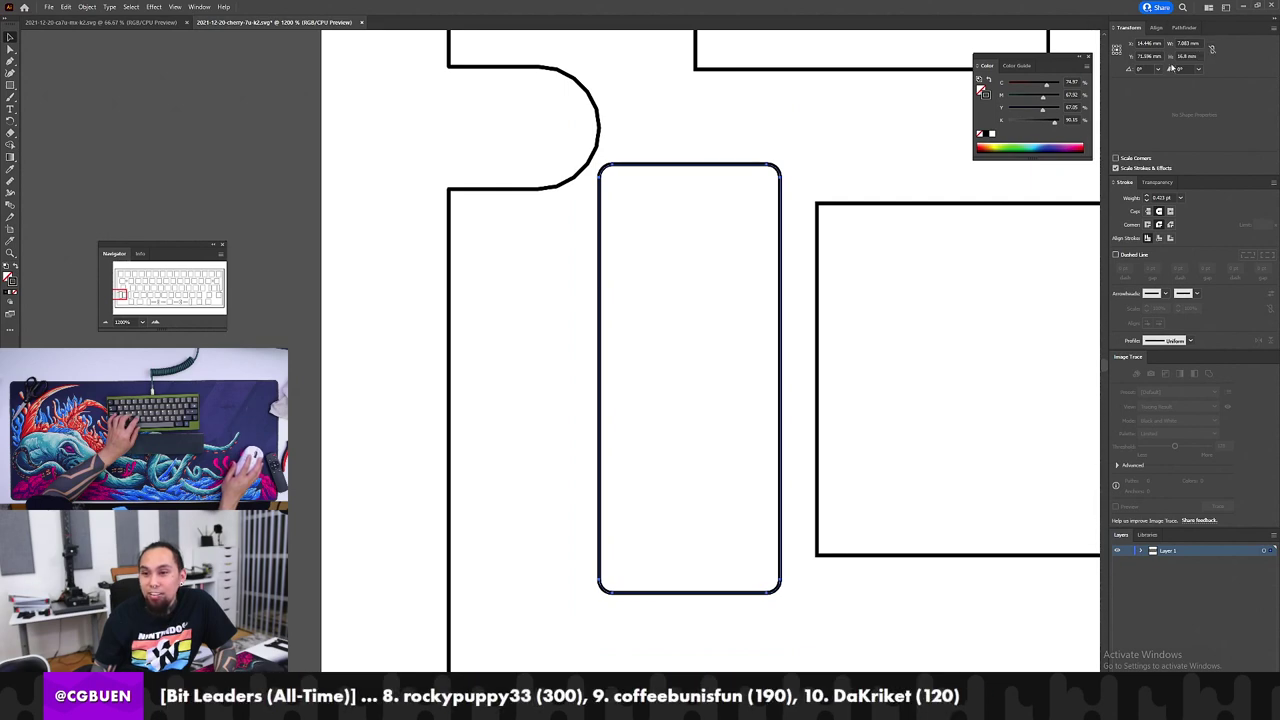
# Step: Set the rounded slot copy's height to 18.8 mm and its width to 9.083 mm without constraining proportions
pyautogui.click(1188, 55)
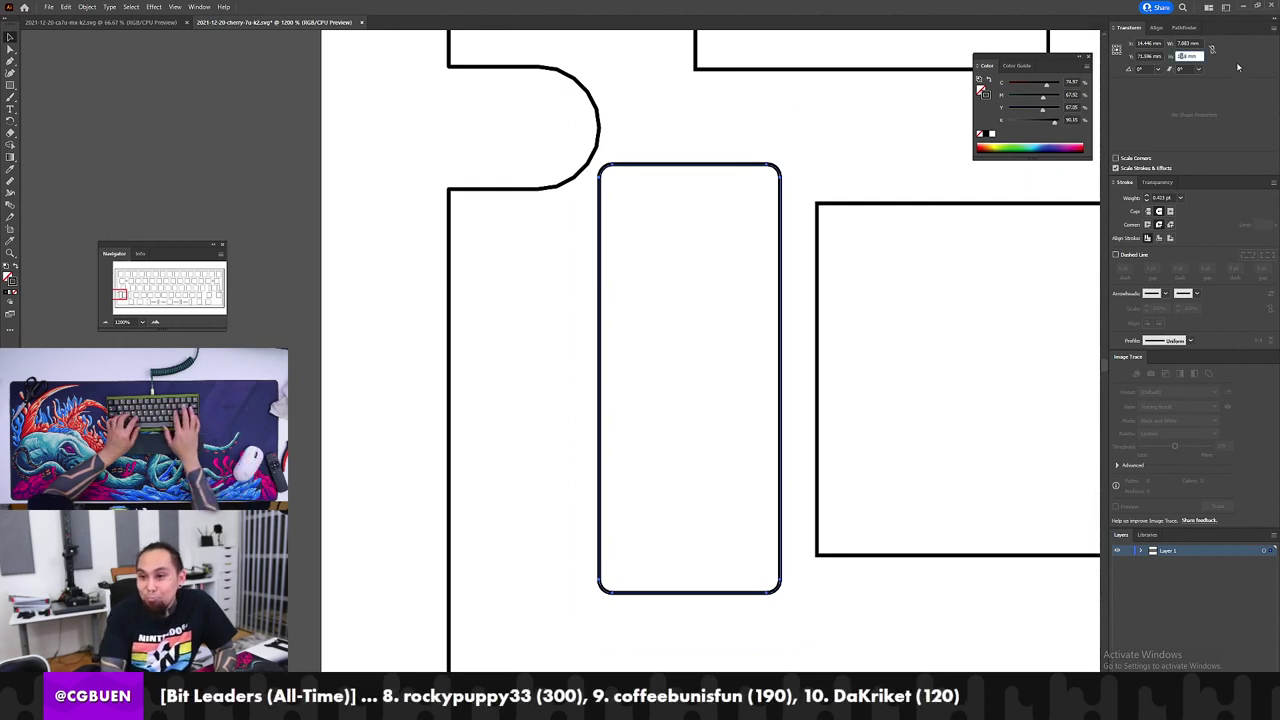
pyautogui.hotkey('shift', 'Tab')
pyautogui.press('Left')
pyautogui.press('Delete')
pyautogui.write('9')
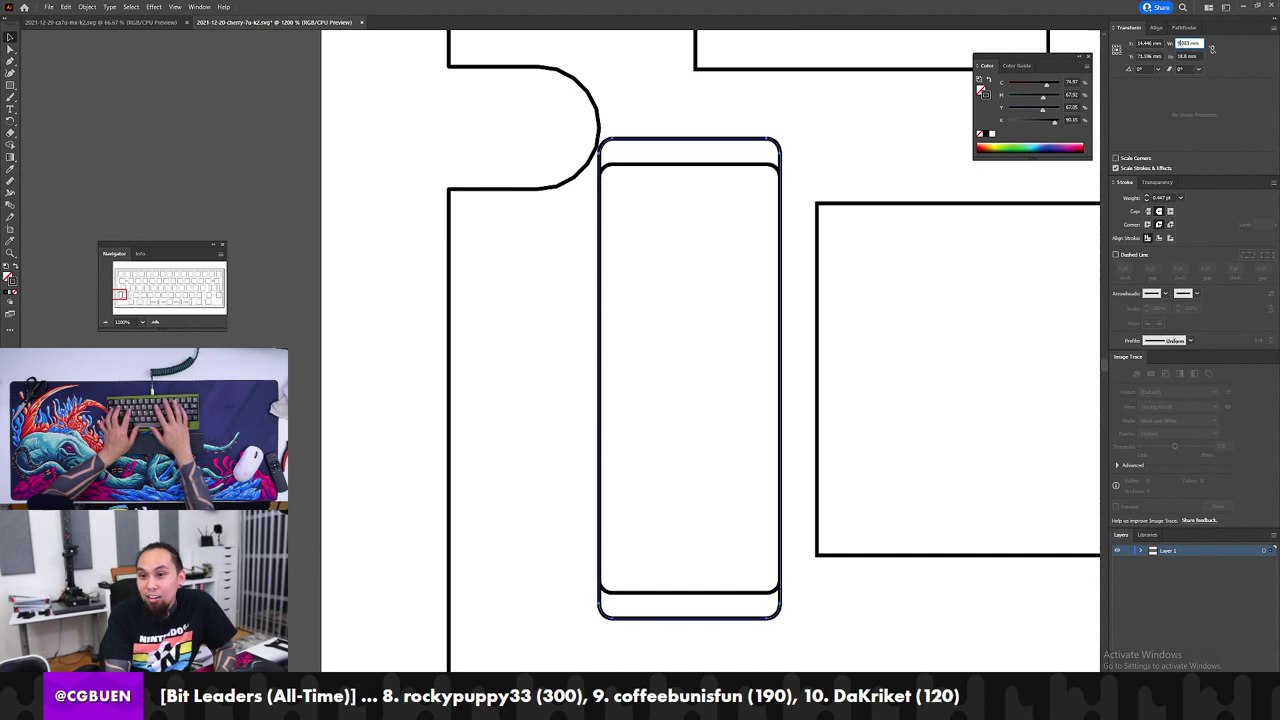
pyautogui.press('Tab')
# Step: Try cutting the plate outline's notch with the enlarged slot copy, and undo the cut and the copy's resizing
pyautogui.moveTo(635, 89); pyautogui.dragTo(553, 145)
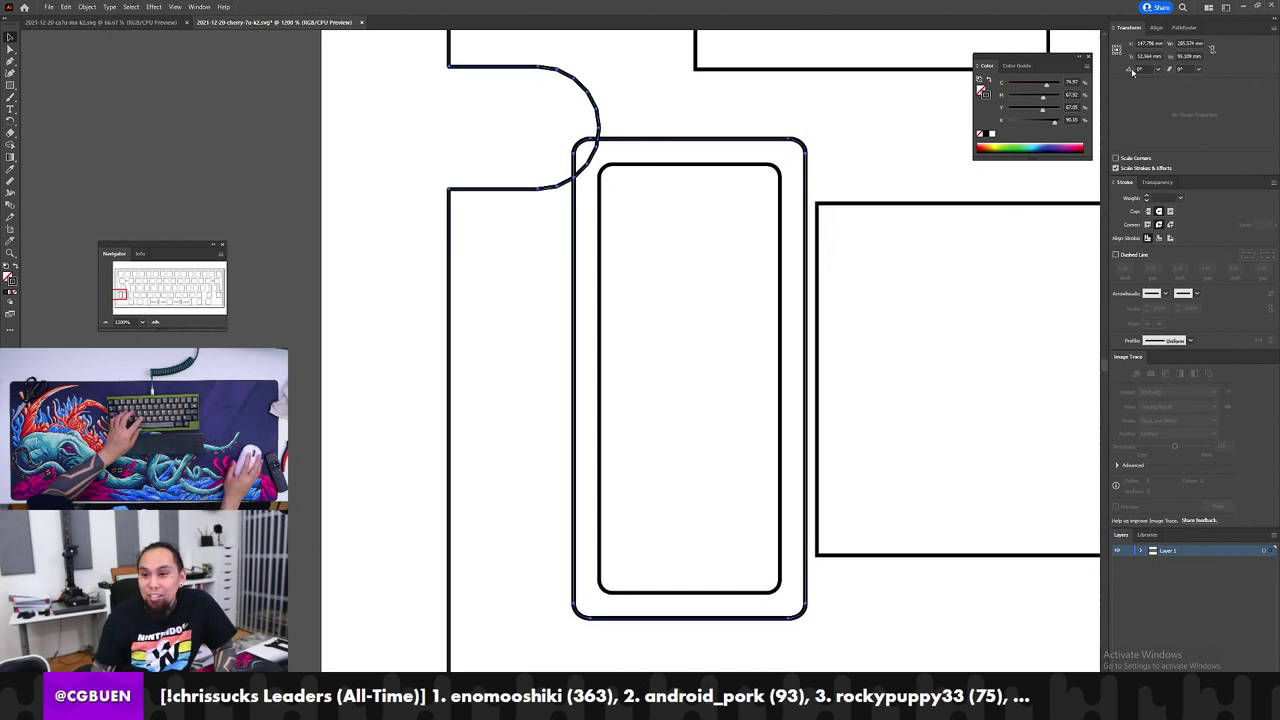
pyautogui.click(1181, 27)
pyautogui.click(1119, 54)
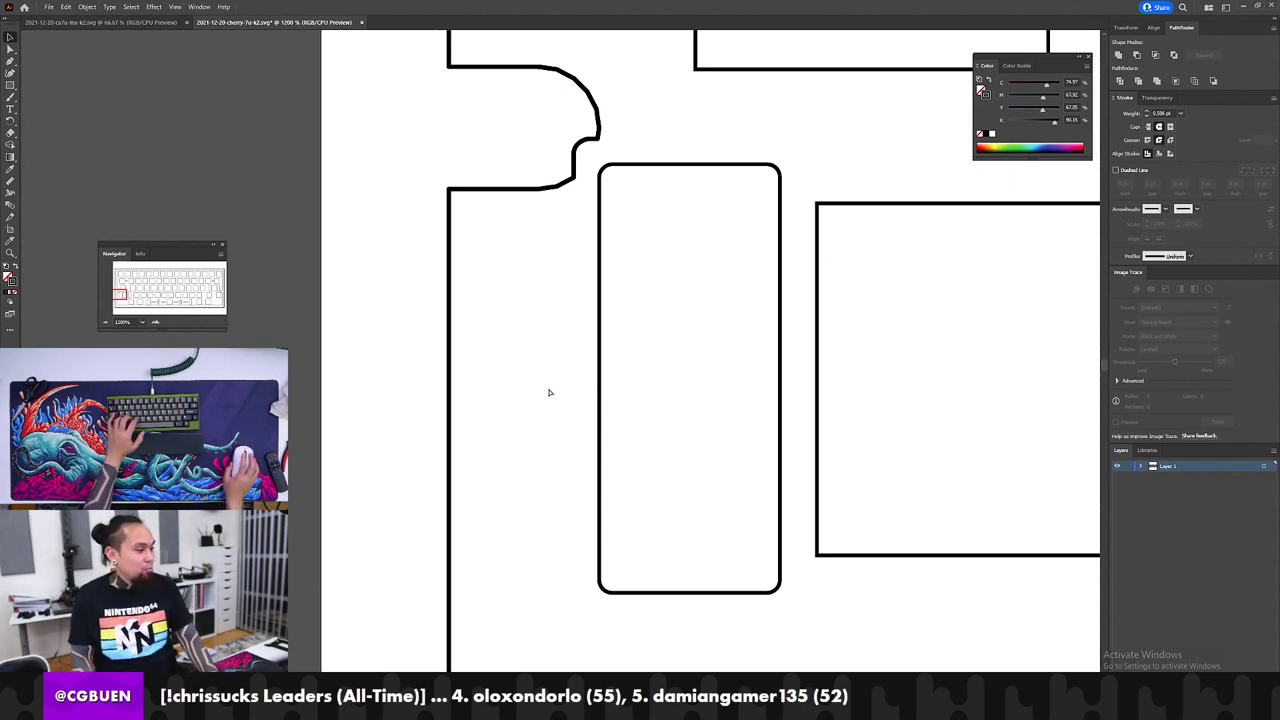
pyautogui.hotkey('ctrl', 'z')
pyautogui.hotkey('ctrl', 'z')
pyautogui.hotkey('ctrl', 'z')
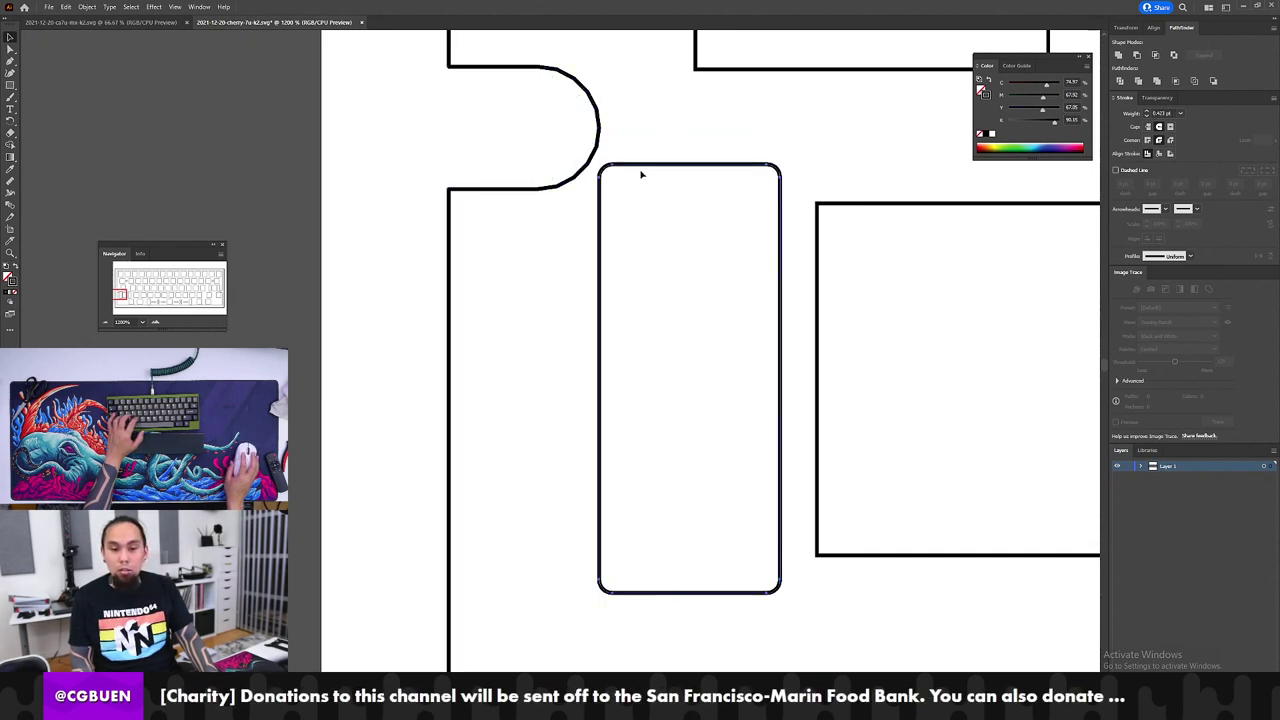
# Step: Align the rounded slot's stroke to the inside and keep a copy of the slot in place on top of it
pyautogui.click(1160, 154)
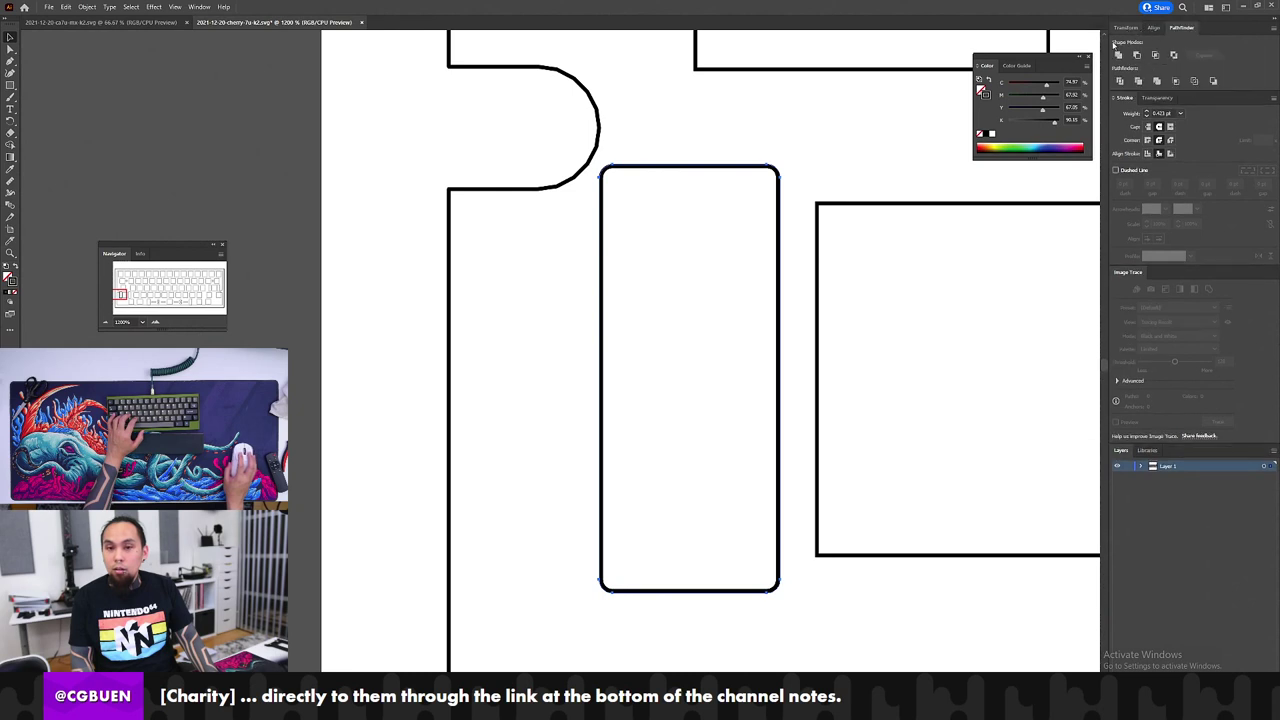
pyautogui.moveTo(742, 167); pyautogui.dragTo(630, 289)
pyautogui.hotkey('ctrl', 'z')
pyautogui.hotkey('ctrl', 'z')
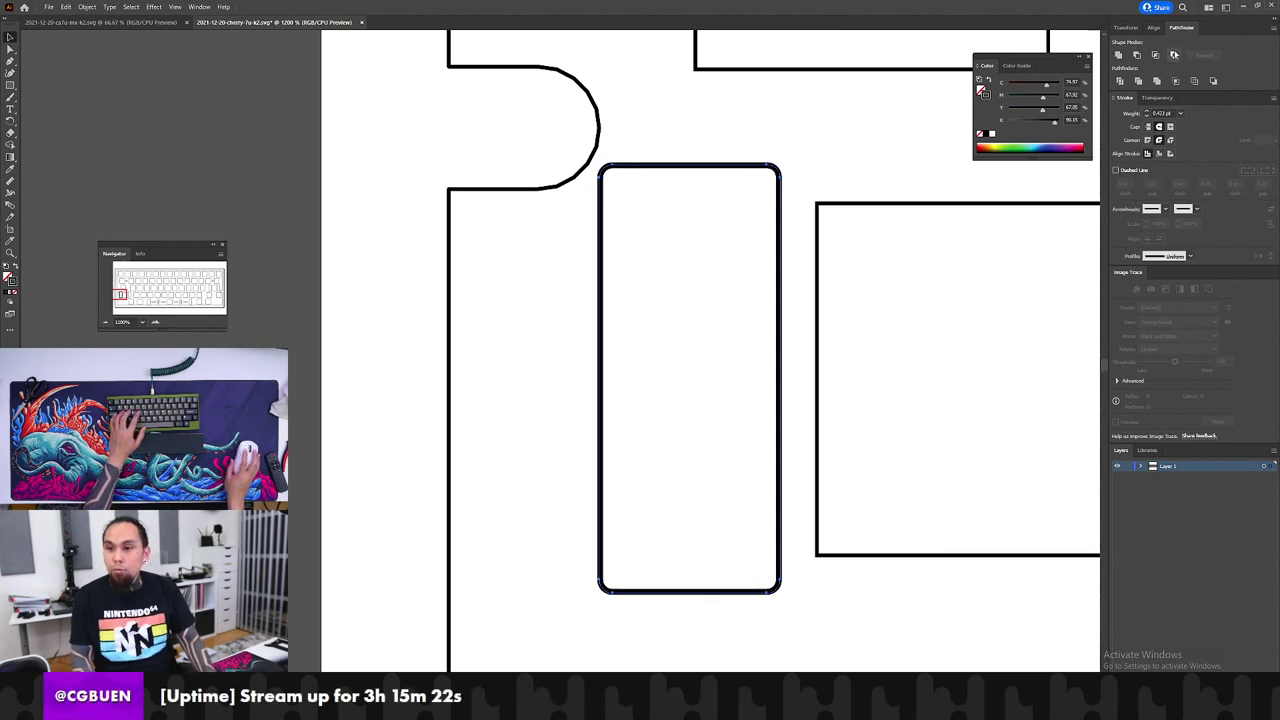
# Step: Set the rounded slot copy's width to 9.083 mm and its height to 18.8 mm
pyautogui.click(1142, 29)
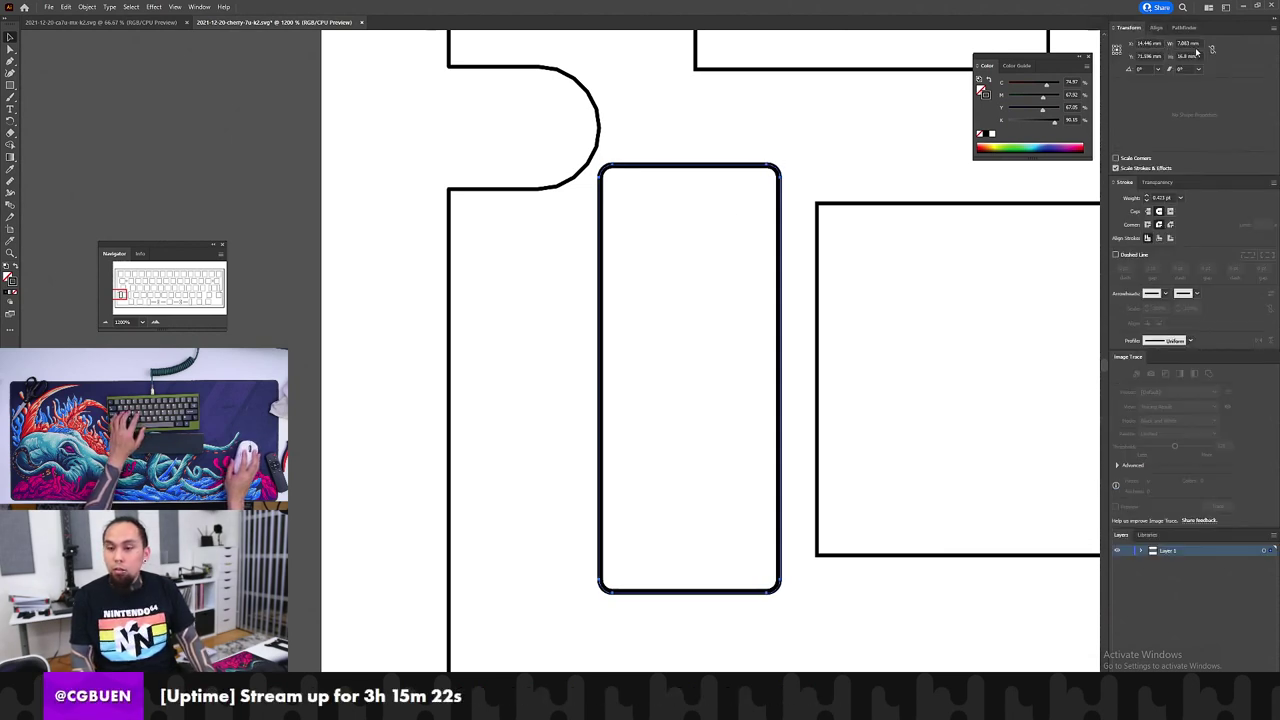
pyautogui.press('BackSpace')
pyautogui.write('9')
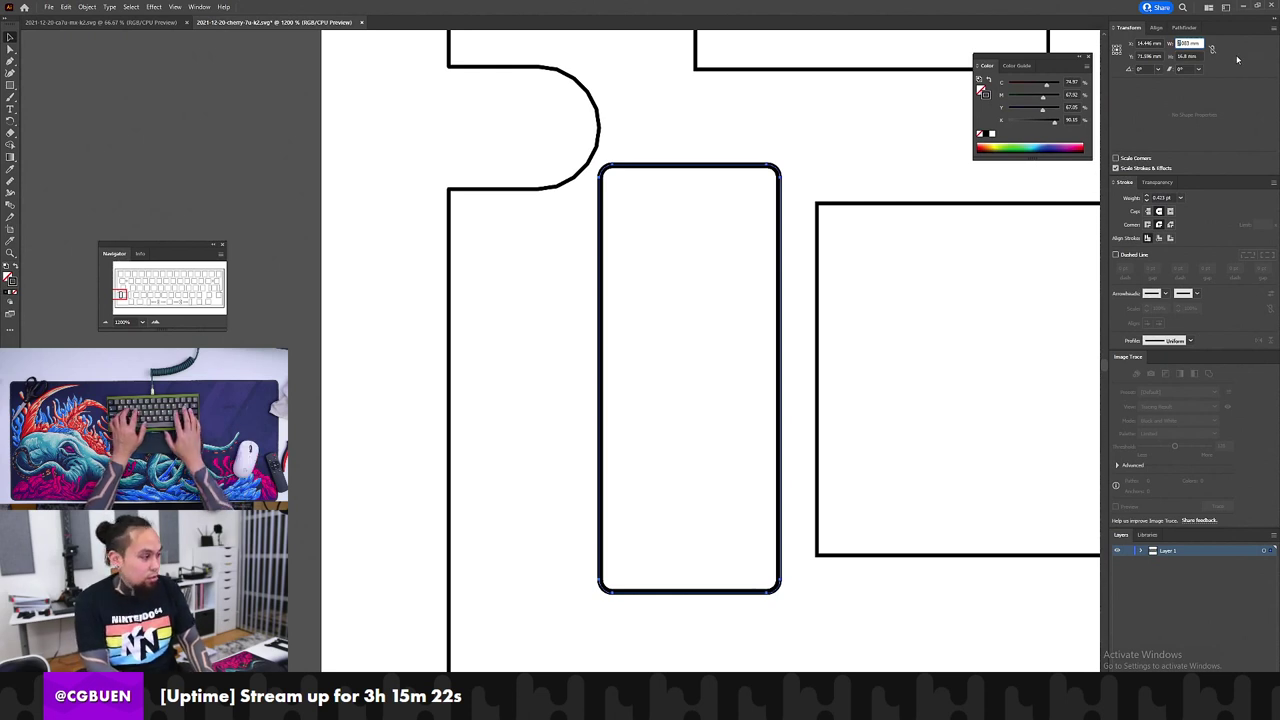
pyautogui.press('Tab')
pyautogui.write('18.8')
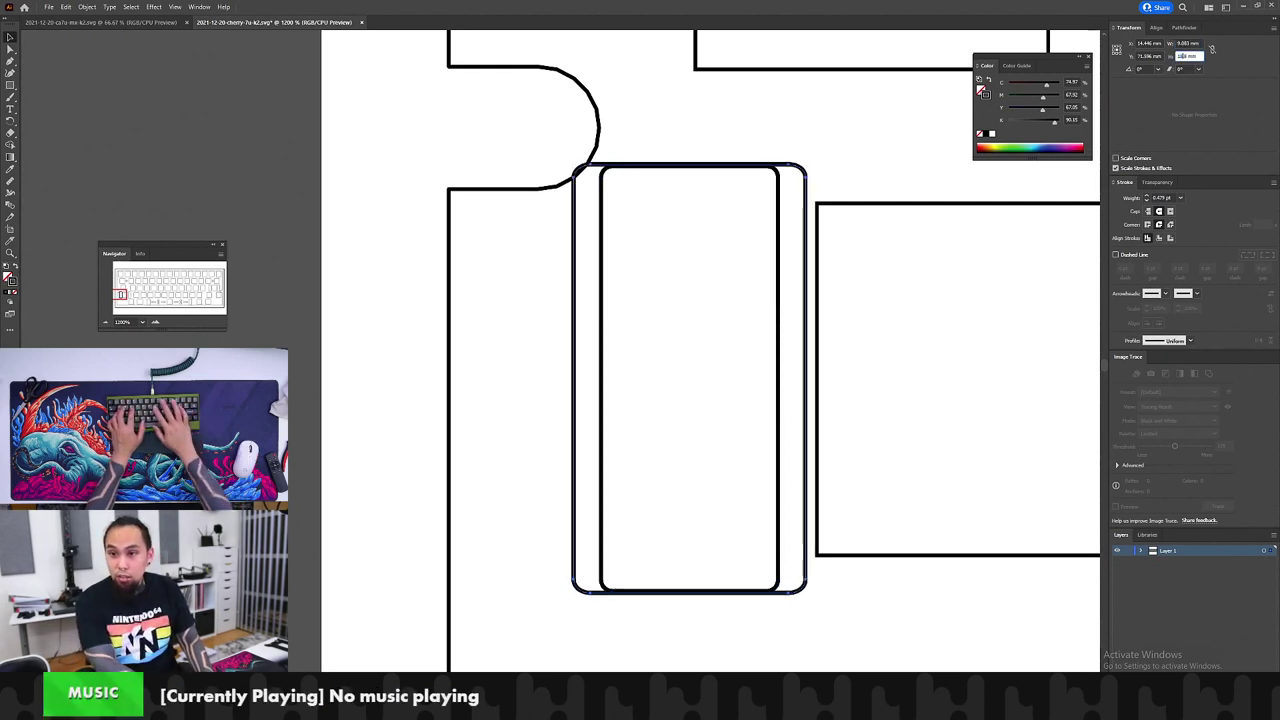
pyautogui.press('Return')
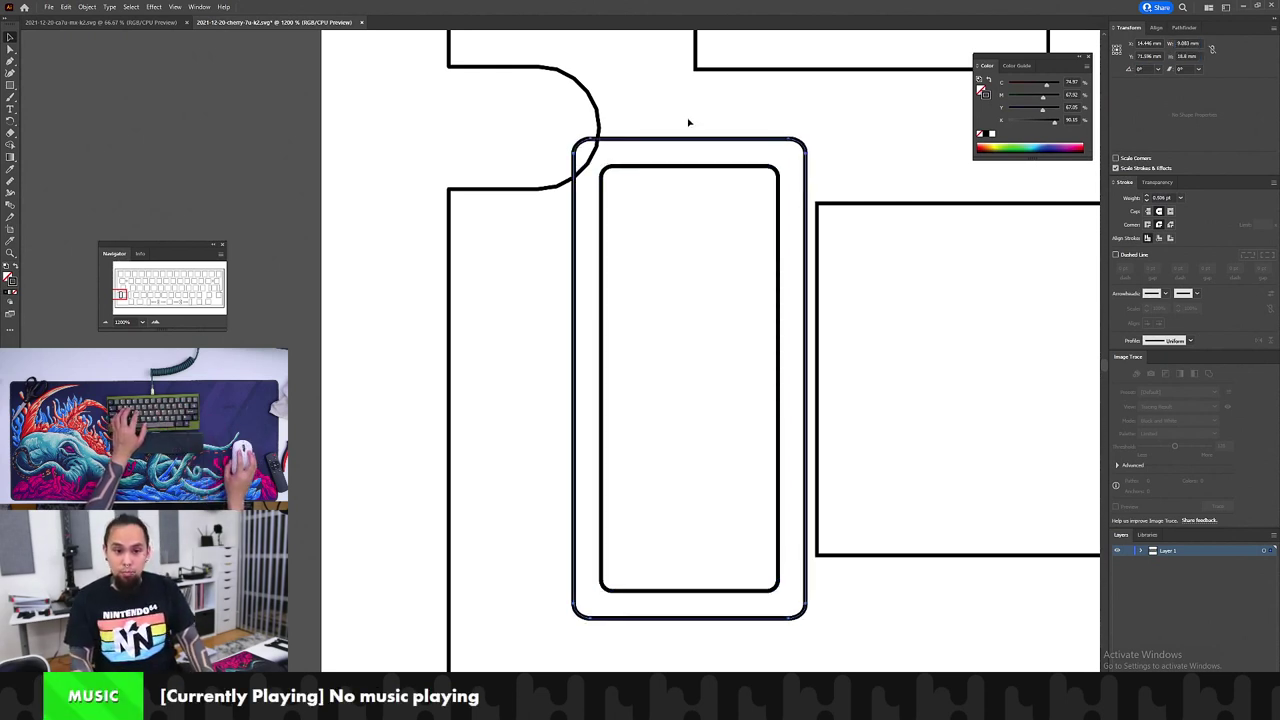
# Step: Align the inner rounded slot's stroke back to the center of its path
pyautogui.click(621, 110)
pyautogui.click(633, 145)
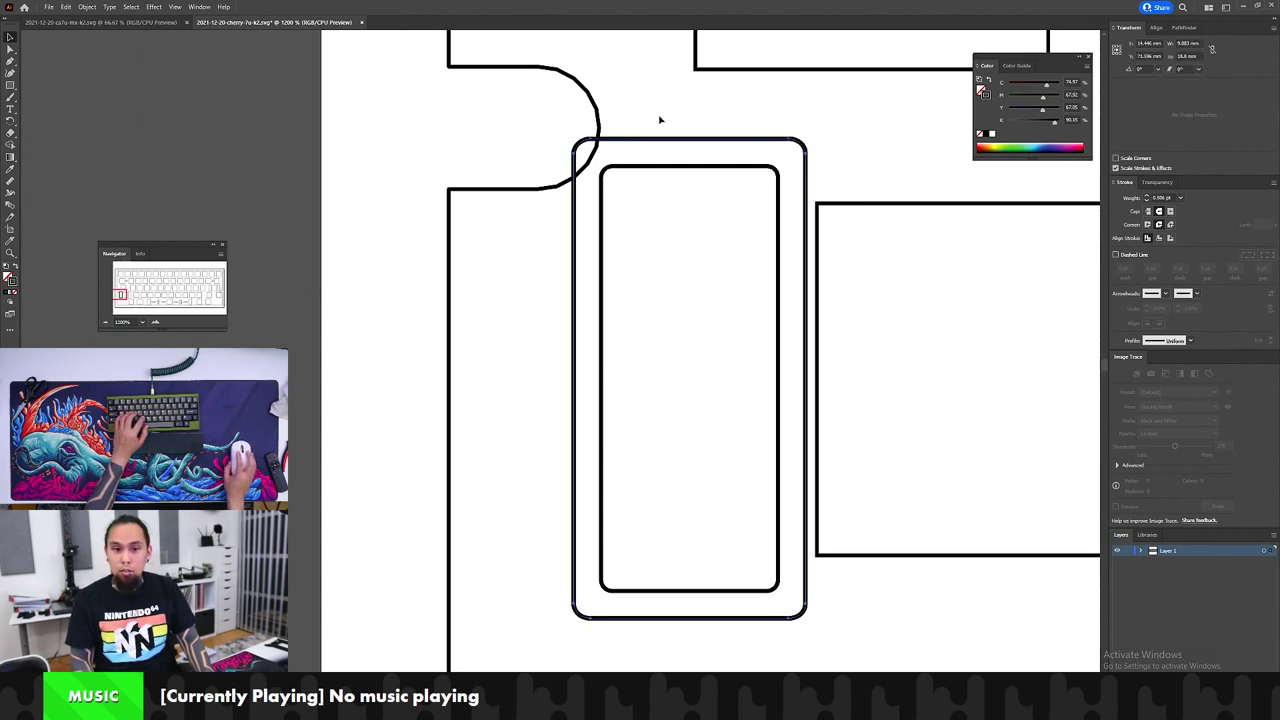
pyautogui.moveTo(620, 107); pyautogui.dragTo(574, 150)
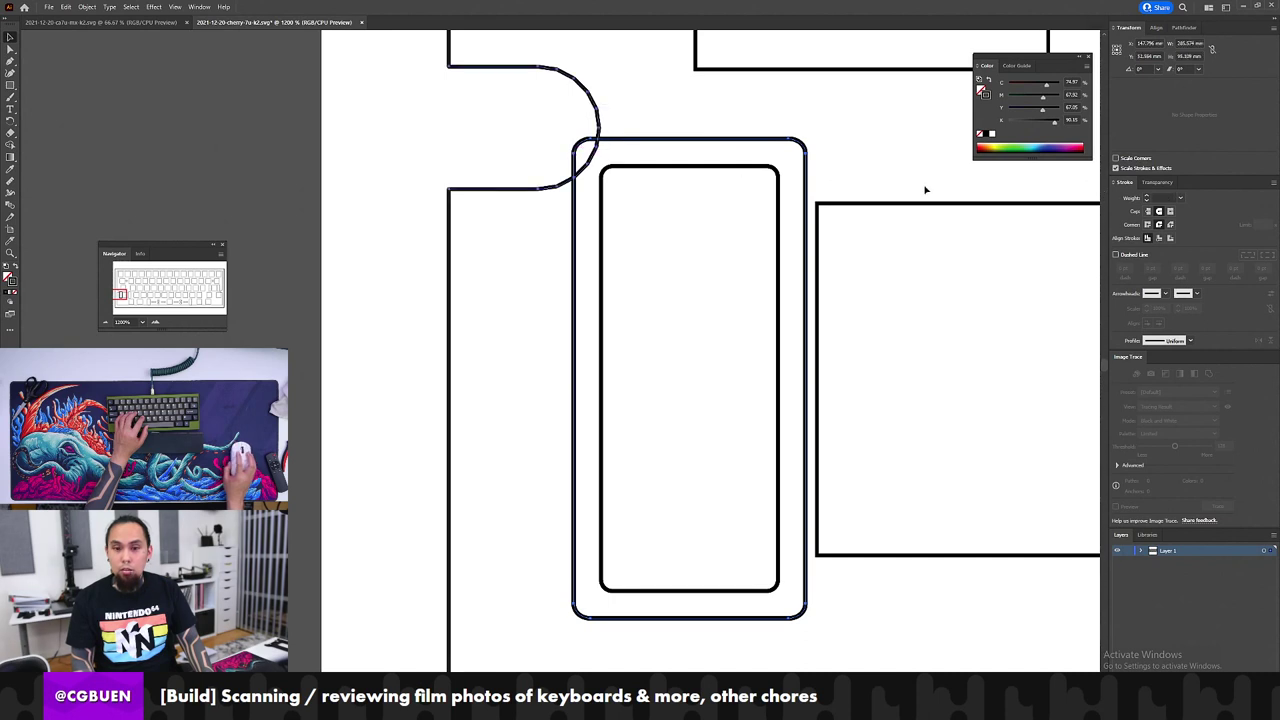
pyautogui.click(764, 169)
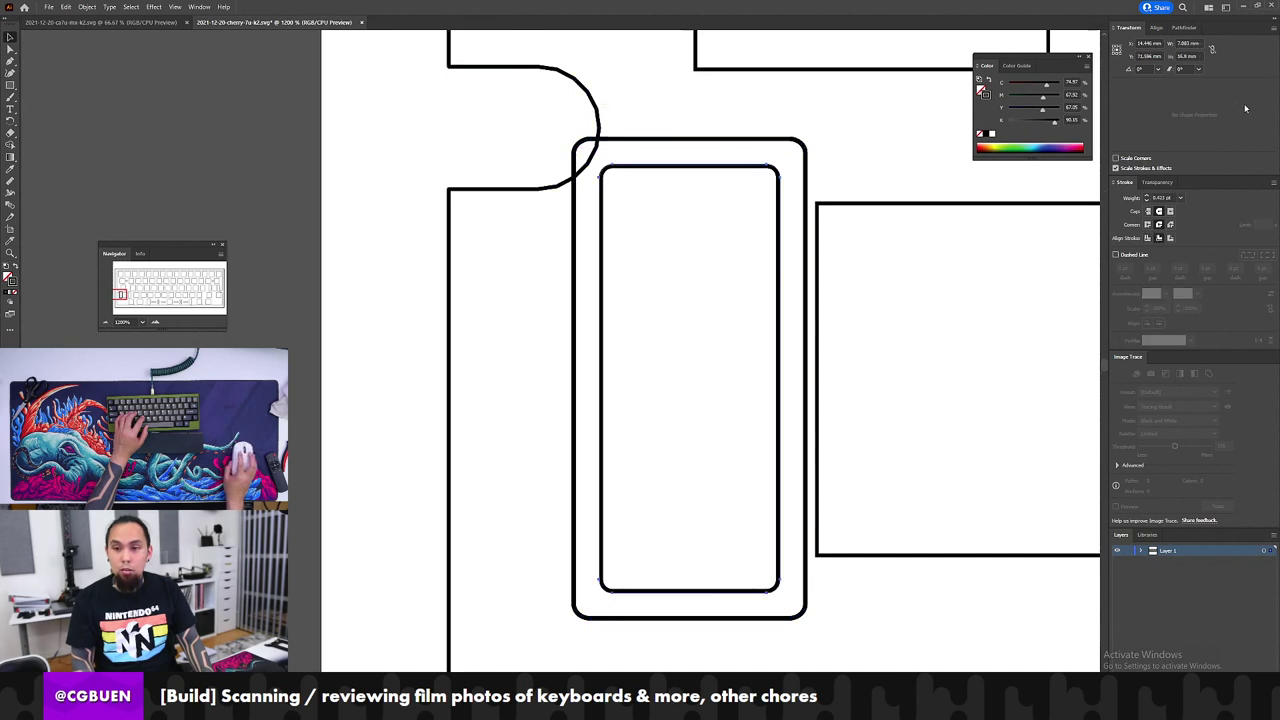
pyautogui.click(1147, 238)
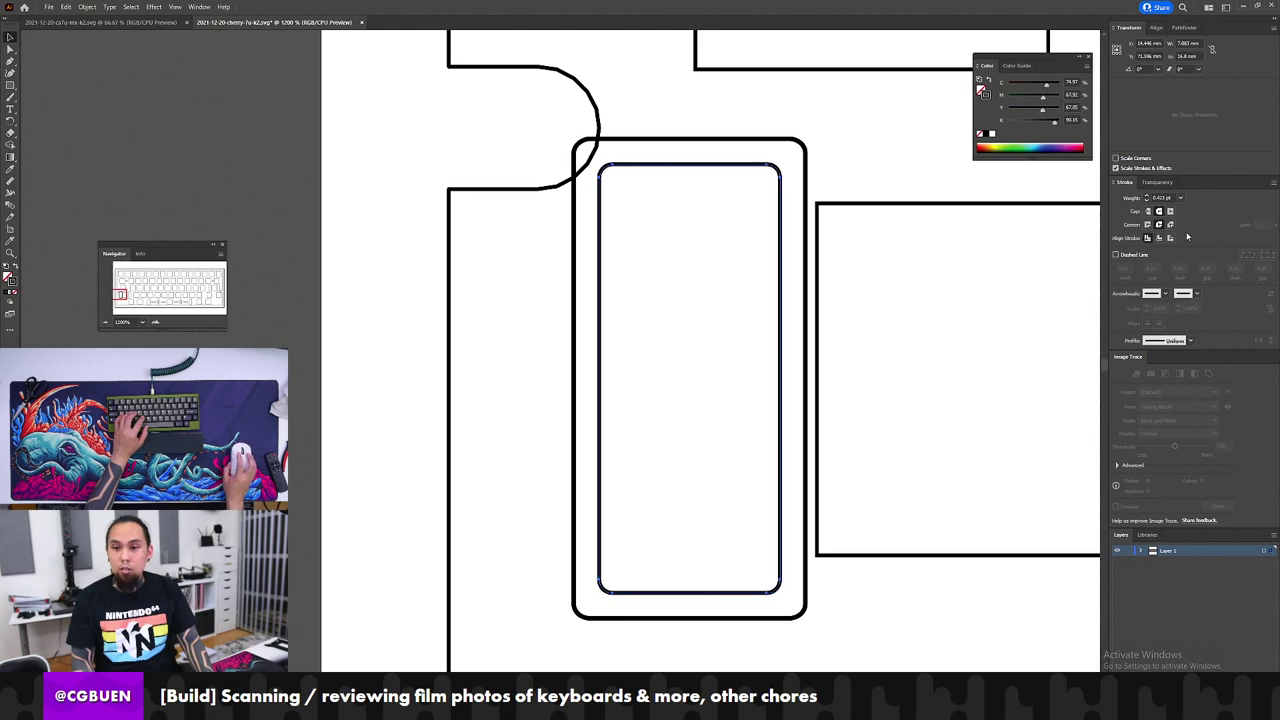
# Step: Subtract the enlarged slot copy from the plate outline with Minus Front to trim the edge notch around the slot
pyautogui.moveTo(634, 115); pyautogui.dragTo(578, 148)
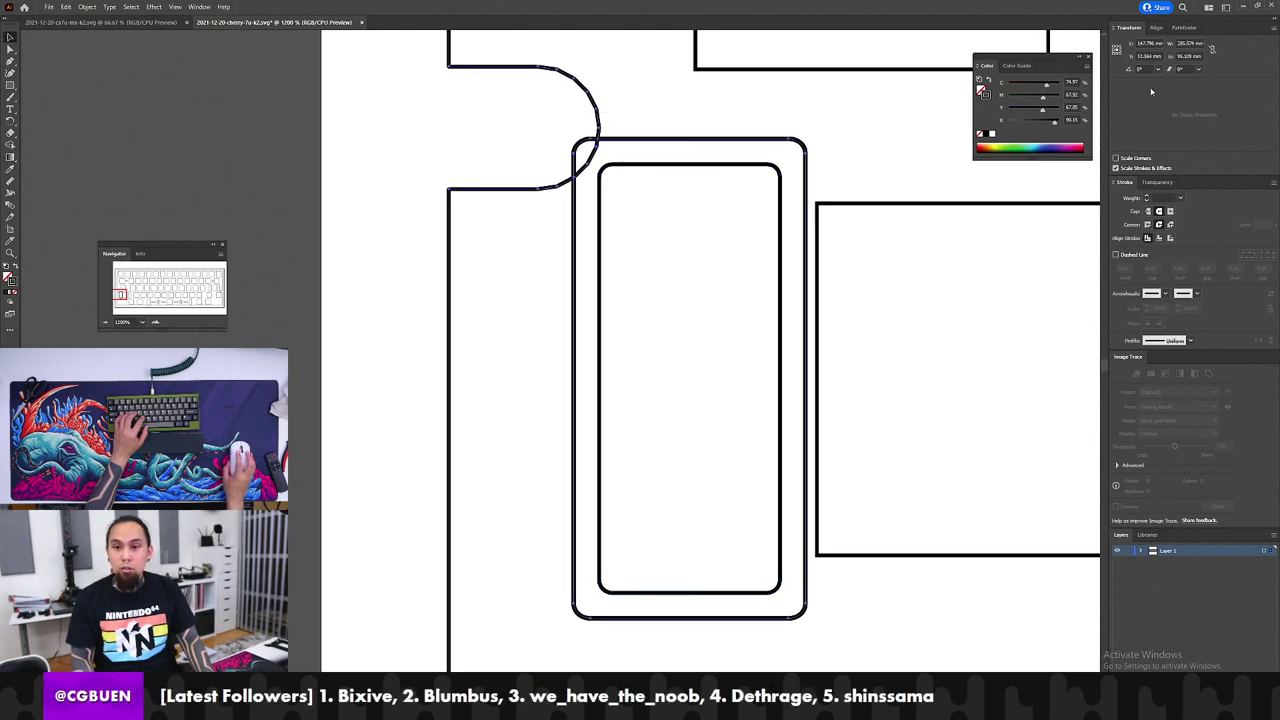
pyautogui.click(1181, 27)
pyautogui.click(1137, 55)
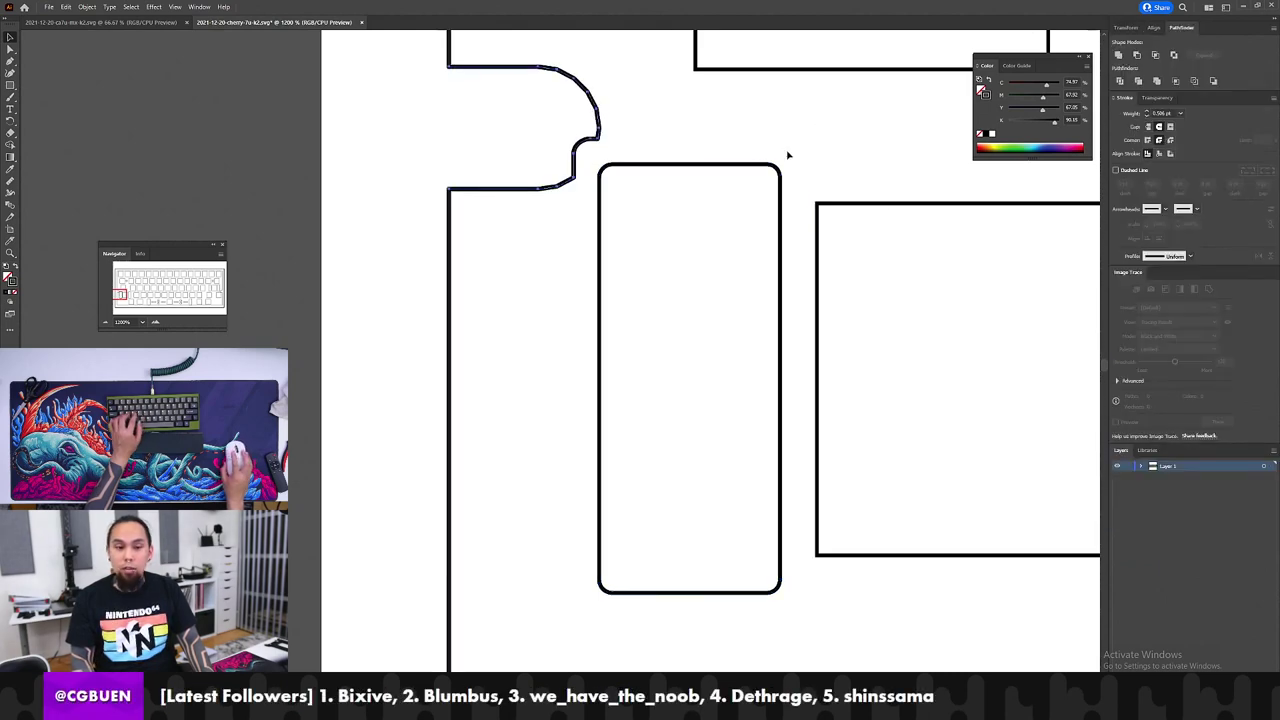
# Step: Look over the trimmed notch and the cutouts along the plate's bottom row
pyautogui.press('z')
pyautogui.keyDown('alt'); pyautogui.click(692, 195); pyautogui.keyUp('alt')
pyautogui.keyDown('alt'); pyautogui.click(585, 352); pyautogui.keyUp('alt')
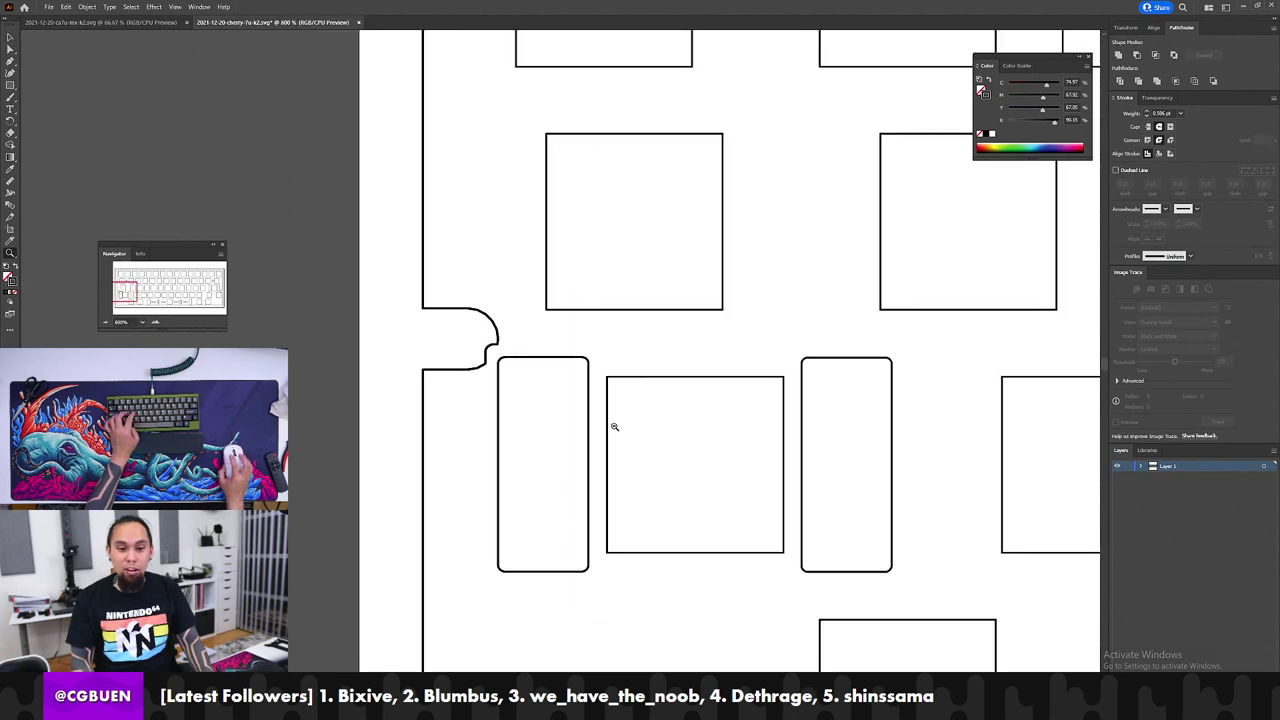
pyautogui.keyDown('alt'); pyautogui.click(650, 433); pyautogui.keyUp('alt')
pyautogui.keyDown('alt'); pyautogui.click(689, 443); pyautogui.keyUp('alt')
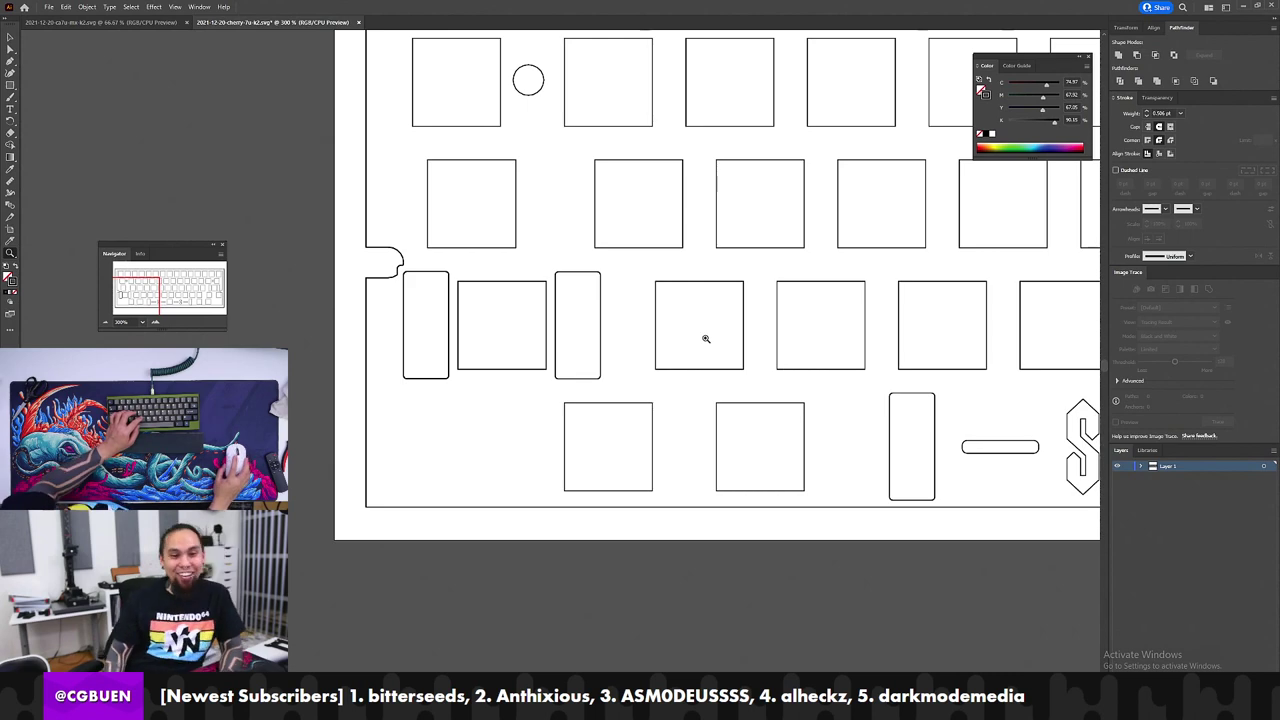
pyautogui.moveTo(703, 337); pyautogui.dragTo(334, 320)
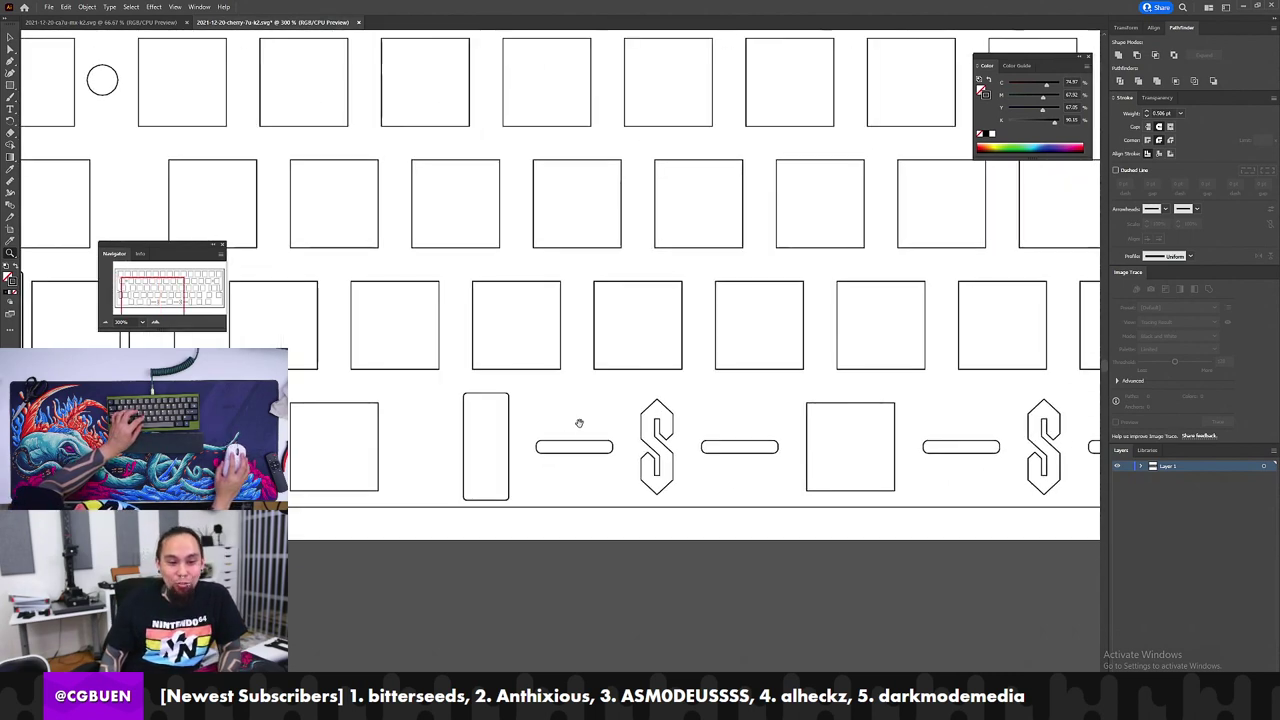
pyautogui.moveTo(580, 423); pyautogui.dragTo(605, 331)
pyautogui.moveTo(749, 406); pyautogui.dragTo(454, 435)
pyautogui.moveTo(691, 428); pyautogui.dragTo(611, 414)
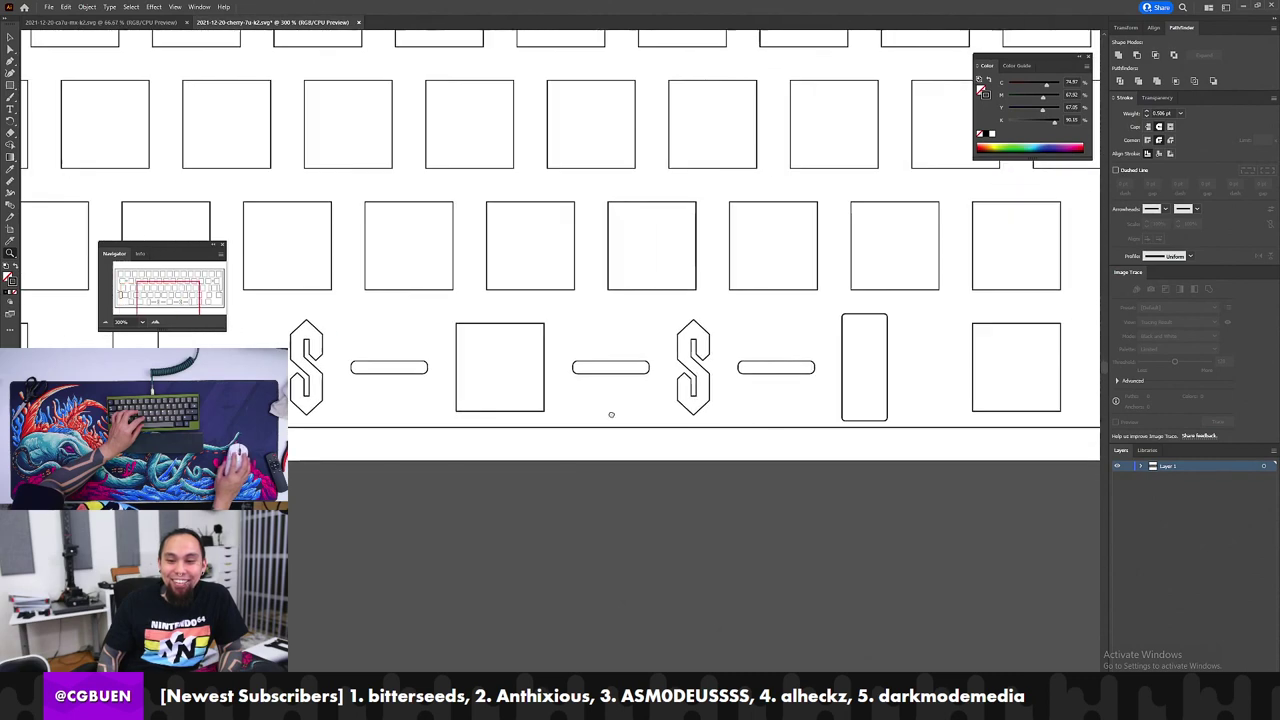
# Step: Inspect the dimensions of the bottom row's rounded stabilizer slot and its clearance from the plate's lower edge
pyautogui.moveTo(859, 396); pyautogui.dragTo(856, 398)
pyautogui.press('z')
pyautogui.doubleClick(870, 398)
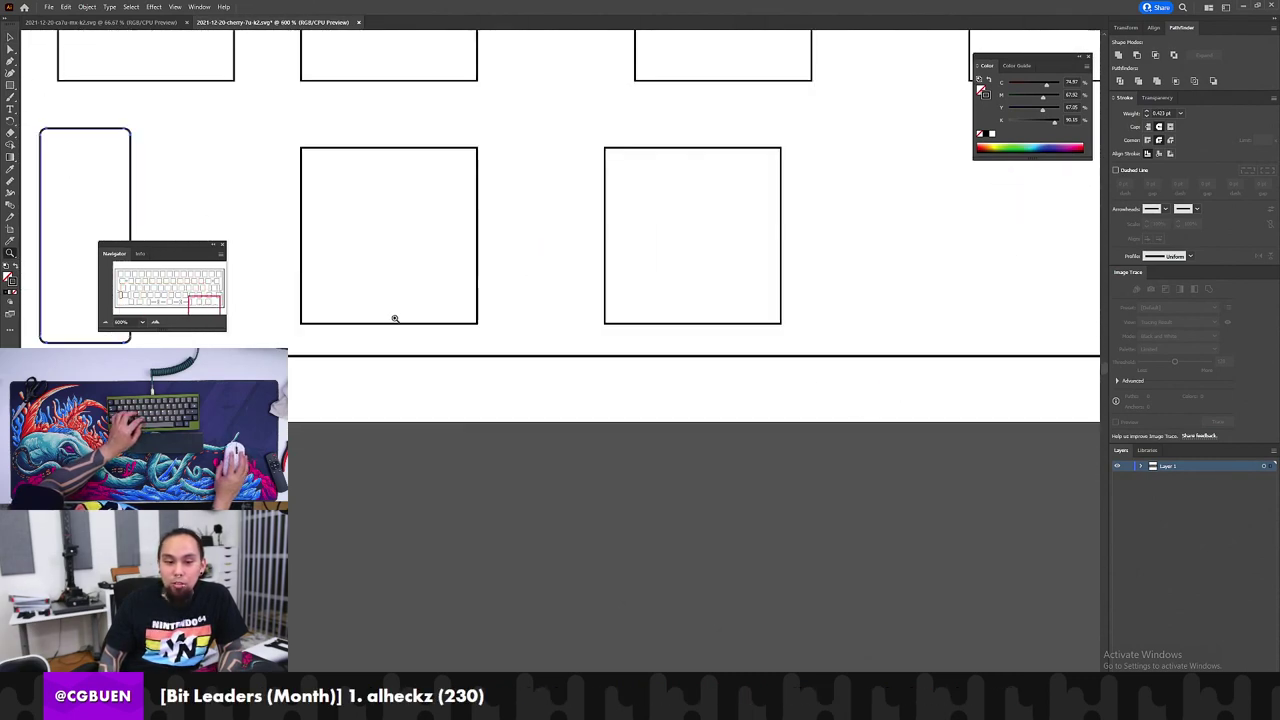
pyautogui.press('space')
pyautogui.moveTo(395, 319); pyautogui.dragTo(777, 331)
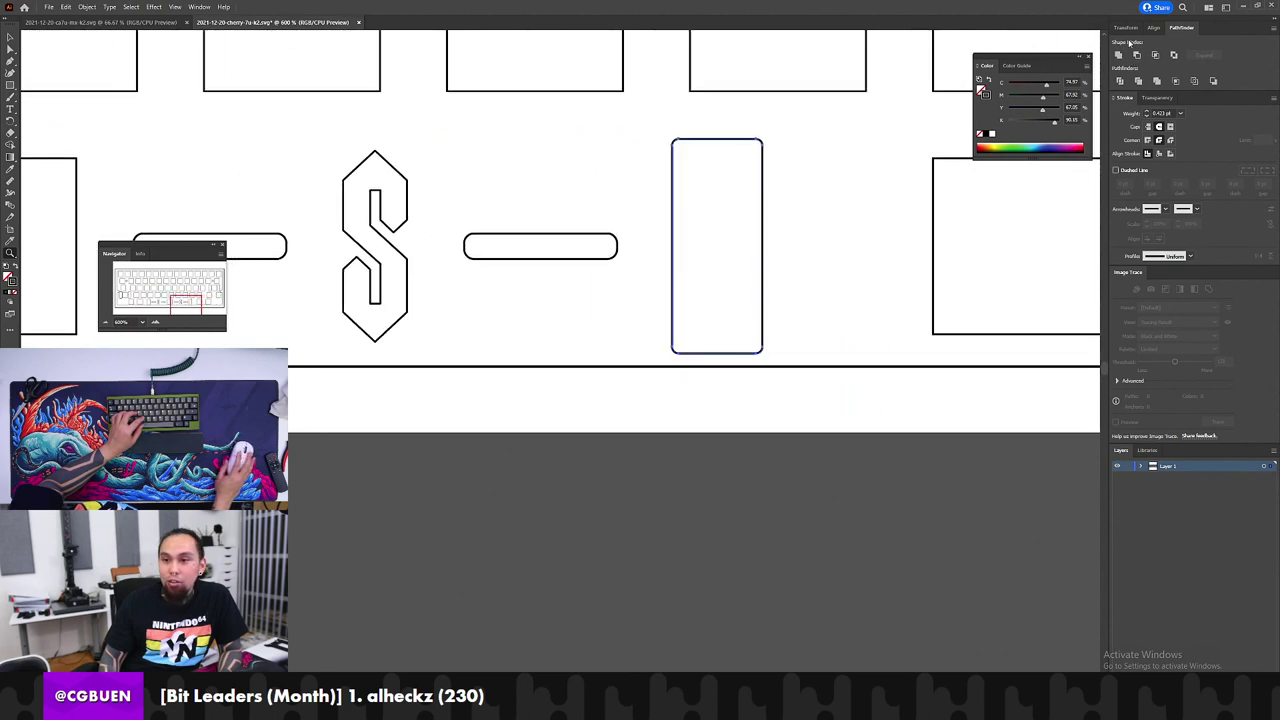
pyautogui.click(1126, 28)
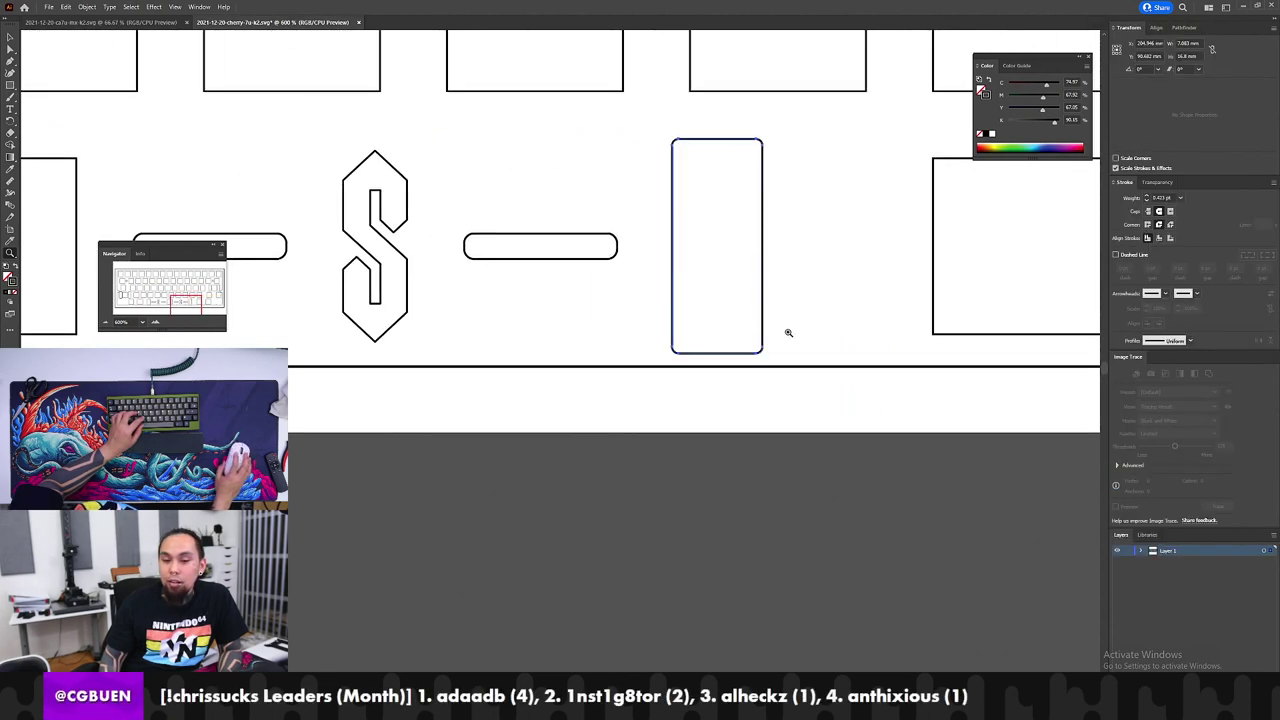
pyautogui.press('a')
pyautogui.click(803, 381)
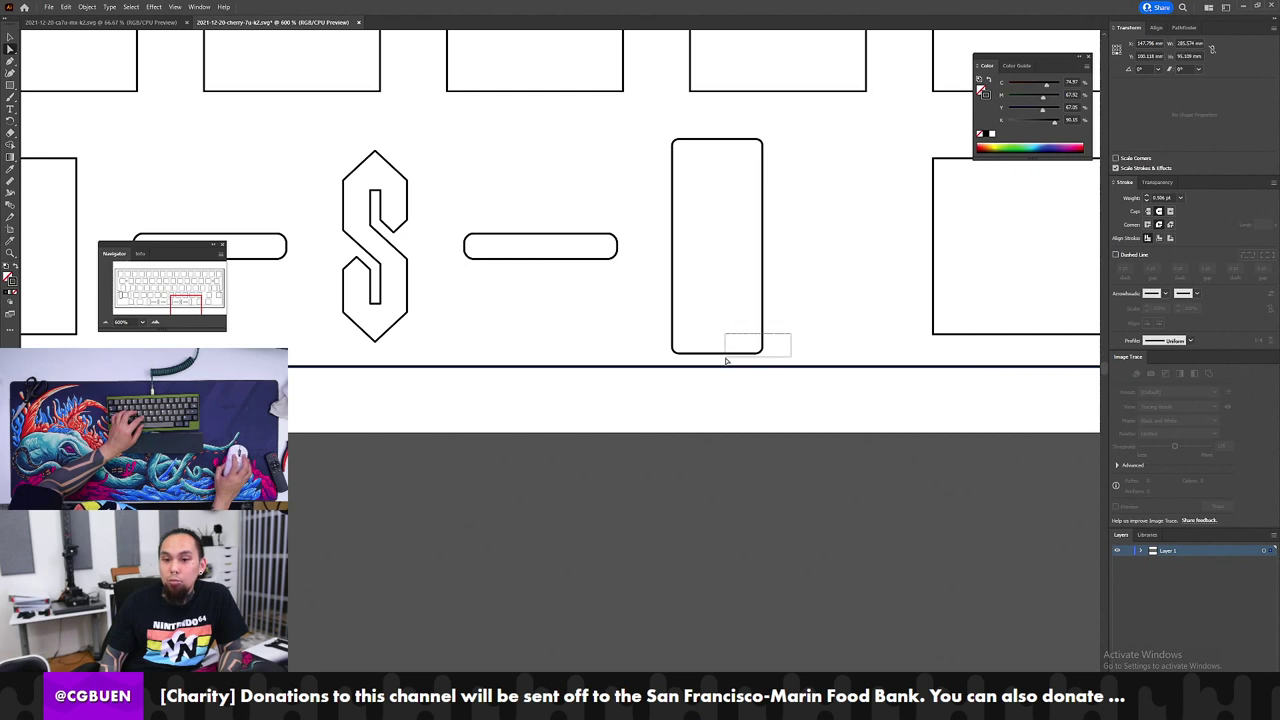
pyautogui.moveTo(726, 359); pyautogui.dragTo(725, 356)
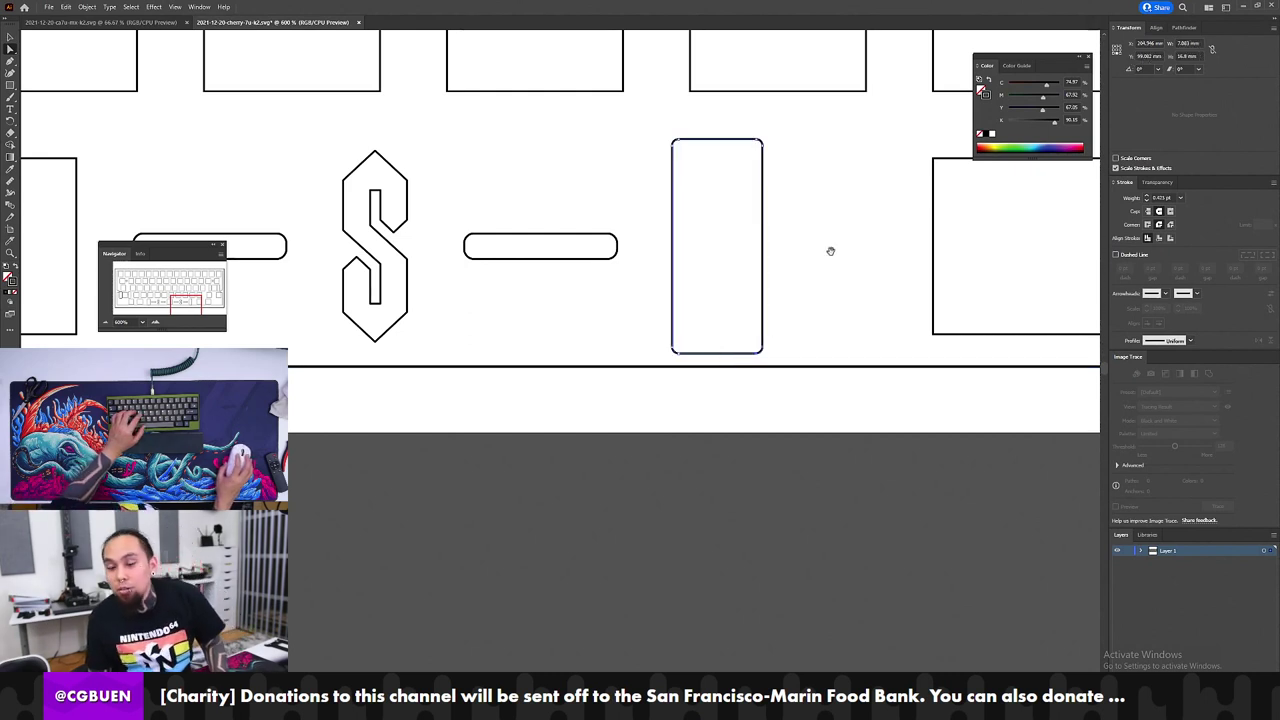
# Step: Examine the notch on the plate's right edge and how close it sits to the neighbouring rounded slot and switch cutout
pyautogui.moveTo(831, 251); pyautogui.dragTo(604, 299)
pyautogui.moveTo(700, 270); pyautogui.dragTo(531, 304)
pyautogui.moveTo(773, 283); pyautogui.dragTo(706, 300)
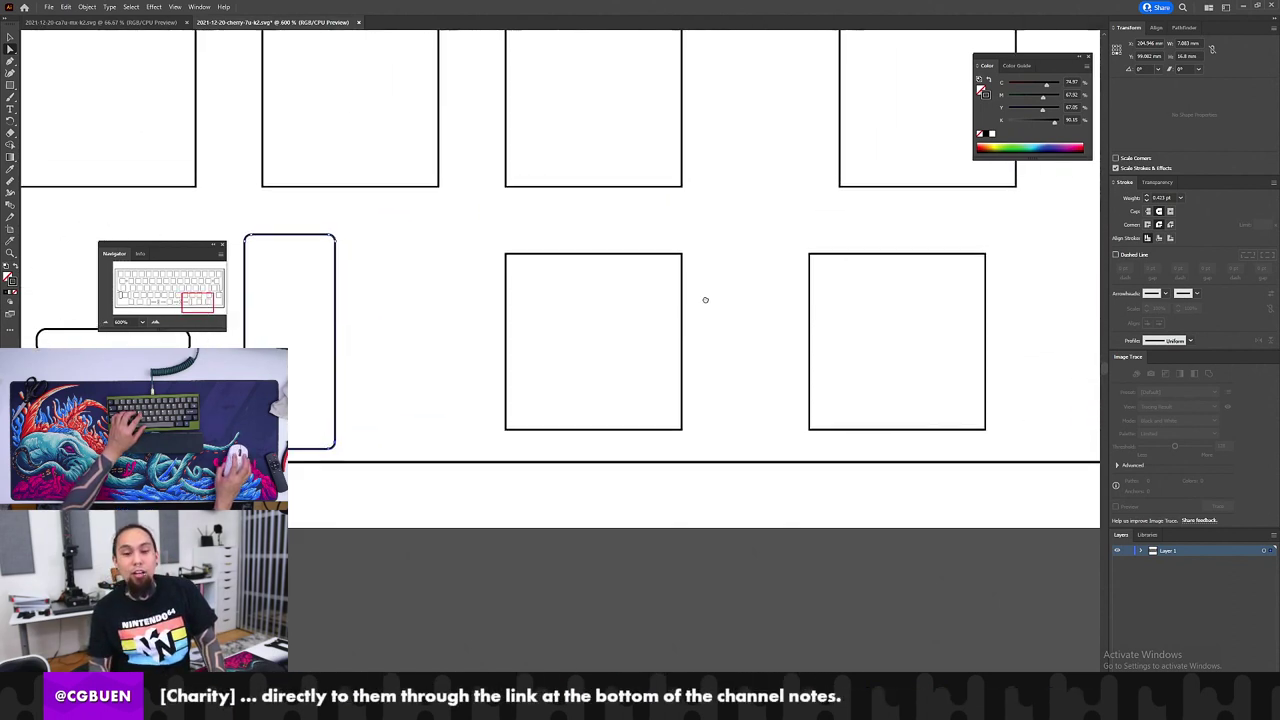
pyautogui.press('z')
pyautogui.keyDown('alt'); pyautogui.click(707, 299); pyautogui.keyUp('alt')
pyautogui.keyDown('alt'); pyautogui.click(713, 297); pyautogui.keyUp('alt')
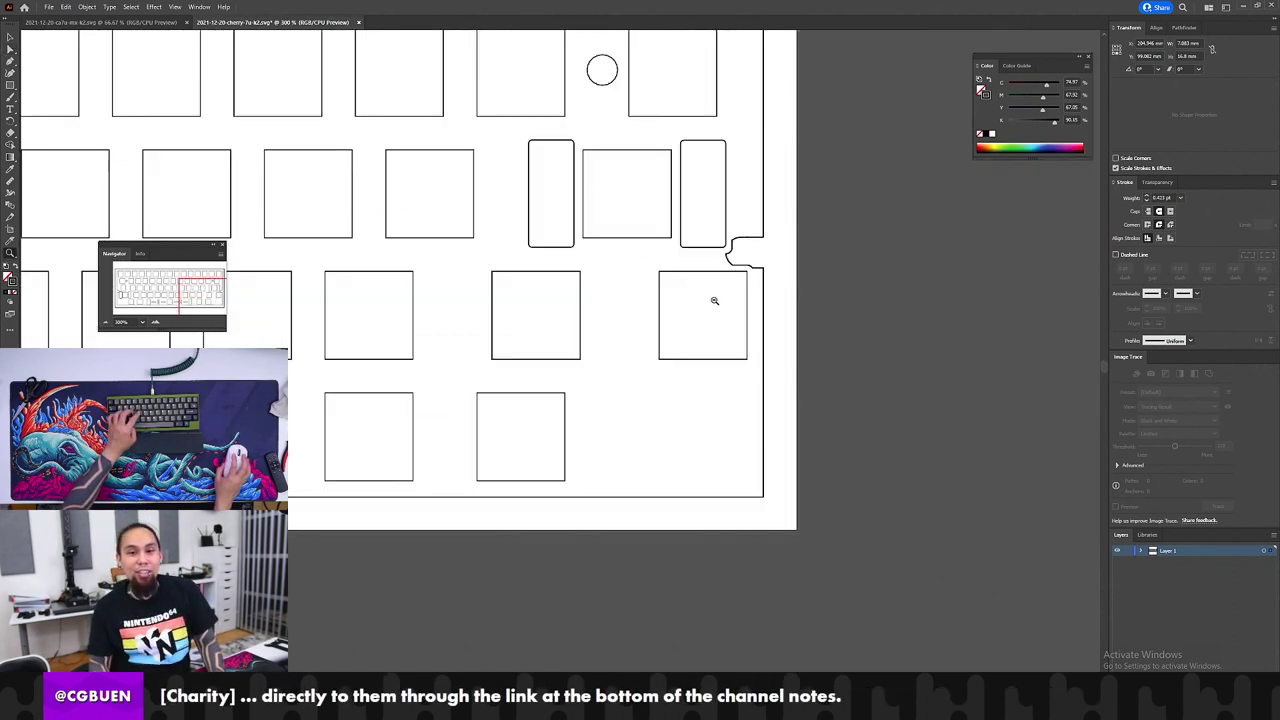
pyautogui.click(712, 244)
pyautogui.click(612, 362)
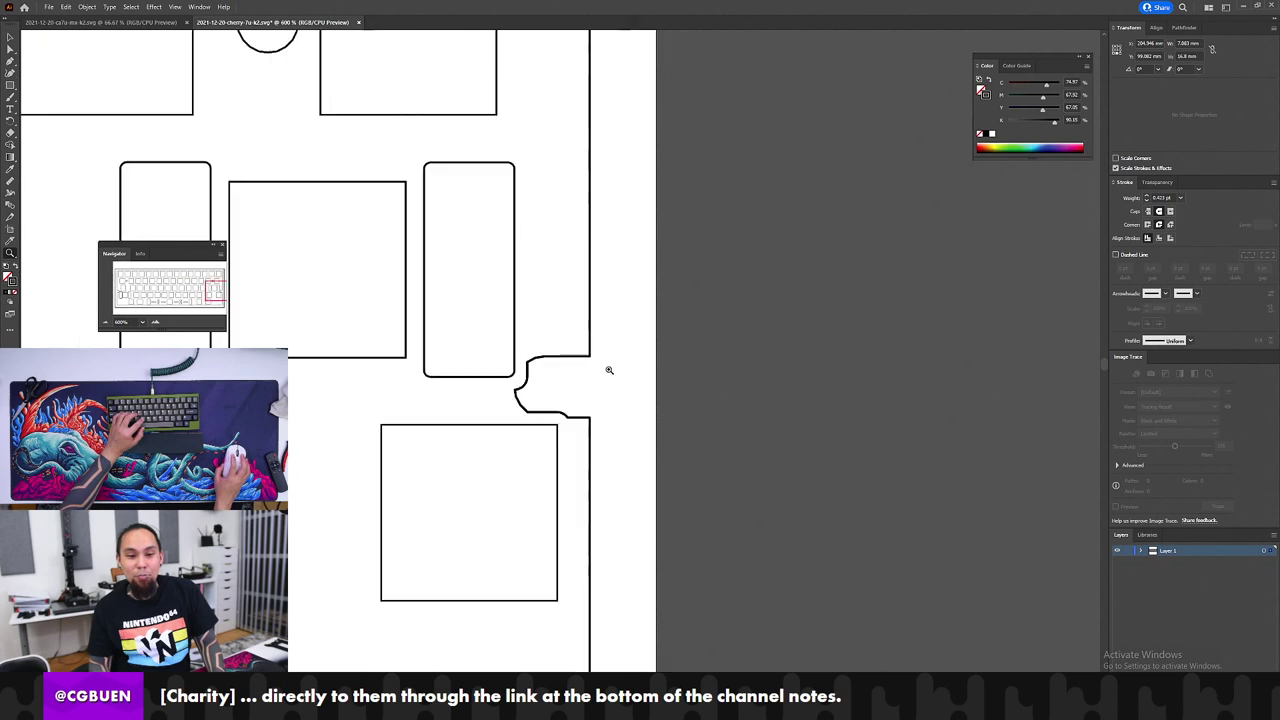
pyautogui.click(514, 463)
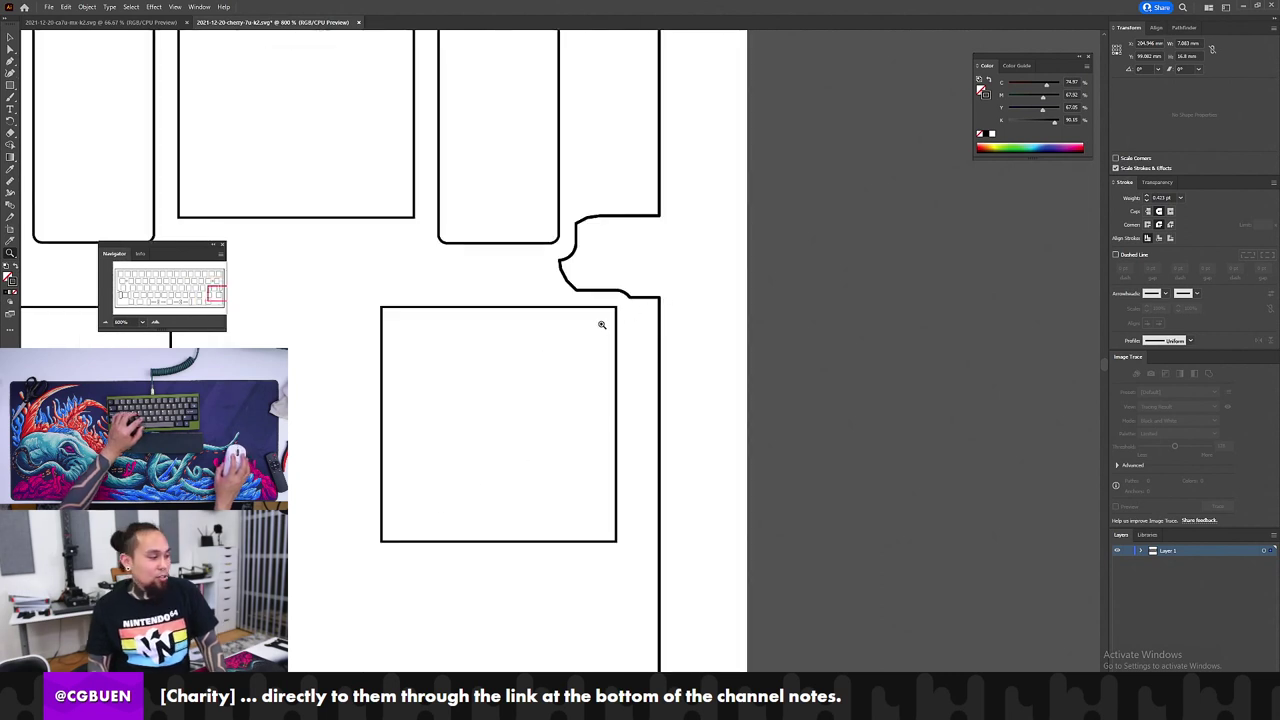
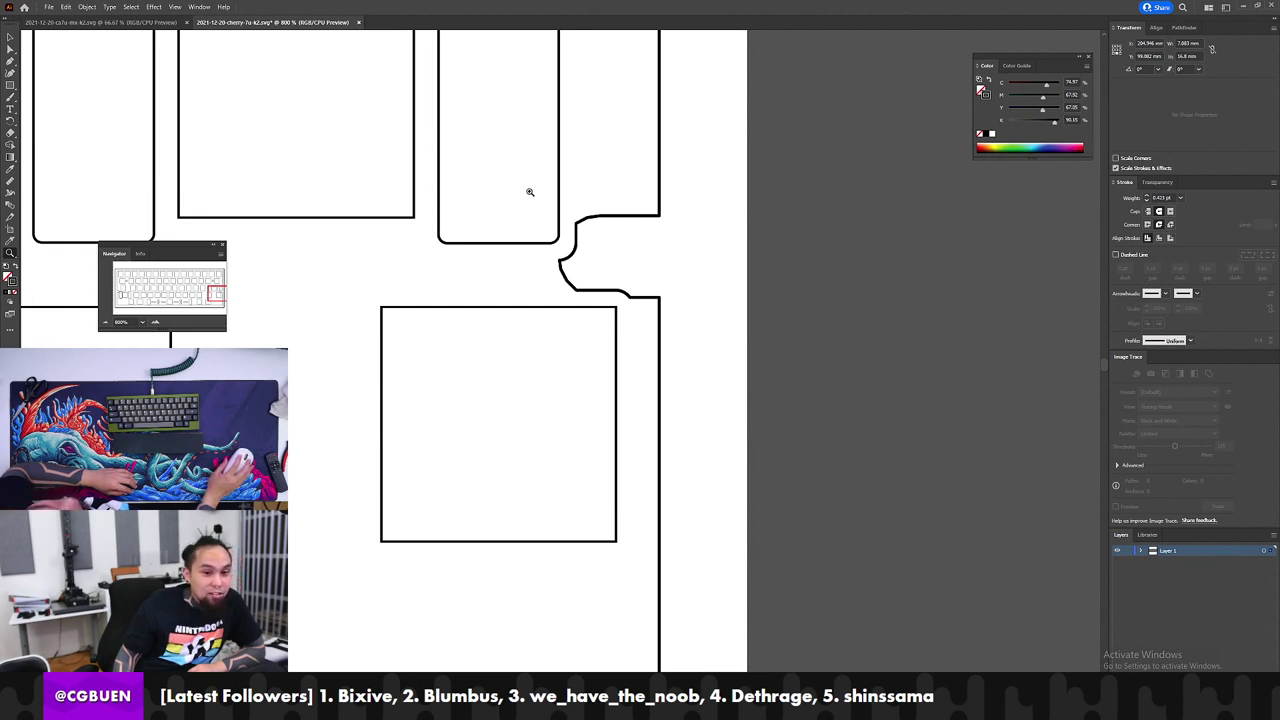
# Step: Align the stroke of the rounded slot next to the plate's right edge notch to the outside
pyautogui.moveTo(583, 160); pyautogui.dragTo(504, 261)
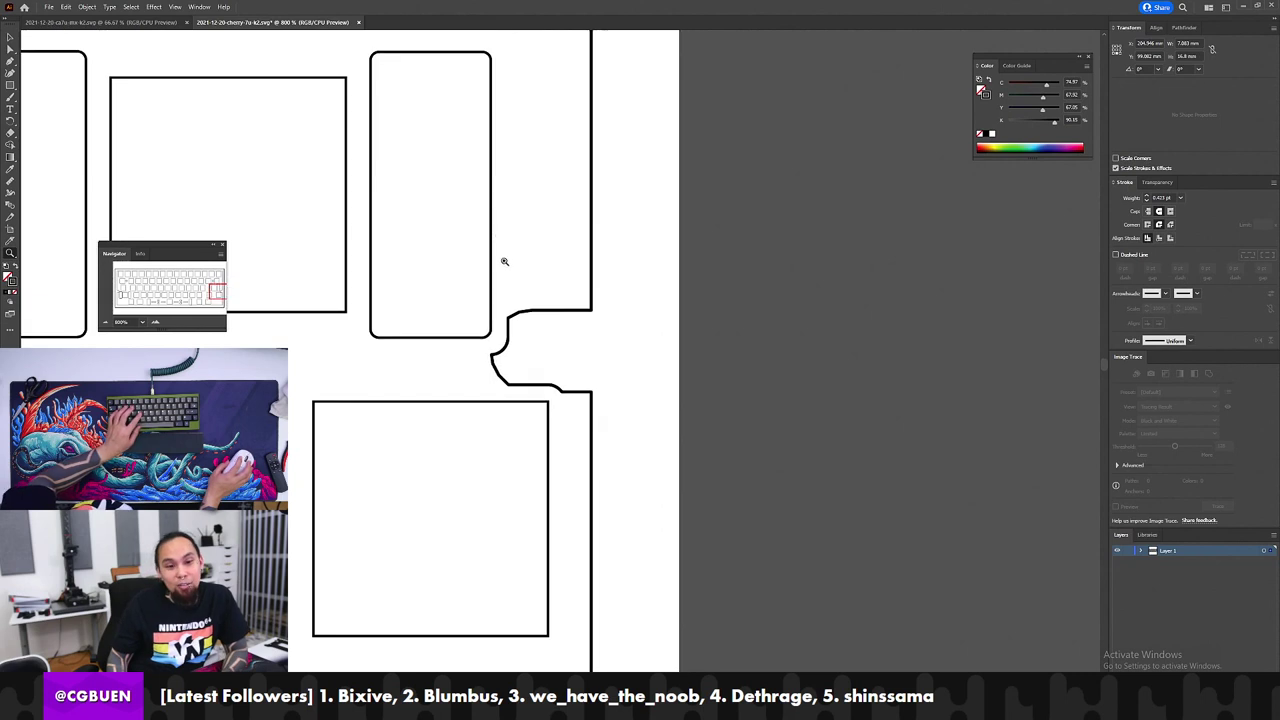
pyautogui.press('v')
pyautogui.click(490, 162)
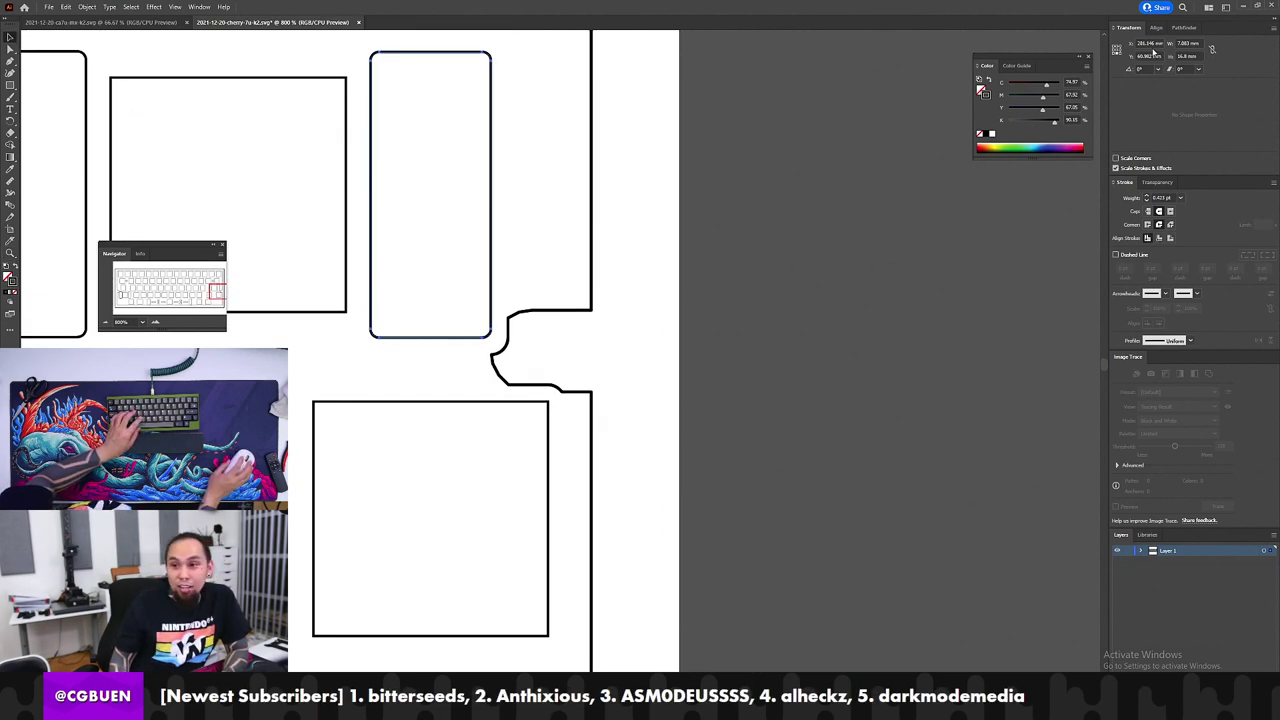
pyautogui.click(1170, 238)
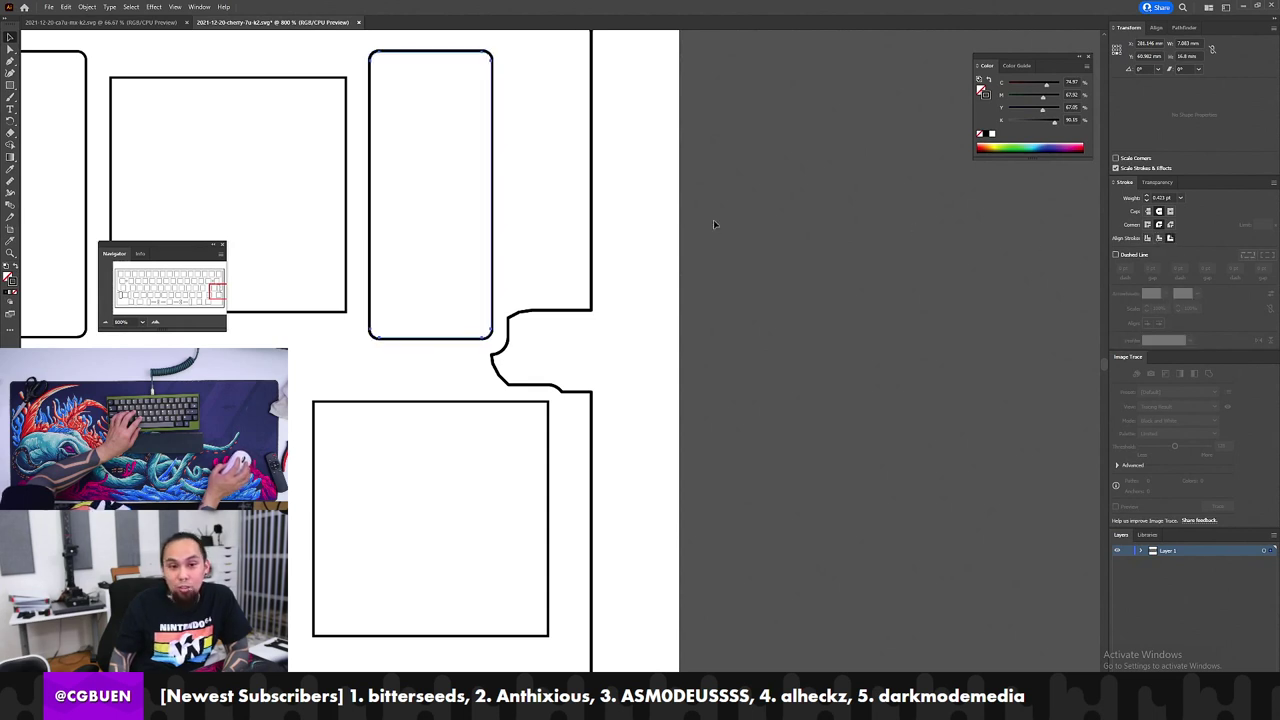
# Step: Set the stroke weight of the rounded slot beside the right edge notch to 2 pt
pyautogui.click(1172, 28)
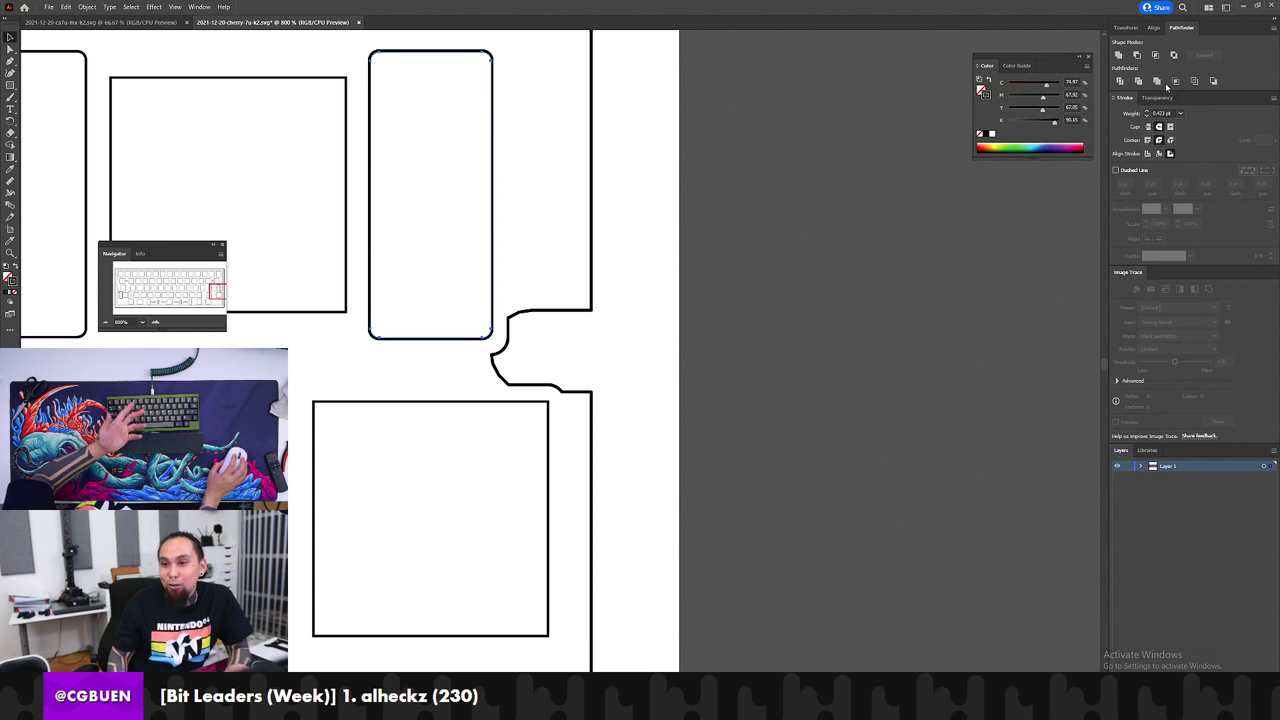
pyautogui.click(1168, 116)
pyautogui.hotkey('ctrl', 'a')
pyautogui.write('2')
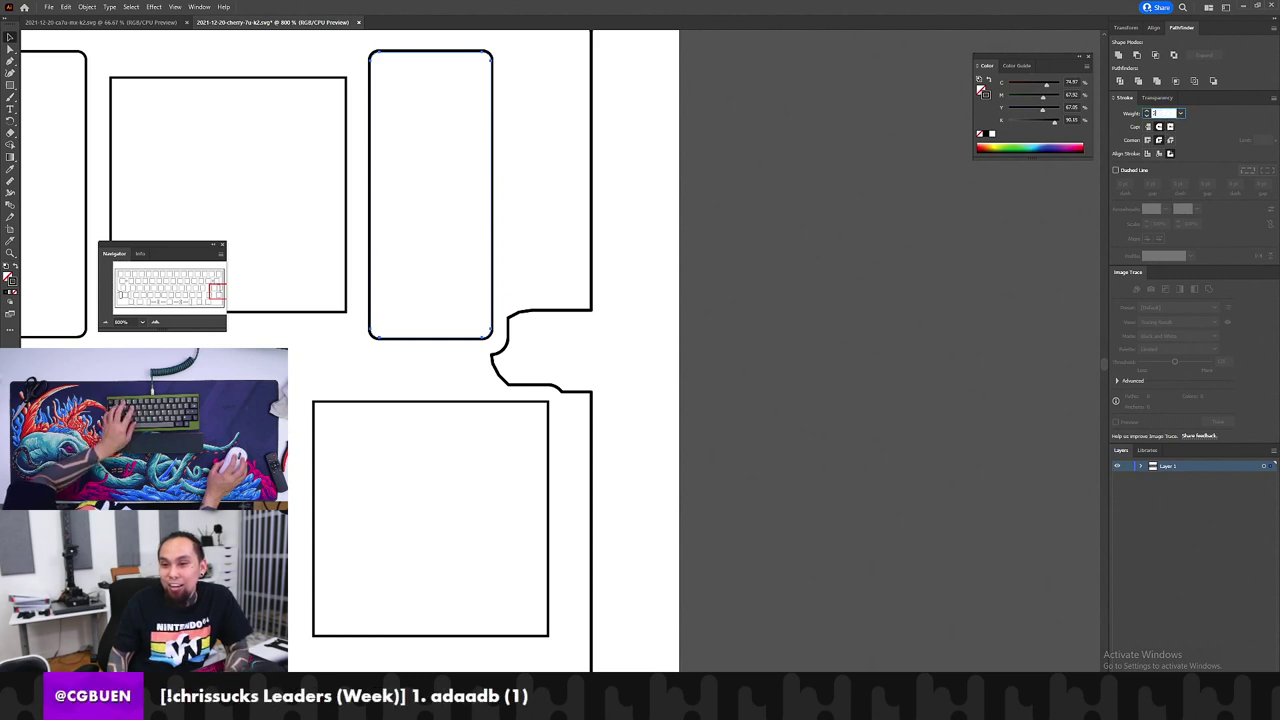
pyautogui.press('Tab')
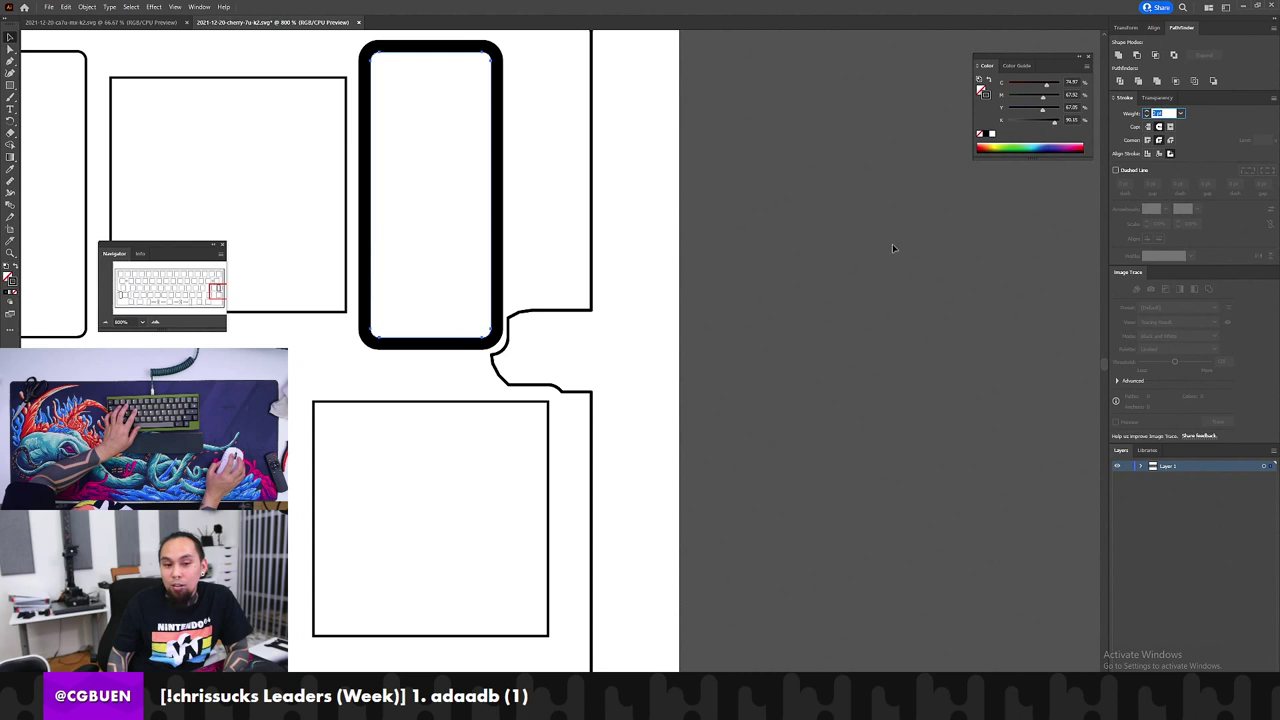
# Step: Set the stroke weight of the rounded slot beside the right edge notch to 2 mm
pyautogui.write('2mm')
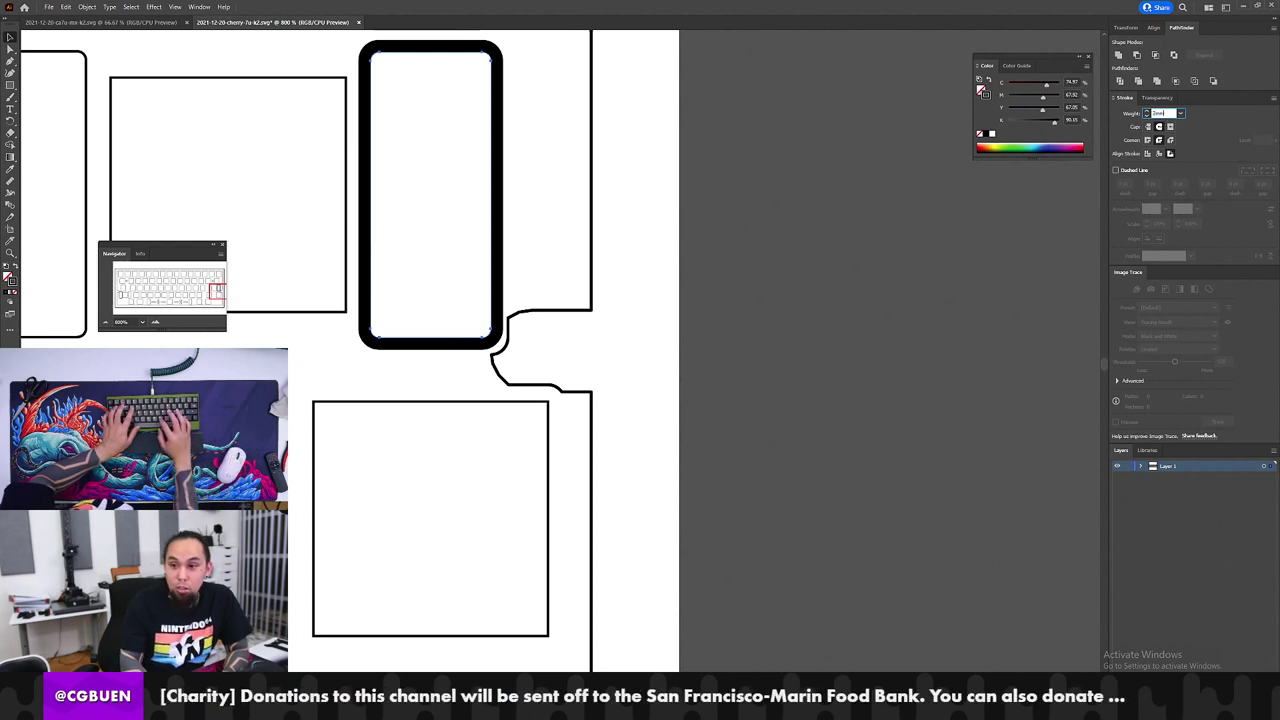
pyautogui.press('Tab')
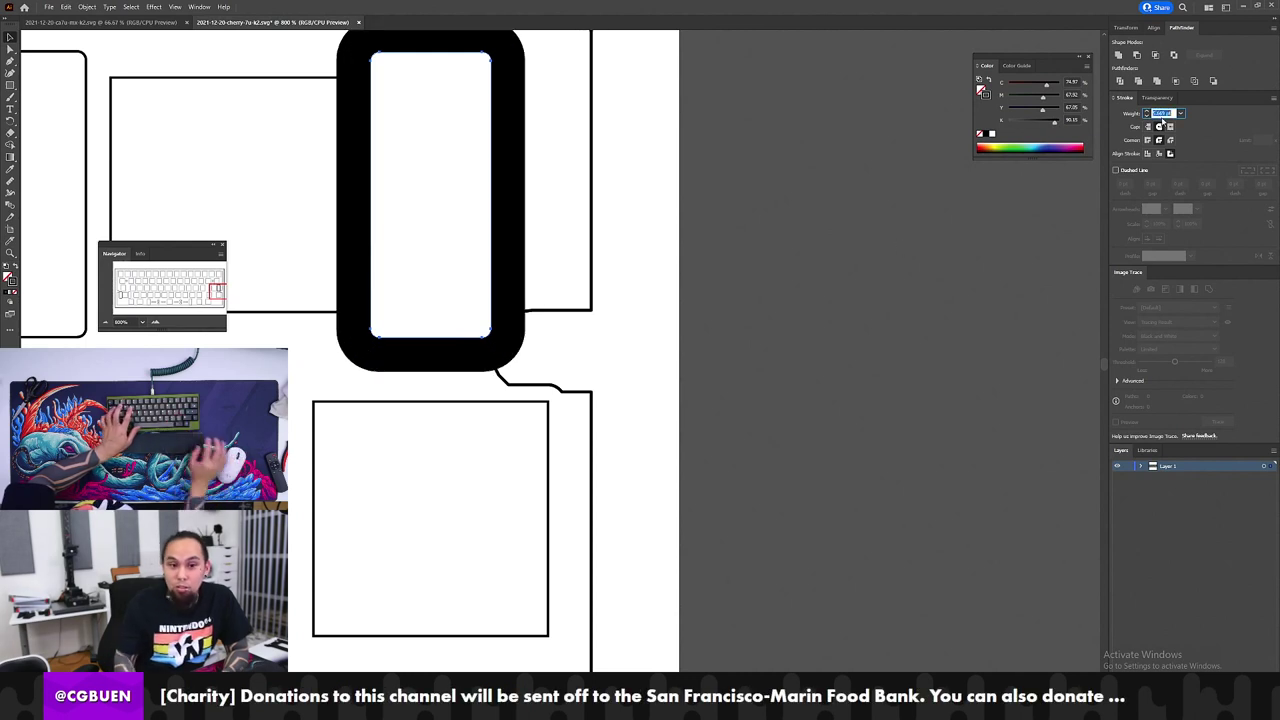
pyautogui.click(631, 346)
pyautogui.click(508, 306)
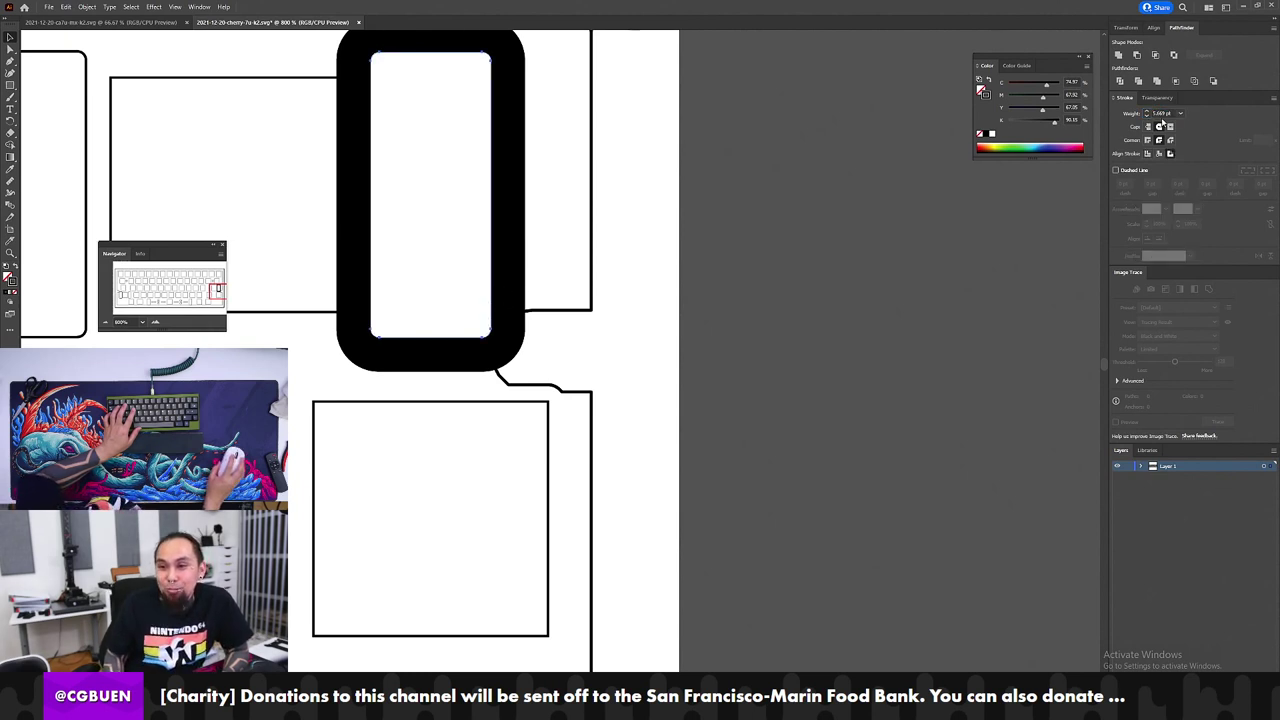
pyautogui.moveTo(520, 190); pyautogui.dragTo(446, 212)
pyautogui.hotkey('ctrl', 'z')
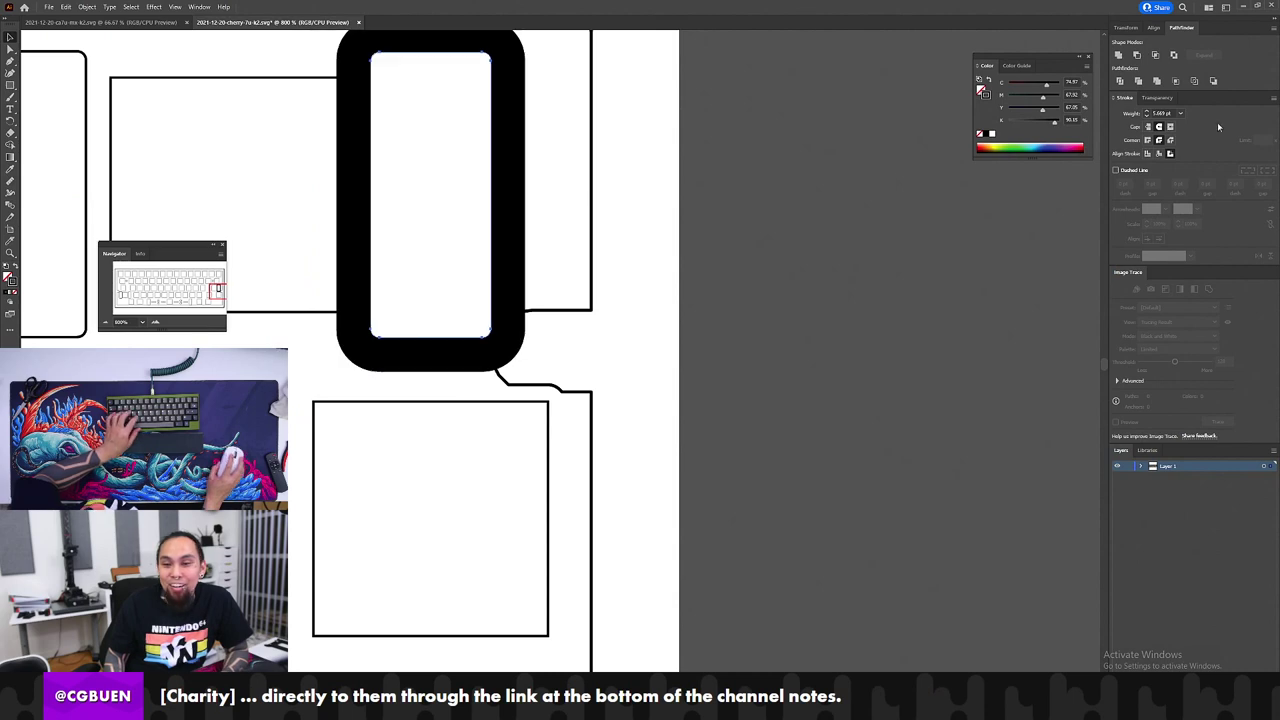
# Step: Set the stroke weight of the rounded slot beside the right edge notch to 1 mm
pyautogui.click(1170, 112)
pyautogui.write('1mm')
pyautogui.press('Return')
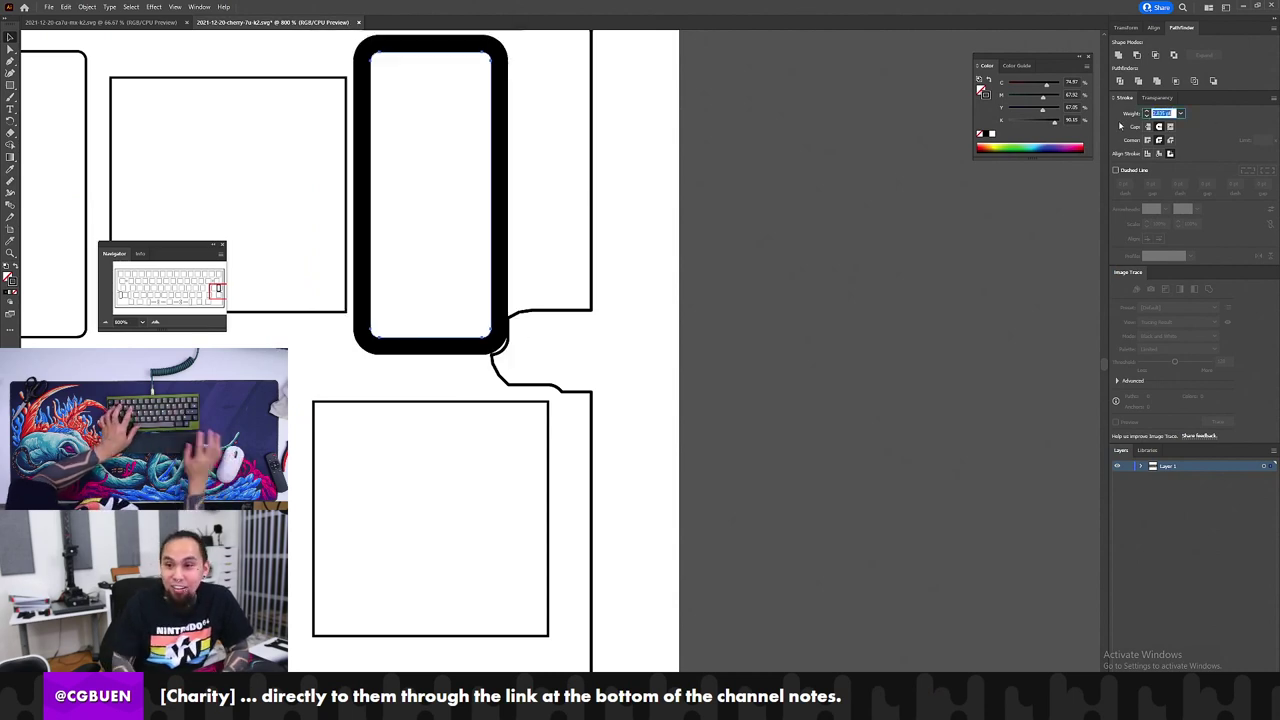
pyautogui.click(545, 375)
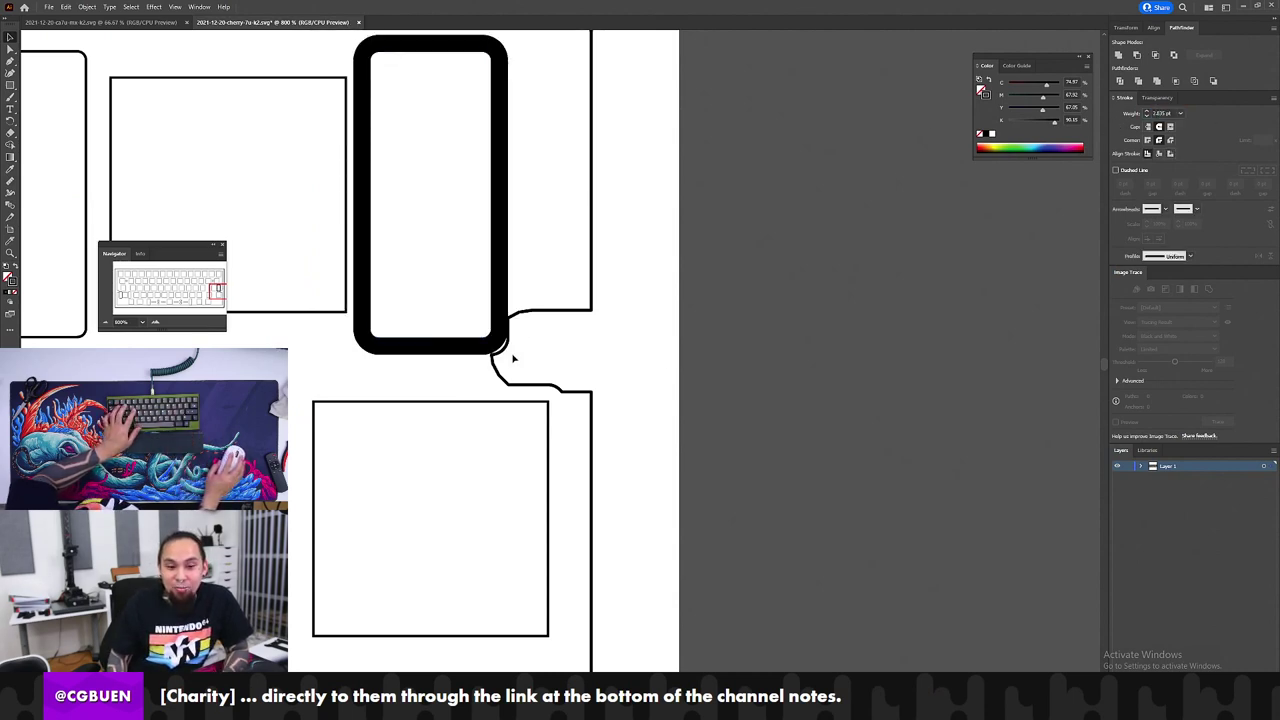
# Step: Outline the thick stroke of the rounded slot beside the notch so that it becomes a filled ring
pyautogui.scroll(3, 512, 357)
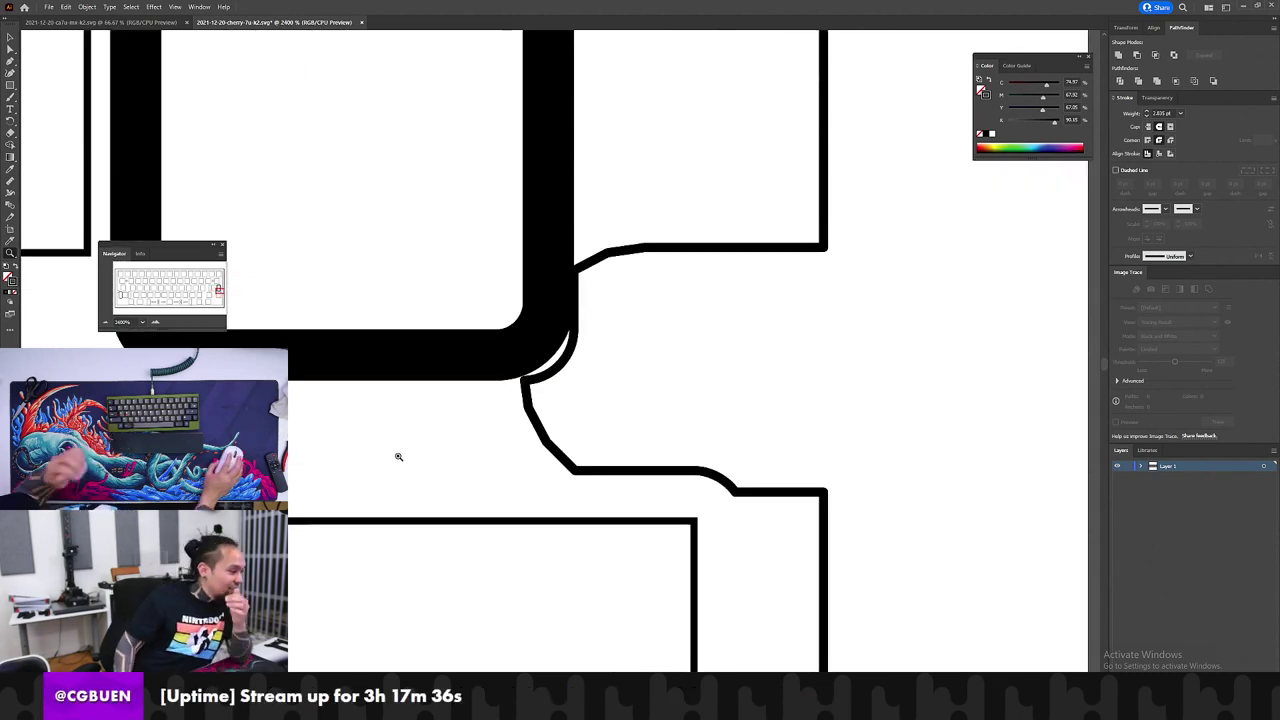
pyautogui.press('a')
pyautogui.click(549, 108)
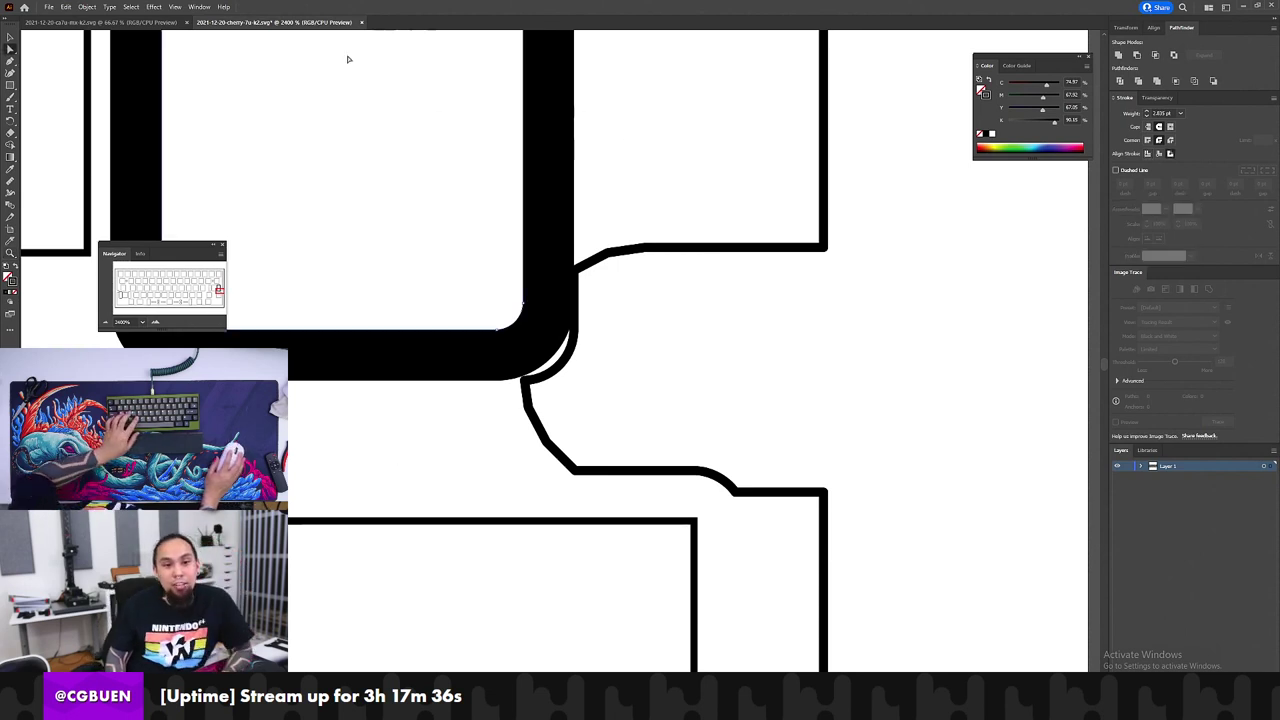
pyautogui.click(86, 7)
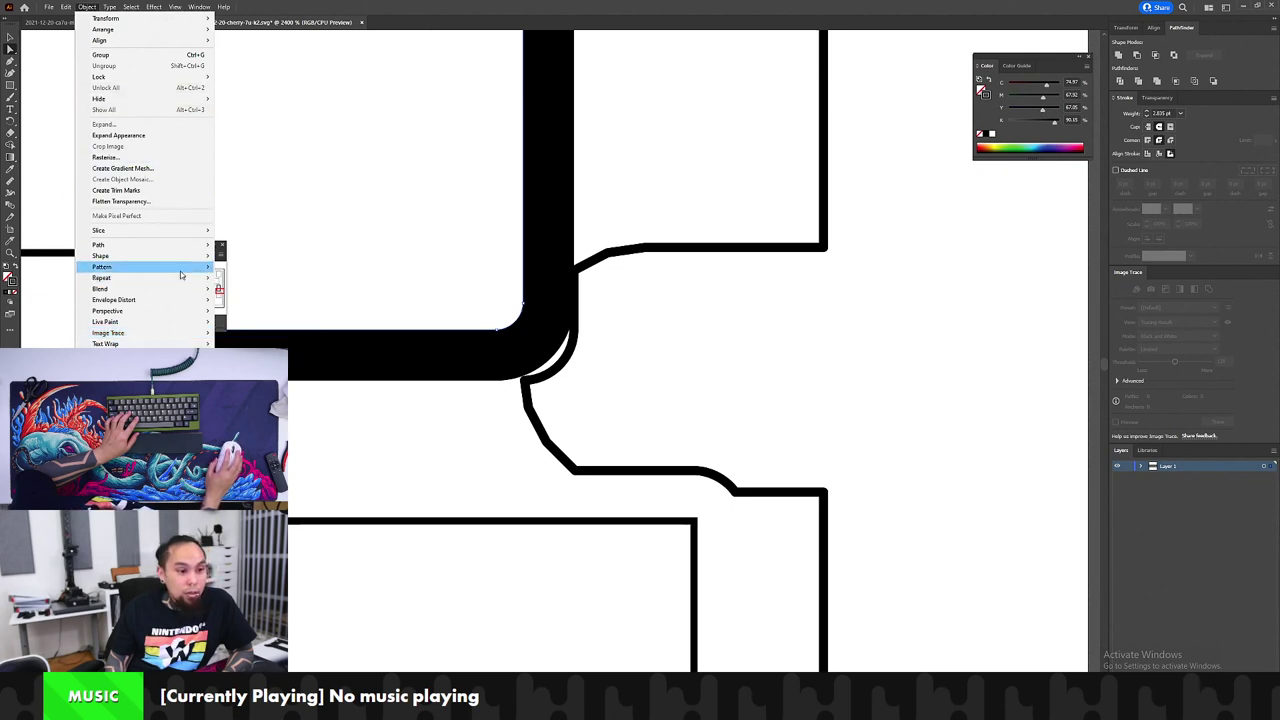
pyautogui.moveTo(213, 246)
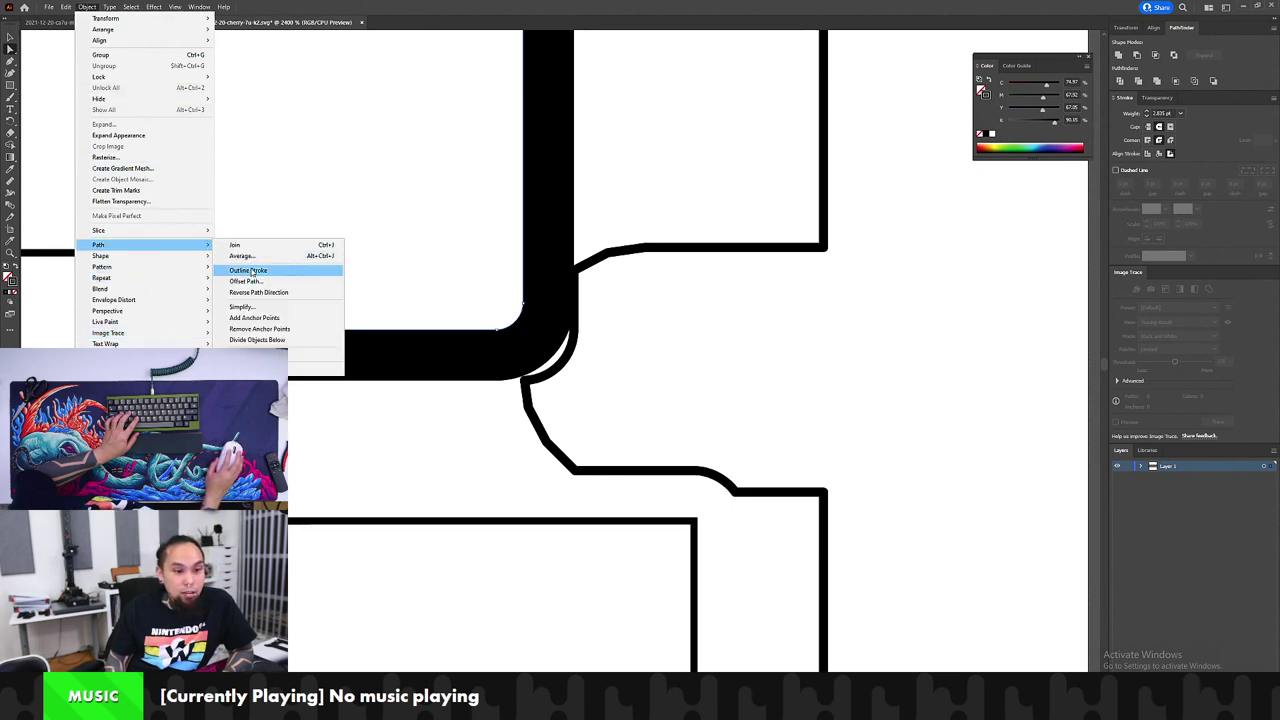
pyautogui.click(250, 271)
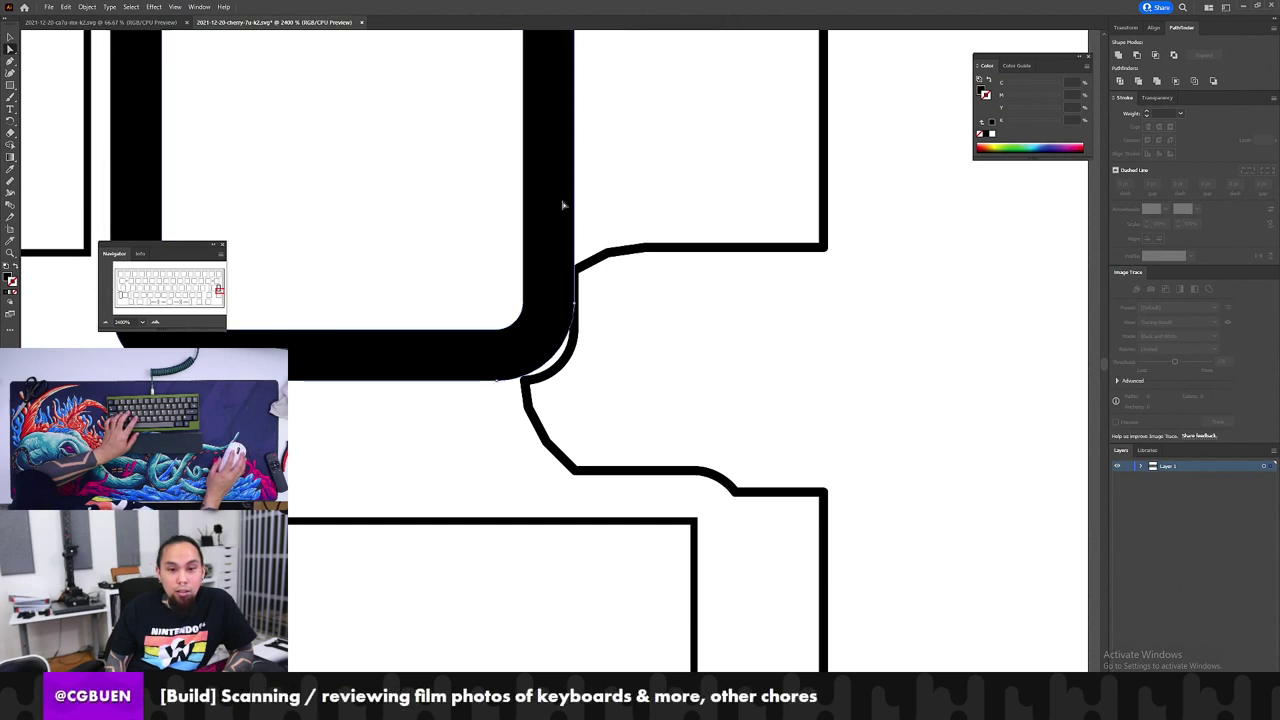
# Step: Try to unite the slot's outlined ring with the plate's notched right edge, and undo the union
pyautogui.scroll(2, 589, 171)
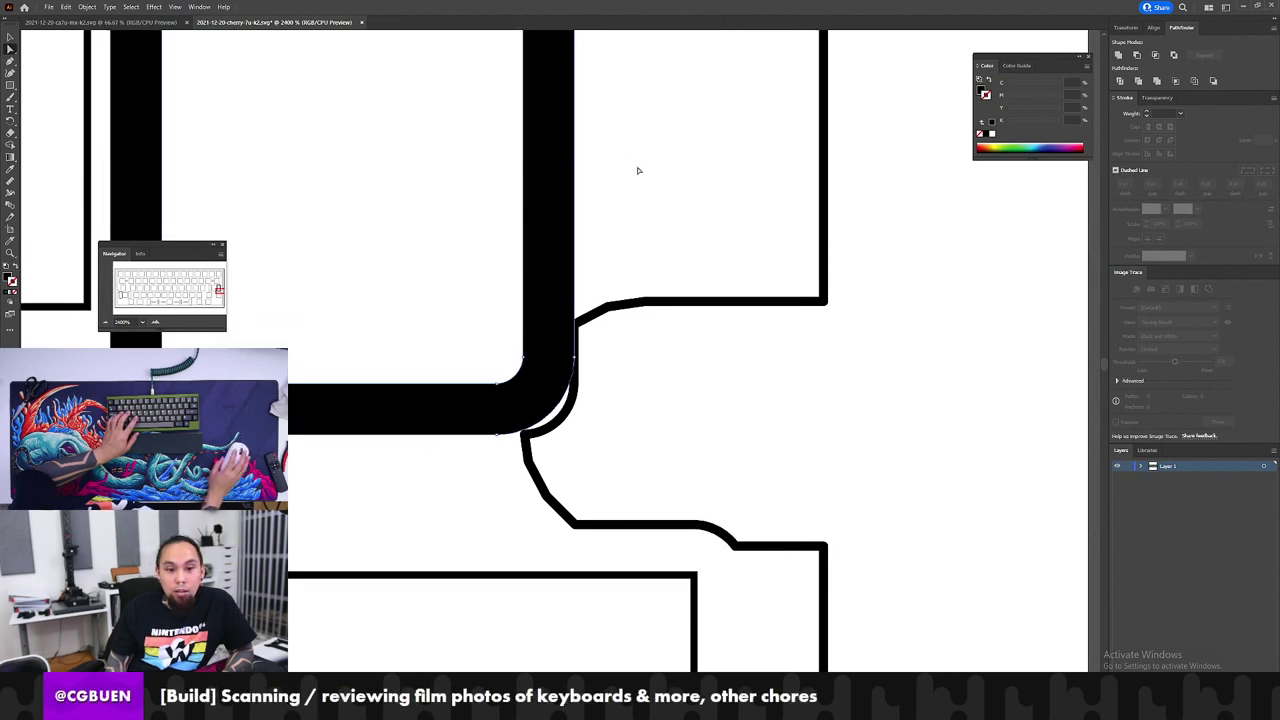
pyautogui.moveTo(640, 156); pyautogui.dragTo(548, 248)
pyautogui.scroll(3, 590, 250)
pyautogui.press('z')
pyautogui.keyDown('alt'); pyautogui.click(578, 260); pyautogui.keyUp('alt')
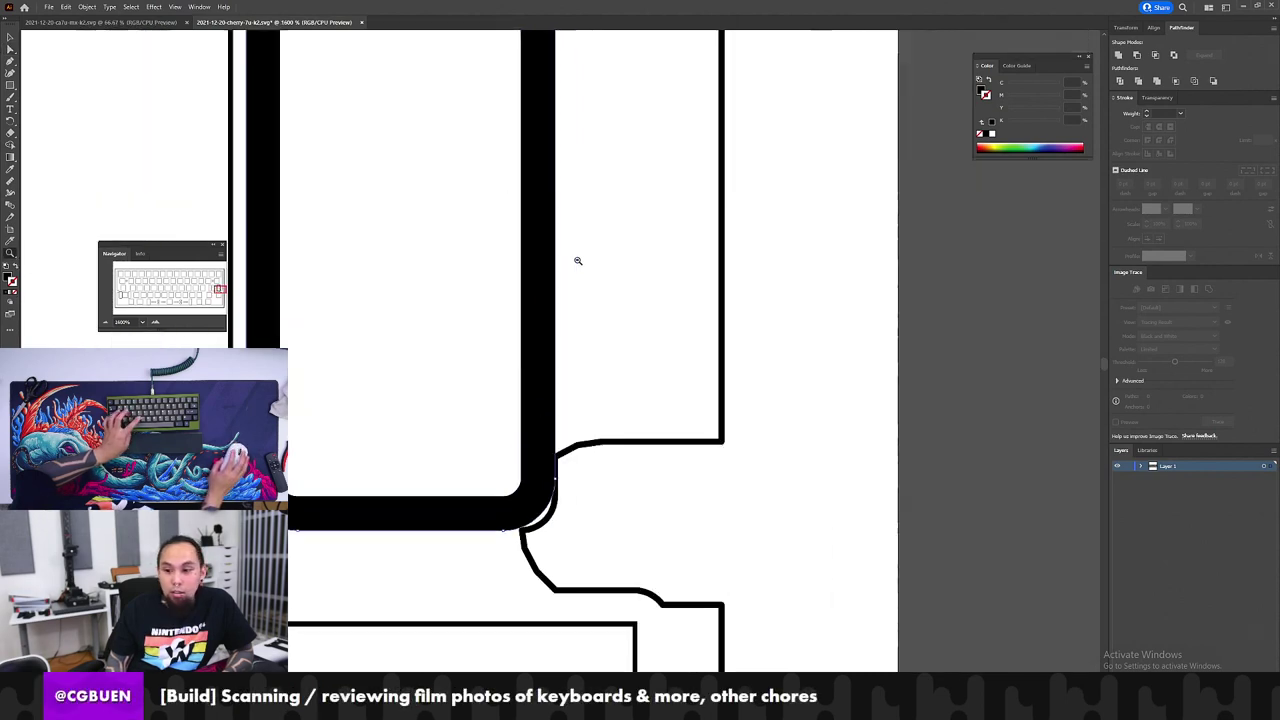
pyautogui.hotkey('ctrl', '-')
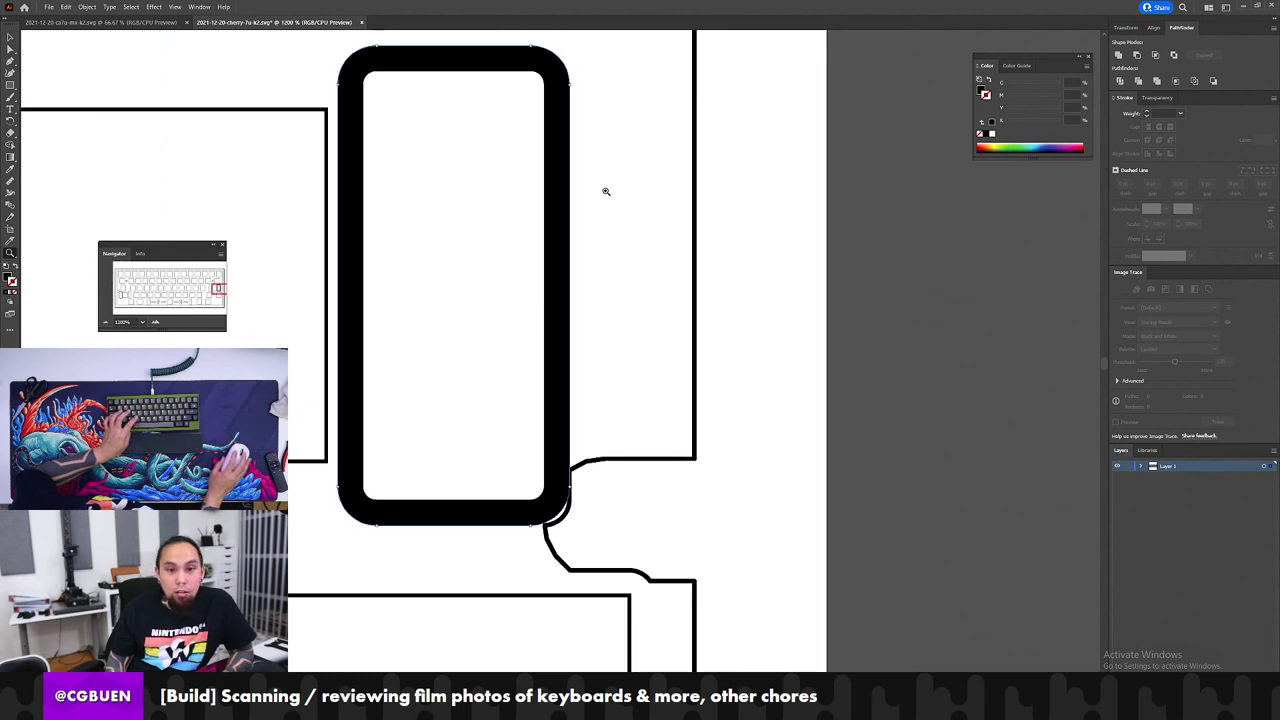
pyautogui.press('a')
pyautogui.moveTo(523, 173); pyautogui.dragTo(546, 188)
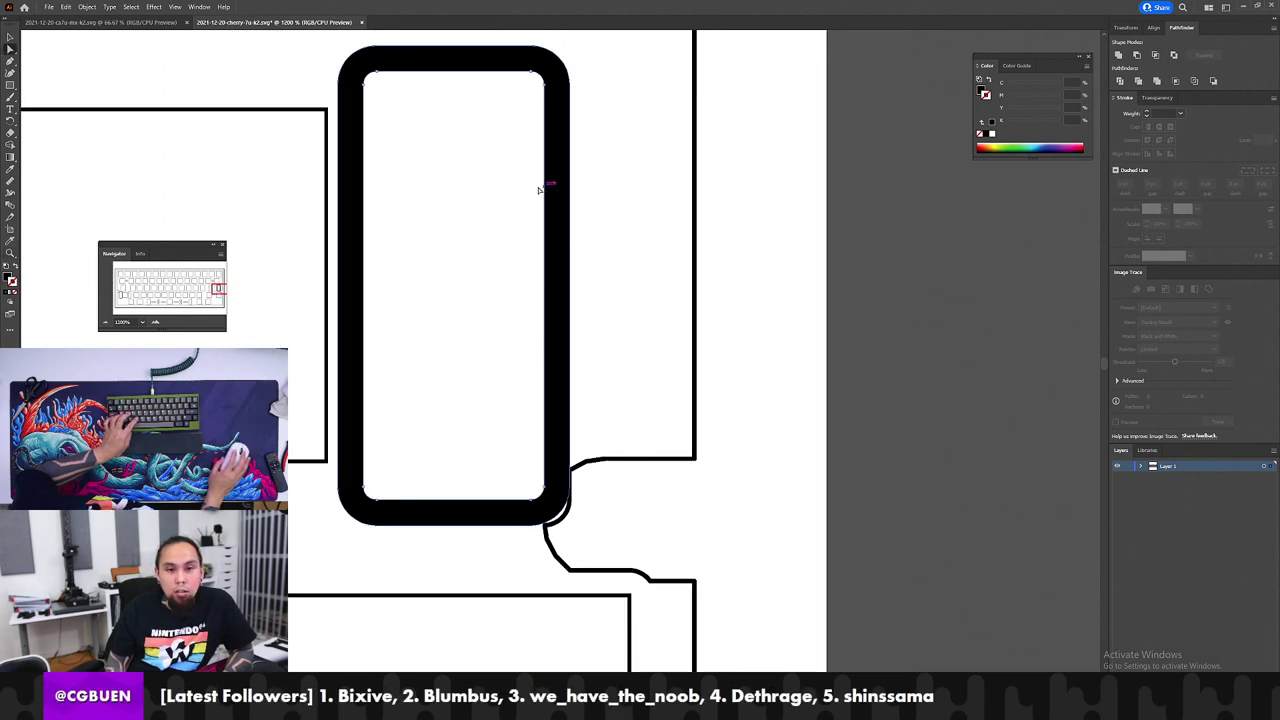
pyautogui.moveTo(620, 164); pyautogui.dragTo(560, 200)
pyautogui.moveTo(609, 362); pyautogui.dragTo(565, 497)
pyautogui.click(1118, 54)
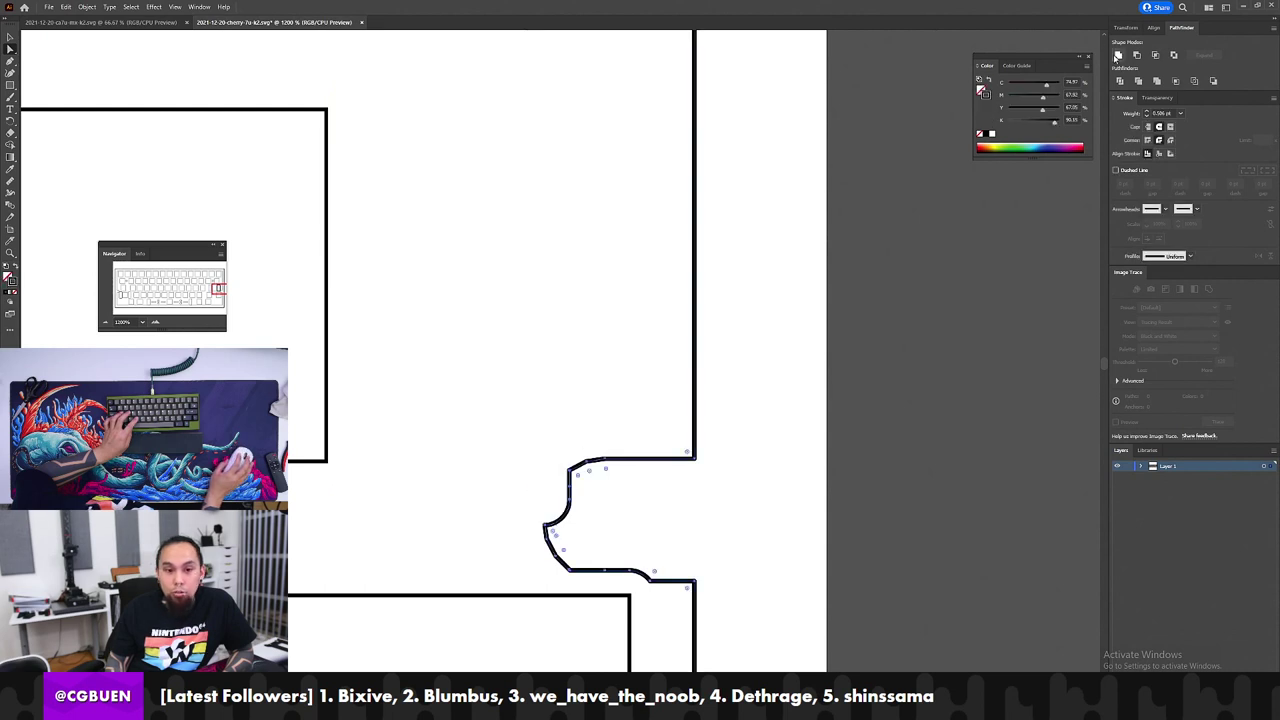
pyautogui.hotkey('ctrl', 'z')
# Step: Select the outlined ring around the slot, expand Layer 1 to list its objects, and make the ring a compound path
pyautogui.click(575, 298)
pyautogui.click(566, 298)
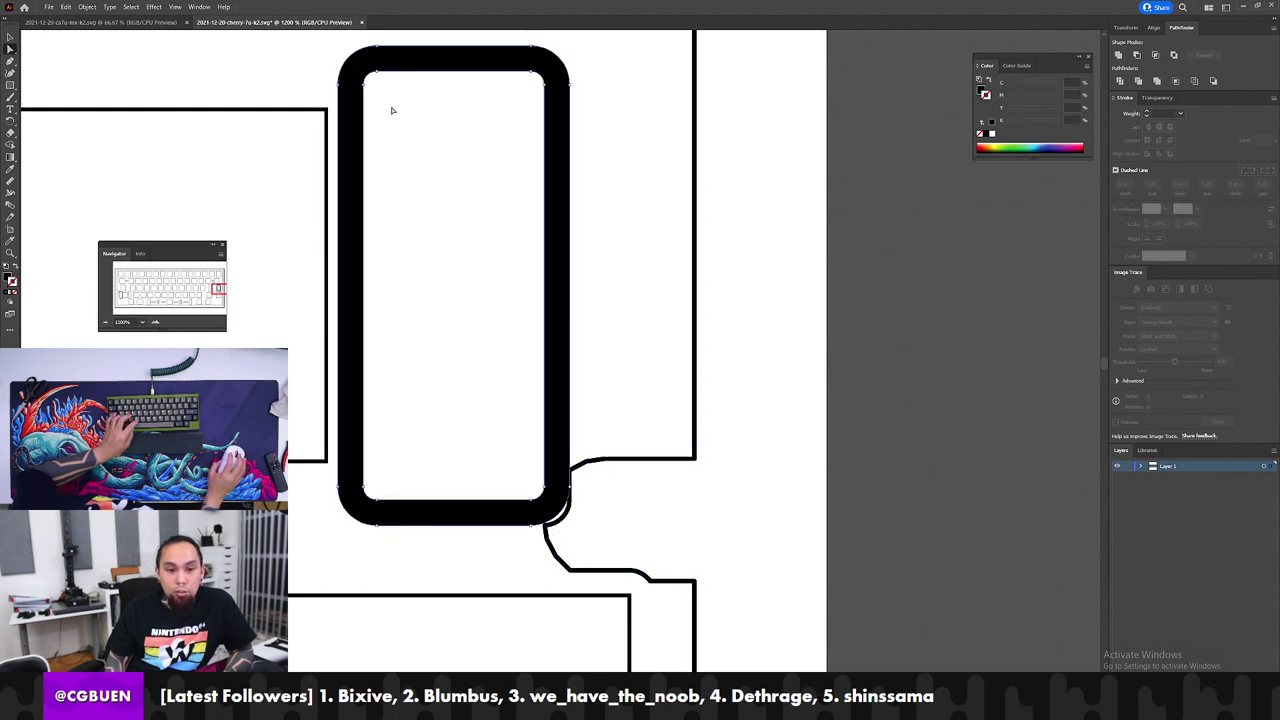
pyautogui.click(87, 7)
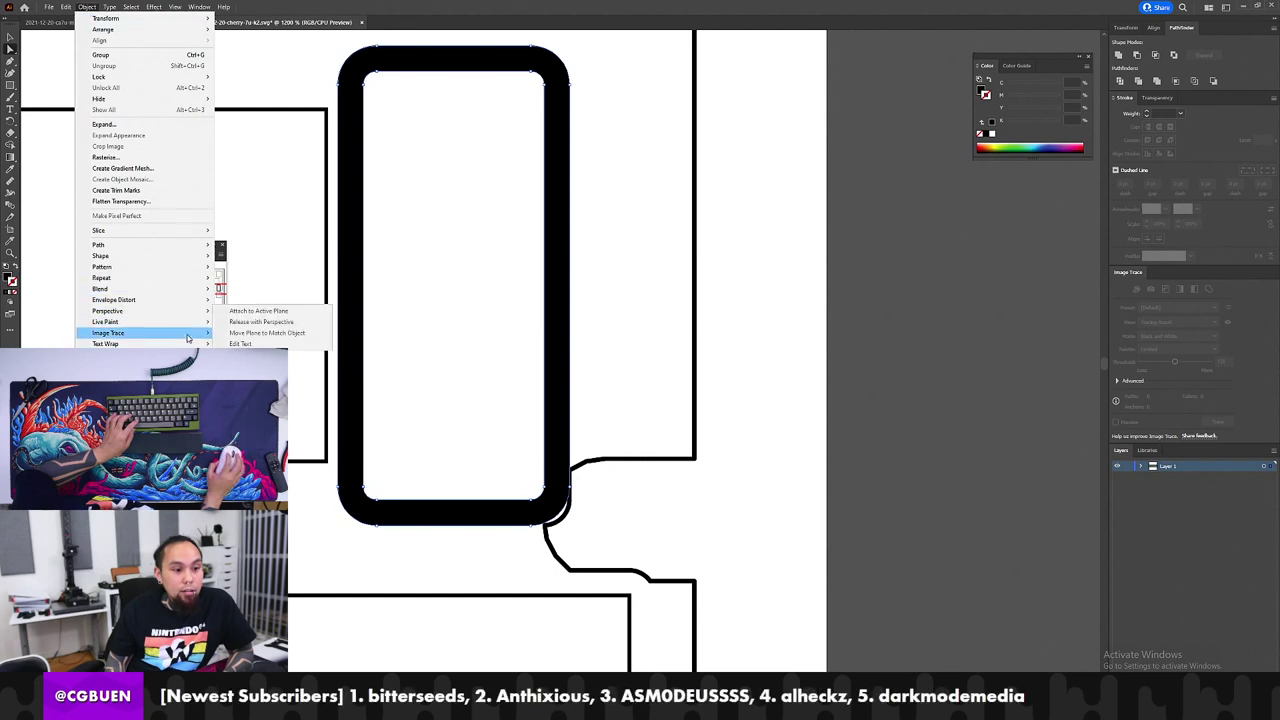
pyautogui.moveTo(150, 365)
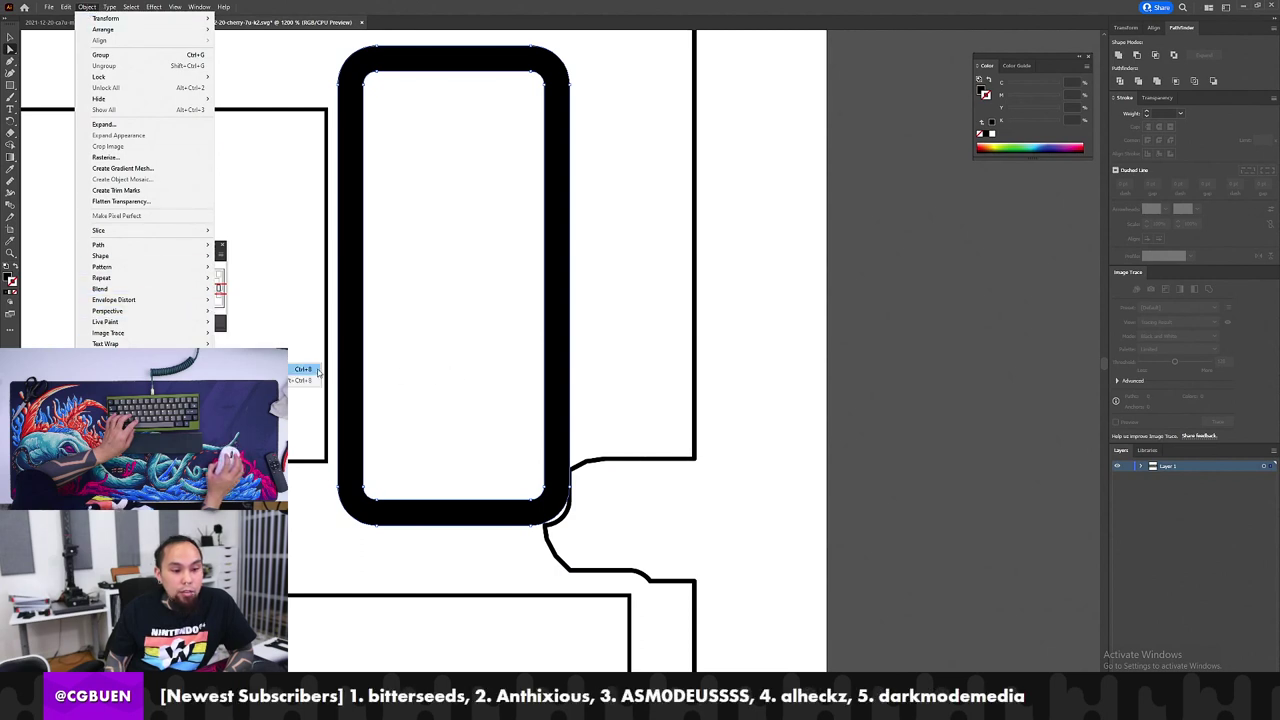
pyautogui.click(1140, 464)
pyautogui.click(1141, 466)
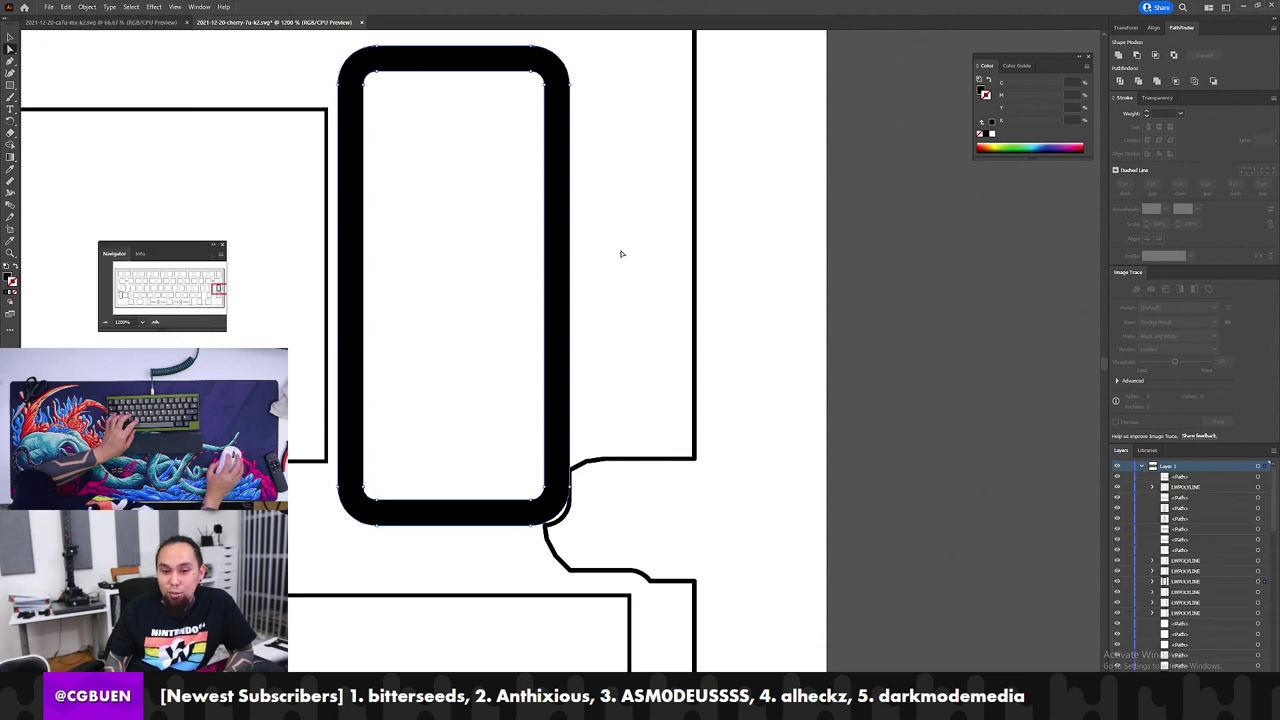
pyautogui.click(86, 7)
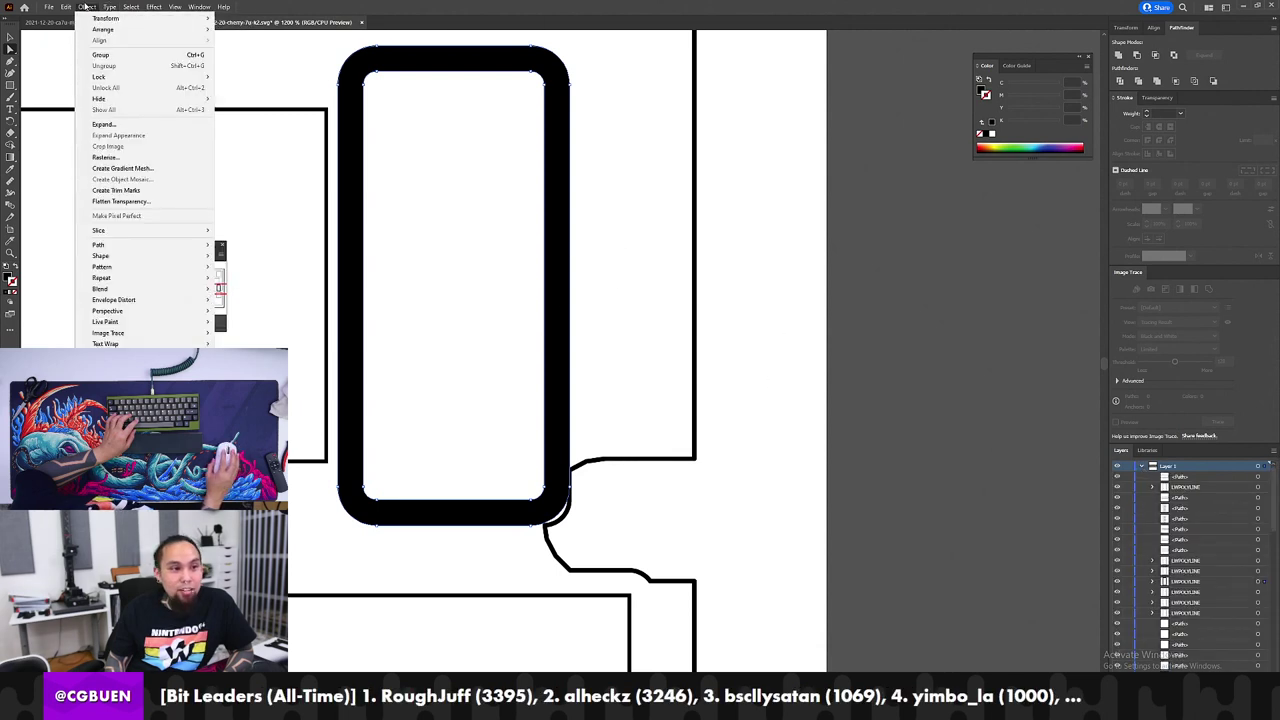
pyautogui.moveTo(150, 368)
pyautogui.click(305, 369)
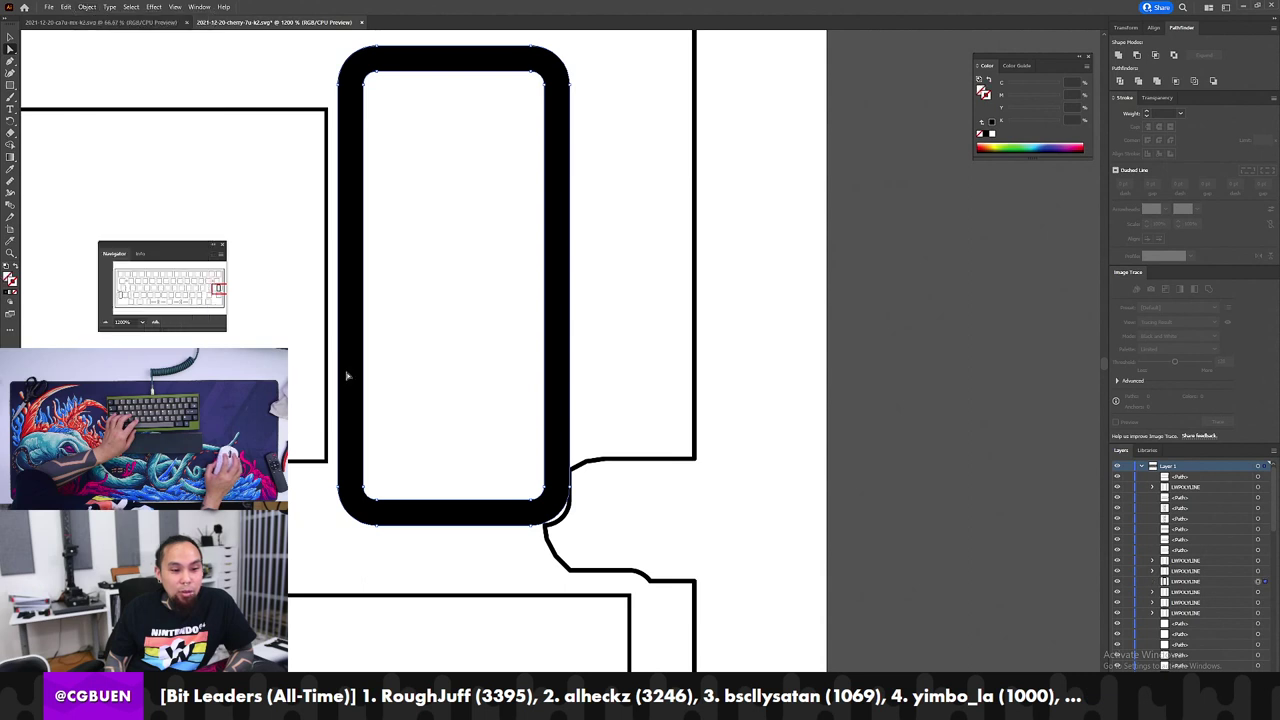
# Step: Give the ring around the slot a stroke weight of 0.15 mm
pyautogui.click(603, 298)
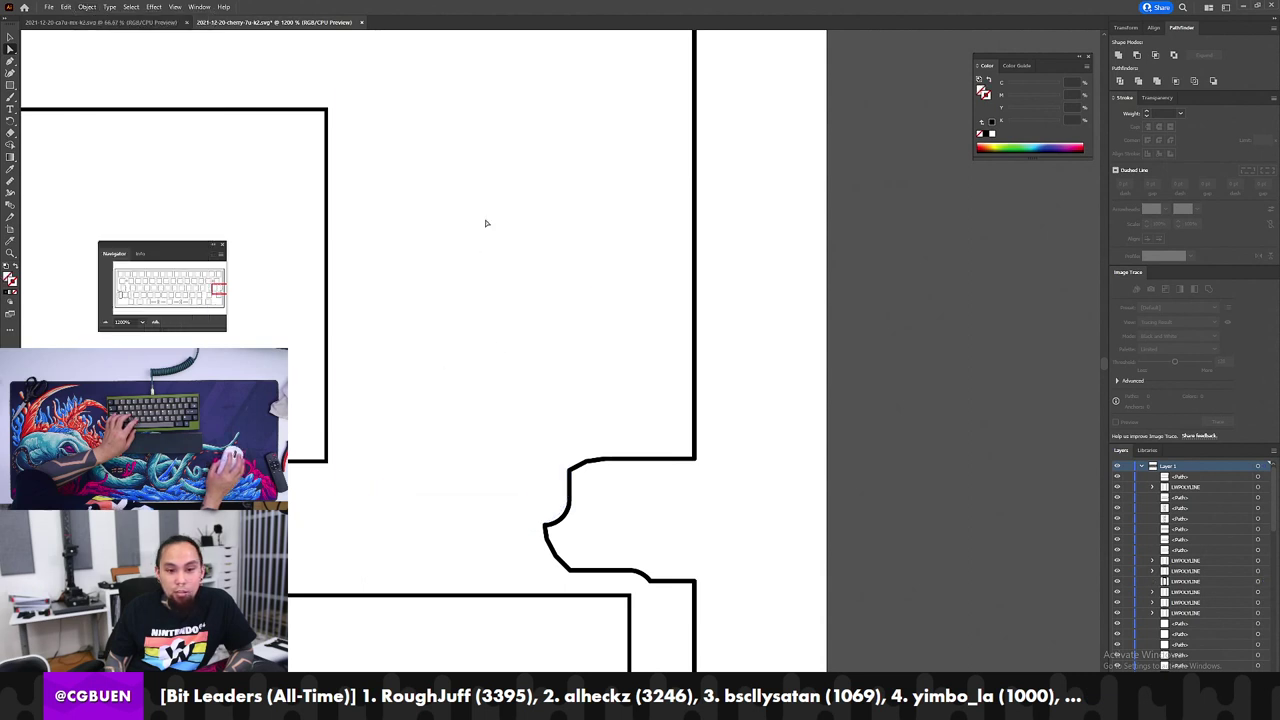
pyautogui.click(545, 250)
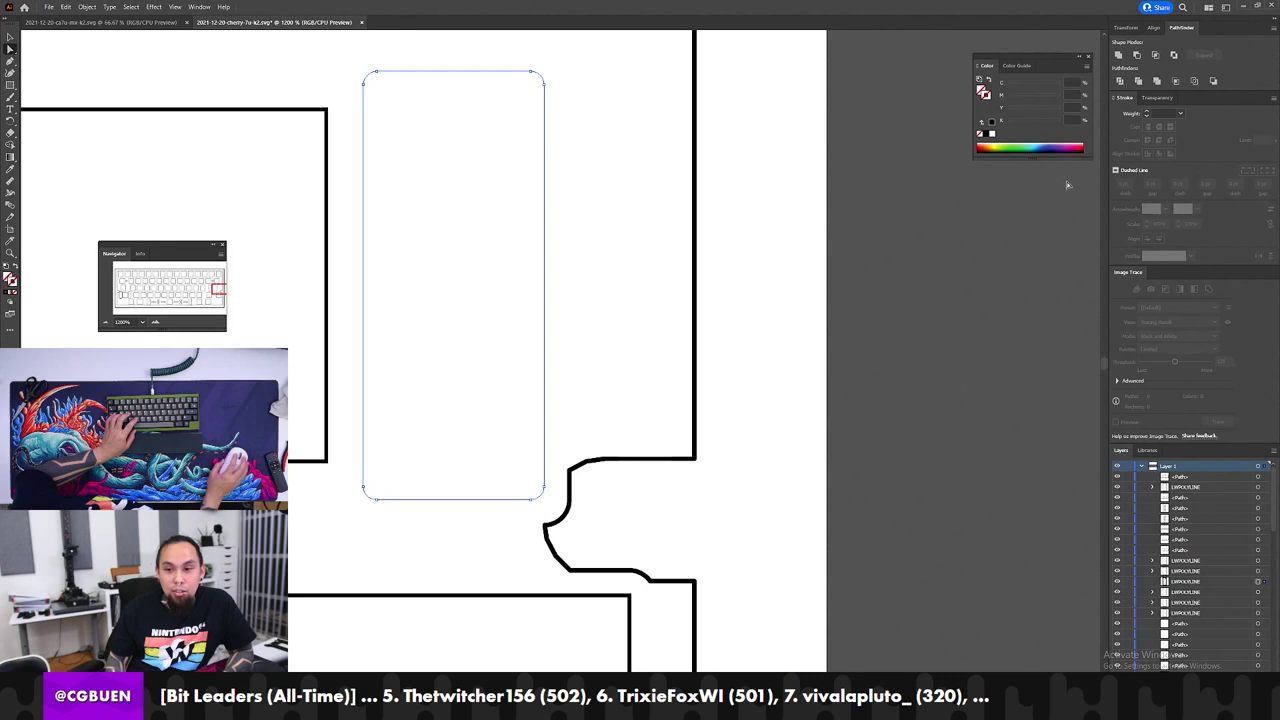
pyautogui.click(1157, 112)
pyautogui.write('.15mm')
pyautogui.press('Return')
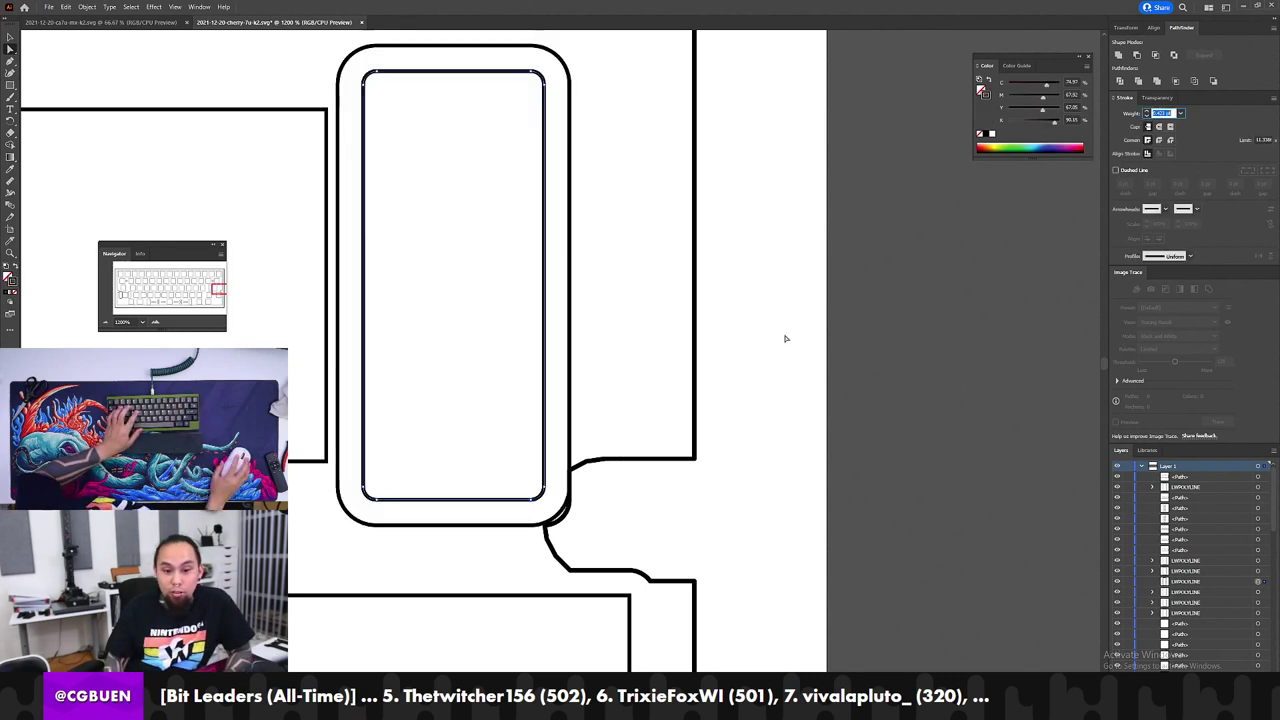
# Step: Try to select the ring's outer outline together with the plate's notched edge, without the inner slot outline
pyautogui.moveTo(614, 276); pyautogui.dragTo(565, 300)
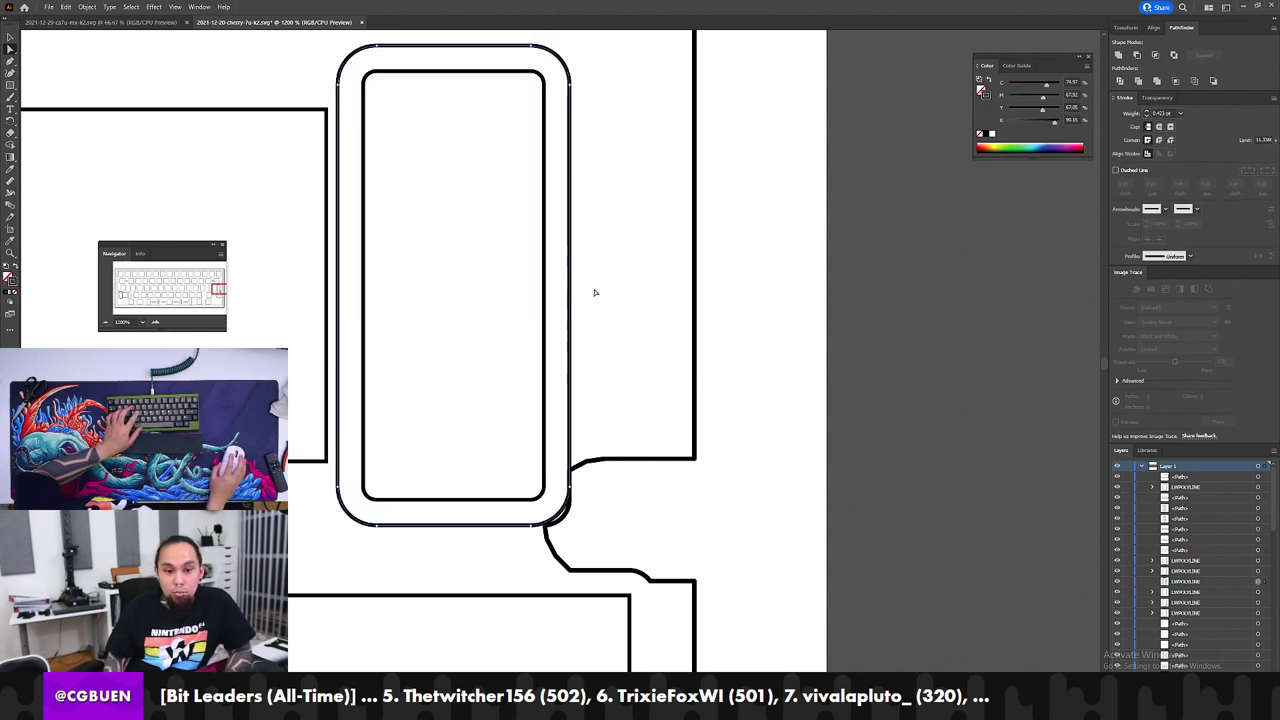
pyautogui.moveTo(623, 395); pyautogui.dragTo(569, 523)
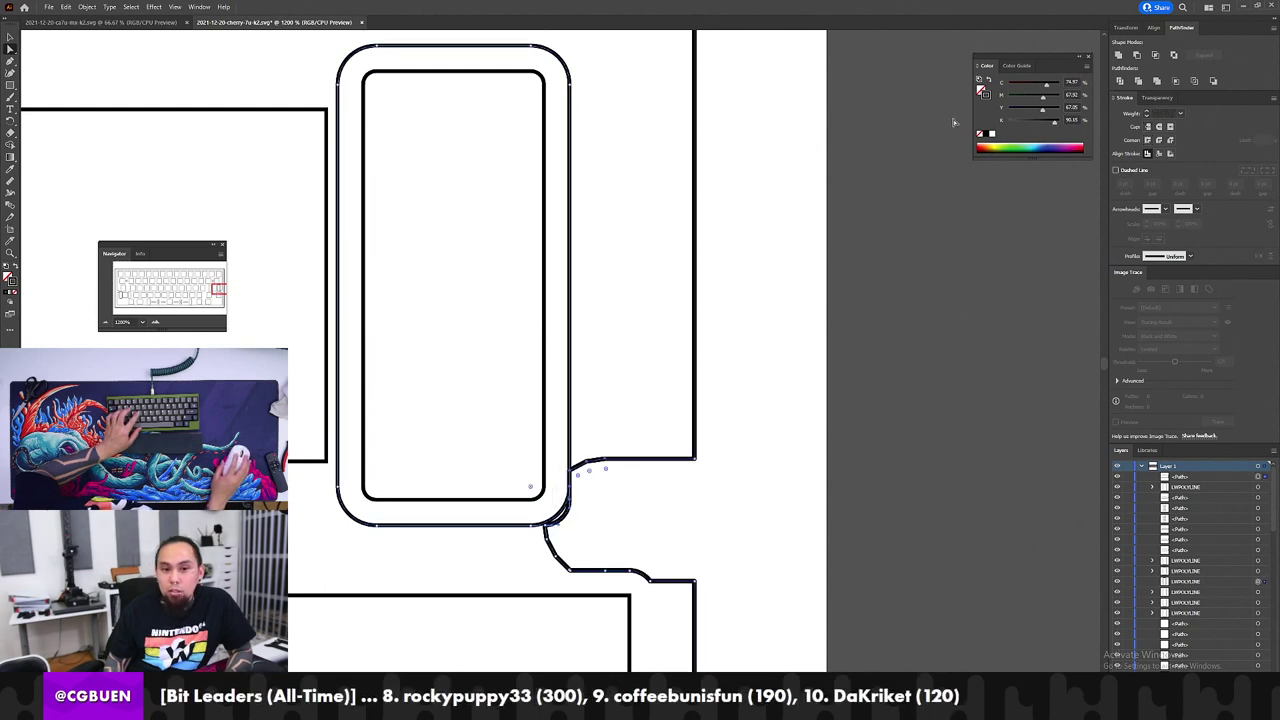
pyautogui.click(617, 363)
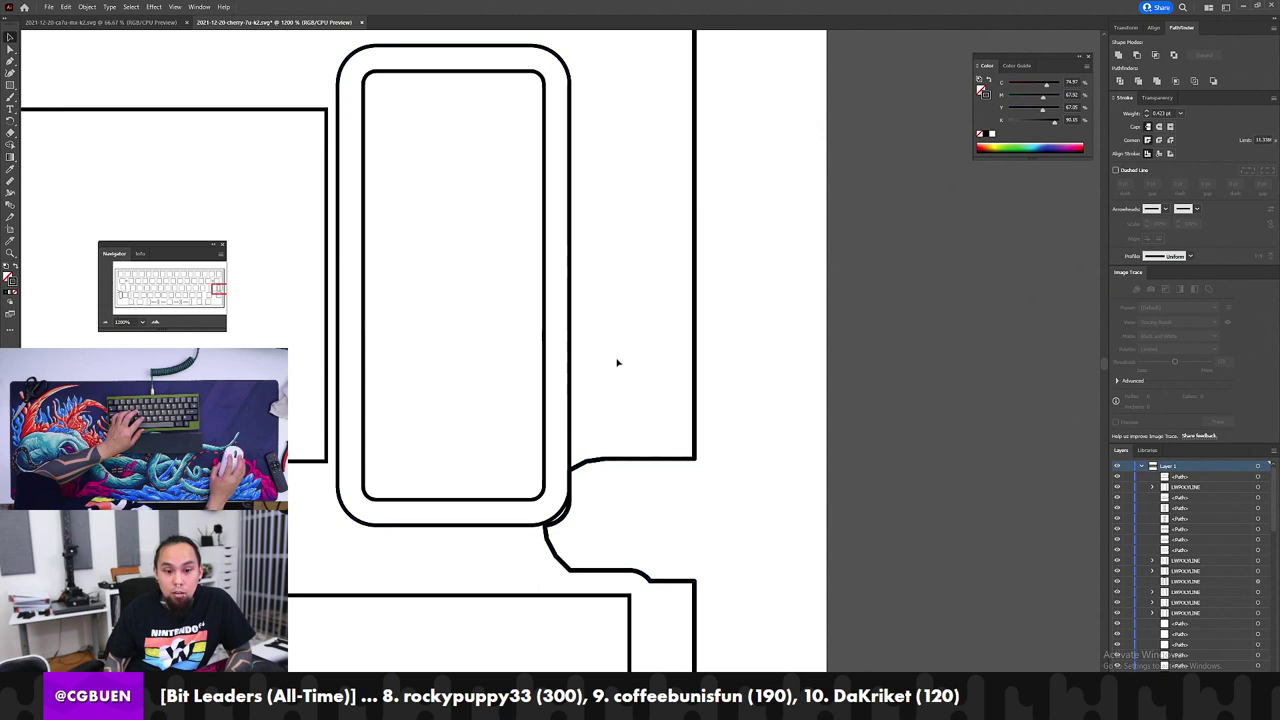
pyautogui.moveTo(617, 363); pyautogui.dragTo(557, 488)
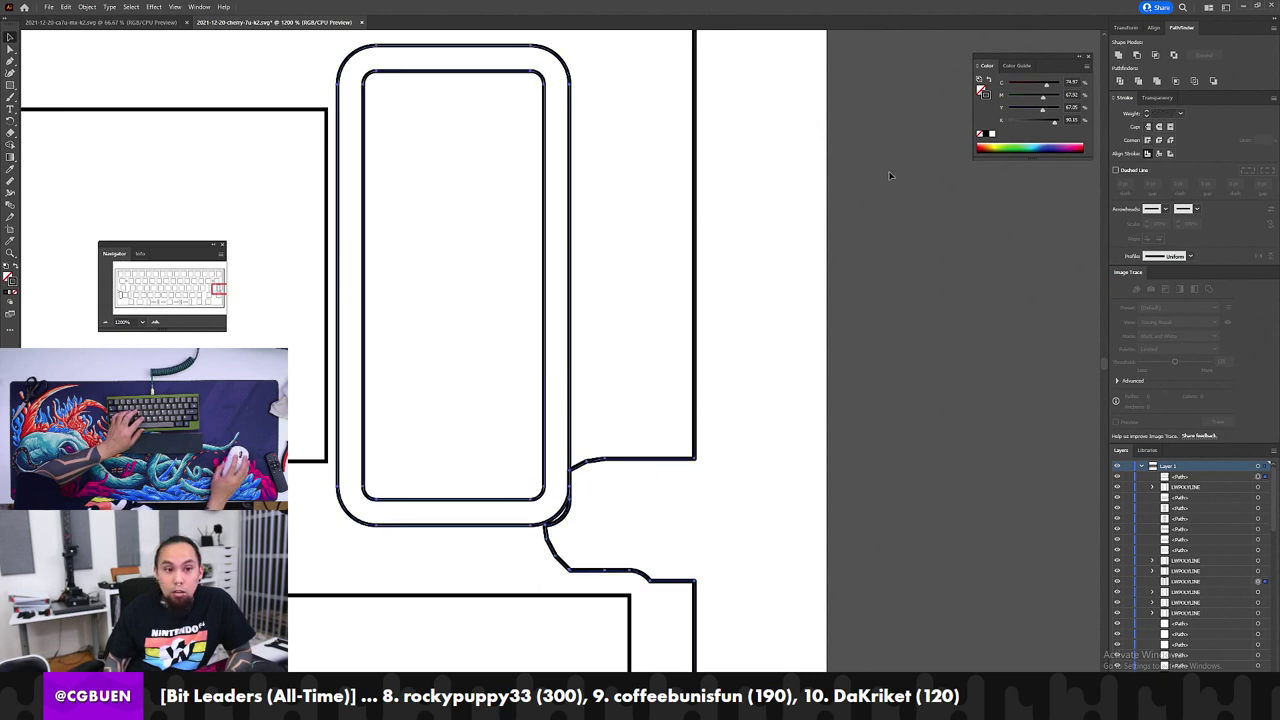
pyautogui.click(660, 277)
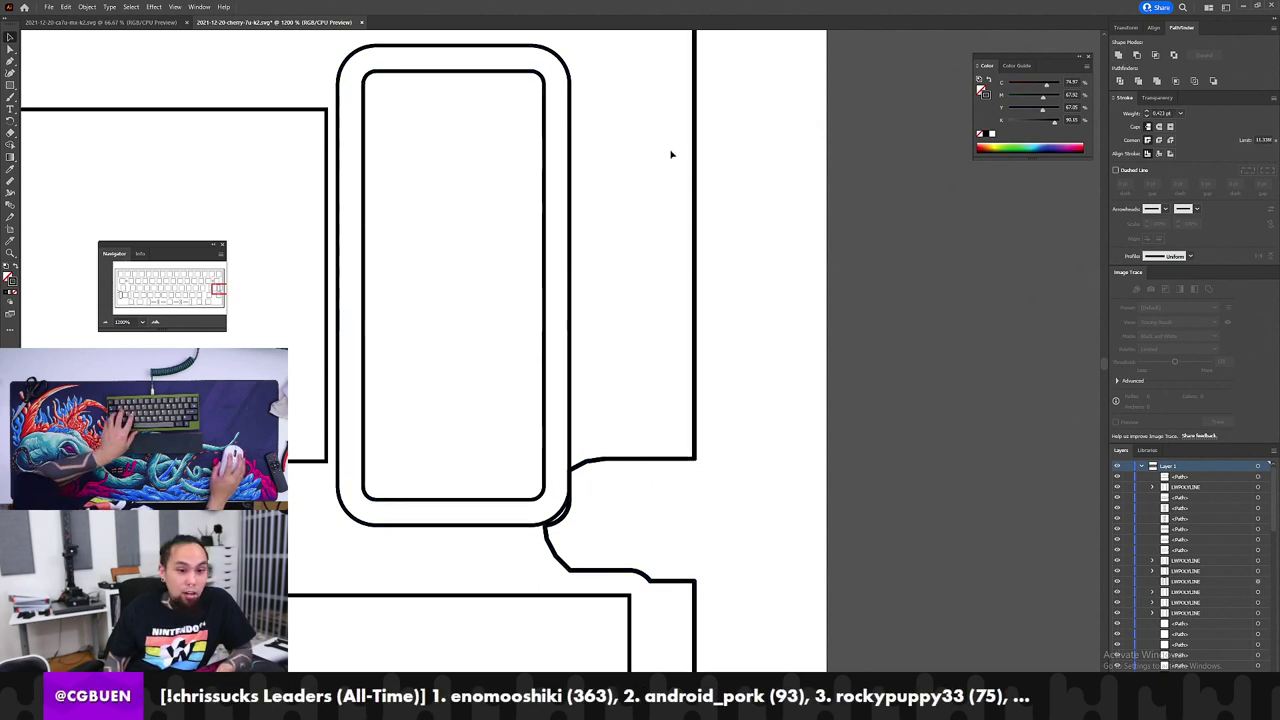
pyautogui.moveTo(664, 152); pyautogui.dragTo(530, 233)
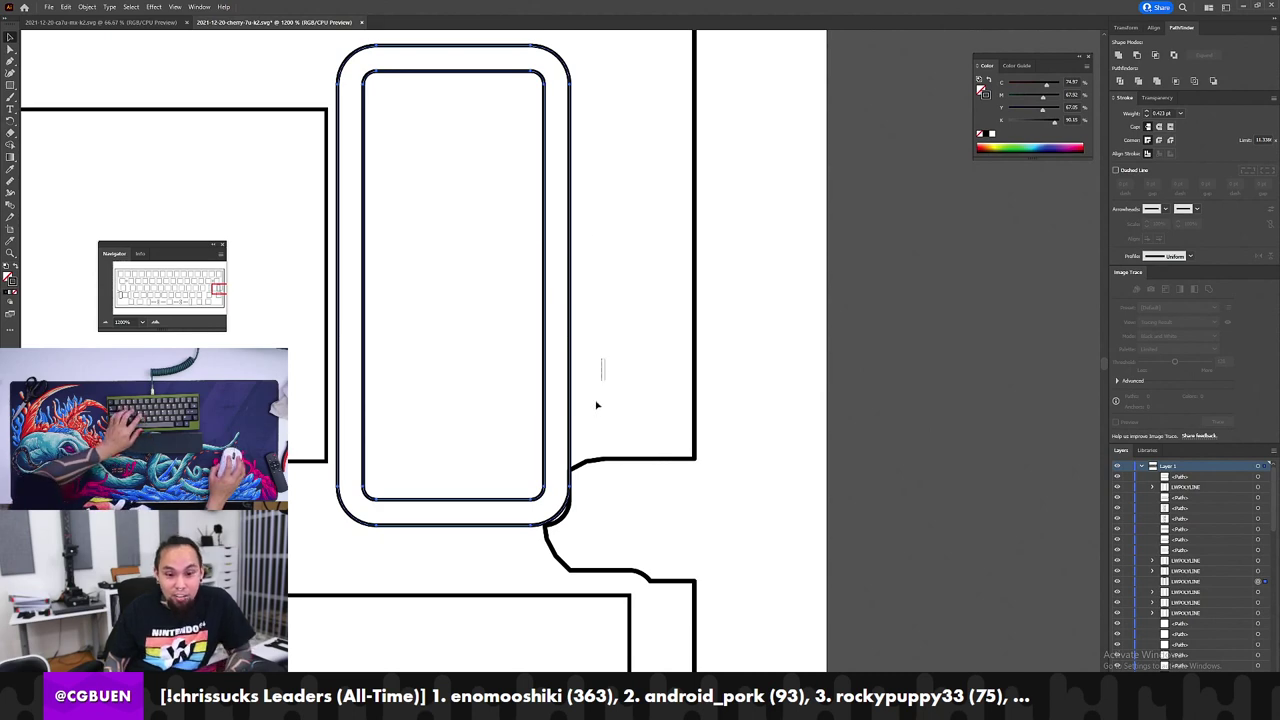
pyautogui.moveTo(596, 405); pyautogui.dragTo(566, 490)
pyautogui.moveTo(632, 318); pyautogui.dragTo(566, 484)
pyautogui.click(580, 206)
pyautogui.moveTo(629, 183); pyautogui.dragTo(505, 270)
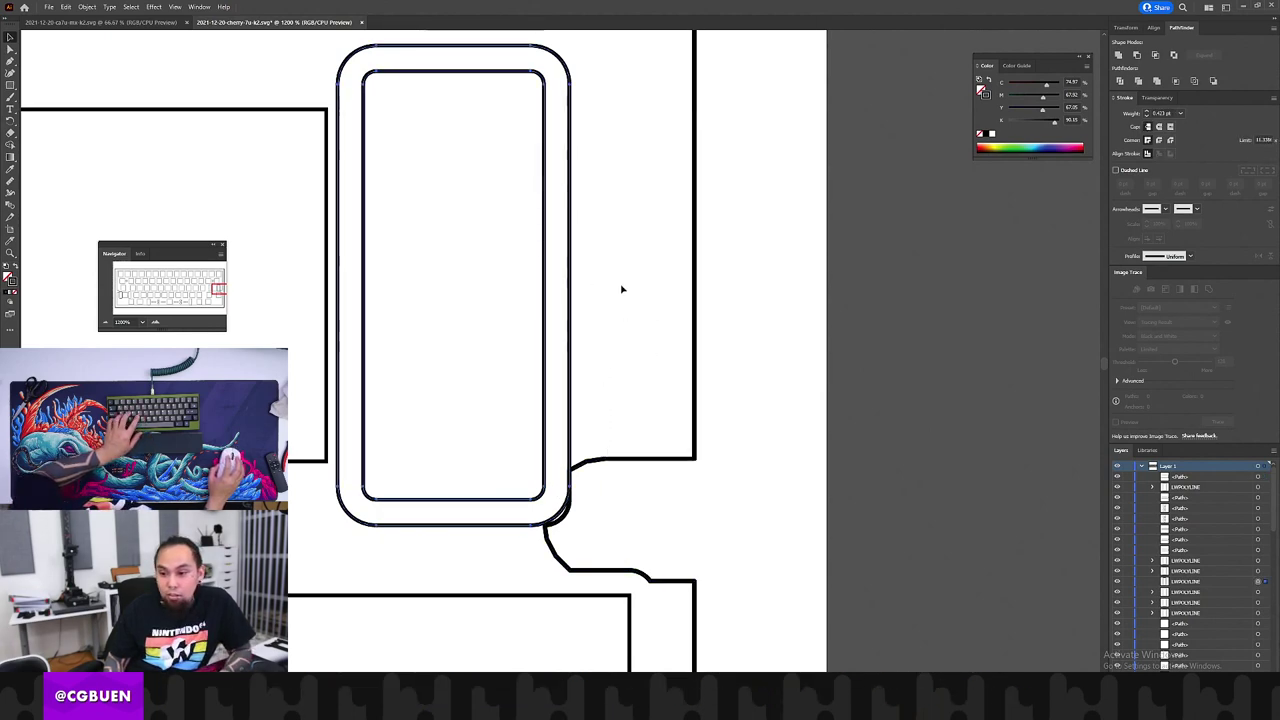
# Step: Select the ring around the rounded slot, make it a compound path, and swap its fill and stroke
pyautogui.moveTo(628, 220); pyautogui.dragTo(560, 258)
pyautogui.hotkey('ctrl', '8')
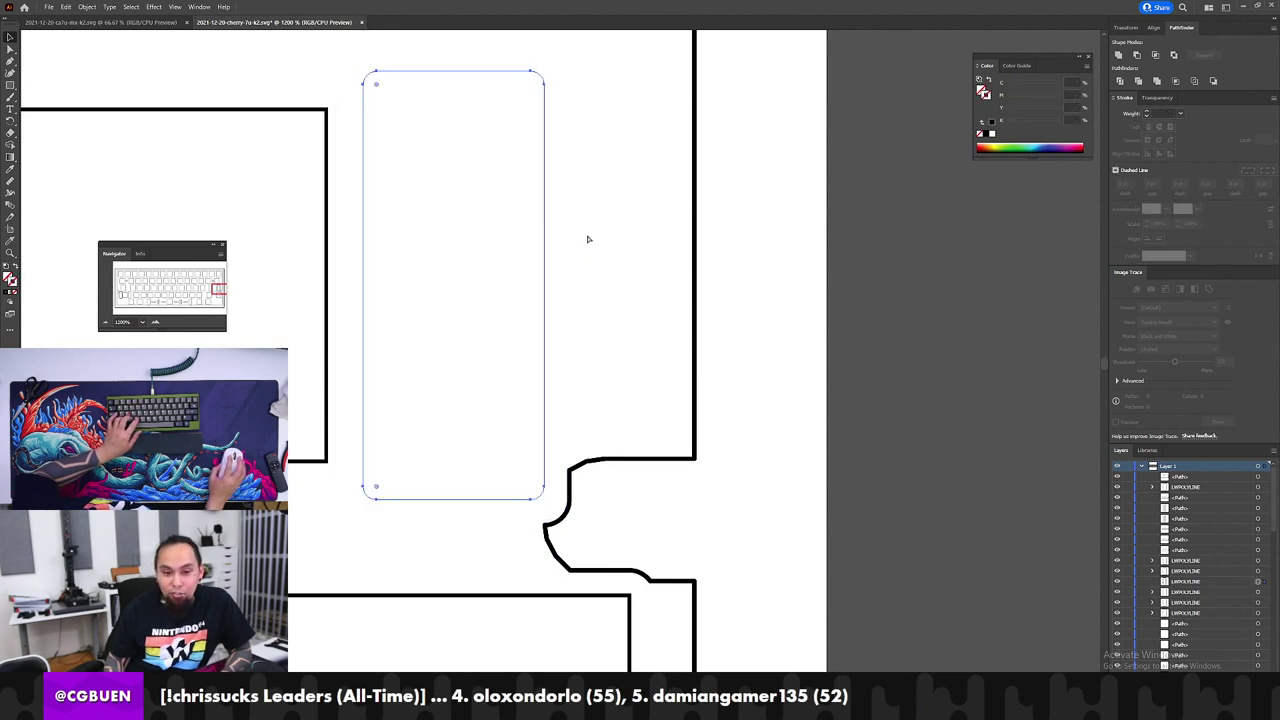
pyautogui.hotkey('shift', 'x')
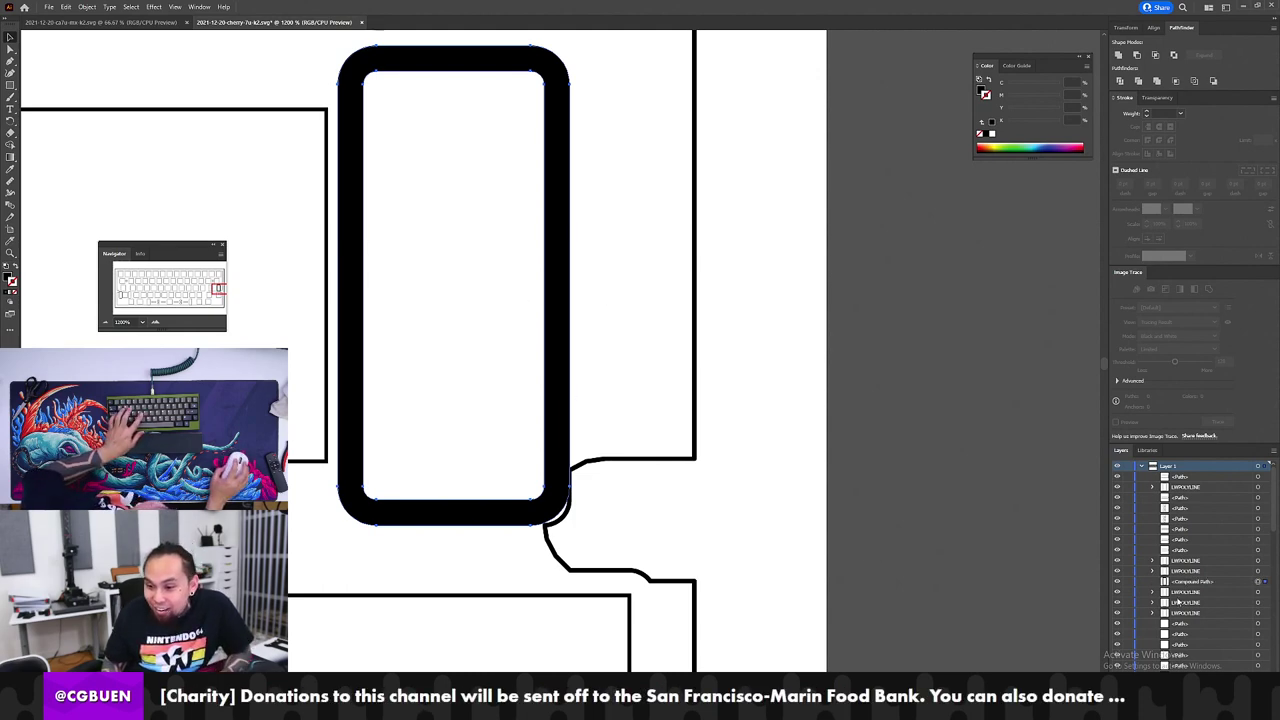
# Step: Release the ring's compound path to separate its inner and outer outlines, and clear the selection
pyautogui.click(118, 10)
pyautogui.moveTo(87, 7)
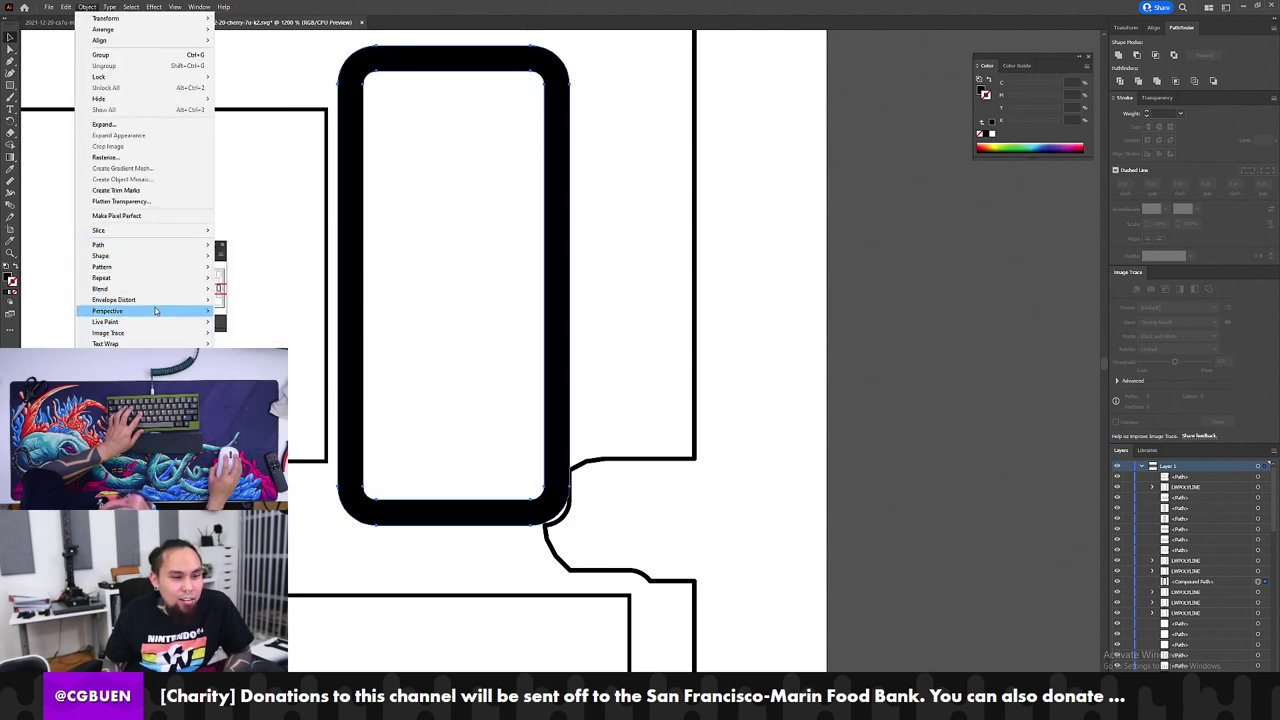
pyautogui.moveTo(150, 369)
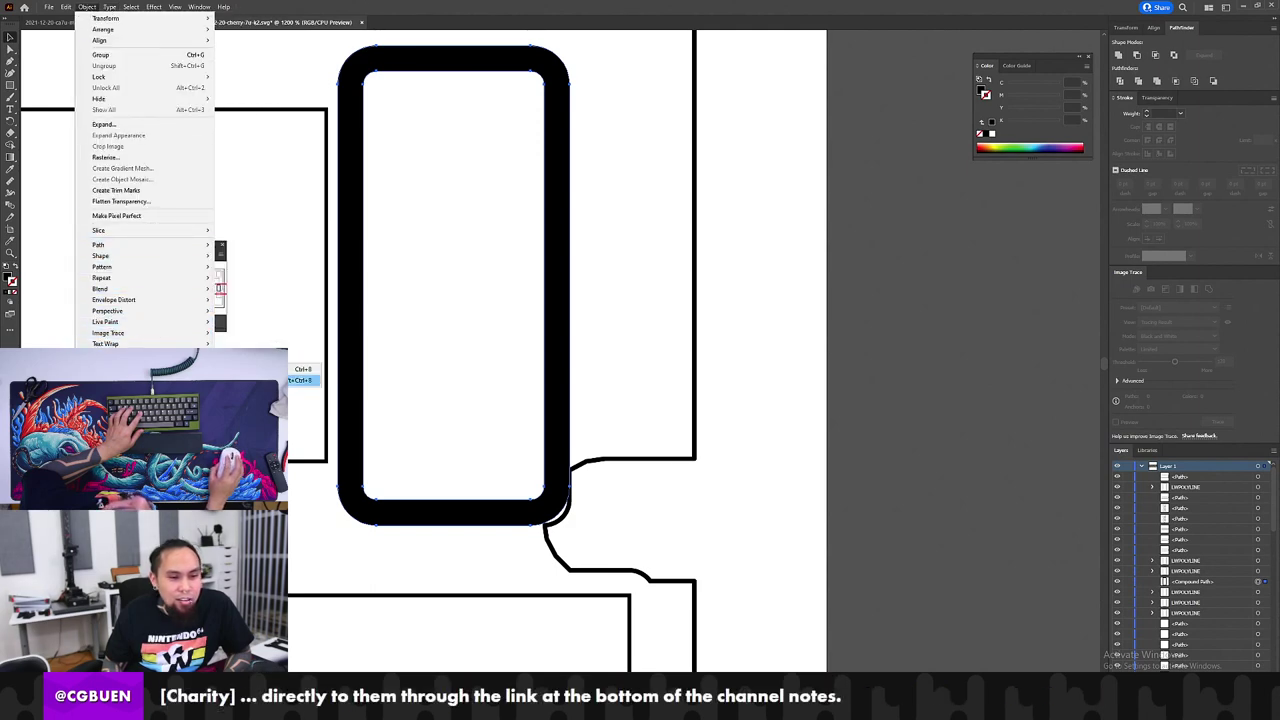
pyautogui.click(304, 381)
pyautogui.hotkey('shift', 'x')
pyautogui.click(587, 240)
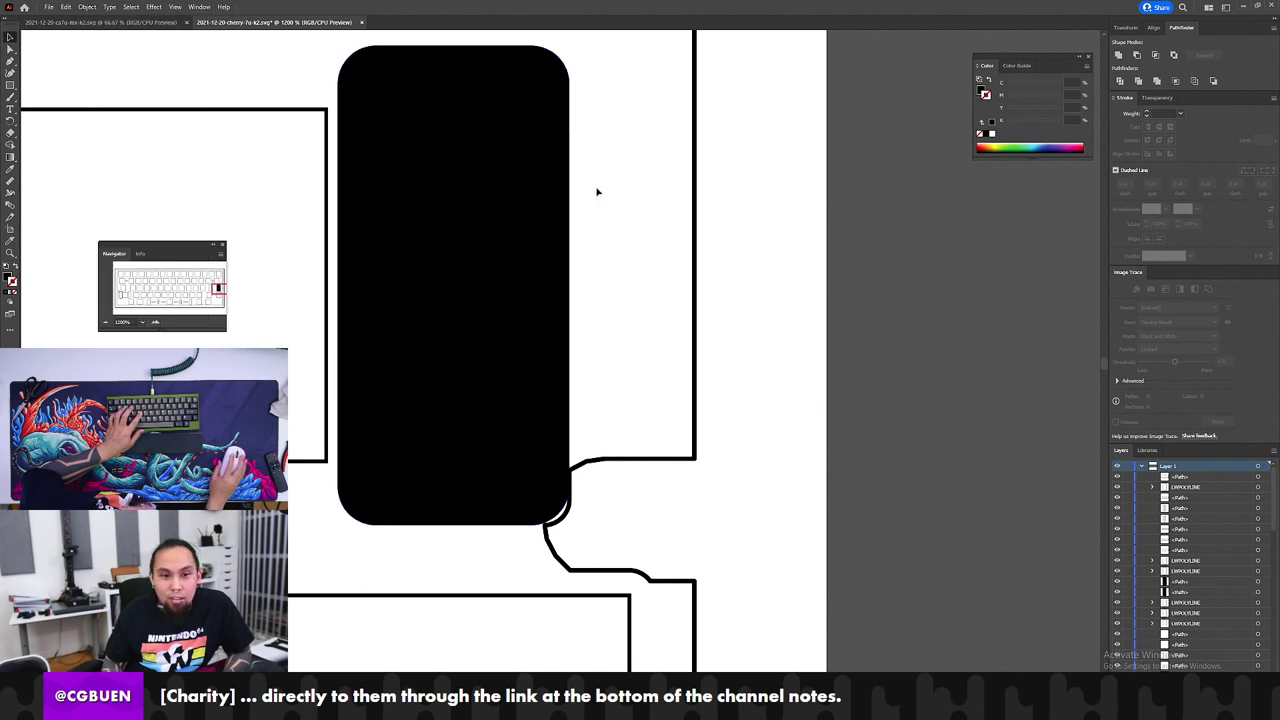
# Step: Select the ring's outer outline and set its fill to none
pyautogui.moveTo(555, 186); pyautogui.dragTo(516, 207)
pyautogui.hotkey('ctrl', 'z')
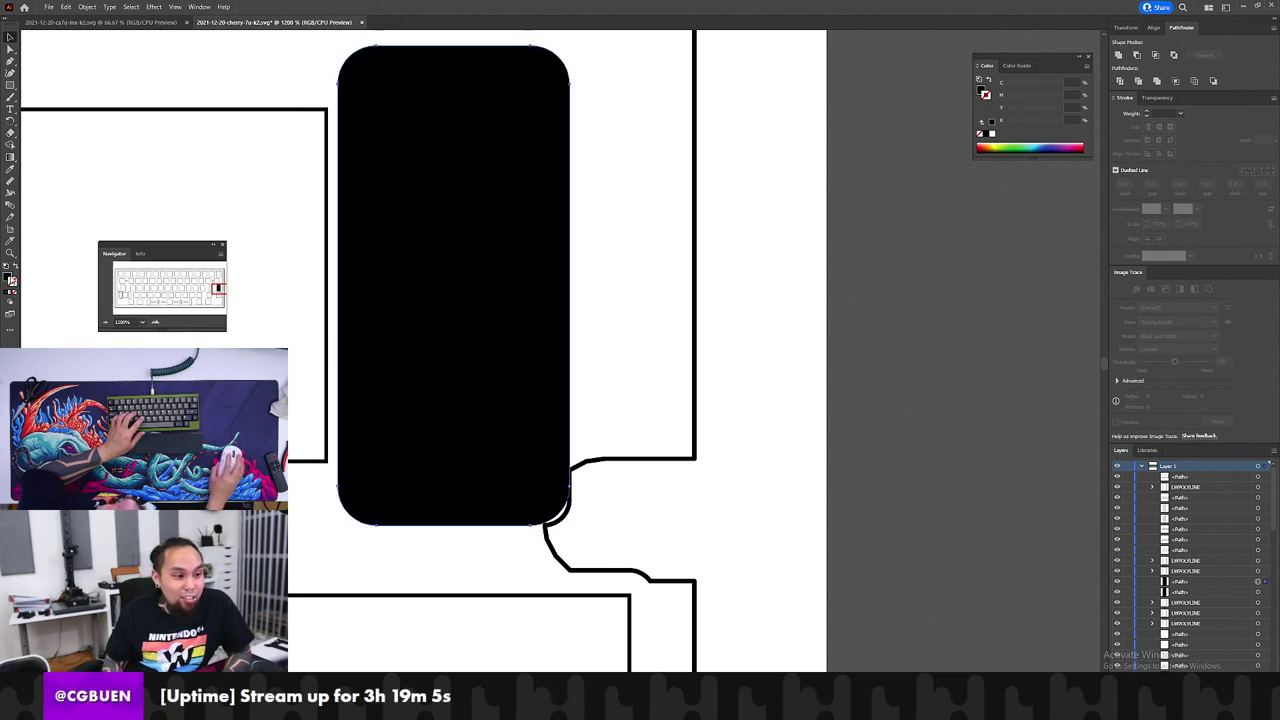
pyautogui.click(10, 279)
pyautogui.click(14, 293)
# Step: Turn the inner slot shape's fill into a stroke and set the stroke weight to 0.423 pt
pyautogui.click(511, 211)
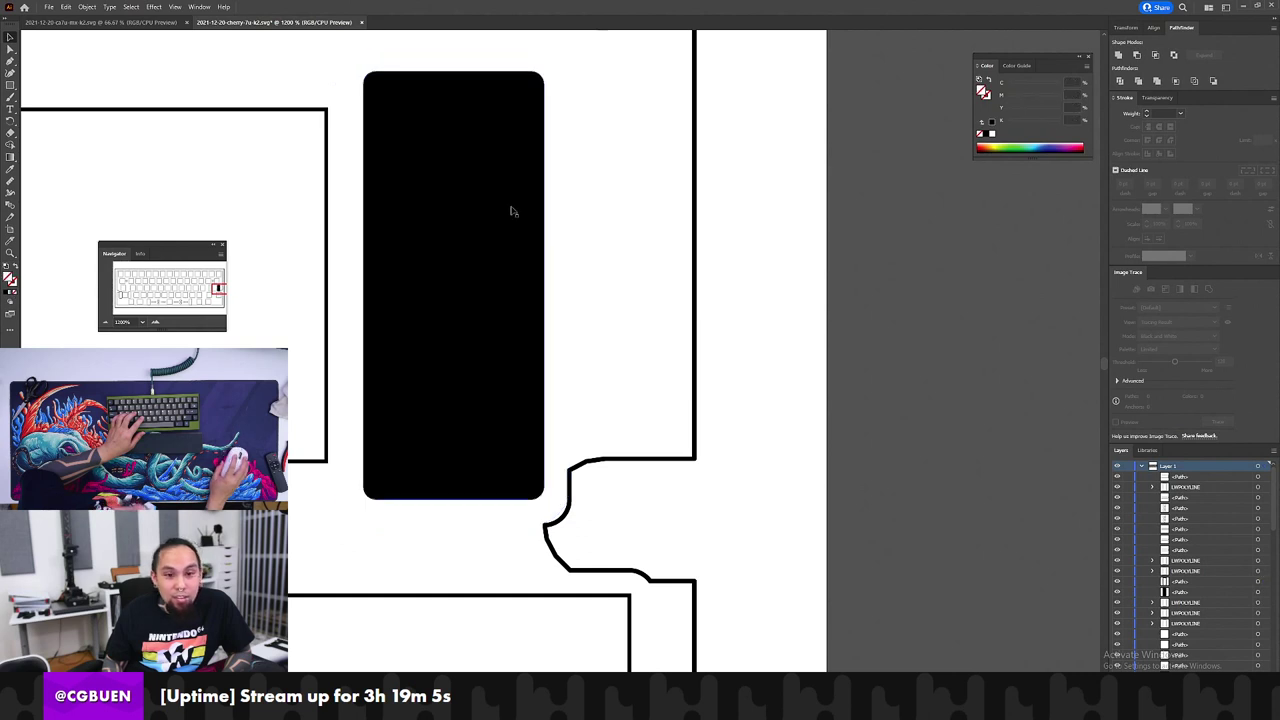
pyautogui.click(15, 267)
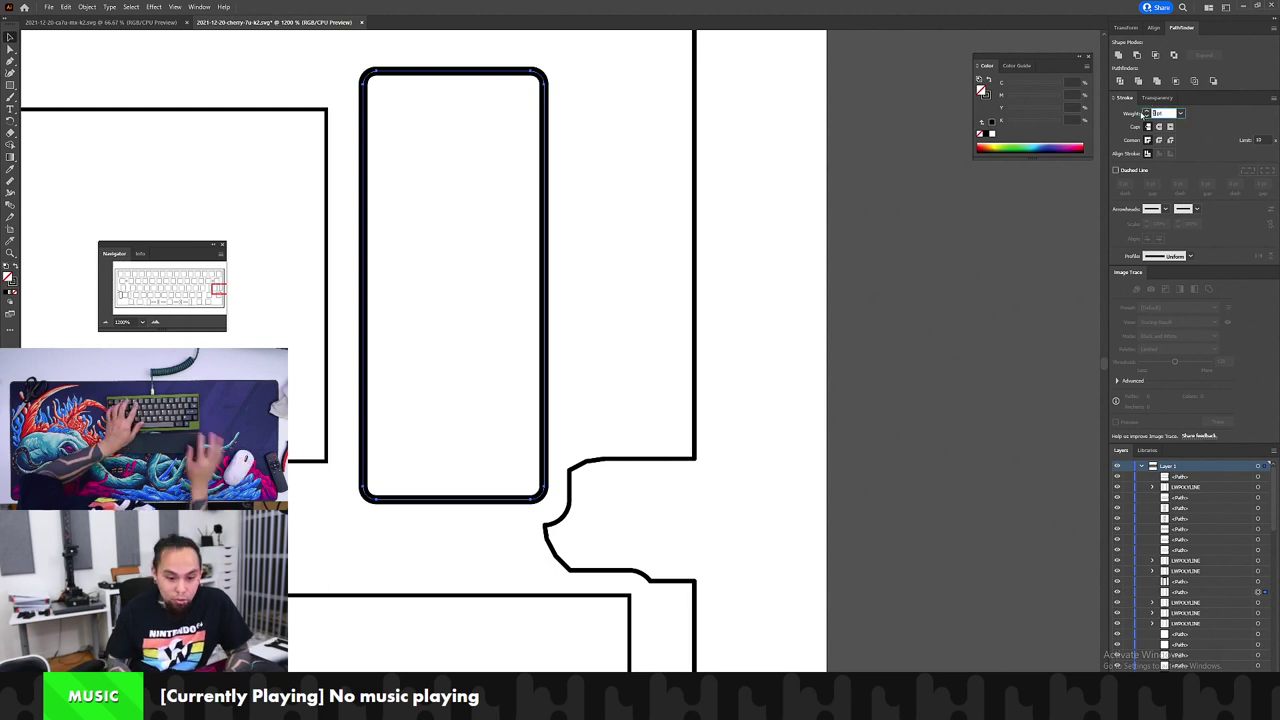
pyautogui.write('.423')
pyautogui.press('Return')
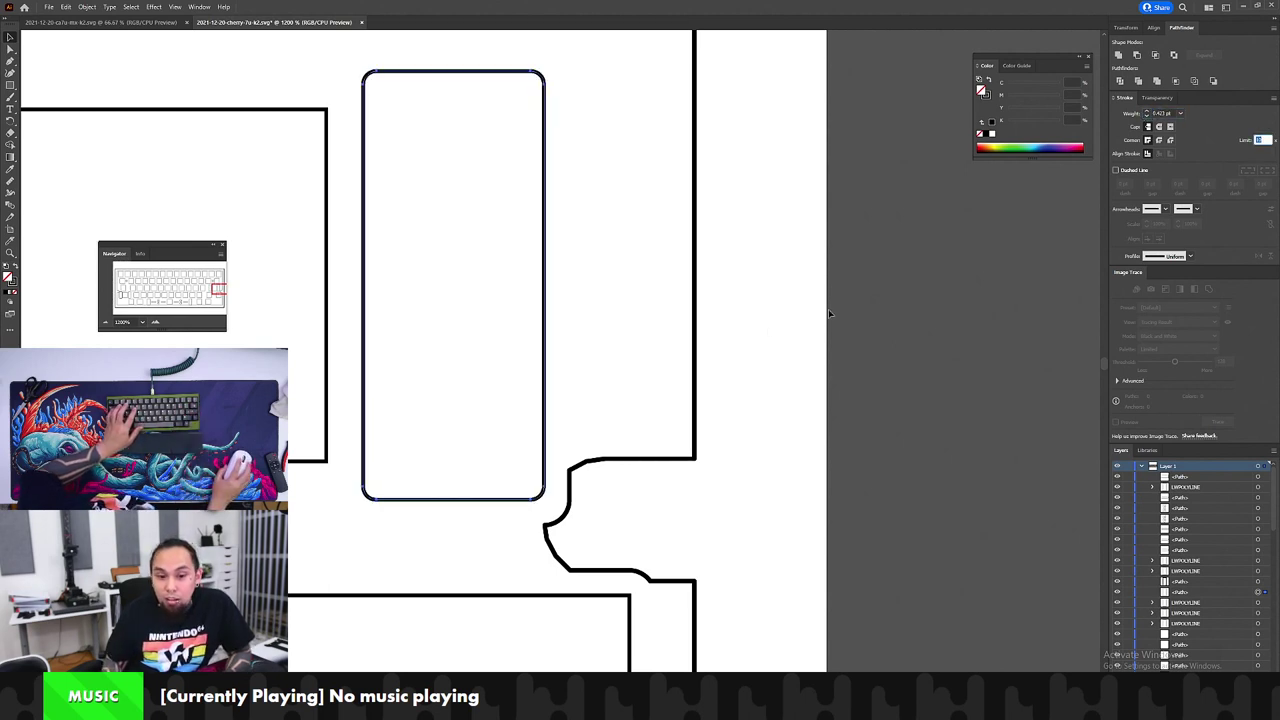
# Step: Try to unite the invisible outer outline with the plate's notched right edge
pyautogui.moveTo(617, 411); pyautogui.dragTo(552, 508)
pyautogui.click(1119, 56)
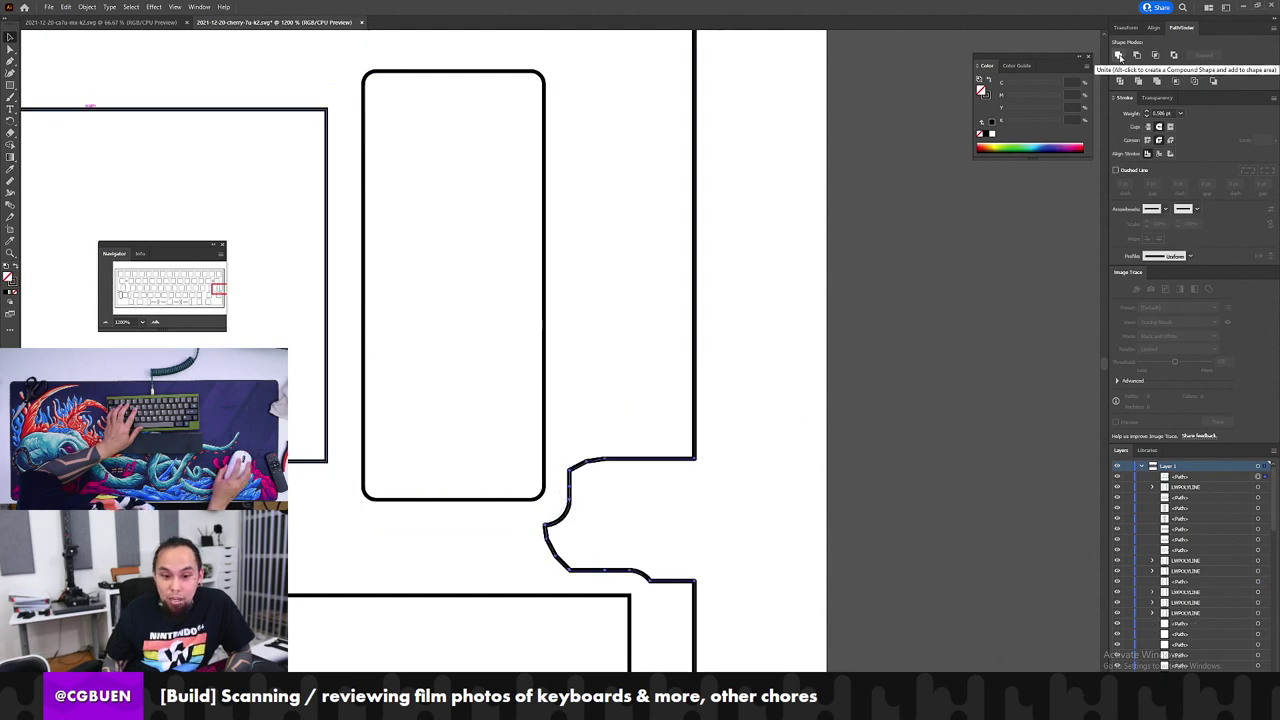
pyautogui.click(748, 315)
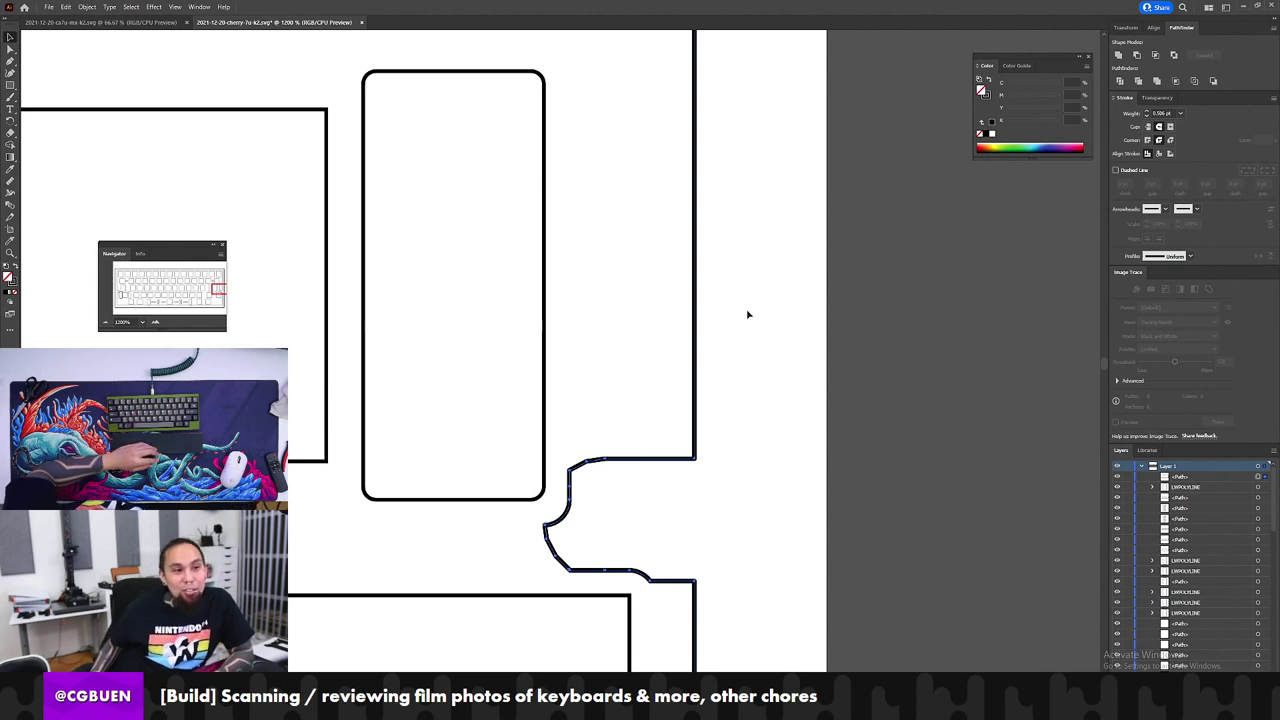
# Step: Inspect the notch beside the rounded slot and revert the file to its last saved version
pyautogui.press('z')
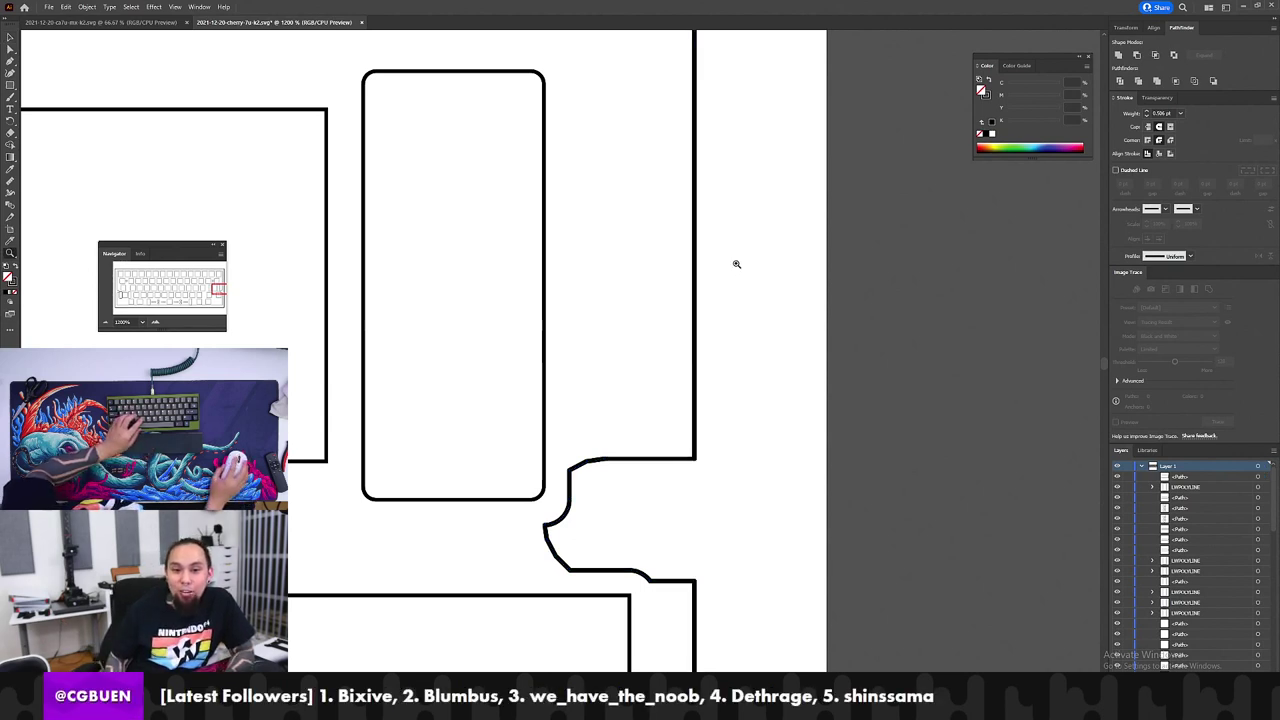
pyautogui.keyDown('alt'); pyautogui.click(554, 274); pyautogui.keyUp('alt')
pyautogui.keyDown('alt'); pyautogui.click(554, 277); pyautogui.keyUp('alt')
pyautogui.keyDown('alt'); pyautogui.click(494, 317); pyautogui.keyUp('alt')
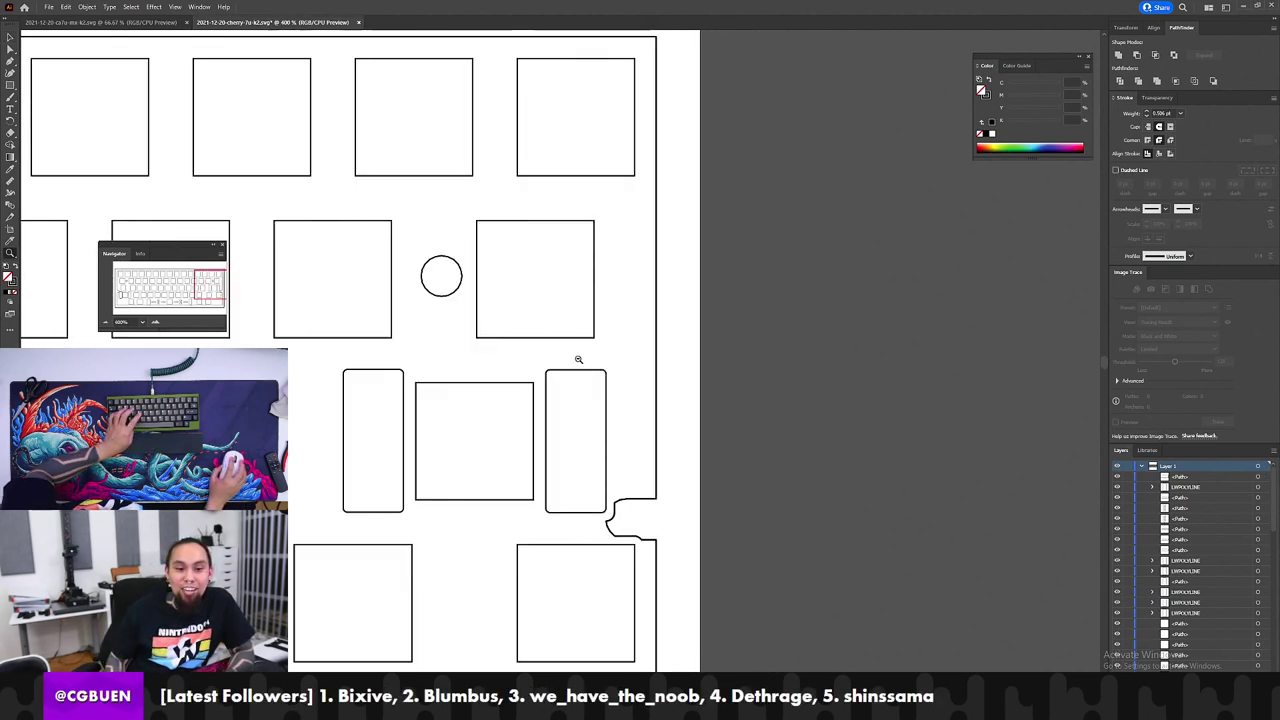
pyautogui.click(600, 388)
pyautogui.click(573, 547)
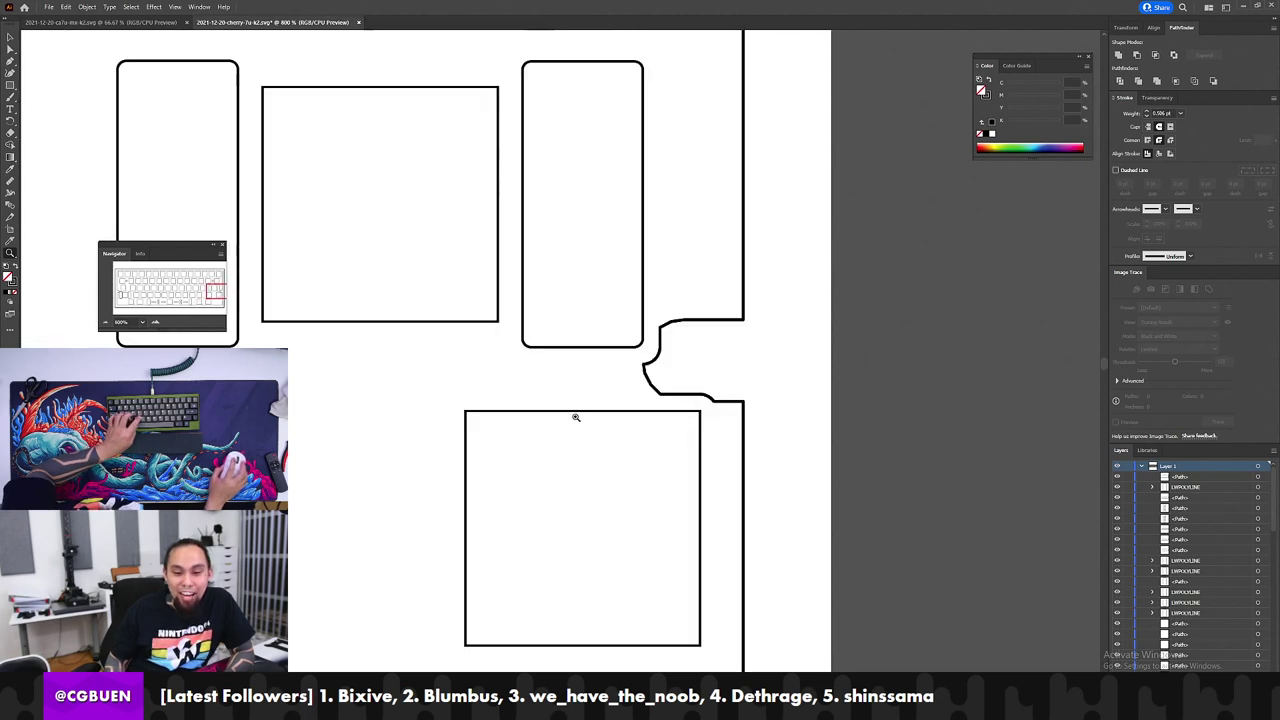
pyautogui.click(651, 372)
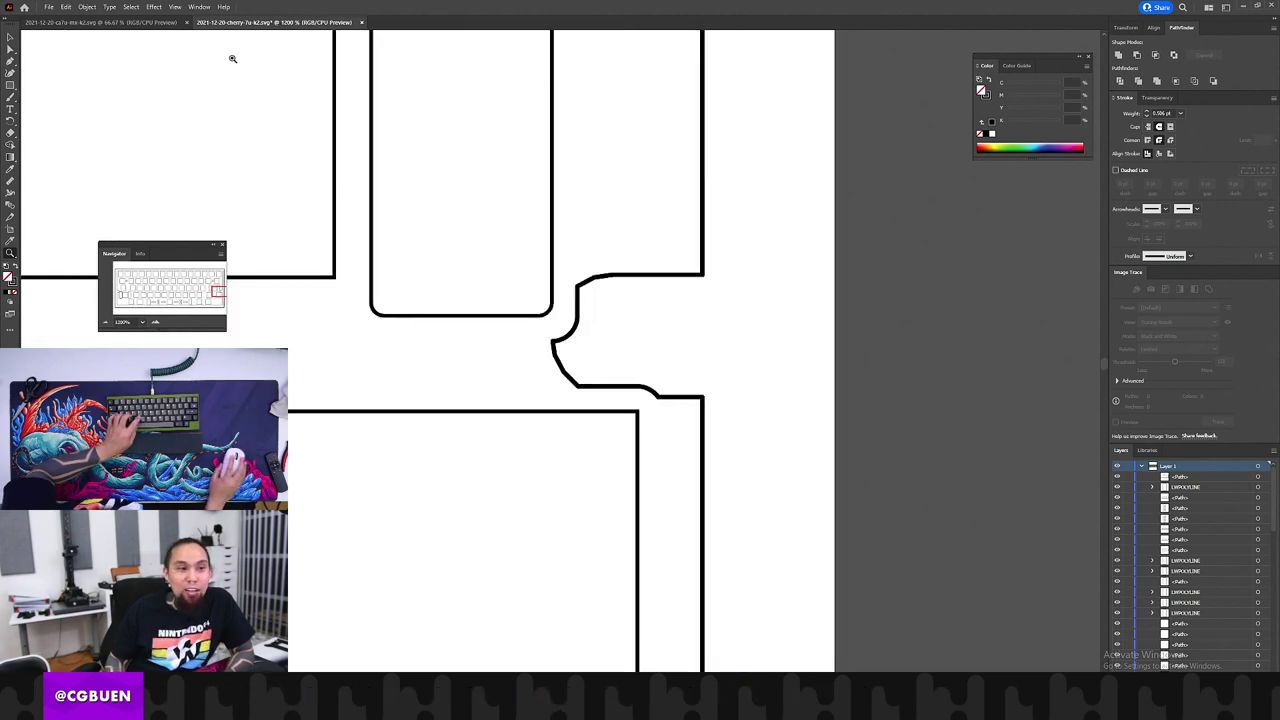
pyautogui.click(65, 7)
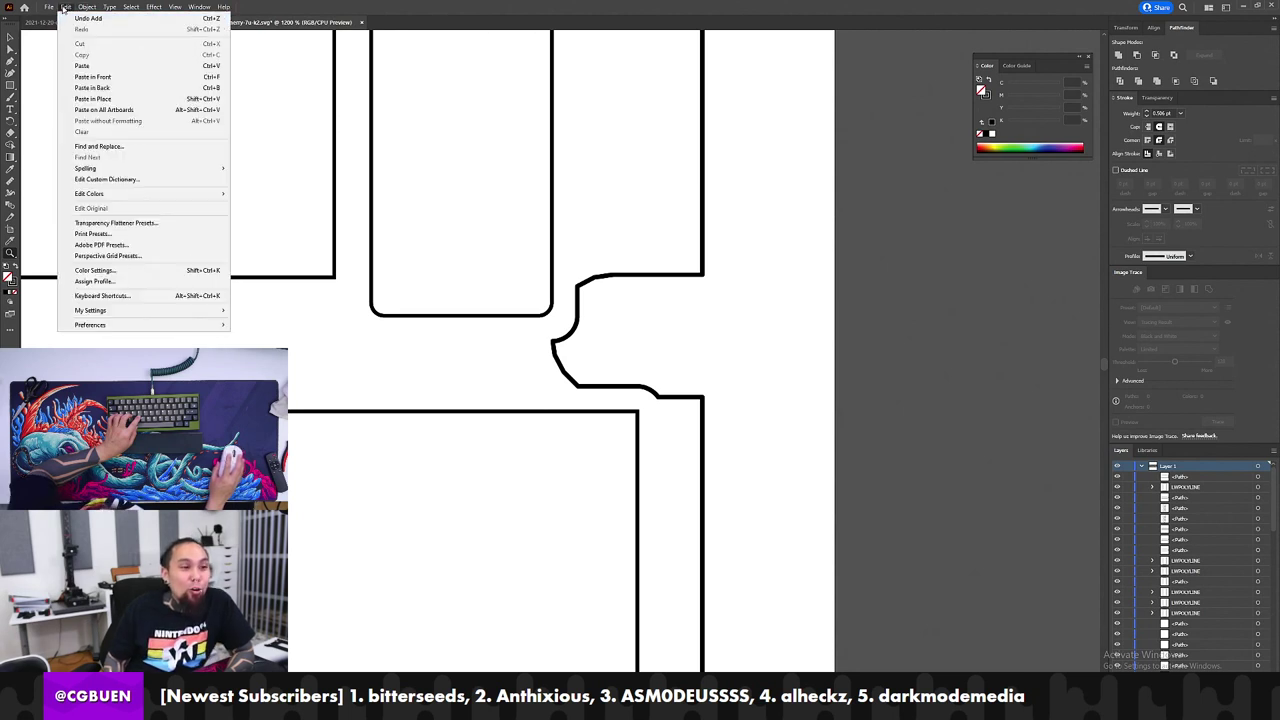
pyautogui.moveTo(49, 8)
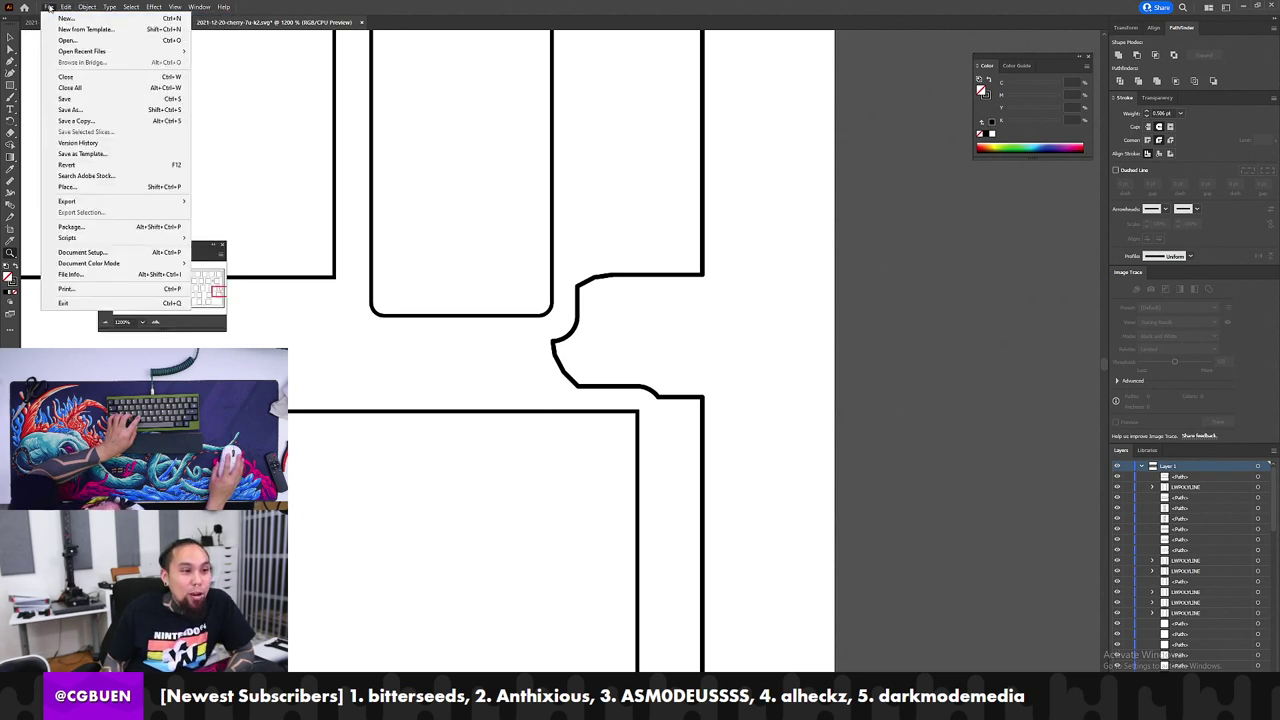
pyautogui.click(100, 164)
pyautogui.click(692, 374)
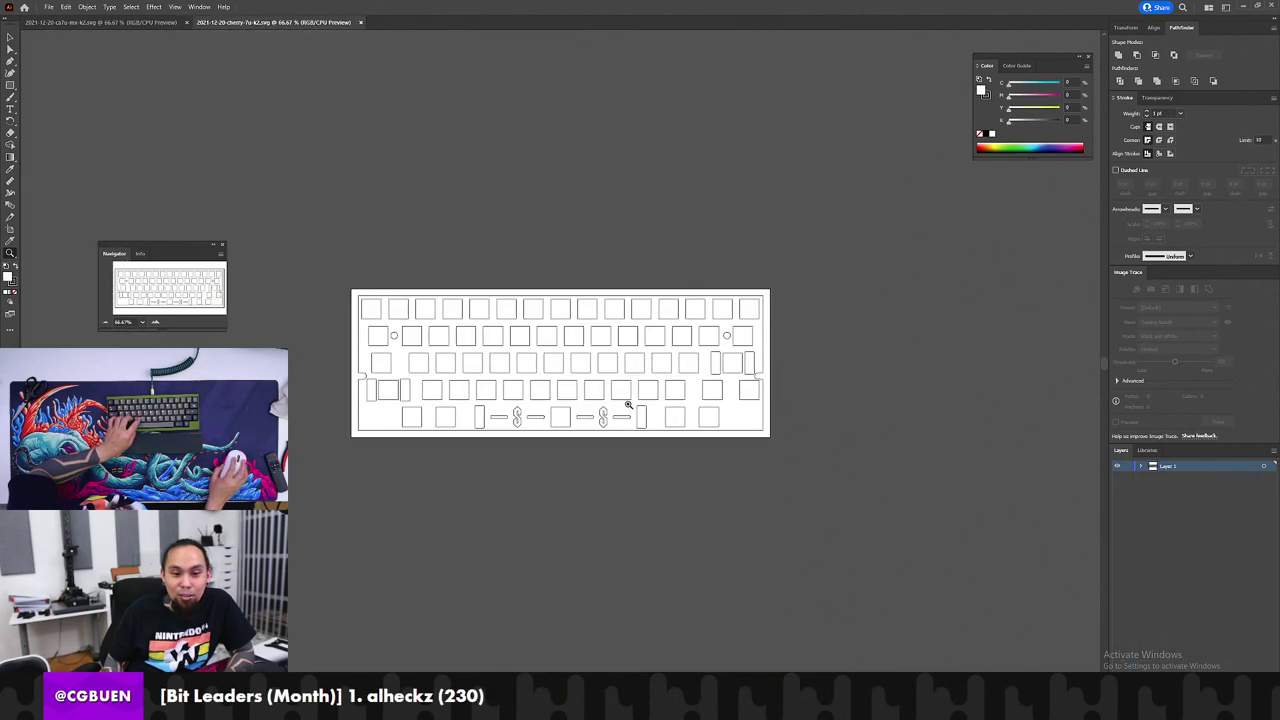
# Step: Select only the tall rounded stabilizer cutout on the plate's bottom row, beside the left S-shaped cutout, and show its transform dimensions
pyautogui.click(451, 440)
pyautogui.click(522, 317)
pyautogui.click(522, 317)
pyautogui.moveTo(823, 435); pyautogui.dragTo(526, 443)
pyautogui.click(526, 444)
pyautogui.click(566, 342)
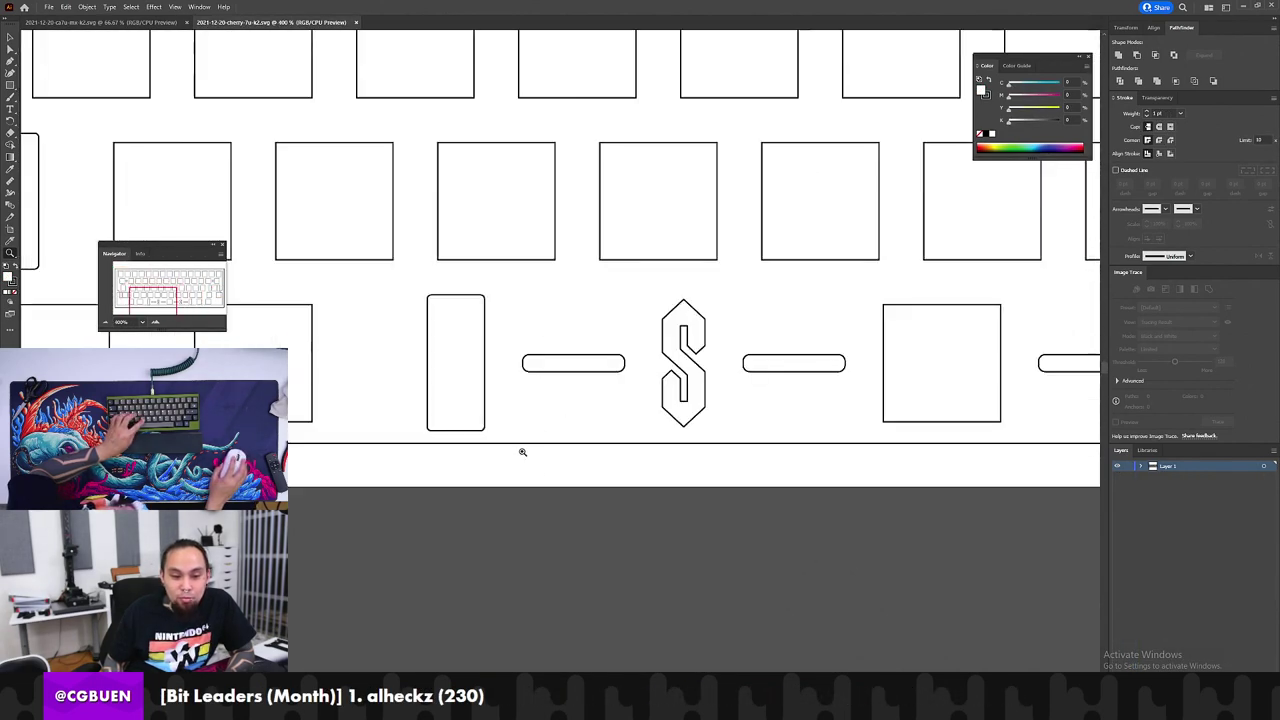
pyautogui.click(535, 412)
pyautogui.press('v')
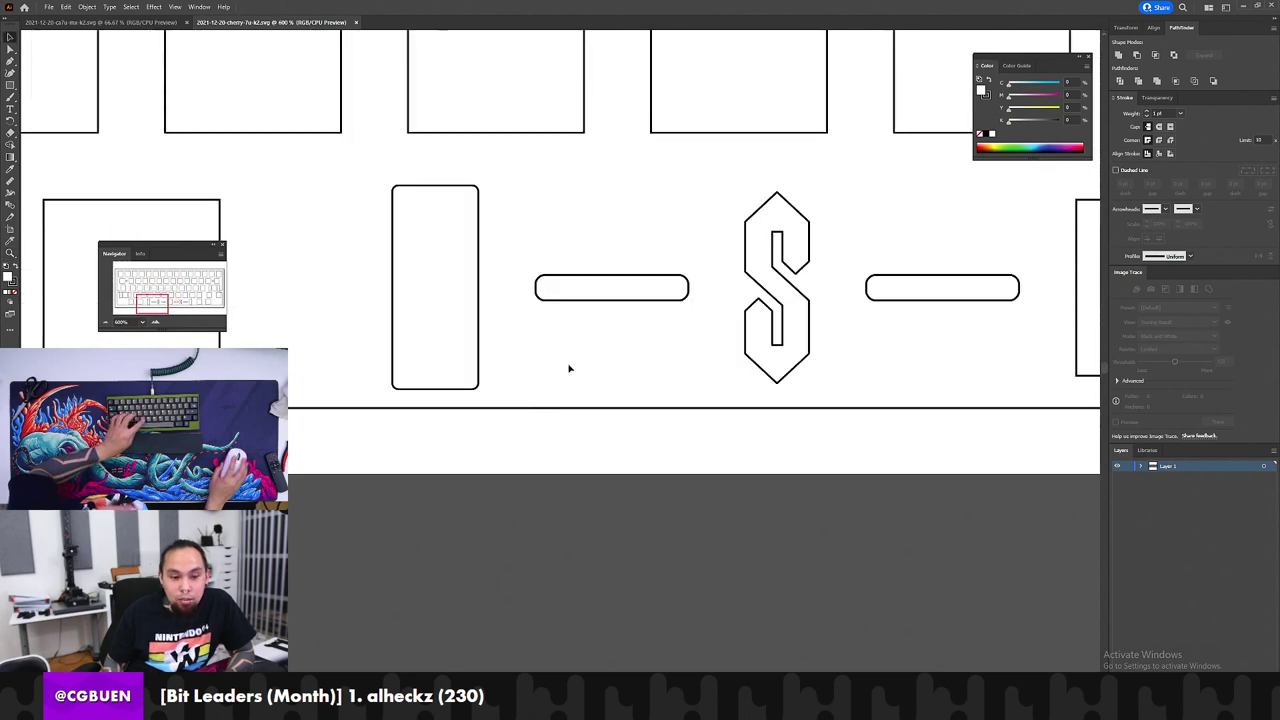
pyautogui.moveTo(541, 357); pyautogui.dragTo(465, 400)
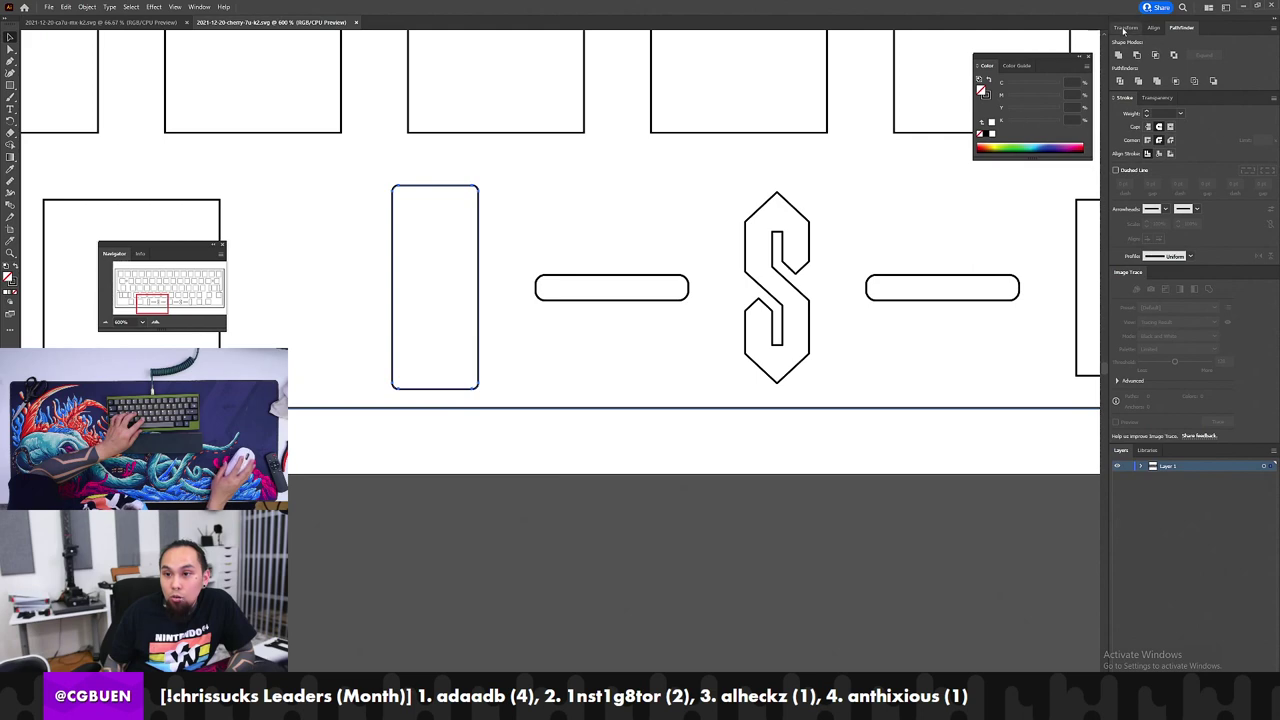
pyautogui.click(1125, 28)
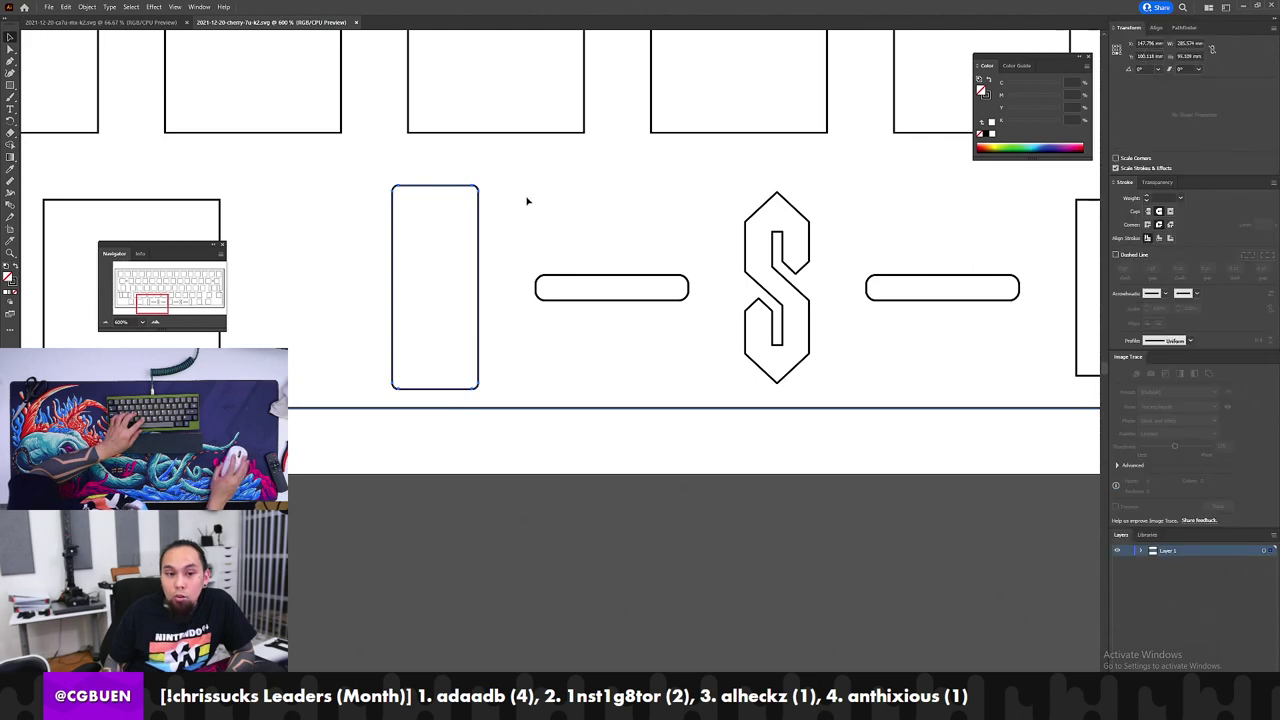
pyautogui.moveTo(522, 182); pyautogui.dragTo(298, 372)
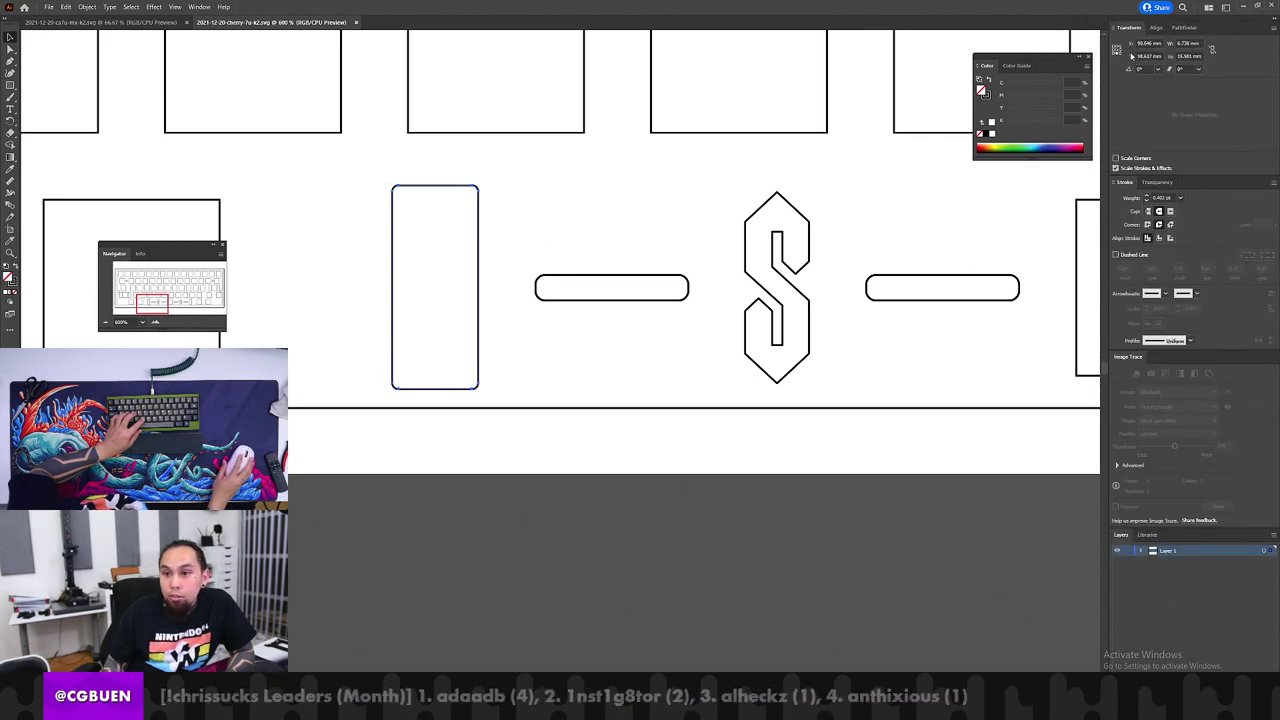
# Step: Try a height of 16.85 mm for the cutout without constraining its proportions, and undo the resize
pyautogui.click(1190, 56)
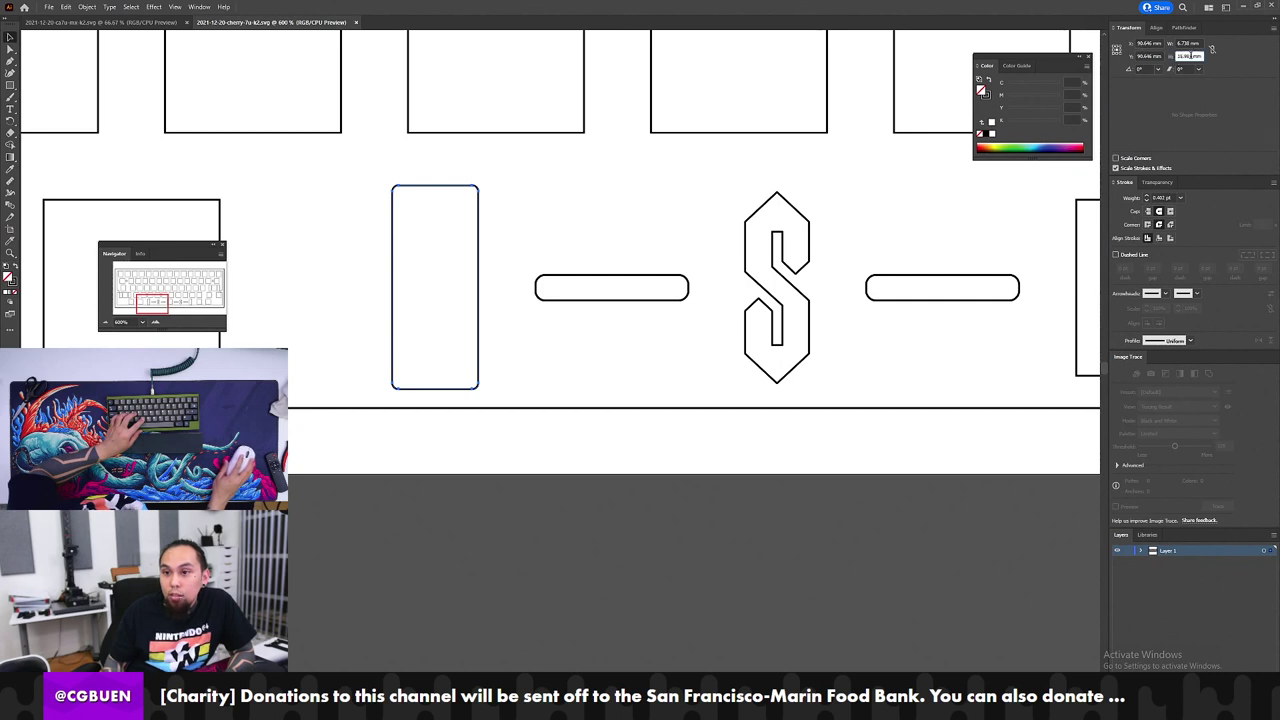
pyautogui.moveTo(1191, 56); pyautogui.dragTo(1165, 63)
pyautogui.write('16.')
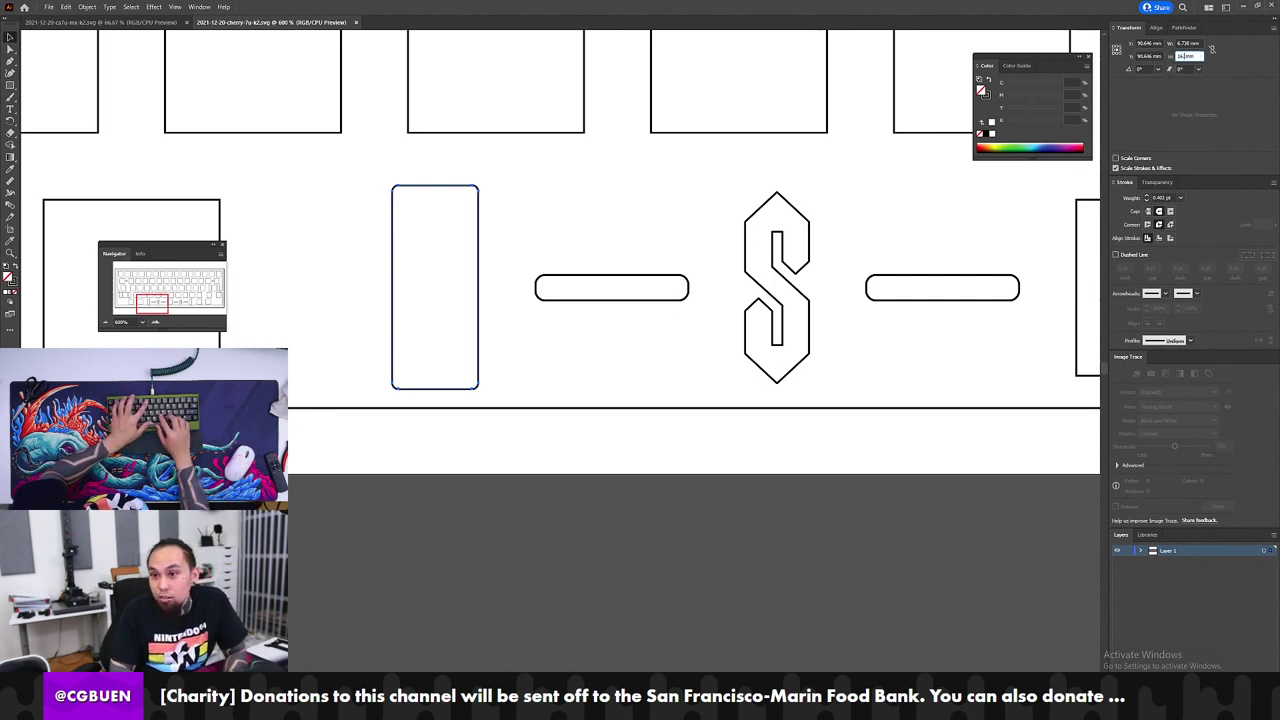
pyautogui.press('Tab')
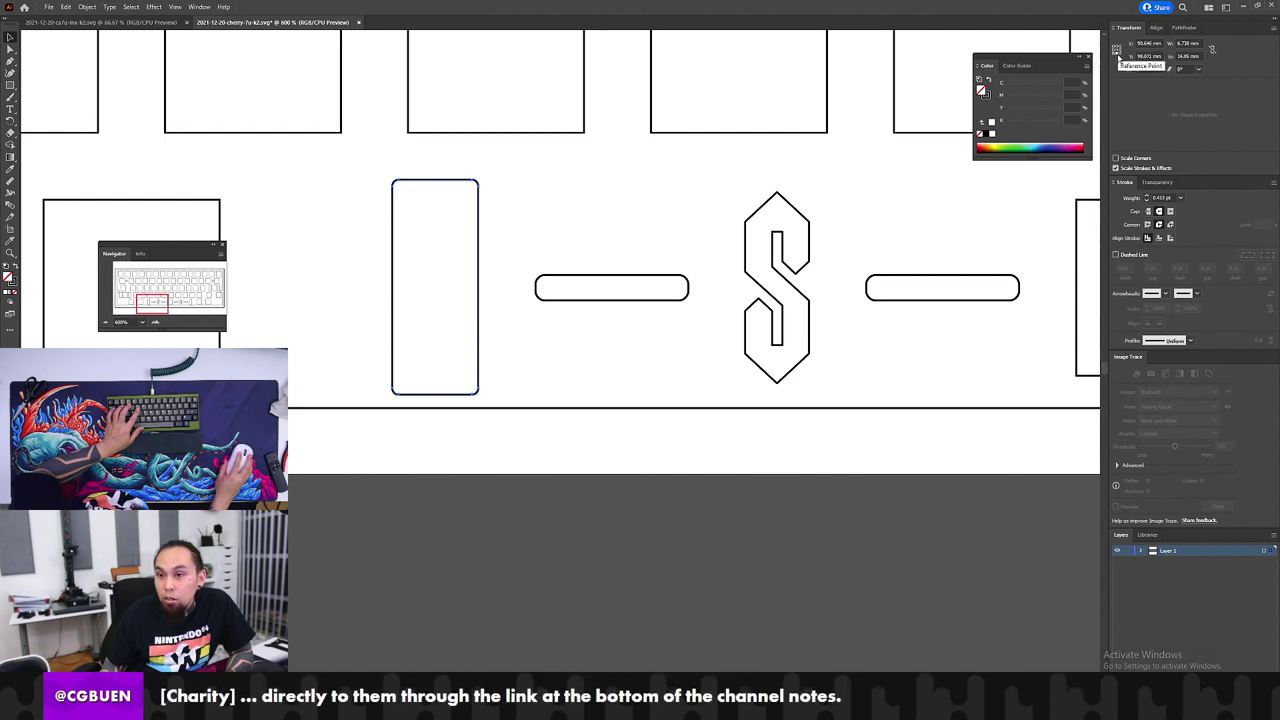
pyautogui.click(539, 243)
pyautogui.hotkey('ctrl', 'z')
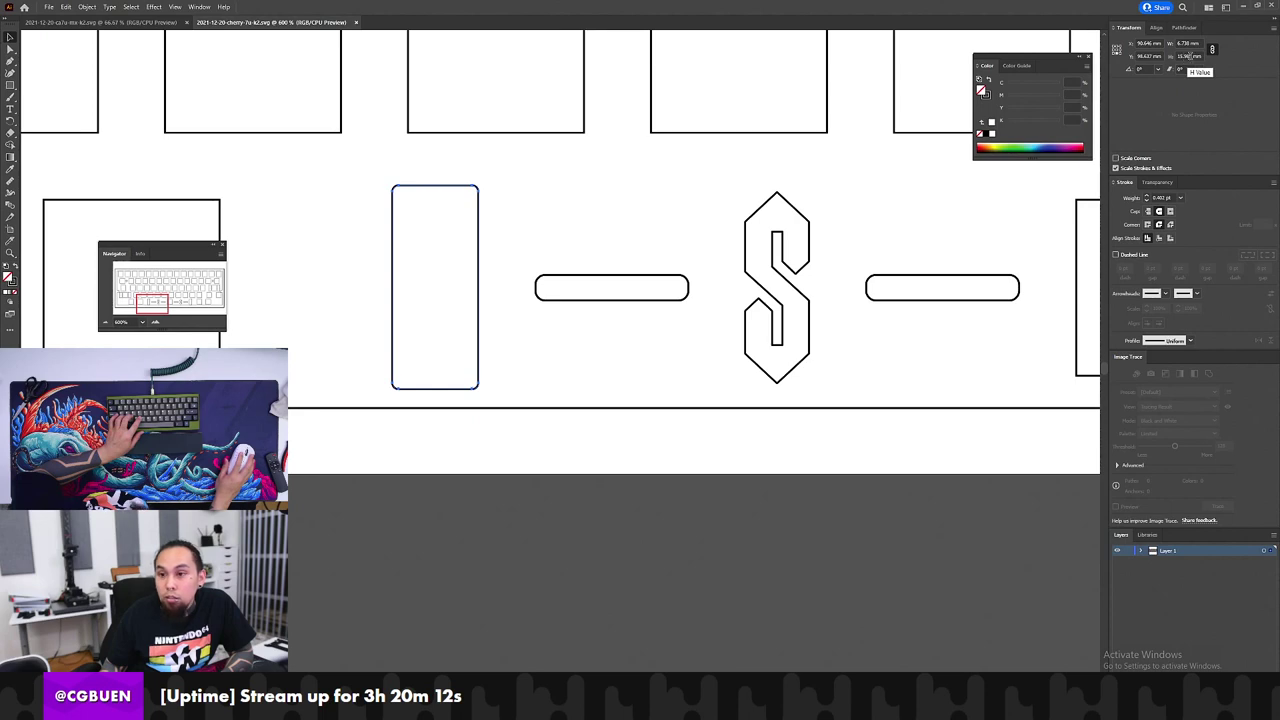
# Step: Try a height of 16.85 mm for the cutout with its proportions constrained, and undo the resize
pyautogui.doubleClick(1191, 57)
pyautogui.write('16.85')
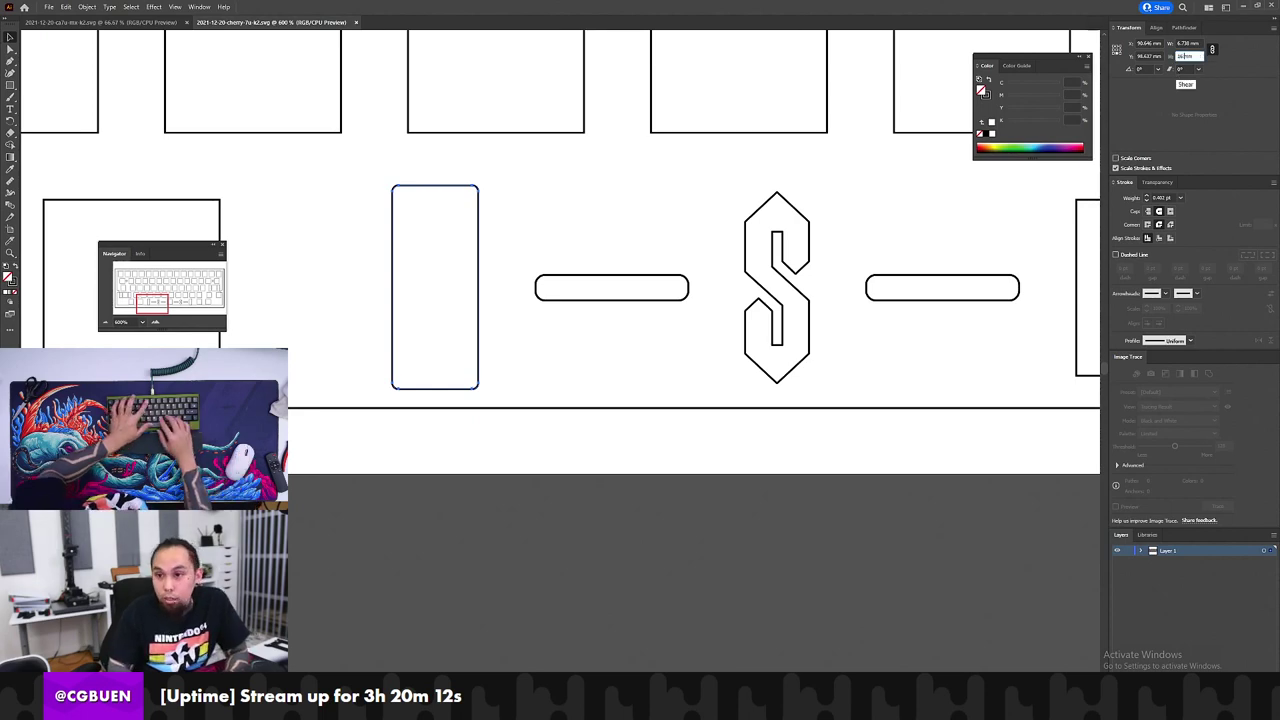
pyautogui.press('Tab')
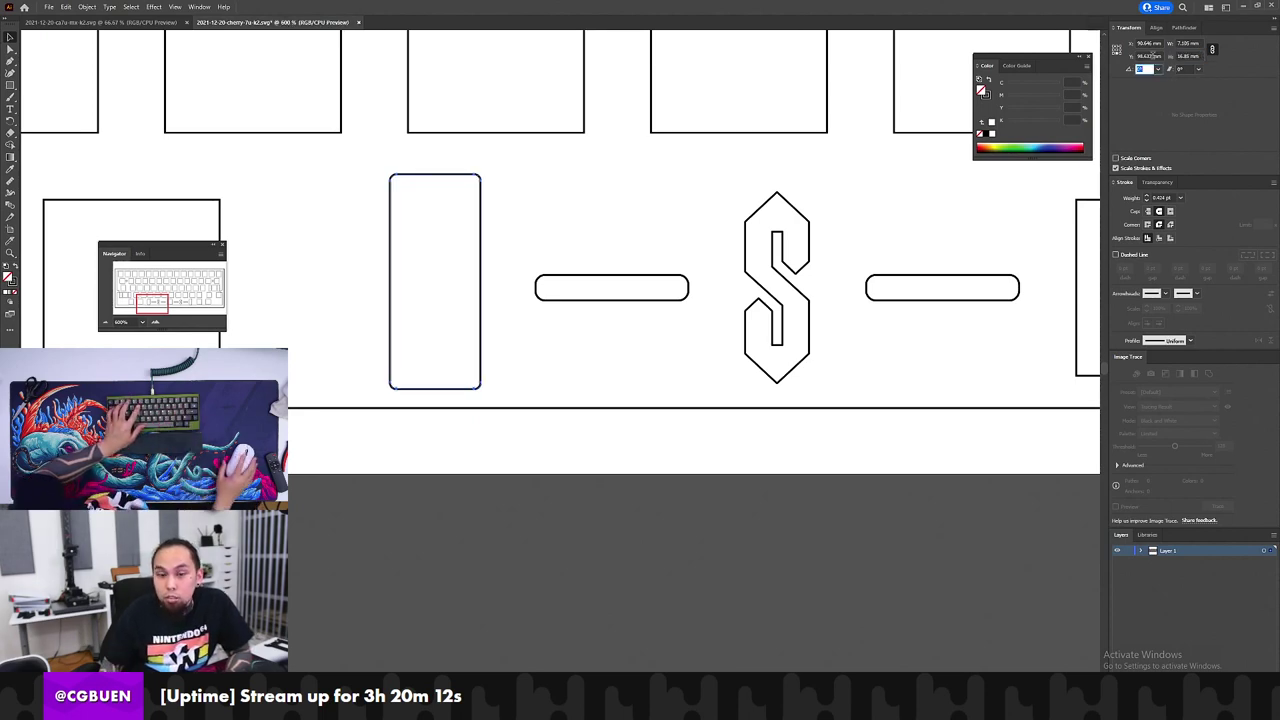
pyautogui.hotkey('ctrl', 'z')
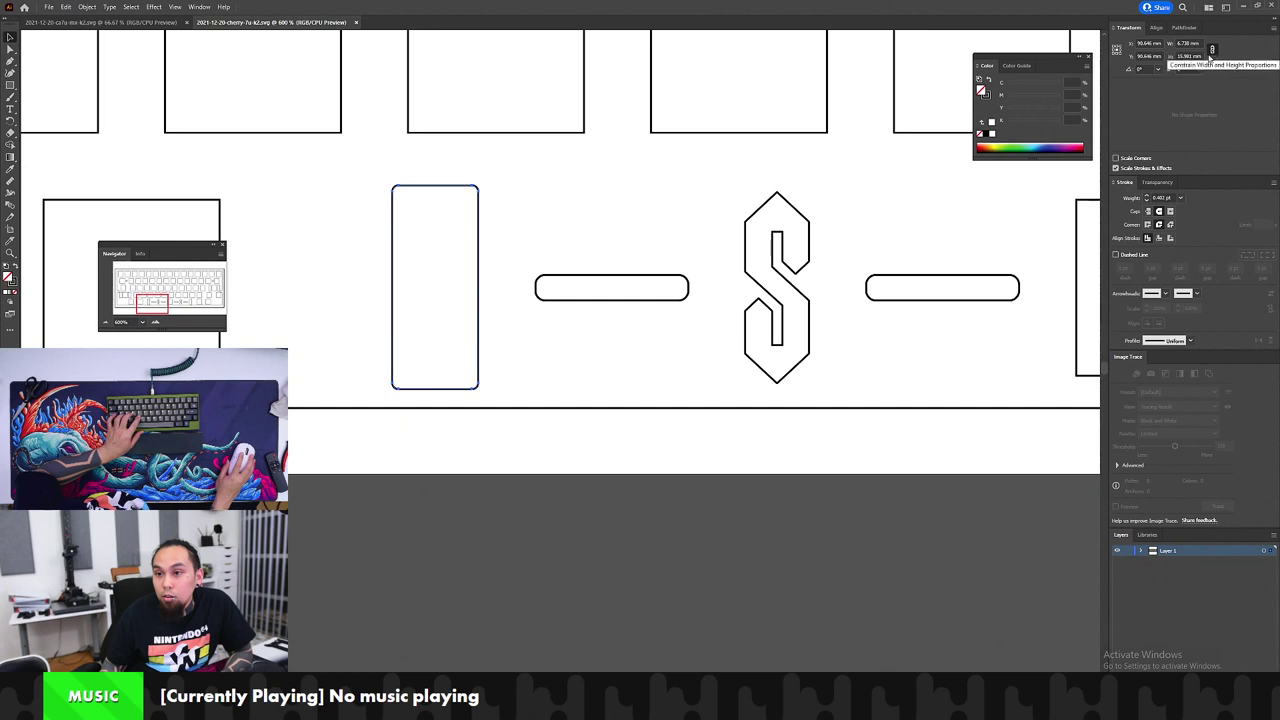
# Step: Scale the tall rounded cutout from its centre to a height of 16.85 mm, keeping width and height proportional
pyautogui.moveTo(524, 186); pyautogui.dragTo(376, 296)
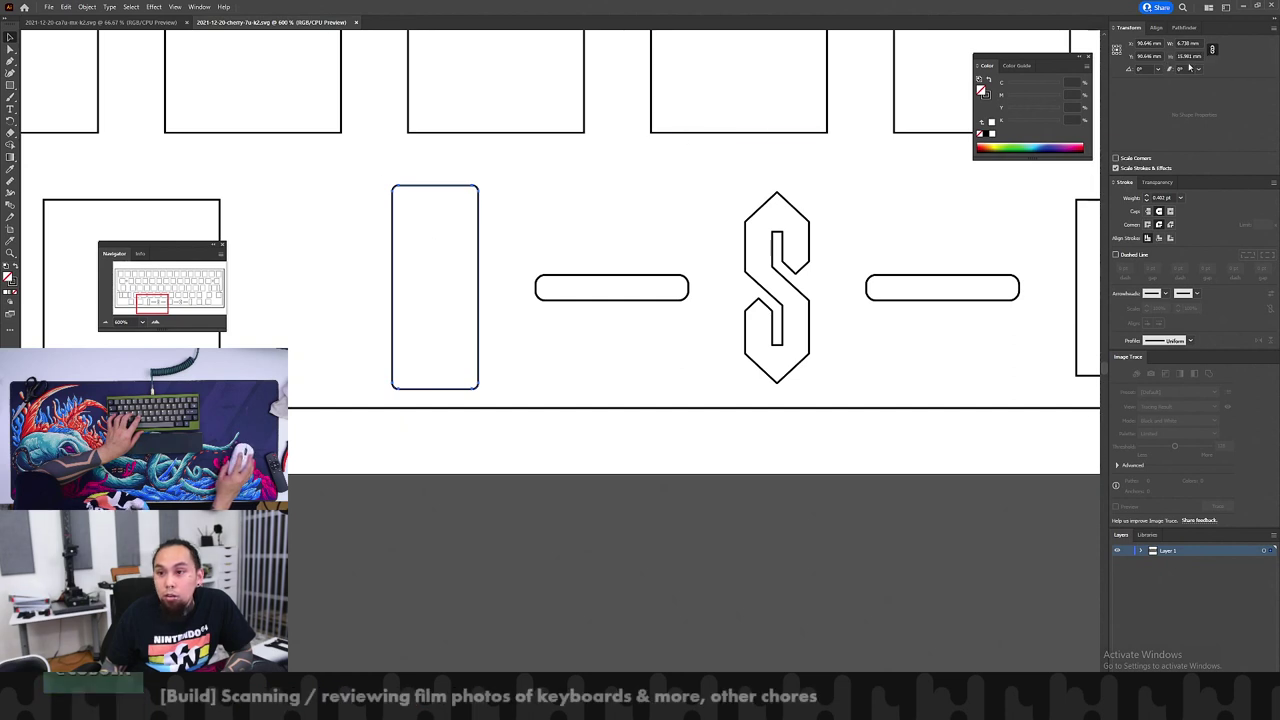
pyautogui.click(1188, 57)
pyautogui.hotkey('ctrl', 'a')
pyautogui.write('16..85')
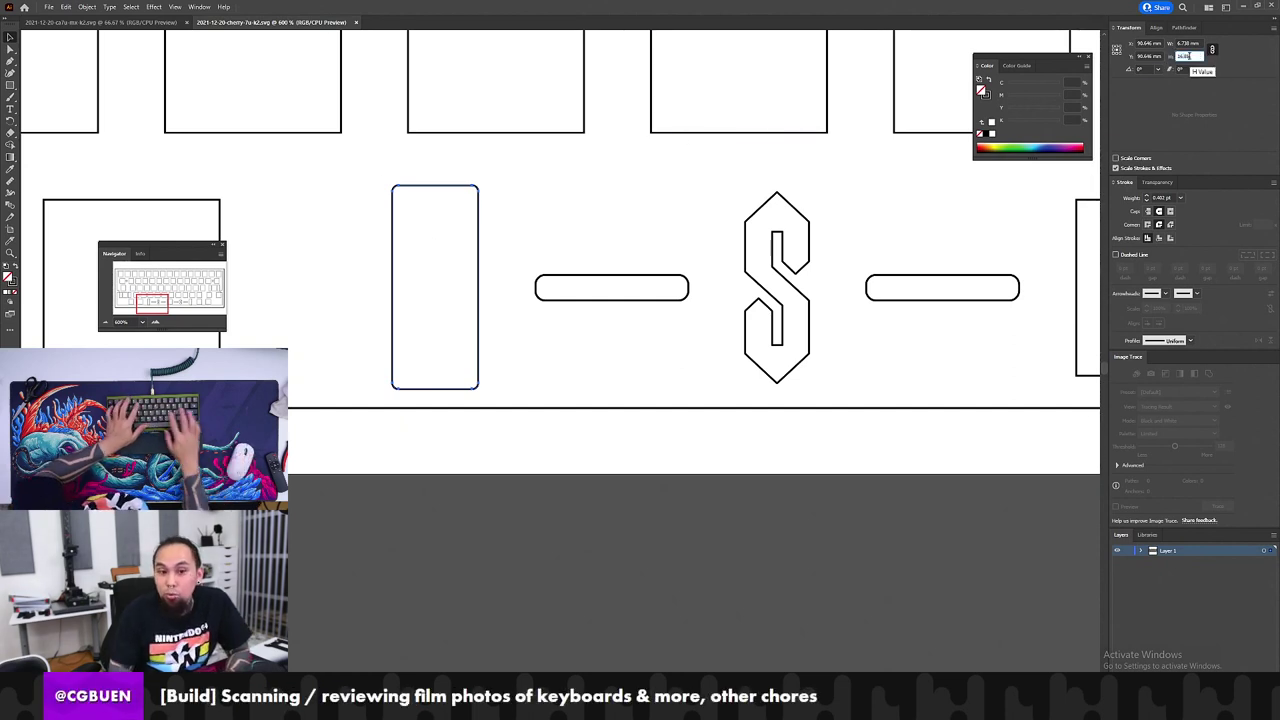
pyautogui.press('Return')
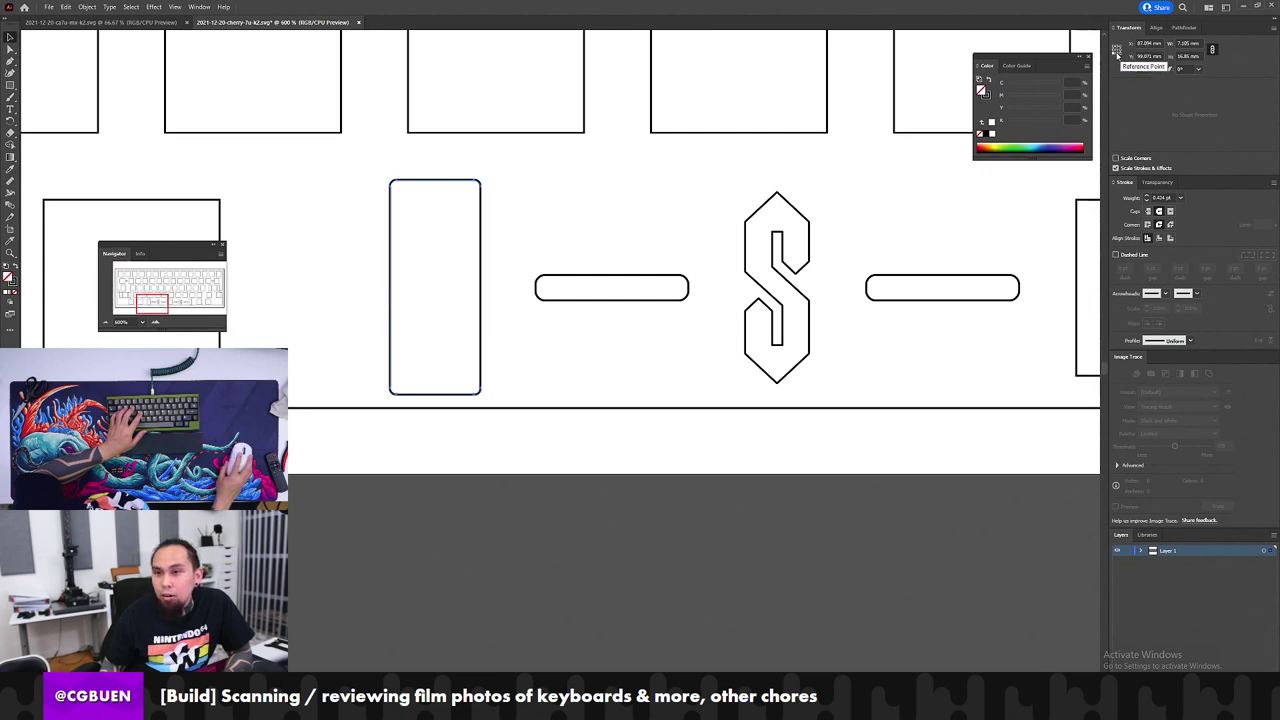
# Step: Try heights of 16.9 mm and 16.95 mm for the selected tall rounded cutout, scaling proportionally from its centre
pyautogui.click(1118, 54)
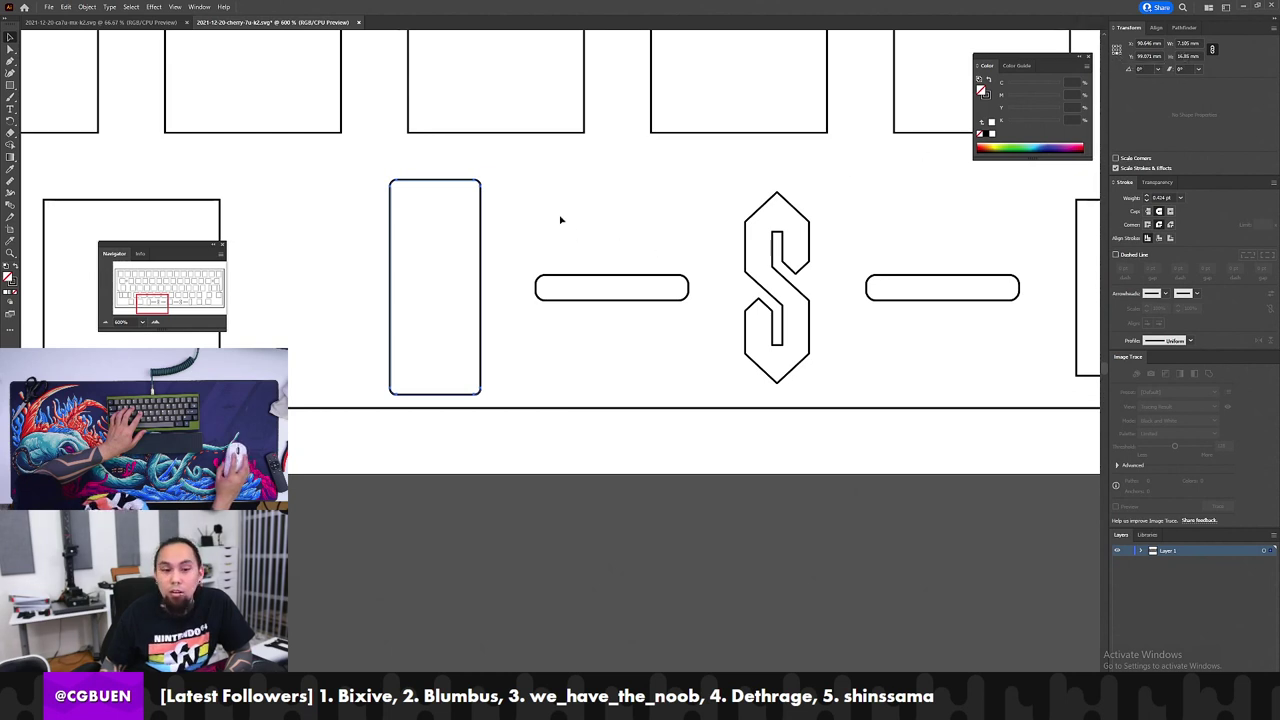
pyautogui.click(1182, 55)
pyautogui.press('Escape')
pyautogui.click(1184, 56)
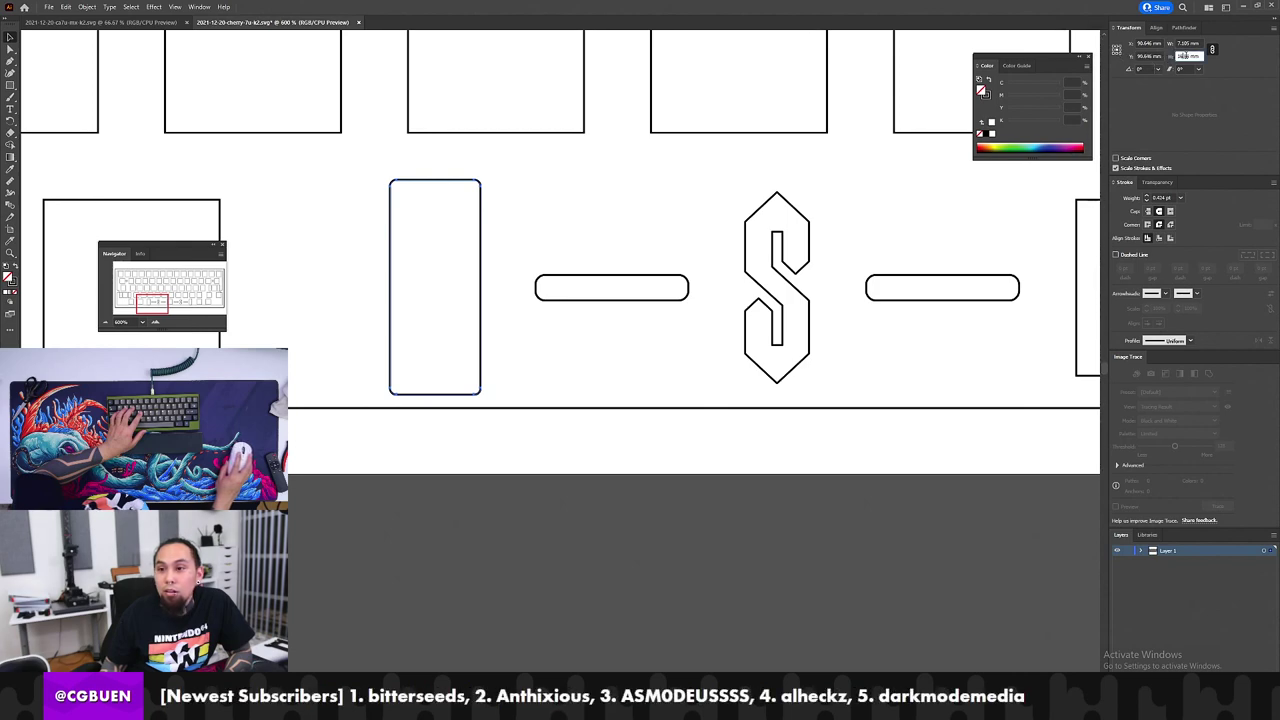
pyautogui.moveTo(1184, 56); pyautogui.dragTo(1235, 66)
pyautogui.write('9')
pyautogui.press('Tab')
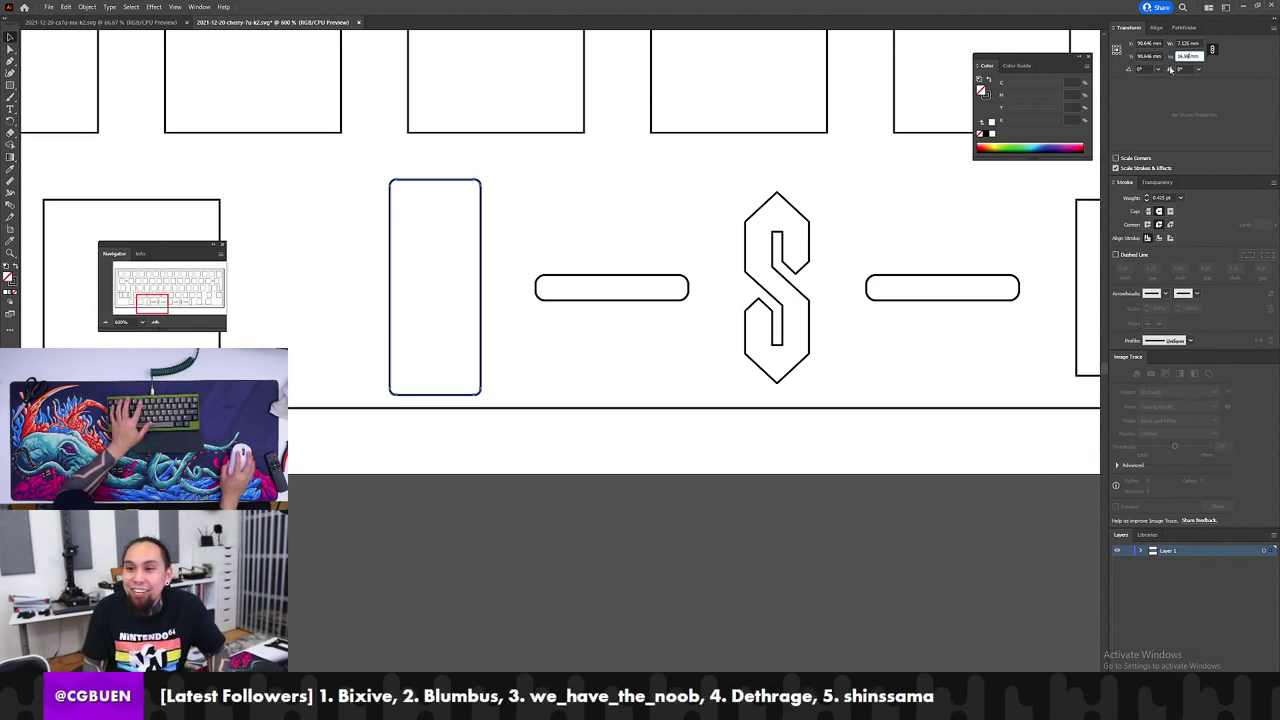
pyautogui.press('Tab')
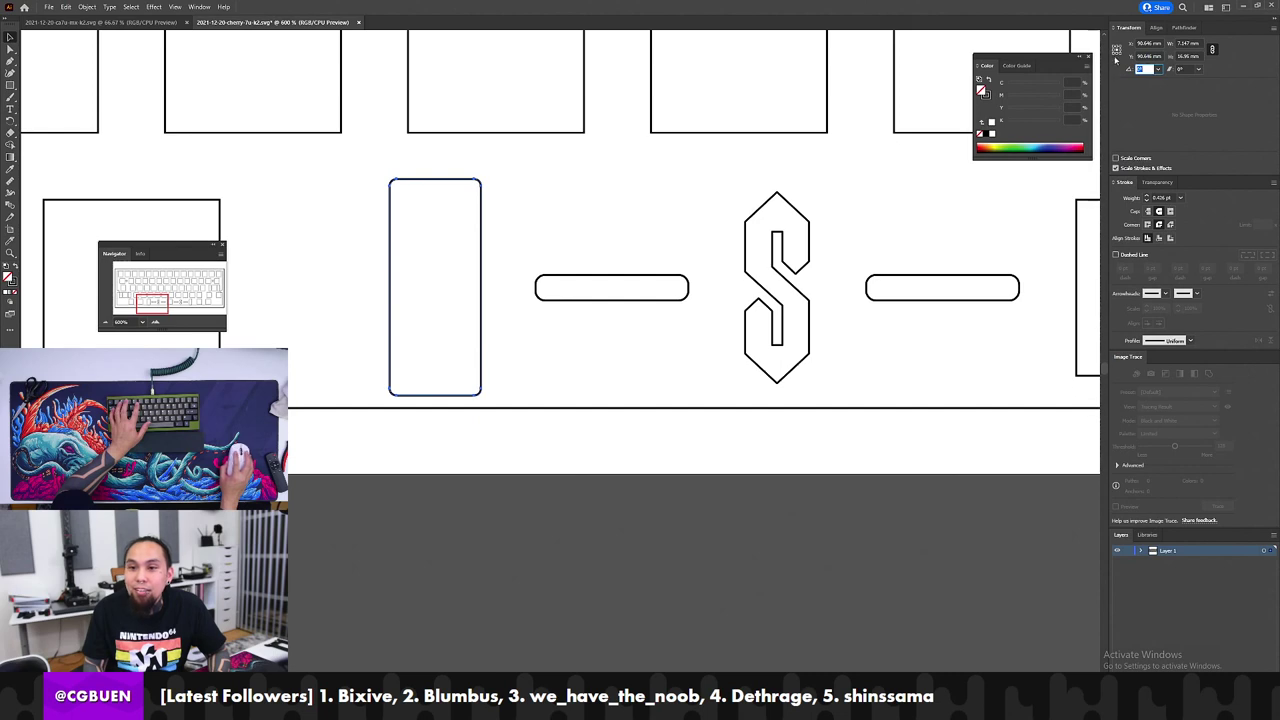
# Step: Check the cutout's edge position and scale it proportionally from its centre to a height of 16.94 mm
pyautogui.click(1114, 52)
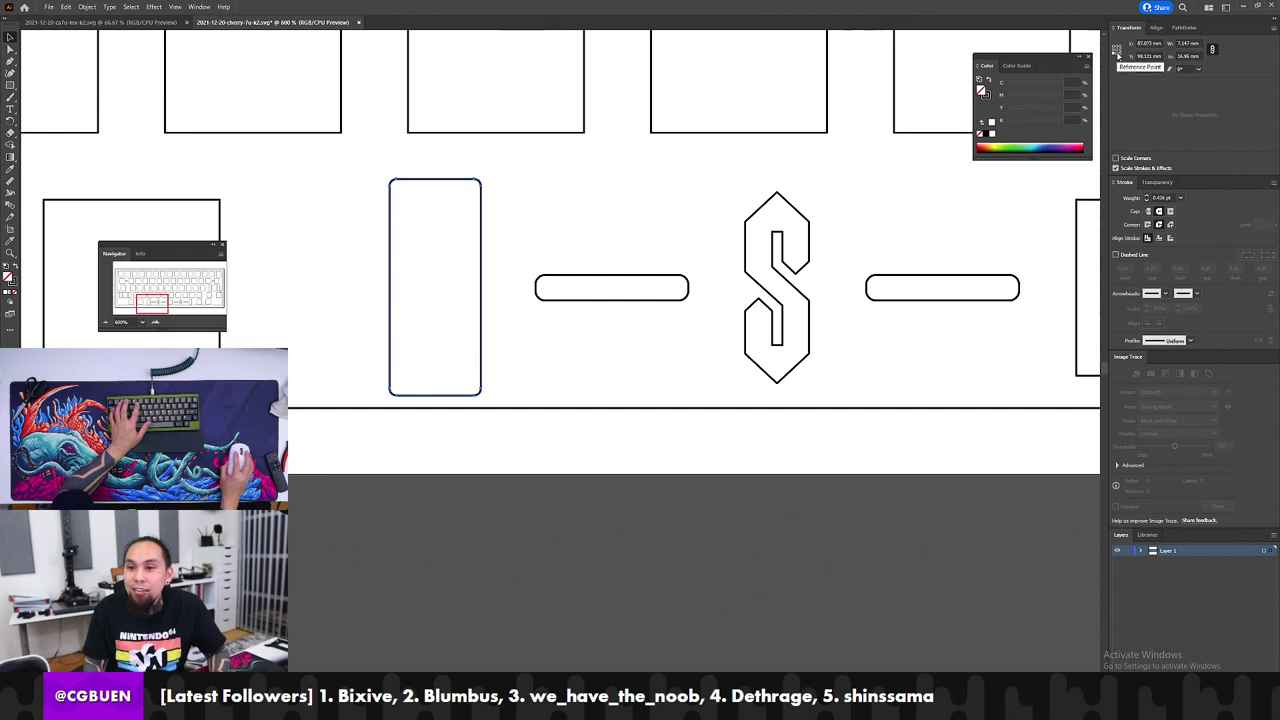
pyautogui.click(1187, 57)
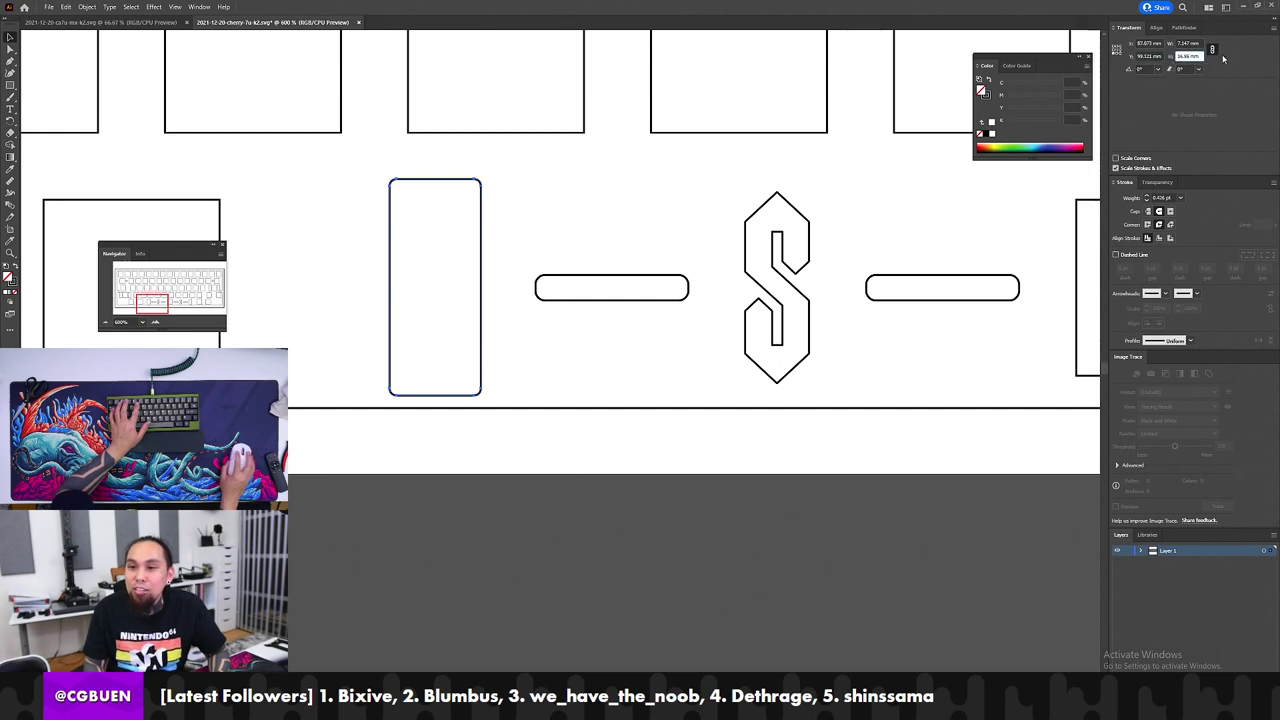
pyautogui.click(1117, 52)
pyautogui.moveTo(1182, 56); pyautogui.dragTo(1266, 66)
pyautogui.write('16.94')
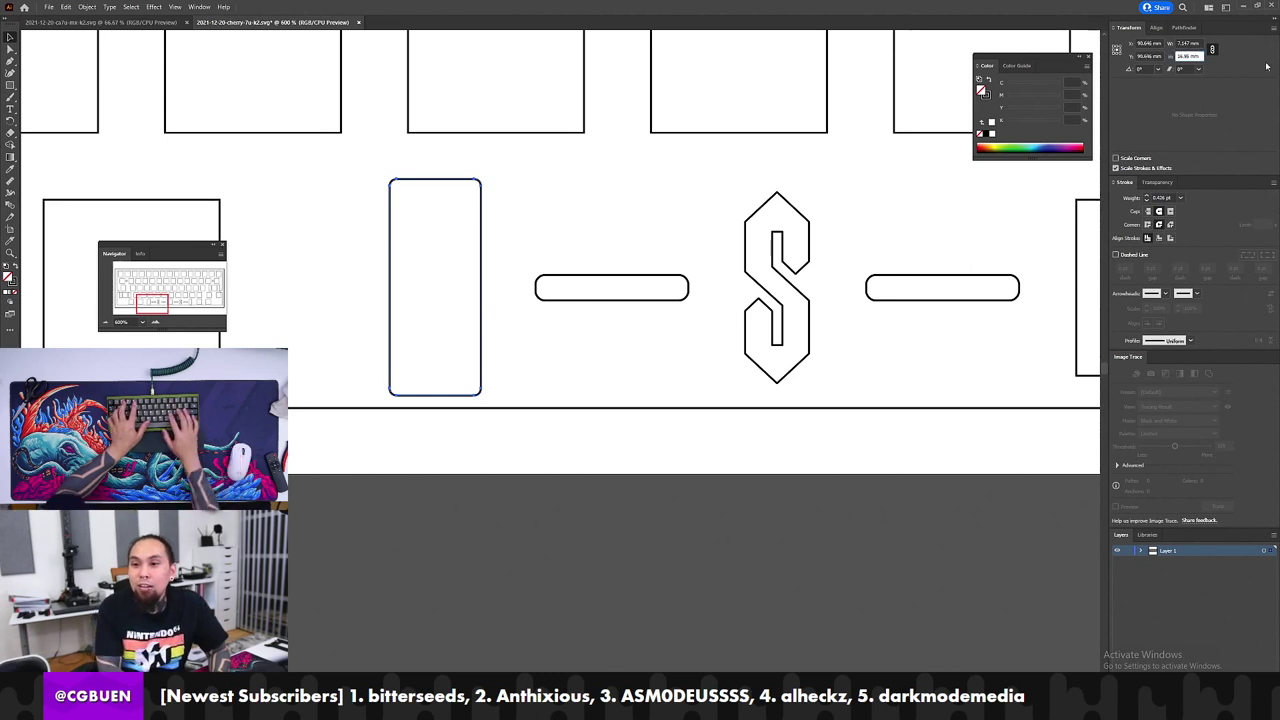
pyautogui.press('Tab')
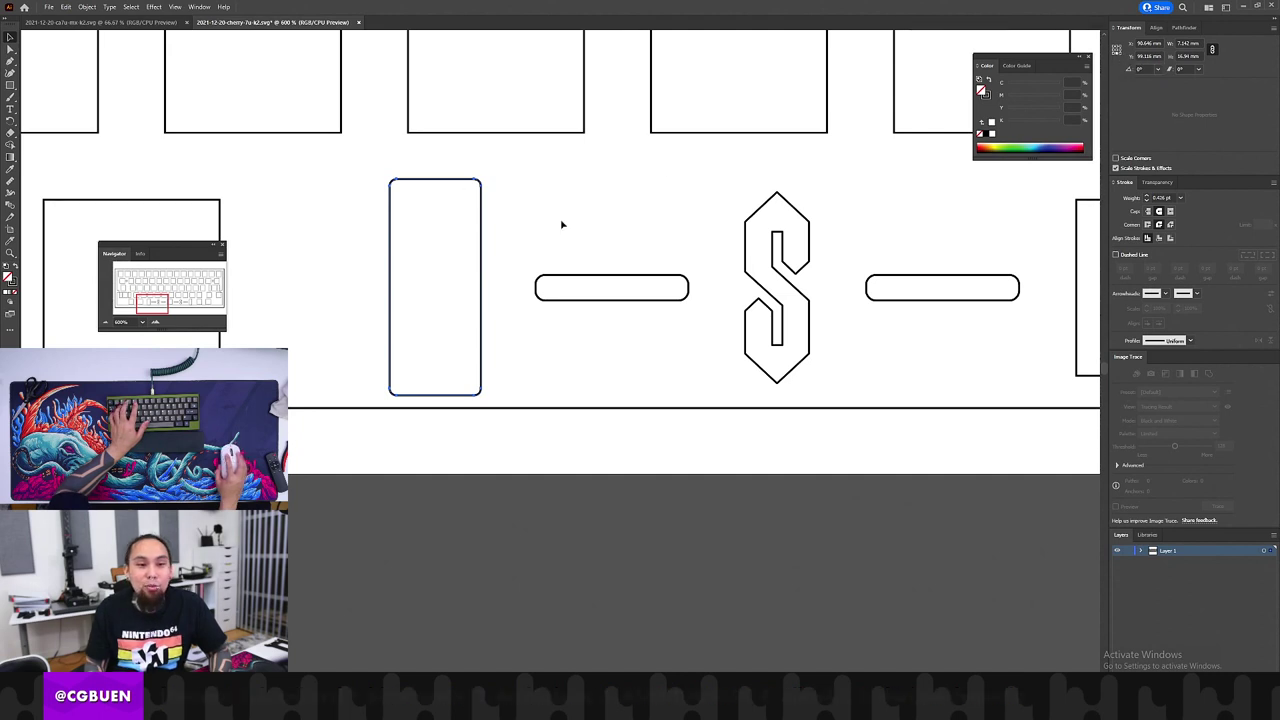
# Step: Select the tall rounded cutout beside the right S-shaped cutout and scale it proportionally from its centre to a height of 16.94 mm
pyautogui.moveTo(1030, 225); pyautogui.dragTo(412, 284)
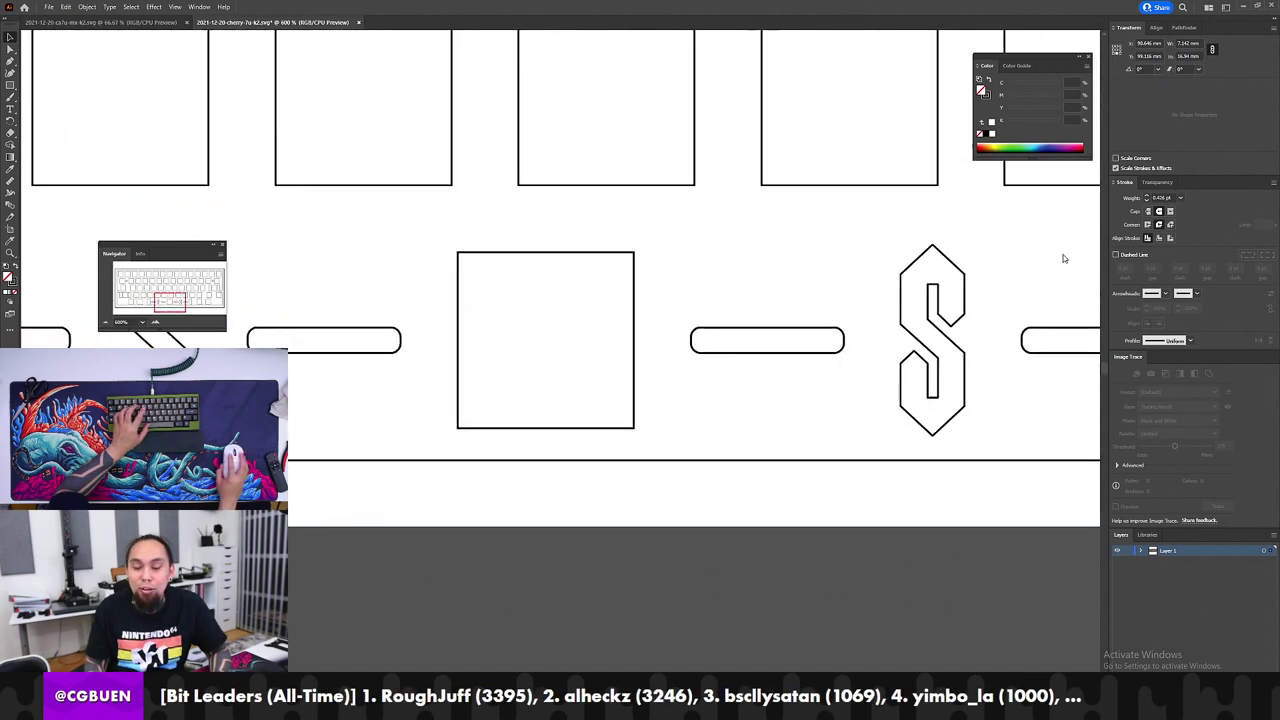
pyautogui.scroll(5, 1000, 265)
pyautogui.press('z')
pyautogui.keyDown('alt'); pyautogui.click(682, 451); pyautogui.keyUp('alt')
pyautogui.keyDown('alt'); pyautogui.click(682, 449); pyautogui.keyUp('alt')
pyautogui.keyDown('alt'); pyautogui.click(681, 420); pyautogui.keyUp('alt')
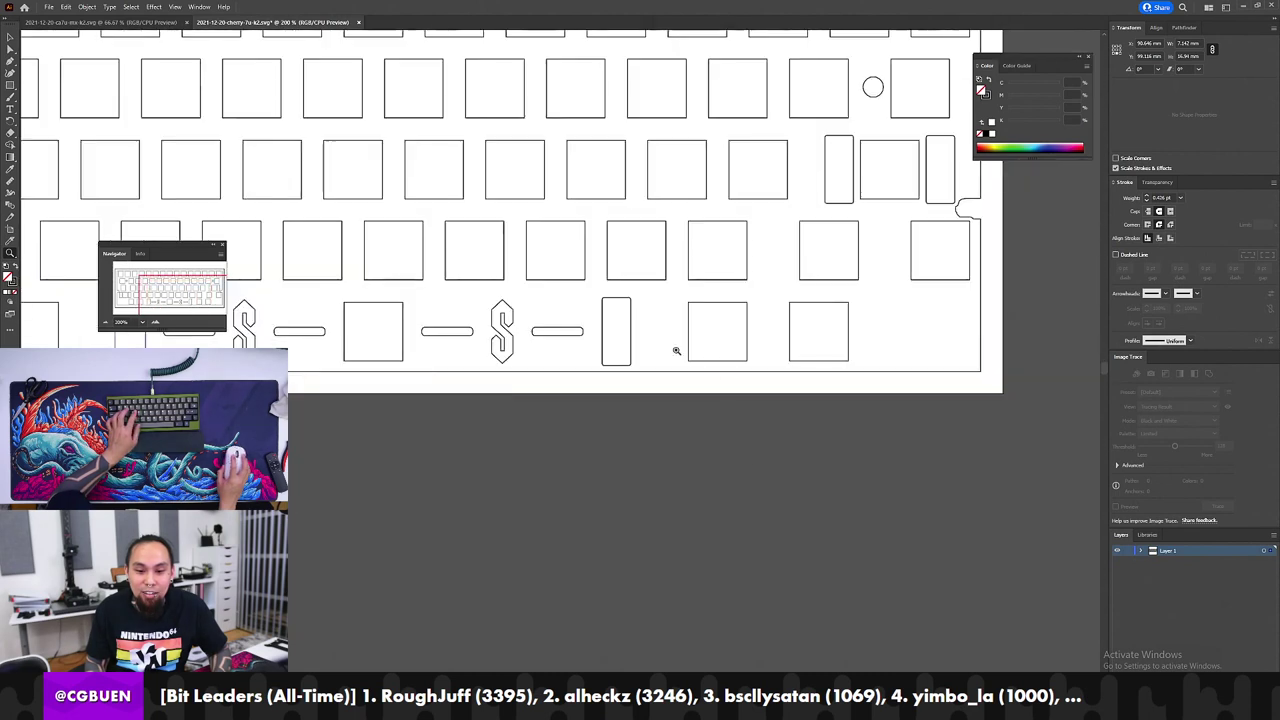
pyautogui.click(654, 316)
pyautogui.scroll(1, 653, 316)
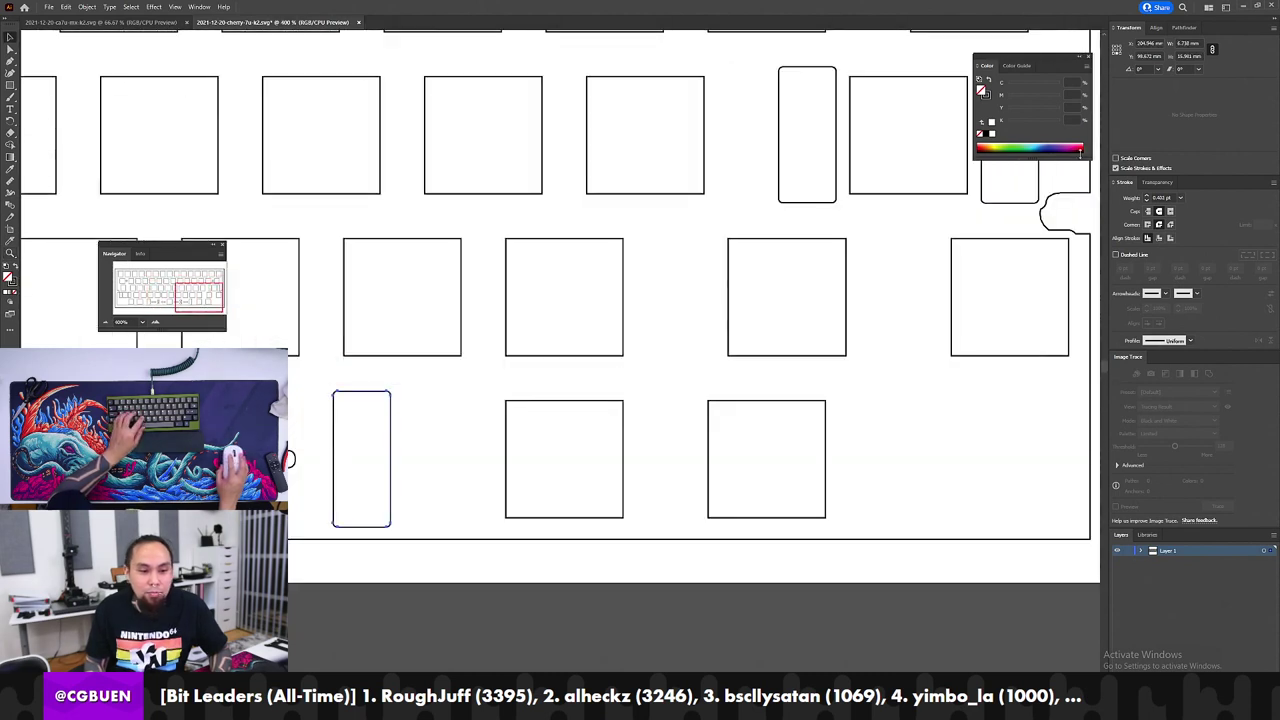
pyautogui.click(1186, 57)
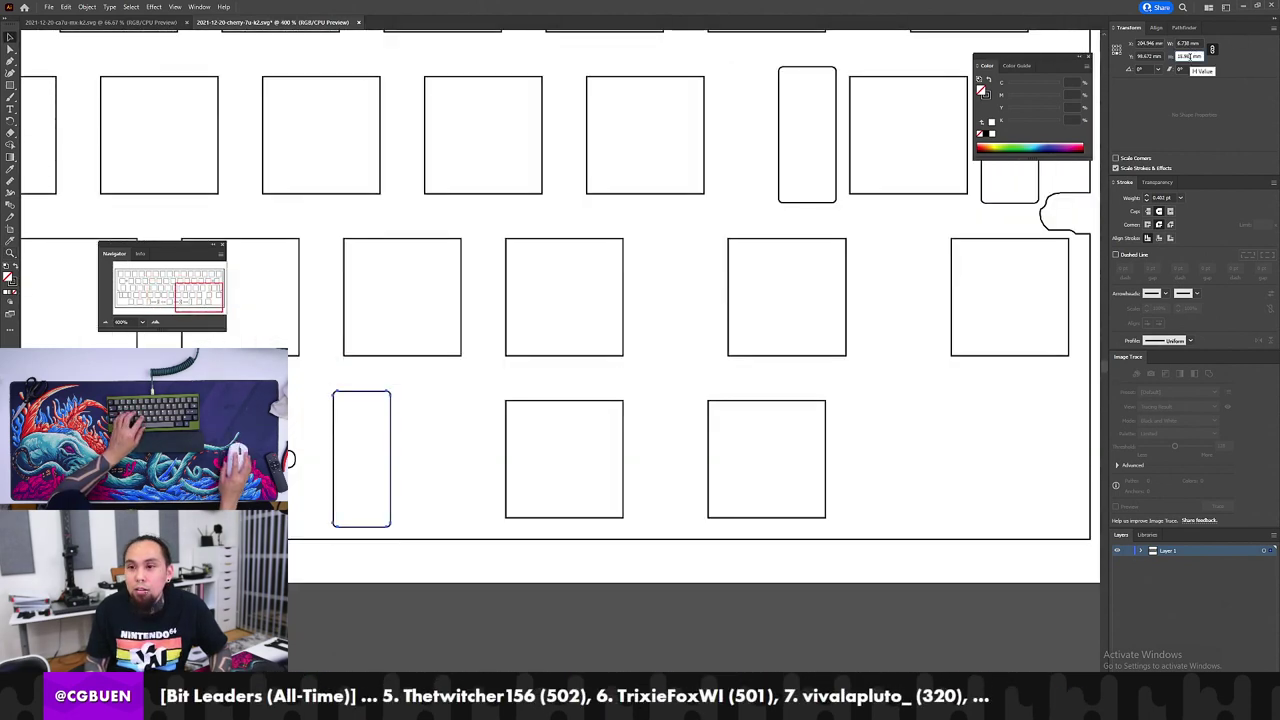
pyautogui.click(1117, 50)
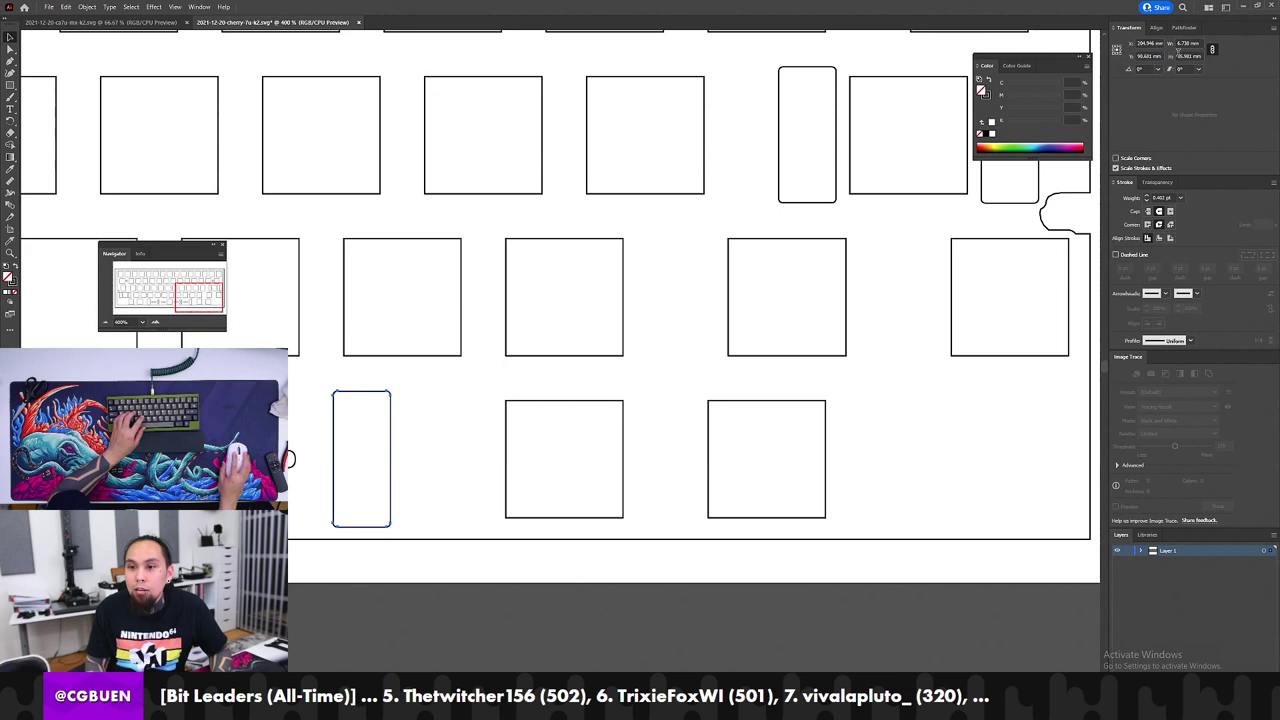
pyautogui.click(1186, 56)
pyautogui.press('BackSpace')
pyautogui.press('BackSpace')
pyautogui.press('BackSpace')
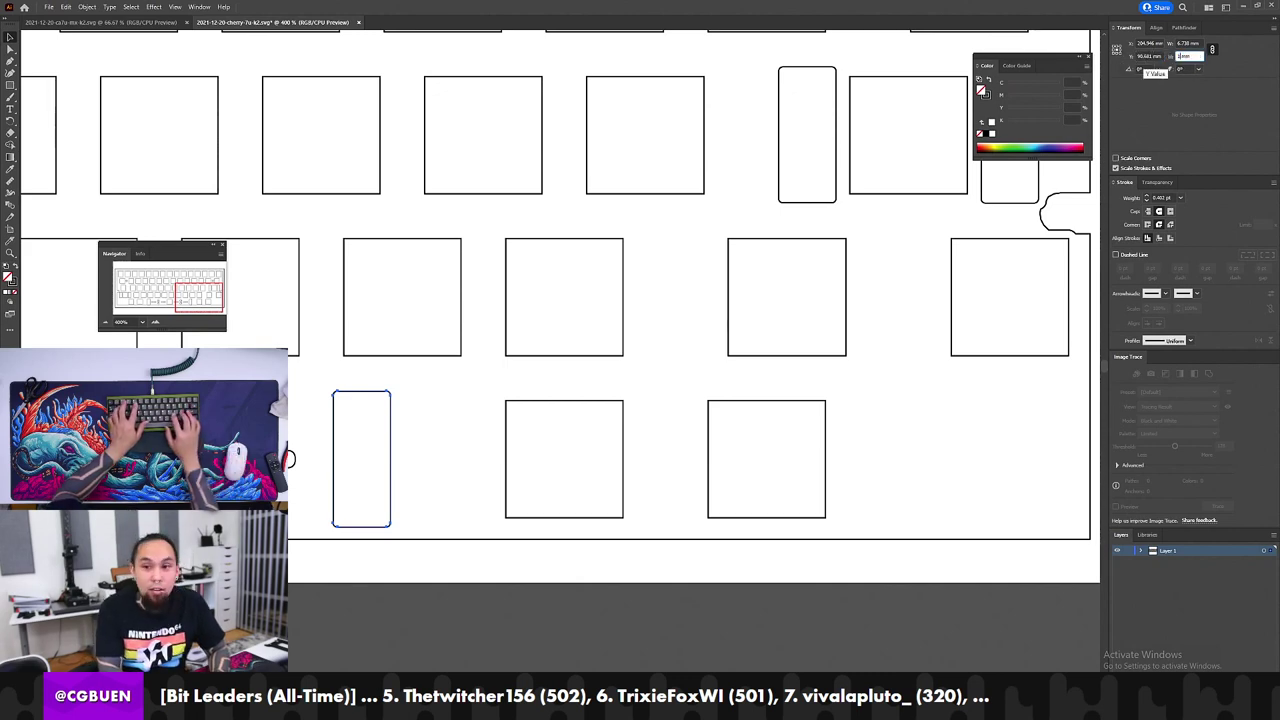
pyautogui.write('88')
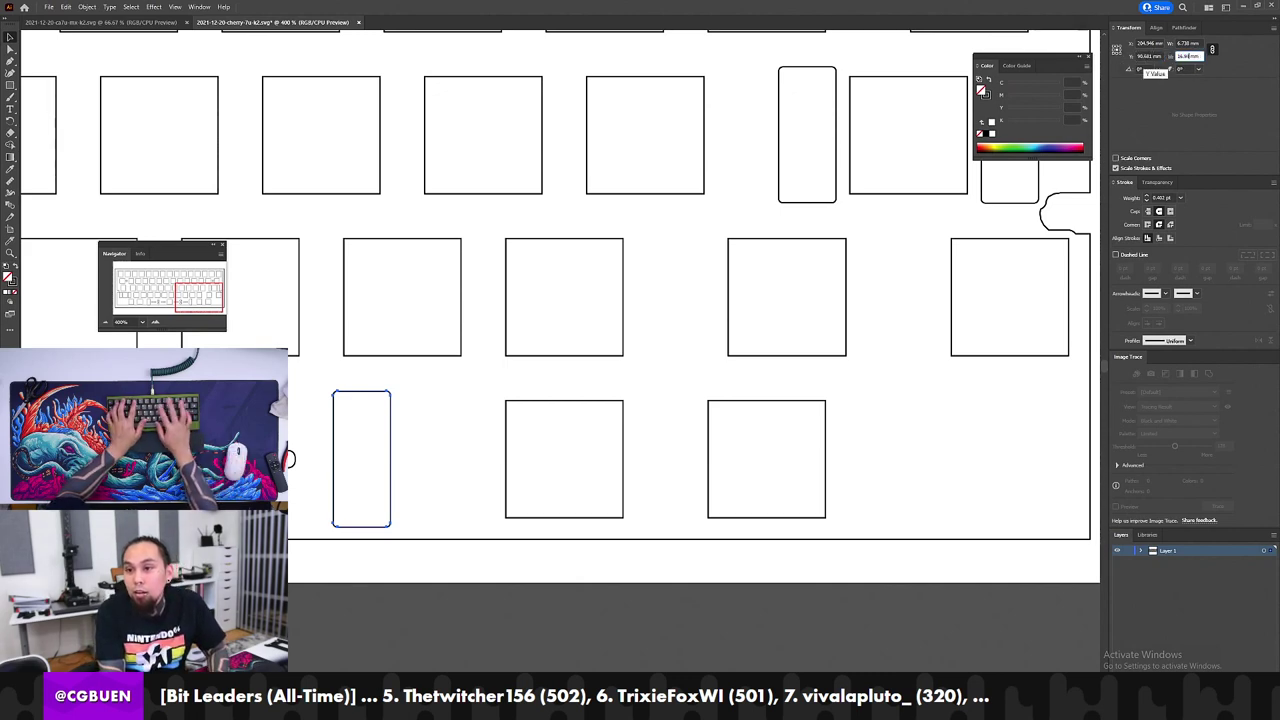
pyautogui.press('Tab')
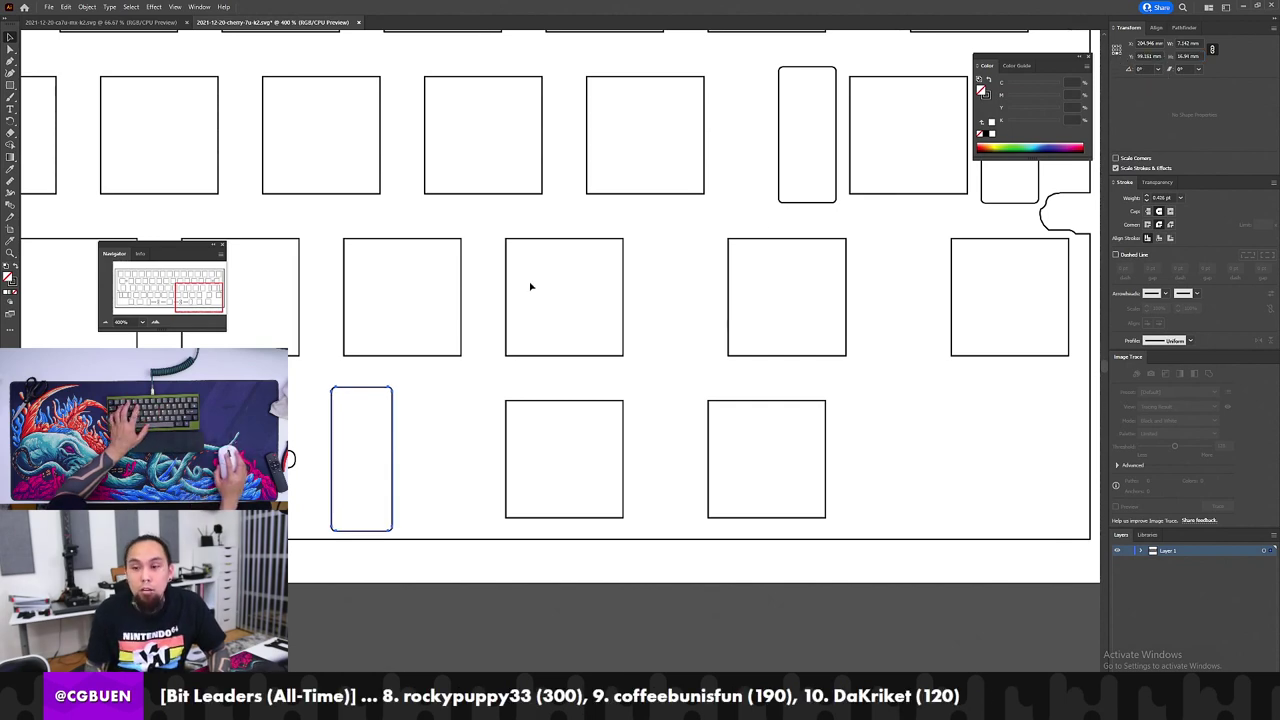
# Step: Check the centre position of the bottom row's square cutout, and undo the resizing of both tall rounded cutouts
pyautogui.moveTo(445, 361); pyautogui.dragTo(848, 320)
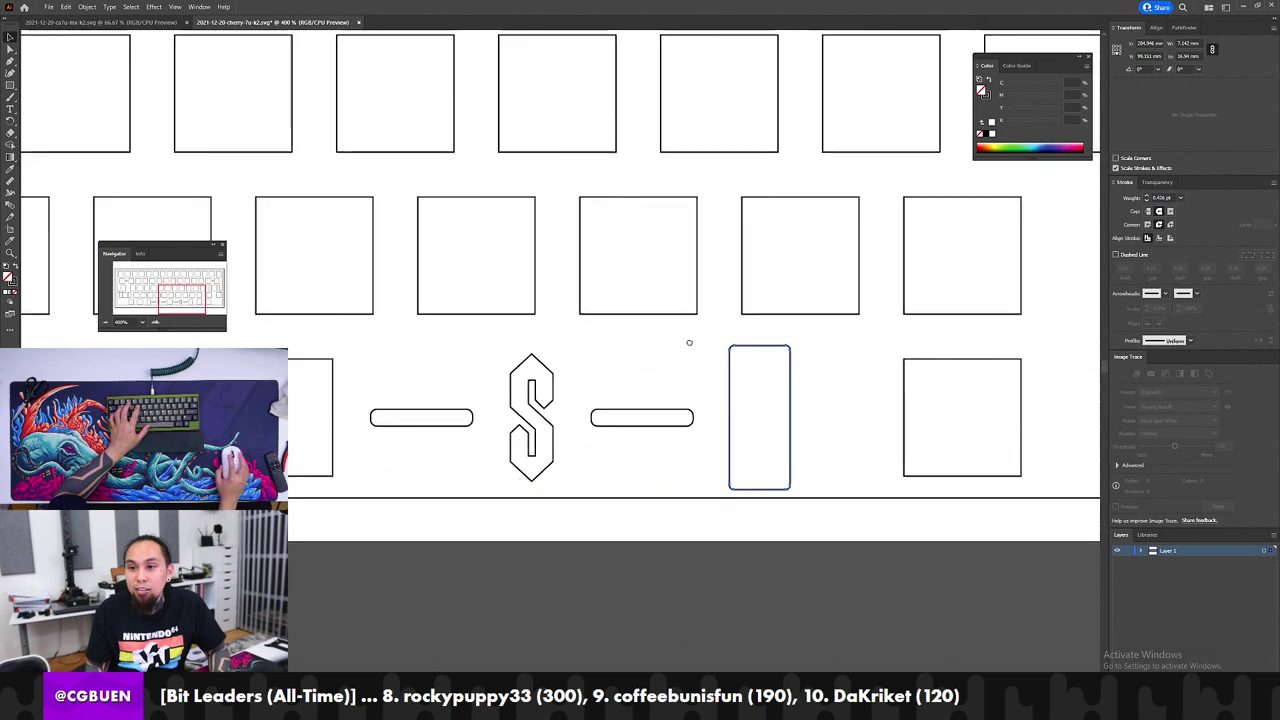
pyautogui.moveTo(686, 343); pyautogui.dragTo(770, 328)
pyautogui.moveTo(290, 334); pyautogui.dragTo(599, 329)
pyautogui.hscroll(-2, 262, 328)
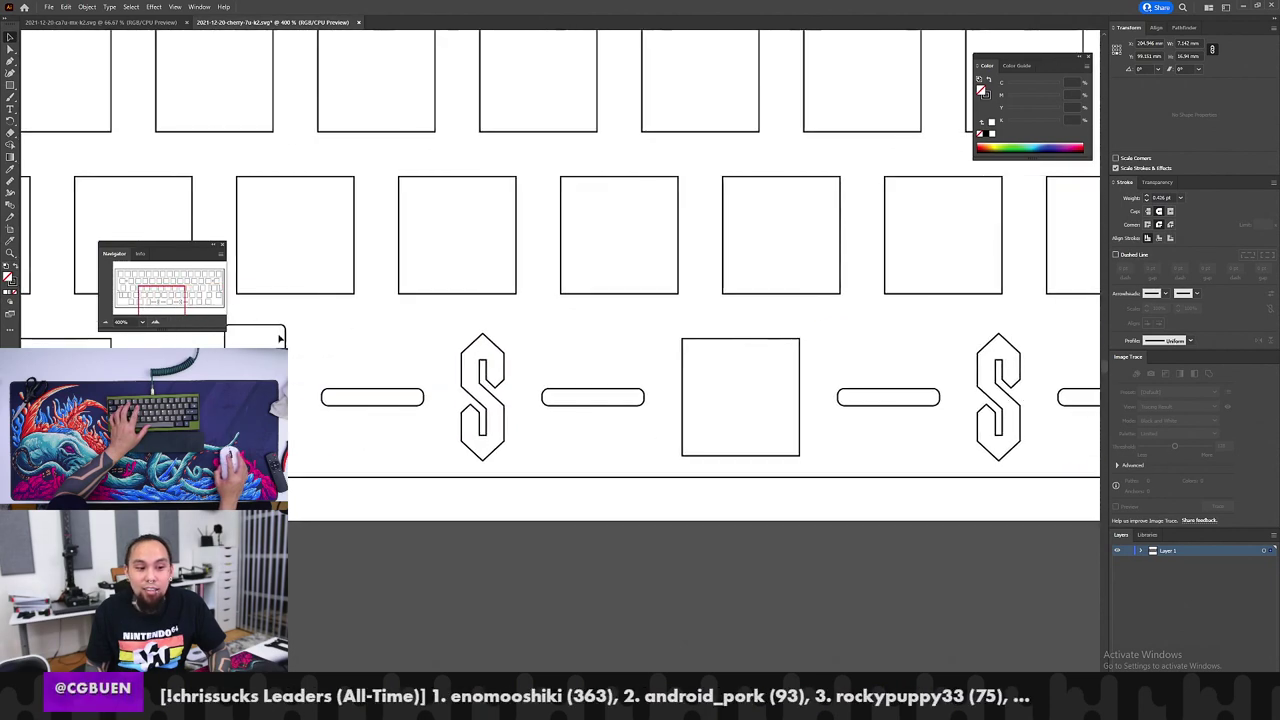
pyautogui.click(1117, 50)
pyautogui.moveTo(955, 205); pyautogui.dragTo(631, 221)
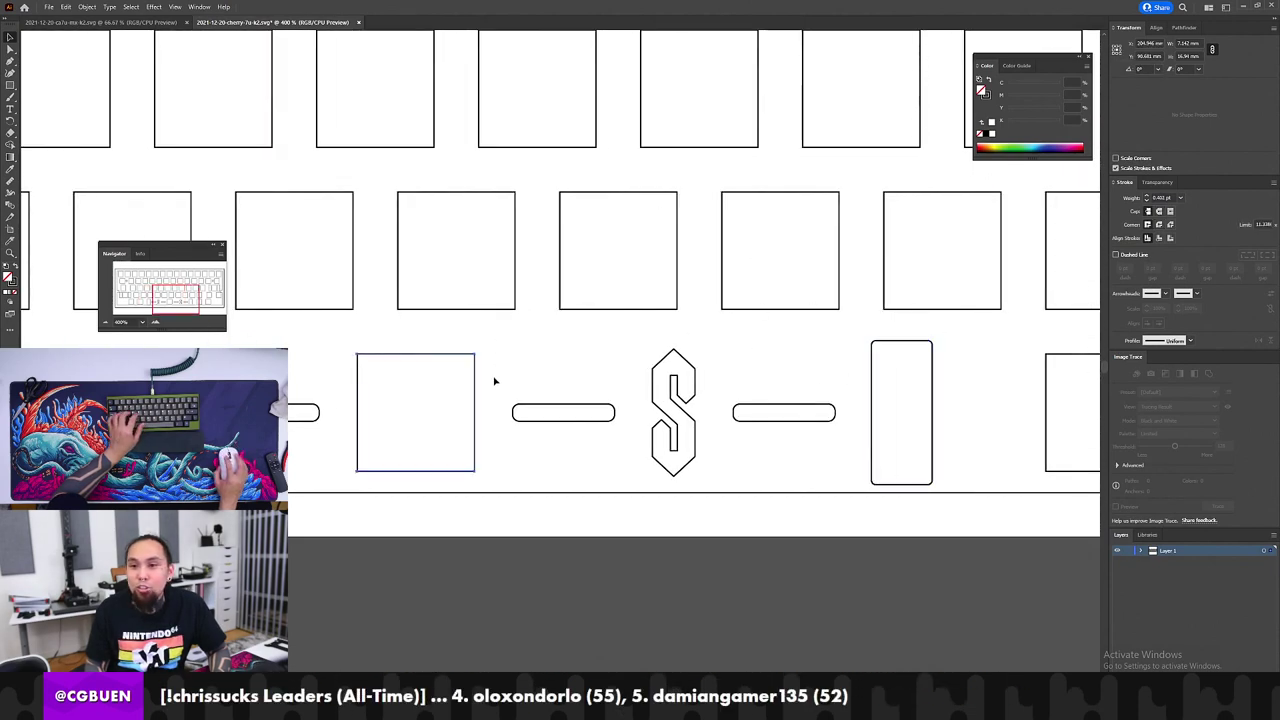
pyautogui.moveTo(393, 361); pyautogui.dragTo(707, 340)
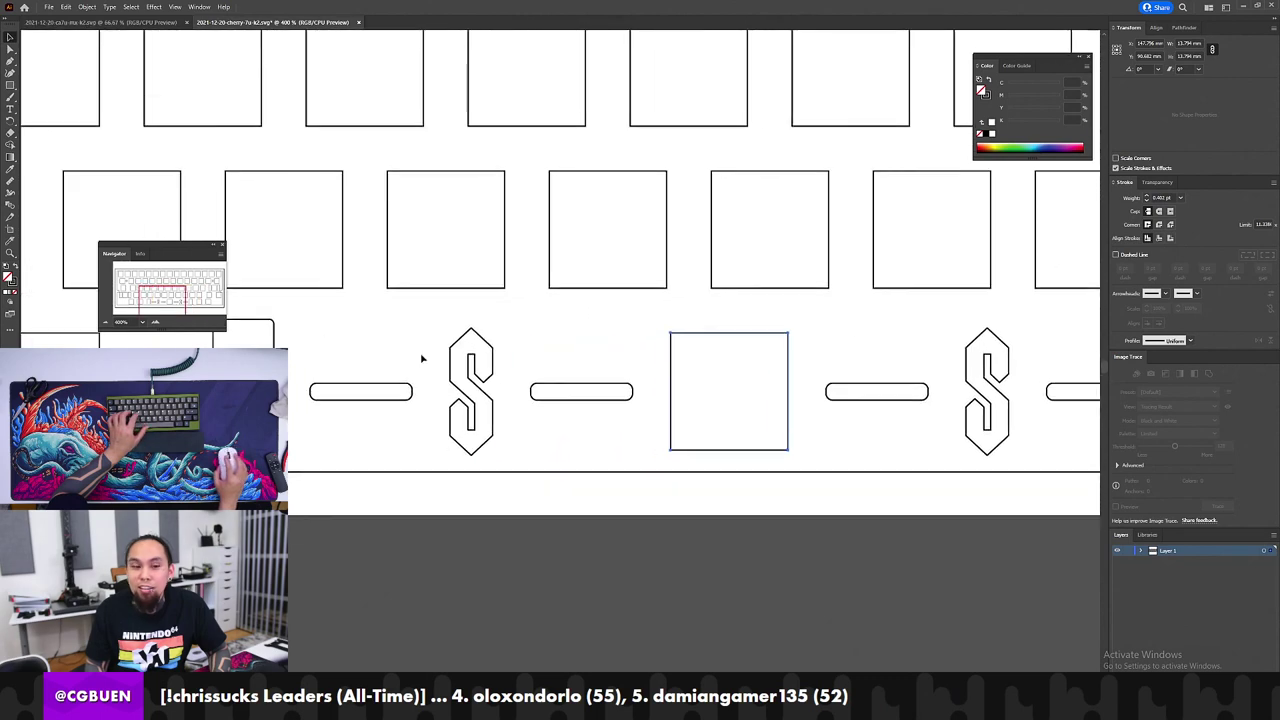
pyautogui.hotkey('ctrl', 'z')
pyautogui.hotkey('ctrl', 'z')
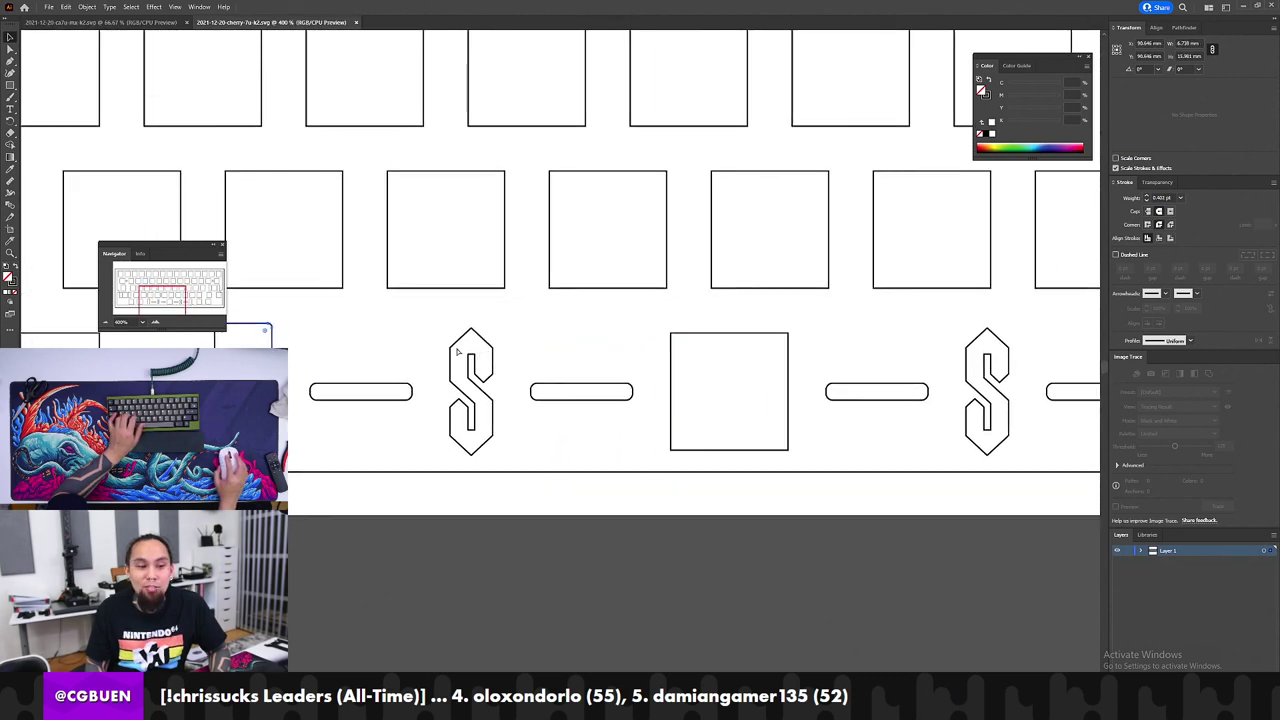
# Step: Compare the vertical centre coordinates of the bottom row's square cutout and the two tall rounded cutouts
pyautogui.moveTo(820, 318); pyautogui.dragTo(752, 349)
pyautogui.moveTo(889, 331); pyautogui.dragTo(684, 329)
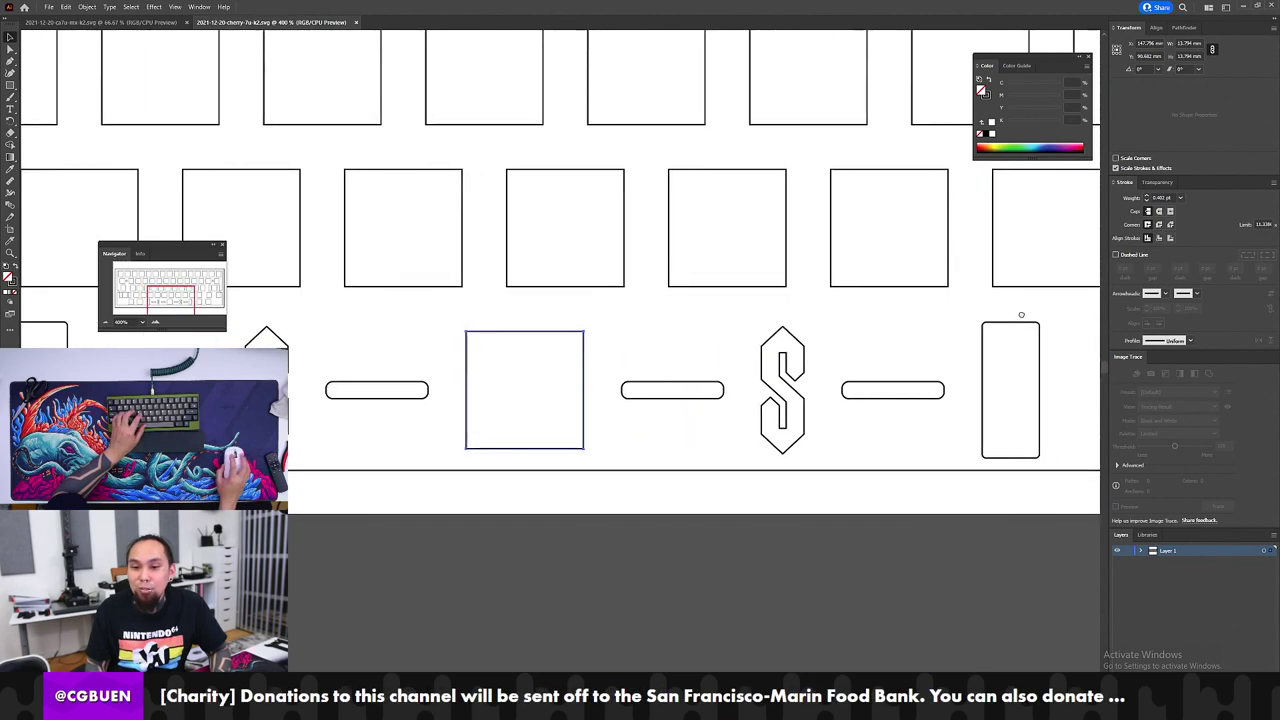
pyautogui.moveTo(1020, 314); pyautogui.dragTo(932, 392)
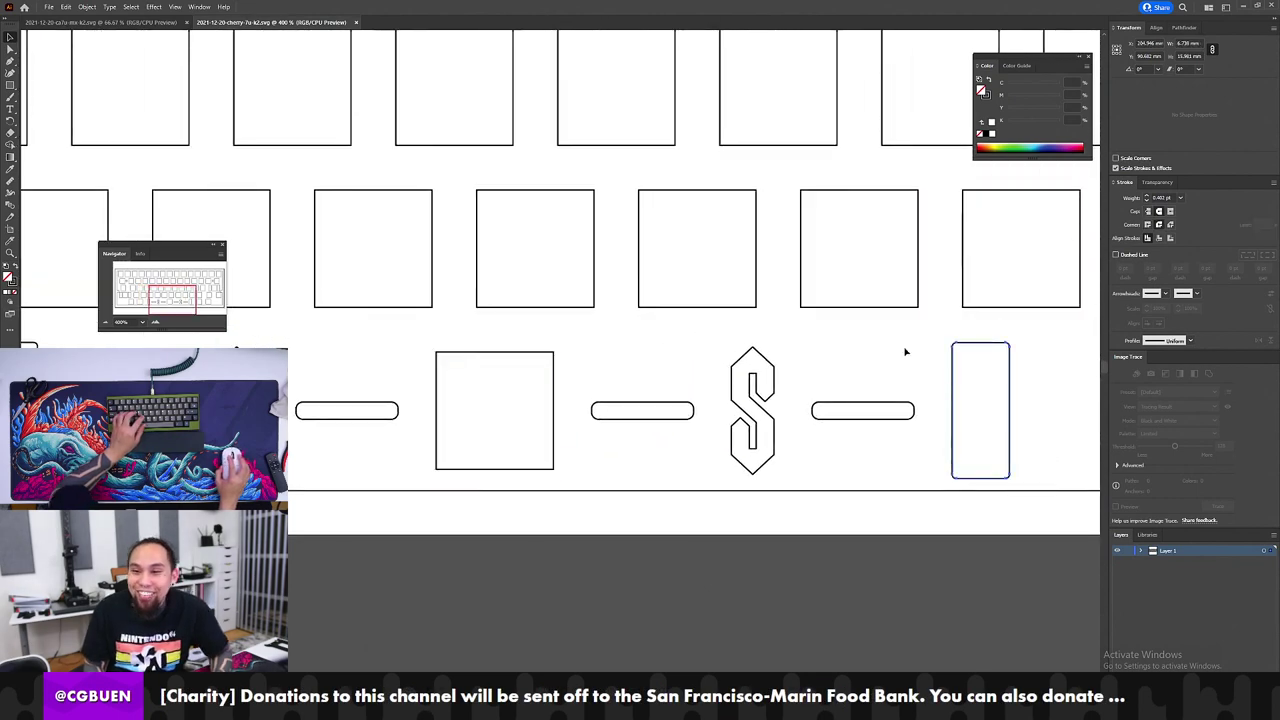
pyautogui.moveTo(676, 324); pyautogui.dragTo(844, 313)
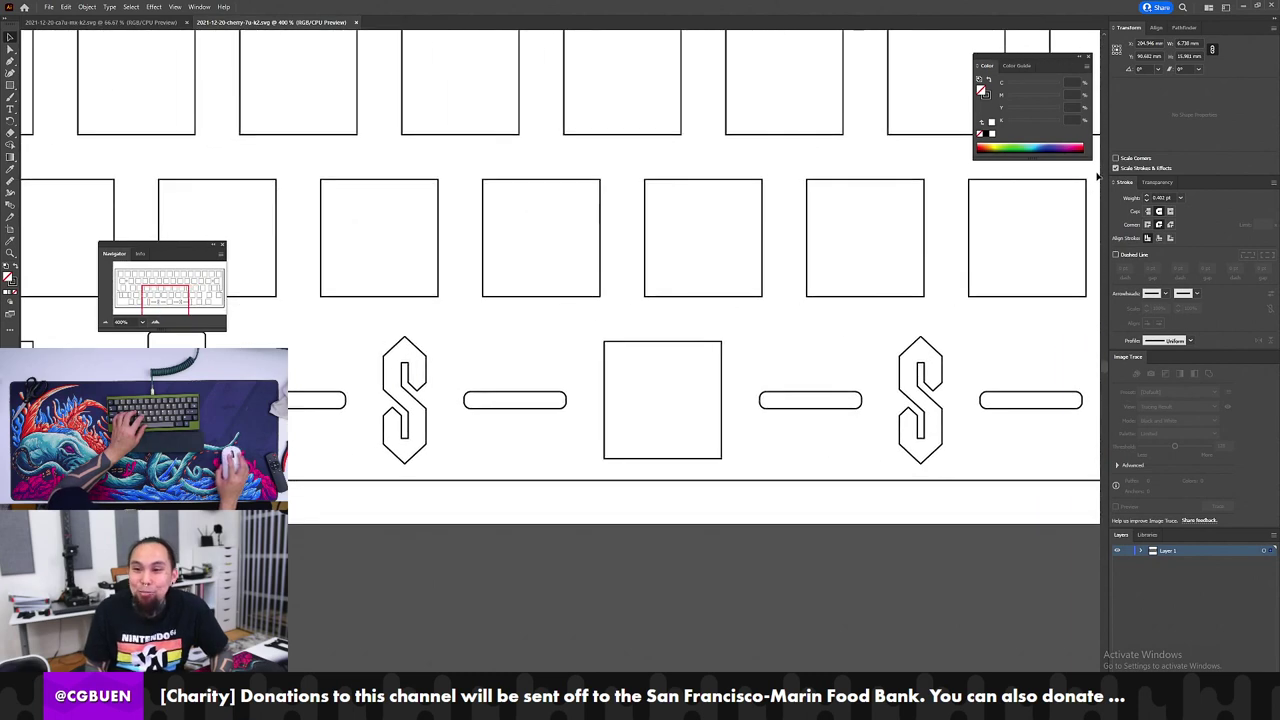
pyautogui.click(518, 333)
pyautogui.moveTo(924, 345); pyautogui.dragTo(643, 337)
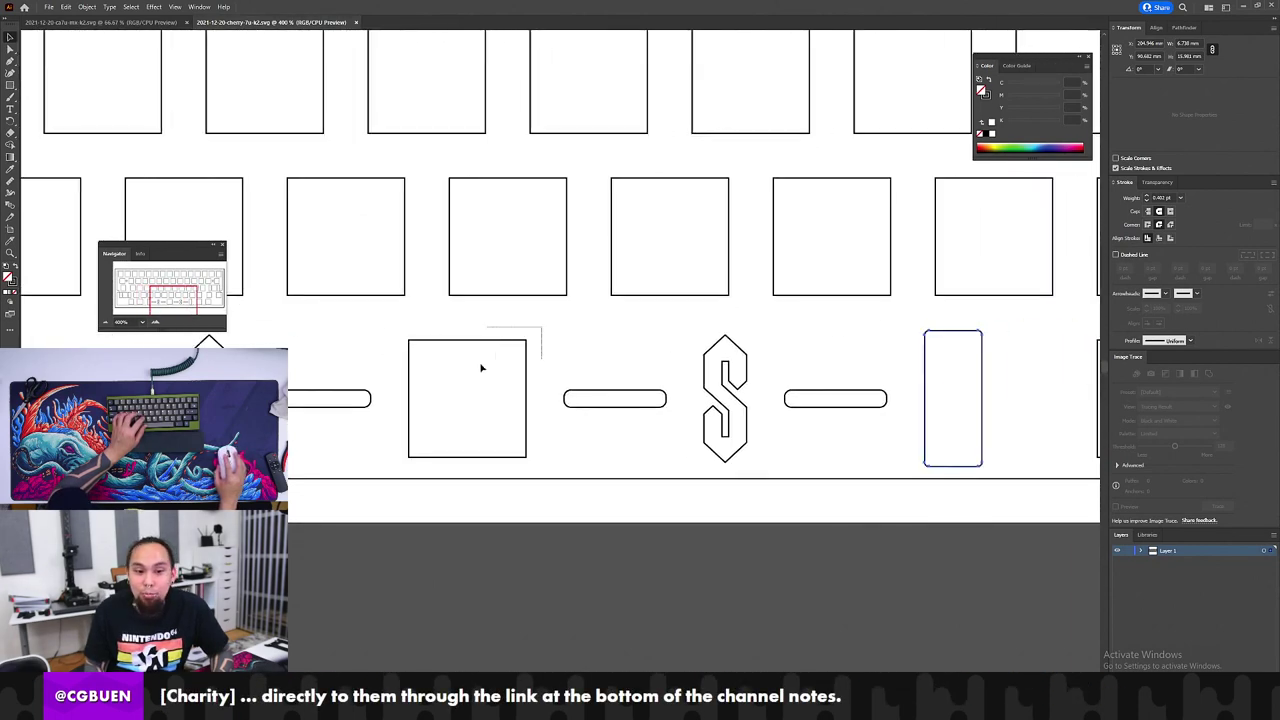
pyautogui.moveTo(481, 368); pyautogui.dragTo(478, 370)
pyautogui.moveTo(554, 326); pyautogui.dragTo(734, 326)
pyautogui.moveTo(286, 334); pyautogui.dragTo(504, 329)
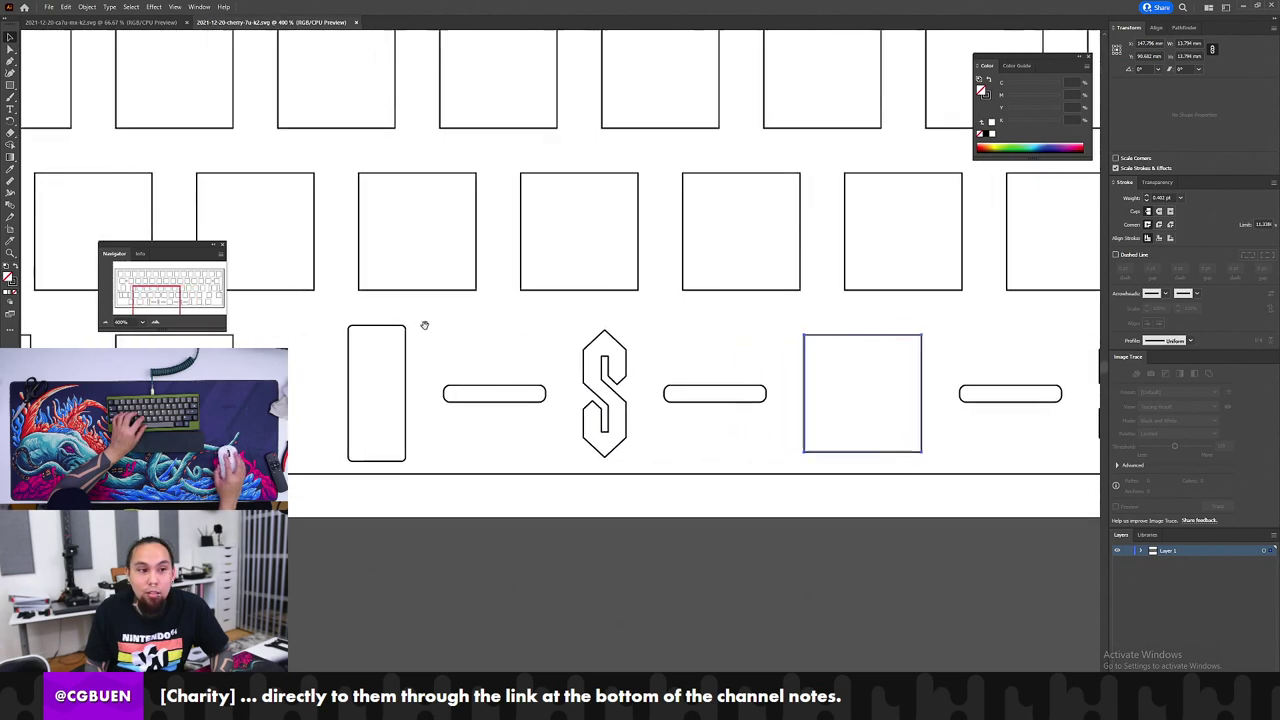
pyautogui.moveTo(432, 308); pyautogui.dragTo(378, 350)
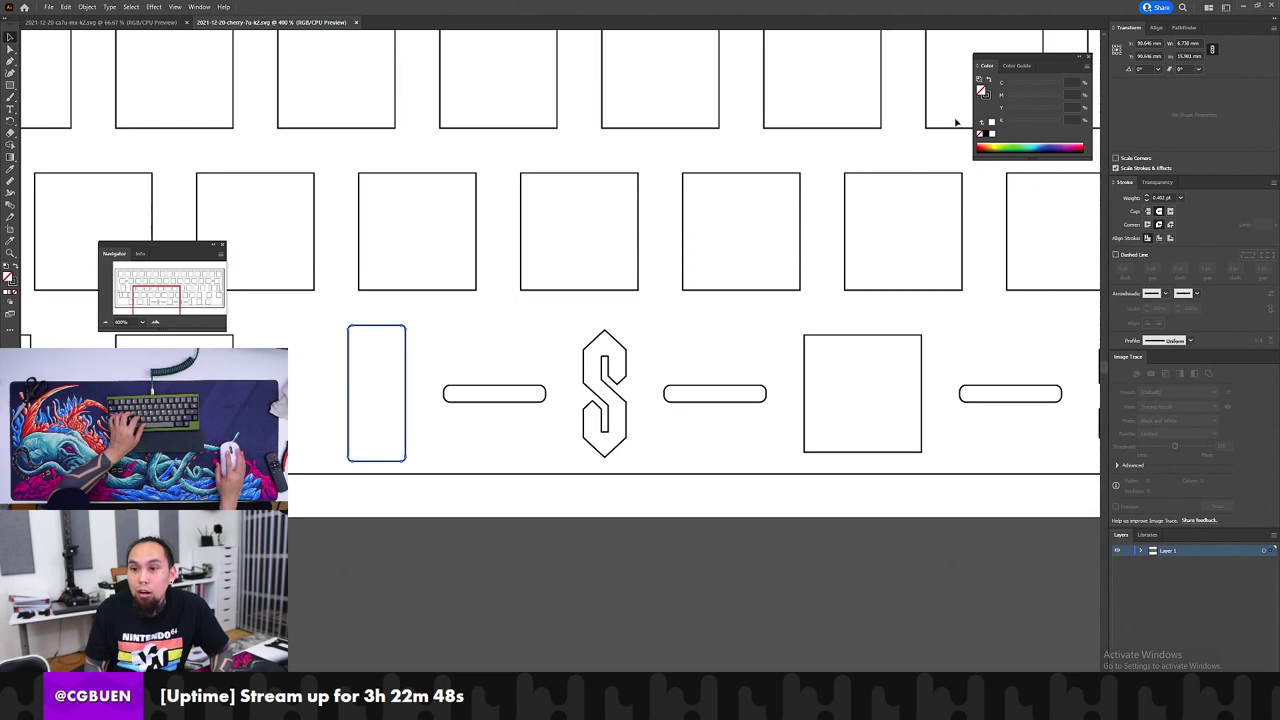
pyautogui.moveTo(701, 362); pyautogui.dragTo(580, 366)
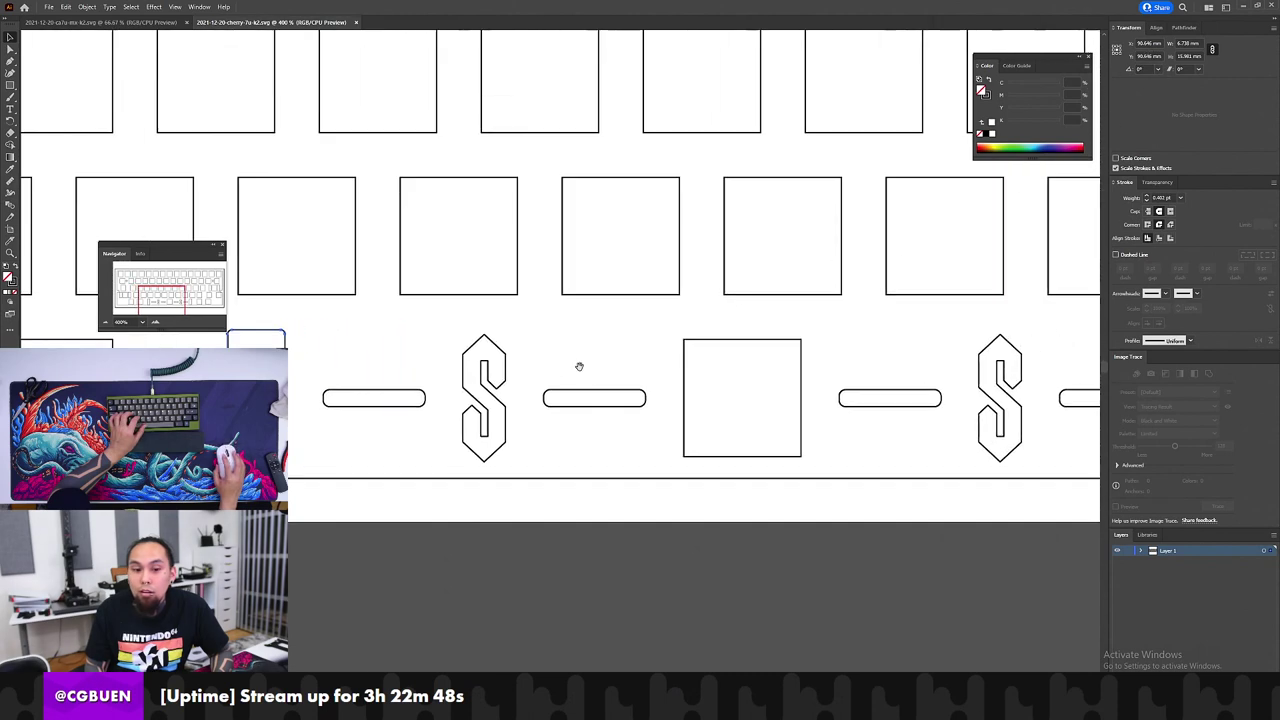
pyautogui.moveTo(843, 323); pyautogui.dragTo(723, 371)
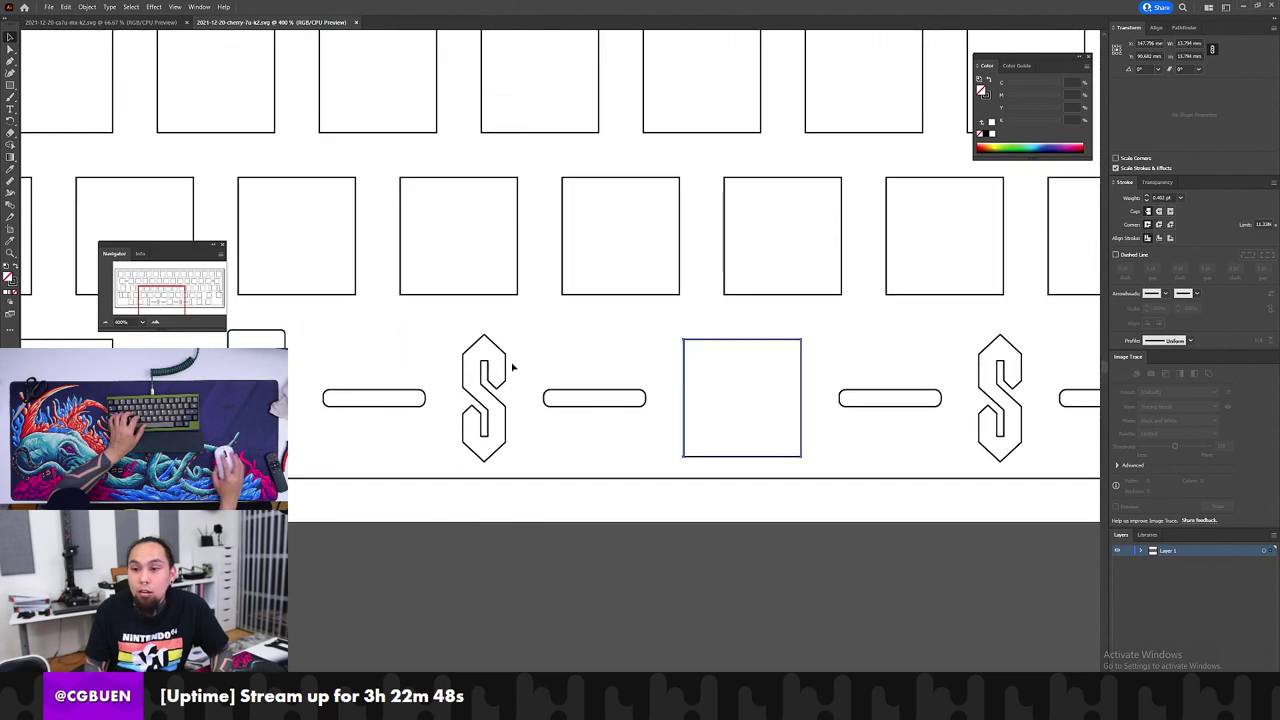
# Step: Align the left tall rounded cutout with the square cutout by setting its centre Y position to 90.682 mm
pyautogui.moveTo(338, 346); pyautogui.dragTo(420, 339)
pyautogui.click(326, 346)
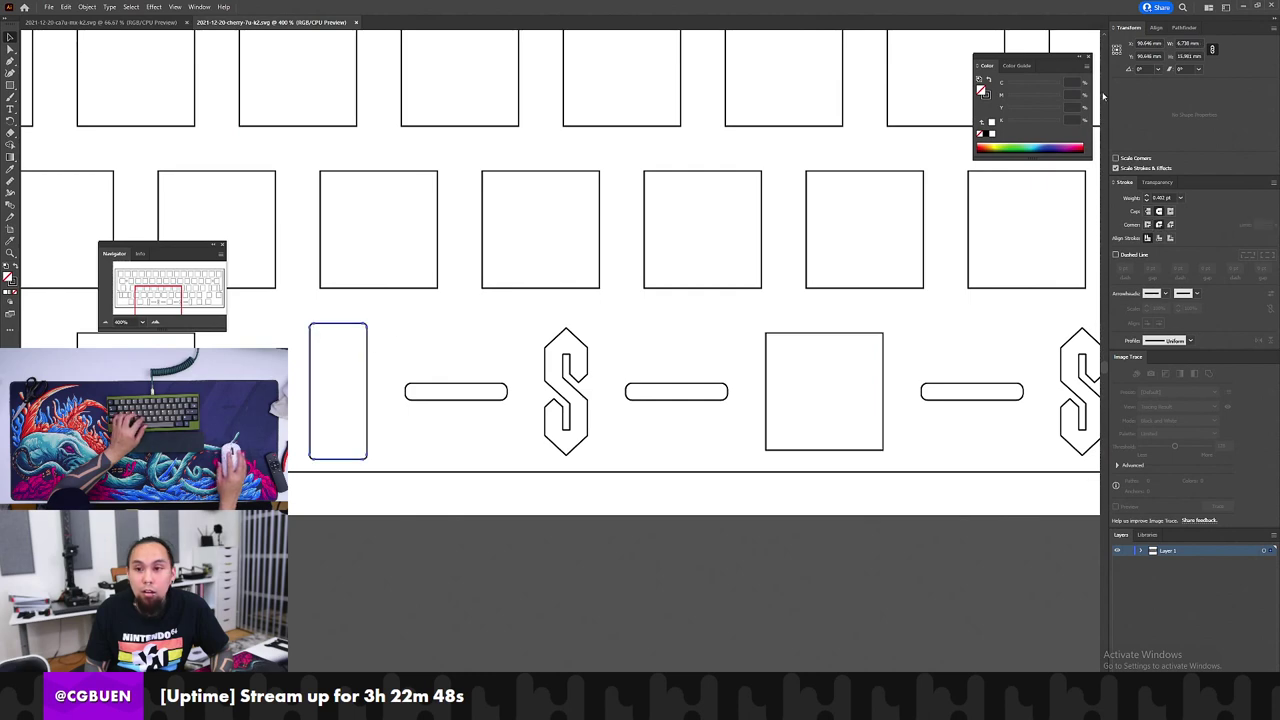
pyautogui.click(1149, 56)
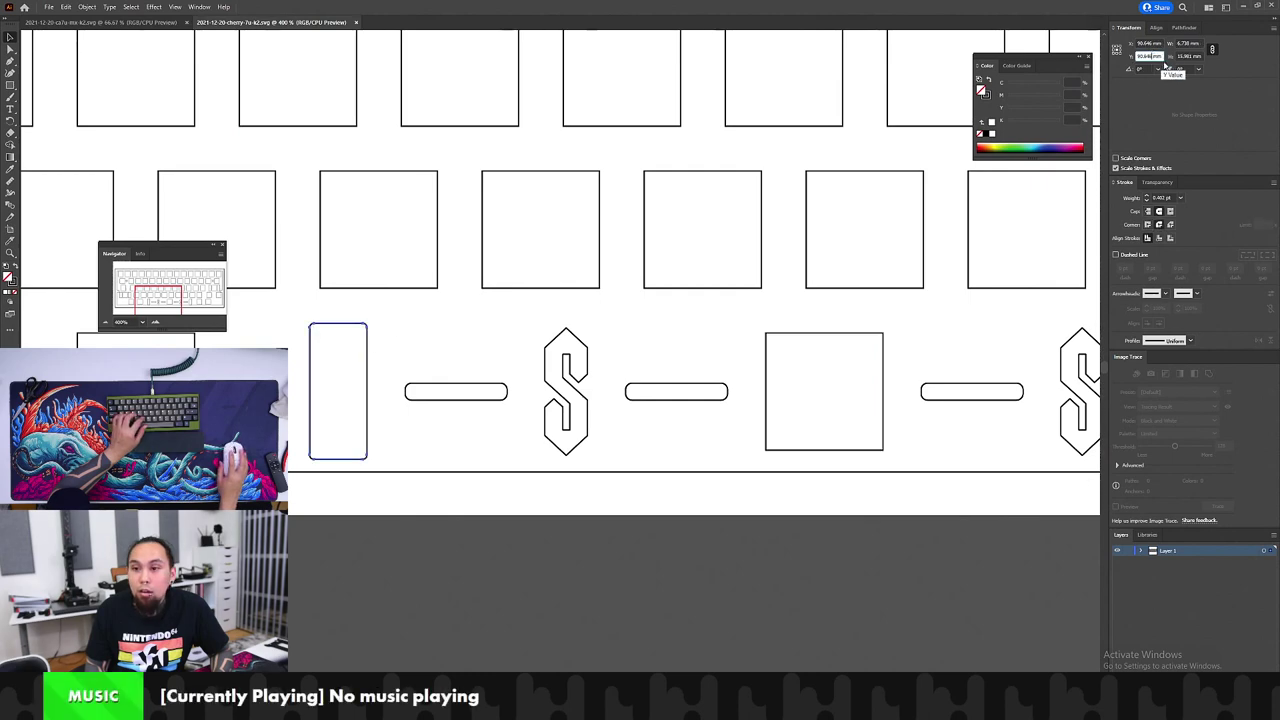
pyautogui.press('Tab')
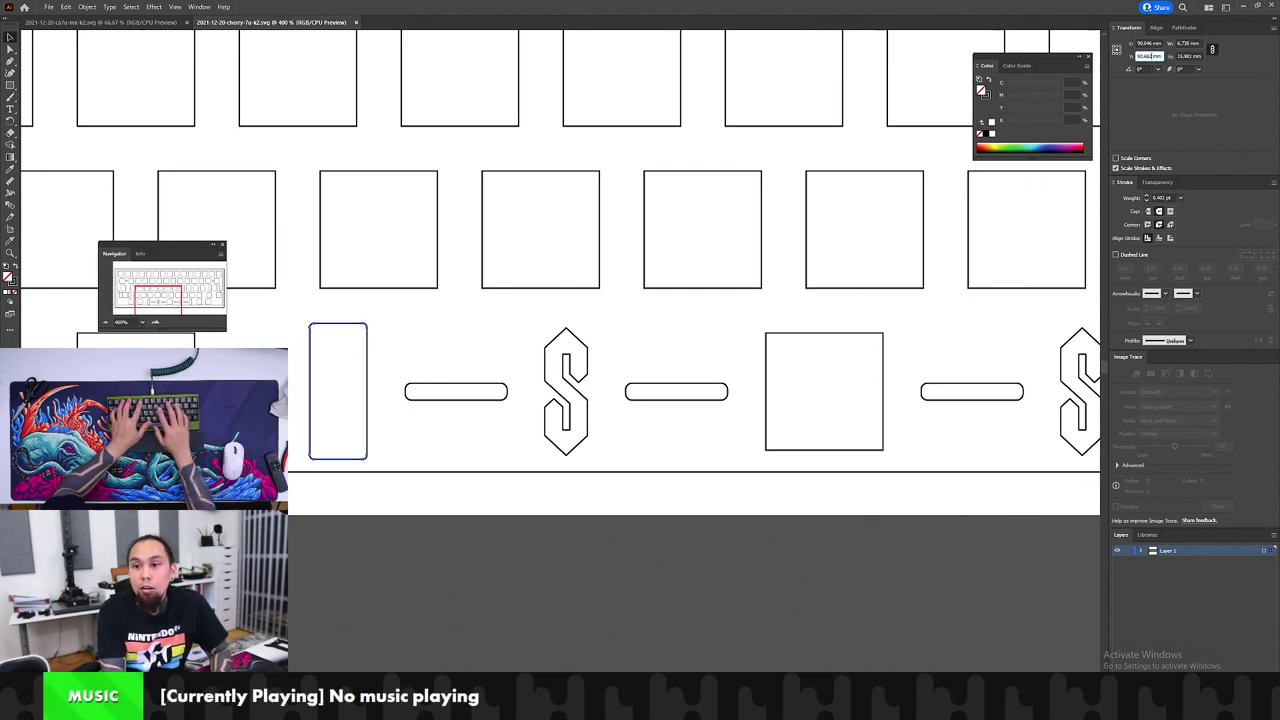
# Step: Scale the realigned left tall cutout from its centre to a height of 16.85 mm, keeping its proportions
pyautogui.moveTo(404, 310); pyautogui.dragTo(320, 353)
pyautogui.doubleClick(1184, 56)
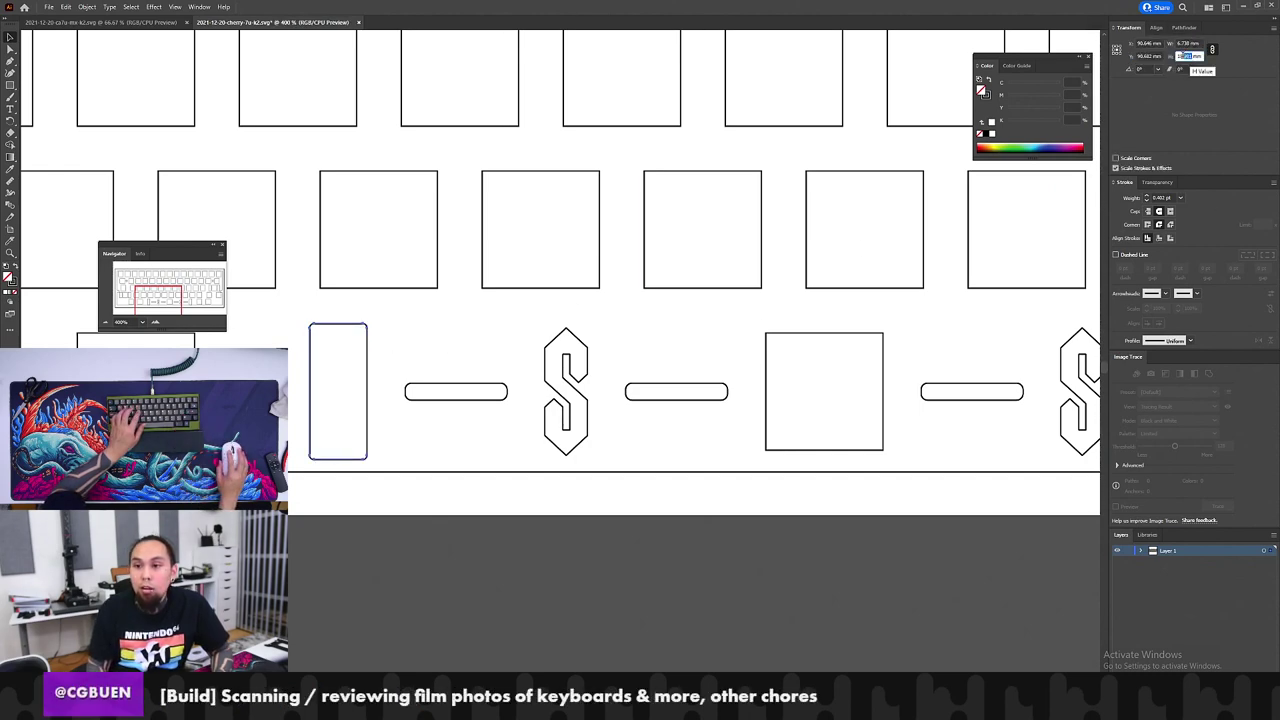
pyautogui.write('16.85')
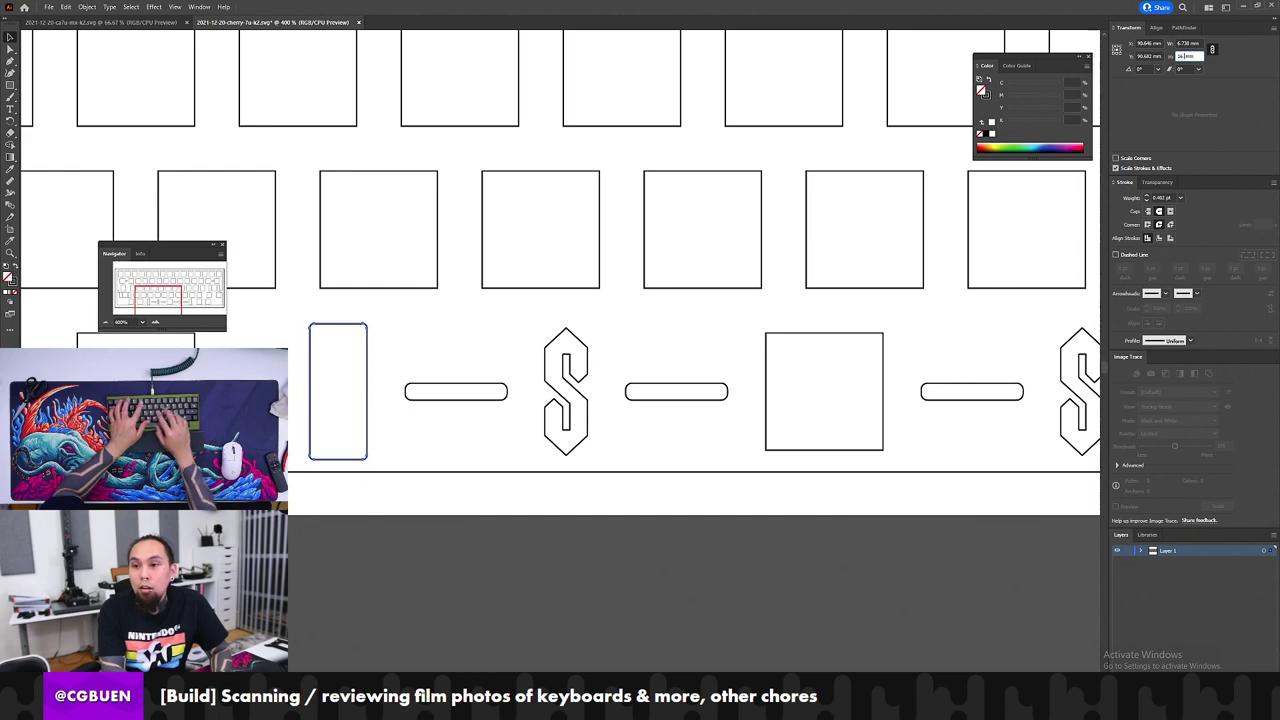
pyautogui.press('Tab')
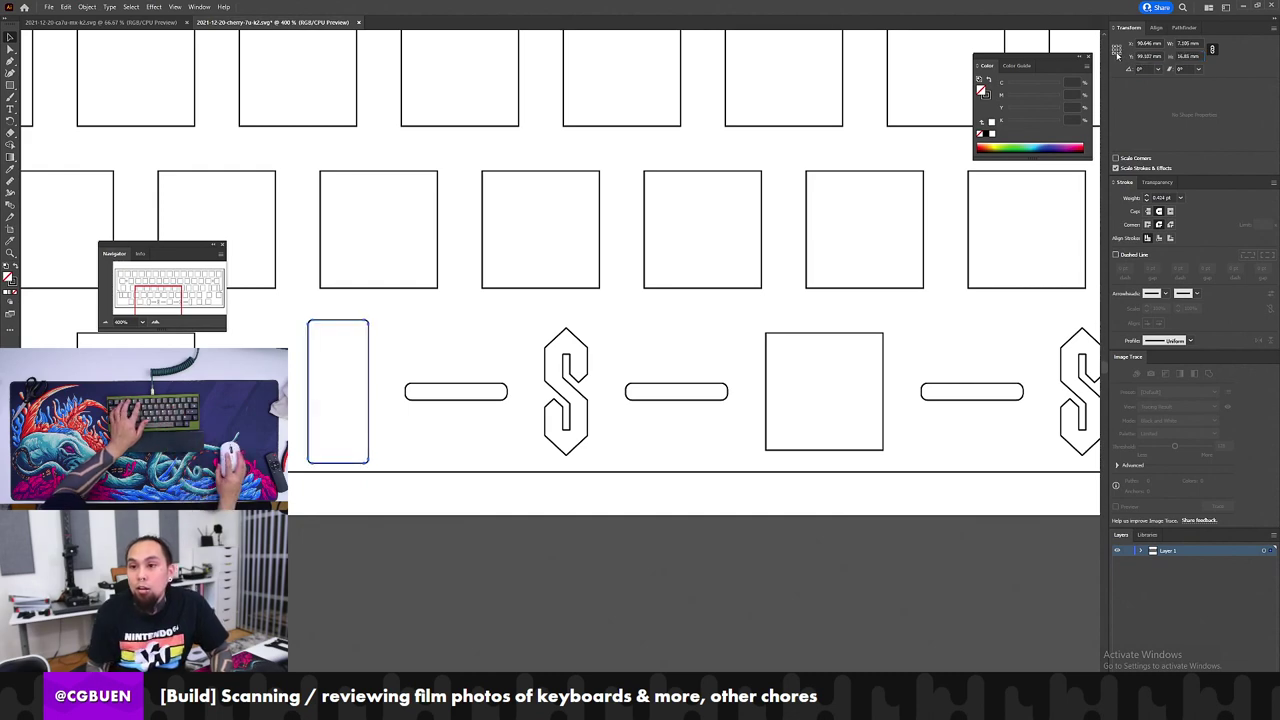
# Step: Scale the left tall rounded cutout in the bottom row from its centre to a height of 16.87 mm, keeping its proportions
pyautogui.doubleClick(1184, 56)
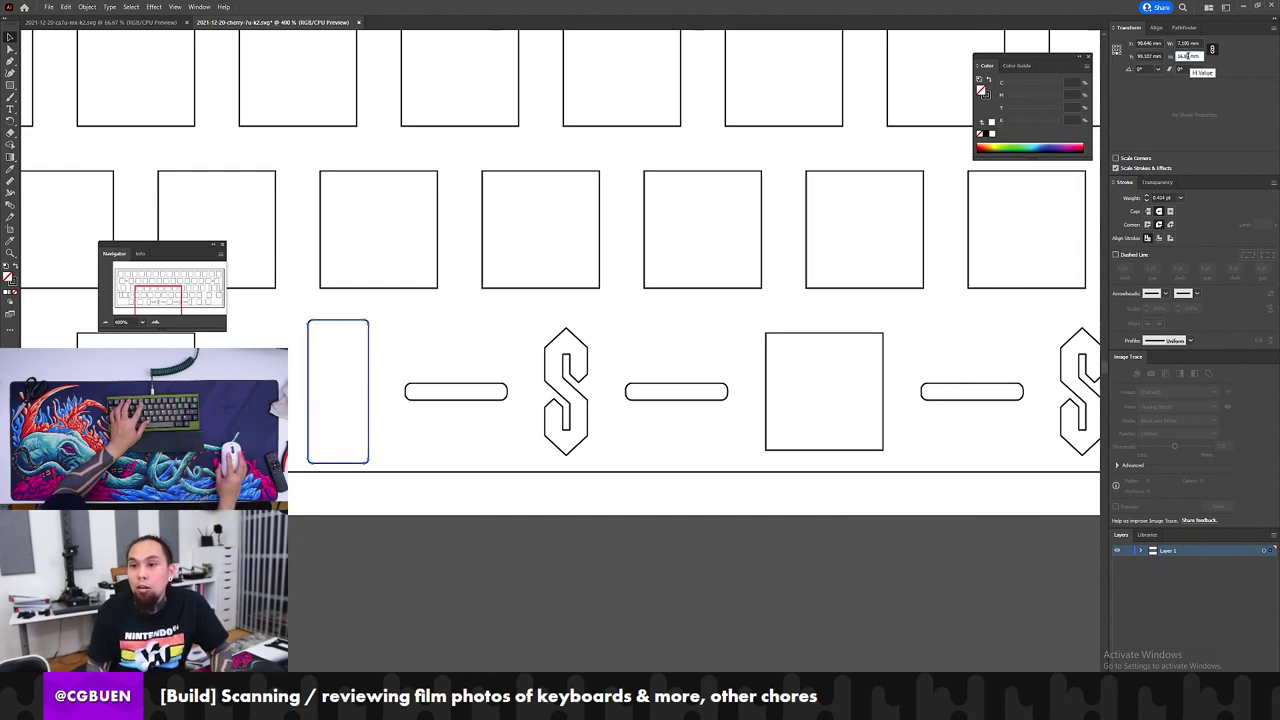
pyautogui.click(1121, 49)
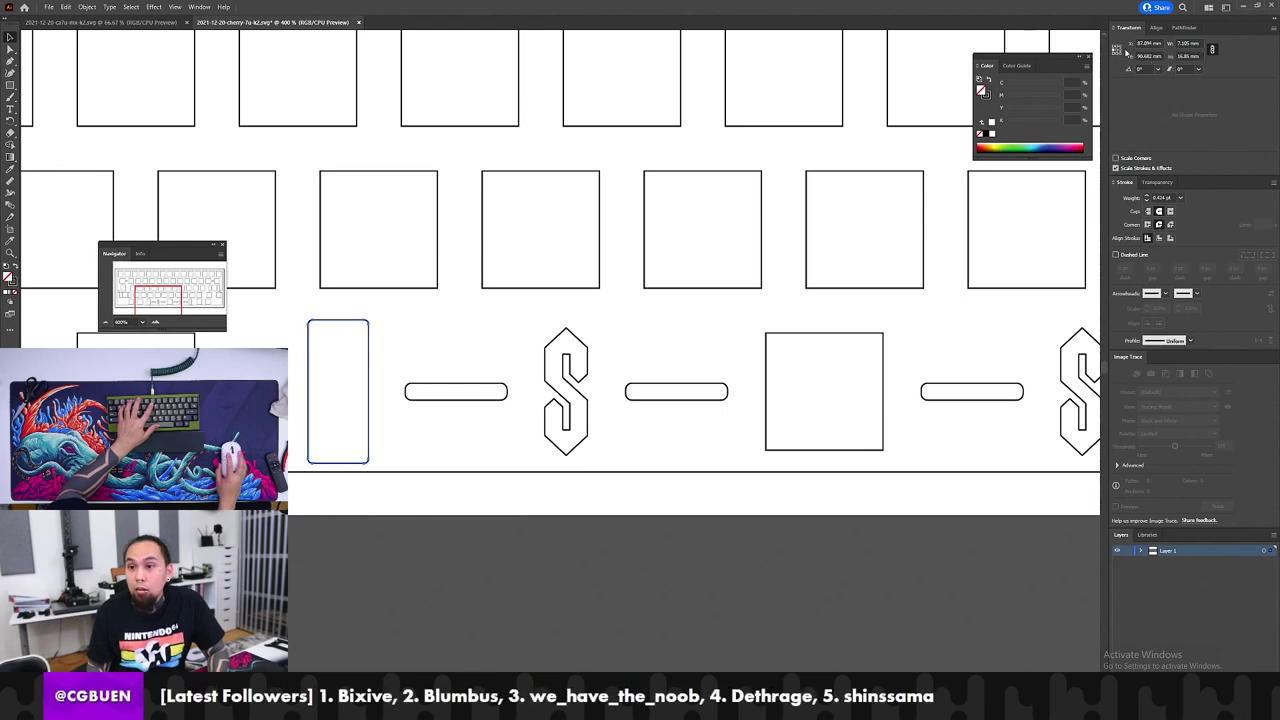
pyautogui.click(1118, 49)
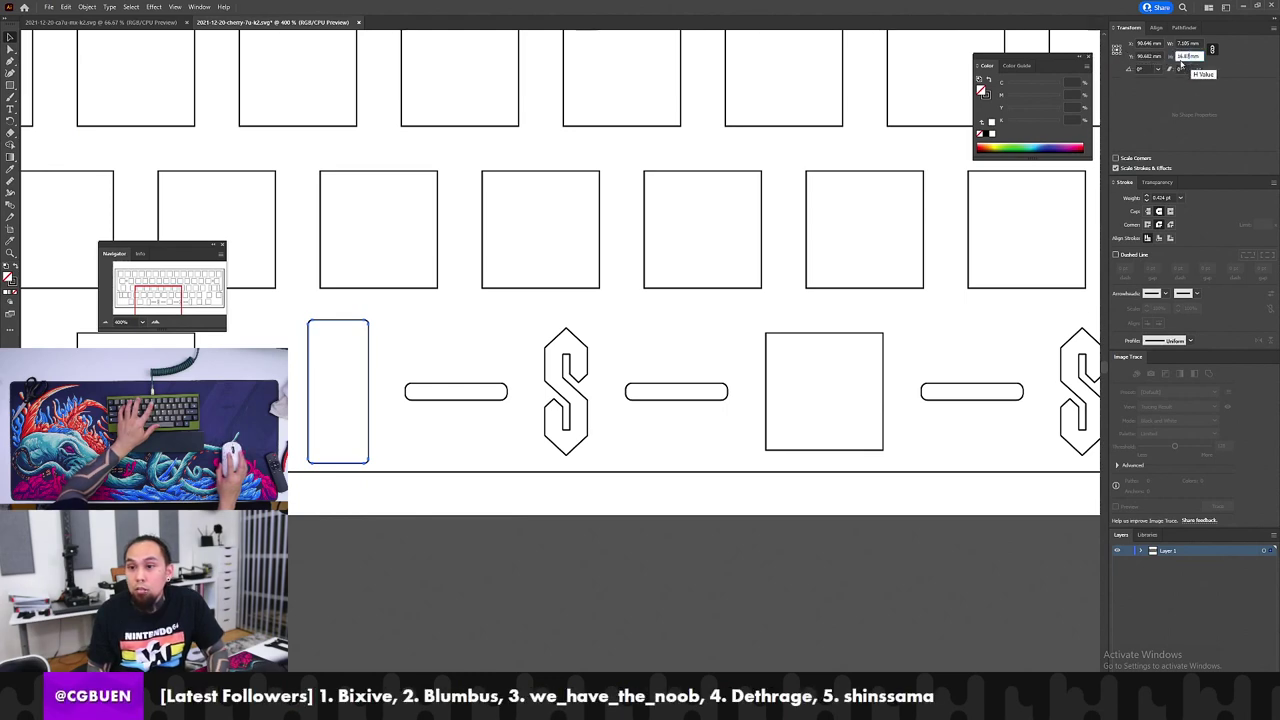
pyautogui.click(1118, 53)
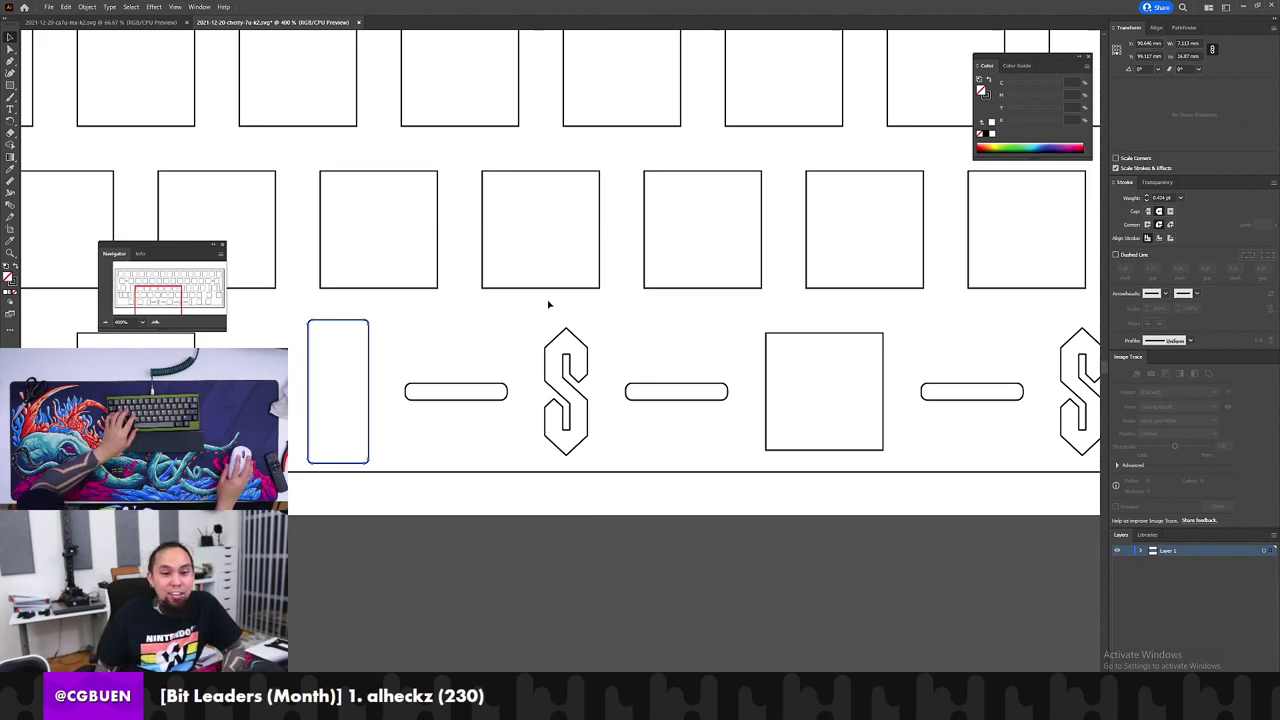
# Step: Look over the bottom row's cutouts, reselect the left tall rounded cutout, and show the rulers
pyautogui.click(519, 338)
pyautogui.moveTo(540, 353); pyautogui.dragTo(414, 354)
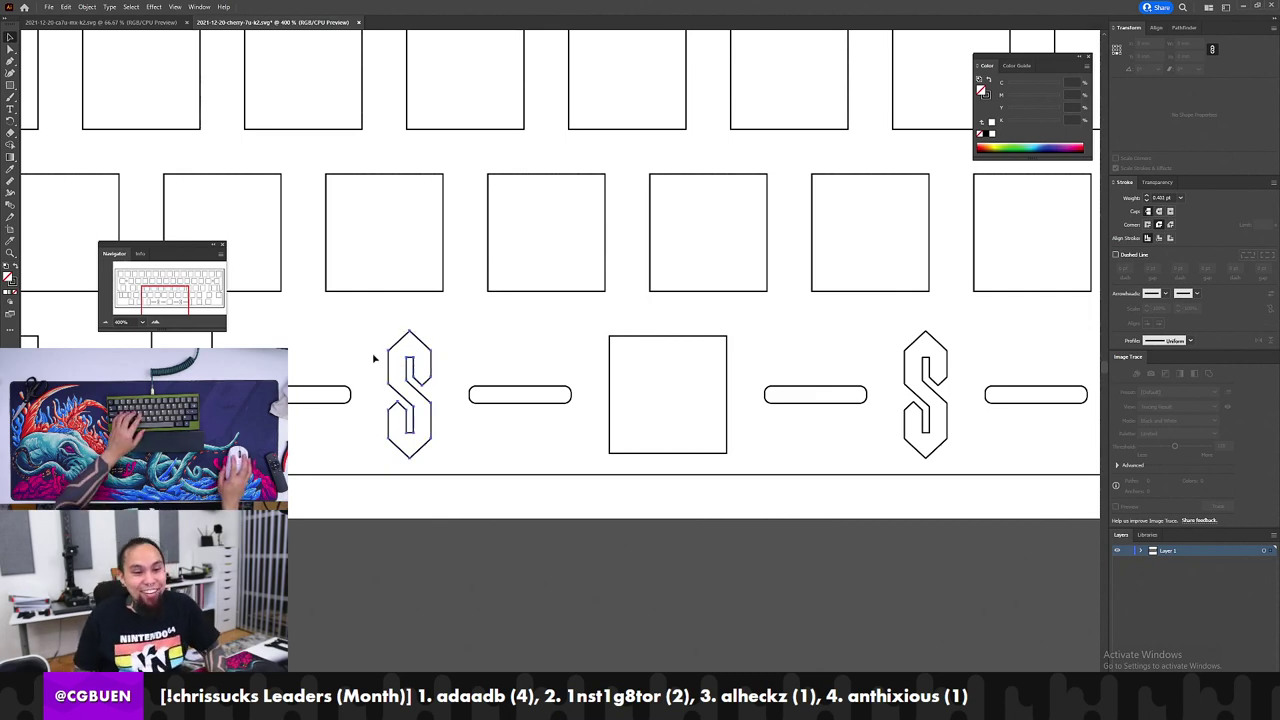
pyautogui.moveTo(311, 349); pyautogui.dragTo(408, 289)
pyautogui.click(315, 298)
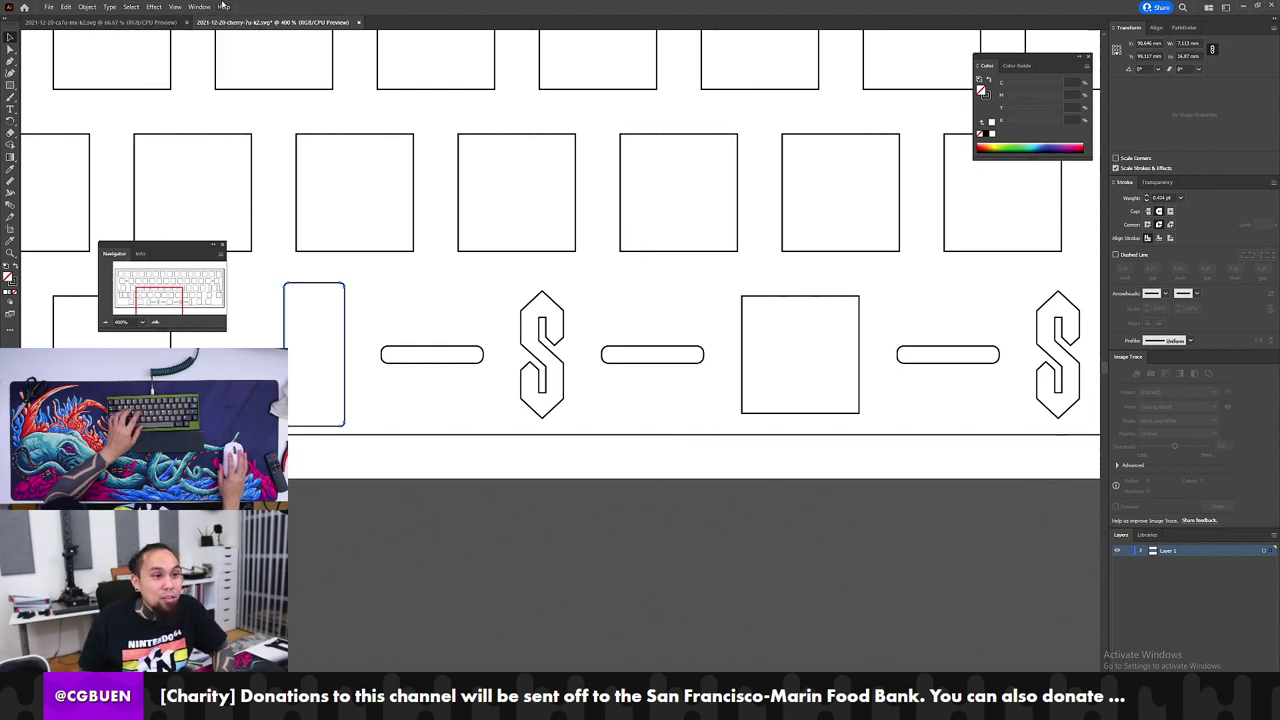
pyautogui.hotkey('ctrl', 'r')
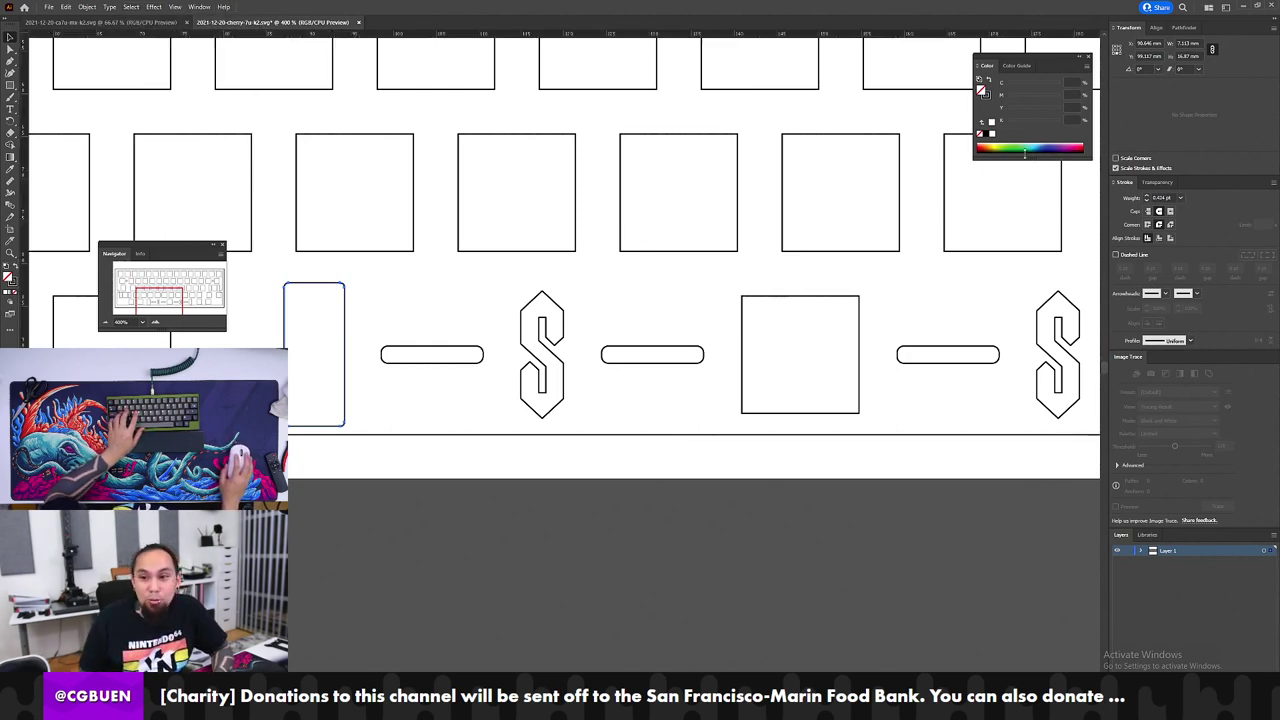
# Step: Try to scale the bottom row's right tall rounded cutout from its bottom edge to 16.87 mm high, and undo the resizing
pyautogui.moveTo(806, 236); pyautogui.dragTo(385, 256)
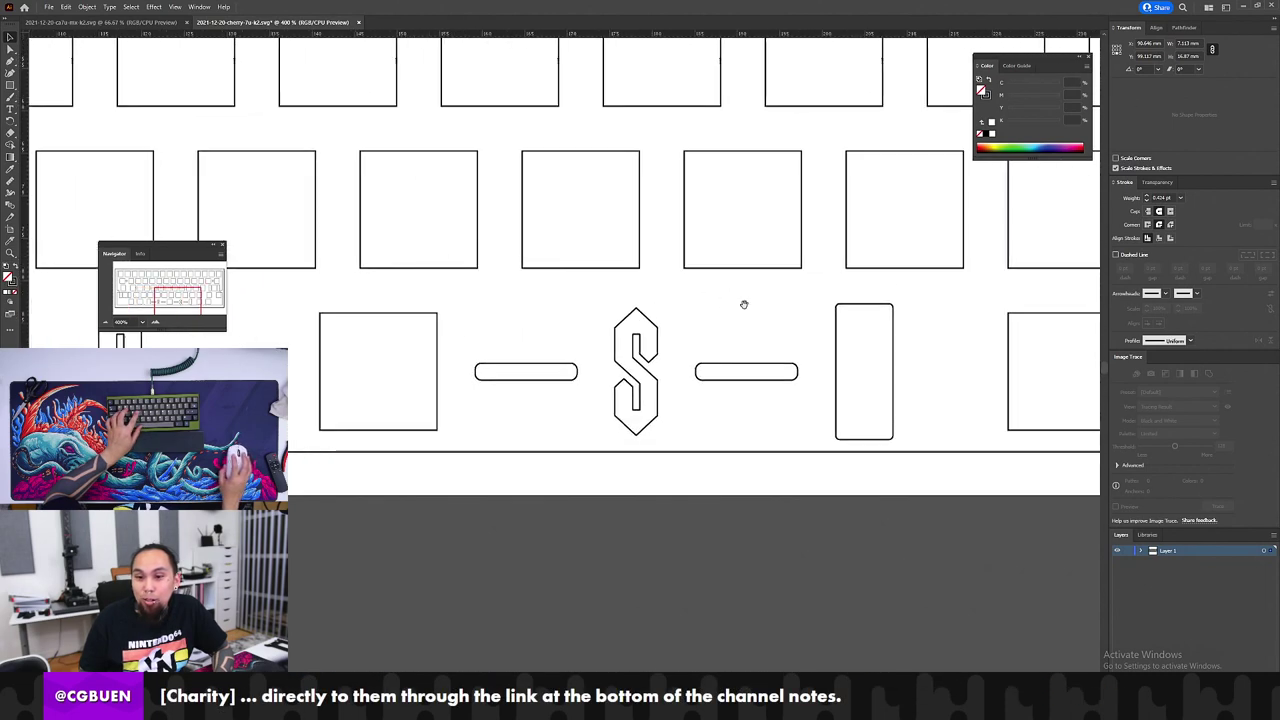
pyautogui.moveTo(913, 293); pyautogui.dragTo(791, 349)
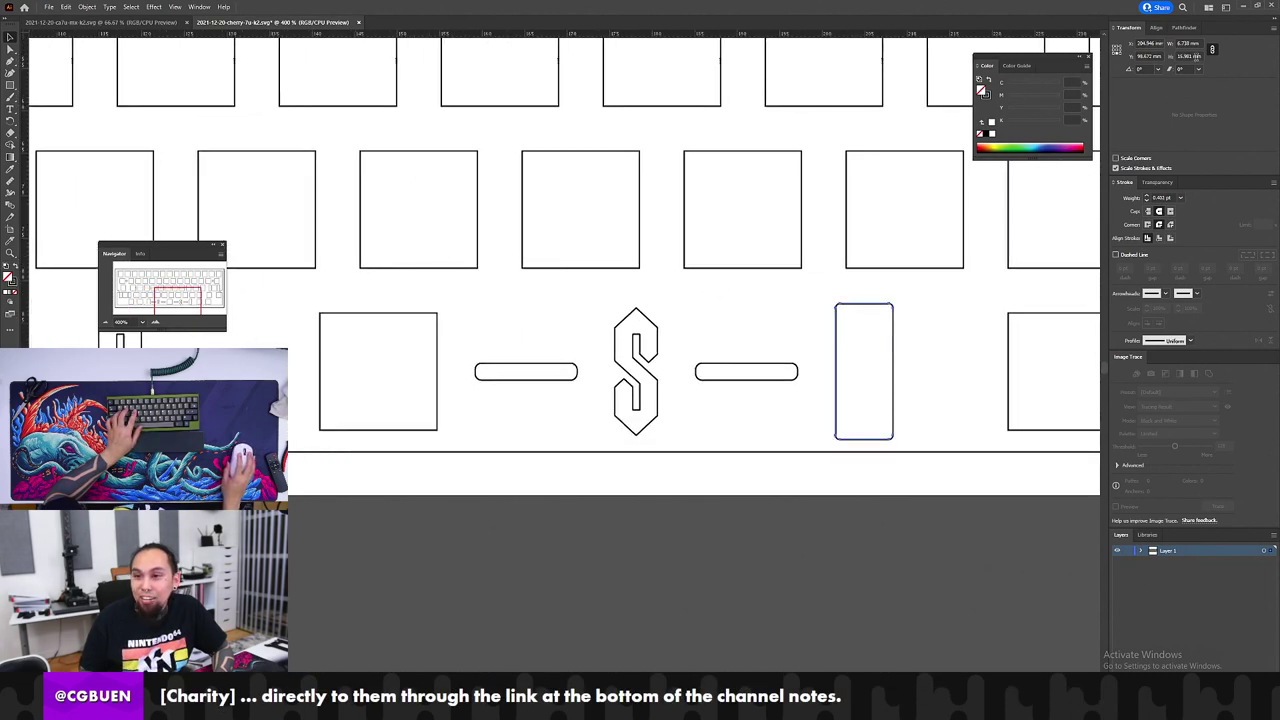
pyautogui.write('16.87')
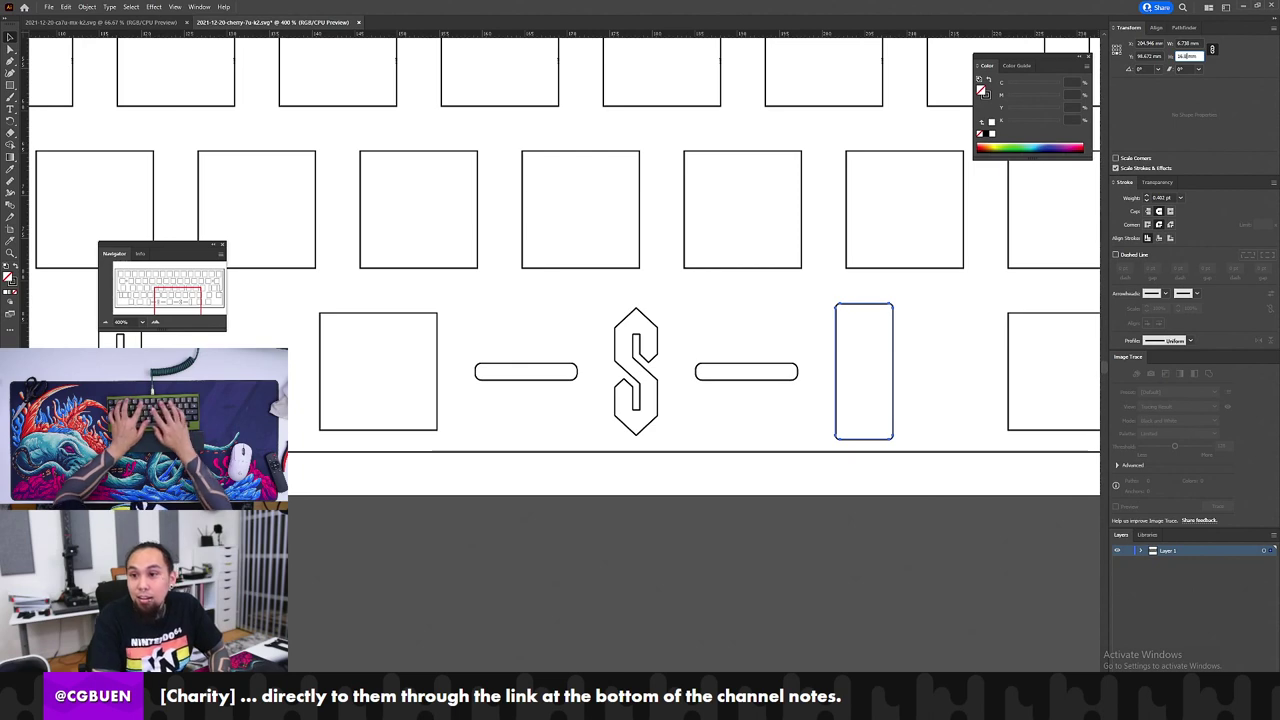
pyautogui.press('Tab')
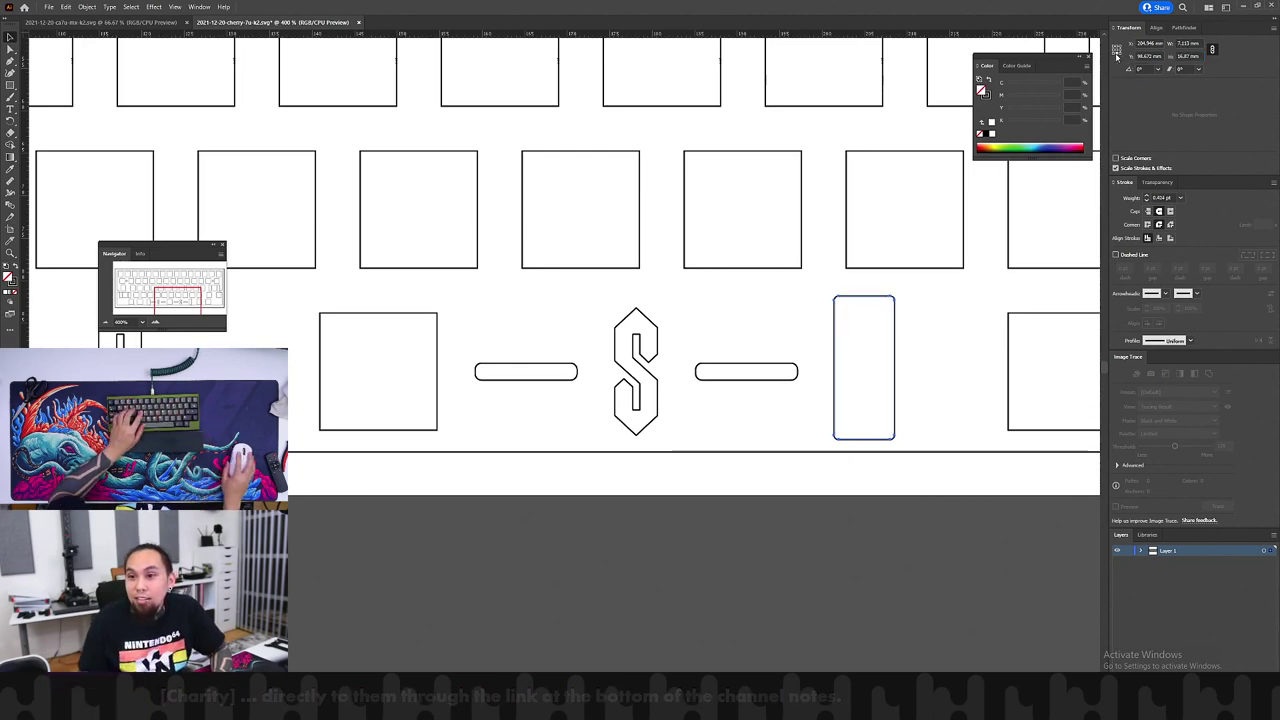
pyautogui.click(940, 334)
pyautogui.hotkey('ctrl', 'z')
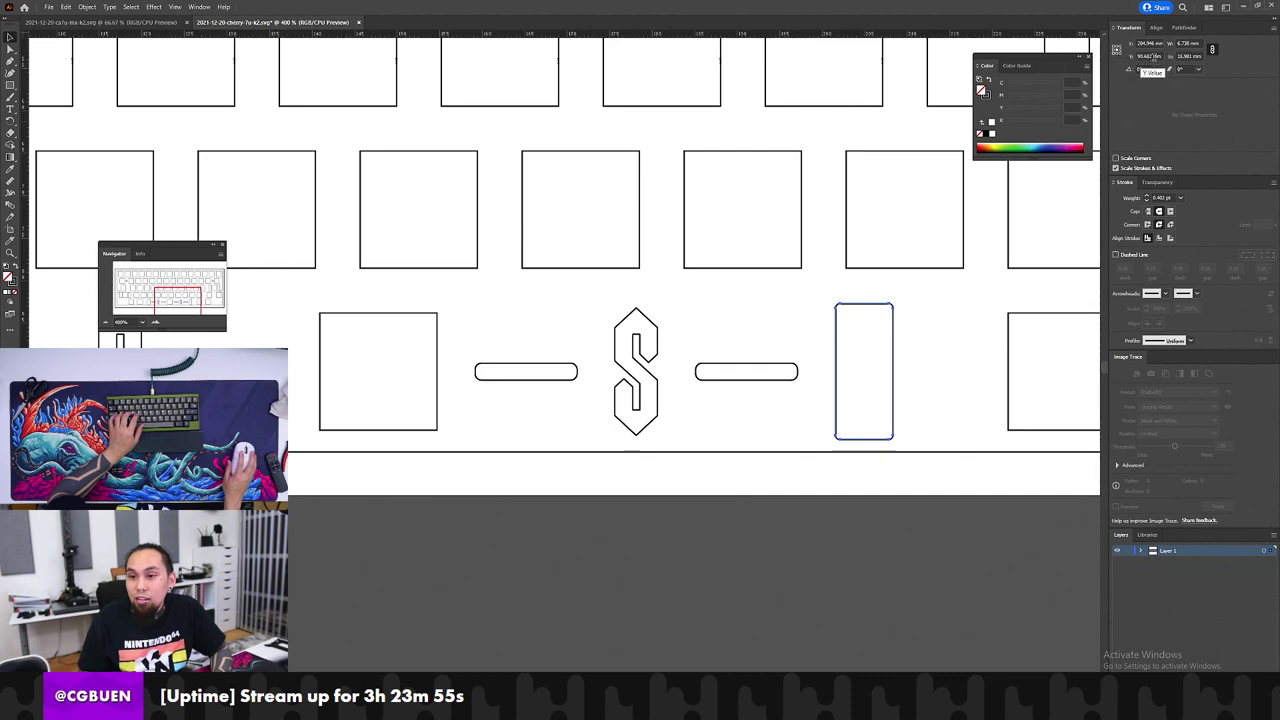
# Step: Scale the bottom row's right tall rounded cutout from its centre to a height of 16.87 mm, keeping its proportions
pyautogui.moveTo(1189, 56); pyautogui.dragTo(1156, 56)
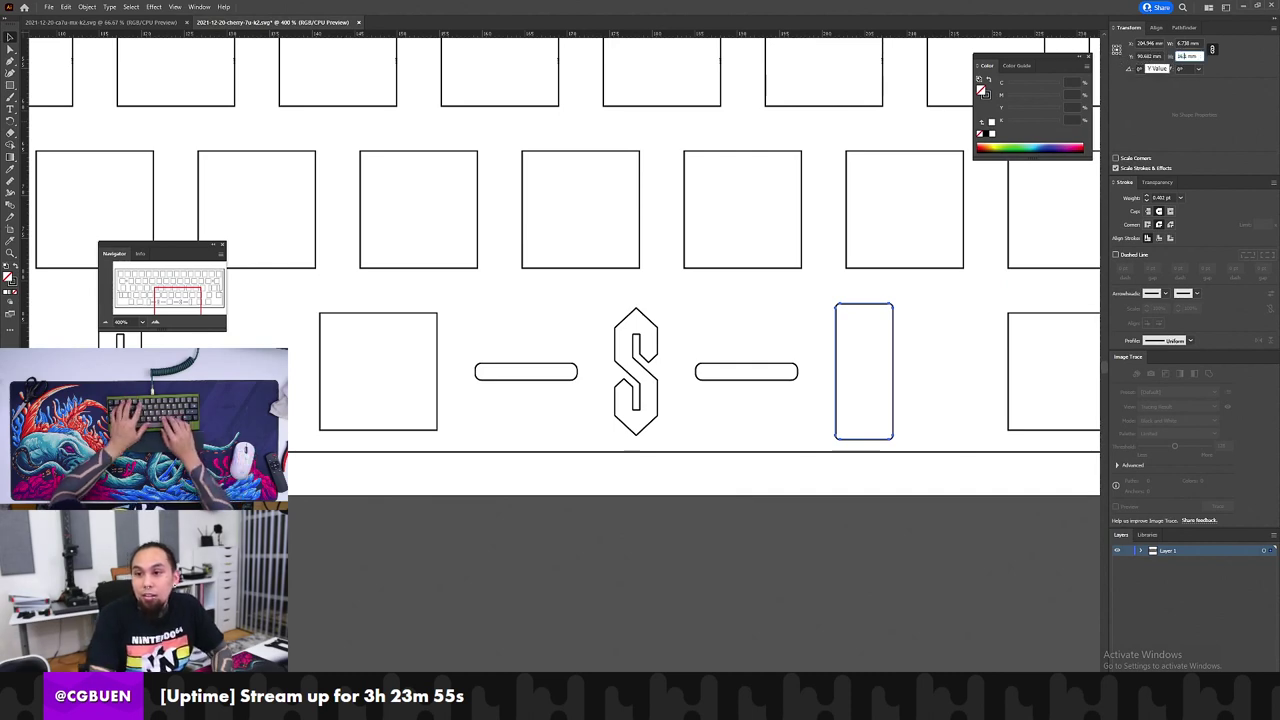
pyautogui.write('16.3')
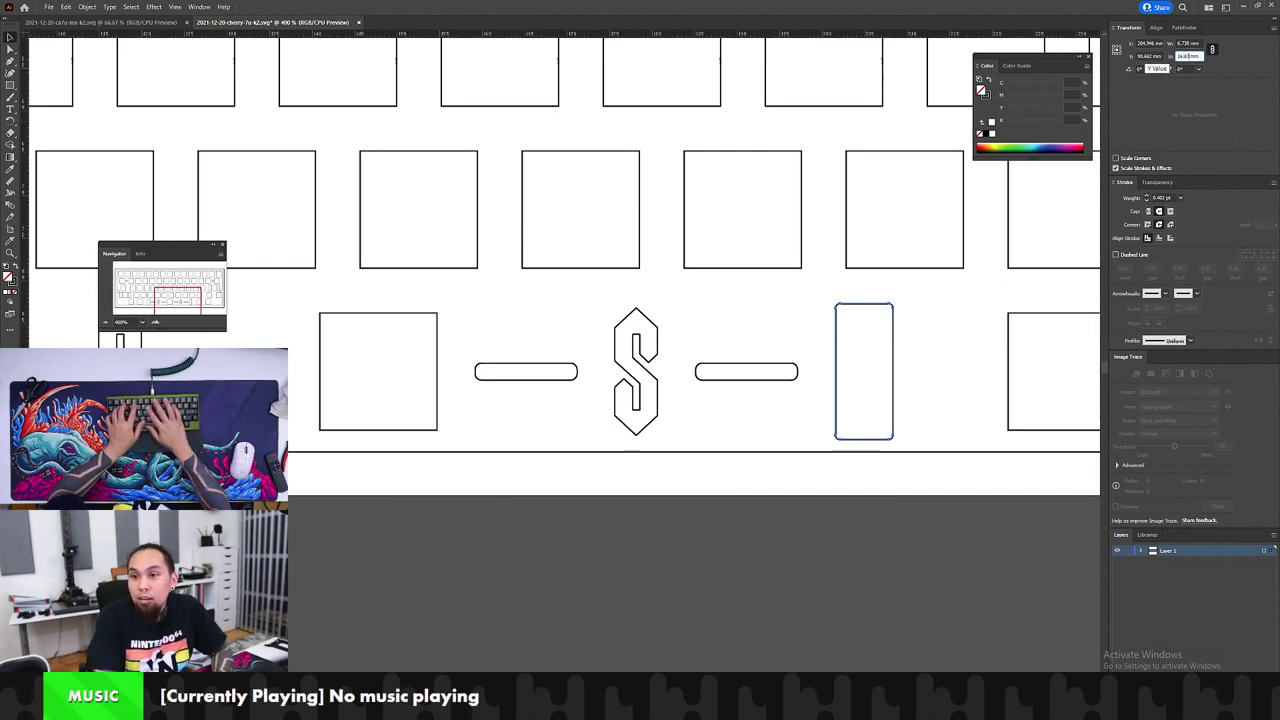
pyautogui.press('Return')
pyautogui.click(797, 312)
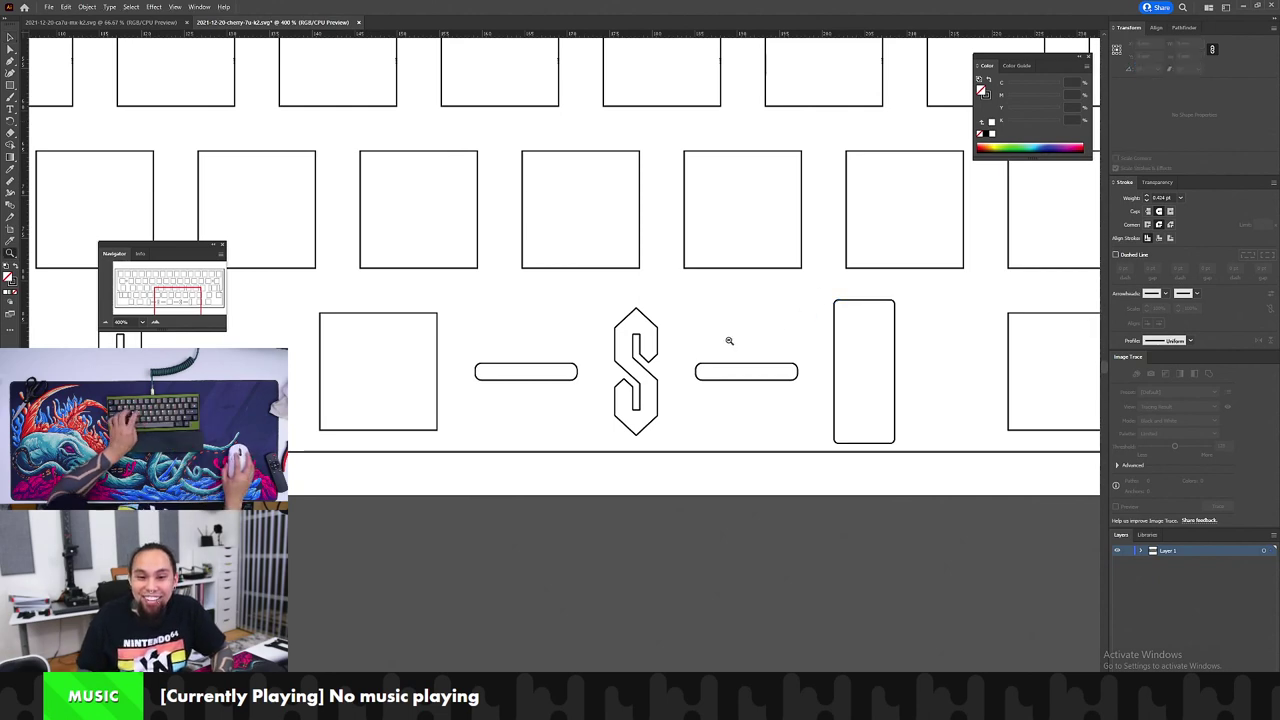
# Step: Review the whole keyboard plate and check the size and centre position of the bottom row's right tall cutout
pyautogui.scroll(-4, 726, 337)
pyautogui.moveTo(606, 346); pyautogui.dragTo(631, 346)
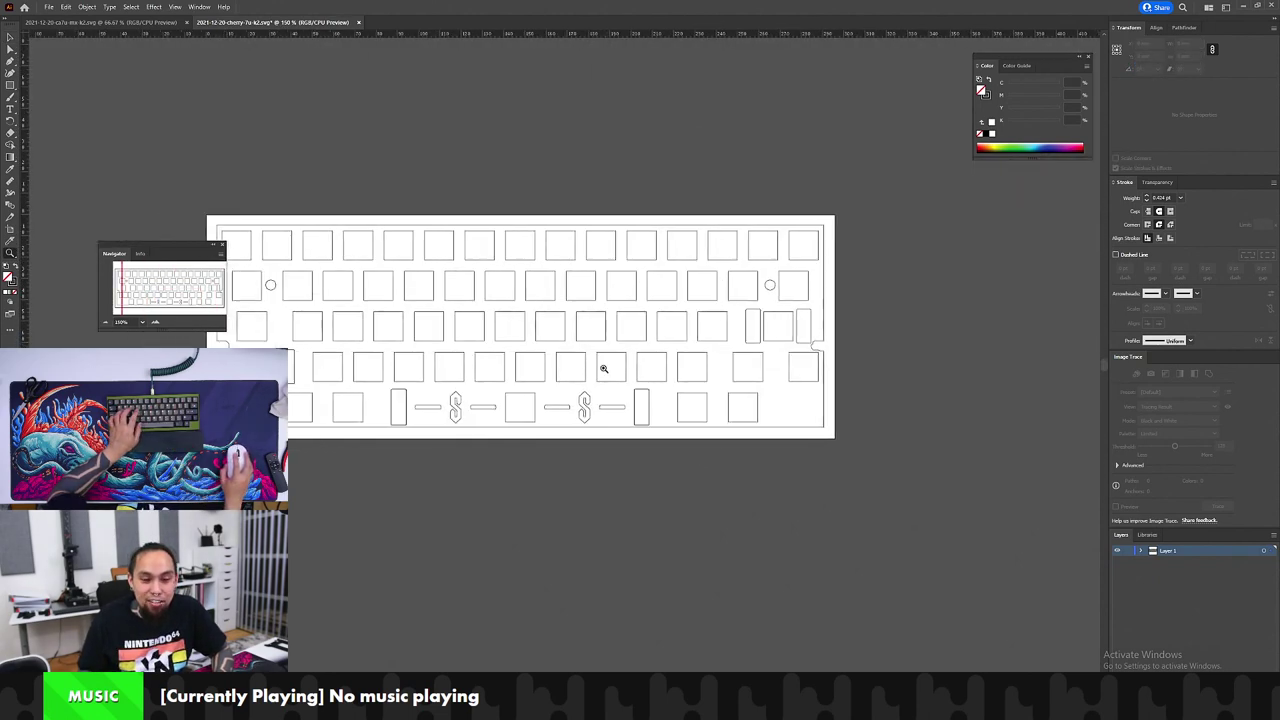
pyautogui.click(603, 366)
pyautogui.moveTo(512, 411); pyautogui.dragTo(693, 435)
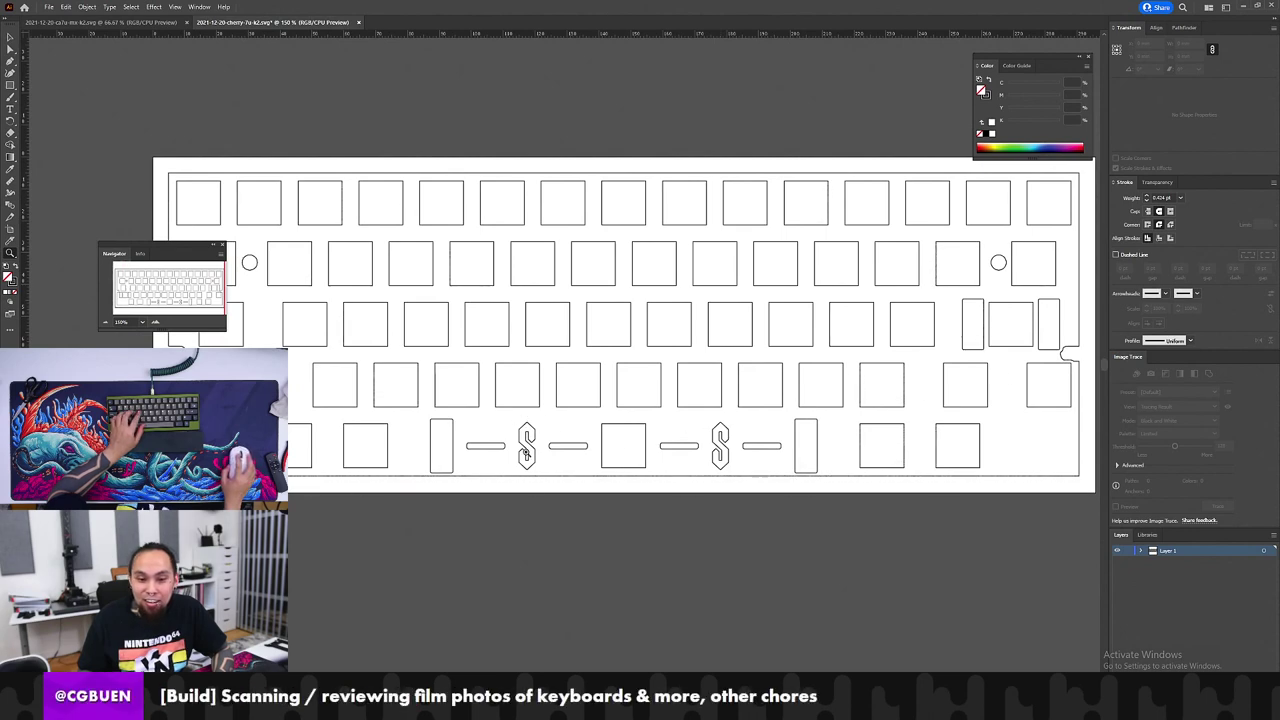
pyautogui.press('v')
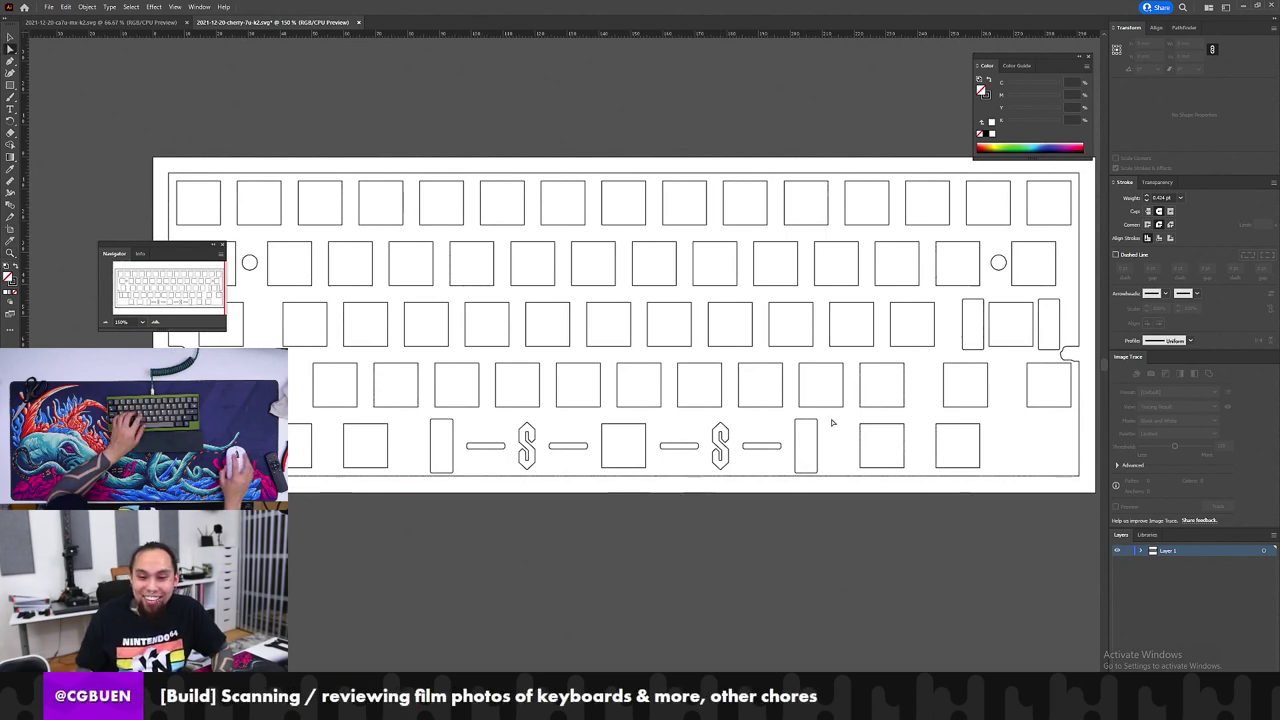
pyautogui.moveTo(828, 414); pyautogui.dragTo(789, 478)
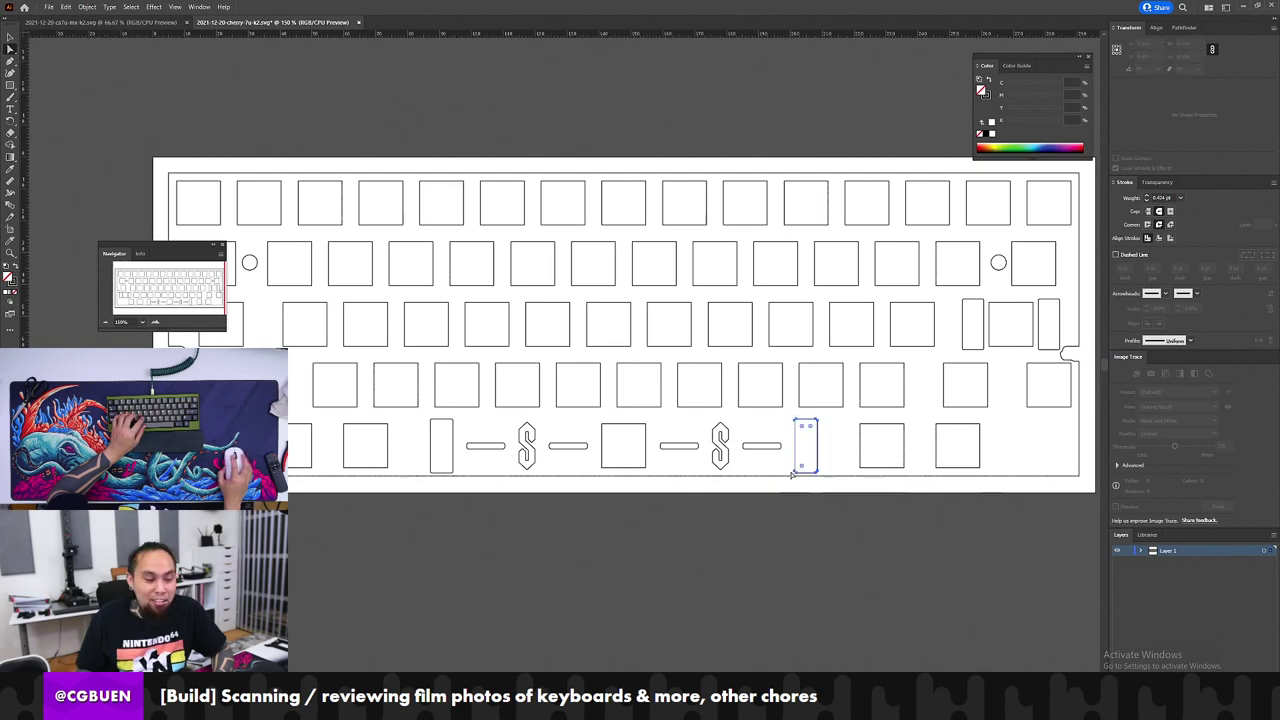
# Step: Compare the sizes and centre positions of the two tall rounded cutouts flanking the third row's last square cutout
pyautogui.press('z')
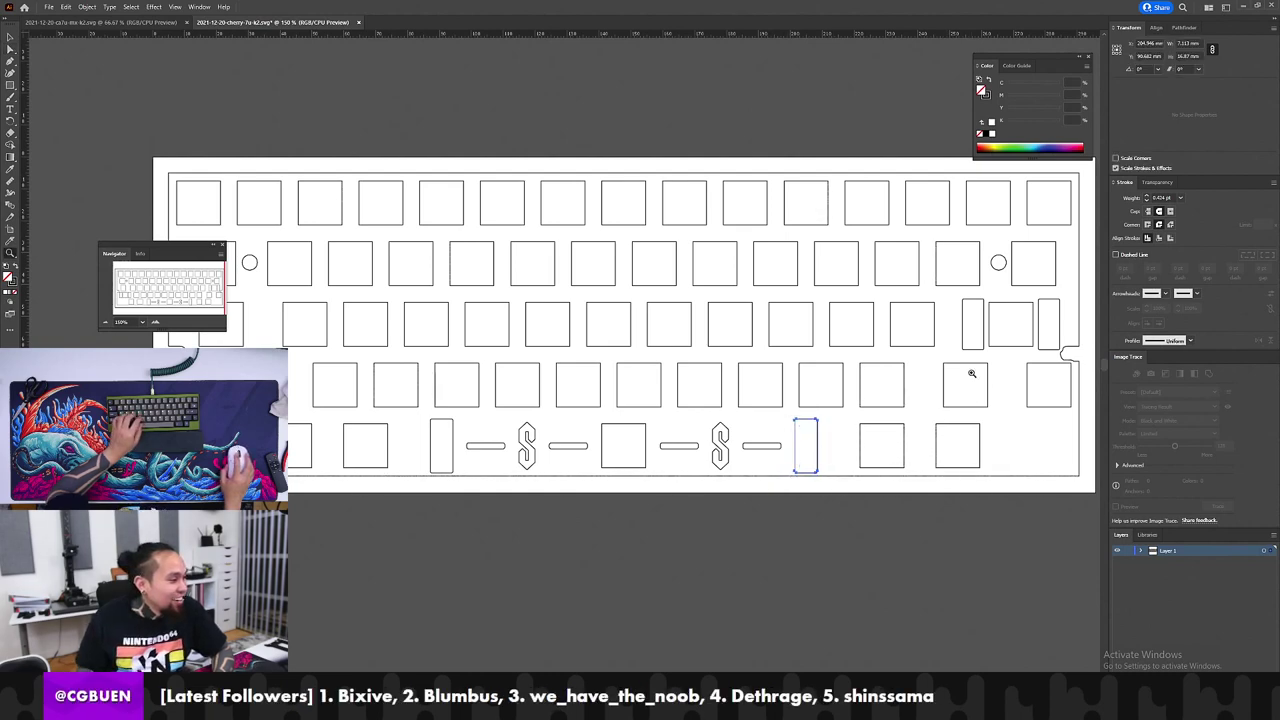
pyautogui.click(972, 373)
pyautogui.click(970, 364)
pyautogui.press('space')
pyautogui.moveTo(494, 286); pyautogui.dragTo(861, 364)
pyautogui.press('v')
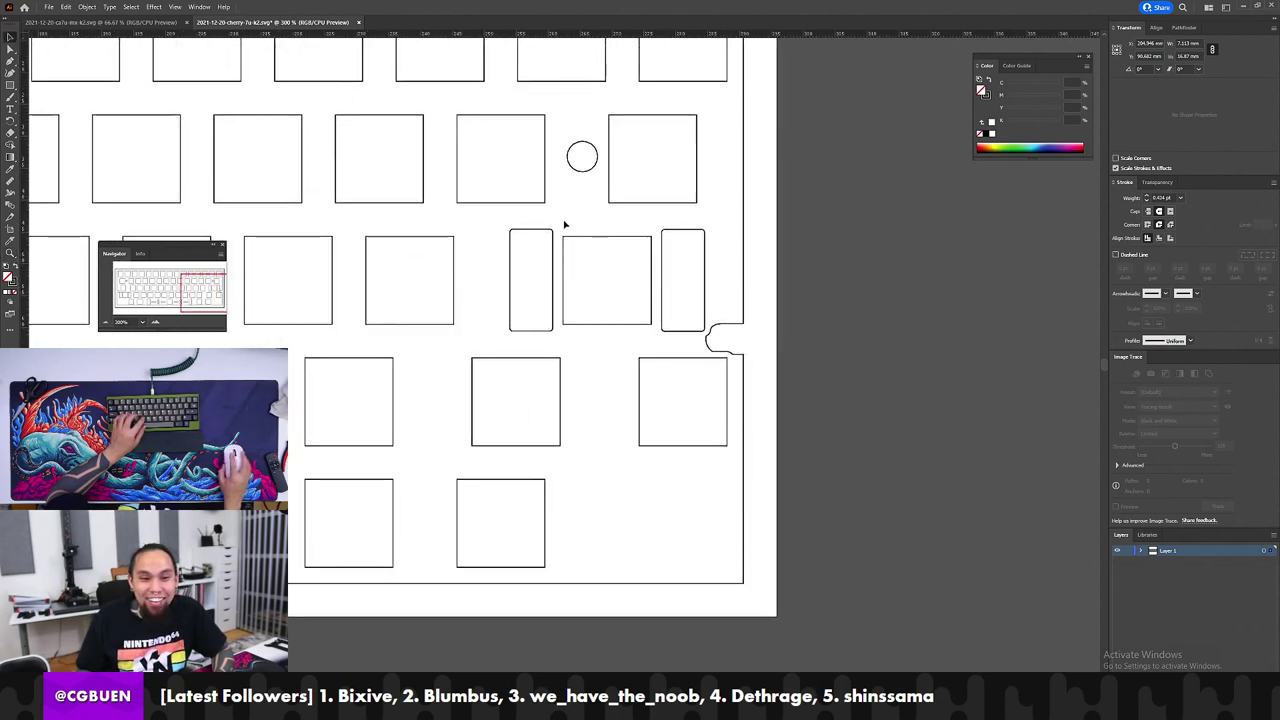
pyautogui.moveTo(565, 225); pyautogui.dragTo(462, 371)
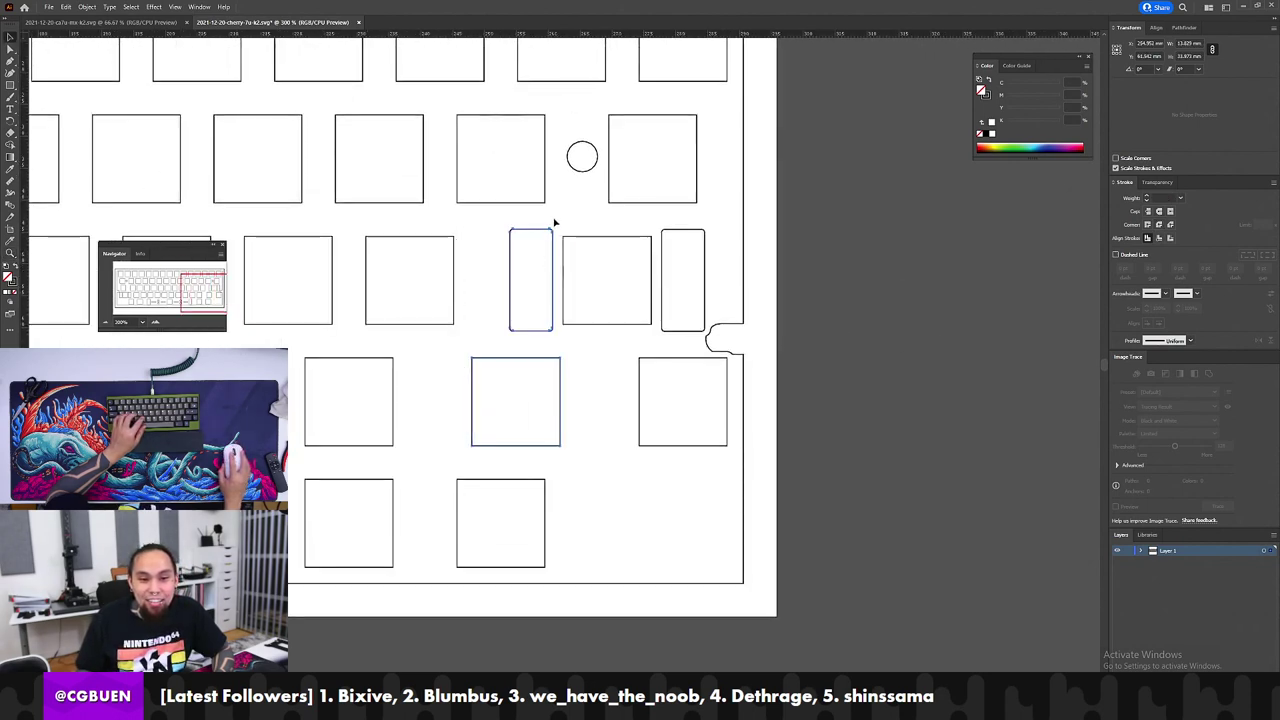
pyautogui.moveTo(555, 222); pyautogui.dragTo(493, 340)
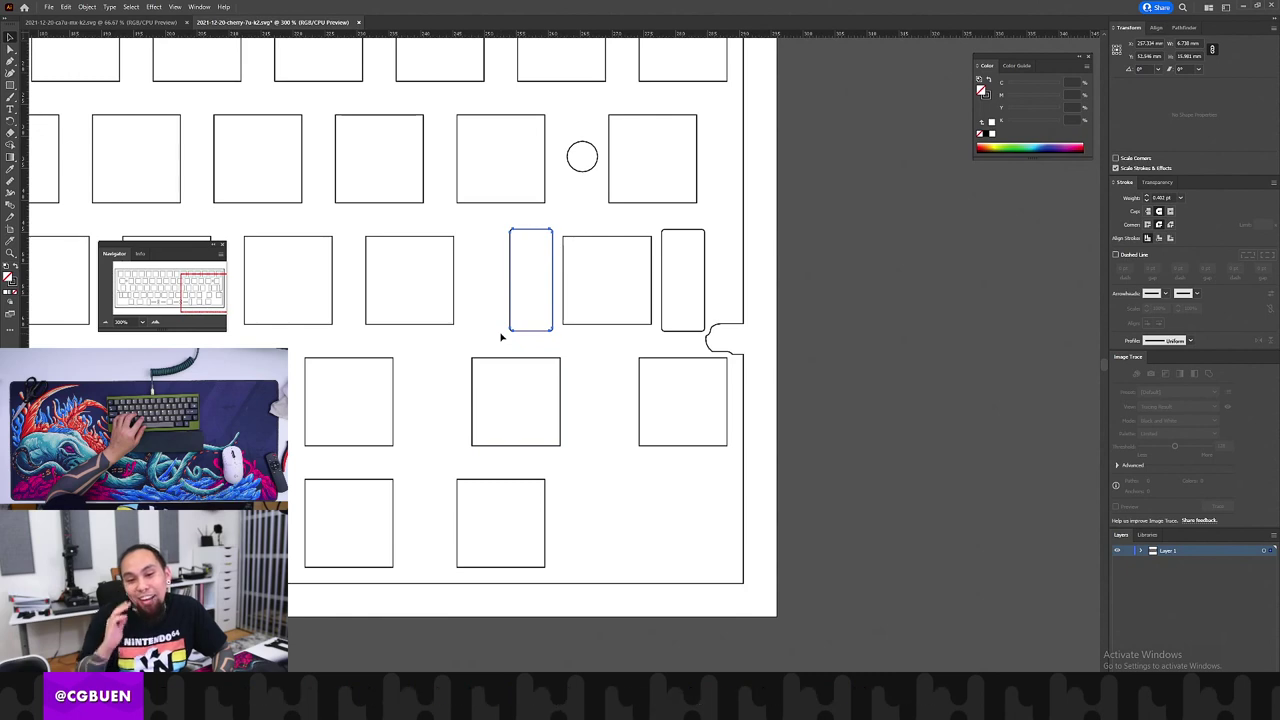
pyautogui.moveTo(712, 222); pyautogui.dragTo(666, 306)
pyautogui.moveTo(657, 219); pyautogui.dragTo(707, 340)
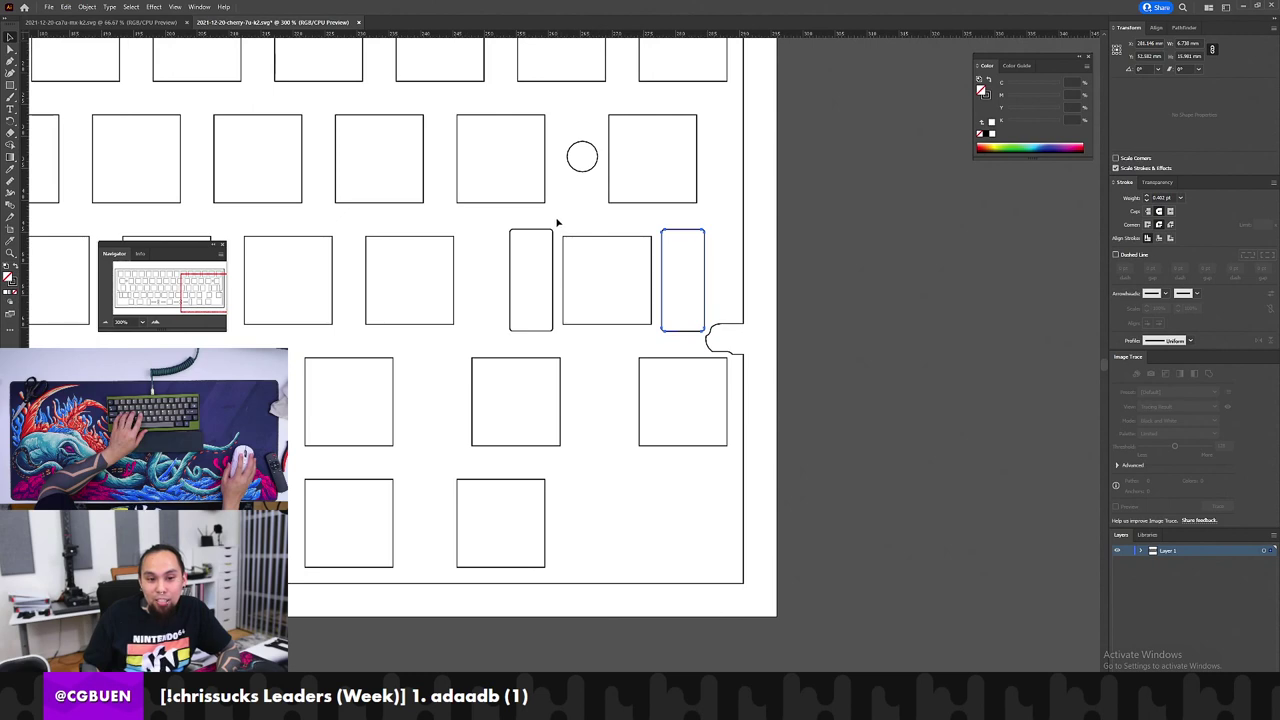
# Step: Scale the left tall rounded cutout in the third row from its centre to a height of 16.87 mm
pyautogui.moveTo(555, 232); pyautogui.dragTo(495, 344)
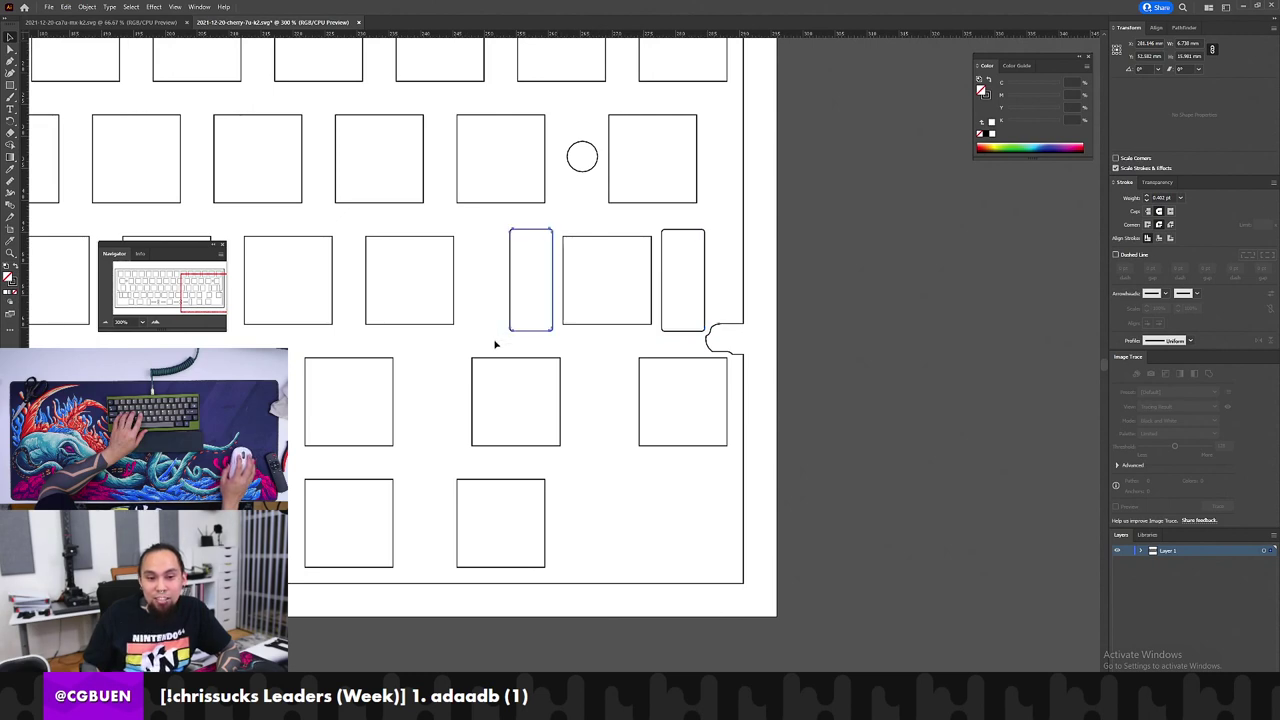
pyautogui.click(1185, 56)
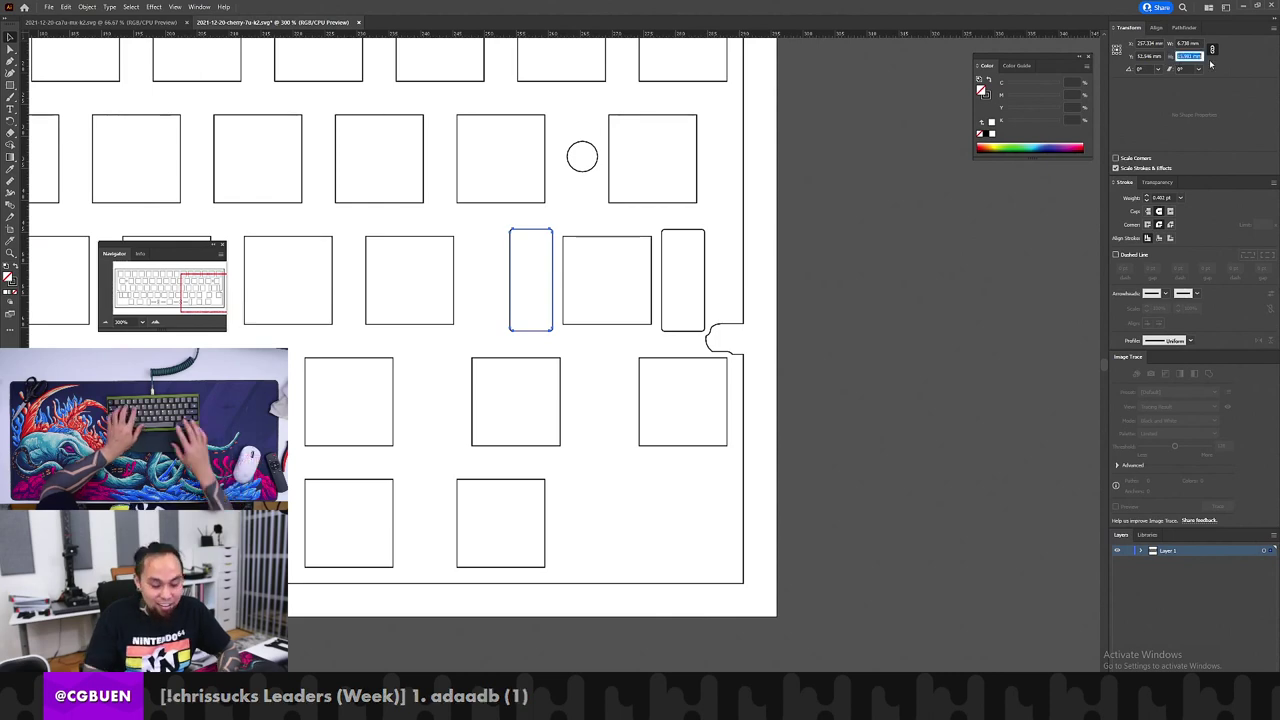
pyautogui.write('16.87')
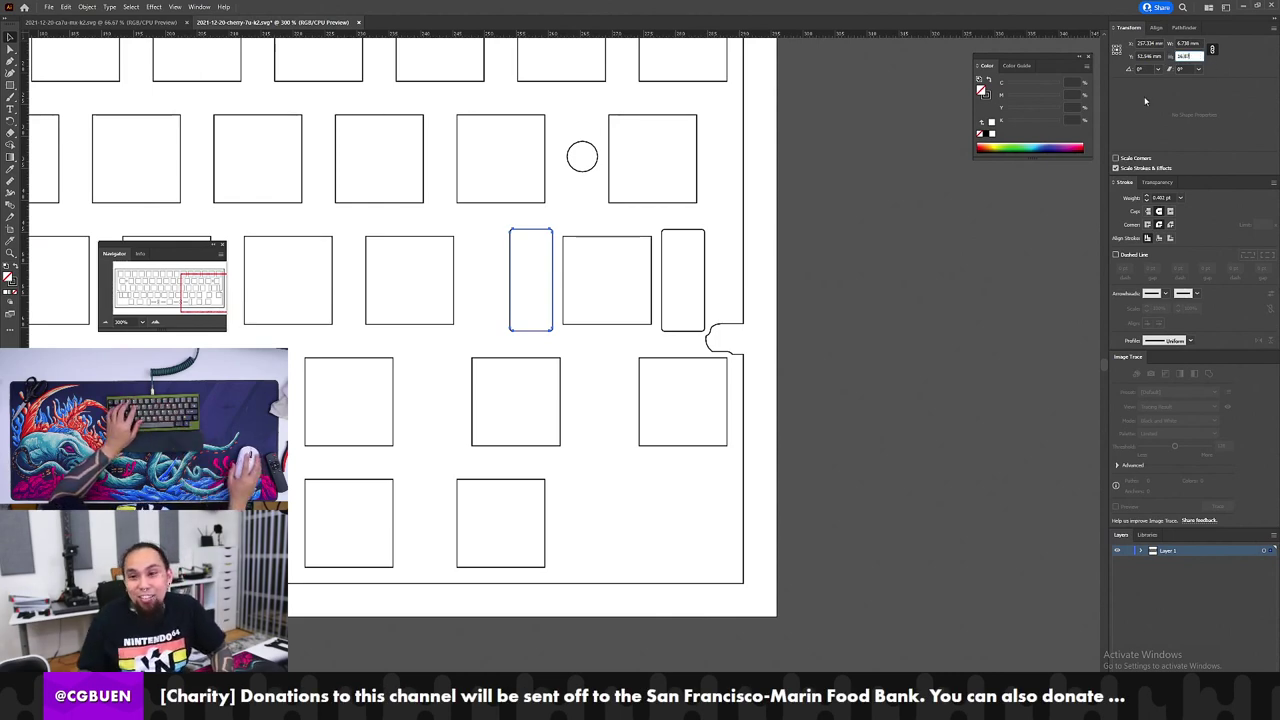
pyautogui.press('Tab')
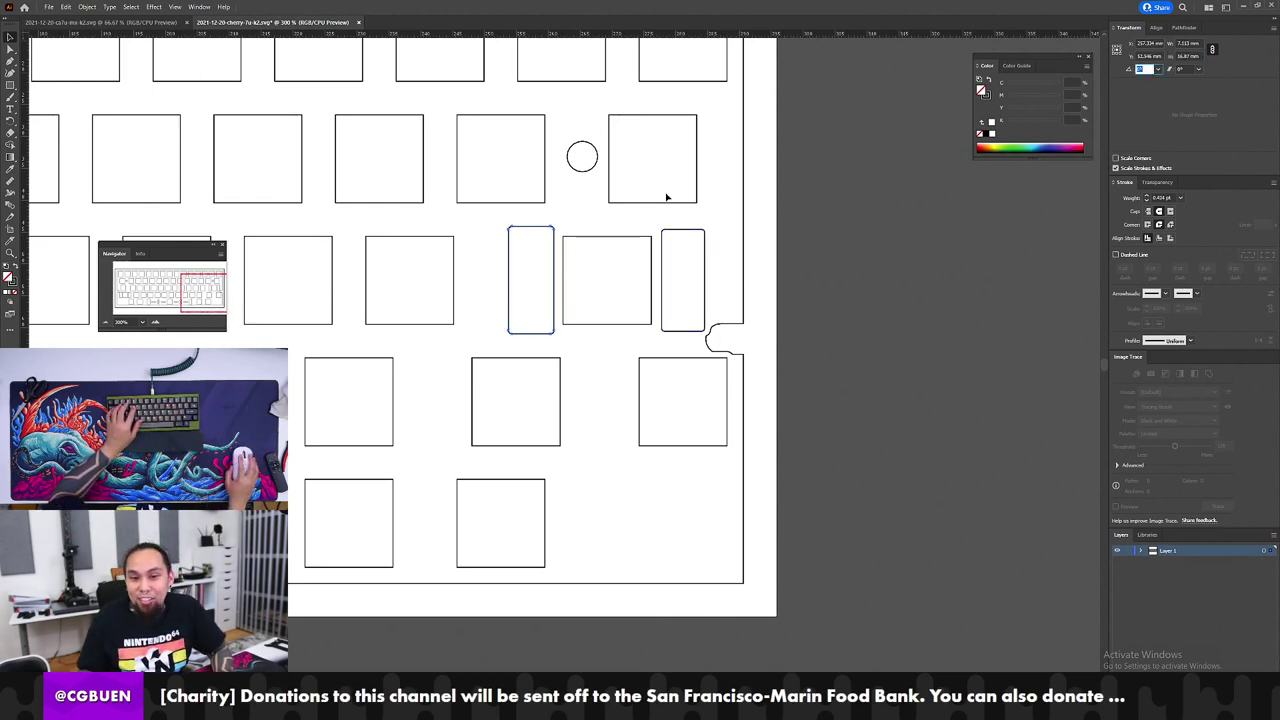
# Step: Scale the right tall rounded cutout in the third row from its centre to a height of 16.87 mm
pyautogui.moveTo(708, 224); pyautogui.dragTo(660, 338)
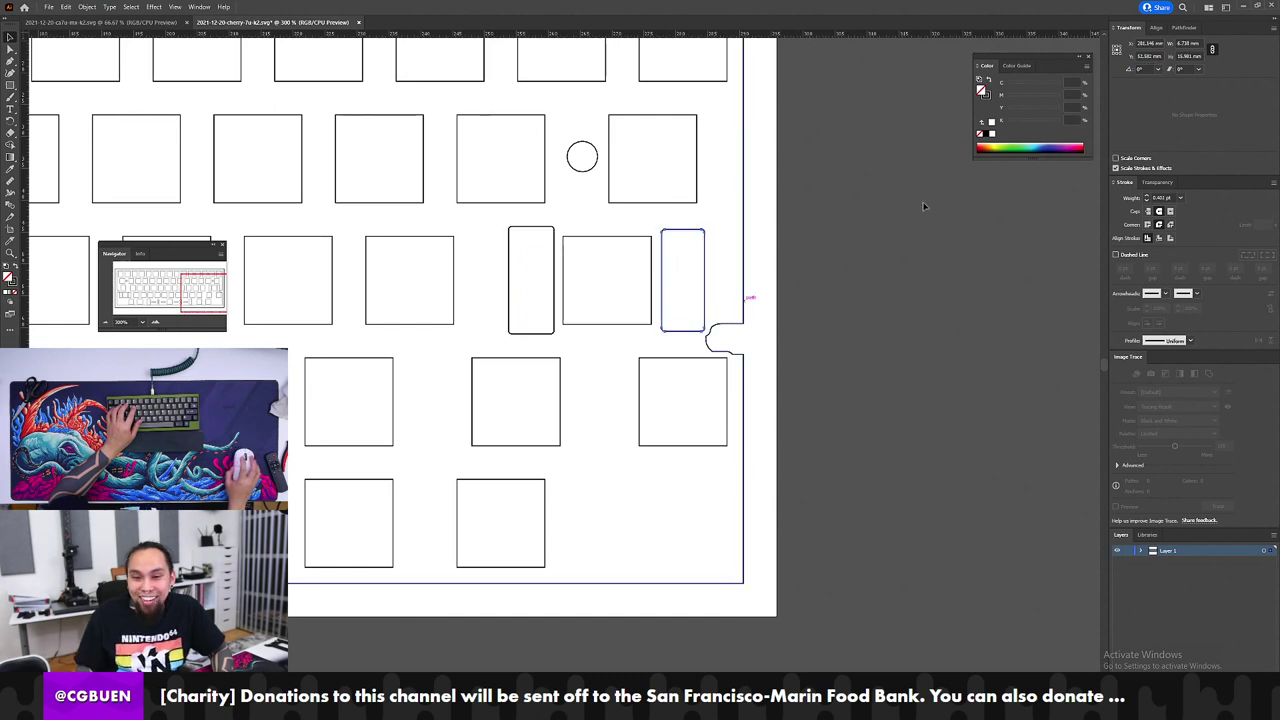
pyautogui.click(1188, 56)
pyautogui.write('16.')
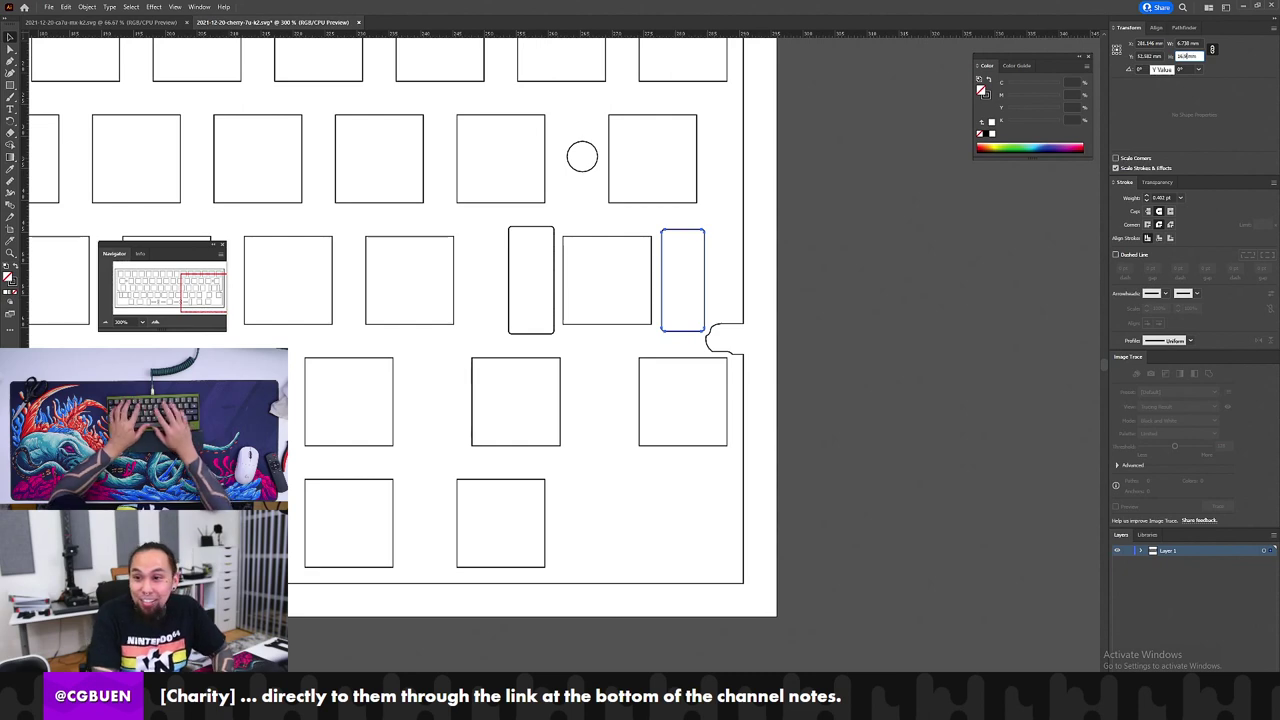
pyautogui.write('81')
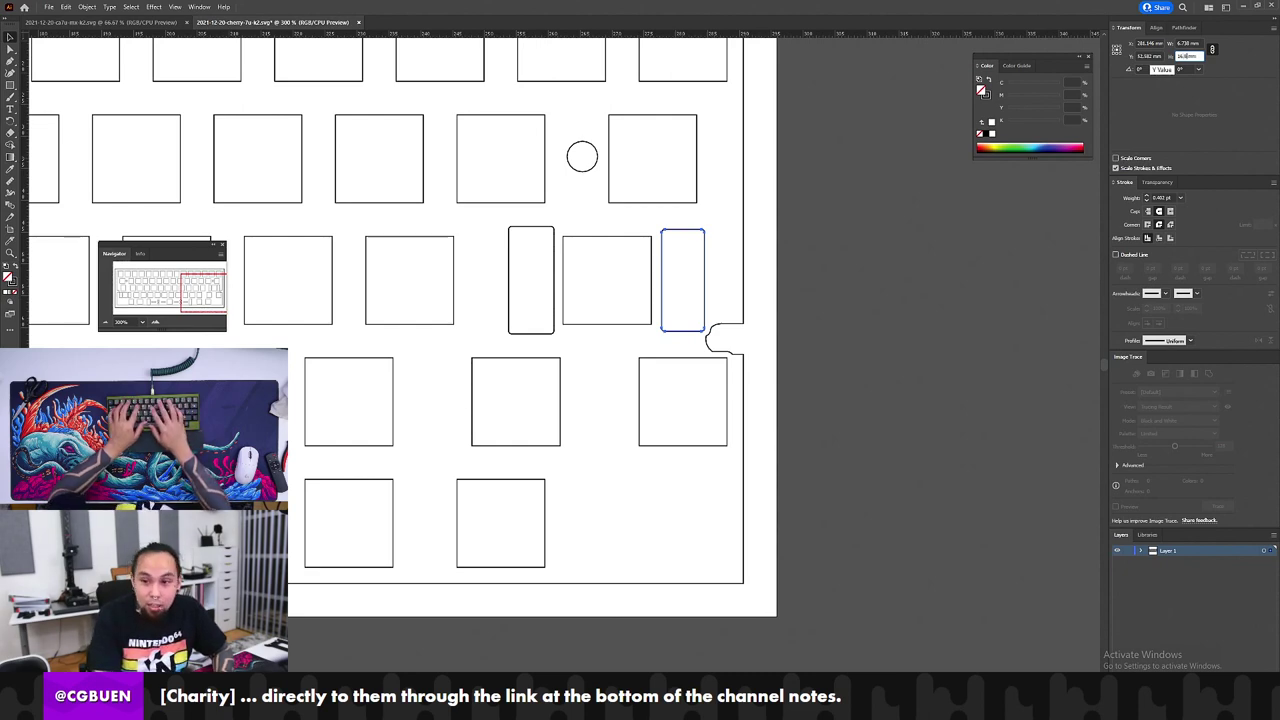
pyautogui.press('Return')
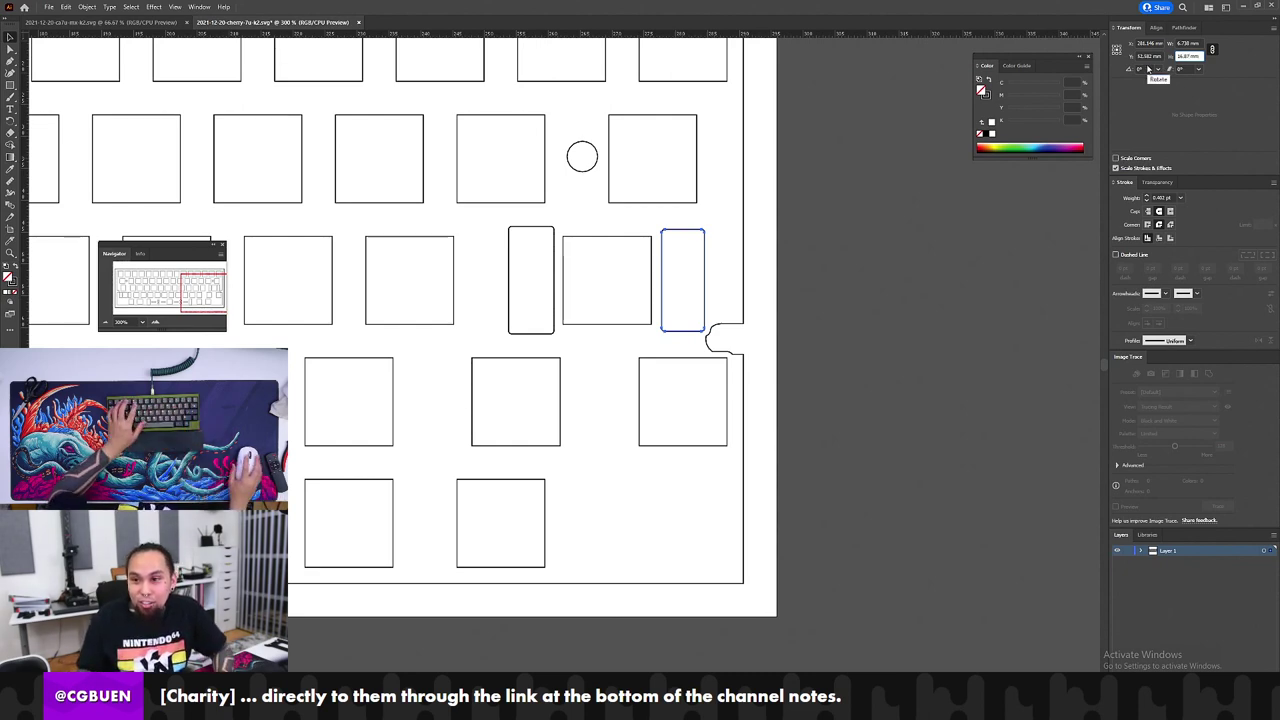
pyautogui.press('Tab')
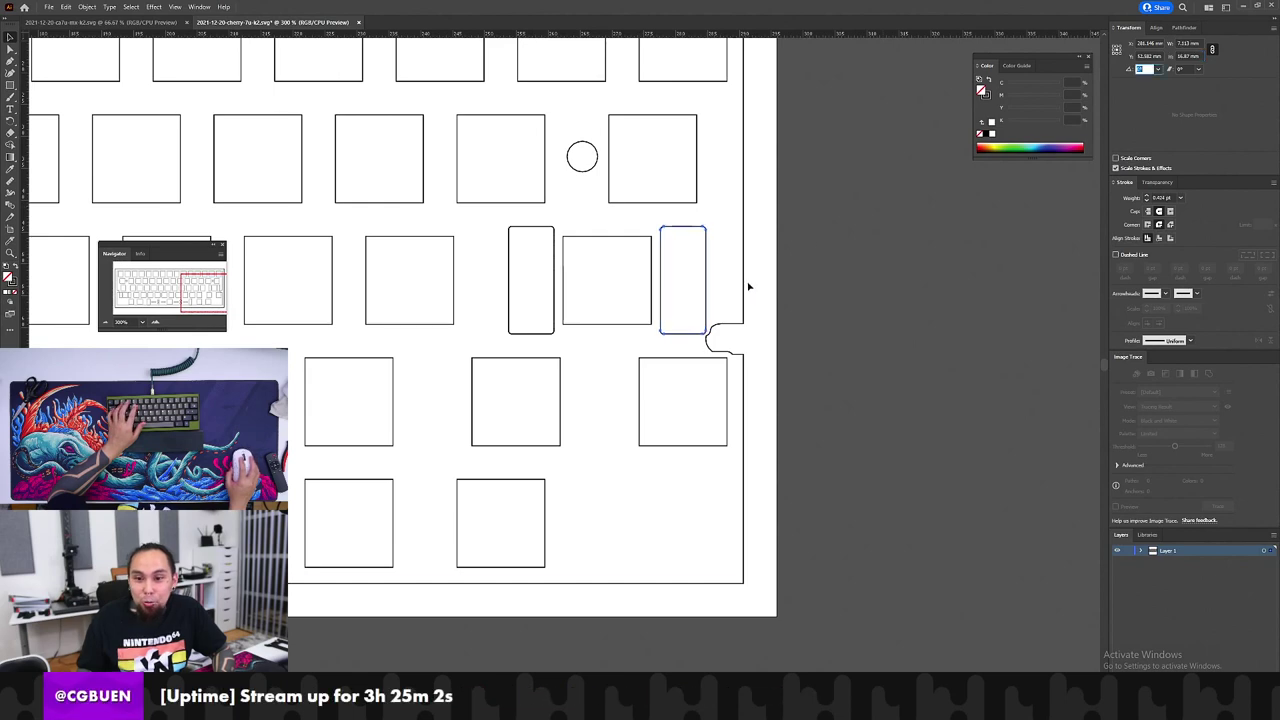
# Step: Examine the clearance between the third row's right tall rounded cutout and the notch in the plate's right edge
pyautogui.click(802, 322)
pyautogui.press('z')
pyautogui.click(706, 286)
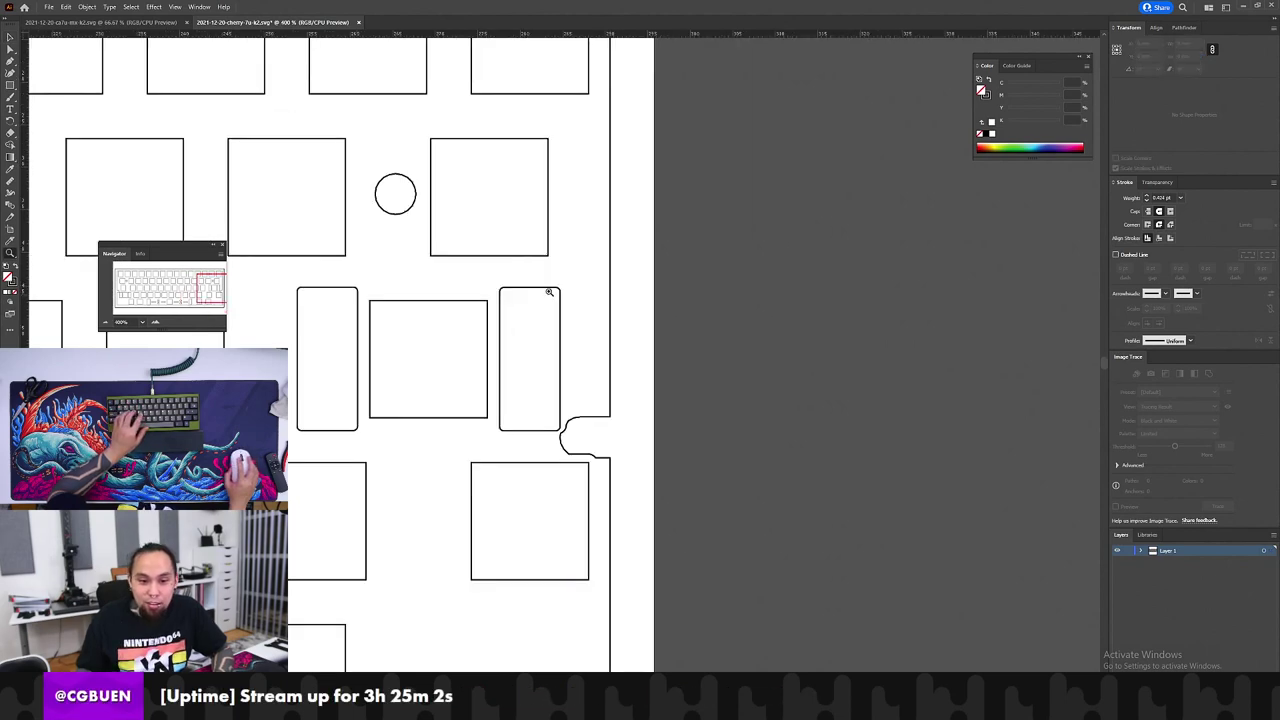
pyautogui.click(549, 292)
pyautogui.moveTo(560, 500); pyautogui.dragTo(616, 341)
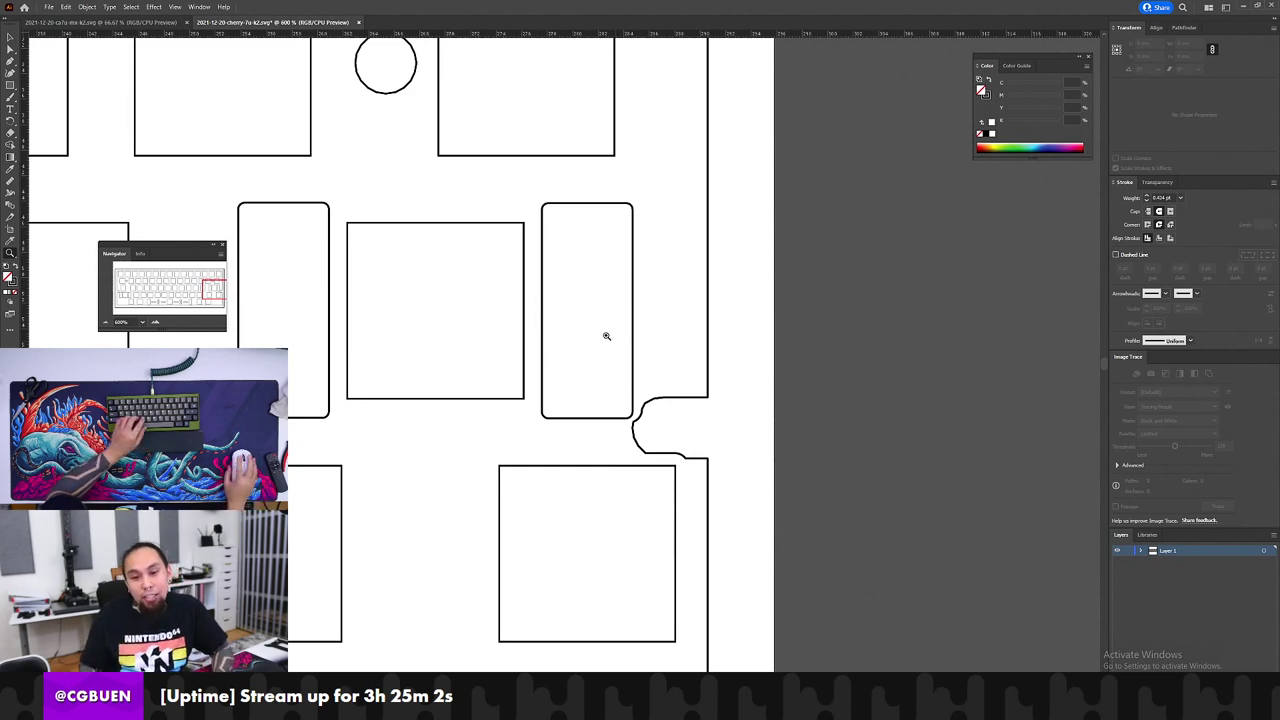
# Step: Align the stroke of the third row's right tall rounded cutout to the outside and set its weight to 2 pt
pyautogui.keyDown('alt'); pyautogui.click(699, 292); pyautogui.keyUp('alt')
pyautogui.keyDown('alt'); pyautogui.click(698, 285); pyautogui.keyUp('alt')
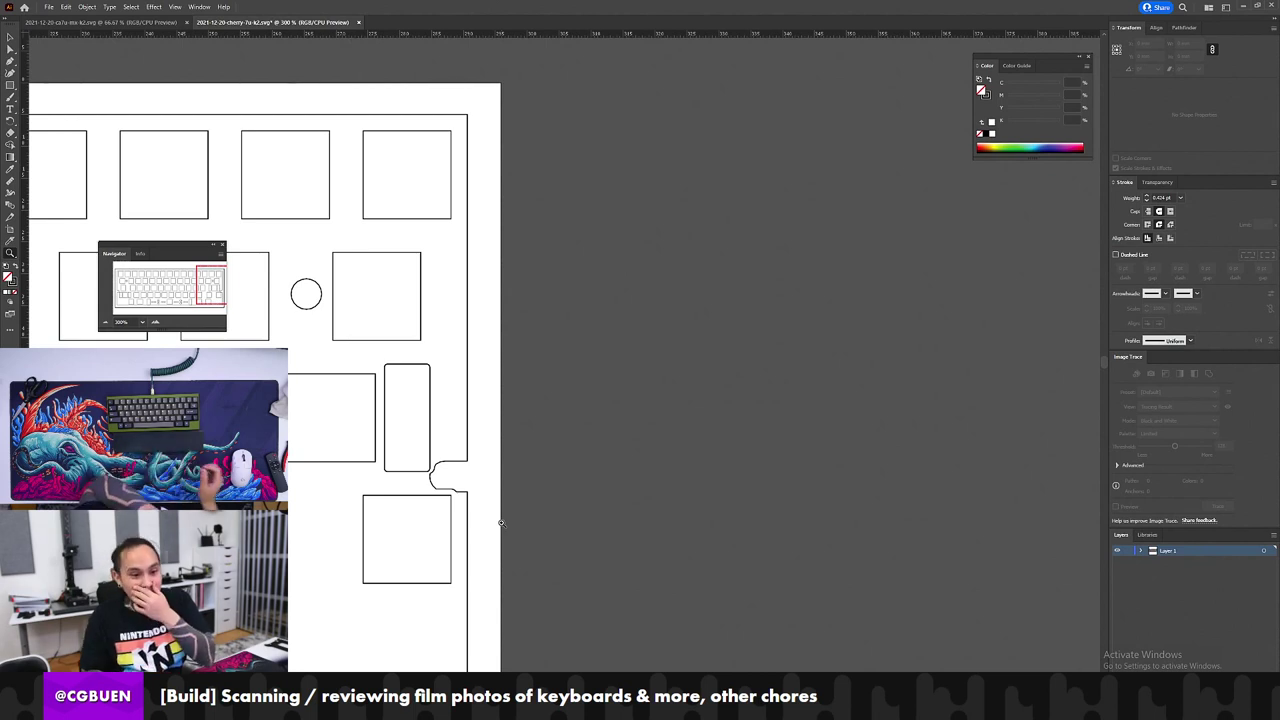
pyautogui.click(386, 492)
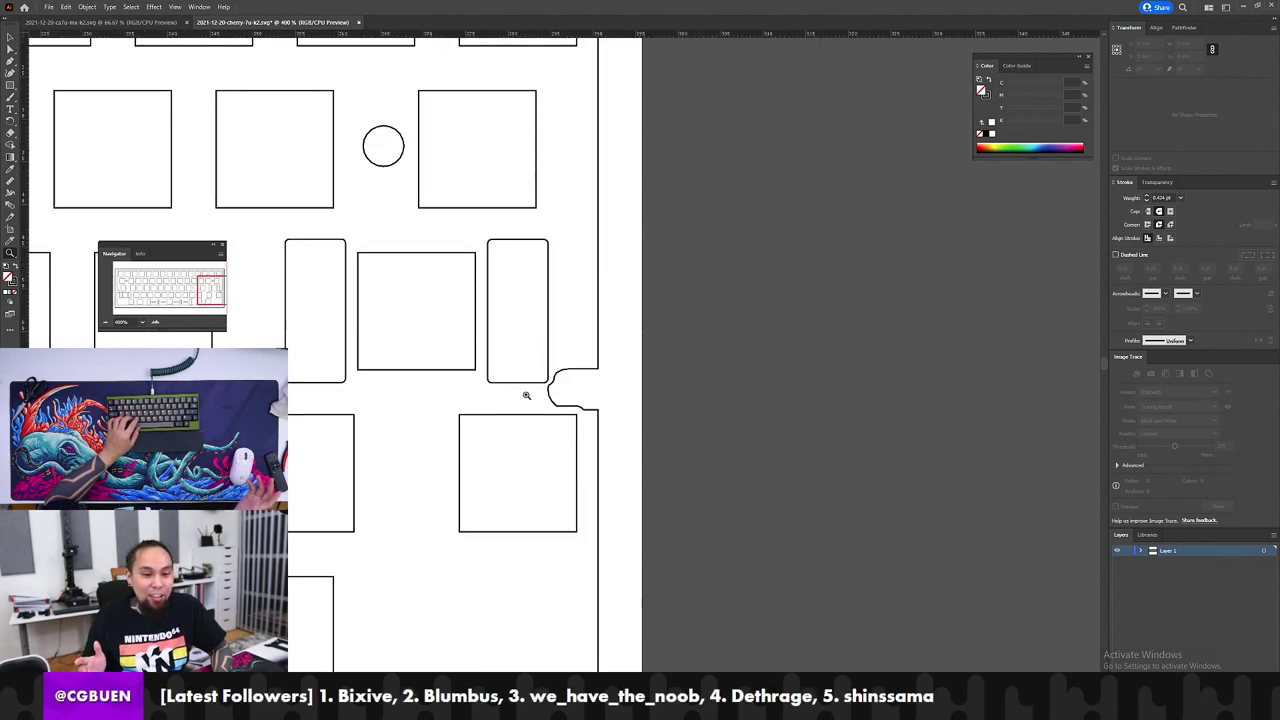
pyautogui.click(611, 330)
pyautogui.click(618, 330)
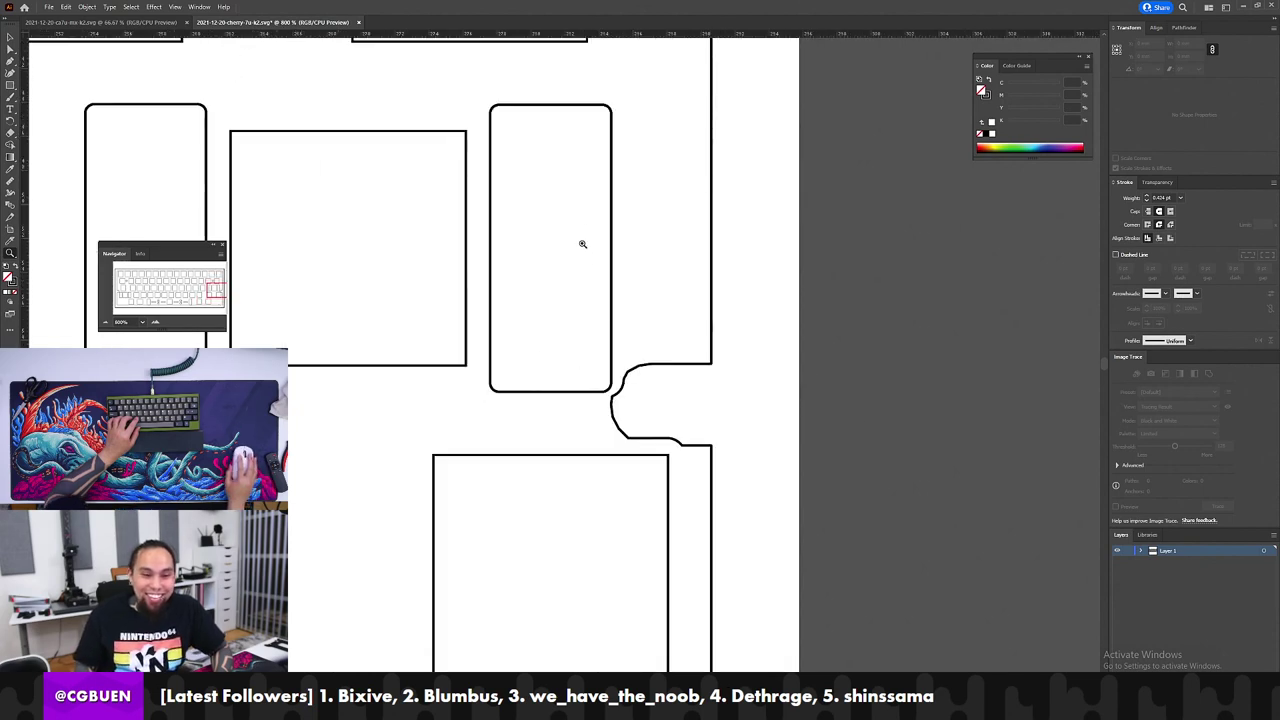
pyautogui.press('v')
pyautogui.moveTo(634, 180); pyautogui.dragTo(583, 206)
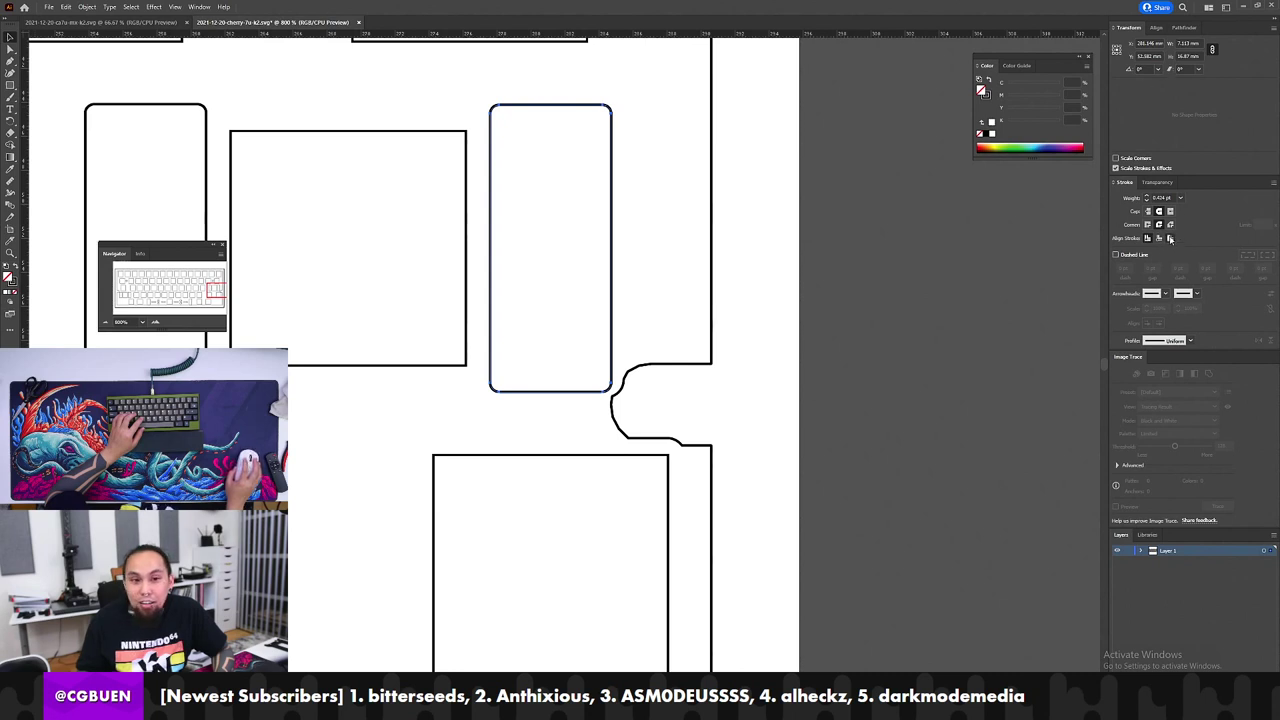
pyautogui.click(1170, 238)
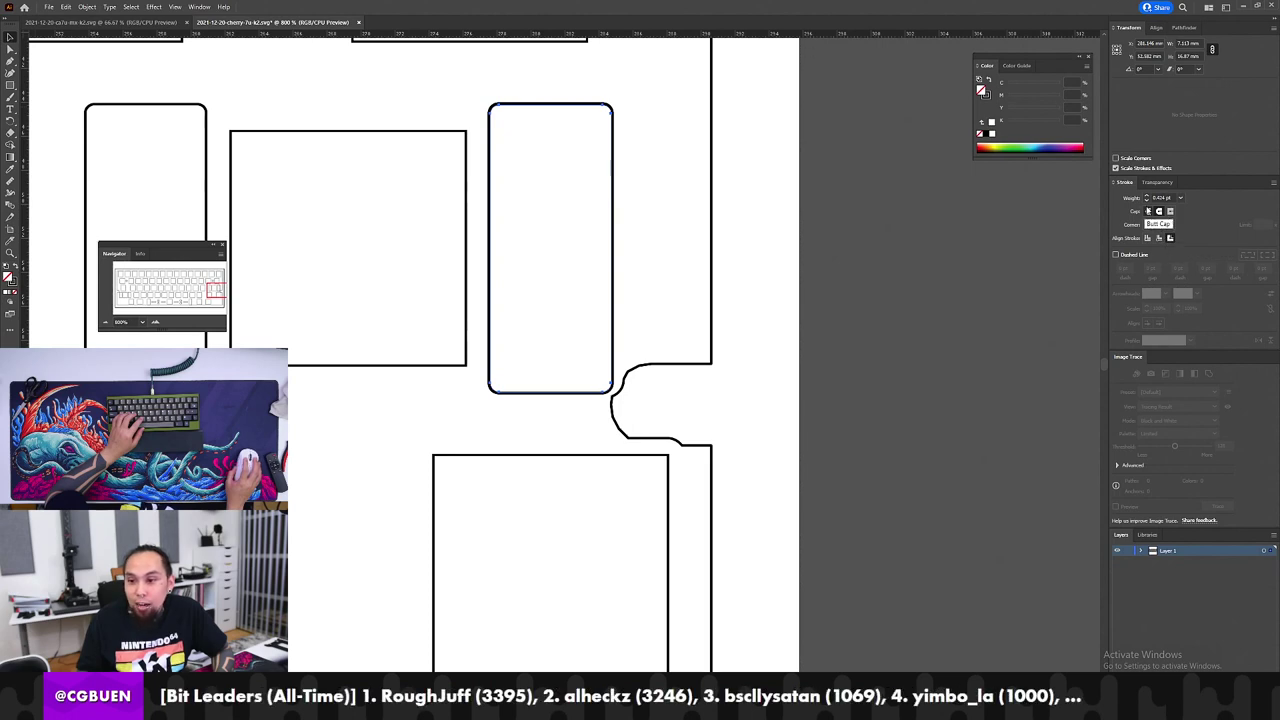
pyautogui.moveTo(1172, 197); pyautogui.dragTo(1142, 199)
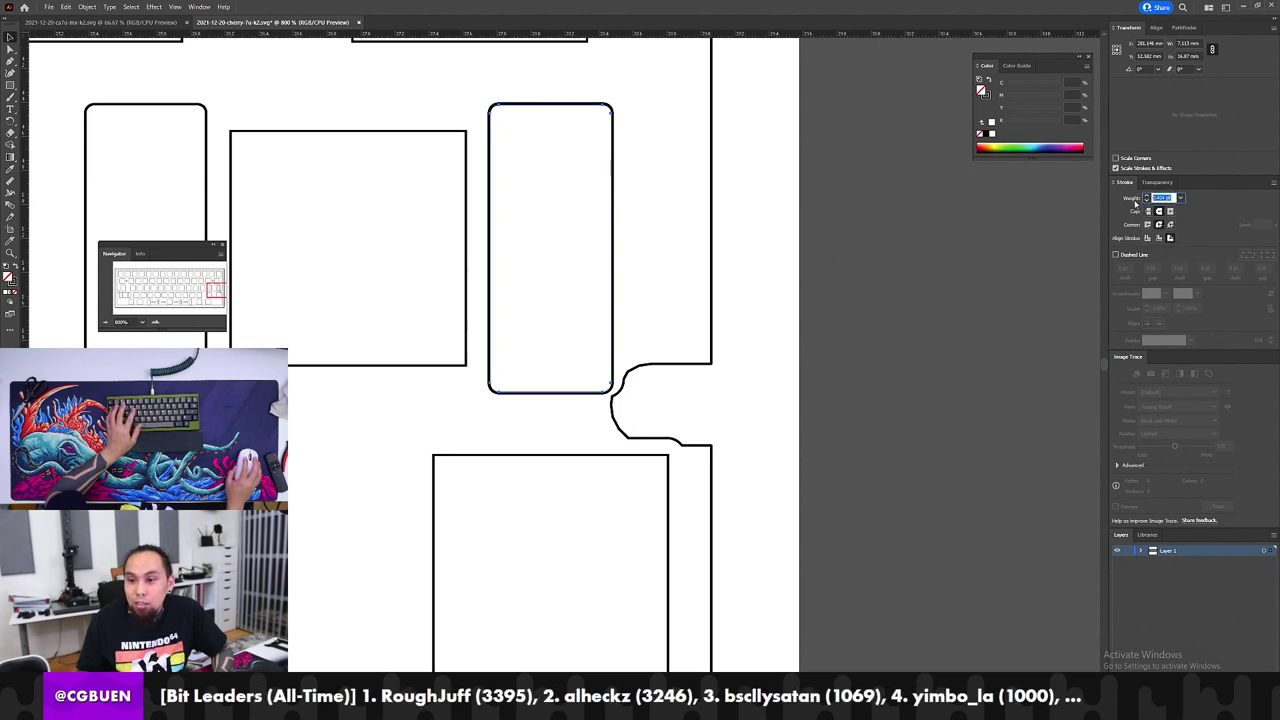
pyautogui.write('0')
pyautogui.press('Tab')
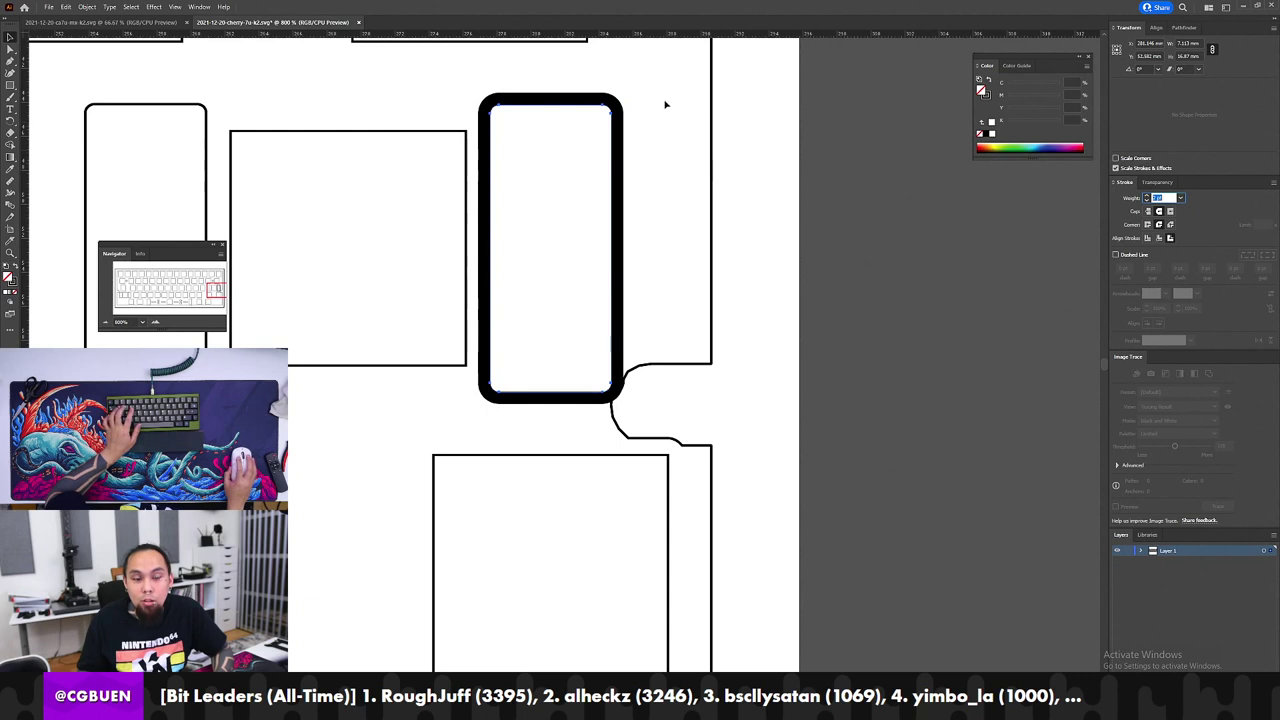
# Step: Outline the stroke of the right tall rounded cutout and release the resulting compound path into separate shapes
pyautogui.click(634, 109)
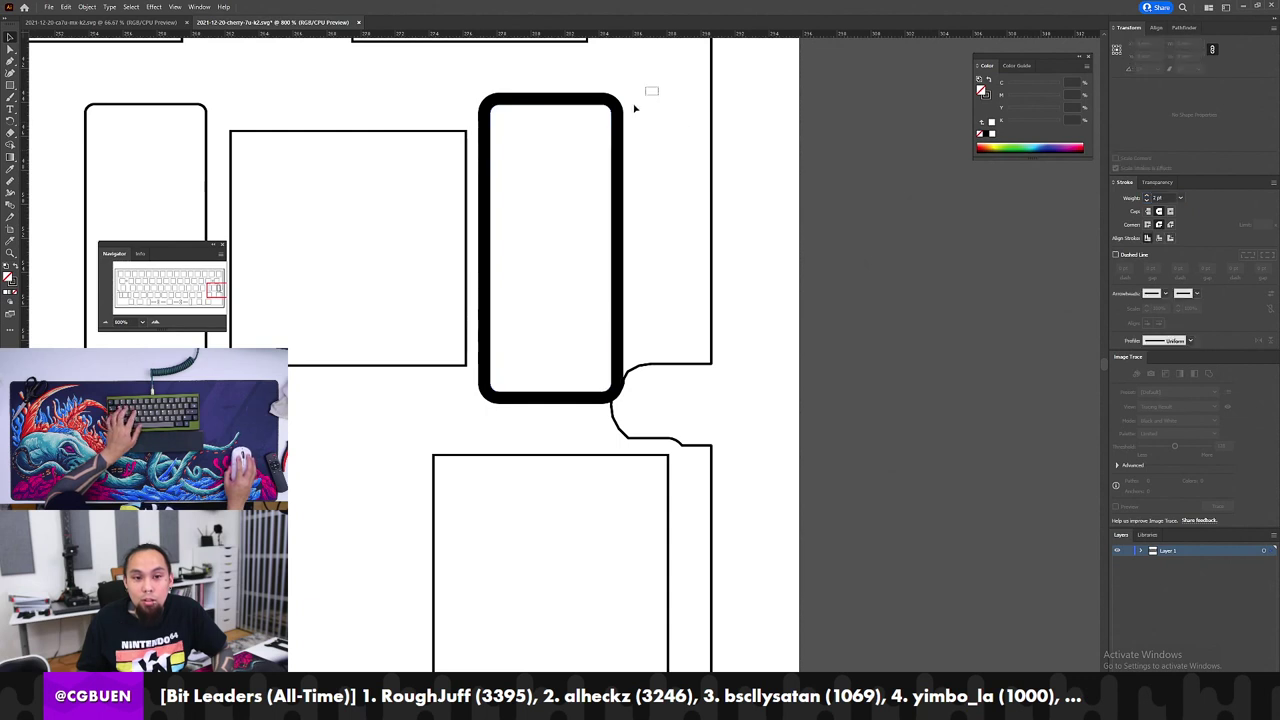
pyautogui.click(87, 7)
pyautogui.moveTo(156, 248)
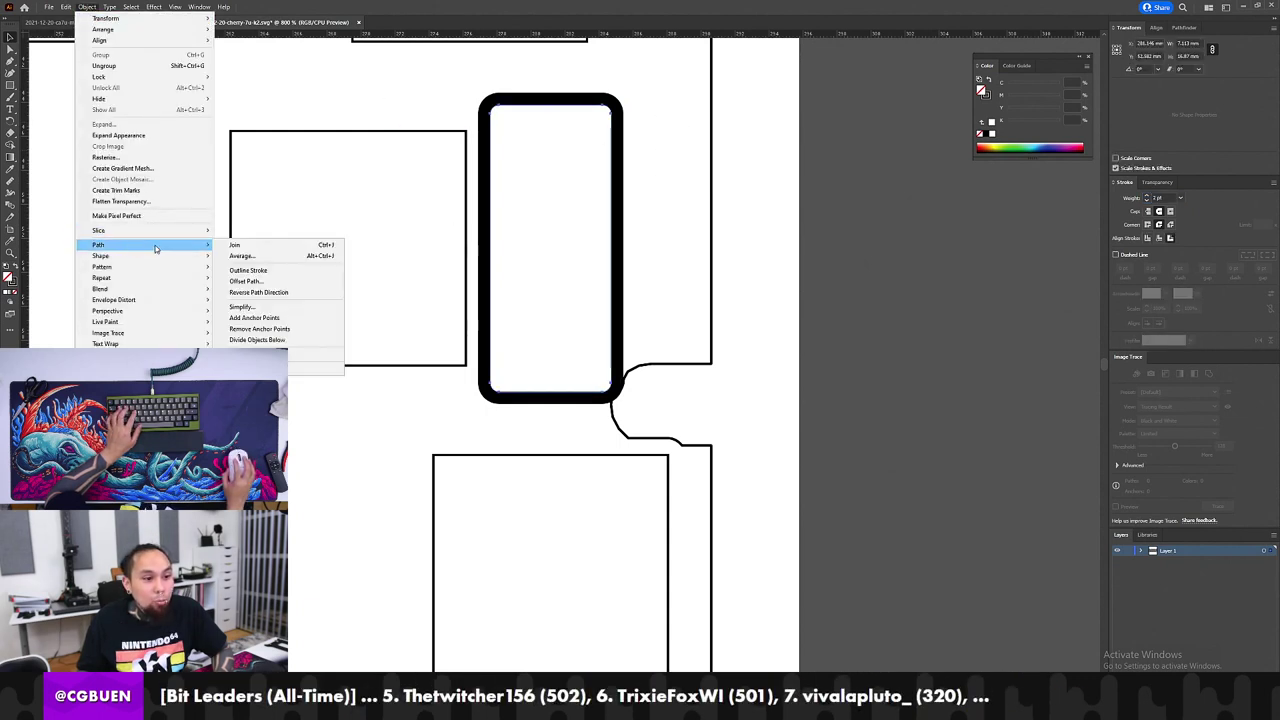
pyautogui.click(253, 281)
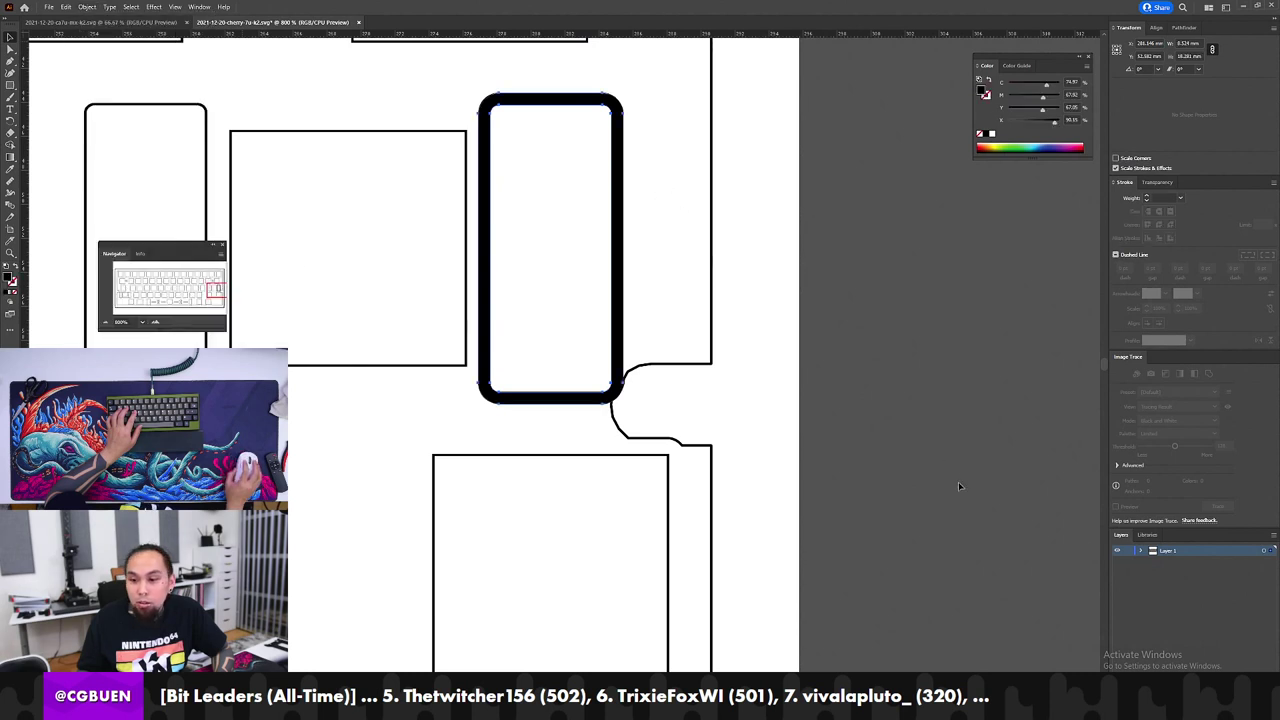
pyautogui.click(1141, 551)
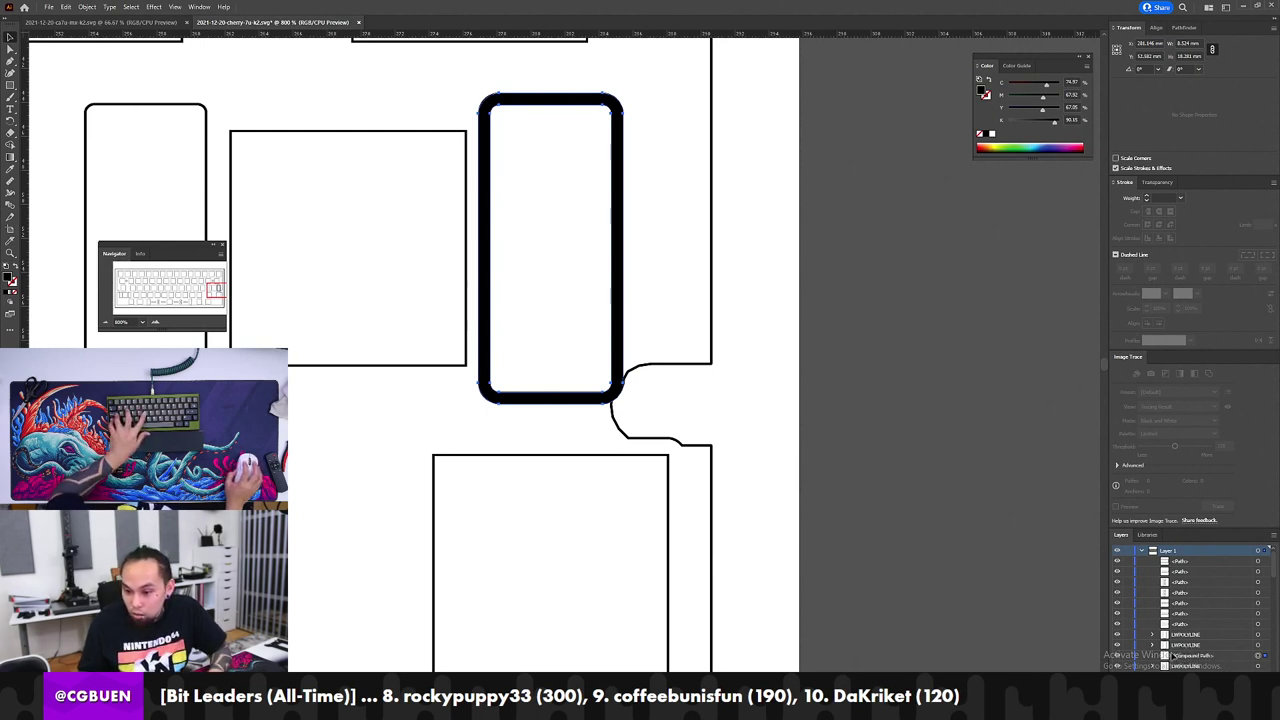
pyautogui.click(94, 9)
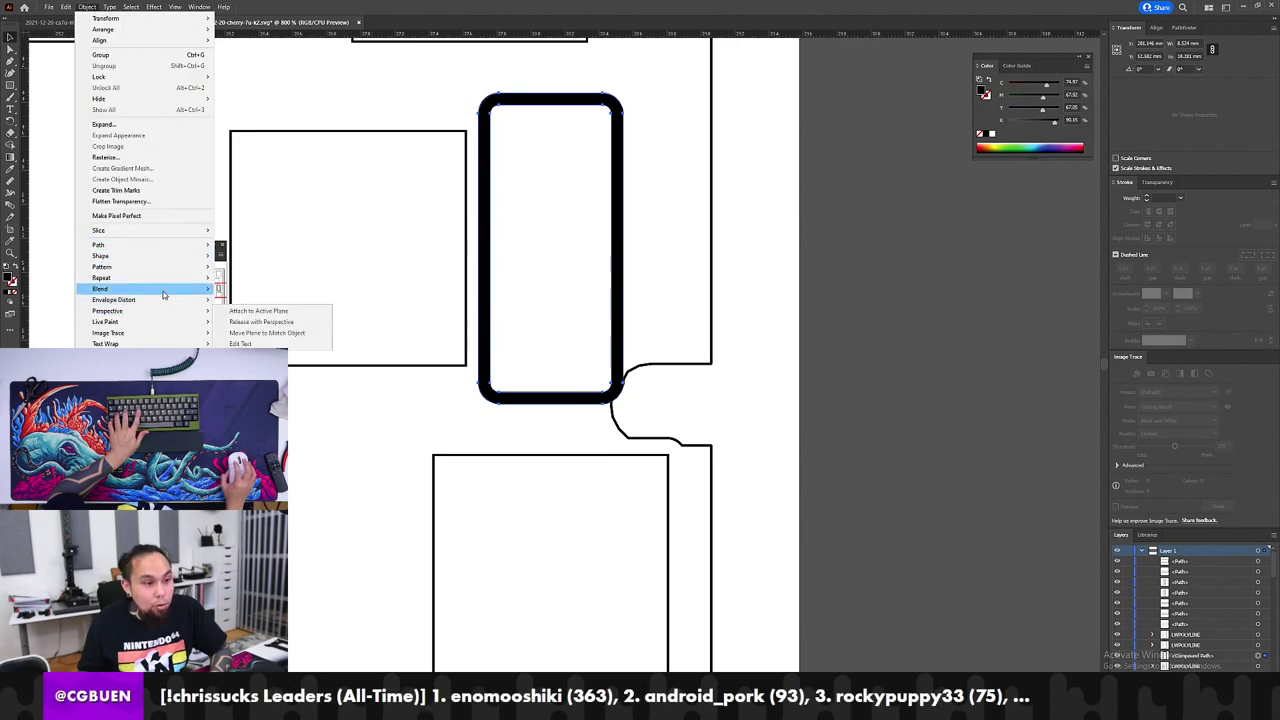
pyautogui.moveTo(150, 369)
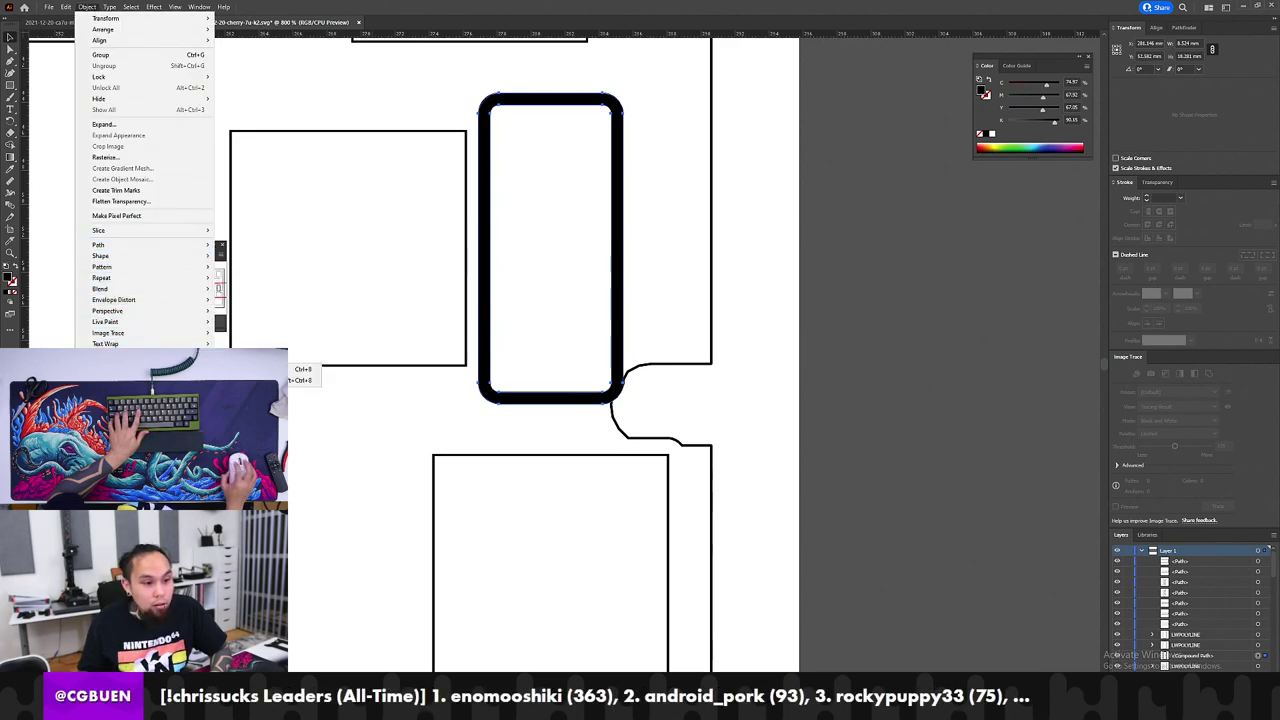
pyautogui.click(298, 380)
# Step: Swap fill and stroke on the released outer and inner shapes, and set the inner shape's stroke weight to .425 pt
pyautogui.click(679, 178)
pyautogui.press('a')
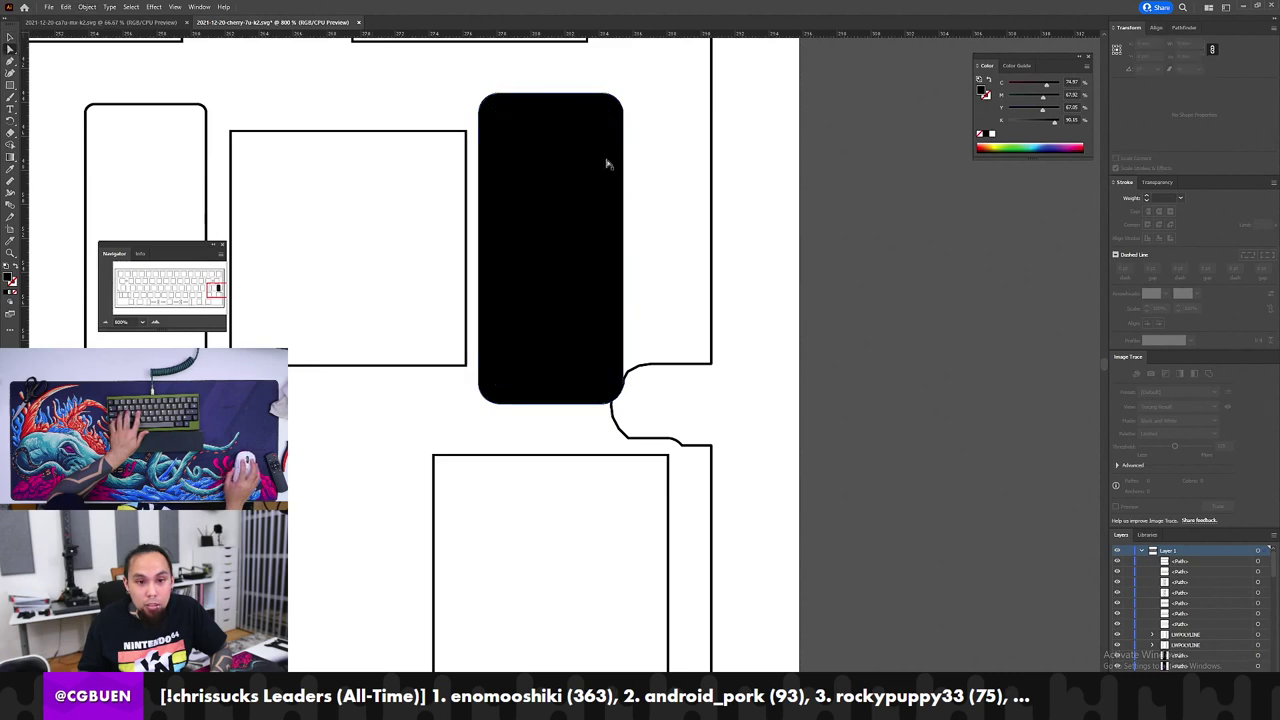
pyautogui.click(600, 162)
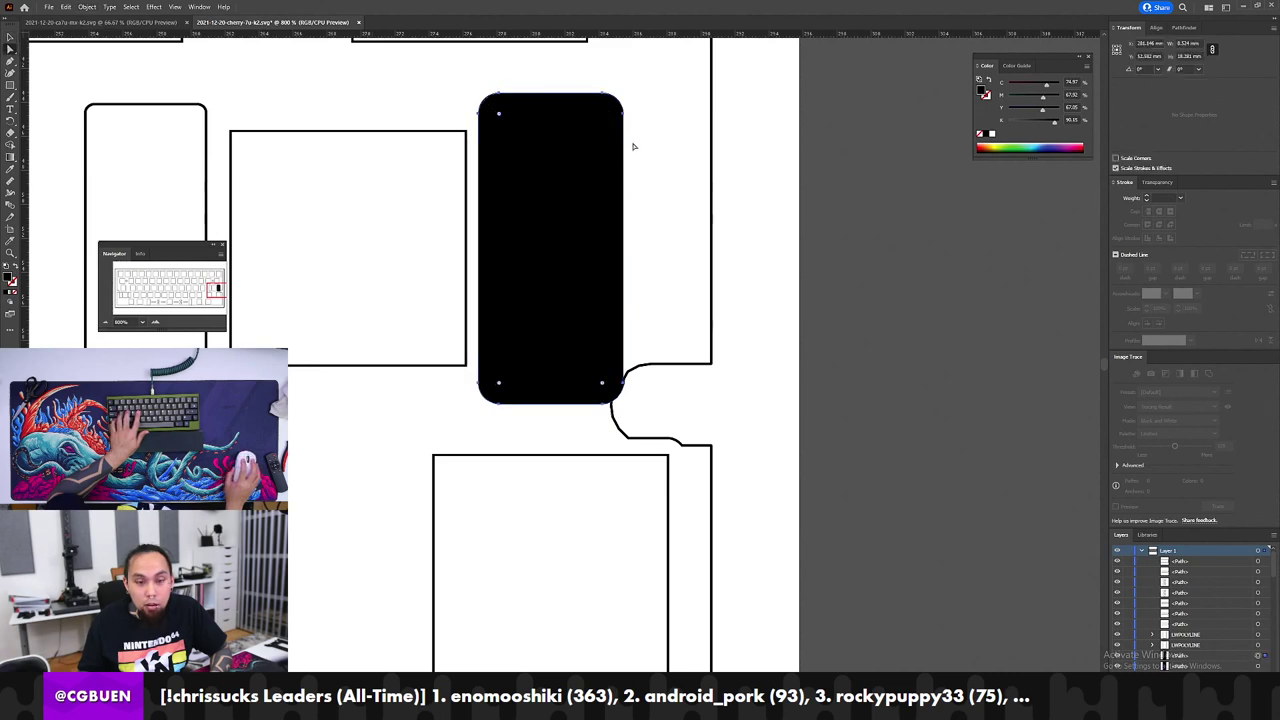
pyautogui.click(12, 268)
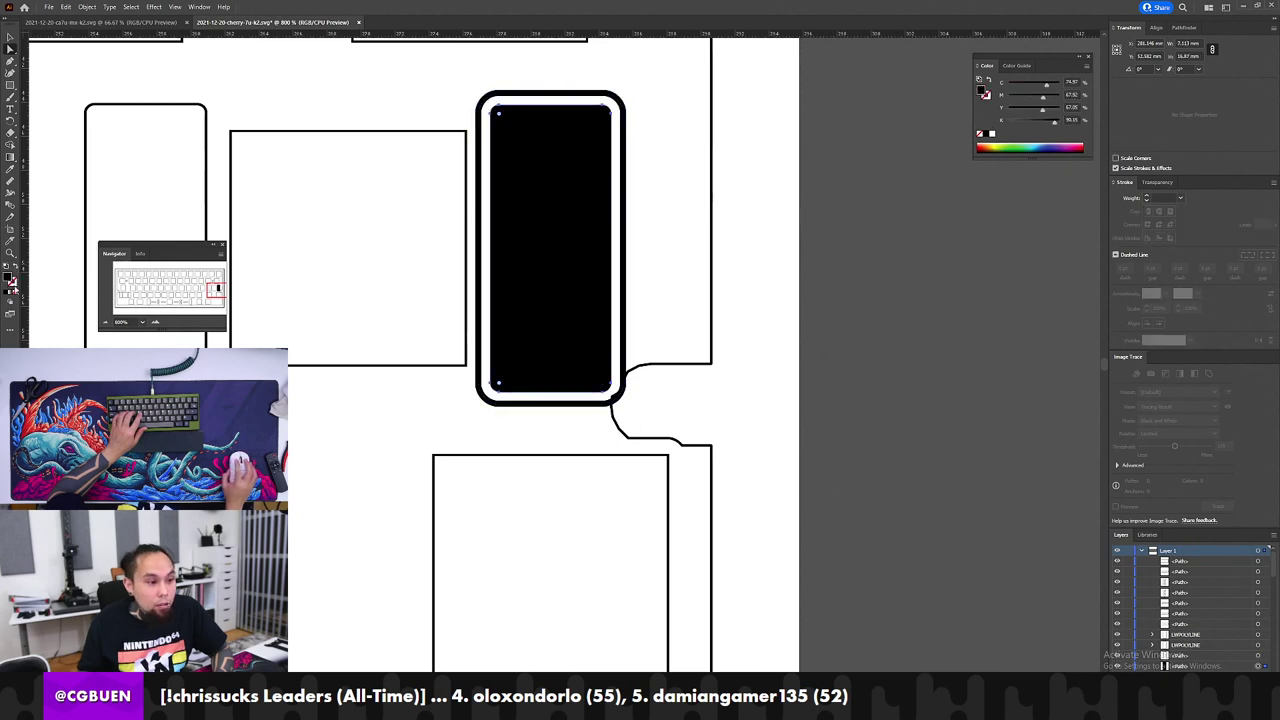
pyautogui.click(14, 267)
pyautogui.click(641, 219)
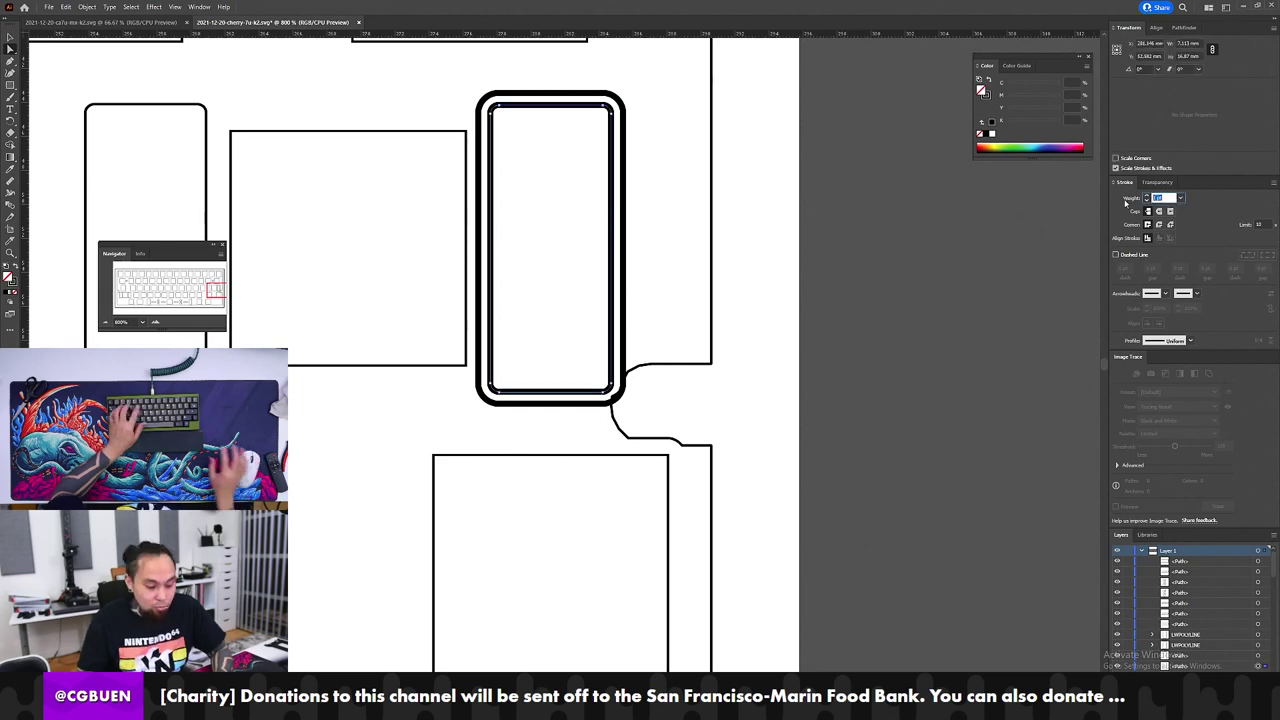
pyautogui.write('.425')
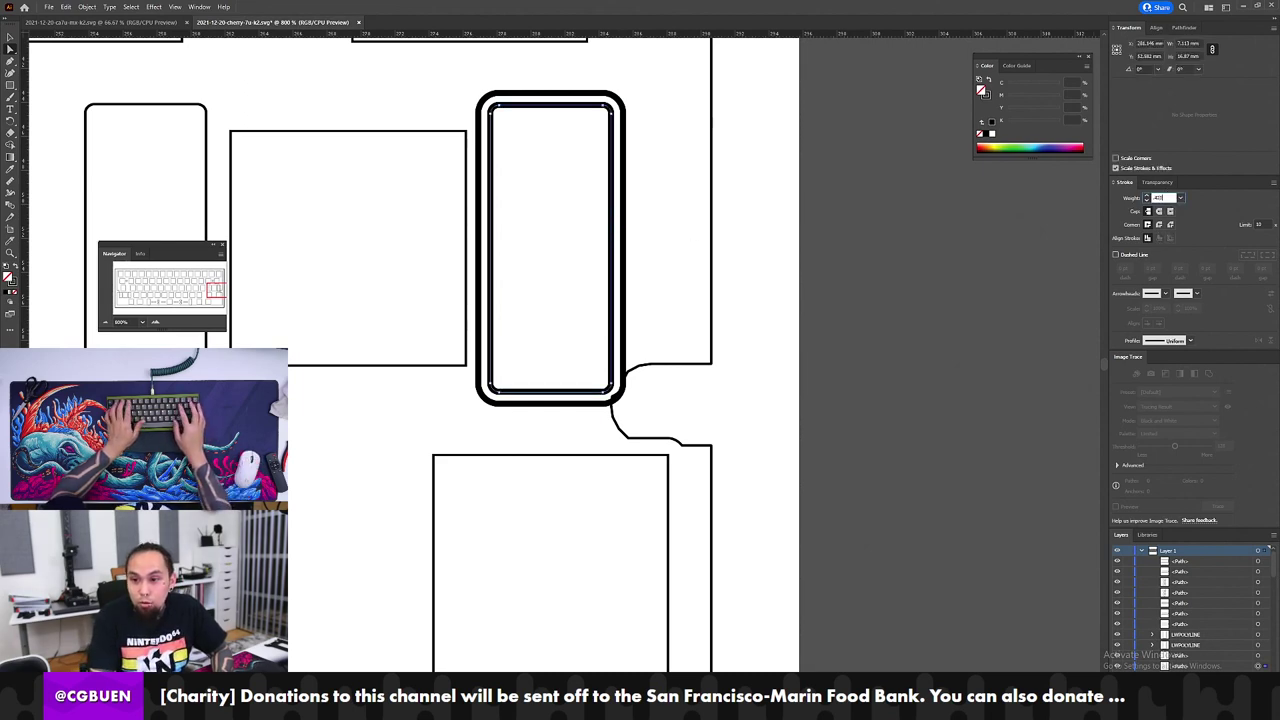
pyautogui.press('Tab')
# Step: Compare the stroke weights of the neighbouring square cutout and the left tall rounded cutout
pyautogui.moveTo(421, 115); pyautogui.dragTo(400, 201)
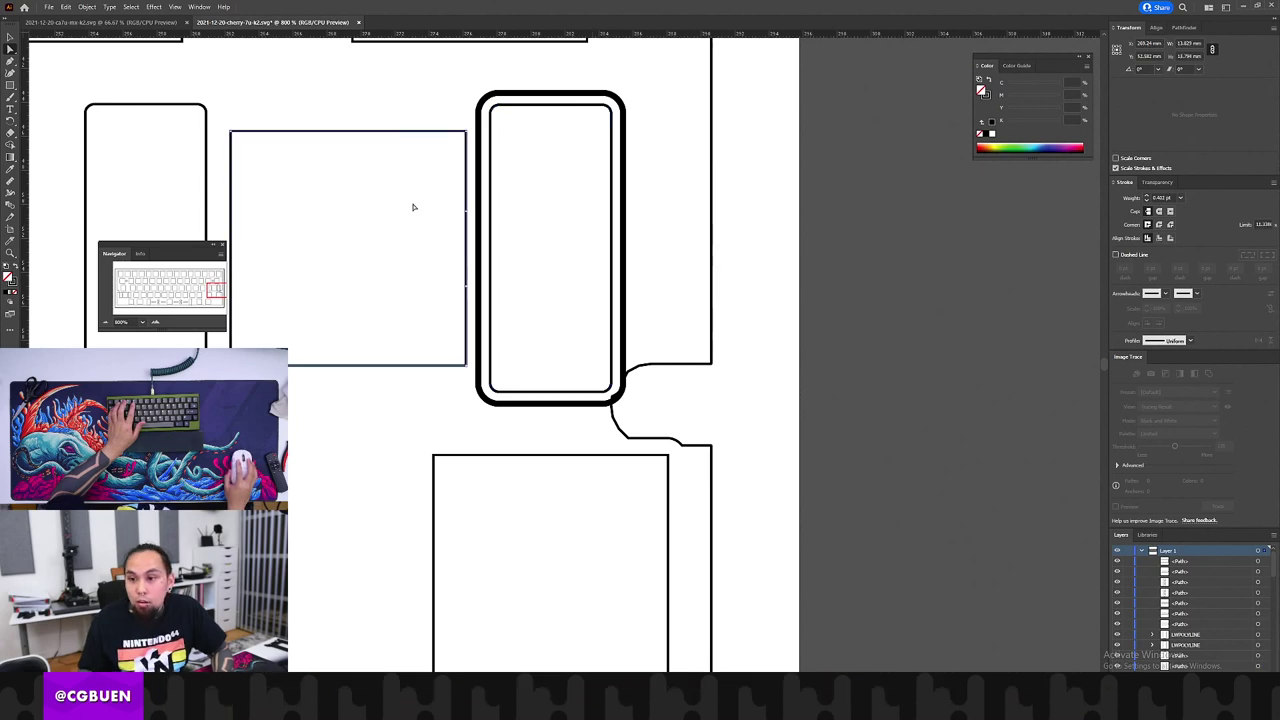
pyautogui.moveTo(165, 150); pyautogui.dragTo(167, 149)
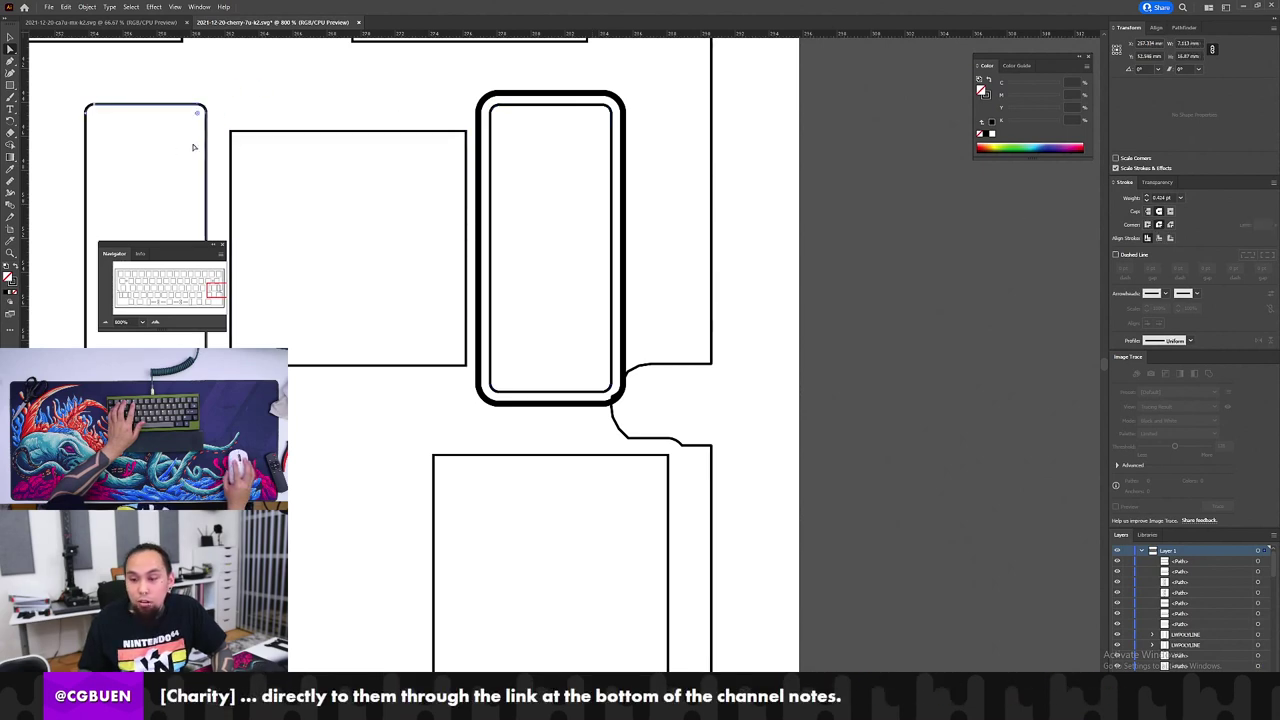
pyautogui.moveTo(373, 196); pyautogui.dragTo(374, 197)
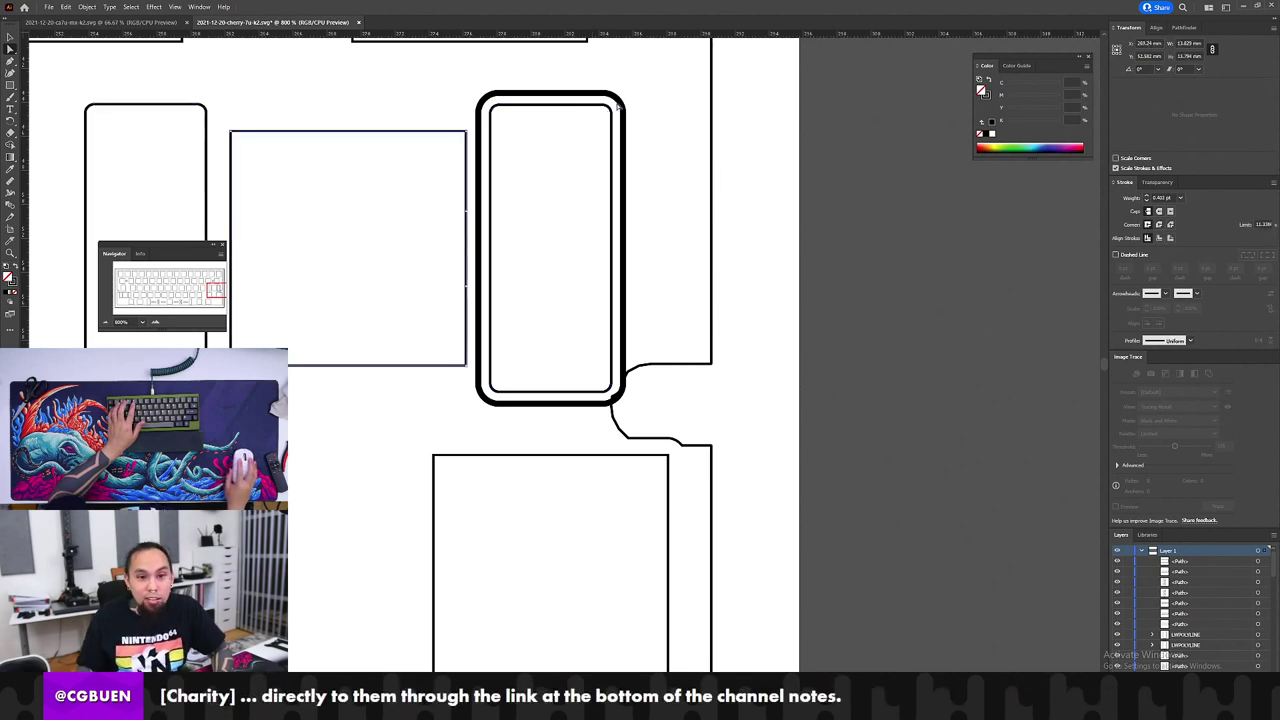
# Step: Unite the outer clearance outline around the right tall cutout with the notched plate outline, and compare the notch before and after
pyautogui.moveTo(672, 298); pyautogui.dragTo(618, 412)
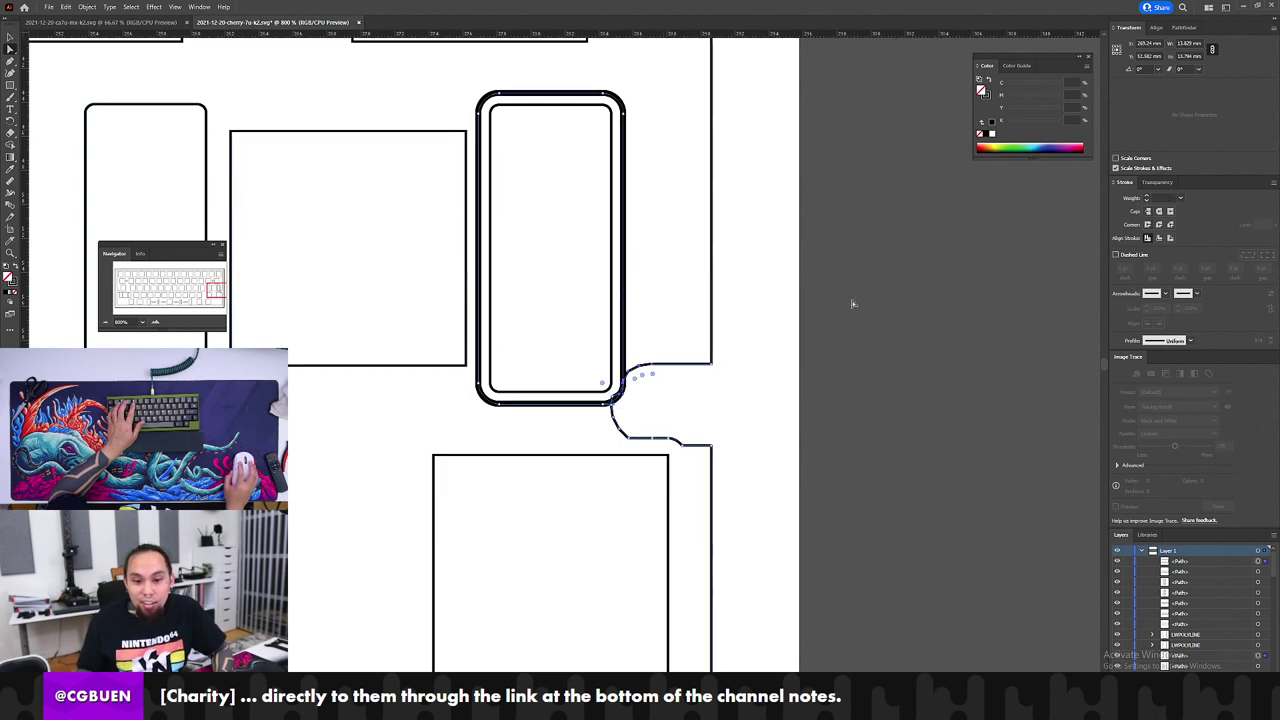
pyautogui.moveTo(678, 228); pyautogui.dragTo(618, 400)
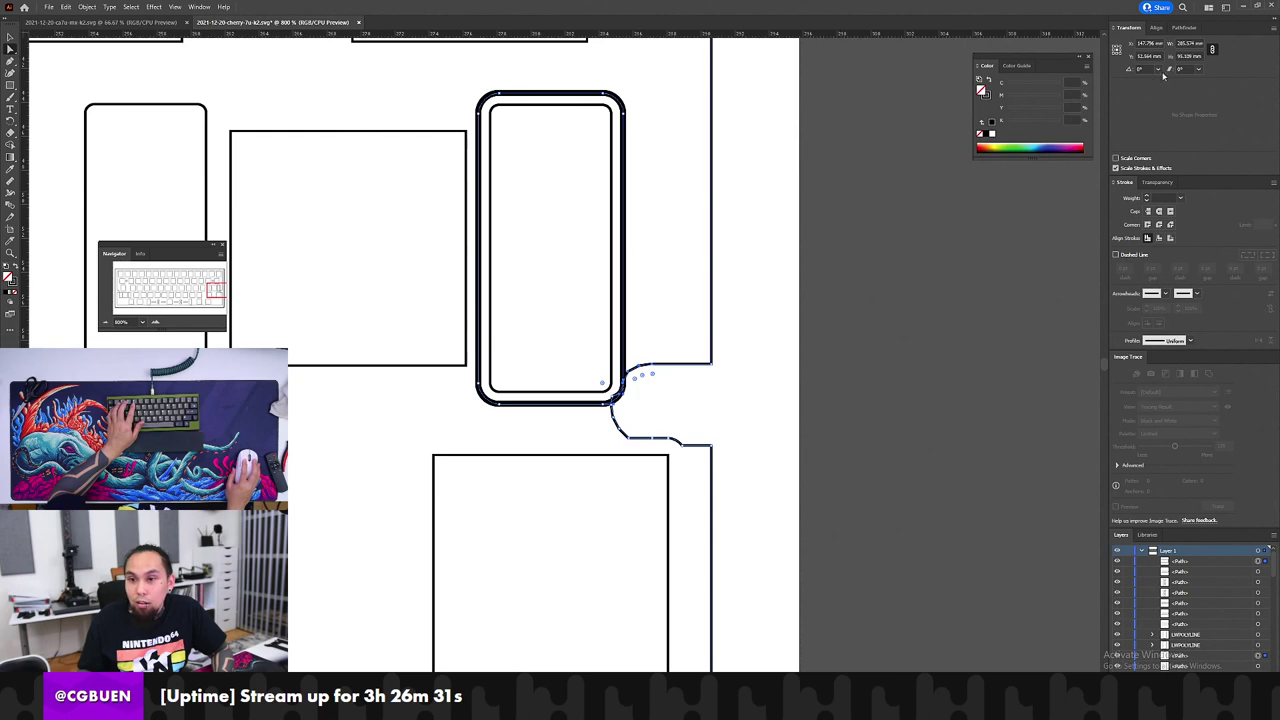
pyautogui.click(1183, 28)
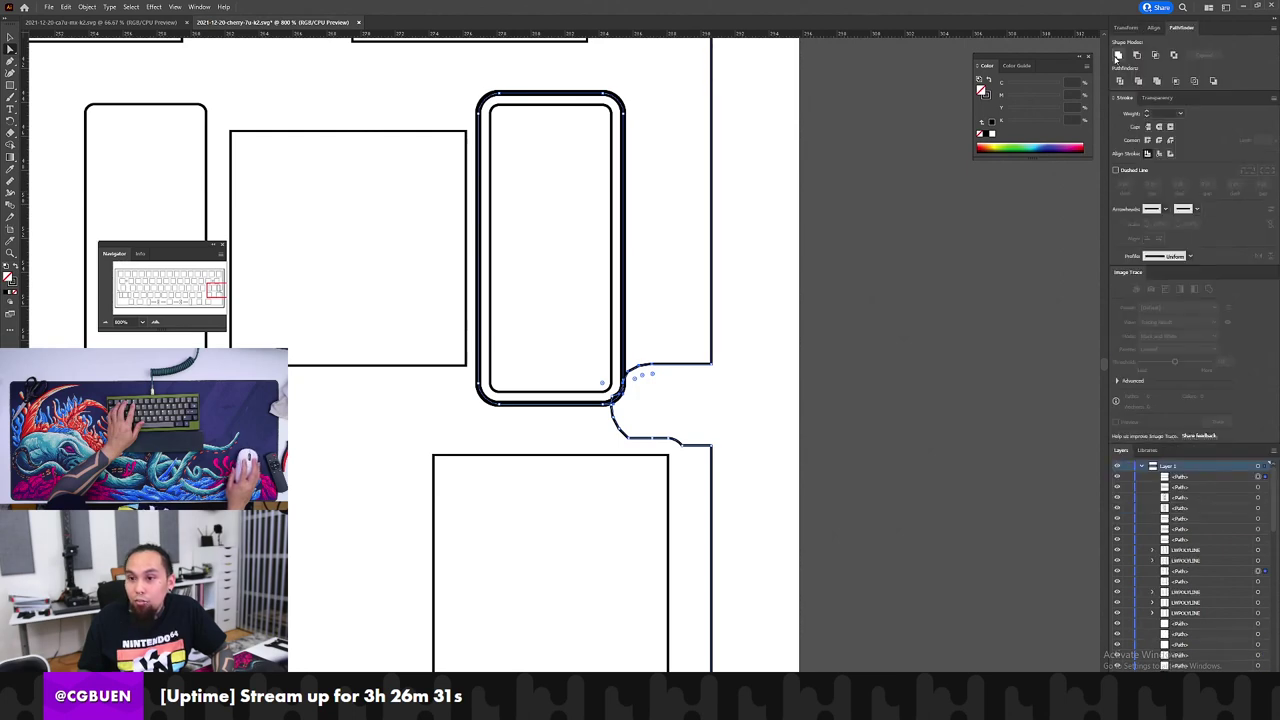
pyautogui.click(1119, 55)
pyautogui.click(783, 347)
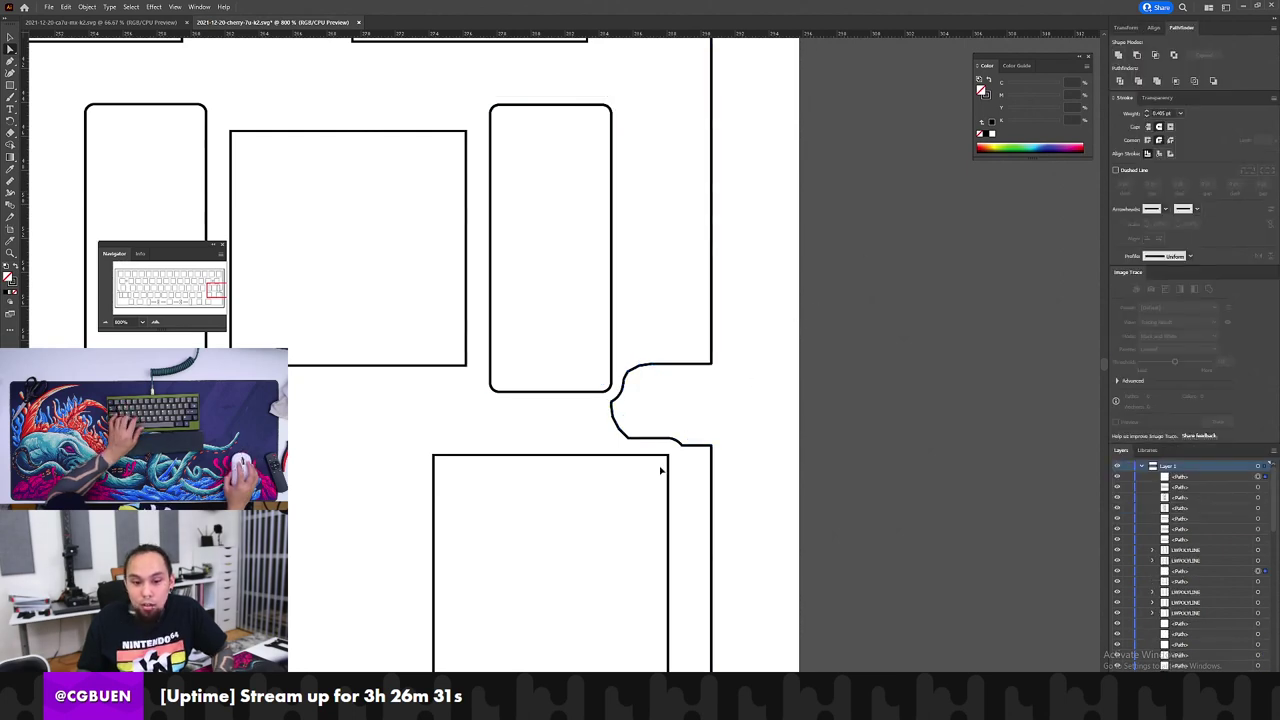
pyautogui.hotkey('ctrl', 'z')
pyautogui.hotkey('ctrl', 'shift', 'z')
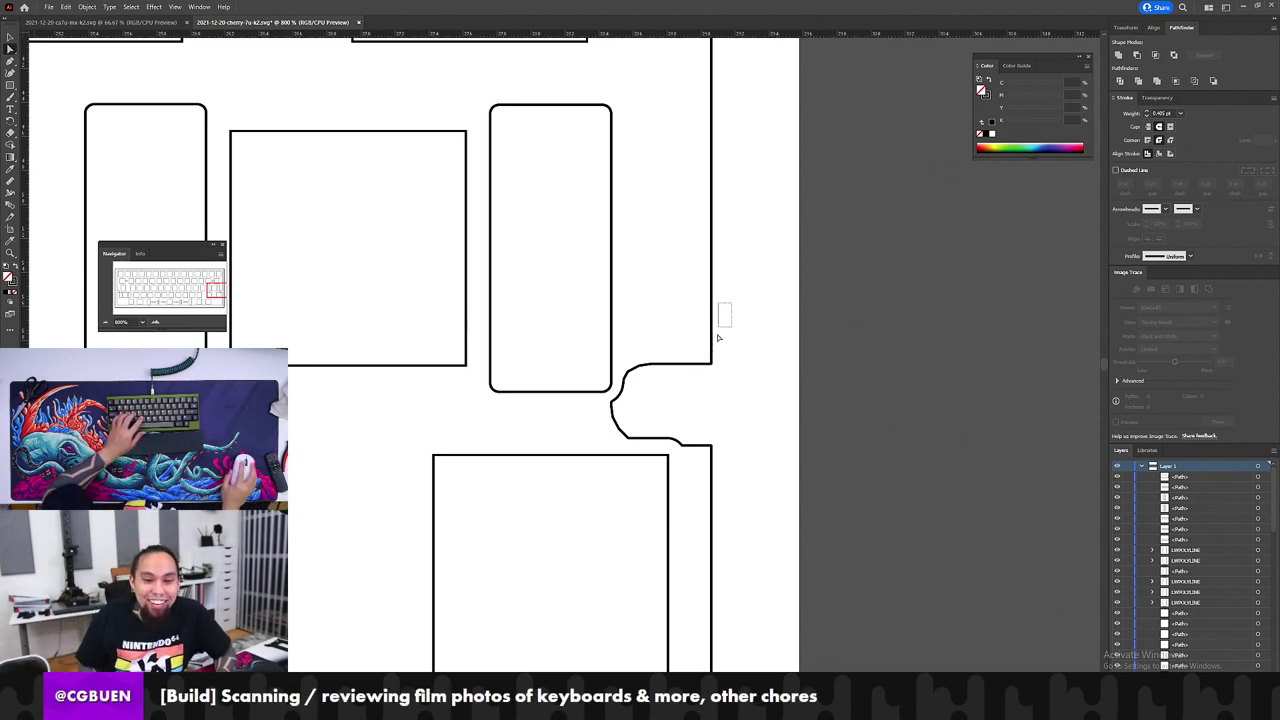
# Step: Review the reshaped notch and the cutouts across the plate, from its right edge over to its left end
pyautogui.moveTo(500, 275); pyautogui.dragTo(583, 249)
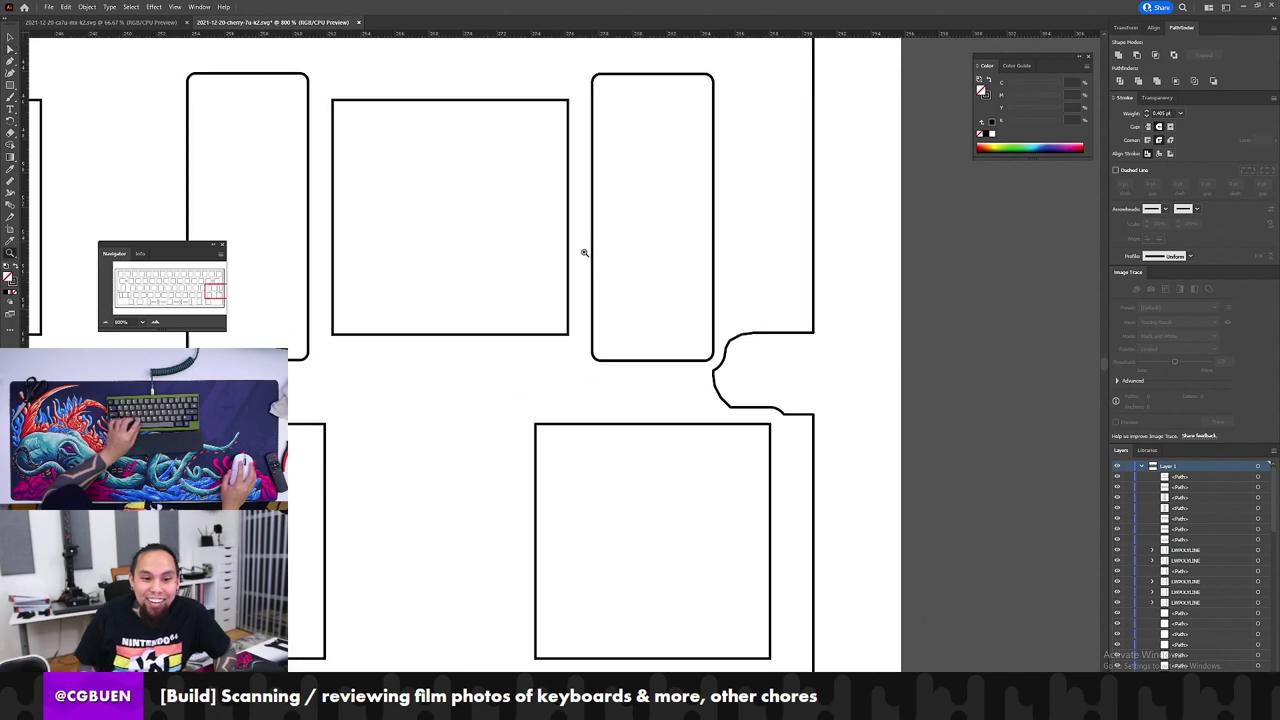
pyautogui.scroll(-1, 584, 255)
pyautogui.keyDown('alt'); pyautogui.click(551, 304); pyautogui.keyUp('alt')
pyautogui.moveTo(434, 391); pyautogui.dragTo(615, 304)
pyautogui.moveTo(618, 370); pyautogui.dragTo(549, 369)
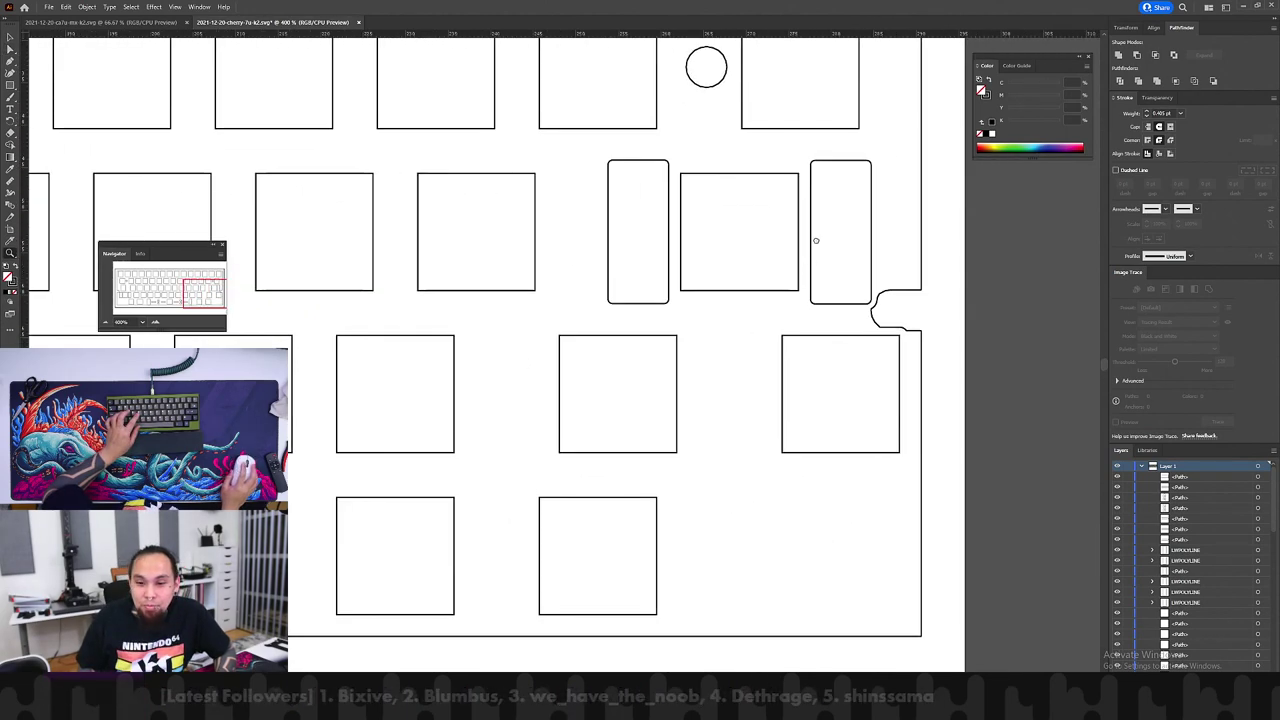
pyautogui.moveTo(817, 240); pyautogui.dragTo(776, 277)
pyautogui.moveTo(347, 423); pyautogui.dragTo(873, 316)
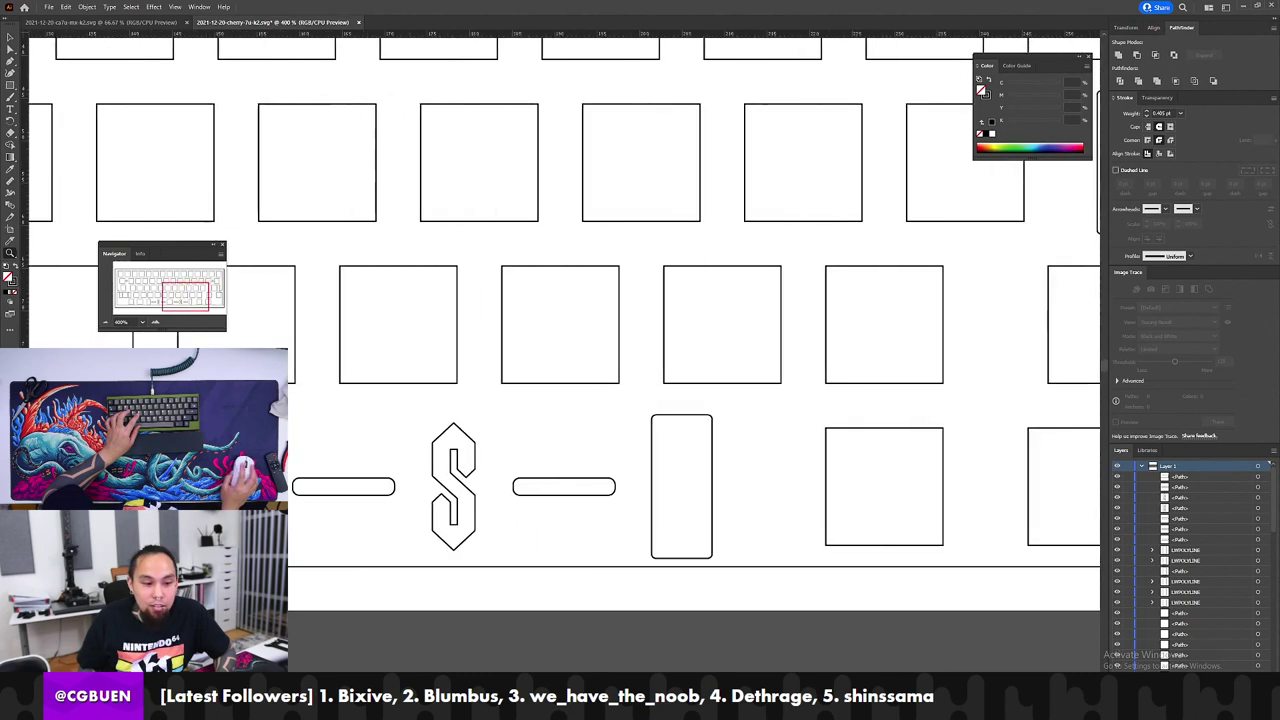
pyautogui.moveTo(279, 344); pyautogui.dragTo(539, 351)
pyautogui.scroll(-6, 372, 330)
pyautogui.scroll(-2, 455, 369)
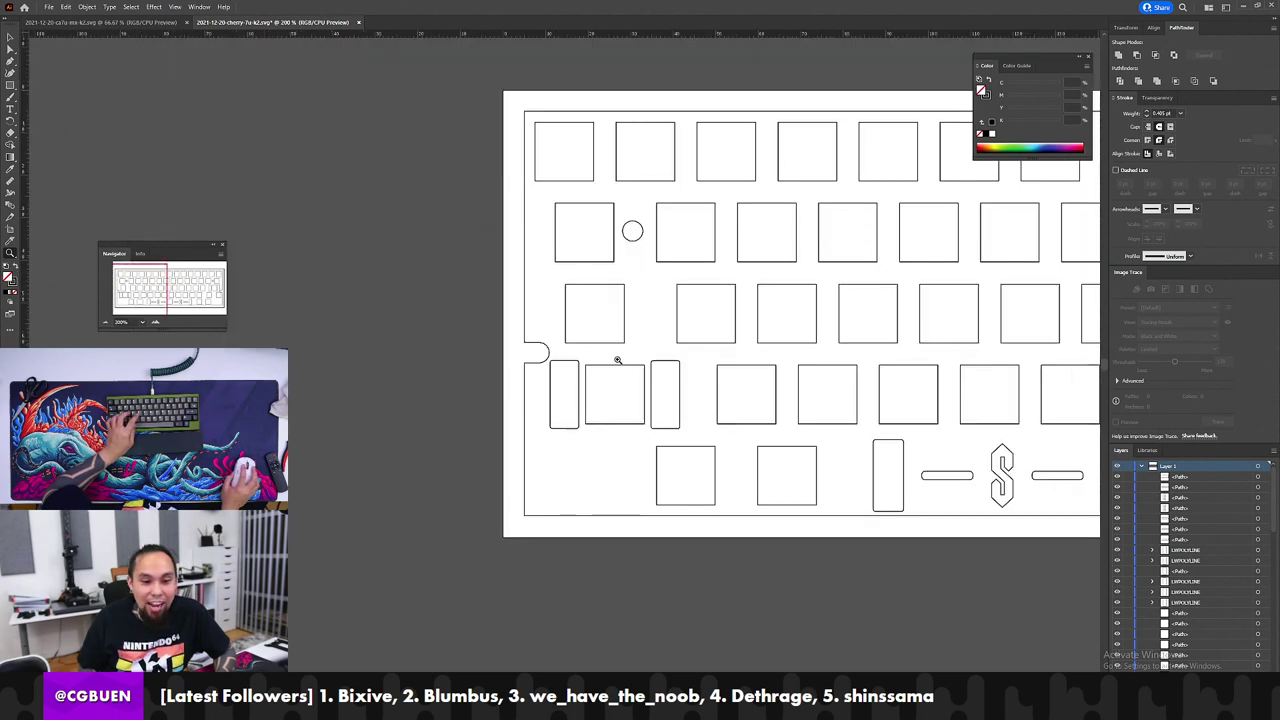
# Step: Set the tall rounded cutout next to the plate's left edge notch to a height of 16.87 mm with proportions kept
pyautogui.scroll(1, 617, 360)
pyautogui.scroll(1, 586, 400)
pyautogui.scroll(1, 484, 372)
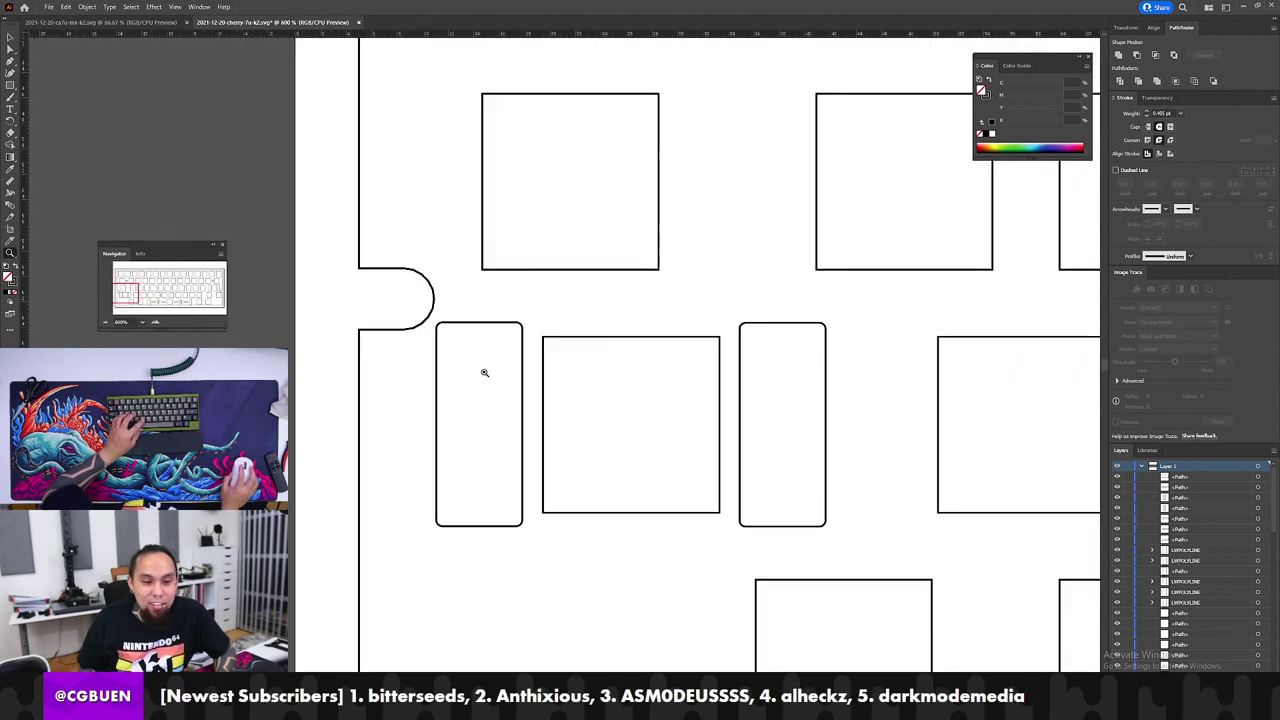
pyautogui.click(484, 324)
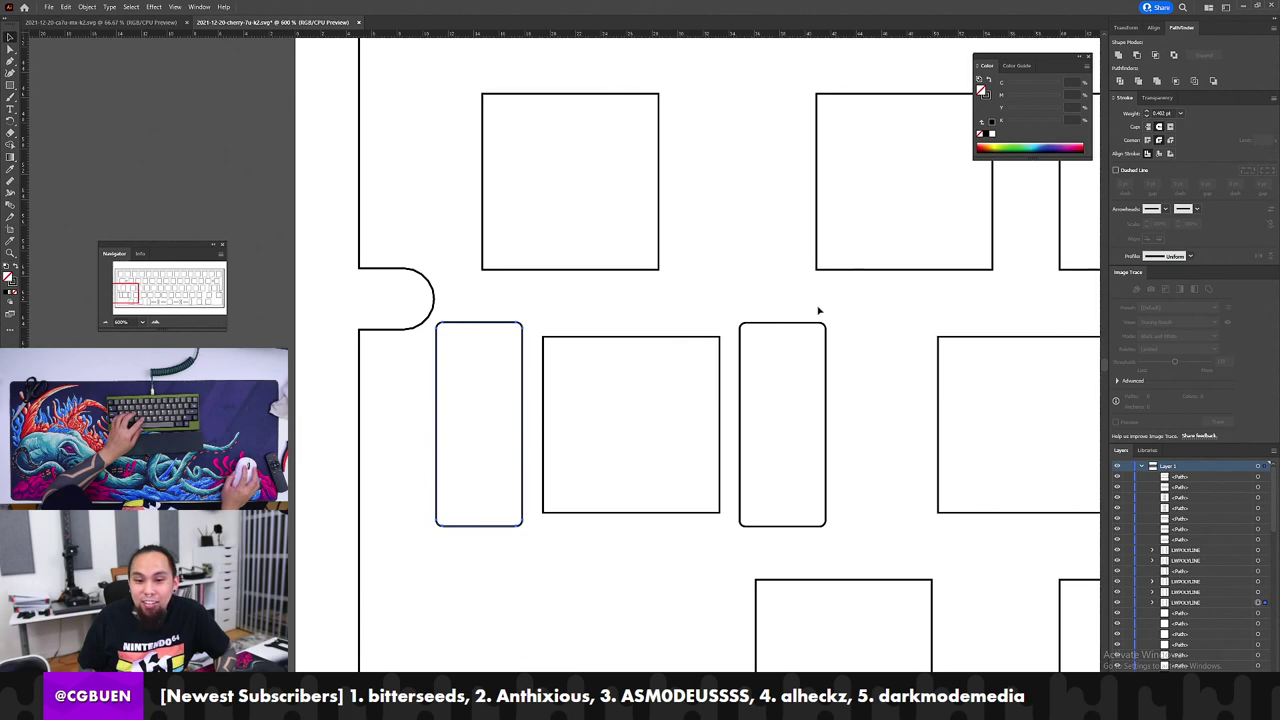
pyautogui.click(1127, 28)
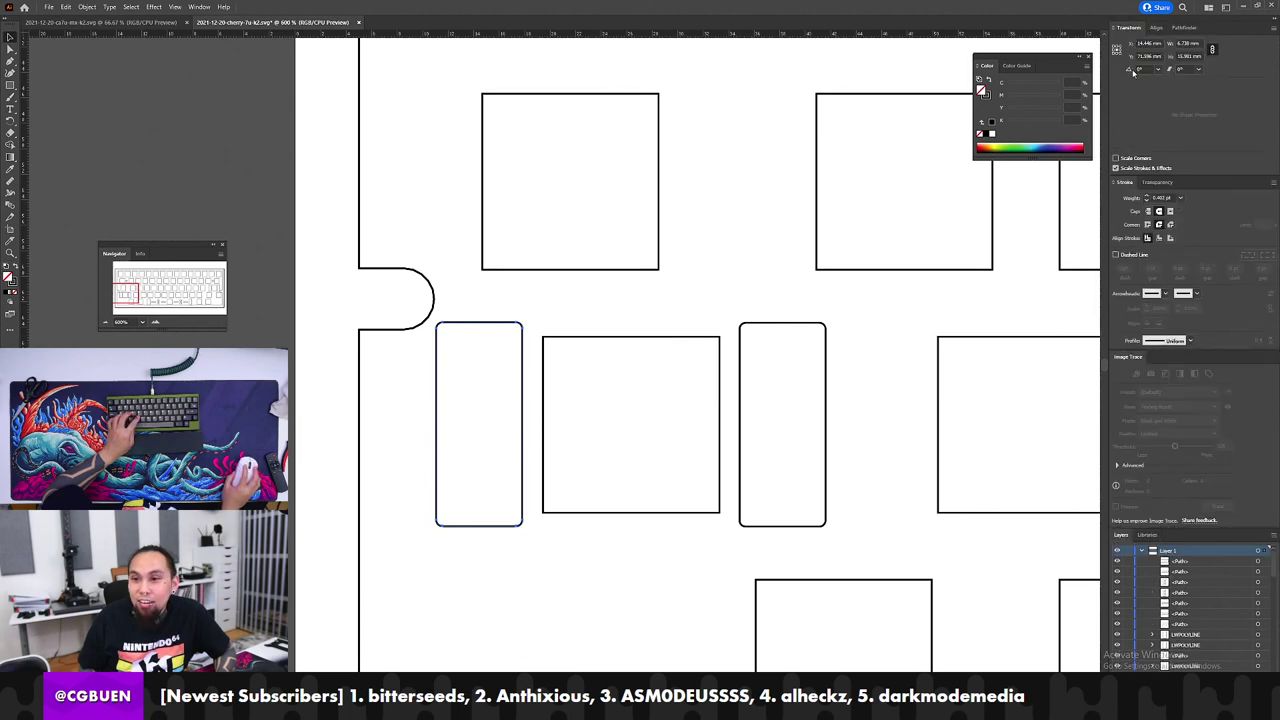
pyautogui.moveTo(1189, 56); pyautogui.dragTo(1175, 56)
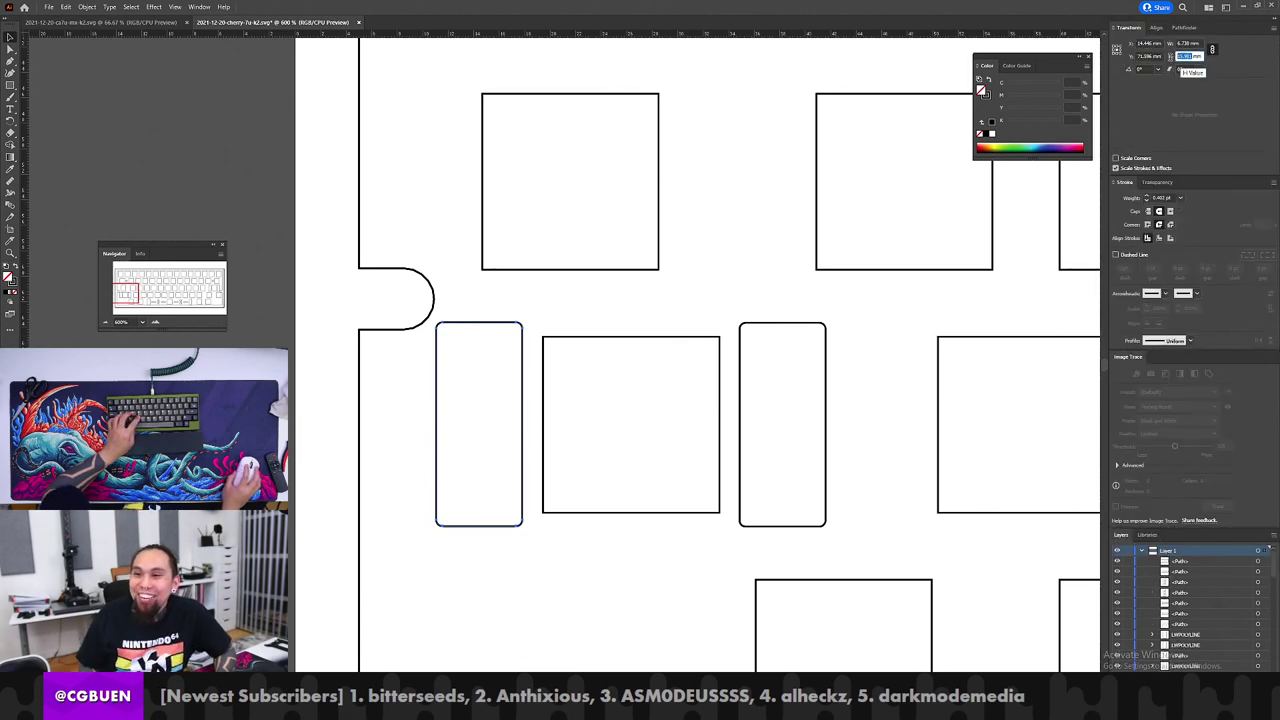
pyautogui.write('16.87')
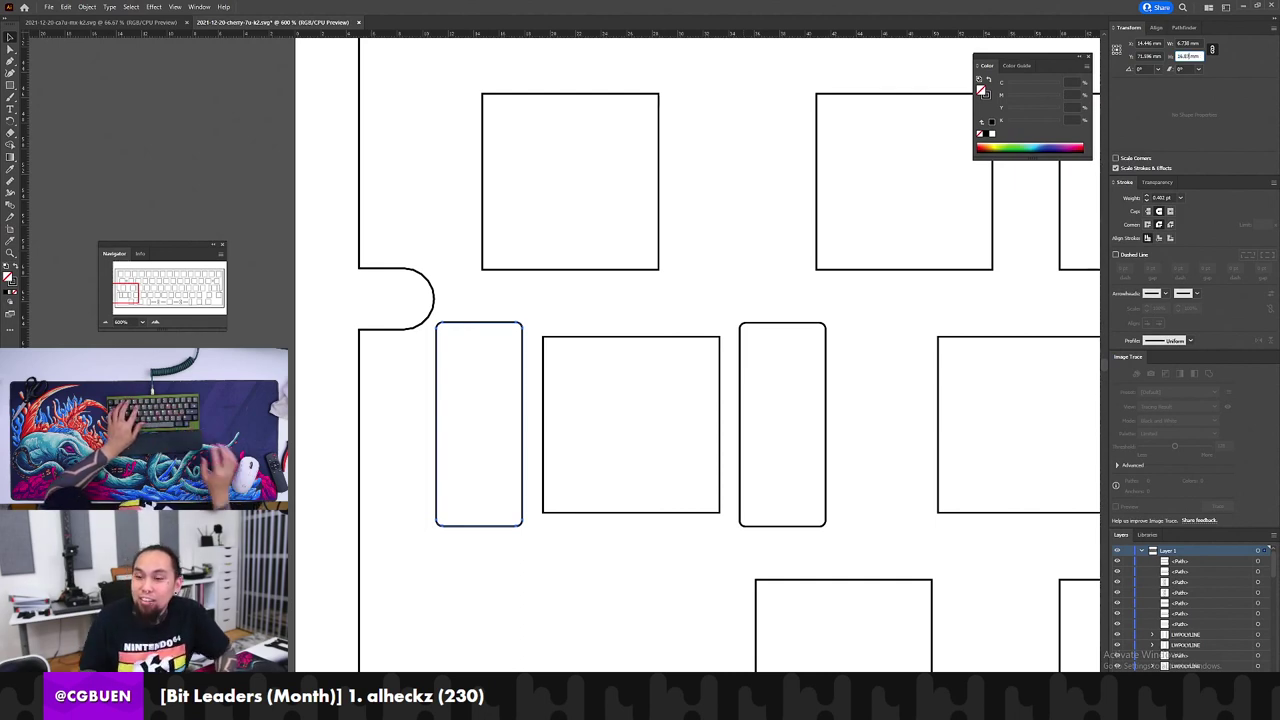
pyautogui.press('Tab')
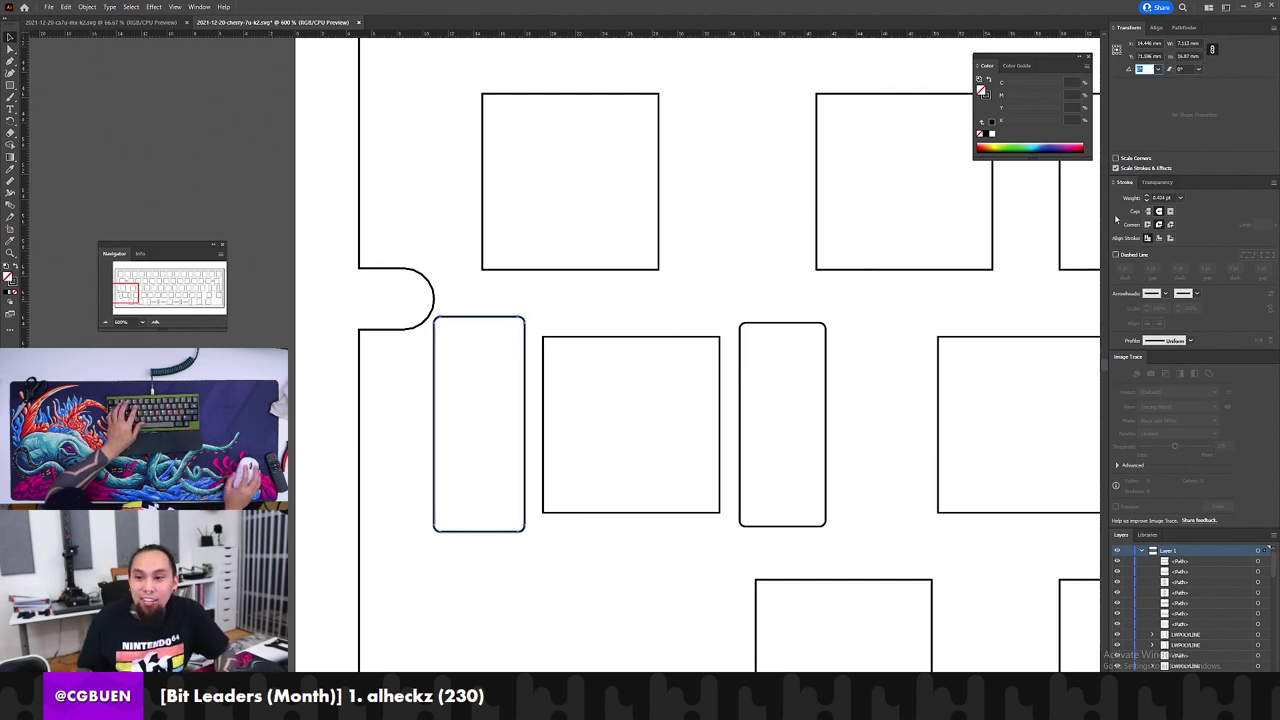
# Step: Set the other tall rounded cutout of that left pair, beyond the square, to a height of 16.87 mm as well
pyautogui.moveTo(848, 304); pyautogui.dragTo(805, 360)
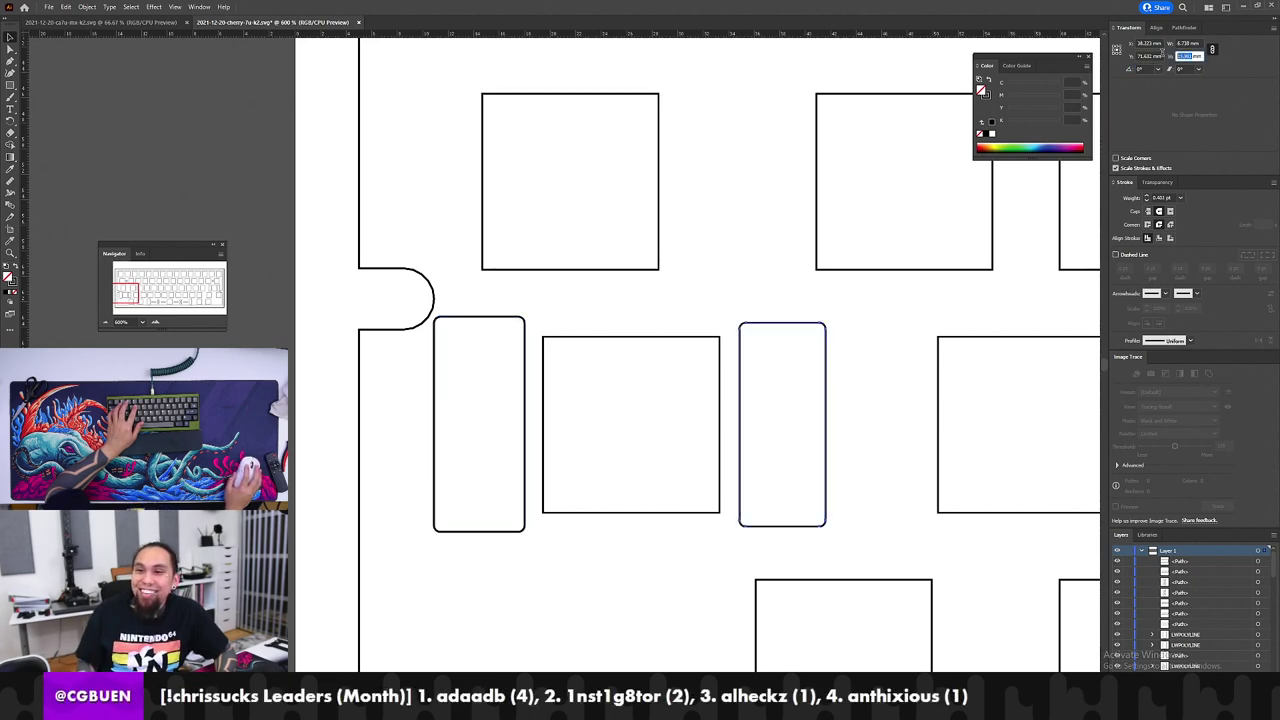
pyautogui.write('16.87')
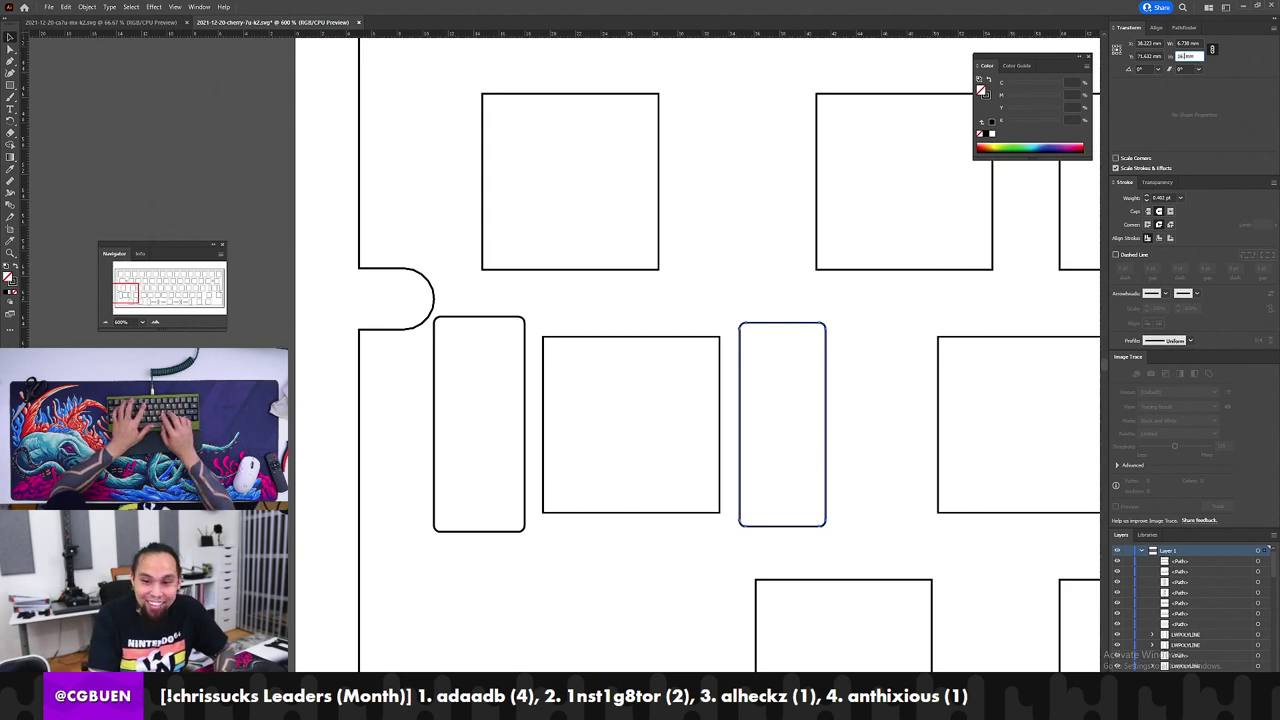
pyautogui.press('Tab')
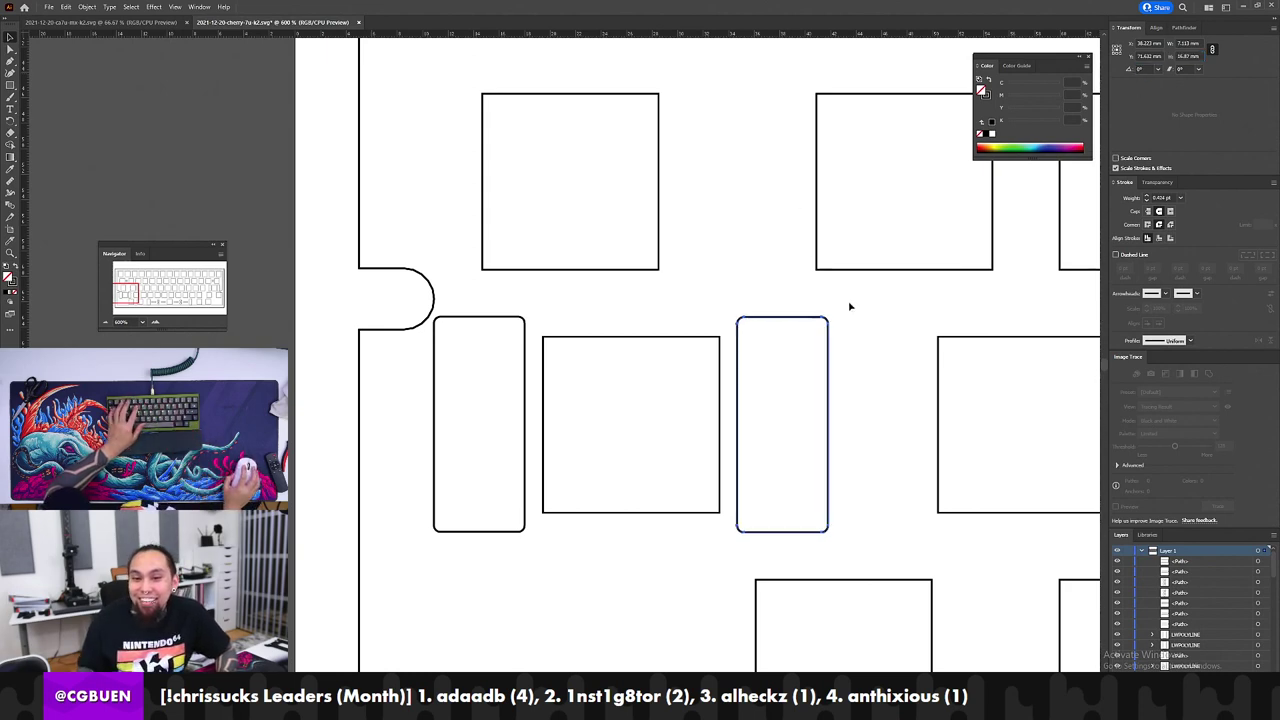
pyautogui.moveTo(850, 306); pyautogui.dragTo(729, 386)
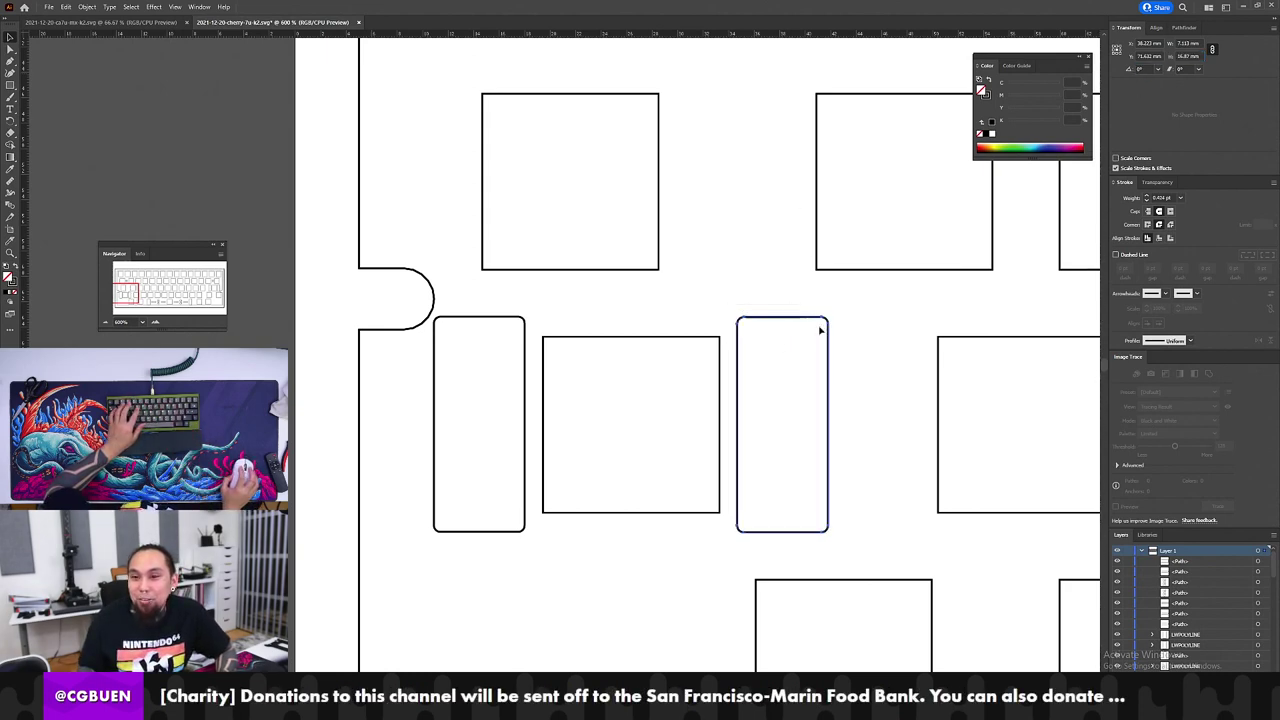
pyautogui.moveTo(893, 270); pyautogui.dragTo(725, 424)
pyautogui.hotkey('ctrl', 'z')
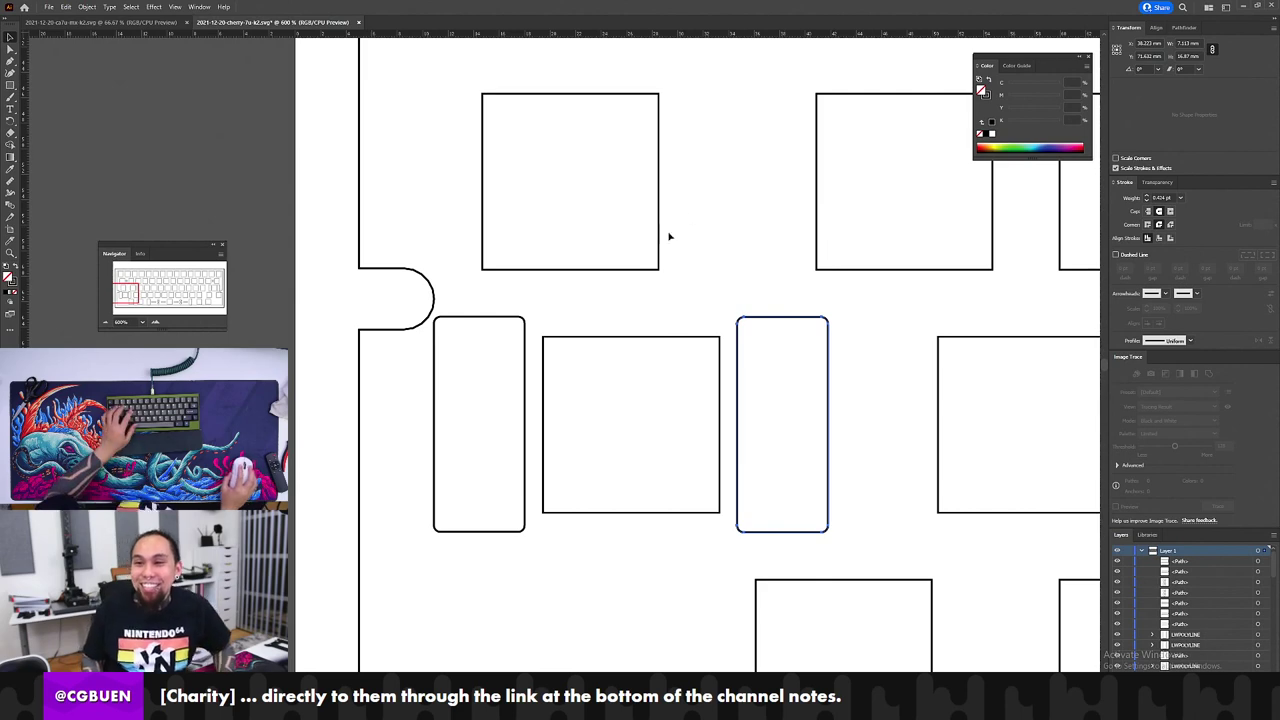
# Step: Align the stroke of the cutout beside the left notch to the outside, set its weight to 2 pt, and check it against the notch
pyautogui.moveTo(514, 294); pyautogui.dragTo(436, 402)
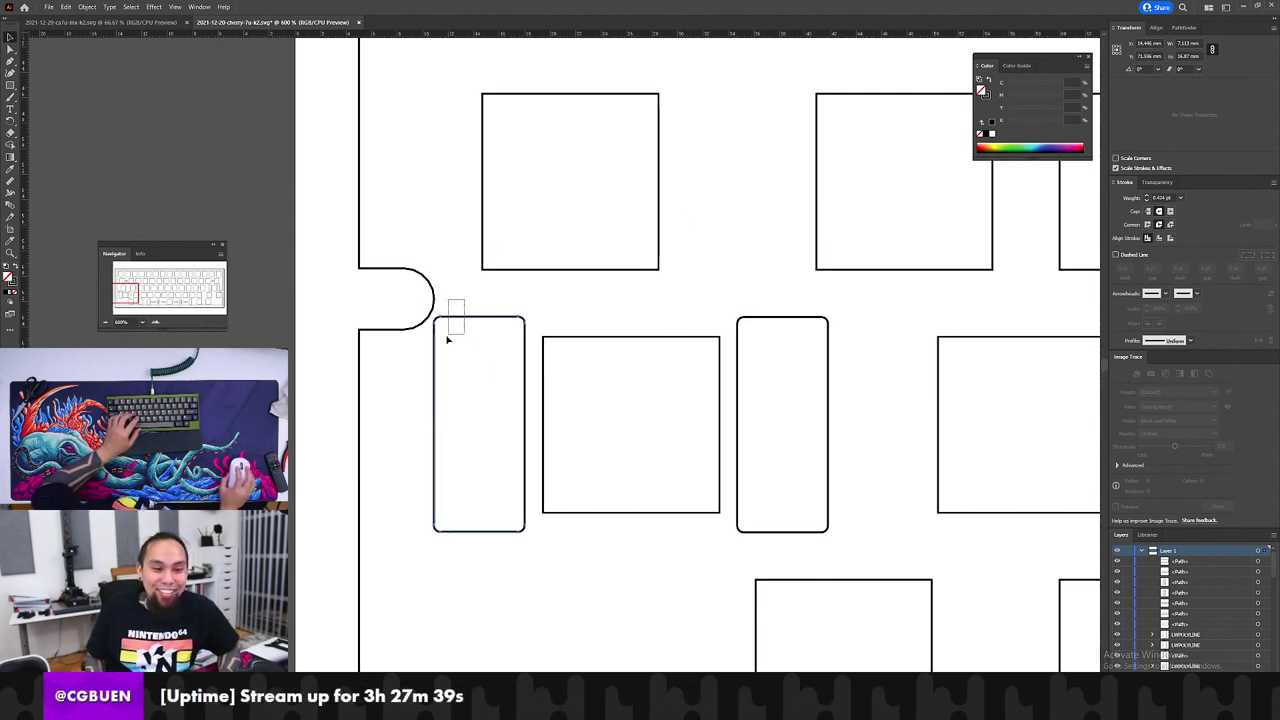
pyautogui.click(97, 5)
pyautogui.click(99, 4)
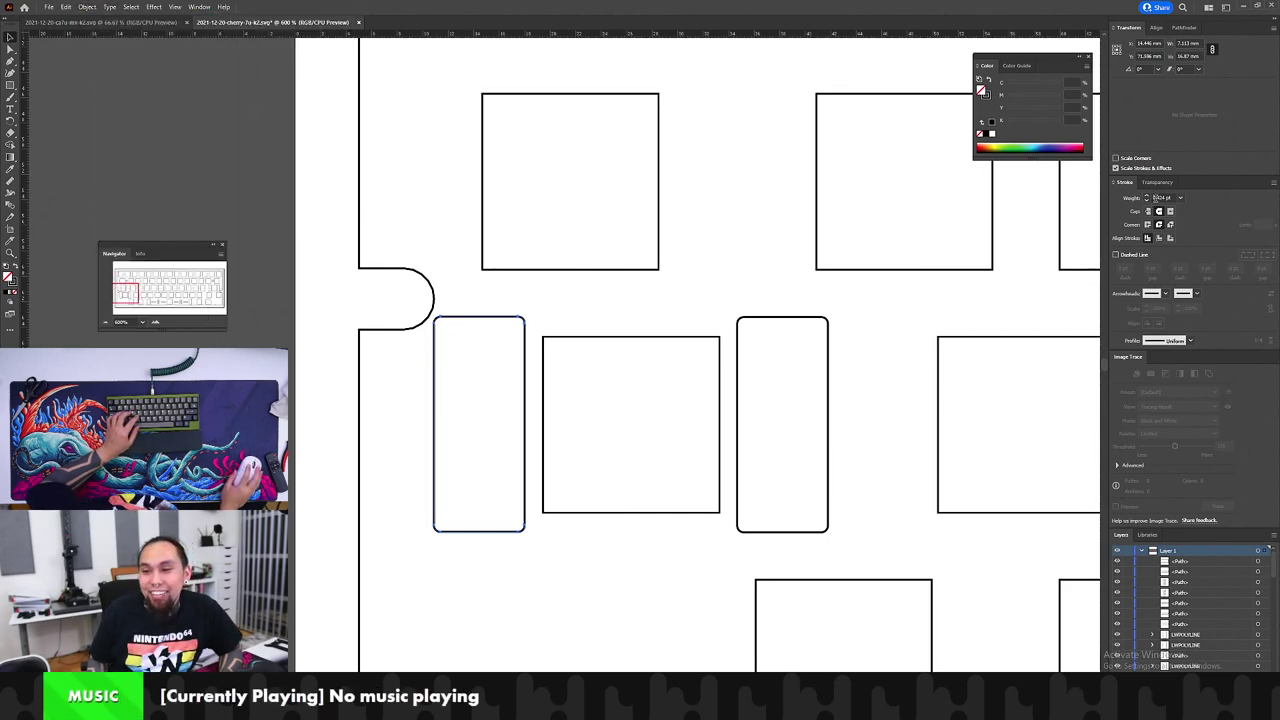
pyautogui.click(1169, 239)
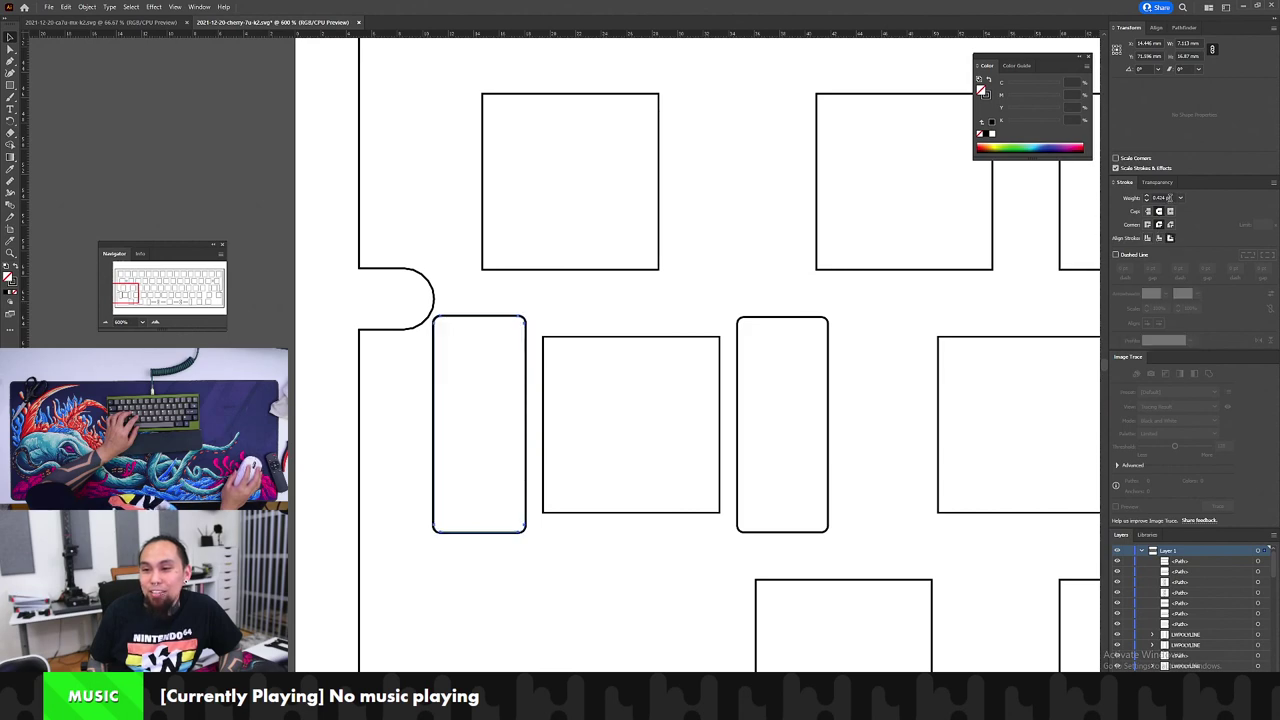
pyautogui.write('2')
pyautogui.press('Return')
pyautogui.moveTo(472, 285); pyautogui.dragTo(410, 338)
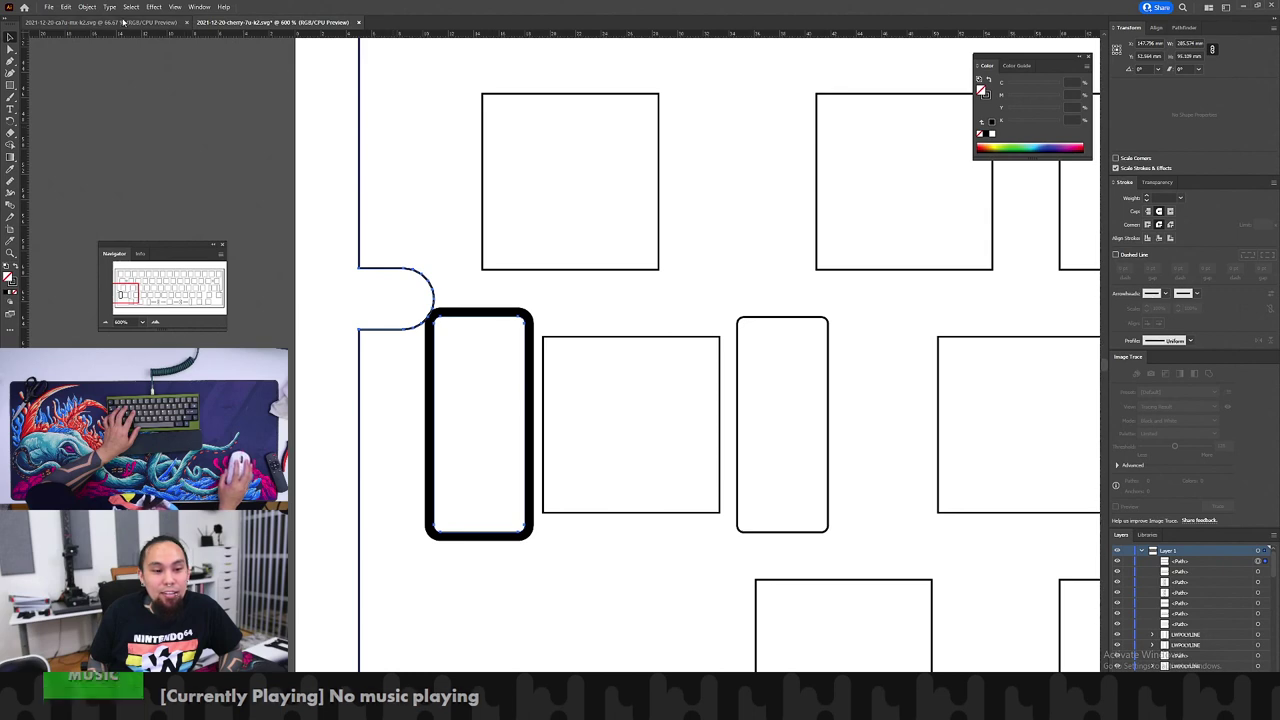
pyautogui.click(524, 310)
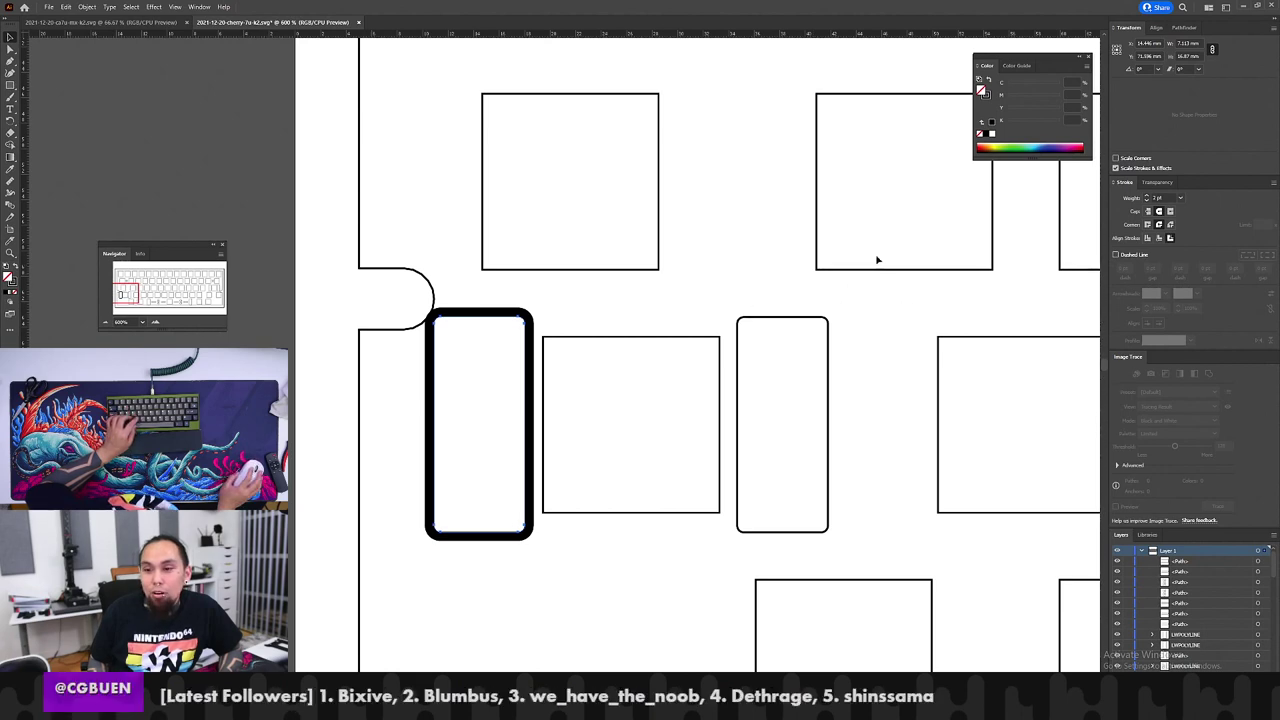
# Step: Undo the stroke and height changes on the two tall rounded cutouts at the plate's left end
pyautogui.hotkey('ctrl', 'z')
pyautogui.hotkey('ctrl', 'z')
pyautogui.press('z')
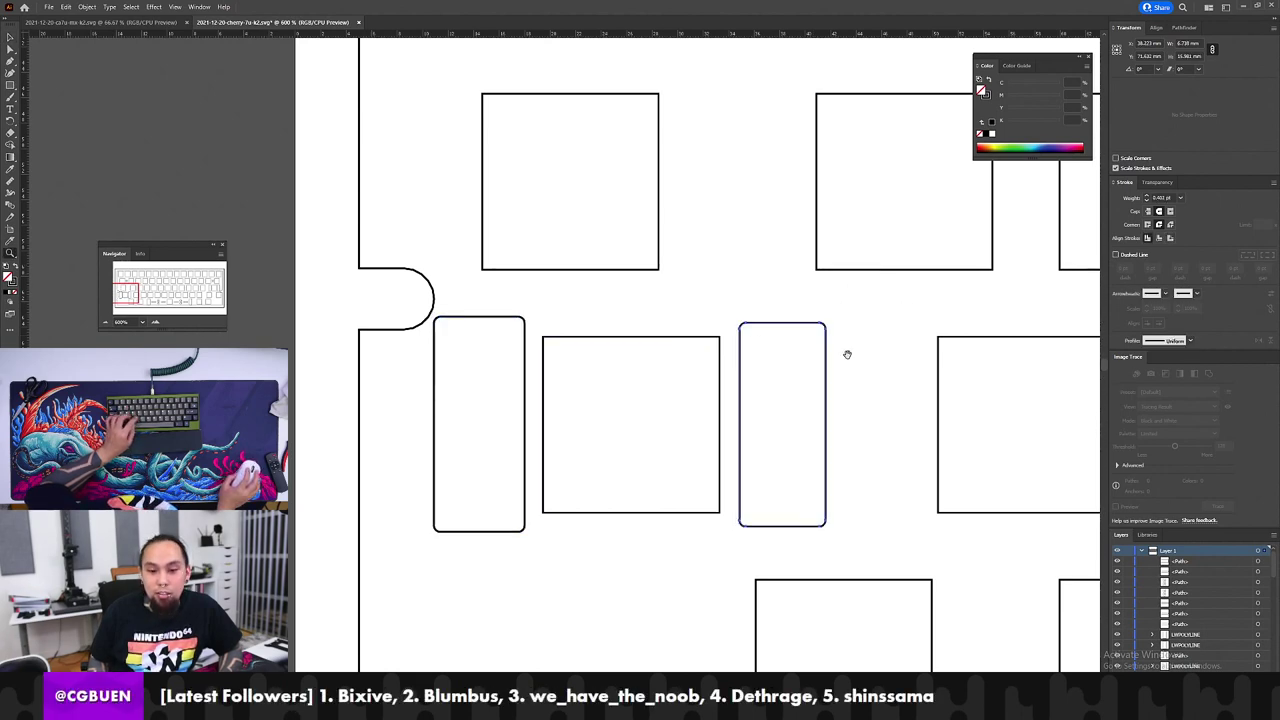
pyautogui.scroll(-4, 800, 355)
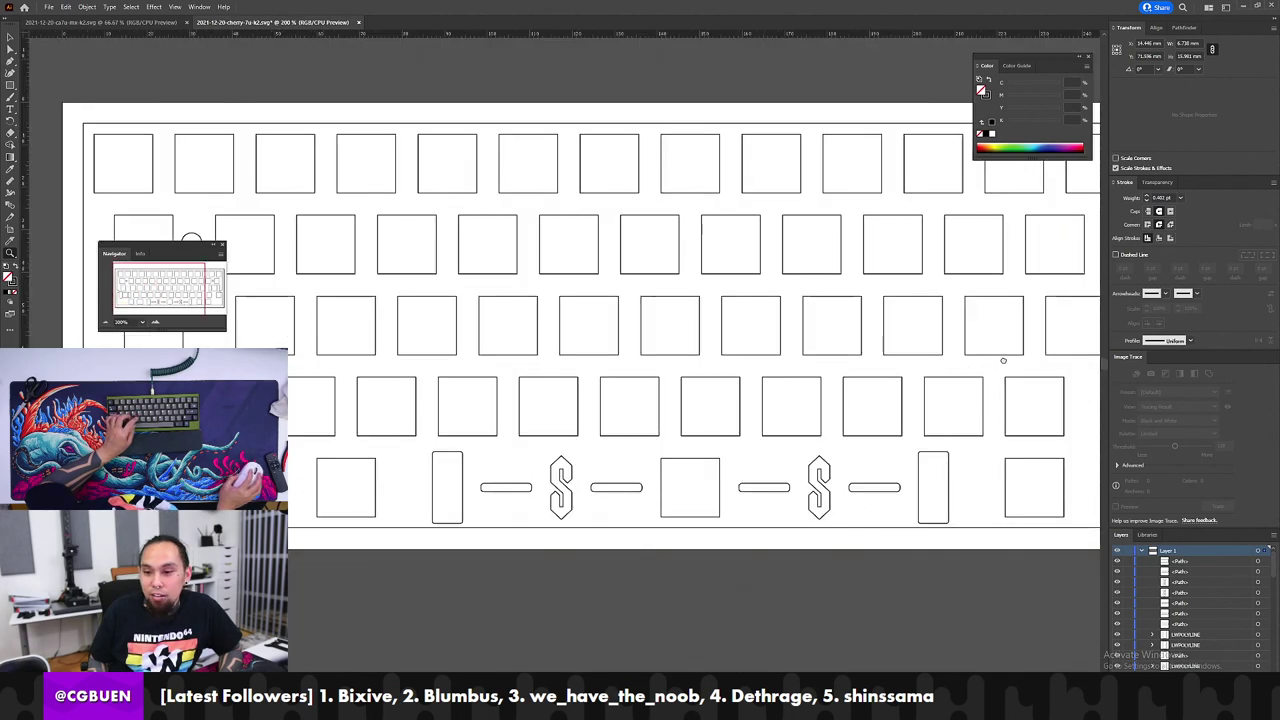
# Step: Undo the earlier outlining and compound path release on the plate's rightmost tall cutout, back to its thin outside-aligned stroke
pyautogui.click(866, 374)
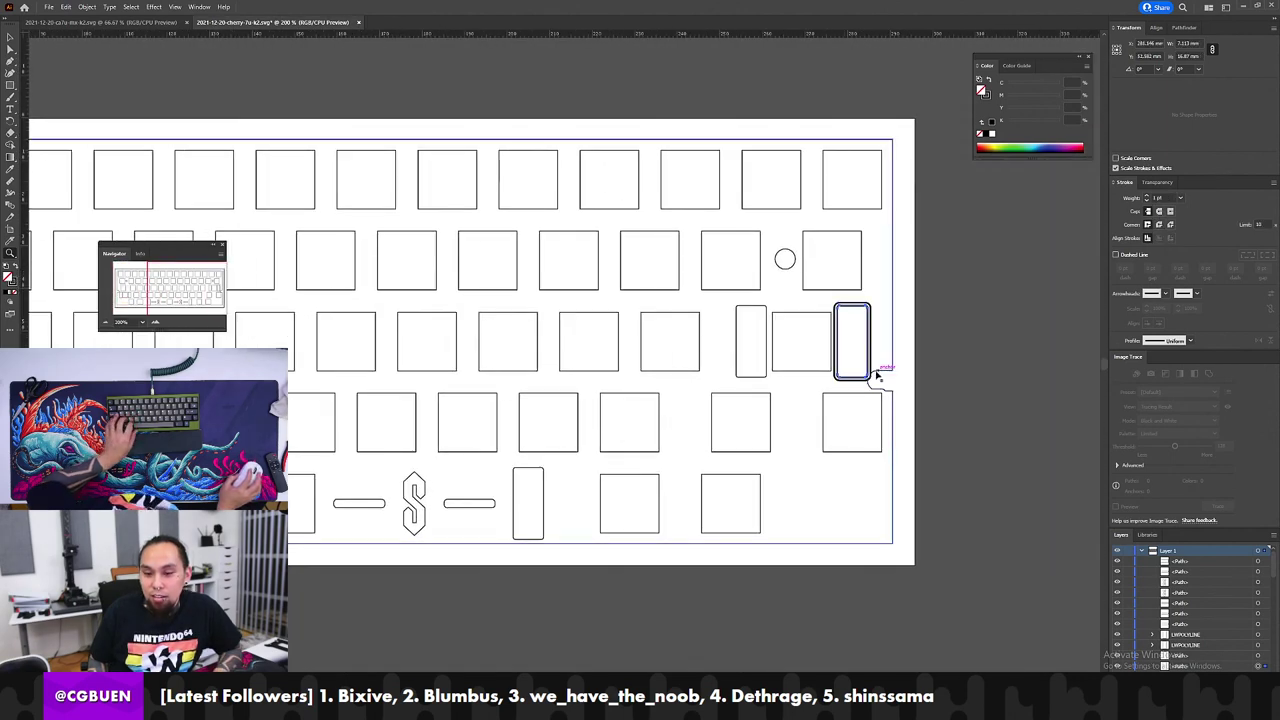
pyautogui.doubleClick(855, 354)
pyautogui.moveTo(264, 362); pyautogui.dragTo(594, 334)
pyautogui.hotkey('shift', 'x')
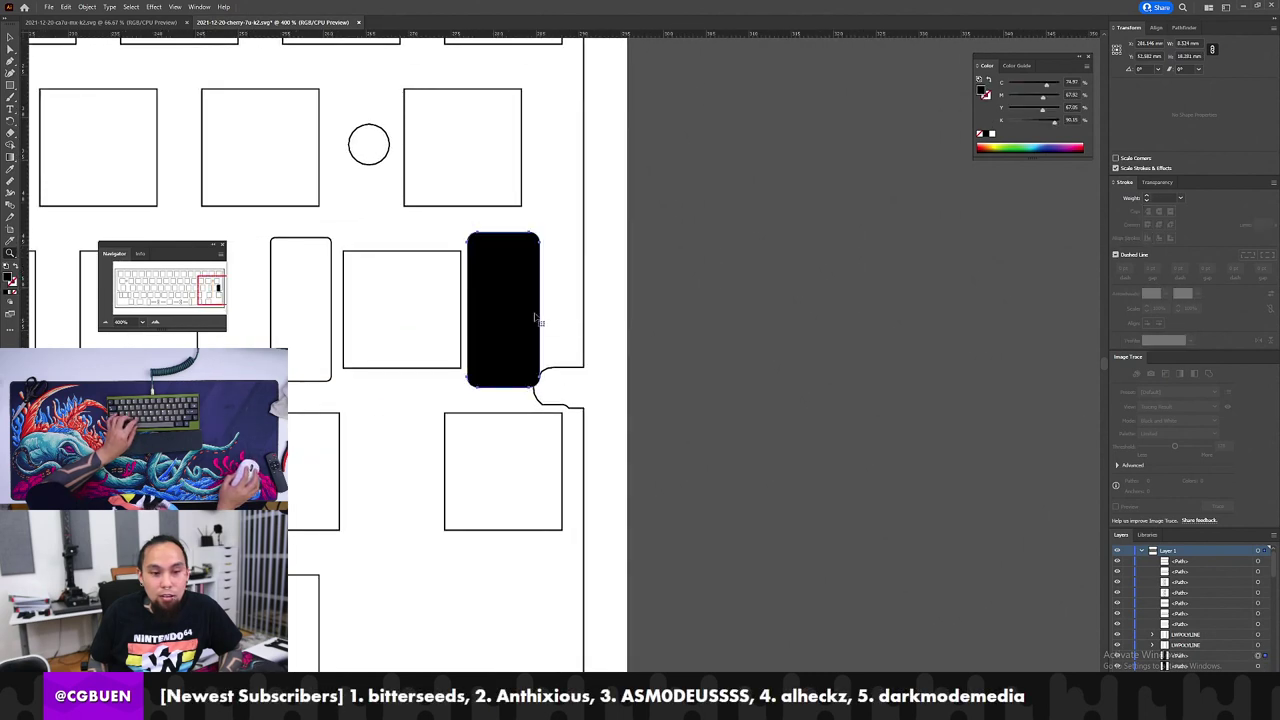
pyautogui.hotkey('shift', 'x')
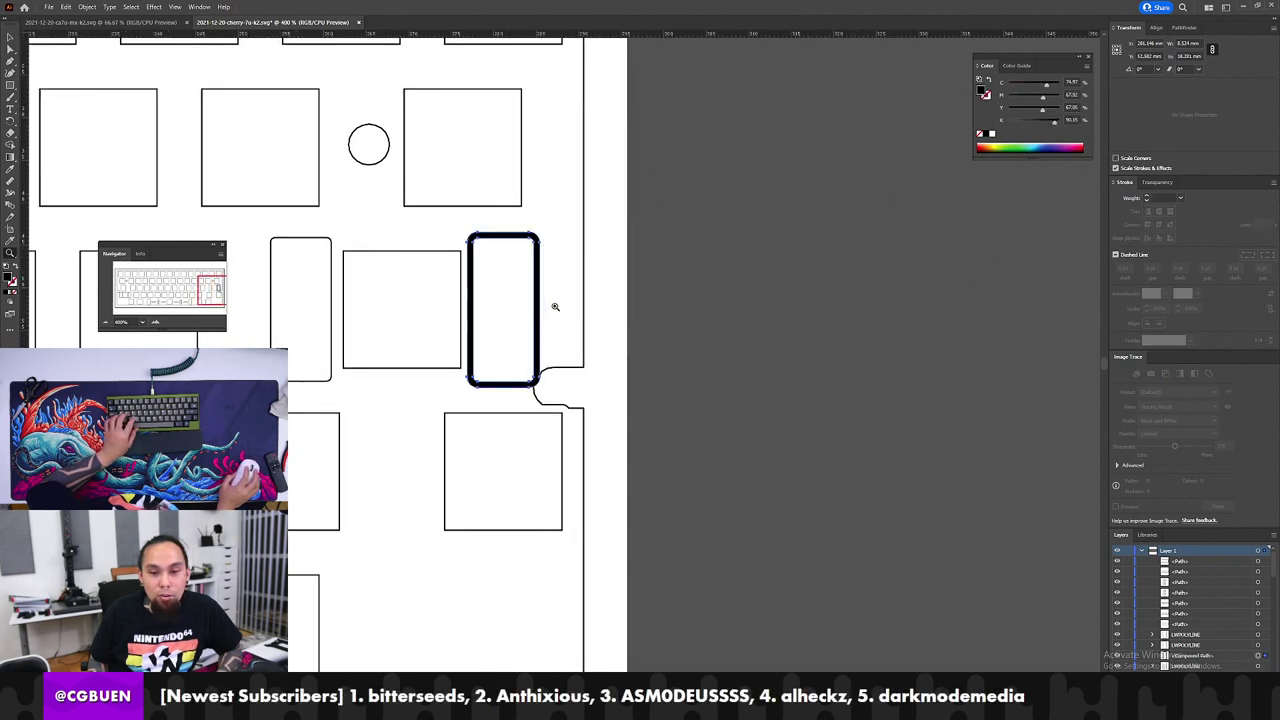
pyautogui.hotkey('shift', 'x')
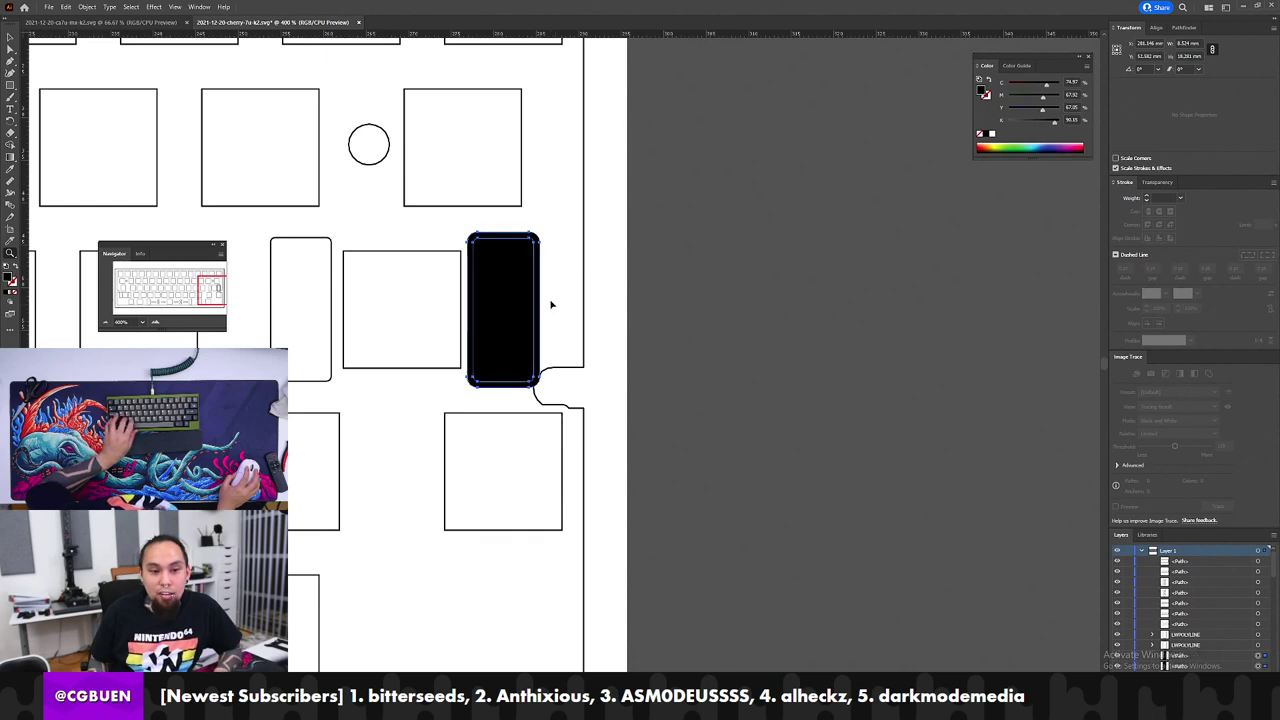
pyautogui.hotkey('ctrl', 'z')
pyautogui.hotkey('ctrl', 'z')
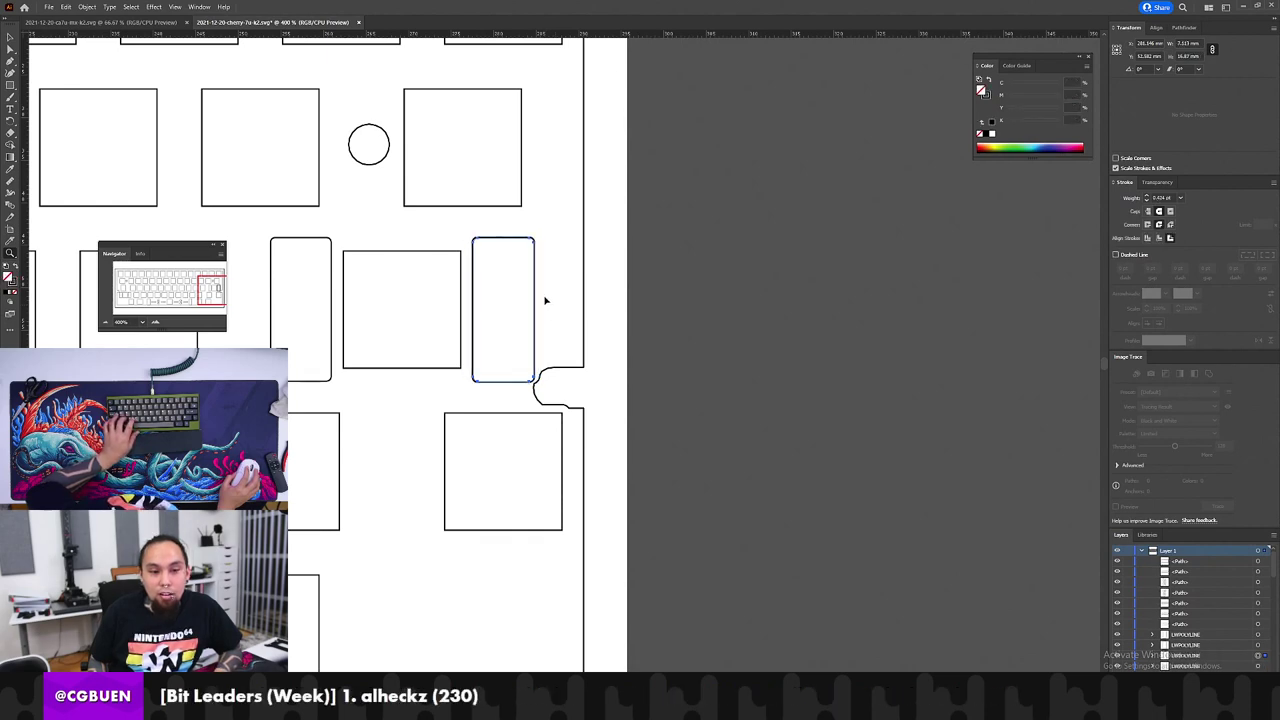
# Step: Set the rightmost tall cutout's outside stroke weight to 1 mm and check its overlap with the edge notch
pyautogui.hotkey('ctrl', 'a')
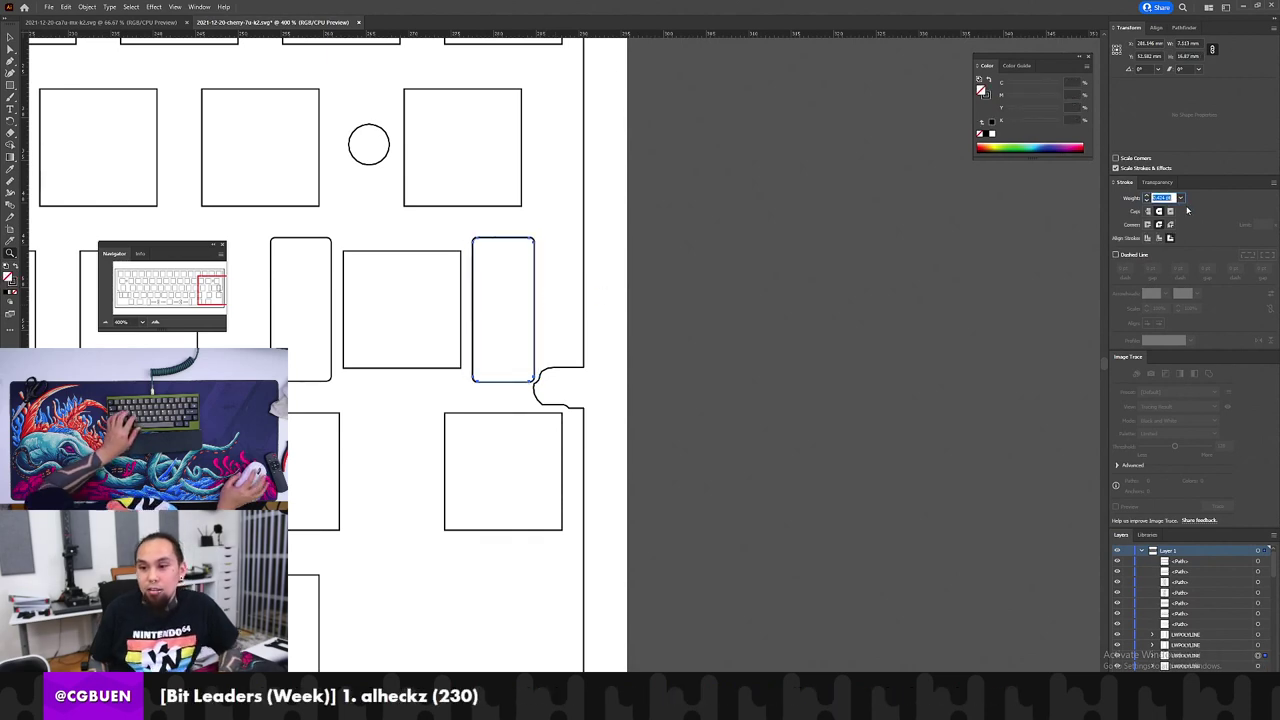
pyautogui.write('1mm')
pyautogui.press('Return')
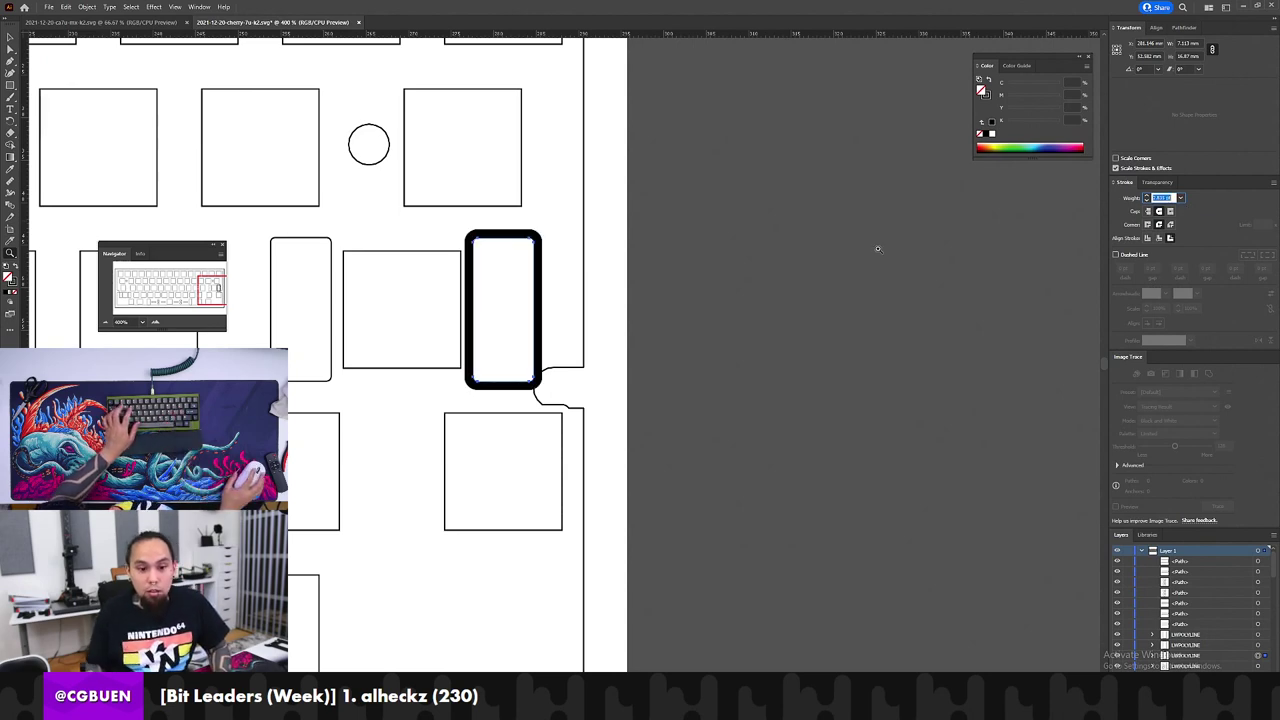
pyautogui.click(653, 398)
pyautogui.moveTo(411, 337); pyautogui.dragTo(573, 332)
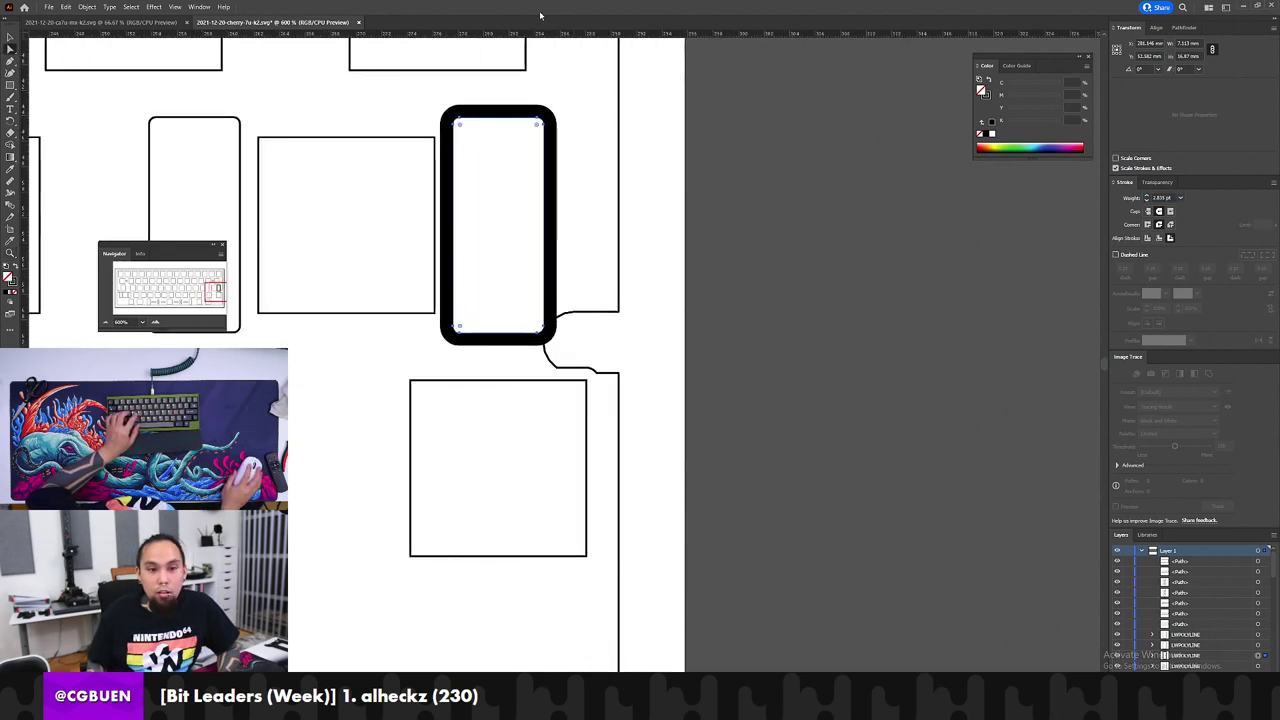
pyautogui.press('a')
pyautogui.click(80, 7)
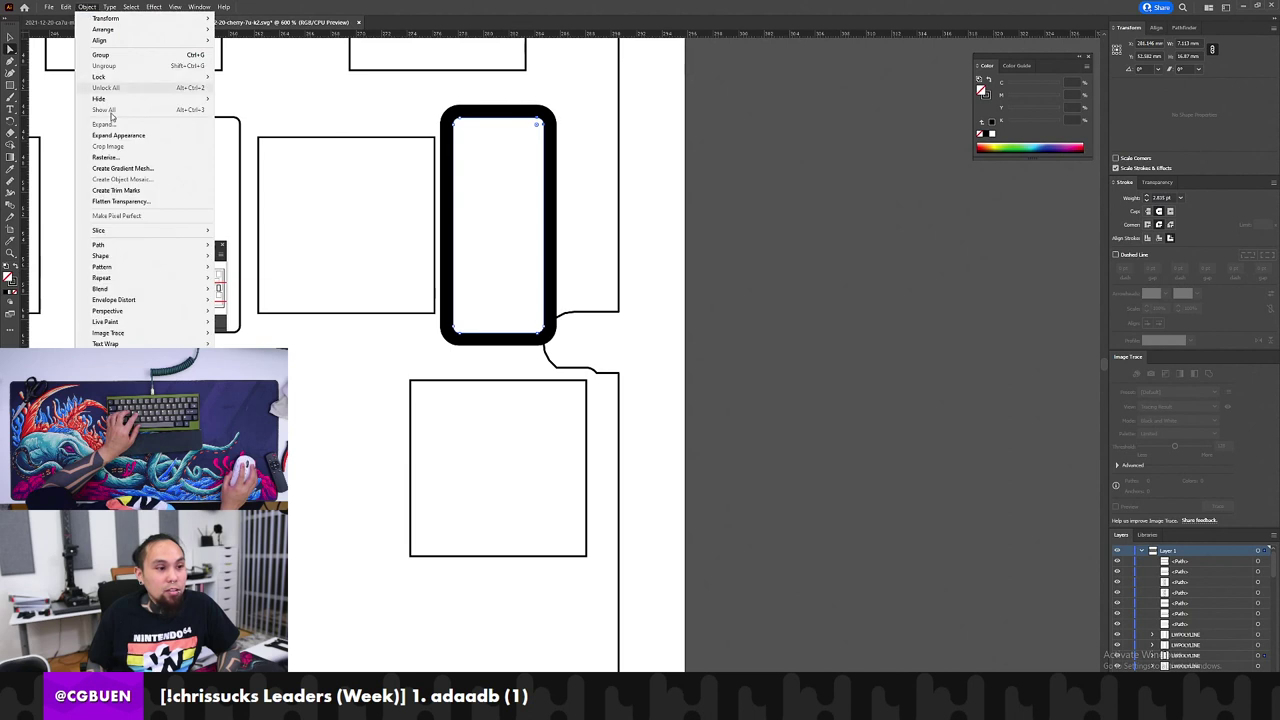
pyautogui.moveTo(150, 18)
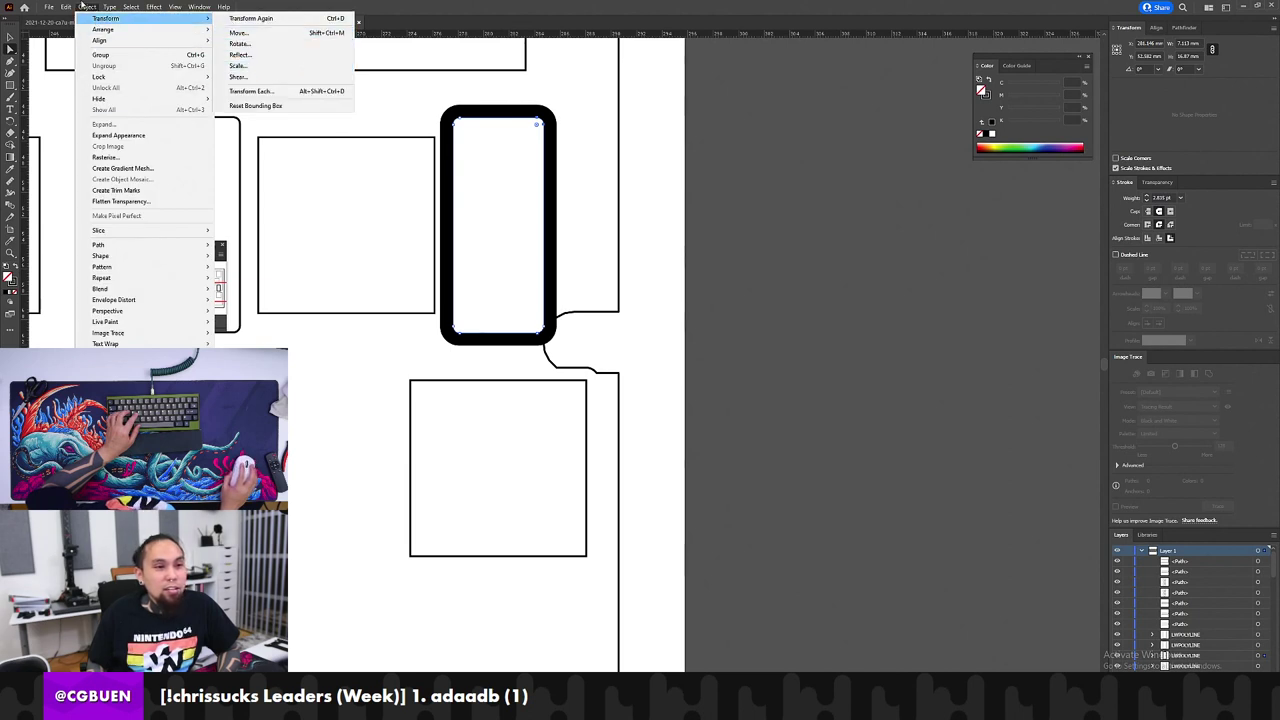
pyautogui.click(89, 7)
pyautogui.click(90, 7)
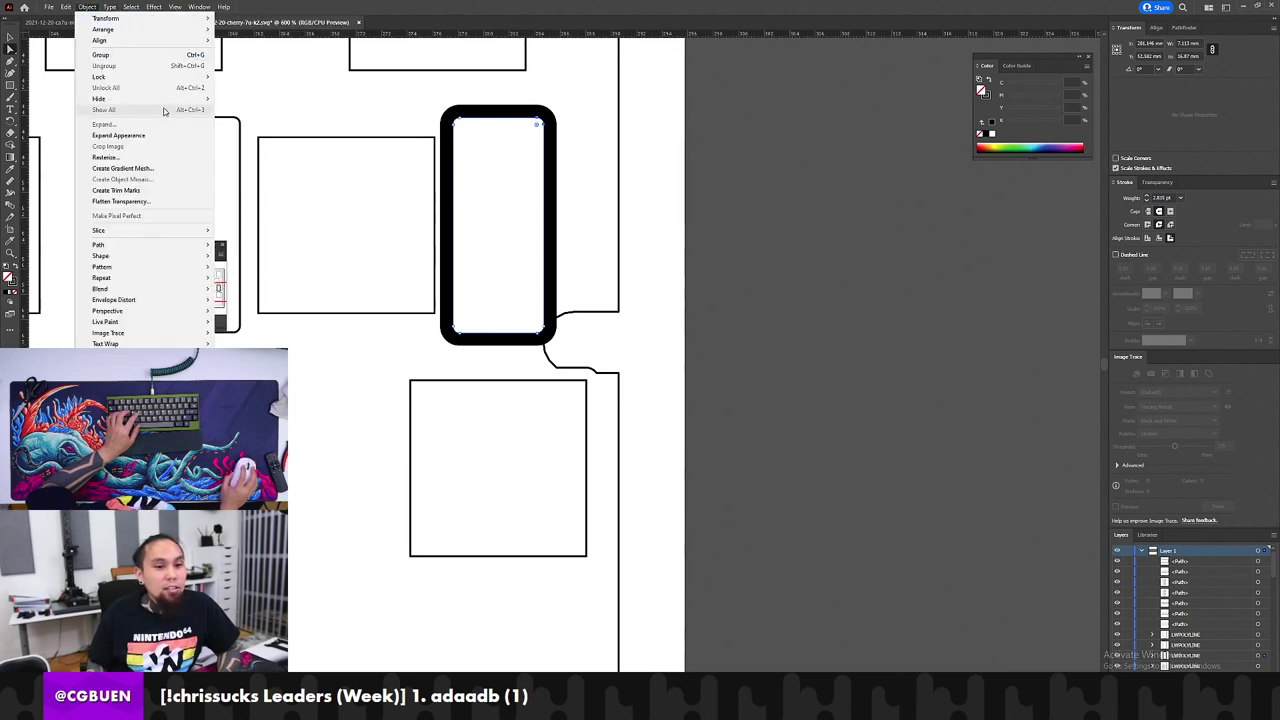
pyautogui.moveTo(112, 9)
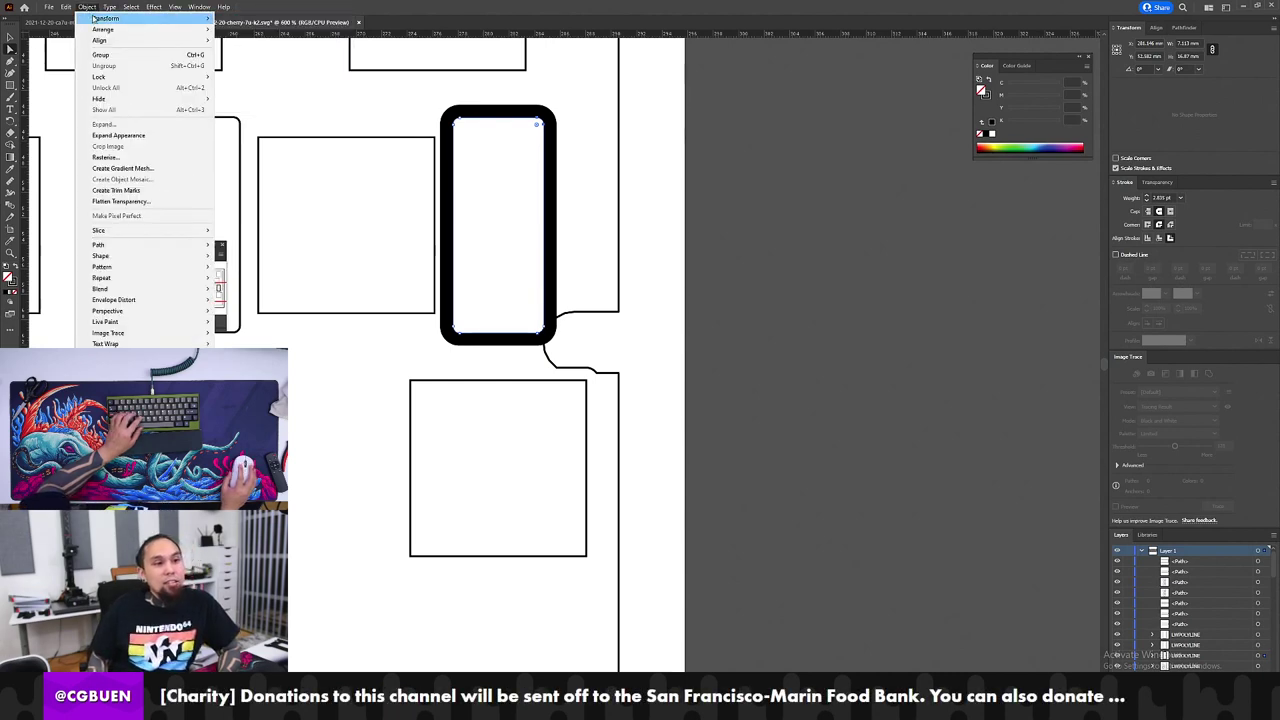
pyautogui.click(263, 5)
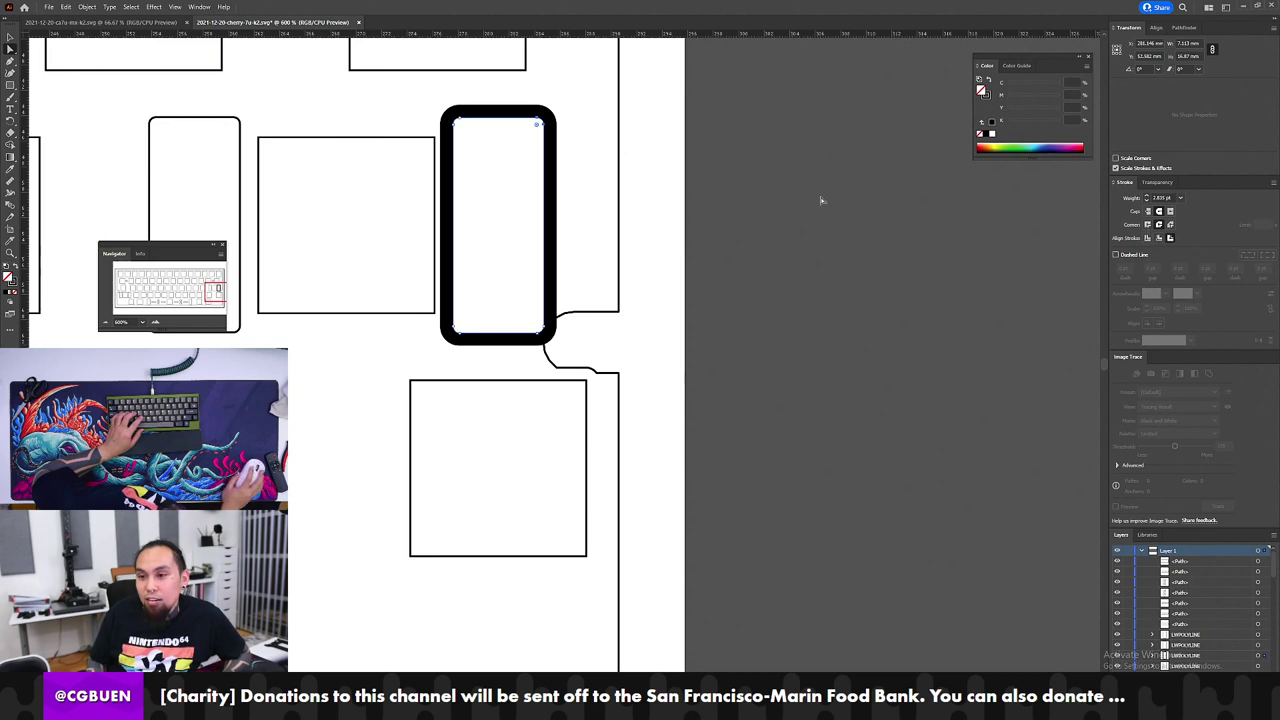
# Step: Outline the rightmost tall cutout's 1 mm stroke and move the resulting compound path out of its group
pyautogui.click(87, 7)
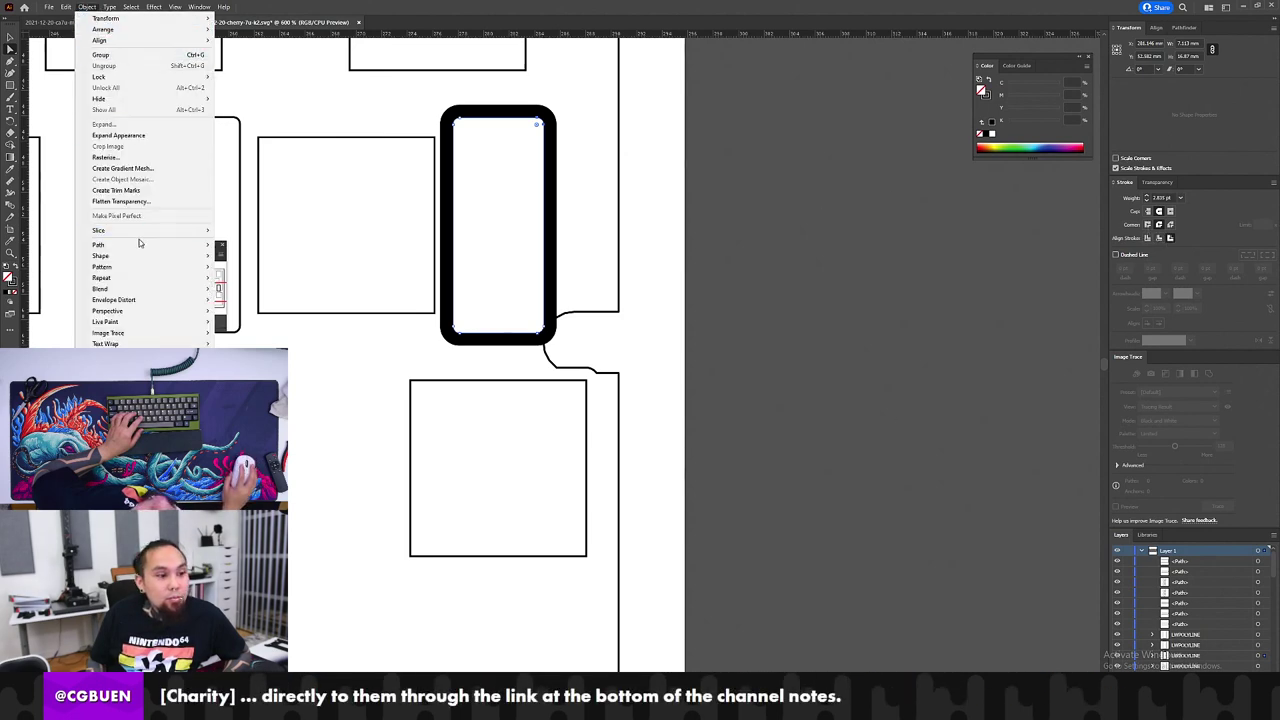
pyautogui.moveTo(194, 251)
pyautogui.click(284, 270)
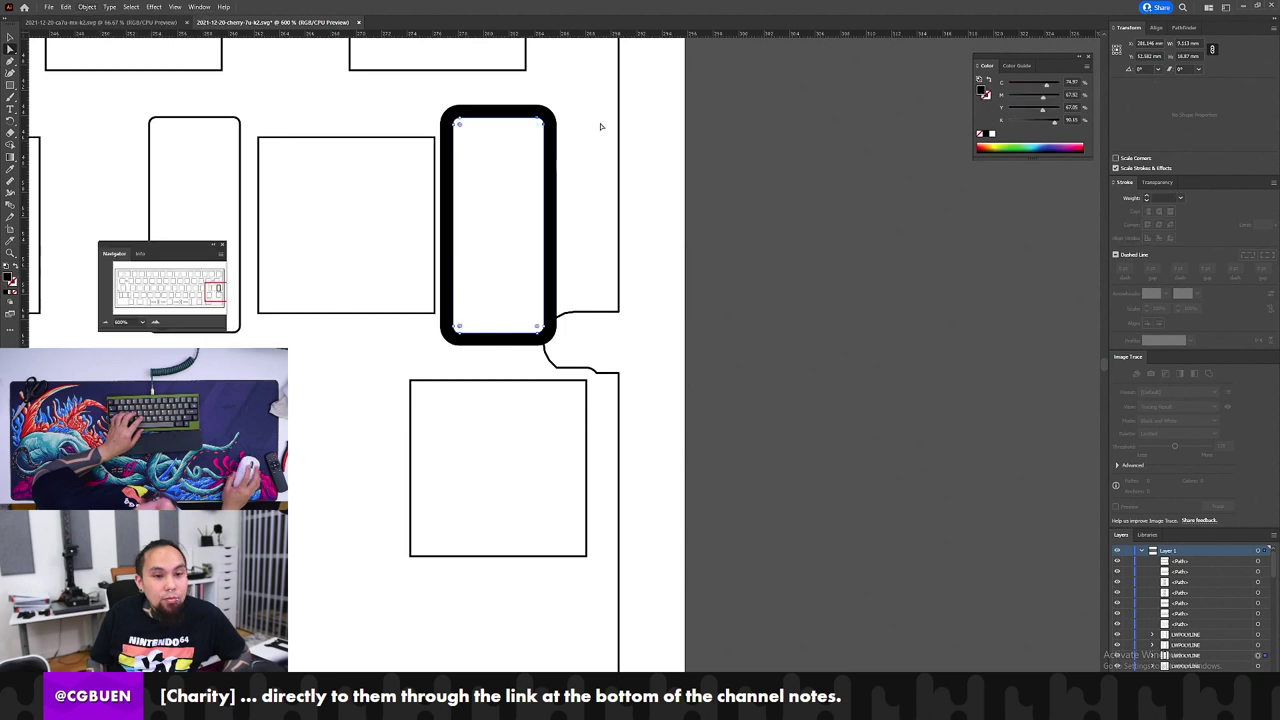
pyautogui.click(475, 112)
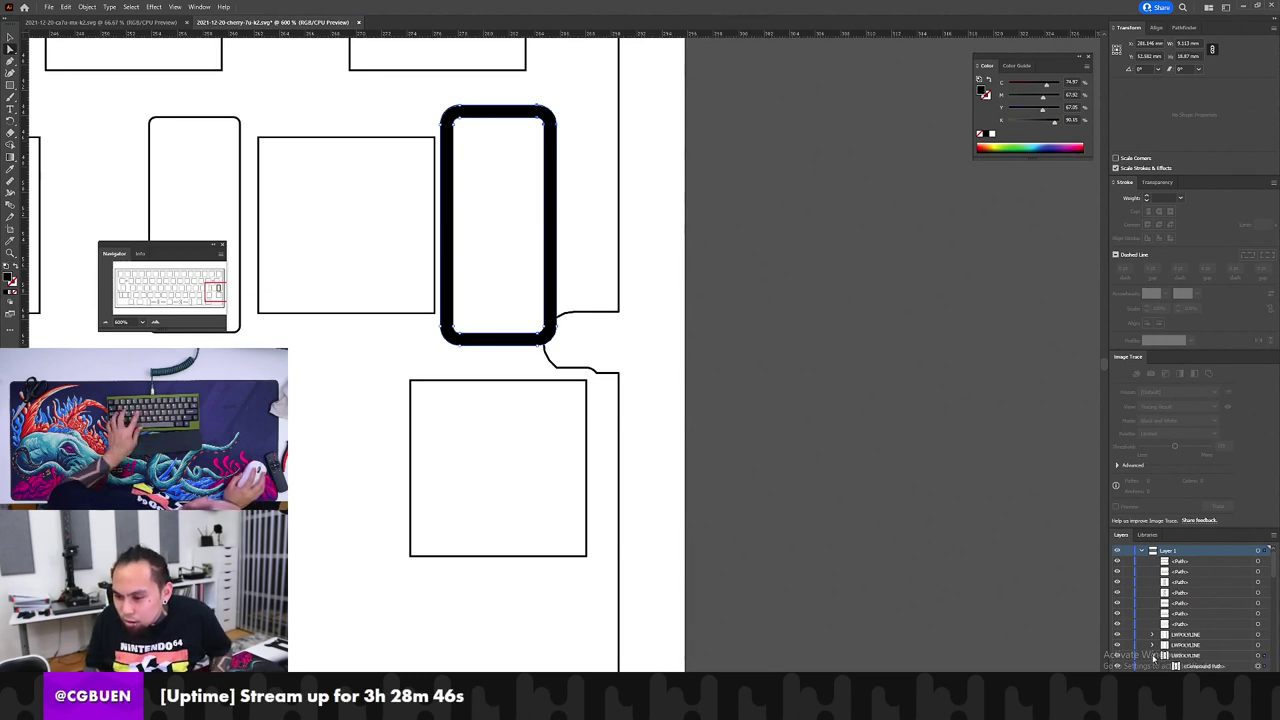
pyautogui.moveTo(1208, 666); pyautogui.dragTo(1217, 651)
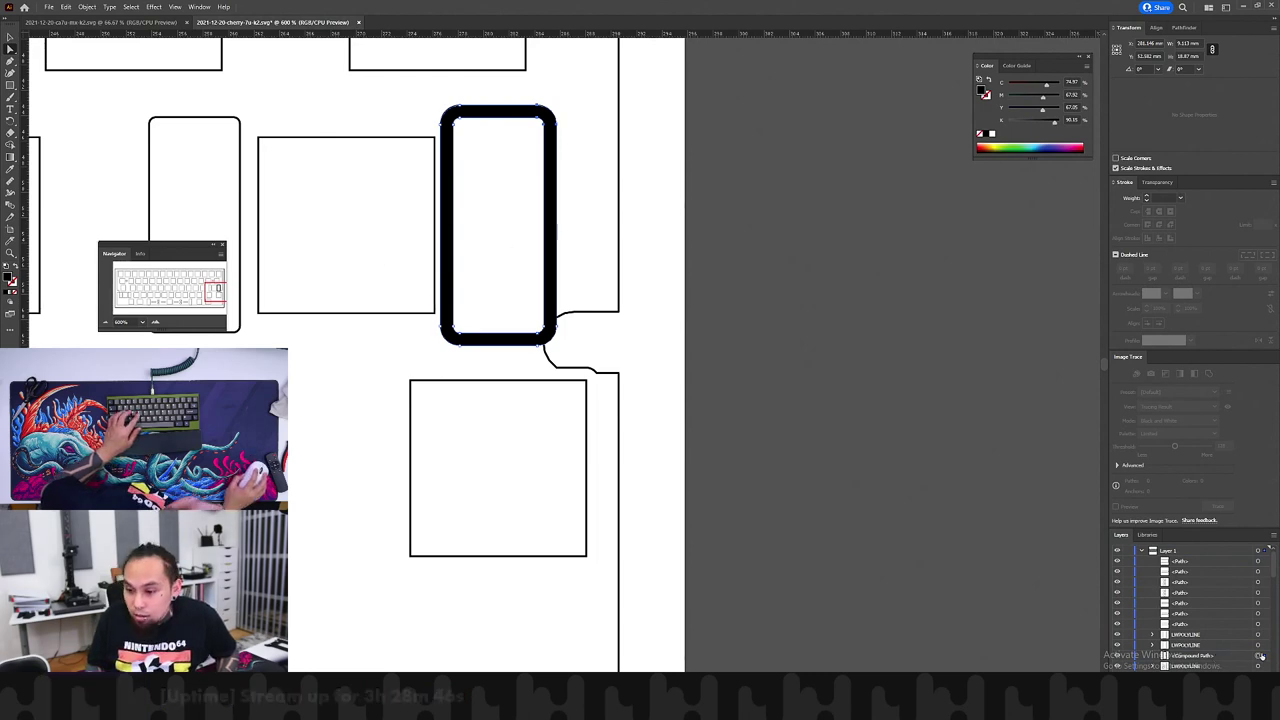
pyautogui.click(1242, 652)
# Step: Release the compound path around the rightmost tall cutout into separate outer and inner paths
pyautogui.click(87, 7)
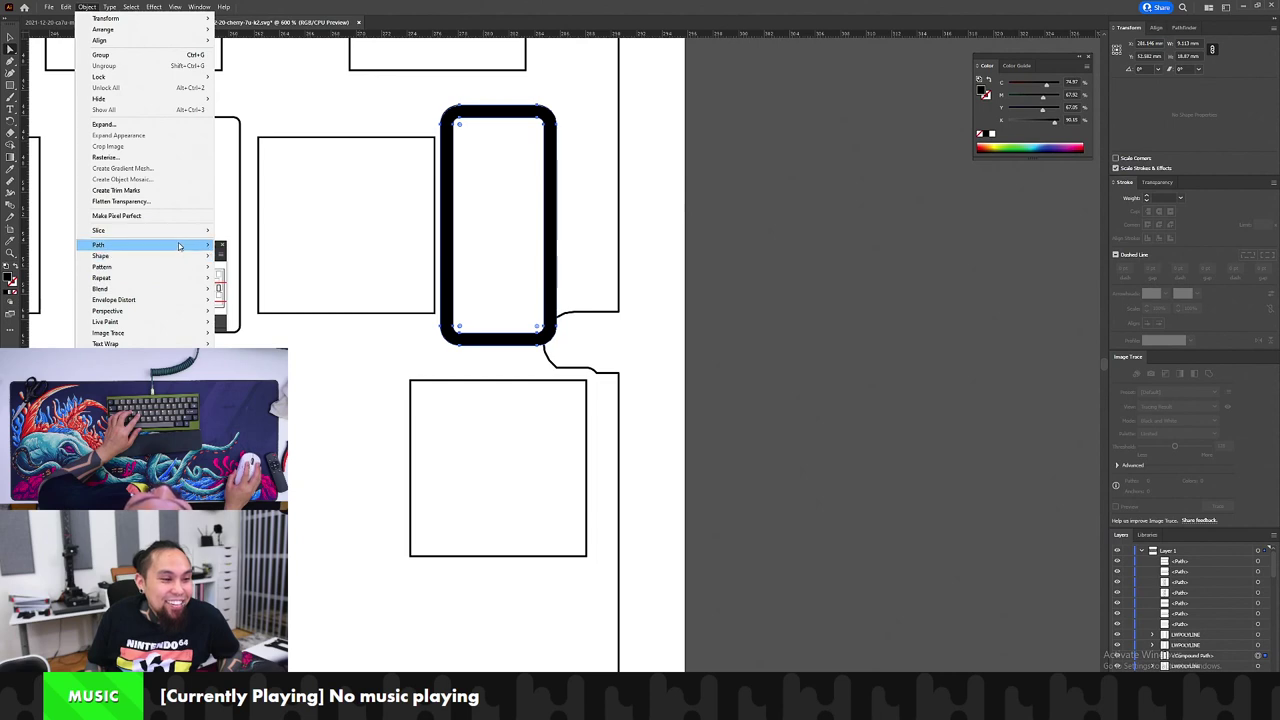
pyautogui.moveTo(178, 244)
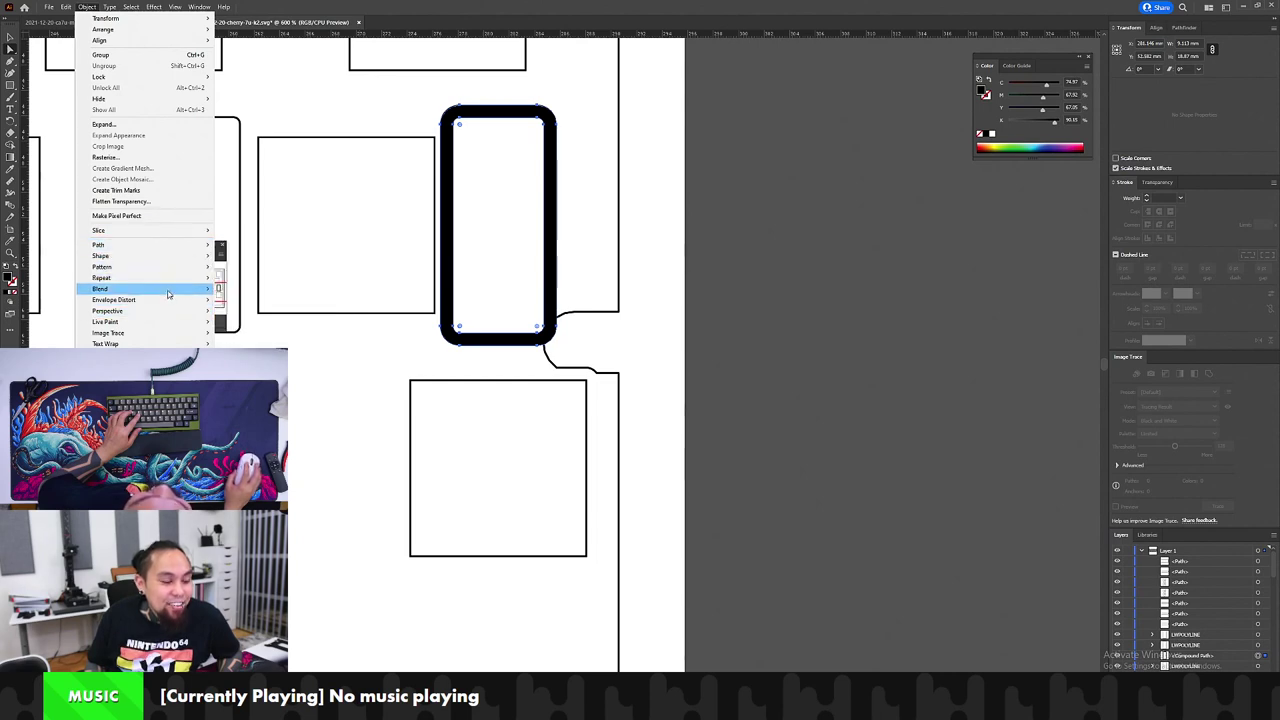
pyautogui.moveTo(172, 292)
pyautogui.moveTo(165, 336)
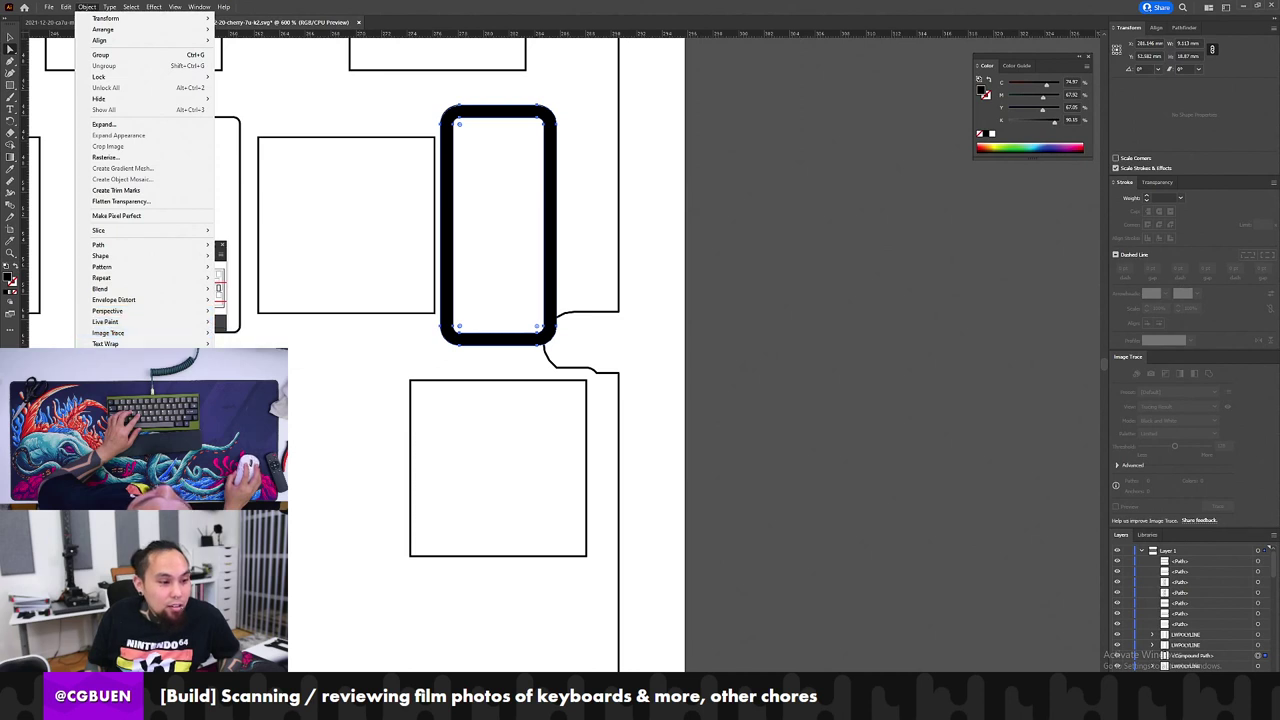
pyautogui.click(300, 380)
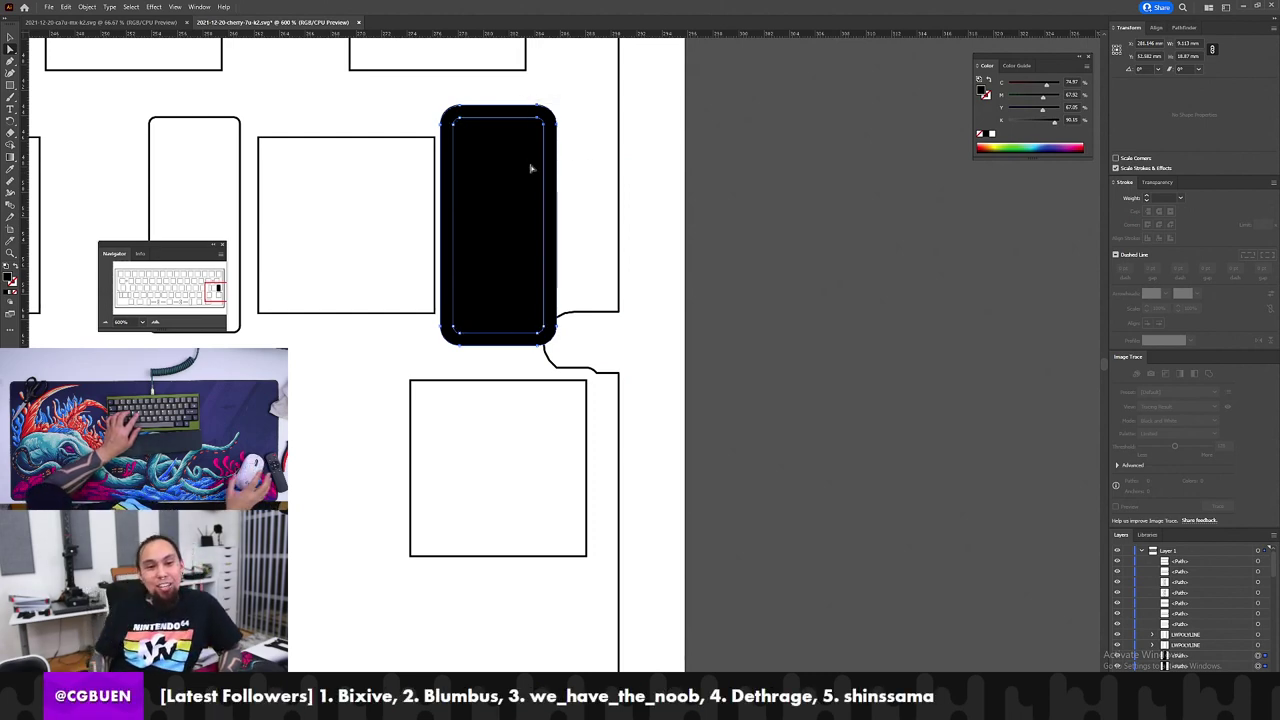
# Step: Swap fill and stroke on the outer clearance path and the inner cutout path, making both unfilled outlines
pyautogui.moveTo(547, 133); pyautogui.dragTo(438, 178)
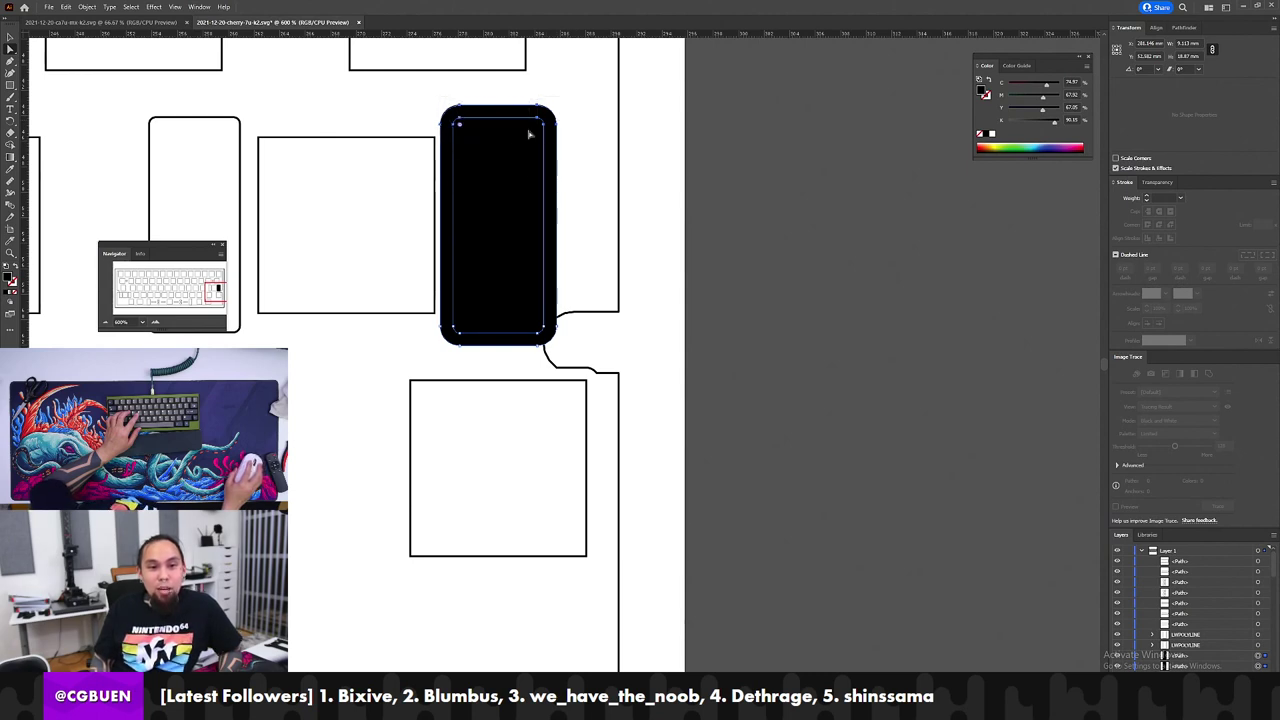
pyautogui.moveTo(578, 102); pyautogui.dragTo(519, 184)
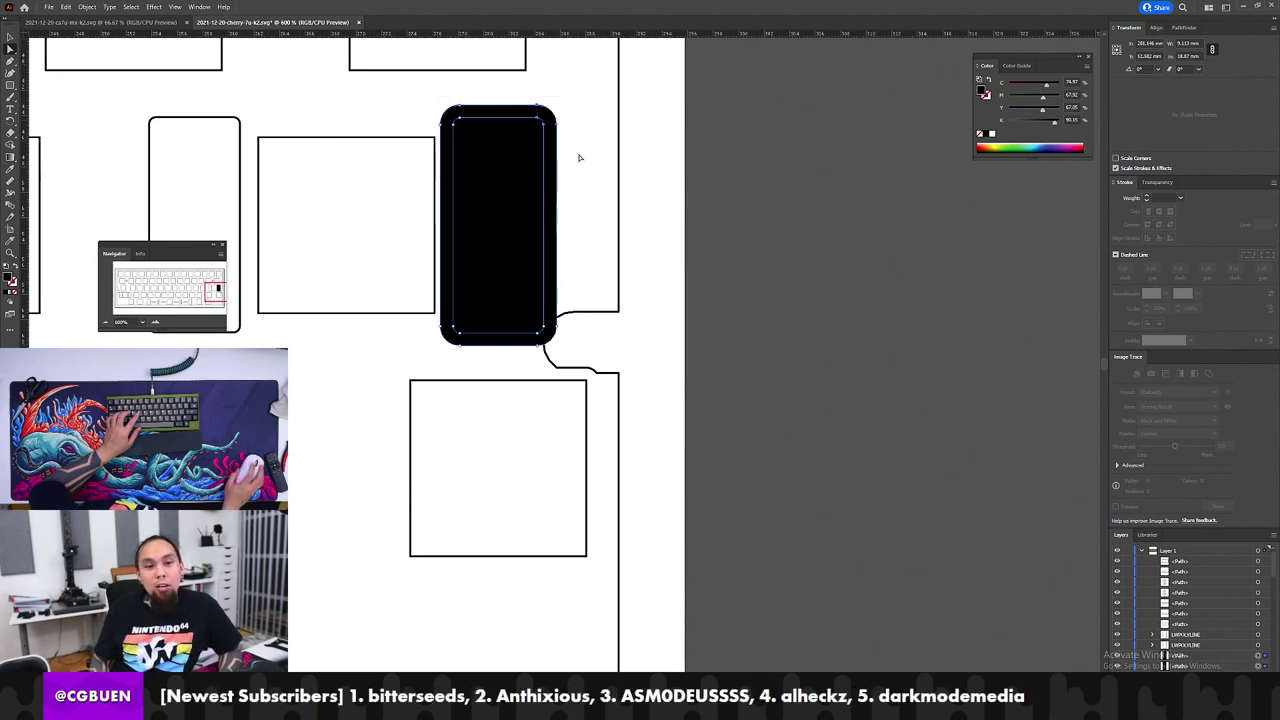
pyautogui.moveTo(580, 108); pyautogui.dragTo(495, 174)
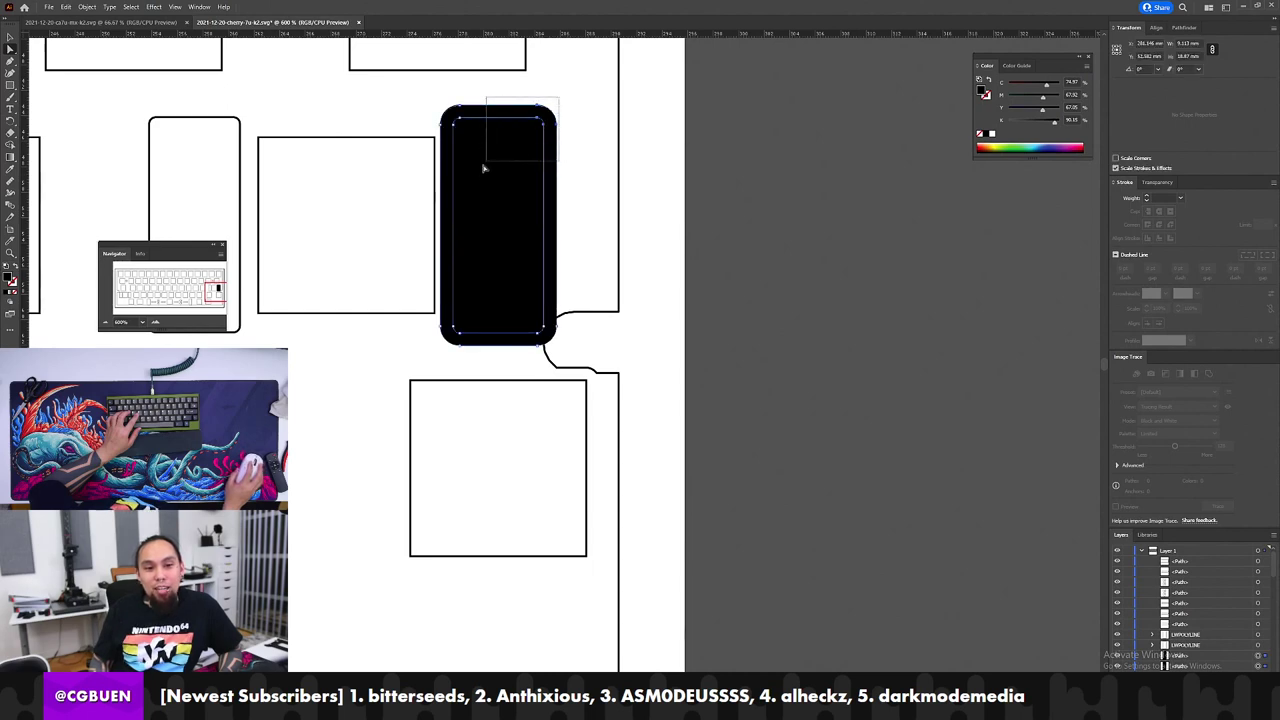
pyautogui.click(580, 136)
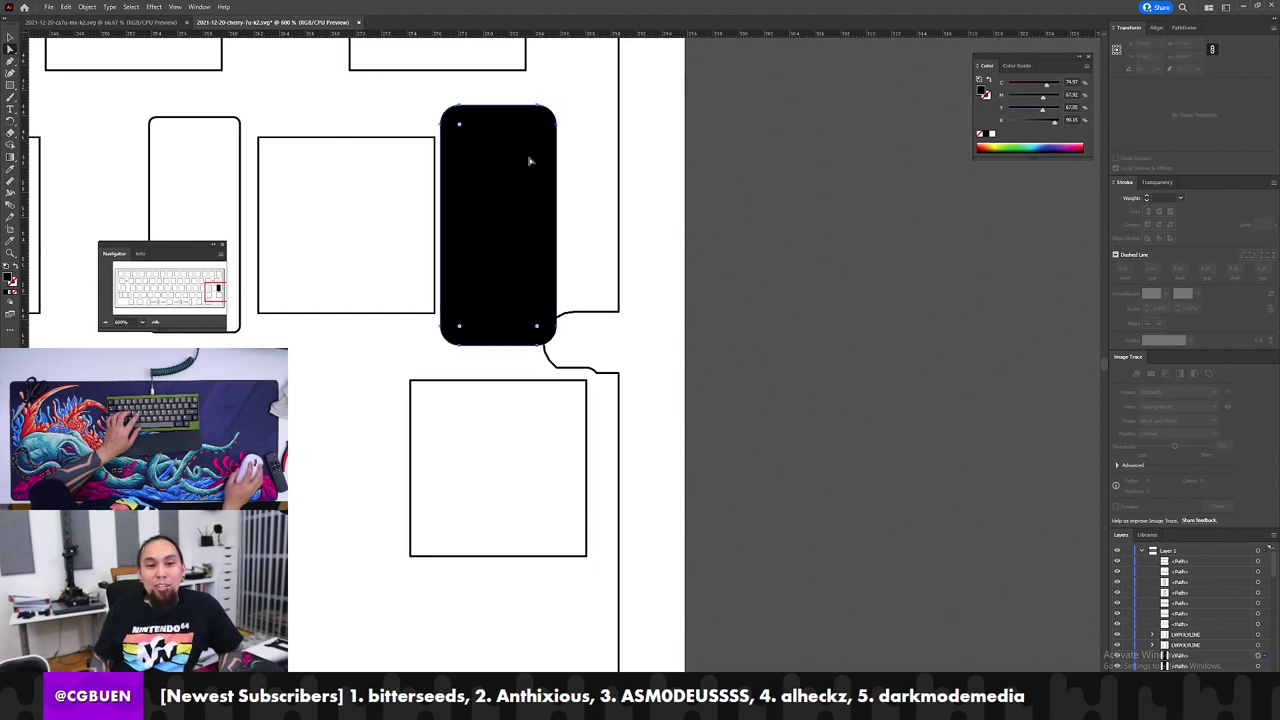
pyautogui.moveTo(585, 104); pyautogui.dragTo(570, 151)
pyautogui.click(509, 140)
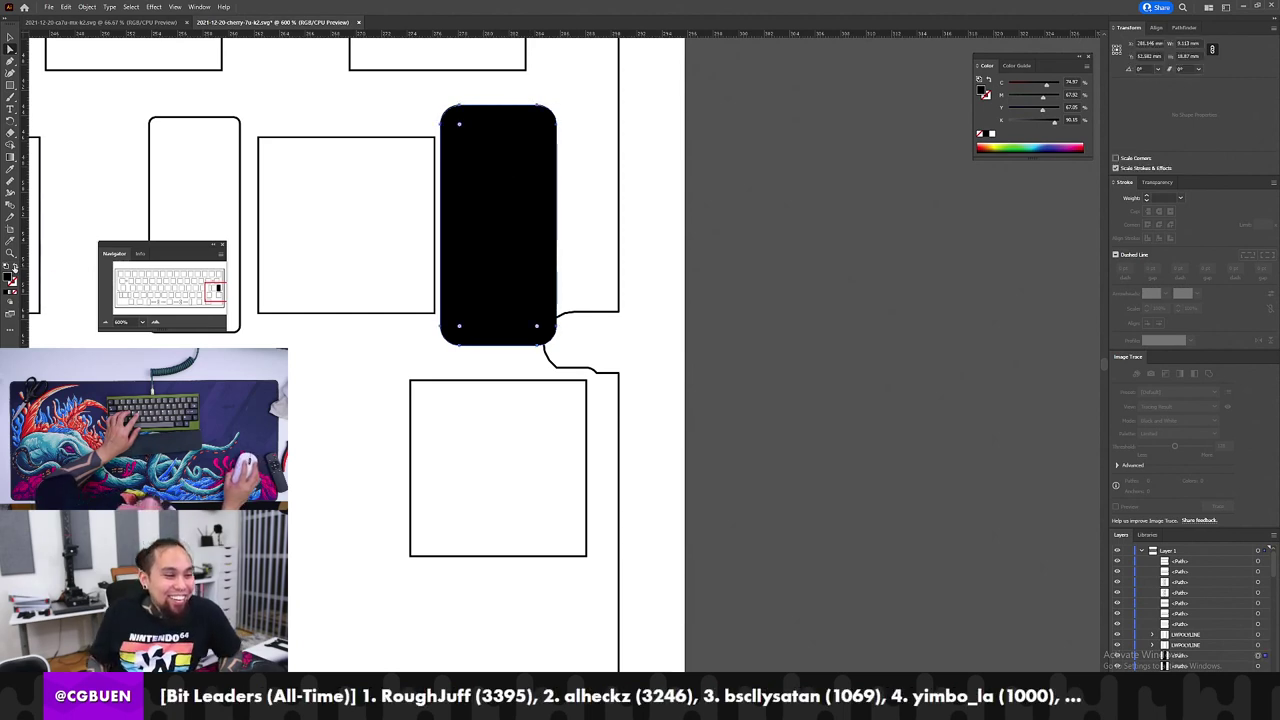
pyautogui.click(14, 267)
pyautogui.click(477, 174)
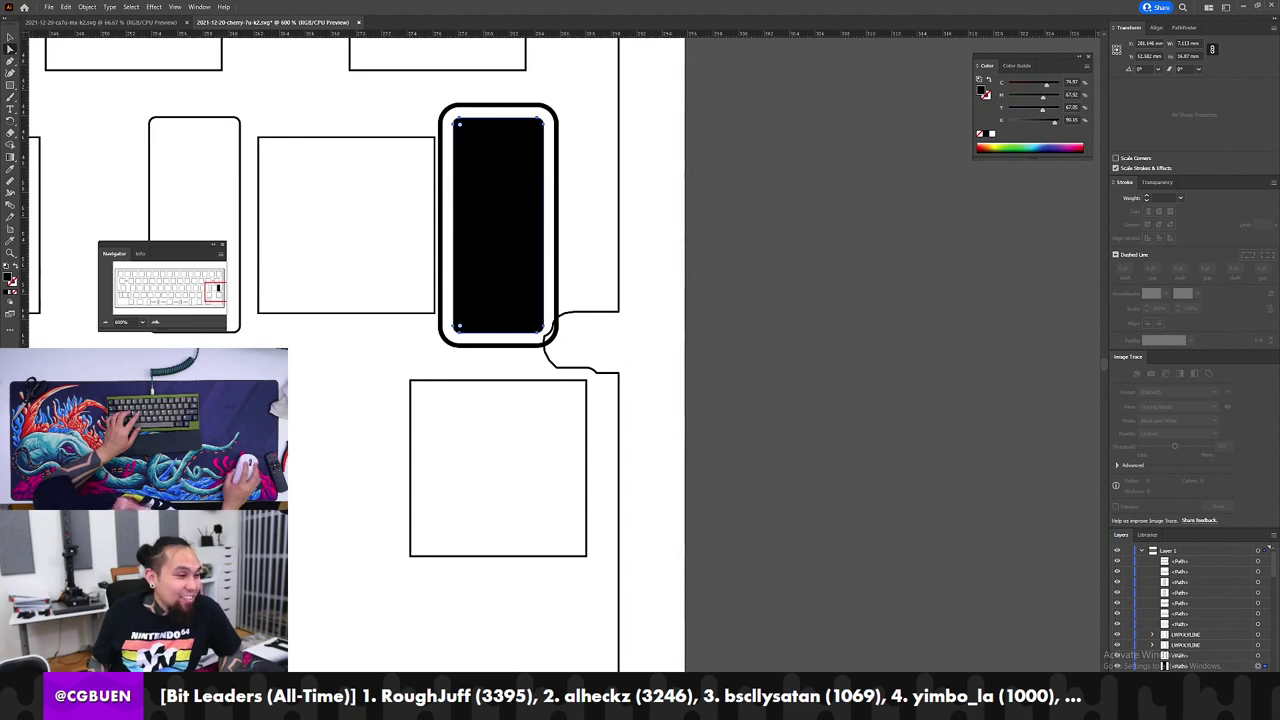
pyautogui.hotkey('shift', 'x')
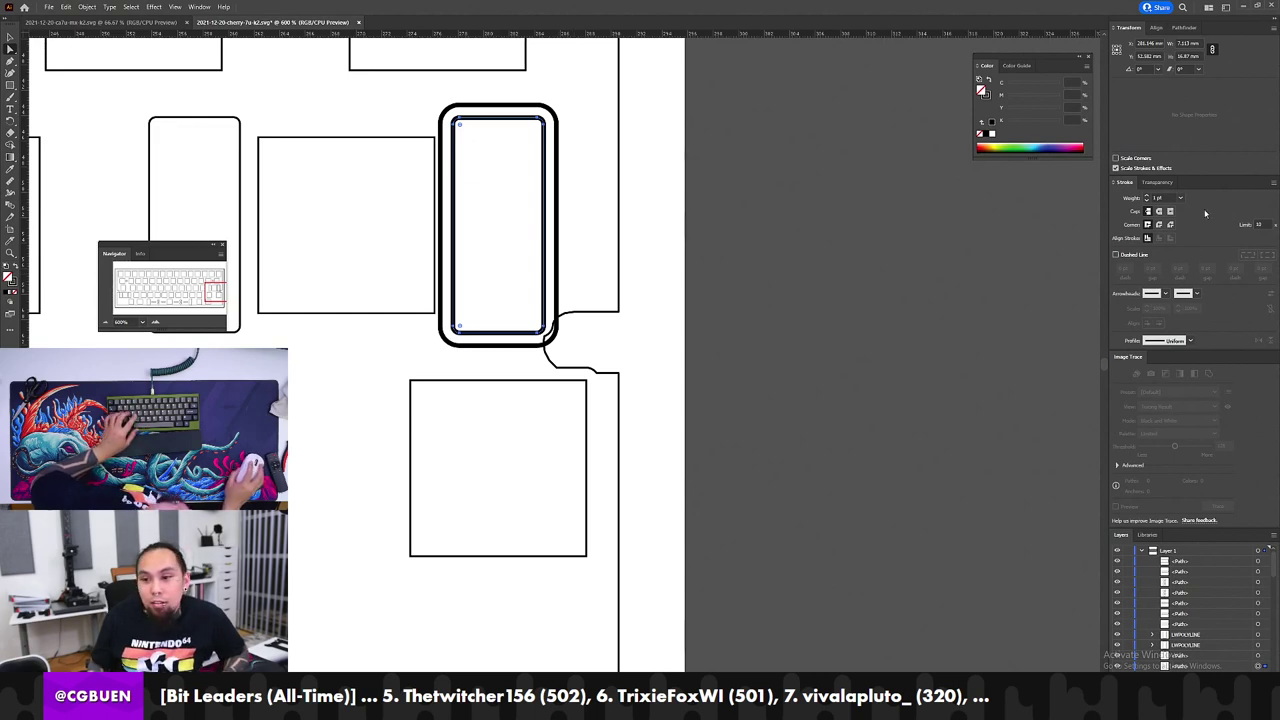
# Step: Set the inner cutout outline's stroke weight to 0.424 pt
pyautogui.click(1162, 198)
pyautogui.hotkey('ctrl', 'a')
pyautogui.write('.43')
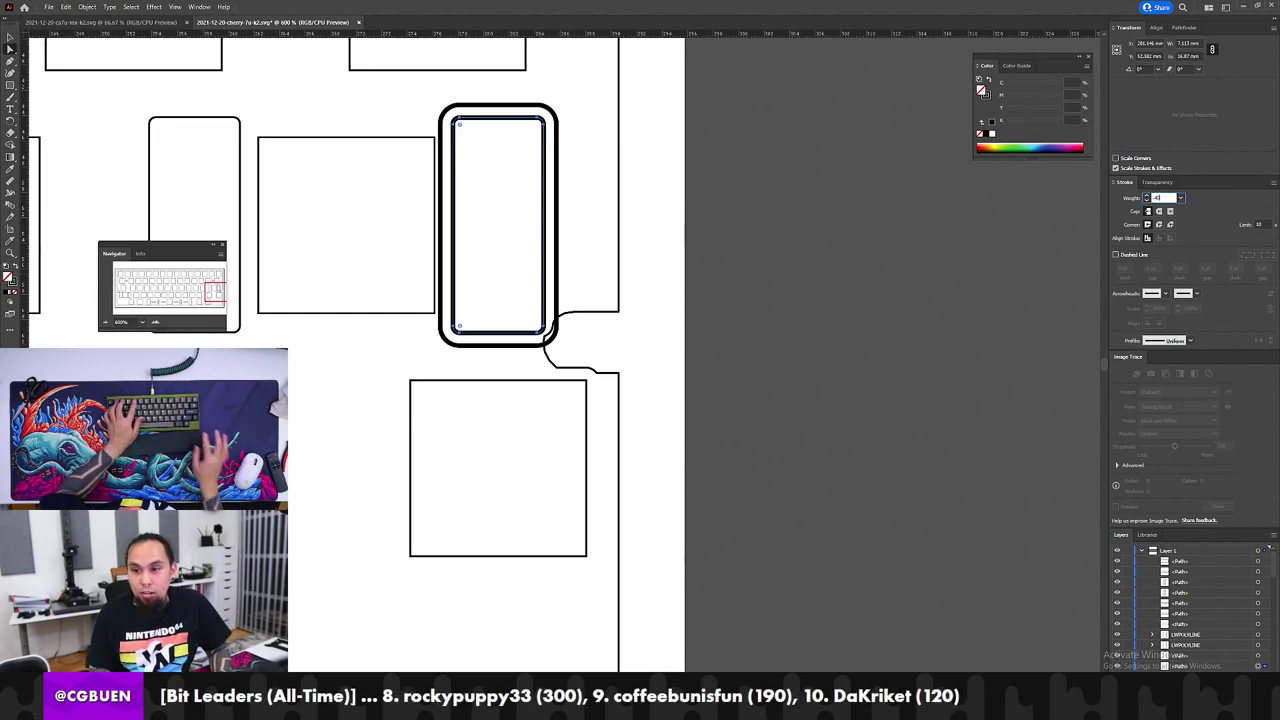
pyautogui.write('4')
pyautogui.press('Tab')
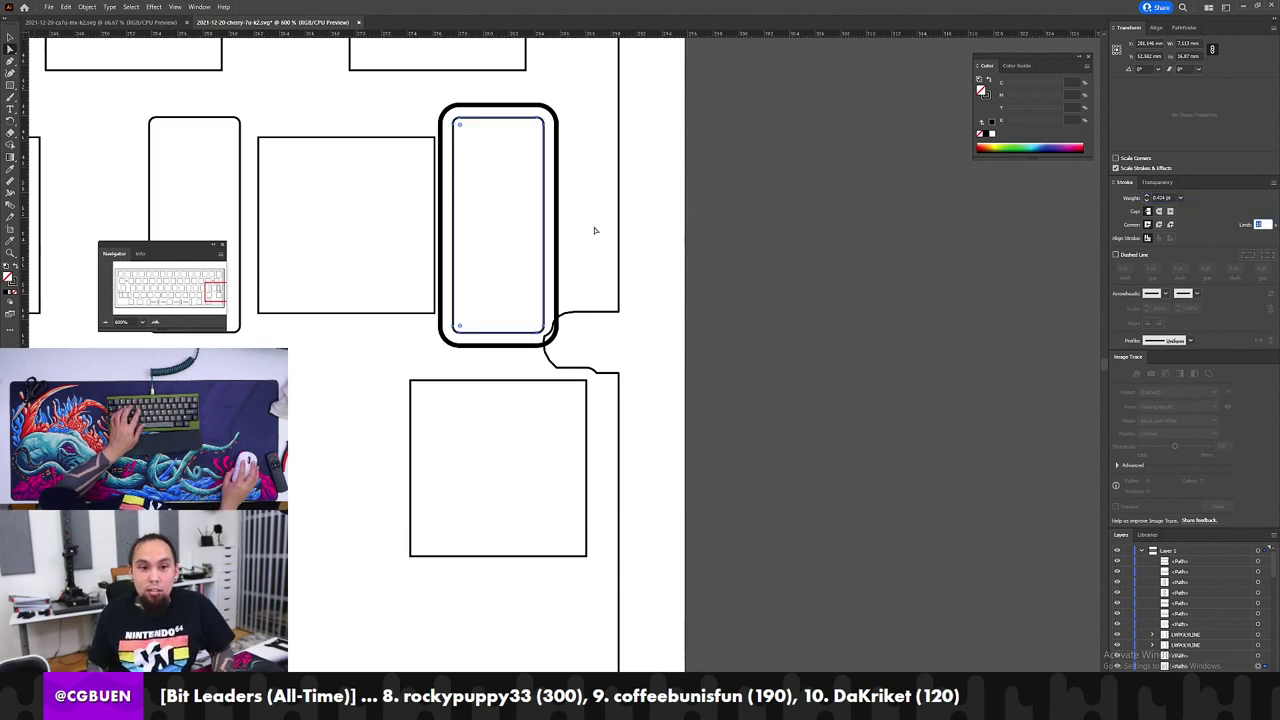
# Step: Try Pathfinder operations on the clearance path and the plate outline, undoing and redoing to compare the results
pyautogui.click(556, 346)
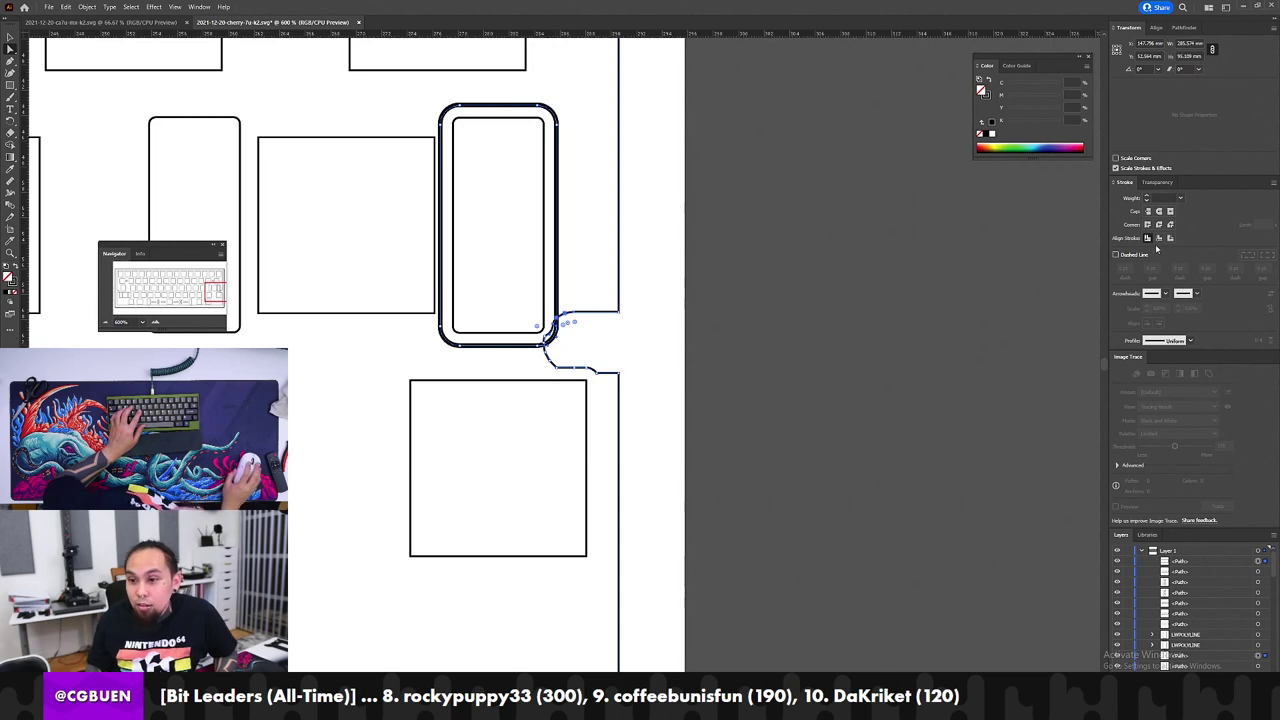
pyautogui.click(1183, 28)
pyautogui.click(1119, 80)
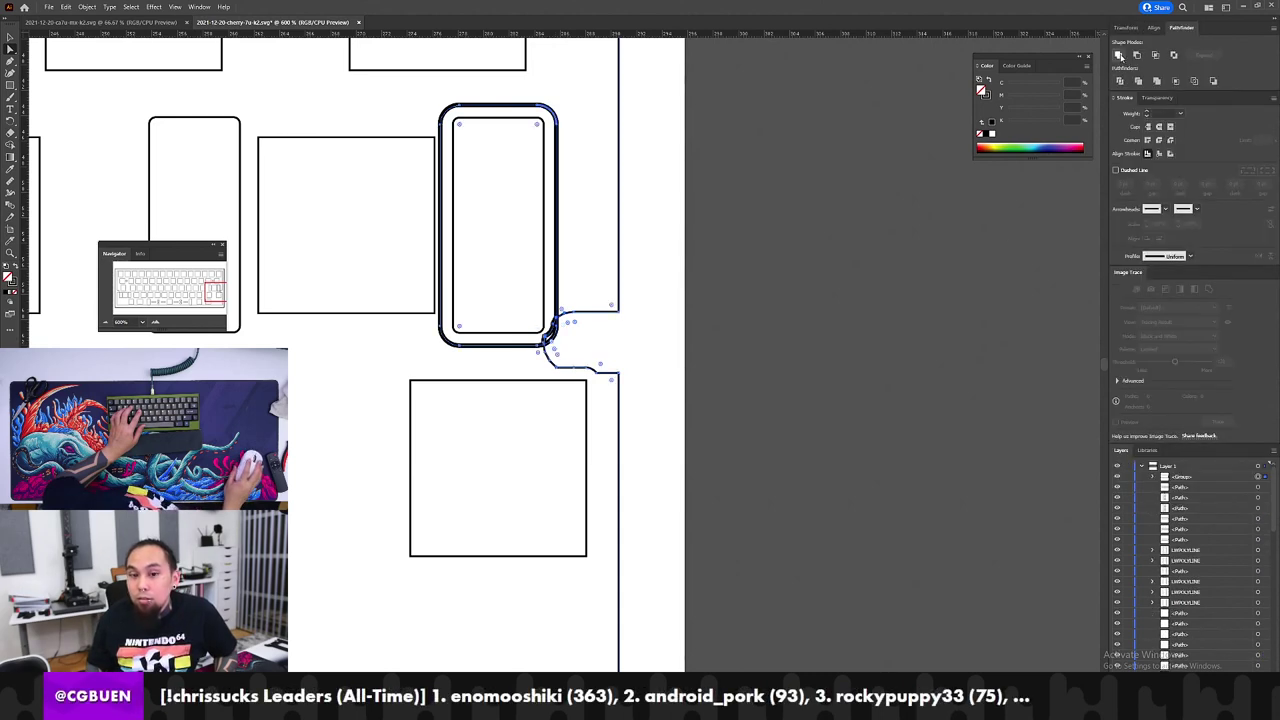
pyautogui.click(1118, 56)
pyautogui.hotkey('ctrl', 'z')
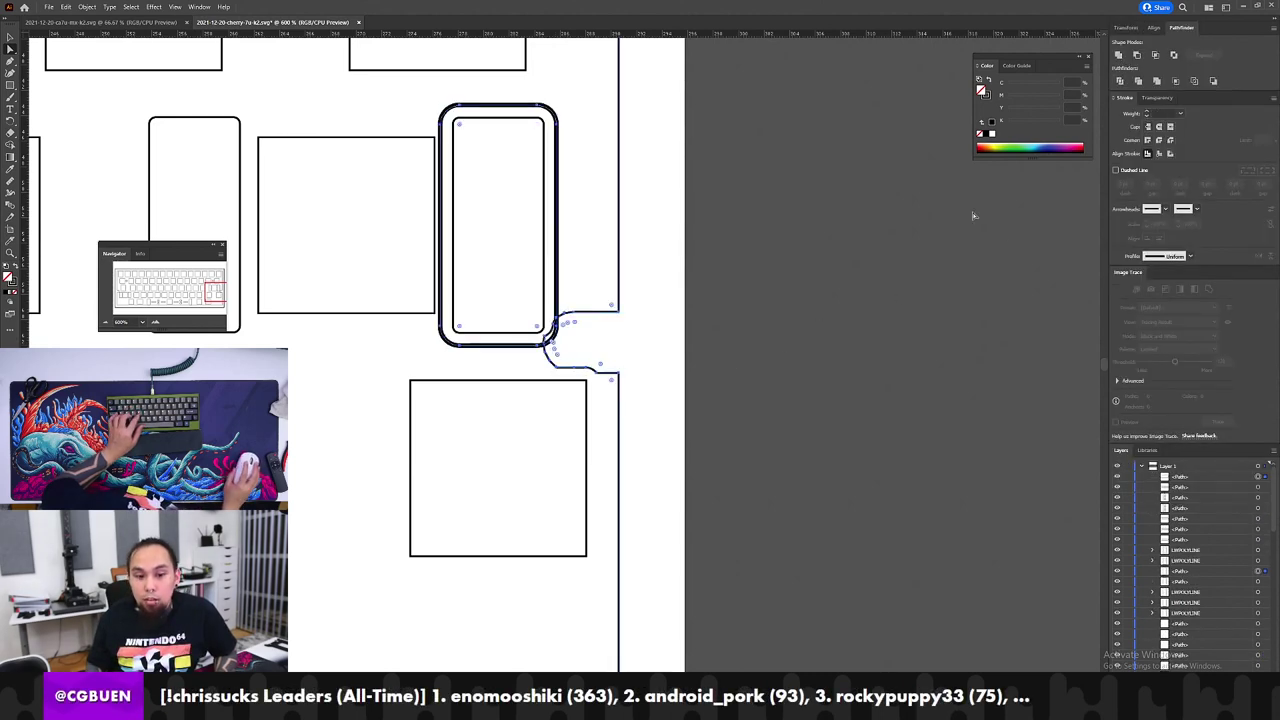
pyautogui.hotkey('ctrl', 'shift', 'z')
pyautogui.hotkey('ctrl', 'z')
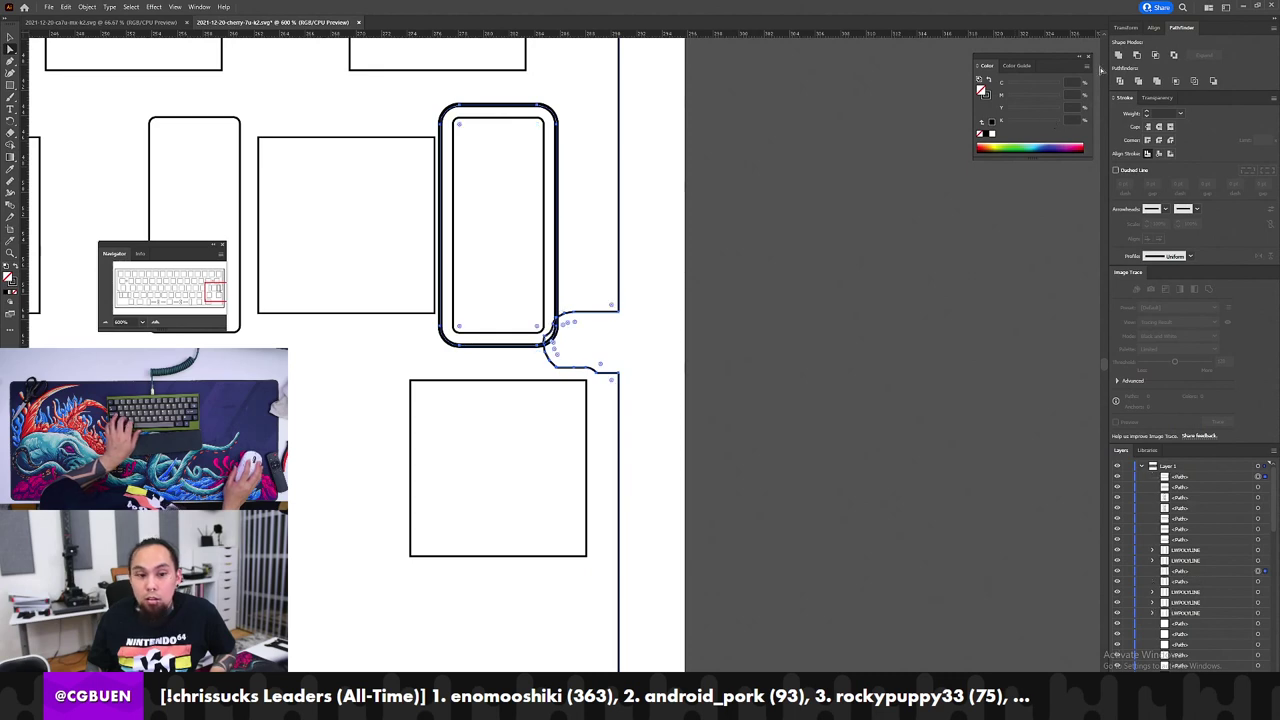
pyautogui.hotkey('ctrl', 'shift', 'z')
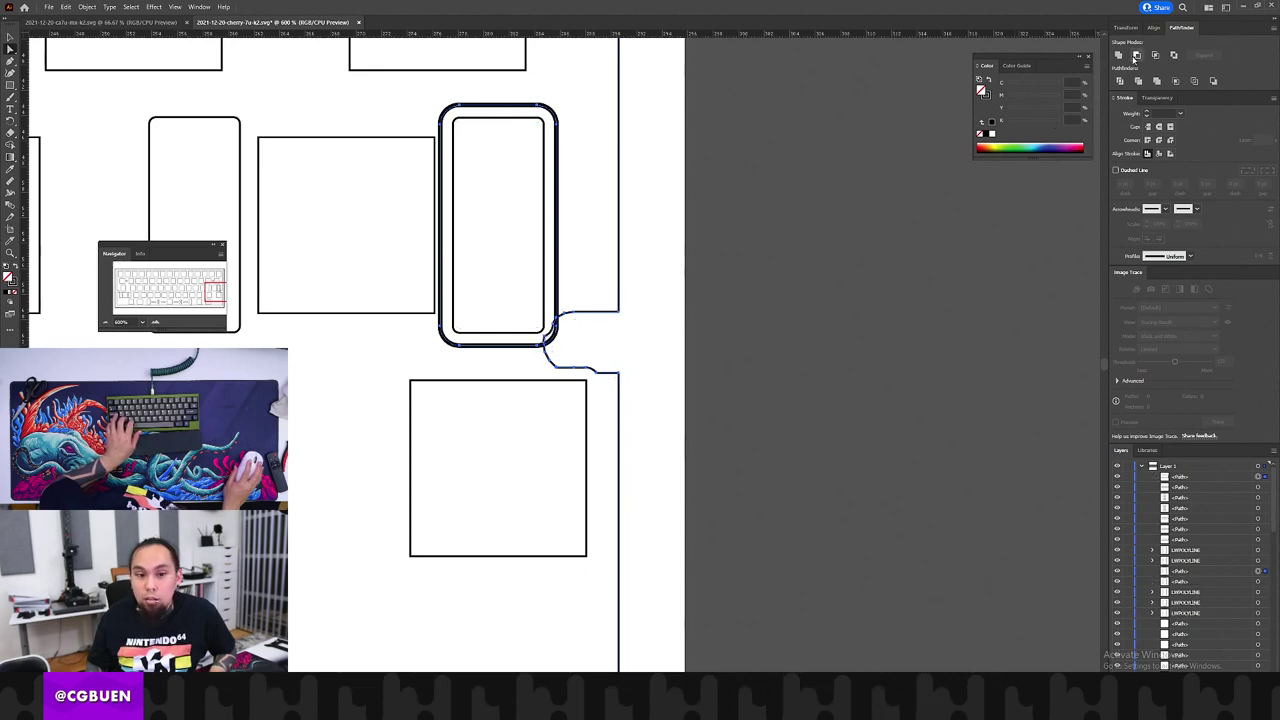
pyautogui.click(1137, 56)
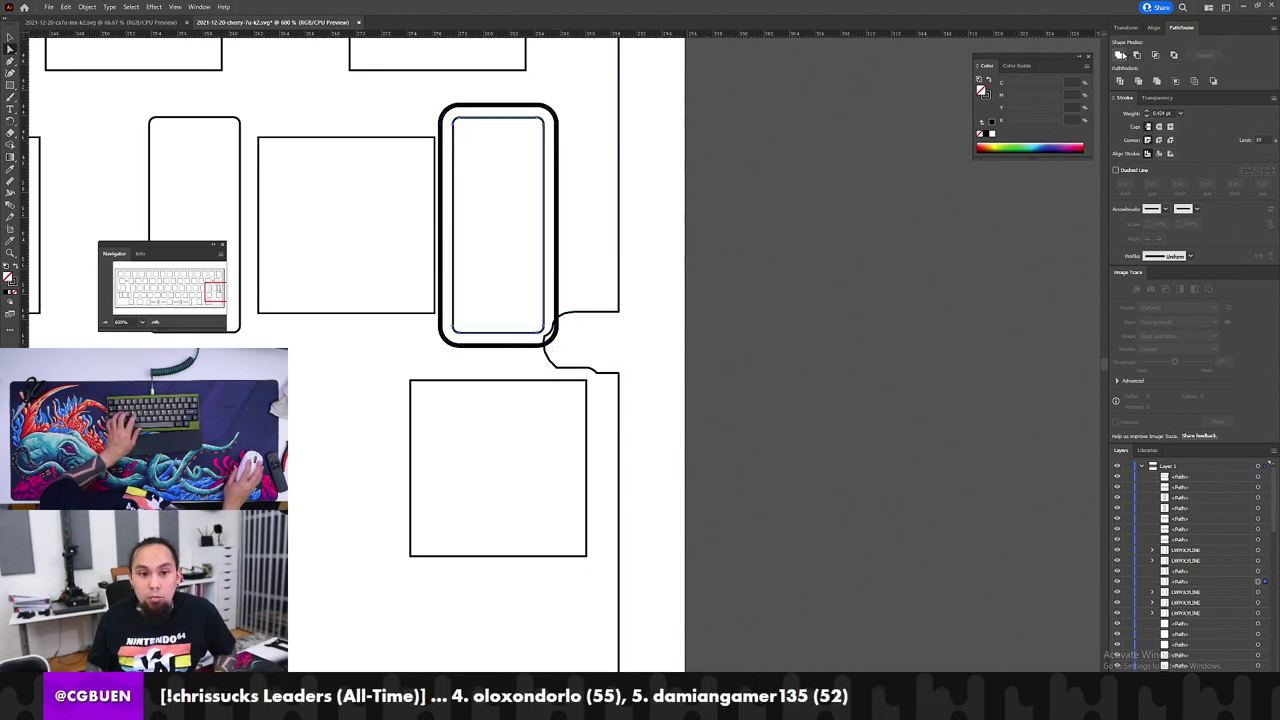
# Step: Unite the outer clearance path with the plate outline and check the reshaped edge notch beside the rightmost tall cutout
pyautogui.moveTo(686, 271); pyautogui.dragTo(555, 360)
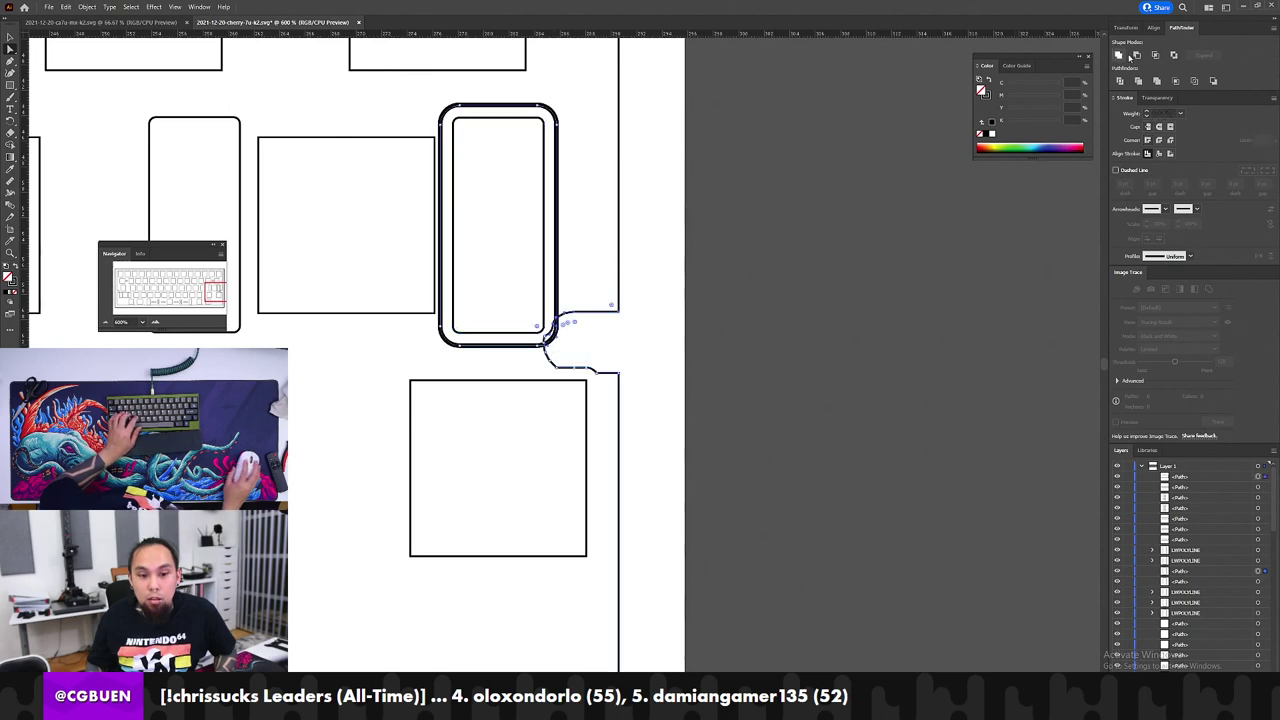
pyautogui.click(1119, 56)
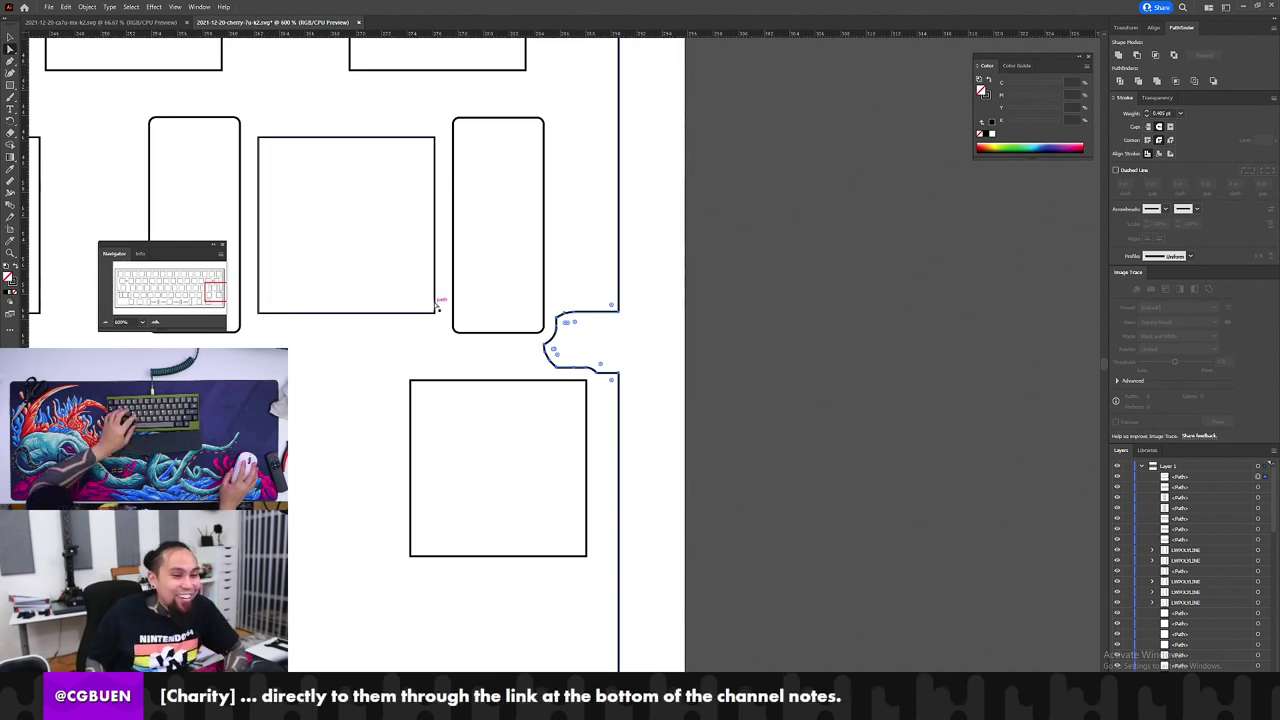
pyautogui.moveTo(317, 371); pyautogui.dragTo(458, 336)
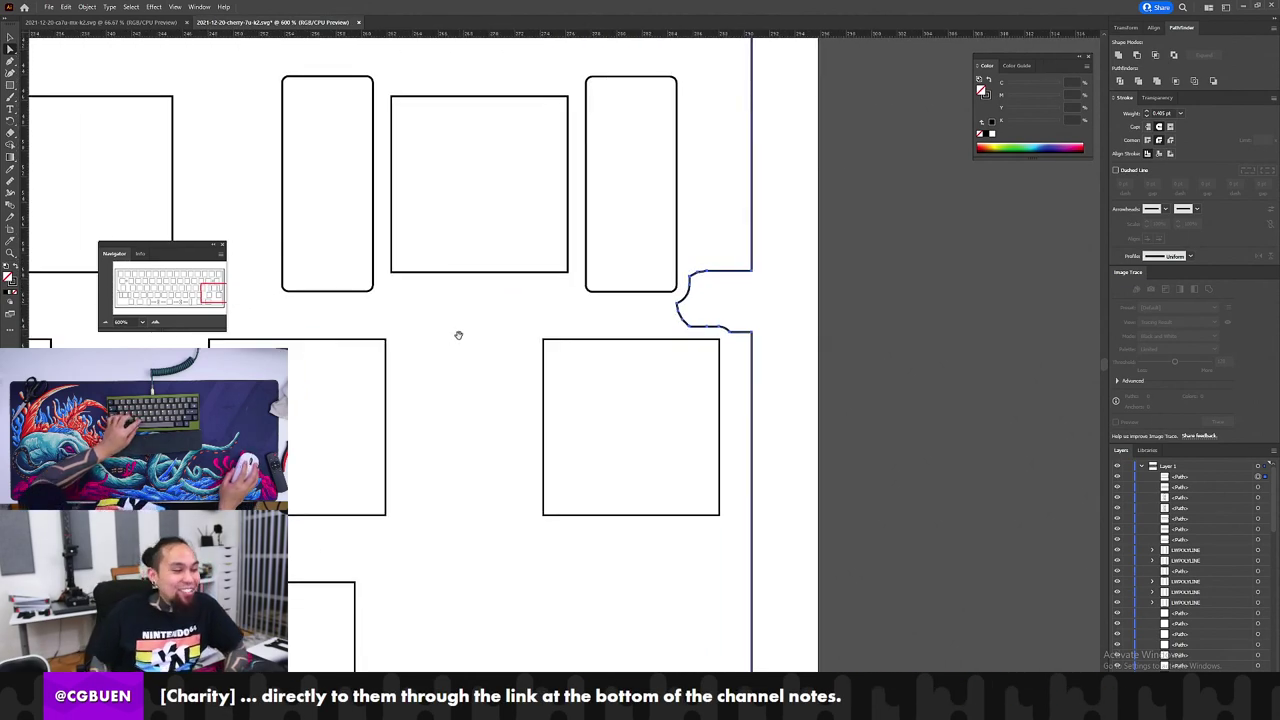
pyautogui.click(700, 282)
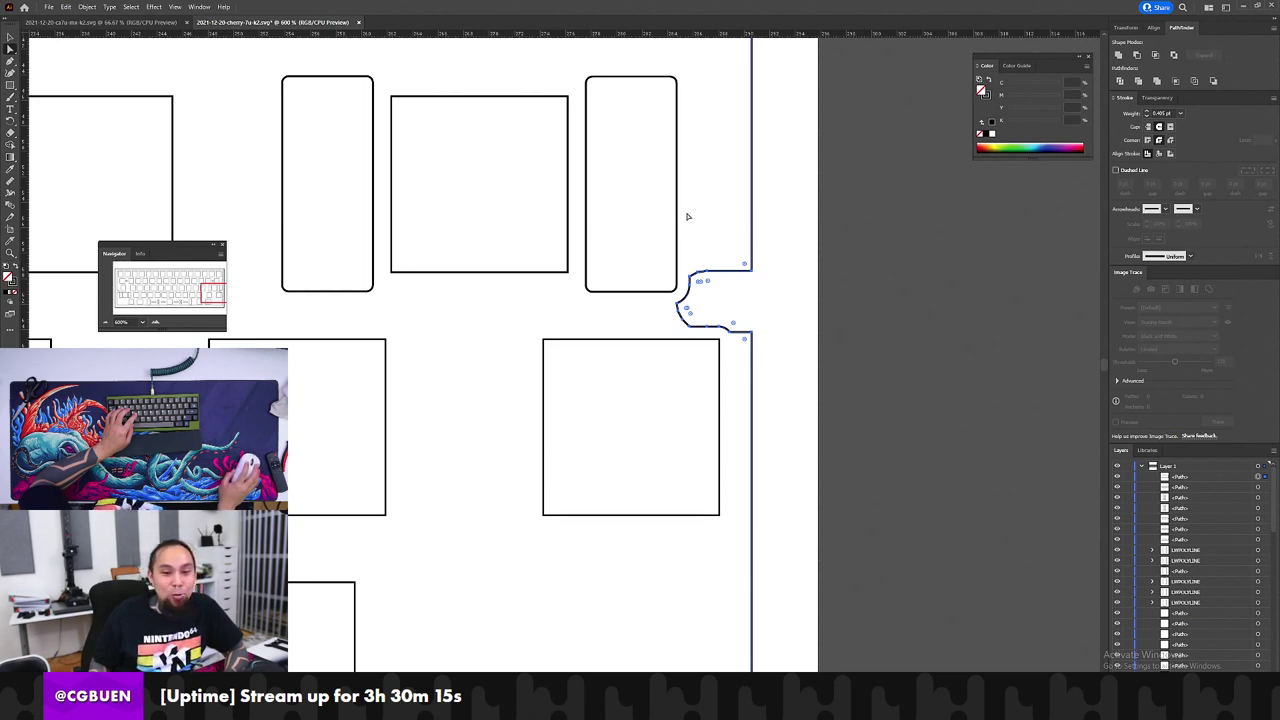
pyautogui.moveTo(701, 73); pyautogui.dragTo(577, 300)
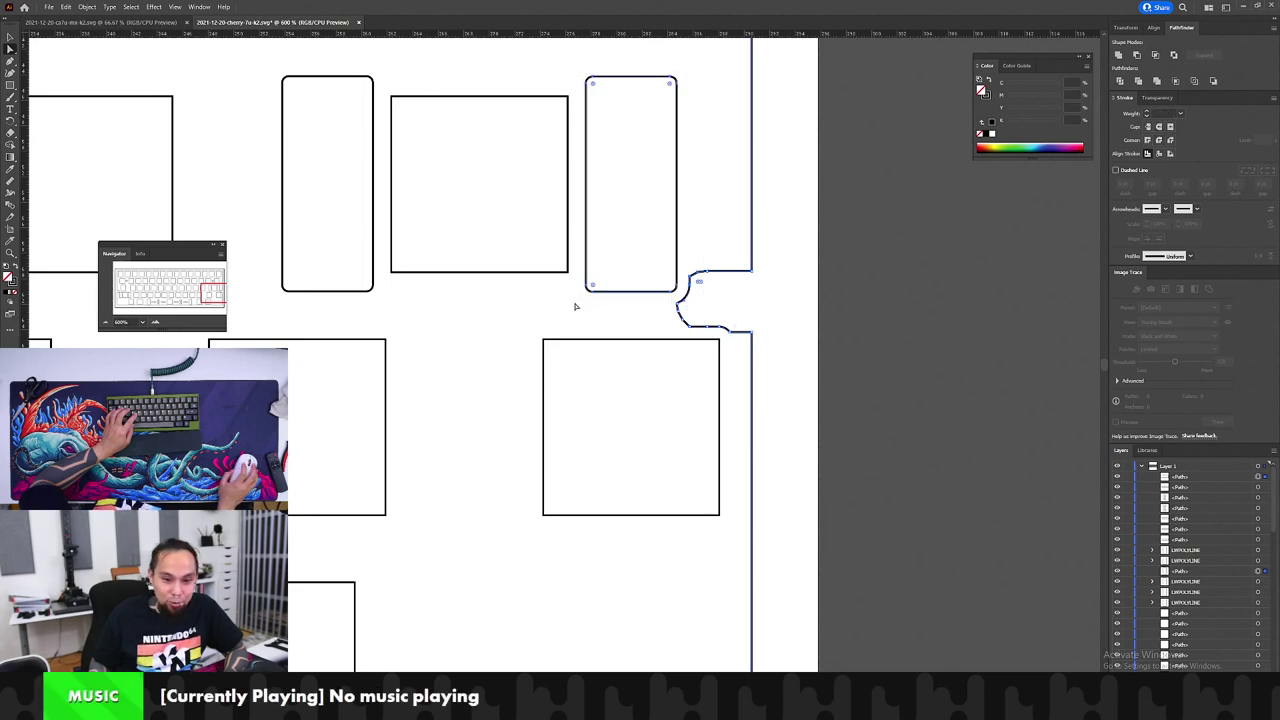
pyautogui.click(426, 323)
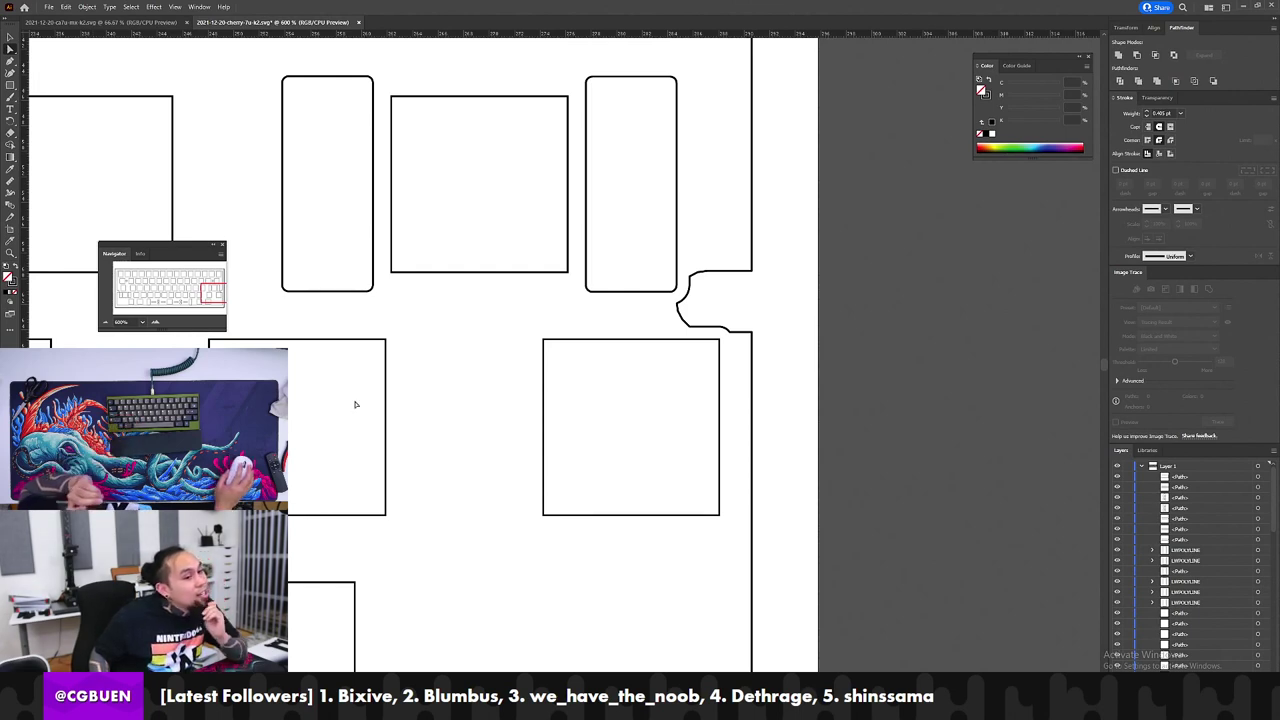
# Step: Examine the whole plate layout at 150% zoom, with the Navigator moved clear of the cutouts
pyautogui.press('z')
pyautogui.keyDown('alt'); pyautogui.click(429, 331); pyautogui.keyUp('alt')
pyautogui.keyDown('alt'); pyautogui.click(429, 329); pyautogui.keyUp('alt')
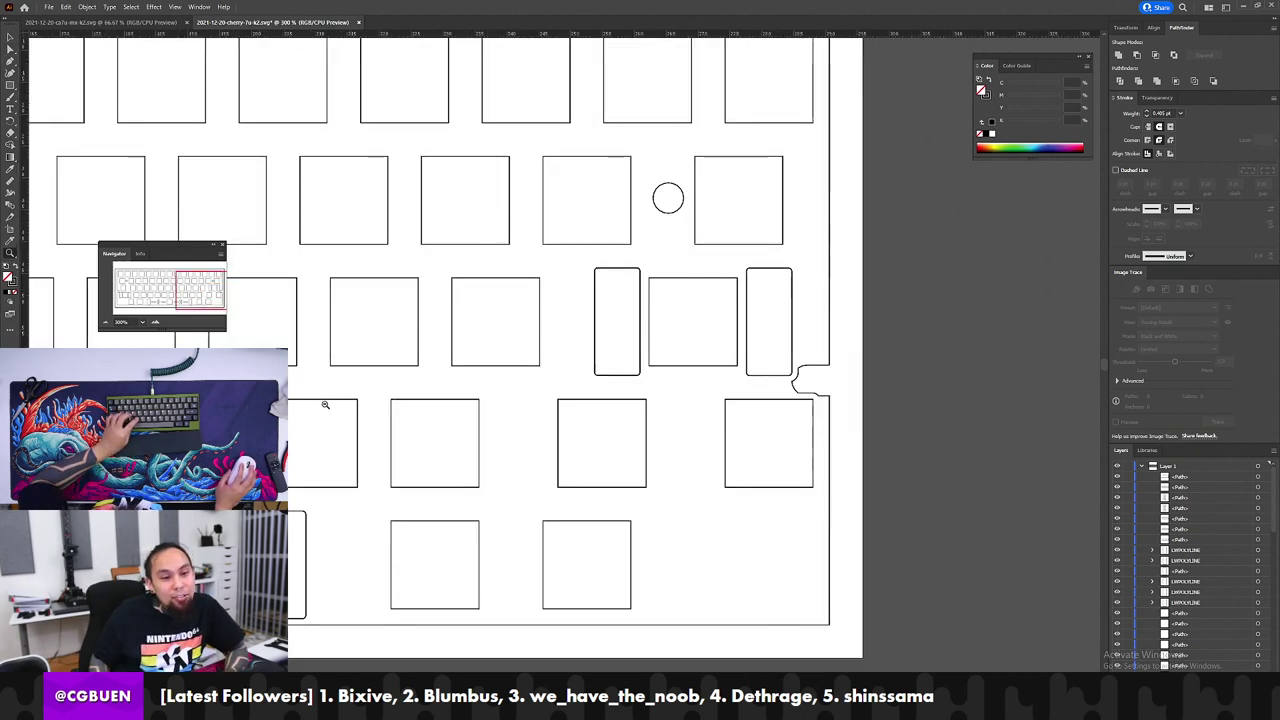
pyautogui.moveTo(358, 400); pyautogui.dragTo(340, 421)
pyautogui.hotkey('alt', 'Tab')
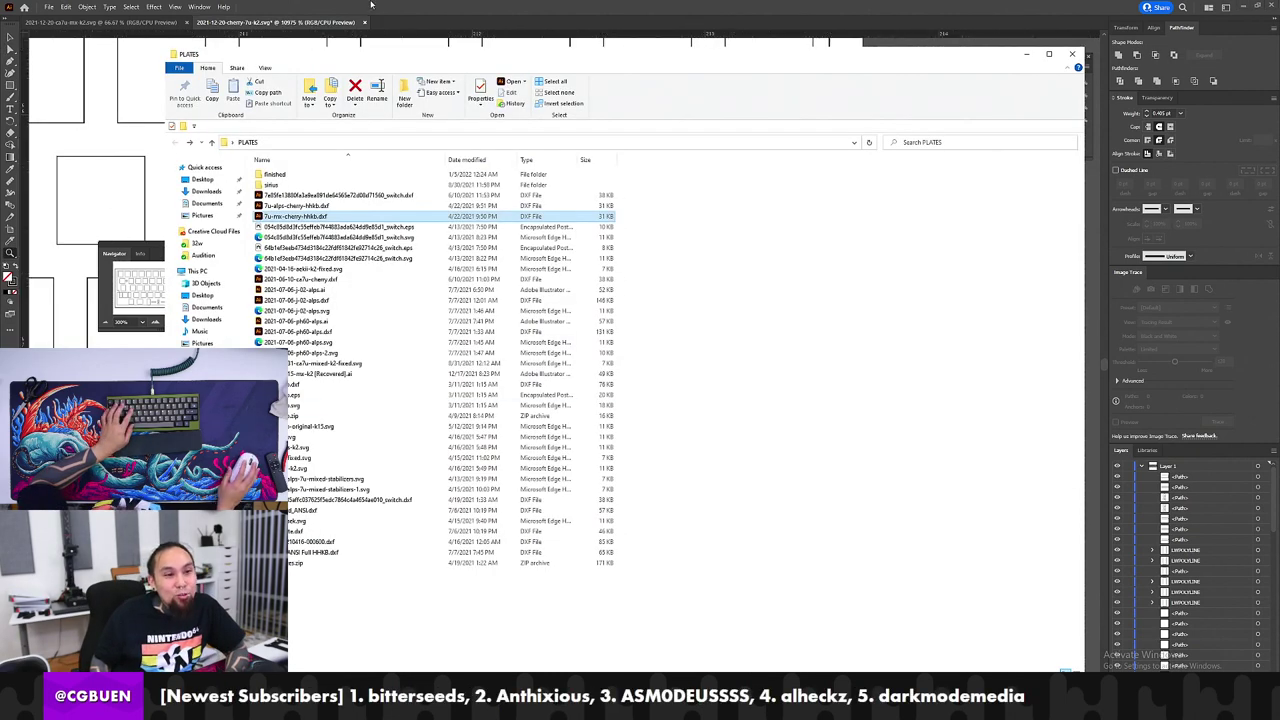
pyautogui.hotkey('alt', 'Tab')
pyautogui.hotkey('ctrl', '-')
pyautogui.hotkey('ctrl', '-')
pyautogui.hotkey('ctrl', '-')
pyautogui.hotkey('ctrl', '-')
pyautogui.hotkey('ctrl', '-')
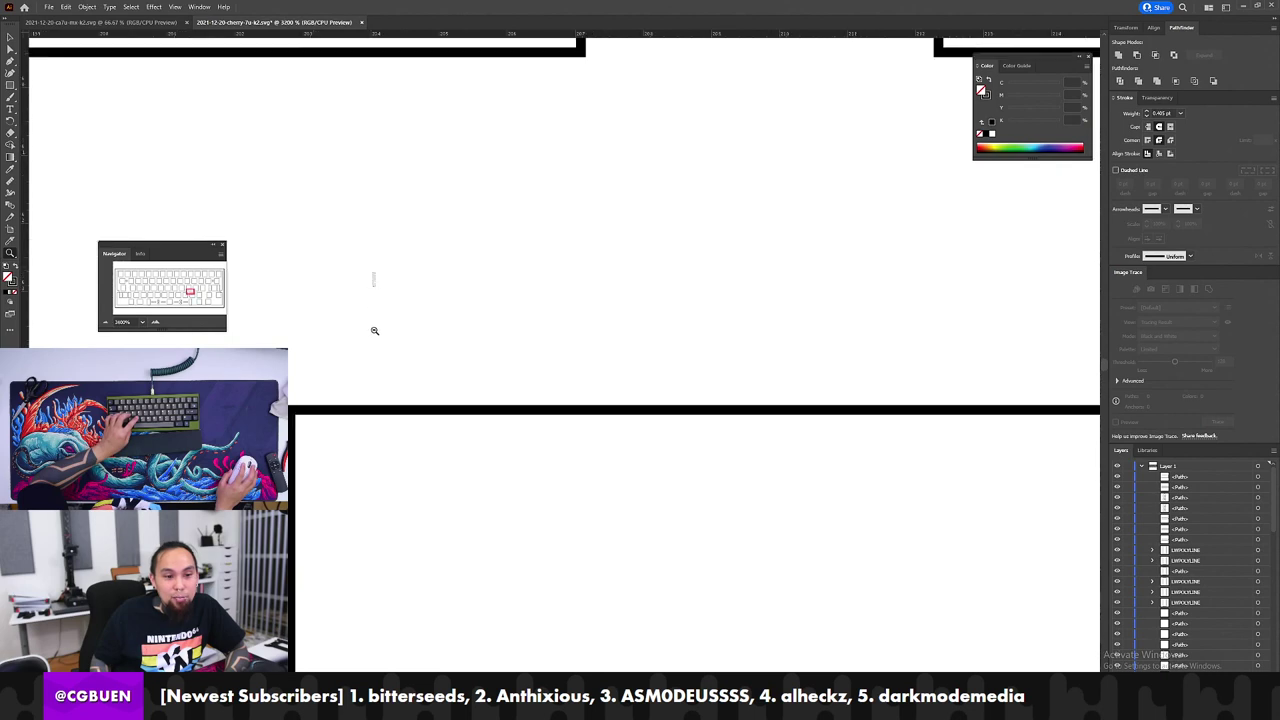
pyautogui.hotkey('ctrl', '-')
pyautogui.hotkey('ctrl', '-')
pyautogui.hotkey('ctrl', '-')
pyautogui.hotkey('ctrl', '-')
pyautogui.hotkey('ctrl', '-')
pyautogui.hotkey('ctrl', '-')
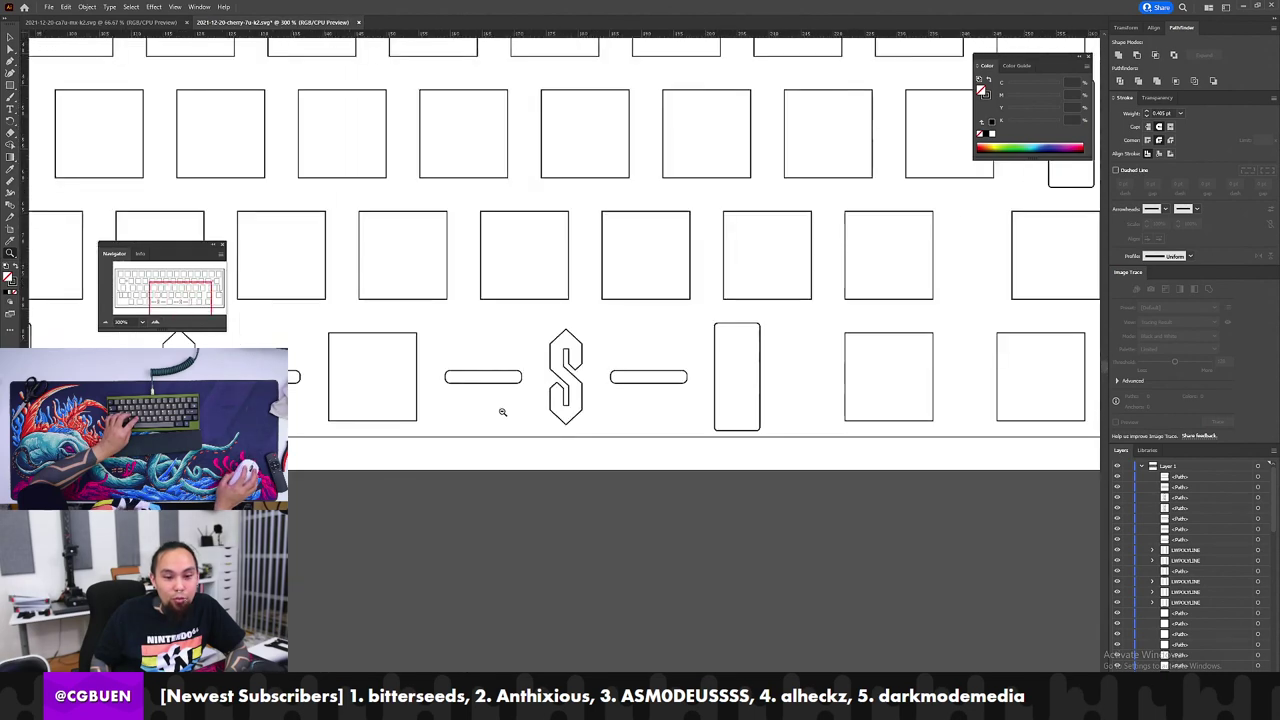
pyautogui.keyDown('alt'); pyautogui.click(524, 313); pyautogui.keyUp('alt')
pyautogui.moveTo(570, 308); pyautogui.dragTo(616, 421)
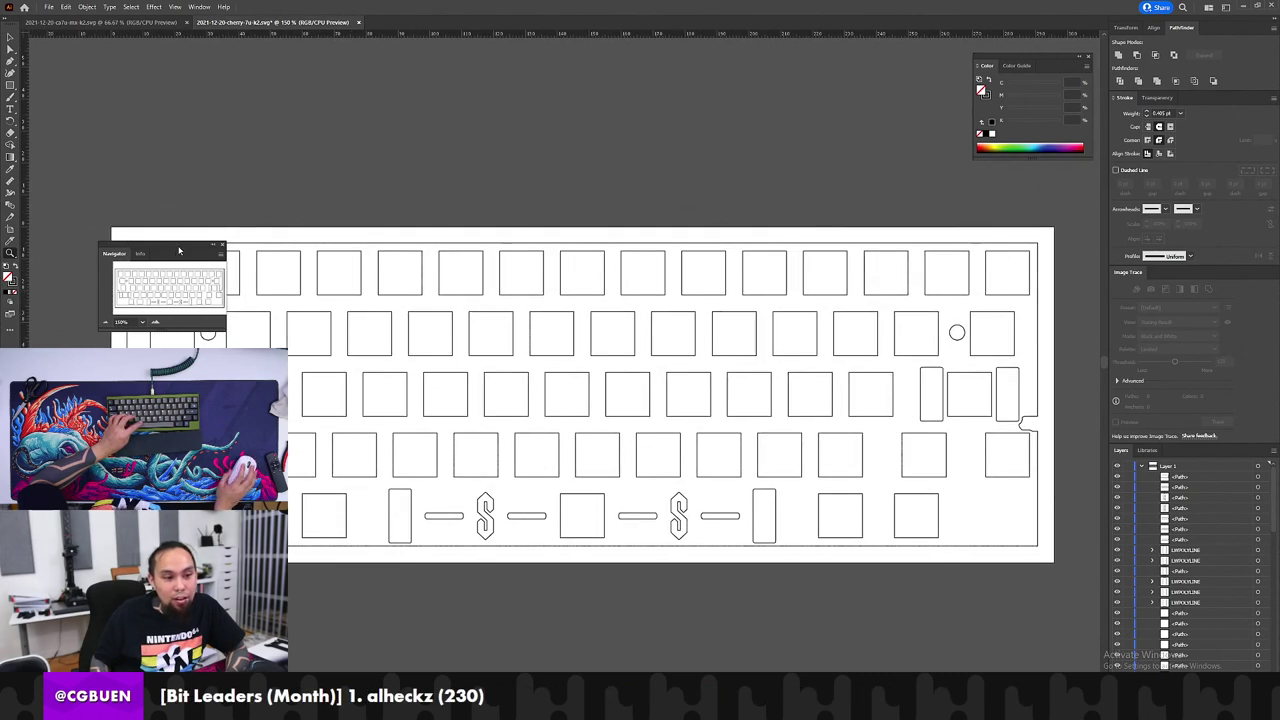
pyautogui.moveTo(179, 250); pyautogui.dragTo(209, 152)
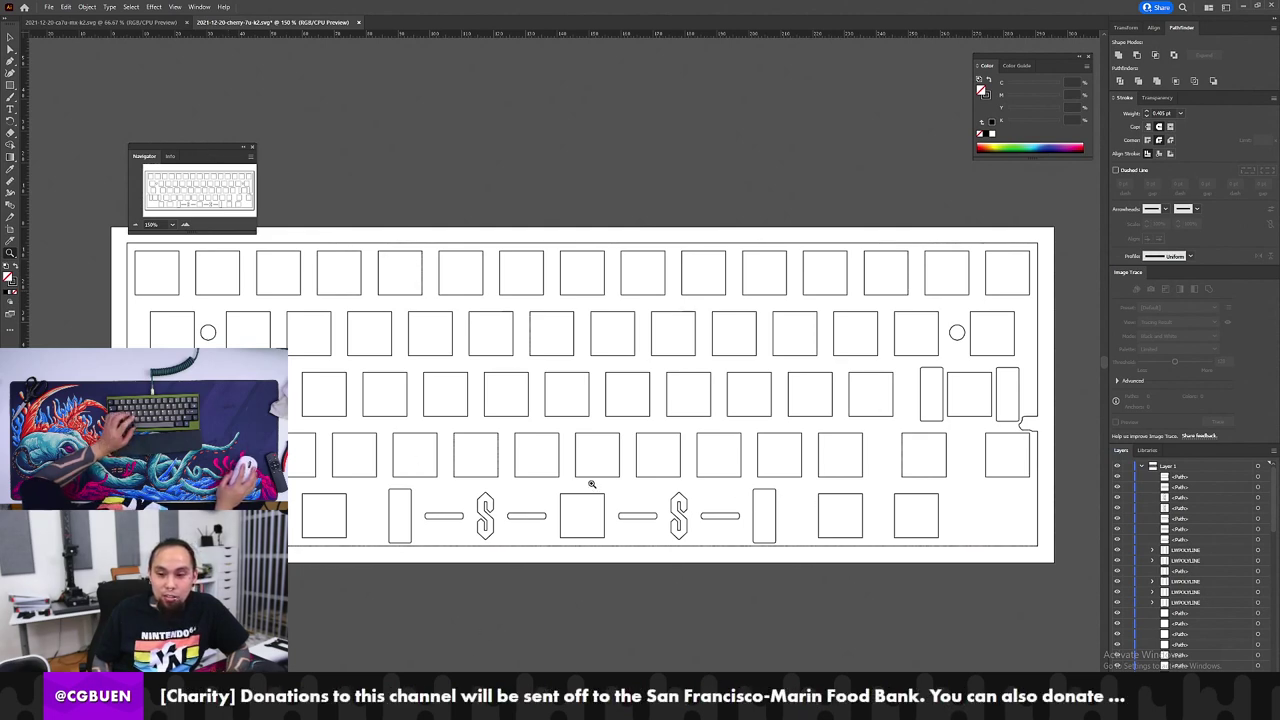
# Step: Check the dimensions of the tall stabilizer cutouts flanking the third-row wide key and at both ends of the bottom-row spacebar section
pyautogui.click(862, 438)
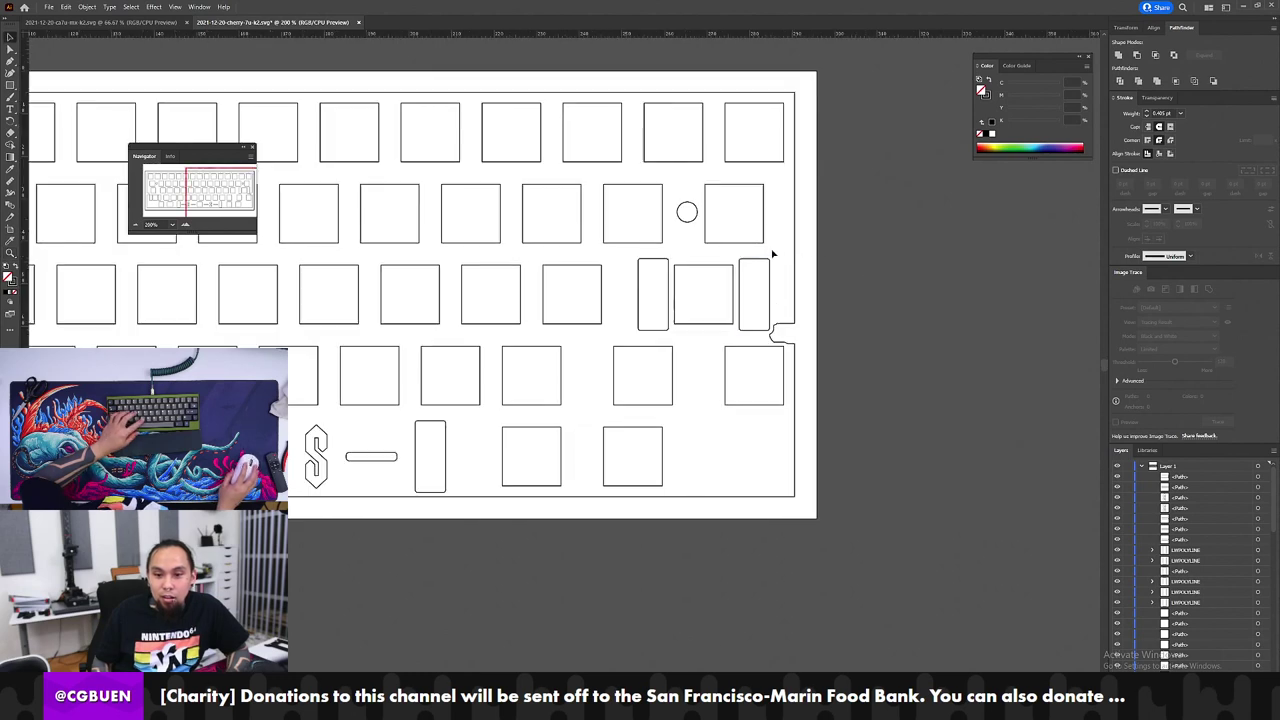
pyautogui.click(741, 275)
pyautogui.click(1125, 28)
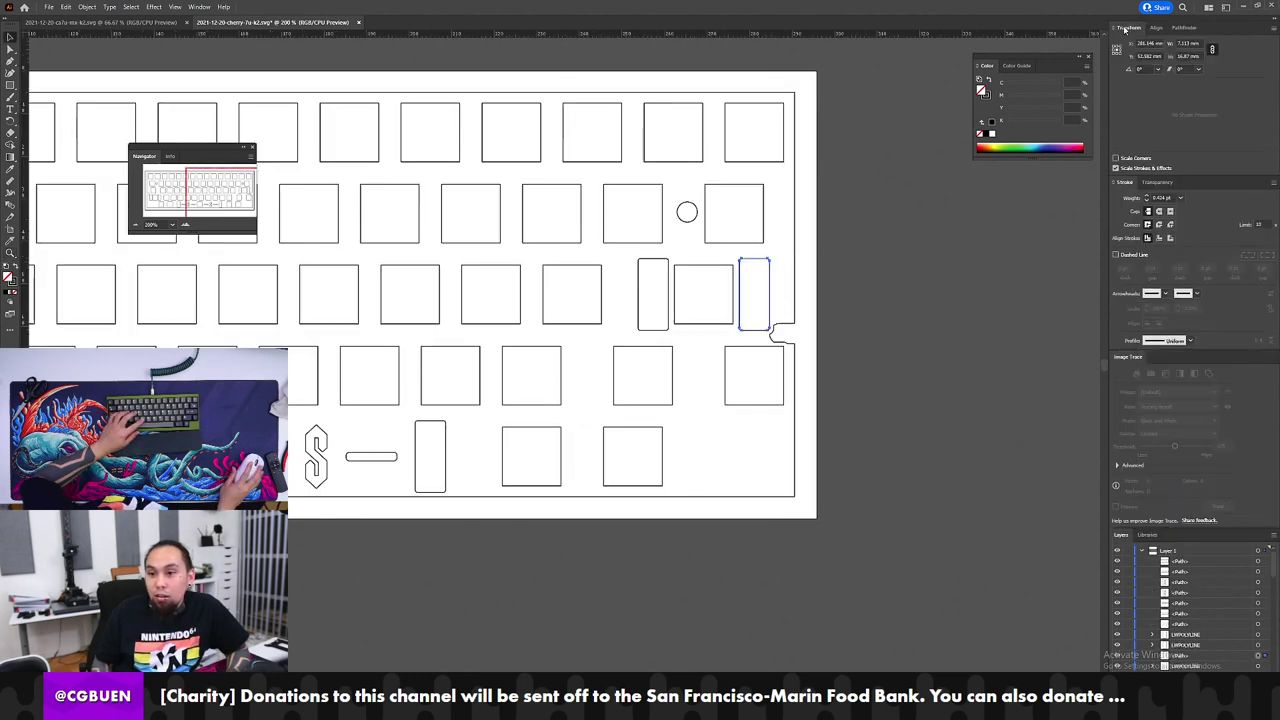
pyautogui.click(663, 258)
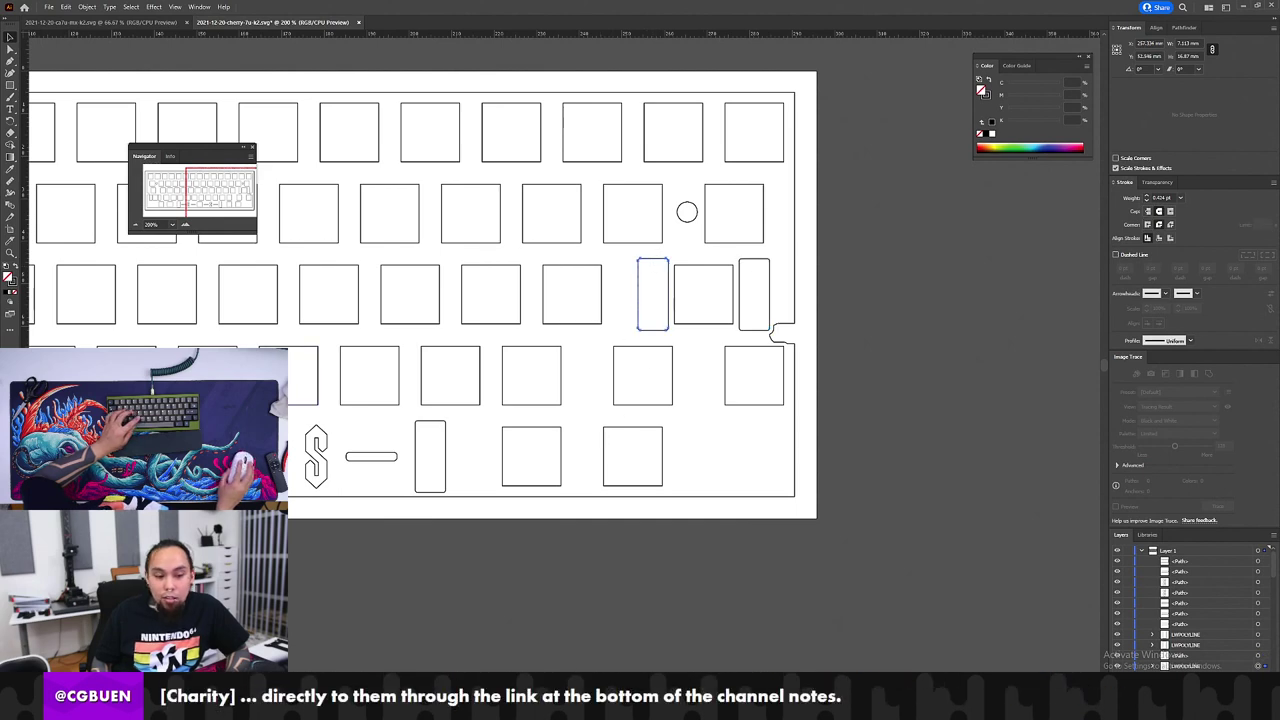
pyautogui.moveTo(307, 402); pyautogui.dragTo(543, 369)
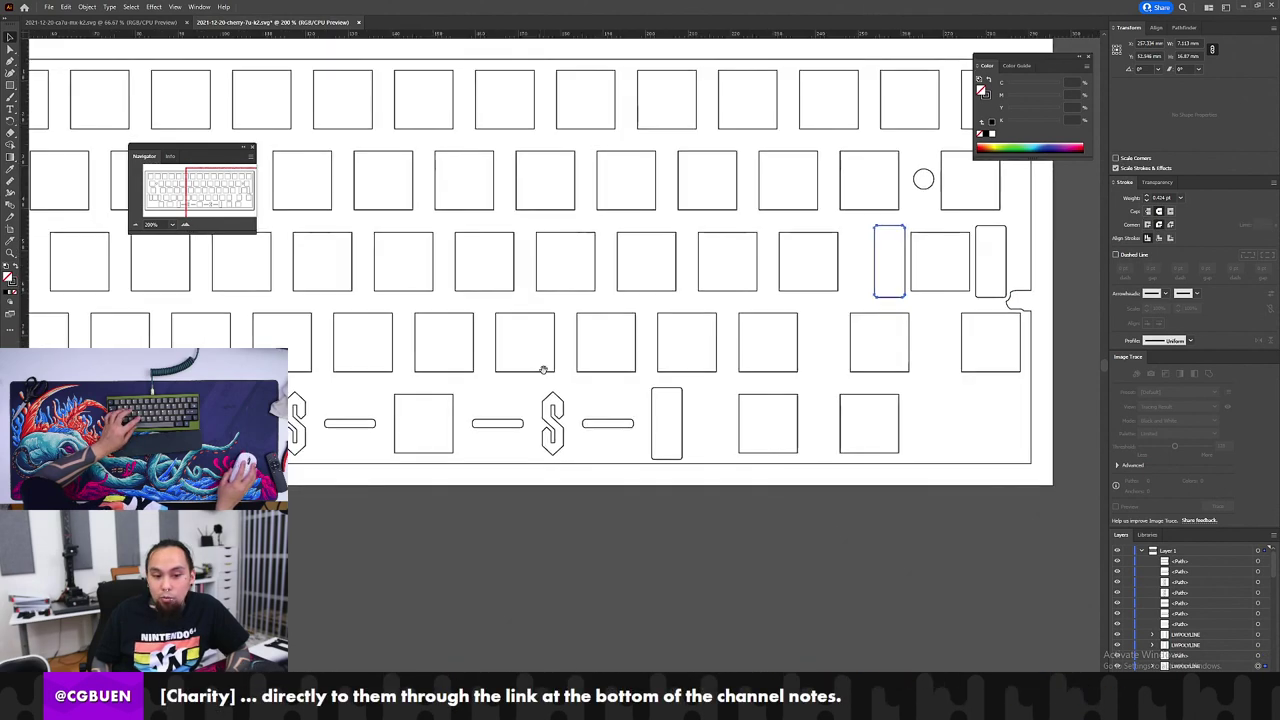
pyautogui.click(663, 408)
pyautogui.moveTo(449, 401); pyautogui.dragTo(623, 371)
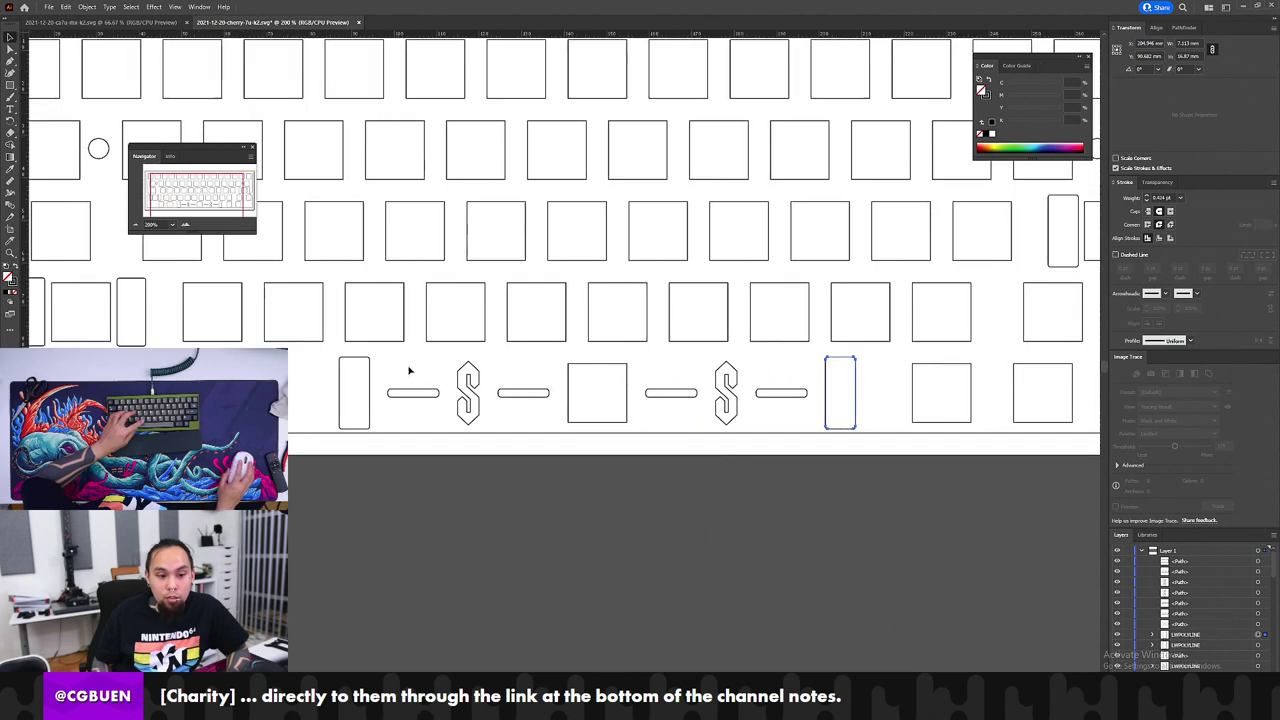
pyautogui.click(355, 371)
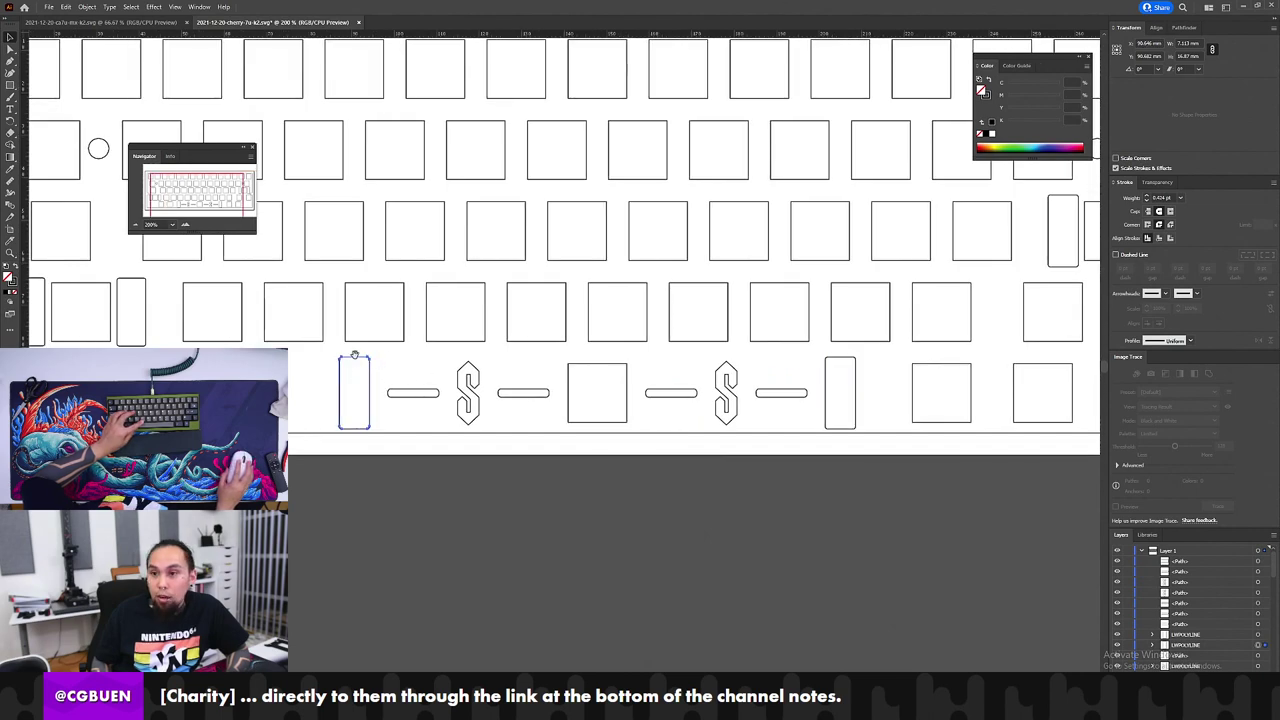
# Step: Select the tall stabilizer cutout below the rounded notch on the plate's left edge and check its dimensions
pyautogui.hscroll(-7, 606, 380)
pyautogui.scroll(1, 606, 380)
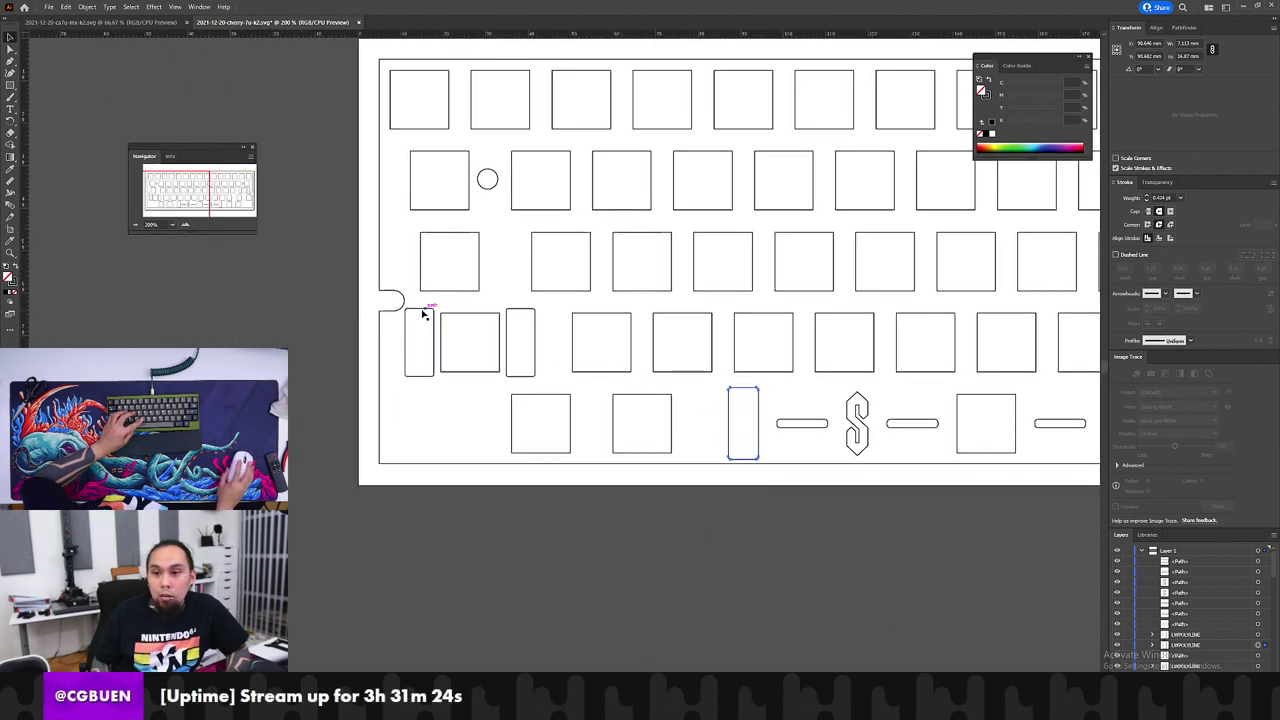
pyautogui.click(415, 318)
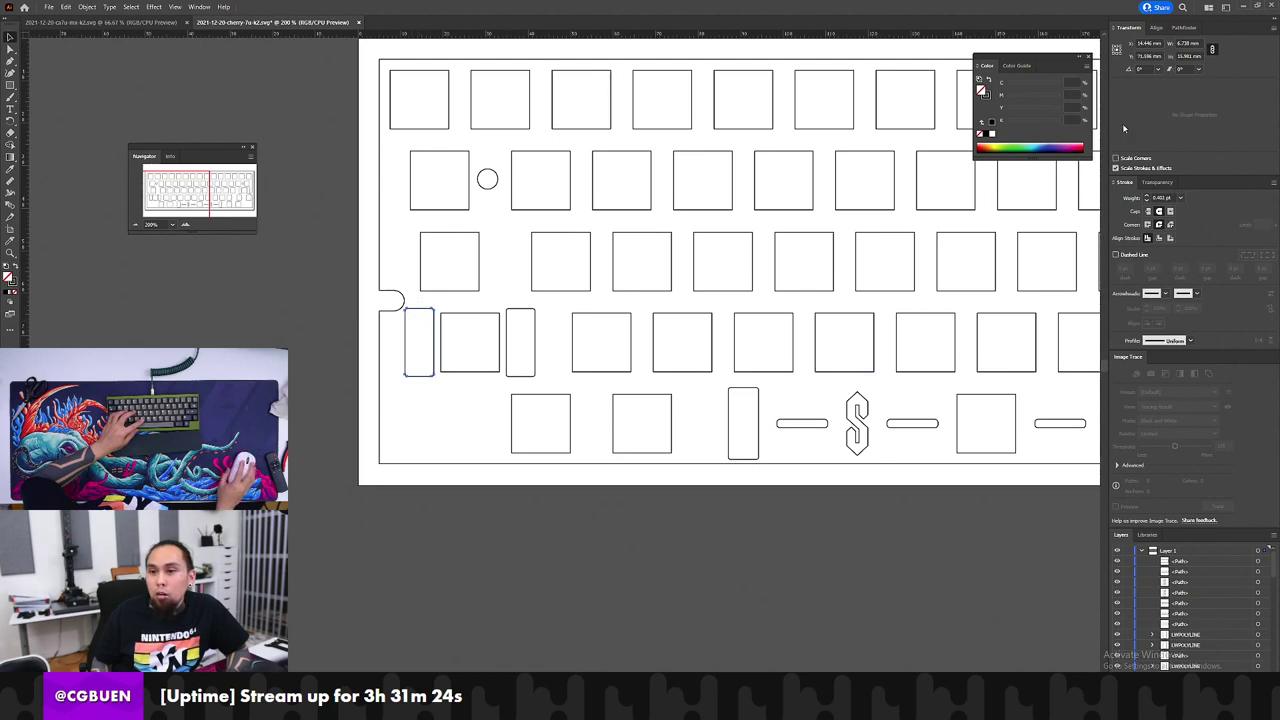
# Step: Scale the selected stabilizer slot beside the plate's left-edge notch proportionally to a height of 16.87 mm
pyautogui.moveTo(1200, 56); pyautogui.dragTo(1136, 69)
pyautogui.write('16.96')
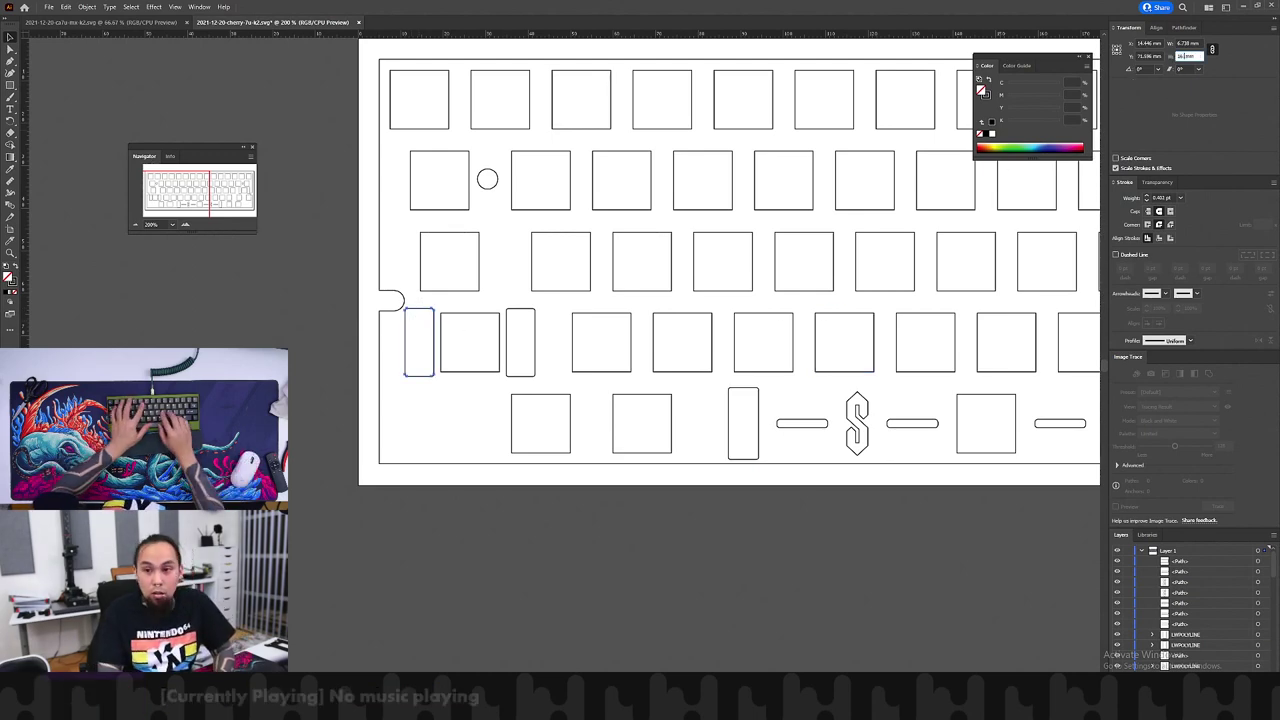
pyautogui.press('Tab')
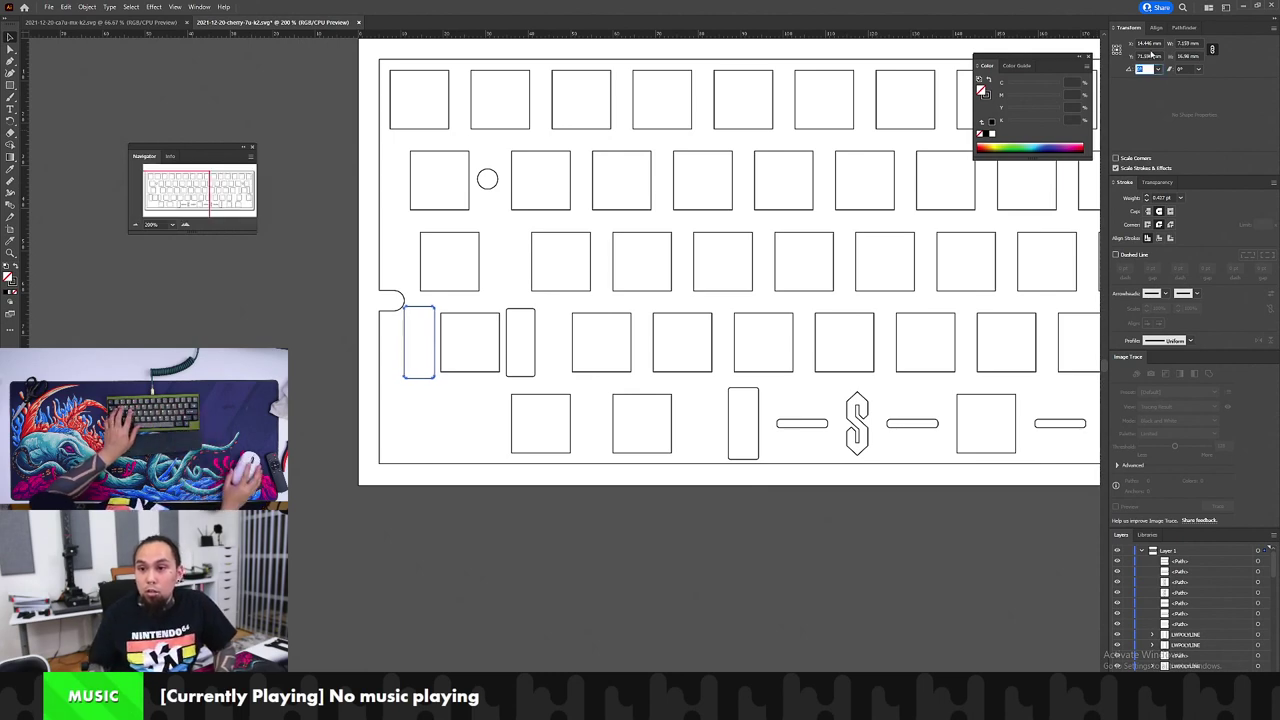
pyautogui.click(1186, 57)
pyautogui.press('BackSpace')
pyautogui.press('BackSpace')
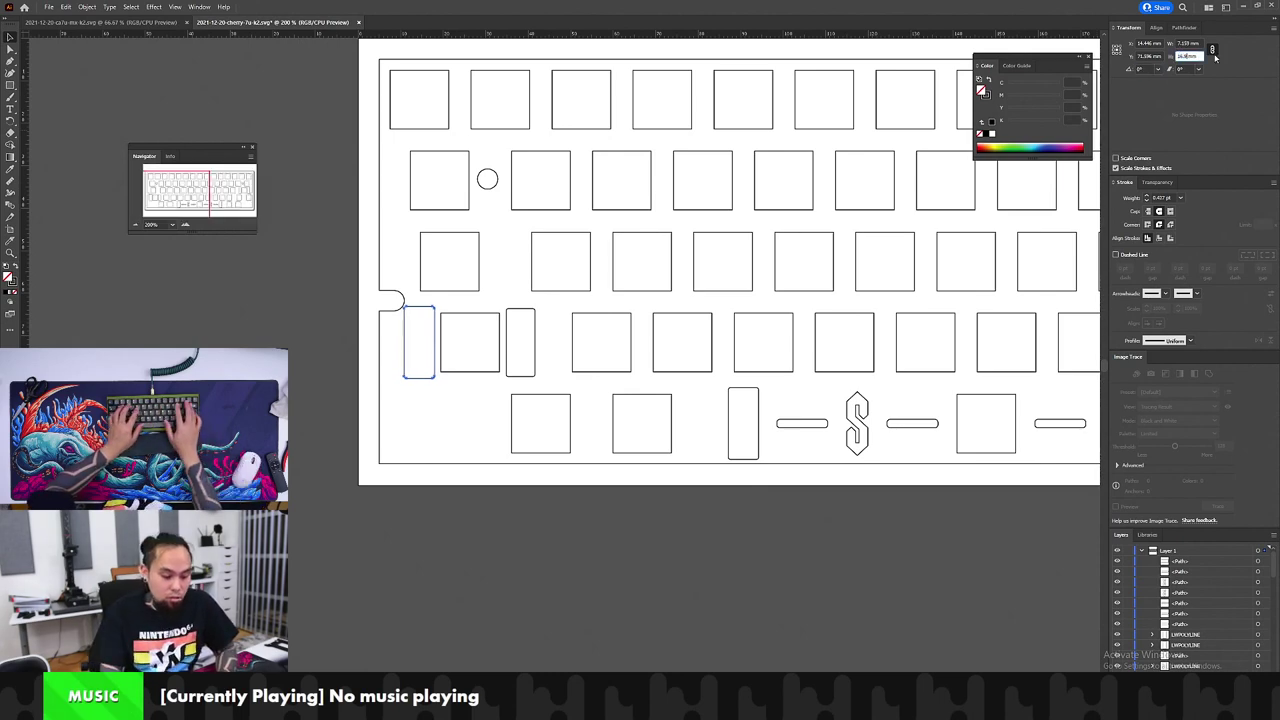
pyautogui.write('87')
pyautogui.press('Tab')
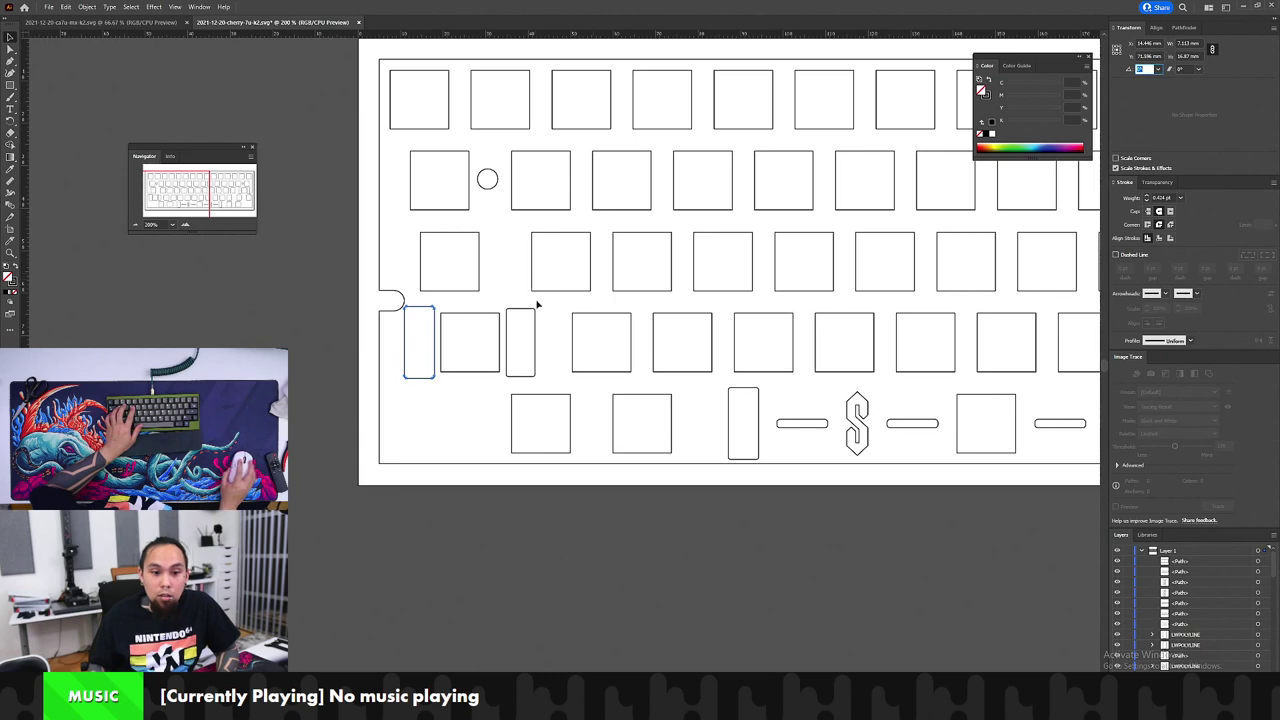
# Step: Scale the matching slot on the other side of the same key cutout proportionally to a height of 16.87 mm
pyautogui.click(517, 337)
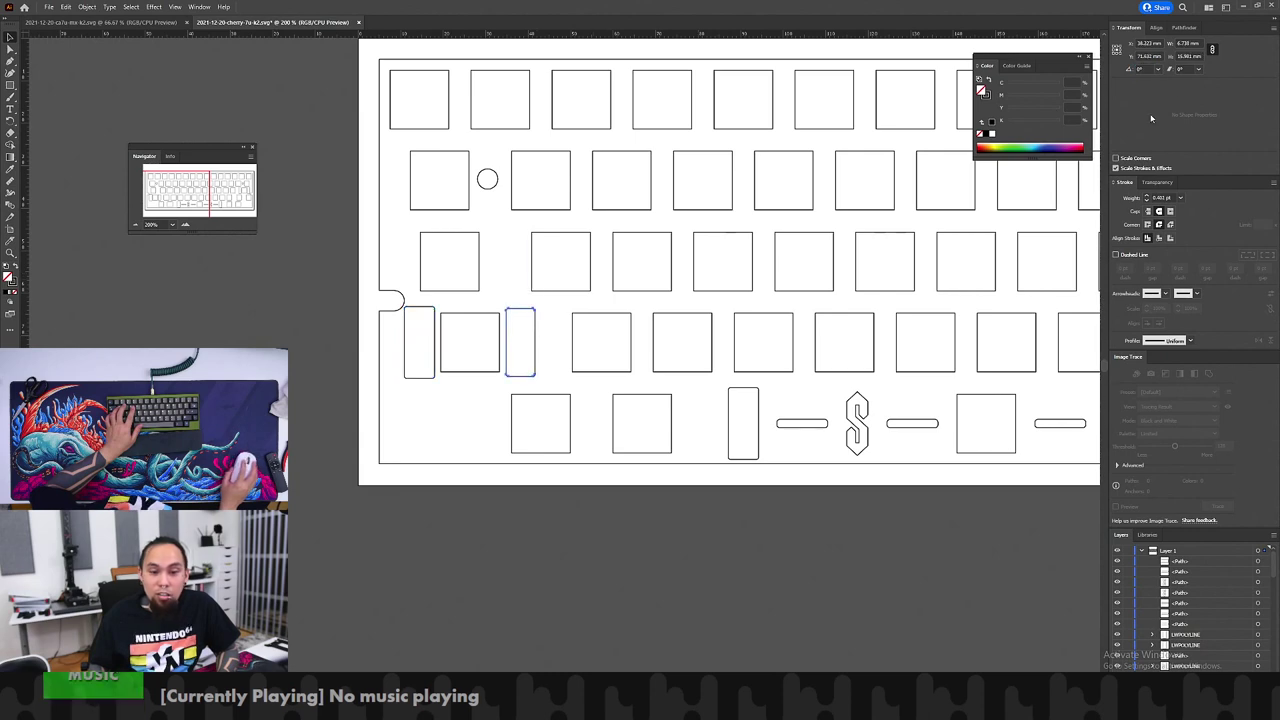
pyautogui.click(1190, 56)
pyautogui.write('16.9')
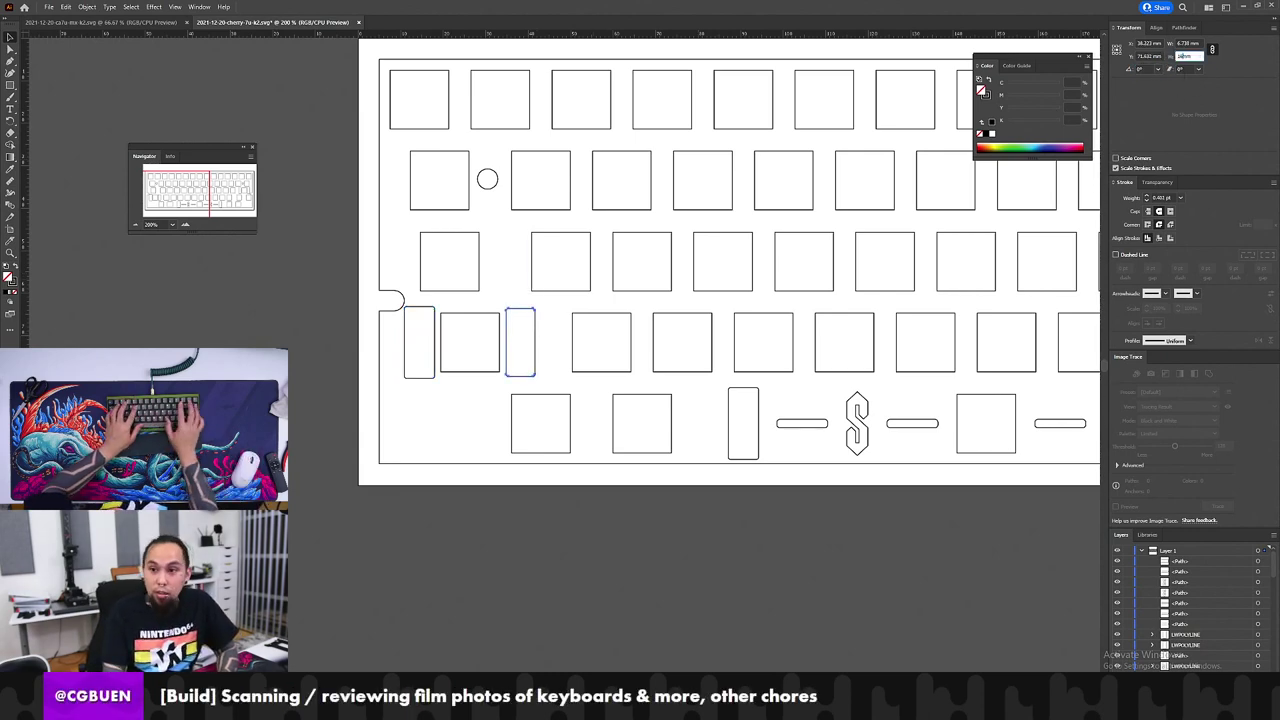
pyautogui.press('Tab')
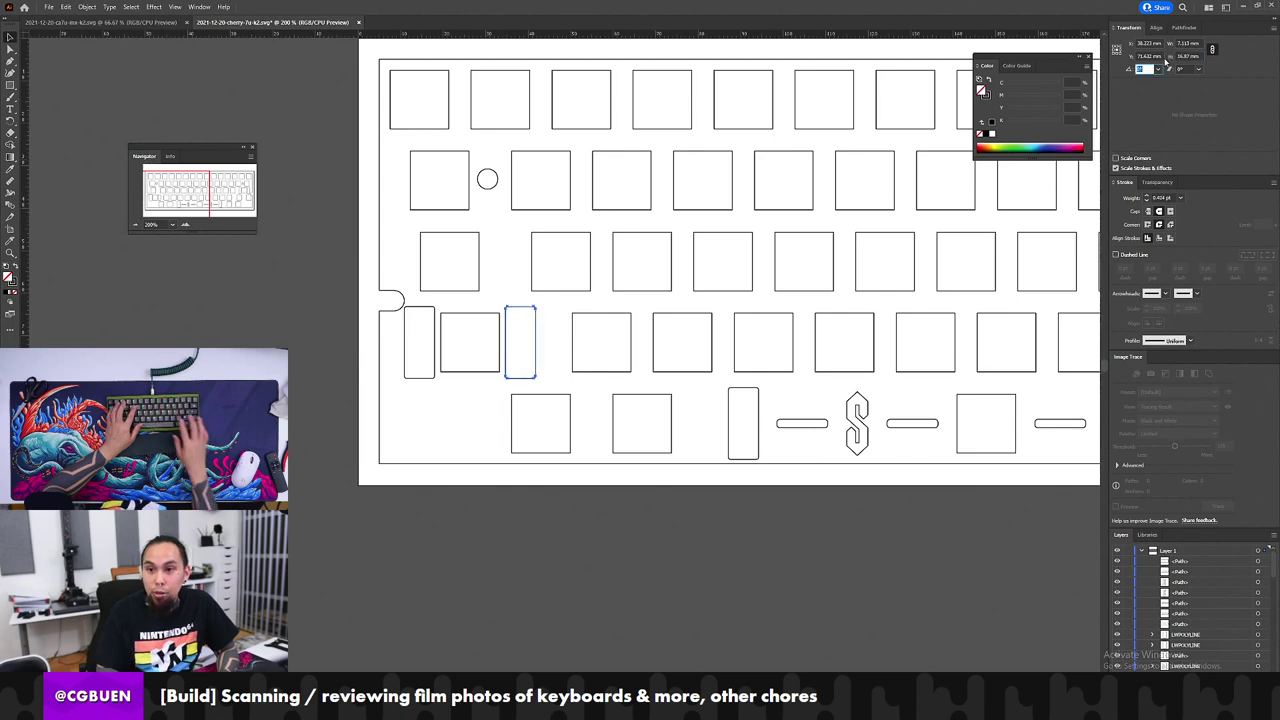
pyautogui.click(562, 313)
# Step: Examine the whole plate layout and the clearance between the leftmost slot and the rounded edge notch
pyautogui.press('z')
pyautogui.keyDown('alt'); pyautogui.click(562, 312); pyautogui.keyUp('alt')
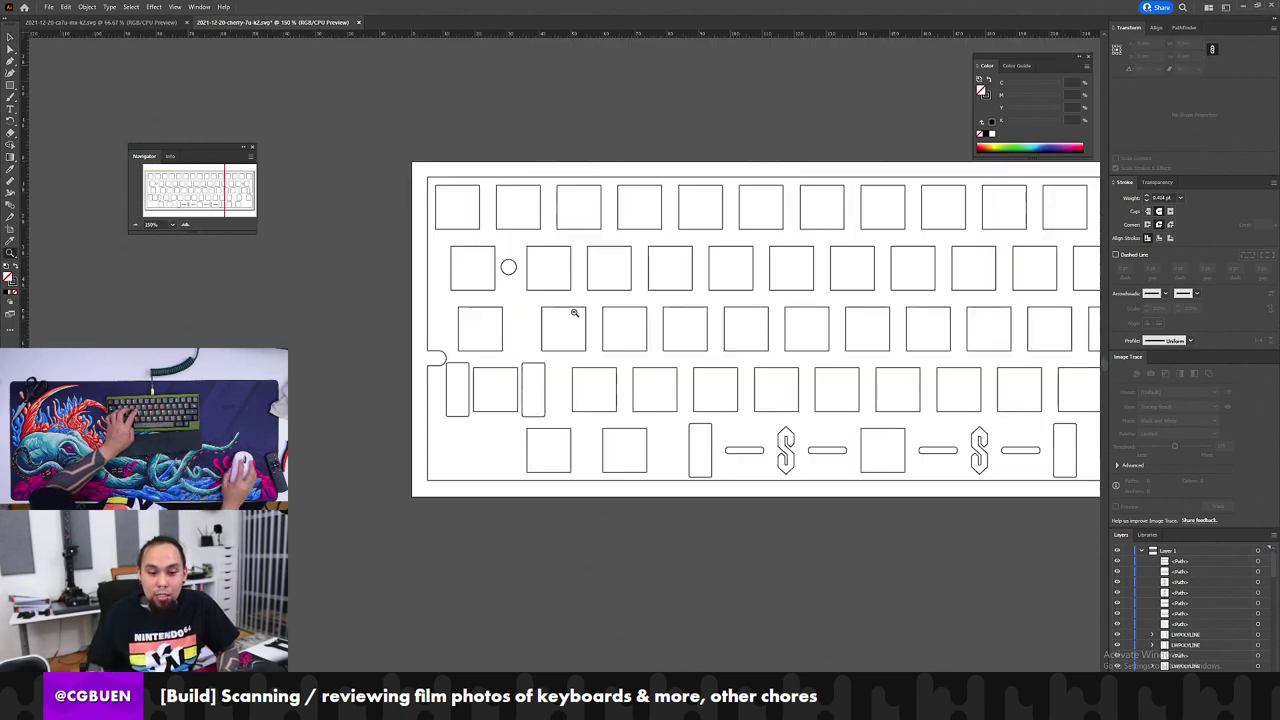
pyautogui.moveTo(890, 346); pyautogui.dragTo(584, 436)
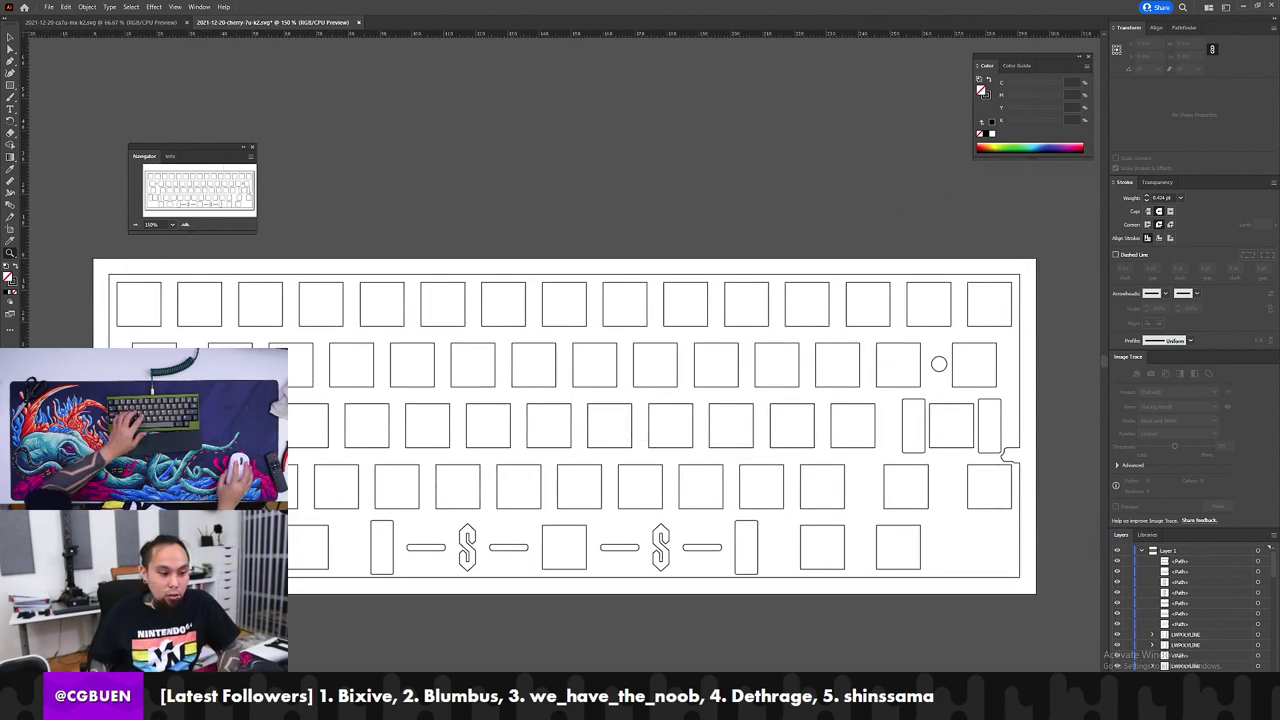
pyautogui.moveTo(584, 436); pyautogui.dragTo(588, 431)
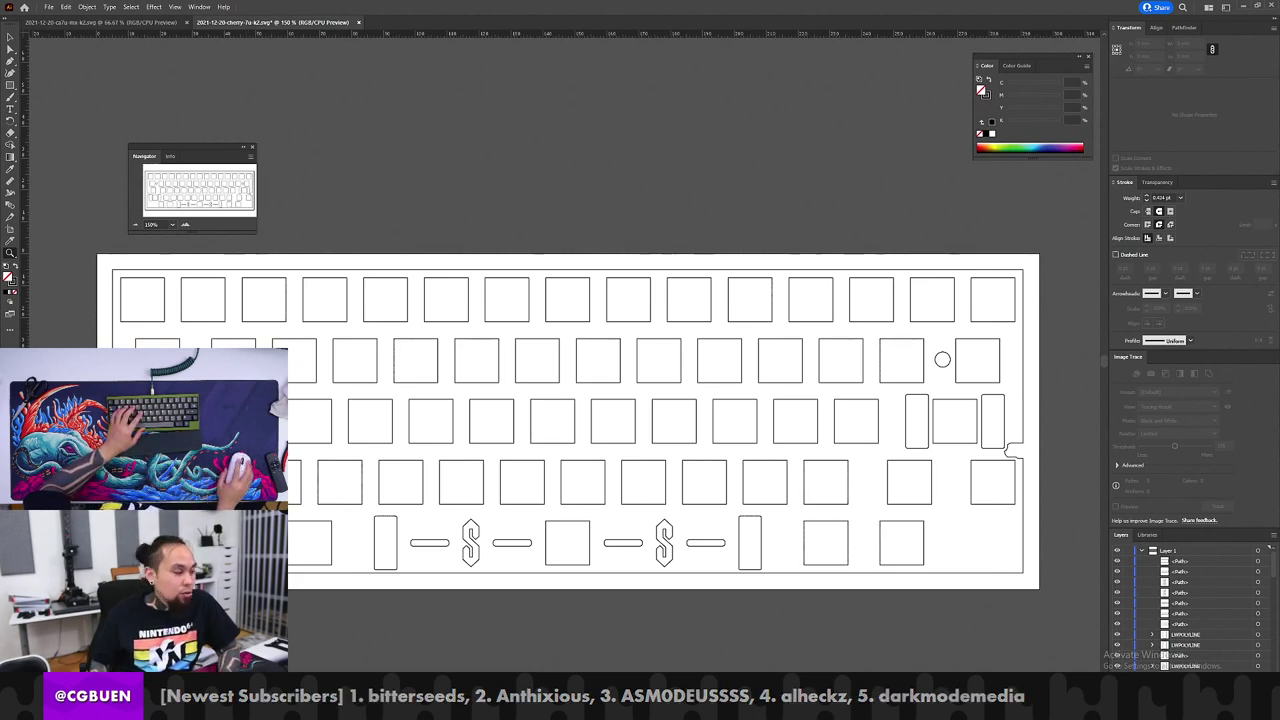
pyautogui.click(681, 349)
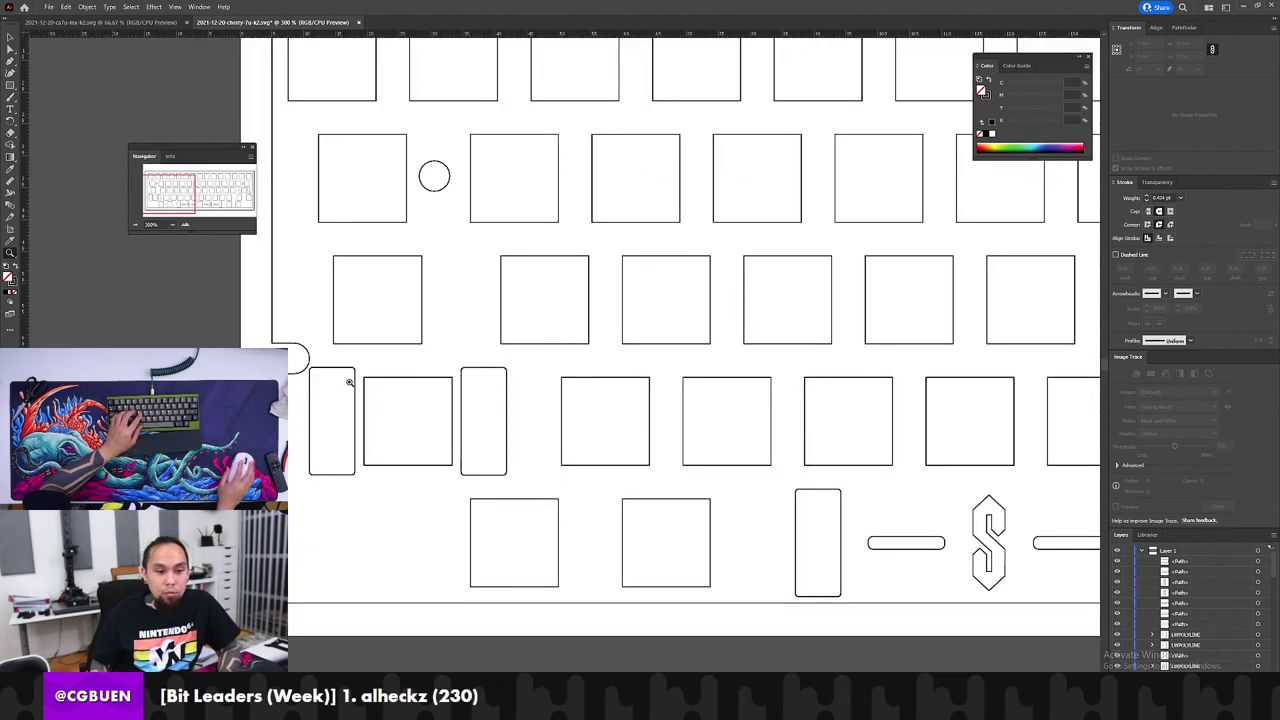
pyautogui.click(349, 382)
pyautogui.press('v')
pyautogui.moveTo(541, 329); pyautogui.dragTo(518, 366)
pyautogui.click(533, 367)
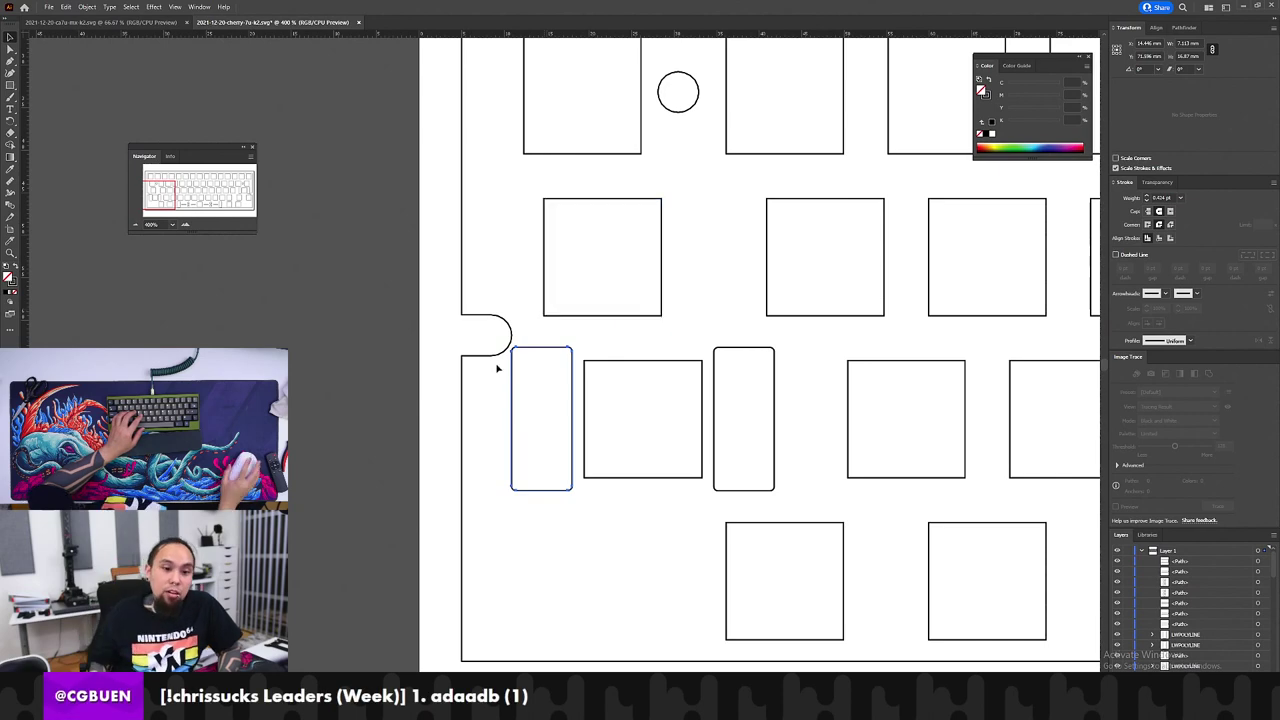
pyautogui.click(189, 6)
pyautogui.click(163, 6)
pyautogui.press('z')
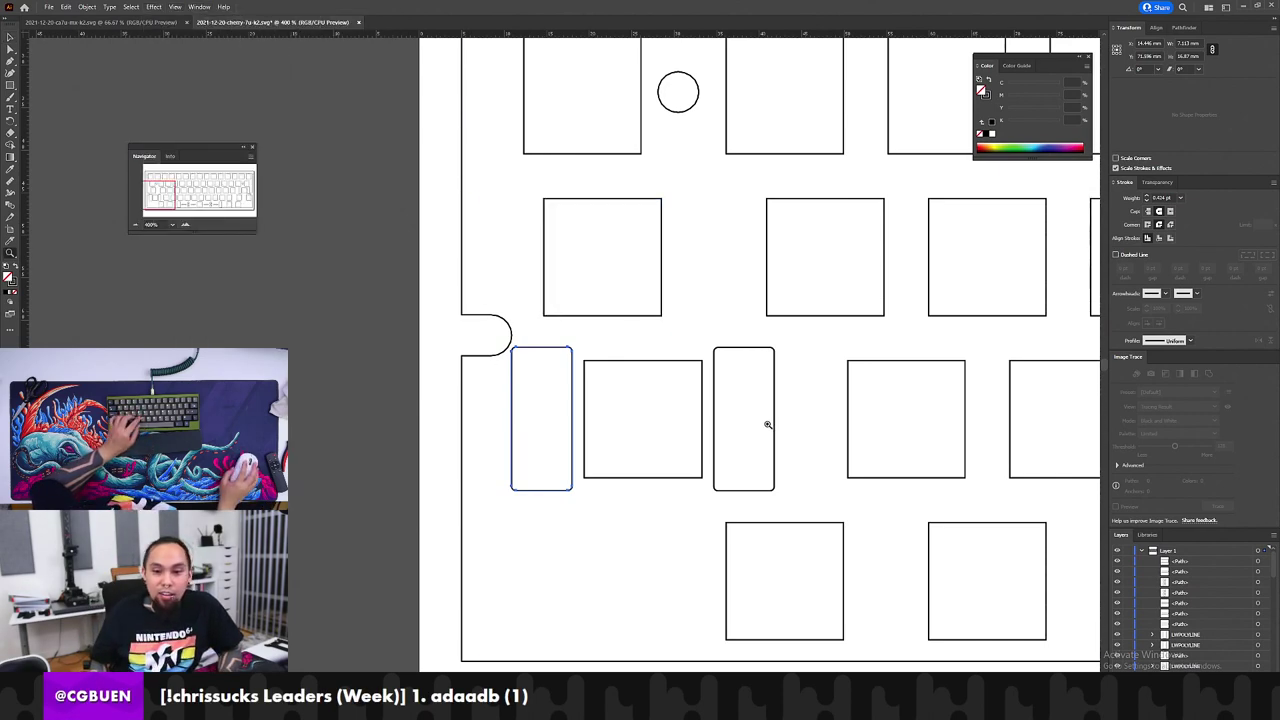
pyautogui.keyDown('alt'); pyautogui.click(782, 416); pyautogui.keyUp('alt')
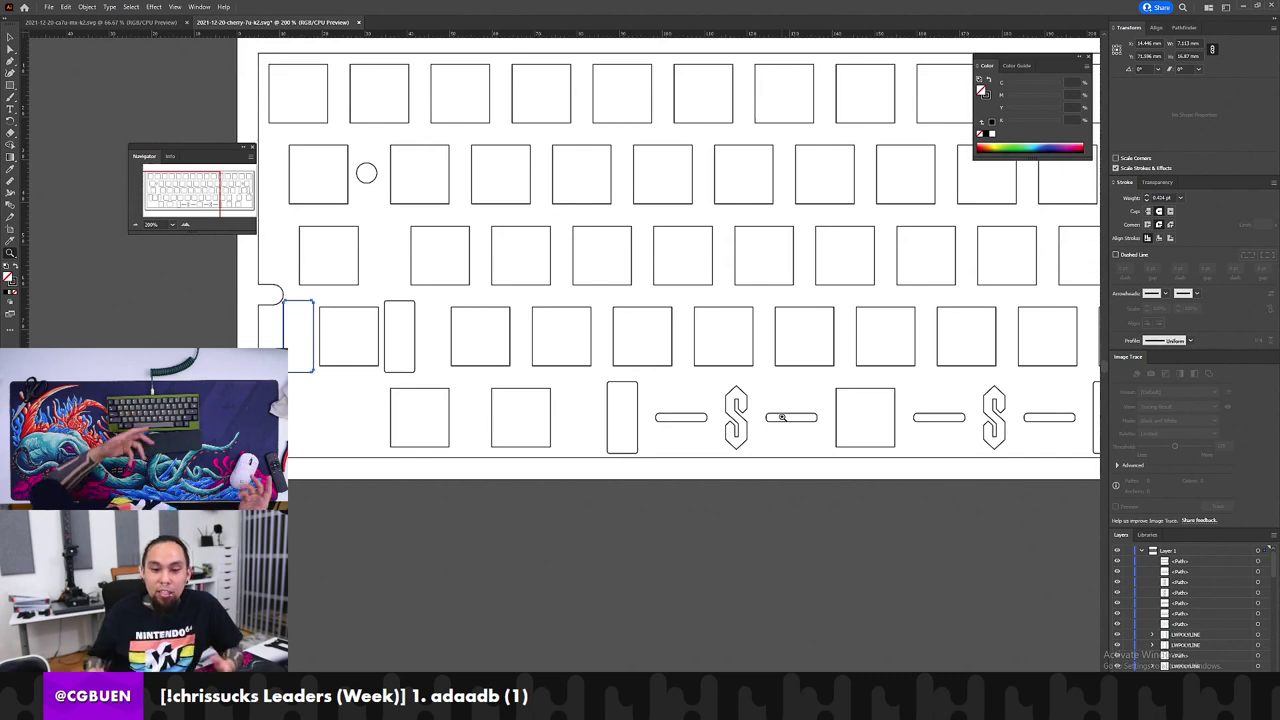
pyautogui.moveTo(785, 400); pyautogui.dragTo(578, 511)
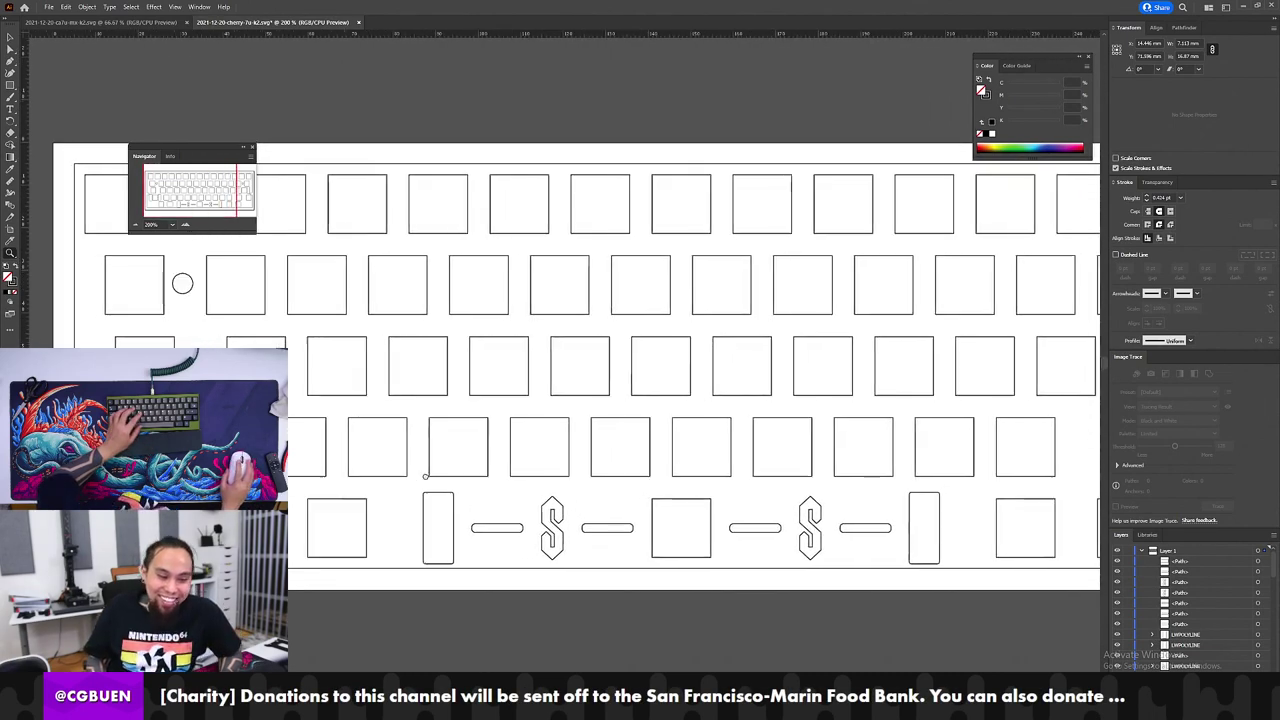
pyautogui.moveTo(337, 478); pyautogui.dragTo(559, 458)
pyautogui.click(324, 398)
pyautogui.click(626, 389)
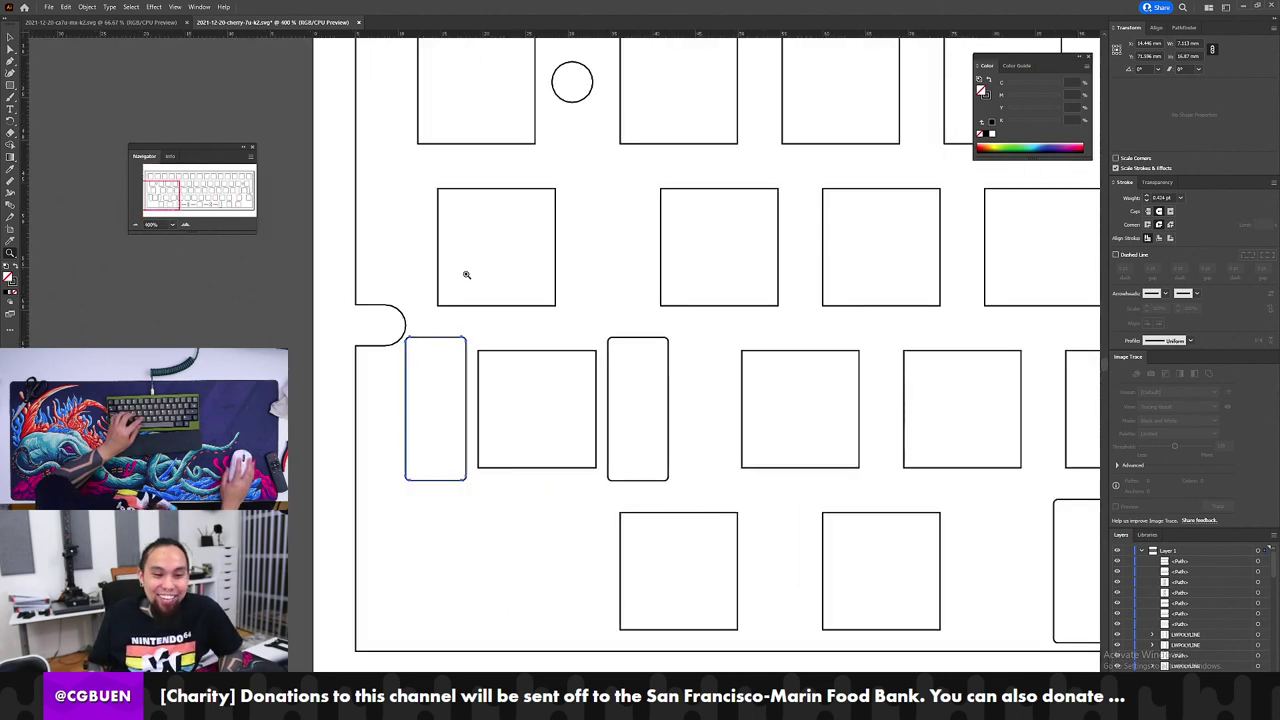
# Step: Align the leftmost slot's stroke to the outside and set its weight to 2.835 pt
pyautogui.click(453, 357)
pyautogui.click(1170, 238)
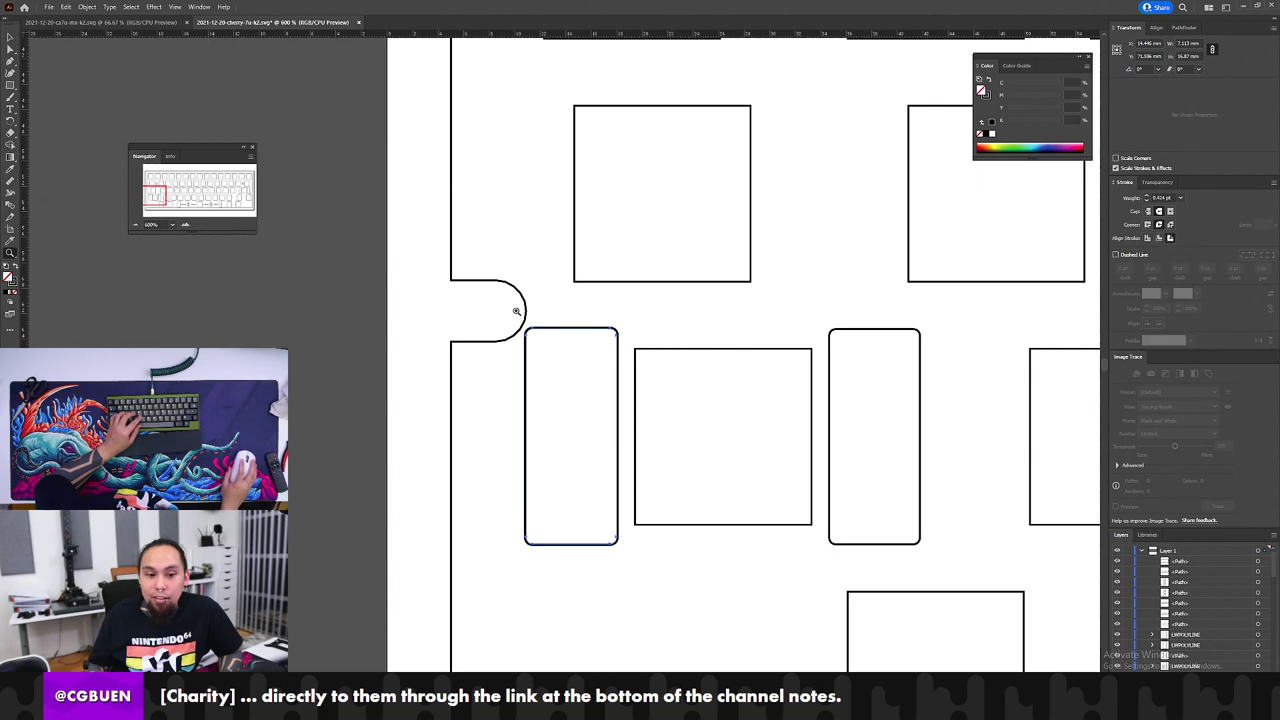
pyautogui.press('v')
pyautogui.moveTo(591, 313); pyautogui.dragTo(510, 420)
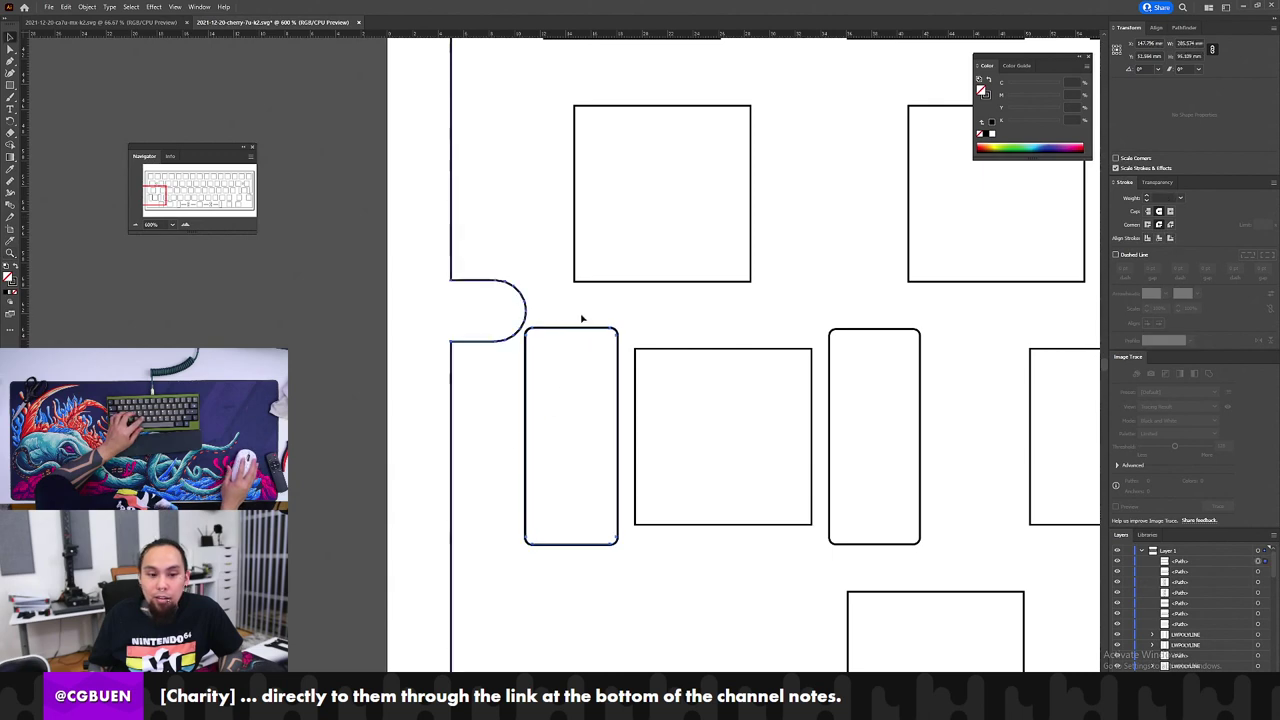
pyautogui.moveTo(582, 318); pyautogui.dragTo(586, 374)
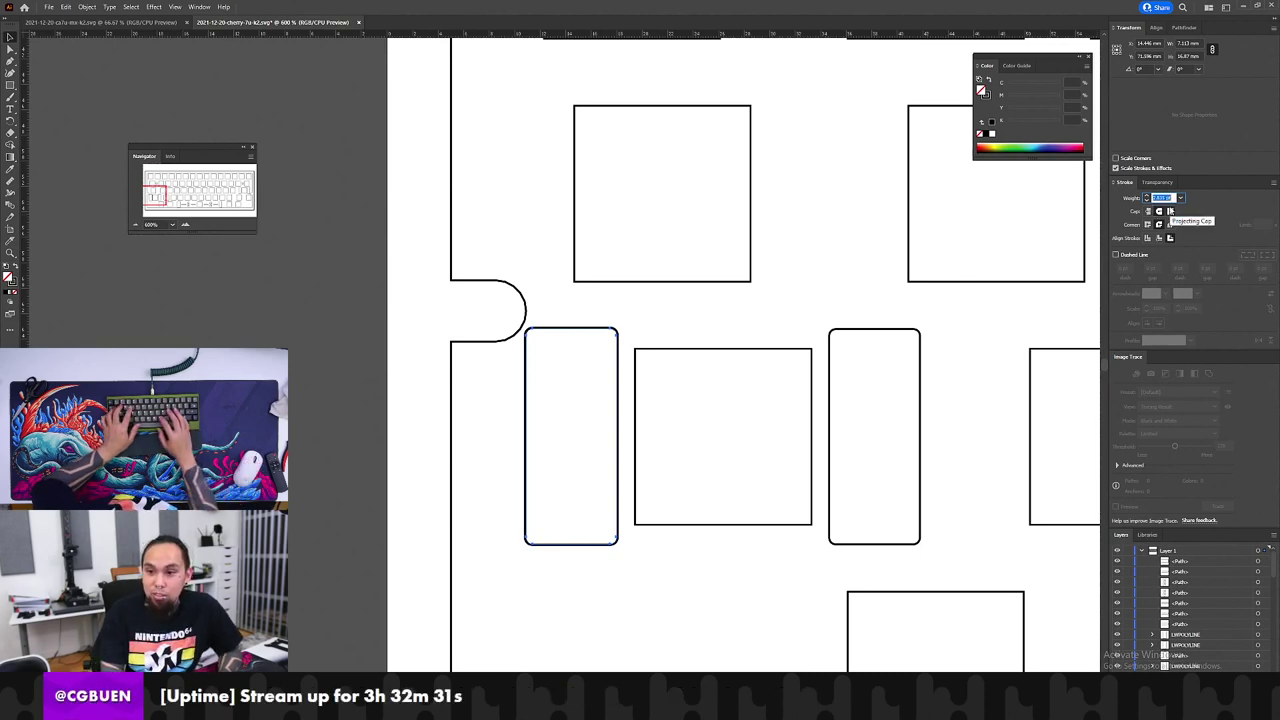
pyautogui.write('2')
pyautogui.press('Return')
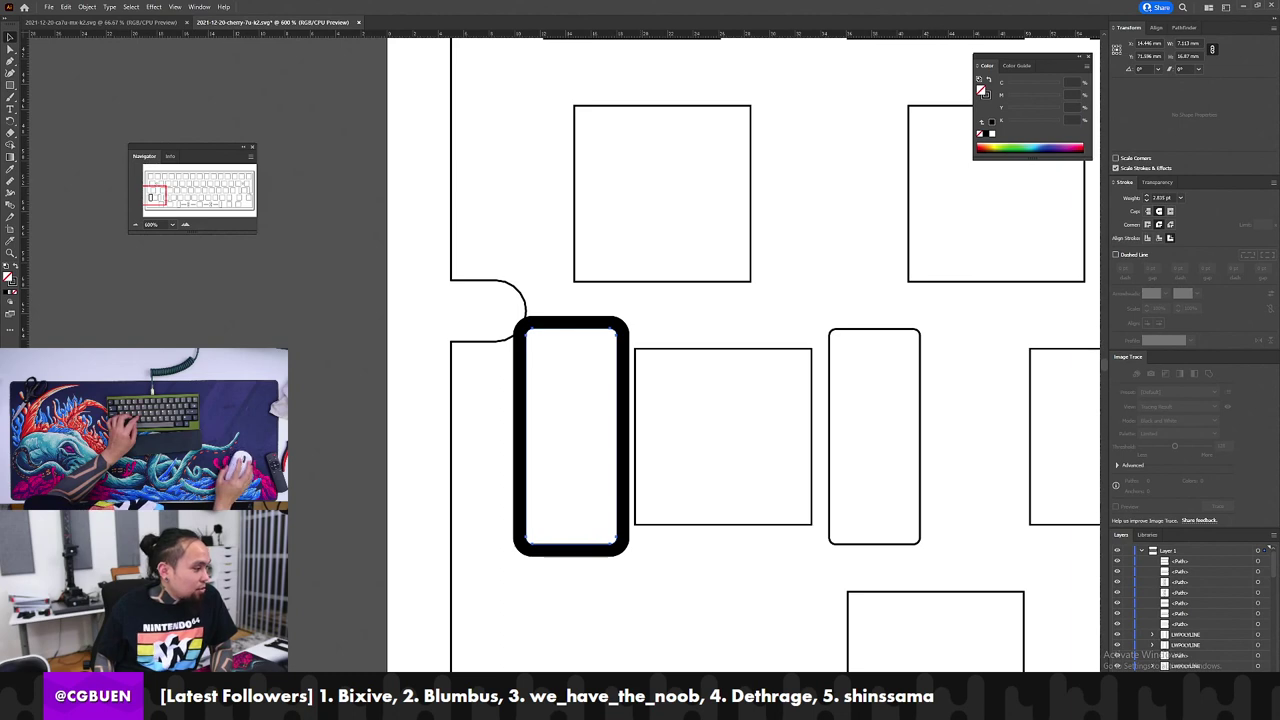
# Step: Examine how the leftmost slot's thick outline sits against the edge notch and compare it with the other slots and cutouts across the plate
pyautogui.press('z')
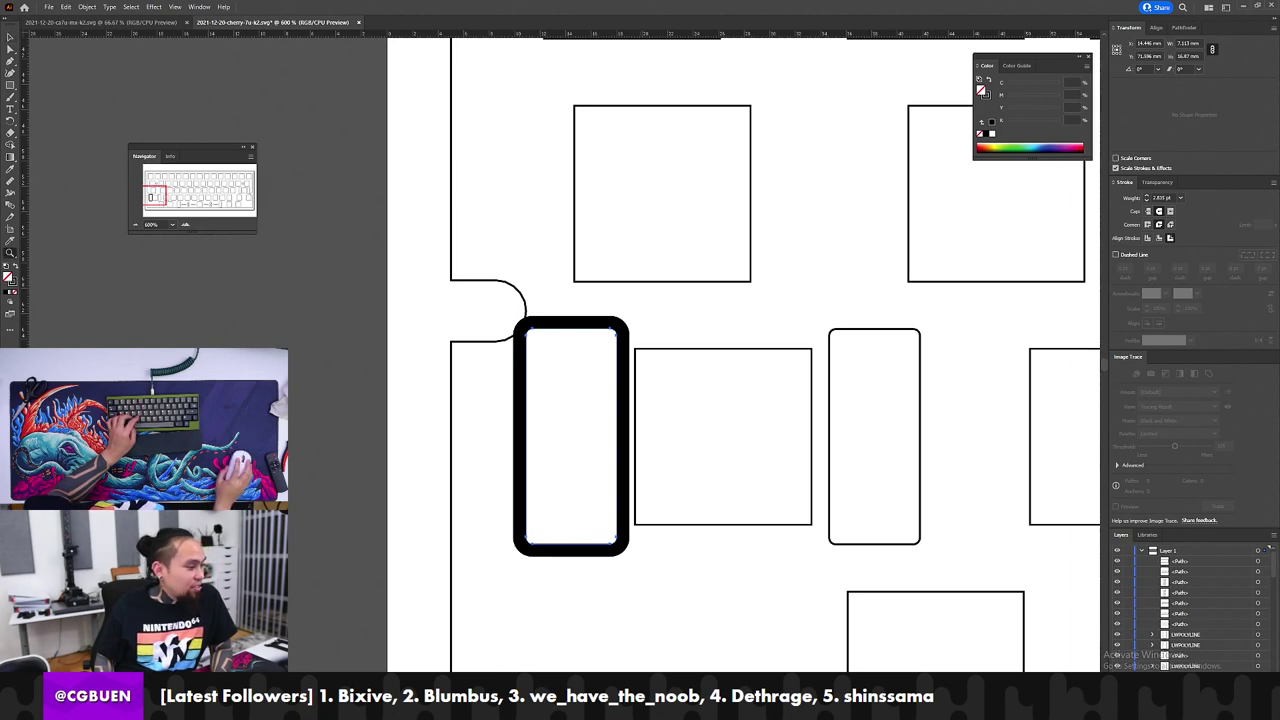
pyautogui.click(503, 407)
pyautogui.keyDown('alt'); pyautogui.click(503, 407); pyautogui.keyUp('alt')
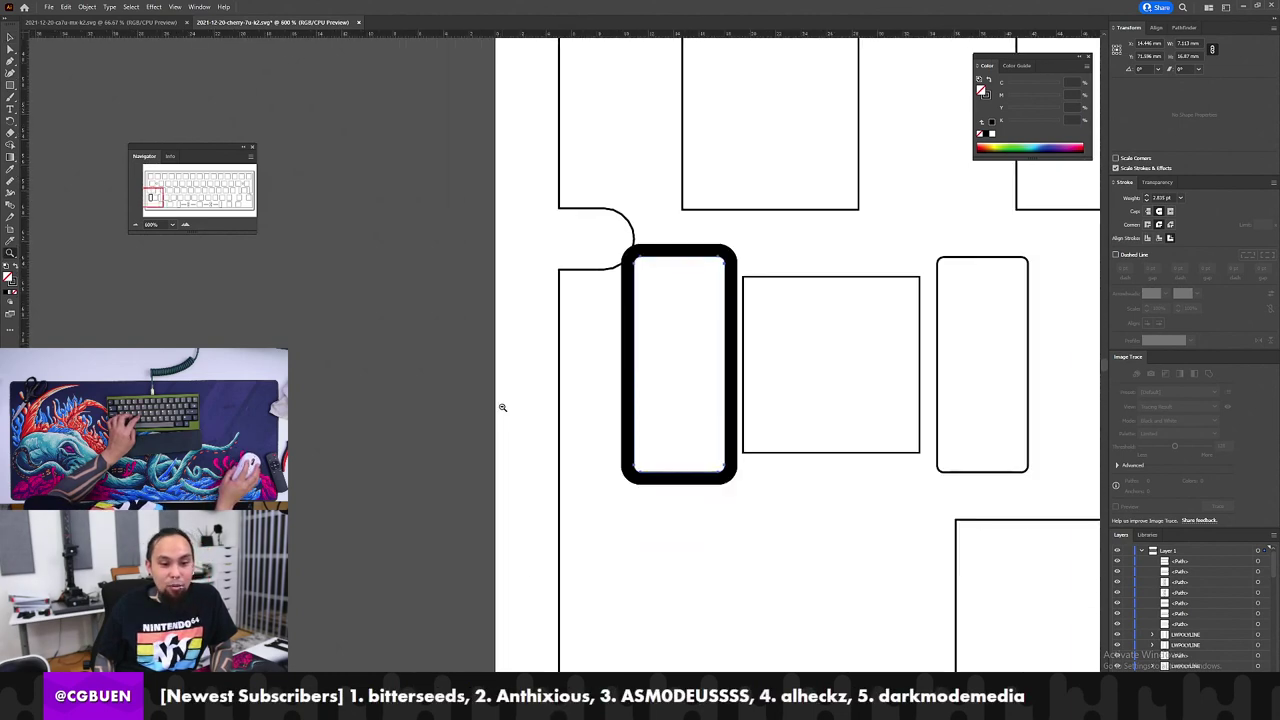
pyautogui.keyDown('alt'); pyautogui.click(503, 407); pyautogui.keyUp('alt')
pyautogui.keyDown('alt'); pyautogui.click(679, 420); pyautogui.keyUp('alt')
pyautogui.moveTo(704, 450); pyautogui.dragTo(531, 429)
pyautogui.moveTo(924, 415); pyautogui.dragTo(560, 446)
pyautogui.moveTo(895, 432); pyautogui.dragTo(515, 427)
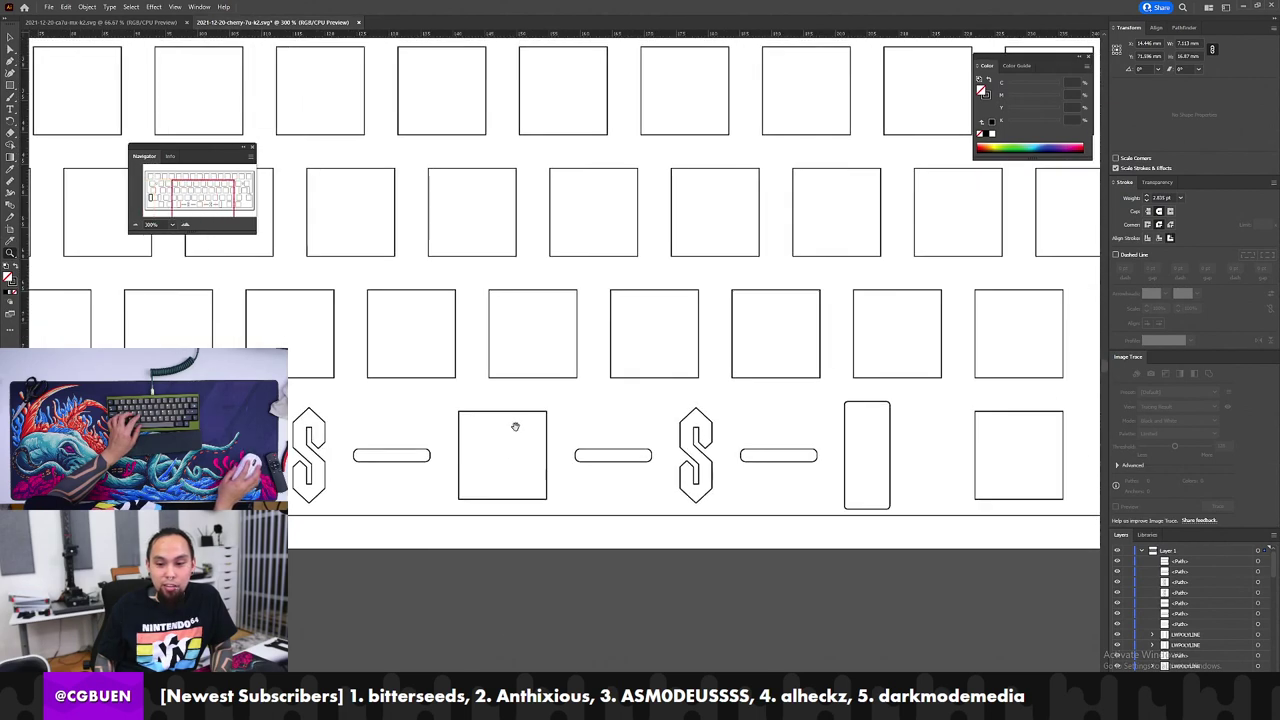
pyautogui.hscroll(10, 515, 427)
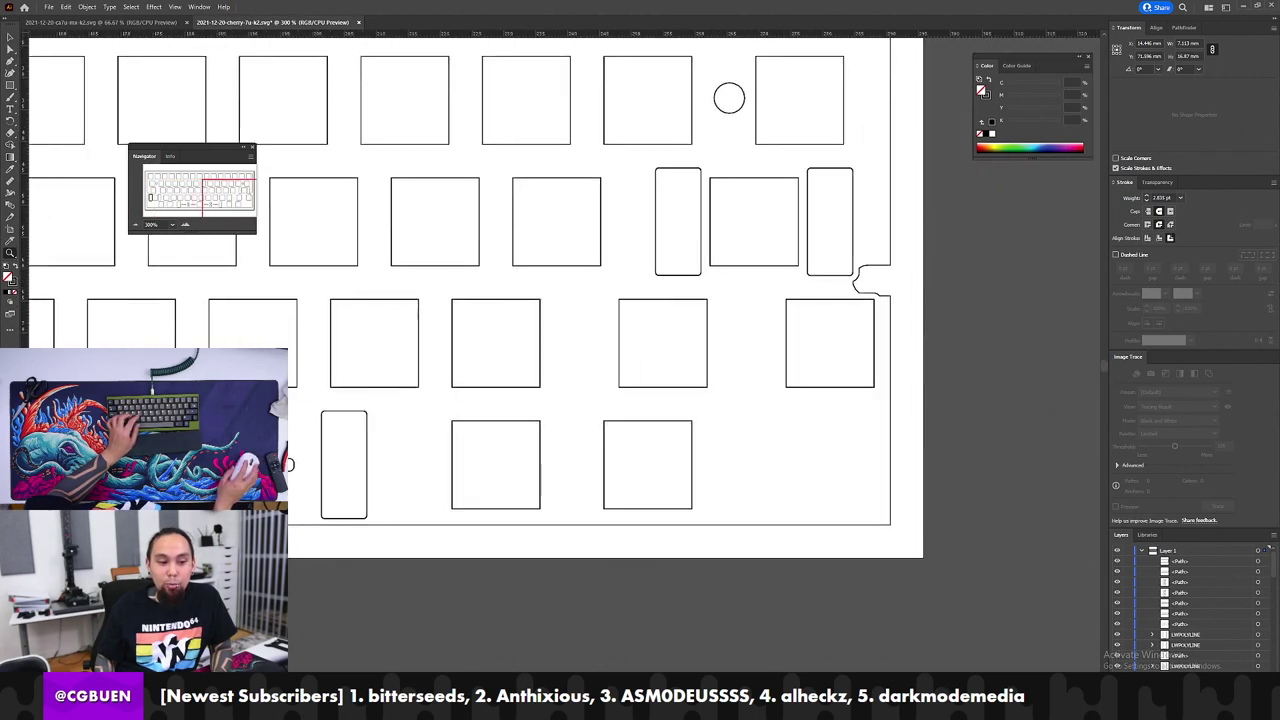
pyautogui.scroll(4, 318, 409)
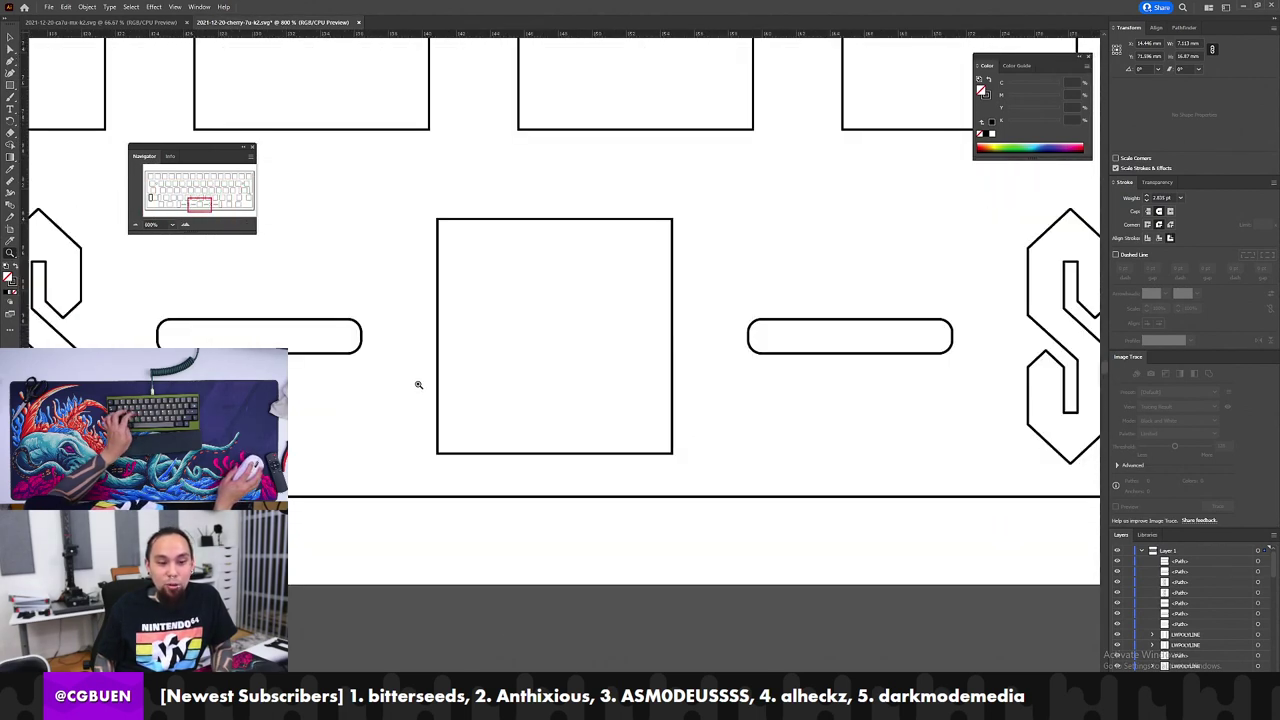
pyautogui.scroll(-6, 418, 384)
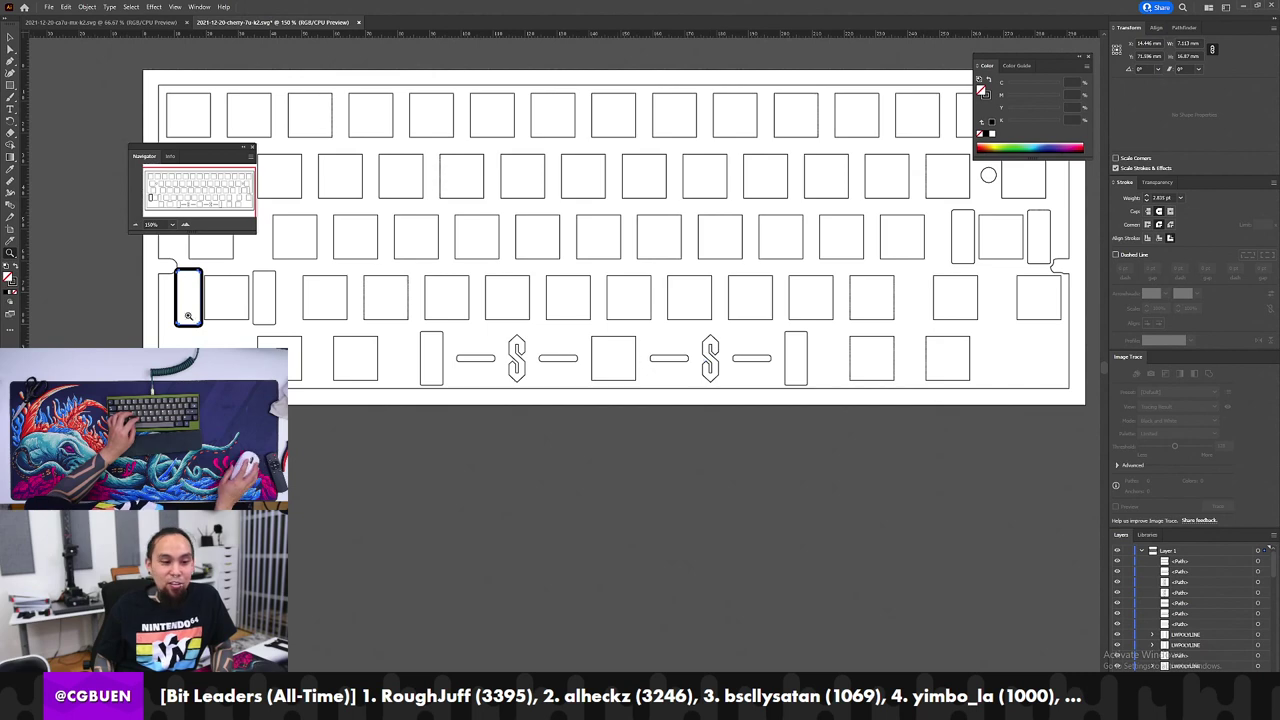
pyautogui.scroll(3, 206, 291)
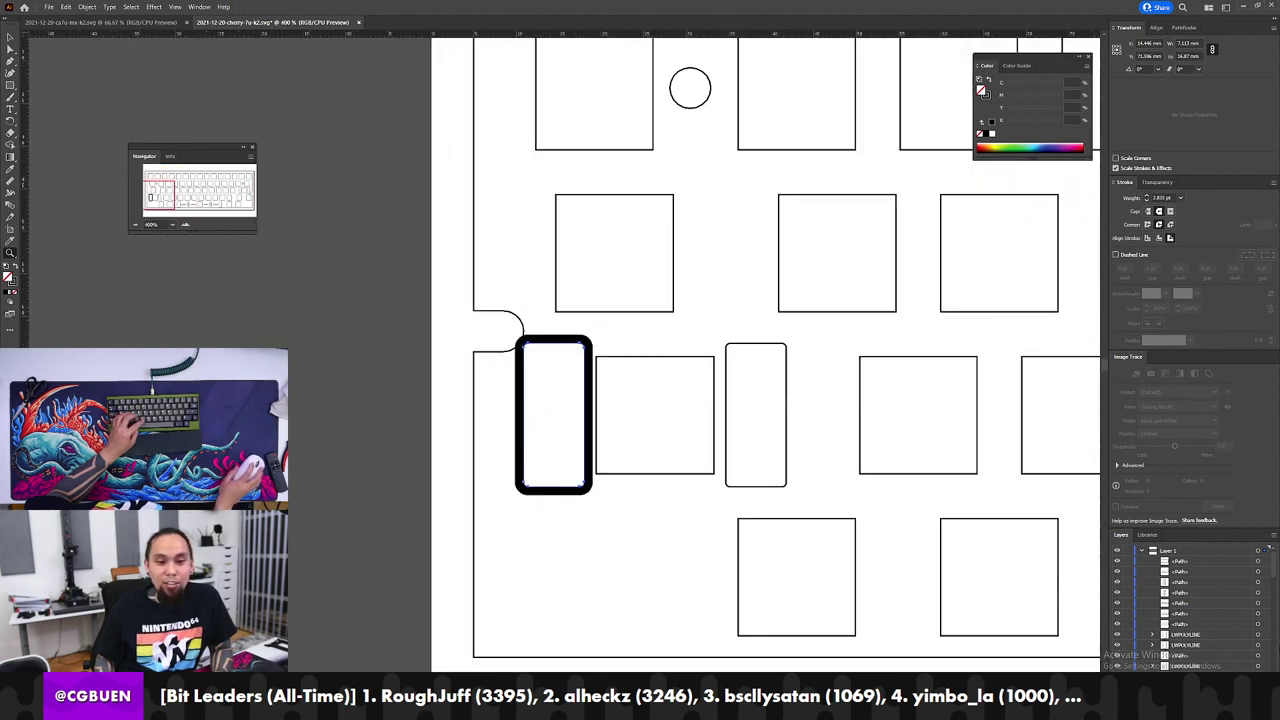
pyautogui.moveTo(1011, 544); pyautogui.dragTo(497, 489)
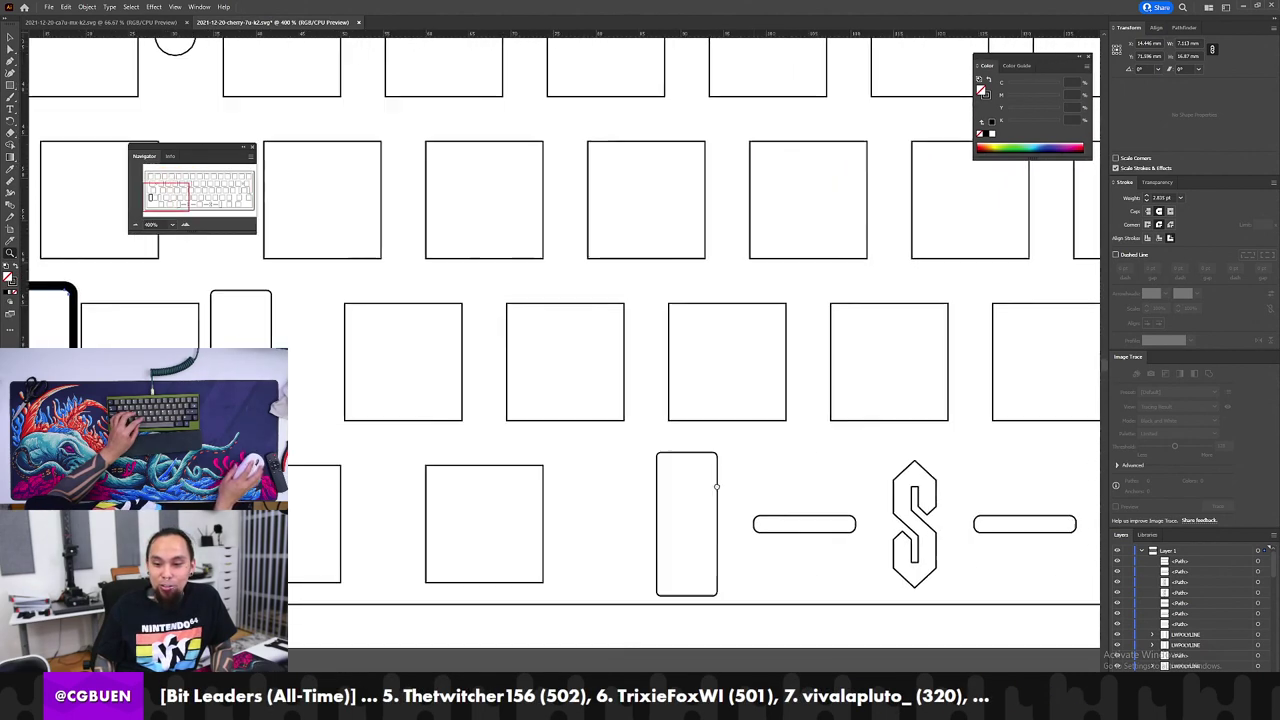
pyautogui.moveTo(850, 461); pyautogui.dragTo(749, 470)
pyautogui.hscroll(-6, 749, 469)
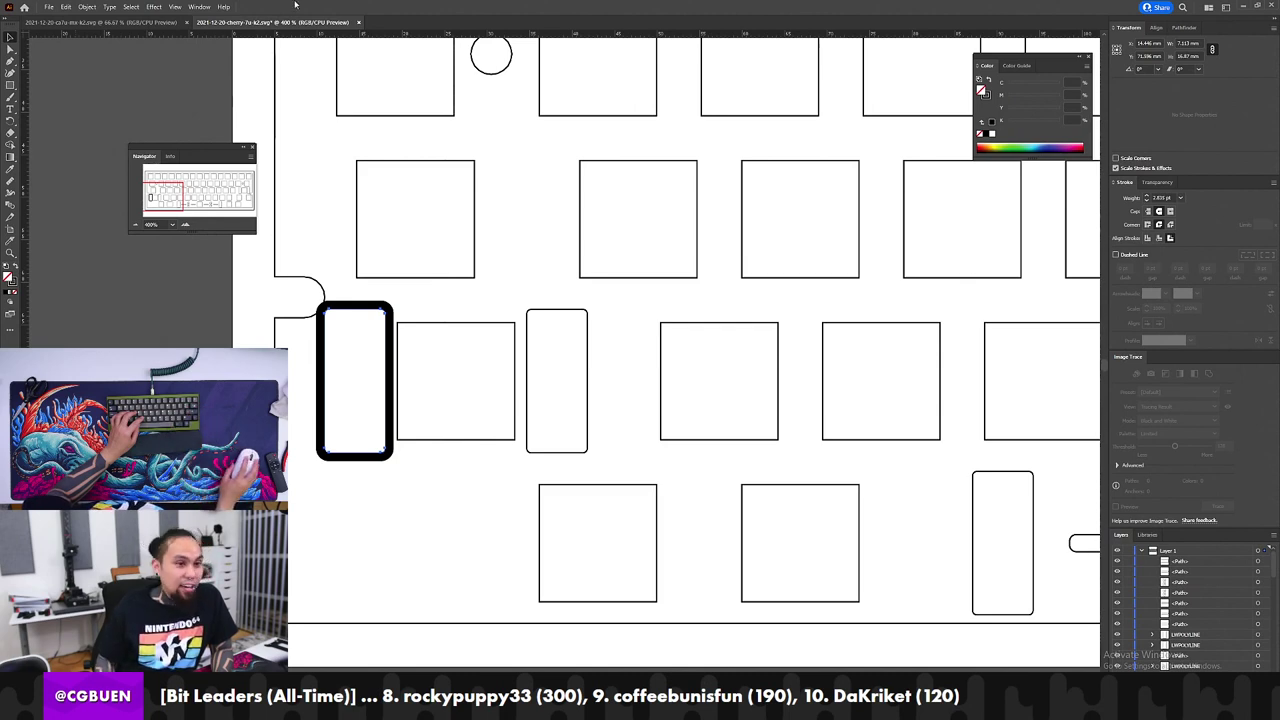
# Step: Convert the leftmost slot's thick stroke into a filled shape with Outline Stroke
pyautogui.click(50, 7)
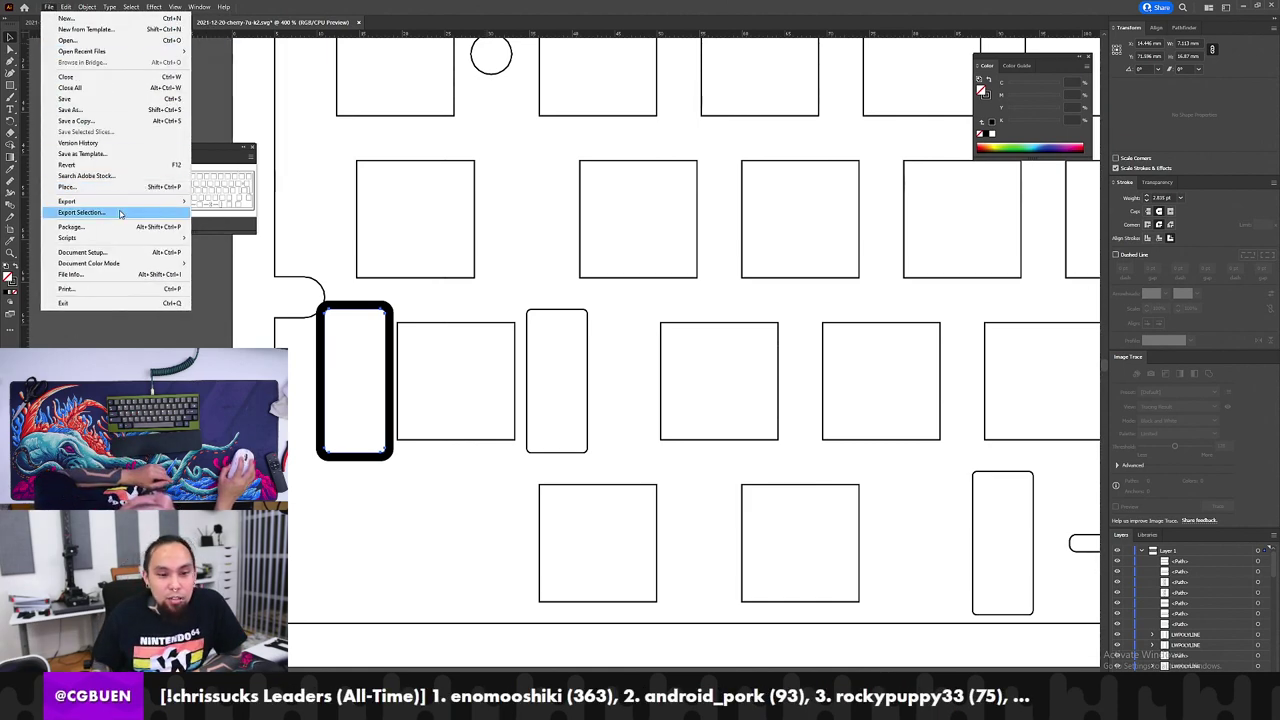
pyautogui.click(69, 13)
pyautogui.click(87, 7)
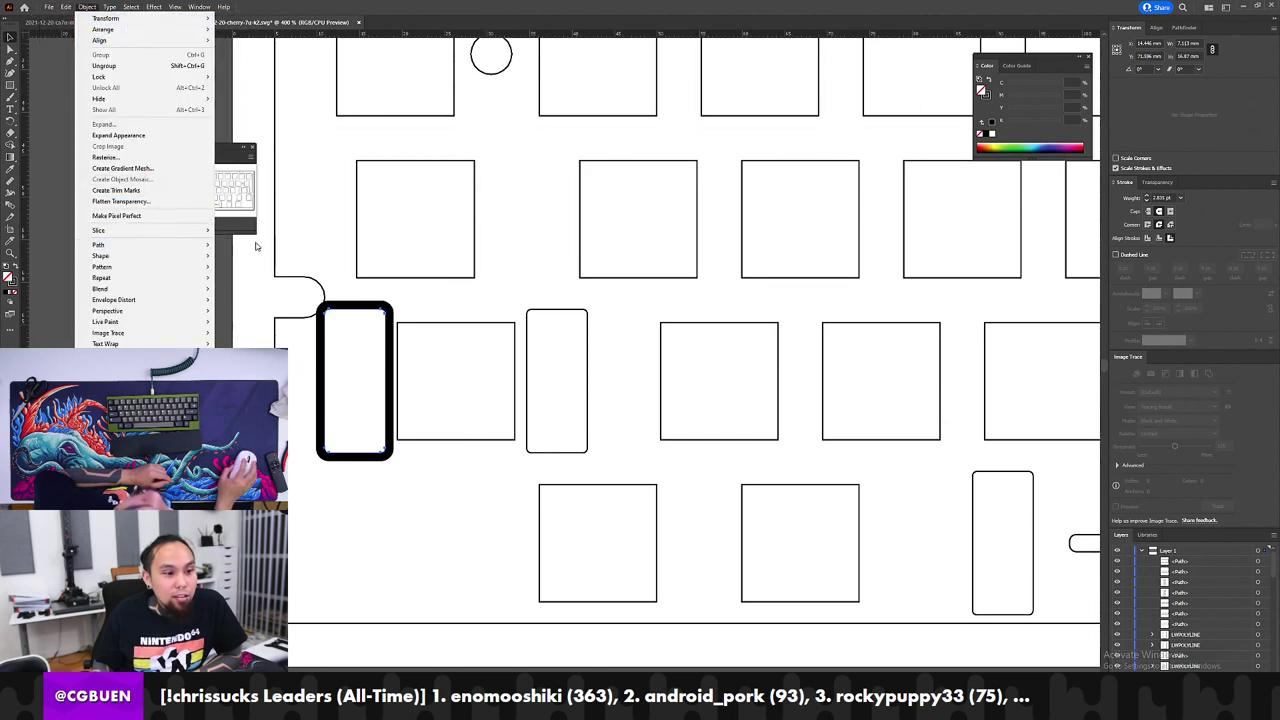
pyautogui.moveTo(150, 244)
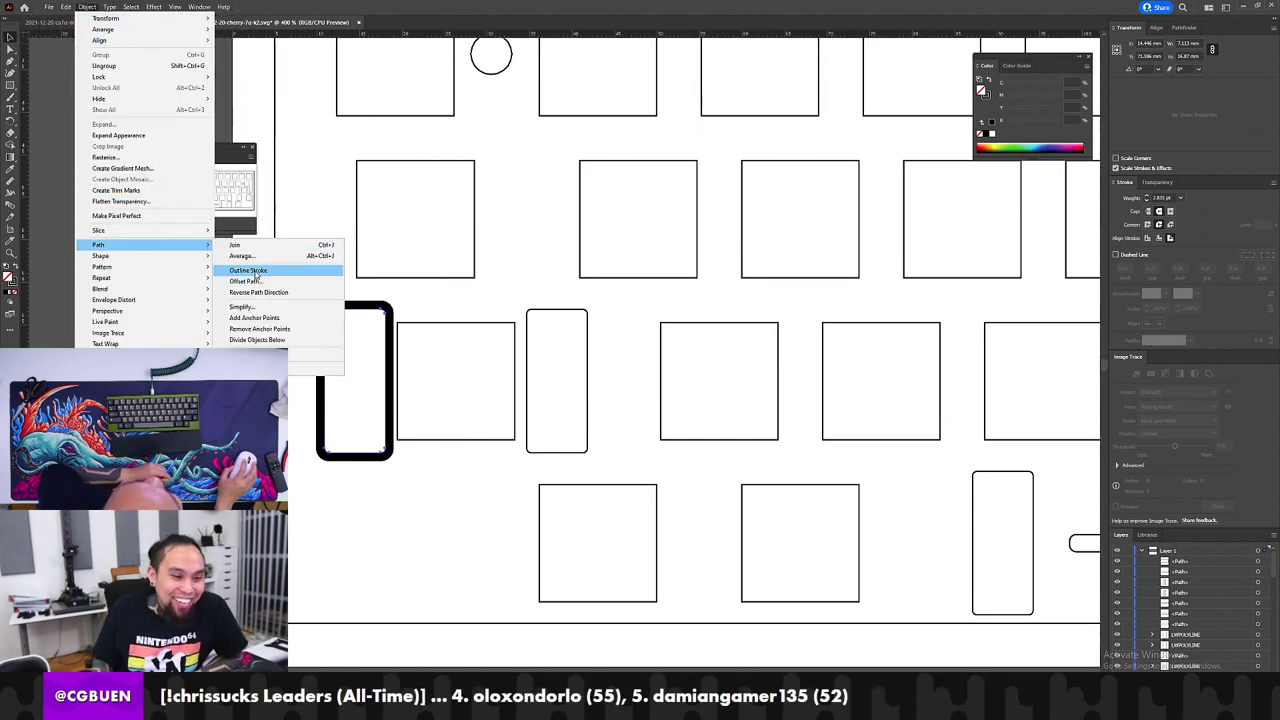
pyautogui.click(248, 271)
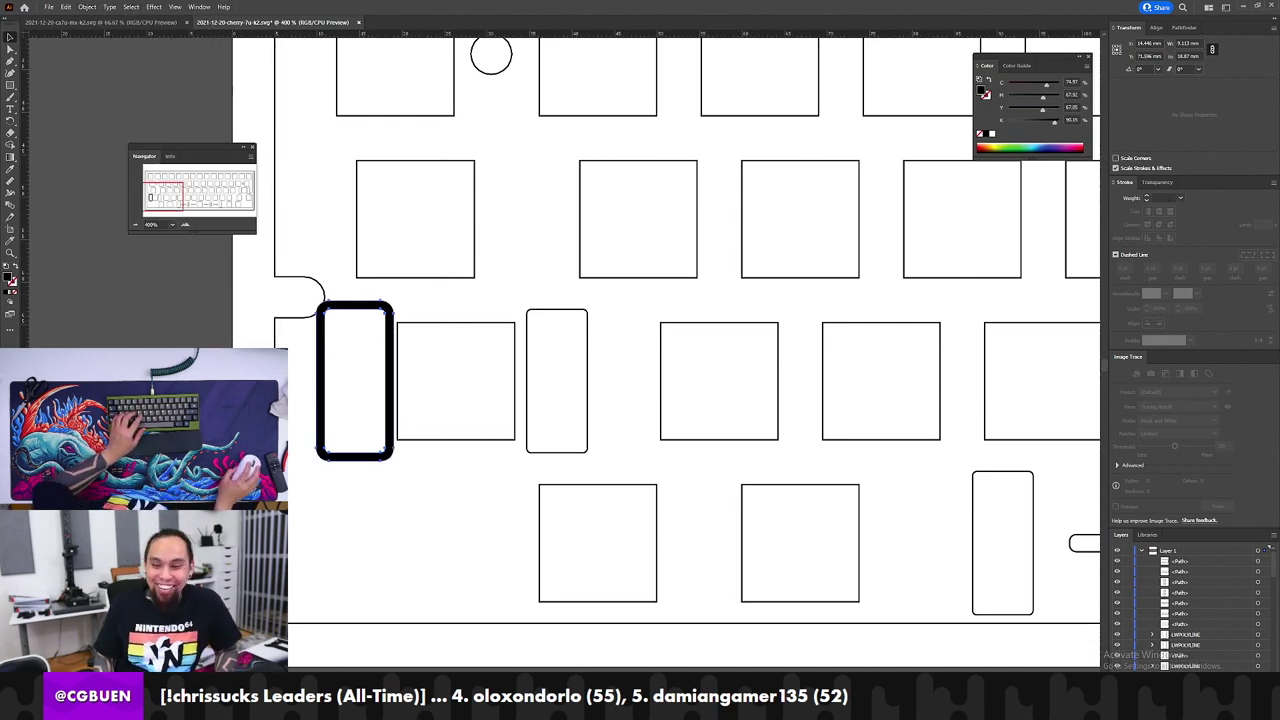
pyautogui.click(87, 7)
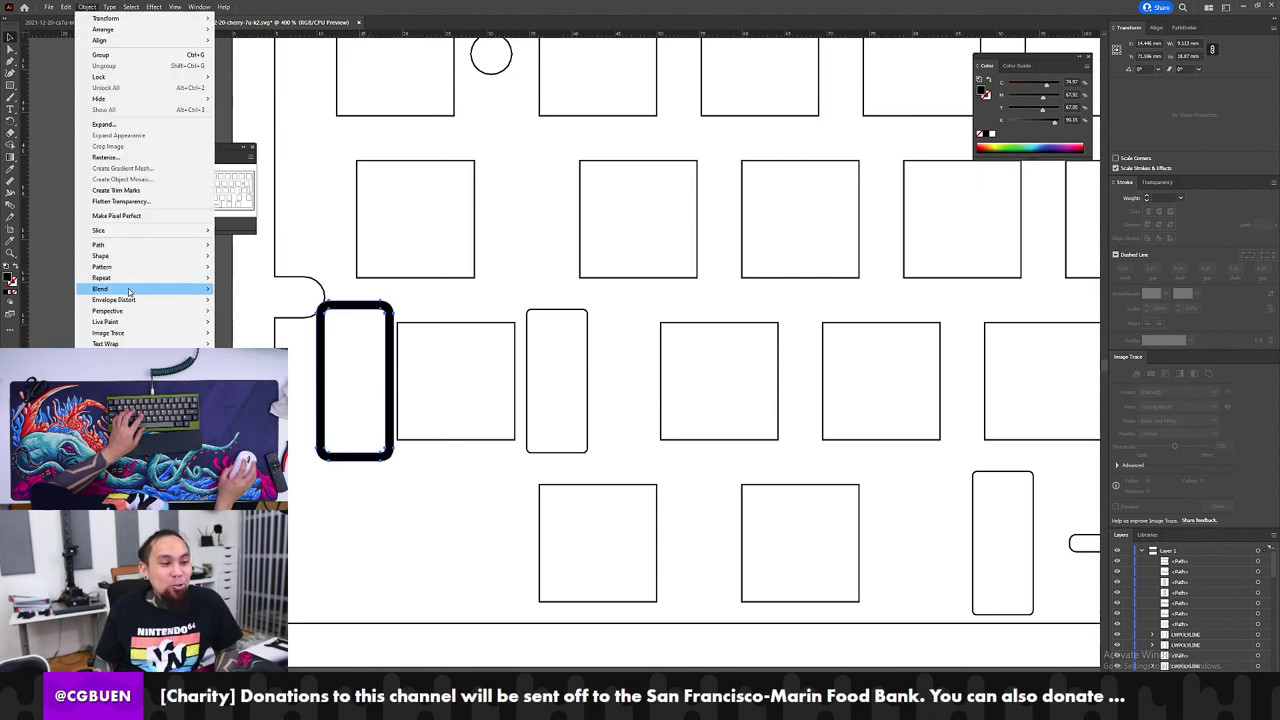
pyautogui.moveTo(197, 298)
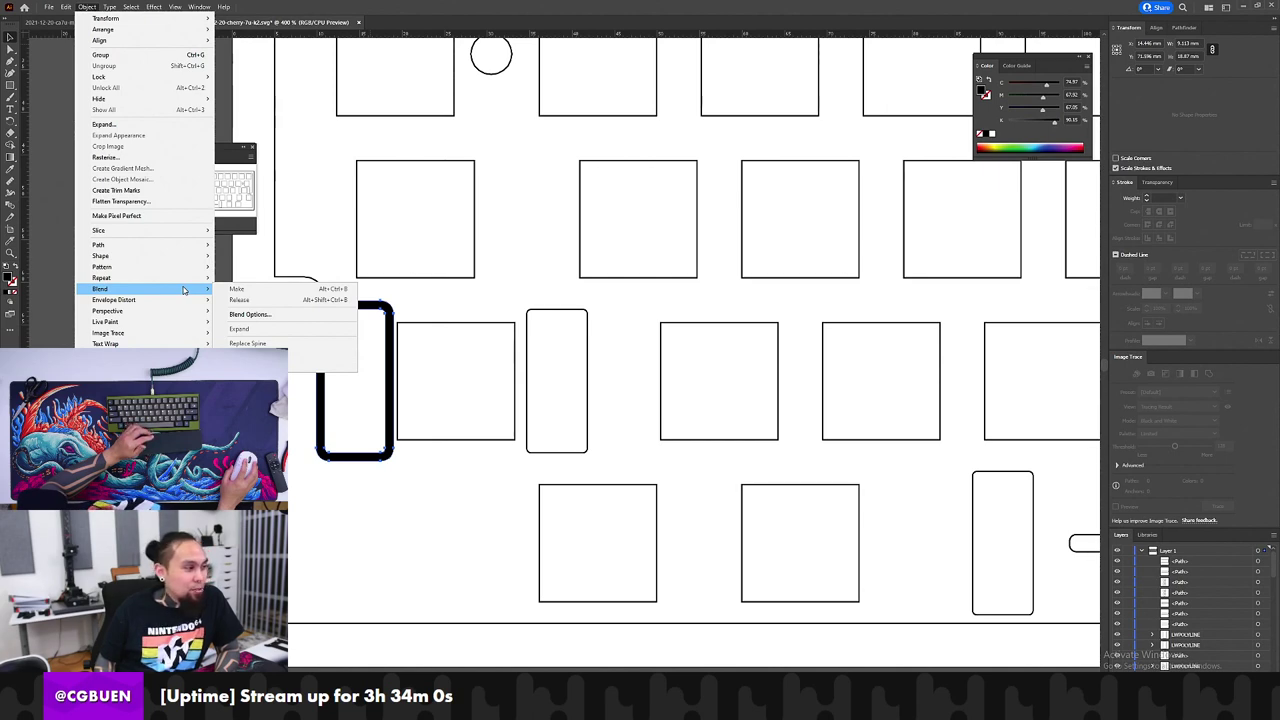
pyautogui.press('Escape')
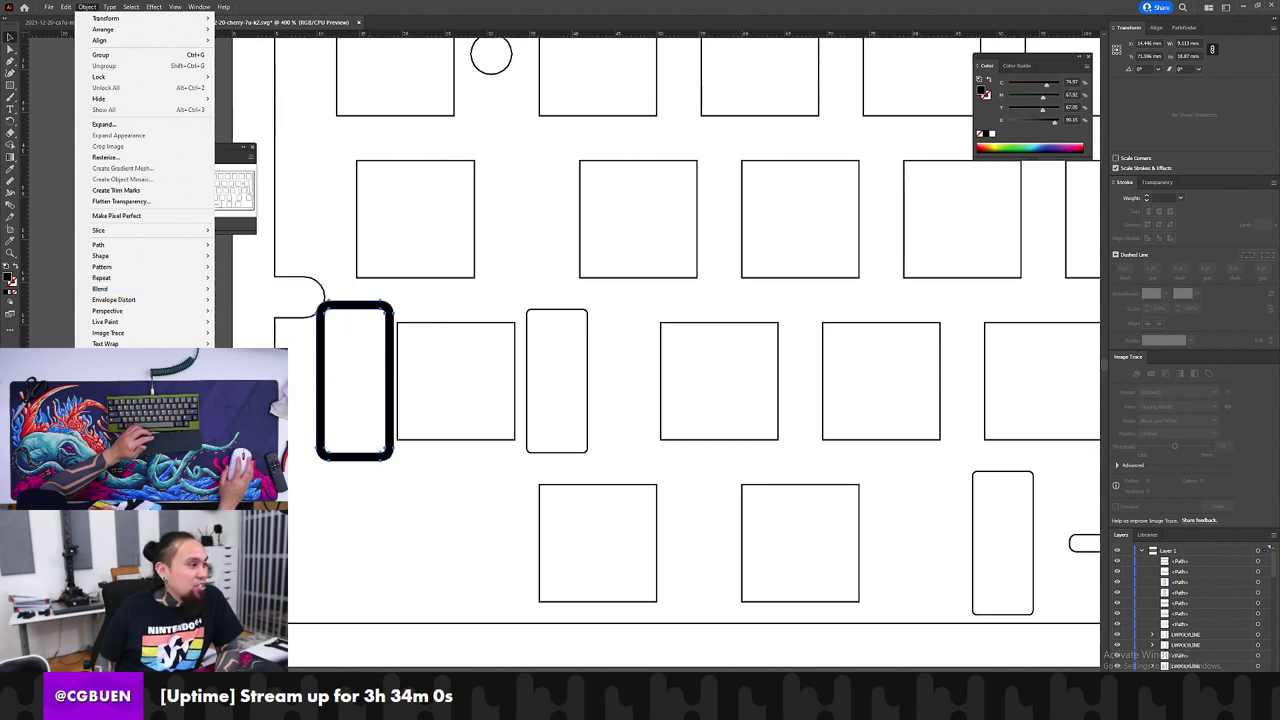
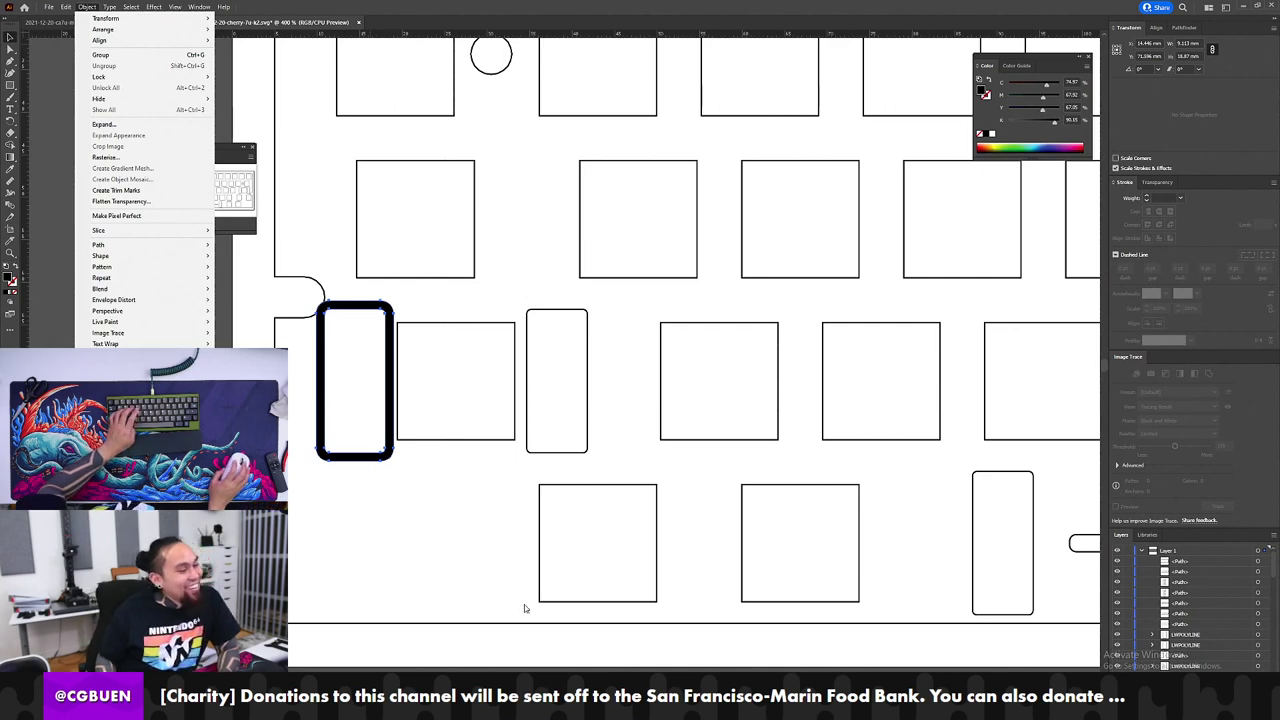
pyautogui.click(766, 6)
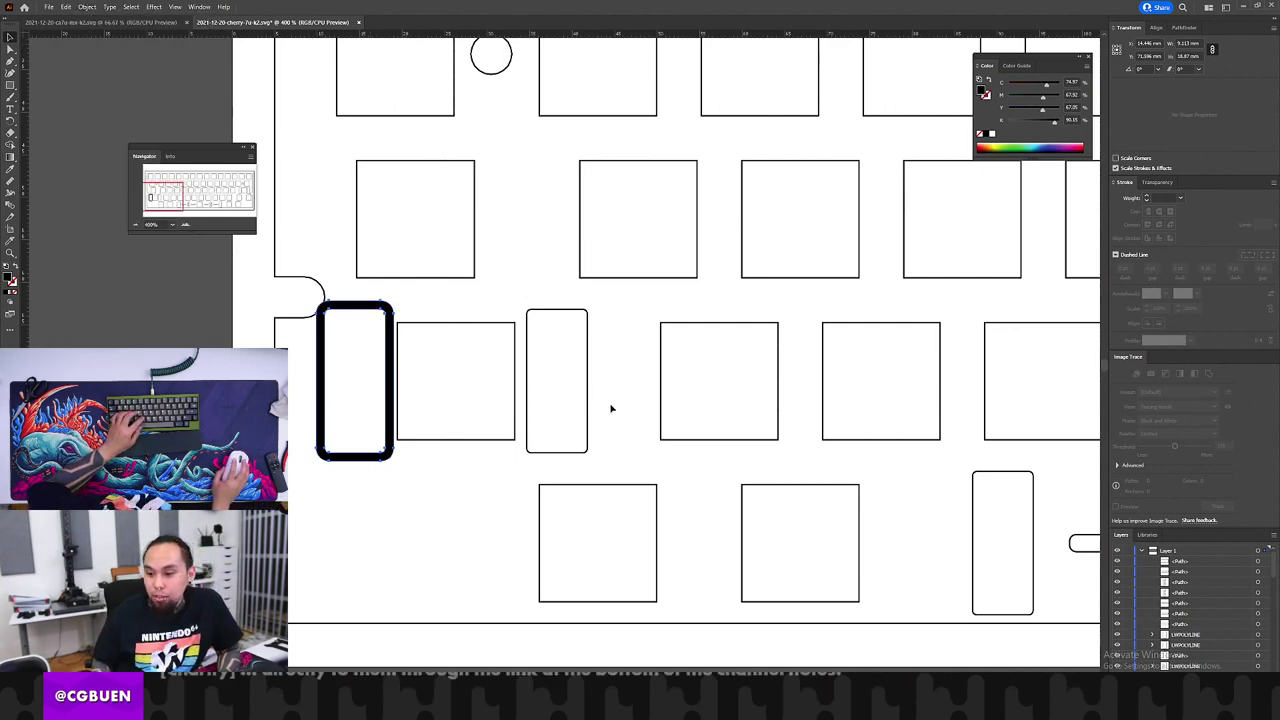
# Step: Release the leftmost slot's outlined compound path into separate paths, and swap their fill and stroke so they show as outlines
pyautogui.click(87, 7)
pyautogui.moveTo(108, 9)
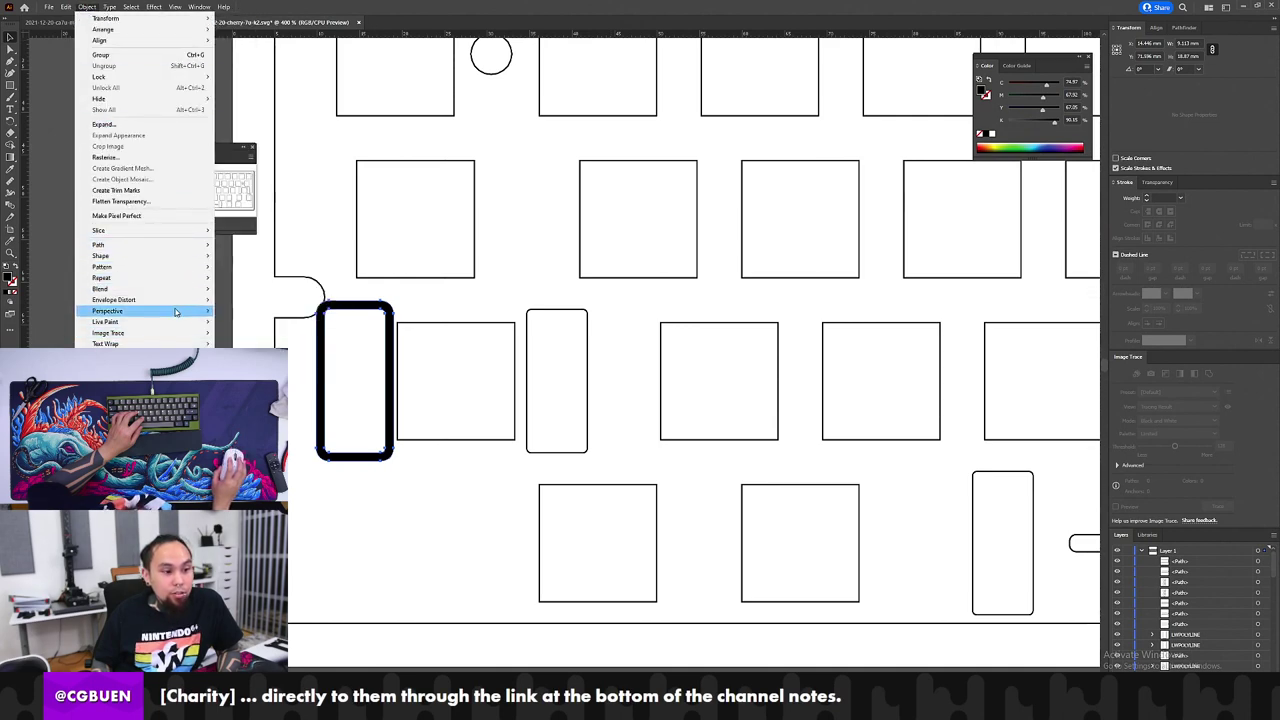
pyautogui.moveTo(150, 366)
pyautogui.click(298, 381)
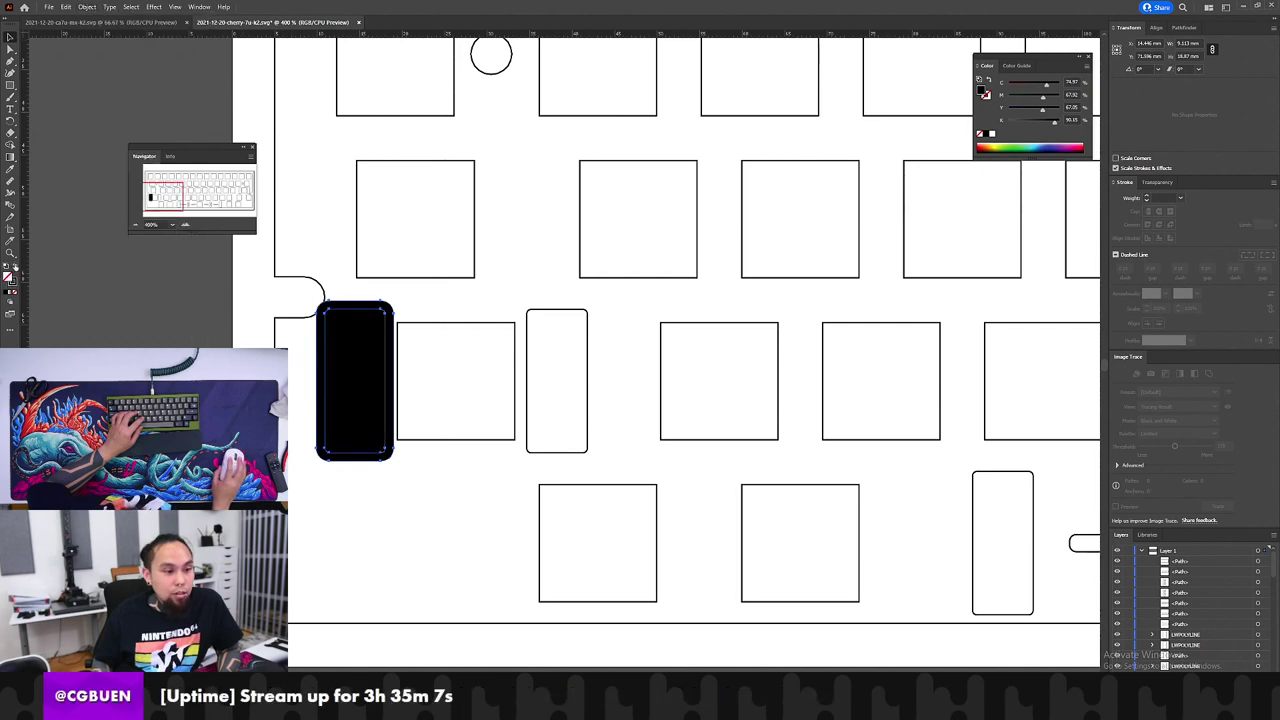
pyautogui.hotkey('shift', 'x')
pyautogui.click(364, 288)
# Step: Set the stroke weight of the leftmost slot's inner path to 0.424 pt
pyautogui.click(355, 310)
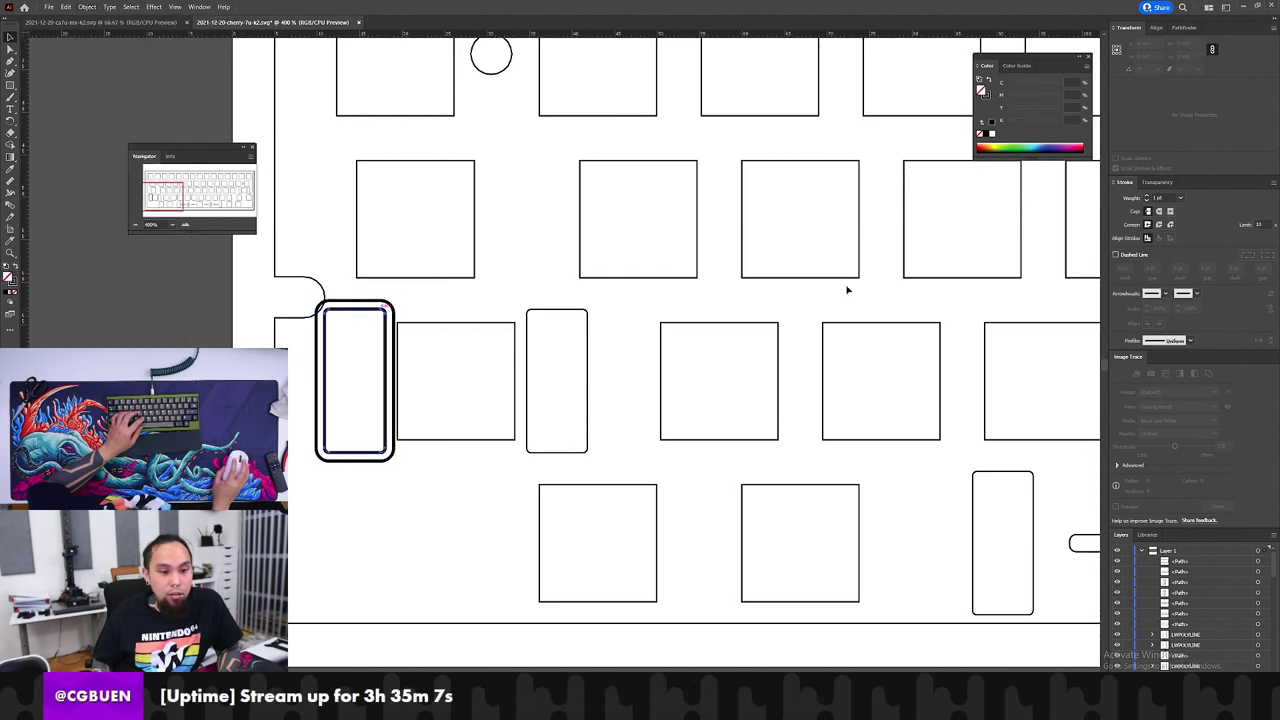
pyautogui.click(1130, 198)
pyautogui.write('.424')
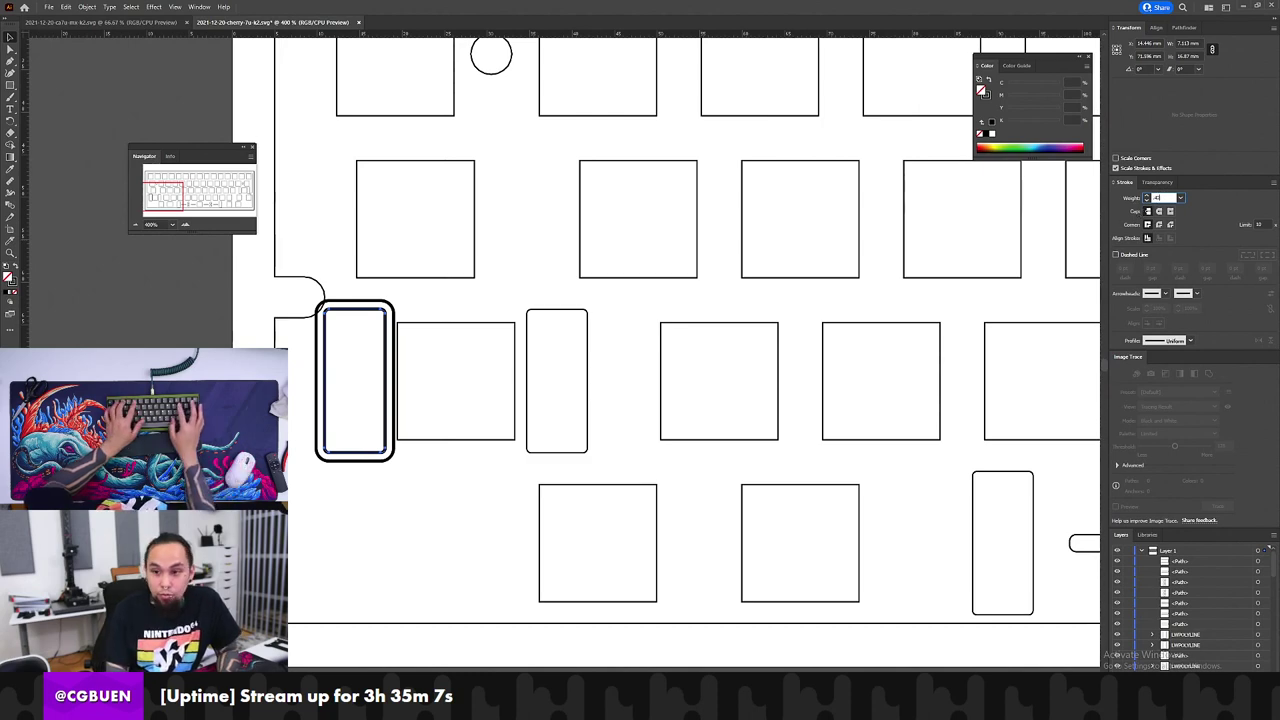
pyautogui.press('Tab')
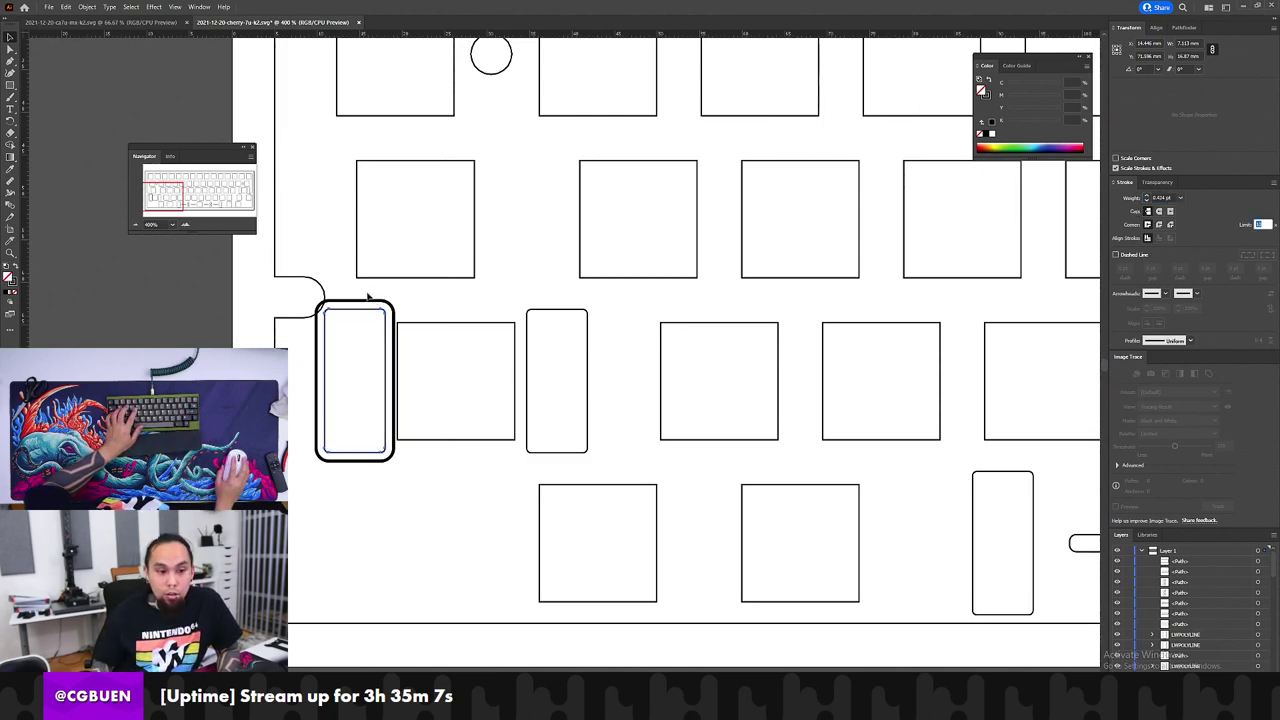
# Step: Step back through the leftmost slot's release and stroke edits to its thick-stroke state, and redo them all
pyautogui.hotkey('ctrl', 'z')
pyautogui.hotkey('ctrl', 'z')
pyautogui.hotkey('ctrl', 'z')
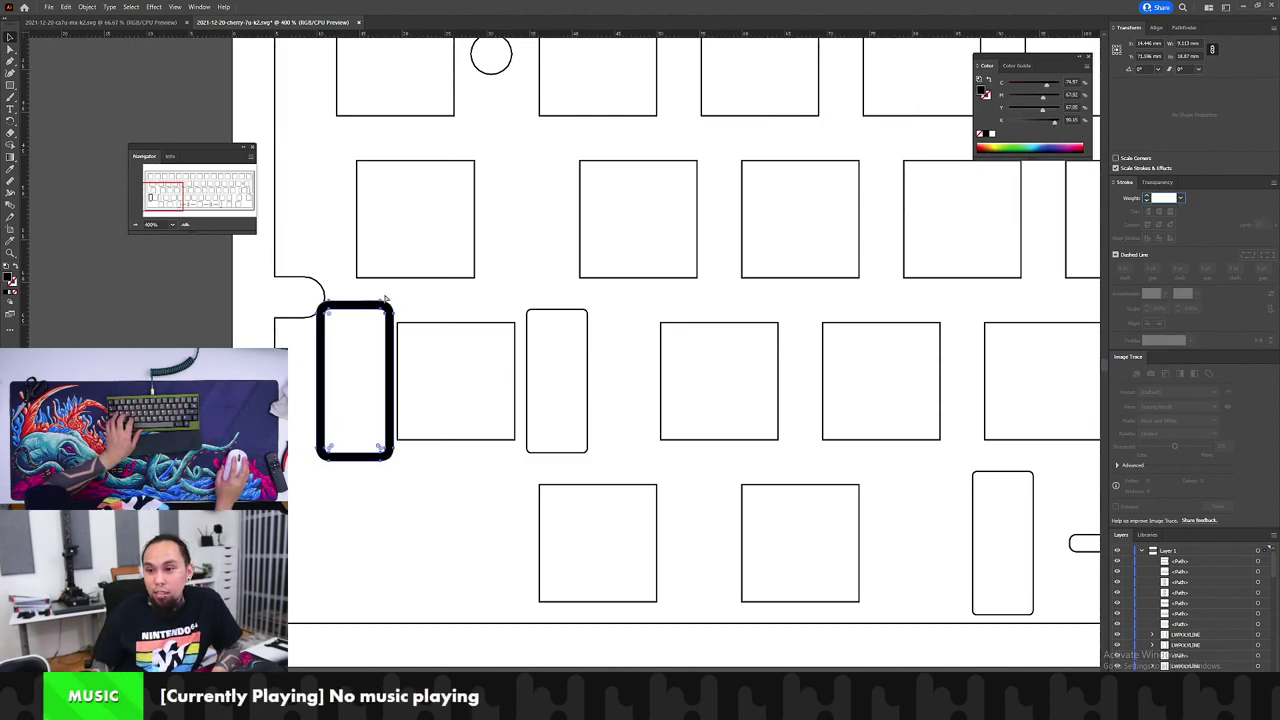
pyautogui.click(354, 300)
pyautogui.hotkey('ctrl', 'z')
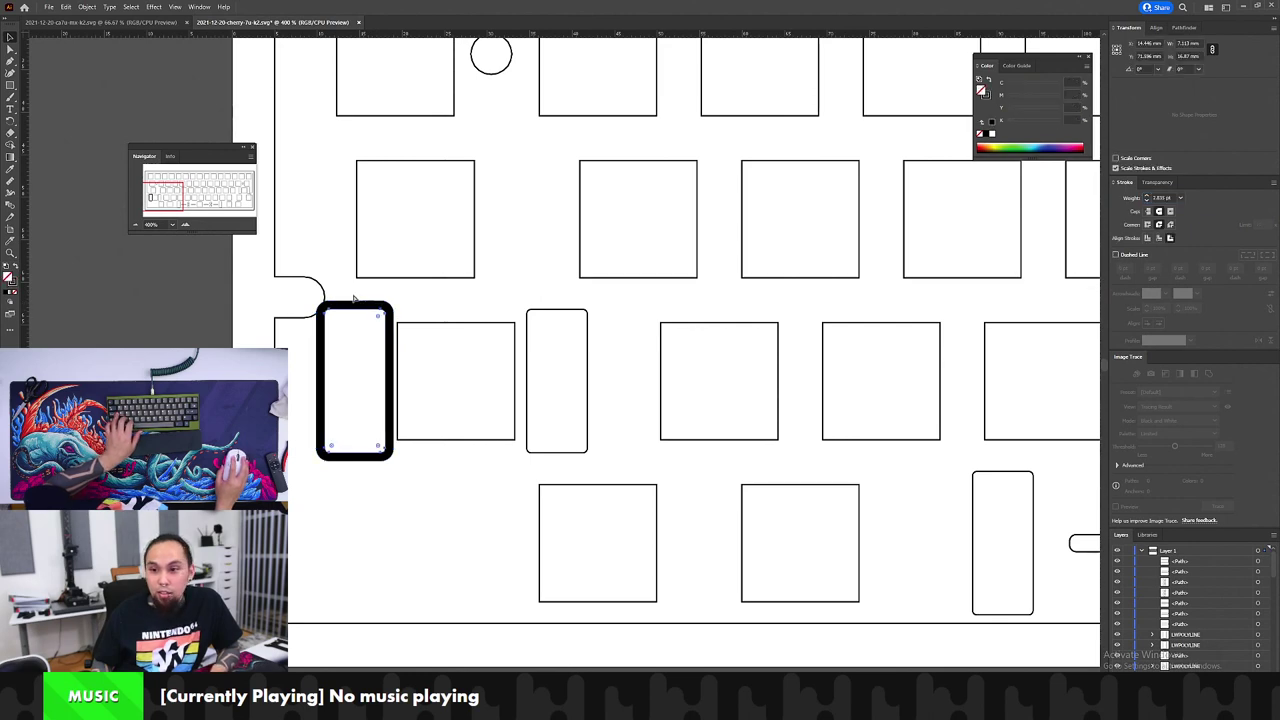
pyautogui.hotkey('ctrl', 'shift', 'z')
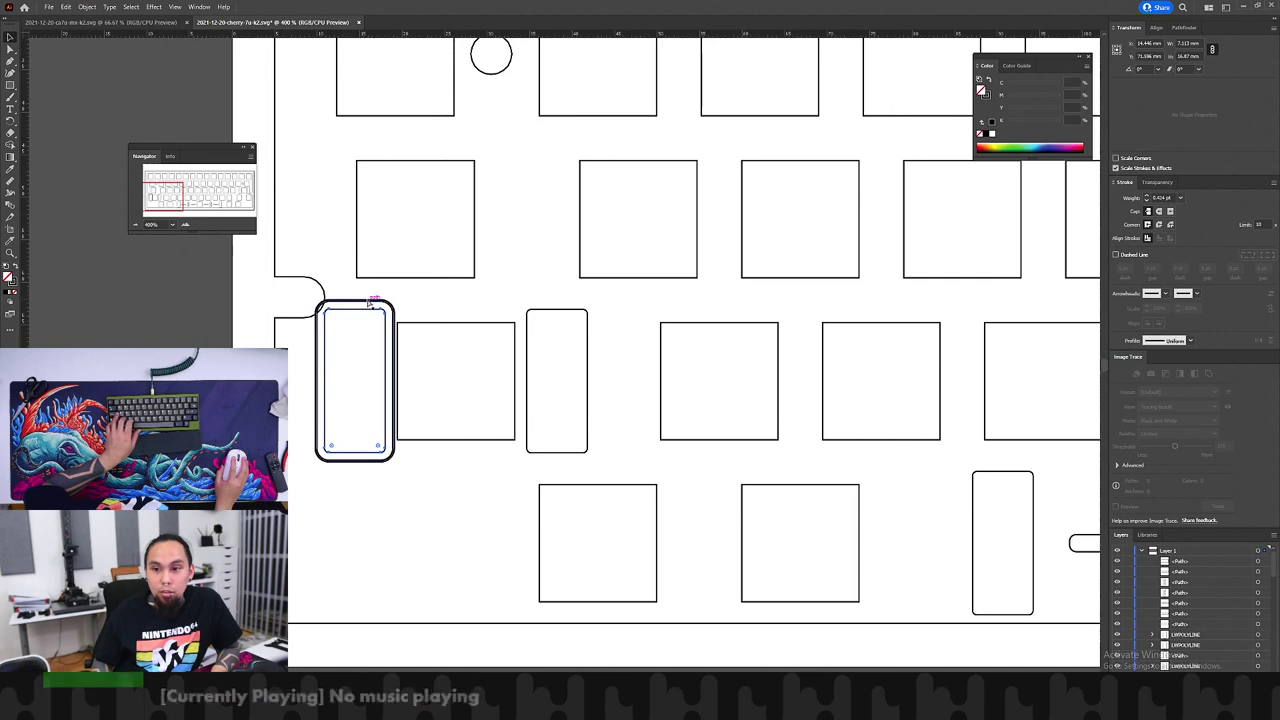
# Step: Try a 1 mm stroke weight on the leftmost slot's inner path and undo it
pyautogui.click(379, 324)
pyautogui.click(1160, 197)
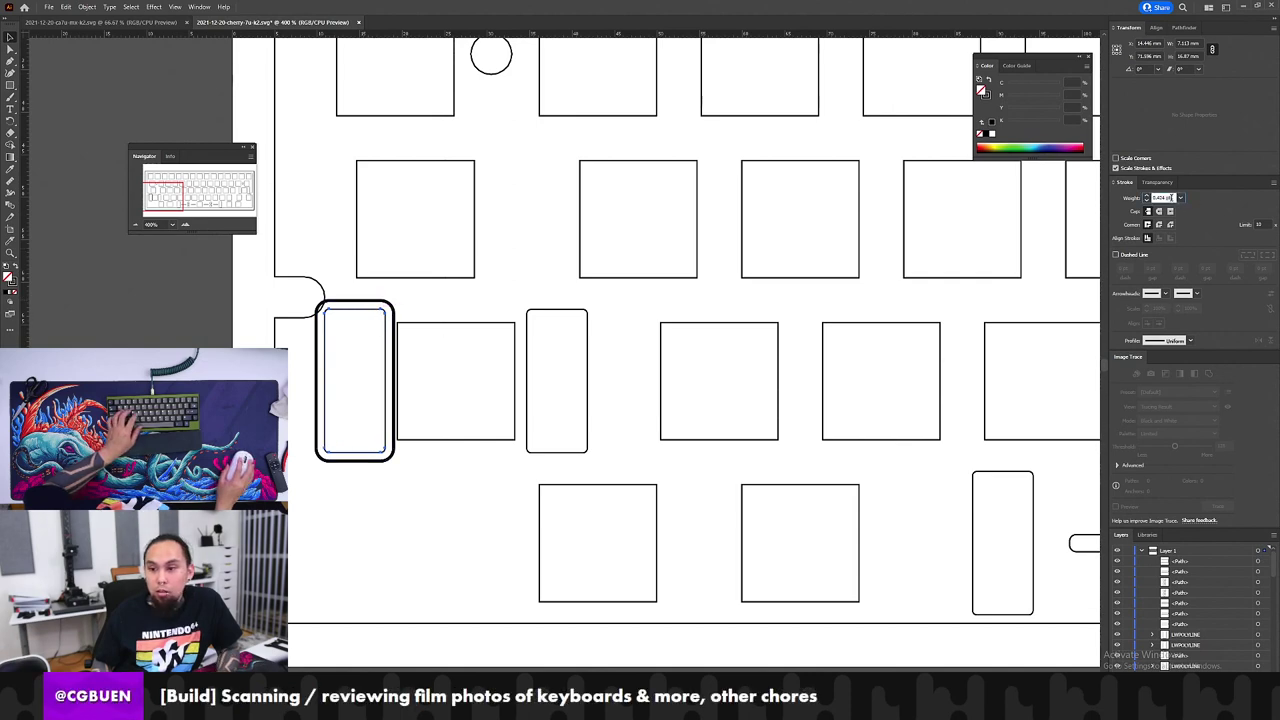
pyautogui.write('1mm')
pyautogui.press('Return')
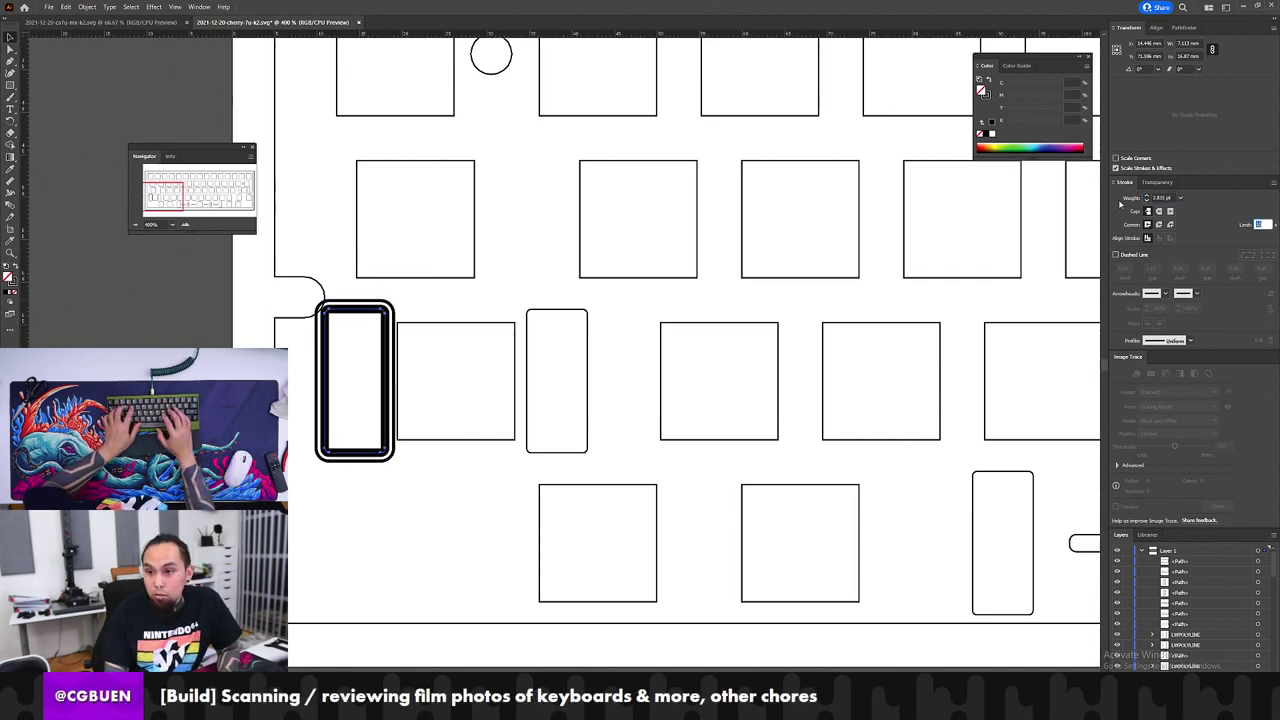
pyautogui.hotkey('ctrl', 'z')
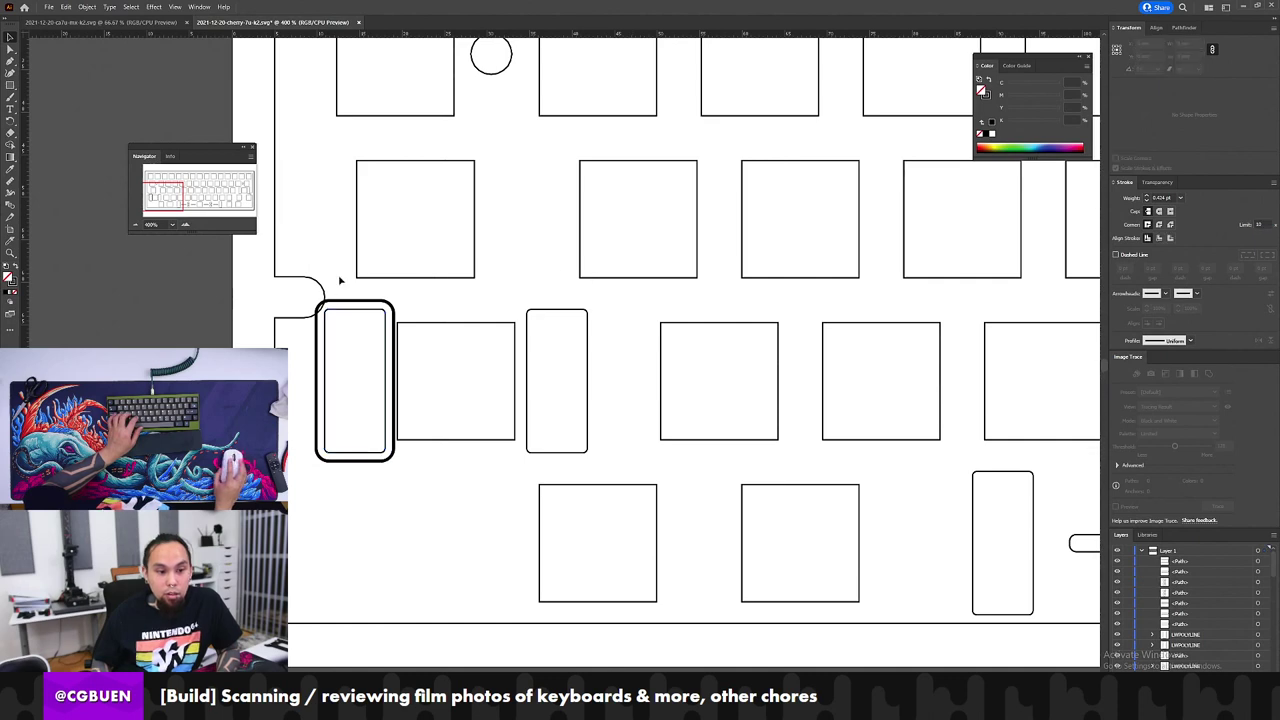
# Step: Unite the outer margin path around the leftmost slot with the plate outline at the edge notch
pyautogui.click(308, 286)
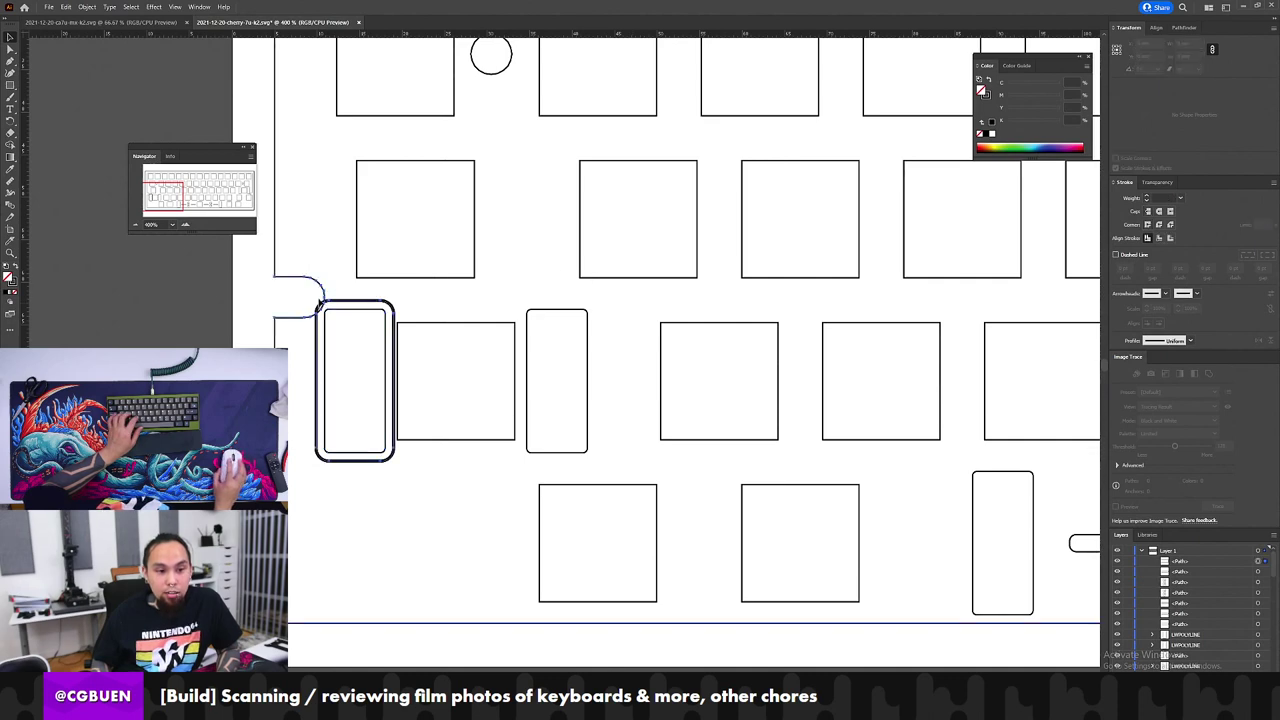
pyautogui.click(1182, 27)
pyautogui.click(1119, 56)
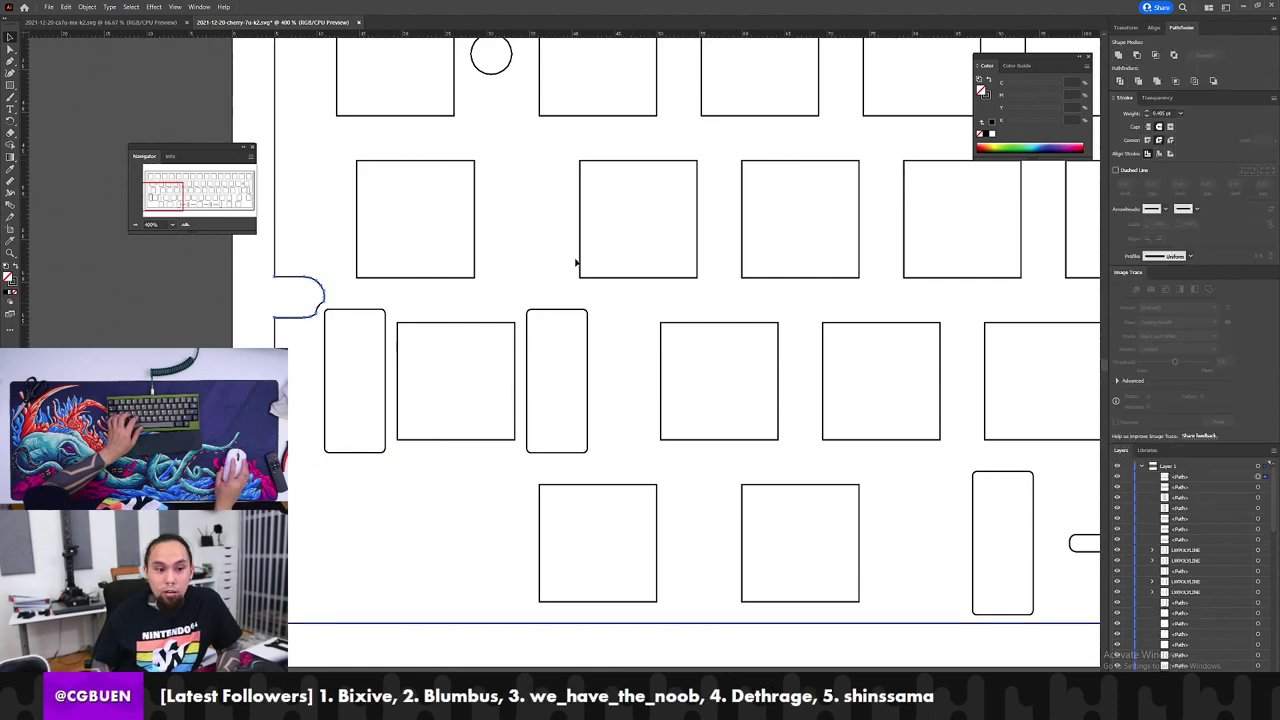
pyautogui.click(452, 312)
# Step: Examine the whole plate layout with the reshaped edge notch, moving the Navigator off the artwork
pyautogui.press('z')
pyautogui.keyDown('alt'); pyautogui.click(404, 300); pyautogui.keyUp('alt')
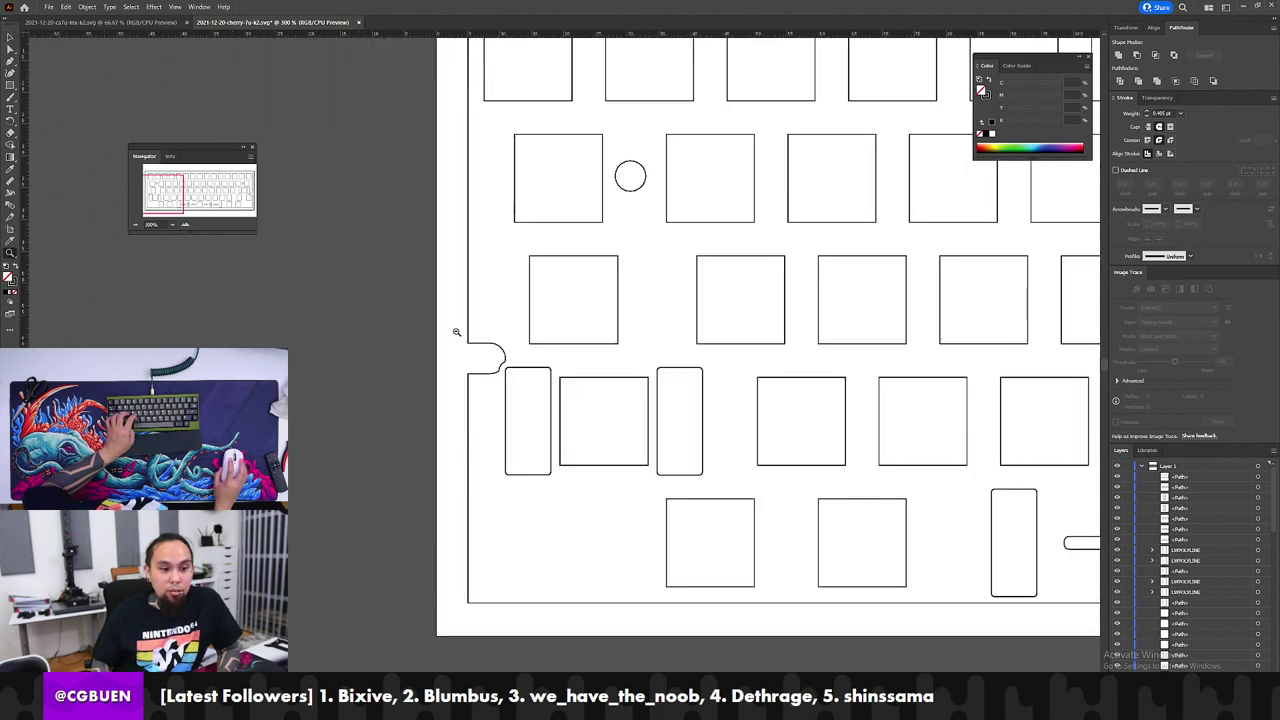
pyautogui.keyDown('alt'); pyautogui.click(553, 408); pyautogui.keyUp('alt')
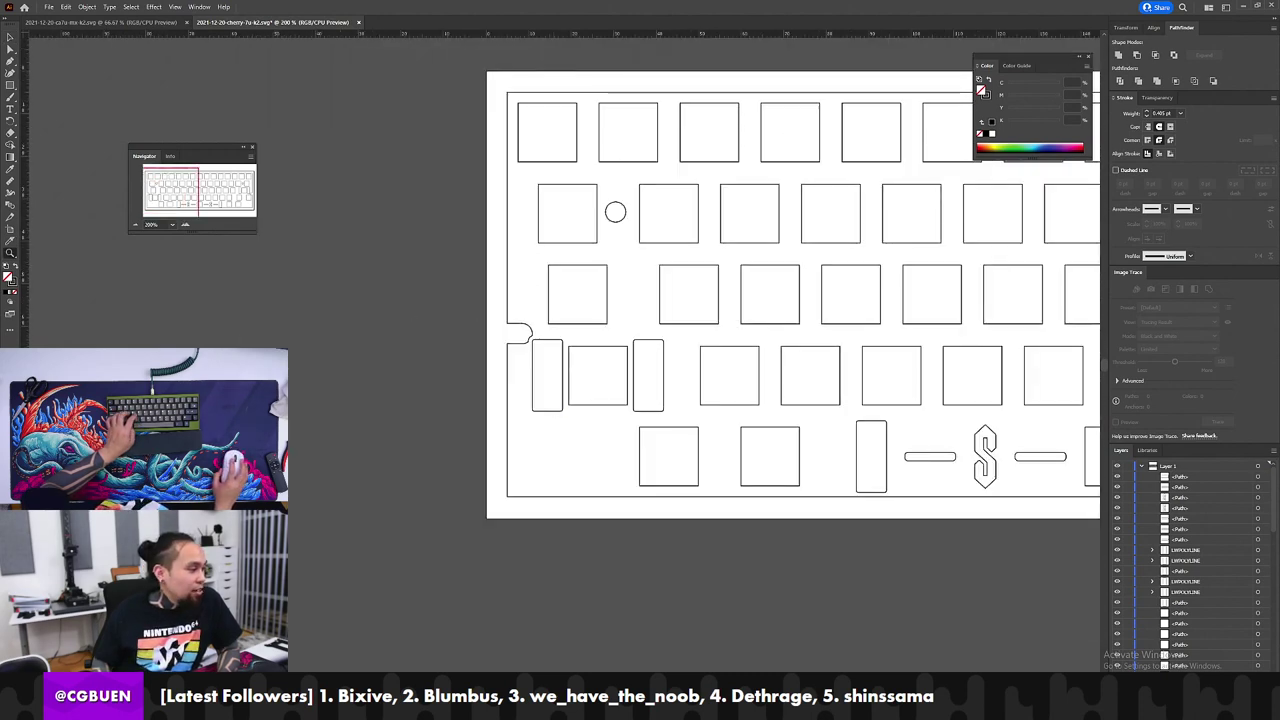
pyautogui.keyDown('alt'); pyautogui.click(729, 371); pyautogui.keyUp('alt')
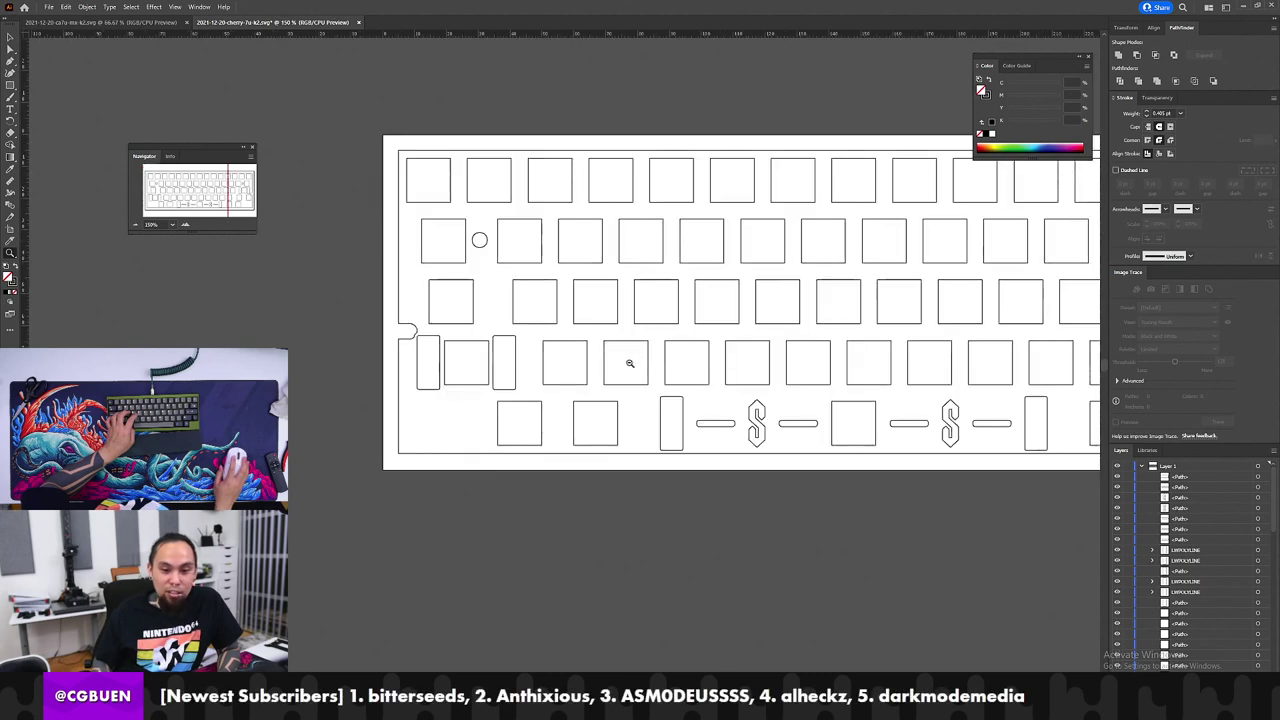
pyautogui.moveTo(837, 366); pyautogui.dragTo(538, 398)
pyautogui.moveTo(722, 413); pyautogui.dragTo(724, 424)
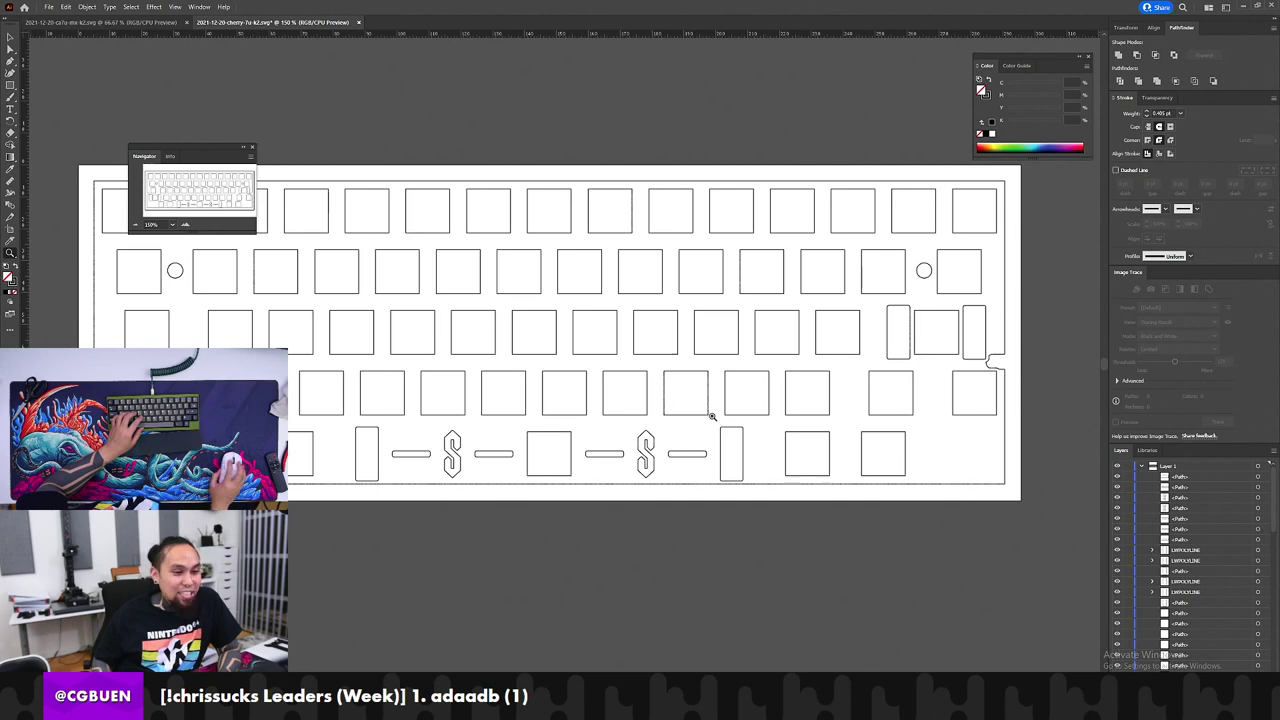
pyautogui.moveTo(220, 150); pyautogui.dragTo(207, 73)
pyautogui.moveTo(572, 437); pyautogui.dragTo(576, 513)
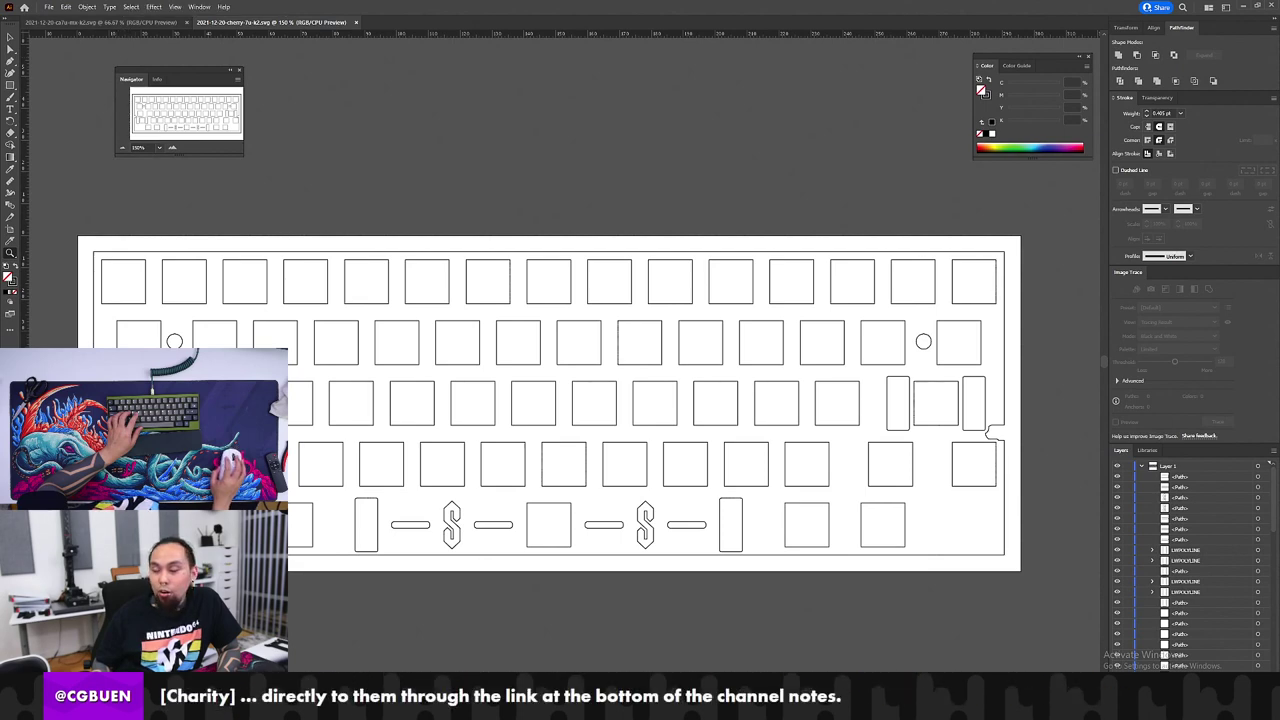
# Step: Switch to the 2021-12-20 ca7u-mx-k2.svg document and select the second stabilizer slot from the plate's left edge
pyautogui.click(110, 22)
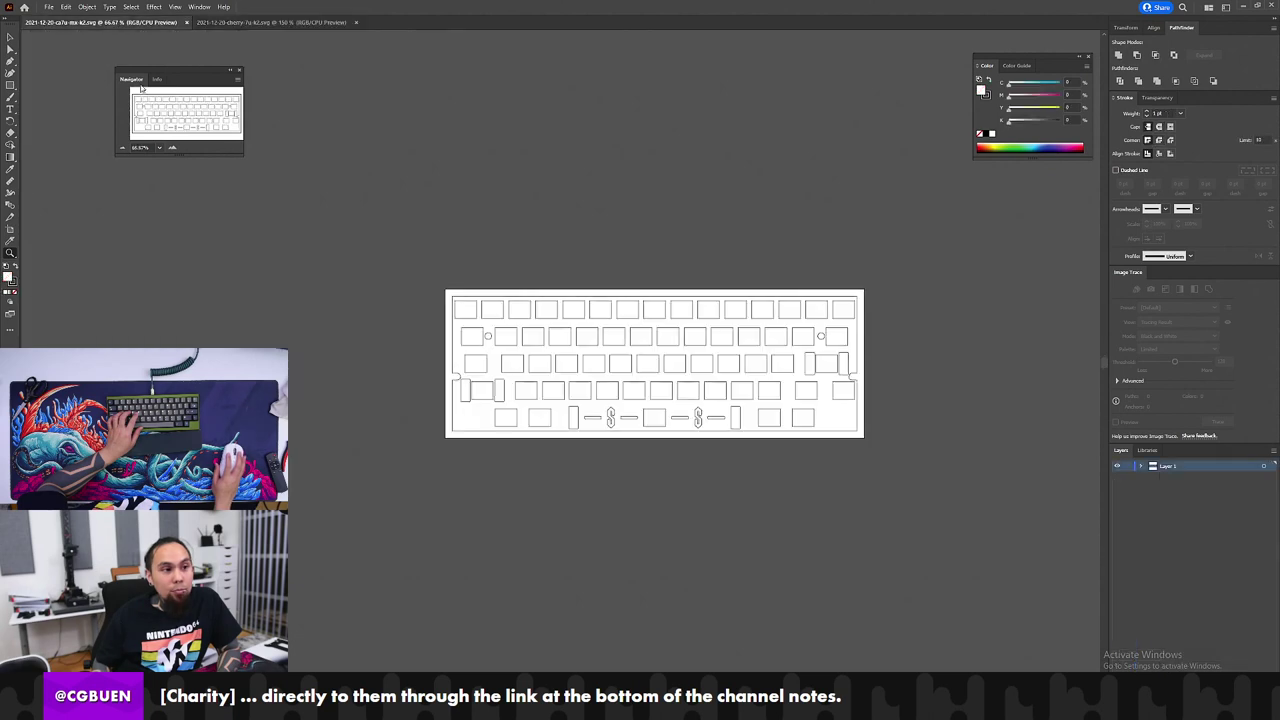
pyautogui.click(555, 357)
pyautogui.click(489, 421)
pyautogui.click(615, 379)
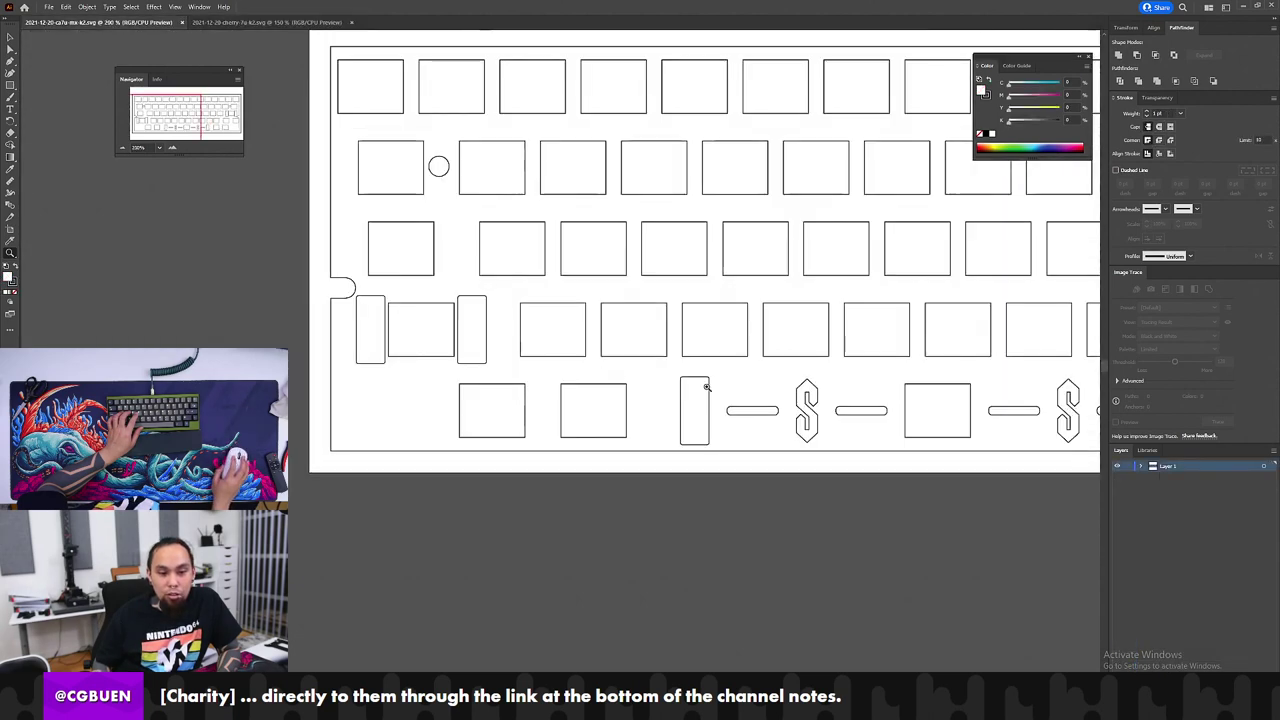
pyautogui.click(716, 401)
pyautogui.moveTo(444, 380); pyautogui.dragTo(641, 397)
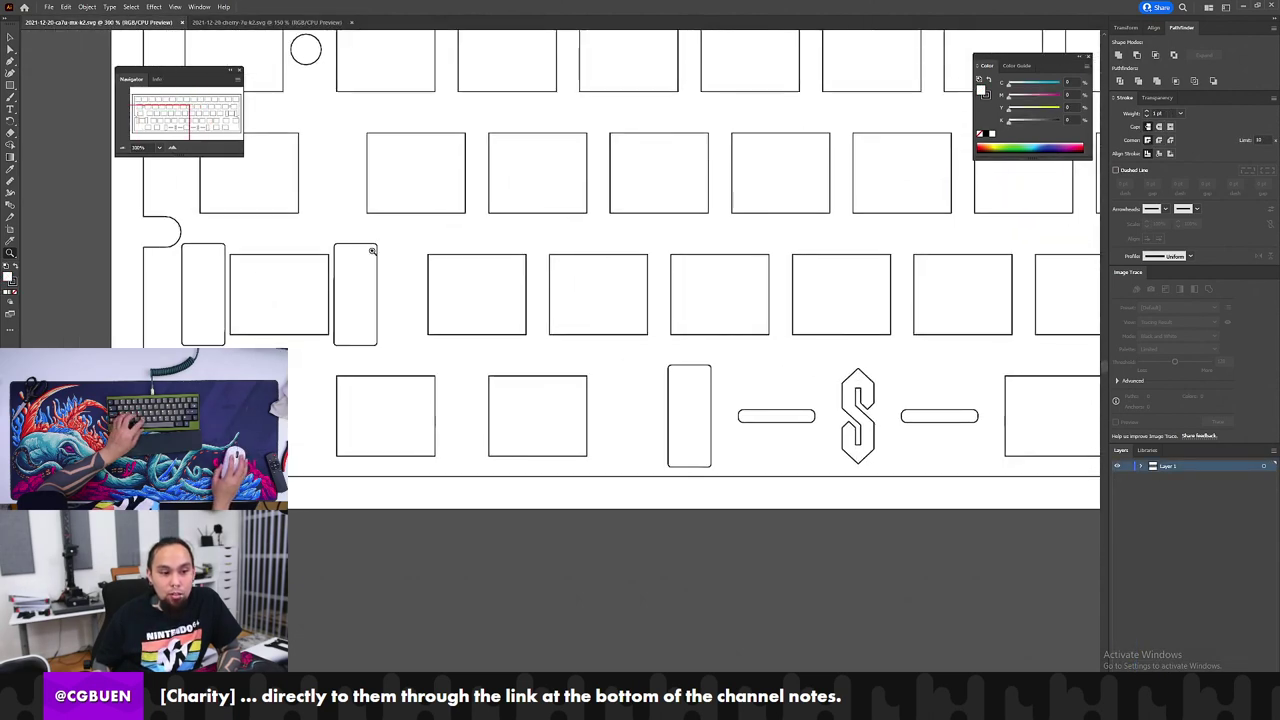
pyautogui.press('v')
pyautogui.click(335, 281)
# Step: Check the coordinates of the upper and lower corner anchor points on the selected slot's left edge
pyautogui.press('z')
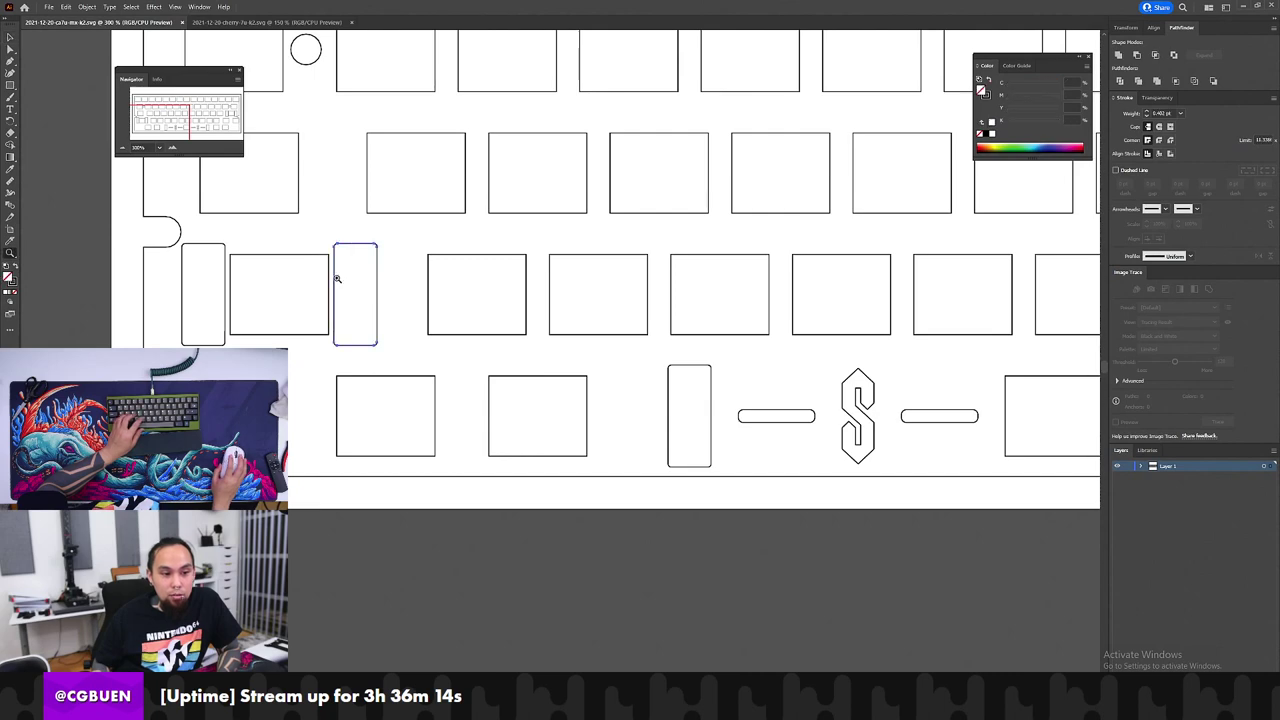
pyautogui.click(338, 276)
pyautogui.click(528, 362)
pyautogui.click(520, 370)
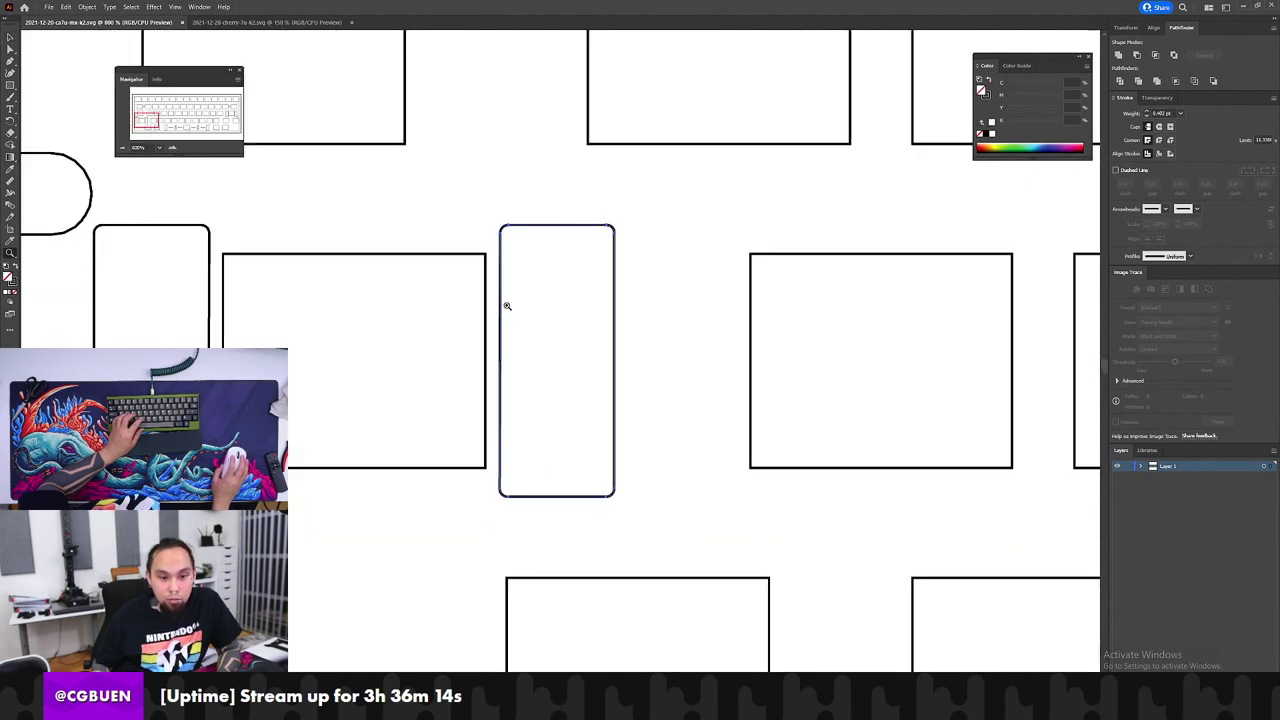
pyautogui.click(515, 345)
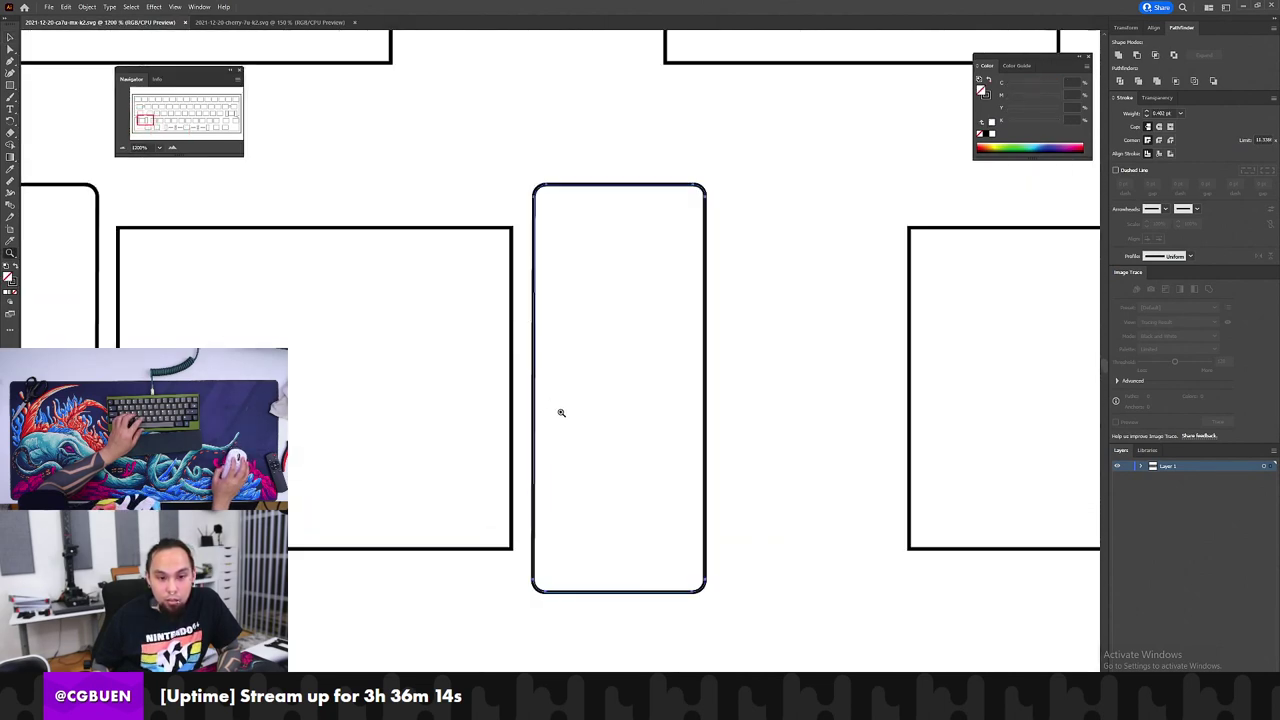
pyautogui.press('a')
pyautogui.click(543, 200)
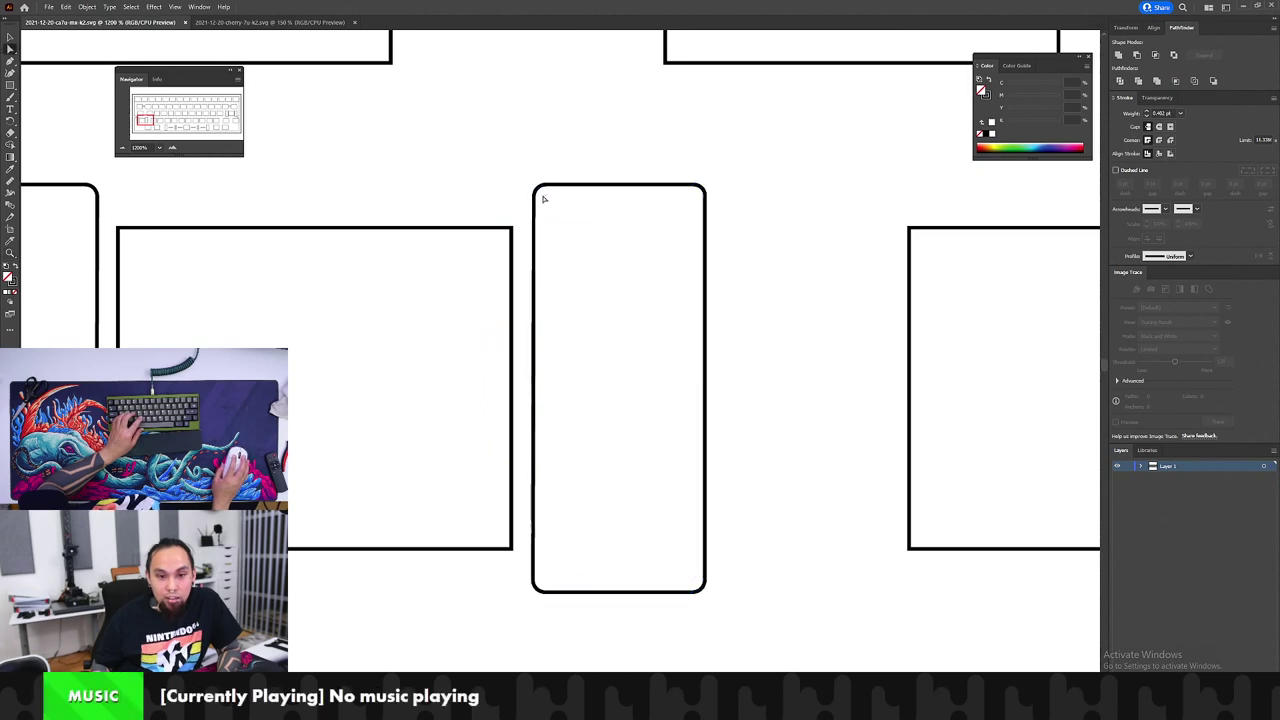
pyautogui.click(534, 197)
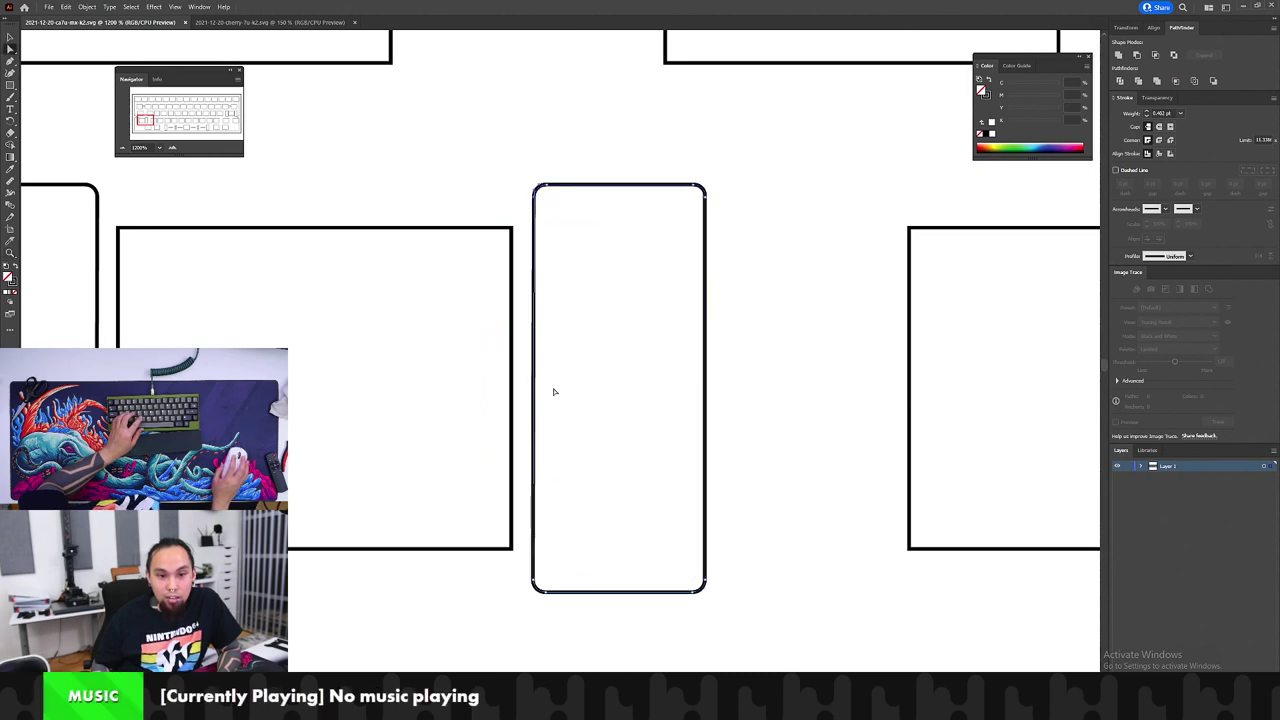
pyautogui.click(1126, 27)
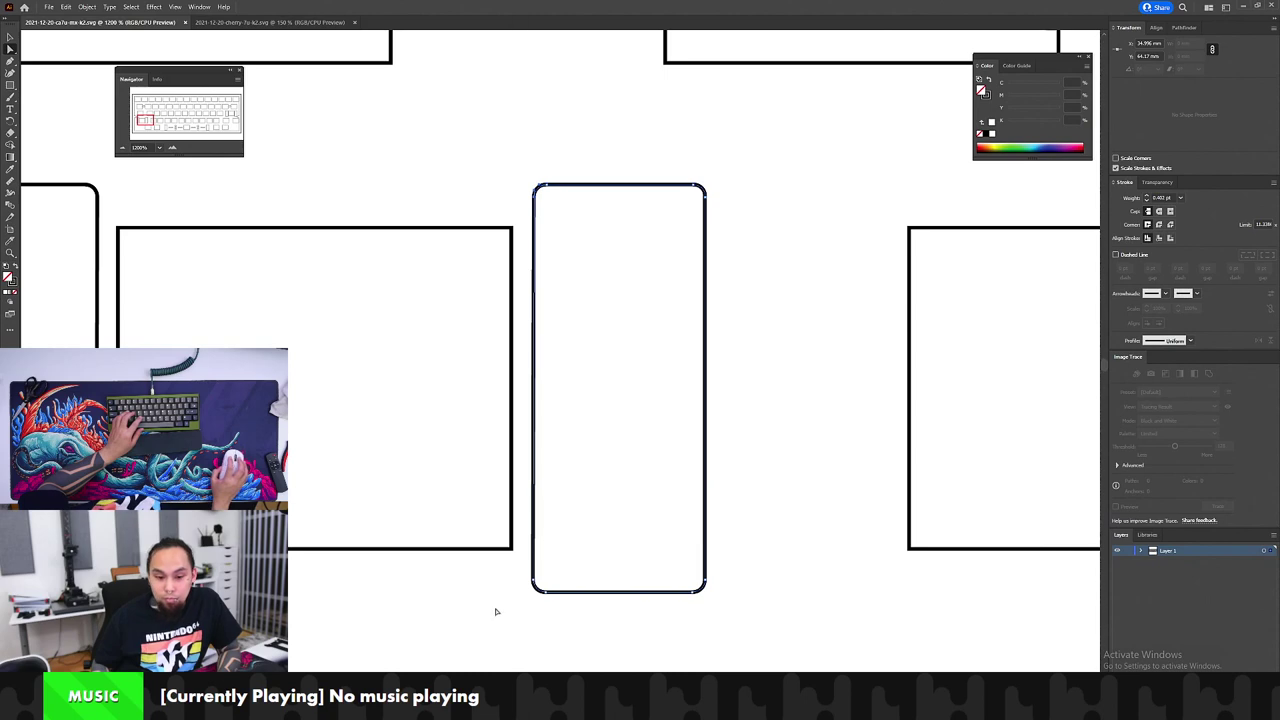
pyautogui.moveTo(545, 566); pyautogui.dragTo(527, 583)
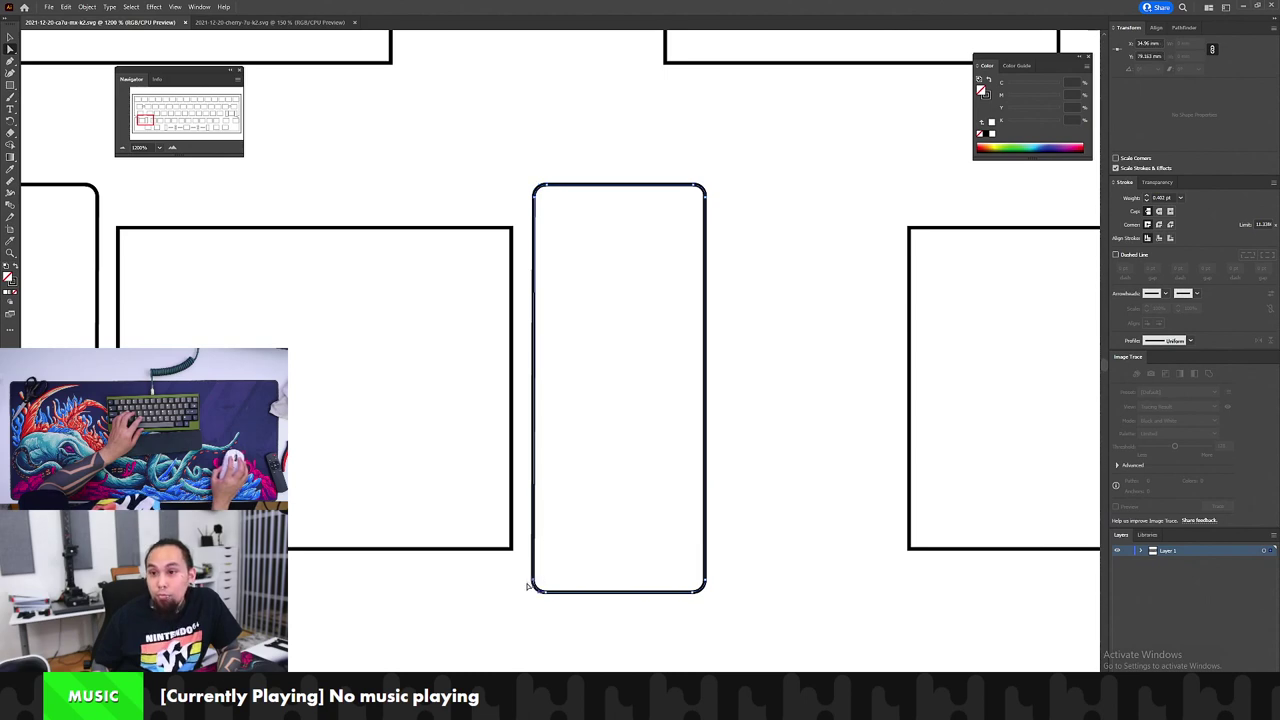
# Step: Check the coordinates of the upper and lower corner anchor points on the leftmost slot's right edge
pyautogui.press('z')
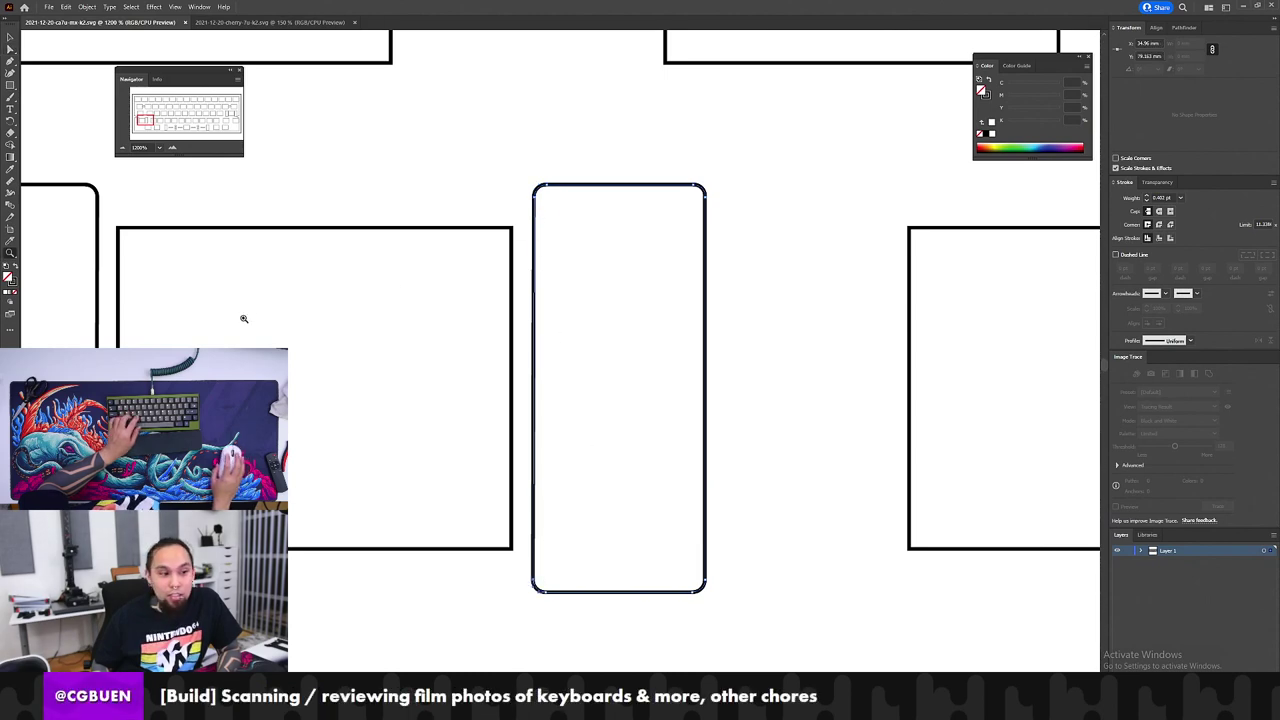
pyautogui.keyDown('alt'); pyautogui.click(243, 318); pyautogui.keyUp('alt')
pyautogui.click(366, 323)
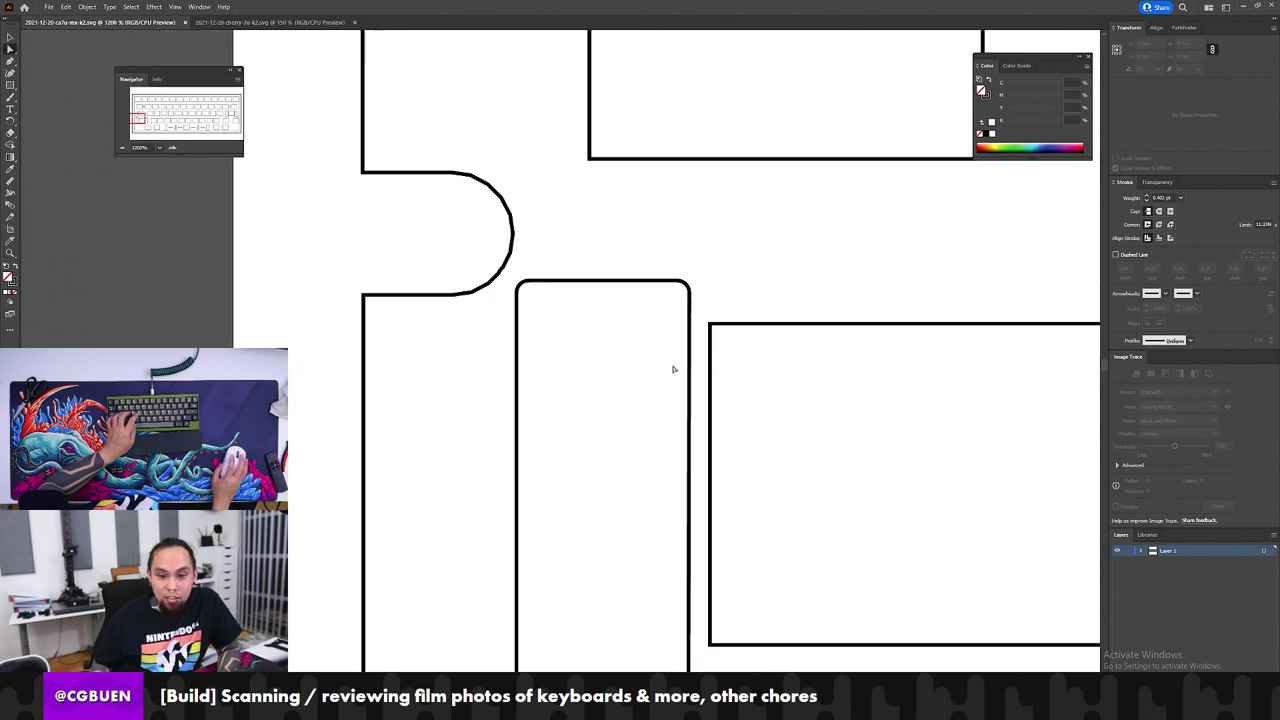
pyautogui.click(681, 339)
pyautogui.click(543, 323)
pyautogui.press('a')
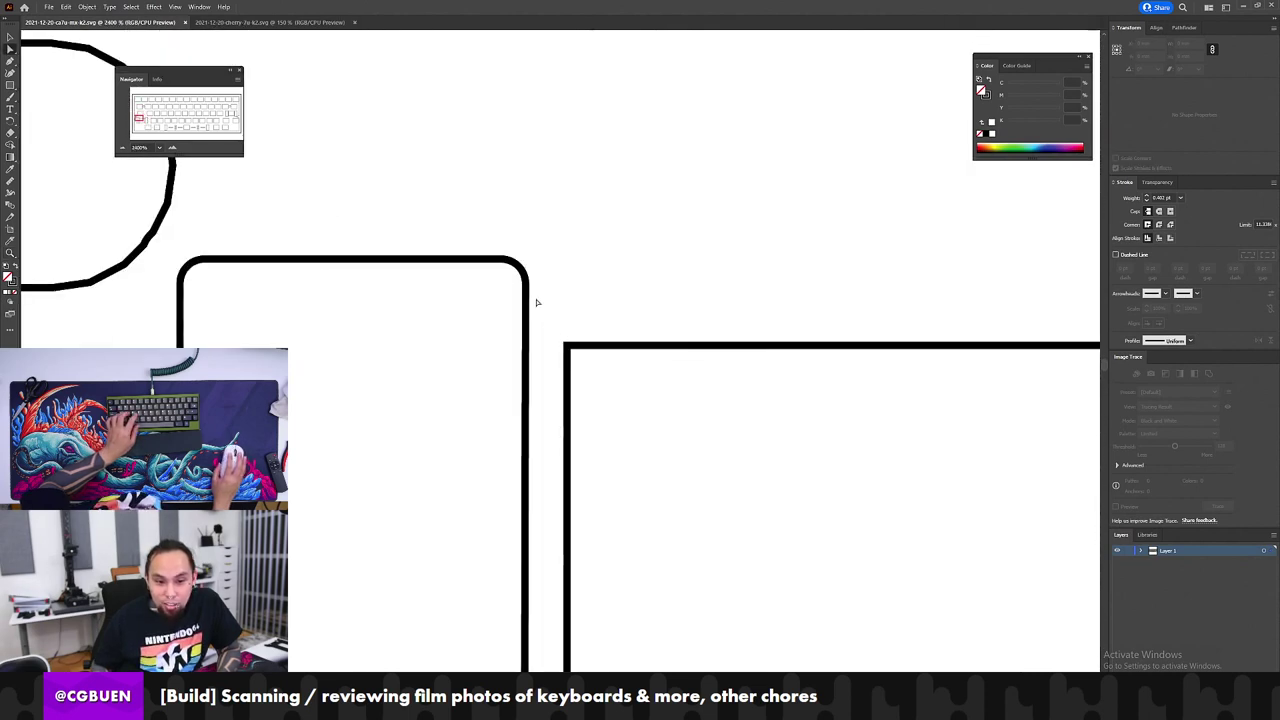
pyautogui.moveTo(553, 291); pyautogui.dragTo(515, 300)
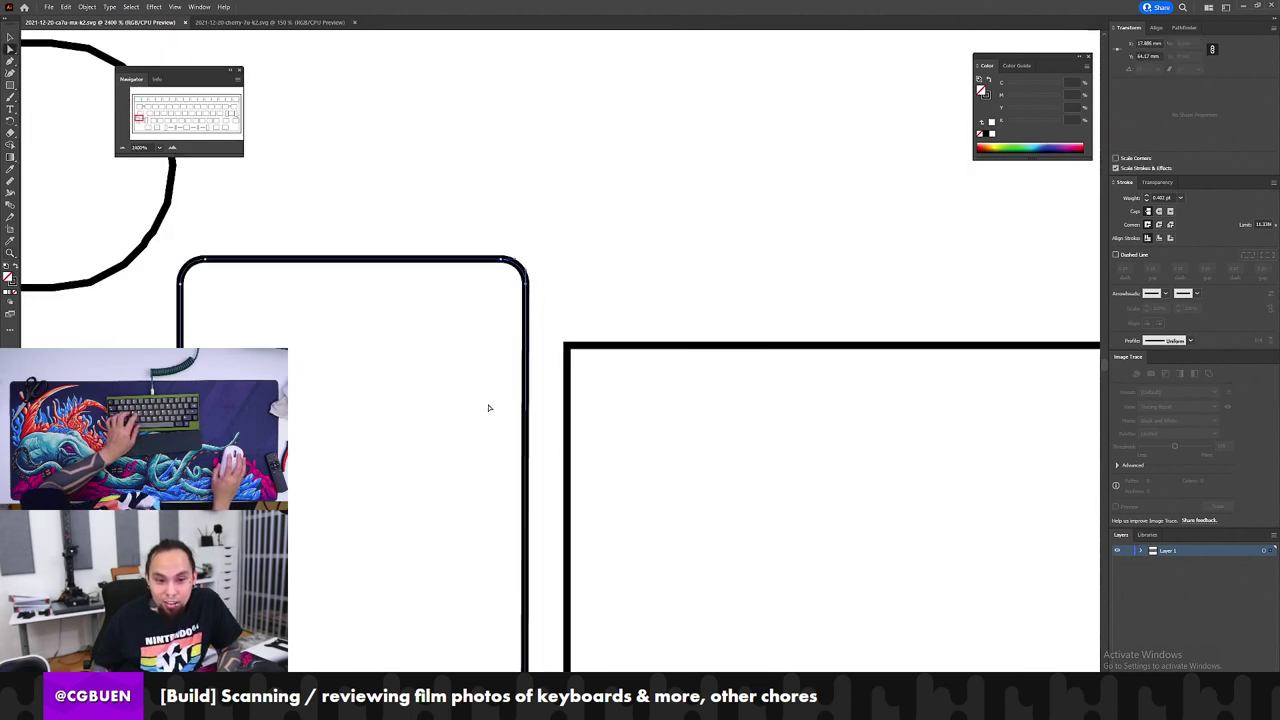
pyautogui.moveTo(470, 428); pyautogui.dragTo(466, 269)
pyautogui.scroll(-10, 480, 271)
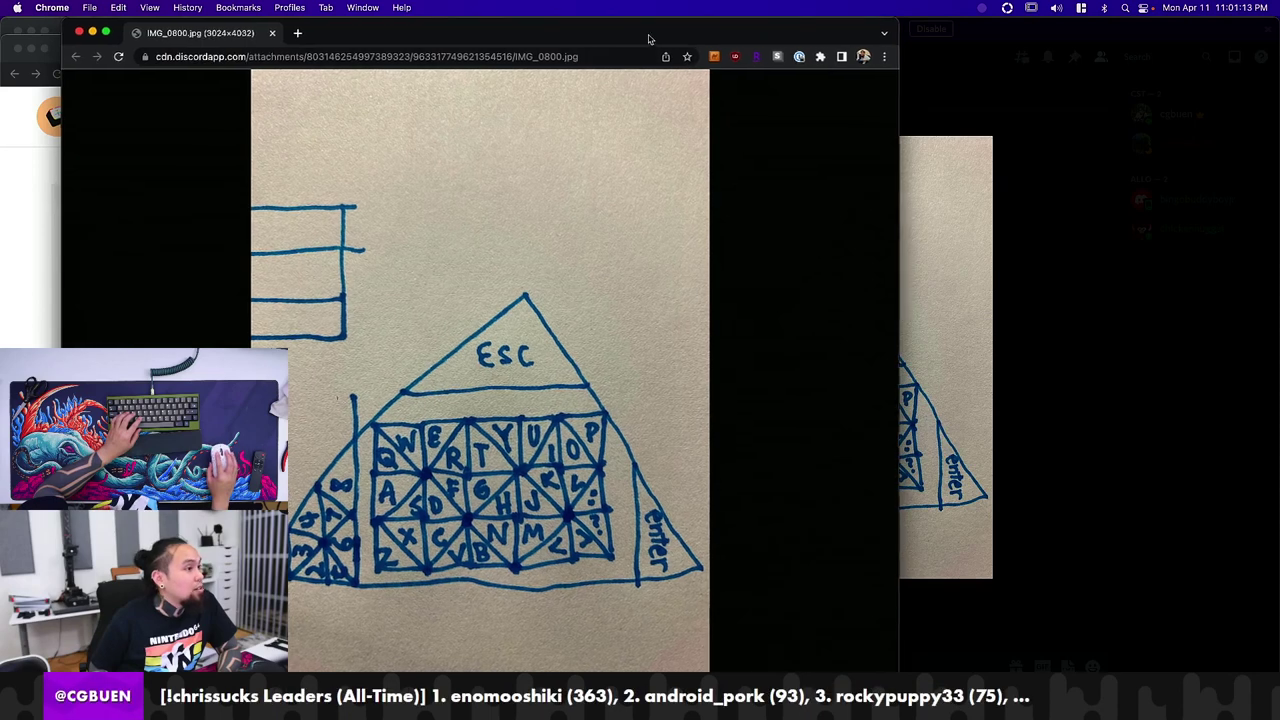
pyautogui.moveTo(648, 38); pyautogui.dragTo(734, 36)
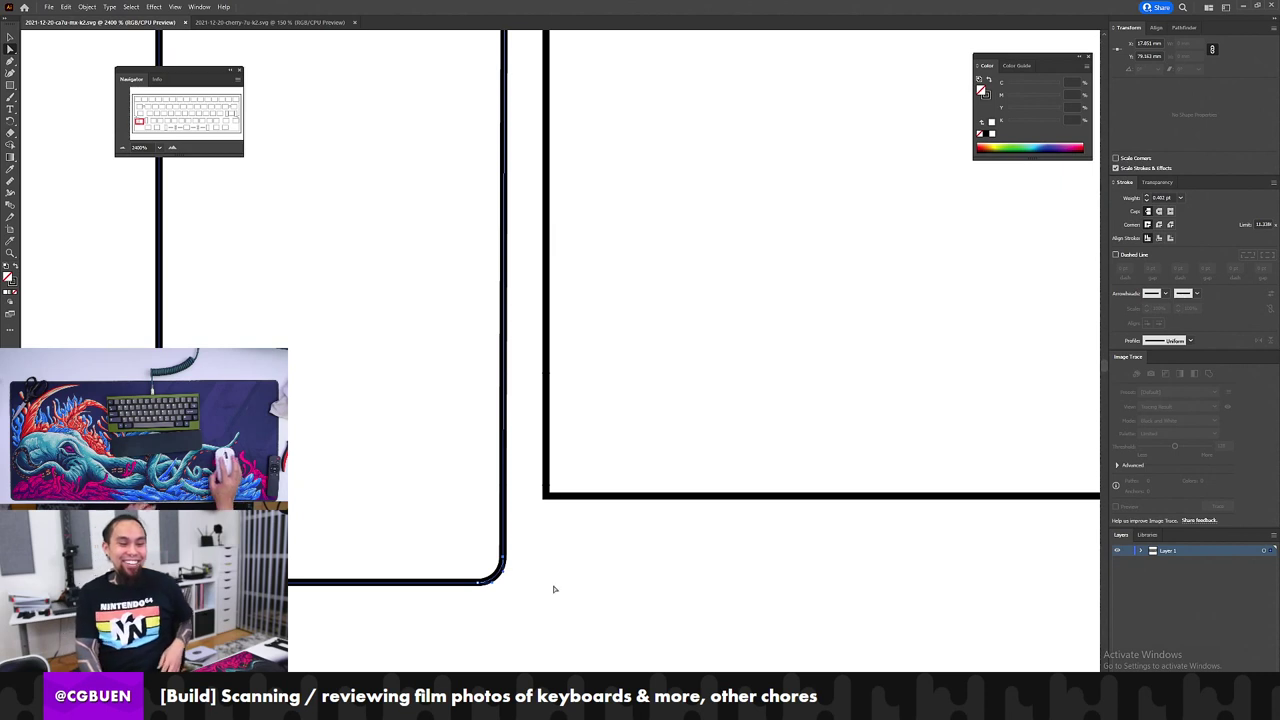
# Step: Deselect the slot anchors and examine the edge notch beside the leftmost stabilizer slot
pyautogui.click(603, 594)
pyautogui.press('z')
pyautogui.keyDown('alt'); pyautogui.click(527, 523); pyautogui.keyUp('alt')
pyautogui.keyDown('alt'); pyautogui.click(530, 512); pyautogui.keyUp('alt')
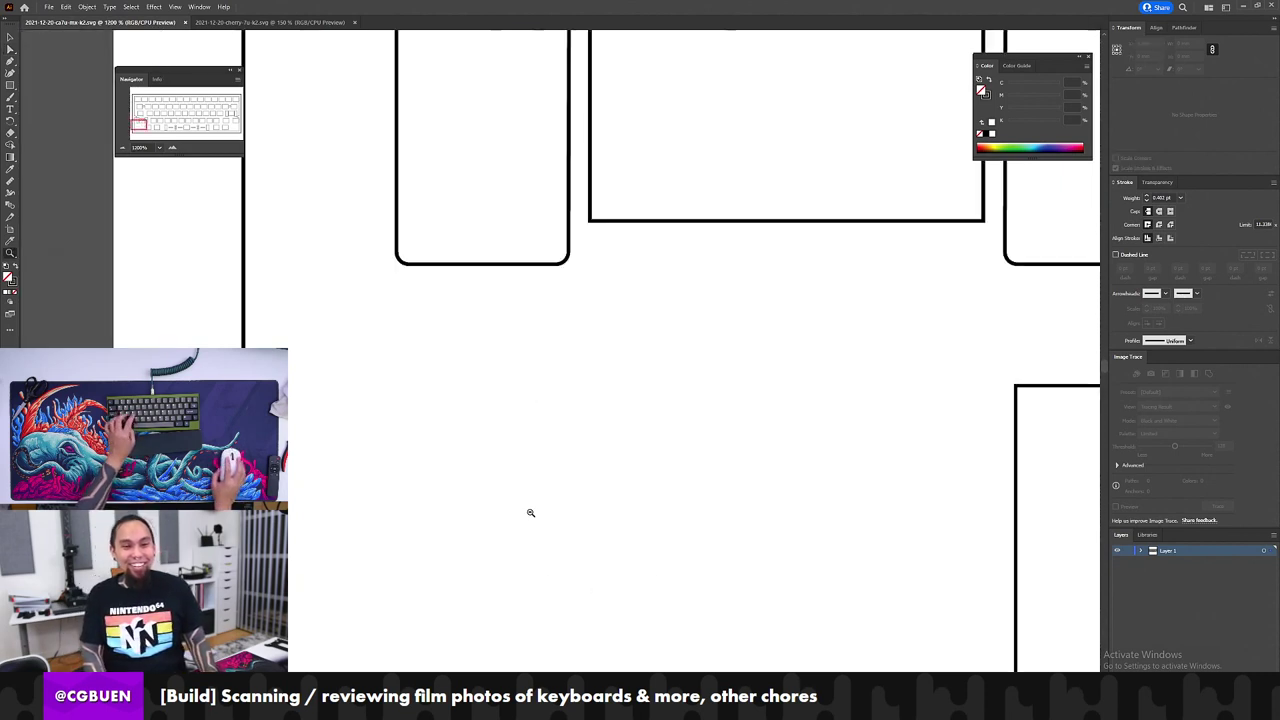
pyautogui.keyDown('alt'); pyautogui.click(649, 300); pyautogui.keyUp('alt')
pyautogui.keyDown('alt'); pyautogui.click(591, 163); pyautogui.keyUp('alt')
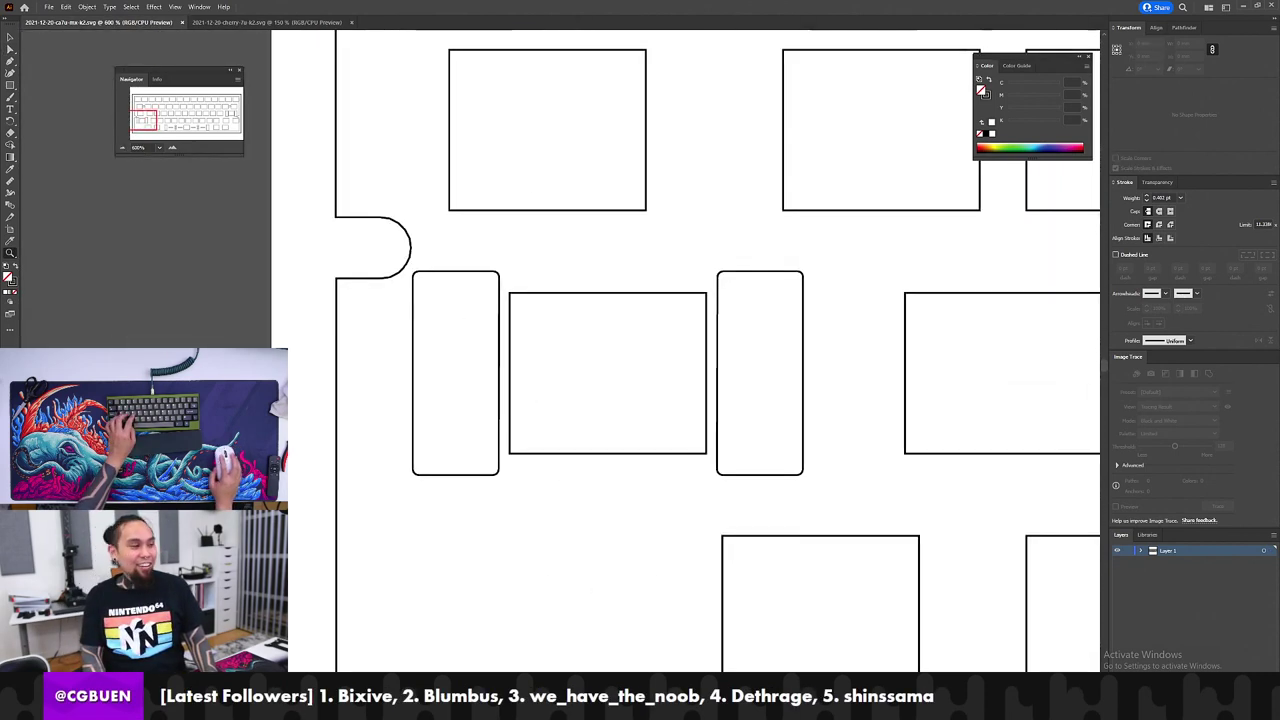
pyautogui.click(522, 333)
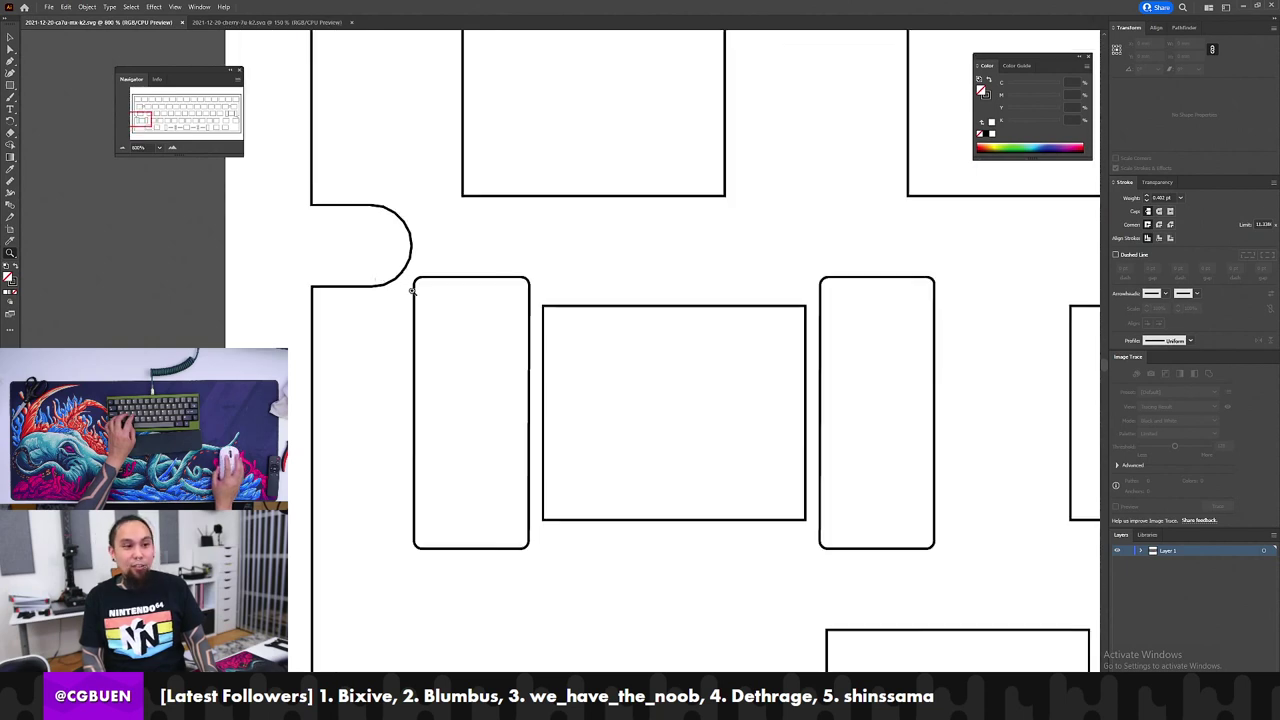
# Step: Switch to the 2021-12-20-cherry-7u-k2.svg document and examine its reshaped edge notch near the leftmost slot
pyautogui.hotkey('ctrl', 'Tab')
pyautogui.click(201, 414)
pyautogui.click(529, 421)
pyautogui.click(451, 382)
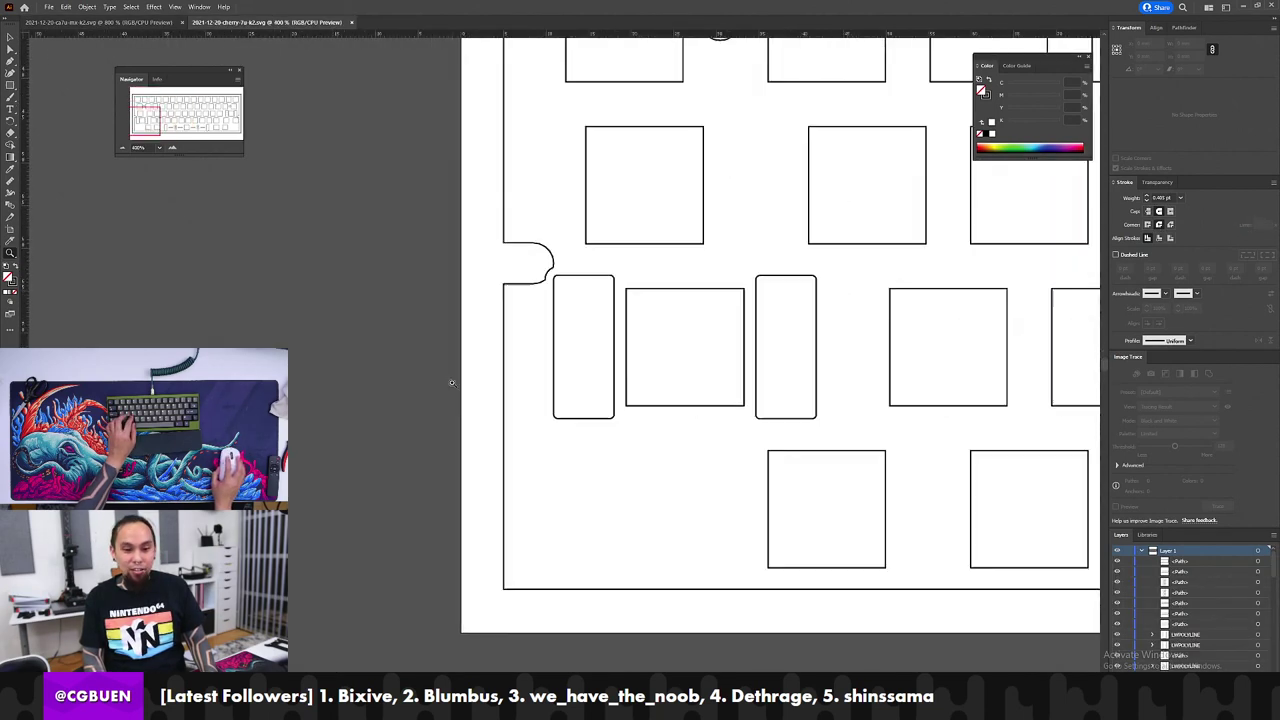
pyautogui.click(450, 382)
pyautogui.click(693, 336)
pyautogui.click(685, 331)
pyautogui.click(349, 186)
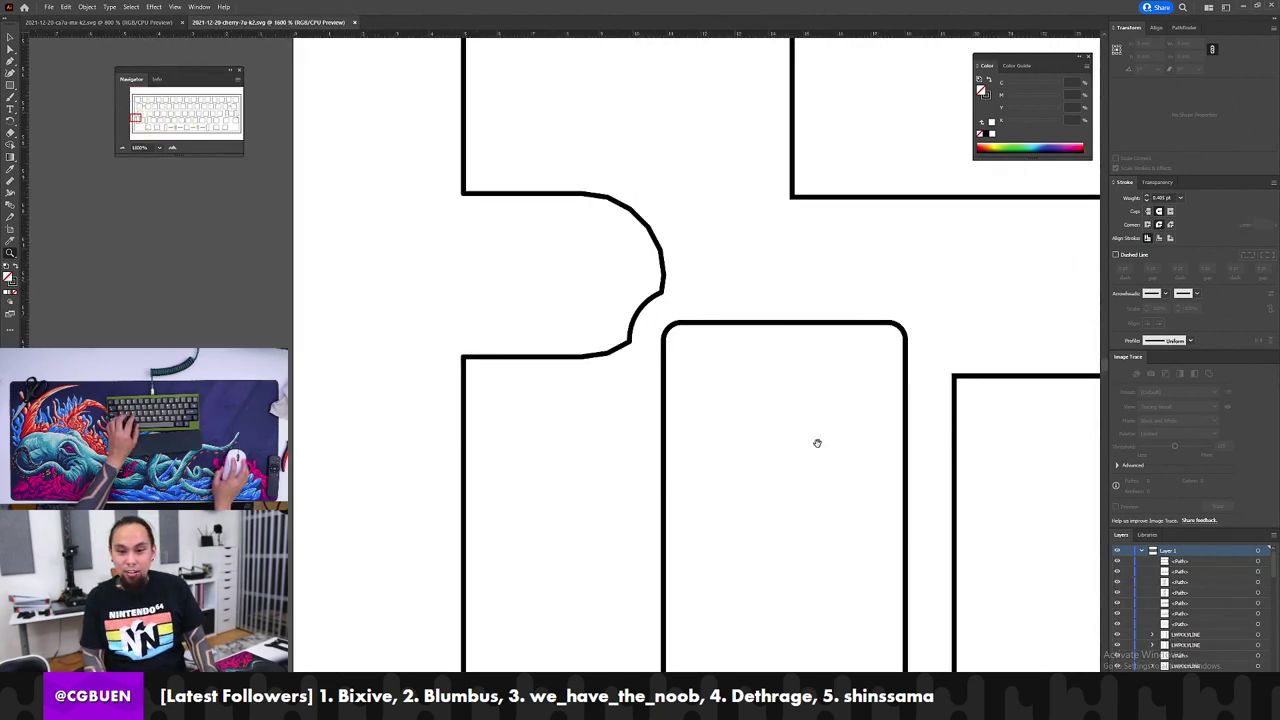
# Step: Check the coordinates of the upper and lower corner anchors on the leftmost slot's right edge in the cherry plate
pyautogui.moveTo(817, 443); pyautogui.dragTo(651, 312)
pyautogui.click(701, 298)
pyautogui.press('a')
pyautogui.click(619, 241)
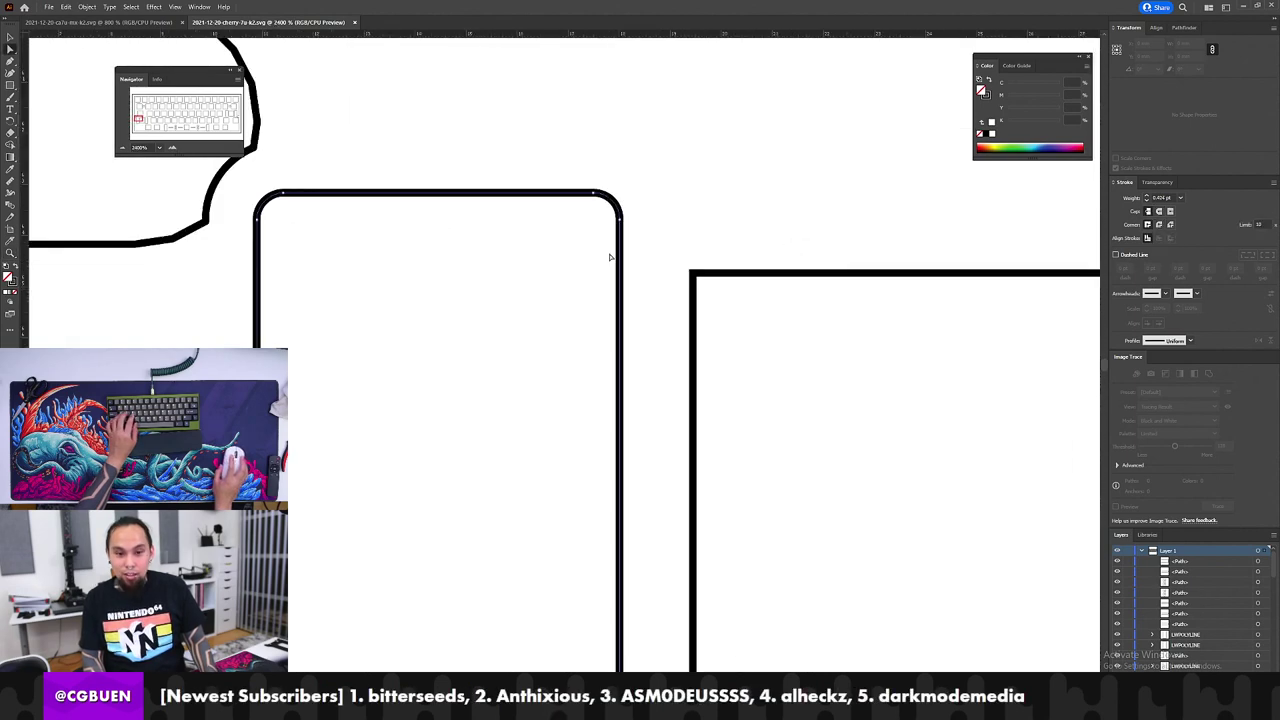
pyautogui.click(619, 219)
pyautogui.moveTo(576, 368); pyautogui.dragTo(563, 203)
pyautogui.moveTo(558, 490); pyautogui.dragTo(564, 162)
pyautogui.moveTo(629, 515); pyautogui.dragTo(587, 562)
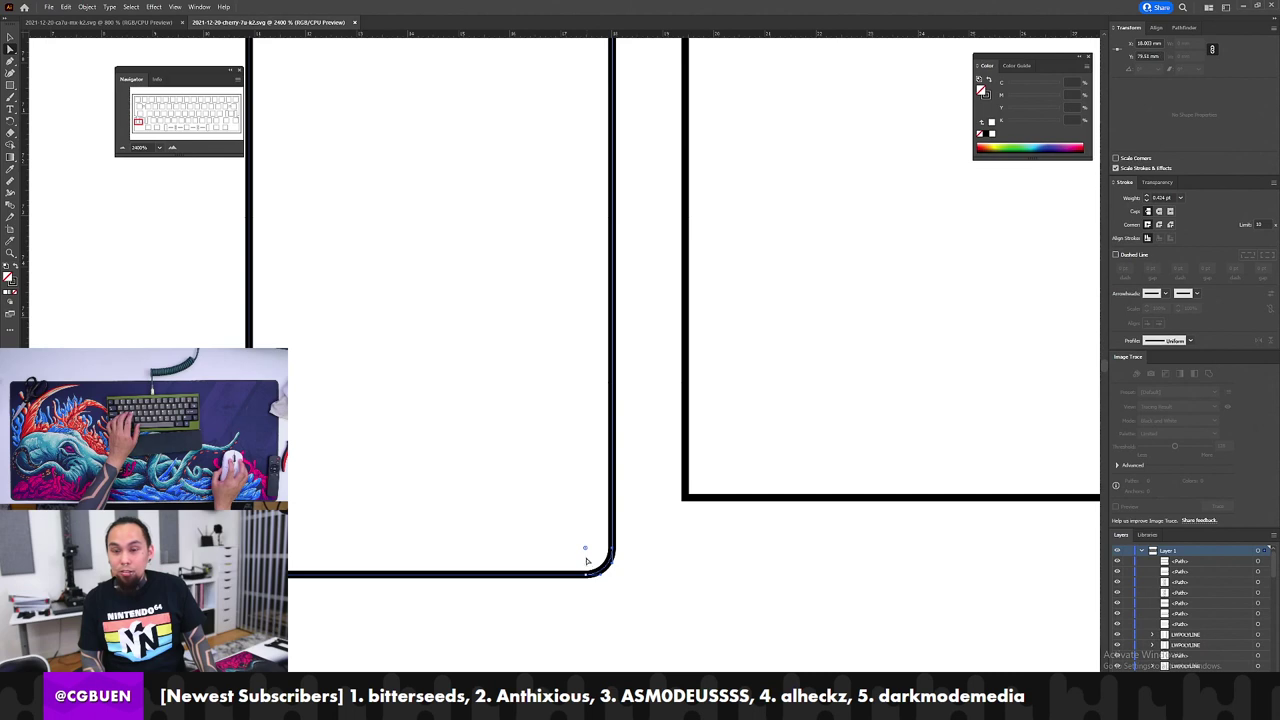
# Step: Switch back to the 2021-12-20-ca7u-mx-k2.svg document and locate the bottom row's first stabilizer slot
pyautogui.hotkey('ctrl', 'Tab')
pyautogui.press('z')
pyautogui.click(519, 324)
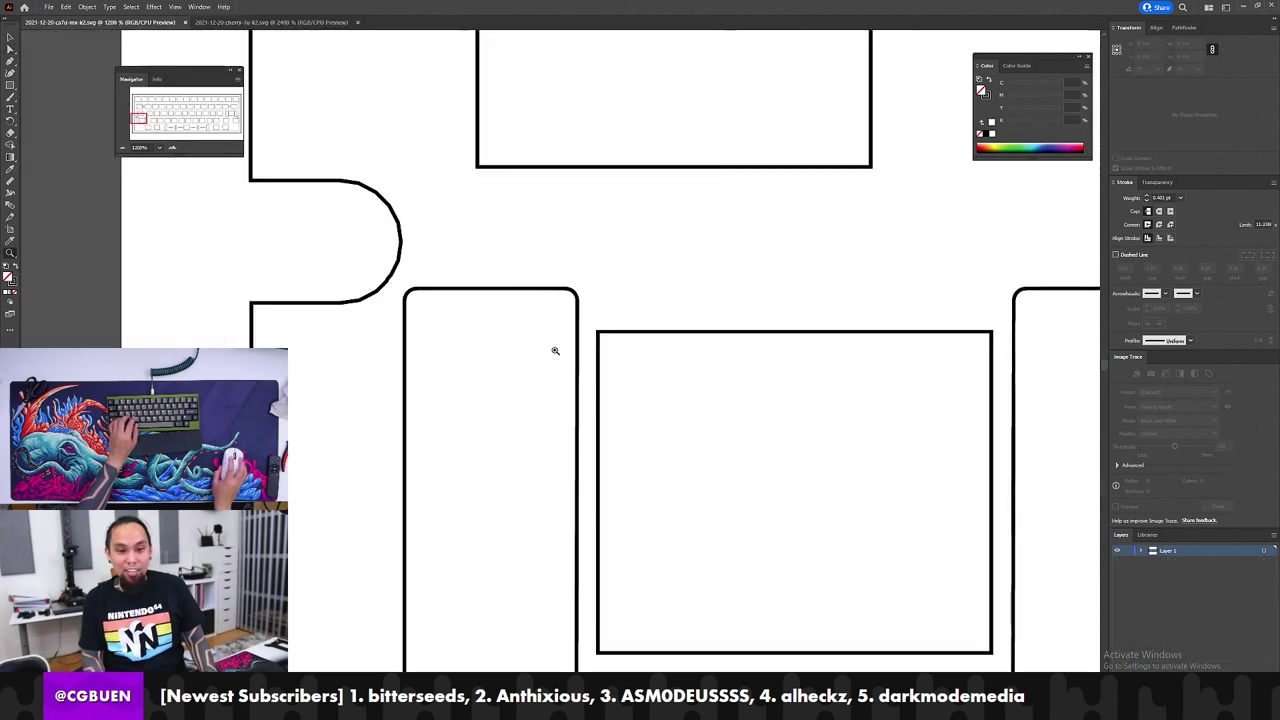
pyautogui.keyDown('alt'); pyautogui.click(590, 384); pyautogui.keyUp('alt')
pyautogui.keyDown('alt'); pyautogui.click(590, 384); pyautogui.keyUp('alt')
pyautogui.keyDown('alt'); pyautogui.click(572, 428); pyautogui.keyUp('alt')
pyautogui.click(504, 332)
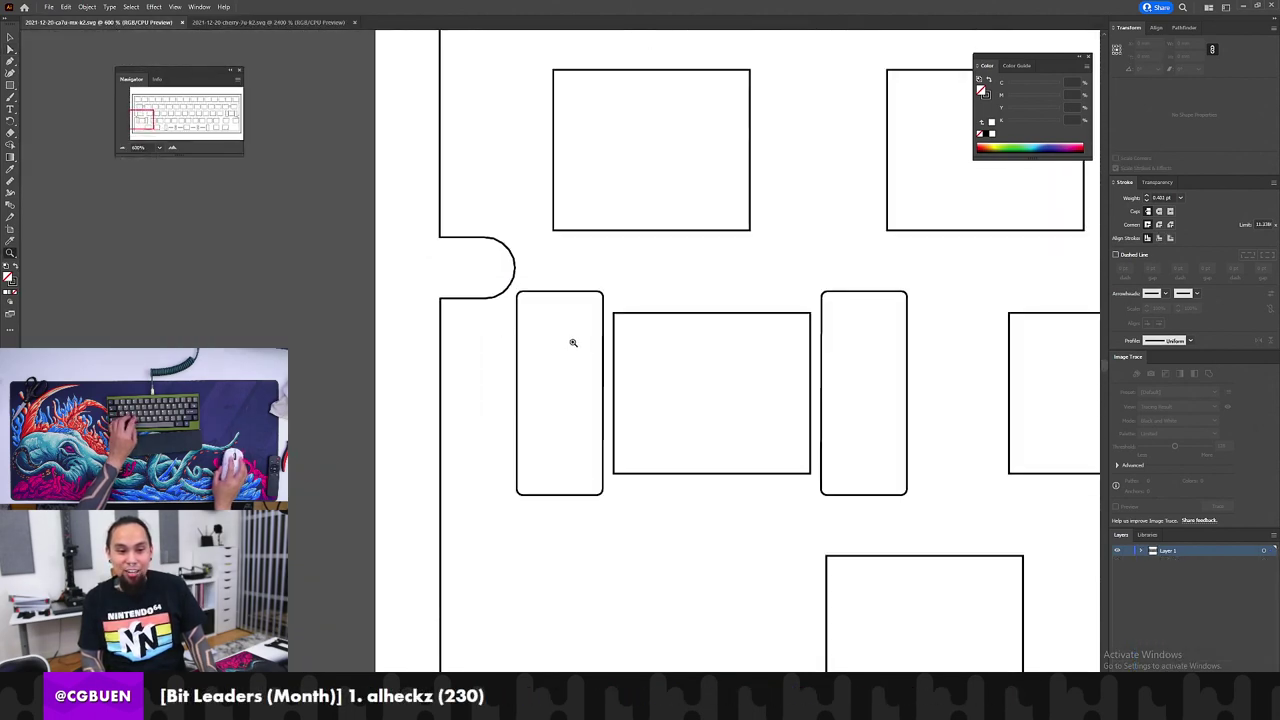
pyautogui.scroll(-4, 573, 343)
pyautogui.scroll(2, 660, 364)
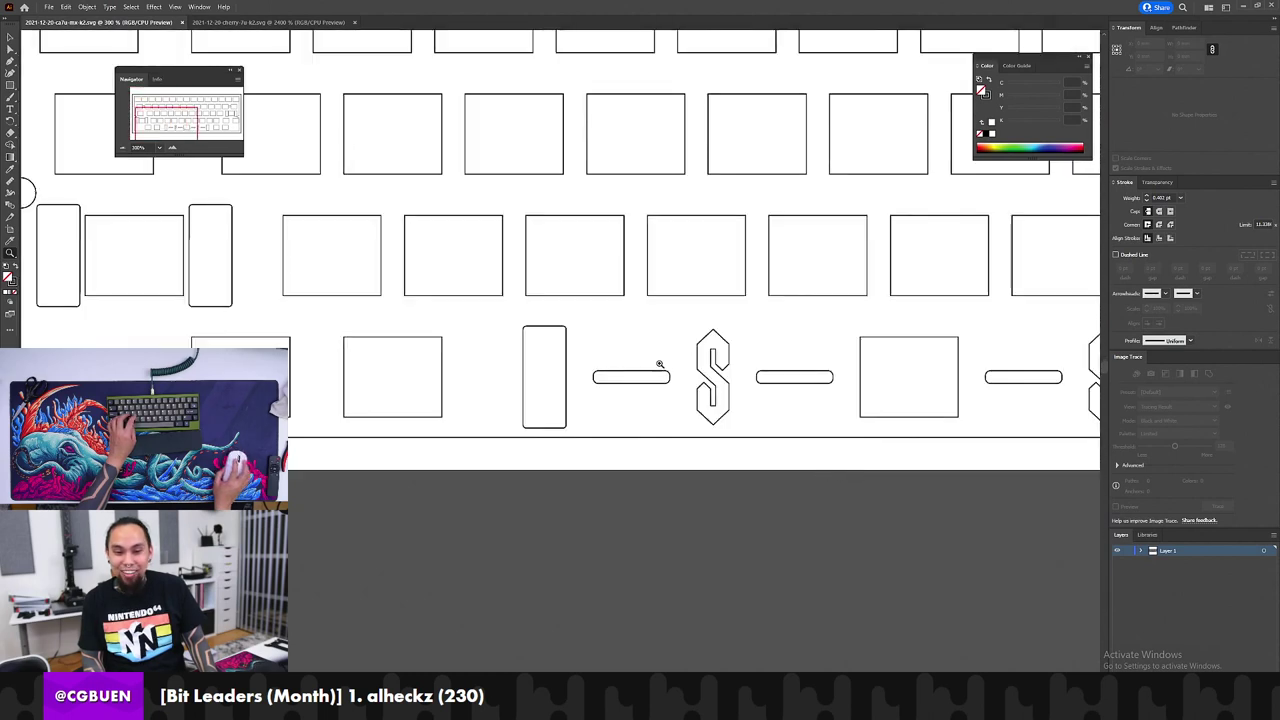
# Step: Check the coordinates of the corner anchor points on the bottom row's first stabilizer slot
pyautogui.moveTo(623, 311); pyautogui.dragTo(430, 472)
pyautogui.press('a')
pyautogui.moveTo(582, 105); pyautogui.dragTo(519, 141)
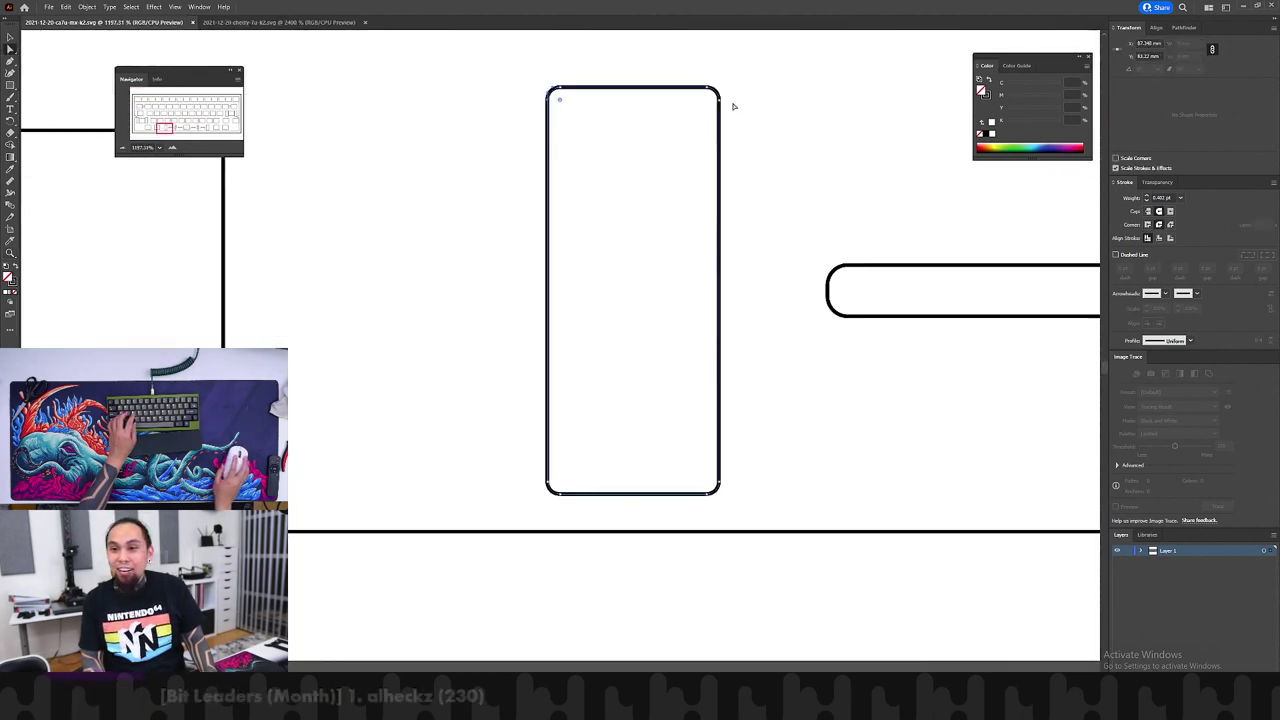
pyautogui.moveTo(572, 462); pyautogui.dragTo(530, 488)
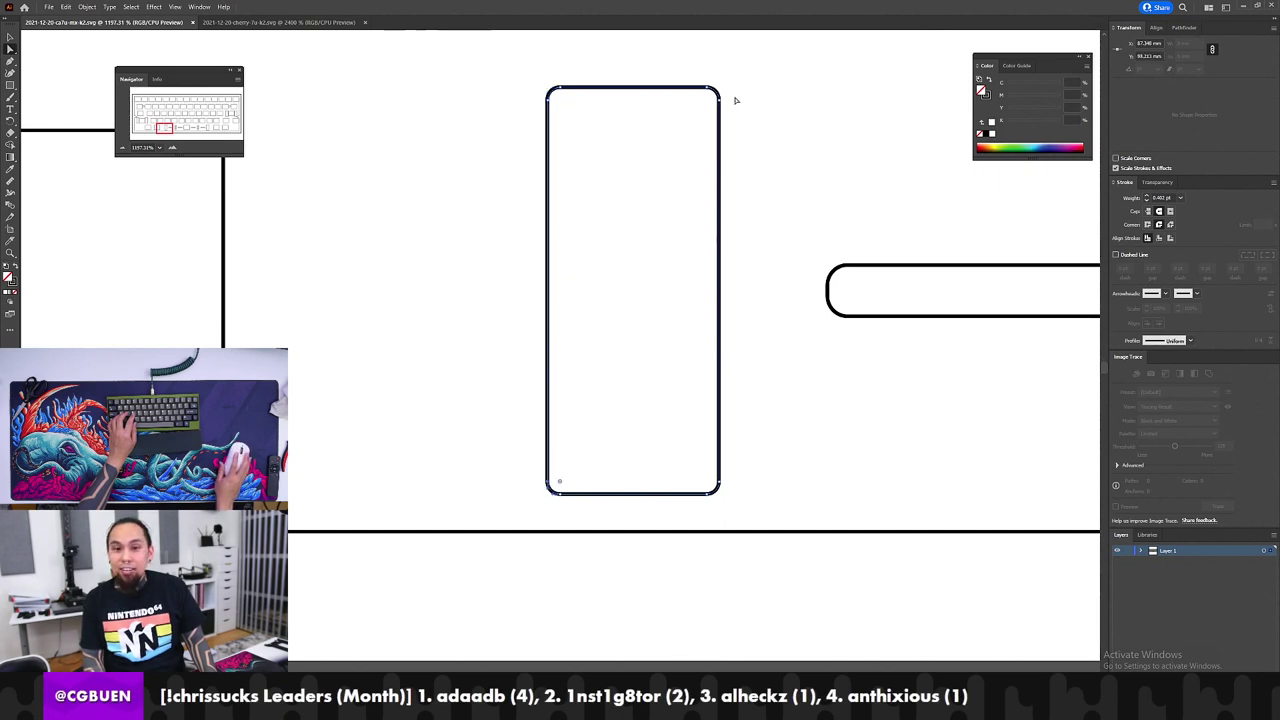
pyautogui.moveTo(700, 487); pyautogui.dragTo(700, 488)
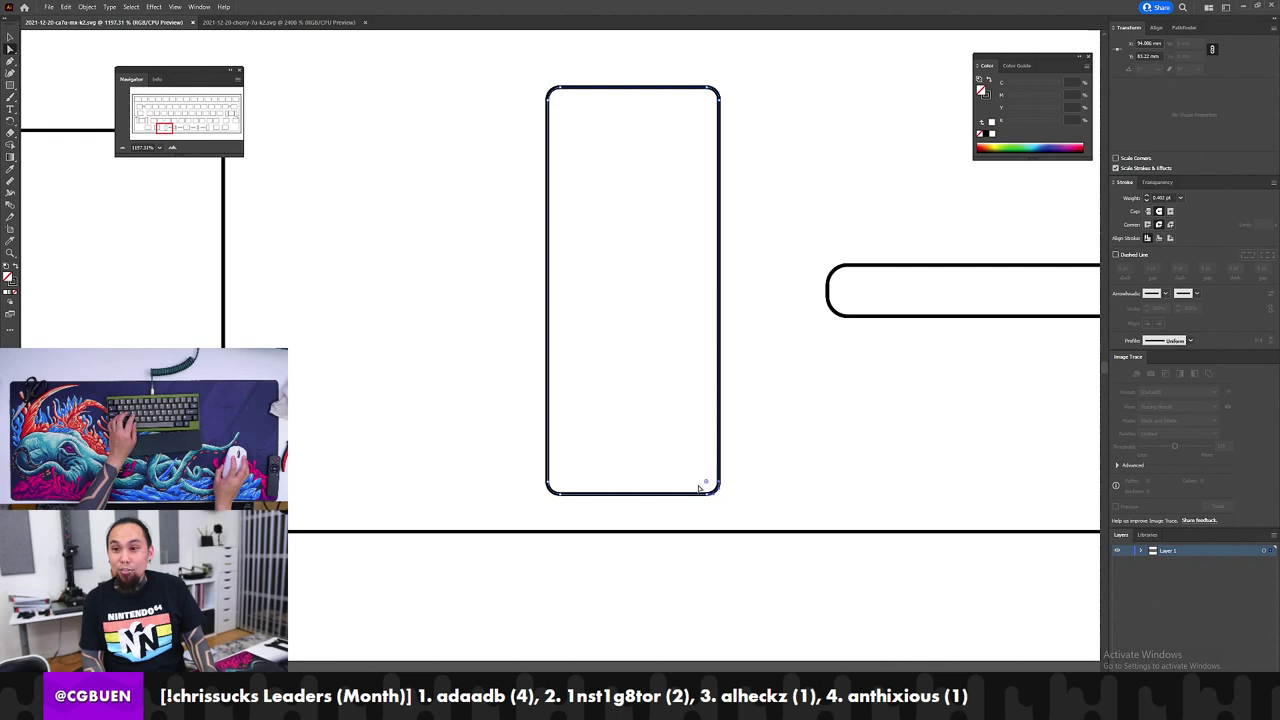
# Step: Check the coordinates of the left-edge corner anchors on the tall stabilizer slot at the right end of the bottom row's slots
pyautogui.moveTo(854, 406); pyautogui.dragTo(663, 397)
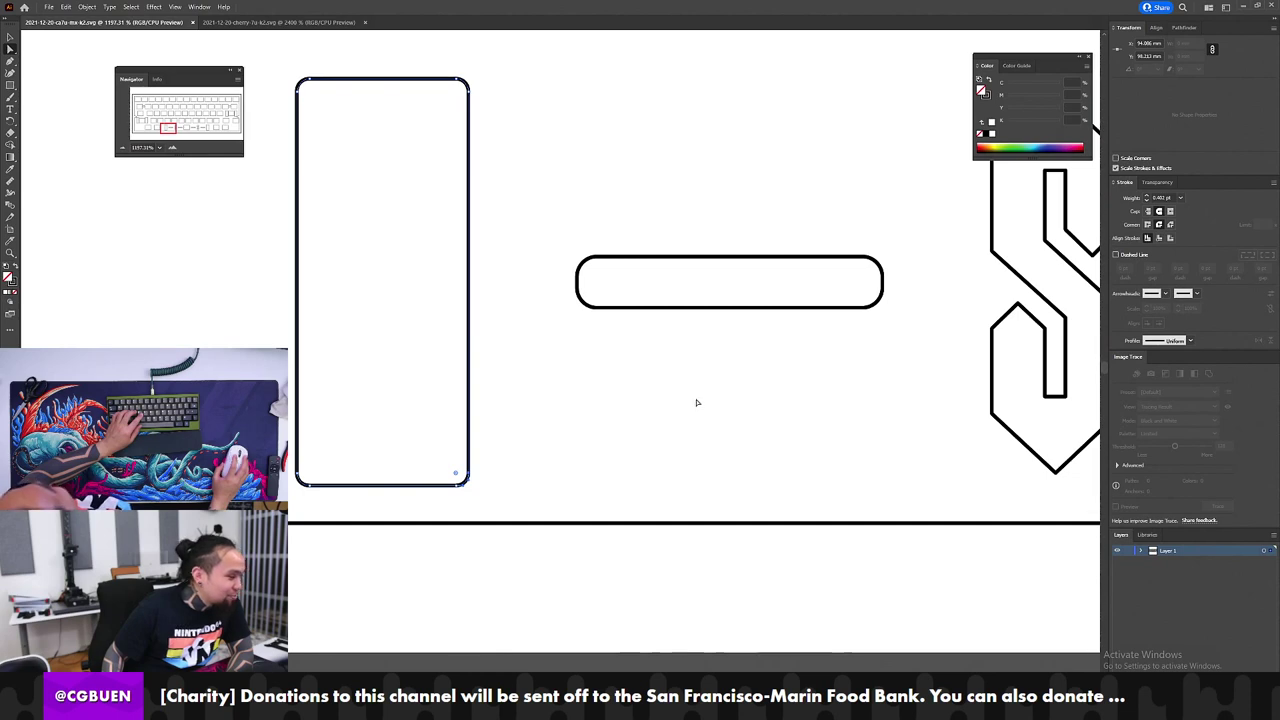
pyautogui.moveTo(687, 403); pyautogui.dragTo(313, 441)
pyautogui.moveTo(657, 366); pyautogui.dragTo(735, 373)
pyautogui.moveTo(845, 362); pyautogui.dragTo(227, 412)
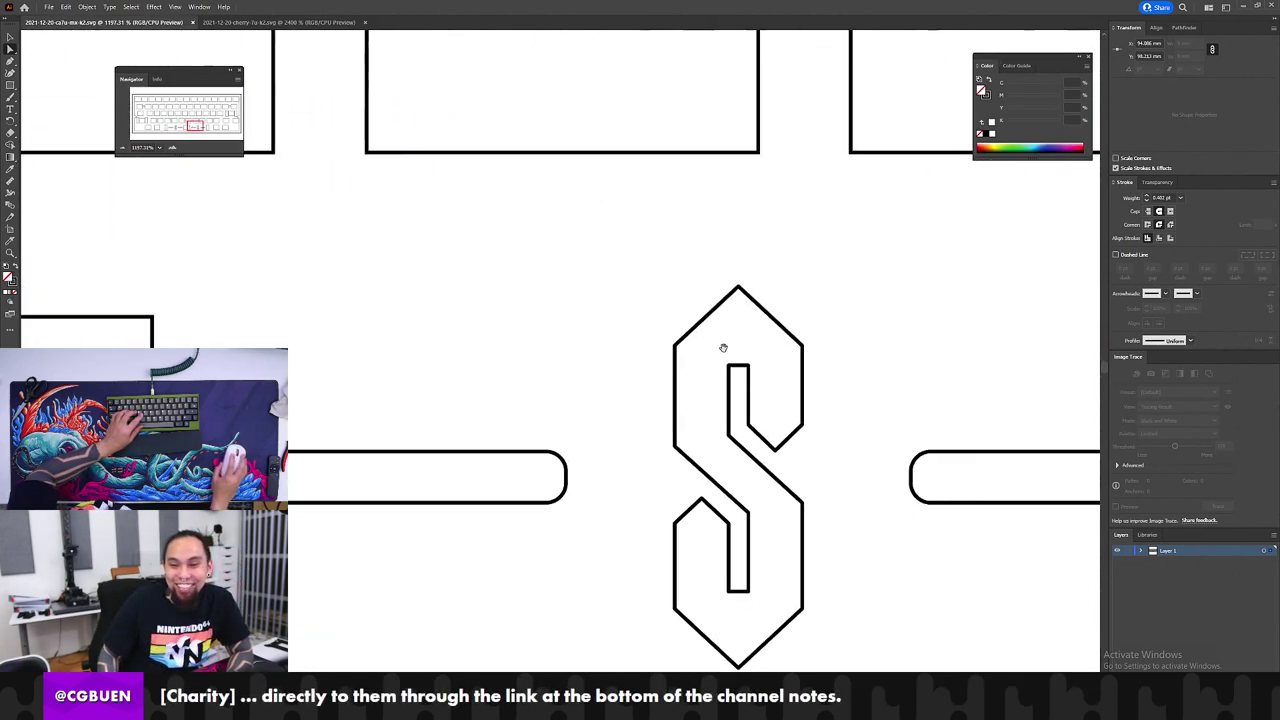
pyautogui.moveTo(723, 346); pyautogui.dragTo(334, 328)
pyautogui.hscroll(3, 691, 329)
pyautogui.moveTo(720, 283); pyautogui.dragTo(606, 329)
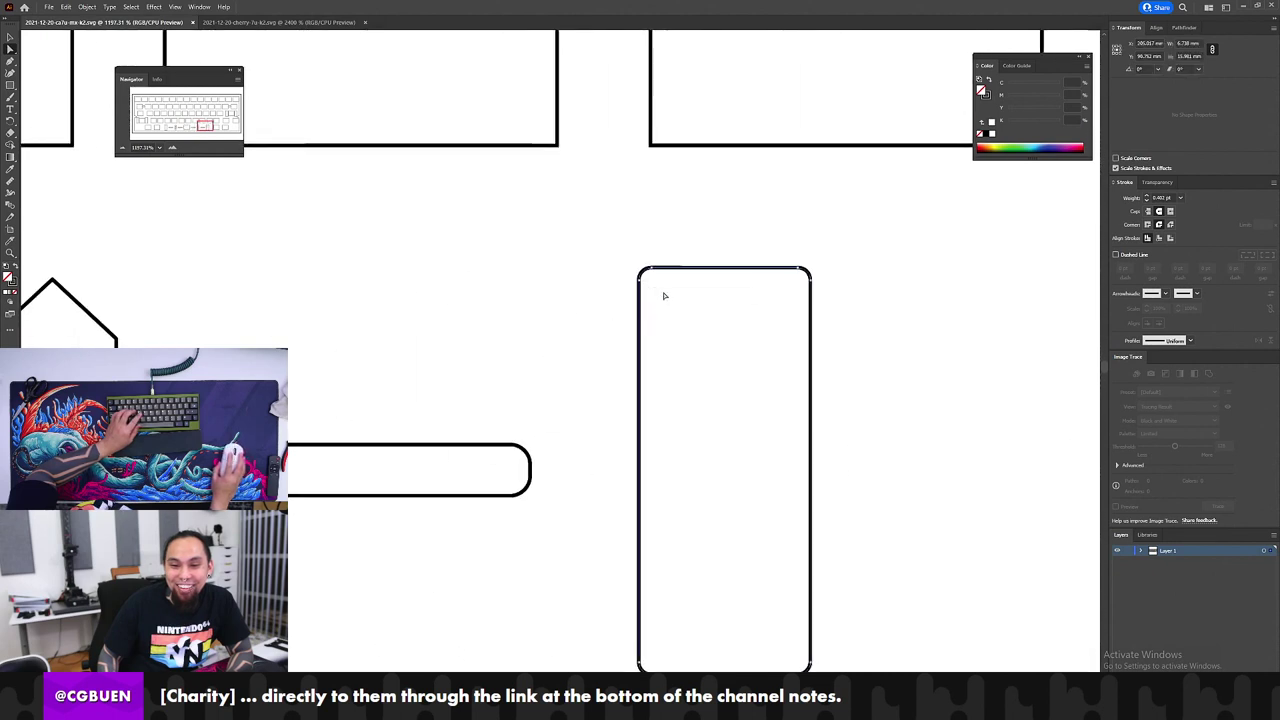
pyautogui.moveTo(626, 277); pyautogui.dragTo(628, 280)
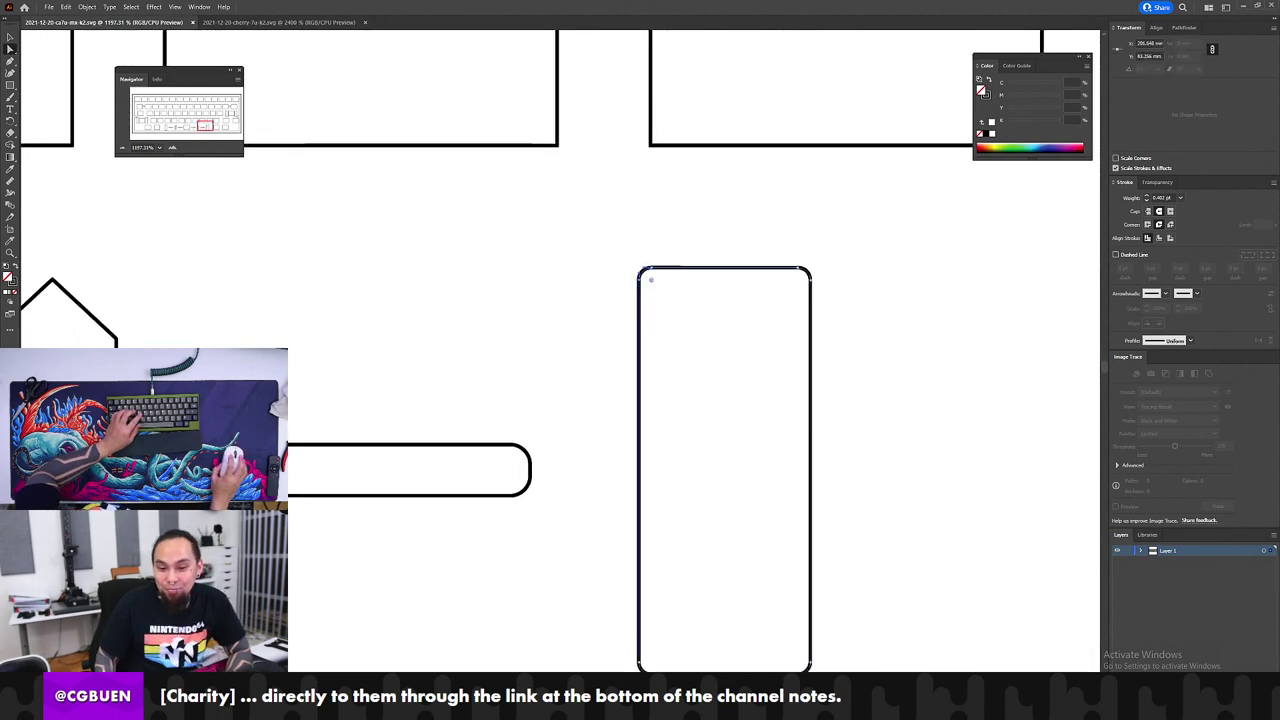
pyautogui.moveTo(665, 620); pyautogui.dragTo(651, 661)
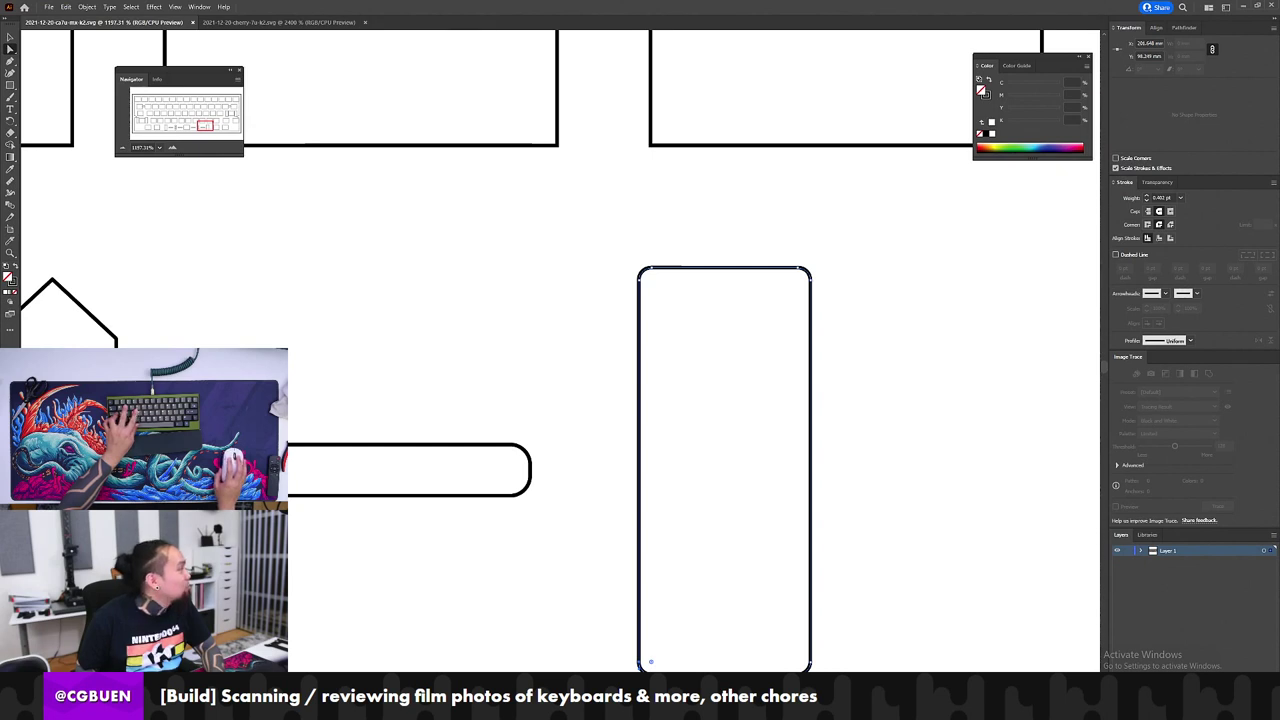
# Step: Reselect that bottom-row slot's corner anchors and compare the coordinates of its left and right edges
pyautogui.click(909, 328)
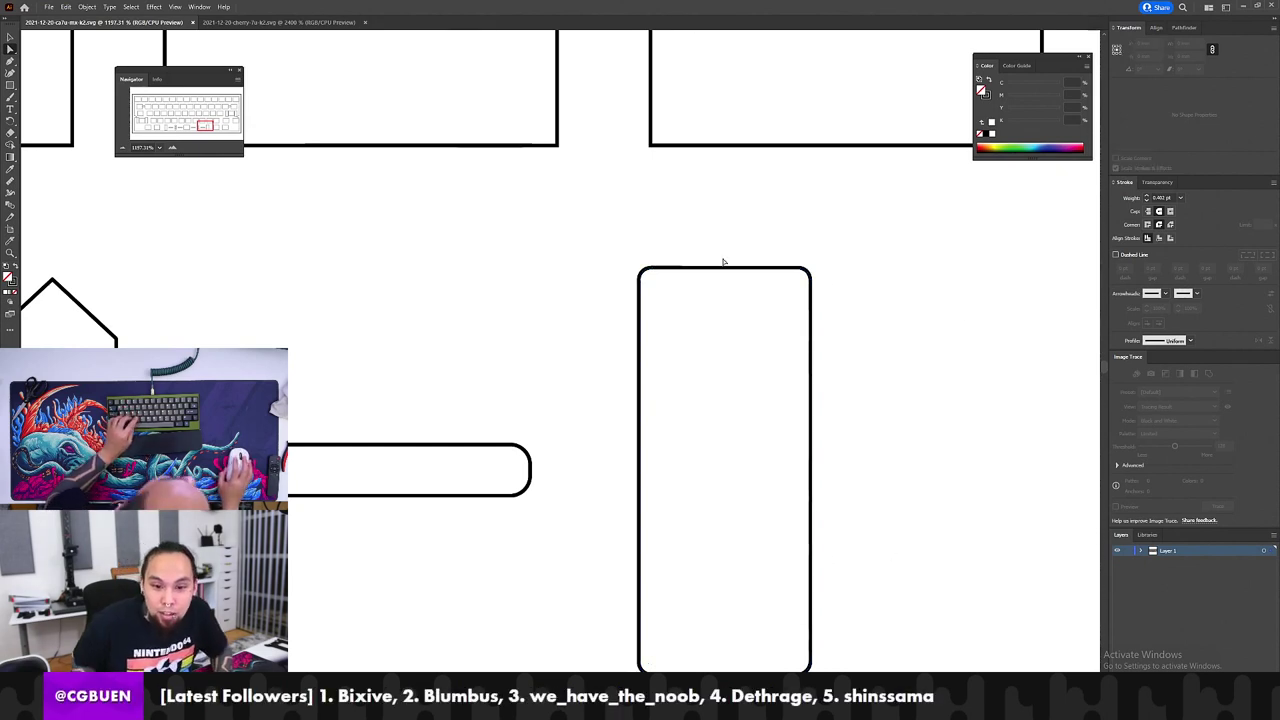
pyautogui.click(640, 272)
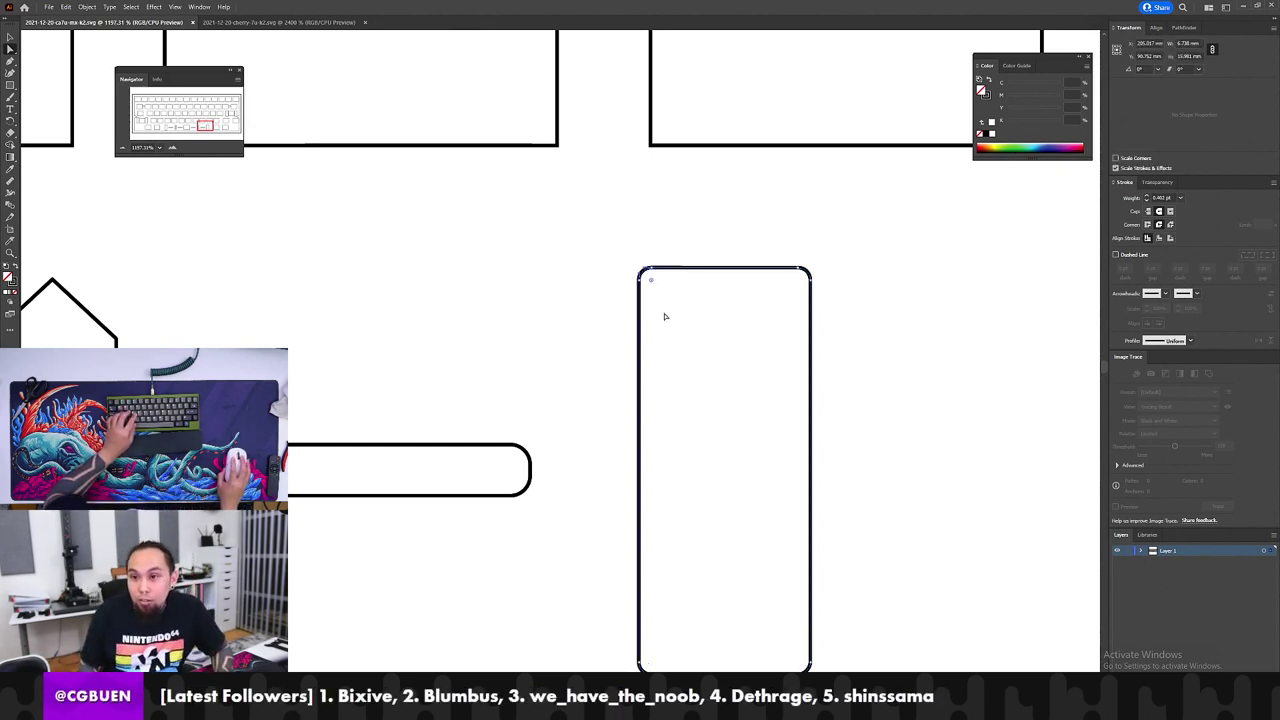
pyautogui.moveTo(667, 312); pyautogui.dragTo(452, 282)
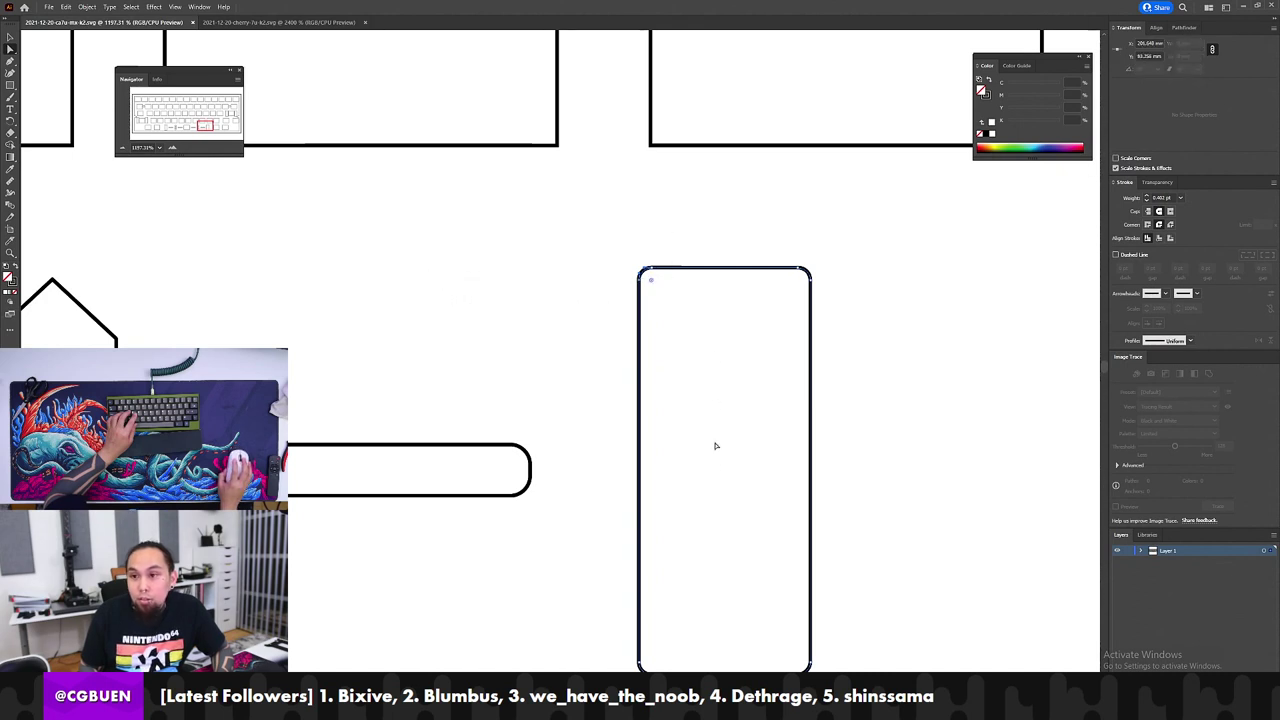
pyautogui.moveTo(704, 508); pyautogui.dragTo(596, 667)
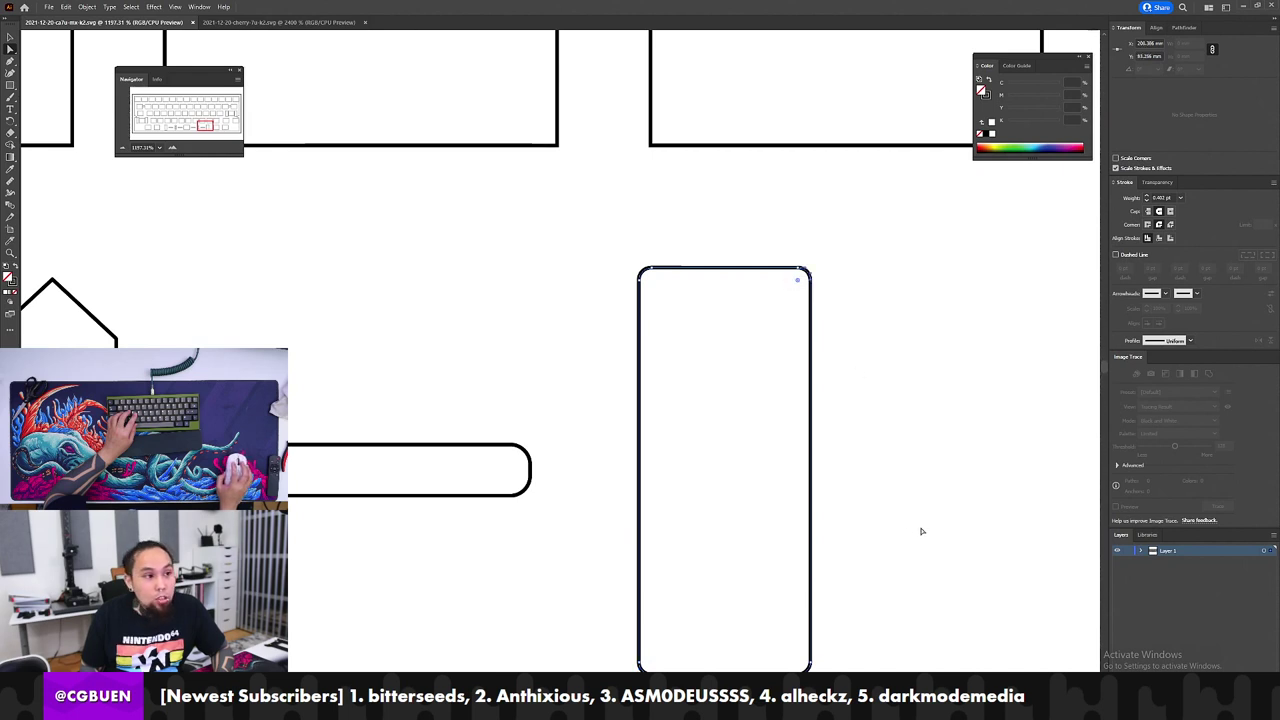
pyautogui.moveTo(826, 621); pyautogui.dragTo(762, 664)
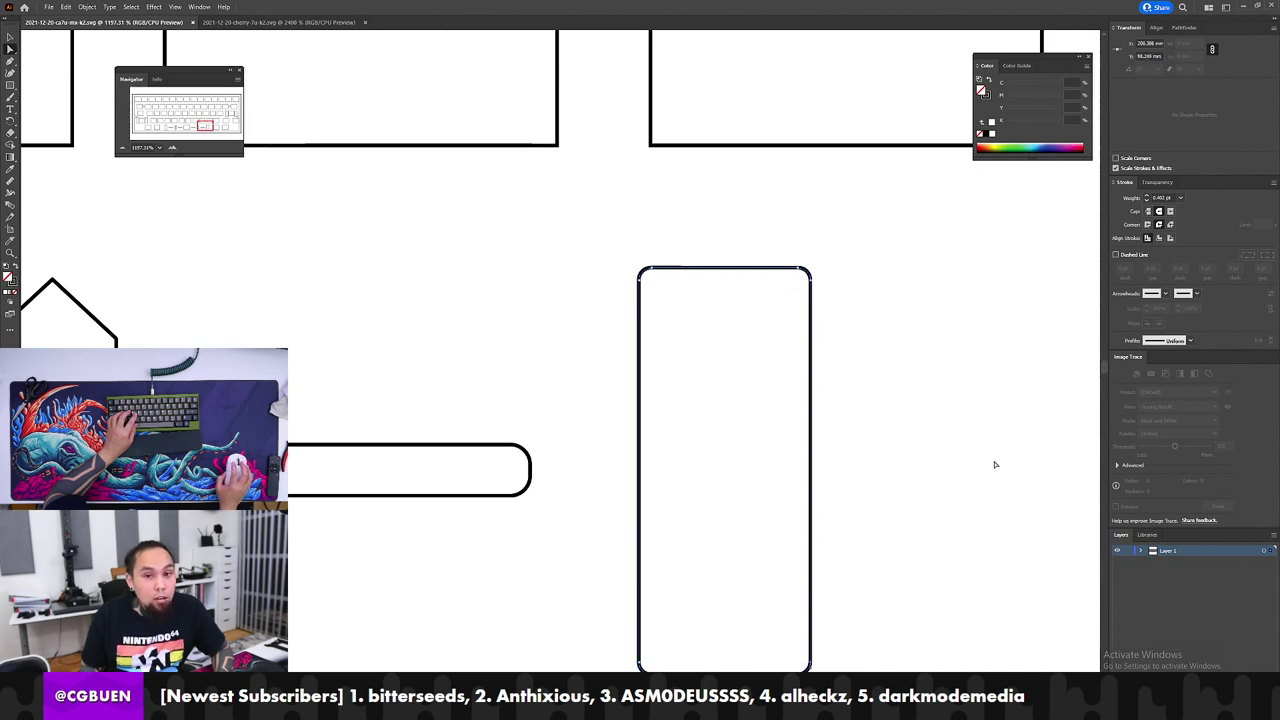
# Step: Check the coordinates of all four corners of the rightmost stabilizer slot, above the plate's right edge notch
pyautogui.moveTo(970, 430); pyautogui.dragTo(530, 419)
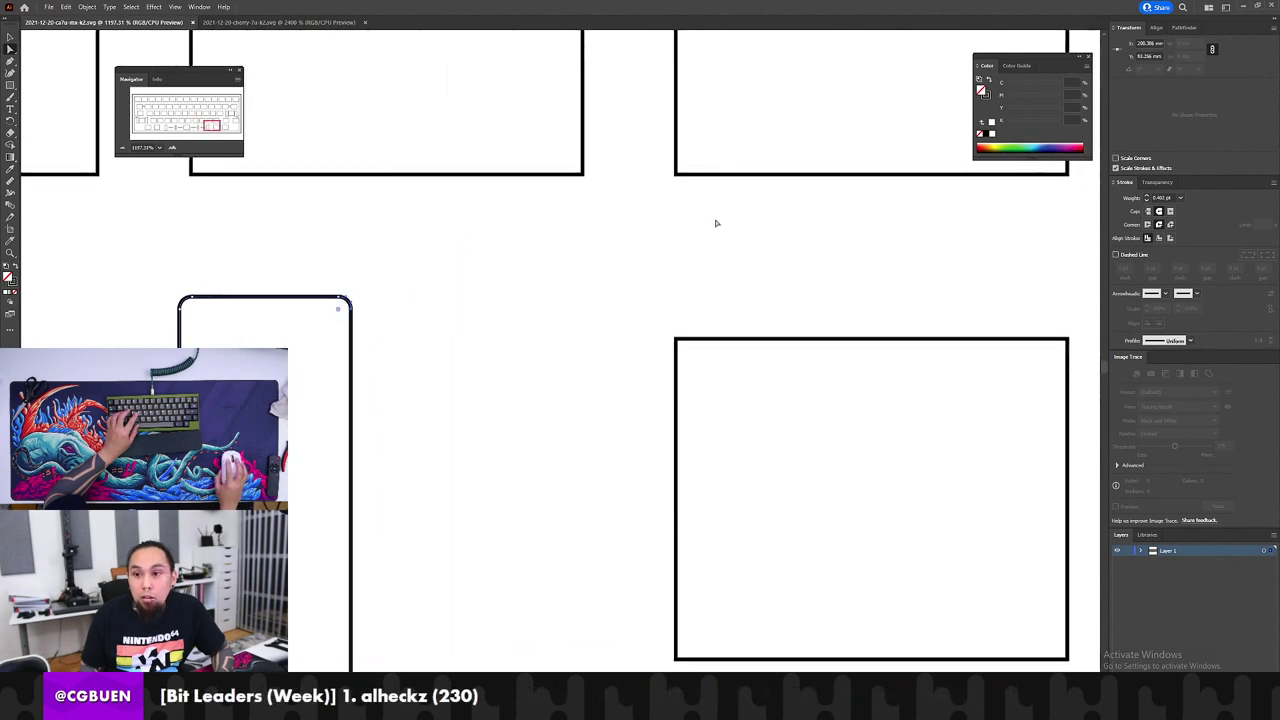
pyautogui.moveTo(745, 223); pyautogui.dragTo(541, 331)
pyautogui.moveTo(974, 266); pyautogui.dragTo(709, 320)
pyautogui.moveTo(893, 274); pyautogui.dragTo(516, 344)
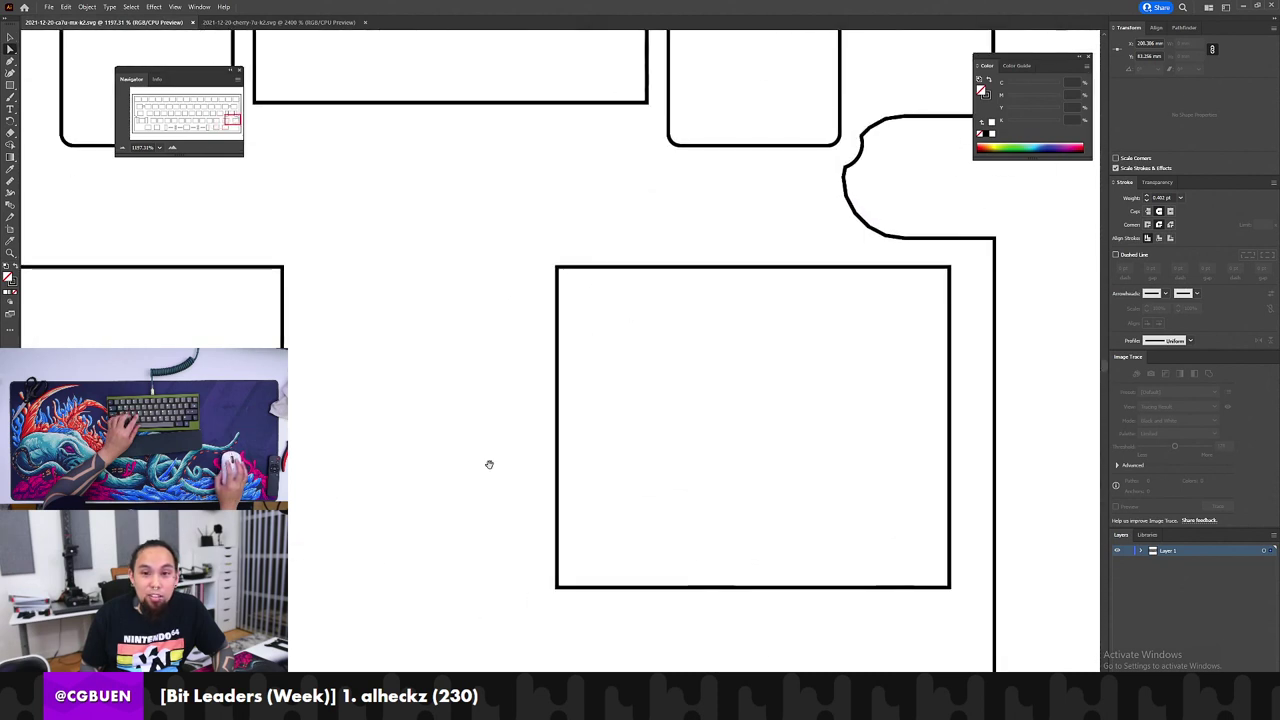
pyautogui.moveTo(648, 352); pyautogui.dragTo(584, 460)
pyautogui.press('z')
pyautogui.keyDown('alt'); pyautogui.click(666, 271); pyautogui.keyUp('alt')
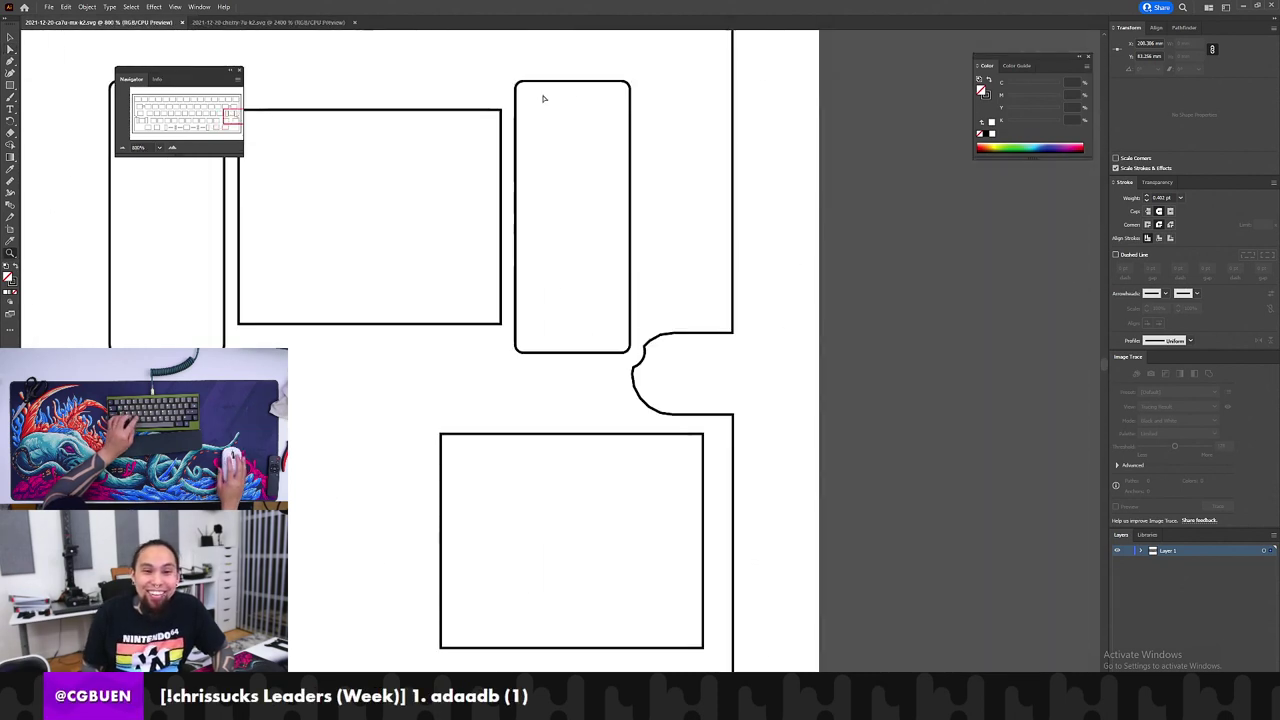
pyautogui.press('a')
pyautogui.moveTo(526, 91); pyautogui.dragTo(497, 87)
pyautogui.moveTo(651, 86); pyautogui.dragTo(624, 108)
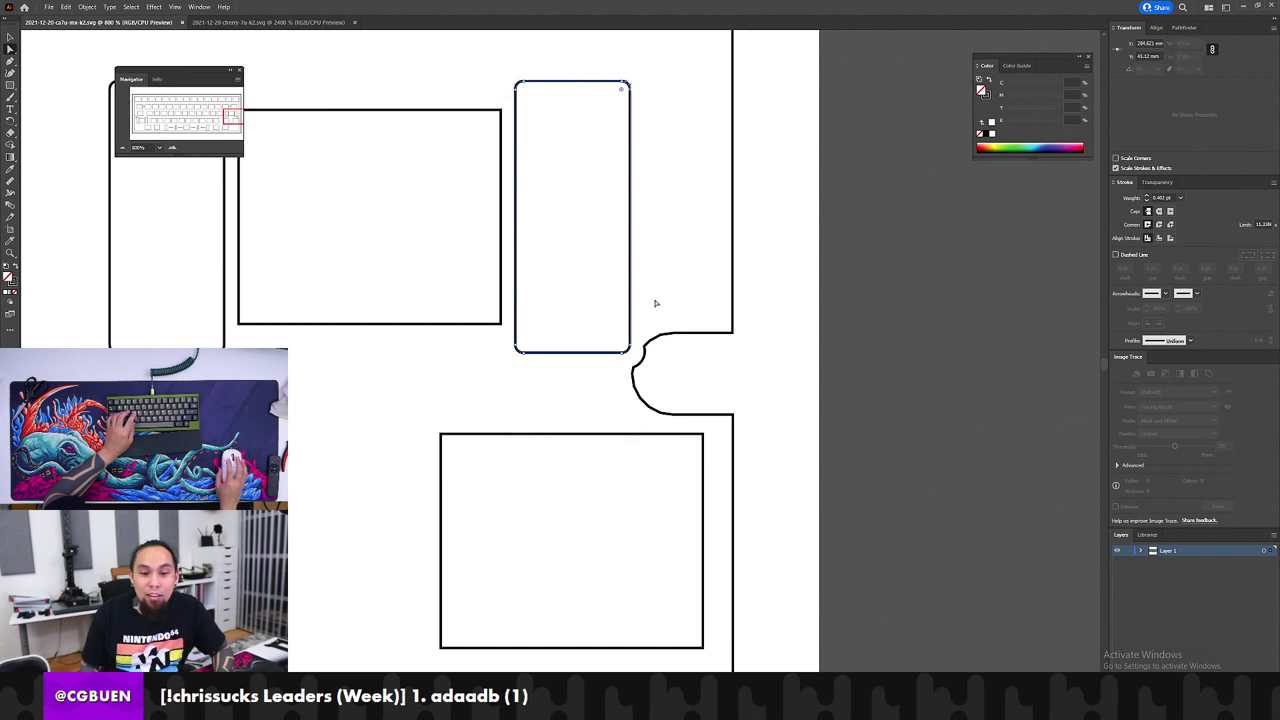
pyautogui.moveTo(620, 347); pyautogui.dragTo(619, 346)
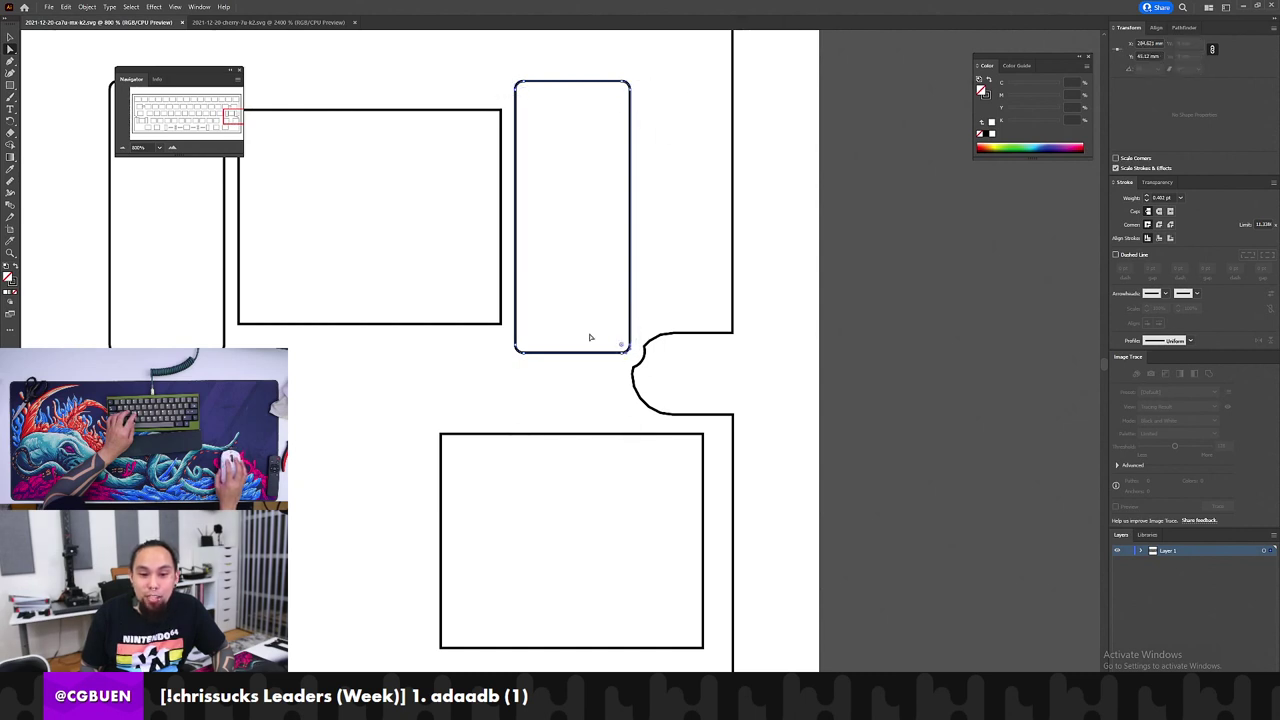
pyautogui.moveTo(527, 330); pyautogui.dragTo(502, 350)
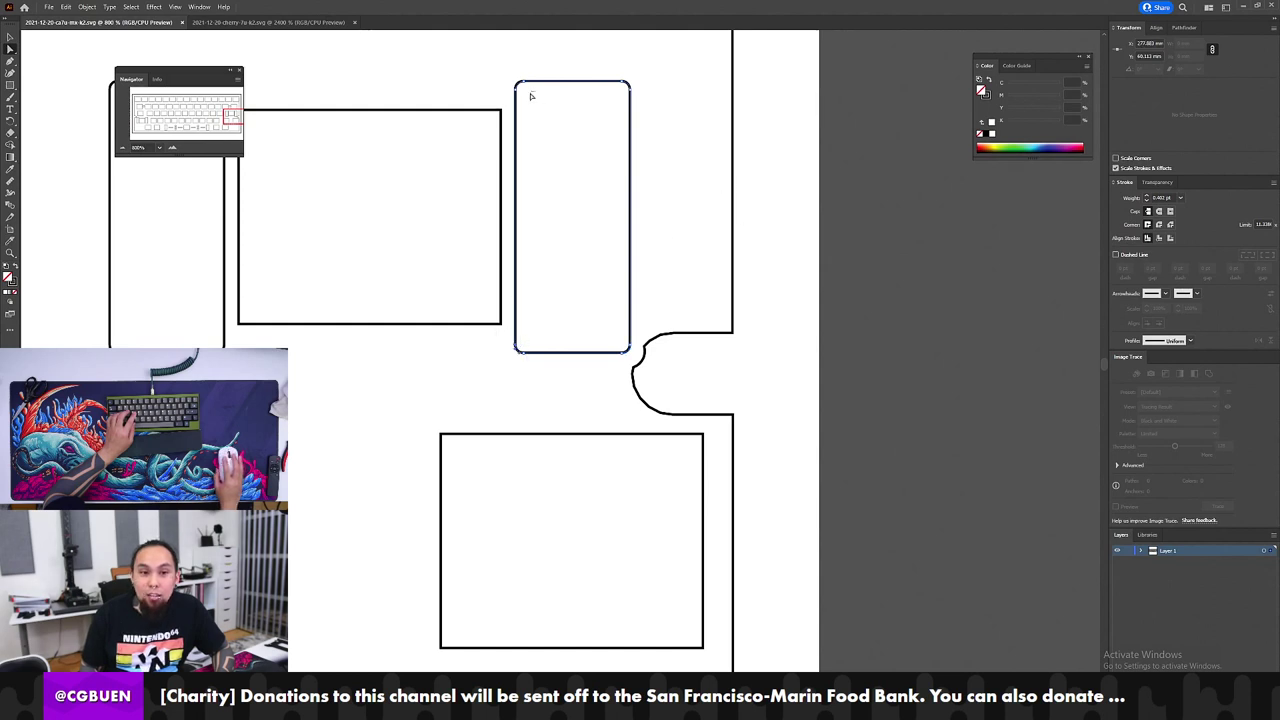
# Step: Compare the coordinates of the top and bottom corner anchors on the rightmost stabilizer slot above the right edge notch
pyautogui.moveTo(497, 92); pyautogui.dragTo(502, 89)
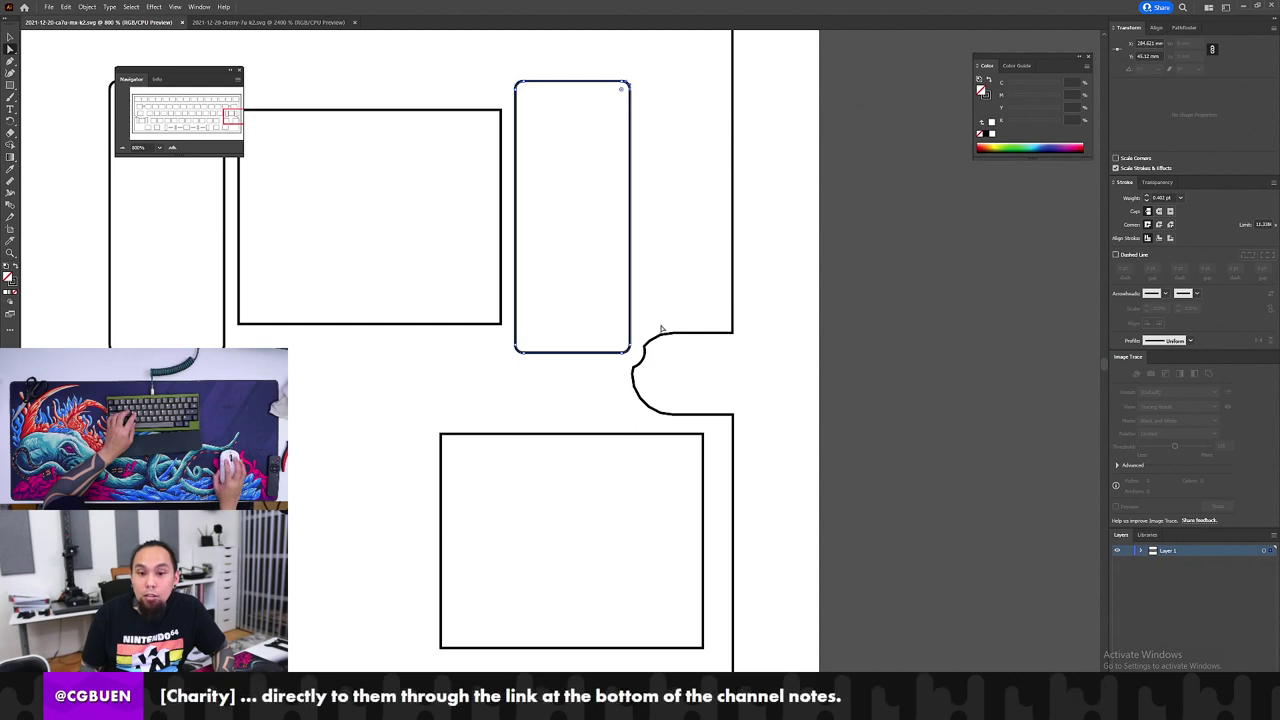
pyautogui.moveTo(636, 333); pyautogui.dragTo(621, 350)
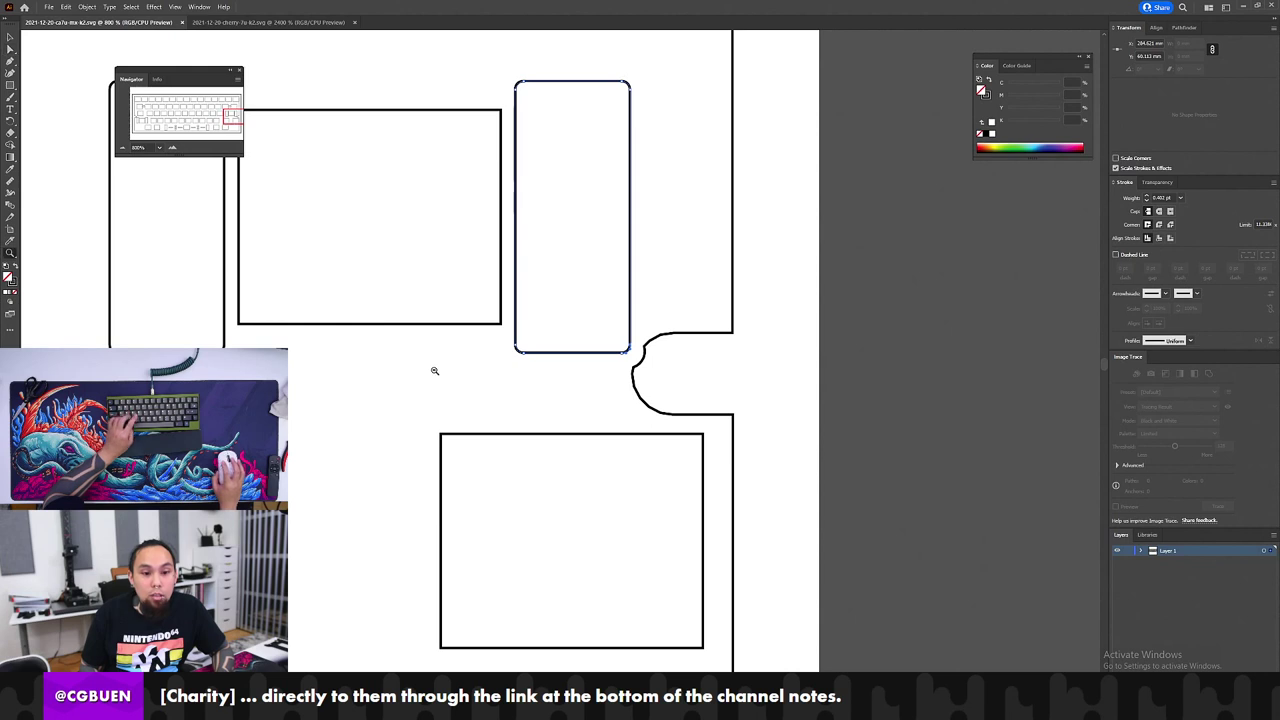
pyautogui.hotkey('ctrl', '-')
pyautogui.hotkey('ctrl', '-')
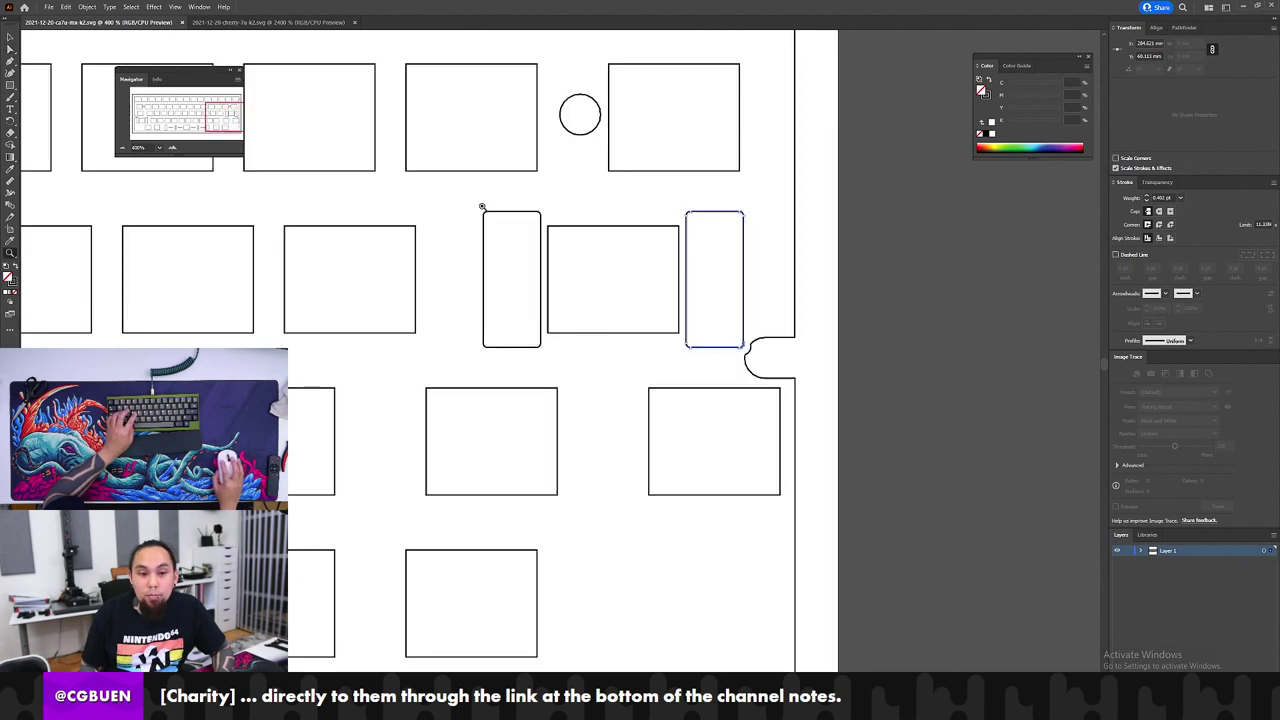
# Step: Duplicate the right-edge pair of stabilizer slots with the switch cutout between them, placing the copy just below the left-edge slots
pyautogui.press('v')
pyautogui.moveTo(480, 205); pyautogui.dragTo(745, 356)
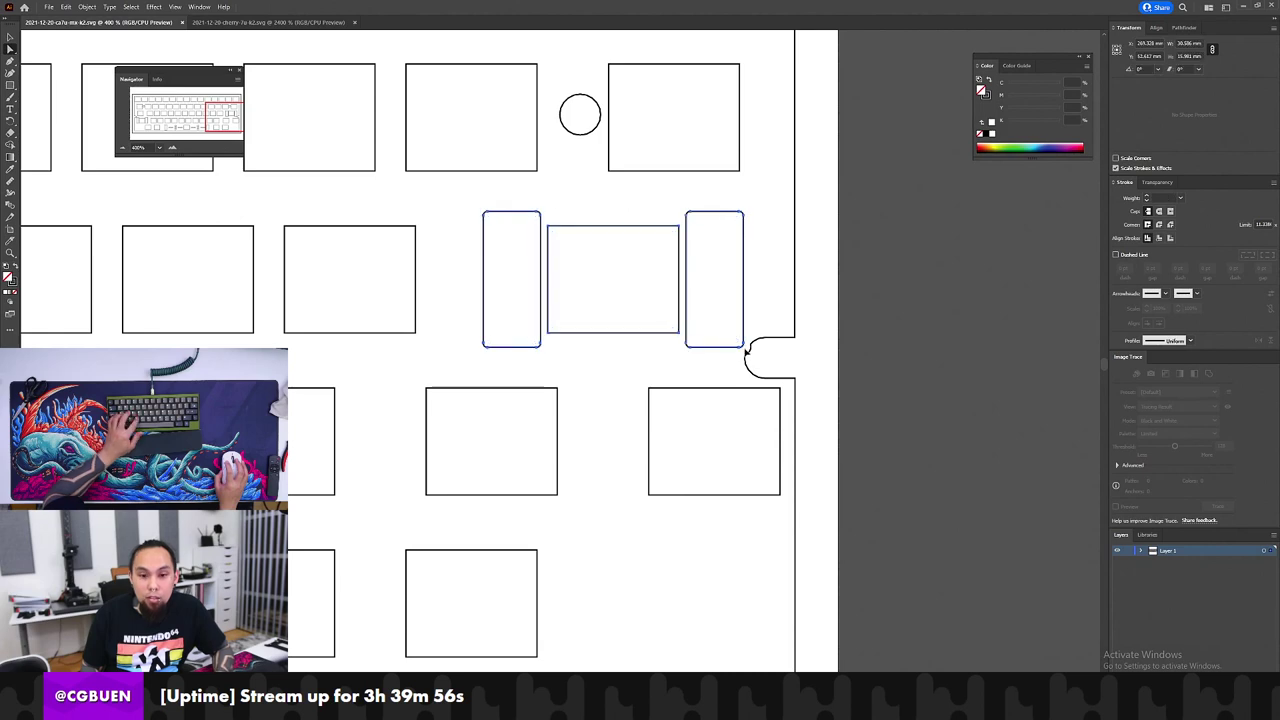
pyautogui.press('z')
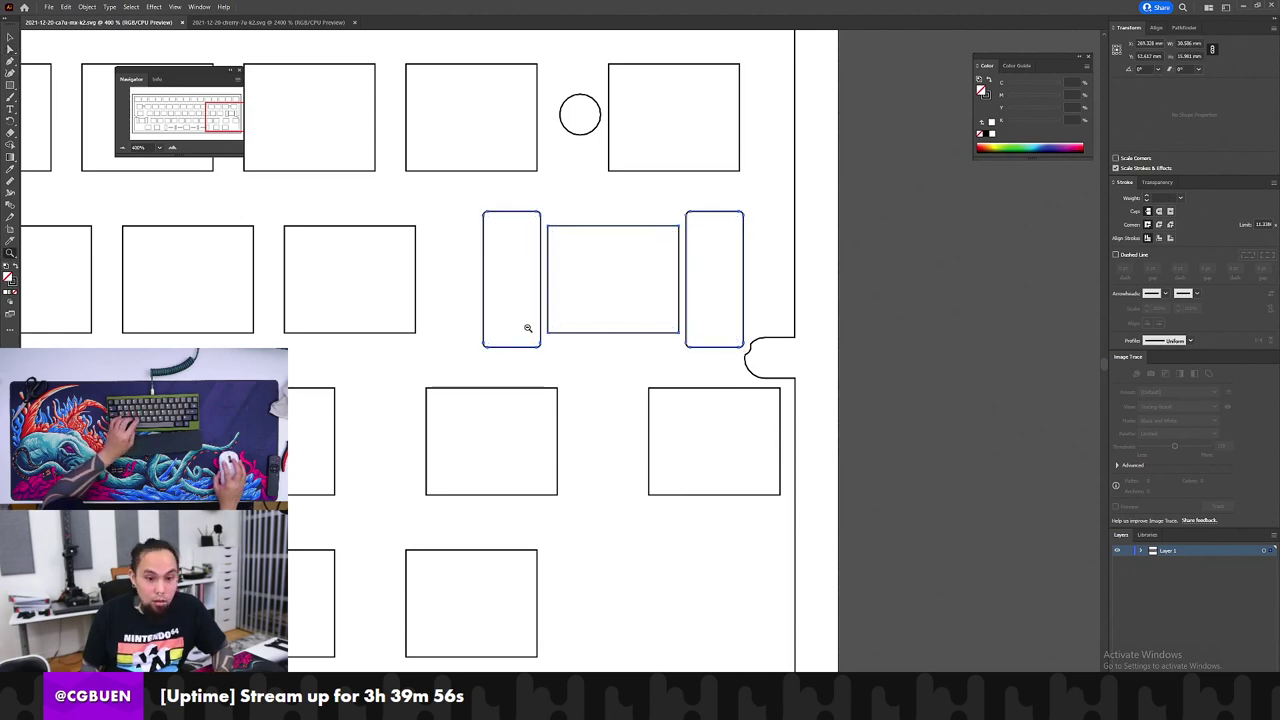
pyautogui.keyDown('alt'); pyautogui.click(526, 326); pyautogui.keyUp('alt')
pyautogui.keyDown('alt'); pyautogui.click(526, 326); pyautogui.keyUp('alt')
pyautogui.moveTo(55, 362); pyautogui.dragTo(446, 369)
pyautogui.hotkey('ctrl', 'c')
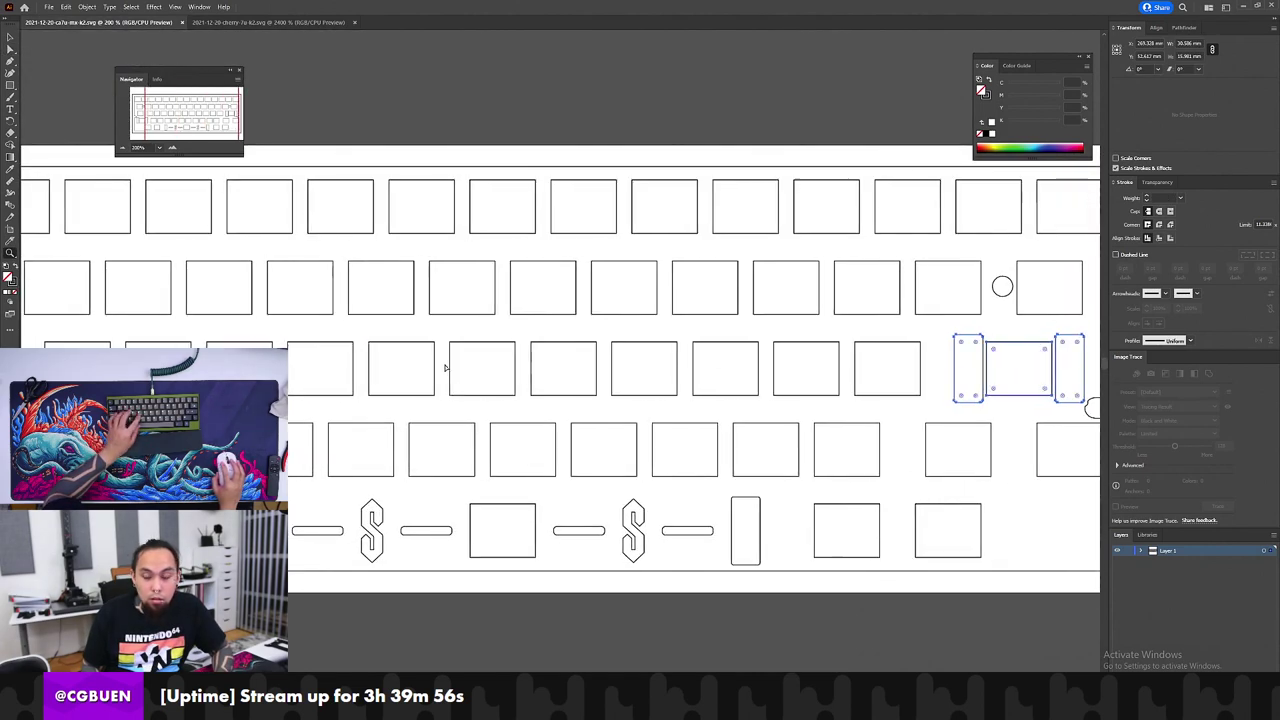
pyautogui.hotkey('ctrl', 'v')
pyautogui.press('v')
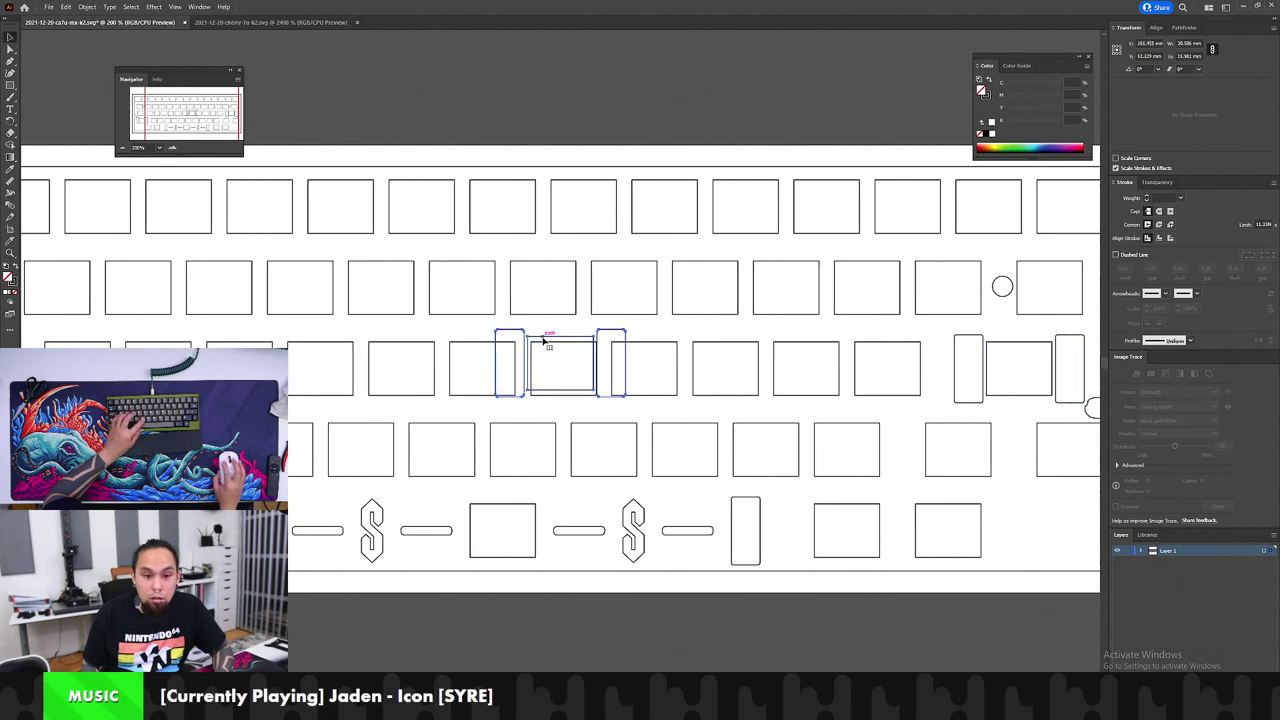
pyautogui.moveTo(543, 337); pyautogui.dragTo(141, 377)
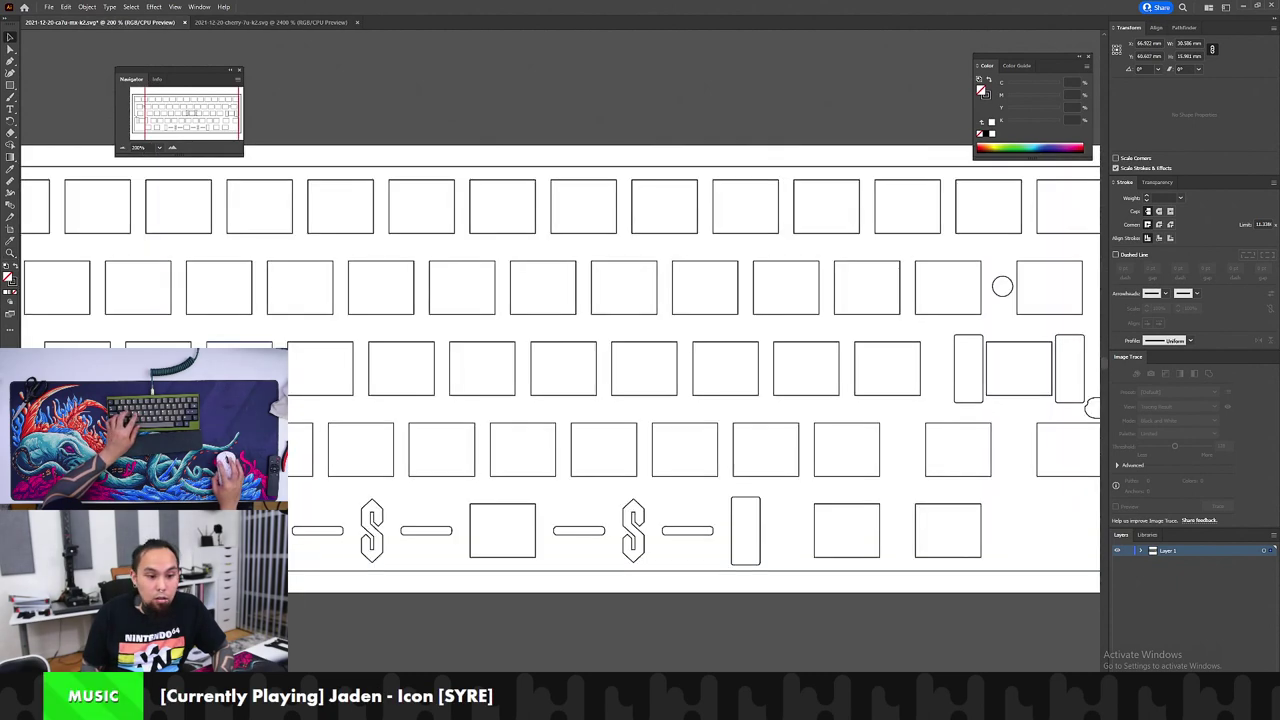
pyautogui.moveTo(305, 400); pyautogui.dragTo(280, 498)
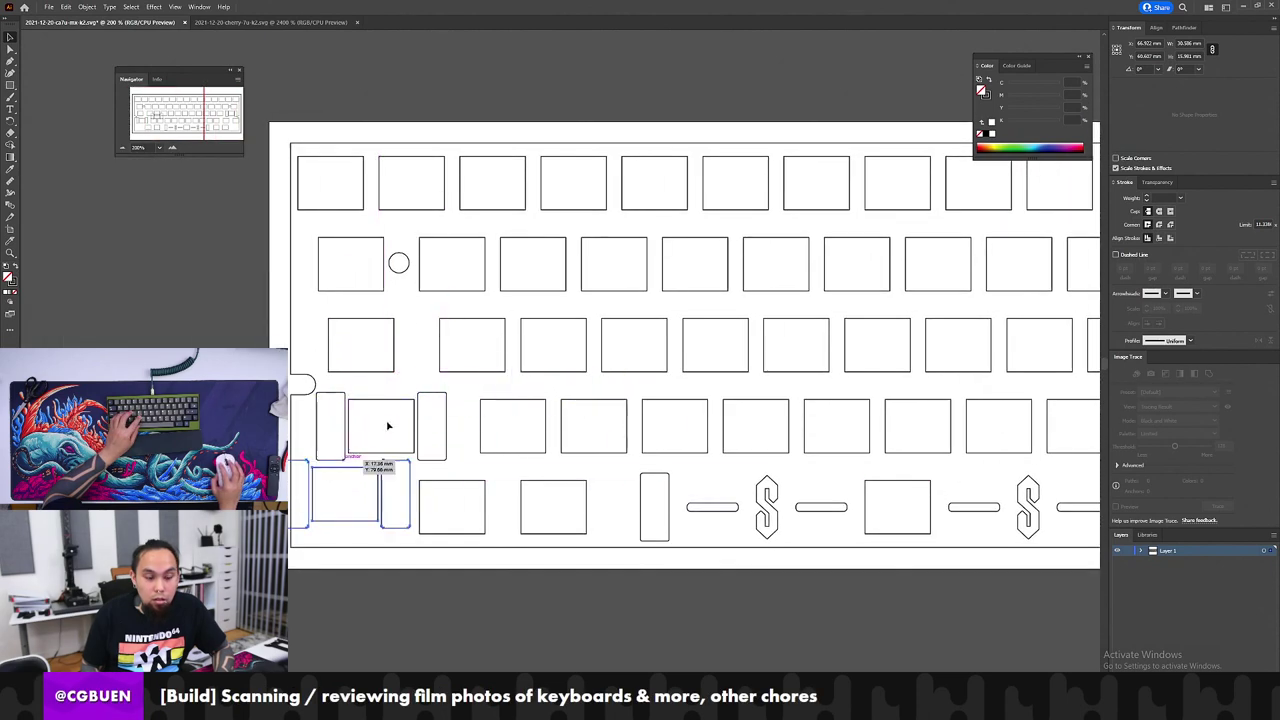
# Step: Check the anchor coordinates of the switch cutout between the left-edge stabilizer slots
pyautogui.press('z')
pyautogui.click(385, 412)
pyautogui.click(385, 412)
pyautogui.click(772, 300)
pyautogui.click(772, 300)
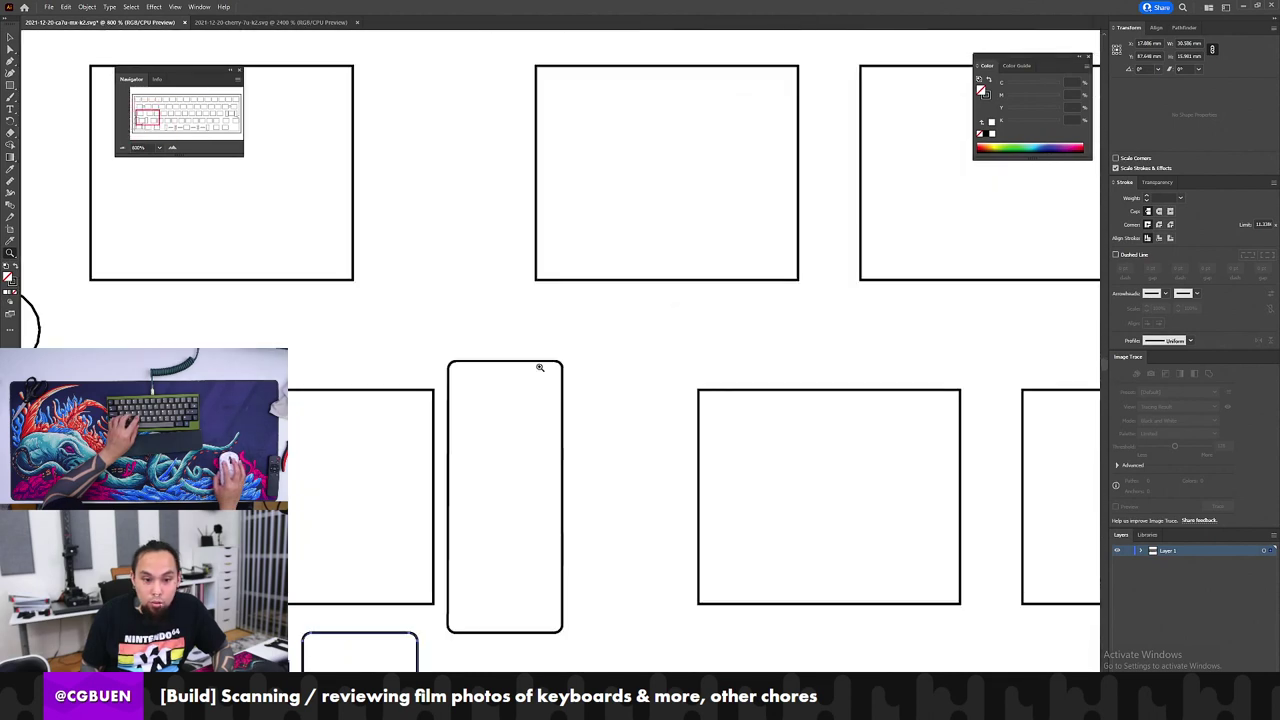
pyautogui.moveTo(393, 396); pyautogui.dragTo(340, 431)
pyautogui.press('a')
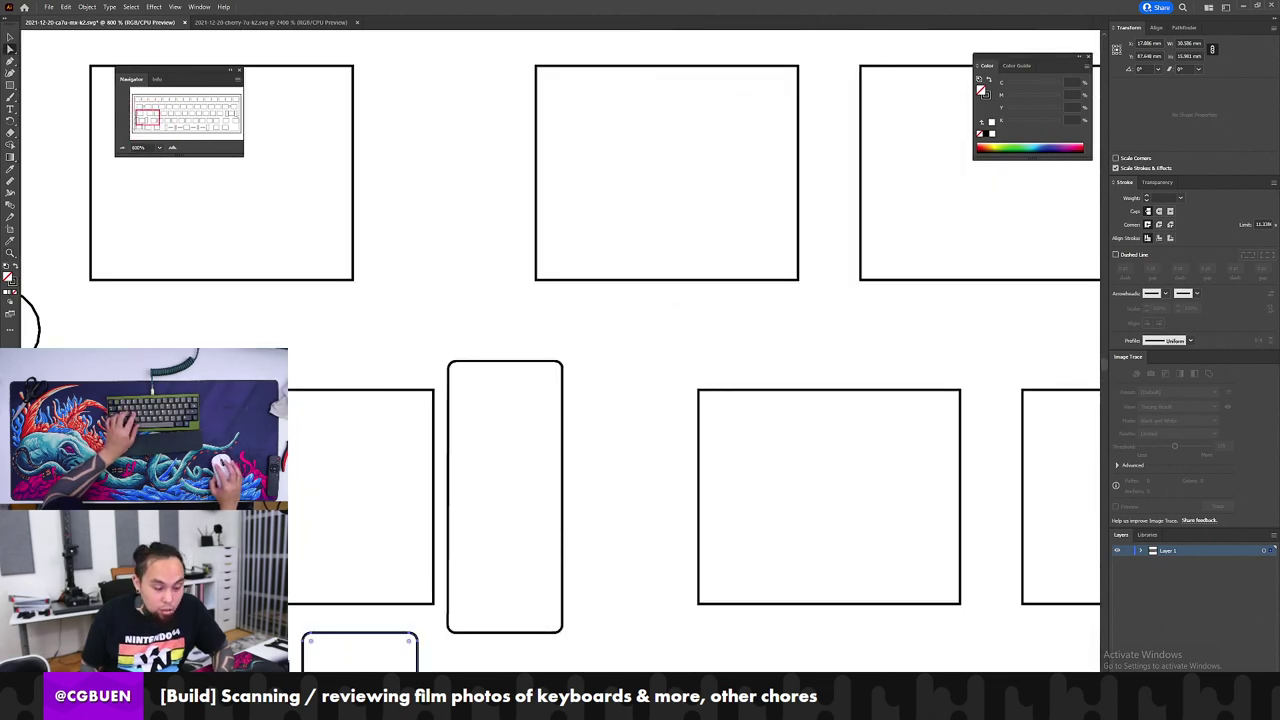
pyautogui.click(170, 390)
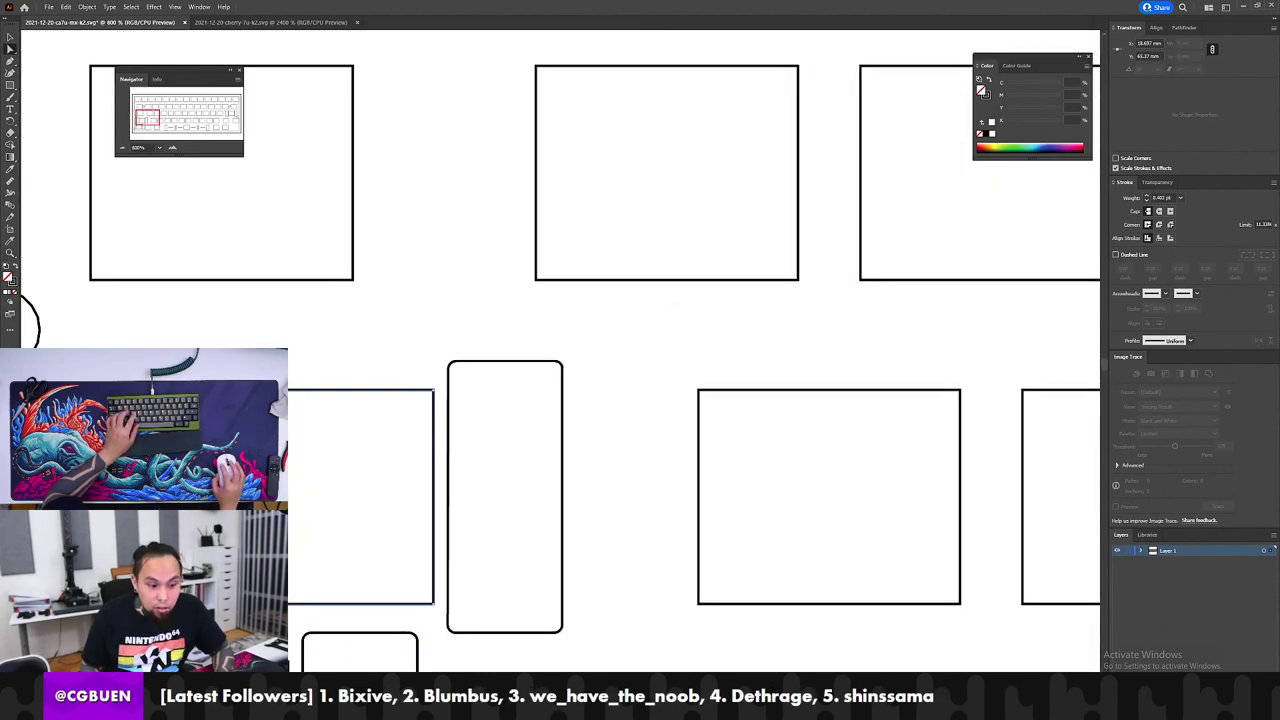
# Step: Move the copied slots and cutout onto the original left-edge set, centred at X 26.405 mm, Y 71.667 mm
pyautogui.moveTo(261, 518); pyautogui.dragTo(365, 356)
pyautogui.press('v')
pyautogui.moveTo(415, 212); pyautogui.dragTo(382, 291)
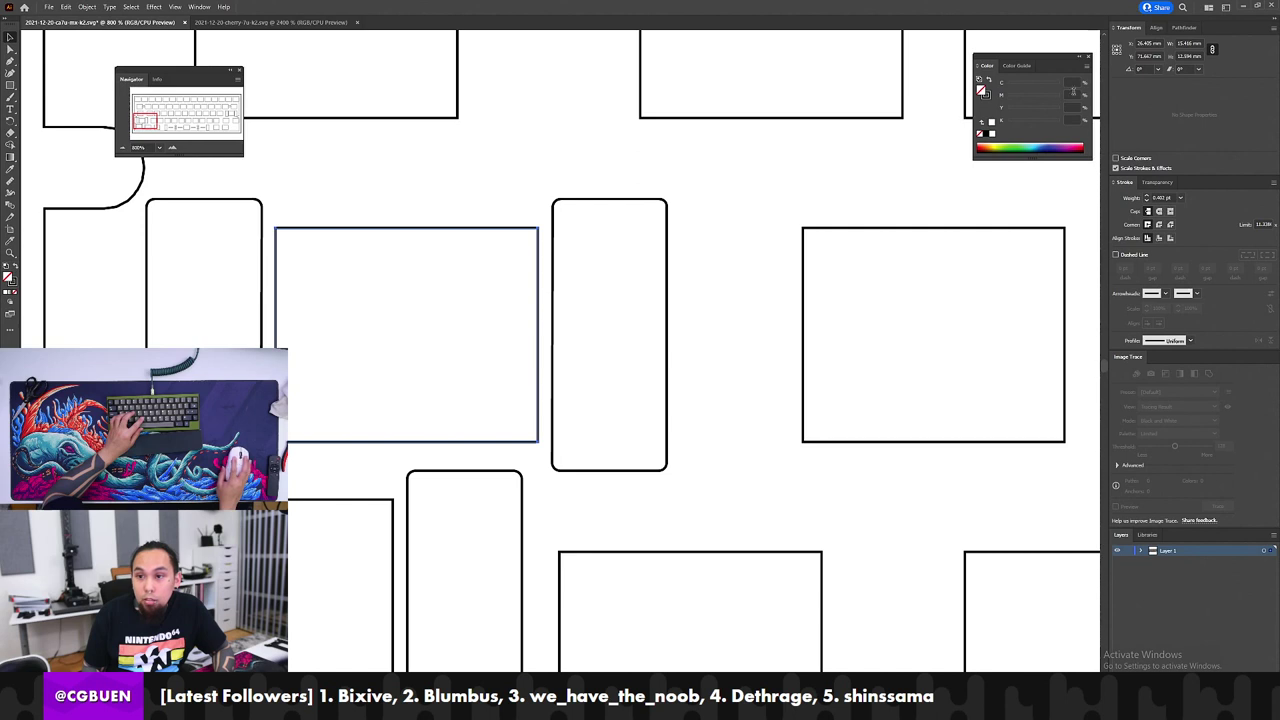
pyautogui.moveTo(380, 448); pyautogui.dragTo(536, 357)
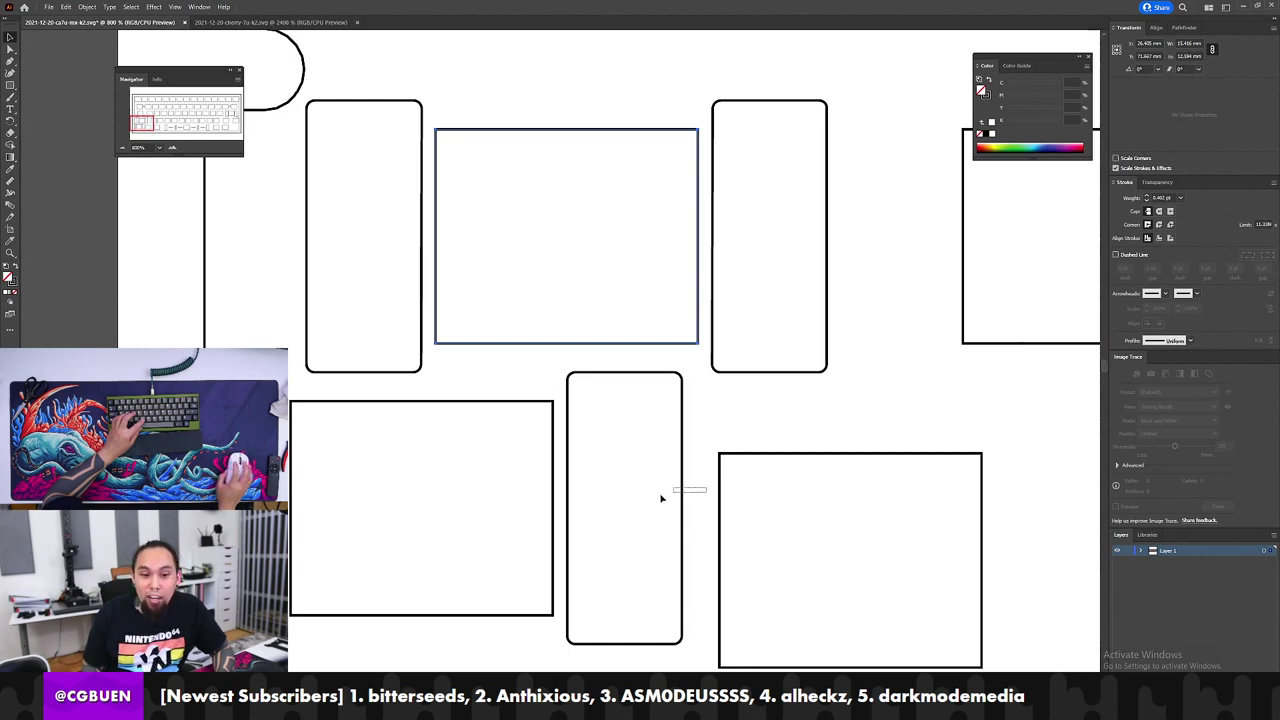
pyautogui.moveTo(661, 497); pyautogui.dragTo(290, 508)
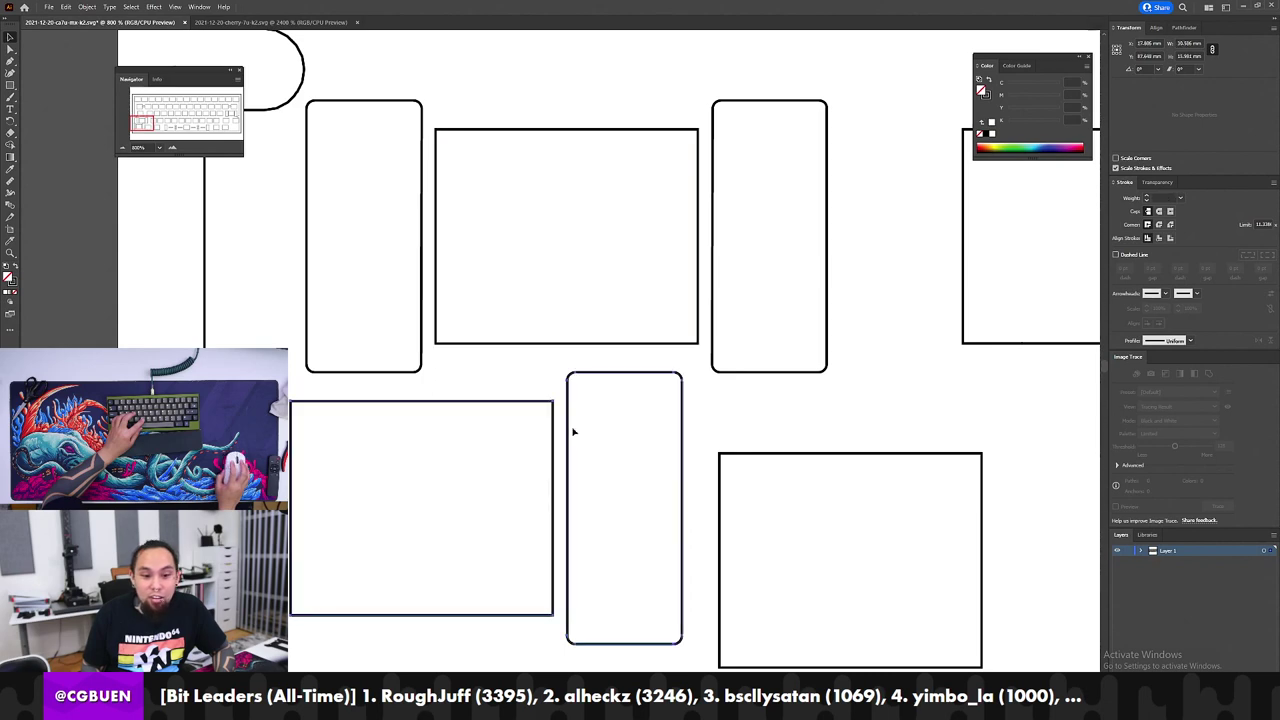
pyautogui.moveTo(572, 430); pyautogui.dragTo(717, 158)
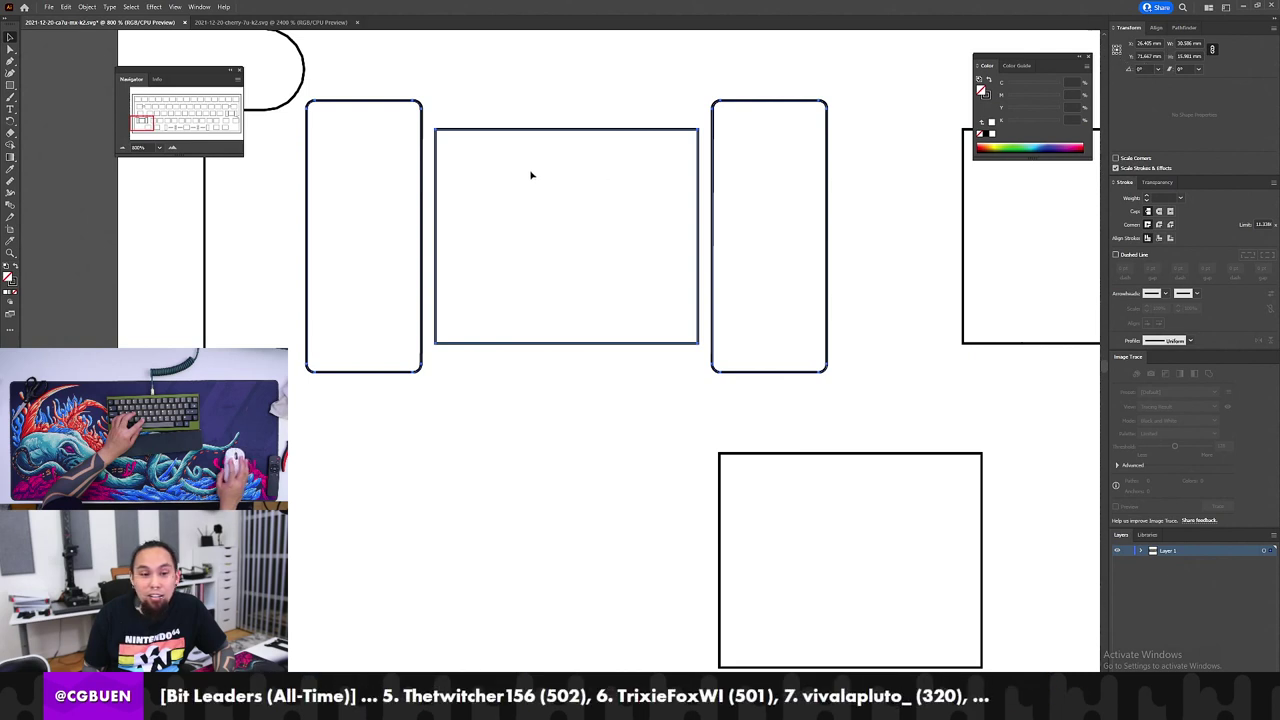
# Step: Group the three copied paths and hide the group
pyautogui.click(1142, 551)
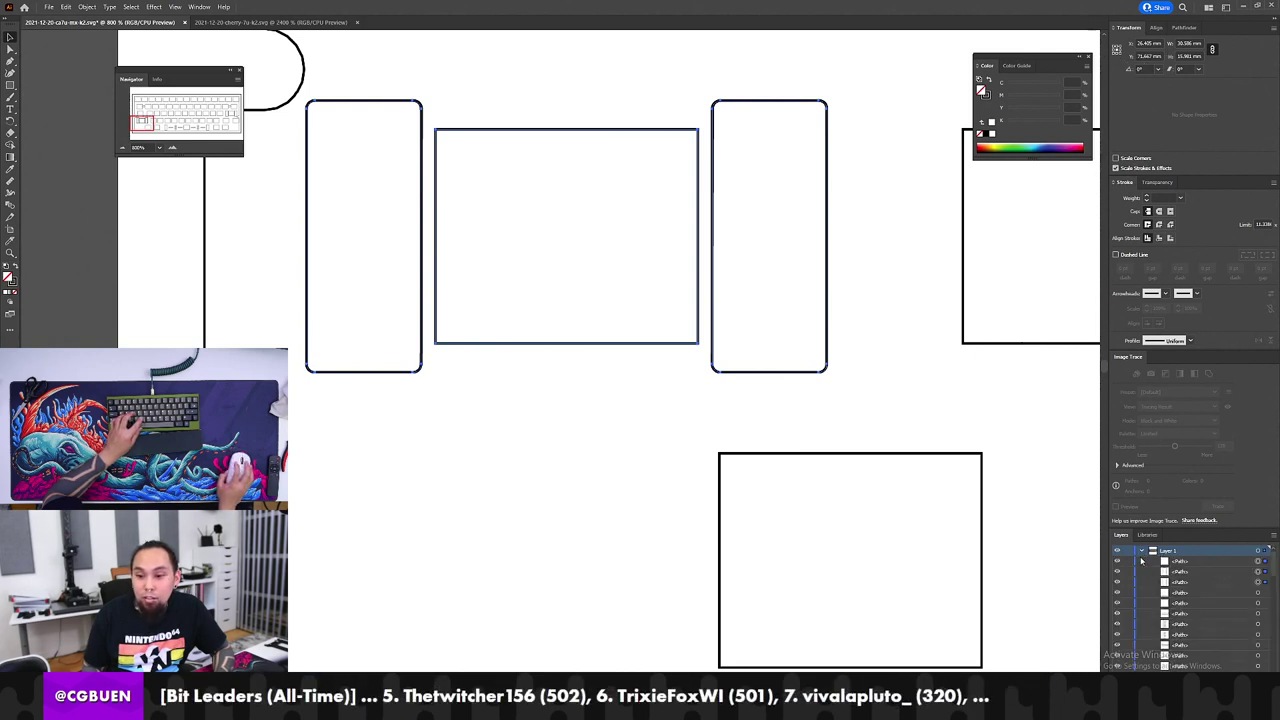
pyautogui.hotkey('ctrl', 'g')
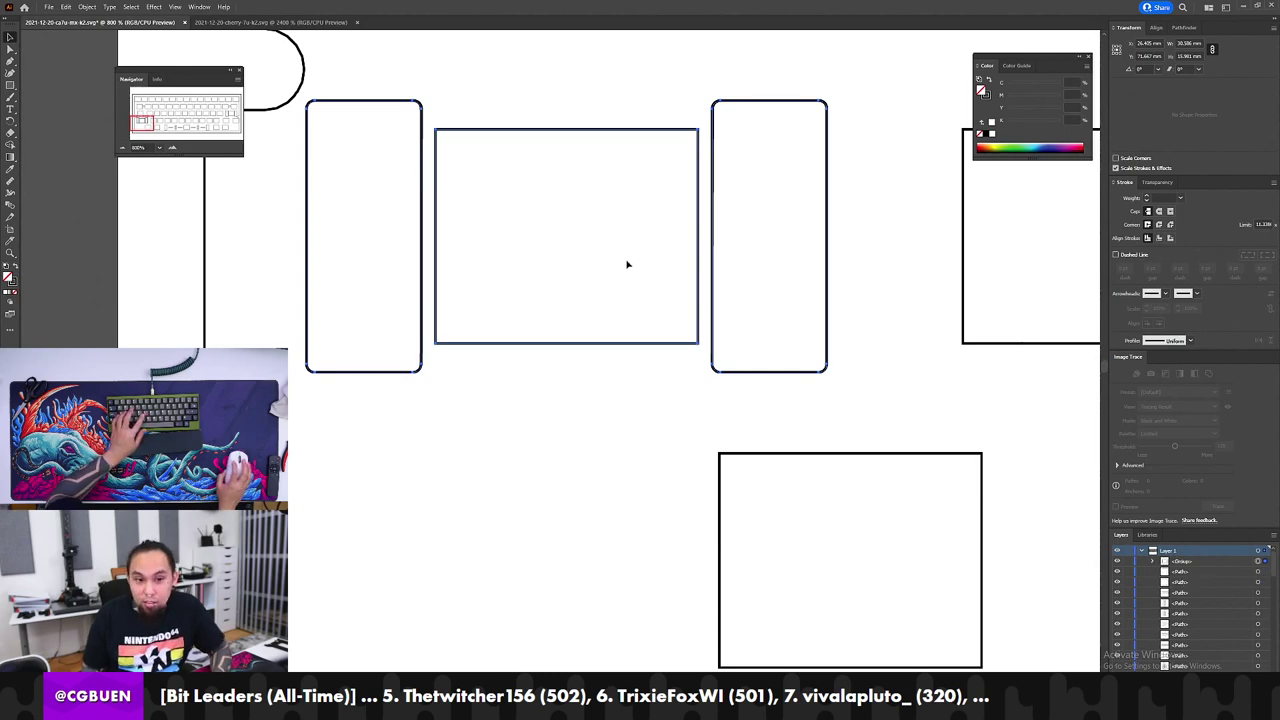
pyautogui.hotkey('ctrl', 'shift', 'a')
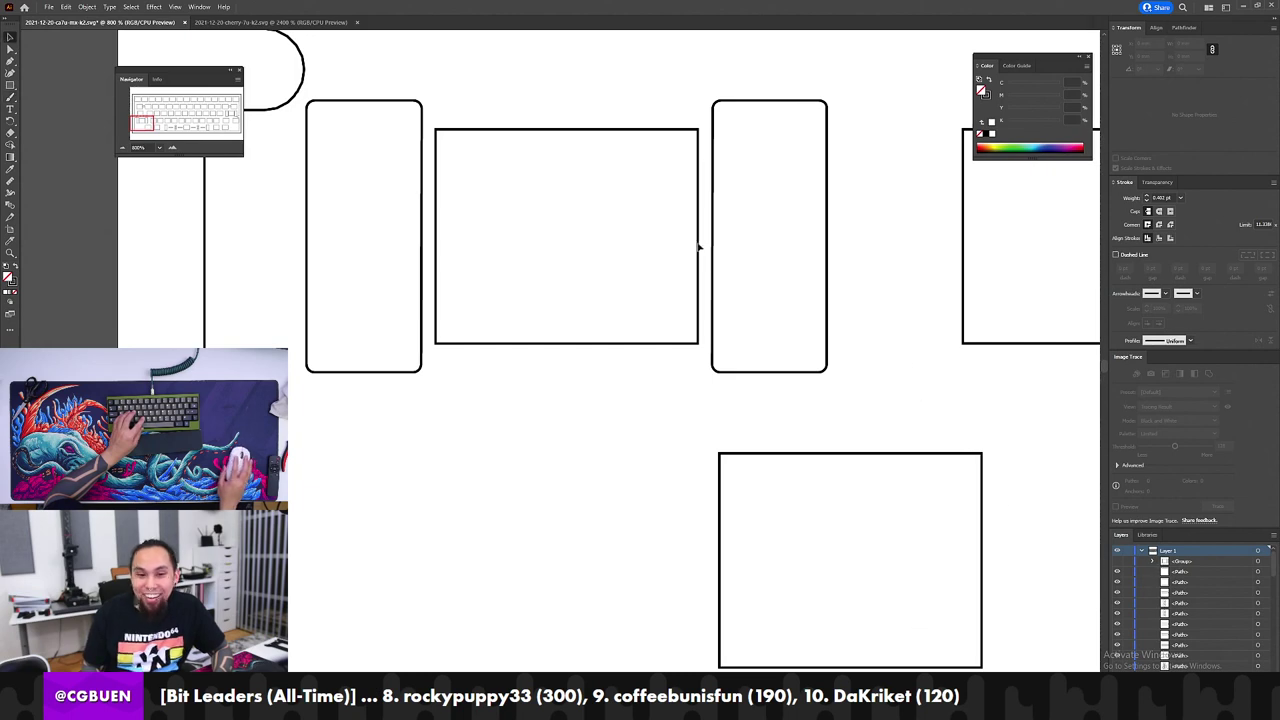
# Step: Delete the original left-edge slots and switch cutout, and unhide and ungroup the copied replacement set
pyautogui.moveTo(904, 262); pyautogui.dragTo(223, 268)
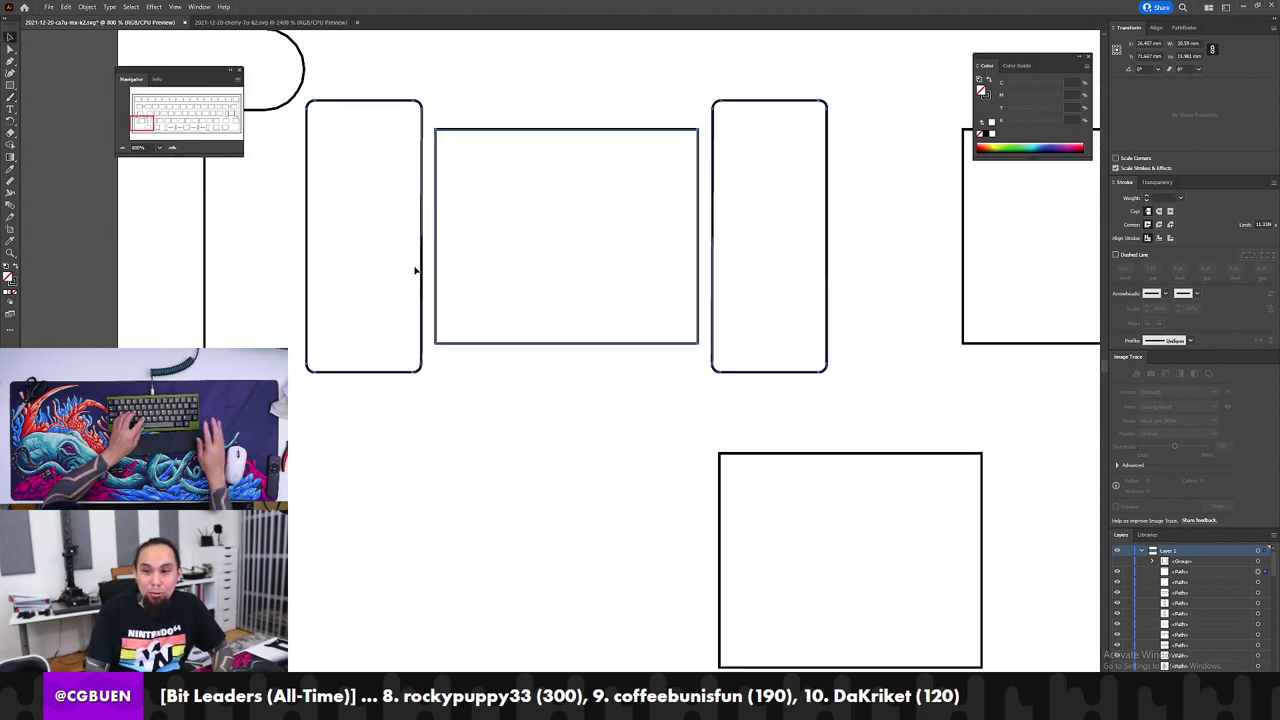
pyautogui.press('Delete')
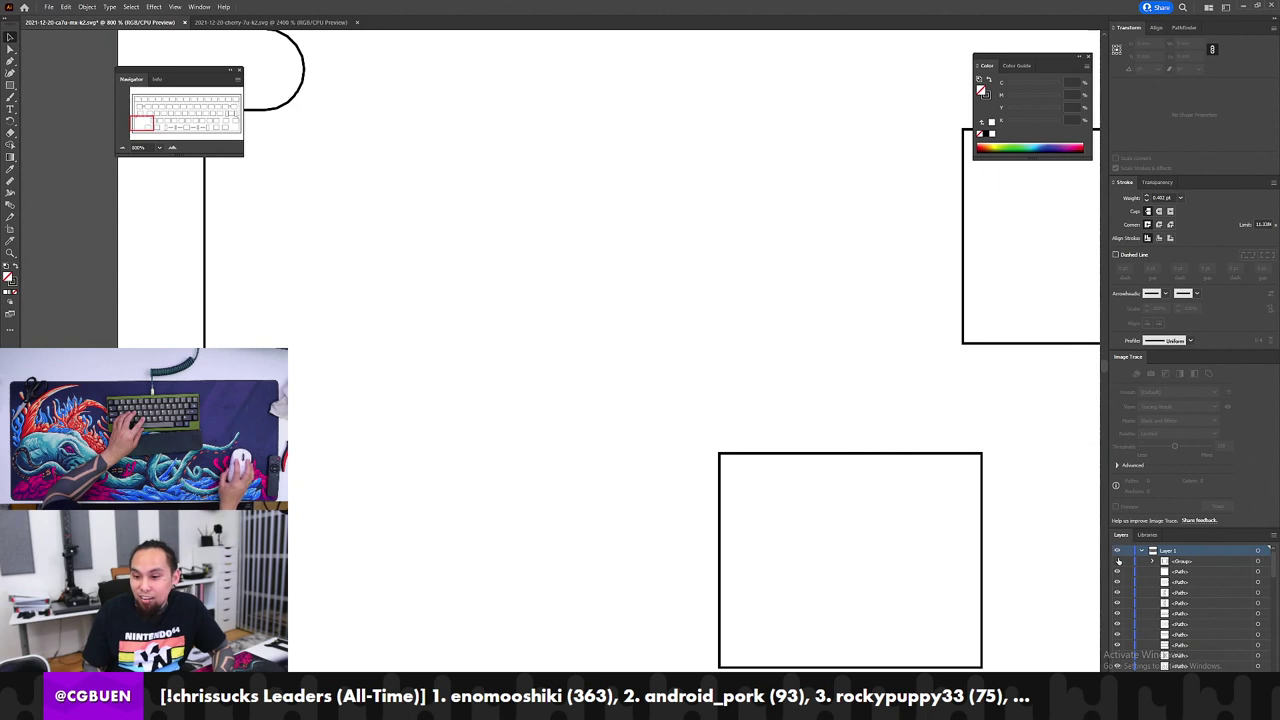
pyautogui.click(1118, 561)
pyautogui.click(1260, 563)
pyautogui.hotkey('ctrl', 'shift', 'g')
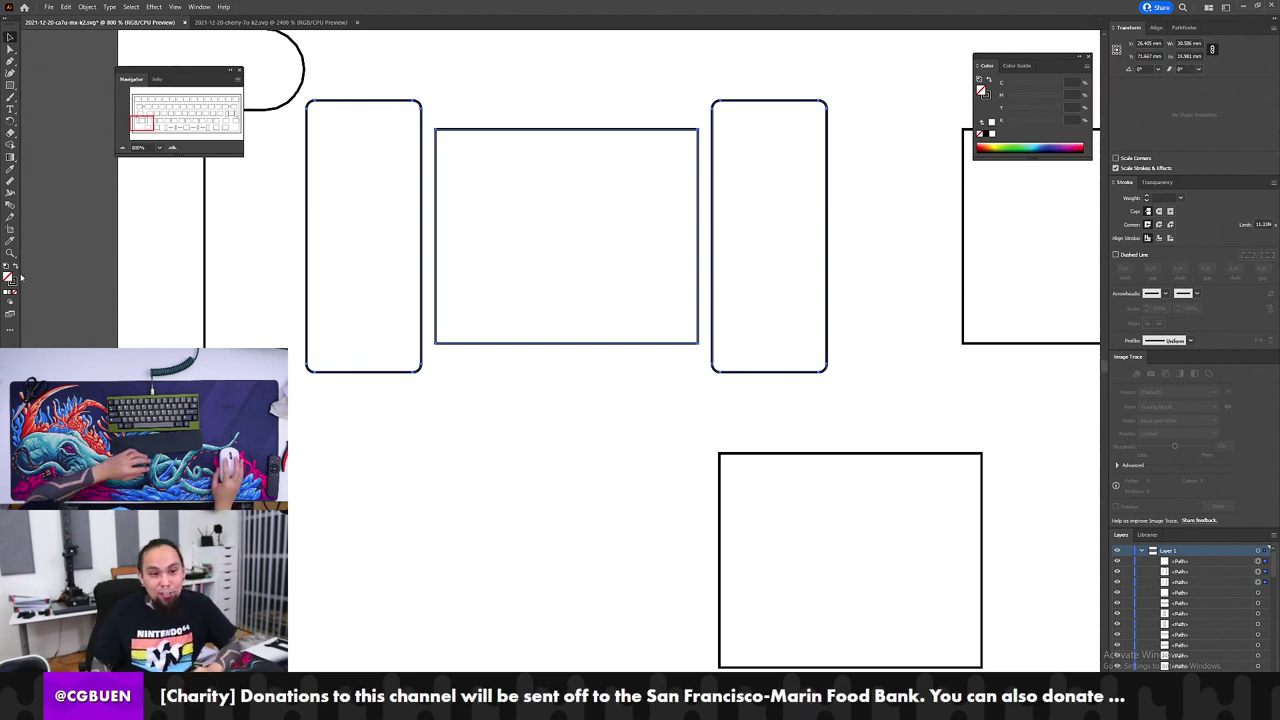
# Step: Check the size and position of the replaced leftmost slot and the bottom row's first stabilizer slot
pyautogui.press('z')
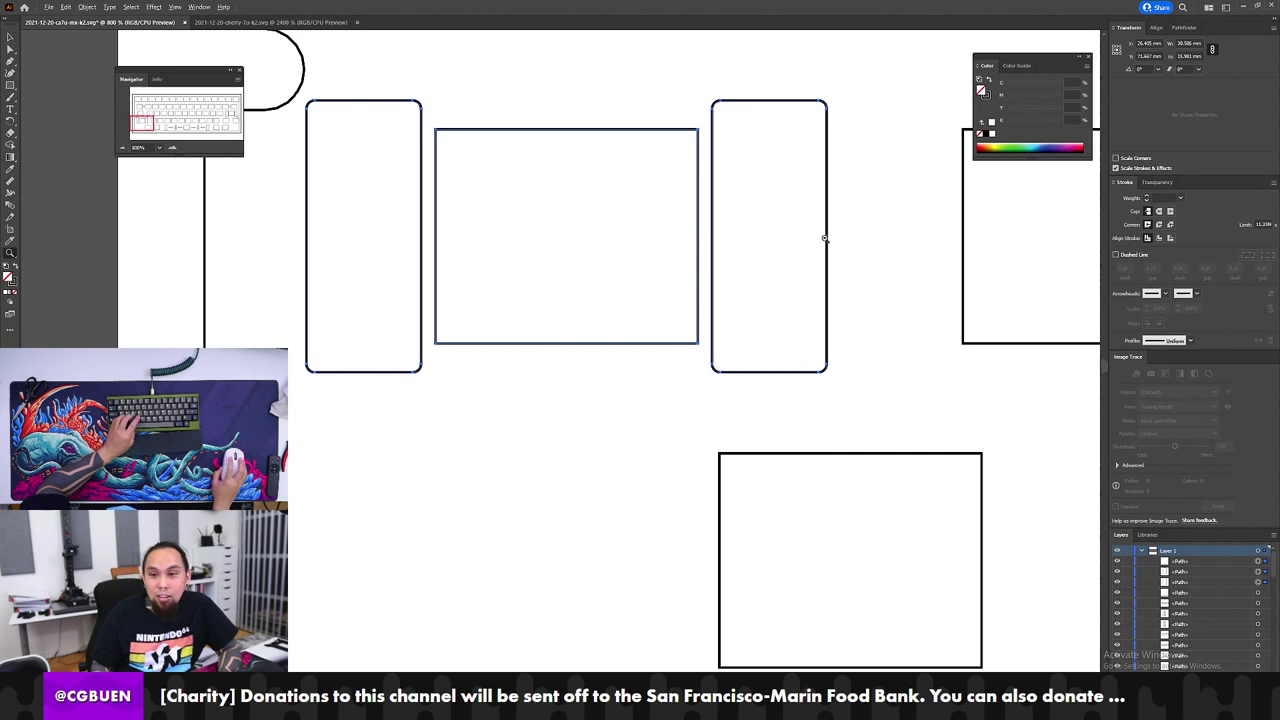
pyautogui.keyDown('alt'); pyautogui.click(825, 238); pyautogui.keyUp('alt')
pyautogui.keyDown('alt'); pyautogui.click(825, 236); pyautogui.keyUp('alt')
pyautogui.keyDown('alt'); pyautogui.click(500, 348); pyautogui.keyUp('alt')
pyautogui.keyDown('alt'); pyautogui.click(499, 348); pyautogui.keyUp('alt')
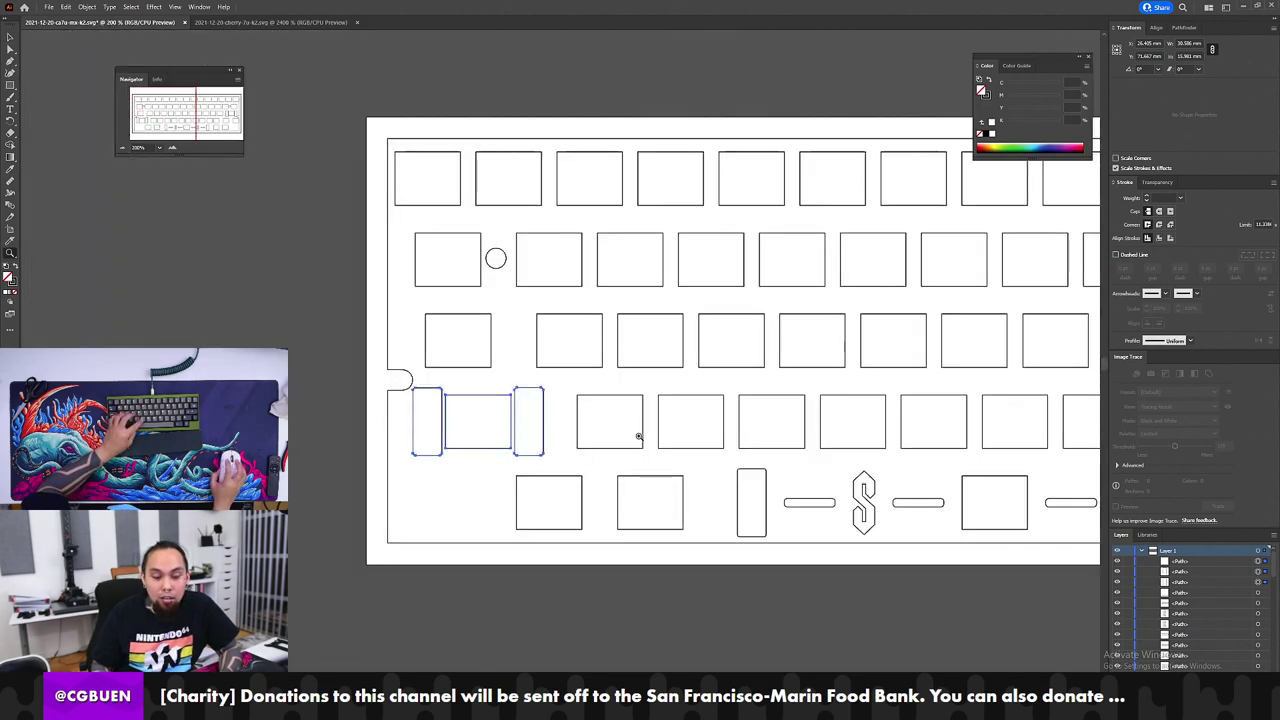
pyautogui.click(635, 429)
pyautogui.moveTo(369, 394); pyautogui.dragTo(423, 392)
pyautogui.press('v')
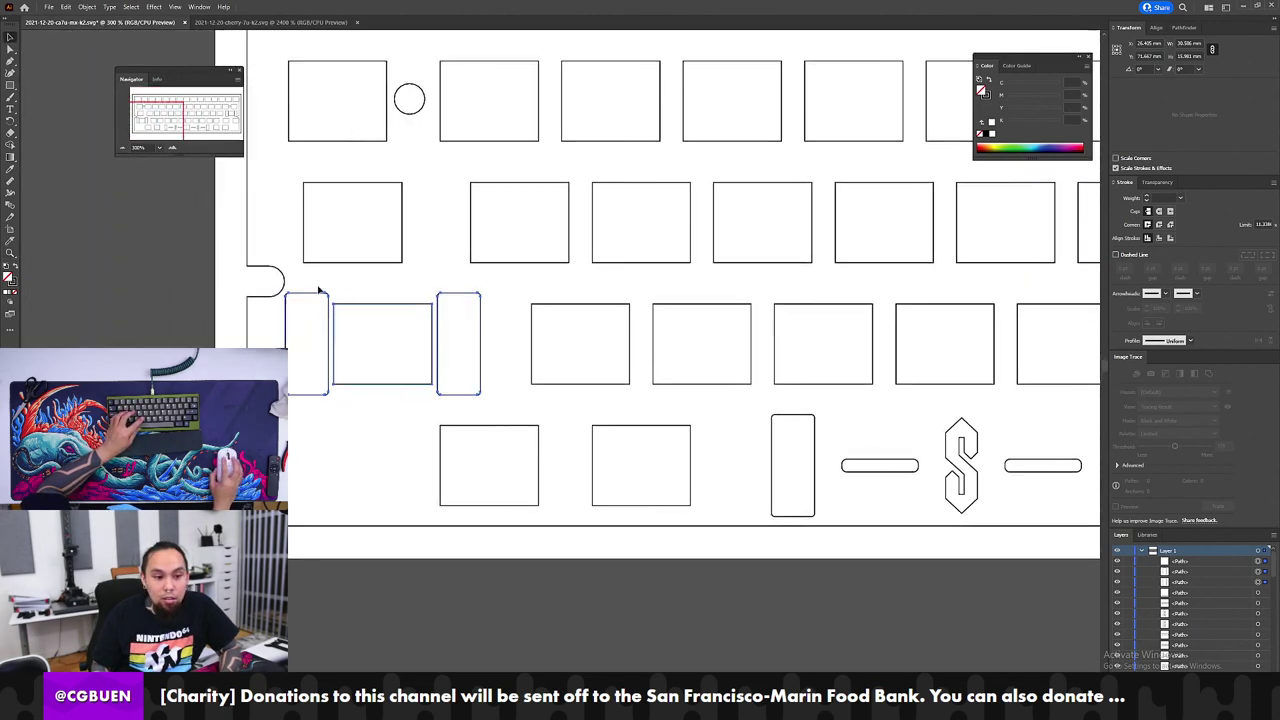
pyautogui.click(319, 292)
pyautogui.click(816, 413)
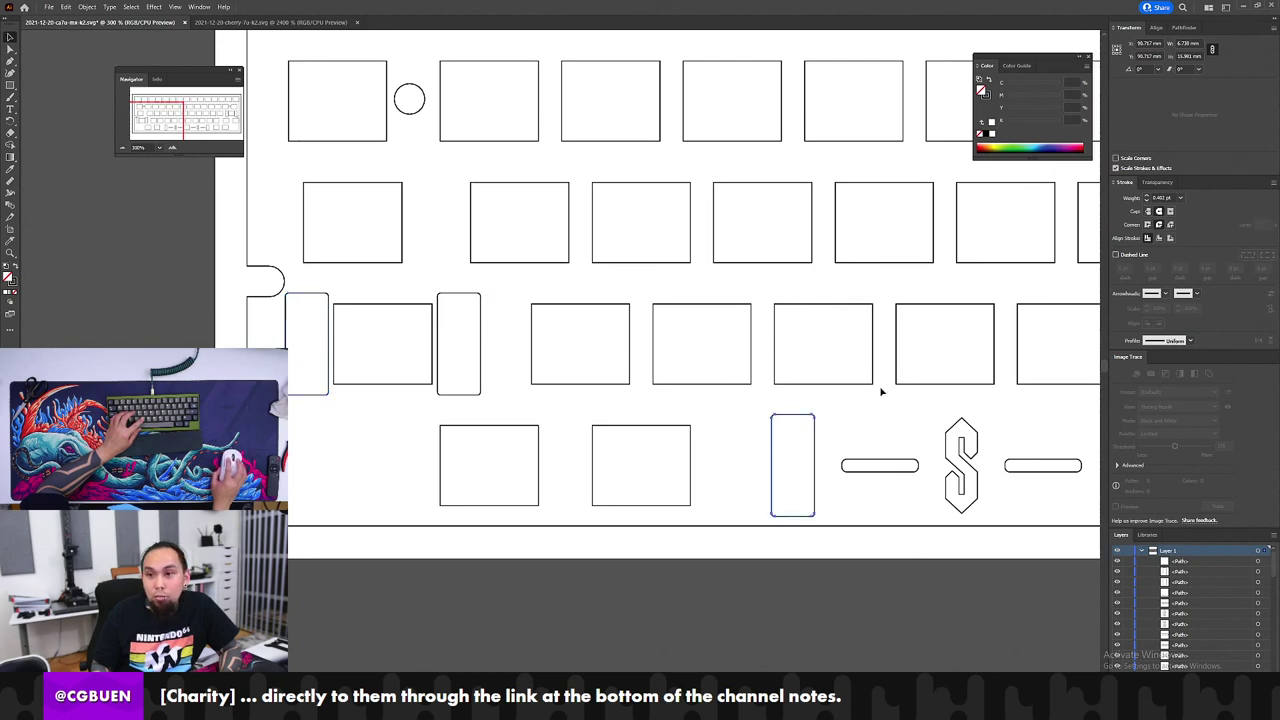
# Step: Check the size and position of the bottom row's tall stabilizer slot at the right end
pyautogui.moveTo(782, 401); pyautogui.dragTo(303, 343)
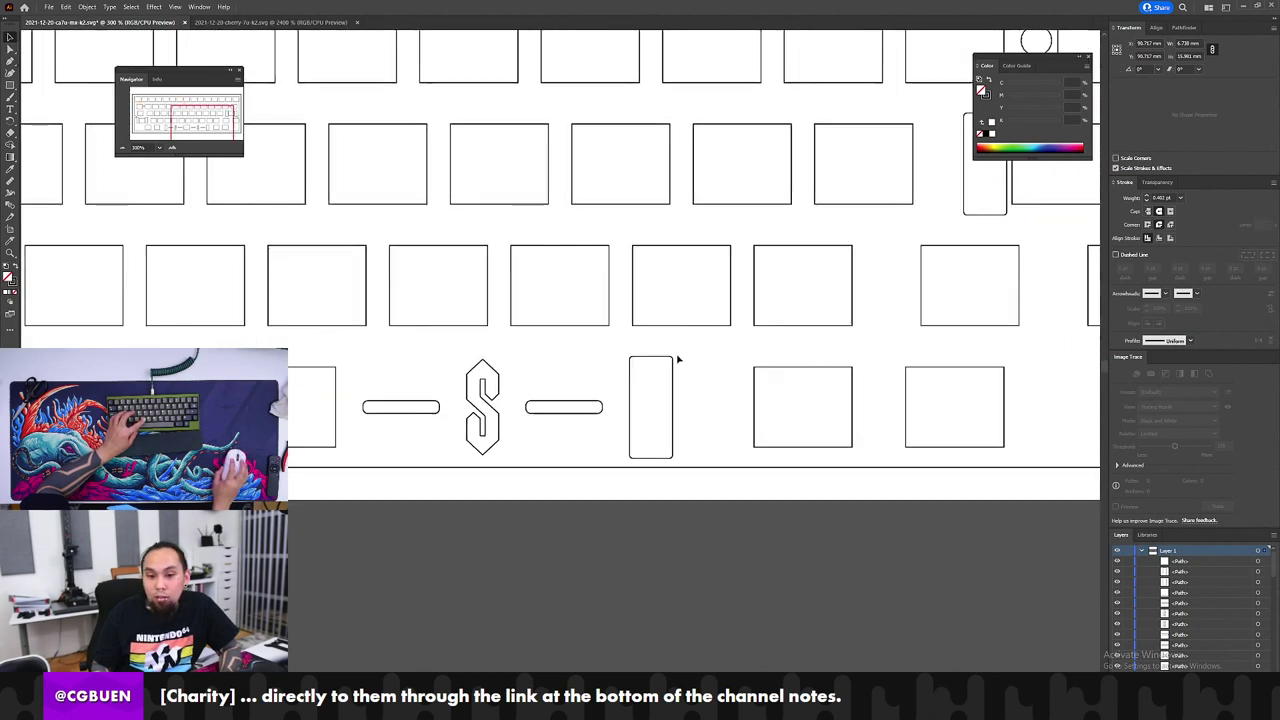
pyautogui.moveTo(691, 355); pyautogui.dragTo(625, 384)
pyautogui.moveTo(727, 274); pyautogui.dragTo(919, 258)
pyautogui.moveTo(517, 326); pyautogui.dragTo(617, 309)
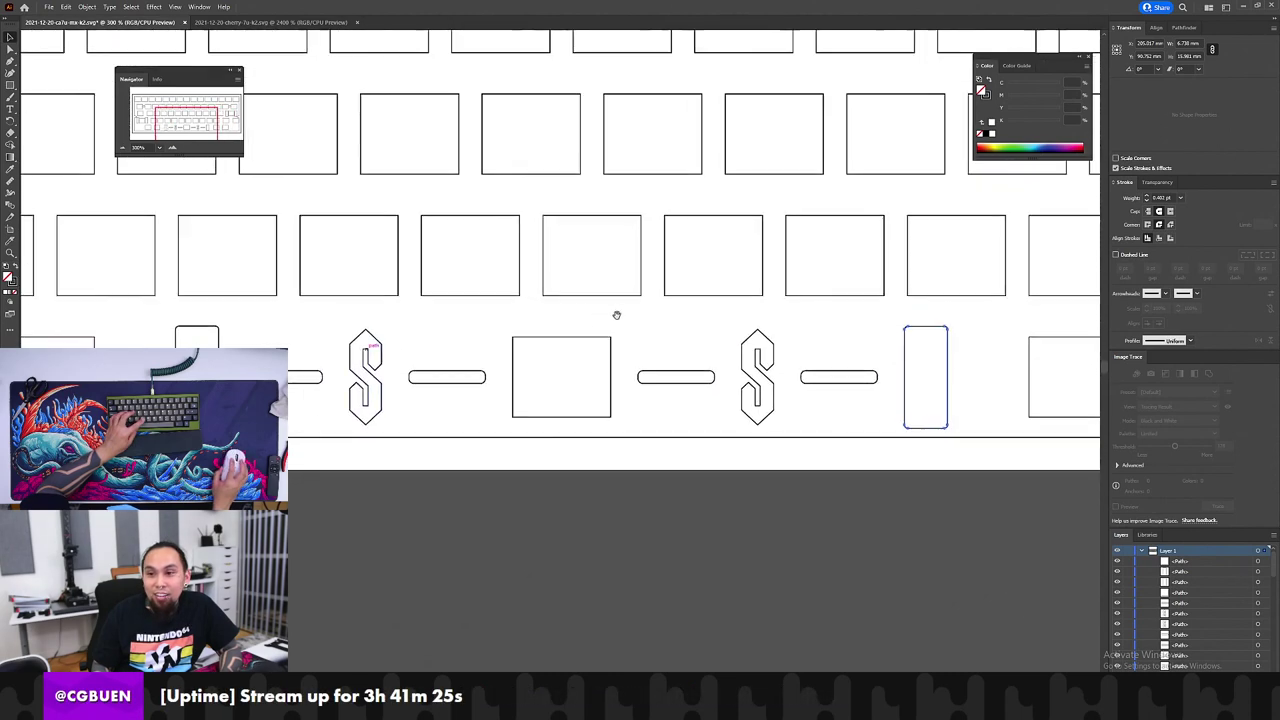
# Step: Switch to the cherry plate file and check the size and position of the bottom row's first stabilizer slot
pyautogui.hotkey('ctrl', 'Tab')
pyautogui.scroll(-5, 623, 371)
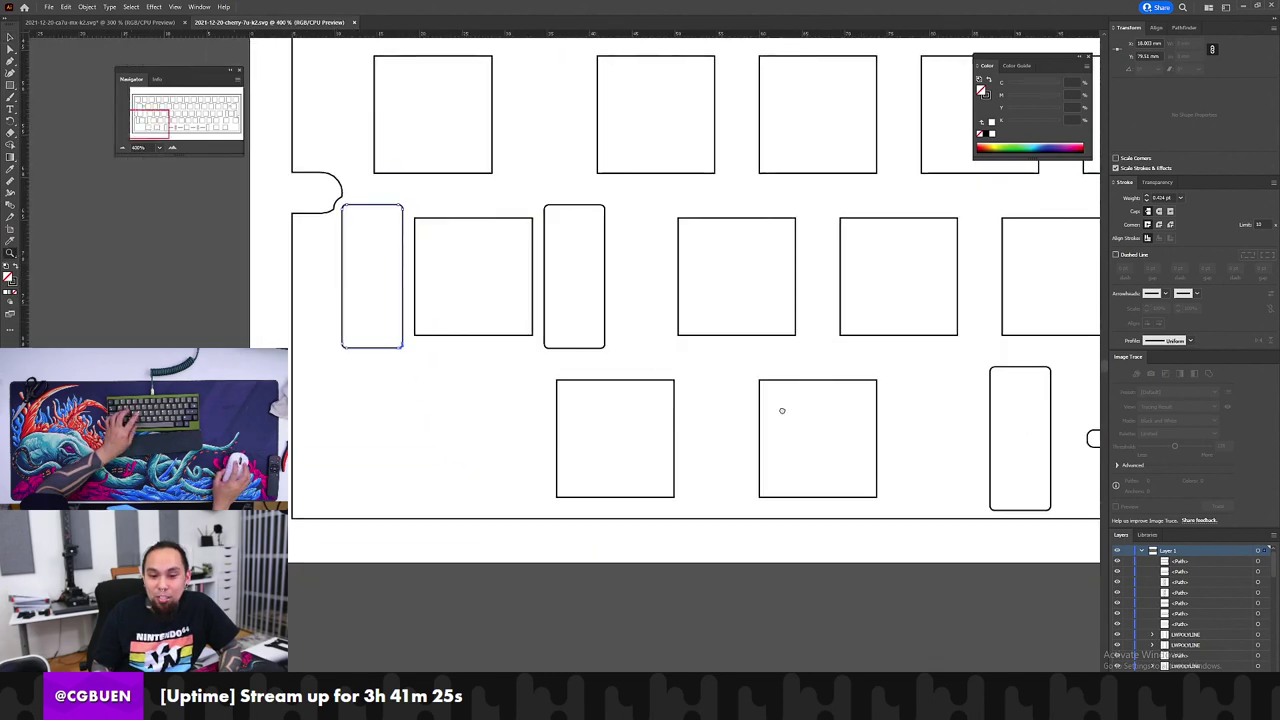
pyautogui.moveTo(783, 409); pyautogui.dragTo(603, 488)
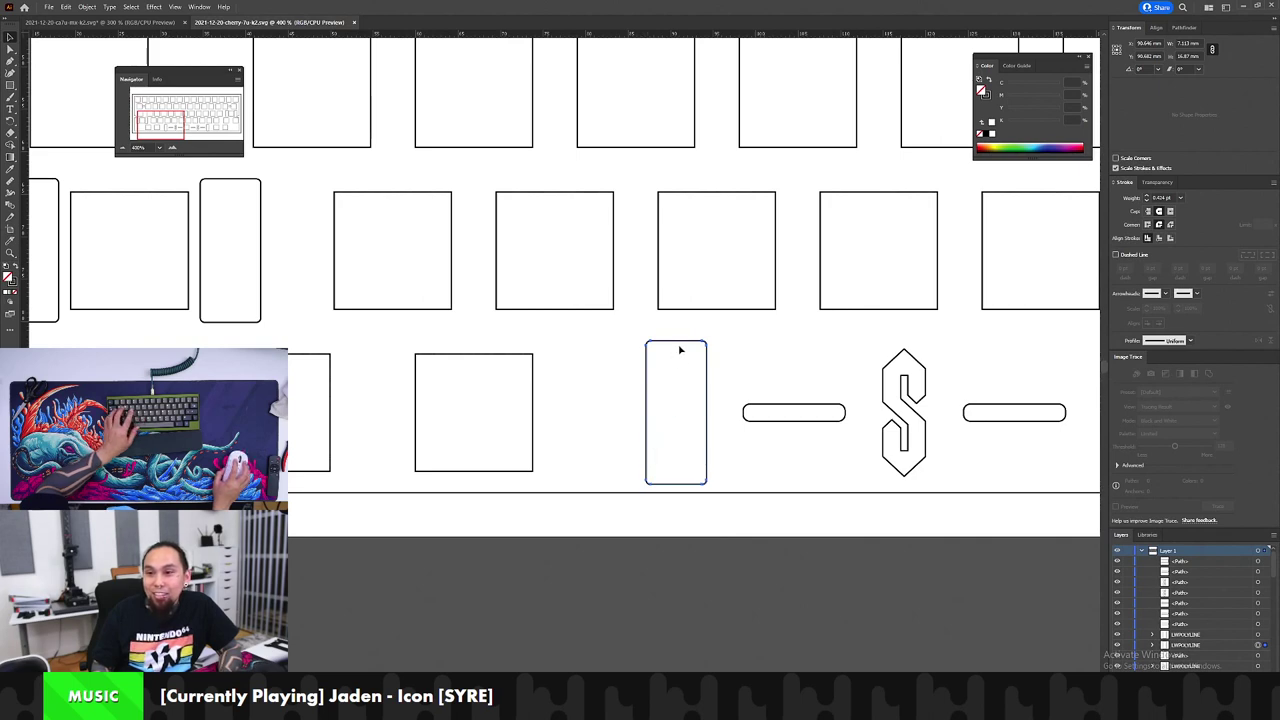
pyautogui.press('a')
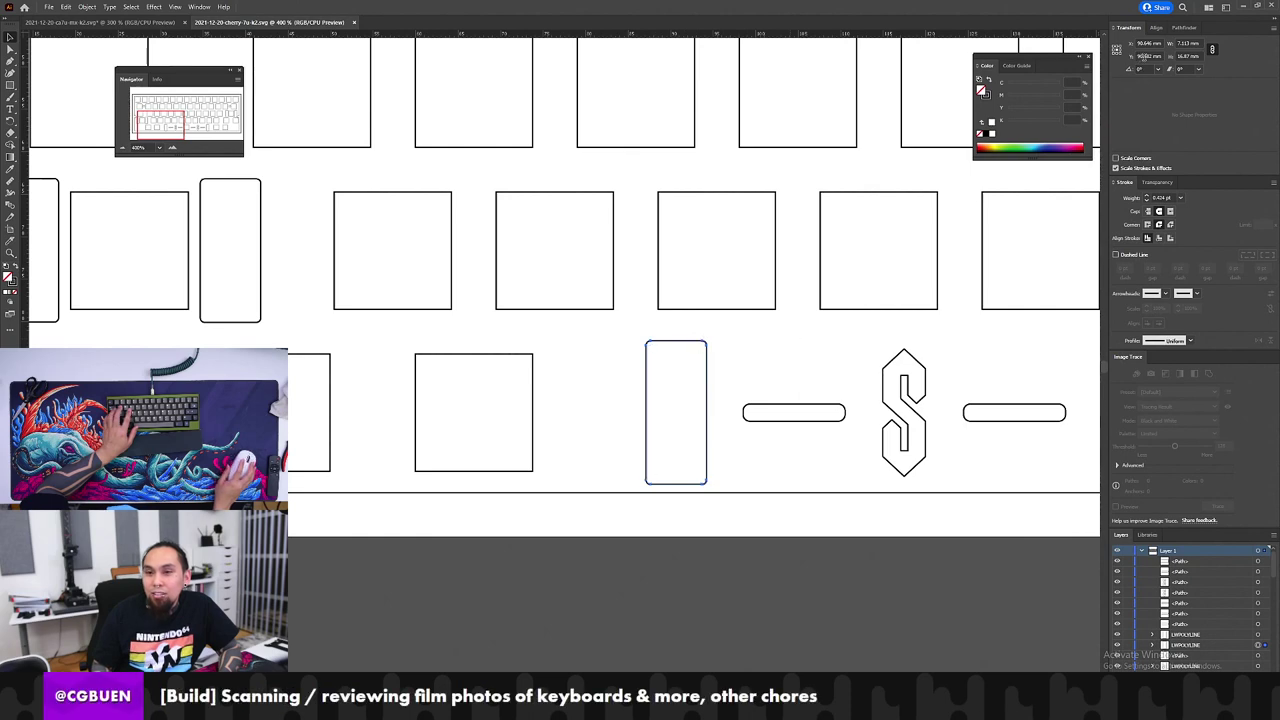
# Step: Return to the mx plate file and compare the positions of the bottom row's two tall stabilizer slots
pyautogui.hotkey('ctrl', 'Tab')
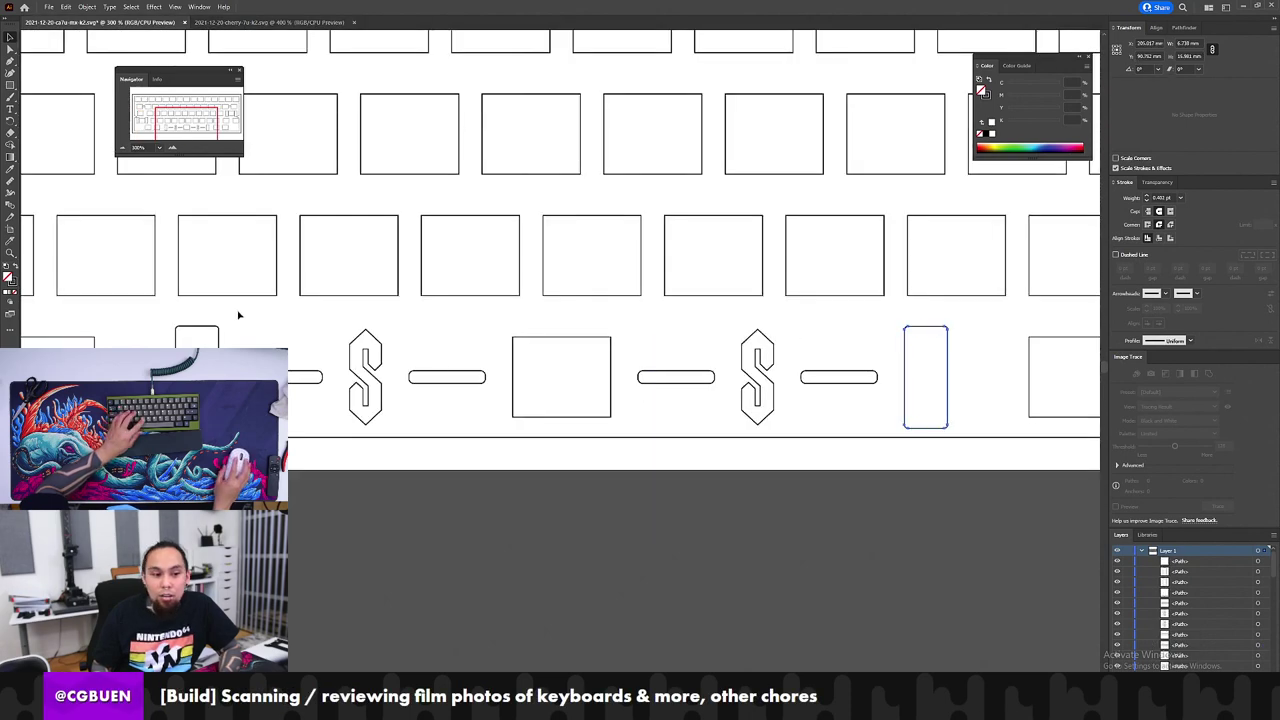
pyautogui.moveTo(157, 311); pyautogui.dragTo(238, 430)
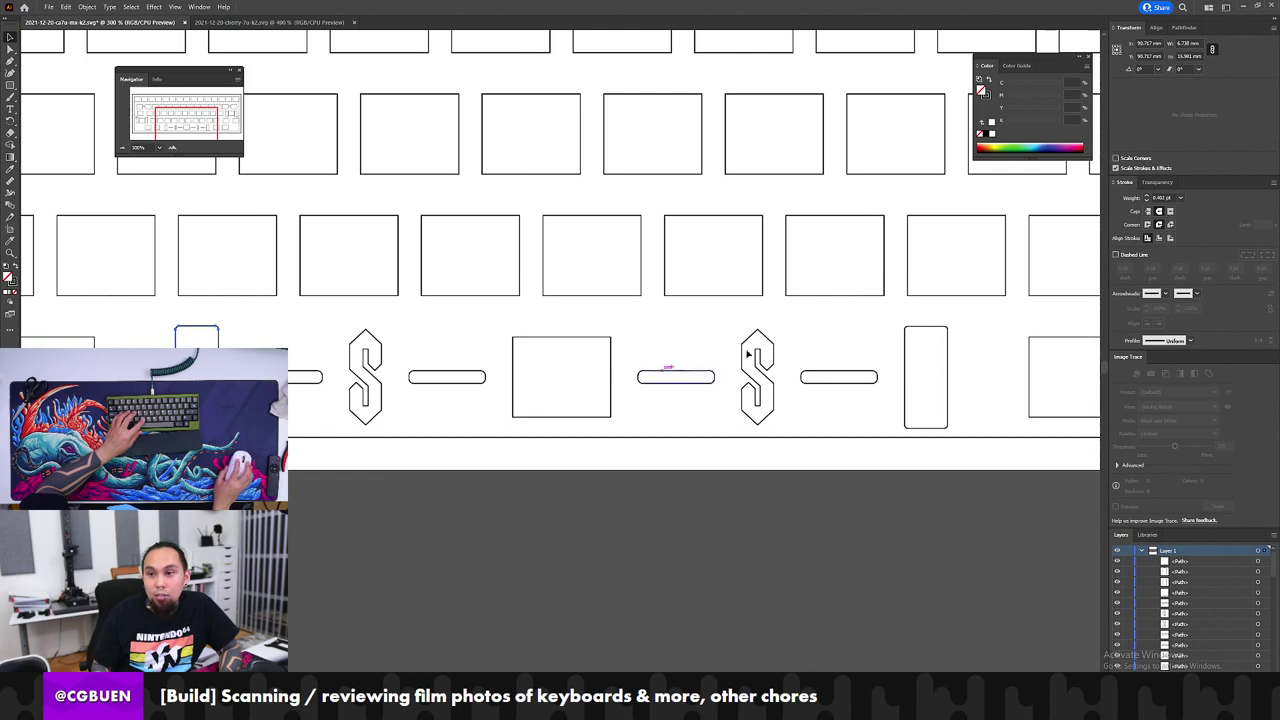
pyautogui.moveTo(953, 311); pyautogui.dragTo(877, 434)
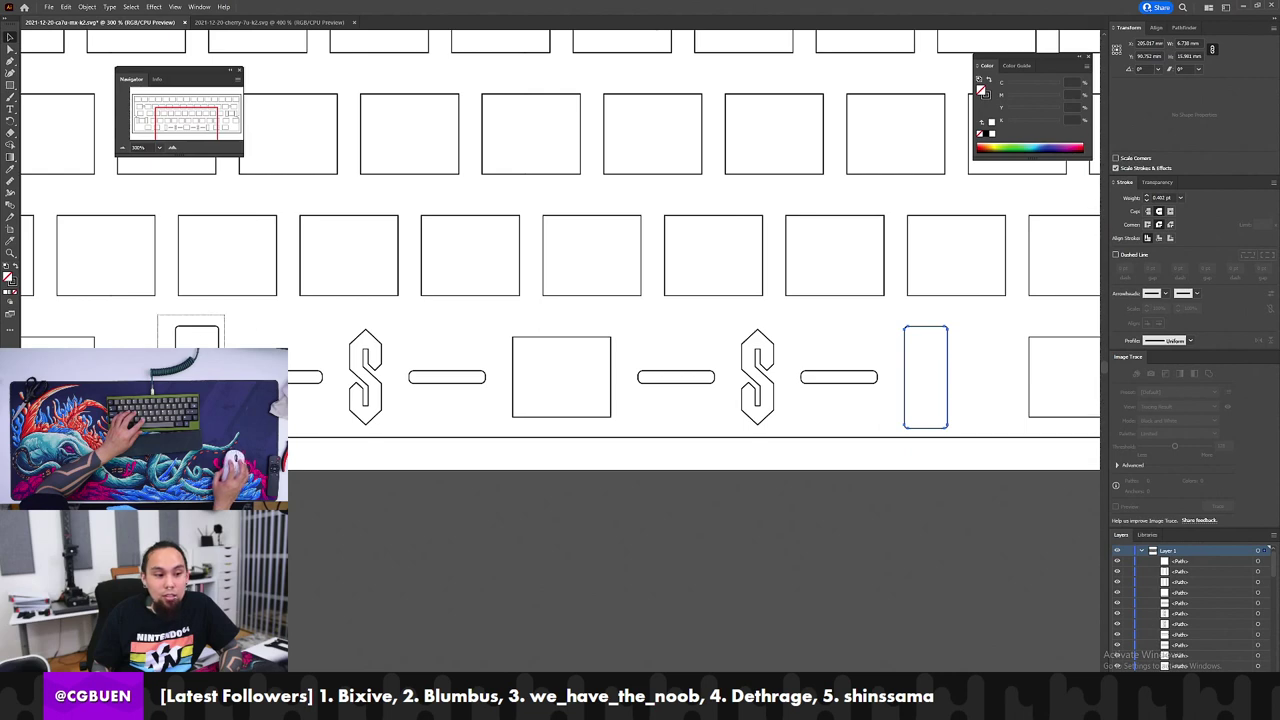
pyautogui.moveTo(225, 360); pyautogui.dragTo(225, 360)
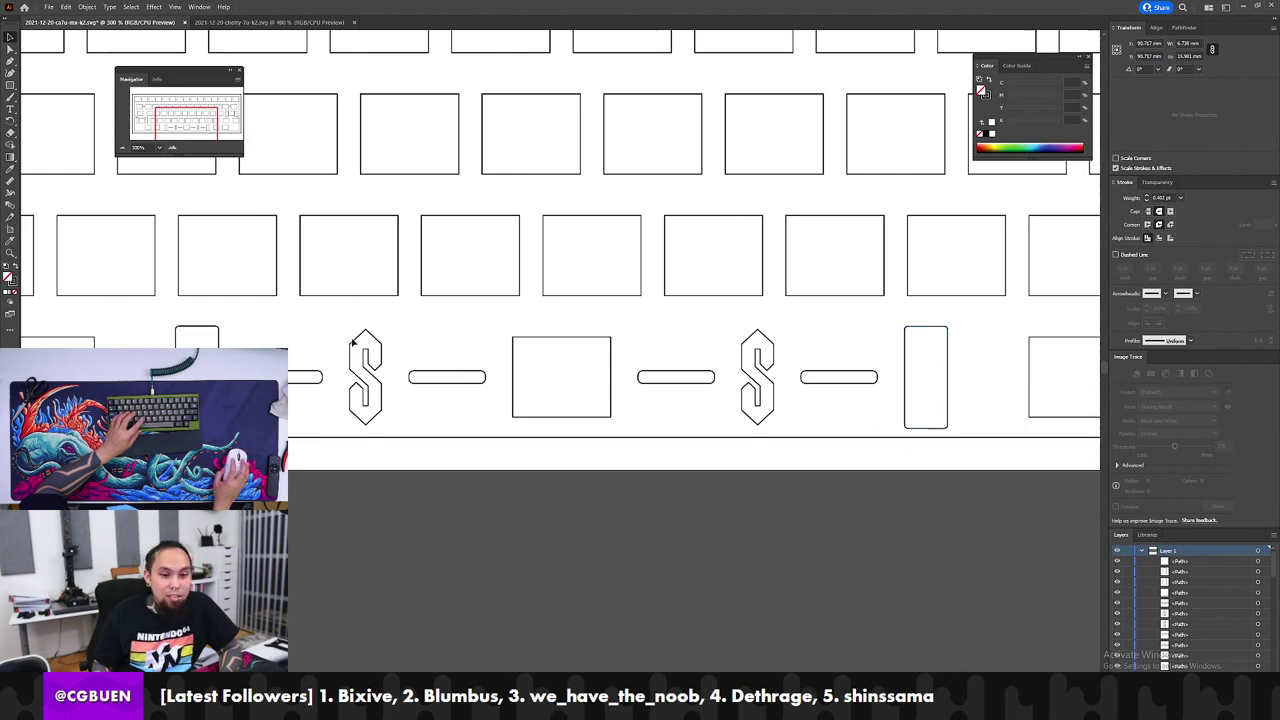
# Step: Set the height of the leftmost stabilizer slot at the left edge to 16.87 mm, keeping its proportions
pyautogui.scroll(-4, 317, 328)
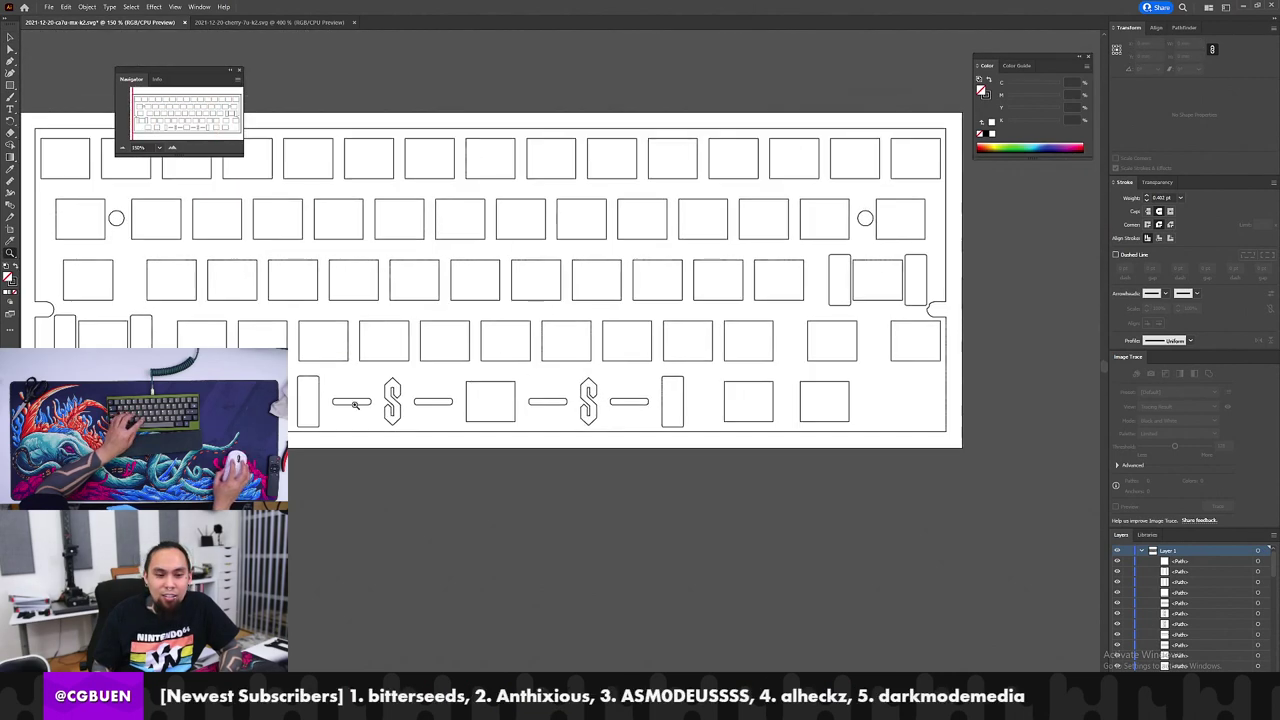
pyautogui.scroll(2, 323, 372)
pyautogui.press('v')
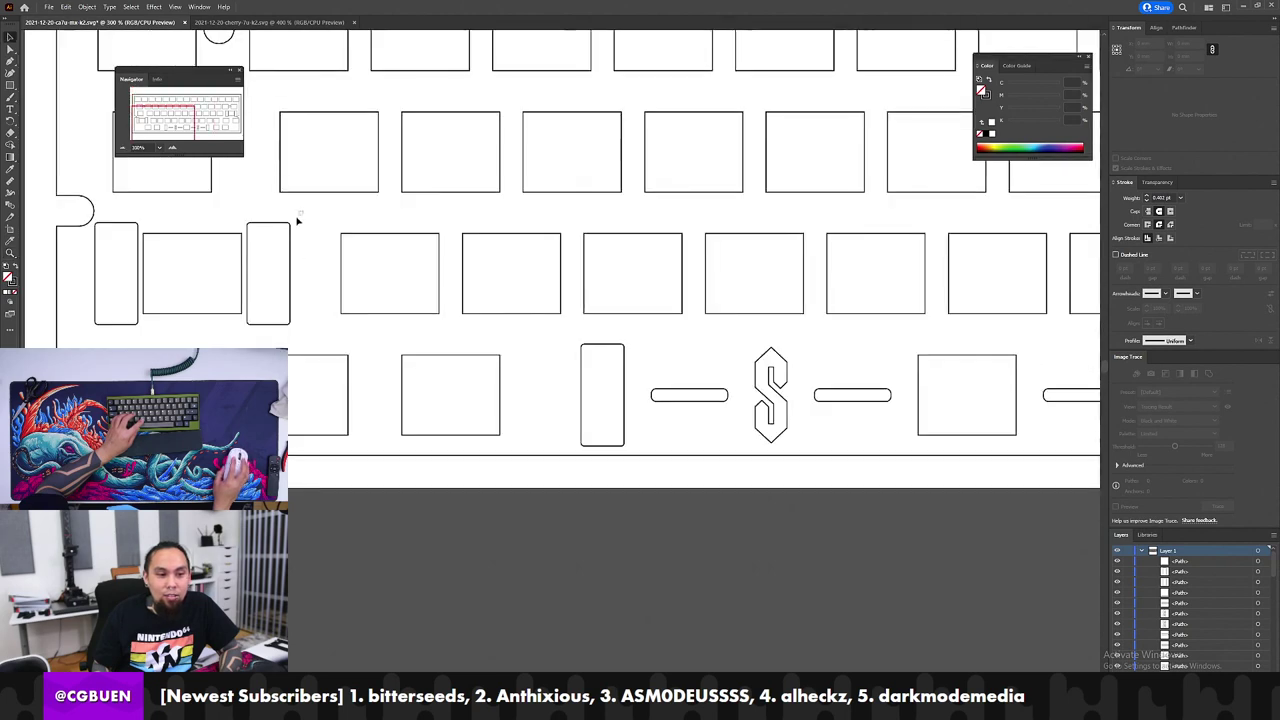
pyautogui.click(291, 253)
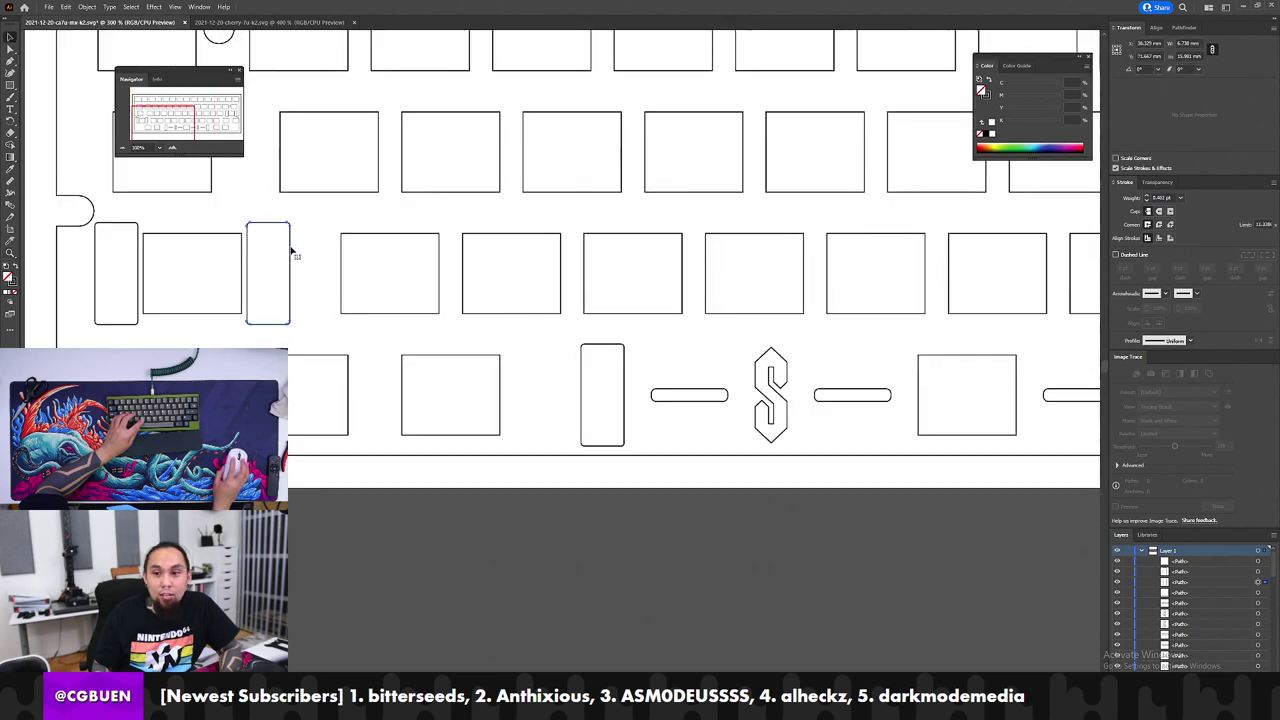
pyautogui.click(117, 235)
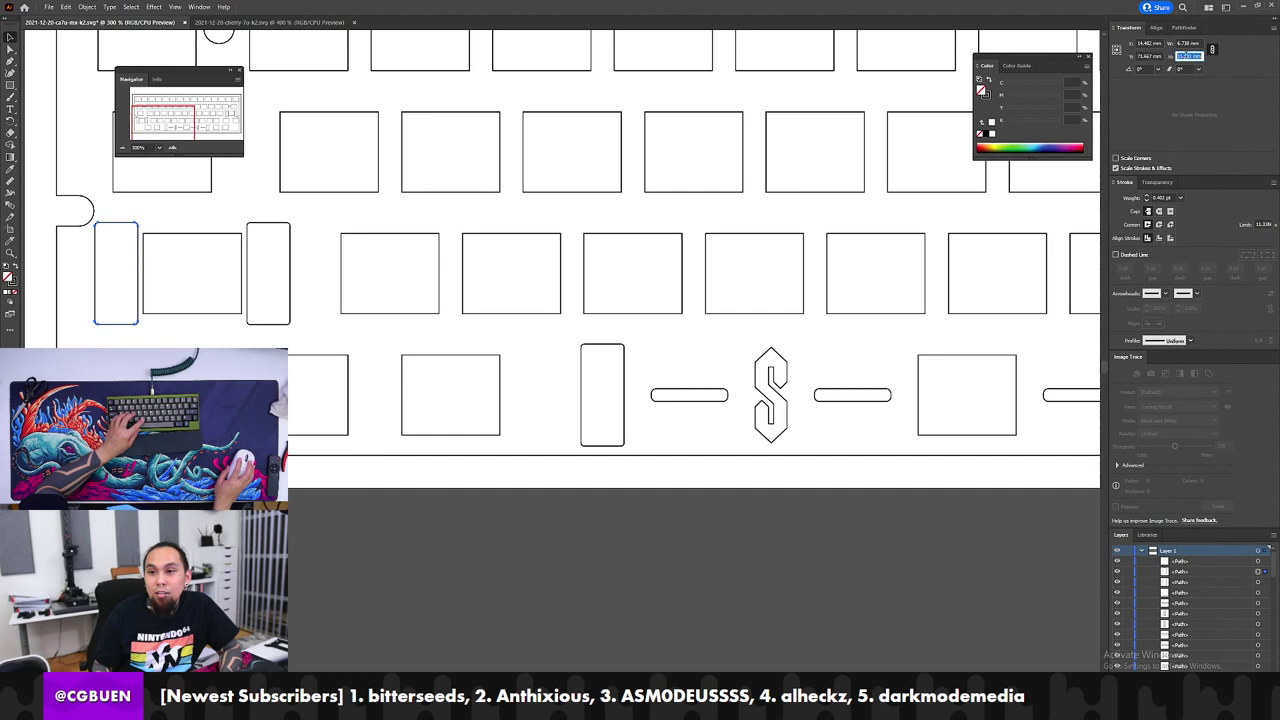
pyautogui.tripleClick(1186, 56)
pyautogui.write('16.8')
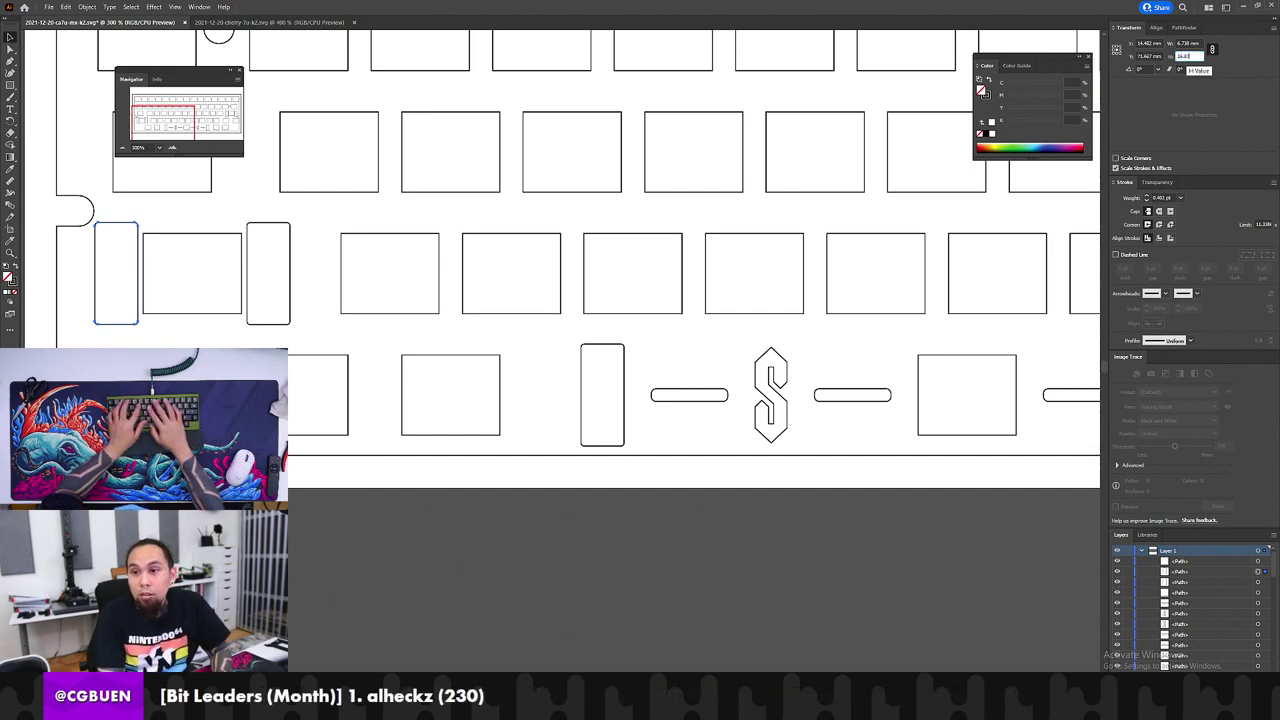
pyautogui.press('Return')
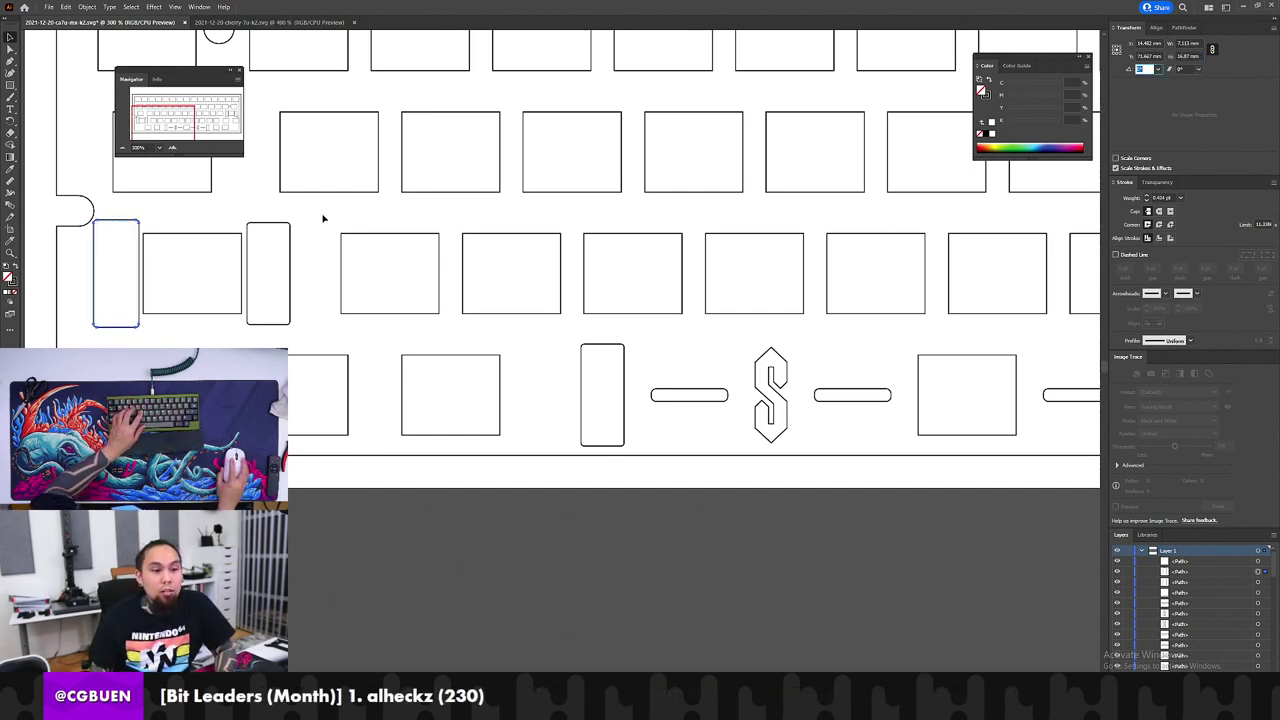
# Step: Set the second left-edge stabilizer slot's height to 16.87 mm proportionally, undoing and redoing the change to compare
pyautogui.click(265, 253)
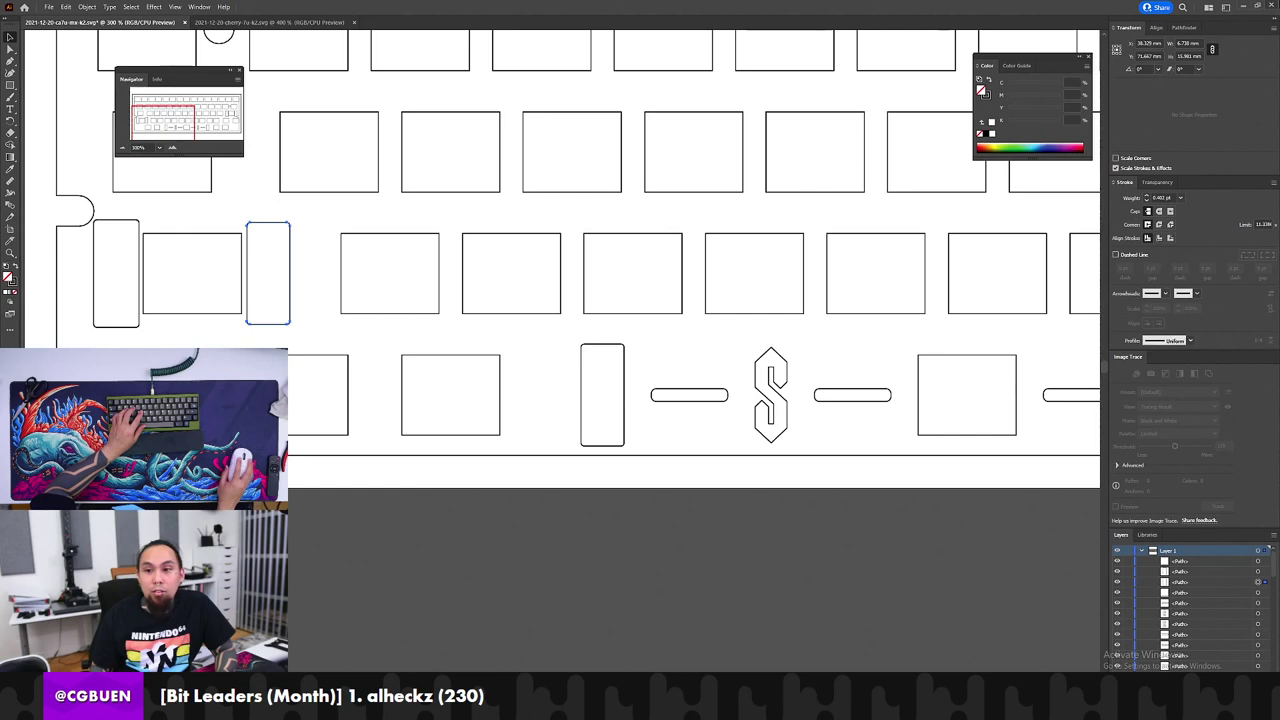
pyautogui.tripleClick(1184, 56)
pyautogui.write('16.87')
pyautogui.press('Tab')
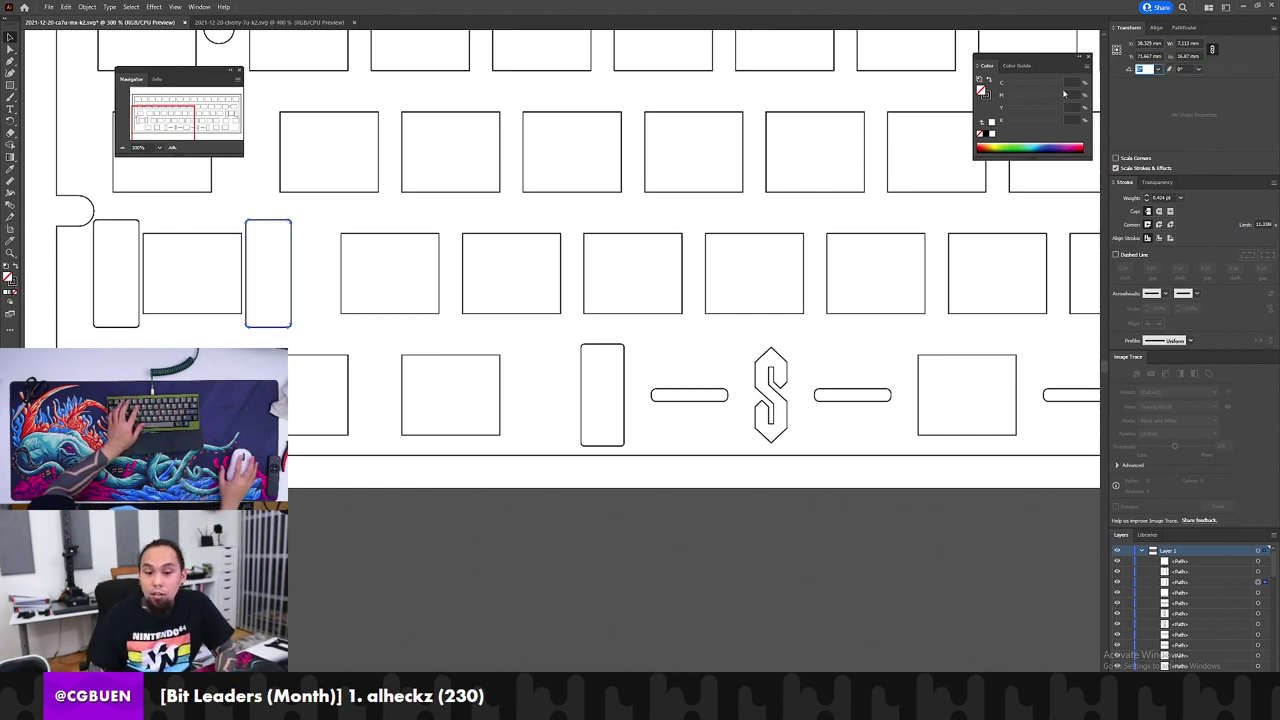
pyautogui.hotkey('ctrl', 'z')
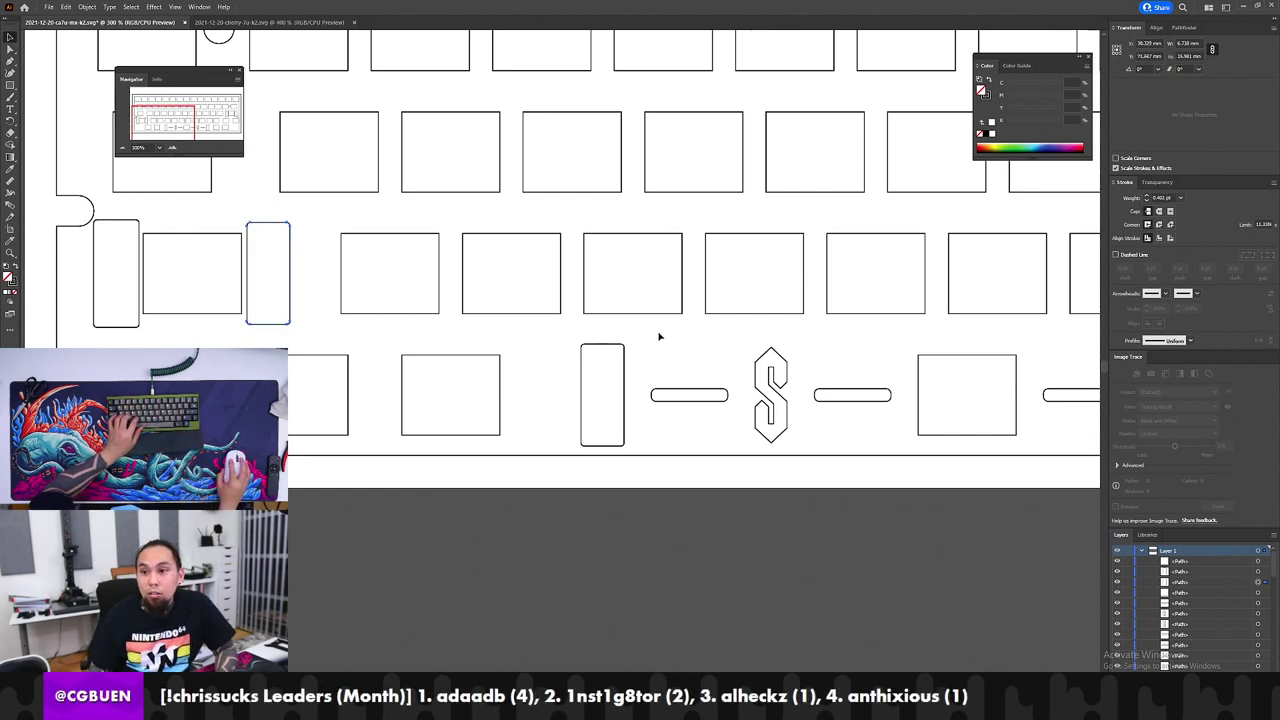
pyautogui.hotkey('ctrl', 'shift', 'z')
# Step: Compare the vertical positions of the bottom row's first tall stabilizer slot and its middle square cutout
pyautogui.moveTo(645, 336); pyautogui.dragTo(549, 445)
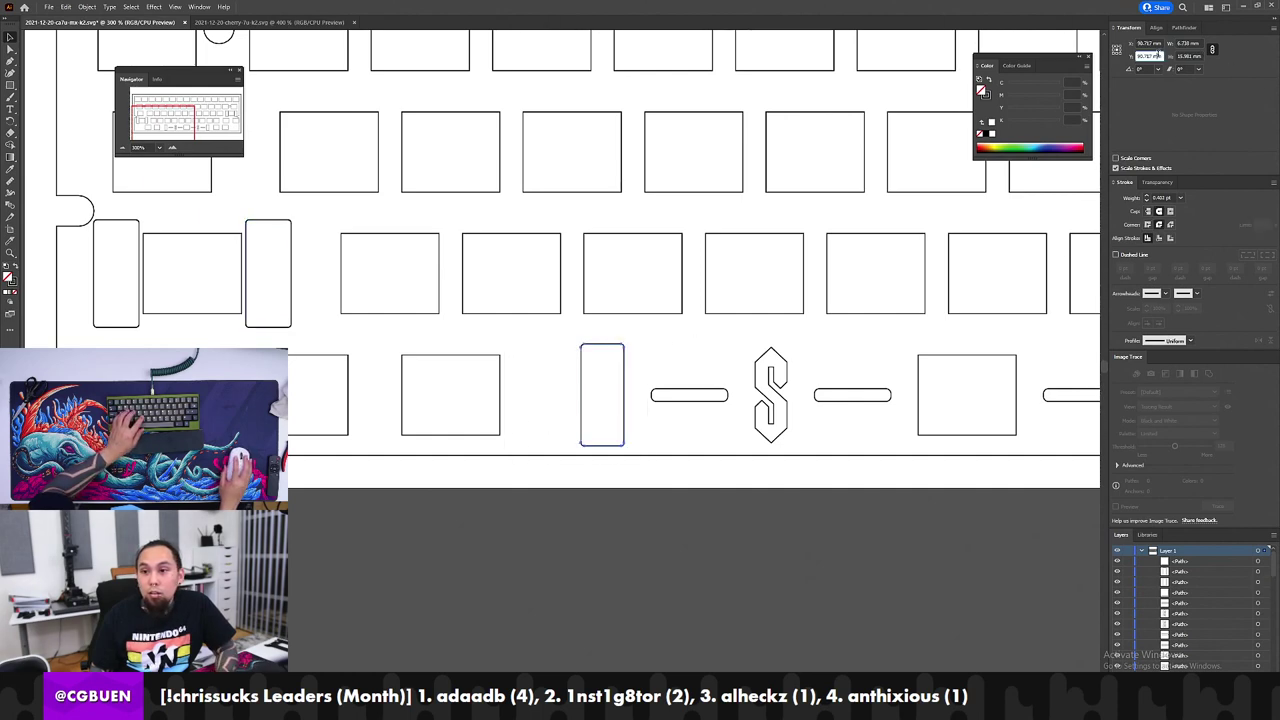
pyautogui.press('Left')
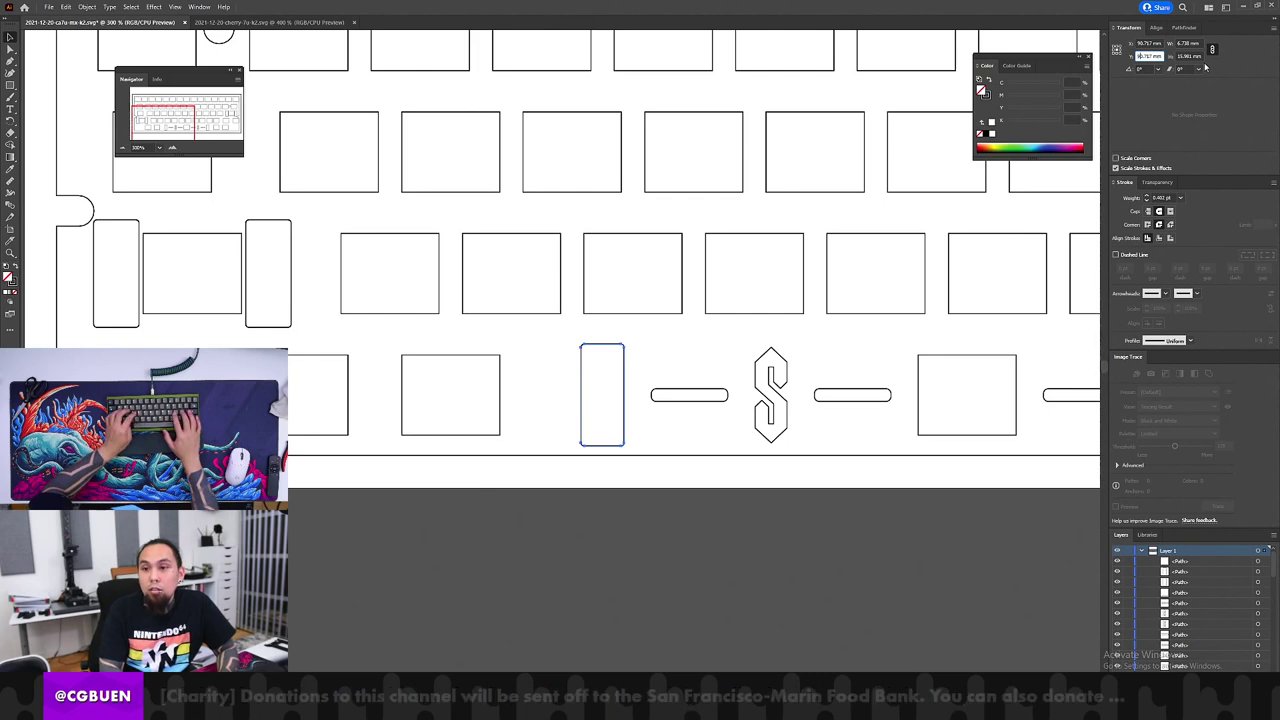
pyautogui.press('Right')
pyautogui.press('Right')
pyautogui.press('Right')
pyautogui.hotkey('shift', 'Right')
pyautogui.hotkey('shift', 'Right')
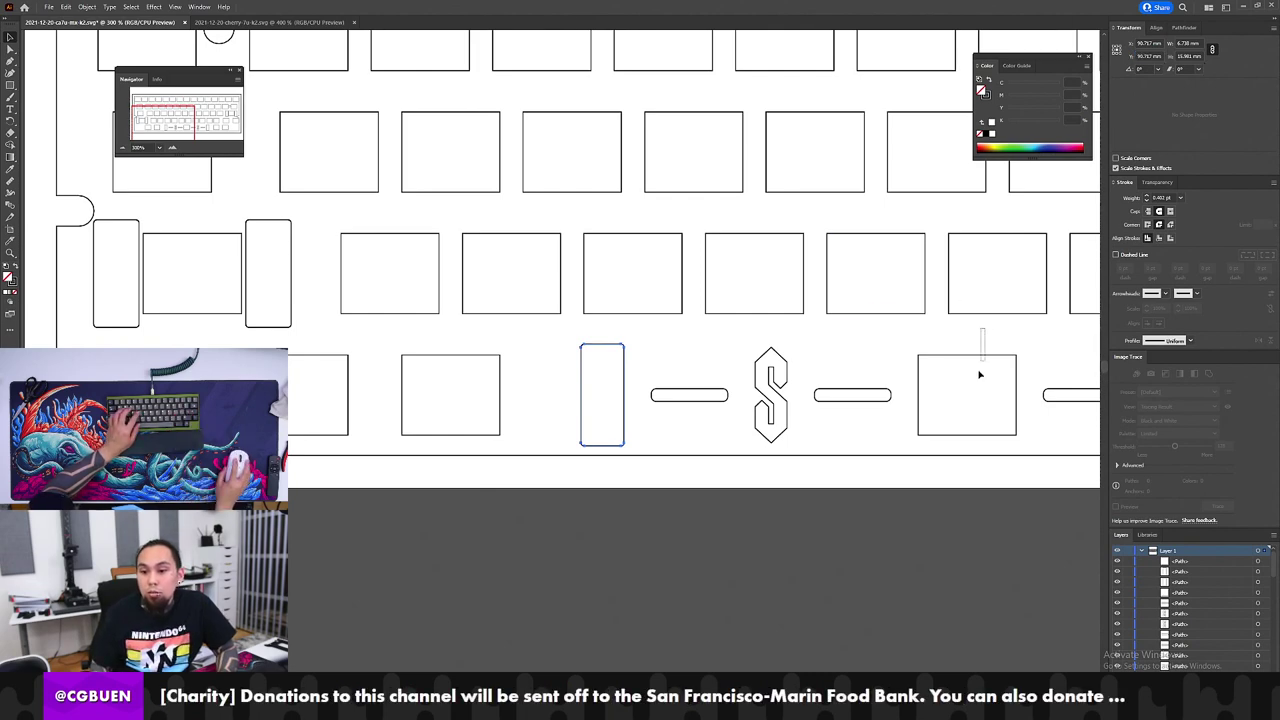
pyautogui.click(973, 390)
pyautogui.press('space')
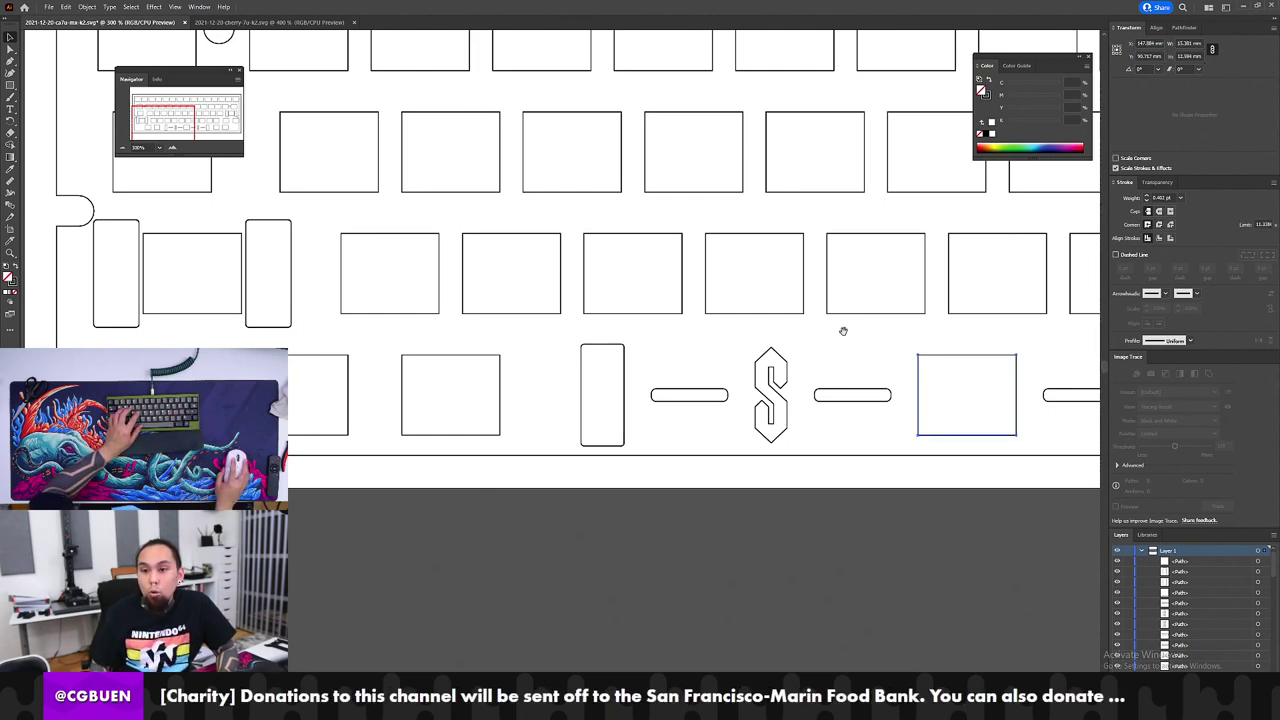
pyautogui.moveTo(843, 331); pyautogui.dragTo(832, 295)
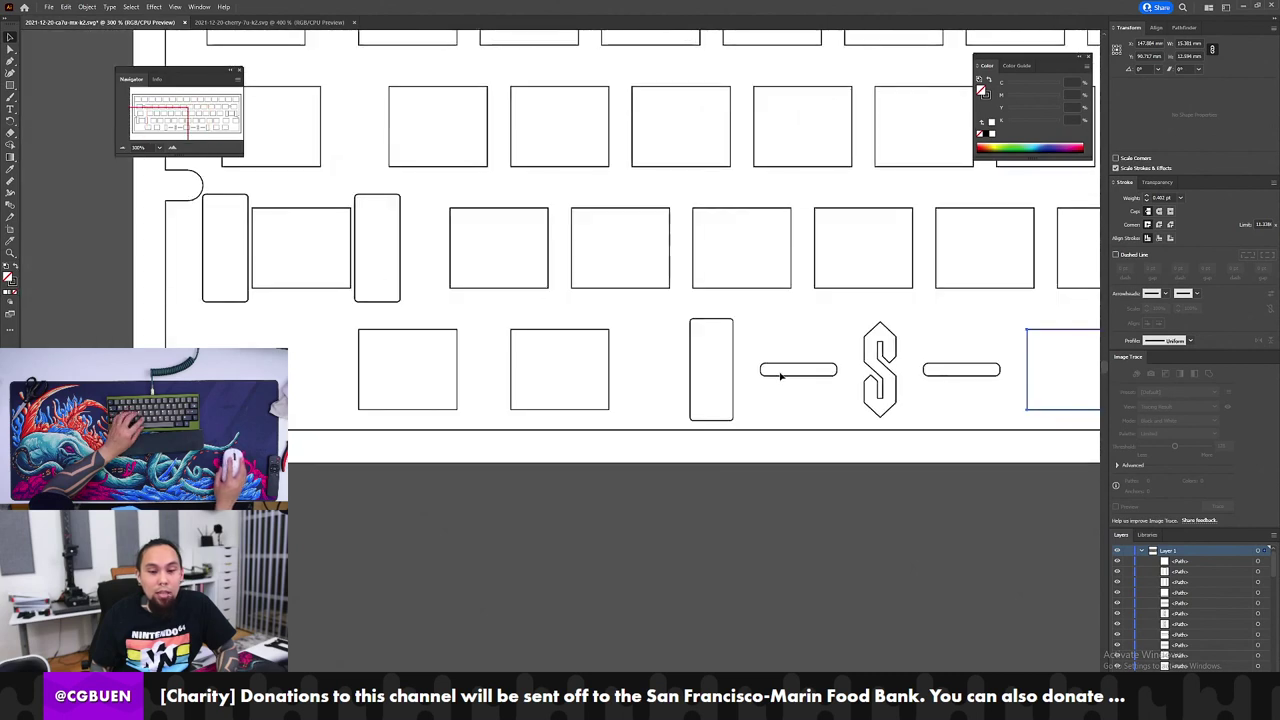
pyautogui.click(722, 318)
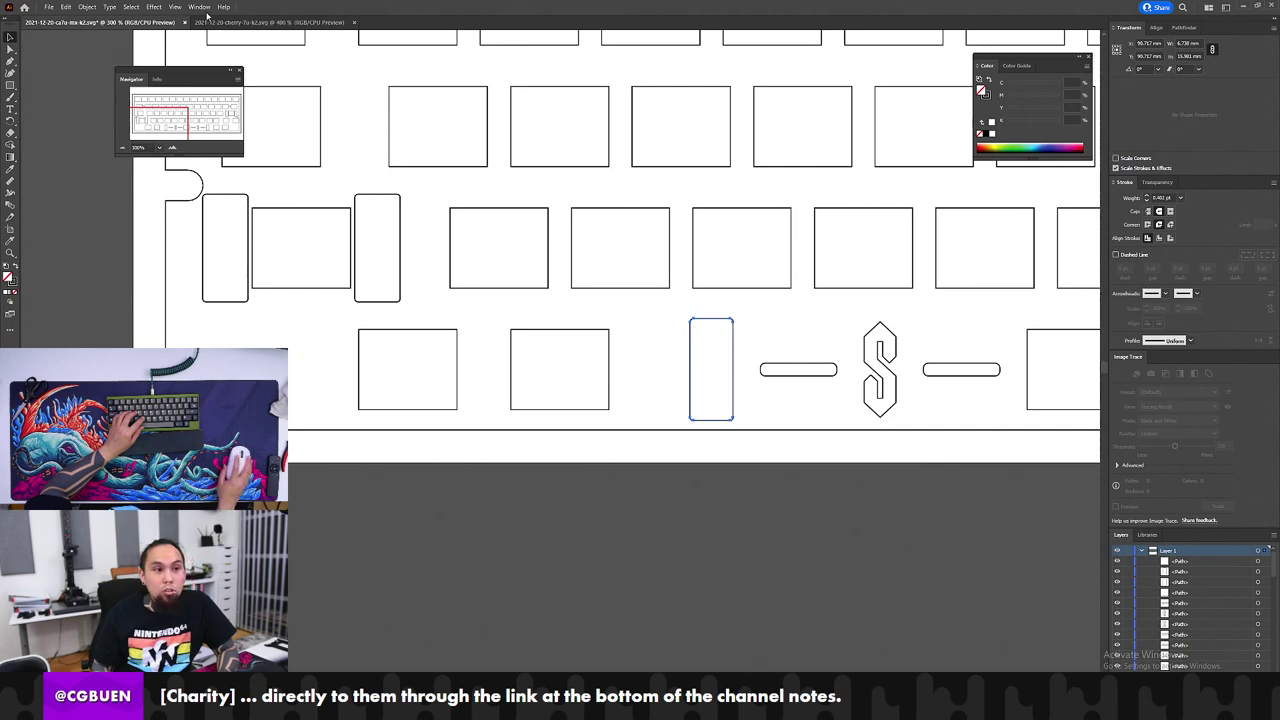
pyautogui.click(199, 7)
pyautogui.click(199, 7)
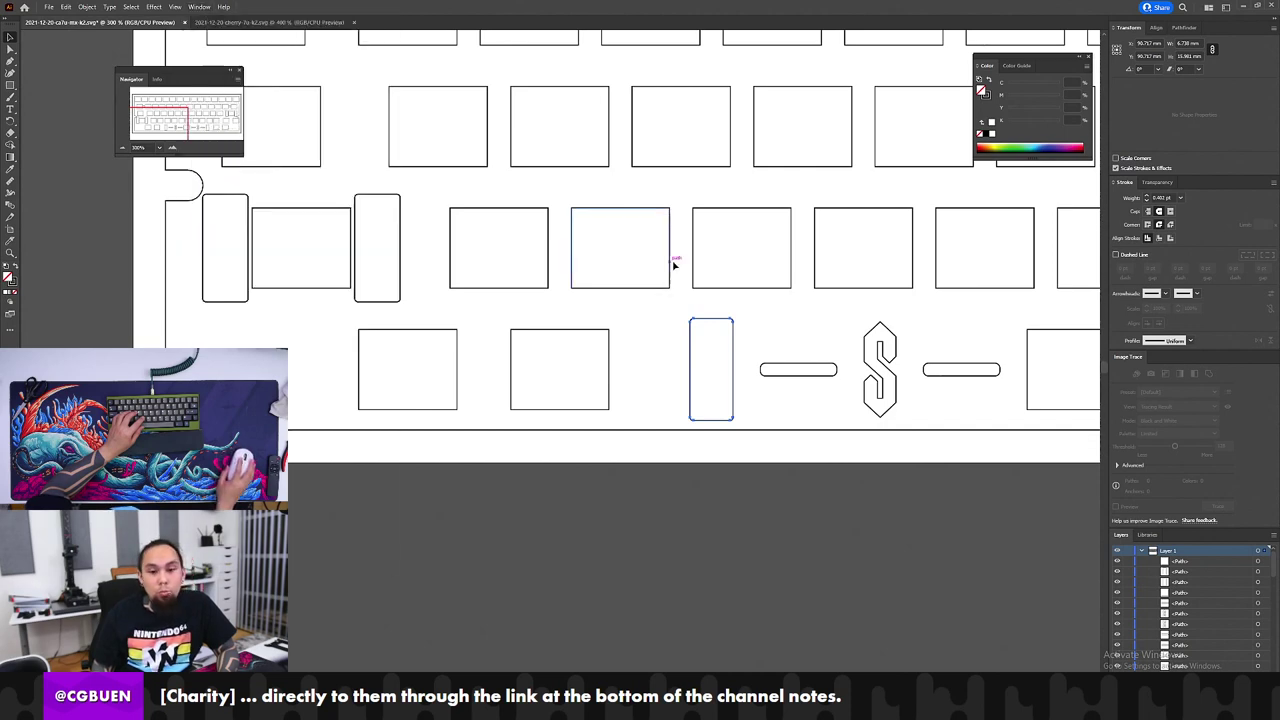
pyautogui.moveTo(801, 316); pyautogui.dragTo(386, 357)
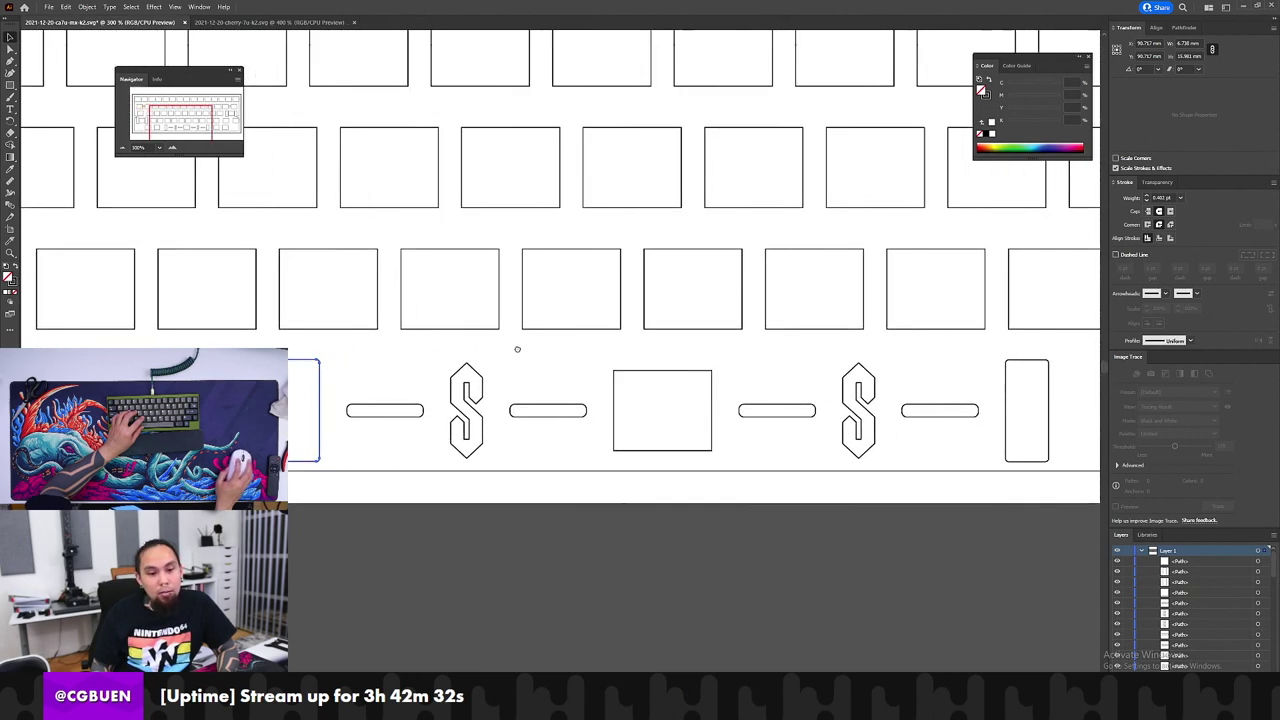
pyautogui.moveTo(555, 348); pyautogui.dragTo(474, 331)
pyautogui.moveTo(619, 330); pyautogui.dragTo(520, 318)
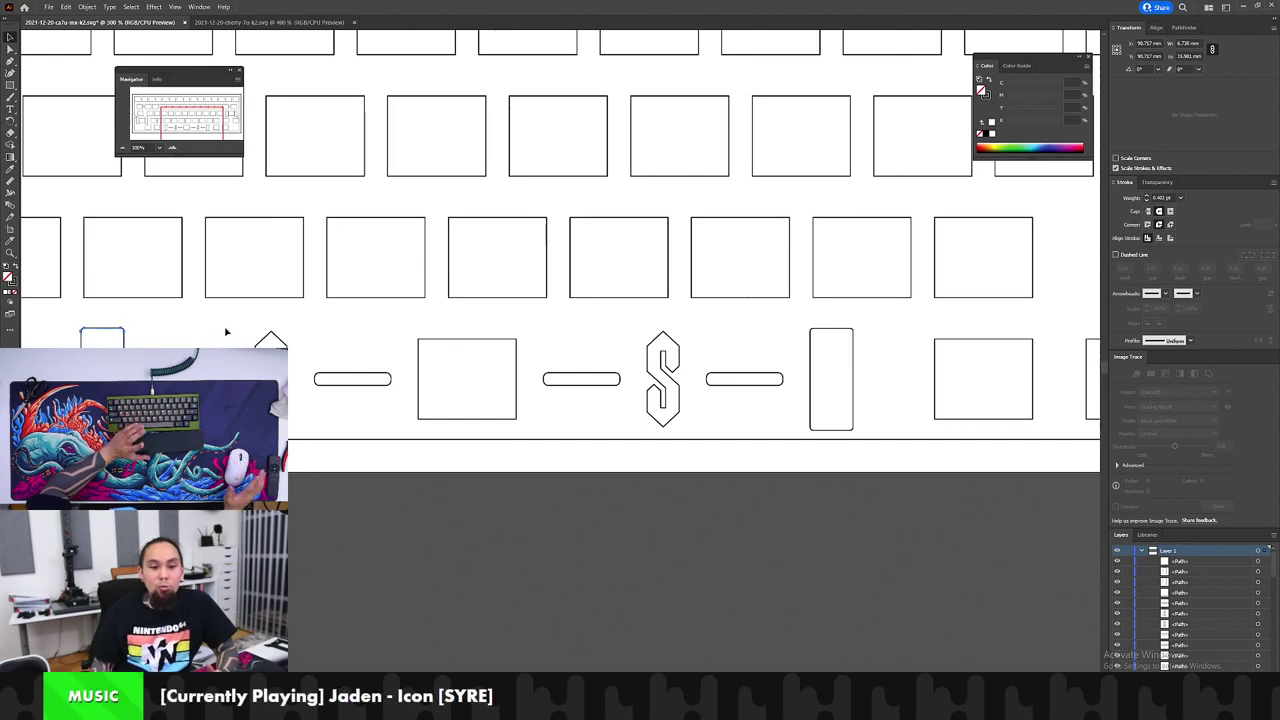
pyautogui.moveTo(141, 333); pyautogui.dragTo(255, 316)
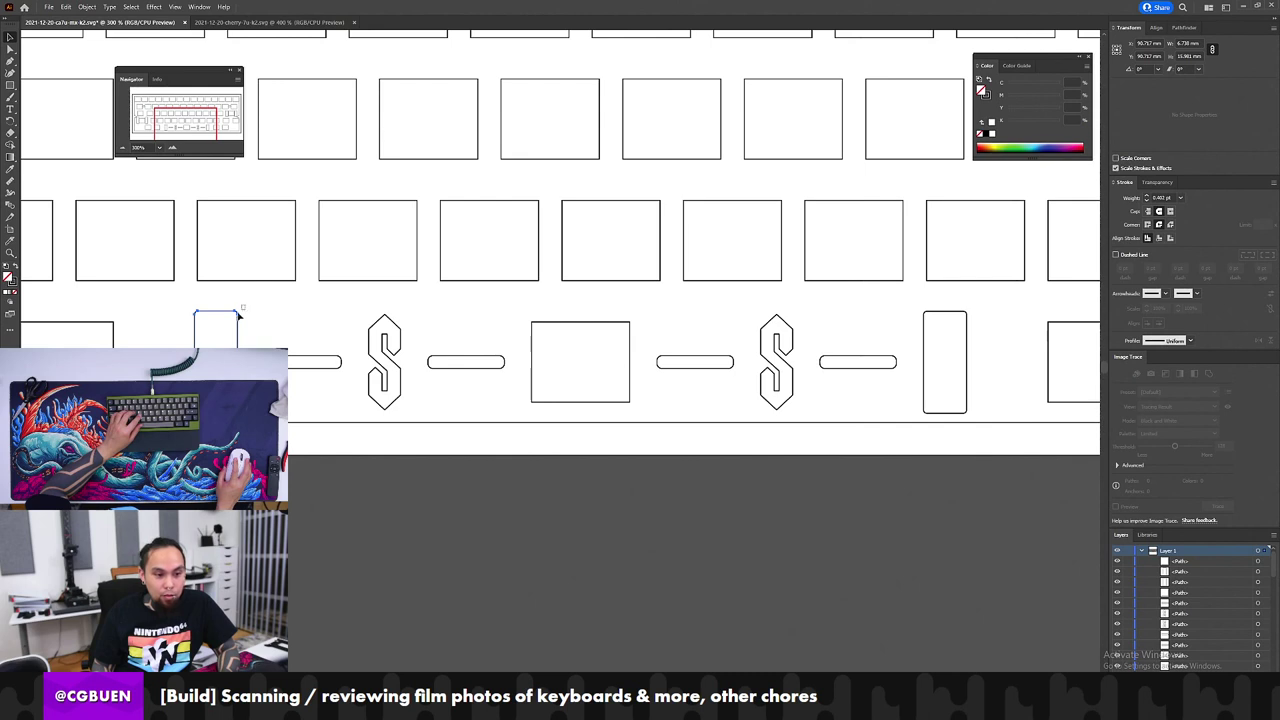
pyautogui.moveTo(188, 420); pyautogui.dragTo(178, 420)
pyautogui.moveTo(177, 355); pyautogui.dragTo(177, 356)
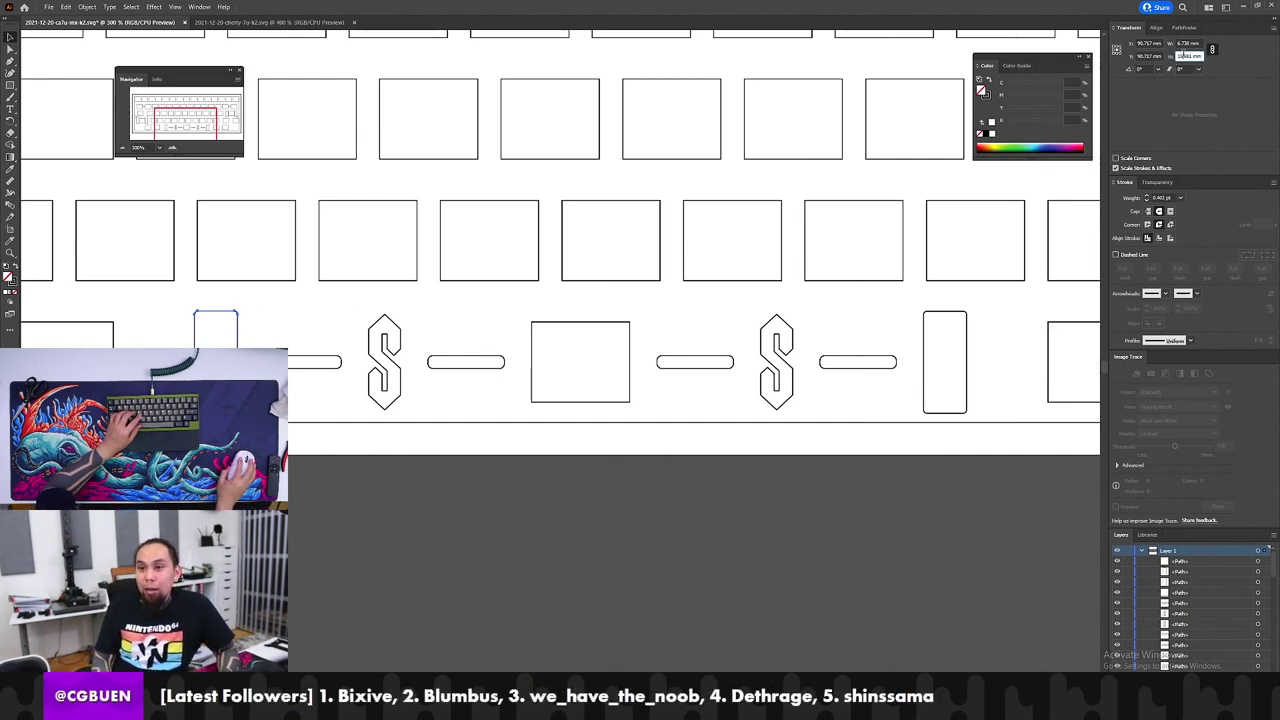
# Step: Set the height of the bottom row's first tall stabilizer slot to 16.5 mm and check its edge positions
pyautogui.doubleClick(1184, 56)
pyautogui.write('16.6mm')
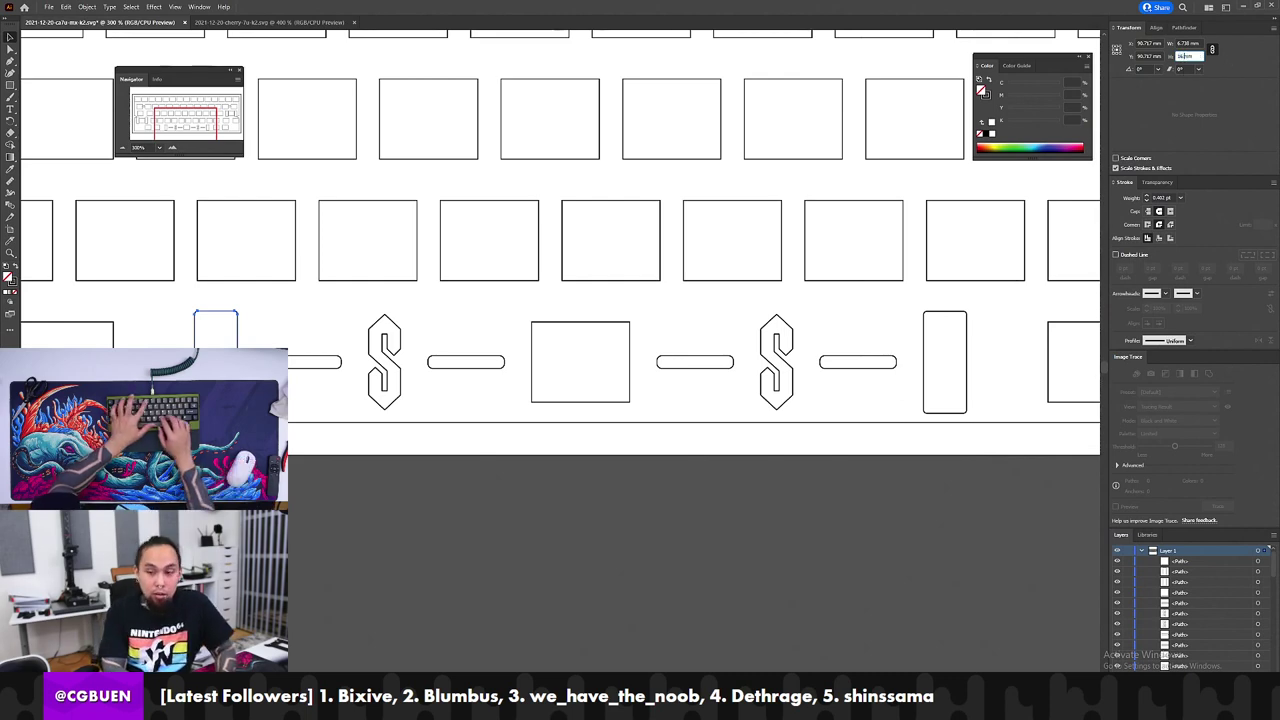
pyautogui.write('16.3')
pyautogui.press('Tab')
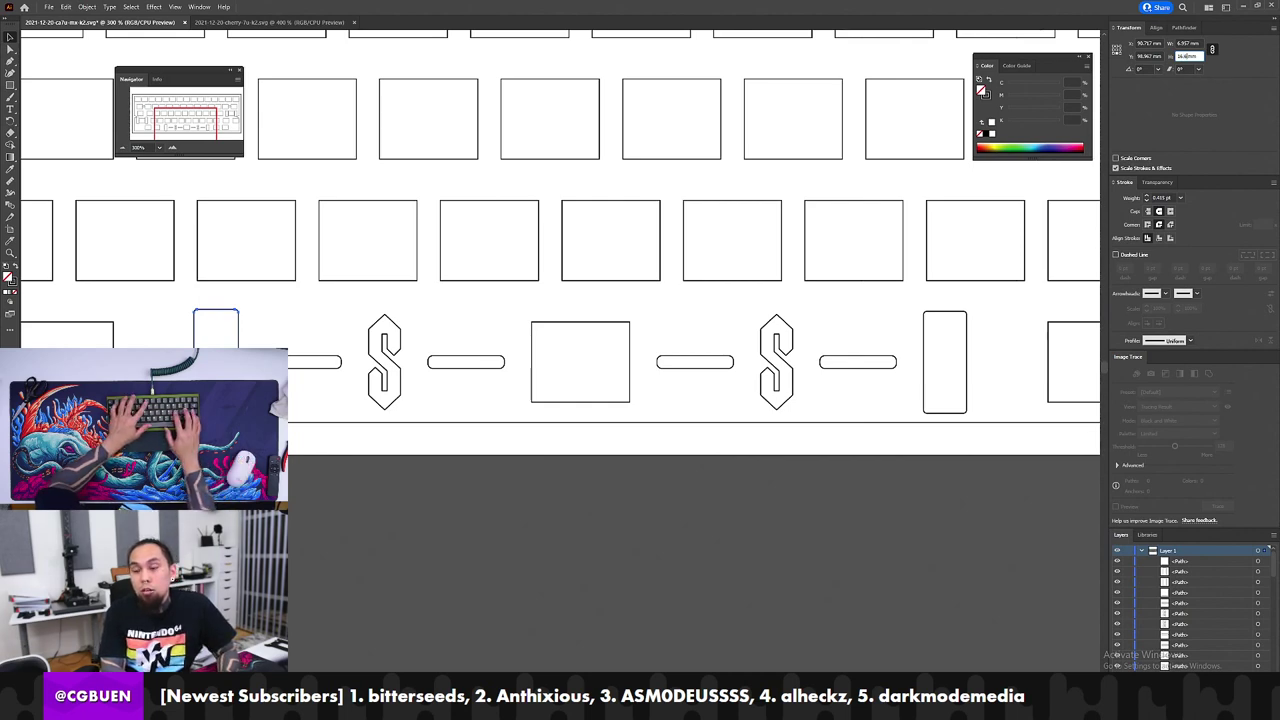
pyautogui.press('Tab')
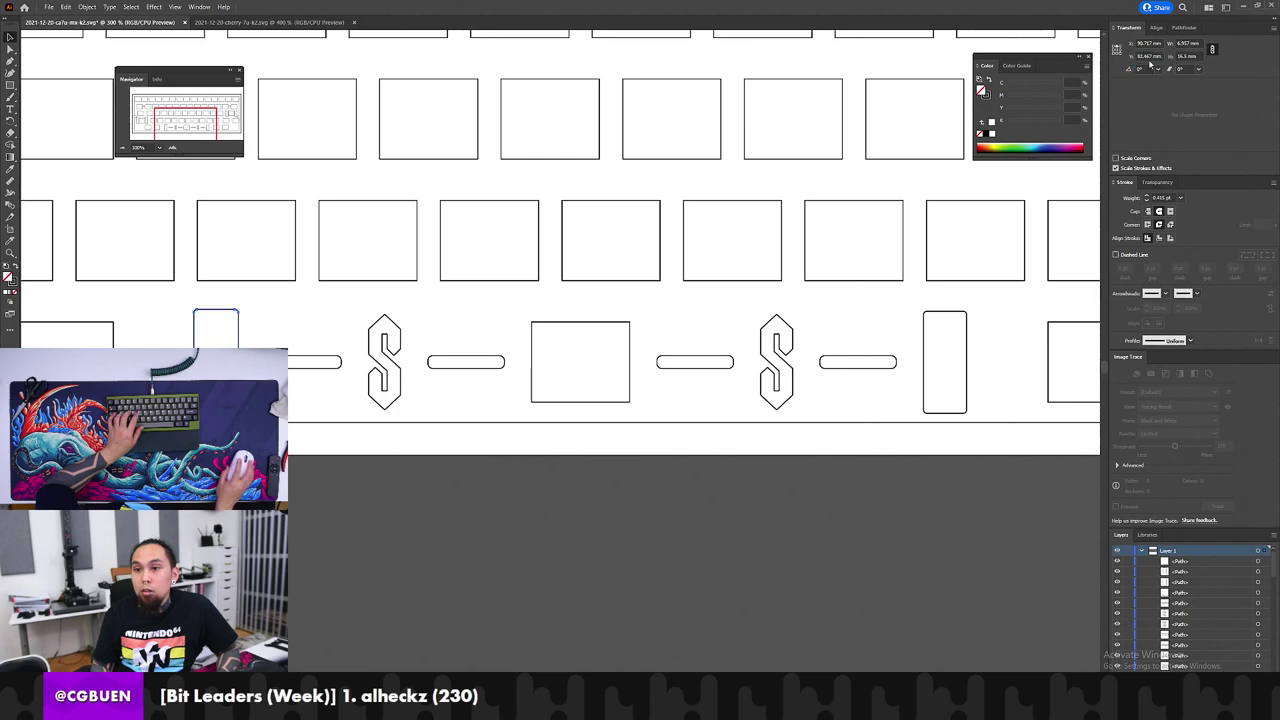
# Step: Set the bottom row's first tall stabilizer slot to 16.6 mm high and check the position of its lower edge
pyautogui.click(1184, 56)
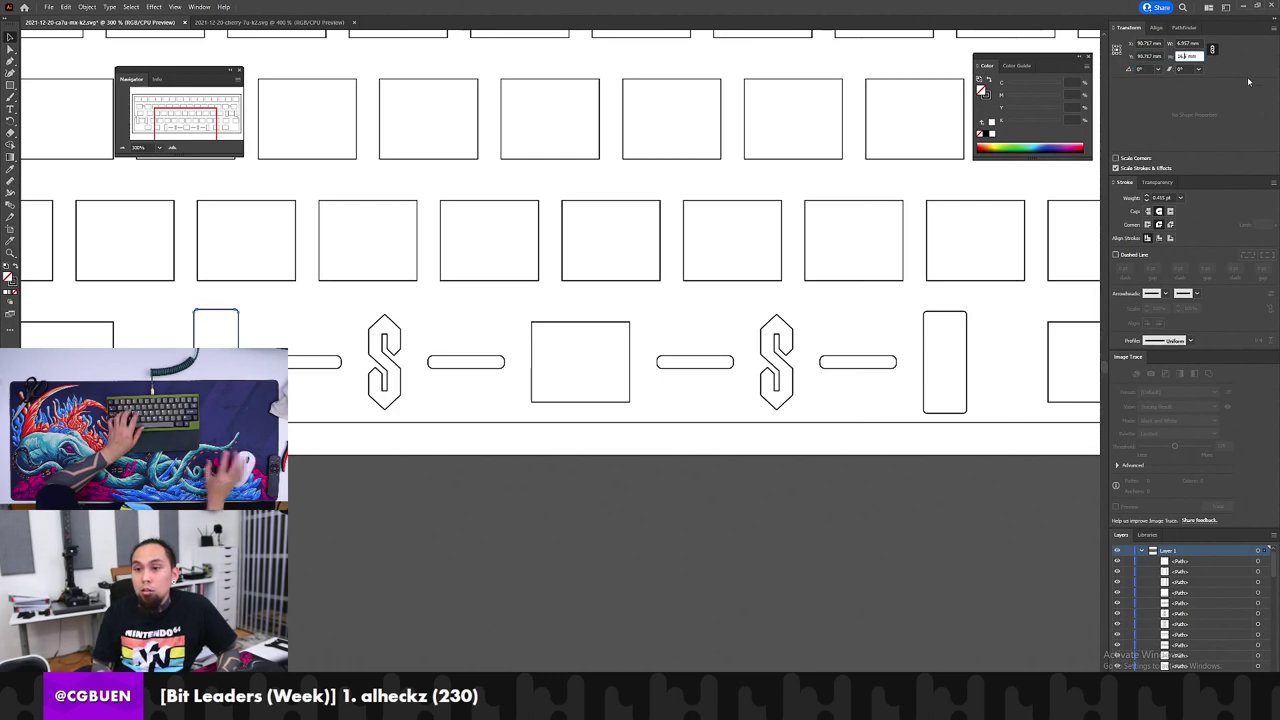
pyautogui.press('BackSpace')
pyautogui.write('6')
pyautogui.press('Tab')
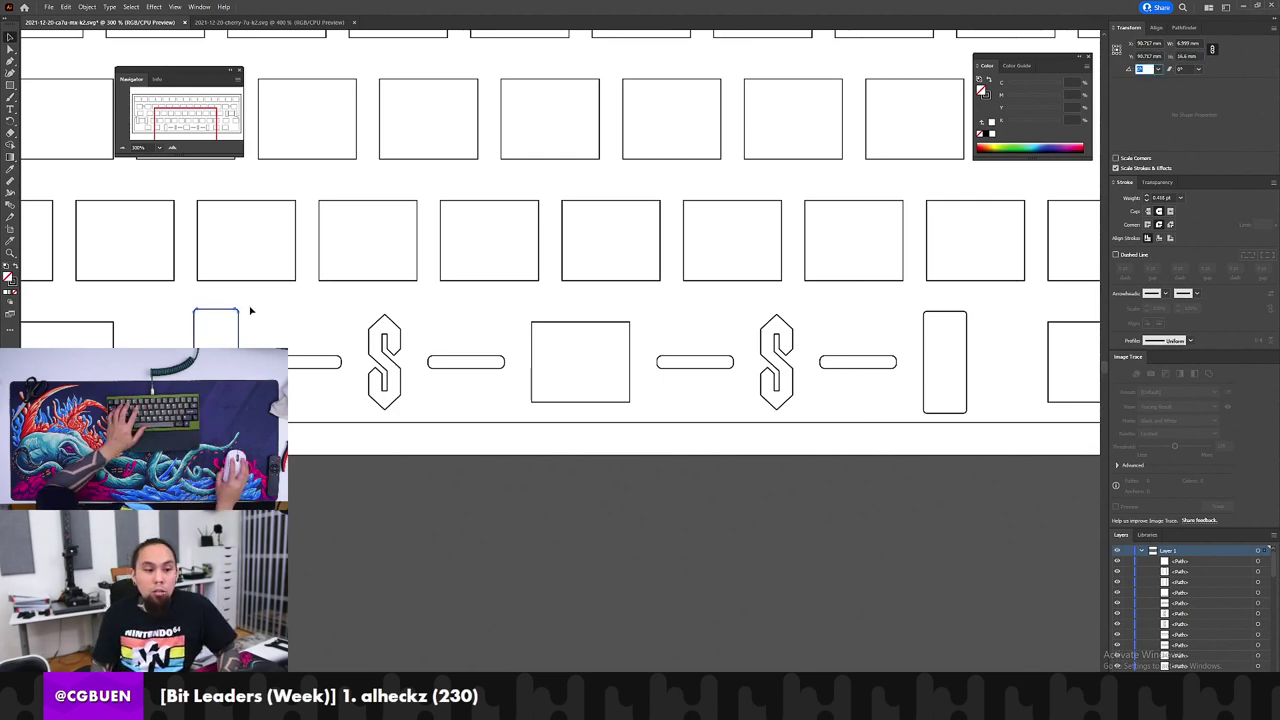
pyautogui.press('Return')
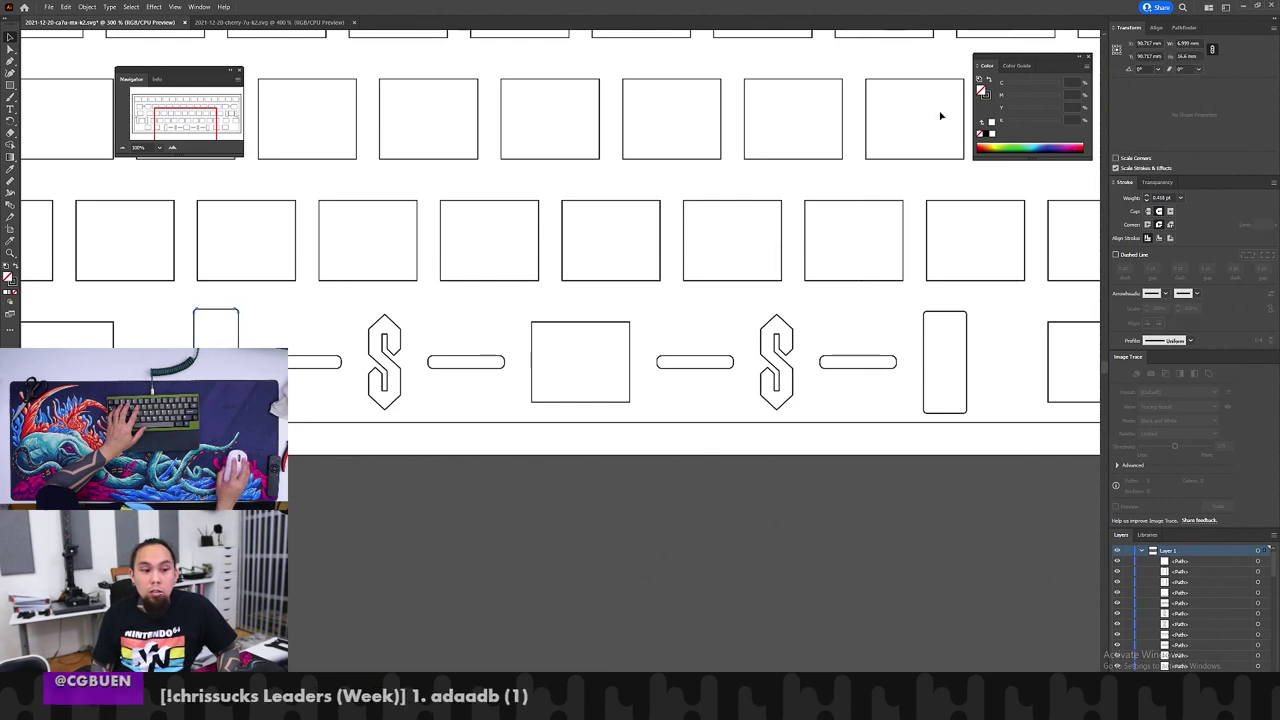
pyautogui.click(1118, 56)
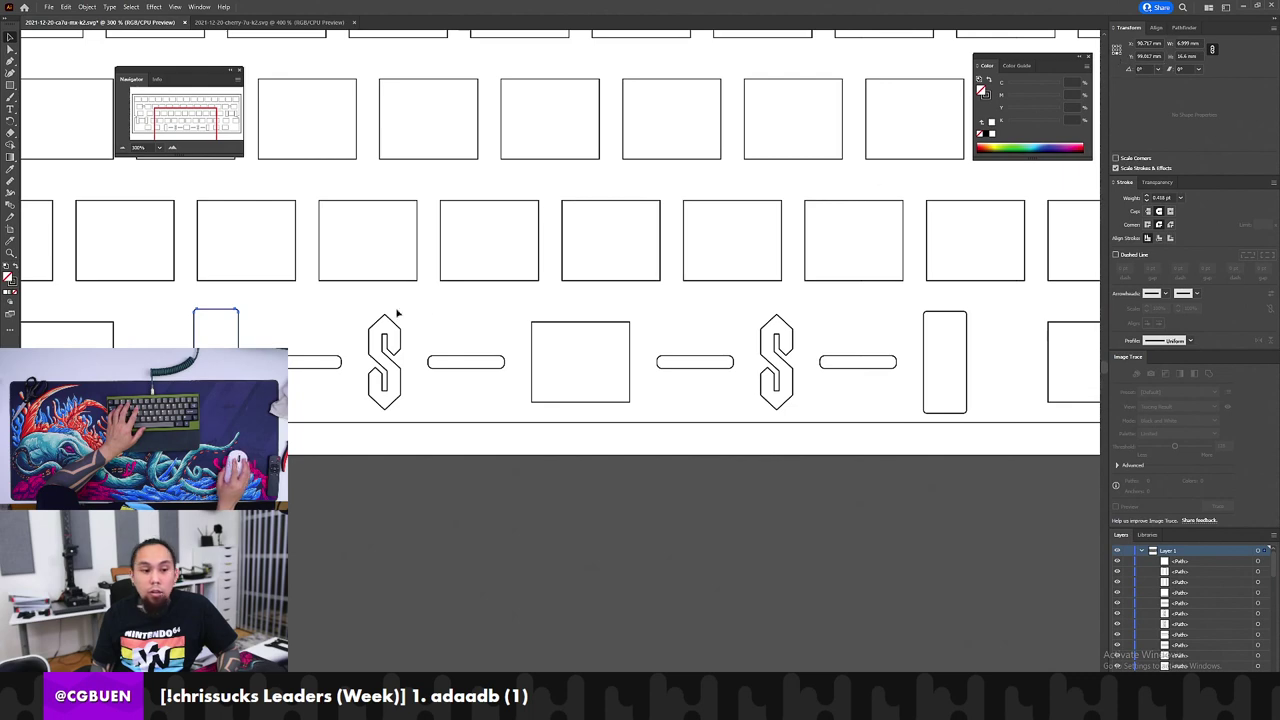
# Step: Set the height of the bottom row's other tall stabilizer slot to 16.6 mm, scaled proportionally from its center
pyautogui.click(924, 340)
pyautogui.click(1199, 60)
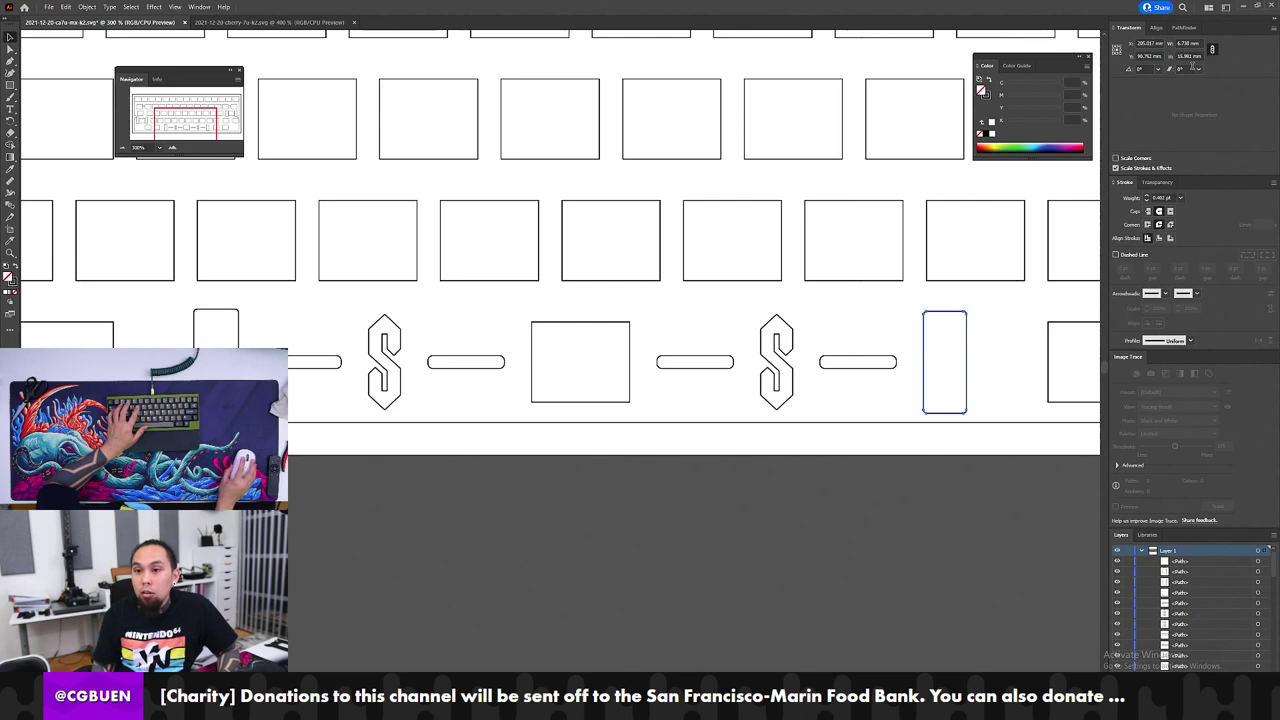
pyautogui.tripleClick(1191, 57)
pyautogui.write('16.6')
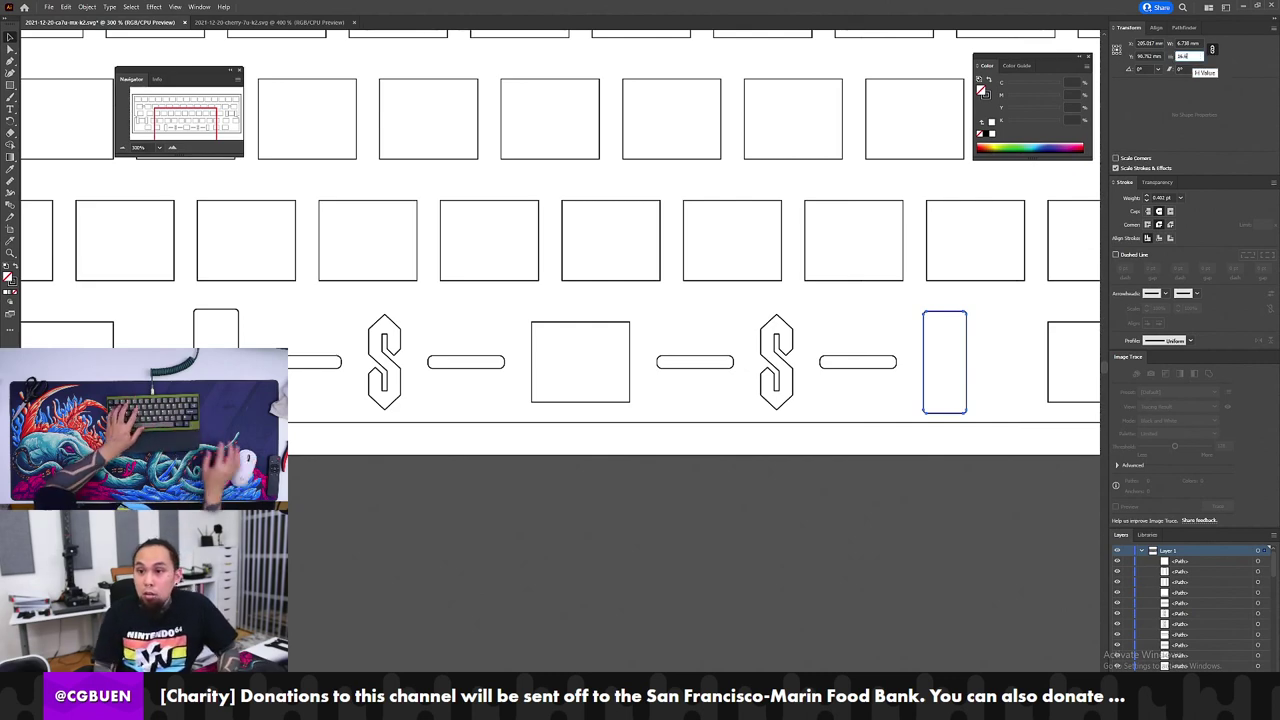
pyautogui.press('Tab')
# Step: Set the height of both stabilizer slots at the plate's left edge to 16.6 mm, keeping their proportions
pyautogui.moveTo(507, 280); pyautogui.dragTo(903, 371)
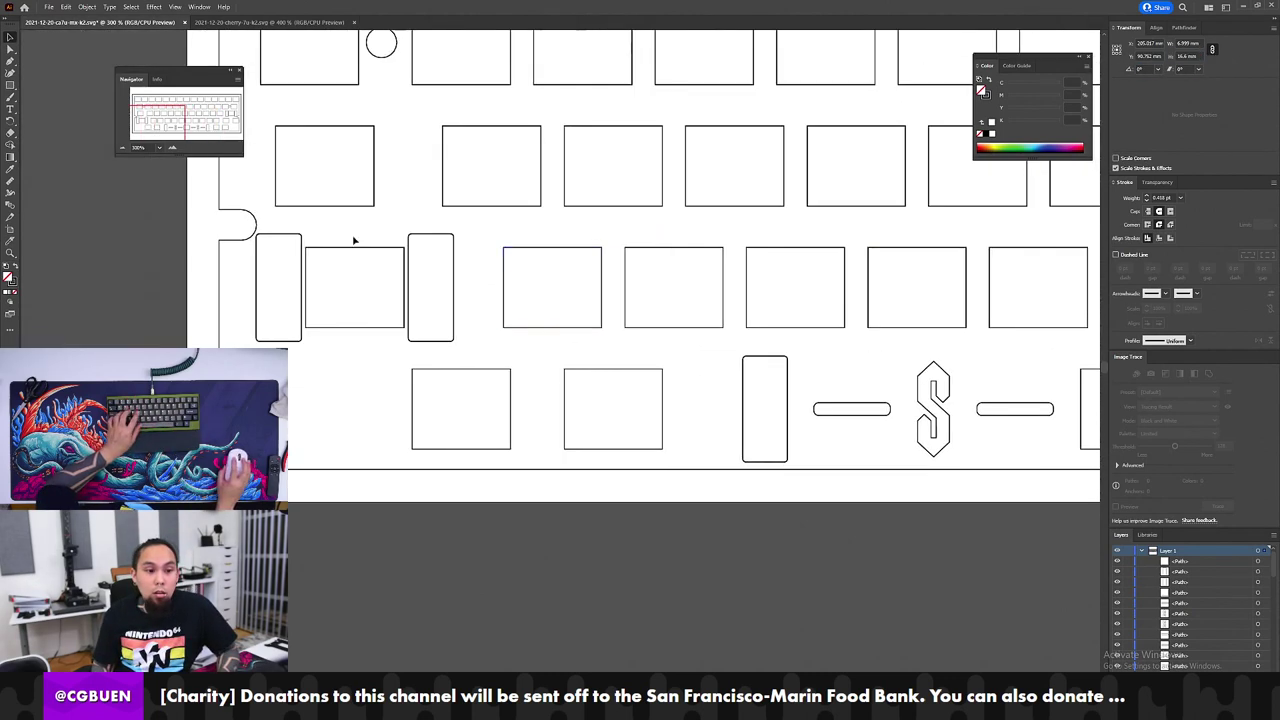
pyautogui.click(280, 235)
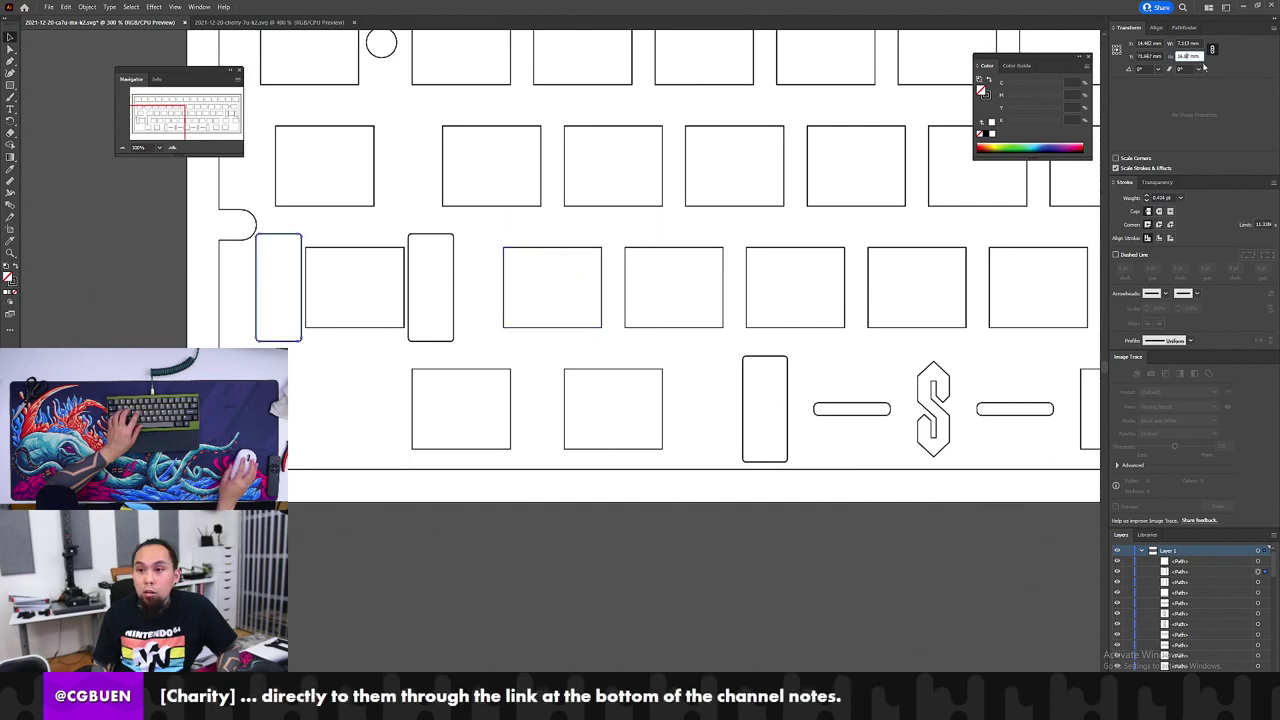
pyautogui.write('16.6')
pyautogui.press('Tab')
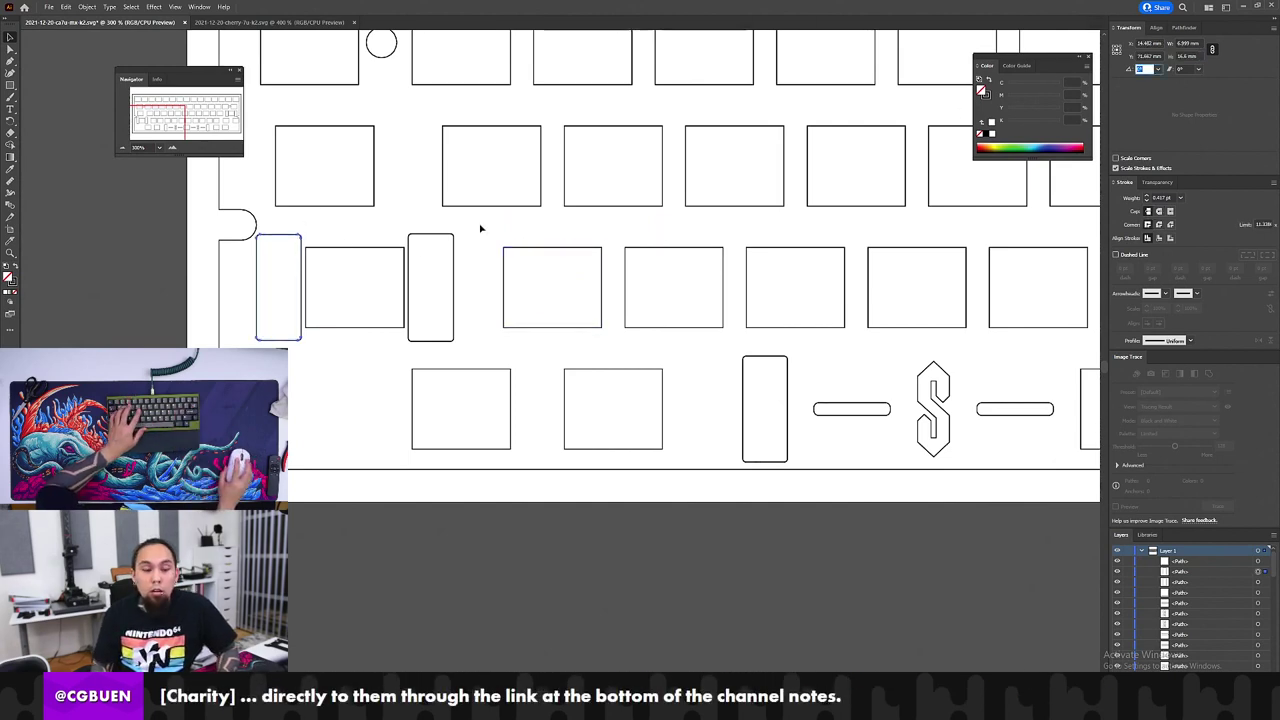
pyautogui.click(437, 249)
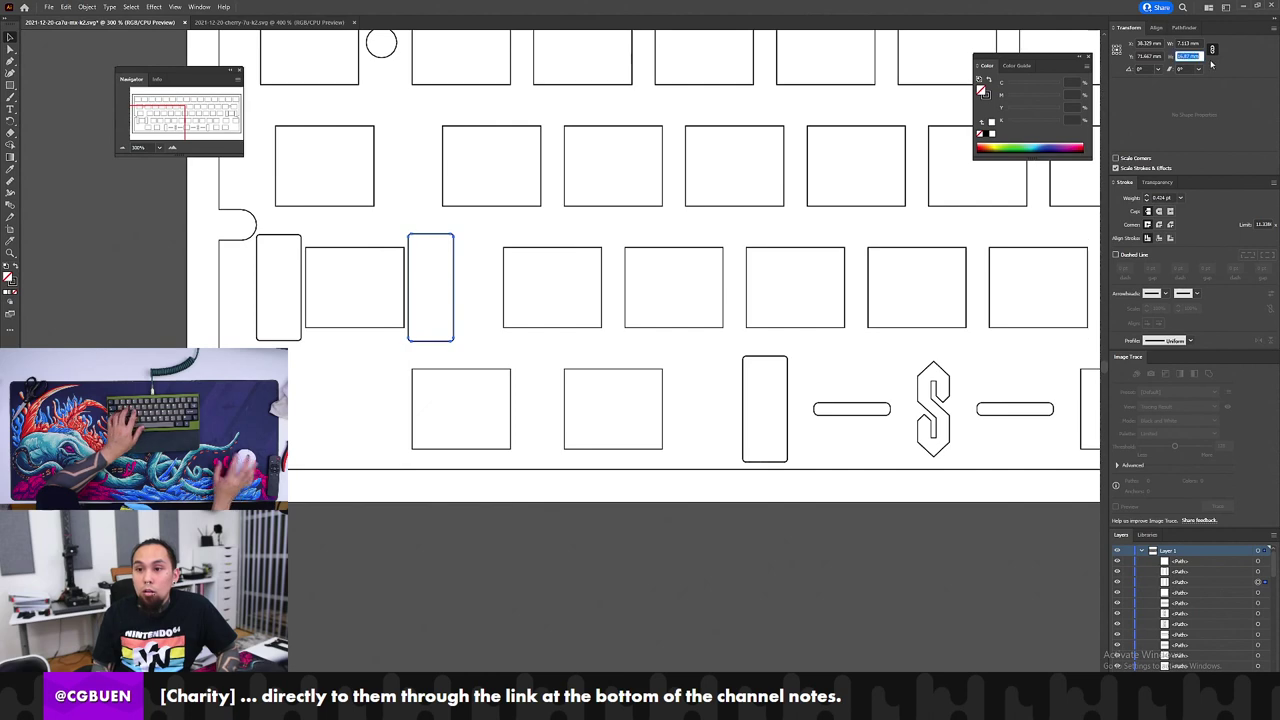
pyautogui.write('16.6')
pyautogui.press('Tab')
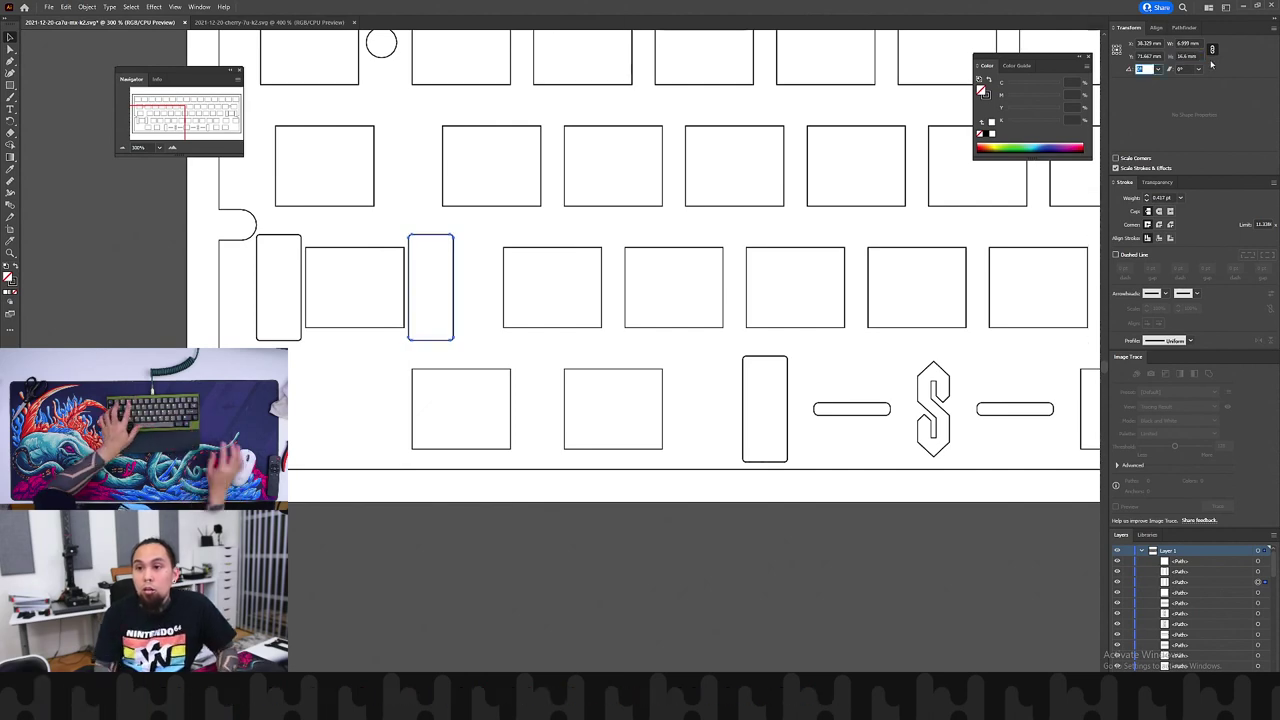
# Step: Set the height of both stabilizer slots at the plate's right edge to 16.6 mm, keeping their proportions
pyautogui.moveTo(863, 240); pyautogui.dragTo(452, 278)
pyautogui.moveTo(1027, 266); pyautogui.dragTo(669, 274)
pyautogui.moveTo(1050, 235); pyautogui.dragTo(617, 275)
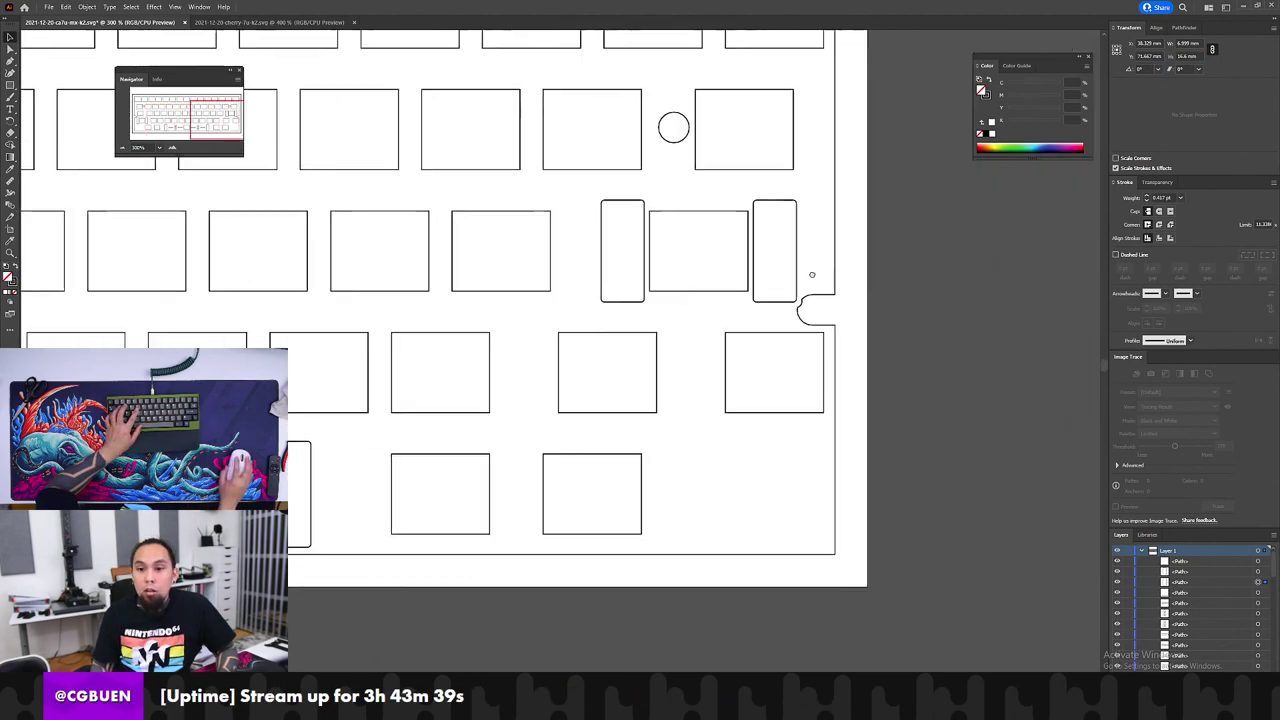
pyautogui.hscroll(1, 812, 274)
pyautogui.click(586, 220)
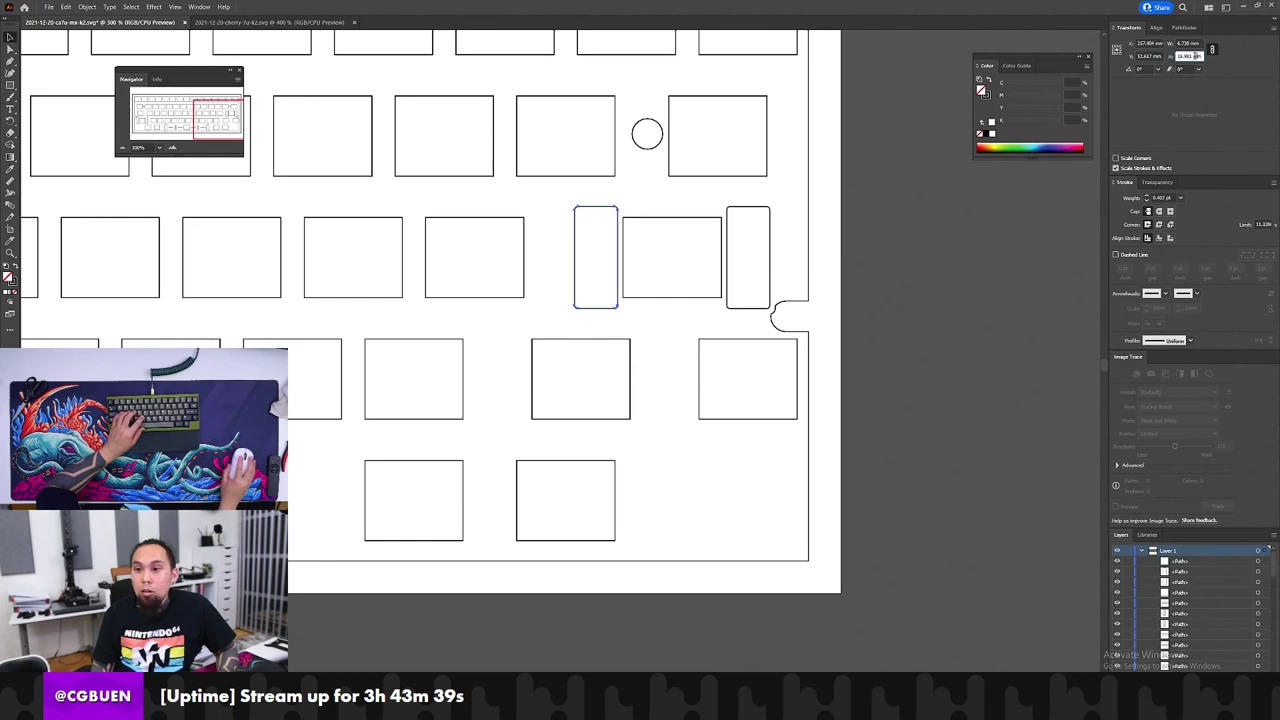
pyautogui.press('Tab')
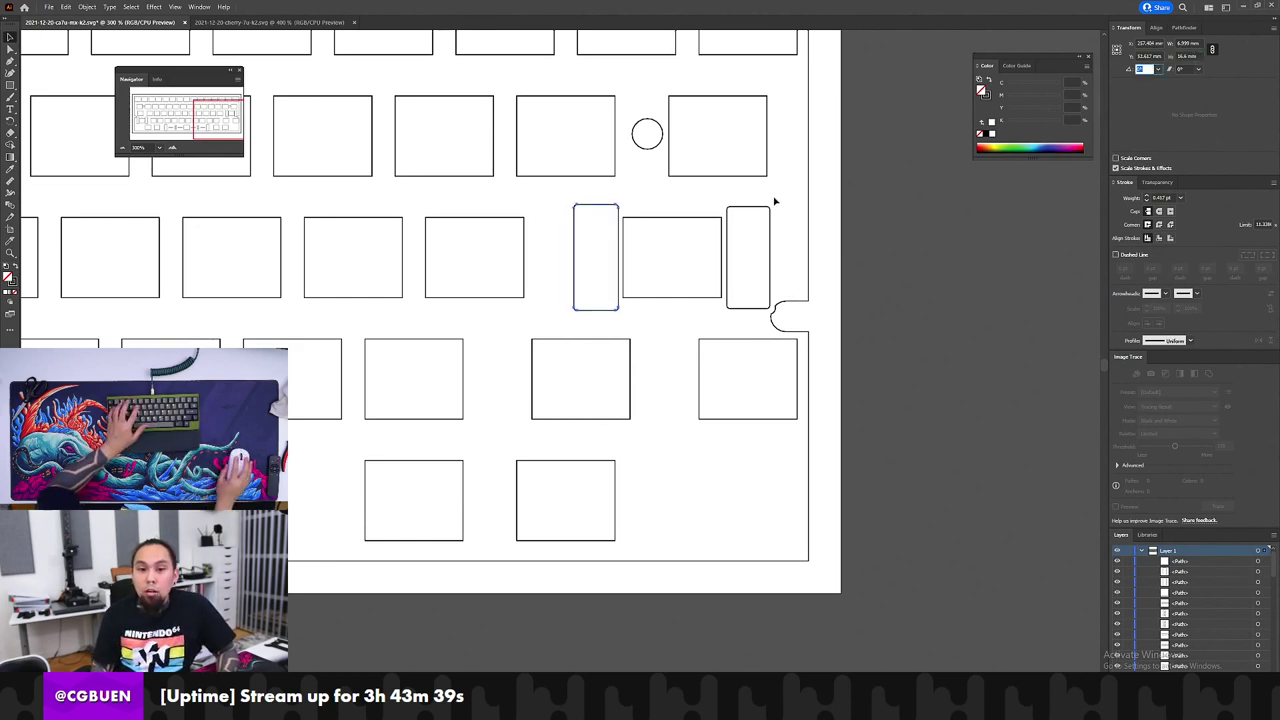
pyautogui.click(772, 205)
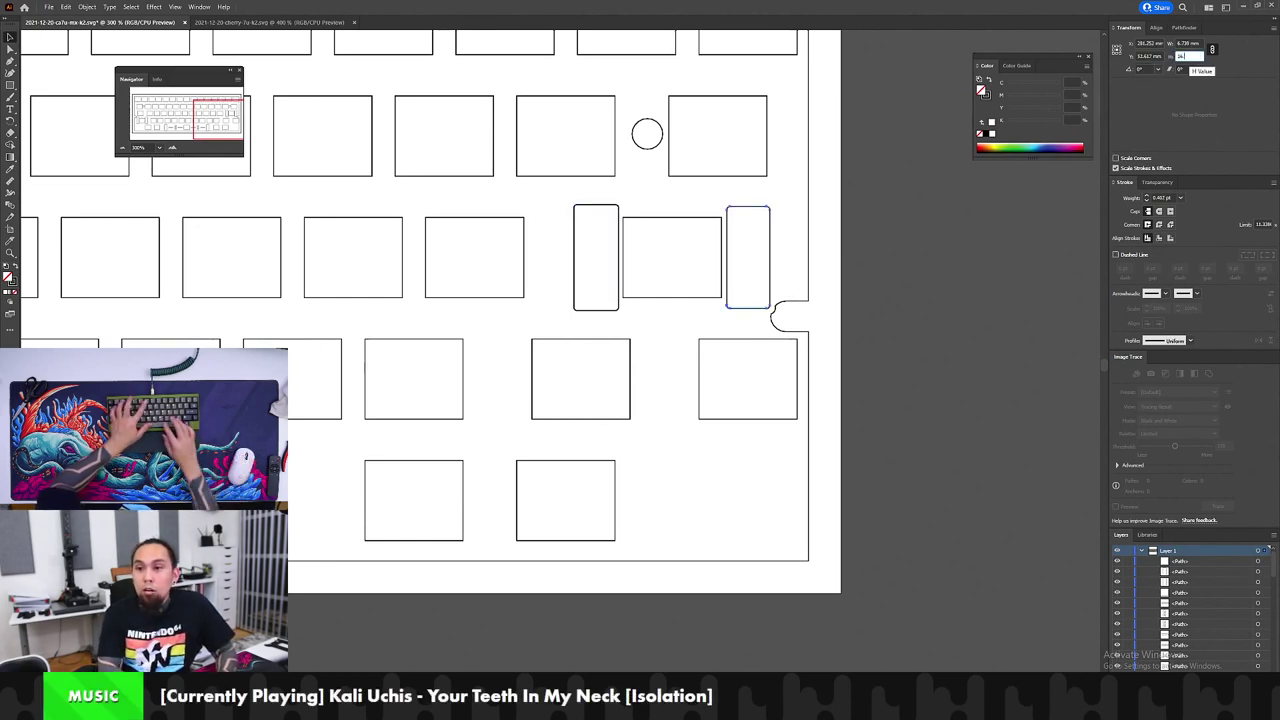
pyautogui.press('Tab')
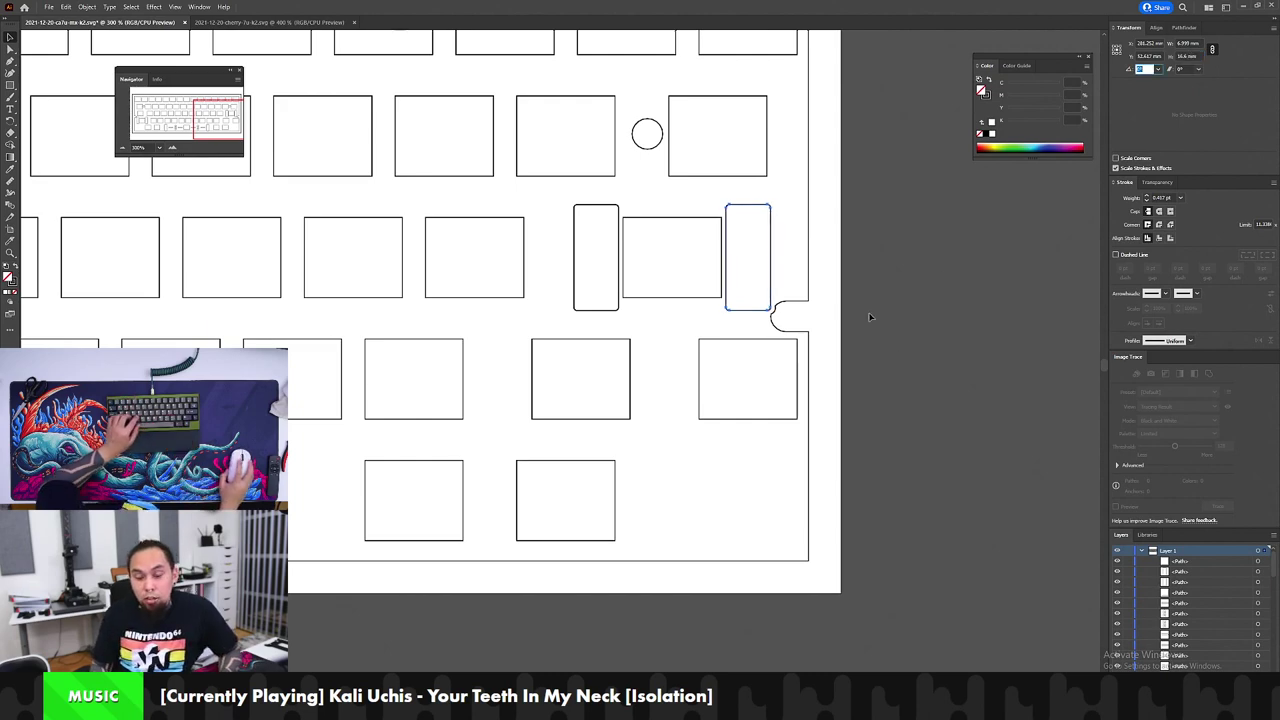
pyautogui.click(828, 146)
# Step: Give the stabilizer slot beside the right-edge notch a 1 mm stroke aligned to the outside
pyautogui.click(751, 236)
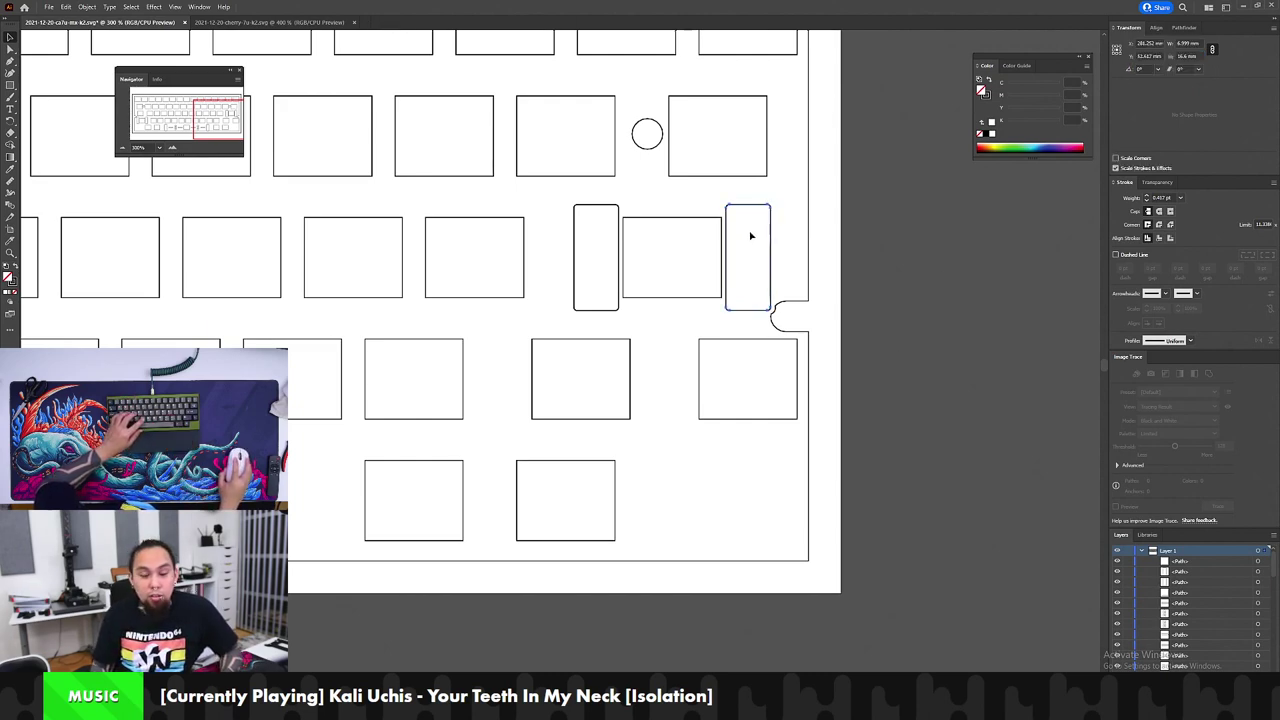
pyautogui.click(131, 7)
pyautogui.click(1162, 197)
pyautogui.hotkey('ctrl', 'a')
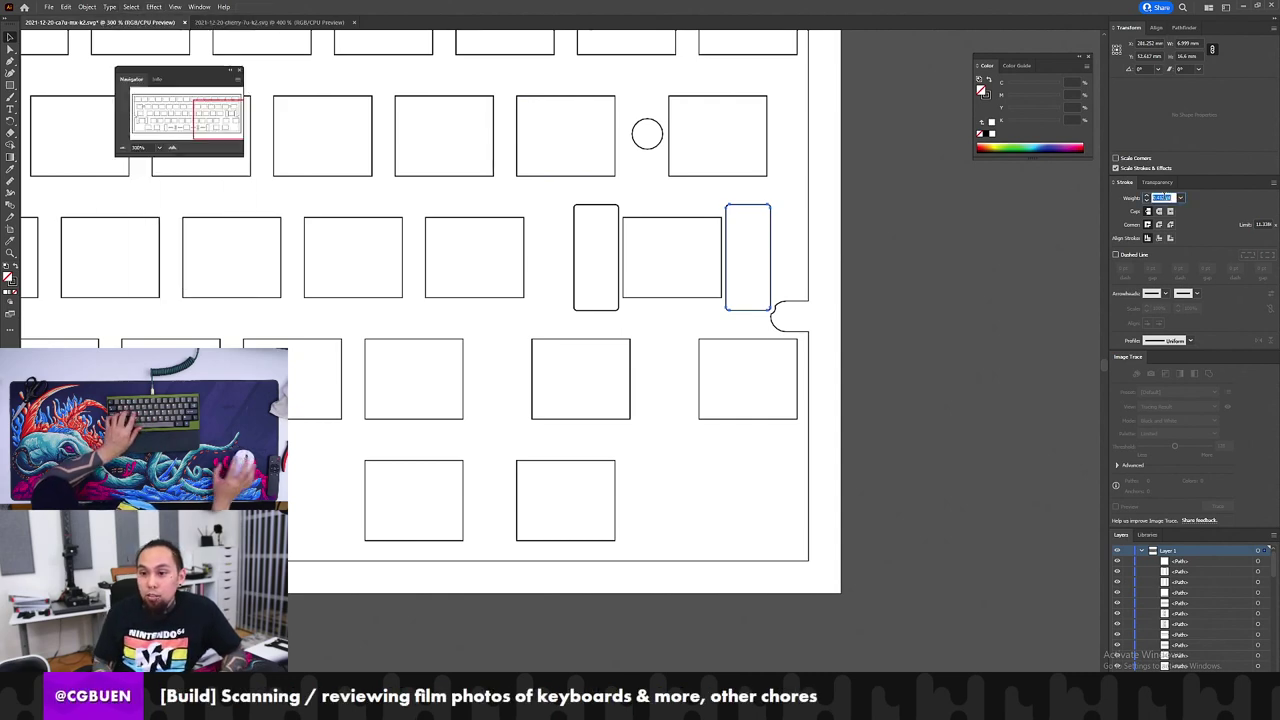
pyautogui.write('1mm')
pyautogui.press('Return')
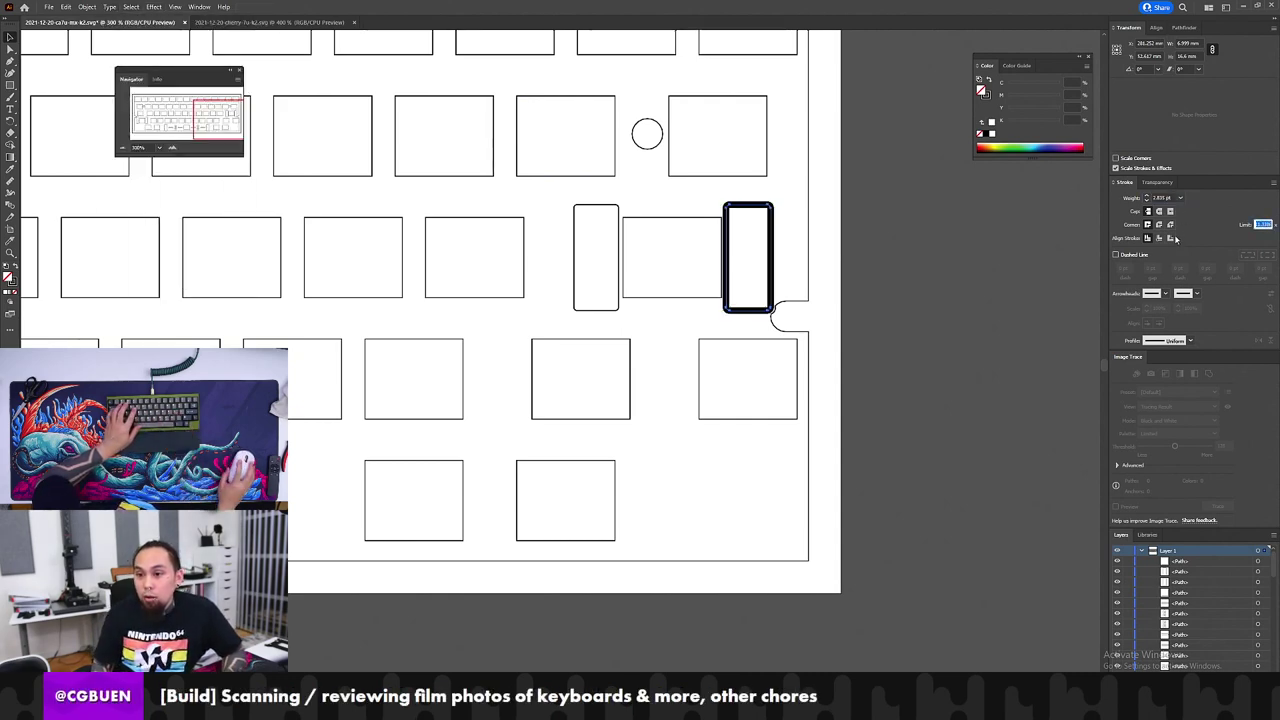
pyautogui.click(1172, 240)
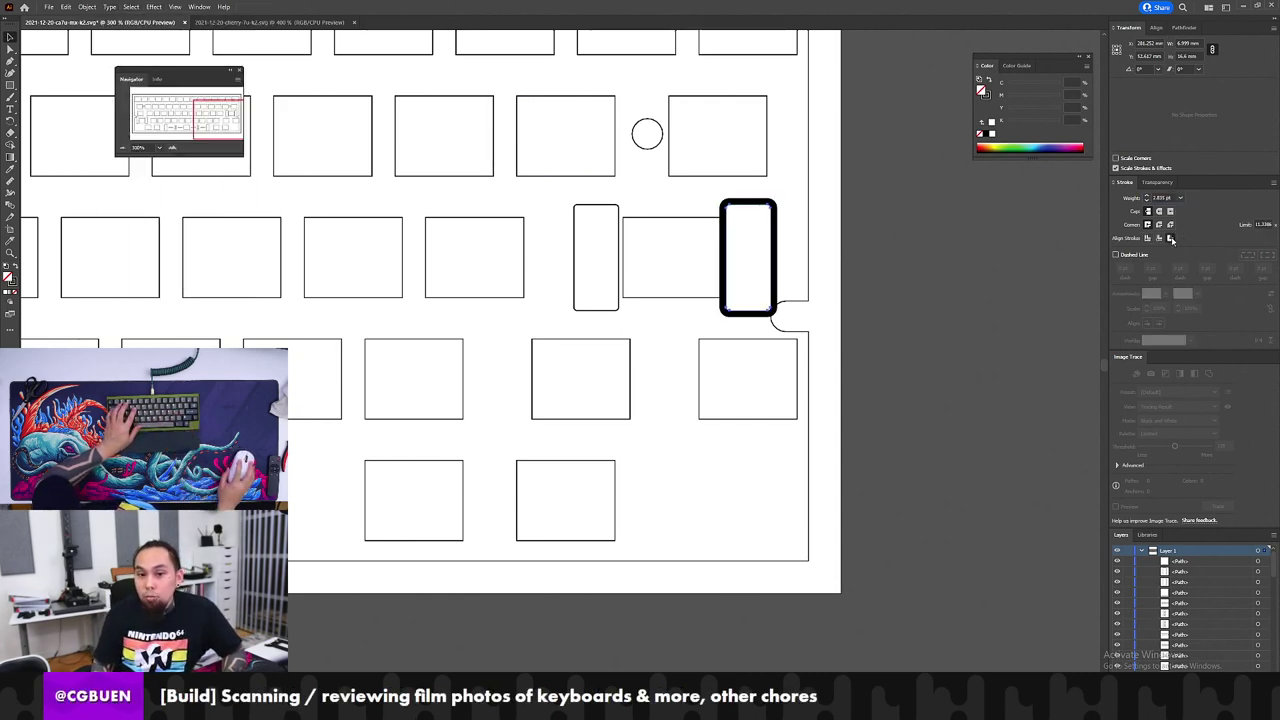
# Step: Outline the stroke of the slot beside the right-edge notch and release the resulting compound path
pyautogui.click(86, 7)
pyautogui.moveTo(205, 246)
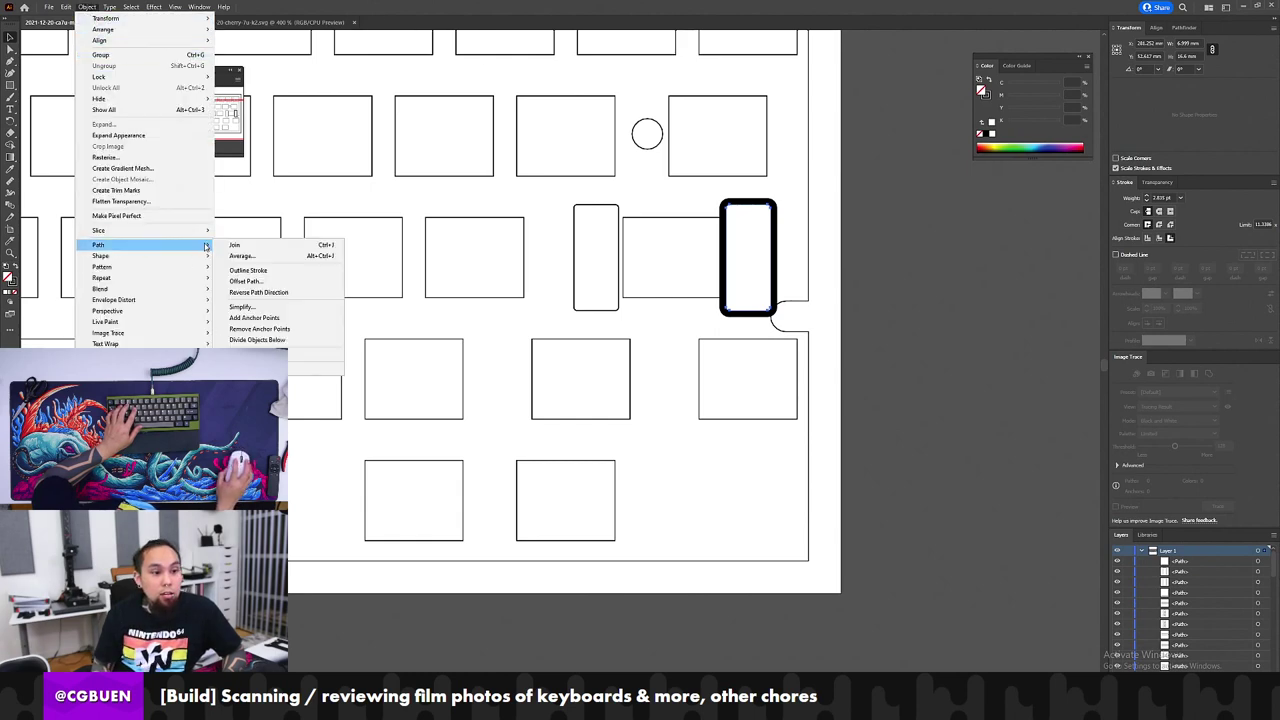
pyautogui.click(245, 270)
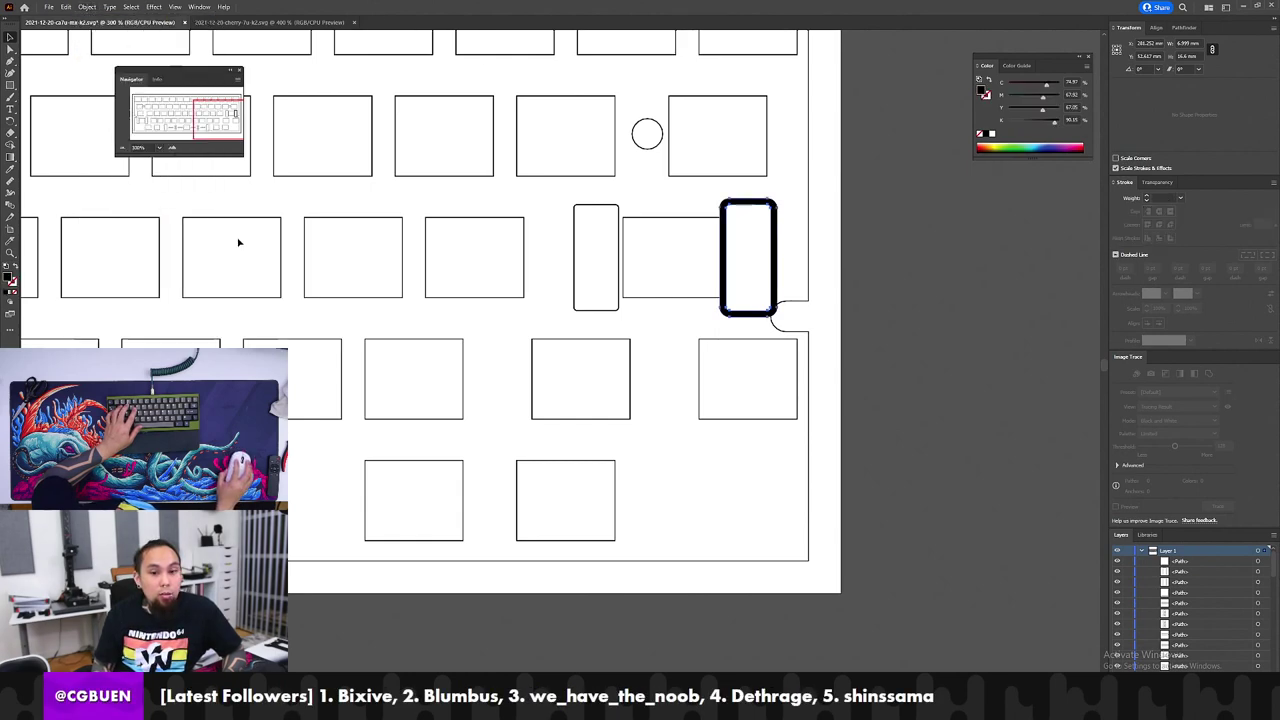
pyautogui.click(86, 7)
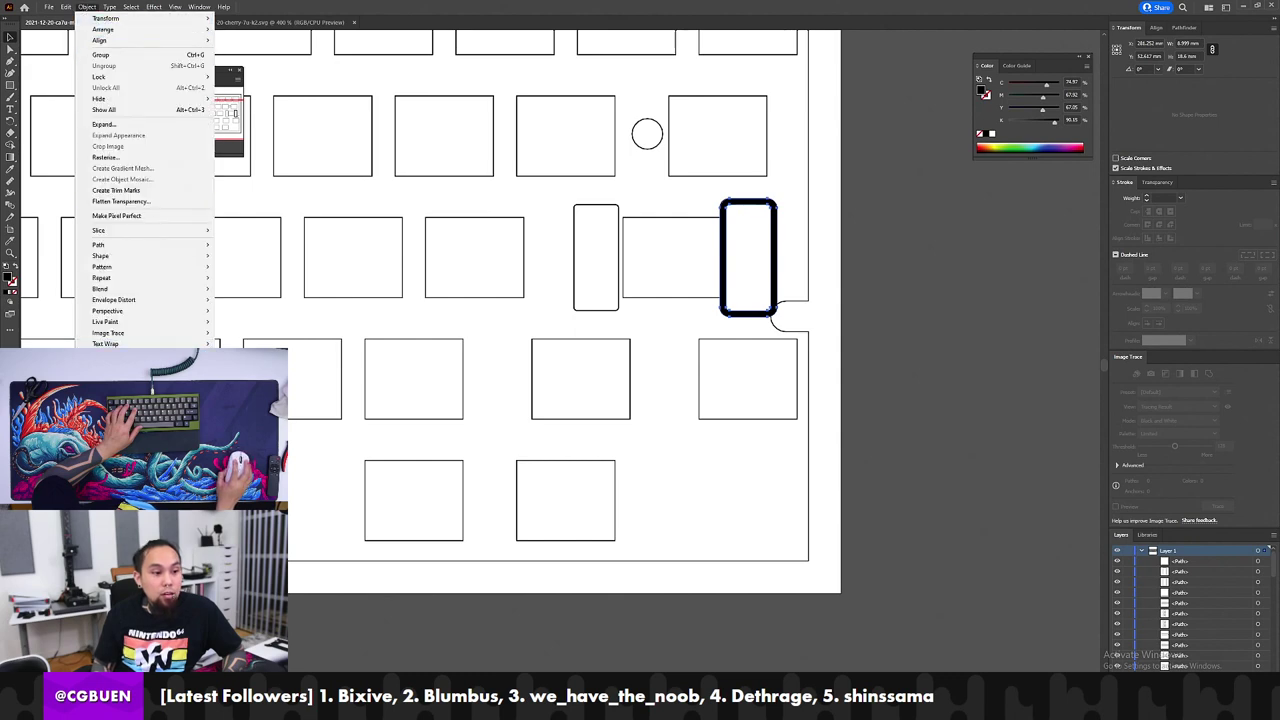
pyautogui.moveTo(150, 354)
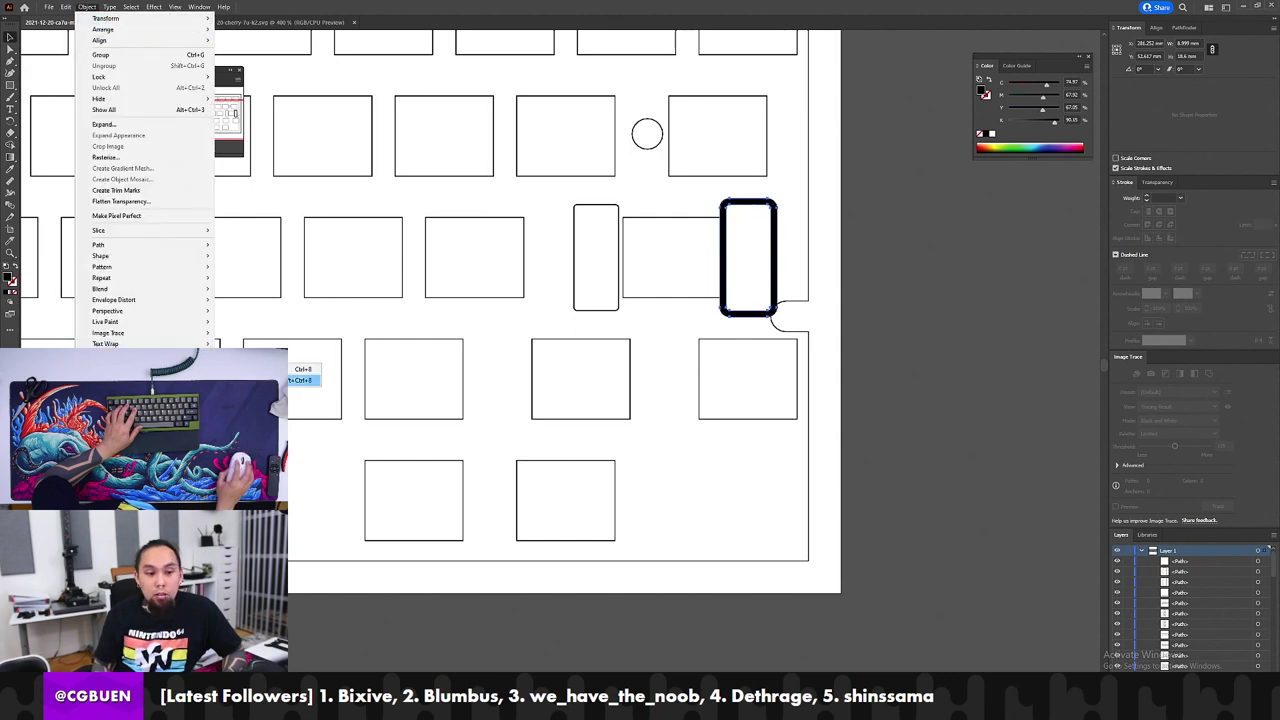
pyautogui.click(305, 380)
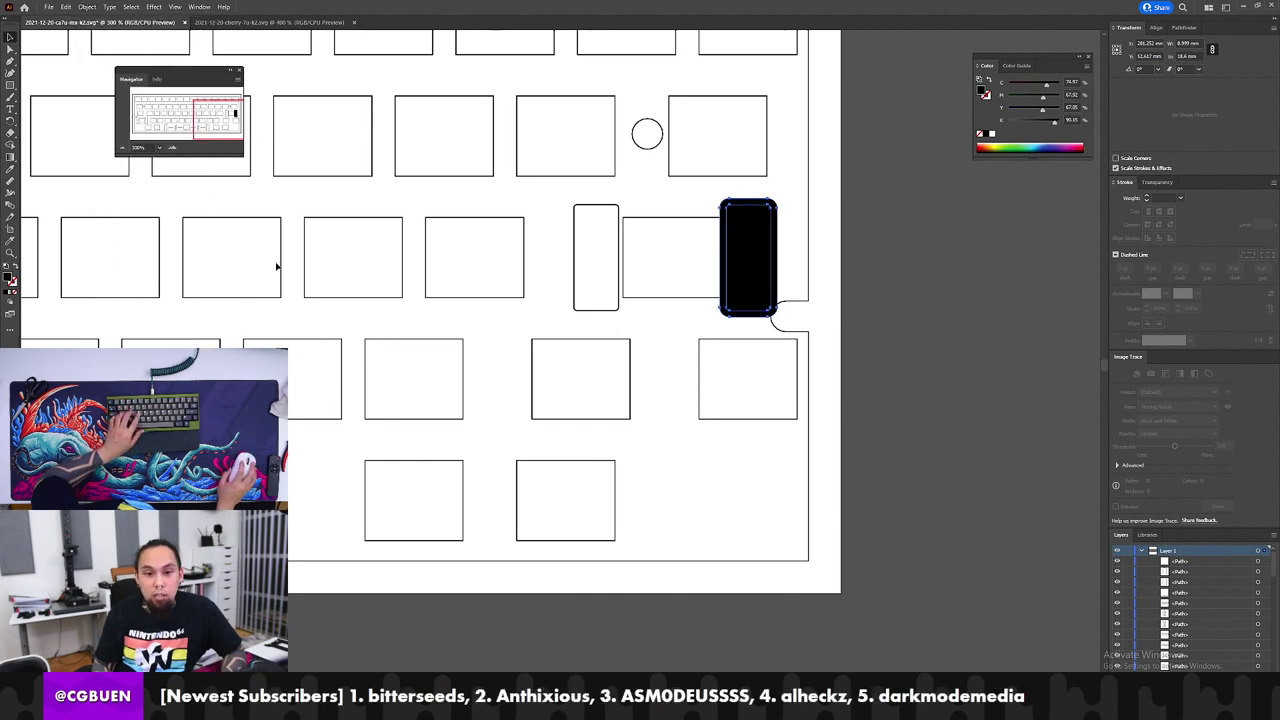
# Step: Swap fill and stroke on the released slot paths and thin the inner path's stroke
pyautogui.click(17, 270)
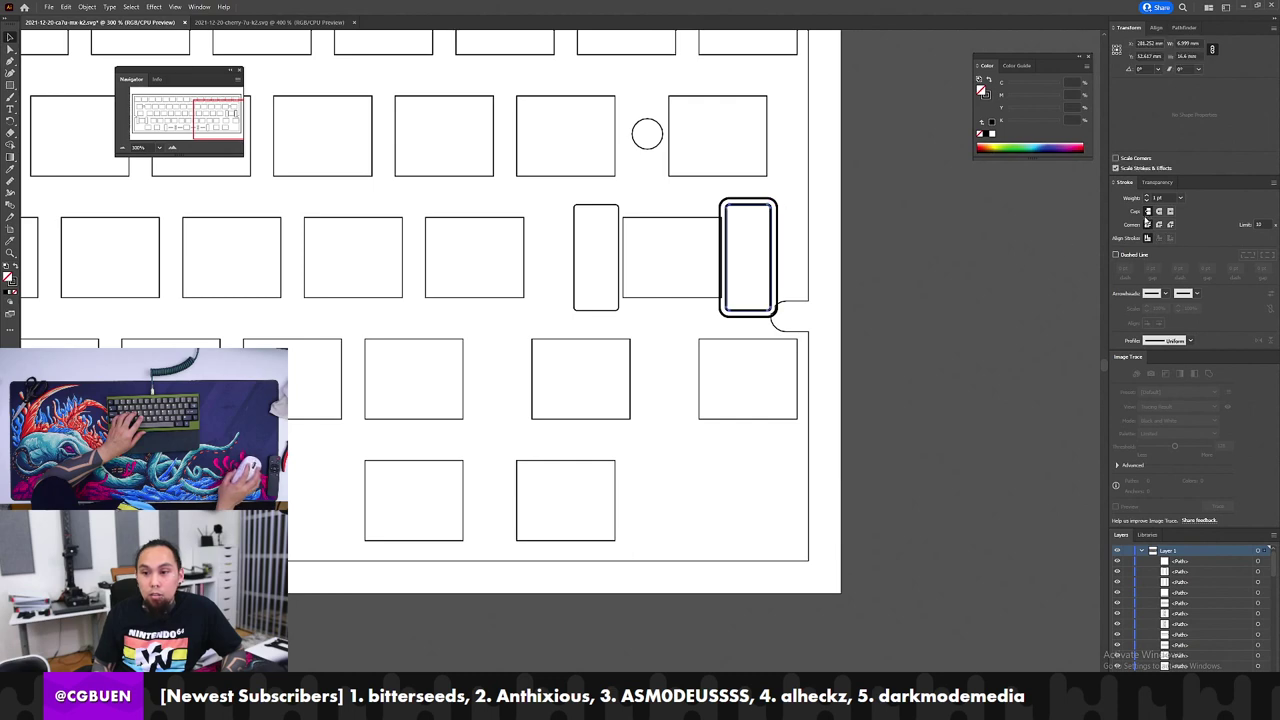
pyautogui.click(1160, 198)
pyautogui.hotkey('ctrl', 'a')
pyautogui.write('0.01')
pyautogui.press('Tab')
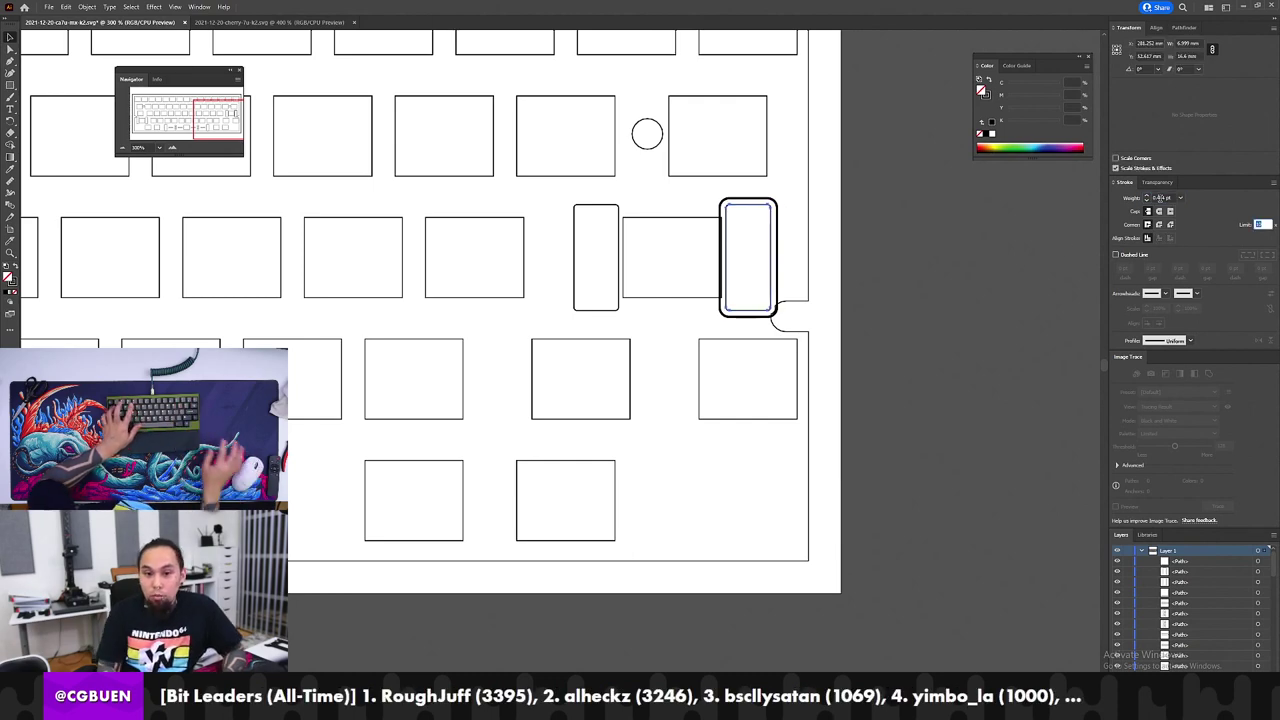
# Step: Unite the outer offset slot path with the plate outline at the right-edge notch and compare the notch before and after
pyautogui.click(774, 318)
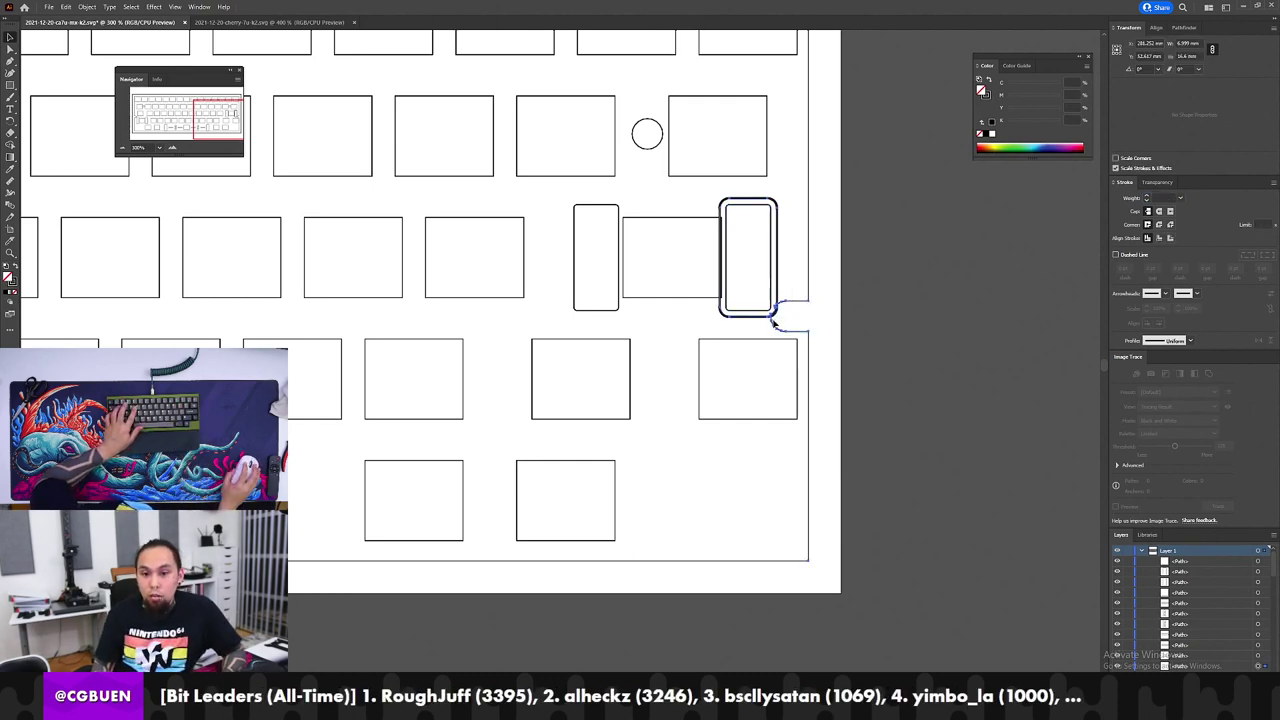
pyautogui.click(1180, 28)
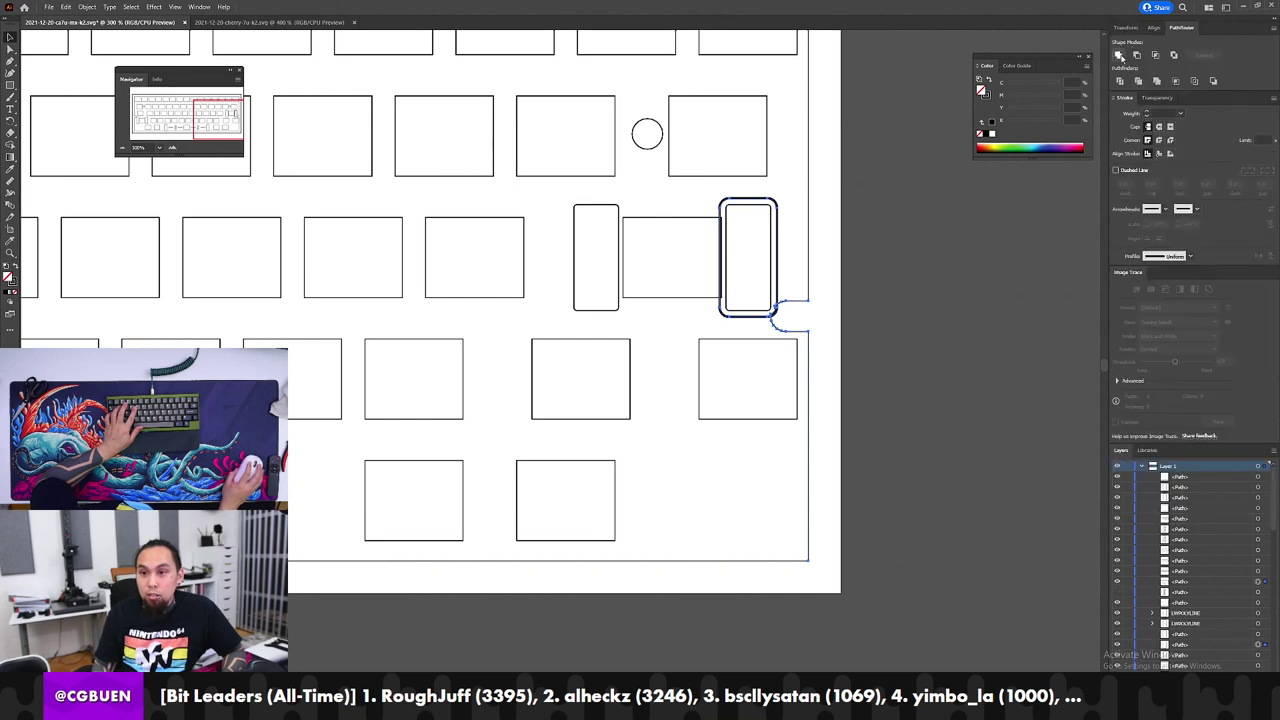
pyautogui.click(1120, 56)
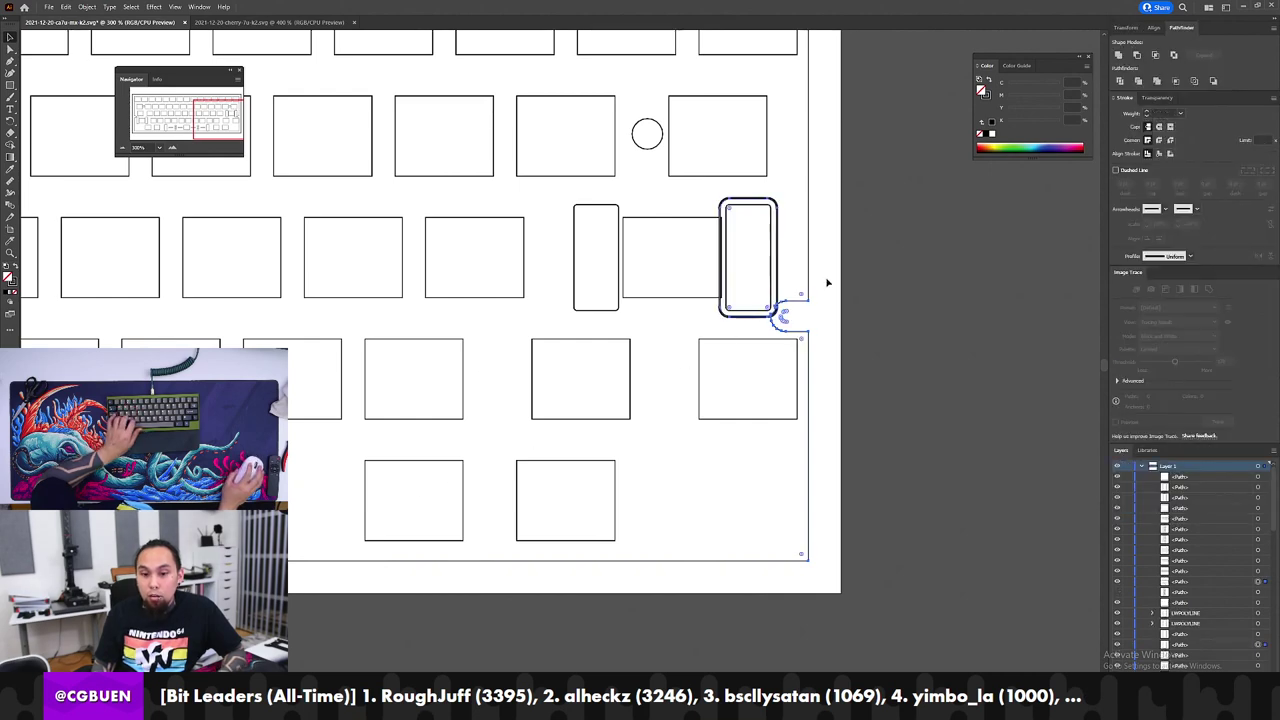
pyautogui.press('z')
pyautogui.click(783, 312)
pyautogui.click(731, 311)
pyautogui.moveTo(321, 428); pyautogui.dragTo(438, 375)
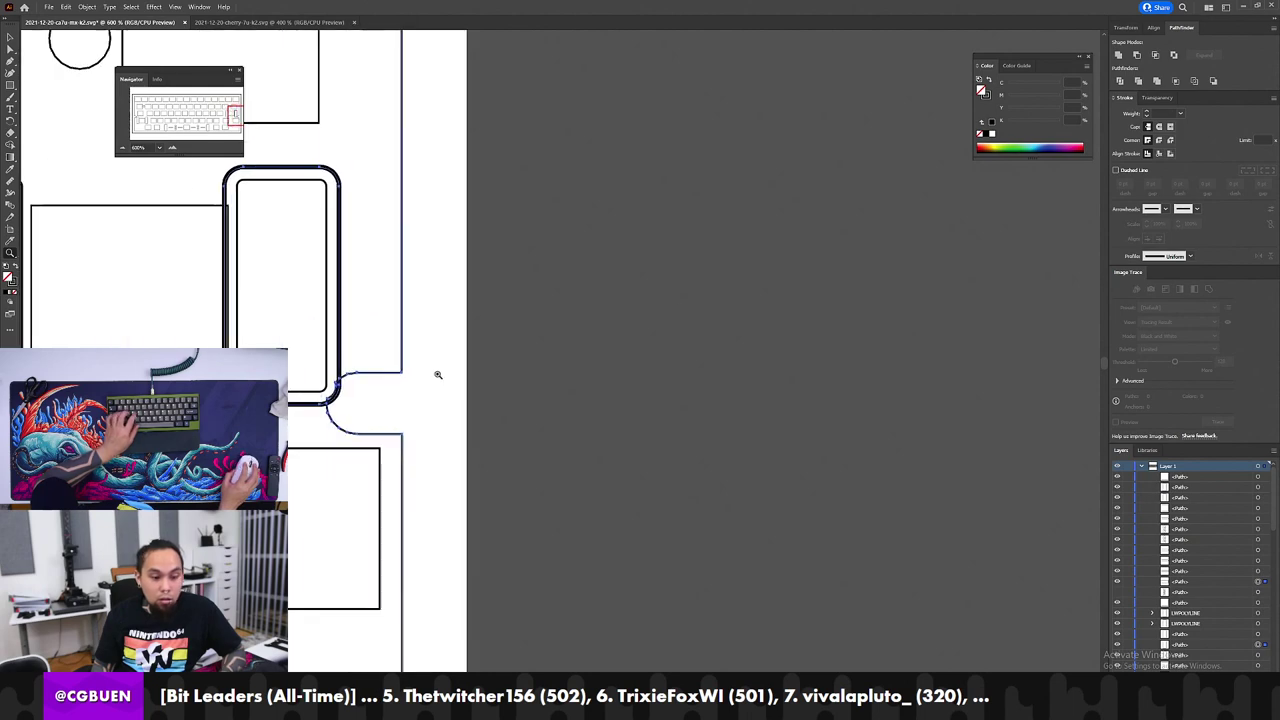
pyautogui.hotkey('ctrl', 'z')
pyautogui.hotkey('ctrl', 'shift', 'z')
pyautogui.hotkey('ctrl', 'z')
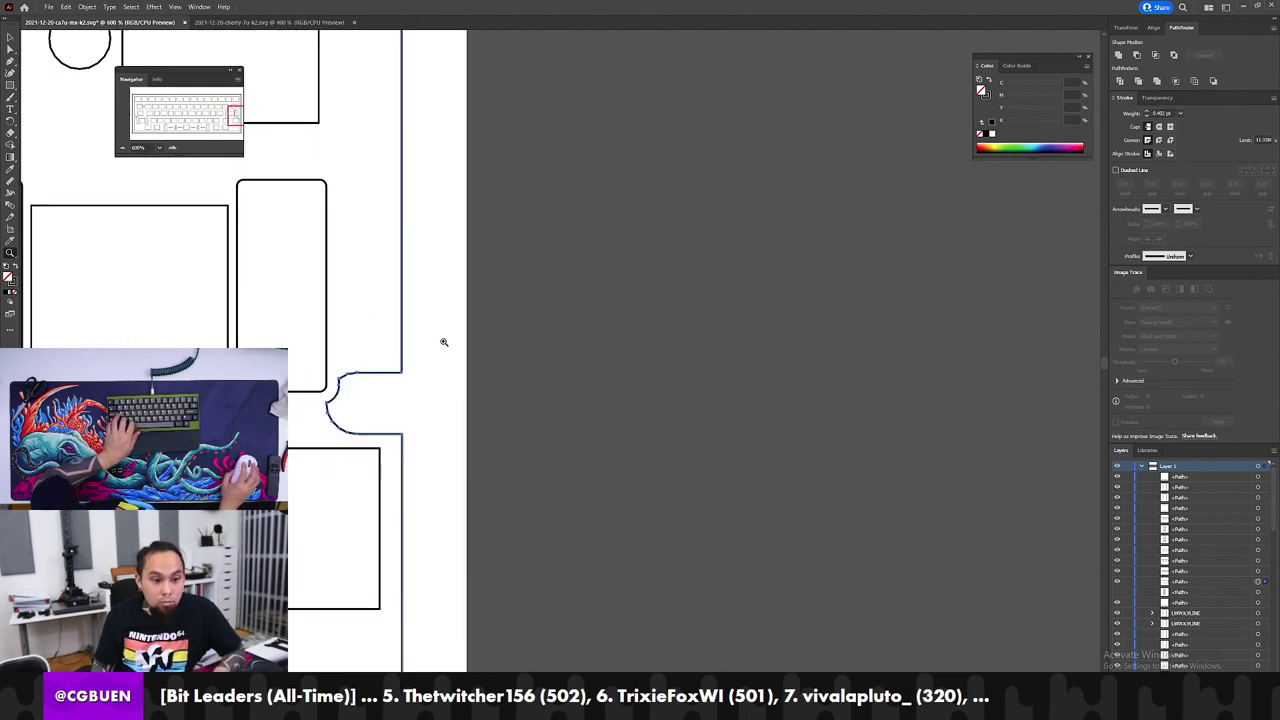
# Step: Examine the clearance between the plate's left-edge notch and the adjacent stabilizer slot
pyautogui.hotkey('ctrl', '-')
pyautogui.hotkey('ctrl', '-')
pyautogui.hotkey('ctrl', '-')
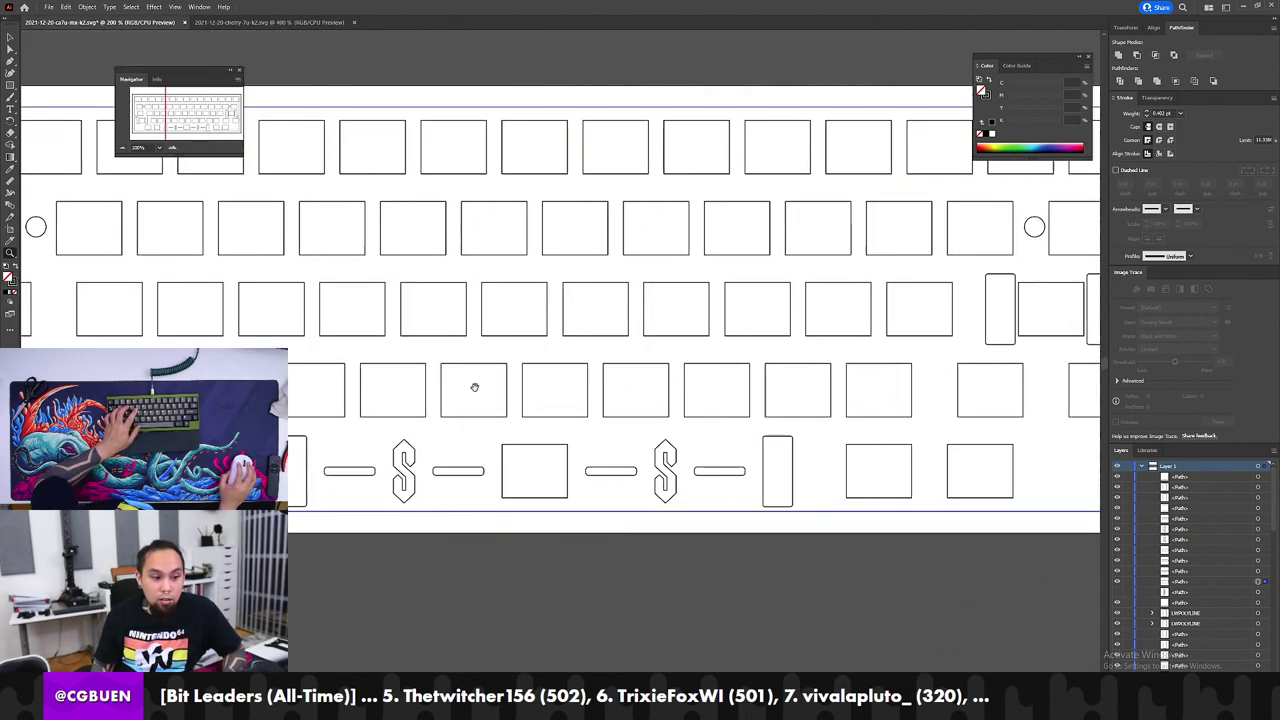
pyautogui.moveTo(474, 387); pyautogui.dragTo(595, 377)
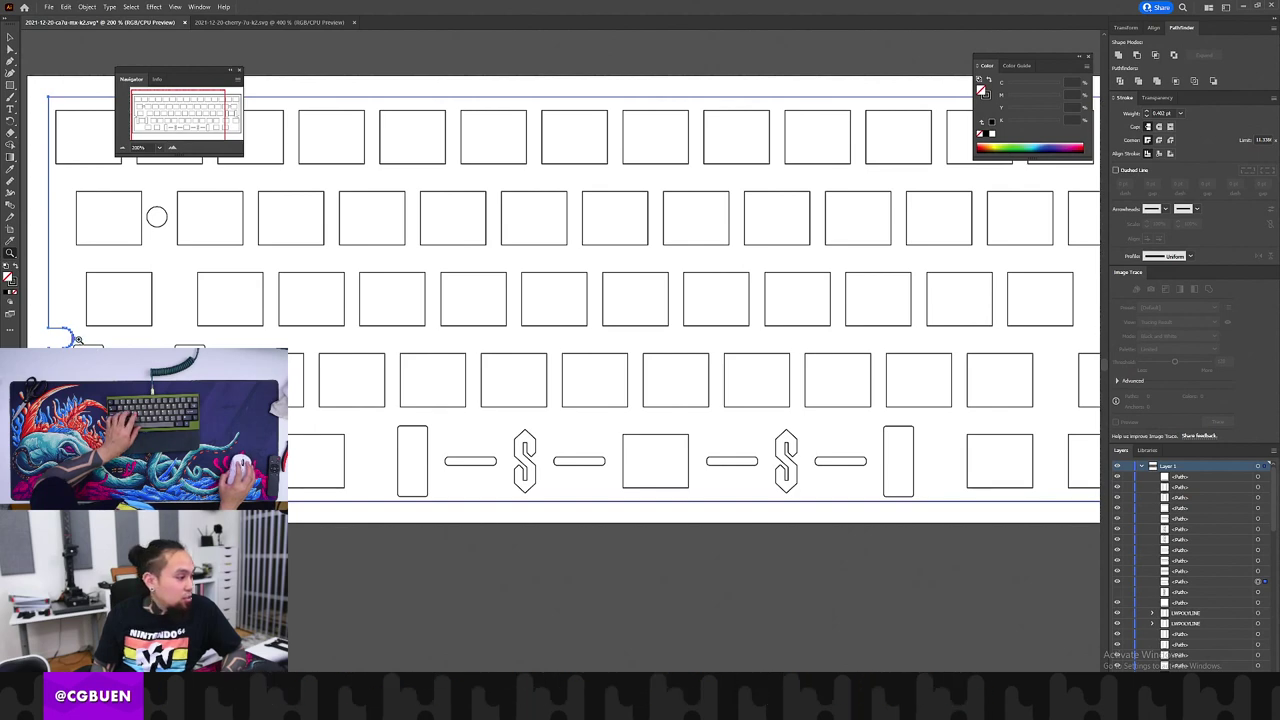
pyautogui.moveTo(66, 321); pyautogui.dragTo(108, 382)
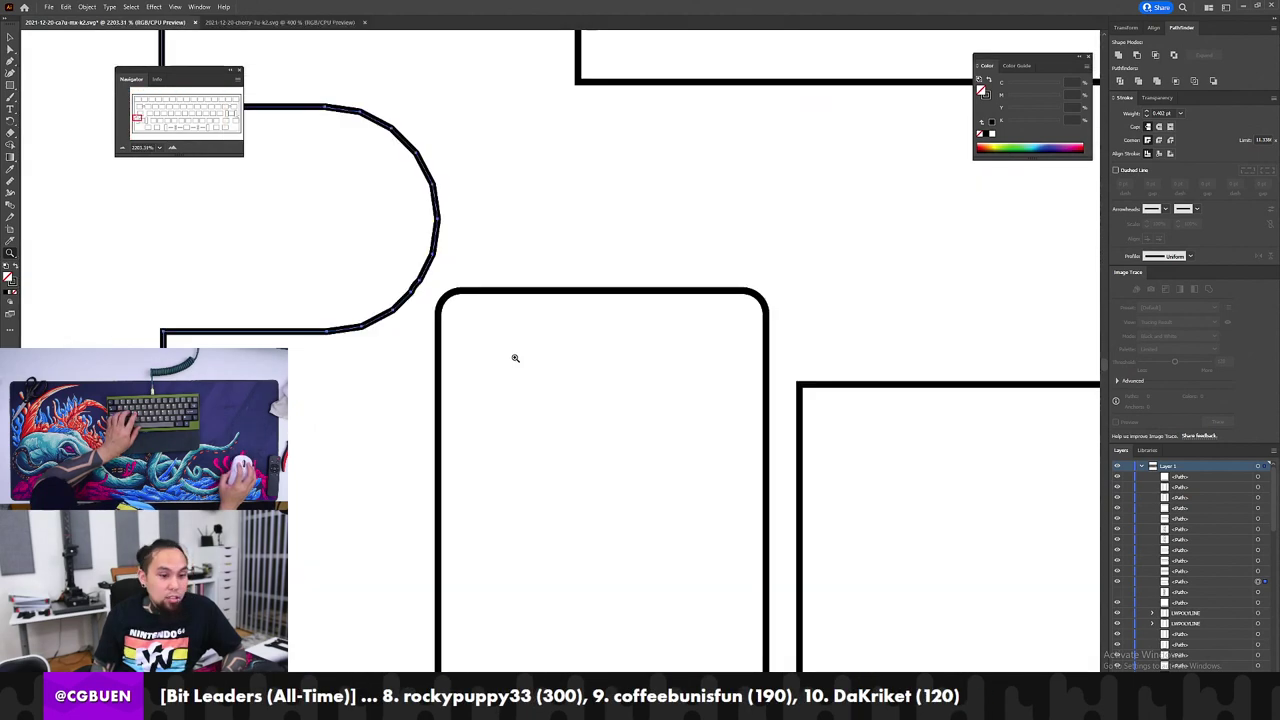
pyautogui.keyDown('alt'); pyautogui.click(534, 360); pyautogui.keyUp('alt')
pyautogui.keyDown('alt'); pyautogui.click(534, 360); pyautogui.keyUp('alt')
pyautogui.keyDown('alt'); pyautogui.click(534, 360); pyautogui.keyUp('alt')
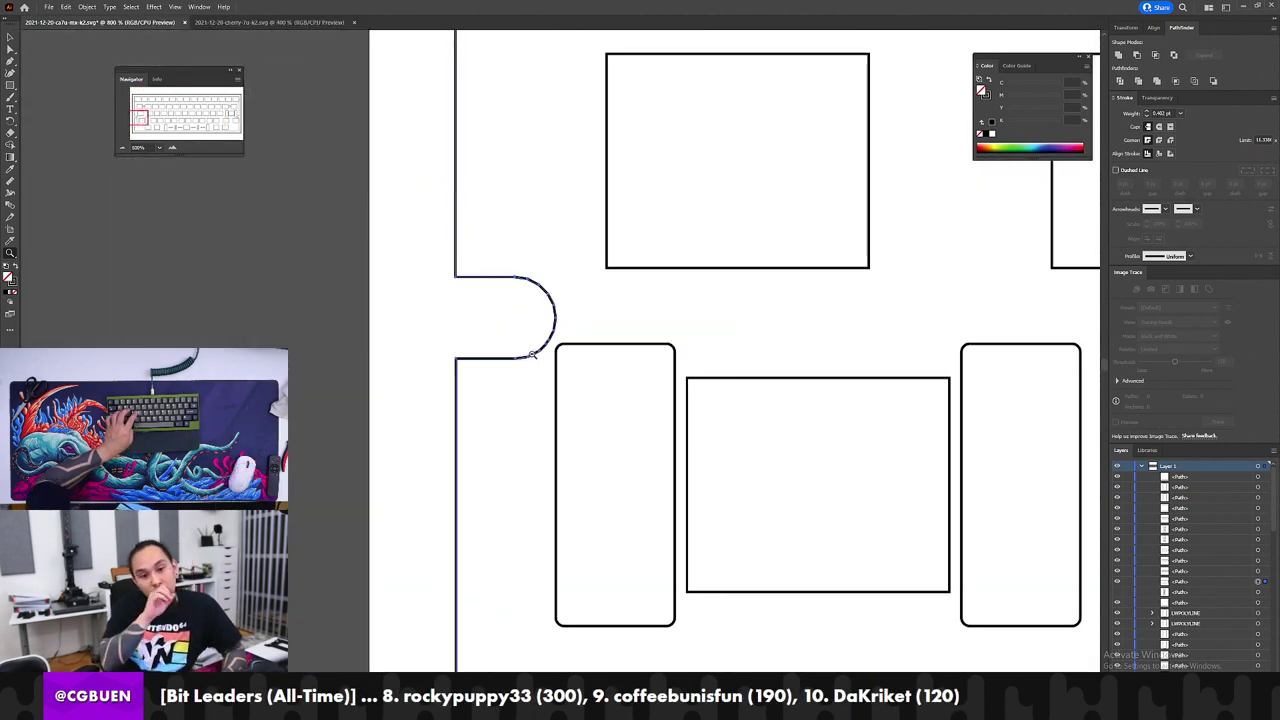
pyautogui.hotkey('ctrl', '-')
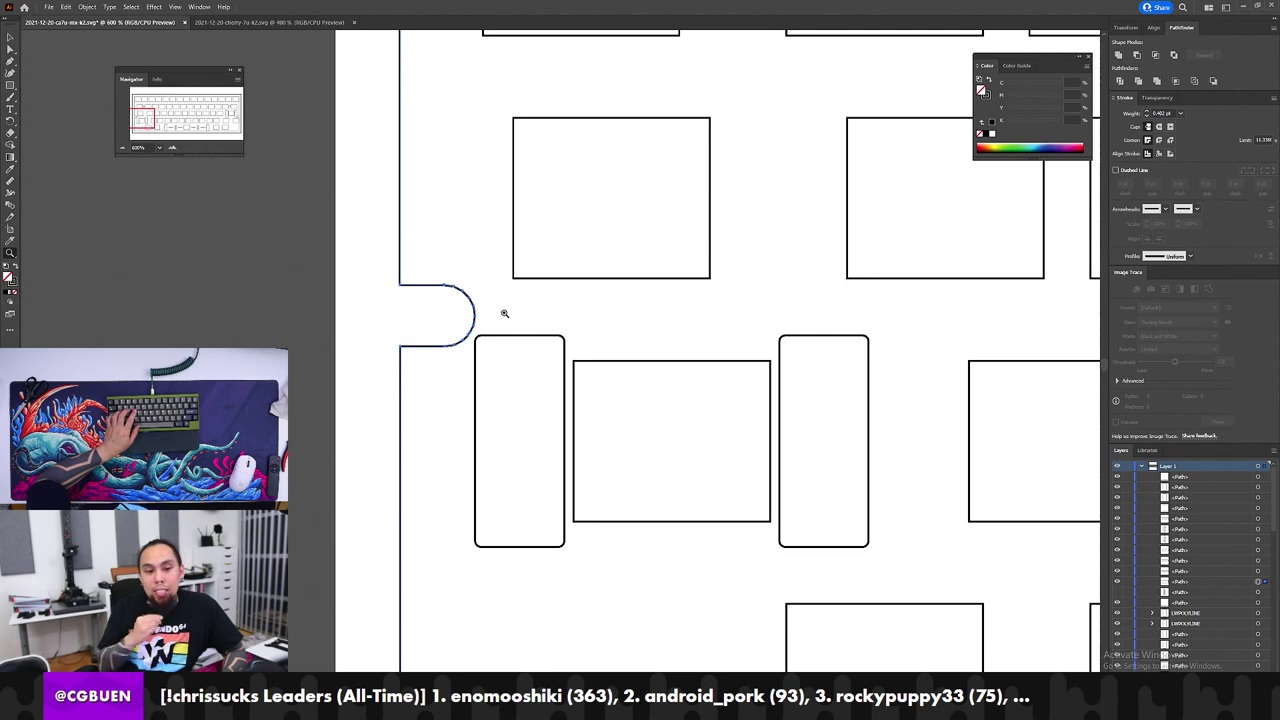
pyautogui.moveTo(489, 339); pyautogui.dragTo(418, 366)
# Step: Give the stabilizer slot beside the left-edge notch a 1 mm stroke aligned to the outside
pyautogui.press('a')
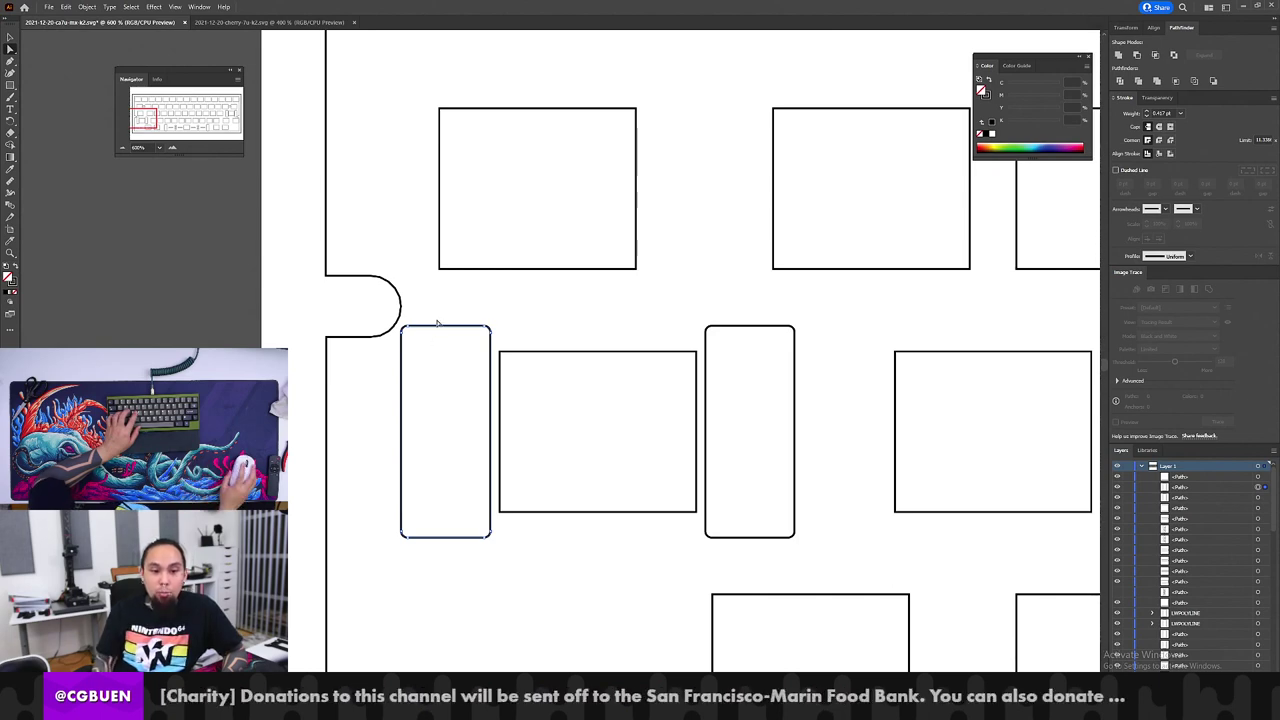
pyautogui.press('z')
pyautogui.click(419, 330)
pyautogui.click(620, 408)
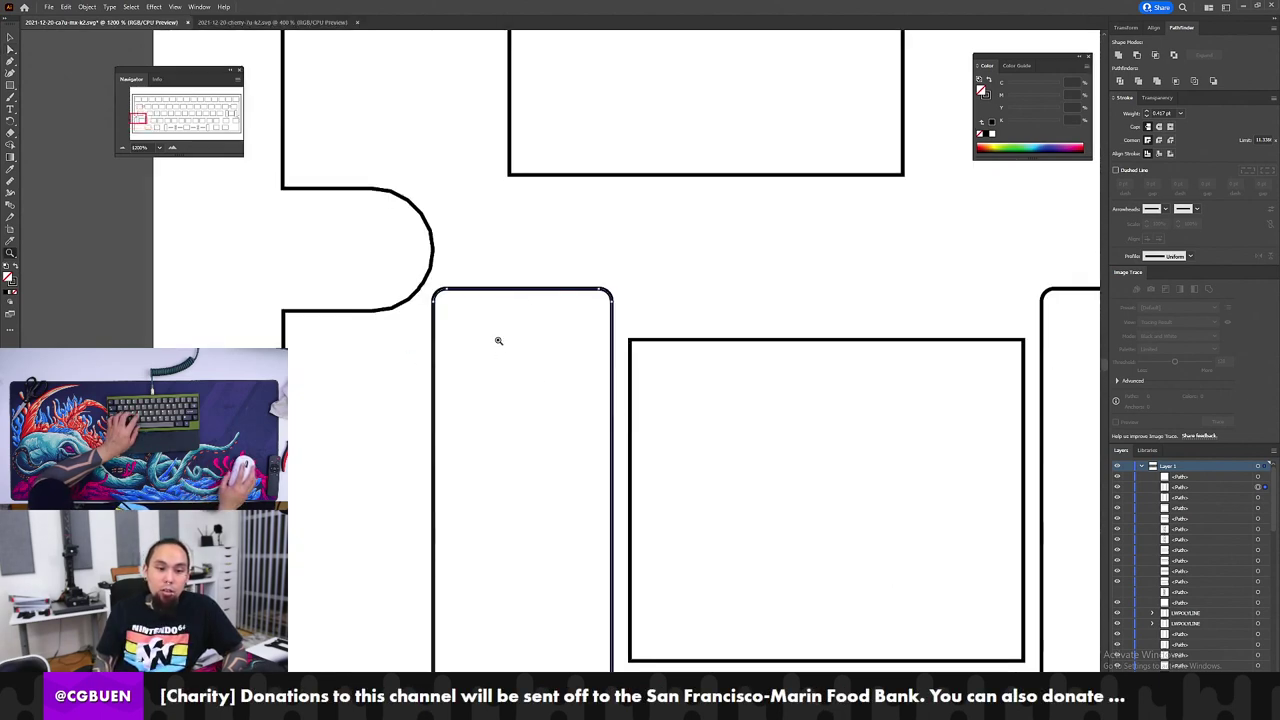
pyautogui.click(496, 272)
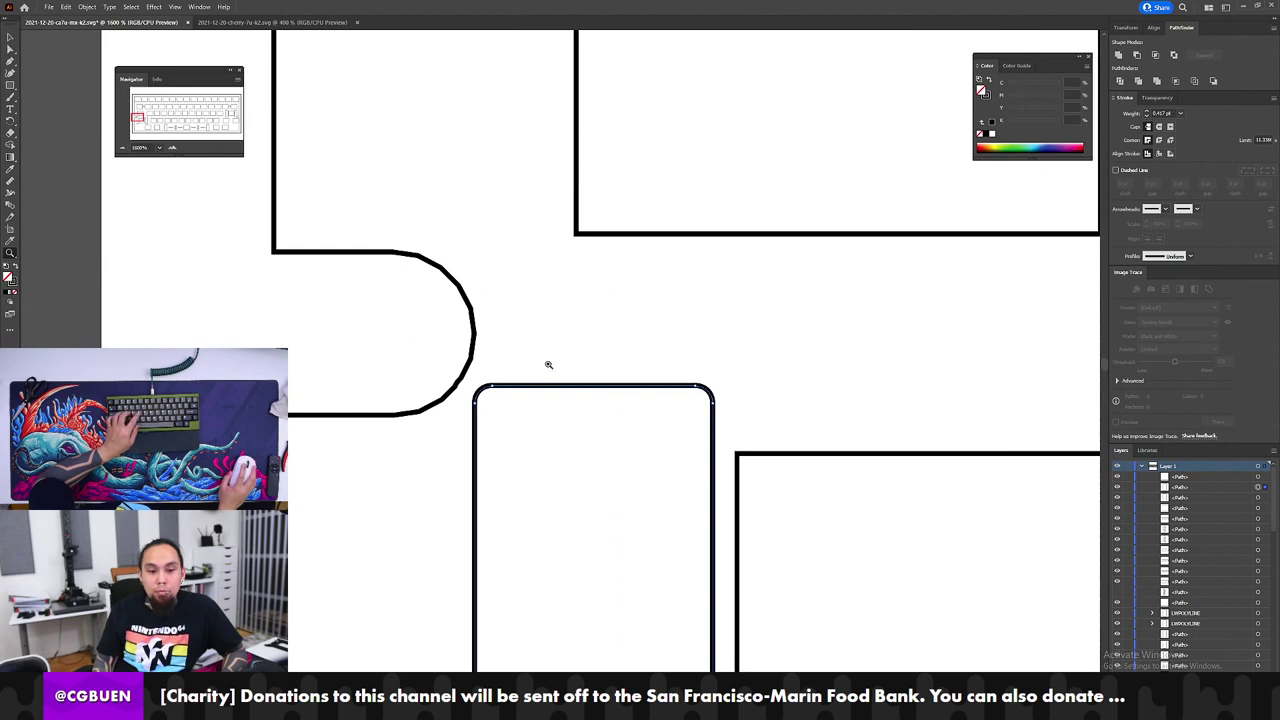
pyautogui.press('v')
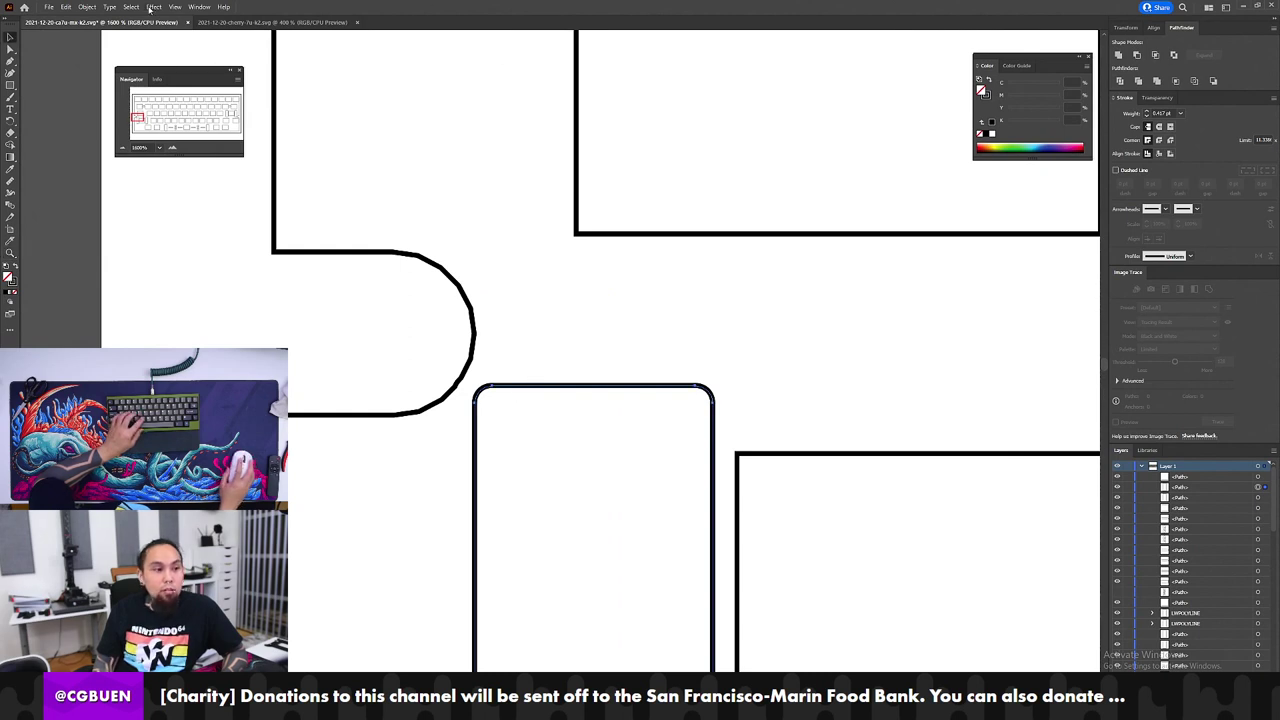
pyautogui.click(1169, 154)
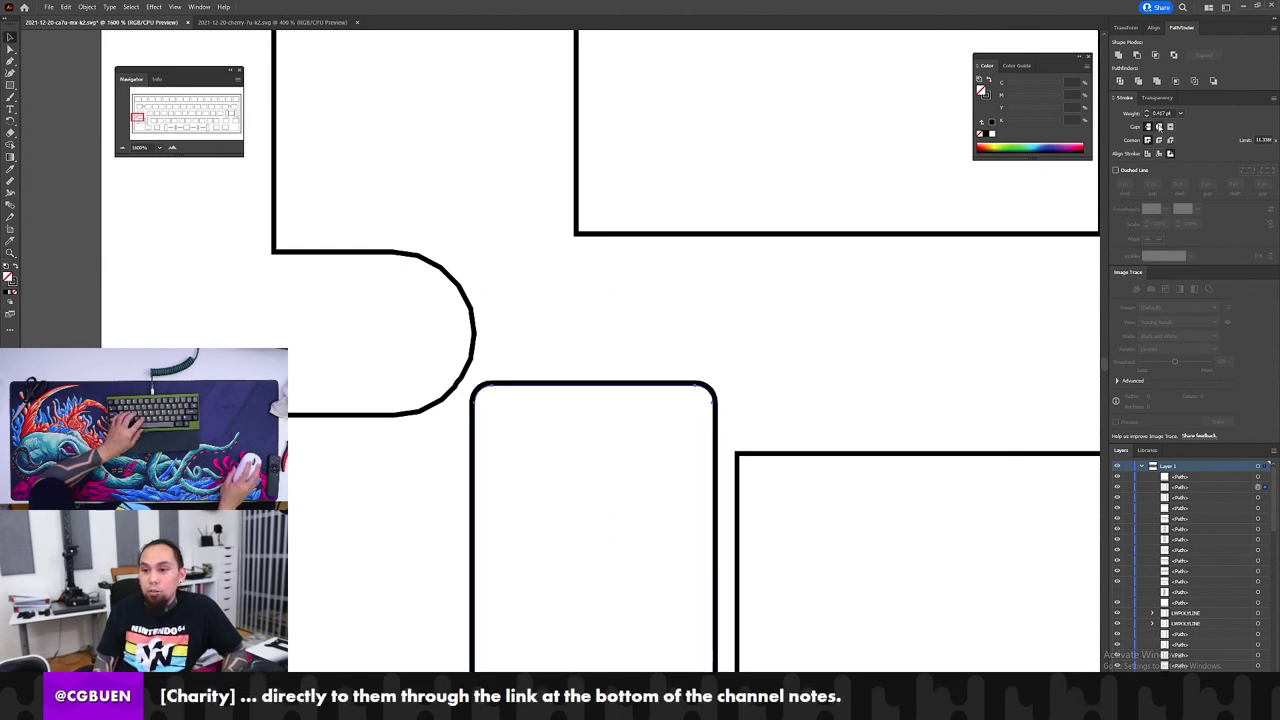
pyautogui.click(1162, 113)
pyautogui.write('1mm')
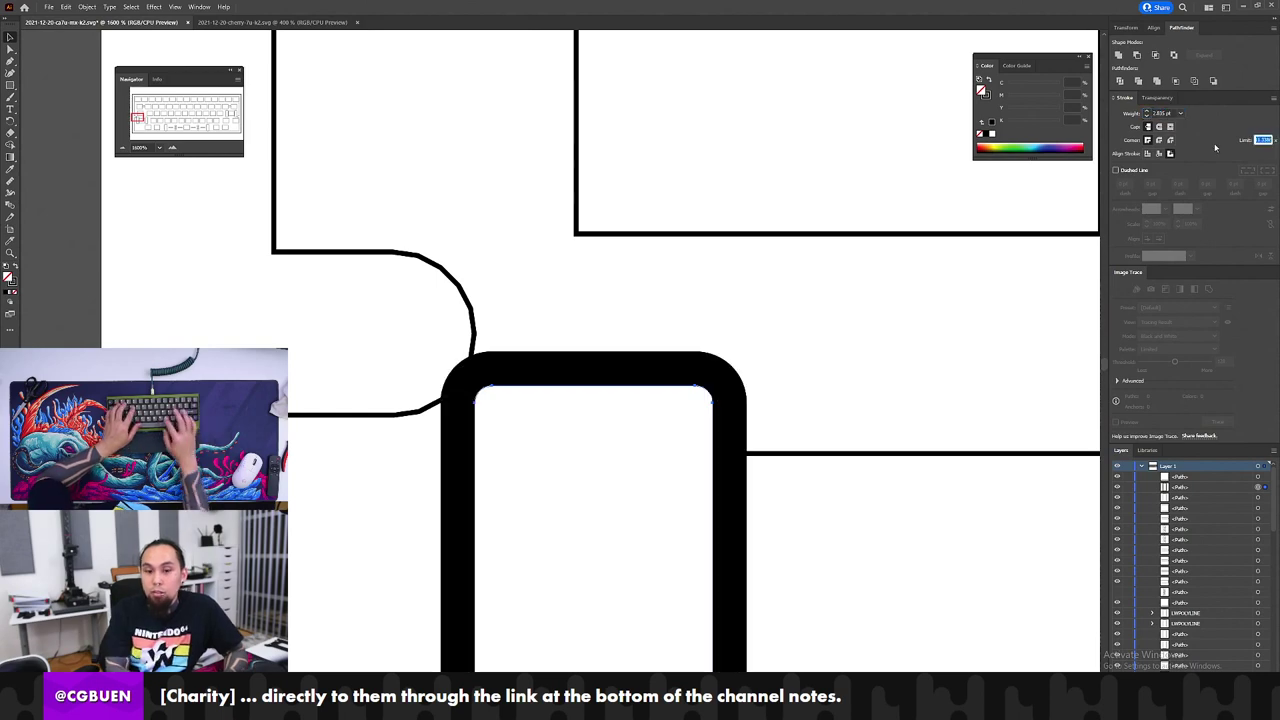
pyautogui.press('Tab')
# Step: Outline the 1 mm stroke of the slot beside the left-edge notch
pyautogui.click(65, 7)
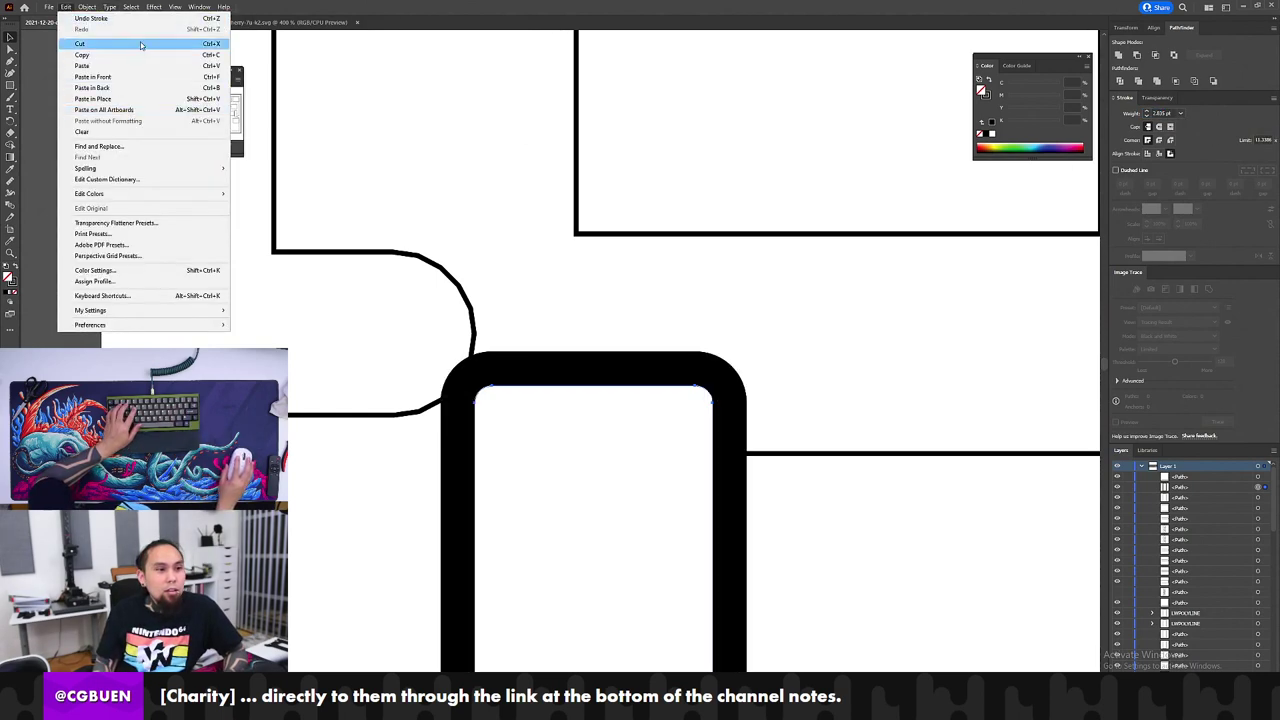
pyautogui.moveTo(115, 5)
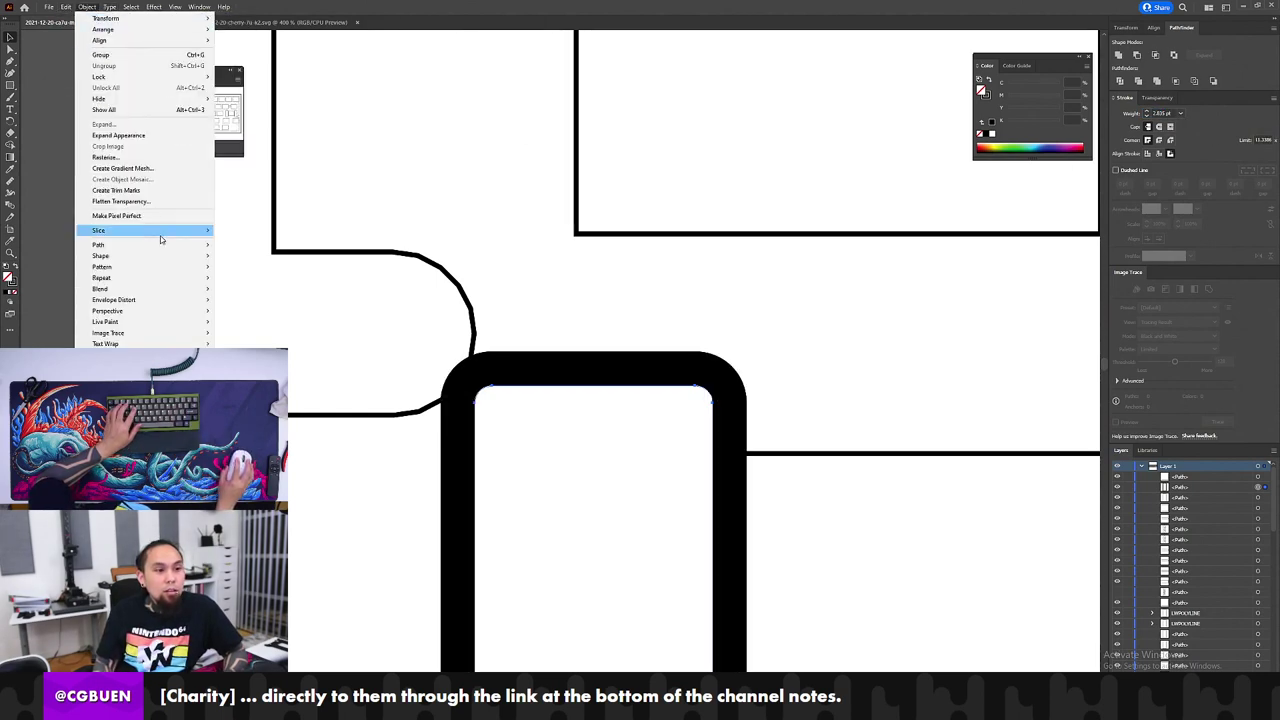
pyautogui.moveTo(162, 244)
pyautogui.click(284, 271)
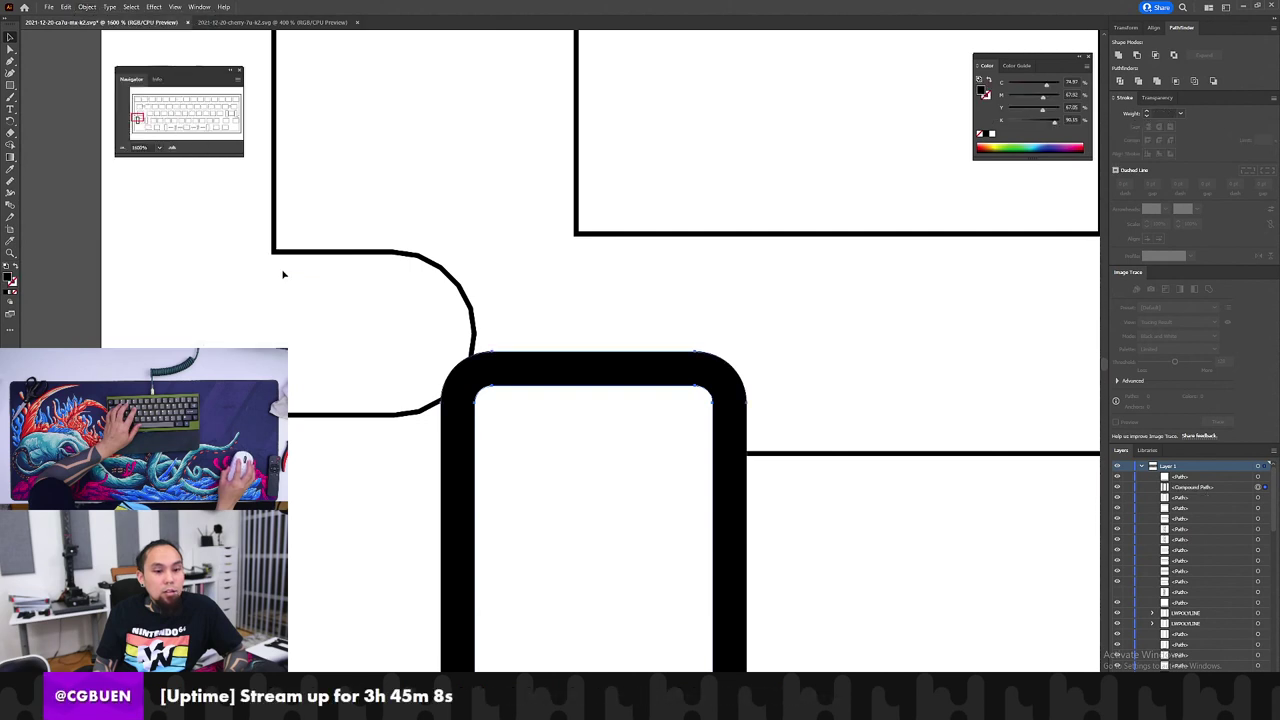
# Step: Release the outlined slot's compound path into two stroked paths without fill and select the inner one
pyautogui.click(88, 7)
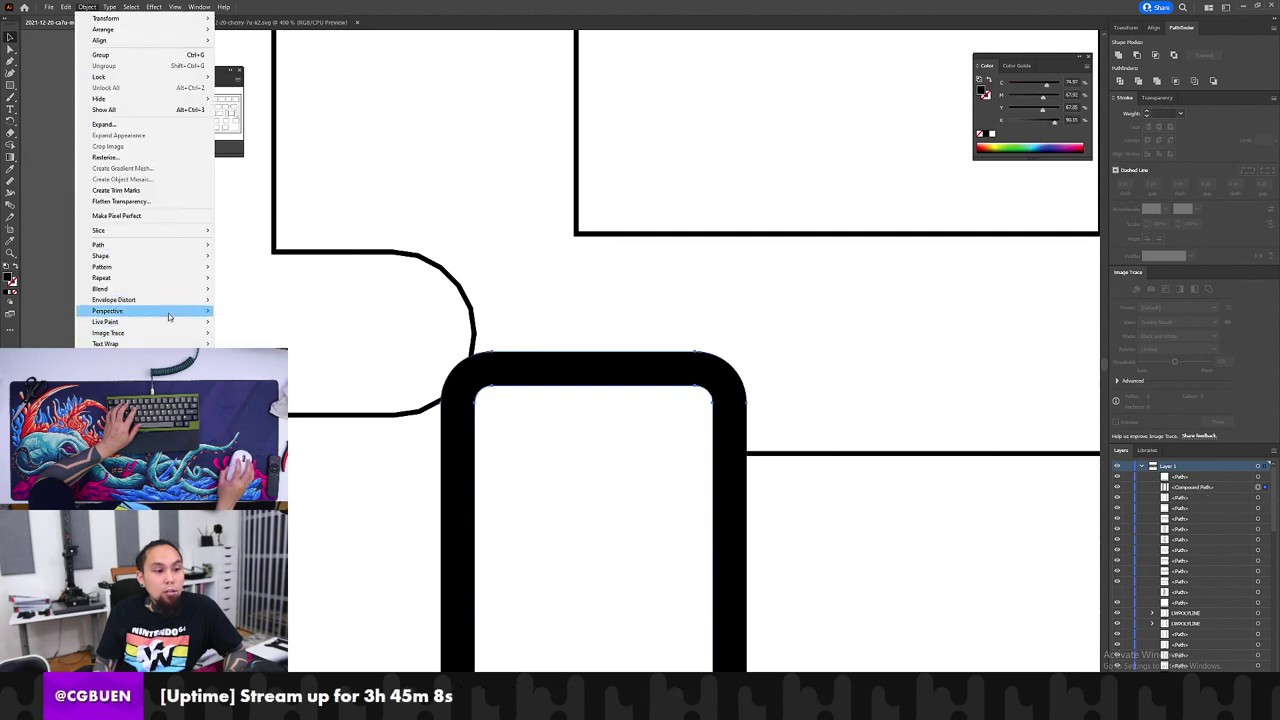
pyautogui.moveTo(150, 366)
pyautogui.click(312, 382)
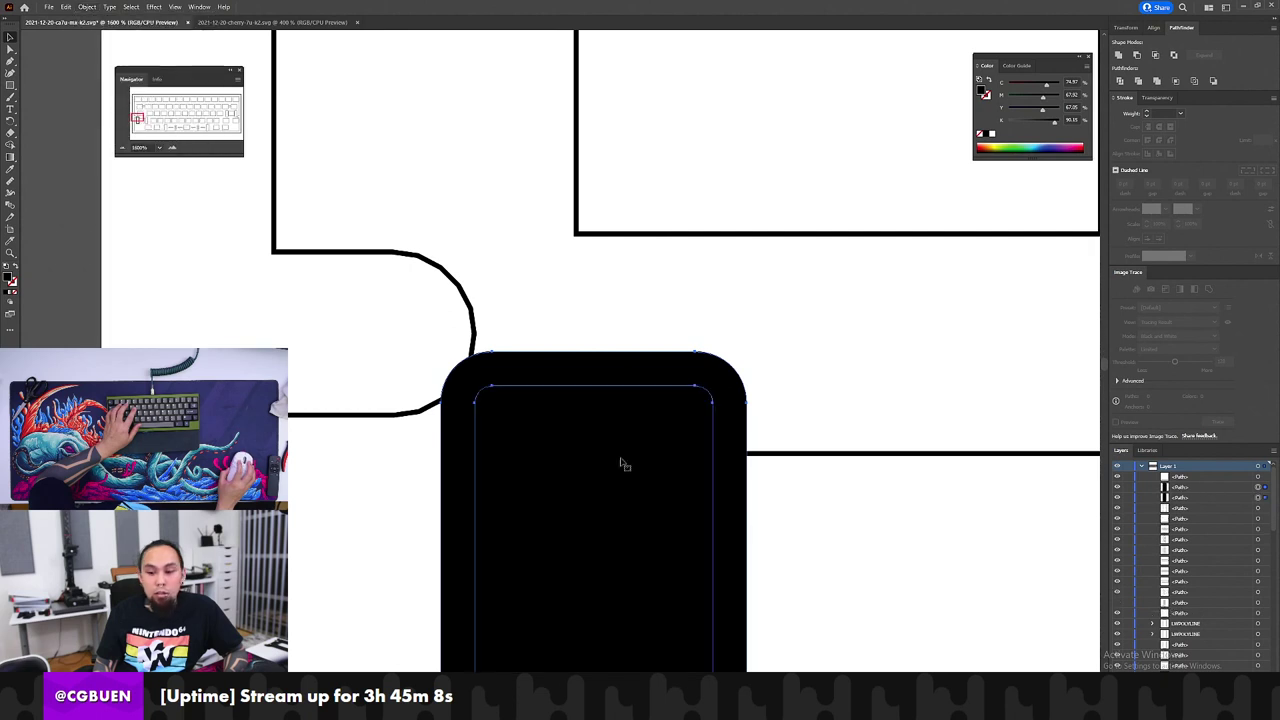
pyautogui.moveTo(620, 386); pyautogui.dragTo(572, 272)
pyautogui.click(15, 268)
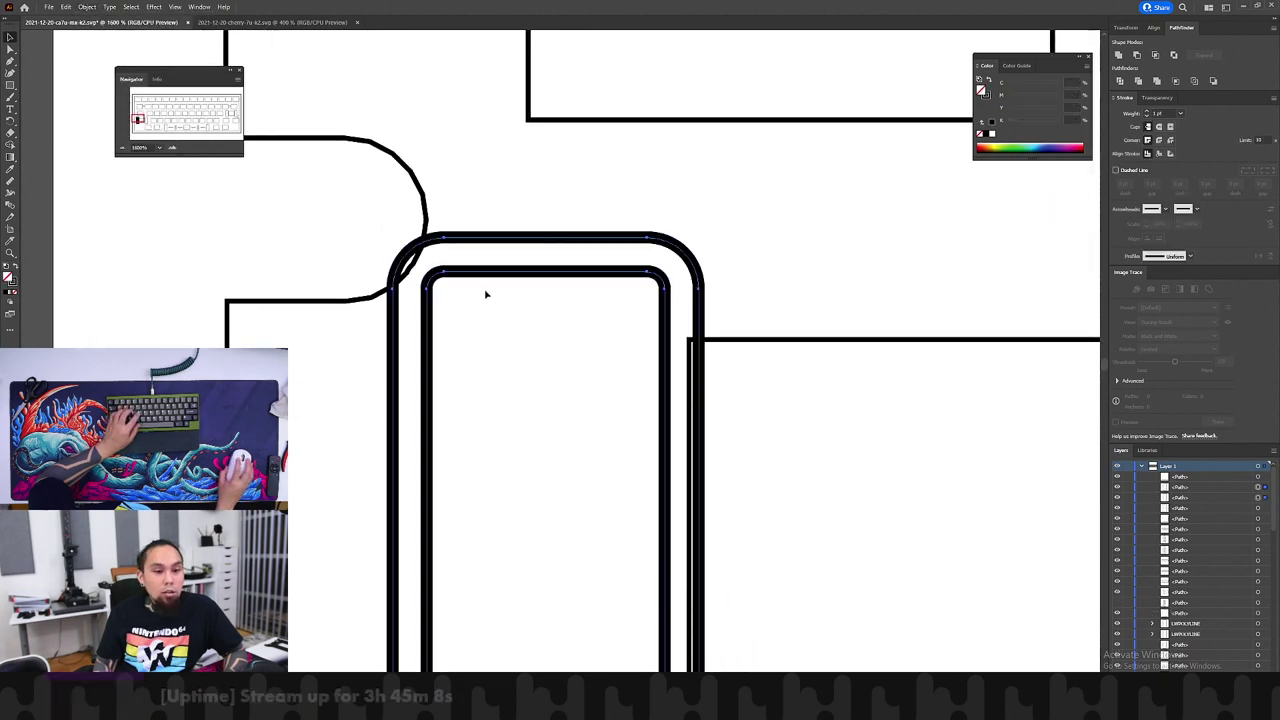
pyautogui.click(493, 283)
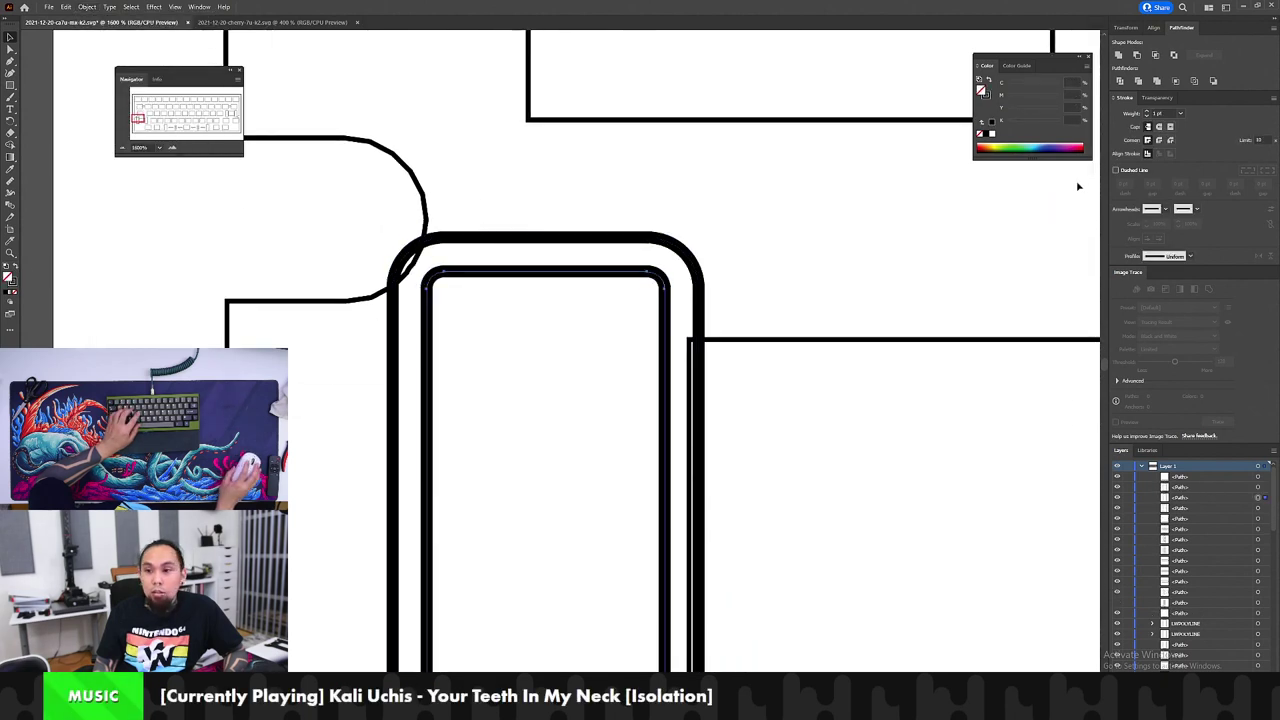
pyautogui.click(1156, 114)
pyautogui.write('414')
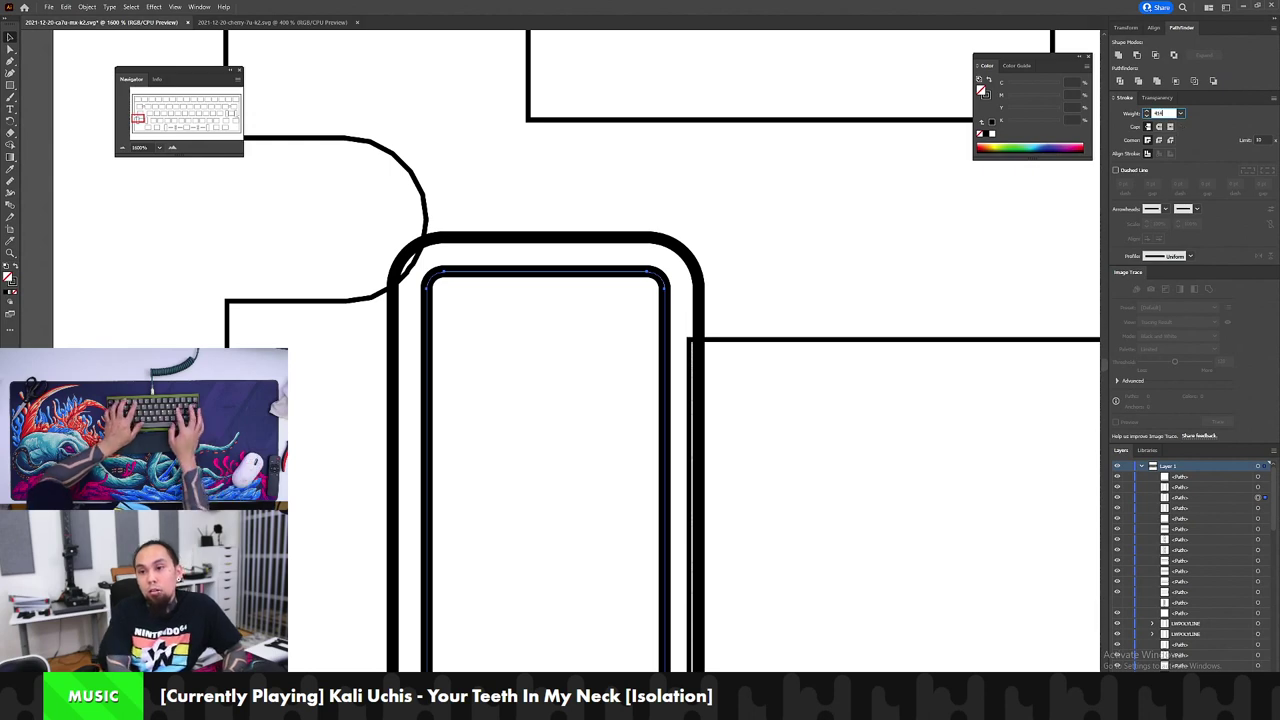
pyautogui.press('Return')
pyautogui.hotkey('ctrl', 'z')
pyautogui.hotkey('ctrl', 'shift', 'z')
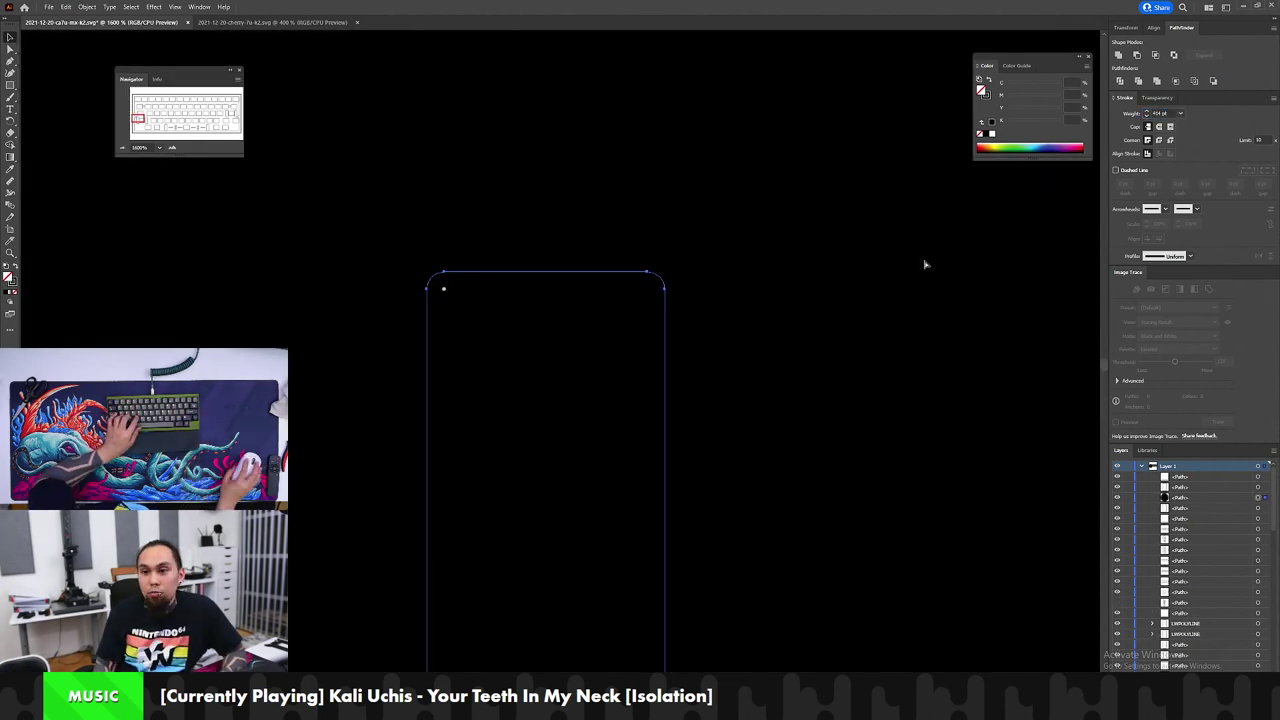
pyautogui.hotkey('ctrl', 'z')
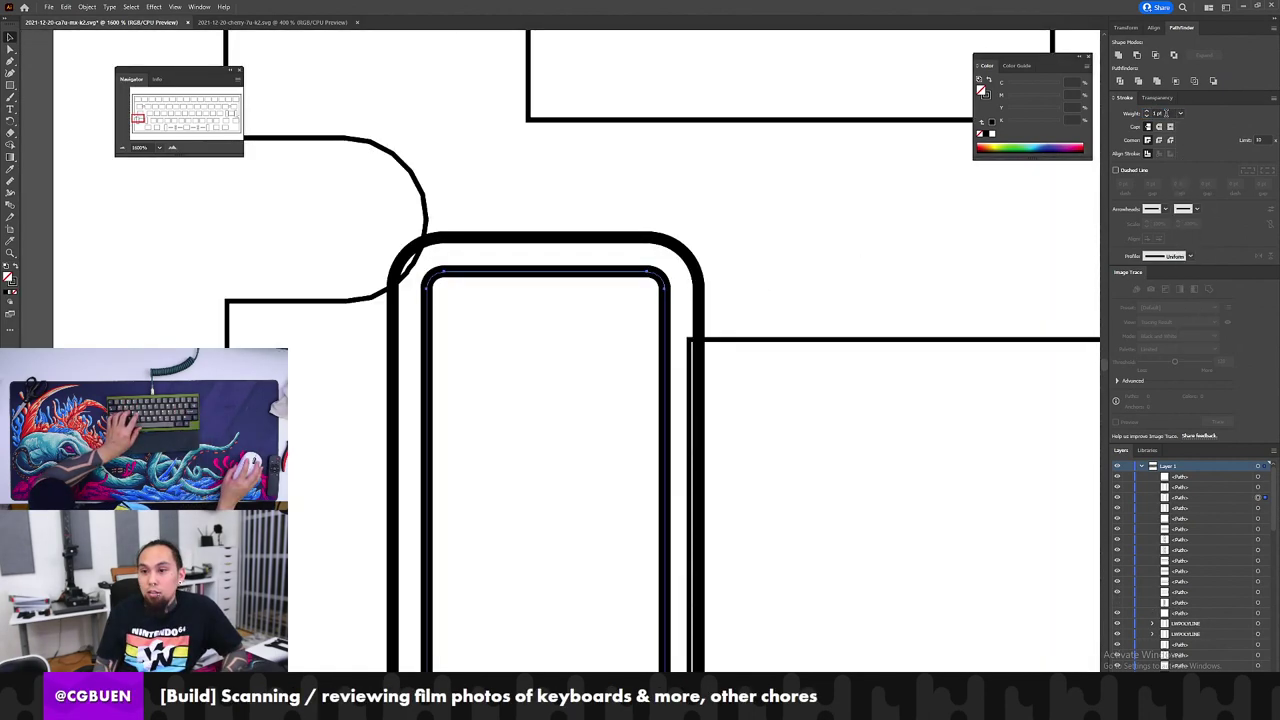
# Step: Set the inner slot path's stroke weight to 0.414 pt
pyautogui.click(1168, 113)
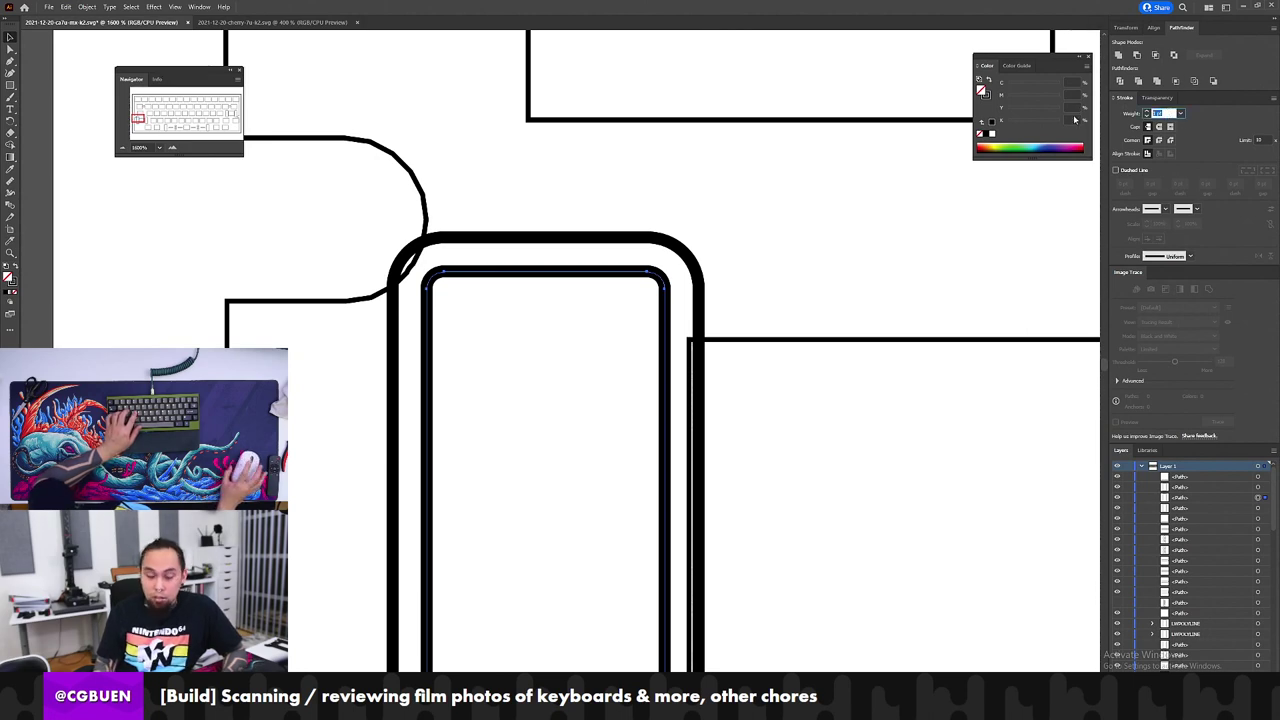
pyautogui.write('0.414')
pyautogui.press('Tab')
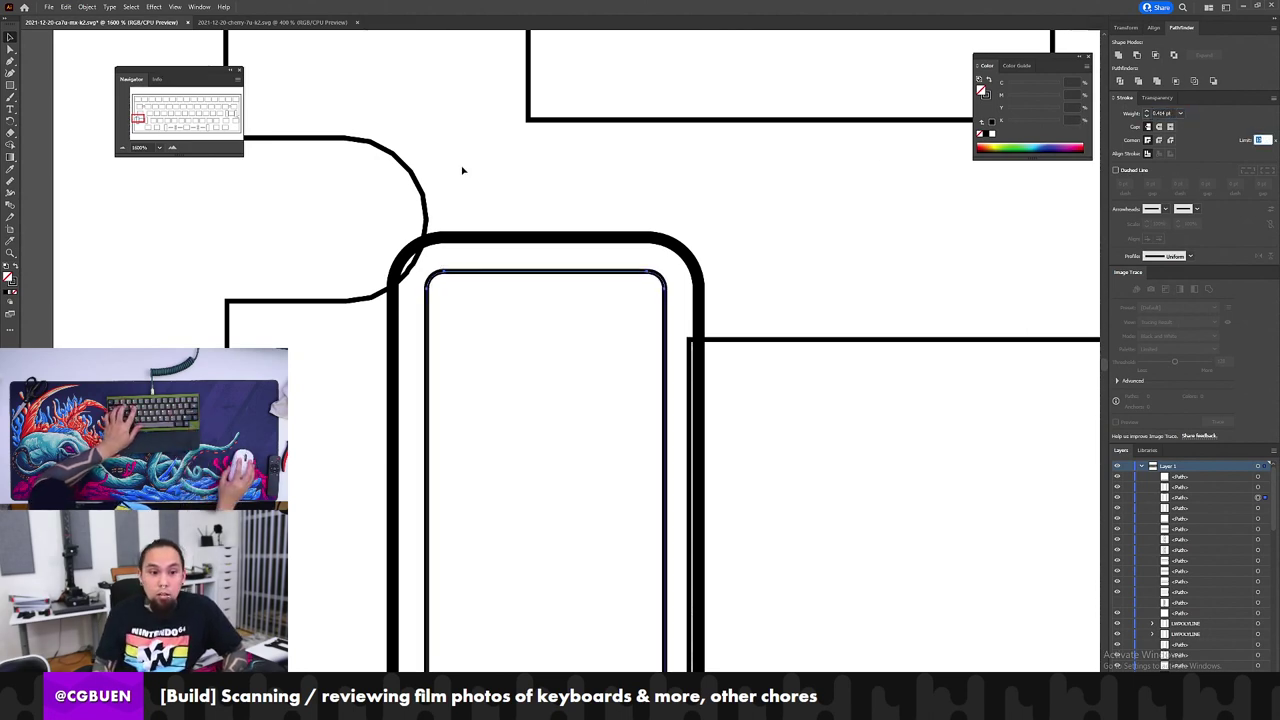
# Step: Unite the outer offset slot path with the plate outline at the left-edge notch
pyautogui.moveTo(466, 166); pyautogui.dragTo(366, 252)
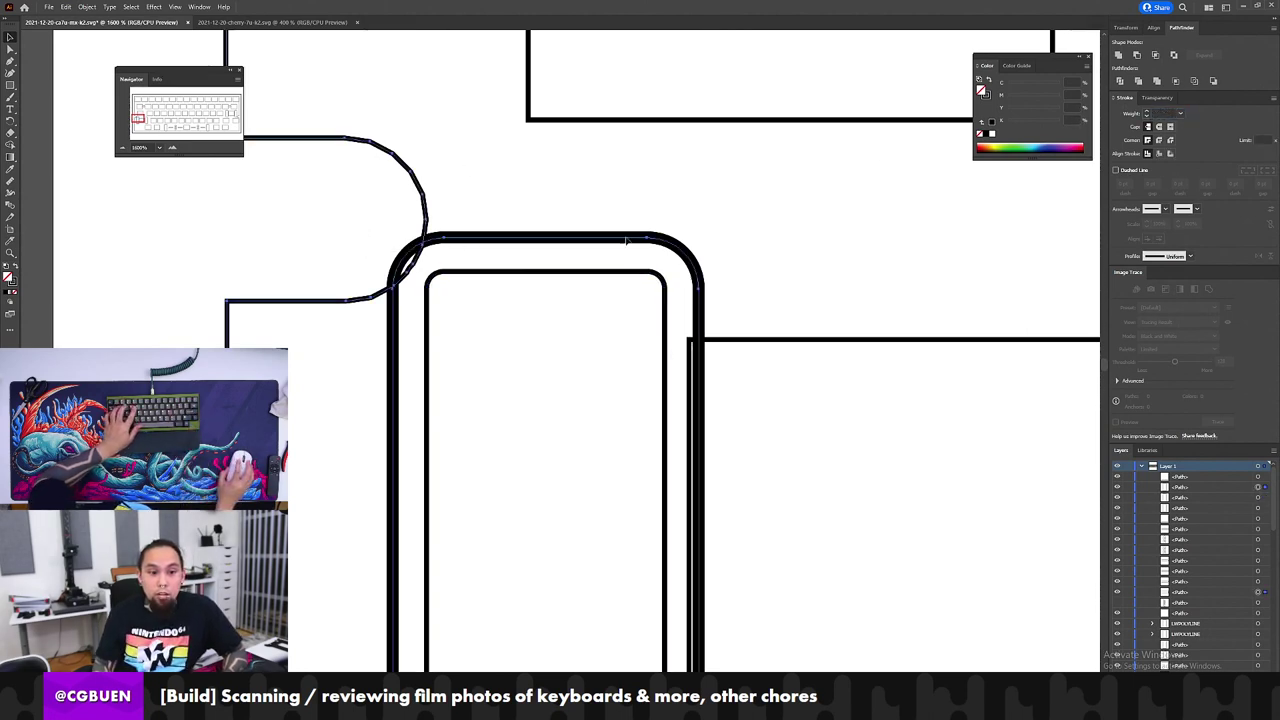
pyautogui.click(1119, 56)
pyautogui.click(692, 200)
pyautogui.press('z')
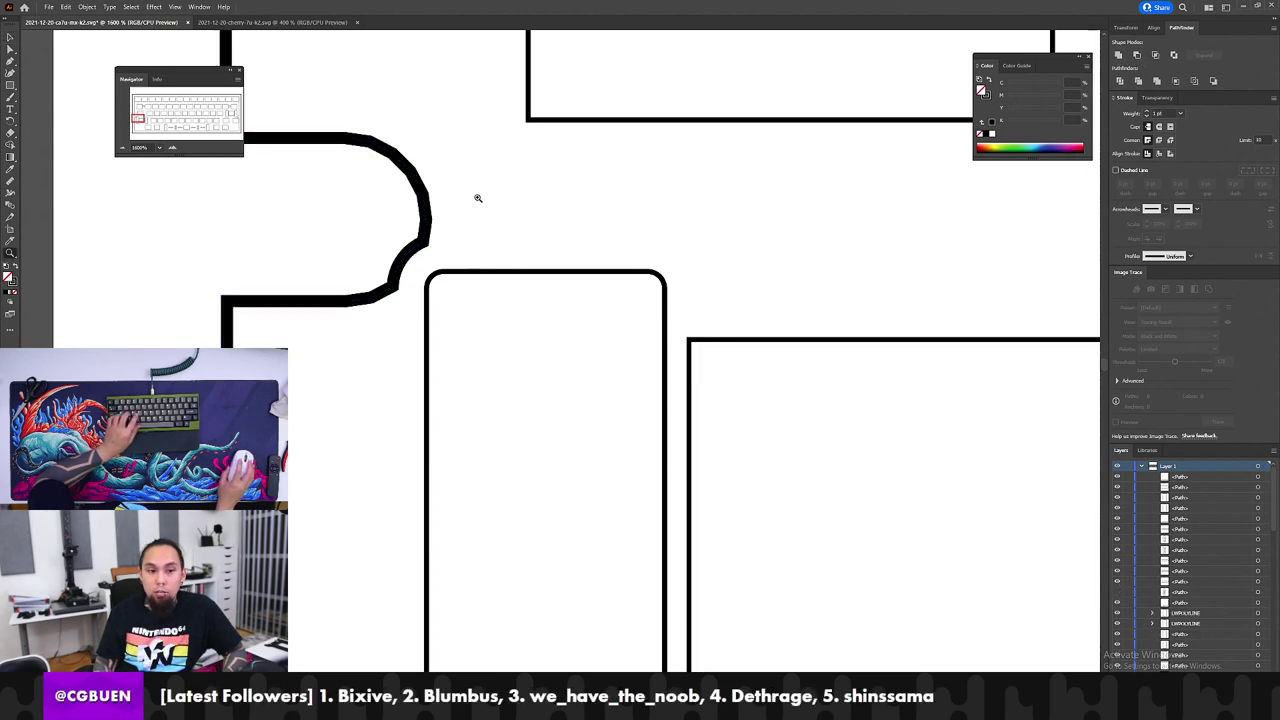
pyautogui.keyDown('alt'); pyautogui.click(478, 198); pyautogui.keyUp('alt')
pyautogui.keyDown('alt'); pyautogui.click(478, 197); pyautogui.keyUp('alt')
pyautogui.keyDown('alt'); pyautogui.click(486, 200); pyautogui.keyUp('alt')
pyautogui.keyDown('alt'); pyautogui.click(492, 204); pyautogui.keyUp('alt')
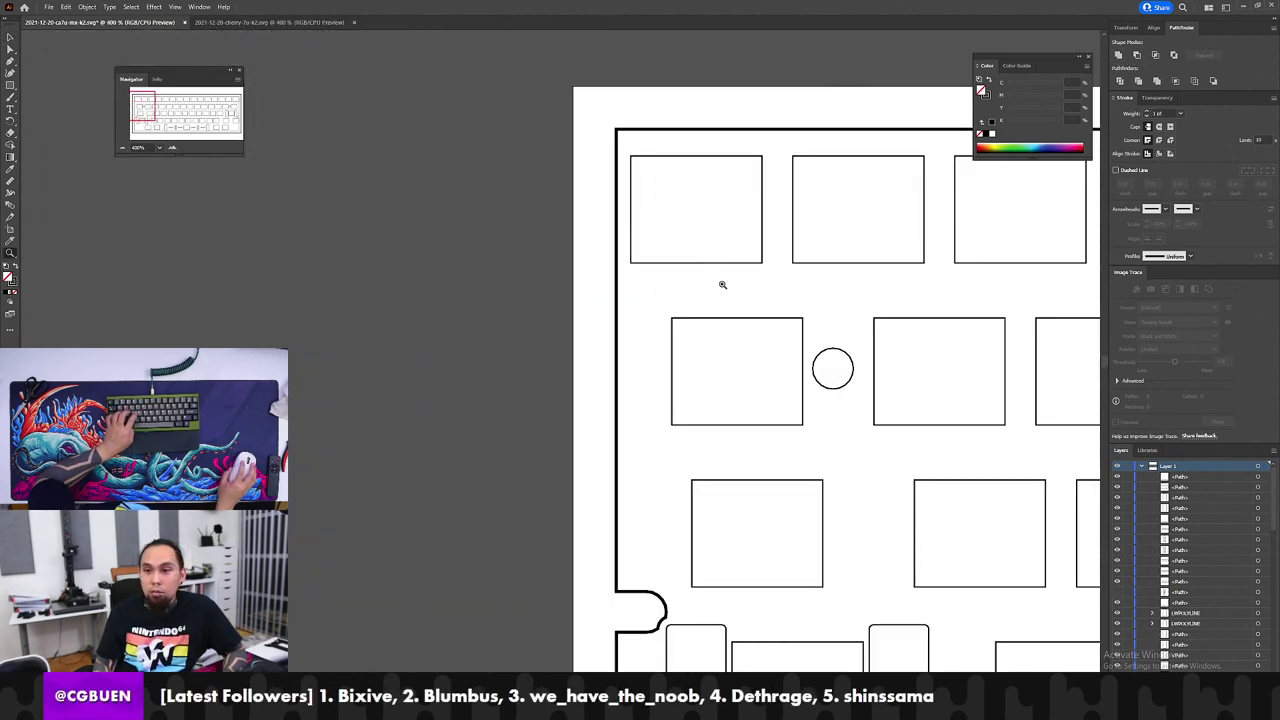
# Step: Compare the left-edge notch before and after the union by undoing and reapplying it
pyautogui.hotkey('ctrl', 'z')
pyautogui.press('v')
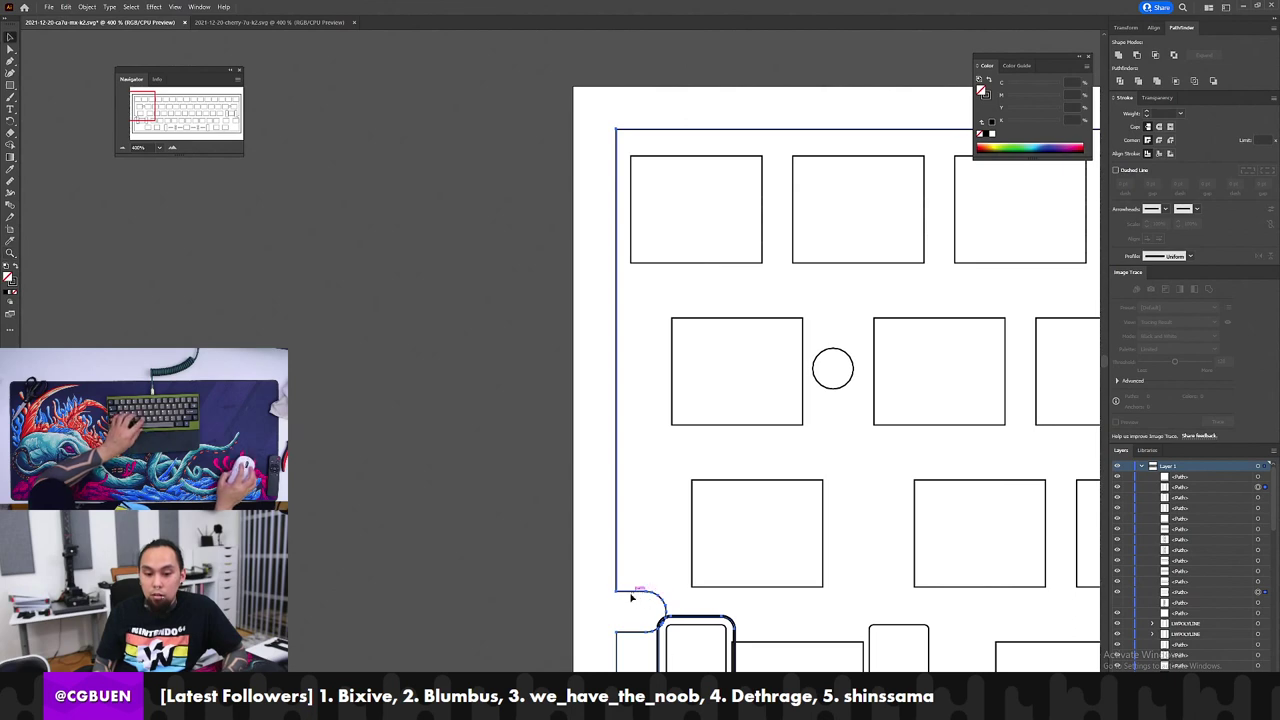
pyautogui.click(1118, 57)
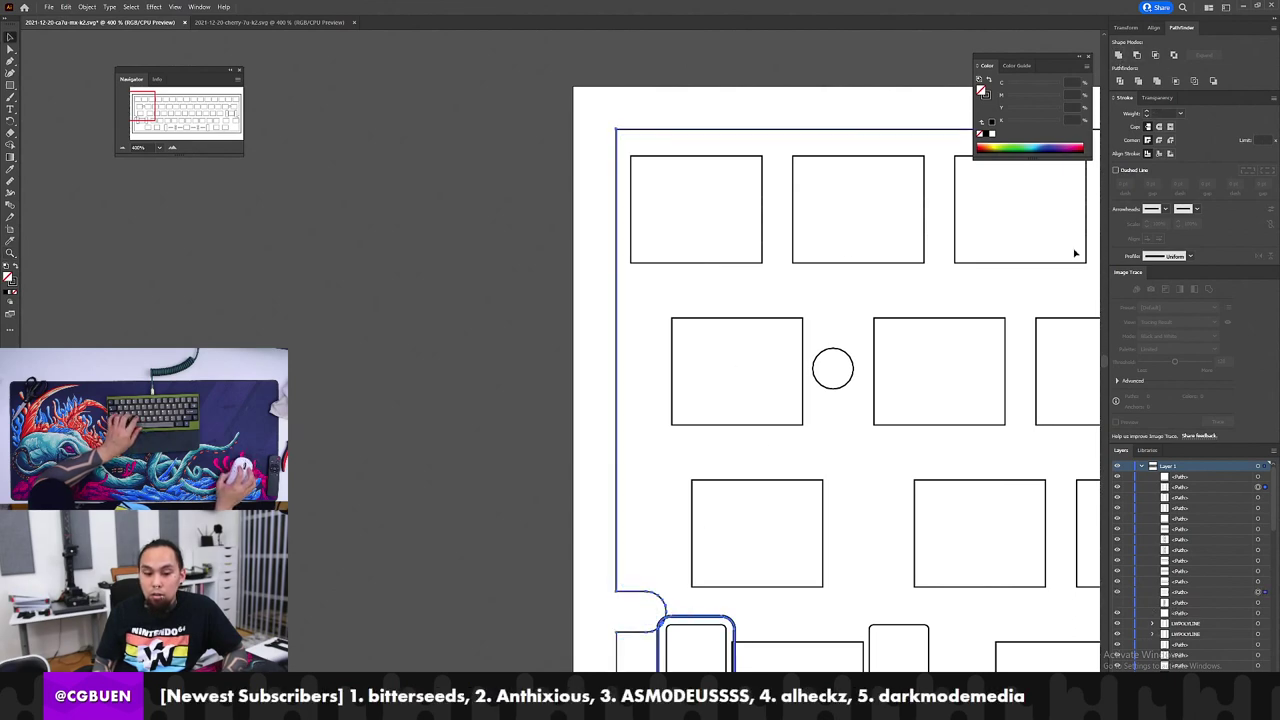
pyautogui.click(1119, 56)
pyautogui.hotkey('ctrl', 'z')
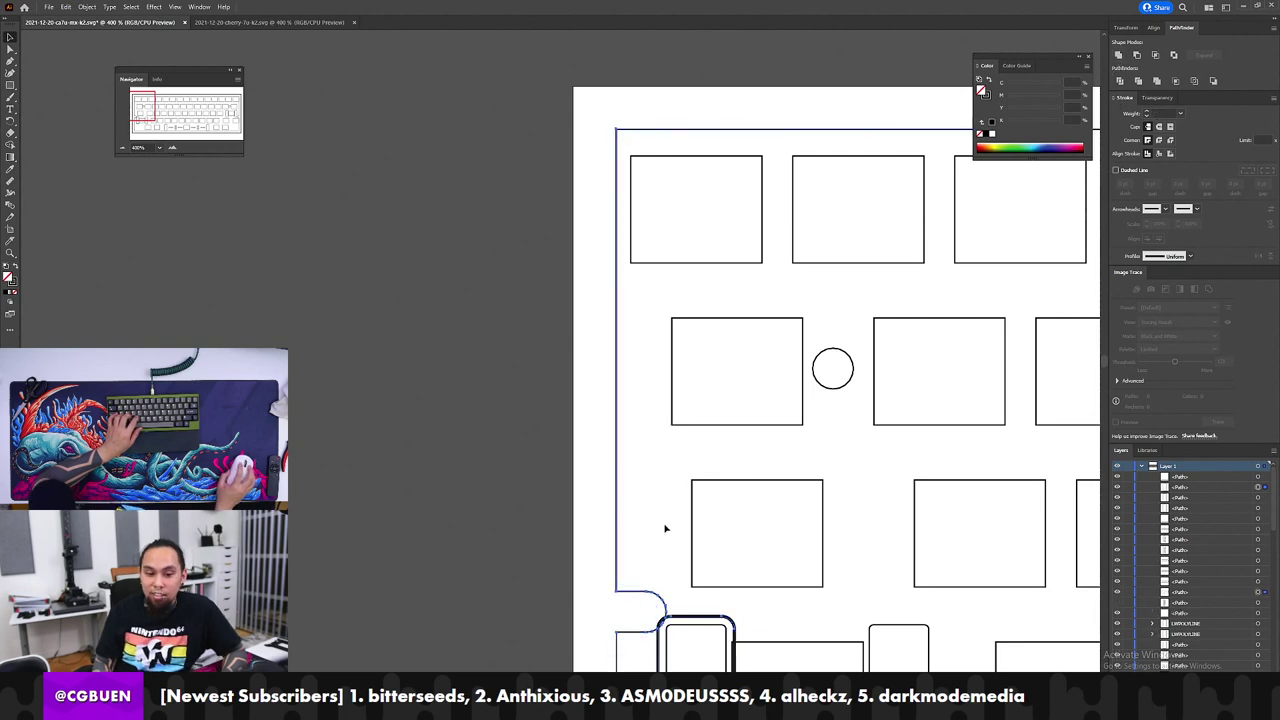
# Step: Reduce the united plate outline's stroke weight to match the thin lines of the switch cutouts
pyautogui.click(897, 270)
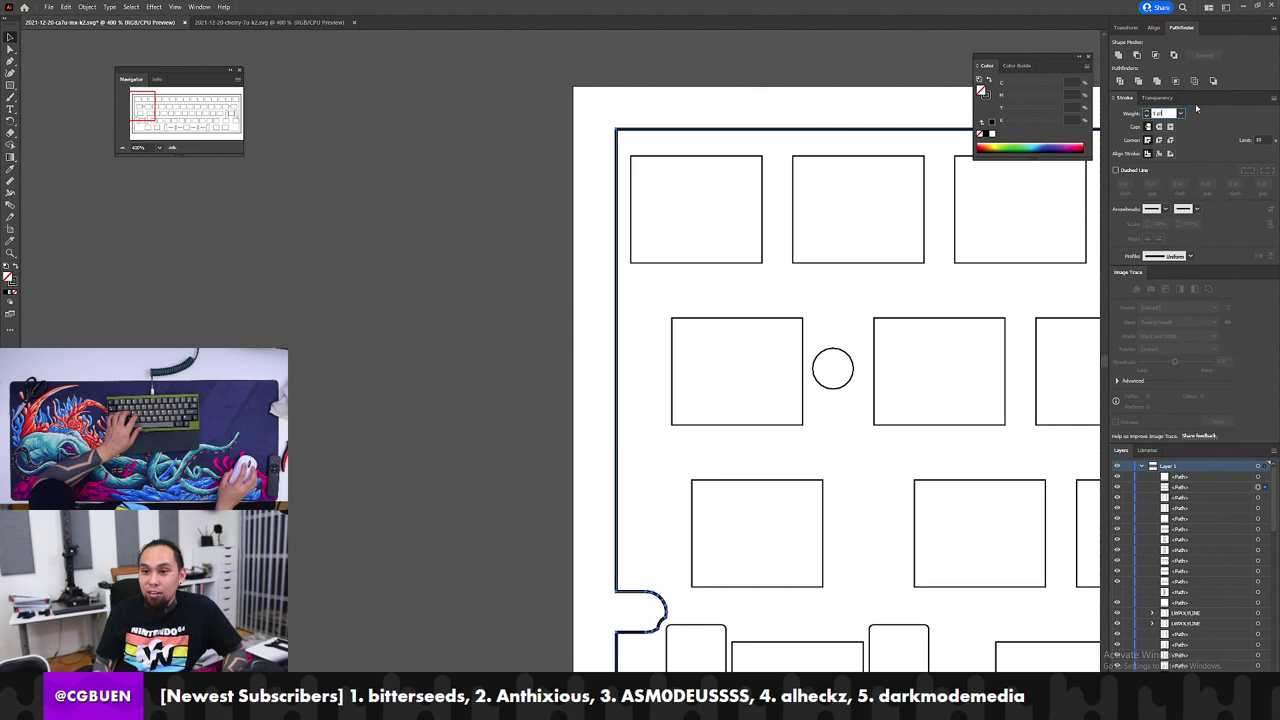
pyautogui.press('BackSpace')
pyautogui.press('BackSpace')
pyautogui.press('BackSpace')
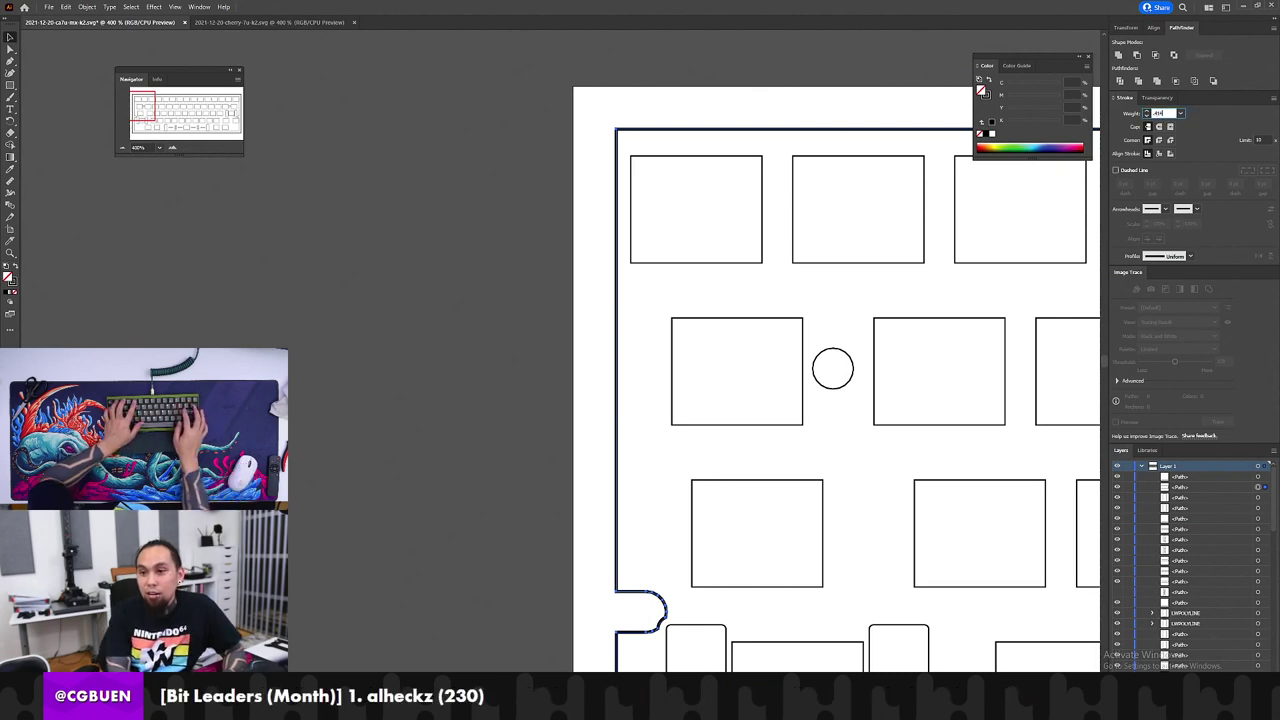
pyautogui.press('Return')
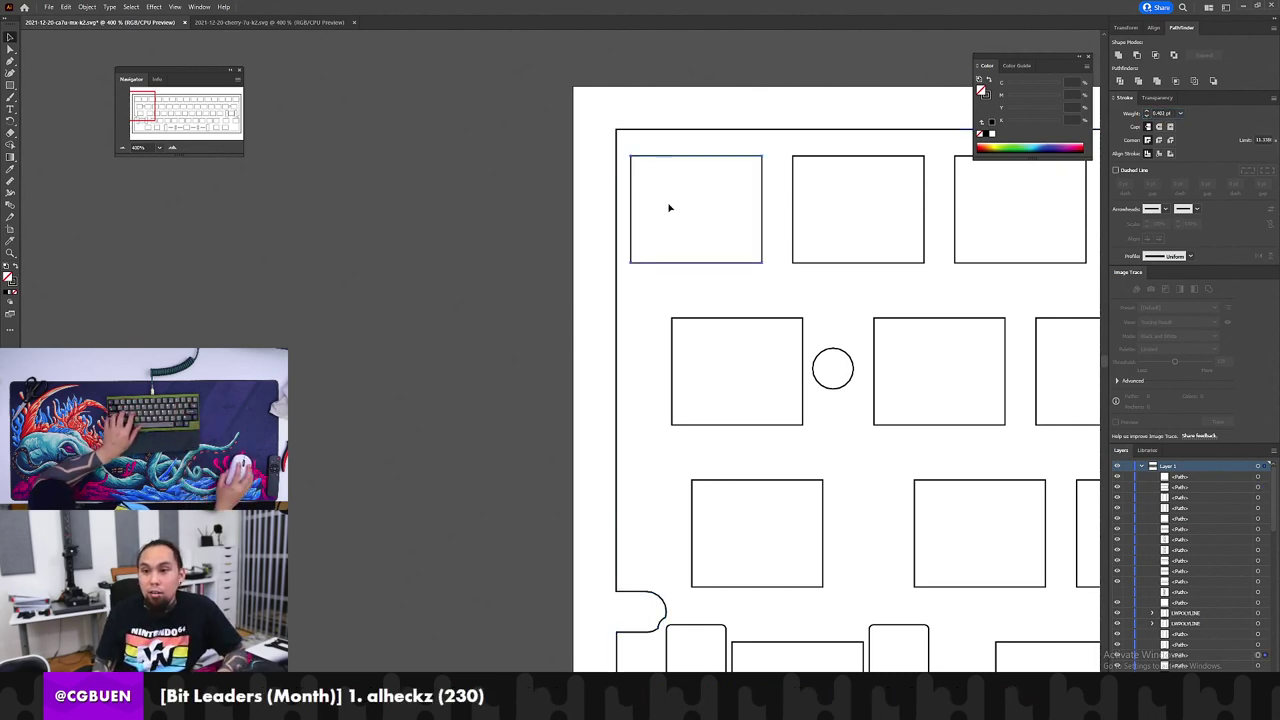
# Step: Review the full layouts of the cherry-7u and ca7u-mx plate drawings in turn
pyautogui.hotkey('ctrl', 'Tab')
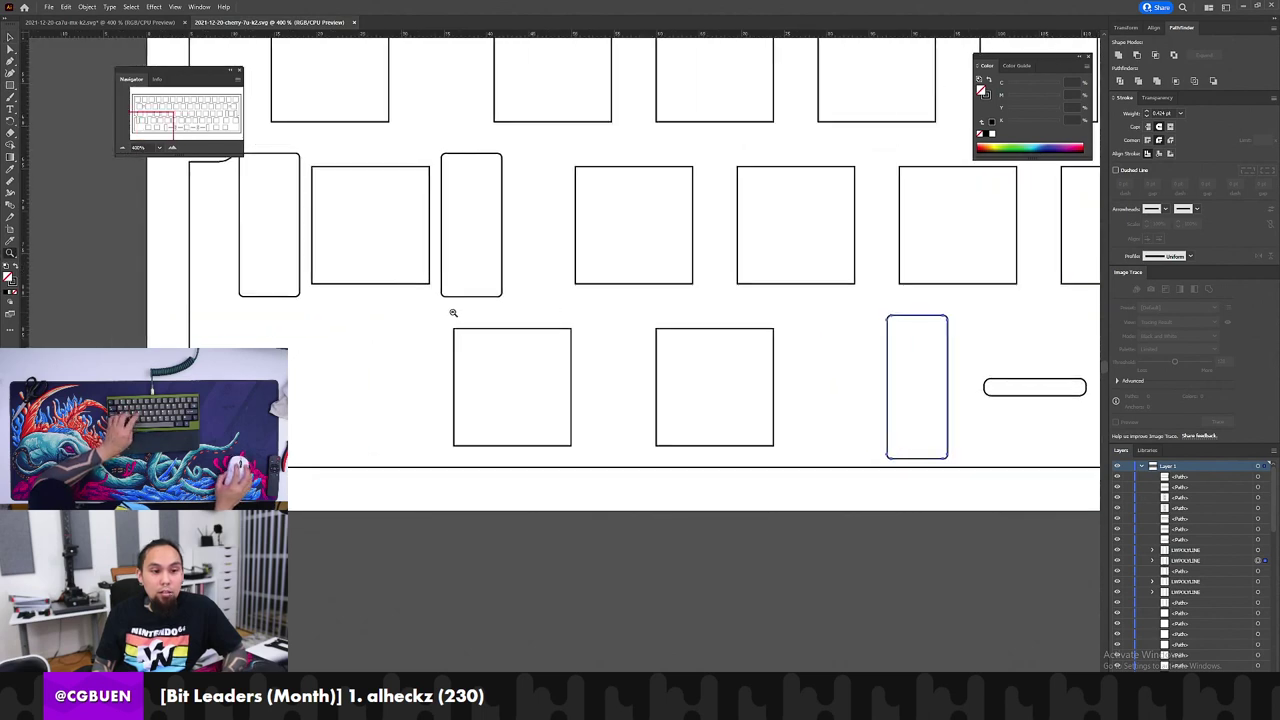
pyautogui.hotkey('ctrl', '-')
pyautogui.hotkey('ctrl', '-')
pyautogui.hotkey('ctrl', '-')
pyautogui.moveTo(832, 312); pyautogui.dragTo(656, 315)
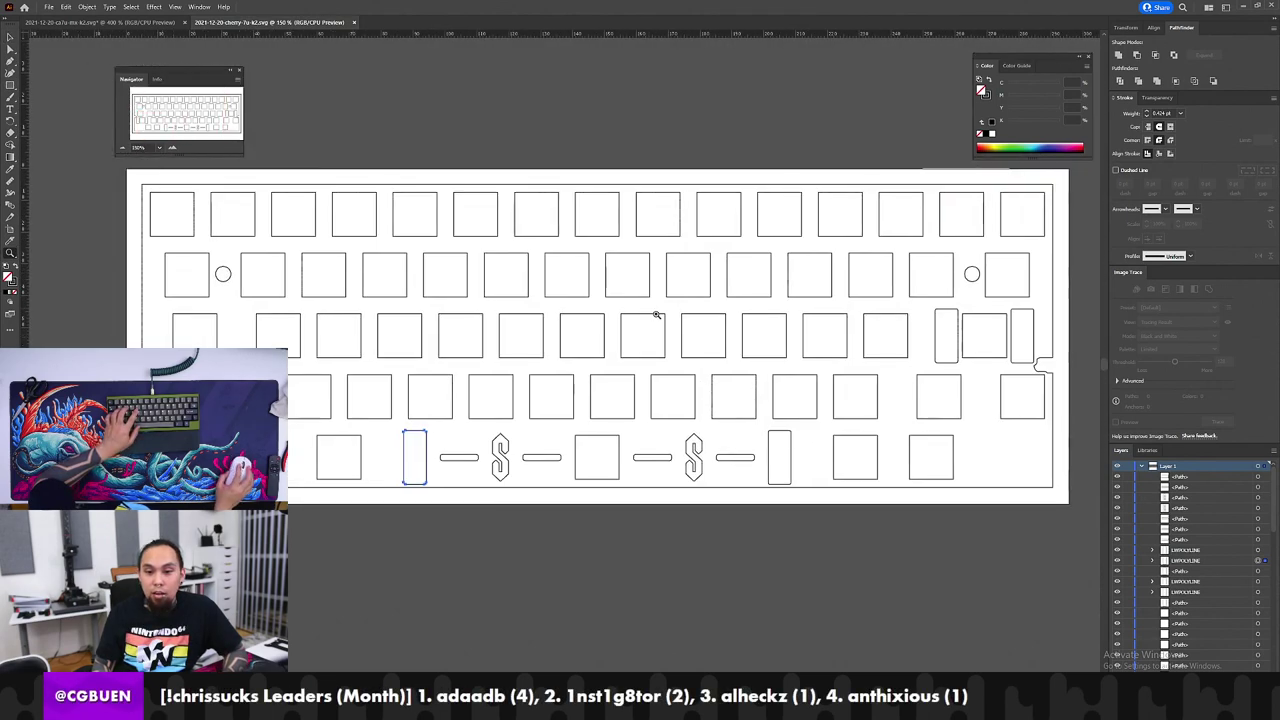
pyautogui.hotkey('ctrl', 'Tab')
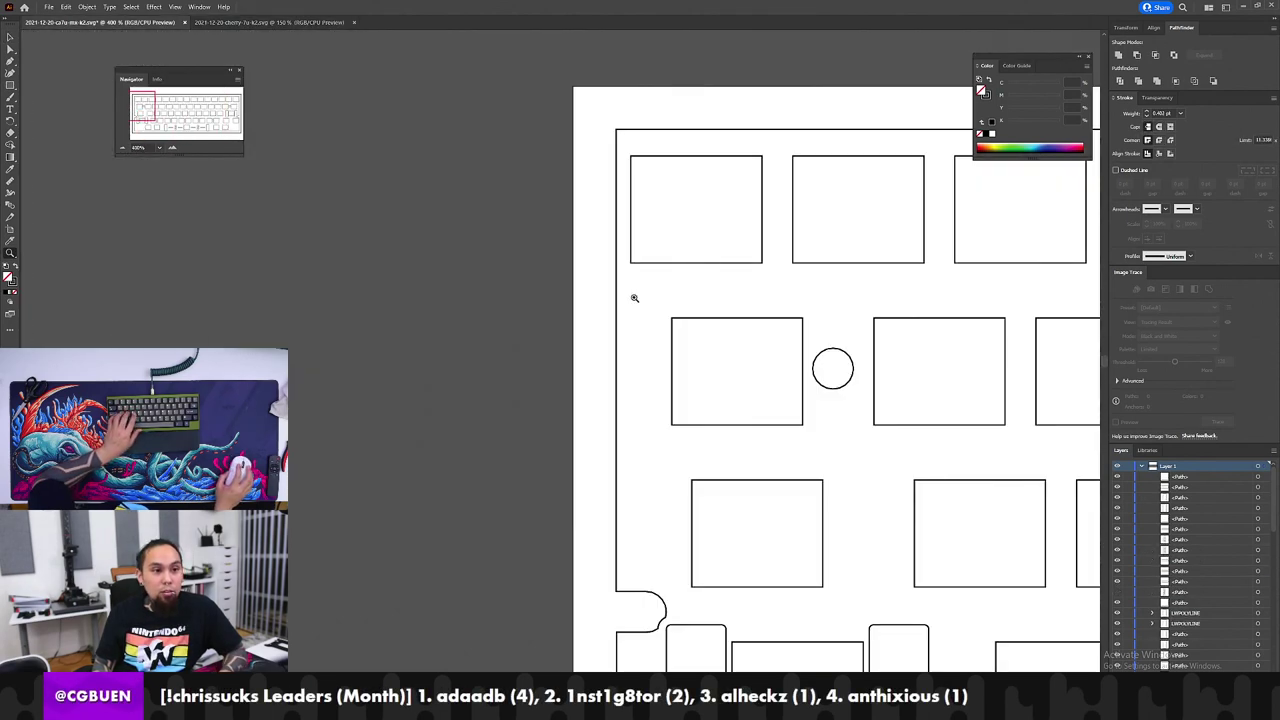
pyautogui.hotkey('ctrl', '-')
pyautogui.hotkey('ctrl', '-')
pyautogui.hotkey('ctrl', '-')
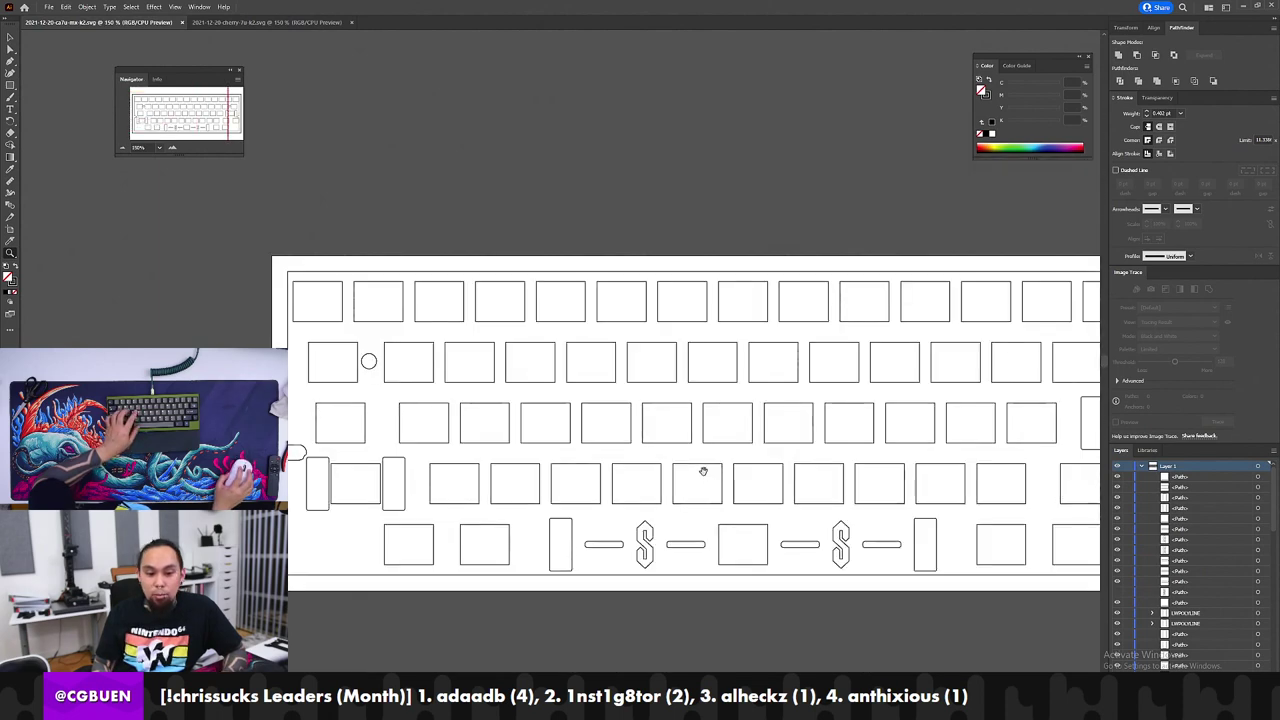
pyautogui.moveTo(703, 471); pyautogui.dragTo(564, 432)
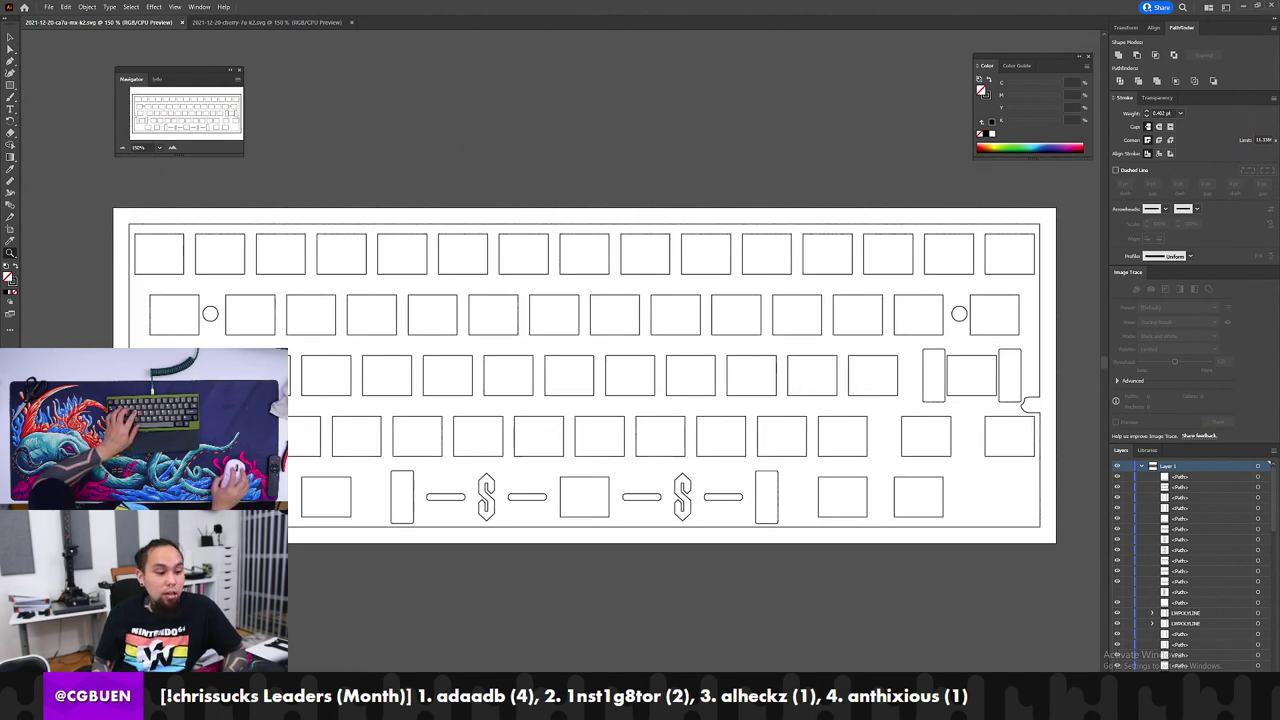
# Step: Switch to the plates page in Chrome and examine the kerf and notes of the Tray Alps [7u], Tray MX [7u] and Tray Alps [6.25u] plates
pyautogui.hotkey('alt', 'Tab')
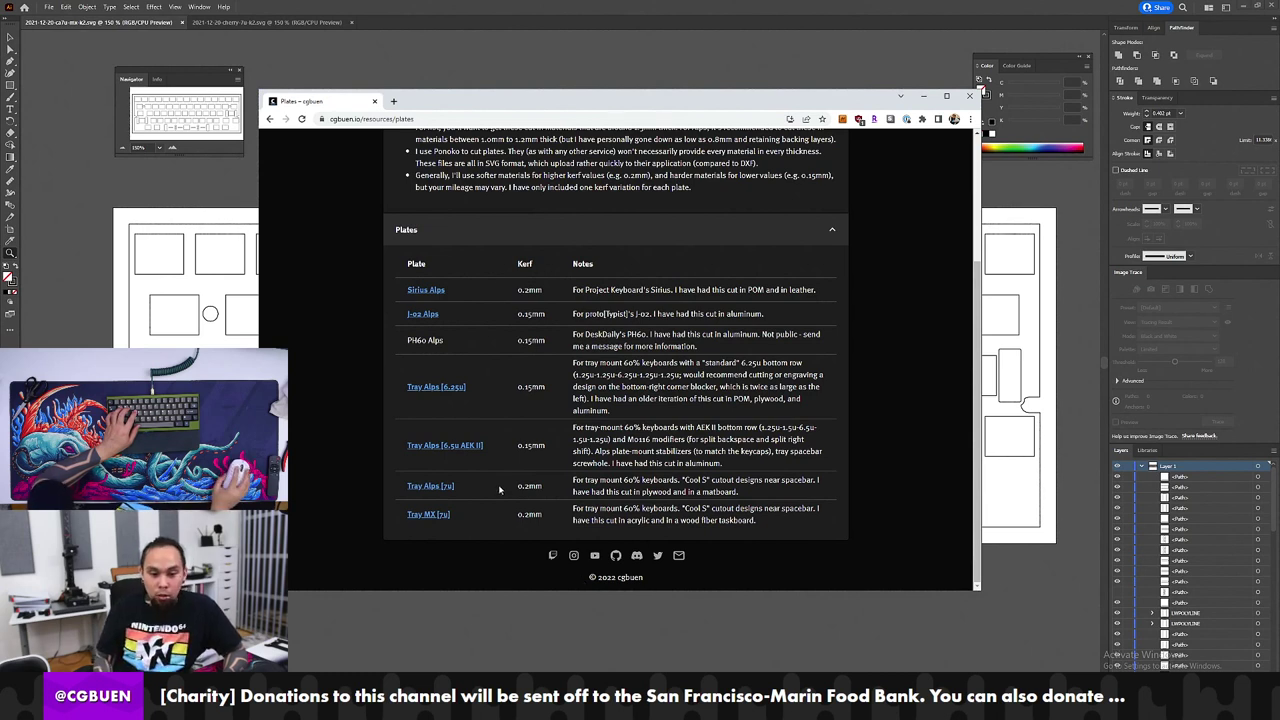
pyautogui.moveTo(577, 508); pyautogui.dragTo(558, 490)
pyautogui.click(544, 488)
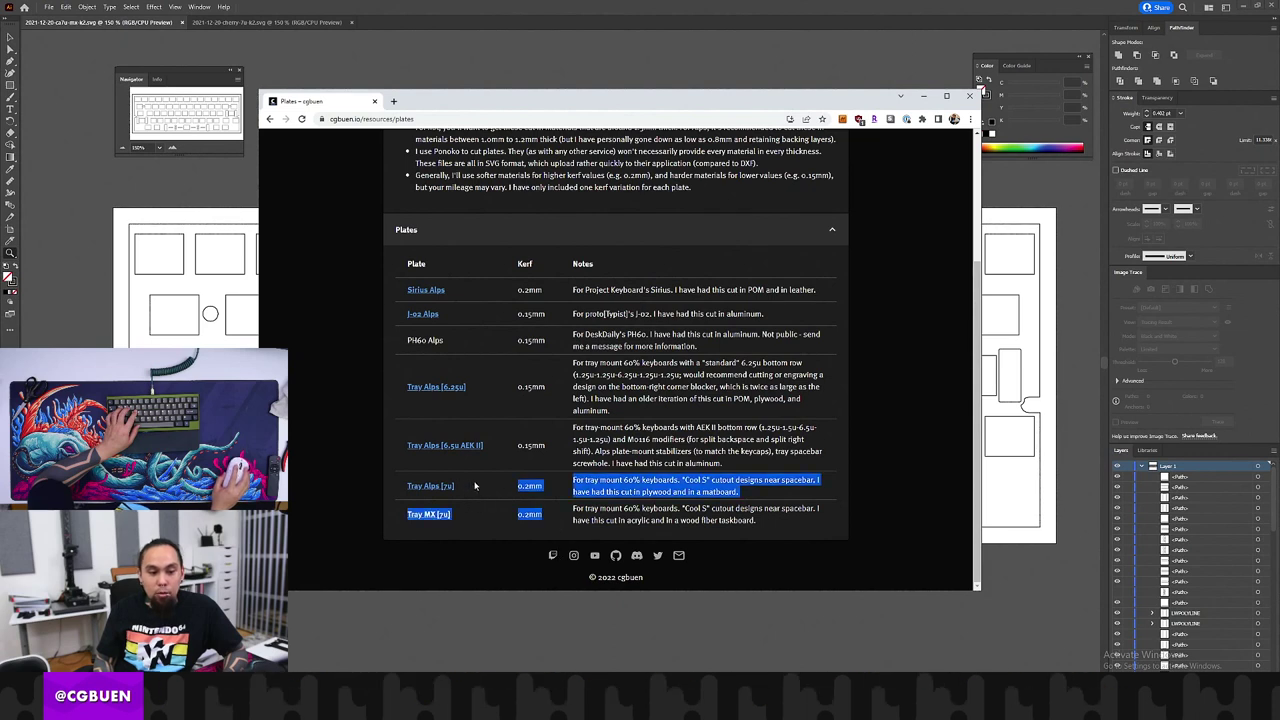
pyautogui.moveTo(697, 520); pyautogui.dragTo(584, 505)
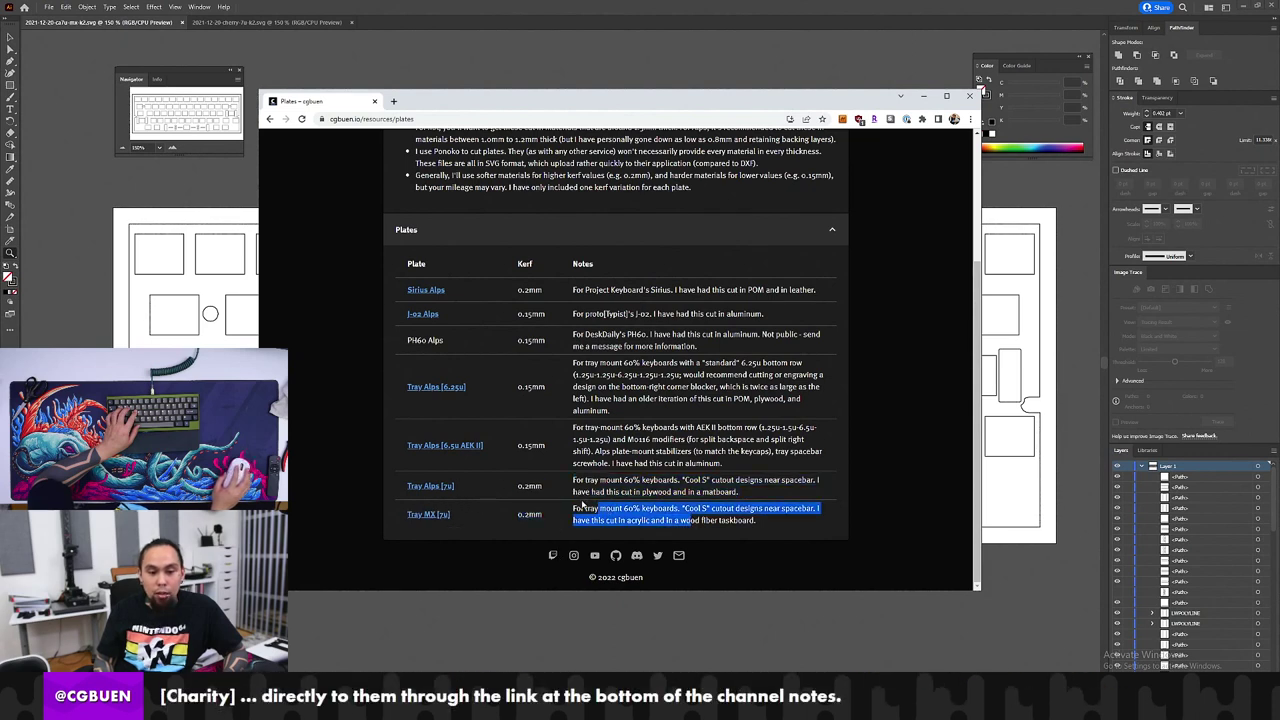
pyautogui.moveTo(532, 387); pyautogui.dragTo(413, 381)
pyautogui.click(549, 394)
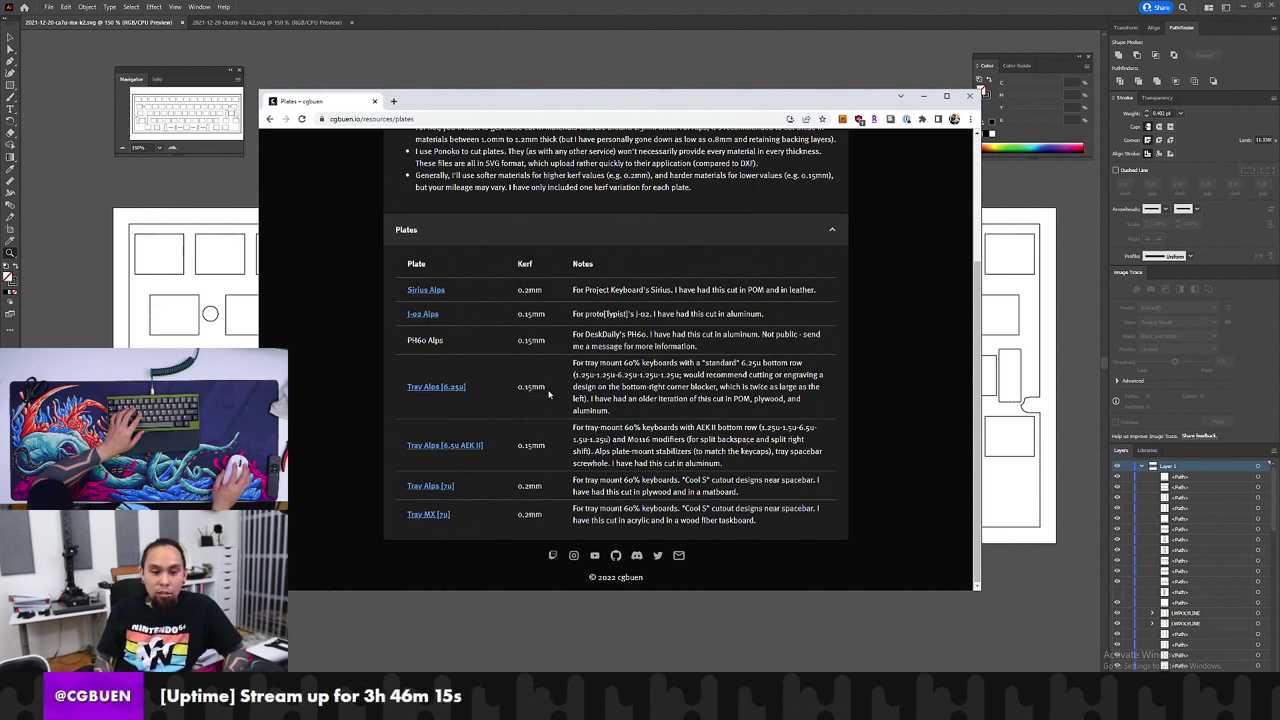
pyautogui.moveTo(679, 398); pyautogui.dragTo(449, 390)
pyautogui.moveTo(640, 411); pyautogui.dragTo(426, 372)
pyautogui.doubleClick(450, 371)
pyautogui.moveTo(648, 411); pyautogui.dragTo(539, 360)
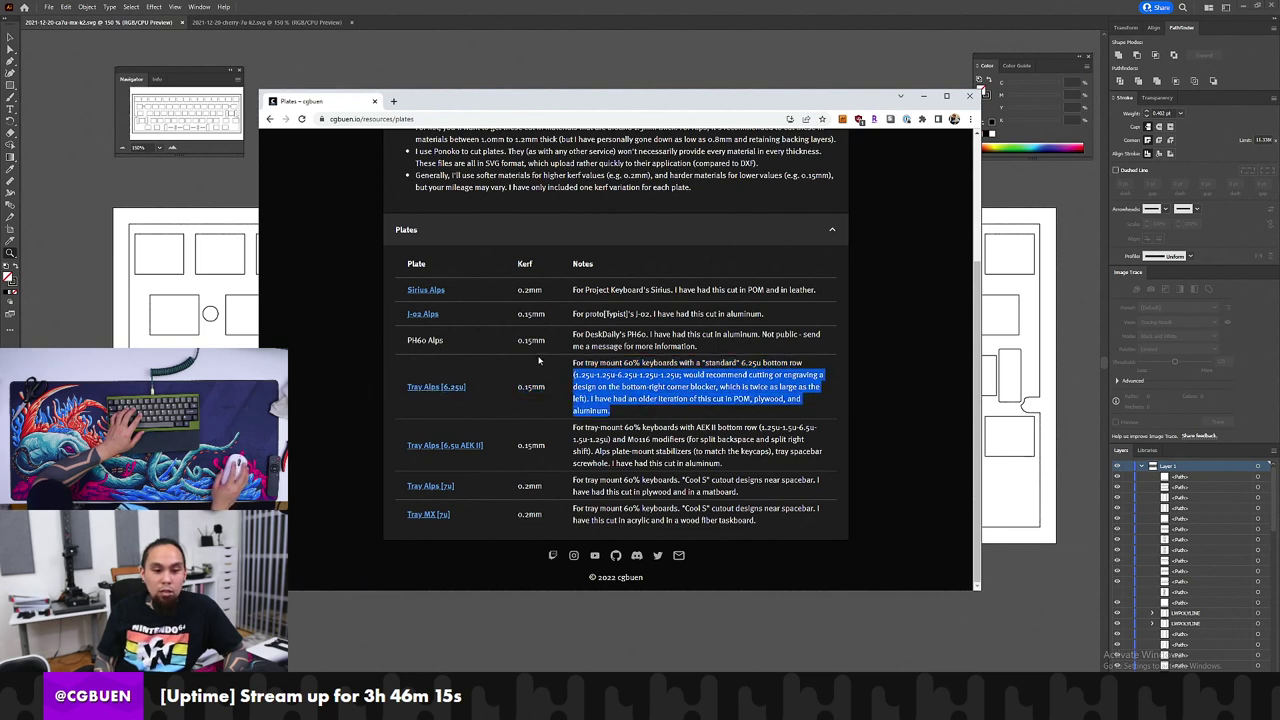
# Step: Examine the kerf and material notes of the Sirius Alps and J-02 Alps plates
pyautogui.moveTo(471, 306); pyautogui.dragTo(403, 297)
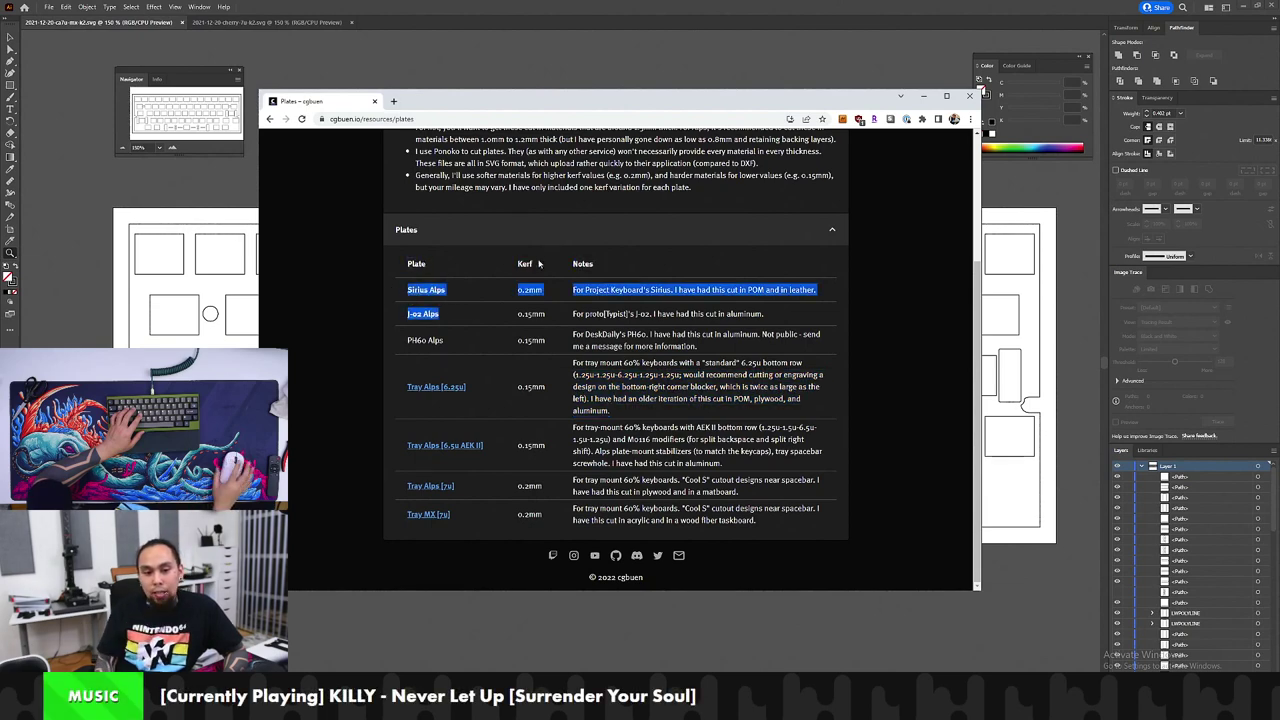
pyautogui.moveTo(543, 316); pyautogui.dragTo(486, 320)
pyautogui.click(688, 313)
pyautogui.tripleClick(688, 313)
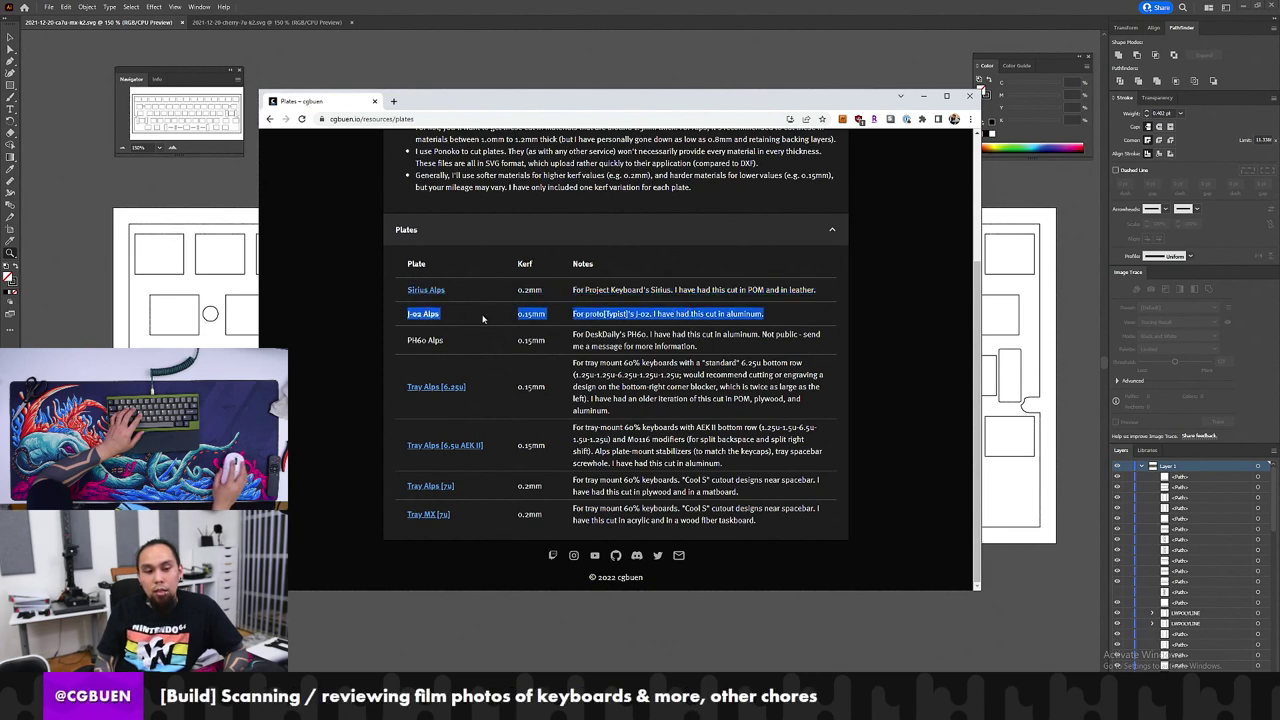
pyautogui.doubleClick(570, 315)
pyautogui.doubleClick(537, 310)
pyautogui.click(619, 309)
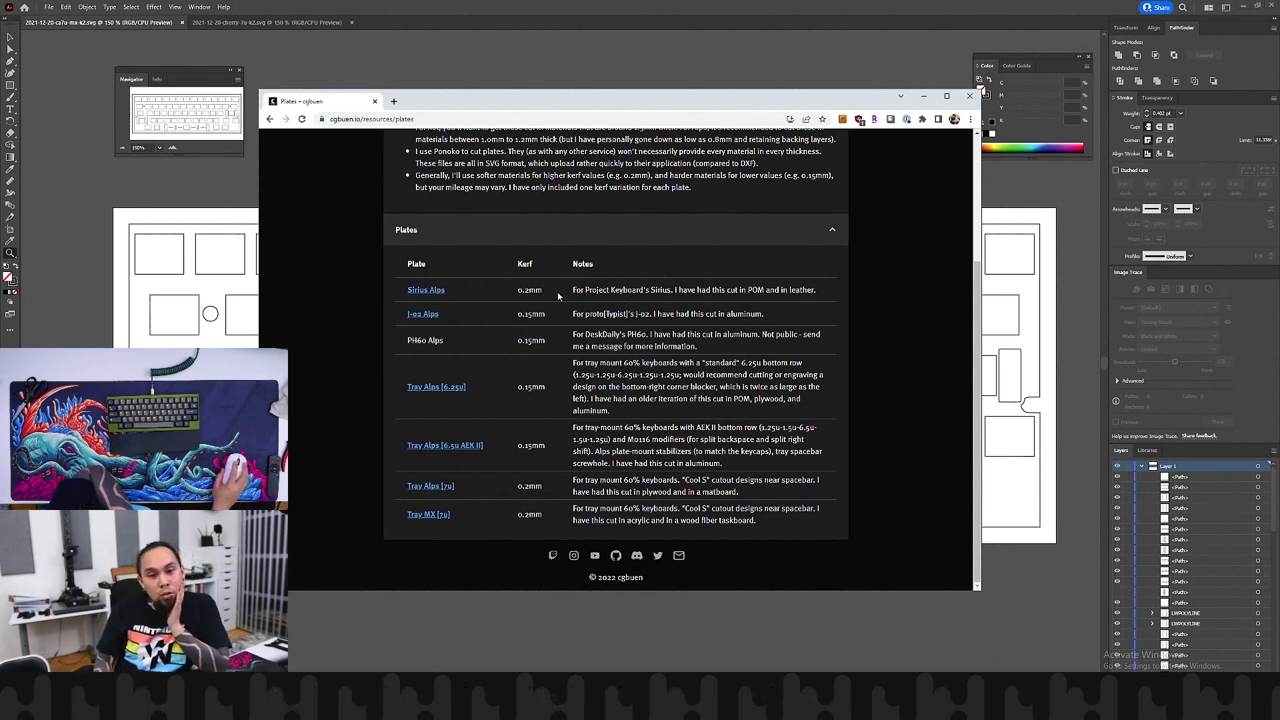
pyautogui.moveTo(570, 289); pyautogui.dragTo(656, 314)
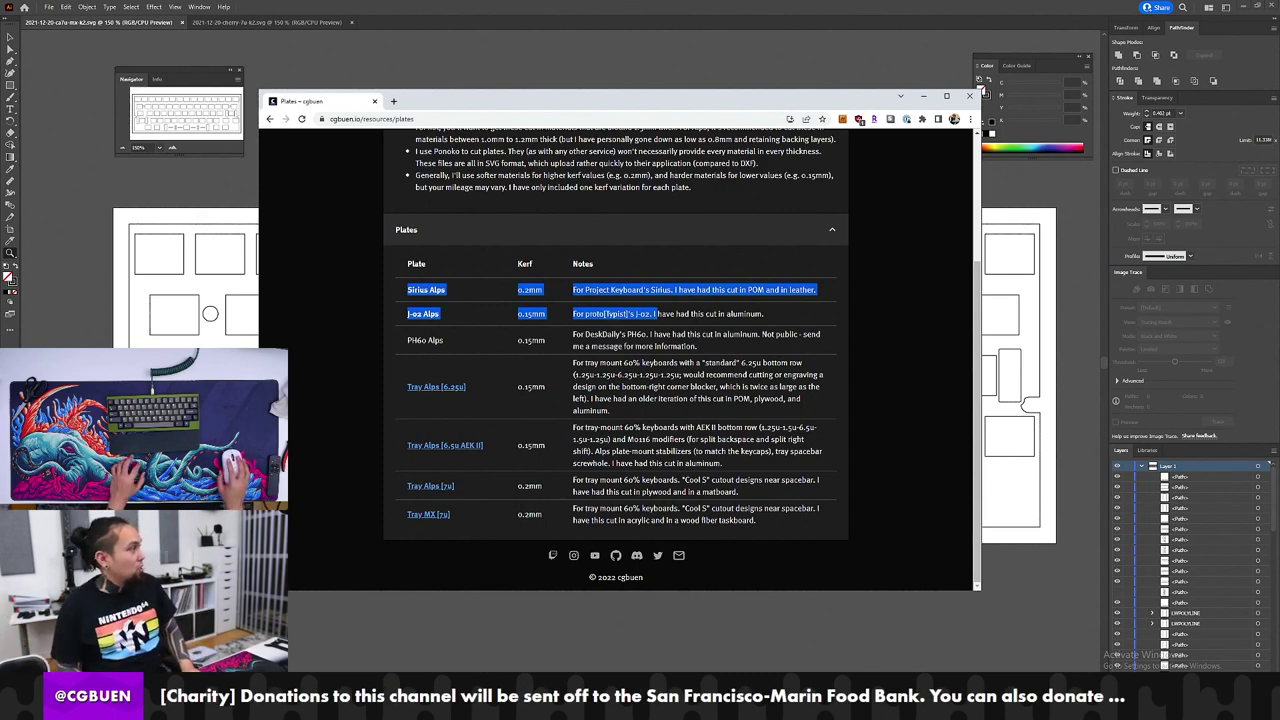
pyautogui.click(365, 208)
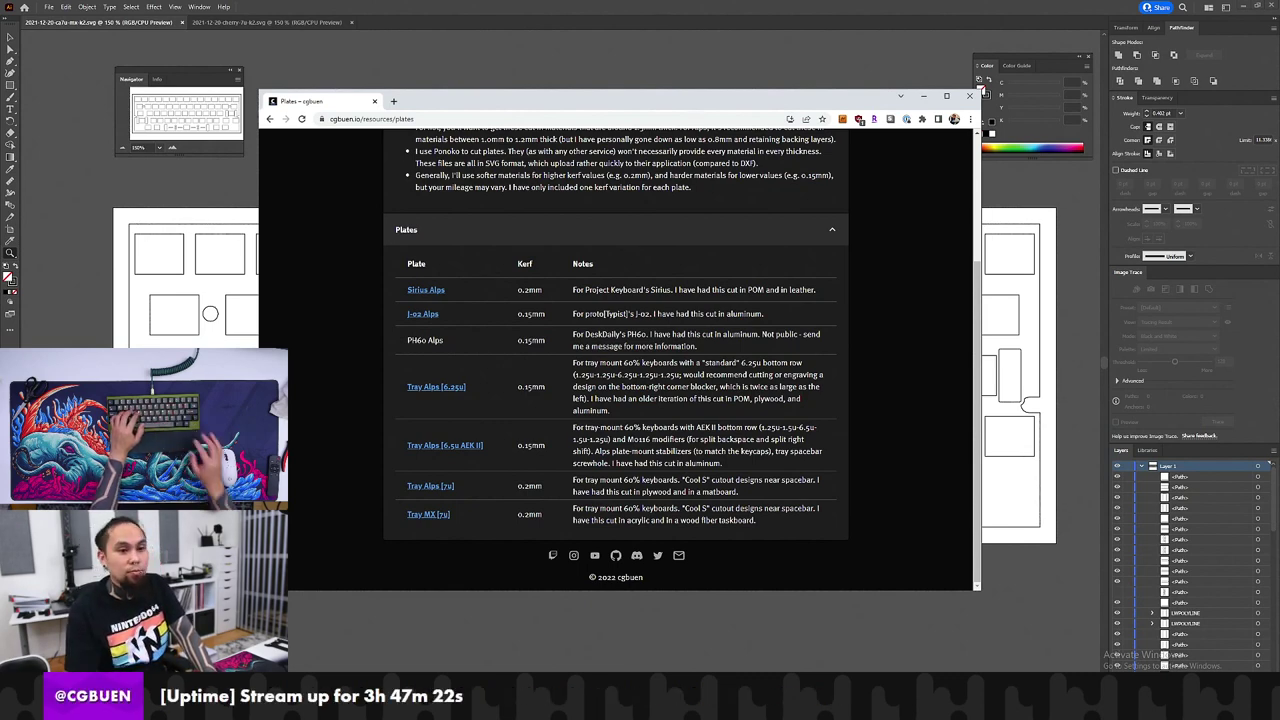
# Step: Open the website's keyboard collection page and browse the built keyboards
pyautogui.scroll(3, 529, 199)
pyautogui.click(524, 150)
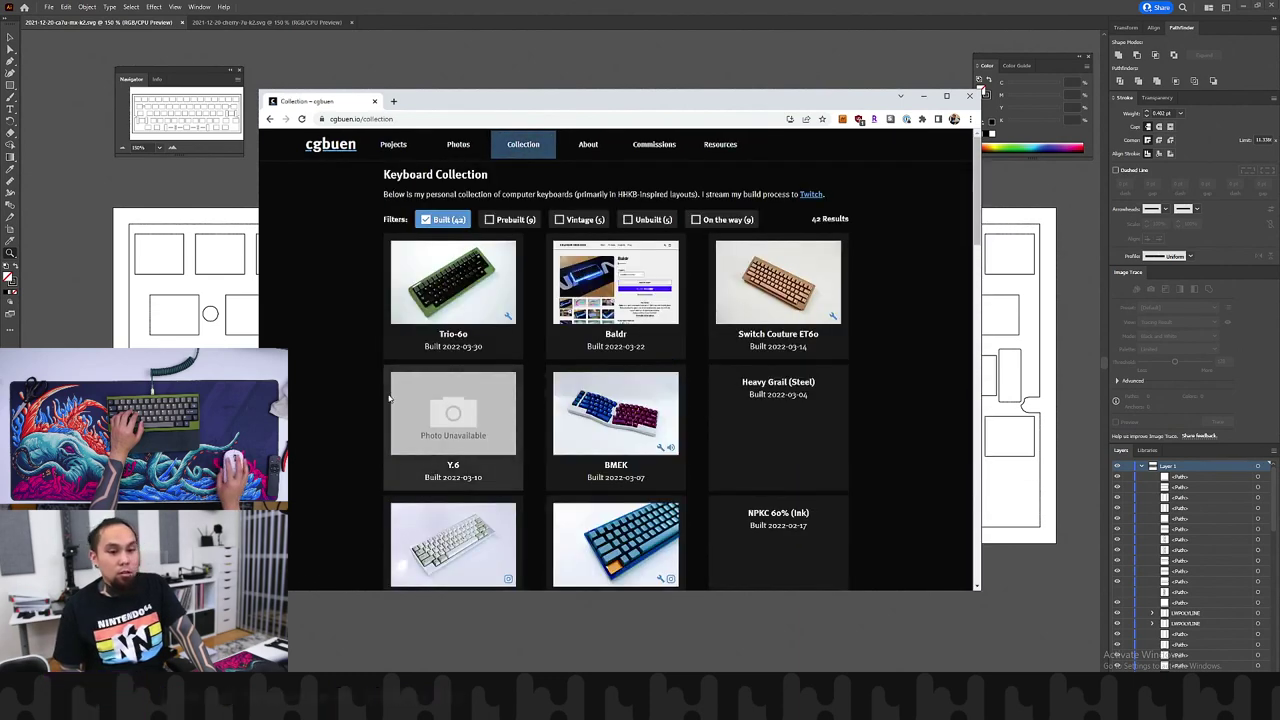
pyautogui.scroll(-1, 493, 470)
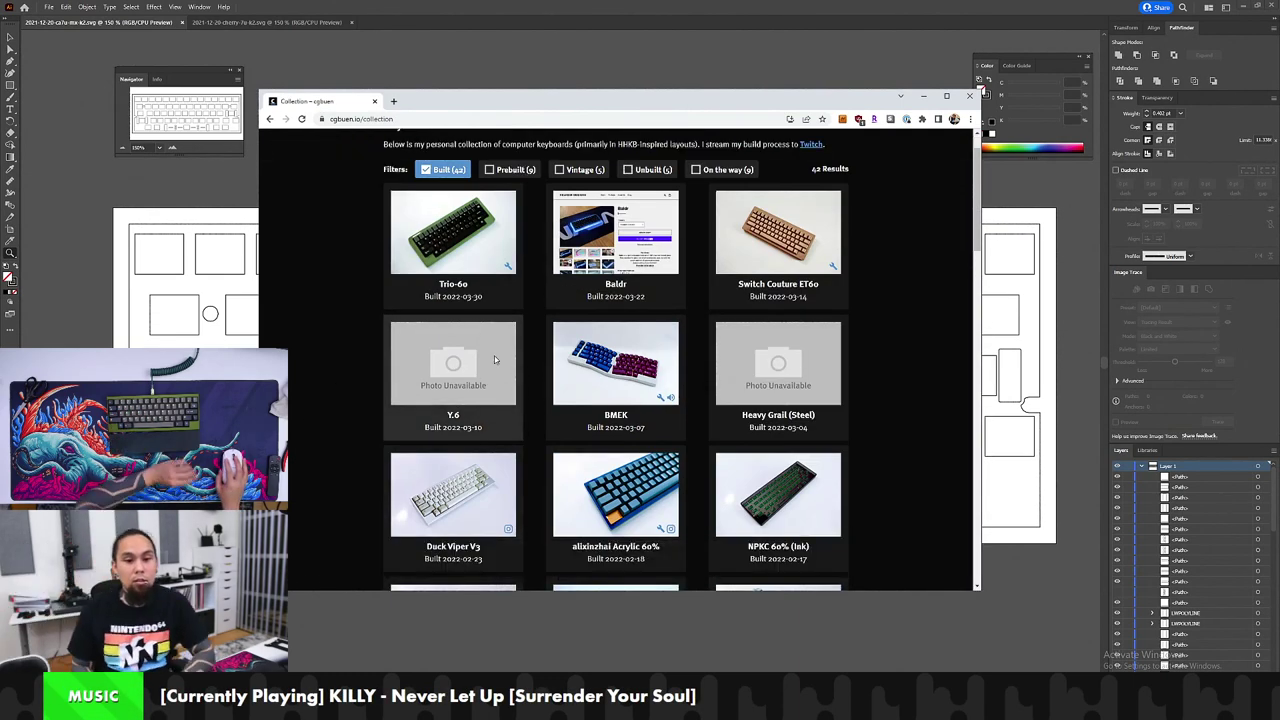
# Step: Reload the keyboard collection page, then reposition and enlarge the browser window to show more rows of keyboards
pyautogui.scroll(1, 493, 470)
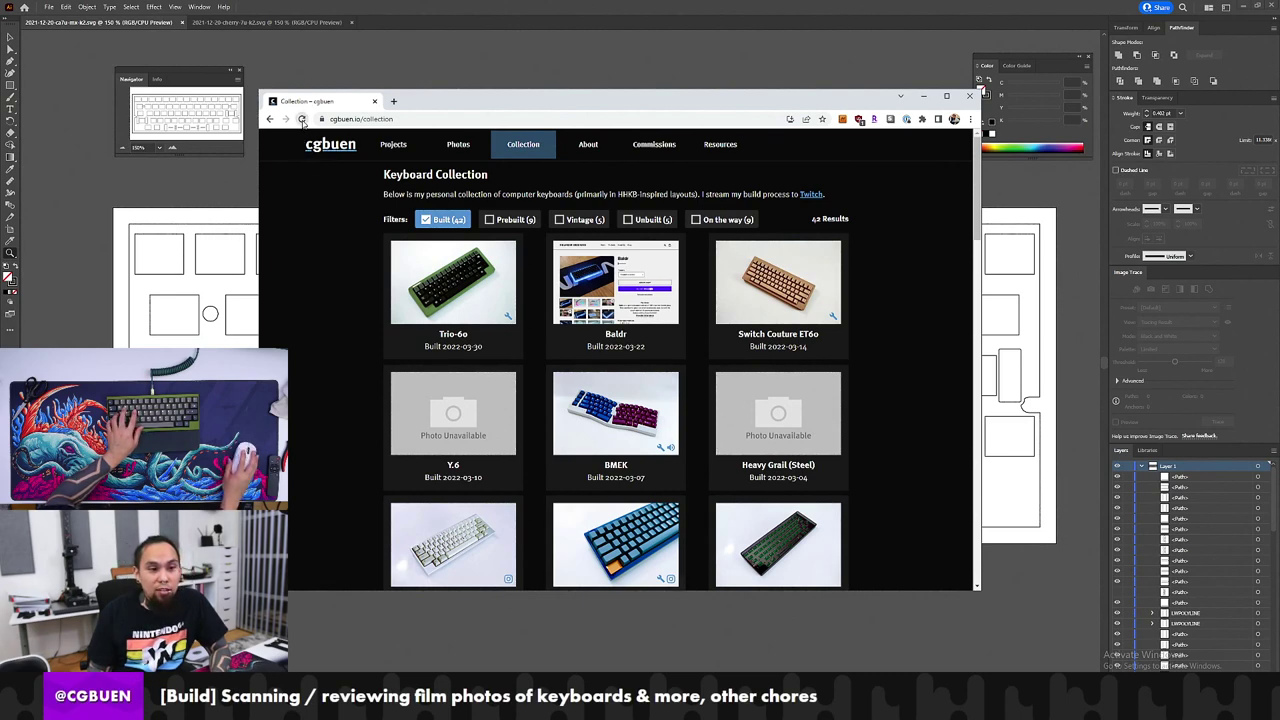
pyautogui.click(303, 119)
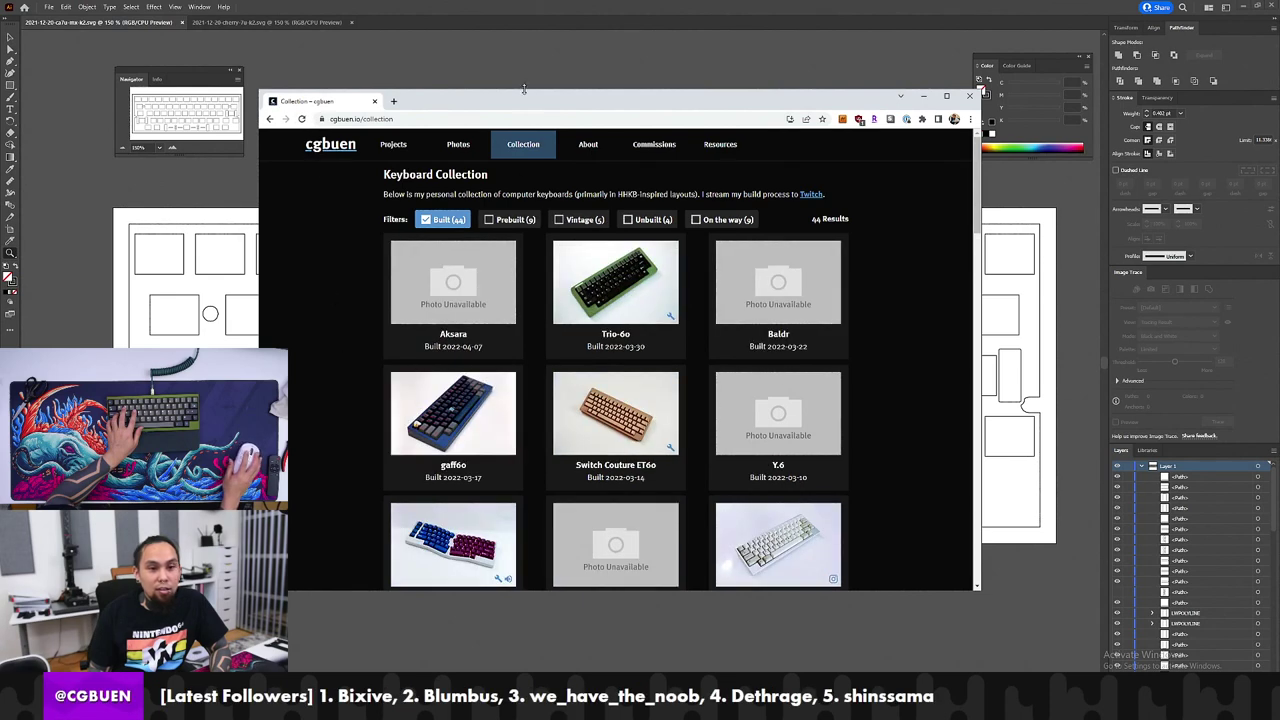
pyautogui.moveTo(523, 98); pyautogui.dragTo(495, 54)
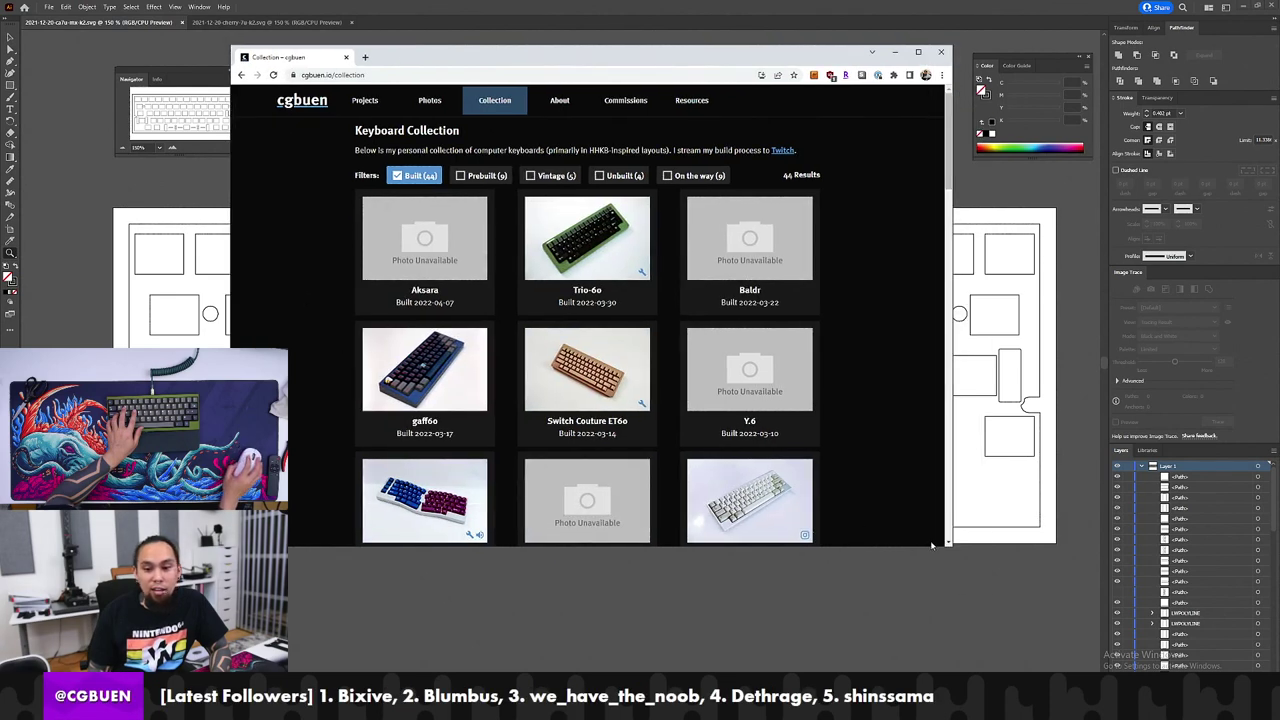
pyautogui.moveTo(950, 545); pyautogui.dragTo(950, 636)
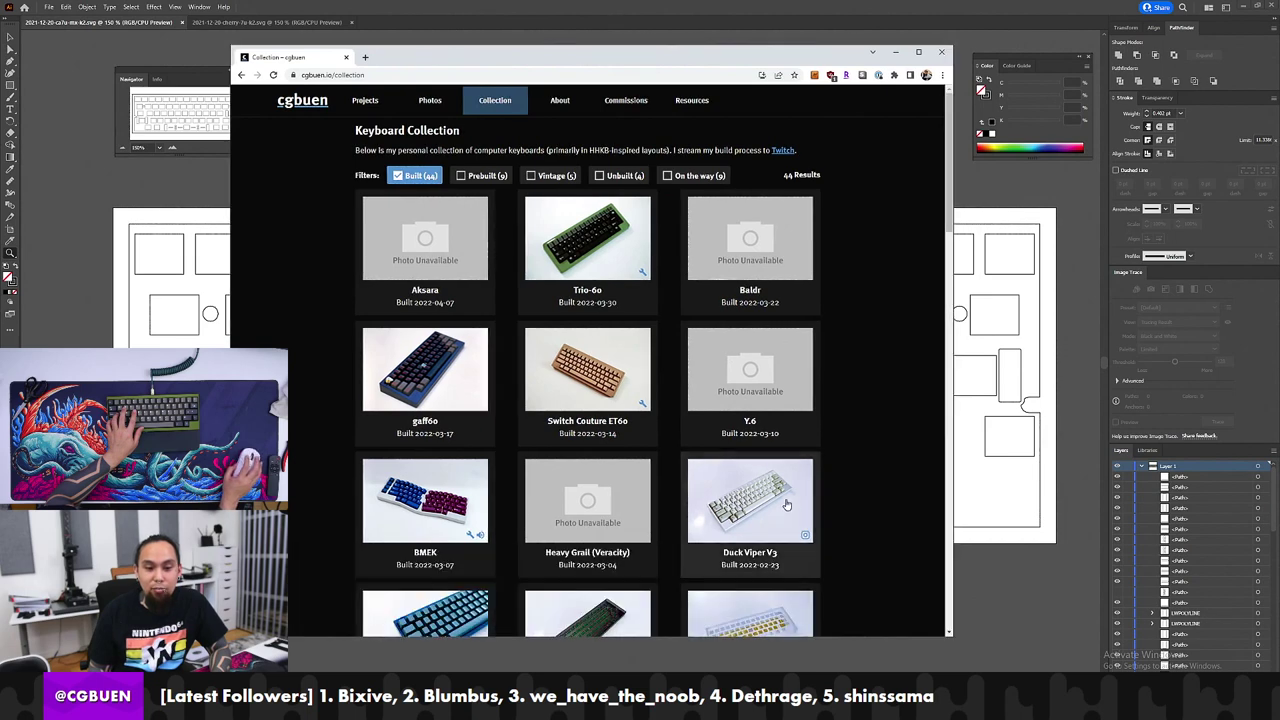
pyautogui.scroll(-4, 796, 462)
pyautogui.scroll(4, 796, 462)
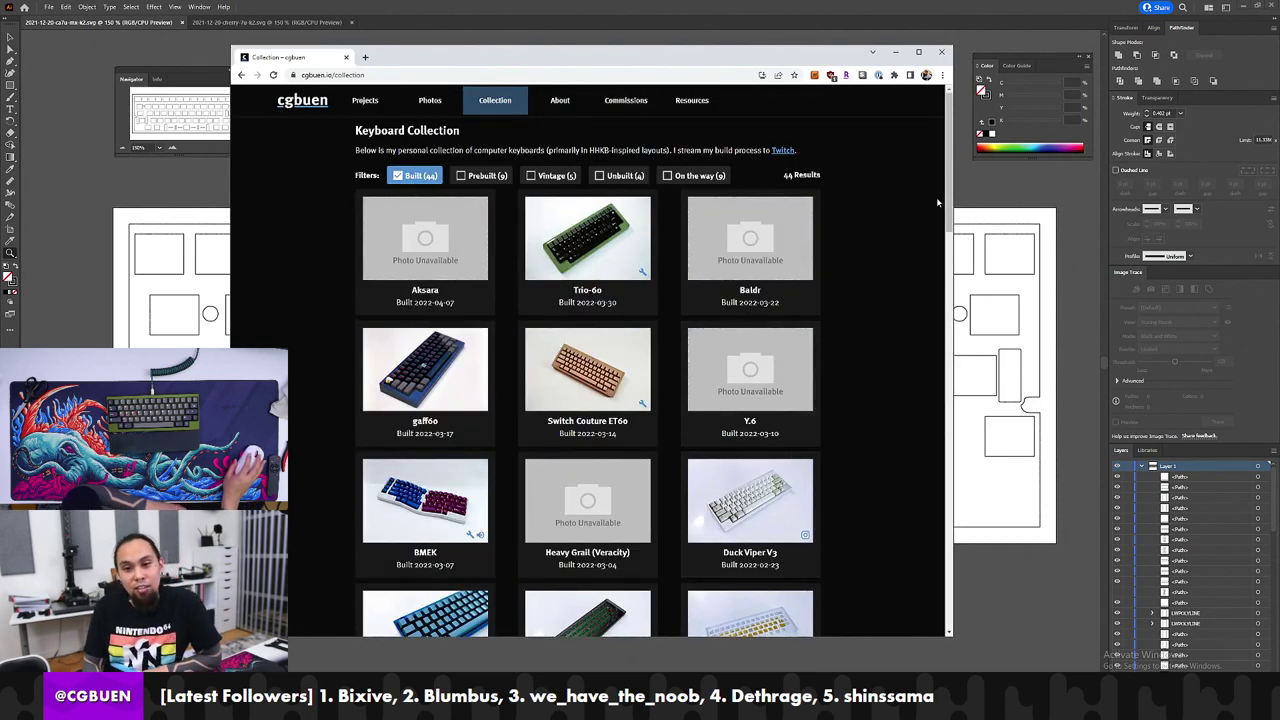
pyautogui.moveTo(963, 645); pyautogui.dragTo(971, 681)
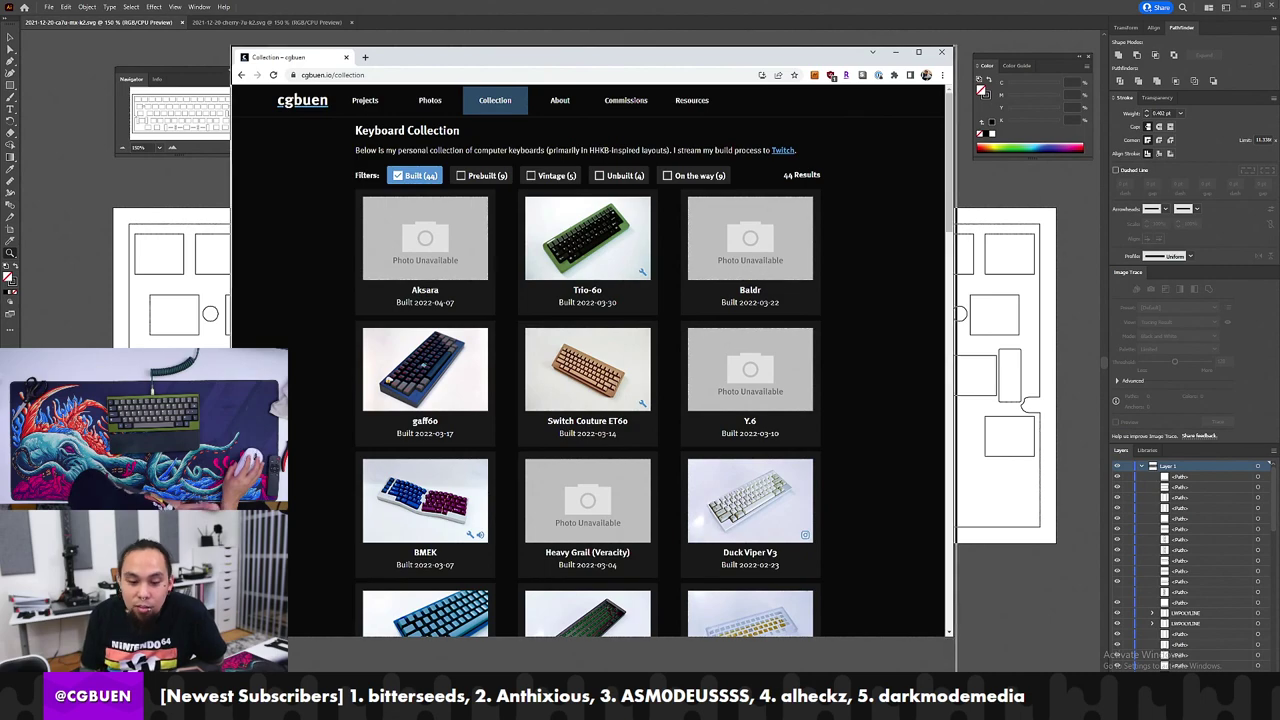
# Step: Look through the full list of built keyboards down to the oldest entries, then review the late 2021 builds
pyautogui.scroll(-10, 700, 400)
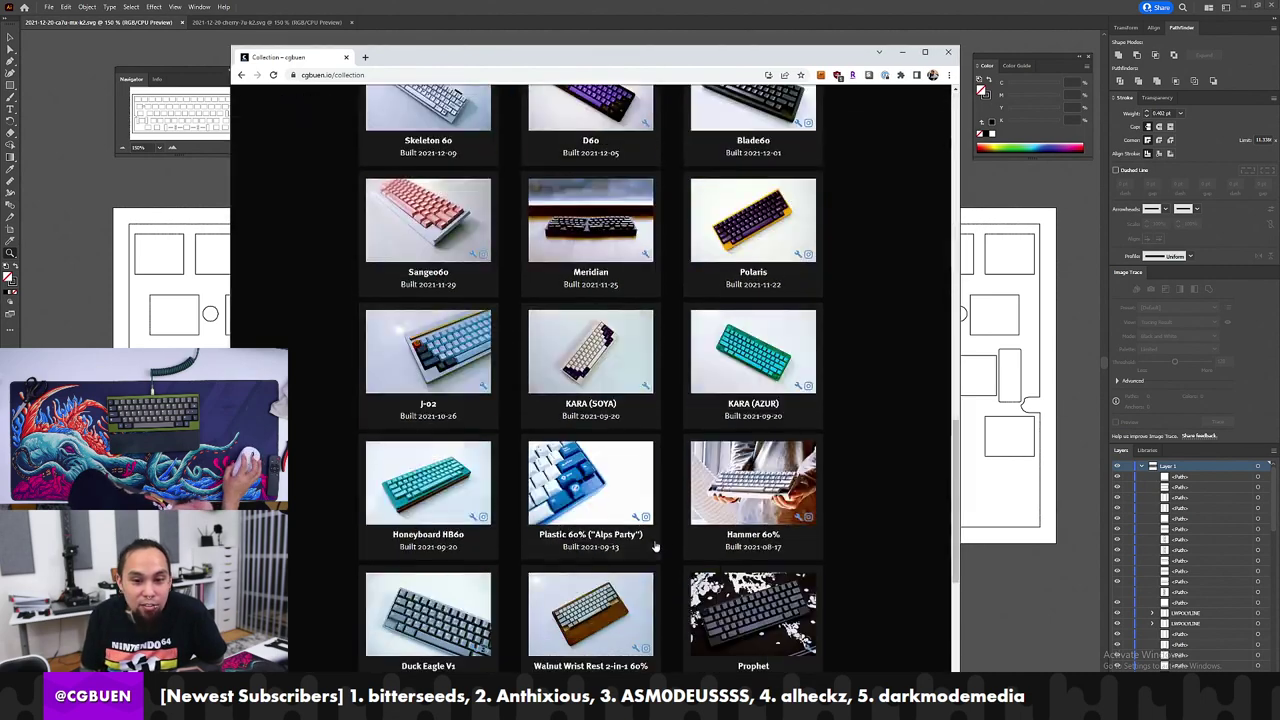
pyautogui.scroll(13, 600, 500)
pyautogui.scroll(-10, 645, 540)
pyautogui.scroll(10, 645, 540)
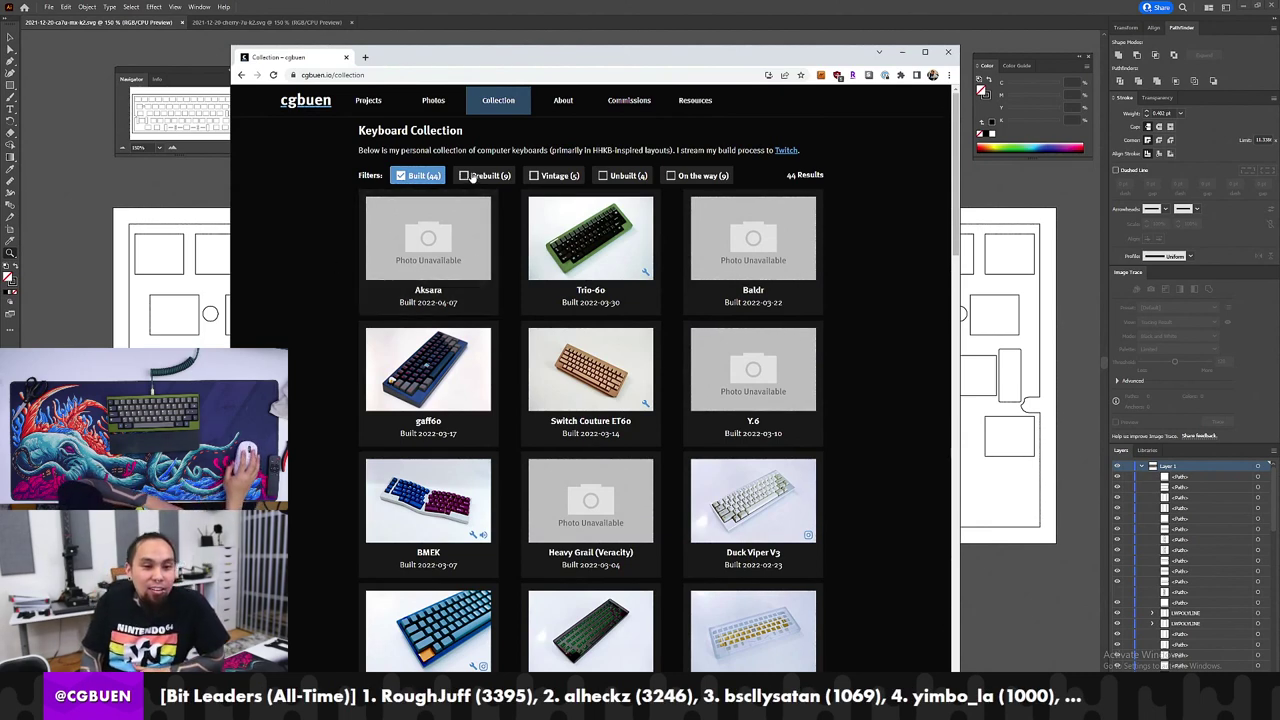
pyautogui.scroll(-5, 355, 322)
pyautogui.scroll(3, 355, 321)
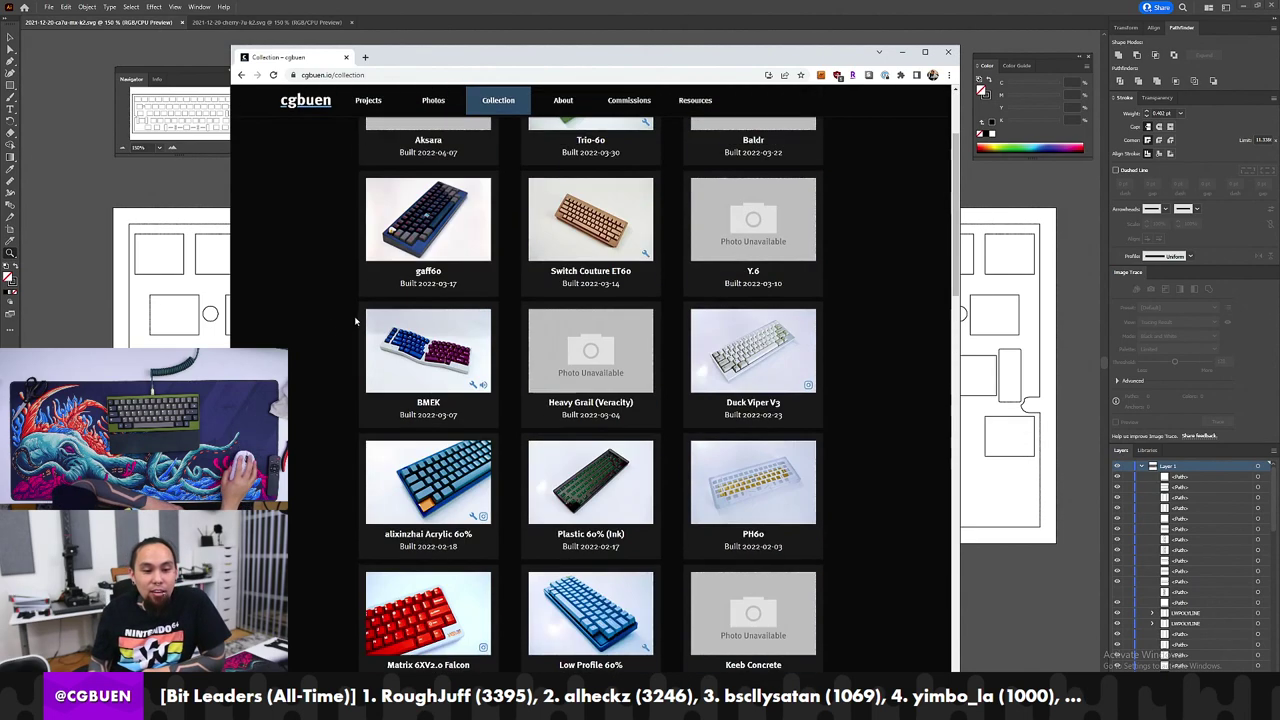
pyautogui.scroll(3, 320, 321)
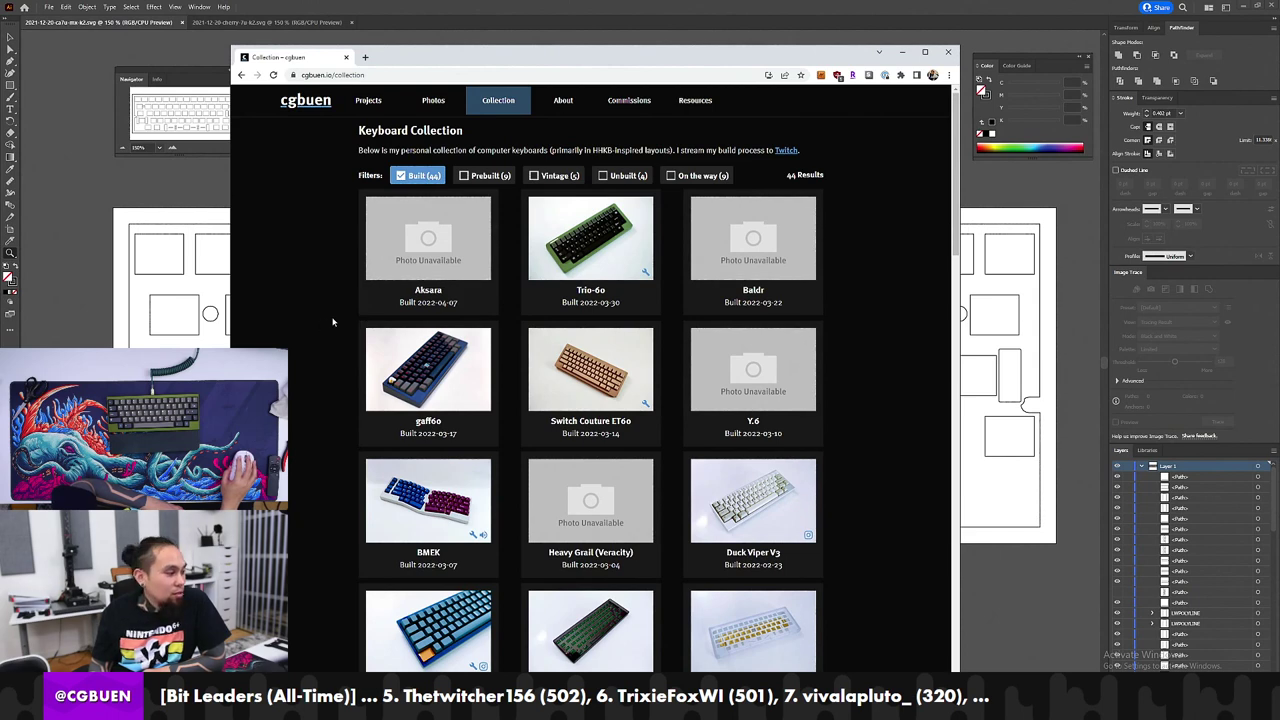
pyautogui.scroll(-2, 333, 322)
pyautogui.scroll(-3, 348, 320)
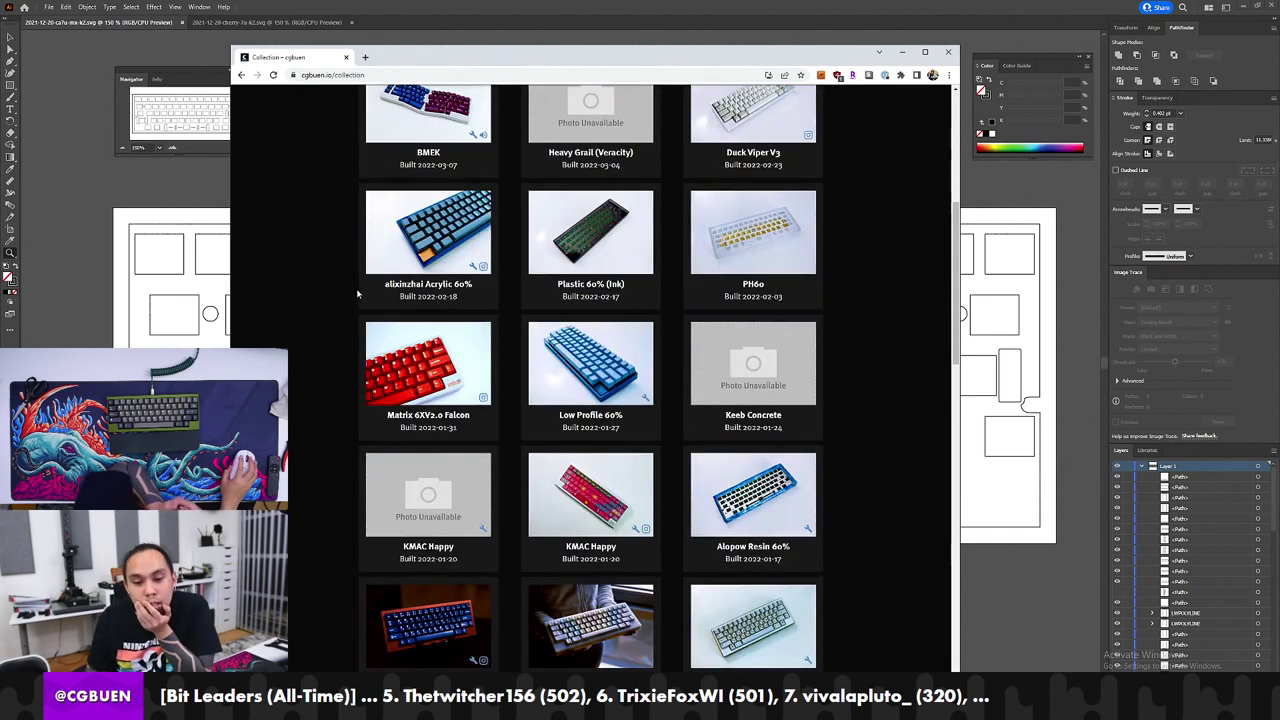
pyautogui.scroll(-4, 350, 330)
pyautogui.scroll(-6, 353, 322)
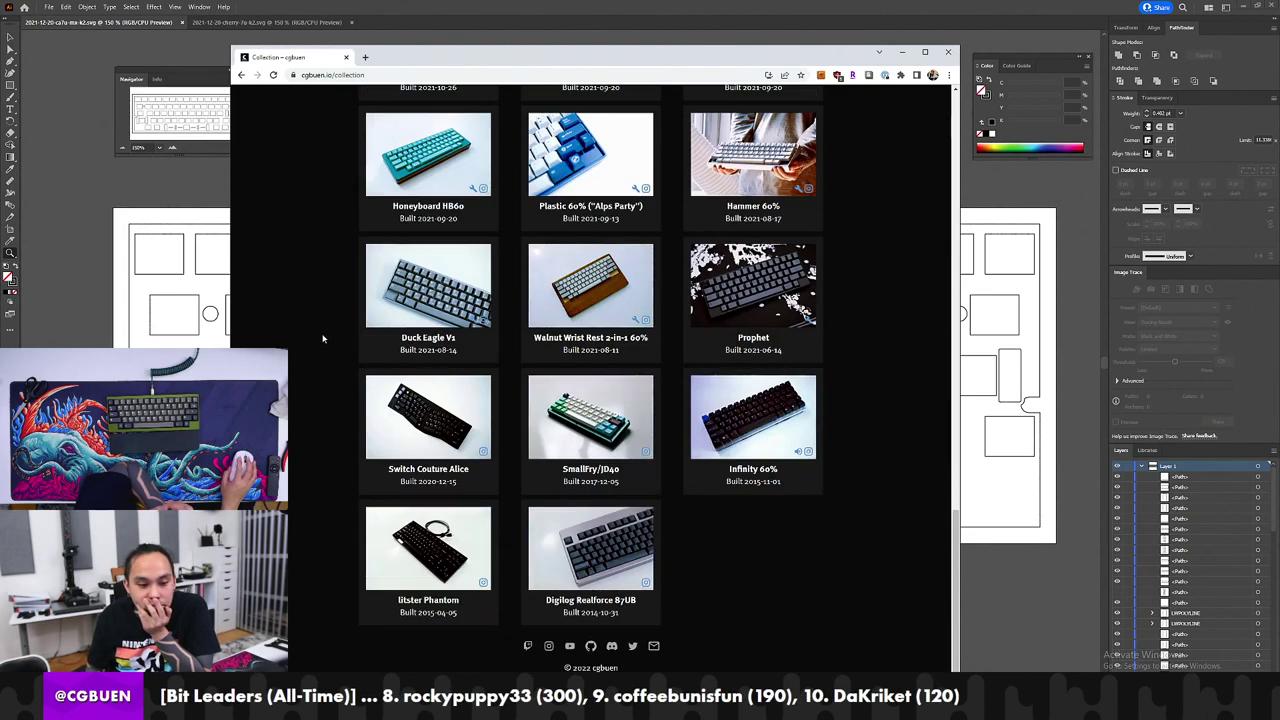
pyautogui.scroll(2, 329, 336)
pyautogui.scroll(2, 331, 335)
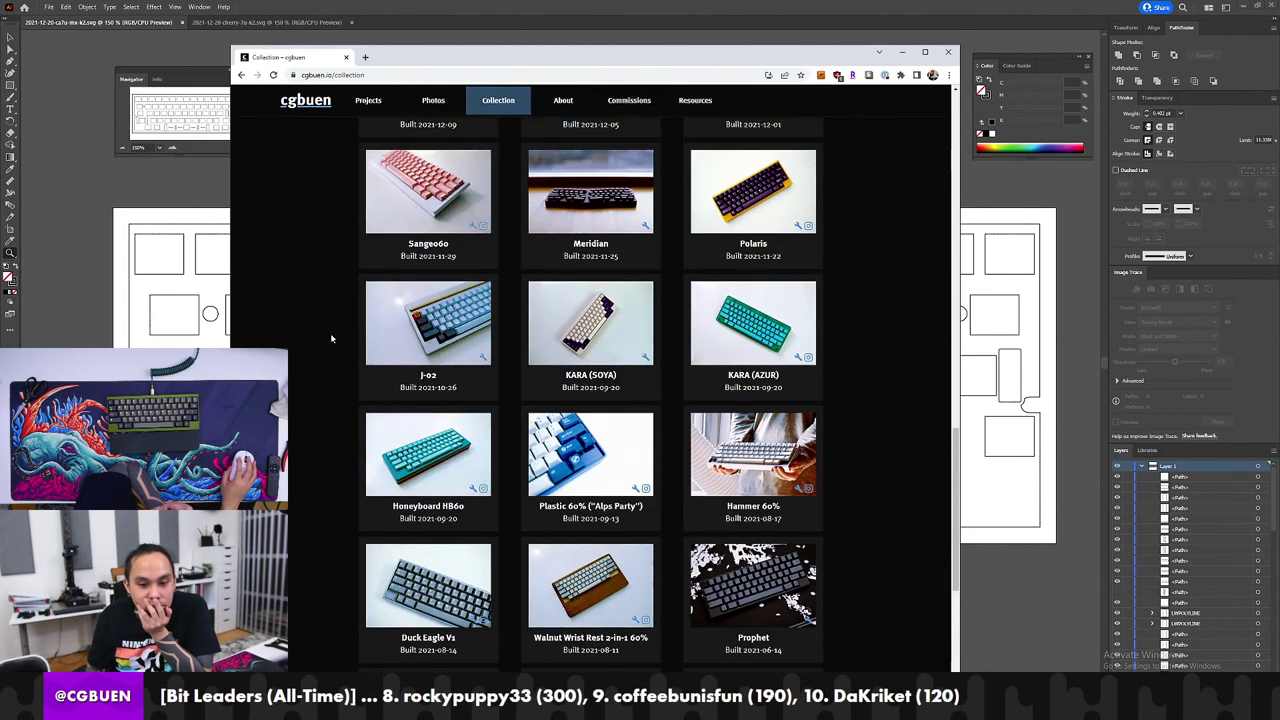
pyautogui.scroll(1, 349, 332)
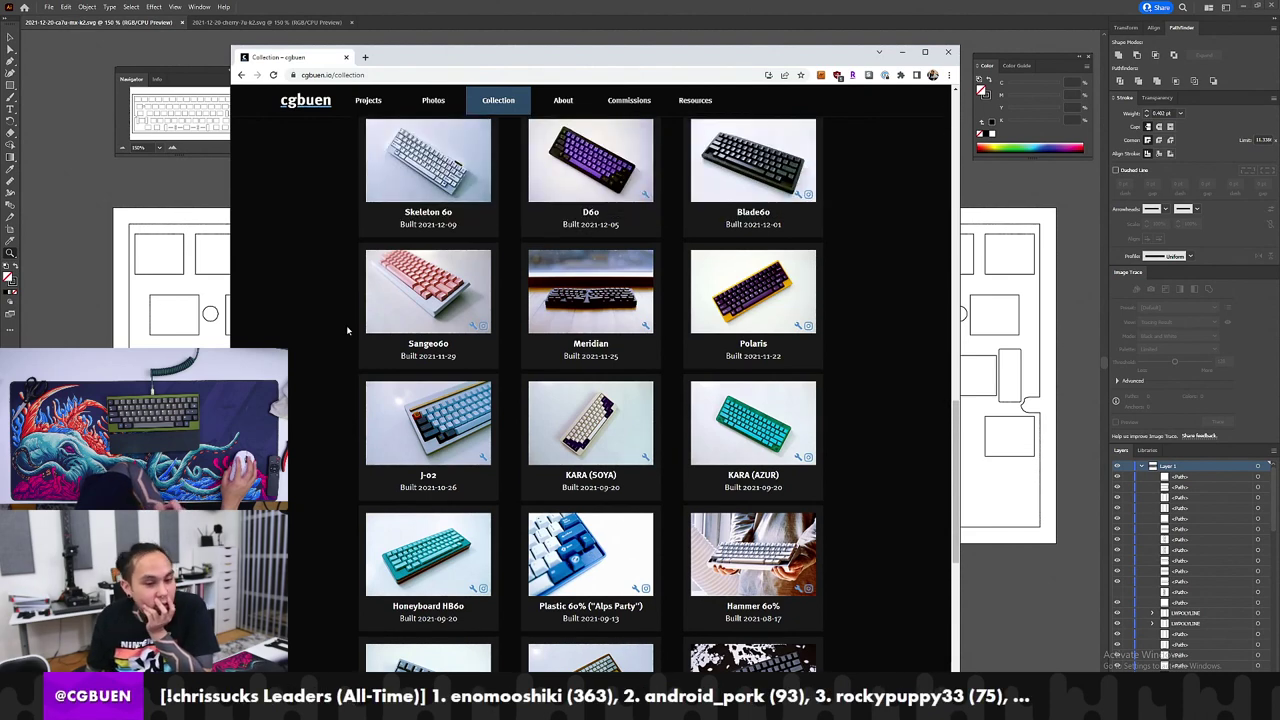
pyautogui.scroll(1, 330, 336)
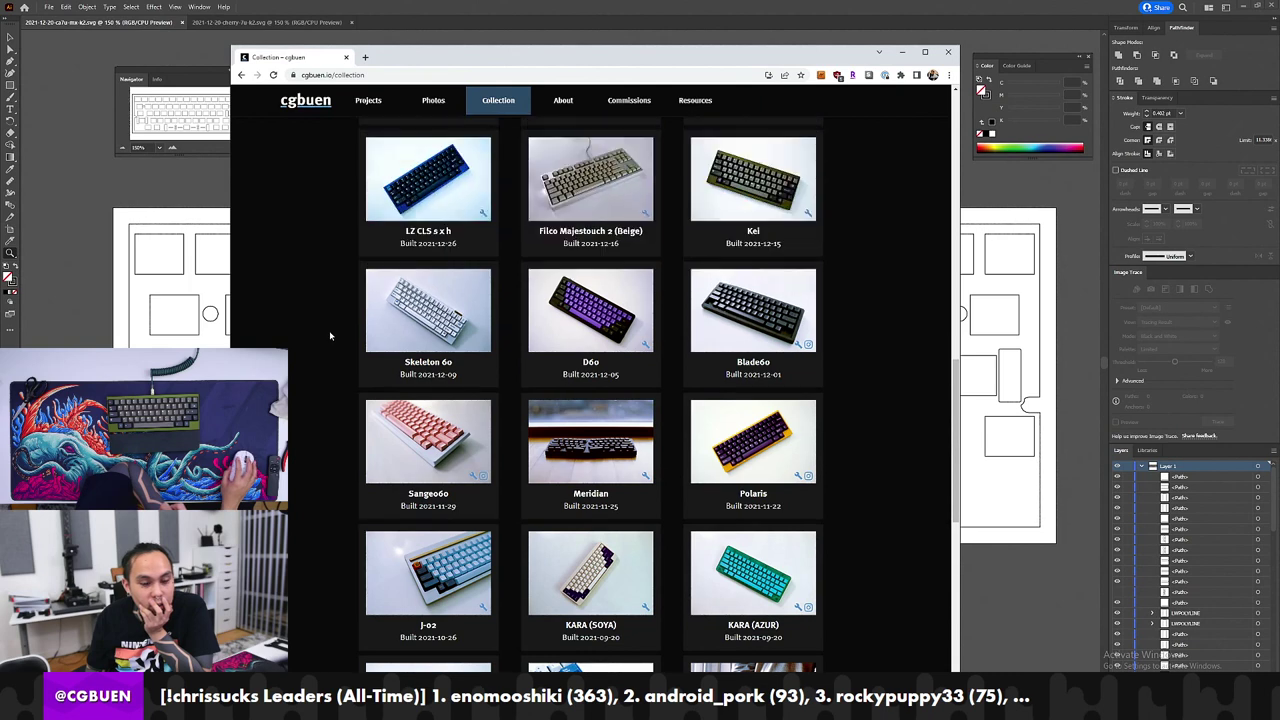
pyautogui.scroll(-1, 349, 324)
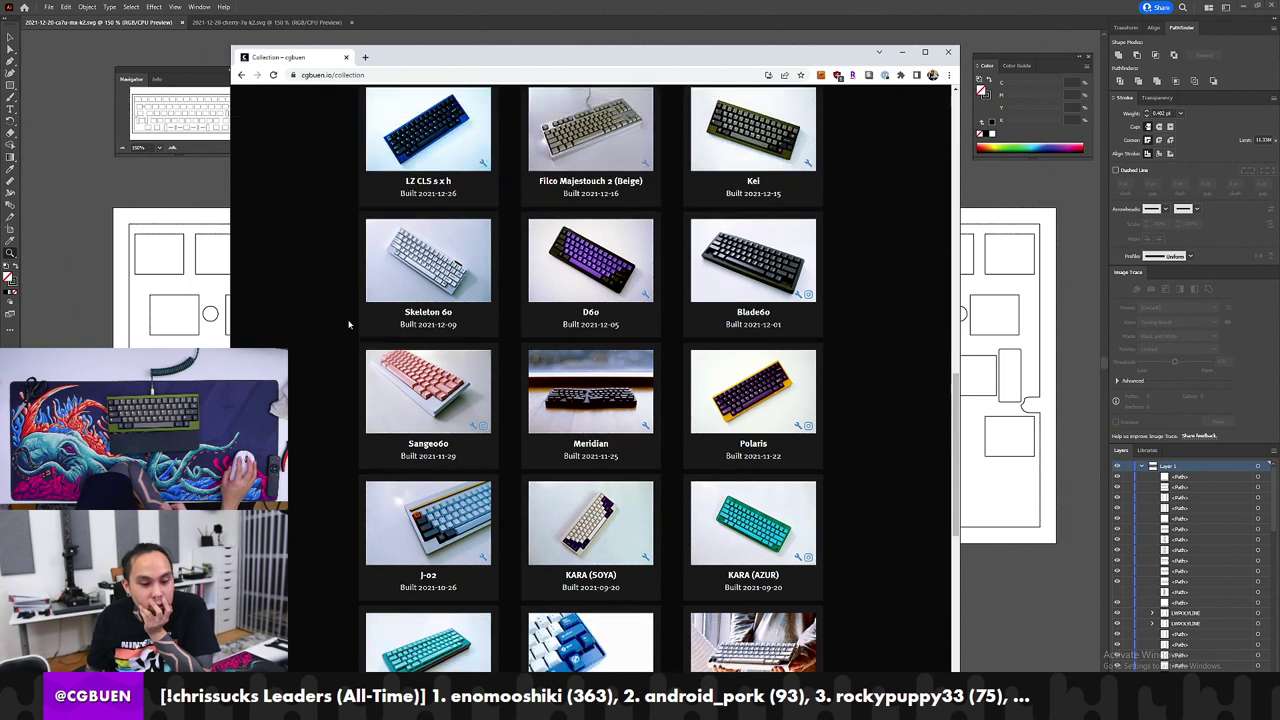
pyautogui.scroll(1, 349, 324)
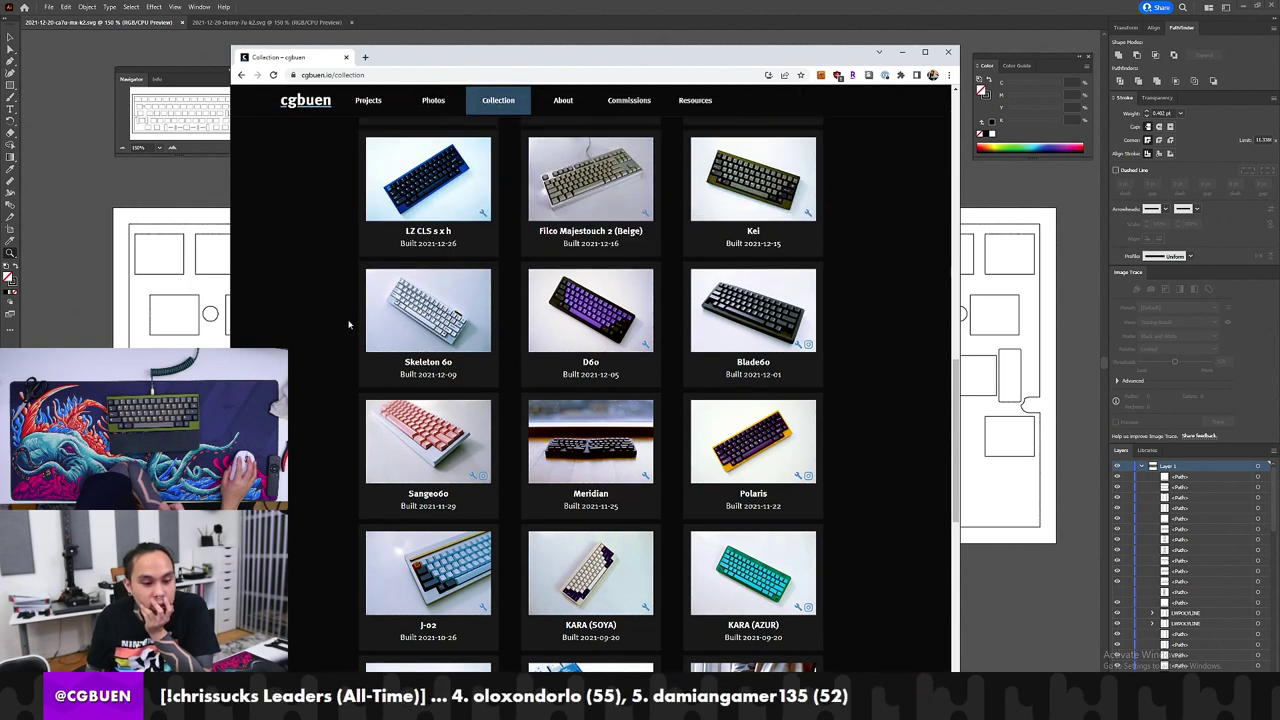
pyautogui.scroll(1, 349, 324)
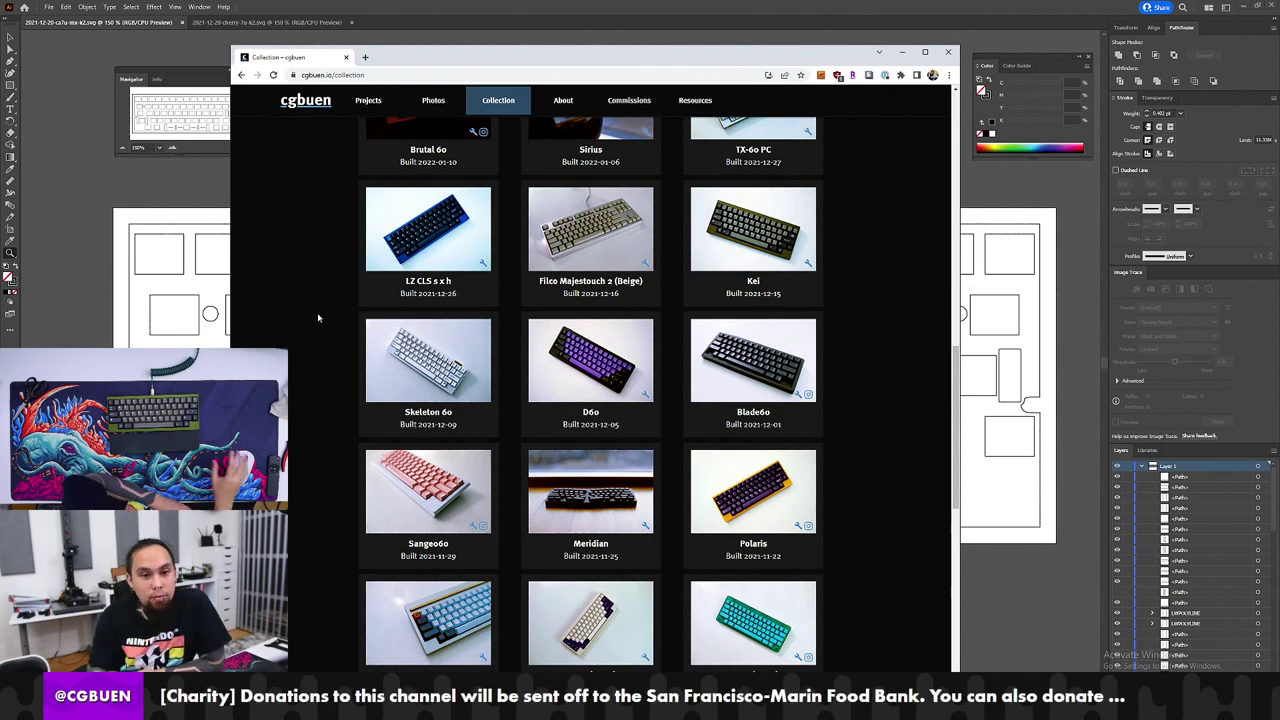
# Step: Browse back and forth between the newest 2022 builds and the 2021 builds in the collection
pyautogui.scroll(5, 318, 318)
pyautogui.scroll(5, 380, 318)
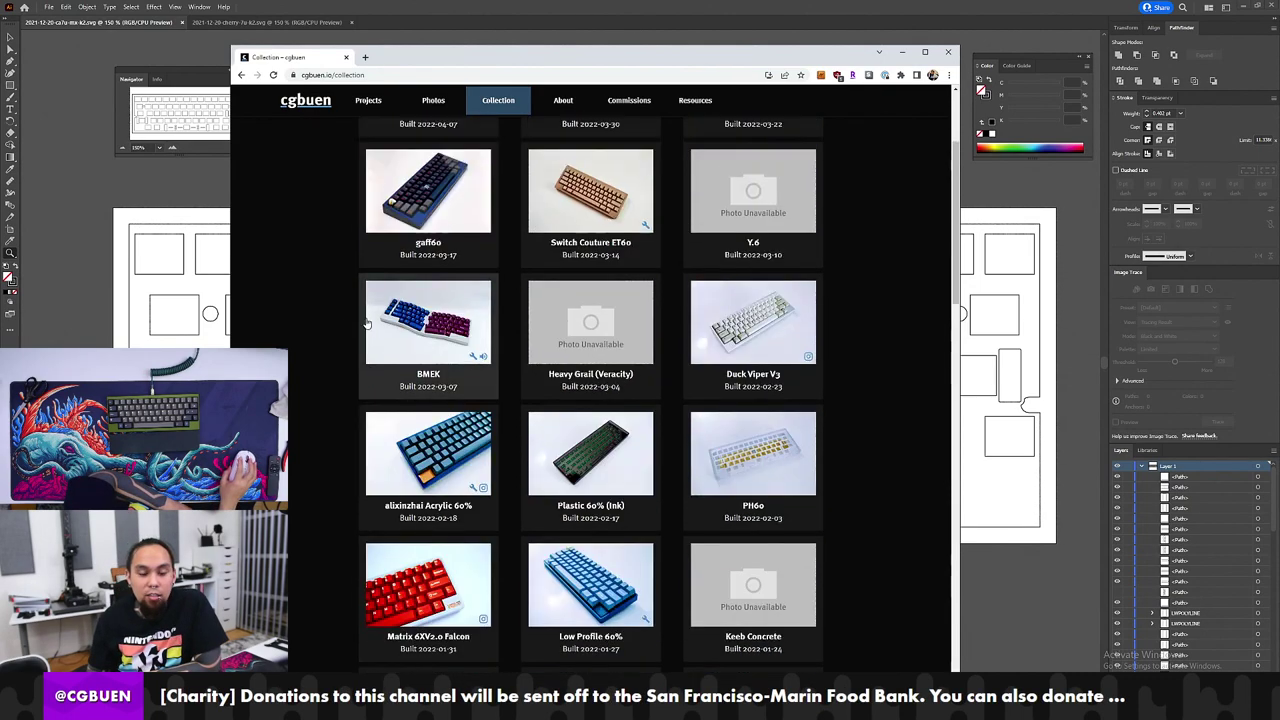
pyautogui.scroll(-5, 345, 327)
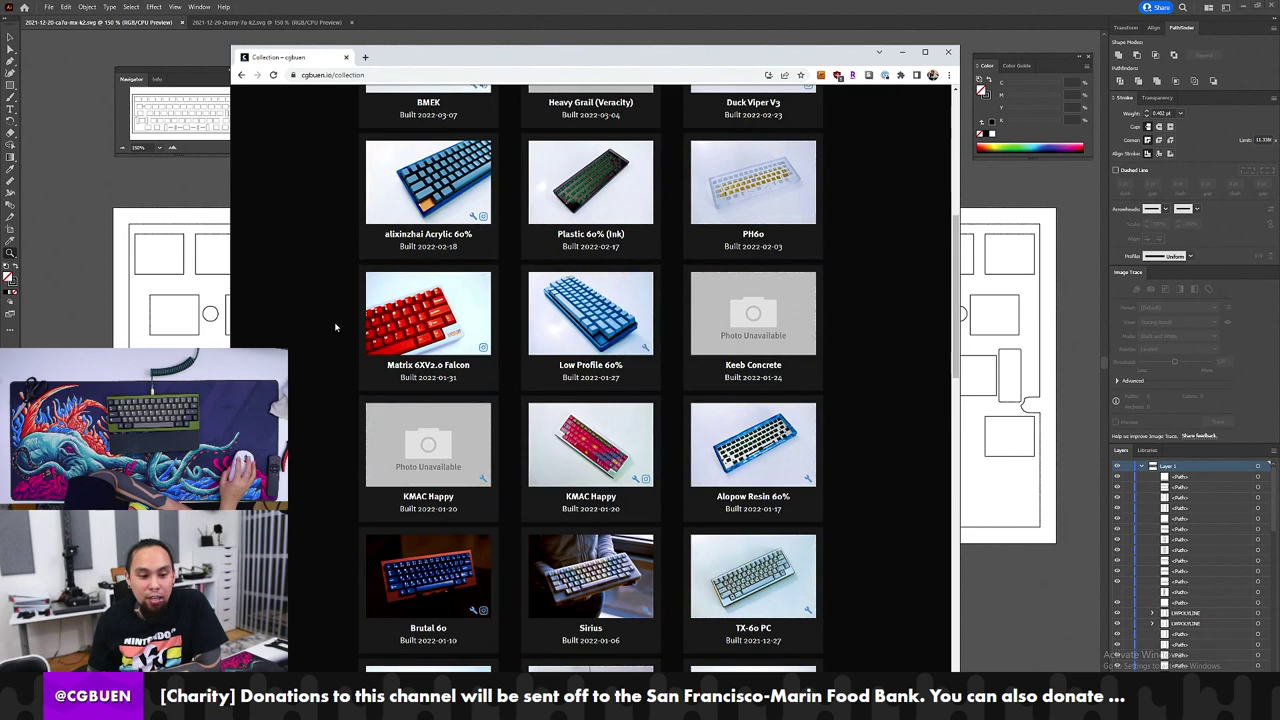
pyautogui.scroll(-2, 335, 327)
pyautogui.scroll(5, 338, 325)
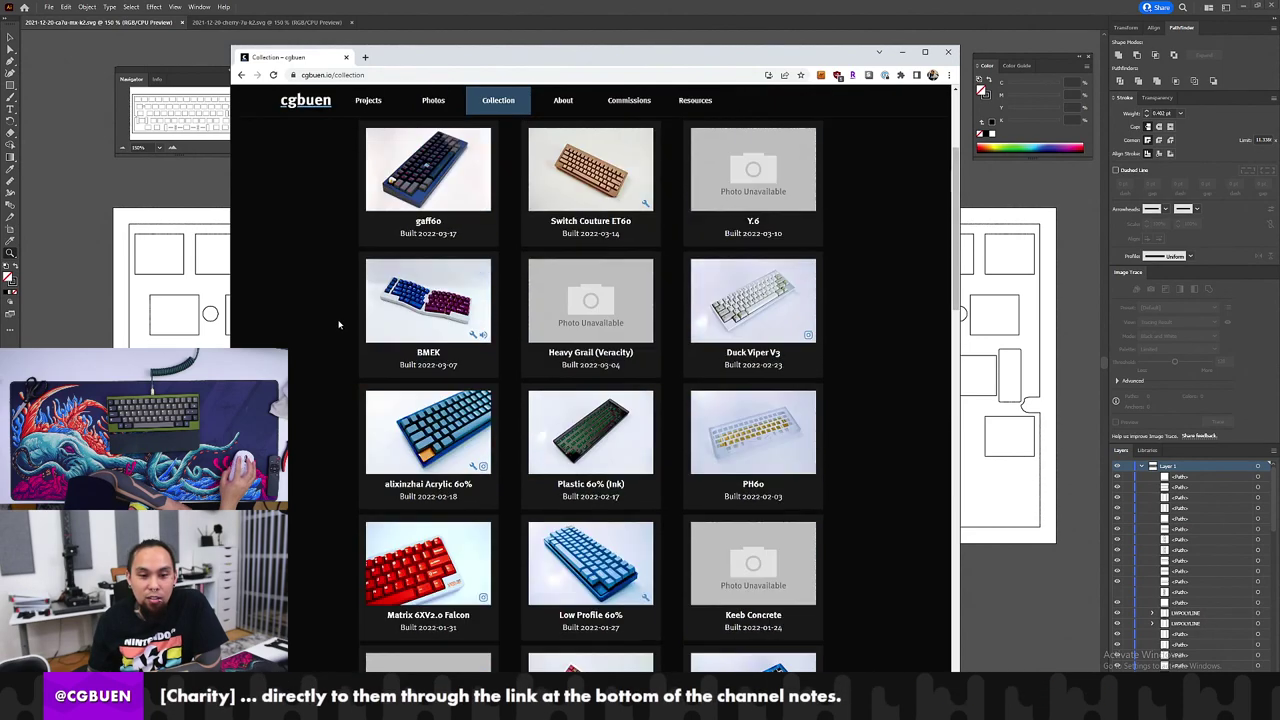
pyautogui.scroll(1, 338, 320)
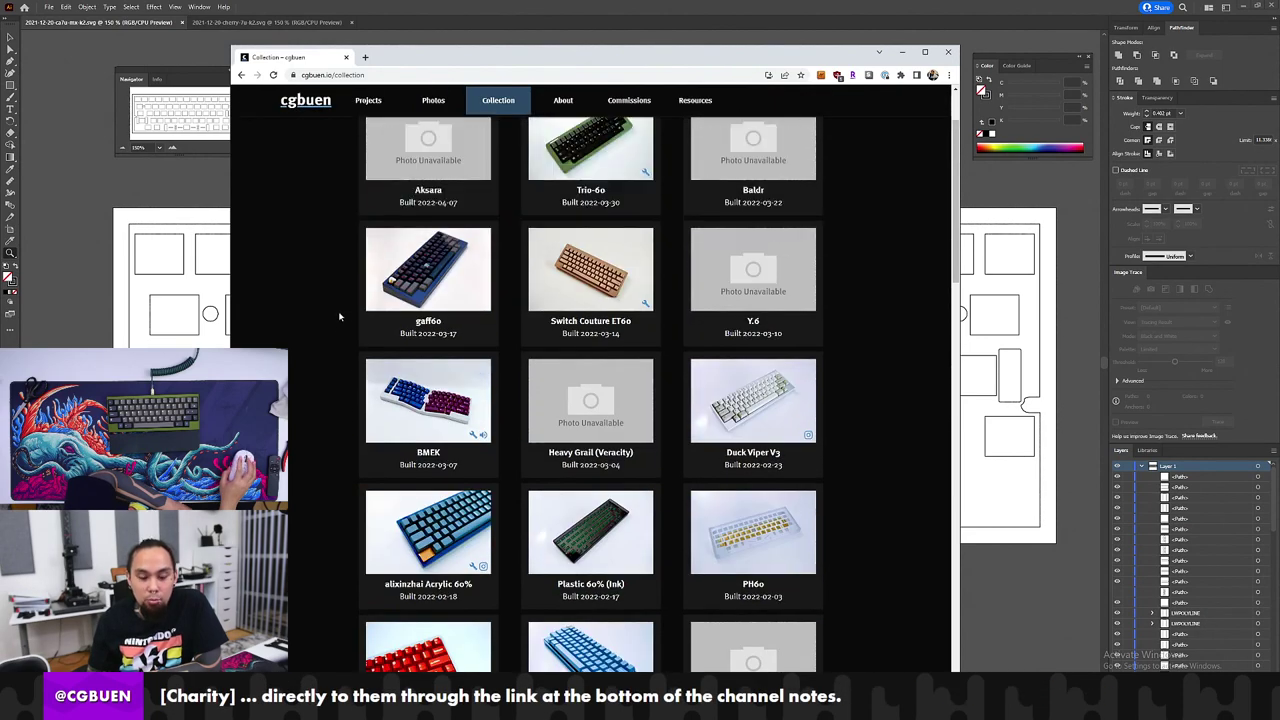
pyautogui.scroll(-10, 338, 315)
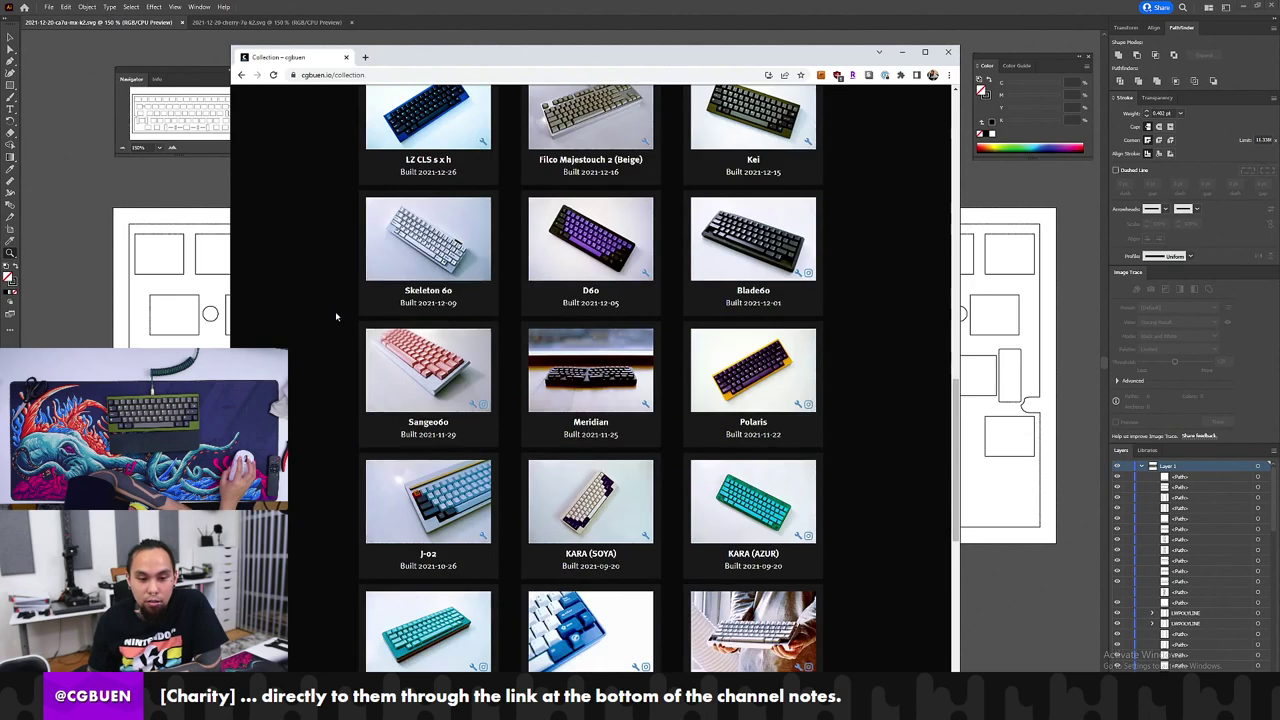
pyautogui.scroll(10, 336, 316)
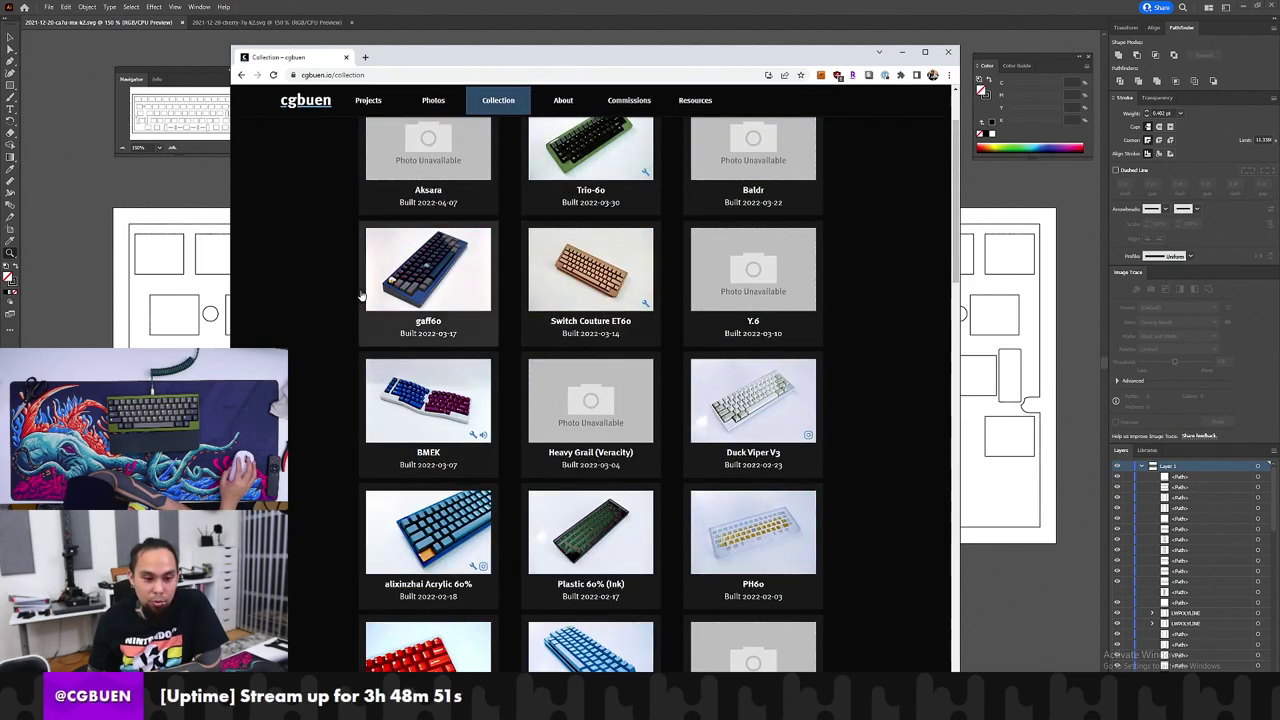
pyautogui.scroll(-7, 362, 296)
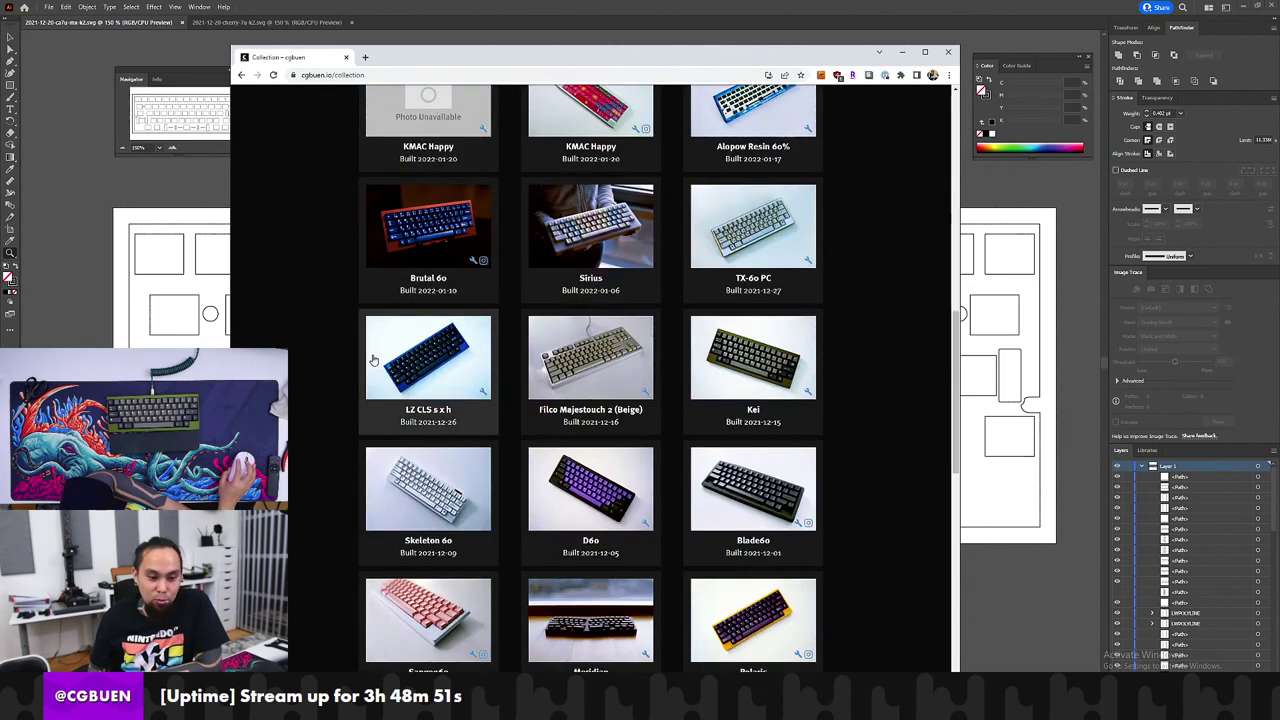
pyautogui.scroll(8, 375, 355)
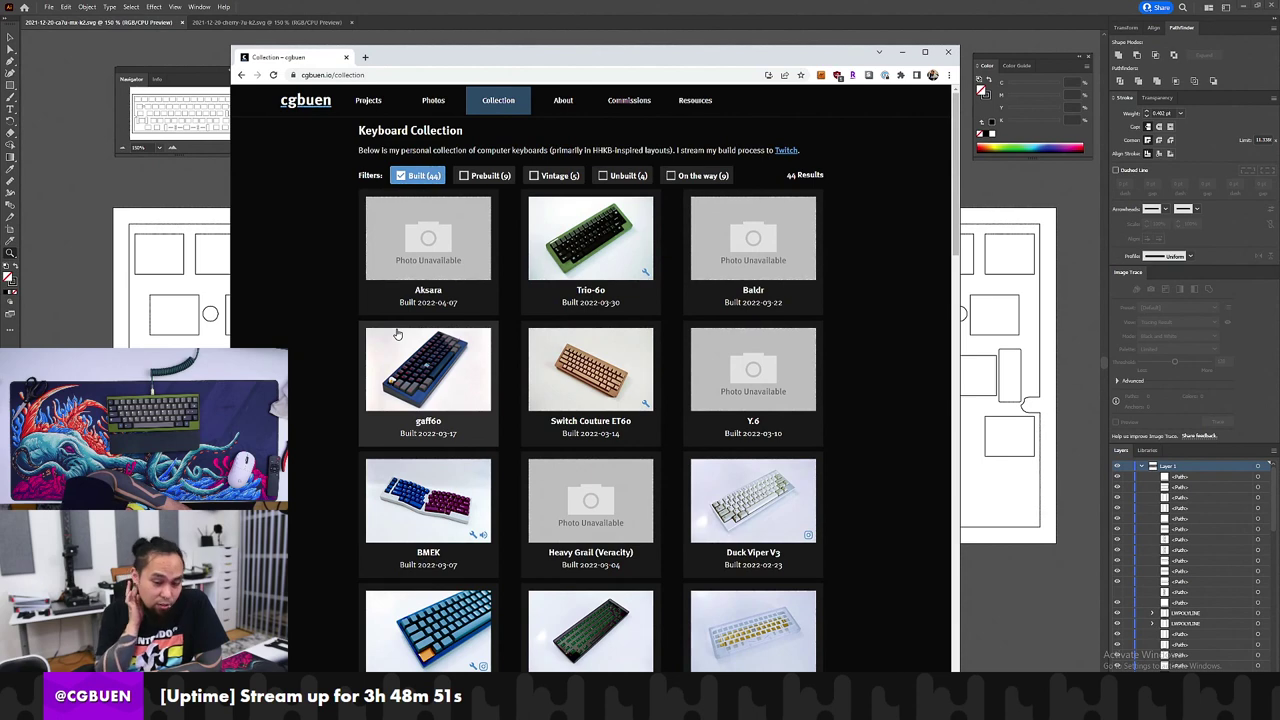
pyautogui.scroll(-2, 405, 320)
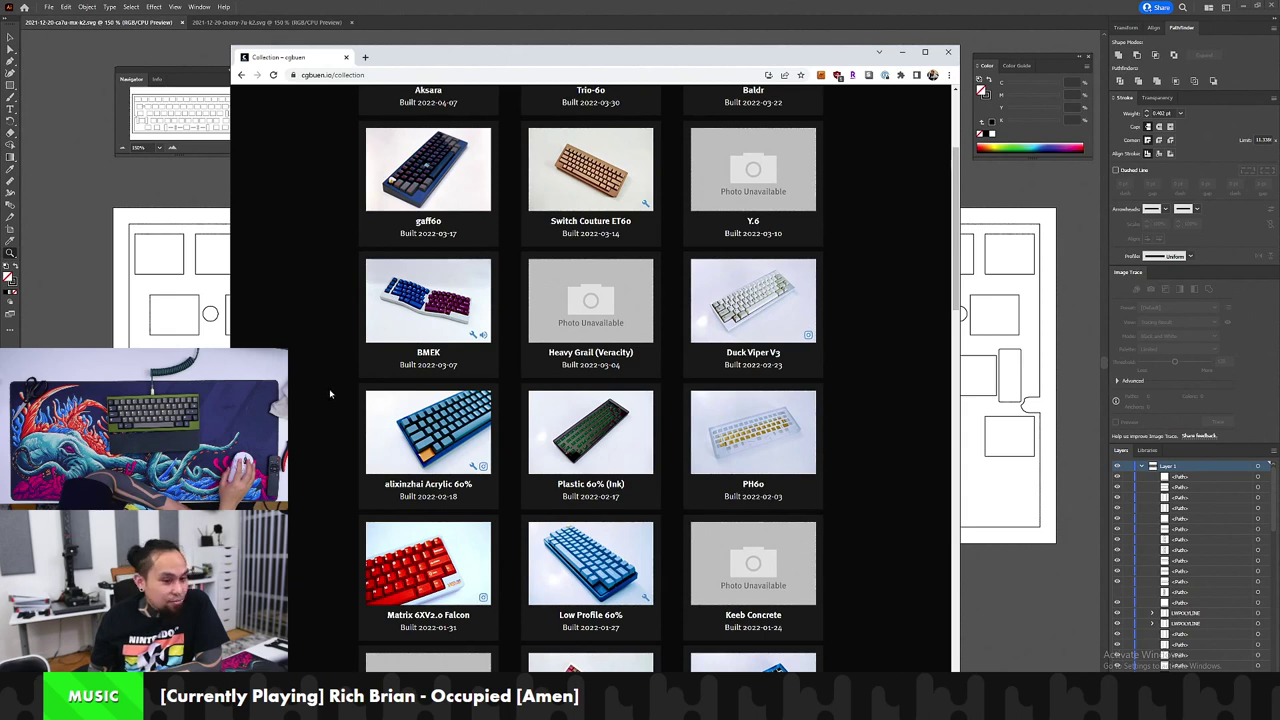
pyautogui.scroll(3, 330, 393)
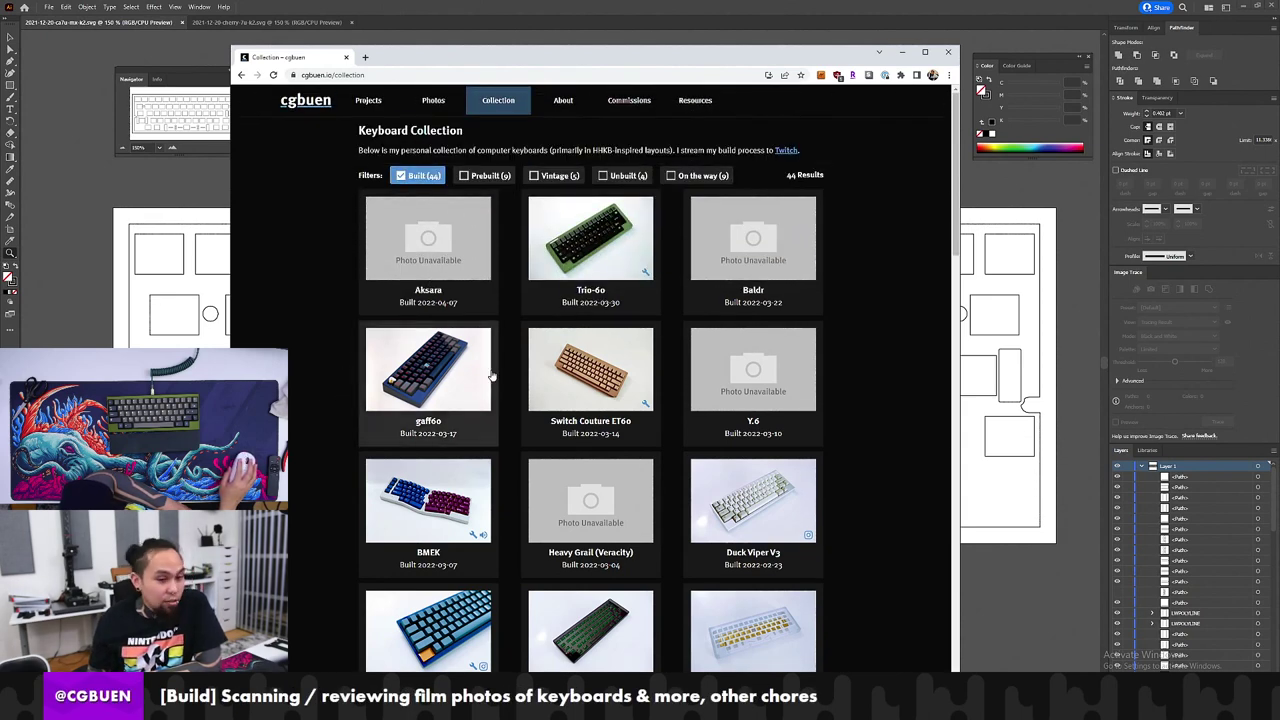
# Step: Find the Walnut Wrist Rest 2-in-1 60% keyboard and examine its photo and its layout, plate and switch details
pyautogui.scroll(-2, 447, 358)
pyautogui.scroll(-10, 447, 358)
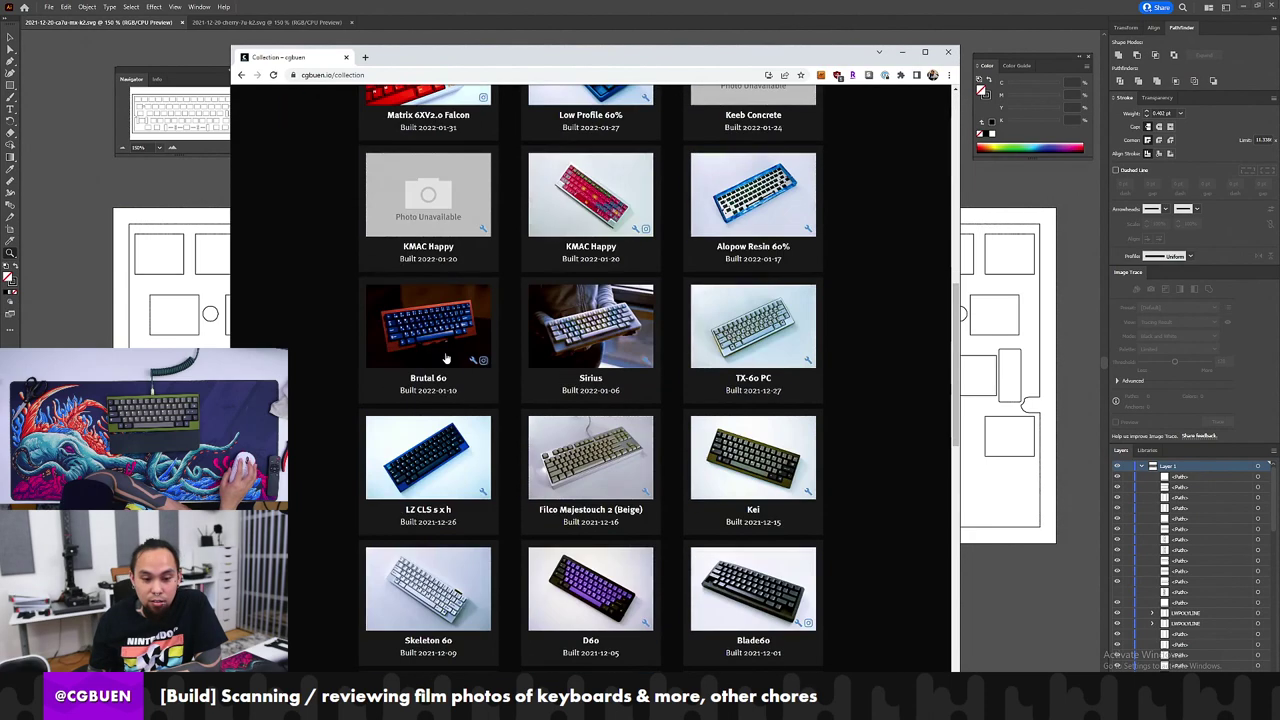
pyautogui.scroll(-1, 640, 517)
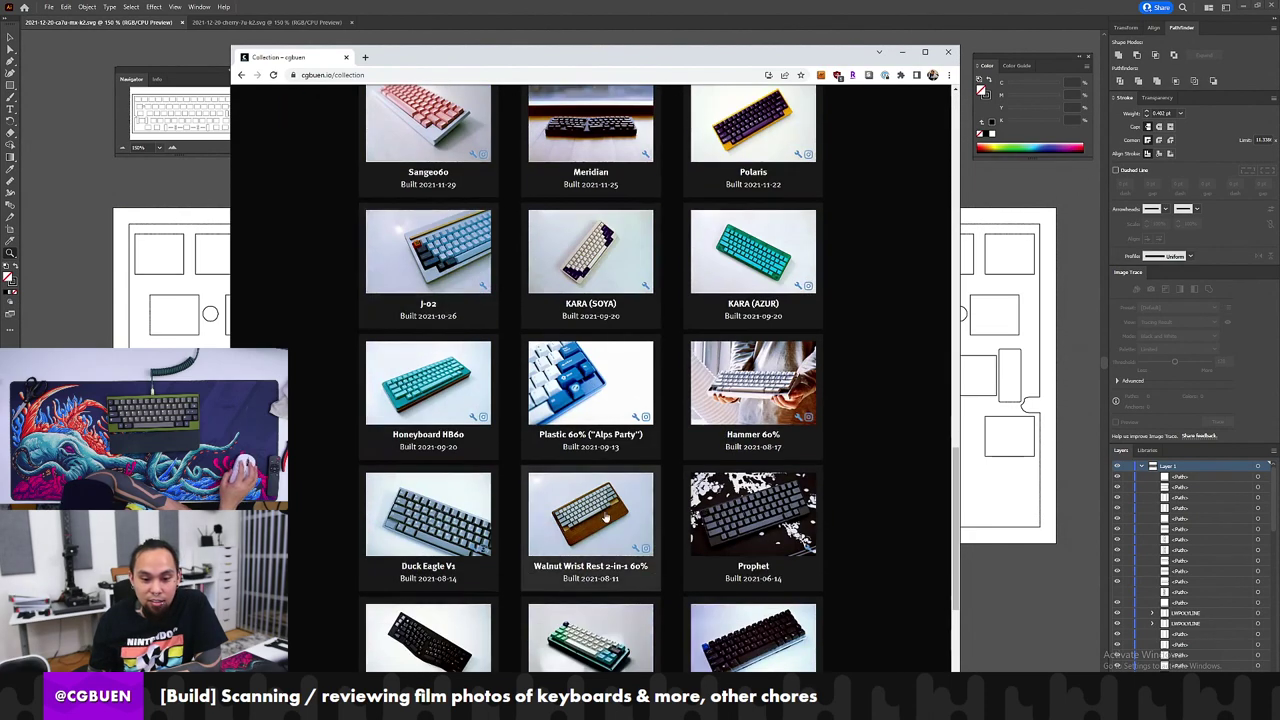
pyautogui.click(607, 516)
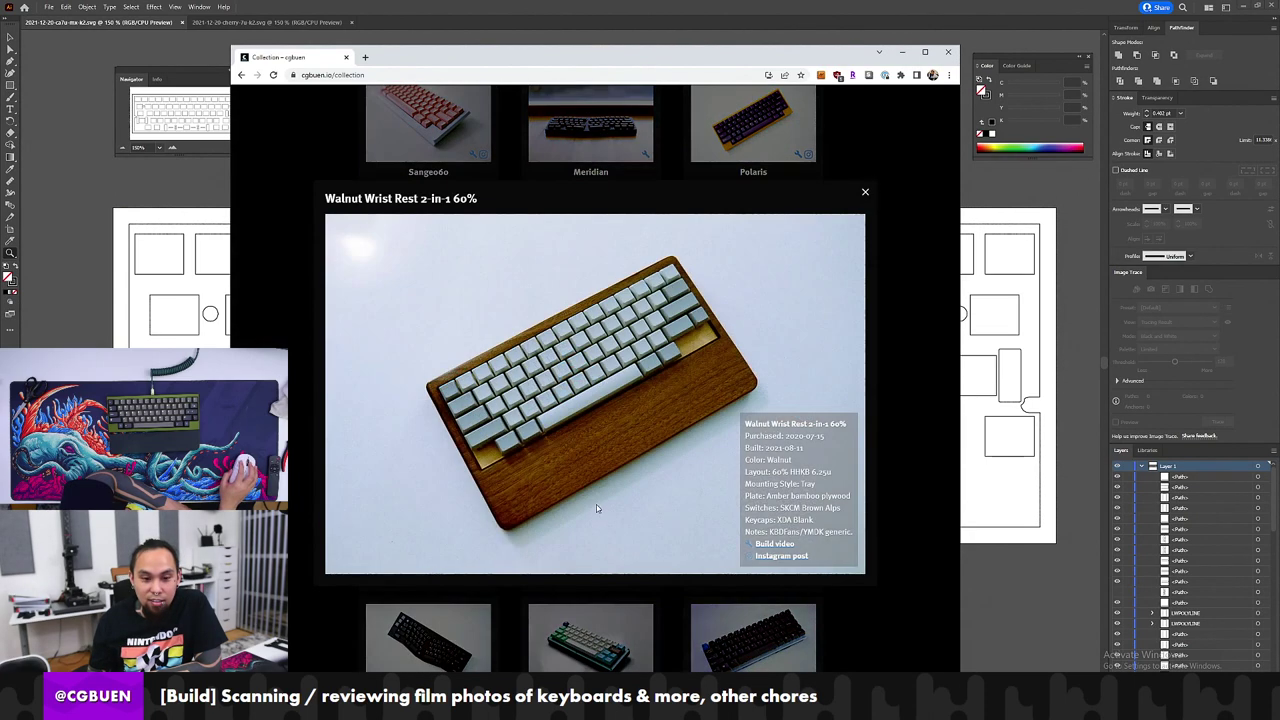
pyautogui.click(867, 193)
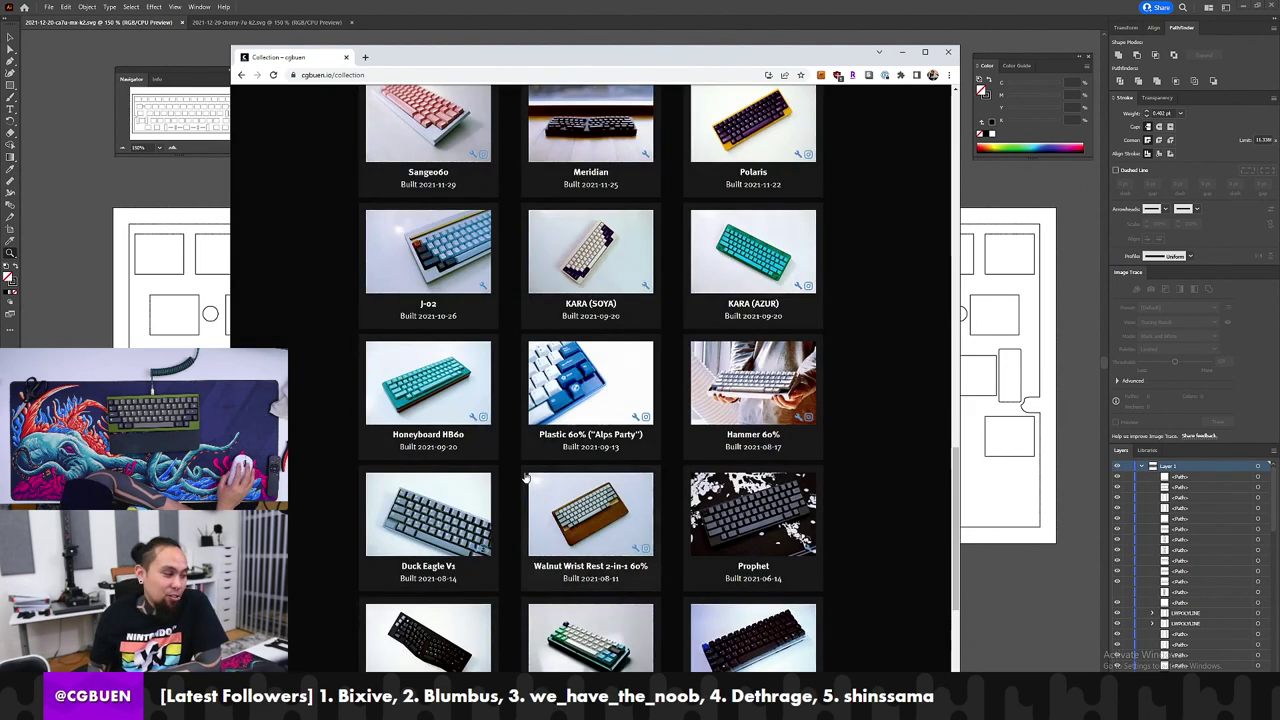
pyautogui.click(580, 518)
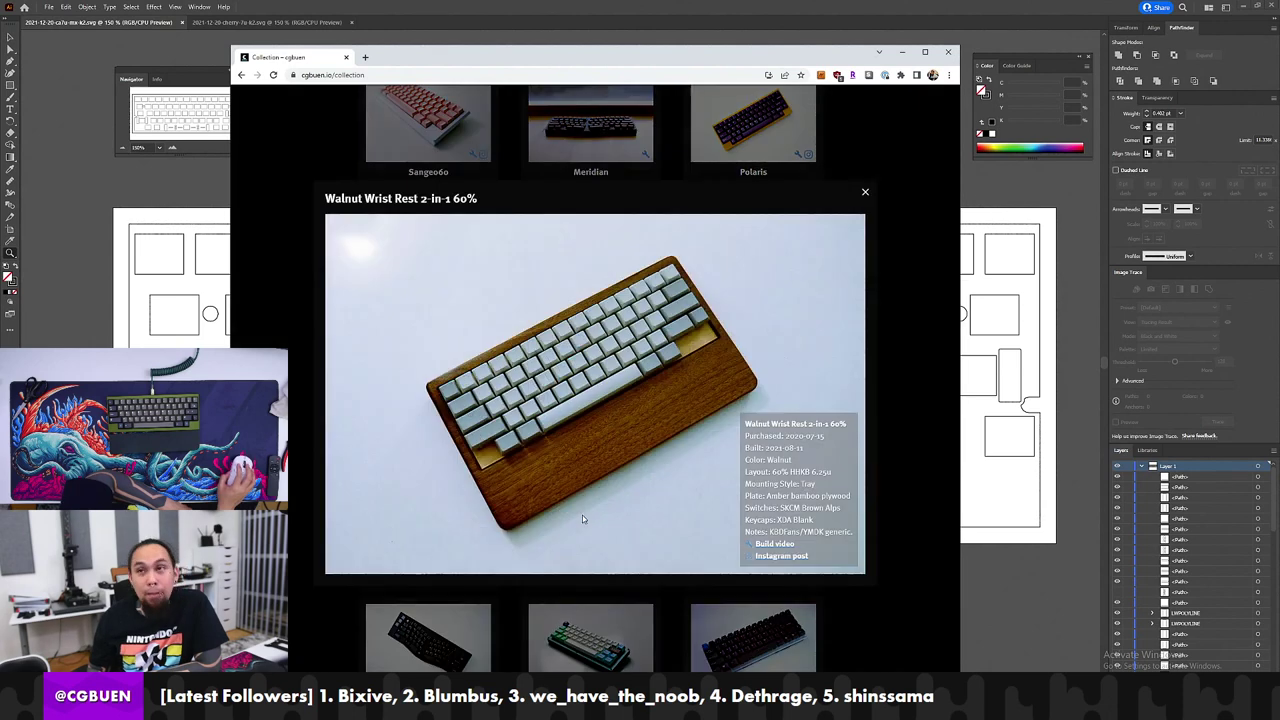
pyautogui.click(864, 193)
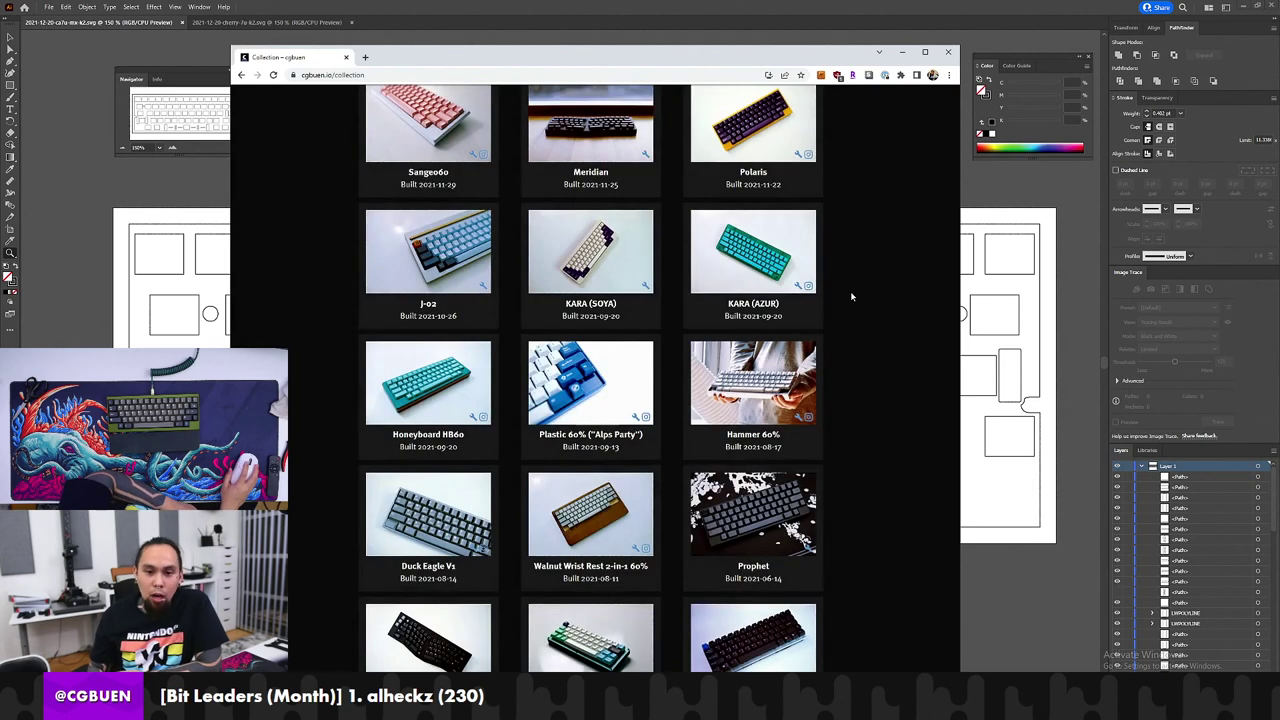
pyautogui.click(636, 514)
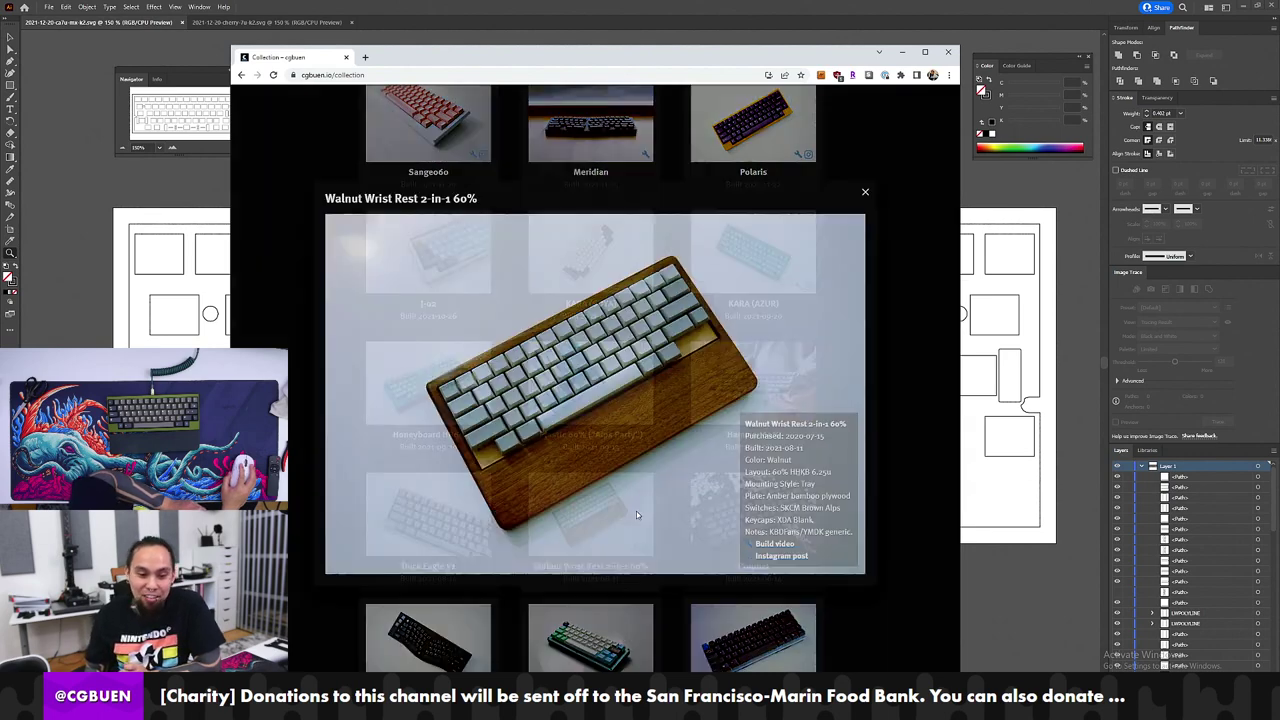
# Step: Close the Walnut Wrist Rest details, return to the newest builds, and look through the collection down to its oldest entries
pyautogui.click(868, 199)
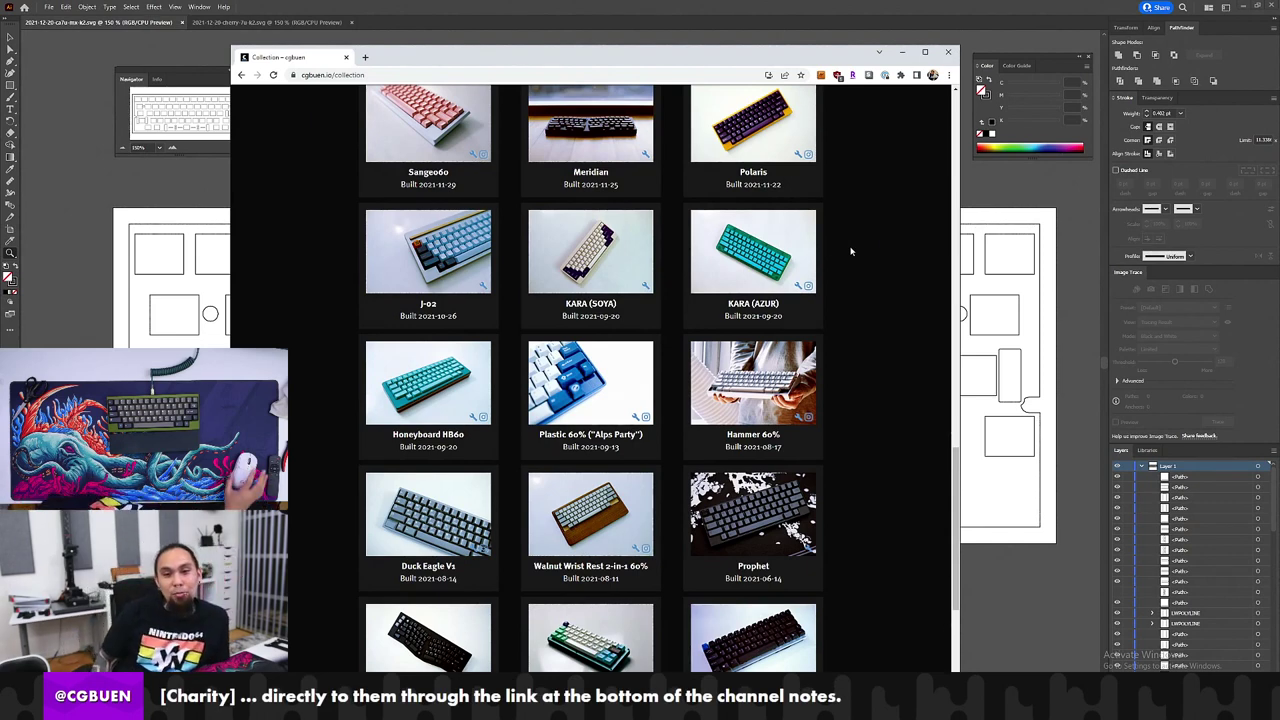
pyautogui.scroll(10, 772, 255)
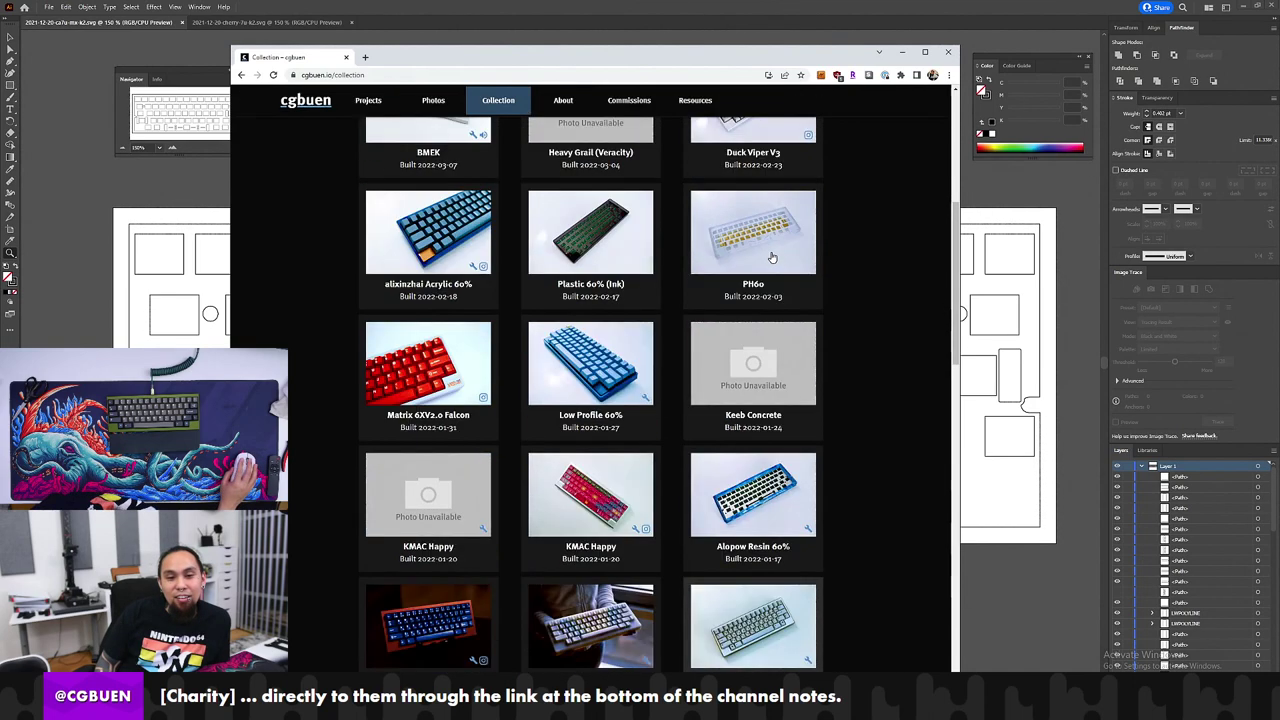
pyautogui.scroll(3, 772, 258)
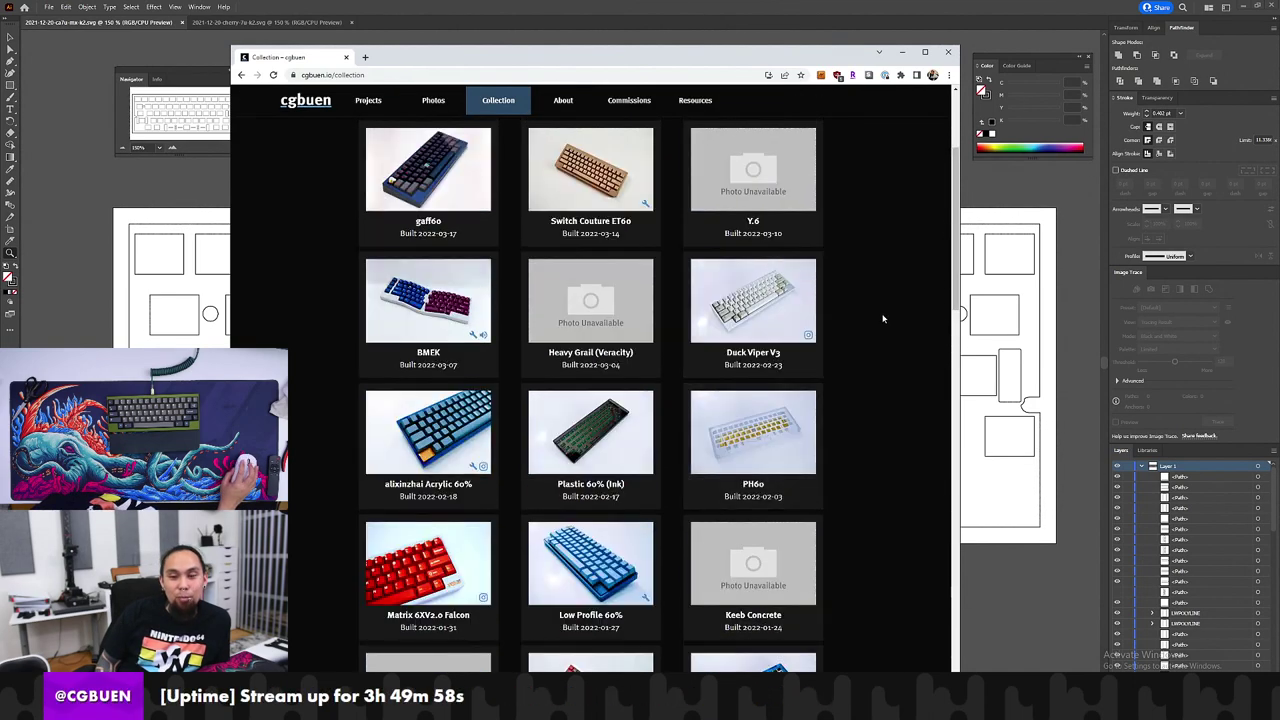
pyautogui.scroll(3, 870, 316)
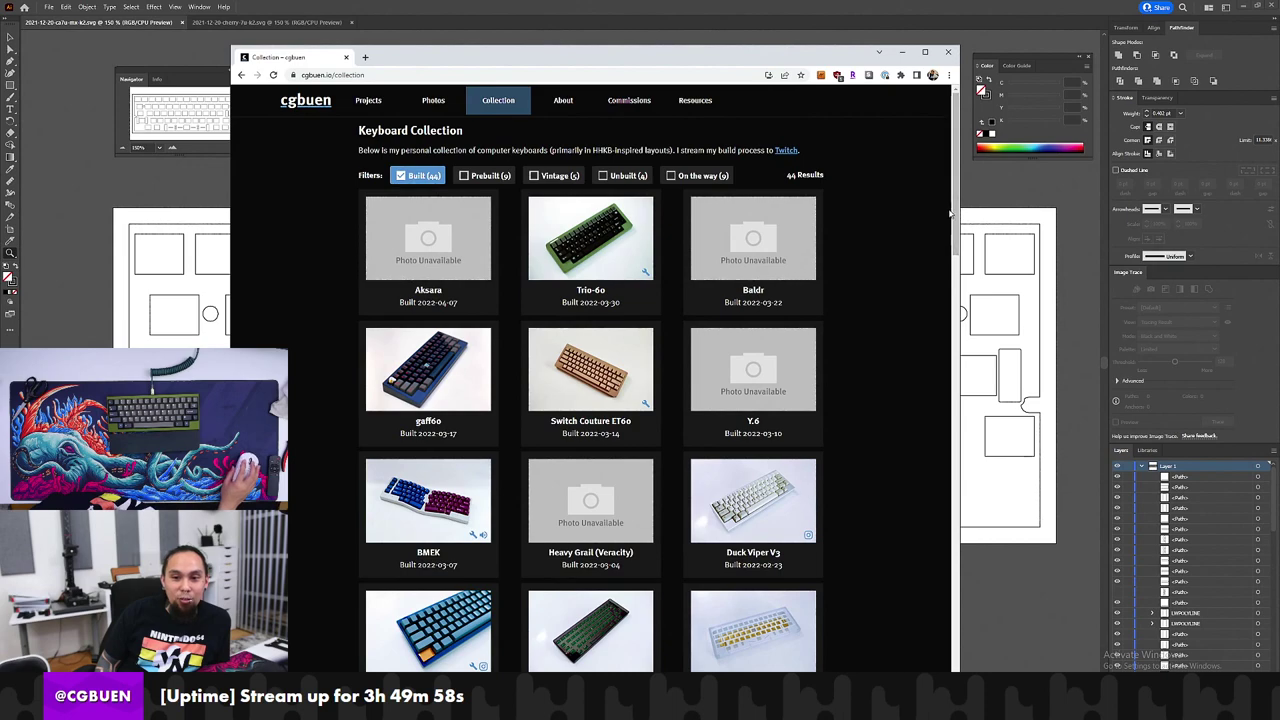
pyautogui.moveTo(953, 250); pyautogui.dragTo(930, 338)
pyautogui.scroll(-15, 880, 357)
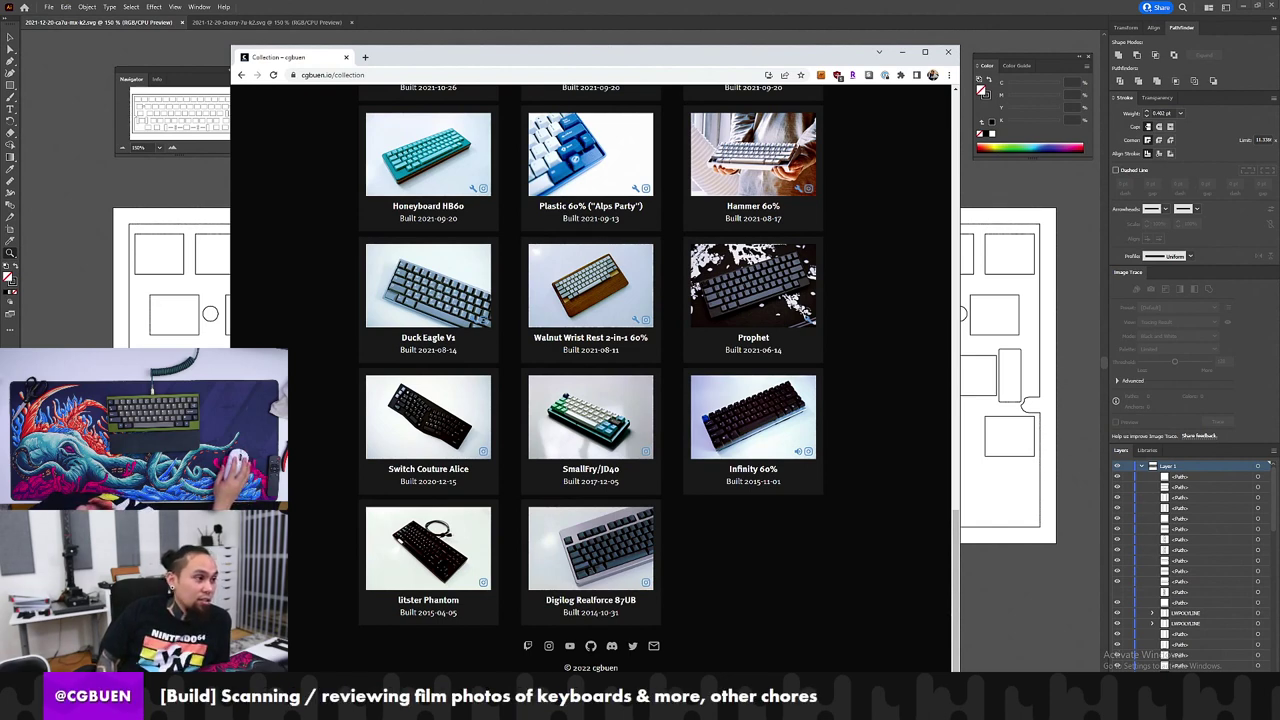
# Step: Review the early 2022 builds repeatedly, from Aksara through Brutal 60, then return to the oldest keyboards in the collection
pyautogui.scroll(5, 513, 468)
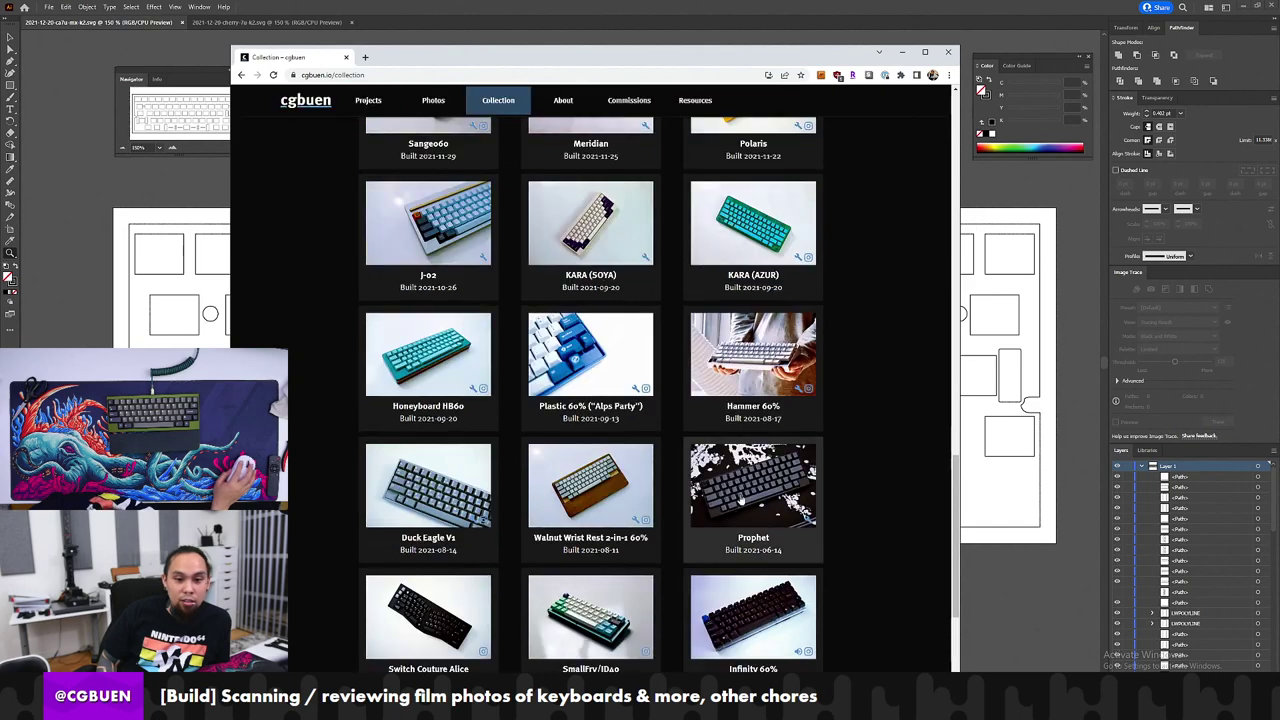
pyautogui.scroll(10, 507, 459)
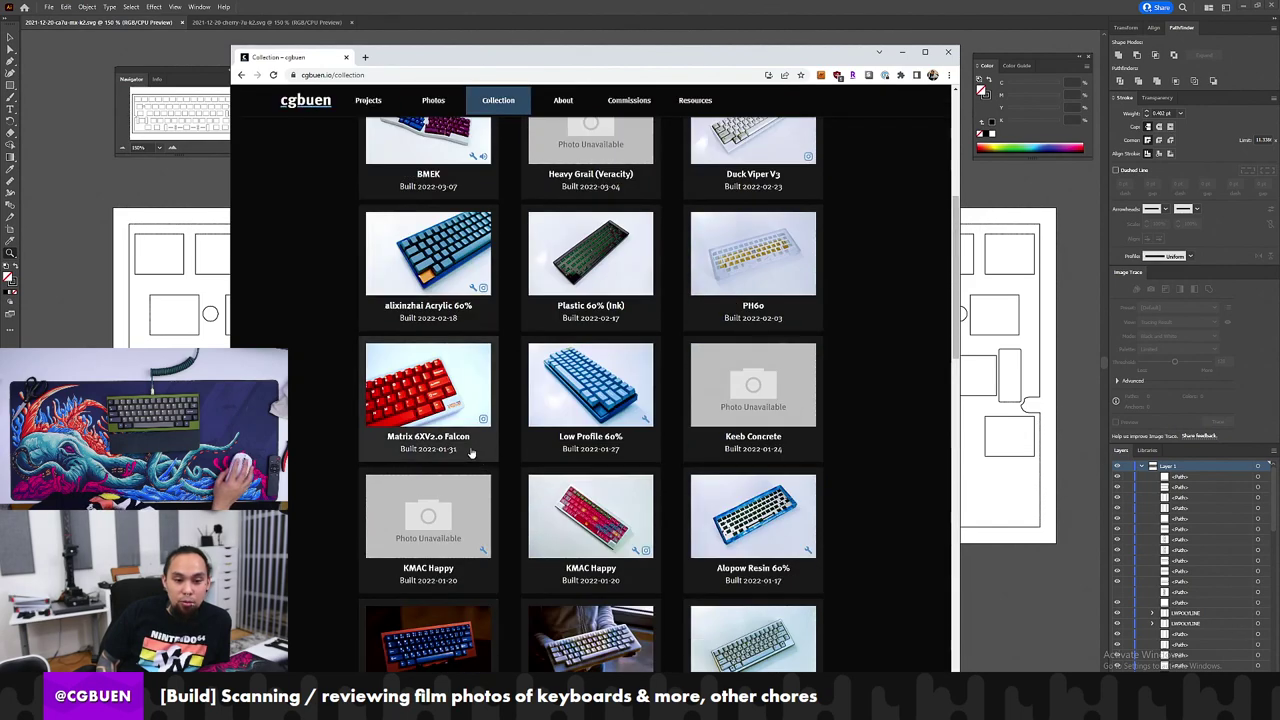
pyautogui.scroll(3, 352, 468)
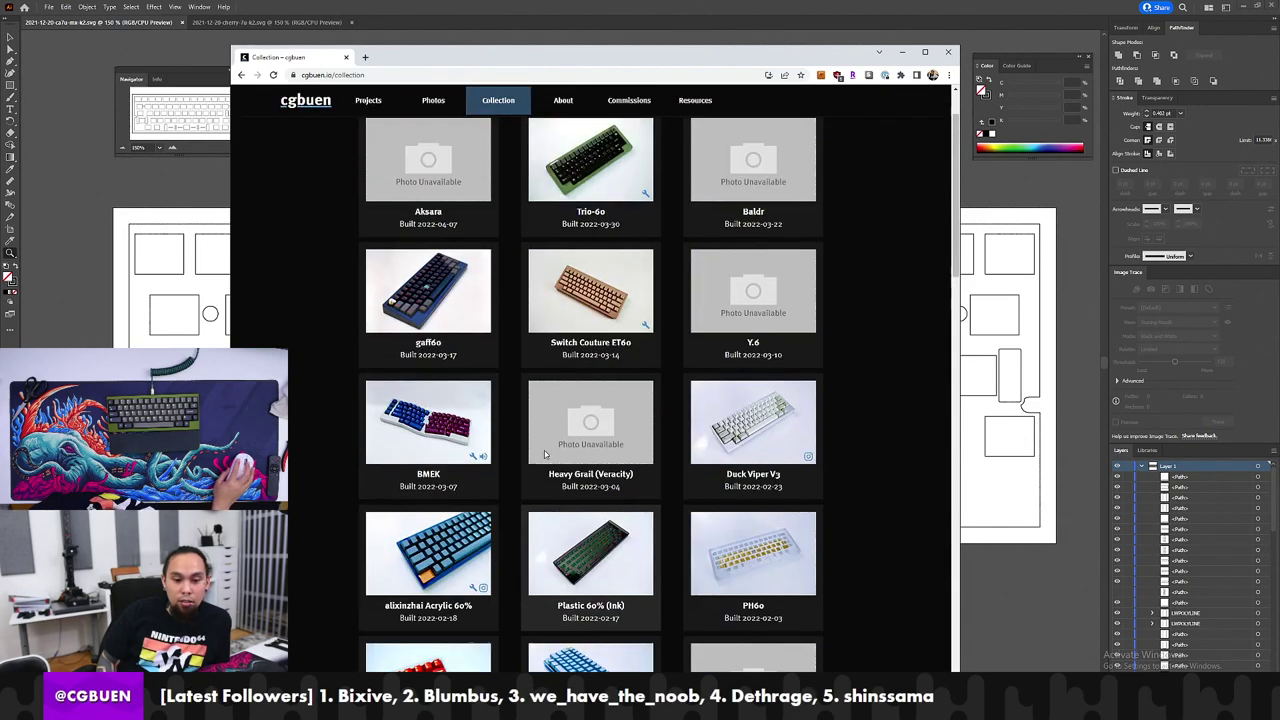
pyautogui.scroll(-3, 334, 432)
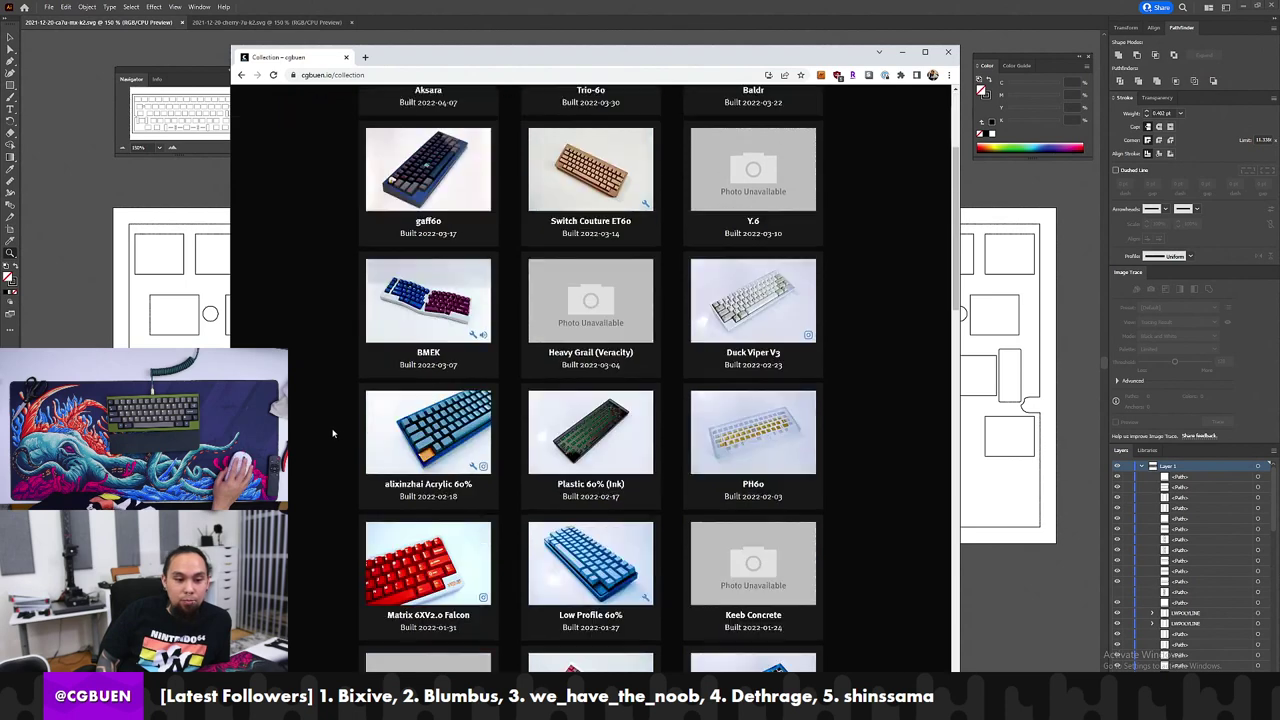
pyautogui.scroll(-5, 334, 432)
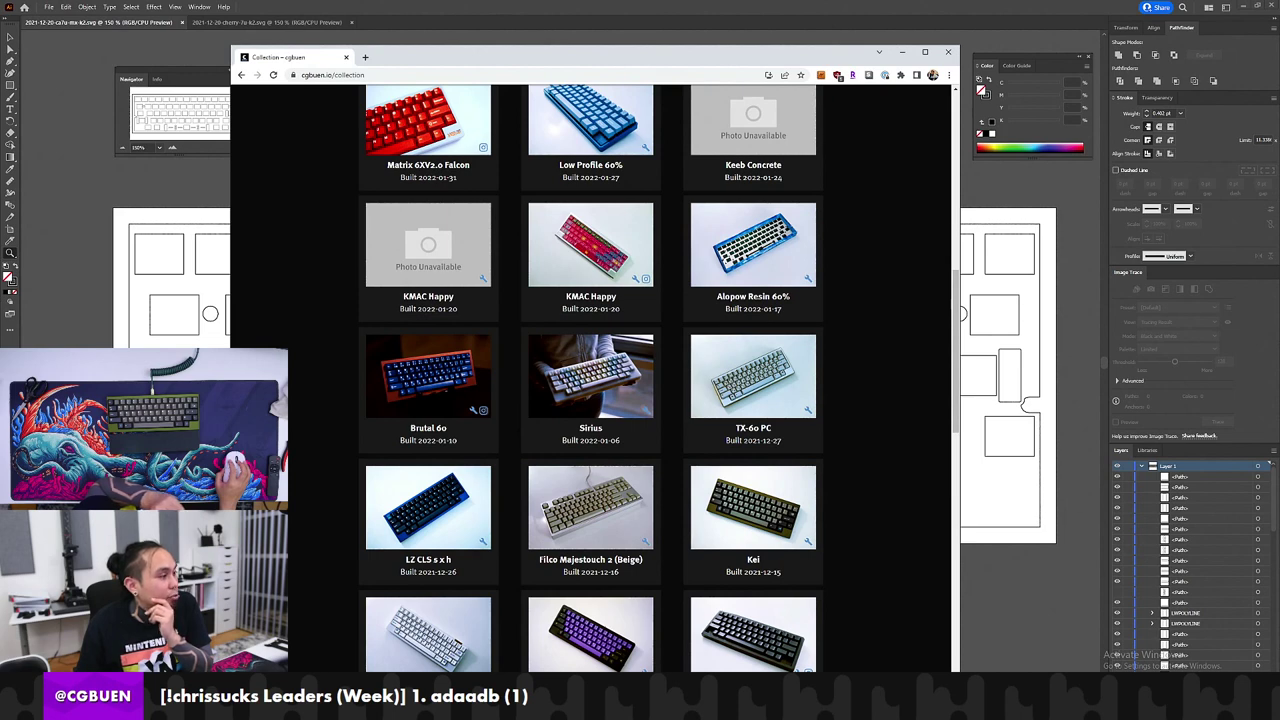
pyautogui.scroll(4, 418, 312)
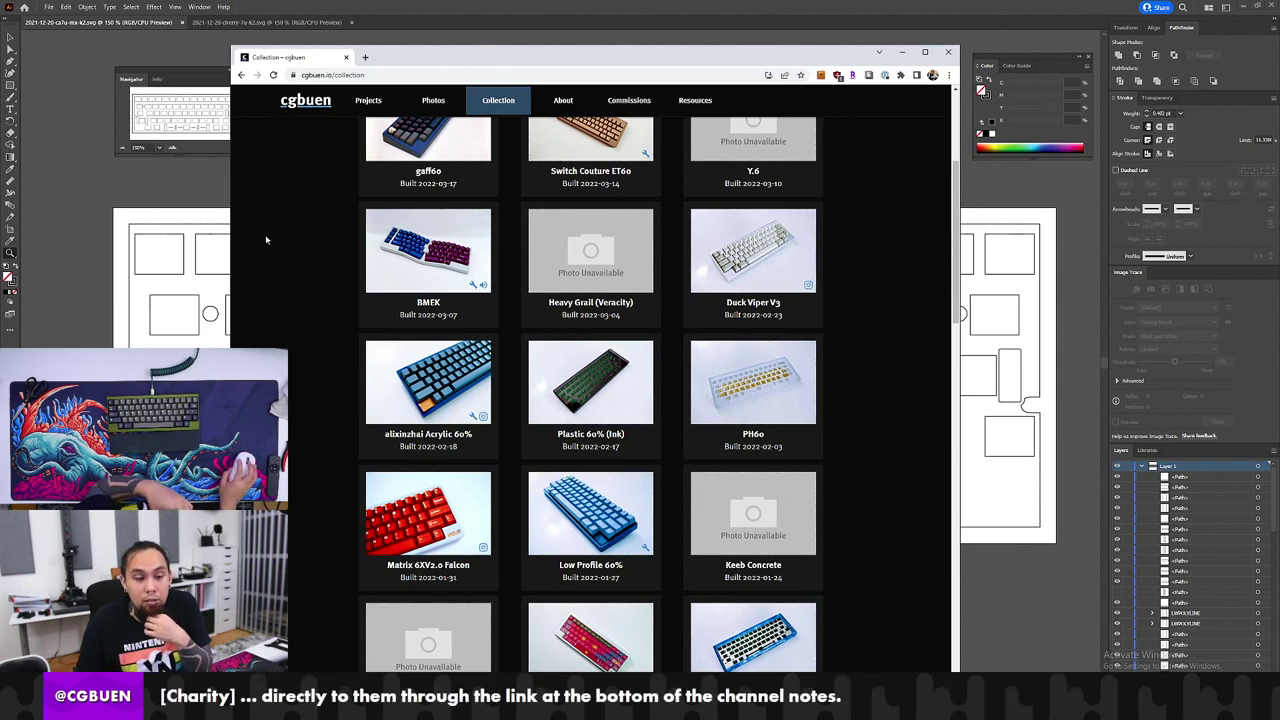
pyautogui.scroll(2, 265, 239)
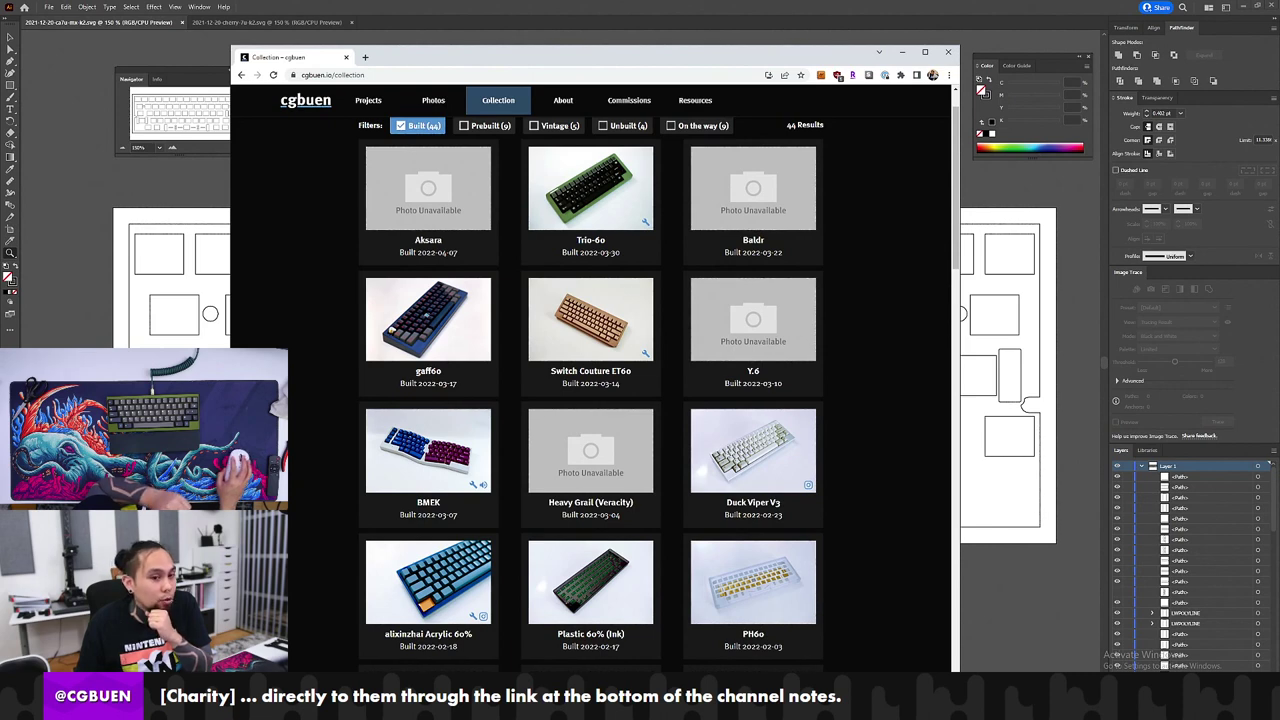
pyautogui.scroll(-3, 321, 191)
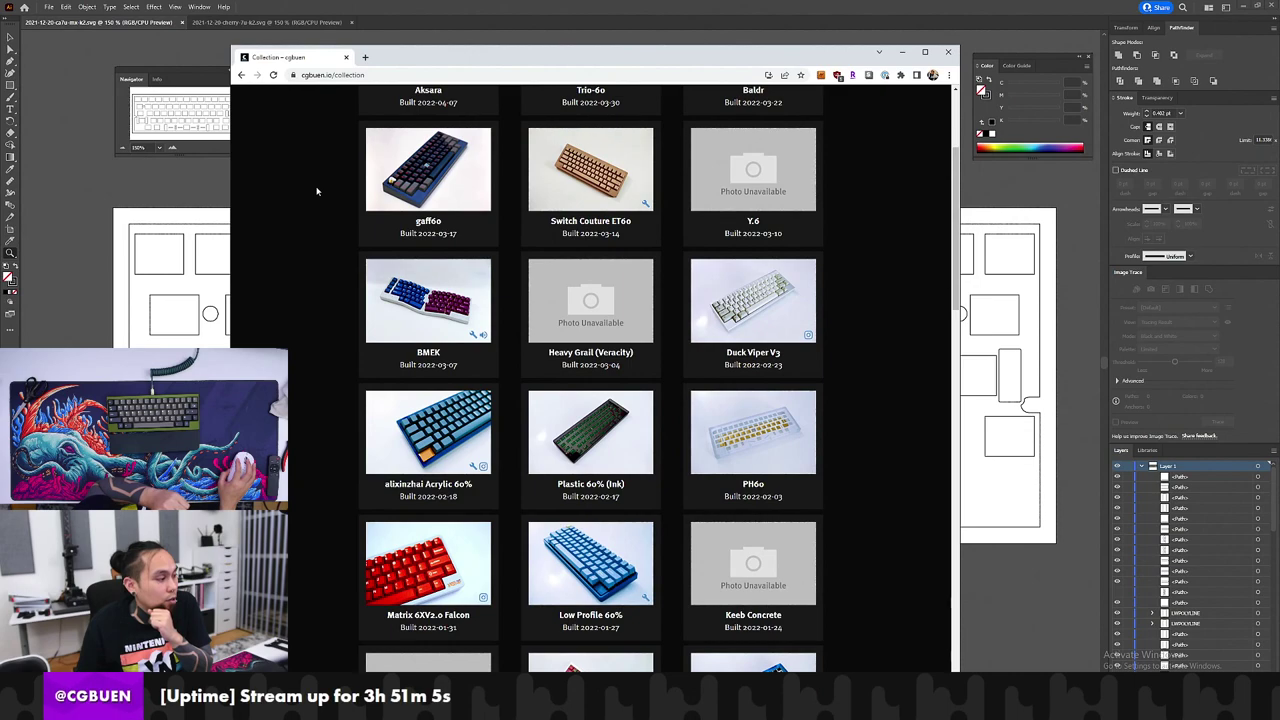
pyautogui.scroll(-12, 362, 190)
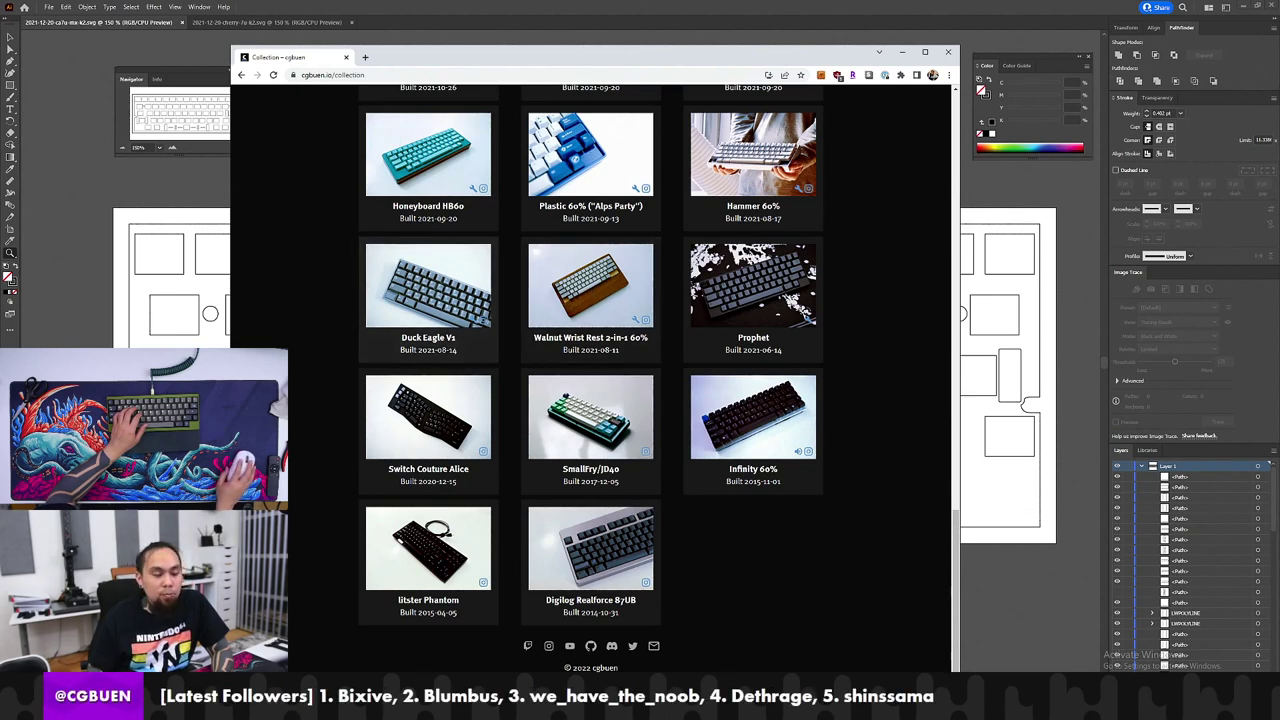
# Step: Find the SmallFry/JD40 keyboard among the older builds, examine its photo, layout, plate and switch details, and close them
pyautogui.scroll(5, 561, 309)
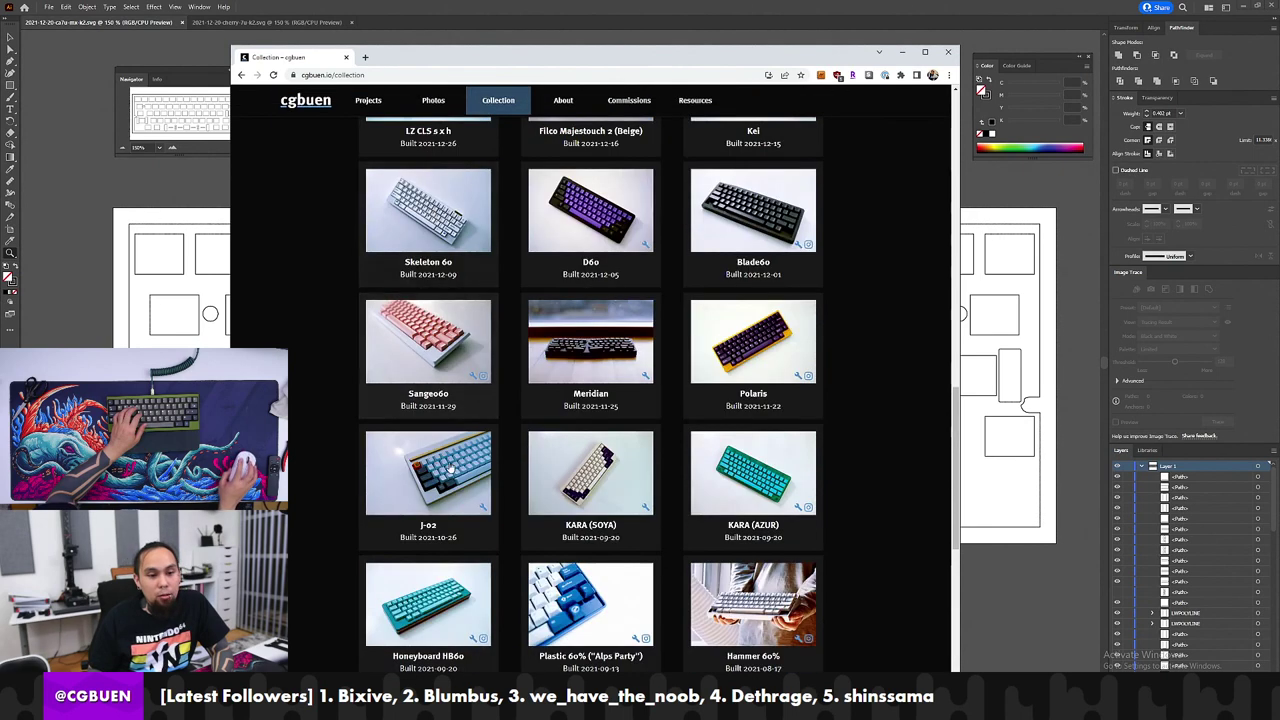
pyautogui.scroll(-3, 594, 454)
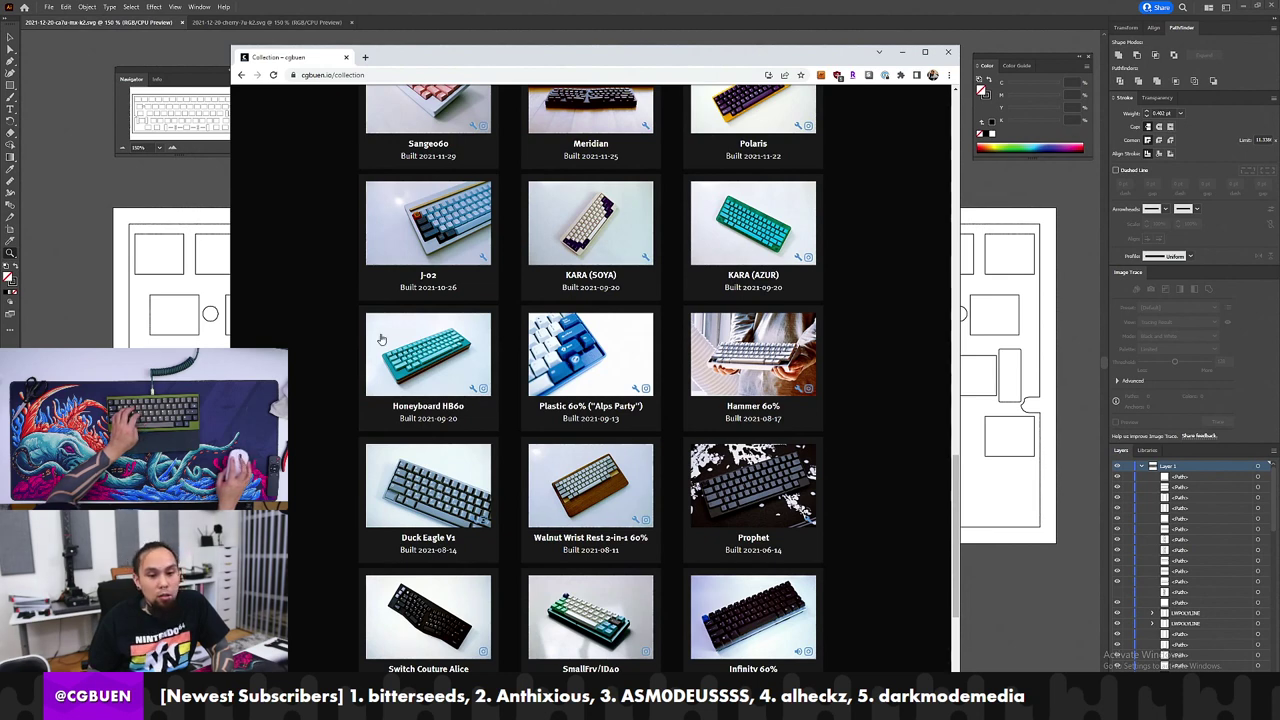
pyautogui.scroll(-3, 585, 410)
pyautogui.click(585, 410)
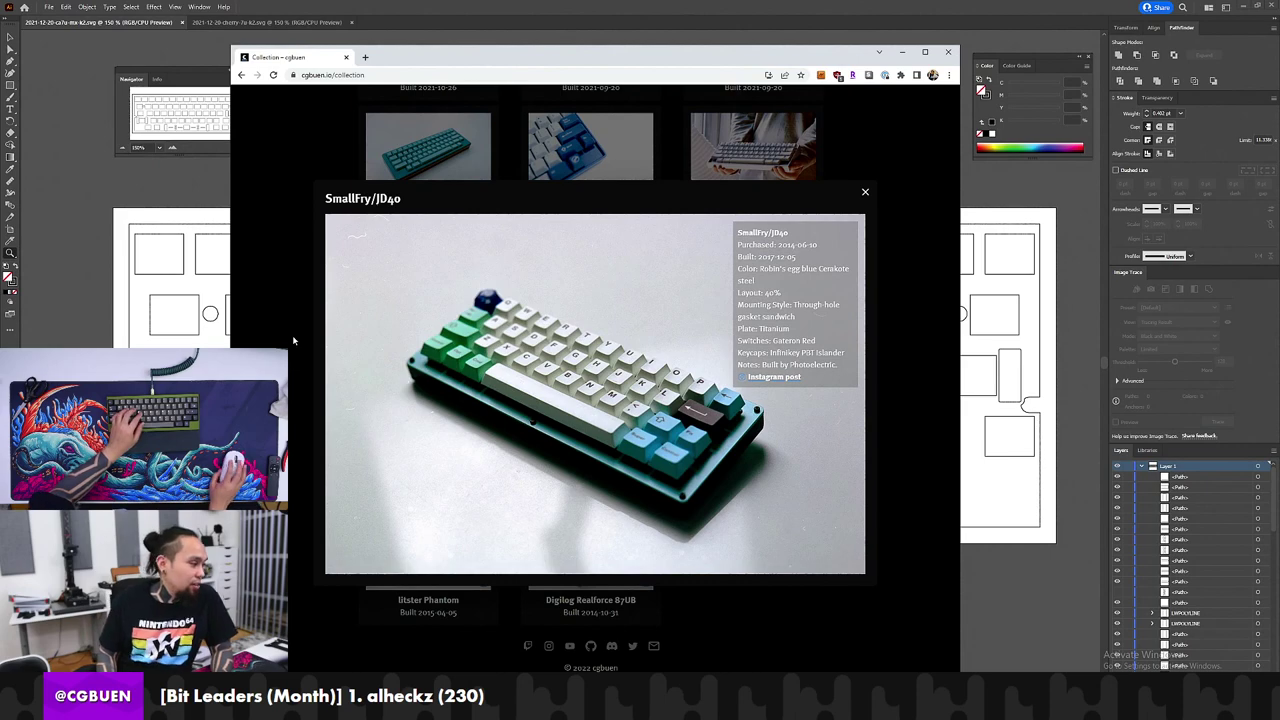
pyautogui.click(865, 192)
# Step: Find the Trio-60 keyboard among the newest builds, examine its photo, mounting, plate and switch details, and close them
pyautogui.scroll(10, 587, 265)
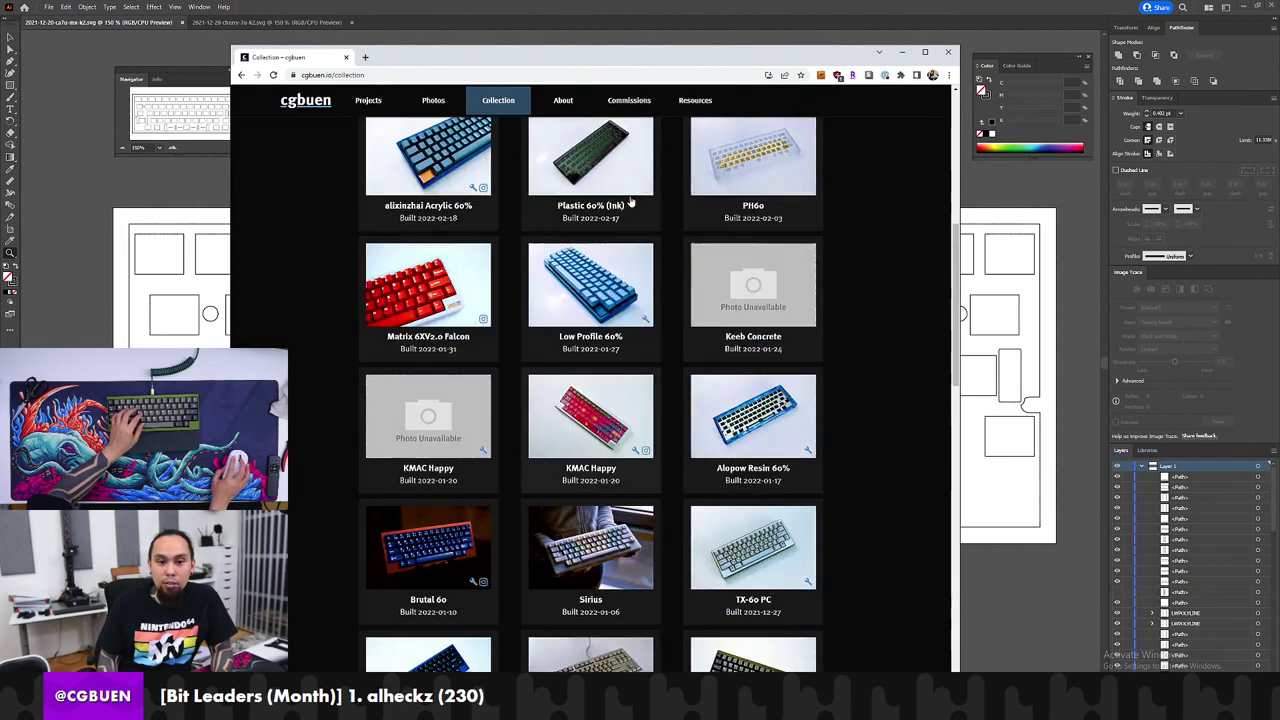
pyautogui.click(587, 265)
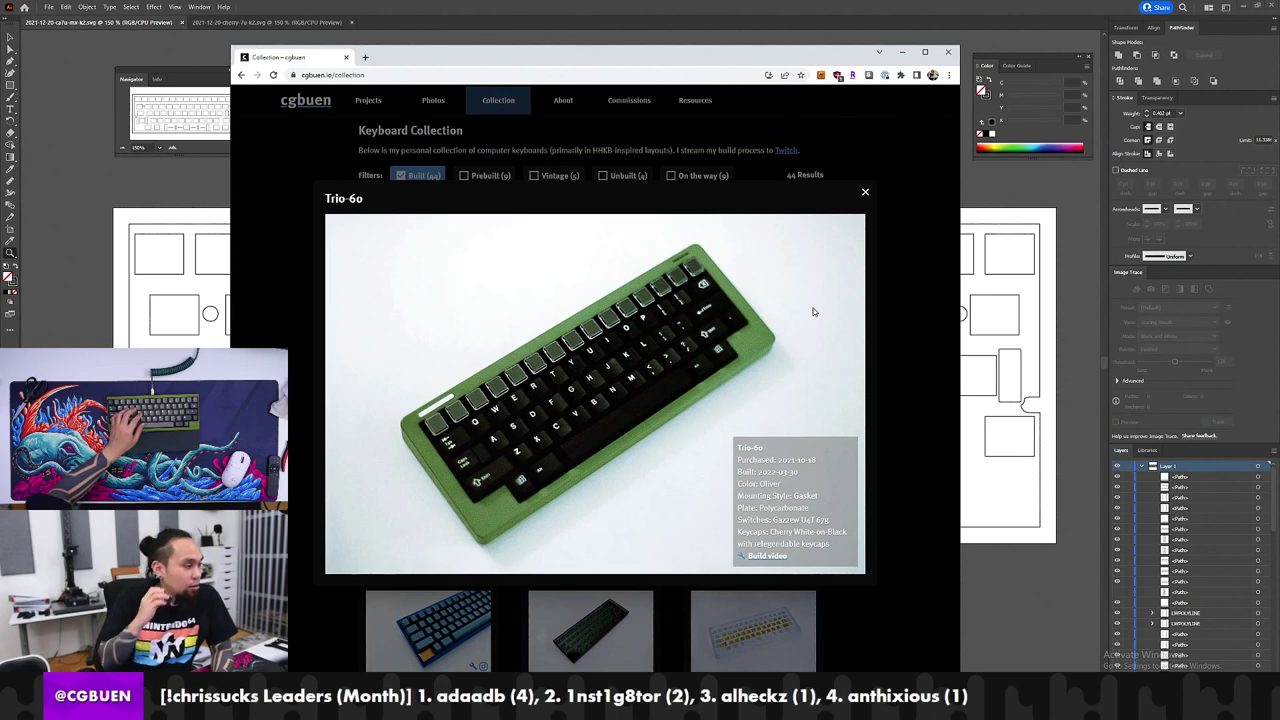
pyautogui.rightClick(808, 367)
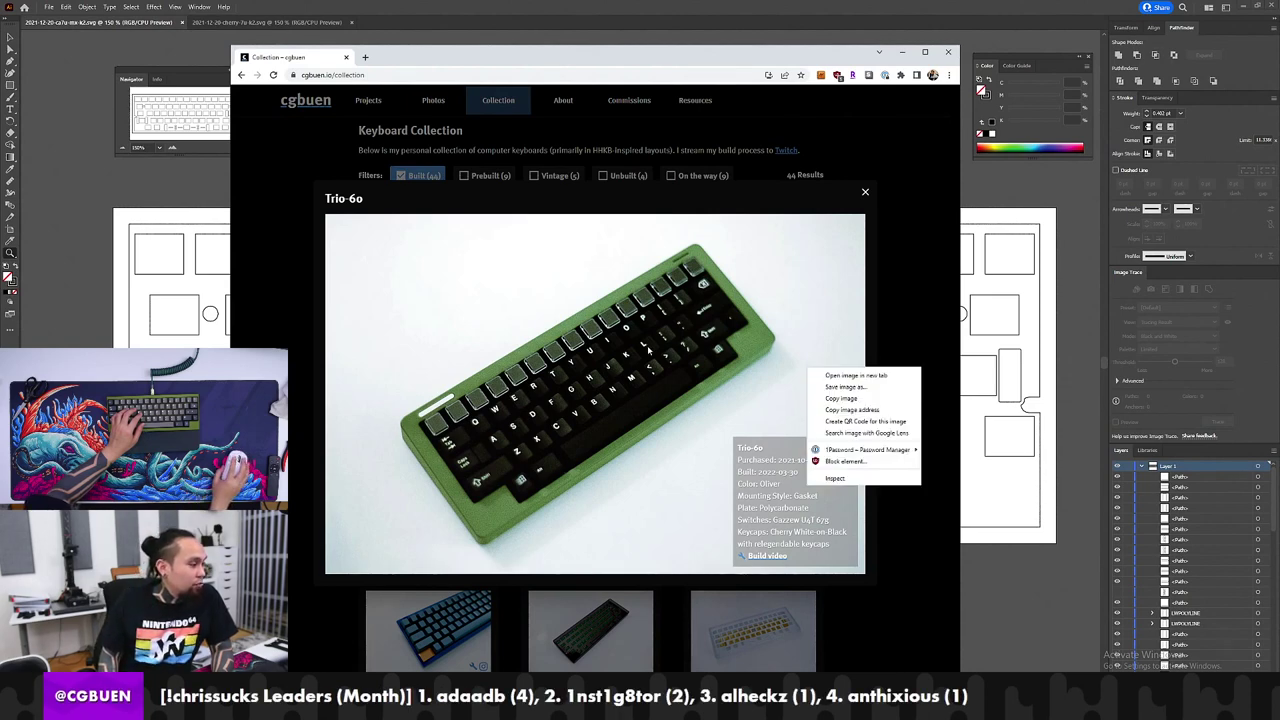
pyautogui.click(863, 193)
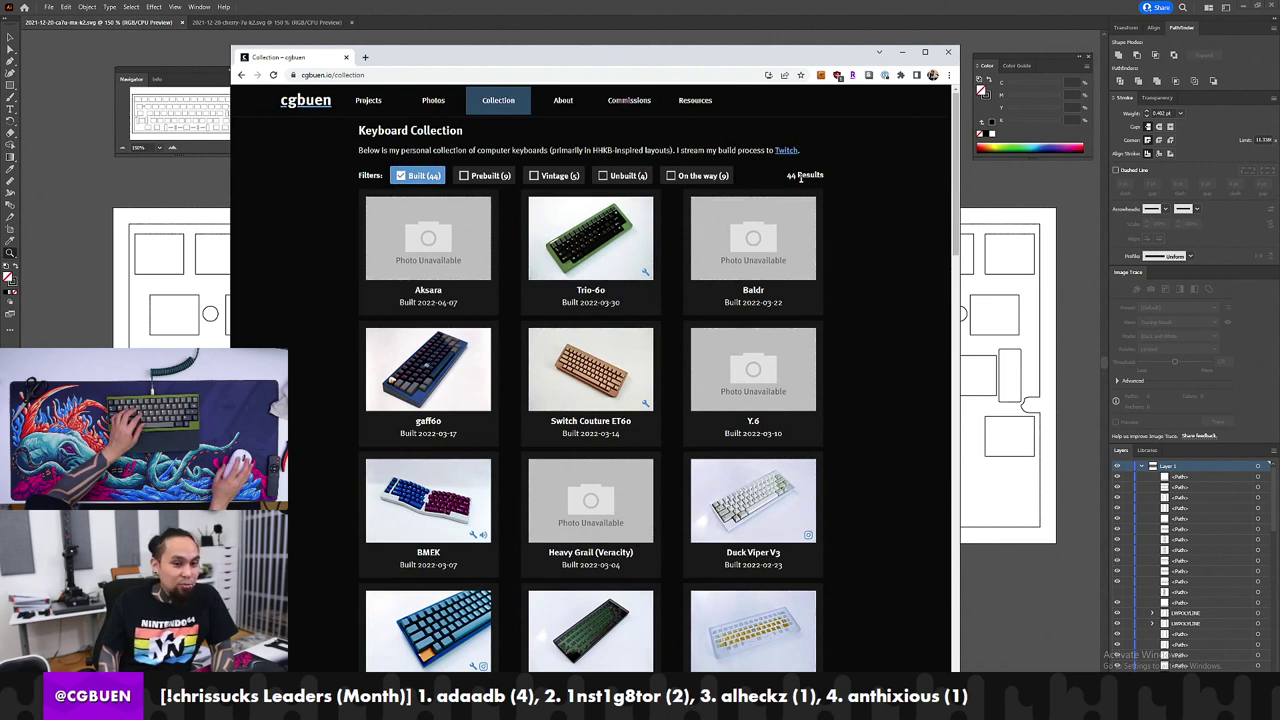
pyautogui.moveTo(788, 176)
pyautogui.mouseDown()
pyautogui.moveTo(818, 206)
pyautogui.moveTo(845, 306)
pyautogui.moveTo(853, 447)
pyautogui.mouseUp()
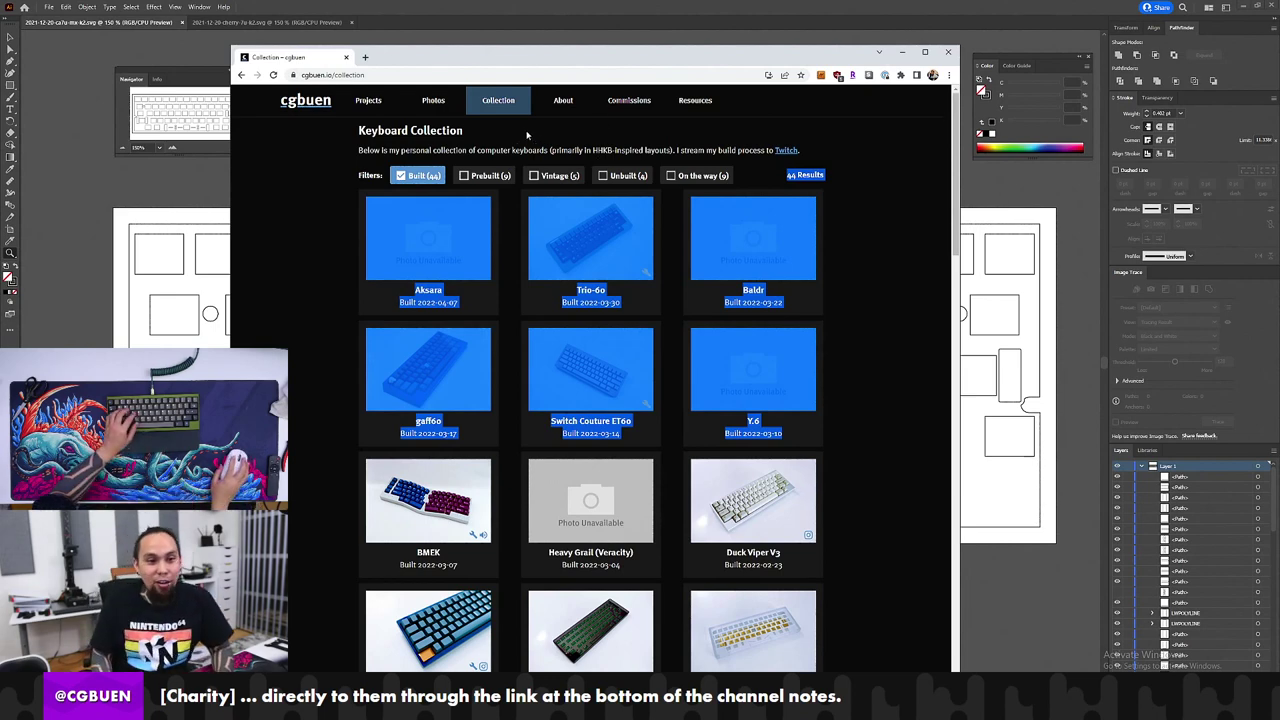
pyautogui.moveTo(528, 128); pyautogui.dragTo(909, 340)
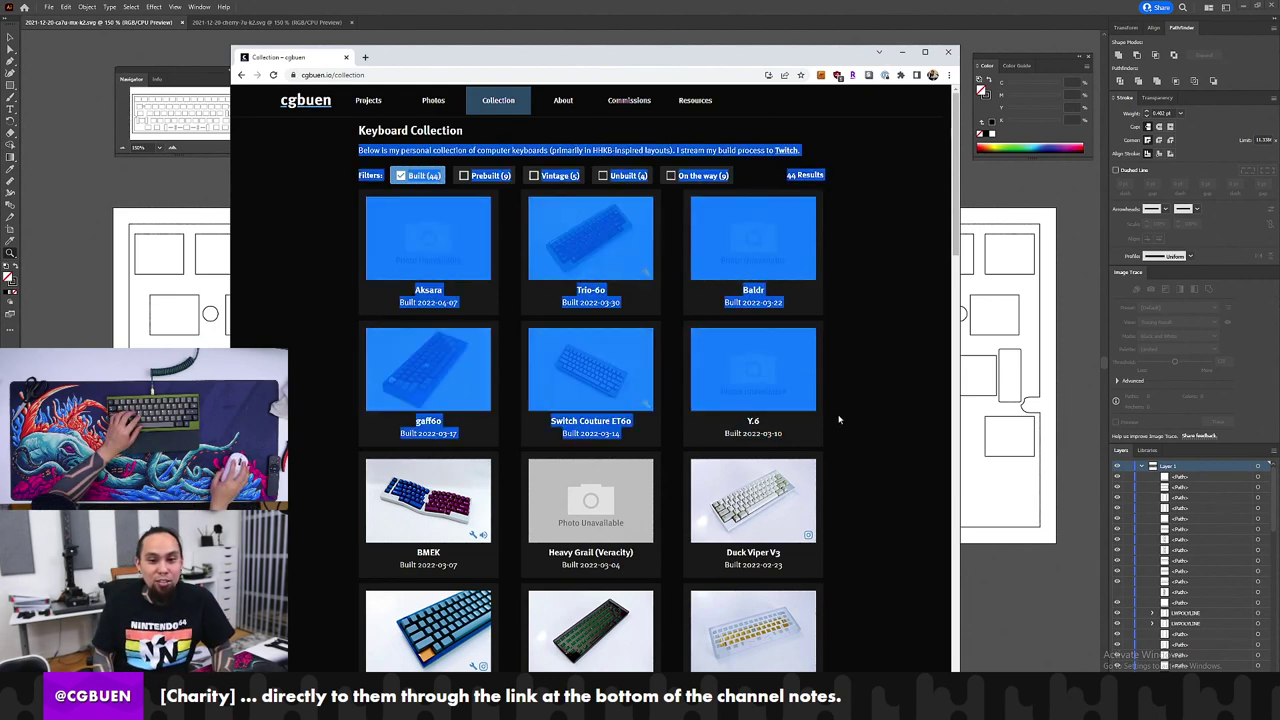
pyautogui.moveTo(846, 537); pyautogui.dragTo(368, 147)
pyautogui.click(374, 144)
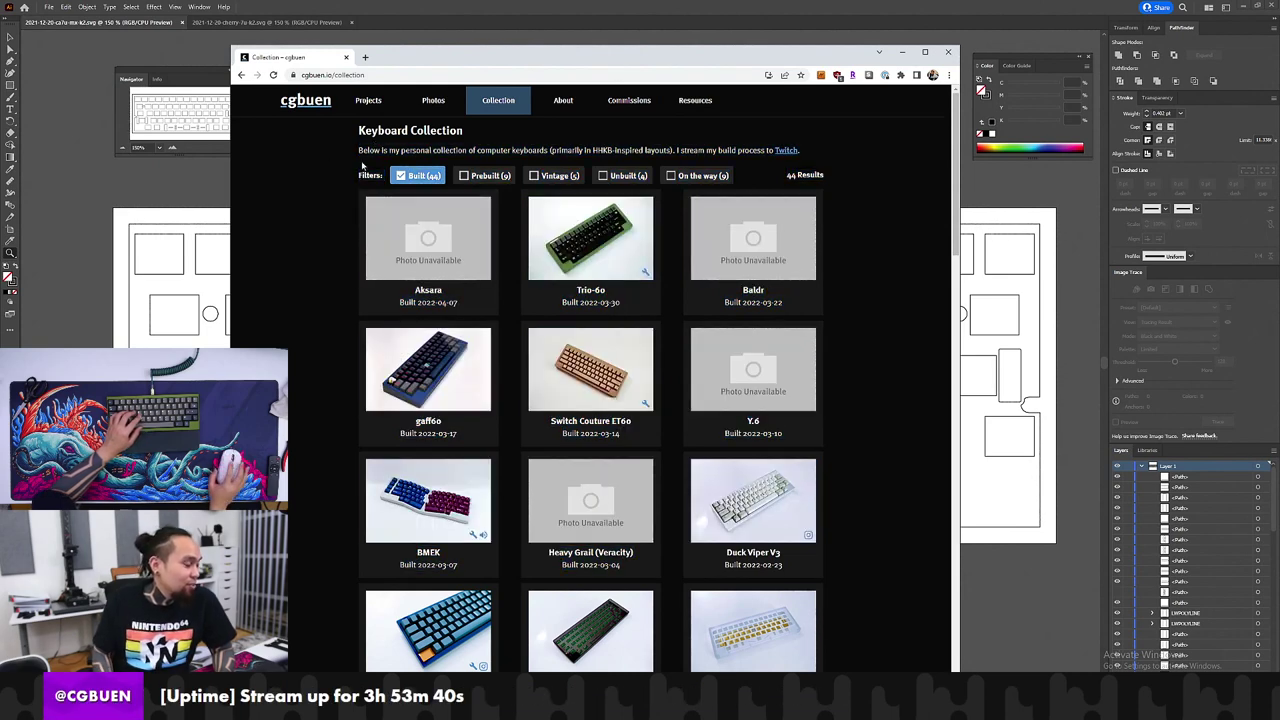
pyautogui.scroll(-5, 677, 403)
pyautogui.scroll(2, 677, 386)
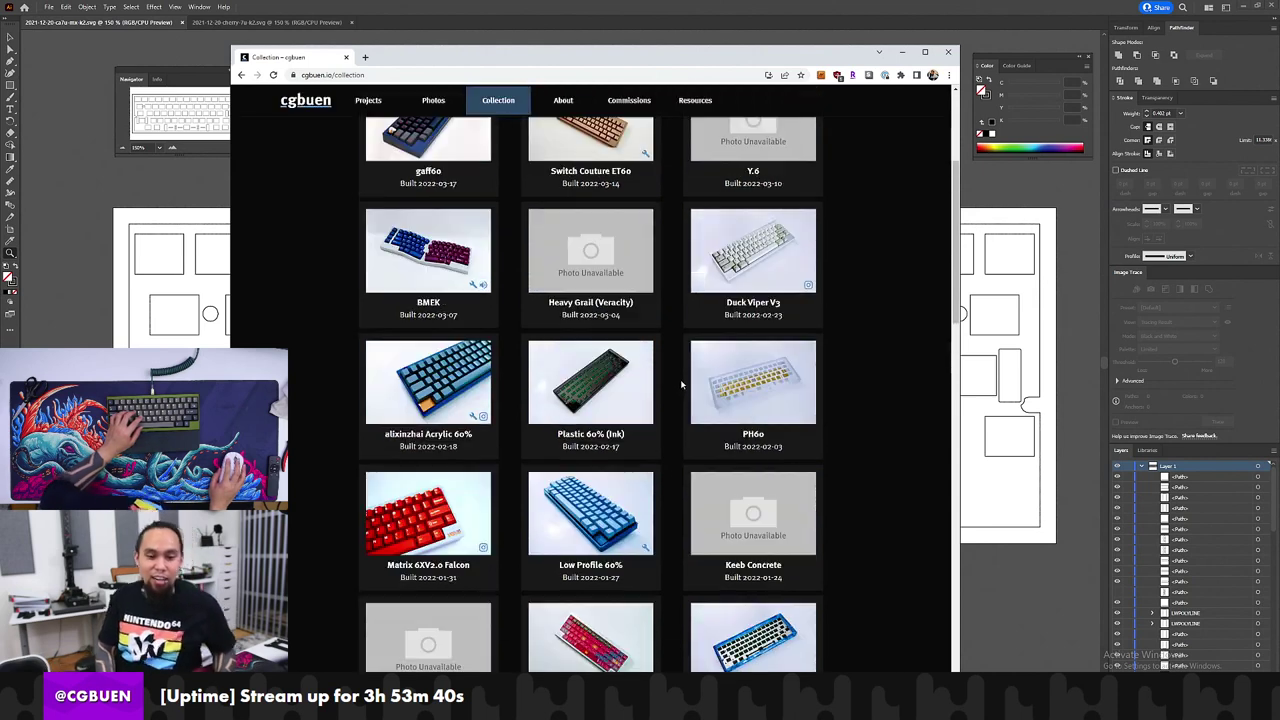
pyautogui.scroll(5, 441, 289)
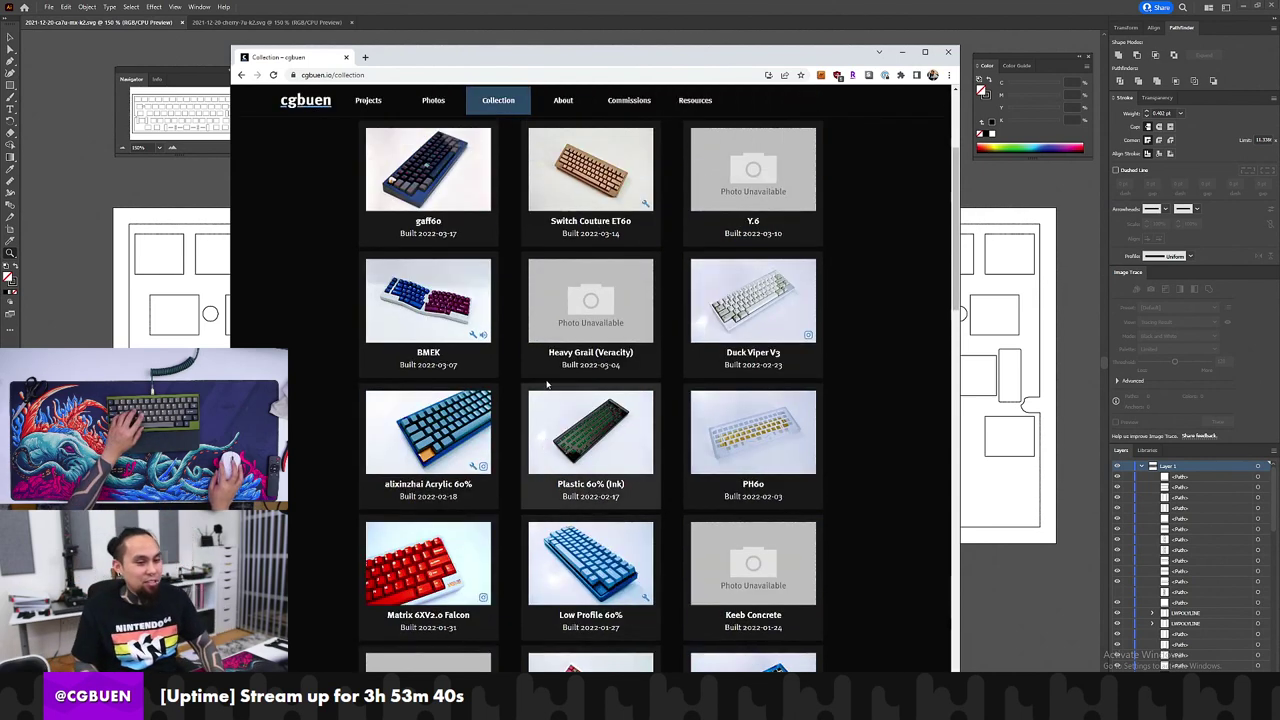
pyautogui.moveTo(348, 118); pyautogui.dragTo(427, 148)
pyautogui.click(427, 150)
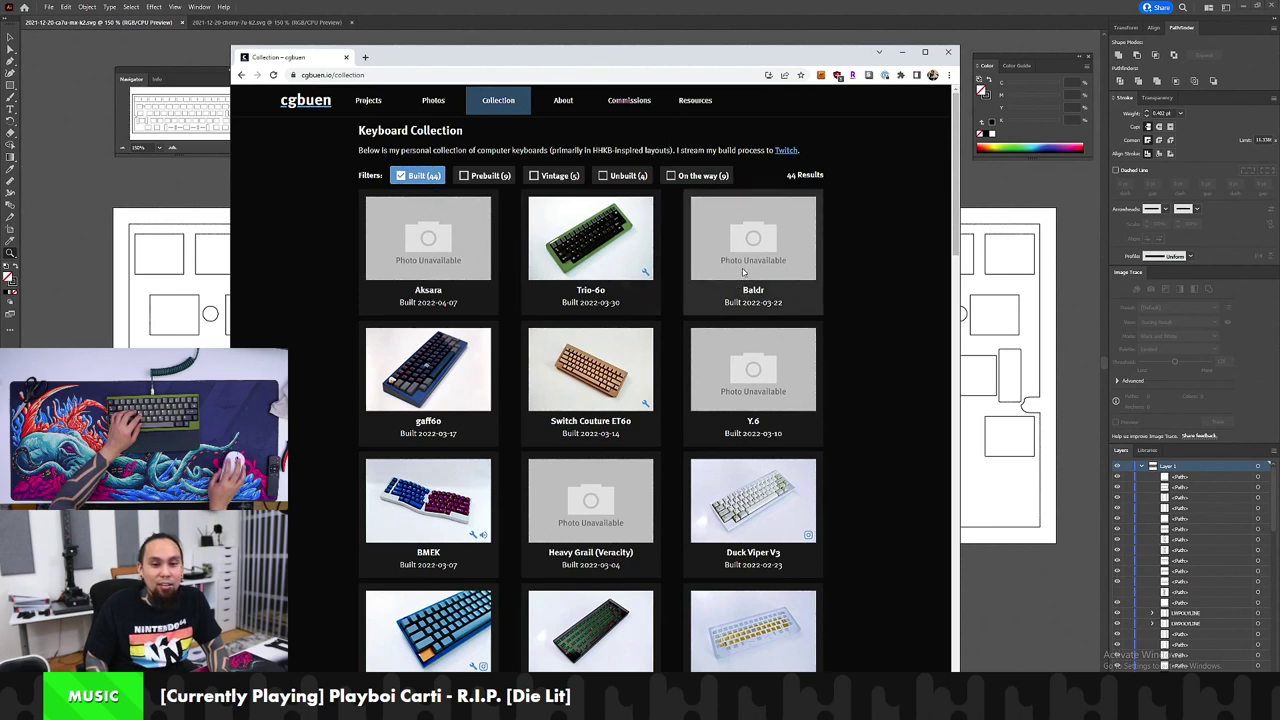
pyautogui.scroll(-2, 713, 323)
pyautogui.scroll(2, 666, 377)
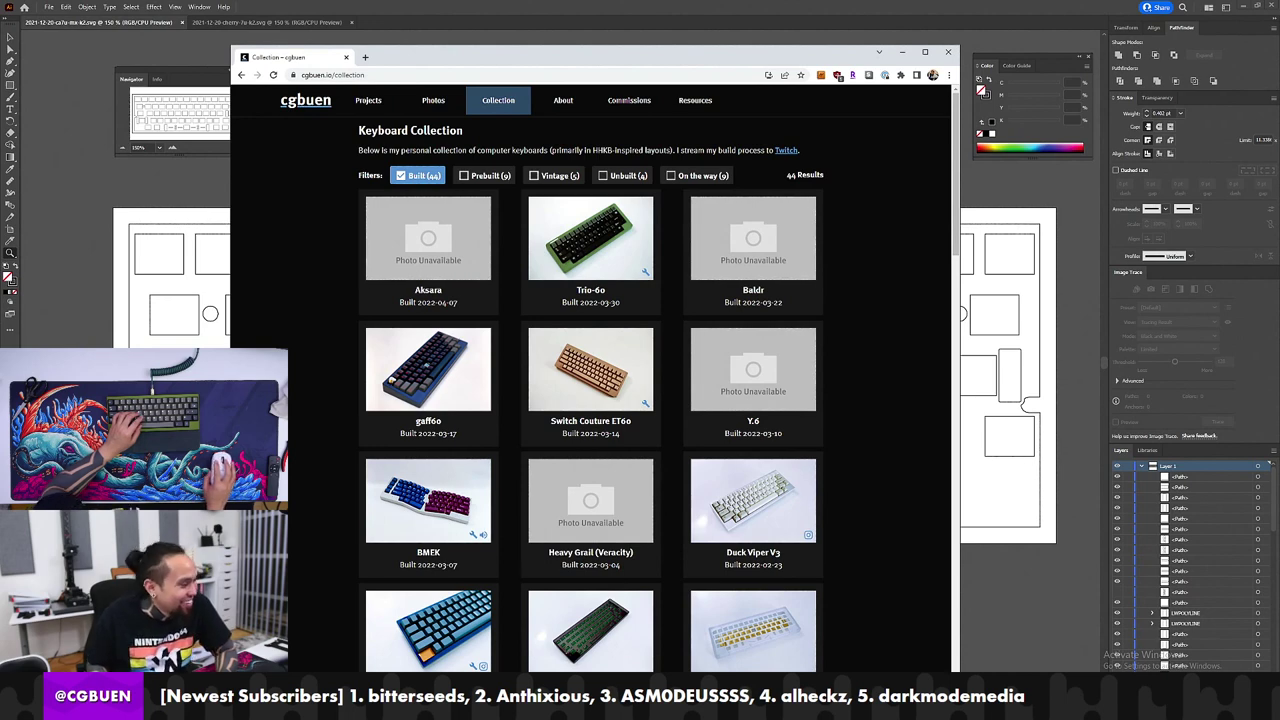
pyautogui.moveTo(317, 394); pyautogui.dragTo(364, 132)
pyautogui.doubleClick(378, 134)
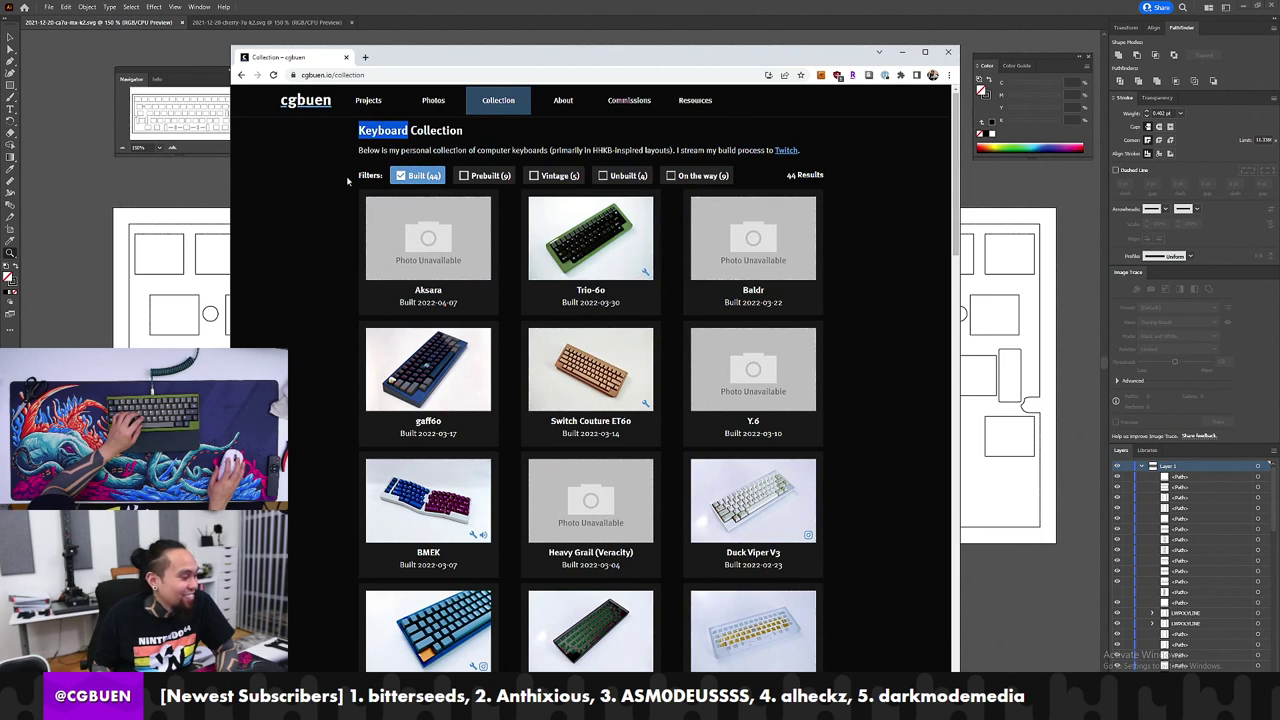
pyautogui.click(827, 183)
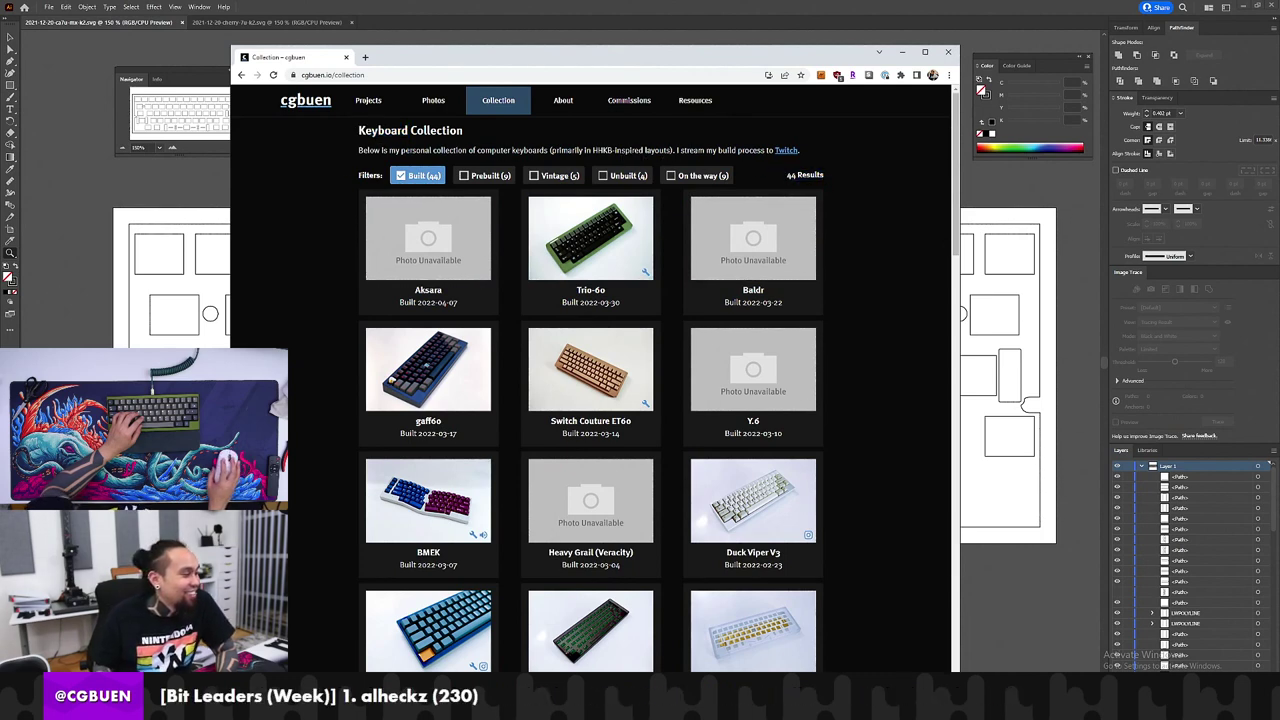
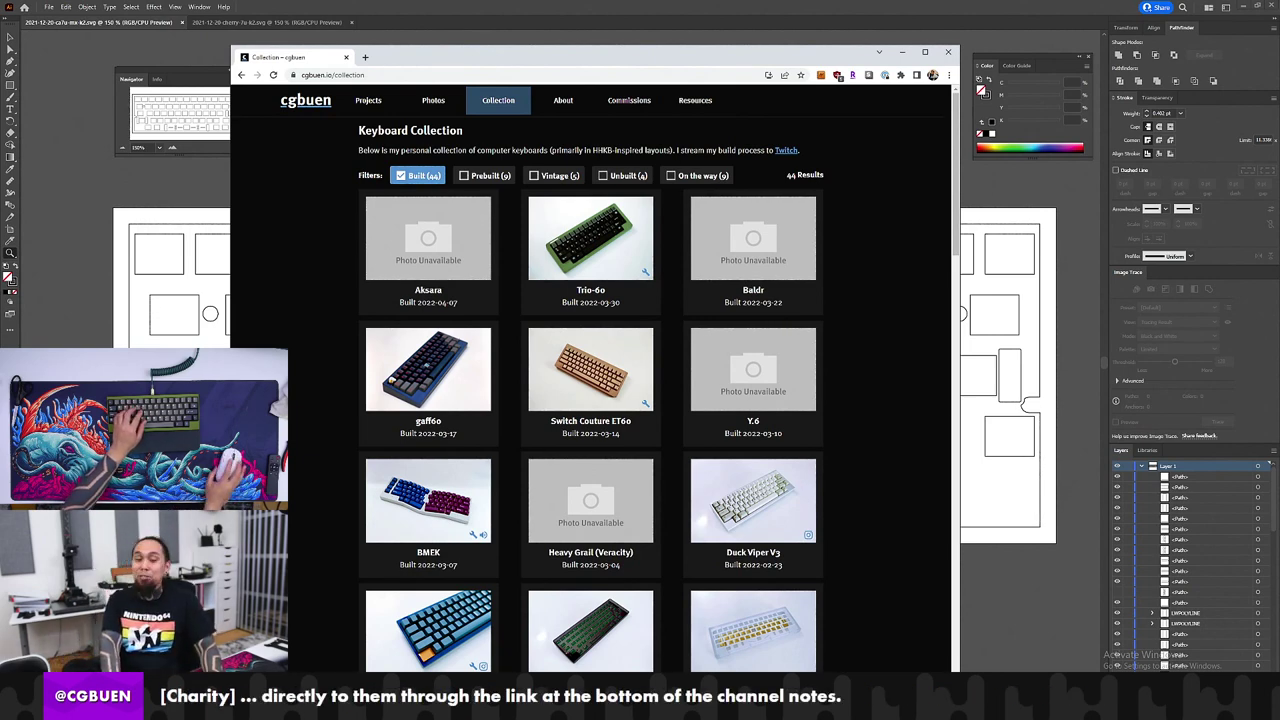
# Step: Look through the December 2021 builds and go back up to the January and February 2022 builds
pyautogui.scroll(-5, 515, 280)
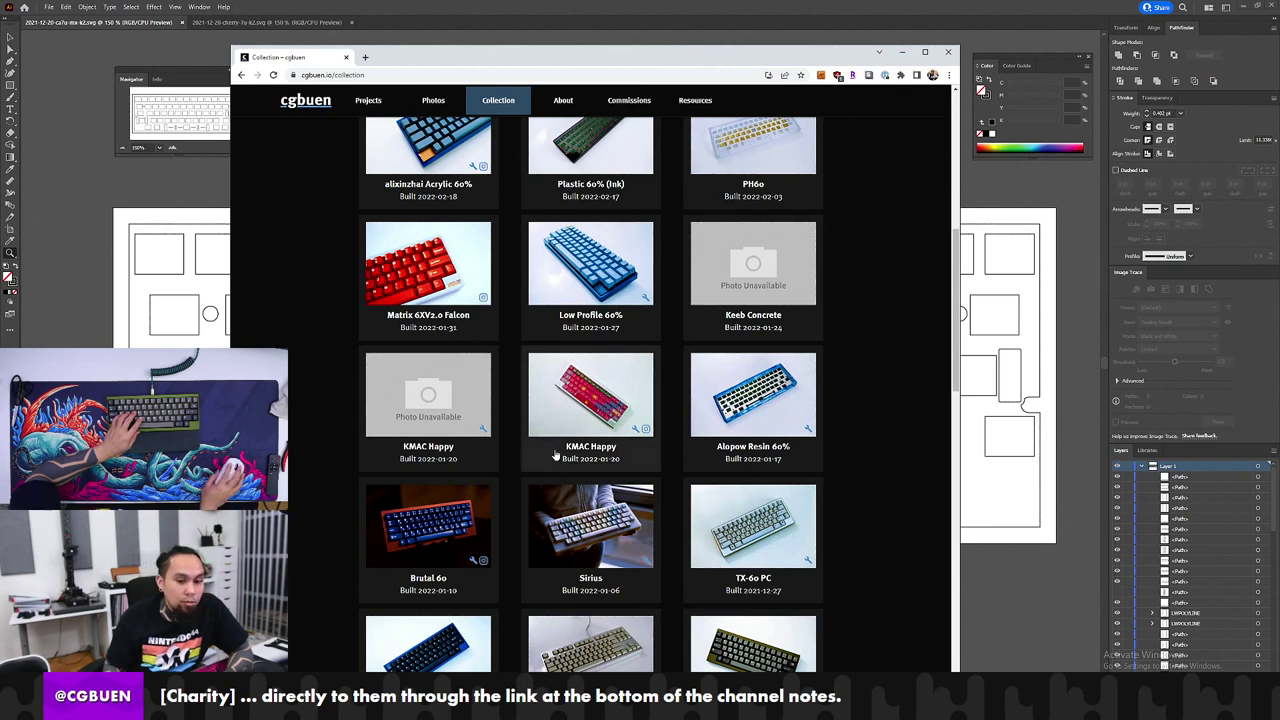
pyautogui.scroll(-5, 526, 445)
pyautogui.scroll(2, 526, 445)
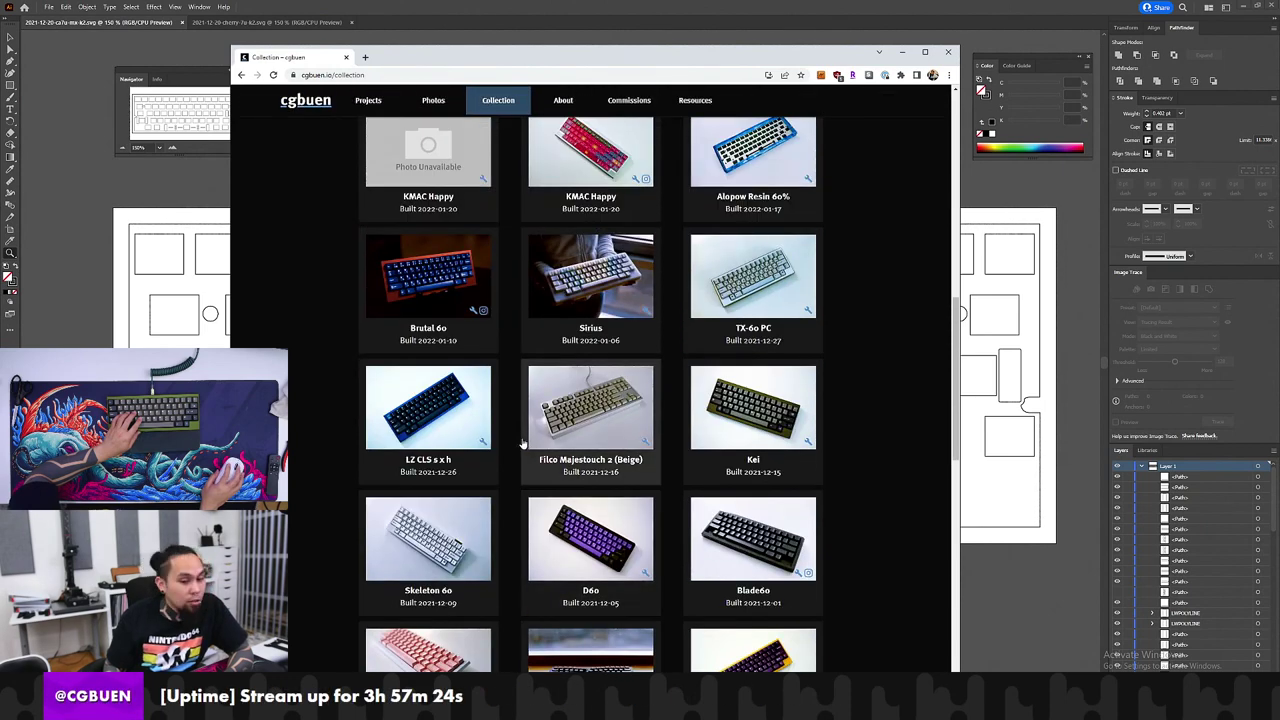
pyautogui.scroll(1, 463, 428)
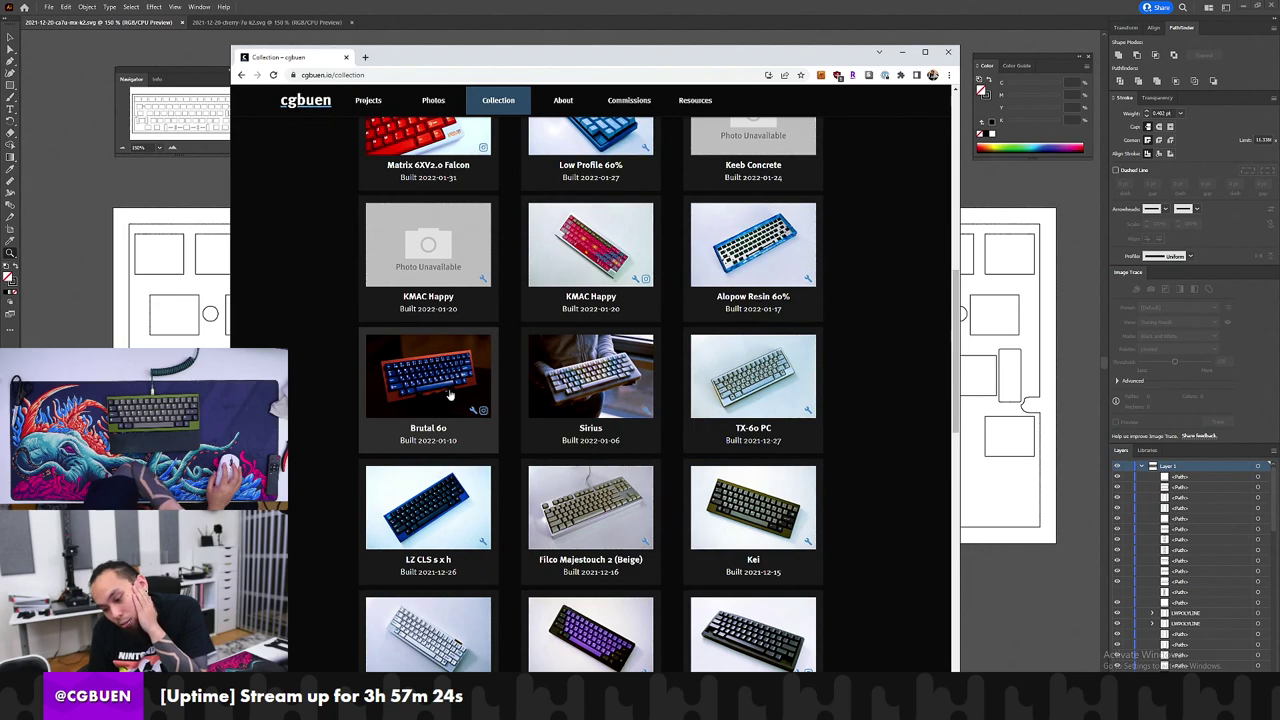
pyautogui.scroll(3, 457, 395)
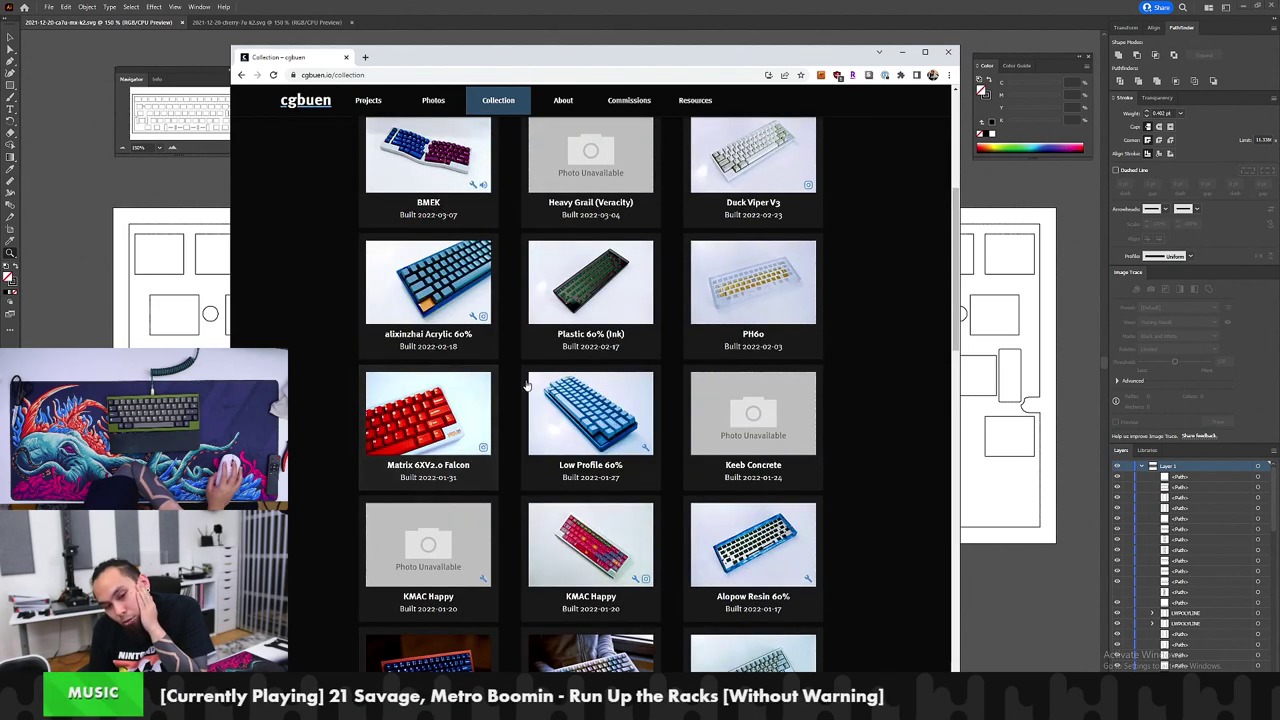
# Step: Look over the builds in the keyboard collection from Aksara to the November 2021 ones, returning to the newest entries
pyautogui.scroll(3, 525, 381)
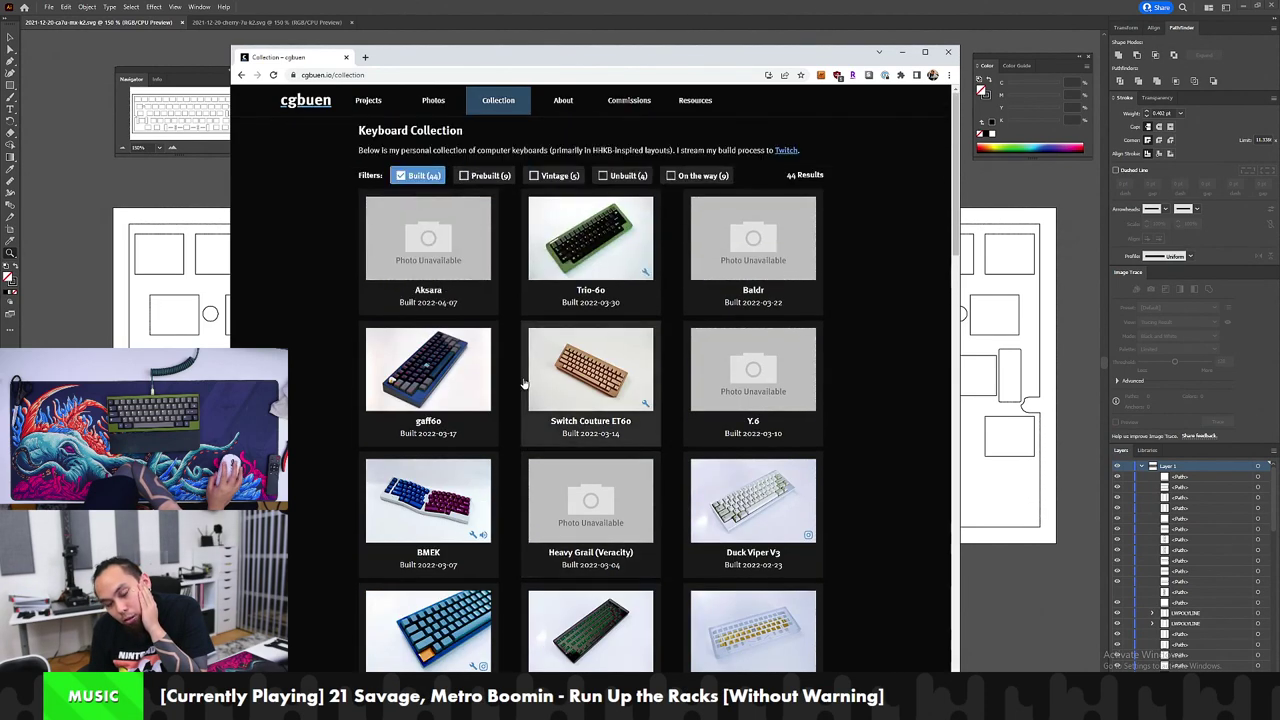
pyautogui.scroll(-3, 522, 385)
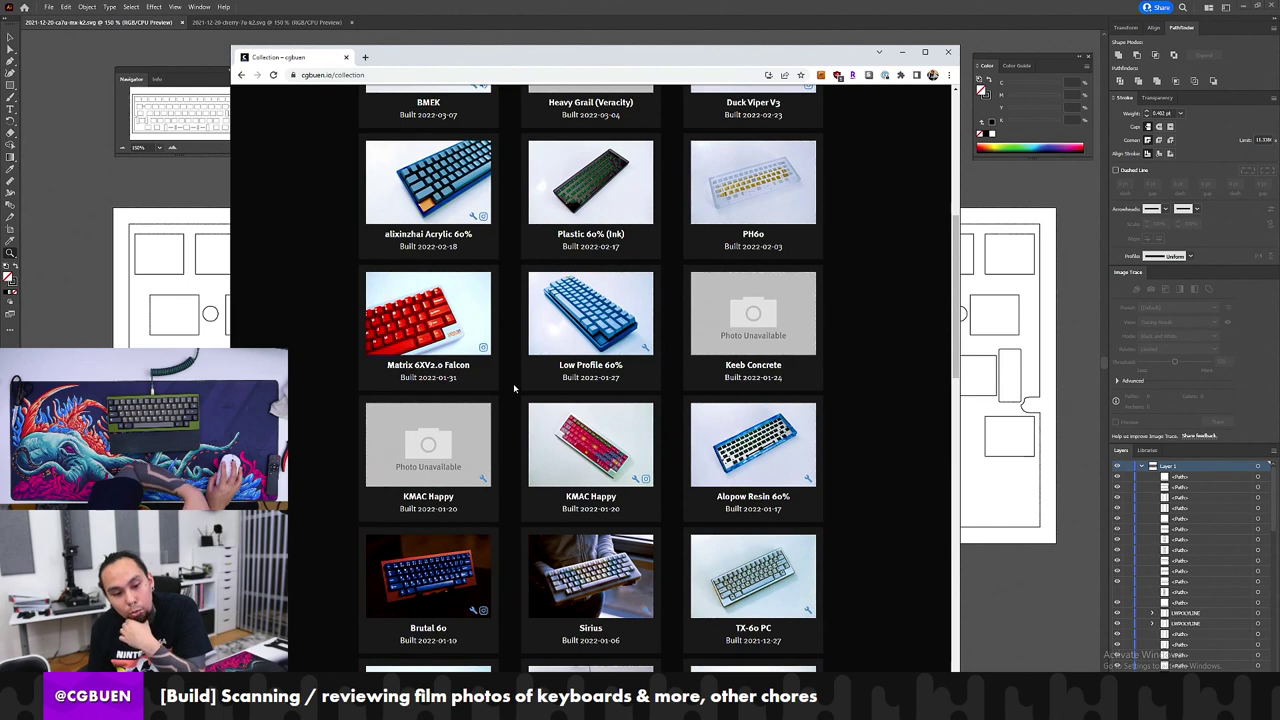
pyautogui.scroll(-2, 513, 386)
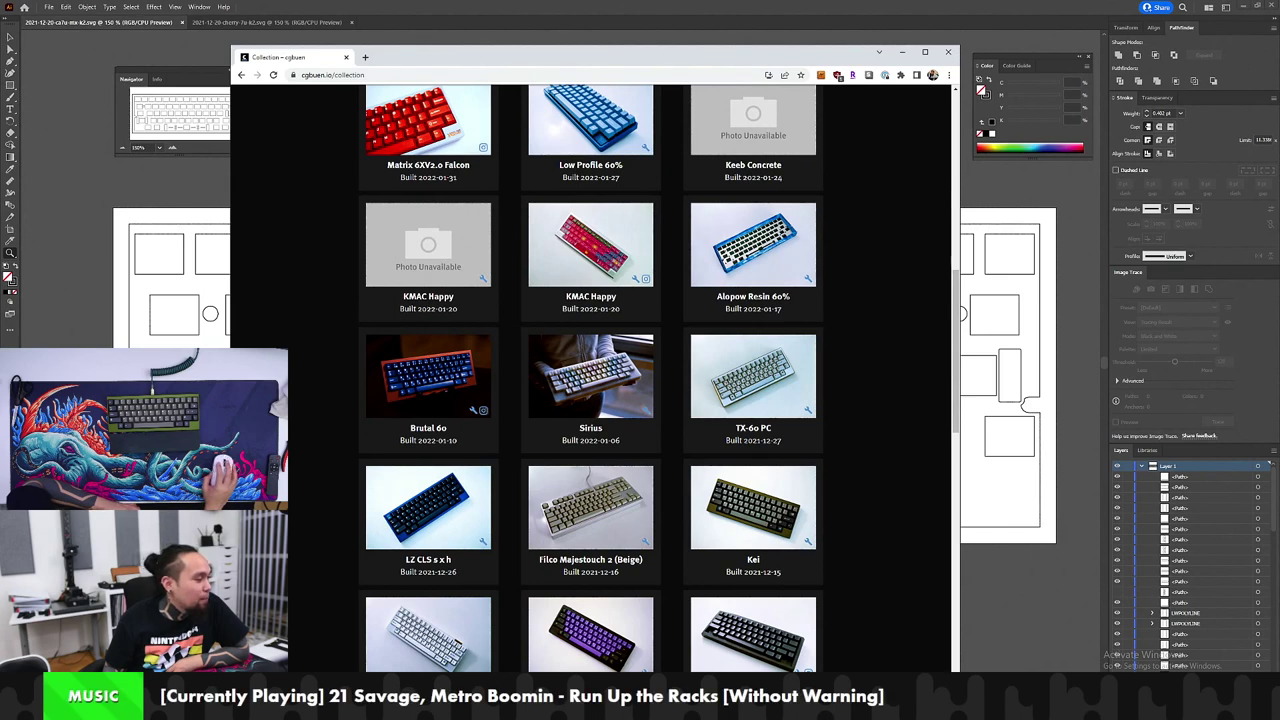
pyautogui.scroll(2, 544, 398)
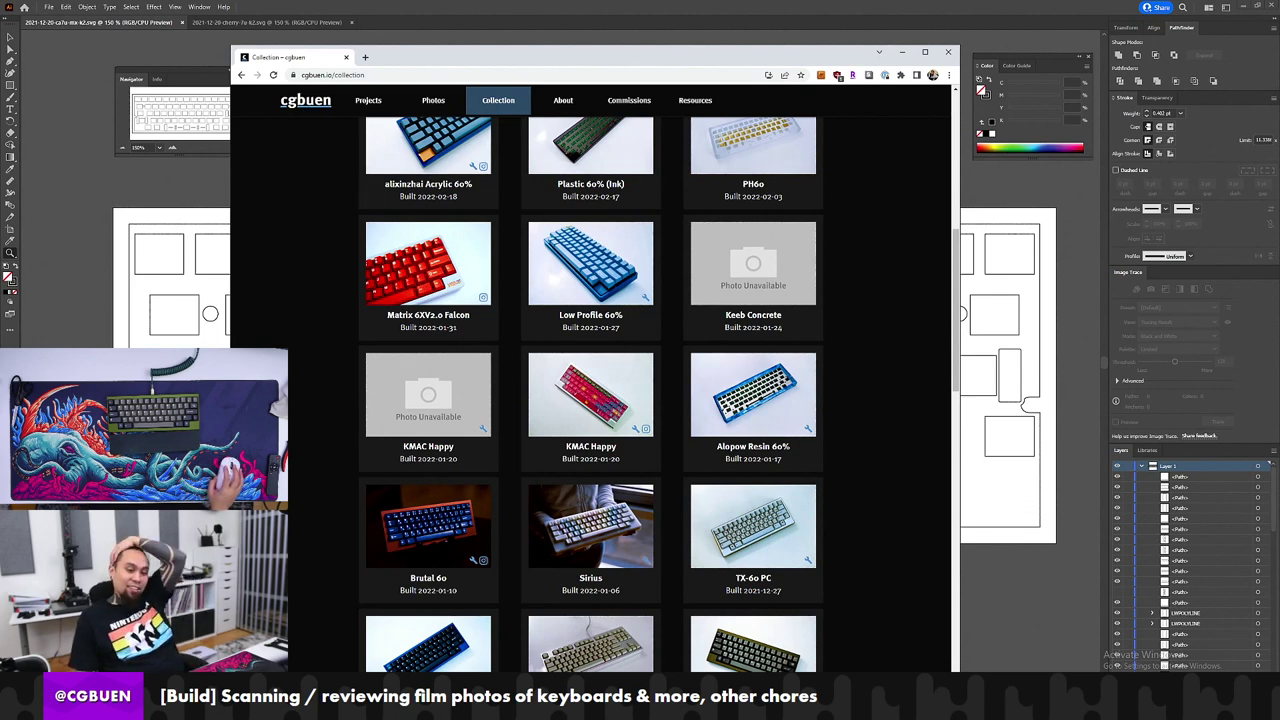
pyautogui.scroll(1, 535, 408)
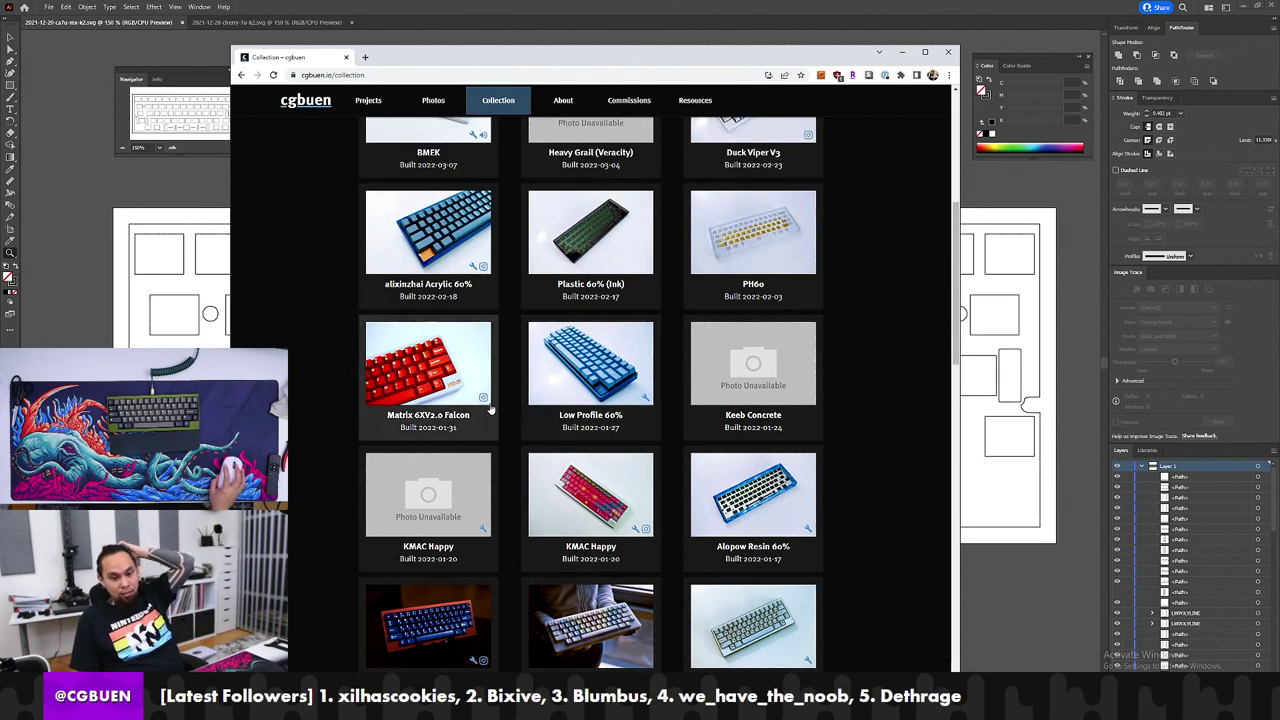
pyautogui.scroll(-5, 490, 410)
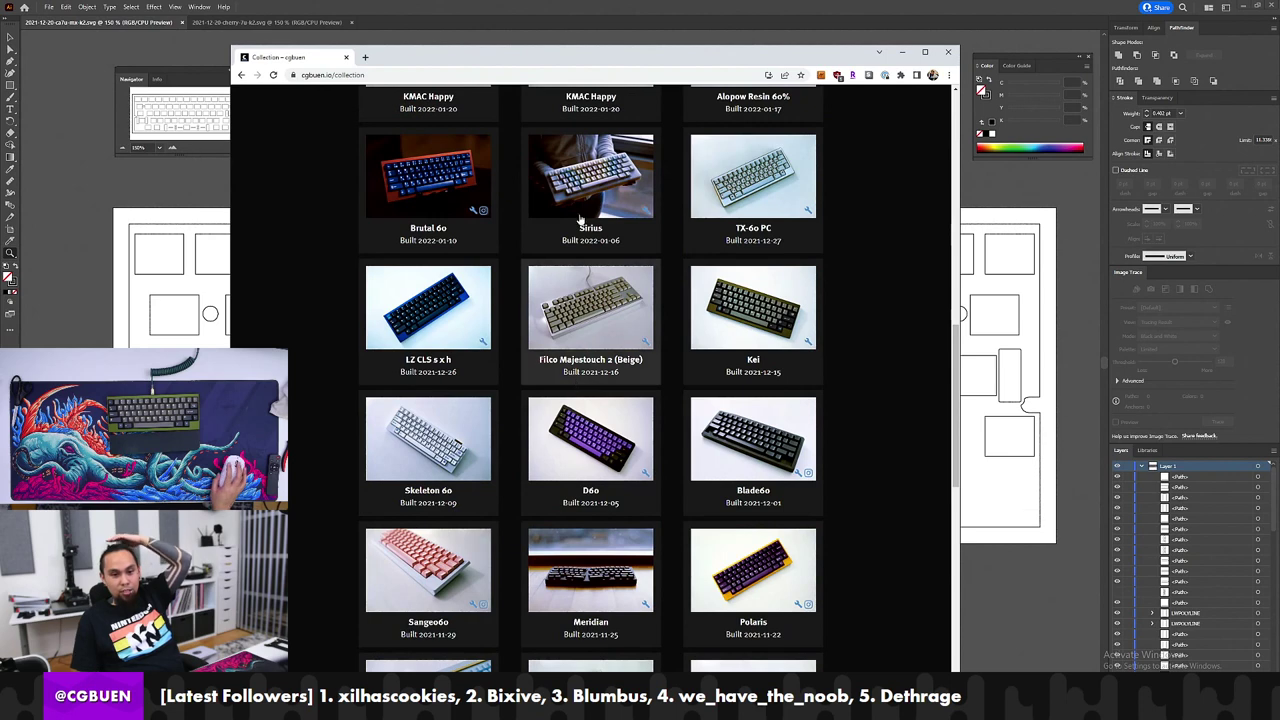
pyautogui.scroll(5, 580, 218)
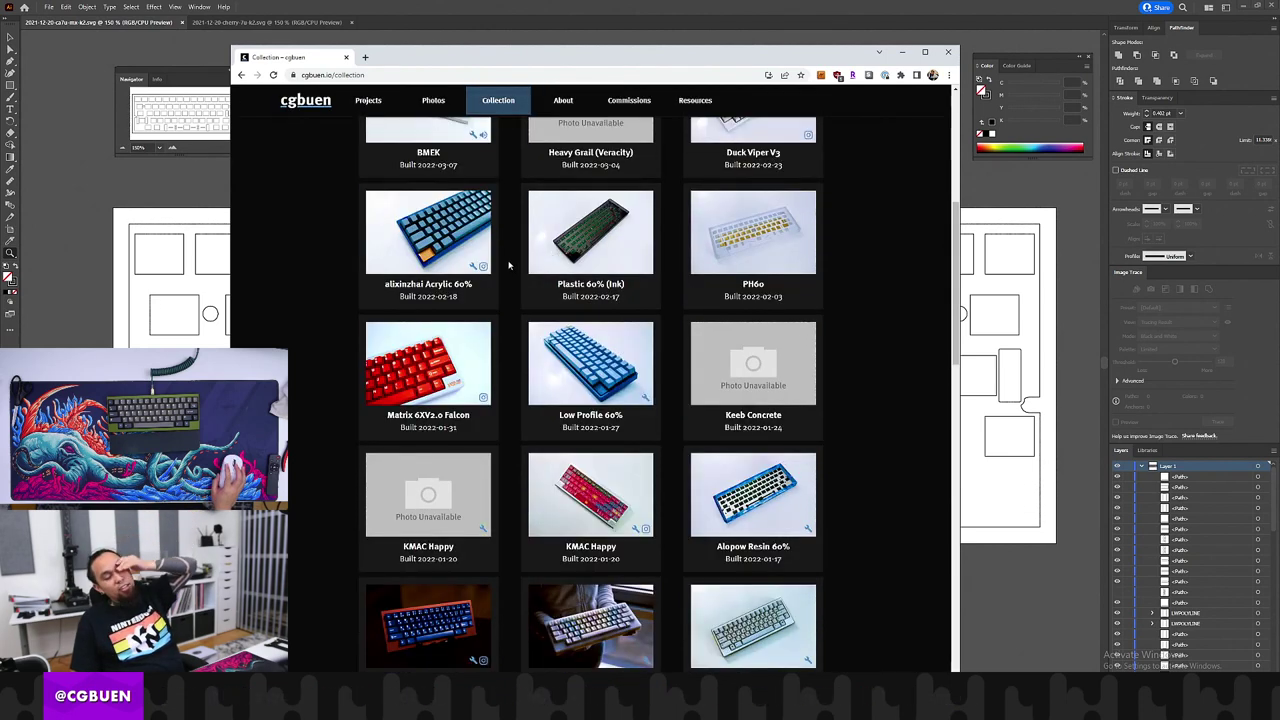
pyautogui.scroll(-1, 515, 270)
pyautogui.scroll(1, 530, 285)
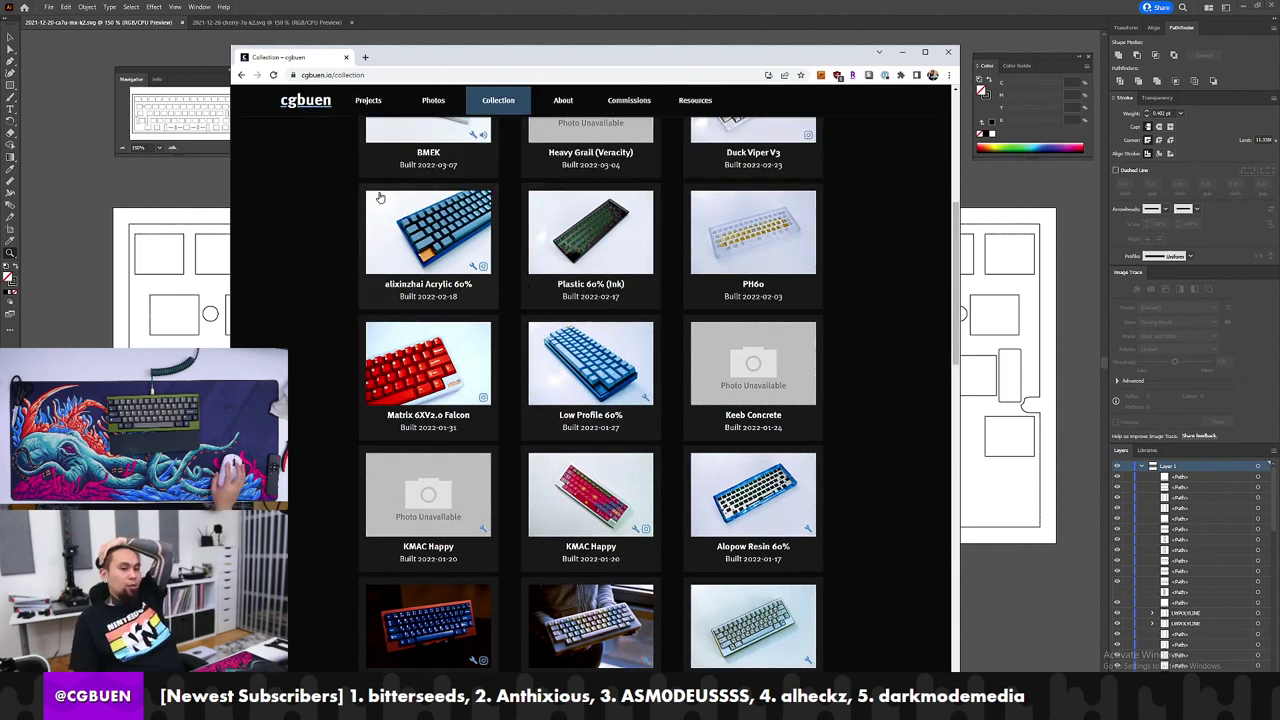
pyautogui.scroll(3, 382, 204)
pyautogui.scroll(2, 382, 204)
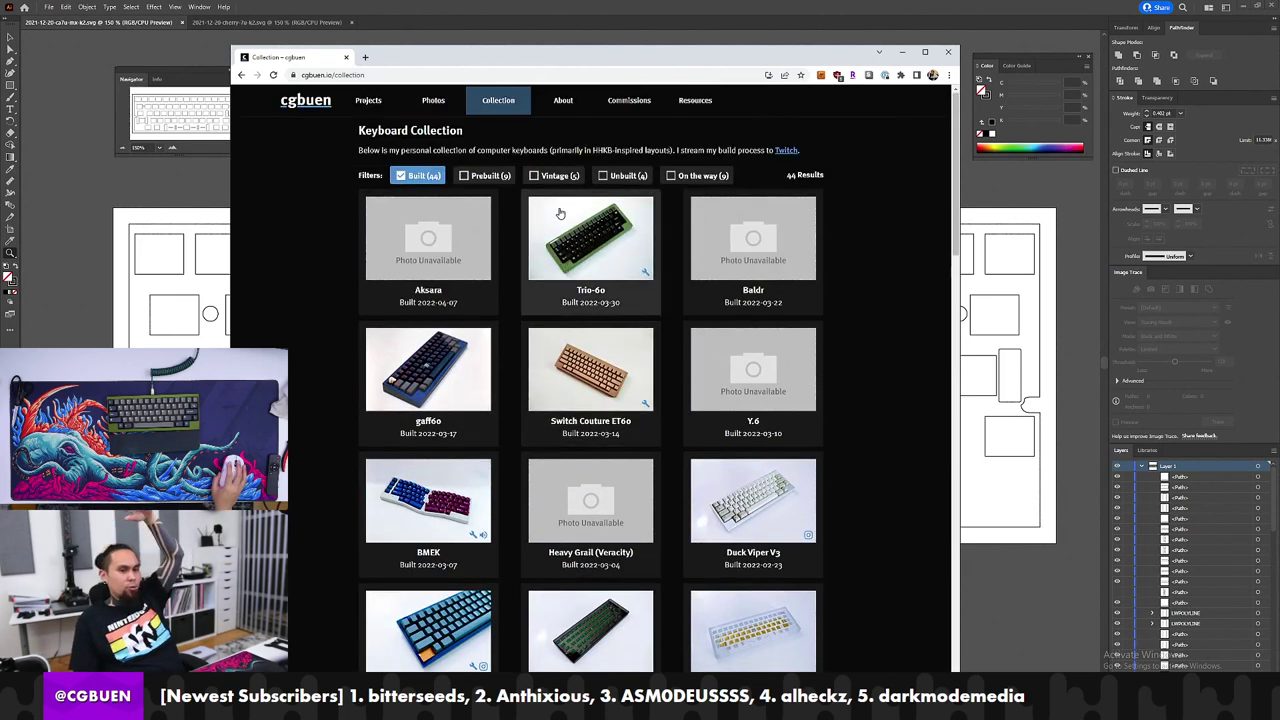
# Step: Examine the February and March 2022 builds, including Y.6, Duck Viper V3 and PH60, and go back to the newest ones
pyautogui.scroll(-1, 560, 213)
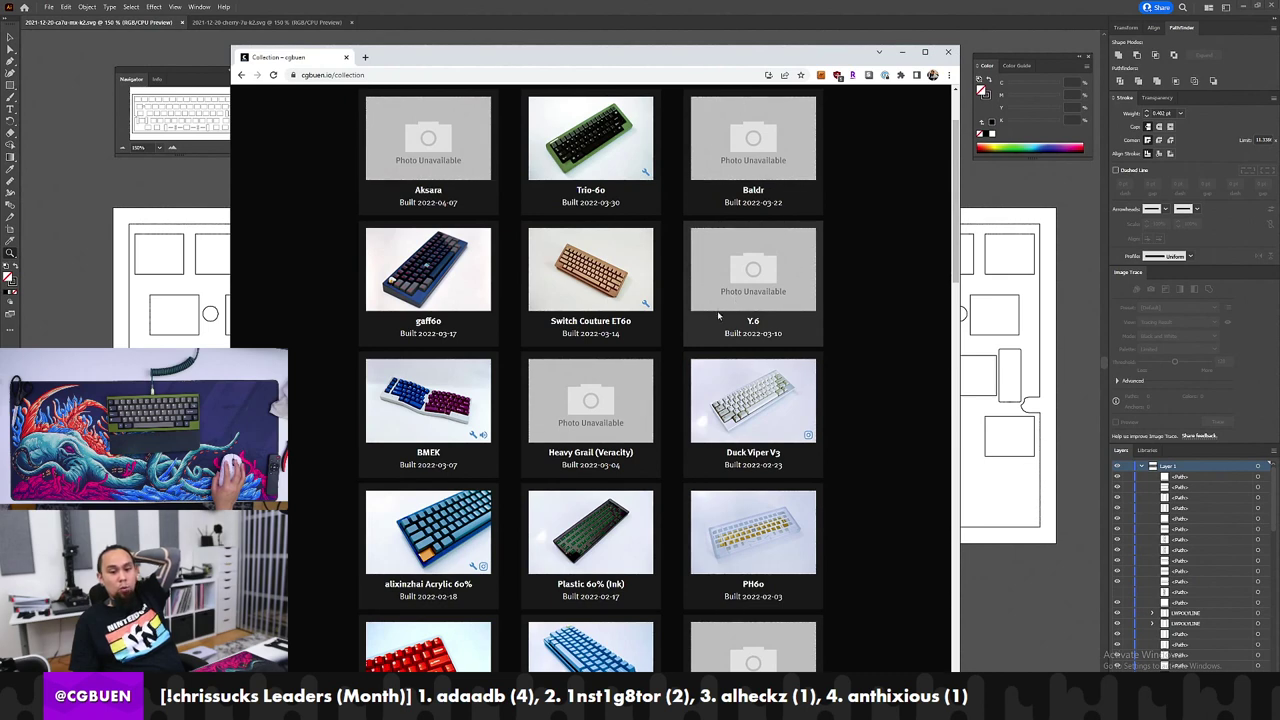
pyautogui.scroll(-2, 718, 316)
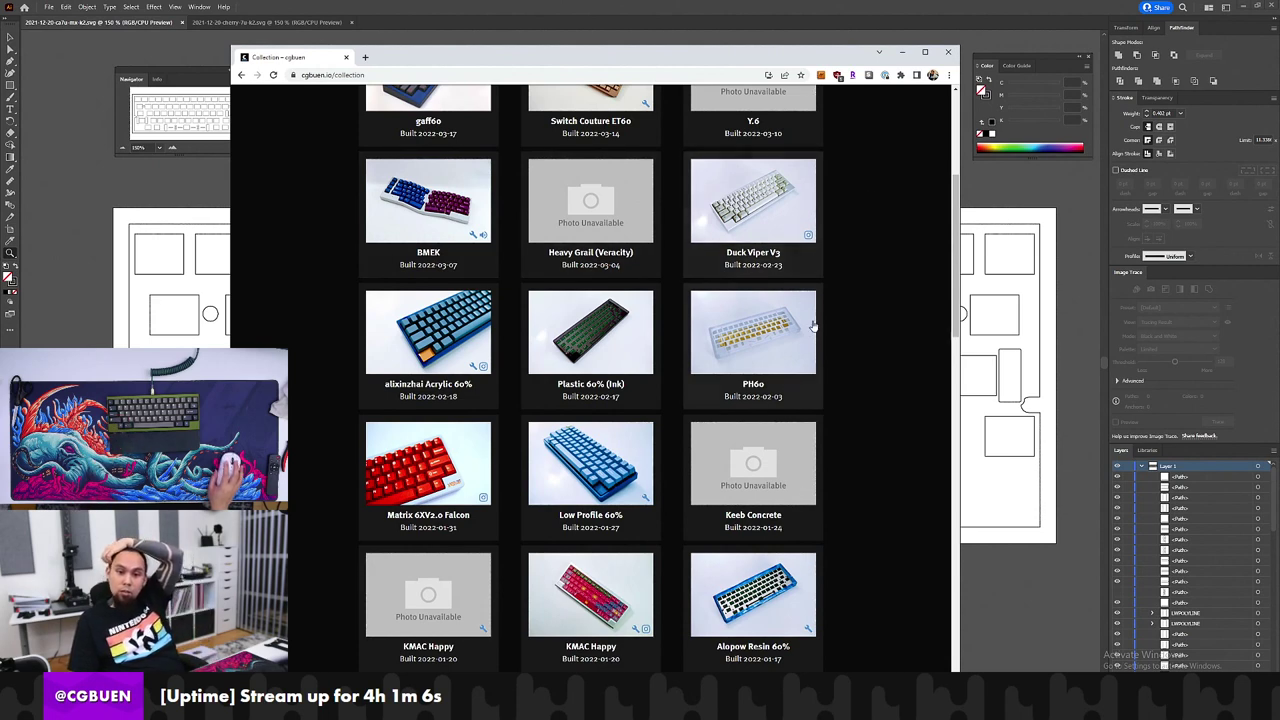
pyautogui.scroll(3, 813, 326)
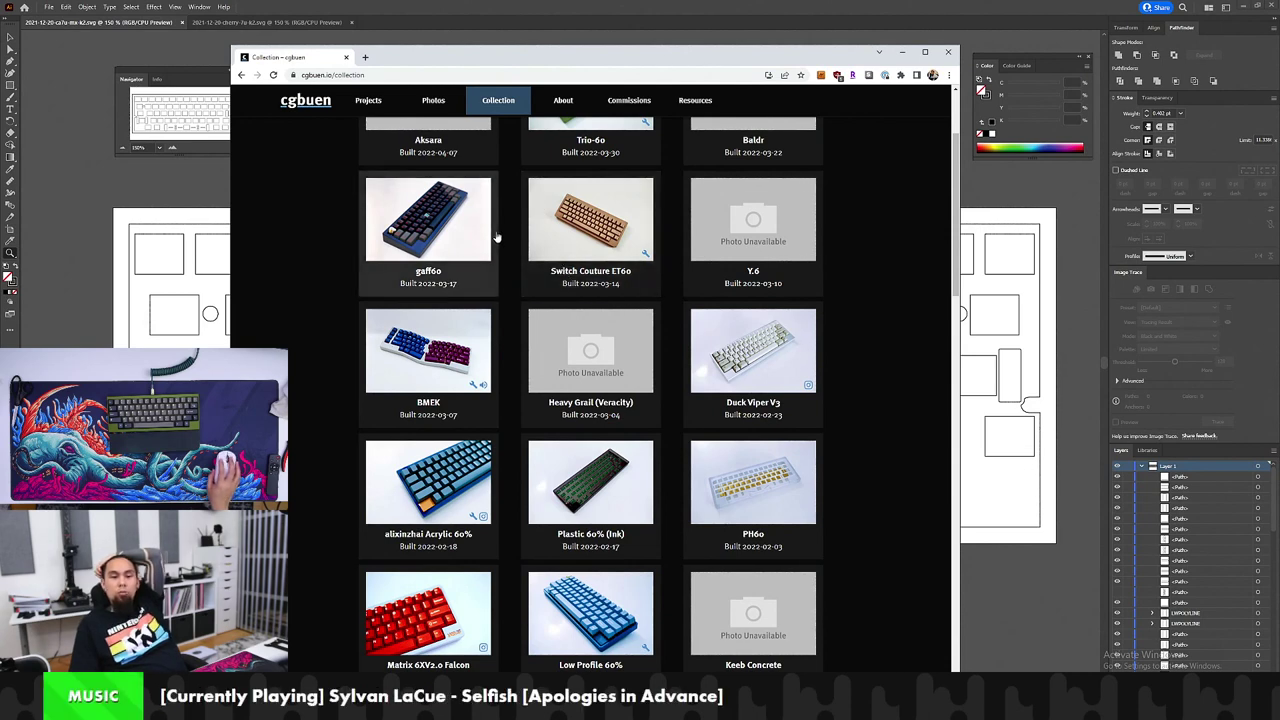
pyautogui.scroll(2, 498, 240)
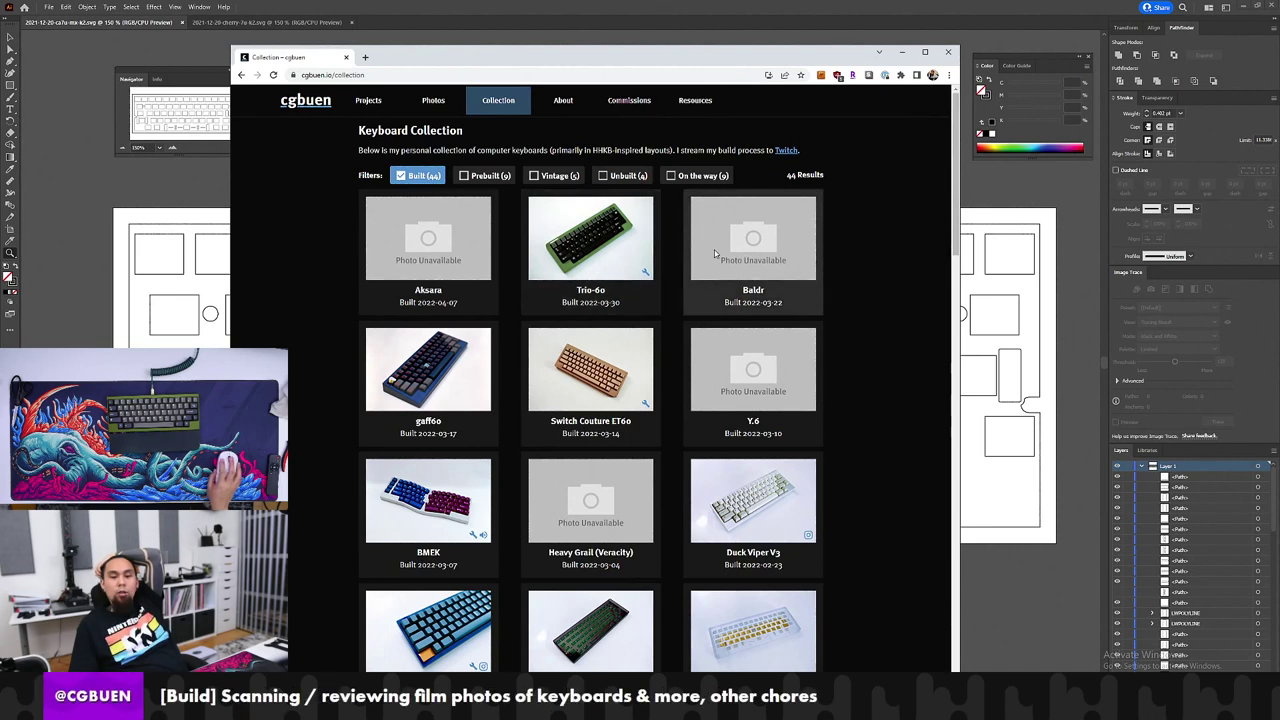
pyautogui.scroll(-2, 714, 253)
pyautogui.scroll(1, 714, 253)
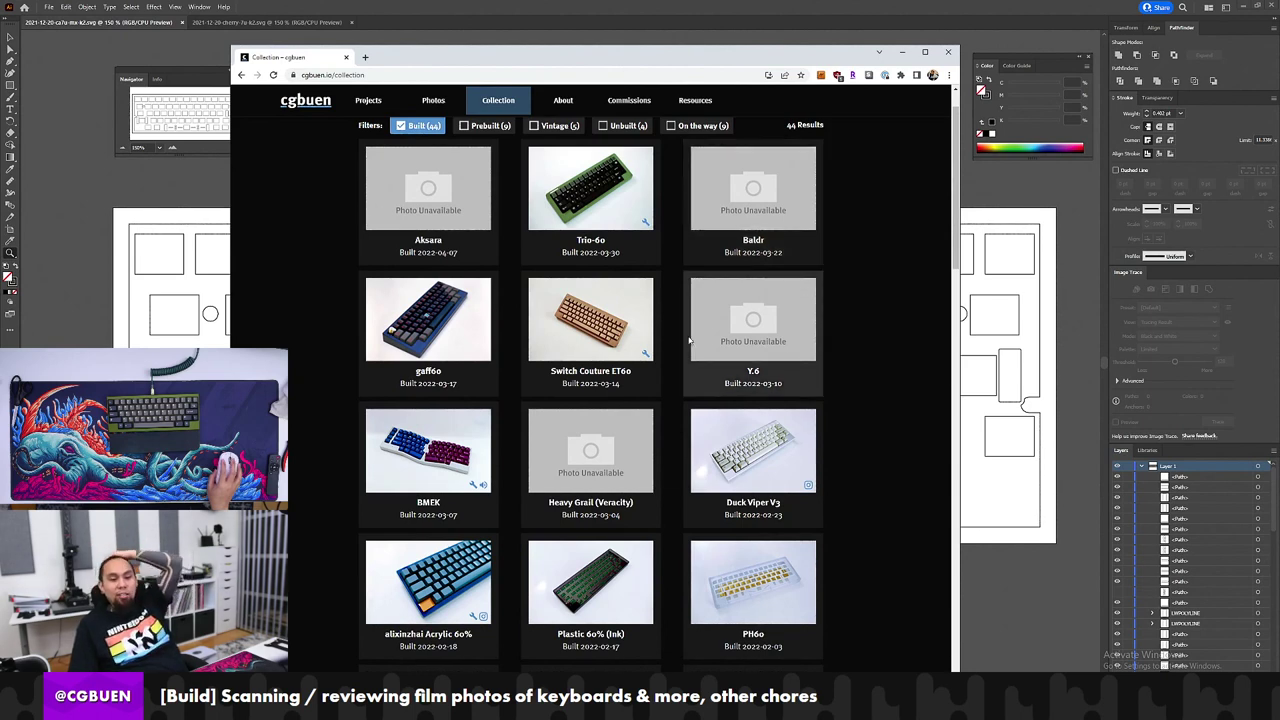
# Step: Review the collection from the early 2022 builds through the oldest keyboard, Digilog Realforce 87UB, and return to the late 2021 builds
pyautogui.scroll(-3, 466, 400)
pyautogui.scroll(-1, 466, 400)
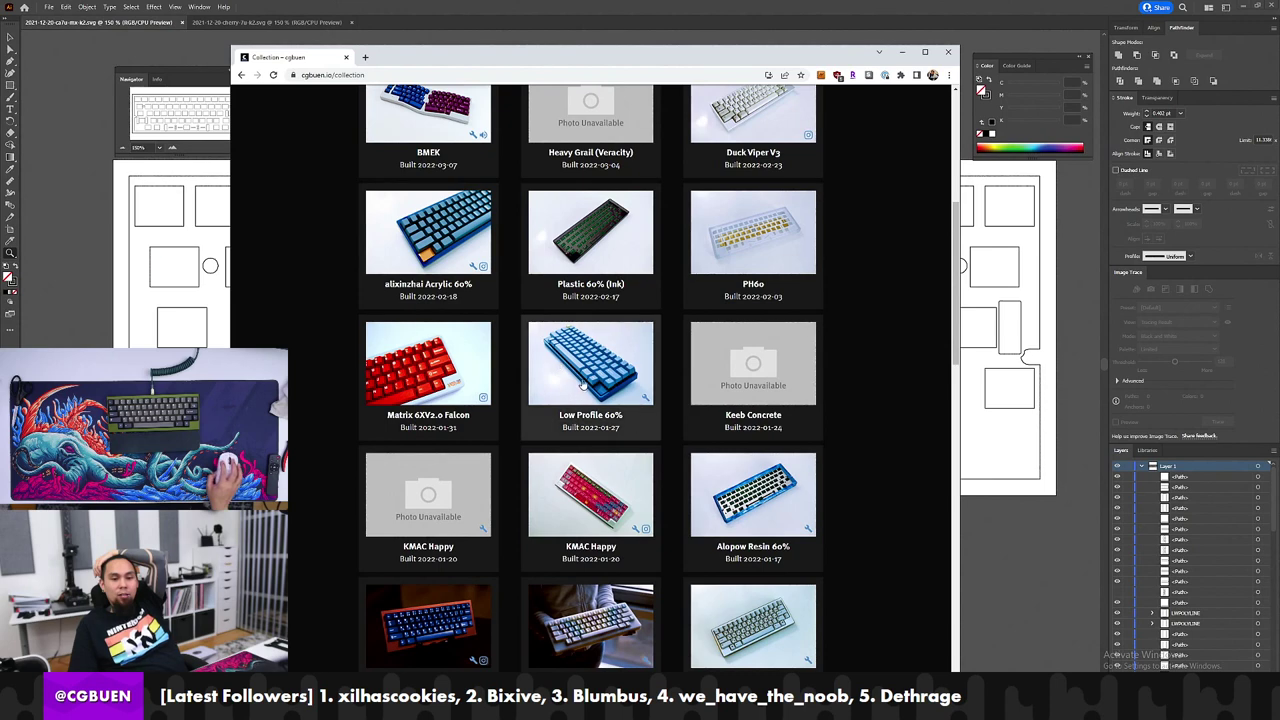
pyautogui.scroll(-1, 582, 385)
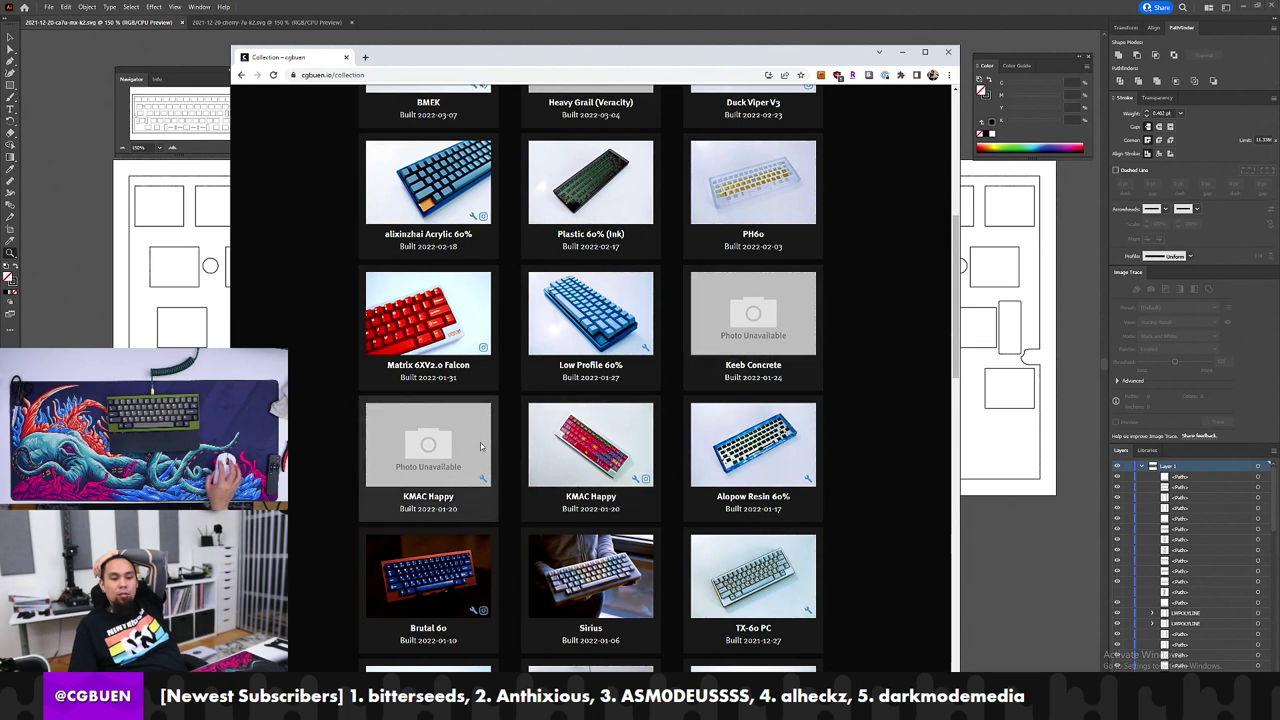
pyautogui.scroll(-2, 711, 405)
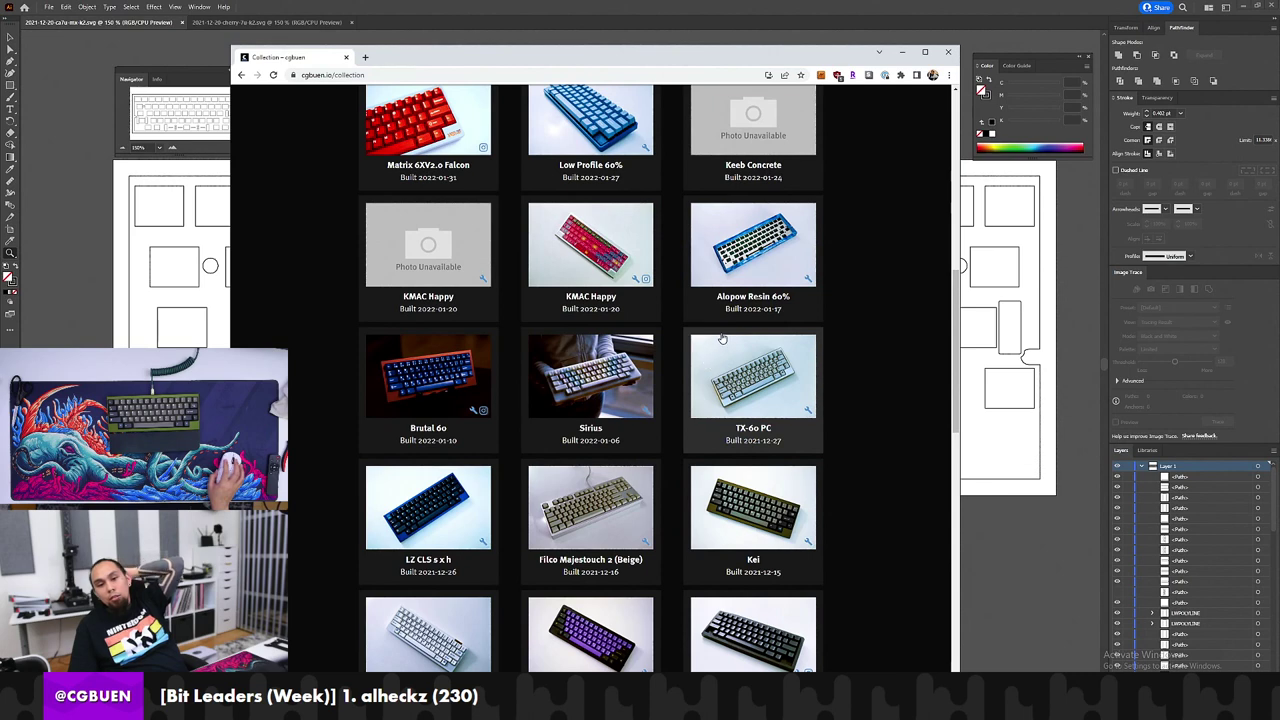
pyautogui.scroll(-1, 512, 360)
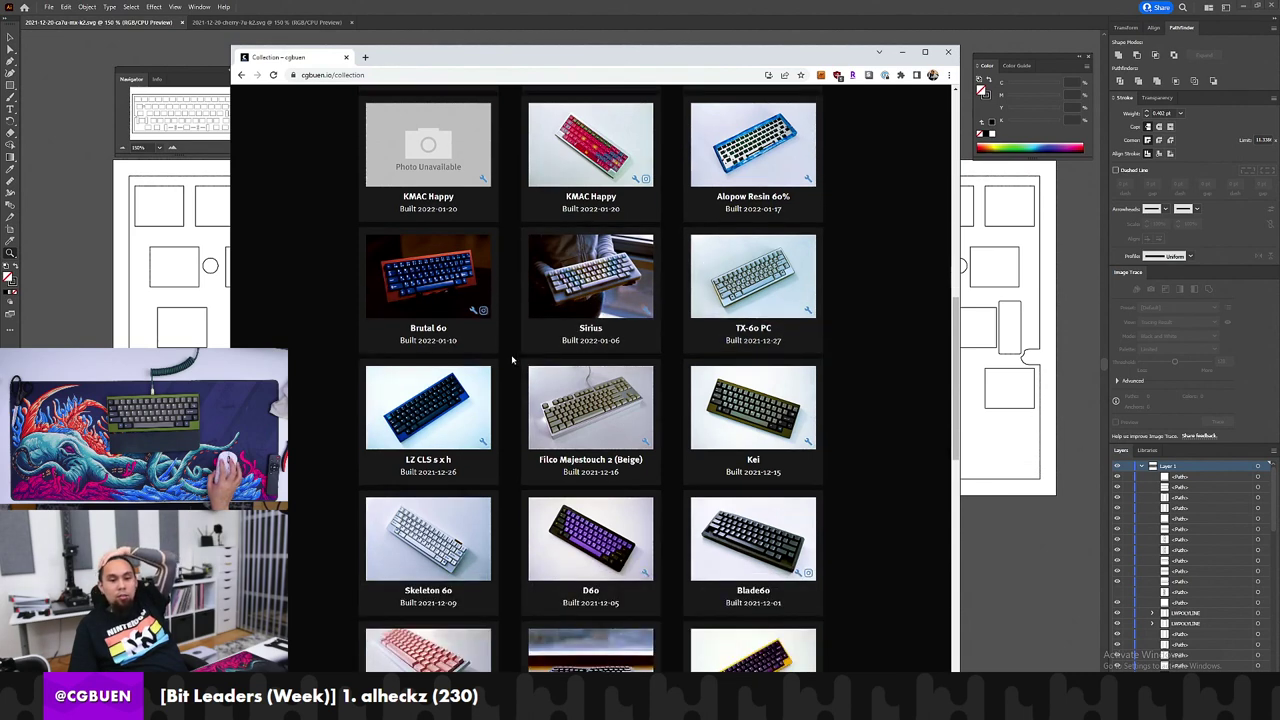
pyautogui.scroll(-2, 517, 356)
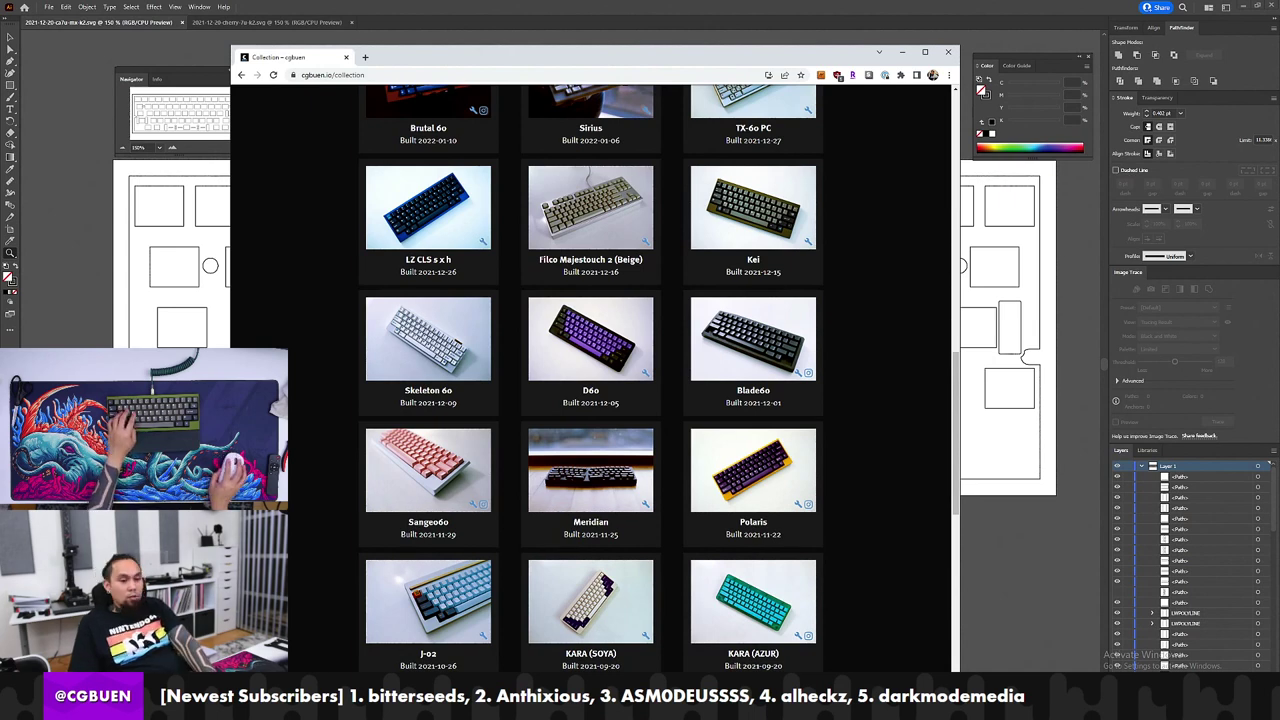
pyautogui.scroll(-2, 353, 396)
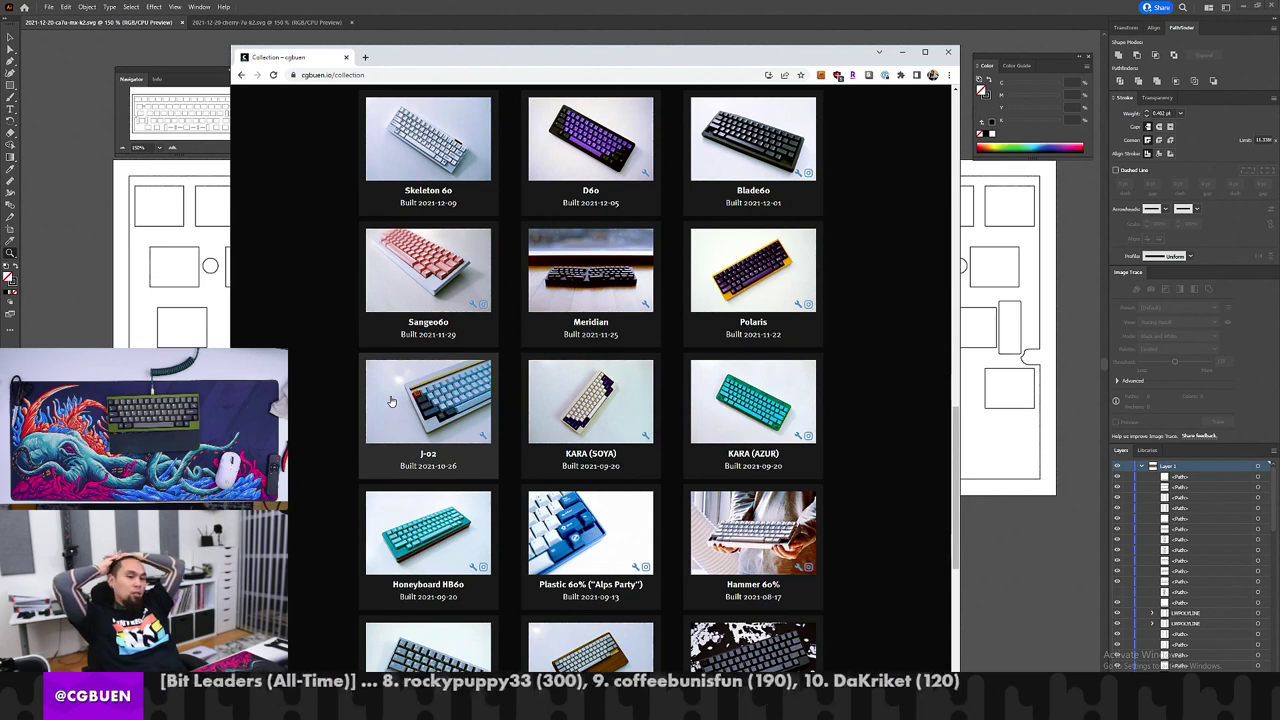
pyautogui.scroll(-2, 391, 401)
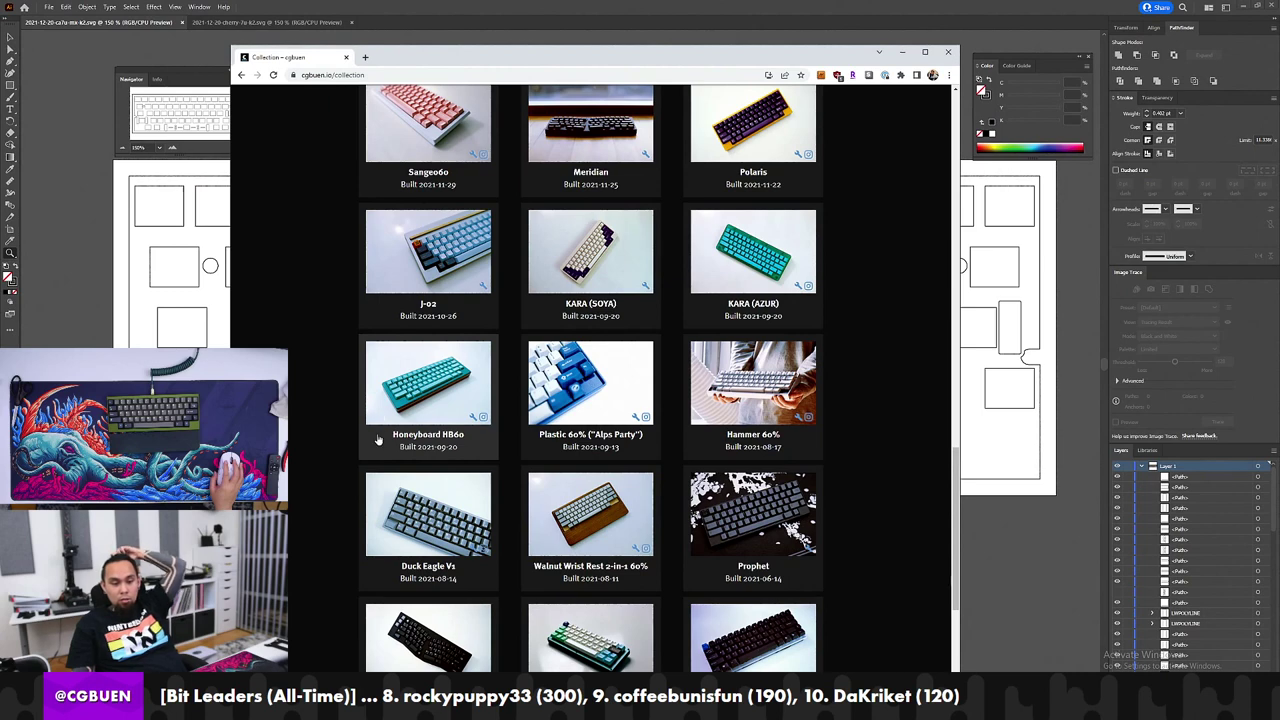
pyautogui.scroll(-3, 378, 416)
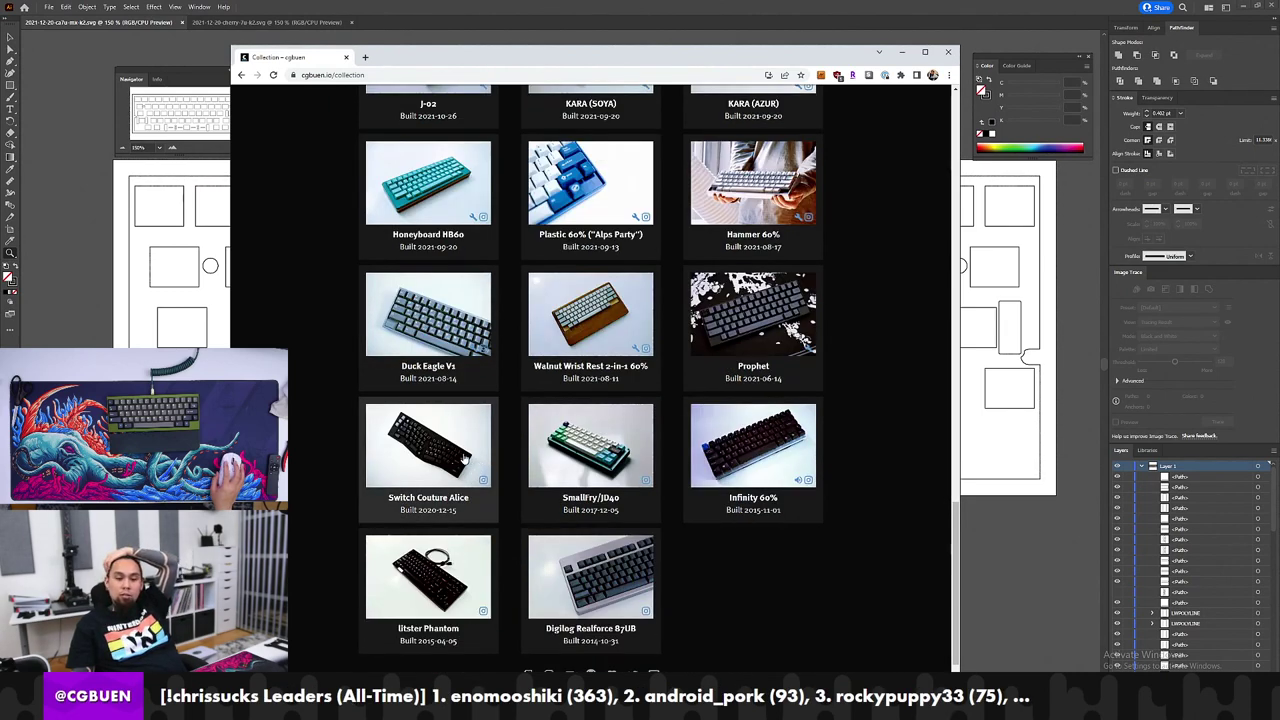
pyautogui.scroll(3, 464, 457)
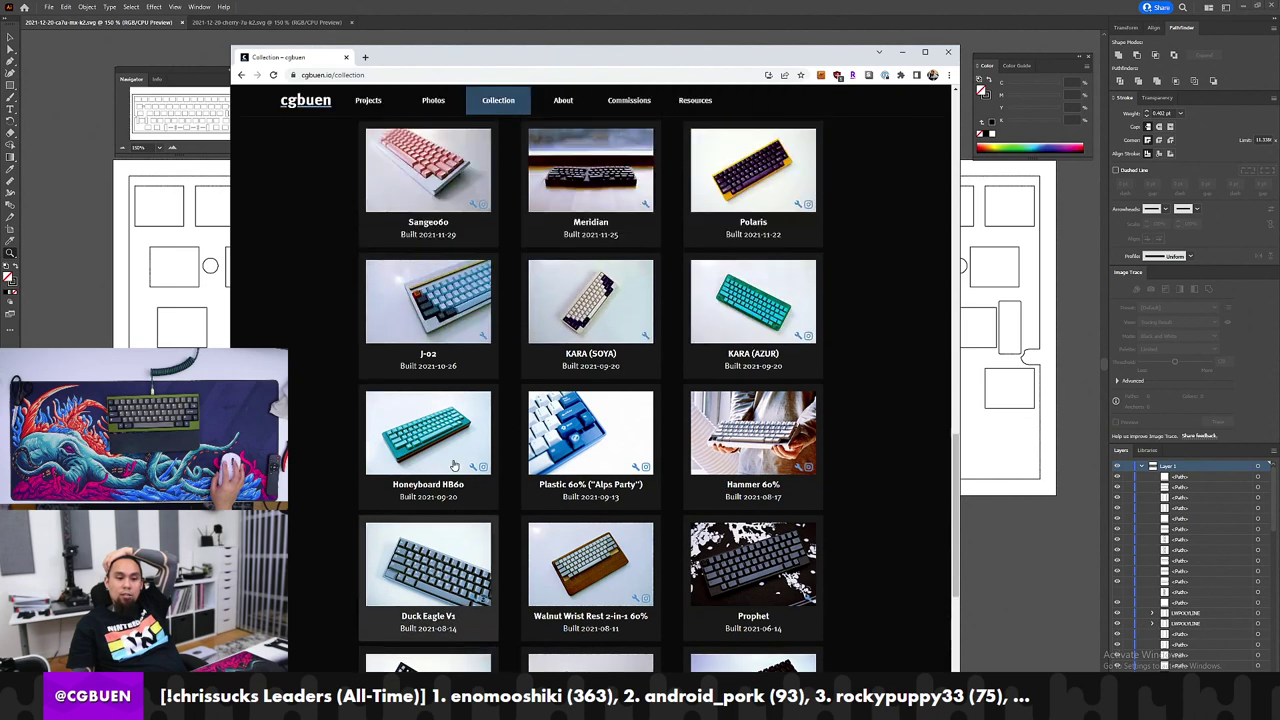
pyautogui.scroll(3, 455, 466)
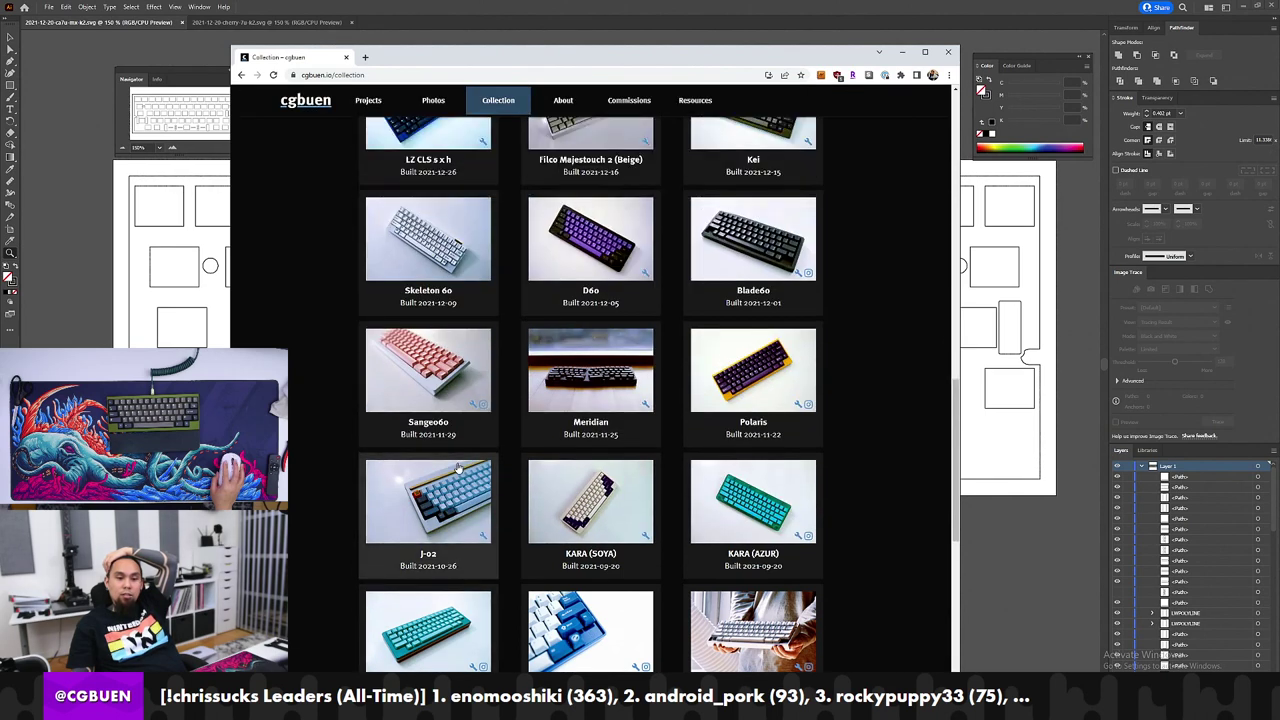
# Step: Switch to Illustrator and inspect the spacebar-row cutouts of the 2021-12-20-ca7u-mx-k2.svg plate up close
pyautogui.click(200, 470)
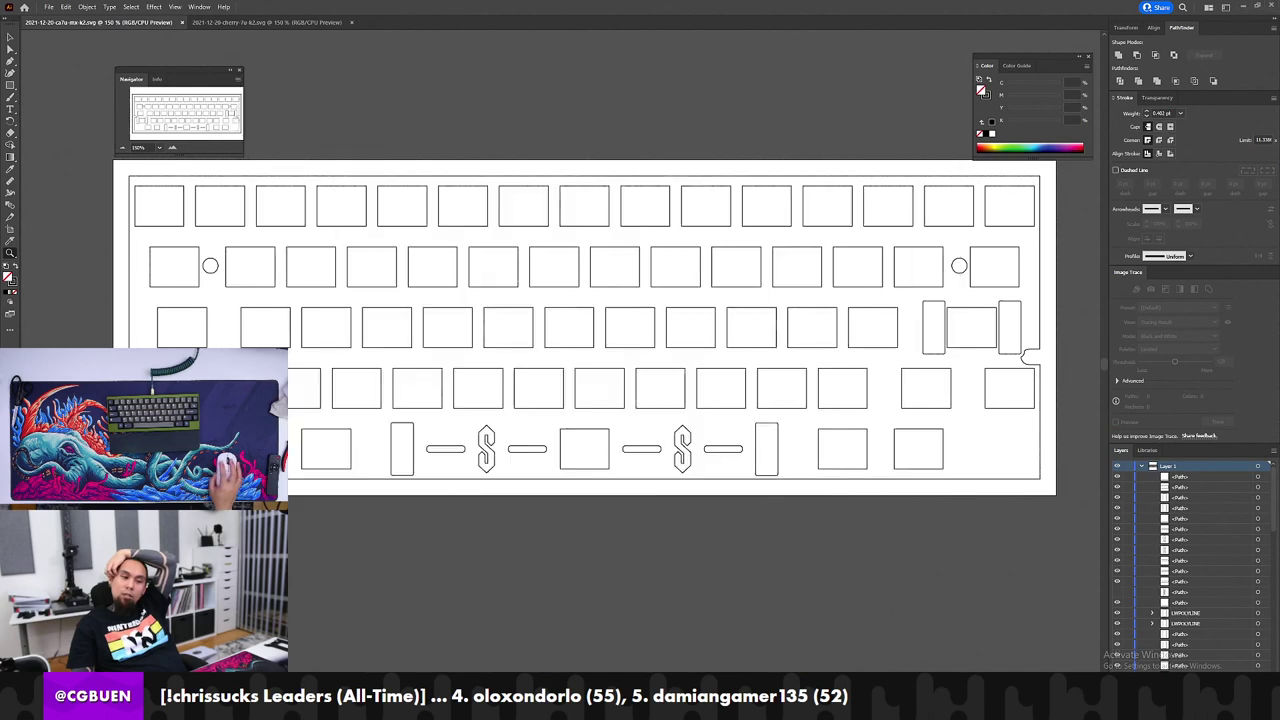
pyautogui.click(142, 456)
pyautogui.moveTo(699, 270); pyautogui.dragTo(350, 452)
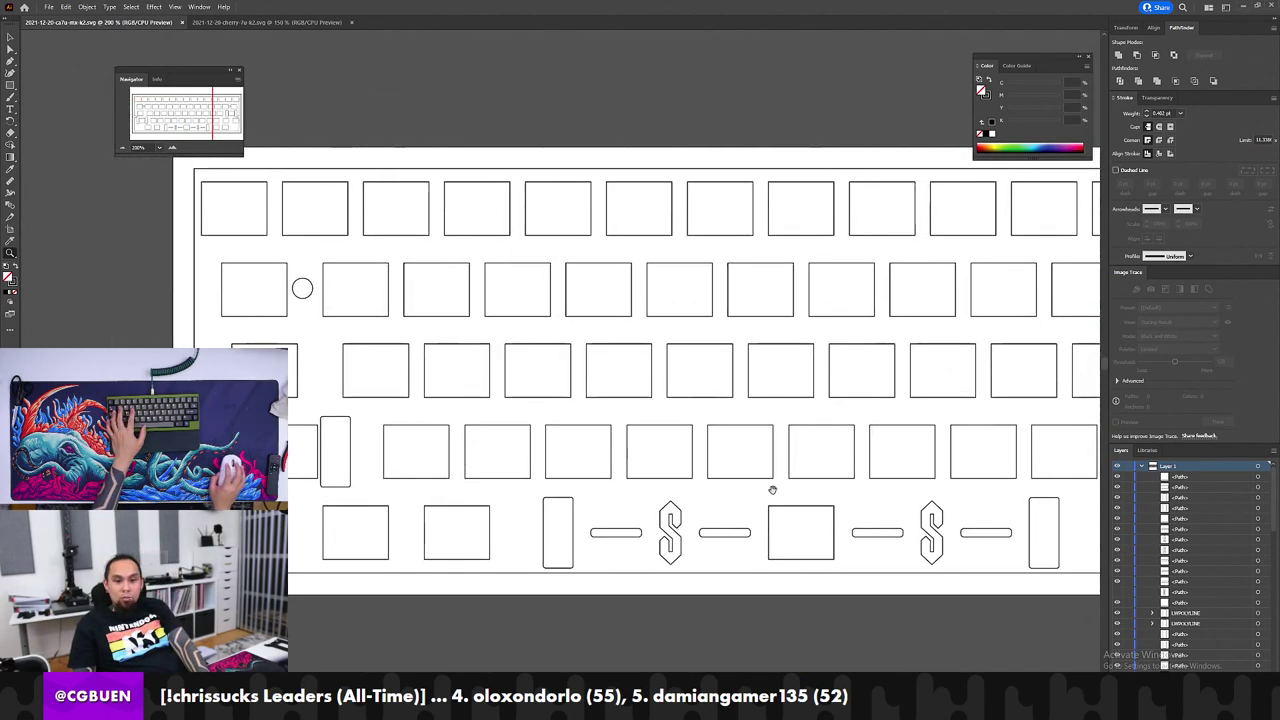
pyautogui.moveTo(772, 489); pyautogui.dragTo(726, 481)
# Step: Switch to the PLATES folder in File Explorer, view the plate files in its sirius subfolder, and return to the plate drawing
pyautogui.hotkey('alt', 'Tab')
pyautogui.hotkey('alt', 'Tab')
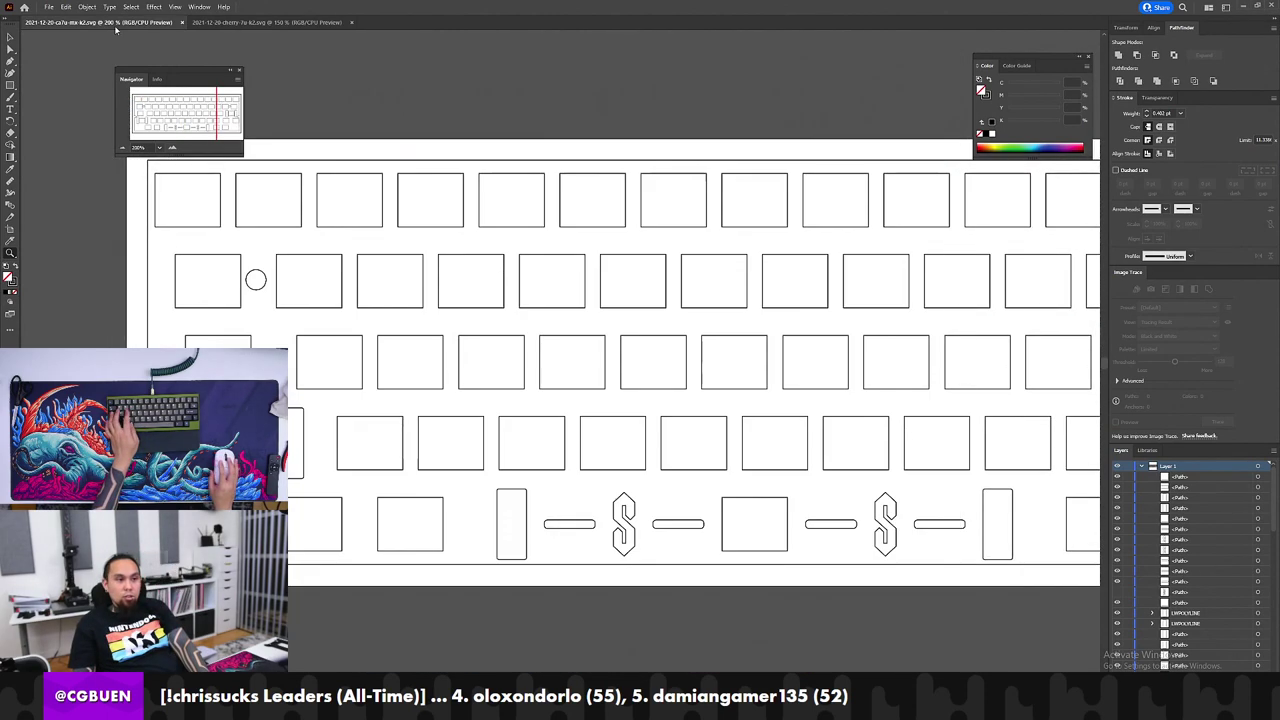
pyautogui.hotkey('alt', 'Tab')
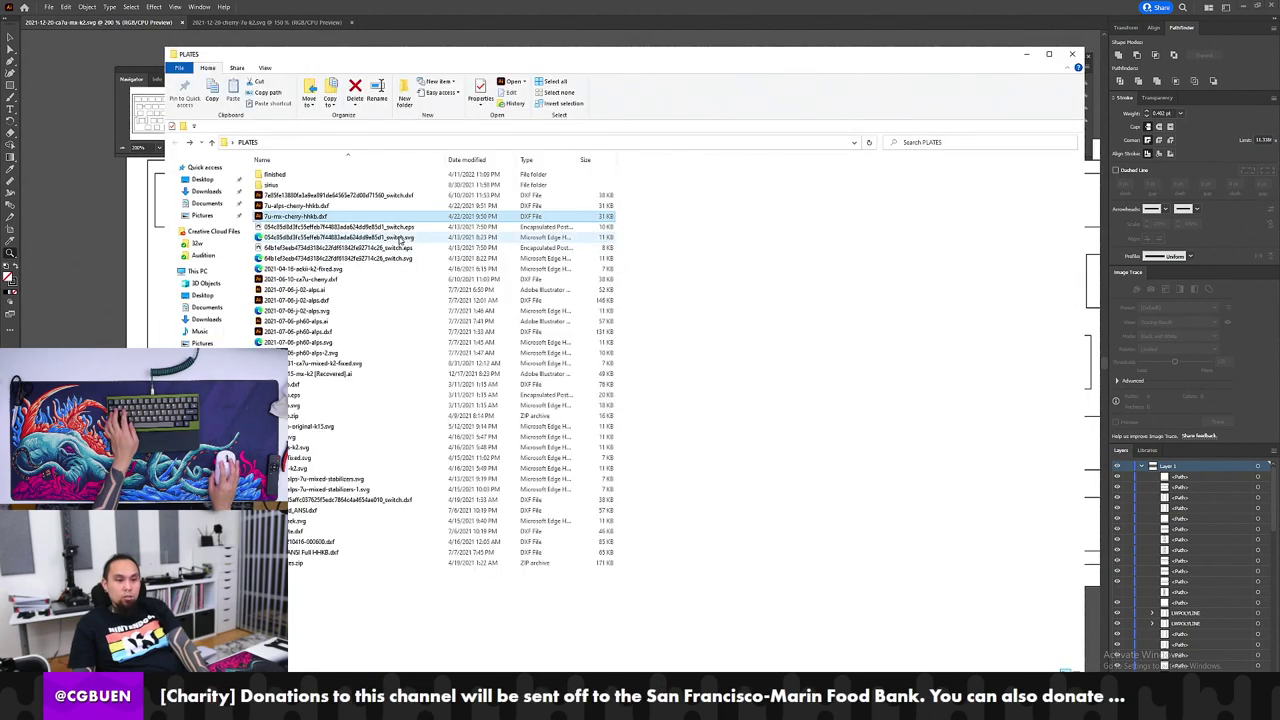
pyautogui.doubleClick(328, 186)
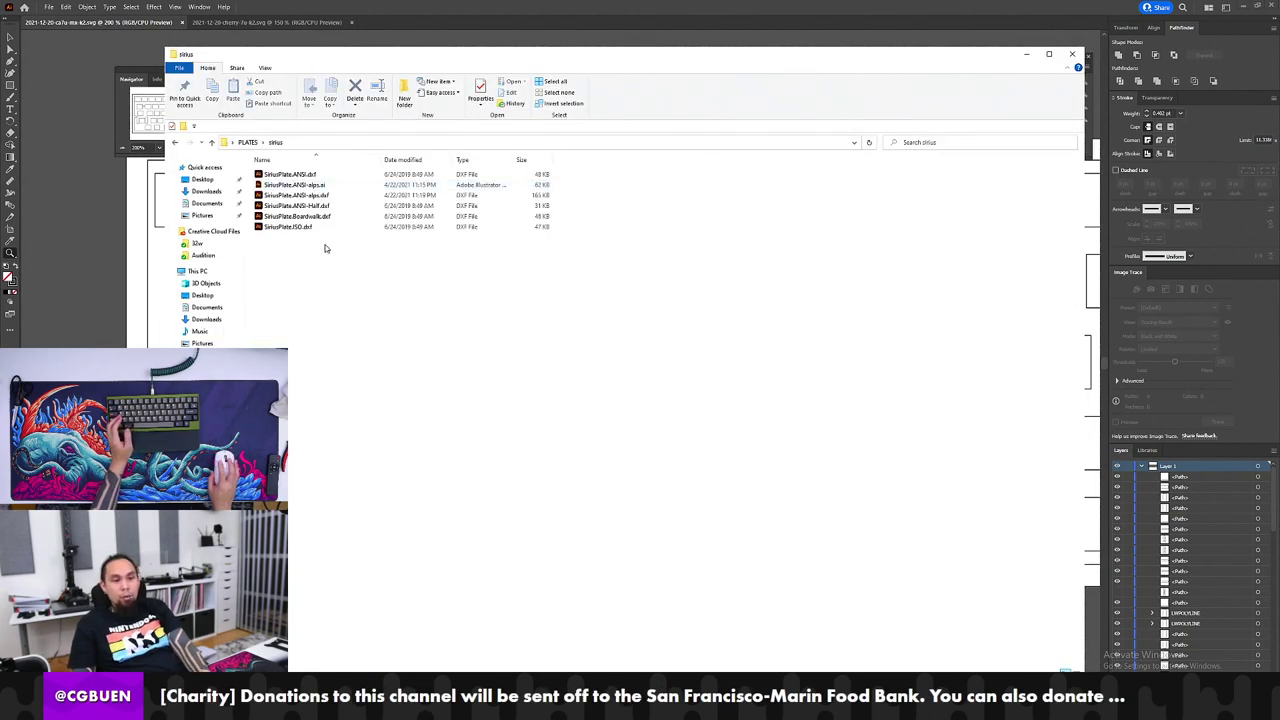
pyautogui.hotkey('alt', 'Tab')
pyautogui.hotkey('alt', 'Tab')
pyautogui.hotkey('alt', 'Tab')
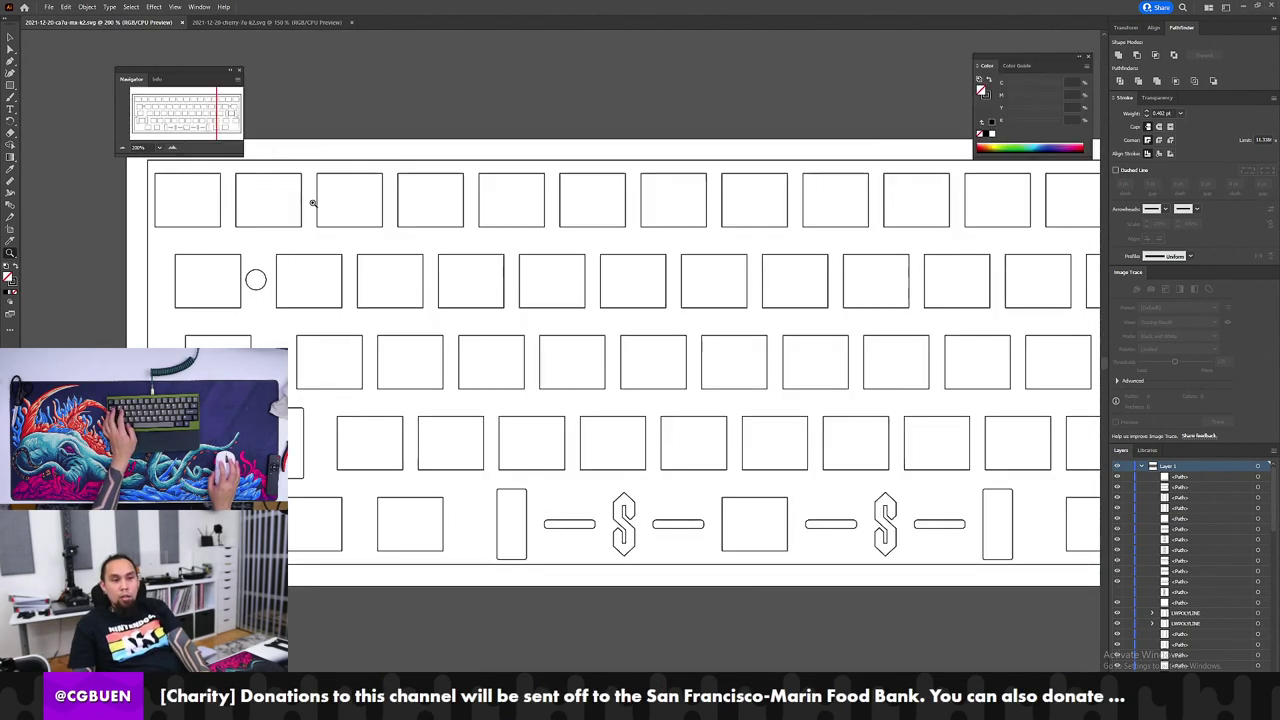
# Step: Return to the keyboard collection in the browser and look through the builds from Brutal 60 to KARA (AZUR)
pyautogui.hotkey('alt', 'Tab', 'Tab')
pyautogui.scroll(1, 600, 372)
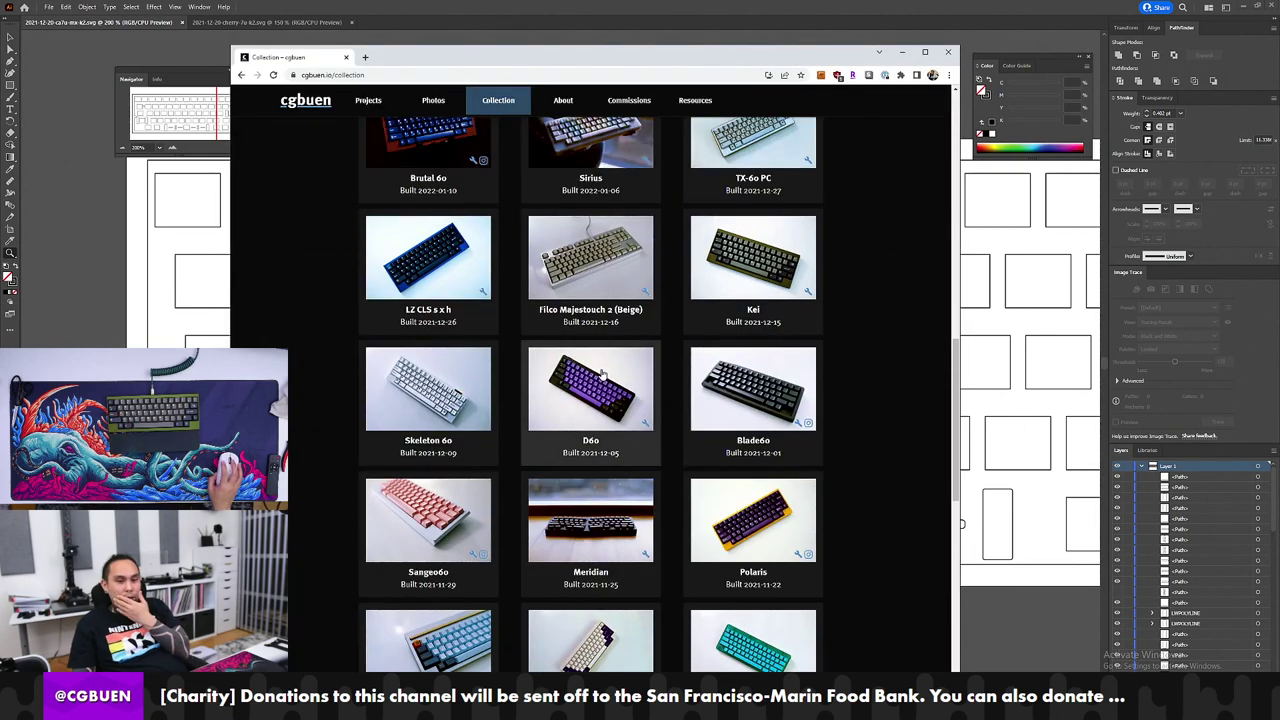
pyautogui.scroll(1, 690, 373)
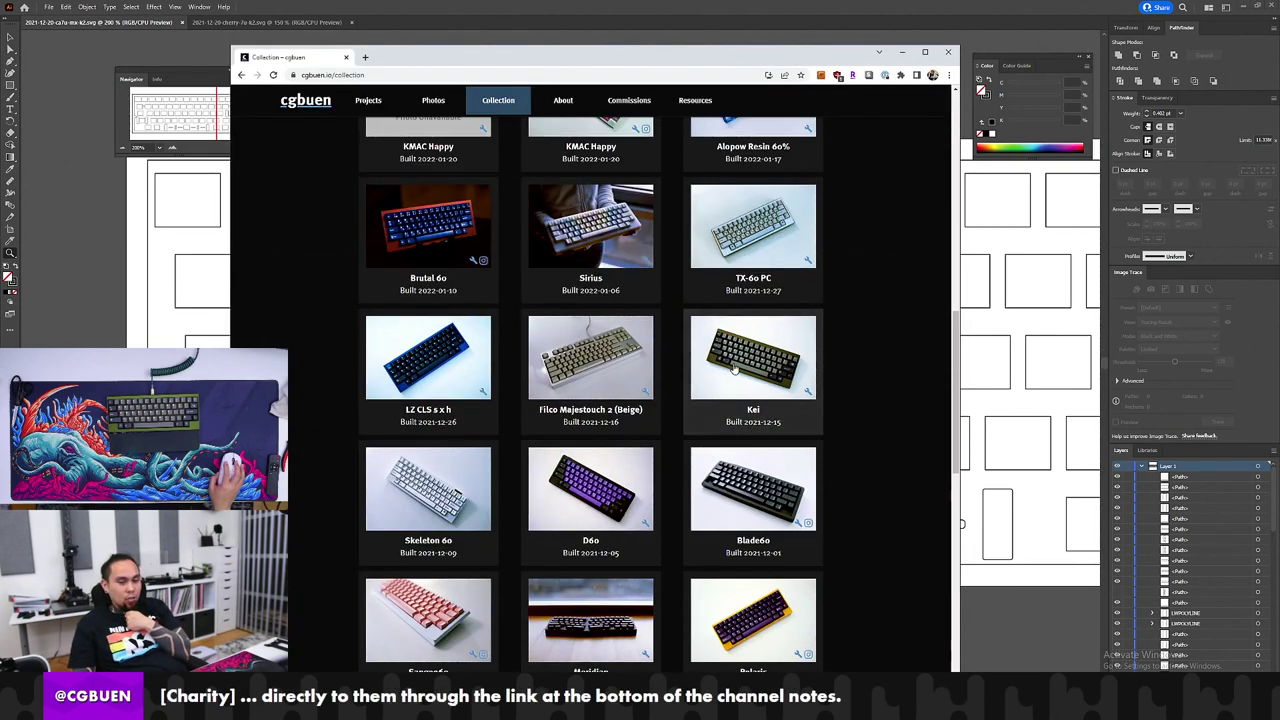
pyautogui.scroll(-5, 605, 385)
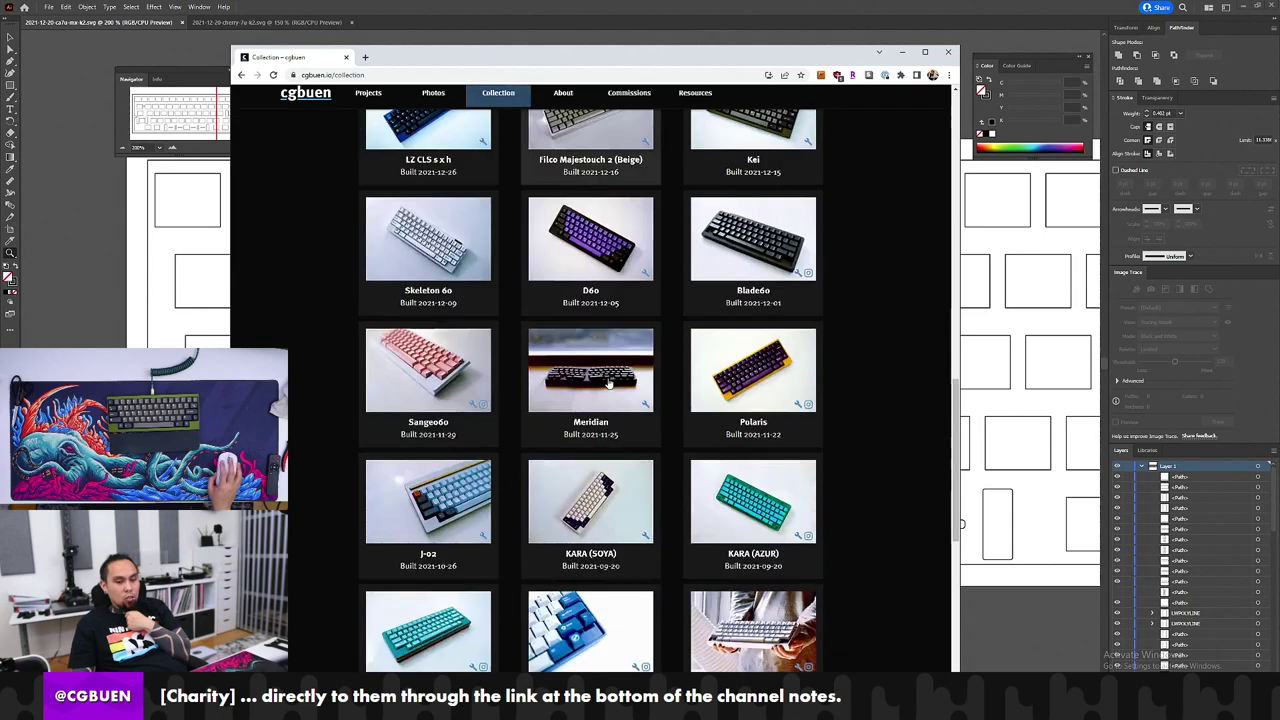
pyautogui.scroll(-2, 490, 405)
pyautogui.scroll(4, 726, 343)
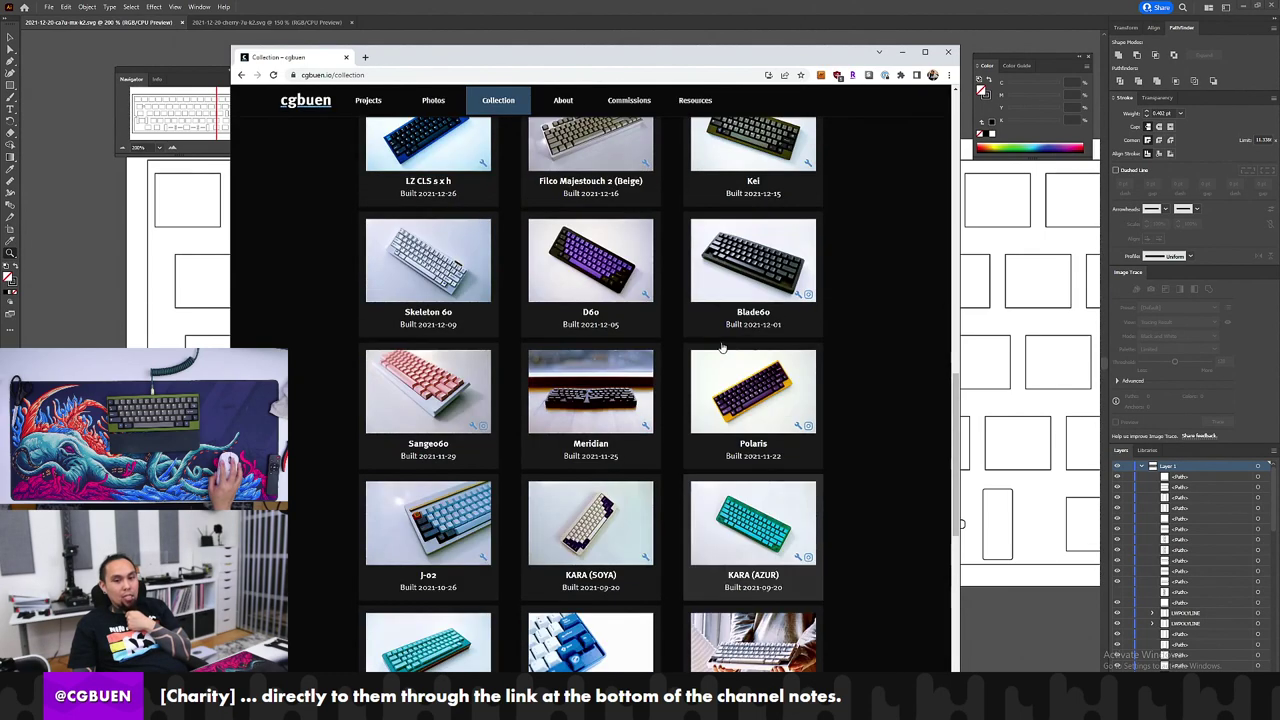
# Step: Look through the built keyboards on the cgbuen.io collection page, from the 2022 builds back to the oldest entries
pyautogui.scroll(1, 558, 322)
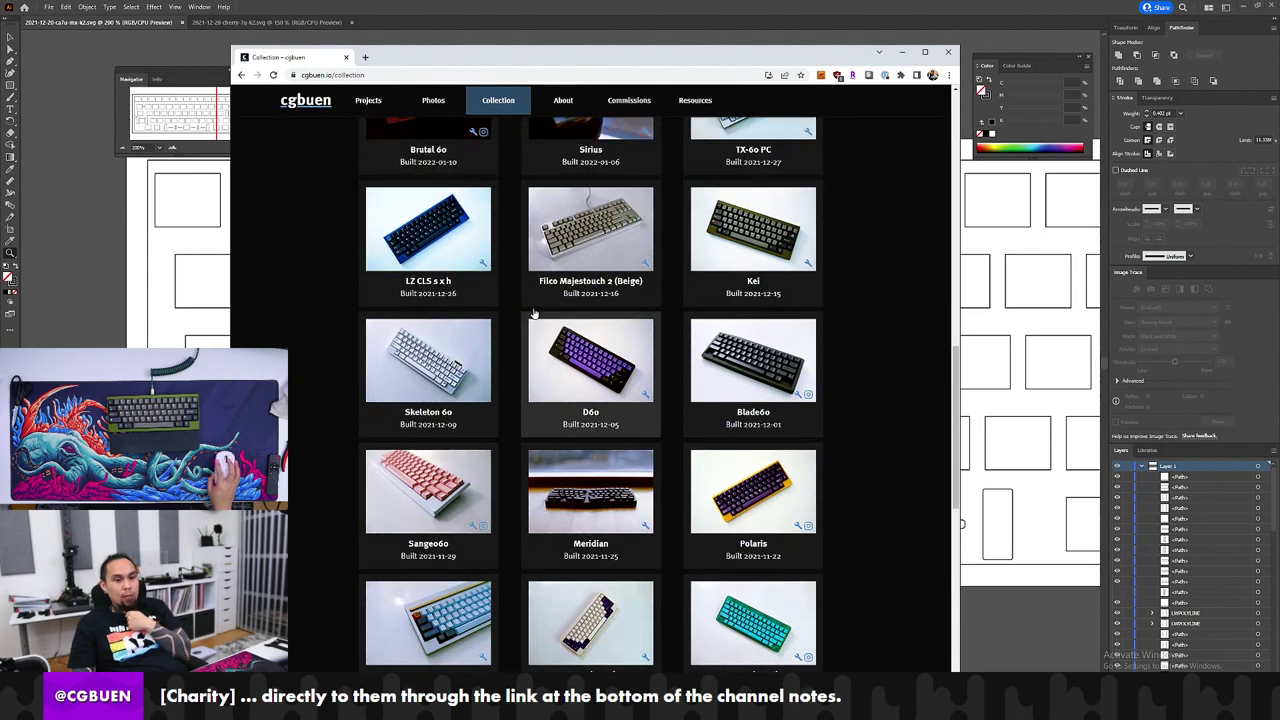
pyautogui.scroll(-4, 531, 314)
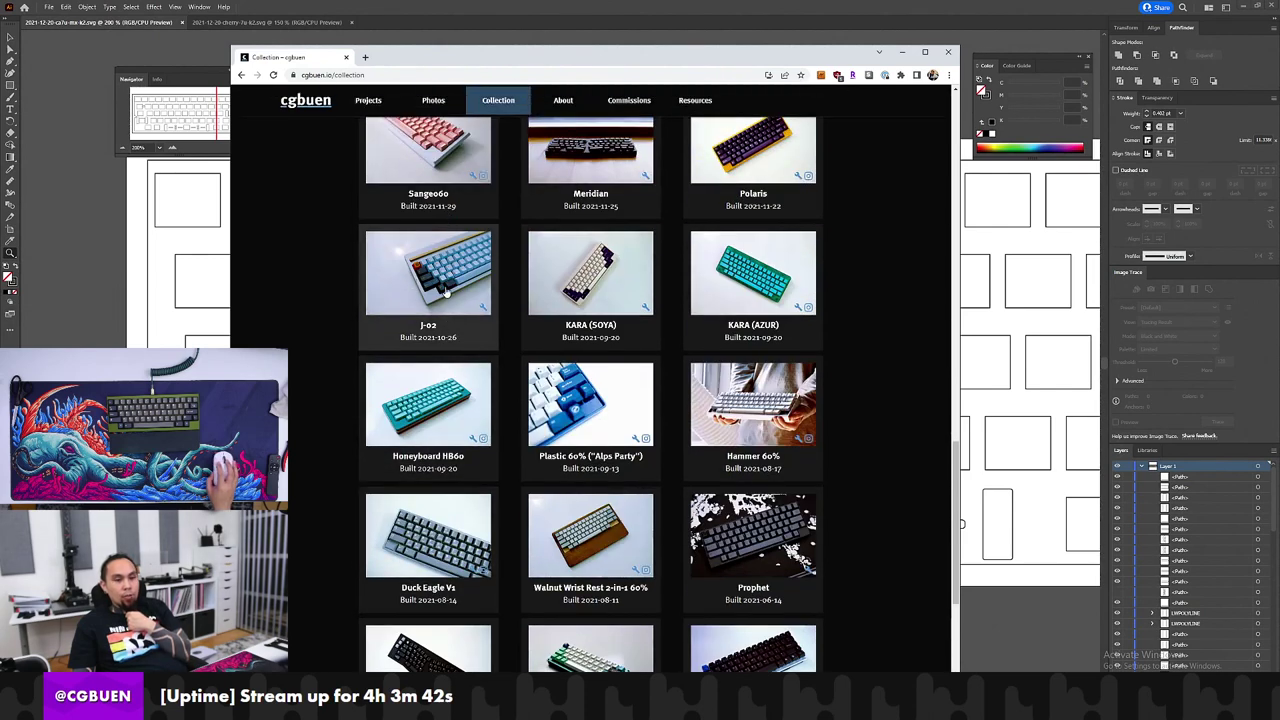
pyautogui.scroll(1, 448, 285)
pyautogui.scroll(1, 452, 282)
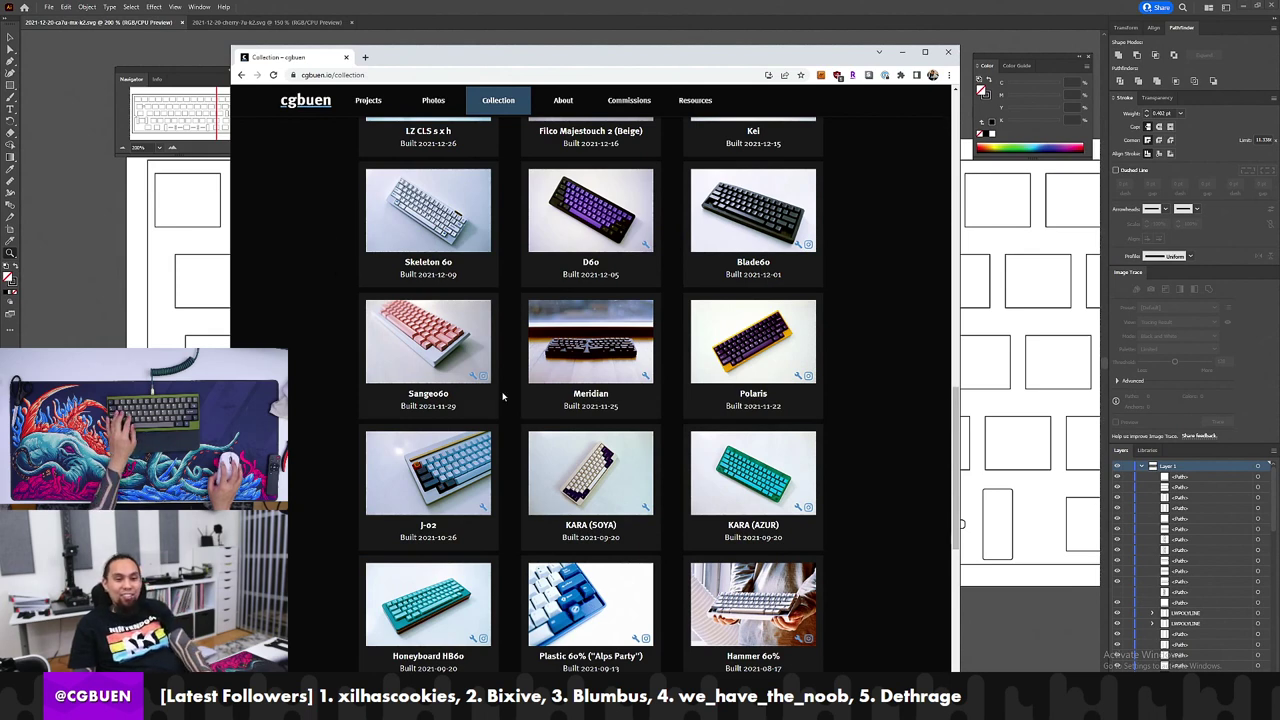
pyautogui.scroll(3, 311, 333)
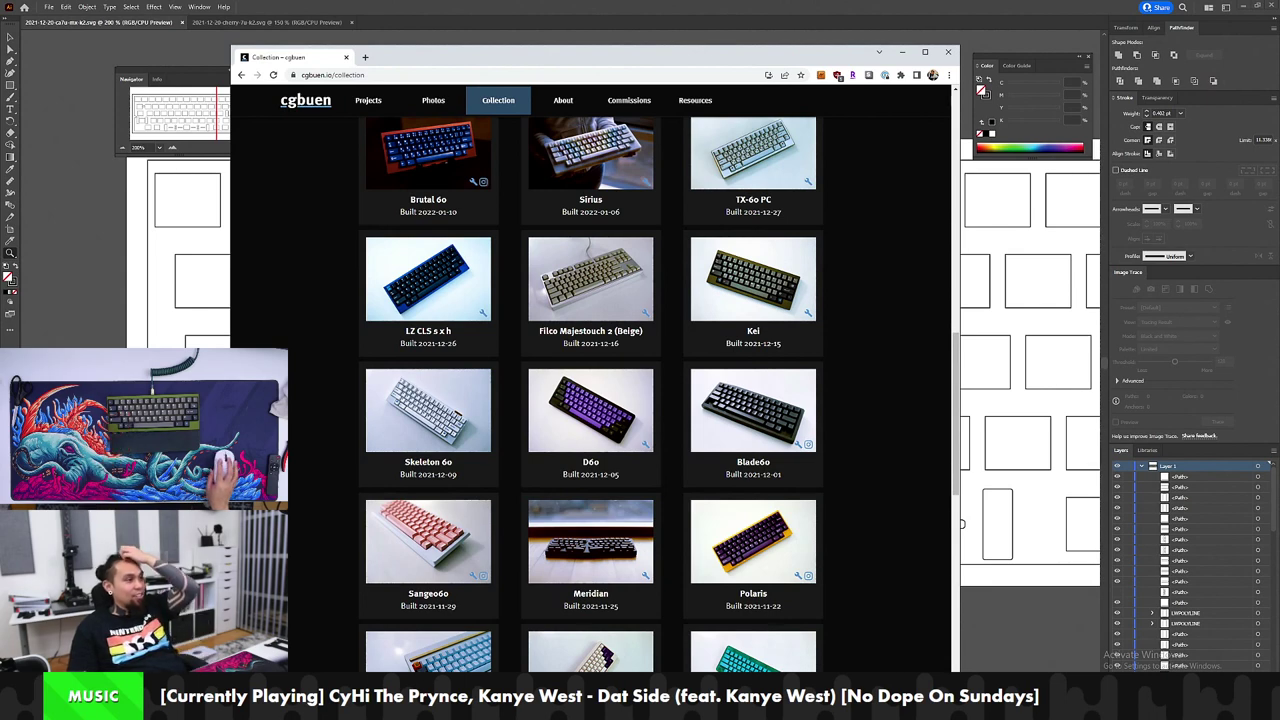
pyautogui.scroll(-3, 791, 357)
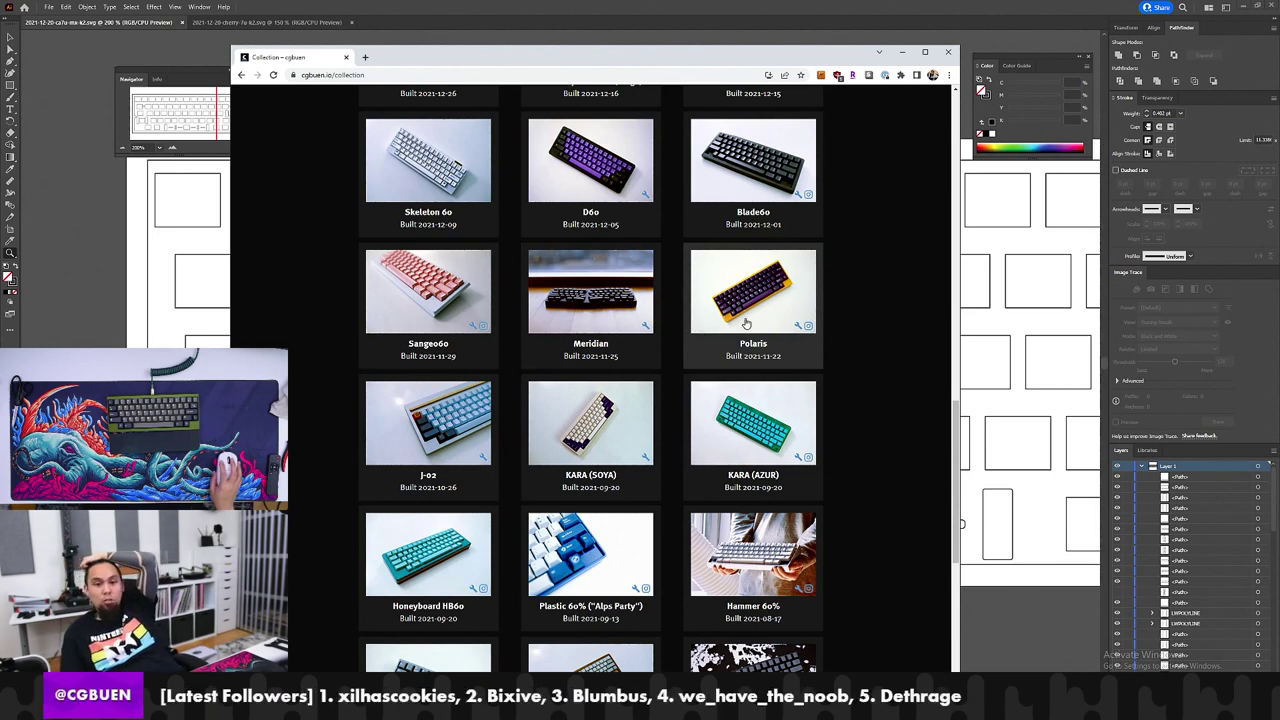
pyautogui.scroll(-1, 710, 330)
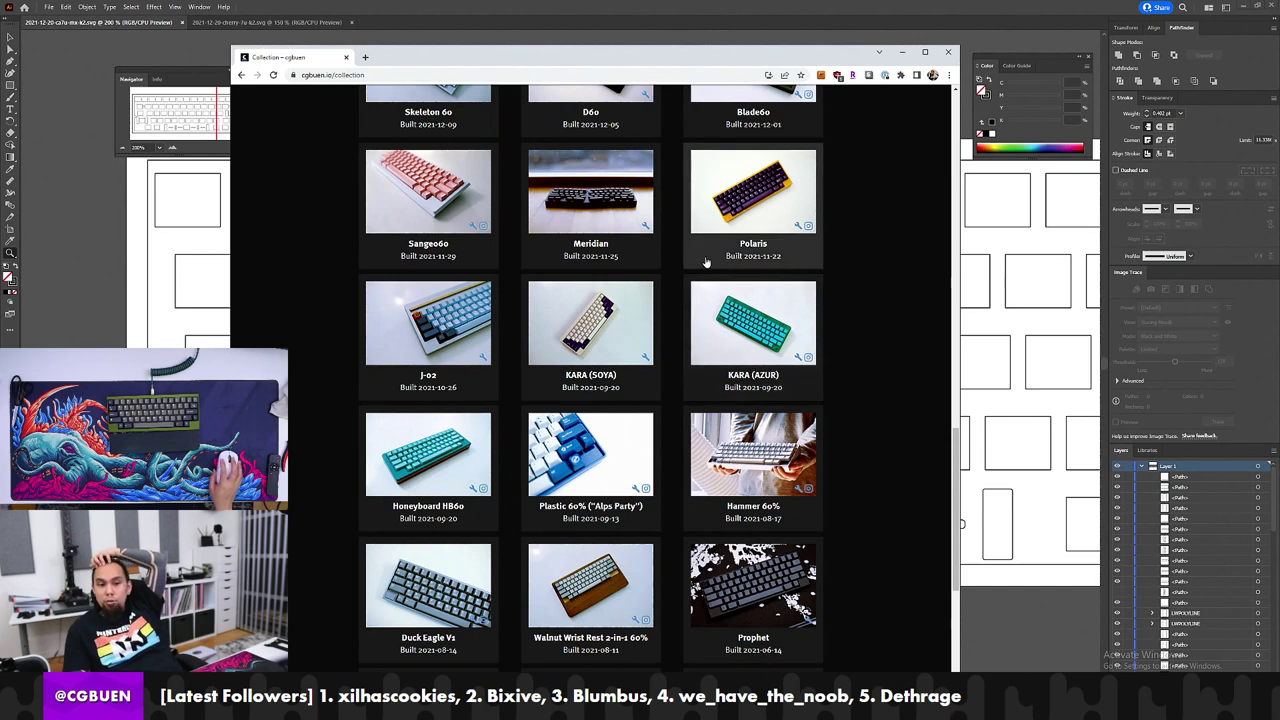
pyautogui.scroll(-2, 614, 256)
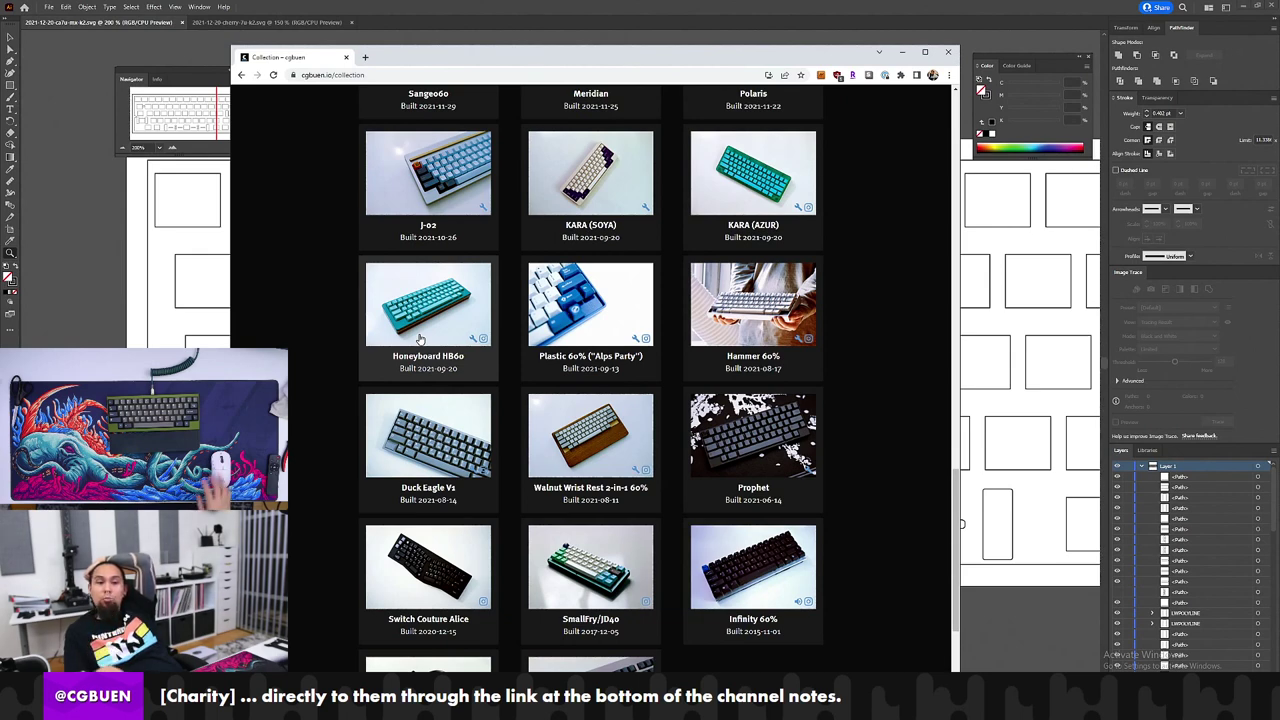
pyautogui.scroll(-2, 530, 334)
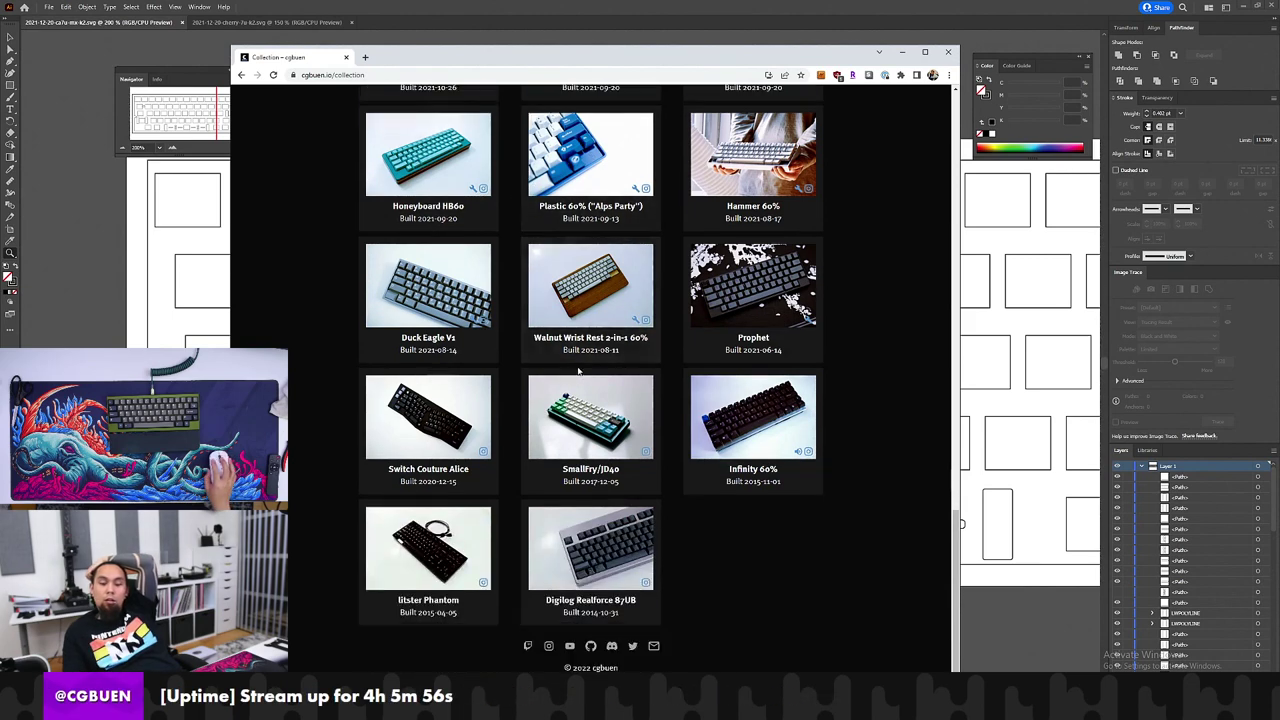
pyautogui.scroll(2, 585, 395)
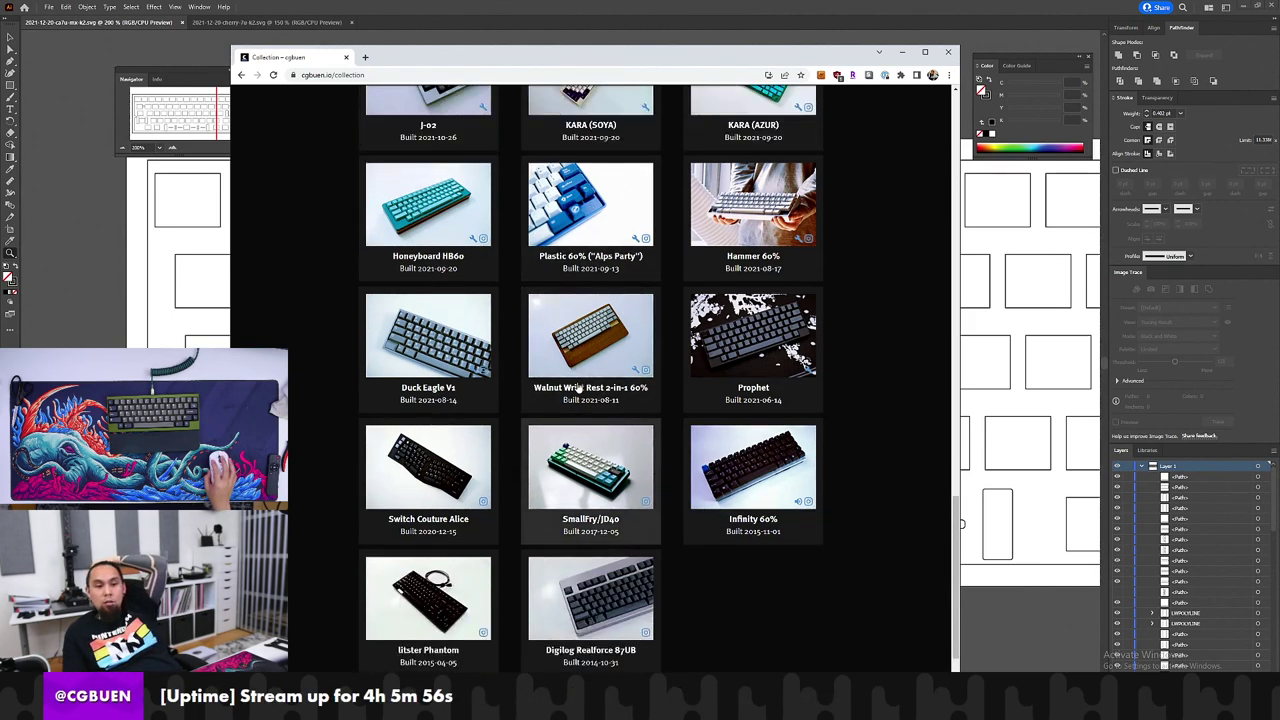
pyautogui.scroll(3, 493, 340)
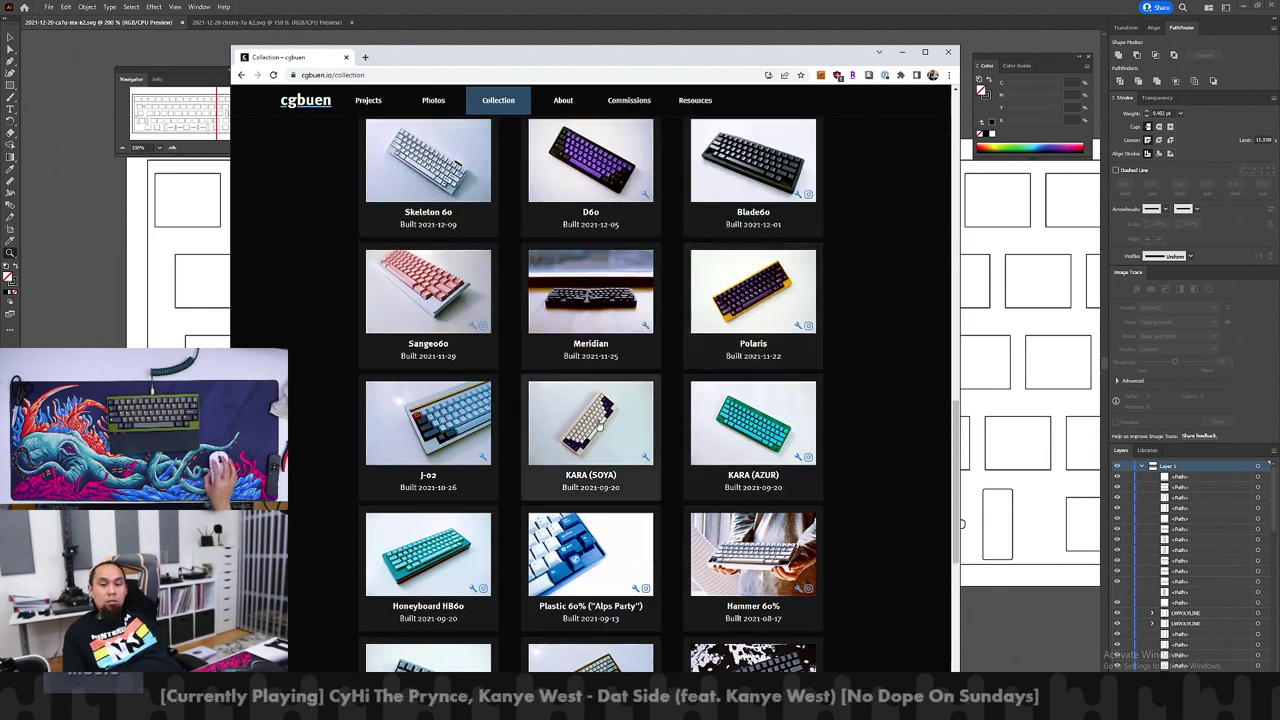
pyautogui.scroll(1, 546, 428)
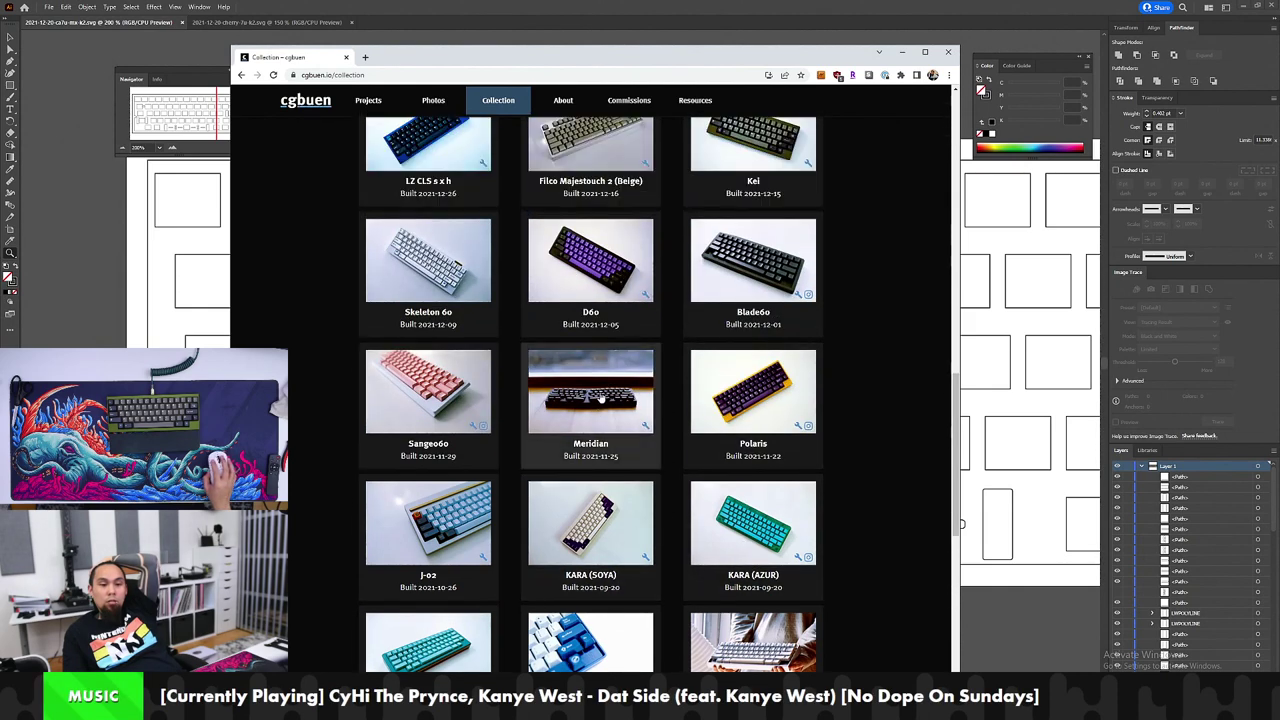
pyautogui.scroll(2, 600, 397)
pyautogui.scroll(3, 600, 393)
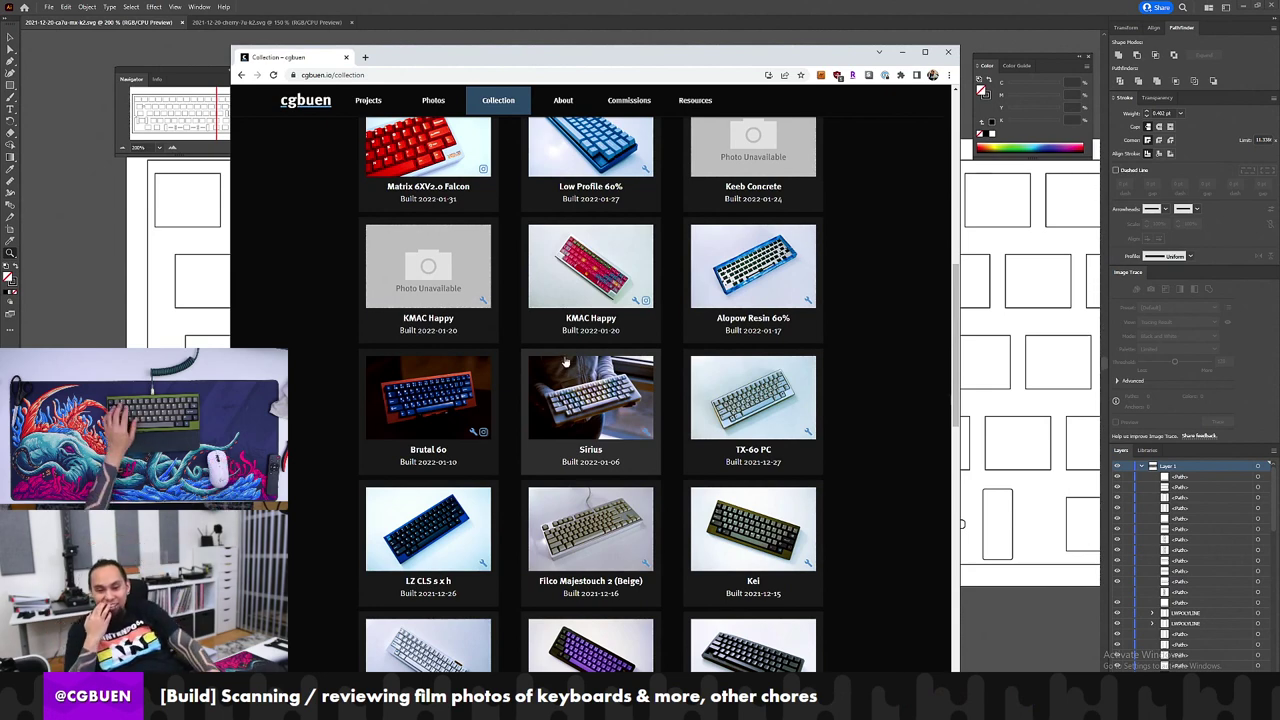
pyautogui.scroll(3, 626, 462)
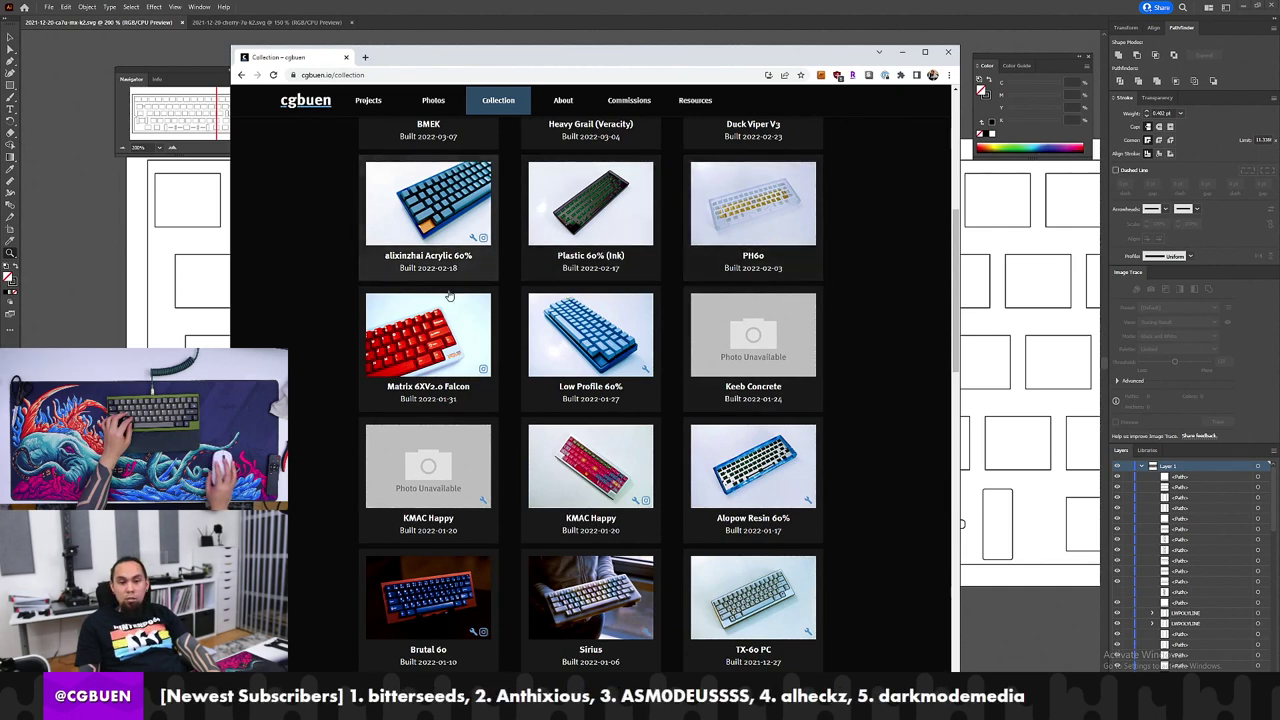
pyautogui.scroll(-3, 597, 390)
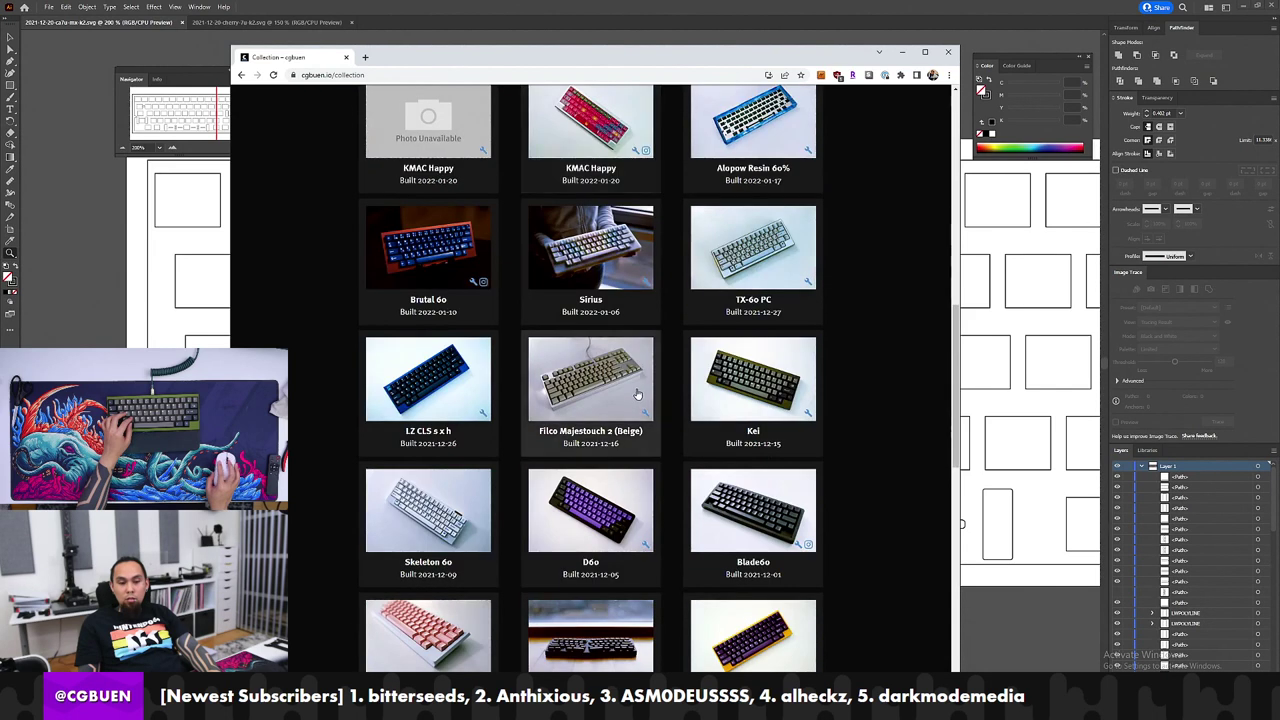
# Step: Switch to Illustrator and bring up the 2021-12-20-ca7u-mx-k2.svg plate drawing
pyautogui.click(116, 401)
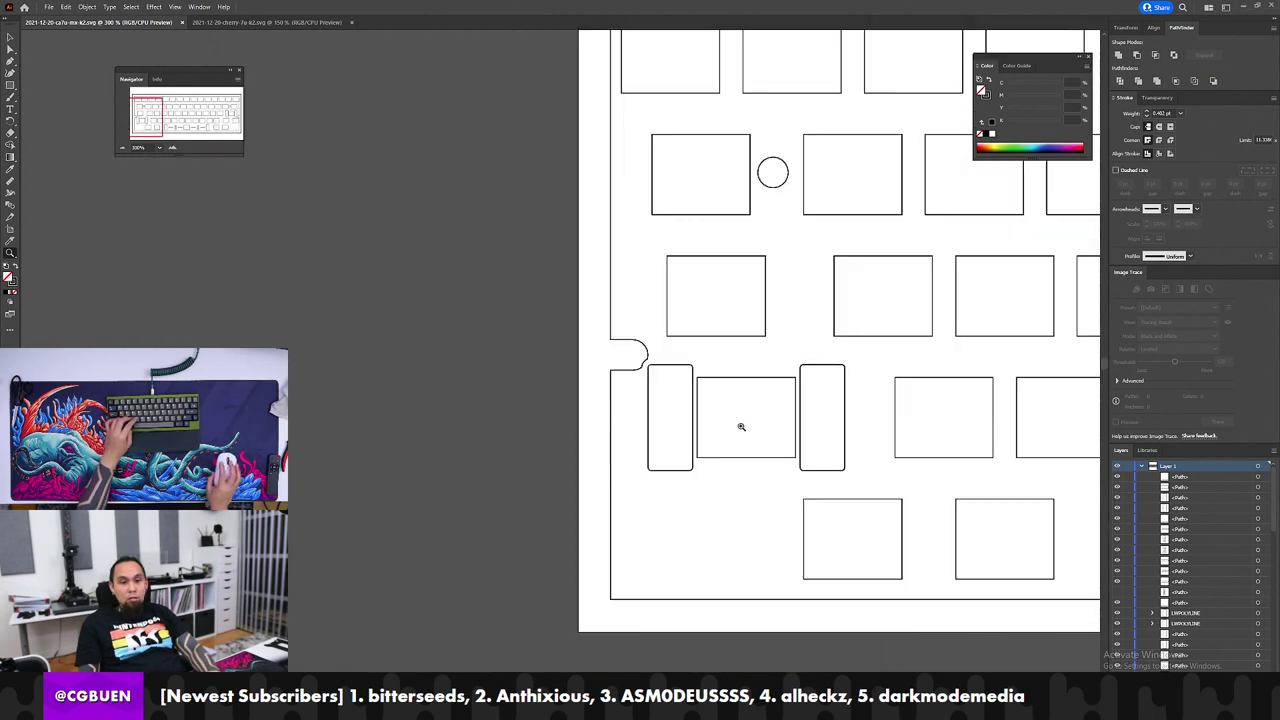
pyautogui.keyDown('alt'); pyautogui.click(774, 430); pyautogui.keyUp('alt')
pyautogui.keyDown('alt'); pyautogui.click(771, 429); pyautogui.keyUp('alt')
pyautogui.click(51, 8)
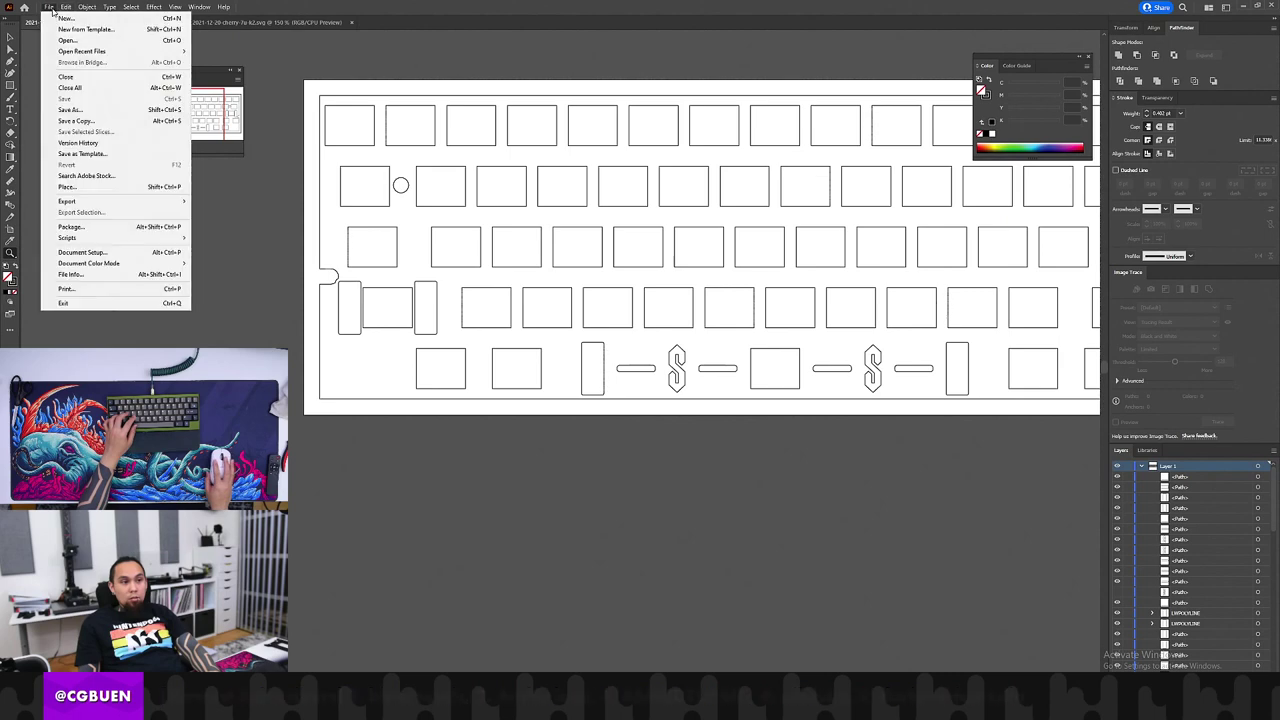
pyautogui.click(108, 110)
pyautogui.press('Escape')
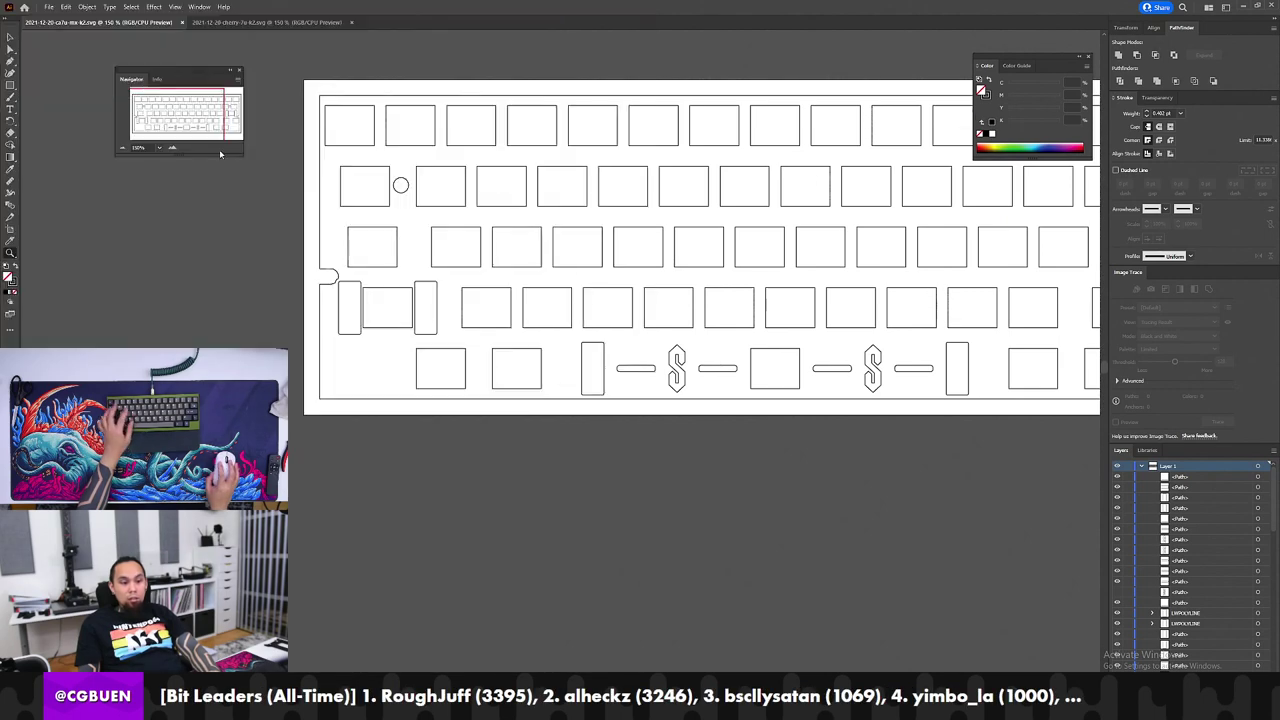
# Step: Save the cherry-7u plate drawing as a new SVG named 2022-04-11-cherry-313-k2.svg with the SVG 1.1 profile
pyautogui.click(265, 22)
pyautogui.click(48, 7)
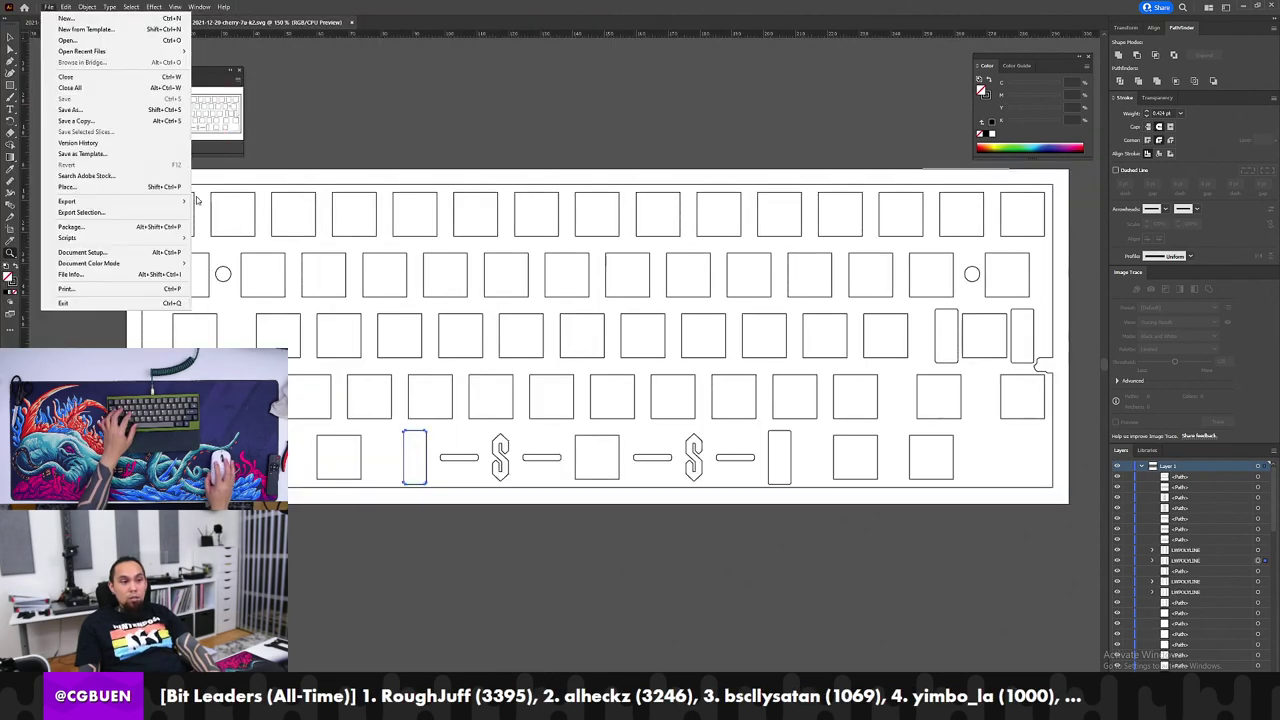
pyautogui.click(80, 109)
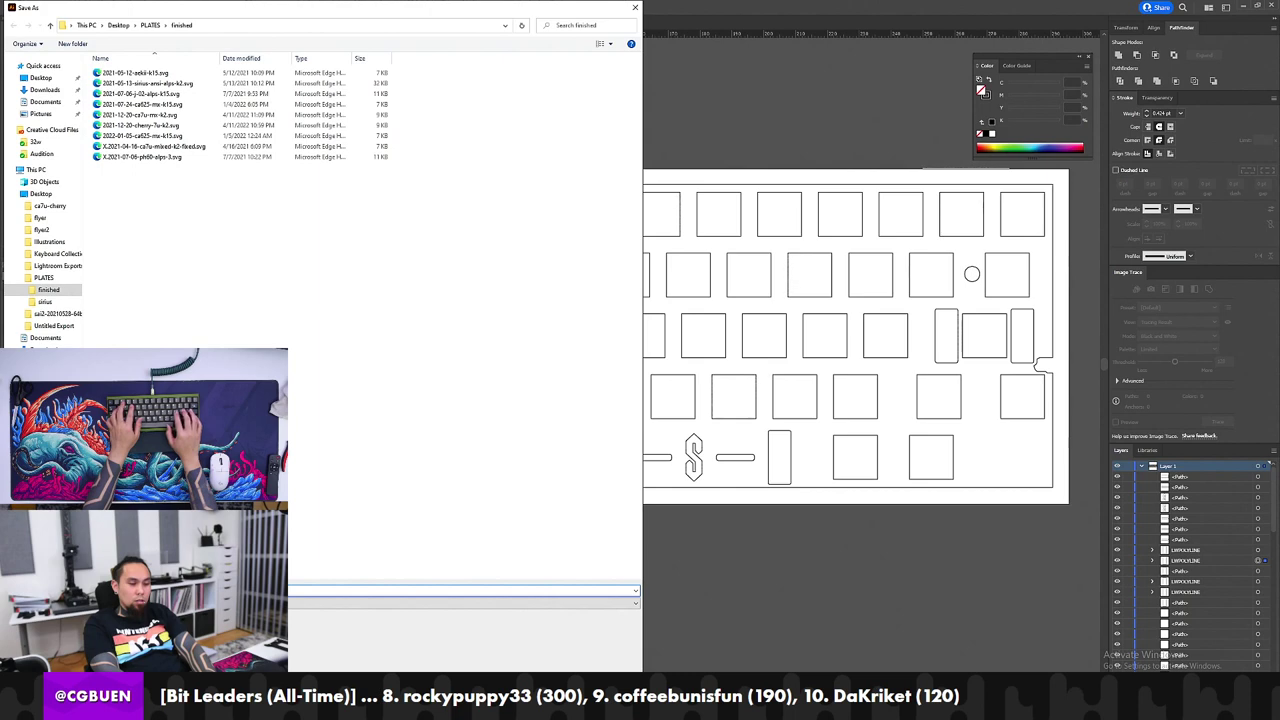
pyautogui.press('Return')
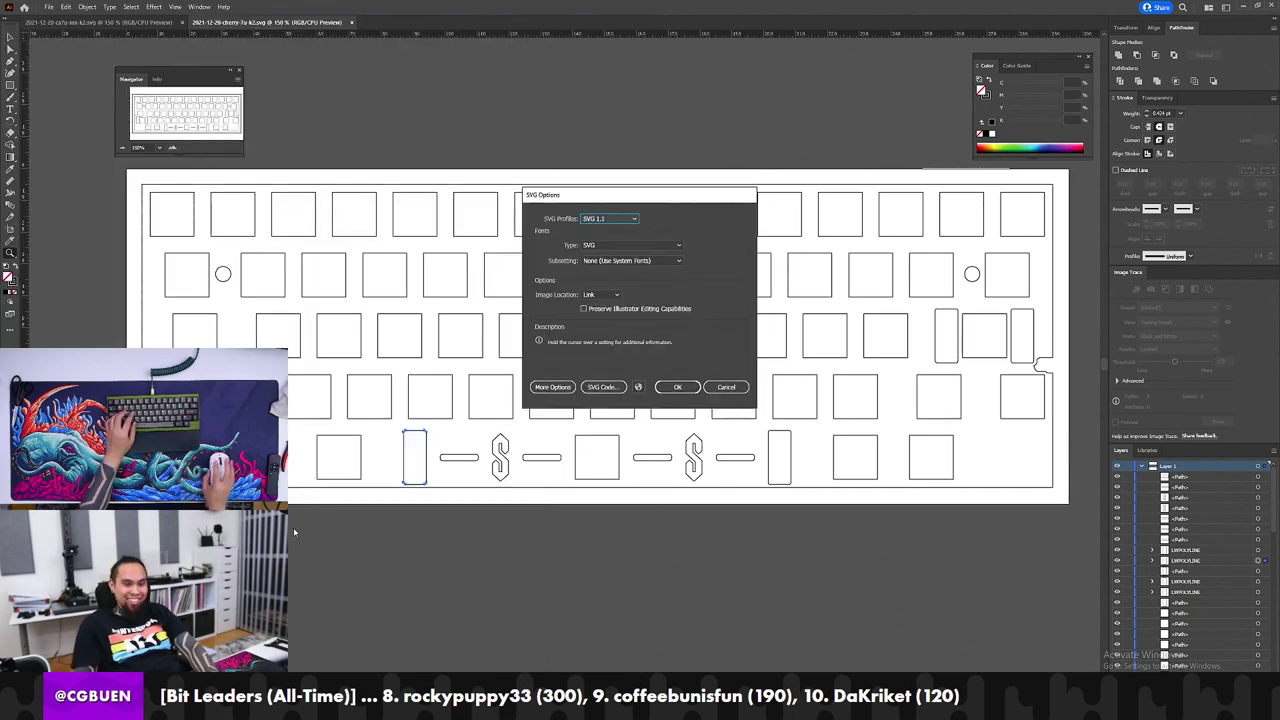
pyautogui.click(678, 388)
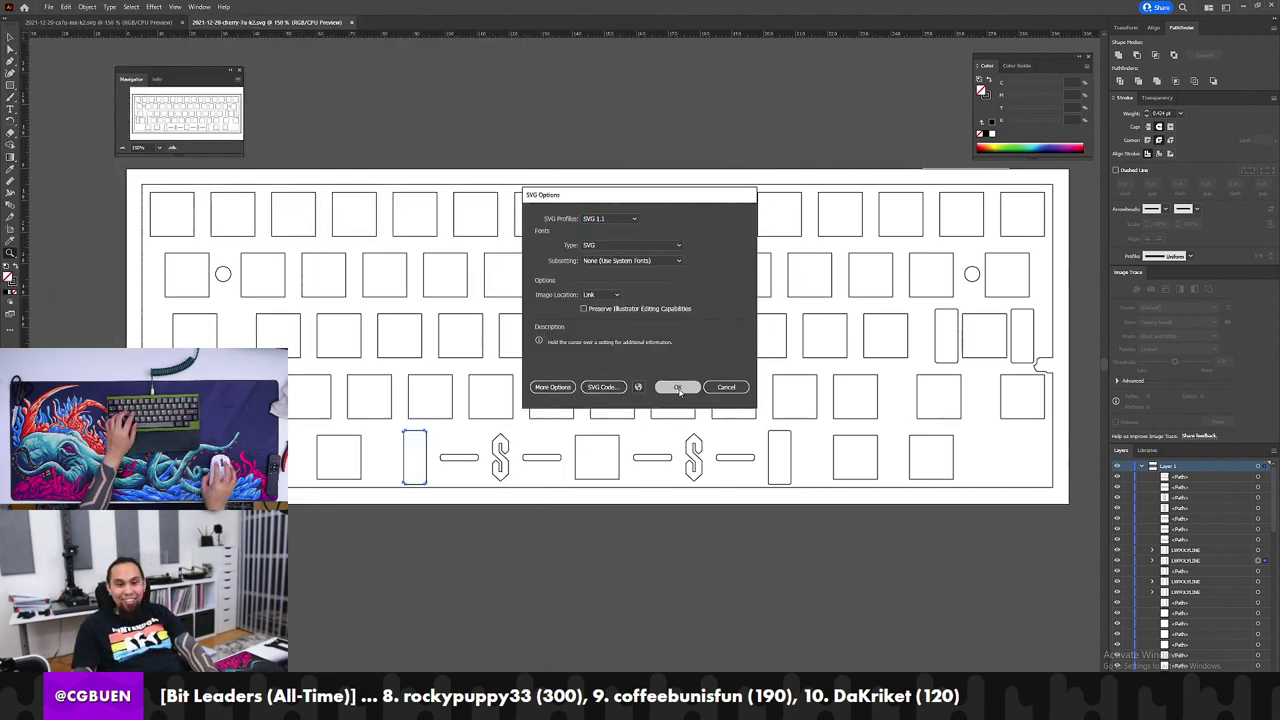
# Step: Examine the spacebar switch and stabilizer cutouts in the bottom row of the cherry-313 plate drawing
pyautogui.click(551, 469)
pyautogui.click(445, 400)
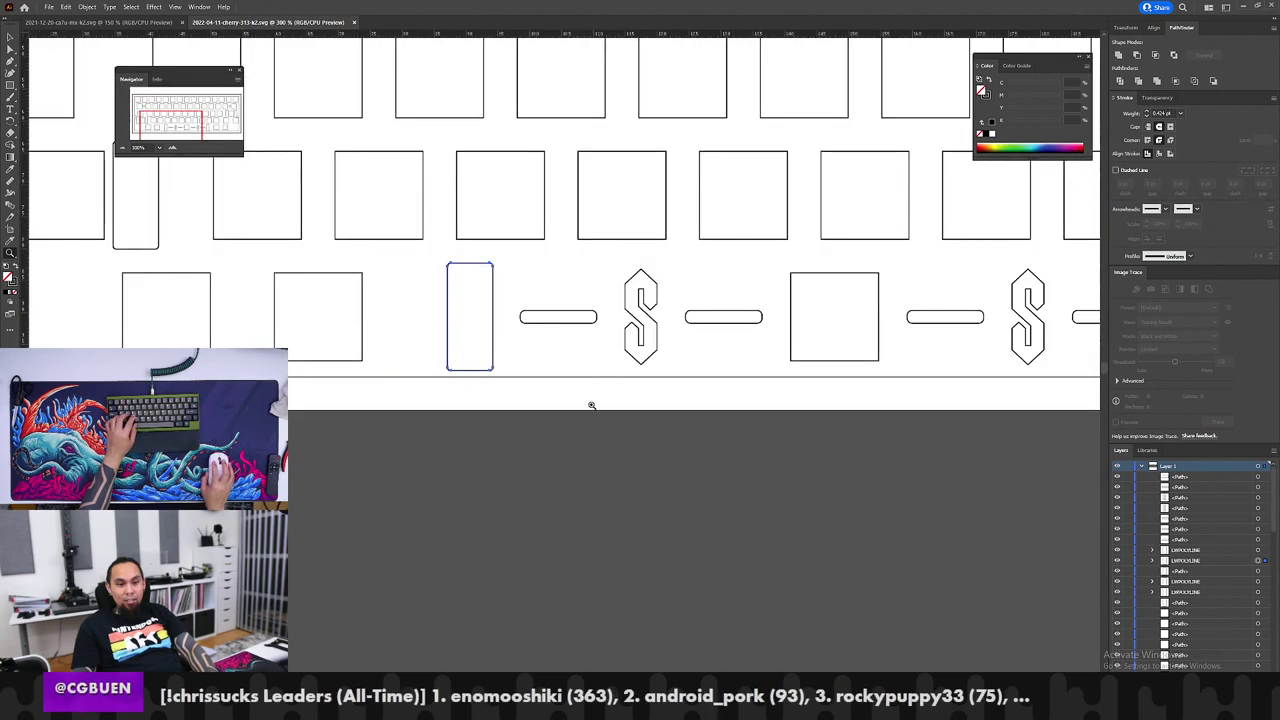
pyautogui.moveTo(650, 378); pyautogui.dragTo(456, 449)
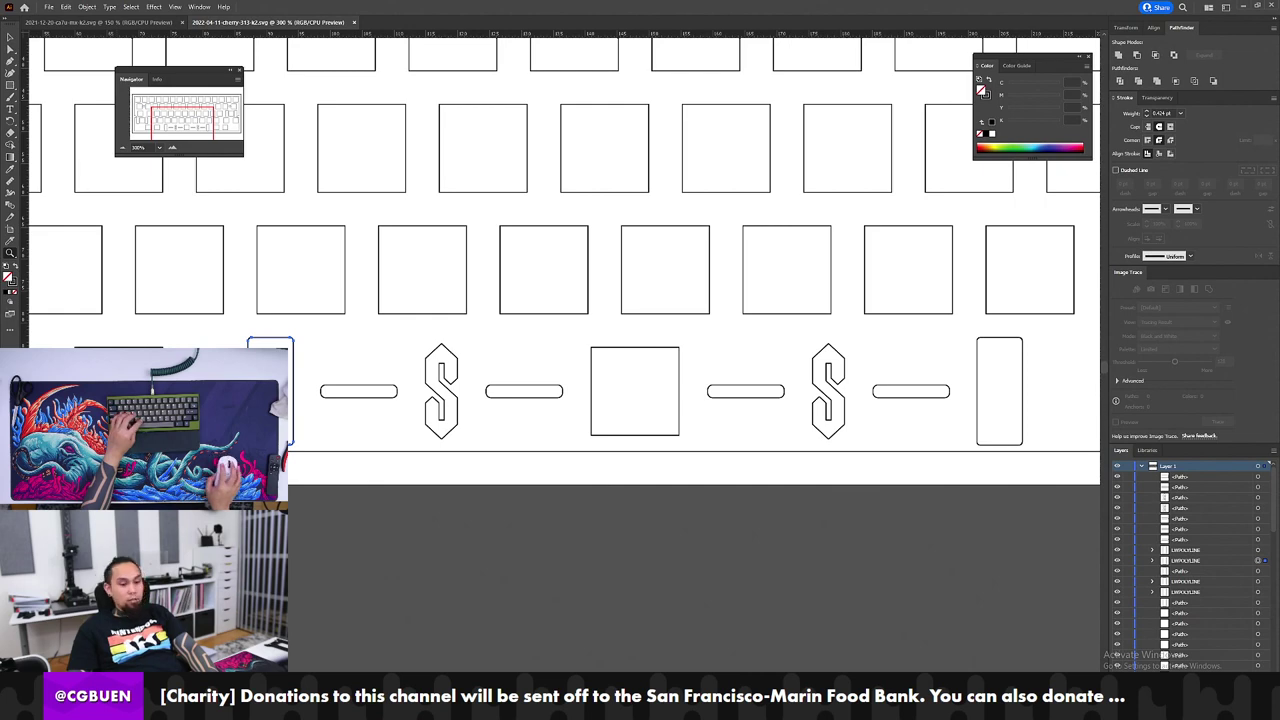
# Step: Switch to Chrome, open kbplate.ai03.com in a new tab and paste the copied layout code as the KLE data
pyautogui.hotkey('alt', 'Tab')
pyautogui.hotkey('ctrl', 't')
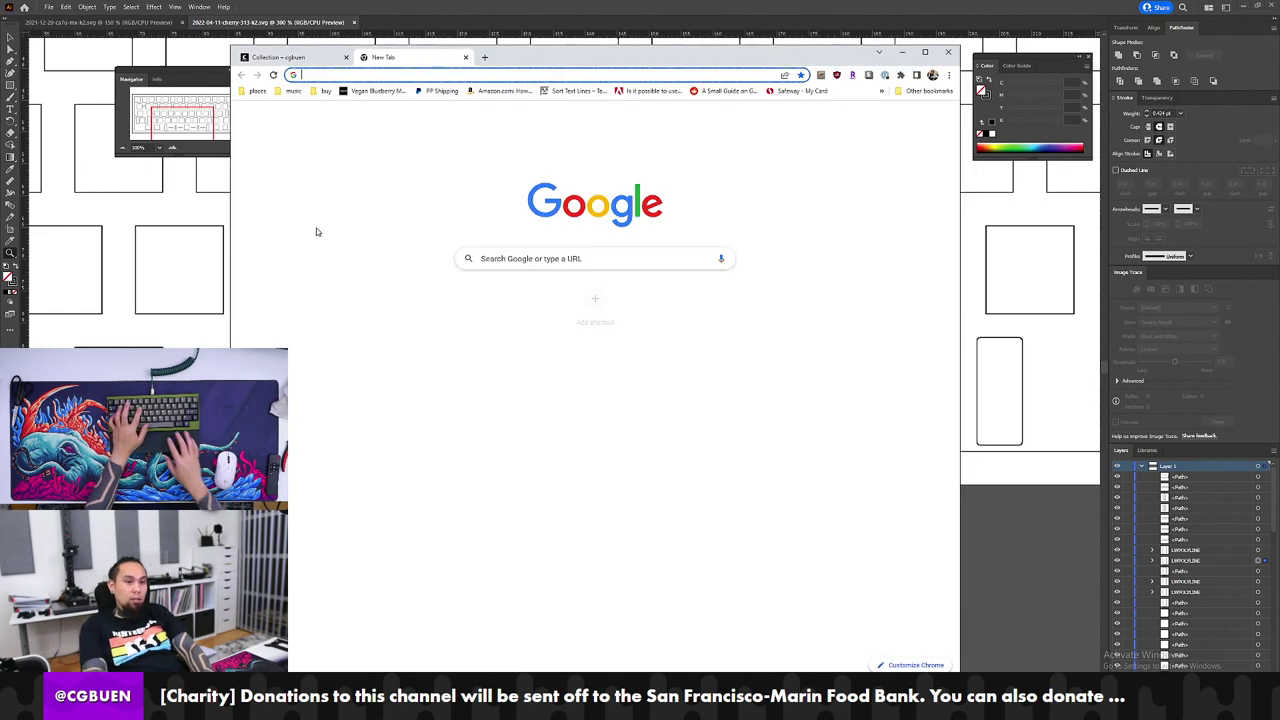
pyautogui.write('kbplate.ai03.com')
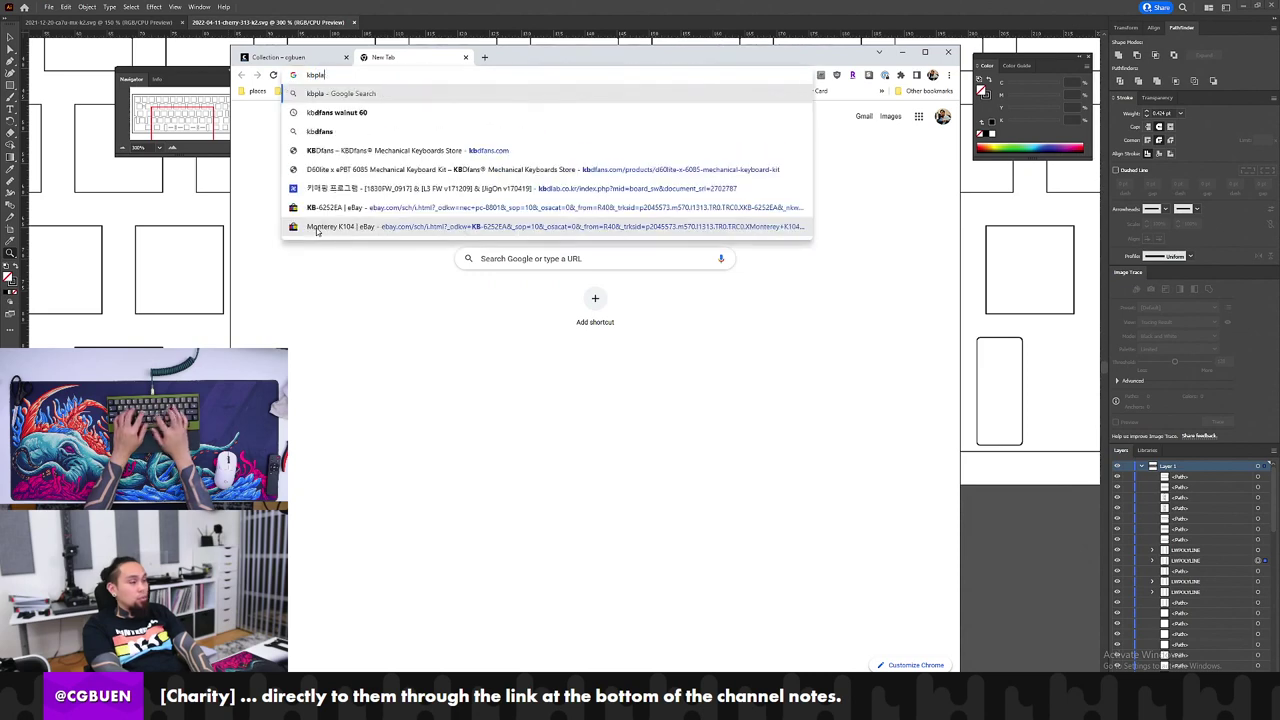
pyautogui.press('Return')
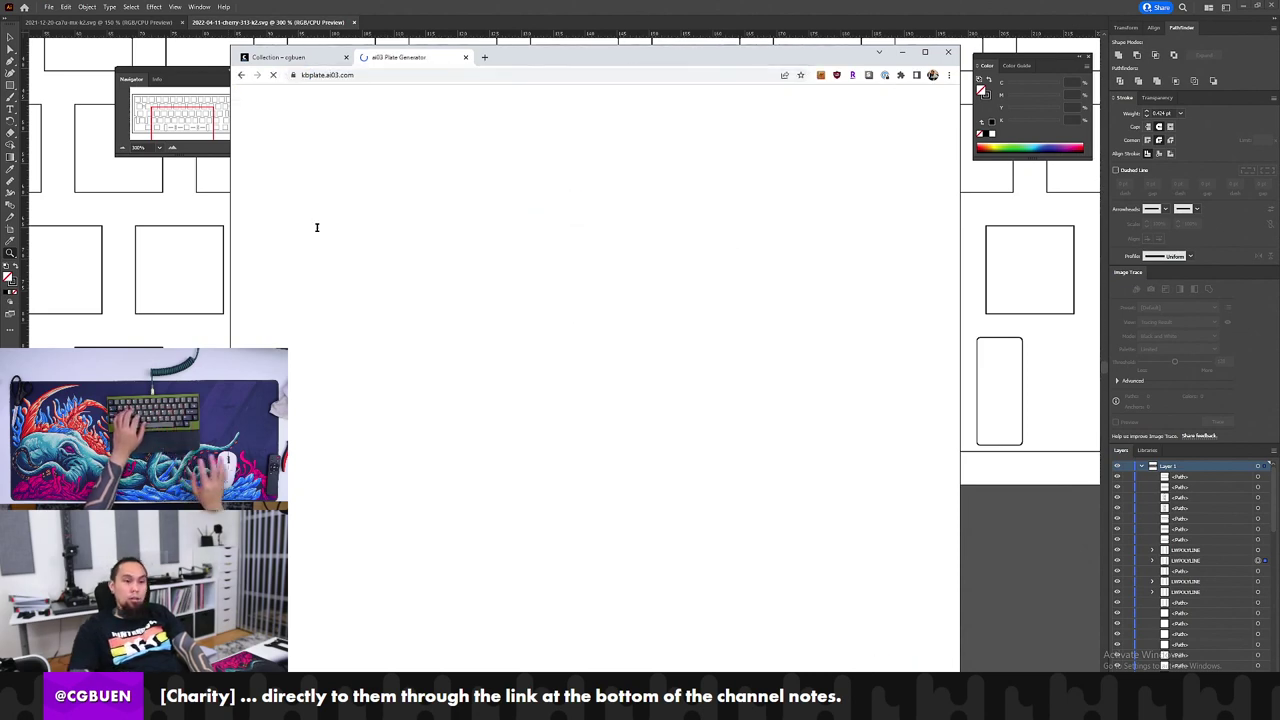
pyautogui.hotkey('ctrl', 'v')
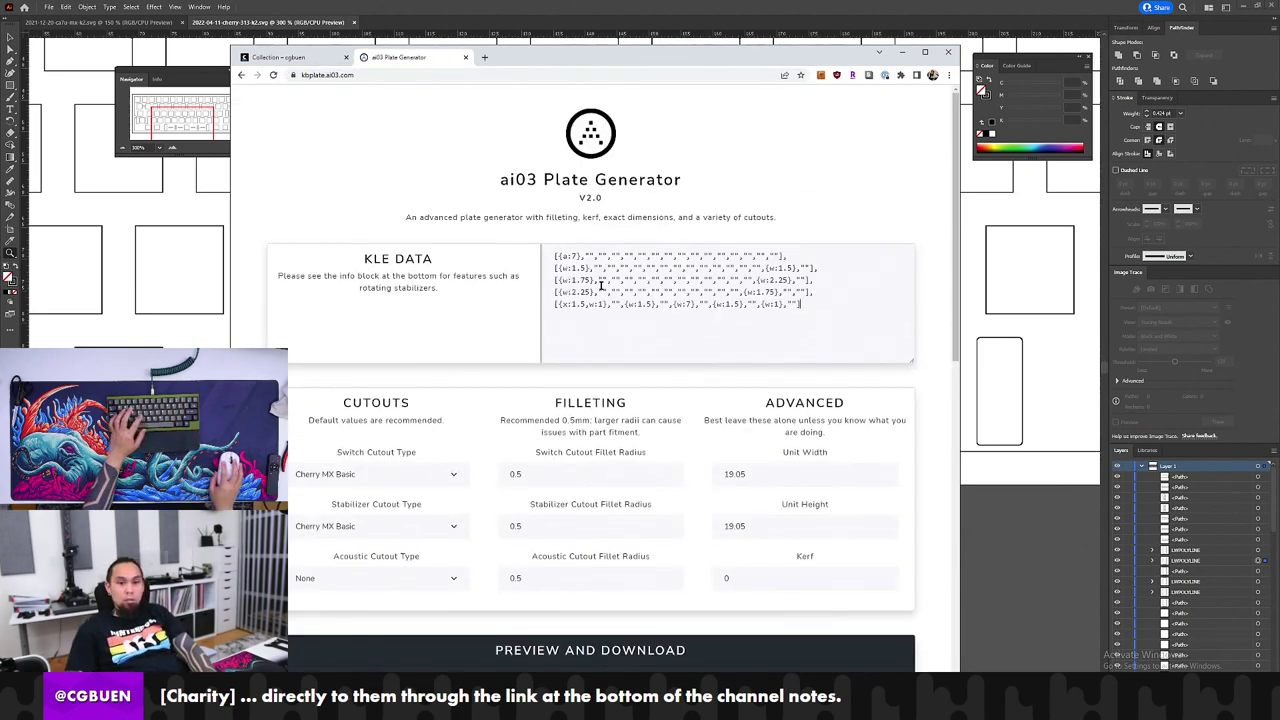
# Step: Check the cutout, filleting and unit size settings against the plate preview generated from the KLE data
pyautogui.scroll(-3, 470, 265)
pyautogui.scroll(-1, 477, 259)
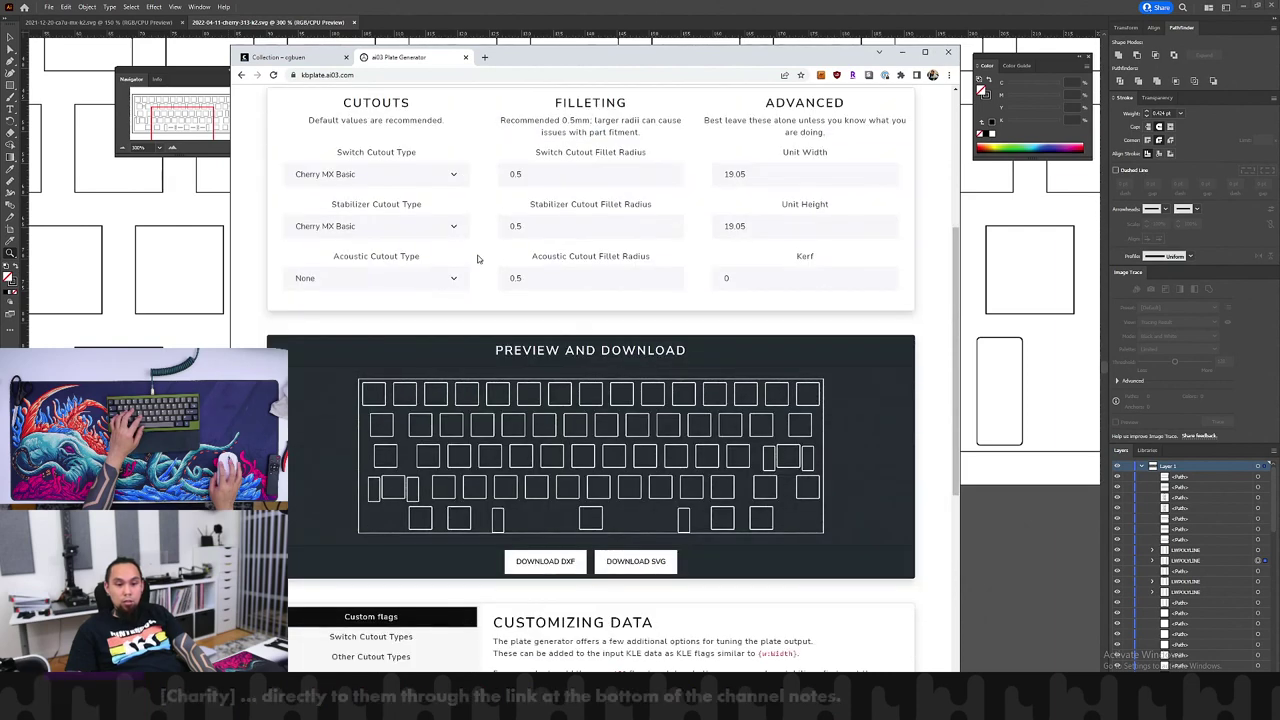
pyautogui.scroll(2, 477, 259)
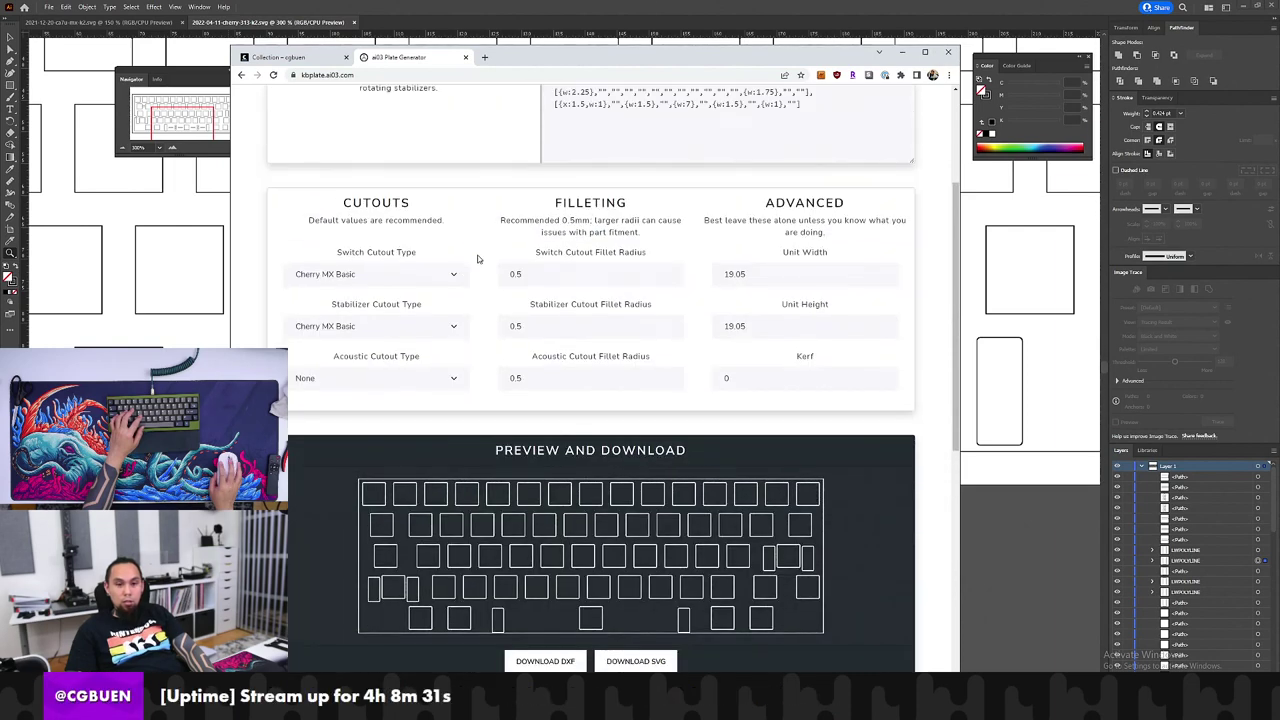
pyautogui.scroll(-1, 477, 259)
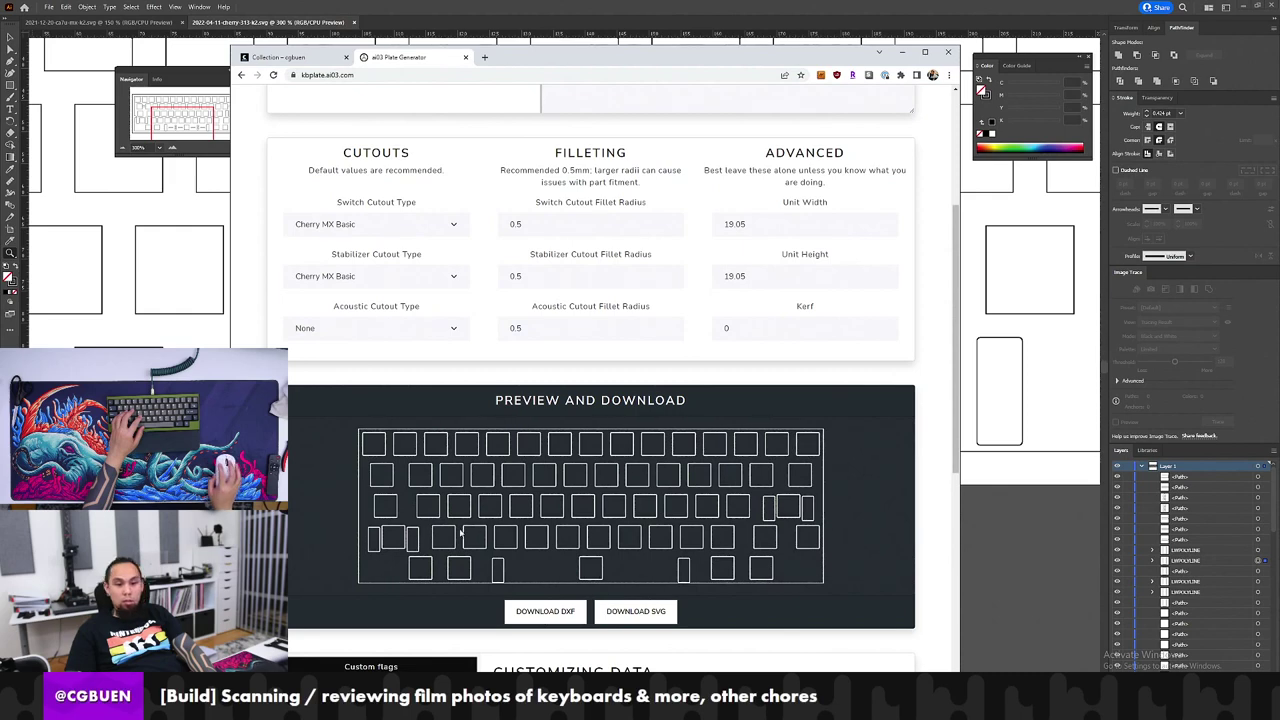
pyautogui.scroll(1, 324, 462)
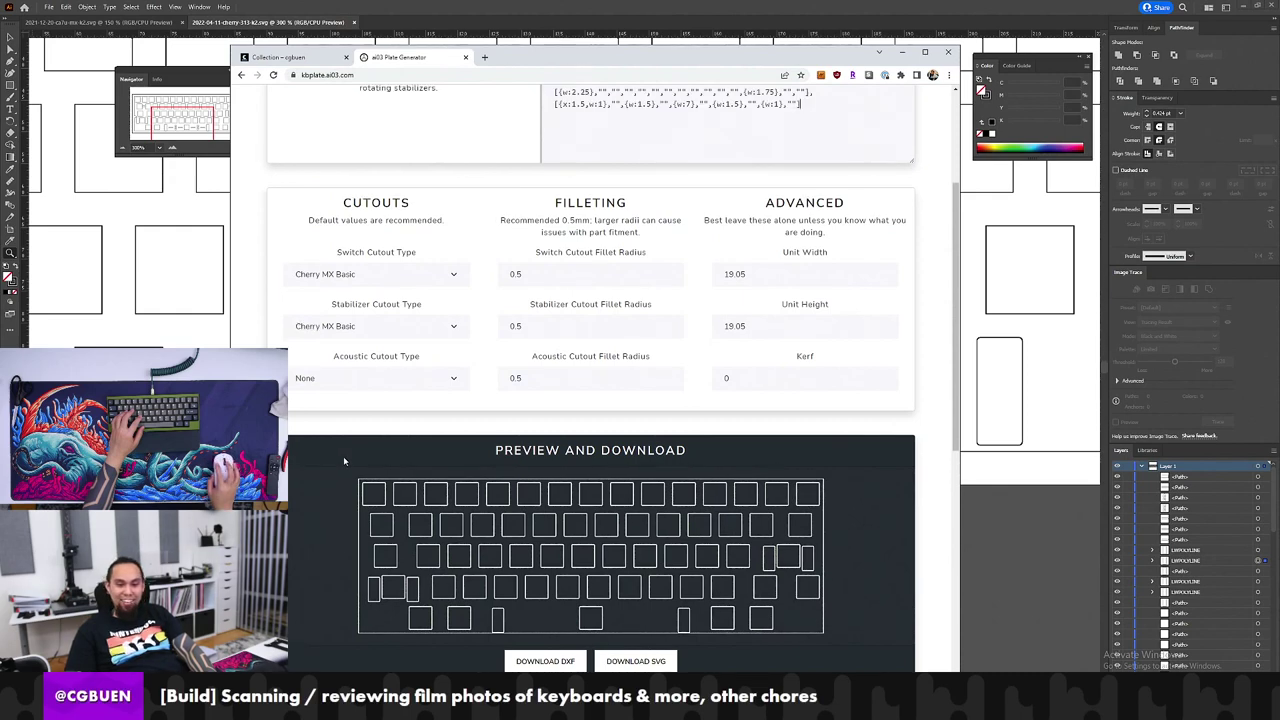
pyautogui.scroll(3, 345, 460)
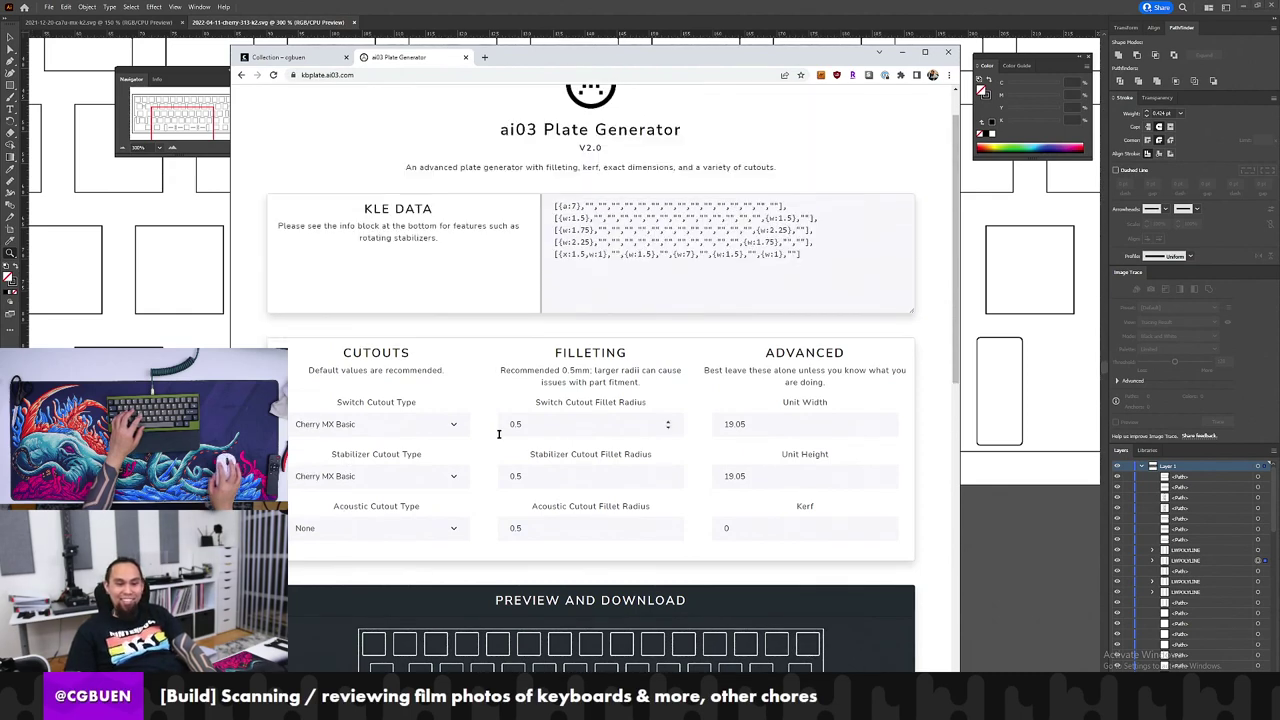
pyautogui.scroll(-2, 476, 421)
pyautogui.scroll(2, 476, 421)
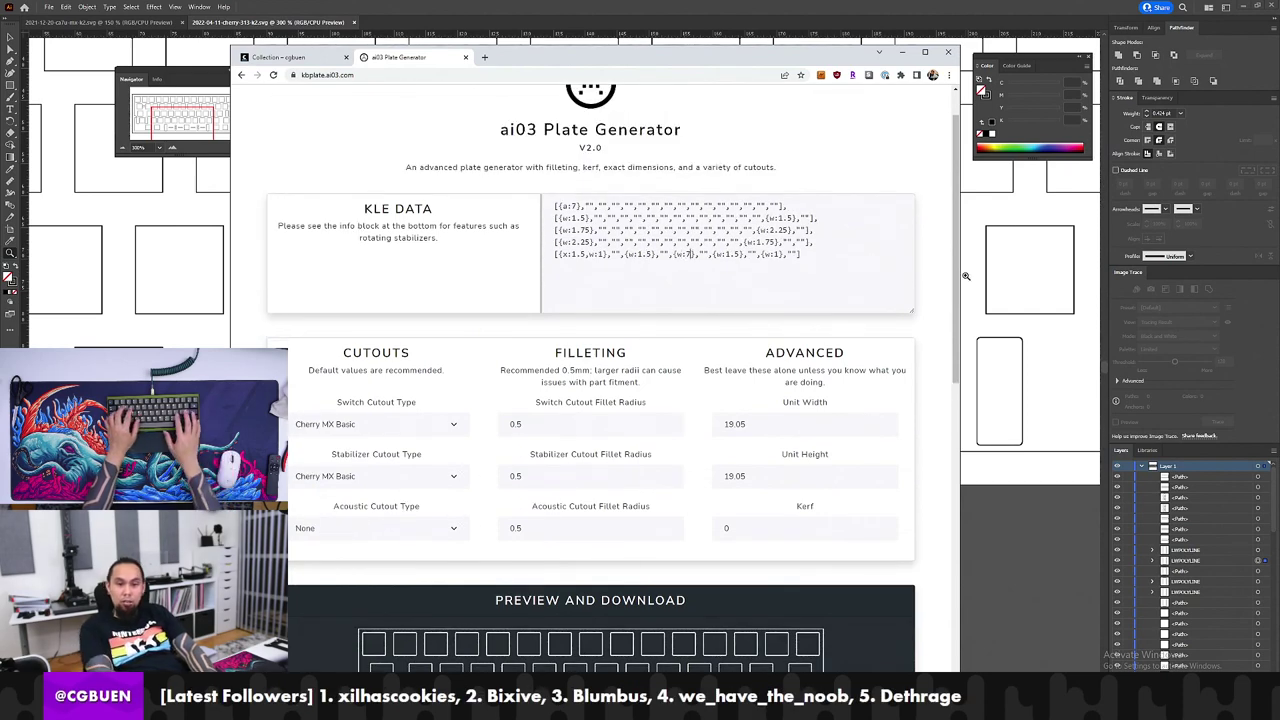
# Step: Split the 7u spacebar in the KLE data's bottom row into 3u, 1u and 3u keys by setting w:3 and duplicating that entry
pyautogui.hotkey('shift', 'Left')
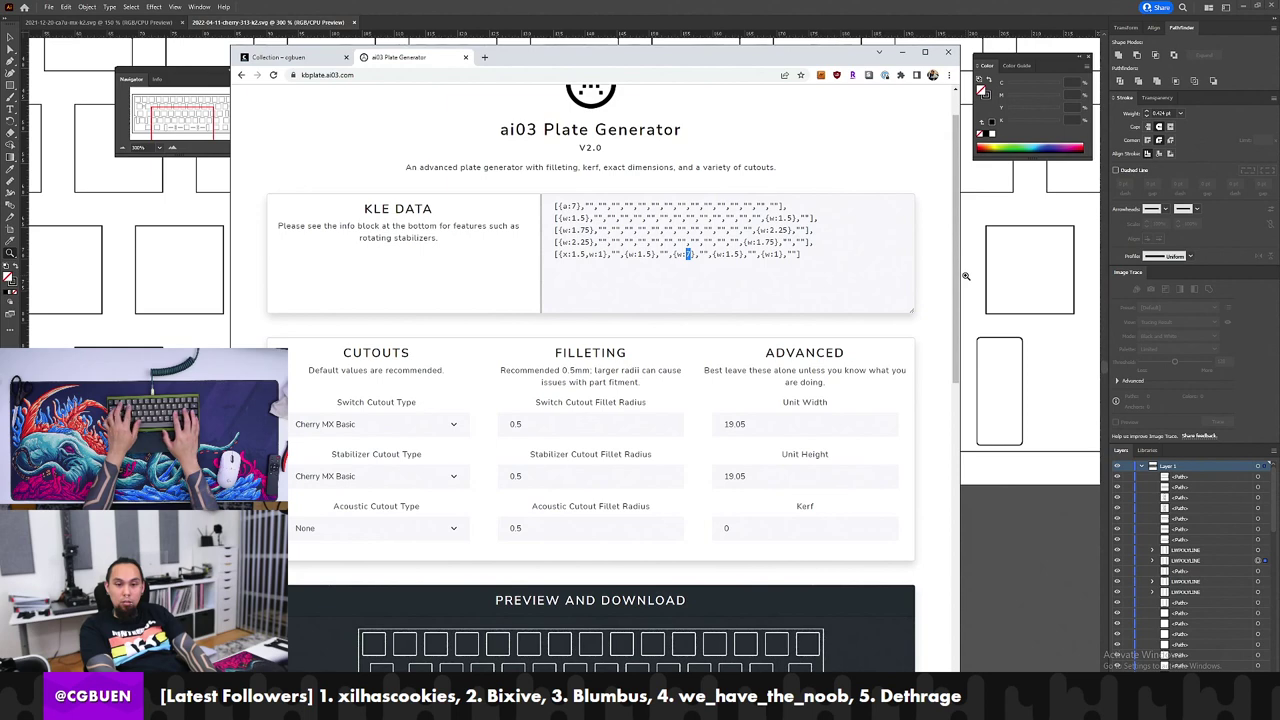
pyautogui.write('3')
pyautogui.press('Right')
pyautogui.press('Right')
pyautogui.press('Right')
pyautogui.press('Right')
pyautogui.hotkey('shift', 'Left')
pyautogui.hotkey('shift', 'Left')
pyautogui.hotkey('shift', 'Left')
pyautogui.hotkey('shift', 'Left')
pyautogui.hotkey('shift', 'Left')
pyautogui.hotkey('shift', 'Left')
pyautogui.hotkey('shift', 'Left')
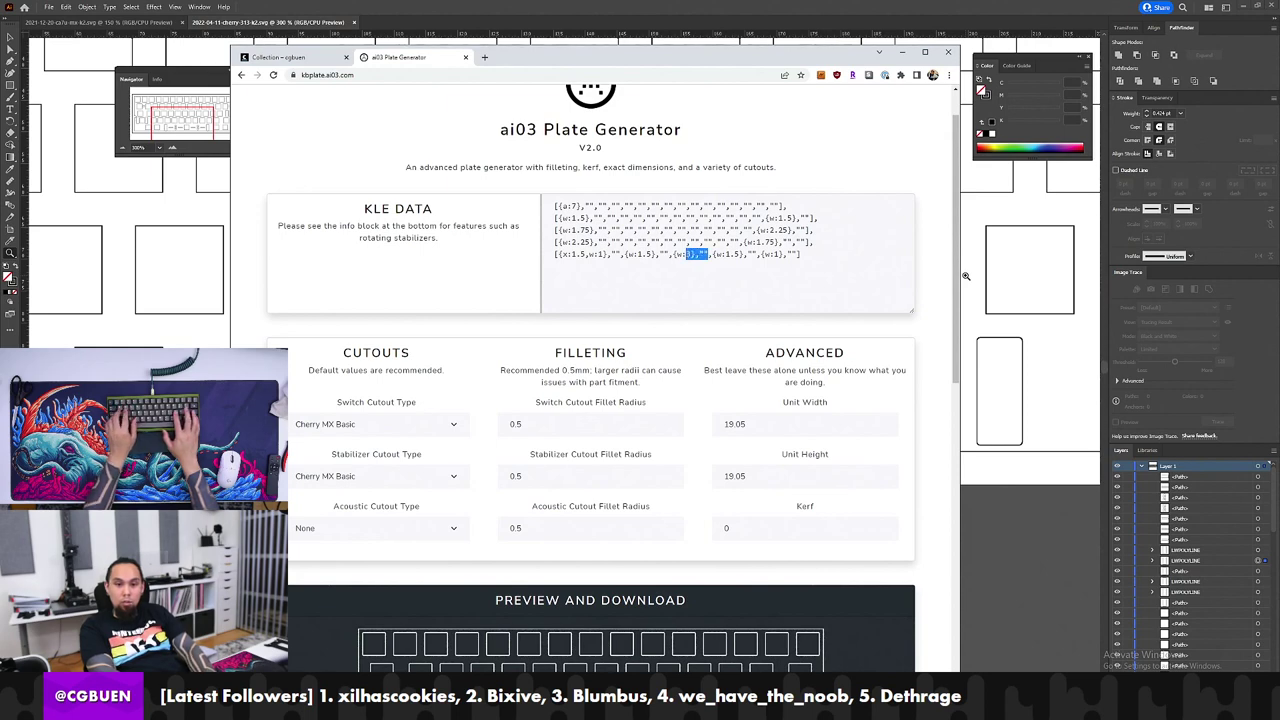
pyautogui.press('Right')
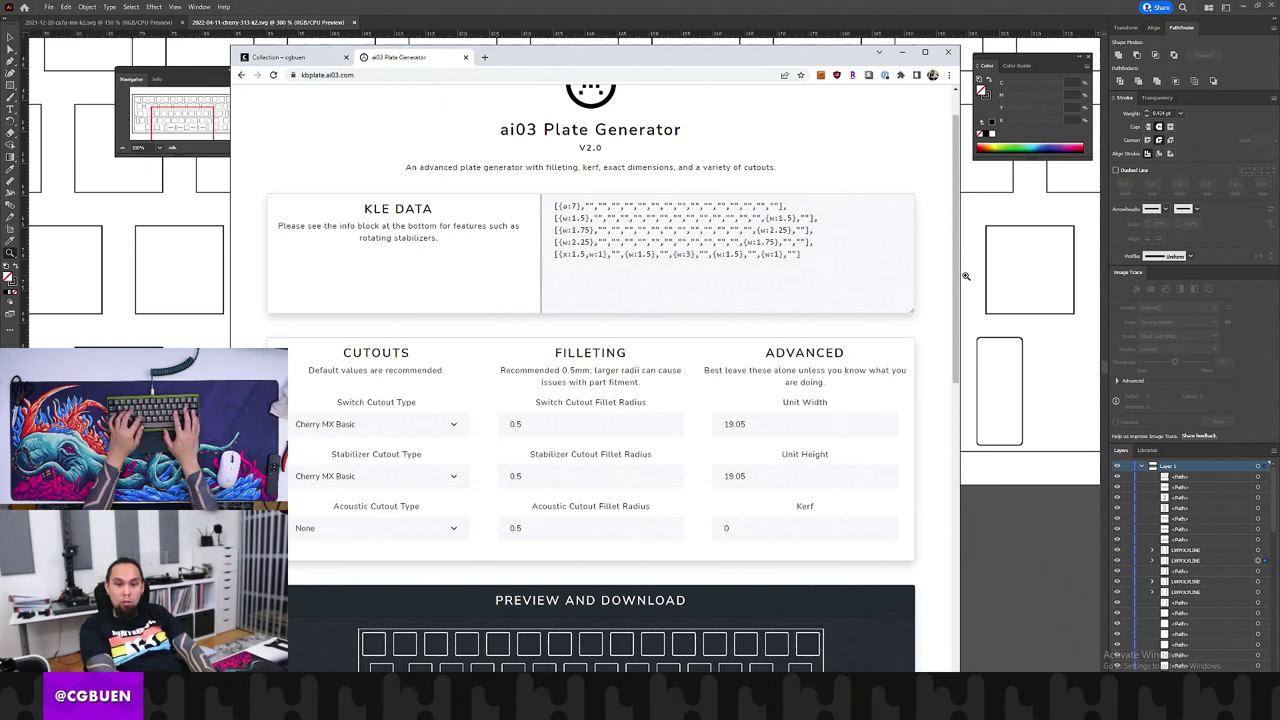
pyautogui.hotkey('shift', 'Left')
pyautogui.hotkey('shift', 'Left')
pyautogui.hotkey('shift', 'Left')
pyautogui.hotkey('shift', 'Left')
pyautogui.hotkey('shift', 'Left')
pyautogui.hotkey('shift', 'Left')
pyautogui.hotkey('shift', 'Left')
pyautogui.hotkey('shift', 'Left')
pyautogui.hotkey('shift', 'Left')
pyautogui.hotkey('shift', 'Left')
pyautogui.hotkey('shift', 'Left')
pyautogui.hotkey('shift', 'Left')
pyautogui.hotkey('shift', 'Left')
pyautogui.hotkey('shift', 'Right')
pyautogui.hotkey('shift', 'Right')
pyautogui.hotkey('shift', 'Right')
pyautogui.hotkey('shift', 'Right')
pyautogui.hotkey('shift', 'Right')
pyautogui.hotkey('shift', 'Right')
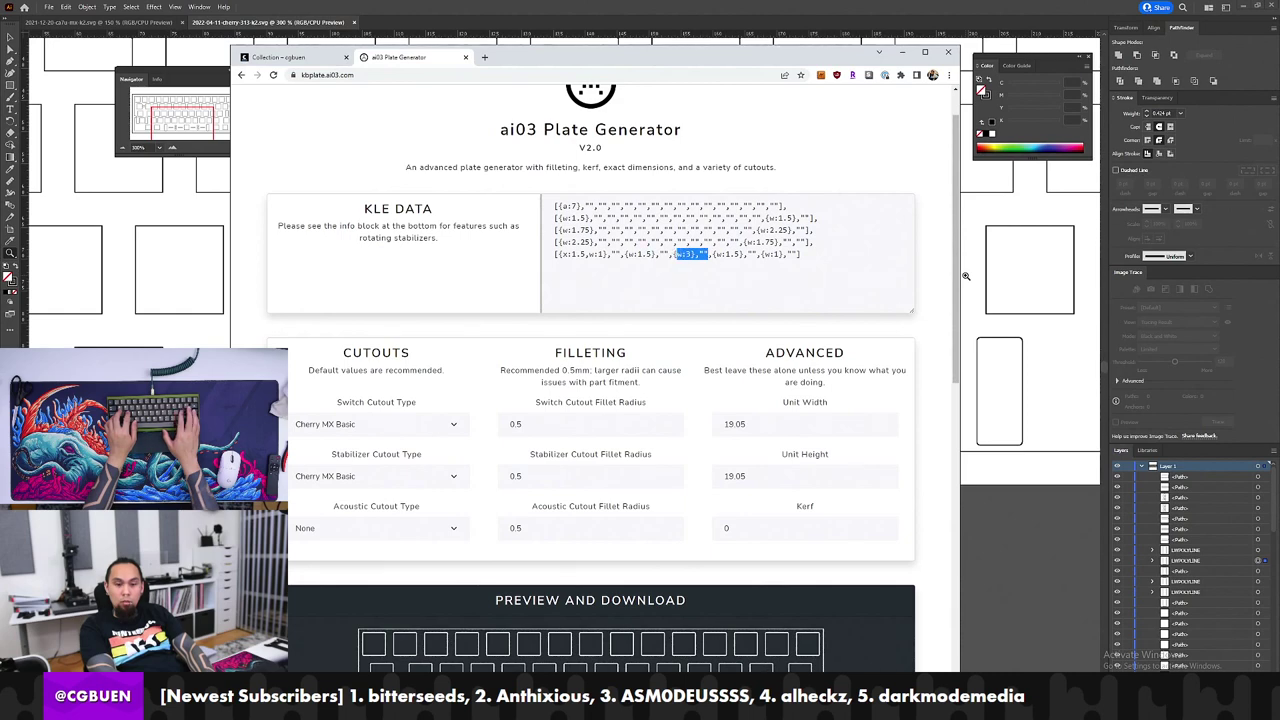
pyautogui.hotkey('shift', 'Left')
pyautogui.hotkey('ctrl', 'c')
pyautogui.press('Right')
pyautogui.hotkey('ctrl', 'v')
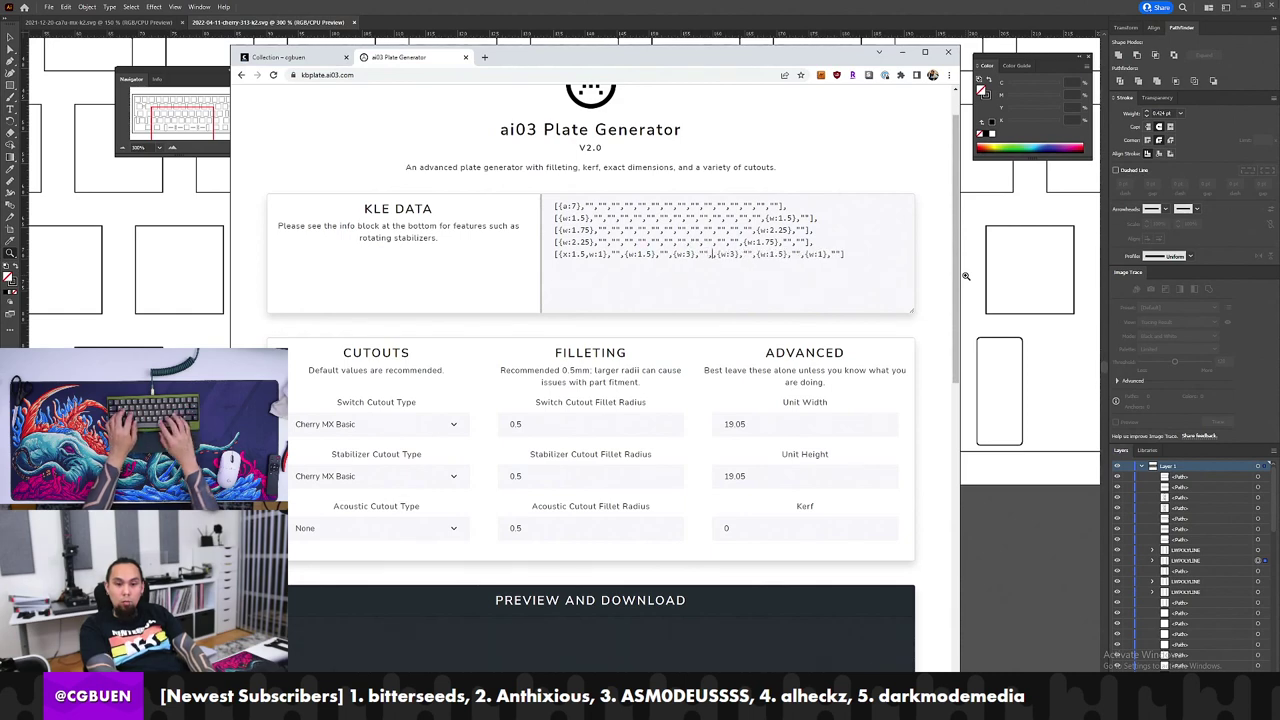
# Step: Download the generated split-spacebar plate as an SVG and open the downloaded file from the Downloads folder in Illustrator
pyautogui.scroll(-3, 858, 322)
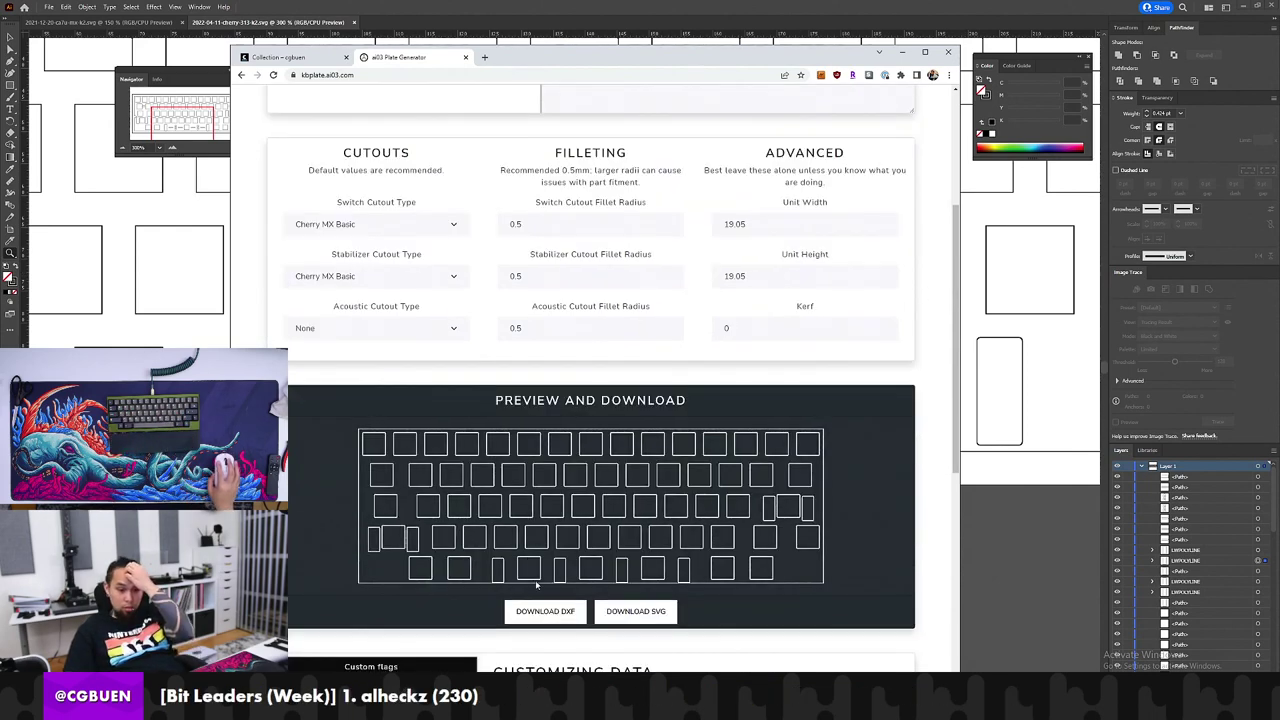
pyautogui.scroll(-1, 576, 576)
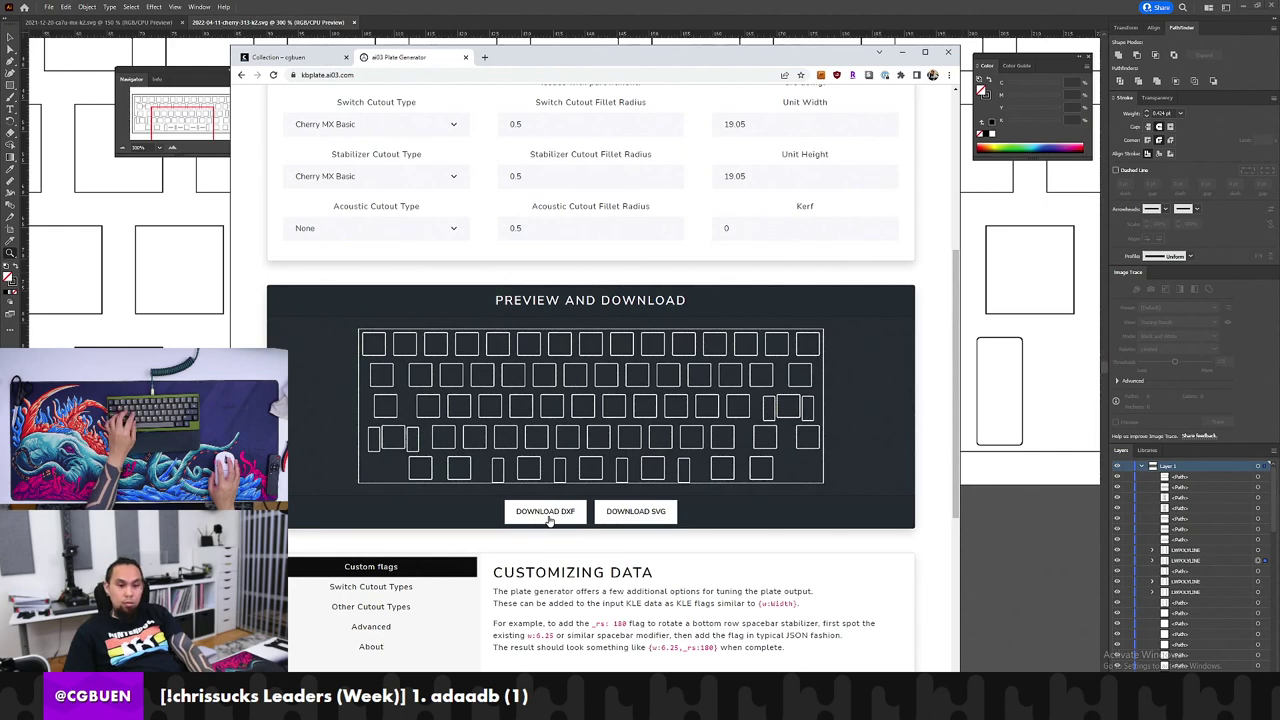
pyautogui.click(633, 513)
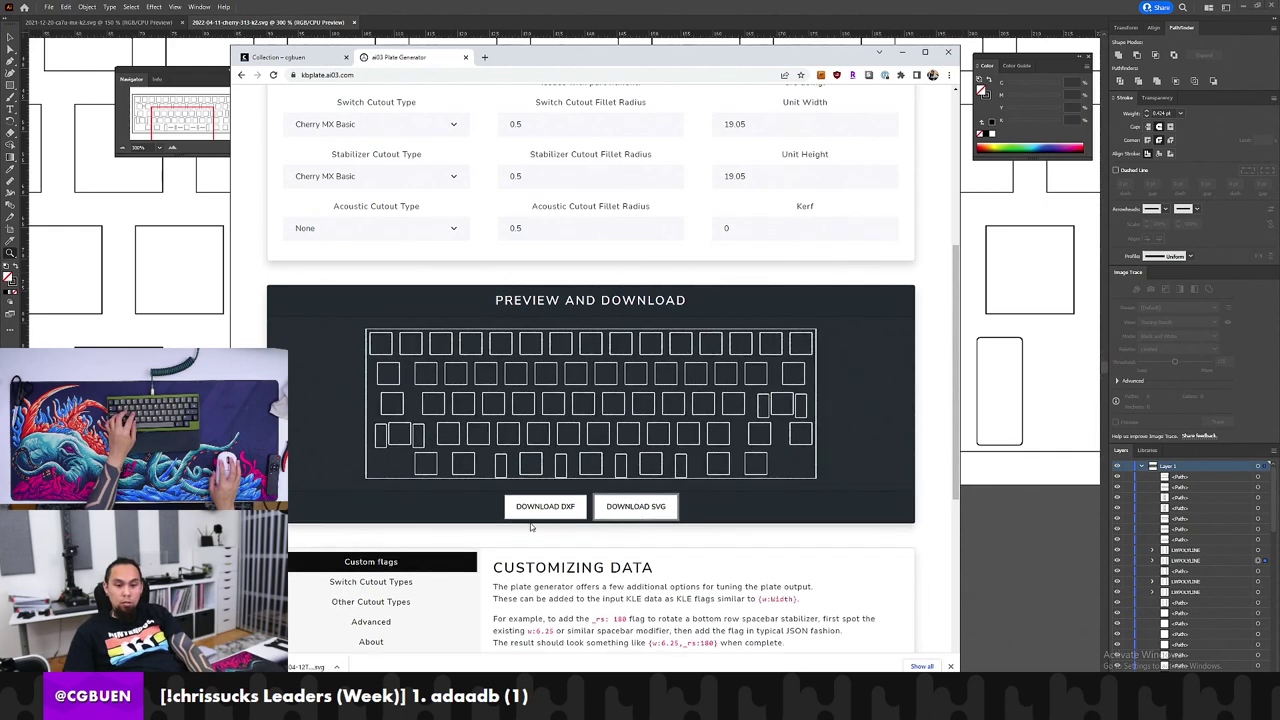
pyautogui.click(336, 666)
pyautogui.click(386, 637)
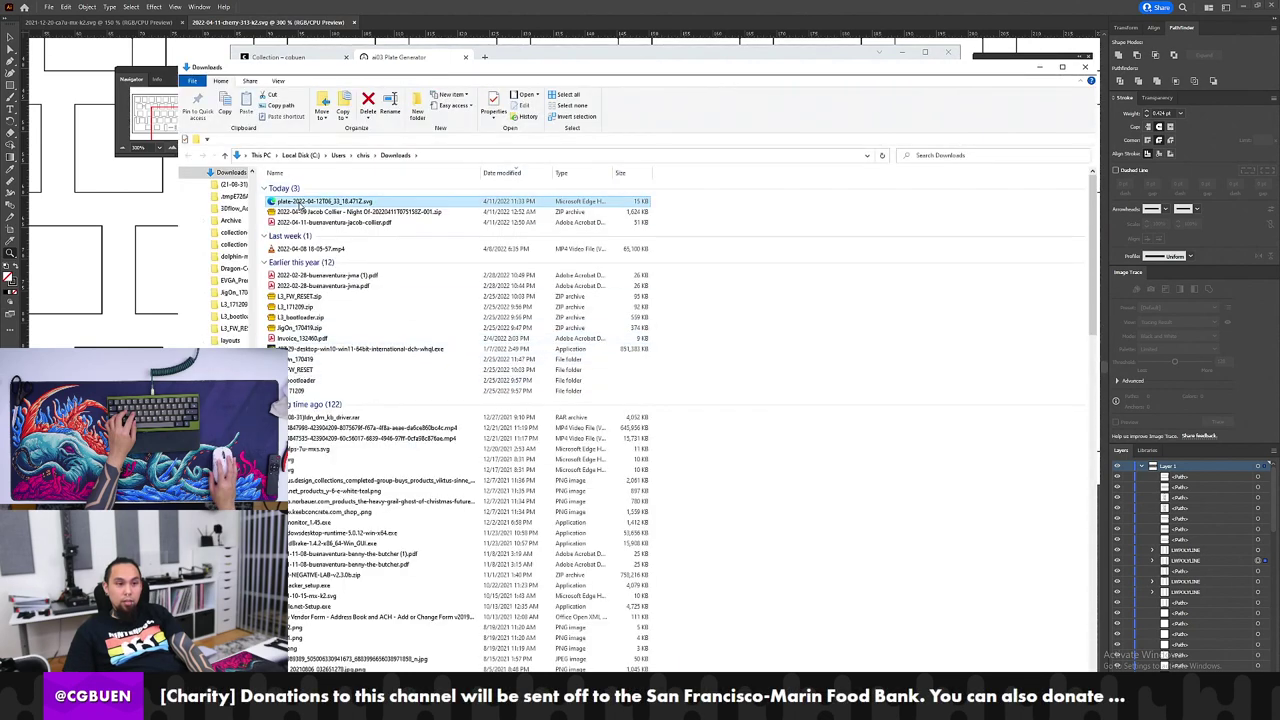
pyautogui.moveTo(298, 204); pyautogui.dragTo(430, 28)
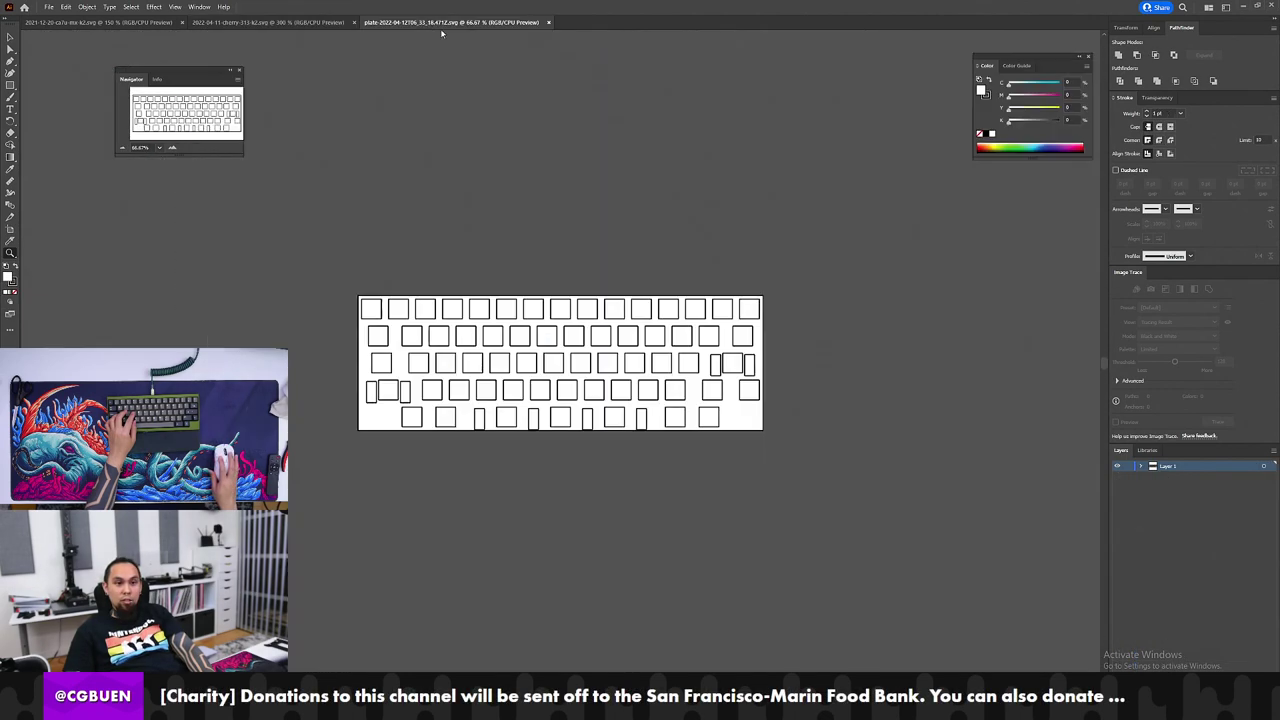
# Step: Select only the leftmost spacebar stabilizer cutout in the generated plate and check its transform dimensions
pyautogui.click(534, 384)
pyautogui.click(498, 455)
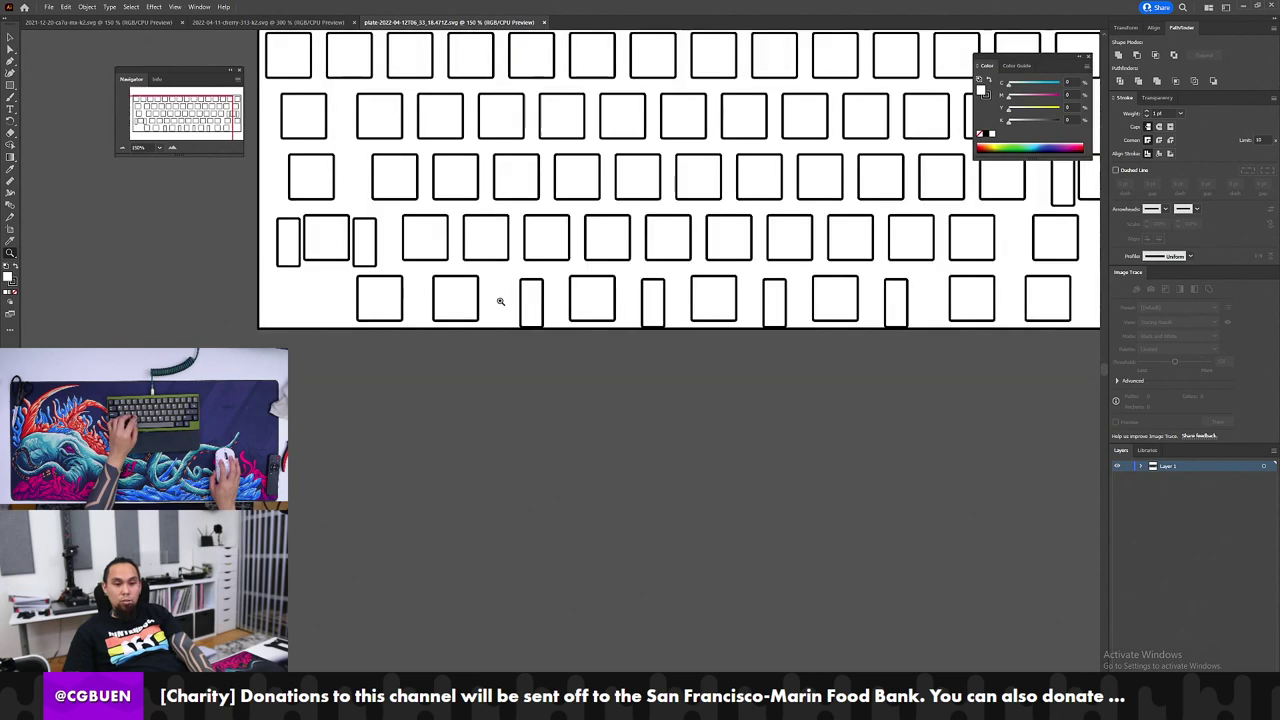
pyautogui.moveTo(581, 316); pyautogui.dragTo(449, 424)
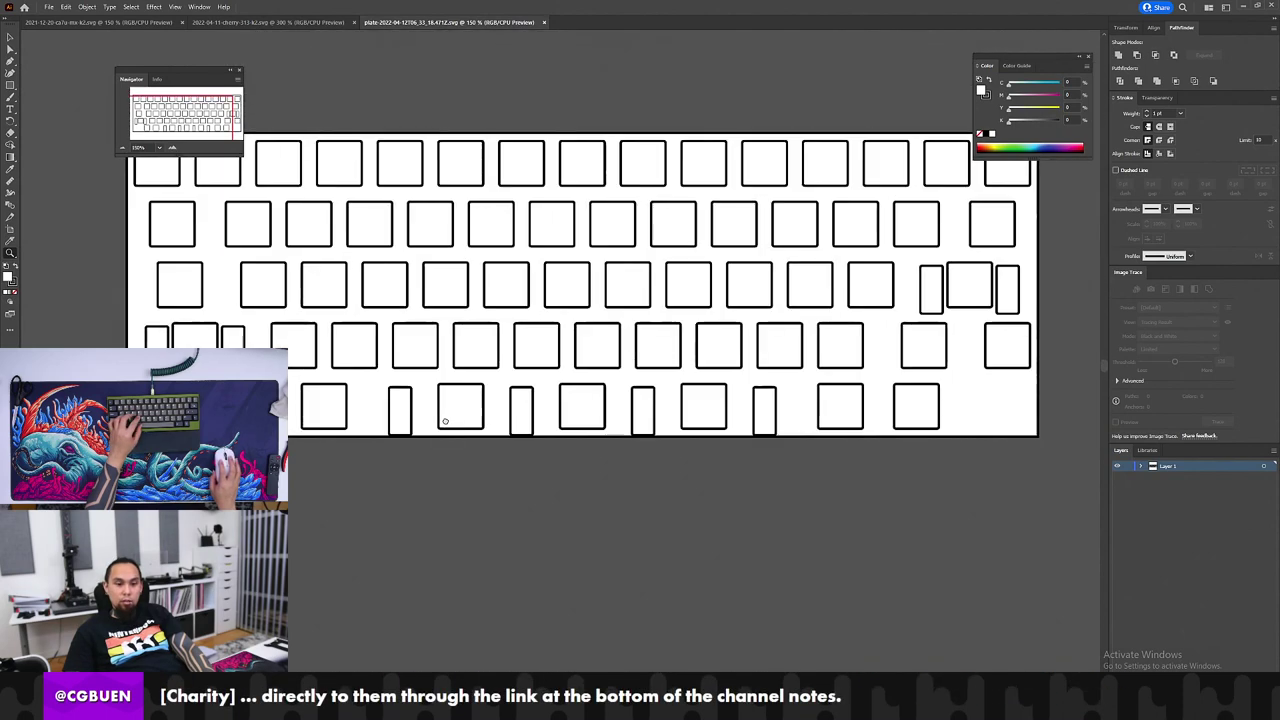
pyautogui.press('v')
pyautogui.click(384, 415)
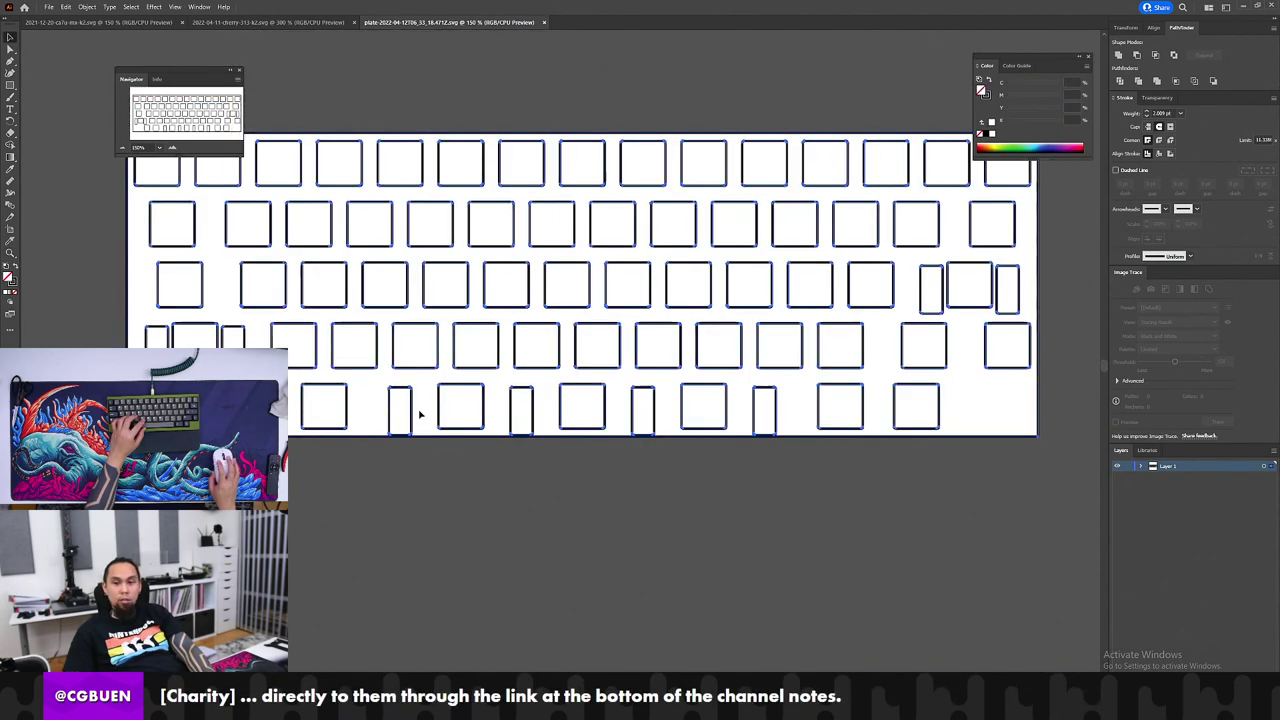
pyautogui.click(410, 385)
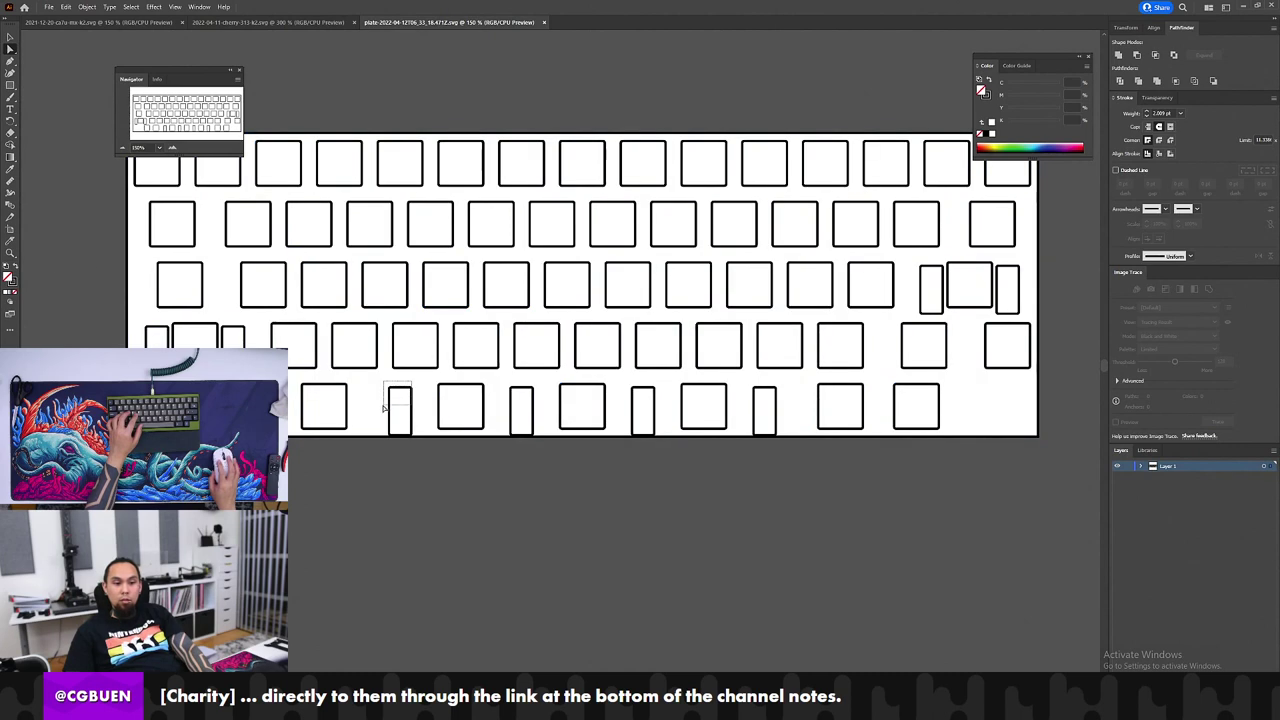
pyautogui.click(386, 406)
pyautogui.click(420, 390)
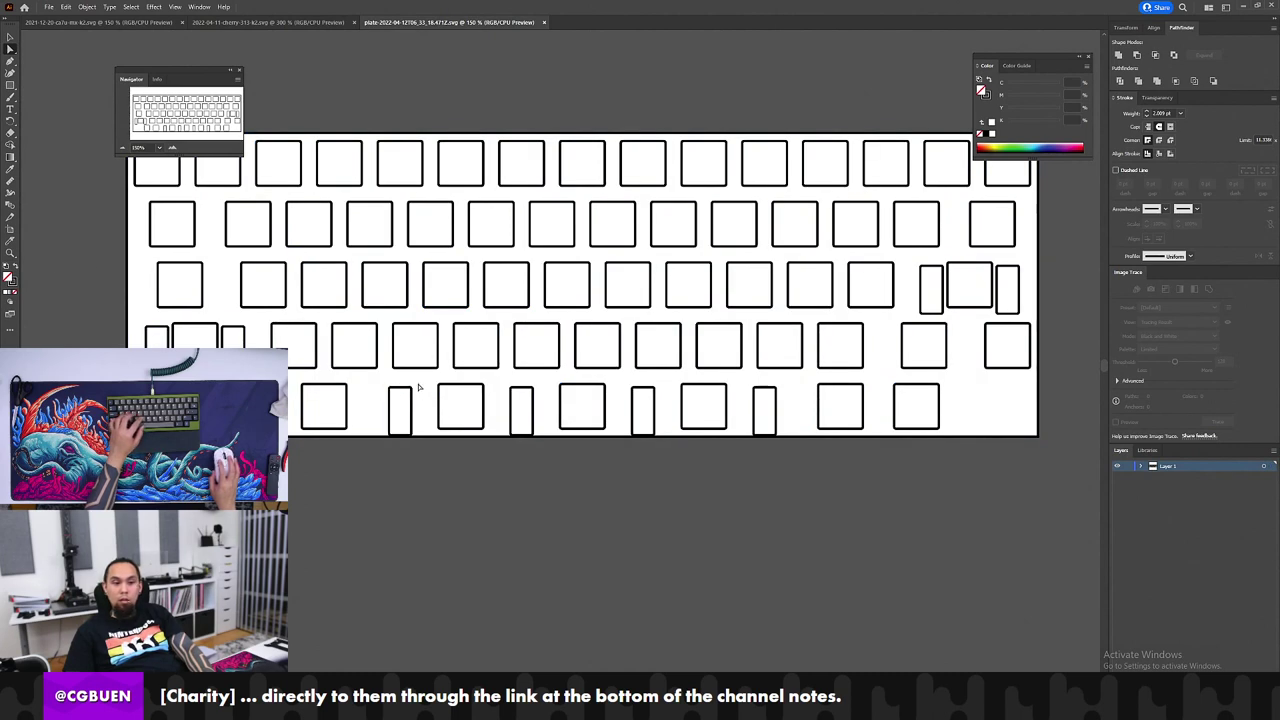
pyautogui.click(382, 426)
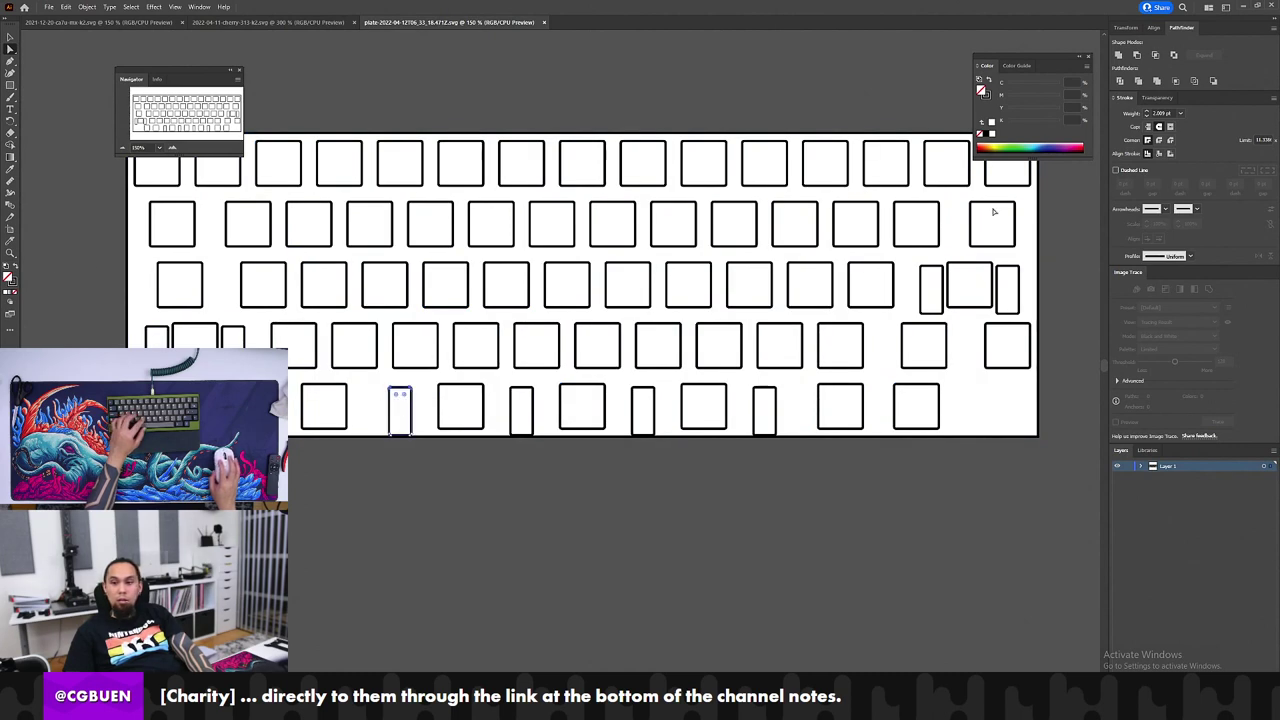
pyautogui.click(1135, 31)
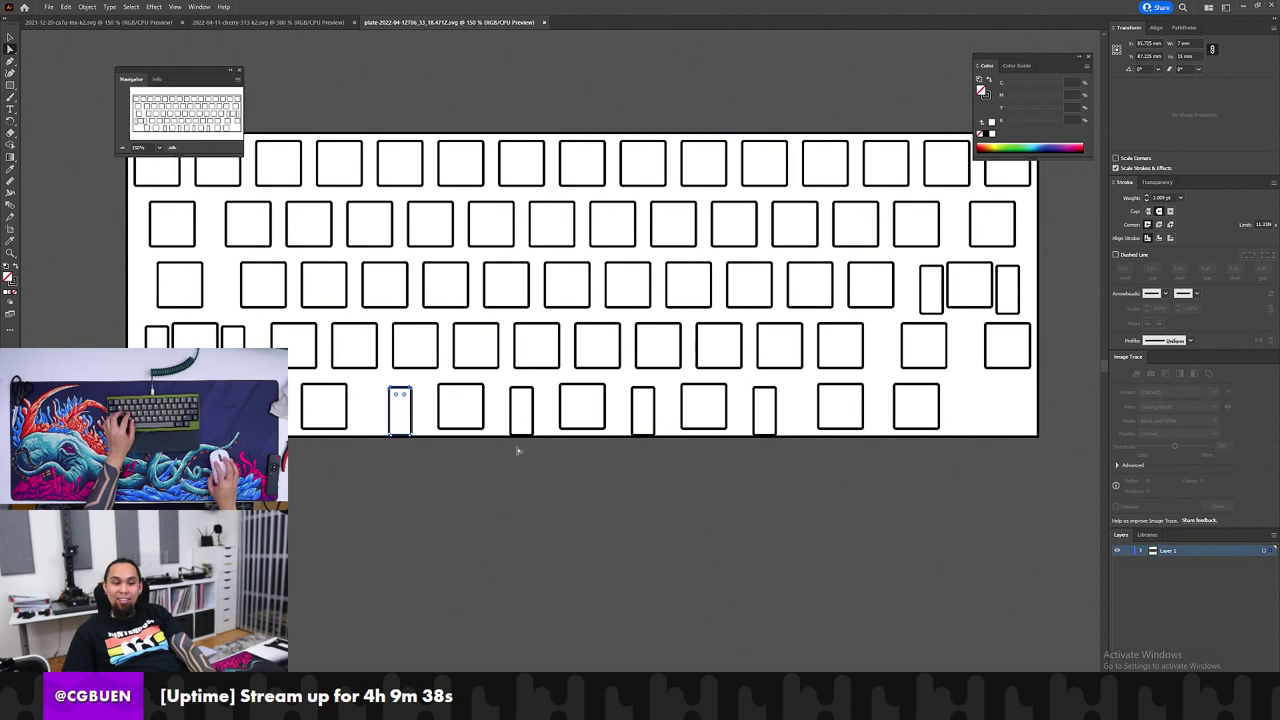
# Step: Copy the three switch and four stabilizer cutouts of the split spacebar into the 2022-04-11-cherry-313-k2.svg drawing
pyautogui.moveTo(782, 388); pyautogui.dragTo(386, 405)
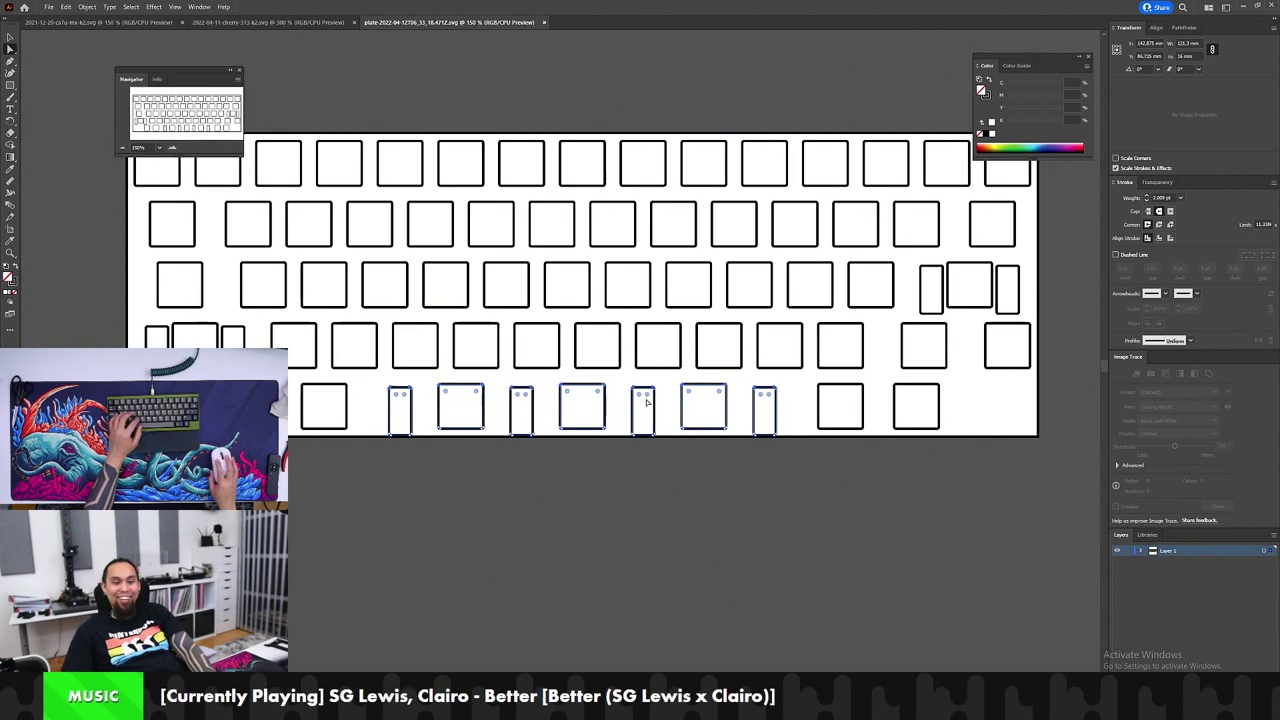
pyautogui.moveTo(797, 379); pyautogui.dragTo(371, 434)
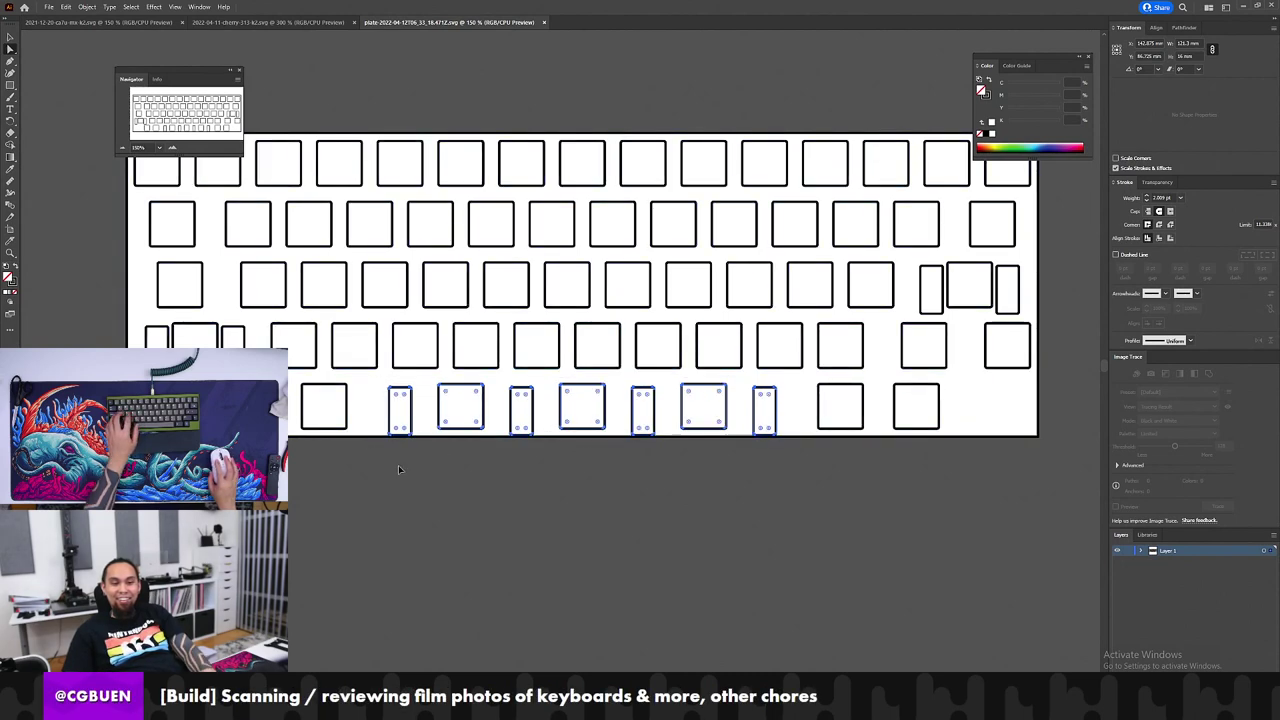
pyautogui.press('ctrl')
pyautogui.hotkey('ctrl', 'Tab')
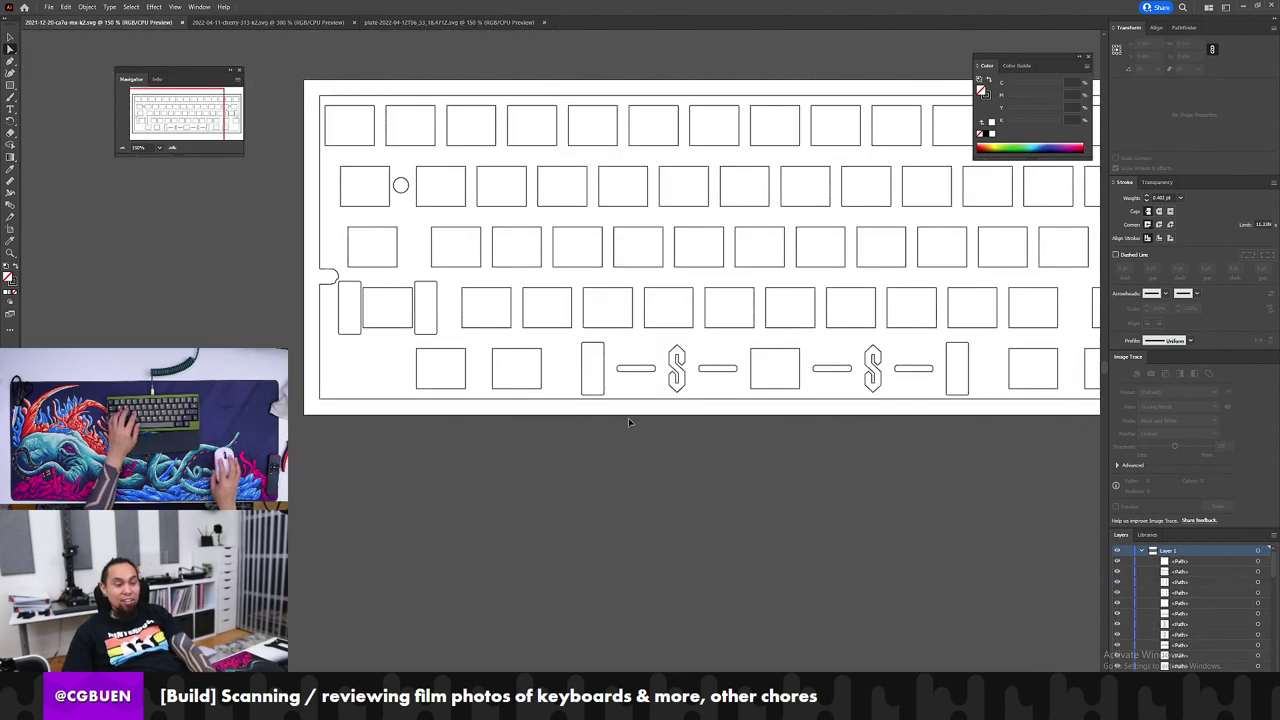
pyautogui.hotkey('ctrl', 'Tab')
pyautogui.hotkey('ctrl', 'v')
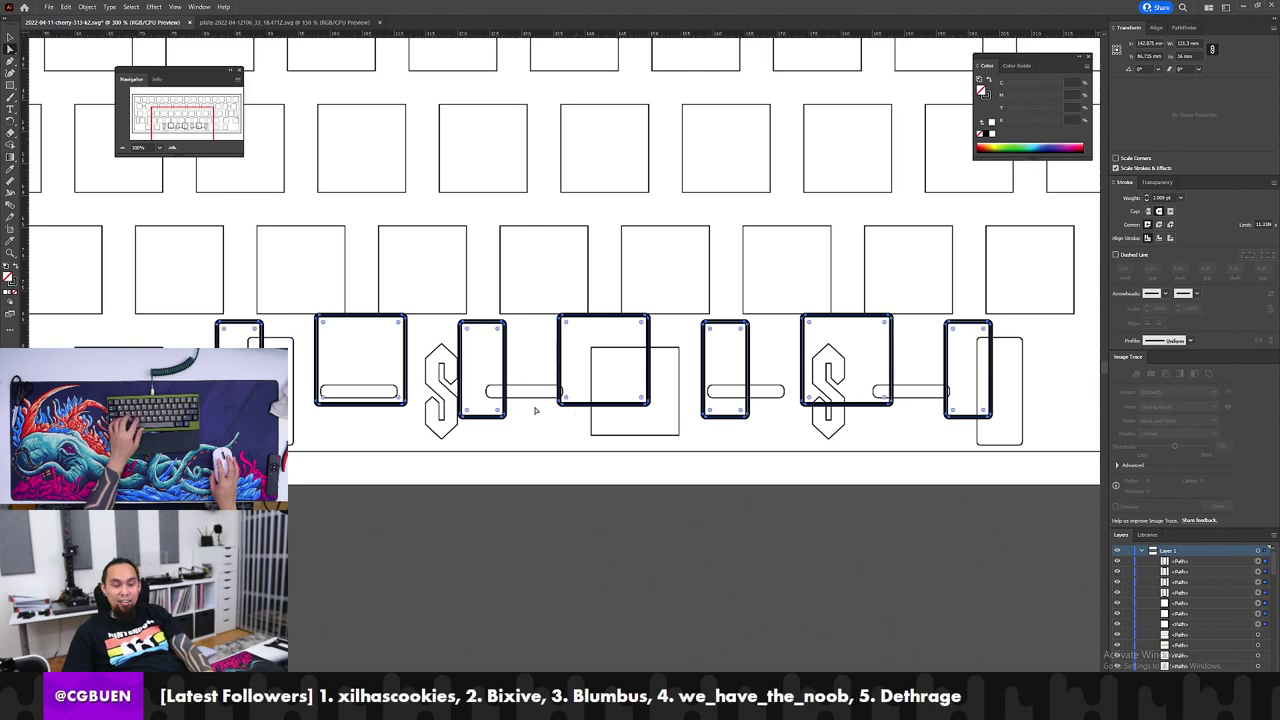
# Step: Try to move the pasted spacebar cutouts onto the existing centre spacebar switch cutout
pyautogui.moveTo(652, 364); pyautogui.dragTo(685, 386)
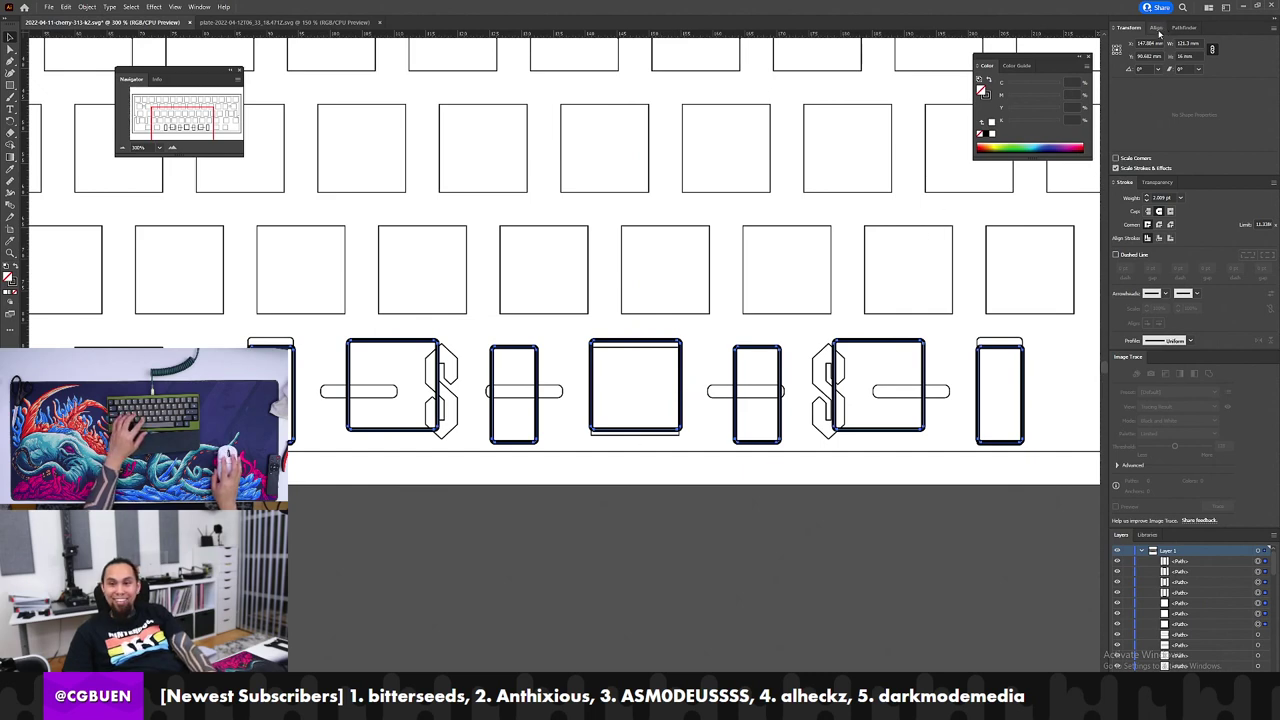
pyautogui.click(657, 353)
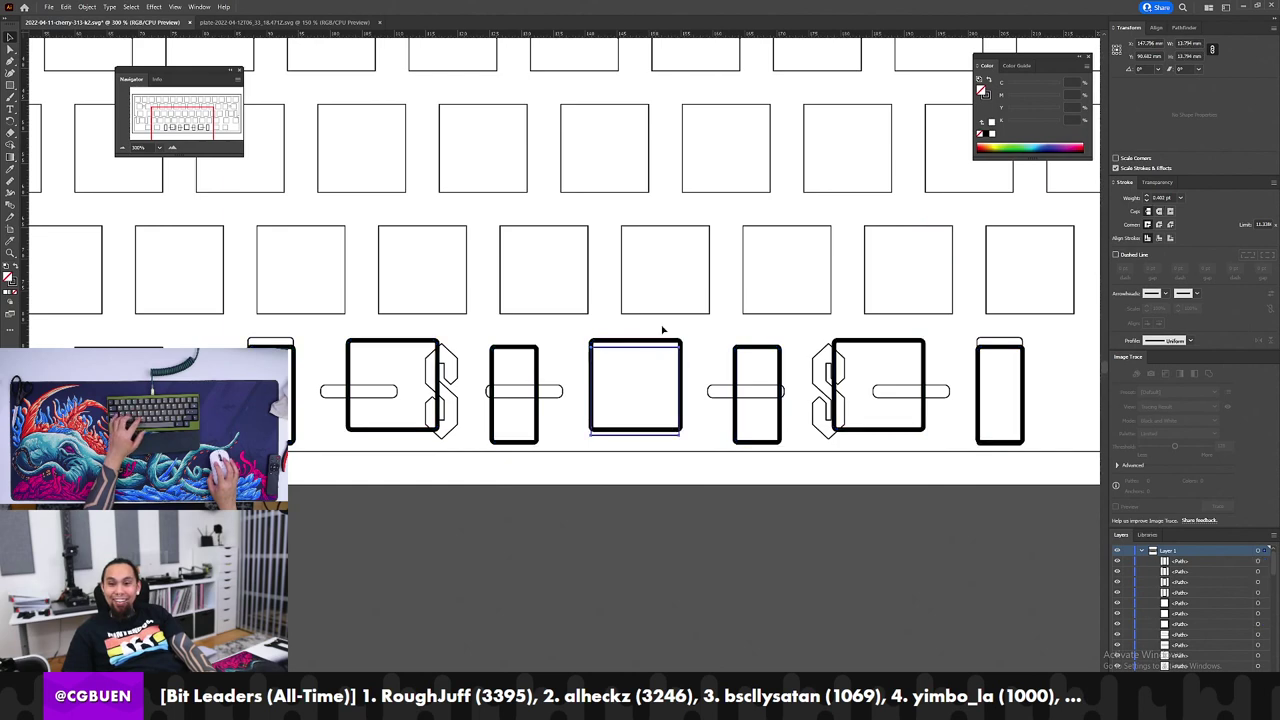
pyautogui.click(654, 343)
pyautogui.hotkey('ctrl', 'z')
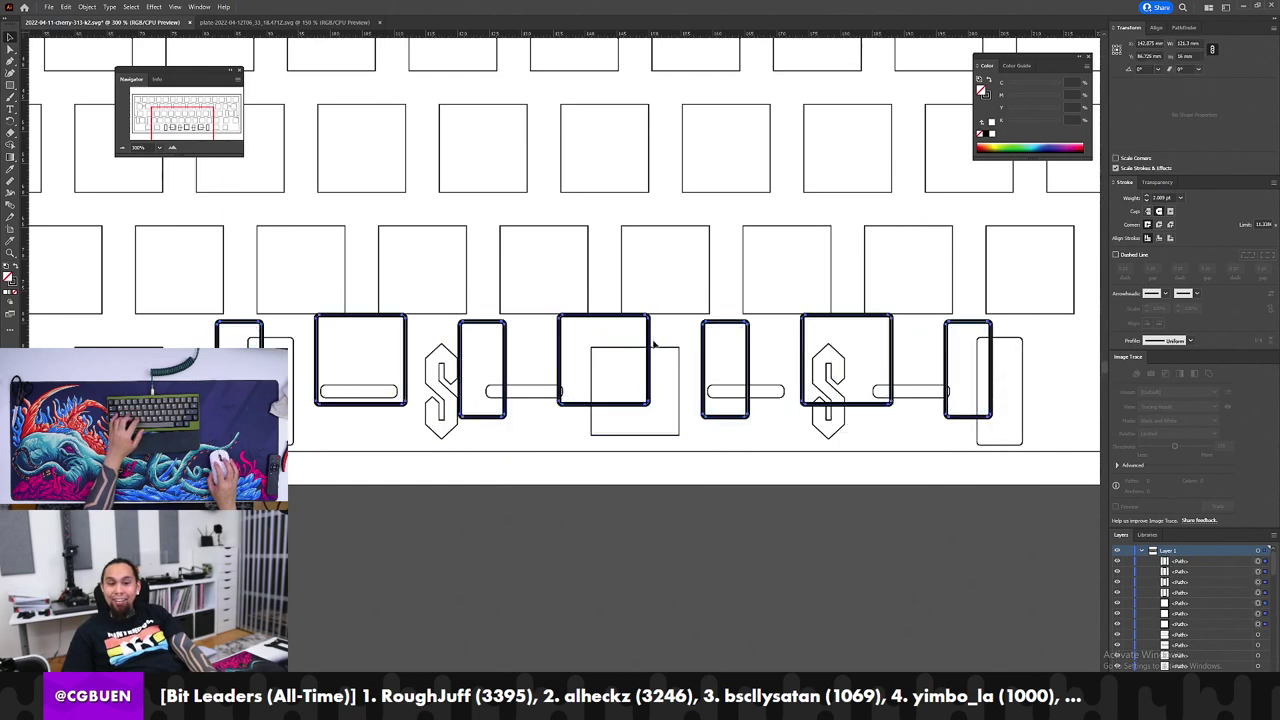
pyautogui.hotkey('ctrl', 'shift', 'z')
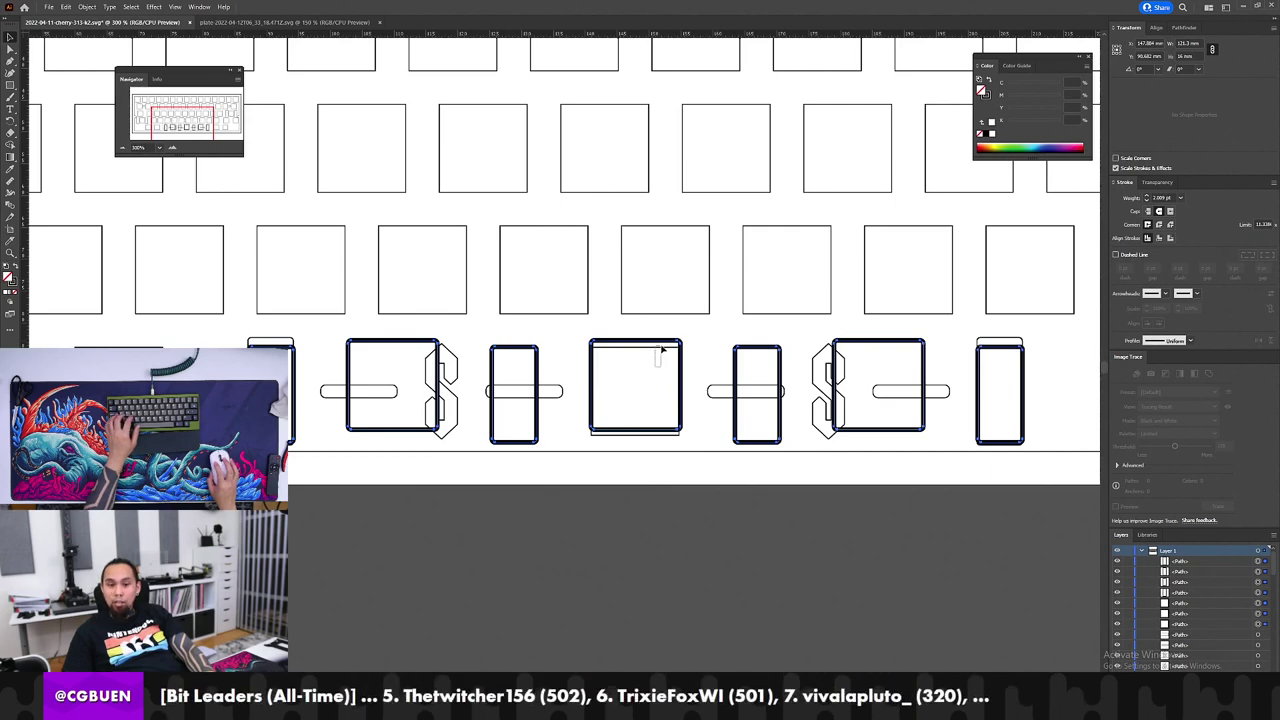
# Step: Place the pasted cutouts over the existing centre spacebar switch cutout, using that cutout's X position of 147.796 mm
pyautogui.click(661, 348)
pyautogui.click(1148, 44)
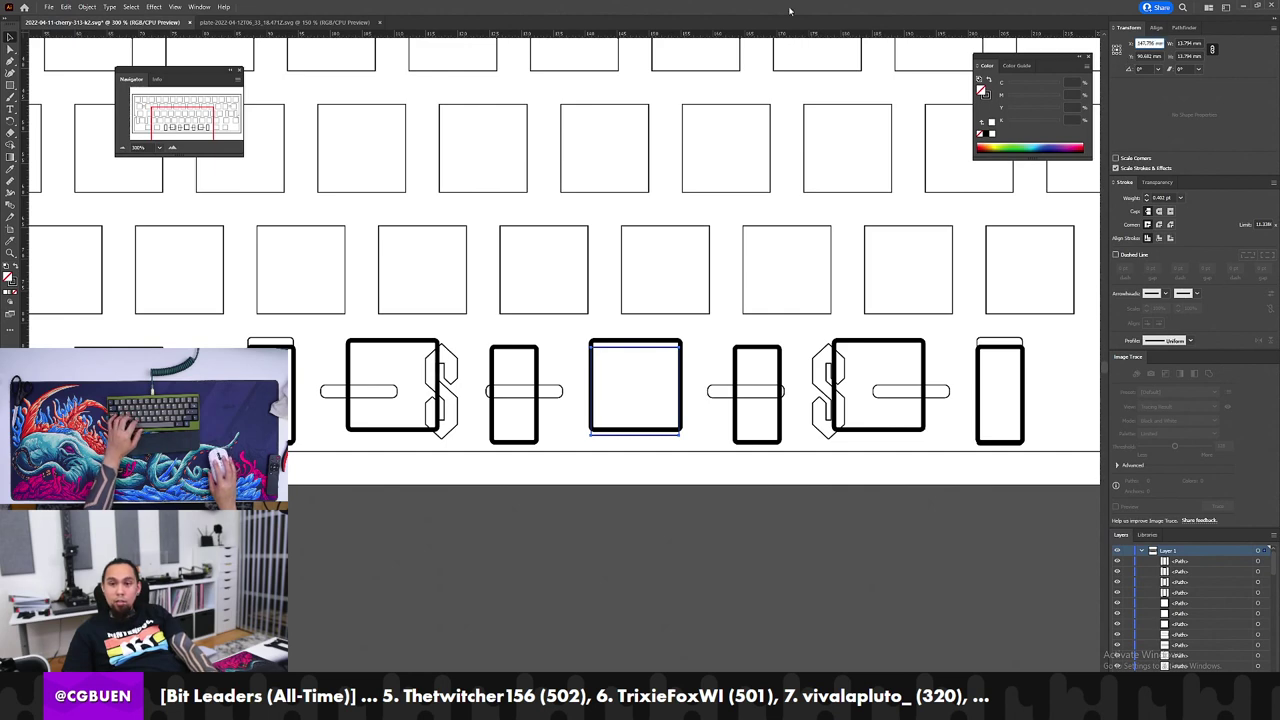
pyautogui.click(731, 276)
pyautogui.hotkey('ctrl', 'z')
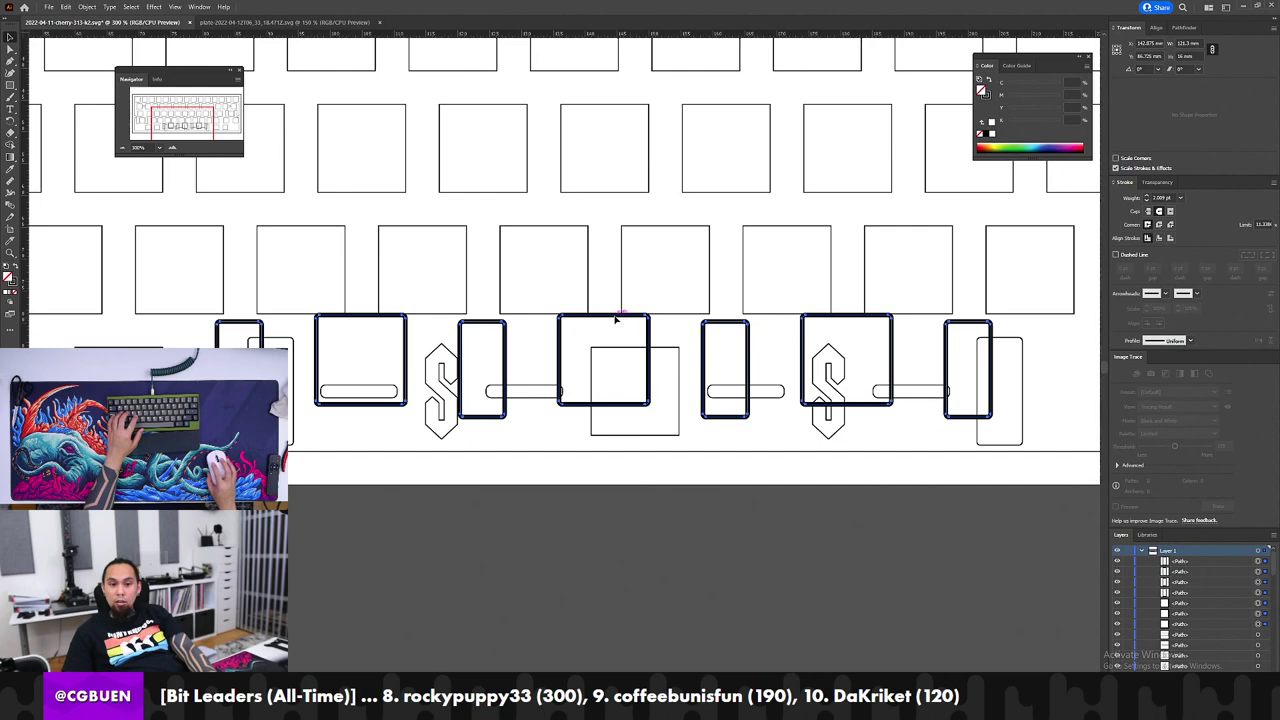
pyautogui.moveTo(616, 318); pyautogui.dragTo(648, 349)
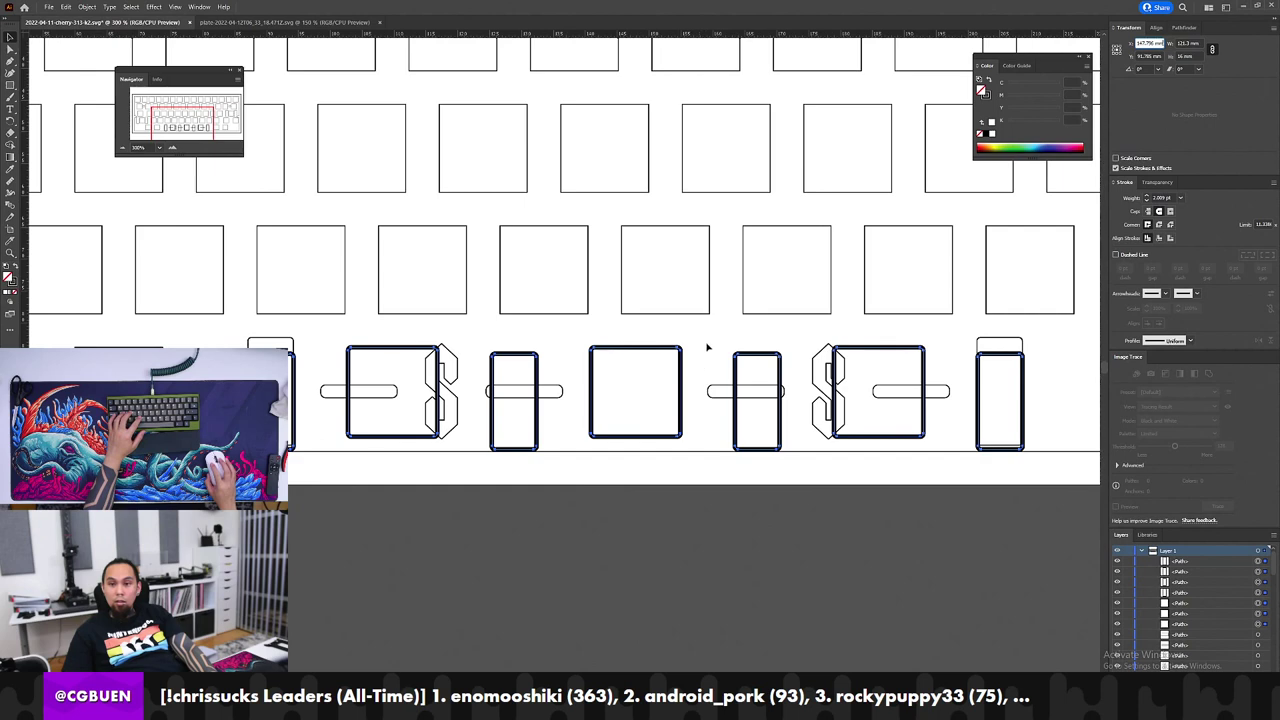
pyautogui.press('Tab')
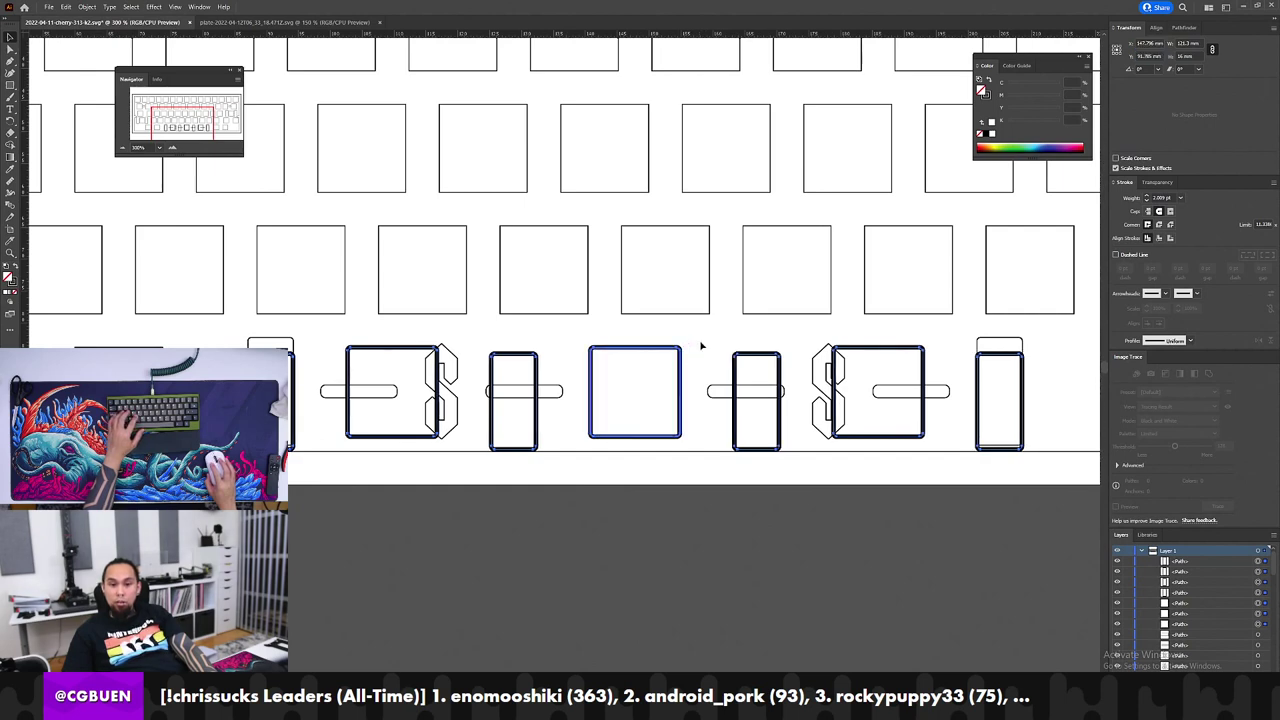
# Step: Select all seven pasted spacebar cutouts and group them
pyautogui.click(701, 346)
pyautogui.click(676, 346)
pyautogui.click(1003, 566)
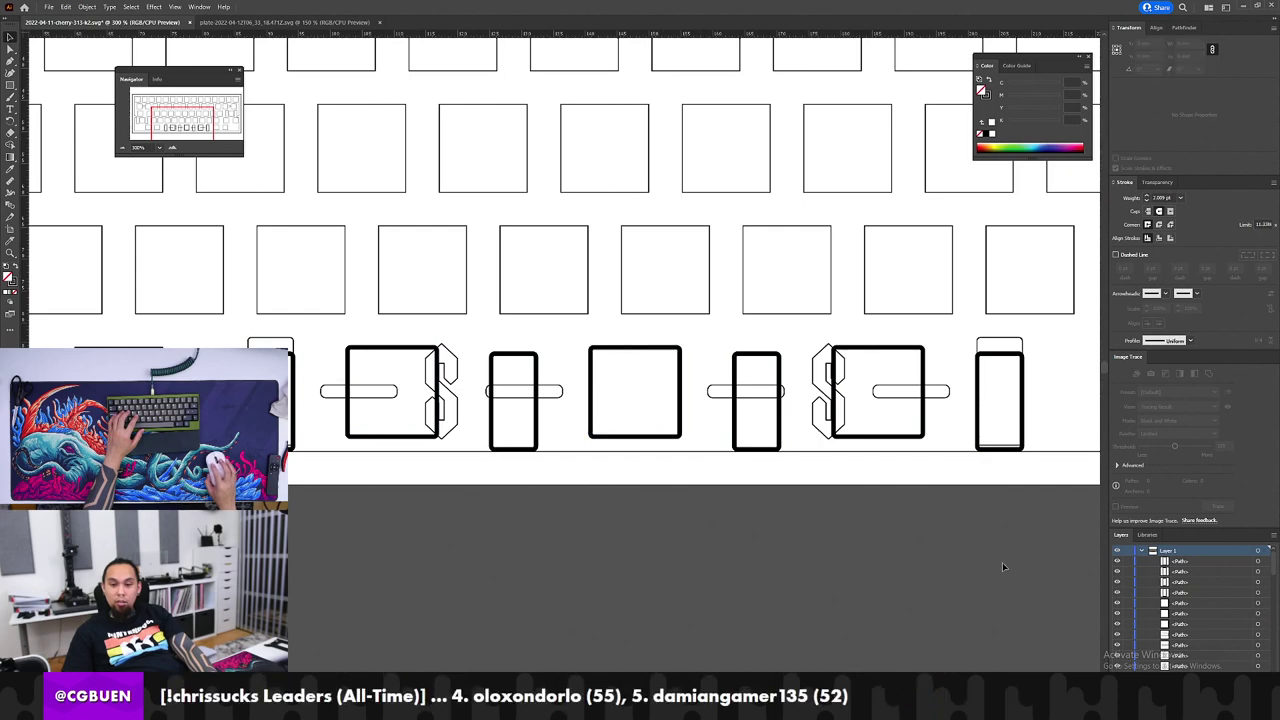
pyautogui.moveTo(893, 444); pyautogui.dragTo(741, 323)
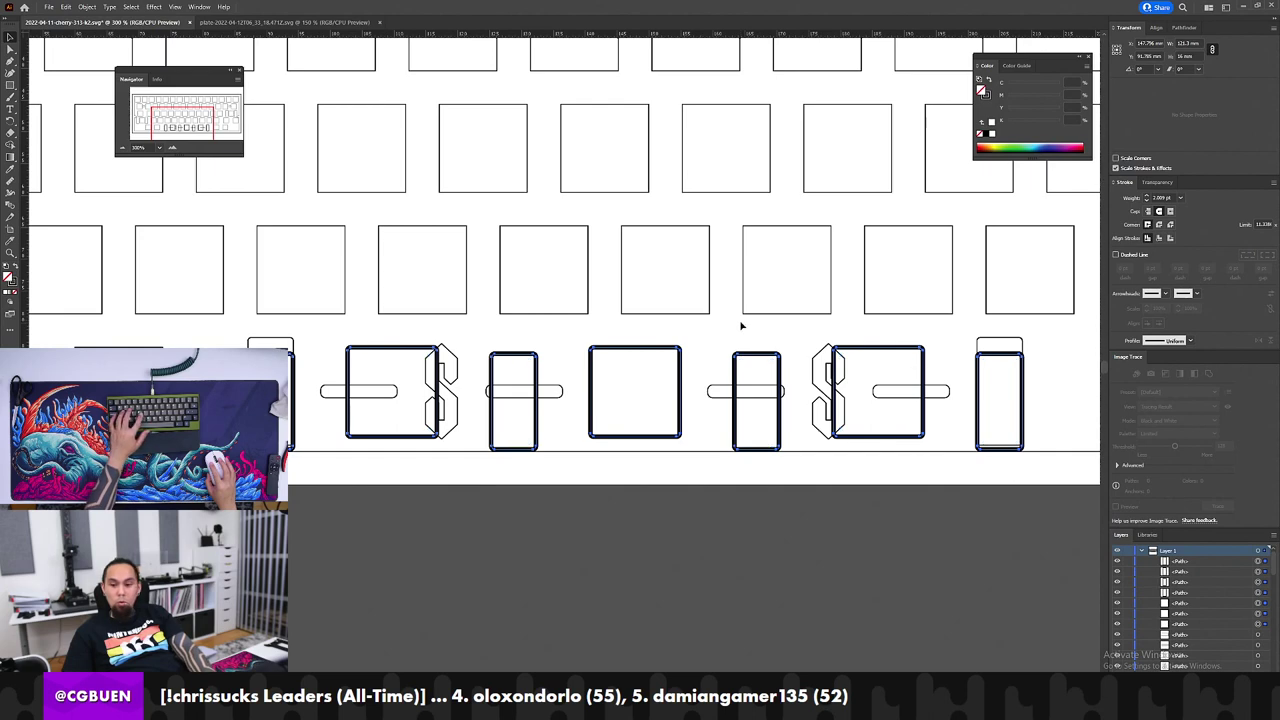
pyautogui.hotkey('ctrl', 'g')
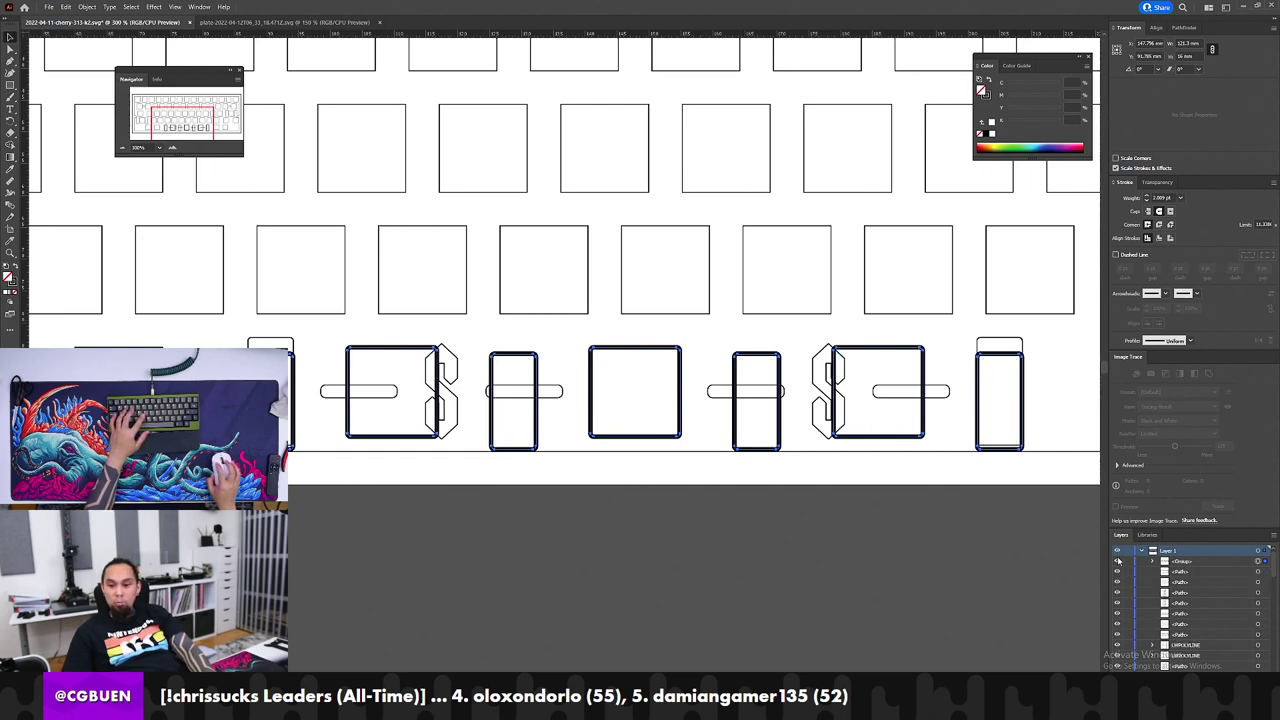
# Step: Compare the Y position of the existing centre spacebar switch cutout with that of the pasted group and its centre cutout
pyautogui.click(1117, 562)
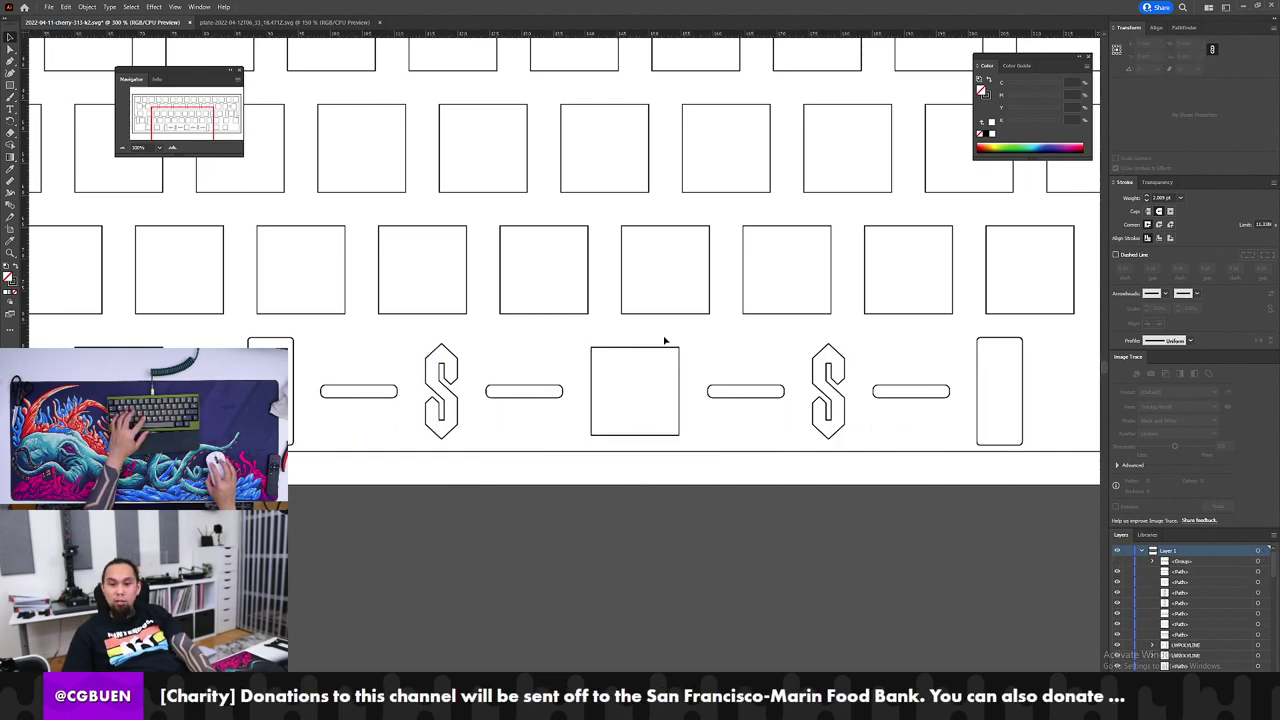
pyautogui.click(641, 365)
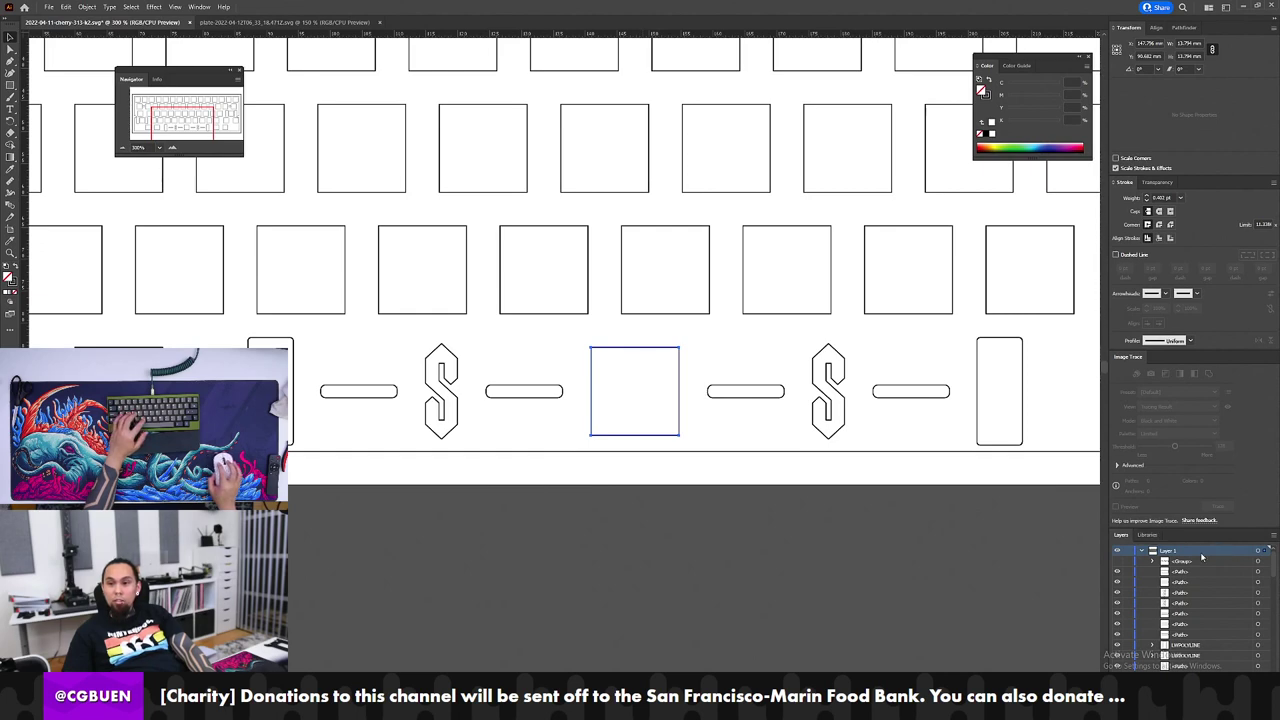
pyautogui.click(1117, 562)
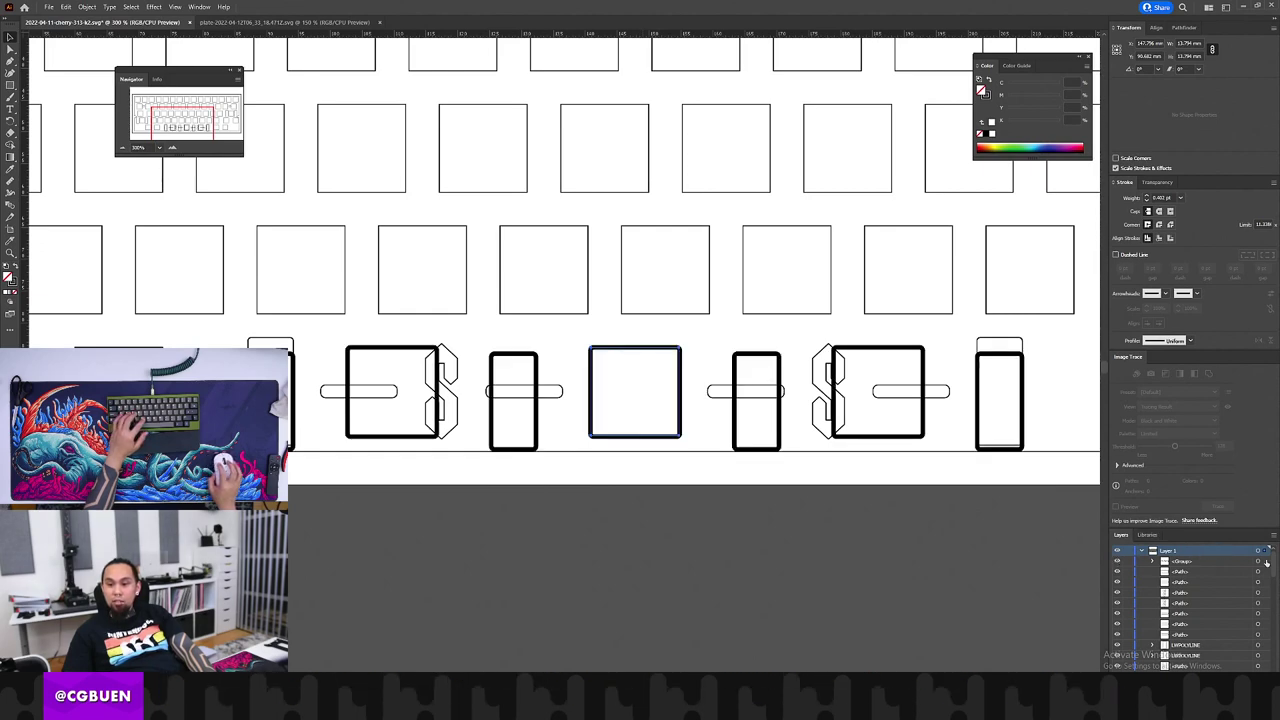
pyautogui.click(1266, 563)
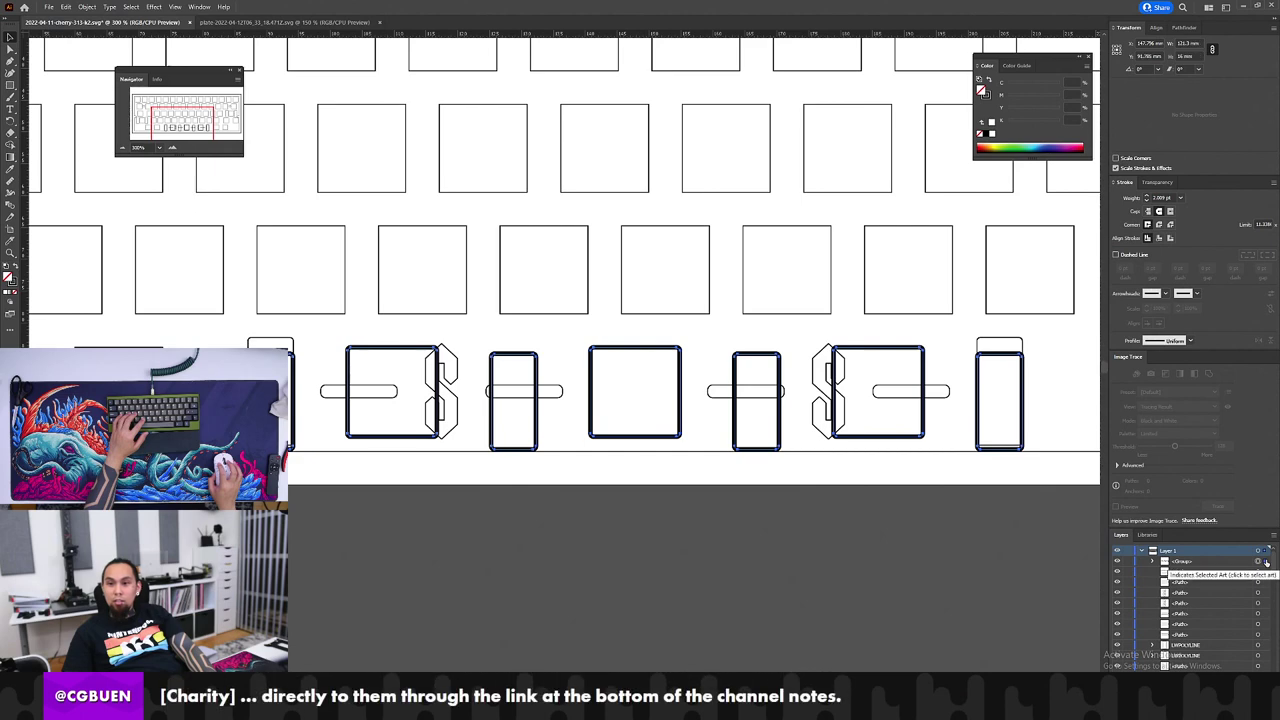
pyautogui.click(1117, 562)
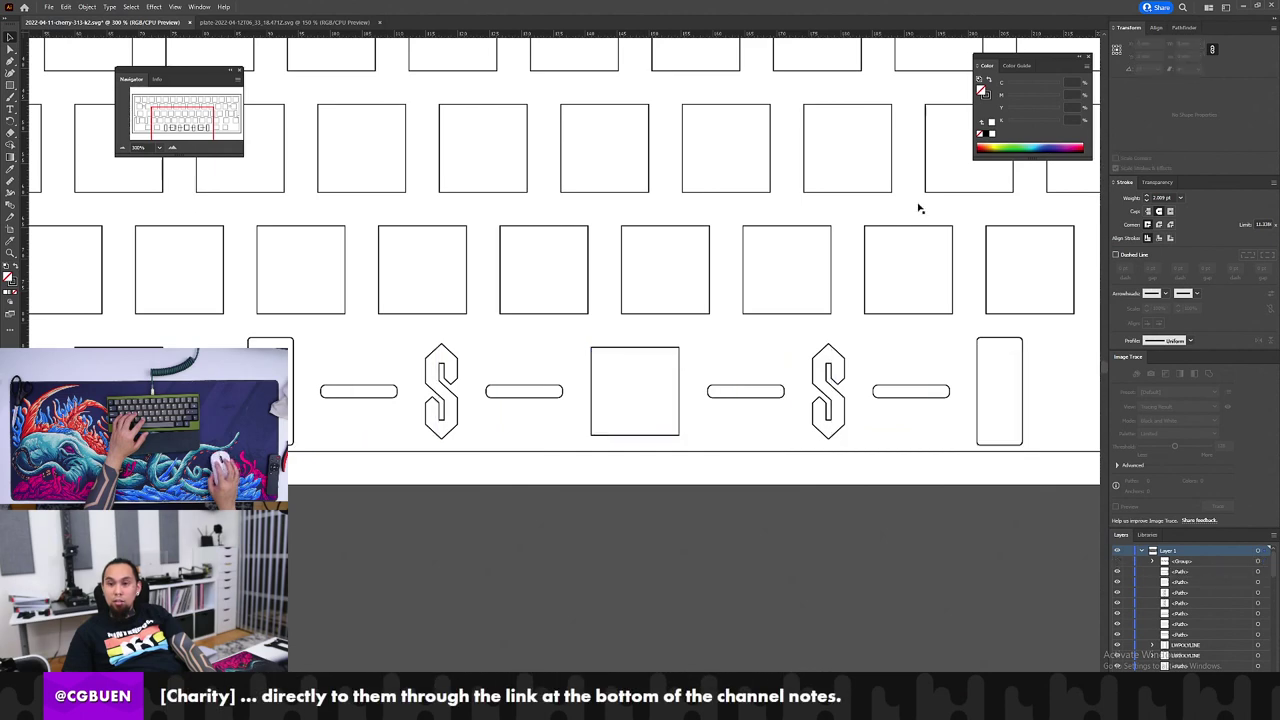
pyautogui.click(634, 377)
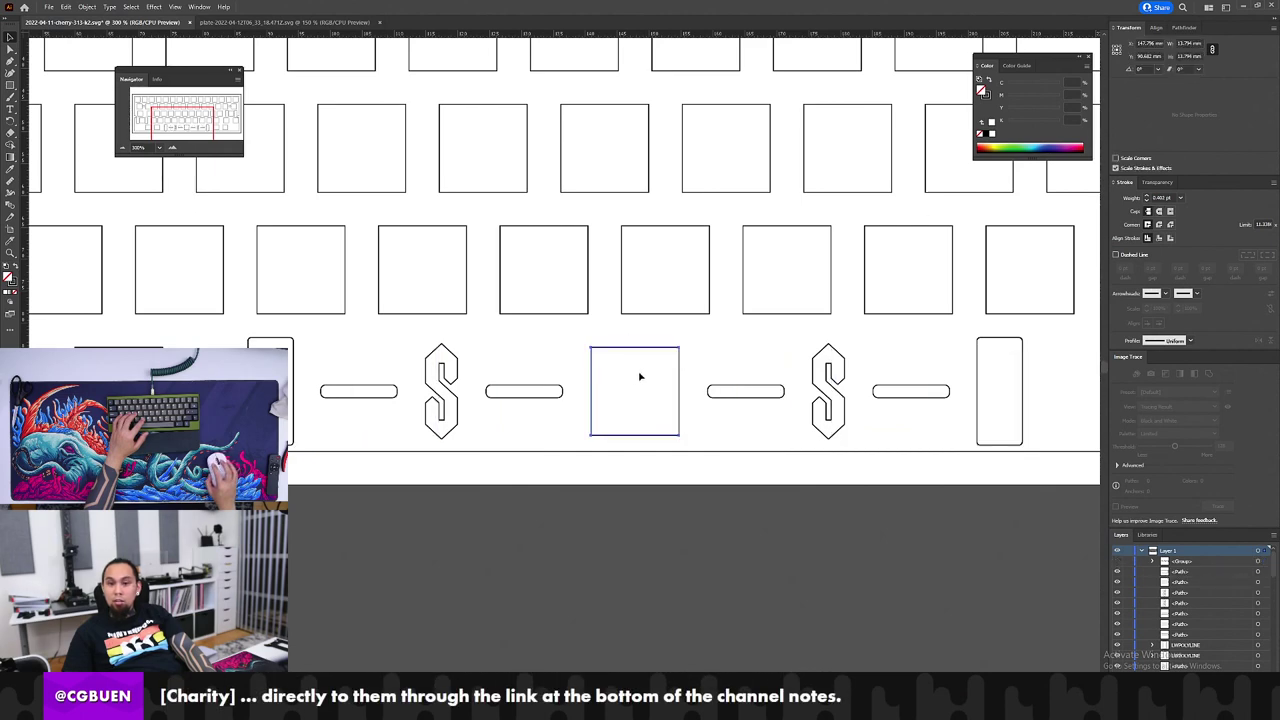
pyautogui.click(1258, 562)
pyautogui.click(1117, 561)
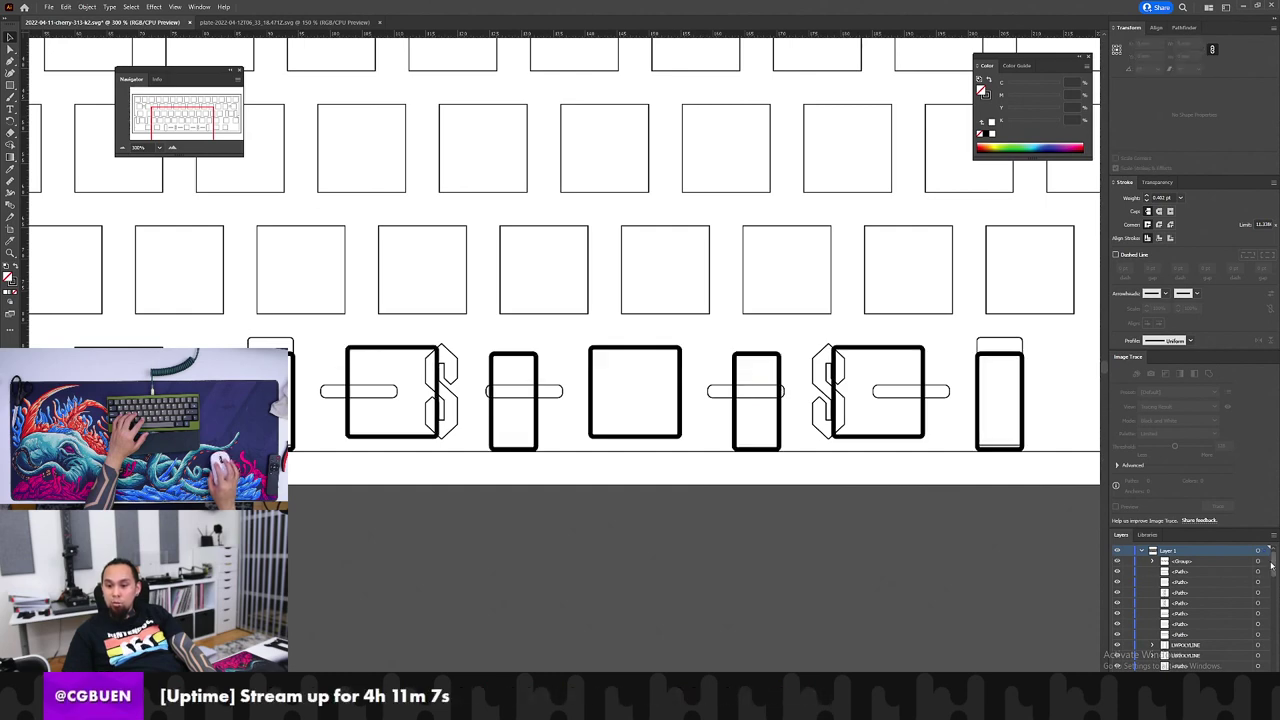
pyautogui.click(1258, 561)
pyautogui.click(1260, 562)
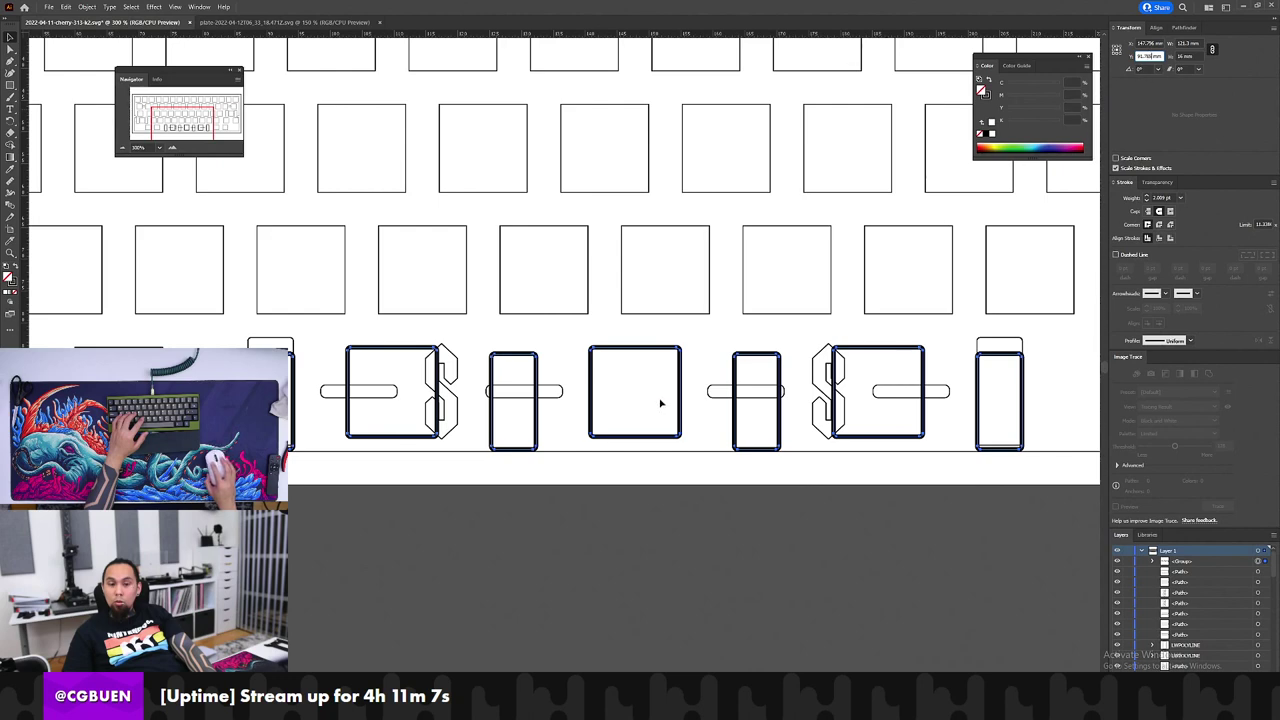
pyautogui.click(677, 338)
pyautogui.click(662, 350)
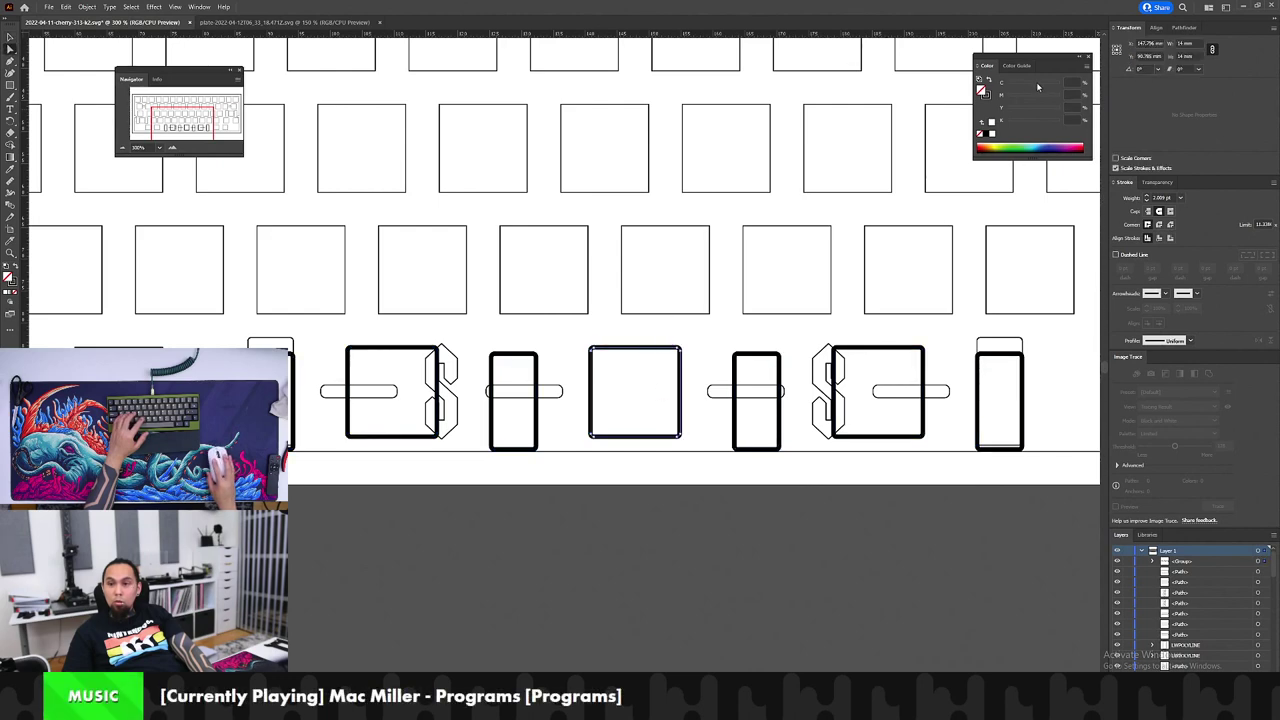
# Step: Set the Y position of the grouped pasted spacebar cutouts to 91.682 mm
pyautogui.click(1258, 561)
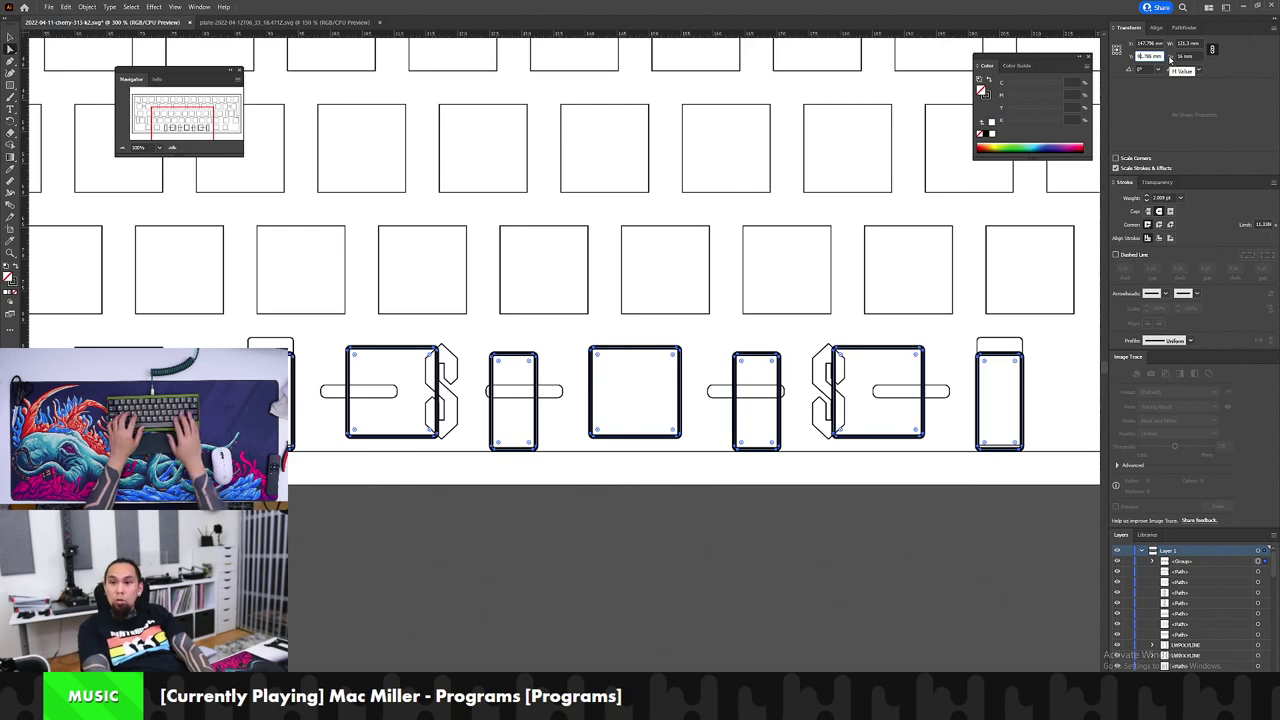
pyautogui.write('696')
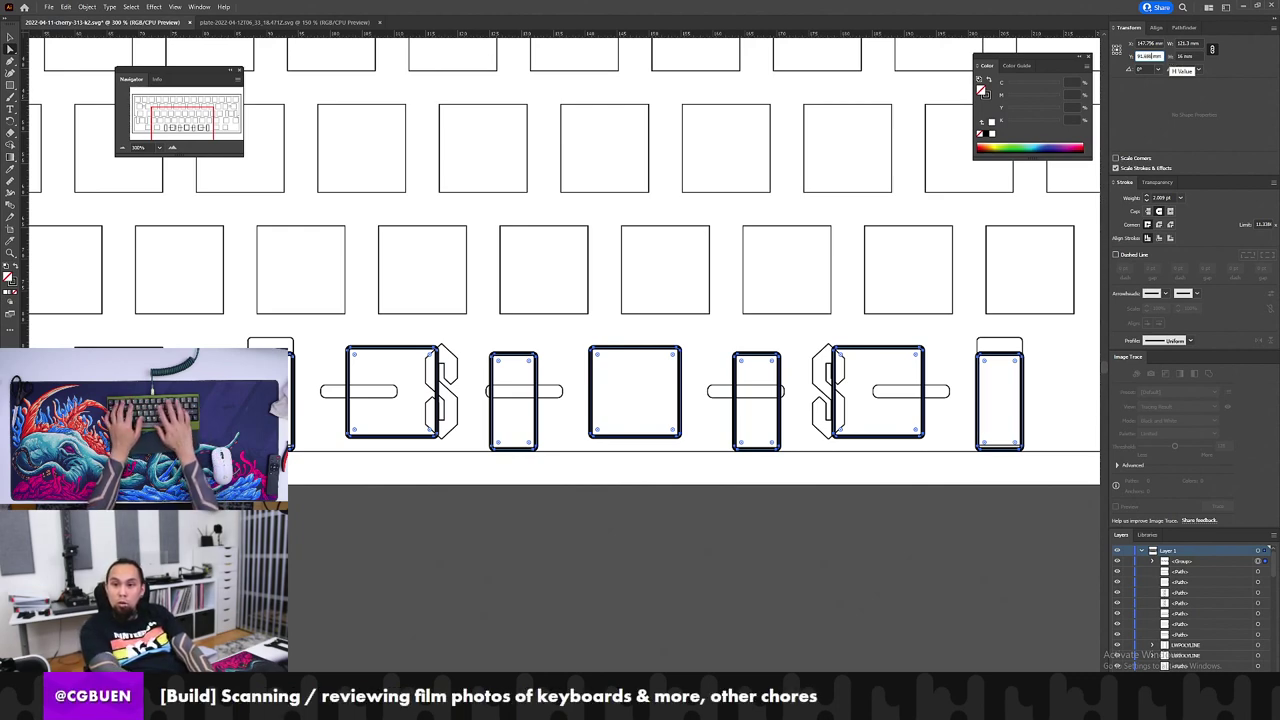
pyautogui.press('BackSpace')
pyautogui.press('BackSpace')
pyautogui.press('BackSpace')
pyautogui.write('482')
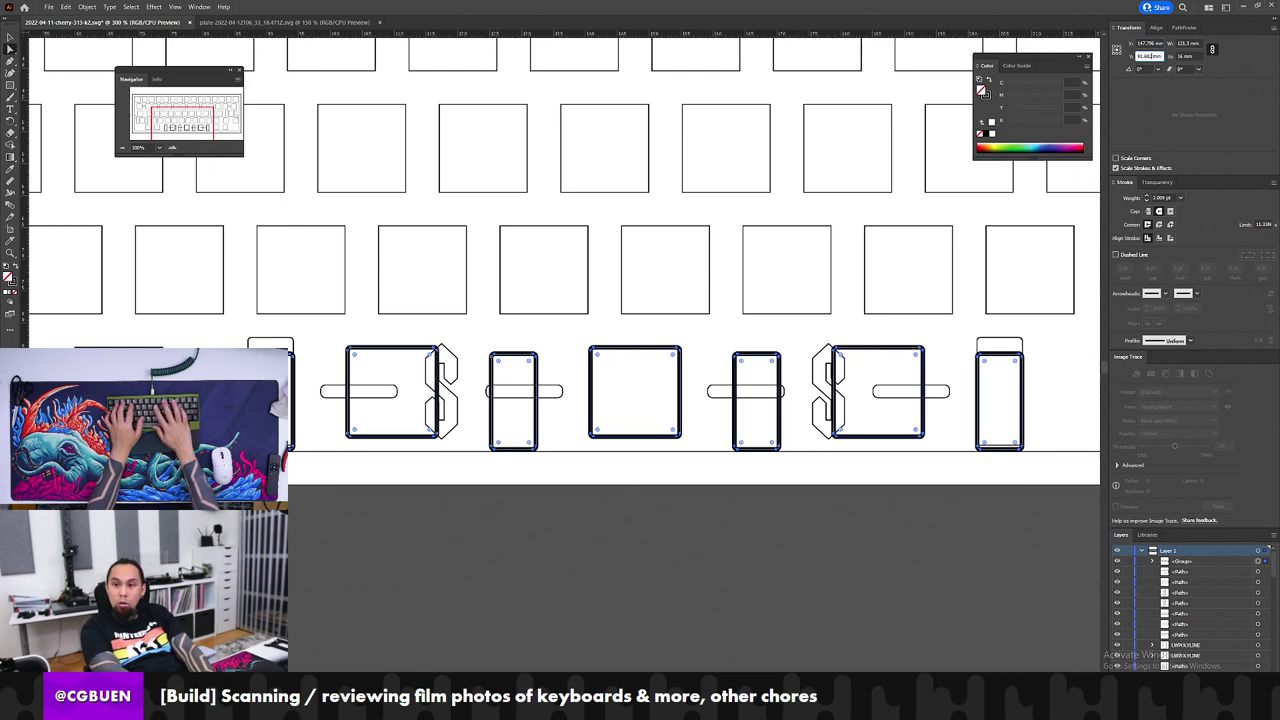
pyautogui.press('Tab')
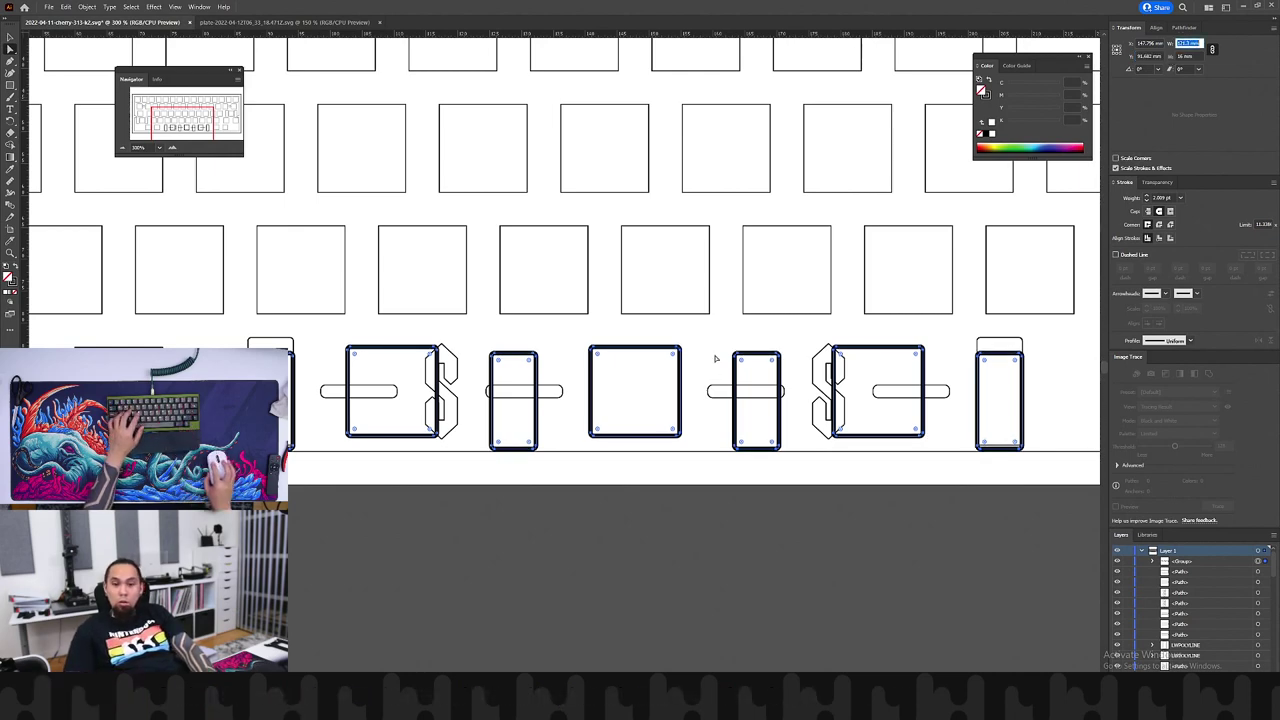
# Step: Check the pasted centre switch cutout's position, and delete it from over the existing one
pyautogui.click(714, 402)
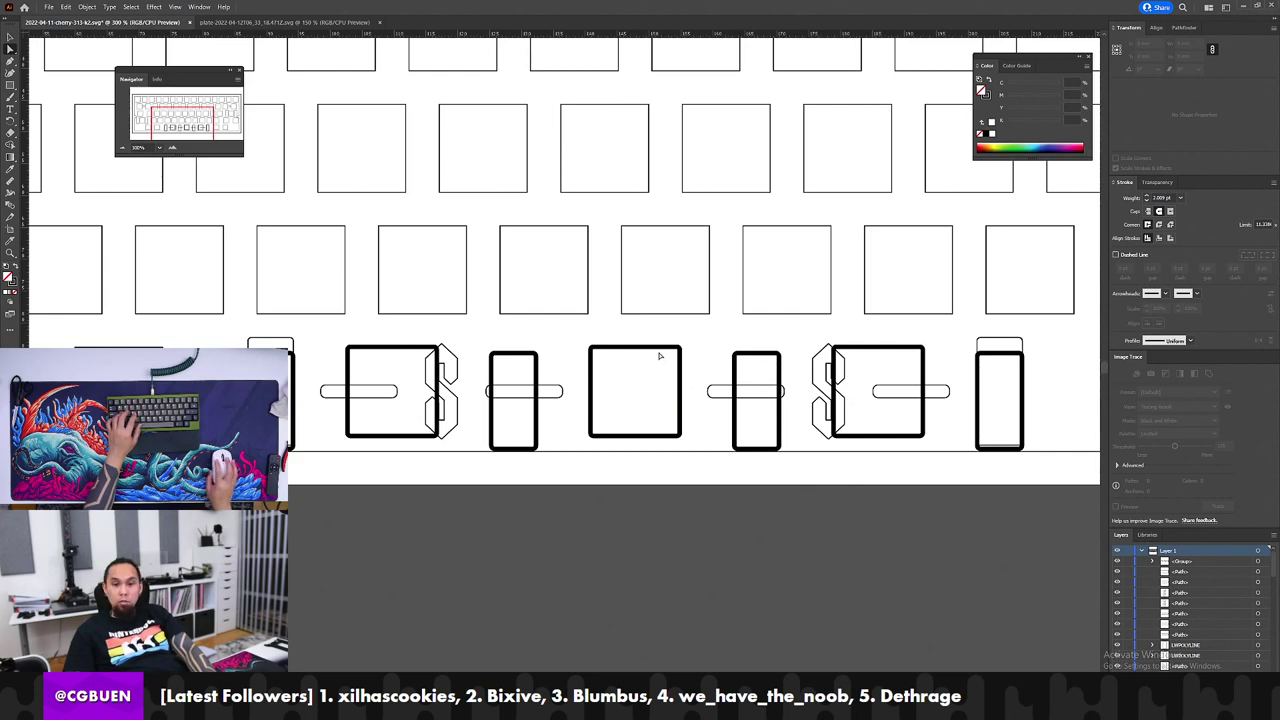
pyautogui.click(660, 349)
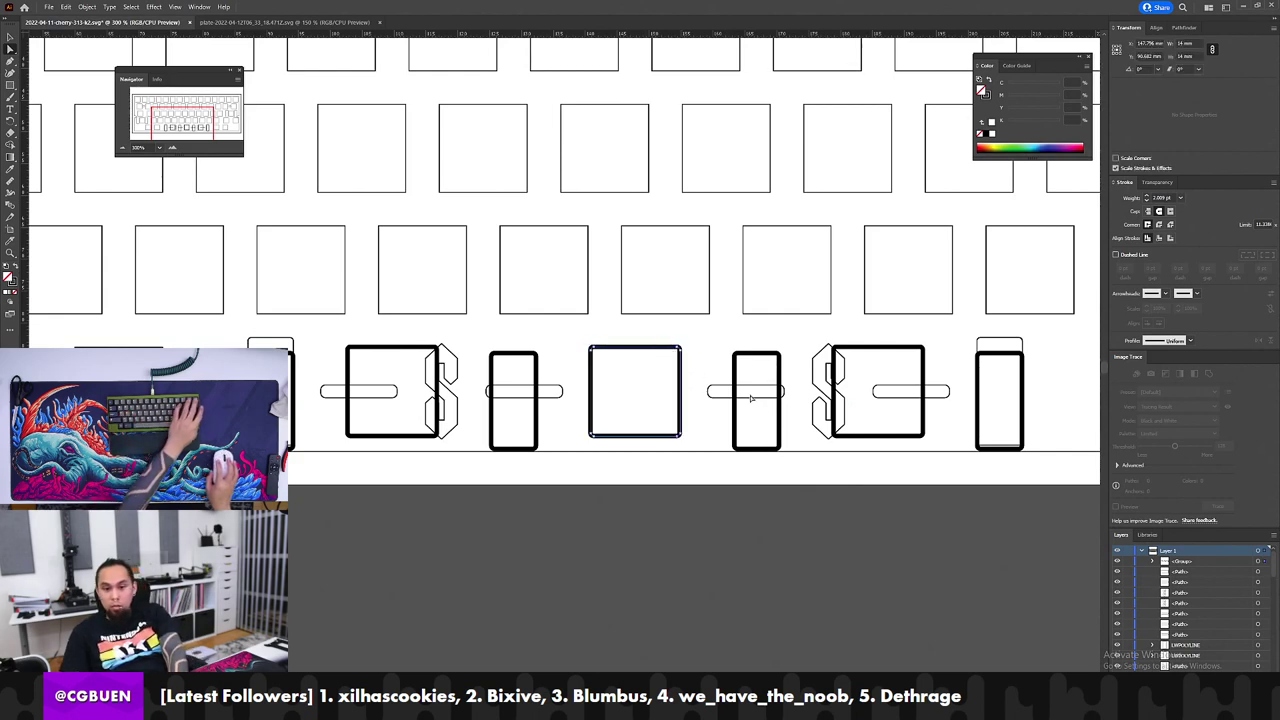
pyautogui.click(684, 360)
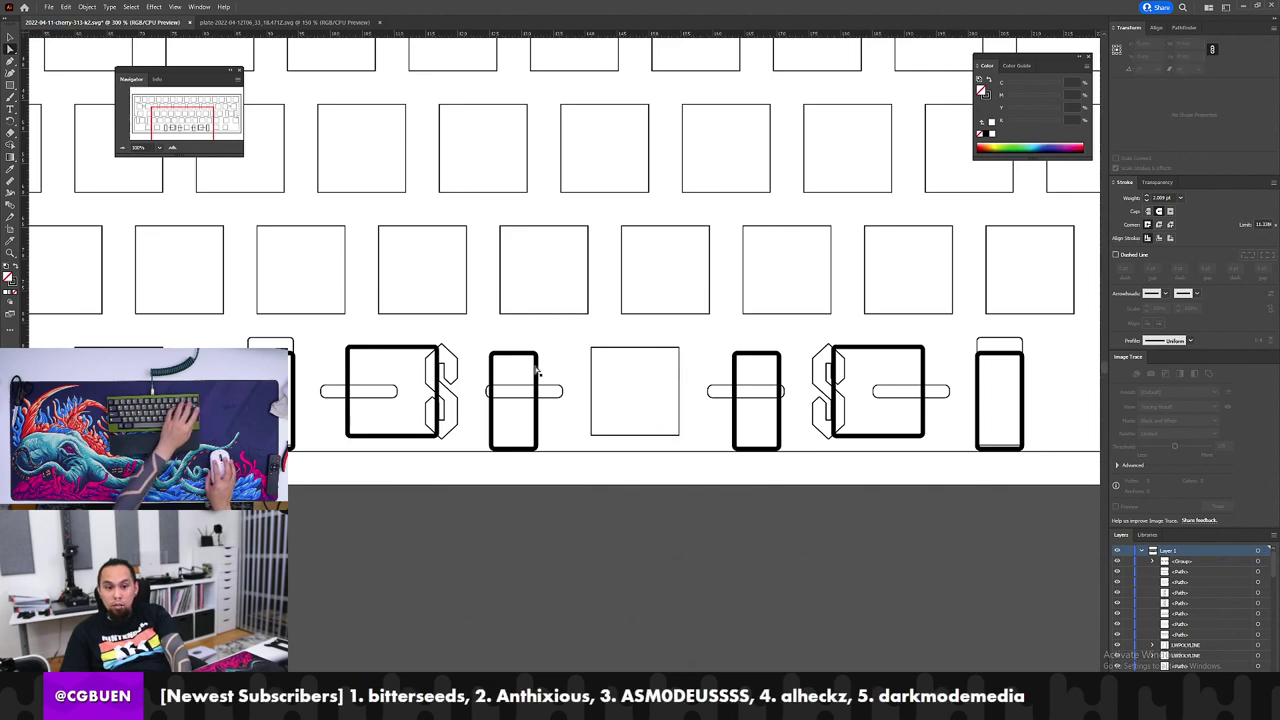
# Step: Delete the old S-shaped cutout and the two horizontal slots on the left half of the spacebar area
pyautogui.click(398, 350)
pyautogui.click(464, 351)
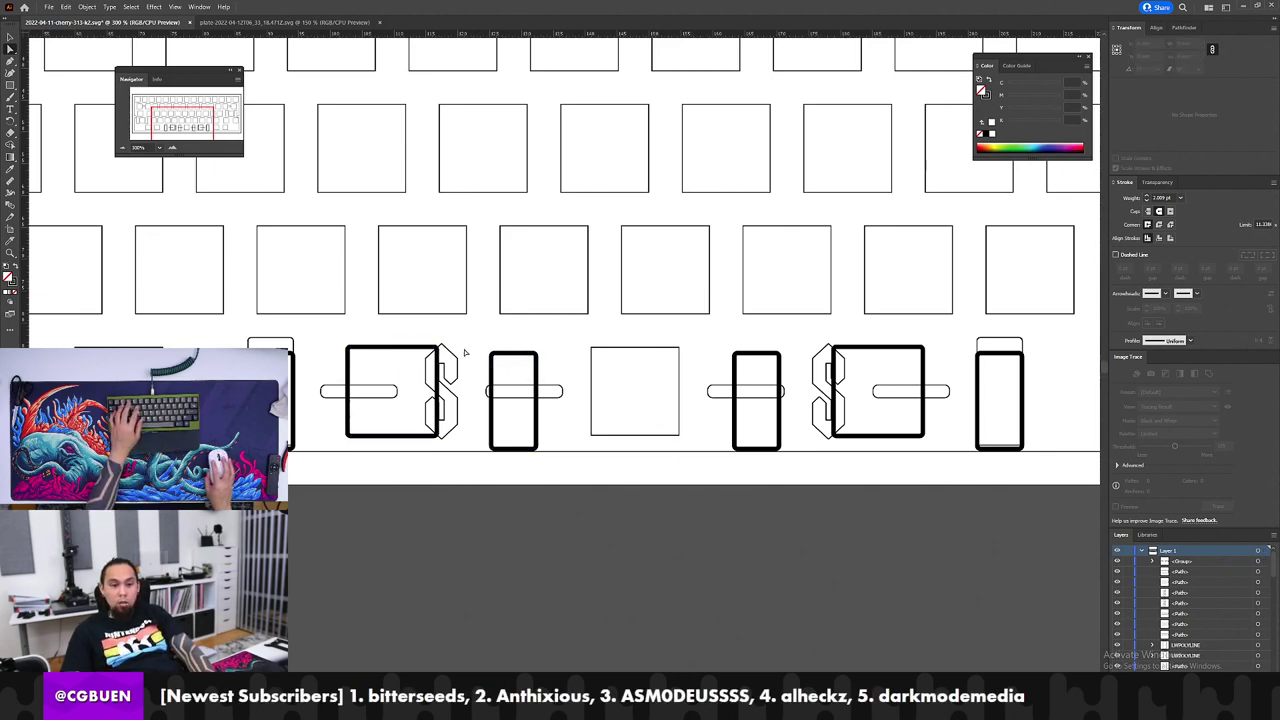
pyautogui.moveTo(452, 424); pyautogui.dragTo(464, 430)
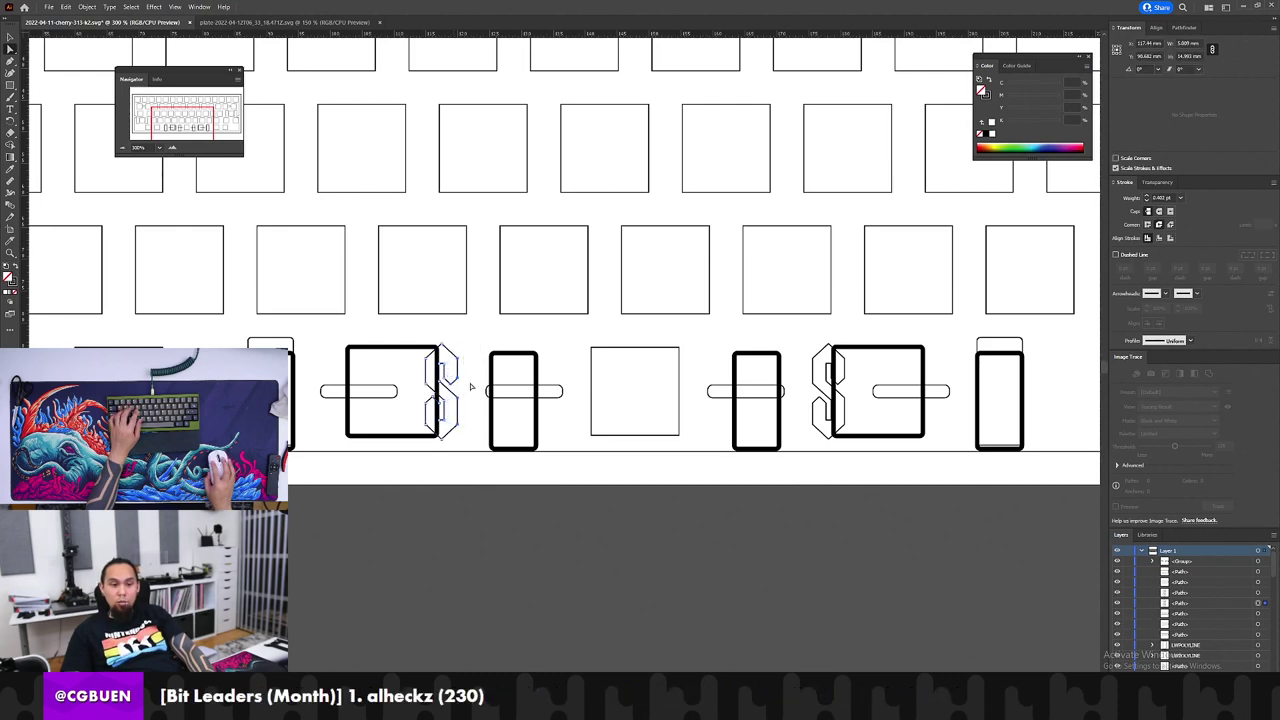
pyautogui.click(471, 385)
pyautogui.hotkey('ctrl', '-')
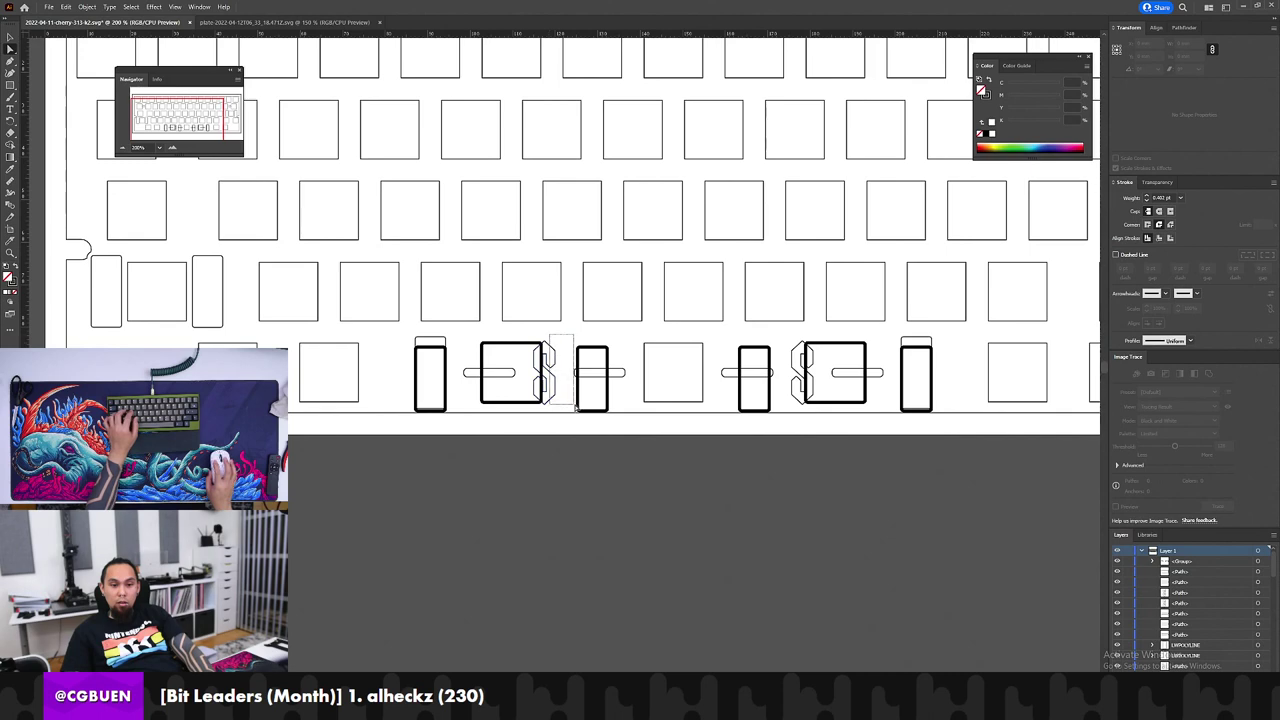
pyautogui.moveTo(576, 408); pyautogui.dragTo(576, 408)
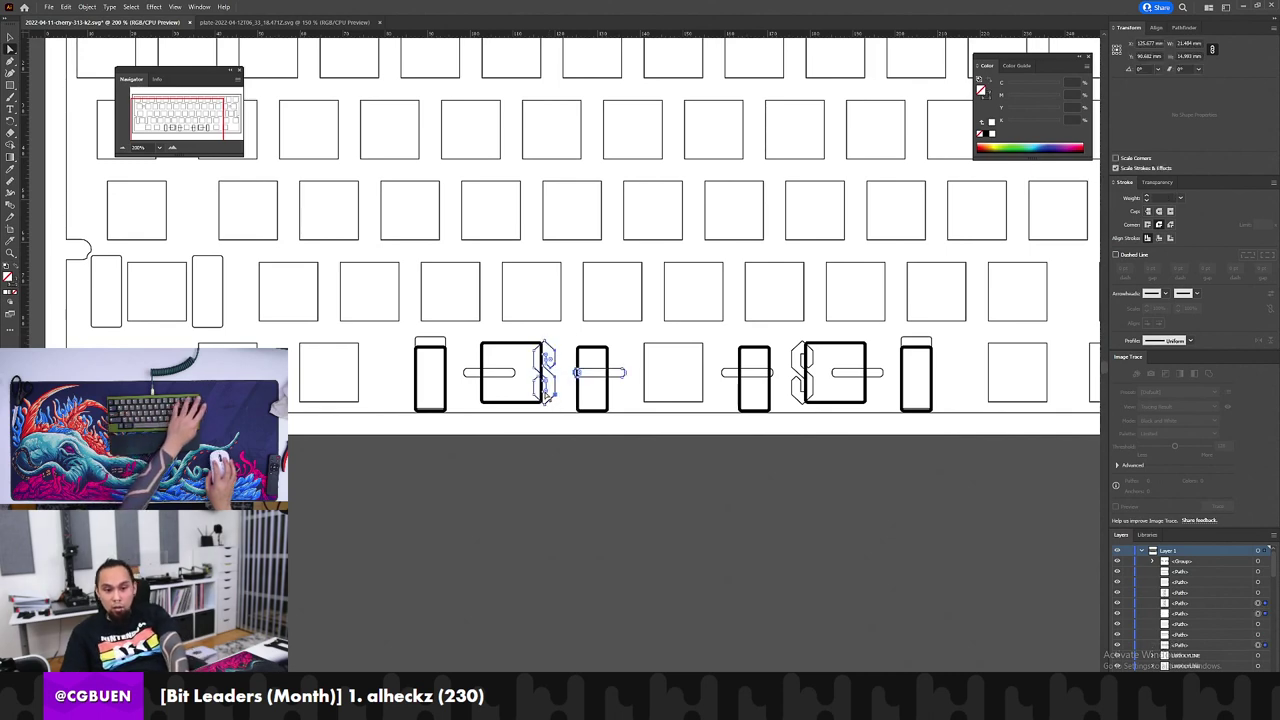
pyautogui.press('Delete')
pyautogui.moveTo(465, 358); pyautogui.dragTo(469, 387)
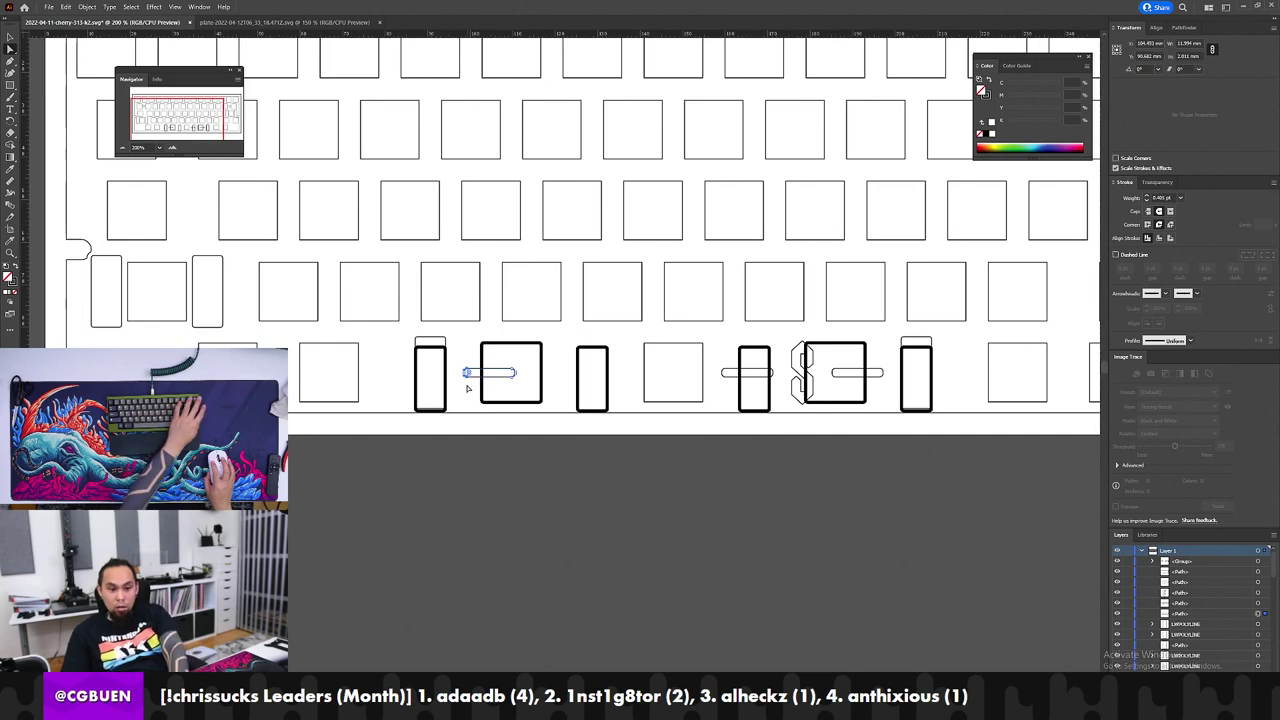
pyautogui.press('Delete')
pyautogui.press('Delete')
# Step: Delete the old S-shaped cutout and the two horizontal slots on the right half of the spacebar area
pyautogui.click(430, 341)
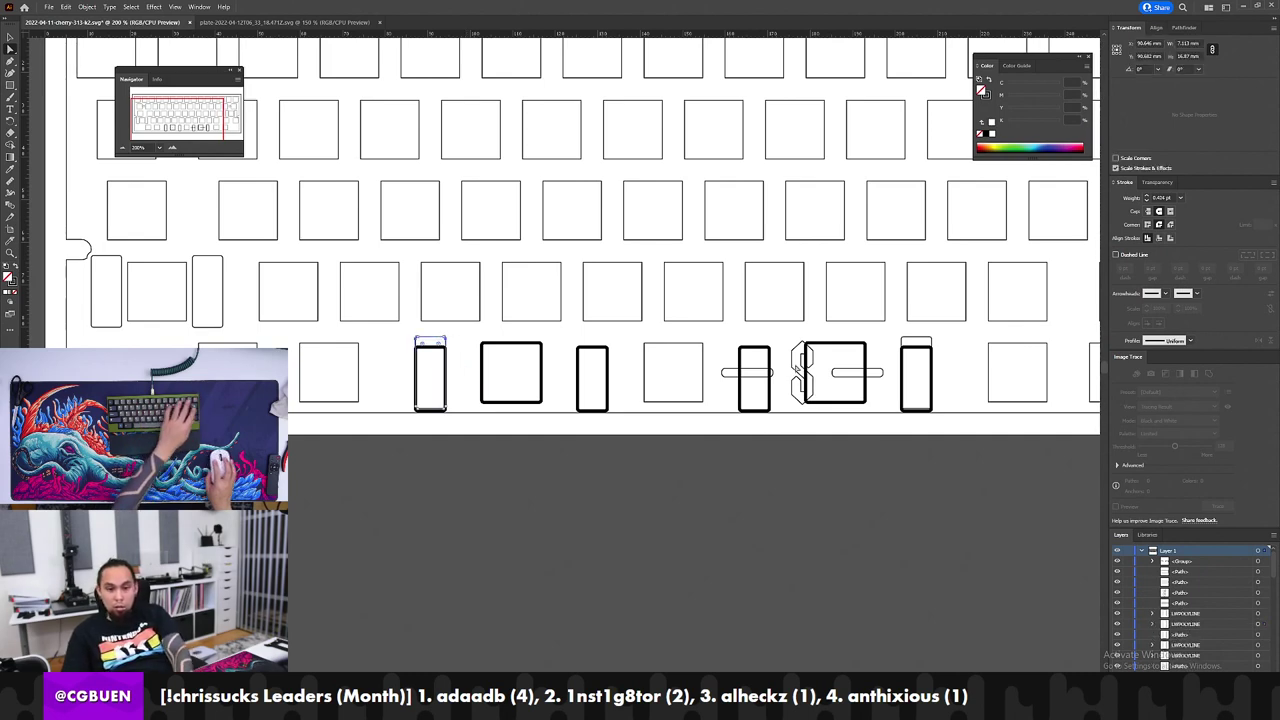
pyautogui.click(732, 375)
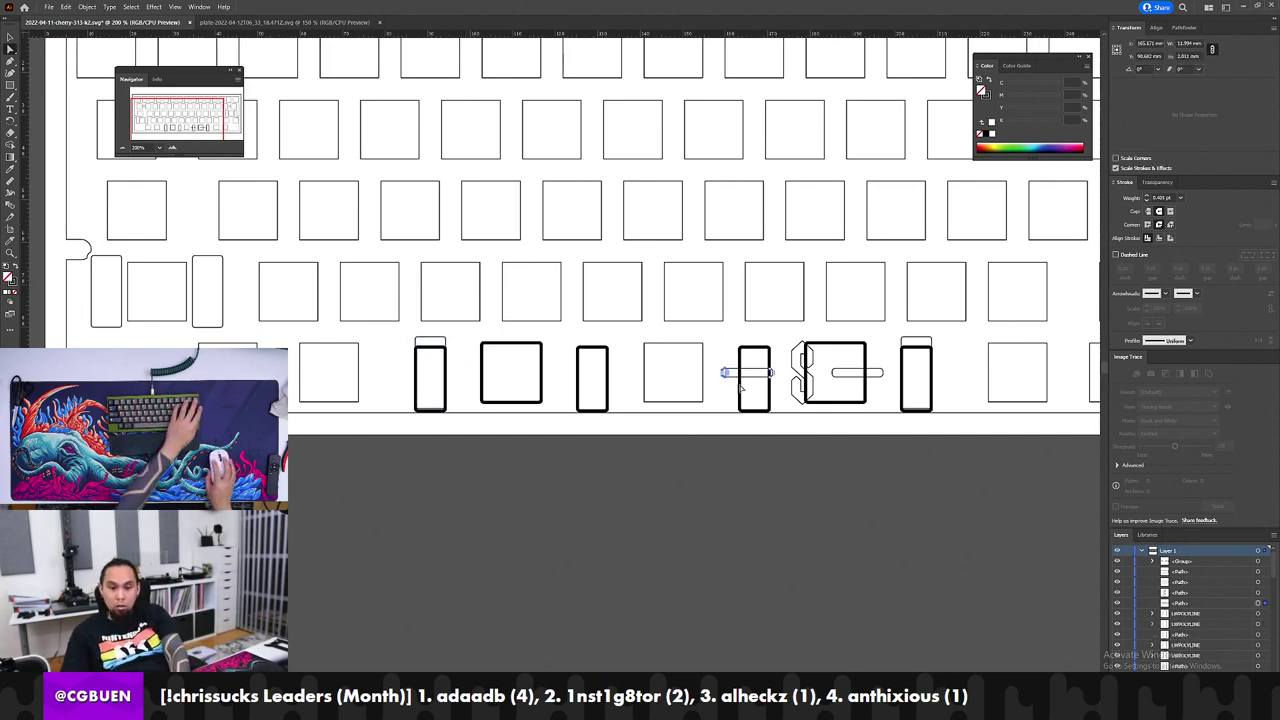
pyautogui.press('Delete')
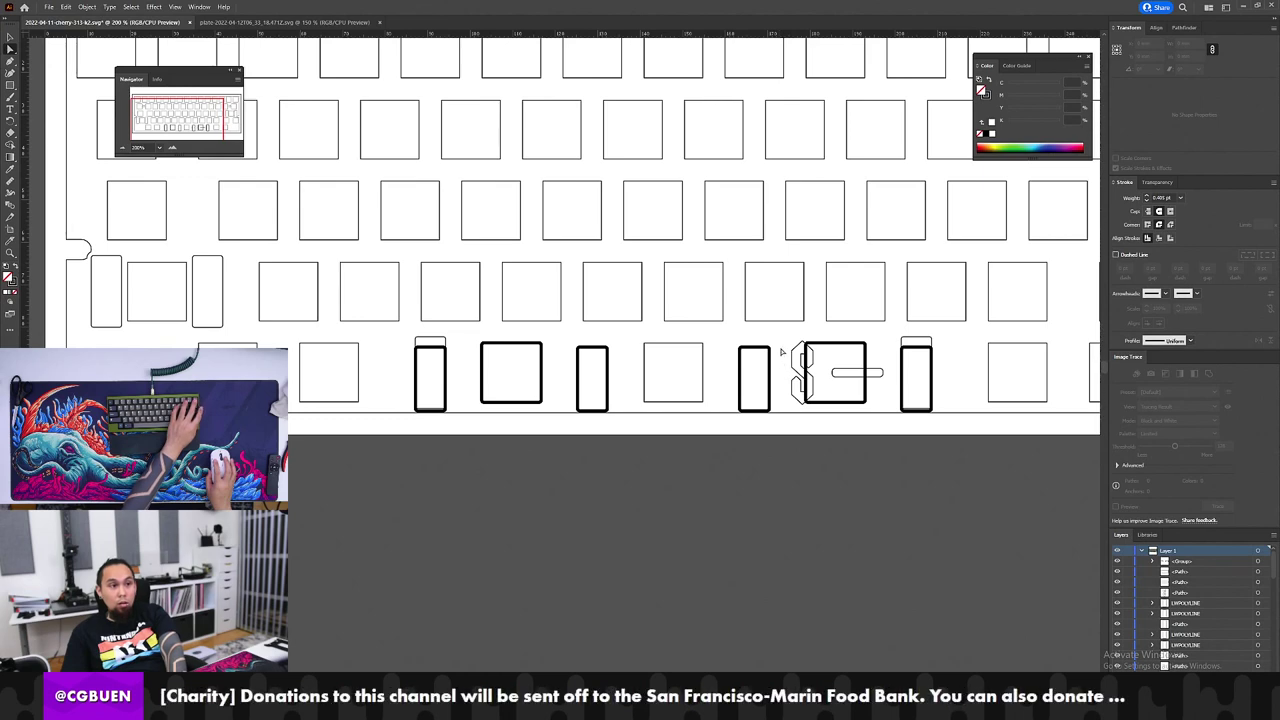
pyautogui.moveTo(798, 385); pyautogui.dragTo(806, 389)
pyautogui.press('Delete')
pyautogui.press('Delete')
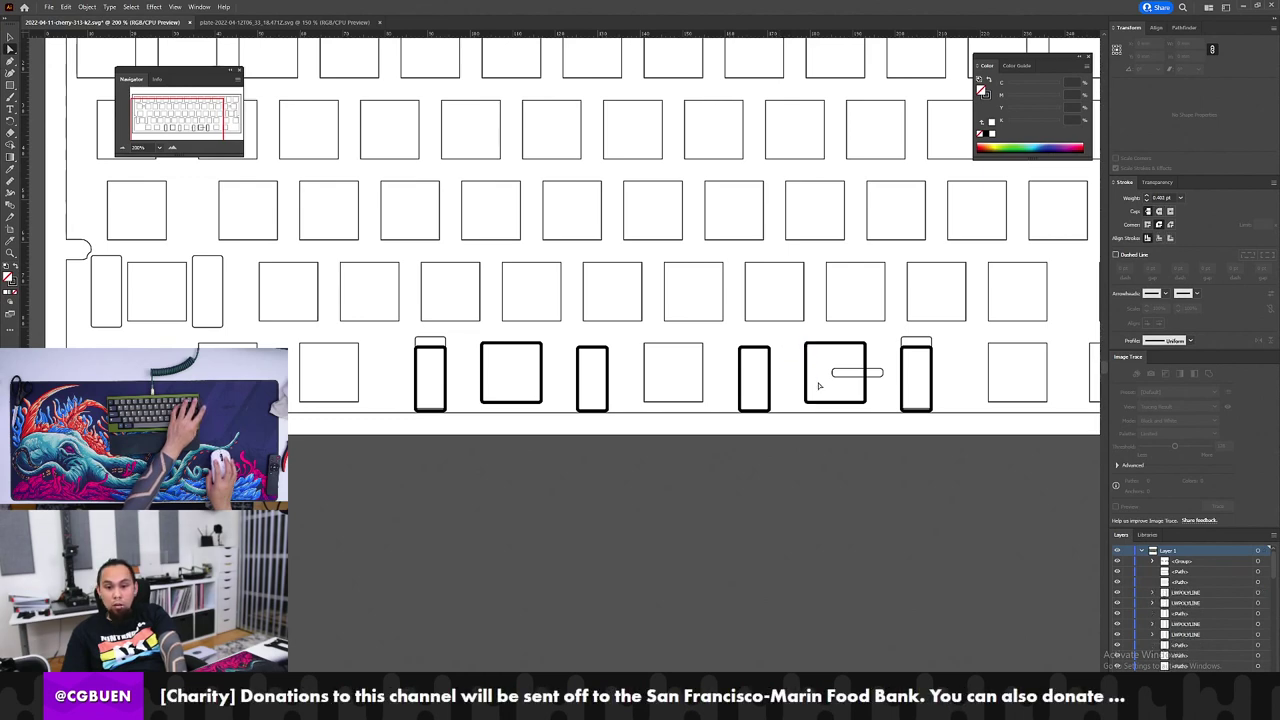
pyautogui.click(848, 376)
pyautogui.press('Delete')
pyautogui.moveTo(946, 327); pyautogui.dragTo(888, 350)
pyautogui.press('Delete')
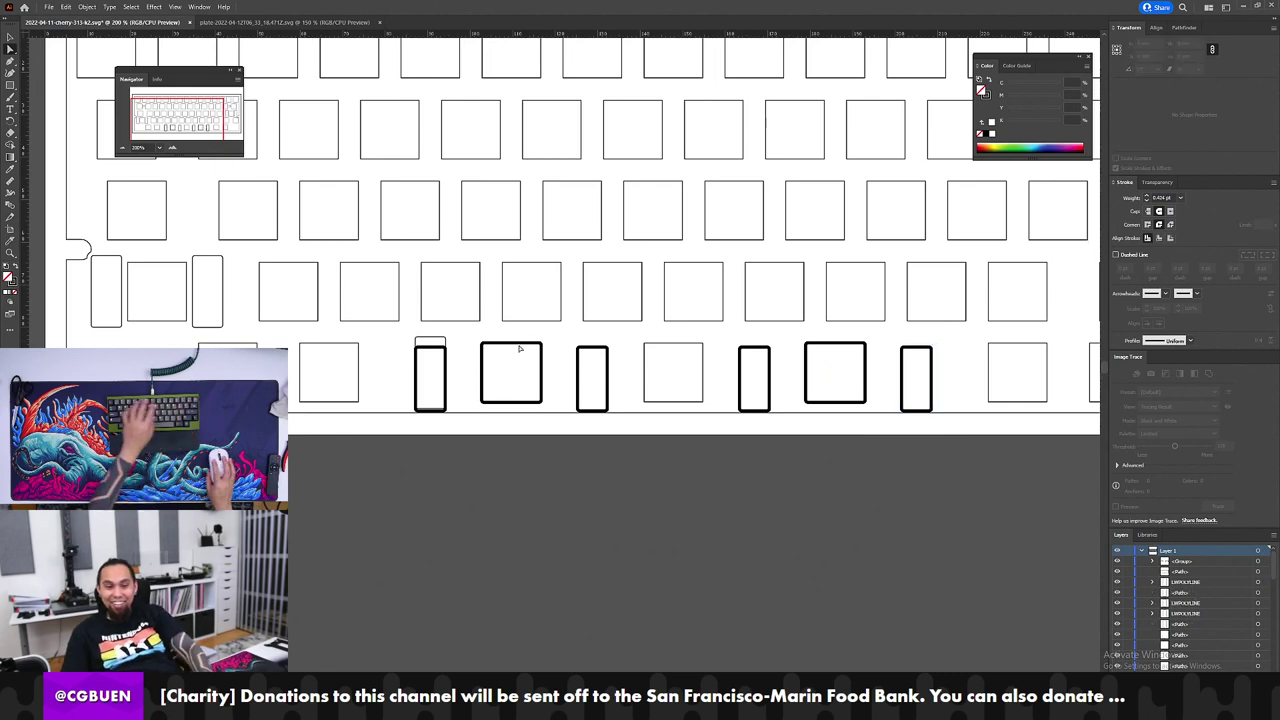
pyautogui.hotkey('ctrl', 'z')
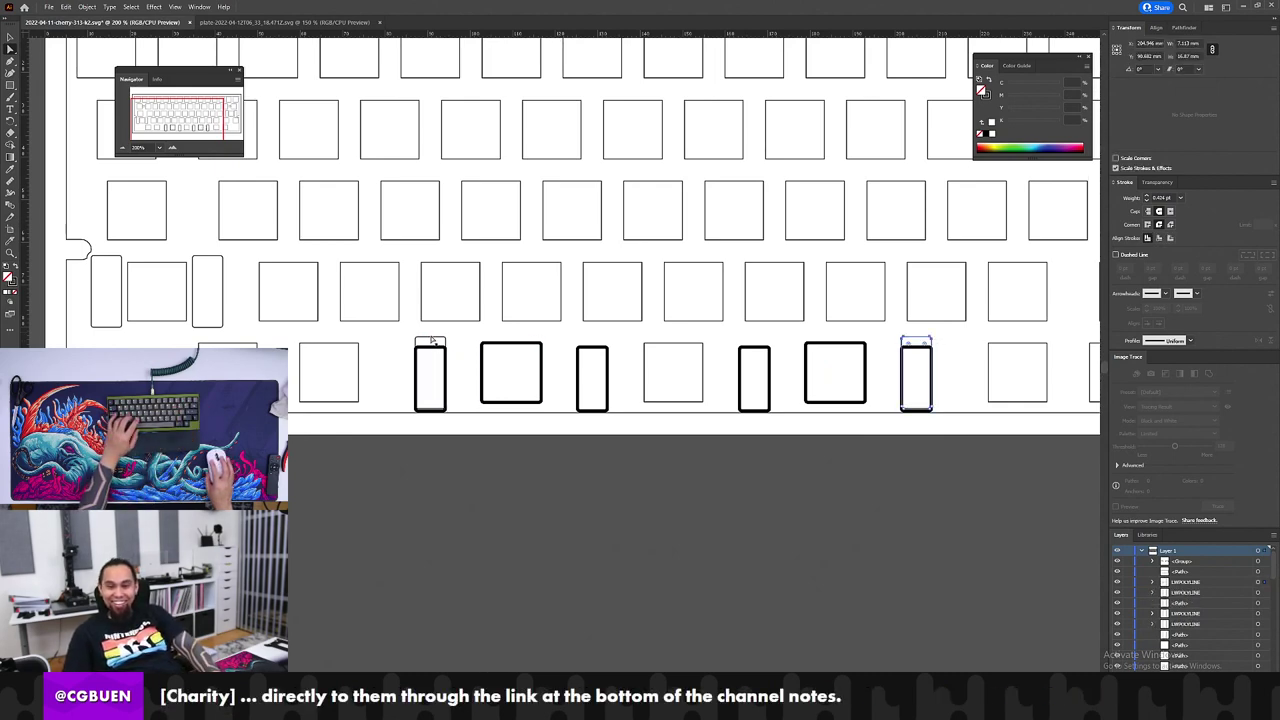
# Step: Ungroup the remaining pasted spacebar switch and stabilizer cutouts
pyautogui.click(718, 371)
pyautogui.press('z')
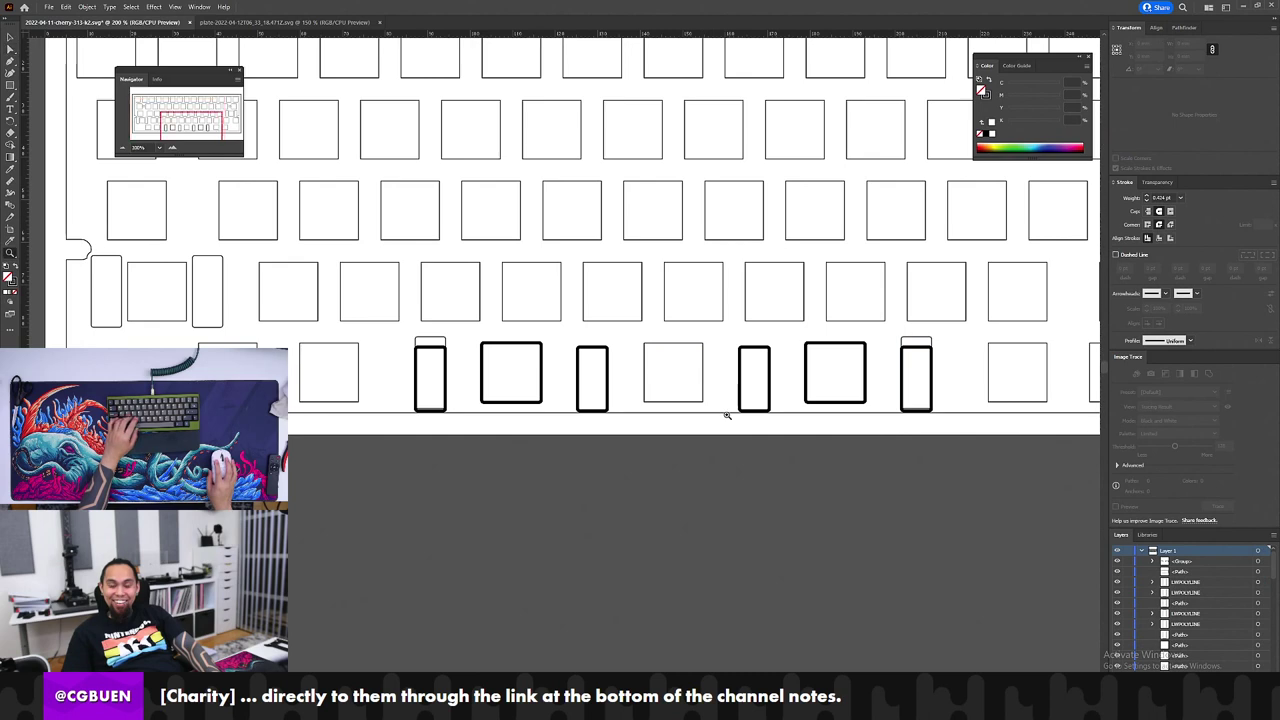
pyautogui.click(723, 412)
pyautogui.moveTo(482, 437); pyautogui.dragTo(528, 479)
pyautogui.press('v')
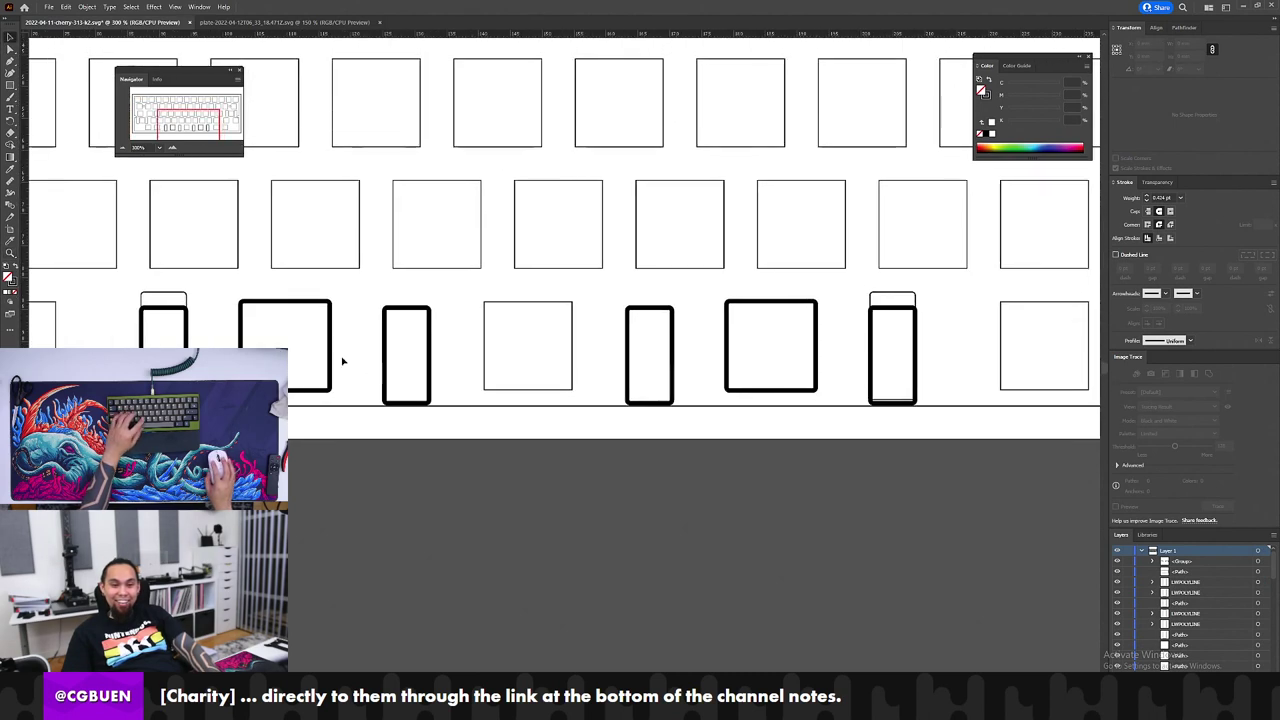
pyautogui.click(433, 362)
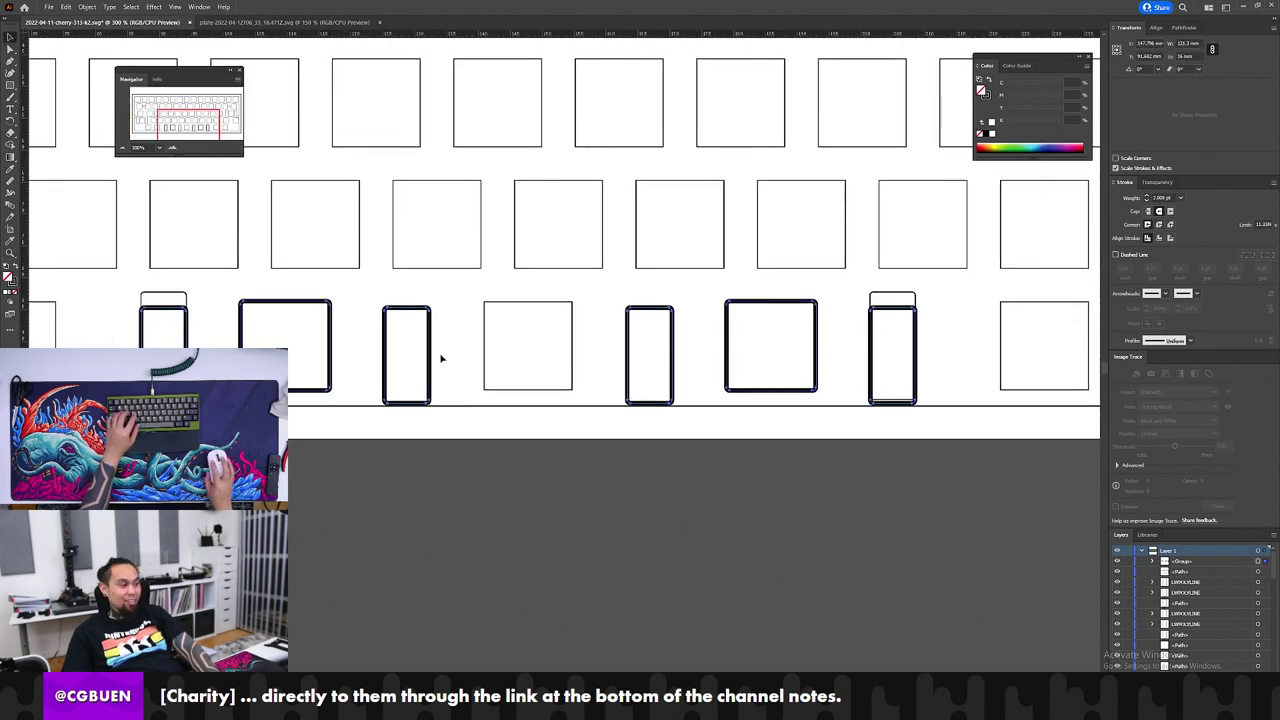
pyautogui.hotkey('ctrl', 'shift', 'g')
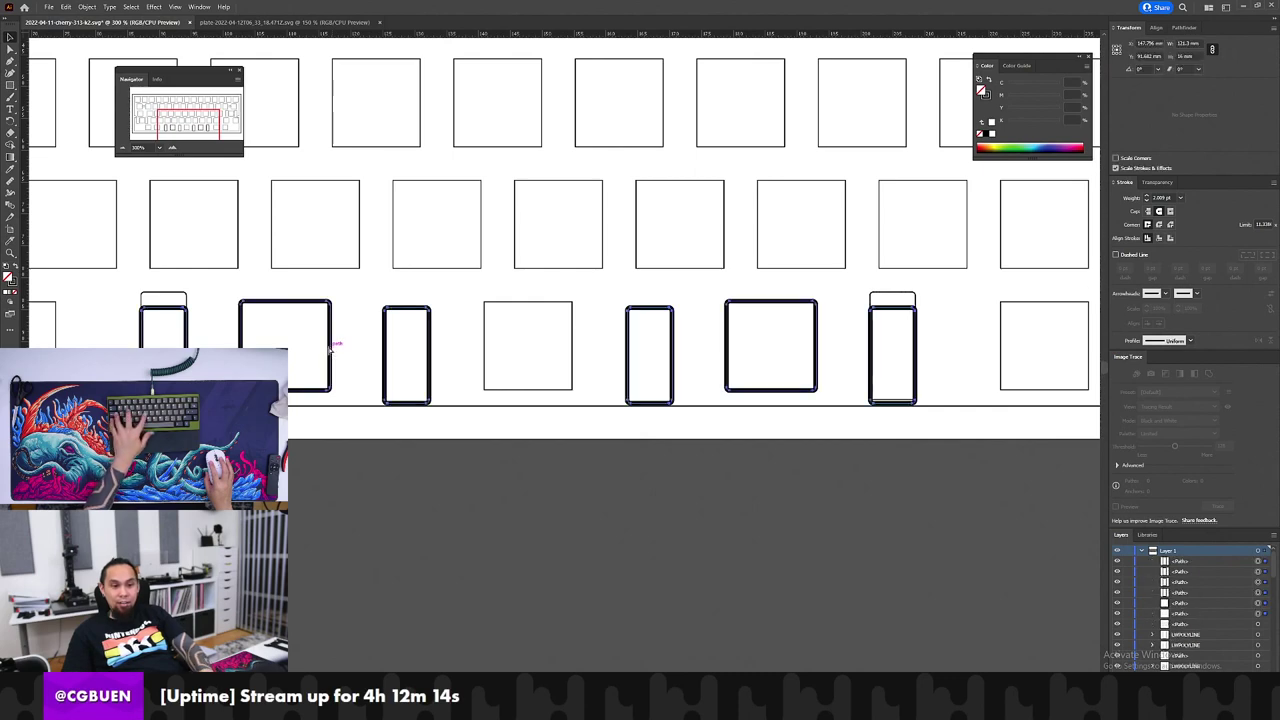
# Step: Select the four pasted stabilizer cutouts and move them up to the switch cutouts' Y position of 90.682 mm
pyautogui.click(384, 307)
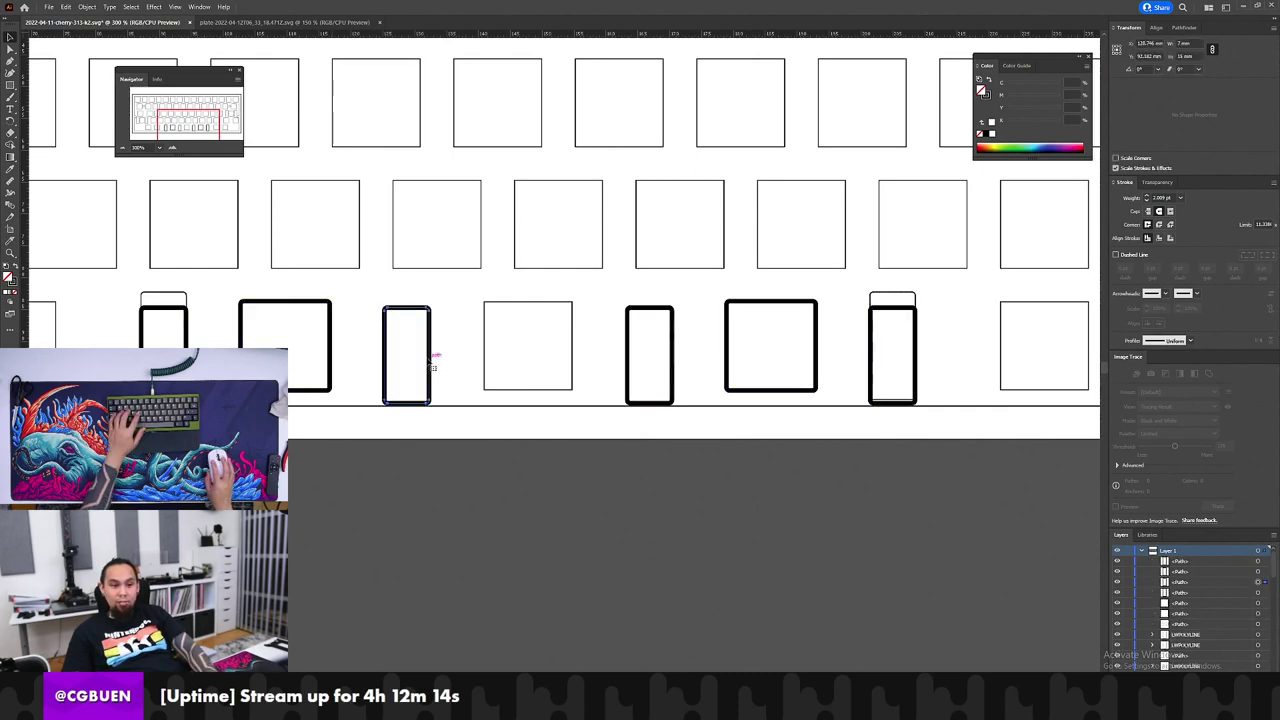
pyautogui.keyDown('shift'); pyautogui.click(187, 325); pyautogui.keyUp('shift')
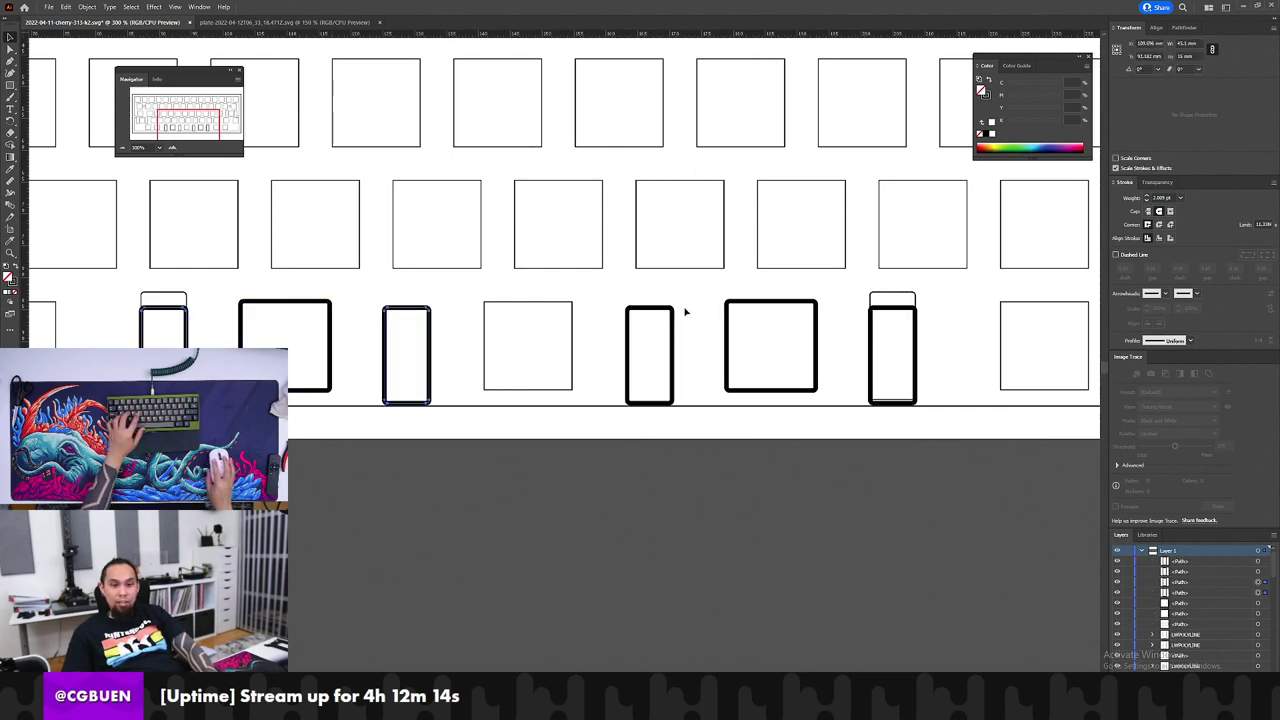
pyautogui.keyDown('shift'); pyautogui.click(647, 335); pyautogui.keyUp('shift')
pyautogui.keyDown('shift'); pyautogui.click(900, 334); pyautogui.keyUp('shift')
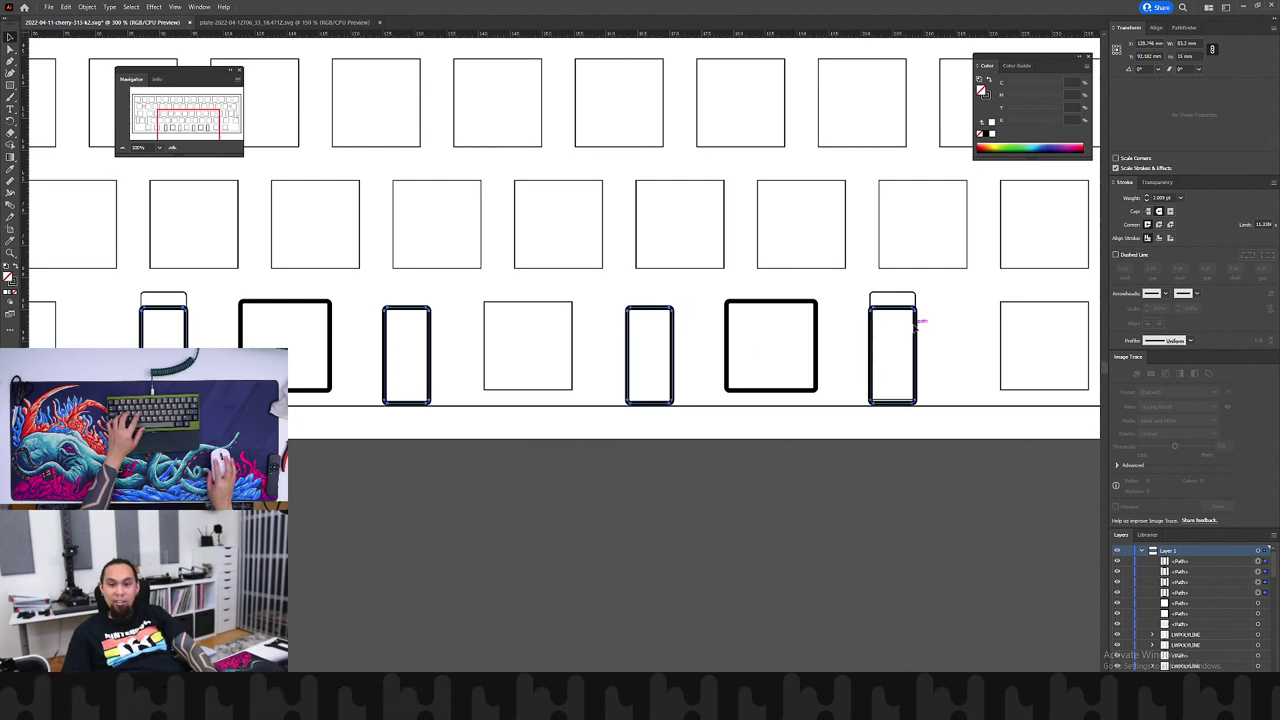
pyautogui.moveTo(885, 313)
pyautogui.mouseDown()
pyautogui.moveTo(887, 297)
pyautogui.moveTo(935, 301)
pyautogui.moveTo(898, 306)
pyautogui.mouseUp()
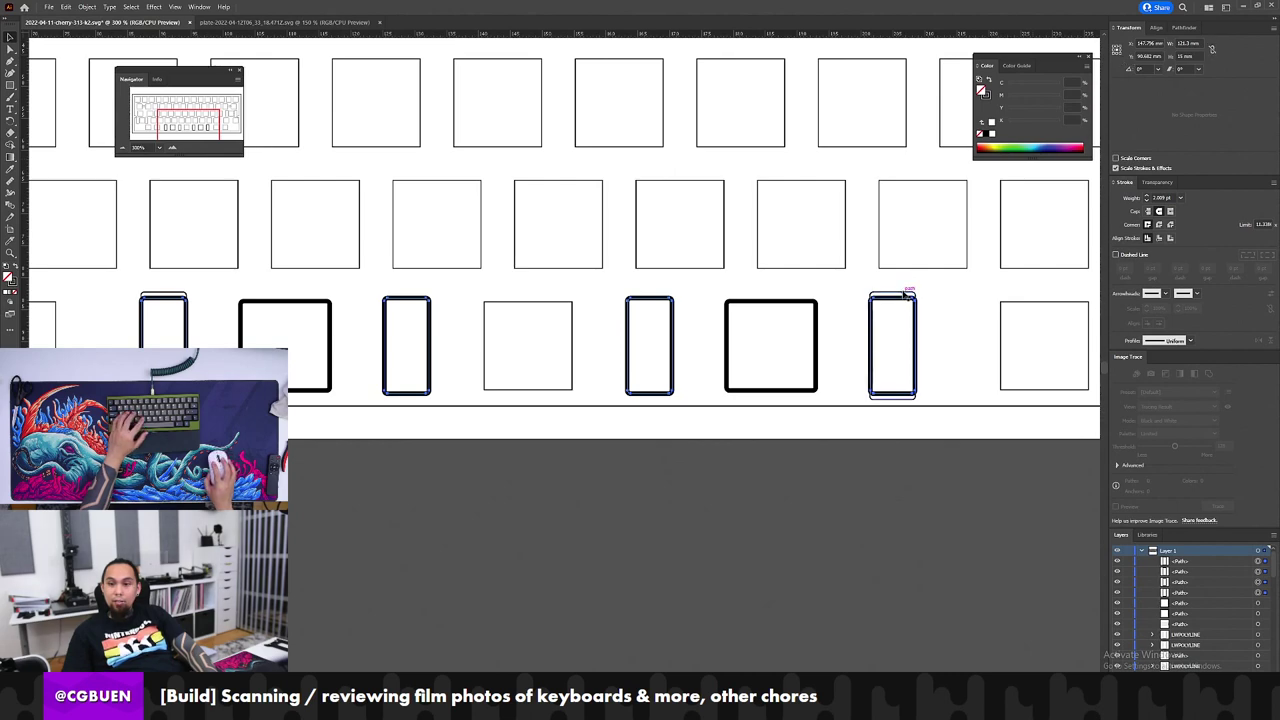
# Step: Check the original outer stabilizer cutout's size and try setting the four pasted stabilizer cutouts' height to 16 mm
pyautogui.click(907, 294)
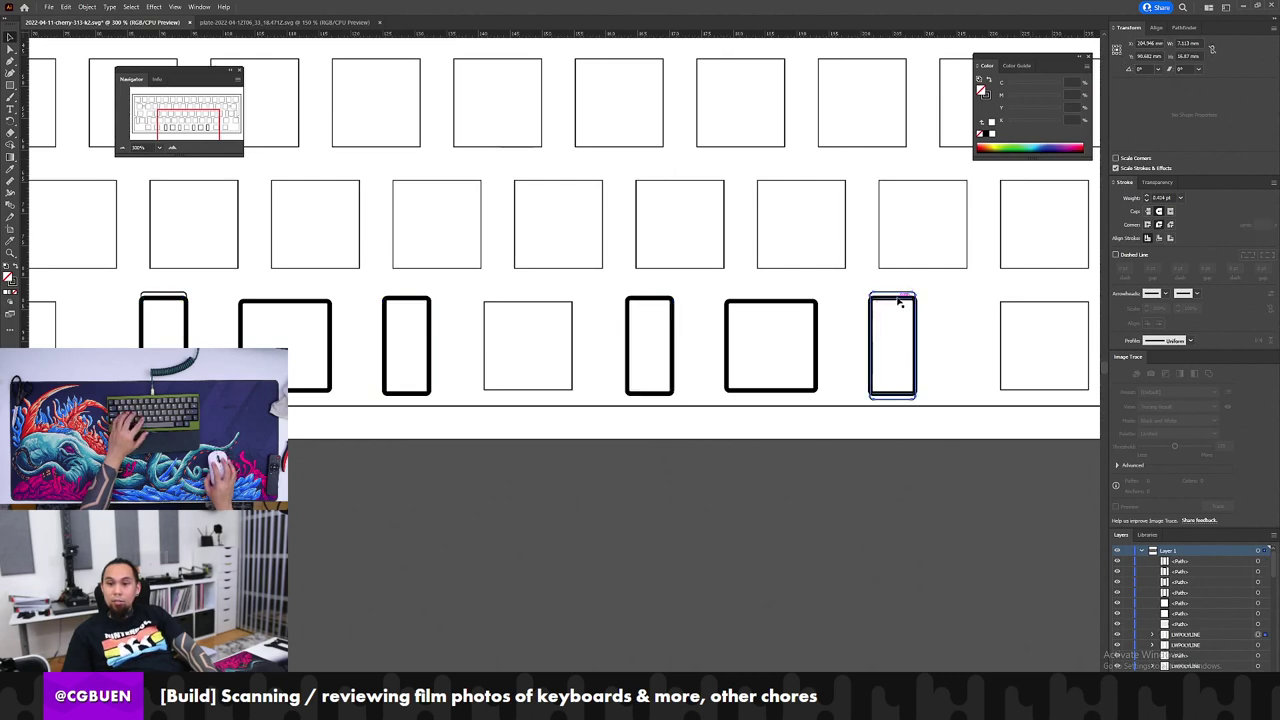
pyautogui.hotkey('ctrl', 'z')
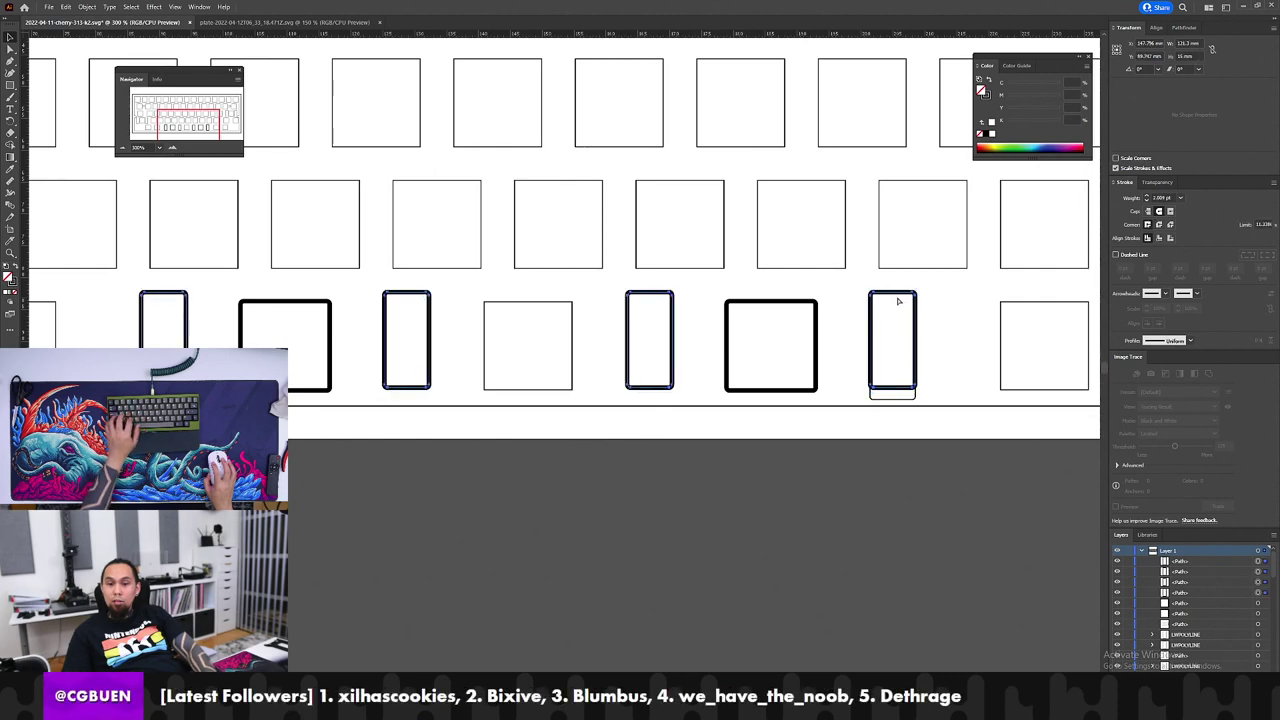
pyautogui.hotkey('ctrl', 'shift', 'z')
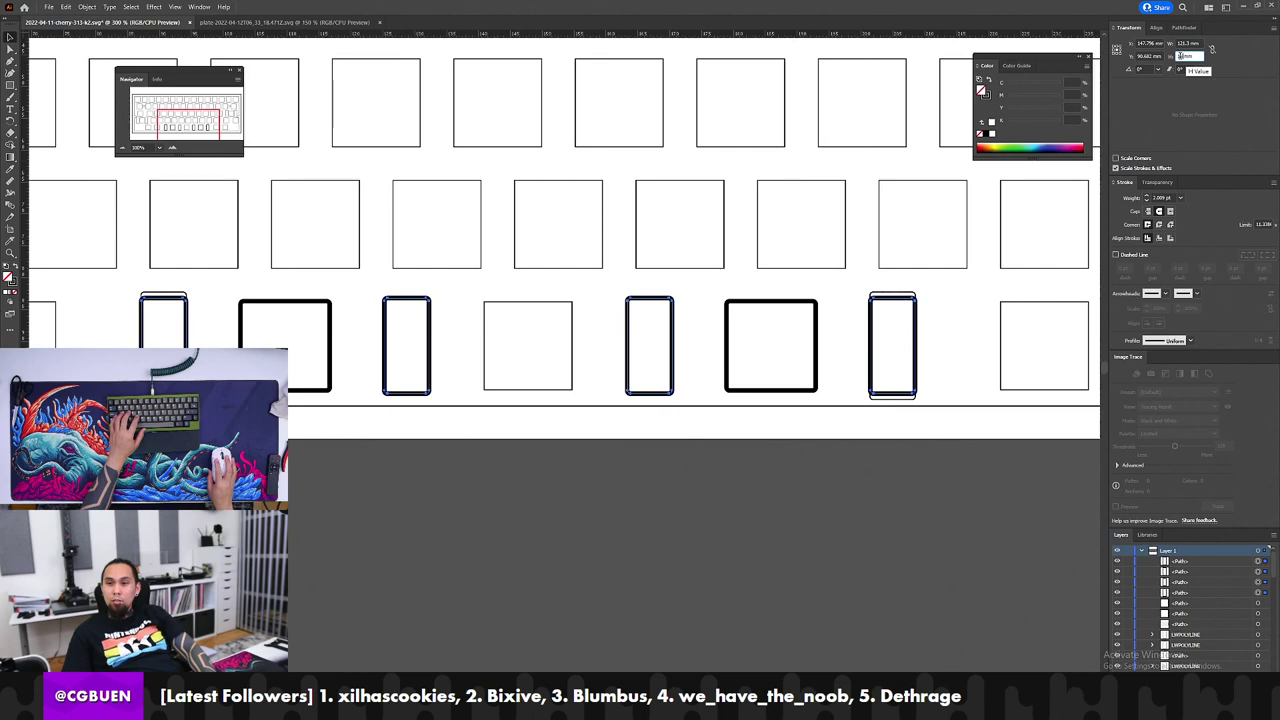
pyautogui.write('16')
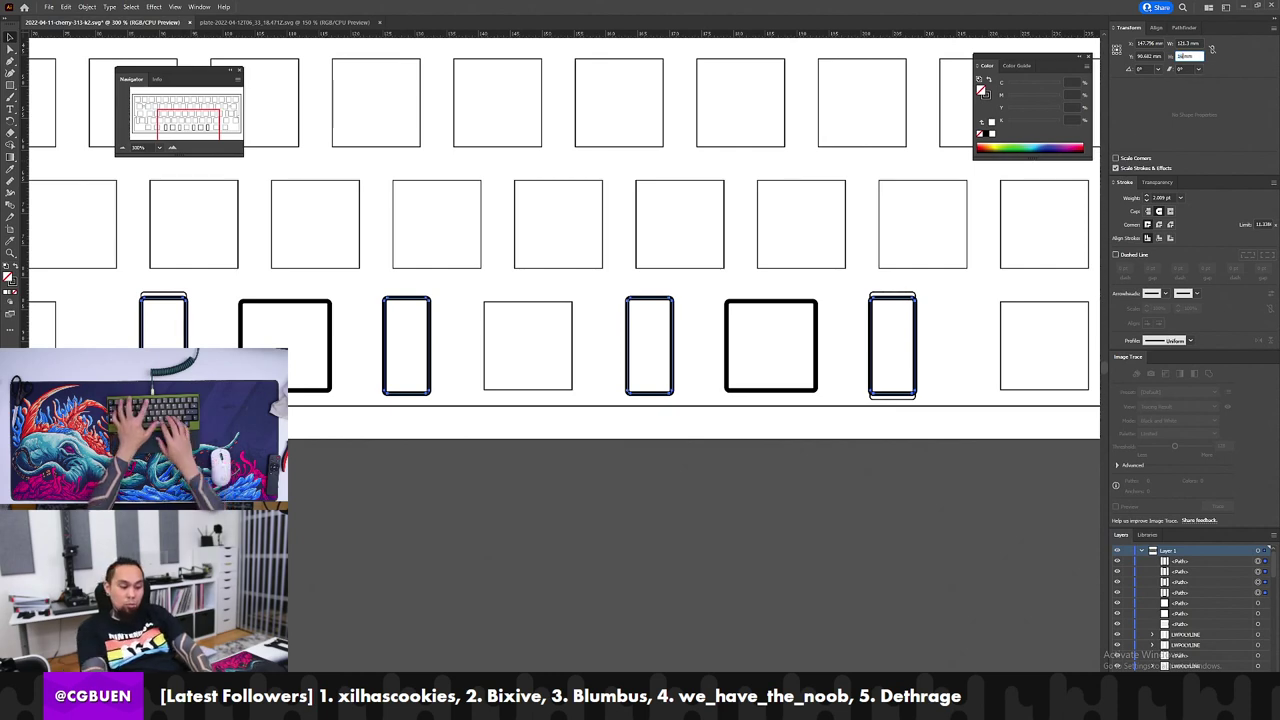
pyautogui.press('Return')
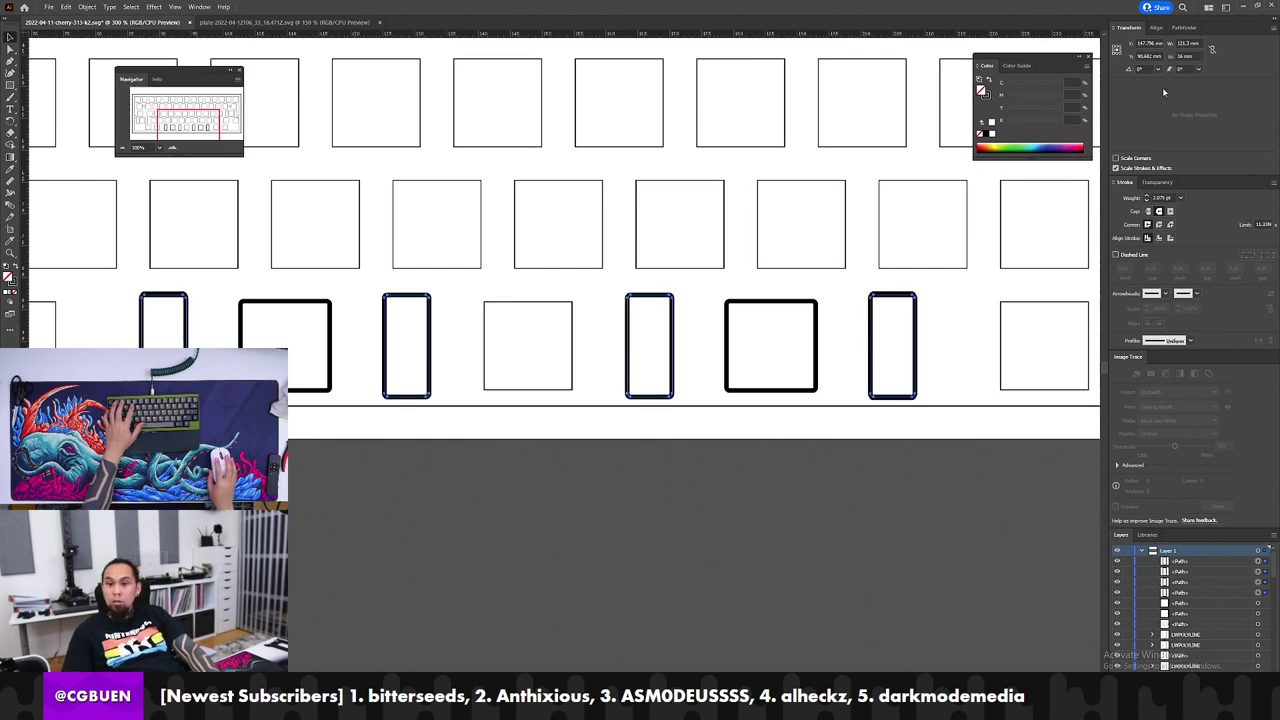
pyautogui.hotkey('ctrl', 'z')
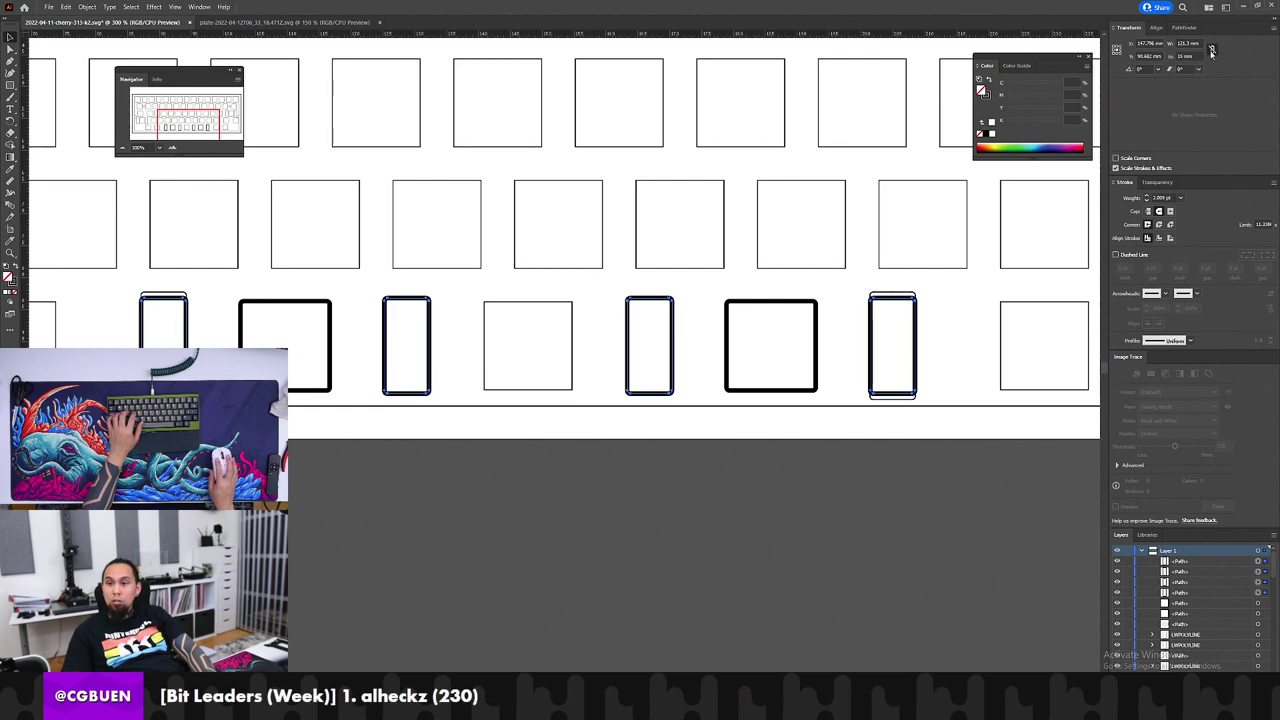
# Step: Set the height of the four selected pasted stabilizer cutouts to 16.87 mm and deselect them
pyautogui.write('16.87')
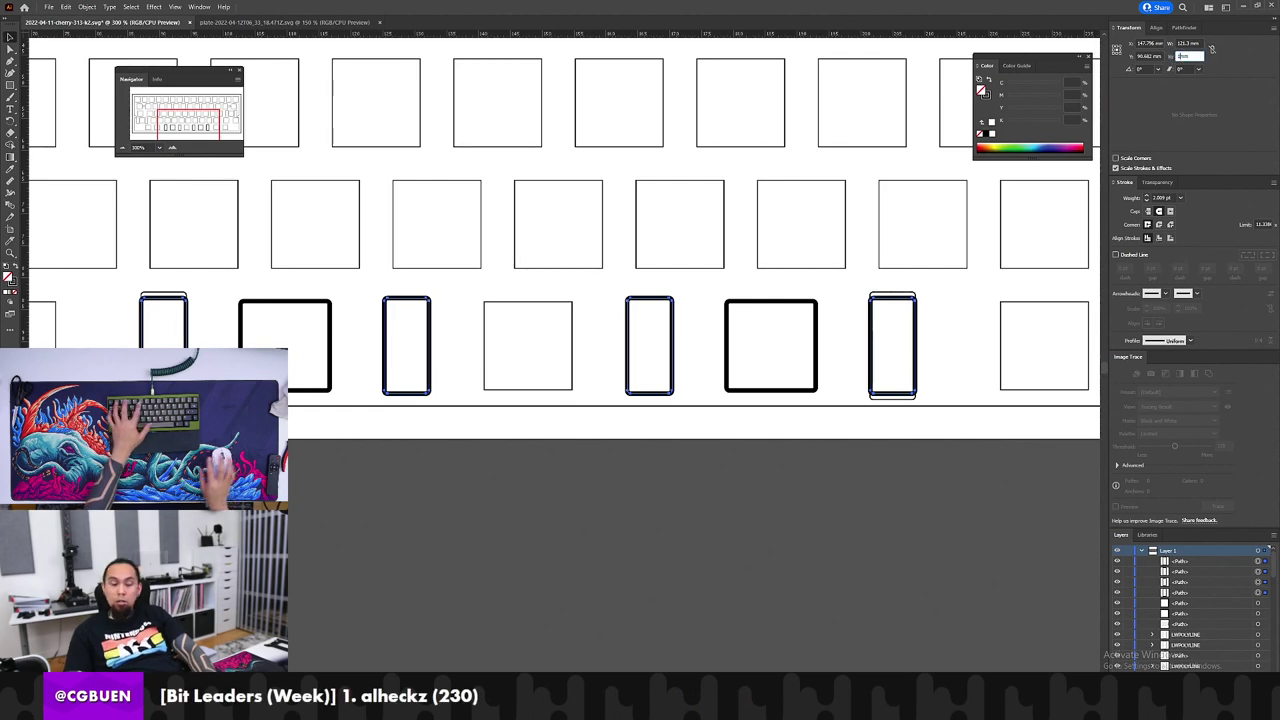
pyautogui.press('Tab')
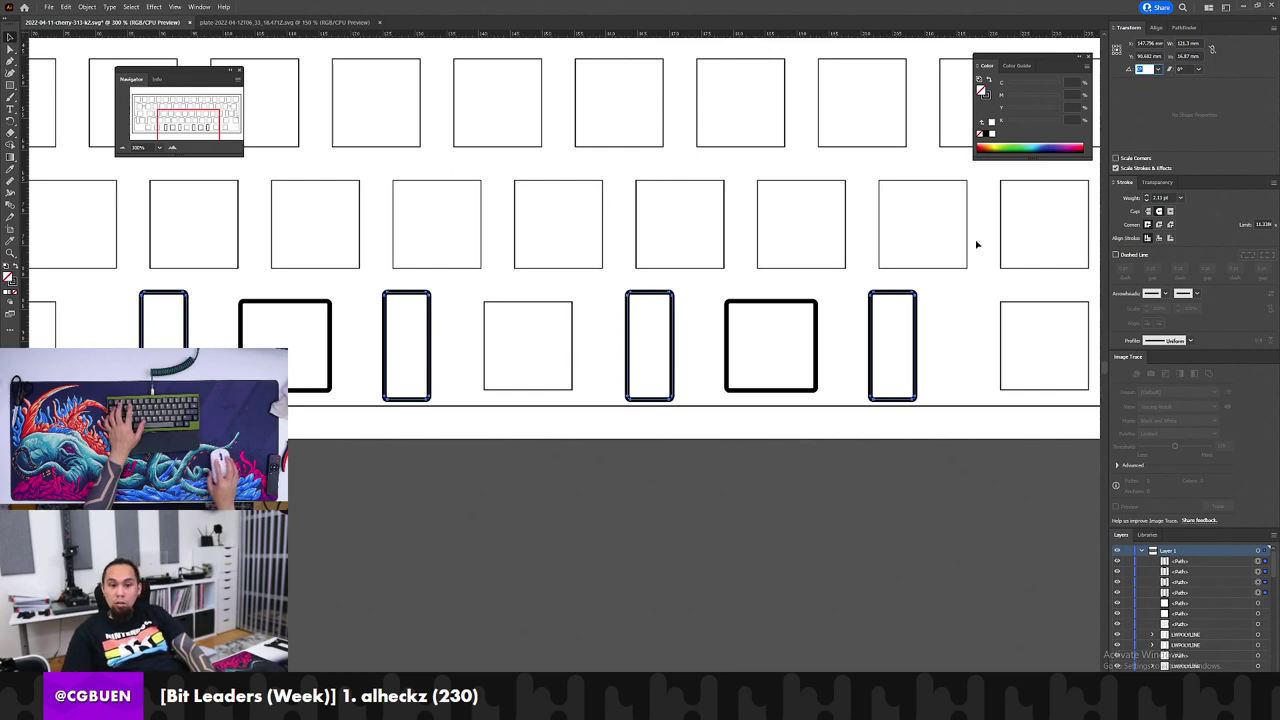
pyautogui.click(213, 296)
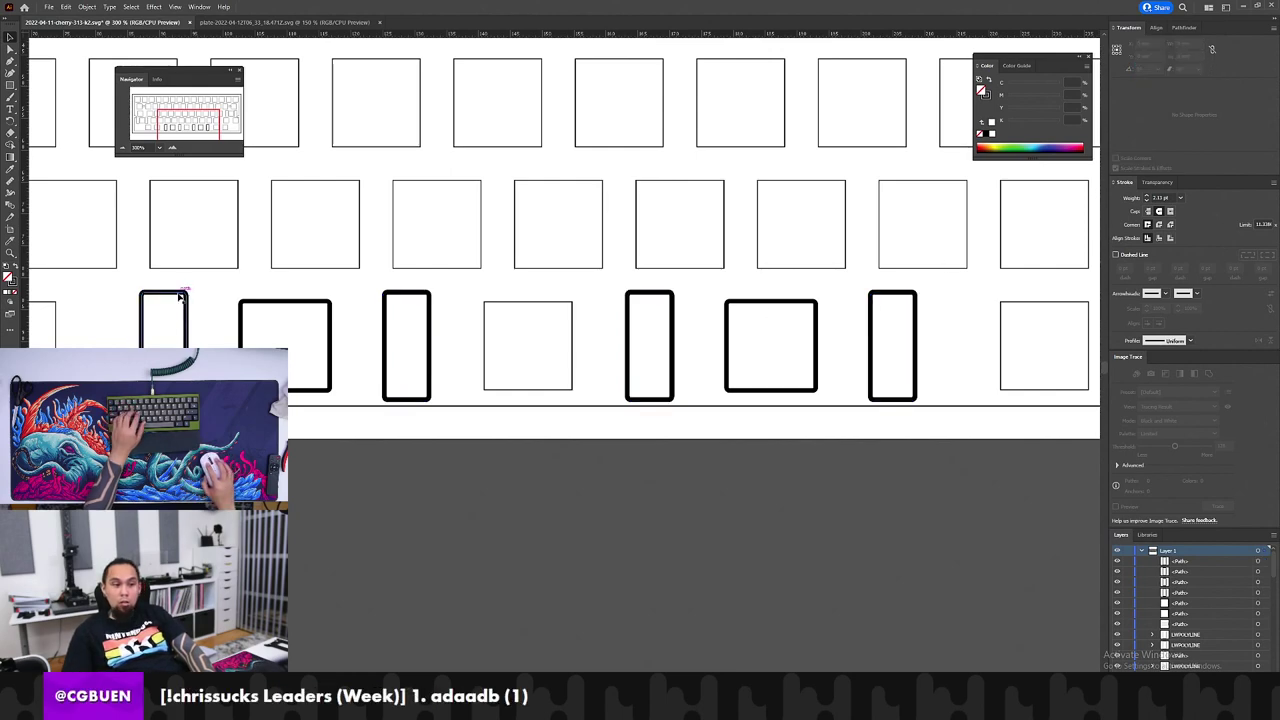
# Step: Select the four stabilizer cutouts in the spacebar row and group them
pyautogui.click(181, 296)
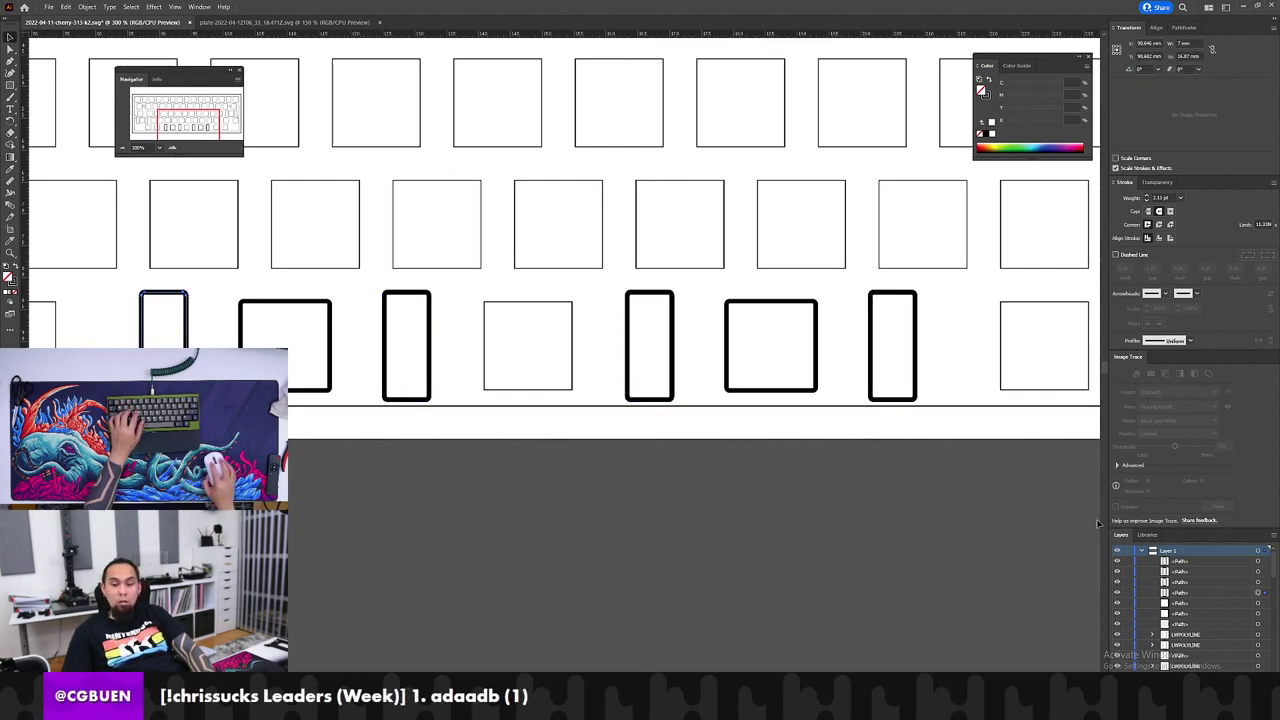
pyautogui.click(431, 296)
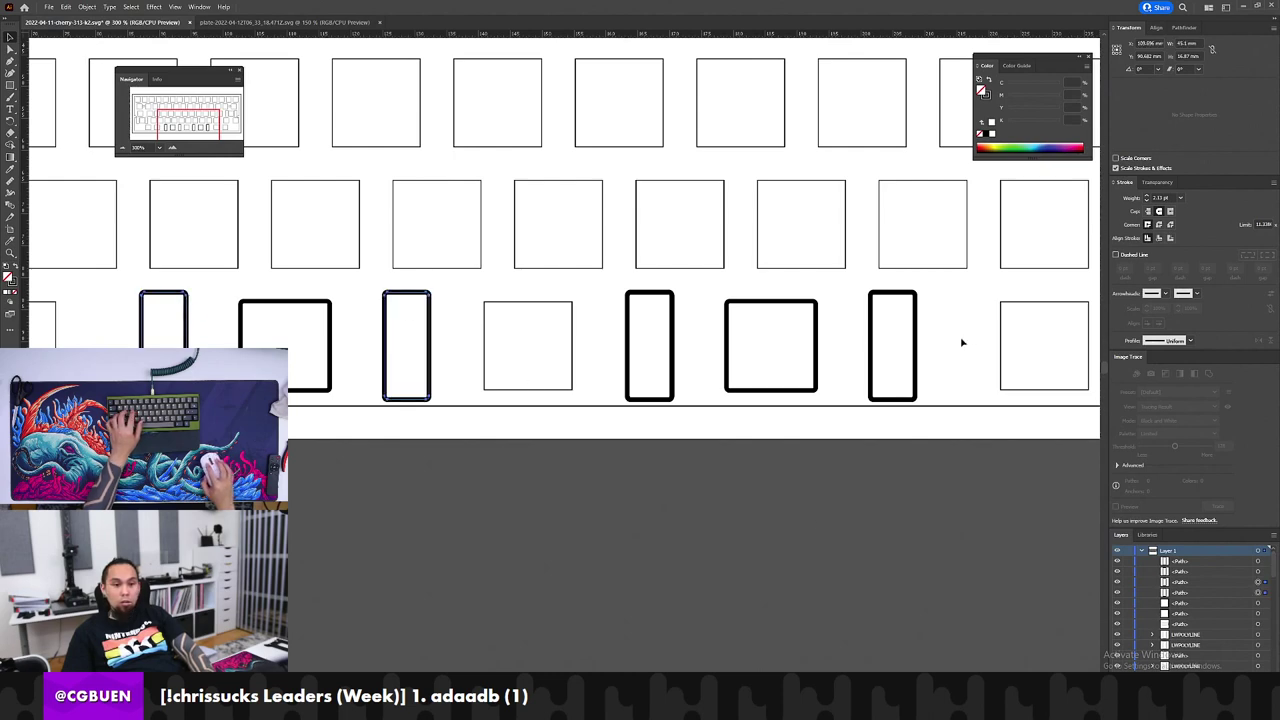
pyautogui.keyDown('shift'); pyautogui.click(674, 318); pyautogui.keyUp('shift')
pyautogui.keyDown('shift'); pyautogui.click(915, 332); pyautogui.keyUp('shift')
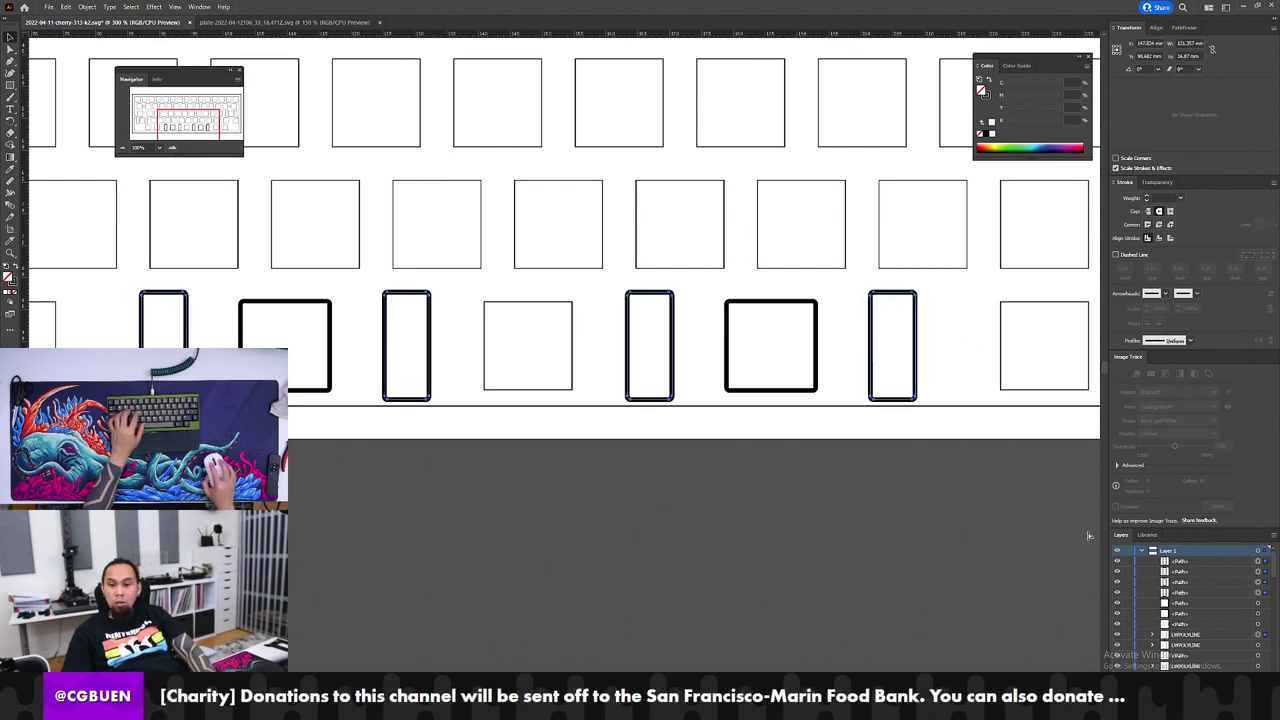
pyautogui.hotkey('ctrl', 'g')
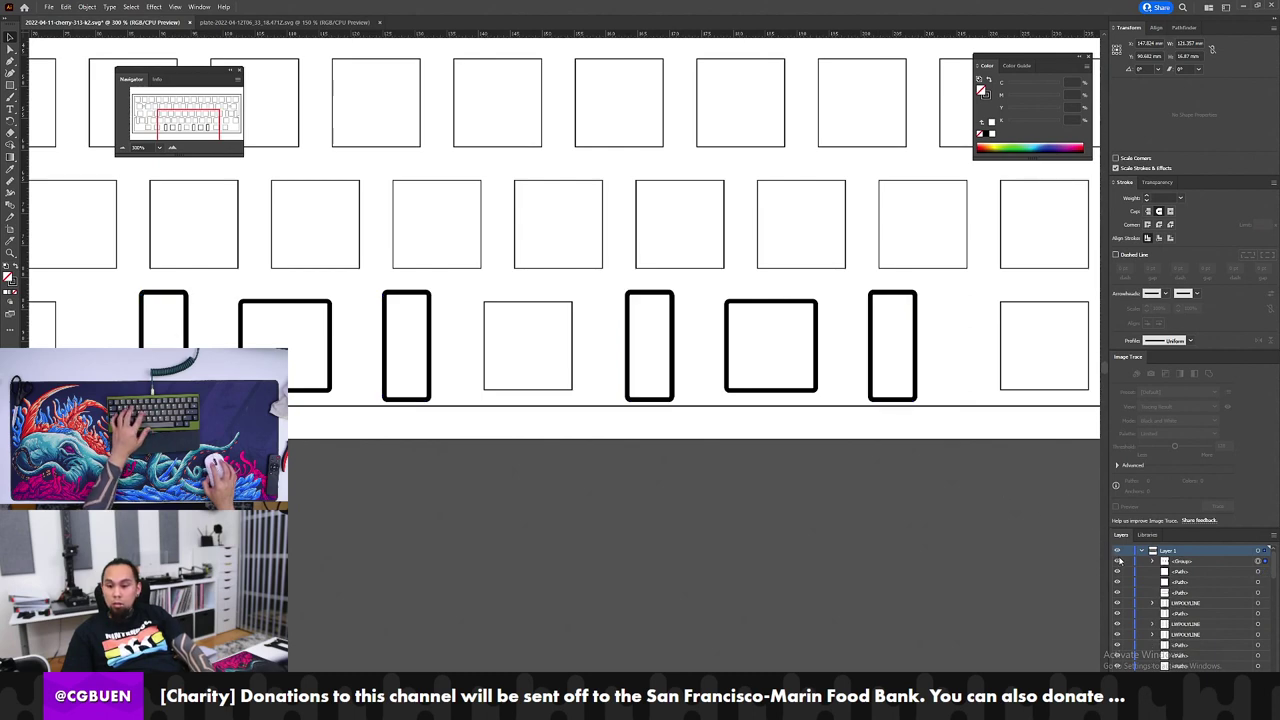
# Step: Toggle the new group's visibility to check its contents and move the stray LWPOLYLINE cutout out of the group
pyautogui.click(1118, 561)
pyautogui.click(1117, 561)
pyautogui.click(1117, 561)
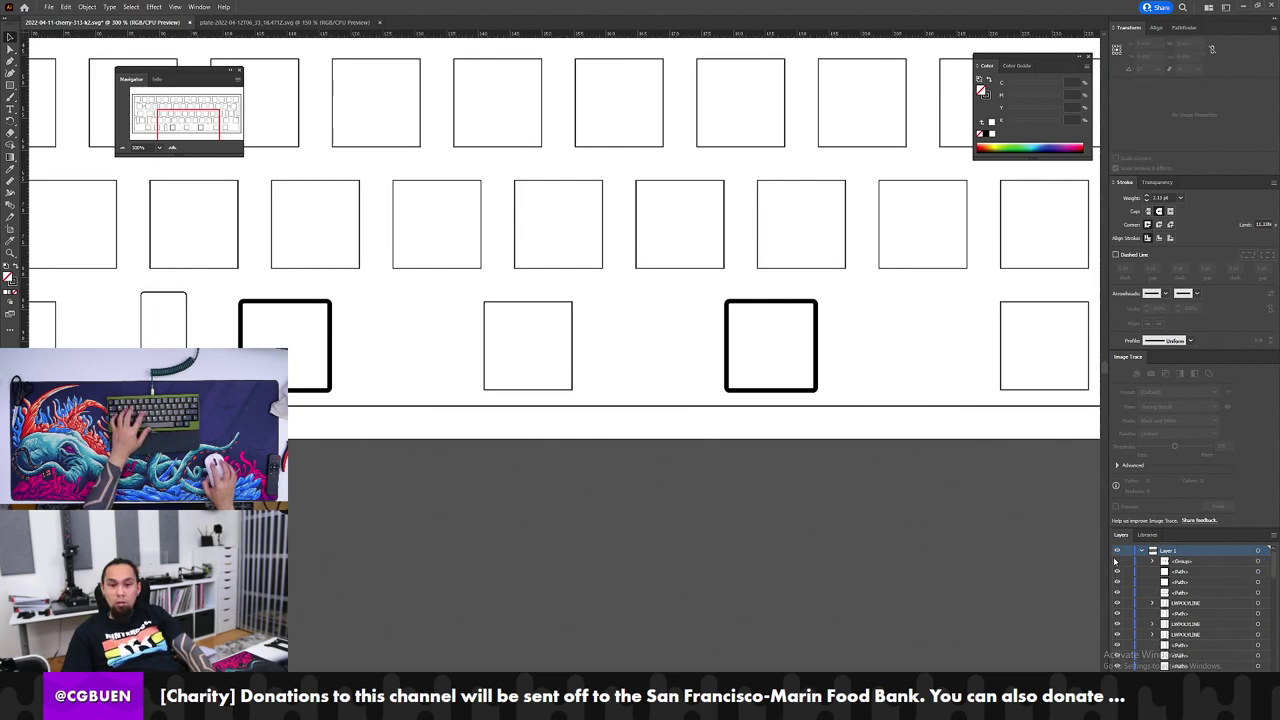
pyautogui.click(1117, 561)
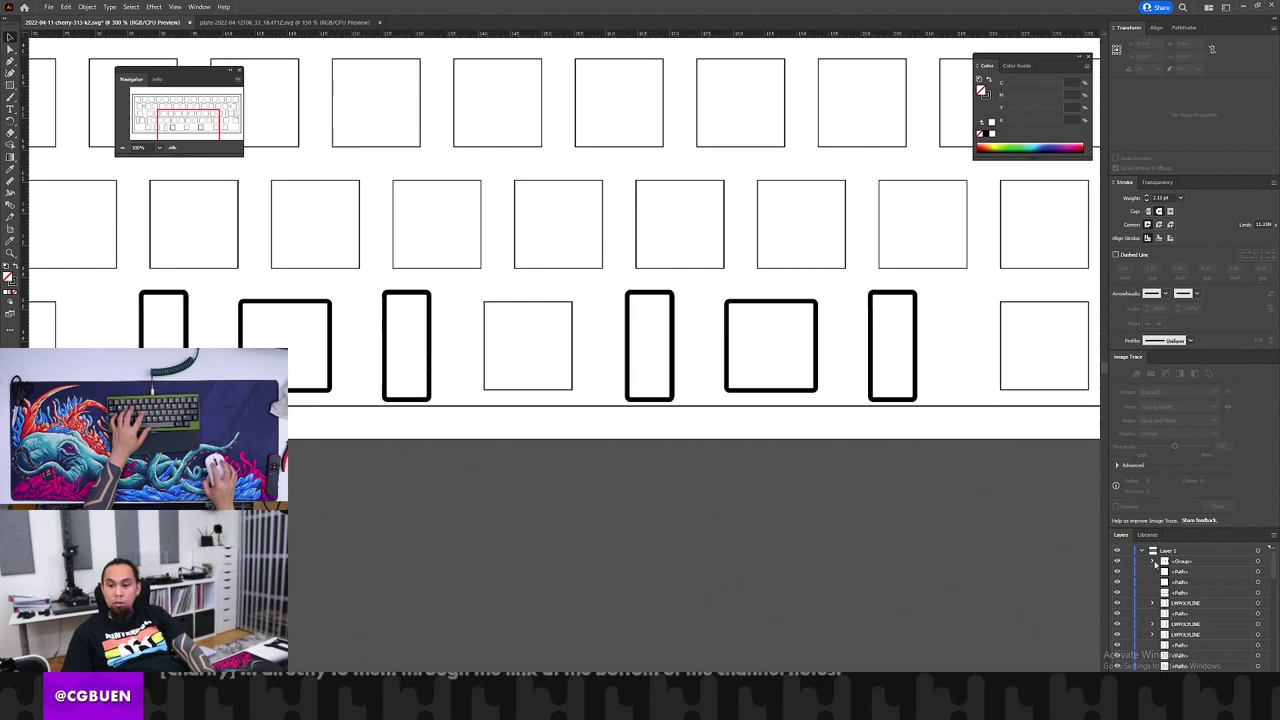
pyautogui.click(1152, 561)
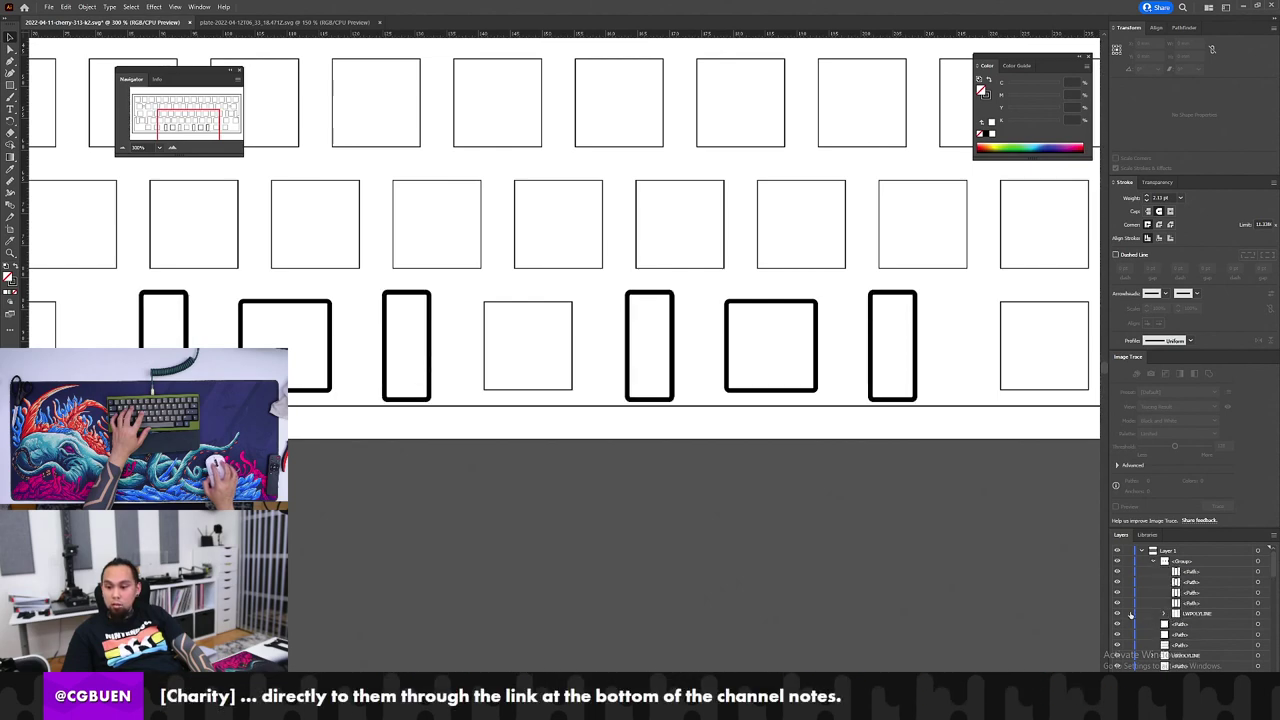
pyautogui.moveTo(1190, 613); pyautogui.dragTo(1191, 628)
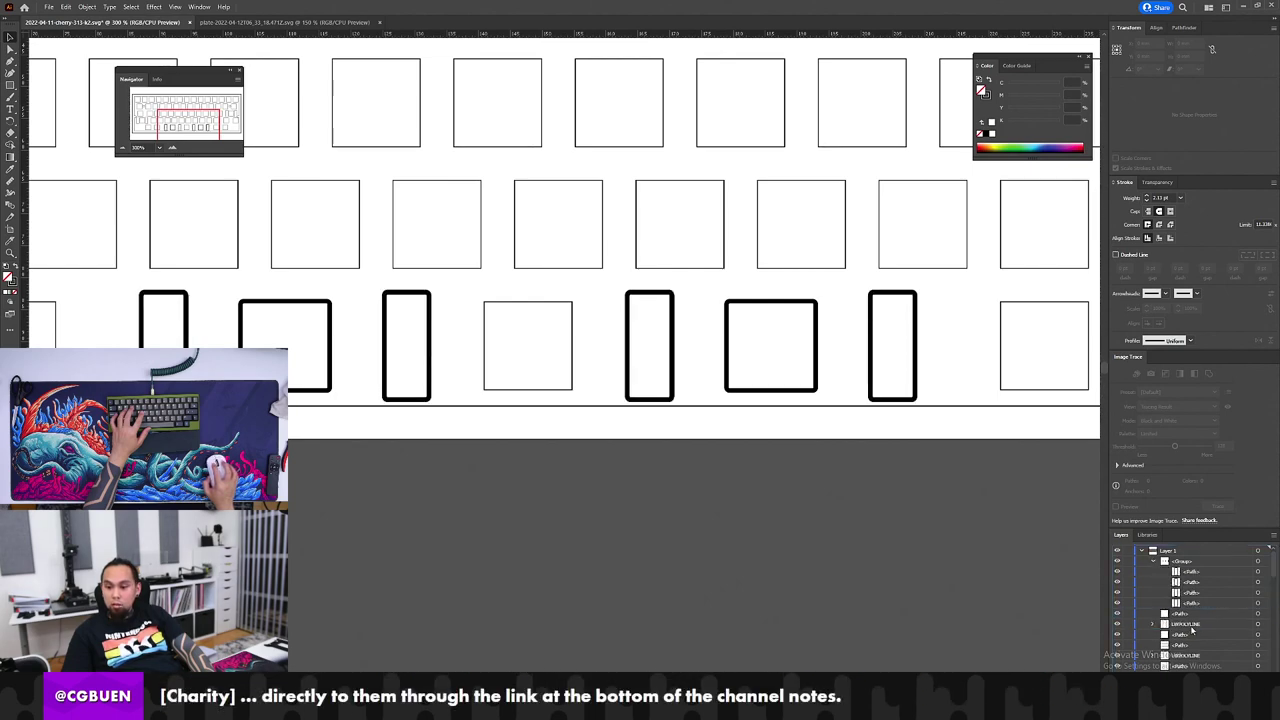
pyautogui.click(1153, 562)
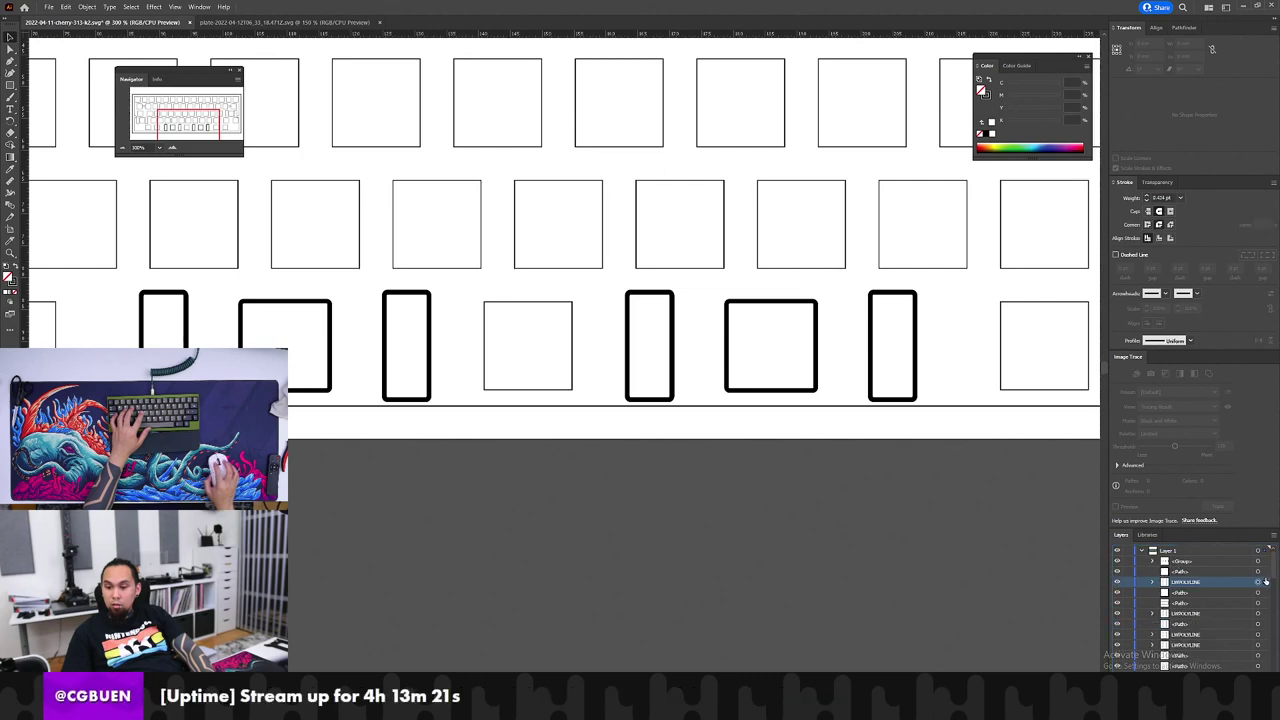
# Step: Hide the stabilizer cutout group, compare the two original outer stabilizer cutouts, and expand the right one's LWPOLYLINE to its path
pyautogui.click(1263, 581)
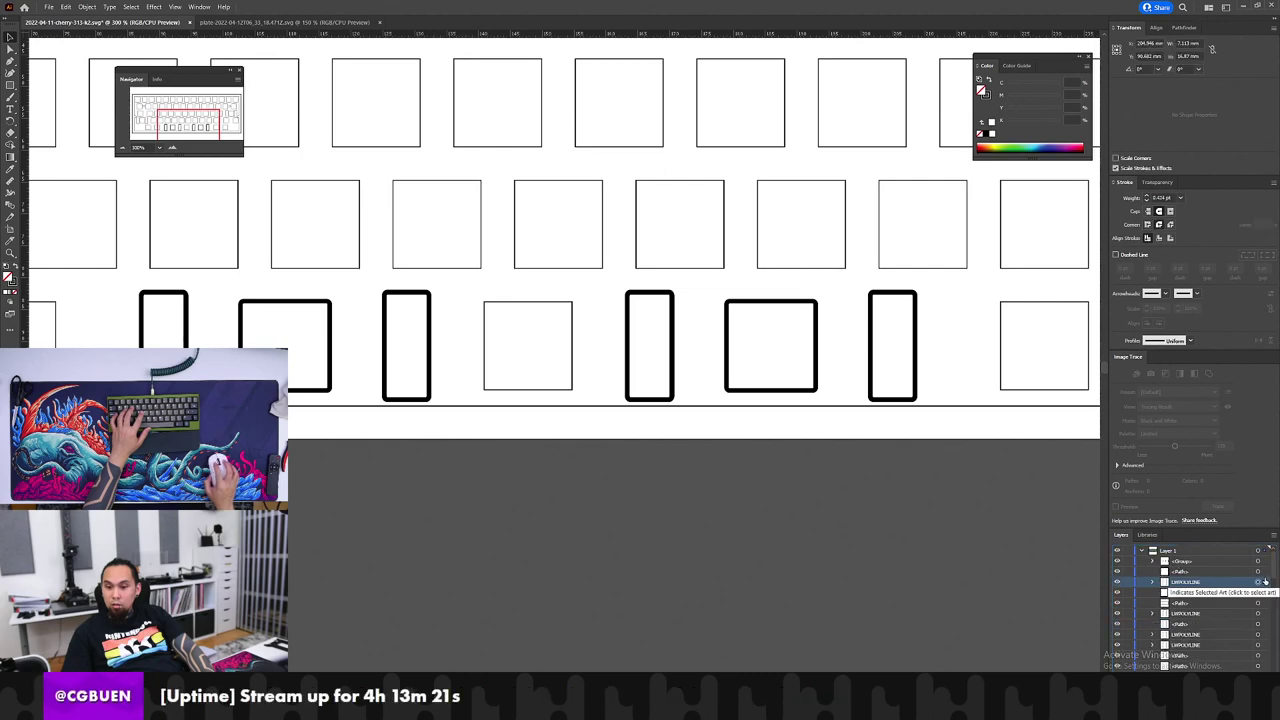
pyautogui.click(1117, 561)
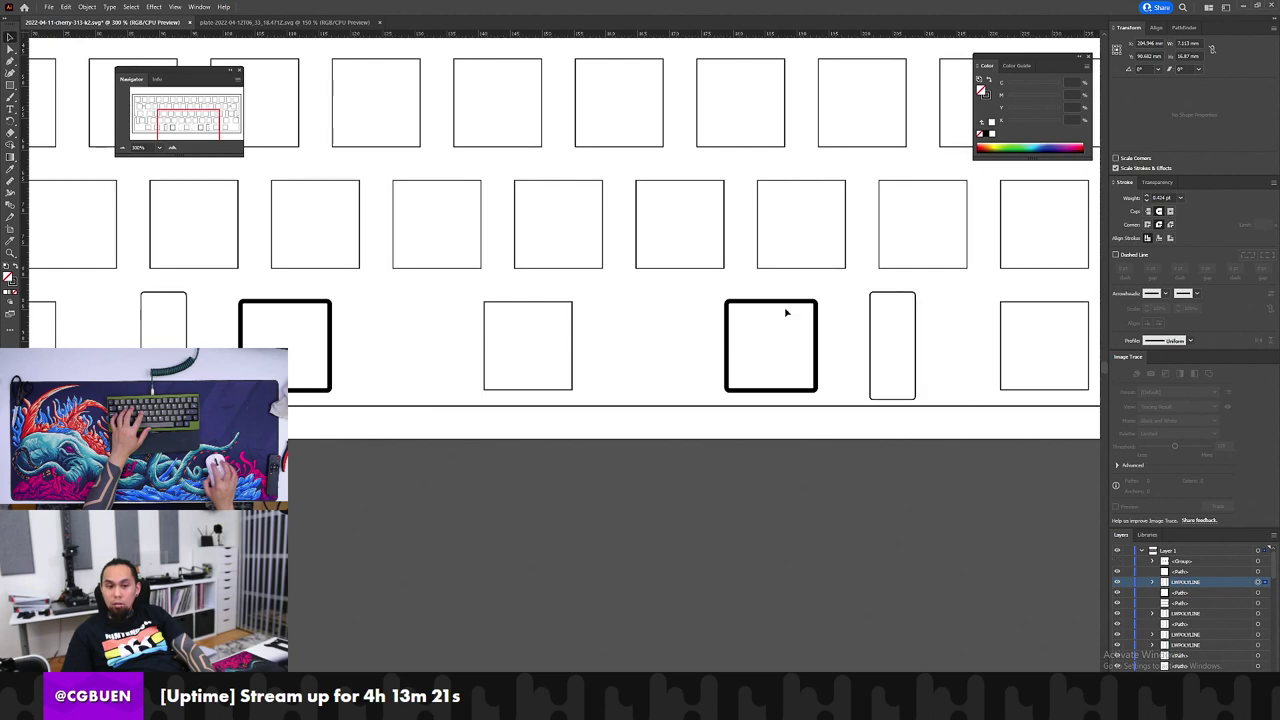
pyautogui.click(150, 328)
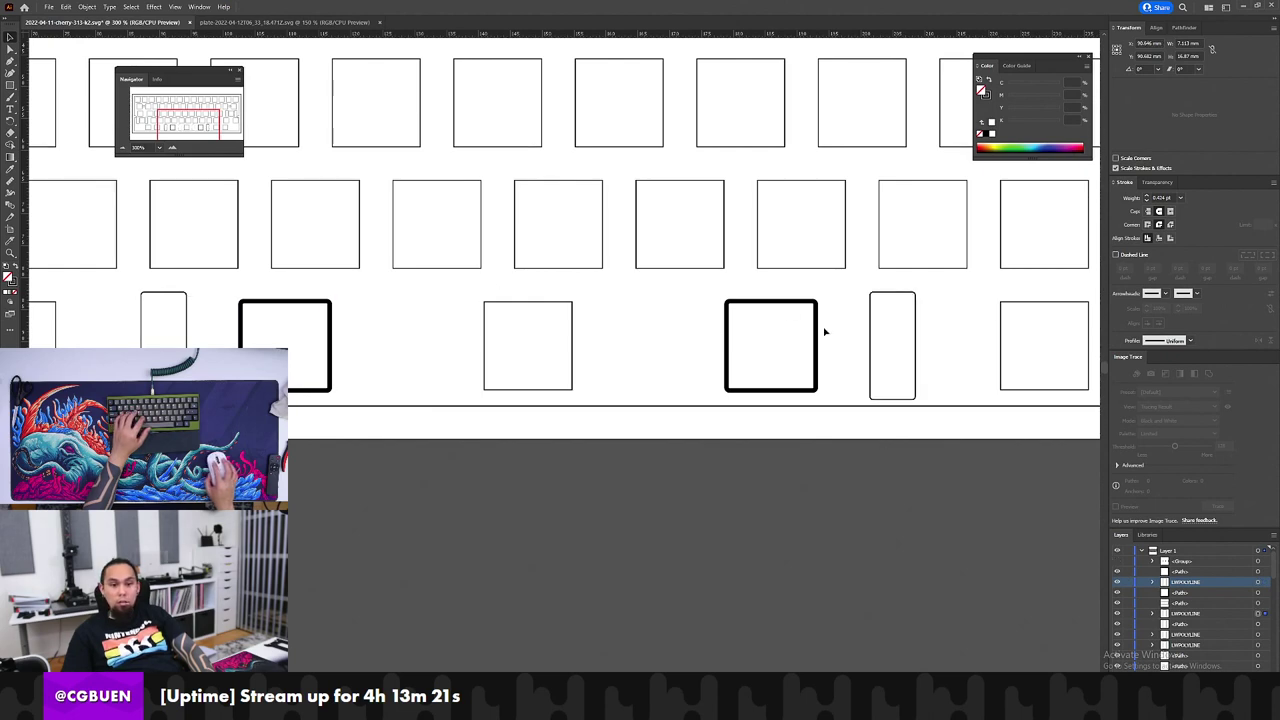
pyautogui.click(1264, 582)
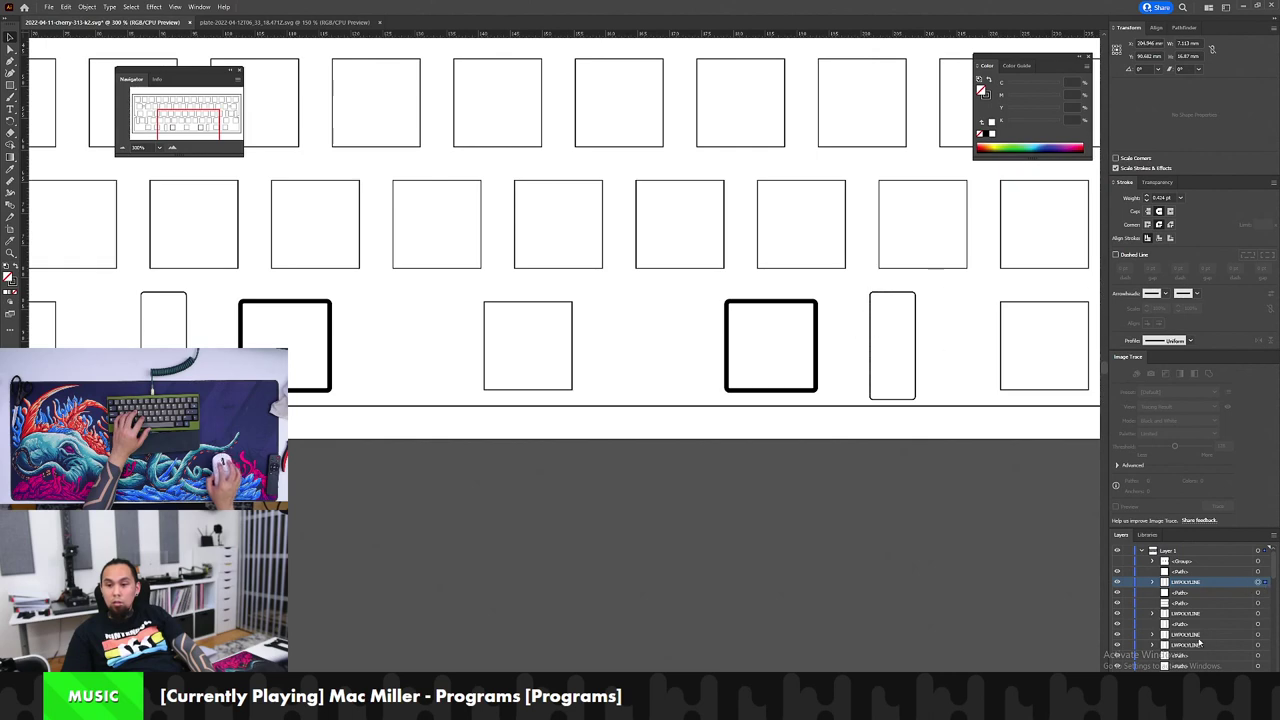
pyautogui.click(1152, 582)
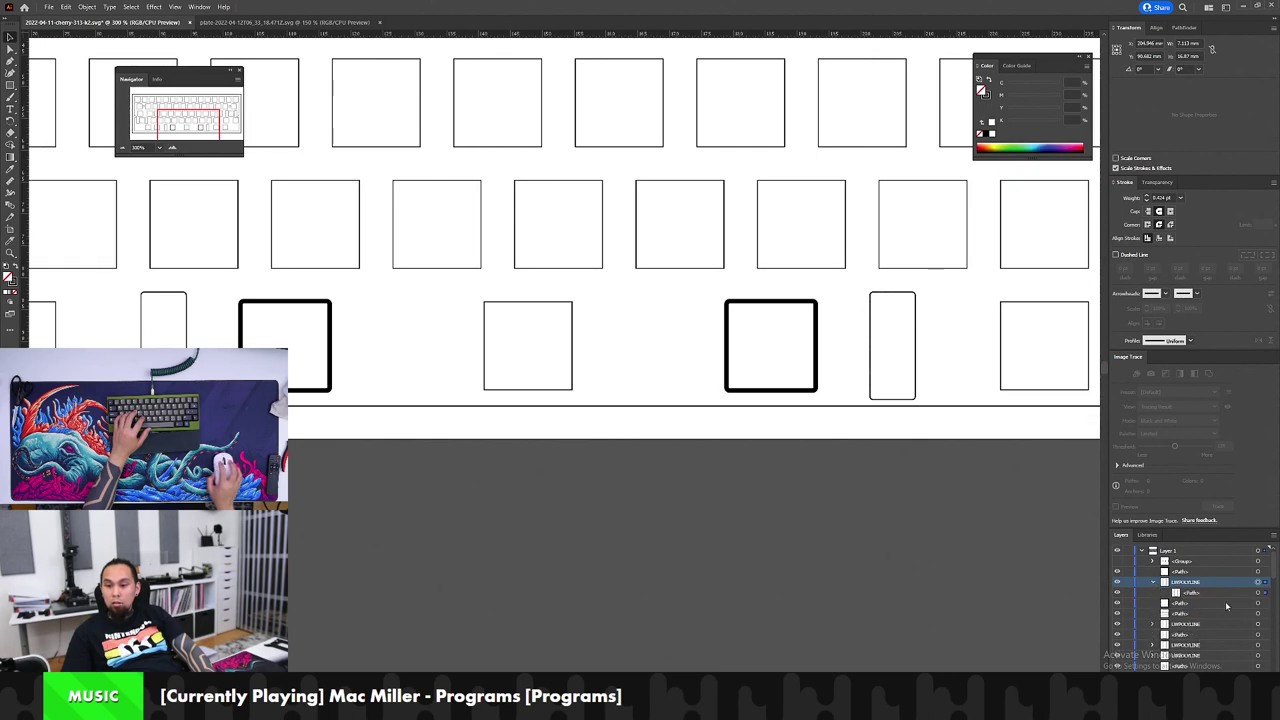
pyautogui.click(1205, 592)
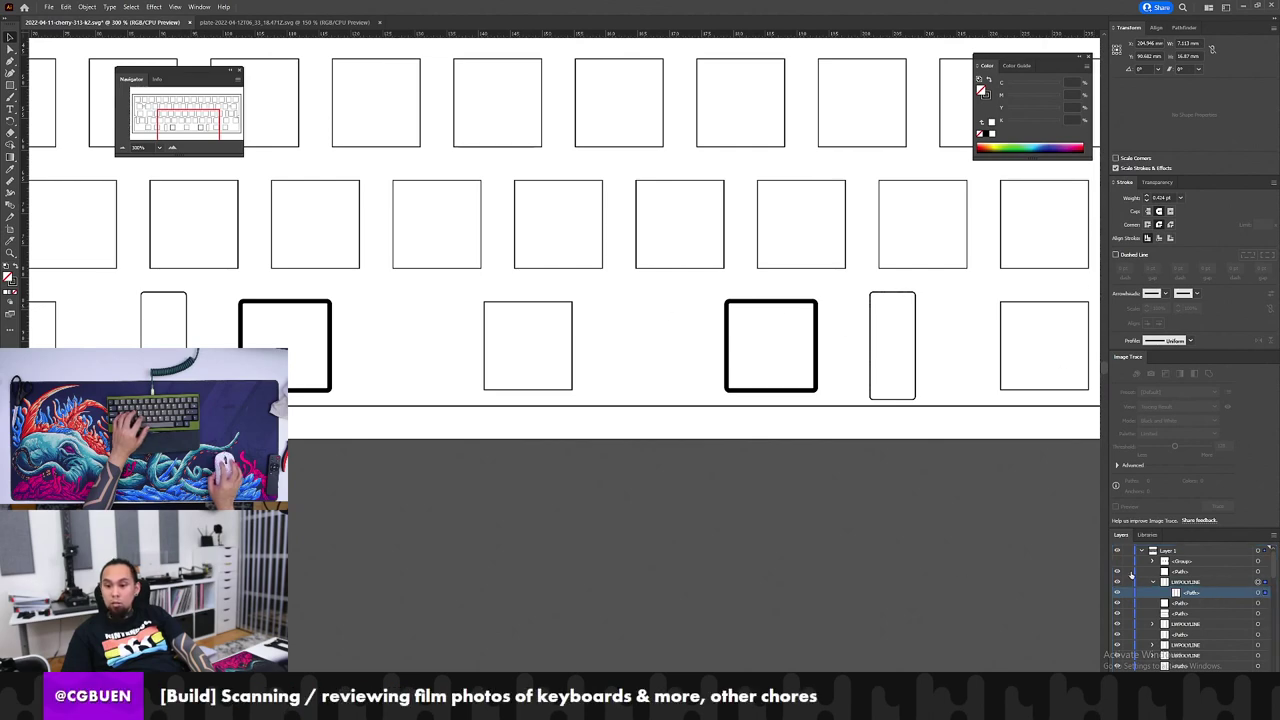
# Step: Examine the pasted right switch cutout's dimensions and the spacebar row's layout against the whole plate
pyautogui.keyDown('ctrl'); pyautogui.keyDown('alt'); pyautogui.click(840, 331); pyautogui.keyUp('alt'); pyautogui.keyUp('ctrl')
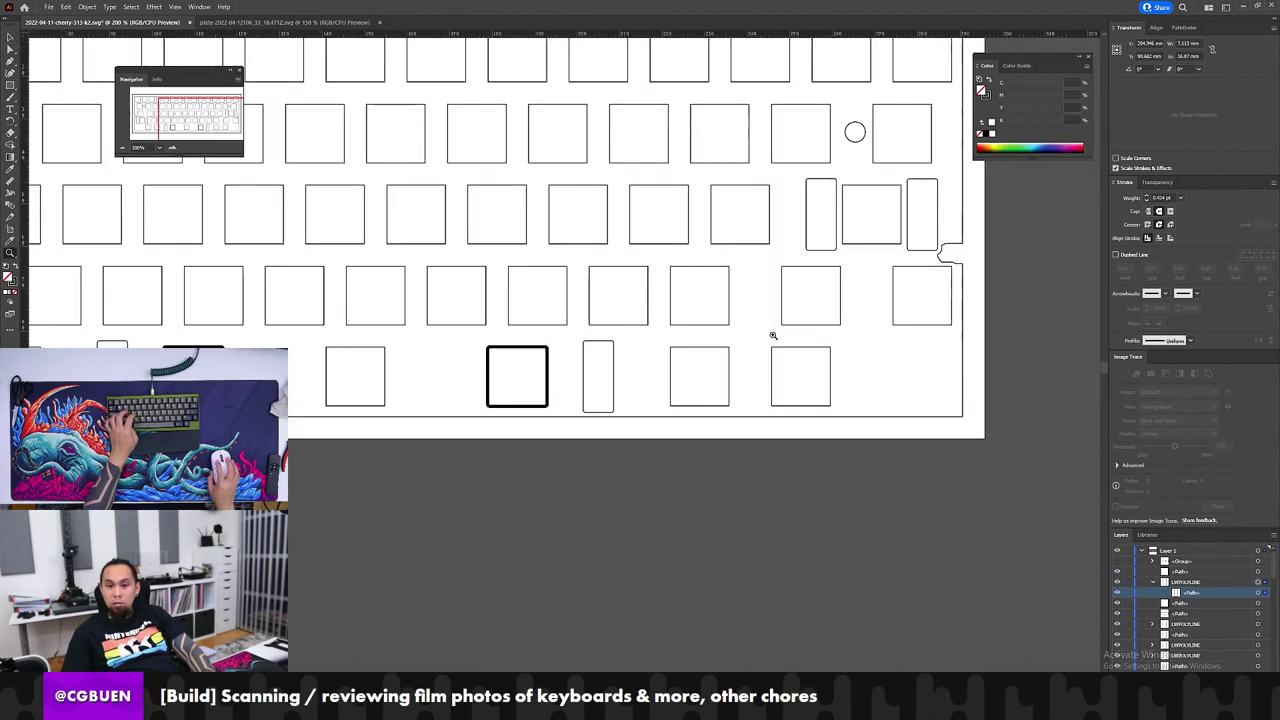
pyautogui.hotkey('ctrl', 'space')
pyautogui.keyDown('ctrl'); pyautogui.click(620, 354); pyautogui.keyUp('ctrl')
pyautogui.moveTo(533, 380); pyautogui.dragTo(705, 356)
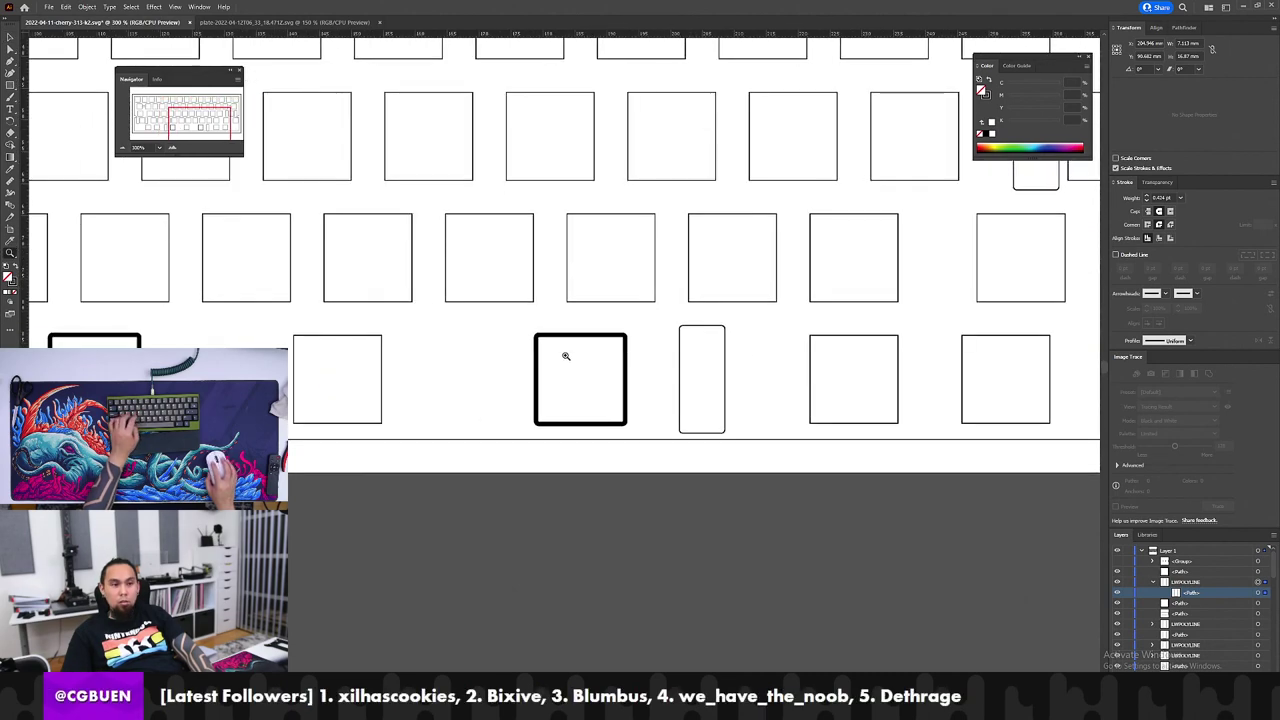
pyautogui.press('v')
pyautogui.click(611, 336)
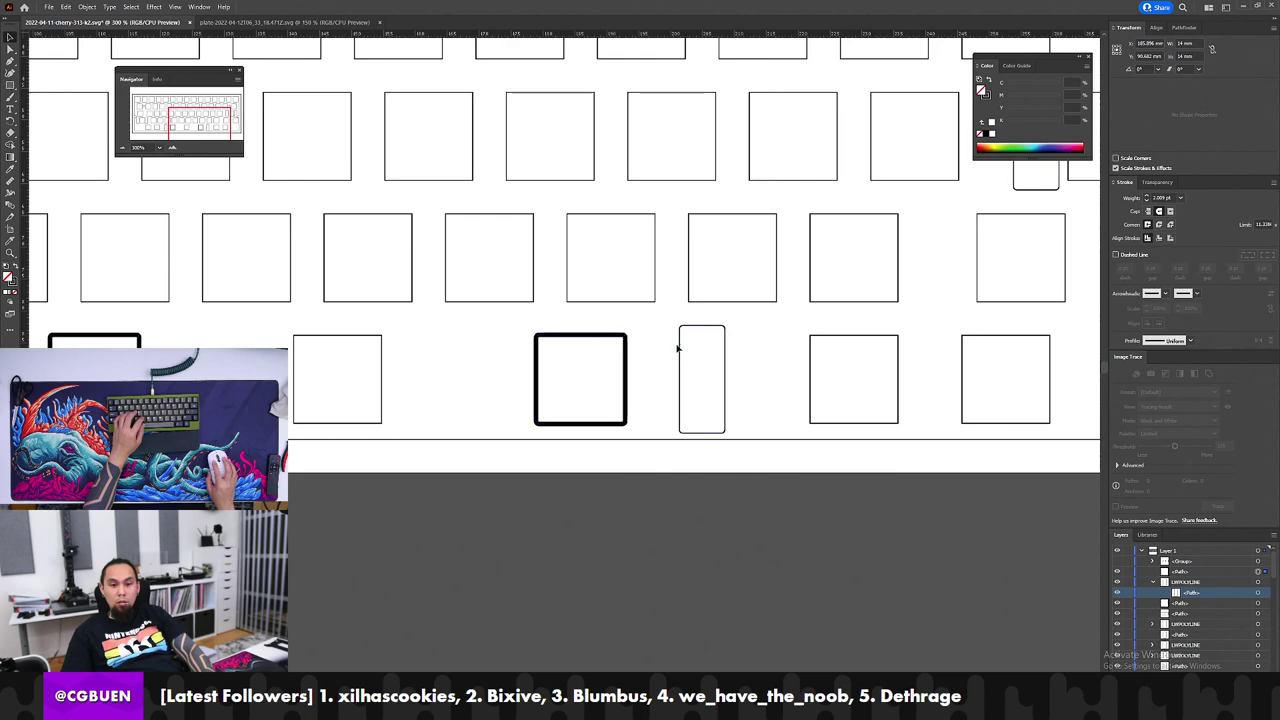
pyautogui.press('z')
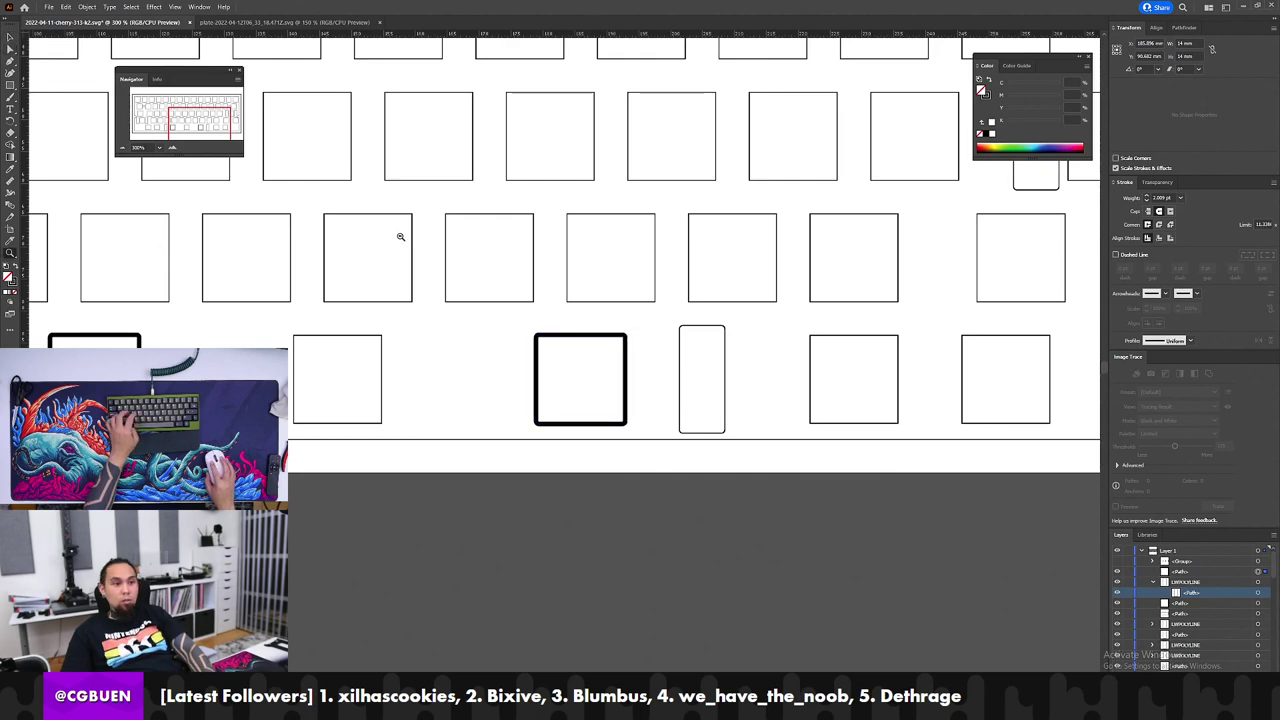
pyautogui.keyDown('alt'); pyautogui.click(401, 237); pyautogui.keyUp('alt')
pyautogui.keyDown('alt'); pyautogui.click(401, 237); pyautogui.keyUp('alt')
pyautogui.keyDown('alt'); pyautogui.click(597, 531); pyautogui.keyUp('alt')
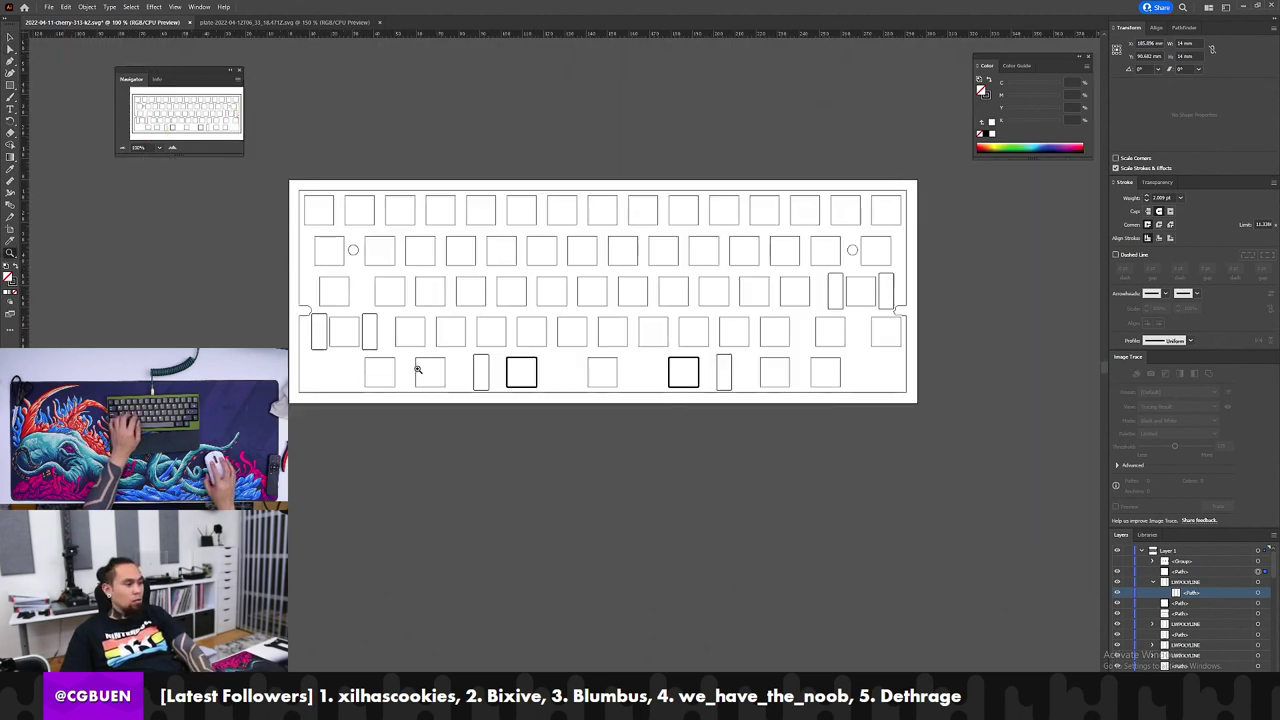
pyautogui.click(543, 369)
pyautogui.click(544, 369)
pyautogui.click(671, 386)
pyautogui.press('v')
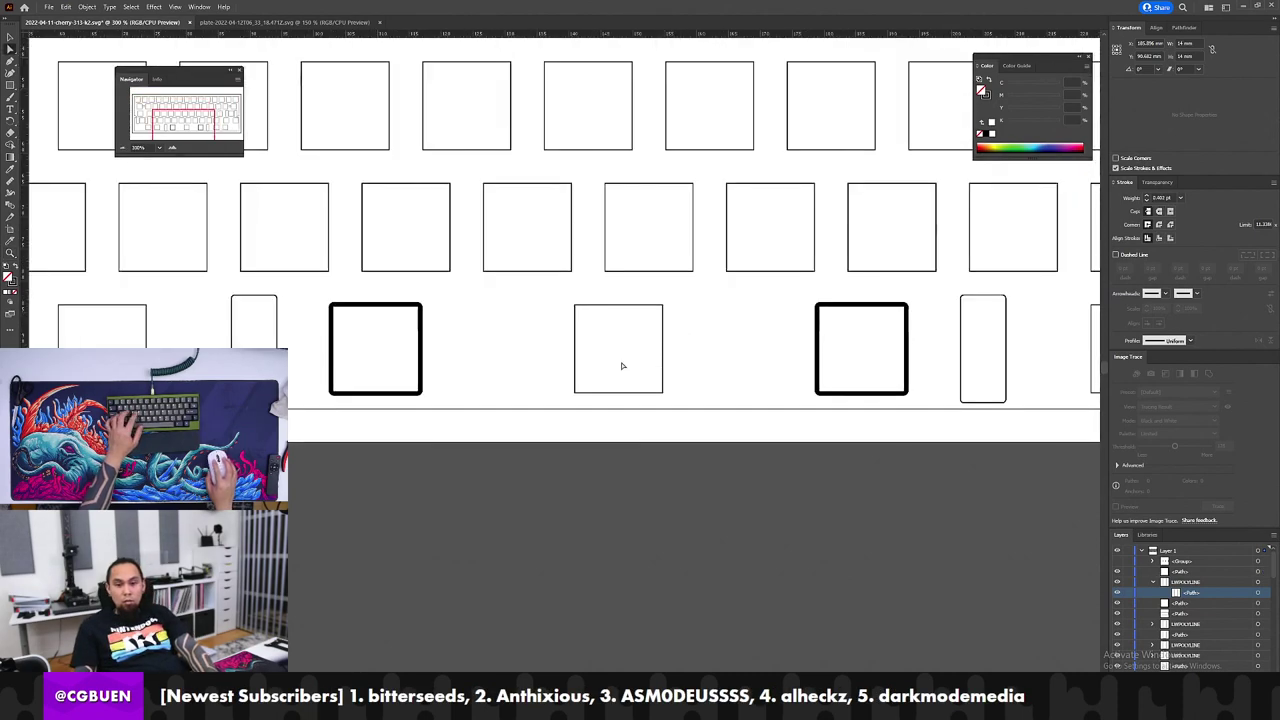
# Step: Close the plate-2022-04-12 source SVG document and return to the cherry-313 plate
pyautogui.hotkey('ctrl', 'Tab')
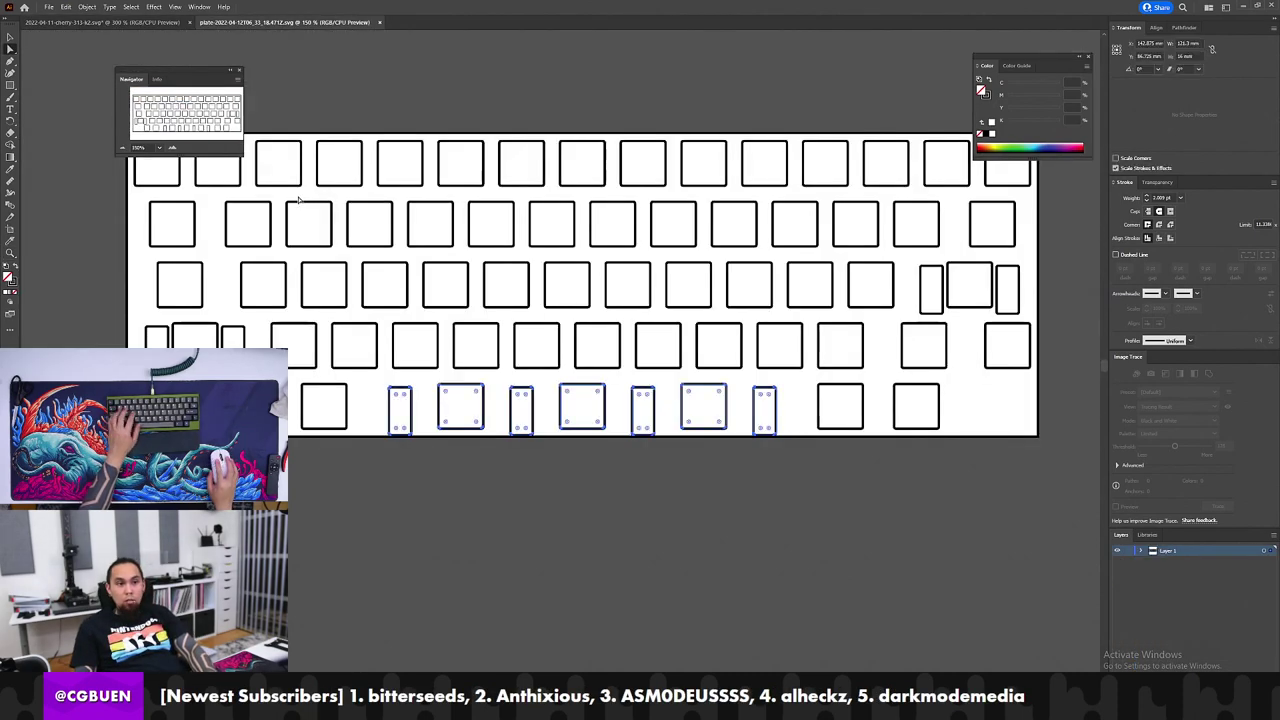
pyautogui.hotkey('ctrl', 'Tab')
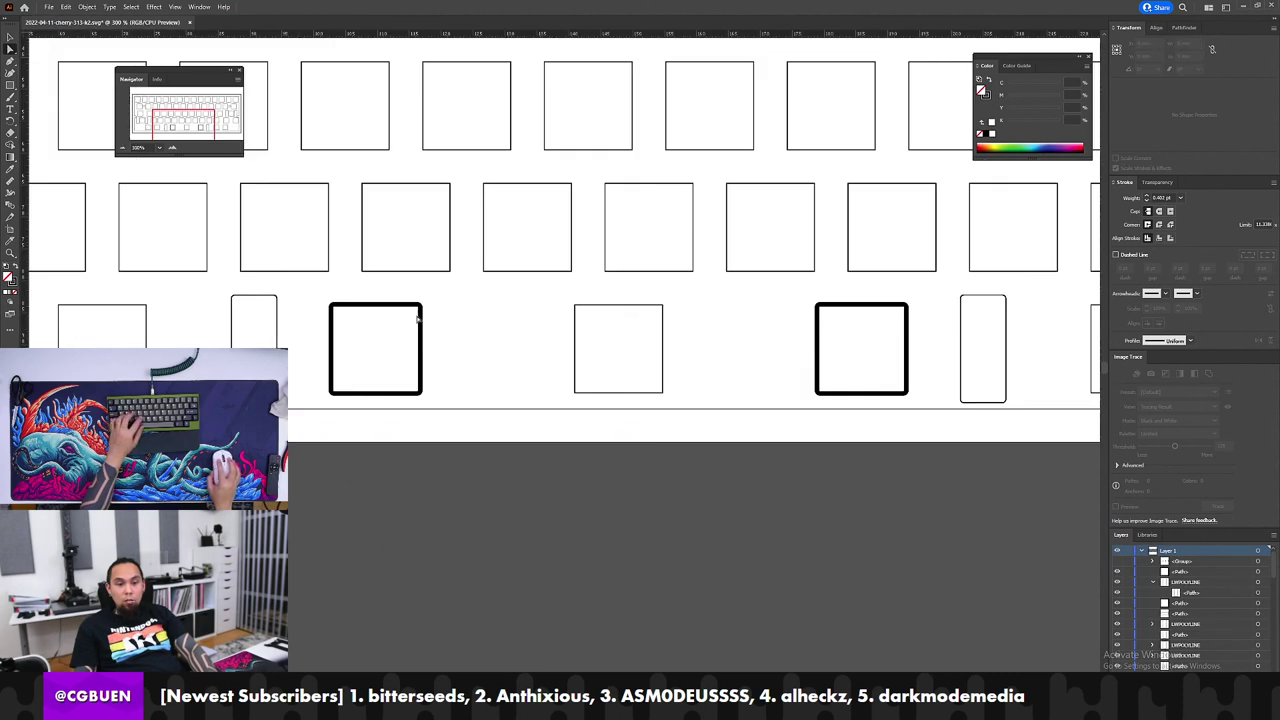
# Step: Try to move the left pasted switch cutout toward the centre switch cutout
pyautogui.click(422, 322)
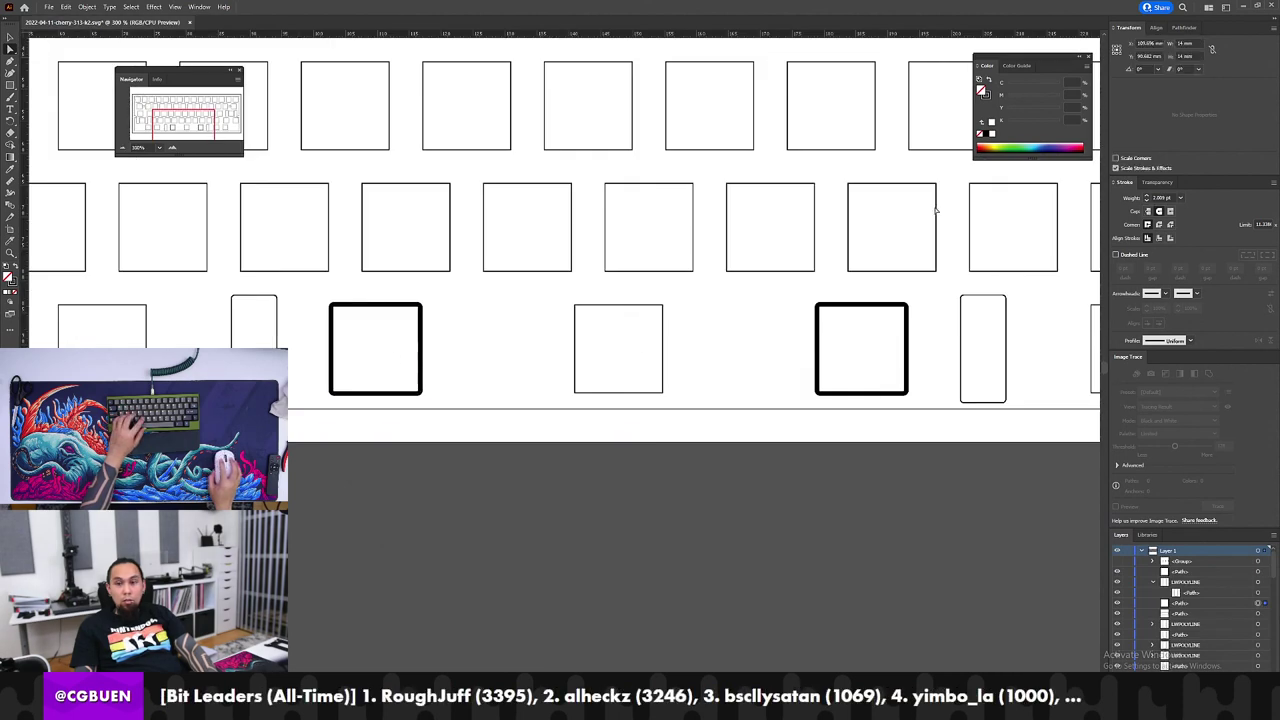
pyautogui.moveTo(418, 368); pyautogui.dragTo(583, 394)
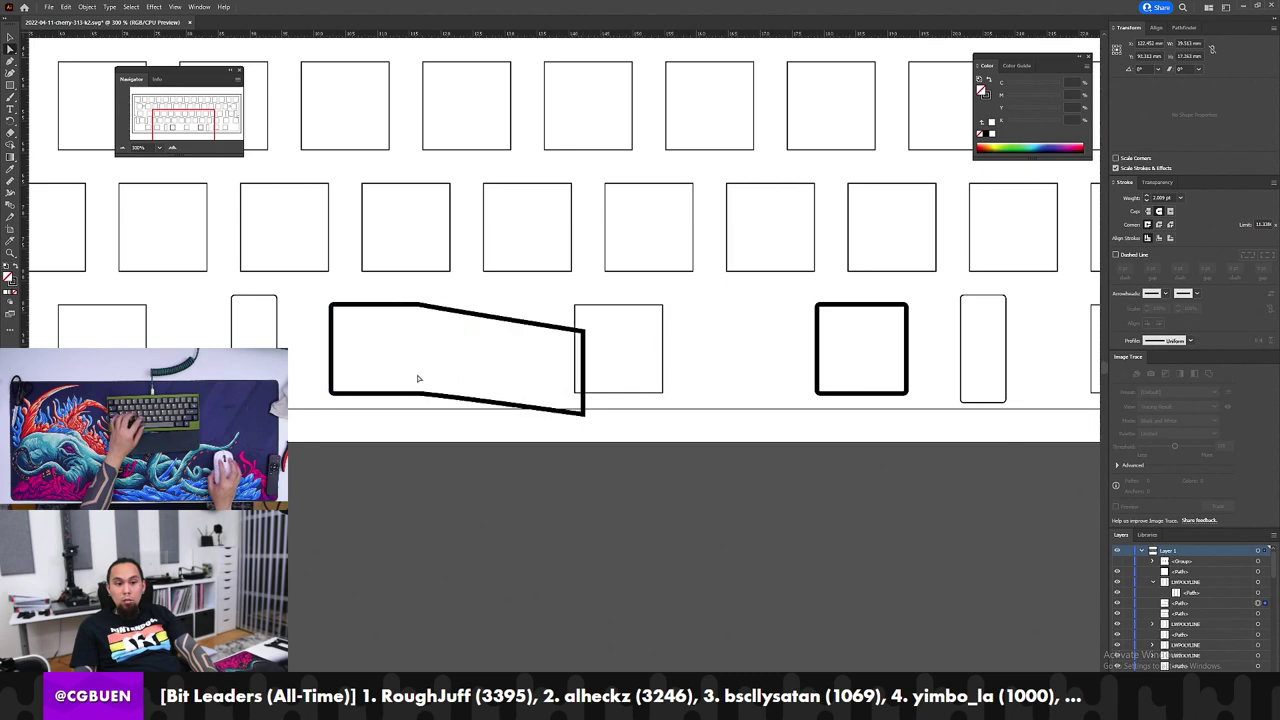
pyautogui.hotkey('ctrl', 'z')
pyautogui.hotkey('ctrl', 'z')
pyautogui.hotkey('ctrl', 'z')
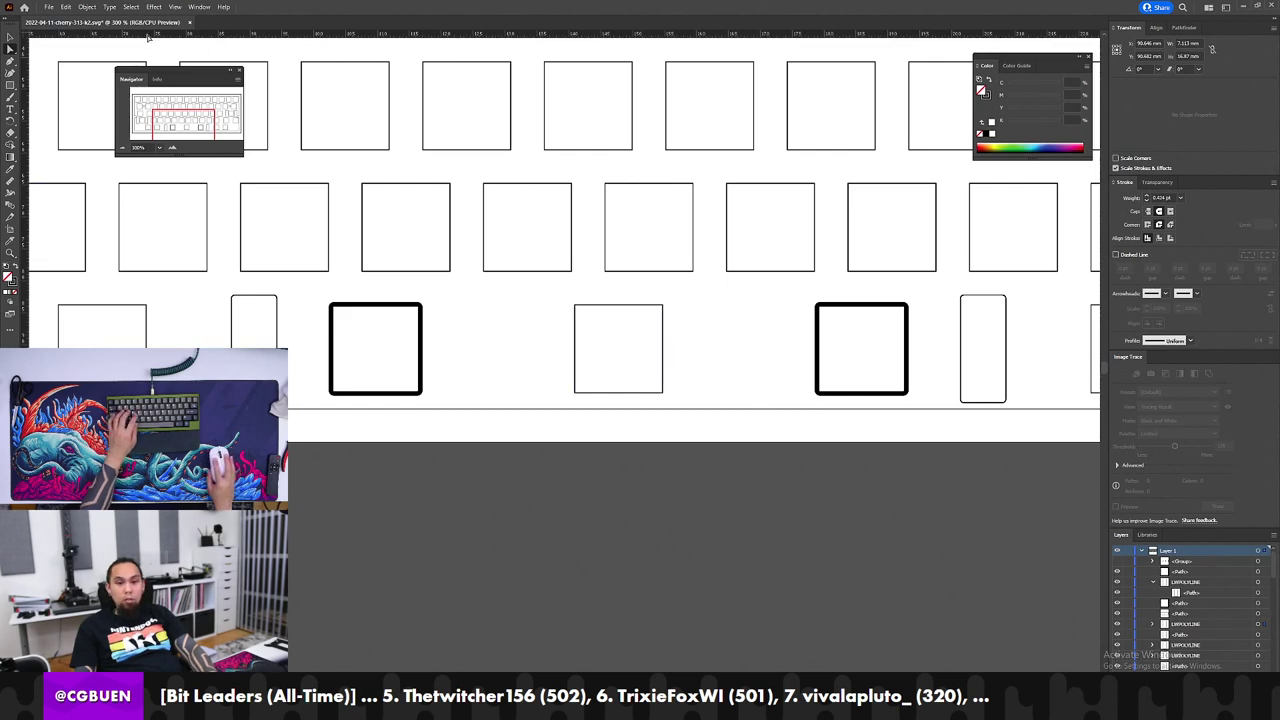
# Step: Compare the dimensions of the original outer stabilizer cutouts with the pasted ones by toggling the stabilizer group's visibility
pyautogui.click(1118, 562)
pyautogui.click(1118, 563)
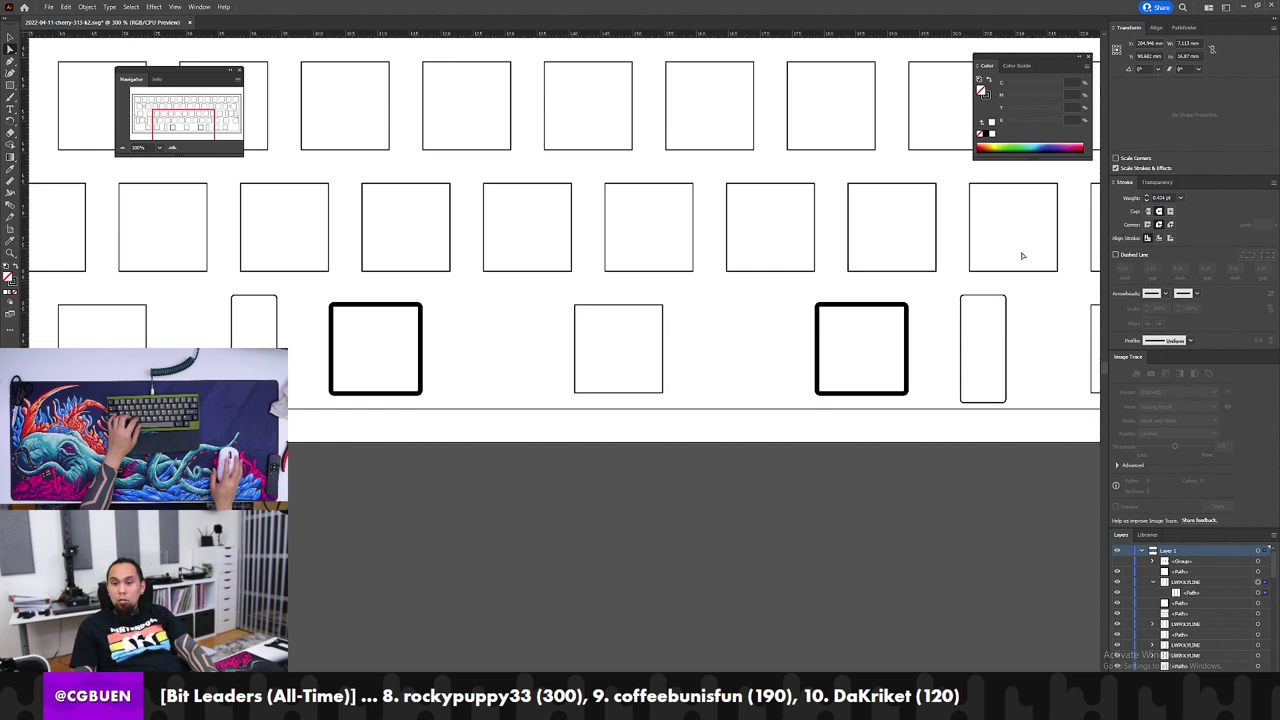
pyautogui.moveTo(1014, 291); pyautogui.dragTo(939, 407)
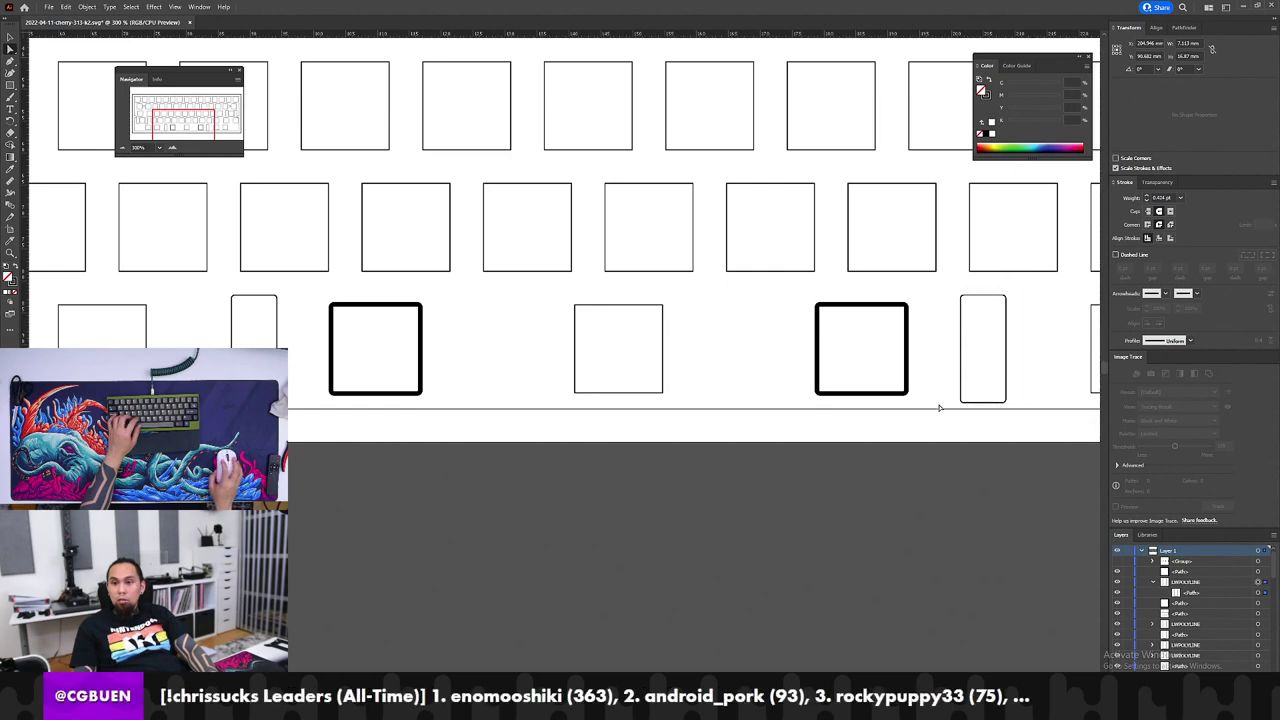
pyautogui.click(1118, 563)
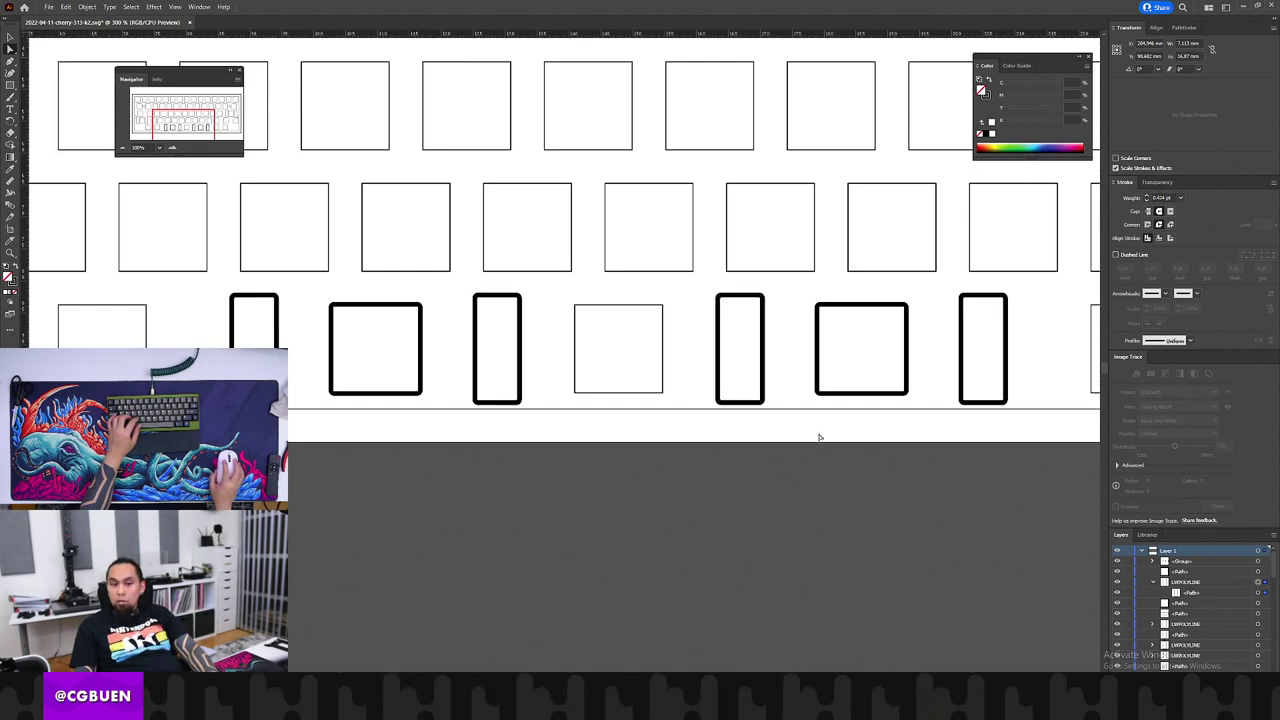
pyautogui.click(260, 298)
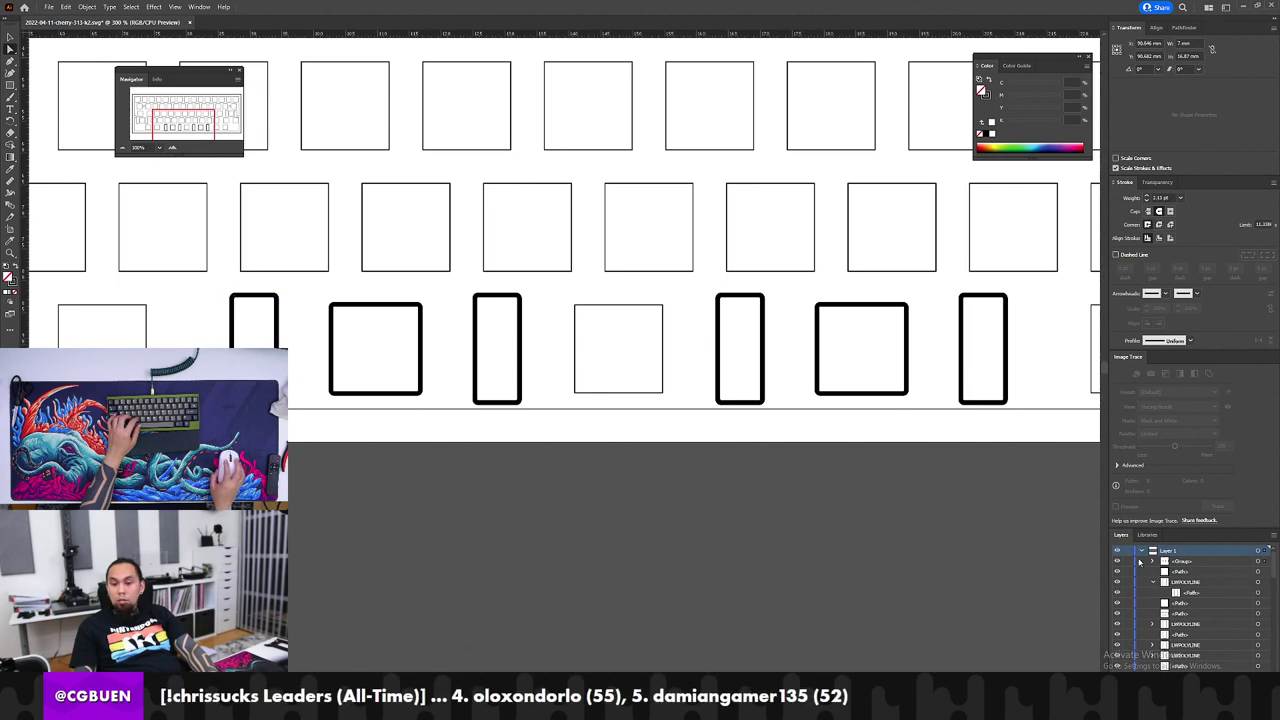
pyautogui.hotkey('ctrl', 'z')
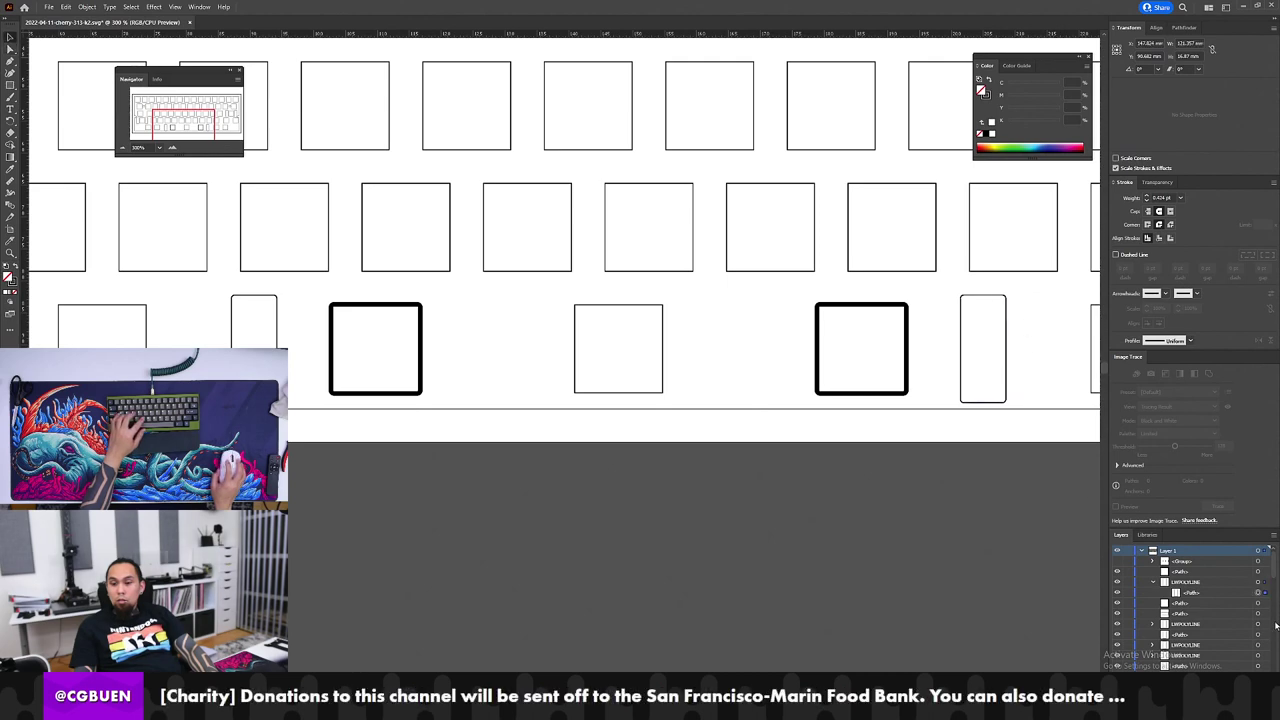
pyautogui.click(1265, 589)
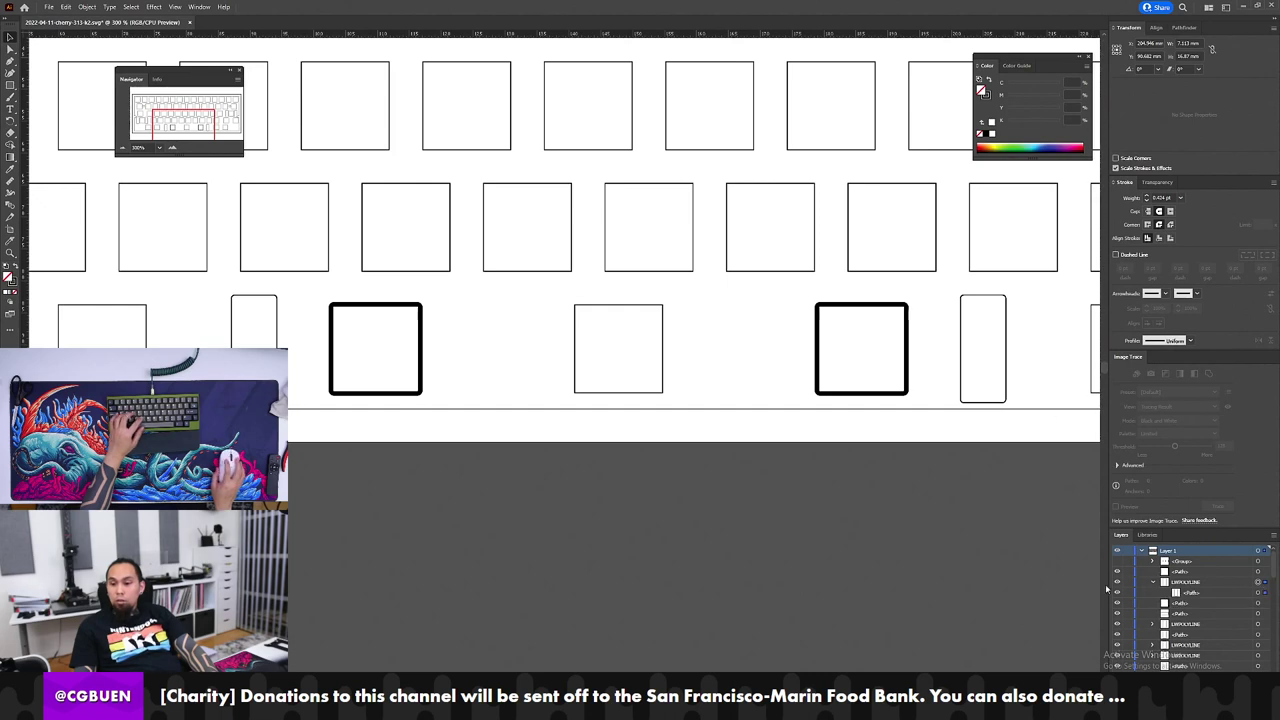
pyautogui.hotkey('ctrl', 'z')
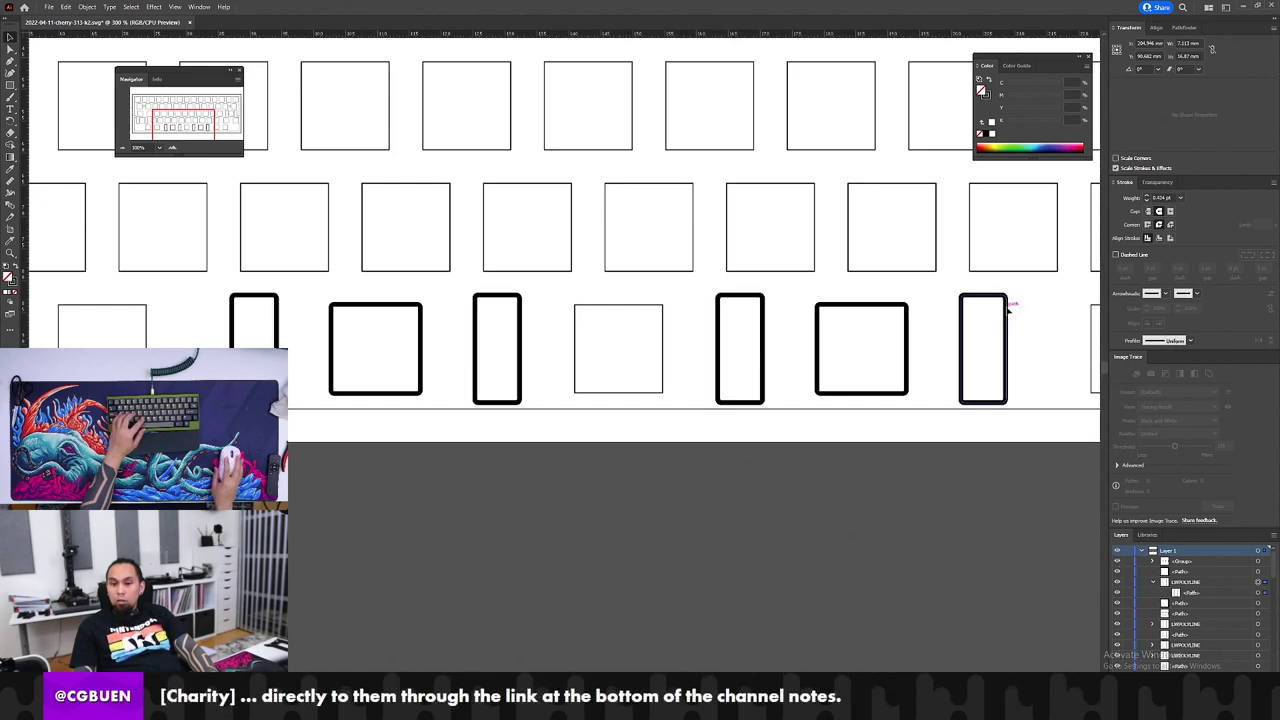
# Step: Select all the cutouts in the spacebar row and set their stroke weight to 0.414 pt
pyautogui.moveTo(1028, 302); pyautogui.dragTo(177, 353)
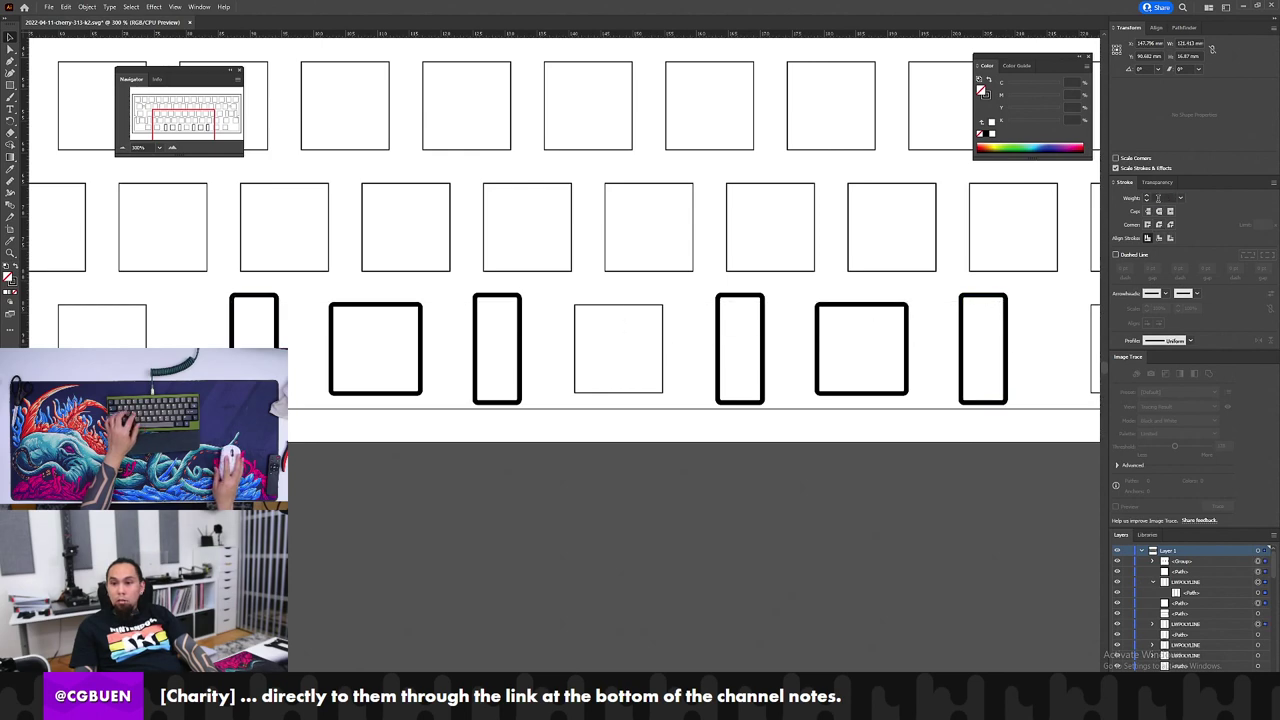
pyautogui.click(1158, 198)
pyautogui.write('0.04')
pyautogui.press('Tab')
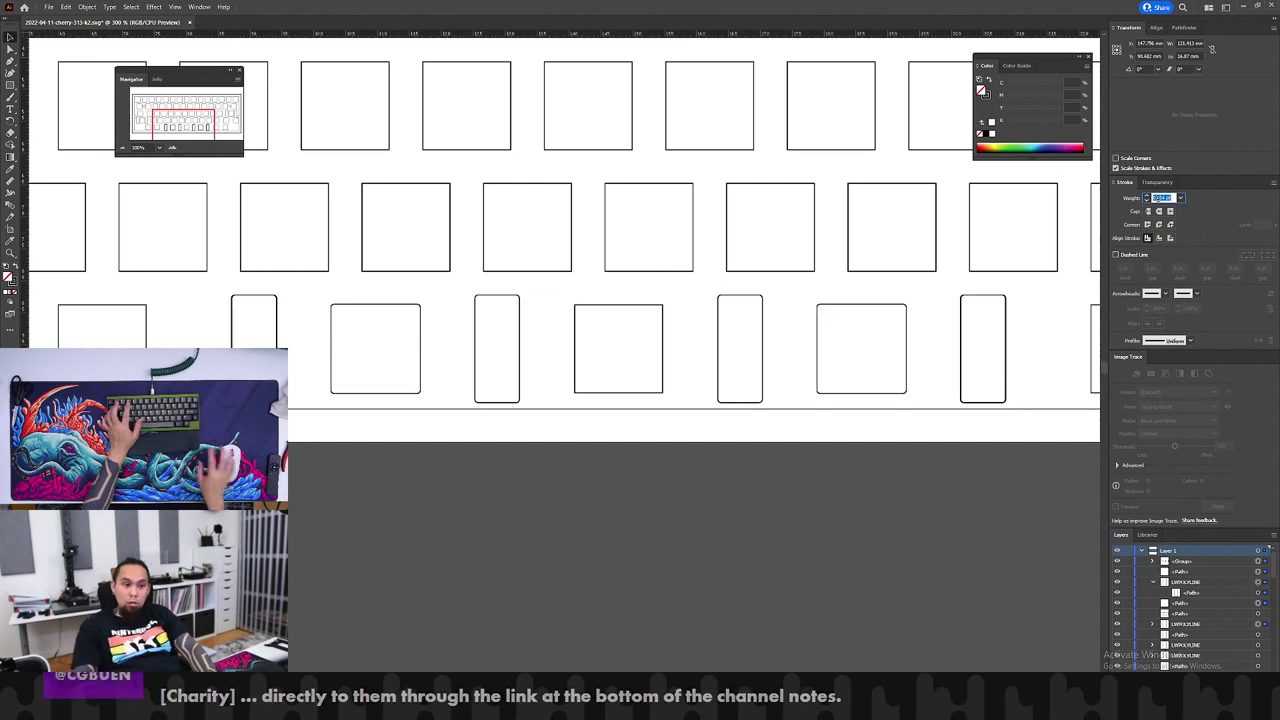
pyautogui.click(1040, 385)
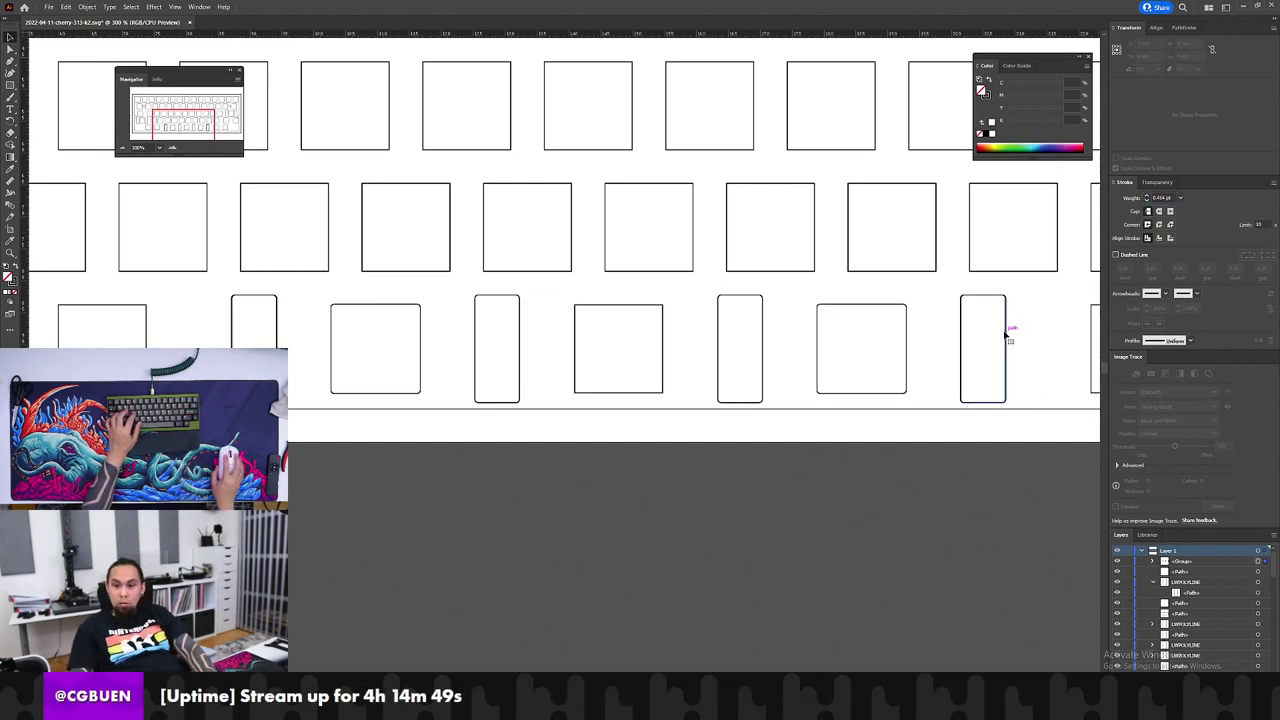
# Step: Delete the two original outer stabilizer cutouts while the pasted stabilizer group is temporarily hidden
pyautogui.click(1005, 334)
pyautogui.click(1152, 562)
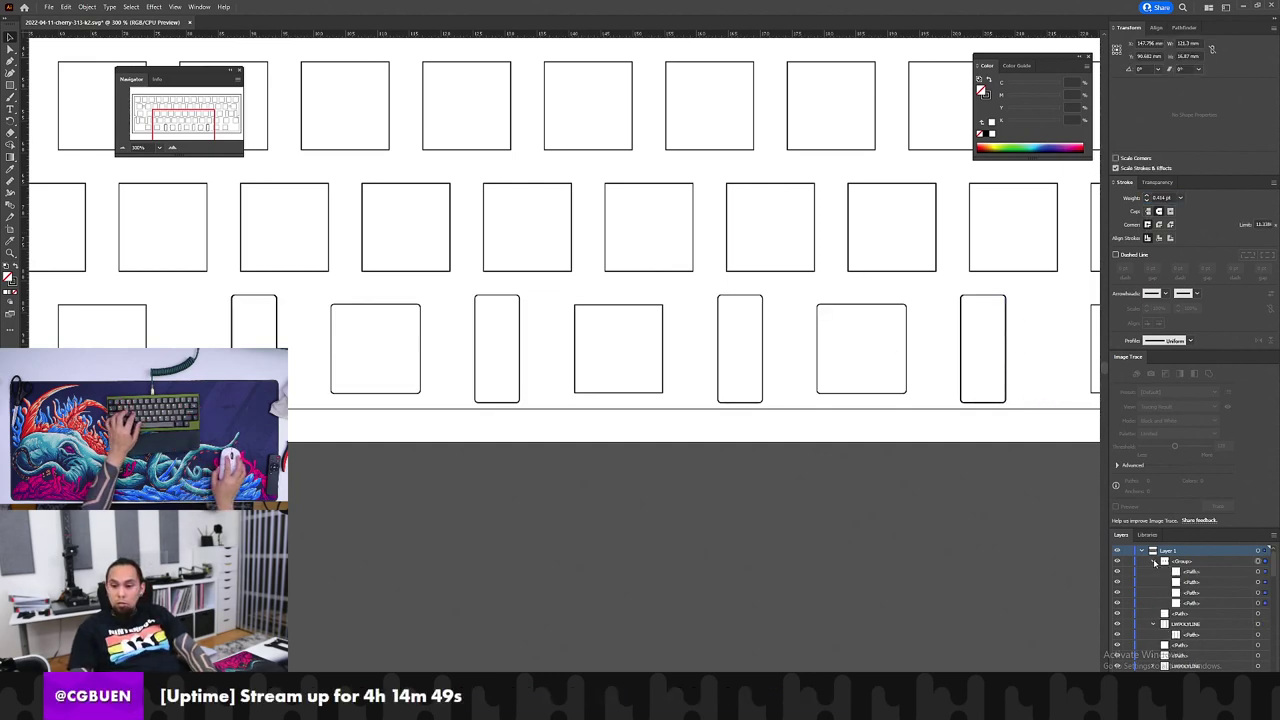
pyautogui.click(1153, 563)
pyautogui.click(1118, 562)
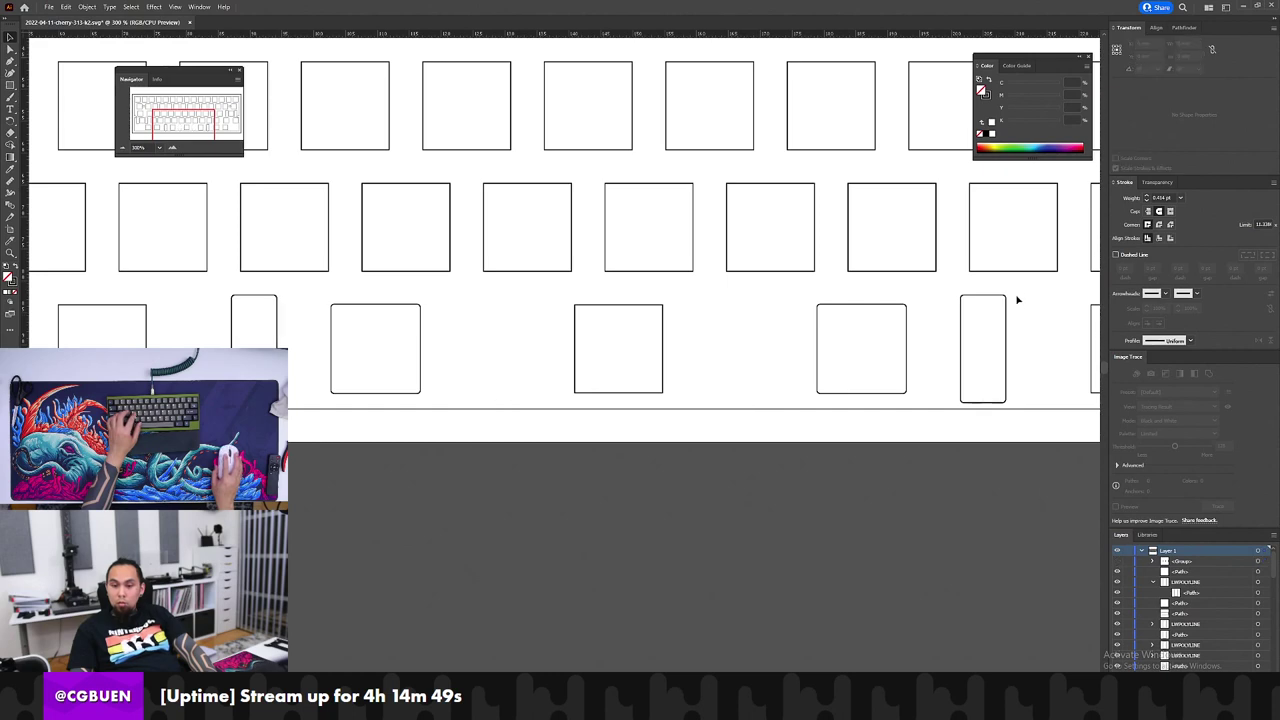
pyautogui.click(962, 329)
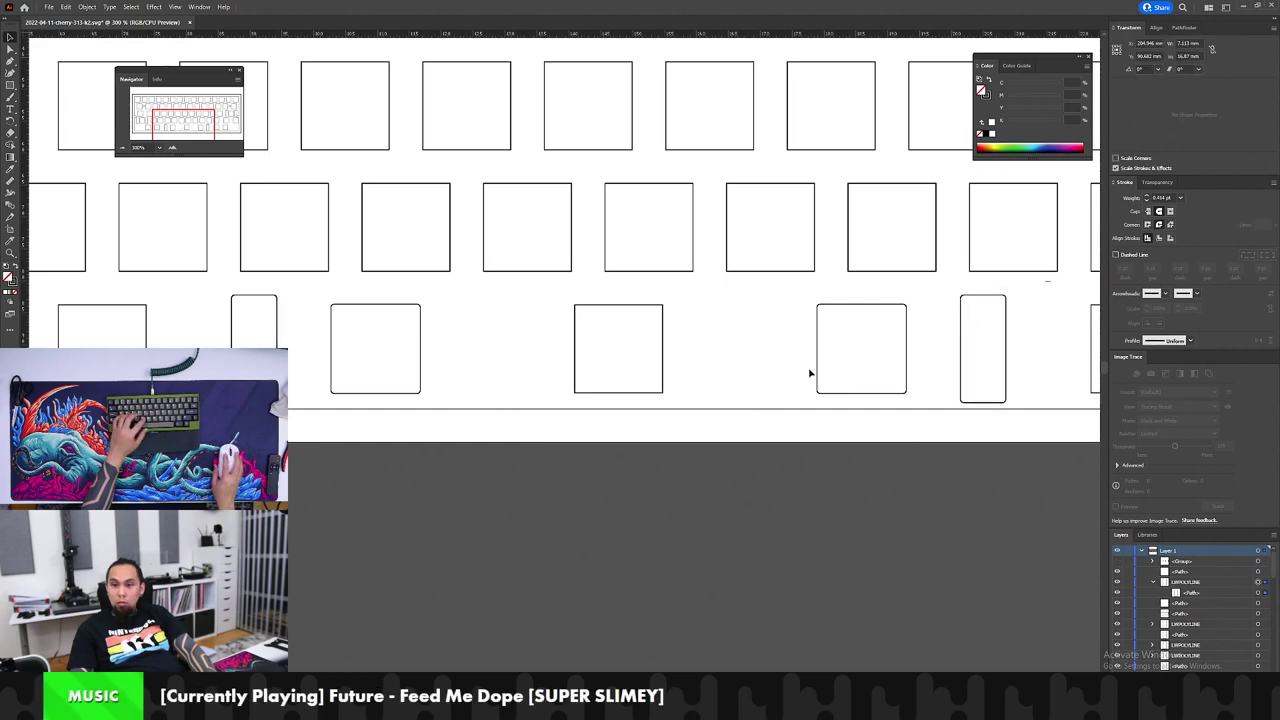
pyautogui.moveTo(810, 373); pyautogui.dragTo(928, 380)
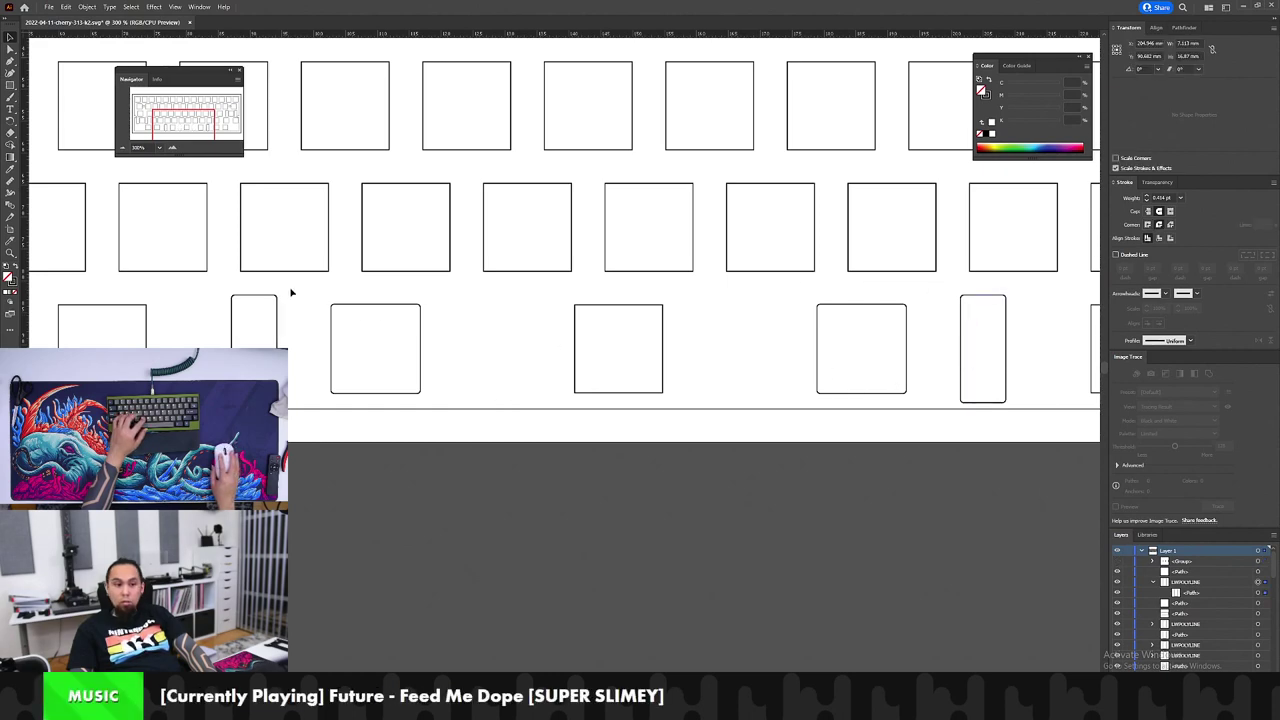
pyautogui.press('Delete')
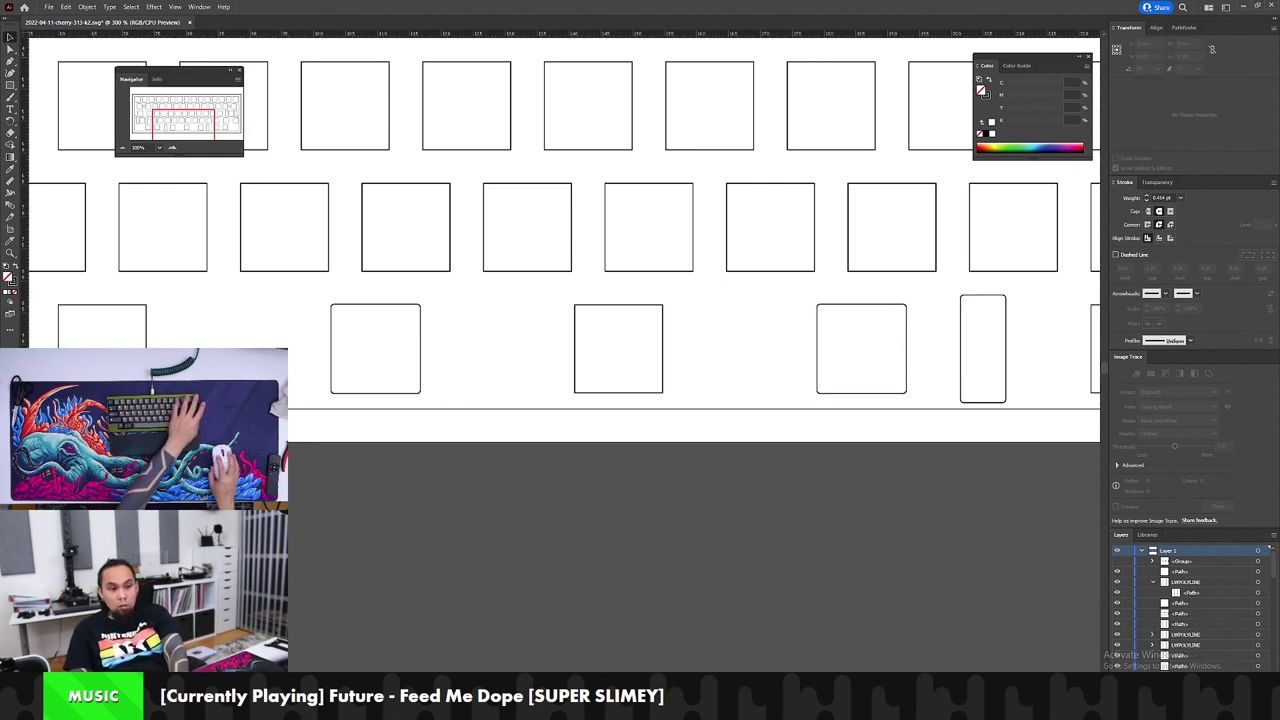
pyautogui.press('Delete')
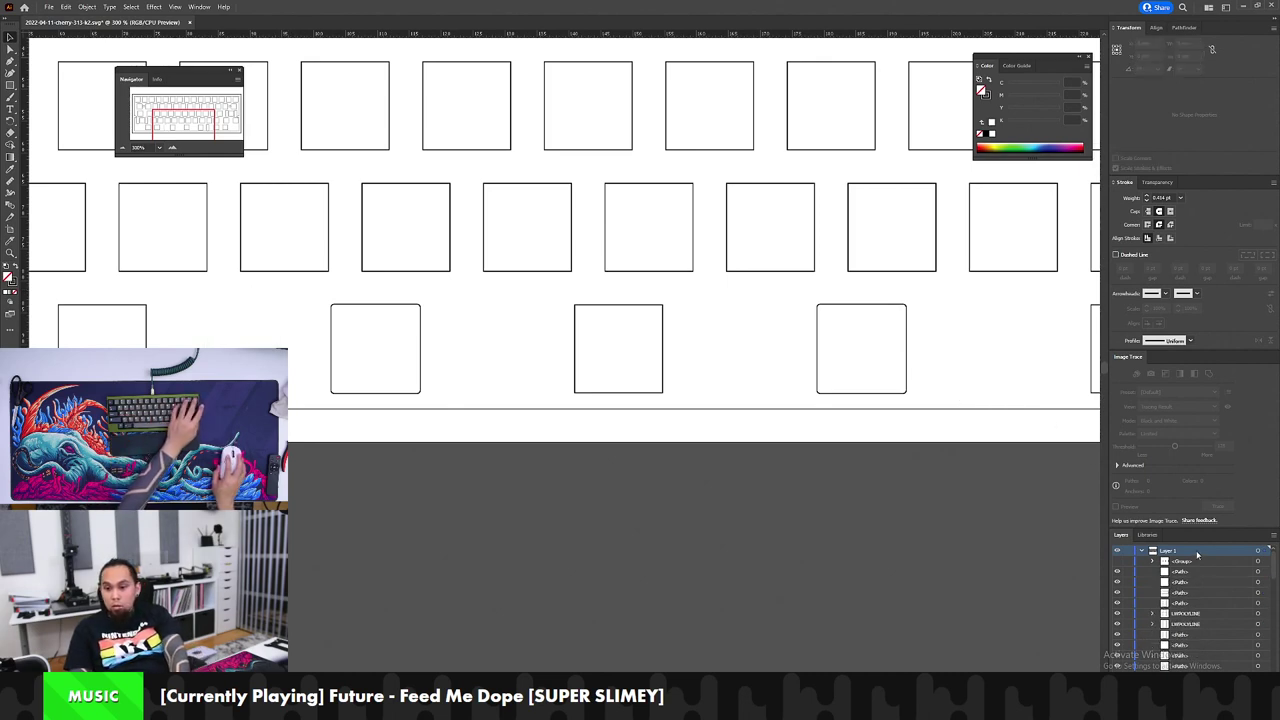
pyautogui.click(1117, 562)
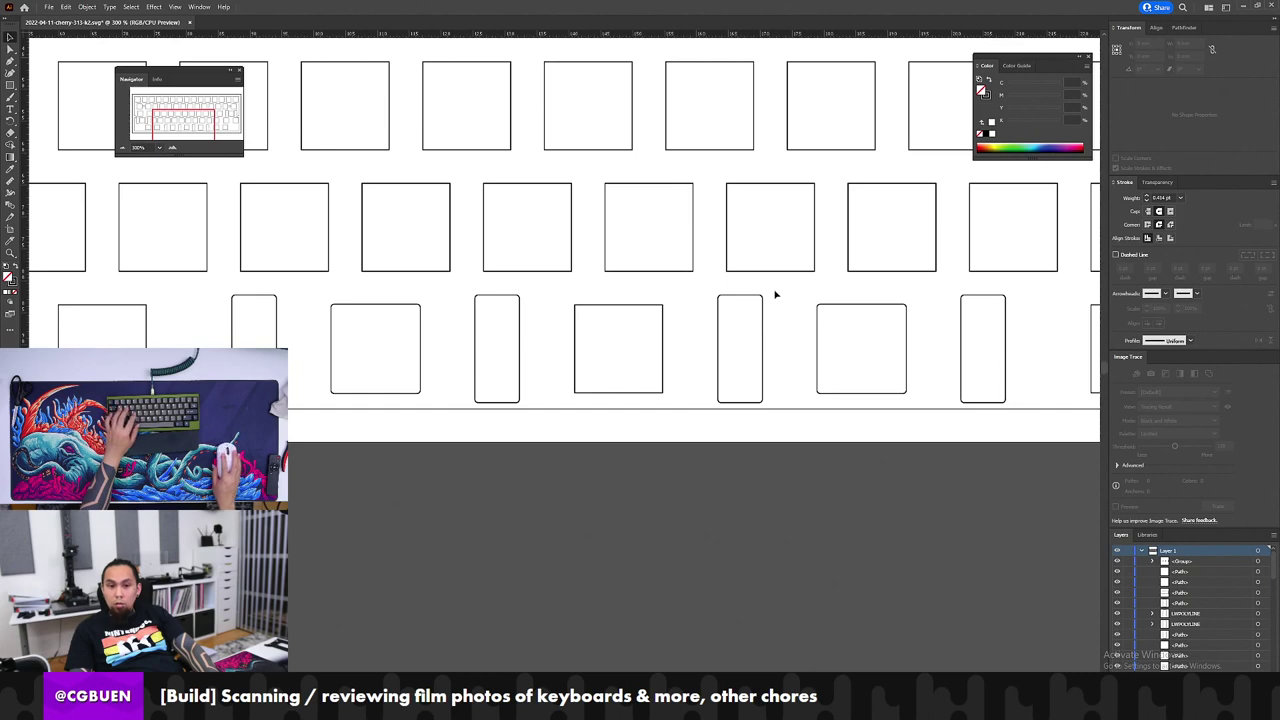
# Step: Ungroup the pasted stabilizer cutouts and set the width of the two right of the centre switch to 7.113 mm
pyautogui.moveTo(774, 293); pyautogui.dragTo(716, 355)
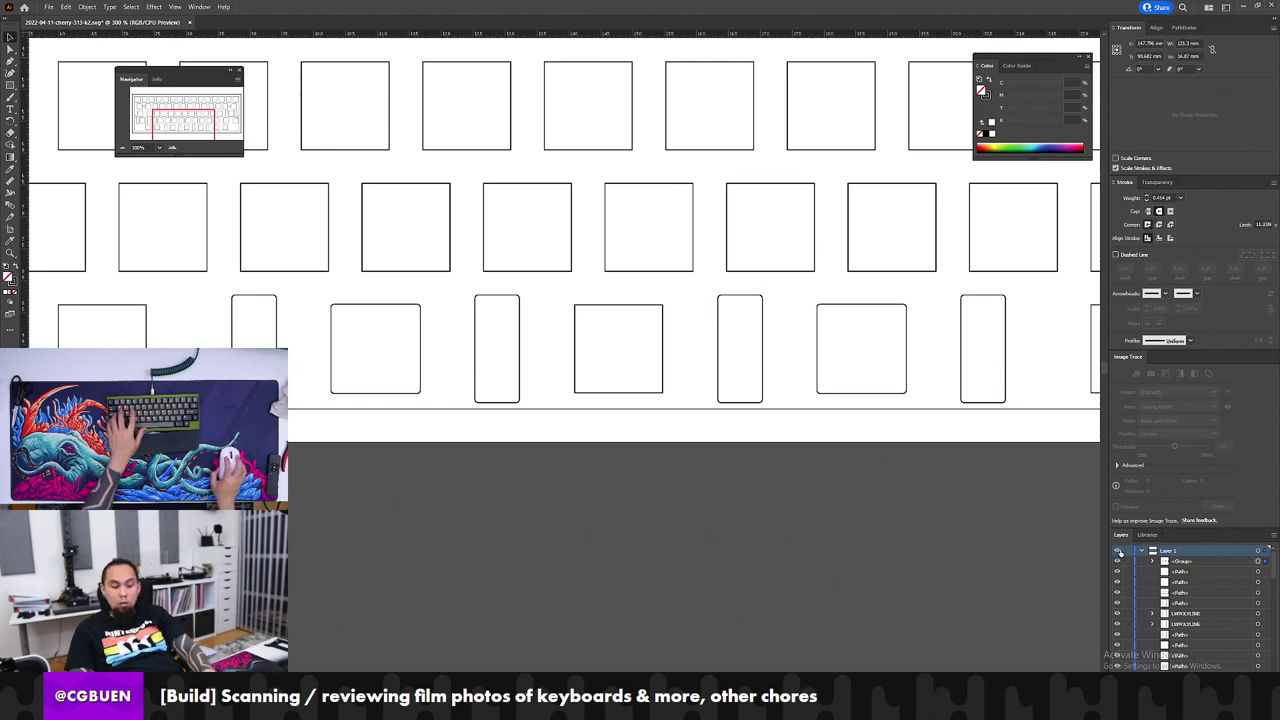
pyautogui.hotkey('ctrl', 'shift', 'g')
pyautogui.moveTo(715, 330); pyautogui.dragTo(702, 338)
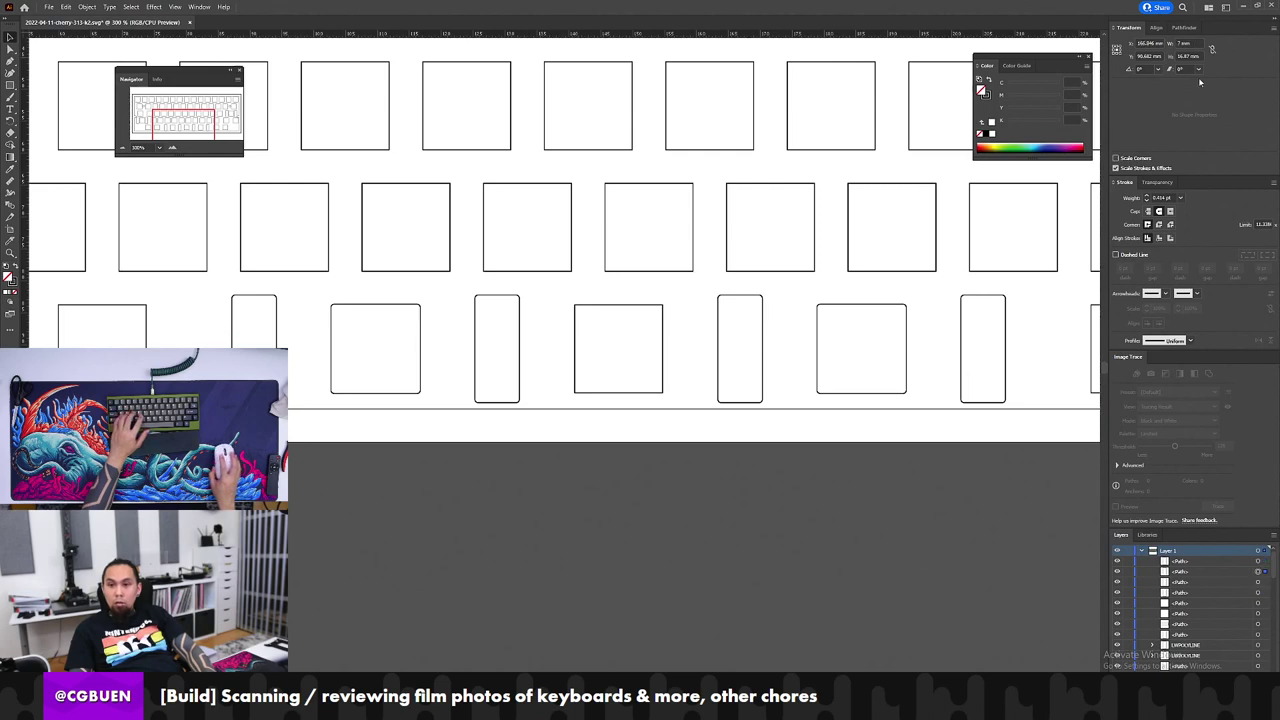
pyautogui.click(1178, 43)
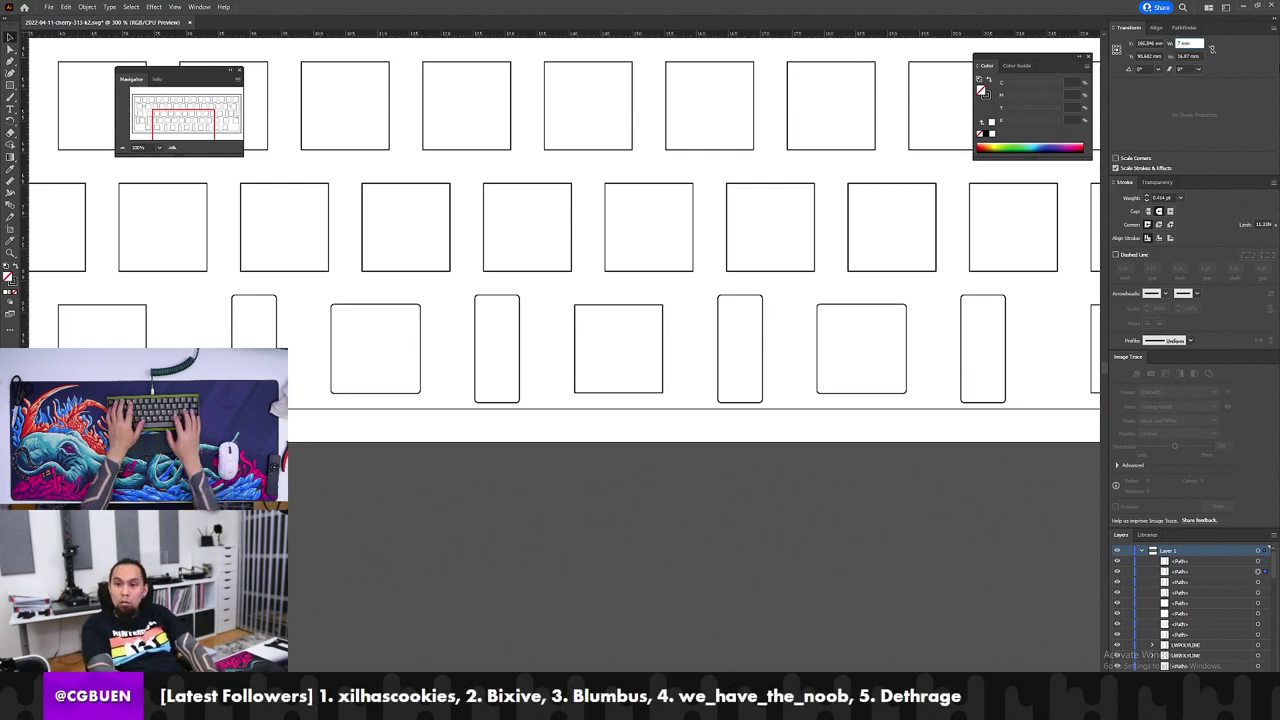
pyautogui.write('.113')
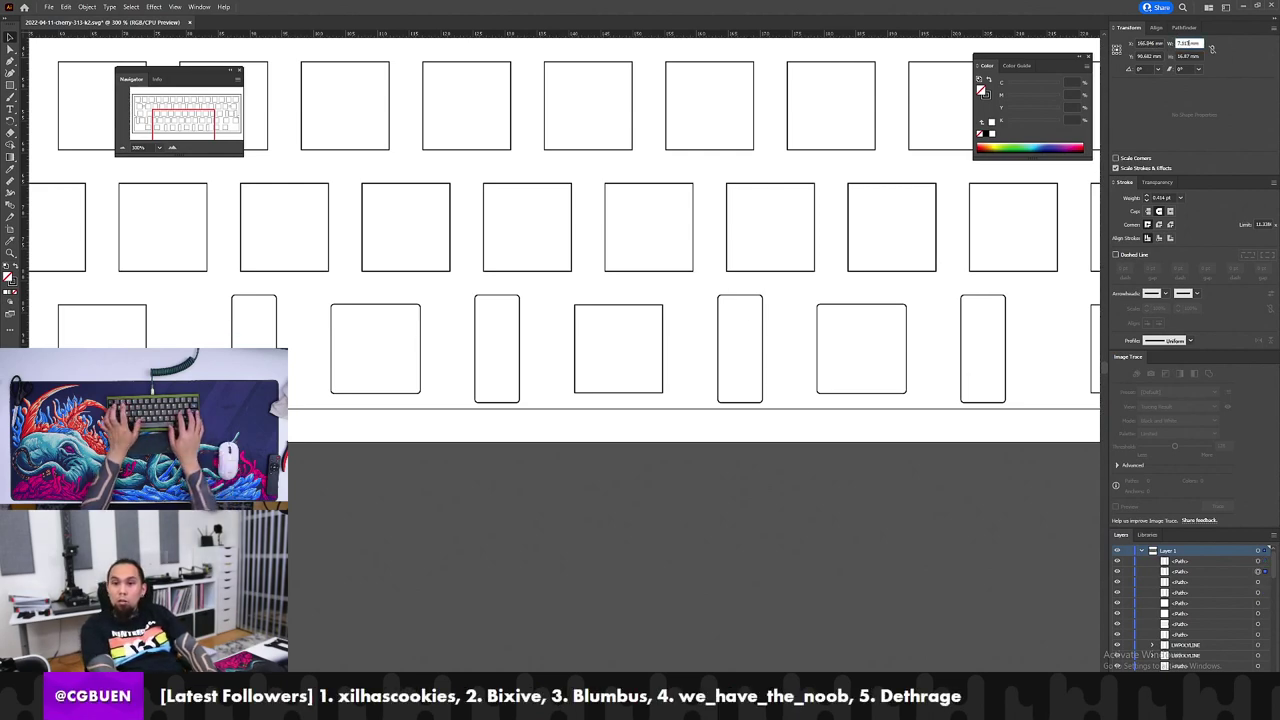
pyautogui.press('Tab')
pyautogui.moveTo(1028, 289); pyautogui.dragTo(934, 342)
pyautogui.click(1184, 43)
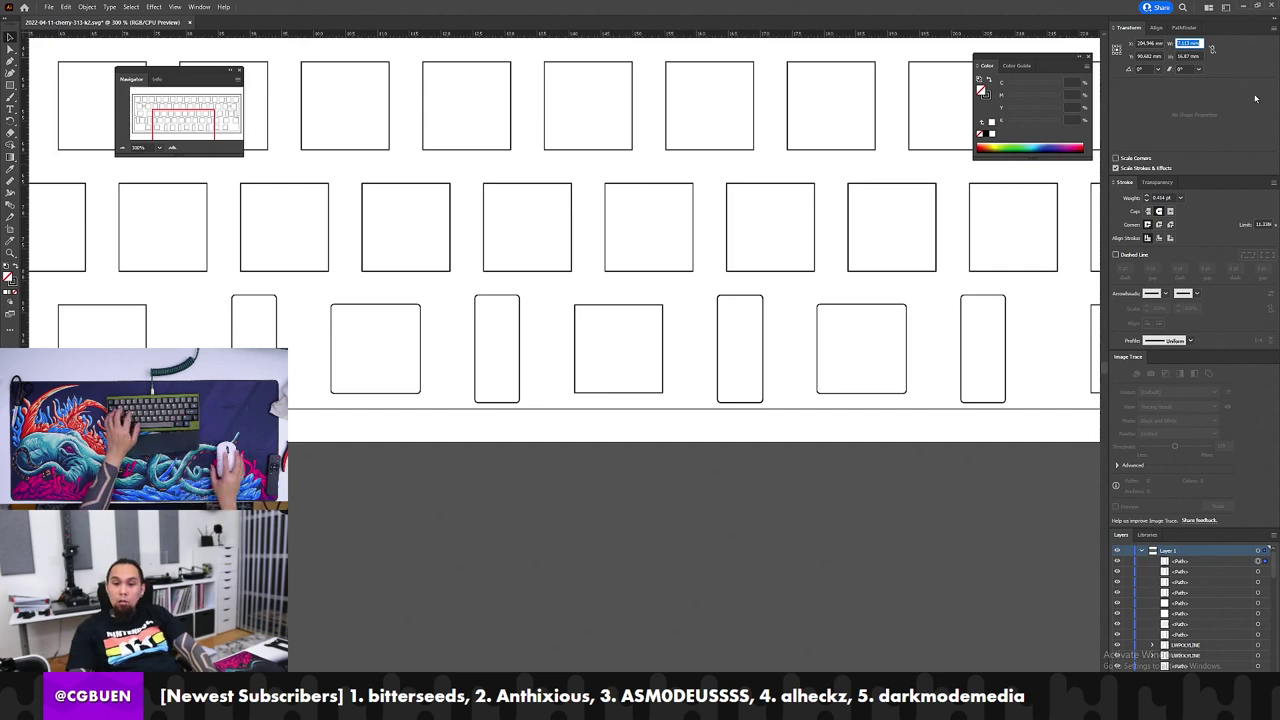
pyautogui.write('7.315 mm')
pyautogui.press('Tab')
# Step: Set the width of the two stabilizer cutouts left of the centre switch to 7.113 mm
pyautogui.moveTo(526, 290); pyautogui.dragTo(460, 334)
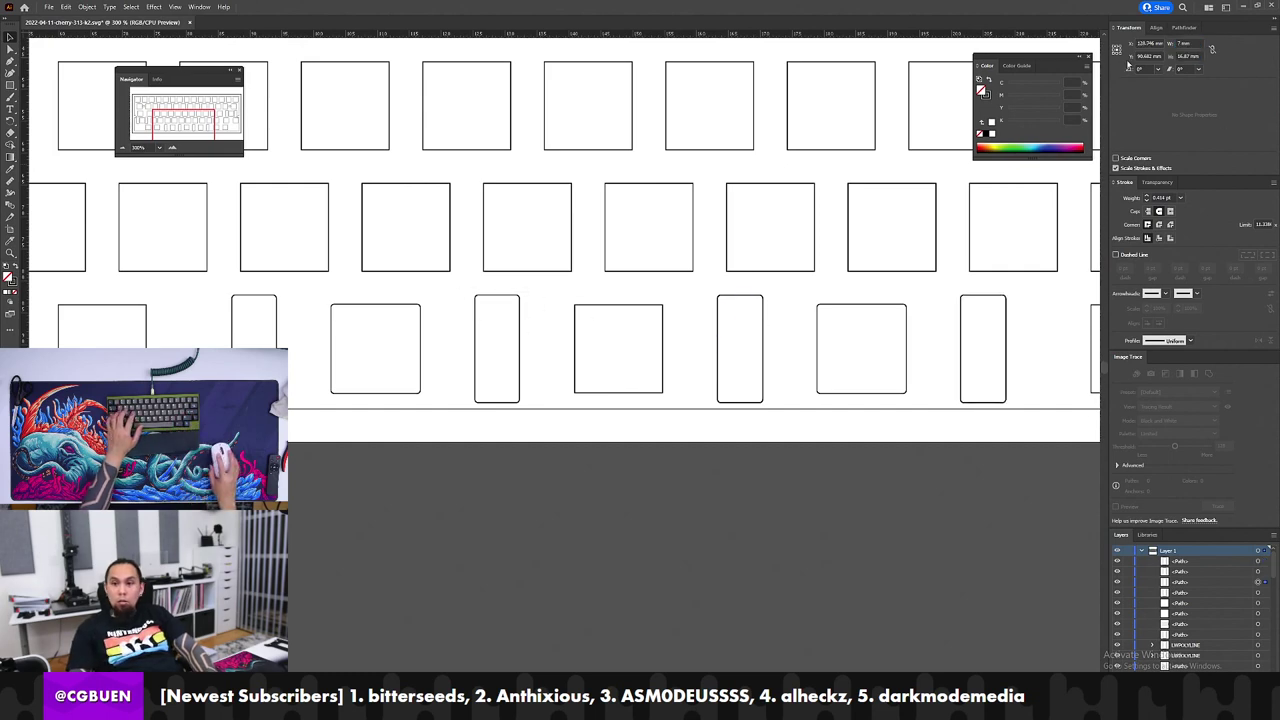
pyautogui.hotkey('ctrl', 'a')
pyautogui.write('7.113 mm')
pyautogui.press('Tab')
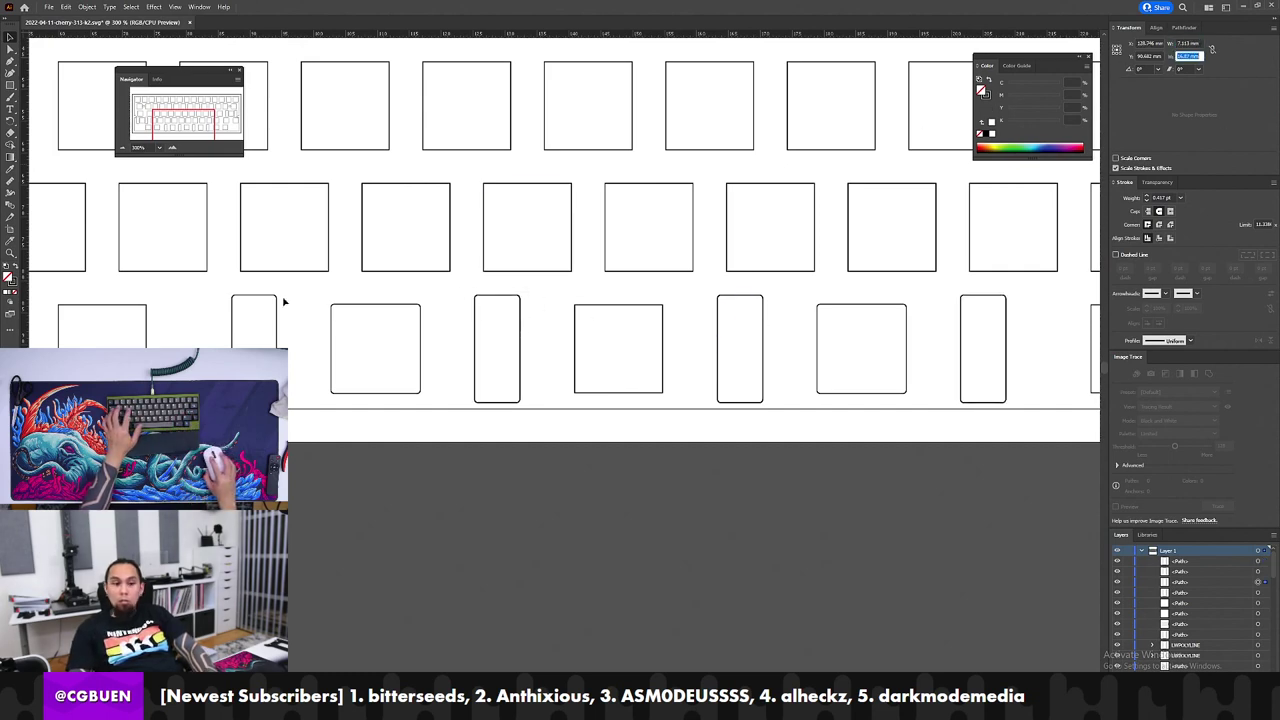
pyautogui.moveTo(293, 286); pyautogui.dragTo(220, 322)
pyautogui.click(1187, 43)
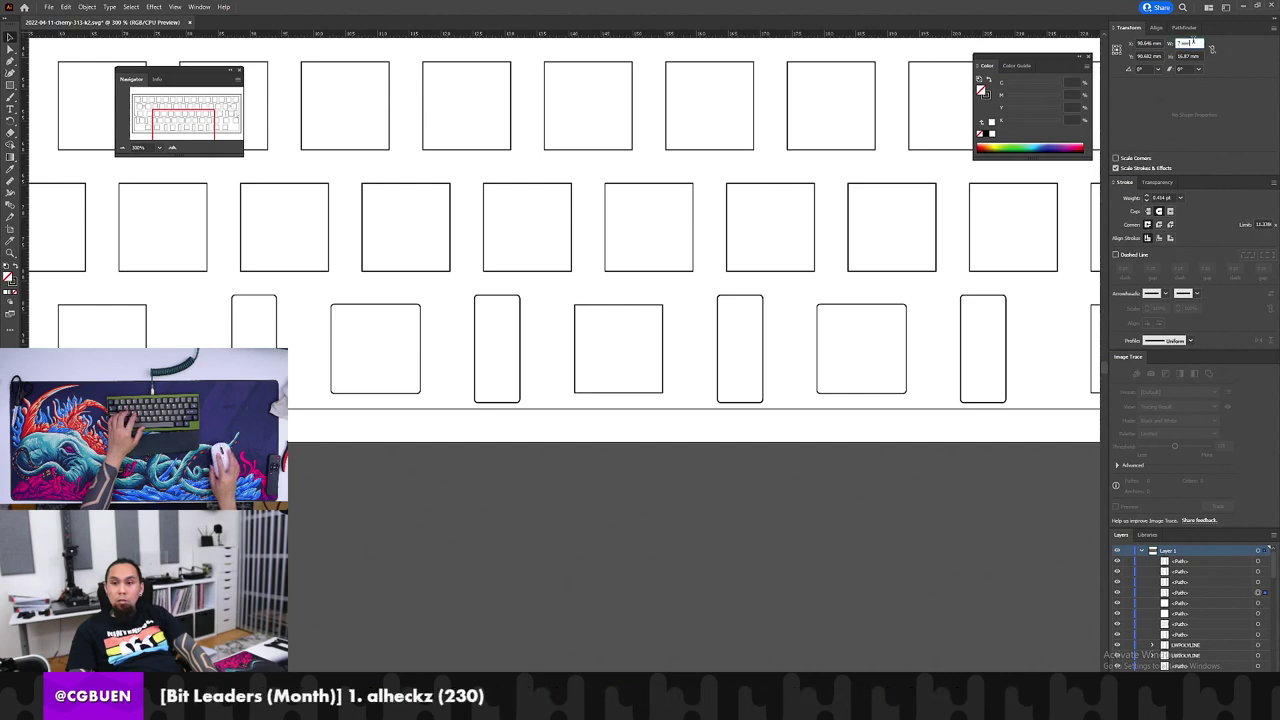
pyautogui.hotkey('ctrl', 'a')
pyautogui.write('7.113 mm')
pyautogui.press('Tab')
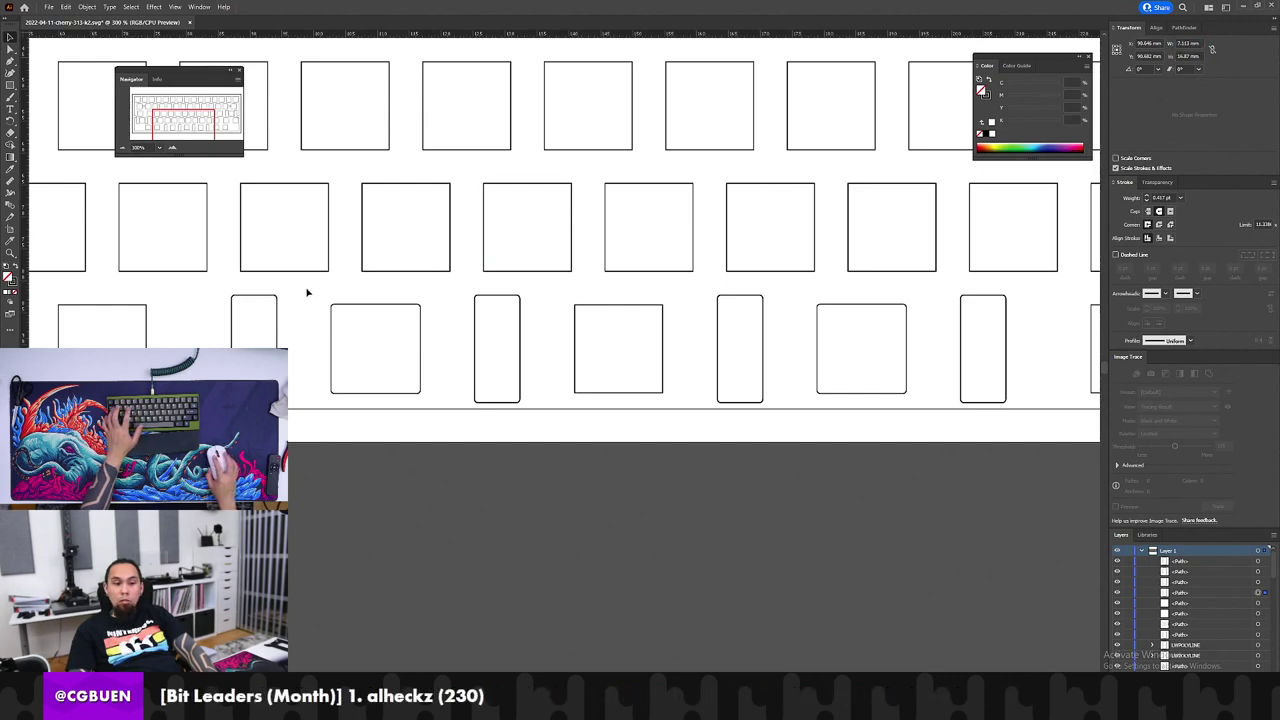
# Step: Check the position and dimensions of each switch and stabilizer cutout in the spacebar row
pyautogui.click(322, 282)
pyautogui.moveTo(294, 286); pyautogui.dragTo(249, 328)
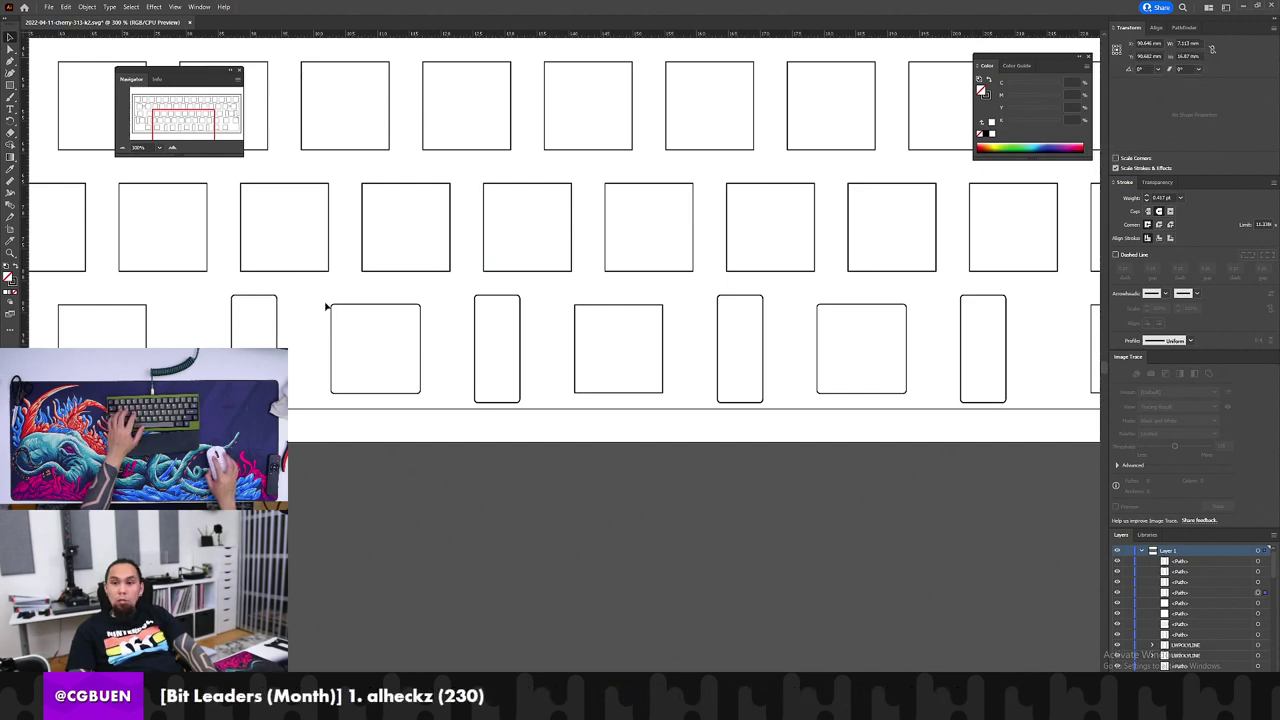
pyautogui.moveTo(348, 307); pyautogui.dragTo(414, 350)
pyautogui.moveTo(535, 284); pyautogui.dragTo(454, 352)
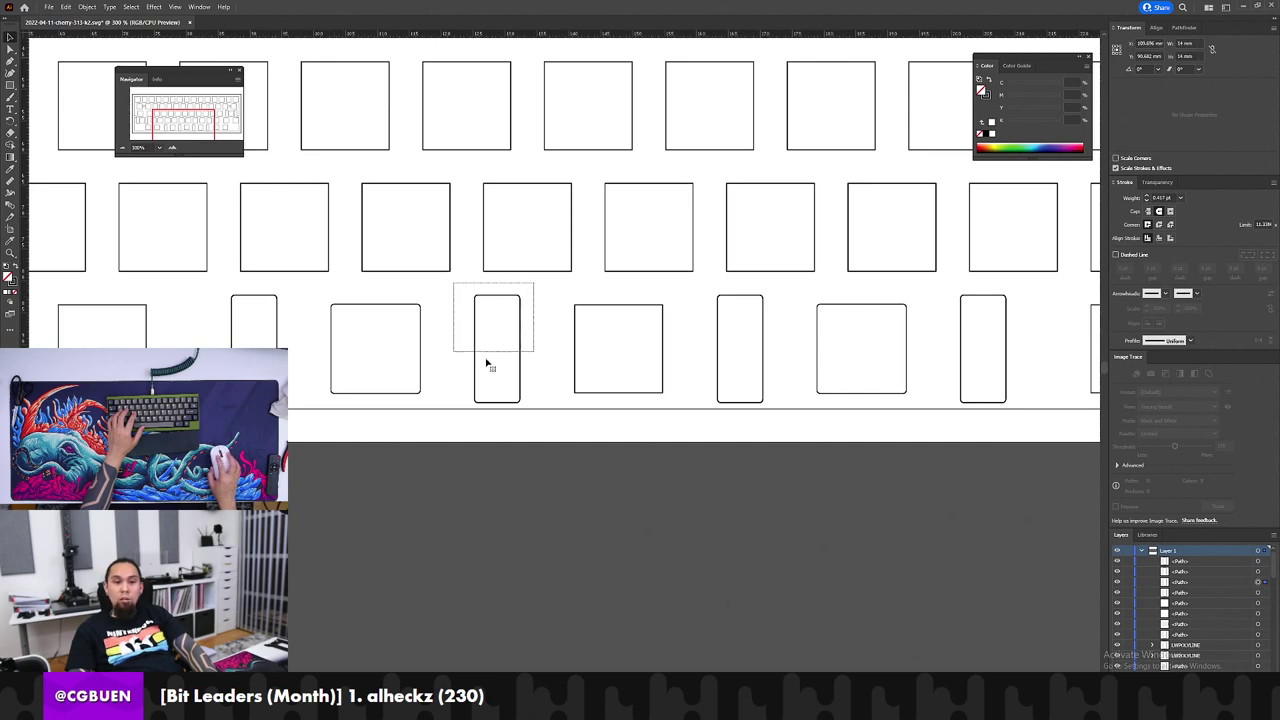
pyautogui.moveTo(681, 290); pyautogui.dragTo(563, 363)
pyautogui.moveTo(777, 286); pyautogui.dragTo(705, 345)
pyautogui.moveTo(921, 285); pyautogui.dragTo(808, 362)
pyautogui.moveTo(1023, 286)
pyautogui.mouseDown()
pyautogui.moveTo(920, 346)
pyautogui.moveTo(932, 350)
pyautogui.mouseUp()
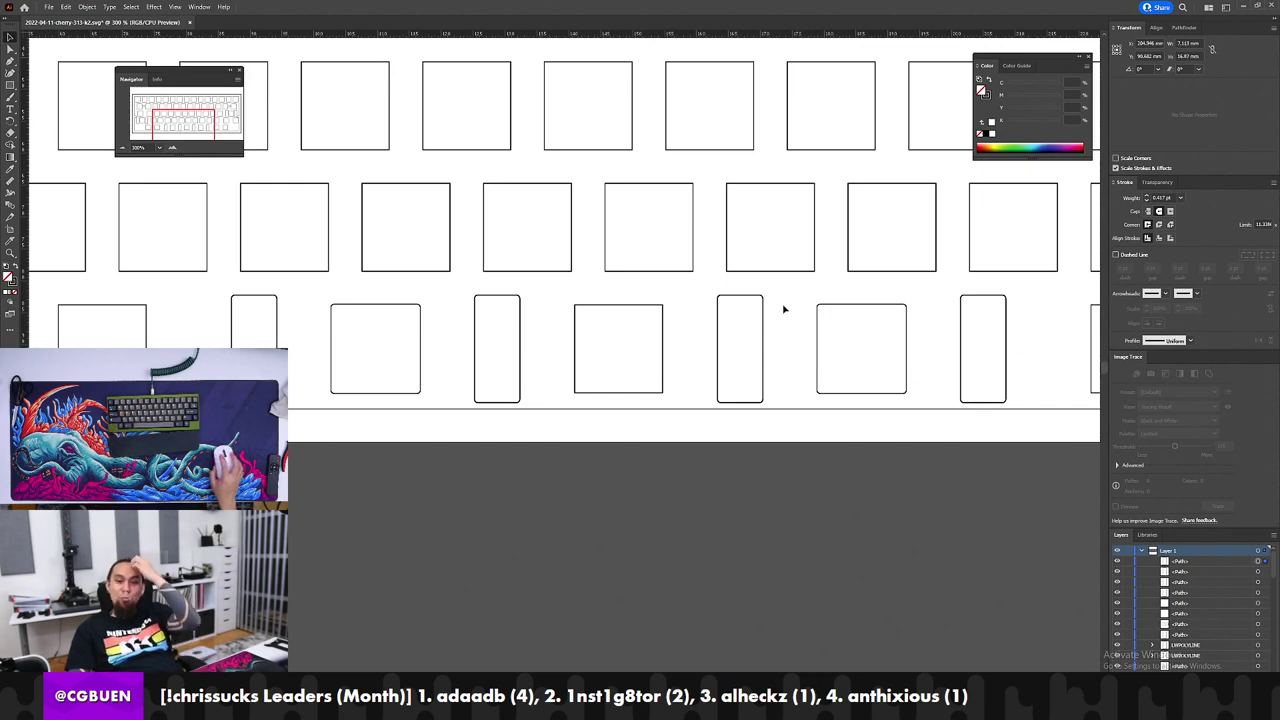
pyautogui.moveTo(777, 280); pyautogui.dragTo(708, 347)
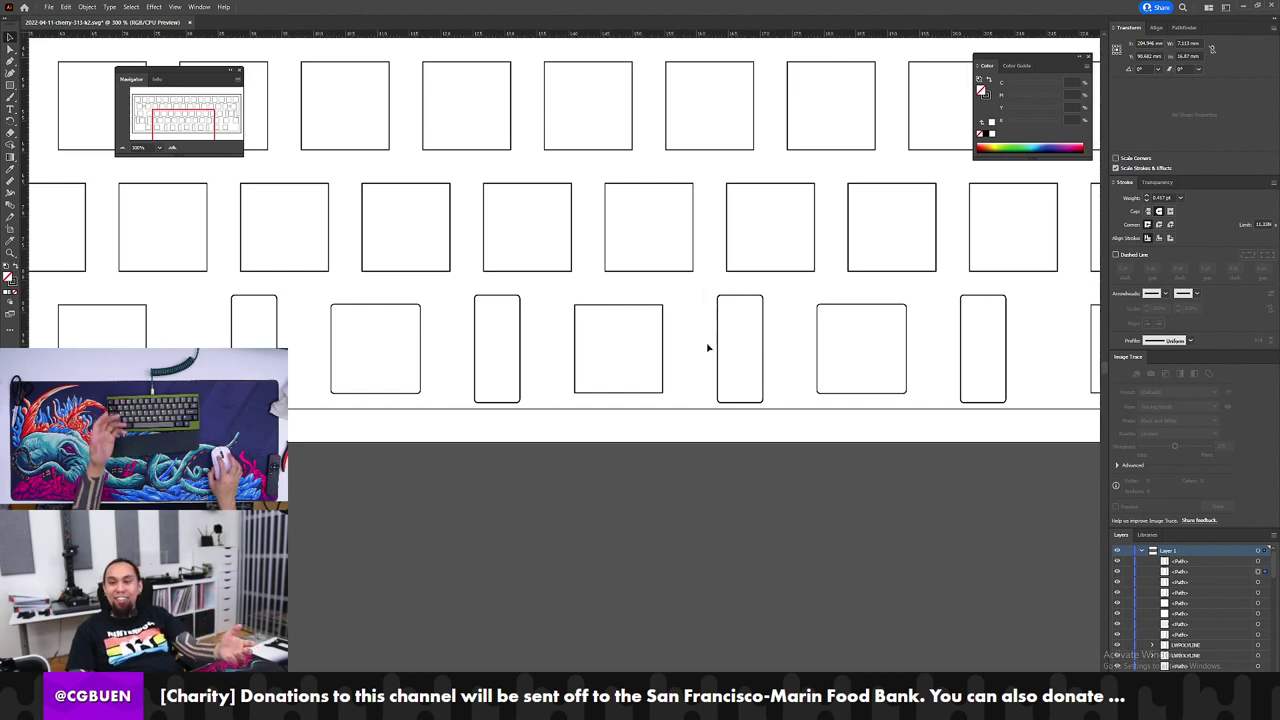
pyautogui.moveTo(535, 287); pyautogui.dragTo(471, 351)
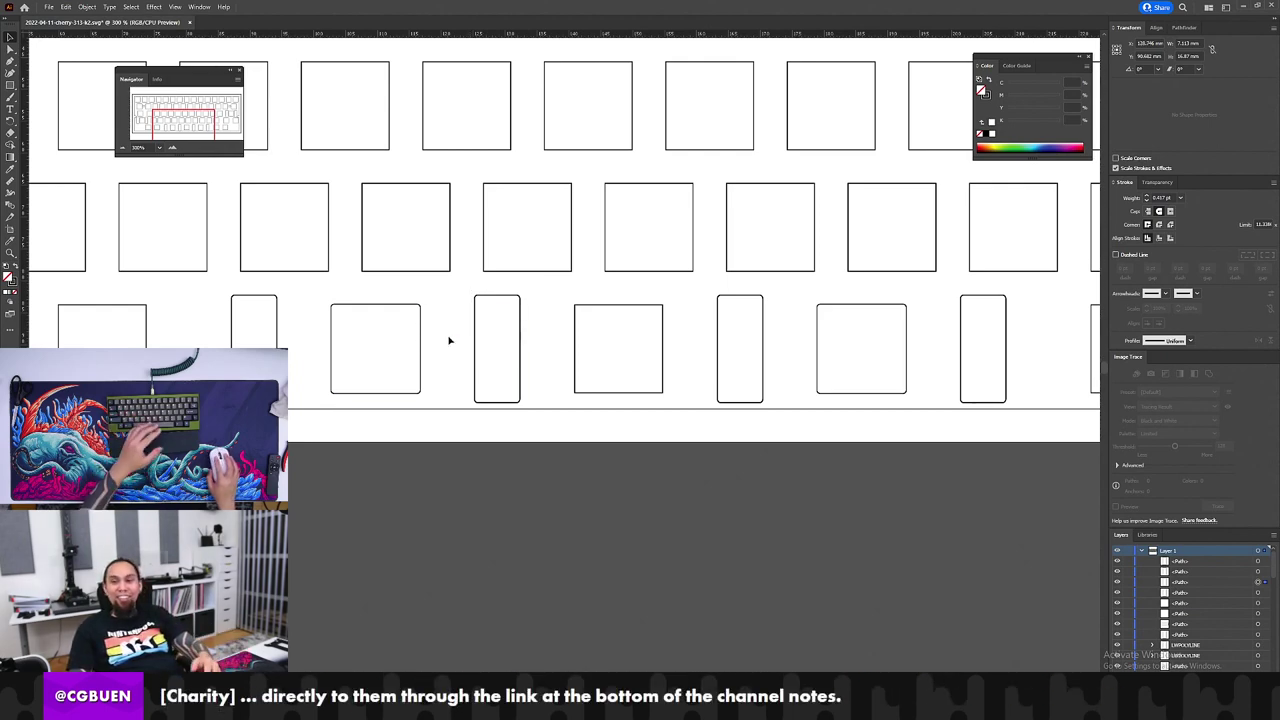
# Step: Select the plate outline and set its transform reference point to bottom centre to read its lower edge position
pyautogui.press('z')
pyautogui.keyDown('alt'); pyautogui.click(663, 346); pyautogui.keyUp('alt')
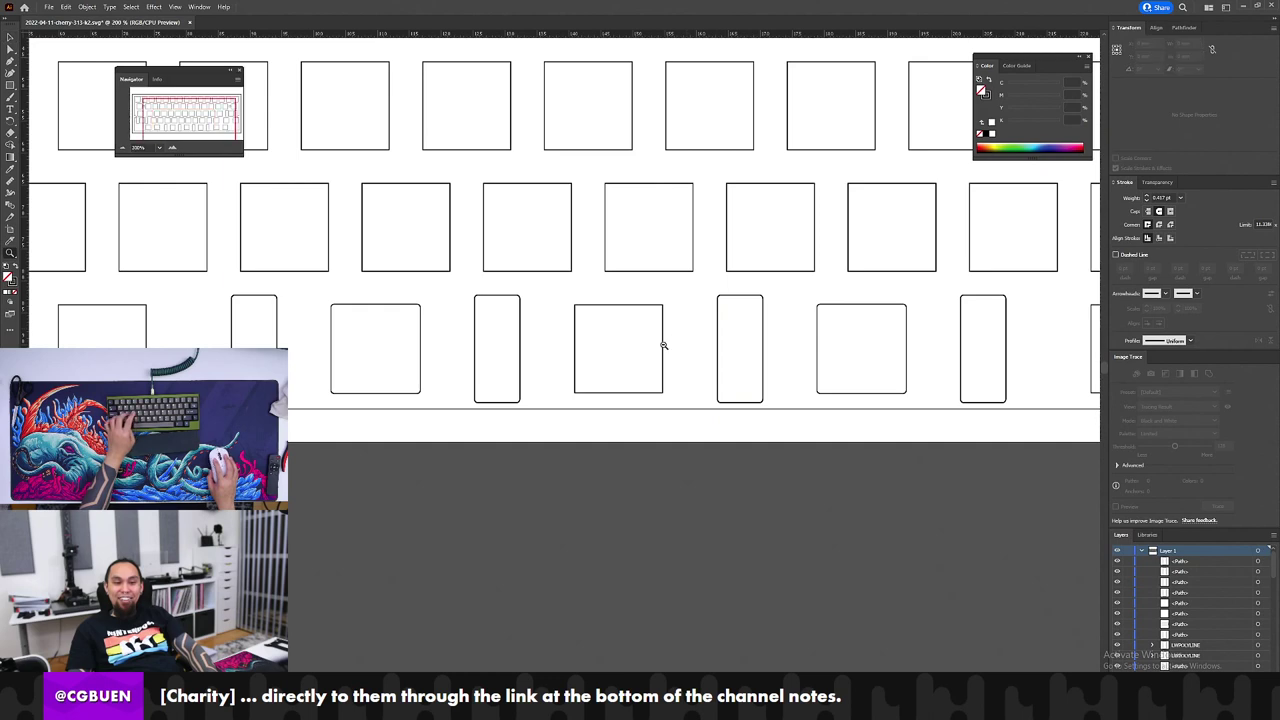
pyautogui.keyDown('alt'); pyautogui.click(662, 350); pyautogui.keyUp('alt')
pyautogui.click(526, 404)
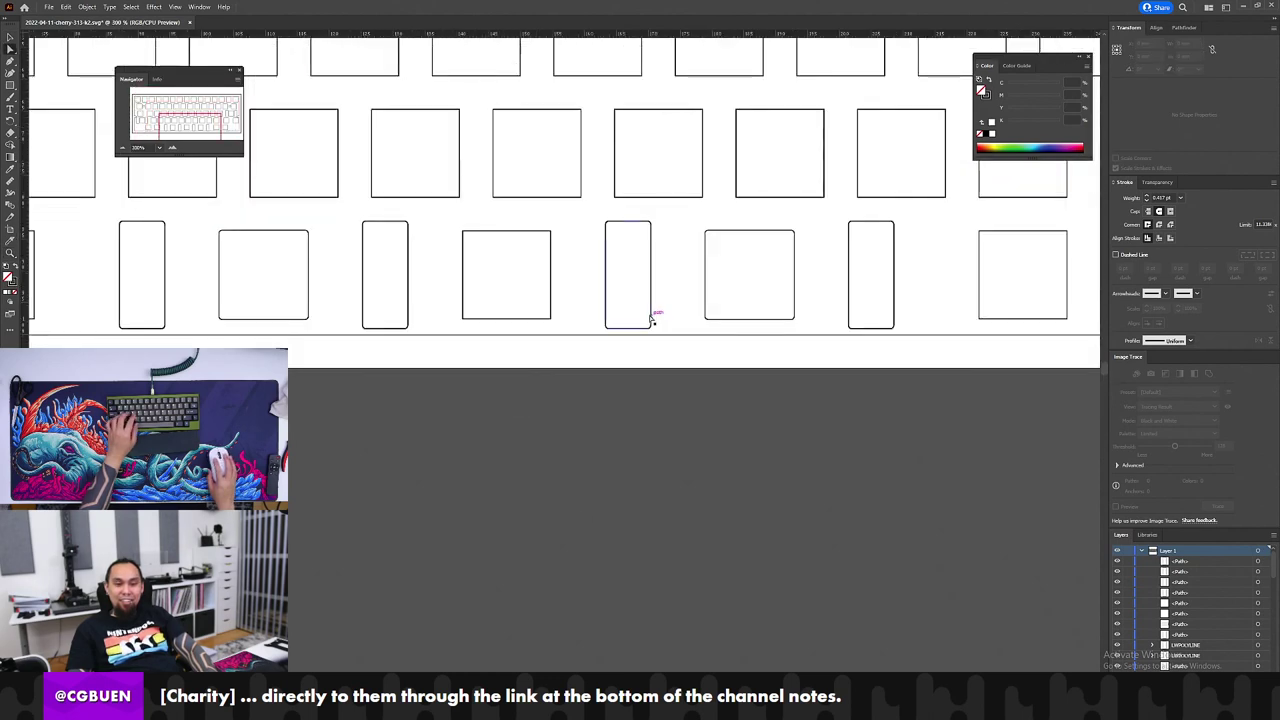
pyautogui.moveTo(642, 336); pyautogui.dragTo(650, 332)
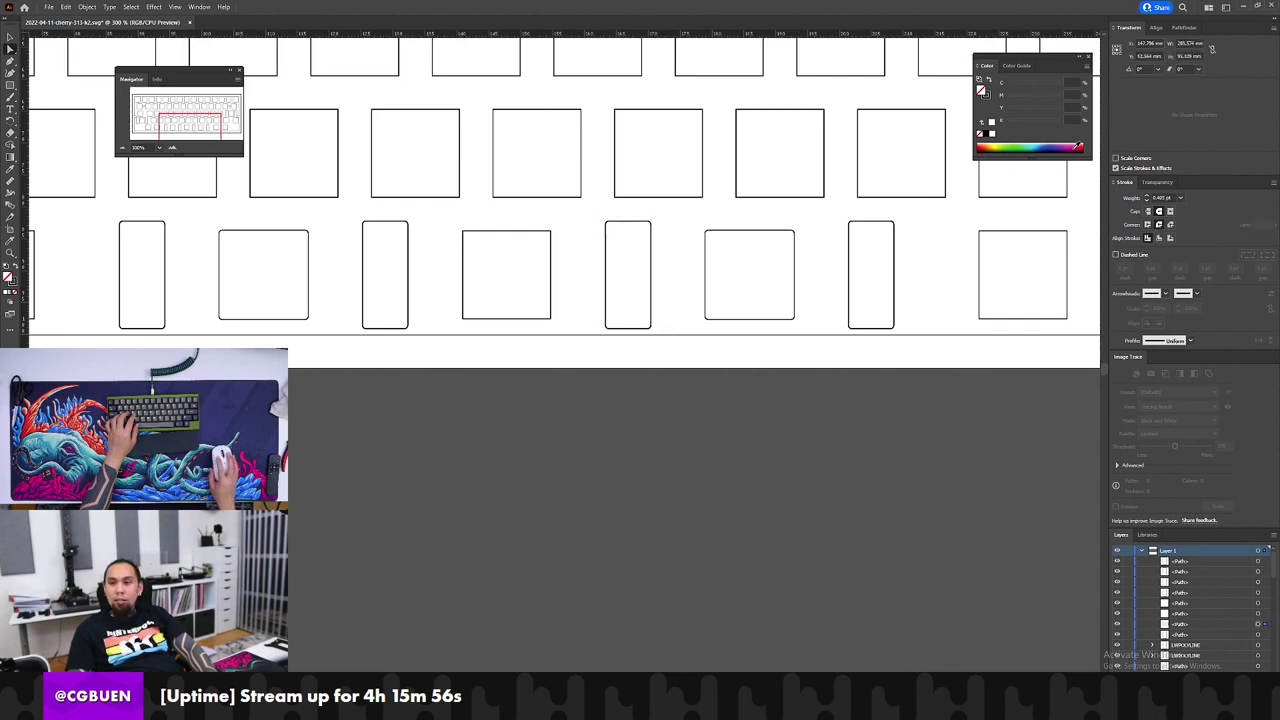
pyautogui.click(1113, 46)
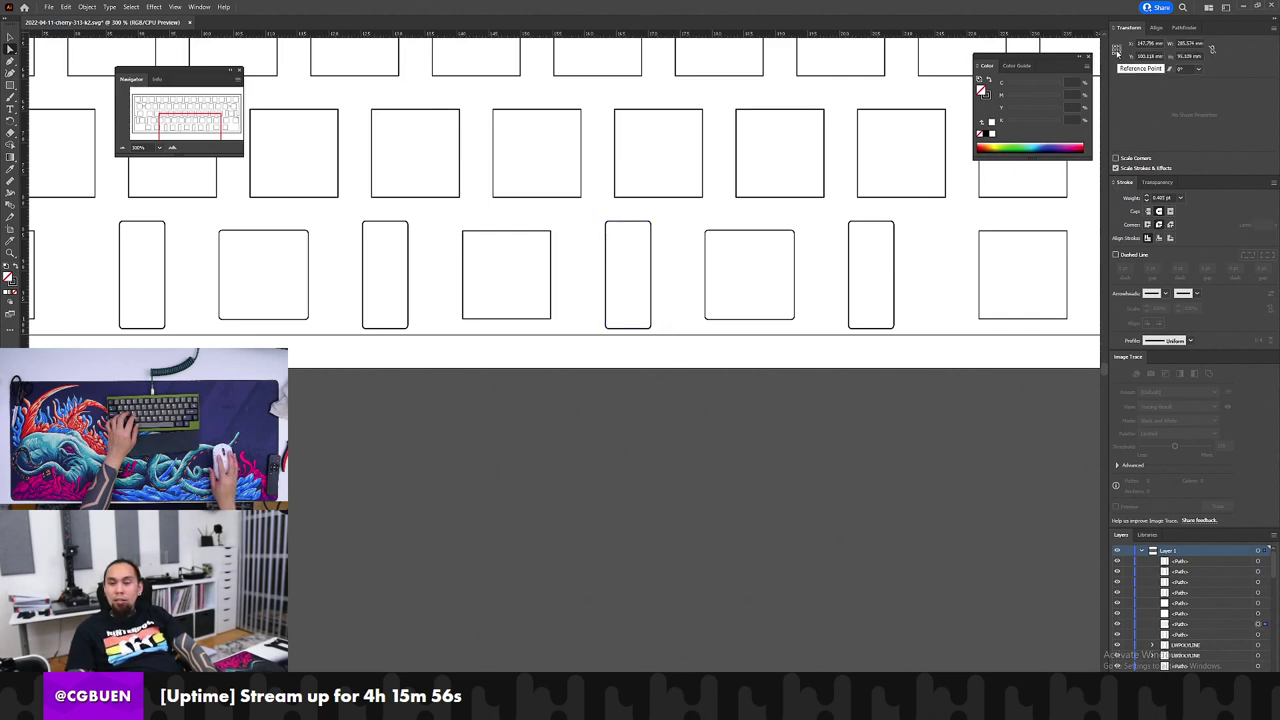
# Step: Deselect the plate outline and save the cherry-313 plate file with the whole plate in view
pyautogui.click(671, 273)
pyautogui.press('z')
pyautogui.click(671, 273)
pyautogui.keyDown('alt'); pyautogui.click(671, 273); pyautogui.keyUp('alt')
pyautogui.keyDown('alt'); pyautogui.click(671, 273); pyautogui.keyUp('alt')
pyautogui.keyDown('alt'); pyautogui.click(671, 273); pyautogui.keyUp('alt')
pyautogui.keyDown('alt'); pyautogui.click(671, 273); pyautogui.keyUp('alt')
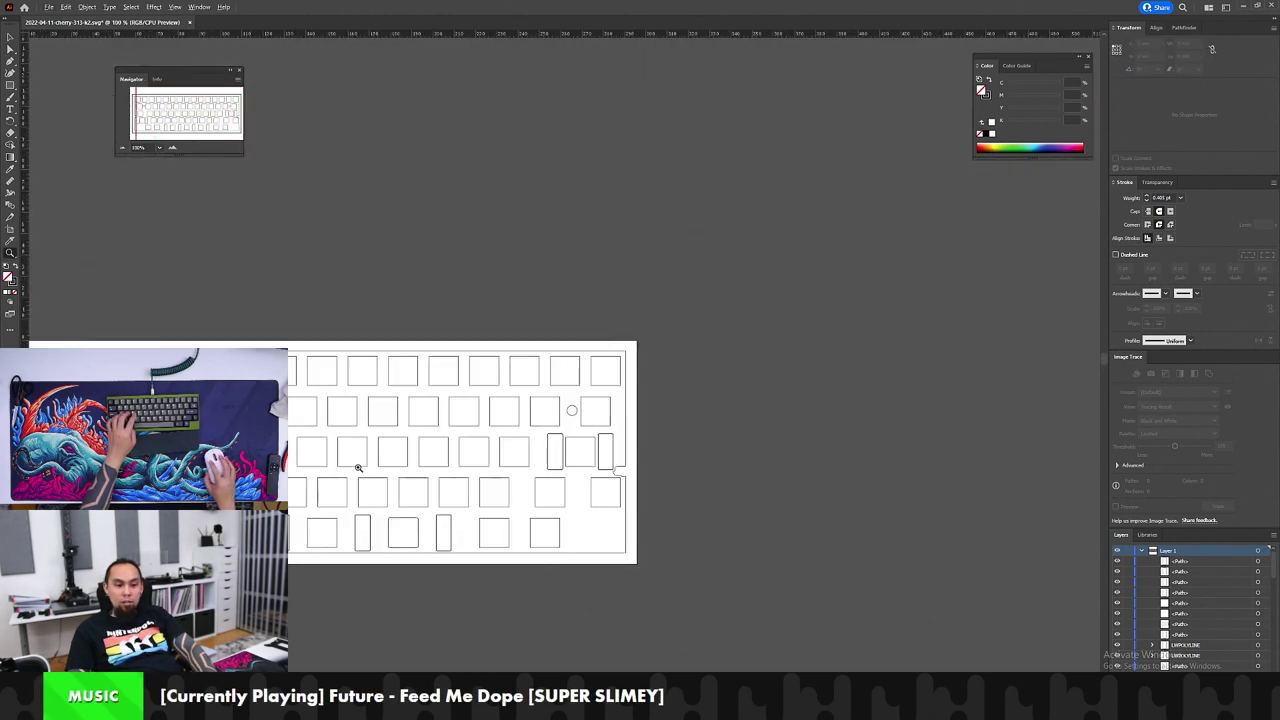
pyautogui.moveTo(356, 469); pyautogui.dragTo(577, 428)
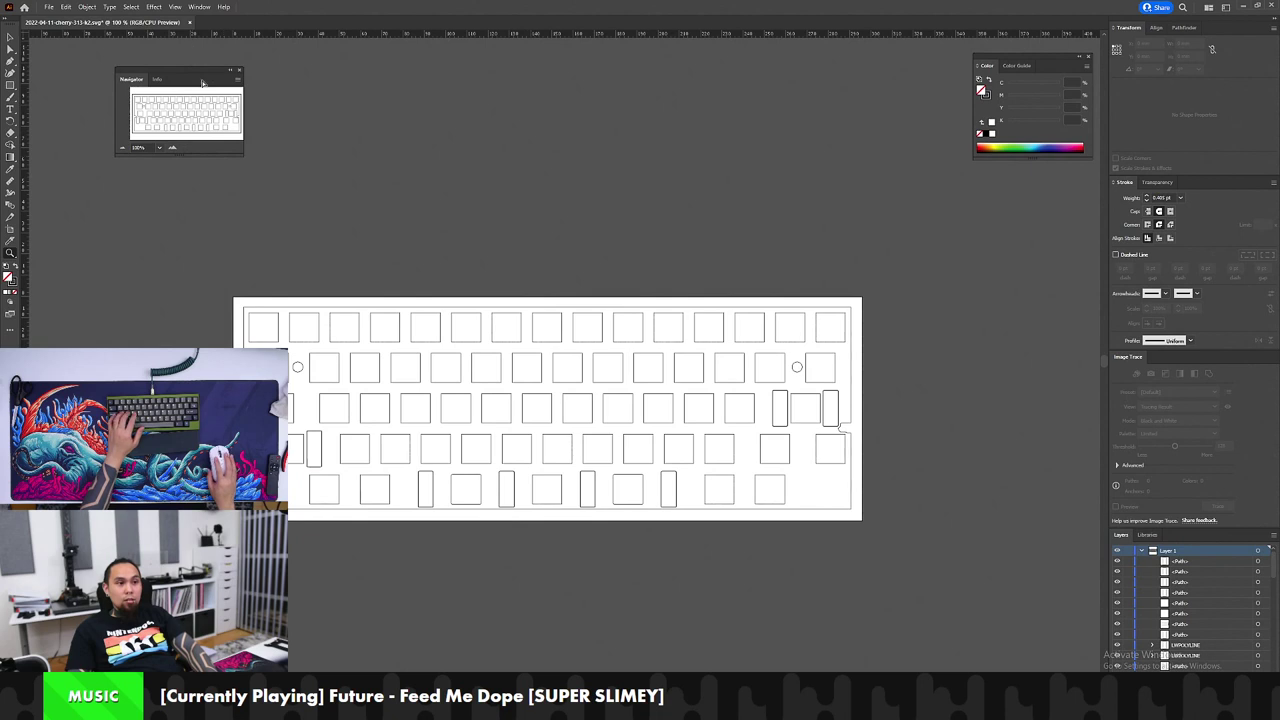
pyautogui.hotkey('ctrl', 's')
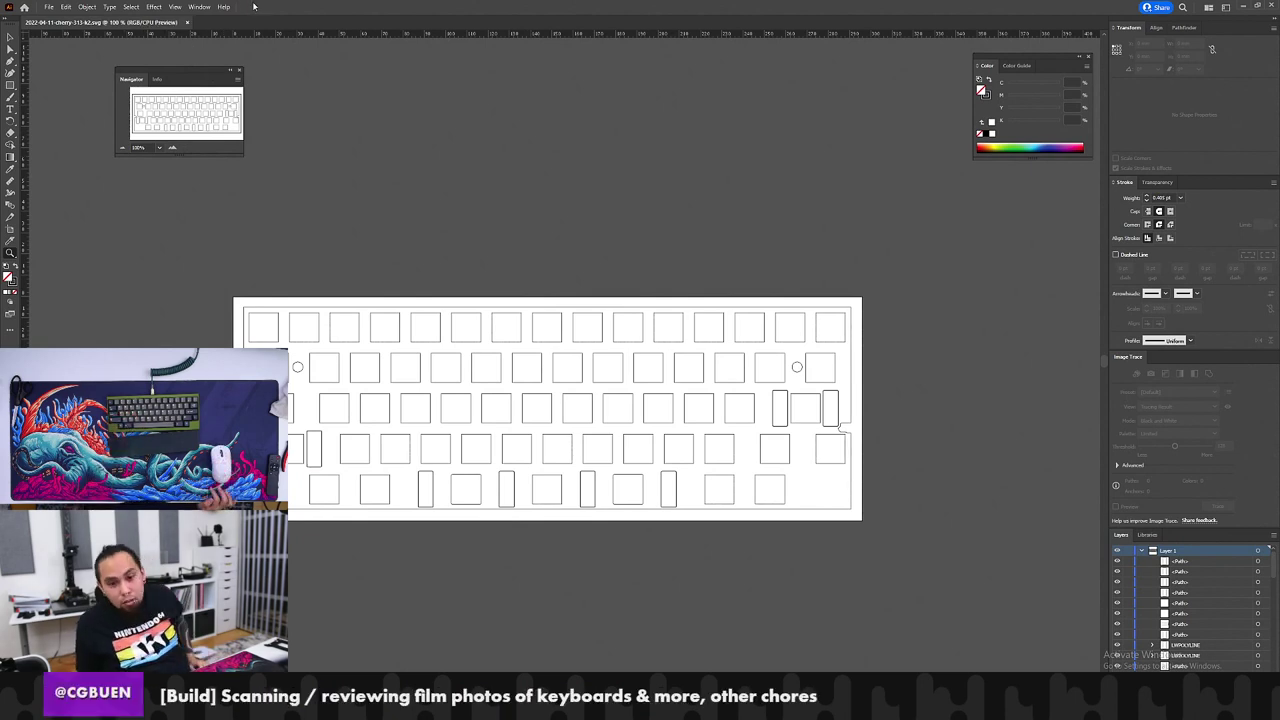
# Step: Open SiriusPlate.ANSI.dxf from the sirius plates folder, importing it at a scale of 1 unit = 1 millimeter
pyautogui.click(48, 7)
pyautogui.click(197, 251)
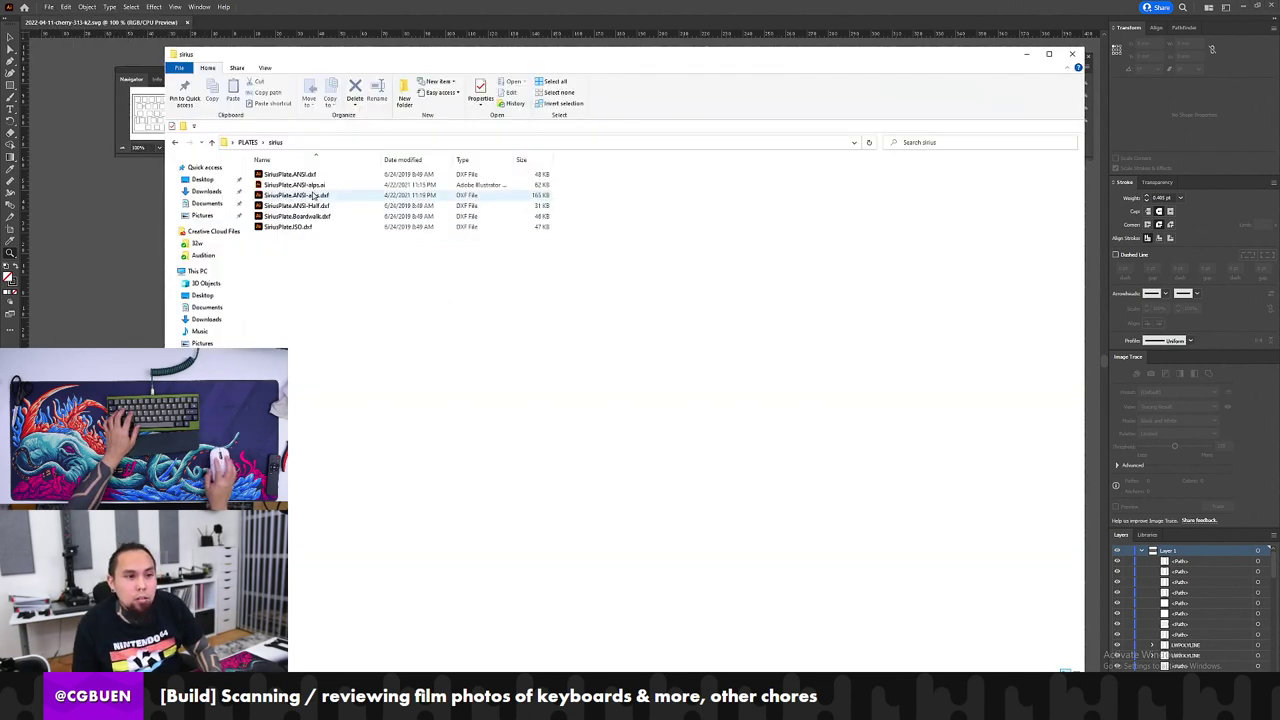
pyautogui.click(313, 196)
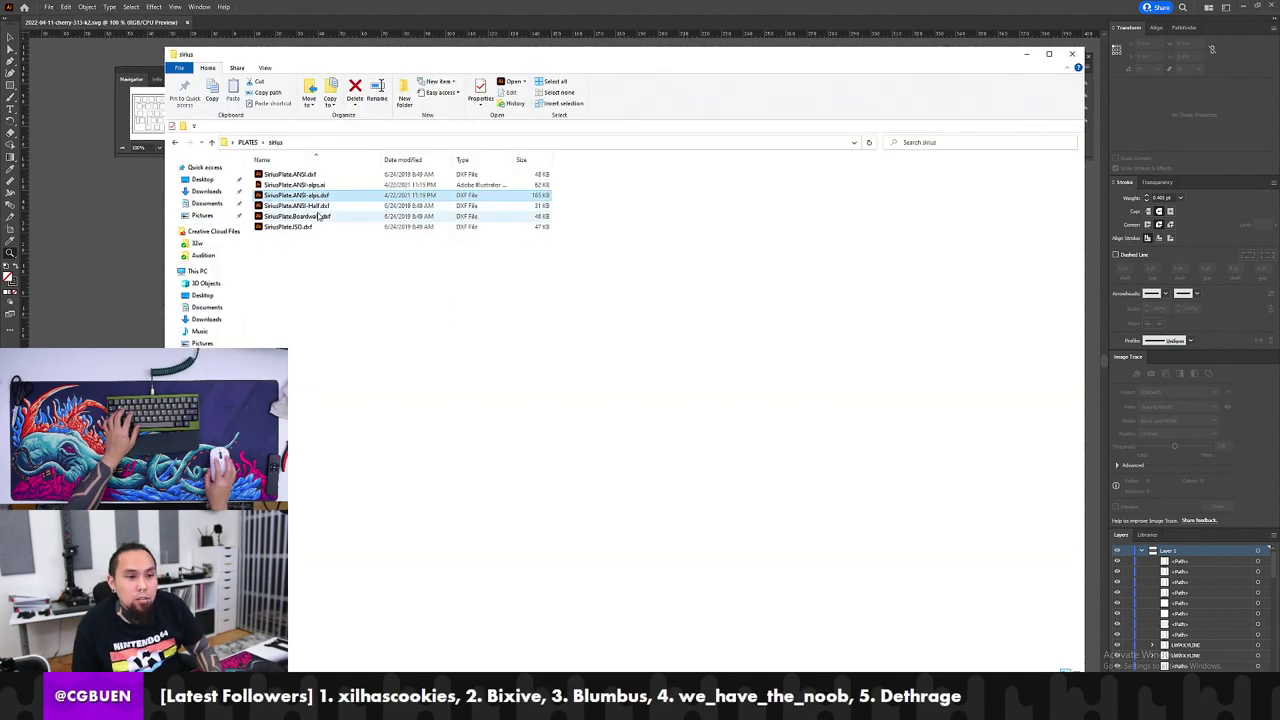
pyautogui.click(321, 176)
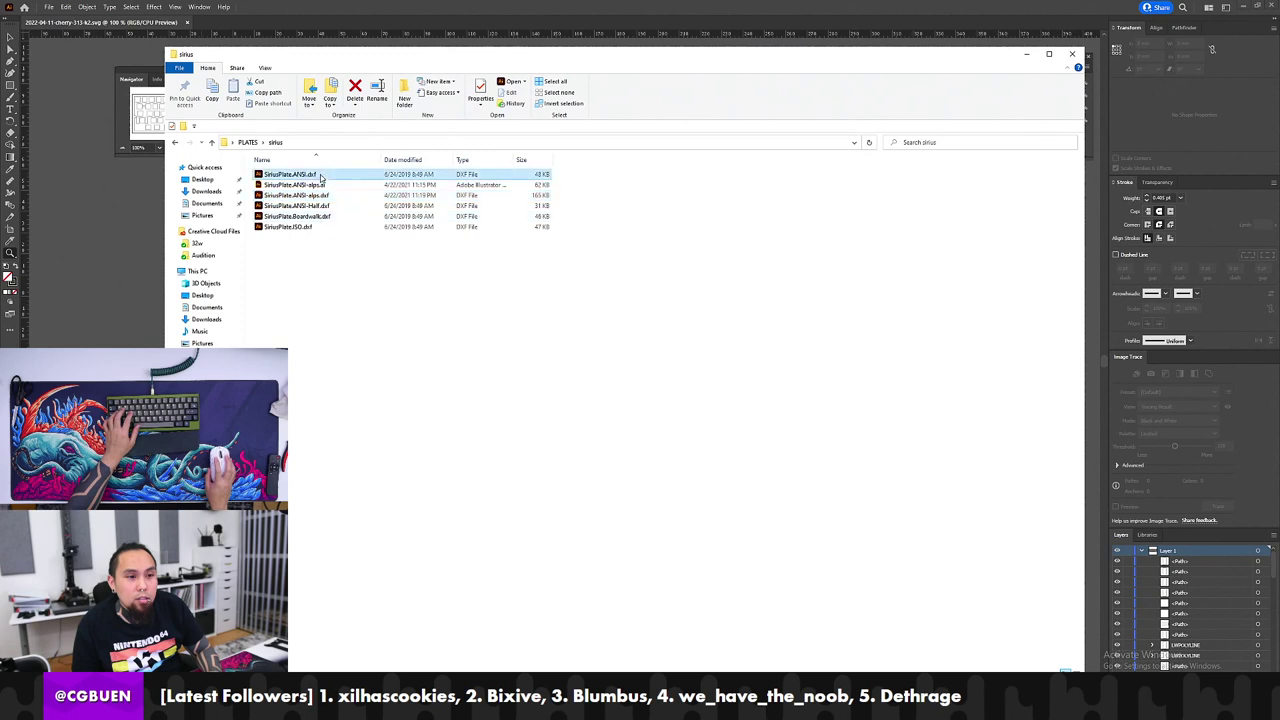
pyautogui.moveTo(308, 178); pyautogui.dragTo(380, 14)
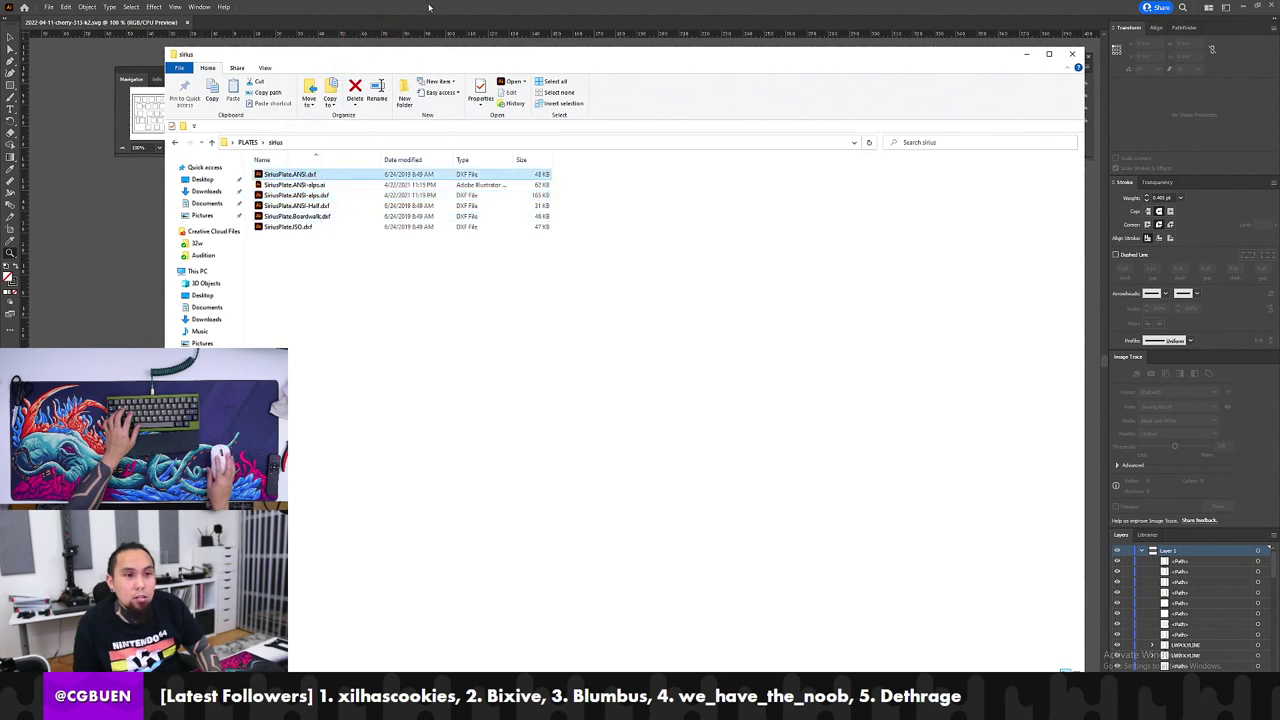
pyautogui.doubleClick(573, 330)
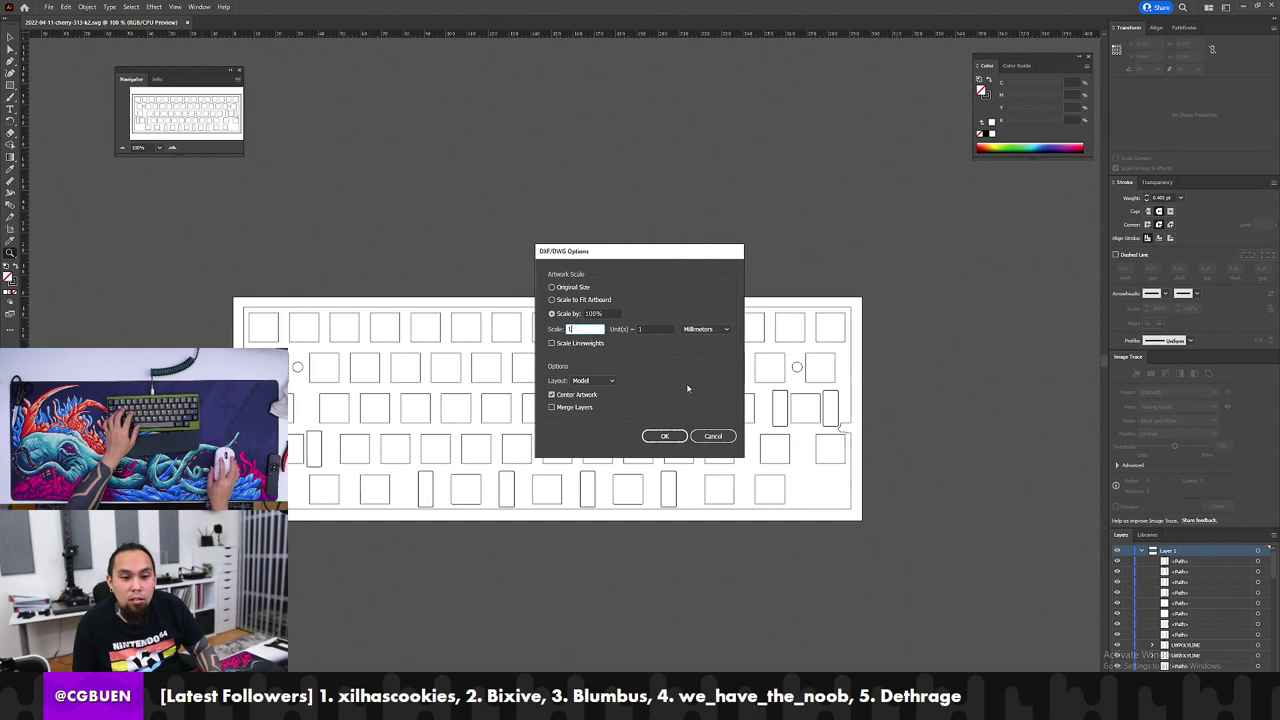
pyautogui.click(672, 436)
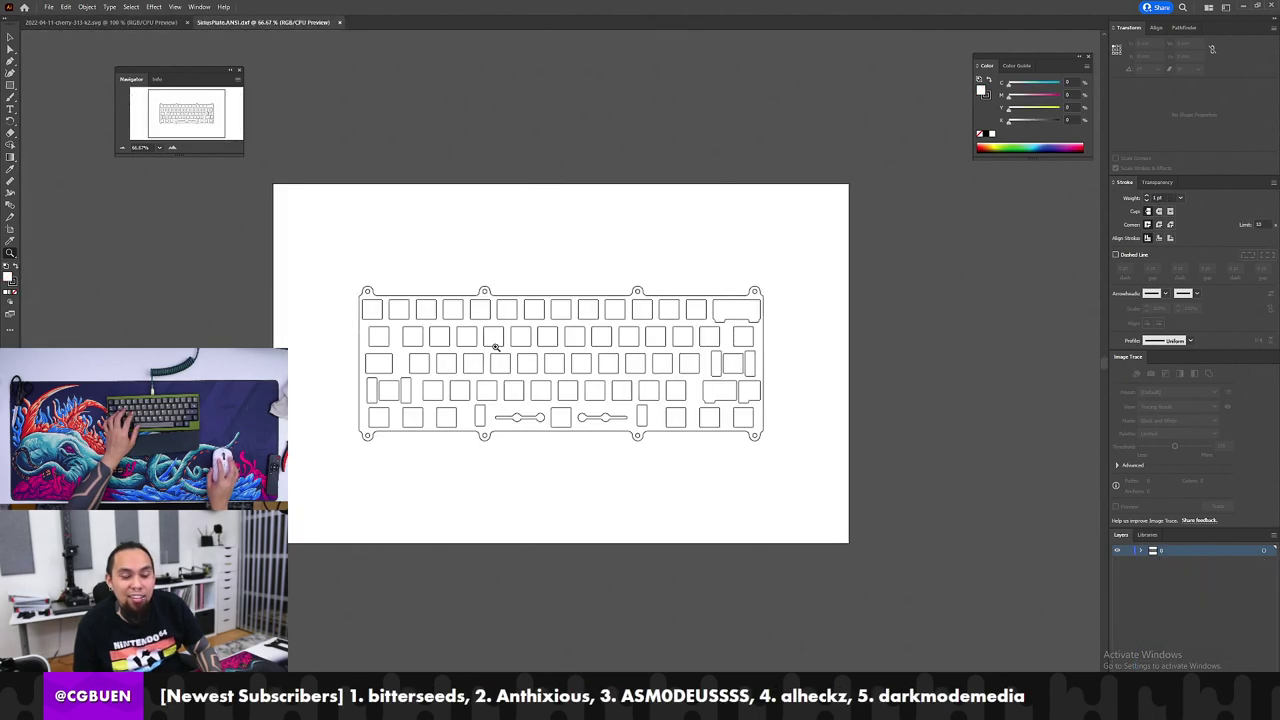
# Step: Inspect the Sirius ANSI plate and select its spacebar switch and stabilizer cutouts to read their overall dimensions
pyautogui.click(487, 340)
pyautogui.click(643, 383)
pyautogui.moveTo(539, 435); pyautogui.dragTo(338, 349)
pyautogui.moveTo(409, 382); pyautogui.dragTo(535, 400)
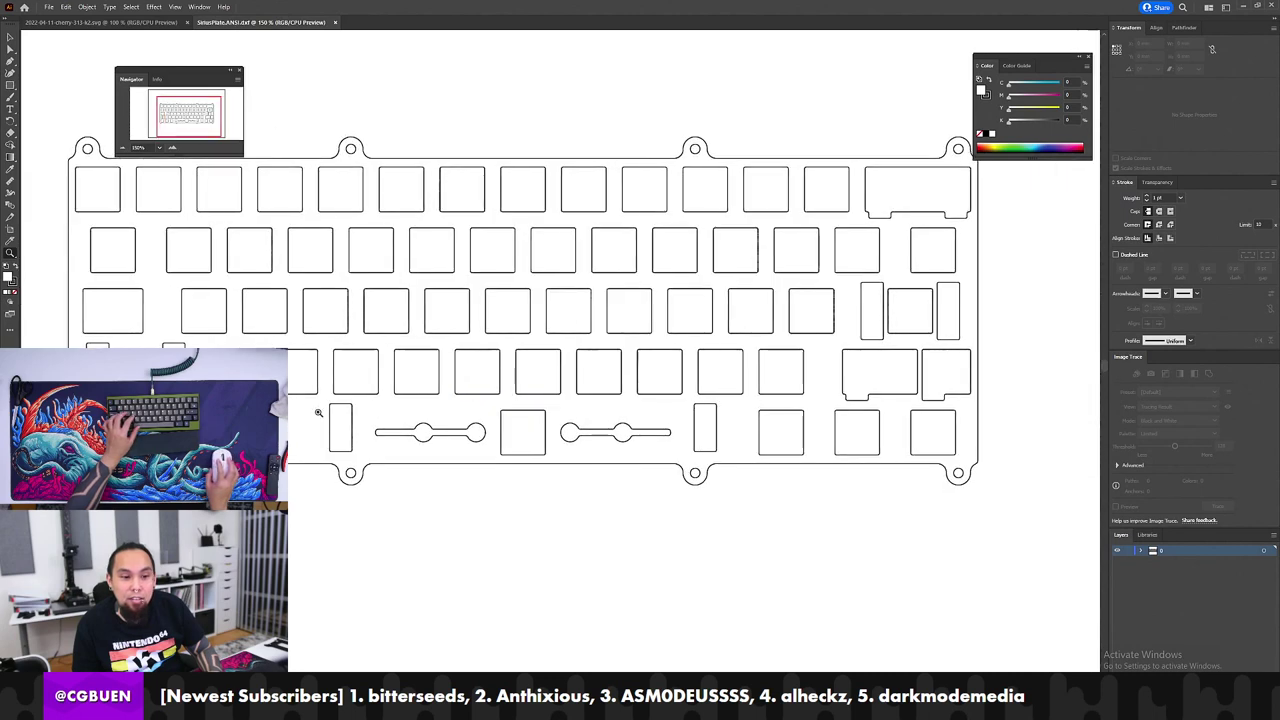
pyautogui.hotkey('ctrl', 'Tab')
pyautogui.hotkey('ctrl', 'Tab')
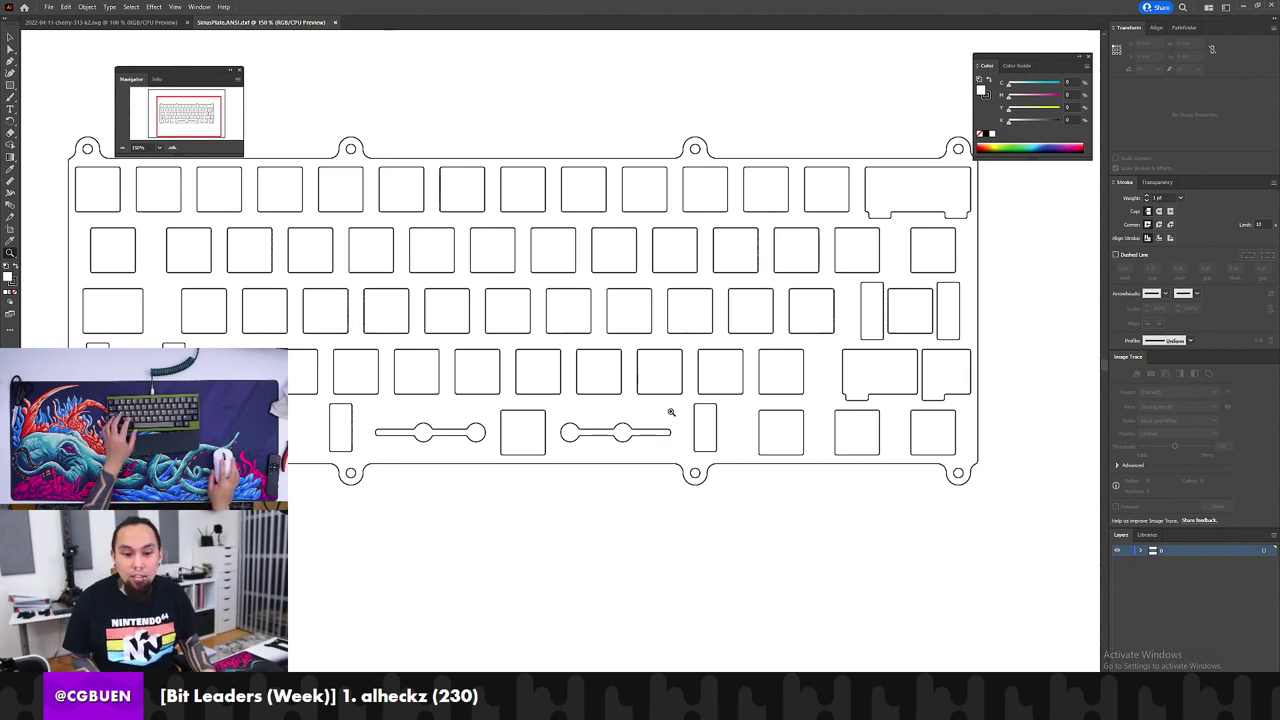
pyautogui.press('a')
pyautogui.moveTo(724, 422); pyautogui.dragTo(324, 466)
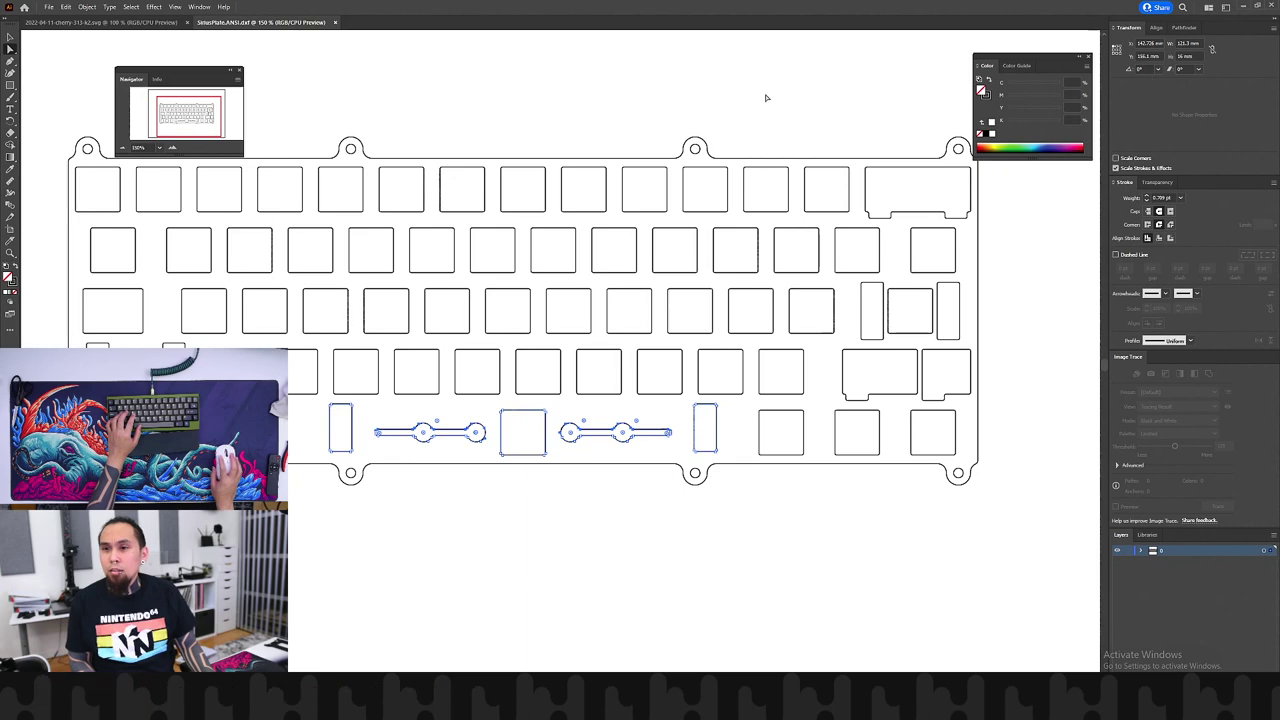
# Step: Select the spacebar cutouts in the cherry-313 plate and compare their overall dimensions with the Sirius selection
pyautogui.click(123, 22)
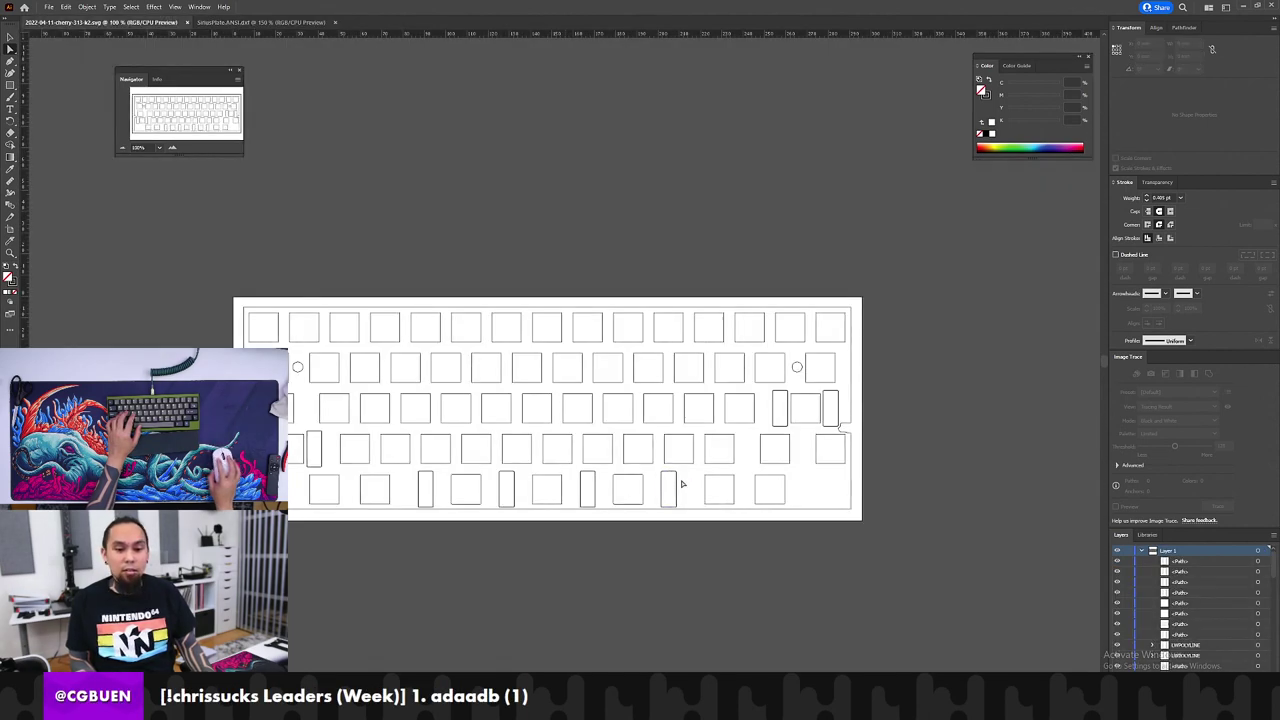
pyautogui.moveTo(682, 472); pyautogui.dragTo(405, 496)
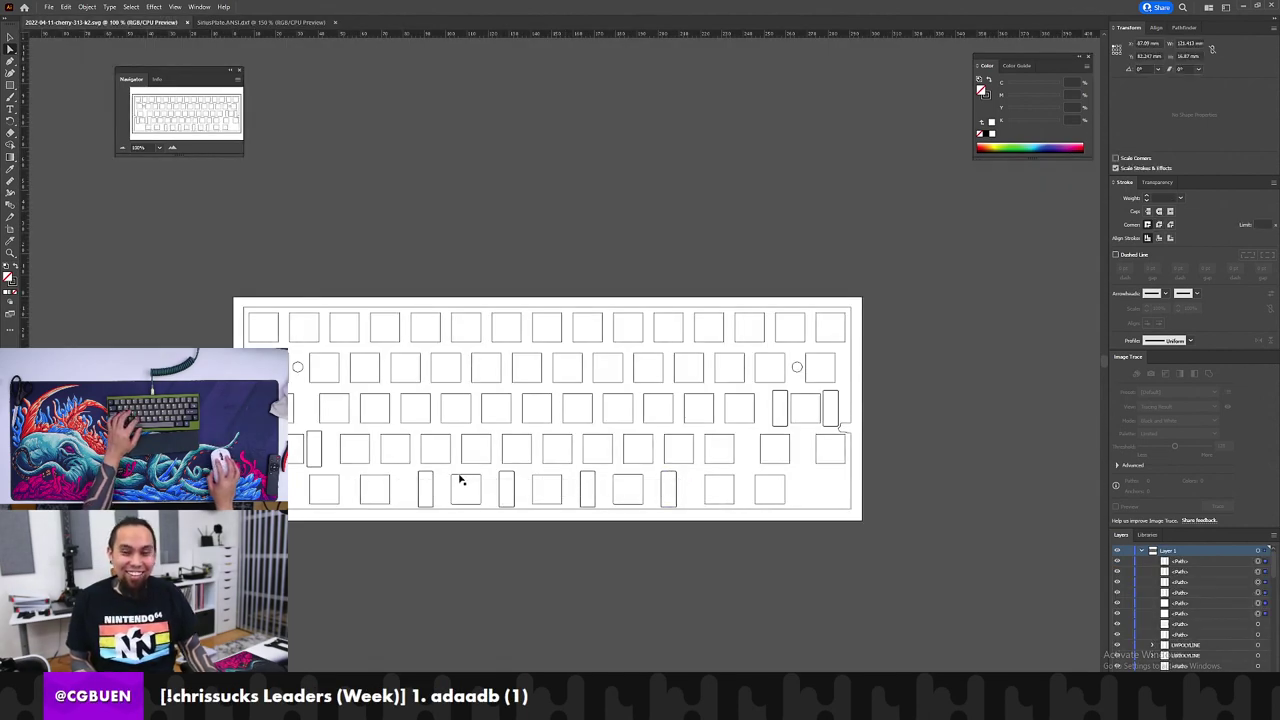
pyautogui.hotkey('ctrl', 'Tab')
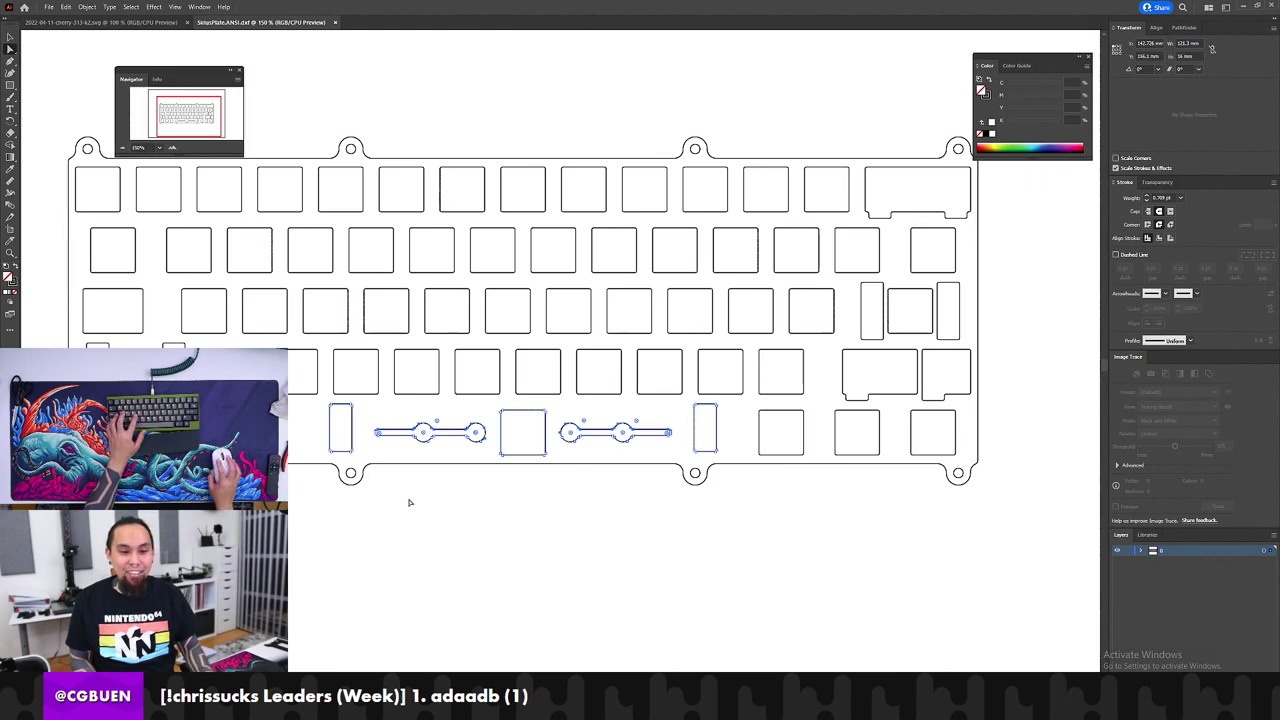
pyautogui.hotkey('ctrl', 'Tab')
# Step: Compare the view options for selection edges between the cherry-313 and Sirius plate documents, and deselect the Sirius cutouts
pyautogui.click(174, 7)
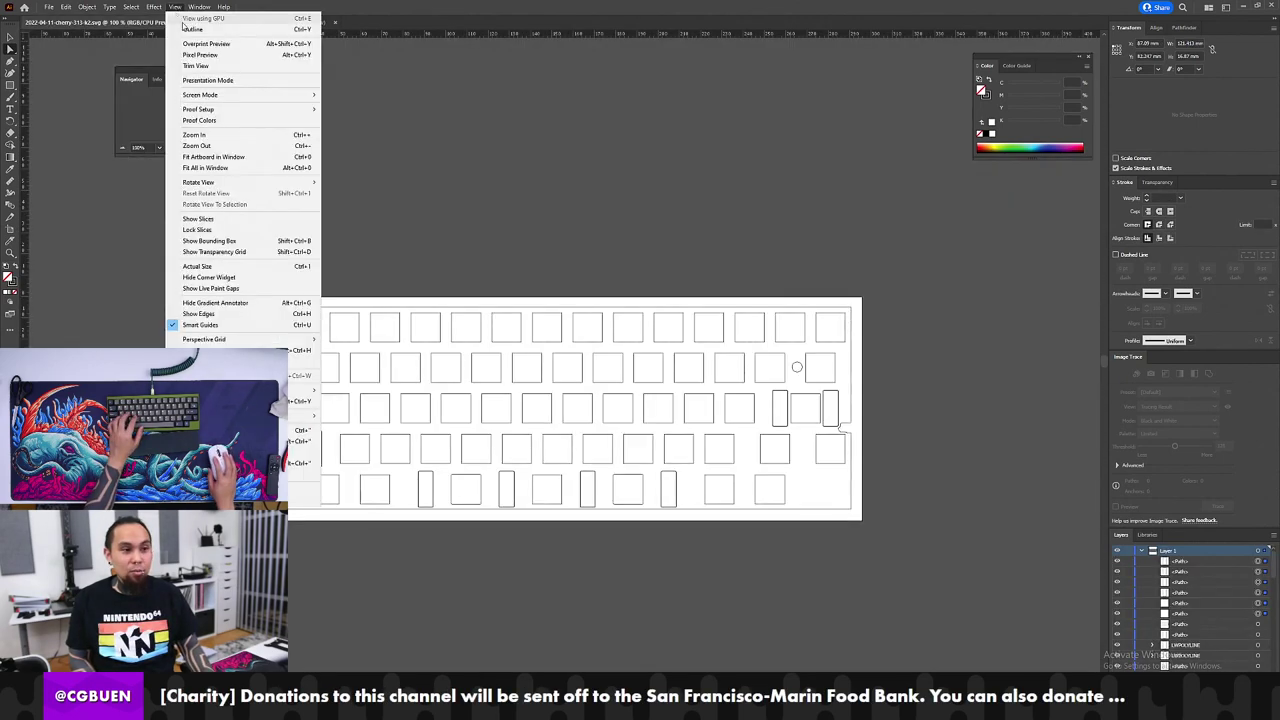
pyautogui.click(175, 7)
pyautogui.hotkey('ctrl', 'Tab')
pyautogui.click(176, 7)
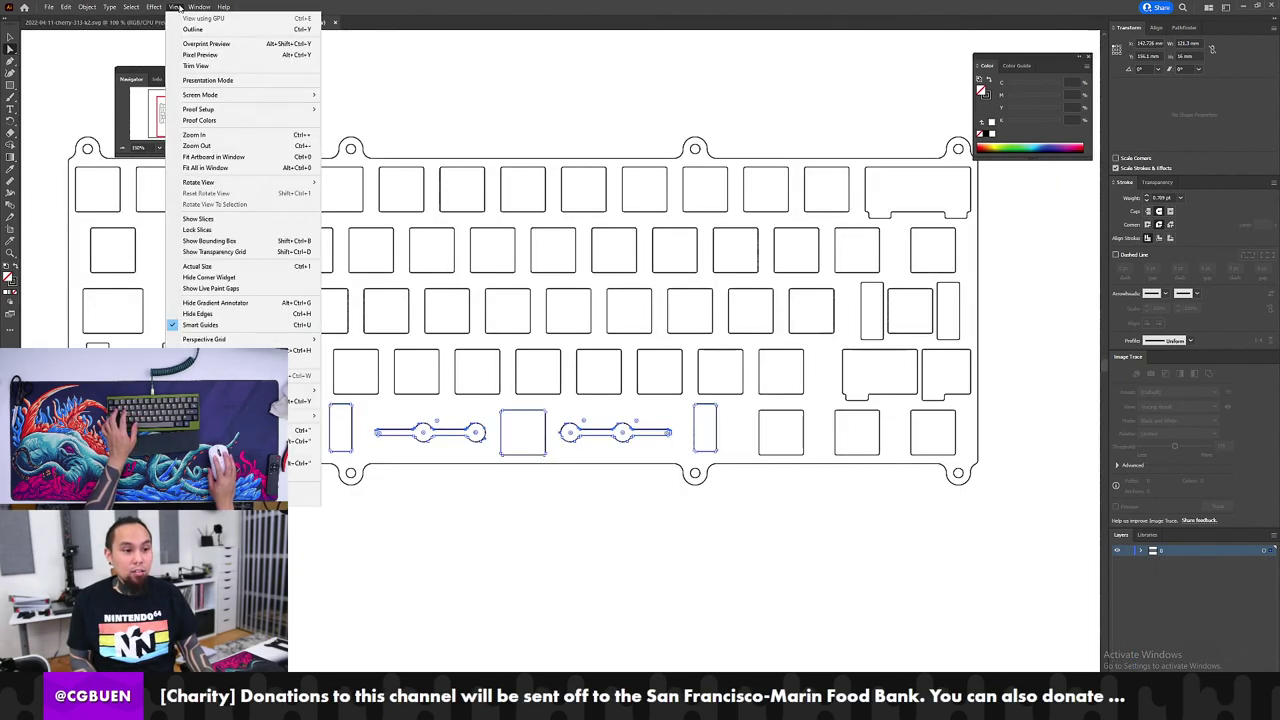
pyautogui.click(175, 7)
pyautogui.hotkey('ctrl', 'Tab')
pyautogui.click(175, 7)
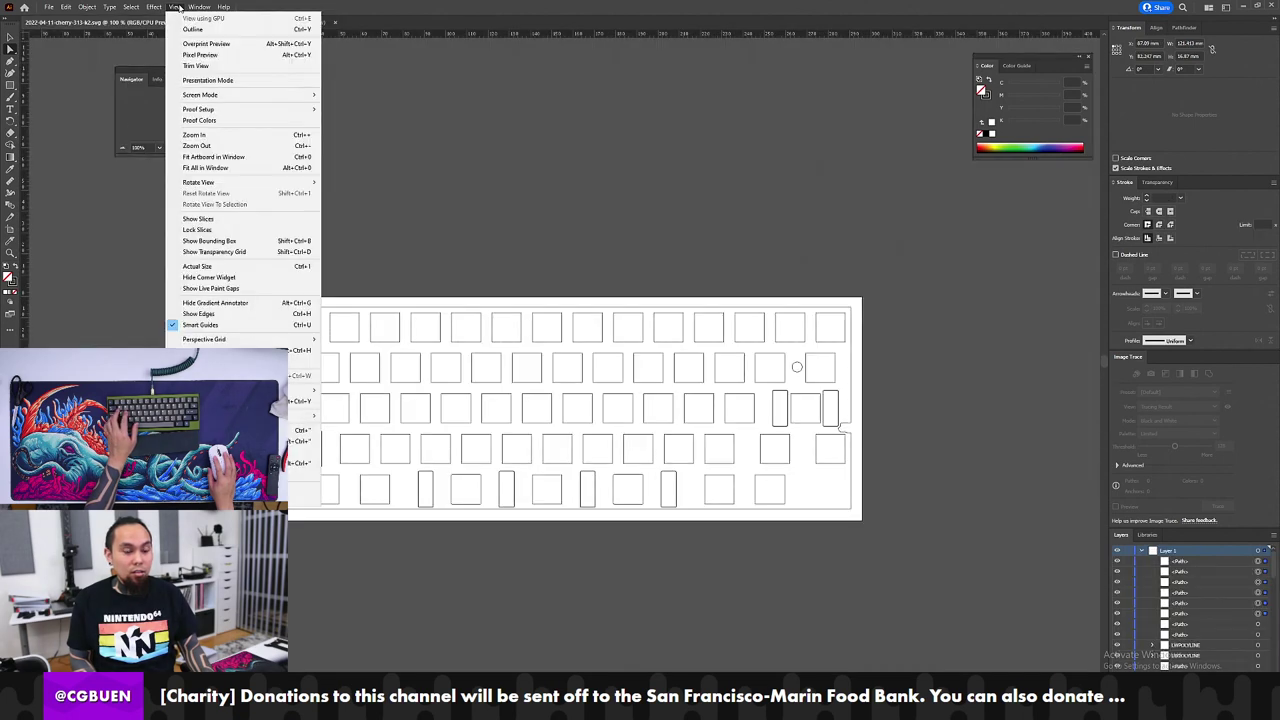
pyautogui.click(175, 7)
pyautogui.hotkey('ctrl', 'Tab')
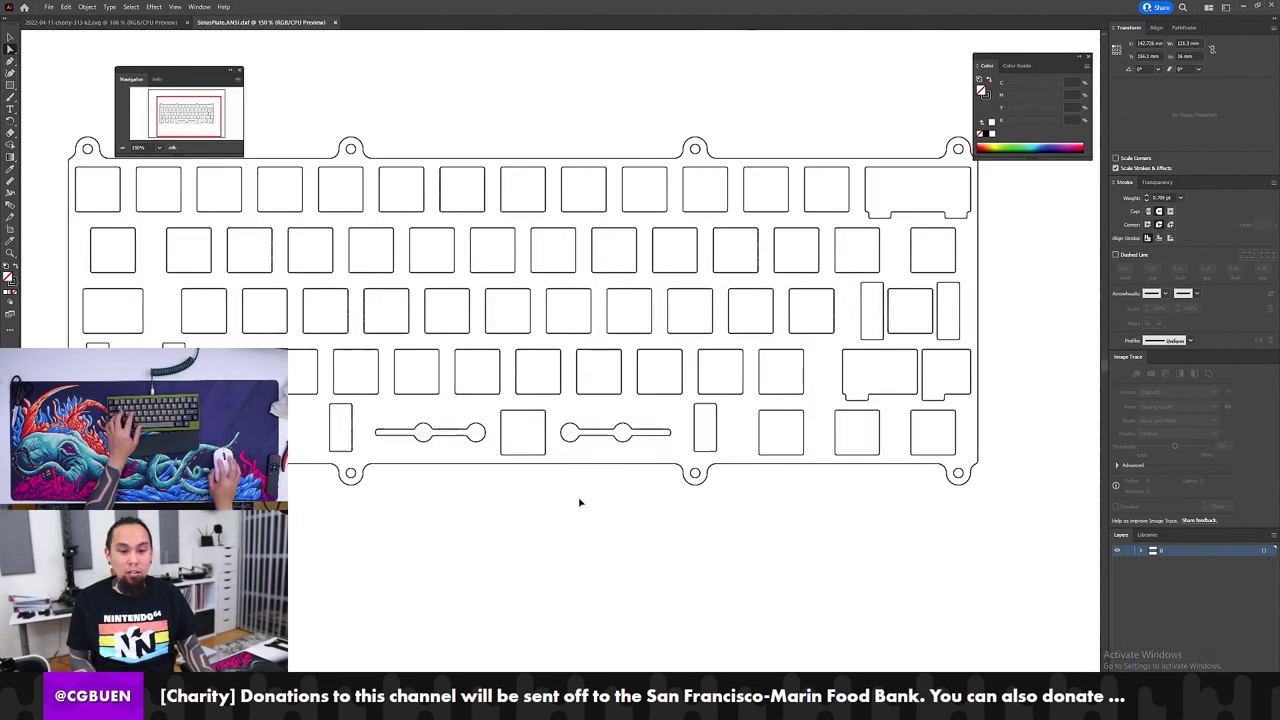
pyautogui.click(347, 210)
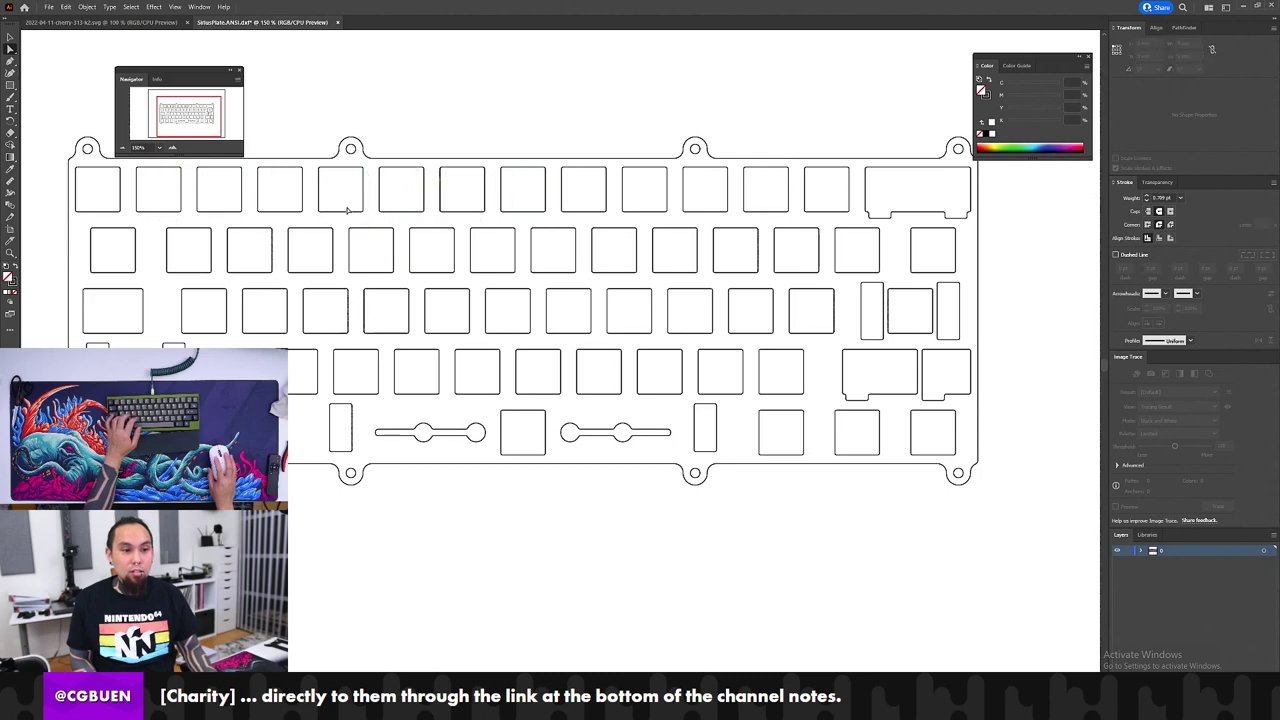
# Step: Select the spacebar row cutouts in the cherry-313 plate again and inspect them up close
pyautogui.hotkey('ctrl', 'Tab')
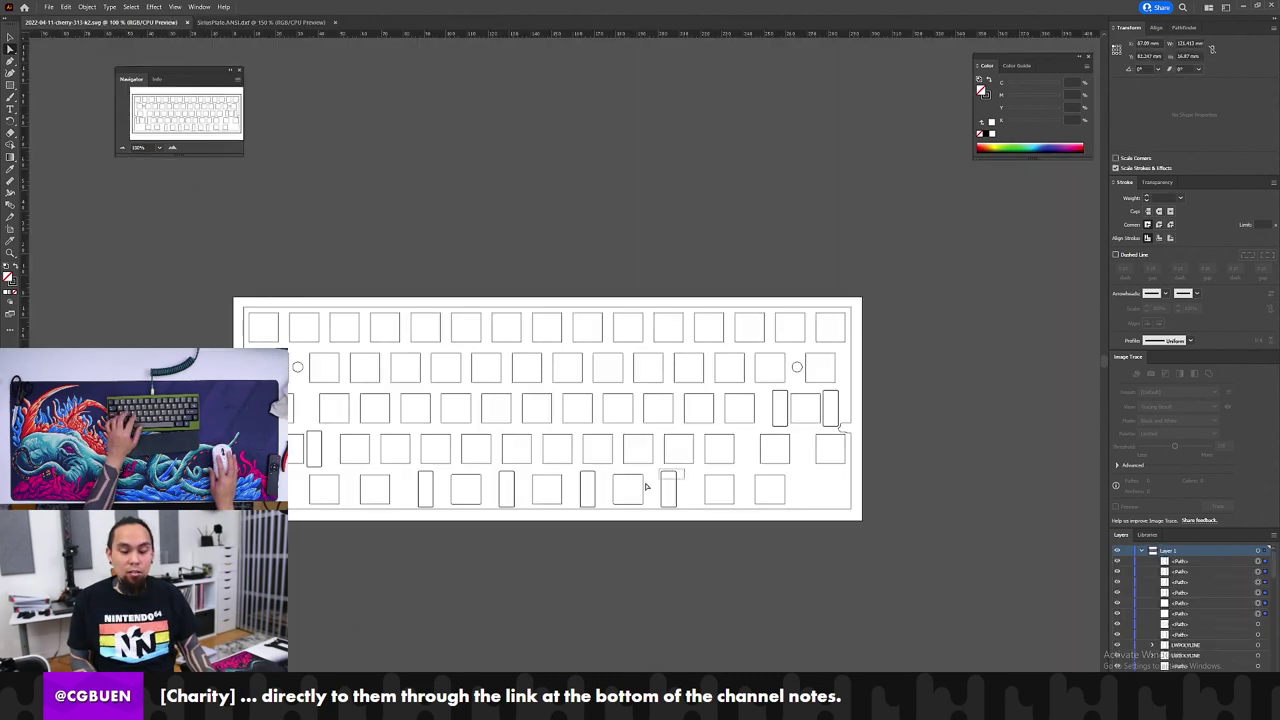
pyautogui.moveTo(646, 487); pyautogui.dragTo(403, 509)
pyautogui.press('z')
pyautogui.click(534, 486)
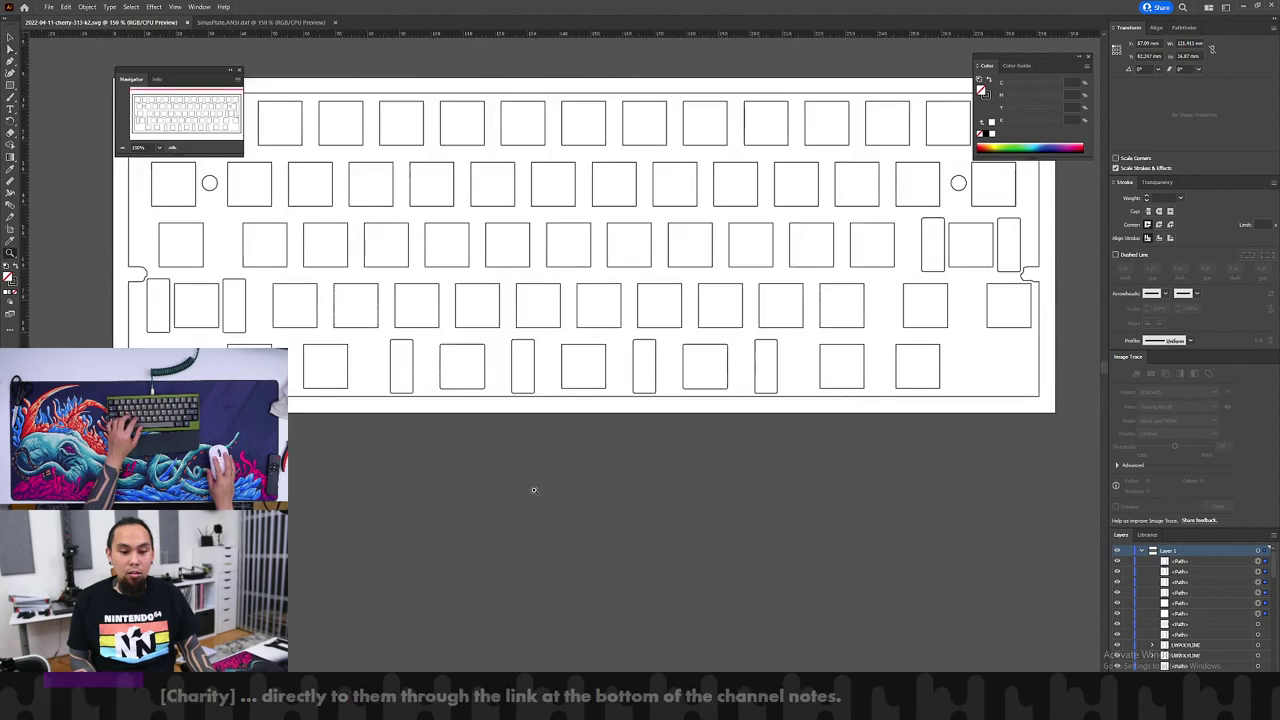
pyautogui.click(534, 485)
pyautogui.press('space')
pyautogui.moveTo(506, 427); pyautogui.dragTo(510, 633)
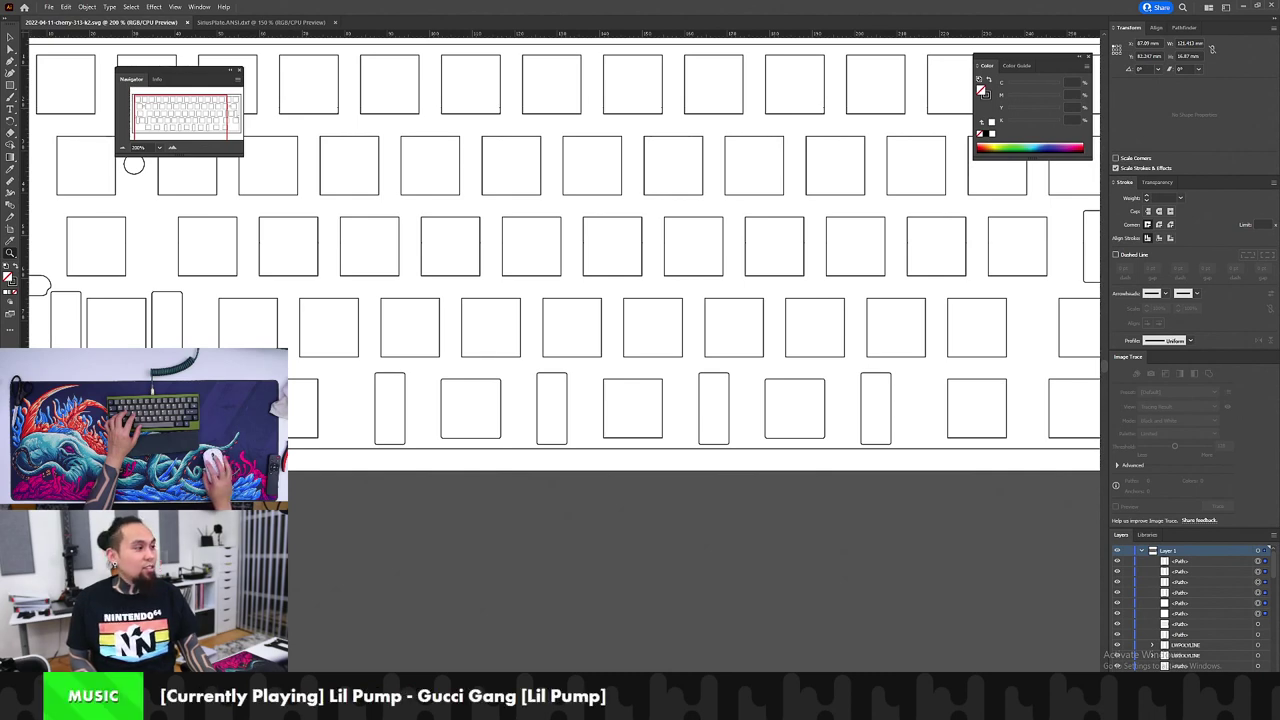
pyautogui.hotkey('ctrl', '-')
pyautogui.hotkey('ctrl', '-')
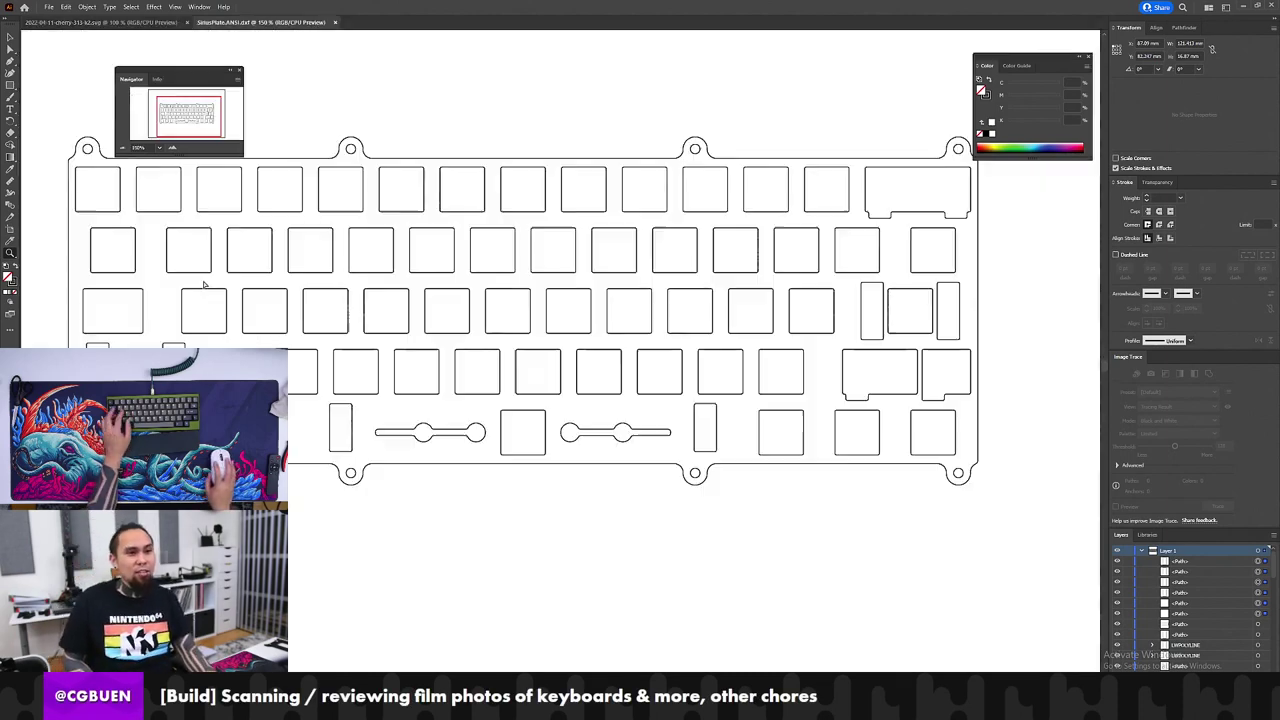
# Step: Compare the cherry-313 plate layout with the Sirius ANSI plate by alternating between the two documents
pyautogui.hotkey('ctrl', 'Tab')
pyautogui.hotkey('ctrl', 'Tab')
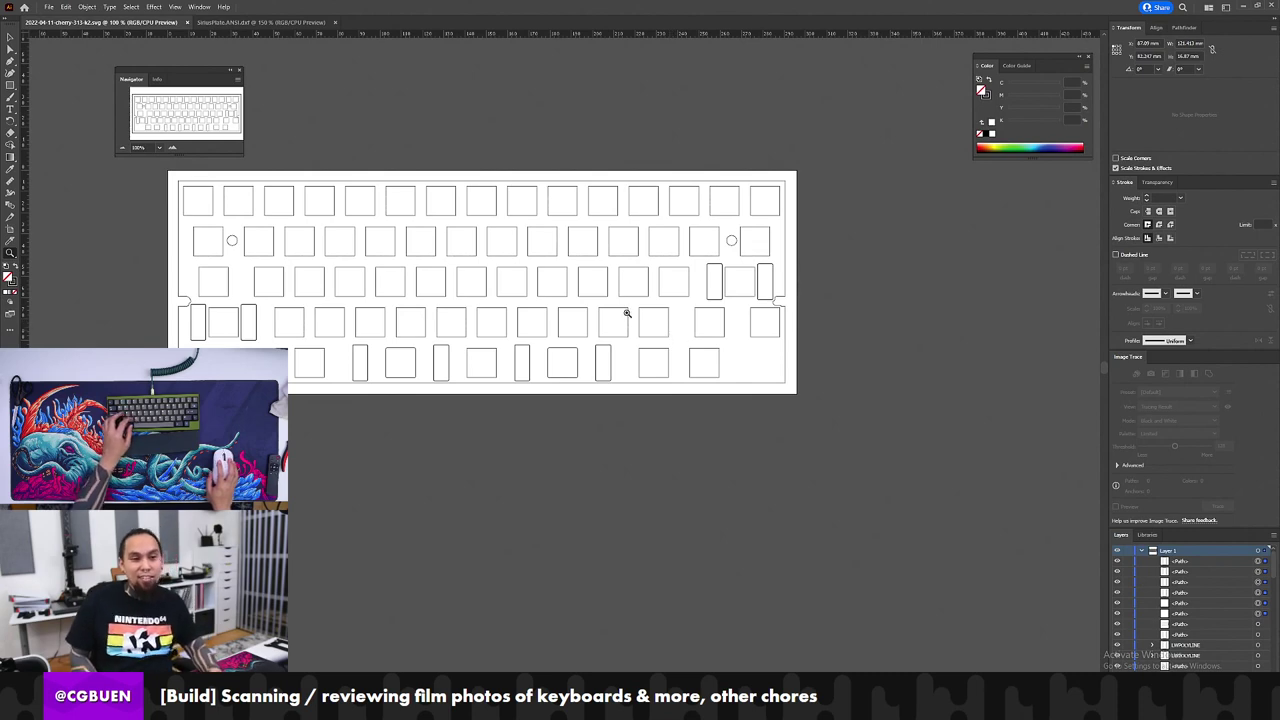
pyautogui.hotkey('ctrl', 'Tab')
pyautogui.hotkey('ctrl', 'Tab')
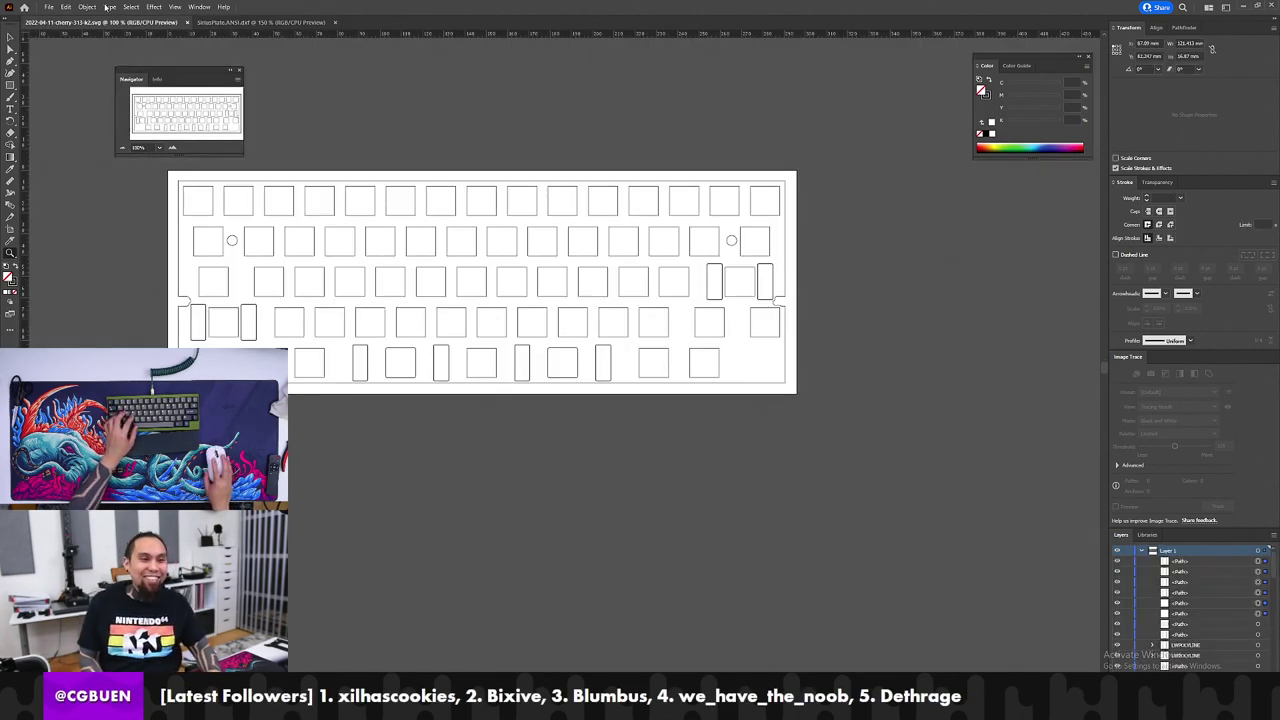
pyautogui.click(66, 7)
pyautogui.click(49, 7)
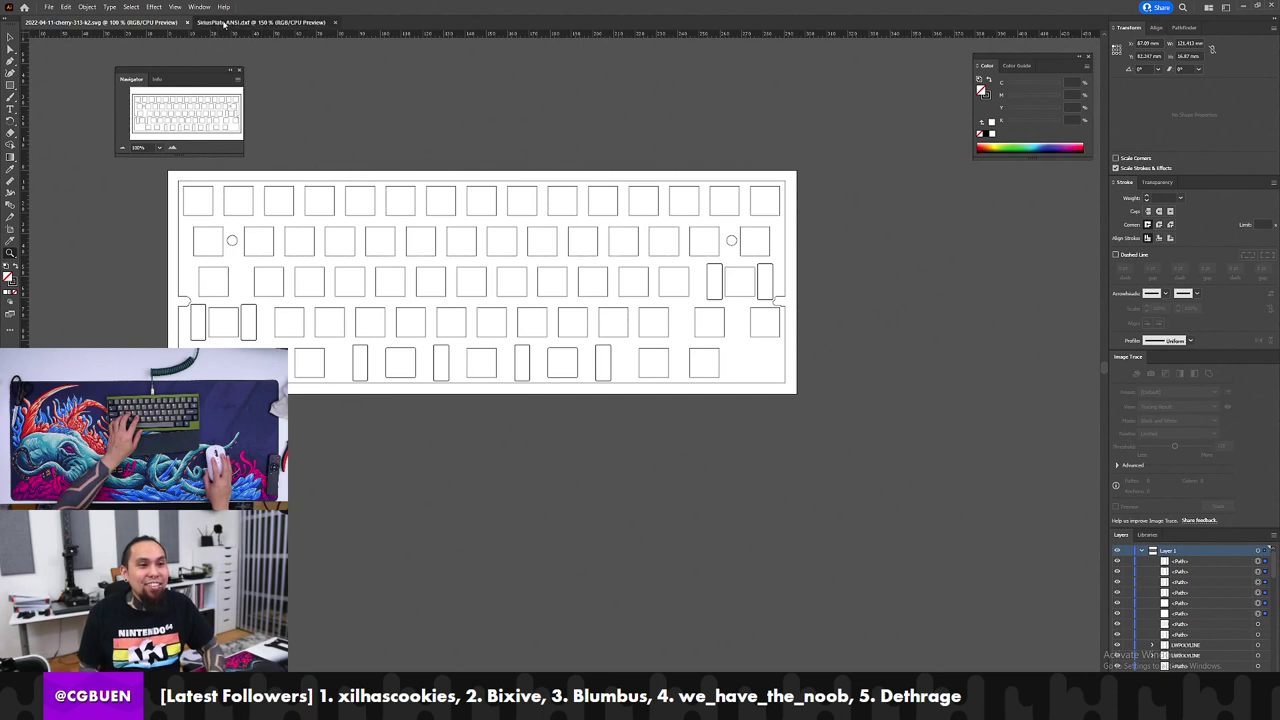
pyautogui.click(224, 22)
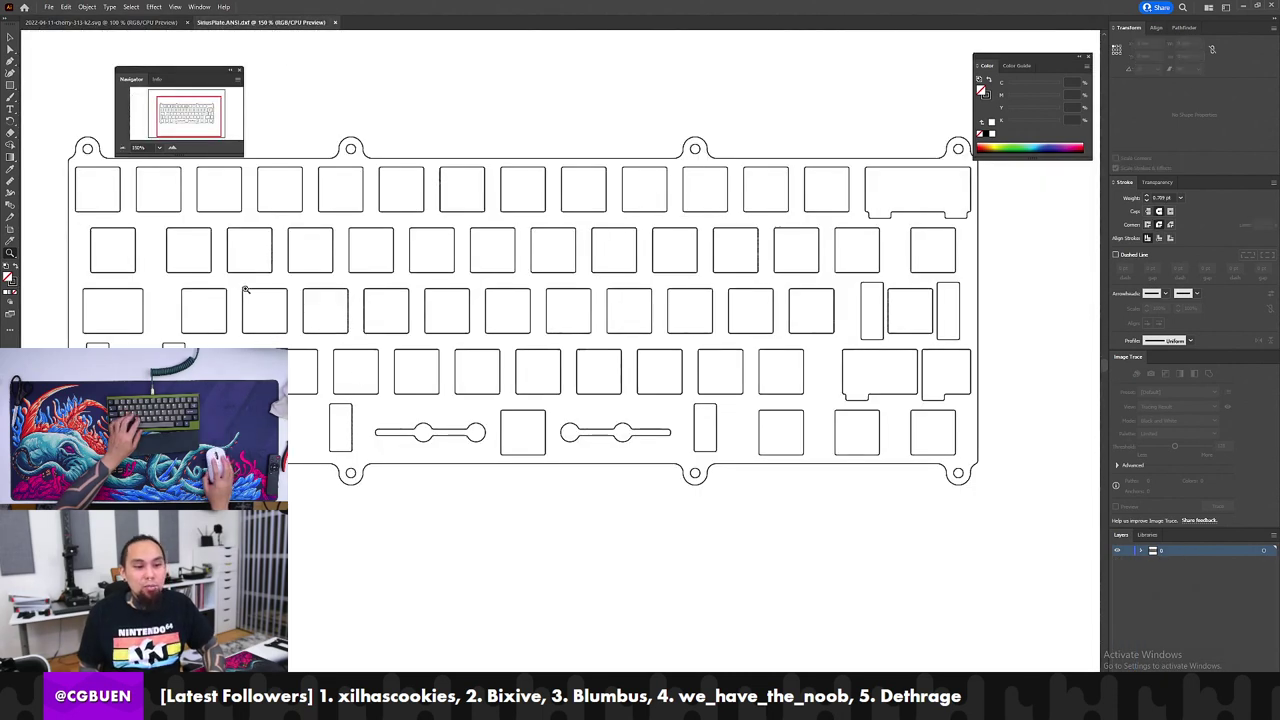
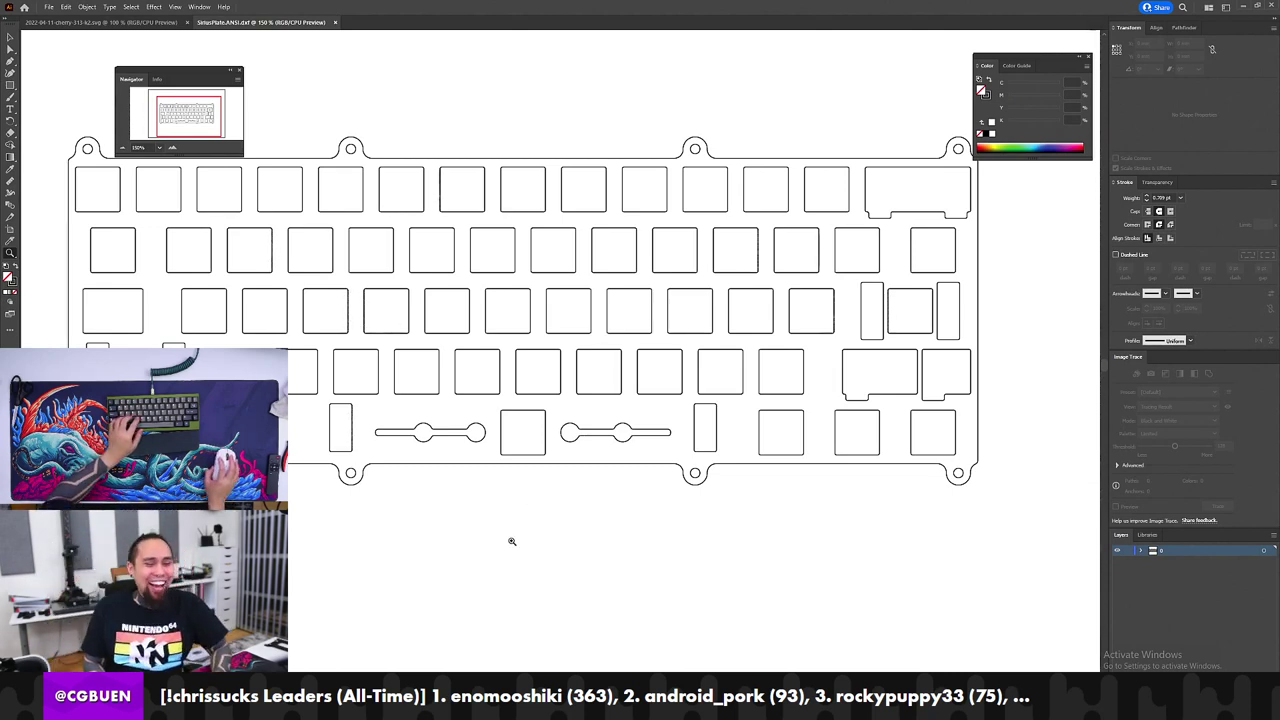
# Step: Select all artwork in the Sirius ANSI plate to check its outlines and overall size, and return to the cherry-313 plate
pyautogui.click(330, 513)
pyautogui.moveTo(791, 377); pyautogui.dragTo(540, 491)
pyautogui.keyDown('alt'); pyautogui.click(542, 482); pyautogui.keyUp('alt')
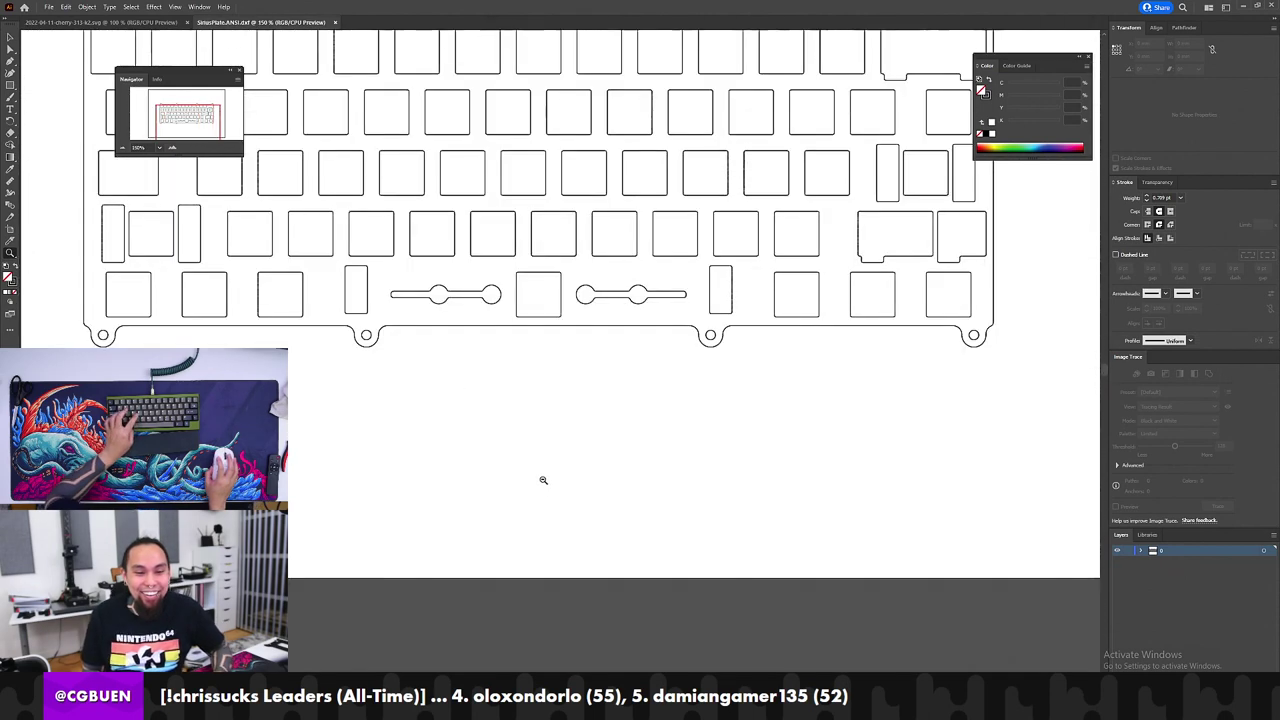
pyautogui.moveTo(526, 399); pyautogui.dragTo(471, 484)
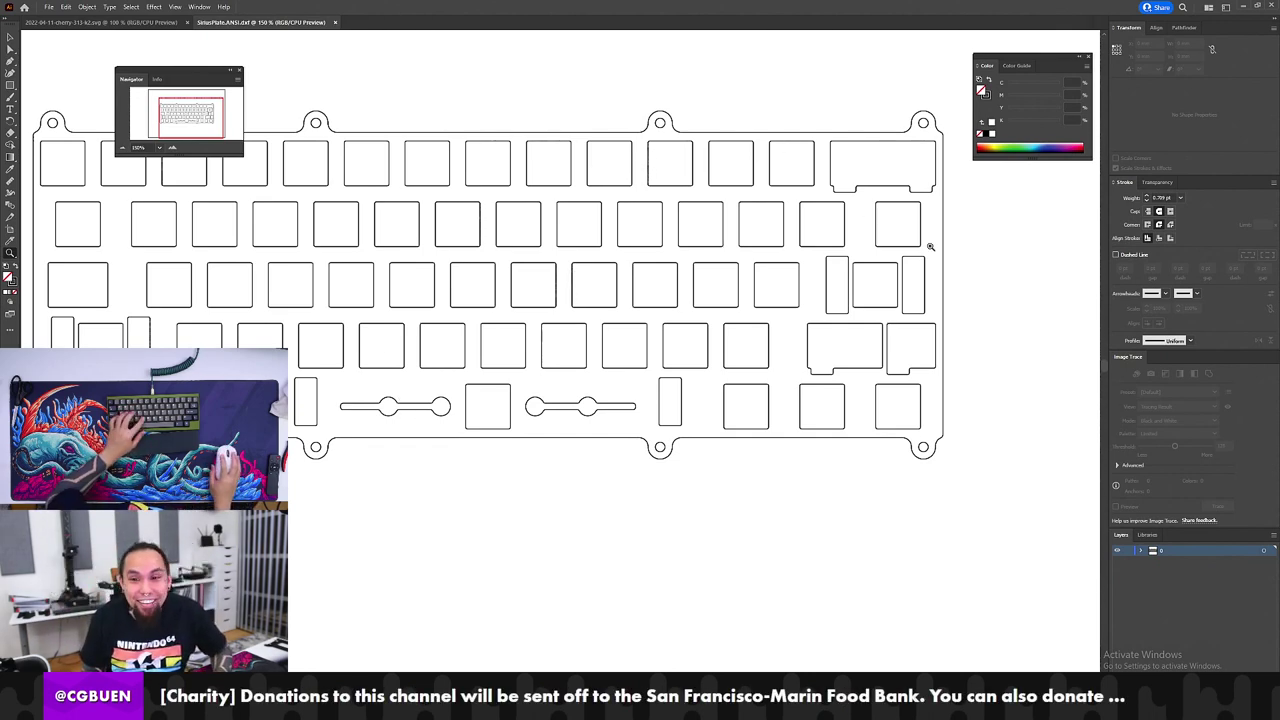
pyautogui.hotkey('ctrl', 'a')
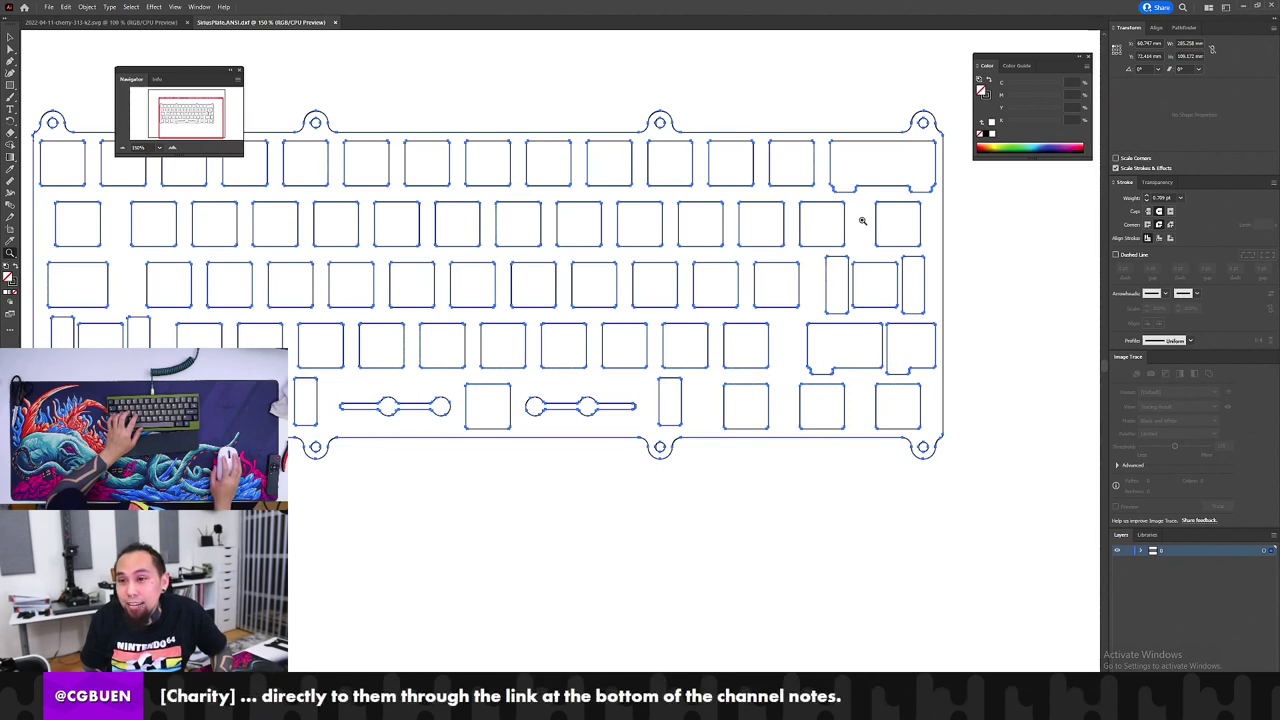
pyautogui.click(497, 480)
pyautogui.keyDown('alt'); pyautogui.click(537, 358); pyautogui.keyUp('alt')
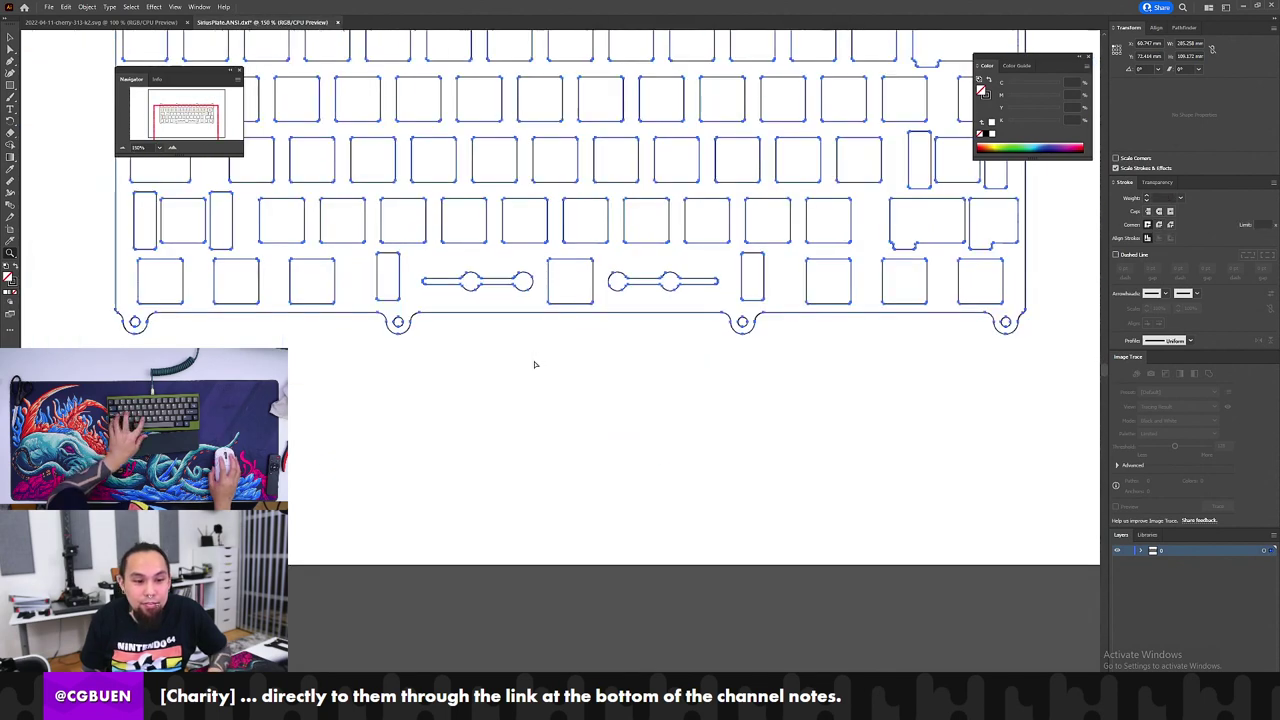
pyautogui.moveTo(466, 329); pyautogui.dragTo(463, 491)
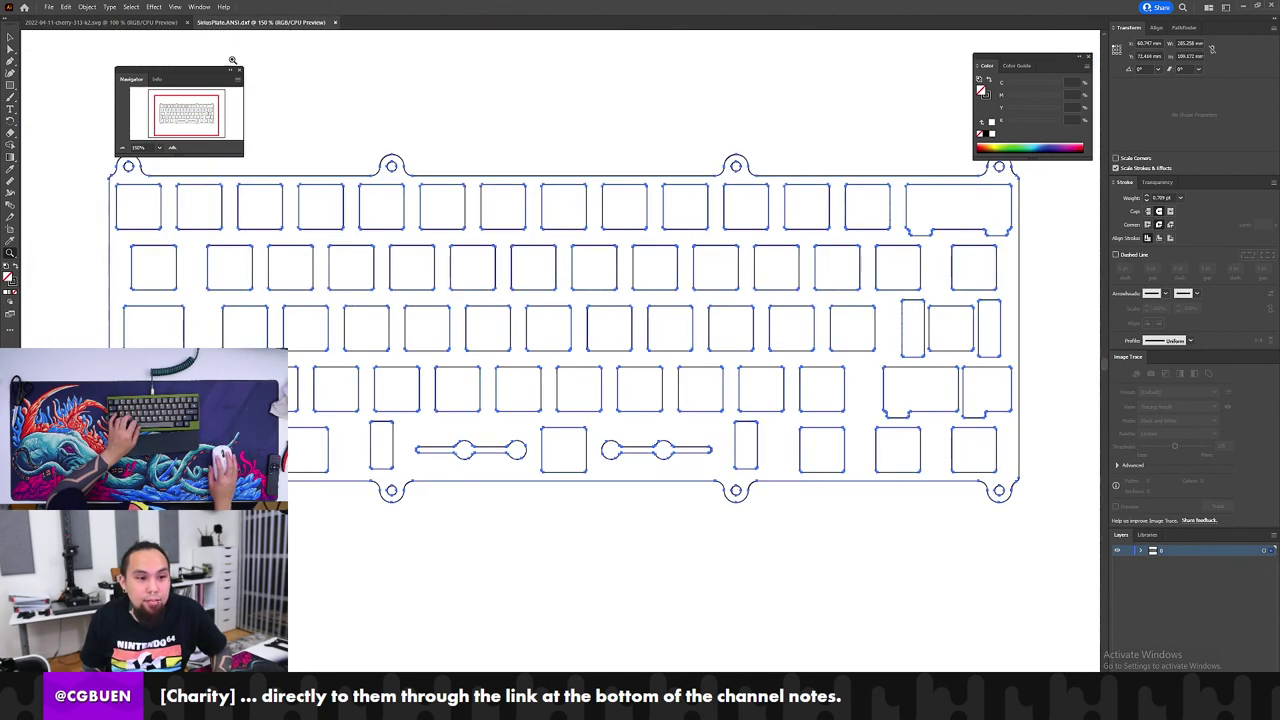
pyautogui.click(143, 32)
pyautogui.click(112, 22)
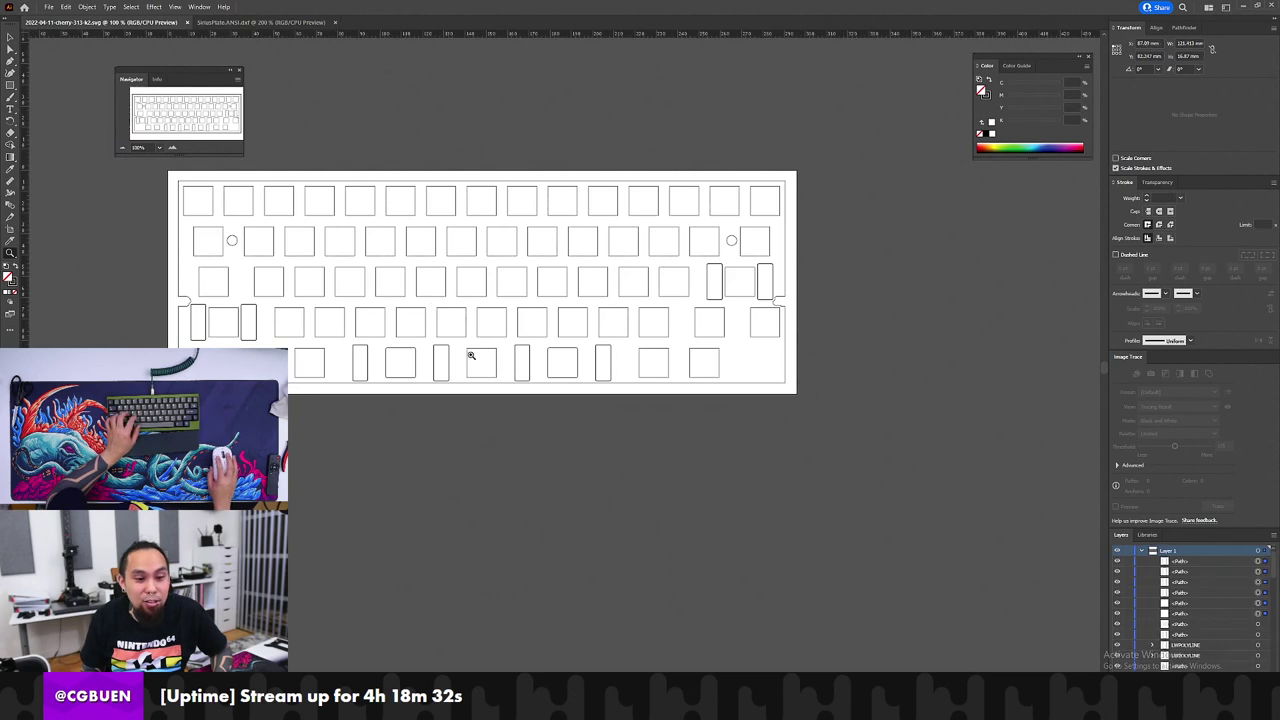
# Step: Inspect the spacebar row cutouts in the cherry-313 plate up close by selecting a single square cutout and the row
pyautogui.click(469, 352)
pyautogui.click(600, 420)
pyautogui.press('a')
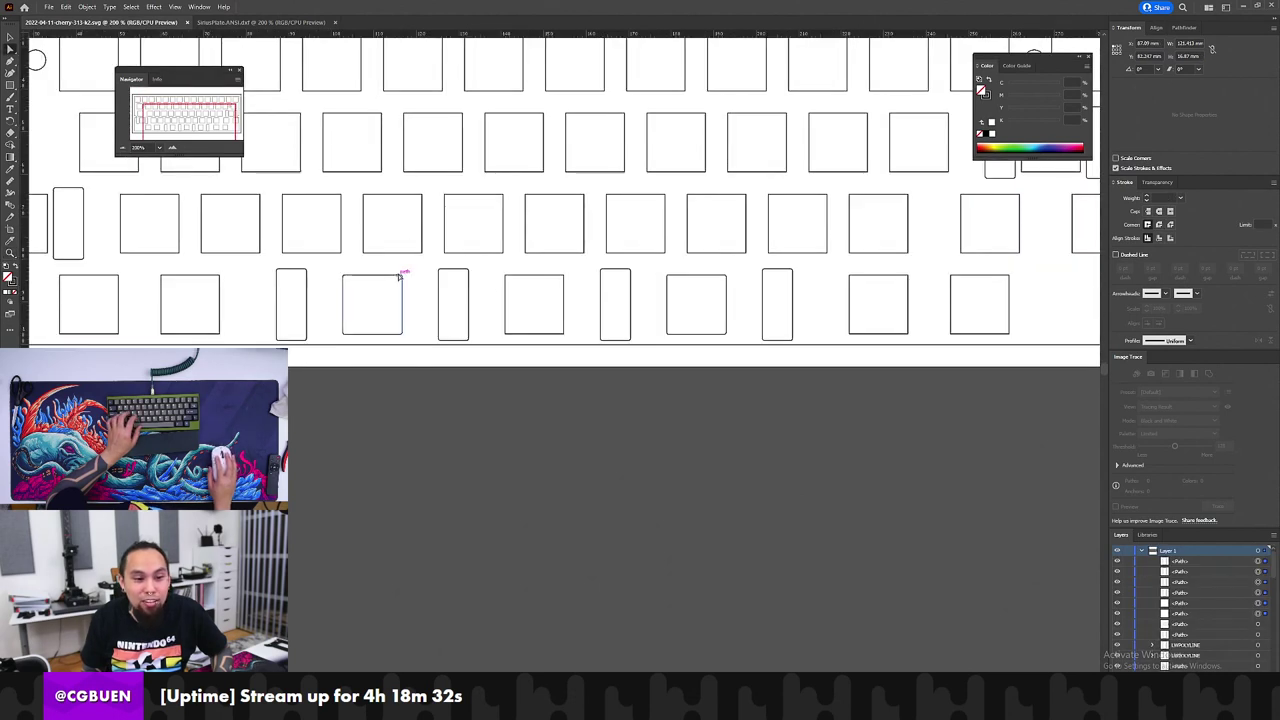
pyautogui.click(363, 304)
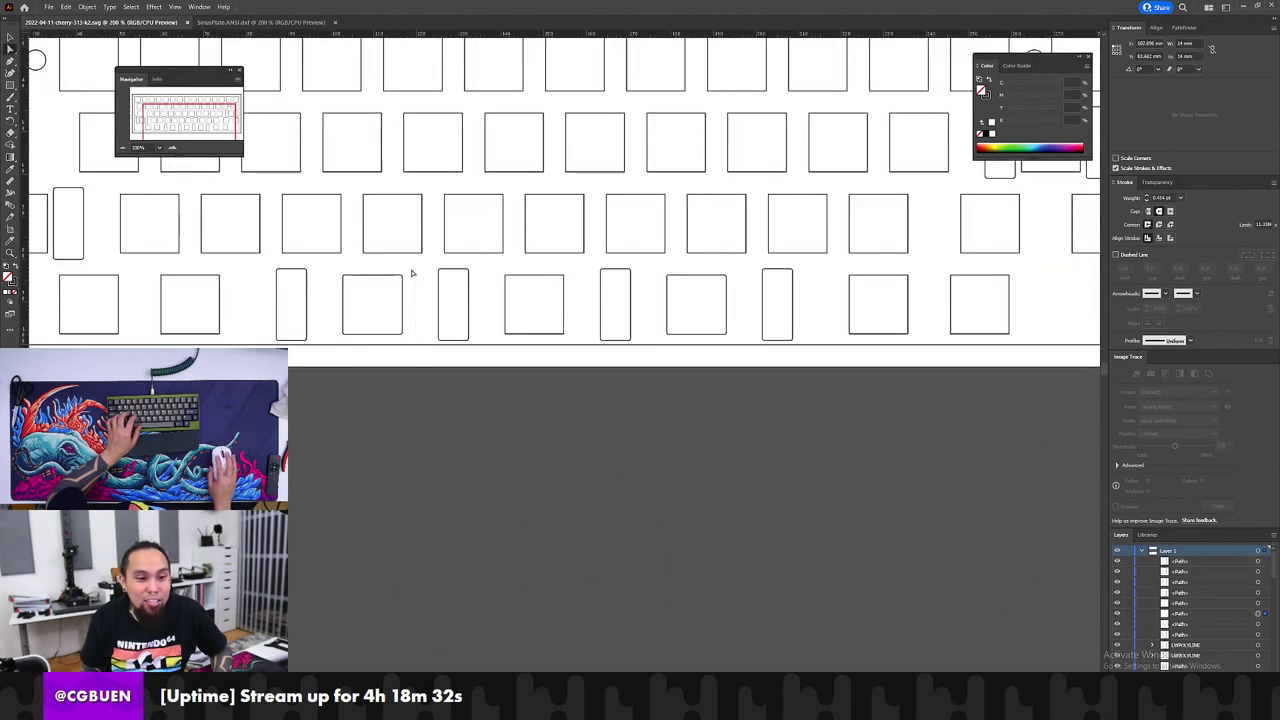
pyautogui.moveTo(414, 270); pyautogui.dragTo(334, 340)
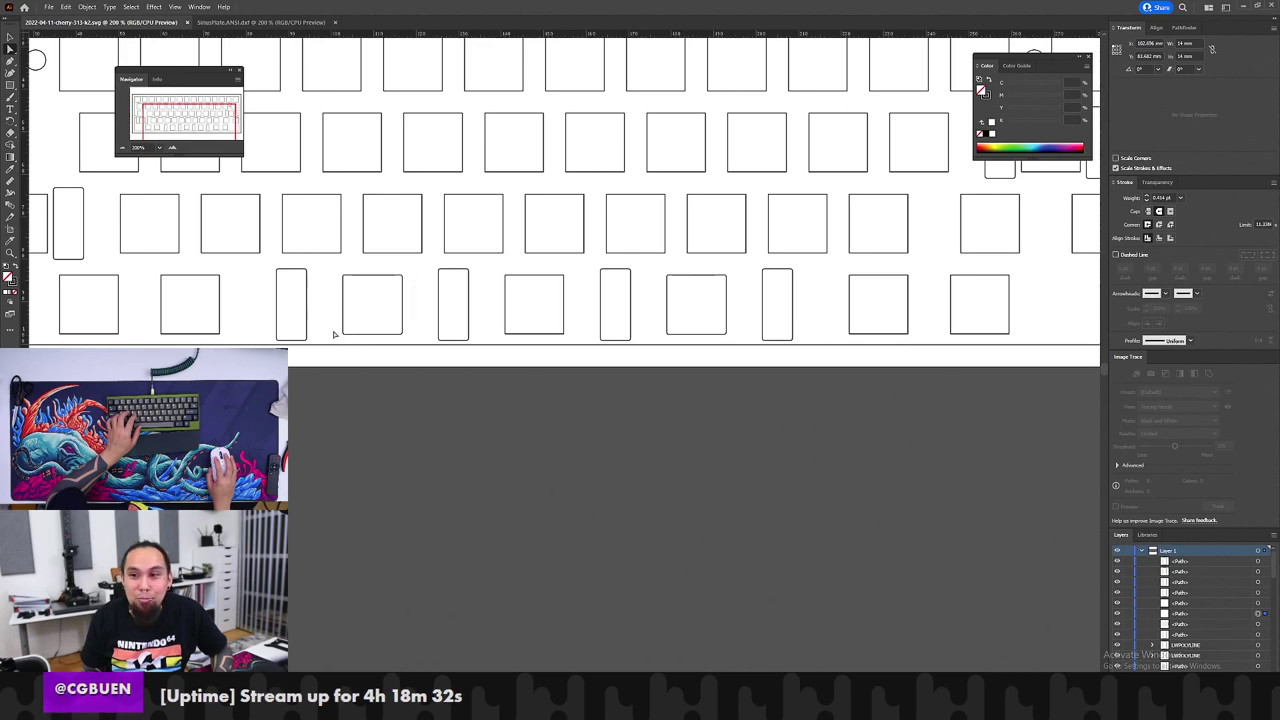
pyautogui.moveTo(271, 266); pyautogui.dragTo(810, 345)
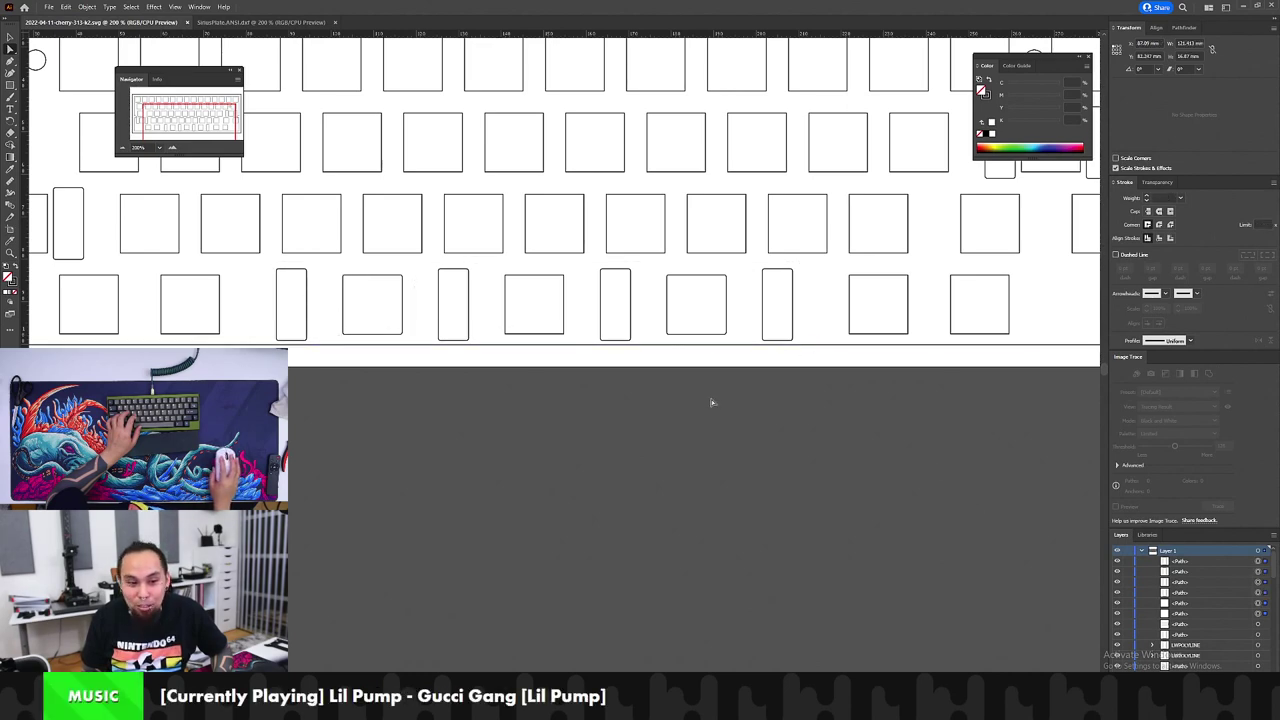
pyautogui.click(1264, 563)
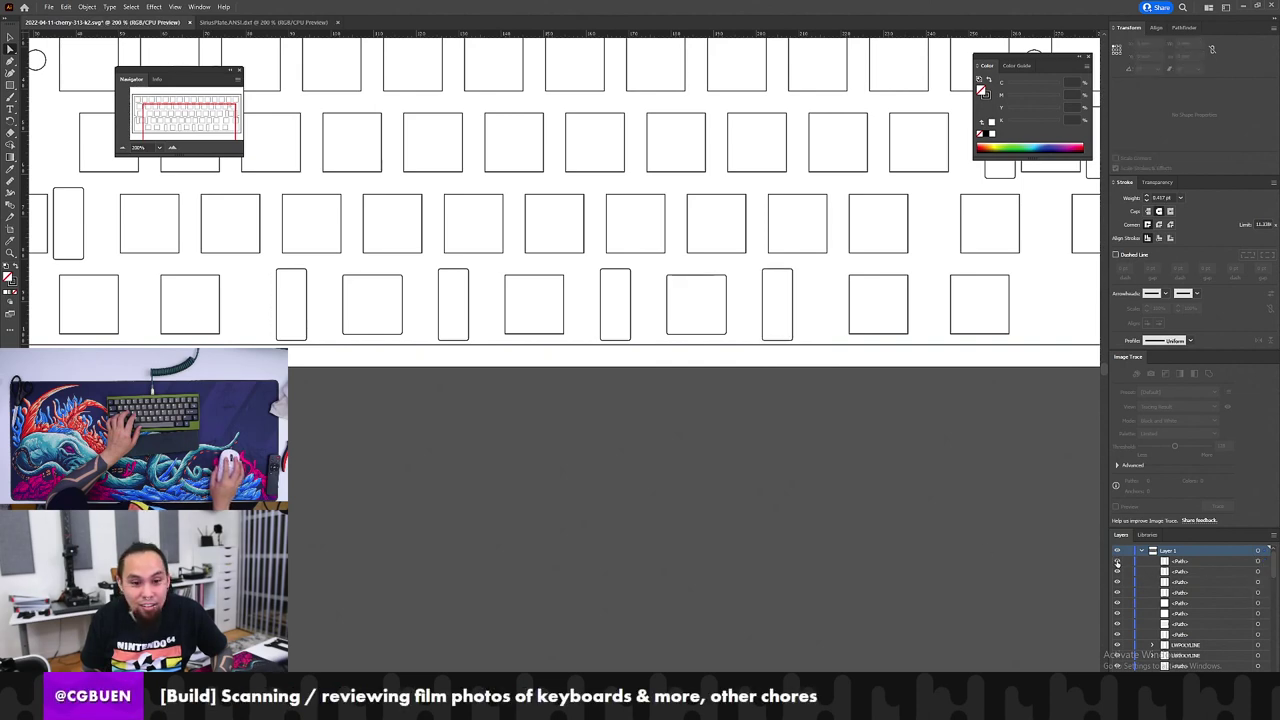
pyautogui.click(800, 271)
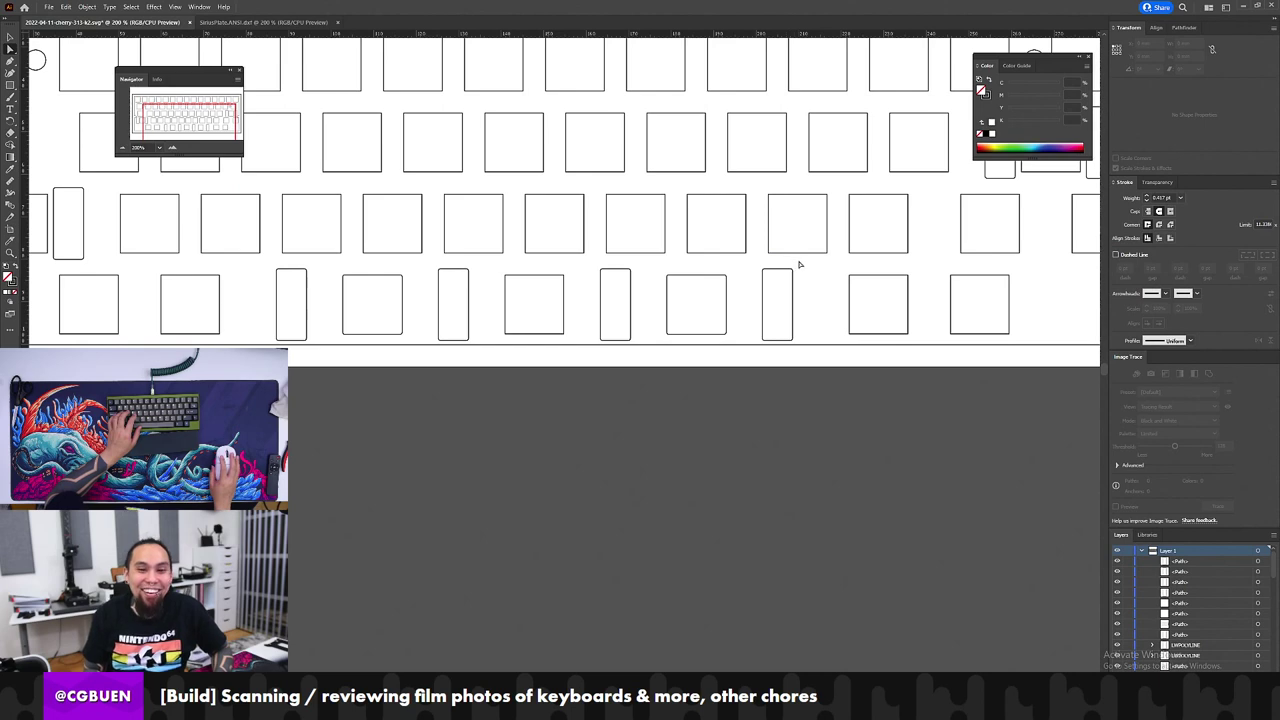
# Step: Copy the spacebar row cutouts from the cherry-313 plate into the Sirius ANSI plate, aligning them on its spacebar switch cutout
pyautogui.moveTo(799, 266); pyautogui.dragTo(262, 346)
pyautogui.hotkey('ctrl', 'Tab')
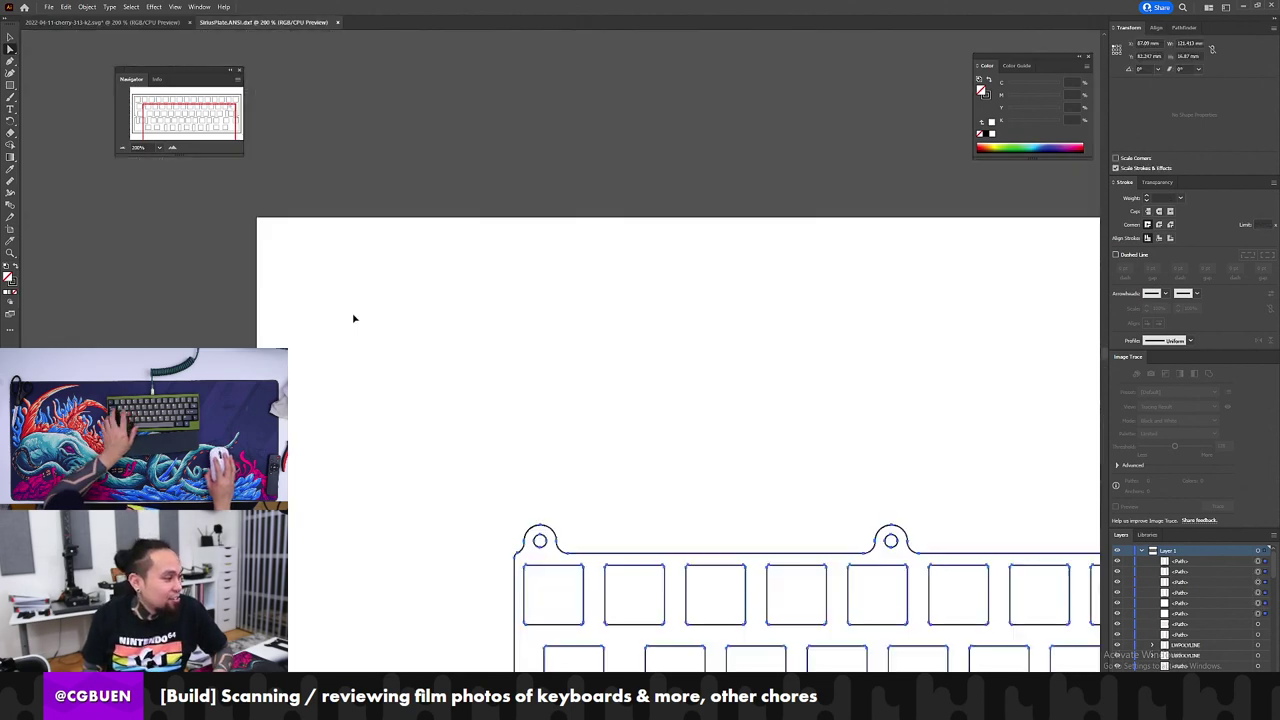
pyautogui.scroll(-3, 700, 357)
pyautogui.hscroll(3, 620, 349)
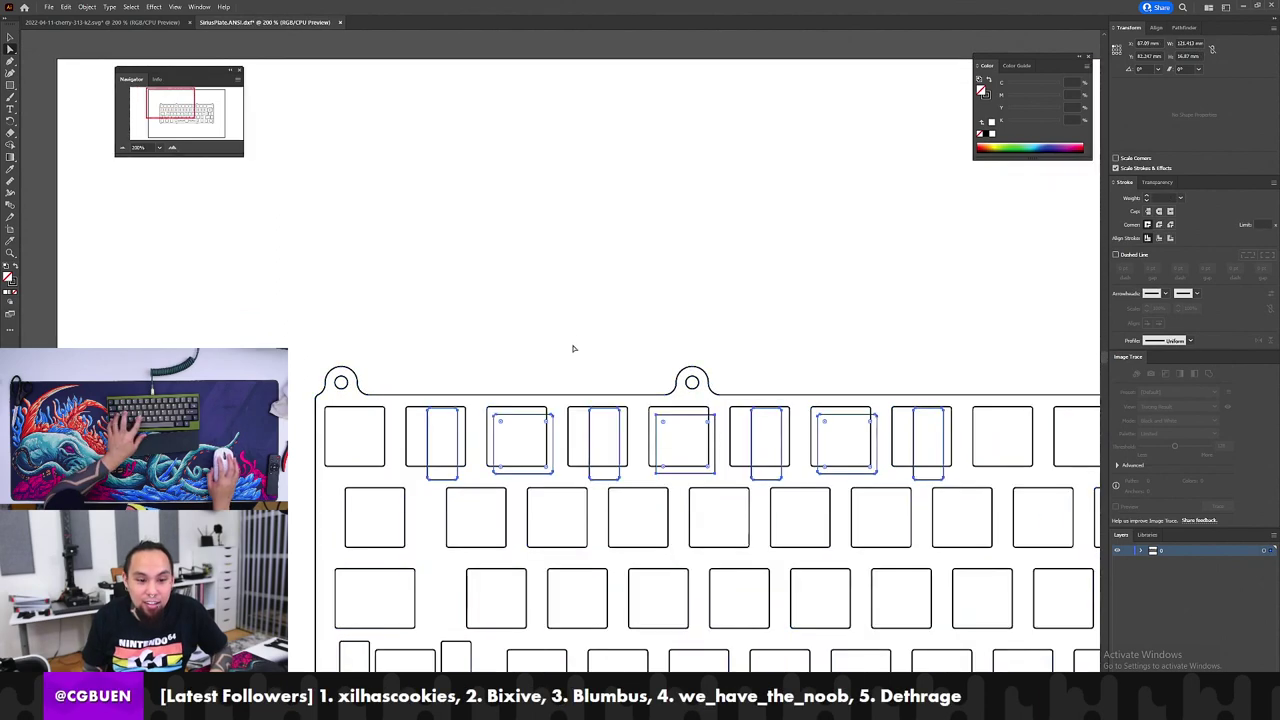
pyautogui.scroll(-4, 573, 348)
pyautogui.hscroll(4, 540, 250)
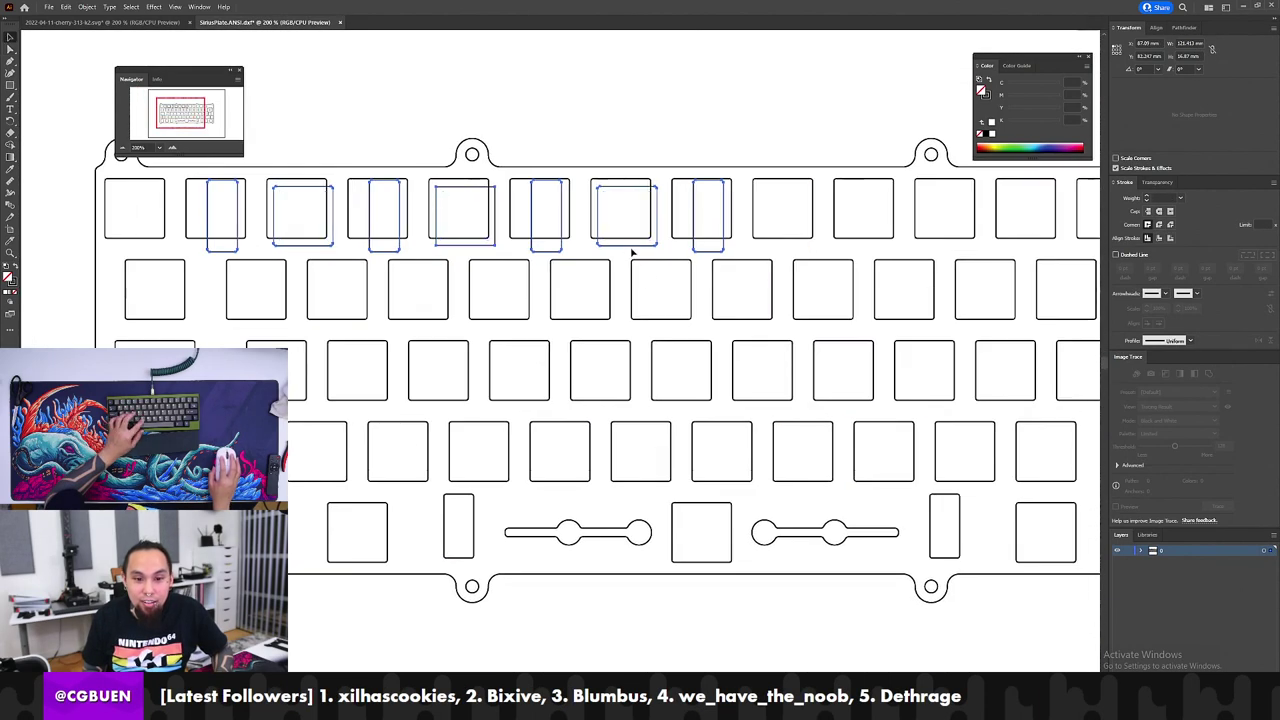
pyautogui.moveTo(634, 249); pyautogui.dragTo(869, 566)
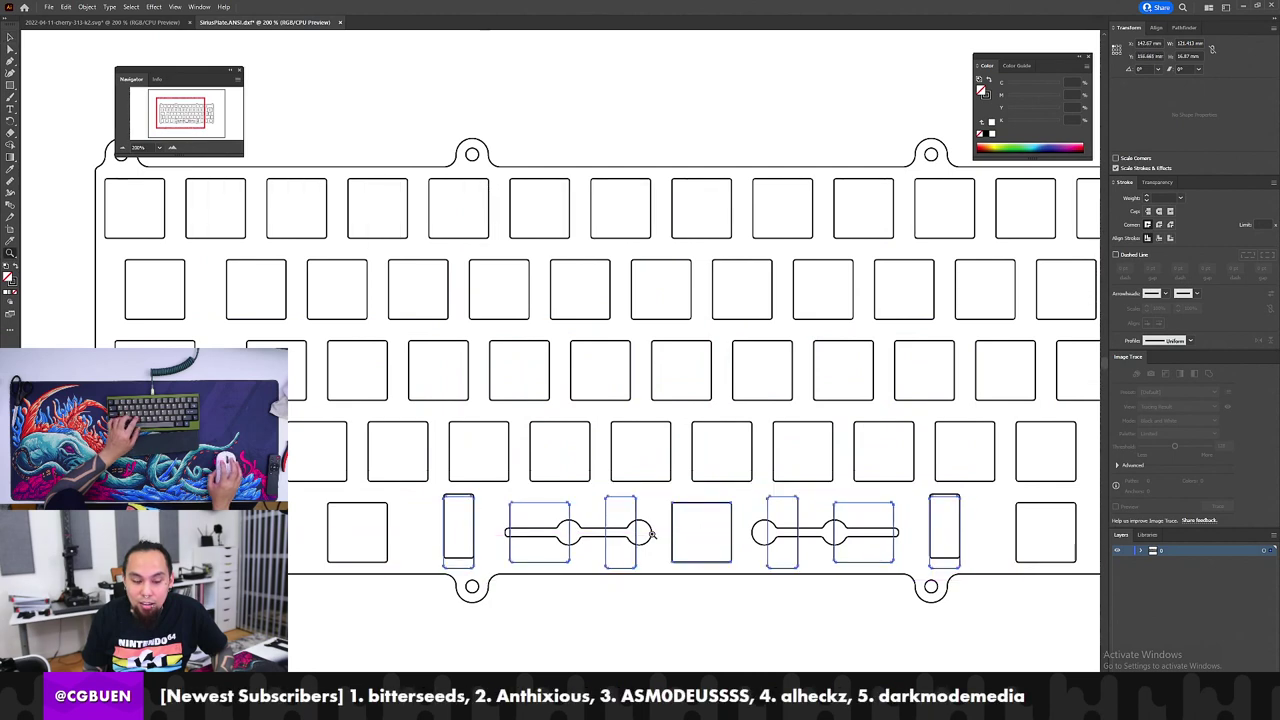
# Step: Group the seven pasted spacebar cutouts in the Sirius ANSI plate and expand the layer's contents
pyautogui.click(652, 534)
pyautogui.moveTo(750, 380); pyautogui.dragTo(711, 423)
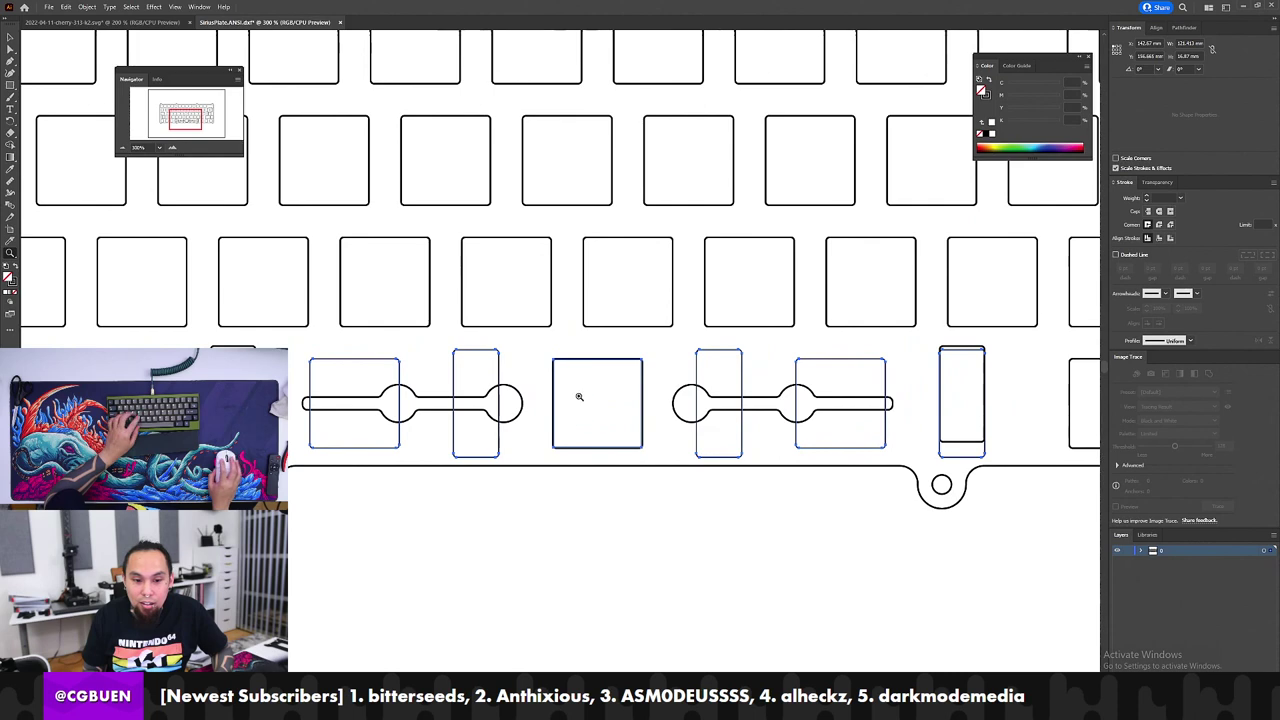
pyautogui.scroll(1, 586, 391)
pyautogui.click(1141, 551)
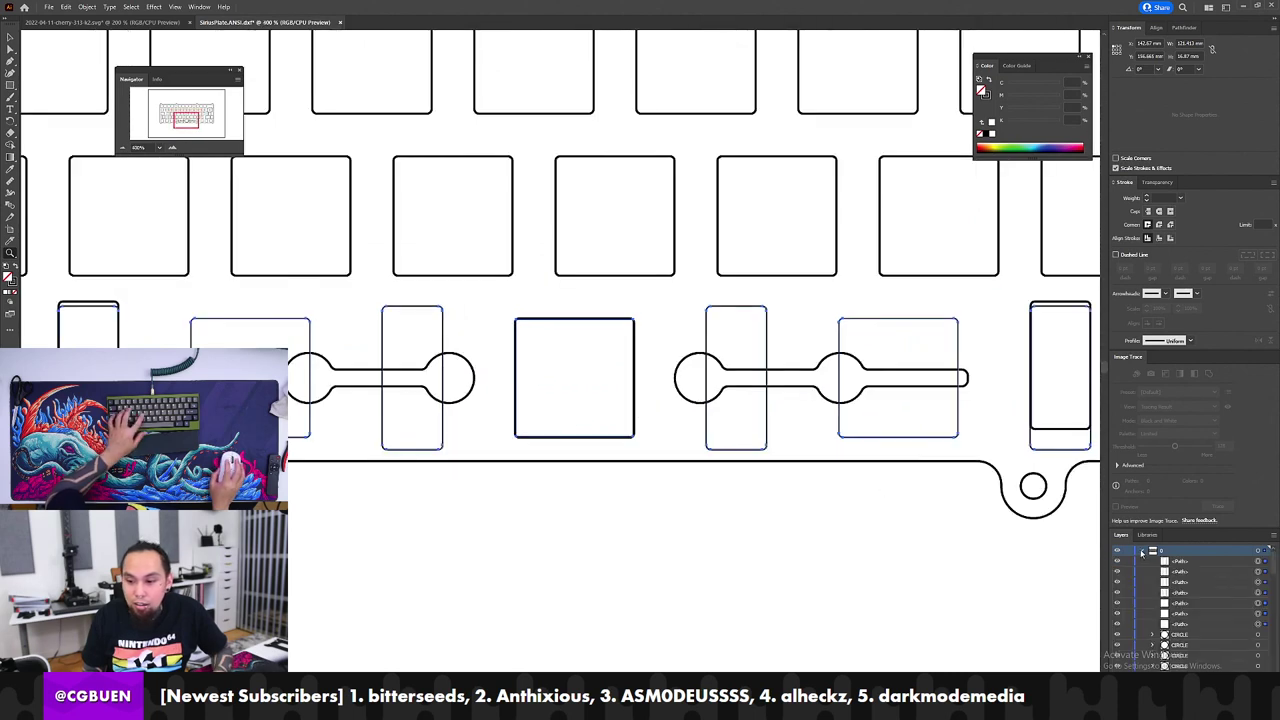
pyautogui.hotkey('ctrl', 'g')
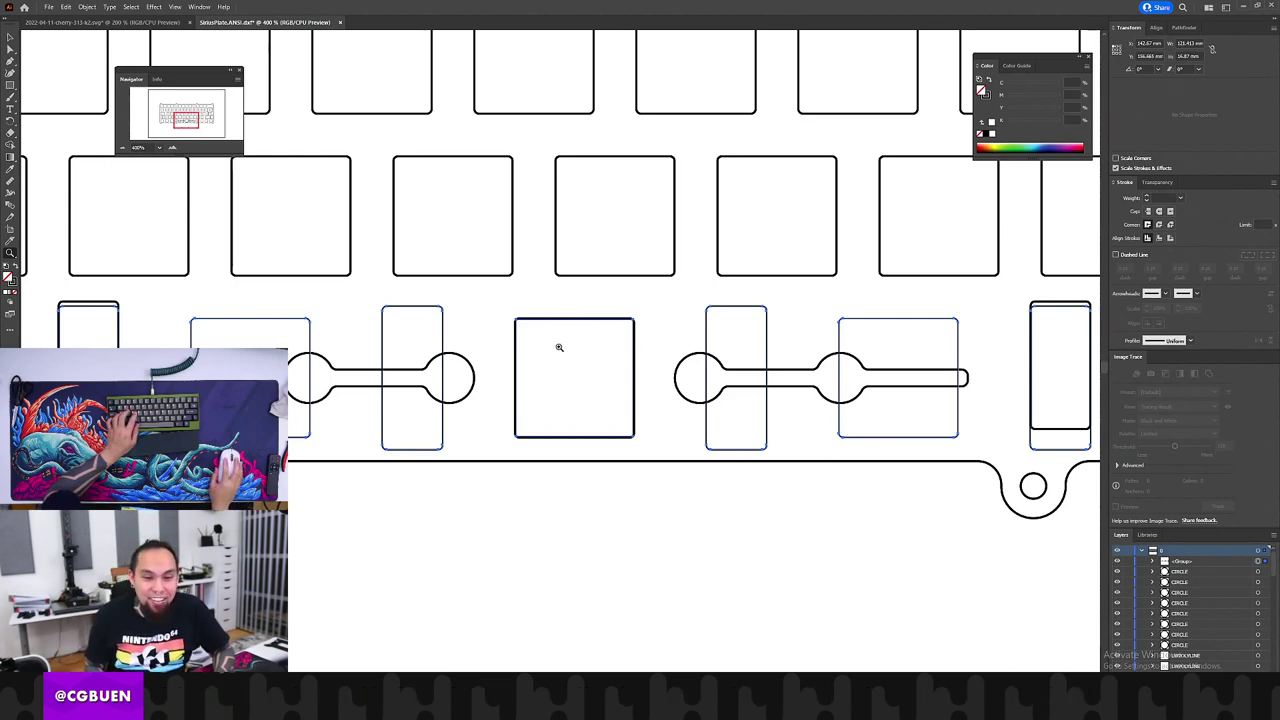
# Step: Compare the centre position of the original spacebar switch cutout with the pasted group's, undoing the stray skew of the centre square
pyautogui.press('a')
pyautogui.click(640, 336)
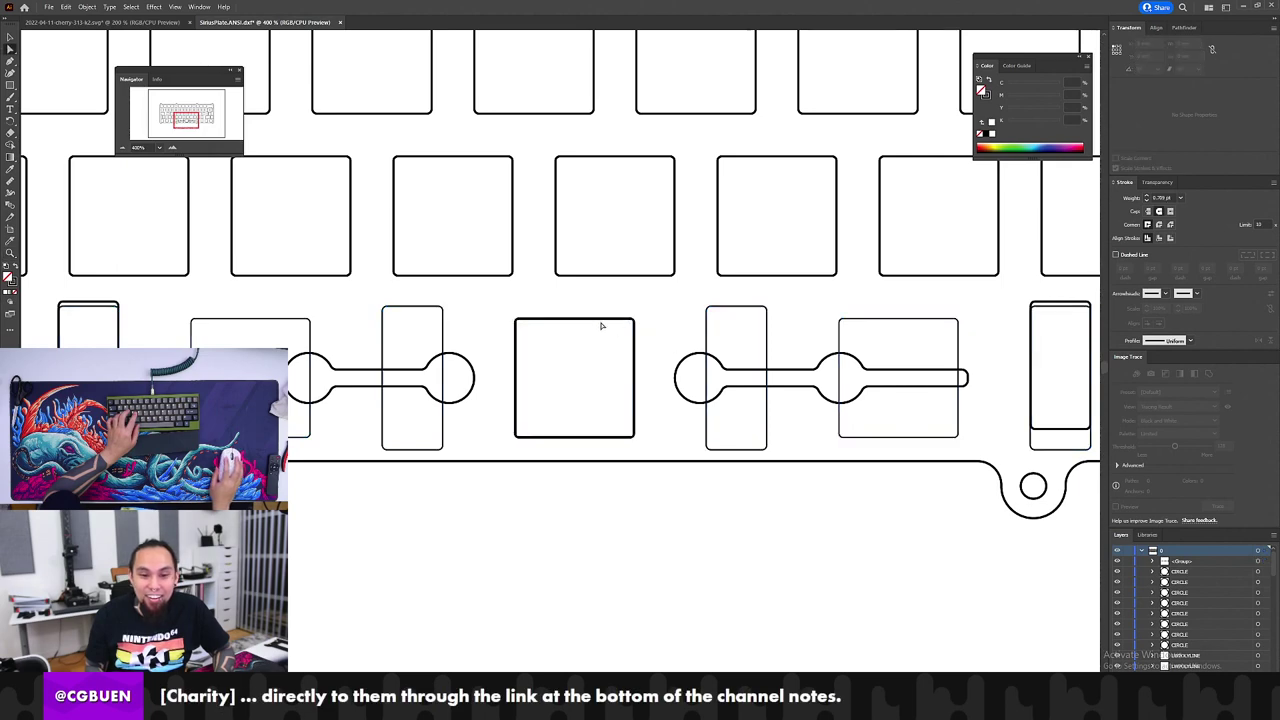
pyautogui.moveTo(604, 319); pyautogui.dragTo(586, 375)
pyautogui.moveTo(607, 304); pyautogui.dragTo(599, 326)
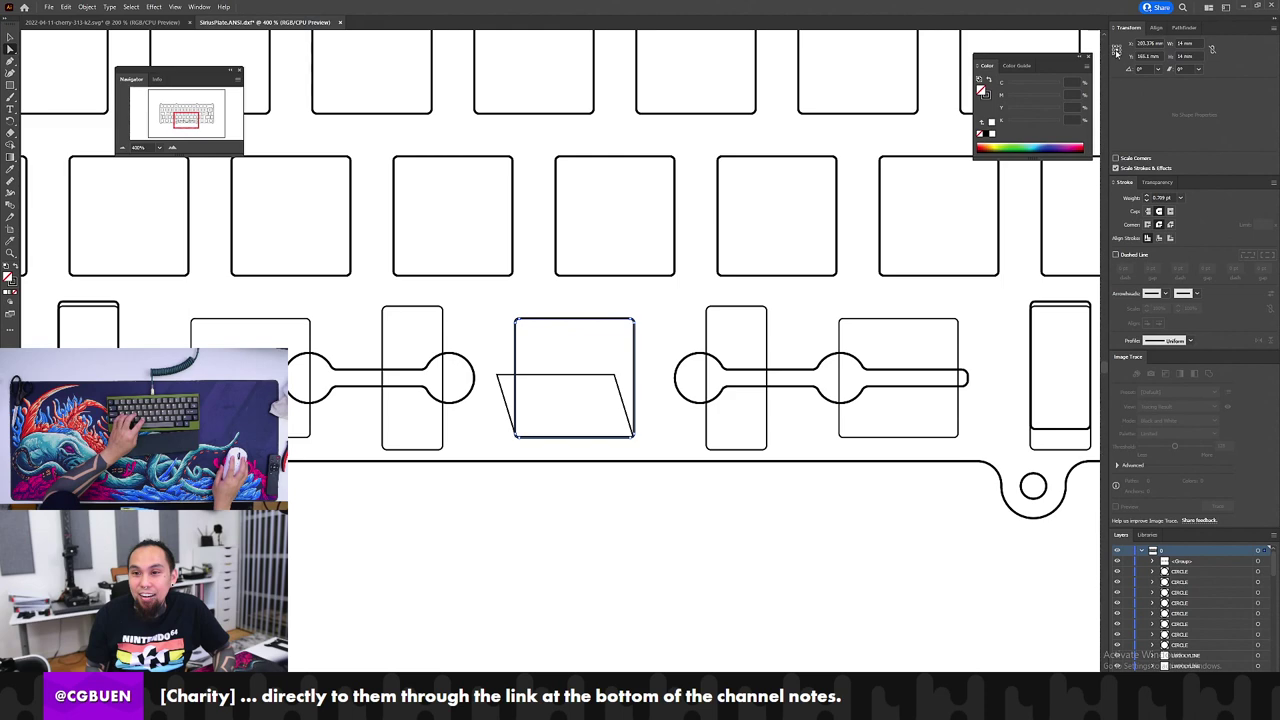
pyautogui.moveTo(649, 306); pyautogui.dragTo(517, 337)
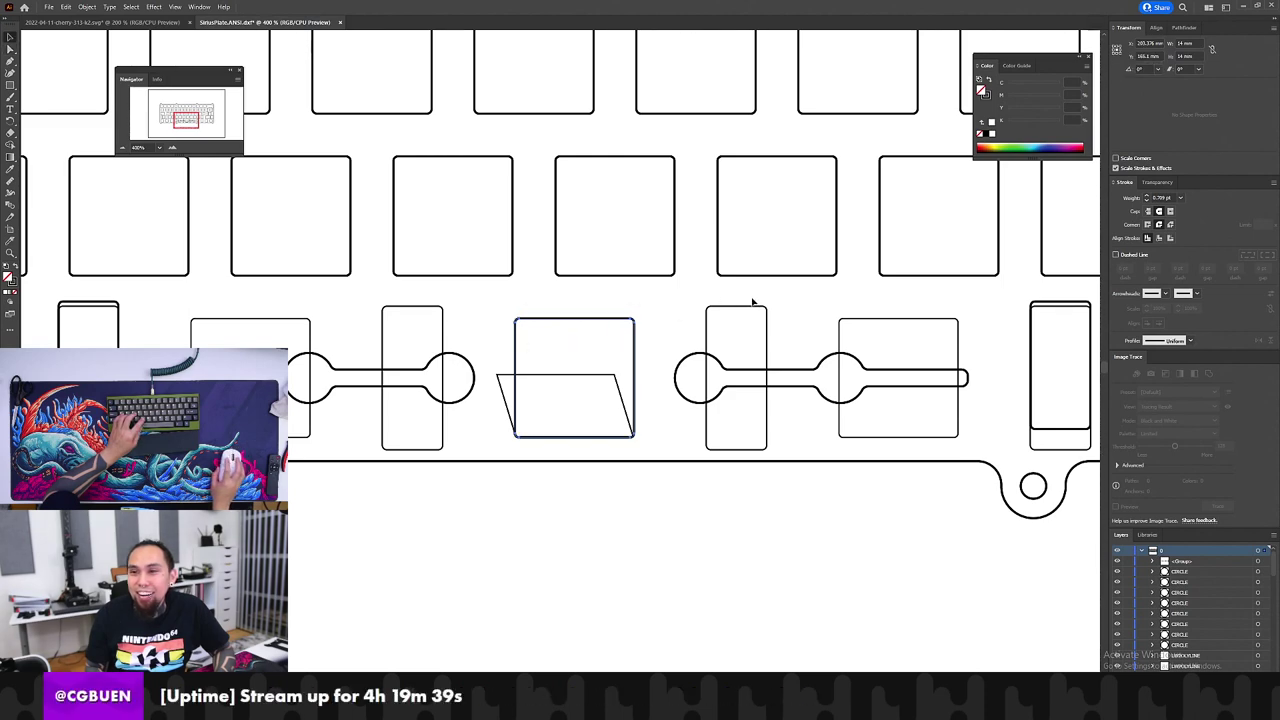
pyautogui.hotkey('ctrl', 'z')
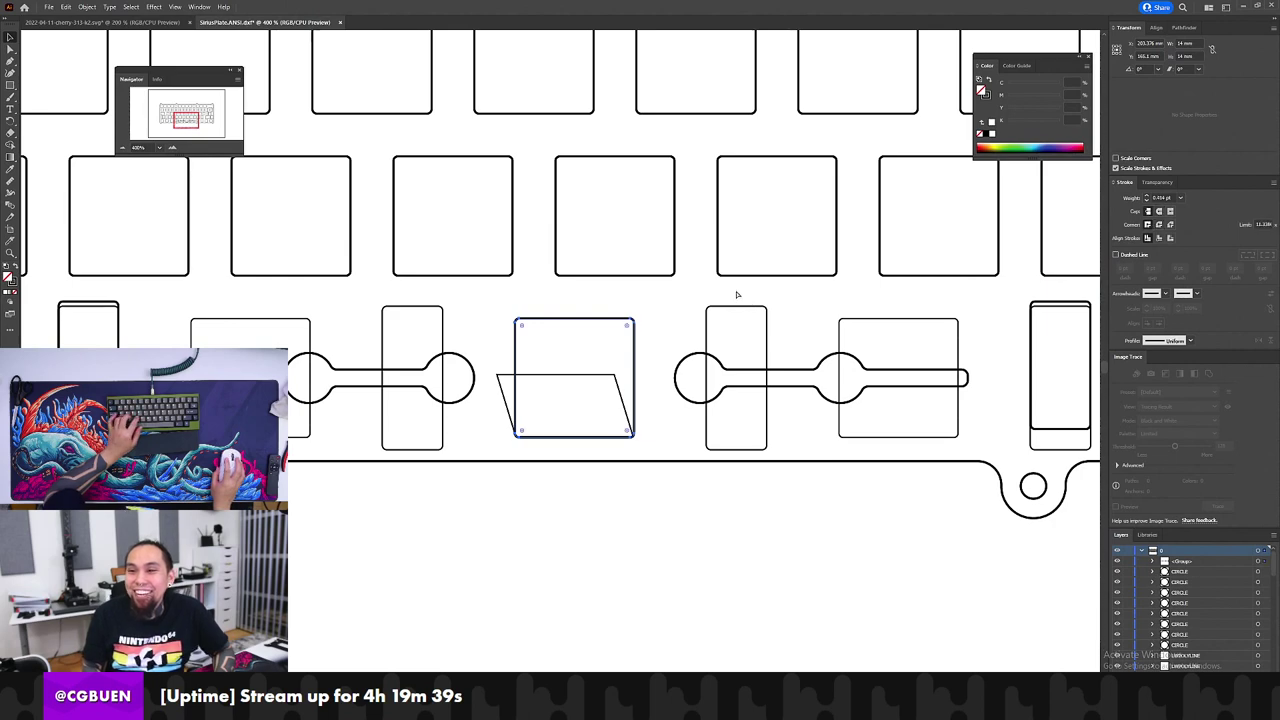
pyautogui.hotkey('ctrl', 'shift', 'z')
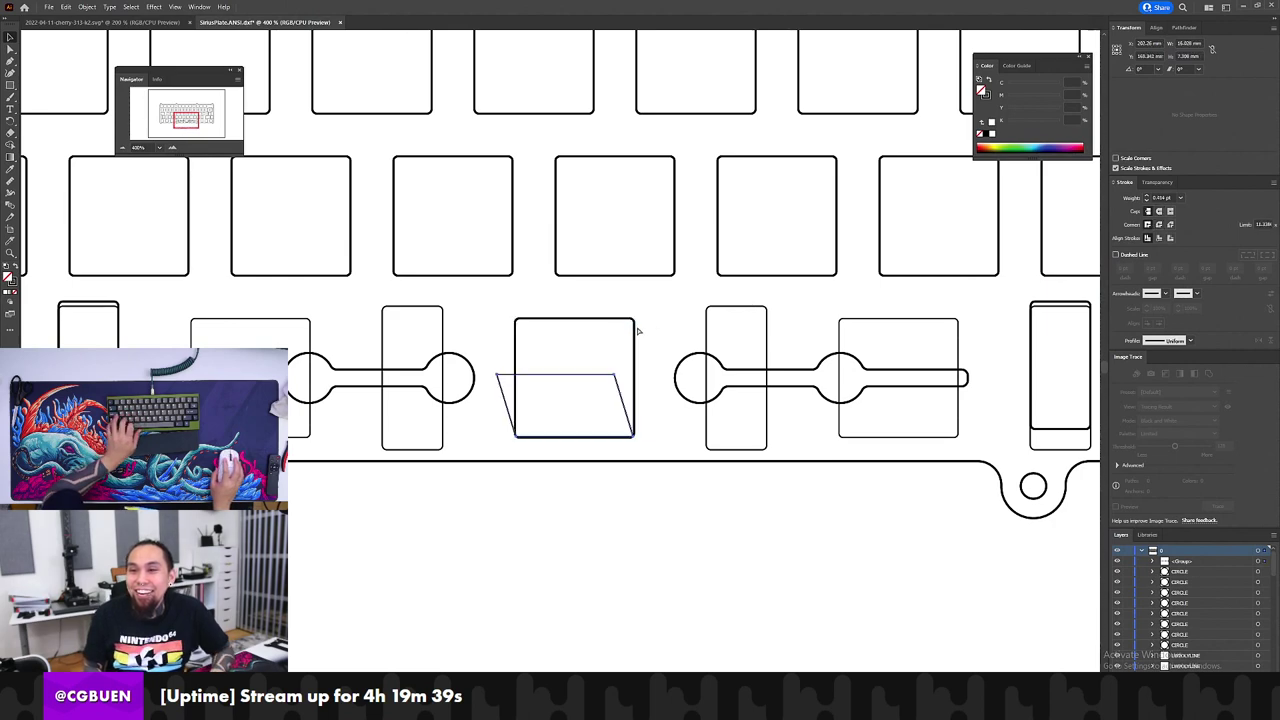
pyautogui.click(586, 340)
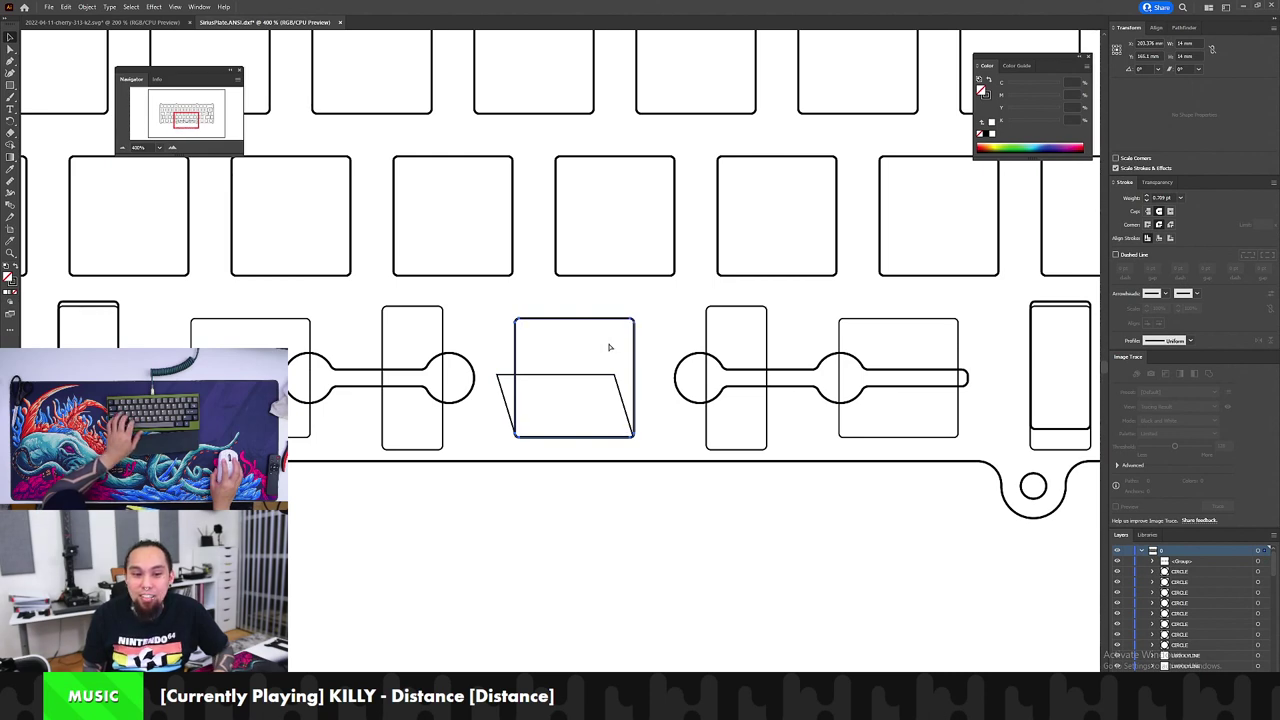
pyautogui.hotkey('ctrl', 'z')
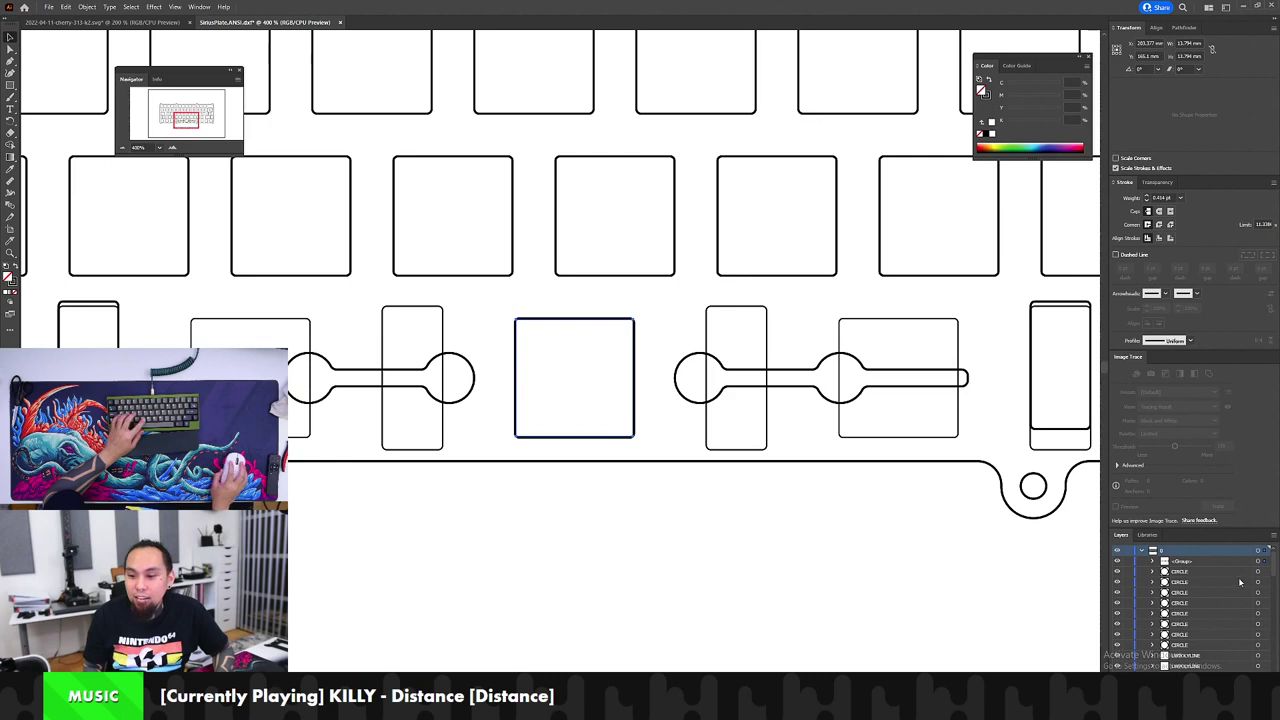
pyautogui.click(1258, 561)
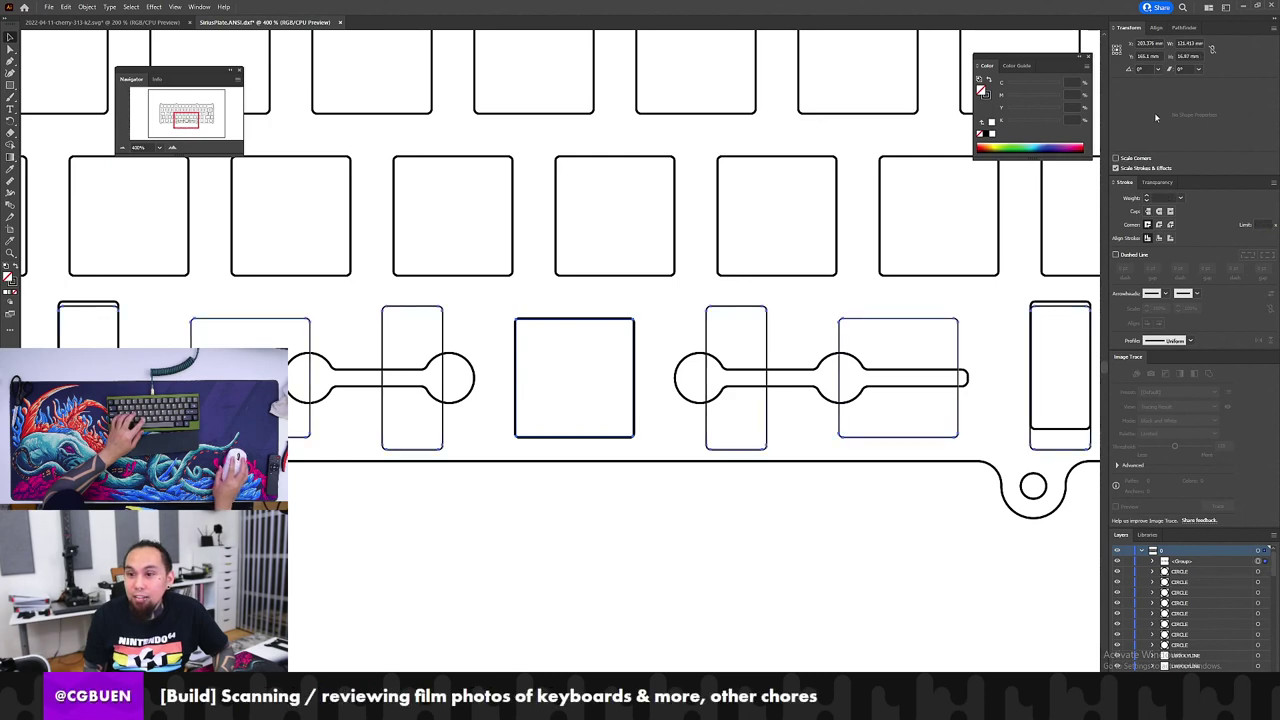
# Step: Delete the two original keyhole-shaped slots on either side of the spacebar's centre switch cutout
pyautogui.press('z')
pyautogui.keyDown('alt'); pyautogui.click(410, 388); pyautogui.keyUp('alt')
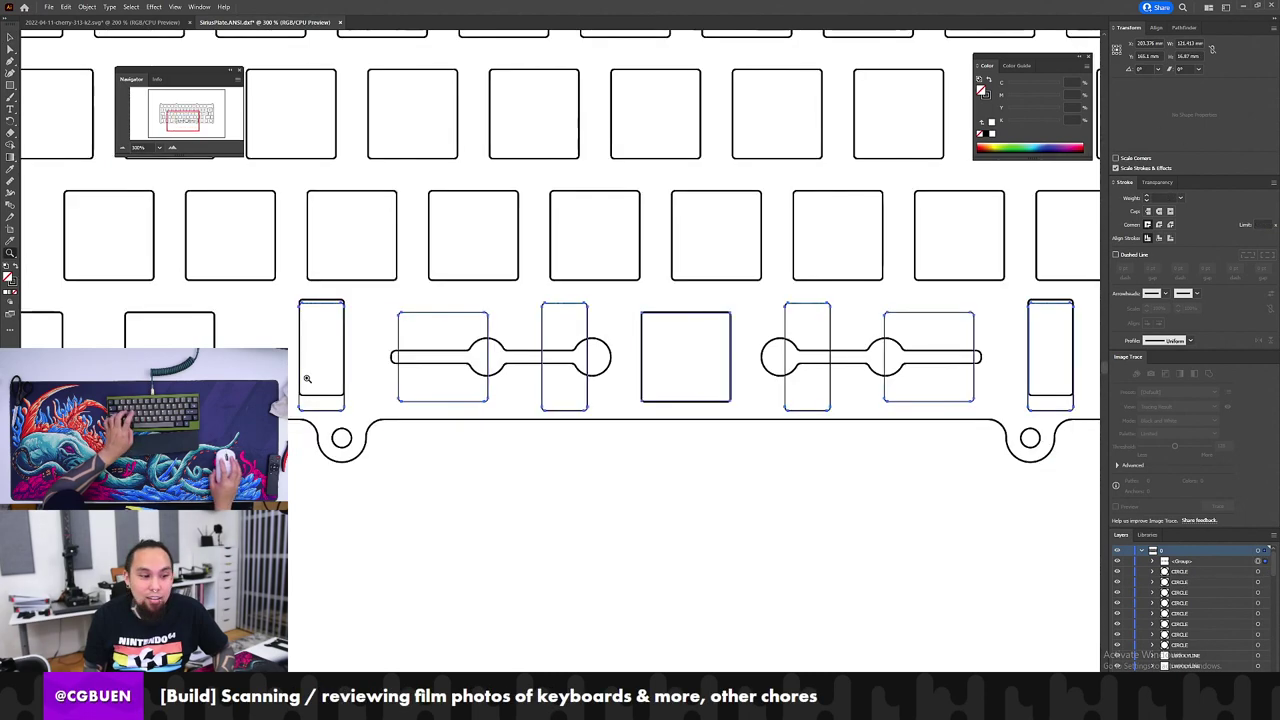
pyautogui.press('a')
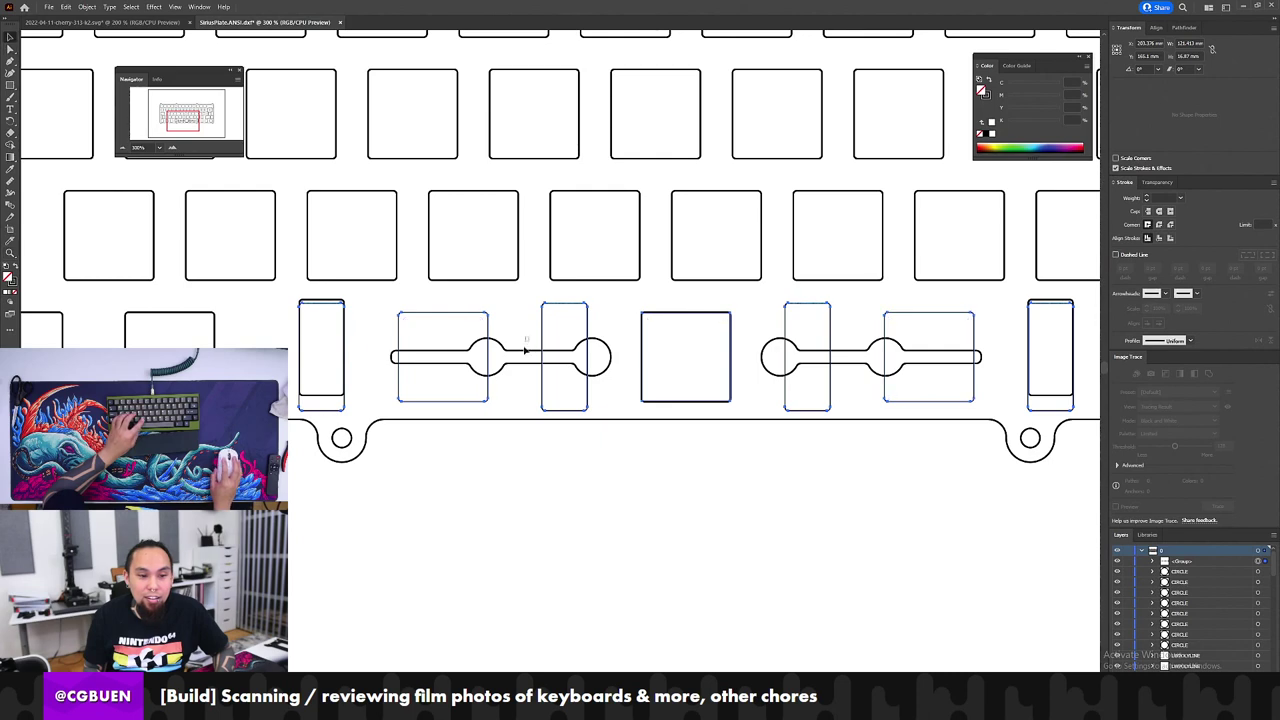
pyautogui.click(521, 366)
pyautogui.press('Delete')
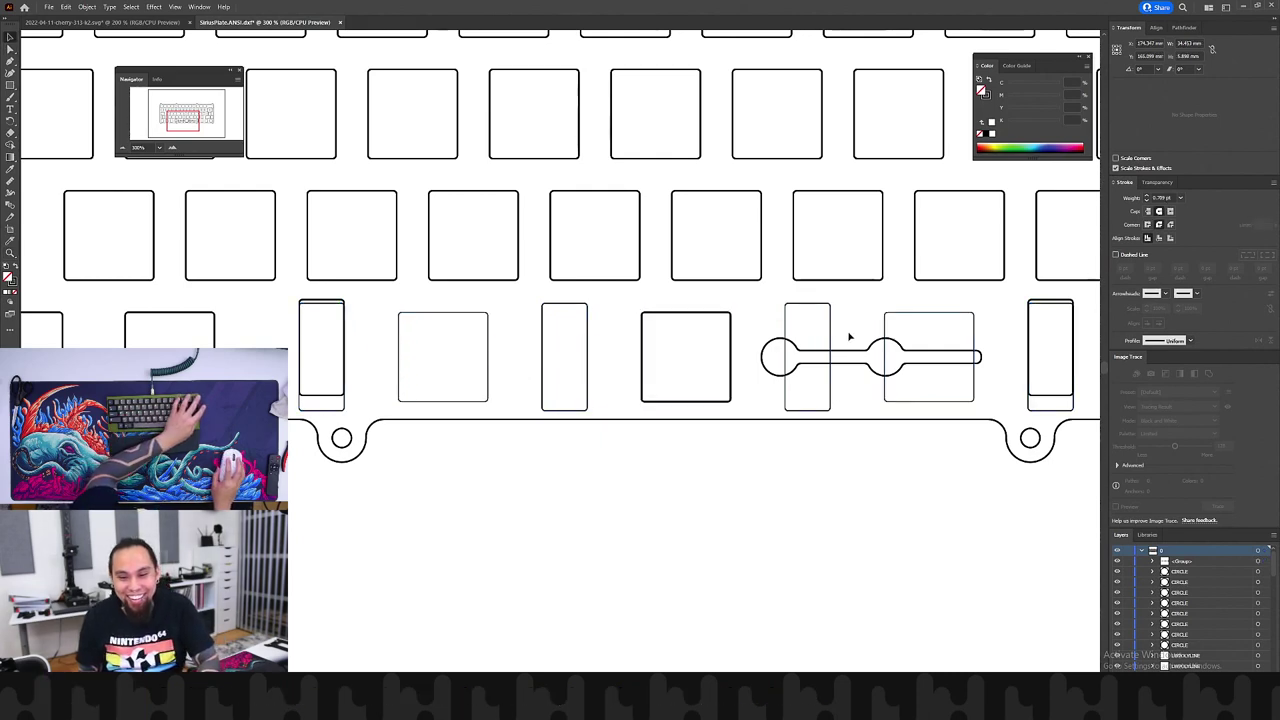
pyautogui.click(850, 366)
pyautogui.press('Delete')
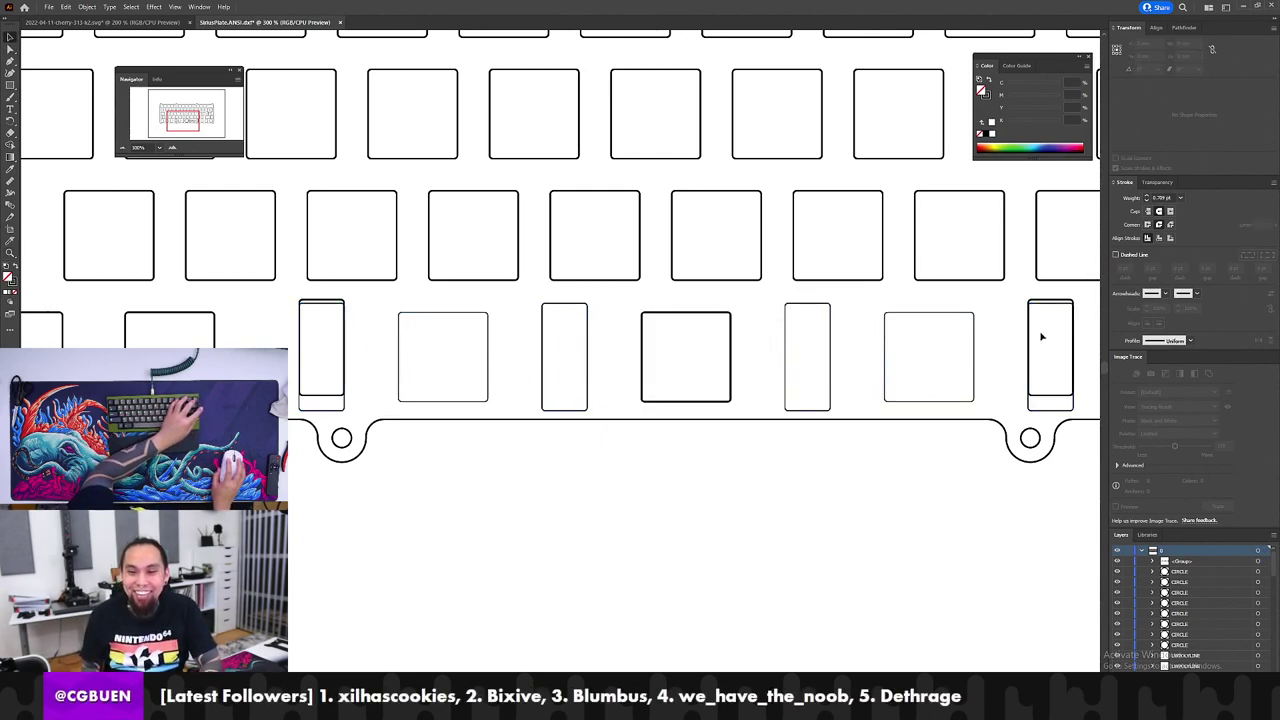
# Step: Extend the upper edge of the pasted right-end stabilizer cutout to match the upper edge of the original Sirius cutout
pyautogui.moveTo(992, 335); pyautogui.dragTo(931, 363)
pyautogui.press('a')
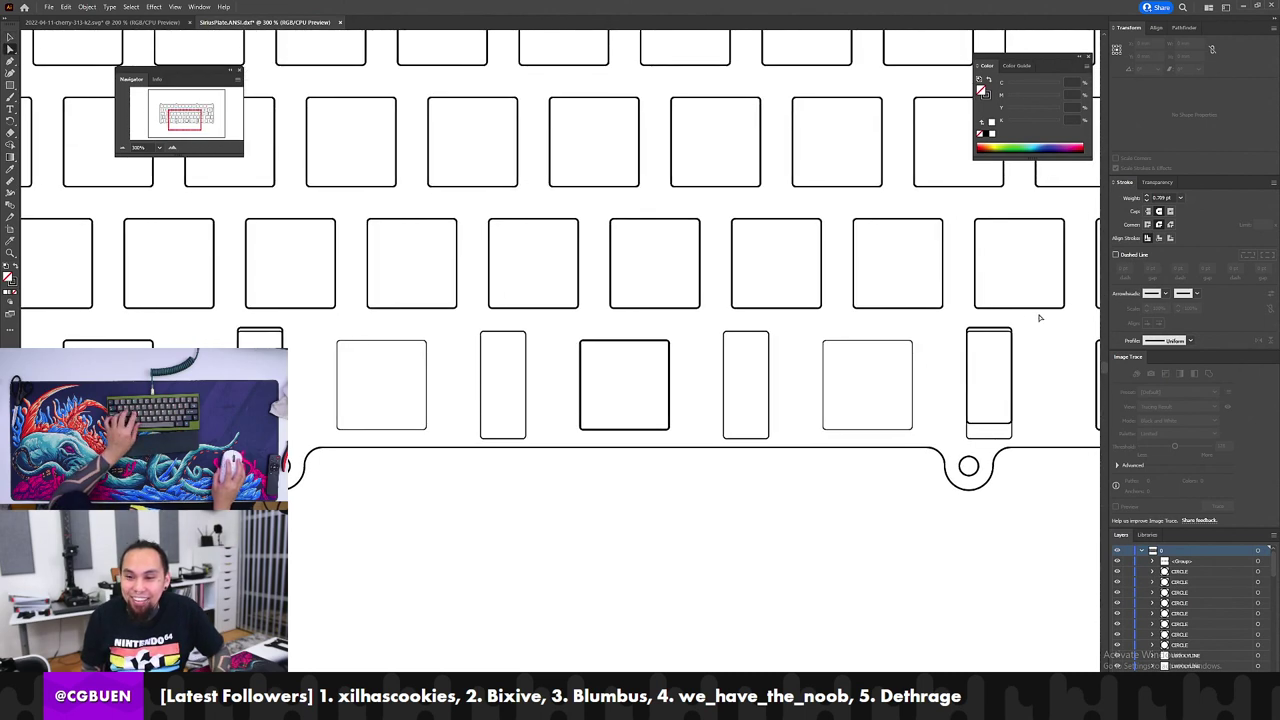
pyautogui.click(984, 332)
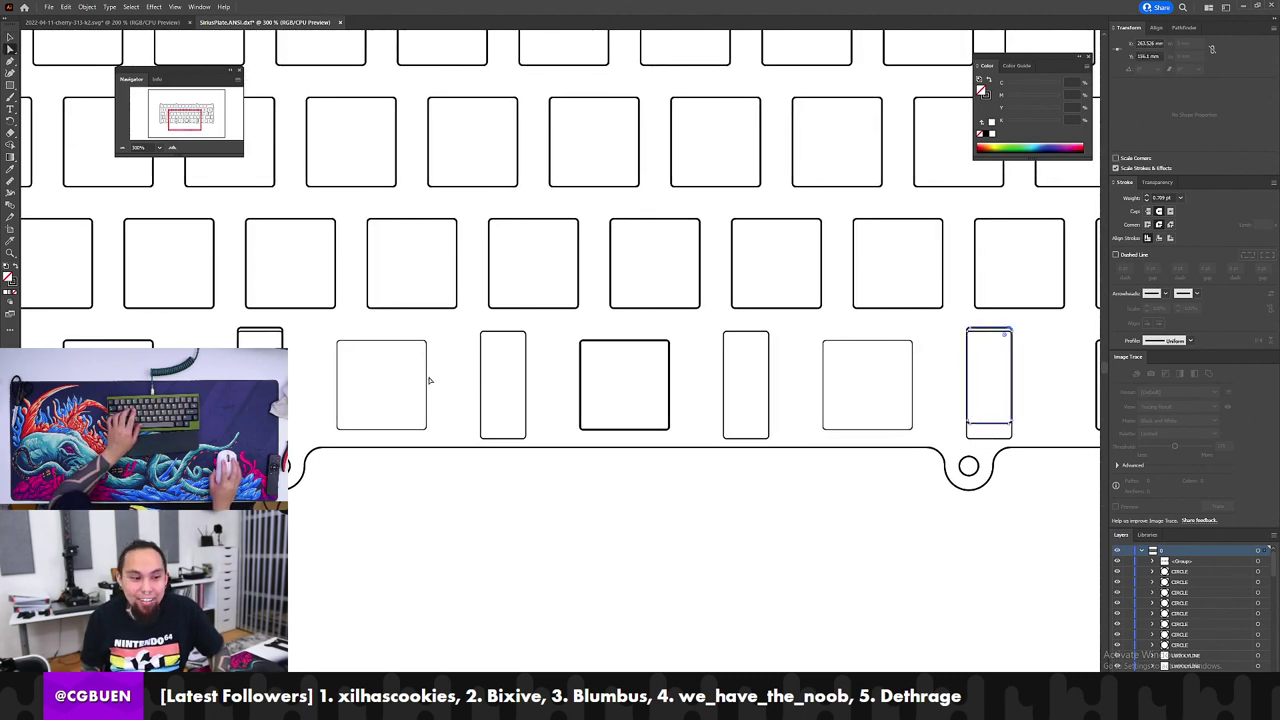
pyautogui.click(1044, 344)
pyautogui.press('z')
pyautogui.click(981, 342)
pyautogui.click(537, 396)
pyautogui.click(695, 363)
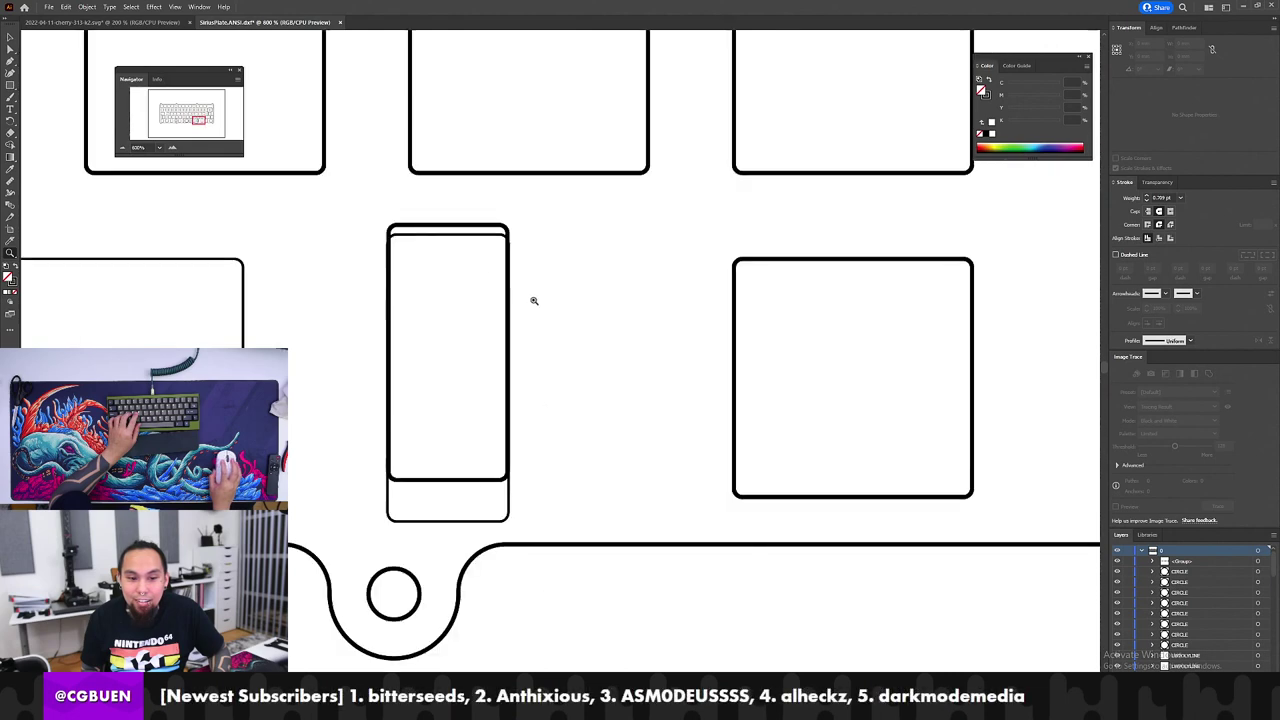
pyautogui.press('v')
pyautogui.click(468, 224)
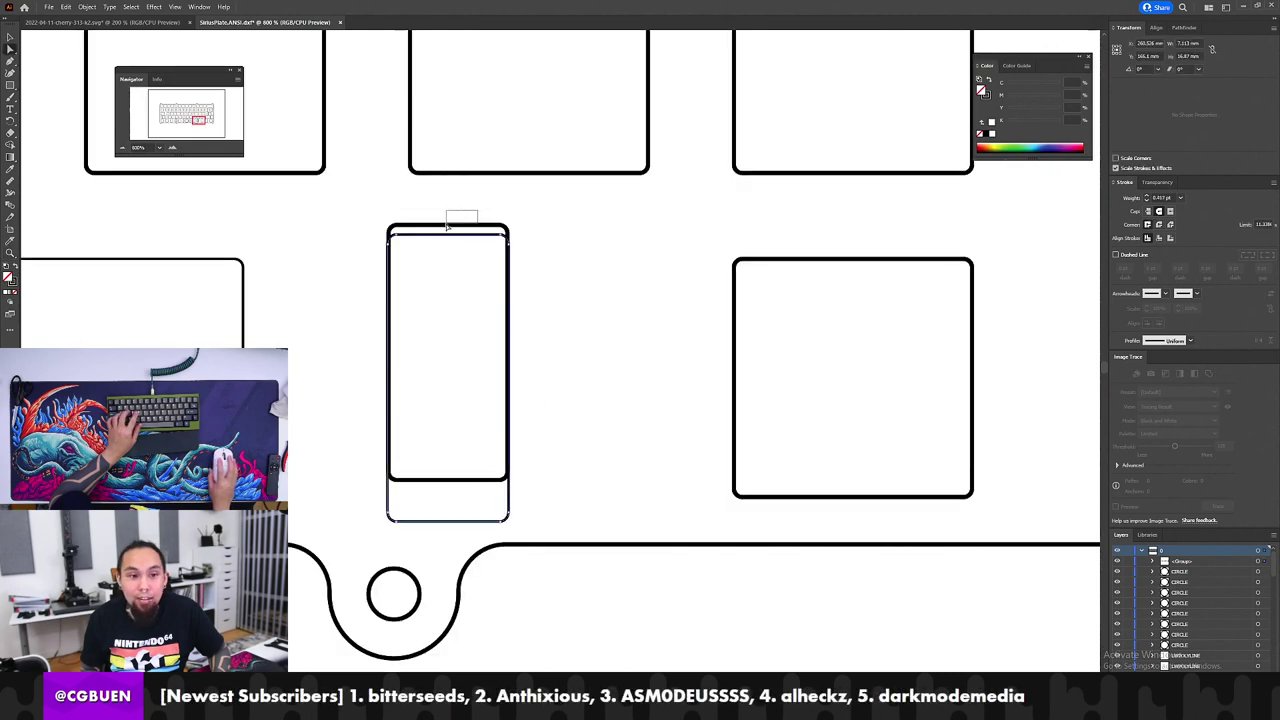
pyautogui.moveTo(446, 227); pyautogui.dragTo(442, 229)
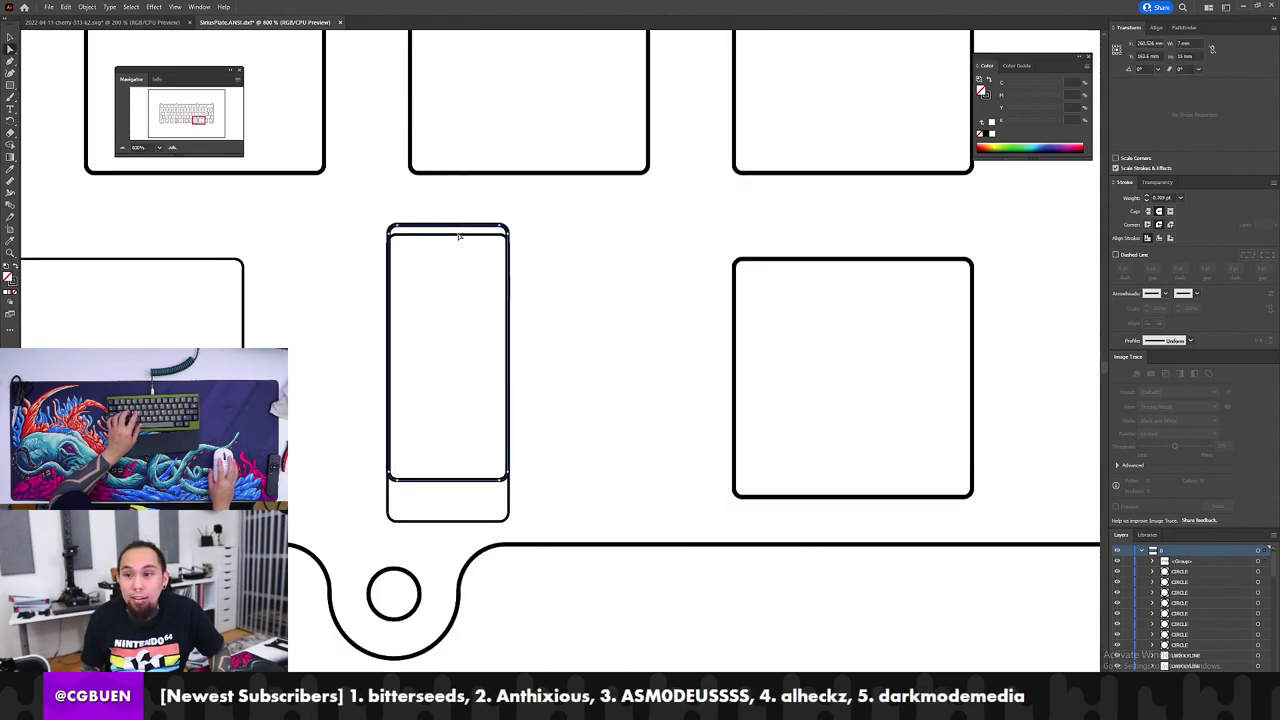
pyautogui.click(461, 247)
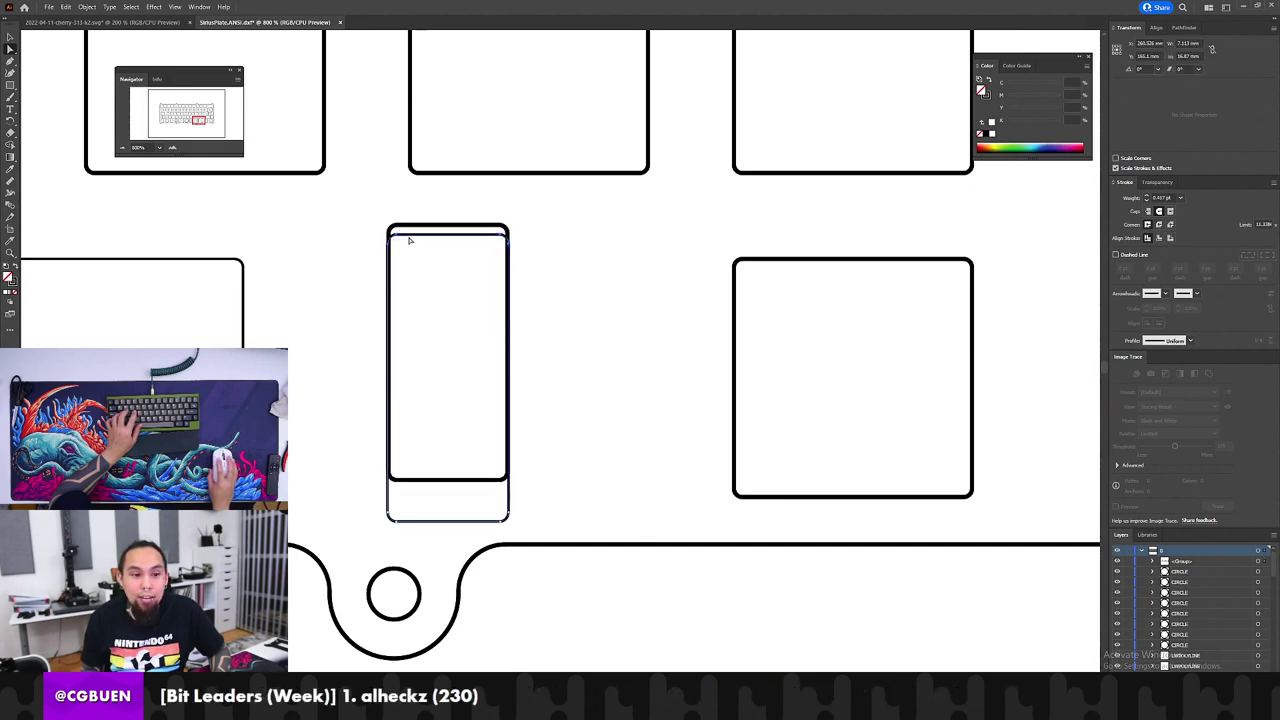
pyautogui.moveTo(398, 238); pyautogui.dragTo(398, 228)
# Step: Delete the original 7 mm wide Sirius stabilizer cutout overlapping the pasted one at the spacebar's right end
pyautogui.click(445, 481)
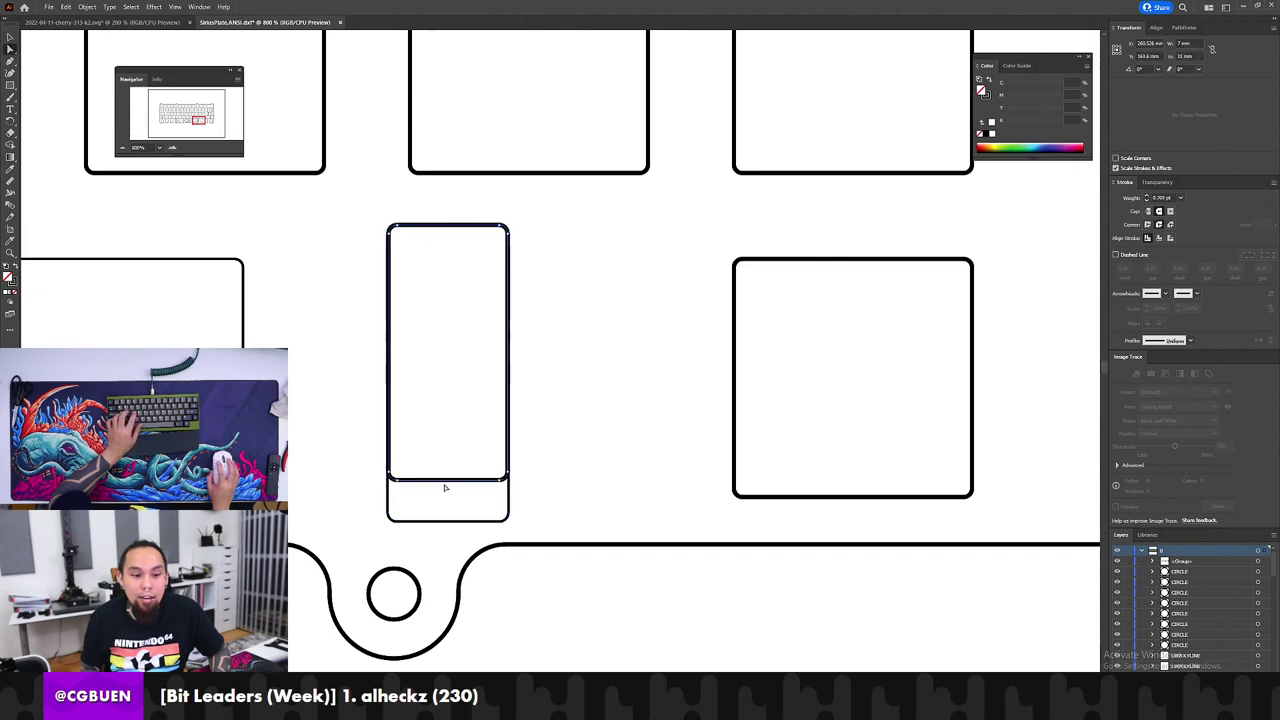
pyautogui.press('Delete')
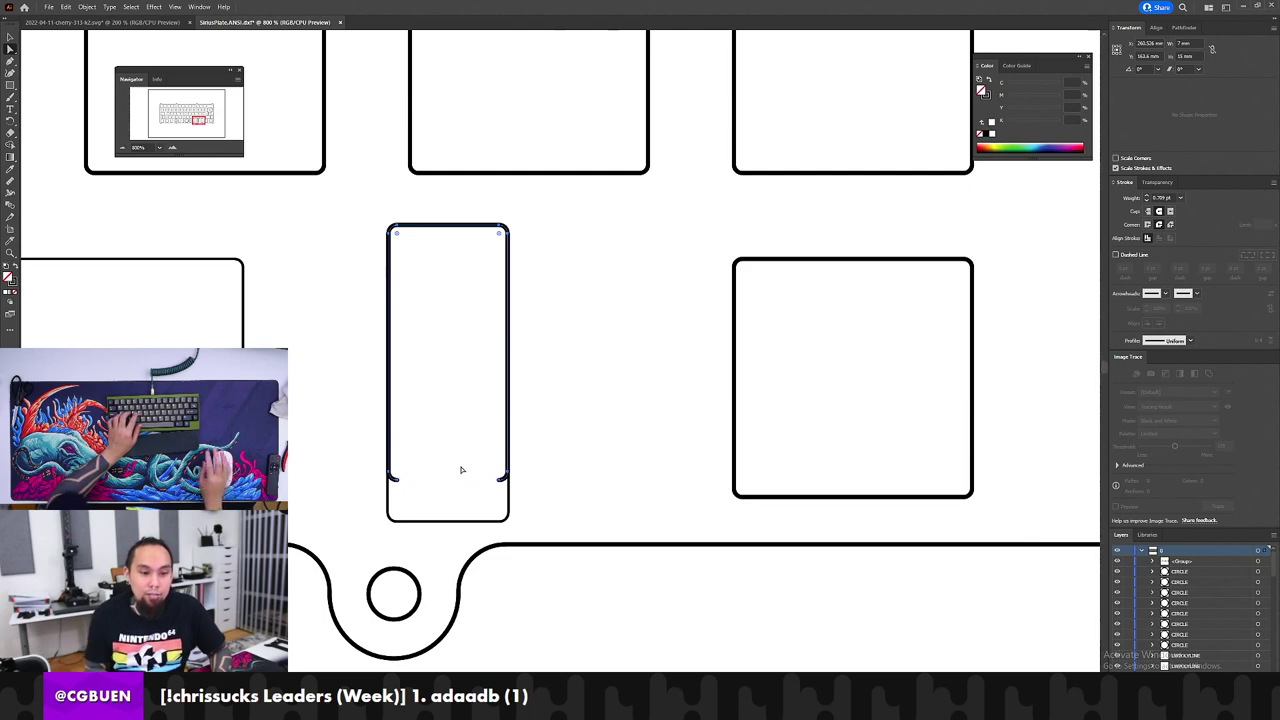
pyautogui.press('Delete')
# Step: Extend the upper edge of the pasted left-end stabilizer cutout to match the upper edge of the original Sirius cutout
pyautogui.moveTo(158, 362); pyautogui.dragTo(684, 366)
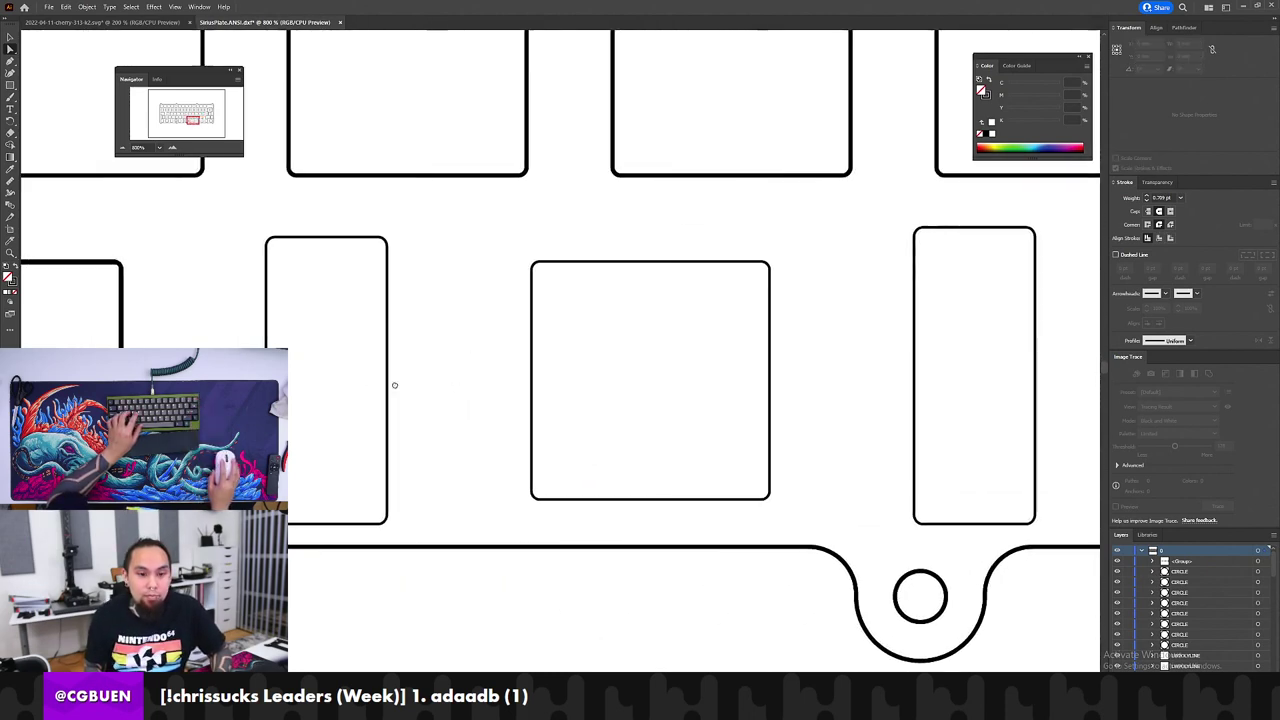
pyautogui.moveTo(394, 383); pyautogui.dragTo(963, 385)
pyautogui.moveTo(620, 491); pyautogui.dragTo(1011, 500)
pyautogui.moveTo(351, 417); pyautogui.dragTo(692, 407)
pyautogui.moveTo(529, 407); pyautogui.dragTo(584, 411)
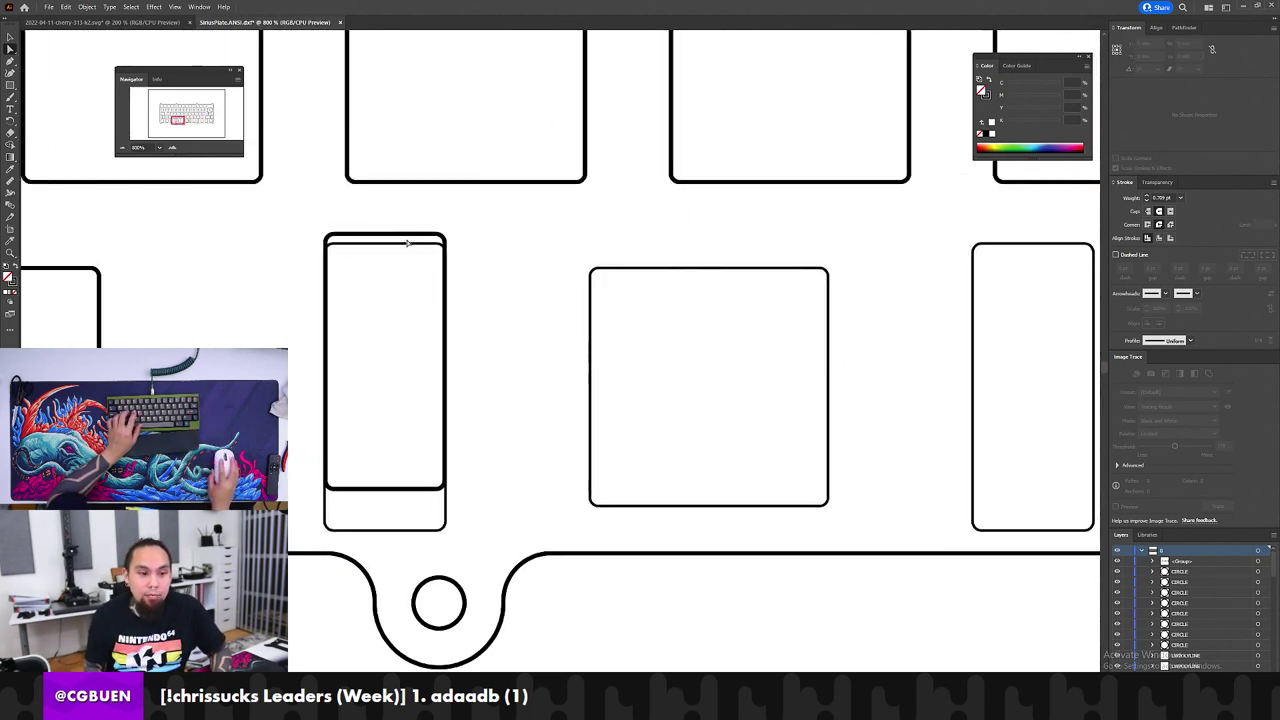
pyautogui.click(442, 248)
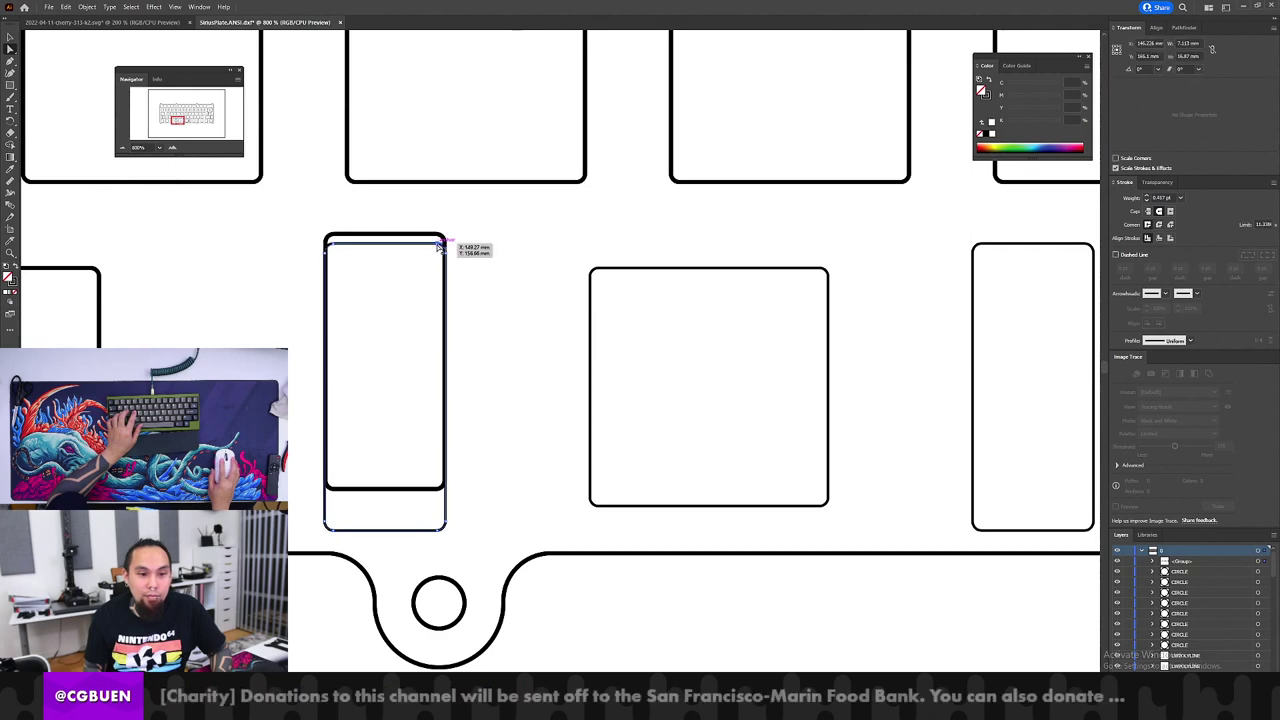
pyautogui.click(445, 255)
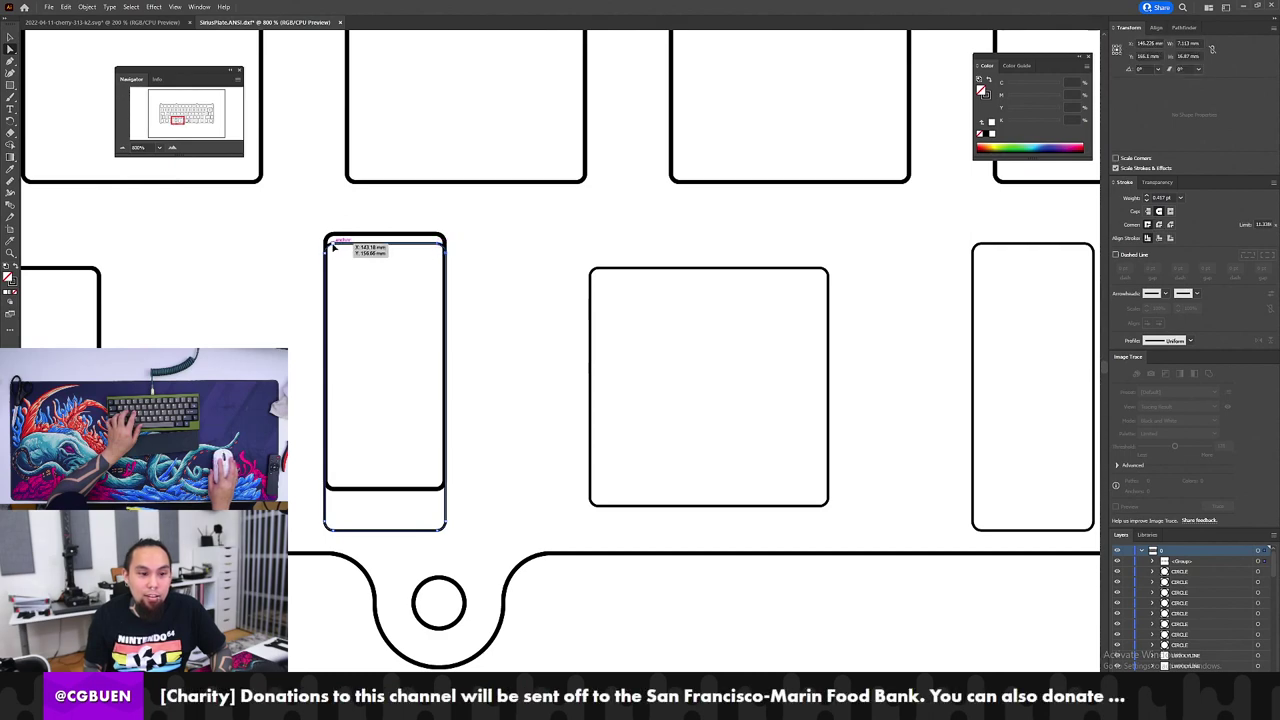
pyautogui.moveTo(330, 250); pyautogui.dragTo(336, 234)
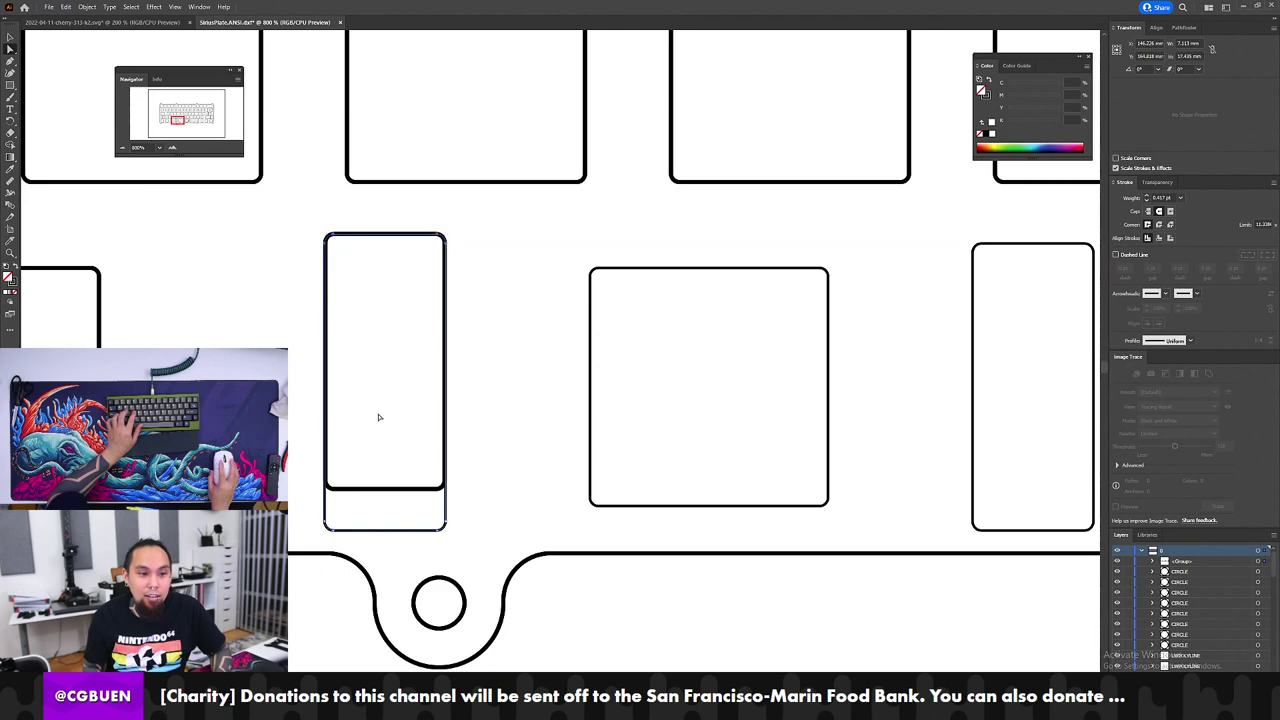
# Step: Delete the original 7 mm wide Sirius stabilizer cutout overlapping the pasted one at the spacebar's left end
pyautogui.click(389, 451)
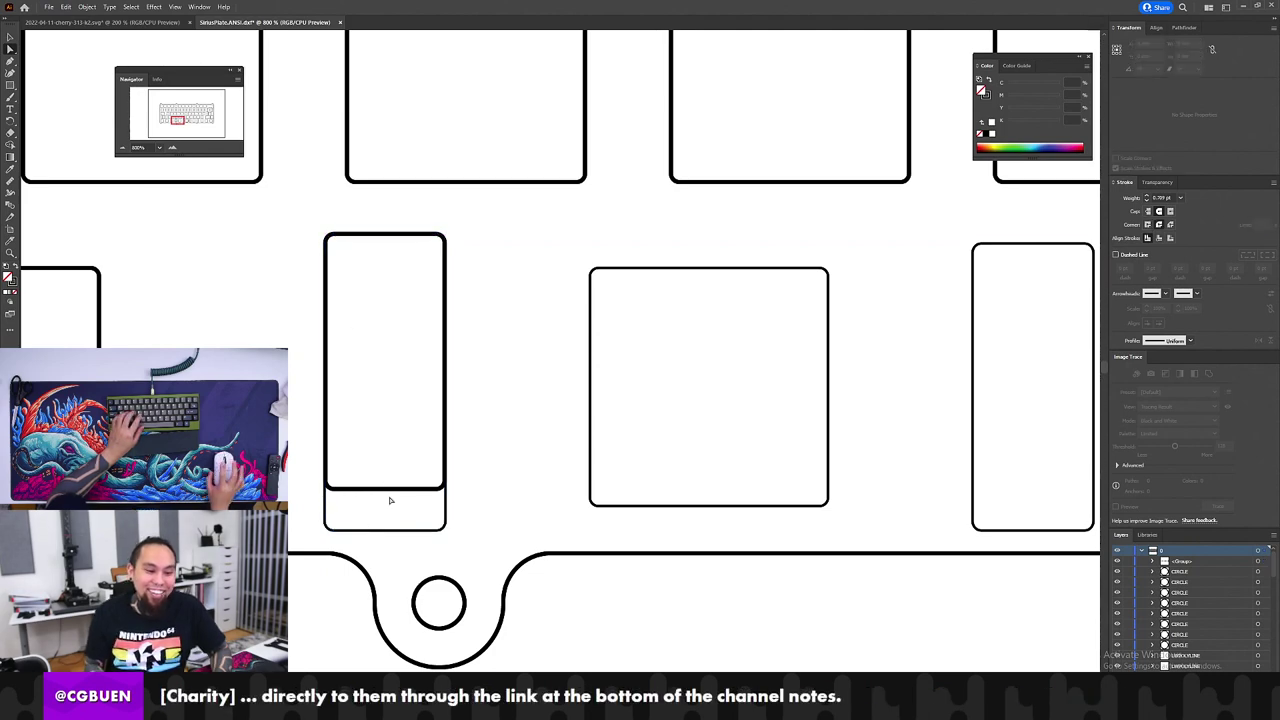
pyautogui.moveTo(390, 476); pyautogui.dragTo(400, 504)
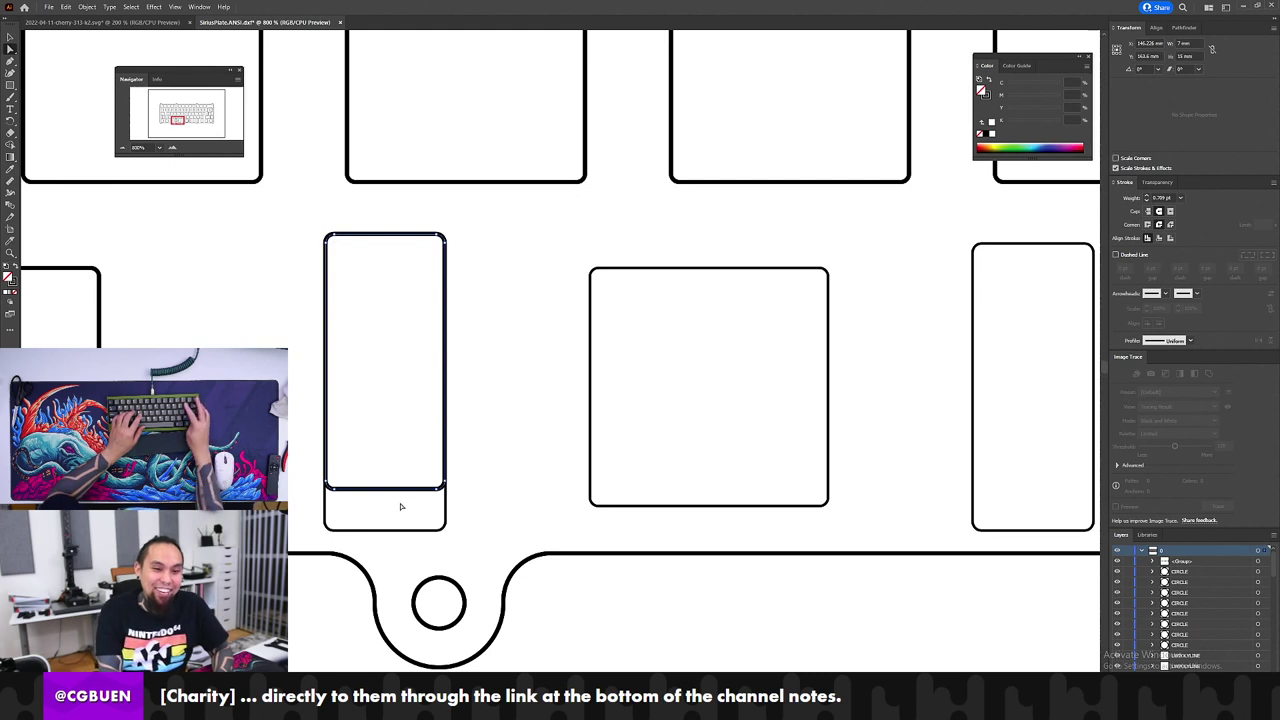
pyautogui.press('Delete')
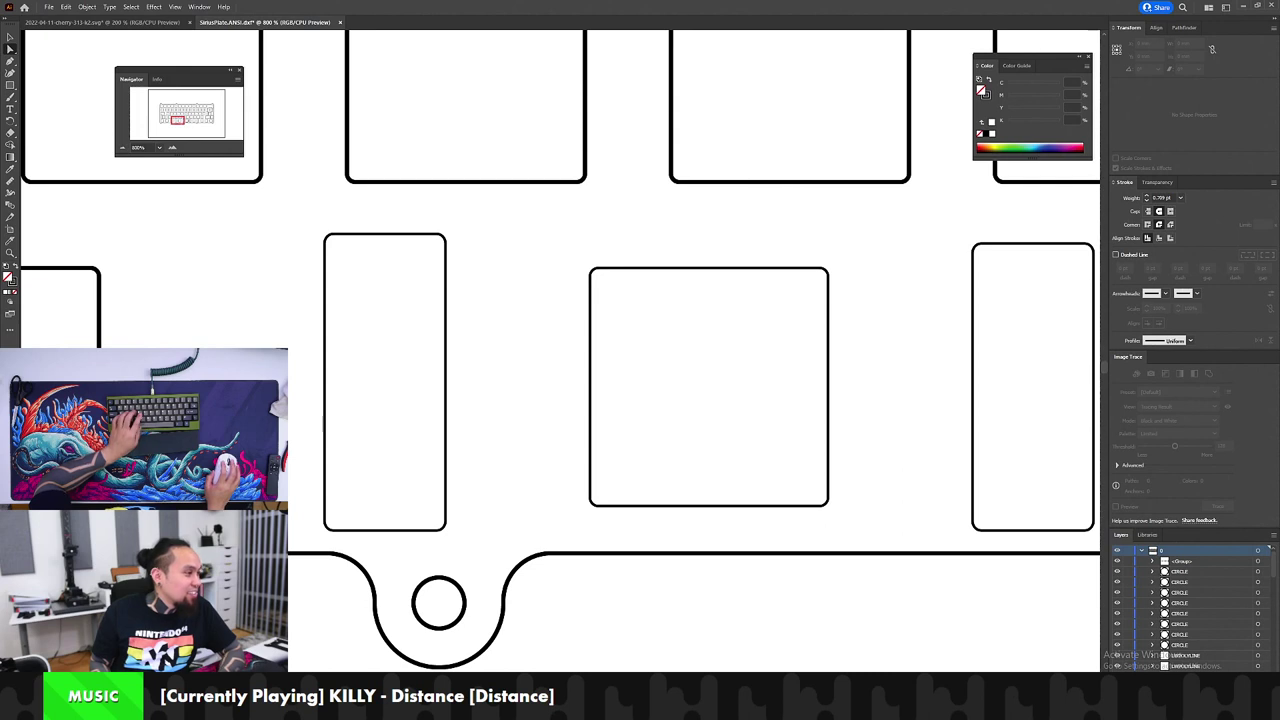
# Step: Try aligning the stroke of the pasted spacebar group to the outside and undo the change
pyautogui.press('z')
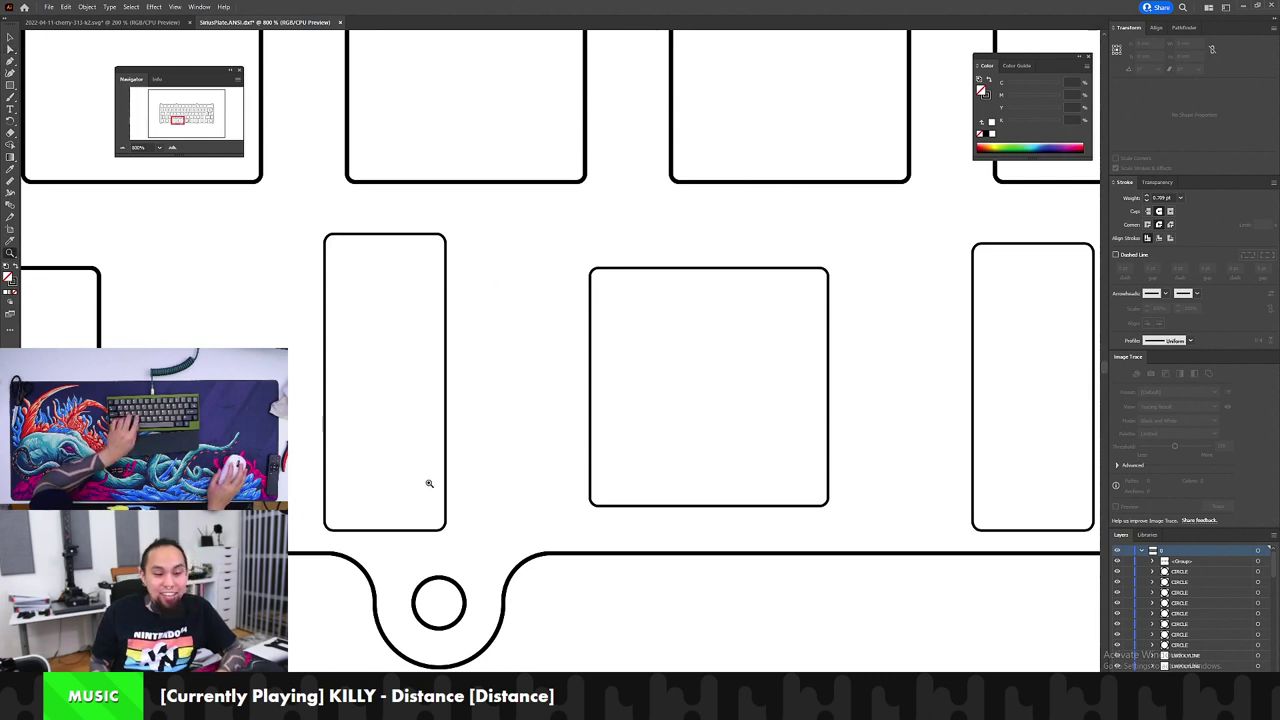
pyautogui.press('v')
pyautogui.moveTo(389, 505); pyautogui.dragTo(380, 541)
pyautogui.click(1170, 238)
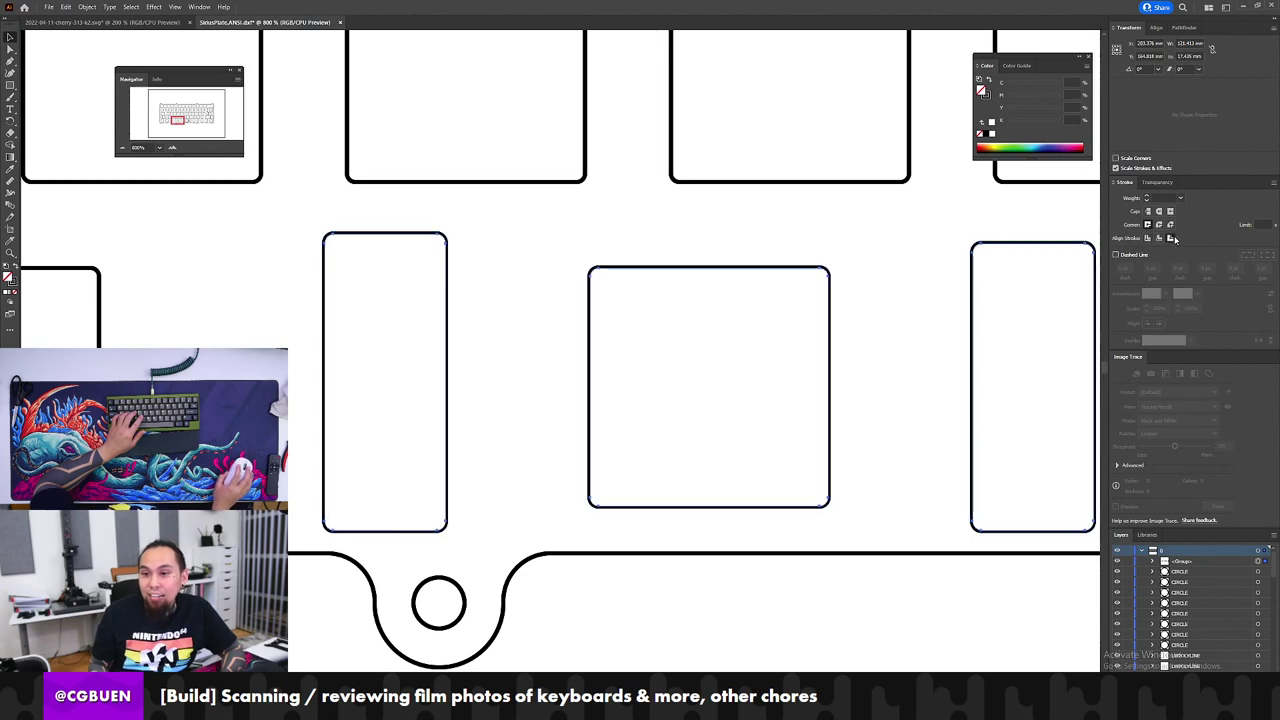
pyautogui.hotkey('ctrl', 'z')
pyautogui.click(548, 237)
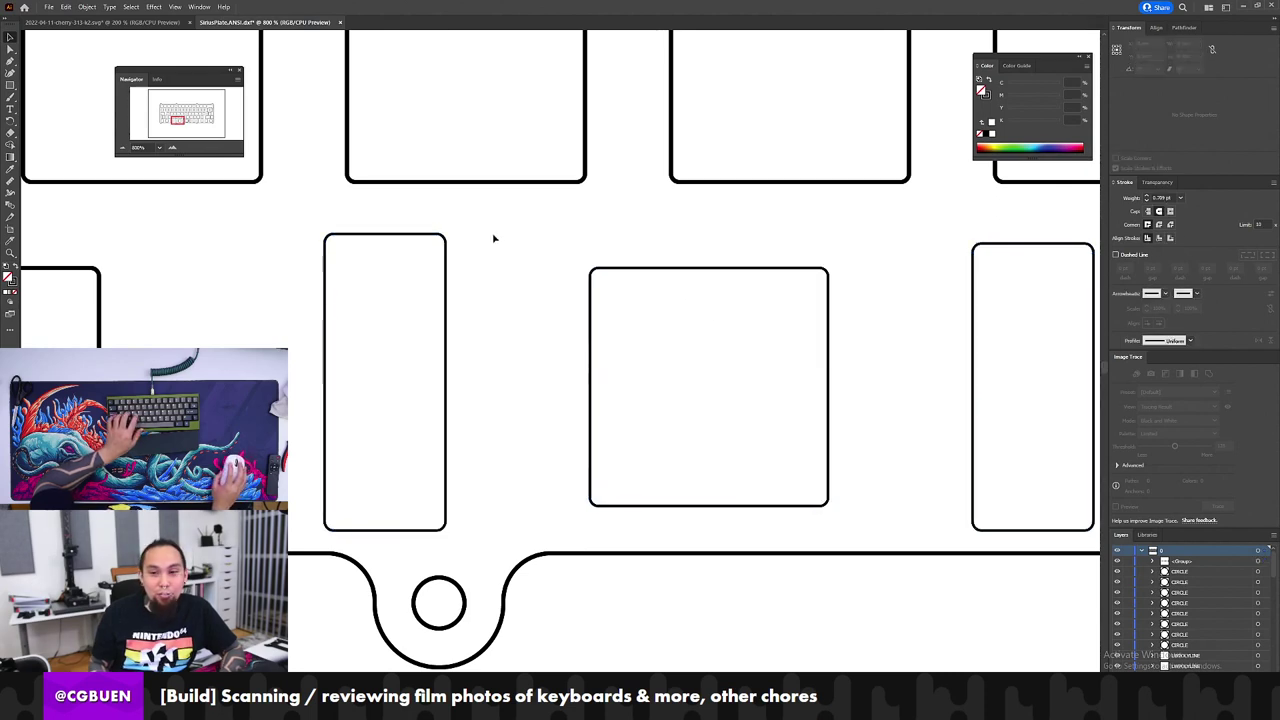
# Step: Ungroup the pasted spacebar cutouts and try a 1 mm outside-aligned stroke on the left-end stabilizer cutout
pyautogui.moveTo(482, 216); pyautogui.dragTo(196, 524)
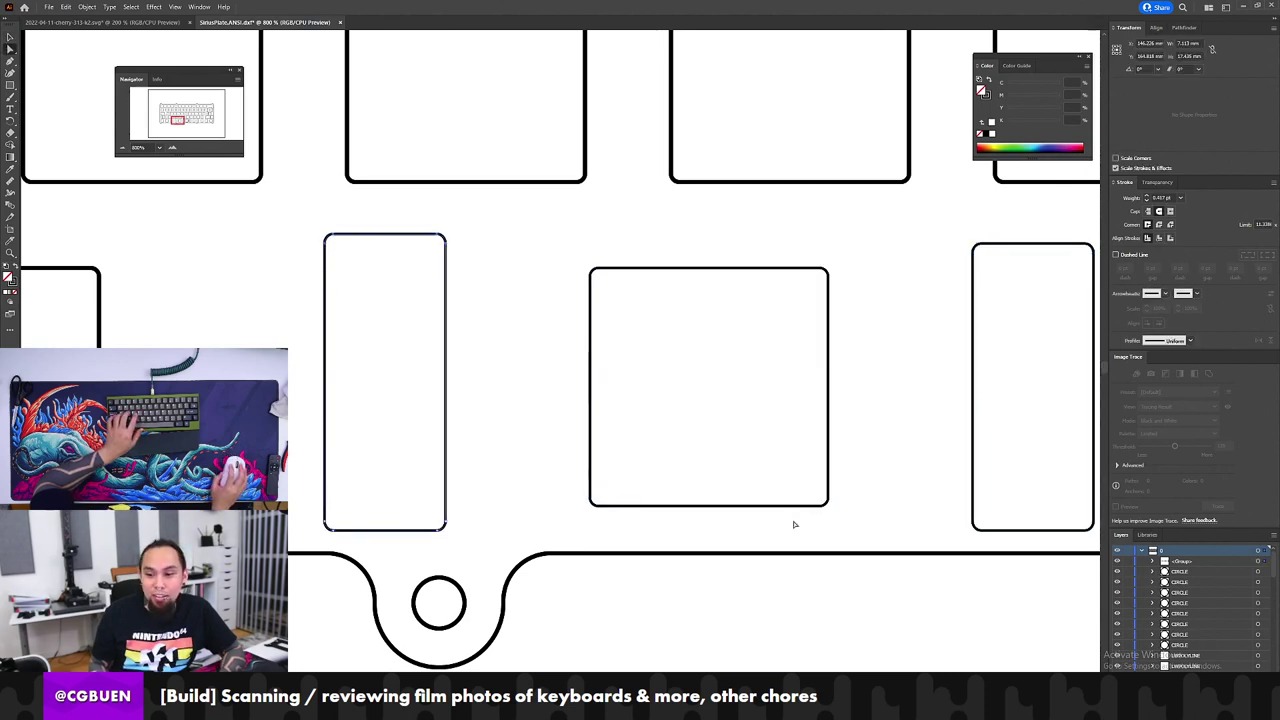
pyautogui.click(670, 239)
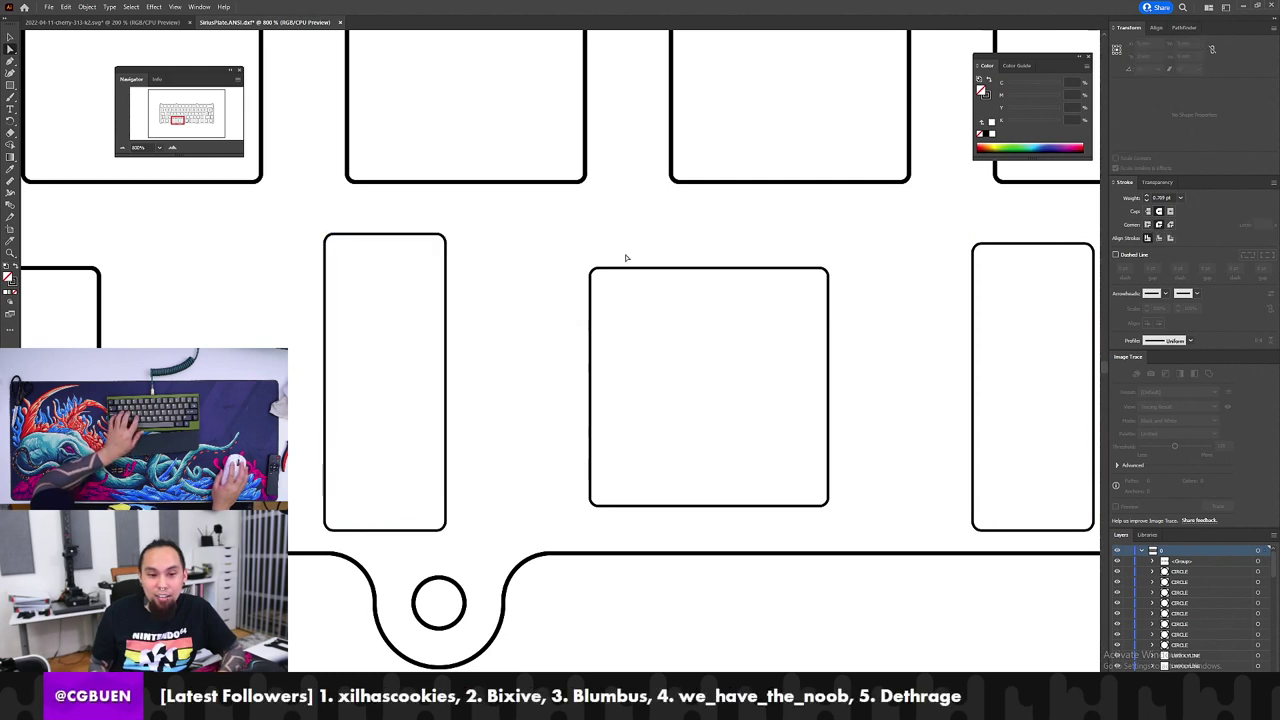
pyautogui.moveTo(749, 229); pyautogui.dragTo(665, 309)
pyautogui.press('v')
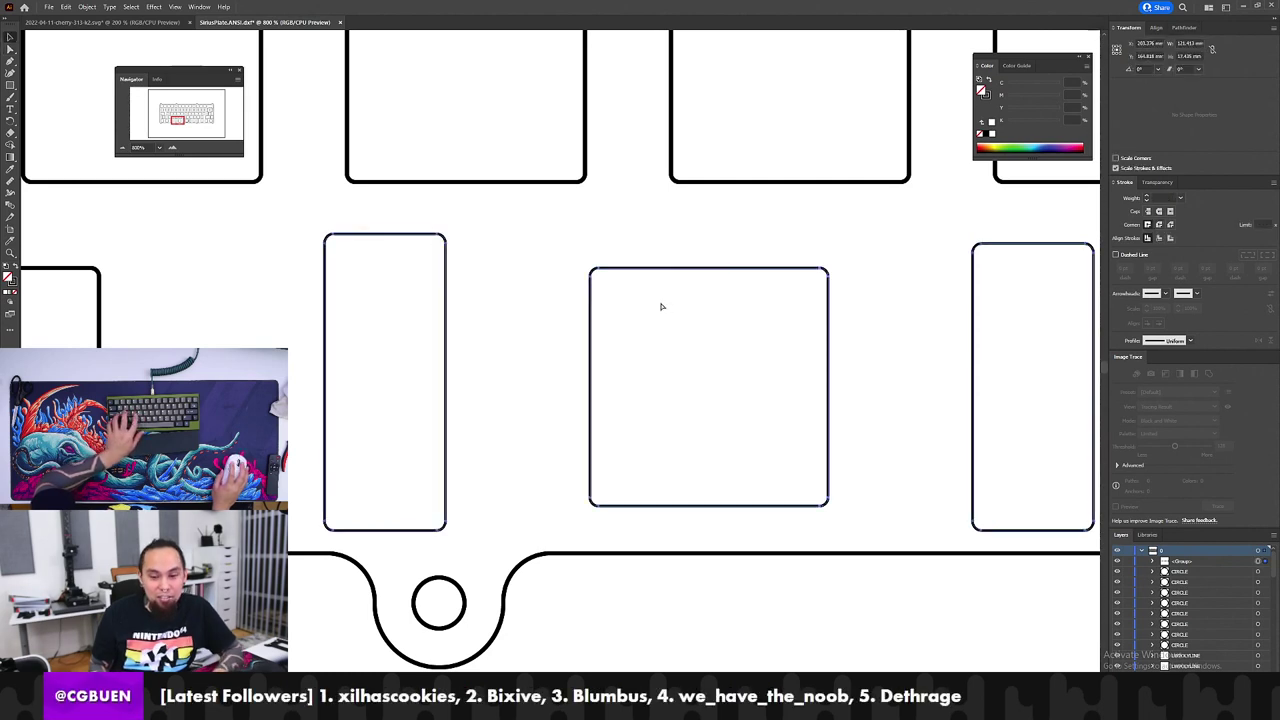
pyautogui.moveTo(489, 465)
pyautogui.mouseDown()
pyautogui.moveTo(384, 530)
pyautogui.moveTo(306, 534)
pyautogui.mouseUp()
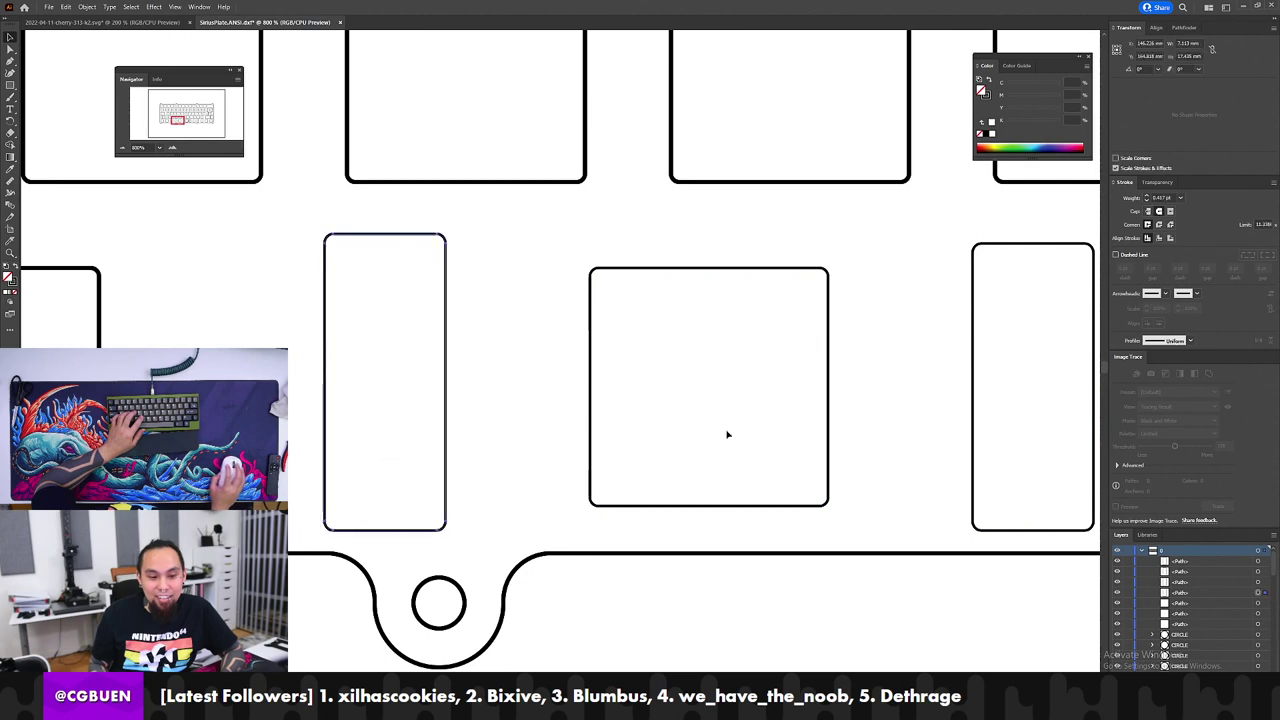
pyautogui.click(1170, 238)
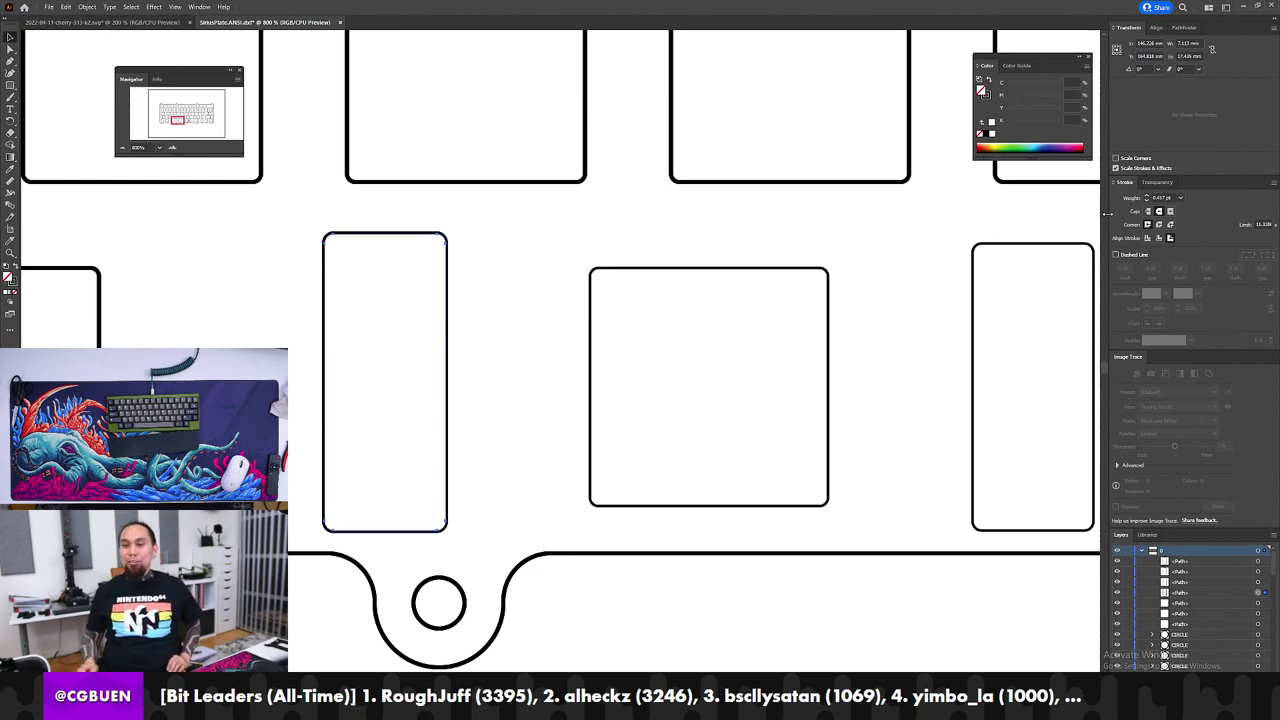
pyautogui.moveTo(1152, 197); pyautogui.dragTo(1173, 197)
pyautogui.write('1mm')
pyautogui.press('Tab')
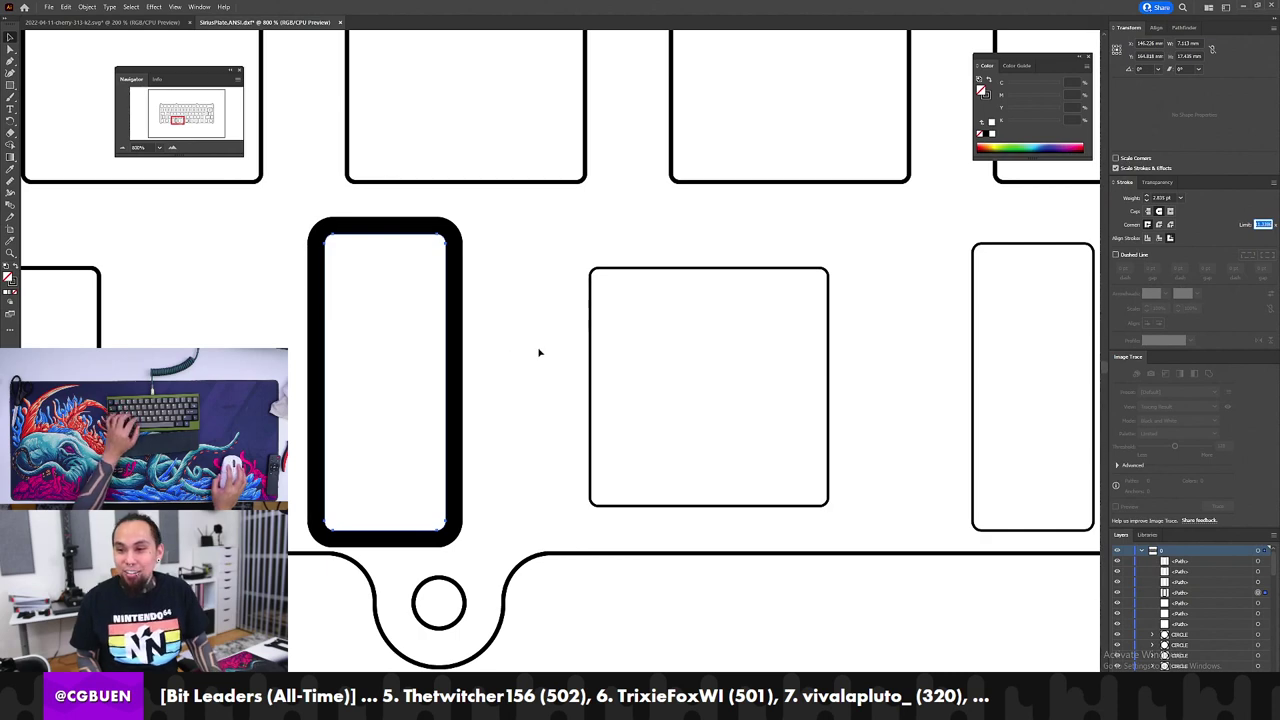
# Step: Undo the stroke changes on the left-end stabilizer cutout and the ungrouping of the spacebar cutouts
pyautogui.click(497, 262)
pyautogui.hotkey('ctrl', 'z')
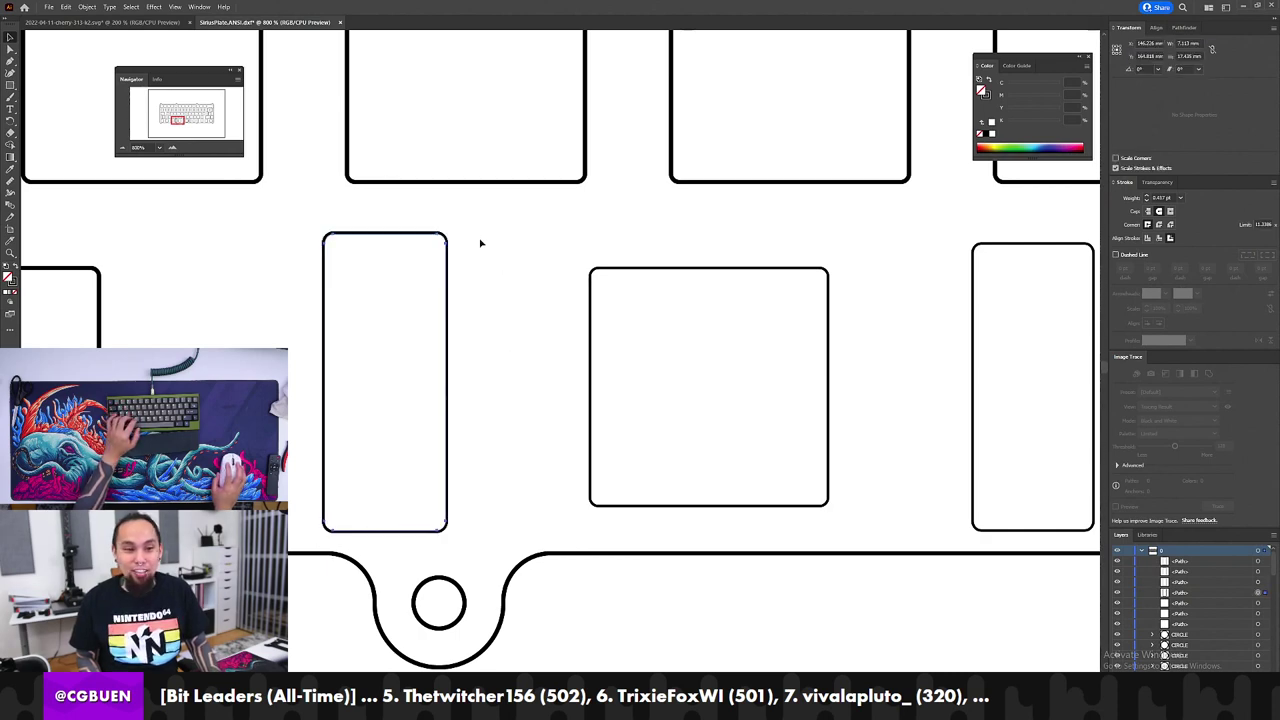
pyautogui.scroll(-3, 472, 232)
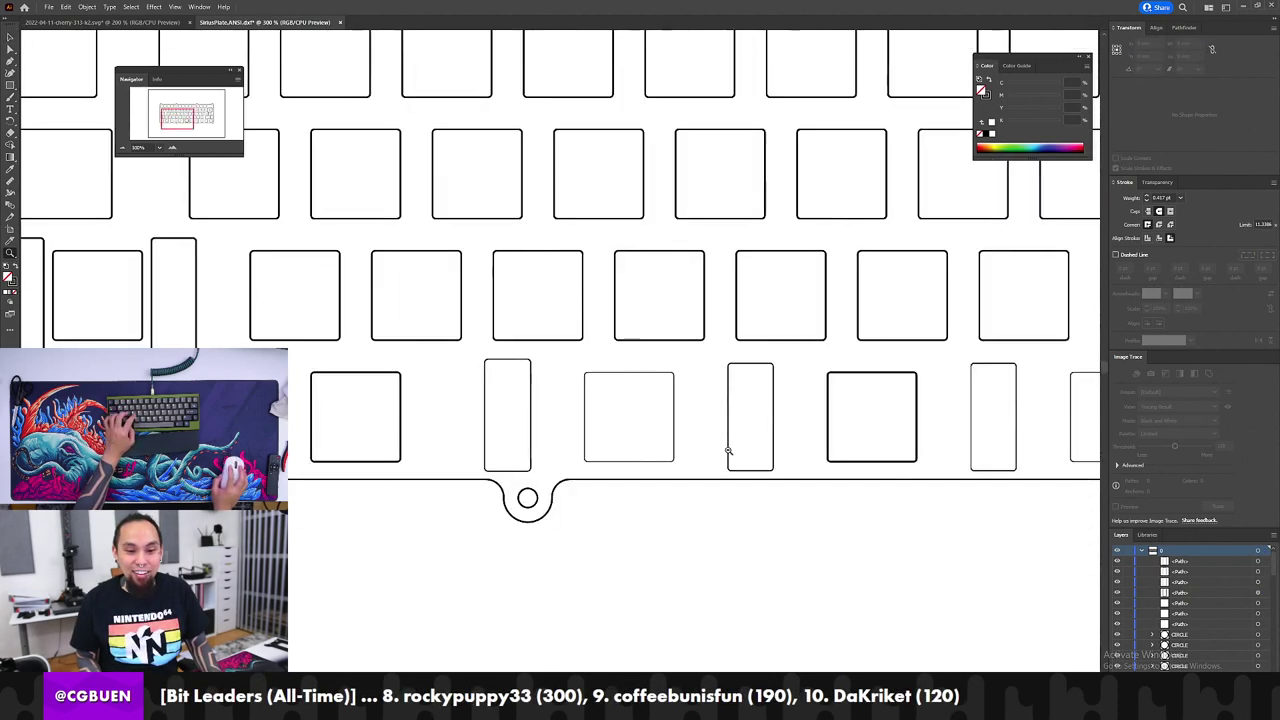
pyautogui.moveTo(432, 274)
pyautogui.mouseDown()
pyautogui.moveTo(425, 502)
pyautogui.moveTo(452, 314)
pyautogui.mouseUp()
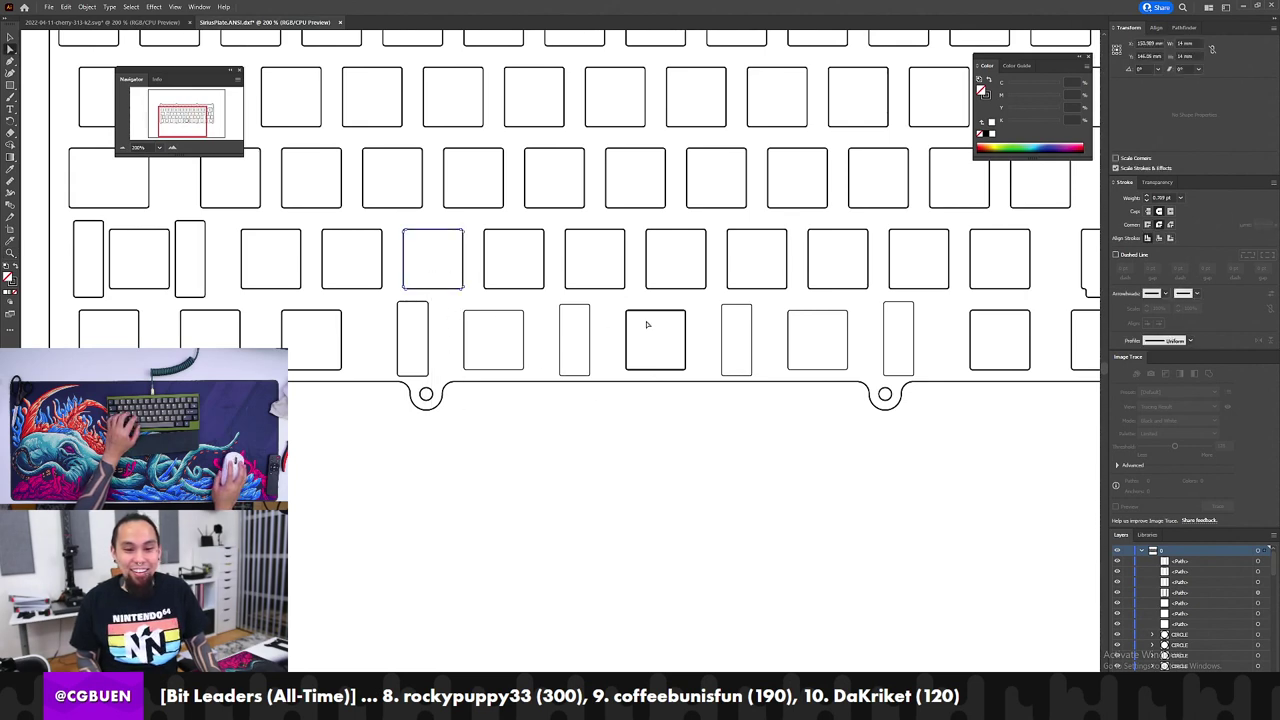
pyautogui.hotkey('ctrl', 'z')
pyautogui.hotkey('ctrl', 'z')
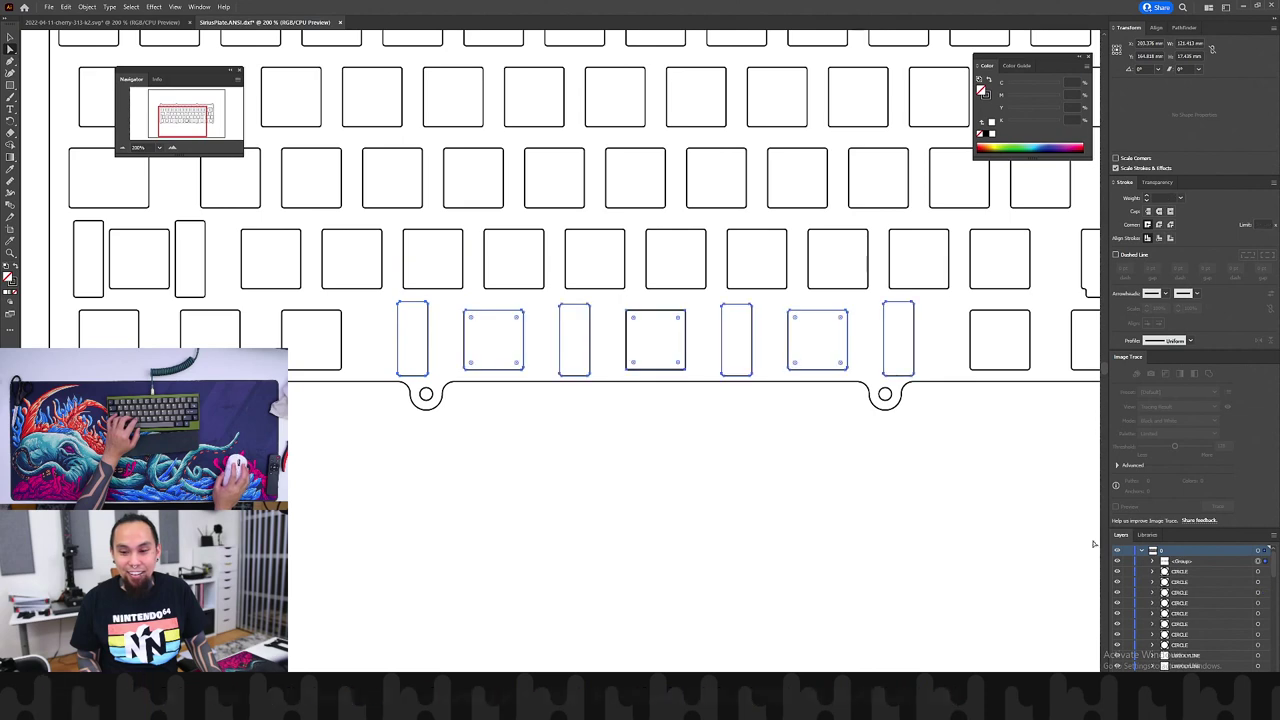
pyautogui.hotkey('ctrl', 'g')
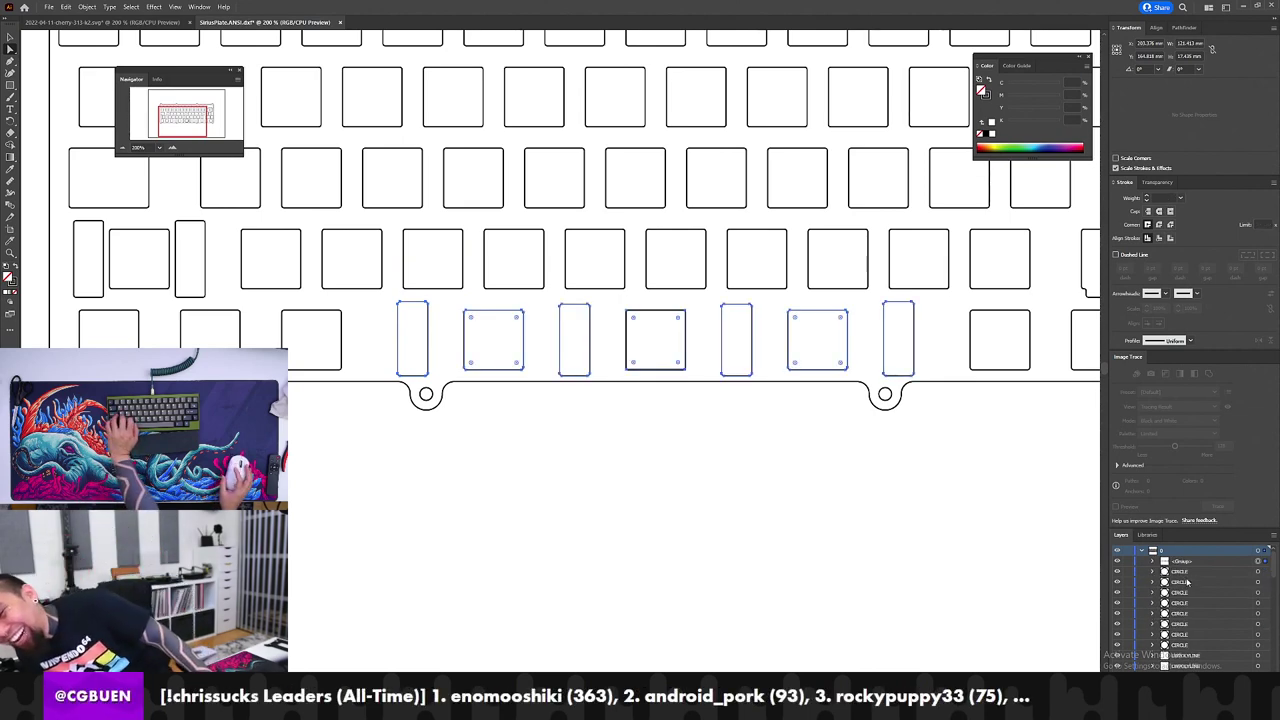
# Step: Try deleting the original Sirius centre switch cutout while the pasted spacebar group is temporarily hidden
pyautogui.click(1117, 562)
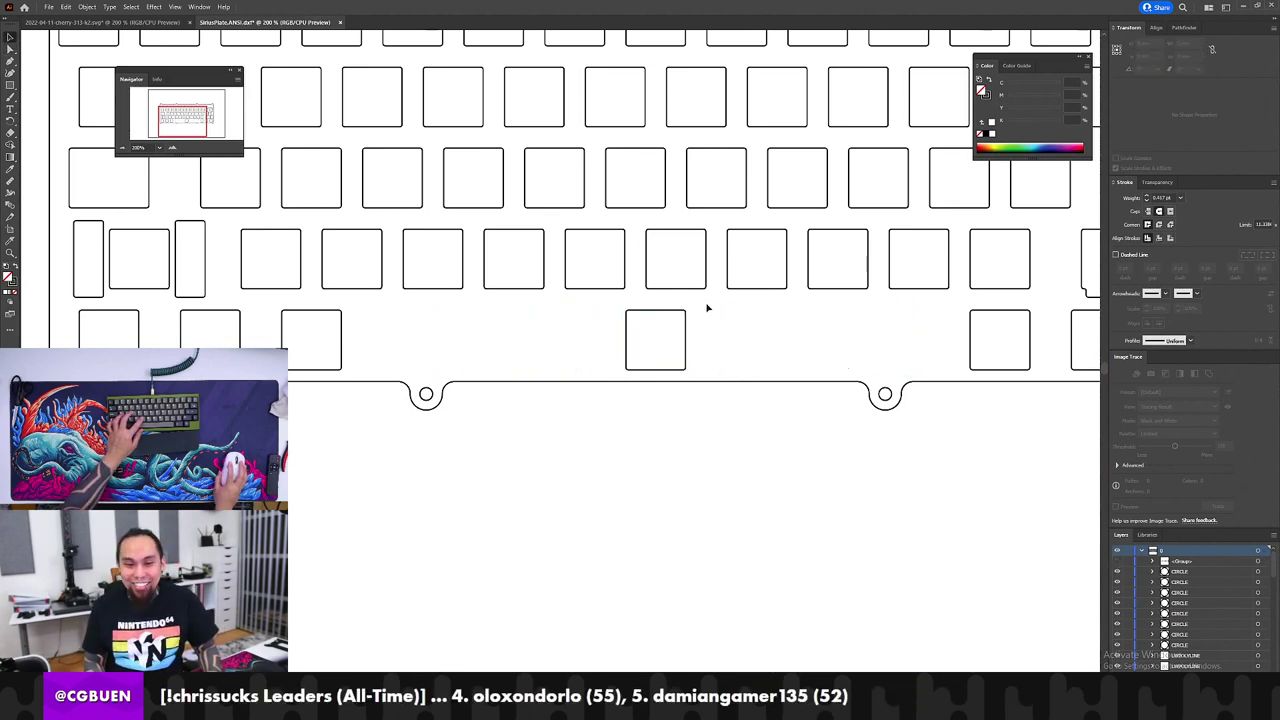
pyautogui.moveTo(706, 306); pyautogui.dragTo(609, 343)
pyautogui.press('Delete')
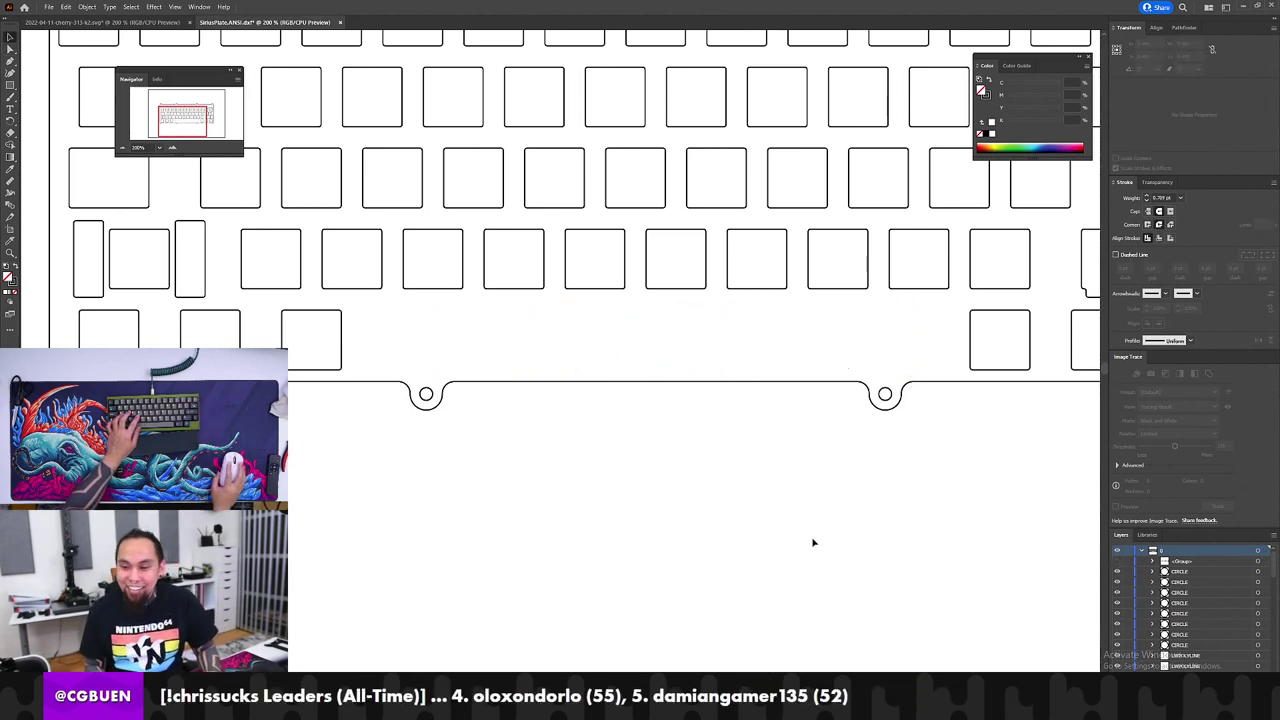
pyautogui.click(1117, 562)
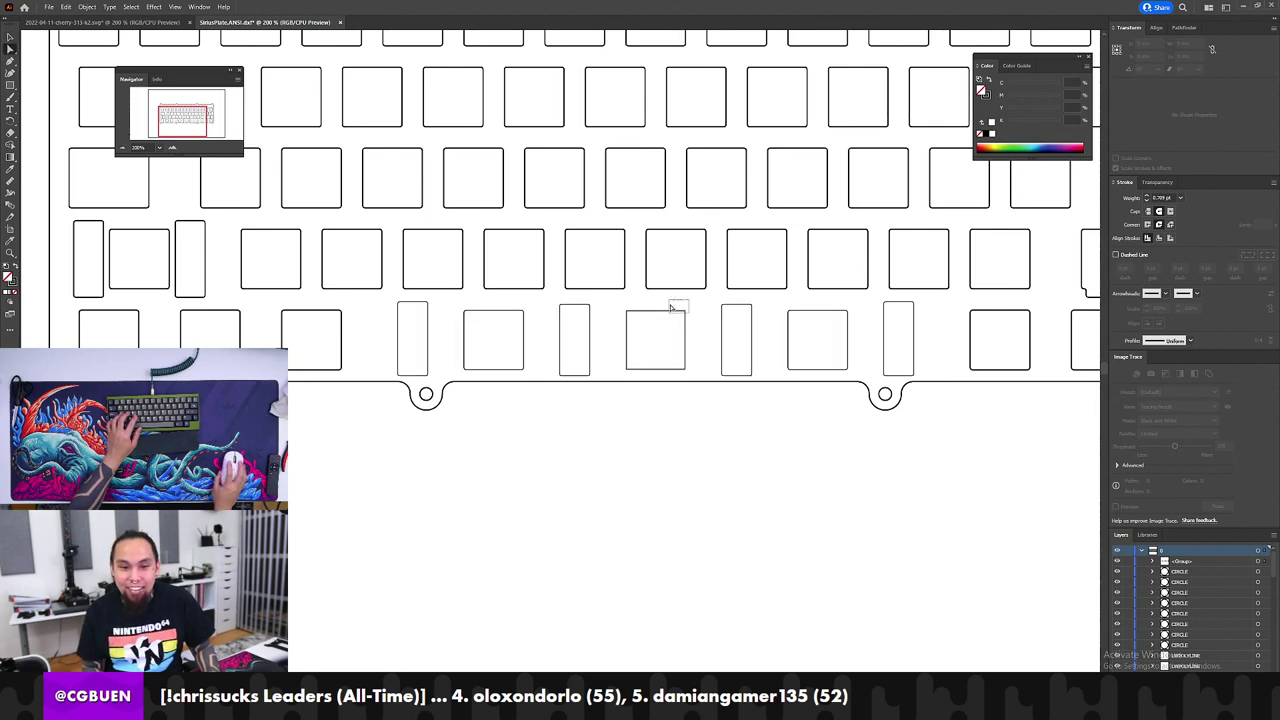
pyautogui.moveTo(672, 307); pyautogui.dragTo(671, 284)
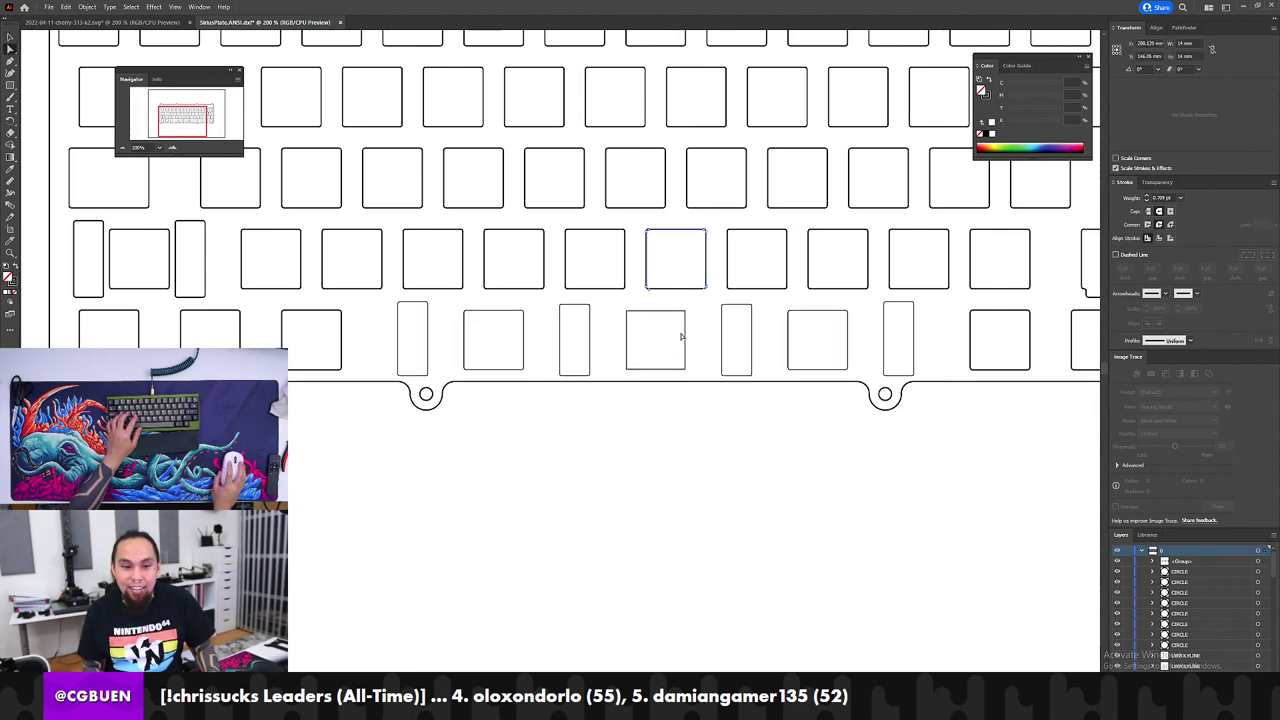
# Step: Undo the deletion of the original centre switch cutout and the hiding of the pasted spacebar group
pyautogui.press('z')
pyautogui.click(659, 332)
pyautogui.click(786, 355)
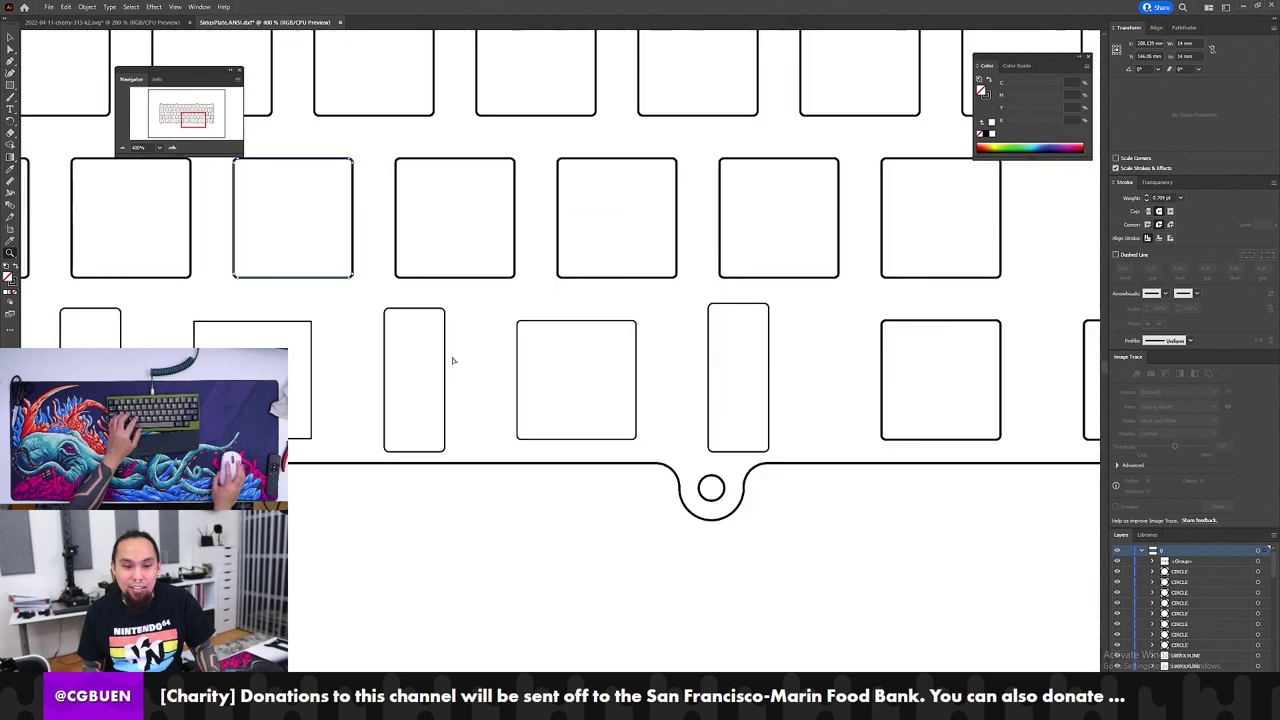
pyautogui.hotkey('ctrl', 'z')
pyautogui.hotkey('ctrl', 'z')
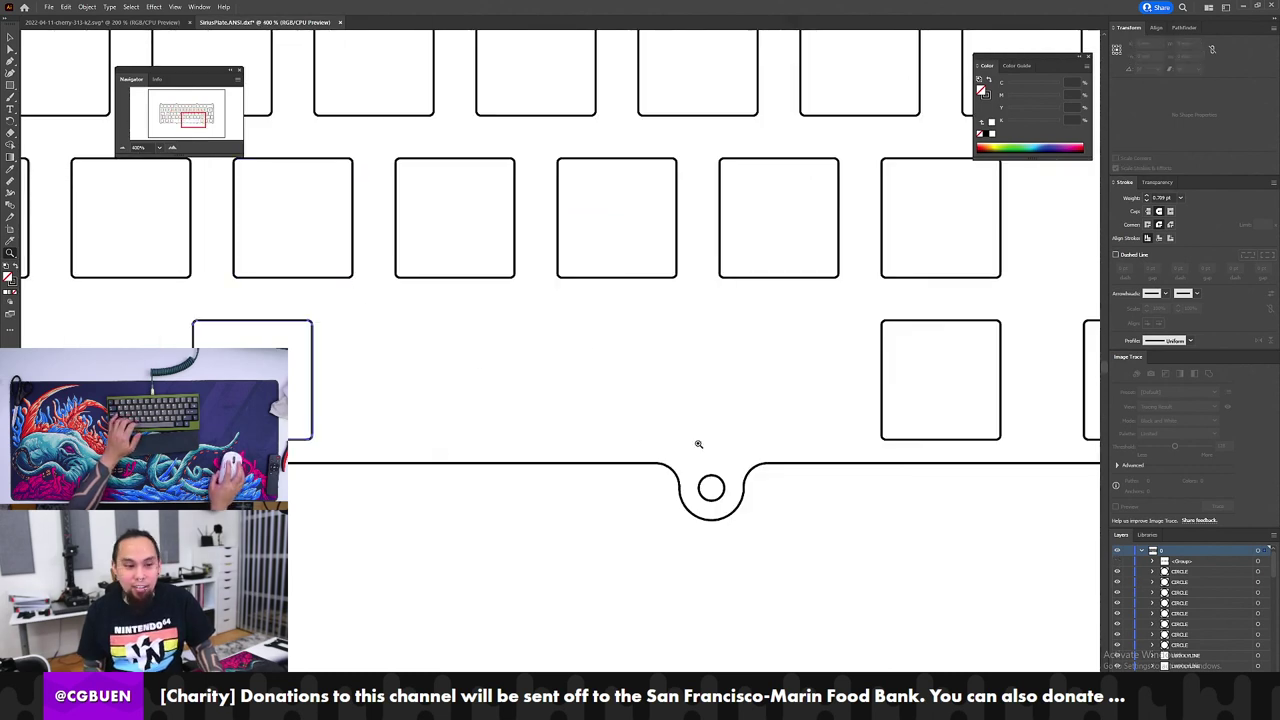
pyautogui.hotkey('ctrl', 'z')
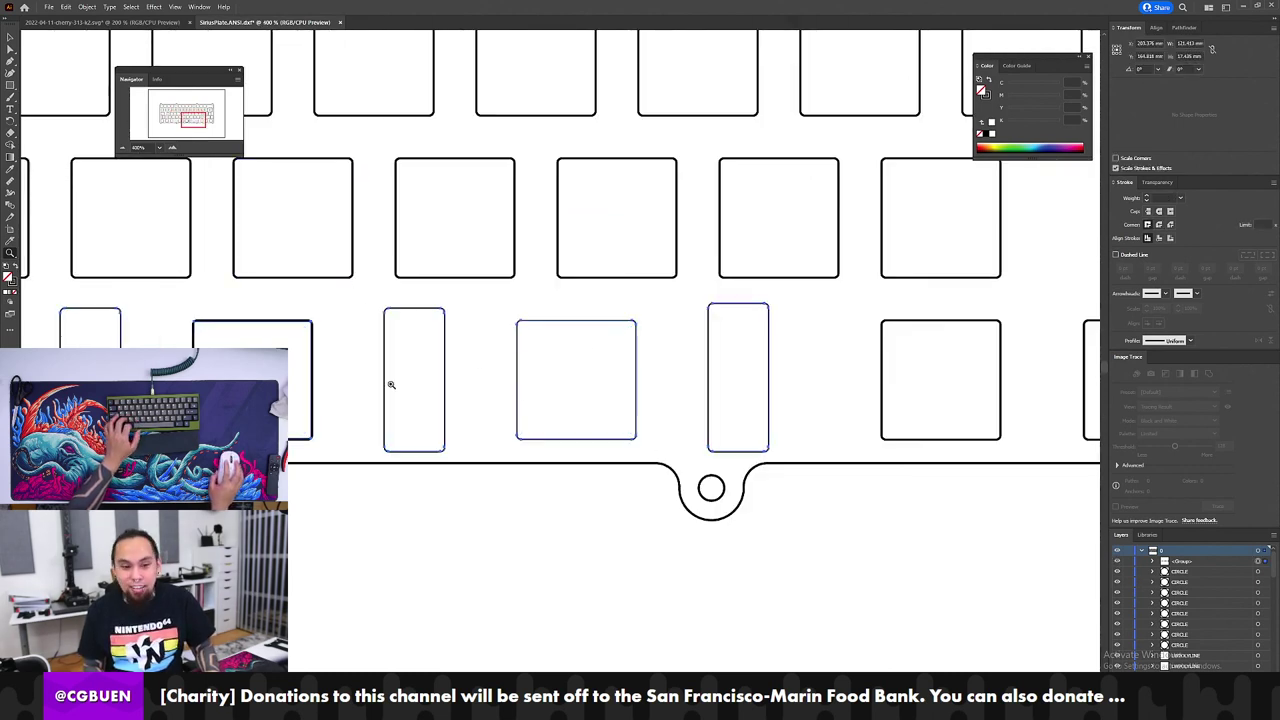
# Step: Delete the pasted spacebar group's centre switch cutout that overlaps the original Sirius one
pyautogui.moveTo(350, 379); pyautogui.dragTo(481, 369)
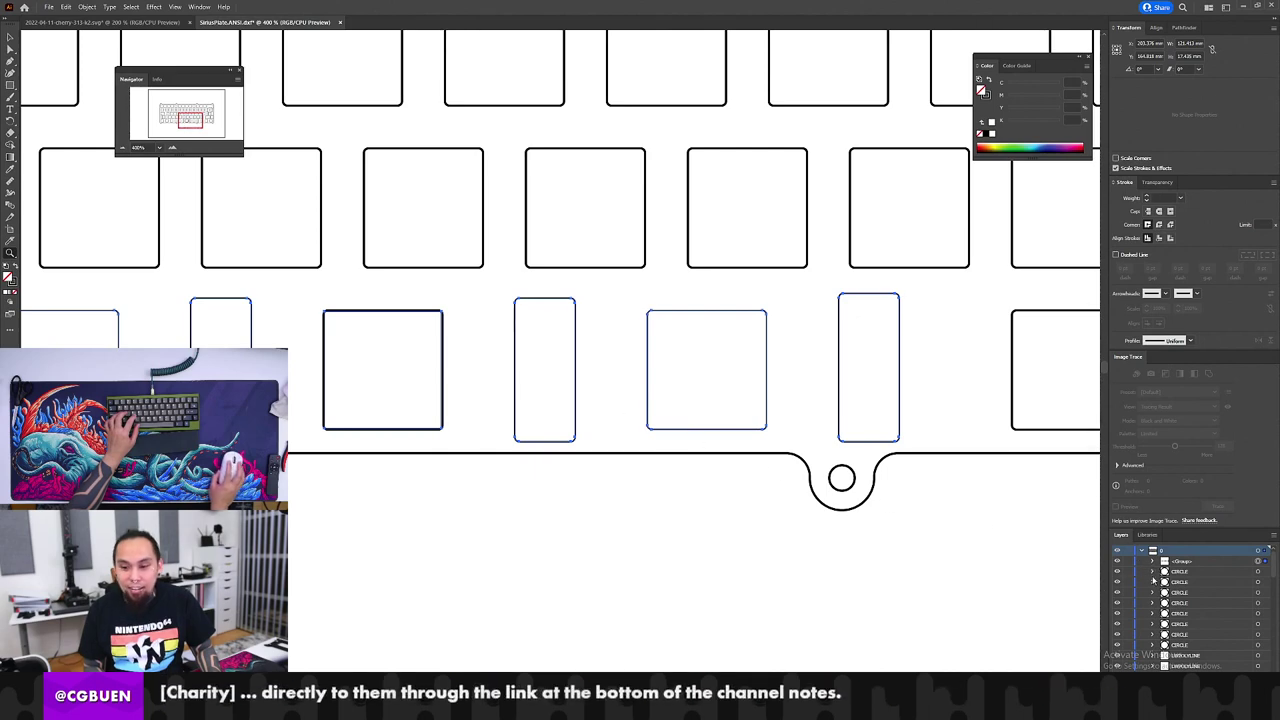
pyautogui.click(1117, 563)
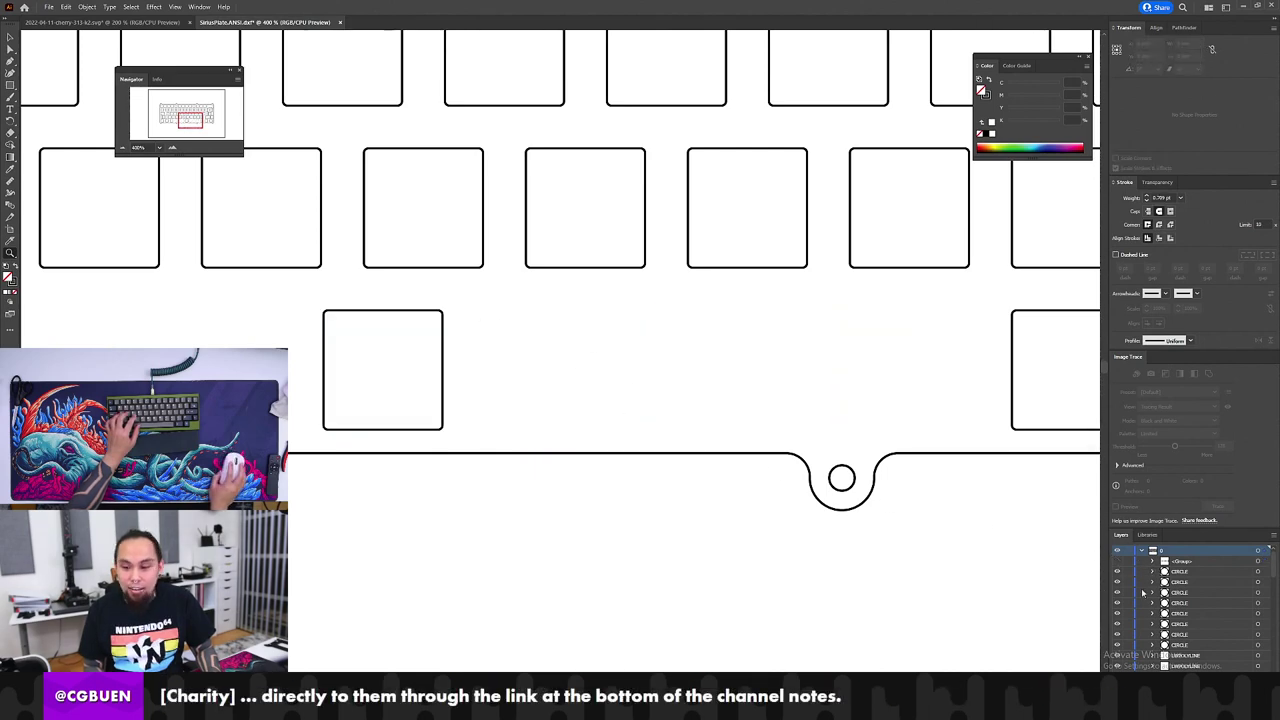
pyautogui.click(1117, 563)
pyautogui.click(1153, 561)
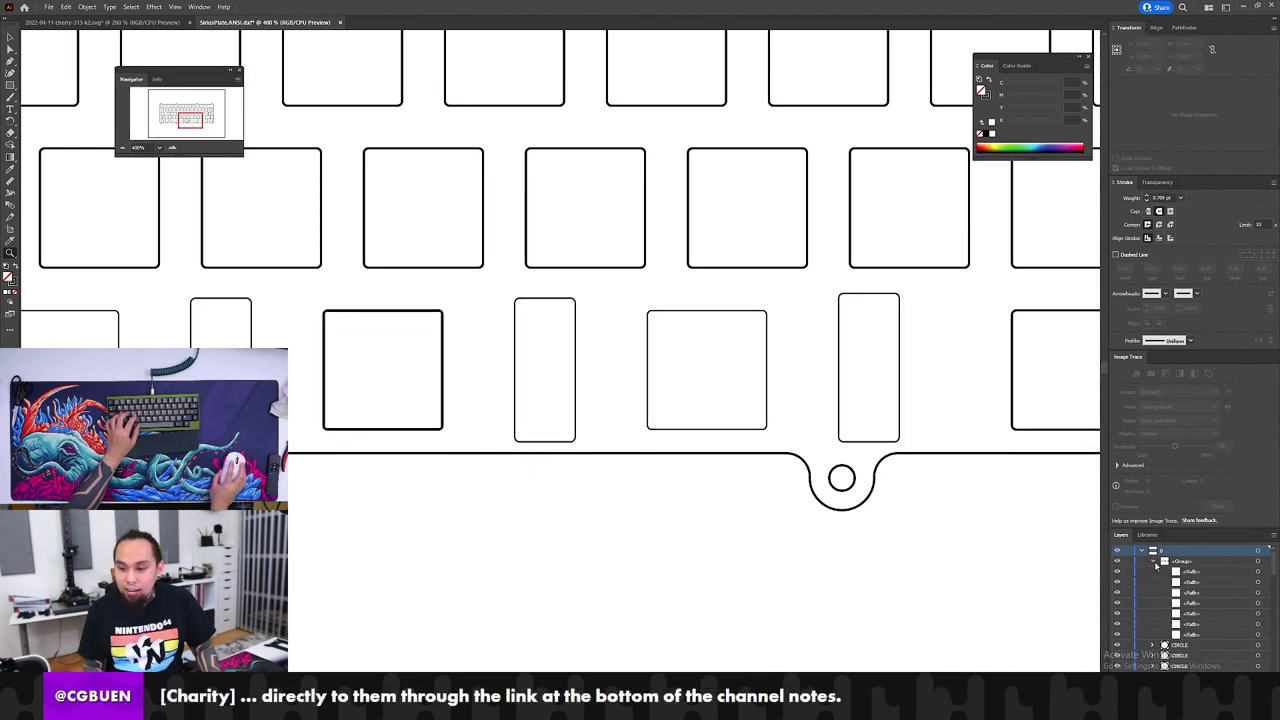
pyautogui.click(1265, 623)
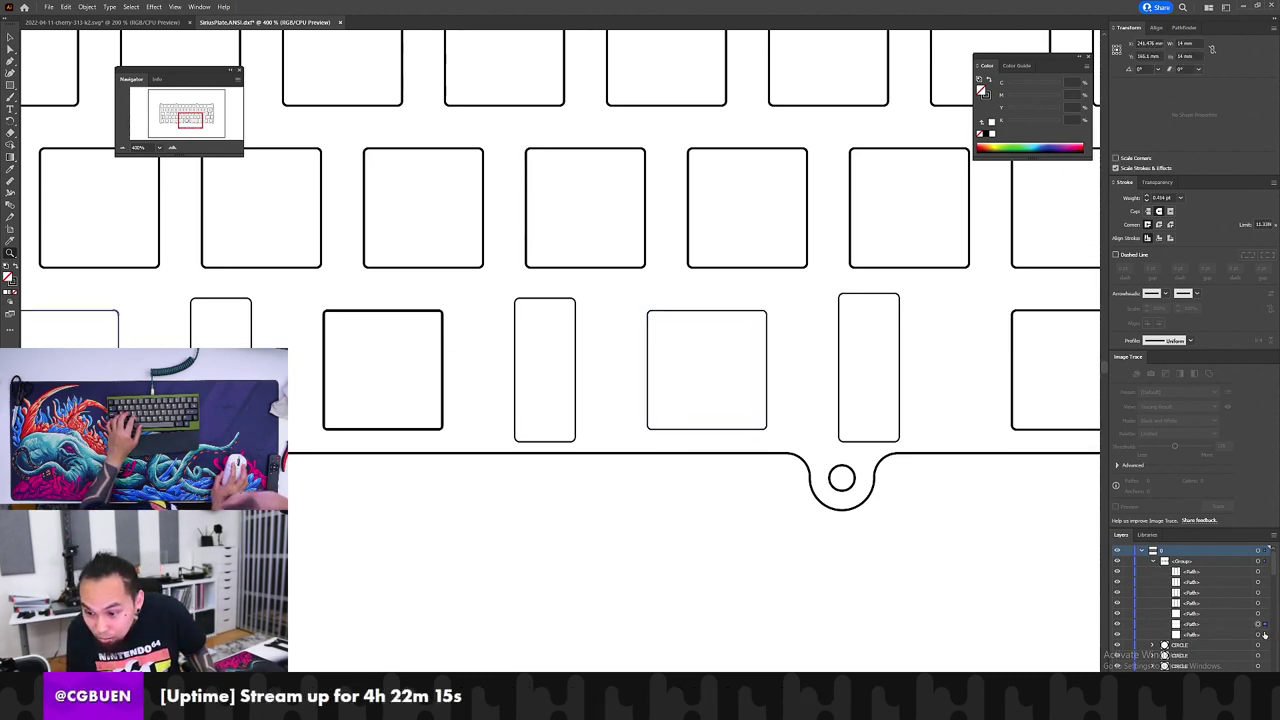
pyautogui.click(1265, 634)
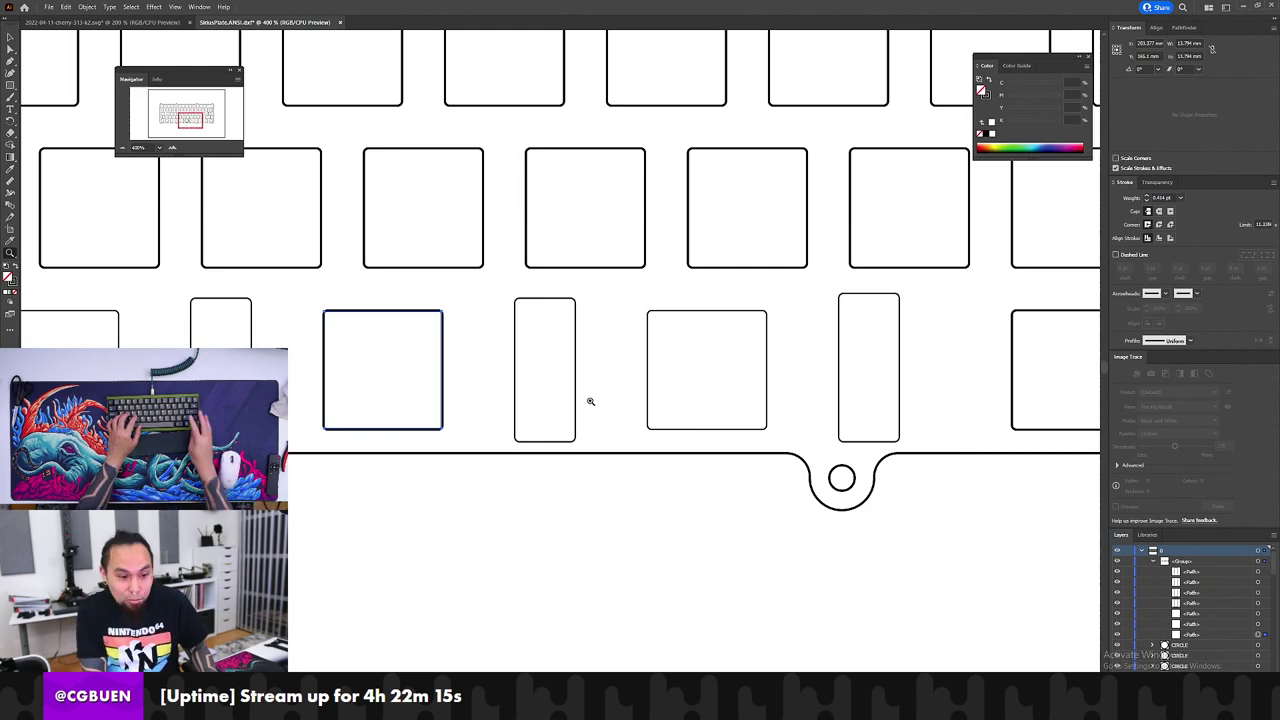
pyautogui.press('Delete')
pyautogui.keyDown('alt'); pyautogui.click(557, 394); pyautogui.keyUp('alt')
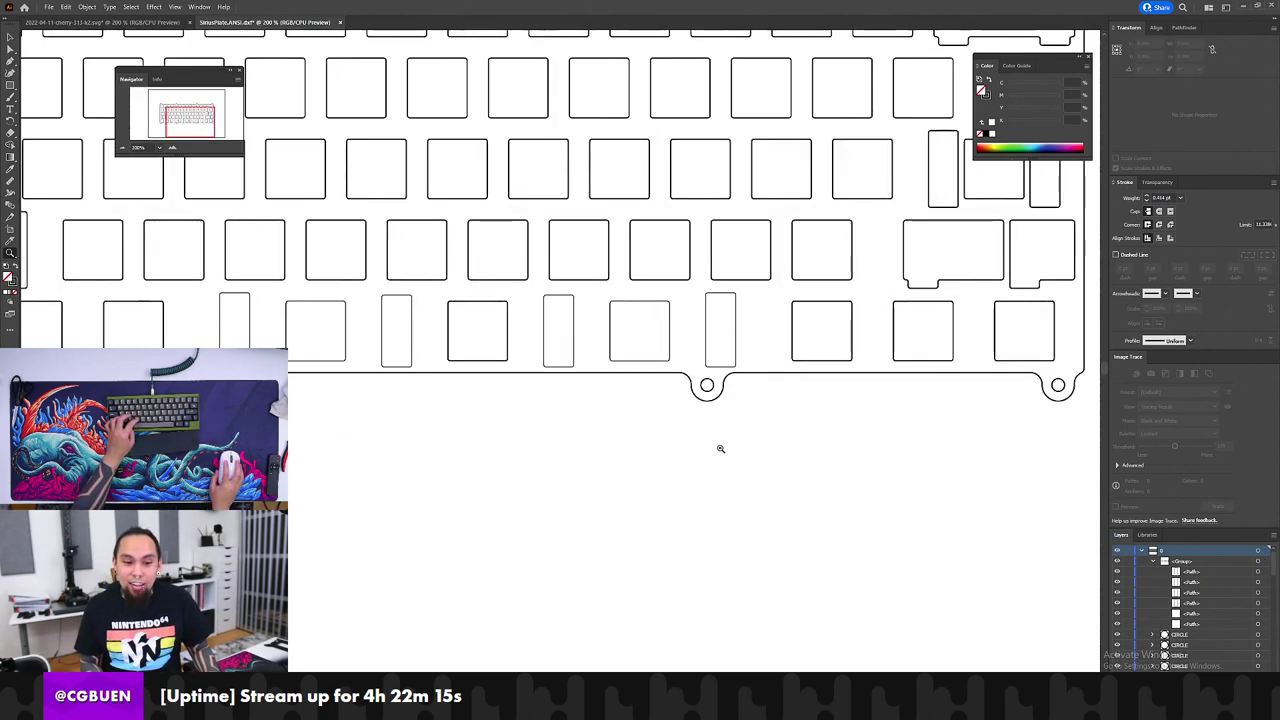
# Step: Collapse the pasted spacebar group's layer contents and check the spacebar cutouts on the cherry-313 plate for reference
pyautogui.click(1152, 562)
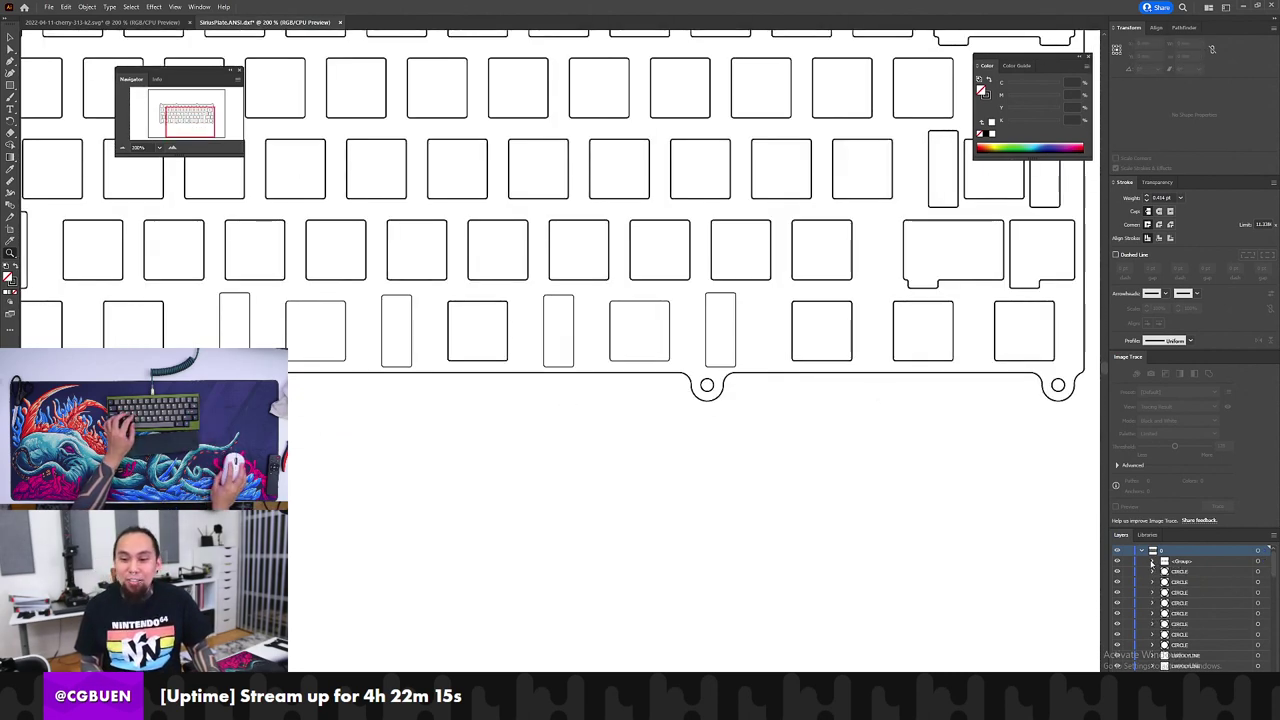
pyautogui.hotkey('ctrl', 'Tab')
pyautogui.hotkey('ctrl', '-')
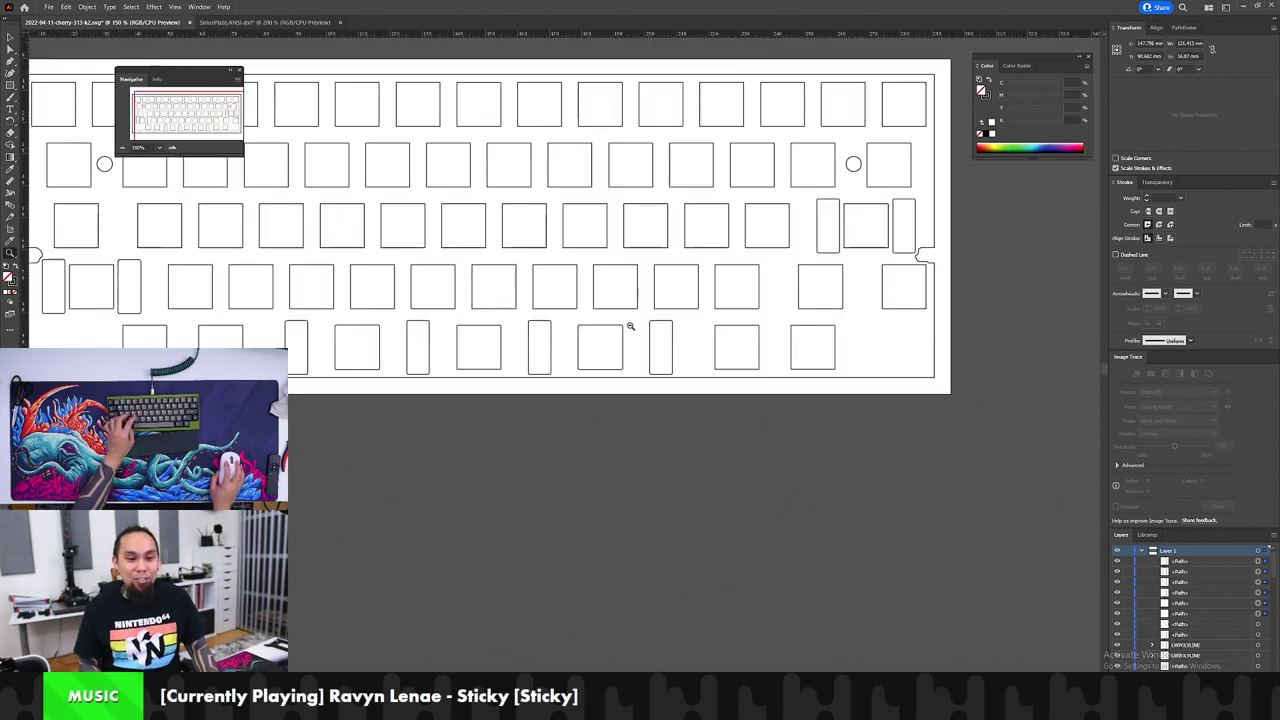
pyautogui.hotkey('ctrl', '-')
pyautogui.hotkey('ctrl', 'Tab')
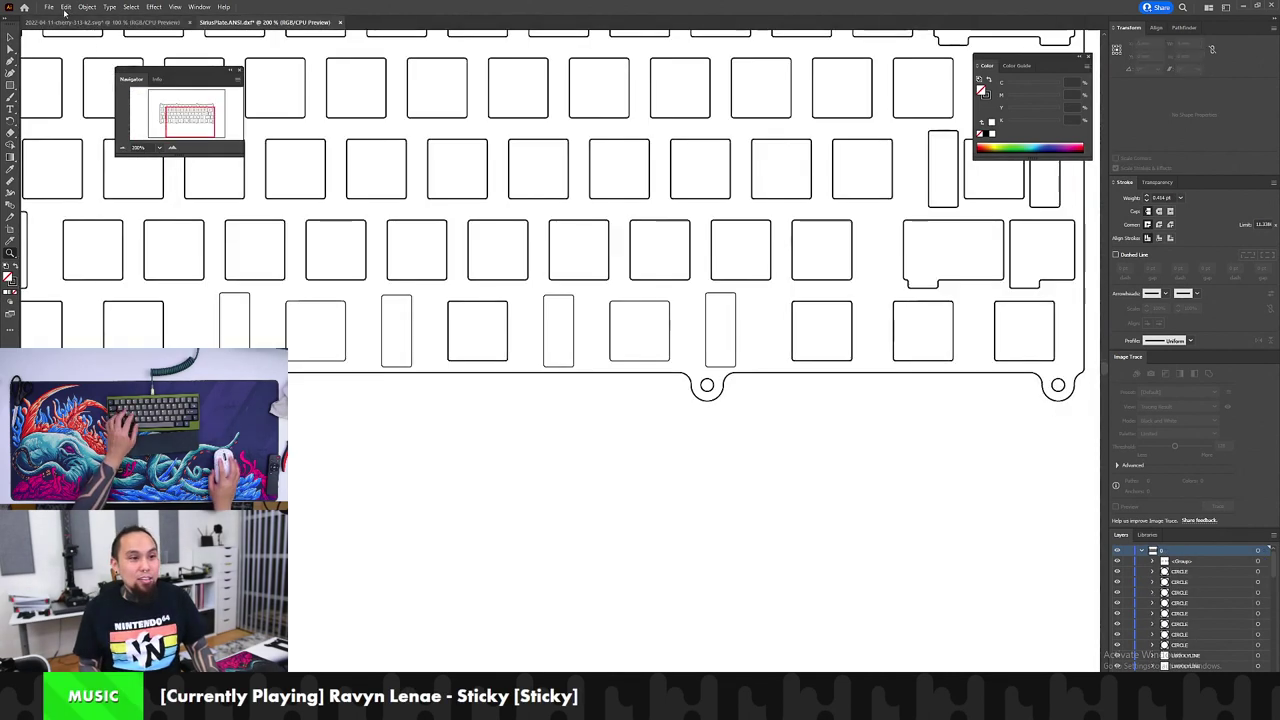
# Step: Open the recent file 2021-12-20-cherry-7u-k2.svg and view its 7u spacebar row up close
pyautogui.click(48, 7)
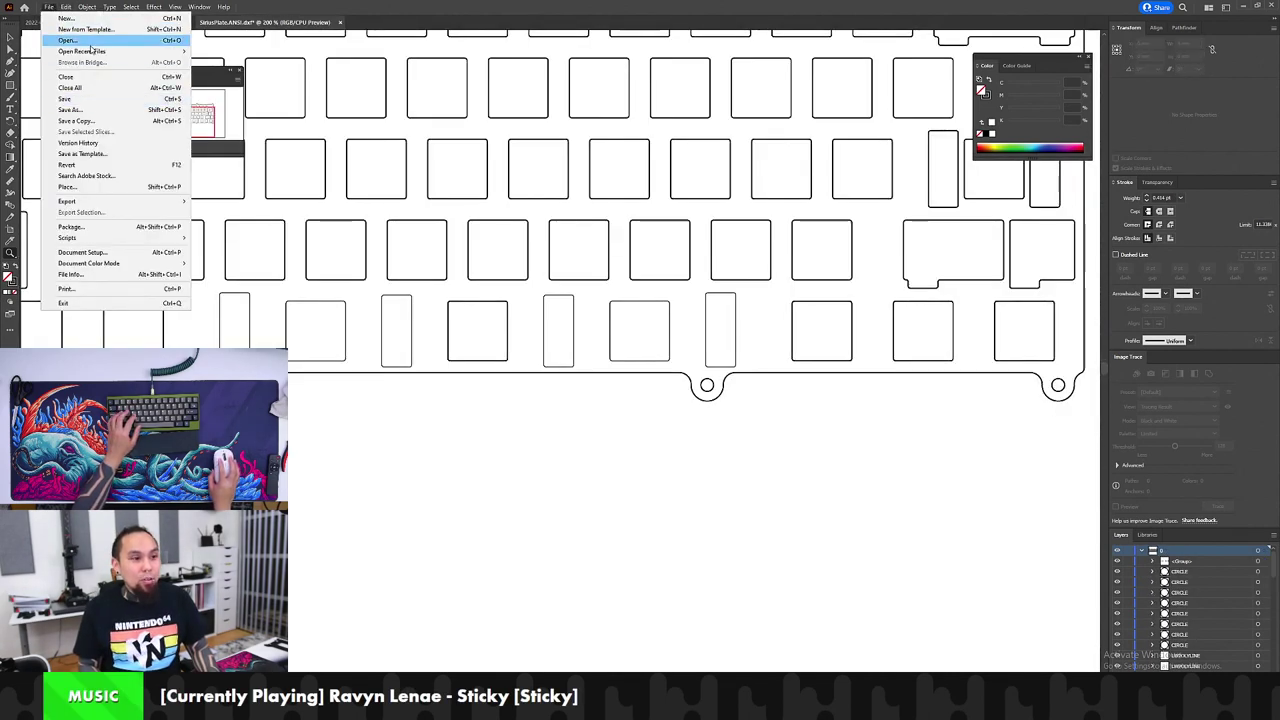
pyautogui.moveTo(110, 51)
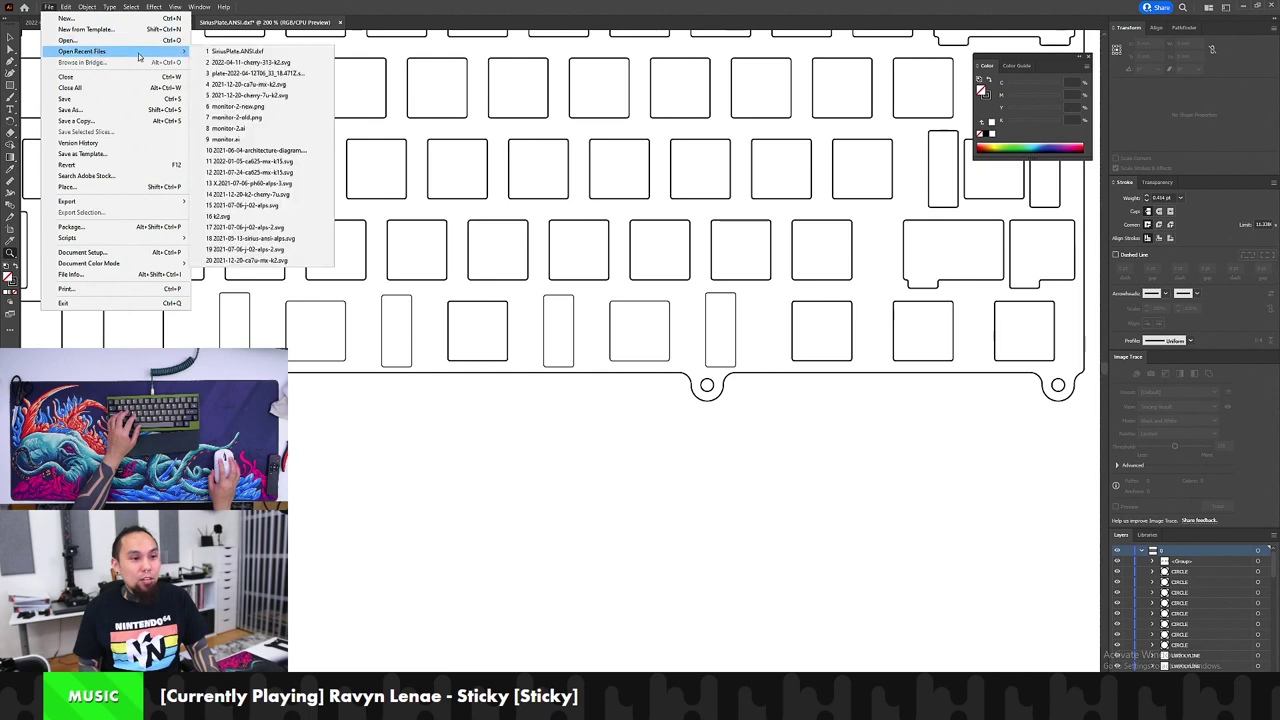
pyautogui.click(283, 95)
pyautogui.click(593, 420)
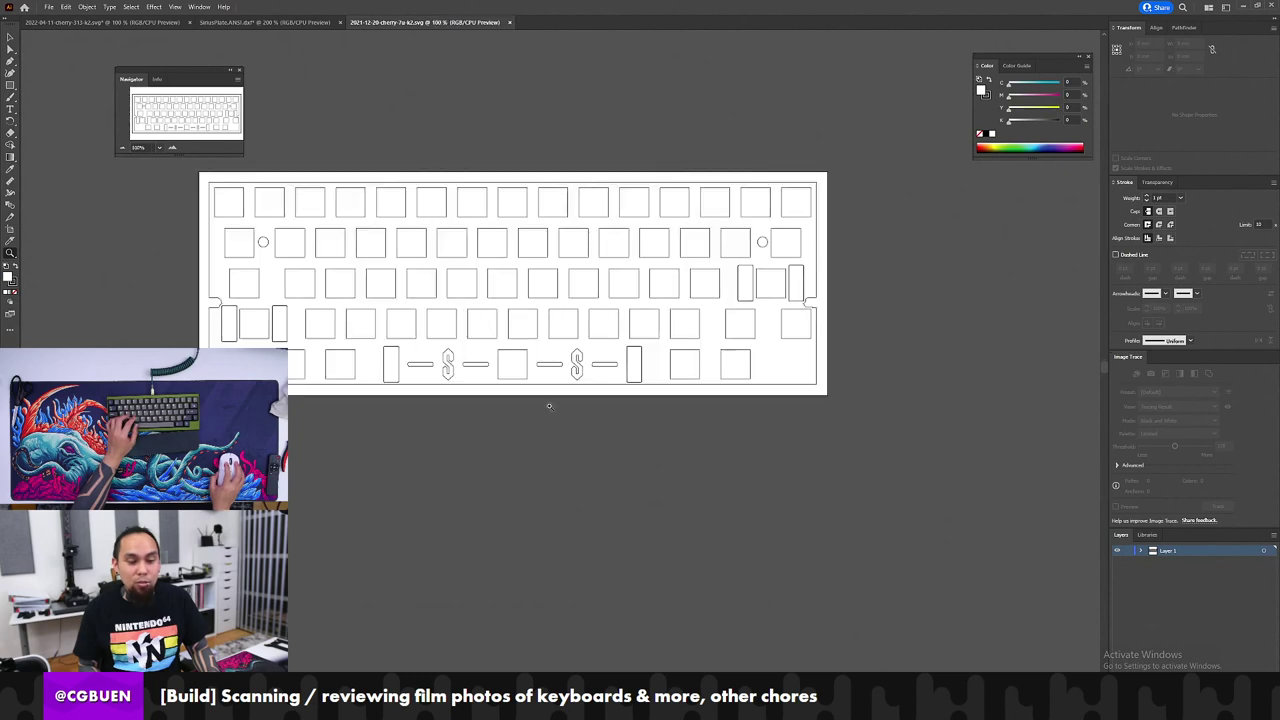
pyautogui.click(546, 405)
pyautogui.moveTo(515, 355); pyautogui.dragTo(522, 405)
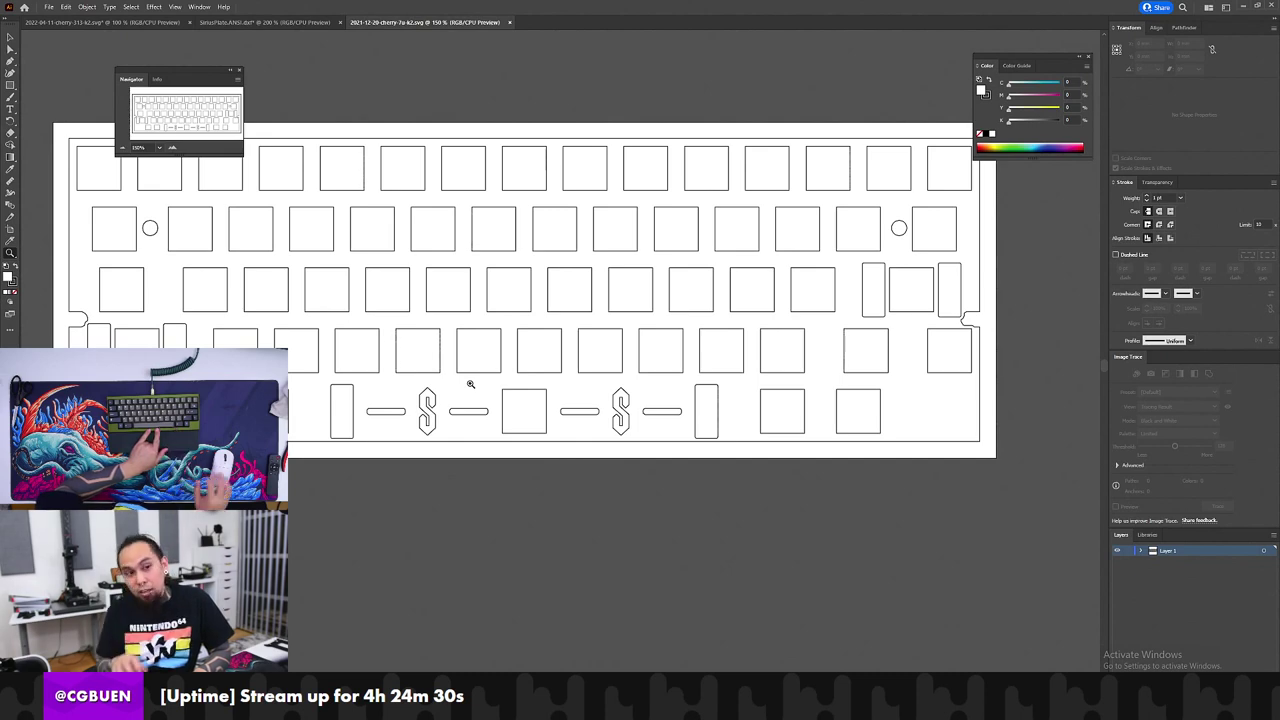
# Step: Return to the Sirius plate and inspect its spacebar stabilizer and switch cutouts, including the centre one
pyautogui.hotkey('ctrl', 'shift', 'Tab')
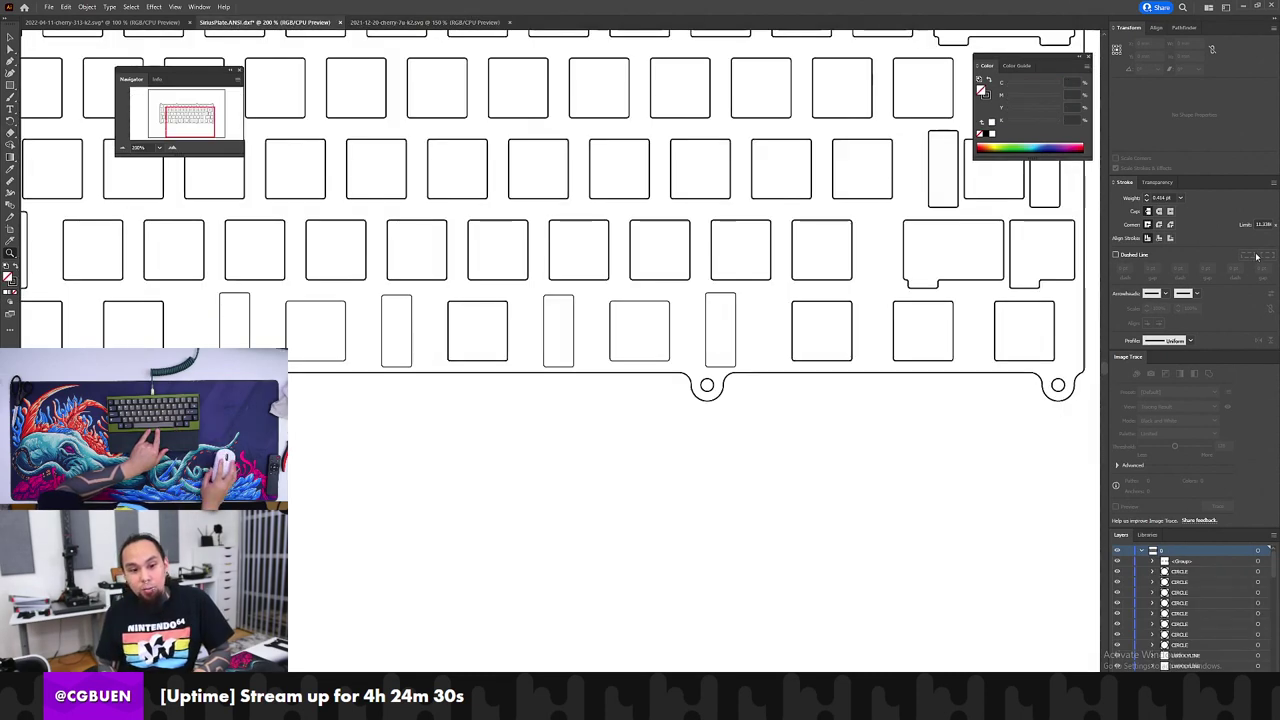
pyautogui.keyDown('alt'); pyautogui.click(451, 334); pyautogui.keyUp('alt')
pyautogui.keyDown('alt'); pyautogui.click(451, 334); pyautogui.keyUp('alt')
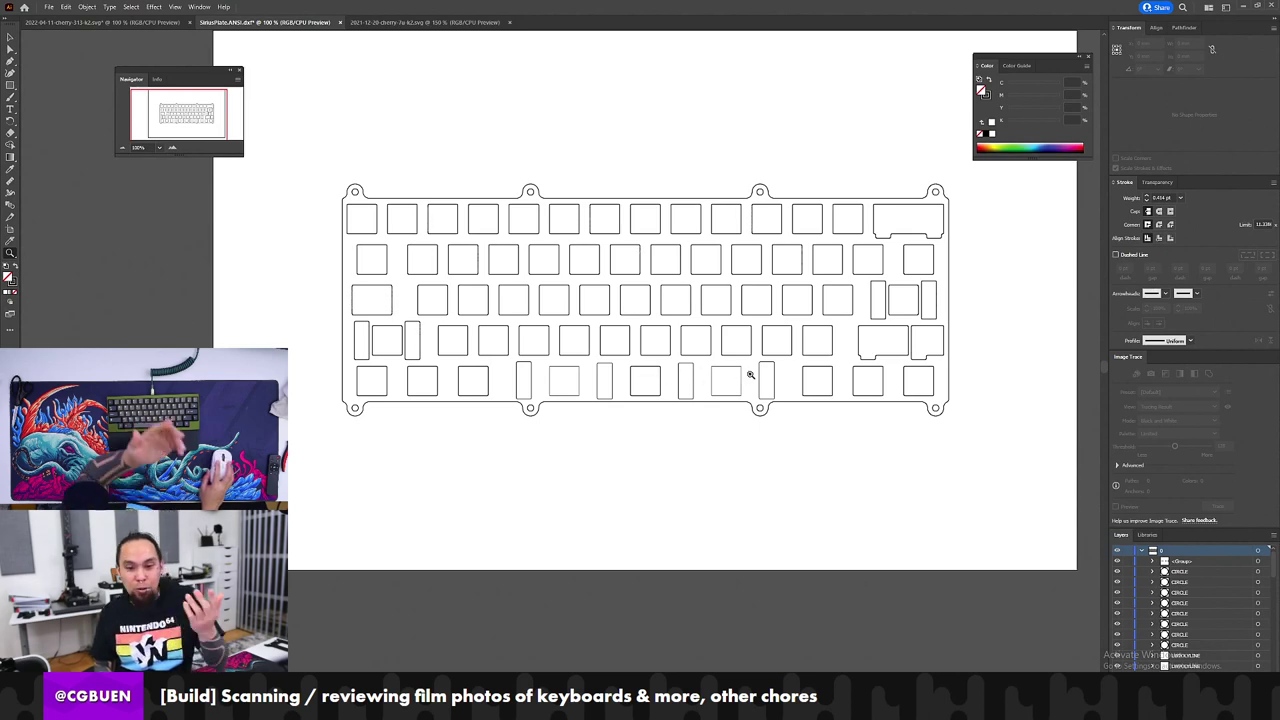
pyautogui.click(710, 385)
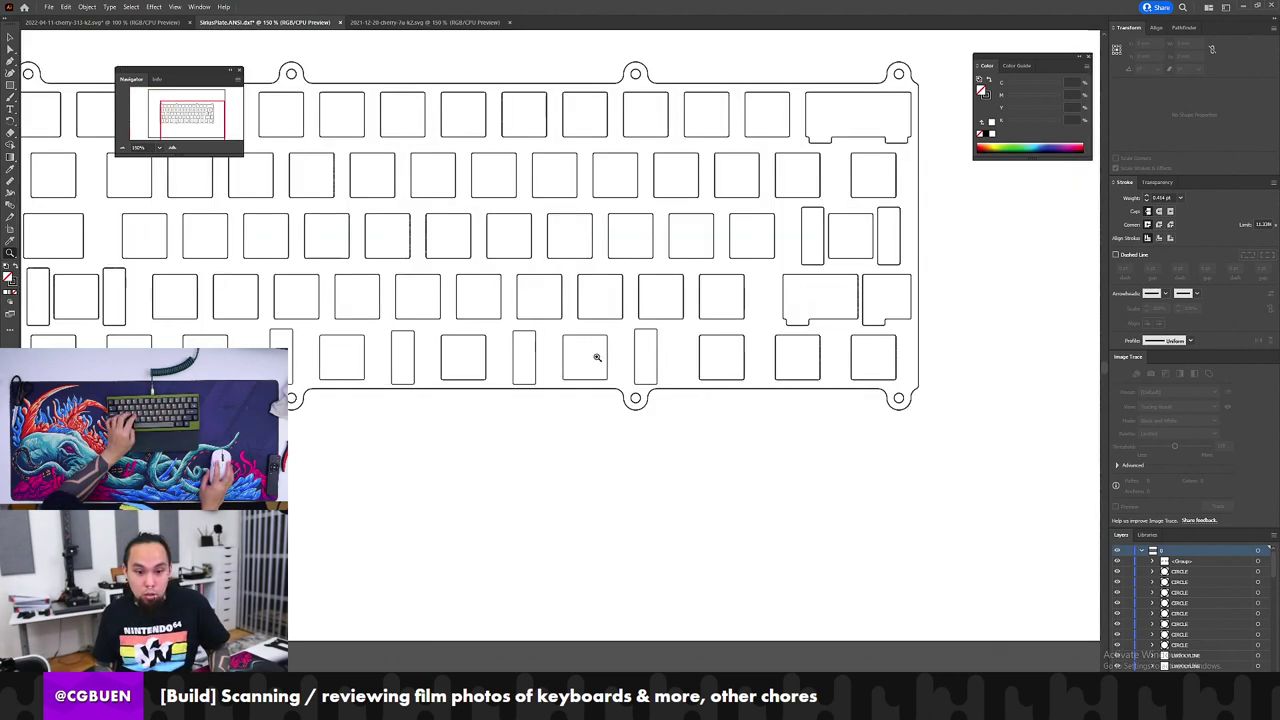
pyautogui.moveTo(541, 360); pyautogui.dragTo(580, 366)
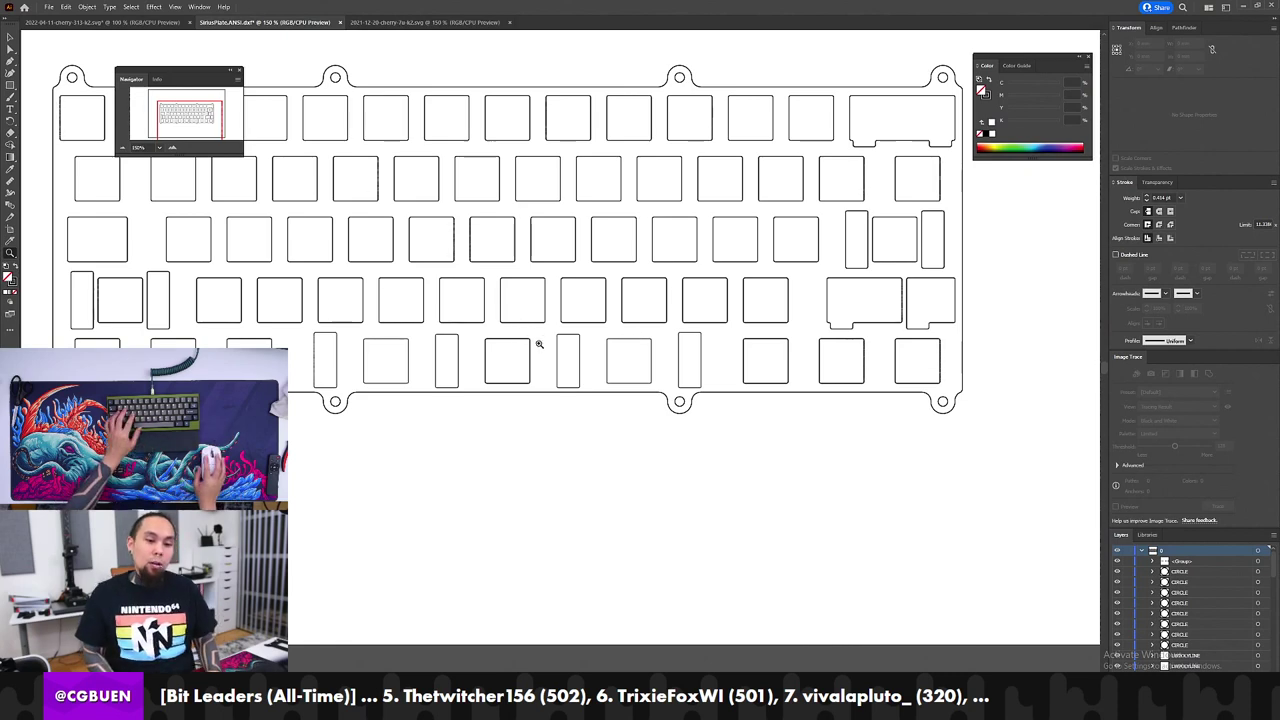
pyautogui.press('v')
pyautogui.click(486, 360)
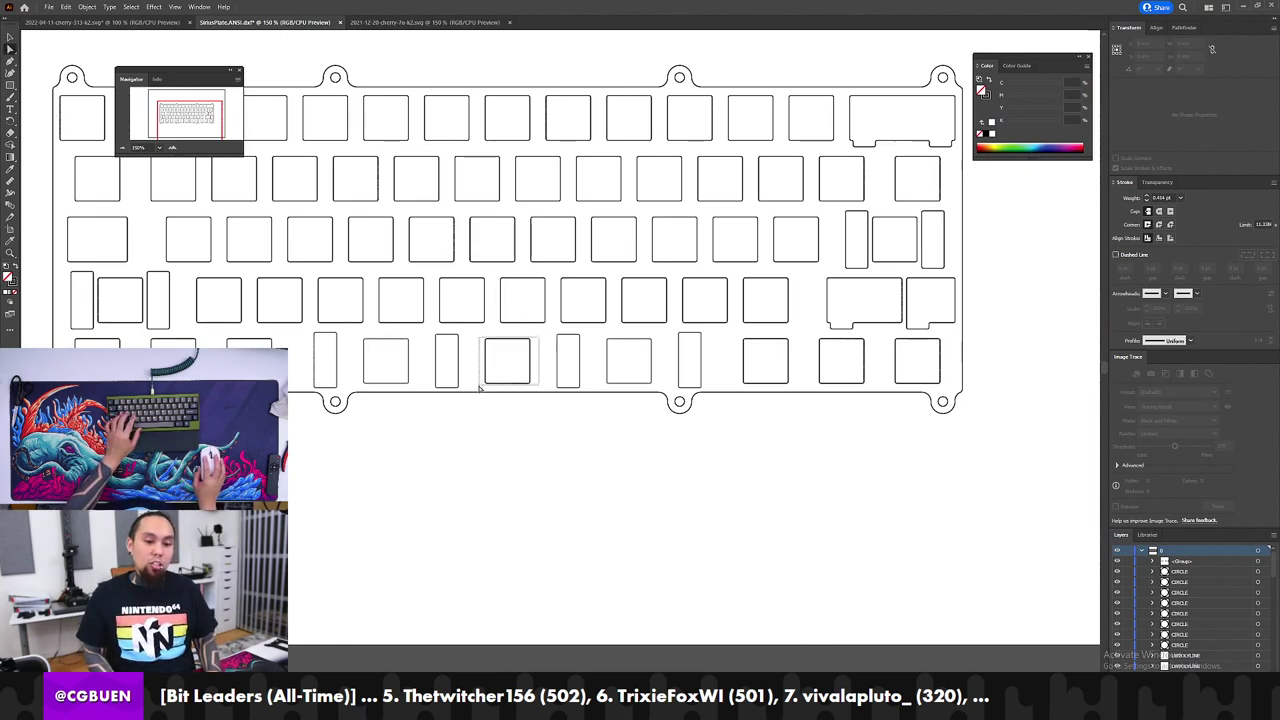
pyautogui.moveTo(466, 331); pyautogui.dragTo(303, 396)
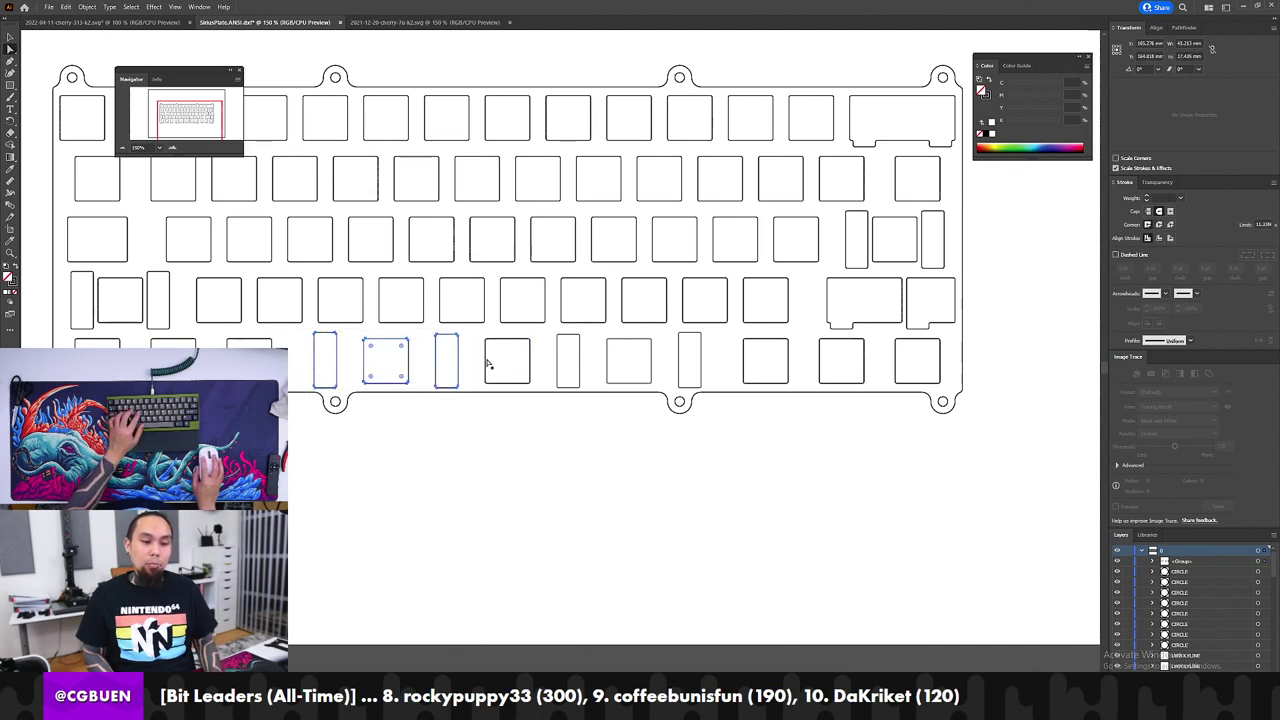
pyautogui.moveTo(545, 333); pyautogui.dragTo(471, 395)
pyautogui.moveTo(545, 334); pyautogui.dragTo(474, 391)
# Step: Compare the horizontal position of the spacebar row's centre switch cutout with the number-row cutout directly above it
pyautogui.moveTo(546, 349); pyautogui.dragTo(575, 499)
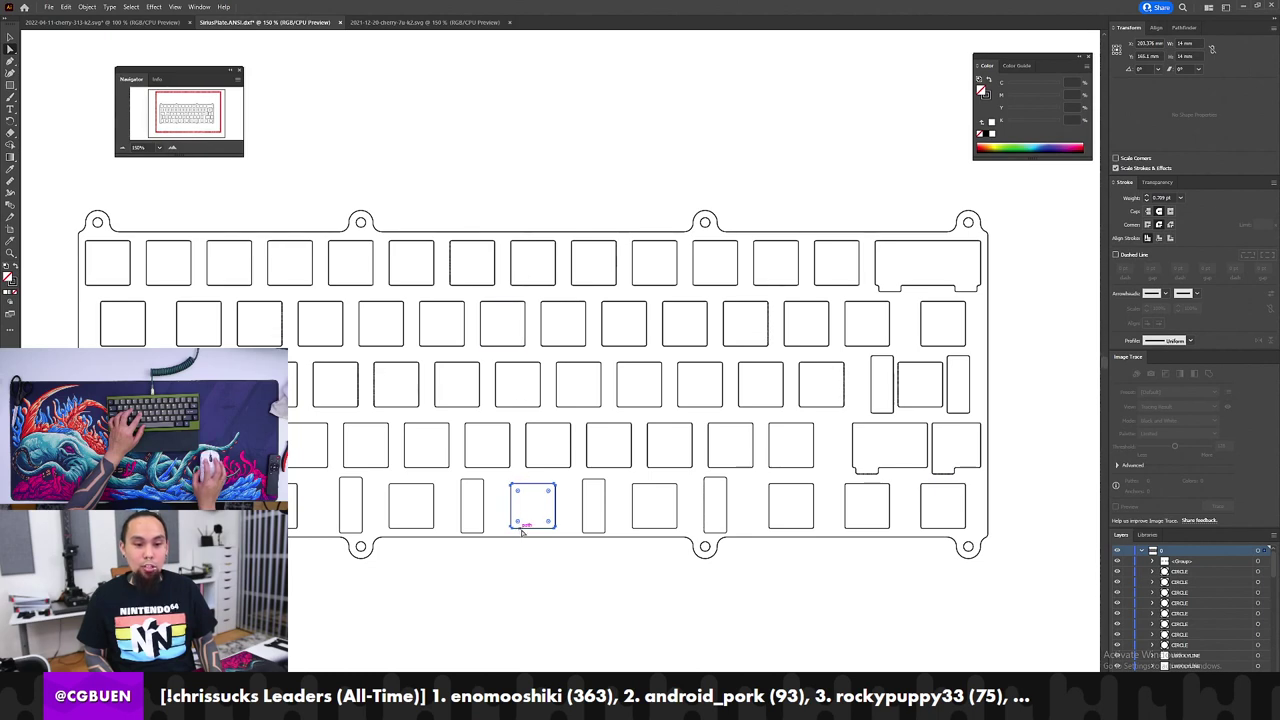
pyautogui.click(532, 242)
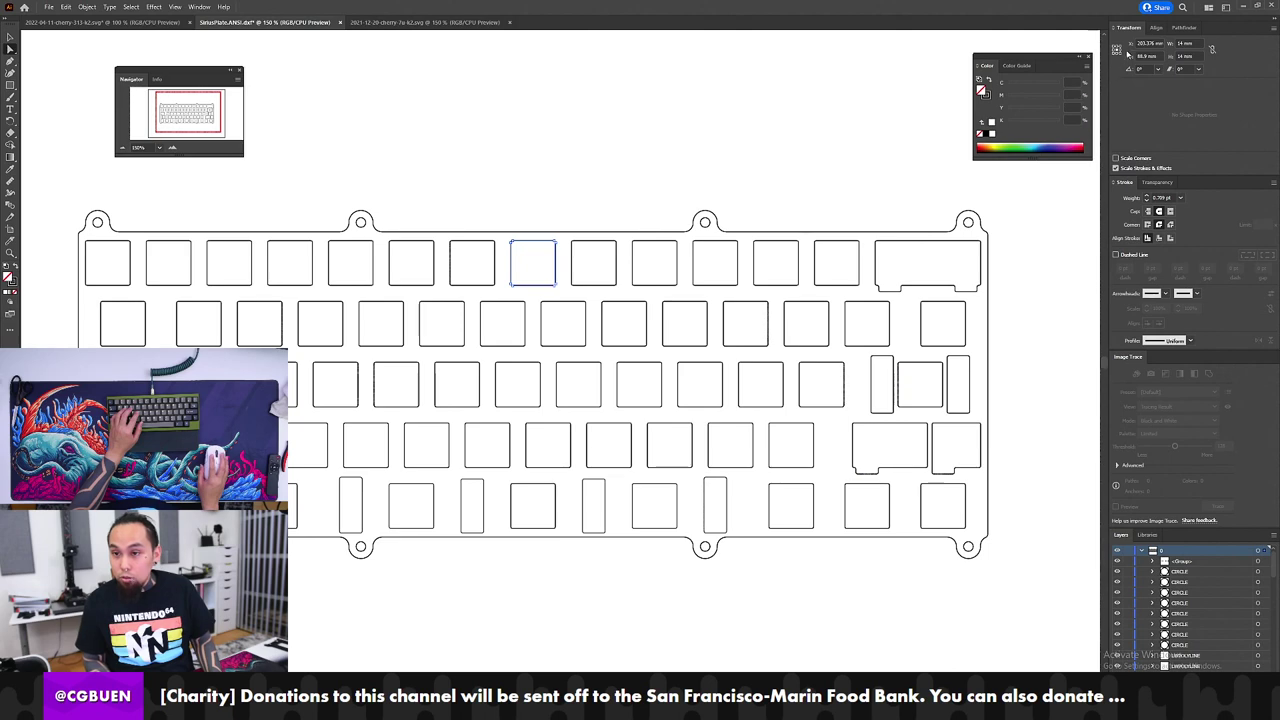
pyautogui.click(556, 484)
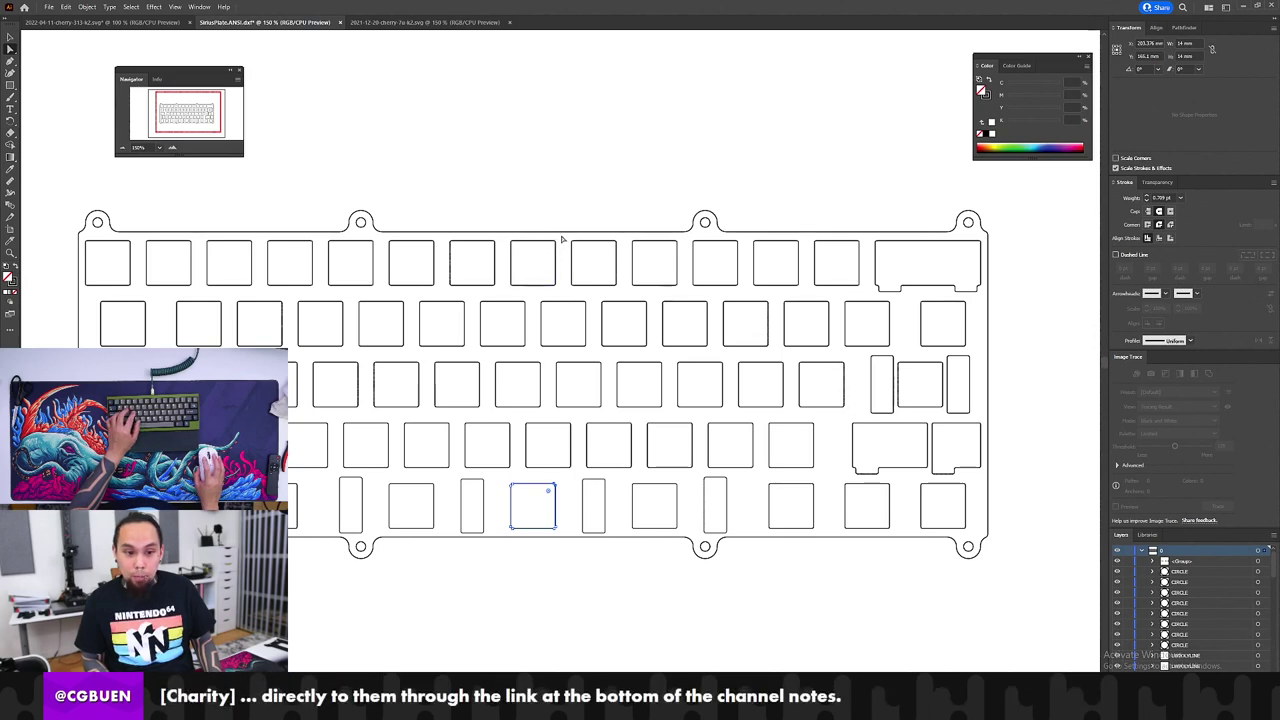
pyautogui.moveTo(537, 268); pyautogui.dragTo(537, 268)
pyautogui.moveTo(563, 477); pyautogui.dragTo(498, 534)
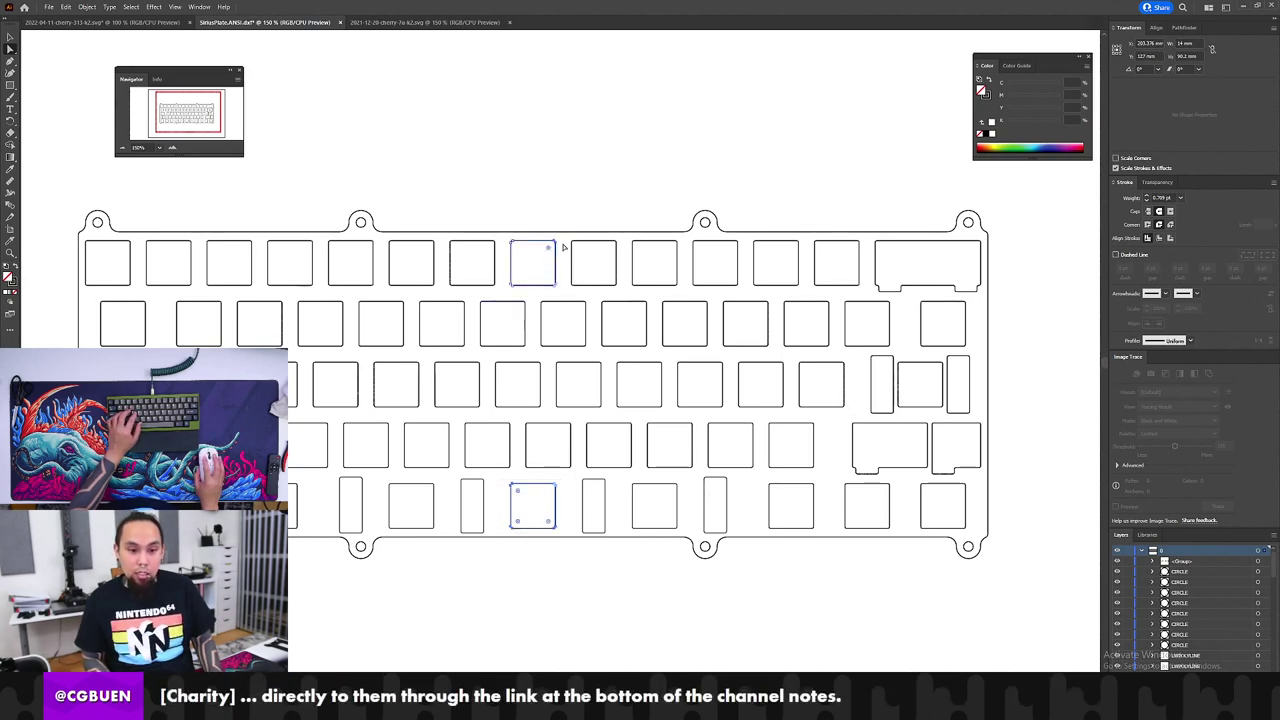
pyautogui.moveTo(546, 248); pyautogui.dragTo(503, 292)
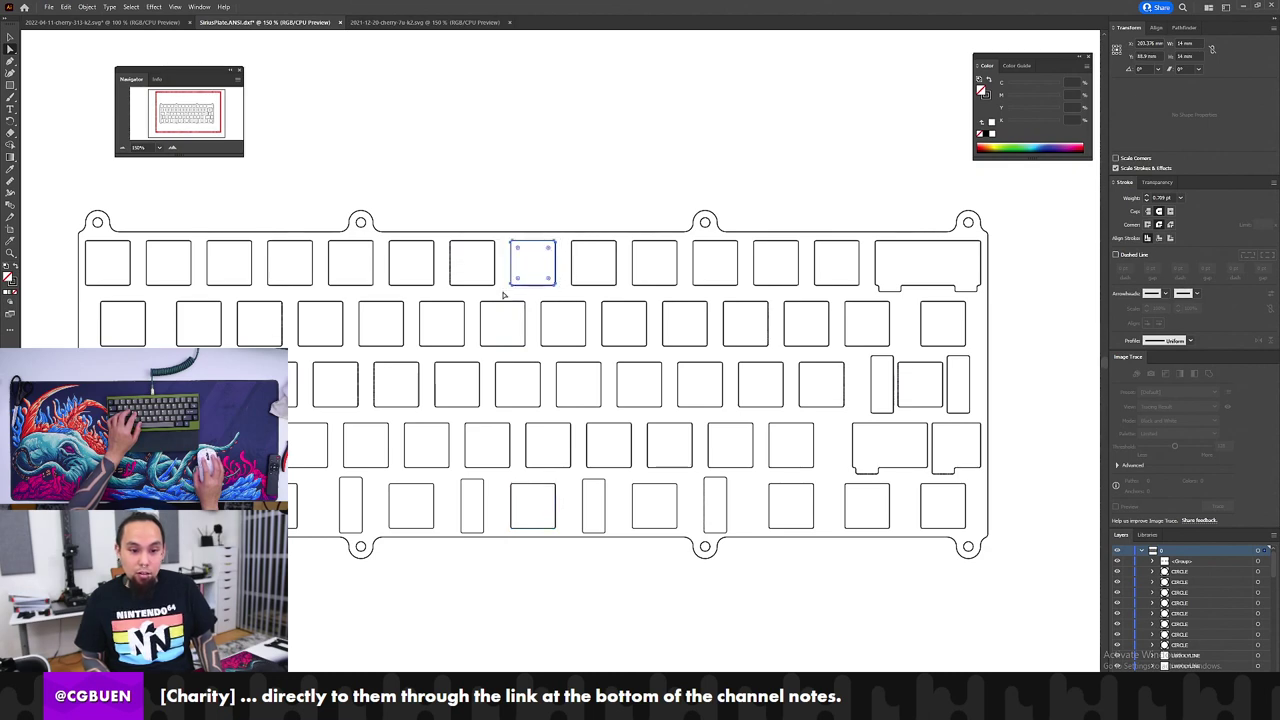
pyautogui.moveTo(564, 478); pyautogui.dragTo(500, 533)
pyautogui.moveTo(502, 532); pyautogui.dragTo(499, 531)
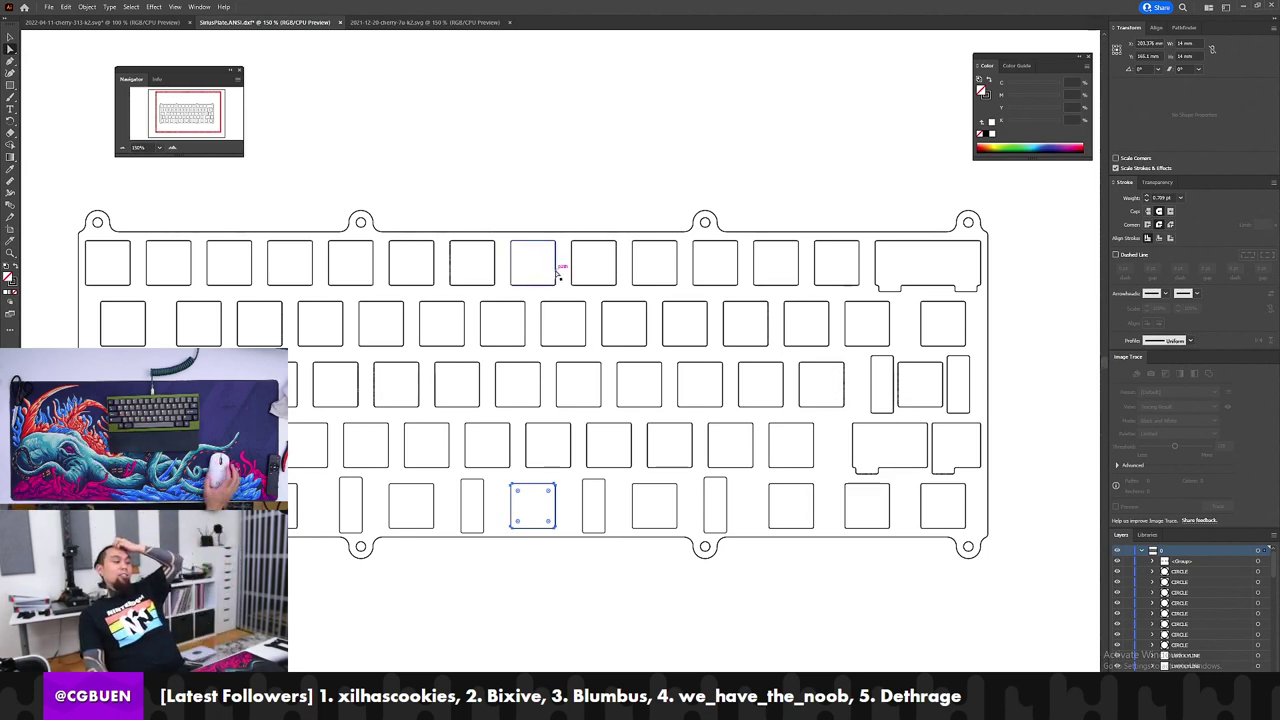
# Step: Deselect everything and compare the Sirius plate with the cherry-7u and cherry-313 plates
pyautogui.click(452, 148)
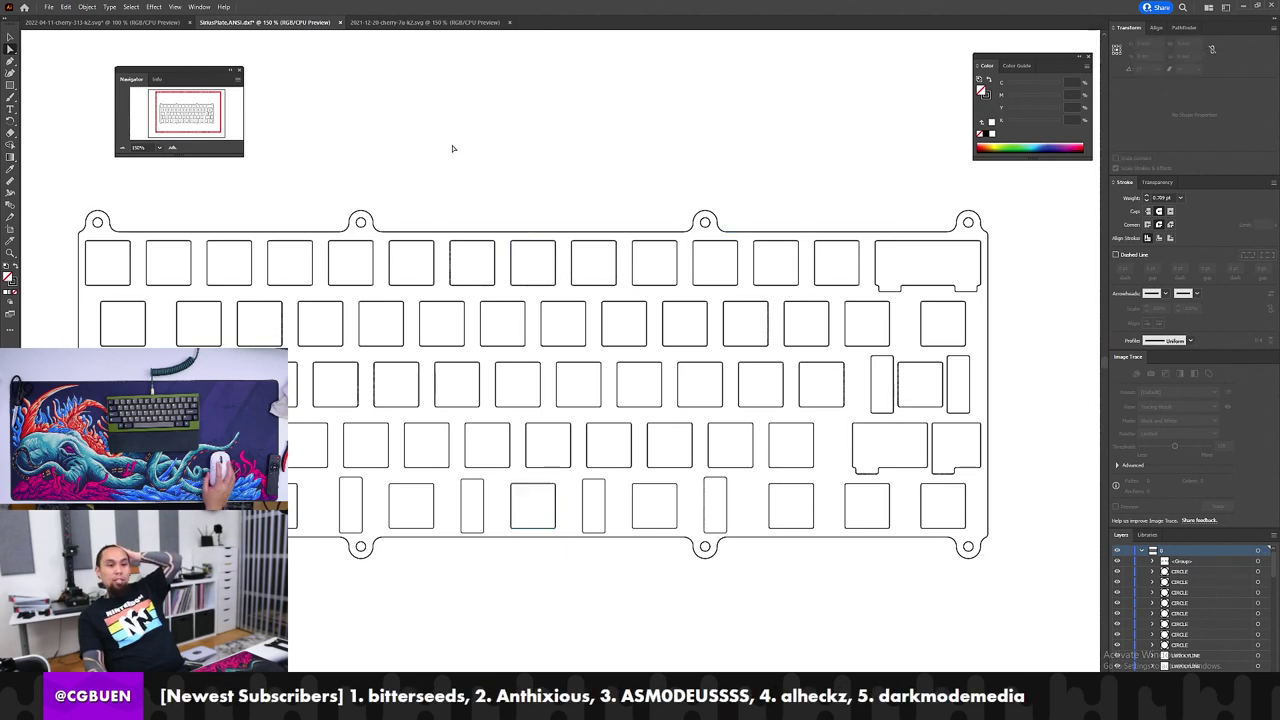
pyautogui.click(424, 22)
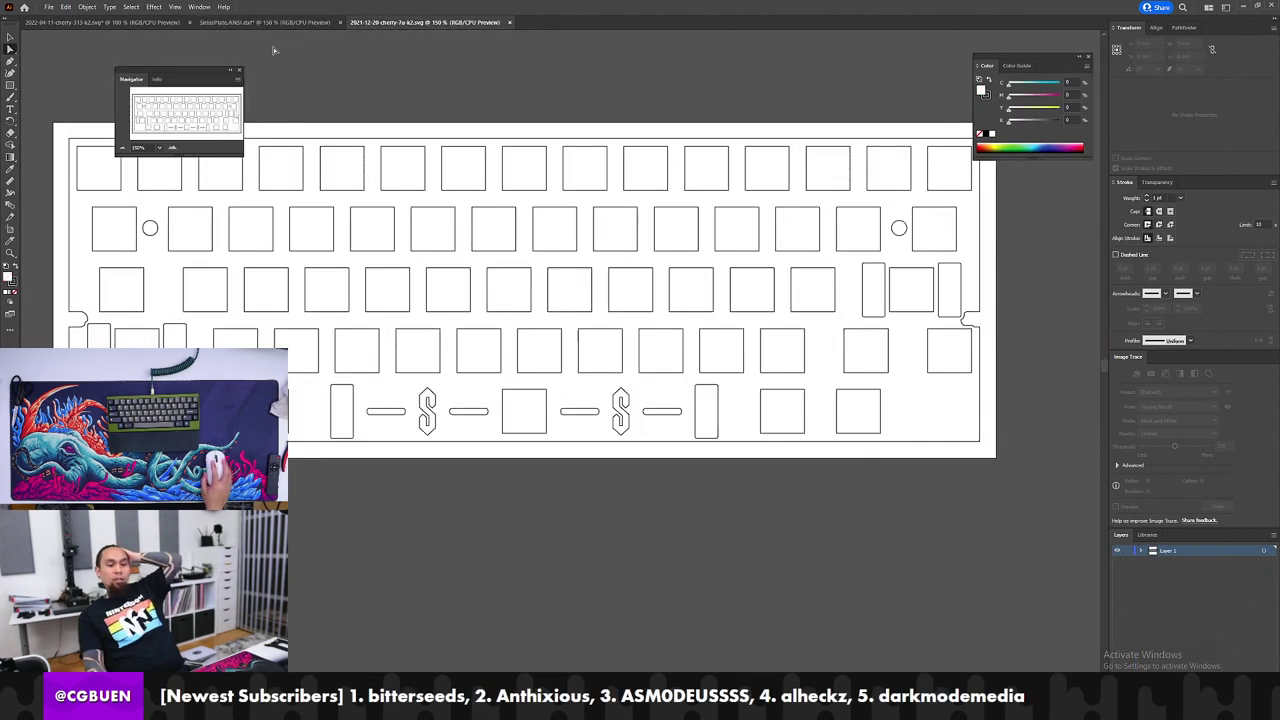
pyautogui.click(234, 22)
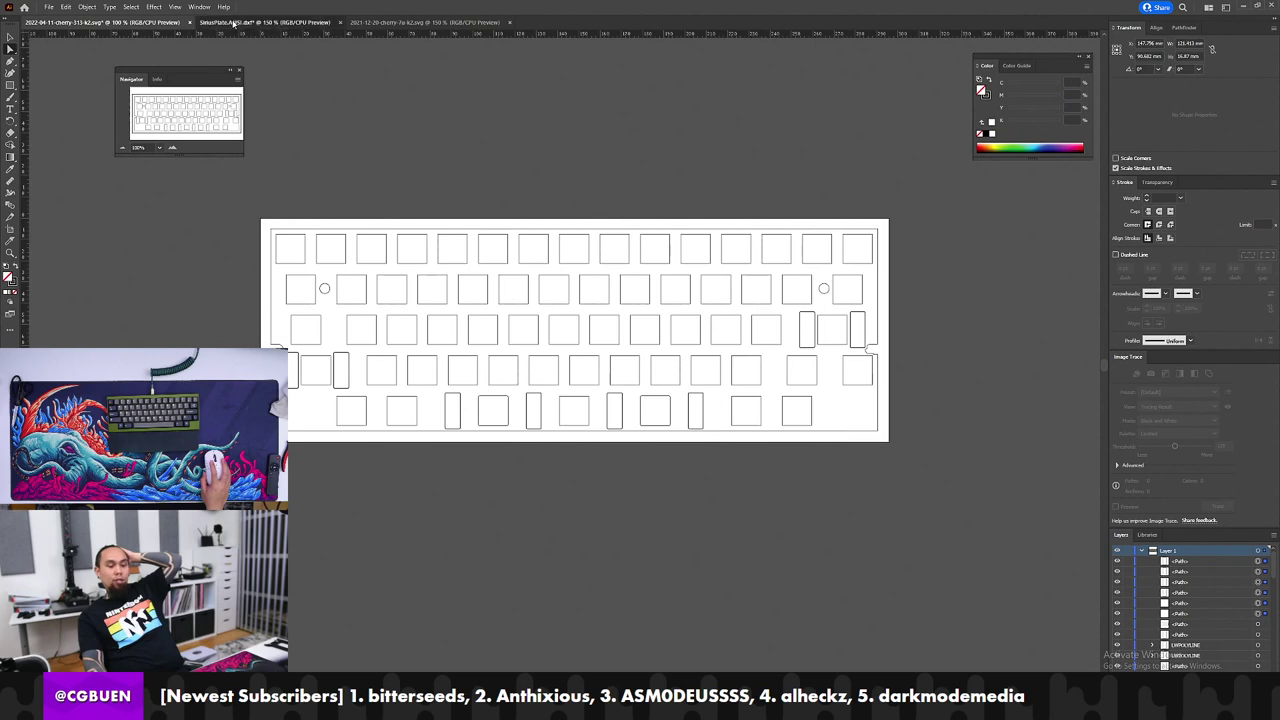
pyautogui.click(233, 23)
pyautogui.click(144, 23)
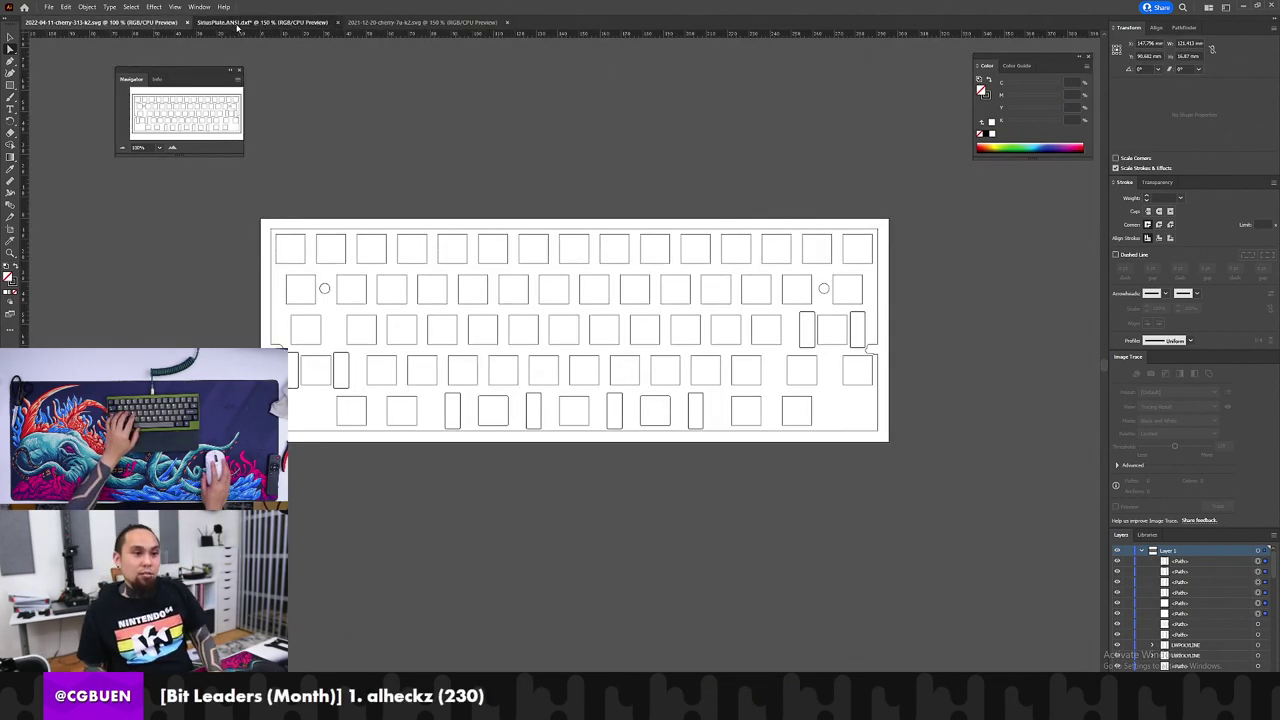
# Step: Save the modified Sirius plate as SiriusPlate.ANSI.313.svg in the sirius folder, using the SVG 1.1 profile
pyautogui.hotkey('ctrl', 'shift', 's')
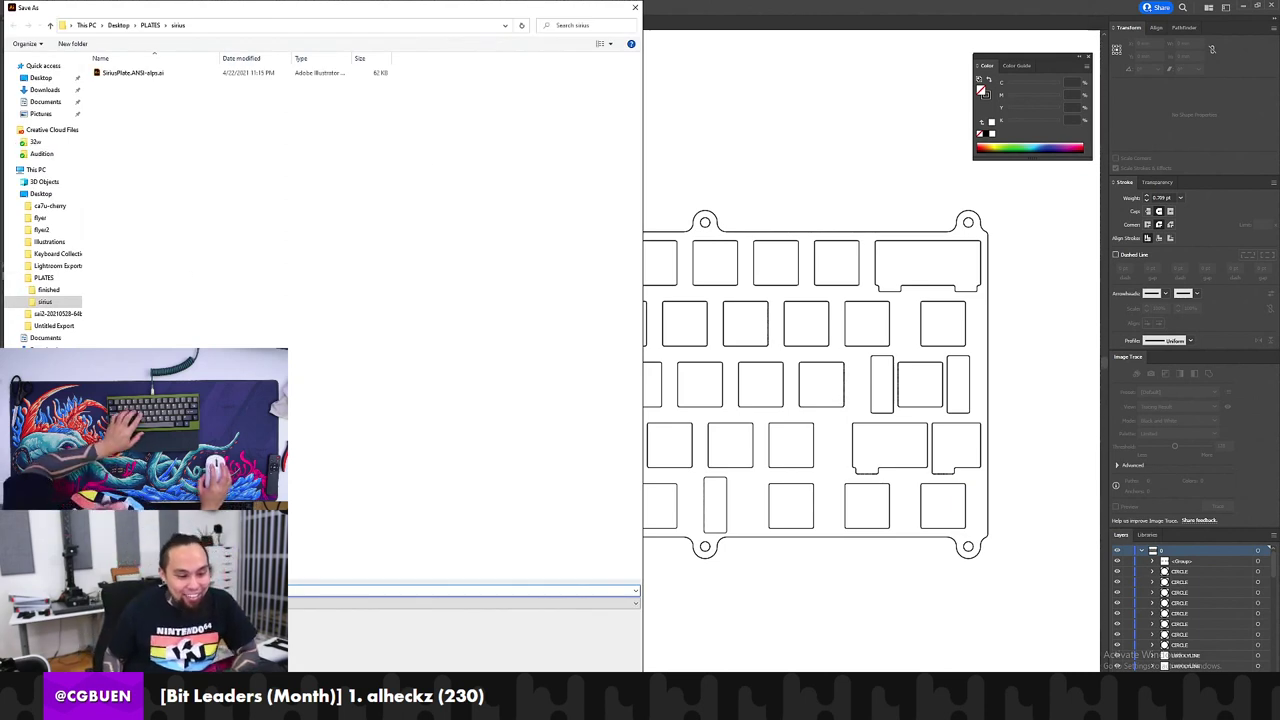
pyautogui.click(200, 603)
pyautogui.press('Return')
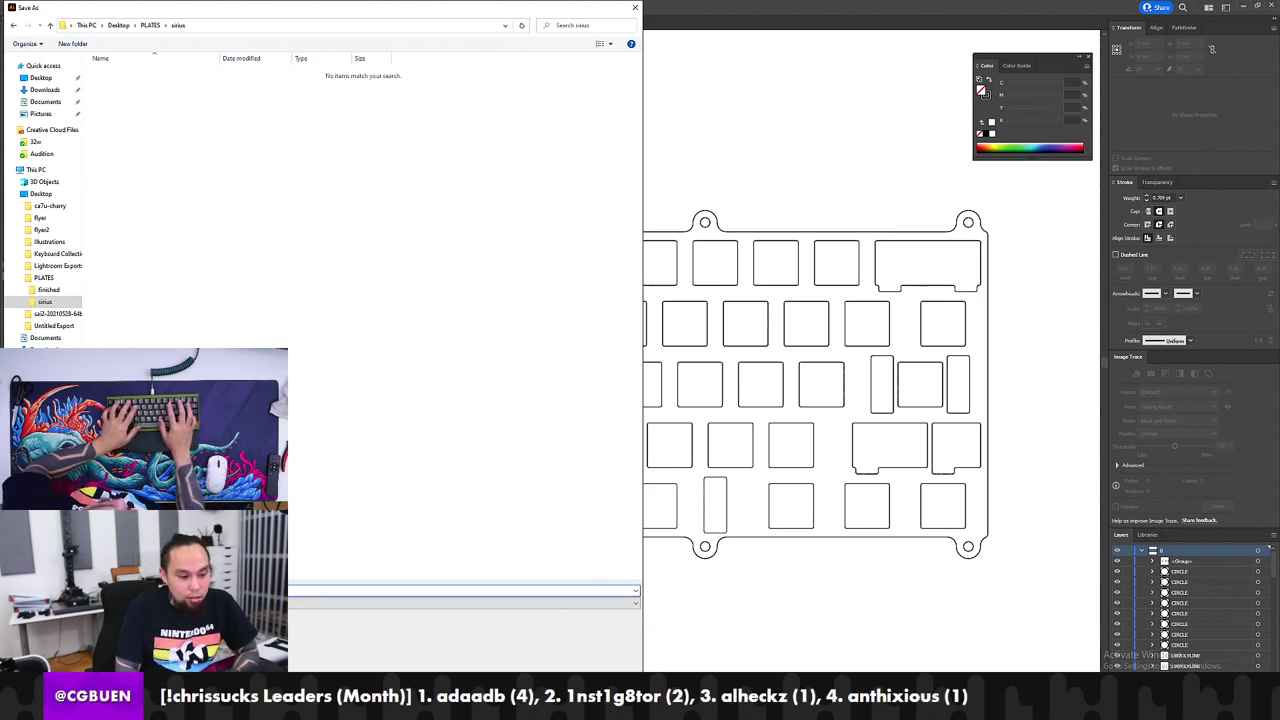
pyautogui.press('Return')
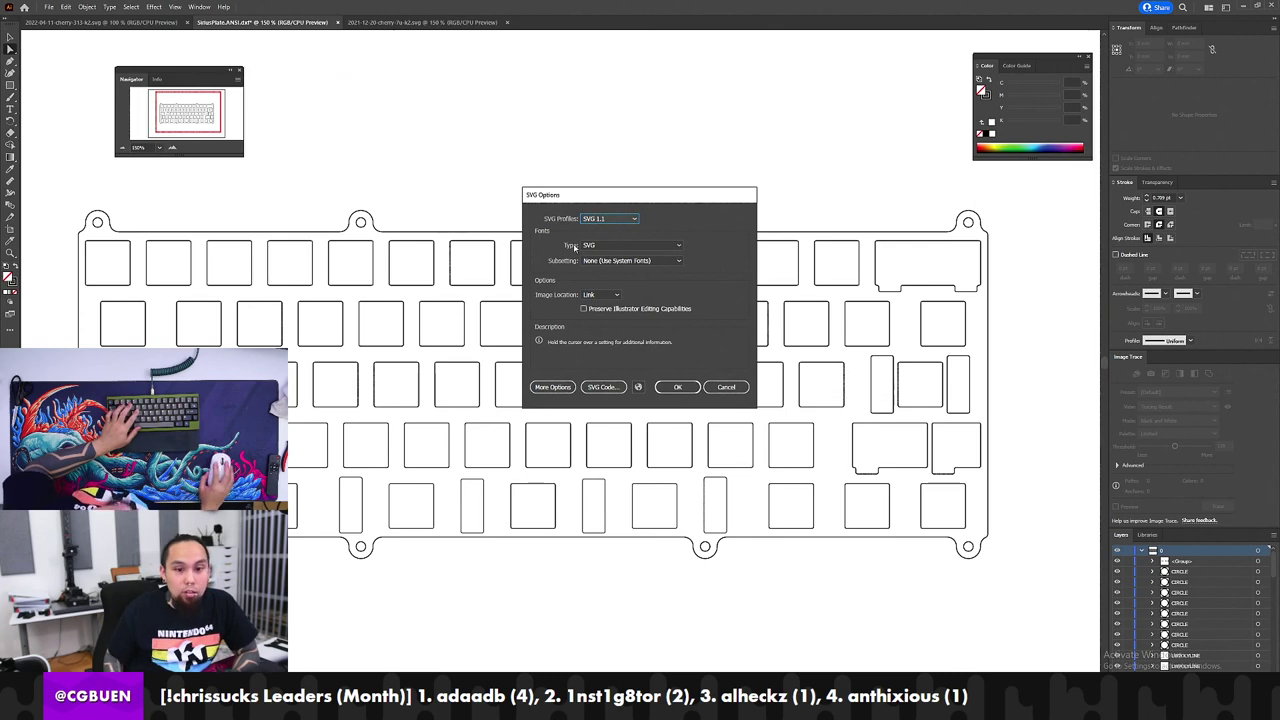
pyautogui.click(677, 387)
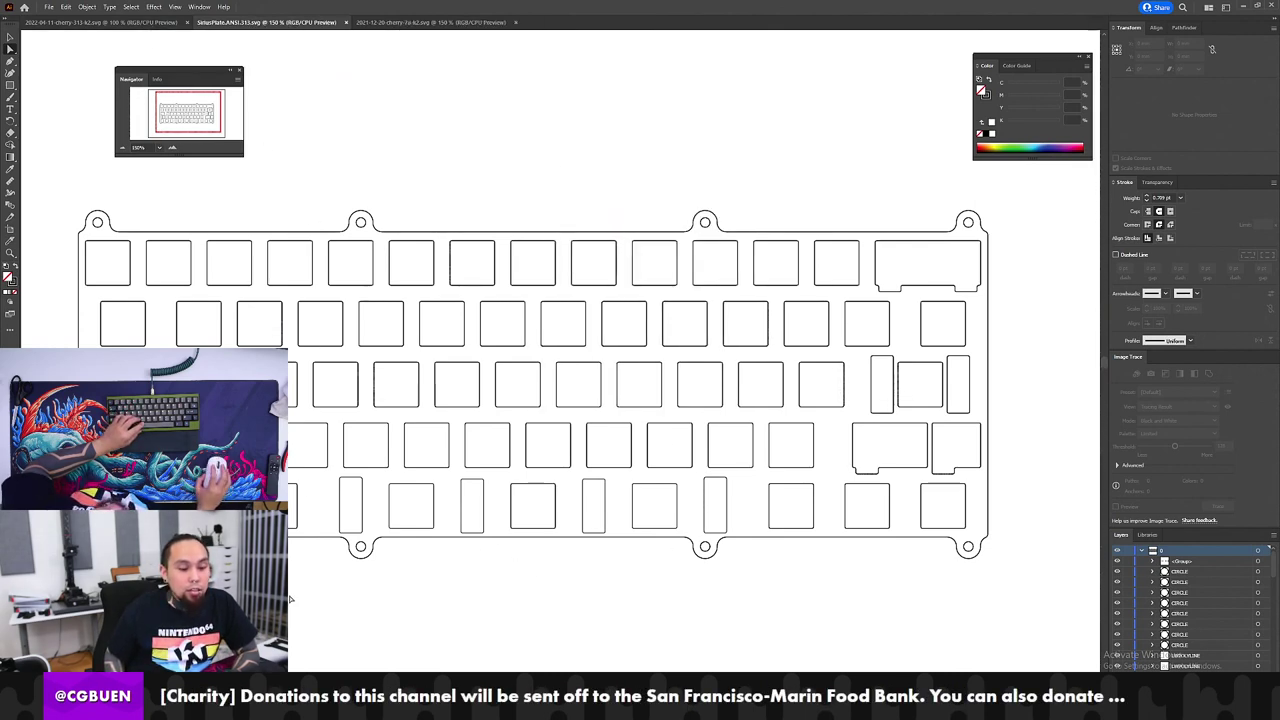
# Step: Open 2021-07-06-j-02-alps.dxf from the PLATES folder in File Explorer and examine its spacebar row in Illustrator
pyautogui.hotkey('alt', 'Tab')
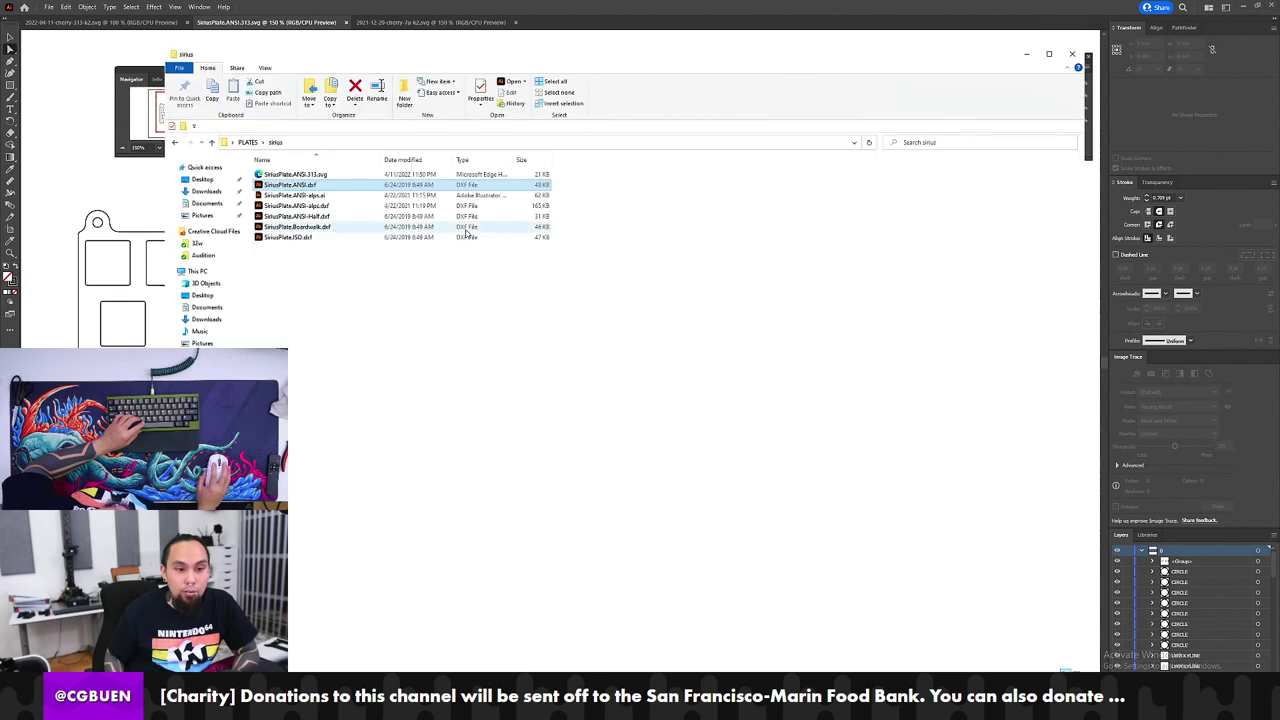
pyautogui.hotkey('alt', 'Left')
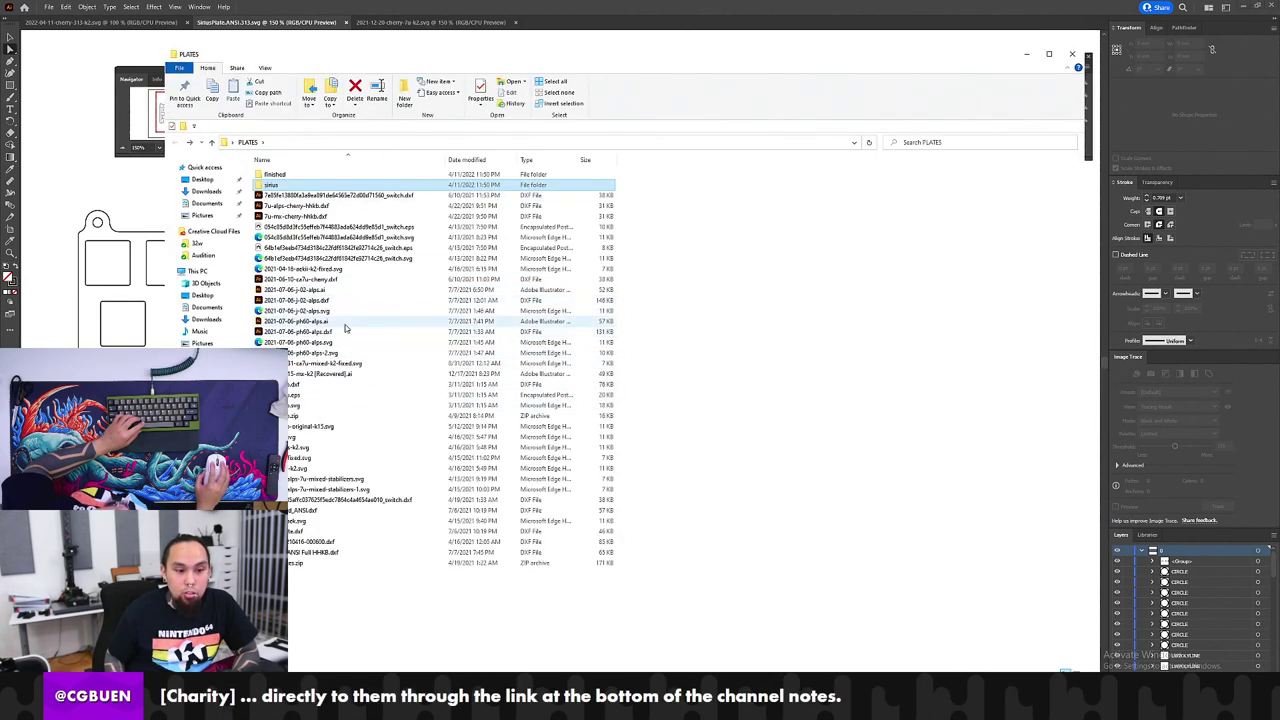
pyautogui.click(328, 301)
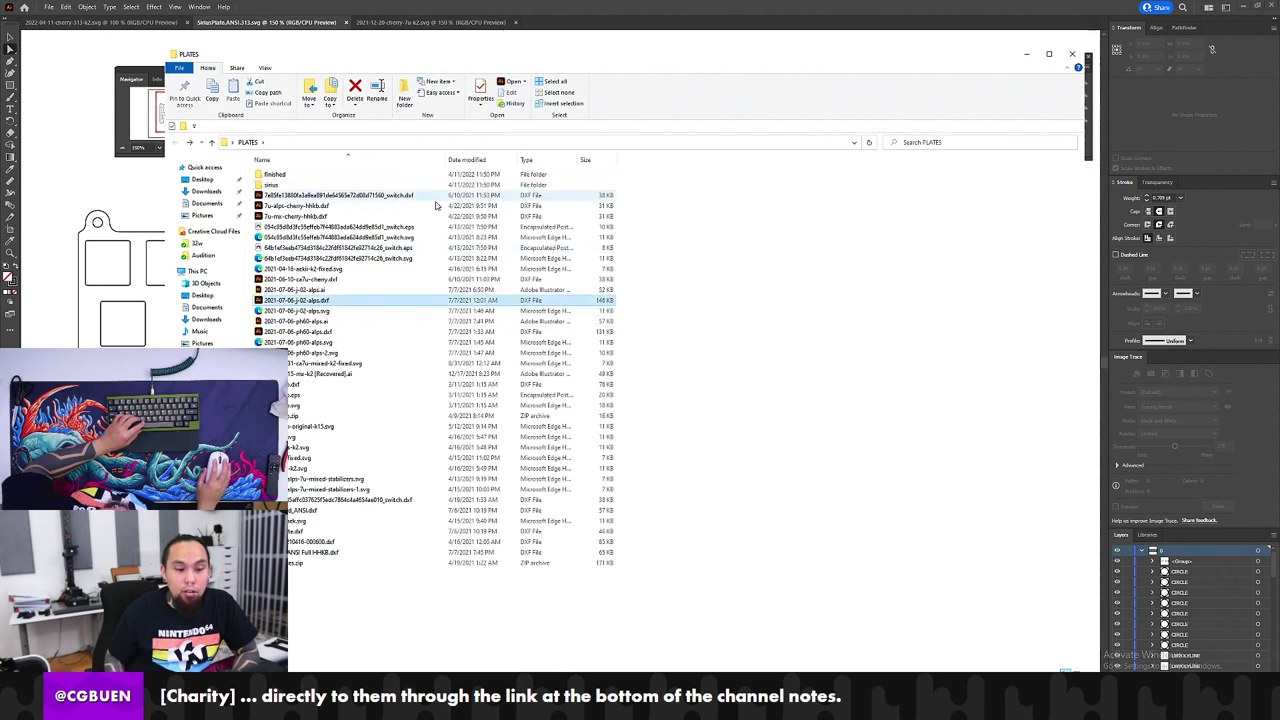
pyautogui.moveTo(330, 300); pyautogui.dragTo(560, 10)
pyautogui.click(660, 434)
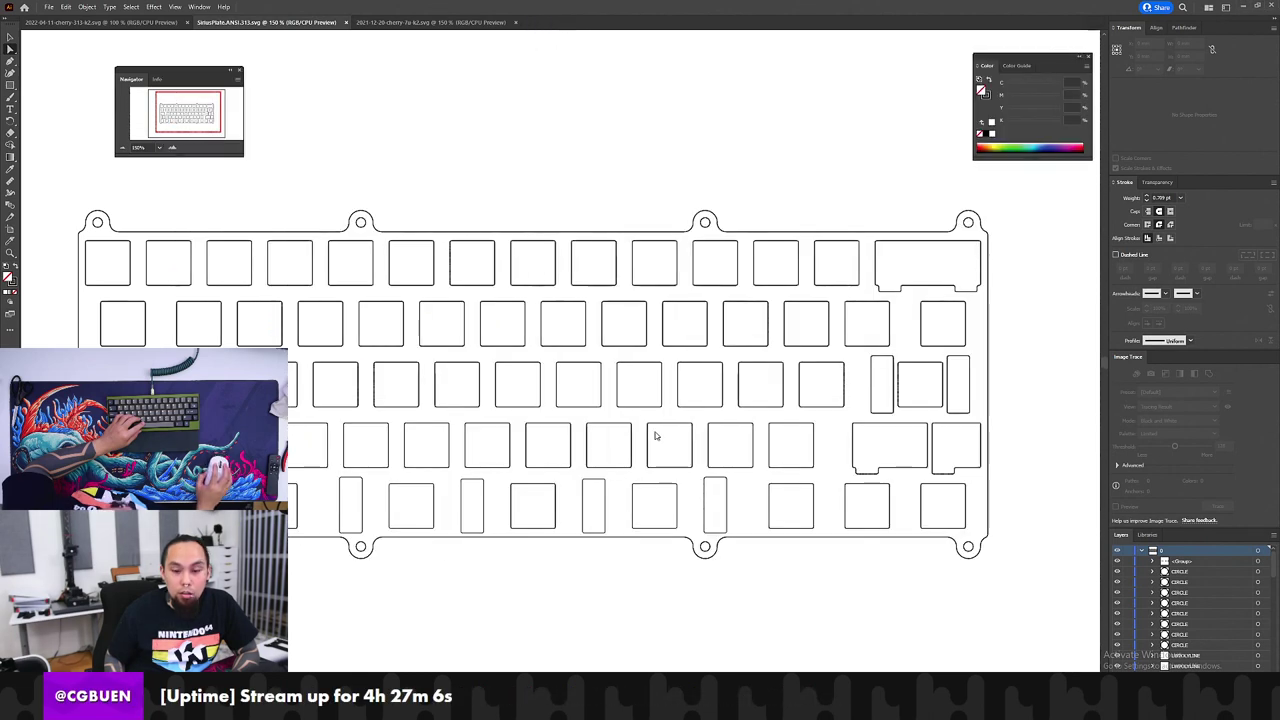
pyautogui.click(557, 378)
pyautogui.press('z')
pyautogui.click(552, 385)
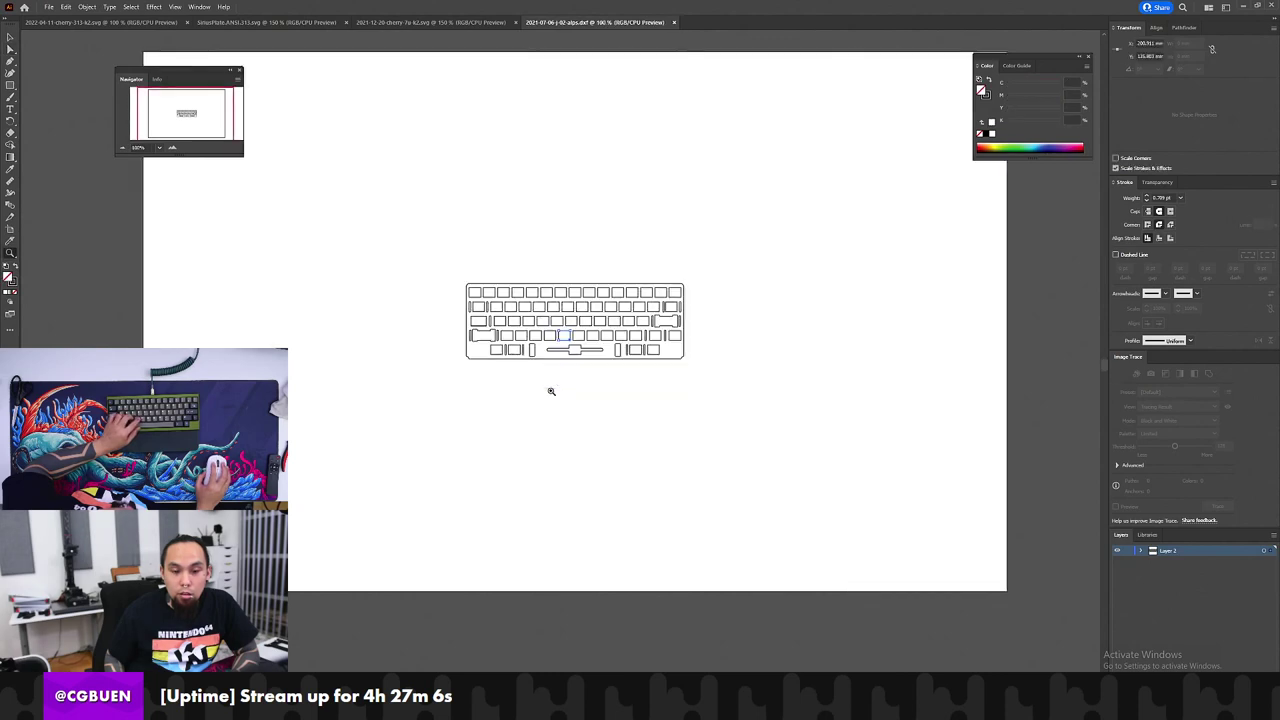
pyautogui.click(552, 385)
pyautogui.click(554, 377)
pyautogui.click(604, 281)
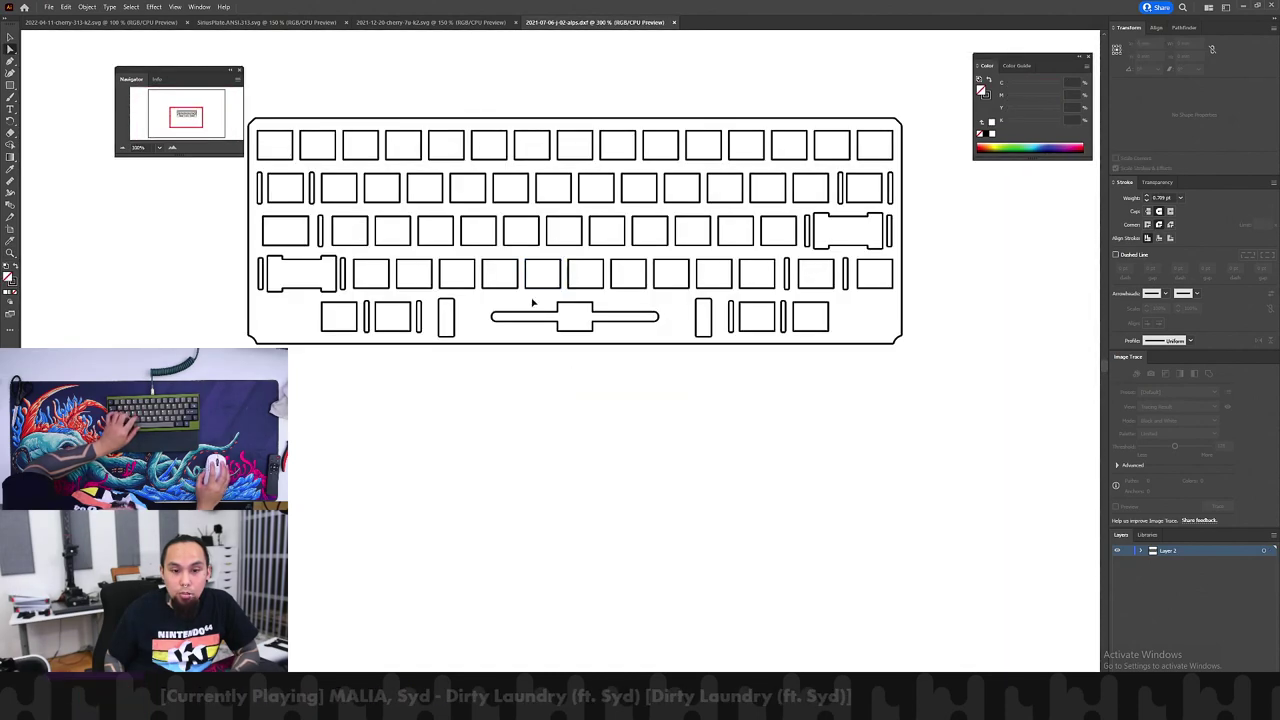
# Step: Close the j-02 alps plate document and switch back to the PLATES folder in File Explorer
pyautogui.hotkey('alt', 'Tab')
pyautogui.hotkey('alt', 'Tab')
pyautogui.hotkey('ctrl', 'w')
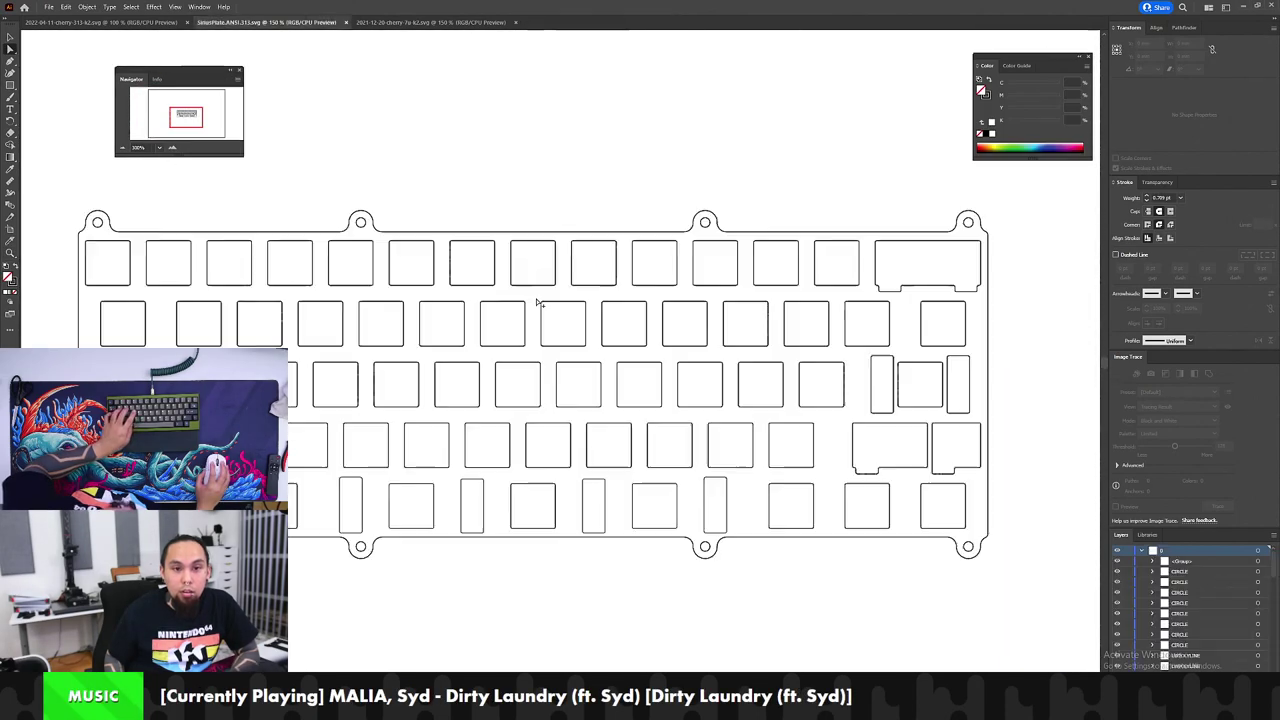
pyautogui.hotkey('alt', 'Tab')
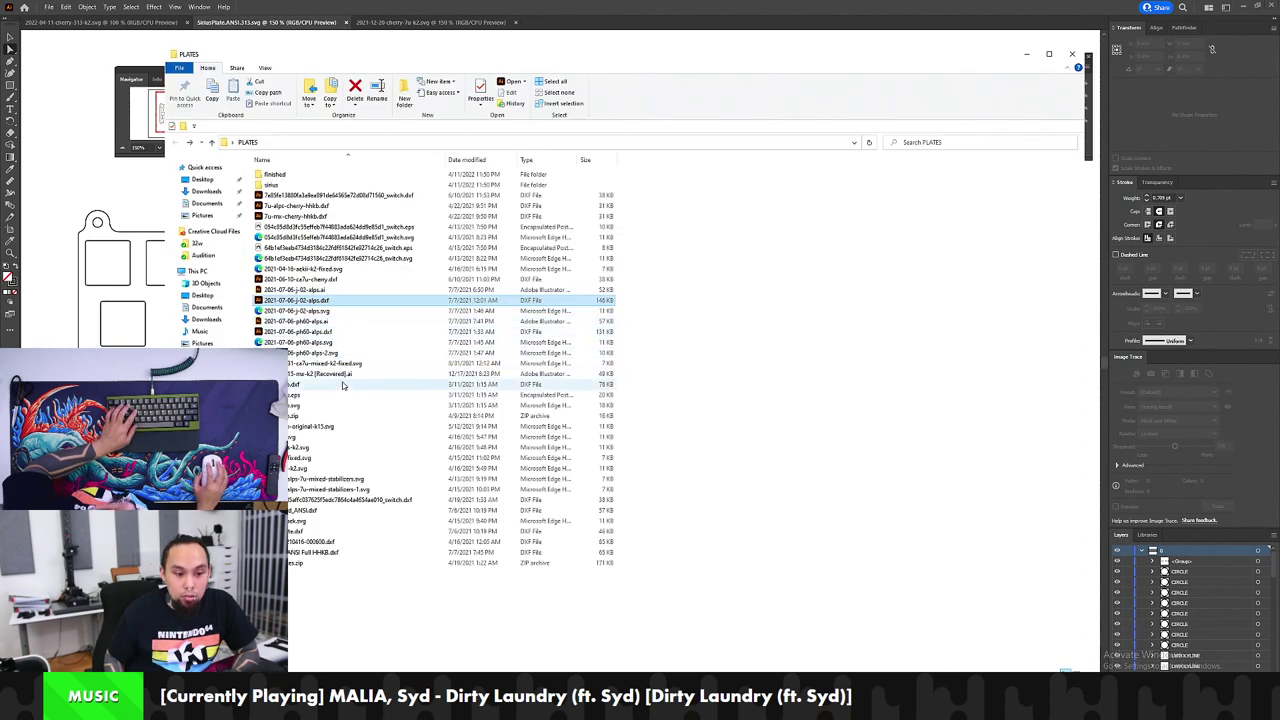
# Step: Open J-02_Fixed_ANSI.dxf from the PLATES folder at 100% scale in millimeters and examine its spacebar row
pyautogui.moveTo(314, 512); pyautogui.dragTo(505, 14)
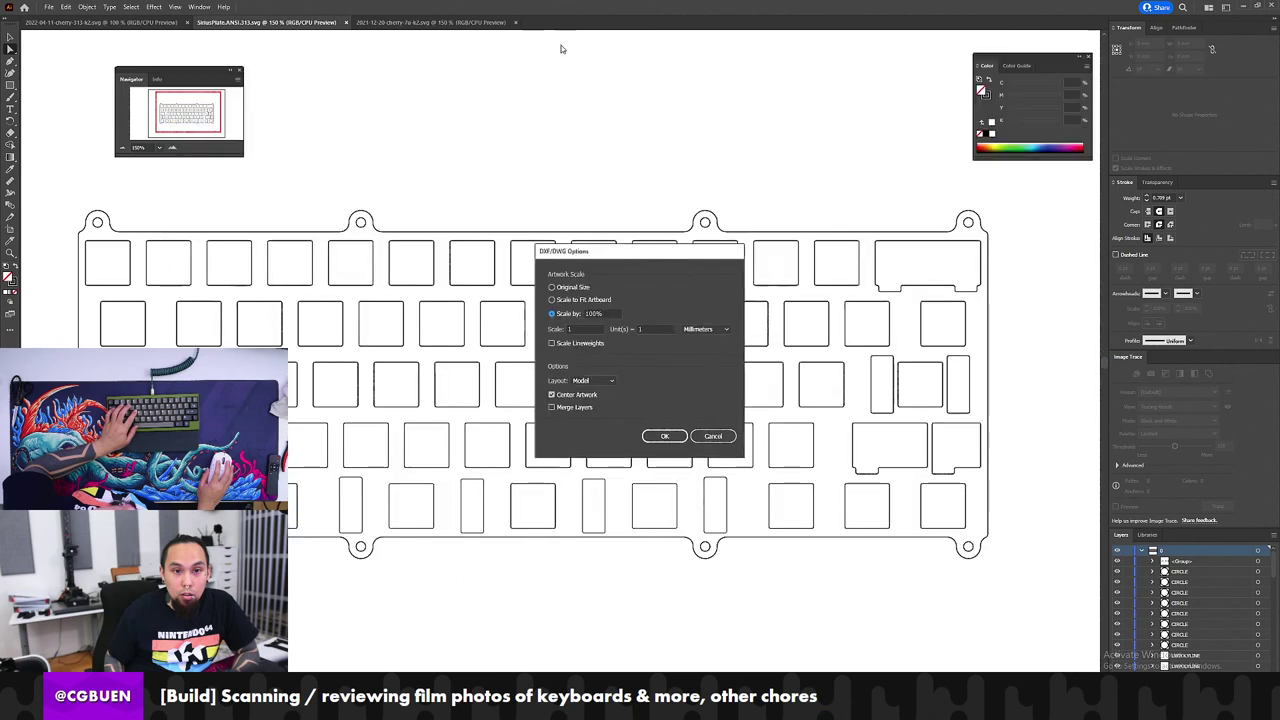
pyautogui.click(660, 435)
pyautogui.press('z')
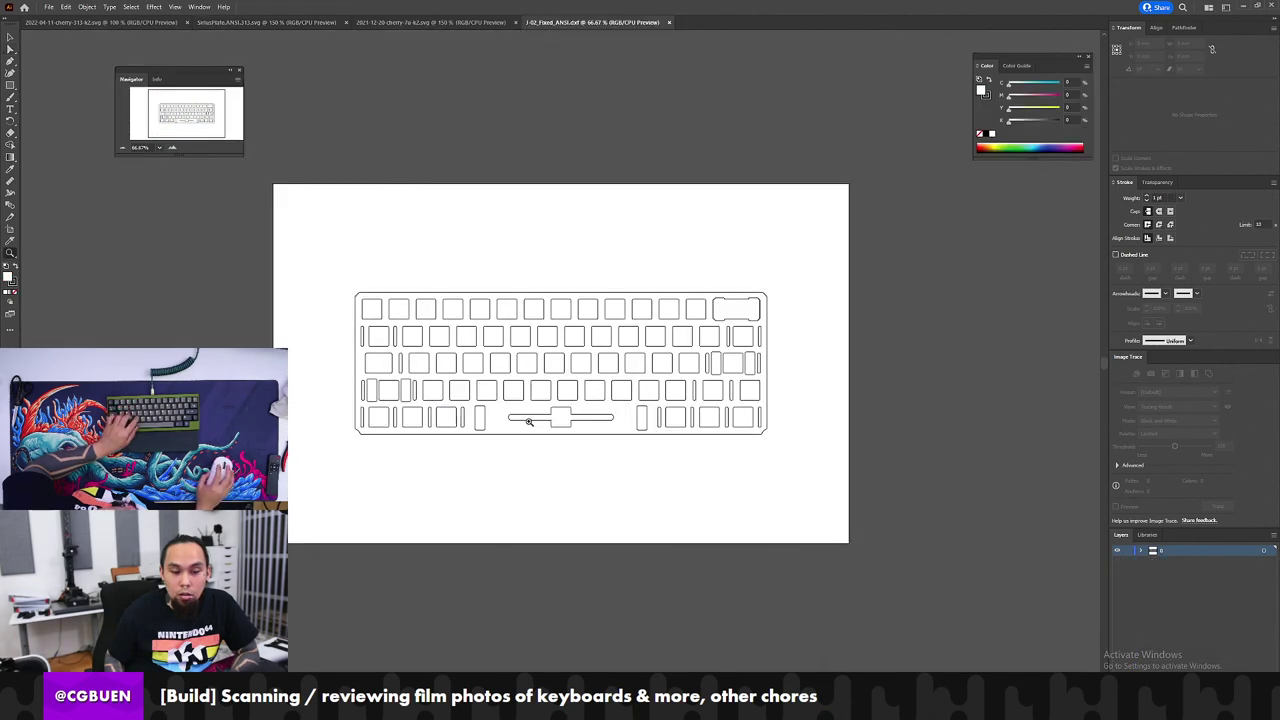
pyautogui.click(529, 420)
pyautogui.click(529, 420)
pyautogui.moveTo(718, 344); pyautogui.dragTo(541, 429)
pyautogui.moveTo(572, 383); pyautogui.dragTo(544, 433)
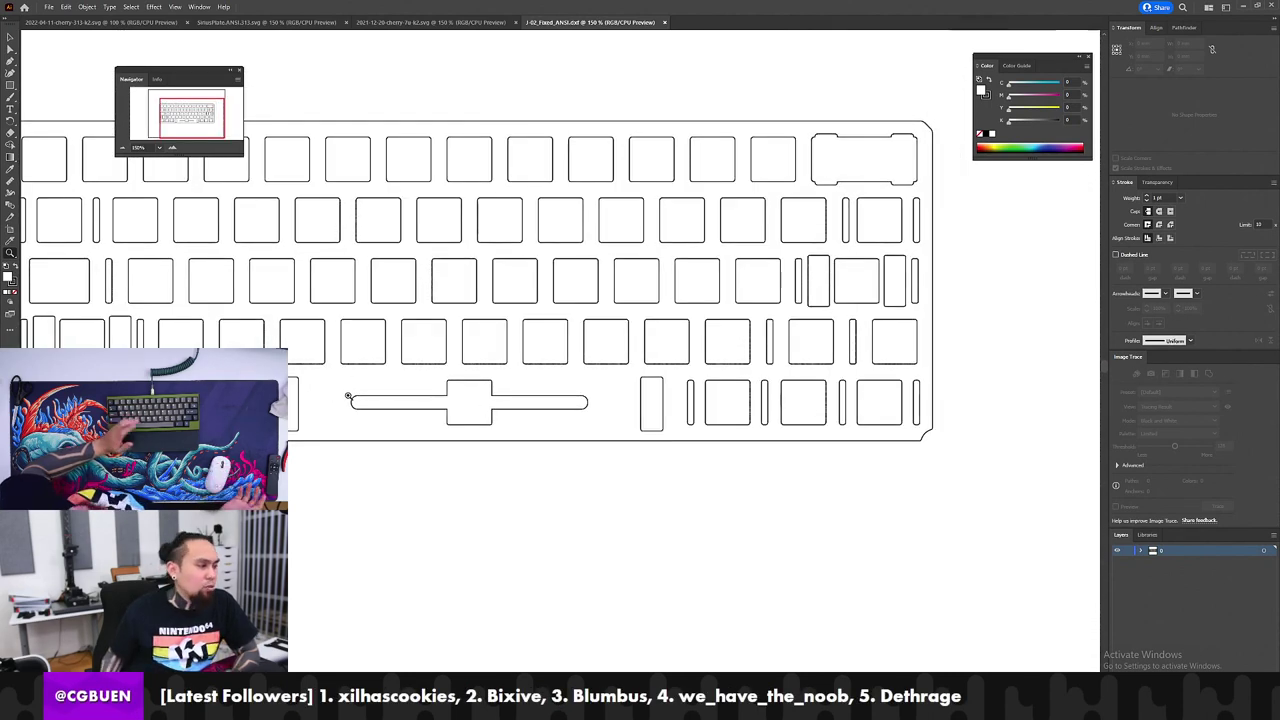
pyautogui.moveTo(738, 416); pyautogui.dragTo(764, 436)
pyautogui.moveTo(639, 448); pyautogui.dragTo(540, 491)
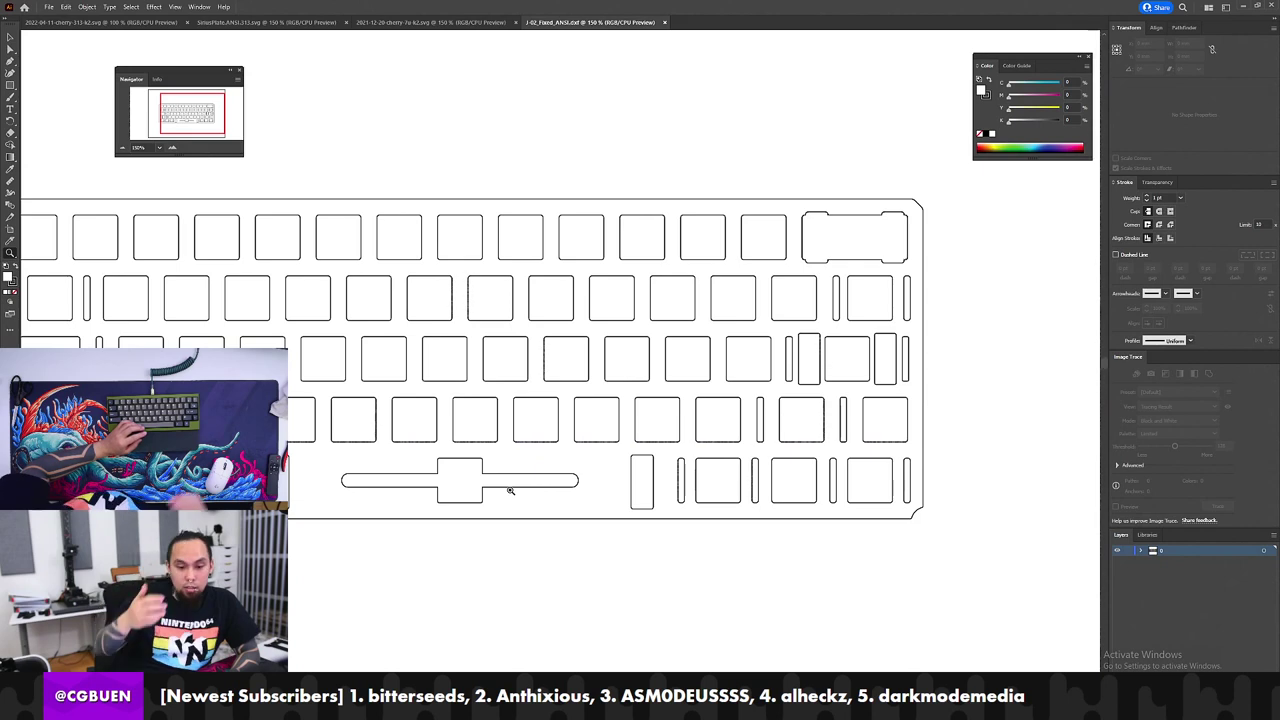
# Step: Compare the cherry-7u and Sirius ANSI 313 plate documents with the J-02 plate
pyautogui.click(400, 22)
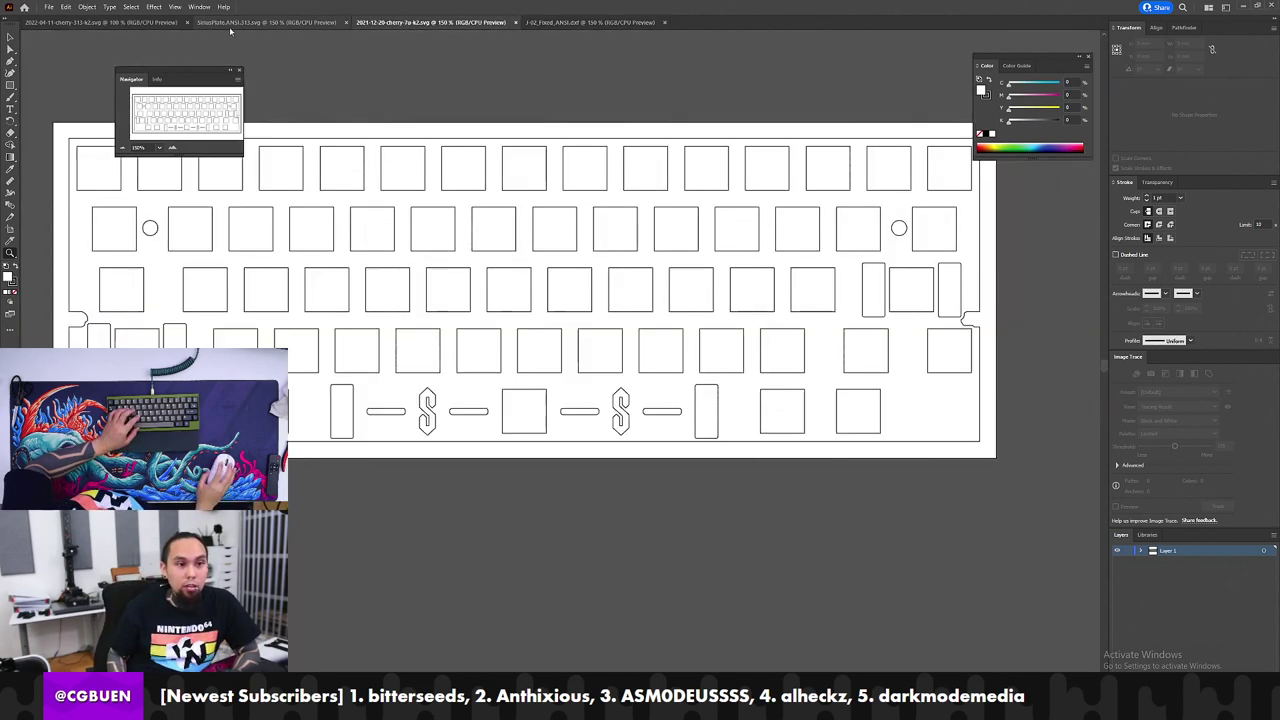
pyautogui.click(232, 23)
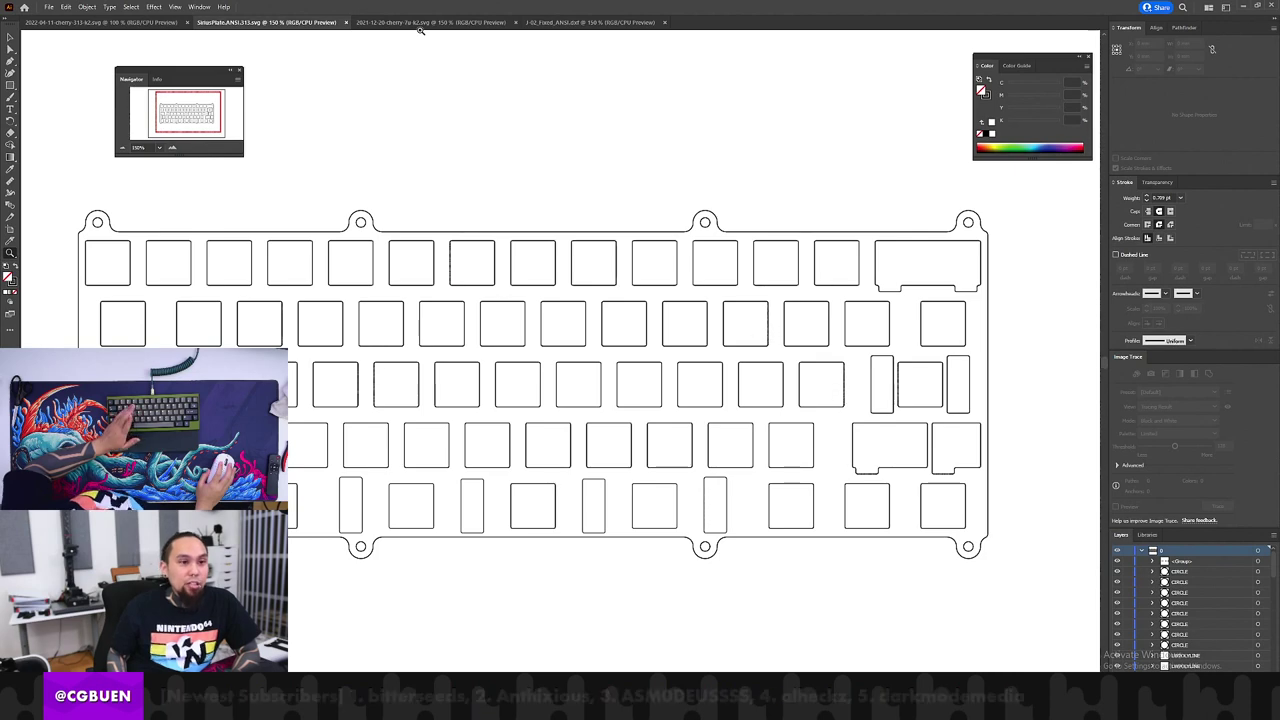
pyautogui.click(432, 22)
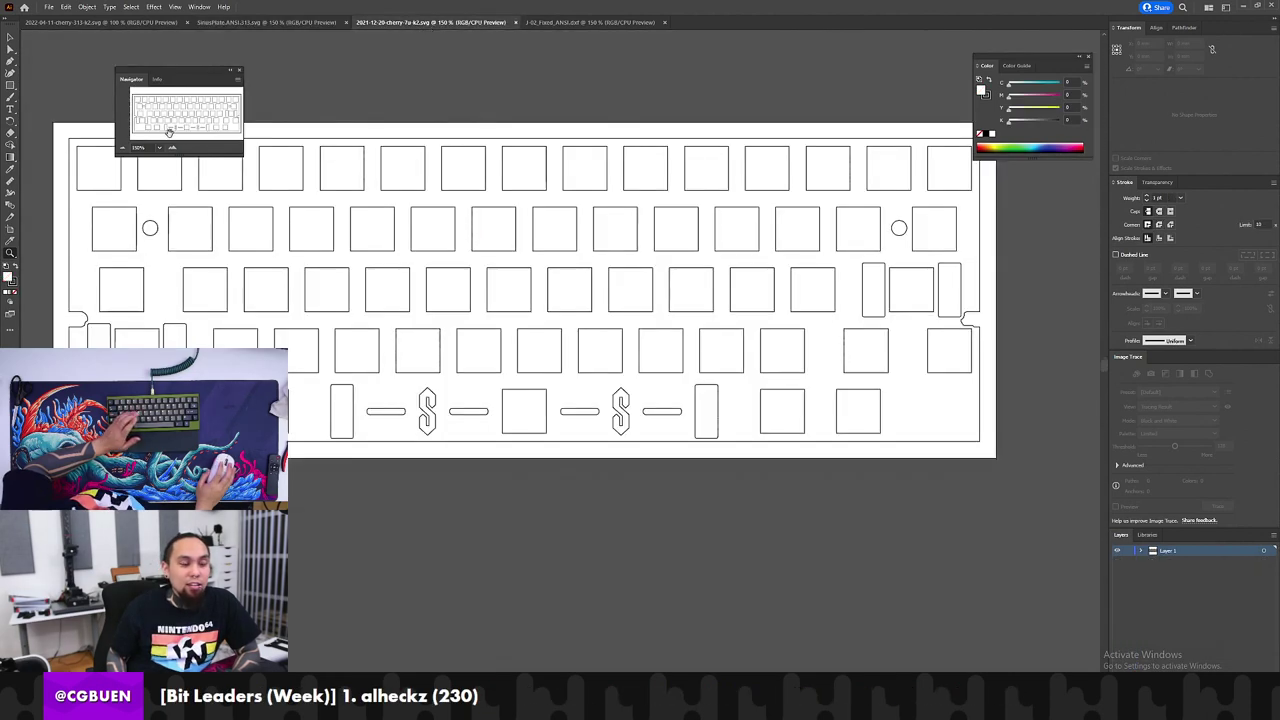
# Step: Switch to Chrome, look through the keyboard builds on the cgbuen.io collection page, and return to Illustrator
pyautogui.hotkey('alt', 'Tab')
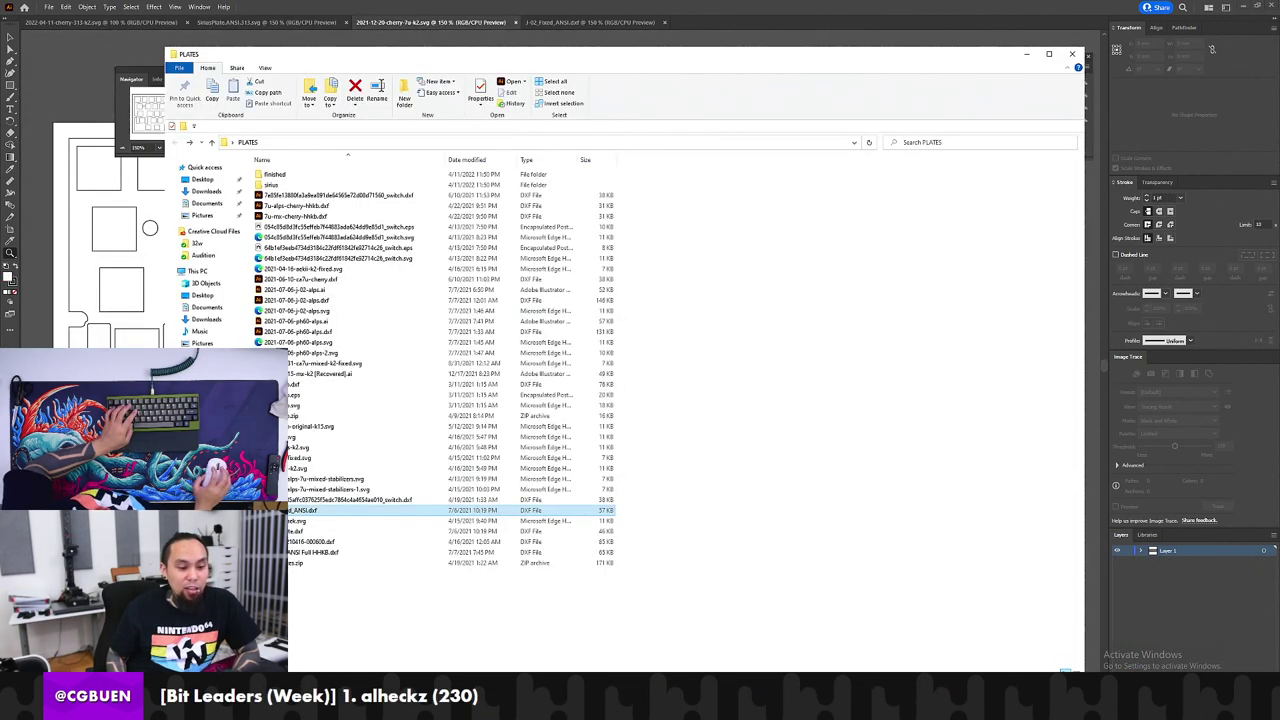
pyautogui.hotkey('alt', 'Tab')
pyautogui.click(303, 62)
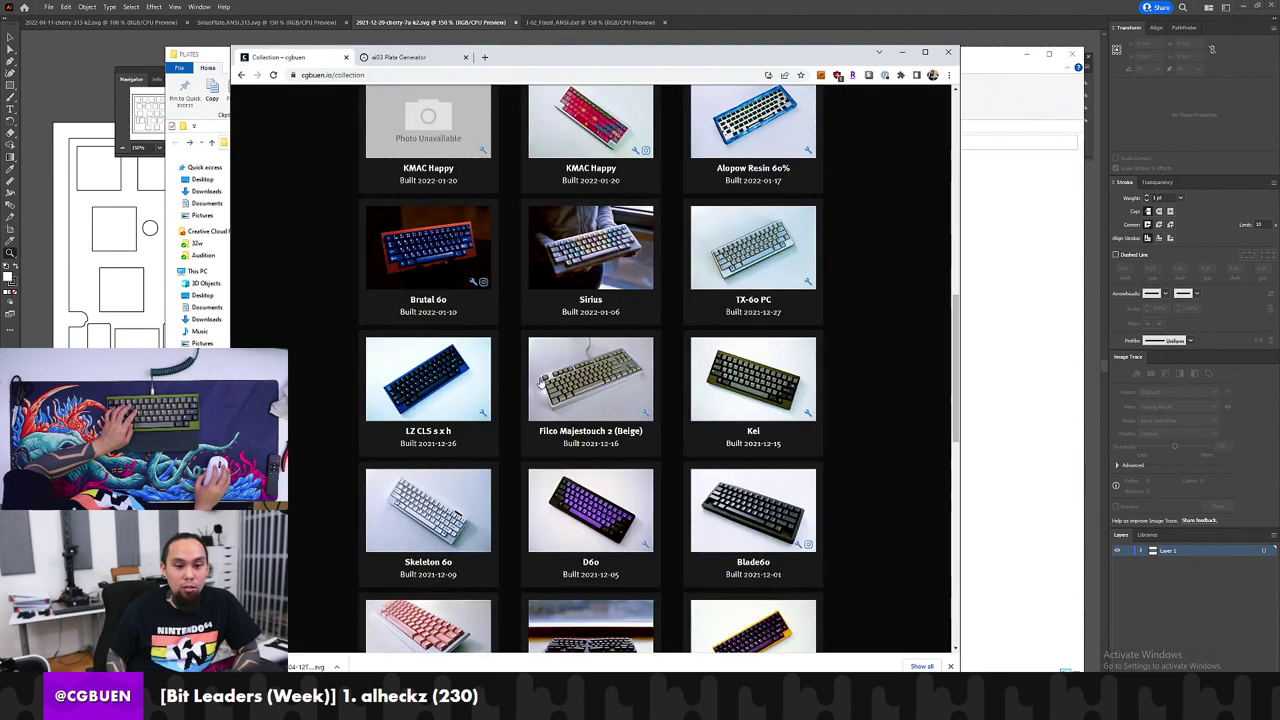
pyautogui.scroll(6, 475, 336)
pyautogui.scroll(-6, 476, 336)
pyautogui.scroll(3, 490, 335)
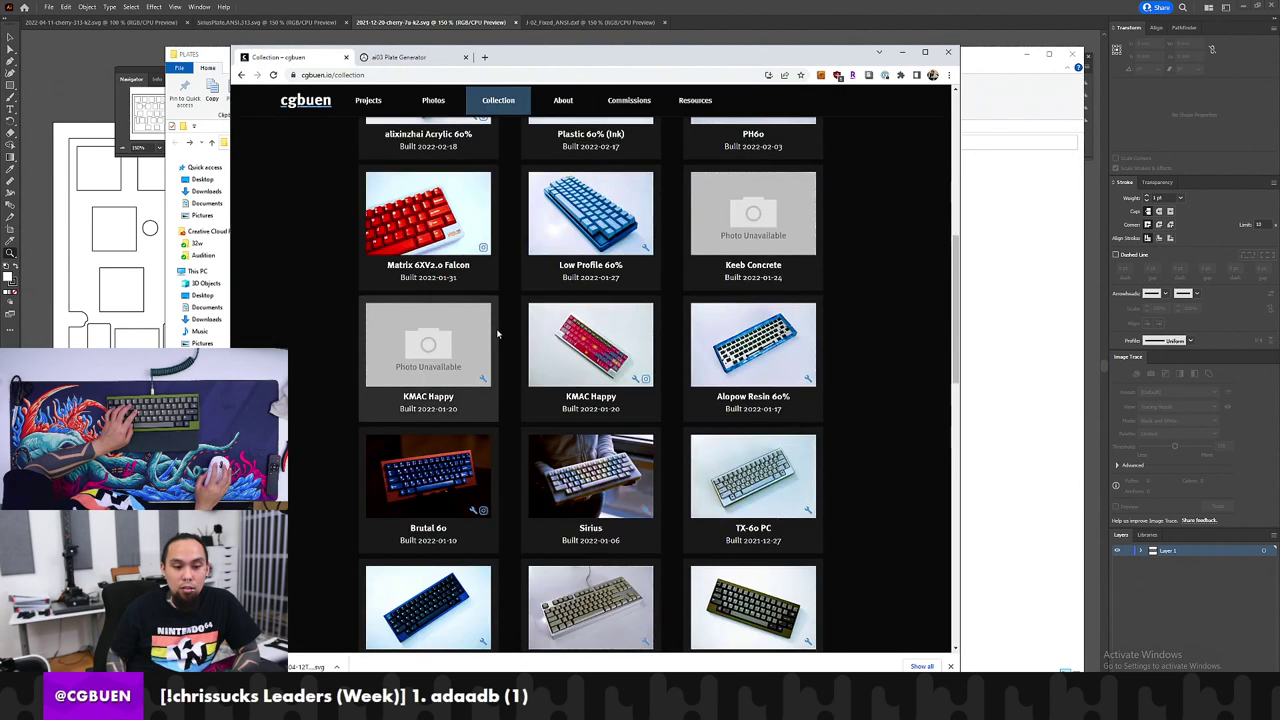
pyautogui.scroll(-7, 503, 330)
pyautogui.scroll(-5, 505, 327)
pyautogui.scroll(10, 510, 320)
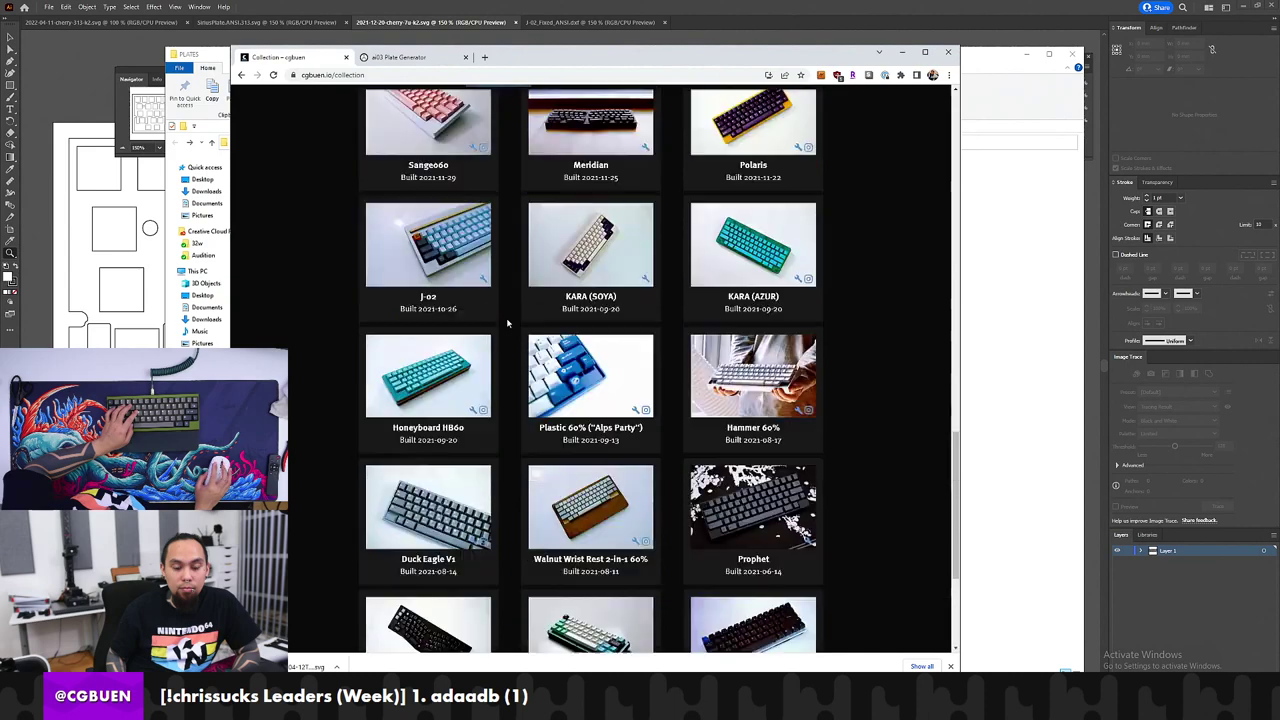
pyautogui.scroll(-7, 512, 317)
pyautogui.scroll(4, 505, 317)
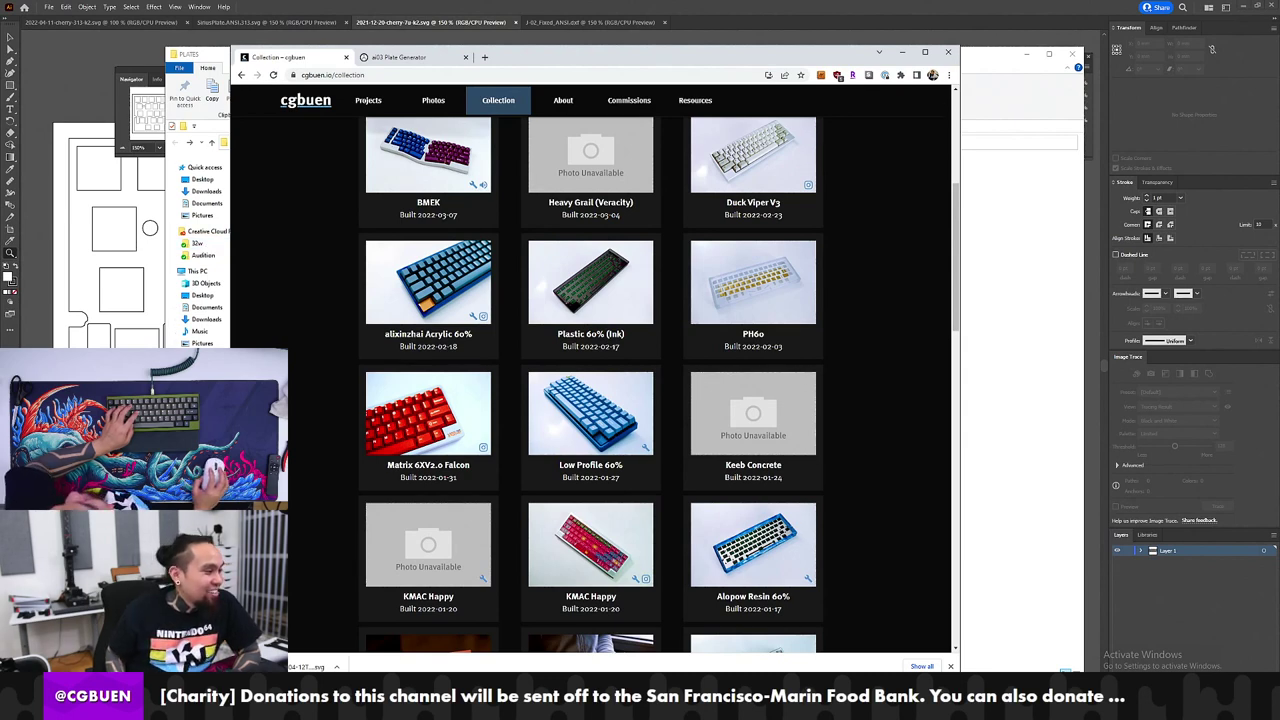
pyautogui.moveTo(467, 61); pyautogui.dragTo(587, 29)
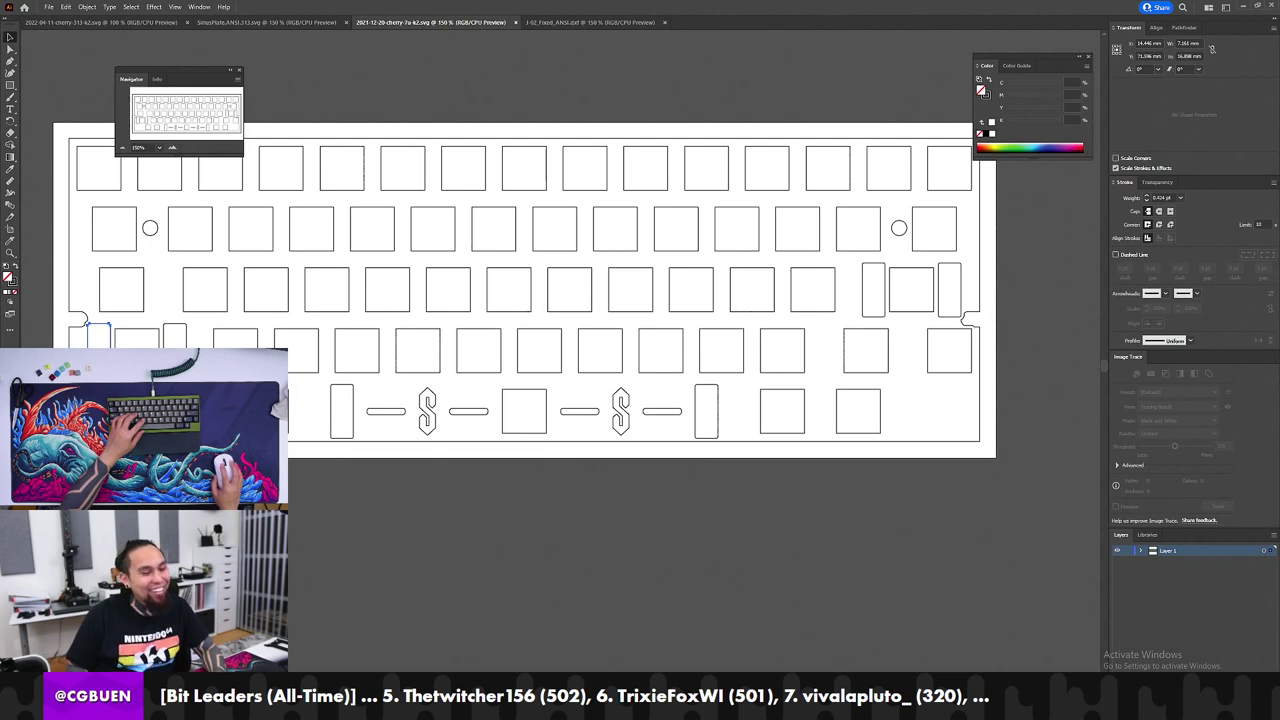
# Step: Check the dimensions of the left shift and enter stabilizer cutouts in the cherry-7u plate, and deselect them
pyautogui.click(176, 323)
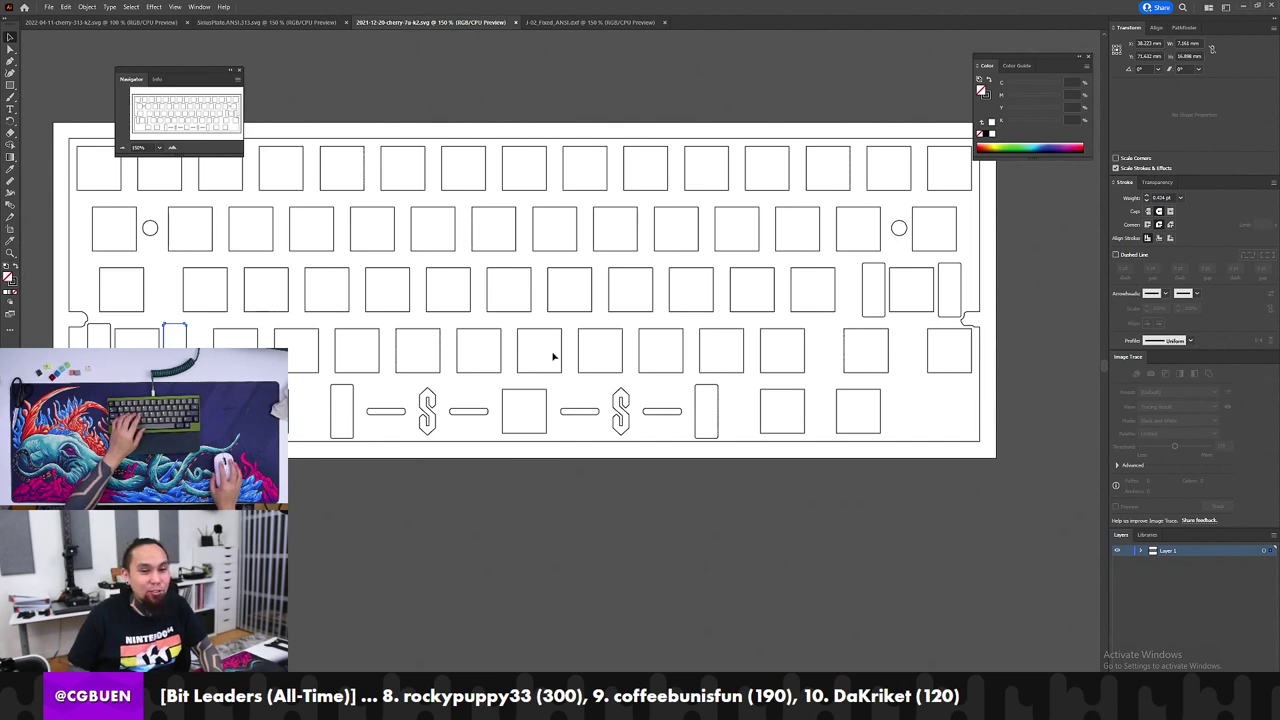
pyautogui.click(873, 310)
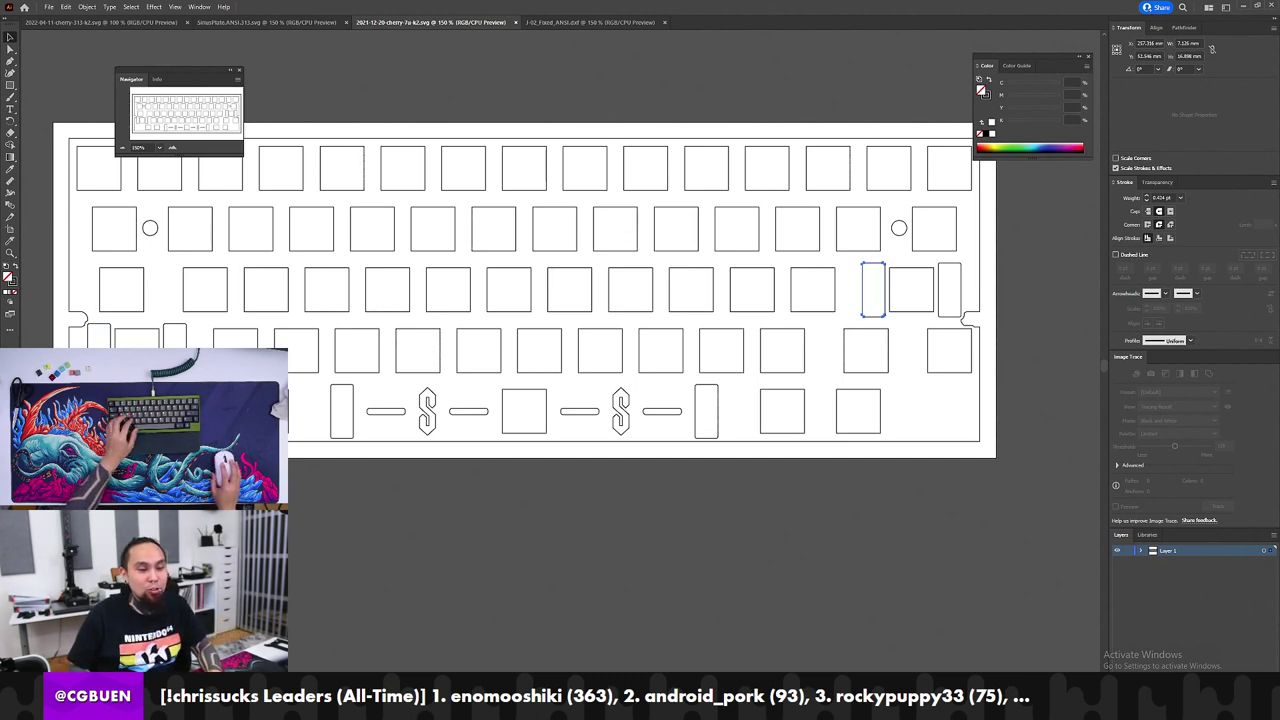
pyautogui.moveTo(863, 290); pyautogui.dragTo(89, 347)
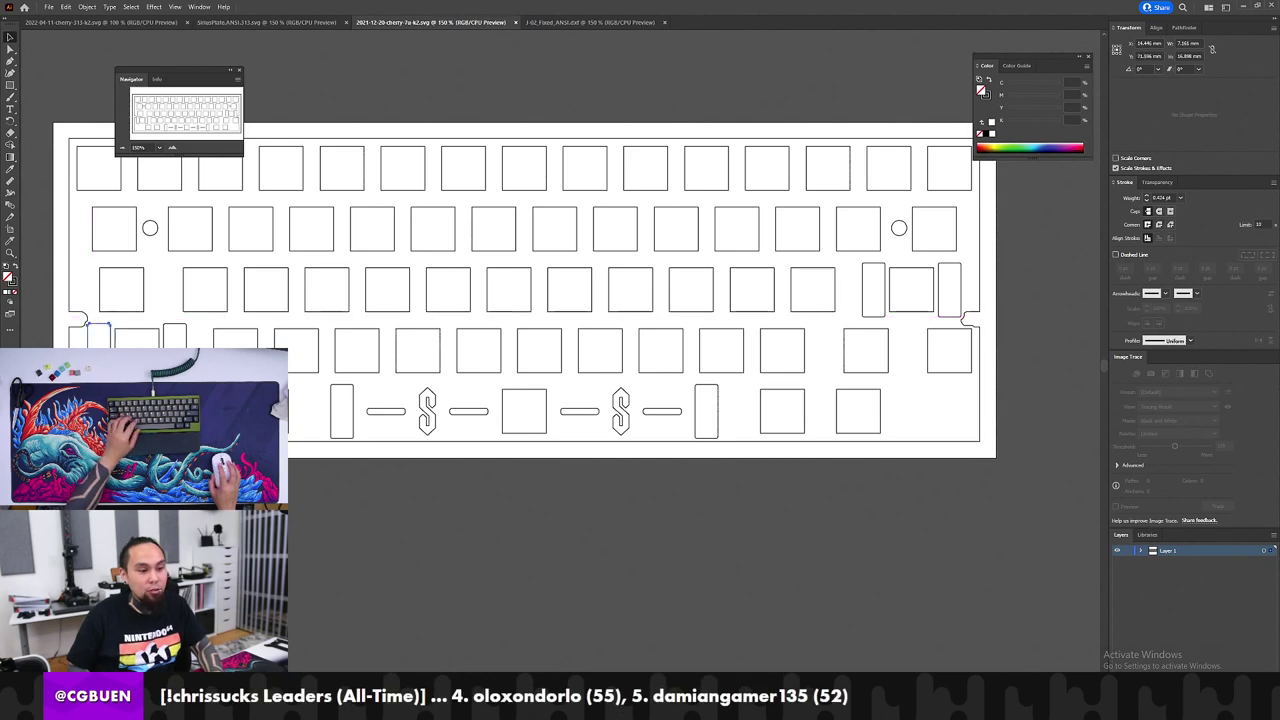
pyautogui.press('Delete')
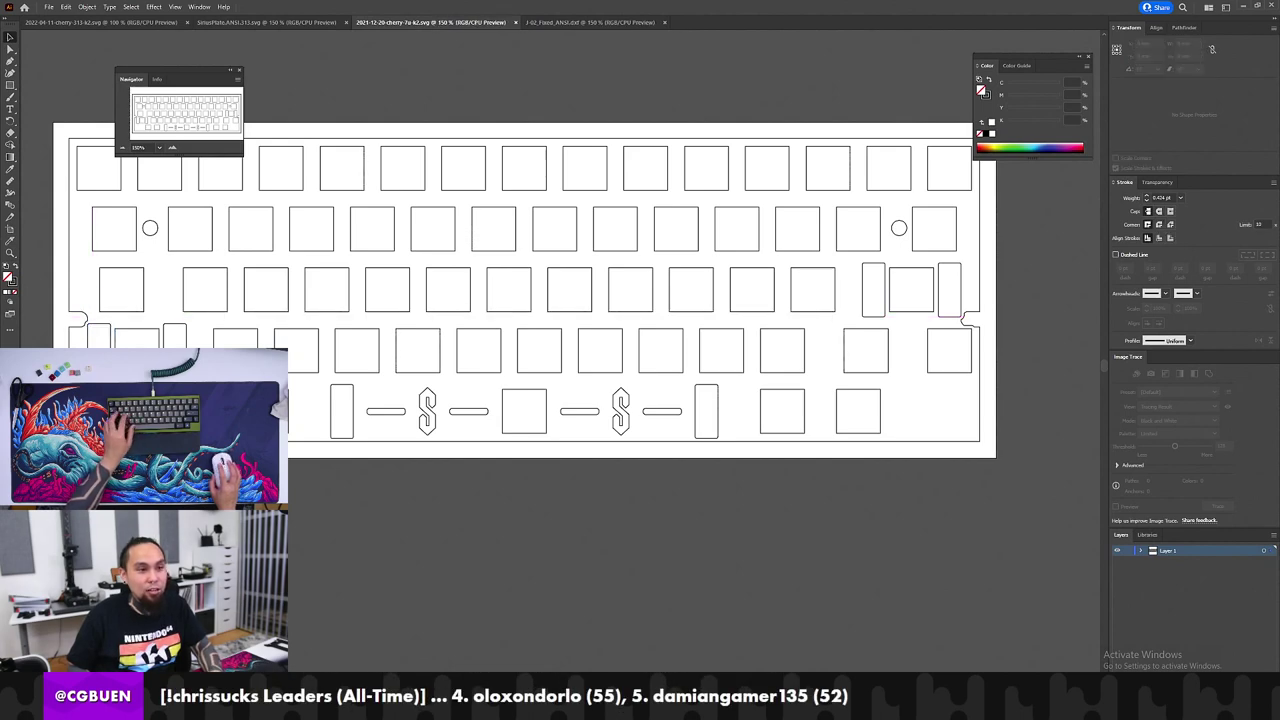
# Step: Set the stroke weight of the spacebar cutouts in the Sirius ANSI 313 plate to 0.709 pt and save the file
pyautogui.hotkey('ctrl', 'shift', 'Tab')
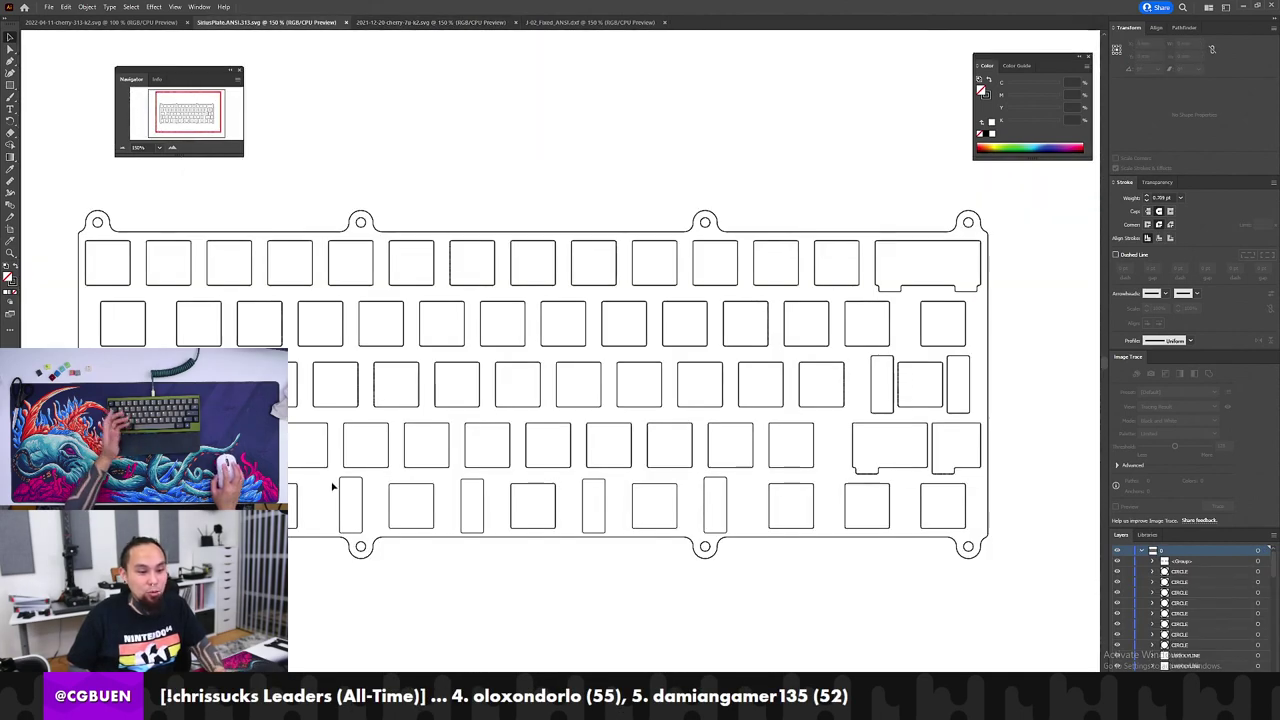
pyautogui.click(316, 467)
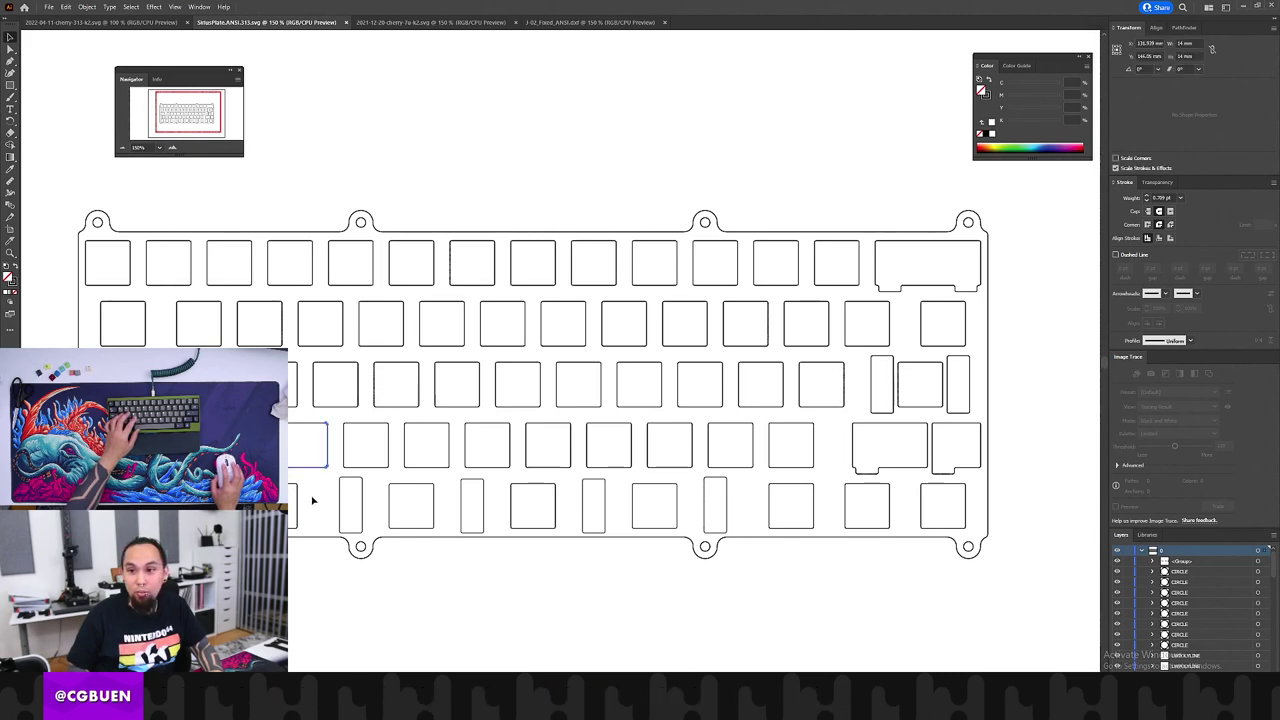
pyautogui.moveTo(313, 500); pyautogui.dragTo(760, 512)
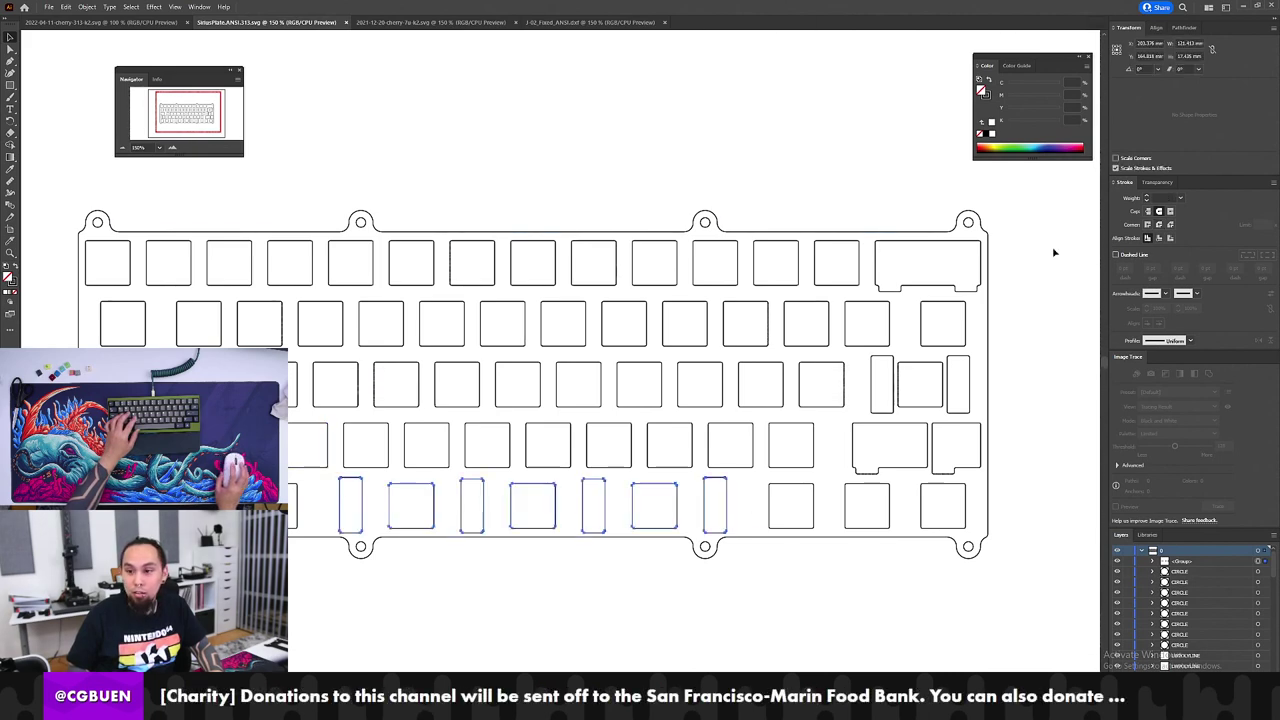
pyautogui.click(1162, 197)
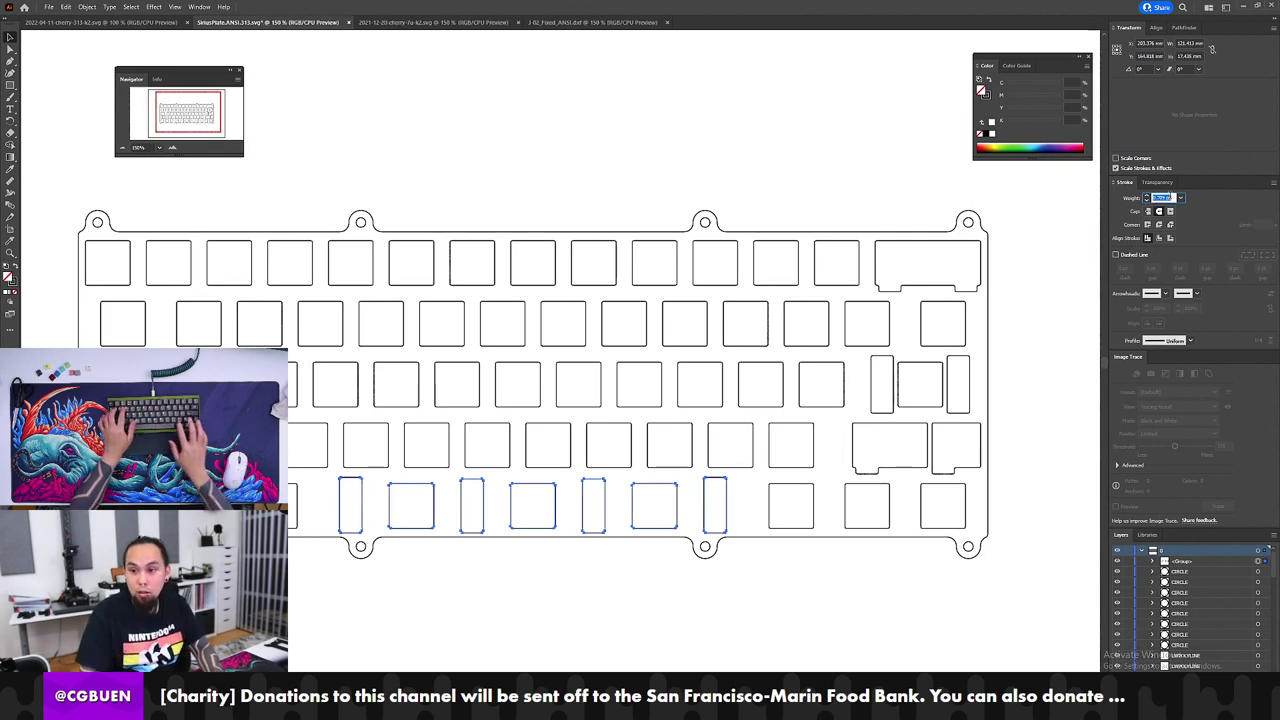
pyautogui.click(789, 170)
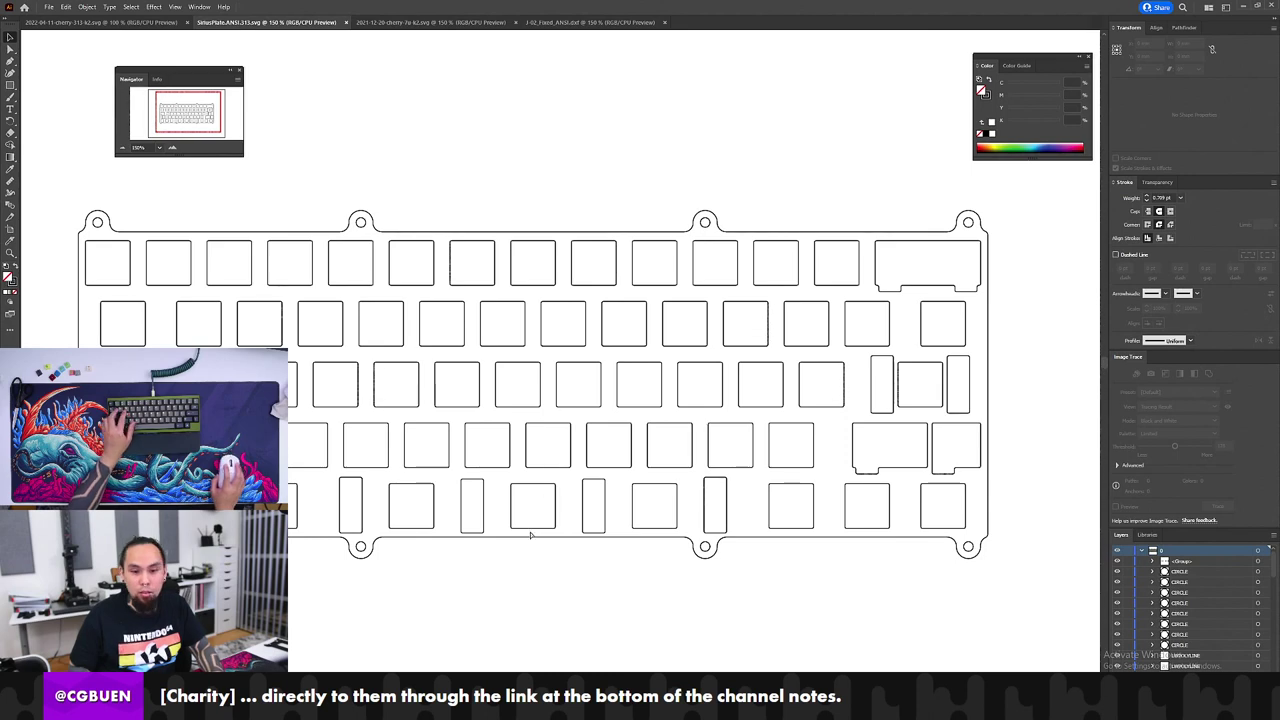
# Step: Examine the 3u-1u-3u spacebar row of the cherry-313 plate document up close
pyautogui.hotkey('ctrl', 'shift', 'Tab')
pyautogui.press('z')
pyautogui.click(523, 423)
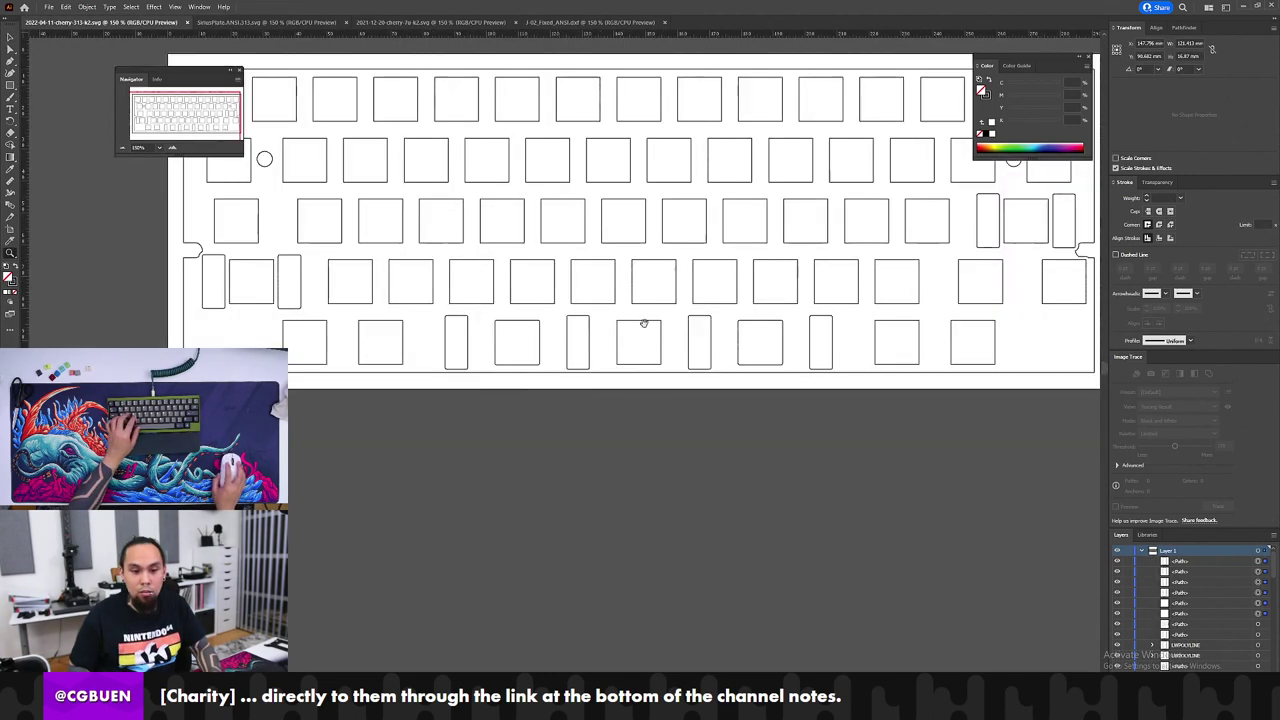
pyautogui.moveTo(644, 323); pyautogui.dragTo(607, 421)
pyautogui.click(580, 391)
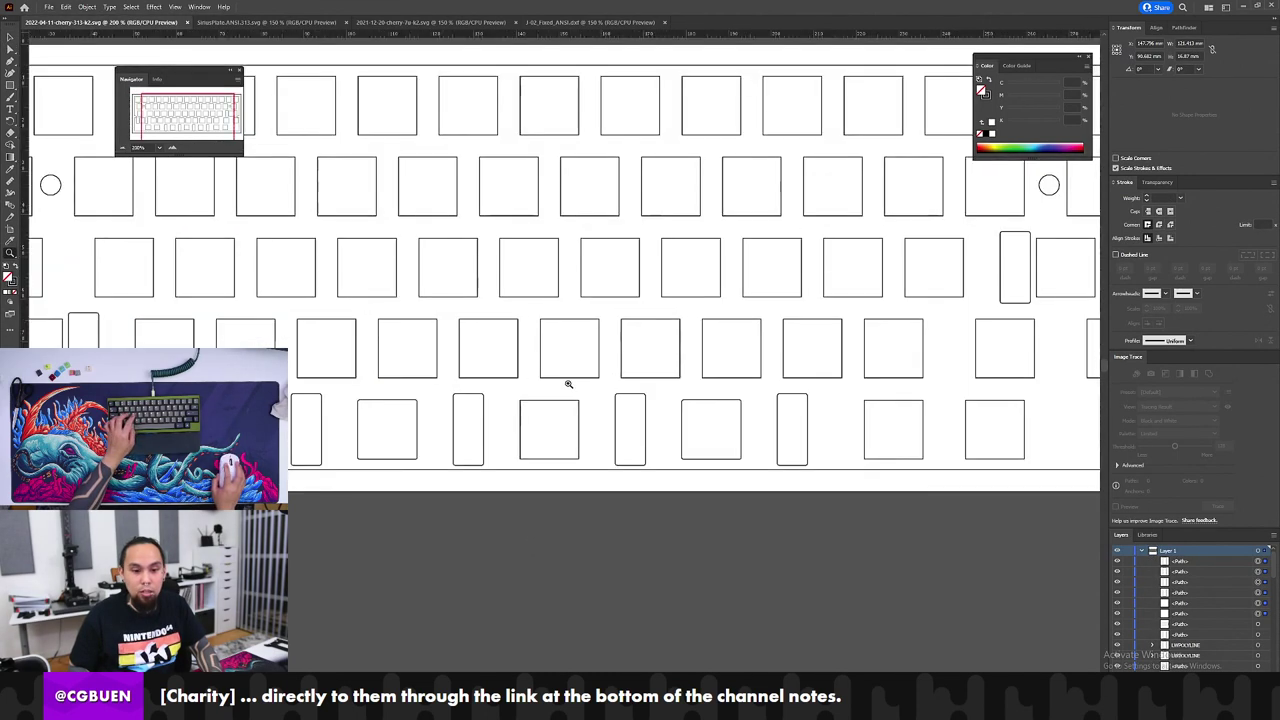
pyautogui.moveTo(566, 380); pyautogui.dragTo(637, 451)
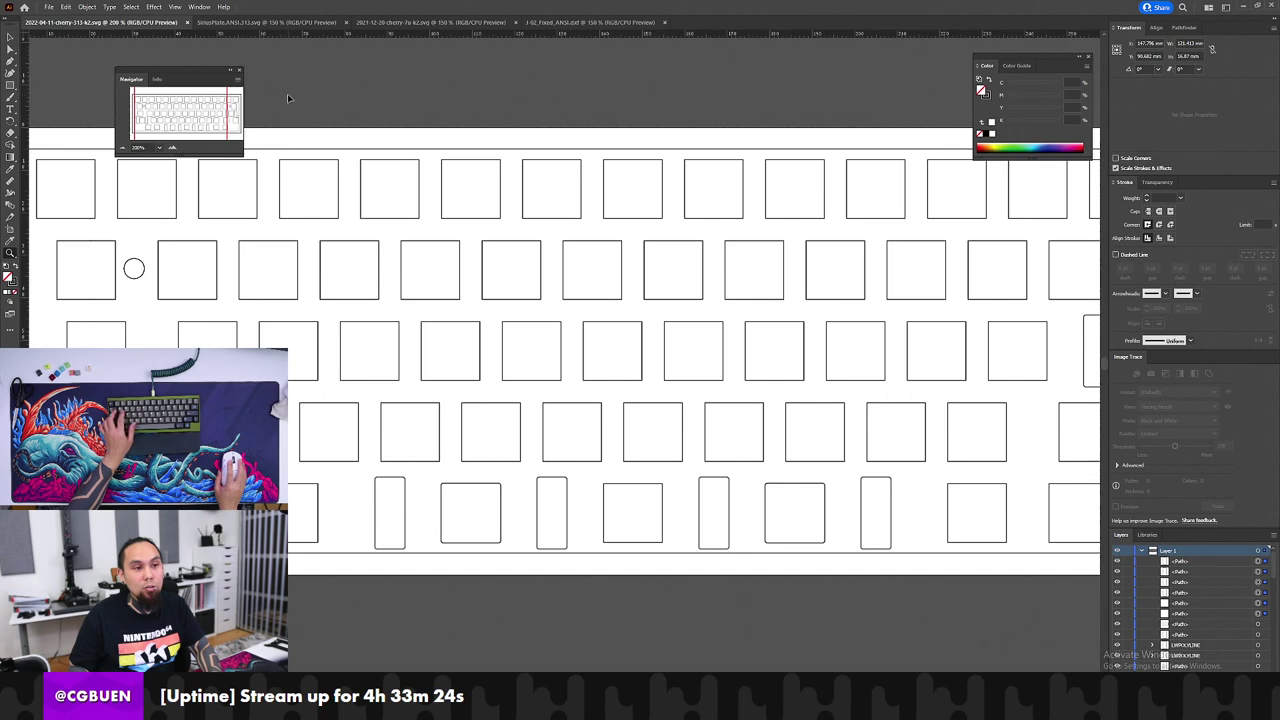
# Step: Return to the Sirius plate and select both stabilizer cutouts of the left 3u spacebar key
pyautogui.hotkey('ctrl', 'Tab')
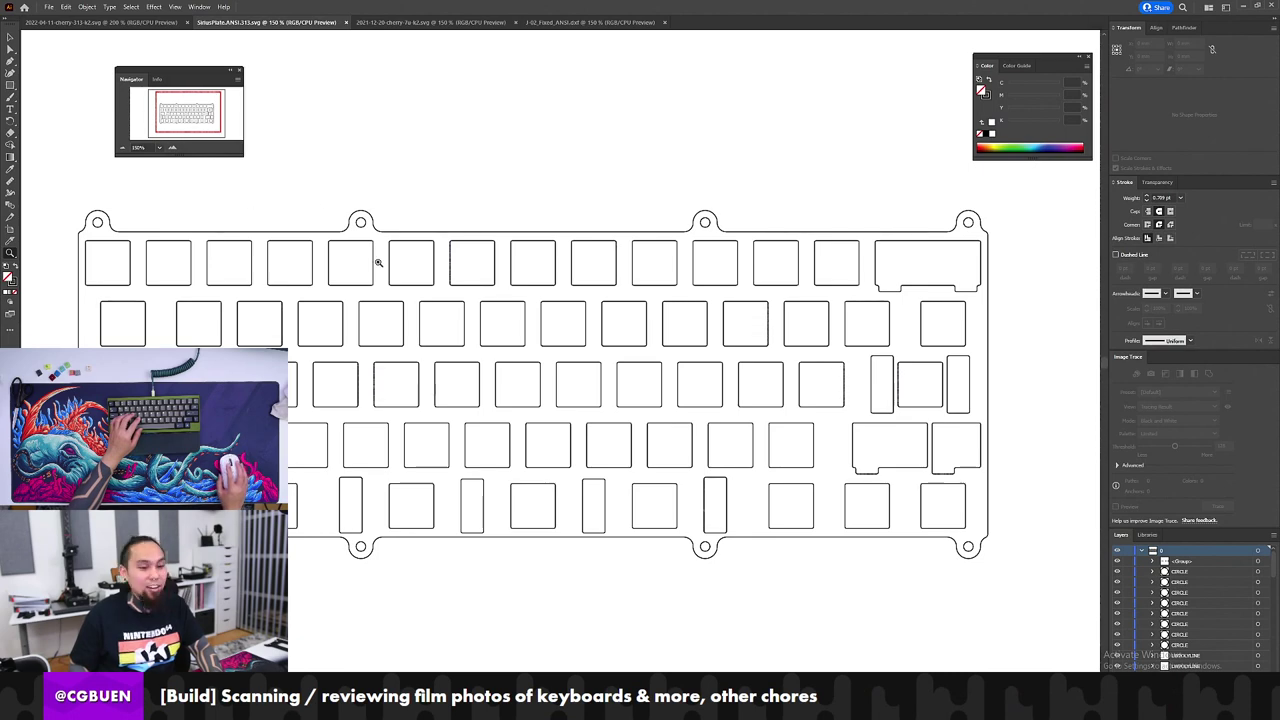
pyautogui.click(468, 504)
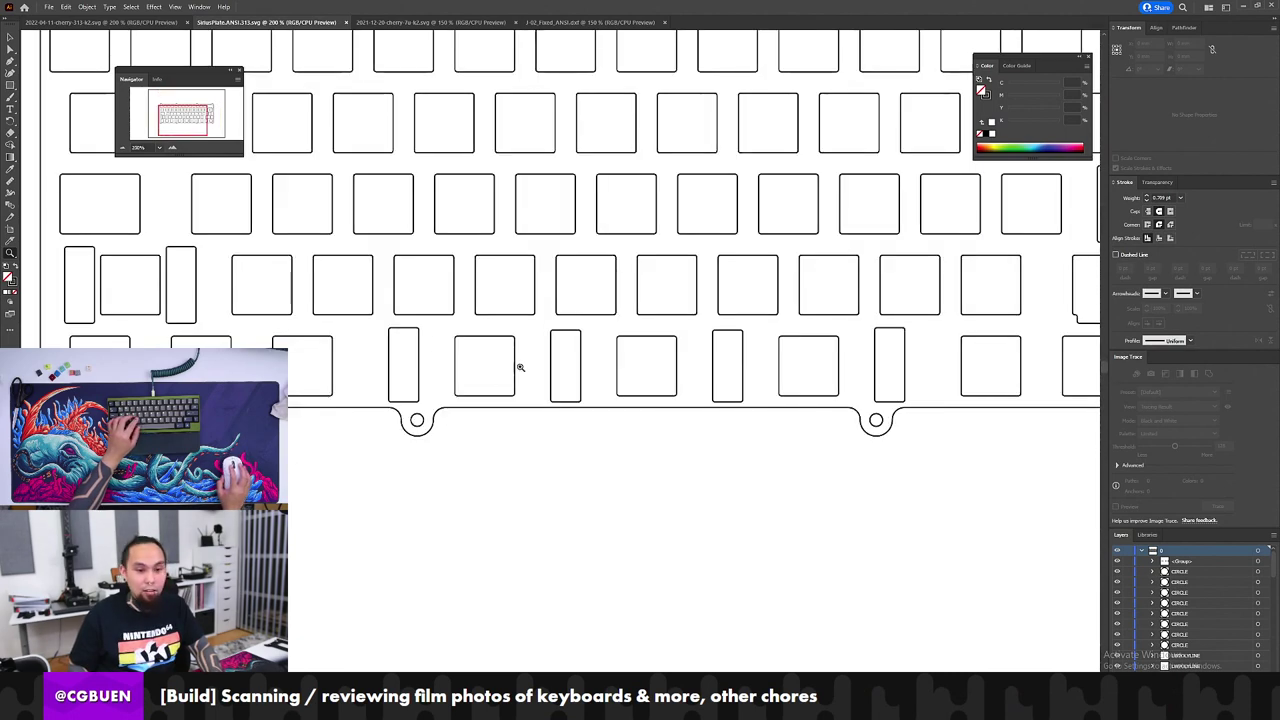
pyautogui.press('v')
pyautogui.click(551, 368)
pyautogui.click(566, 363)
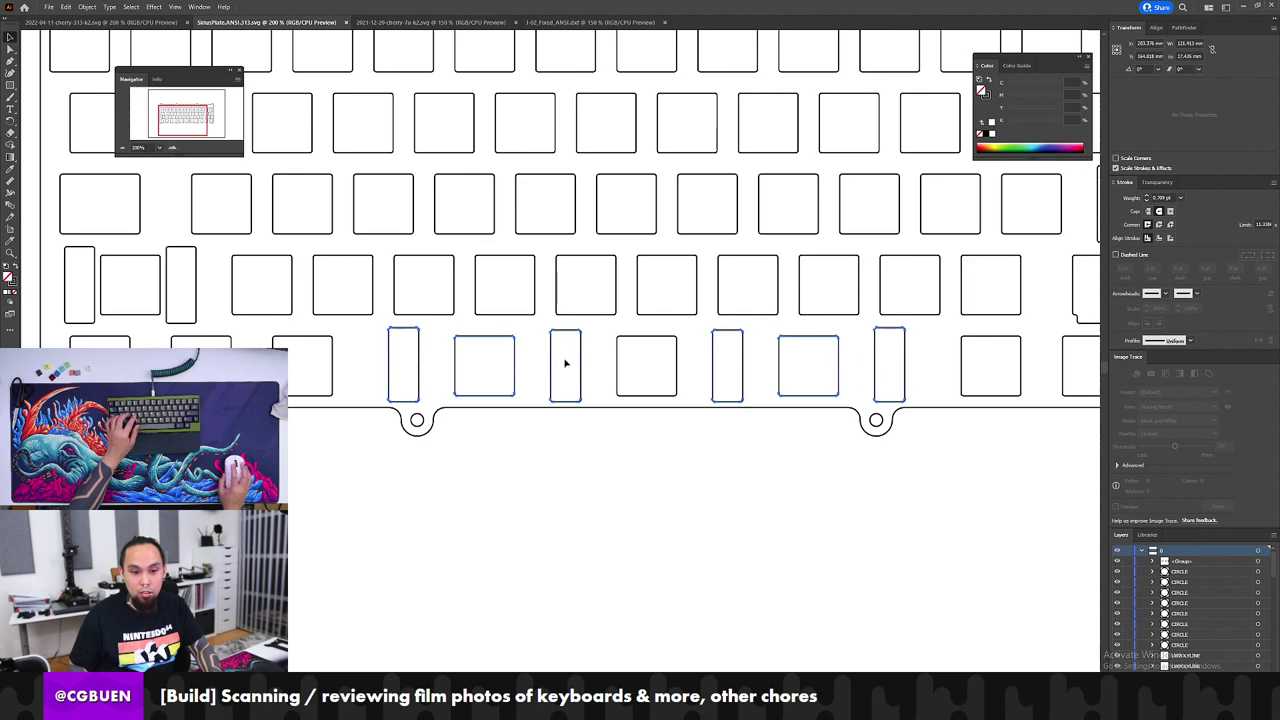
pyautogui.press('a')
pyautogui.moveTo(597, 356); pyautogui.dragTo(531, 371)
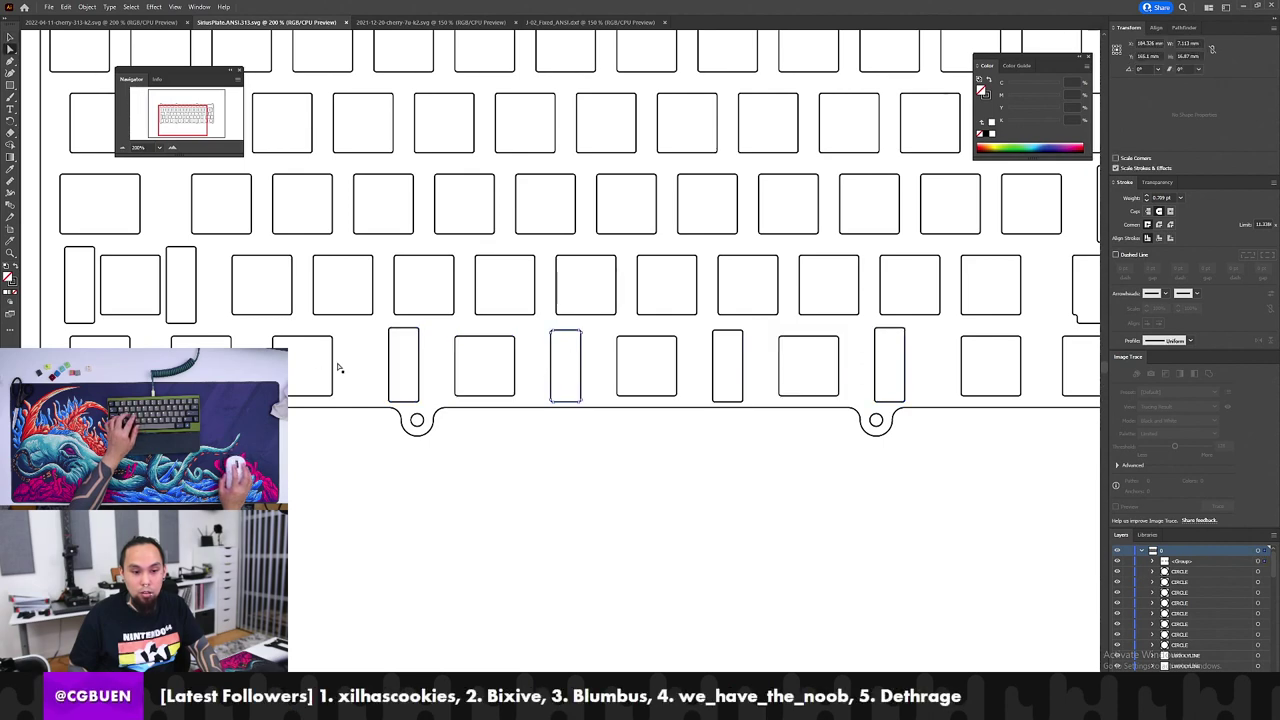
pyautogui.keyDown('shift'); pyautogui.click(389, 366); pyautogui.keyUp('shift')
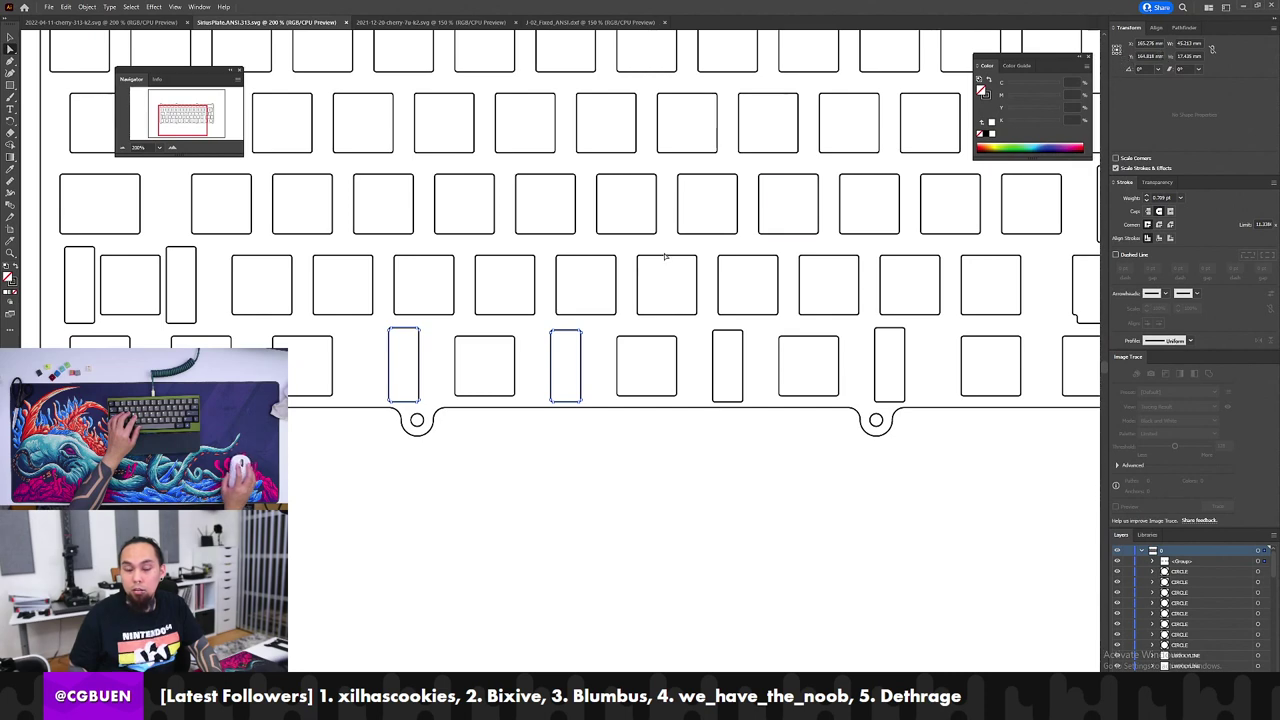
# Step: Compare the dimensions of the left 3u key's outer and inner stabilizer cutouts by selecting each separately
pyautogui.click(406, 371)
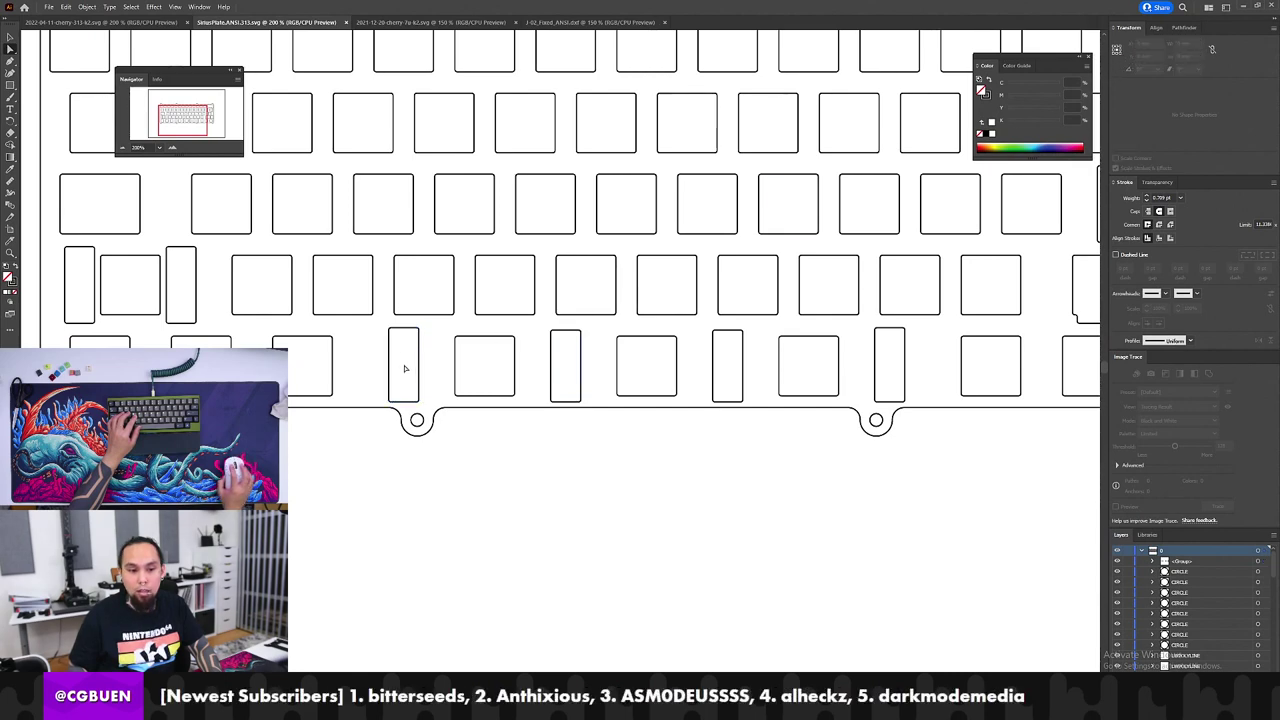
pyautogui.moveTo(436, 338); pyautogui.dragTo(379, 362)
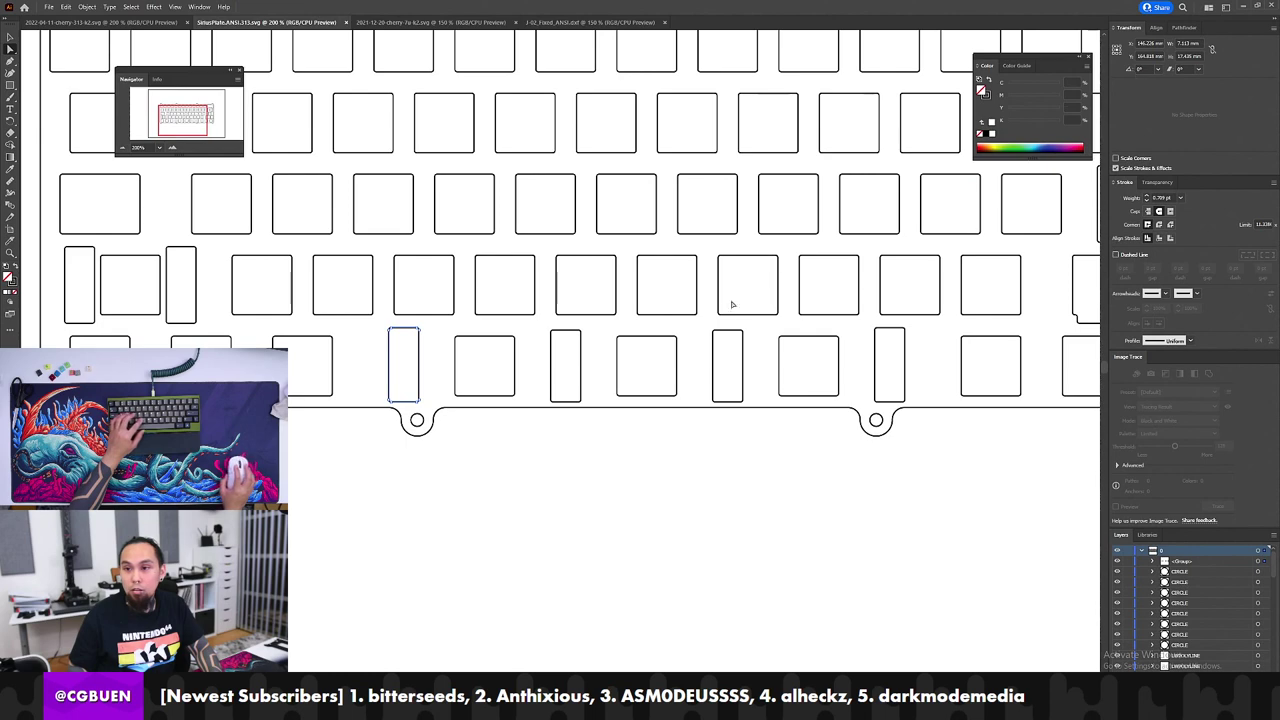
pyautogui.moveTo(589, 361); pyautogui.dragTo(539, 377)
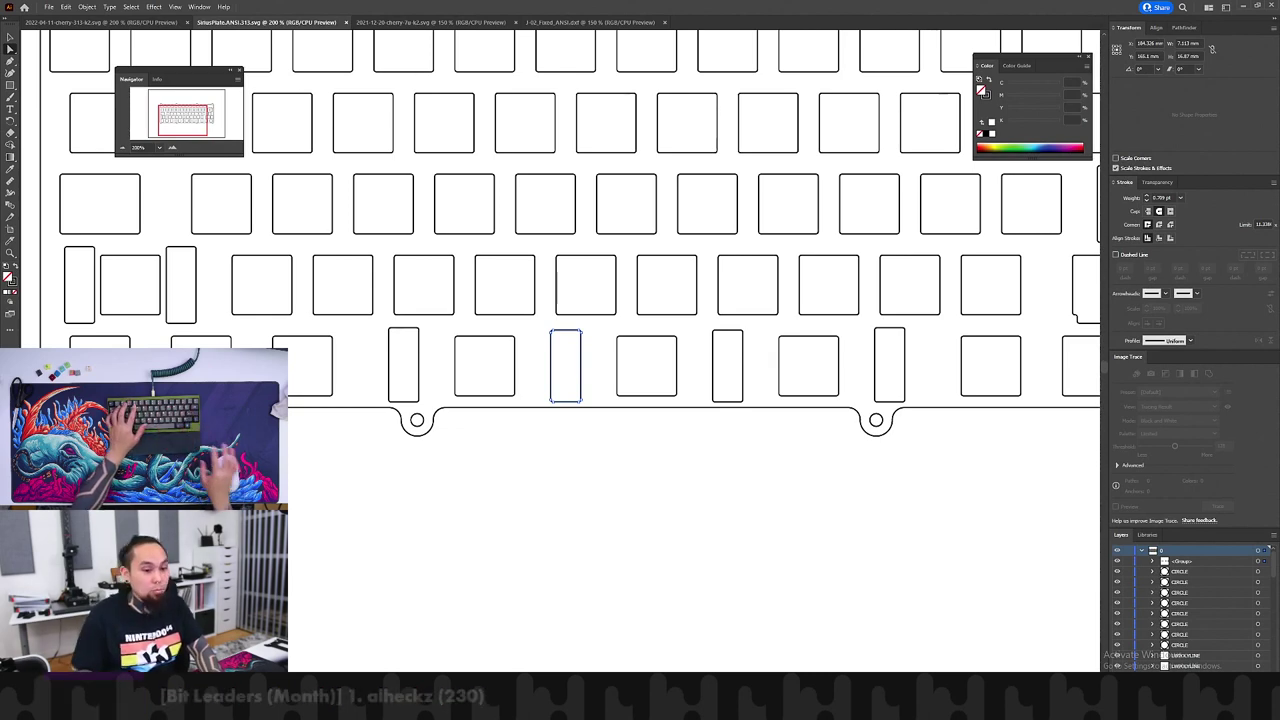
pyautogui.moveTo(429, 366); pyautogui.dragTo(376, 379)
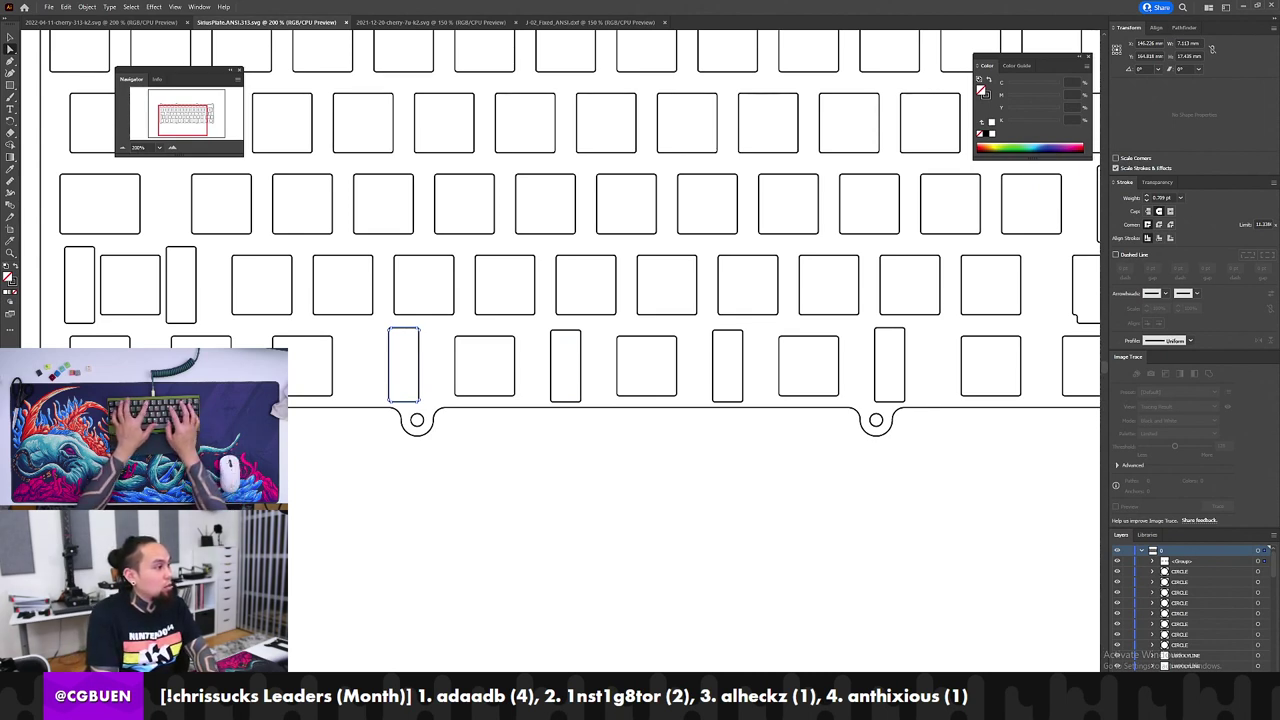
pyautogui.click(590, 359)
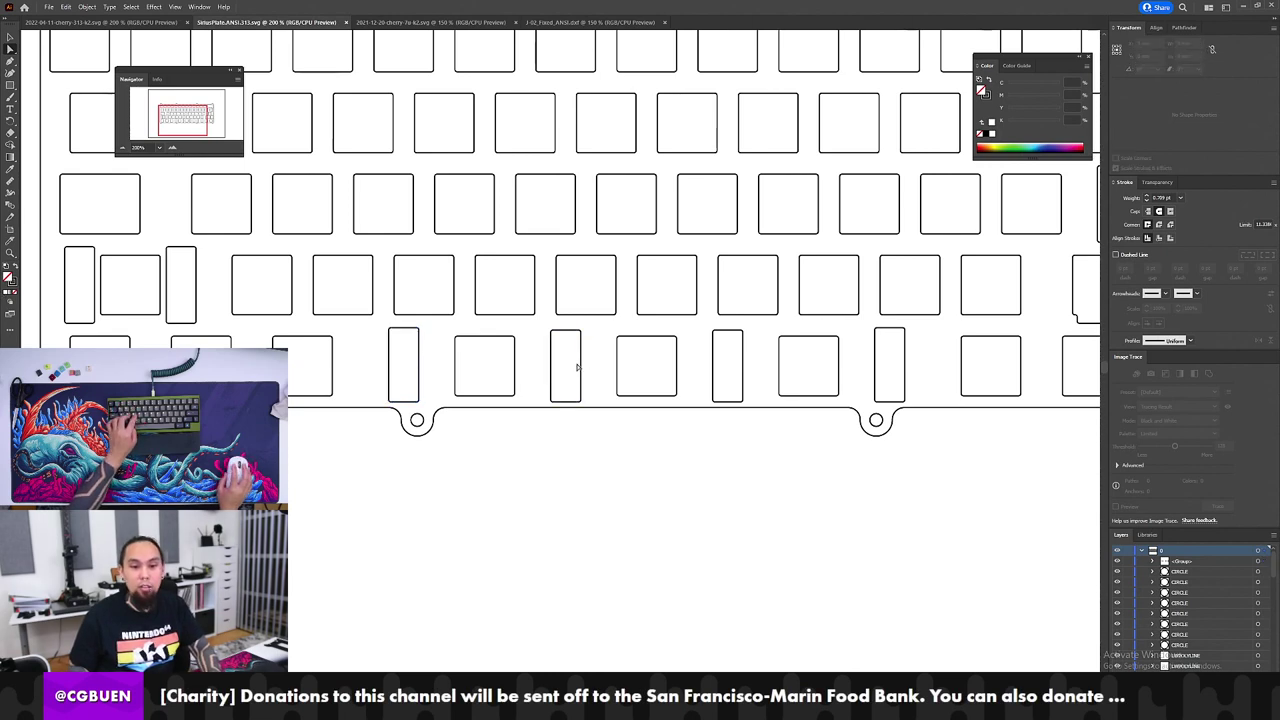